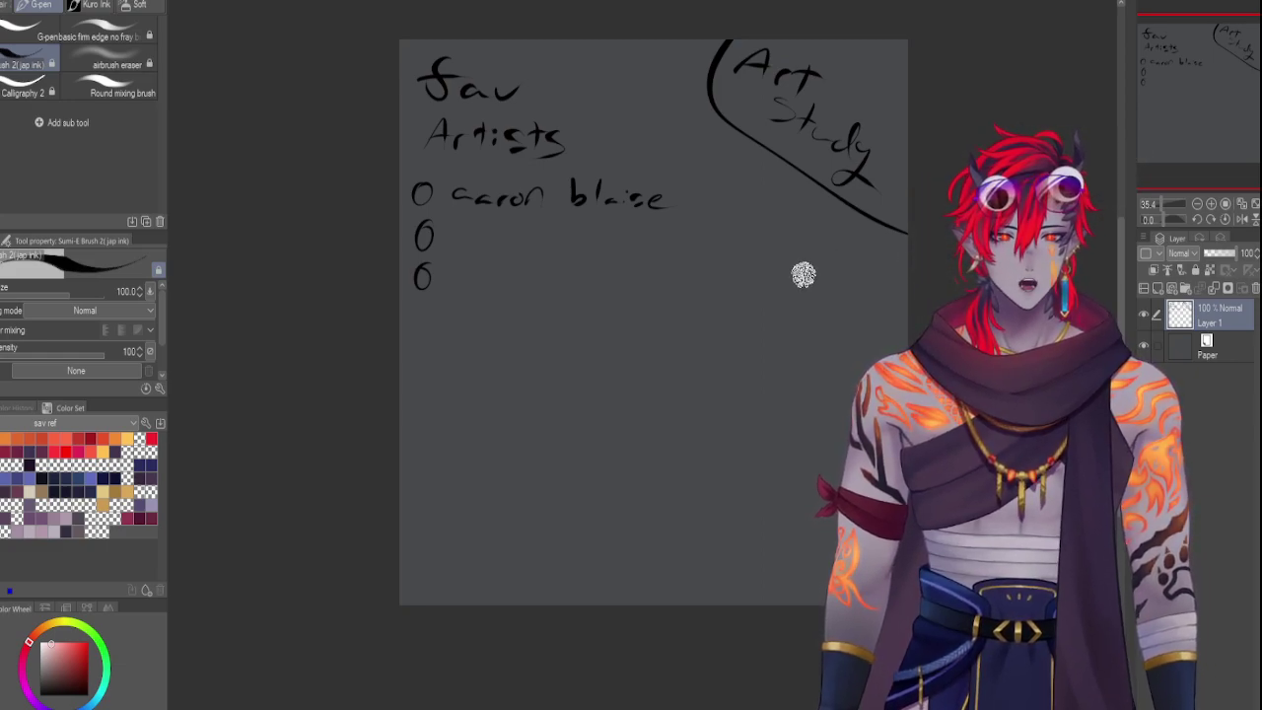
Draw a wavy Sumi-E stroke curving down beneath the Art Study heading
mouse_move(823, 242)
mouse_down()
mouse_move(795, 264)
mouse_move(843, 328)
mouse_move(855, 372)
mouse_up()
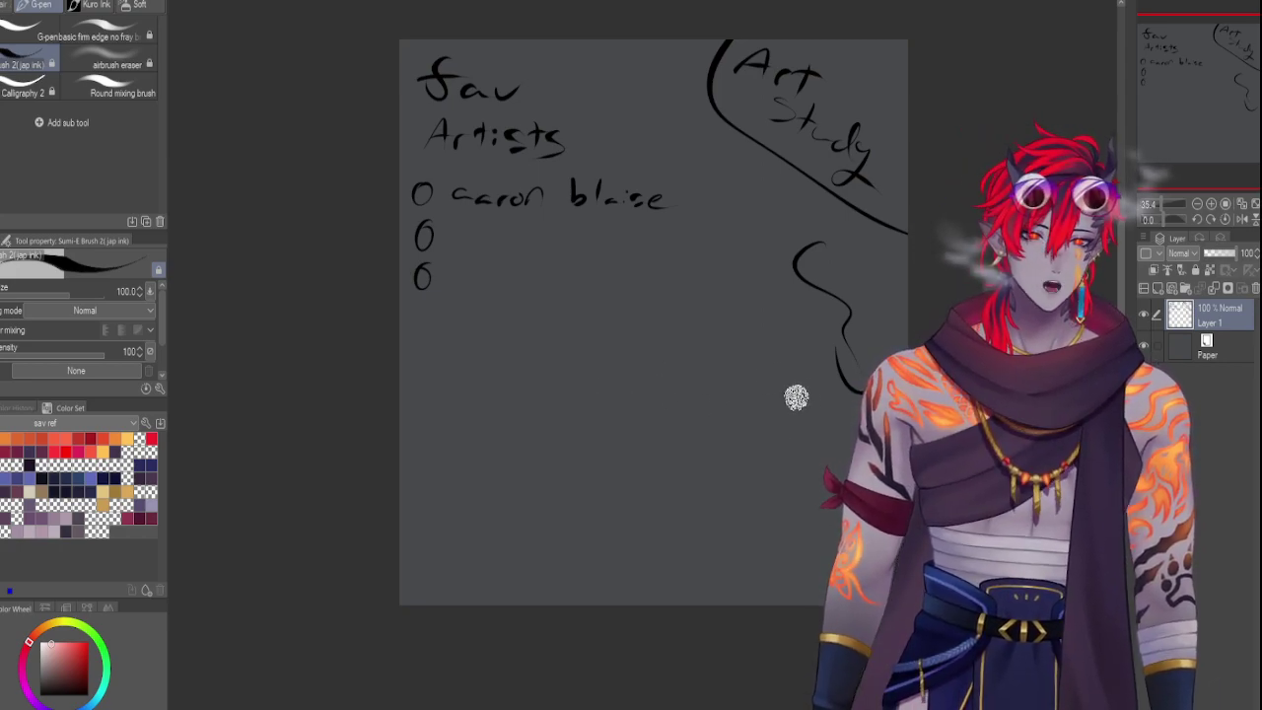
Handwrite the second artist's name after the second bullet and start a bracketed note after it
mouse_move(476, 234)
mouse_down()
mouse_move(470, 245)
mouse_move(538, 249)
mouse_up()
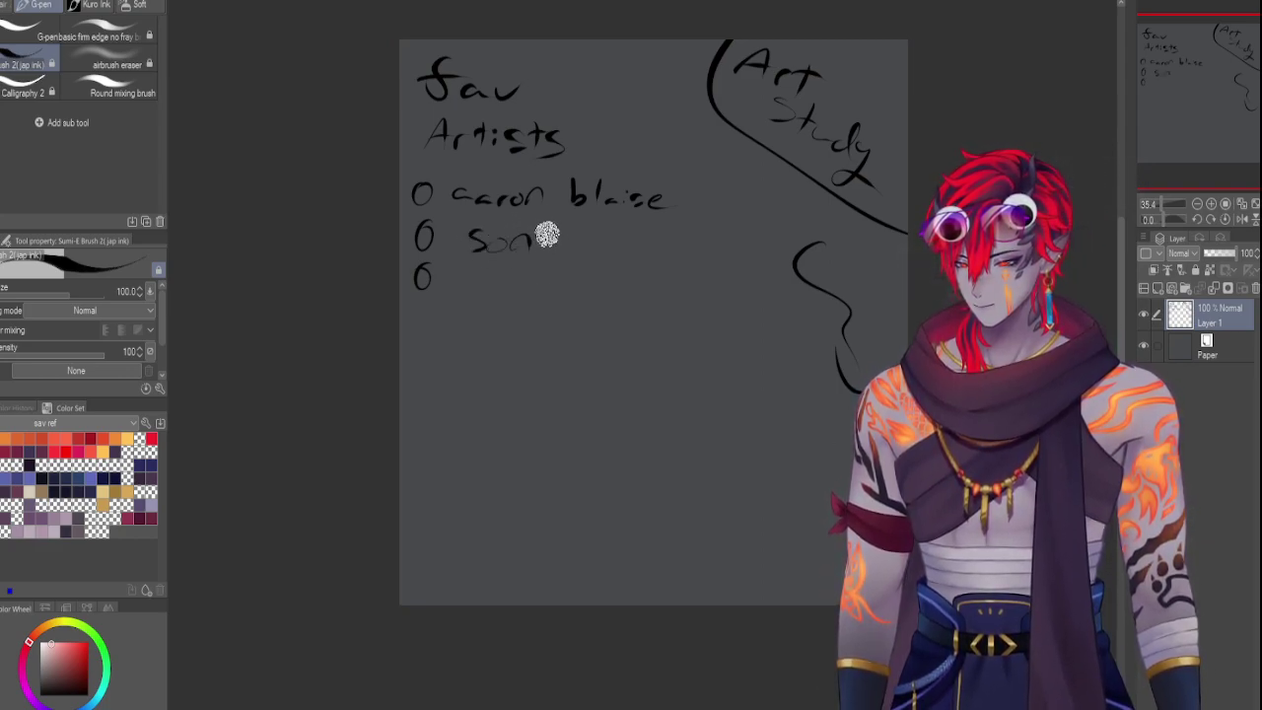
mouse_move(555, 243)
mouse_down()
mouse_move(667, 244)
mouse_move(649, 238)
mouse_move(631, 270)
mouse_up()
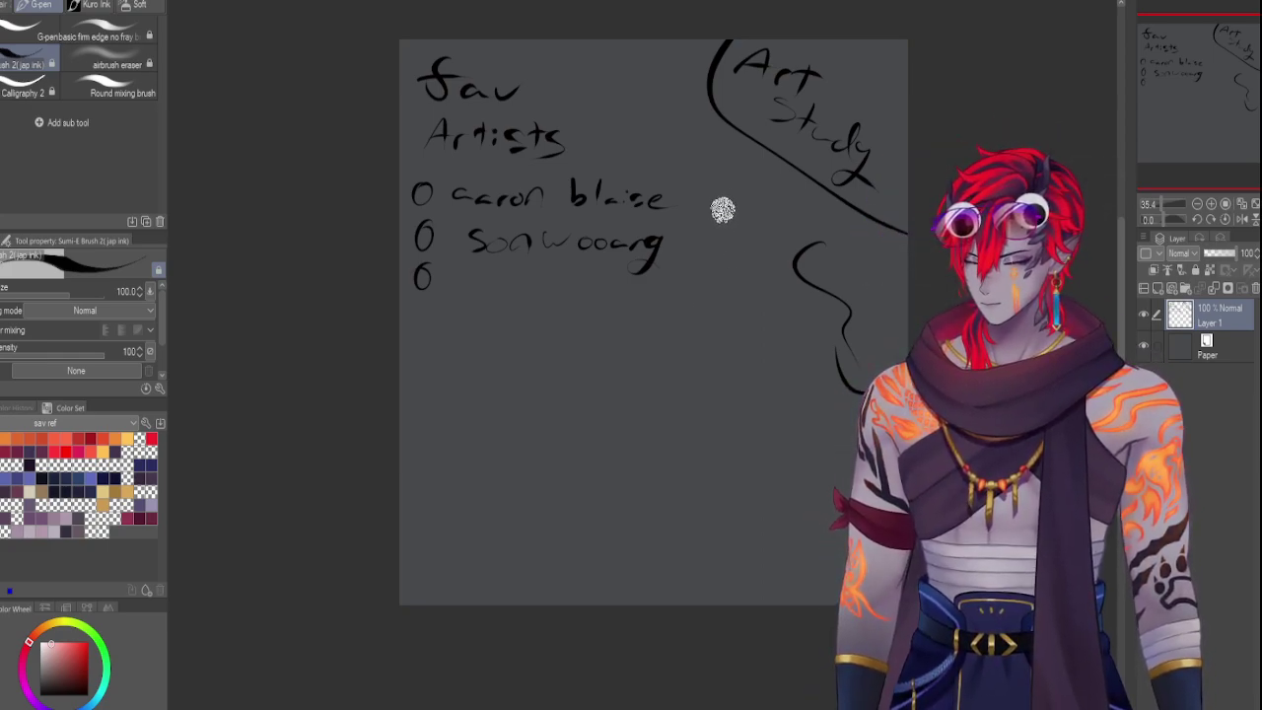
mouse_move(690, 235)
mouse_down()
mouse_move(678, 258)
mouse_move(768, 242)
mouse_move(784, 260)
mouse_up()
Finish the bracketed '[comic]' note after the second artist's name
mouse_move(691, 180)
mouse_down()
mouse_move(697, 212)
mouse_move(714, 184)
mouse_move(715, 203)
mouse_move(774, 194)
mouse_move(814, 214)
mouse_up()
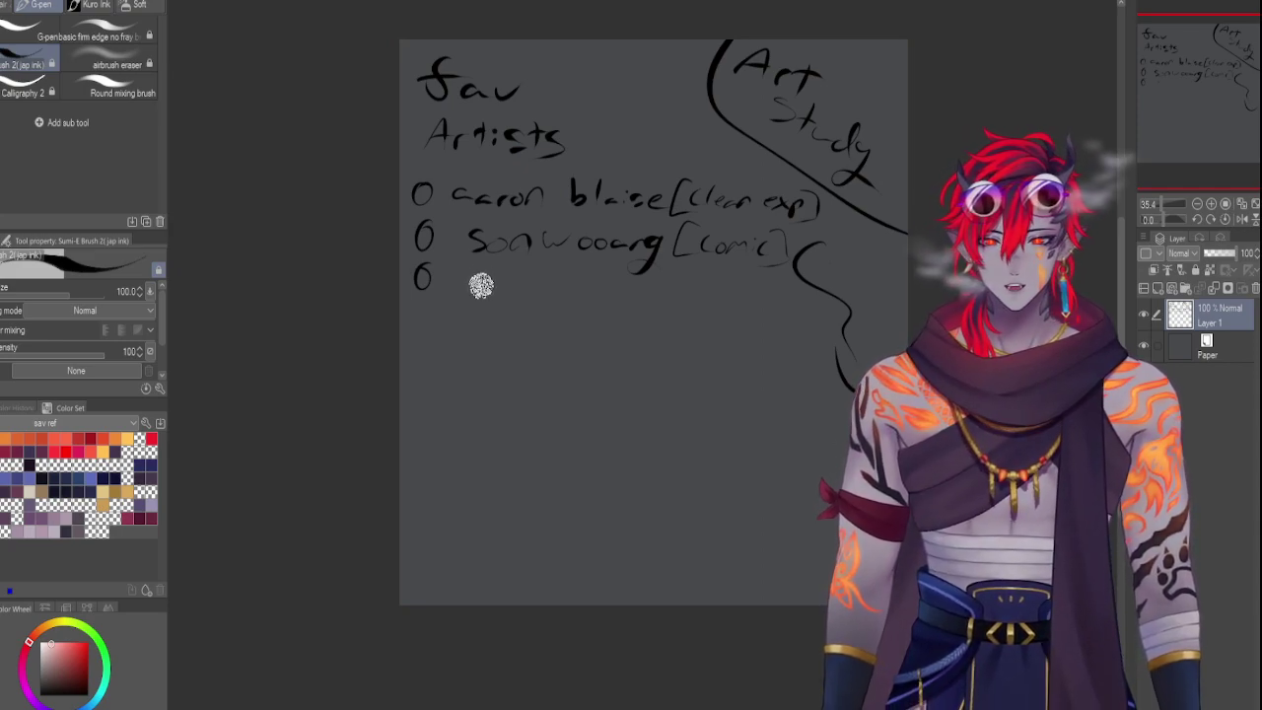
Write the third artist's name on the third bullet and draw a fourth circle bullet below
mouse_move(491, 270)
mouse_down()
mouse_move(573, 290)
mouse_move(588, 272)
mouse_move(580, 302)
mouse_move(573, 294)
mouse_move(645, 280)
mouse_move(622, 314)
mouse_up()
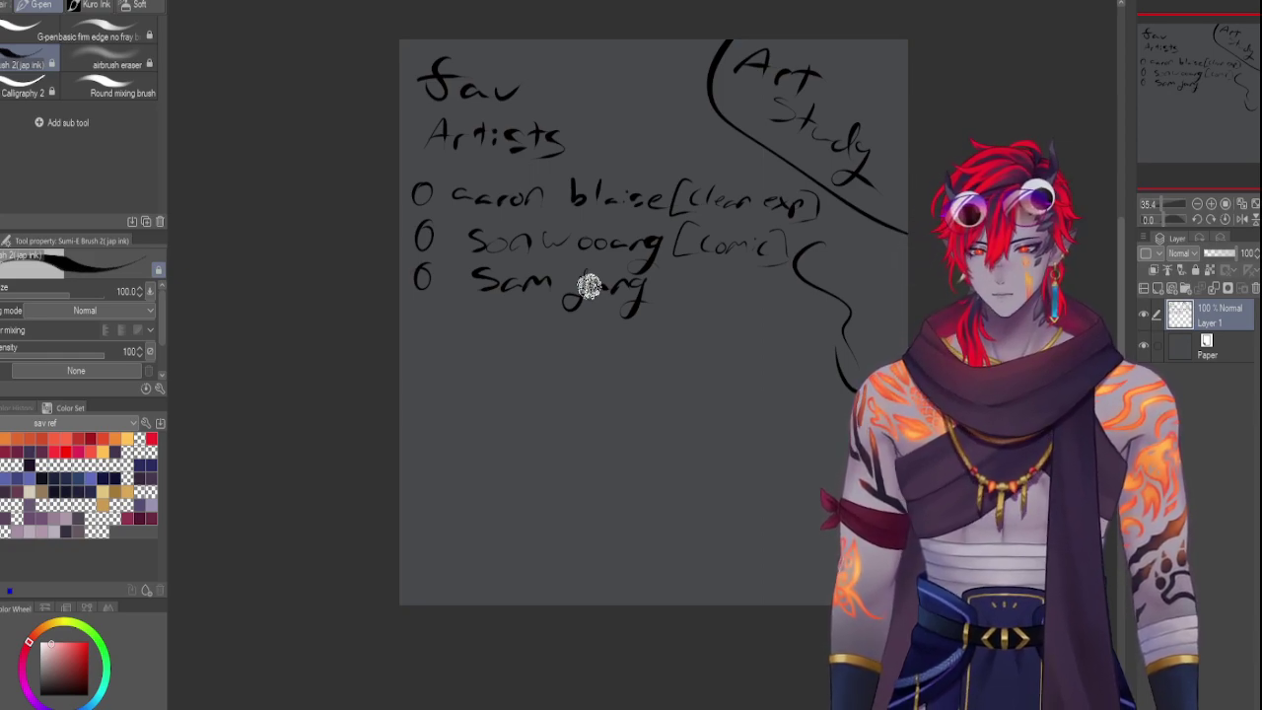
drag(415, 329, 417, 327)
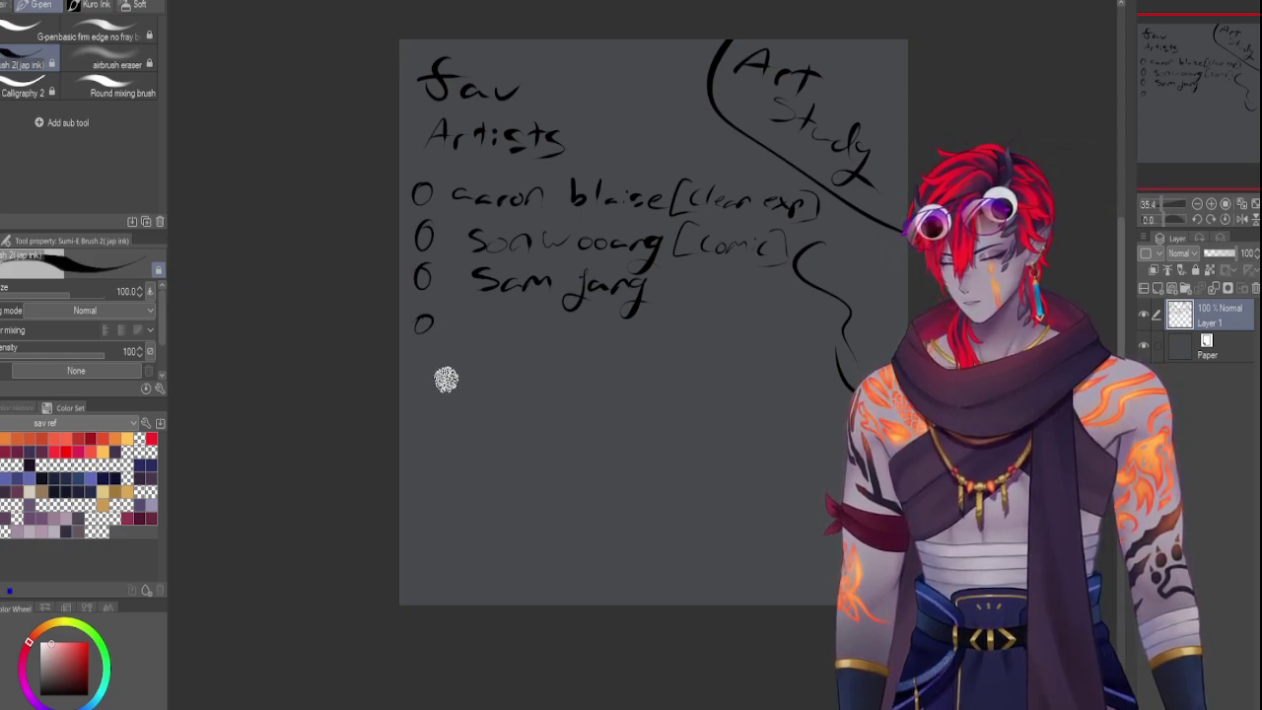
Draw a fifth circle bullet below the fourth list line
drag(422, 356, 424, 355)
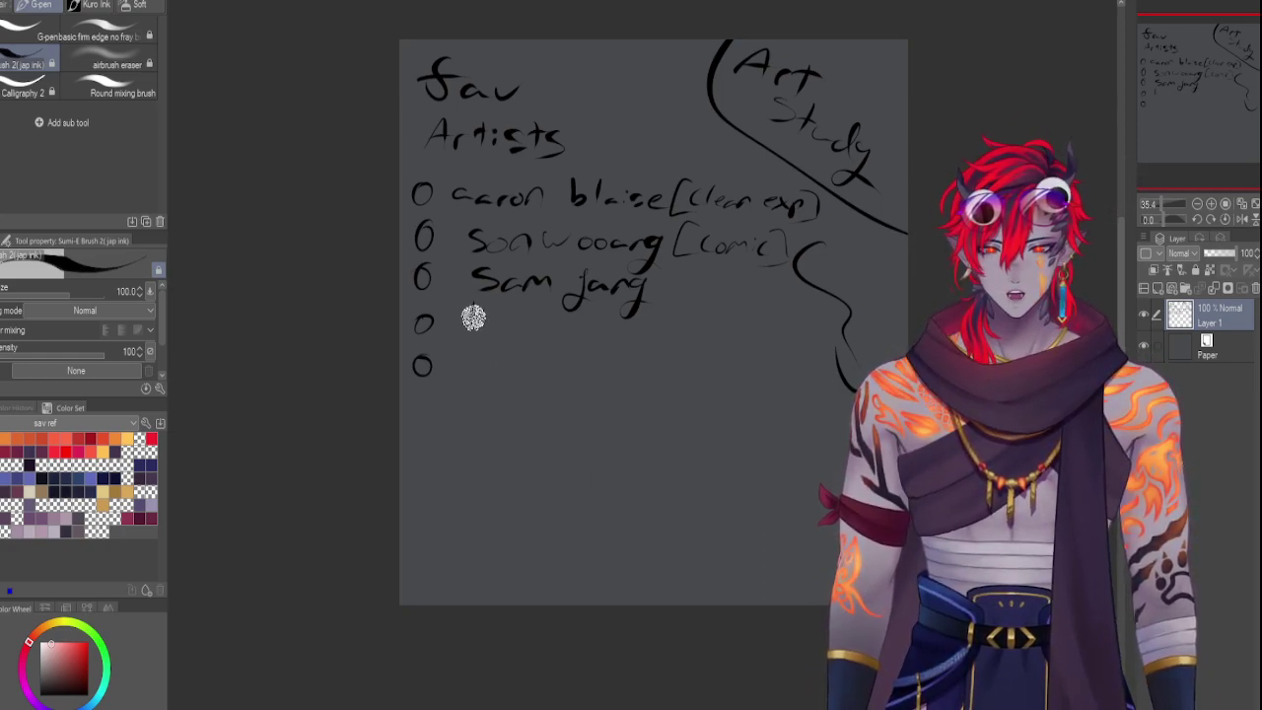
Begin handwriting an artist name beside the fourth bullet
mouse_move(473, 306)
mouse_down()
mouse_move(542, 328)
mouse_move(537, 307)
mouse_move(531, 329)
mouse_move(581, 320)
mouse_up()
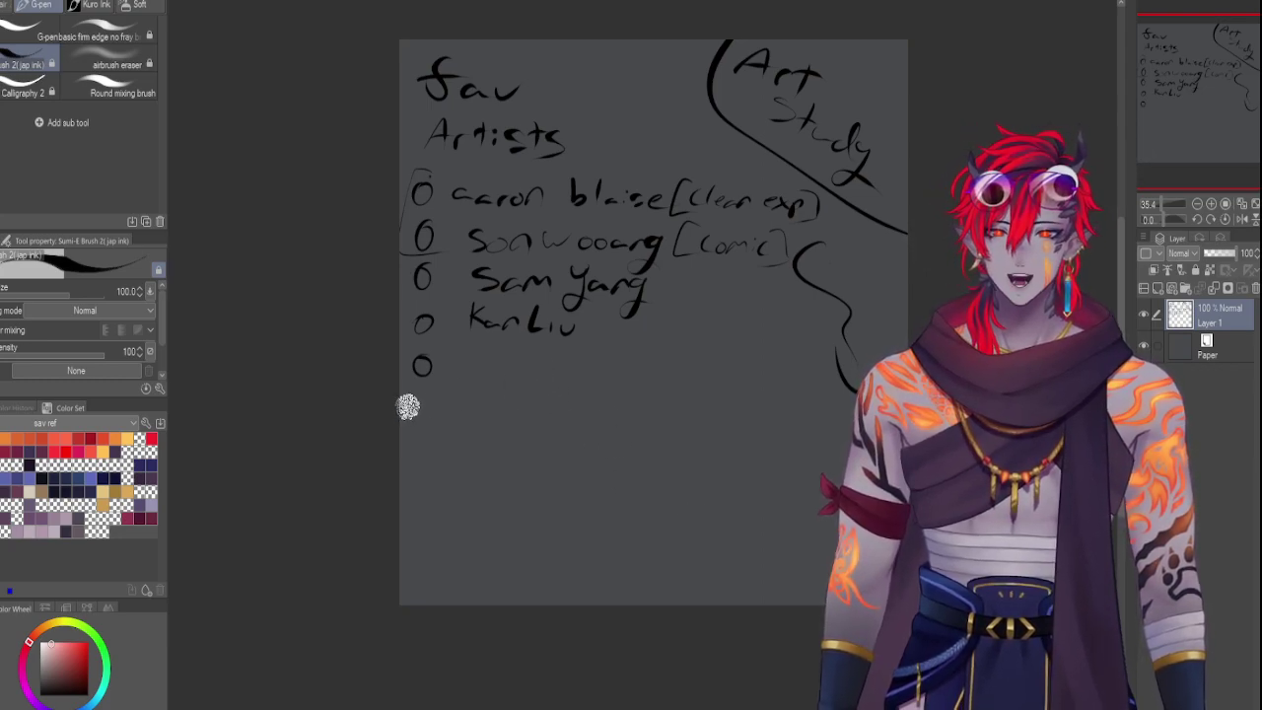
Add two circle bullets and write 'Arcne artists' on the fifth entry, undoing stray strokes
drag(412, 403, 418, 438)
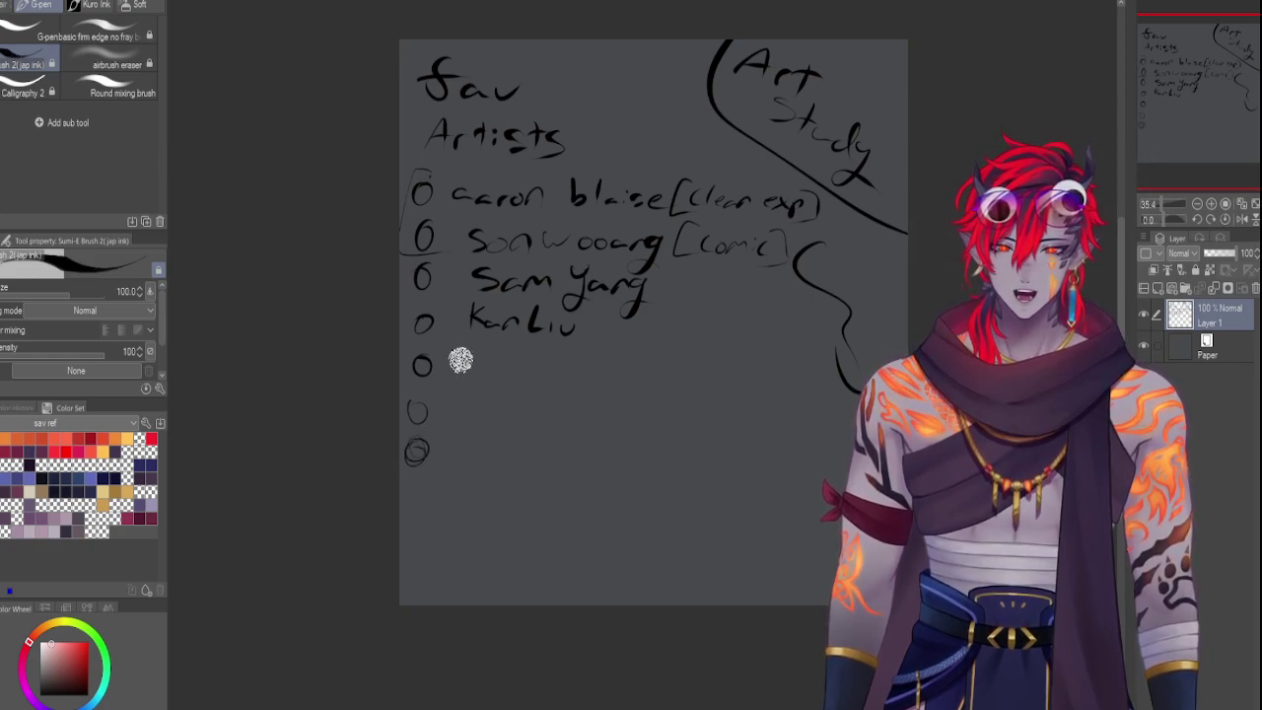
mouse_move(455, 379)
mouse_down()
mouse_move(588, 379)
mouse_move(608, 358)
mouse_move(597, 374)
mouse_move(643, 371)
mouse_move(638, 383)
mouse_move(655, 357)
mouse_move(648, 372)
mouse_move(675, 360)
mouse_move(701, 389)
mouse_up()
click(710, 395)
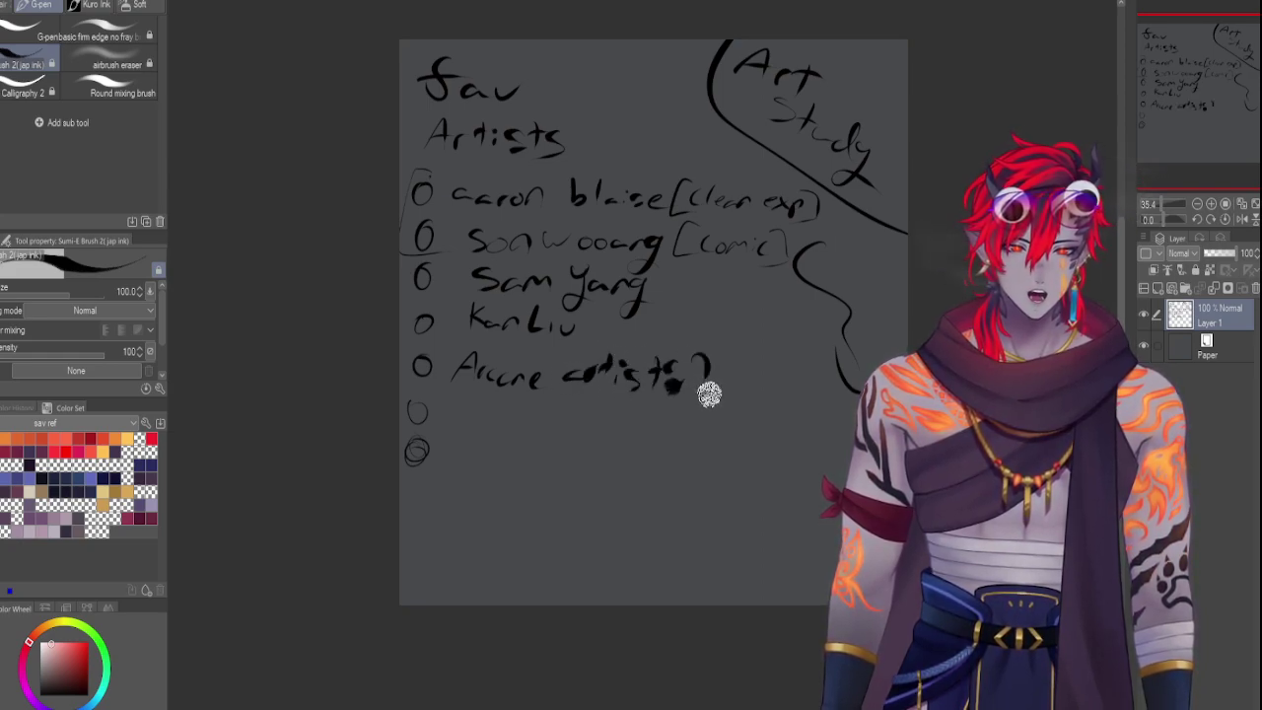
key(ctrl+z)
key(ctrl+z)
key(ctrl+z)
key(ctrl+z)
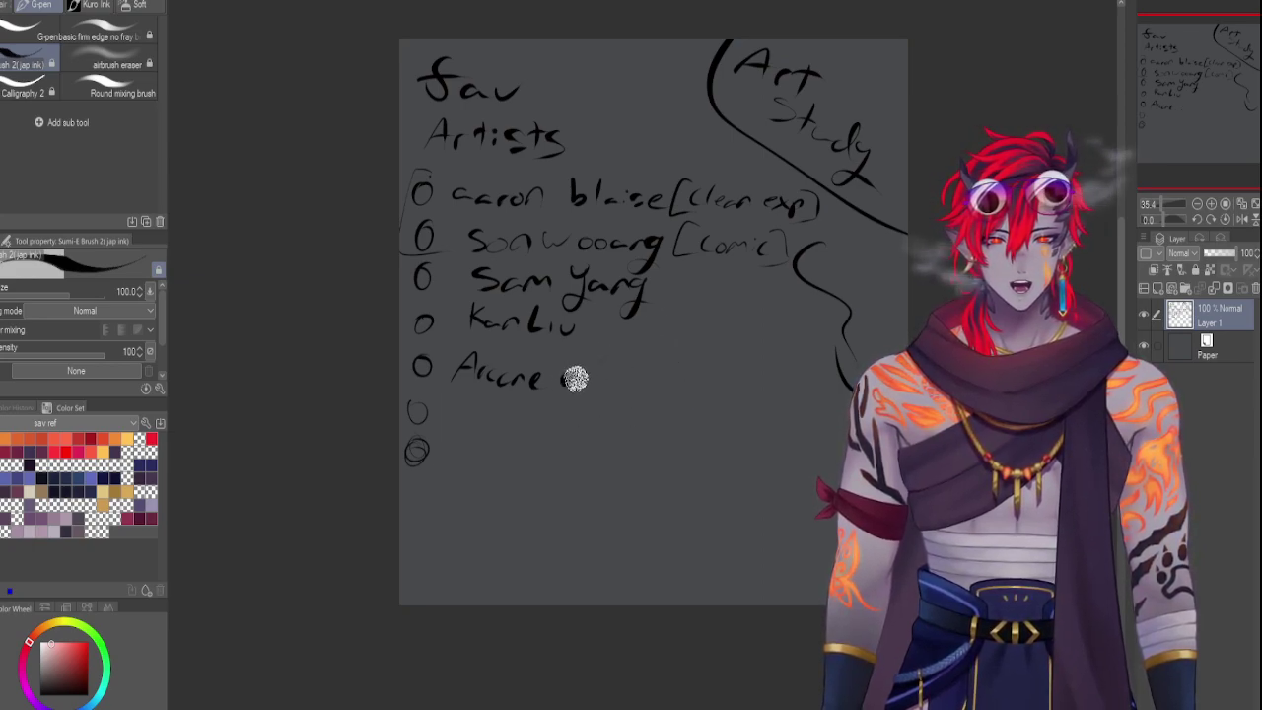
mouse_move(574, 374)
mouse_down()
mouse_move(617, 365)
mouse_move(609, 378)
mouse_move(636, 377)
mouse_move(599, 379)
mouse_move(617, 366)
mouse_move(630, 385)
mouse_move(672, 379)
mouse_move(655, 388)
mouse_move(688, 375)
mouse_move(663, 399)
mouse_up()
key(ctrl+z)
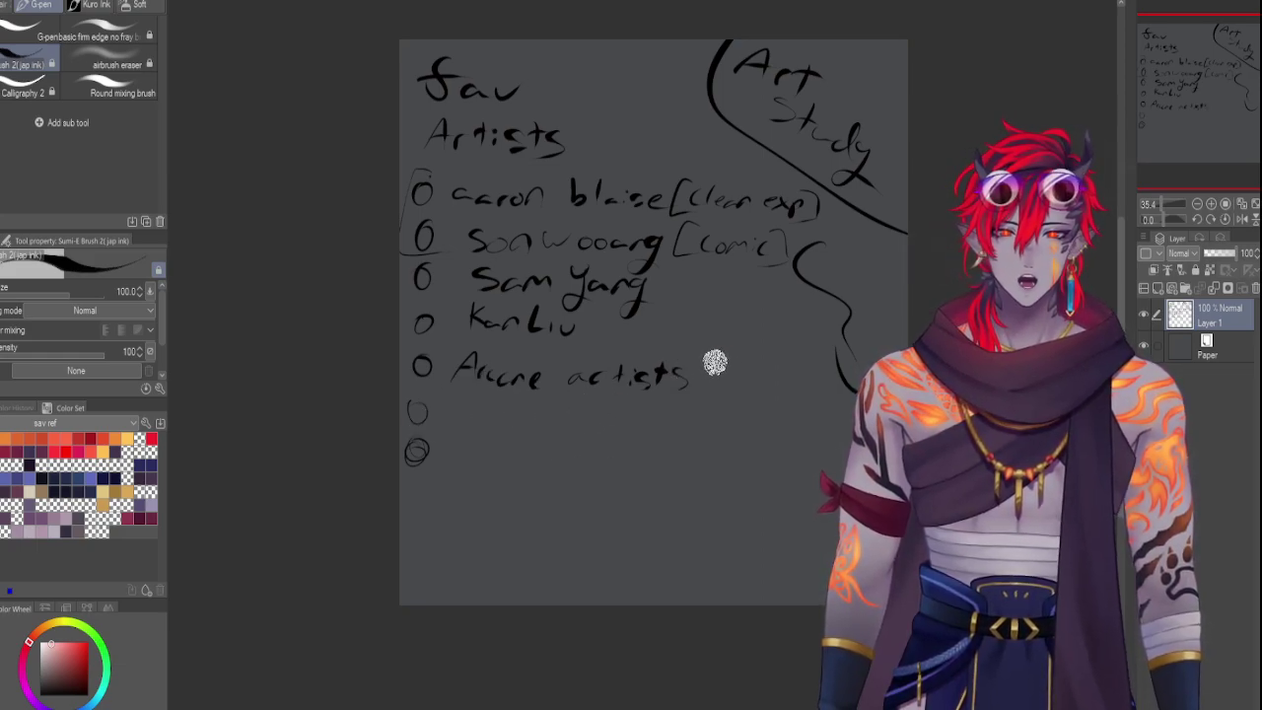
drag(719, 361, 720, 372)
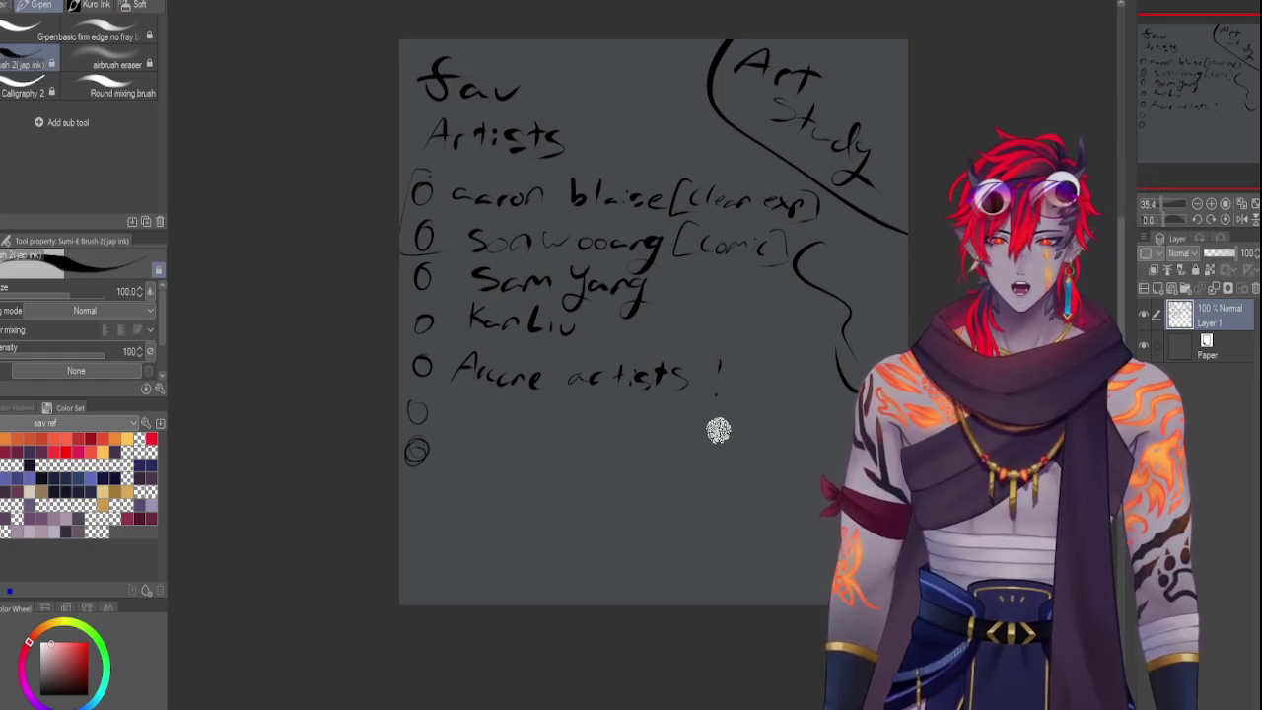
Mark up the Fav heading, write 'Proko' beside the empty bullet, and add a bullet below
drag(592, 50, 593, 51)
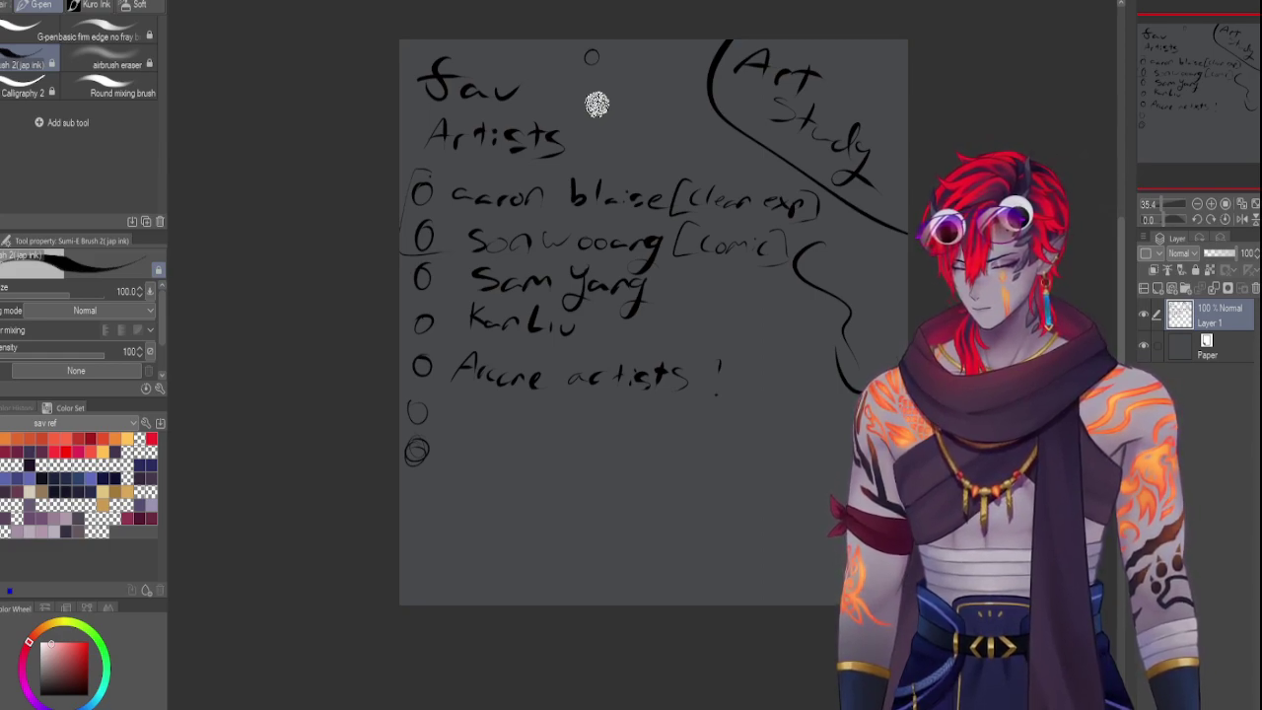
mouse_move(619, 57)
mouse_down()
mouse_move(634, 84)
mouse_move(682, 76)
mouse_move(651, 123)
mouse_move(670, 113)
mouse_move(667, 127)
mouse_move(707, 121)
mouse_move(736, 141)
mouse_up()
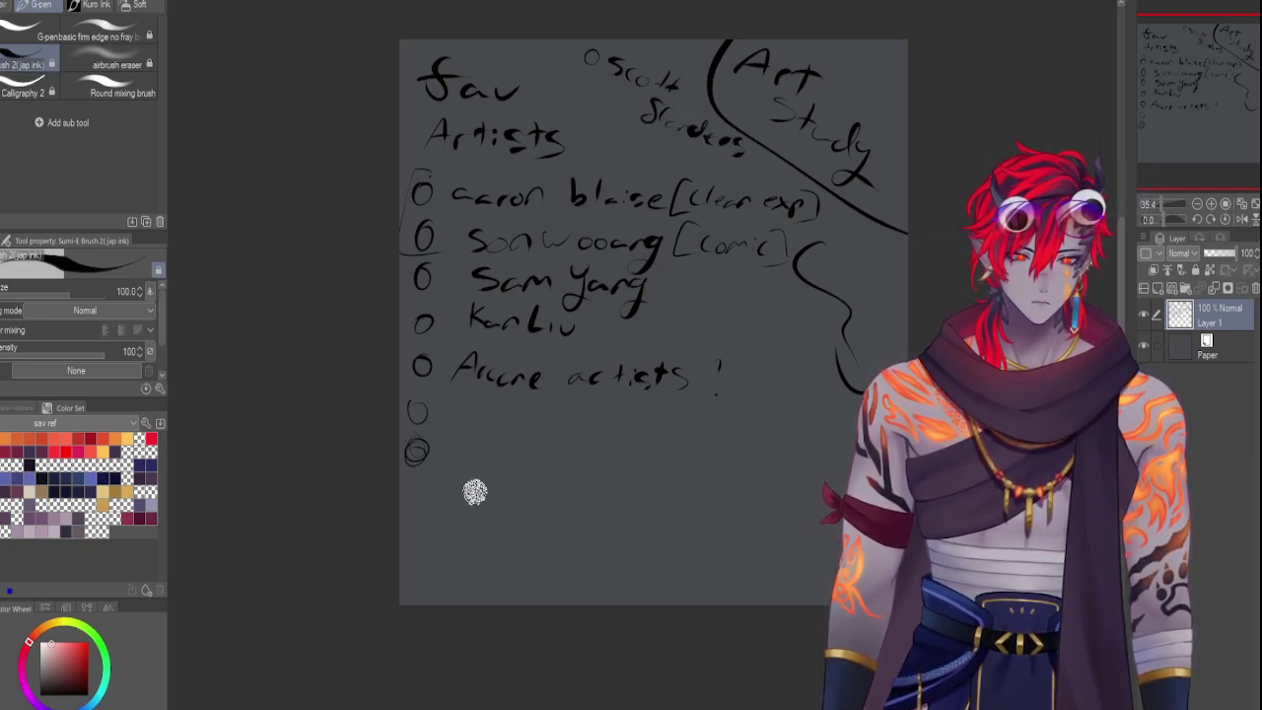
mouse_move(462, 428)
mouse_down()
mouse_move(527, 411)
mouse_move(558, 436)
mouse_move(553, 420)
mouse_up()
drag(395, 505, 412, 487)
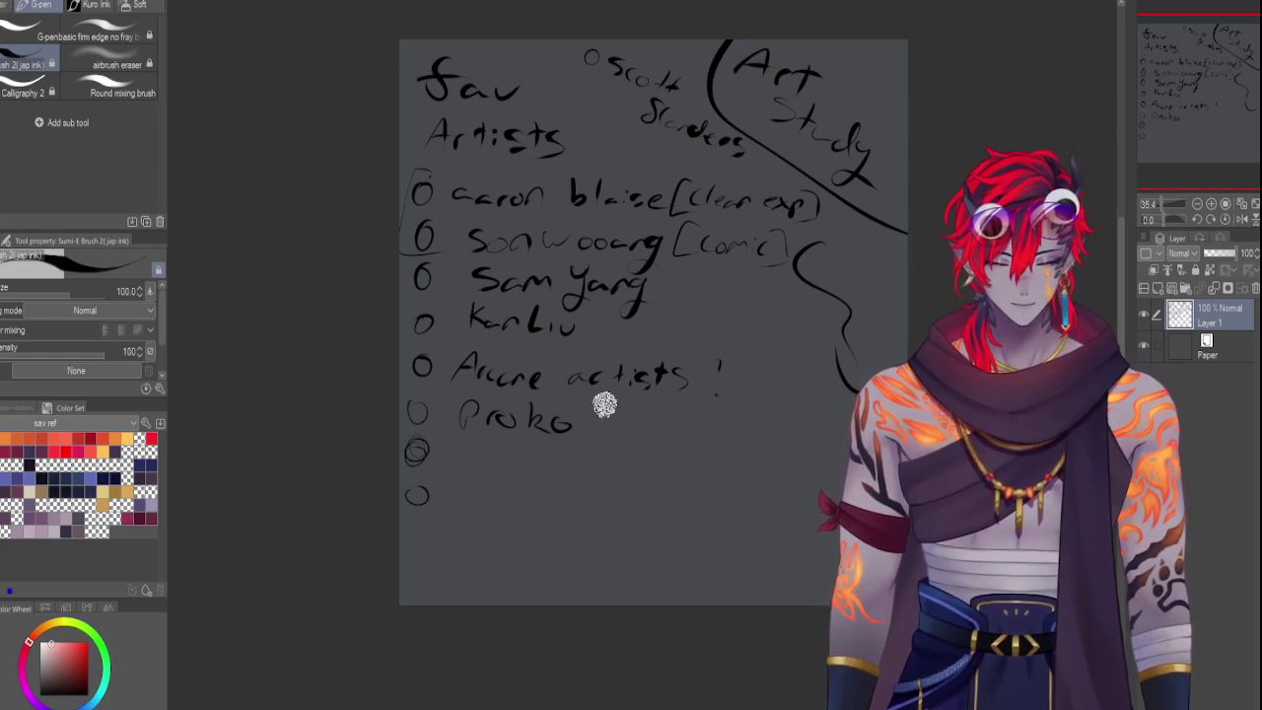
Handwrite 'Sin' beside the circled bullet below Proko
mouse_move(463, 407)
mouse_down()
mouse_move(467, 437)
mouse_move(495, 464)
mouse_up()
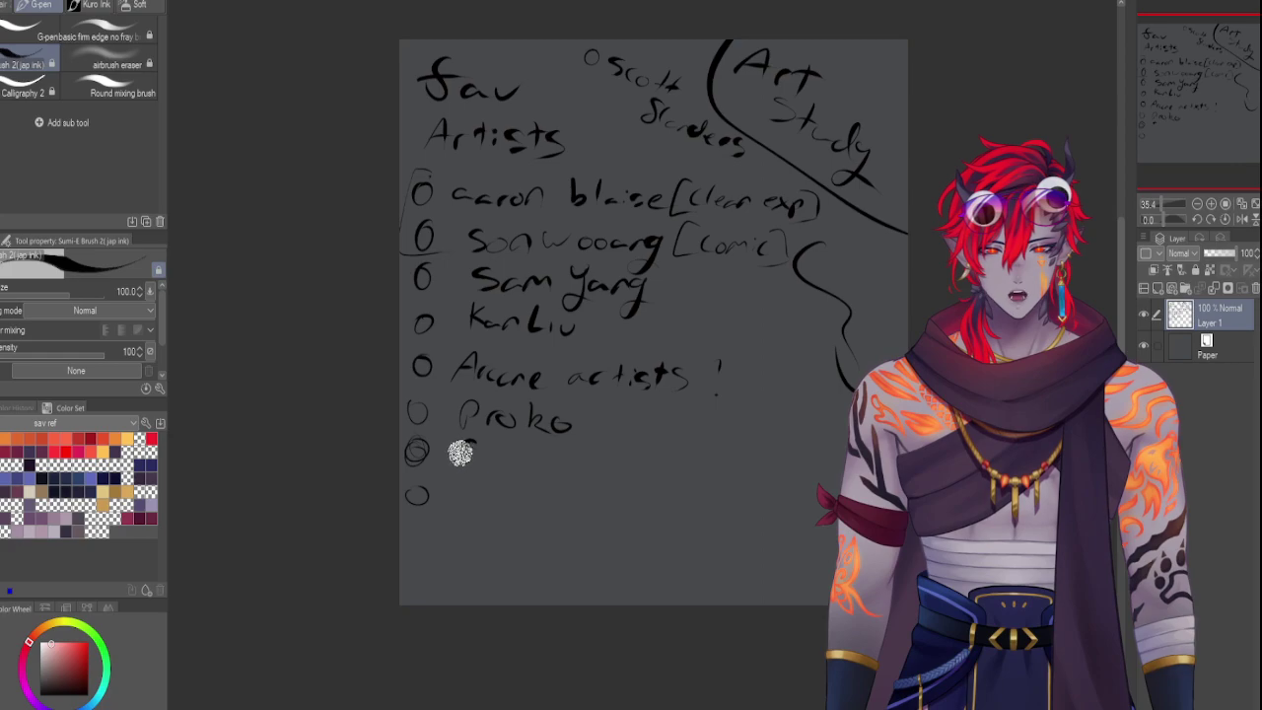
mouse_move(474, 443)
mouse_down()
mouse_move(528, 459)
mouse_move(516, 456)
mouse_move(532, 449)
mouse_move(540, 467)
mouse_move(547, 451)
mouse_move(587, 473)
mouse_move(579, 466)
mouse_move(619, 453)
mouse_move(613, 466)
mouse_move(638, 475)
mouse_move(628, 454)
mouse_move(654, 462)
mouse_move(647, 478)
mouse_move(687, 470)
mouse_up()
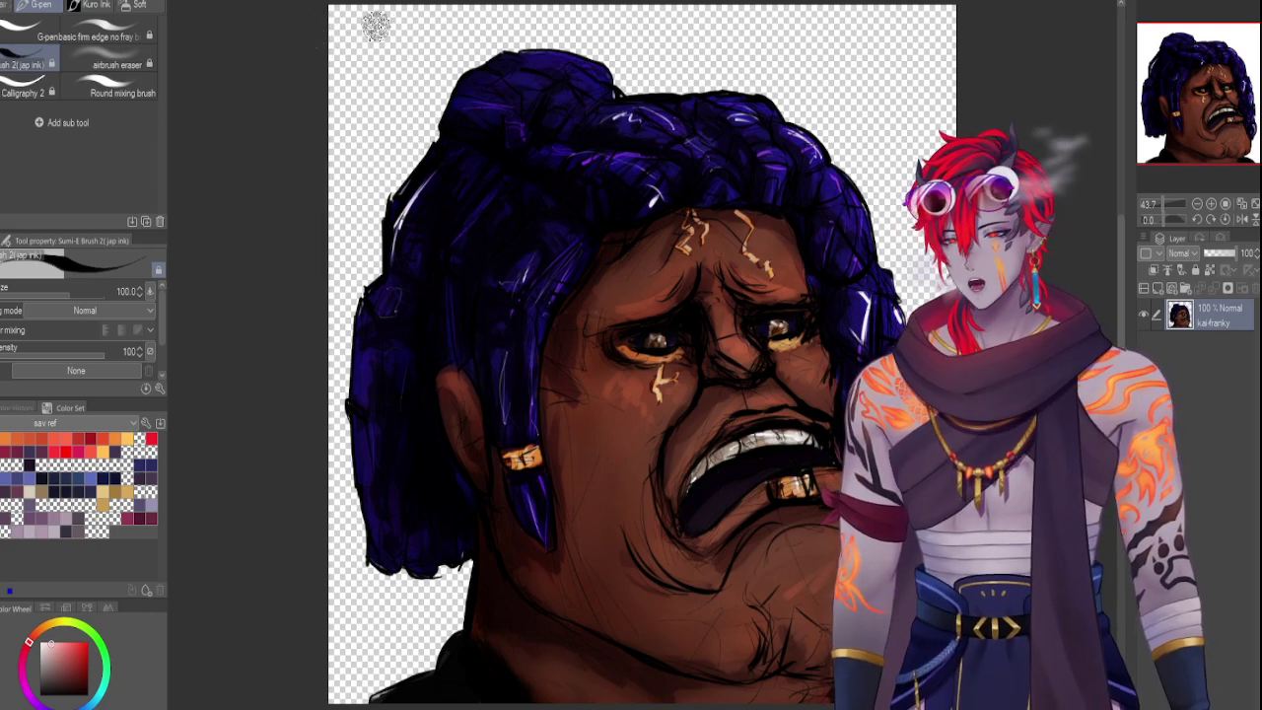
Return to the Fav Artists notes page and scale the handwritten list smaller with Free Transform
click(380, 4)
click(346, 4)
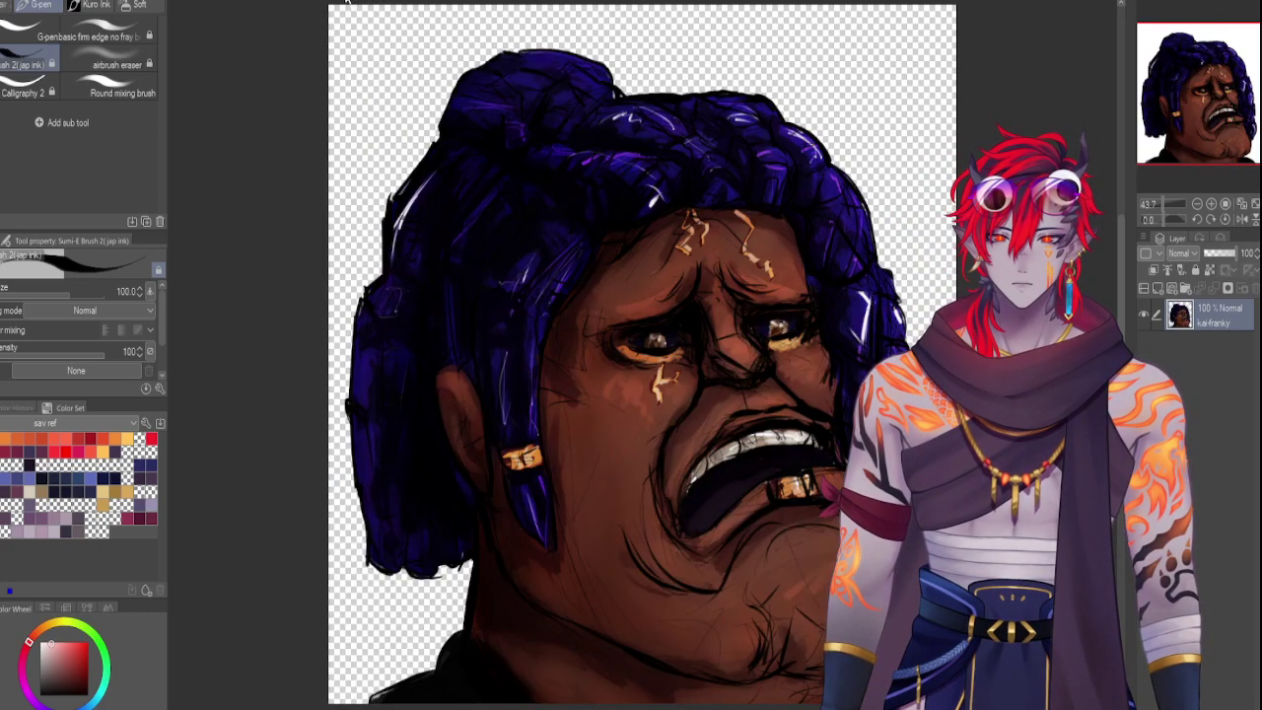
click(305, 4)
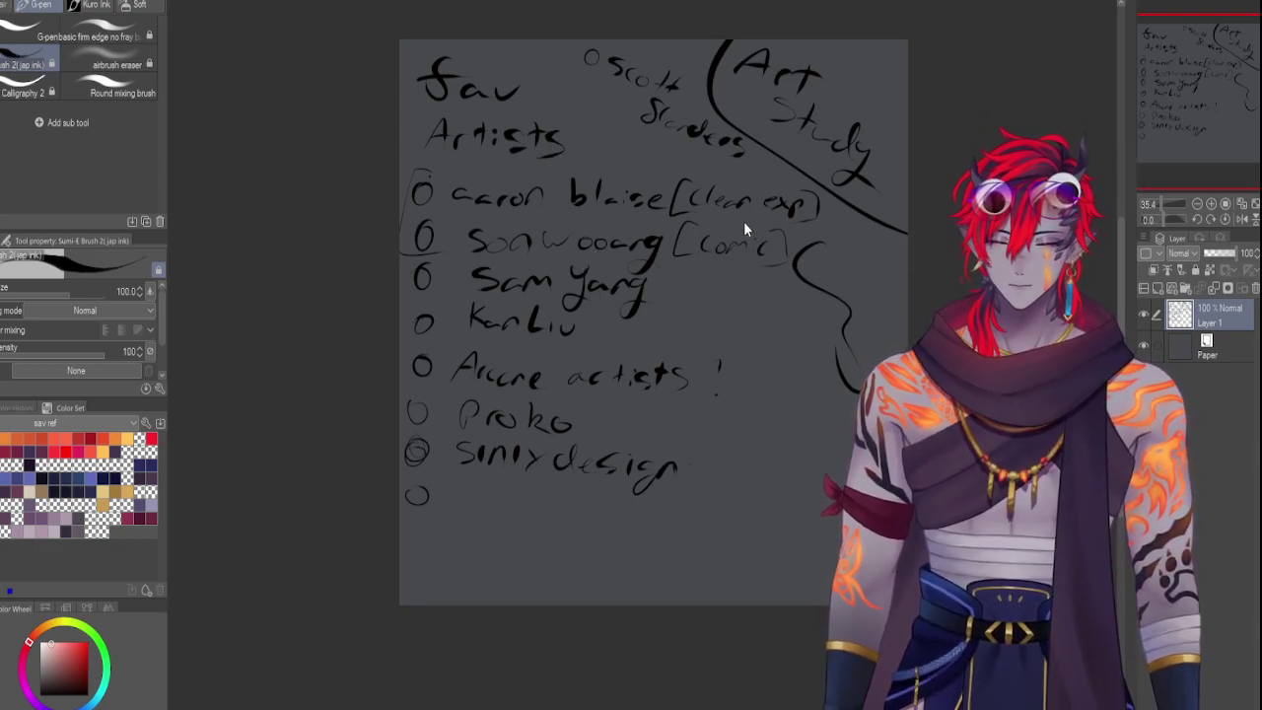
key(ctrl+t)
drag(907, 504, 893, 491)
Cancel the transform so the Fav Artists list stays at its full original size
key(Escape)
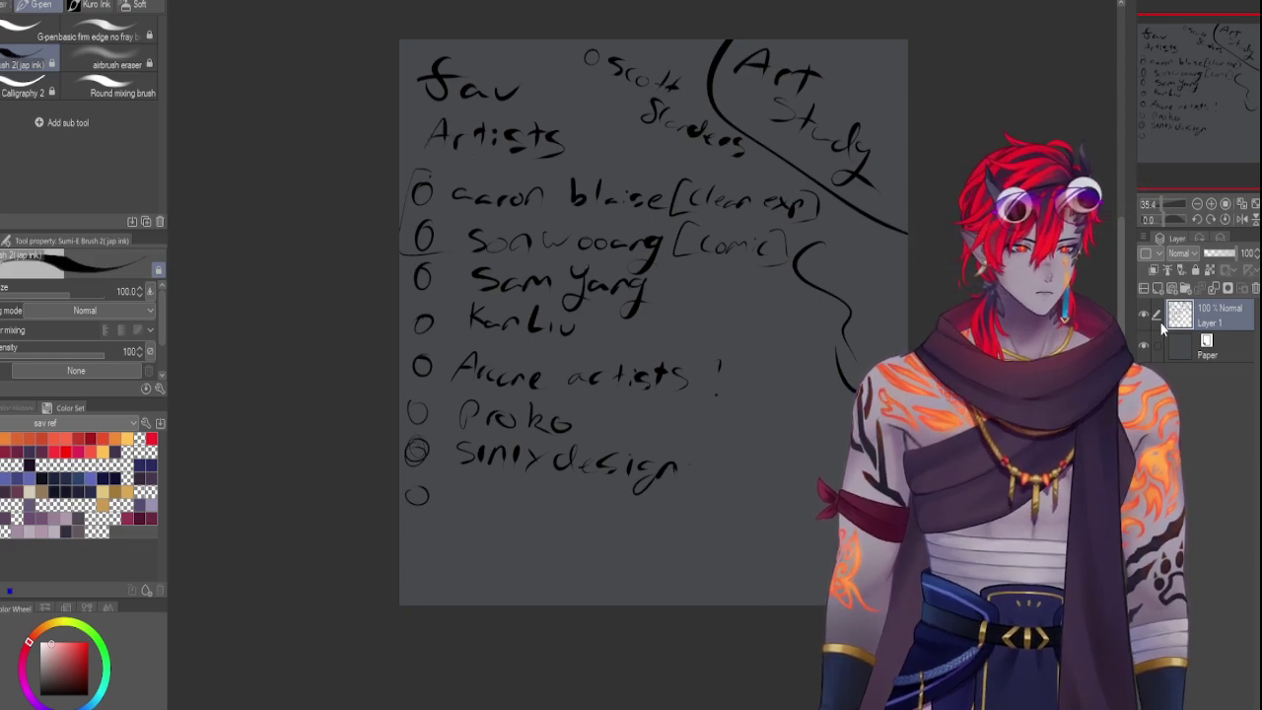
Copy the whole handwritten list from Layer 1 and shrink the copy into the top-left corner
key(ctrl+t)
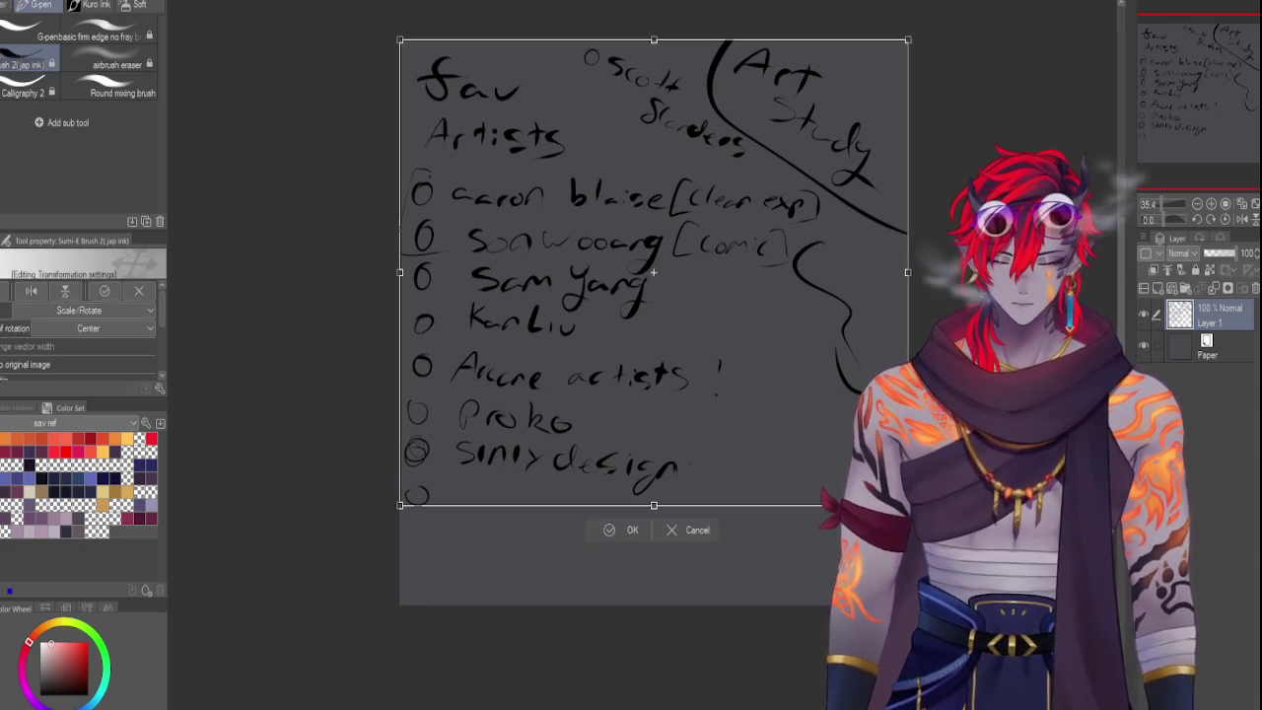
key(Return)
key(ctrl+shift+n)
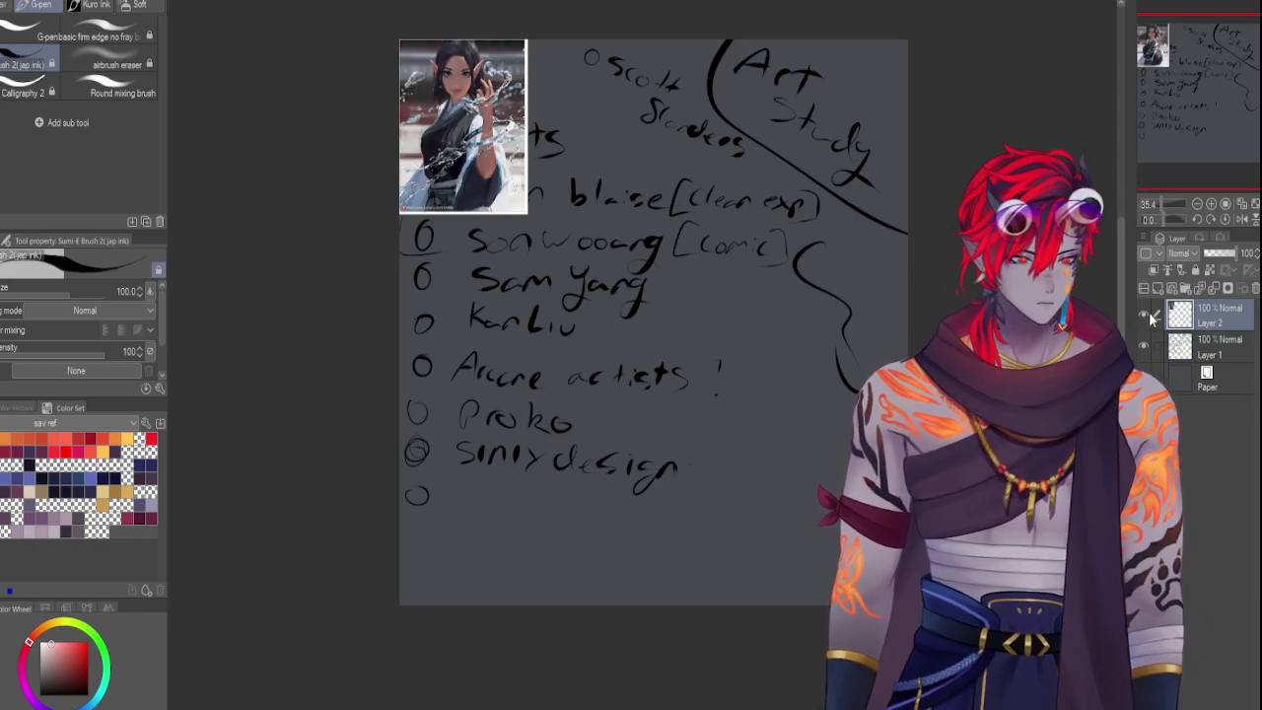
click(1163, 345)
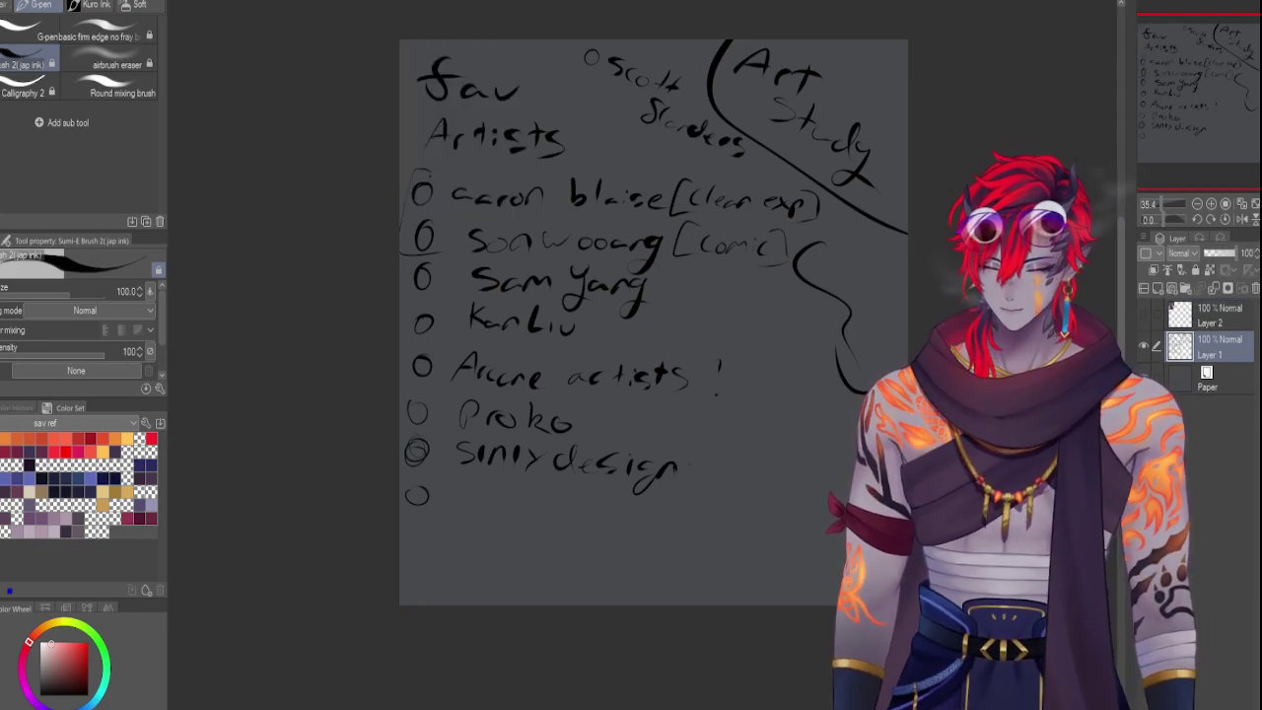
key(ctrl+a)
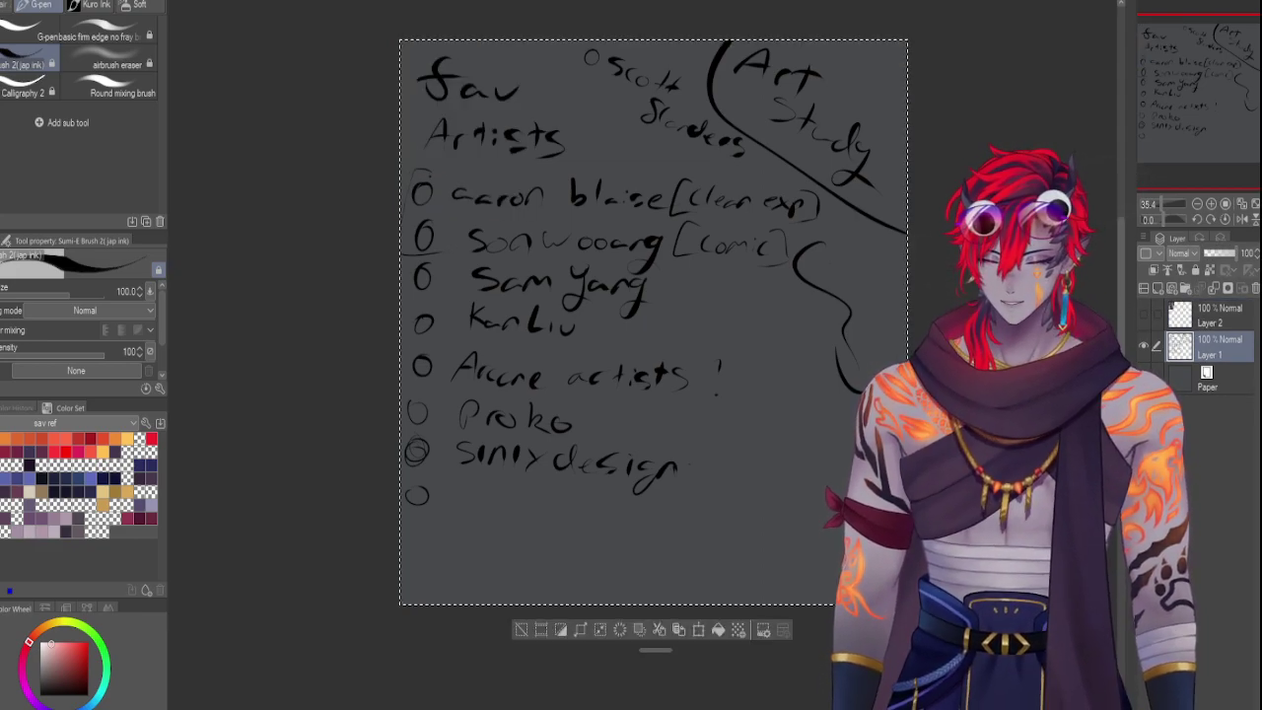
key(ctrl+c)
key(ctrl+v)
key(ctrl+d)
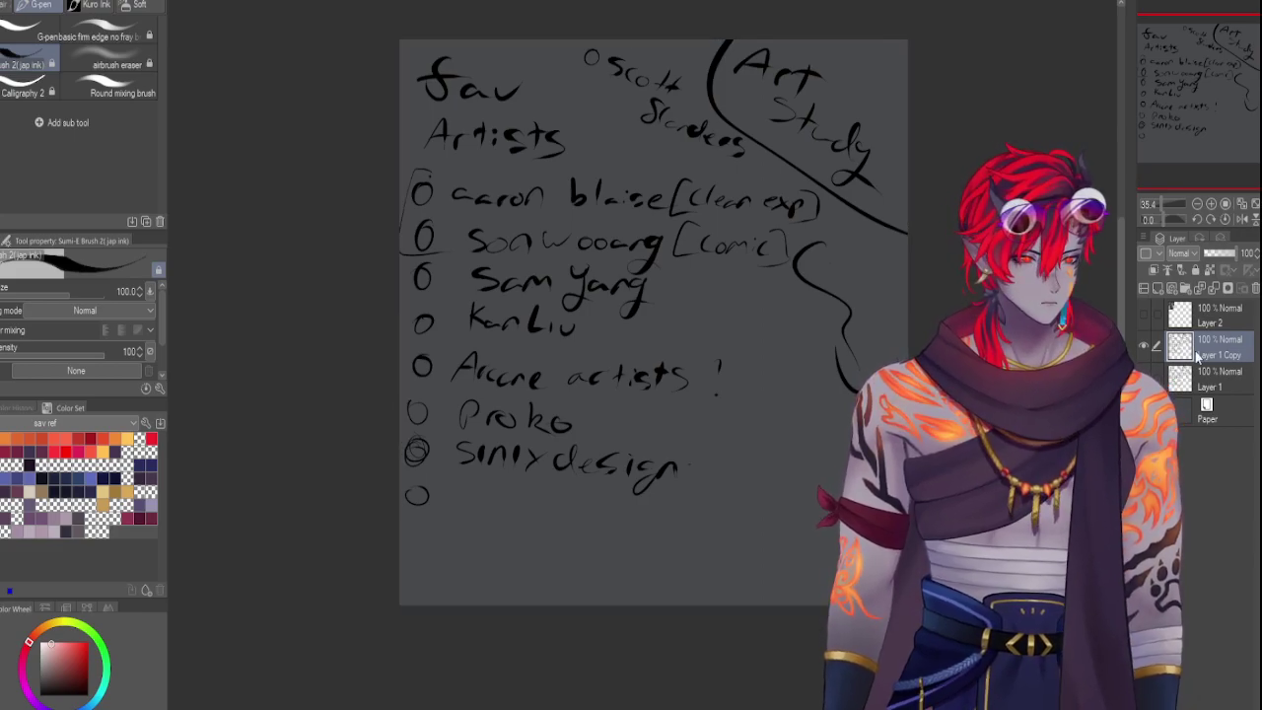
key(ctrl+t)
drag(905, 503, 563, 188)
key(Return)
Hide the full-size original list and paste the elf reference on Layer 2, right of the list
click(1143, 378)
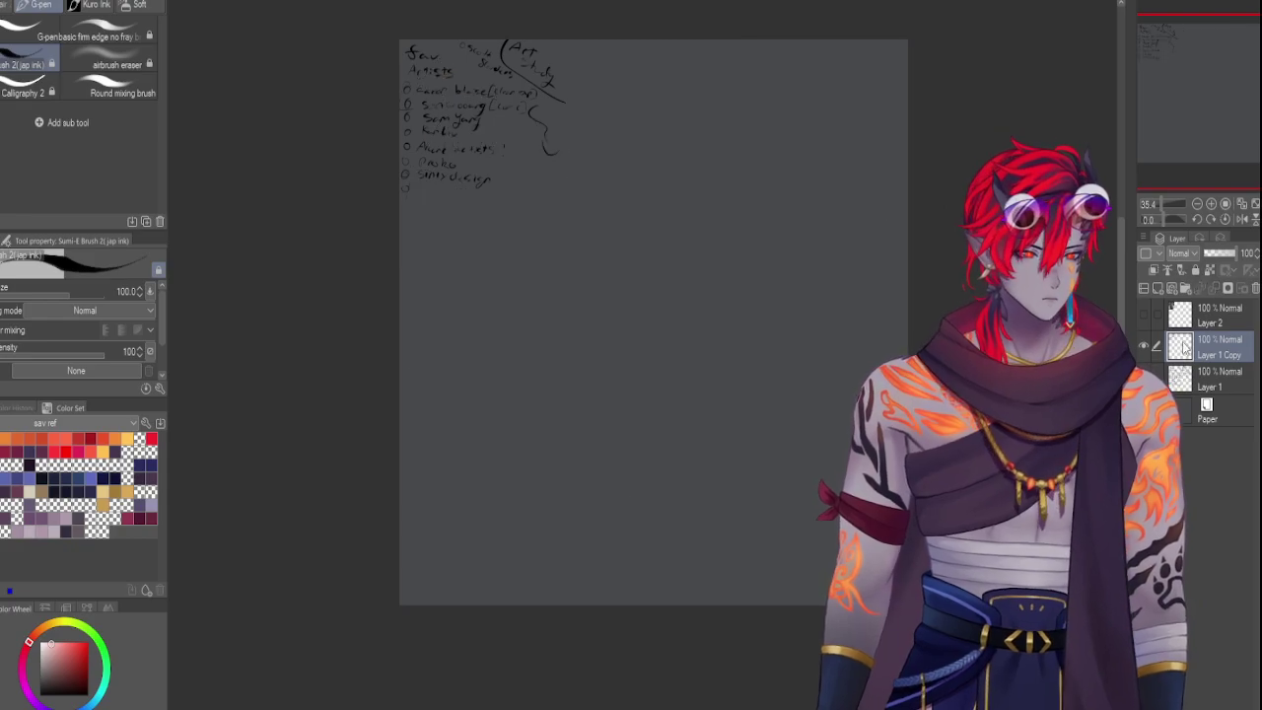
click(1220, 314)
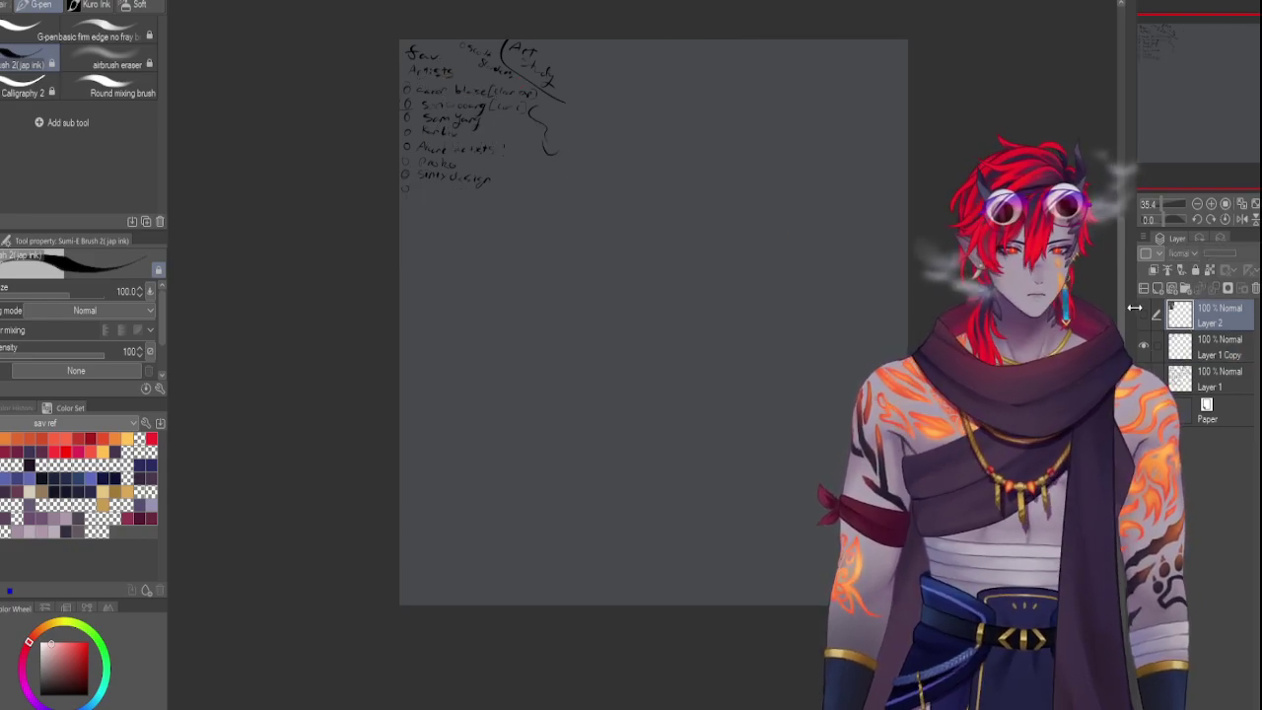
key(ctrl+v)
key(ctrl+t)
drag(464, 126, 643, 150)
key(Return)
Zoom in on the list and image, and reduce the brush size from 100 to 40
click(1163, 201)
drag(1163, 201, 1172, 59)
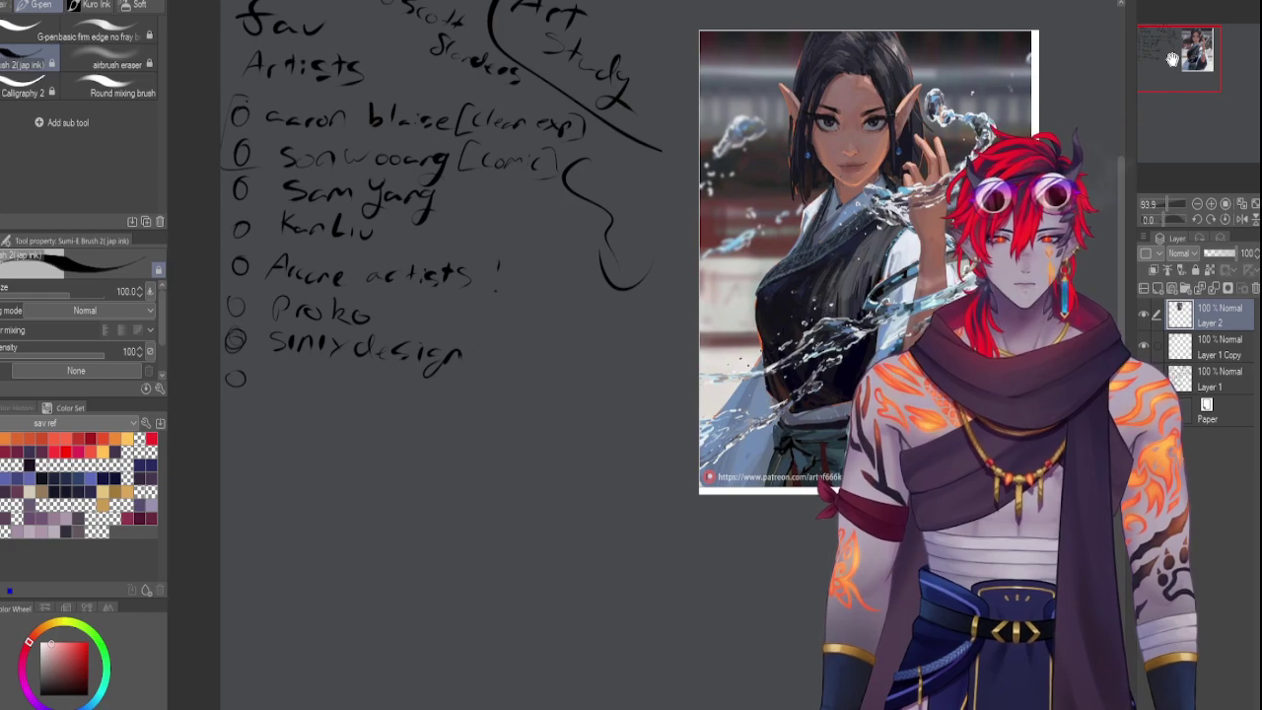
key(bracketleft)
key(bracketleft)
key(bracketleft)
key(bracketleft)
key(bracketleft)
key(bracketleft)
key(bracketleft)
key(bracketleft)
key(bracketleft)
key(bracketleft)
key(bracketleft)
key(bracketleft)
key(bracketleft)
key(bracketleft)
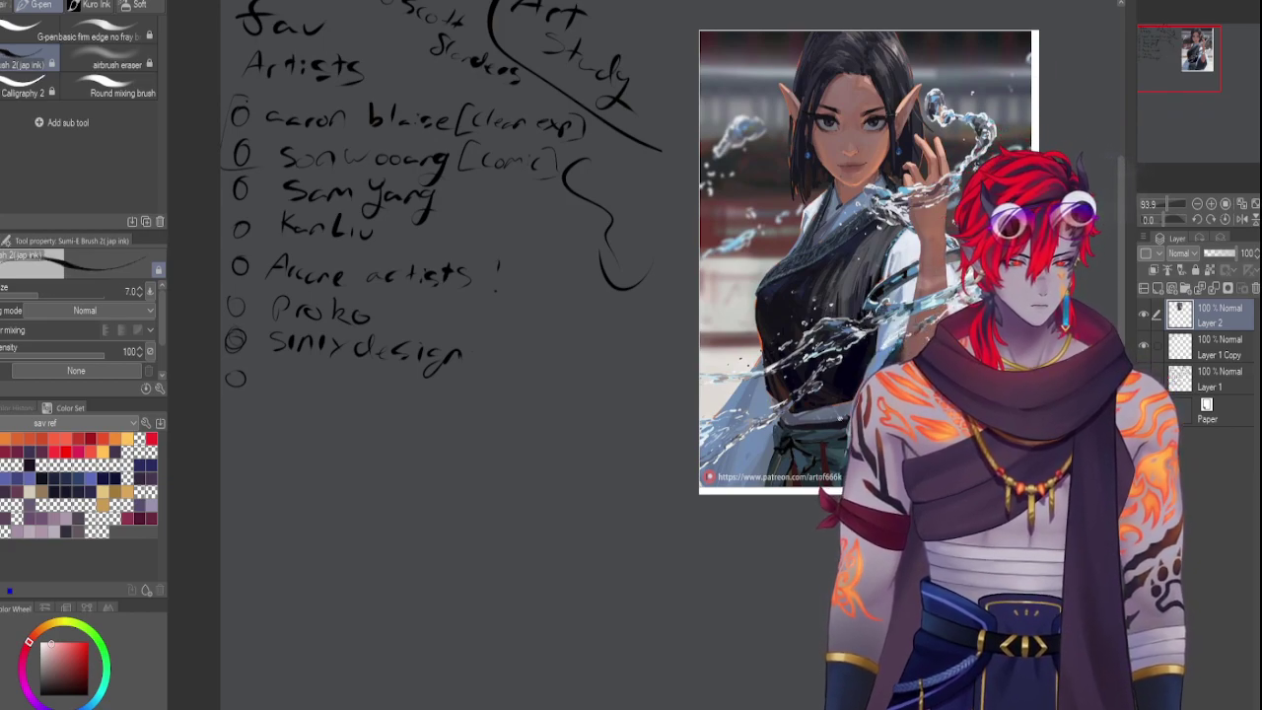
Pan toward the elf reference and switch to the G-pen in yellow
drag(1183, 65, 1189, 52)
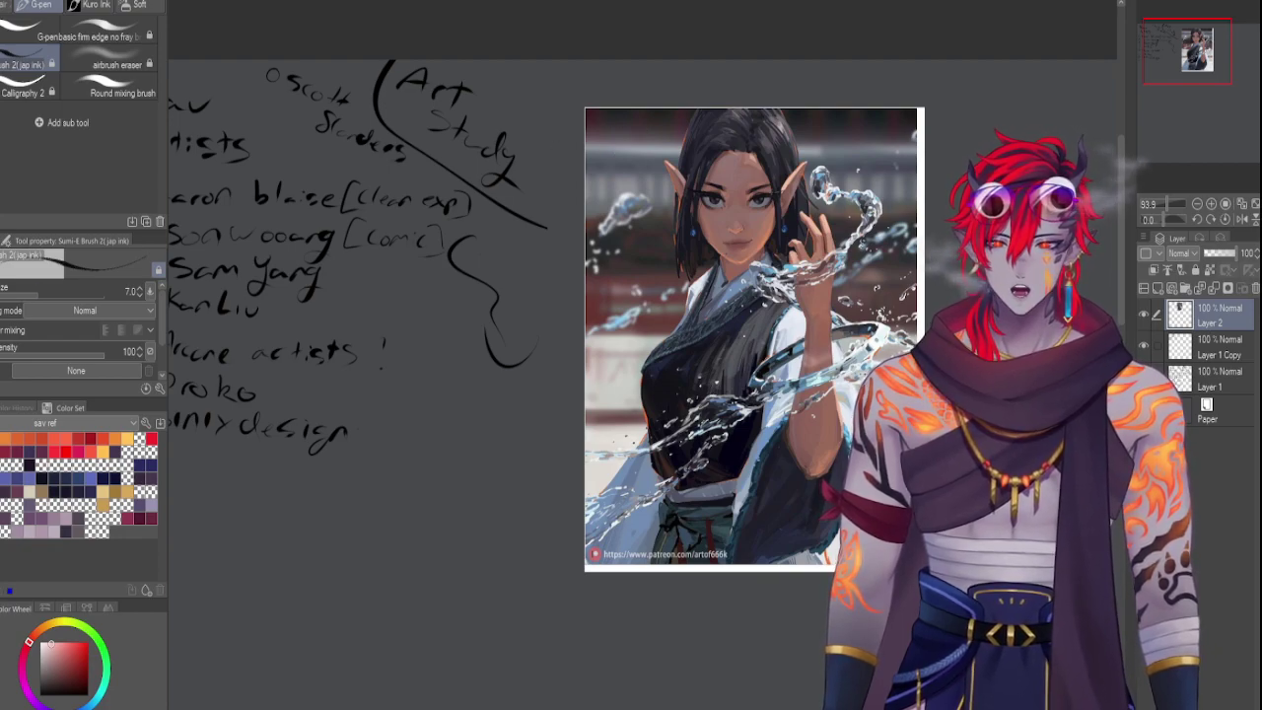
click(40, 35)
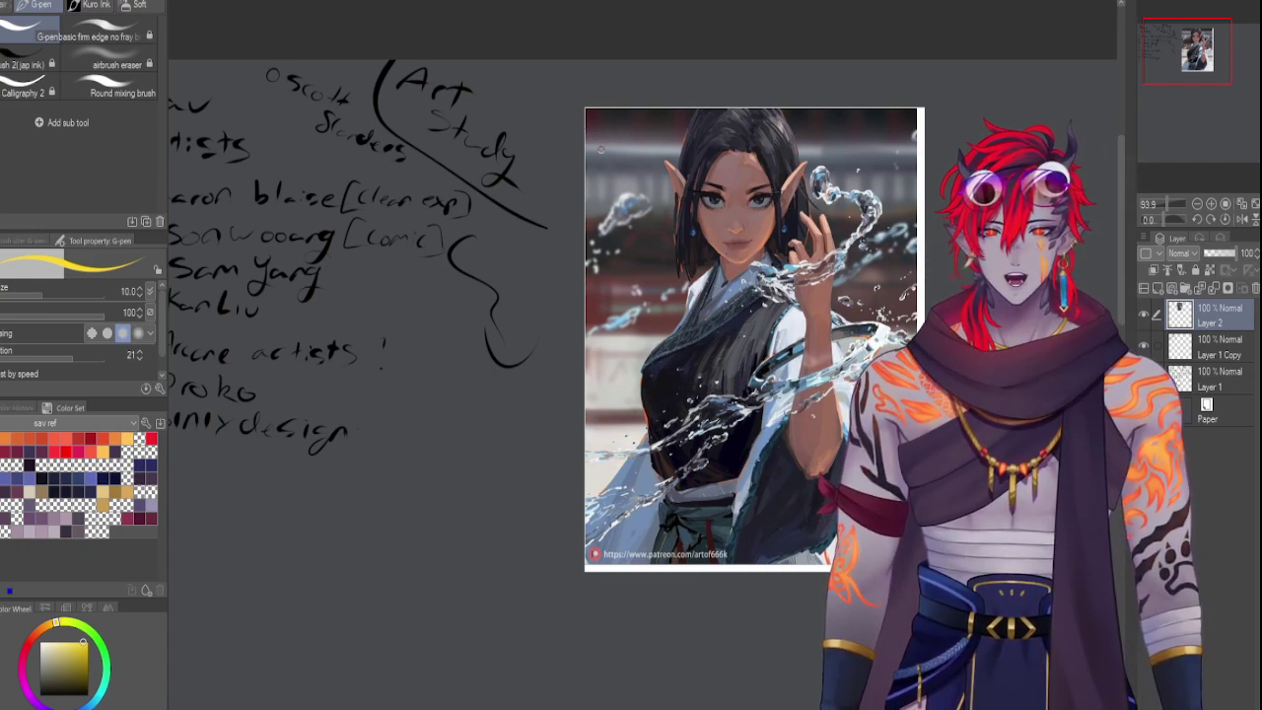
Letter 'KanLiu' in yellow on the elf image, loop it, and fill its list bullet yellow
mouse_move(605, 124)
mouse_down()
mouse_move(605, 144)
mouse_move(645, 150)
mouse_move(651, 133)
mouse_move(662, 156)
mouse_move(688, 146)
mouse_up()
key(ctrl+z)
key(ctrl+z)
key(ctrl+z)
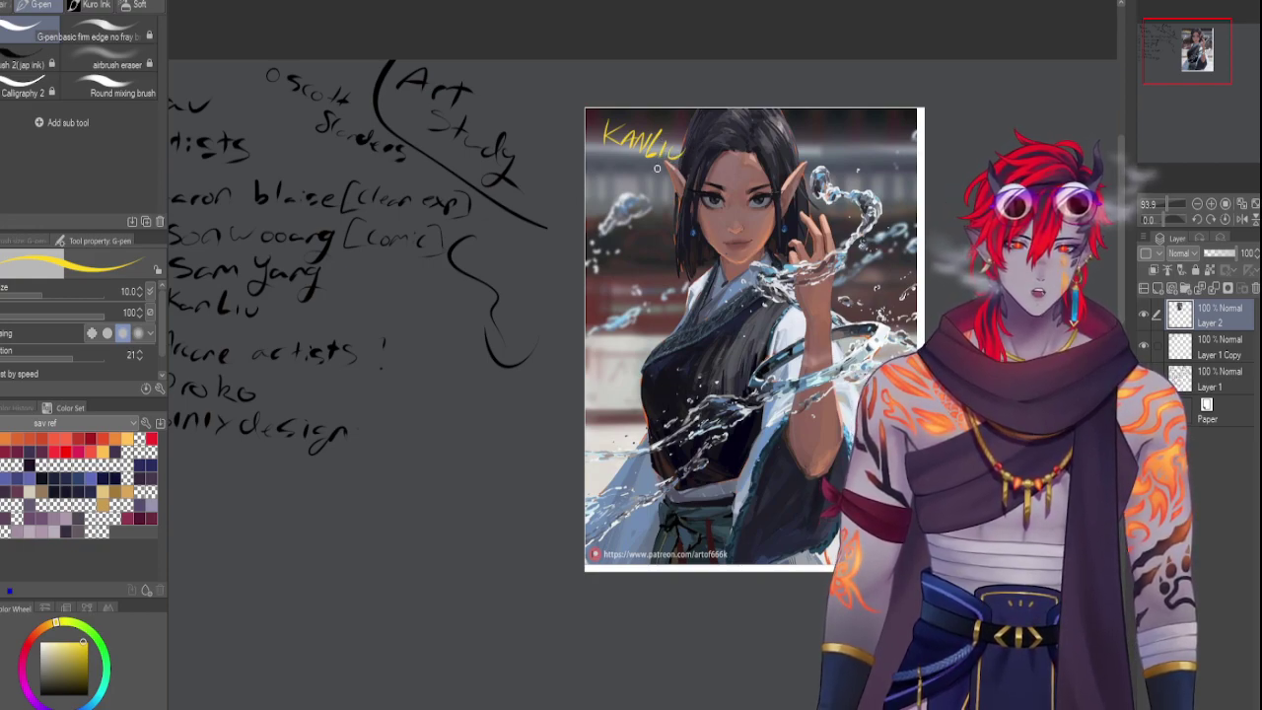
mouse_move(592, 148)
mouse_down()
mouse_move(695, 131)
mouse_move(598, 99)
mouse_move(590, 138)
mouse_up()
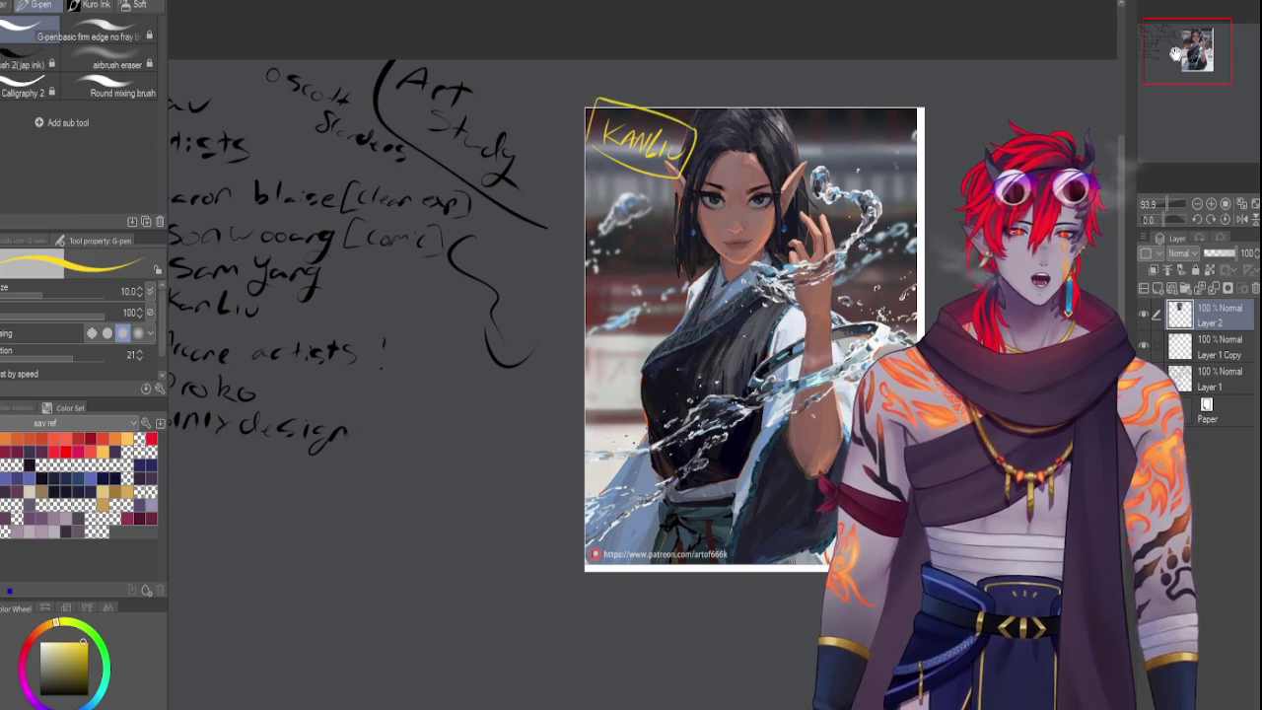
drag(1176, 54, 1157, 64)
drag(326, 182, 323, 181)
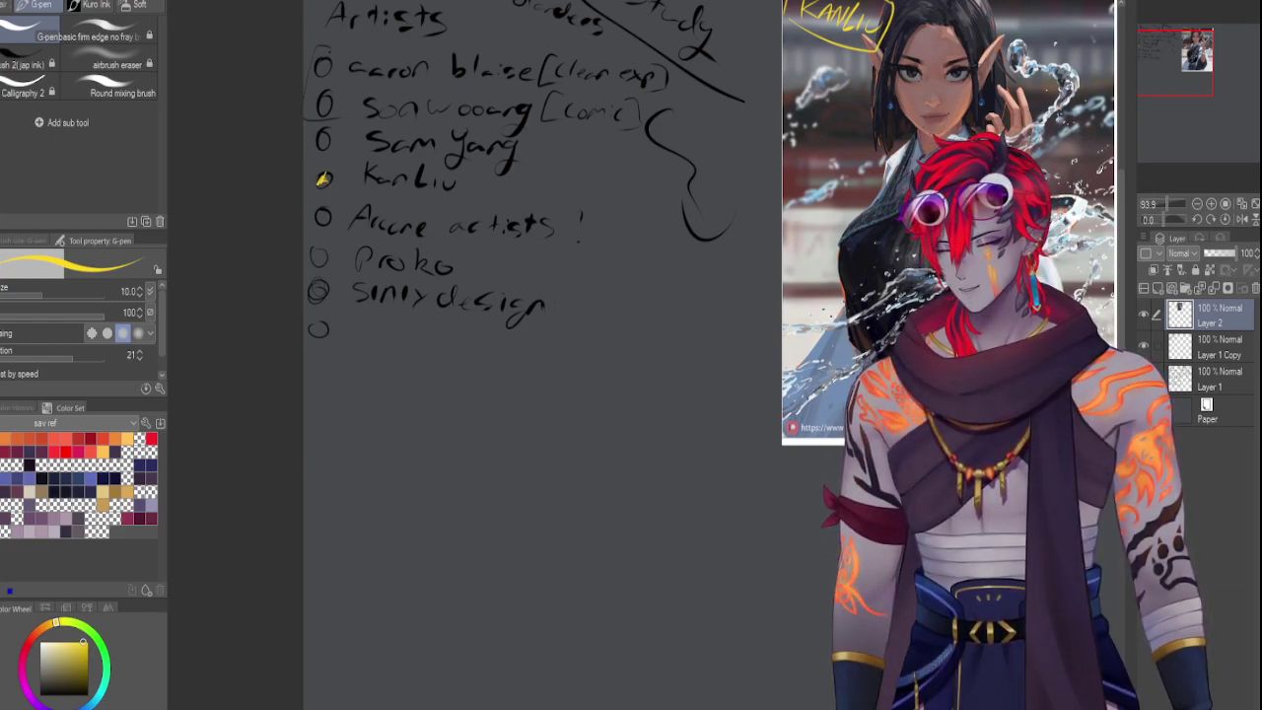
Paste the crow-and-swordswoman reference, scale it down, and place it below the artist list
key(ctrl+v)
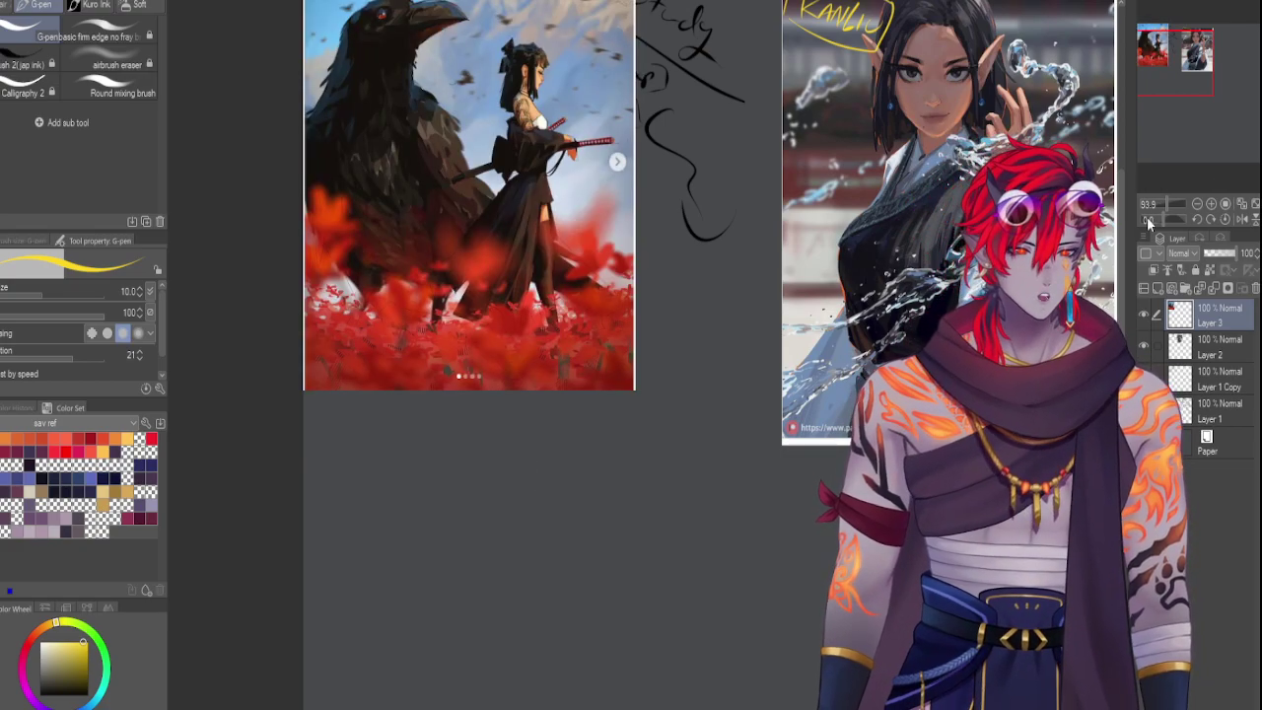
drag(1155, 202, 1164, 203)
key(ctrl+t)
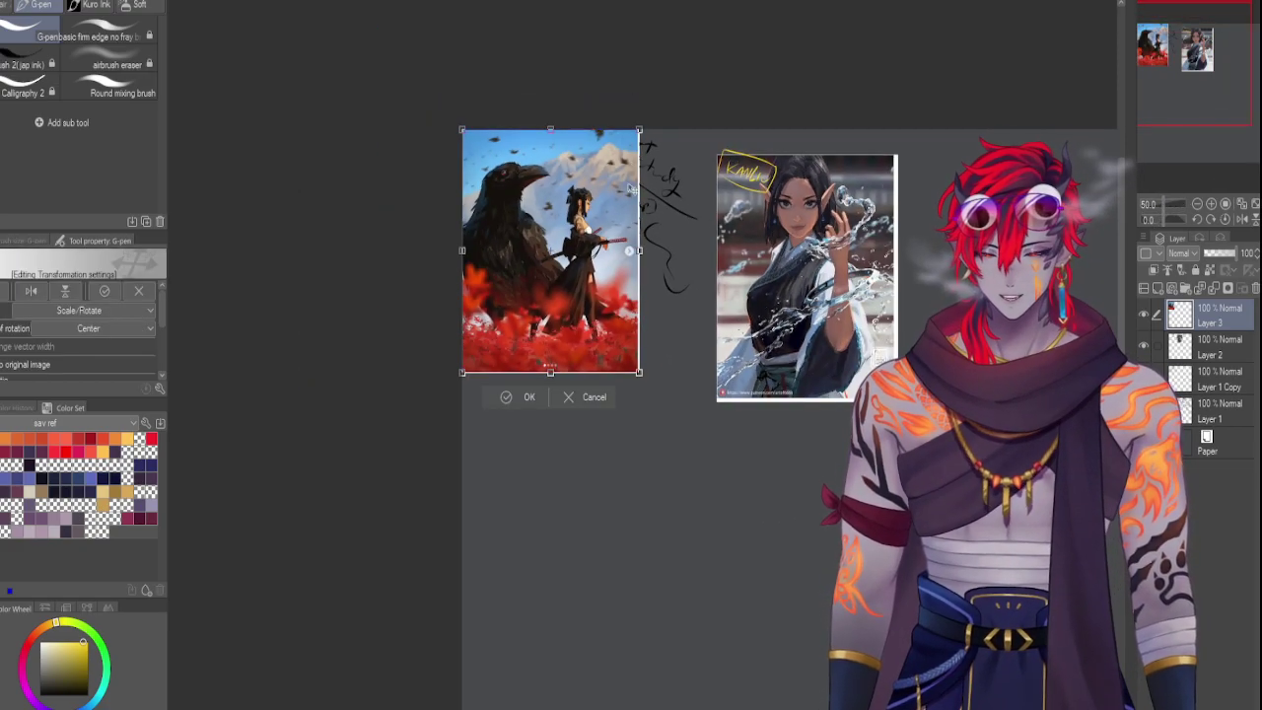
drag(639, 129, 594, 189)
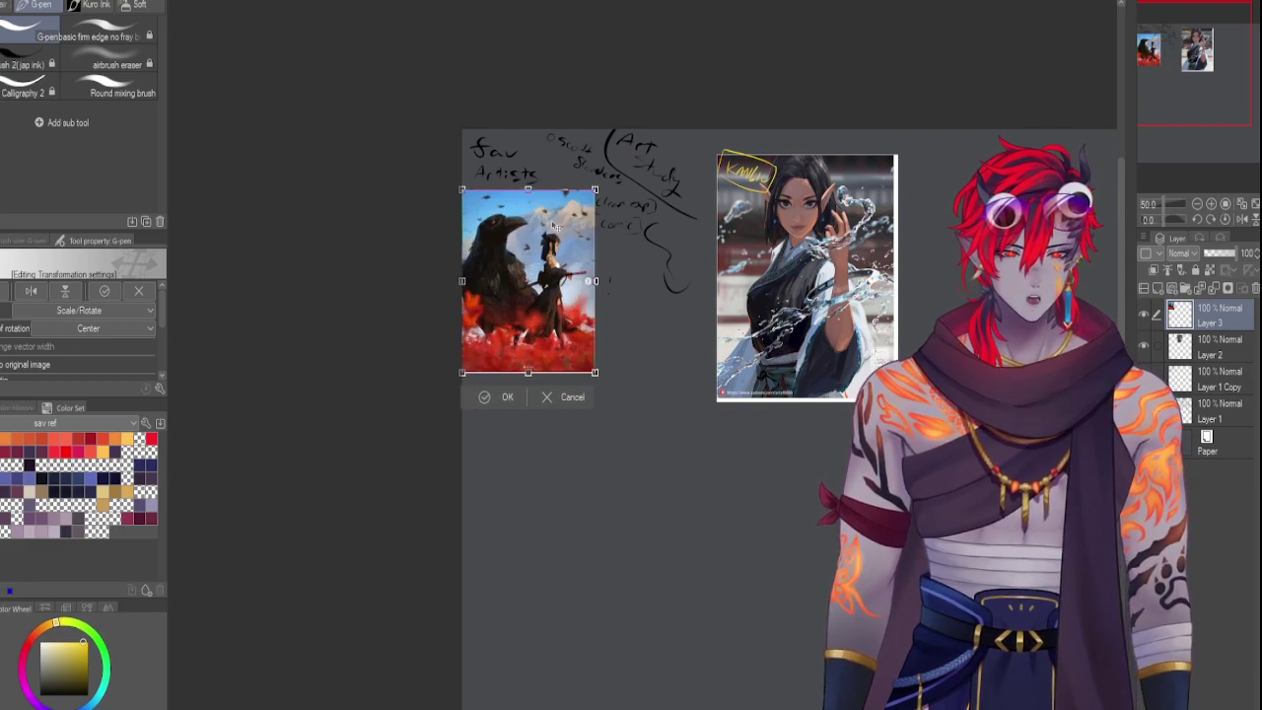
drag(555, 227, 557, 417)
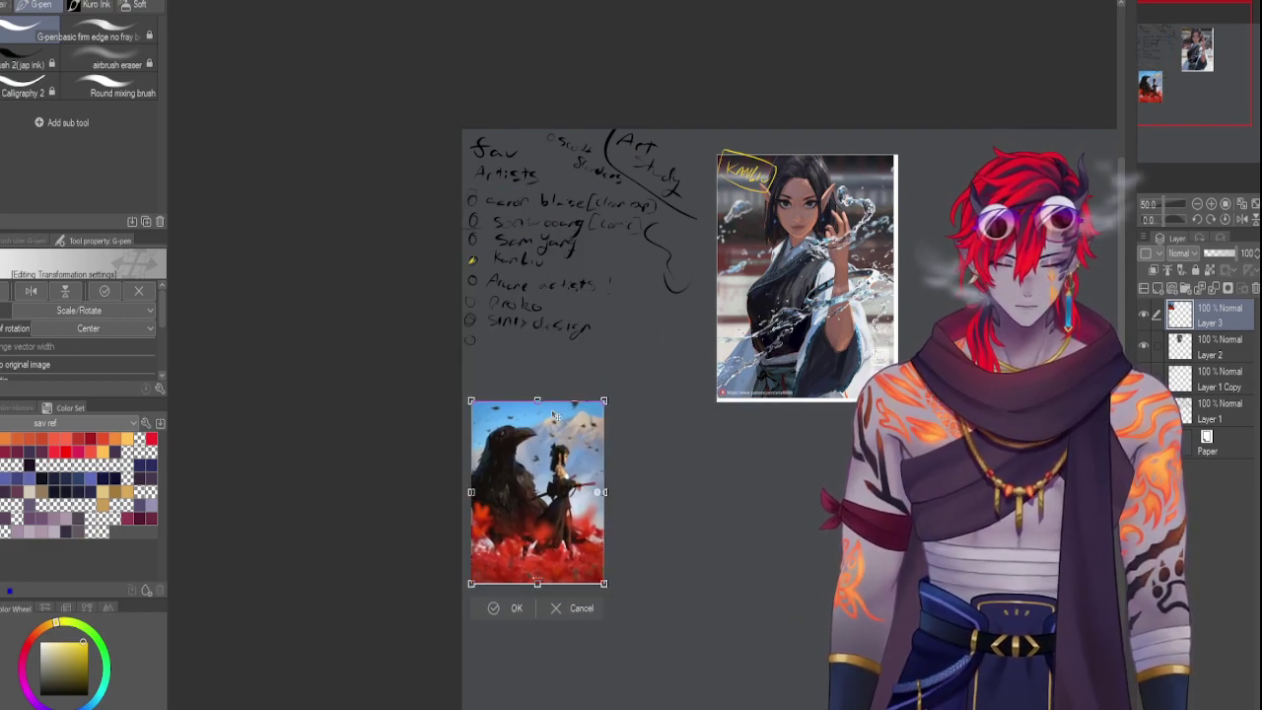
key(Return)
drag(1163, 199, 1159, 204)
drag(1185, 116, 1185, 96)
drag(1182, 61, 1105, 100)
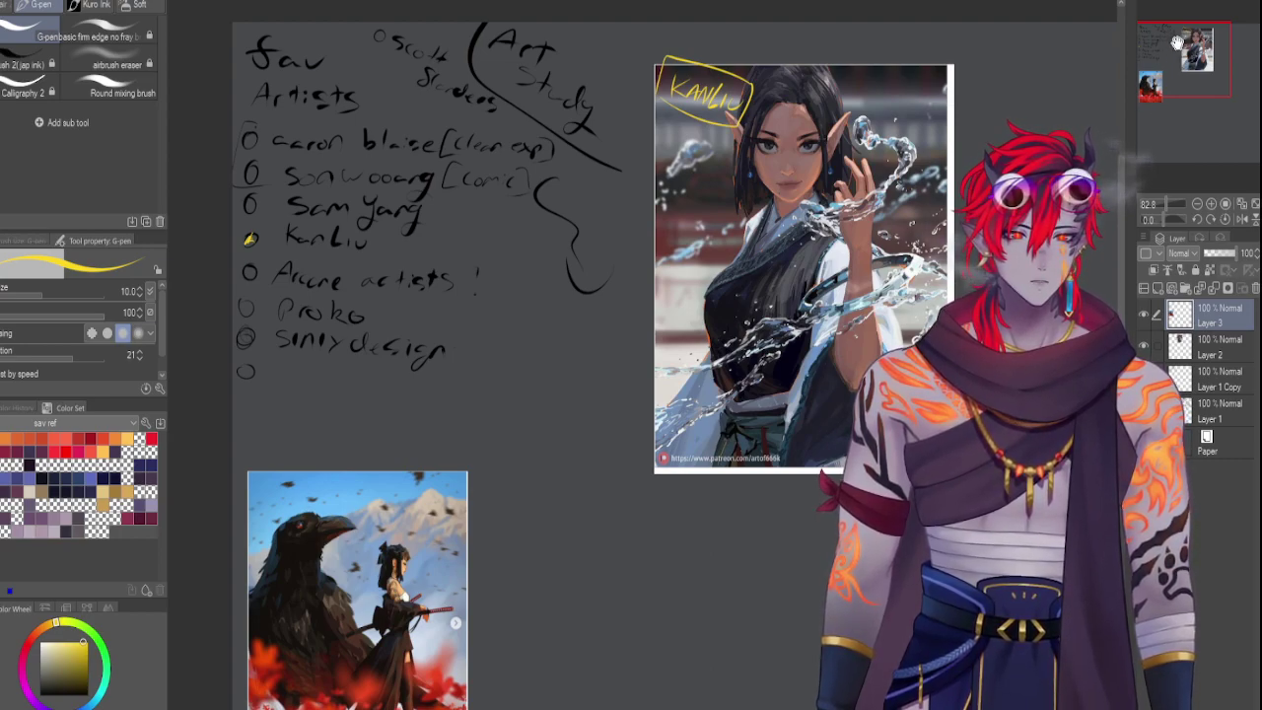
drag(1188, 46, 1175, 41)
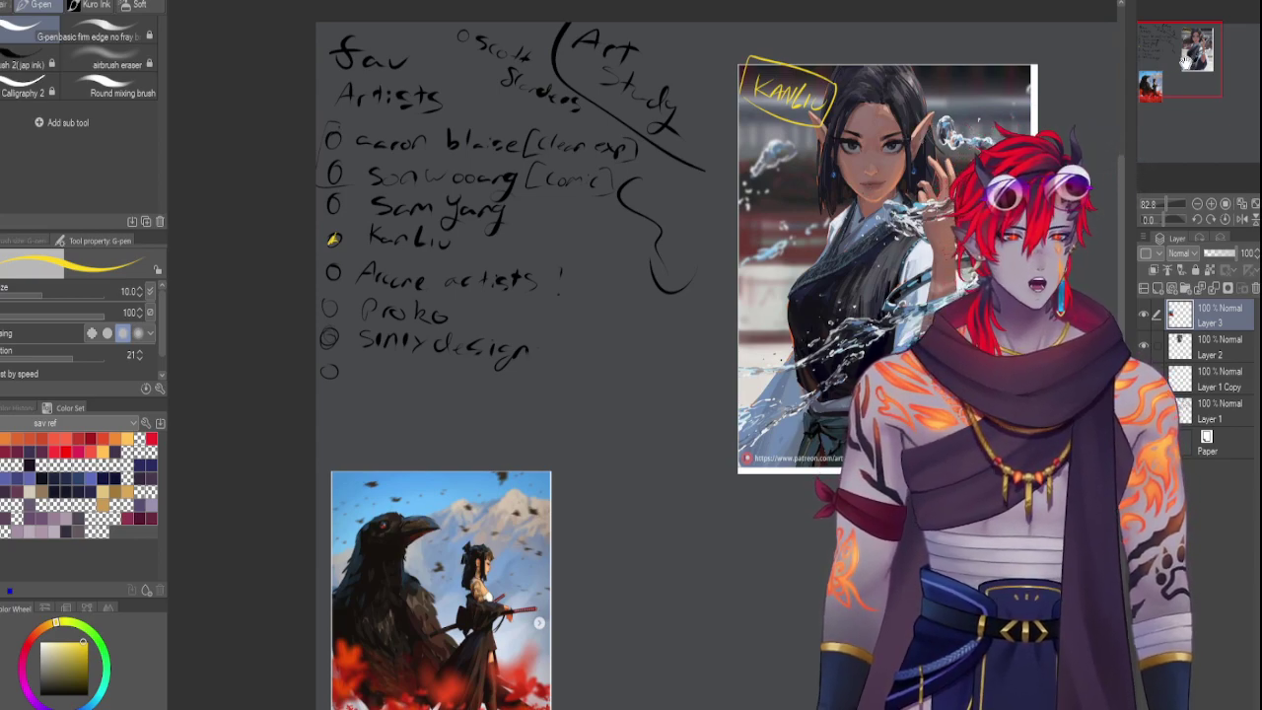
drag(1167, 73, 1187, 85)
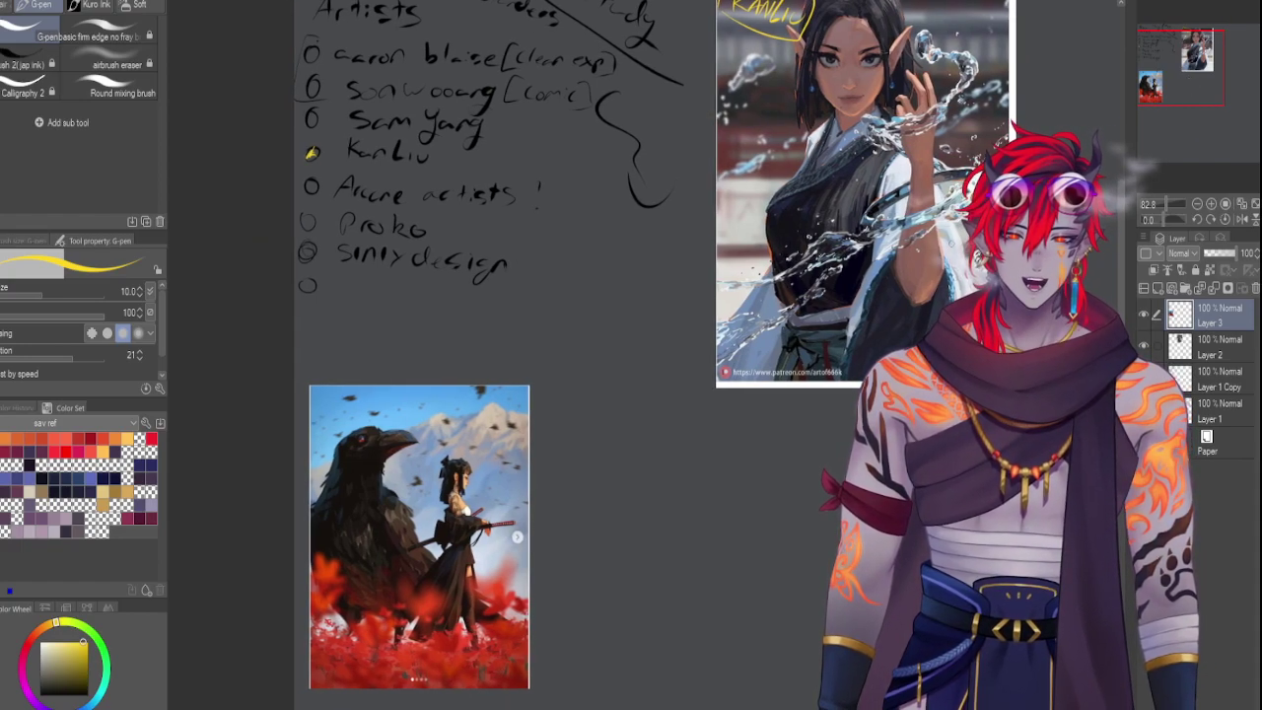
Write 'SAMDOEARTS' in yellow above the crow image and enclose it in a yellow box
drag(1189, 80, 1179, 84)
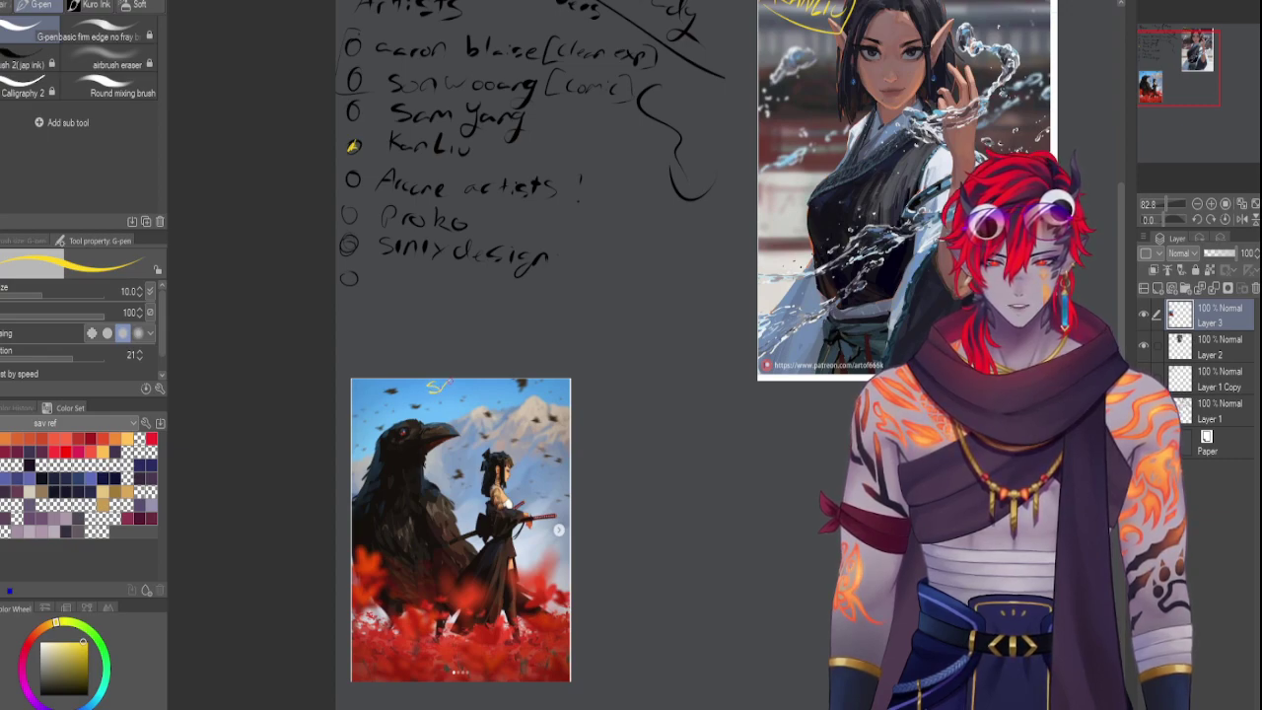
drag(457, 393, 472, 393)
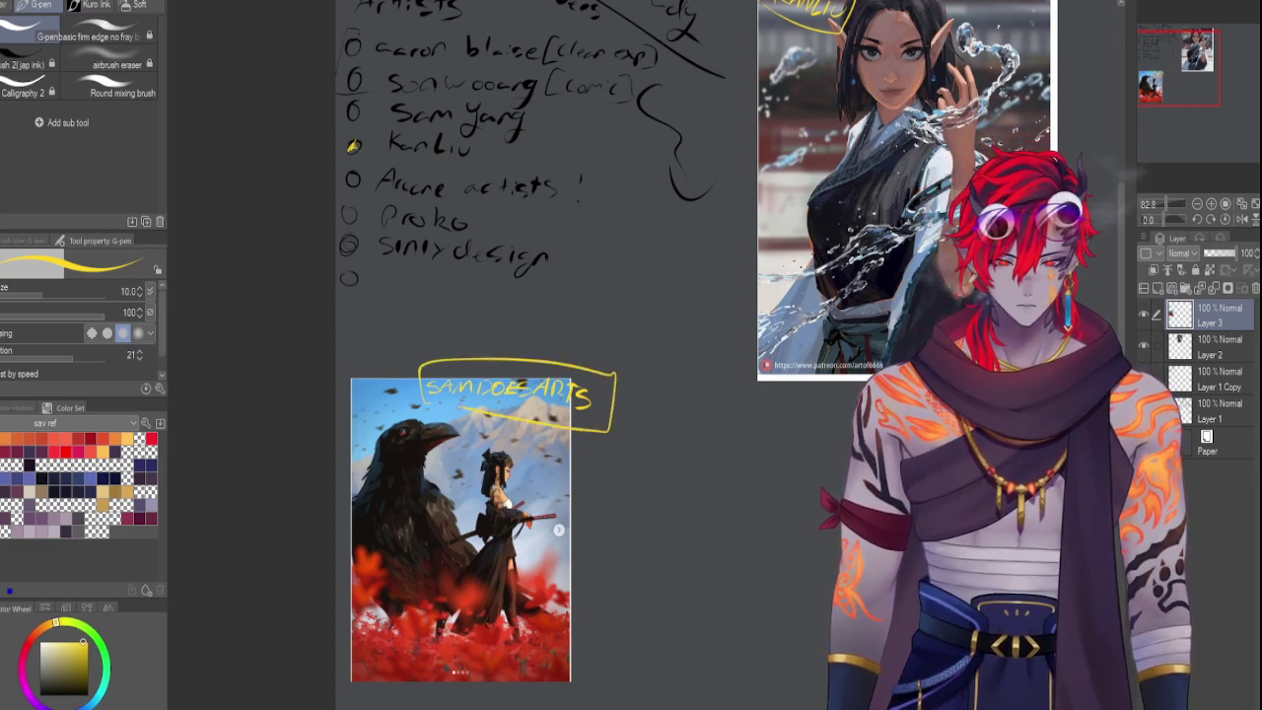
drag(1198, 100, 1196, 87)
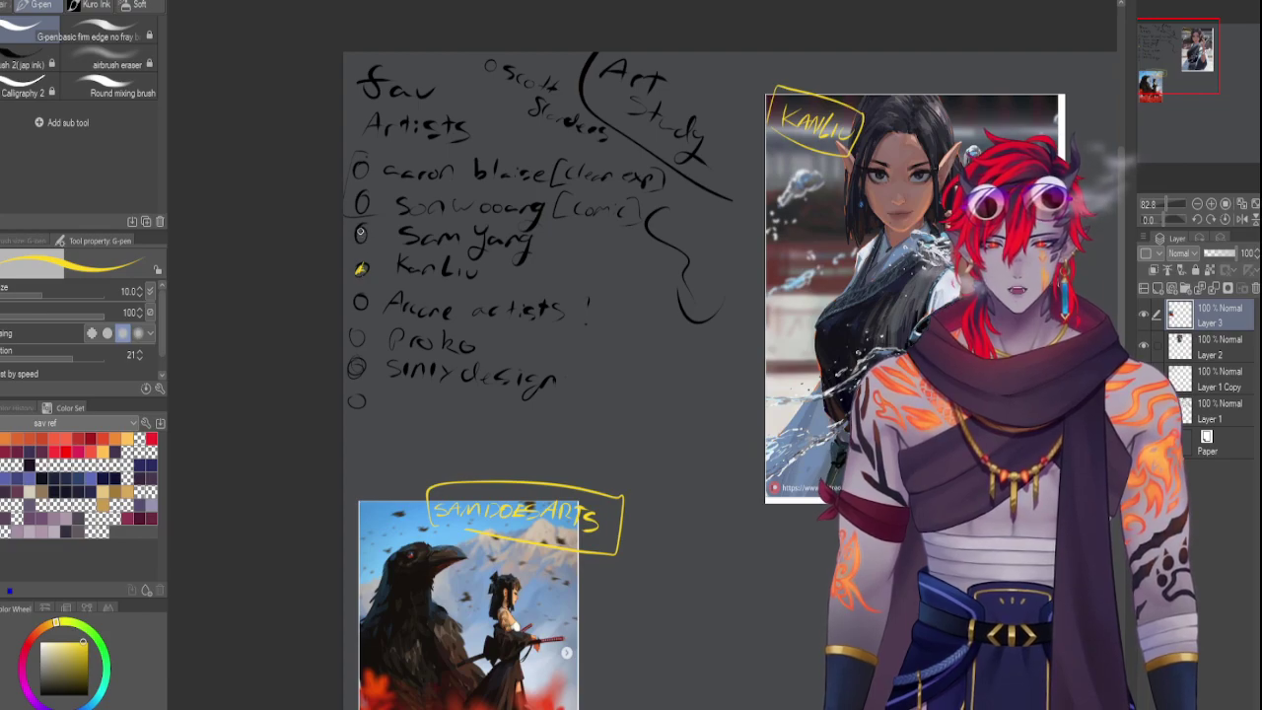
Fill the circle beside Sam Yang yellow, panning across the notes as needed
drag(1187, 46, 1188, 47)
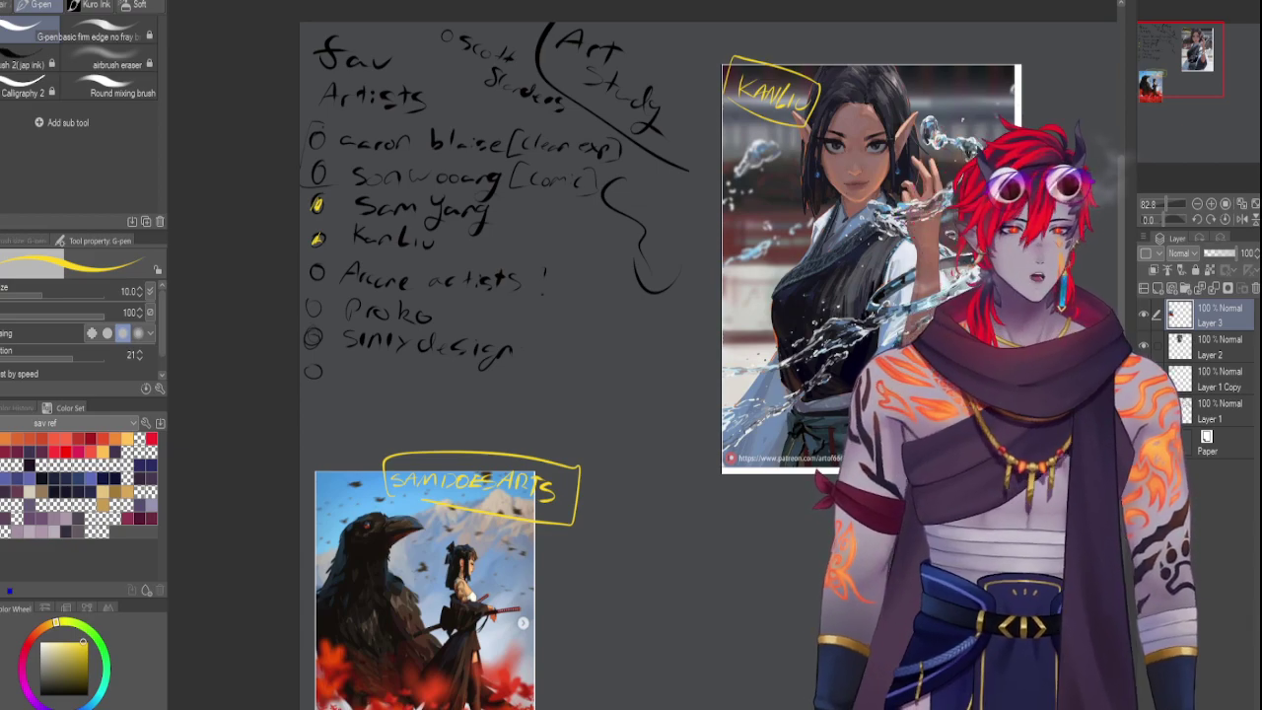
Paste the pink chibi sticker sheet on a new layer and move it below the KanLiu reference
drag(1195, 82, 1167, 65)
click(1155, 270)
key(ctrl+t)
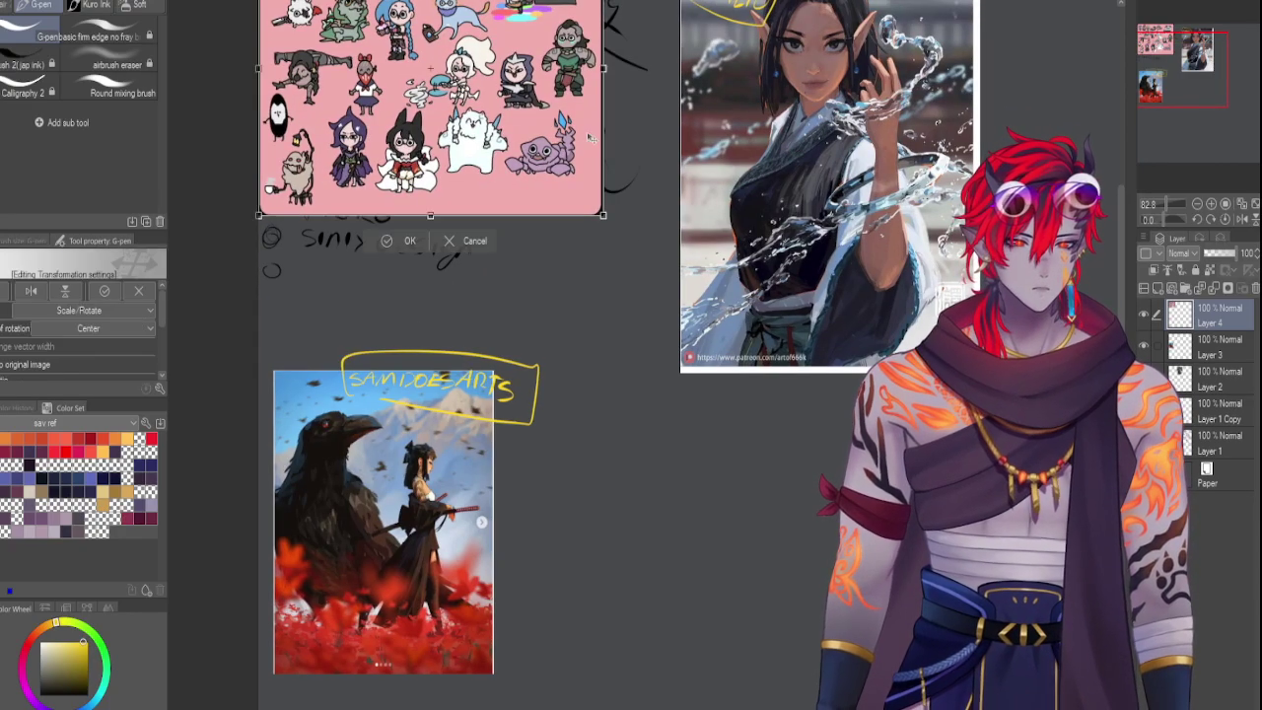
drag(767, 437, 806, 540)
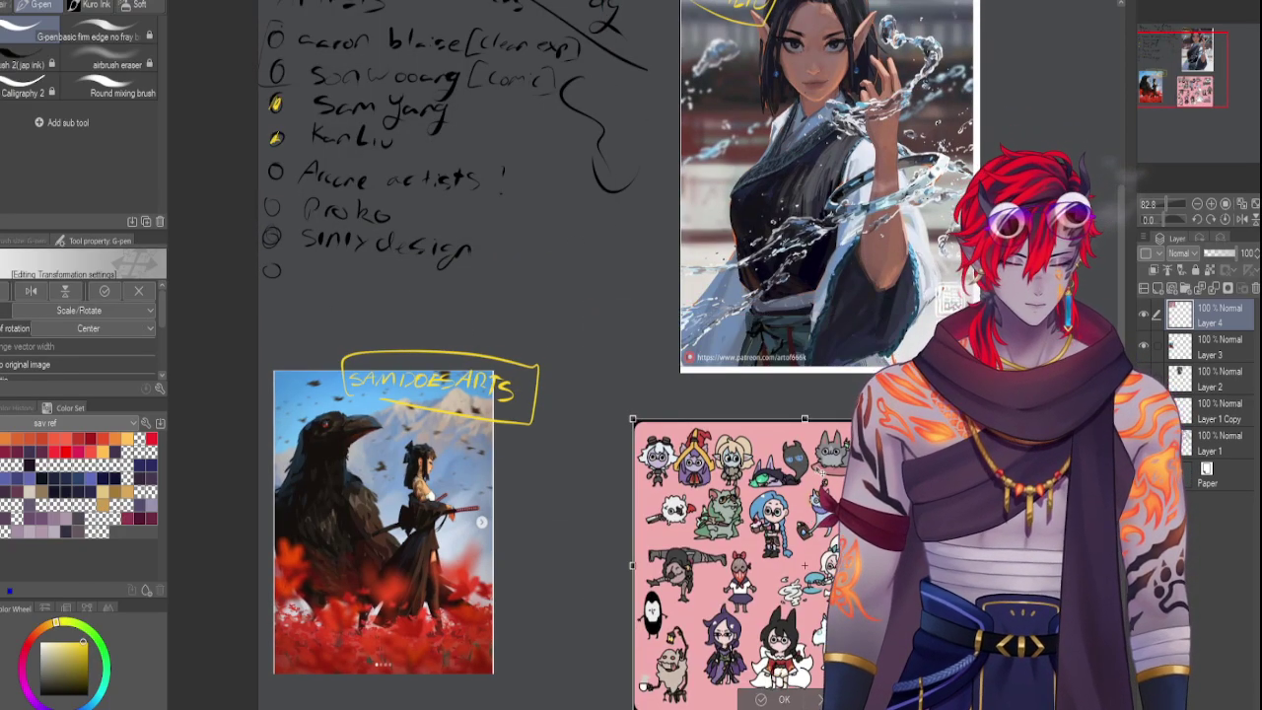
key(Return)
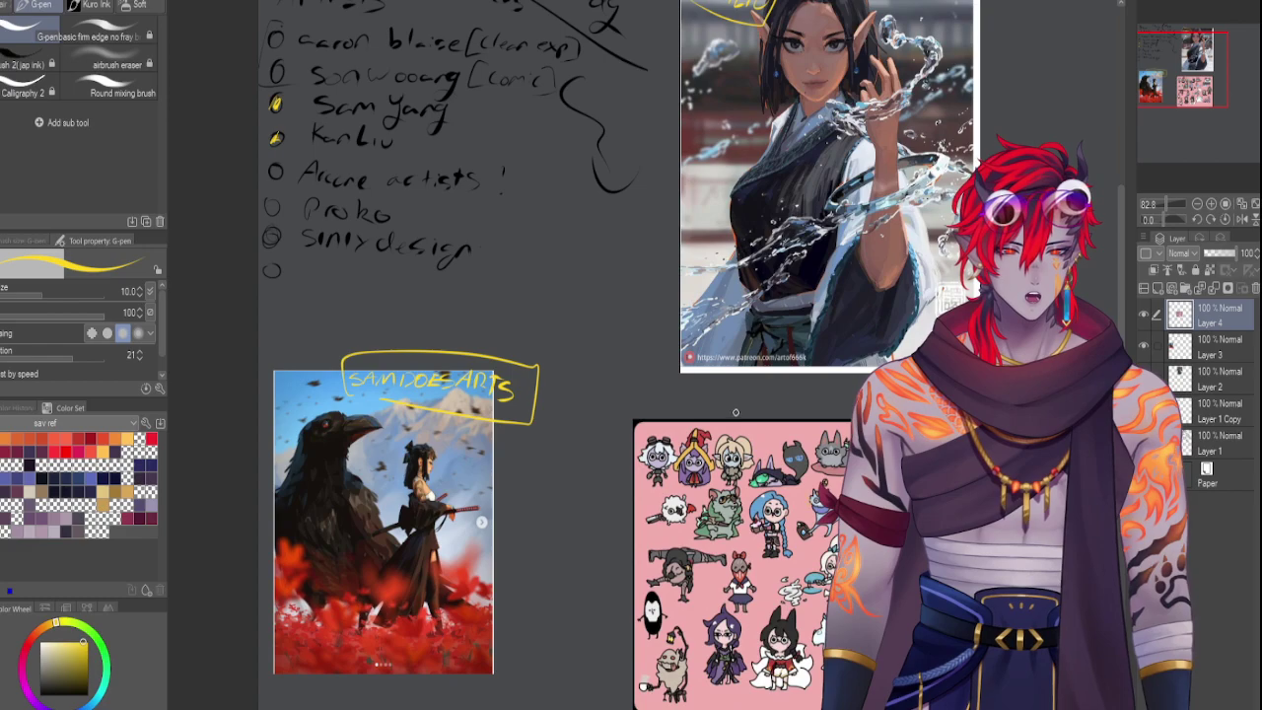
Letter 'SONWOOANG' in yellow above the sticker sheet and draw a yellow box around it
mouse_move(742, 403)
mouse_down()
mouse_move(731, 418)
mouse_move(749, 412)
mouse_up()
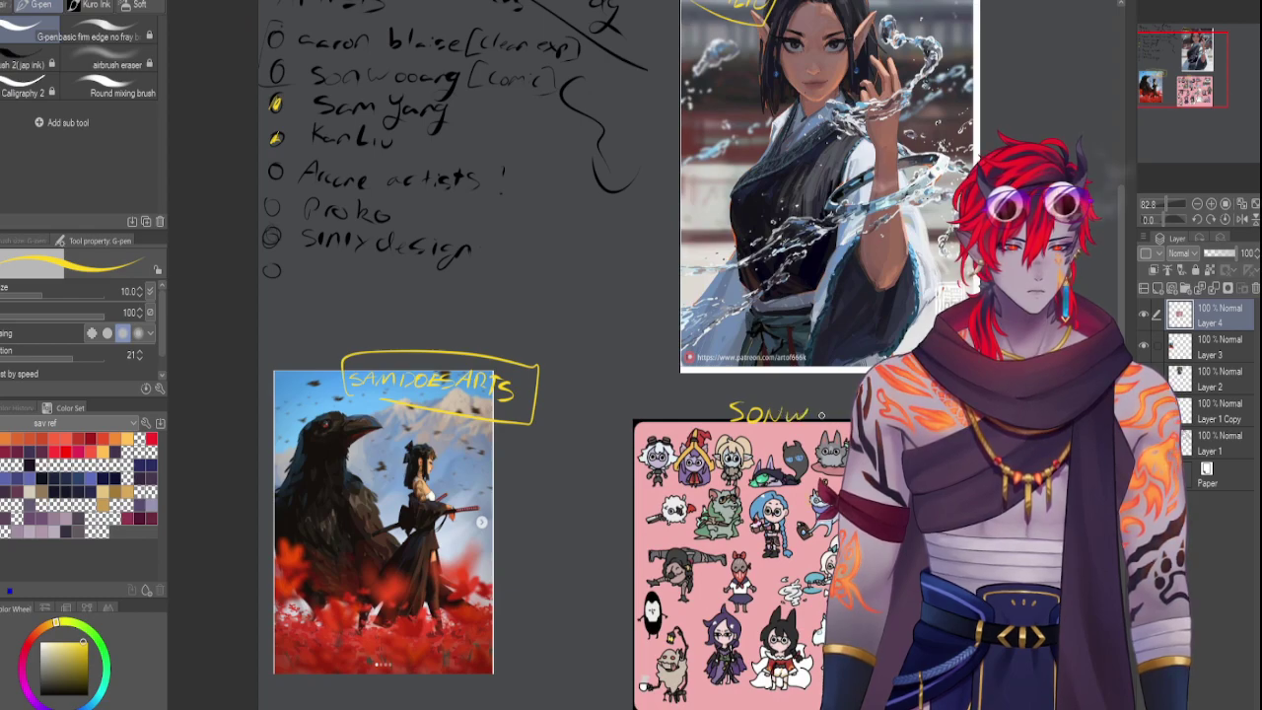
drag(820, 407, 848, 406)
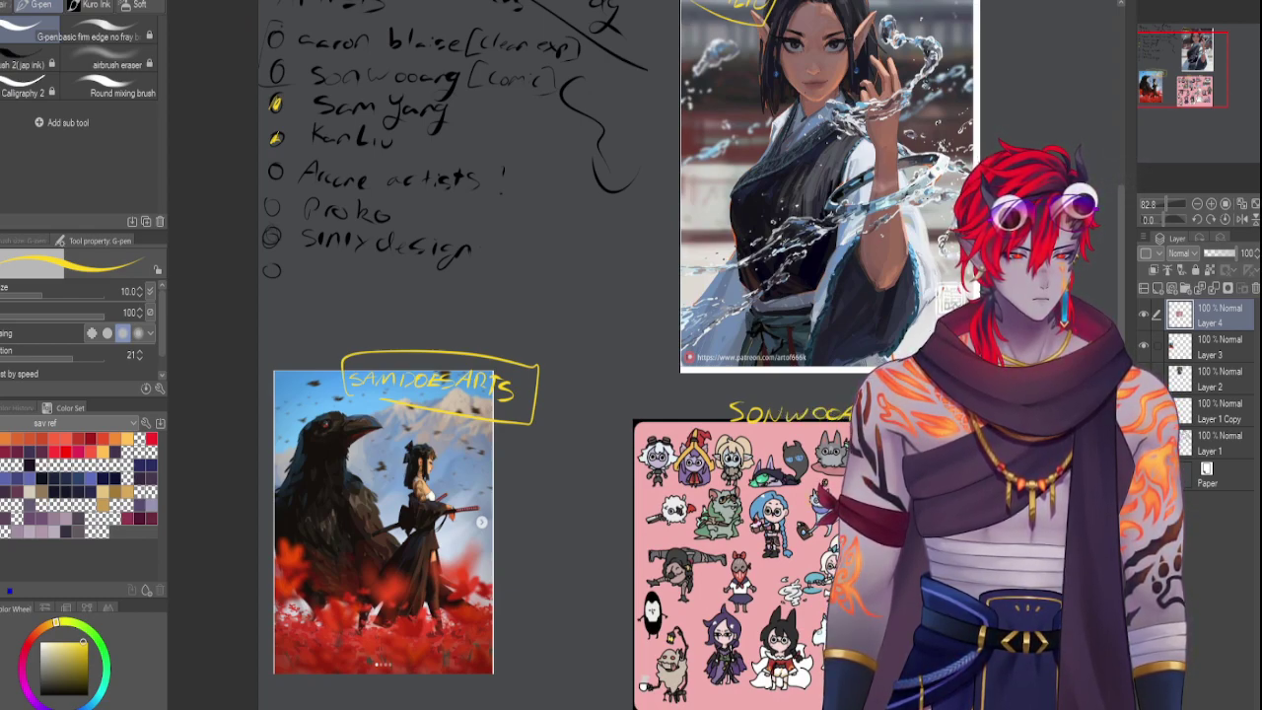
drag(789, 388, 779, 422)
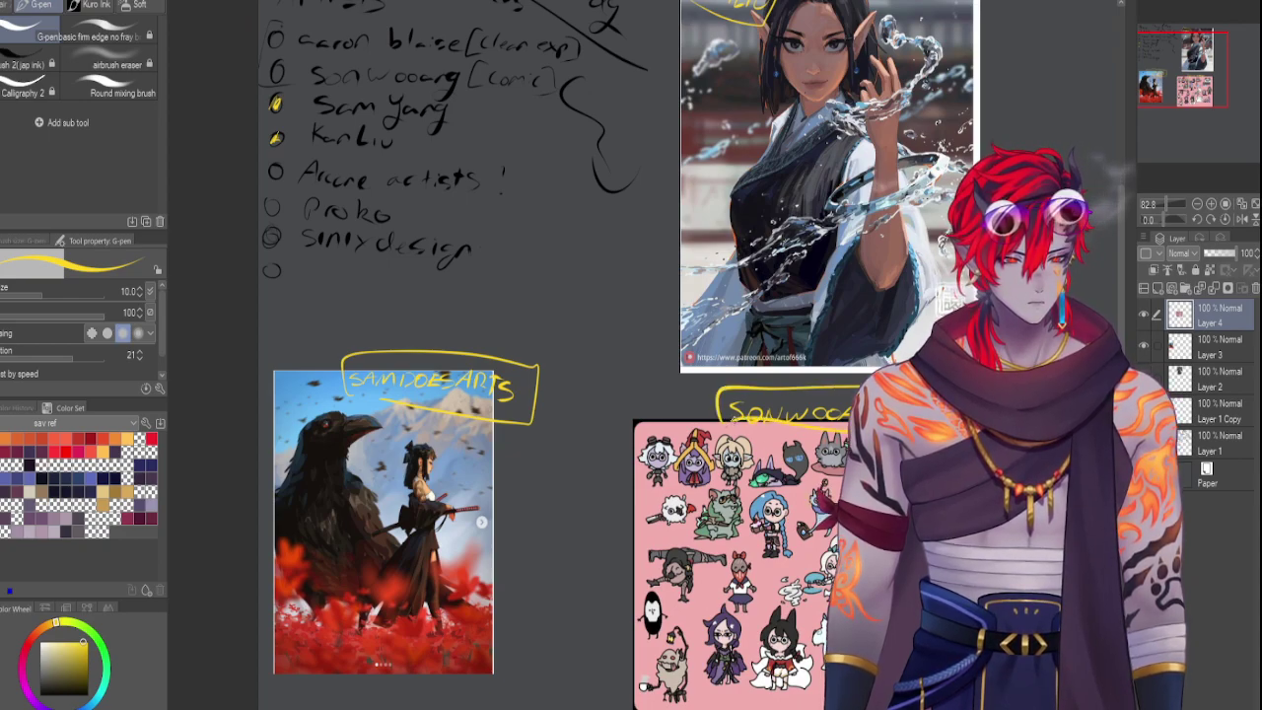
key(ctrl+z)
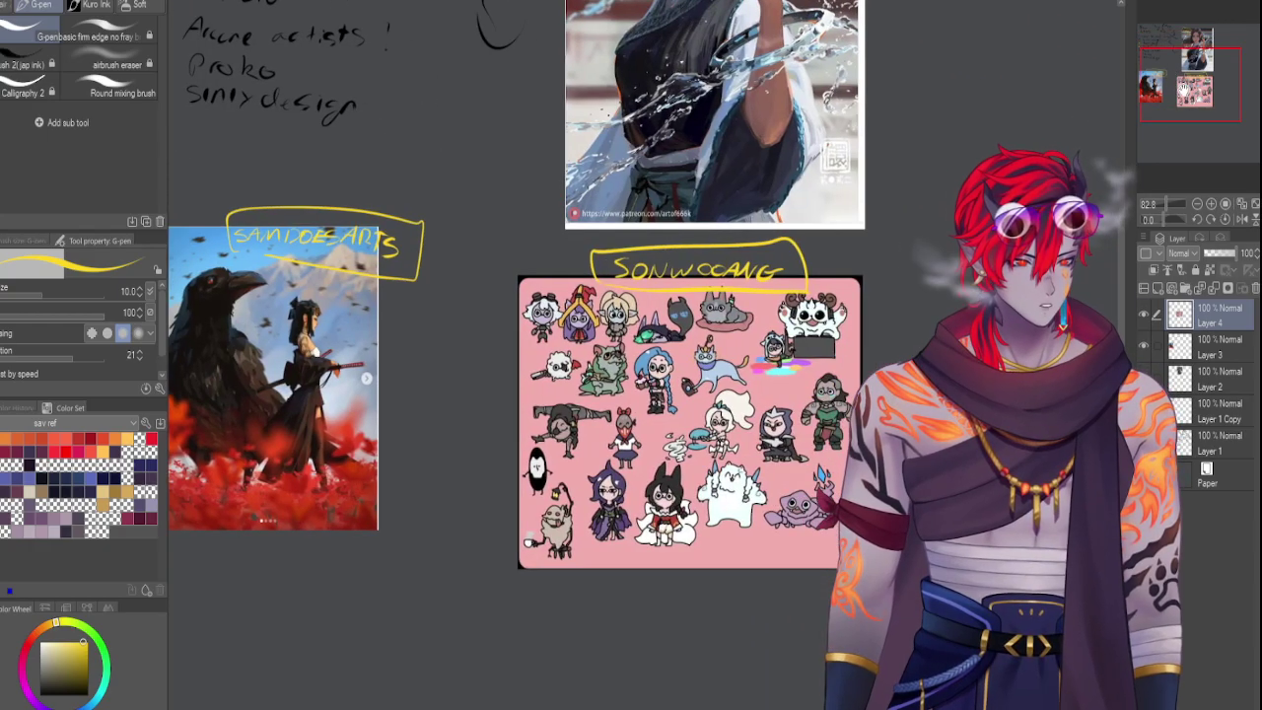
drag(1152, 191, 1173, 201)
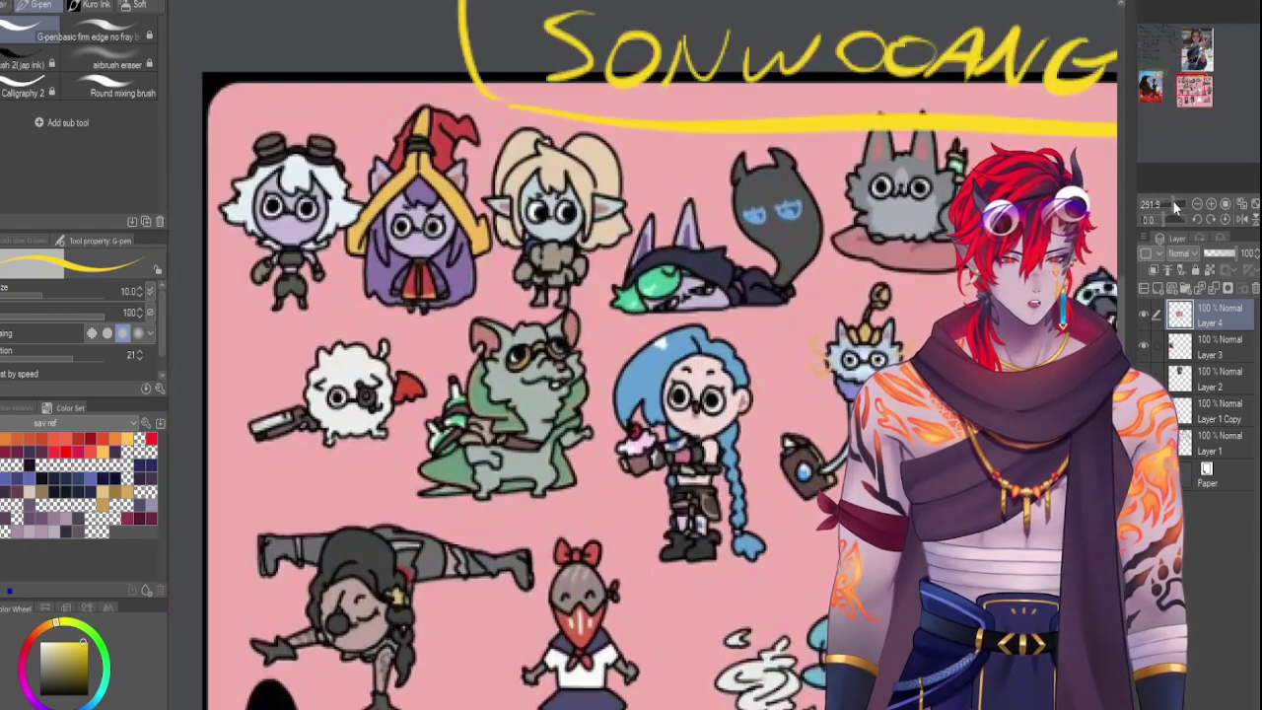
drag(1182, 105, 1170, 83)
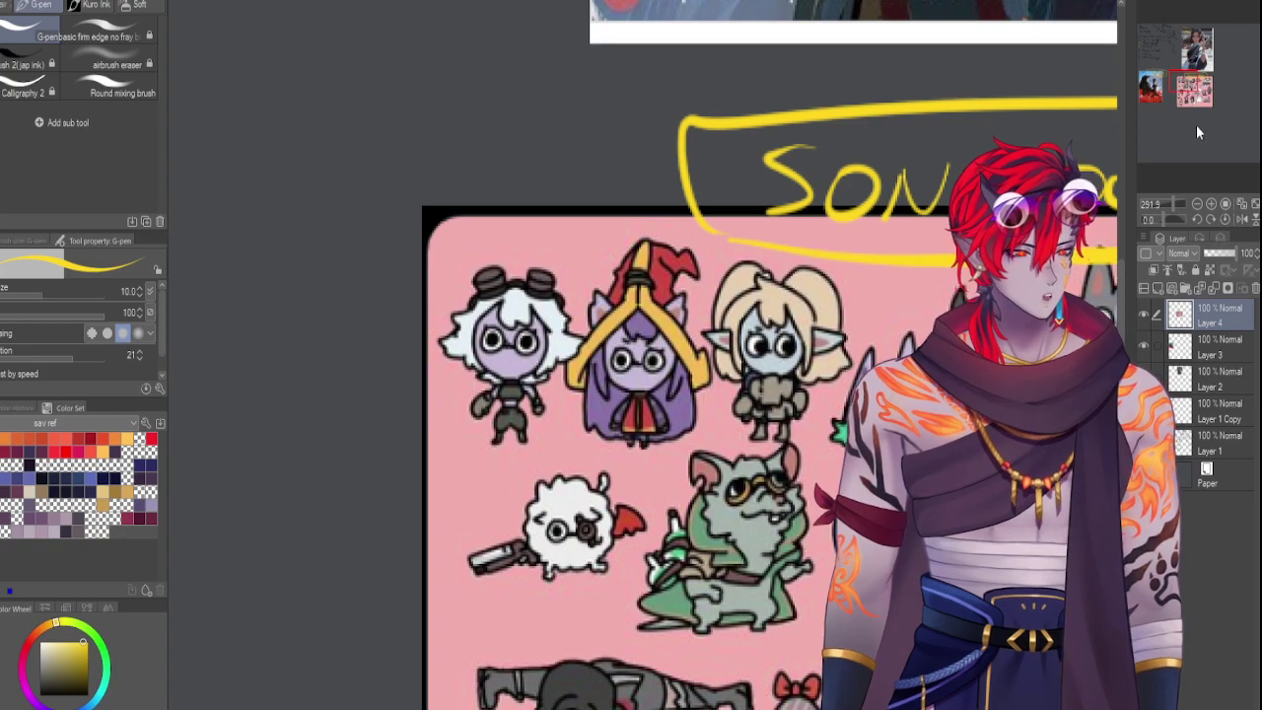
drag(838, 444, 429, 522)
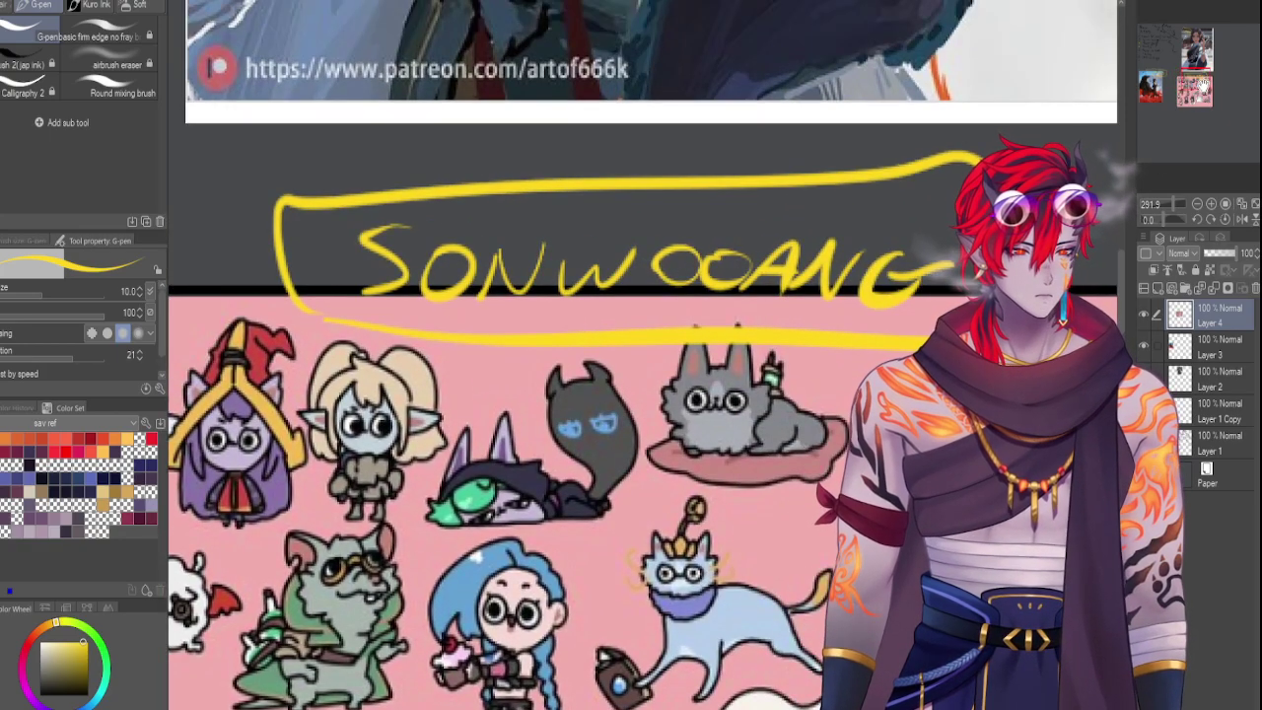
scroll(1170, 196, down, 8)
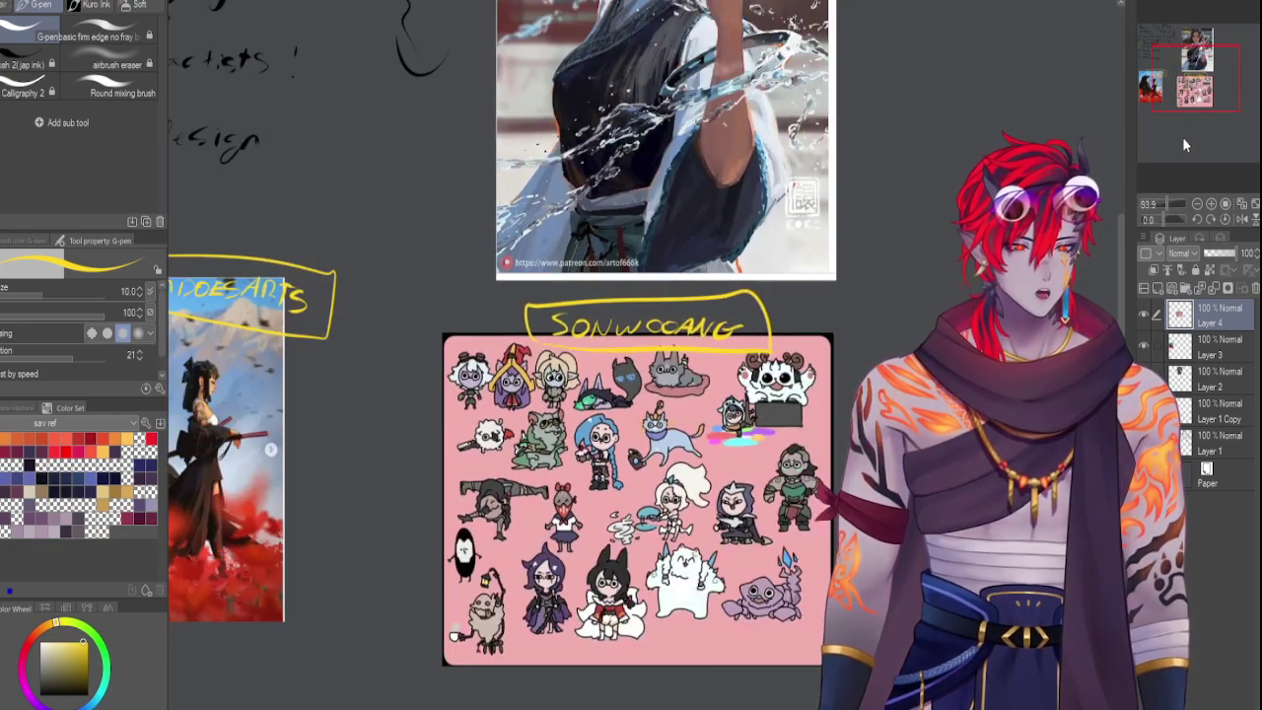
scroll(1182, 137, up, 4)
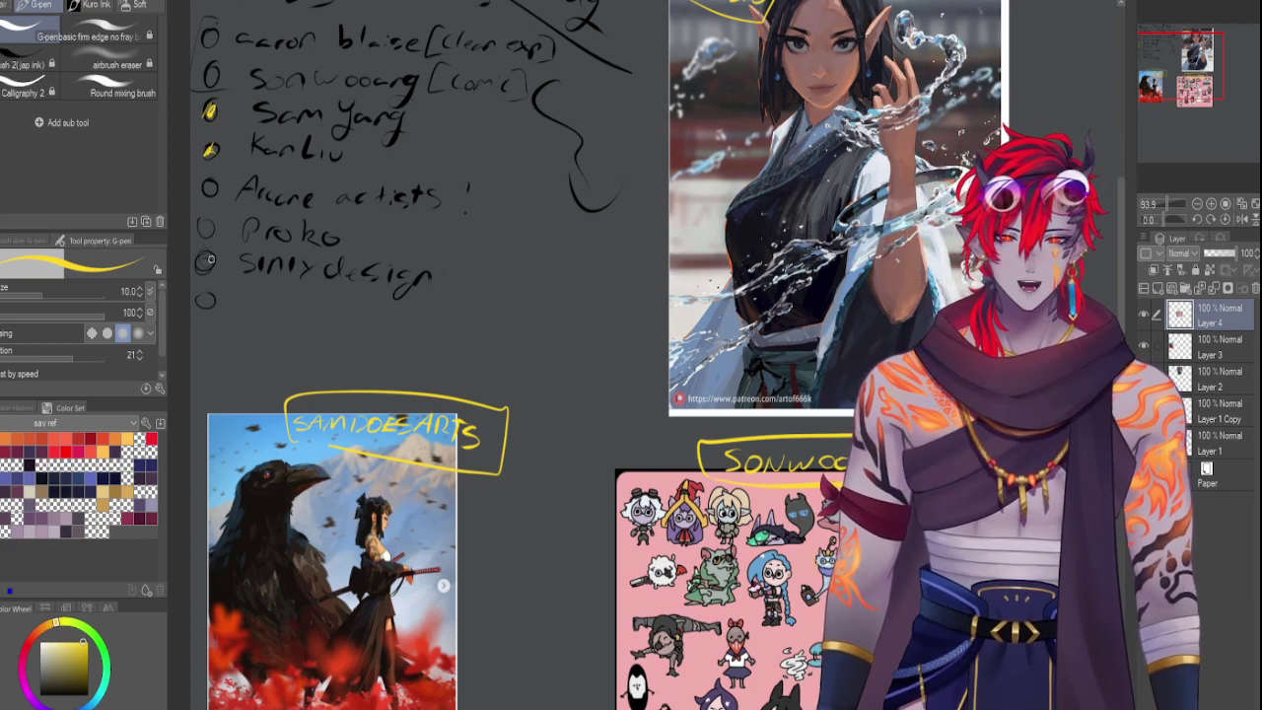
Fill the second list entry's circle, Sonwooang, yellow, then bring the heading and references into view
drag(207, 71, 215, 87)
drag(587, 406, 745, 502)
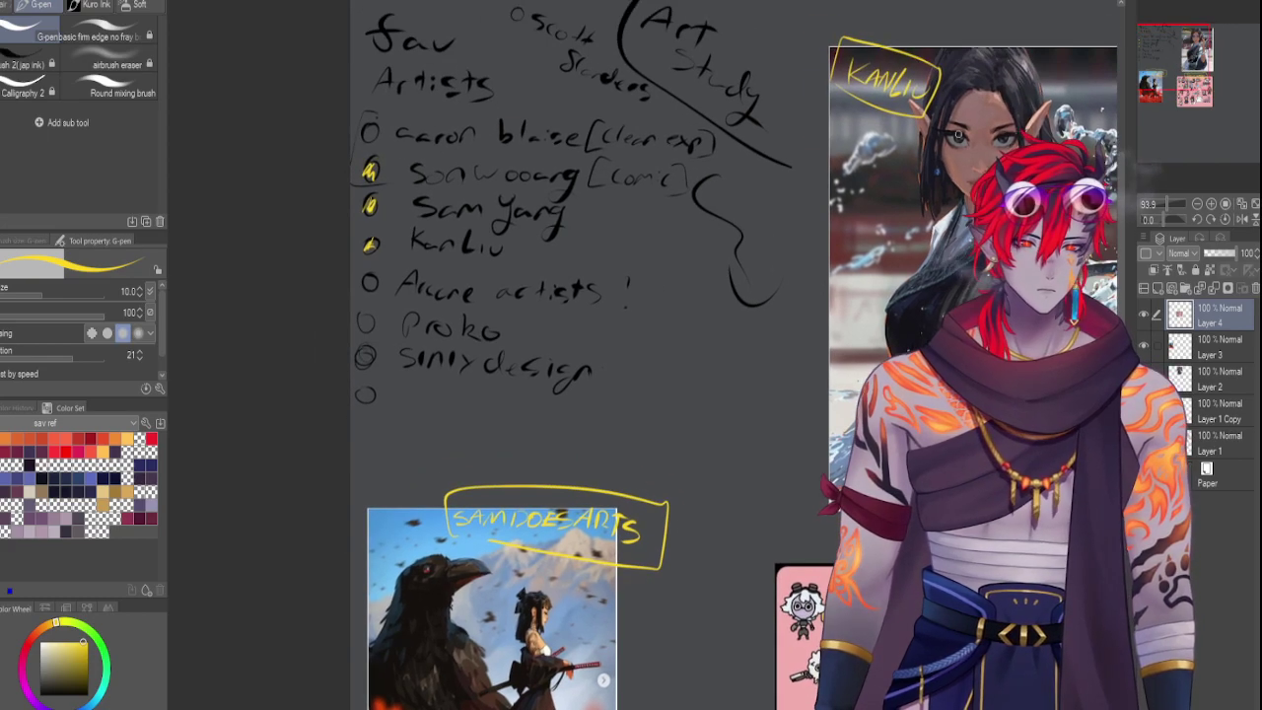
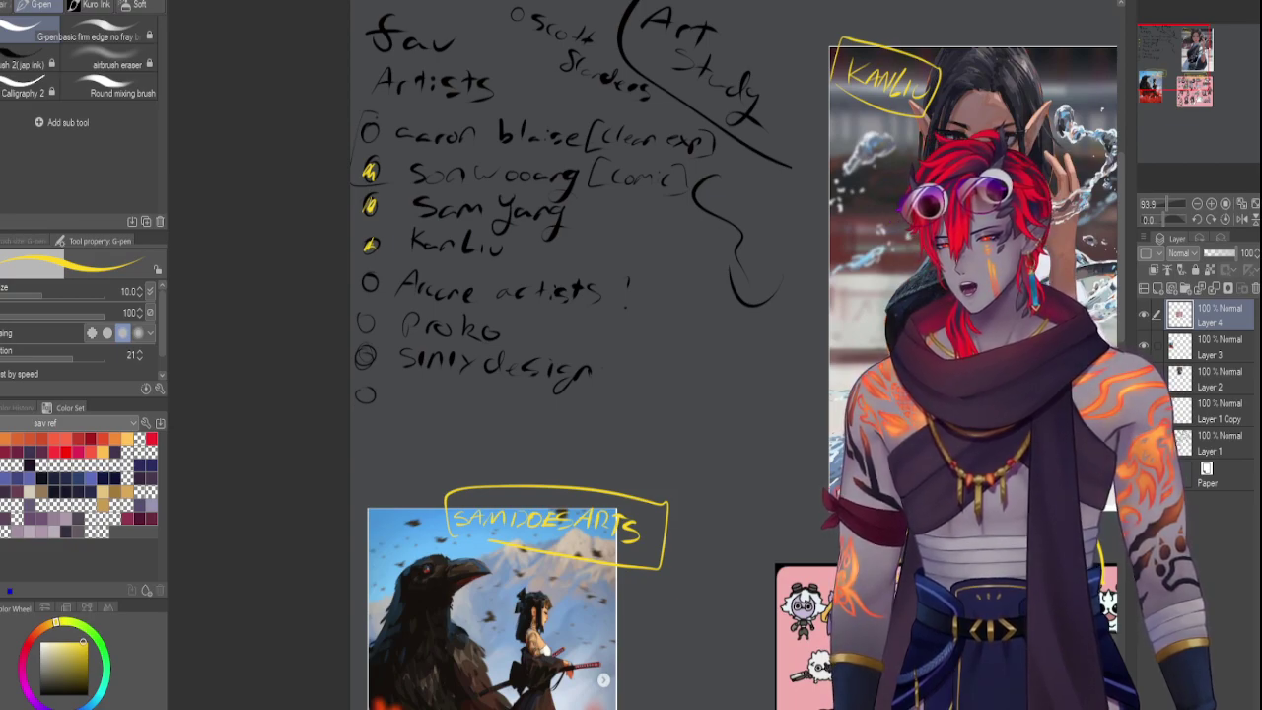
Paste the tiger painting beside the Kanliu reference just under the checklist, and begin its label's first letter
key(ctrl+v)
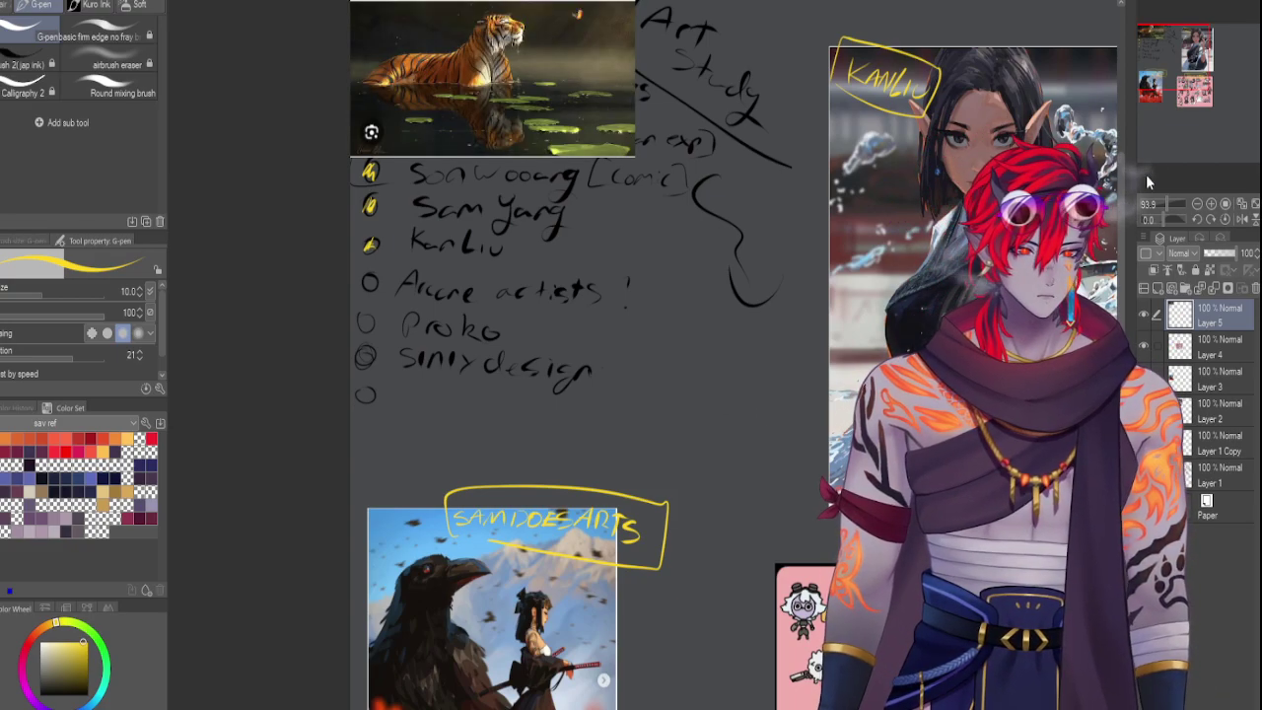
drag(1167, 71, 1171, 67)
key(ctrl+t)
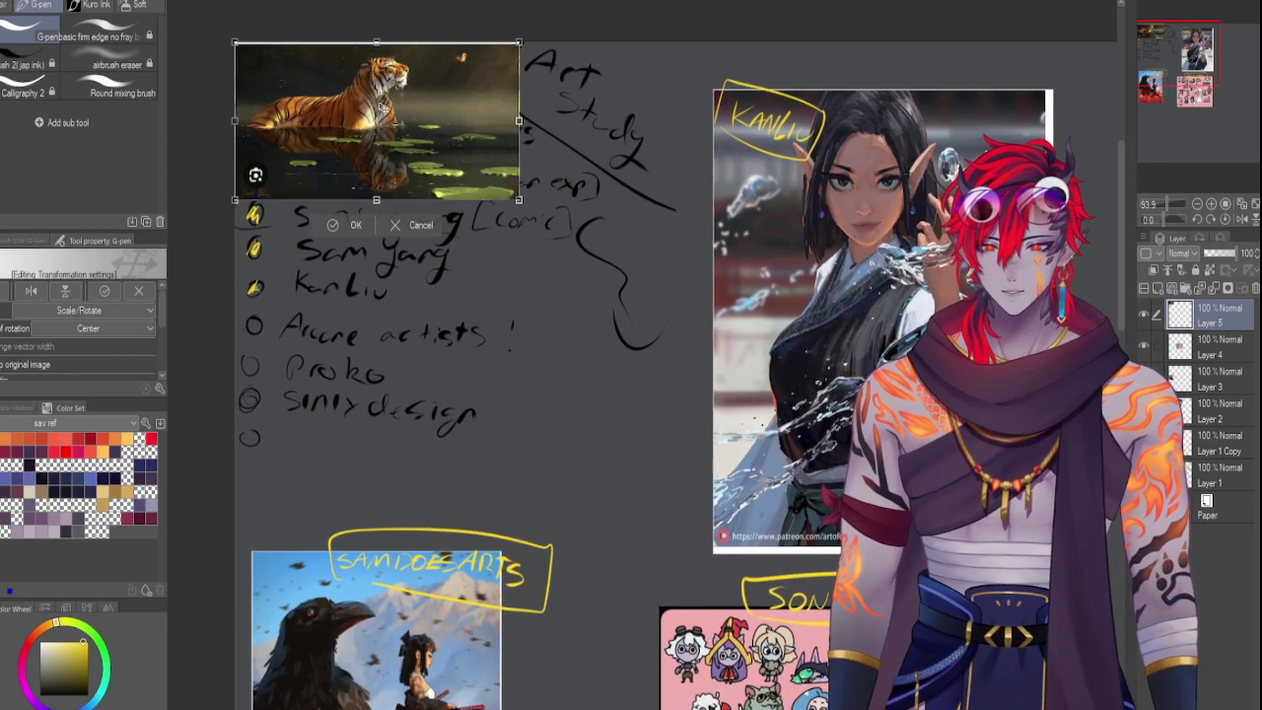
drag(377, 115, 575, 497)
drag(1176, 61, 1178, 71)
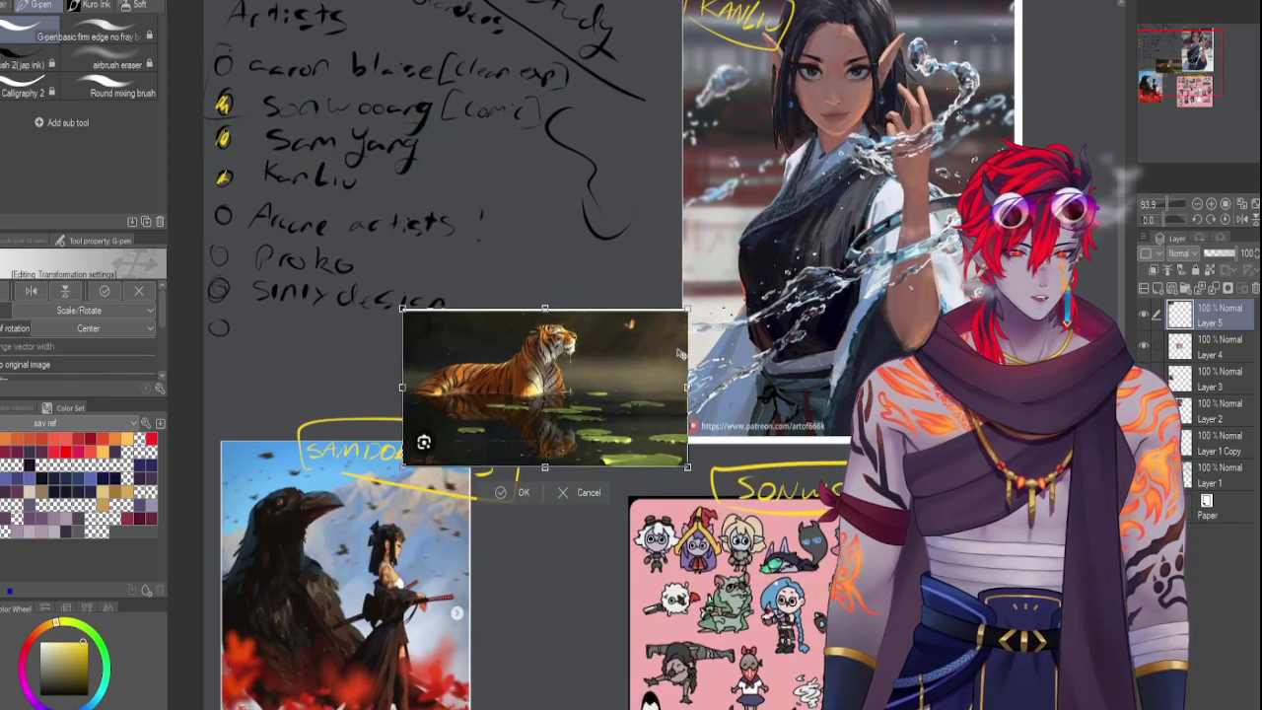
drag(681, 355, 729, 298)
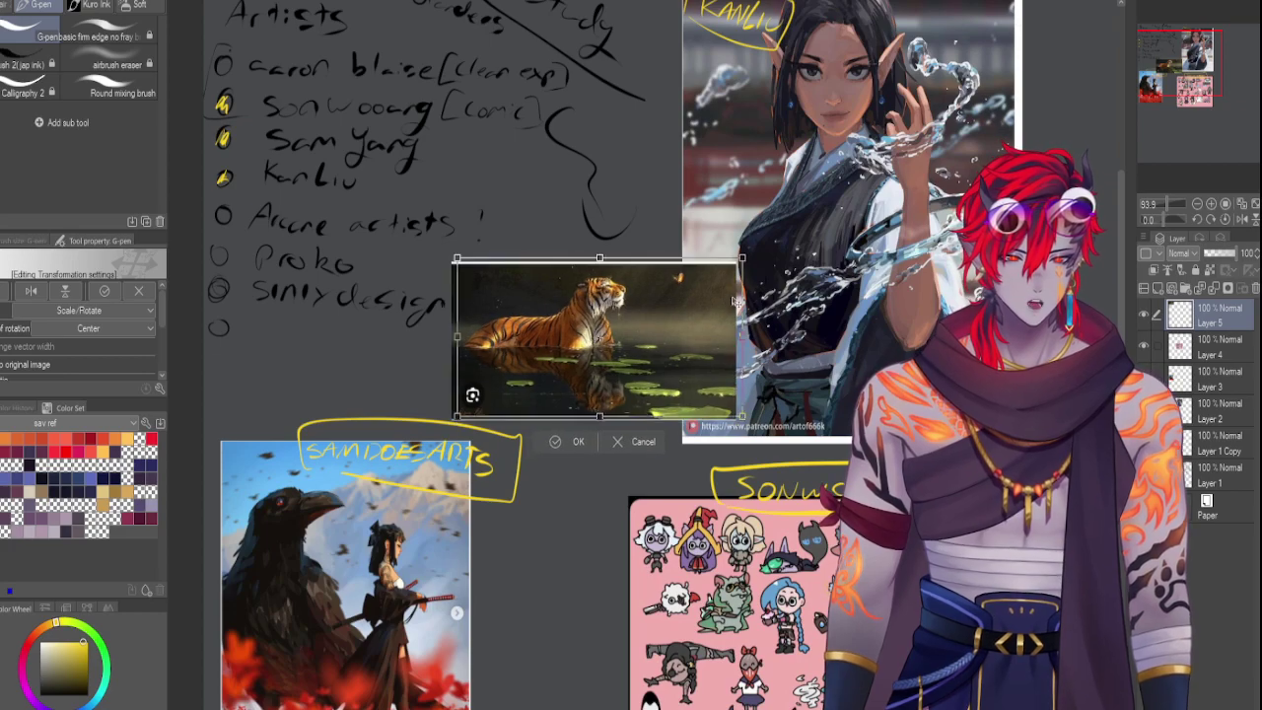
key(Return)
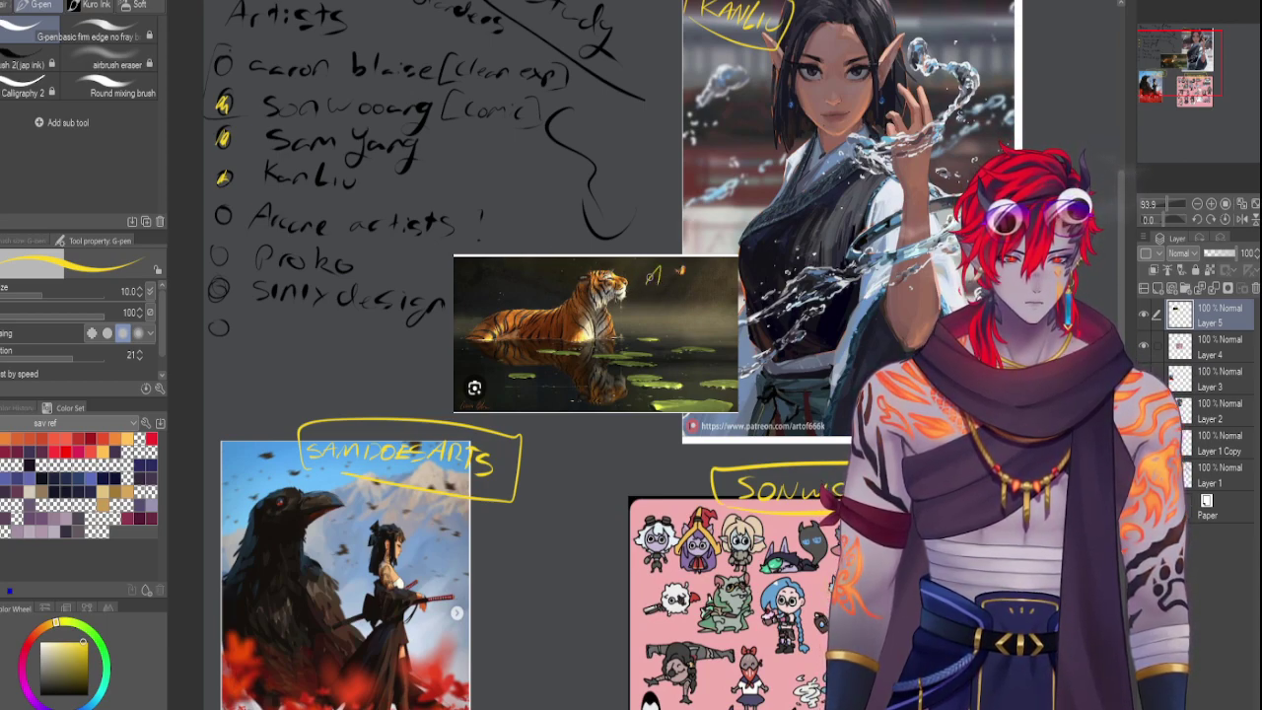
drag(646, 286, 706, 284)
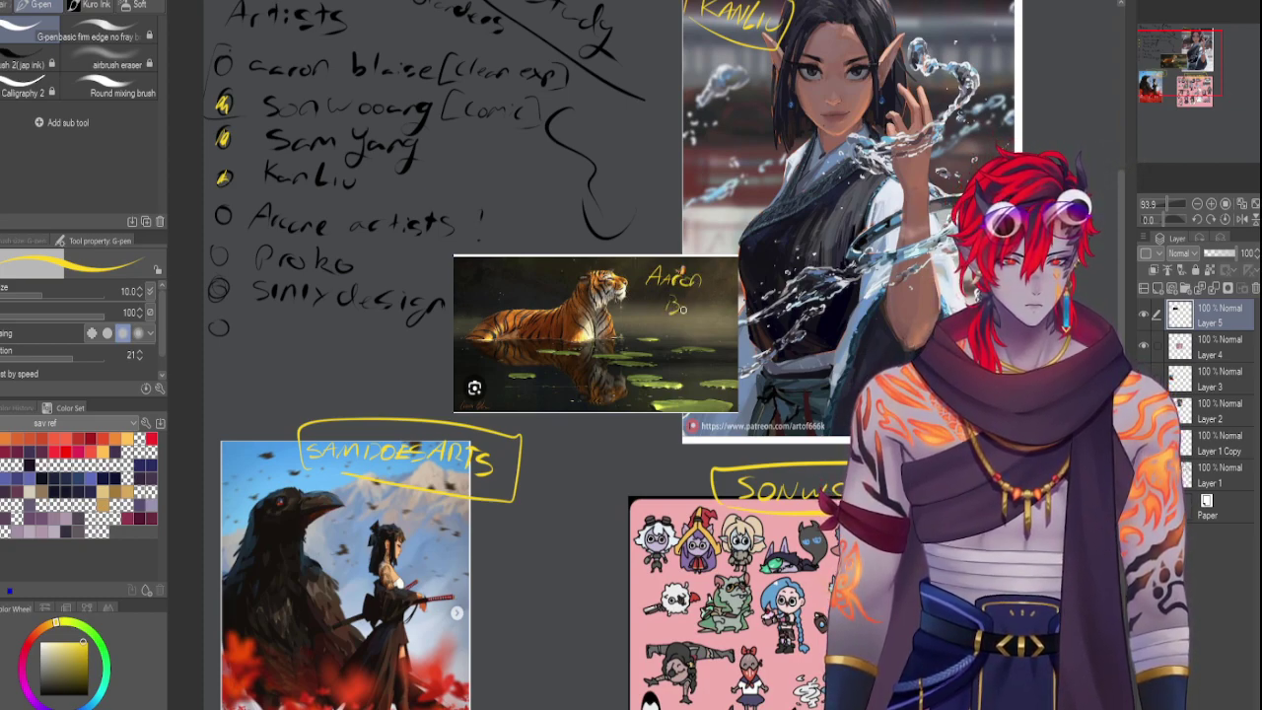
Write 'Aaron BLAISE' in yellow on the tiger painting, circle it, and tick aaron blaise in the checklist
mouse_move(667, 297)
mouse_down()
mouse_move(673, 315)
mouse_move(696, 301)
mouse_move(721, 307)
mouse_move(717, 321)
mouse_move(741, 302)
mouse_move(740, 314)
mouse_up()
drag(730, 323, 737, 322)
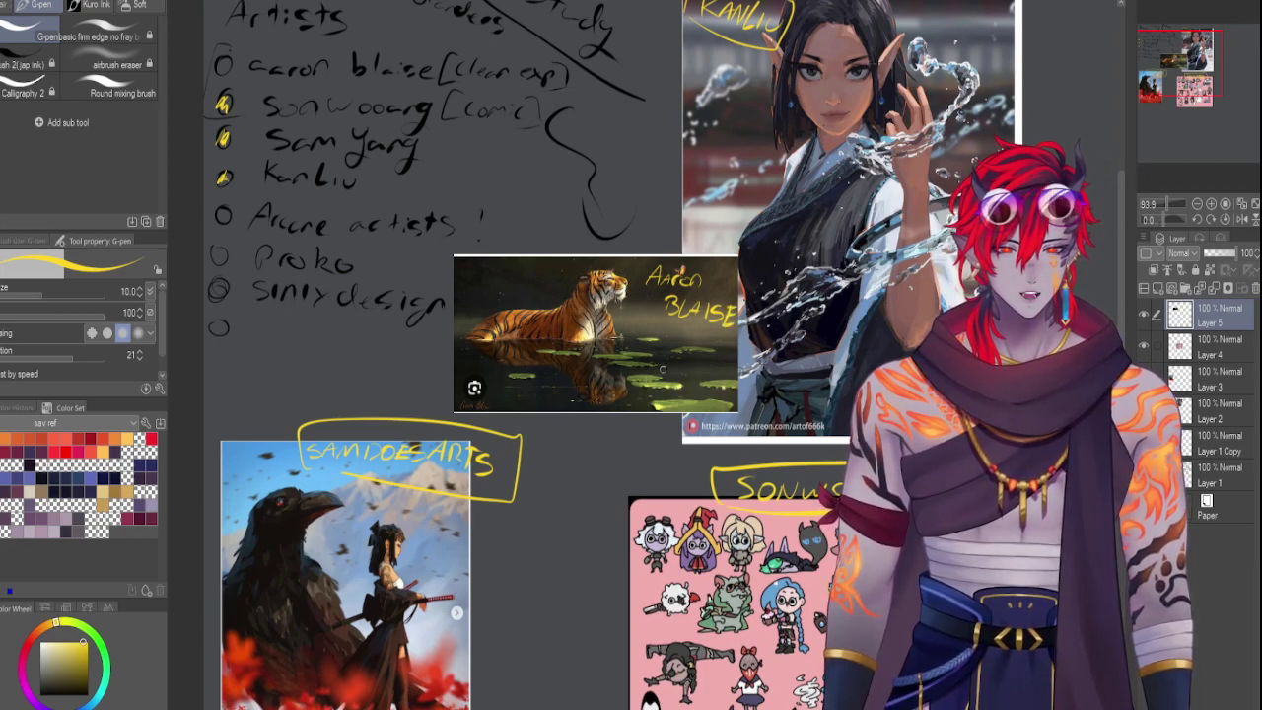
mouse_move(645, 253)
mouse_down()
mouse_move(721, 344)
mouse_move(740, 305)
mouse_move(673, 263)
mouse_up()
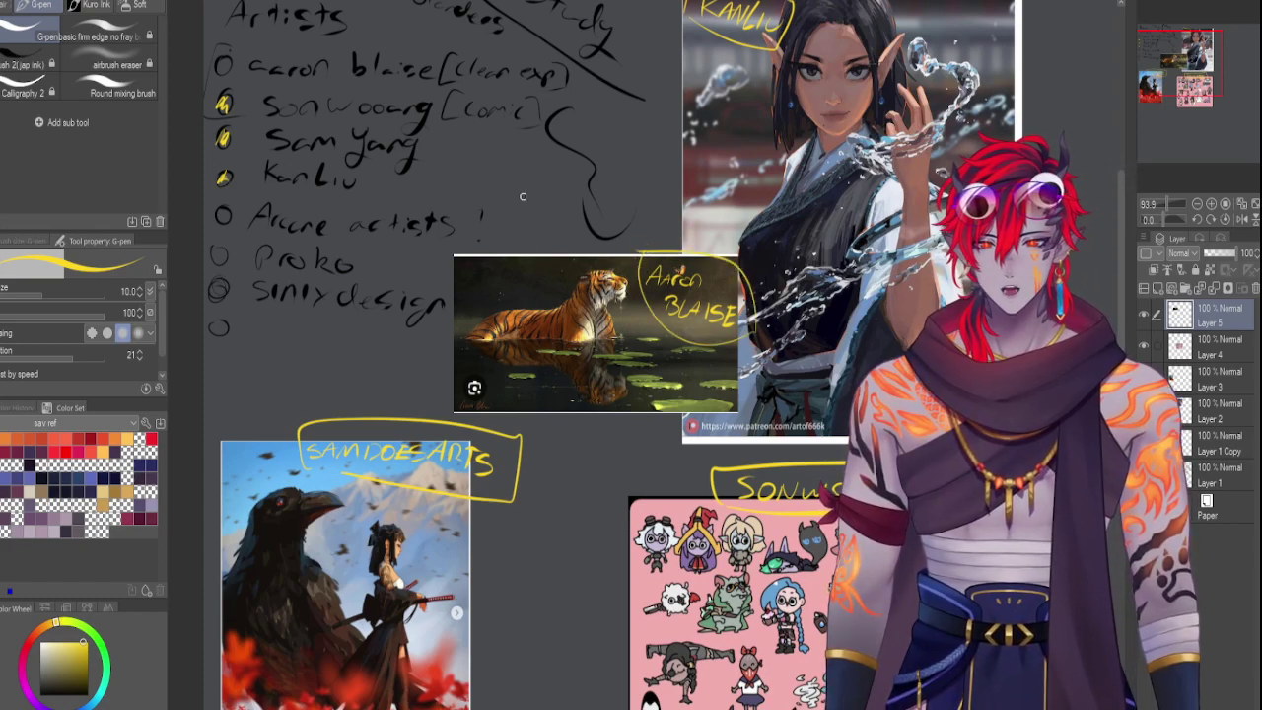
mouse_move(221, 67)
mouse_down()
mouse_move(227, 57)
mouse_move(225, 79)
mouse_up()
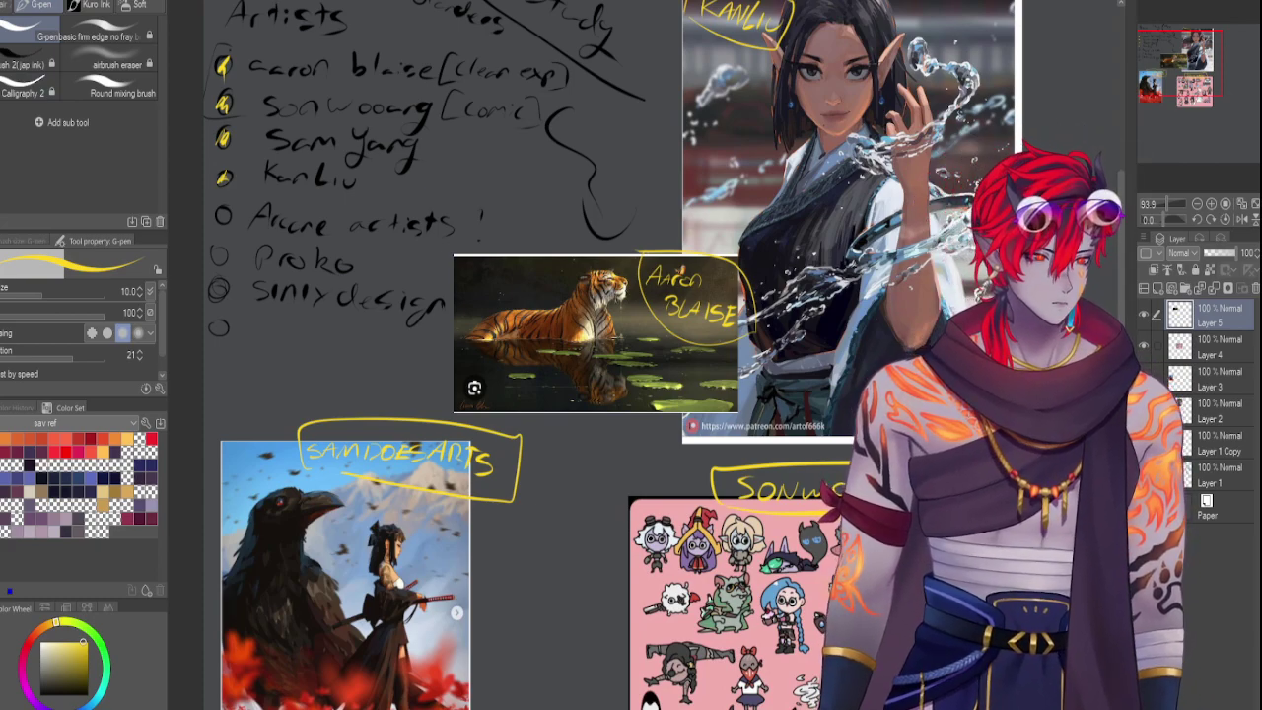
Zoom out to survey the whole reference board, then zoom back in
drag(1156, 205, 1173, 198)
drag(1188, 59, 1181, 78)
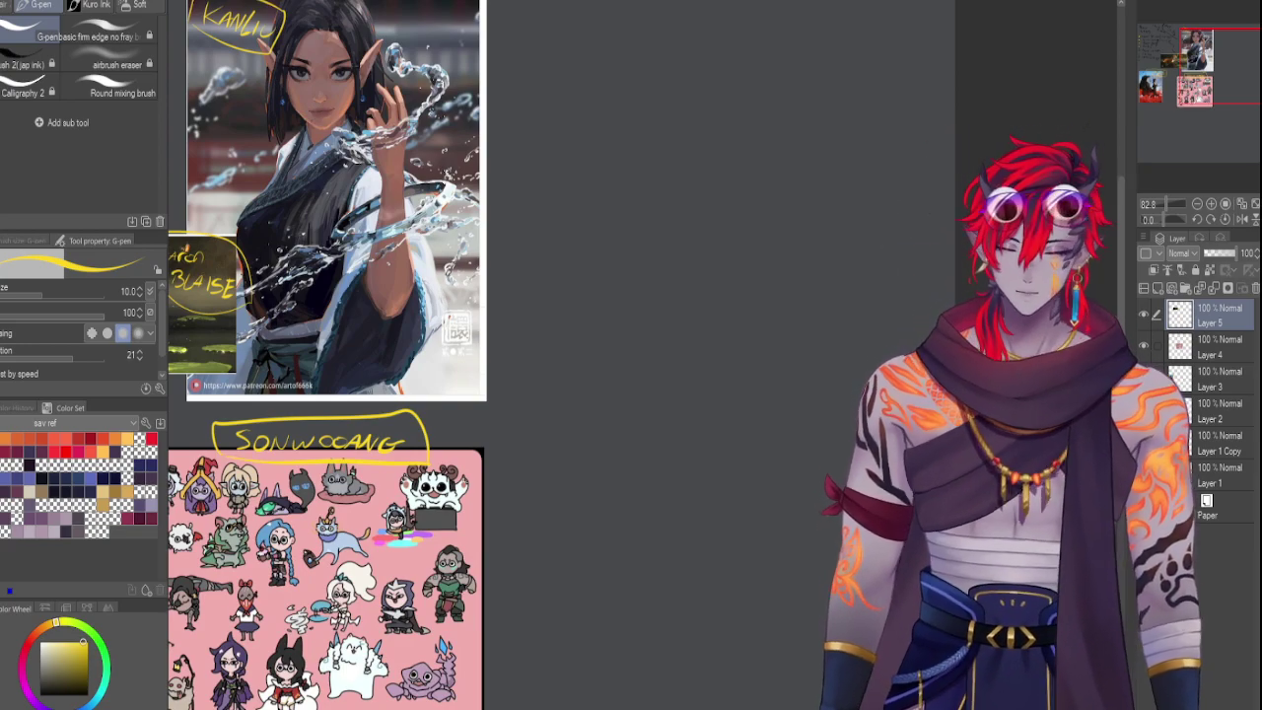
Paste the blue armored champion artwork, shrink it, and place it upper right of the Kanliu reference
mouse_move(742, 84)
mouse_down()
mouse_move(923, 196)
mouse_move(868, 173)
mouse_up()
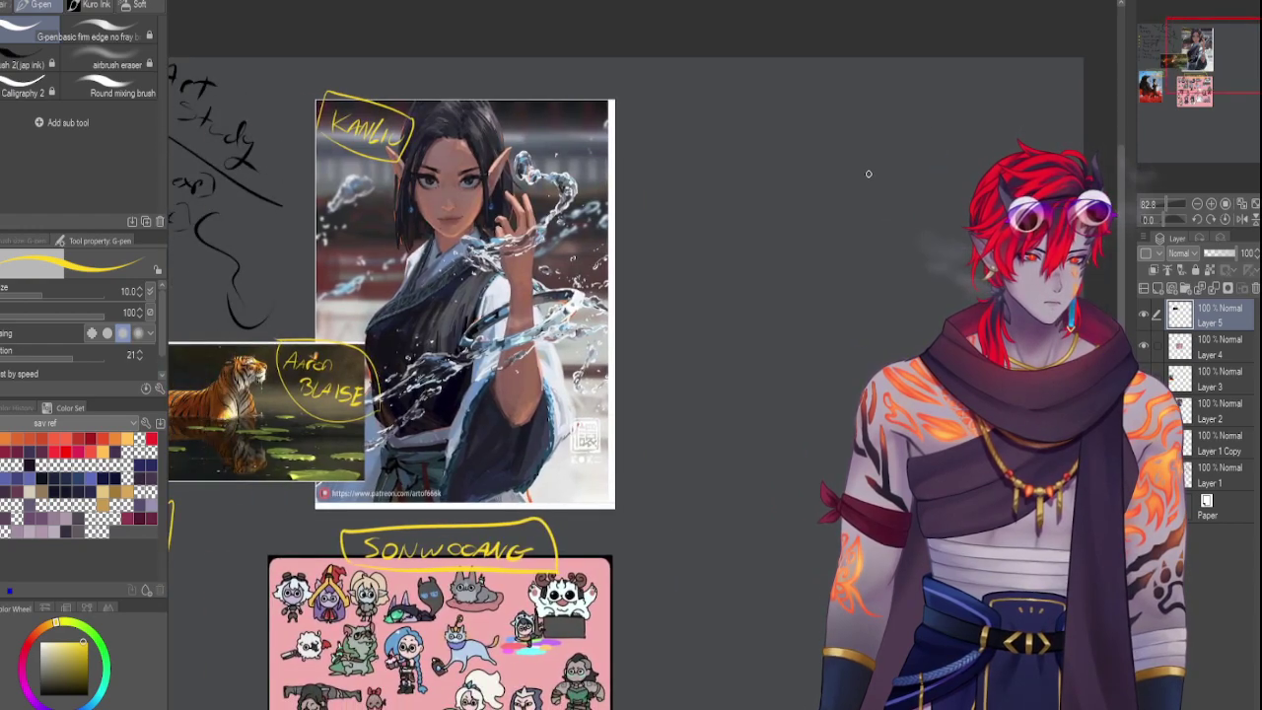
key(ctrl+v)
key(ctrl+t)
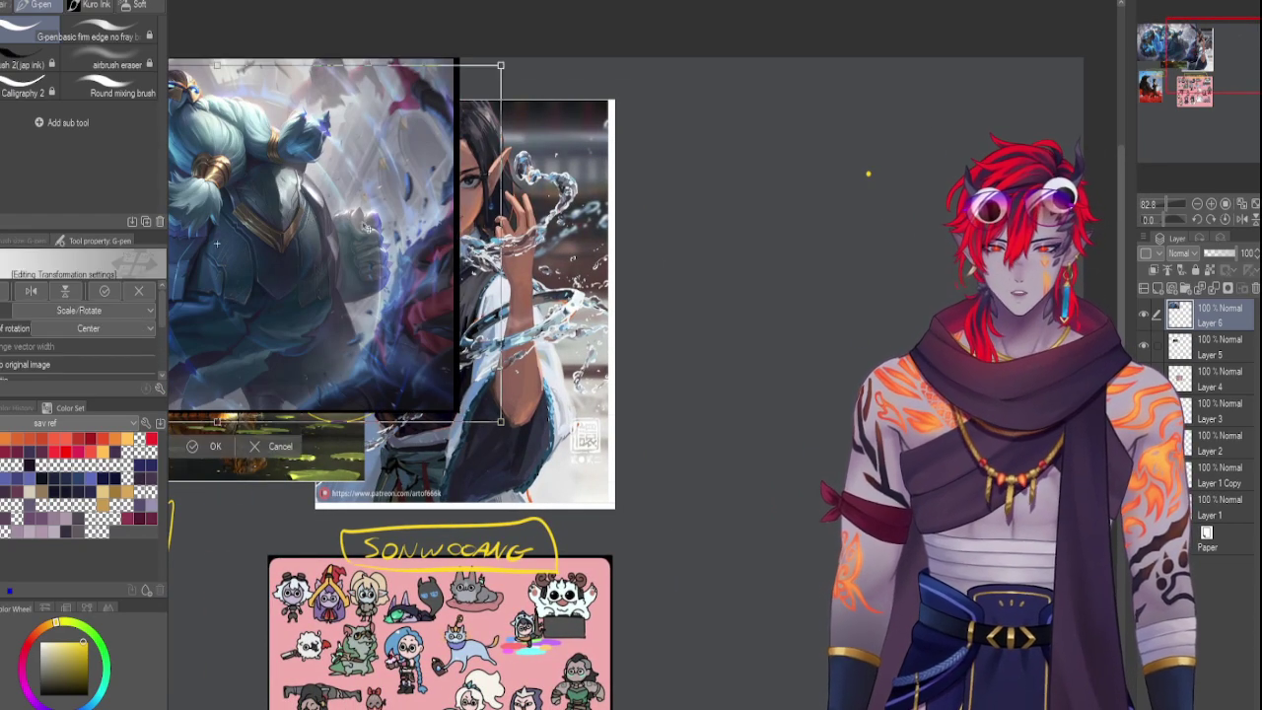
drag(914, 234, 952, 226)
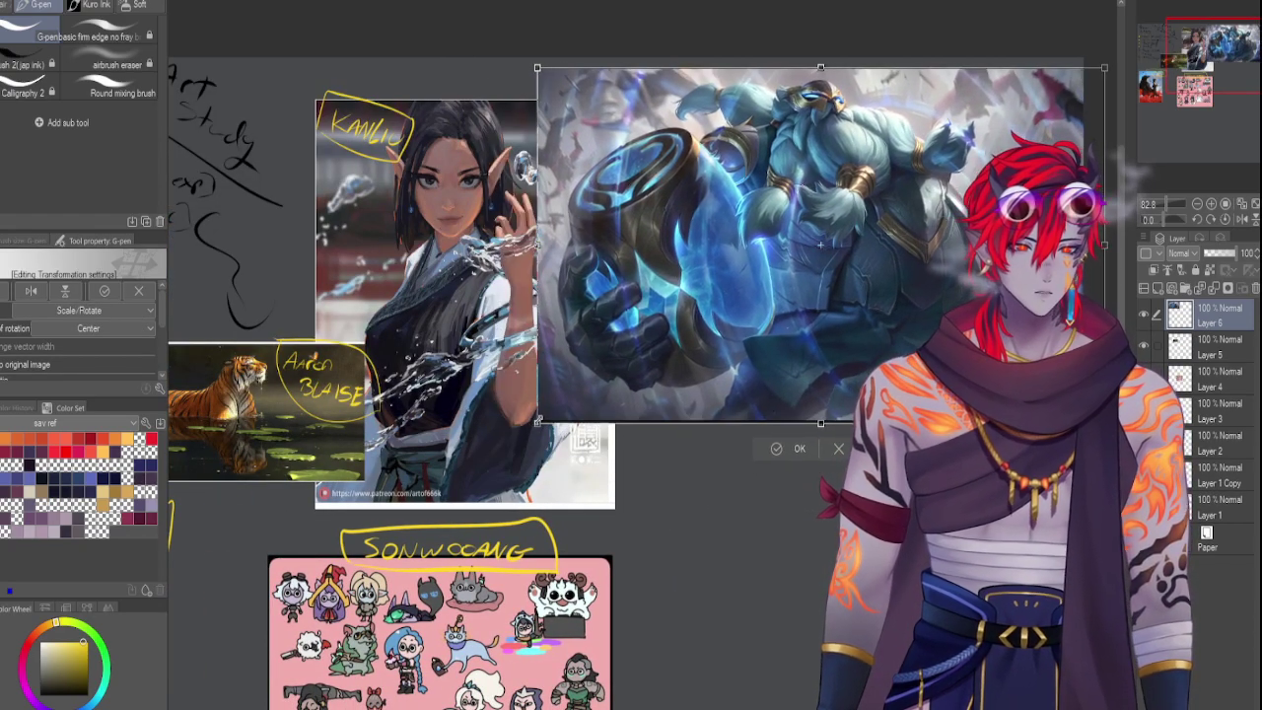
drag(789, 332, 713, 314)
drag(844, 278, 860, 259)
key(Return)
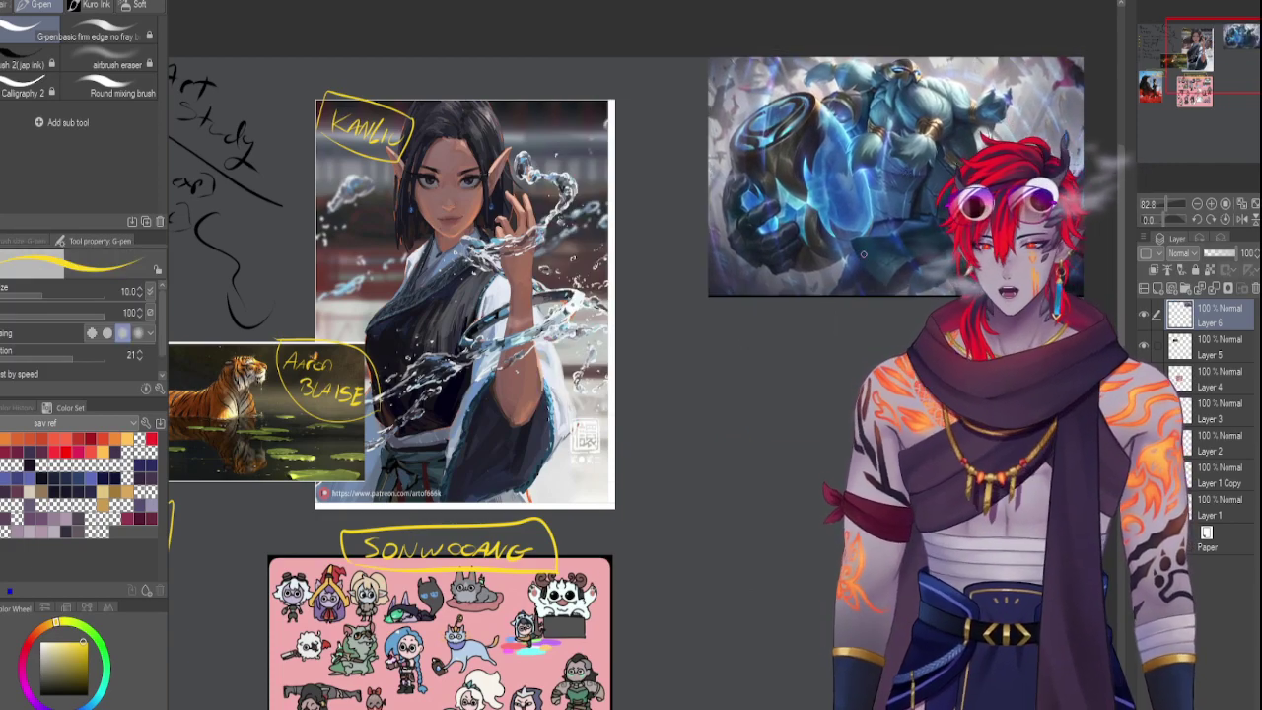
mouse_move(730, 279)
mouse_down()
mouse_move(732, 302)
mouse_move(778, 280)
mouse_move(775, 291)
mouse_up()
Handwrite 'DEIV CALVIS' in yellow beneath the blue armored champion artwork
click(758, 282)
mouse_move(757, 302)
mouse_down()
mouse_move(791, 307)
mouse_move(846, 311)
mouse_up()
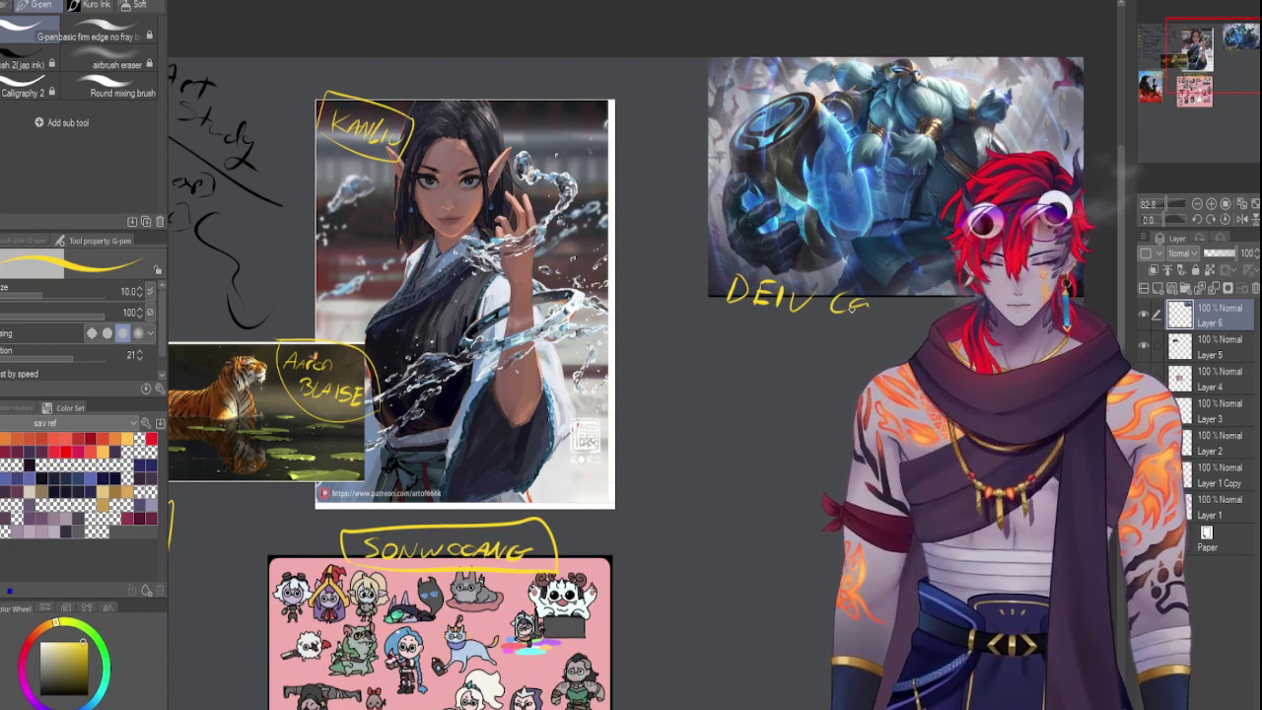
mouse_move(854, 311)
mouse_down()
mouse_move(885, 313)
mouse_move(756, 318)
mouse_move(724, 269)
mouse_move(961, 291)
mouse_up()
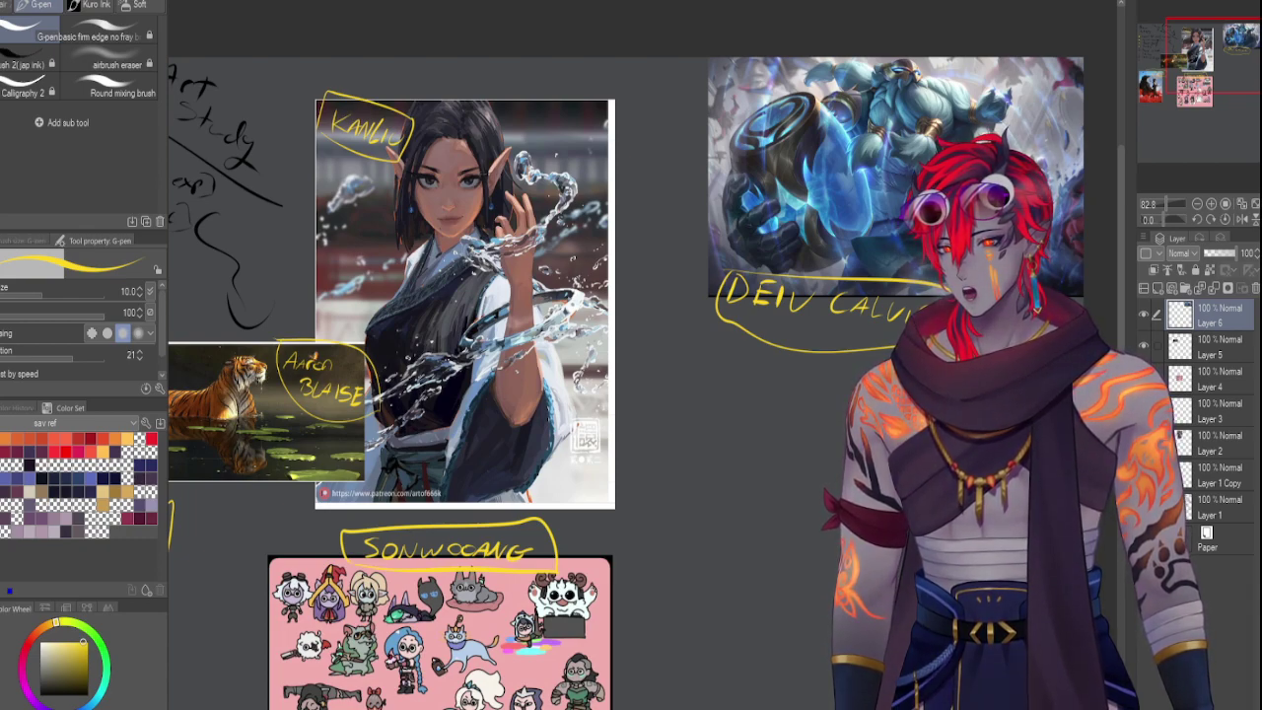
Paste the white-haired character artwork, scale it down, and set it below the DEIV CALVIS label
key(ctrl+v)
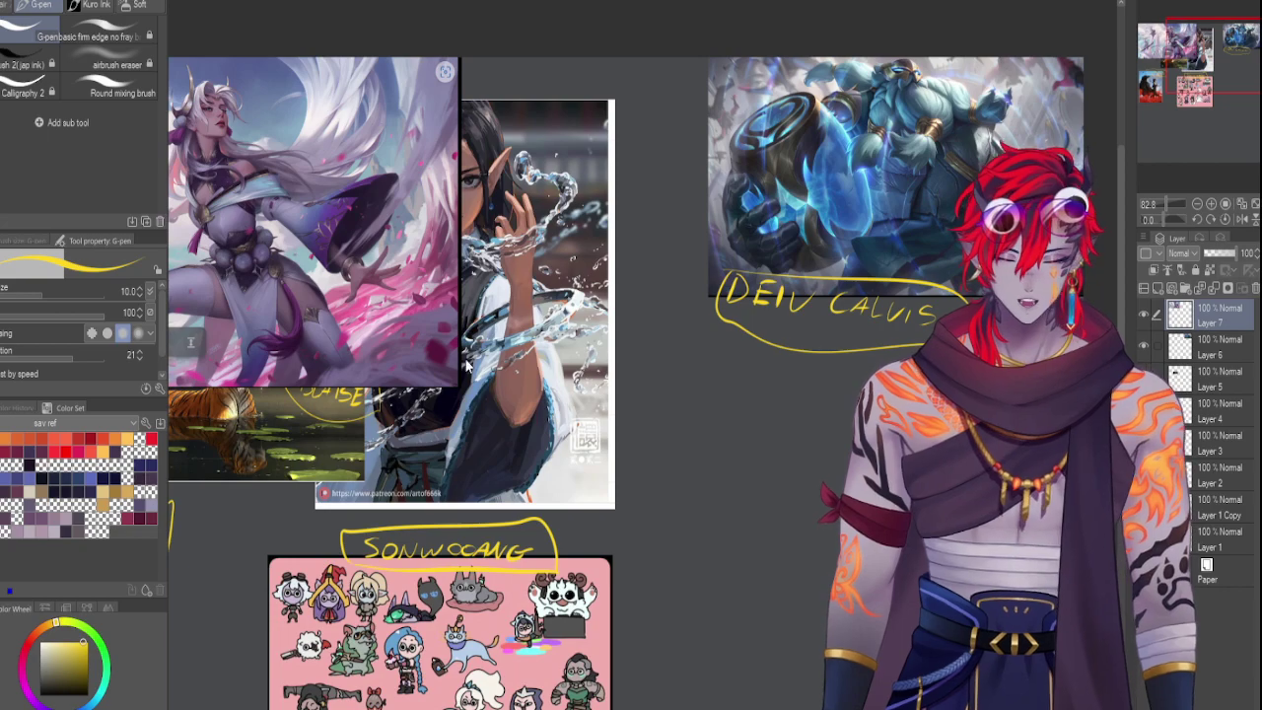
key(ctrl+t)
drag(463, 57, 305, 147)
drag(237, 314, 757, 438)
drag(586, 273, 755, 352)
key(Return)
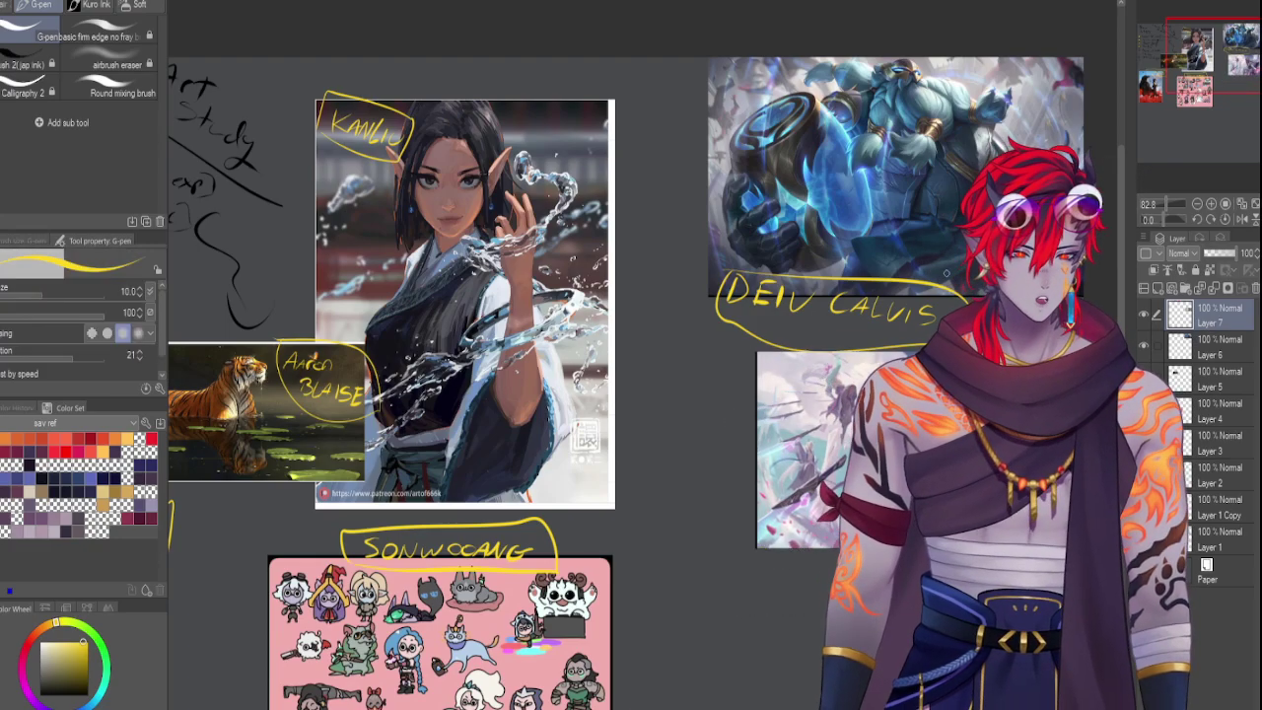
drag(1214, 53, 1202, 60)
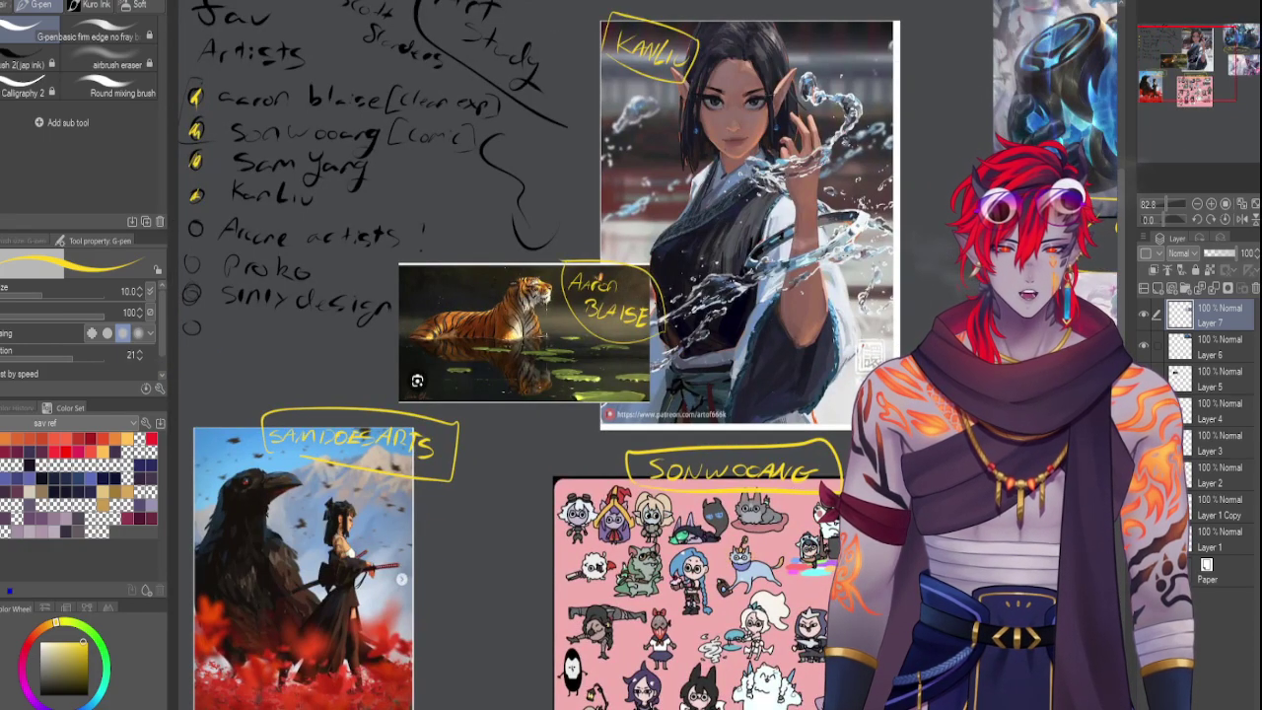
Write a yellow 'BOCHE' artist label beside the white-haired artwork and loop around it
drag(1166, 202, 1169, 202)
drag(1202, 106, 1218, 42)
drag(1168, 202, 1166, 203)
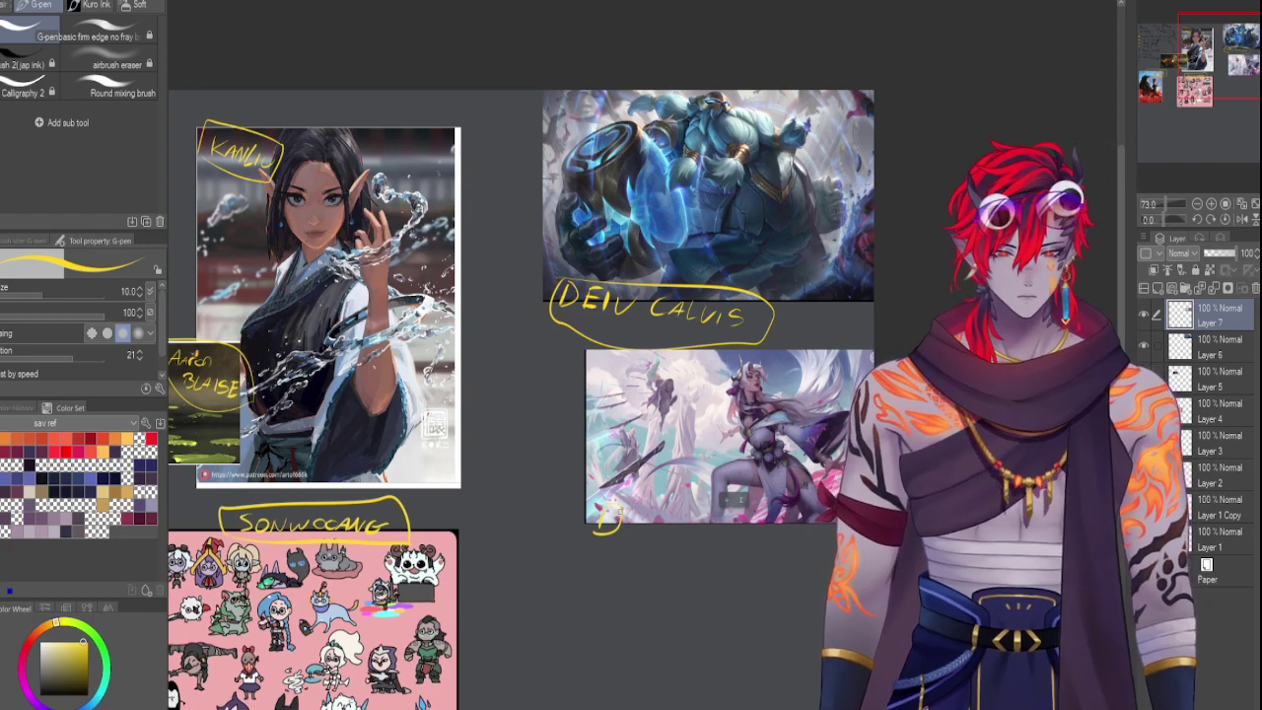
mouse_move(791, 341)
mouse_down()
mouse_move(794, 365)
mouse_move(866, 377)
mouse_up()
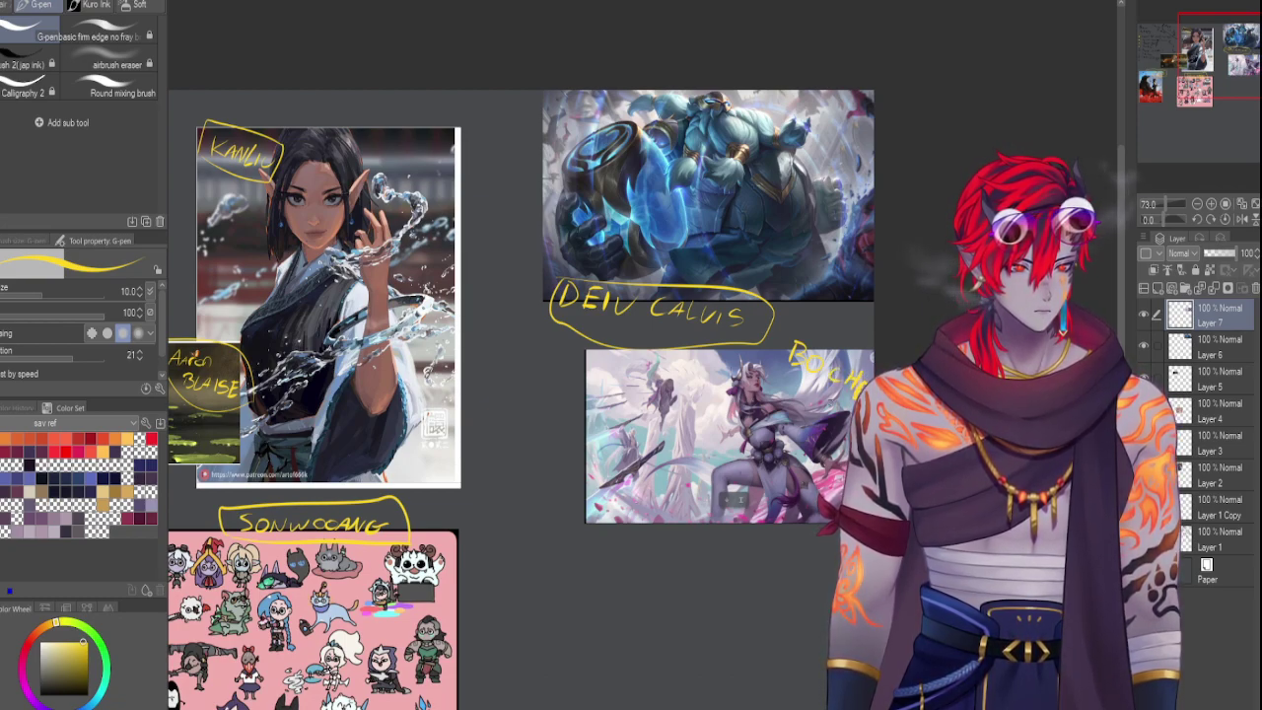
mouse_move(833, 403)
mouse_down()
mouse_move(796, 327)
mouse_move(871, 347)
mouse_up()
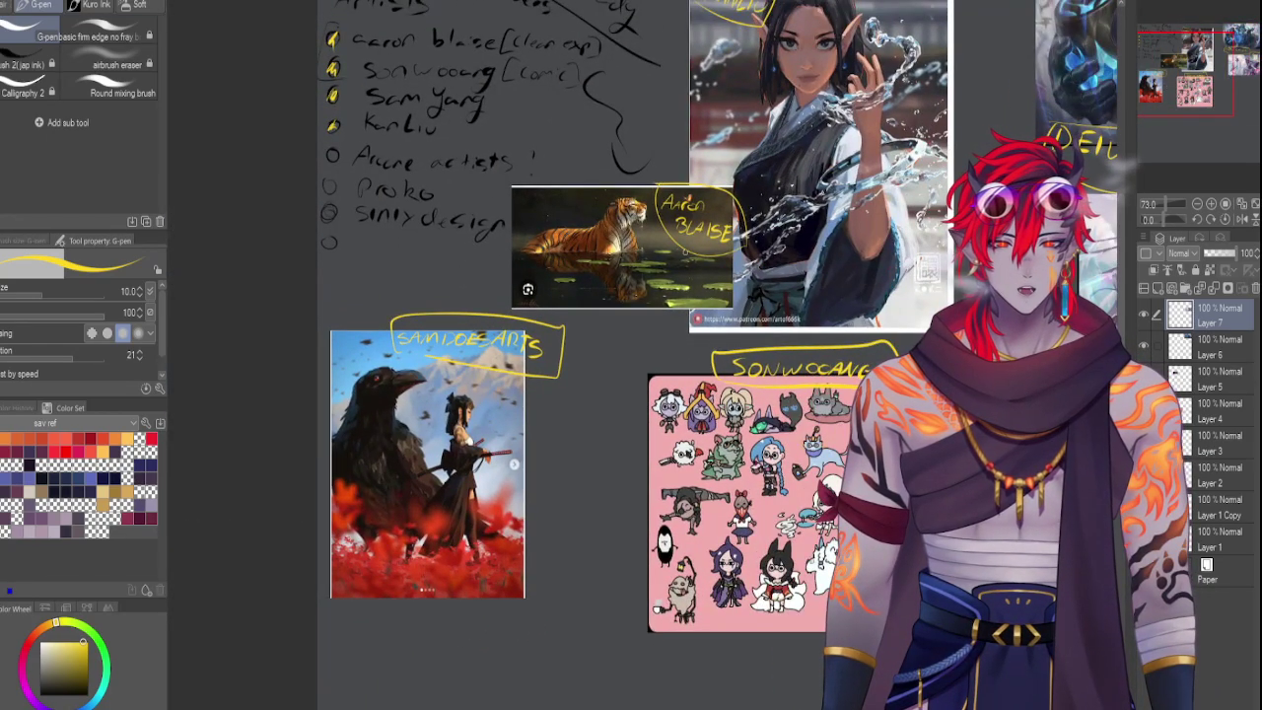
Pan across the board to the checklist, raven image and Deiv Calvis artwork
drag(1170, 87, 1209, 71)
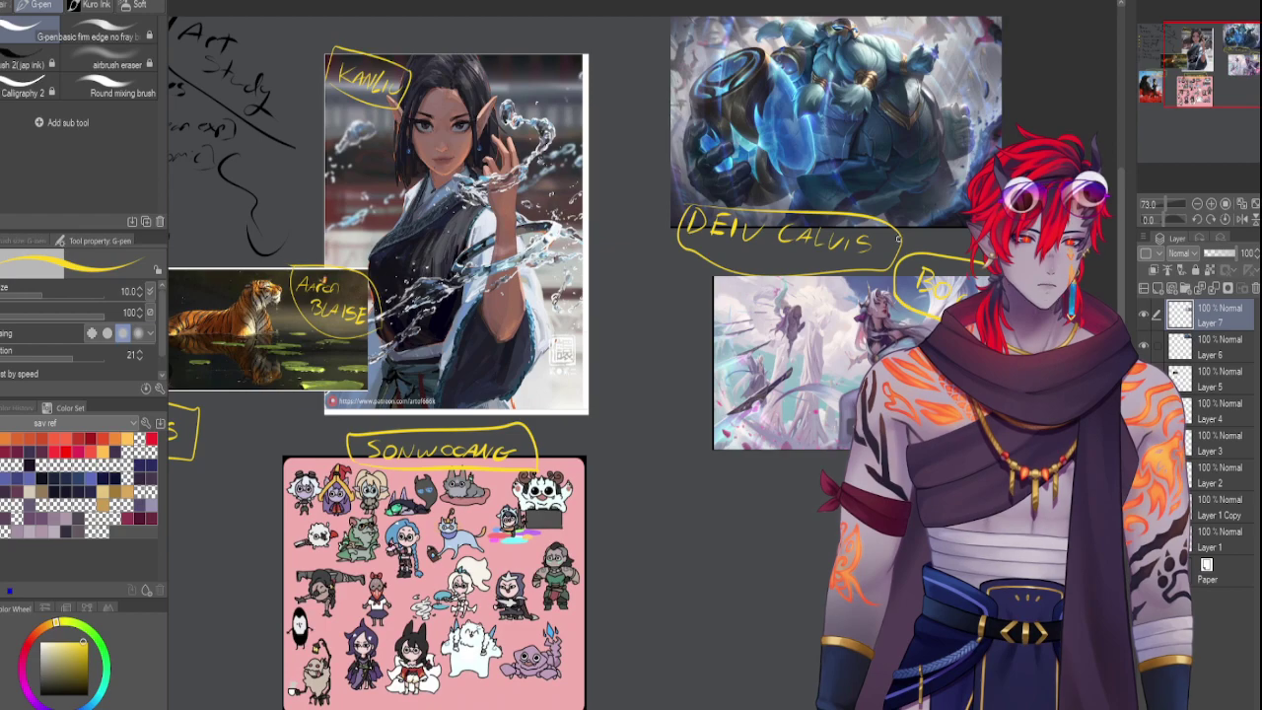
drag(1182, 98, 1148, 91)
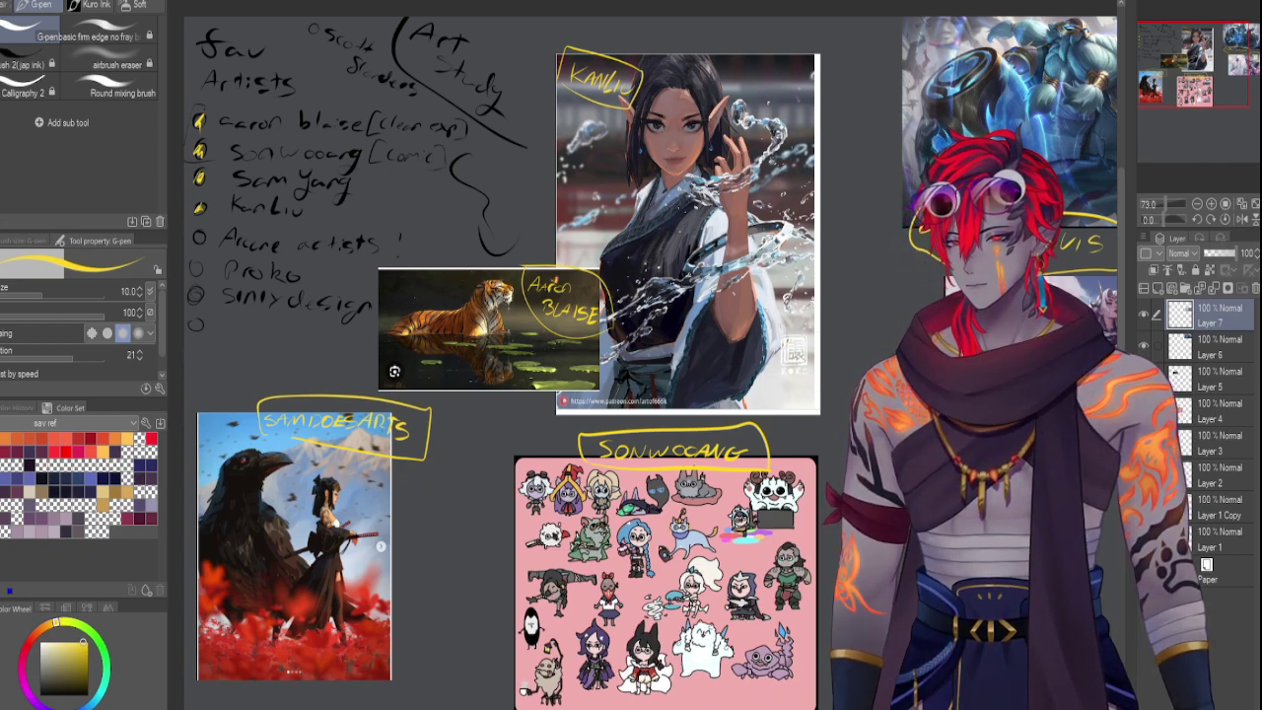
drag(1064, 507, 792, 353)
On a new layer, scale down the red-haired girl artwork and place it right of the pink sticker sheet
key(ctrl+shift+n)
key(ctrl+t)
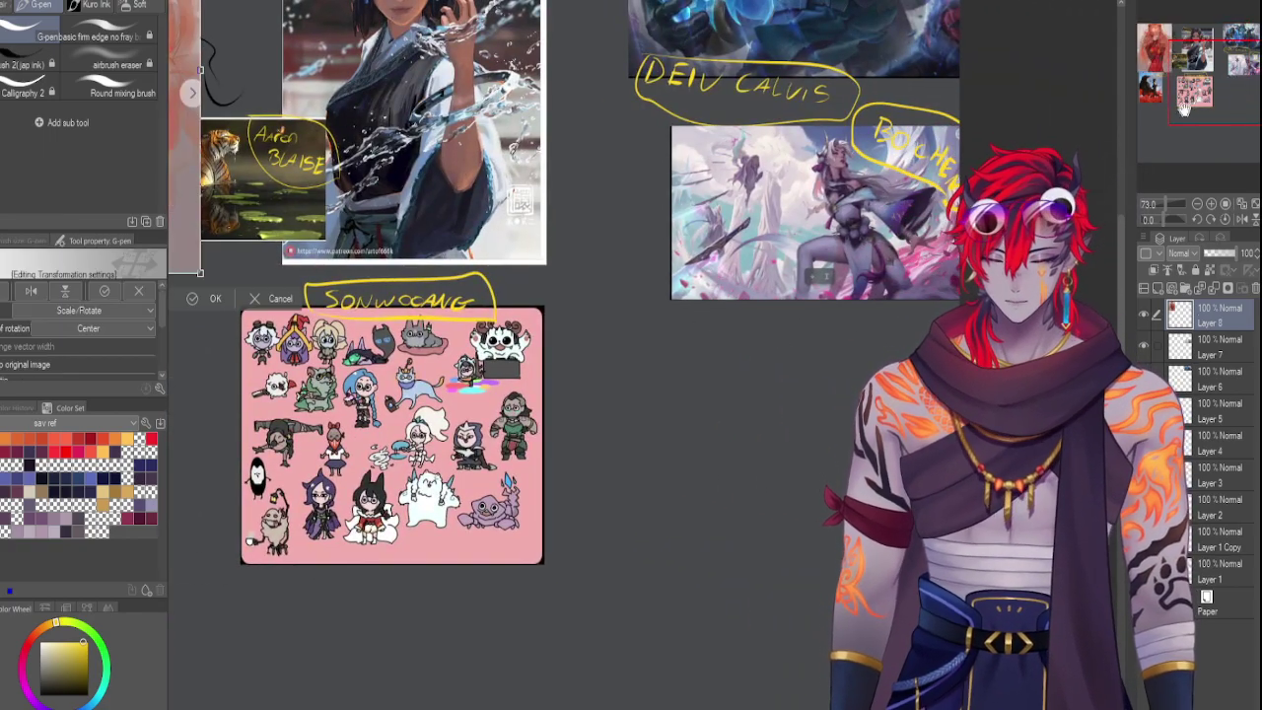
drag(697, 320, 998, 561)
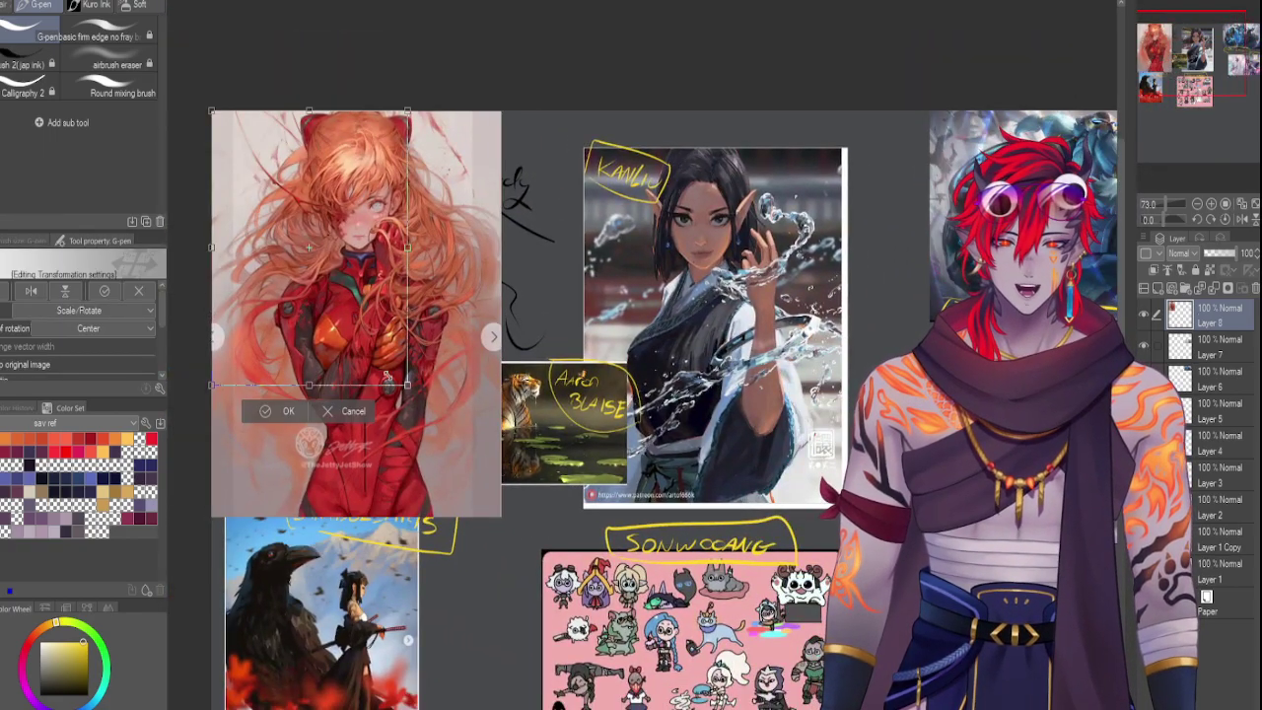
drag(501, 522, 361, 320)
drag(285, 217, 1210, 111)
drag(769, 304, 741, 381)
key(Return)
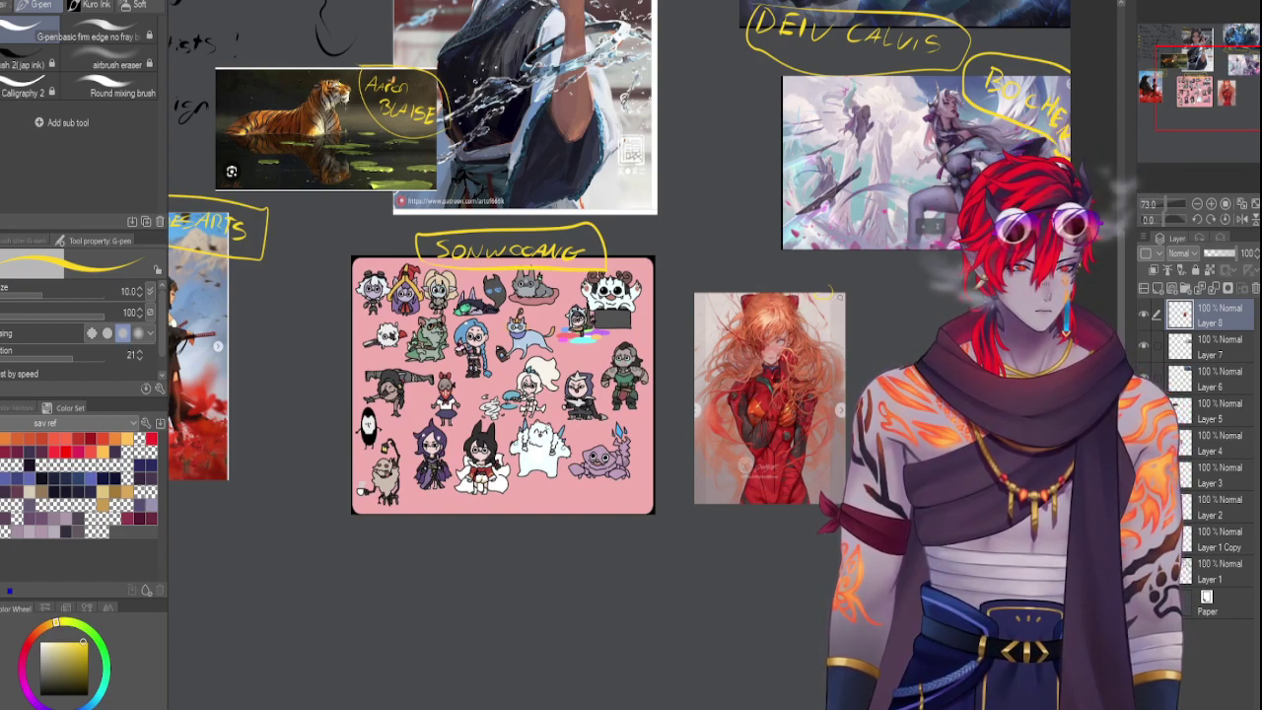
Handwrite the artist's name in yellow beside the red-haired artwork and draw a loop around it
mouse_move(825, 287)
mouse_down()
mouse_move(854, 313)
mouse_move(883, 301)
mouse_move(893, 326)
mouse_move(860, 339)
mouse_up()
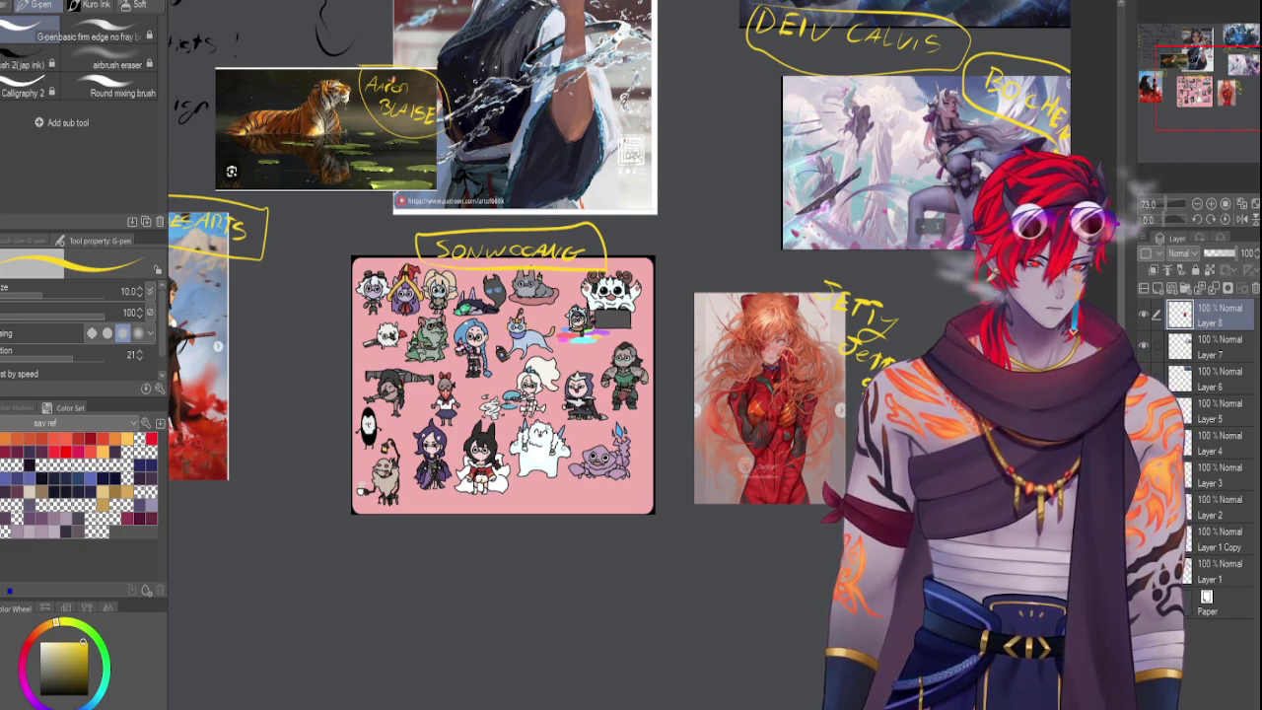
mouse_move(808, 289)
mouse_down()
mouse_move(850, 267)
mouse_move(927, 345)
mouse_up()
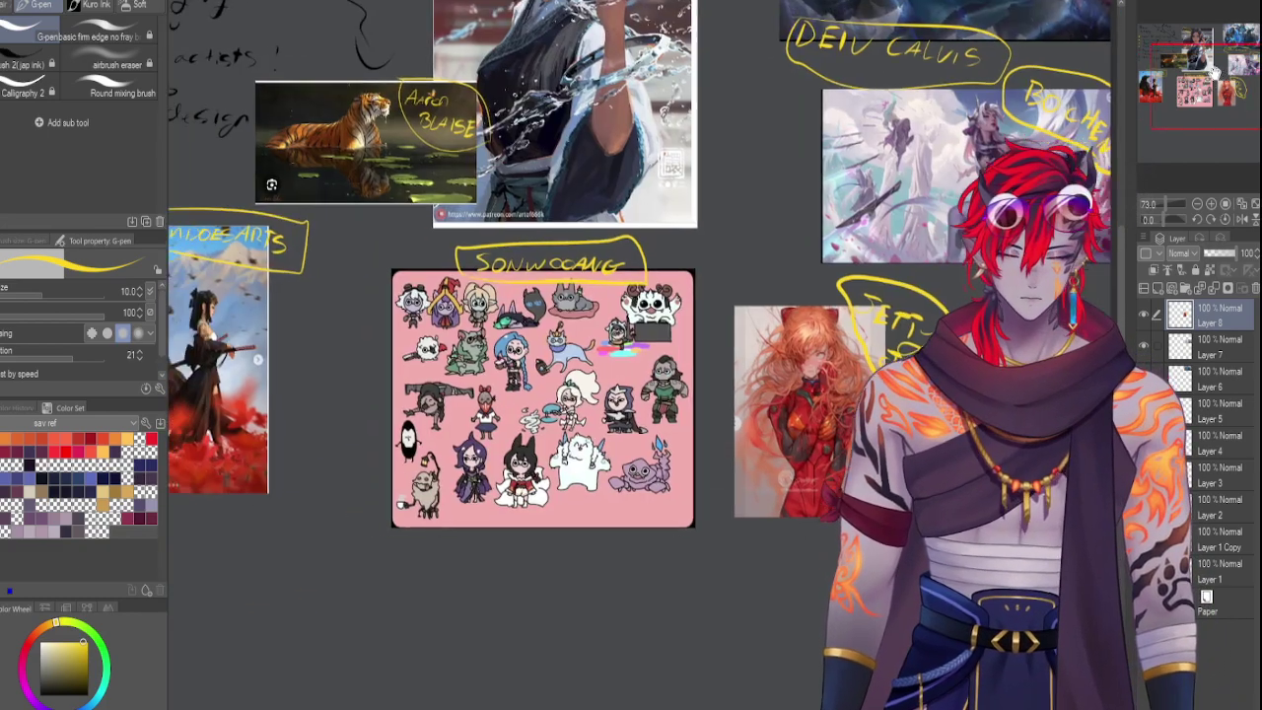
scroll(641, 295, left, 5)
Scale the guitar-girl reference down to about half size below the crow artwork
scroll(640, 296, up, 5)
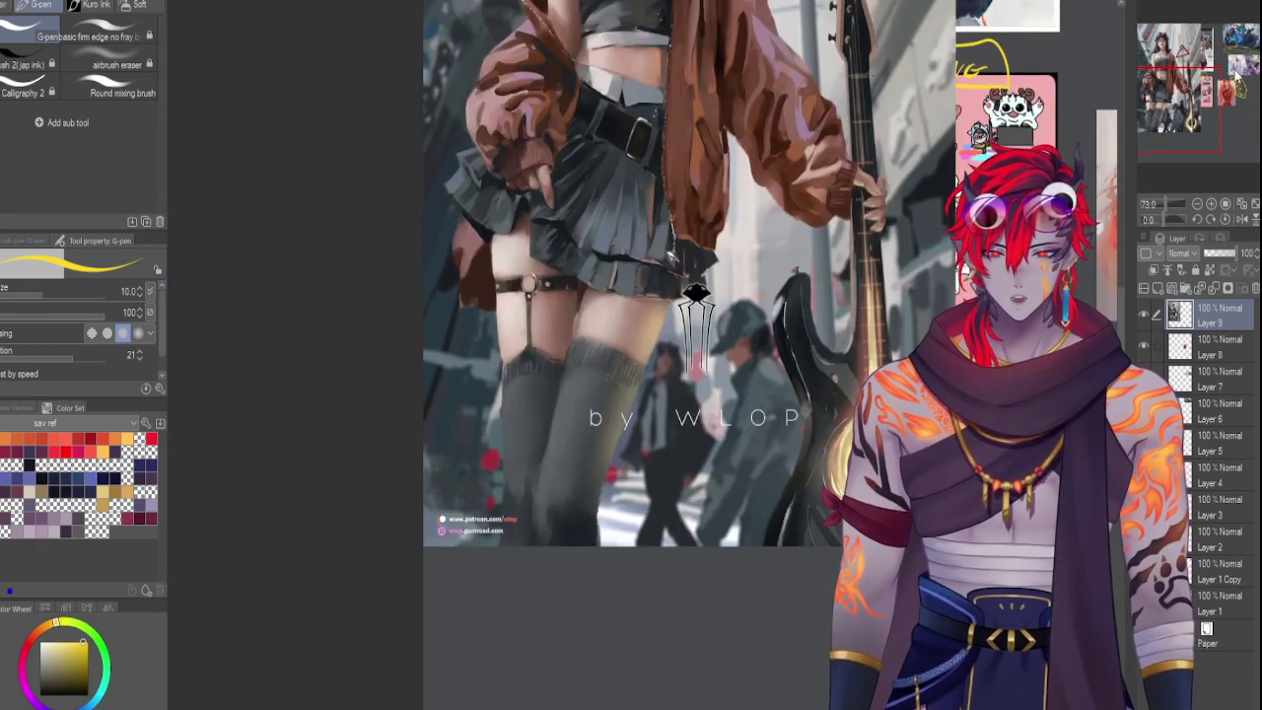
drag(696, 296, 604, 624)
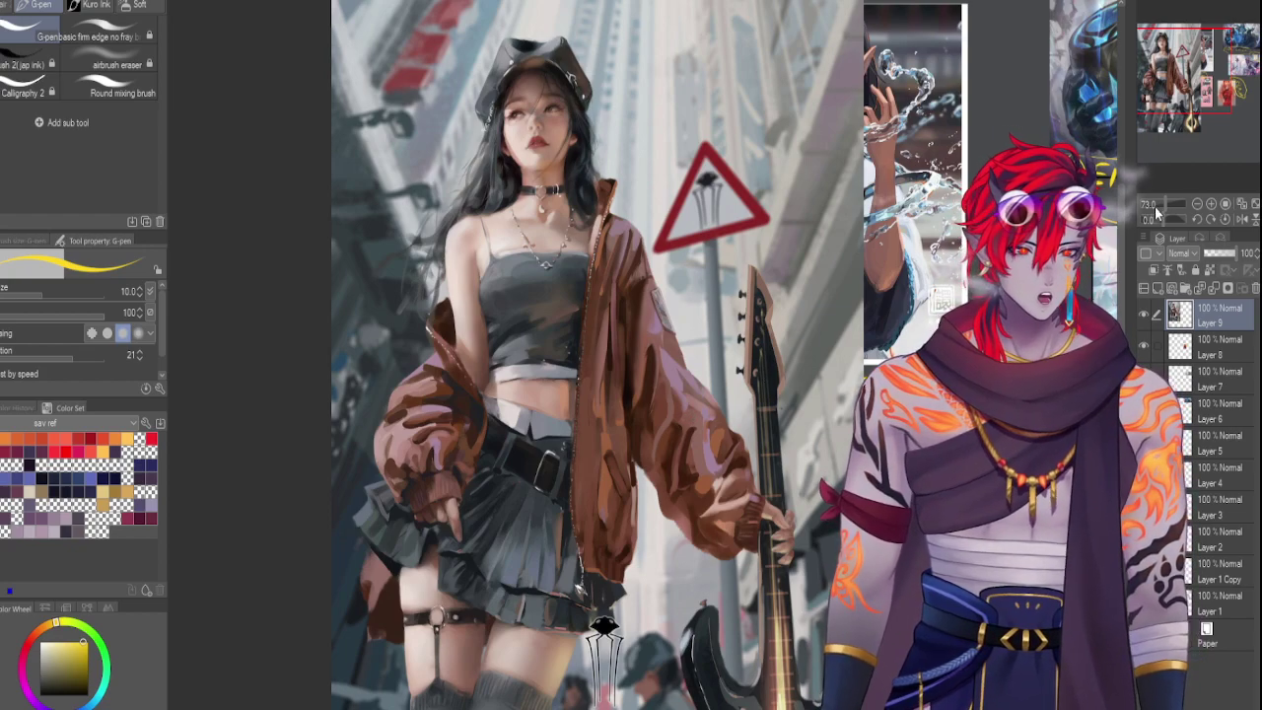
drag(1173, 204, 1159, 207)
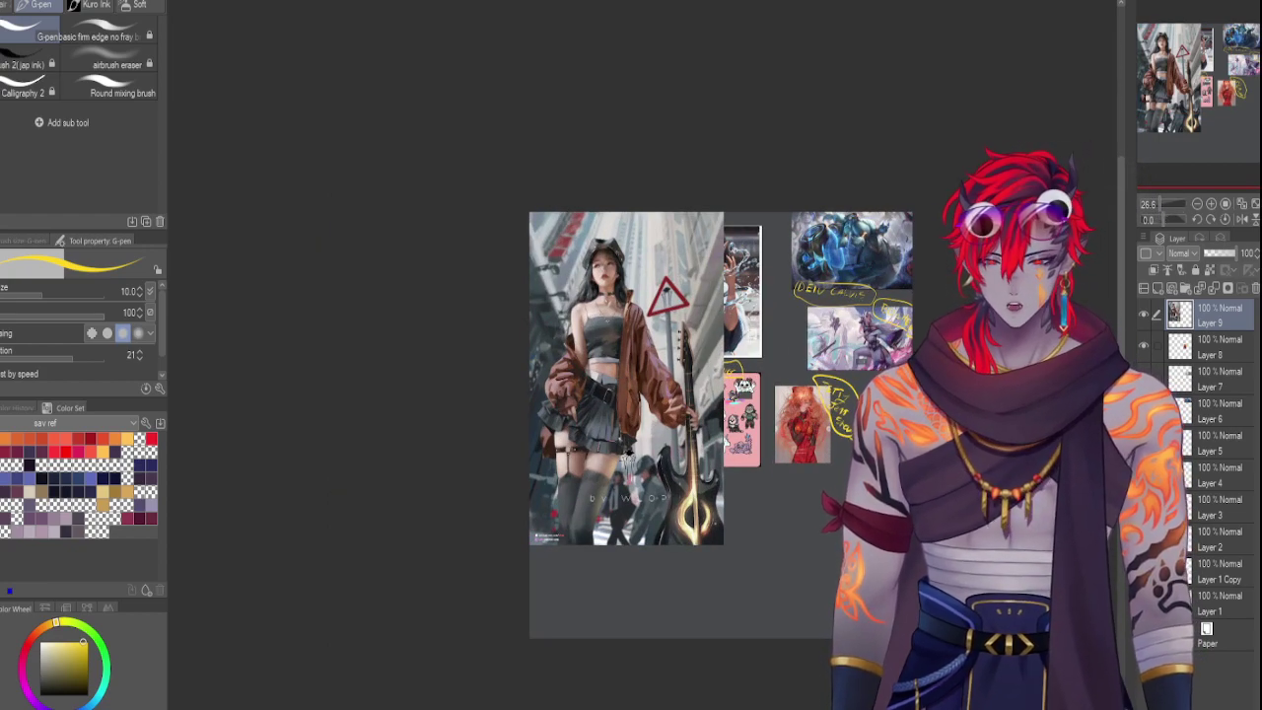
key(ctrl+t)
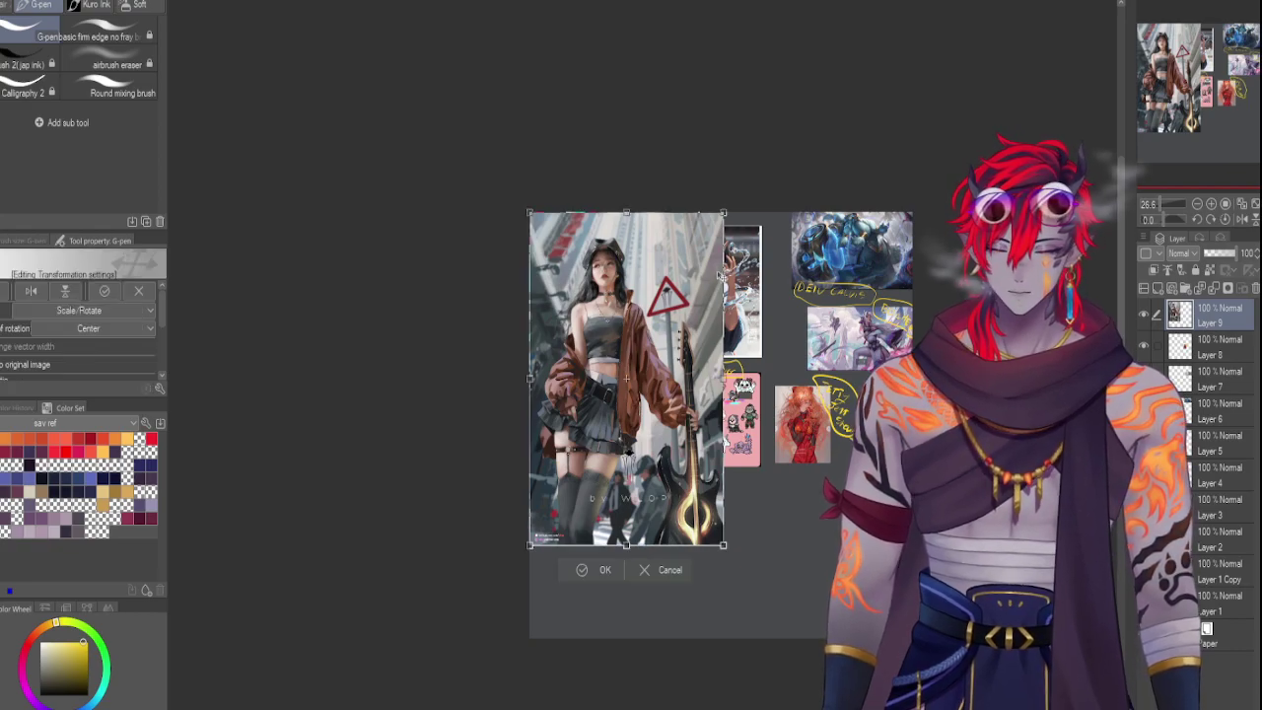
drag(721, 211, 606, 507)
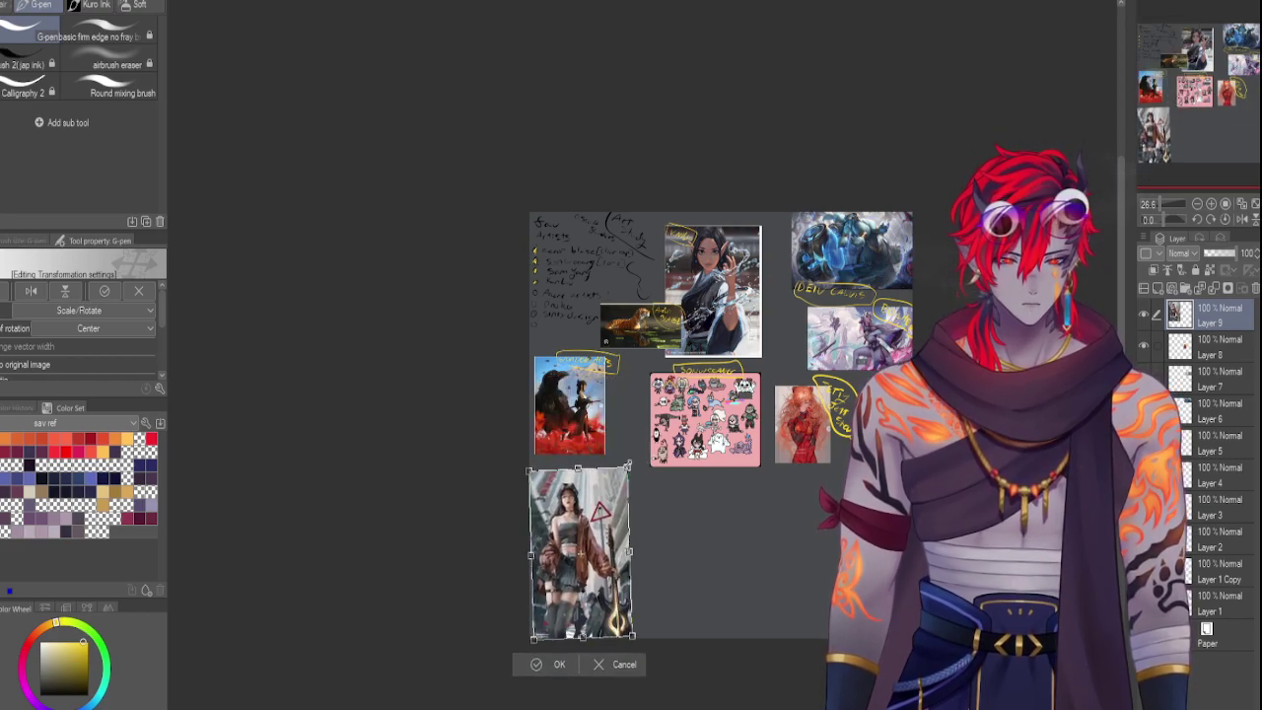
drag(628, 470, 605, 512)
key(Return)
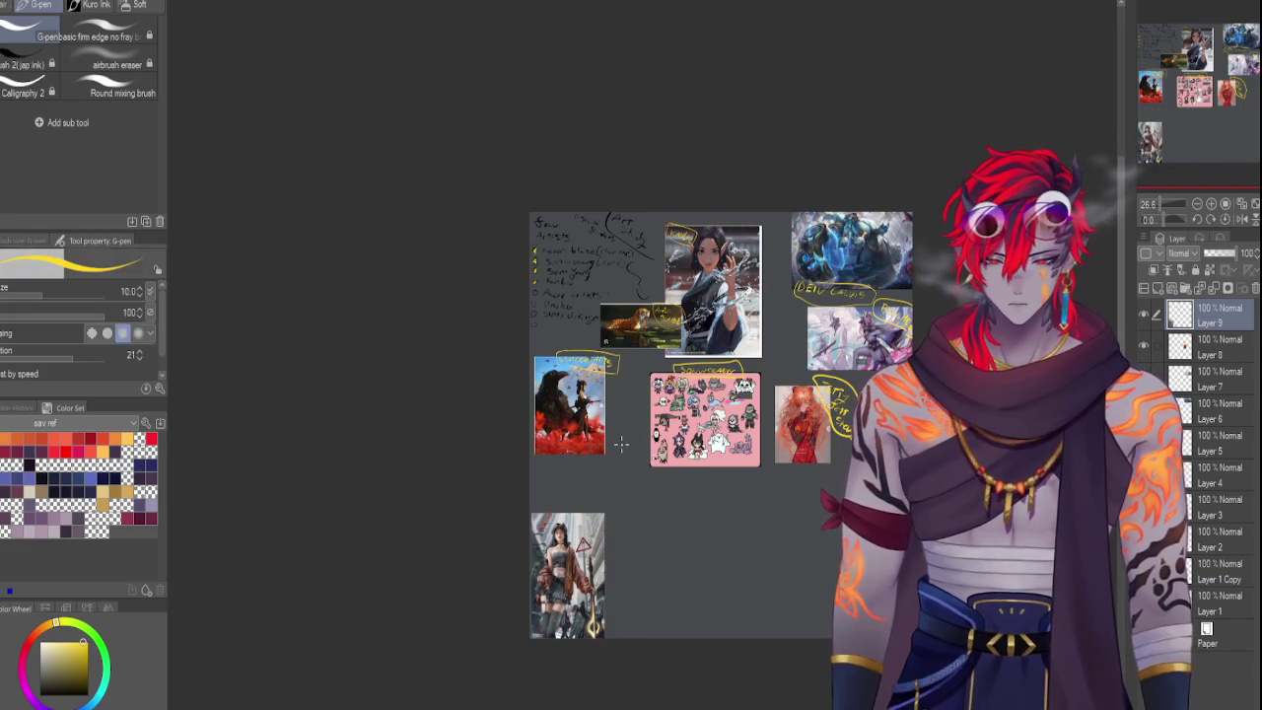
click(1166, 204)
Handwrite 'W.L.O.P' in yellow above the guitar-girl reference and draw a loop around it
drag(1194, 153, 1165, 120)
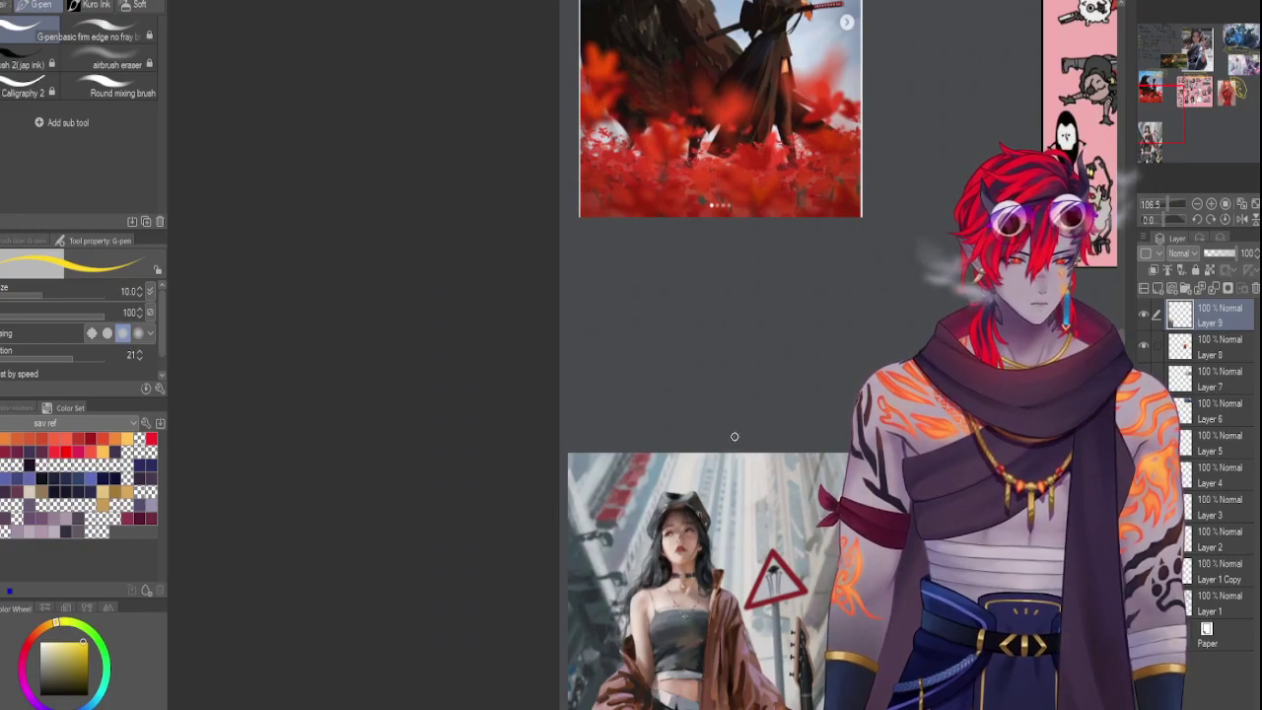
mouse_move(732, 440)
mouse_down()
mouse_move(741, 464)
mouse_move(755, 446)
mouse_move(840, 490)
mouse_up()
click(817, 484)
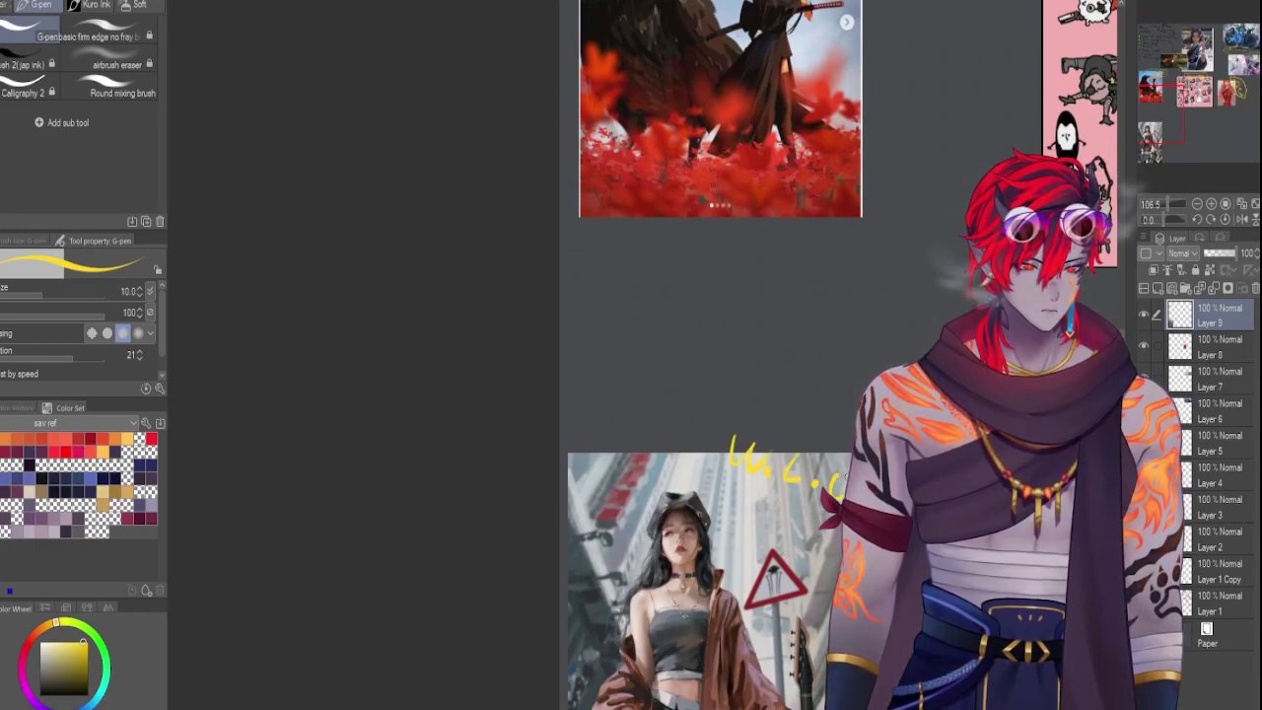
mouse_move(843, 537)
mouse_down()
mouse_move(690, 463)
mouse_move(852, 434)
mouse_up()
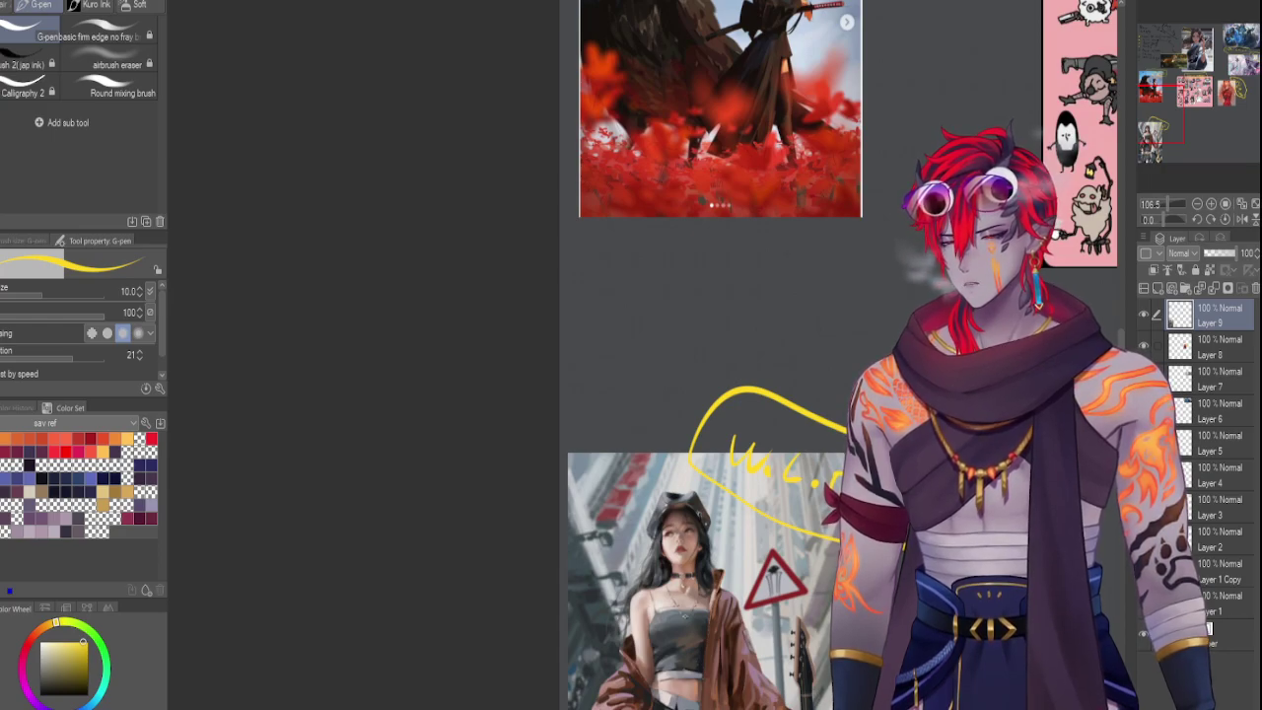
drag(1217, 74, 1252, 53)
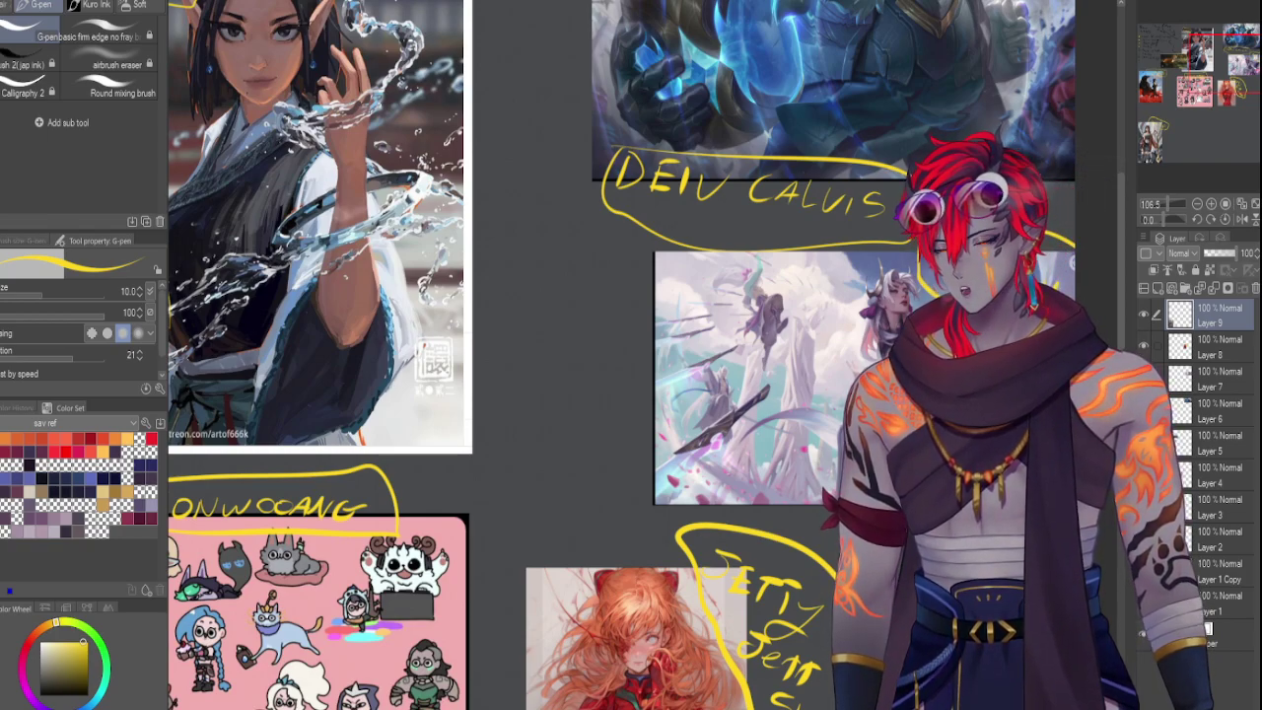
Free-transform the top-left girl-under-a-tree artwork down to sit beneath the red-haired reference
click(1158, 123)
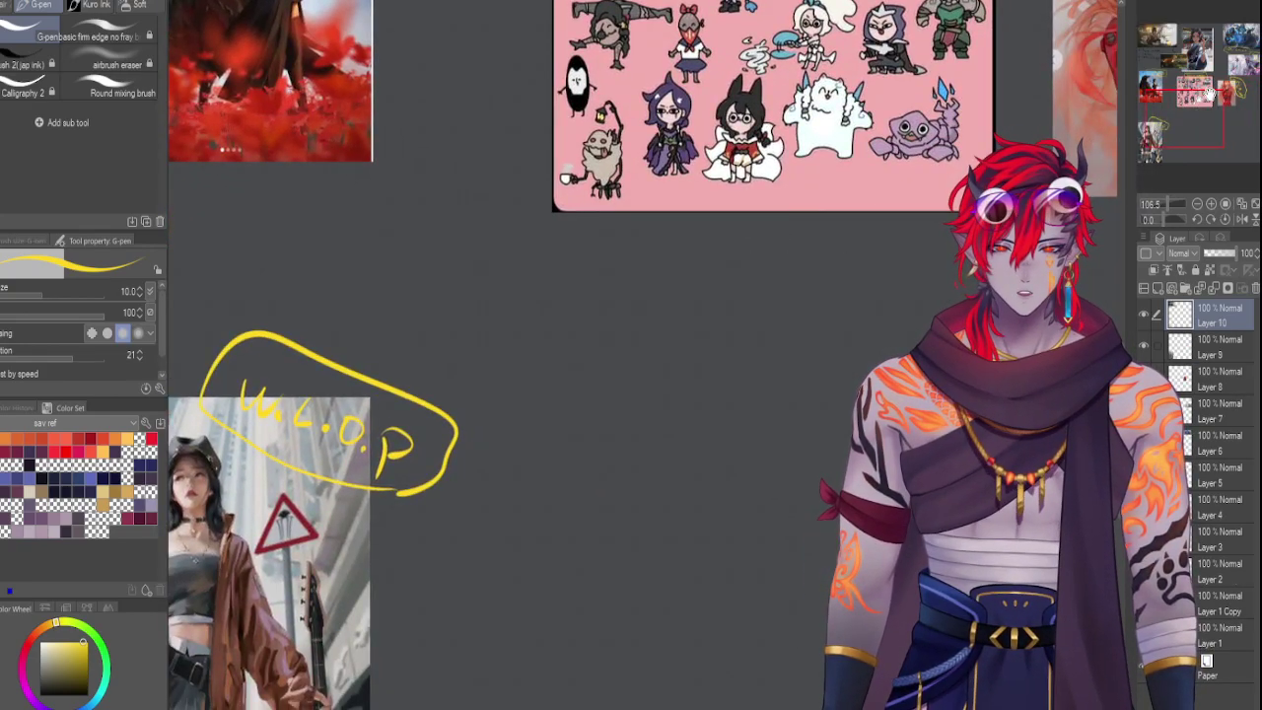
click(1186, 59)
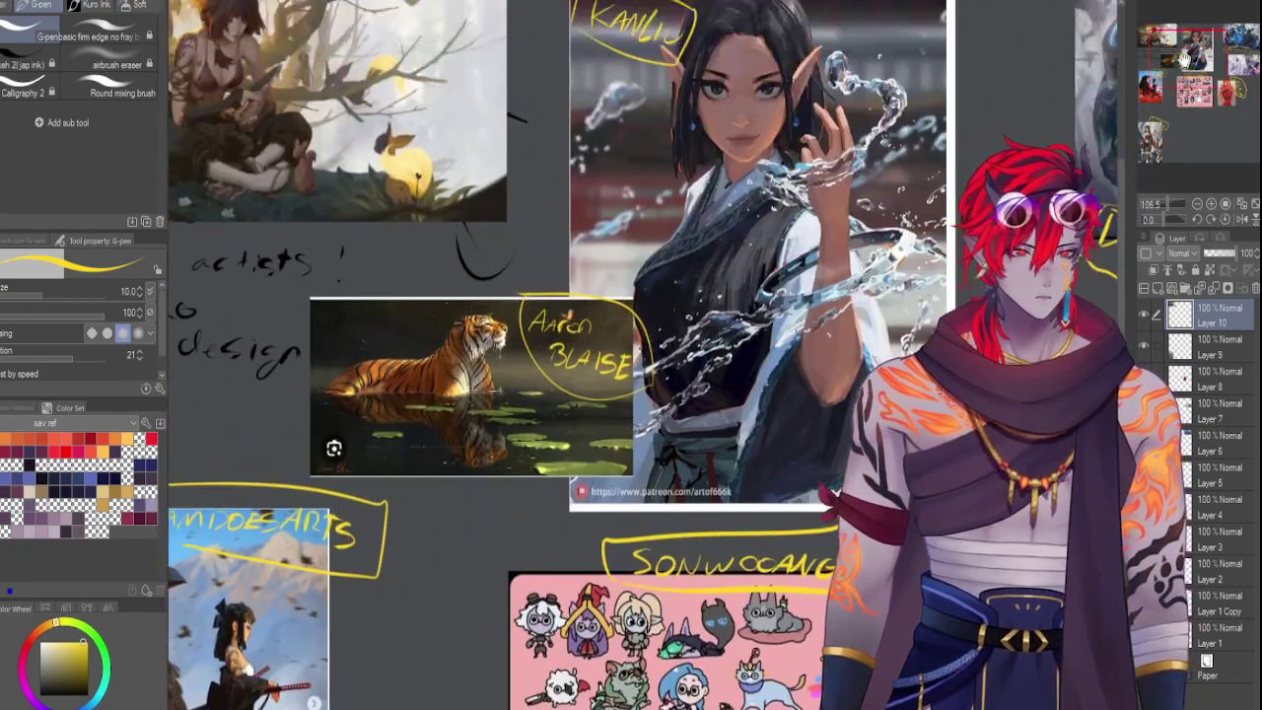
click(1165, 204)
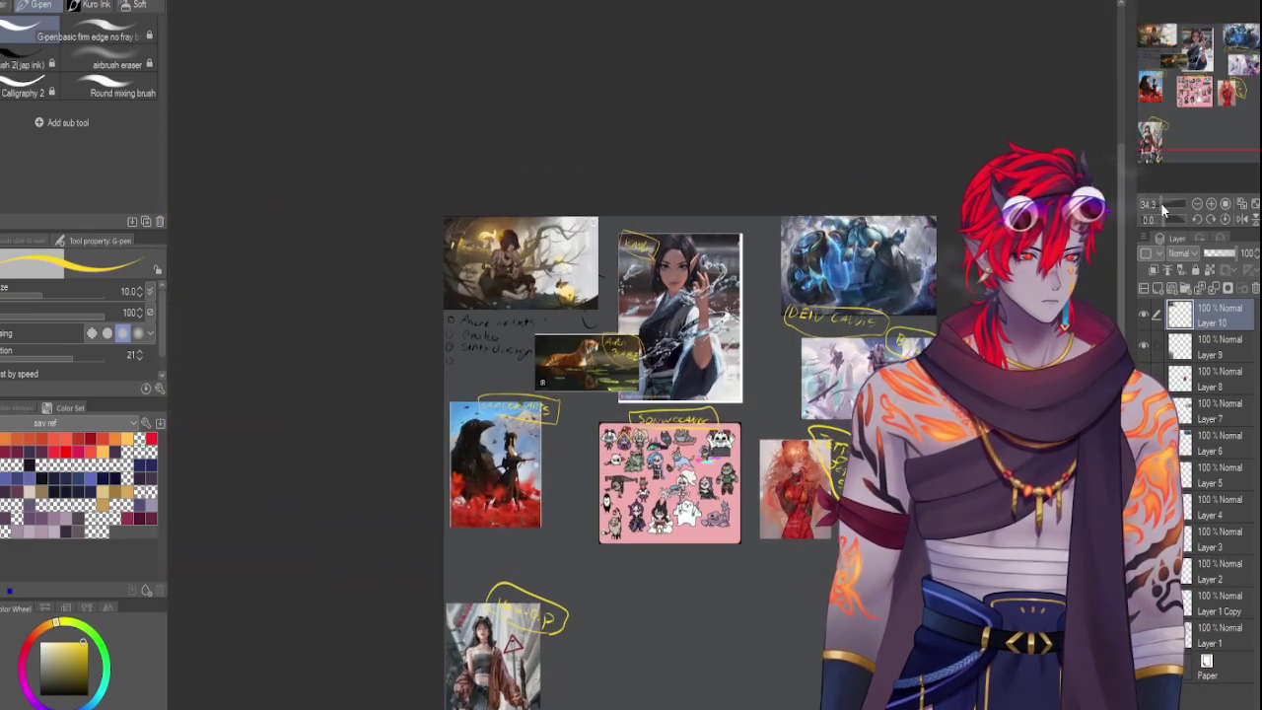
key(ctrl+t)
drag(521, 263, 850, 599)
key(Return)
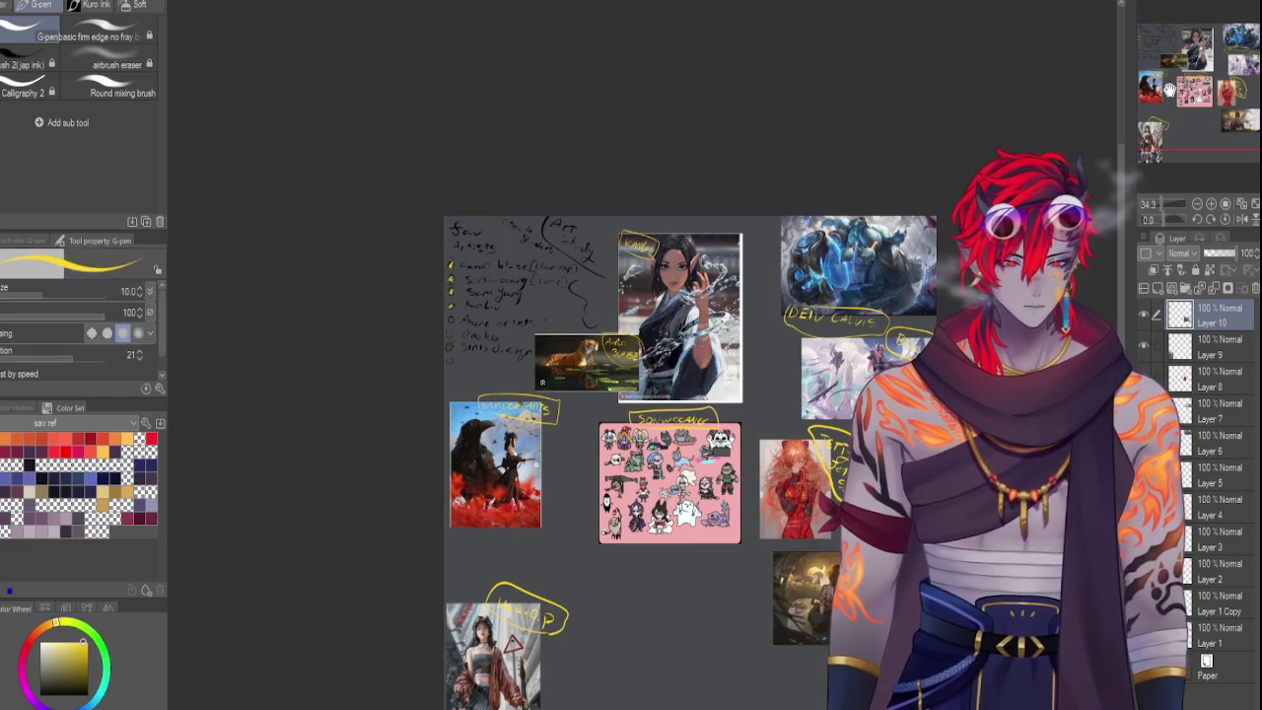
drag(1169, 90, 1163, 148)
drag(1159, 204, 1170, 201)
drag(1195, 109, 1206, 112)
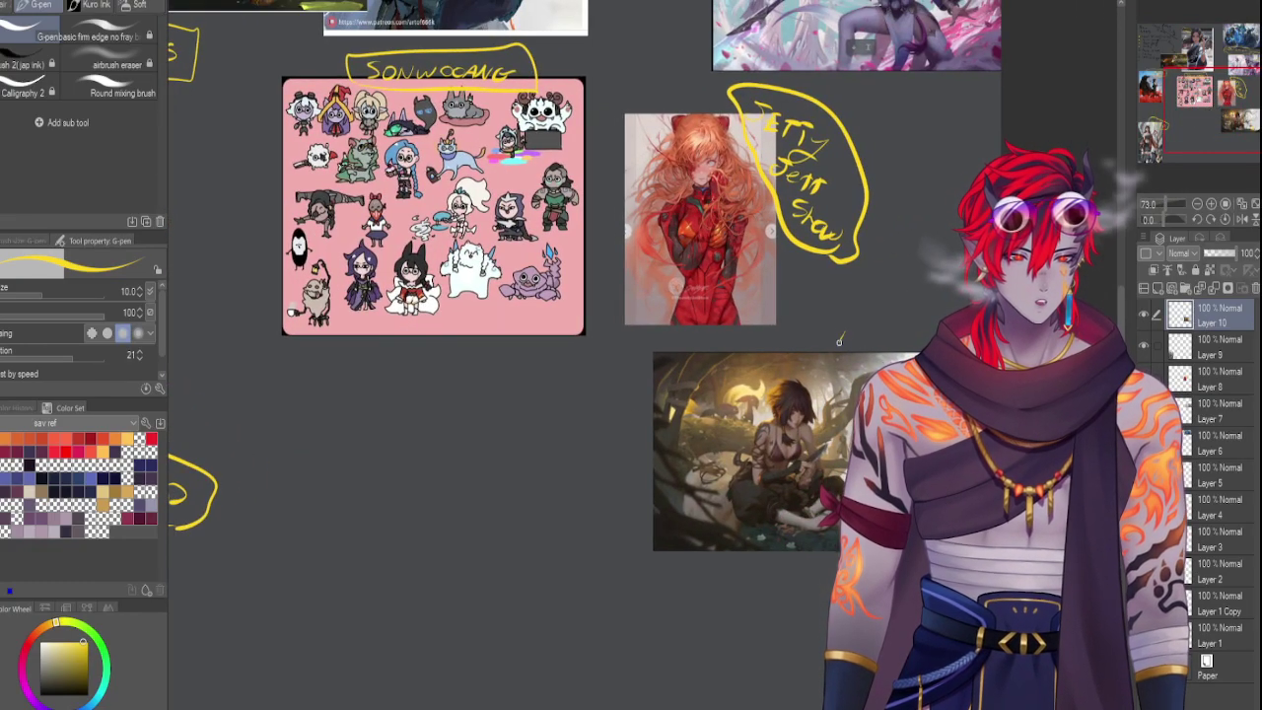
Handwrite the yellow DADTRONGLE label above the tree artwork, undoing and rewriting its ending
drag(837, 335, 840, 357)
drag(866, 341, 869, 357)
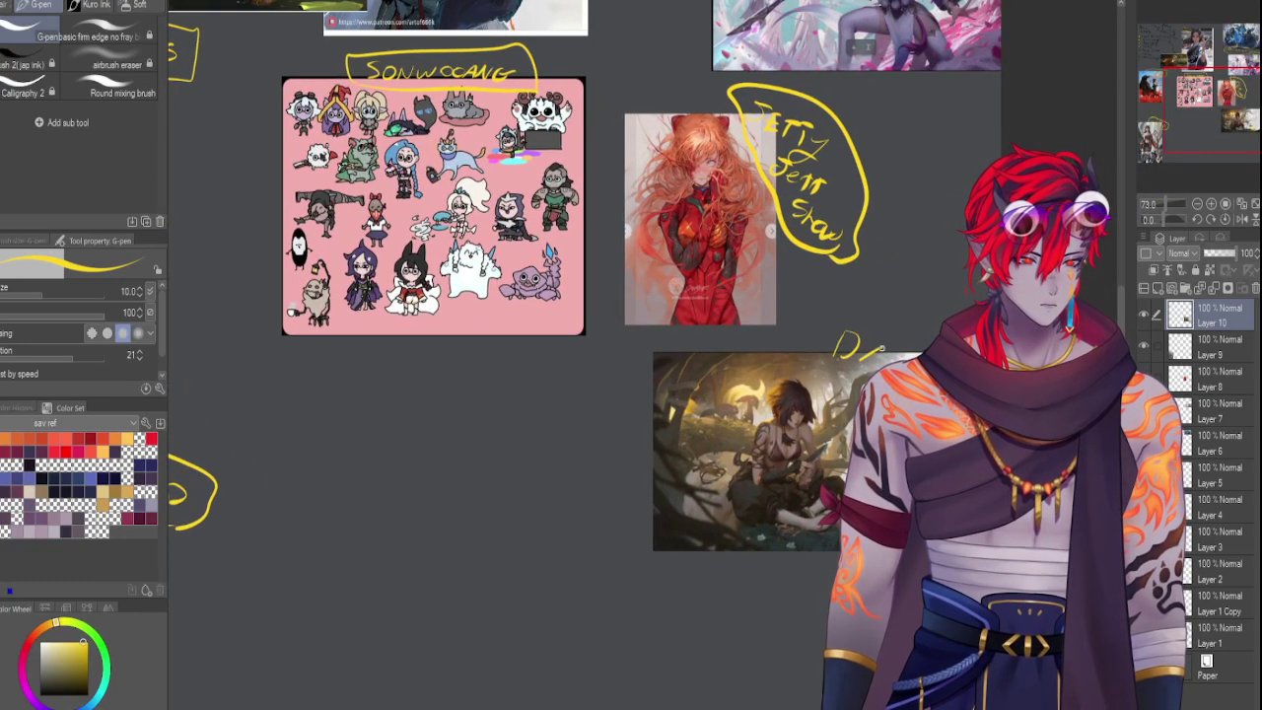
key(ctrl+z)
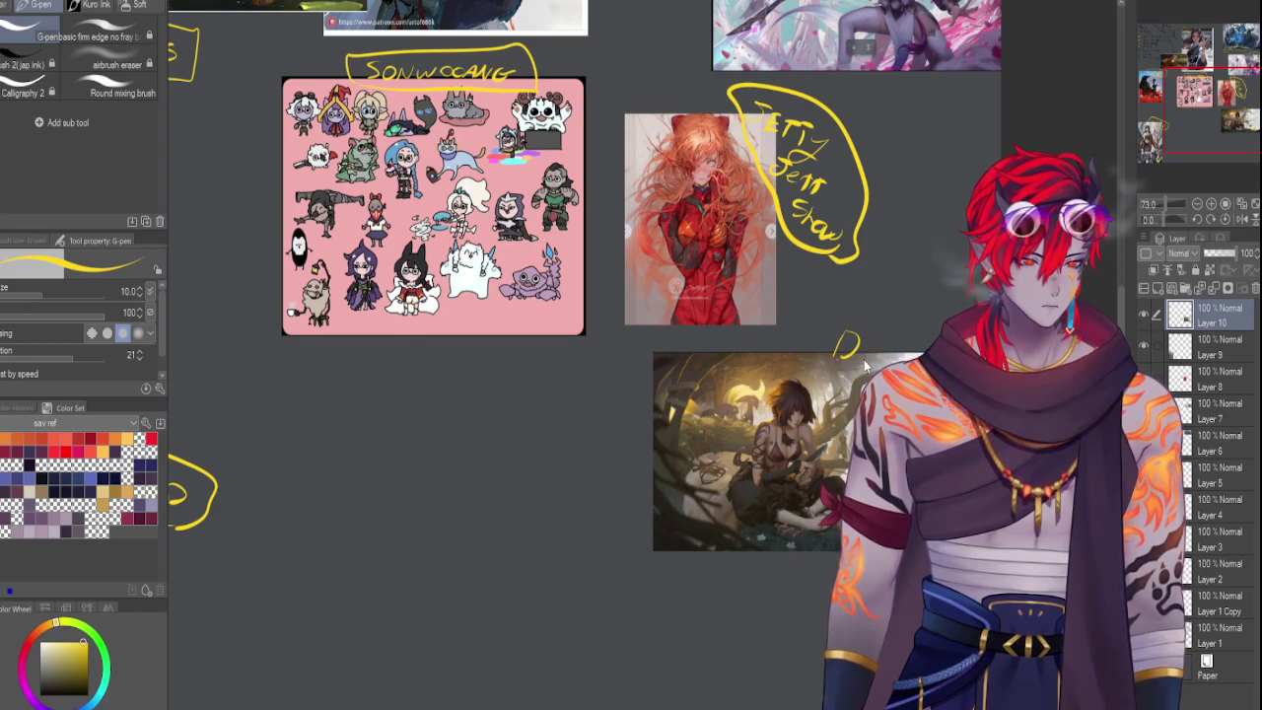
mouse_move(877, 345)
mouse_down()
mouse_move(867, 357)
mouse_move(892, 359)
mouse_move(823, 373)
mouse_up()
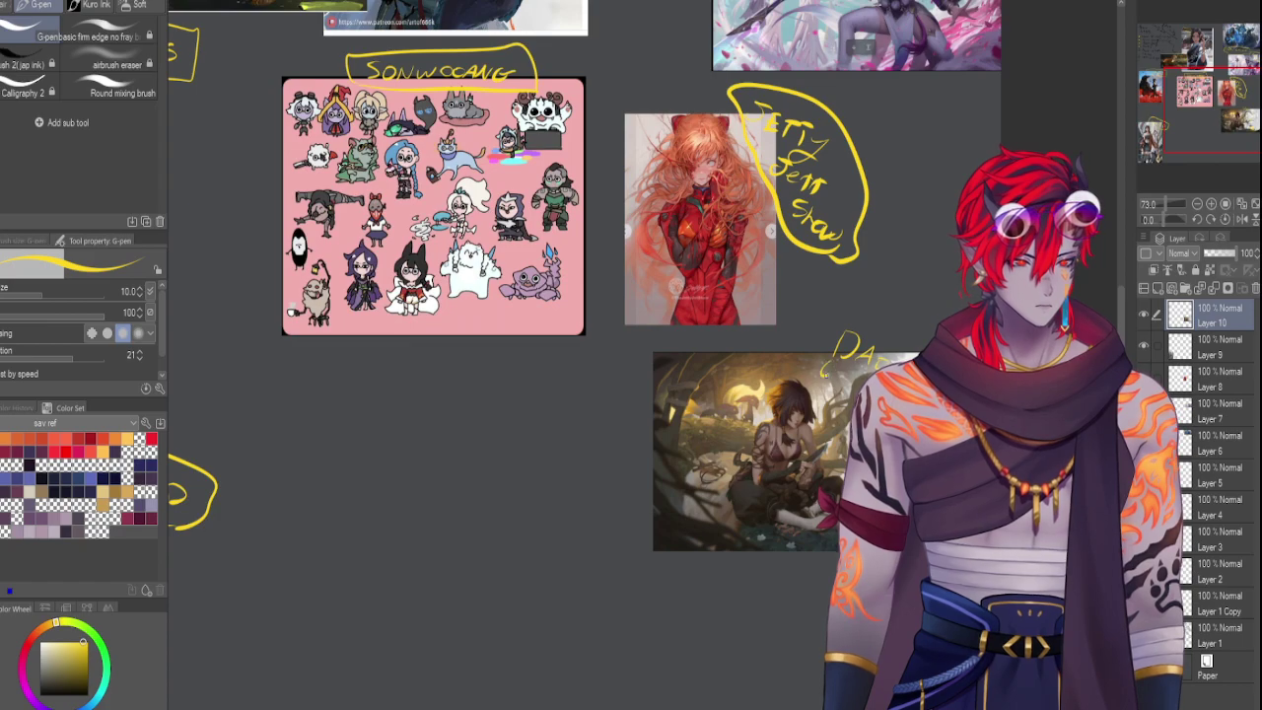
key(ctrl+z)
key(ctrl+z)
key(ctrl+z)
key(ctrl+z)
mouse_move(686, 353)
mouse_down()
mouse_move(686, 370)
mouse_move(710, 354)
mouse_move(718, 371)
mouse_move(732, 357)
mouse_move(762, 373)
mouse_move(773, 356)
mouse_up()
drag(759, 365, 775, 375)
drag(777, 358, 786, 366)
drag(775, 375, 789, 375)
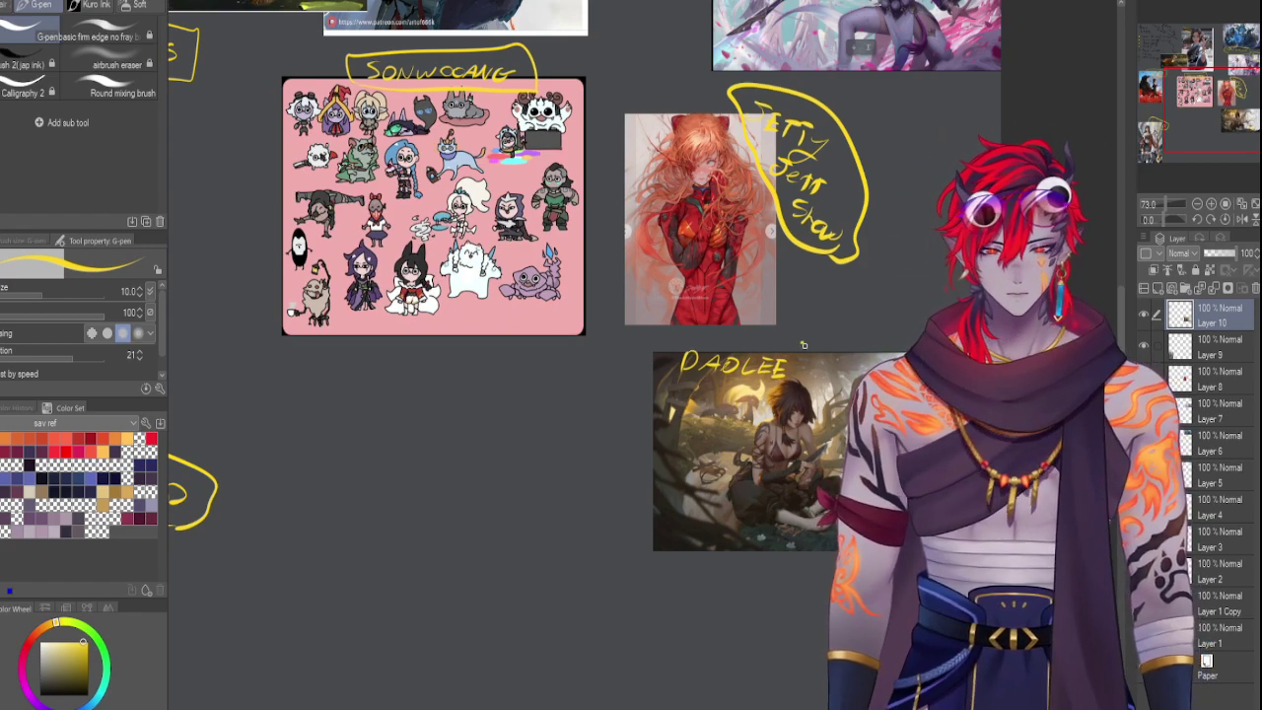
mouse_move(810, 344)
mouse_down()
mouse_move(762, 357)
mouse_move(751, 375)
mouse_move(768, 361)
mouse_up()
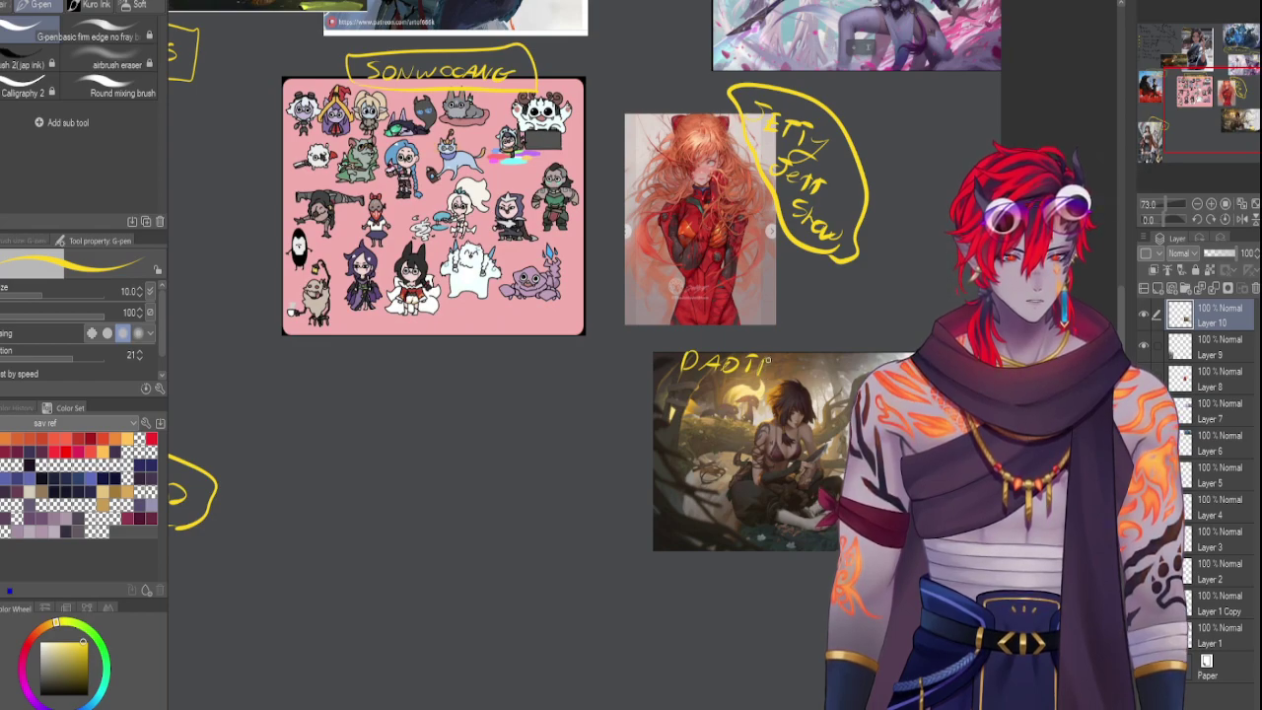
drag(762, 375, 816, 370)
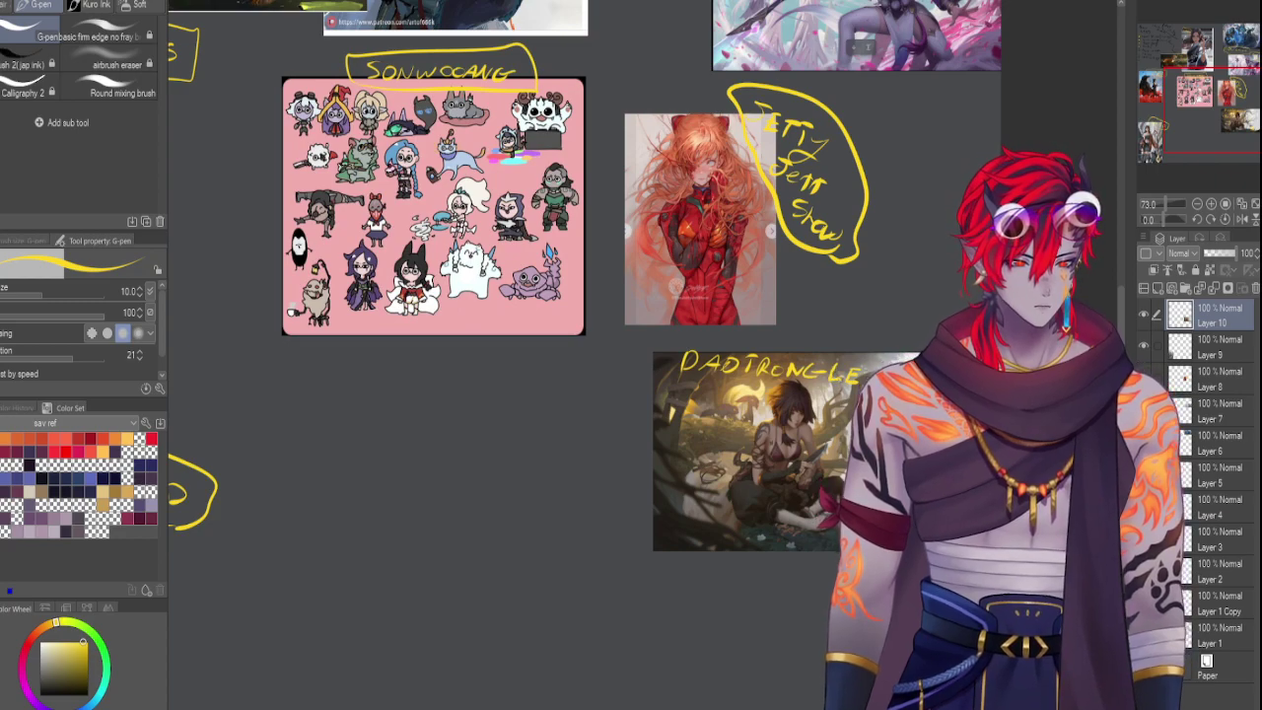
Loop the DADTRONGLE label in yellow and pan up-left to the references above
mouse_move(680, 339)
mouse_down()
mouse_move(672, 371)
mouse_move(845, 398)
mouse_move(869, 385)
mouse_move(823, 336)
mouse_move(663, 336)
mouse_up()
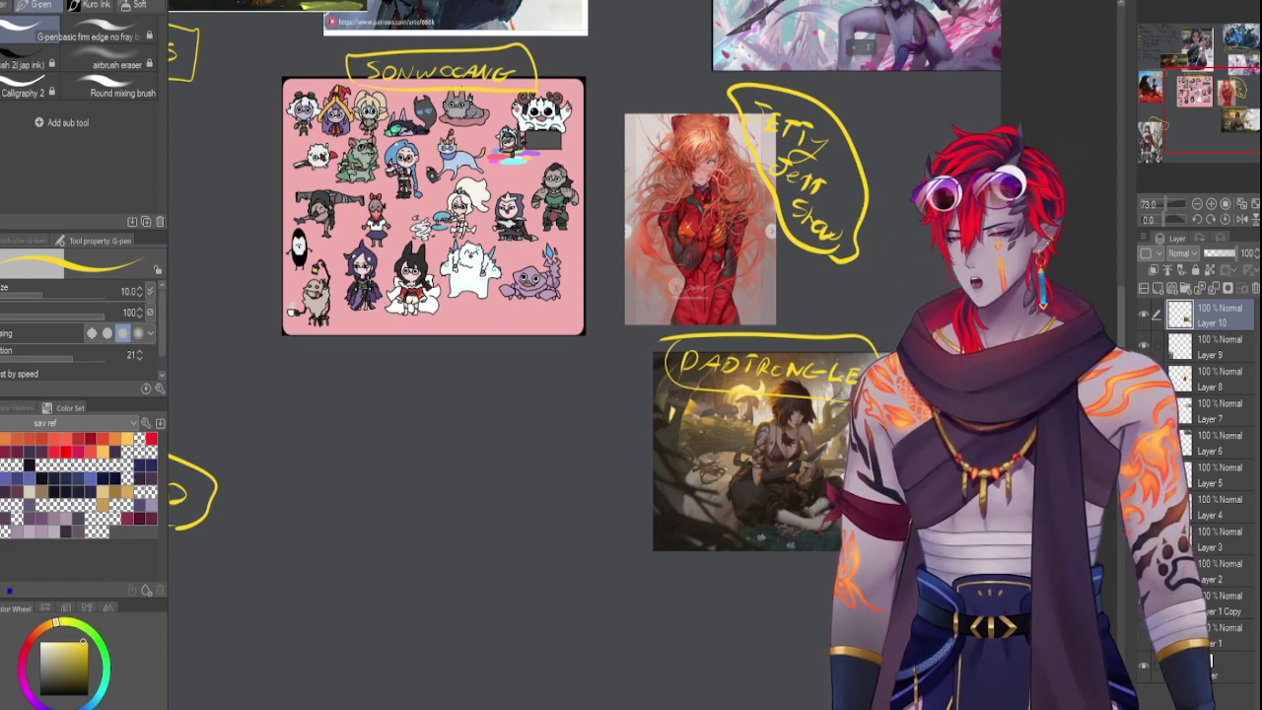
drag(1214, 124, 1203, 124)
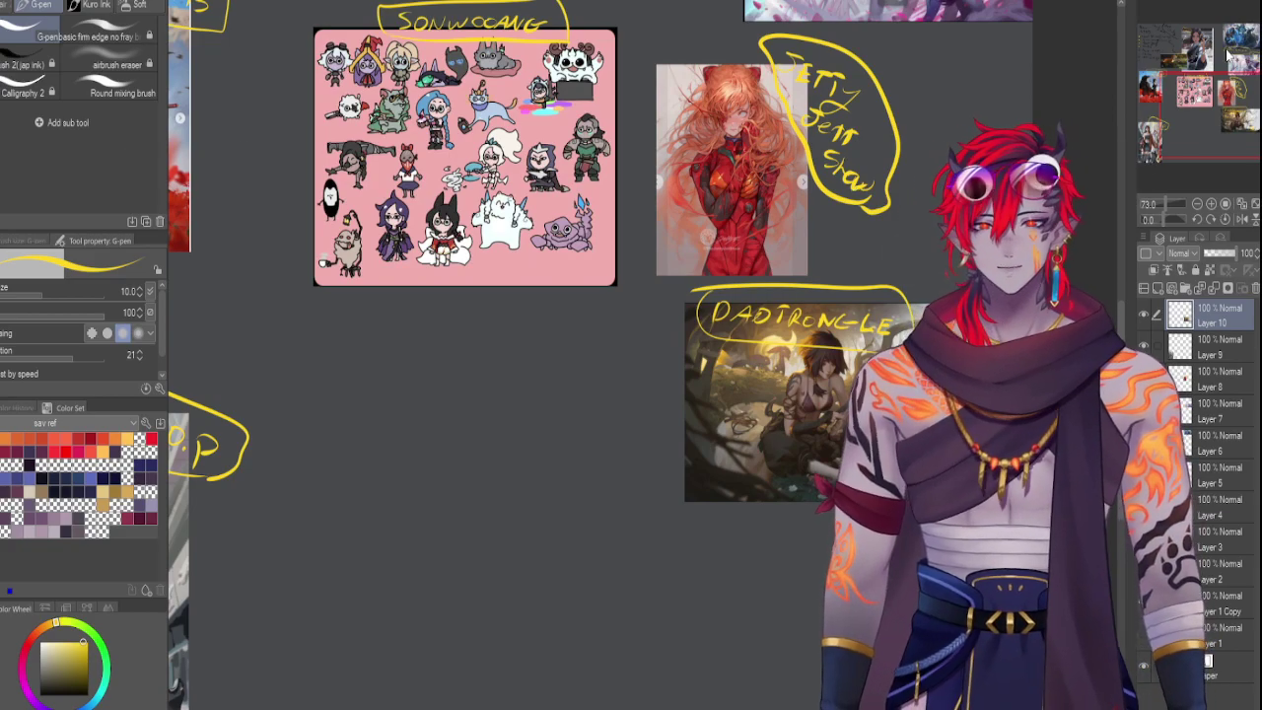
drag(1224, 114, 1195, 86)
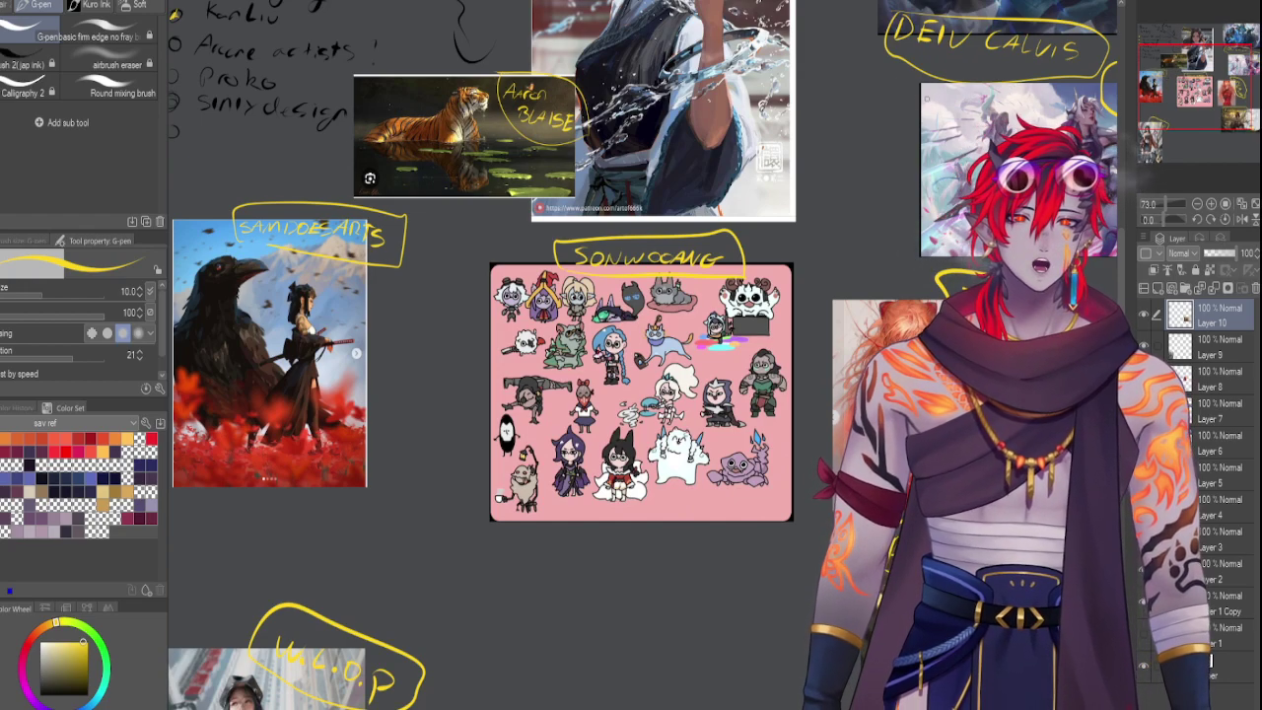
Handwrite 'Monster Garden' in yellow in the space below the pink sticker sheet
scroll(540, 427, down, 4)
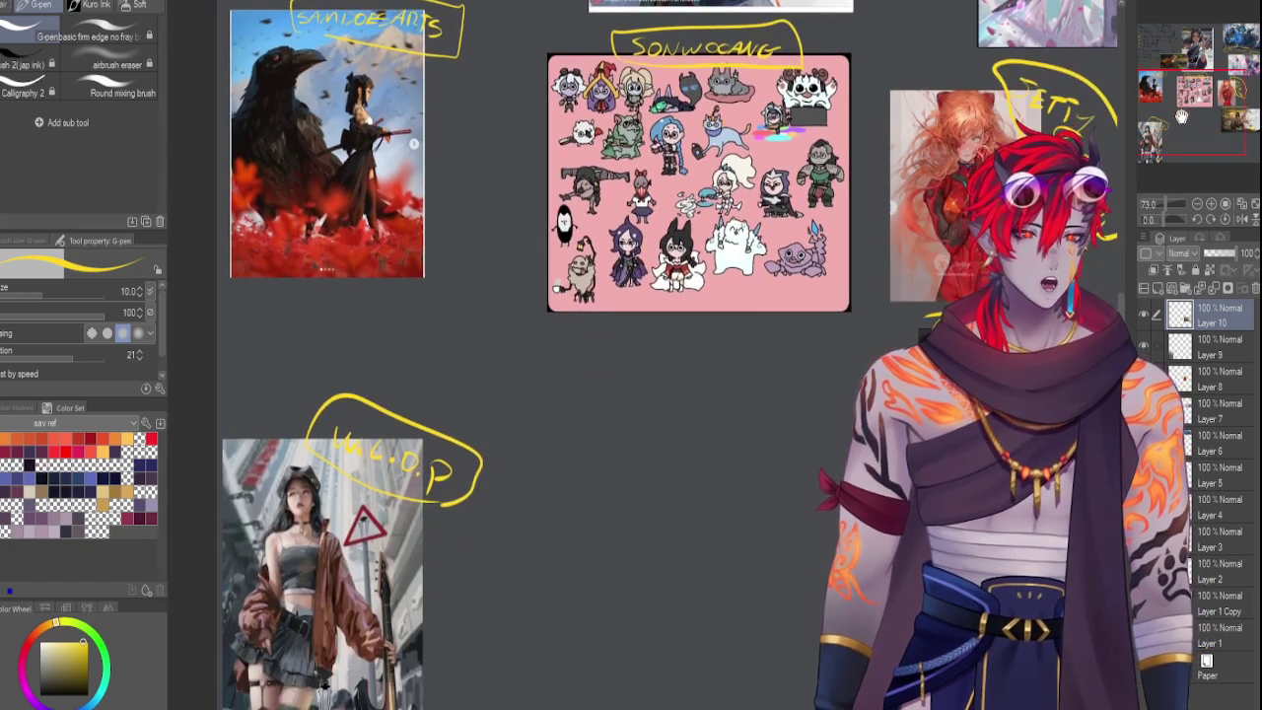
scroll(540, 428, up, 1)
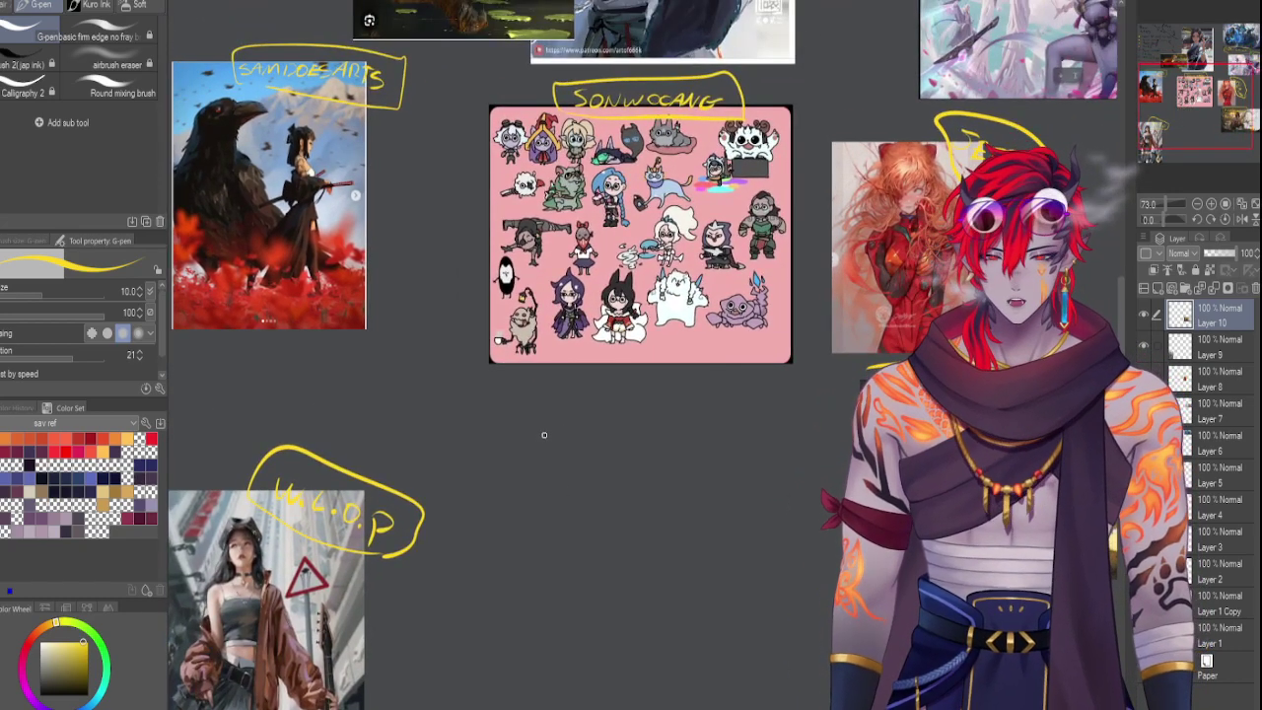
mouse_move(539, 449)
mouse_down()
mouse_move(550, 438)
mouse_move(562, 451)
mouse_up()
mouse_move(573, 446)
mouse_down()
mouse_move(614, 445)
mouse_move(612, 463)
mouse_move(626, 452)
mouse_move(767, 498)
mouse_up()
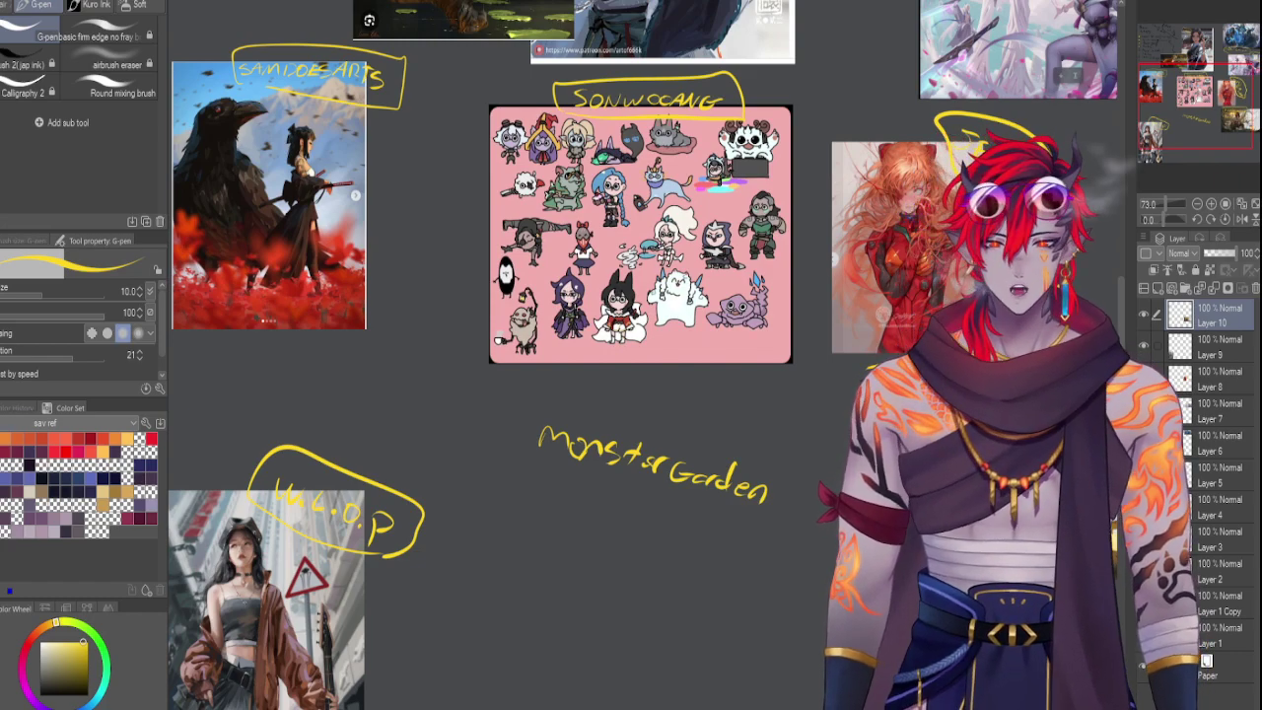
drag(804, 464, 738, 399)
Shrink the pasted creature sheet under Monster Garden, layer it below Layer 10, and loop the label
drag(1184, 208, 1163, 196)
key(ctrl+t)
drag(517, 38, 645, 472)
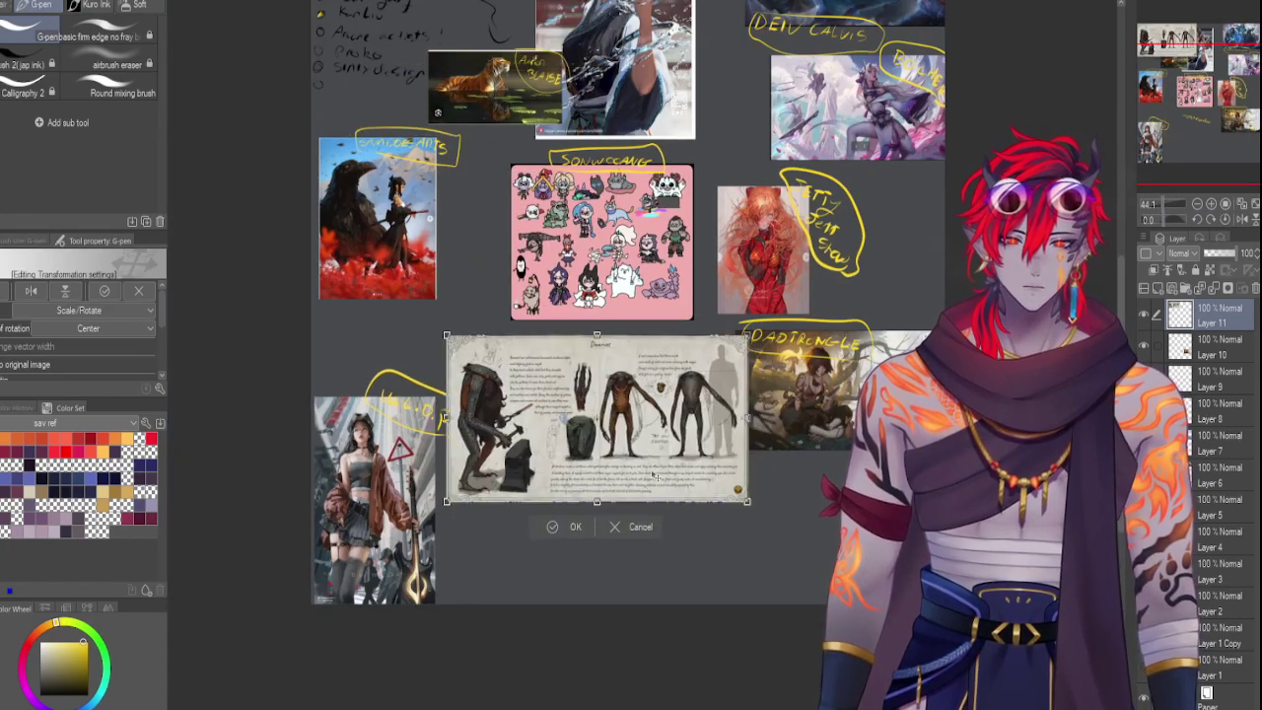
drag(739, 334, 639, 395)
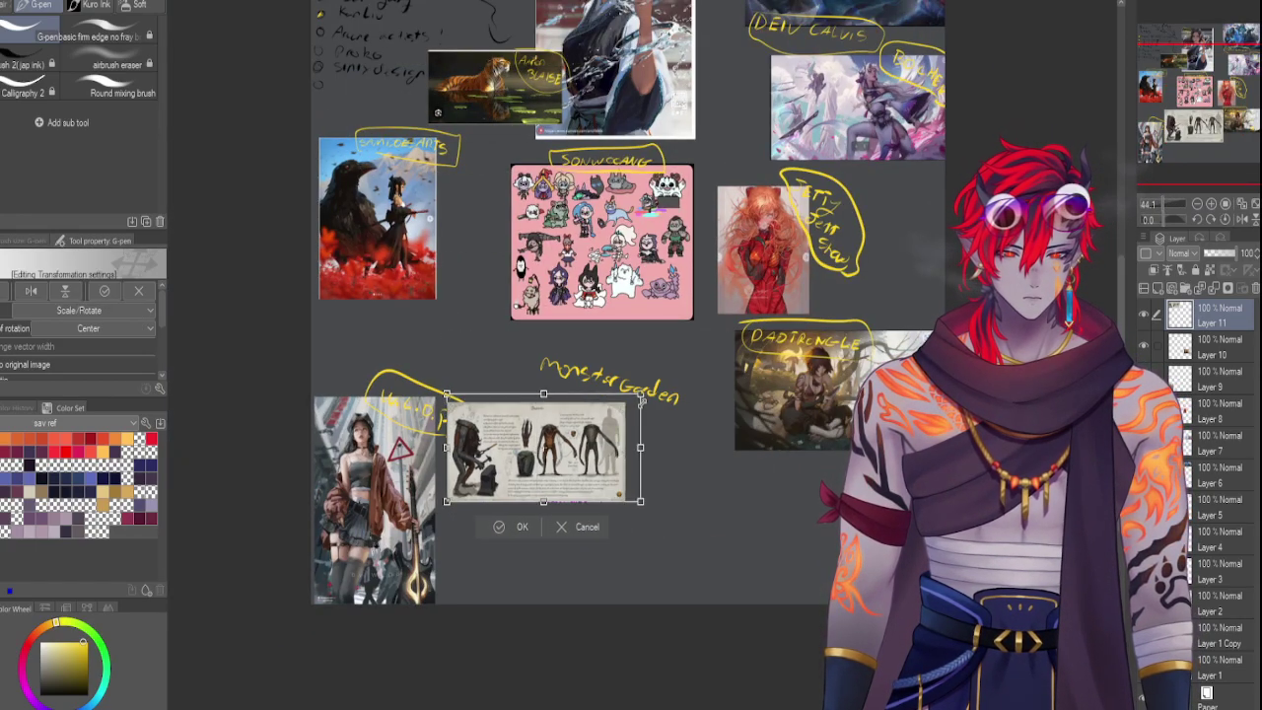
drag(592, 448, 639, 431)
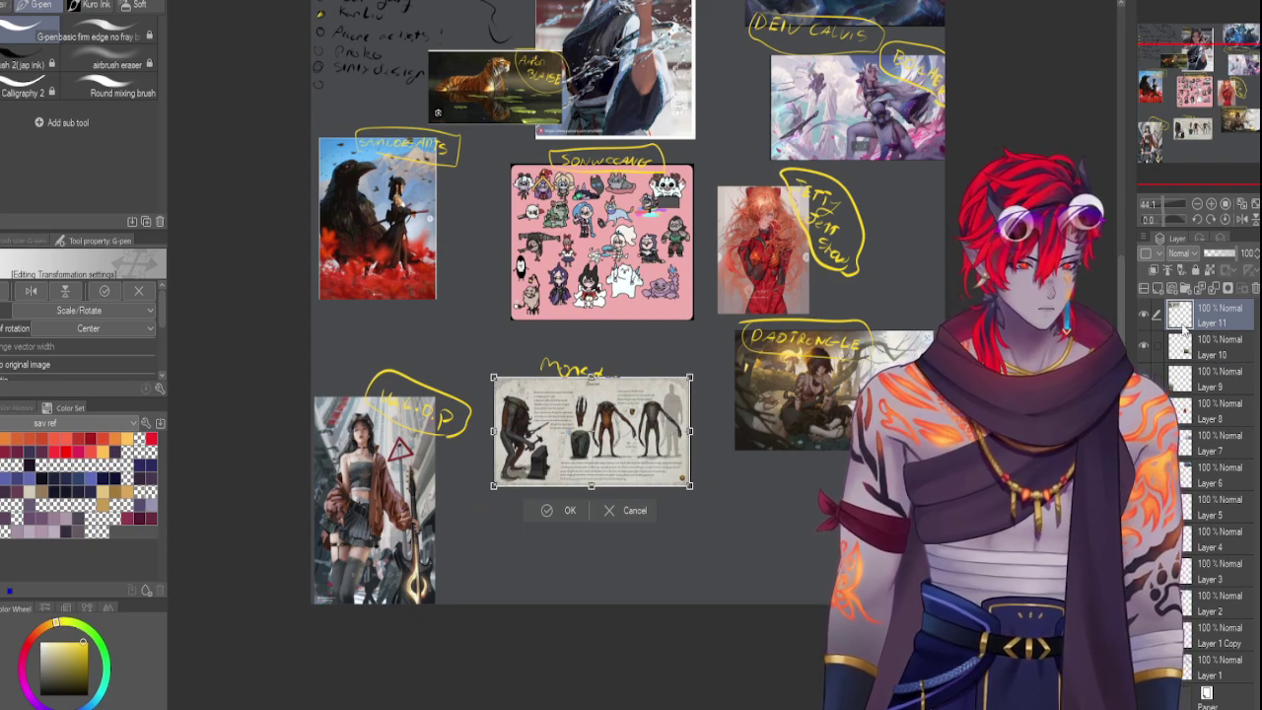
key(Return)
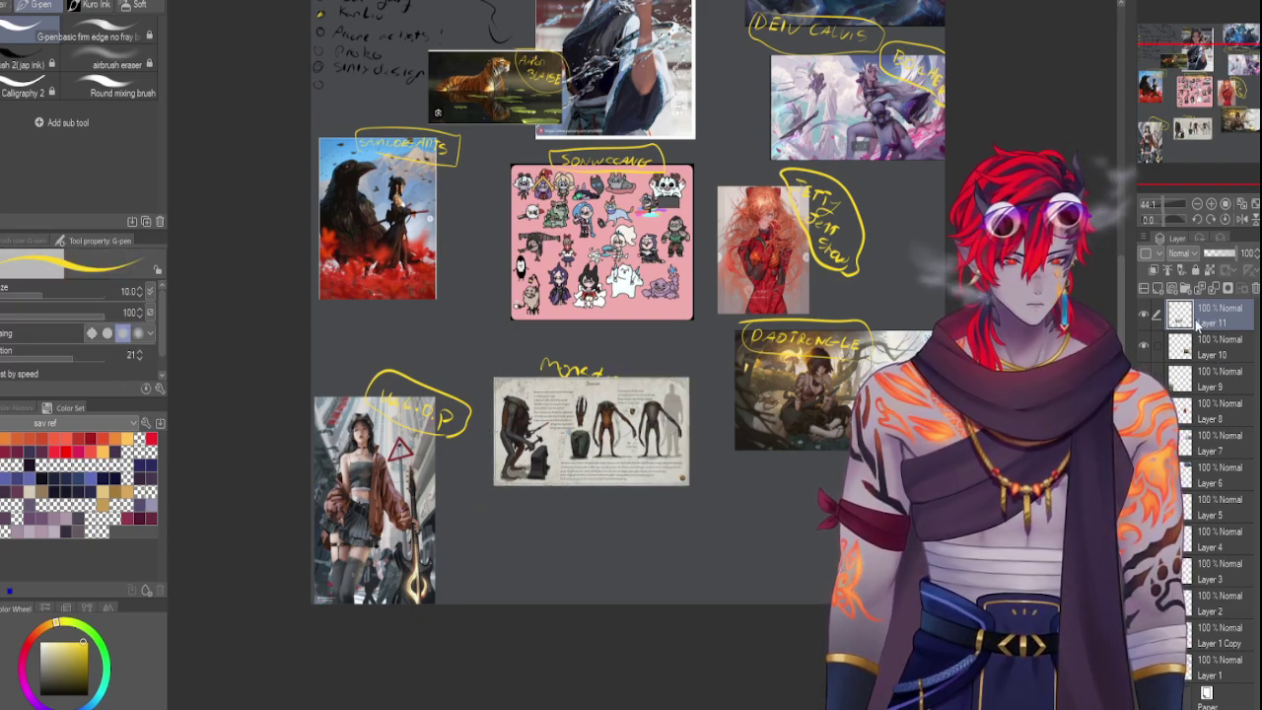
key(ctrl+[)
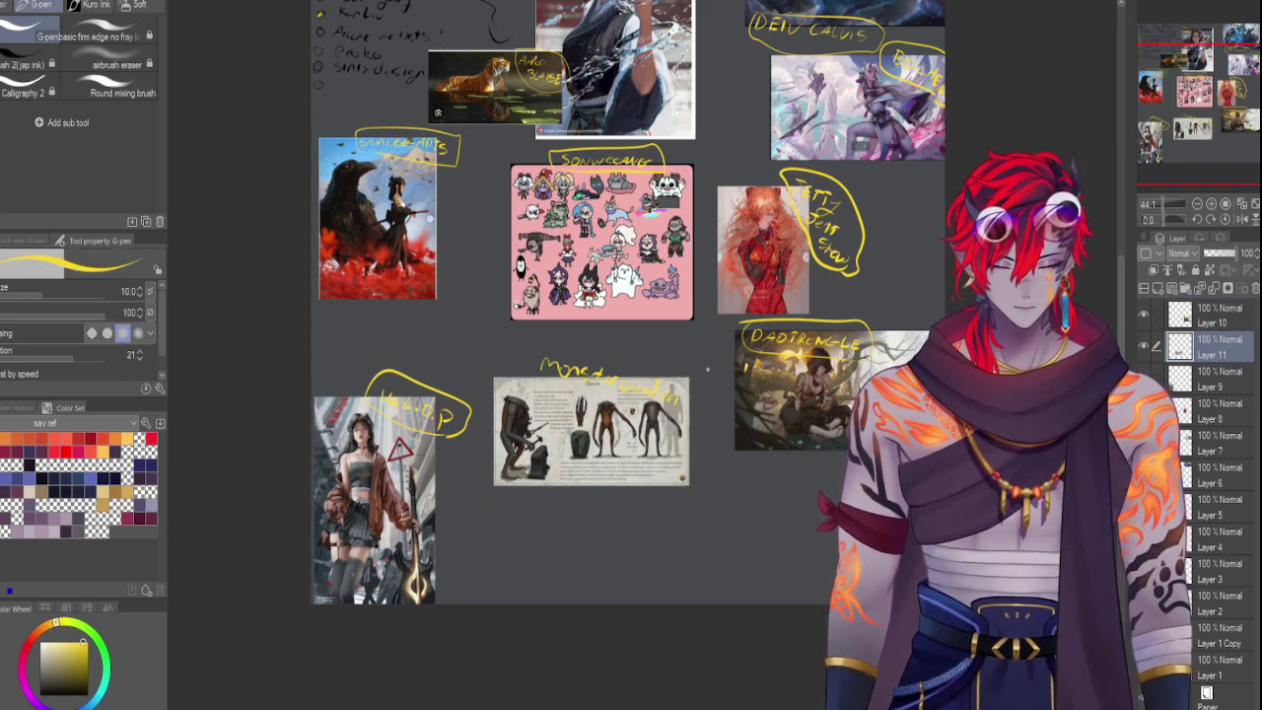
mouse_move(531, 372)
mouse_down()
mouse_move(611, 352)
mouse_move(727, 412)
mouse_up()
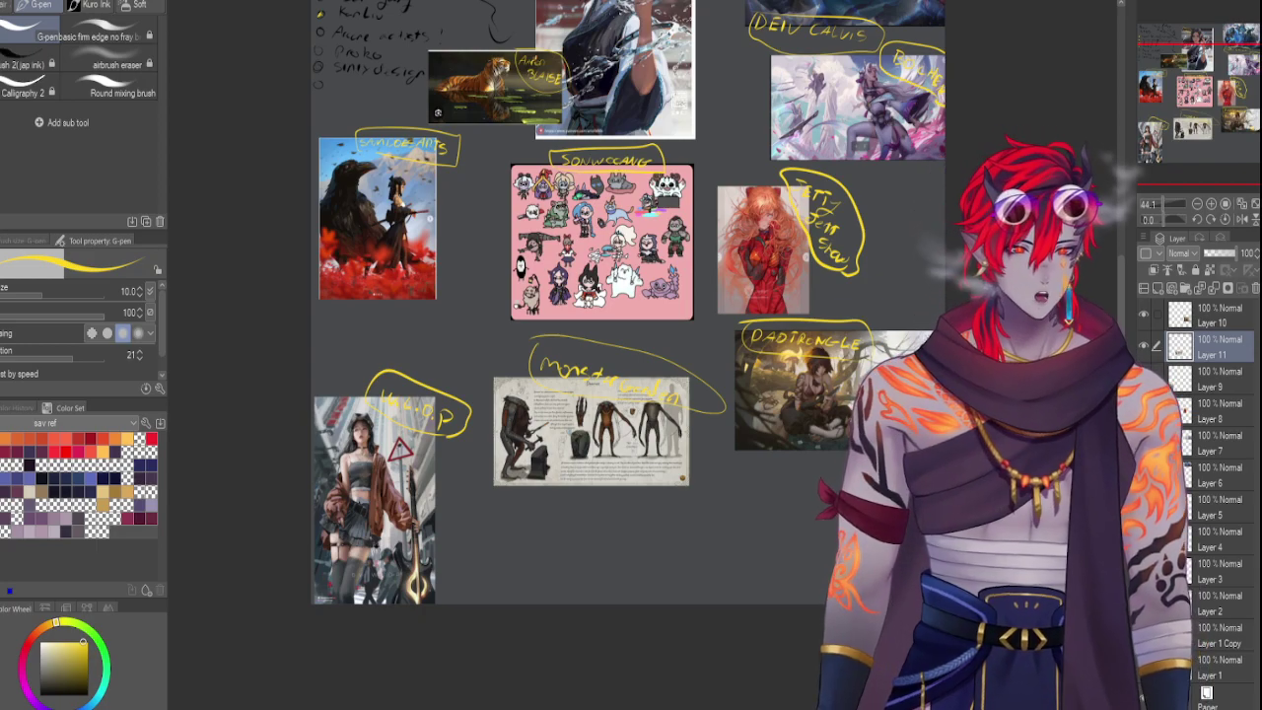
Paste the tree-town illustration, shrink it, and place it slightly tilted below the DADTRONGLE image
key(ctrl+v)
key(ctrl+t)
drag(457, 78, 784, 451)
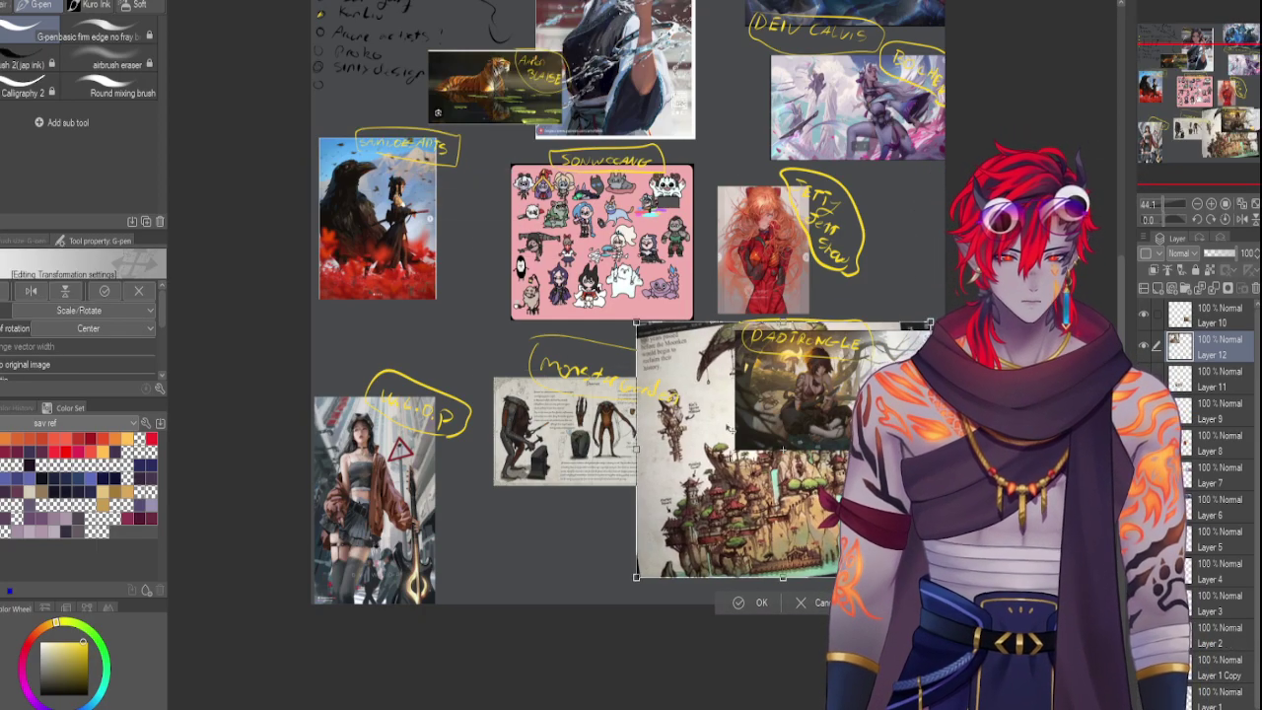
drag(635, 319, 709, 385)
drag(749, 463, 758, 497)
drag(723, 440, 754, 441)
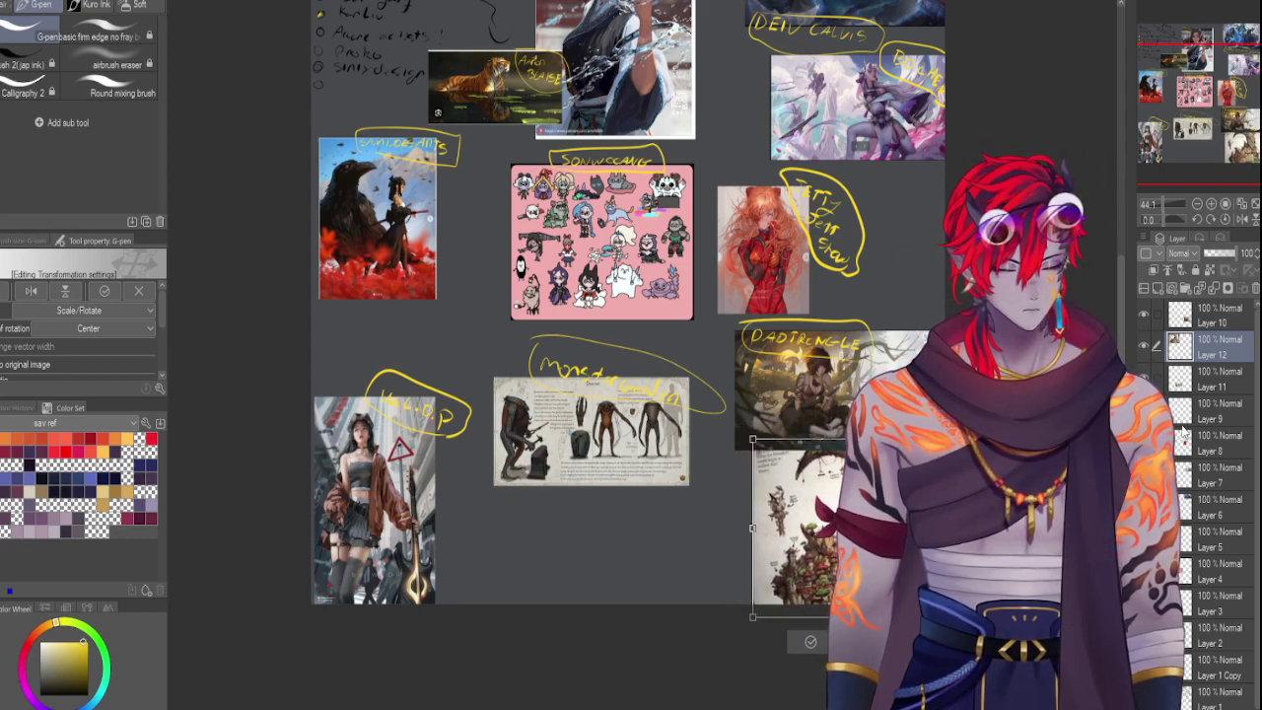
drag(779, 526, 795, 506)
key(Return)
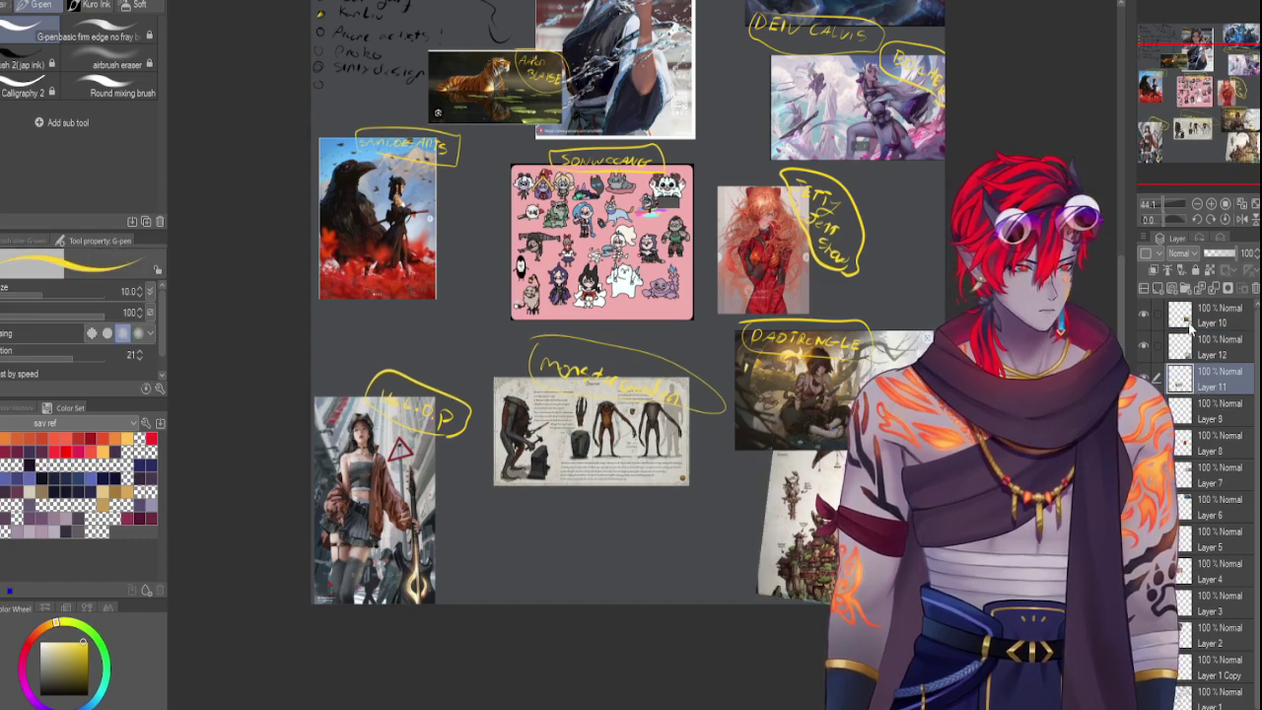
Nudge the DADTRONGLE image on Layer 10 up and right, then return to Layer 12
click(1219, 313)
key(ctrl+t)
drag(736, 392, 743, 375)
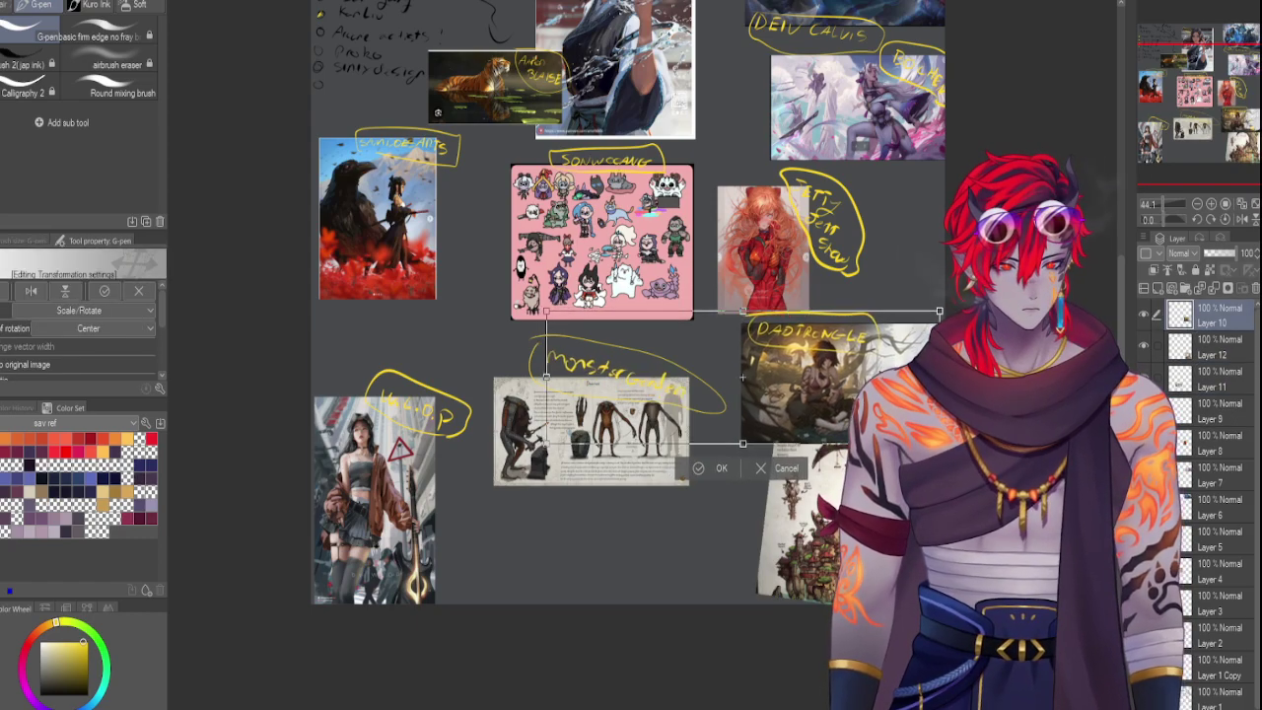
key(Return)
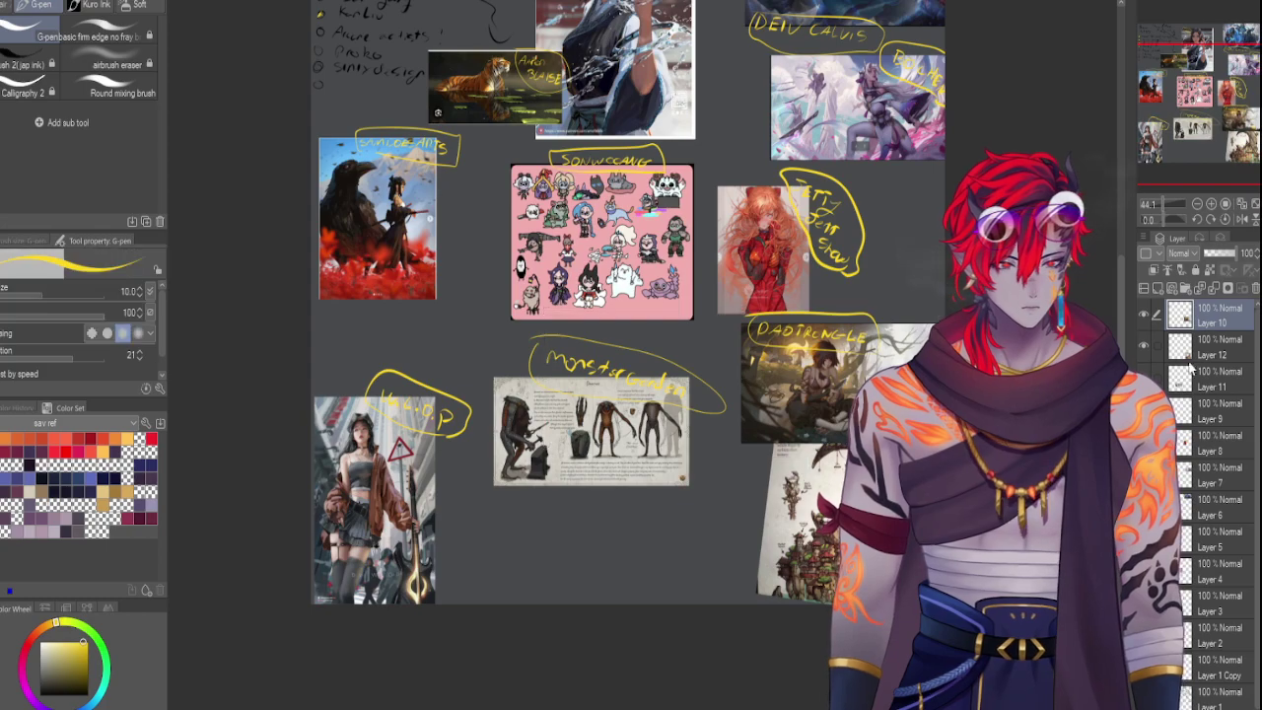
click(1175, 353)
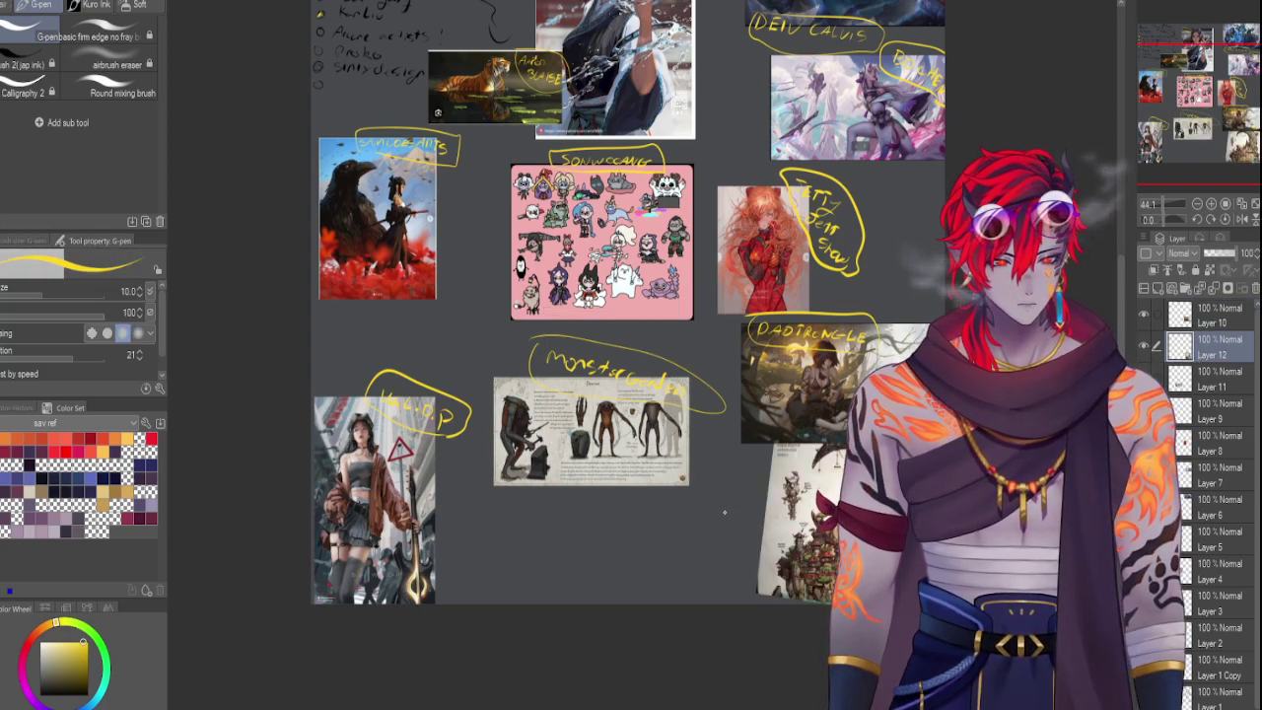
Handwrite 'Trent Kaniuga' in yellow beside the tree-town illustration, redoing the letters after 'Kani'
drag(723, 501, 722, 520)
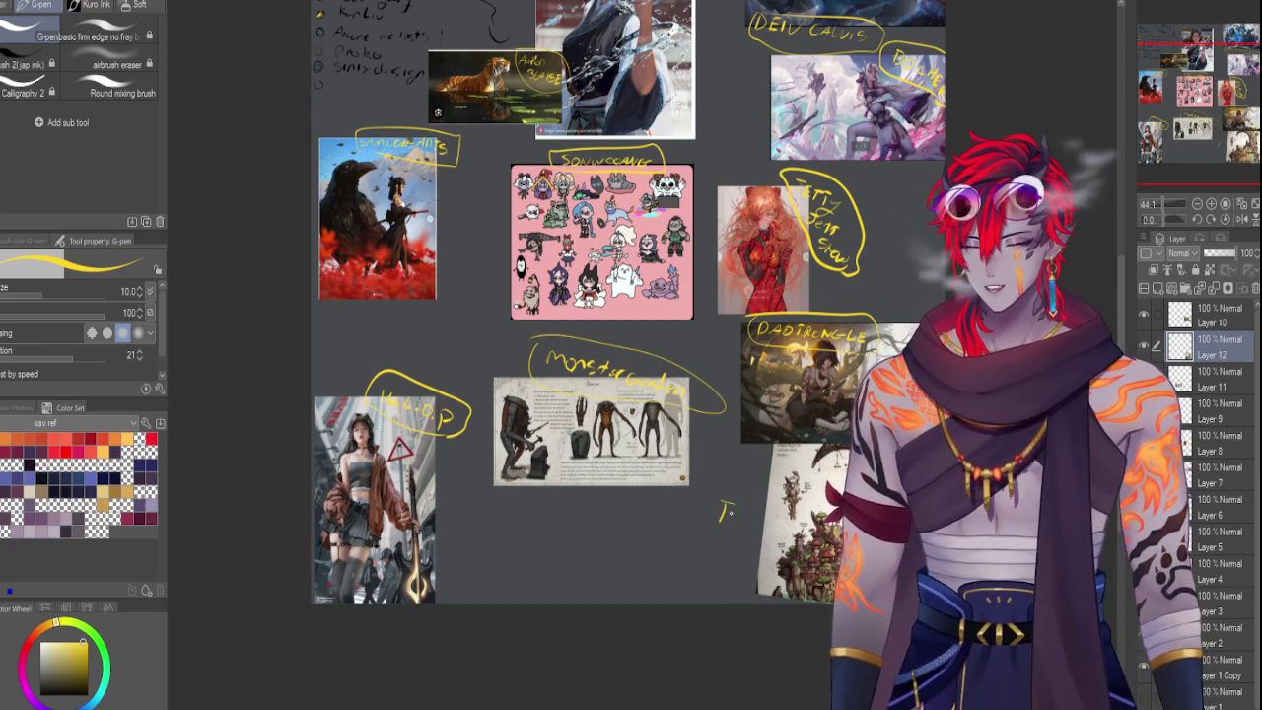
drag(723, 513, 747, 525)
mouse_move(755, 519)
mouse_down()
mouse_move(721, 549)
mouse_move(760, 562)
mouse_up()
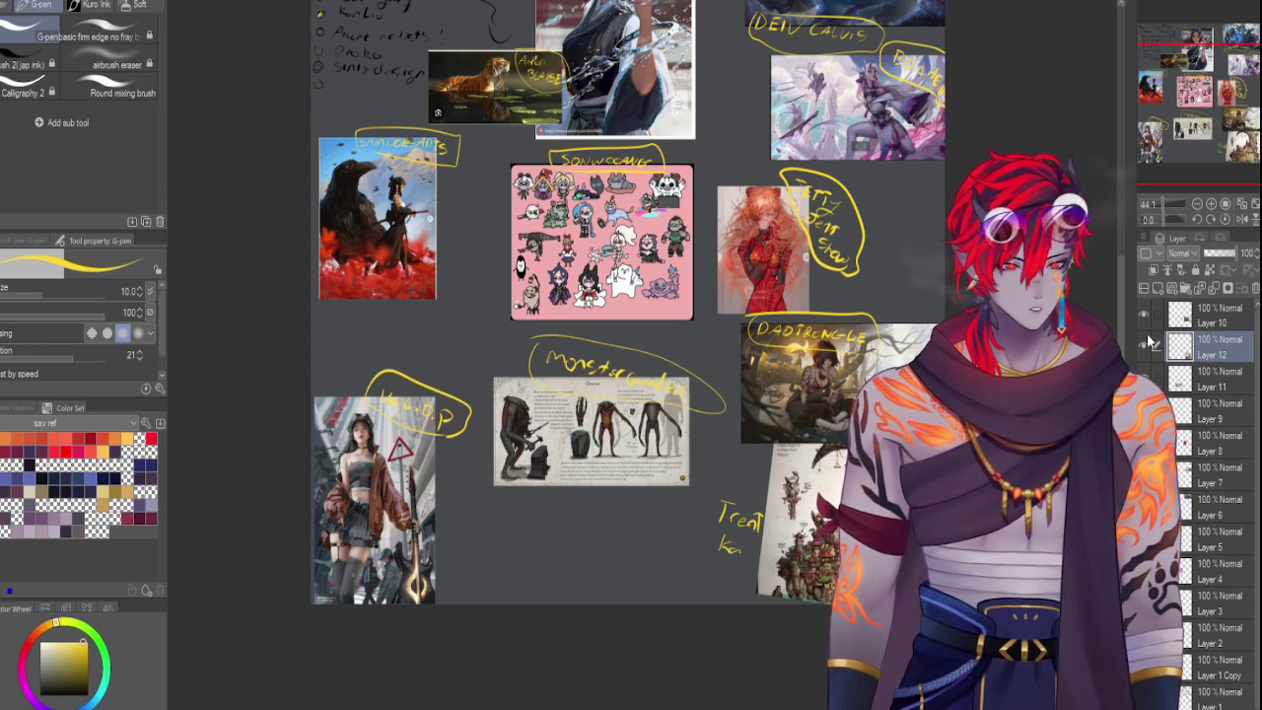
click(1168, 202)
drag(1212, 90, 1229, 132)
mouse_move(490, 449)
mouse_down()
mouse_move(518, 487)
mouse_move(577, 496)
mouse_move(562, 512)
mouse_move(601, 506)
mouse_up()
key(ctrl+z)
key(ctrl+z)
key(ctrl+z)
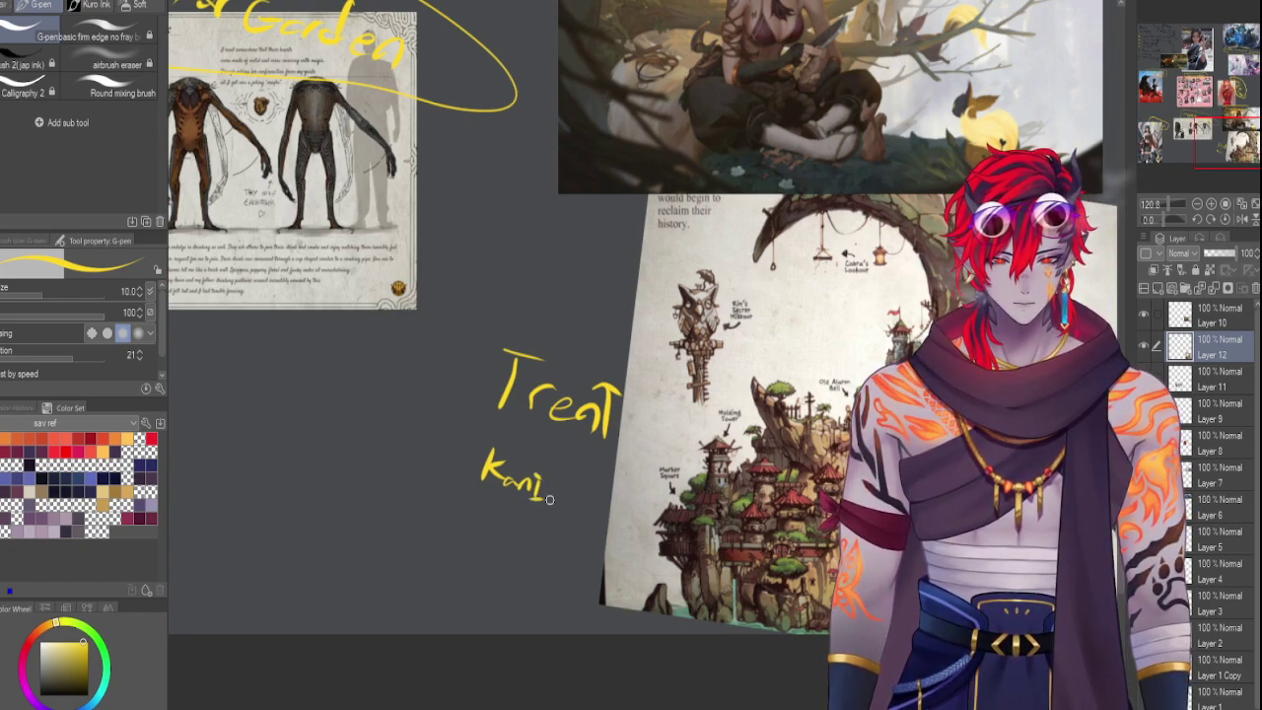
mouse_move(547, 489)
mouse_down()
mouse_move(566, 500)
mouse_move(558, 518)
mouse_move(627, 513)
mouse_up()
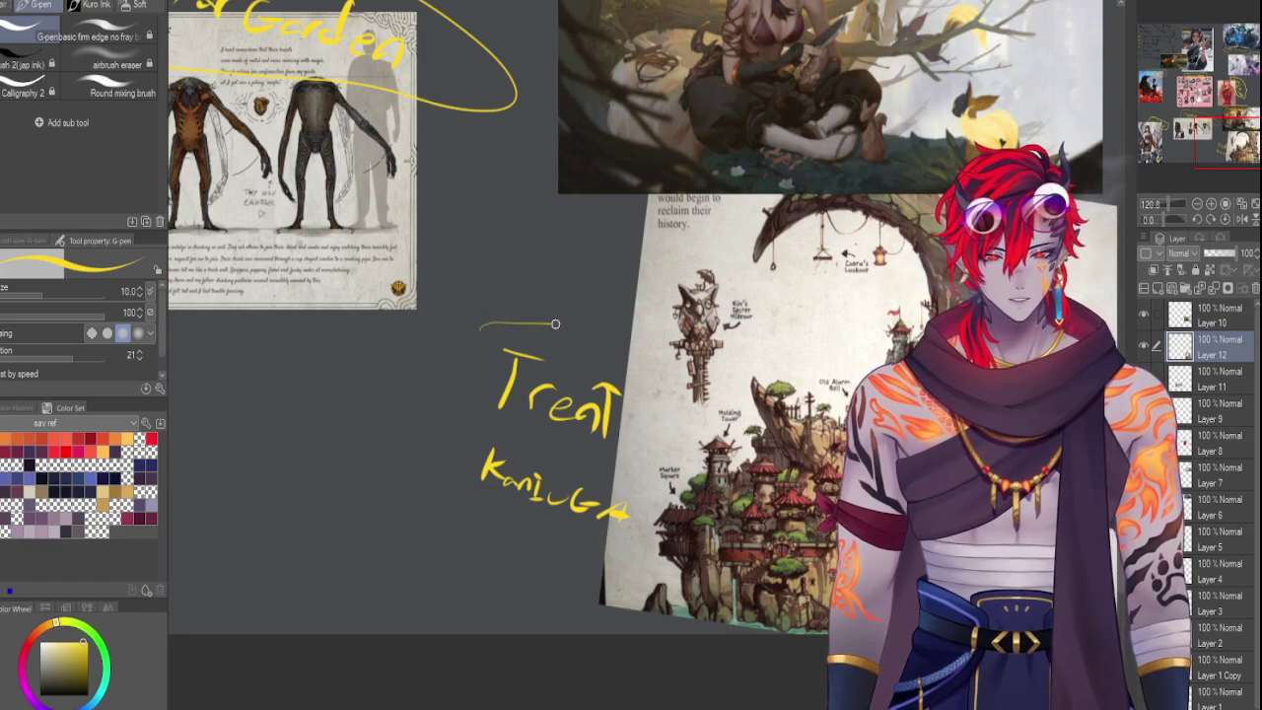
Loop the Trent Kaniuga label in yellow, zoom out, and select Layer 10
mouse_move(552, 320)
mouse_down()
mouse_move(487, 569)
mouse_move(481, 330)
mouse_up()
drag(1183, 203, 1154, 198)
click(1219, 314)
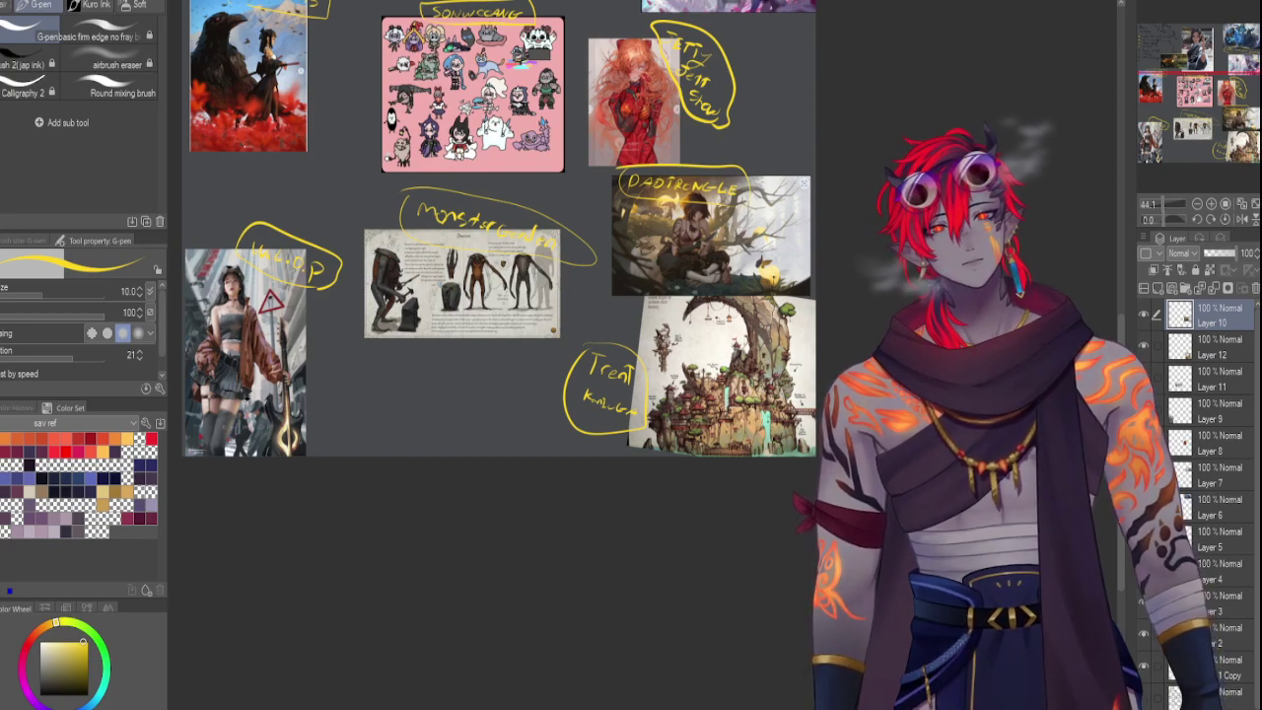
Scroll the canvas to review the labelled references and the artist checklist
scroll(666, 485, down, 2)
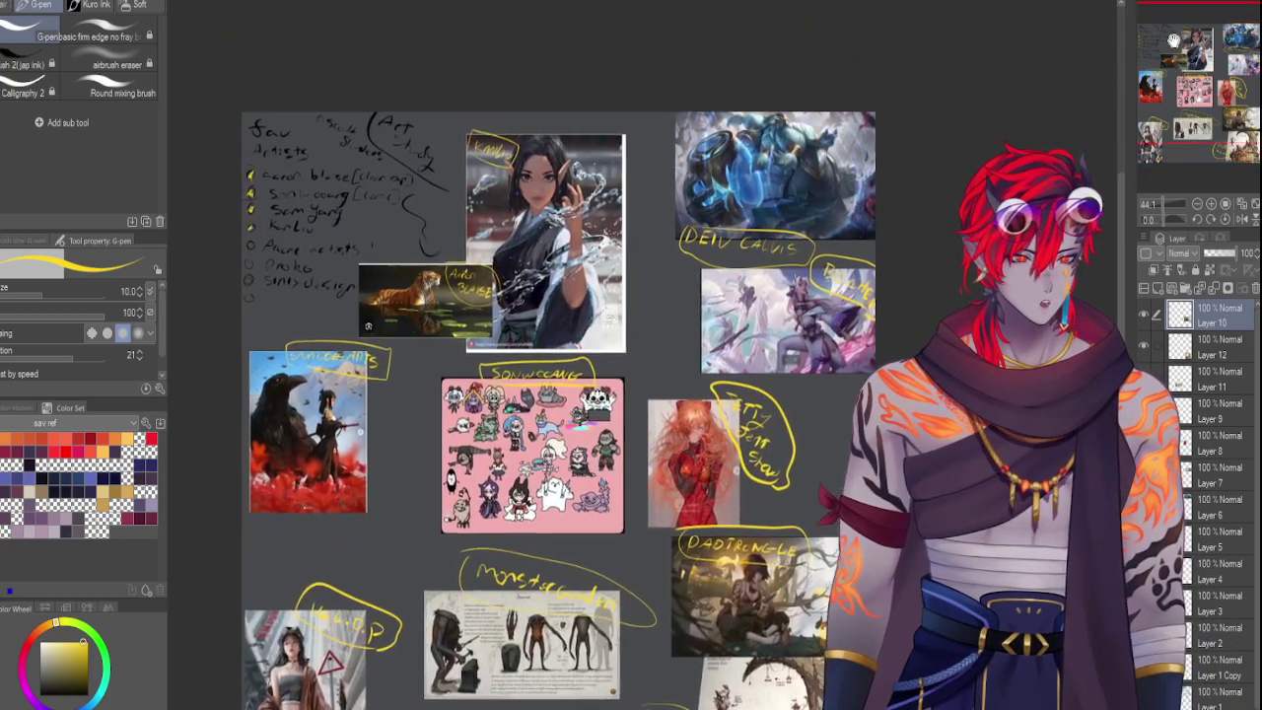
scroll(665, 485, up, 2)
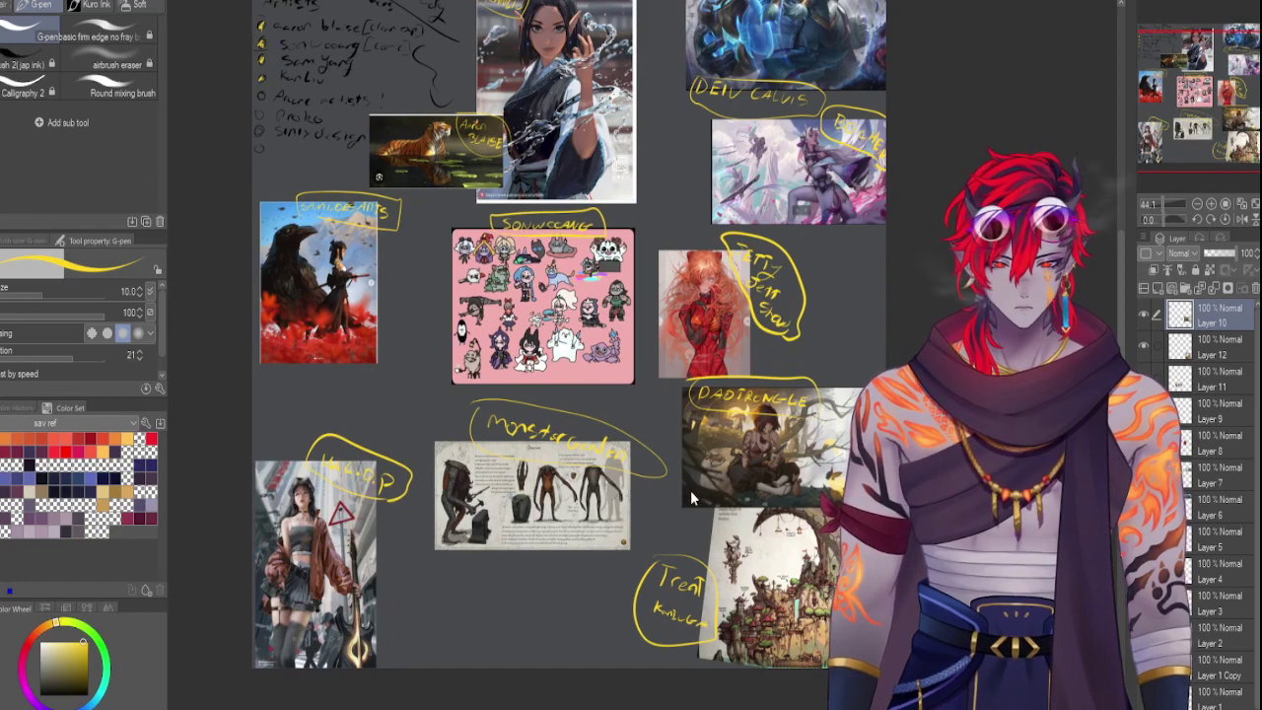
Paste the misty city-street artwork and shrink it below the Monster Garden creature sheet
key(ctrl+v)
key(ctrl+t)
drag(482, 448, 481, 632)
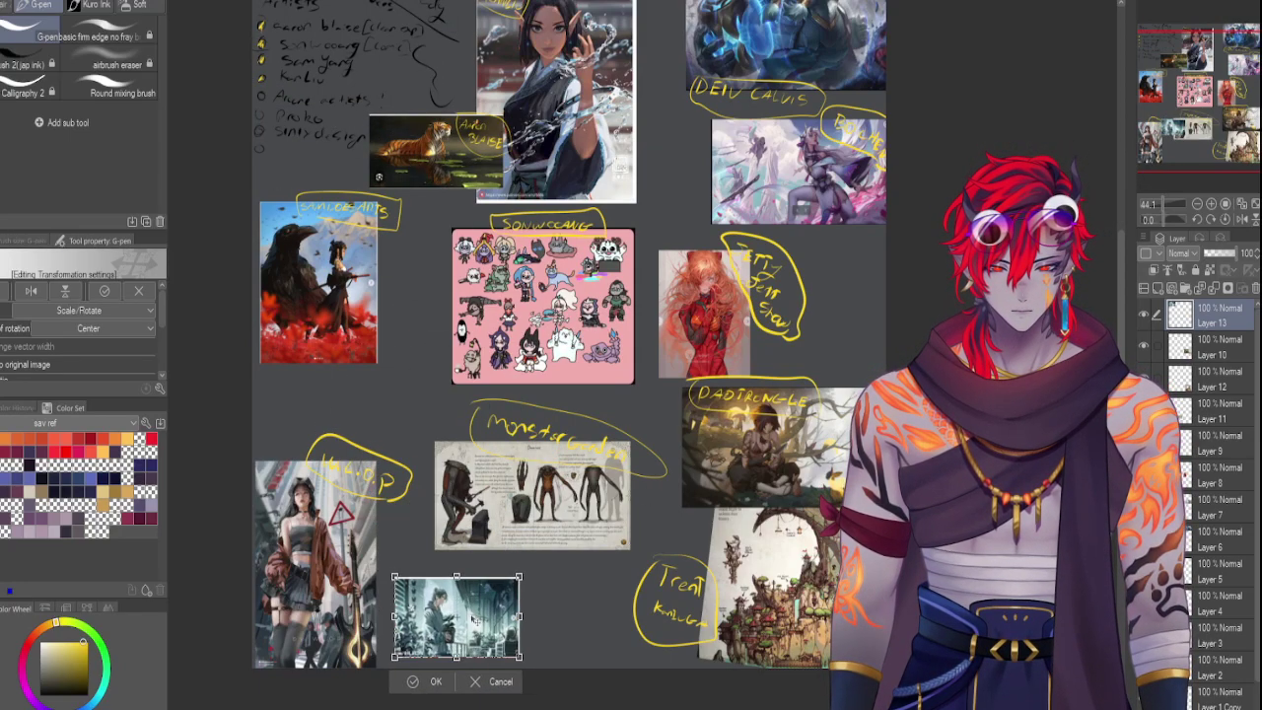
key(Return)
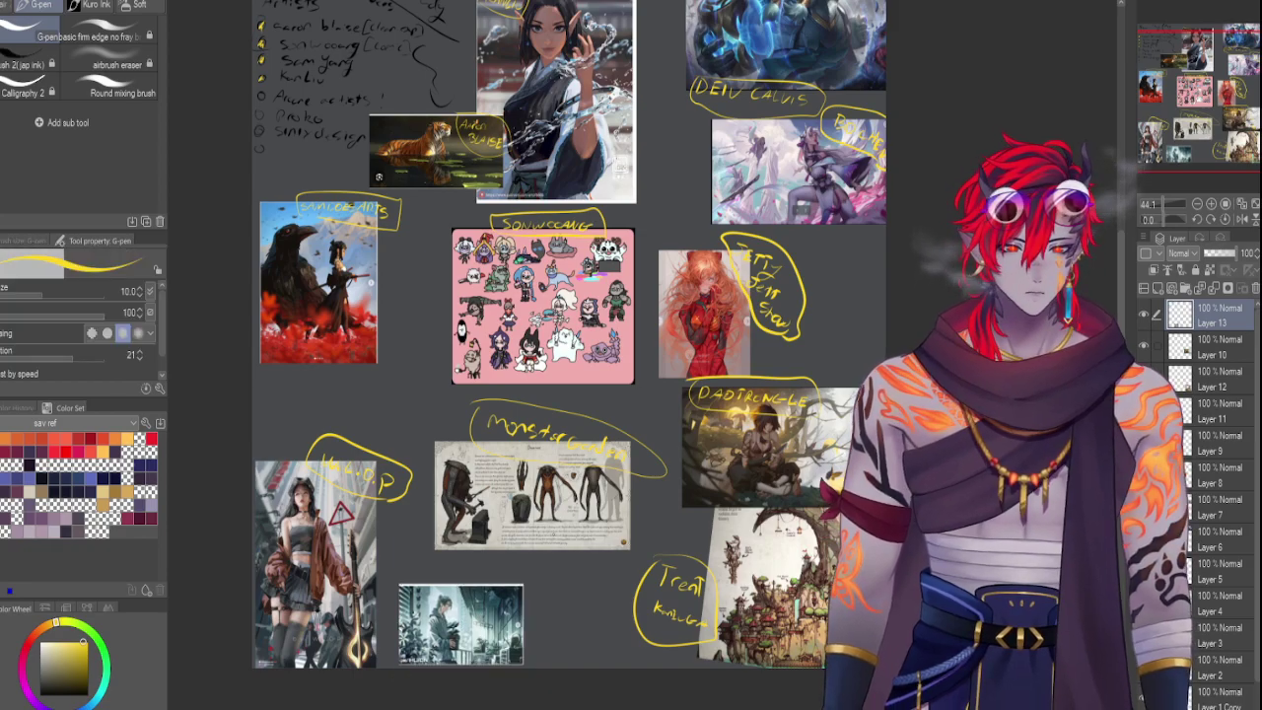
click(1167, 201)
Undo the stray slash, handwrite 'Yomiya.us' above the garden image, and loop it in yellow
drag(1167, 201, 1181, 201)
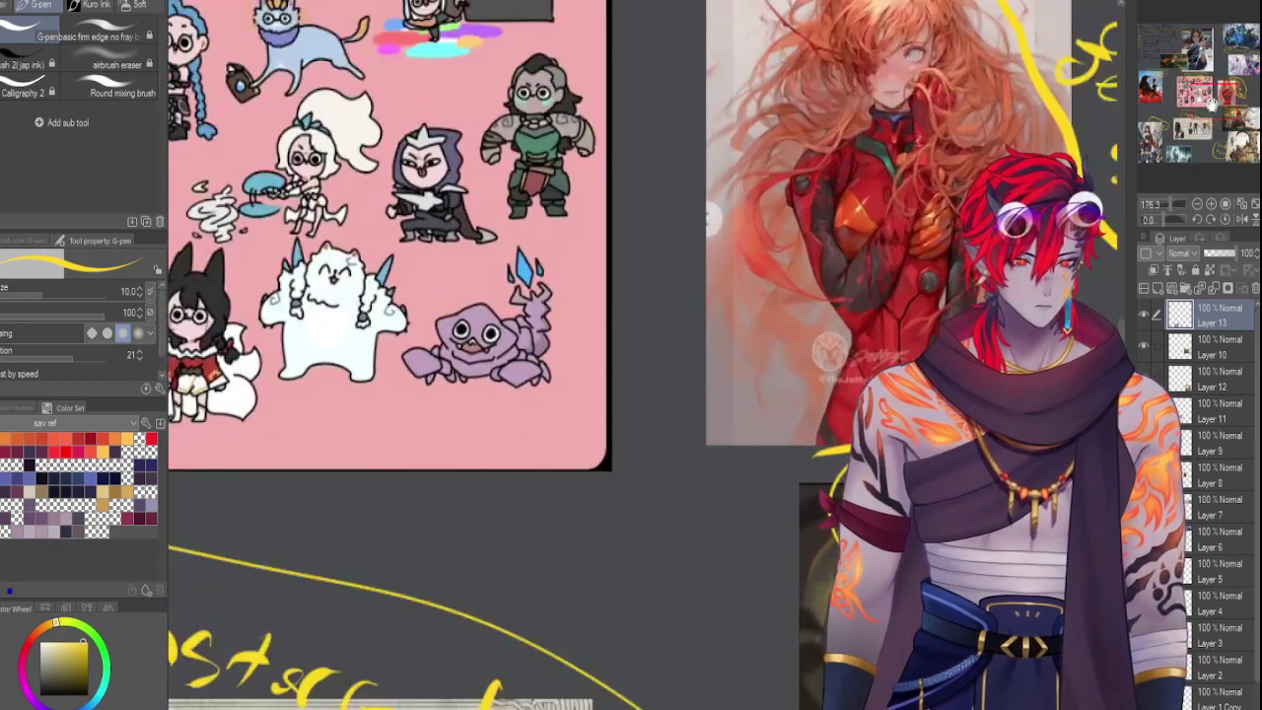
drag(1195, 96, 1176, 140)
drag(591, 410, 579, 455)
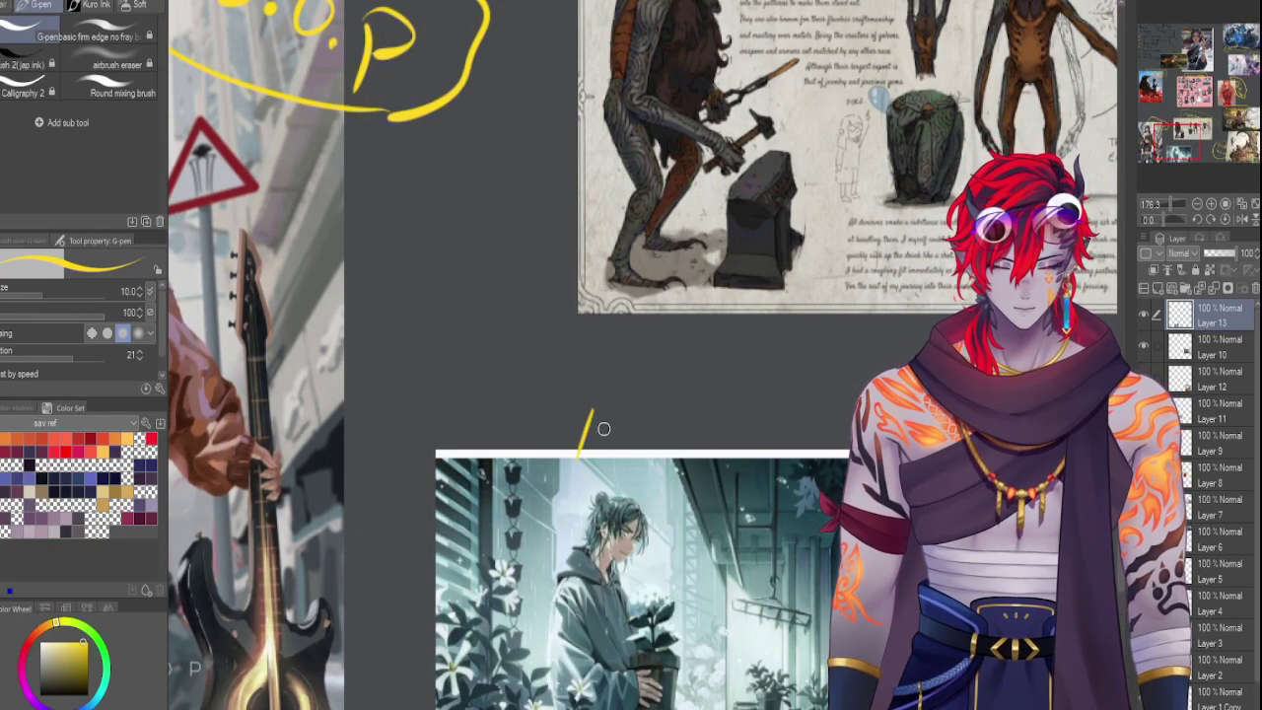
key(ctrl+z)
drag(572, 407, 590, 439)
mouse_move(601, 409)
mouse_down()
mouse_move(580, 456)
mouse_move(604, 434)
mouse_move(702, 450)
mouse_up()
mouse_move(719, 426)
mouse_down()
mouse_move(695, 462)
mouse_move(753, 449)
mouse_up()
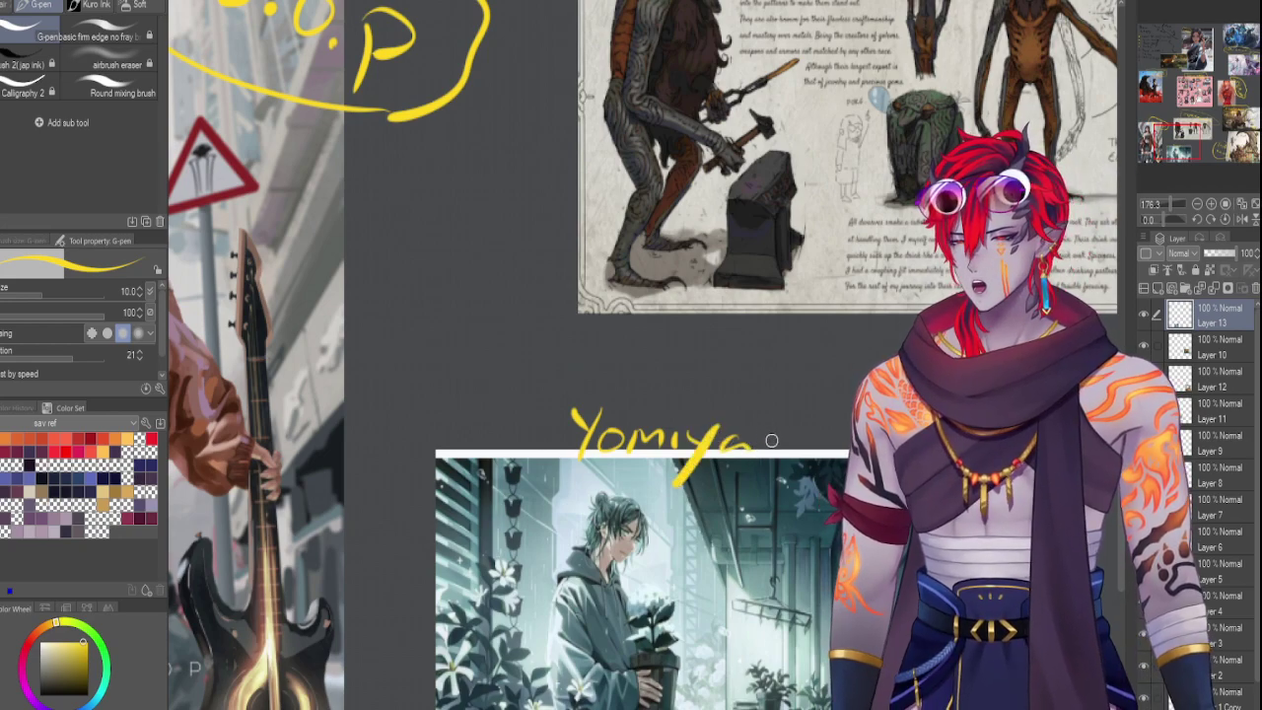
click(778, 444)
drag(787, 440, 806, 442)
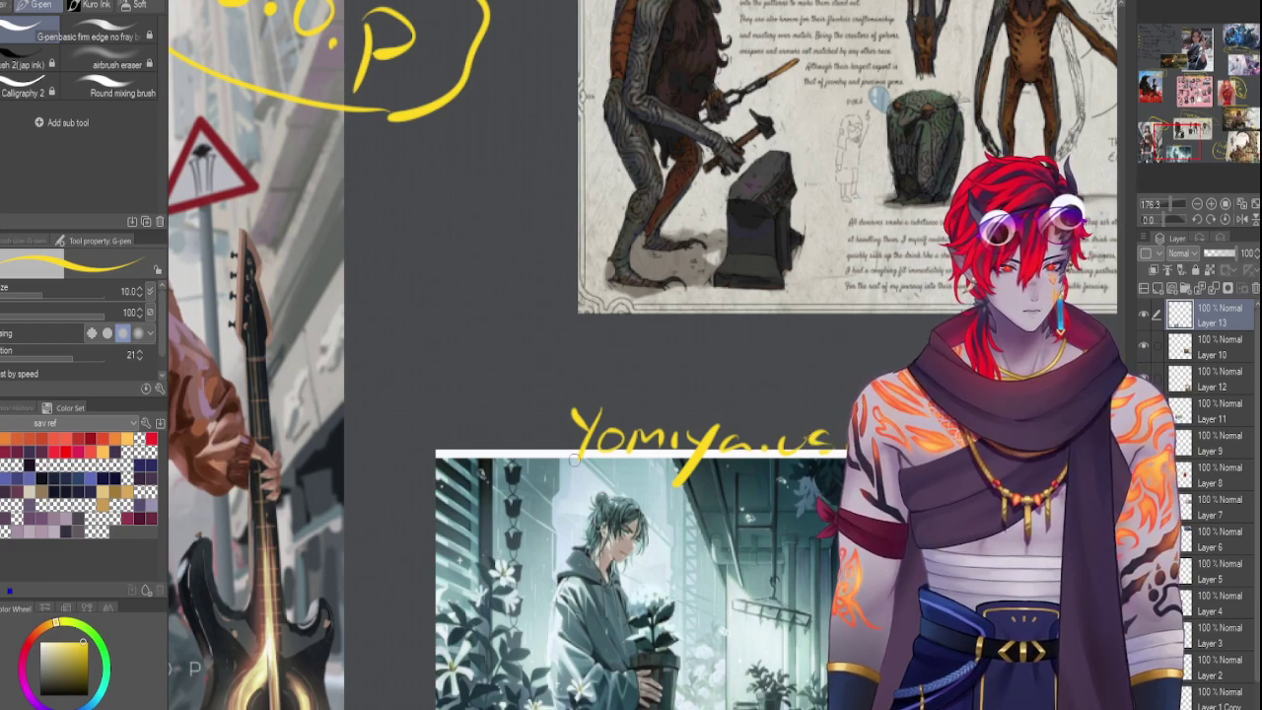
drag(536, 388, 857, 381)
mouse_move(833, 523)
mouse_down()
mouse_move(493, 481)
mouse_move(533, 388)
mouse_up()
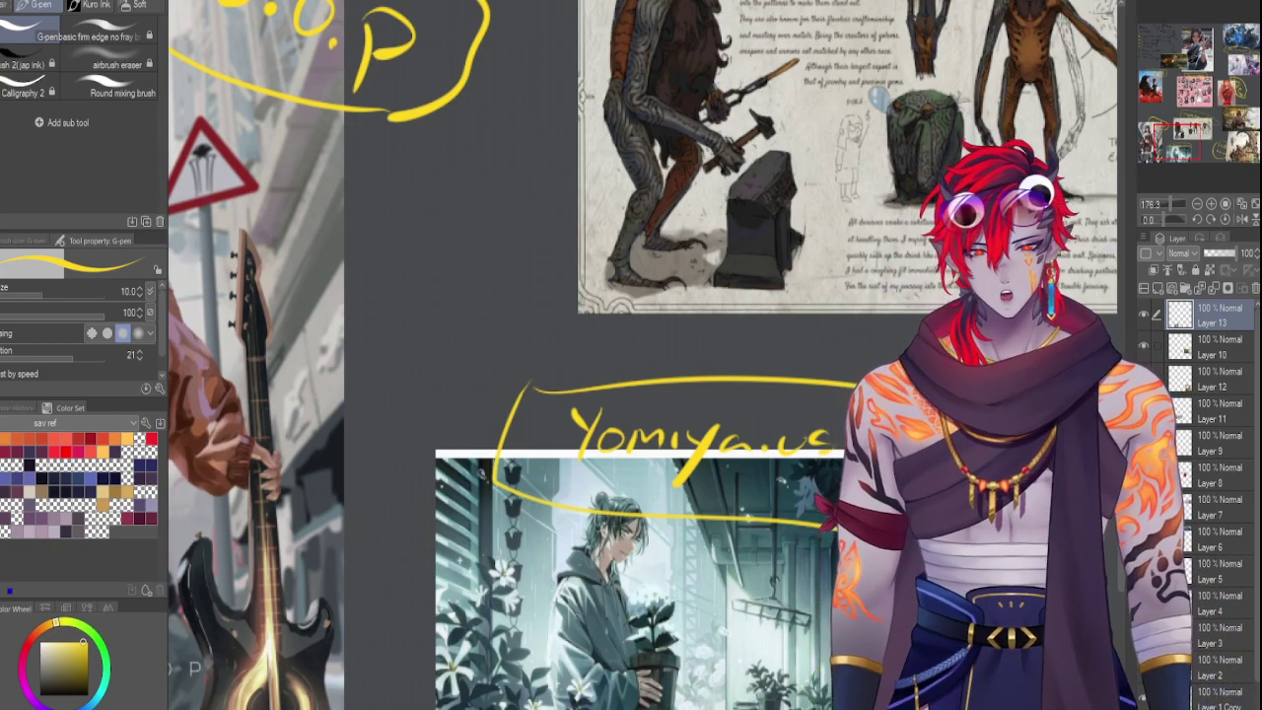
Survey the board, jump to the Monster Garden and Treant area, and free-transform the pasted portrait
scroll(641, 355, down, 10)
scroll(1167, 220, down, 8)
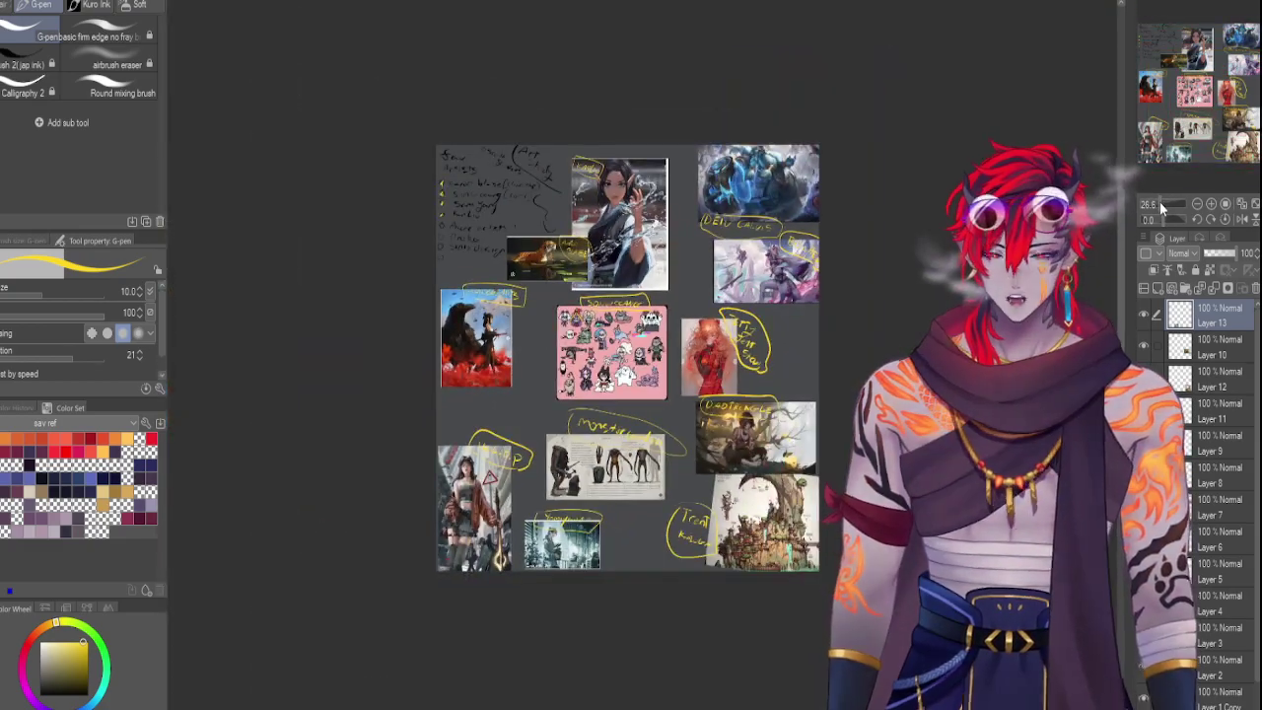
scroll(1165, 196, up, 5)
click(1197, 133)
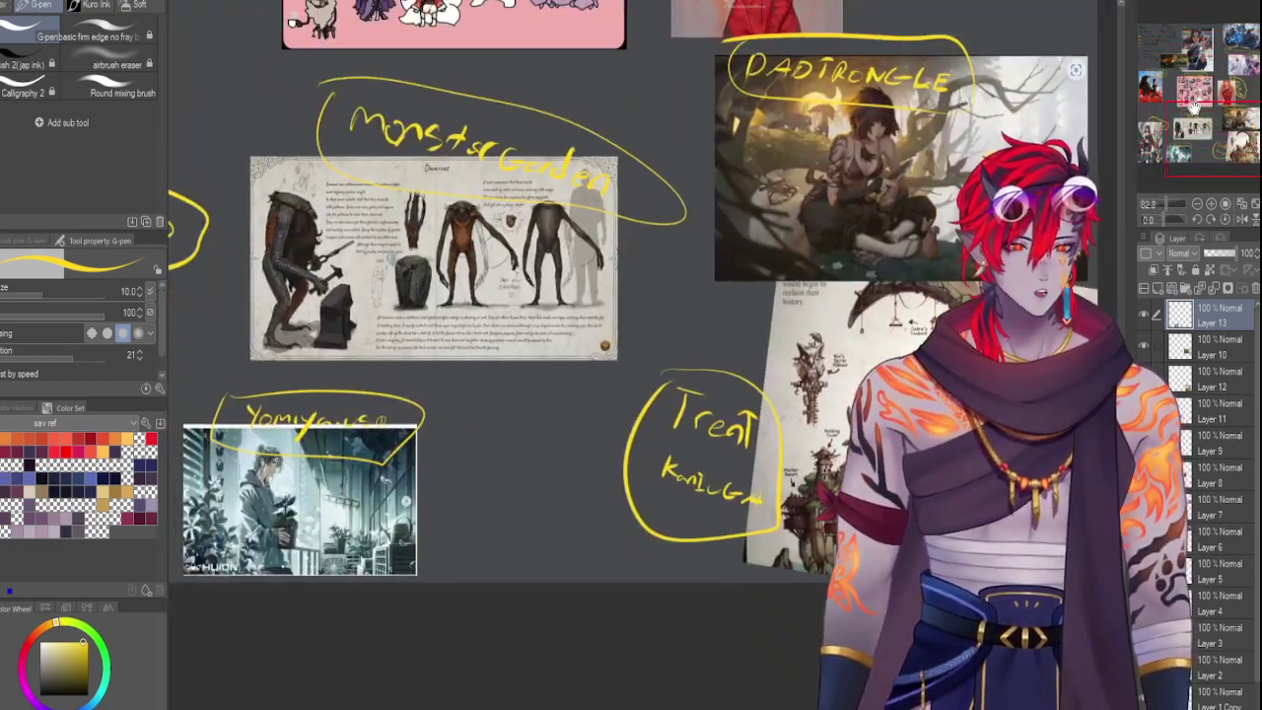
scroll(832, 110, up, 10)
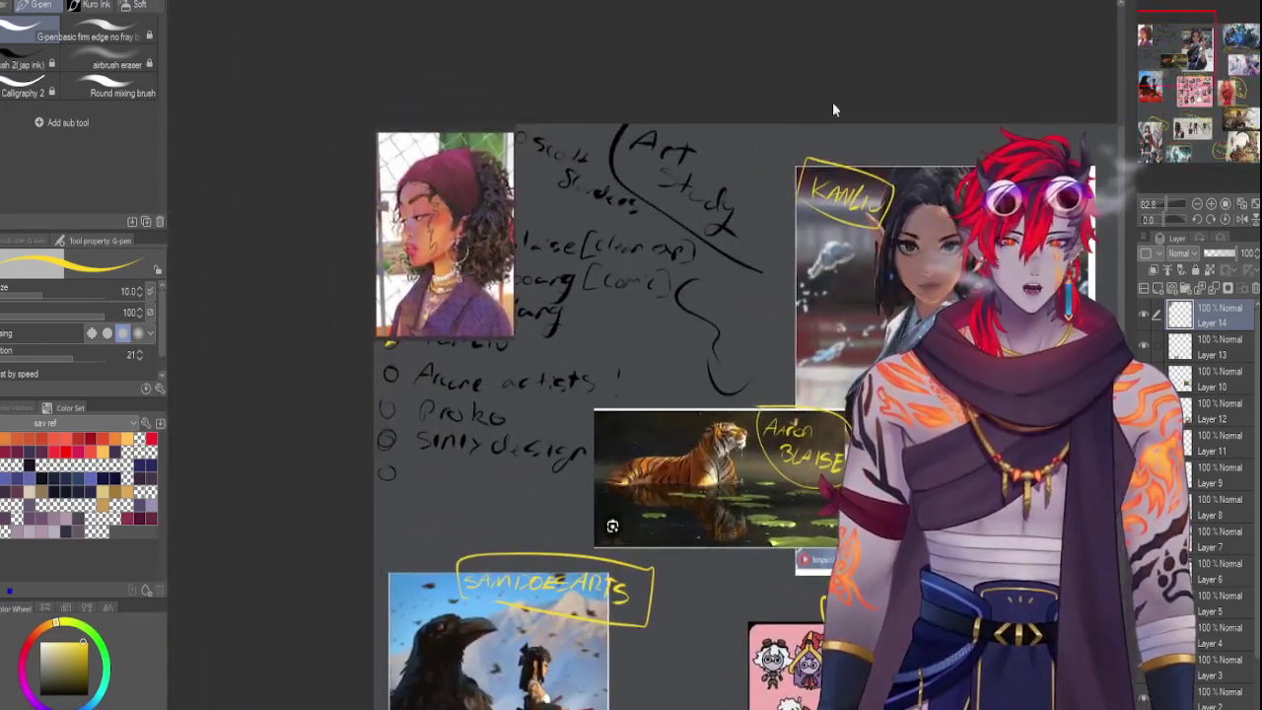
key(ctrl+t)
Place the woman portrait under Monster Garden beside the Yomiya.us image, size it, and commit
drag(443, 235, 964, 670)
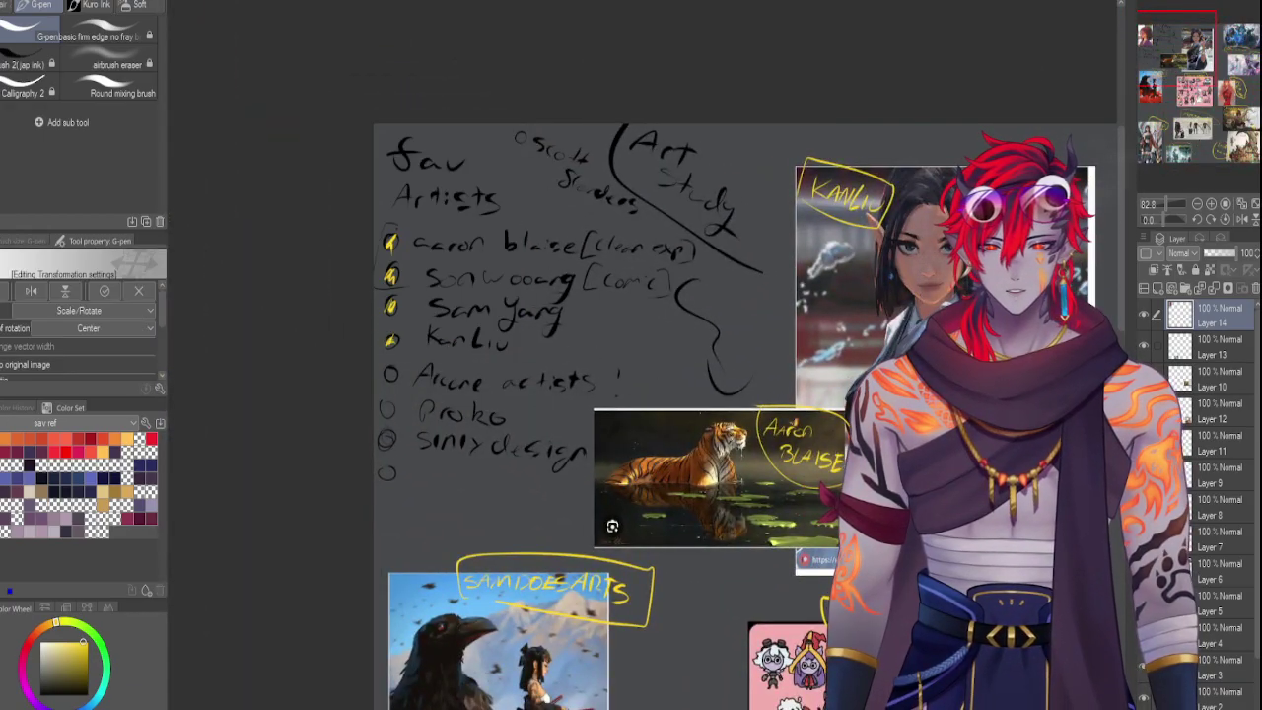
click(1208, 109)
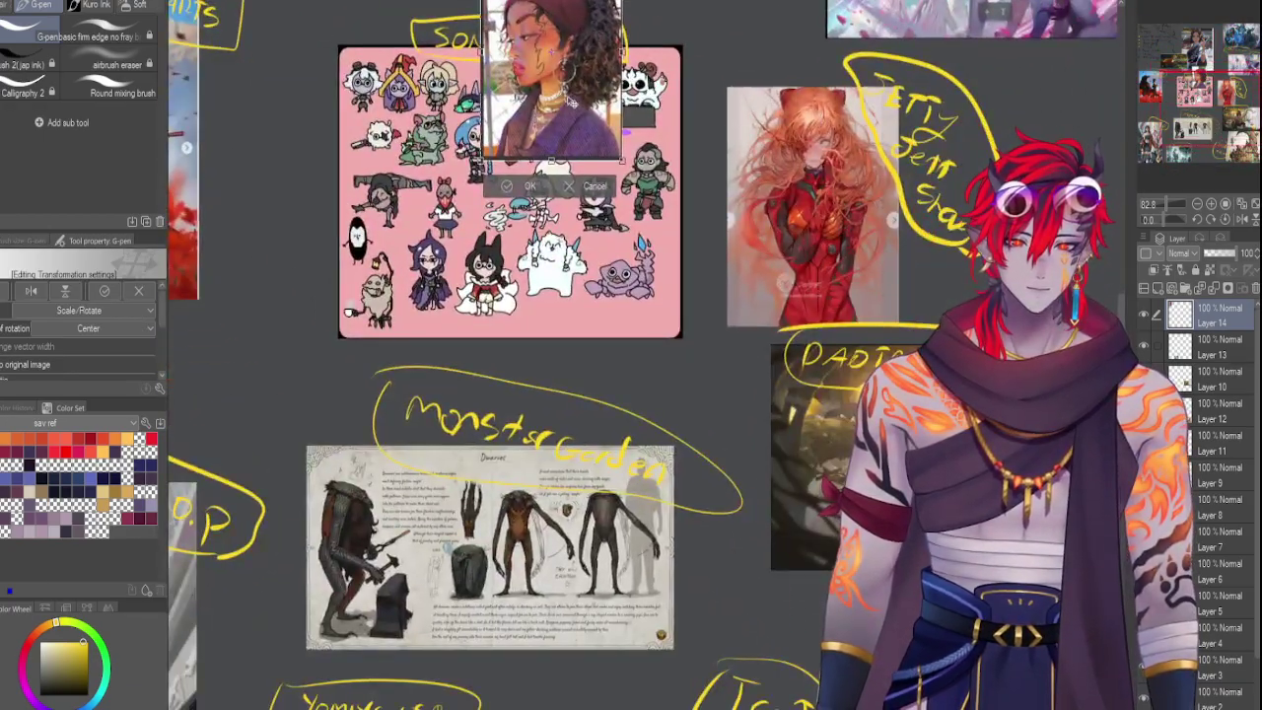
drag(571, 98, 611, 475)
drag(588, 627, 441, 456)
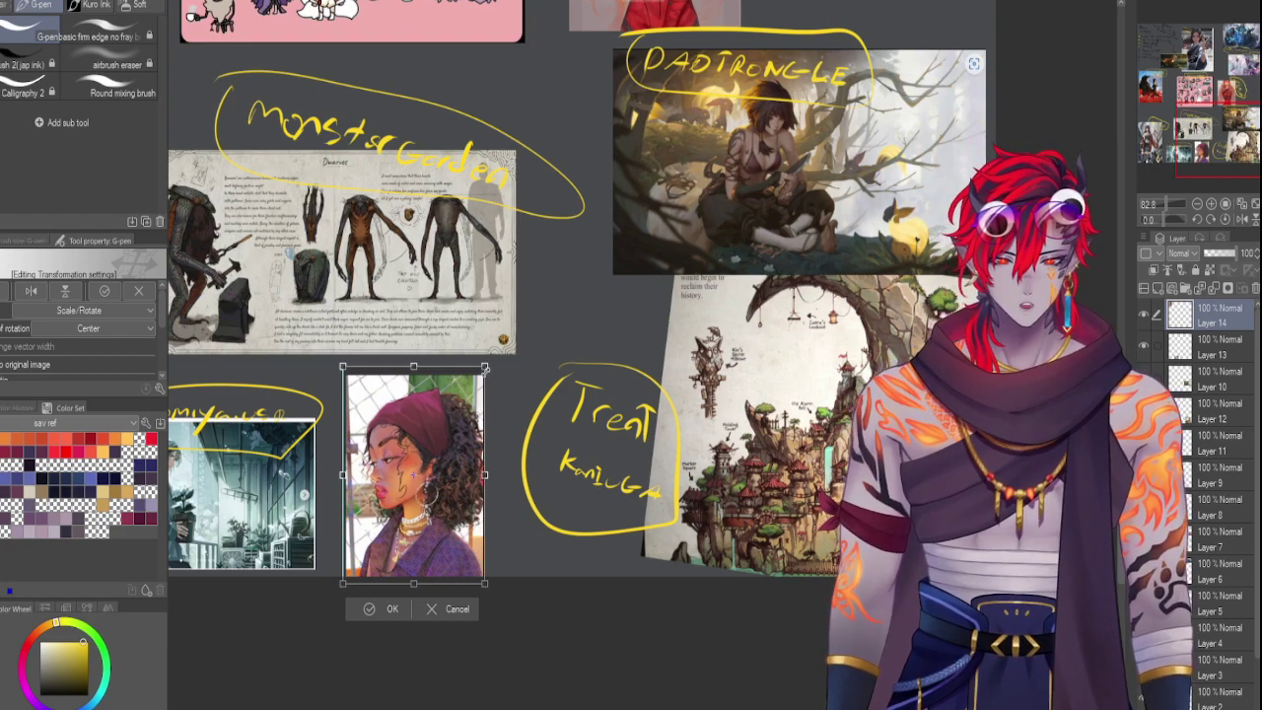
drag(484, 367, 559, 315)
drag(432, 377, 445, 389)
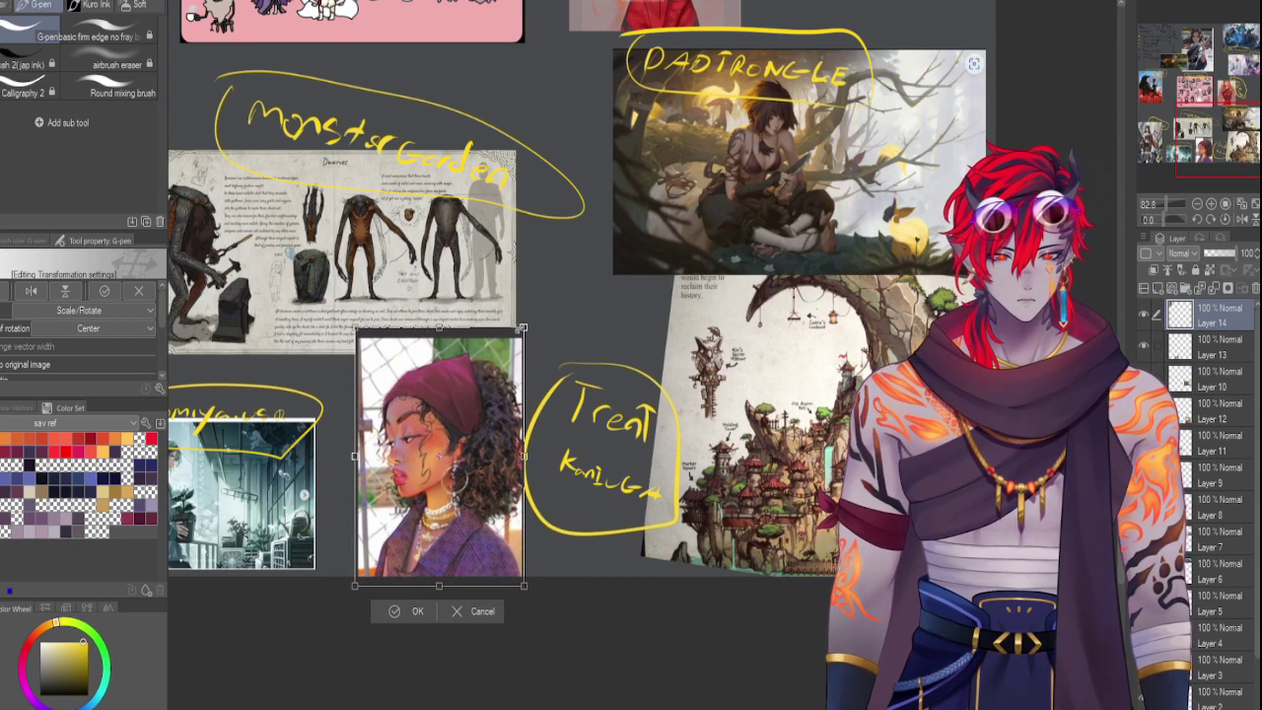
drag(524, 328, 512, 347)
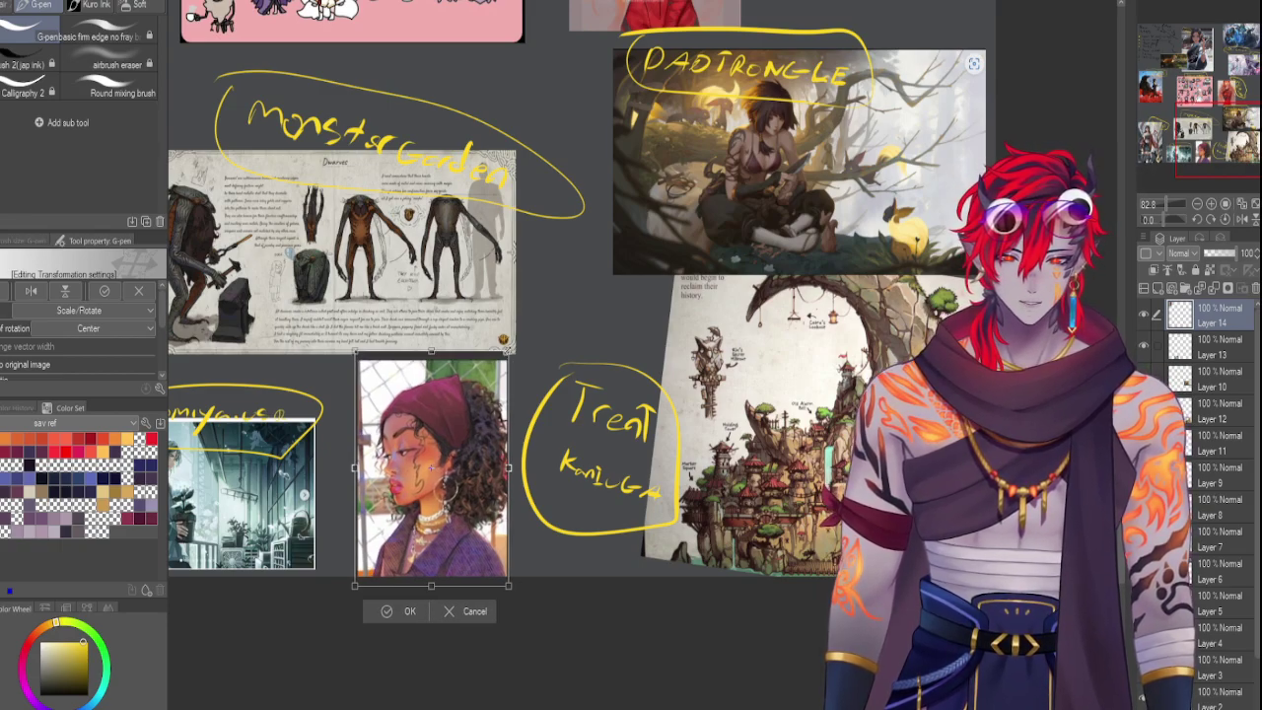
key(Return)
Thin the G-pen to 8.0, handwrite the artist's name above the headscarf portrait, and loop it
scroll(640, 355, up, 10)
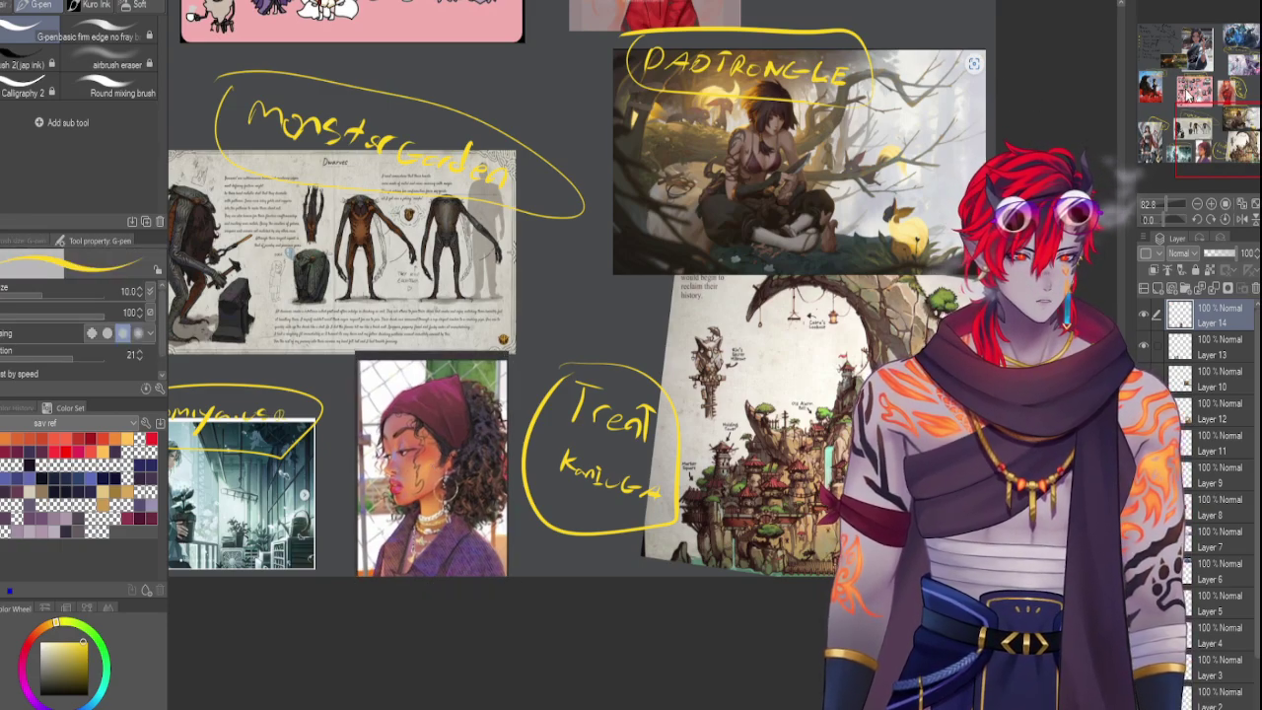
scroll(641, 355, down, 5)
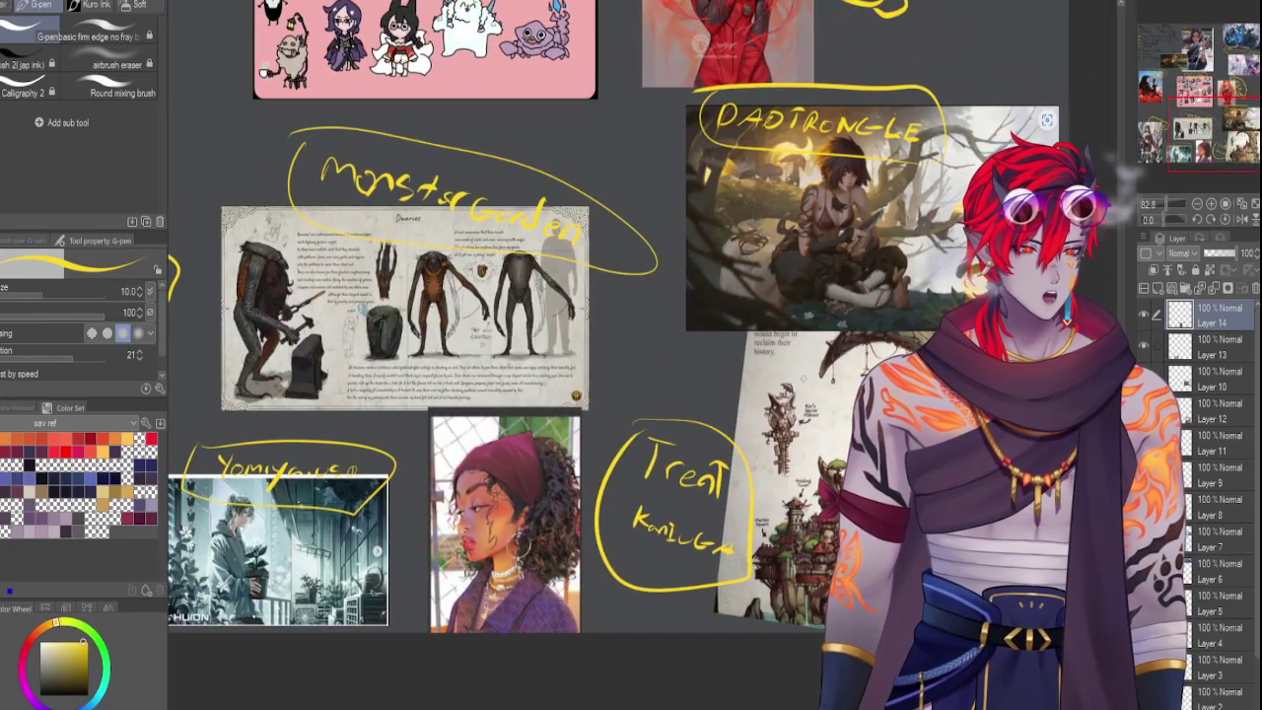
key(bracketleft)
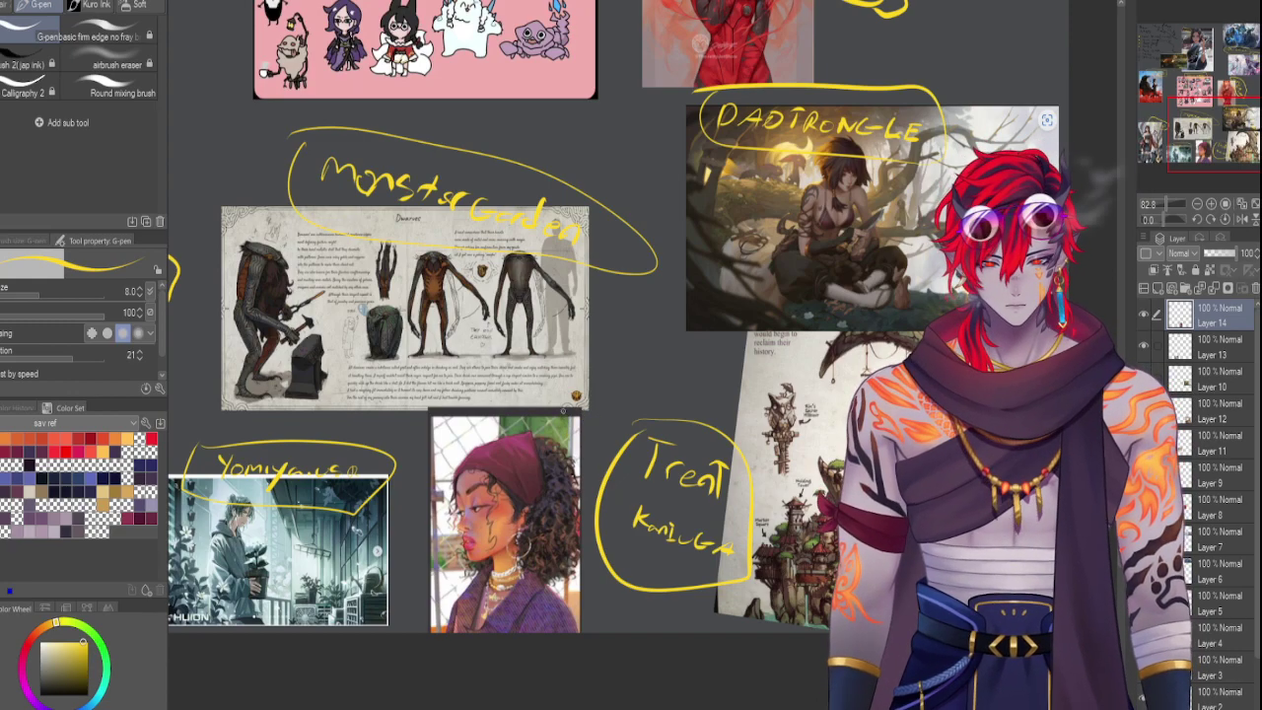
mouse_move(564, 410)
mouse_down()
mouse_move(595, 409)
mouse_move(599, 421)
mouse_up()
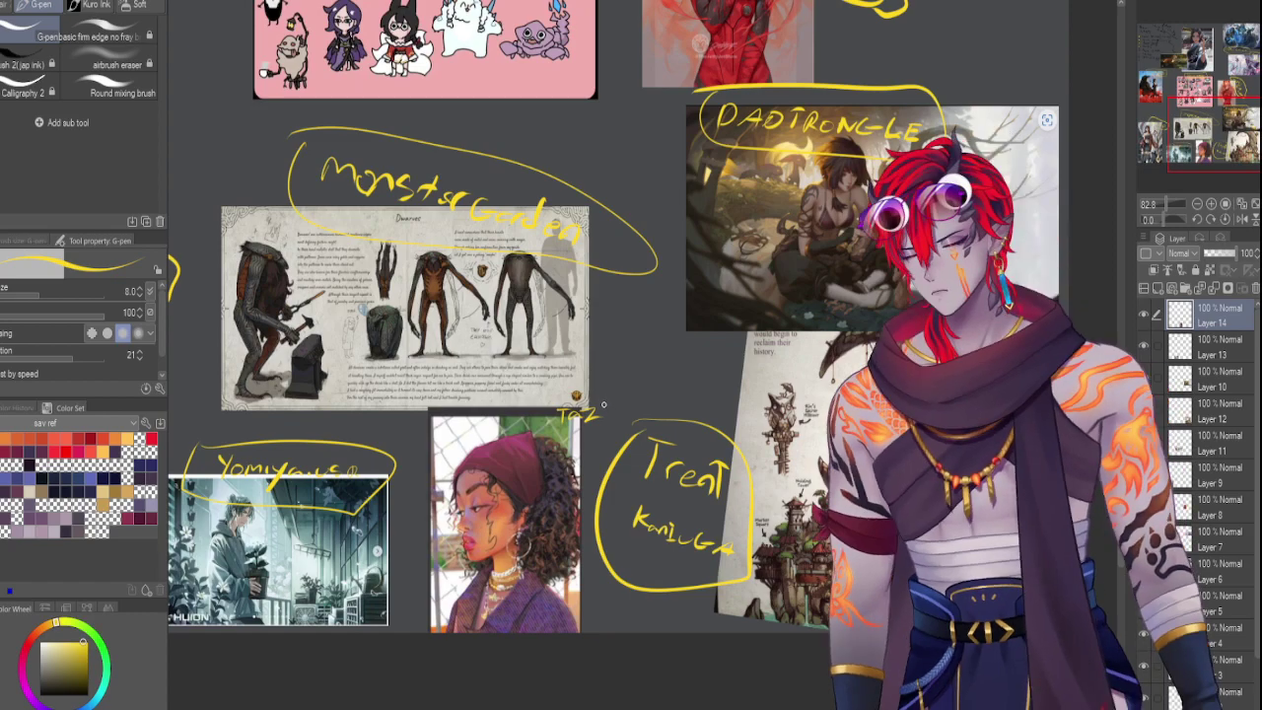
mouse_move(598, 410)
mouse_down()
mouse_move(660, 387)
mouse_move(671, 400)
mouse_move(541, 445)
mouse_move(536, 406)
mouse_move(504, 430)
mouse_move(524, 434)
mouse_up()
drag(712, 440, 735, 412)
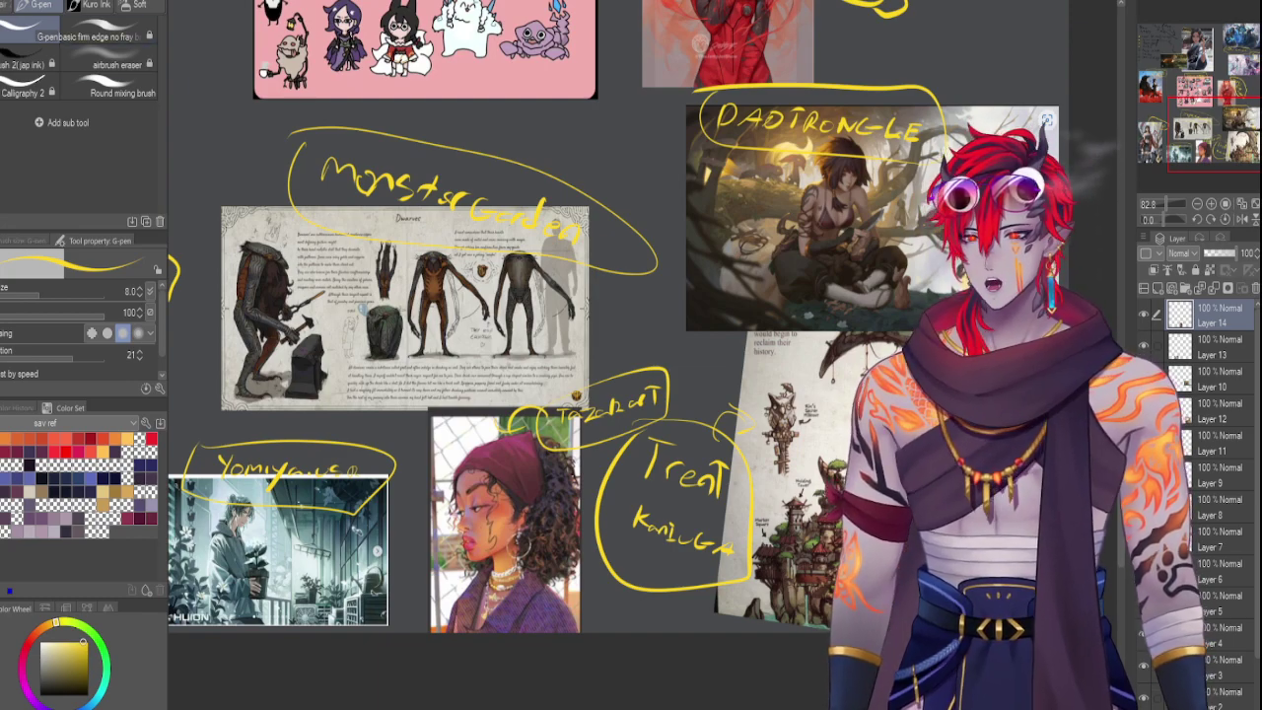
drag(1215, 123, 1215, 46)
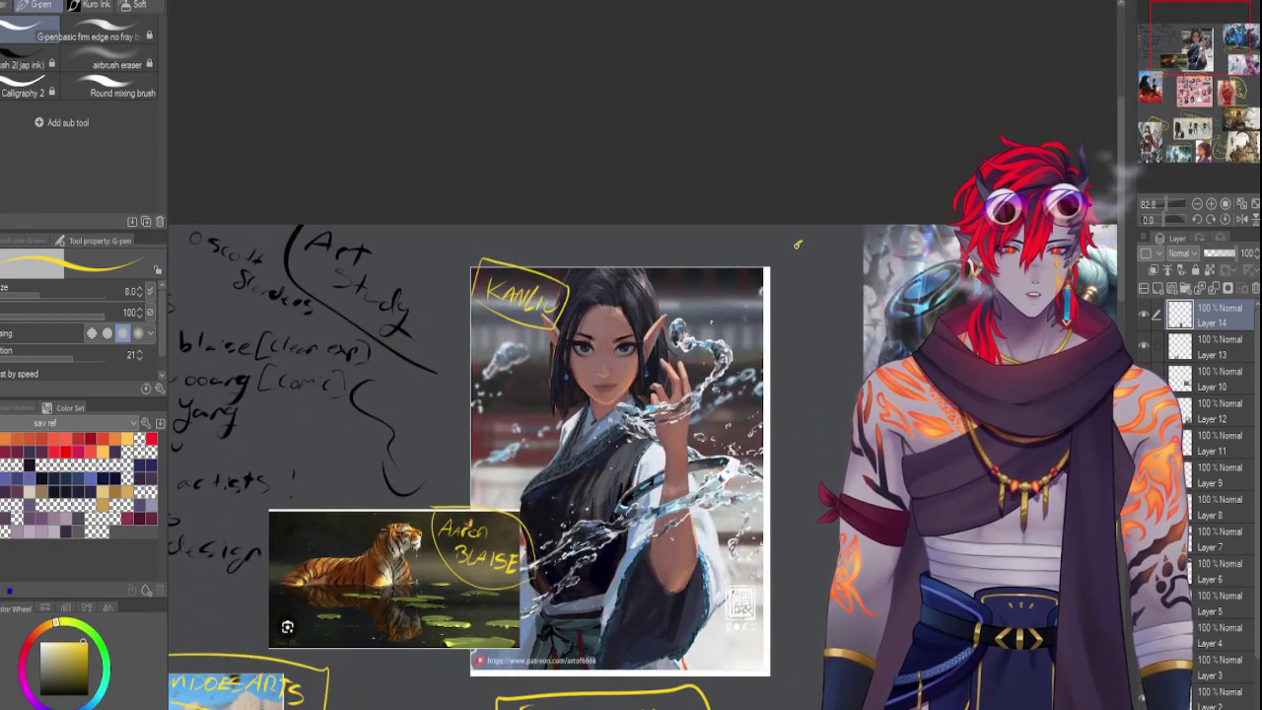
Handwrite the artist's name with a question mark beside the blue armoured artwork
mouse_move(801, 252)
mouse_down()
mouse_move(841, 276)
mouse_move(832, 294)
mouse_move(809, 293)
mouse_move(839, 301)
mouse_move(835, 322)
mouse_move(791, 289)
mouse_move(807, 219)
mouse_move(858, 263)
mouse_move(857, 319)
mouse_move(825, 352)
mouse_move(787, 300)
mouse_move(794, 230)
mouse_up()
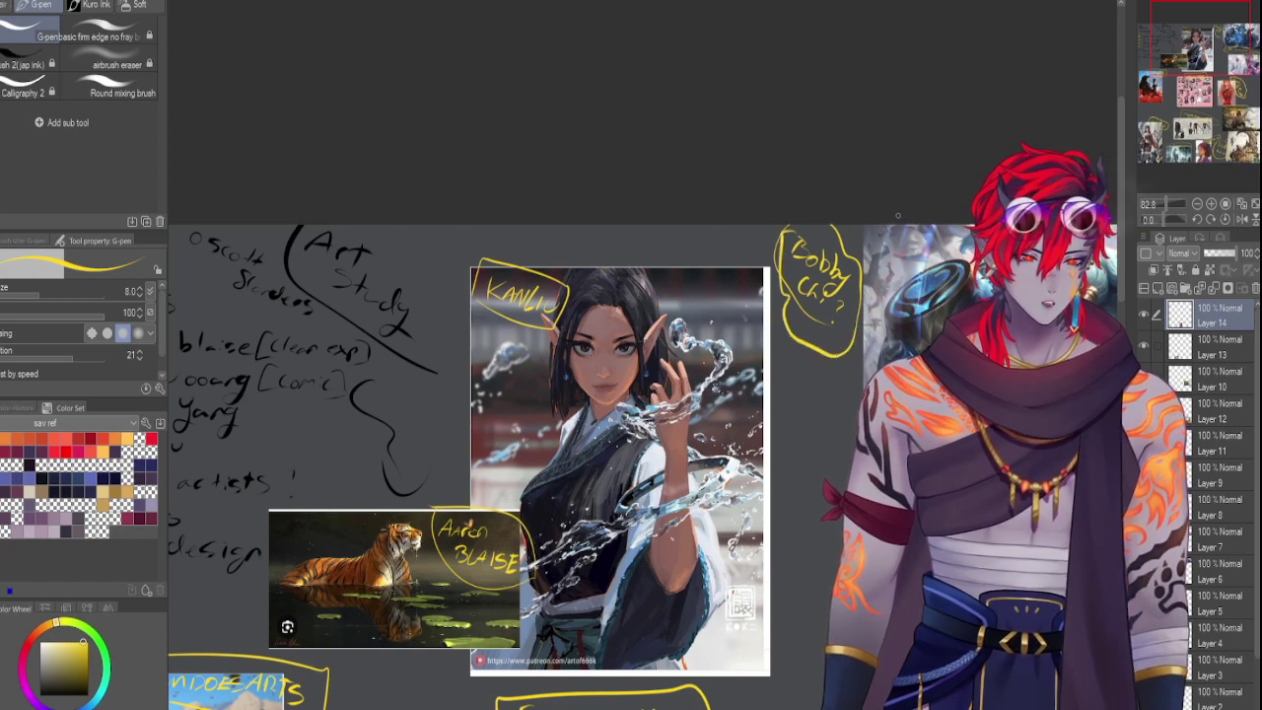
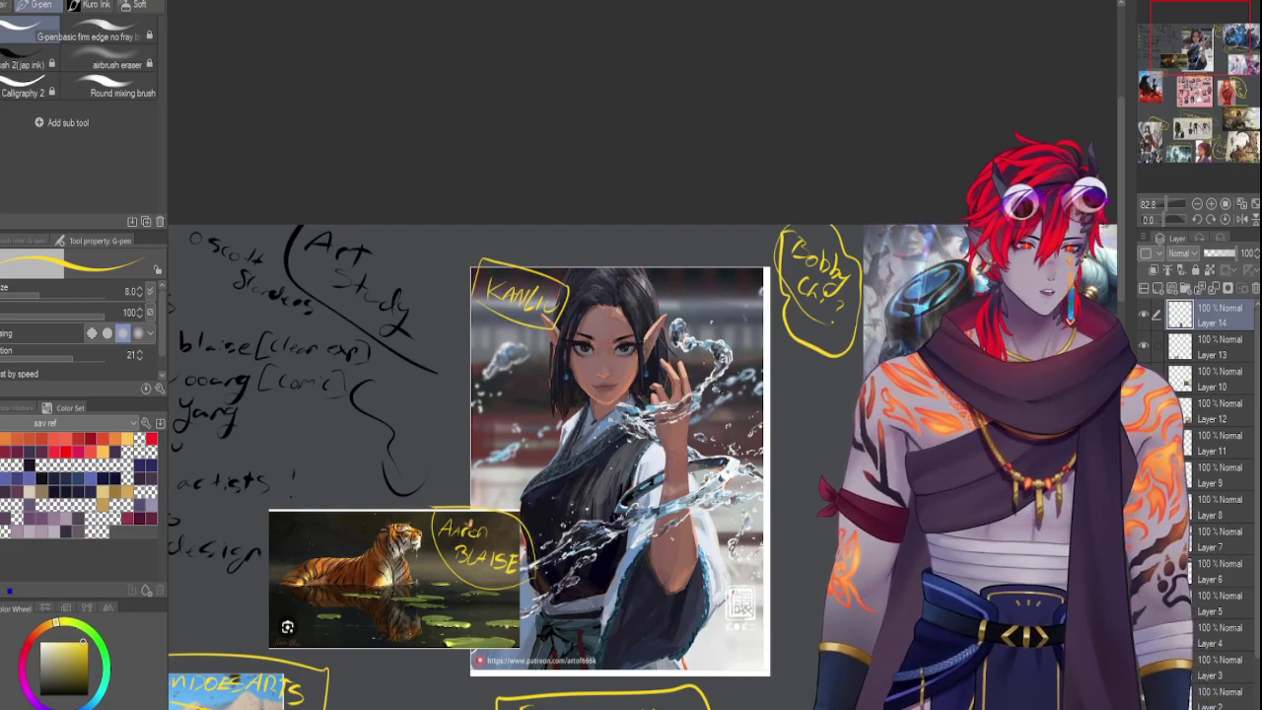
Paste the grey character sheet as Layer 15 and scale it beside the crow painting's corner
scroll(641, 355, down, 5)
scroll(1163, 202, down, 5)
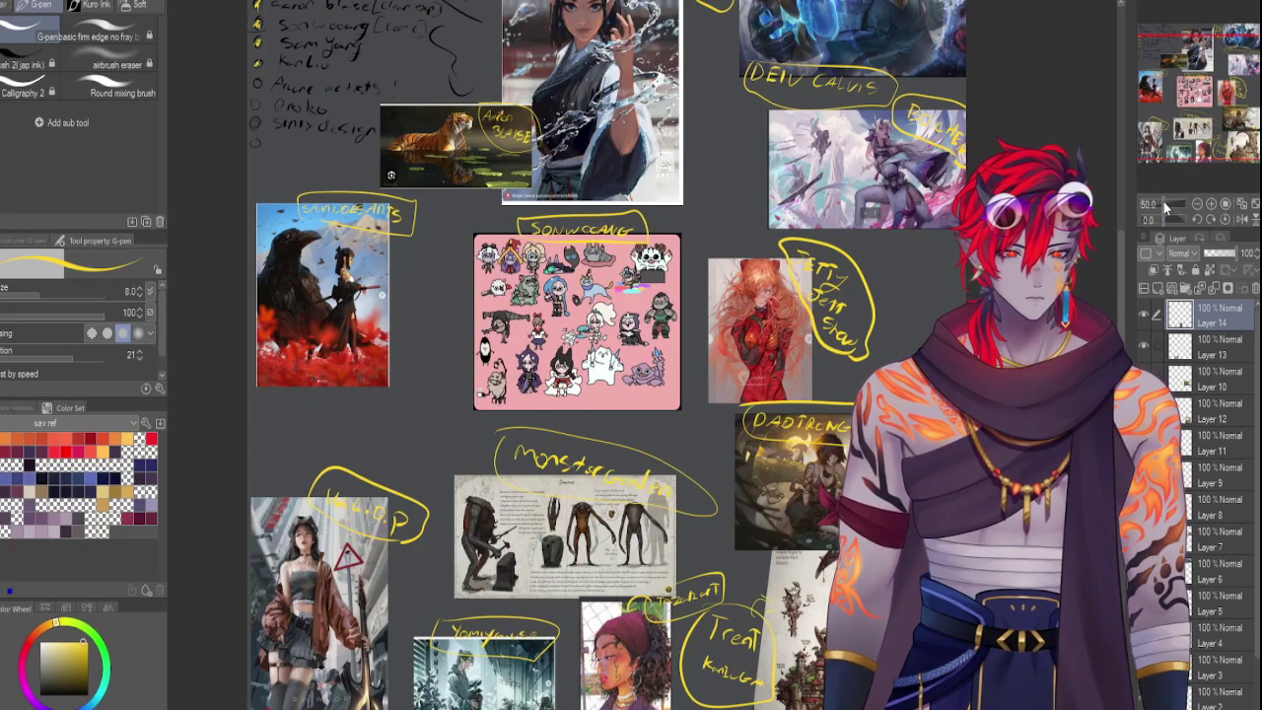
key(ctrl+v)
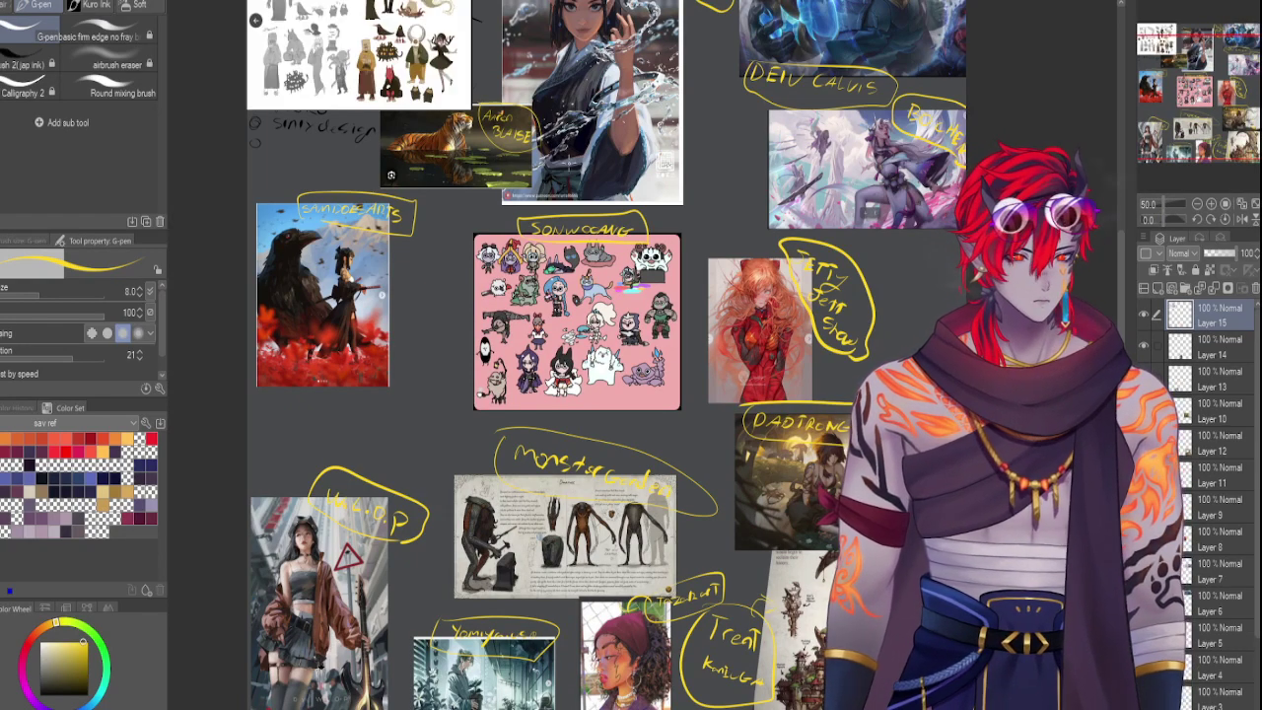
key(ctrl+t)
drag(470, 129, 803, 310)
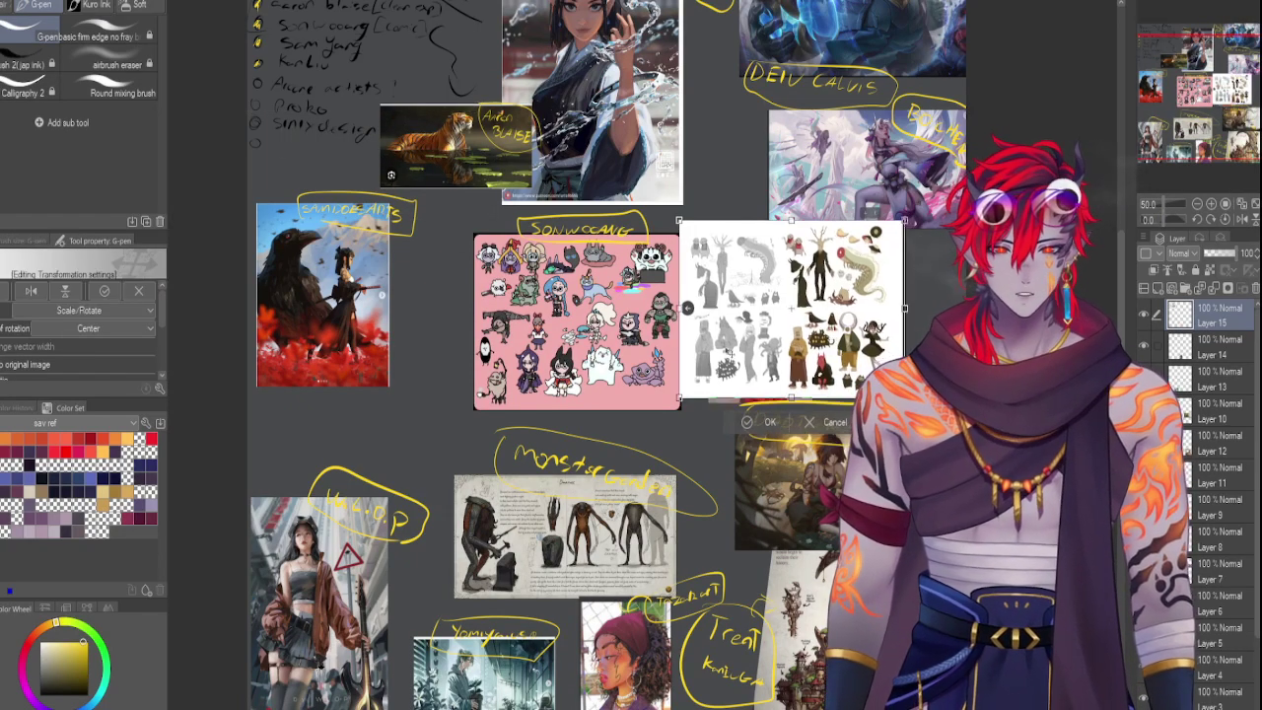
drag(930, 394, 904, 329)
drag(777, 268, 475, 355)
drag(522, 389, 383, 414)
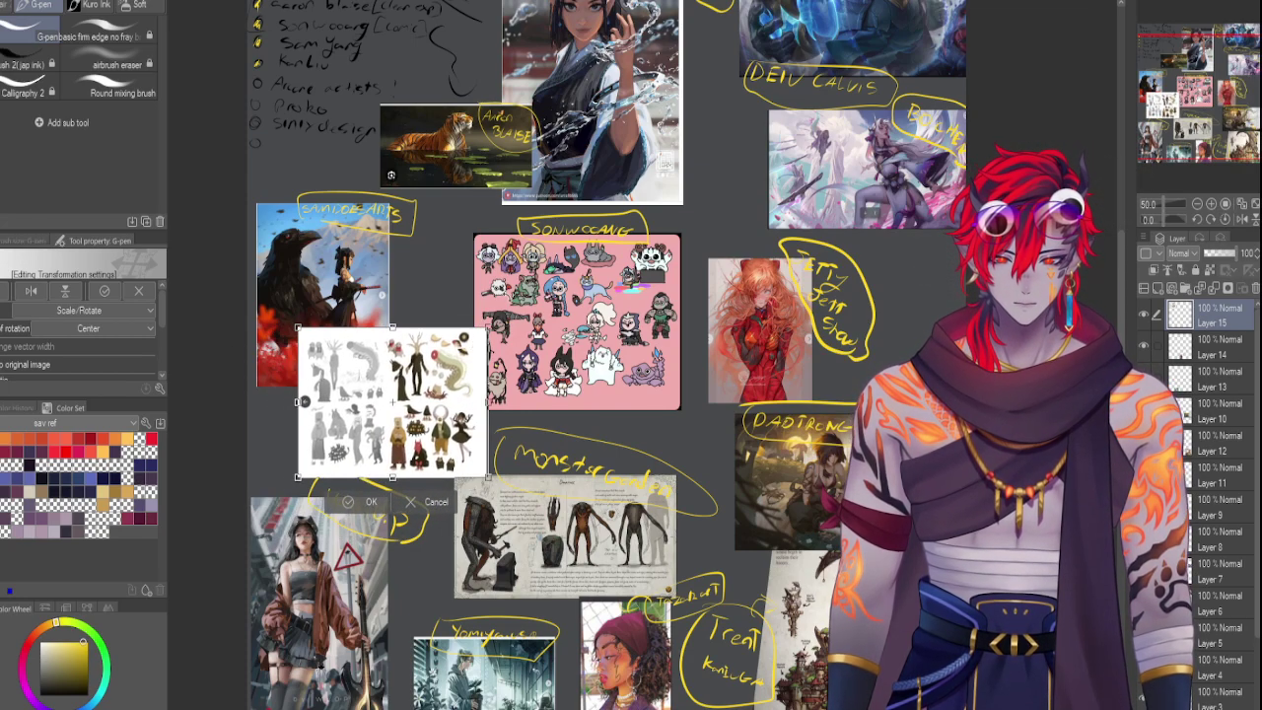
key(Return)
click(1189, 74)
drag(1188, 74, 1188, 69)
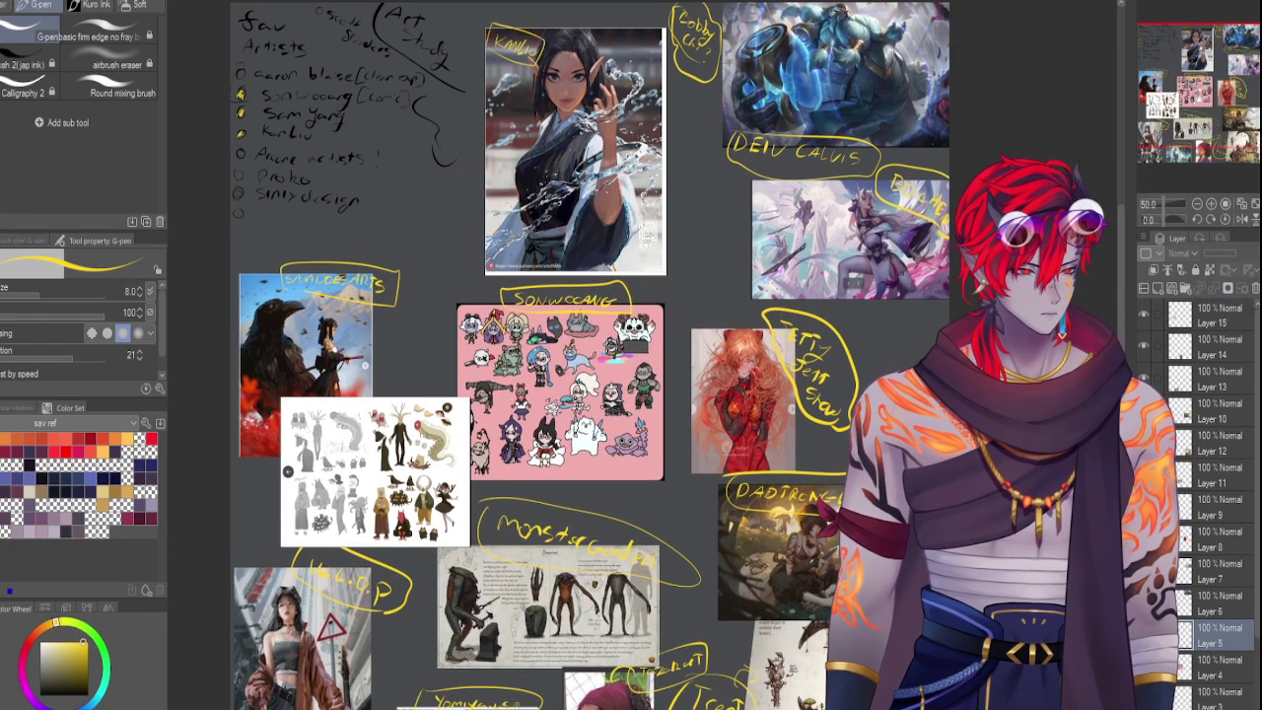
Move the tiger image beside the red-haired figure
key(ctrl+t)
drag(444, 212, 471, 234)
key(Return)
drag(400, 266, 804, 471)
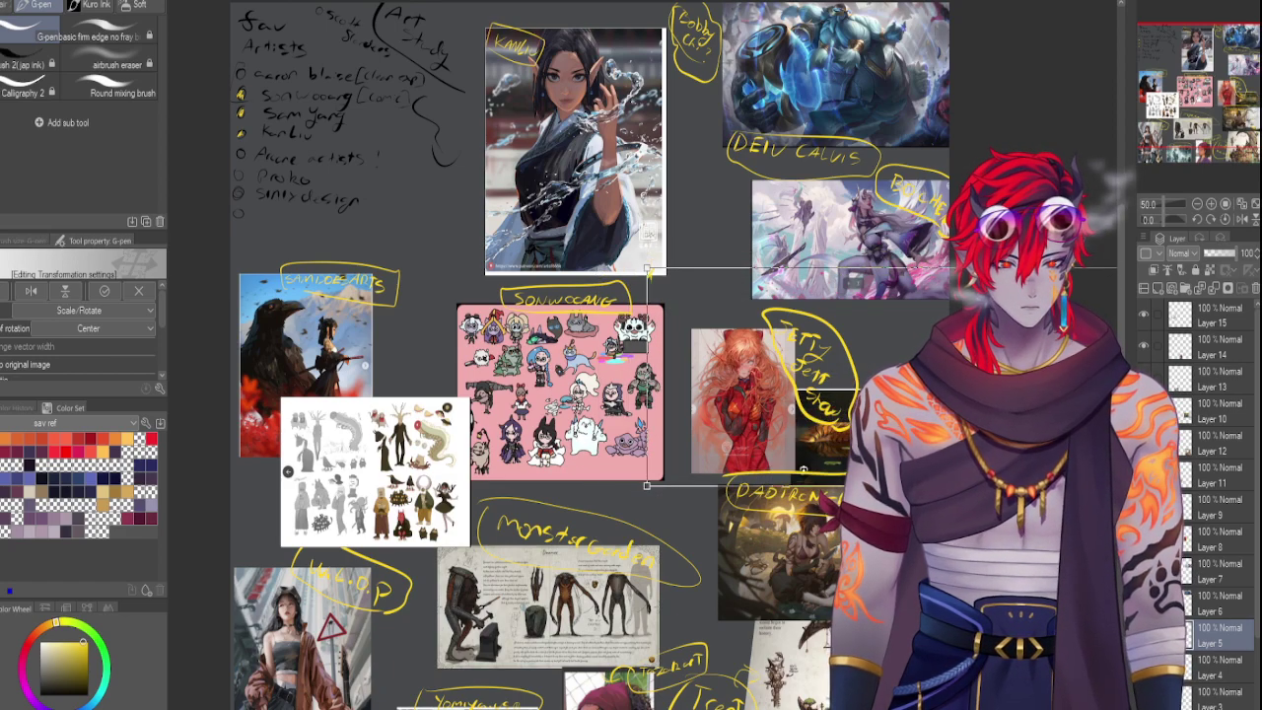
key(Return)
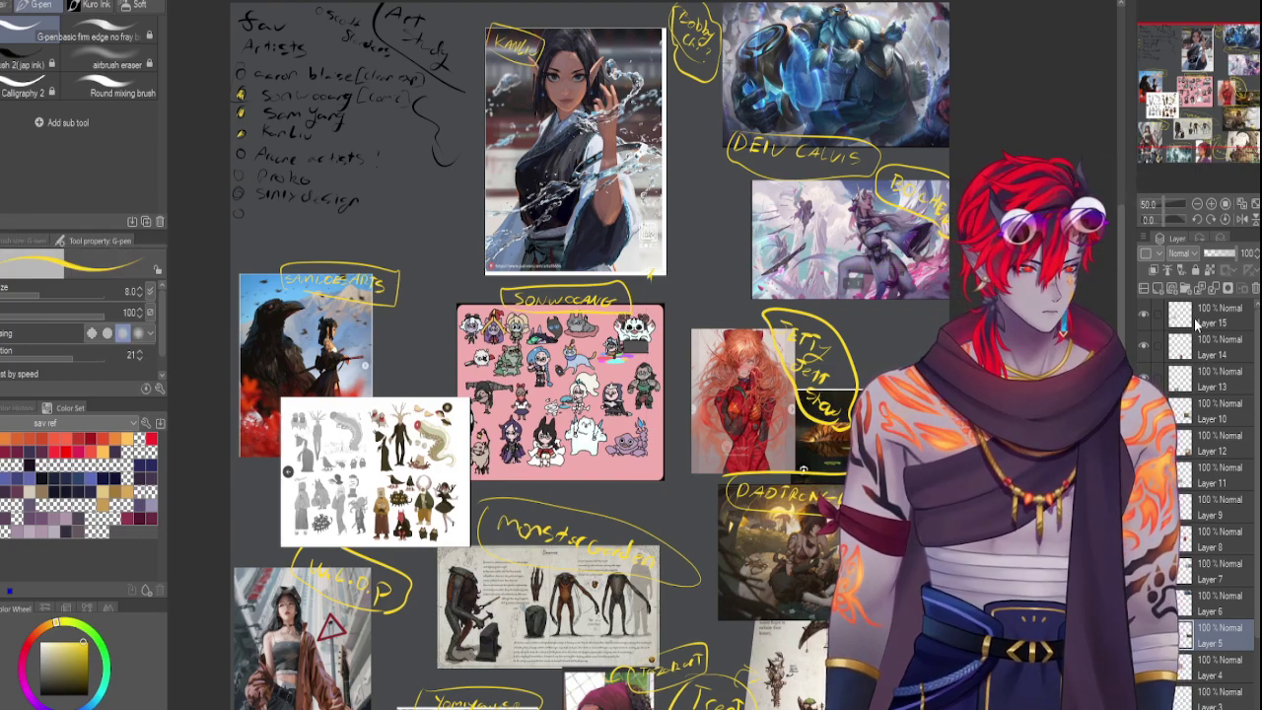
Move the sketch sheet on Layer 15 up under the artist list
click(1195, 324)
key(ctrl+t)
mouse_move(410, 490)
mouse_down()
mouse_move(422, 189)
mouse_move(422, 262)
mouse_move(422, 250)
mouse_up()
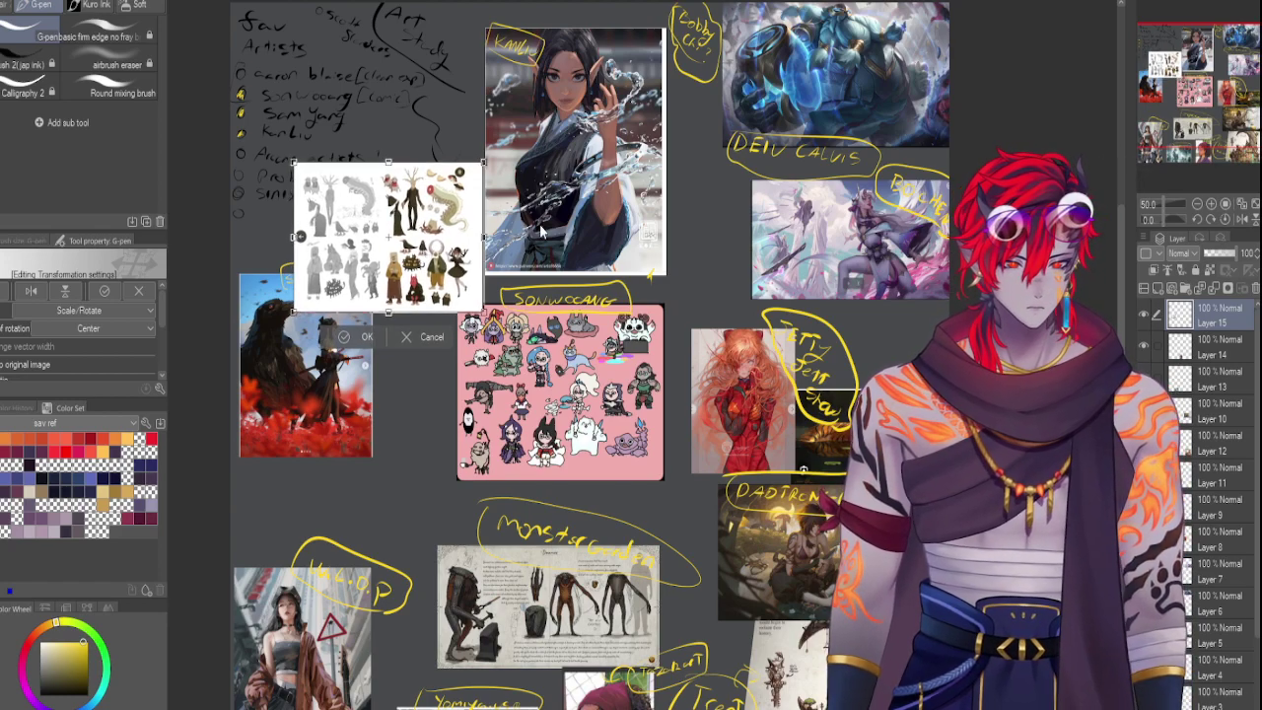
key(Return)
Move the crow painting further down the board
click(1188, 697)
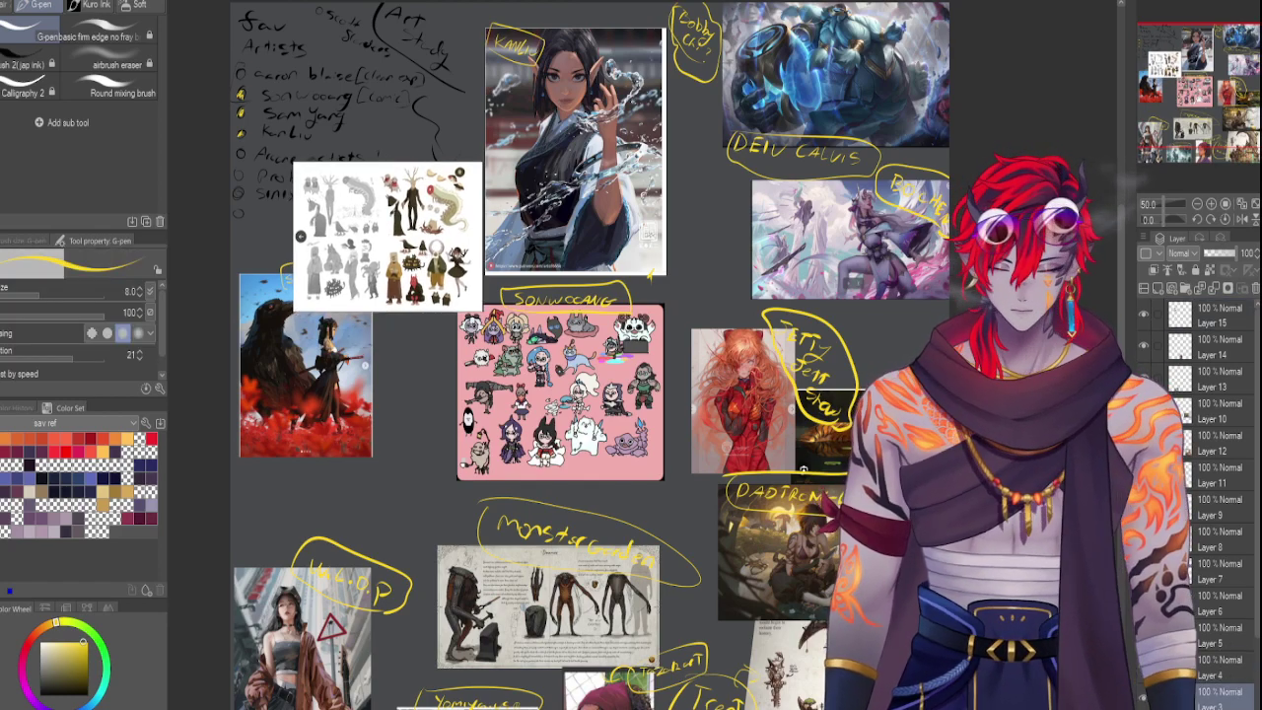
key(ctrl+t)
drag(309, 388, 305, 471)
key(Return)
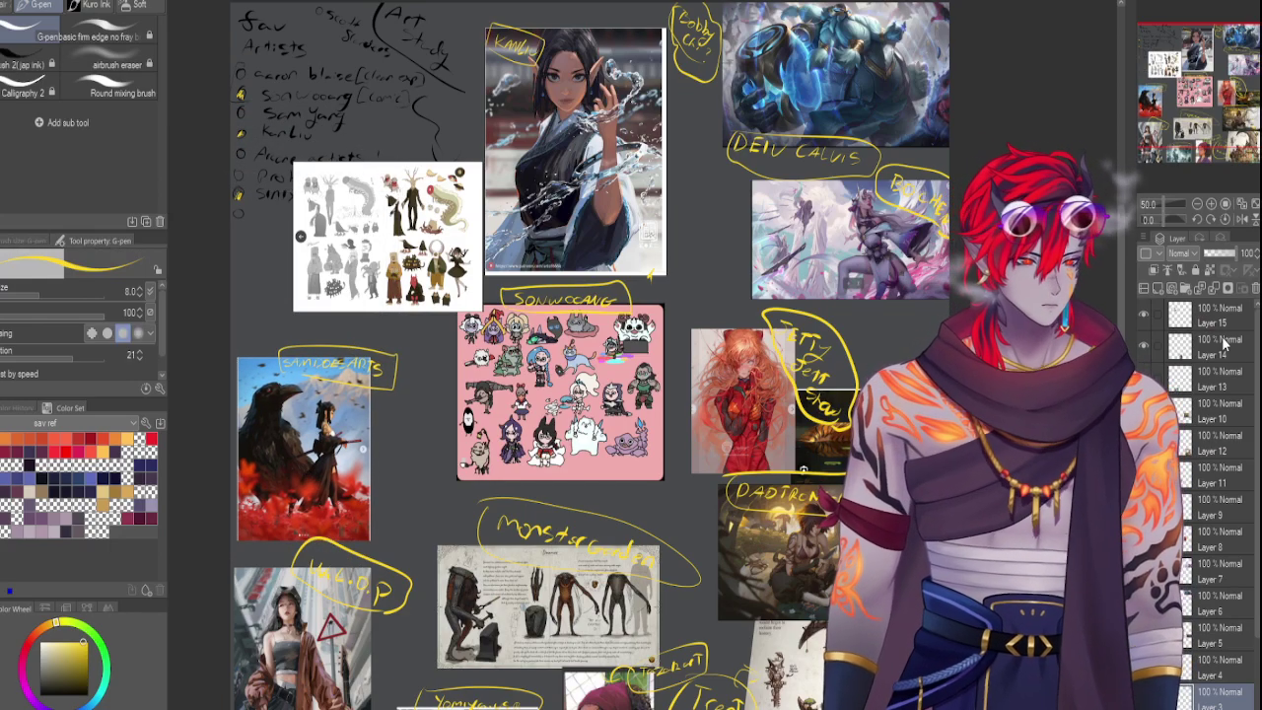
Nudge the sketch sheet left and down, and reduce the pen size to 5
click(1201, 331)
key(ctrl+t)
drag(388, 236, 369, 271)
key(Return)
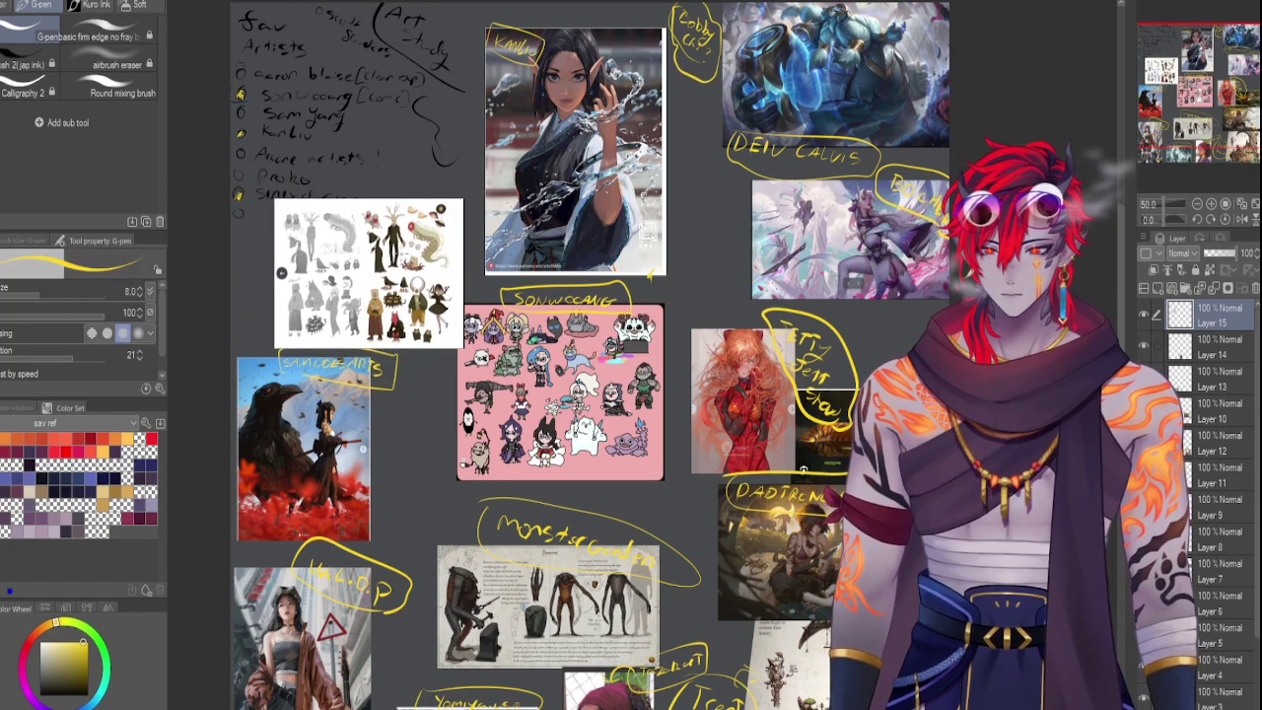
key(bracketleft)
key(bracketleft)
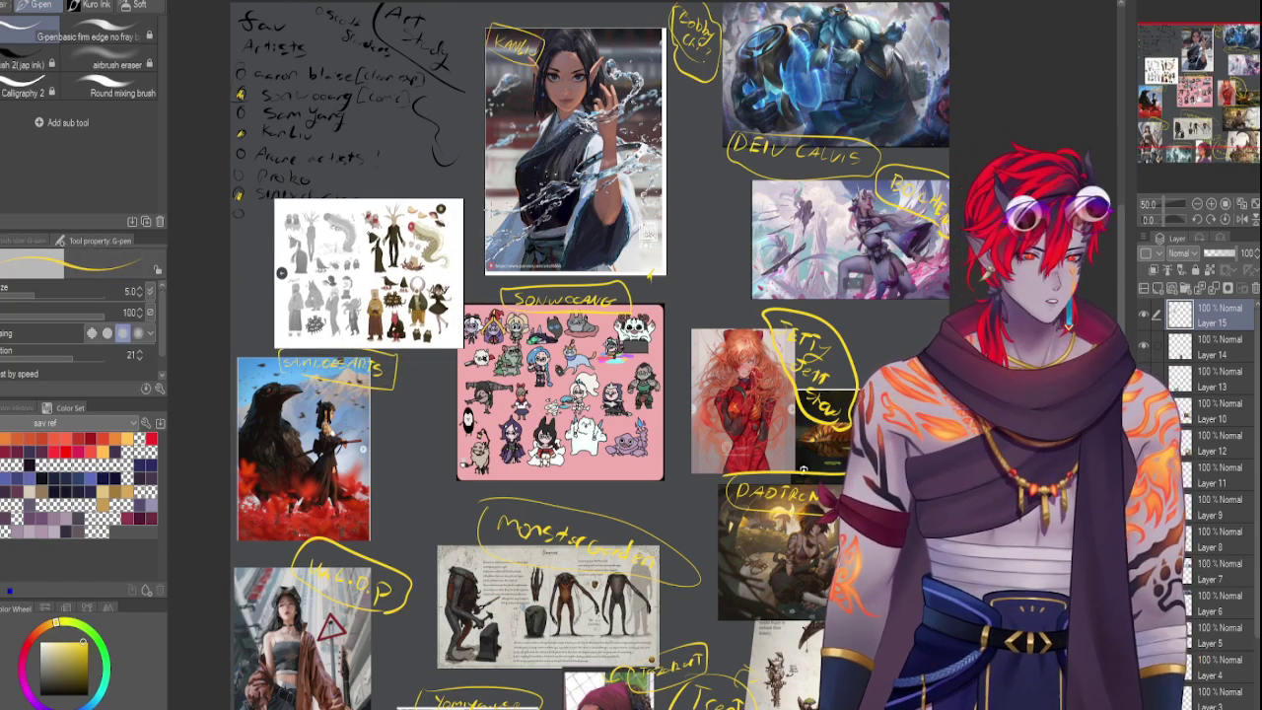
Circle the artist's handwritten name above the sketch sheet in yellow, then zoom out to the whole board
scroll(674, 285, up, 5)
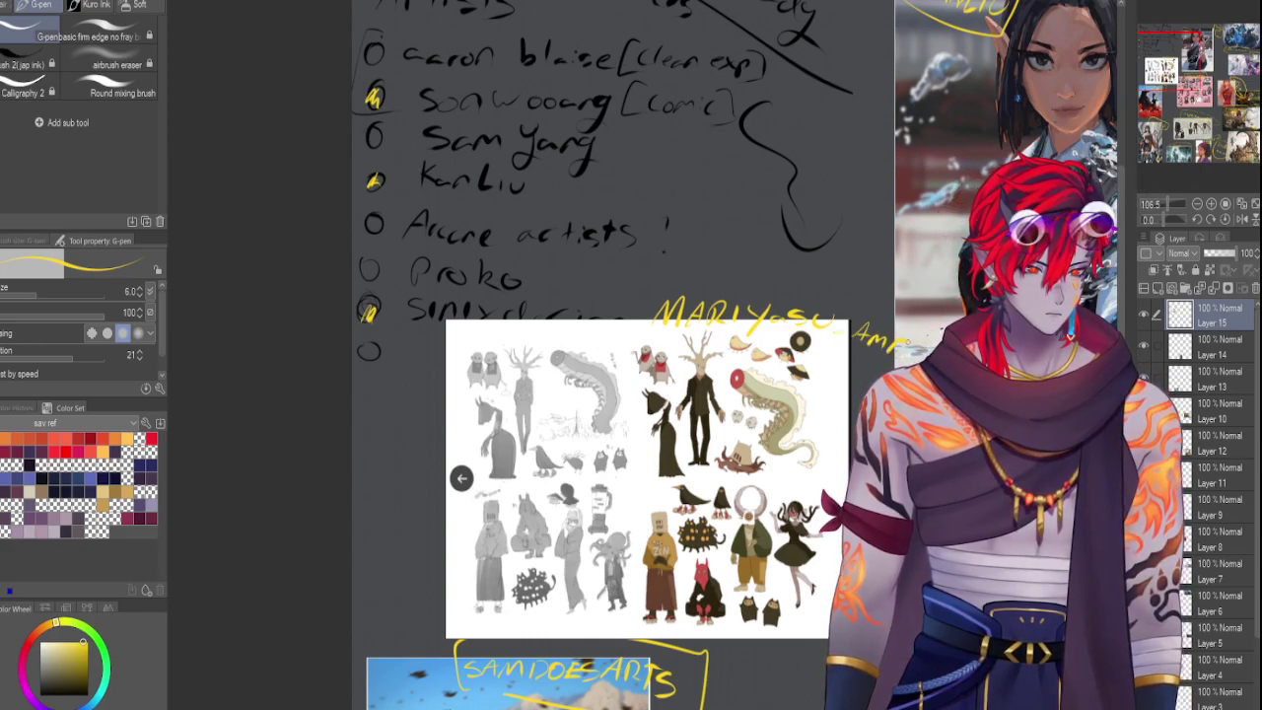
mouse_move(892, 308)
mouse_down()
mouse_move(727, 287)
mouse_move(642, 294)
mouse_move(640, 335)
mouse_up()
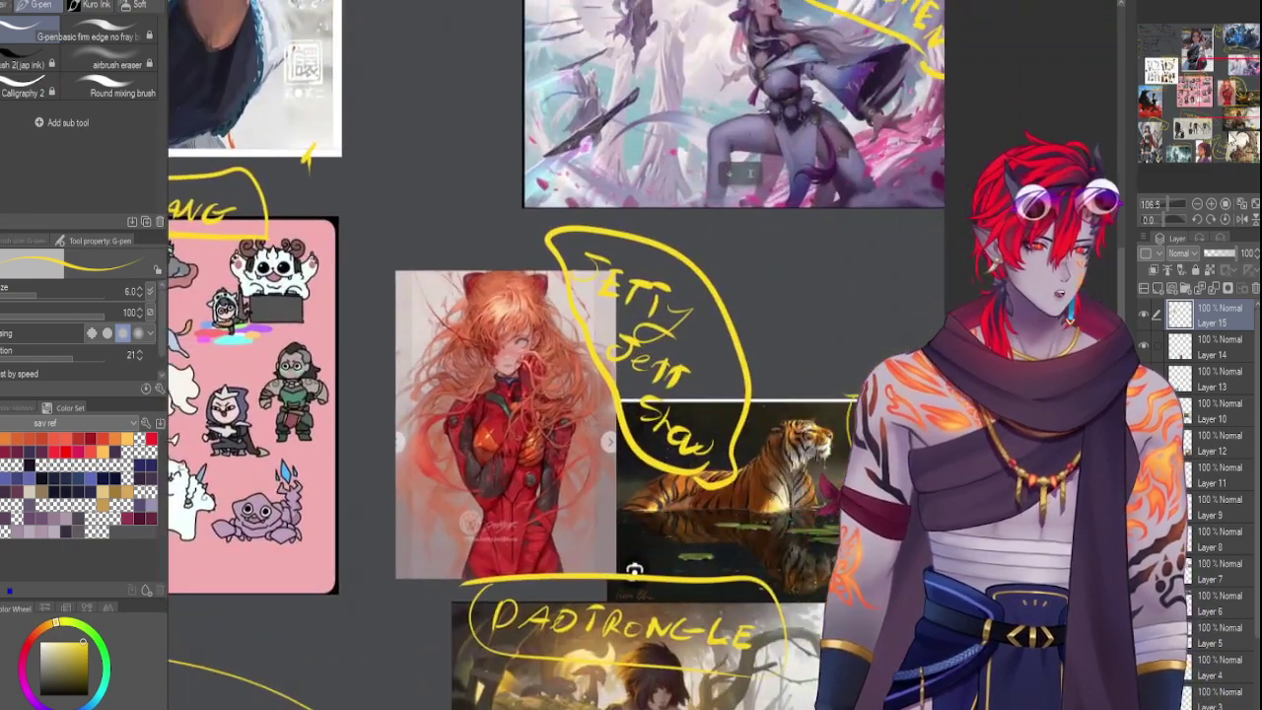
drag(1167, 198, 1125, 198)
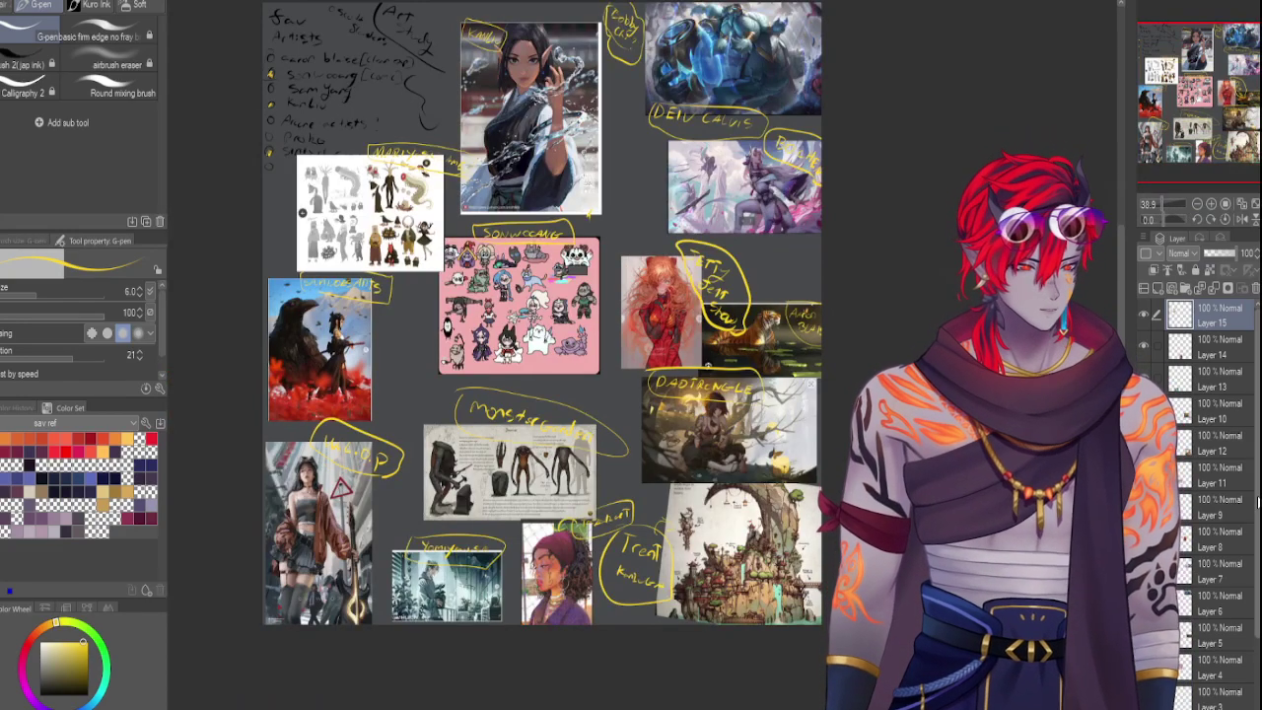
Shift Layer 2's image up slightly
scroll(1184, 695, down, 3)
click(1218, 654)
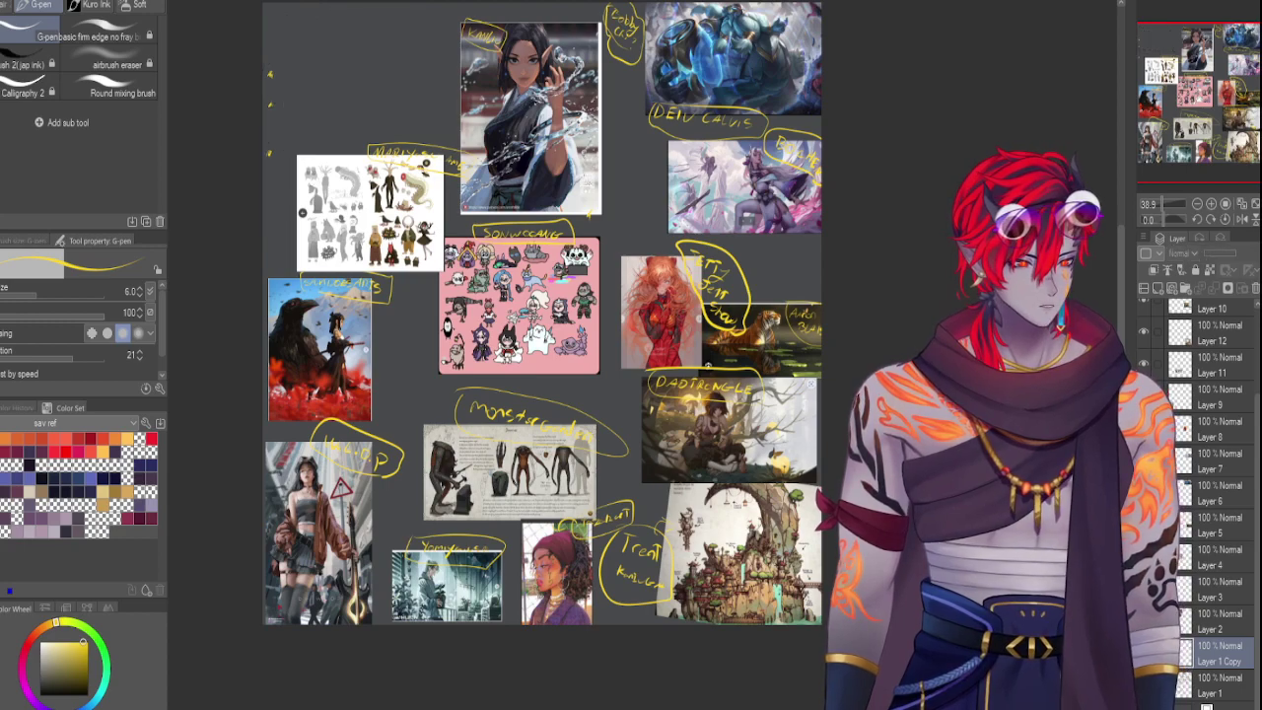
click(1217, 629)
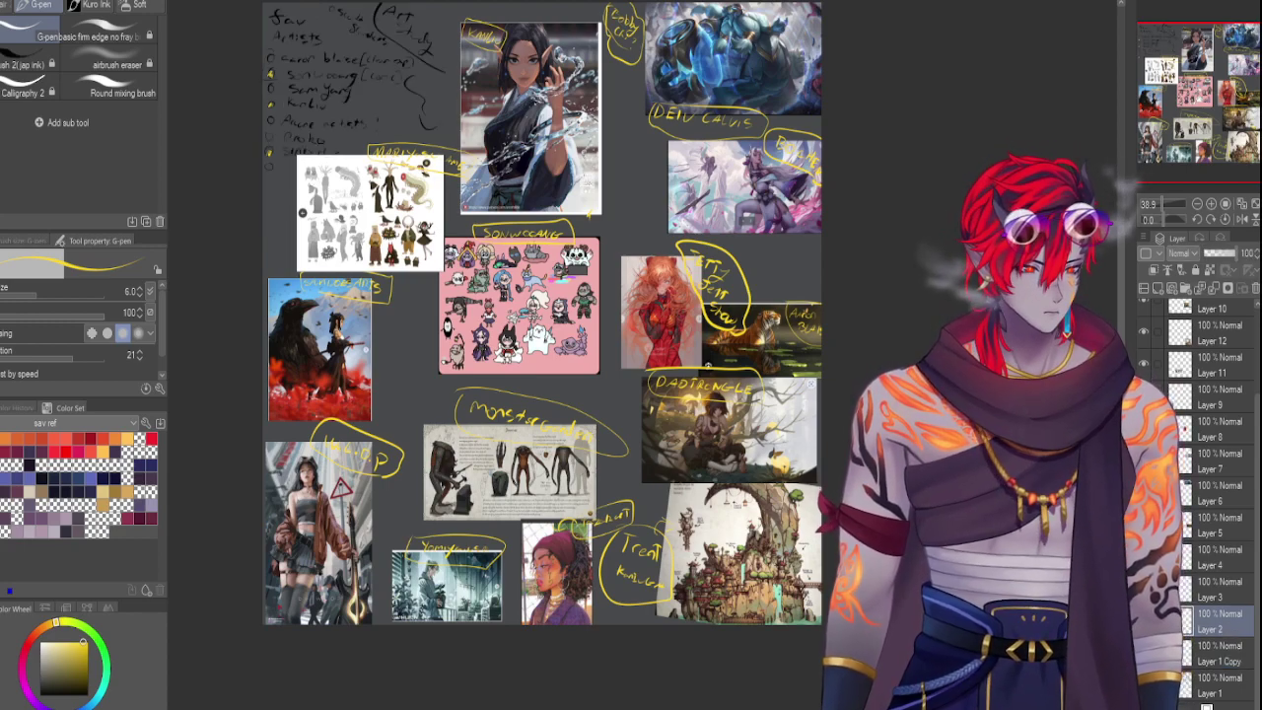
key(ctrl+t)
drag(452, 141, 514, 128)
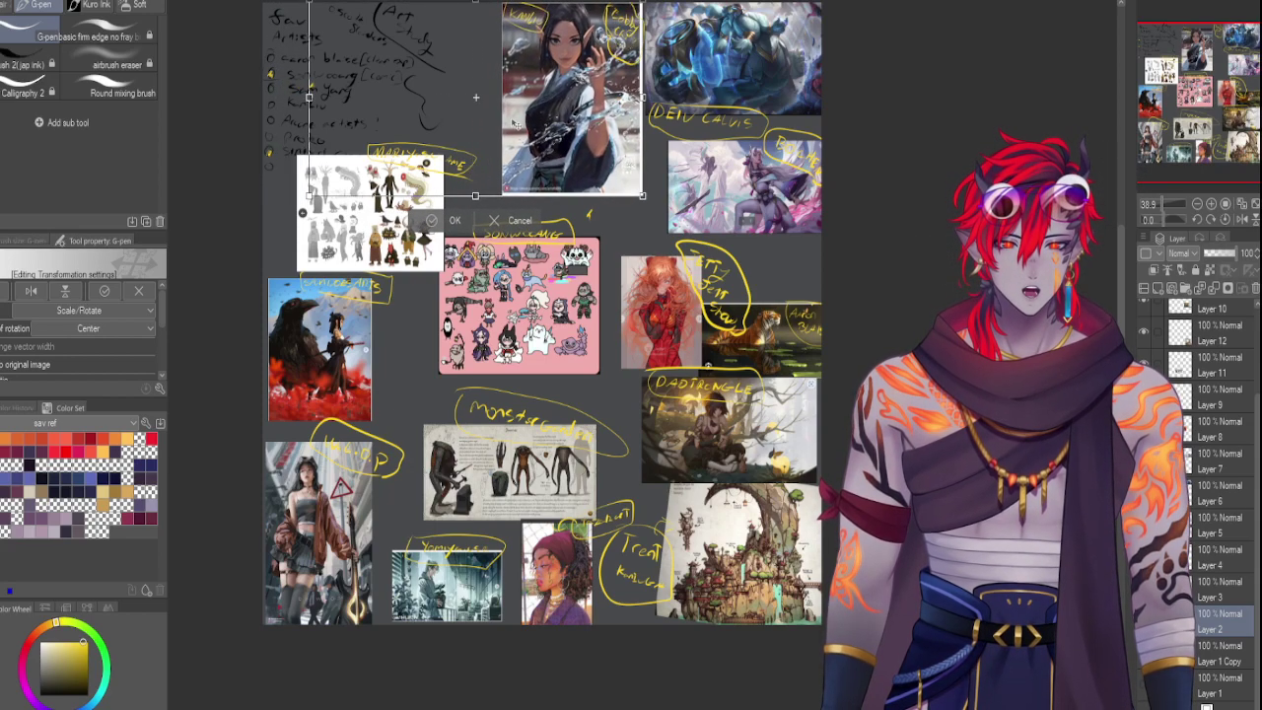
key(Return)
Move the crow painting on Layer 3 down slightly
key(alt+bracketright)
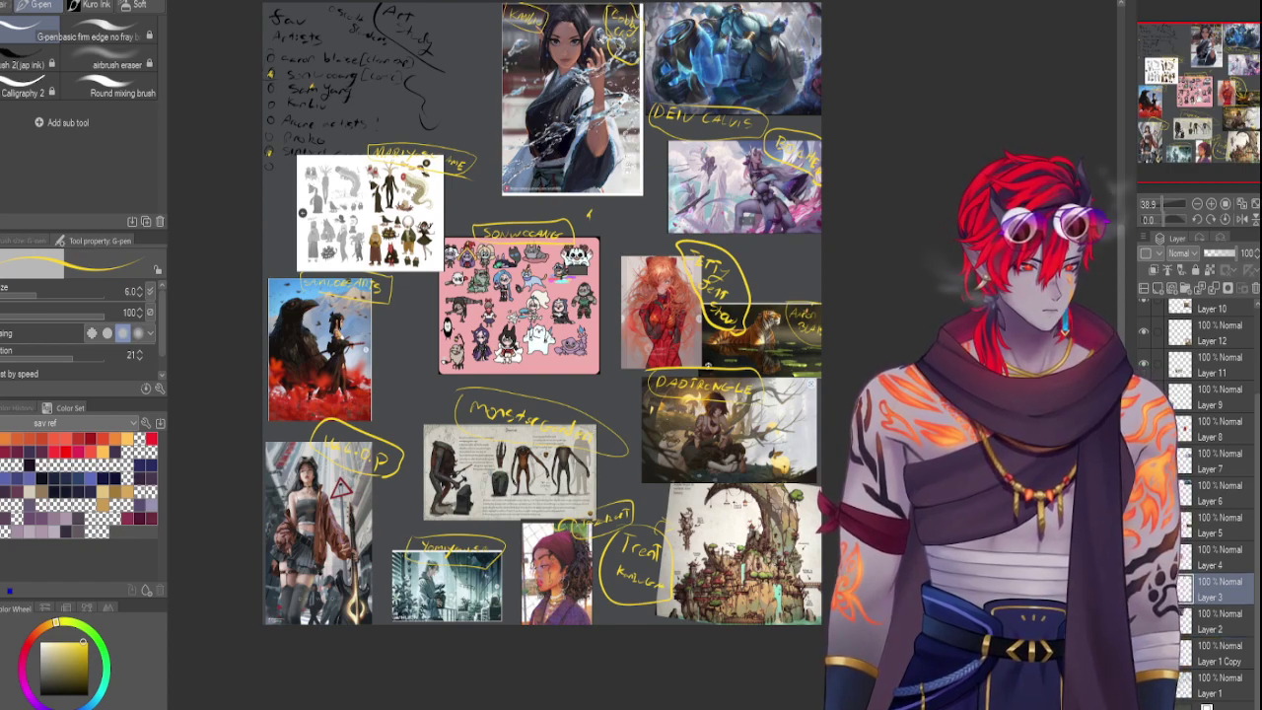
key(ctrl+t)
drag(332, 366, 330, 384)
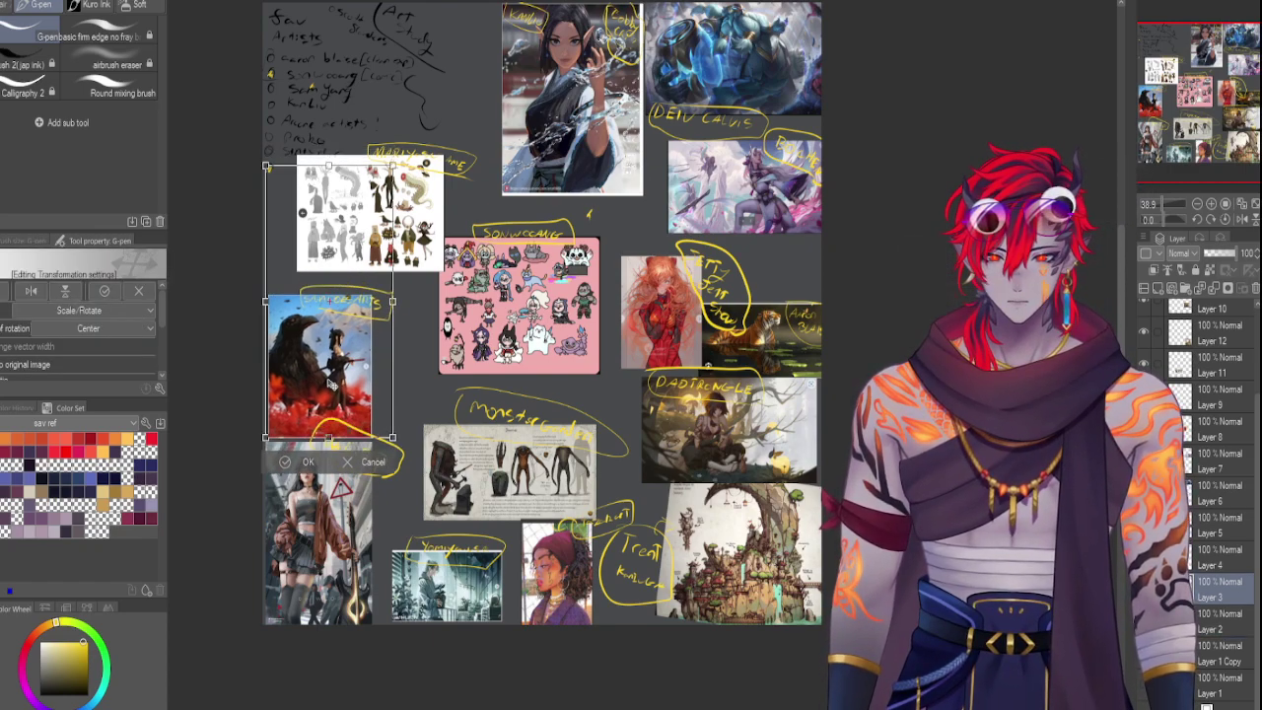
key(Return)
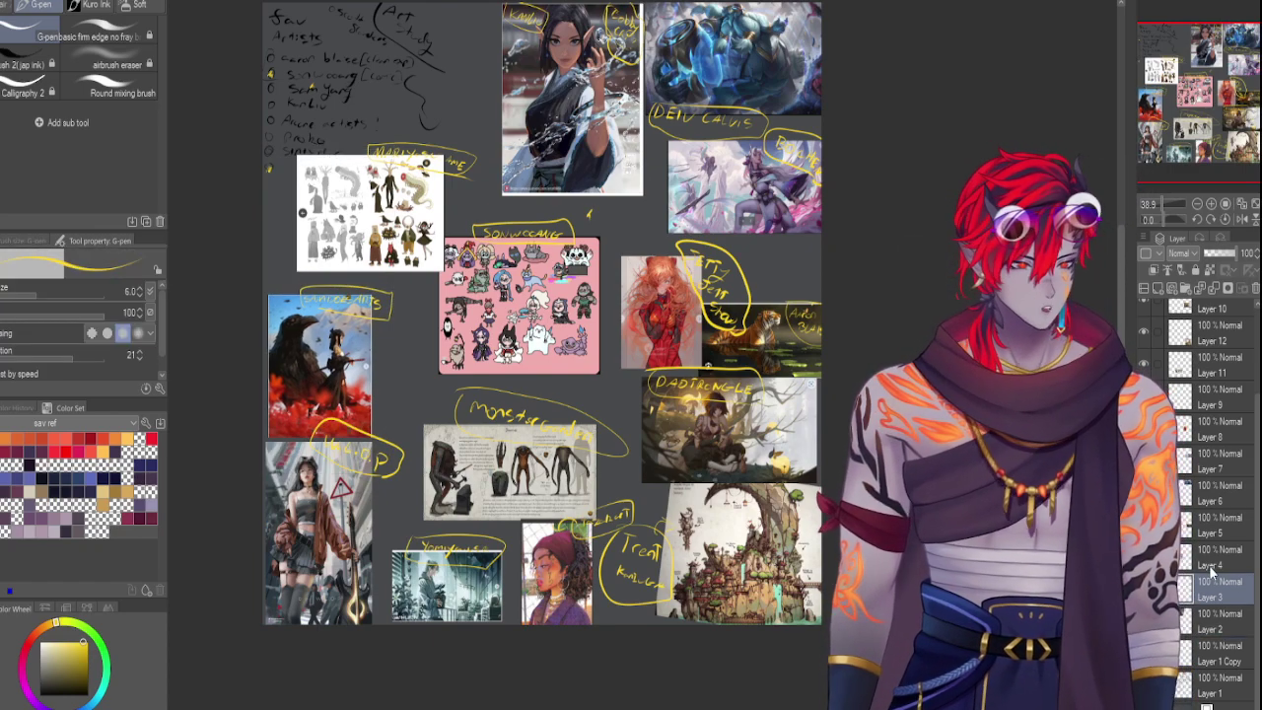
Move the pink sticker sheet on Layer 4 up and to the right
key(alt+bracketright)
key(ctrl+t)
drag(552, 337, 583, 298)
drag(465, 181, 472, 176)
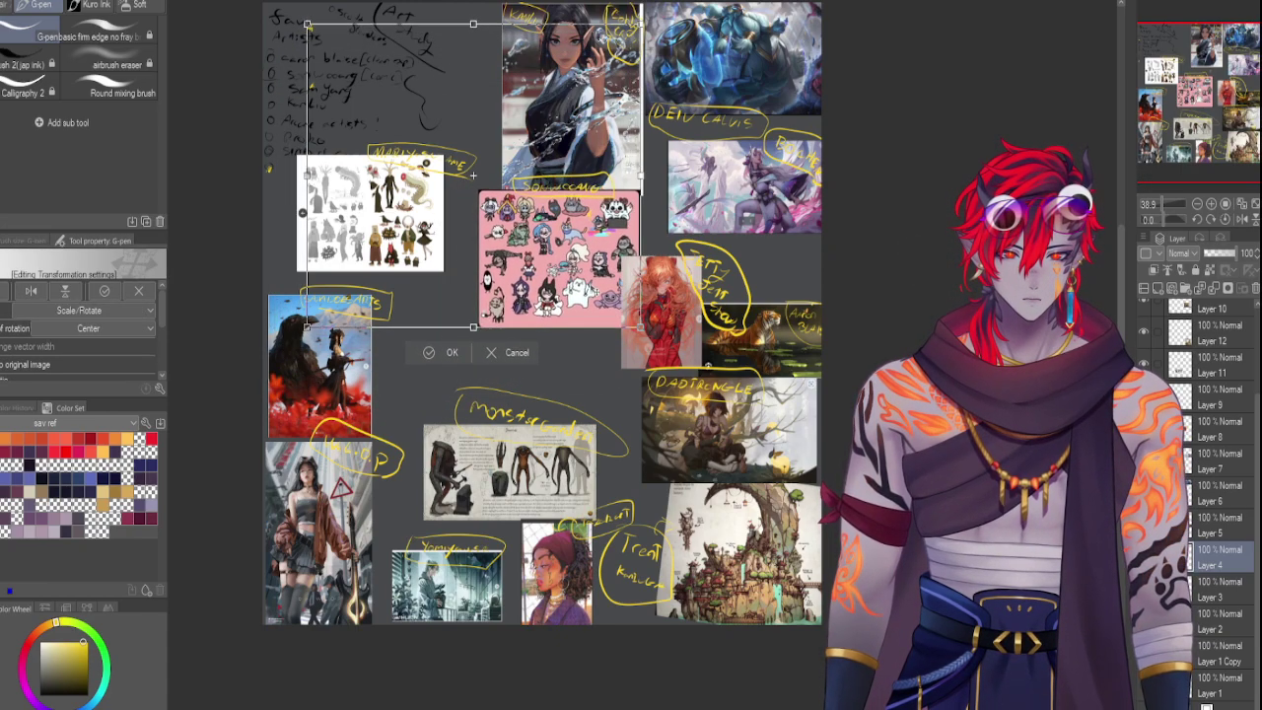
drag(598, 287, 604, 285)
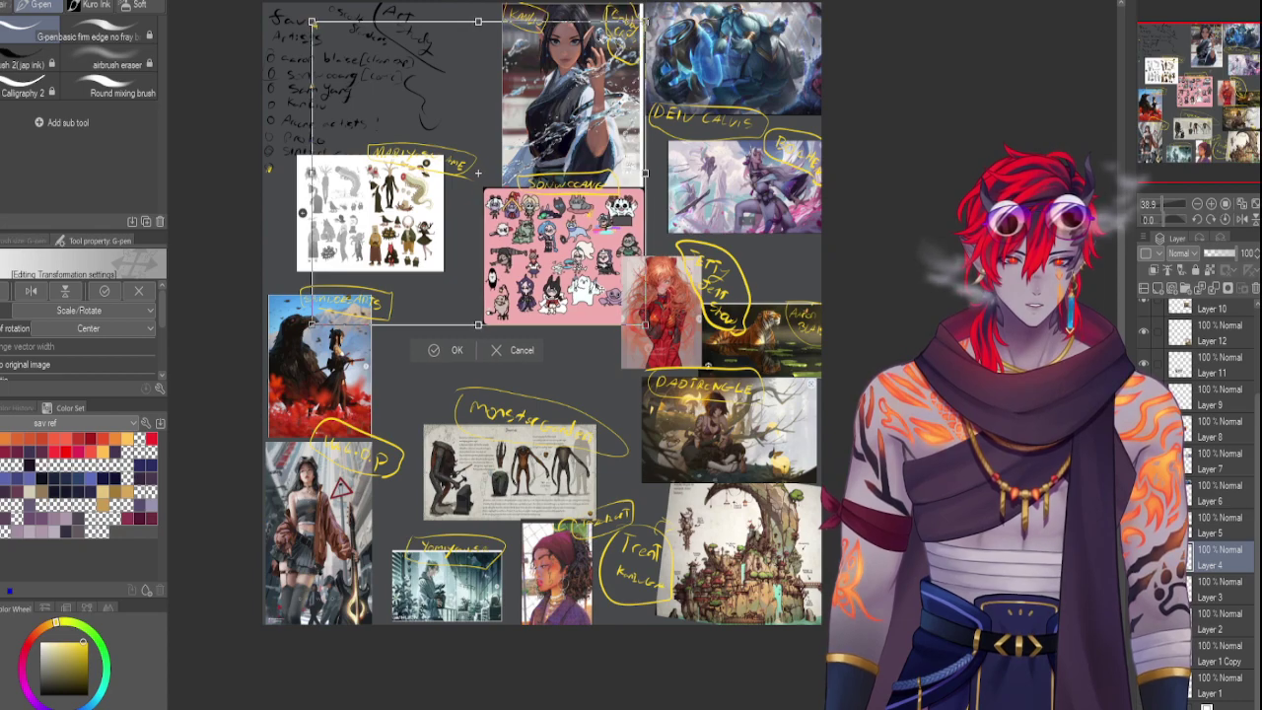
key(Return)
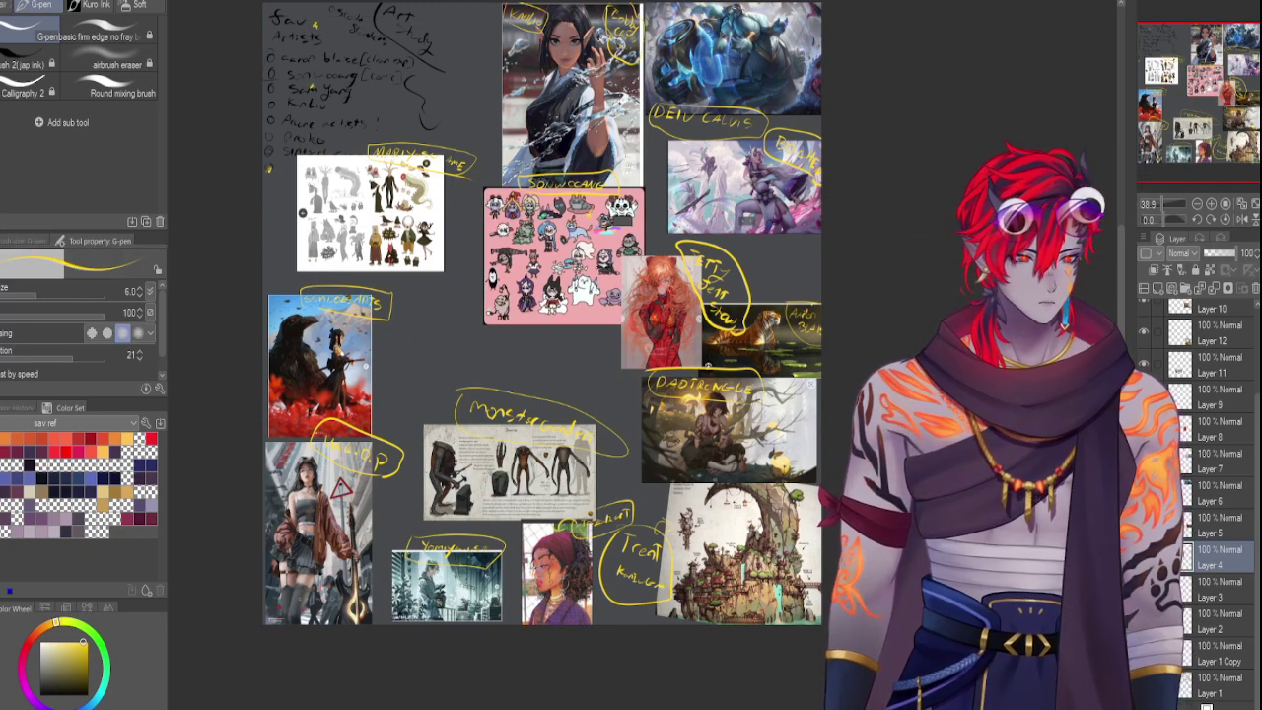
Nudge the tiger image on Layer 5 into place
click(1220, 524)
key(ctrl+t)
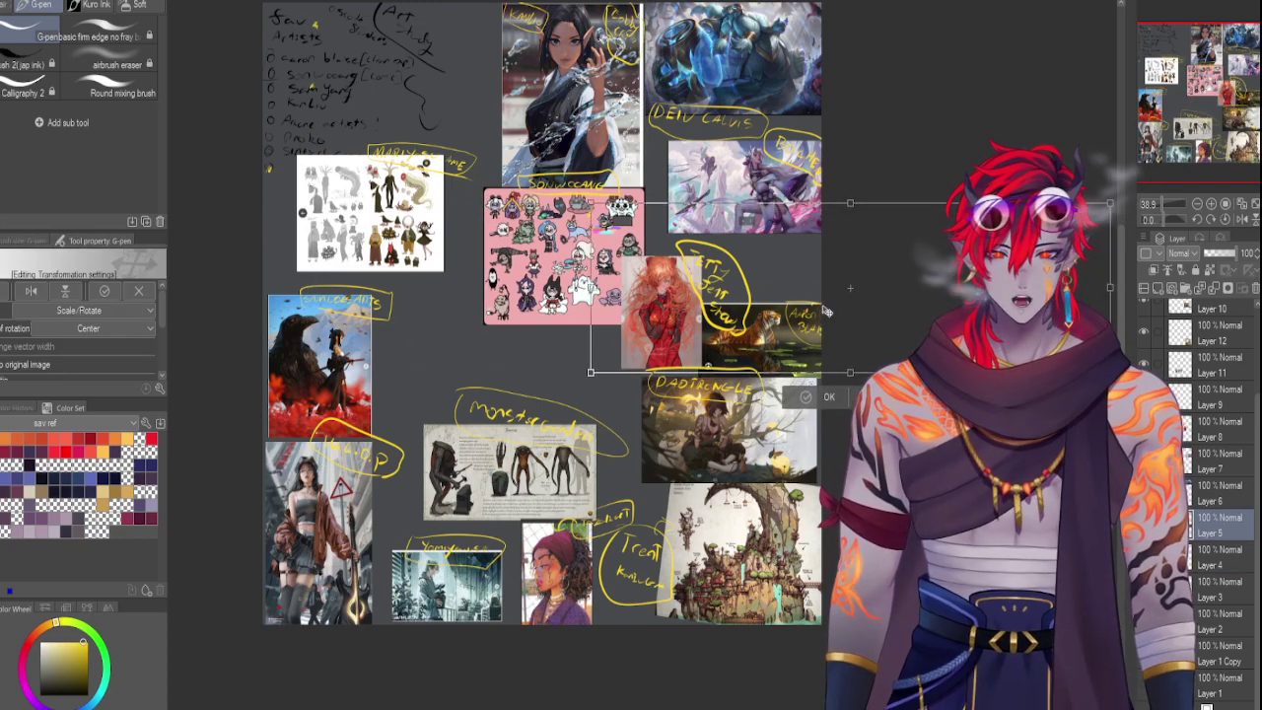
drag(826, 320, 820, 315)
key(Return)
click(1190, 498)
key(ctrl+t)
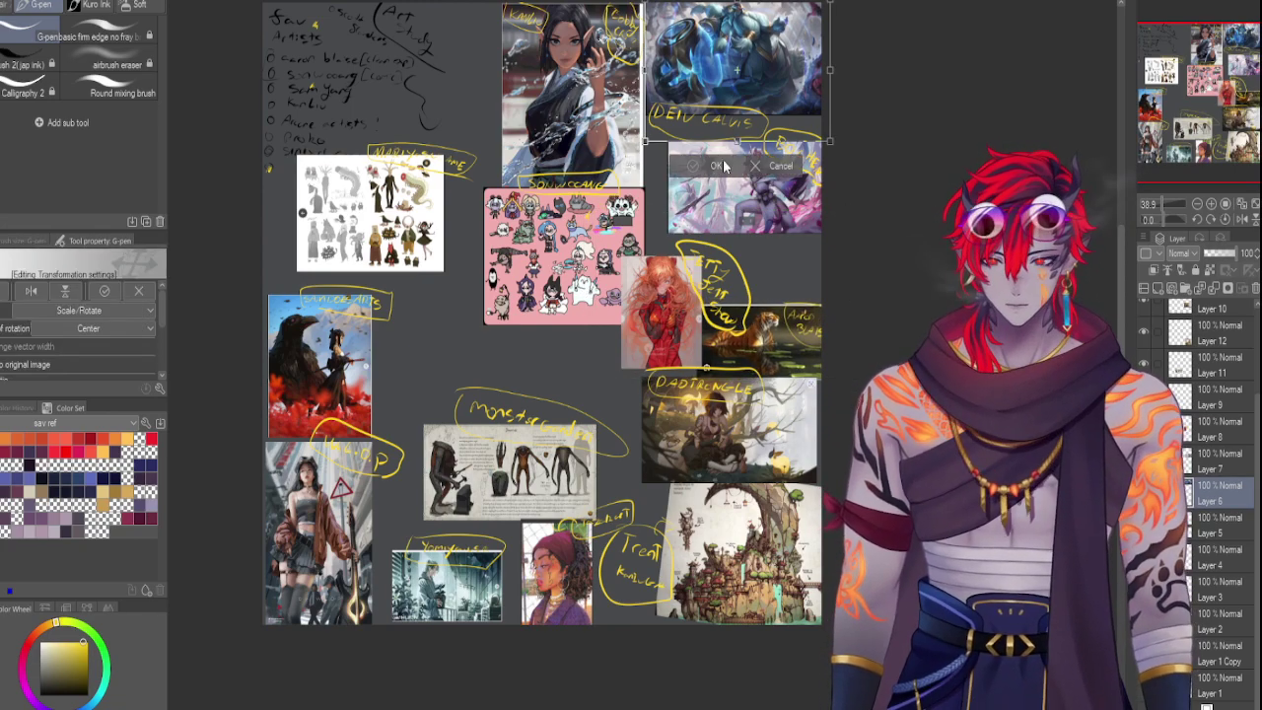
key(Return)
click(1188, 462)
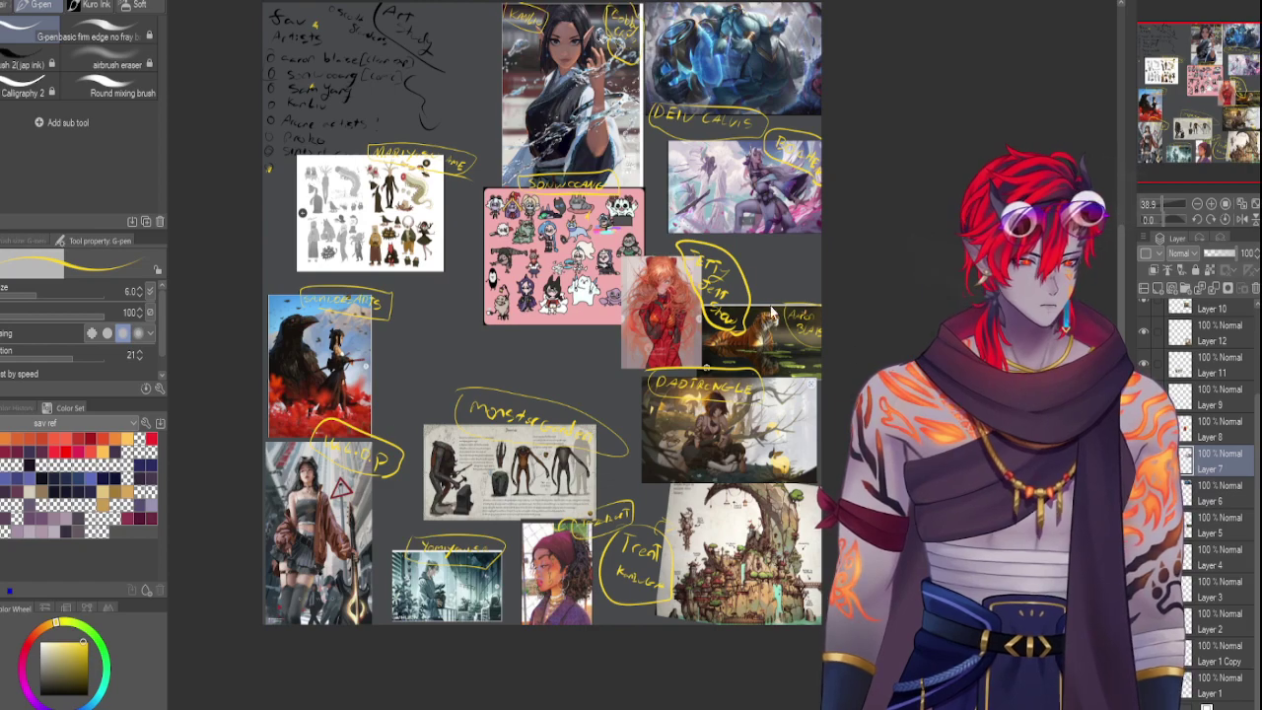
Resize the purple character image to fill the gap and reorder its layer below Layer 6
key(ctrl+t)
drag(747, 202, 713, 186)
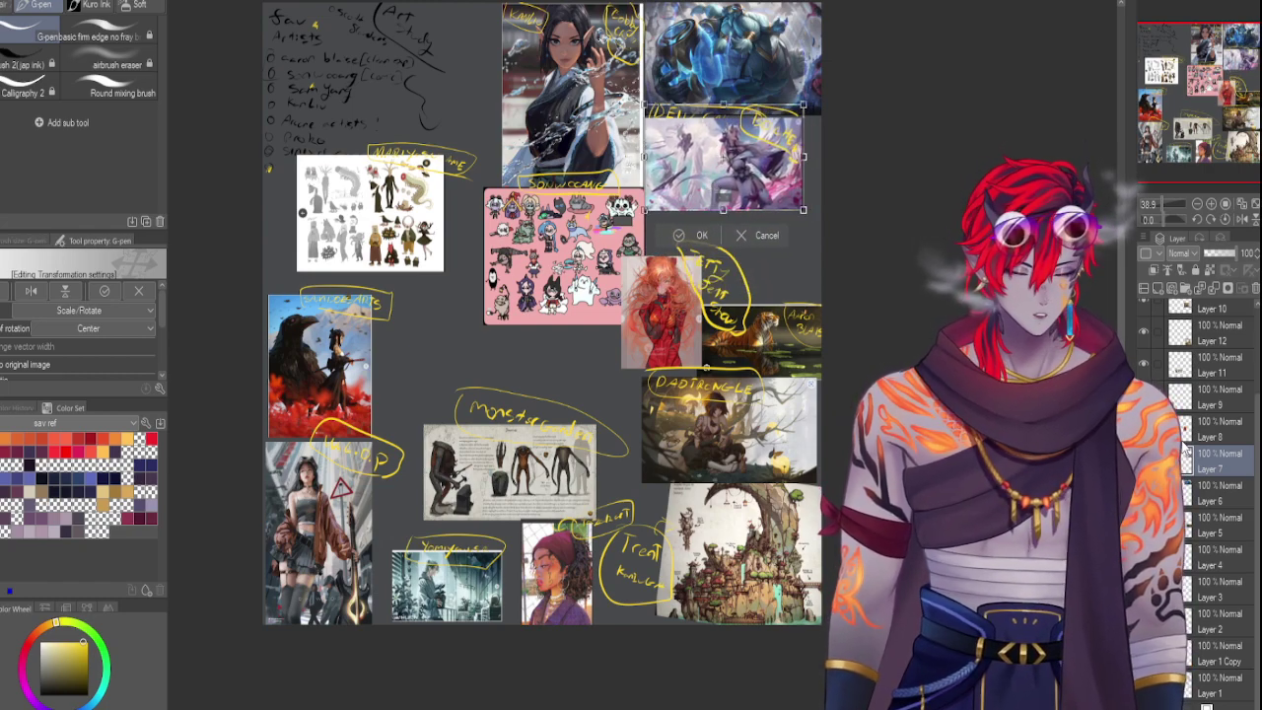
key(Return)
drag(1196, 506, 1196, 507)
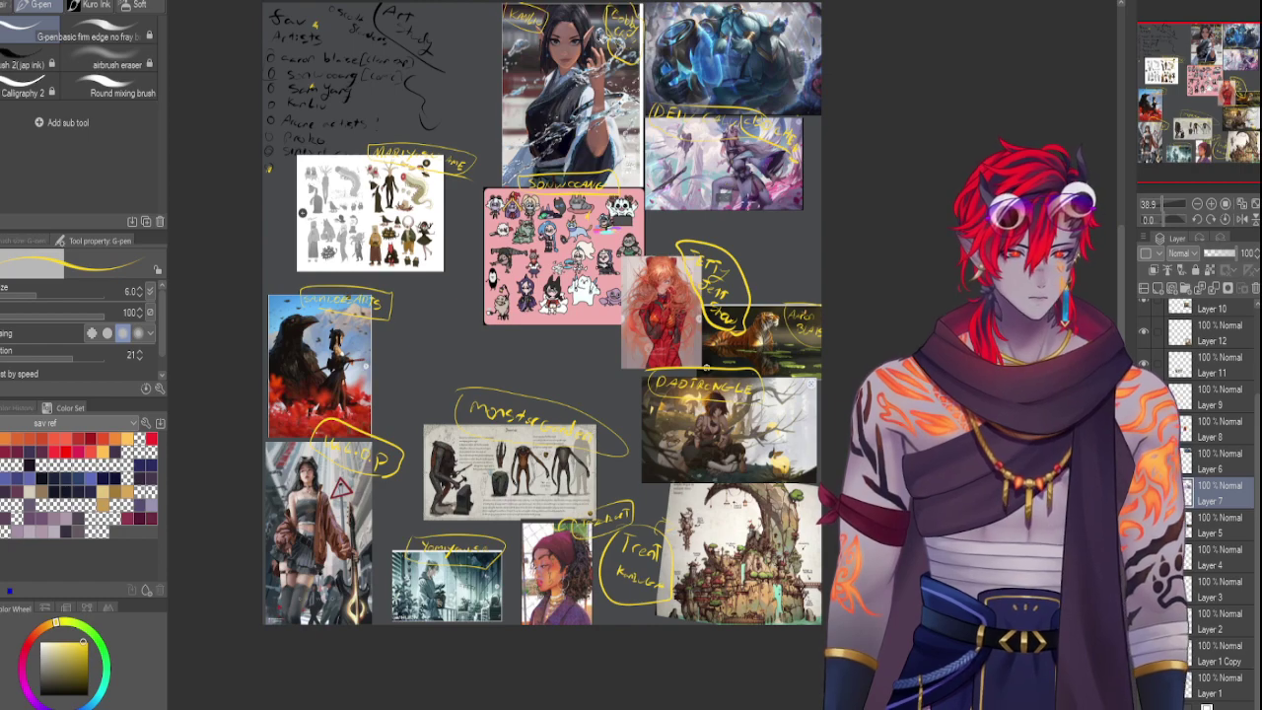
key(ctrl+t)
drag(747, 196, 772, 160)
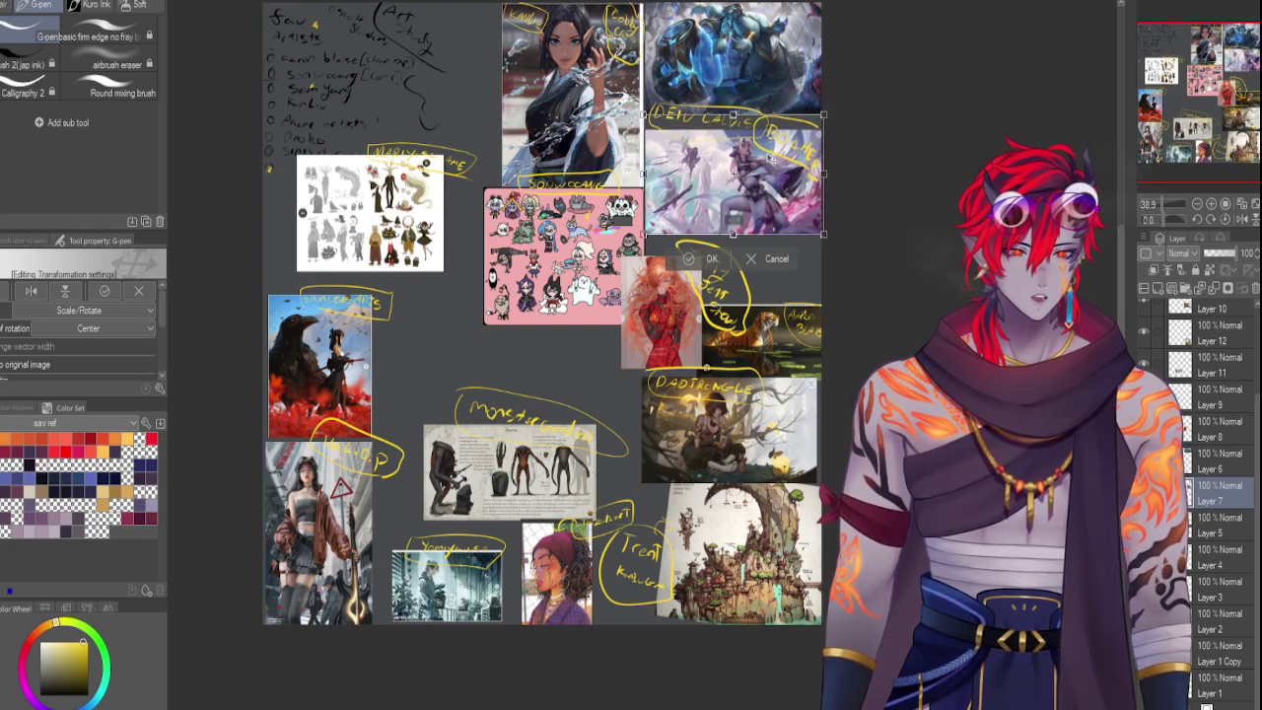
key(Return)
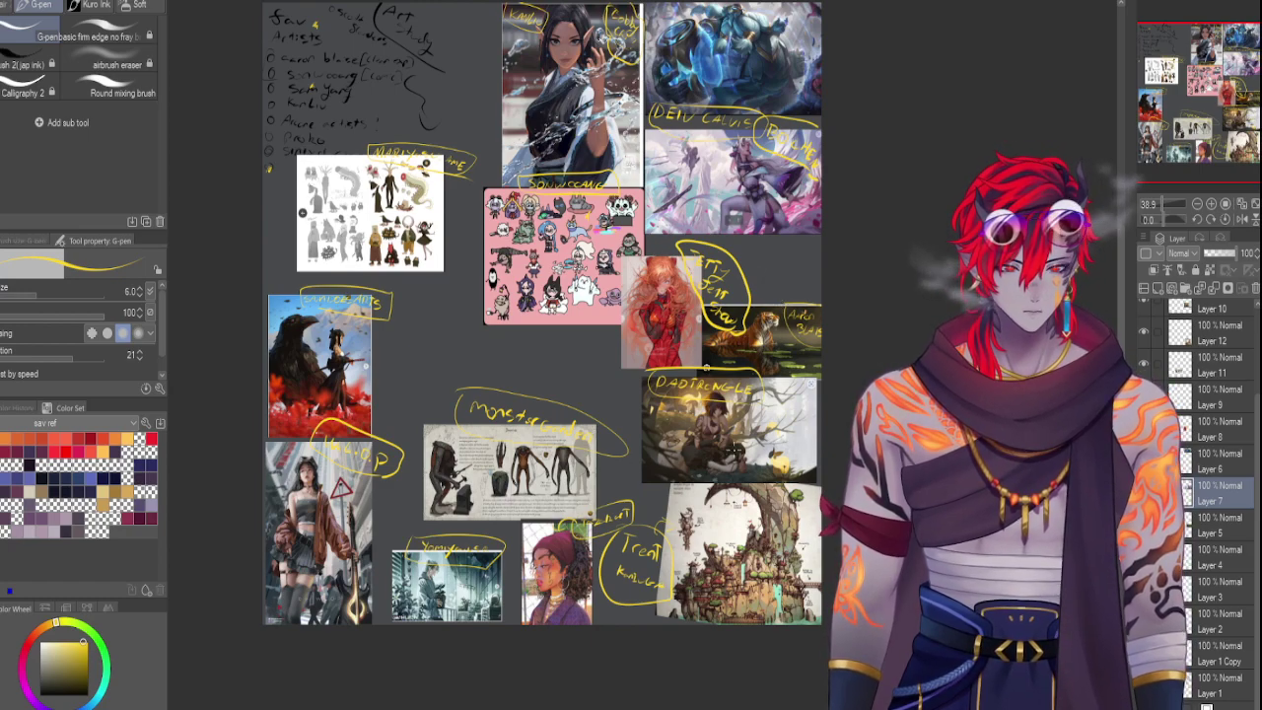
Move the red figure image up and to the right
click(1191, 468)
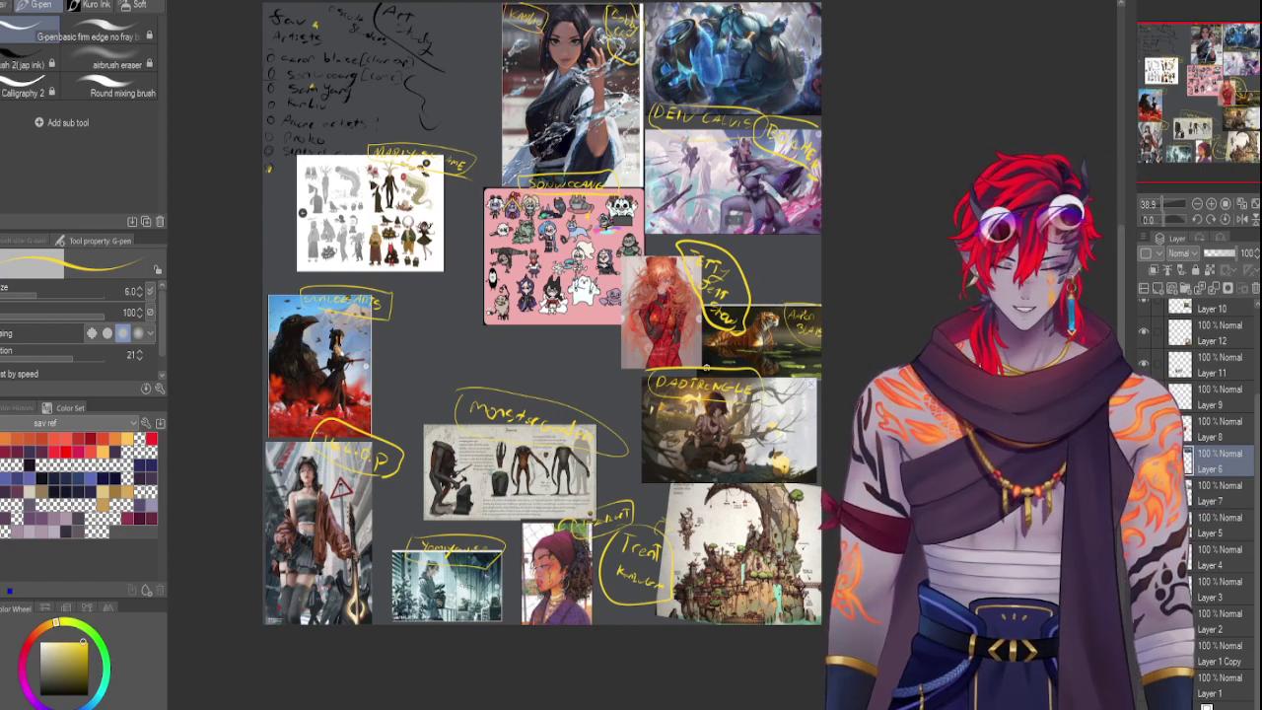
key(ctrl+t)
key(Escape)
click(1220, 437)
key(ctrl+t)
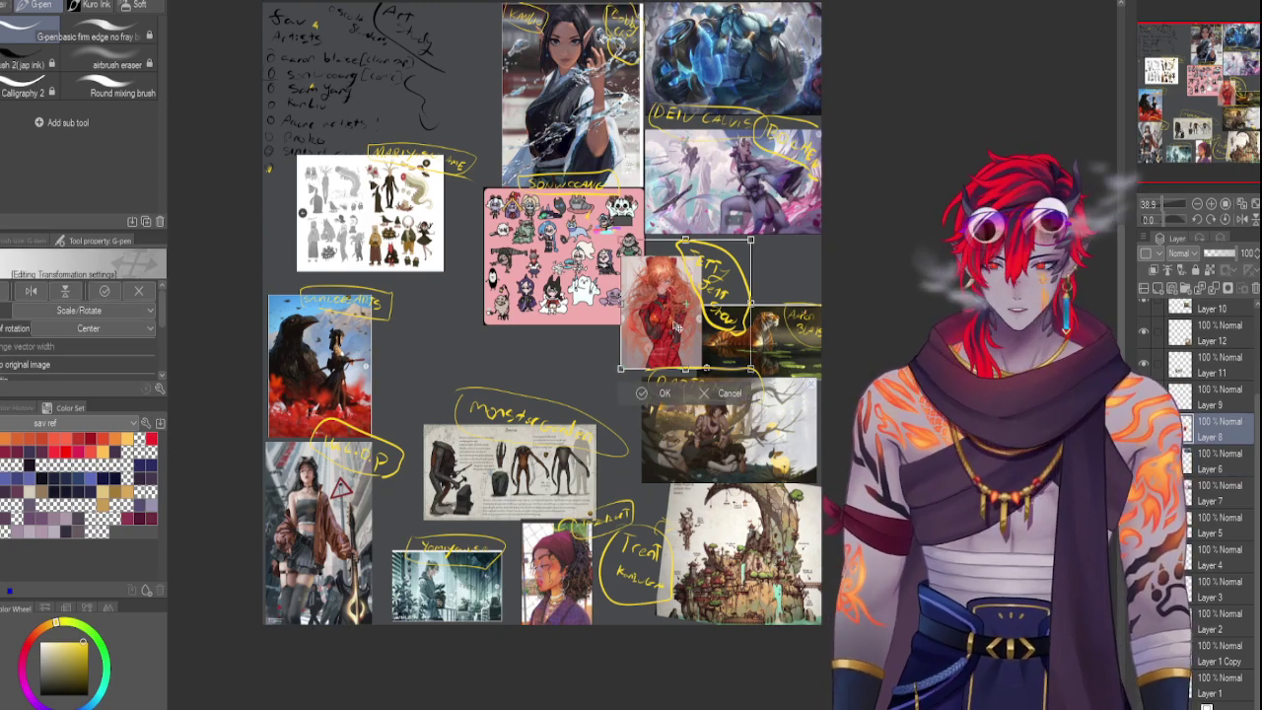
drag(676, 326, 688, 285)
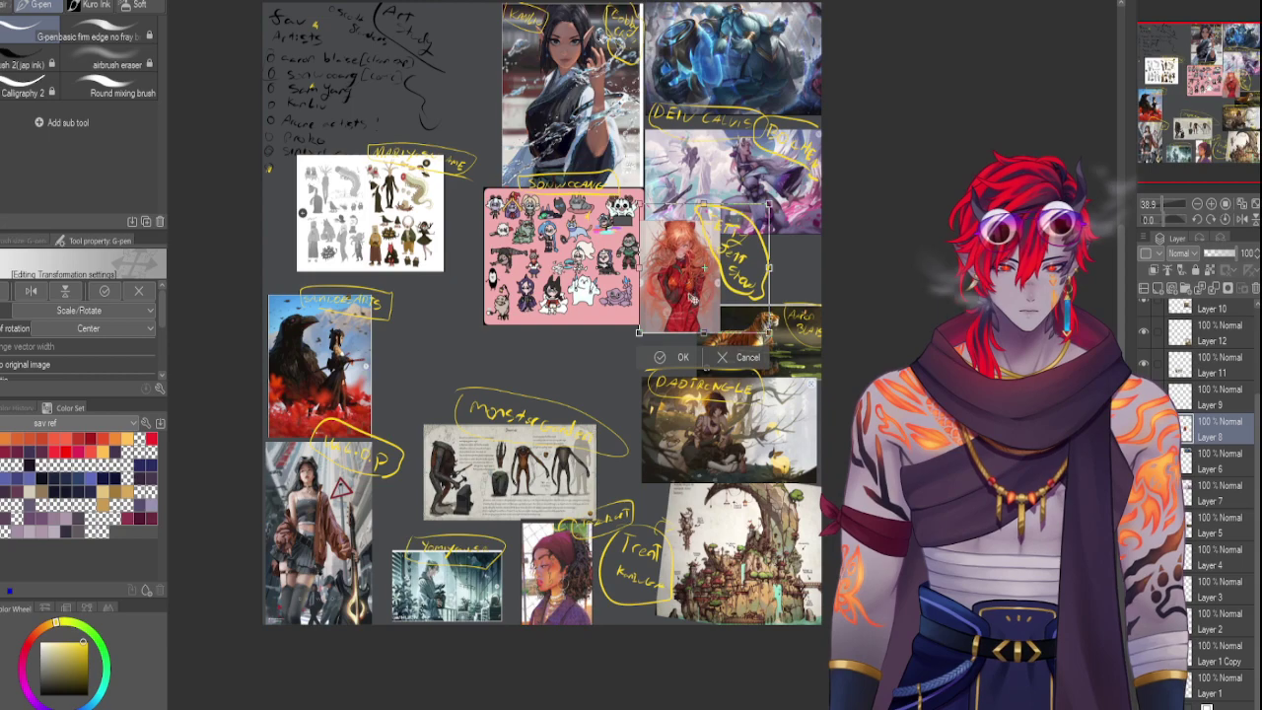
key(Return)
Slightly enlarge the bottom-left girl image
click(1204, 390)
key(ctrl+t)
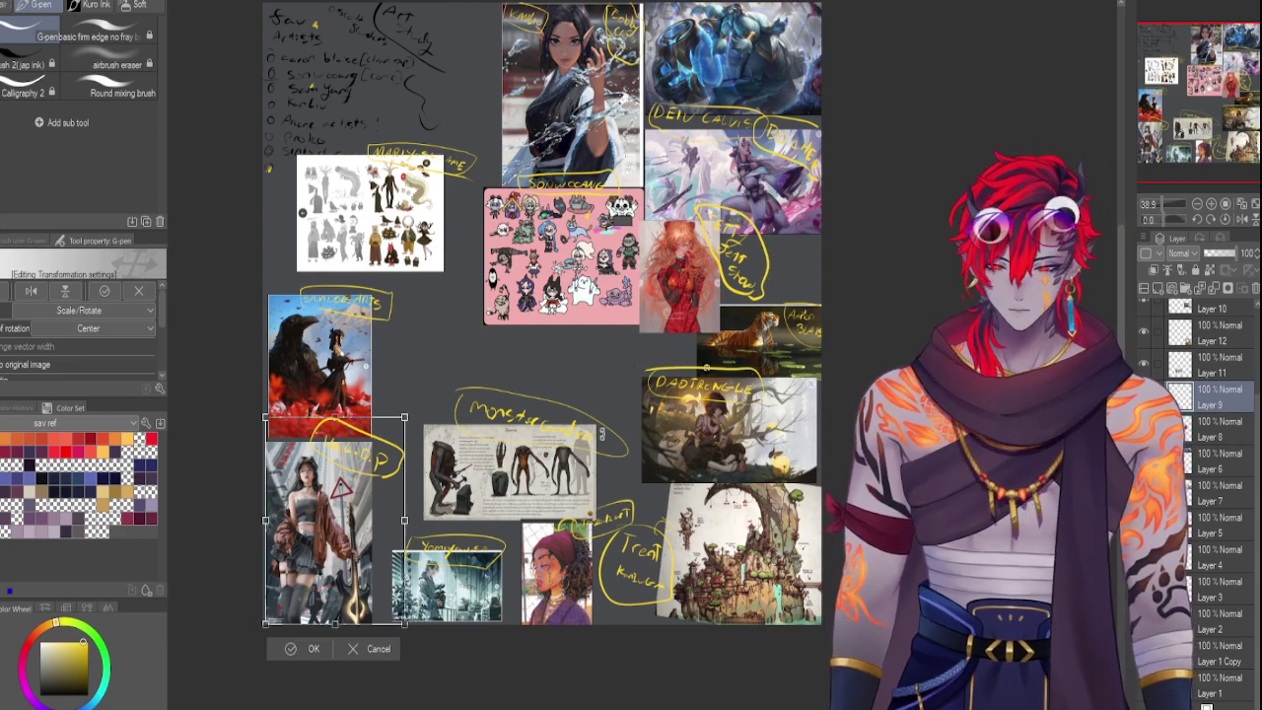
drag(404, 418, 412, 414)
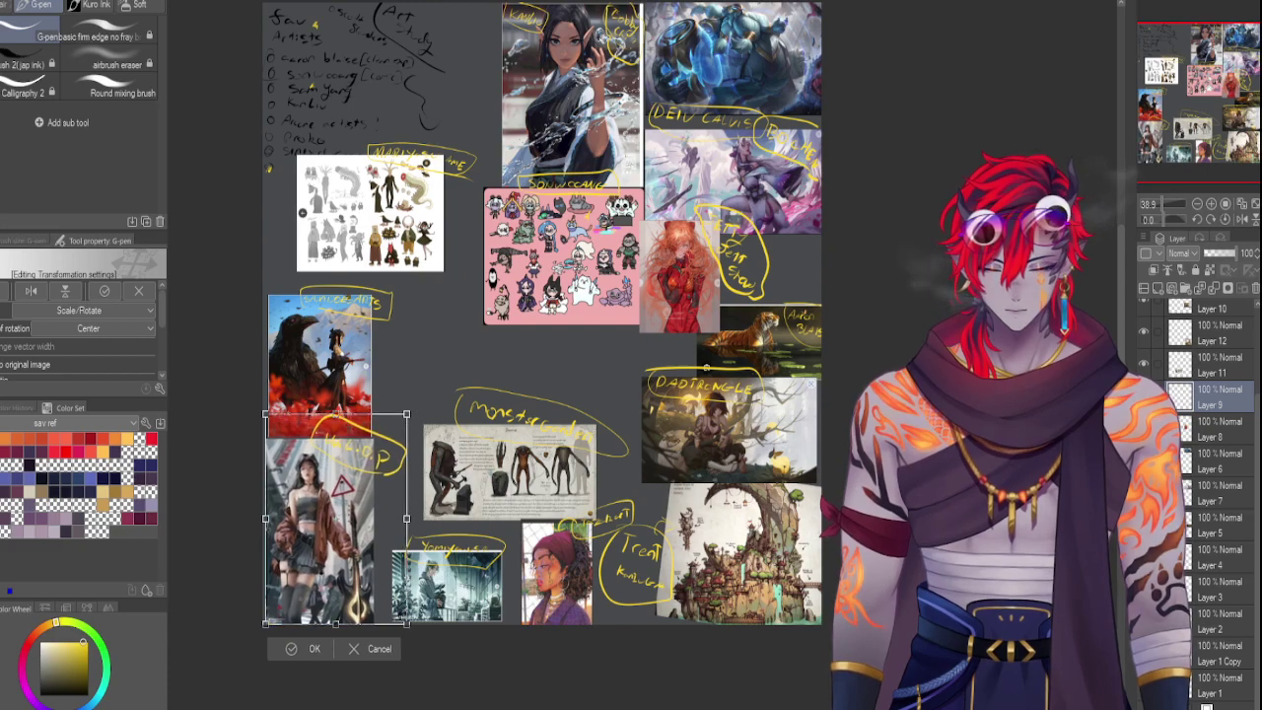
key(Return)
Move the monster sketches image down and to the left
click(1187, 372)
key(ctrl+t)
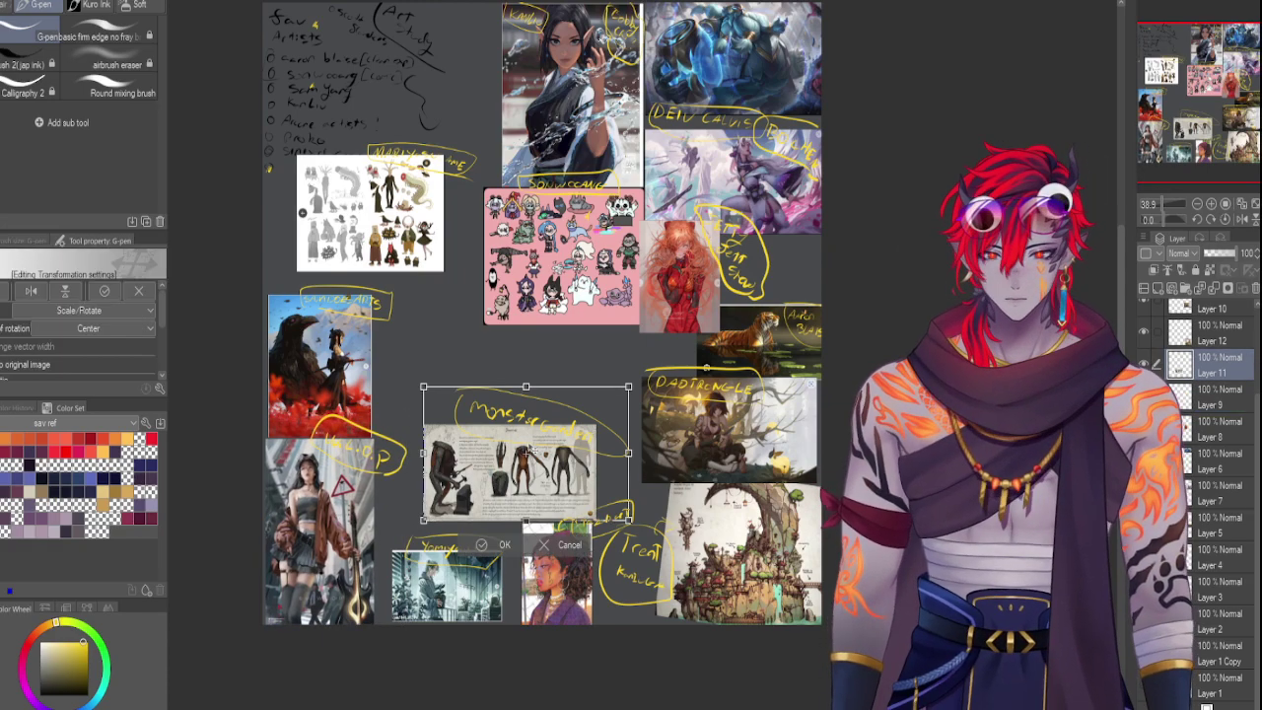
drag(576, 398, 526, 449)
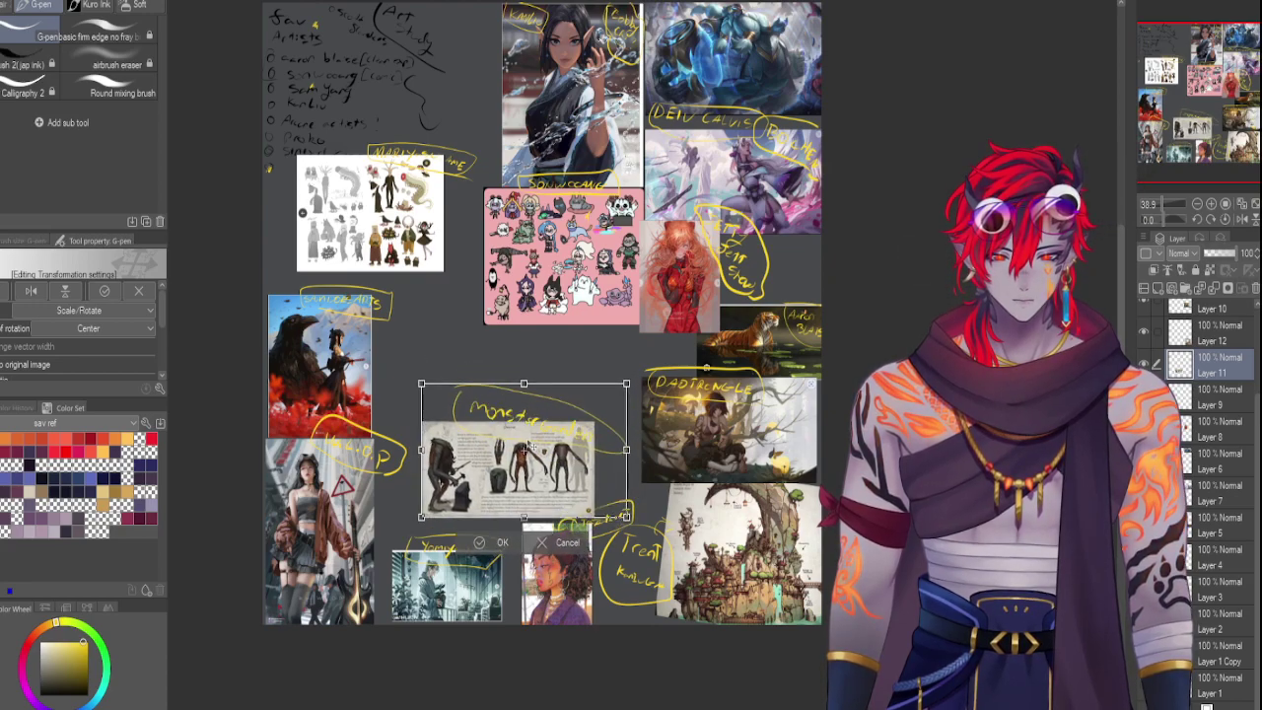
key(Return)
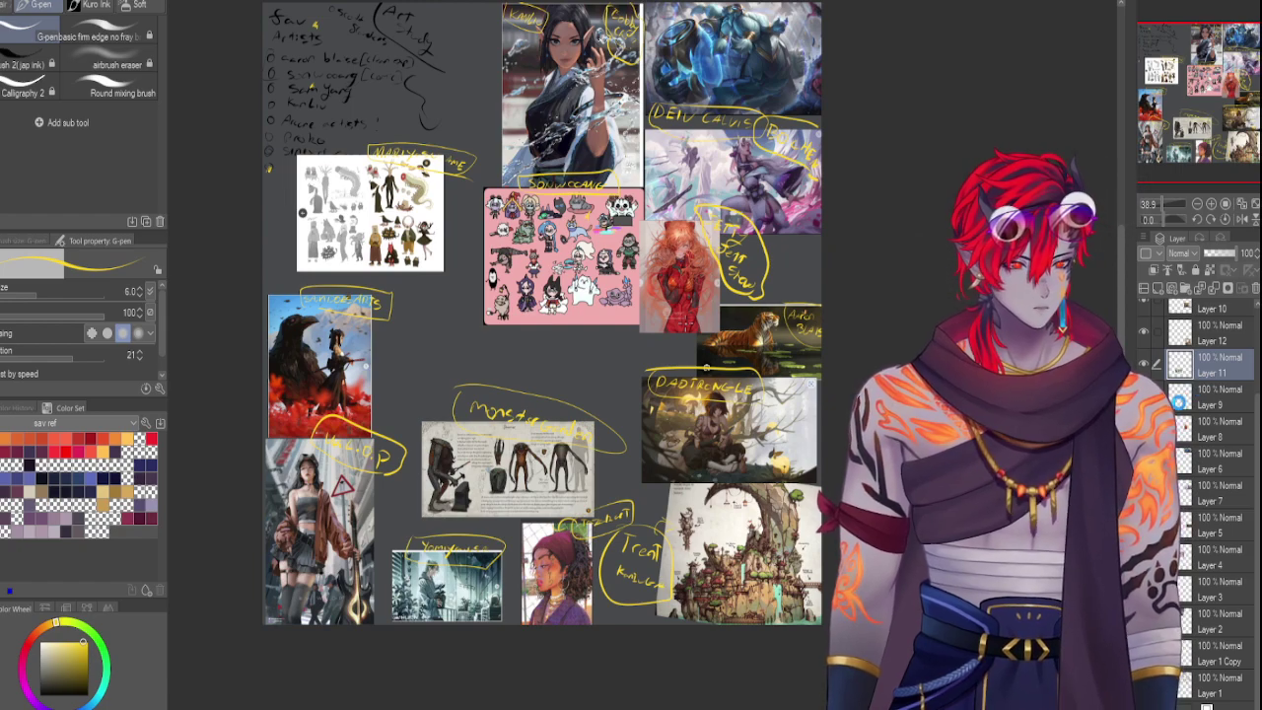
click(1196, 404)
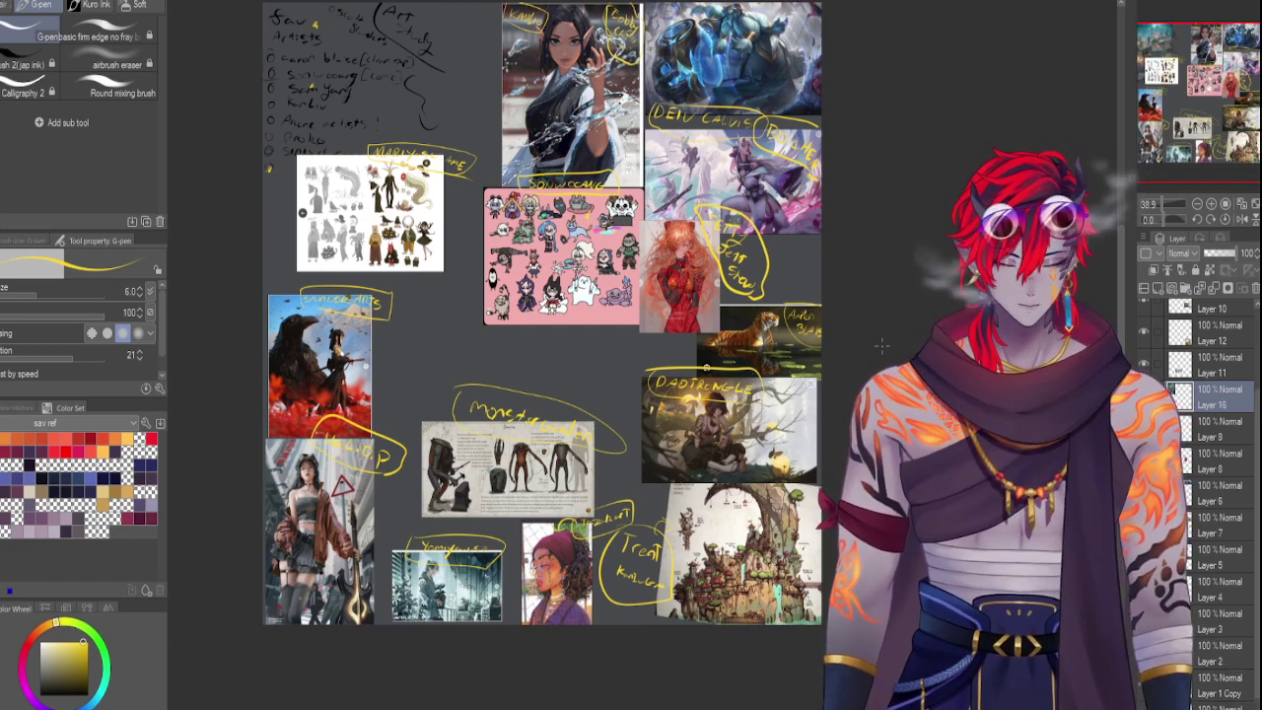
Paste the city painting beside the crow artwork, shrink it to fit, and set pen size 10
key(ctrl+v)
key(ctrl+t)
drag(358, 121, 473, 390)
drag(540, 275, 456, 309)
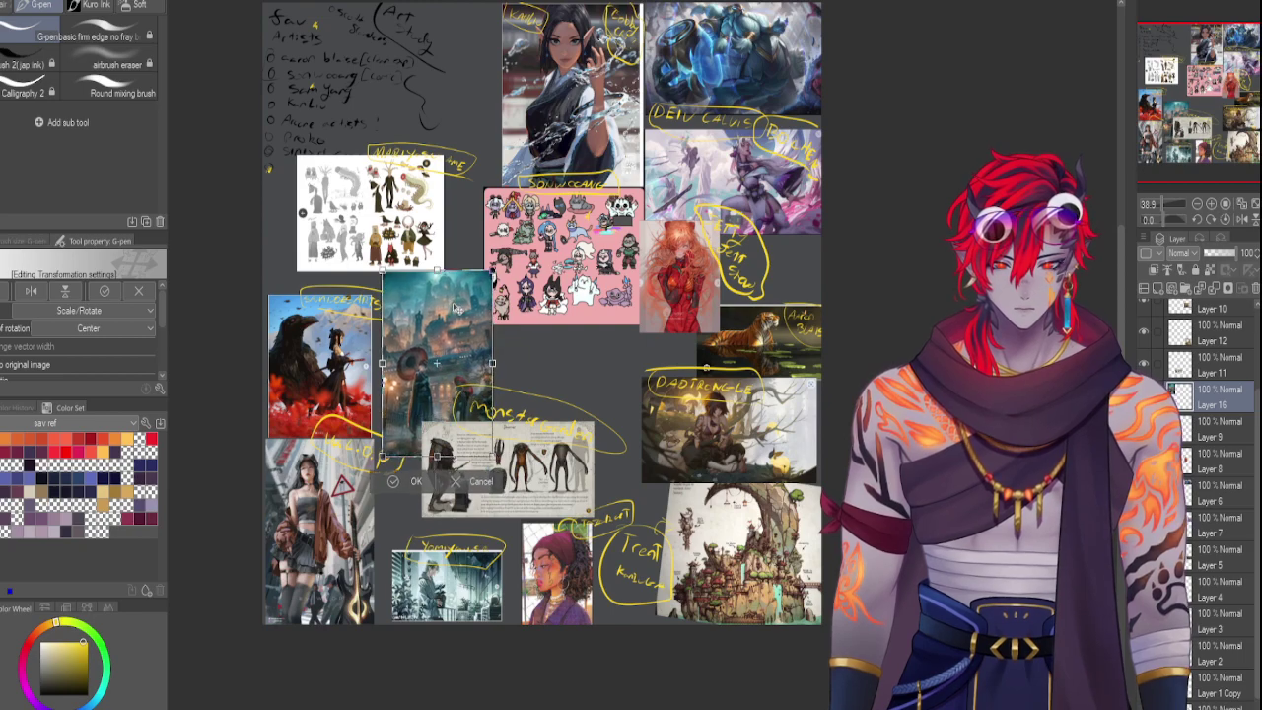
key(Return)
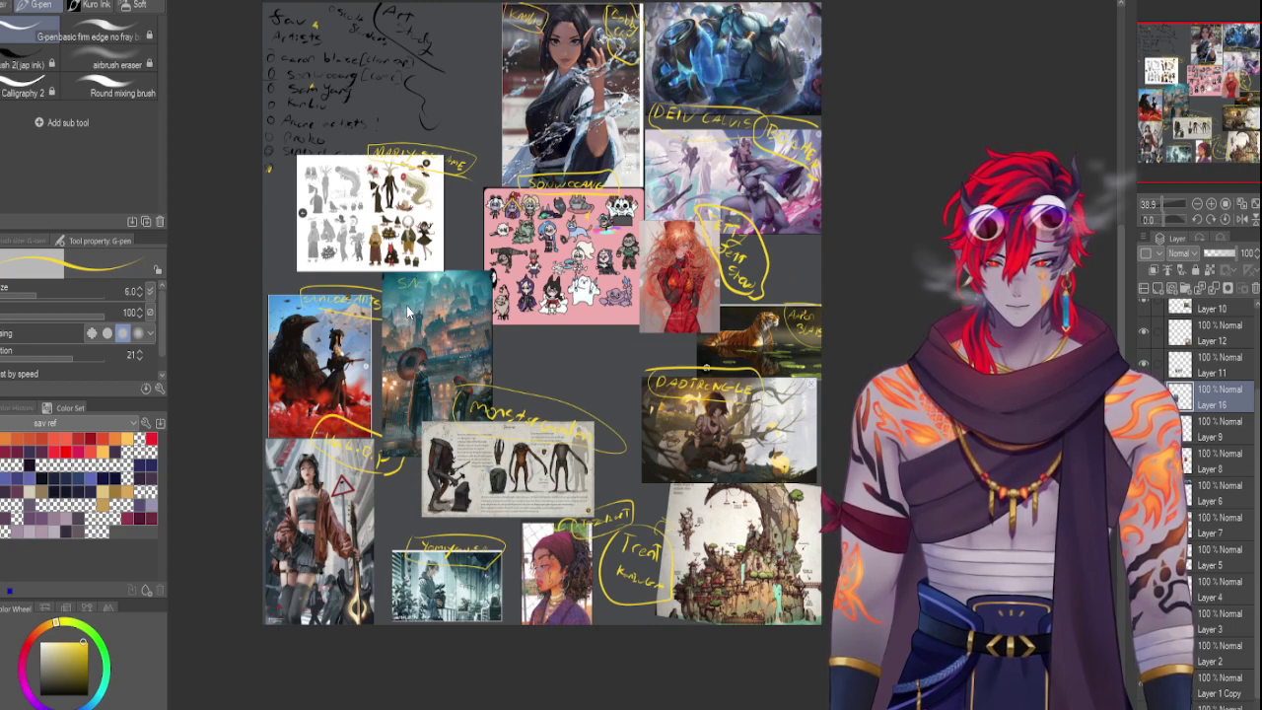
key(bracketright)
key(bracketright)
key(bracketright)
Handwrite the artist's name in yellow with the size-10 pen above the city painting
mouse_move(395, 280)
mouse_down()
mouse_move(386, 293)
mouse_move(420, 283)
mouse_move(465, 309)
mouse_move(428, 272)
mouse_move(464, 314)
mouse_up()
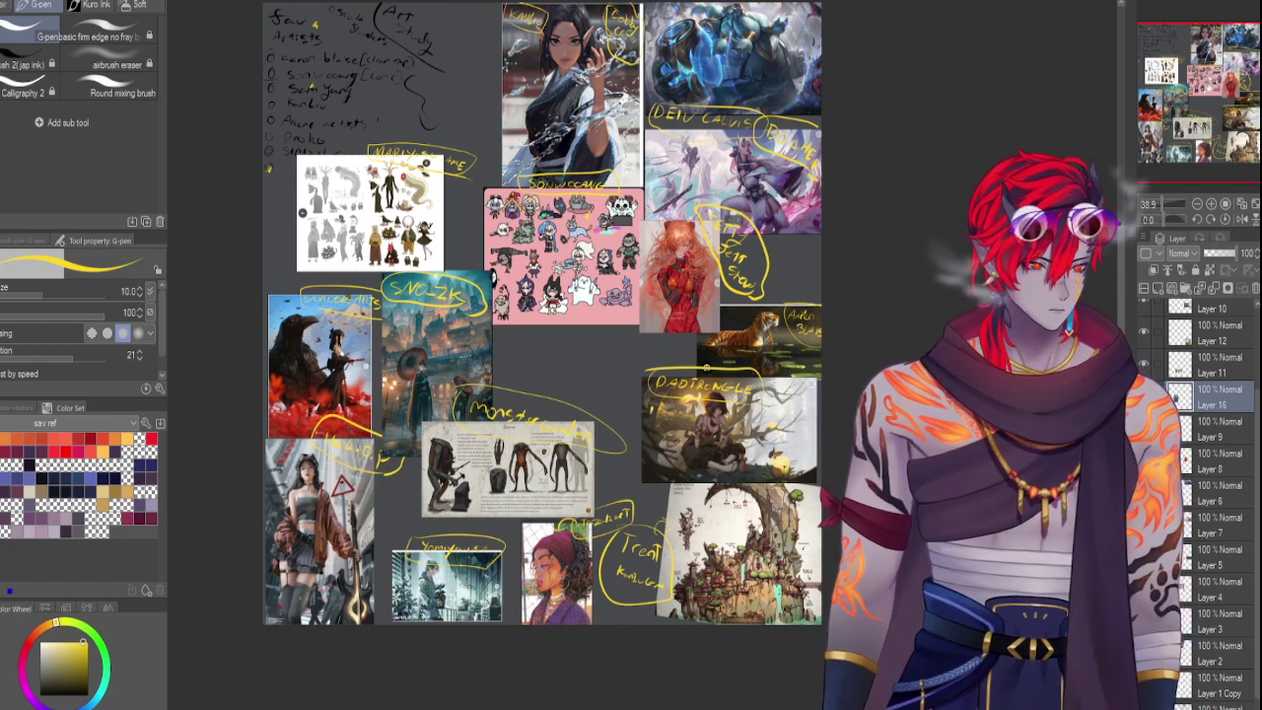
Paste the cyan-haired artwork above Layer 9, centre it on the board and enlarge it
key(alt+bracketleft)
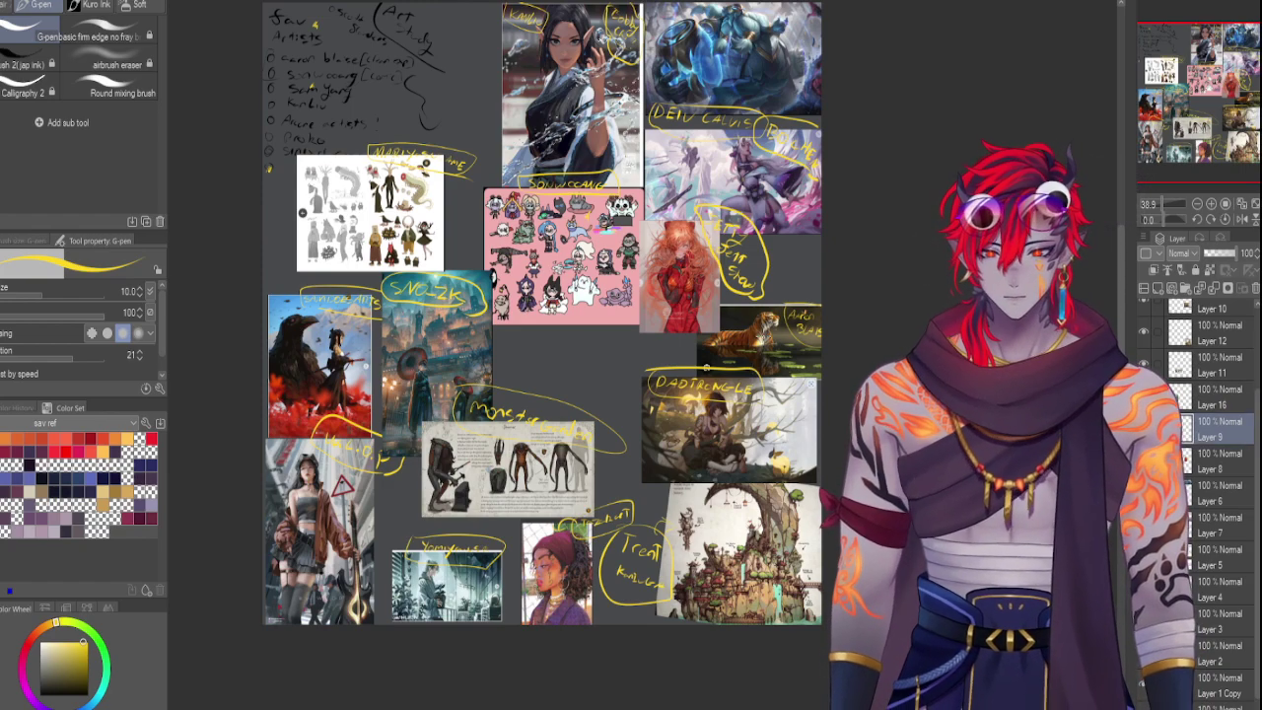
key(ctrl+v)
key(ctrl+t)
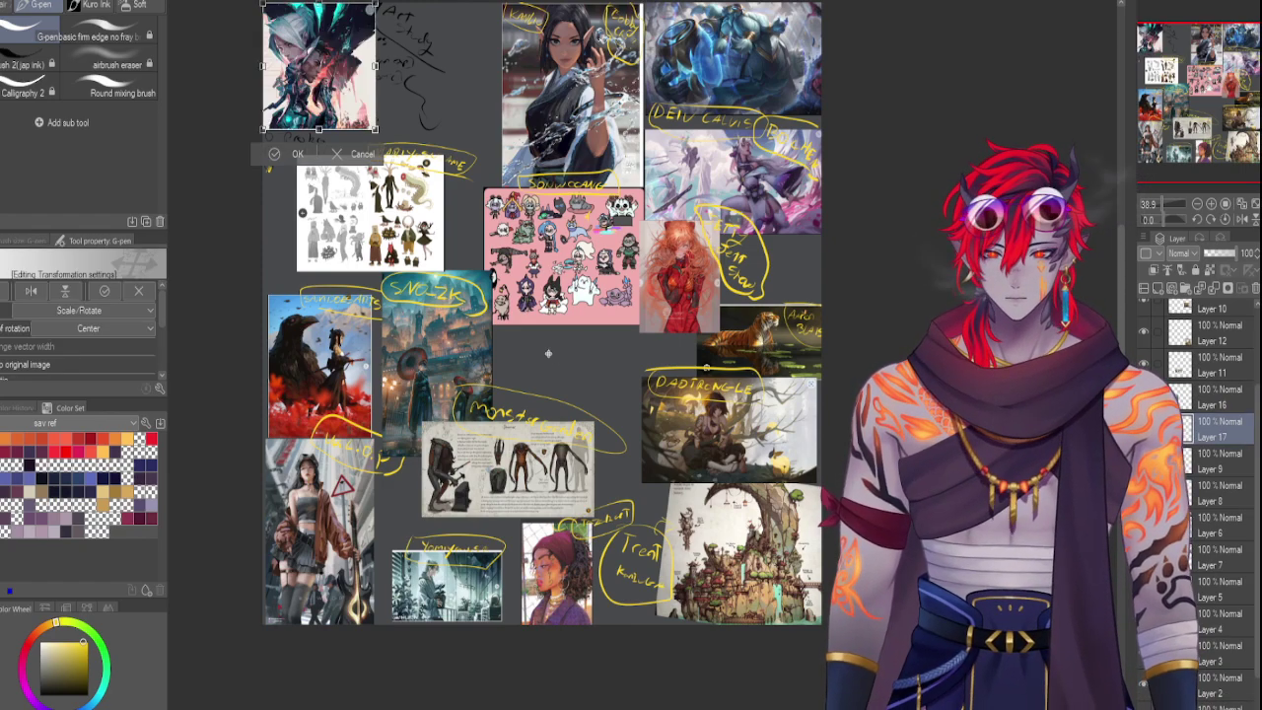
drag(322, 103, 549, 415)
drag(551, 367, 615, 369)
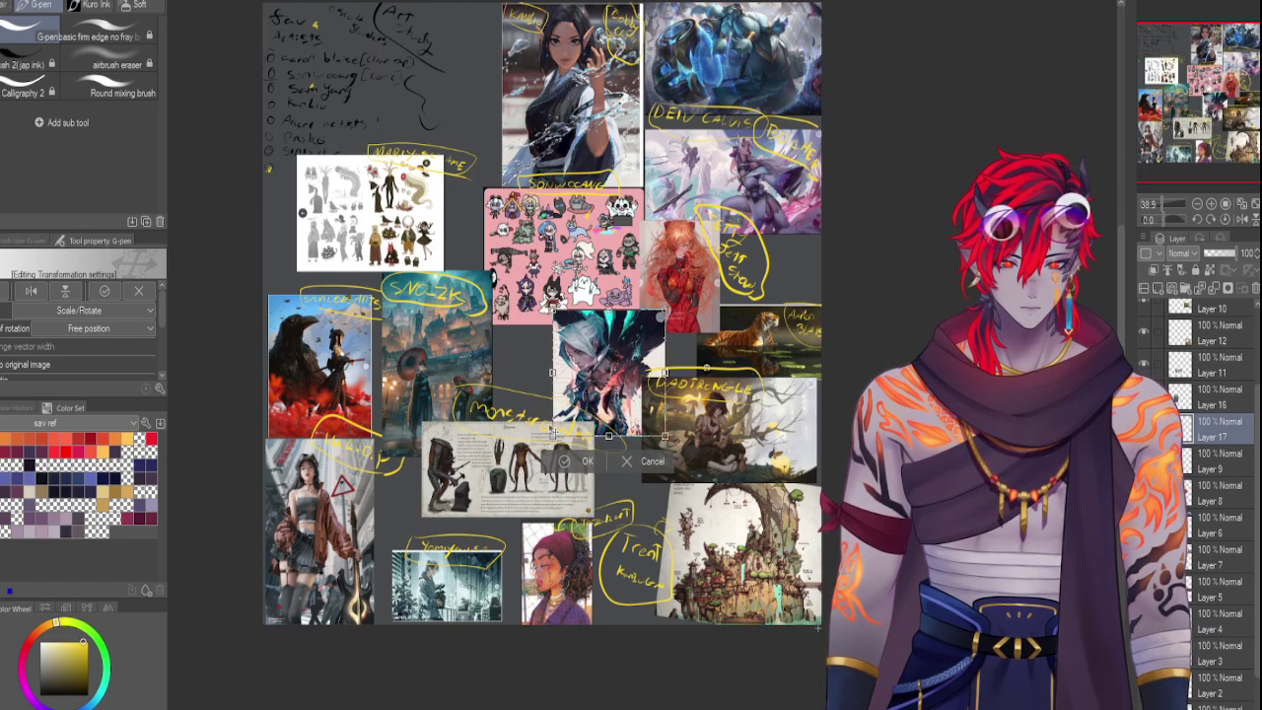
drag(552, 437, 514, 480)
drag(658, 319, 672, 343)
key(Return)
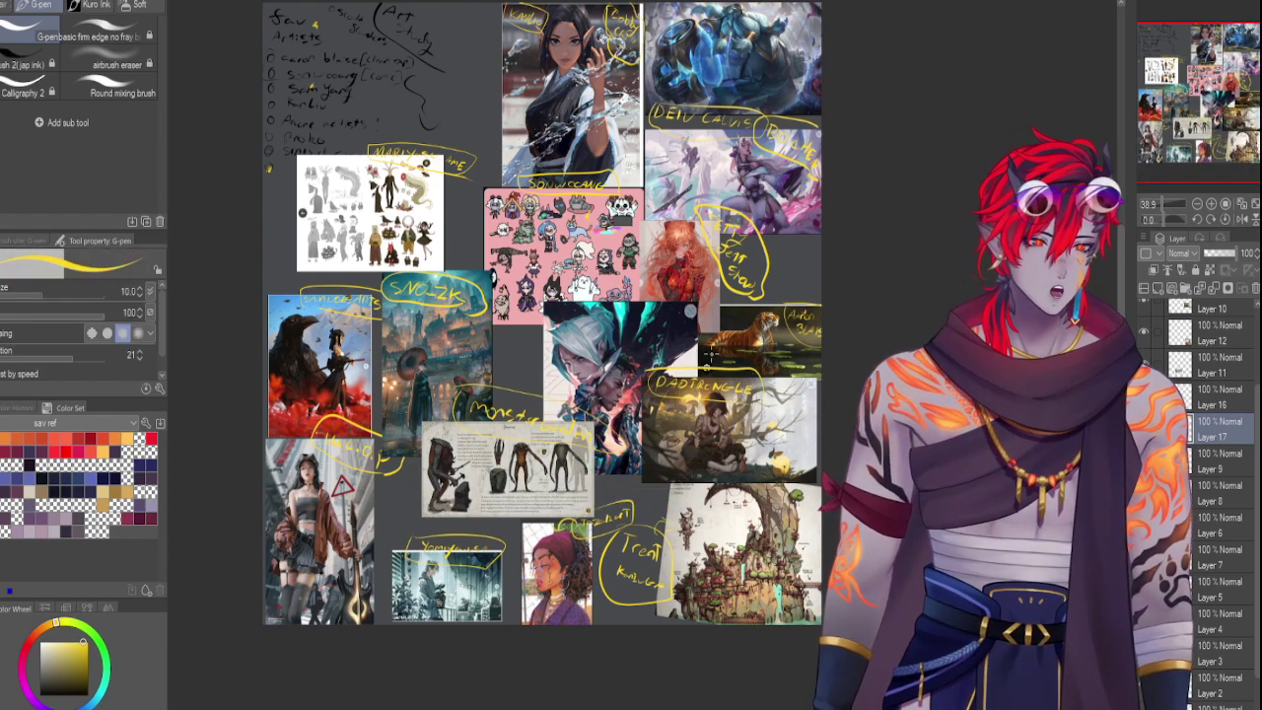
Write SUKE in yellow on the cyan-haired artwork and draw a loop around it
drag(641, 302, 627, 325)
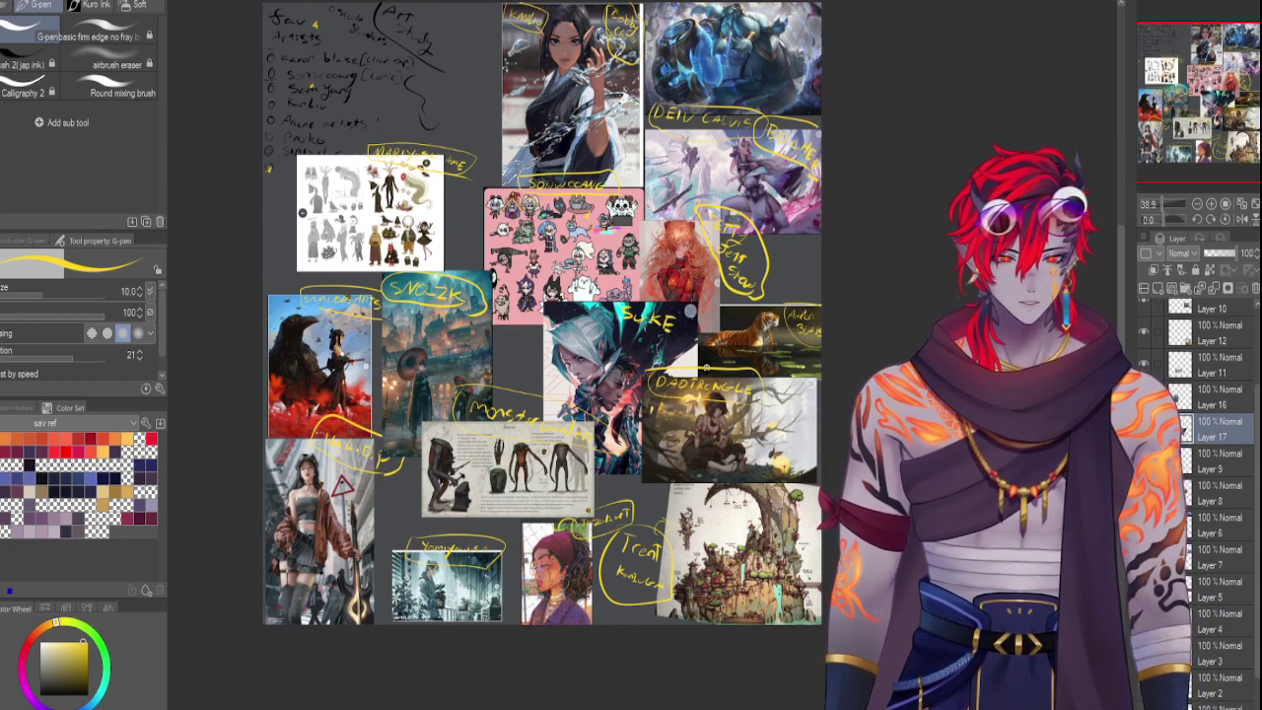
mouse_move(621, 310)
mouse_down()
mouse_move(670, 299)
mouse_move(682, 343)
mouse_move(618, 332)
mouse_move(641, 306)
mouse_up()
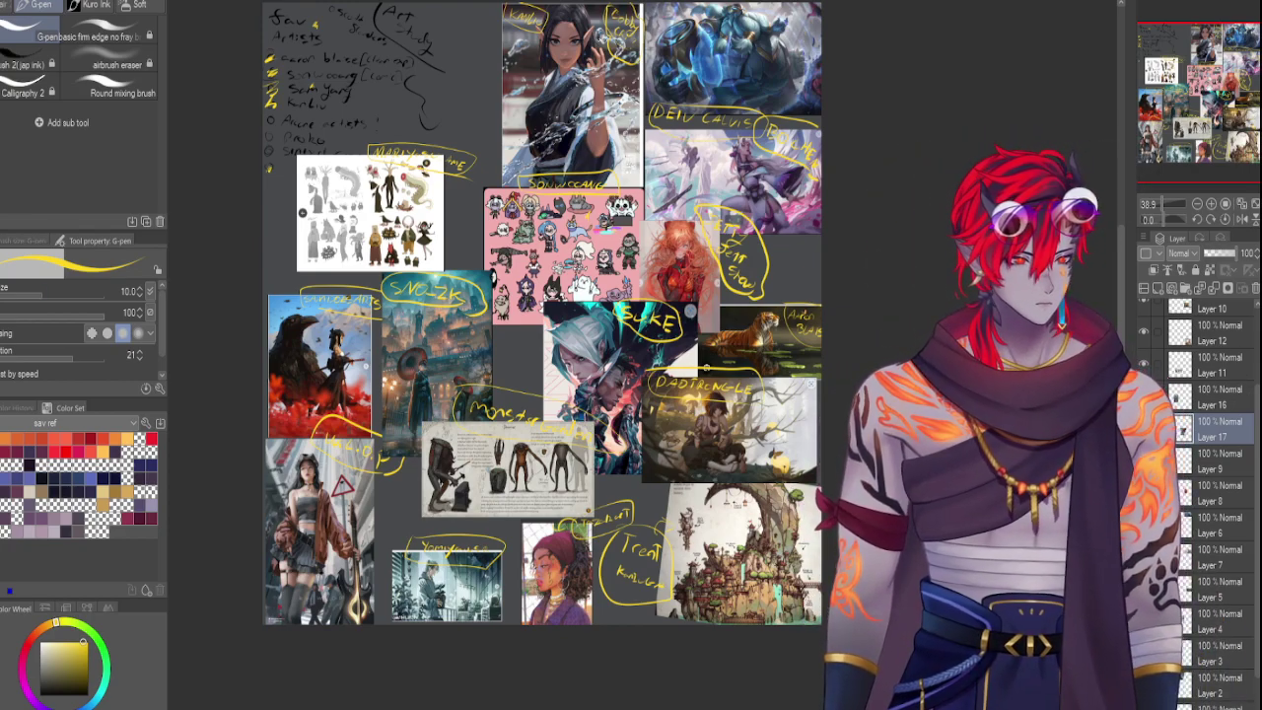
Shift the portrait image slightly left
click(1195, 401)
scroll(1257, 387, up, 1)
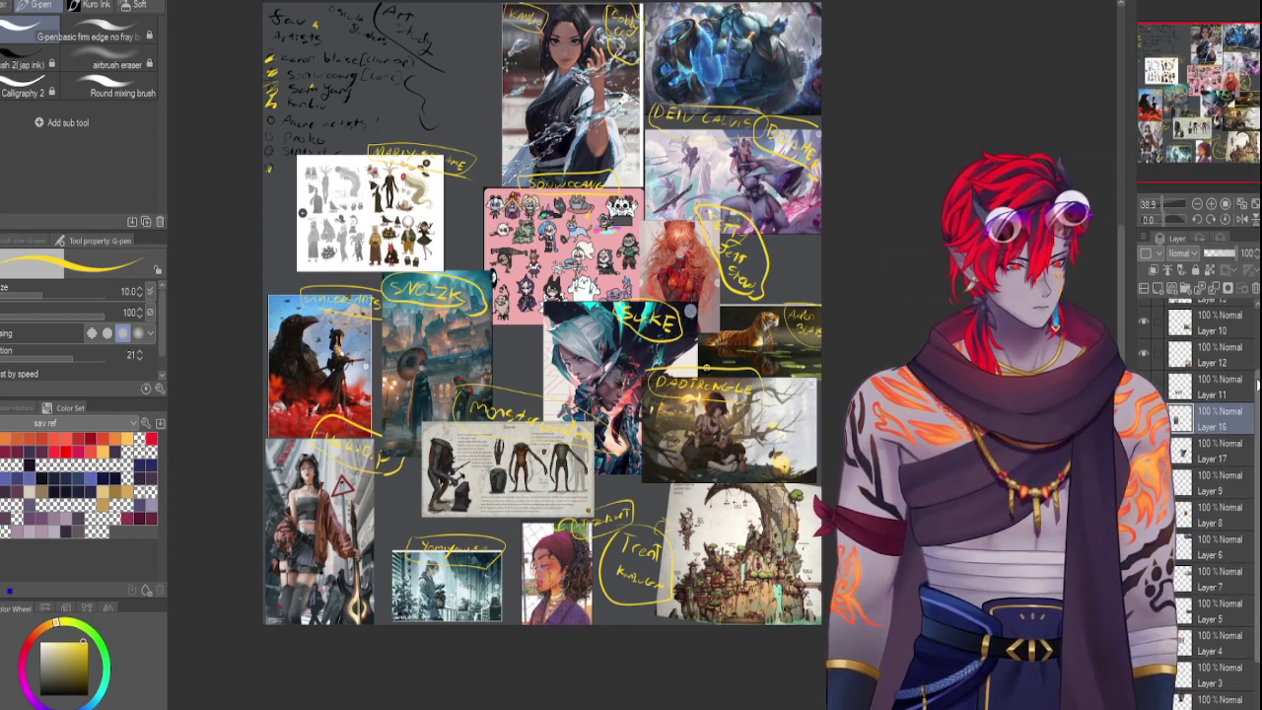
scroll(1257, 387, up, 3)
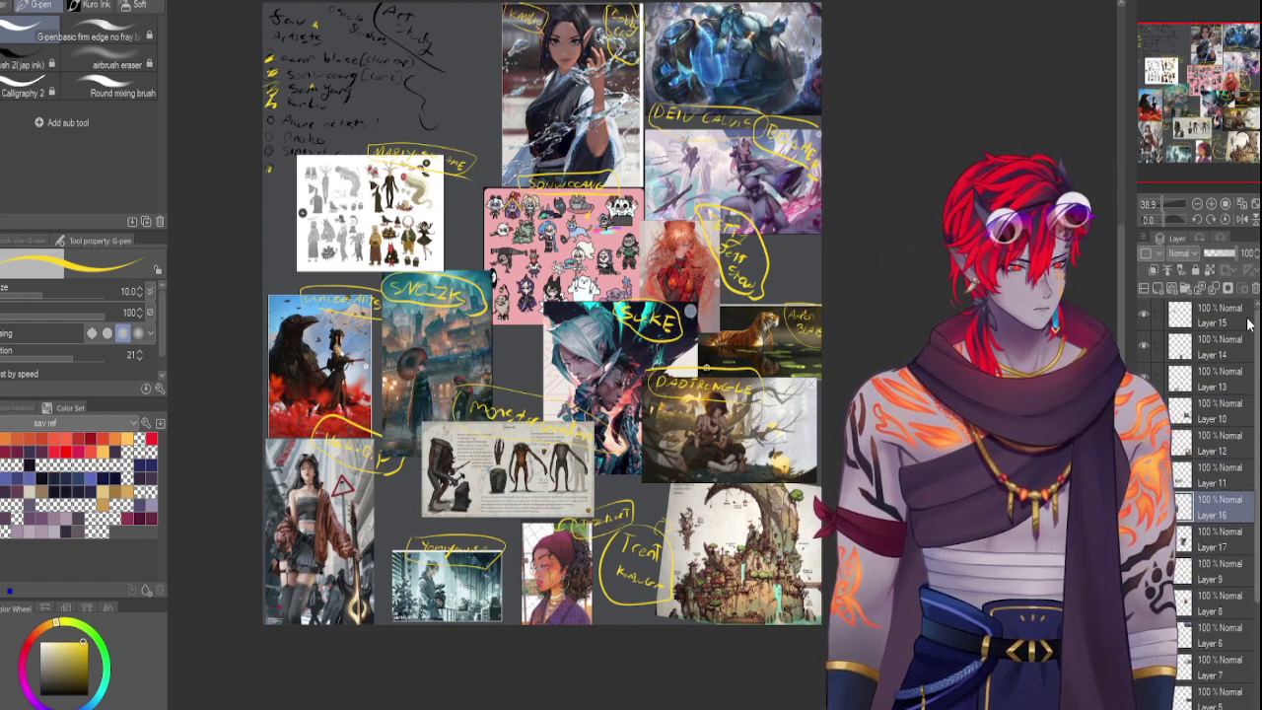
click(1211, 357)
key(ctrl+t)
drag(569, 573, 533, 569)
key(Return)
Paste the group portrait at the board's bottom, enlarge it, and layer it beneath the yellow annotations
click(1195, 377)
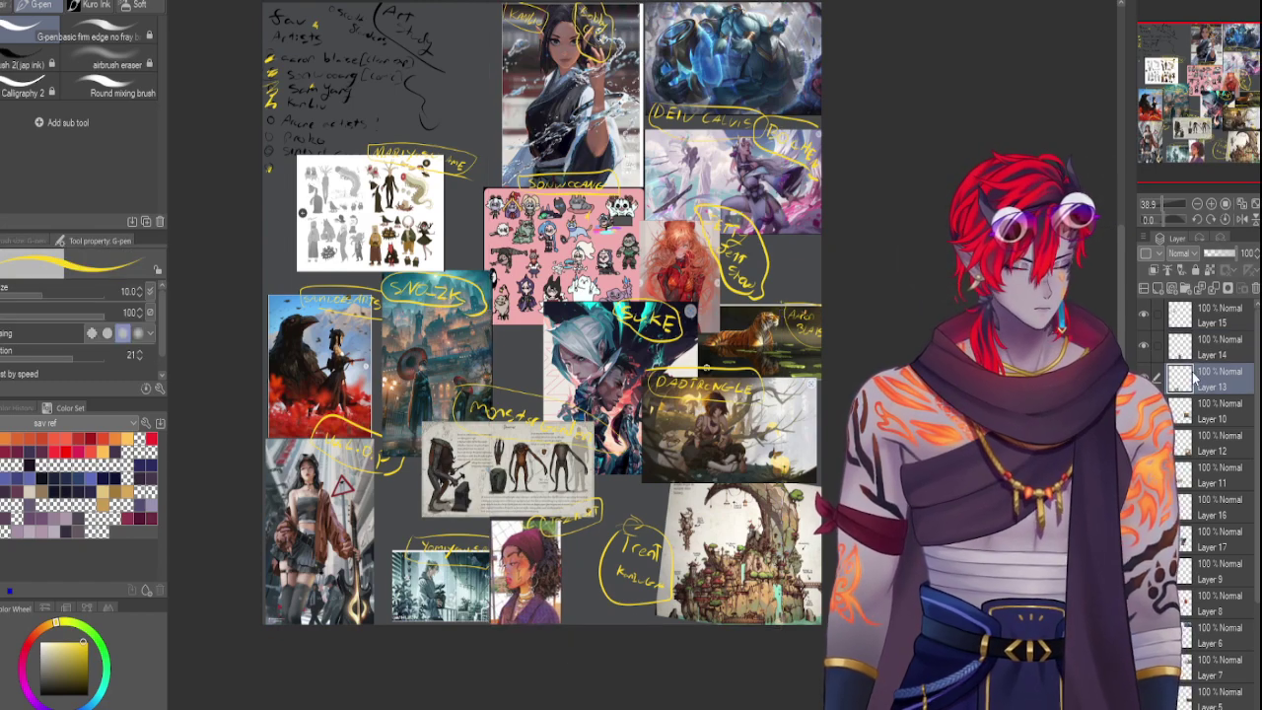
key(ctrl+v)
key(ctrl+t)
drag(309, 75, 602, 606)
drag(662, 528, 700, 505)
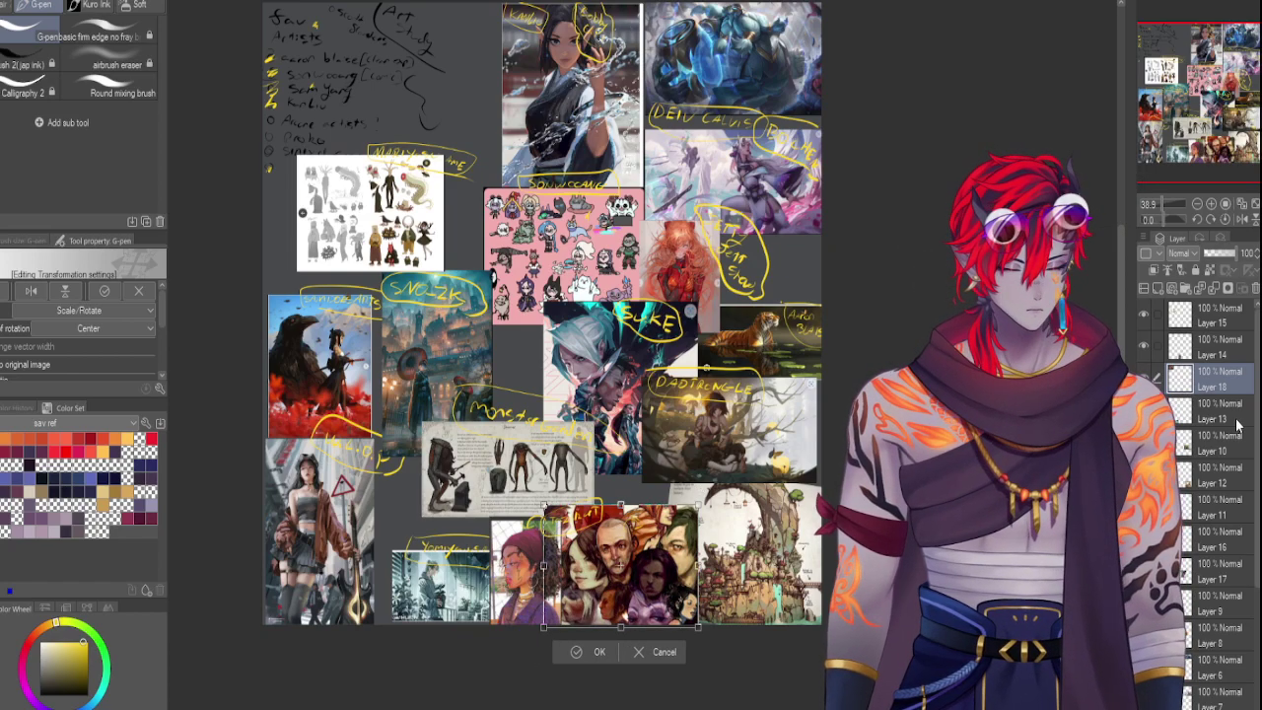
key(Return)
drag(1220, 503, 1216, 502)
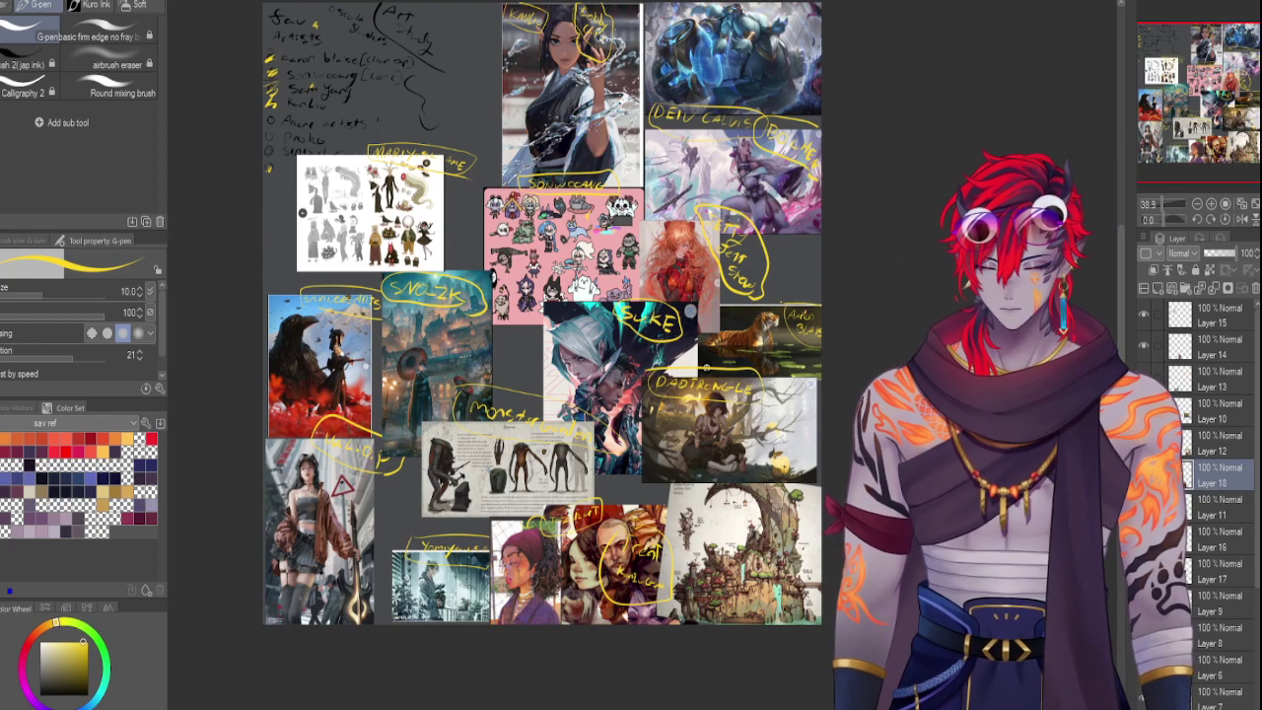
Nudge the creature sheet up and to the left
click(1184, 517)
key(ctrl+t)
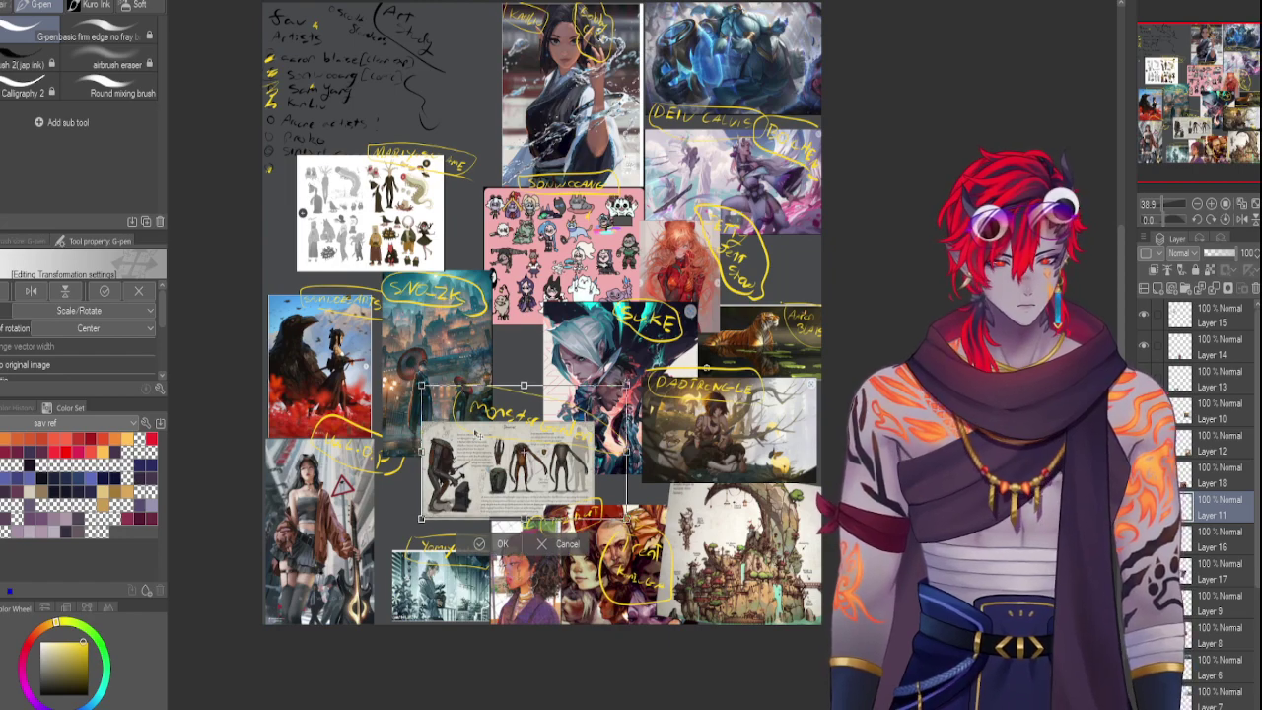
drag(477, 436, 468, 429)
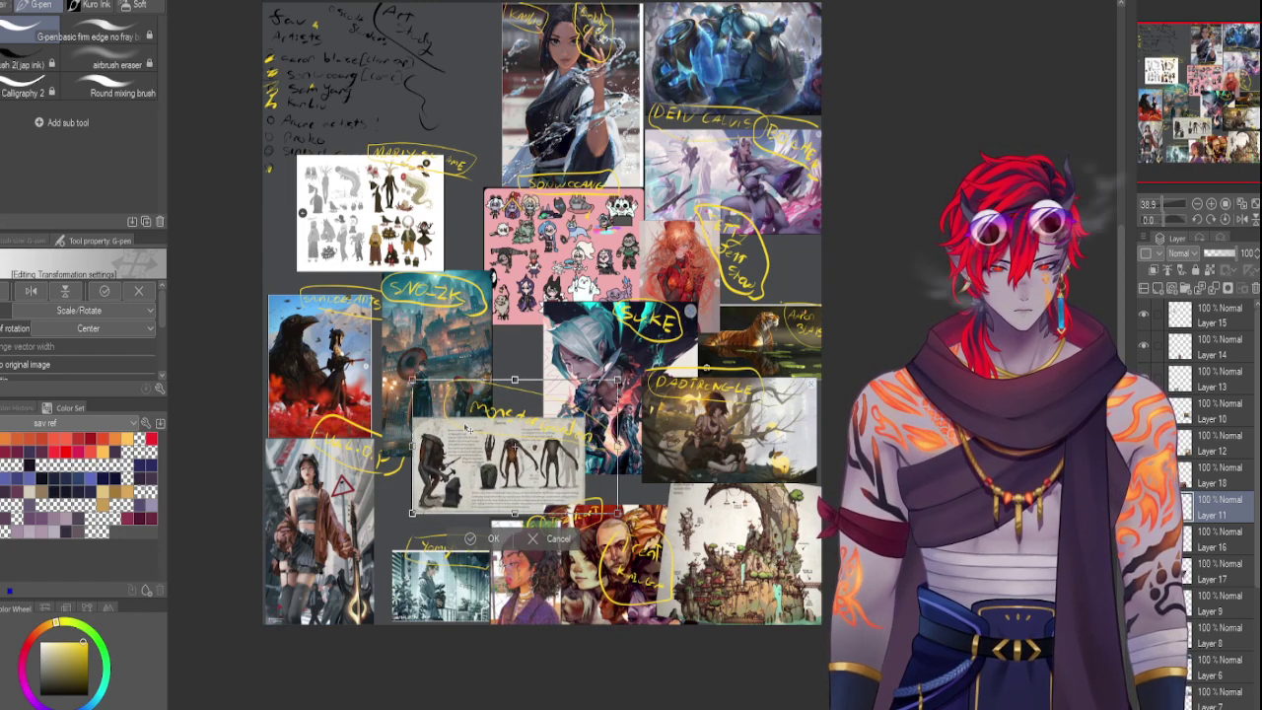
key(Return)
Move the bottom-left image left and enlarge it
click(1189, 483)
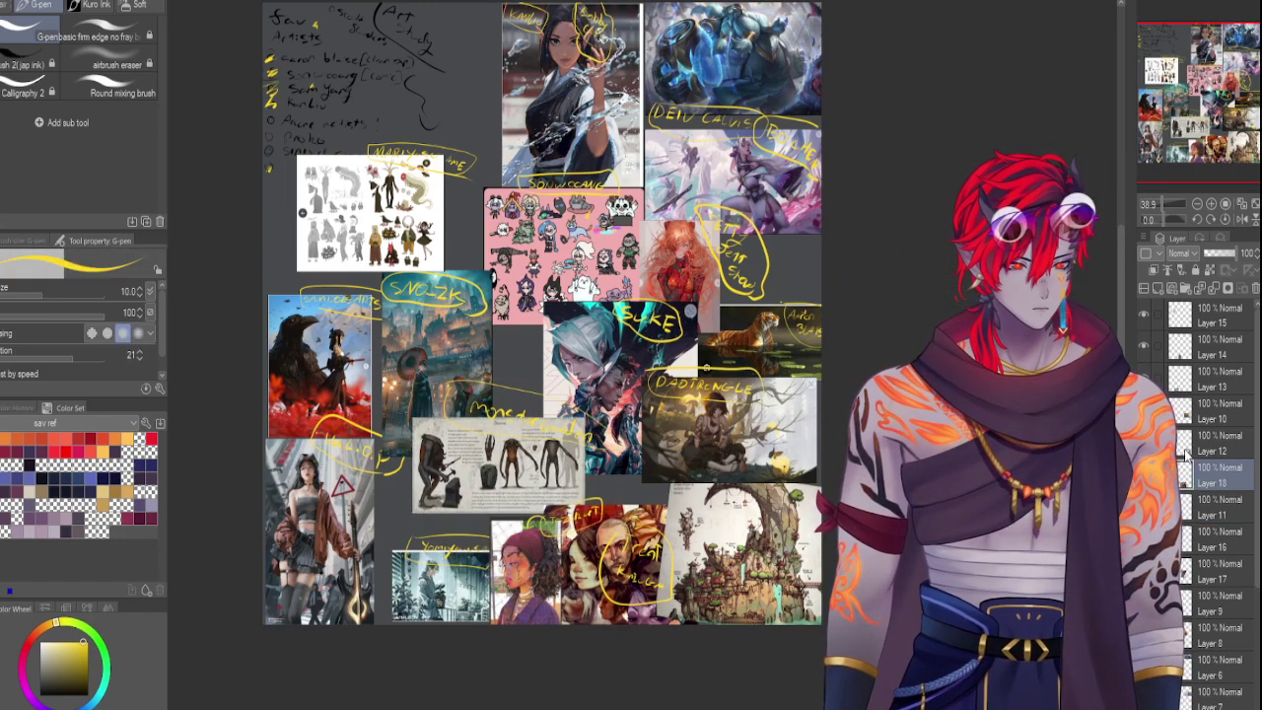
click(1191, 393)
key(ctrl+t)
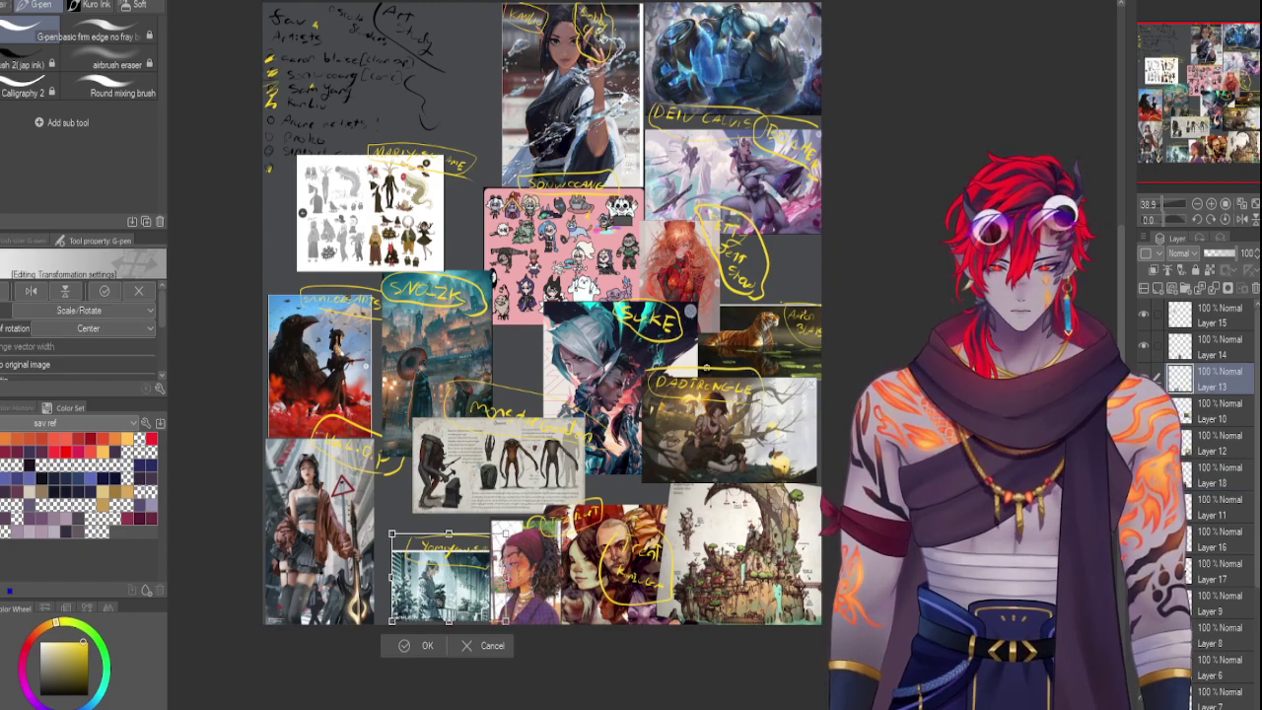
drag(449, 580, 416, 581)
key(Return)
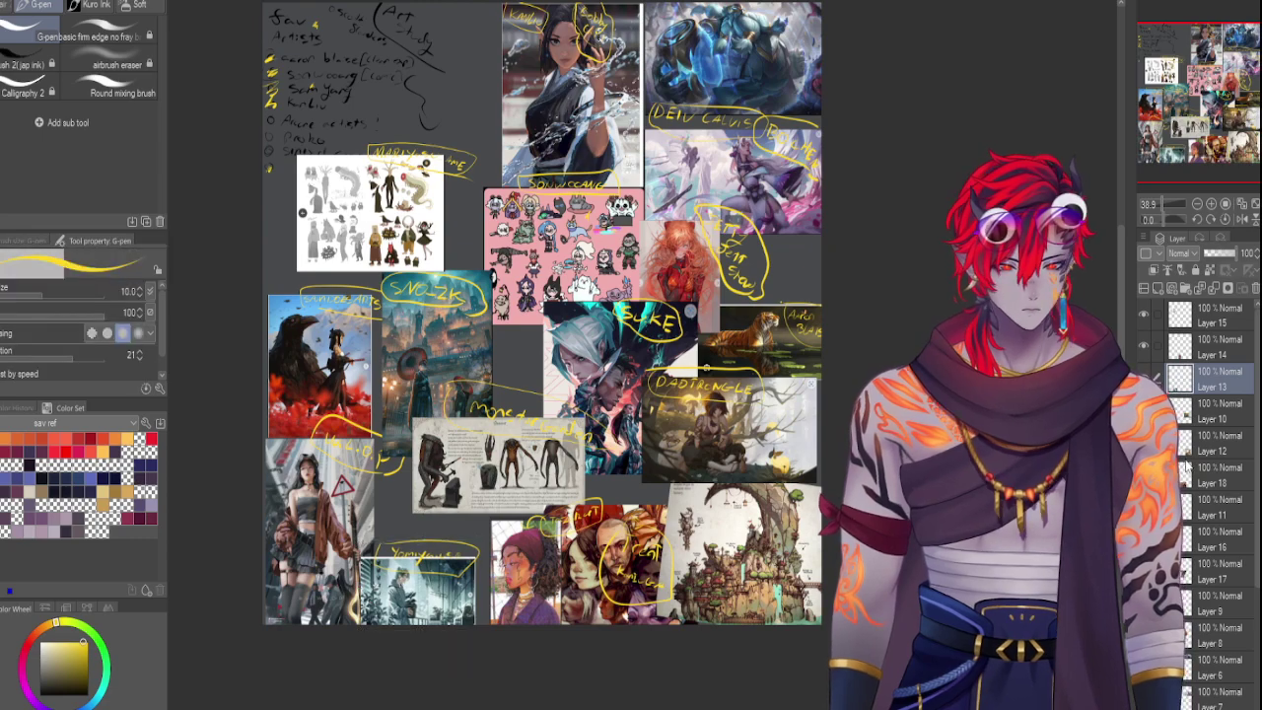
Shift Layer 14's headscarf portrait left and slightly down
click(1212, 346)
key(ctrl+t)
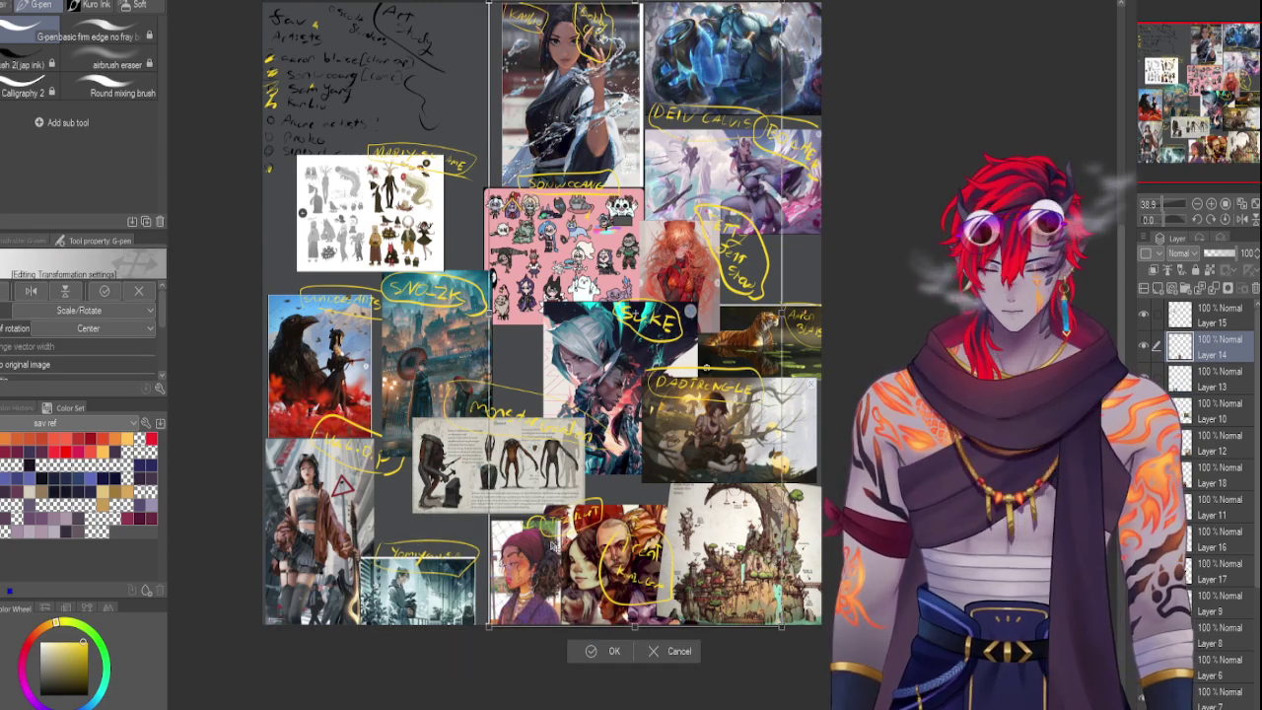
drag(520, 581, 507, 582)
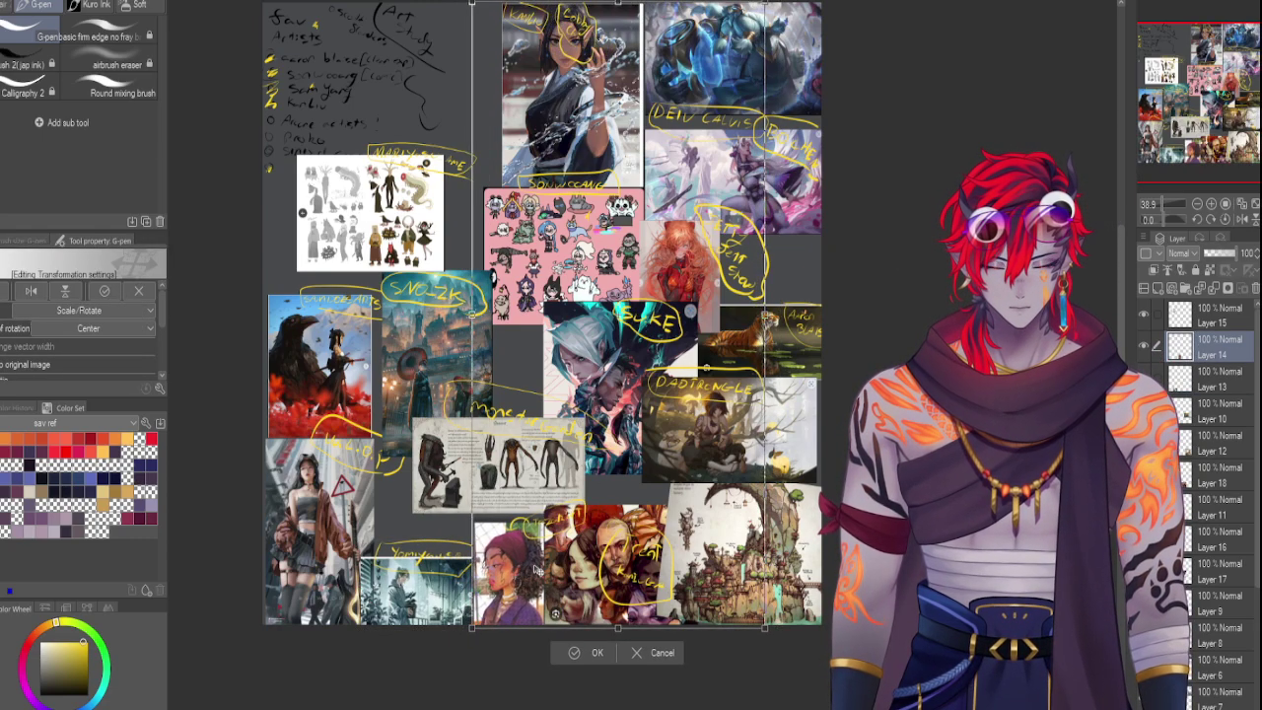
key(Return)
key(ctrl+t)
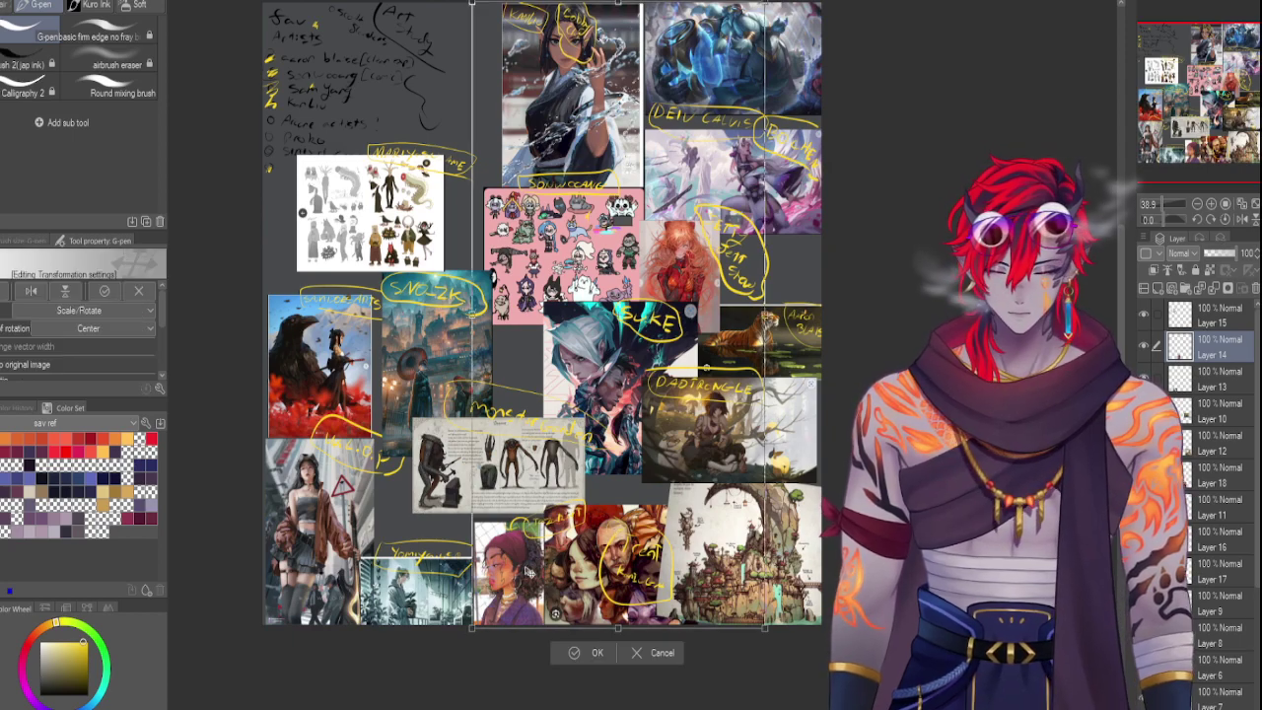
drag(521, 571, 502, 574)
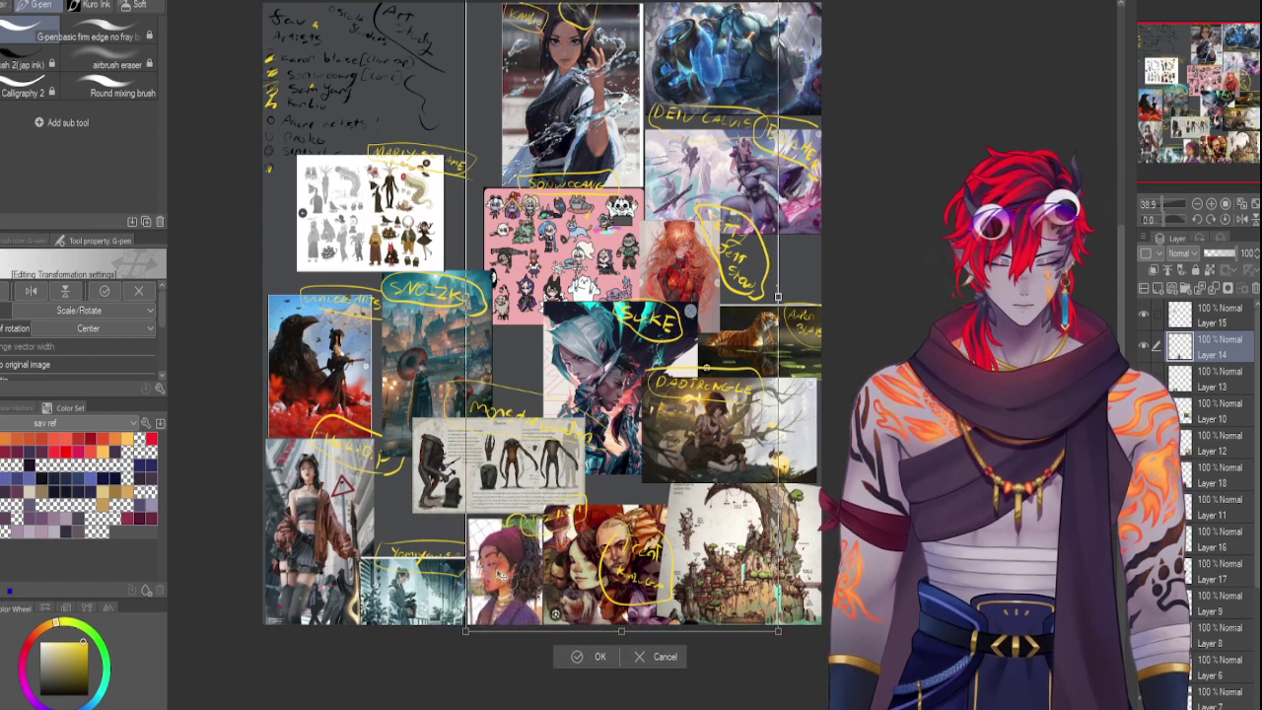
key(Return)
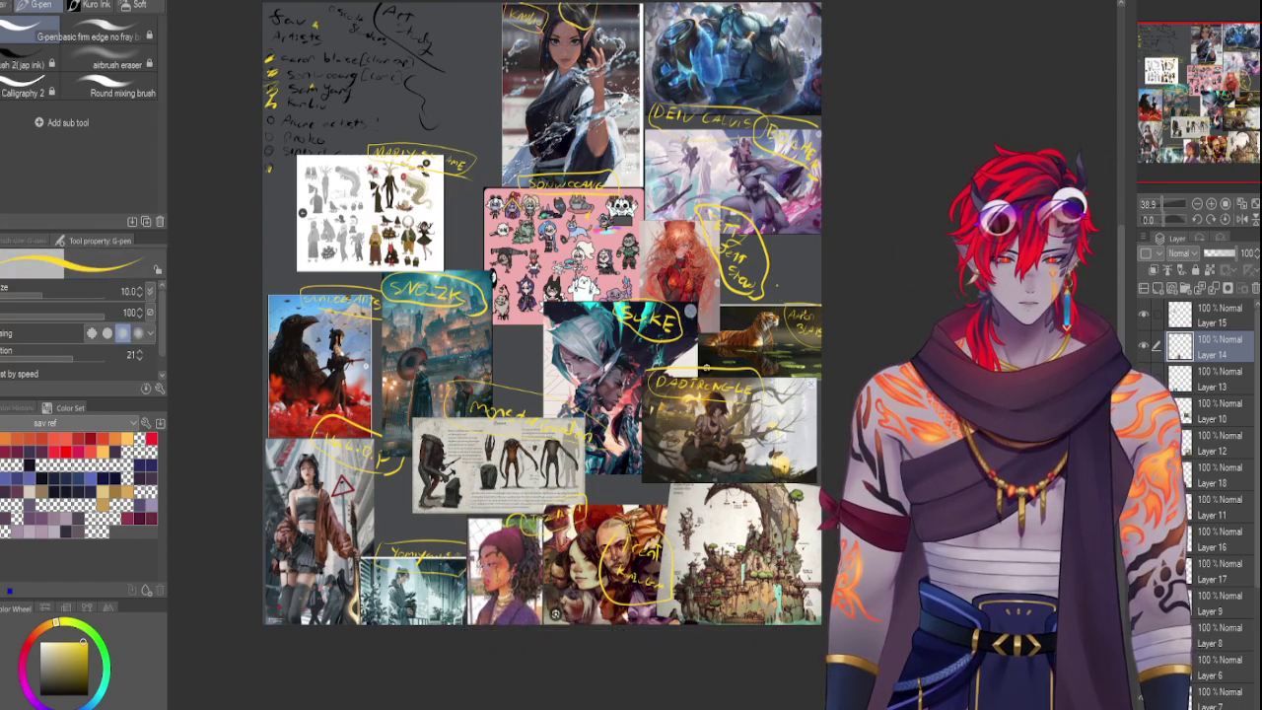
click(1235, 473)
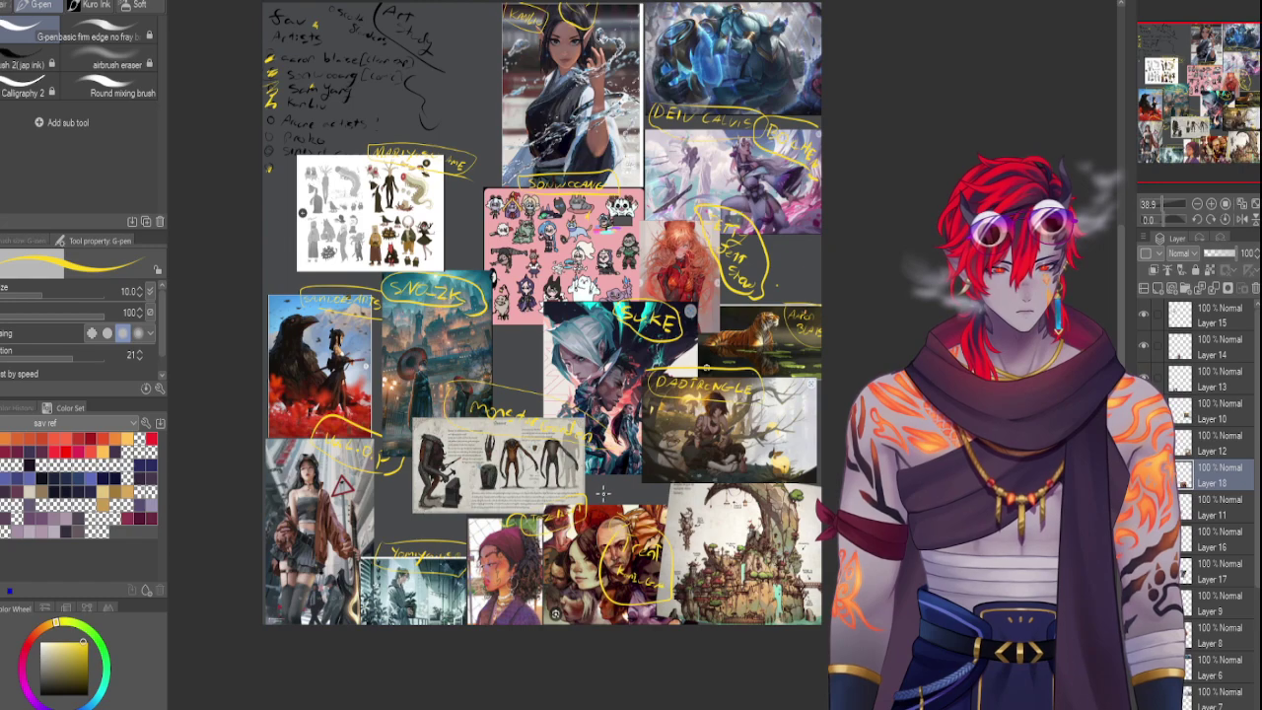
Increase the pen to size 12 and handwrite SINIX in yellow above the group portrait
key(bracketright)
mouse_move(597, 503)
mouse_down()
mouse_move(605, 512)
mouse_move(613, 491)
mouse_move(650, 491)
mouse_move(610, 503)
mouse_move(643, 471)
mouse_move(626, 507)
mouse_up()
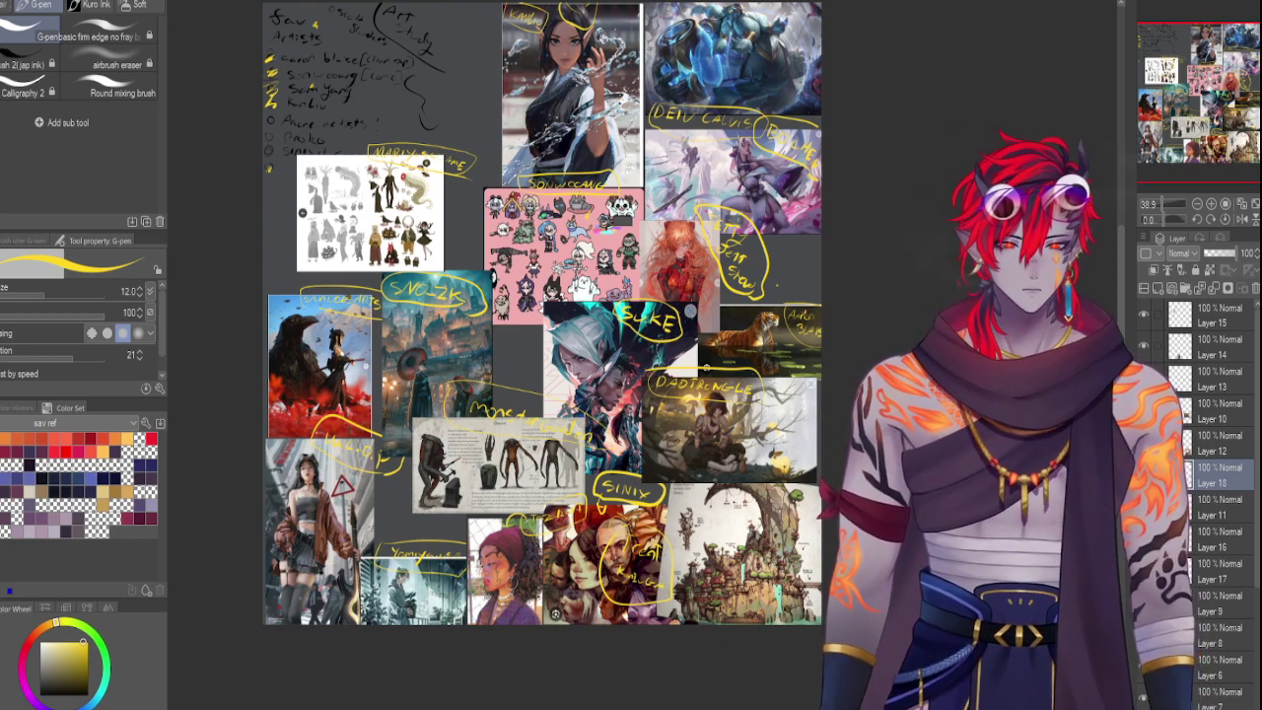
Paste the sunset illustration onto Layer 15 and scale it into the top gap beside the portrait
click(1186, 323)
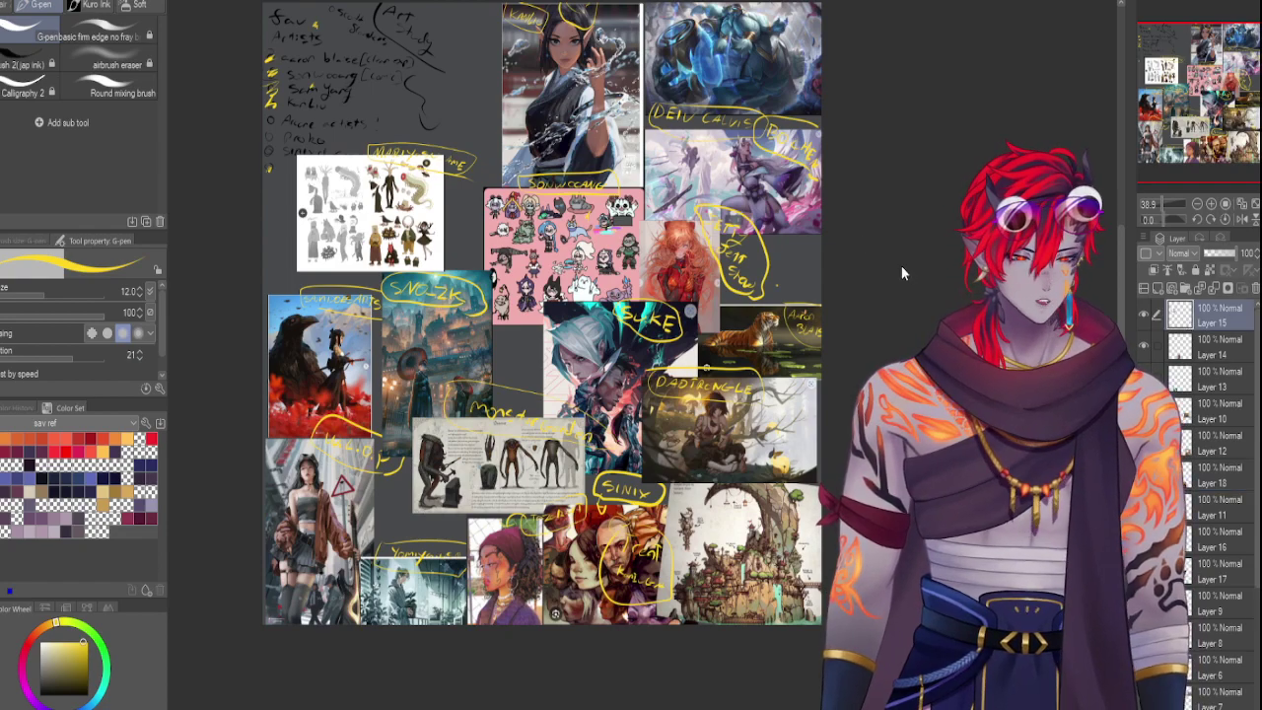
key(ctrl+v)
key(ctrl+t)
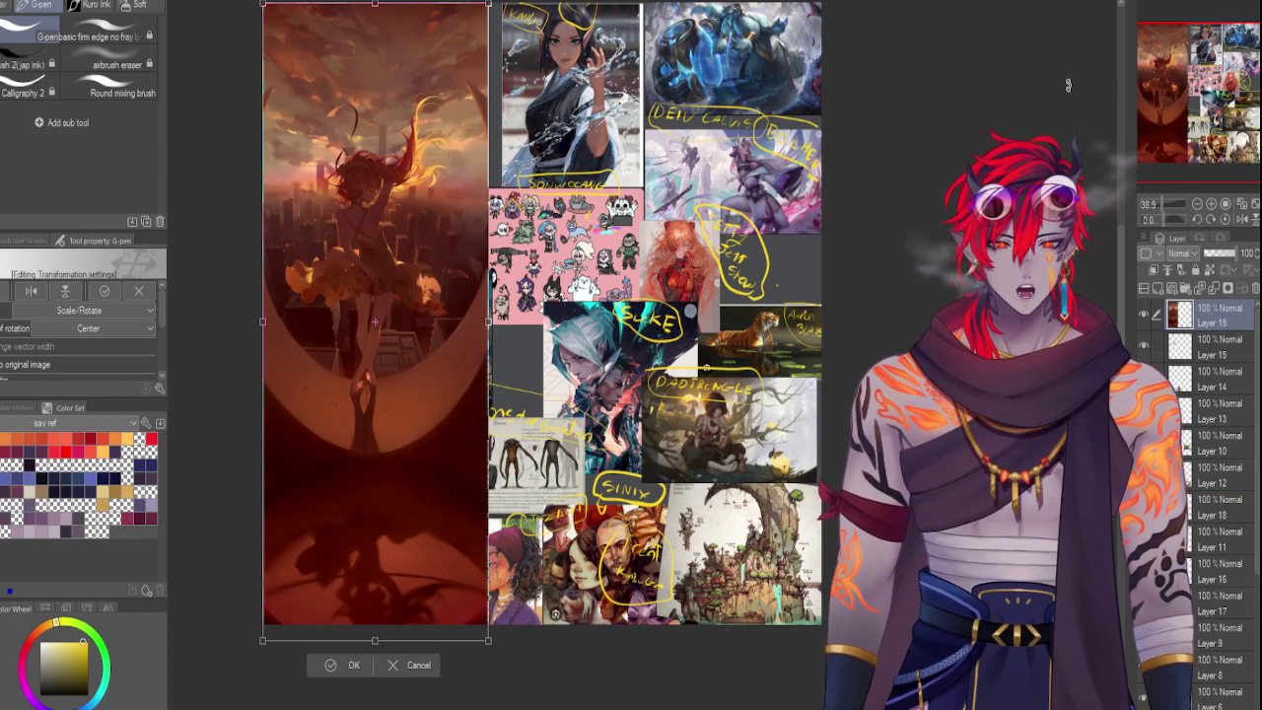
drag(489, 4, 474, 67)
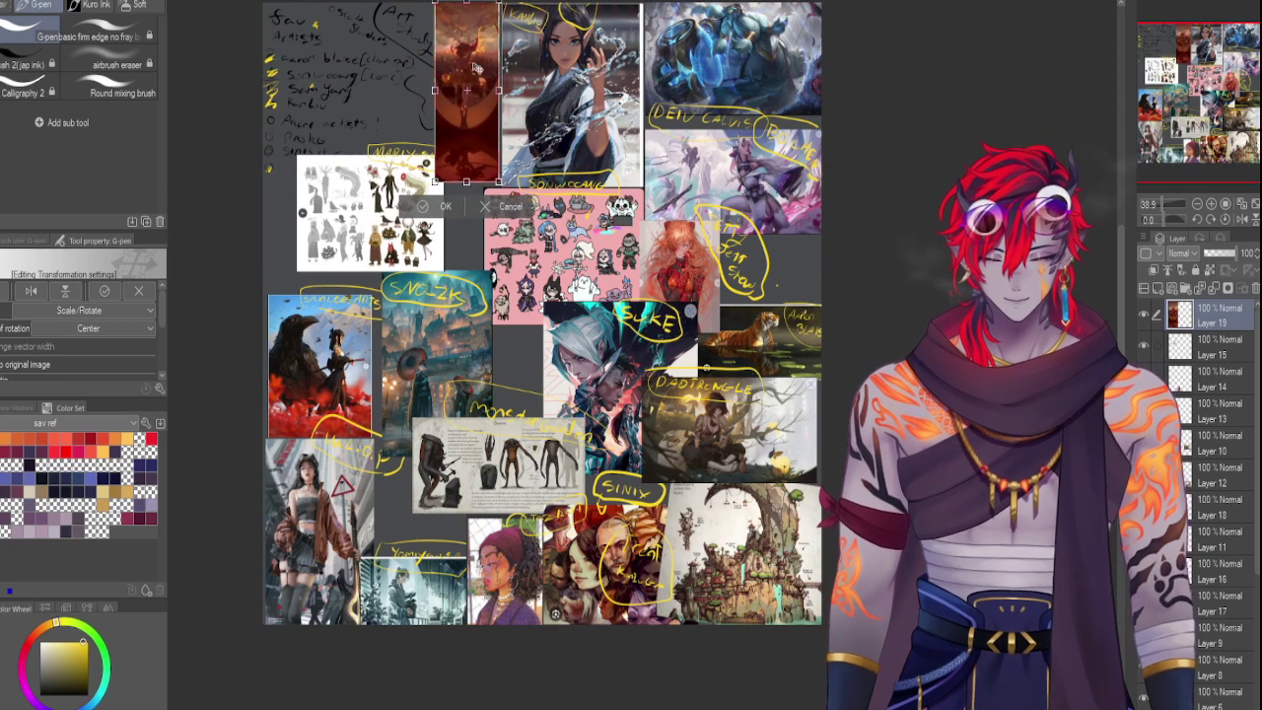
key(Return)
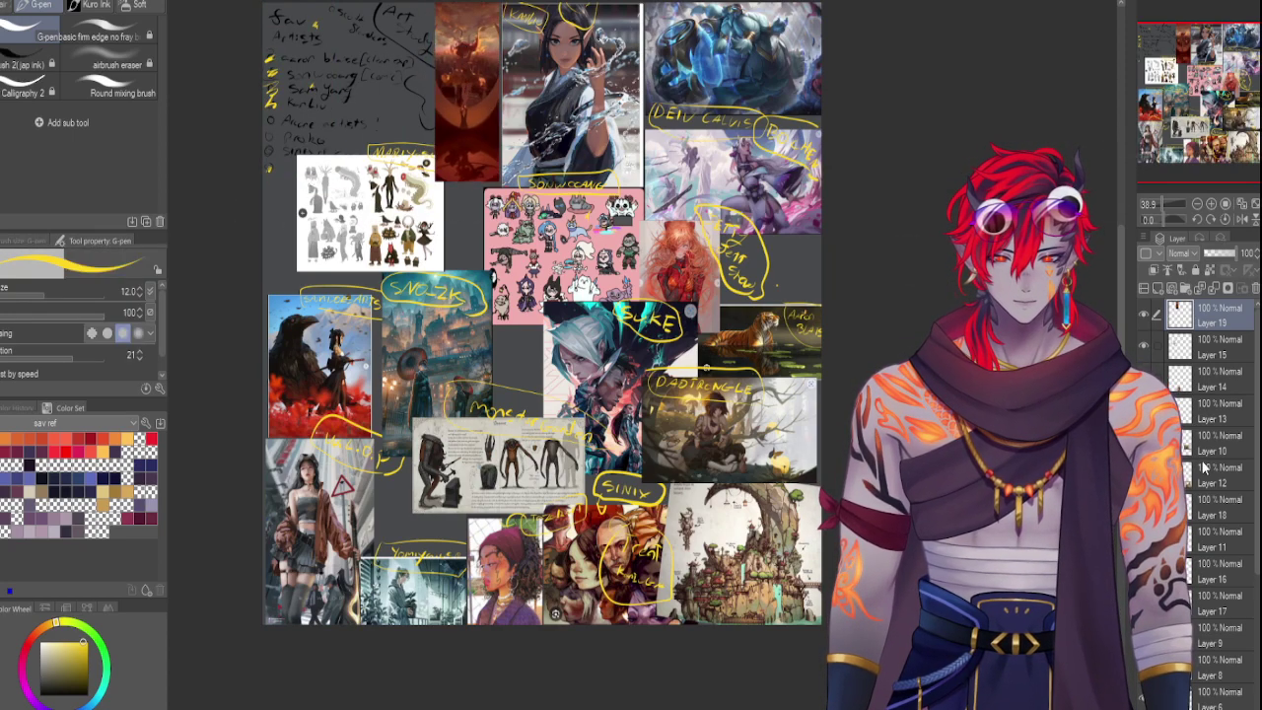
Move the character-sheet layer above the sunset image and write the artist's name vertically in yellow
click(1213, 345)
click(1144, 345)
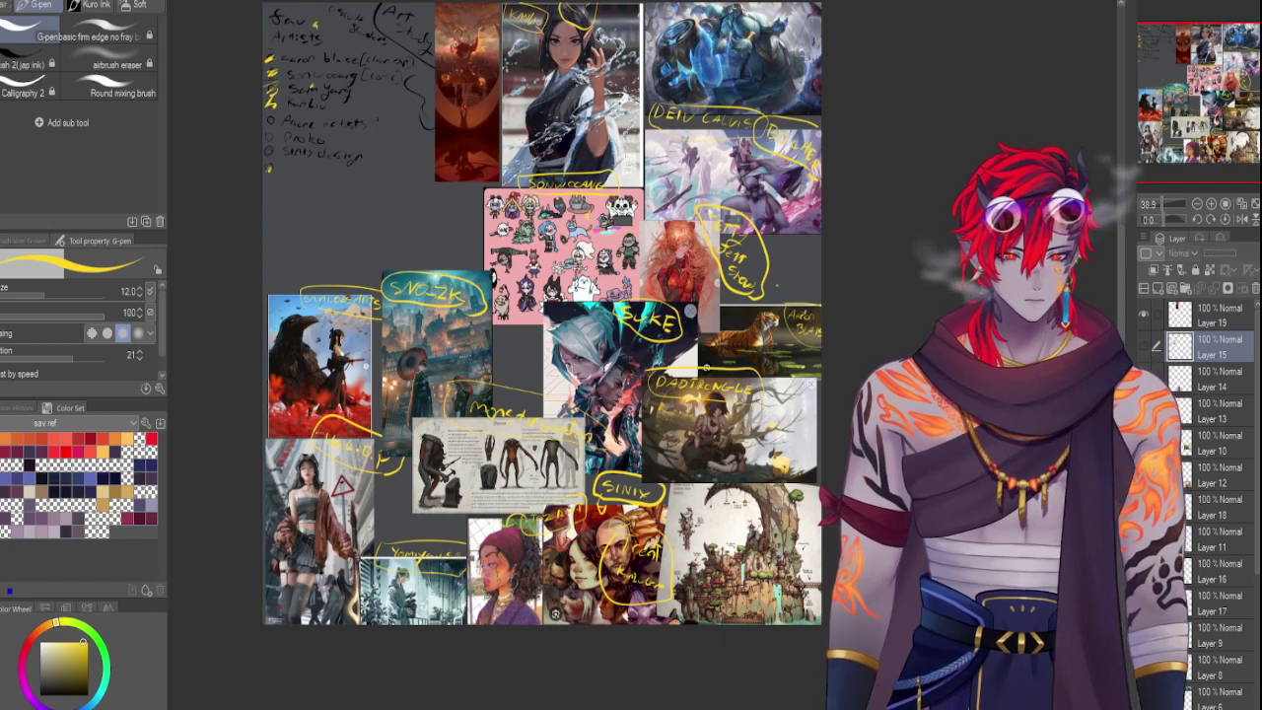
click(1143, 342)
drag(1212, 345, 1212, 318)
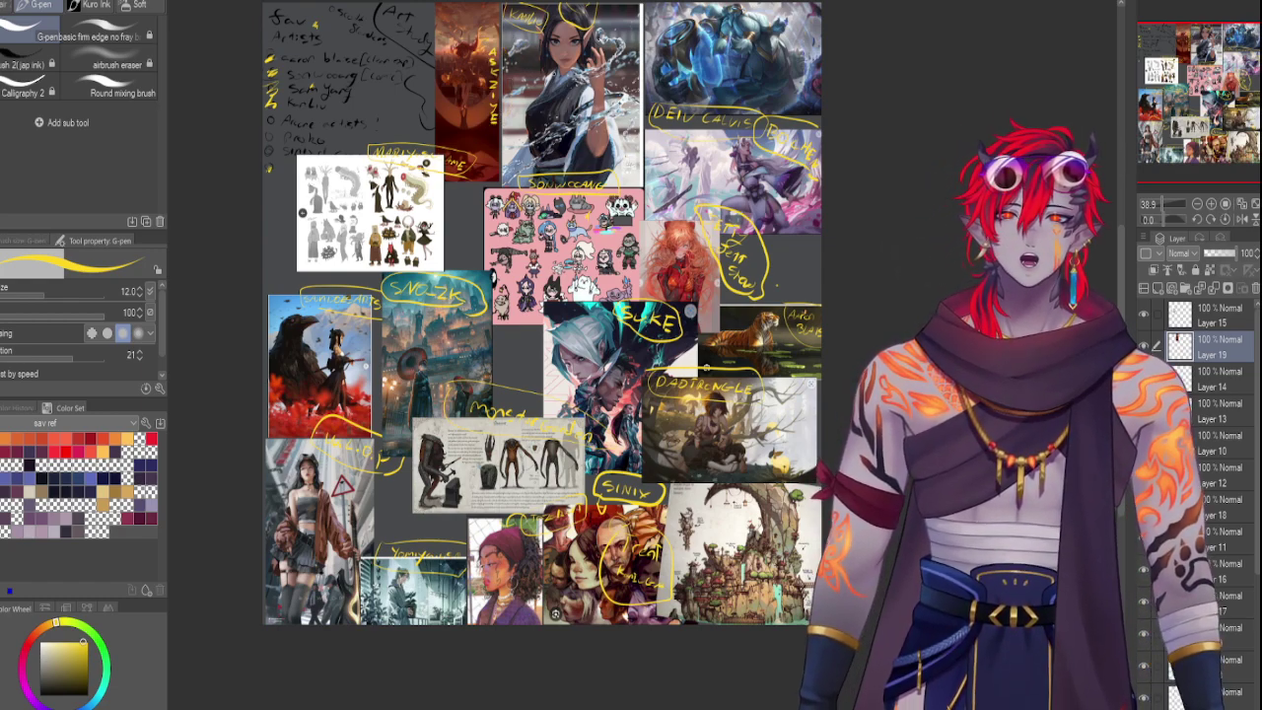
mouse_move(501, 126)
mouse_down()
mouse_move(484, 143)
mouse_move(483, 47)
mouse_up()
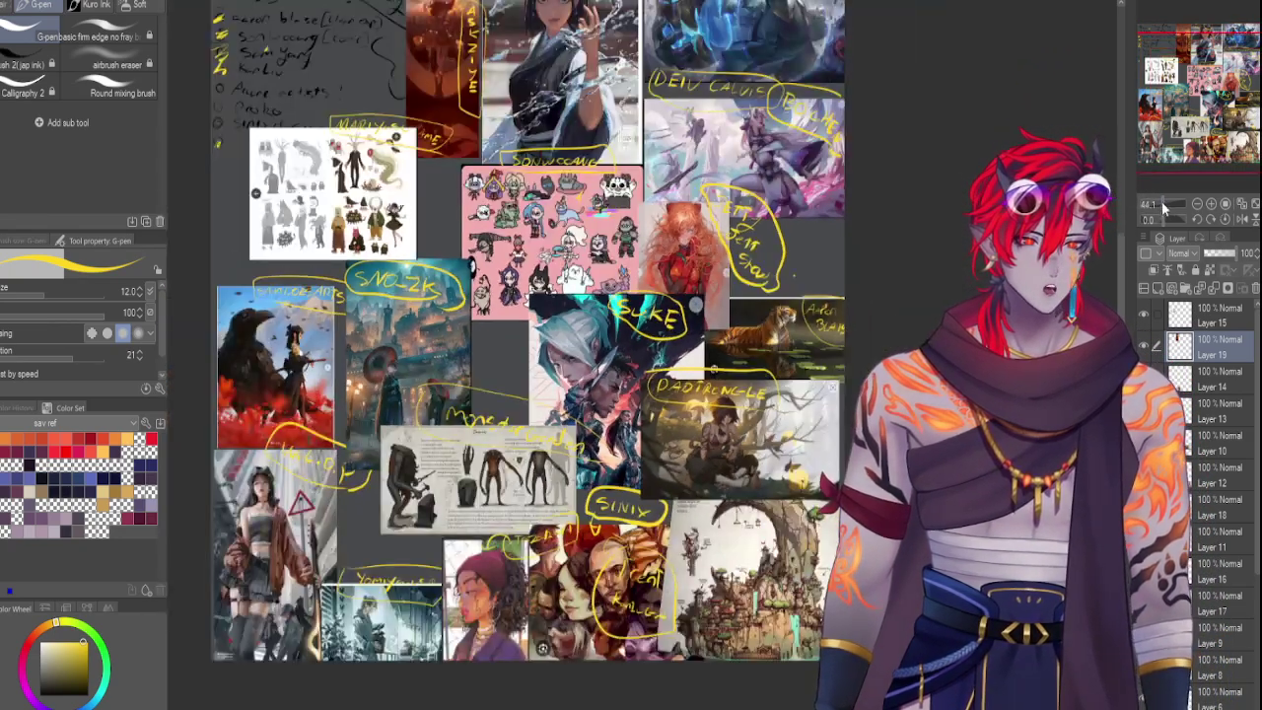
Select Layer 15 at the top of the references and create a new folder holding it
scroll(1180, 84, up, 2)
drag(1180, 84, 1179, 78)
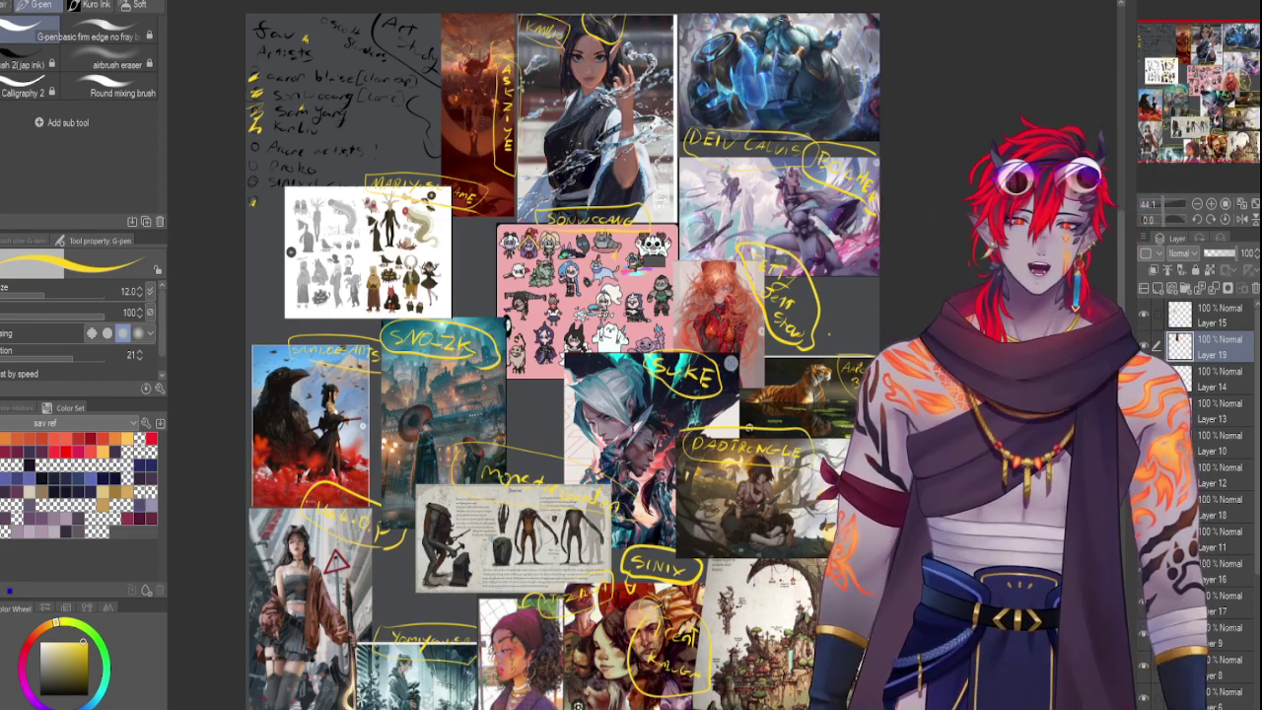
scroll(552, 355, down, 1)
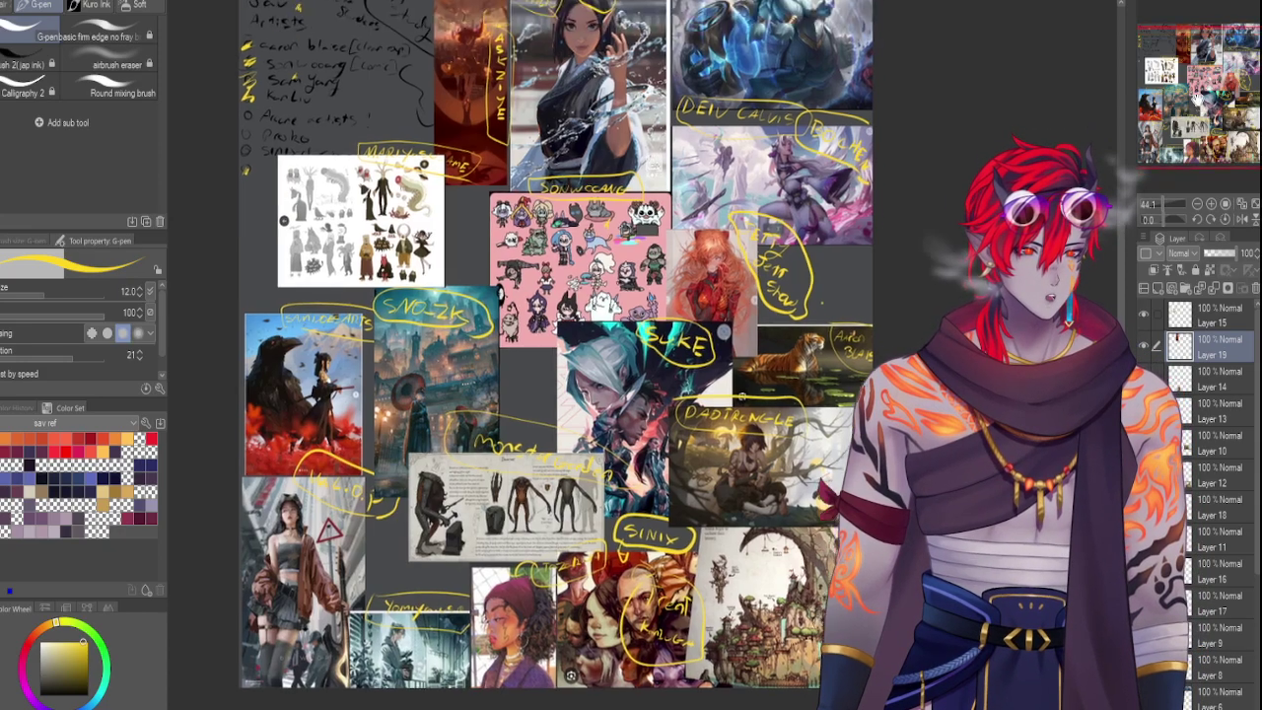
scroll(552, 355, up, 1)
scroll(552, 355, left, 2)
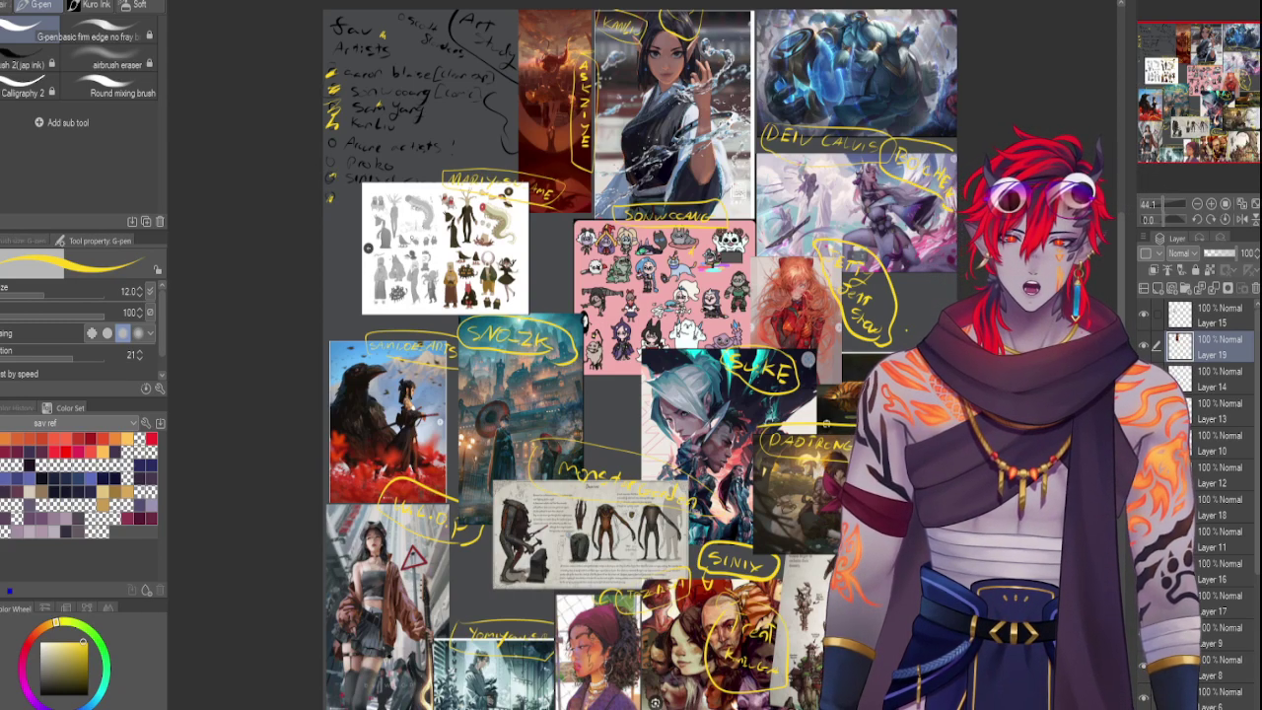
click(1162, 205)
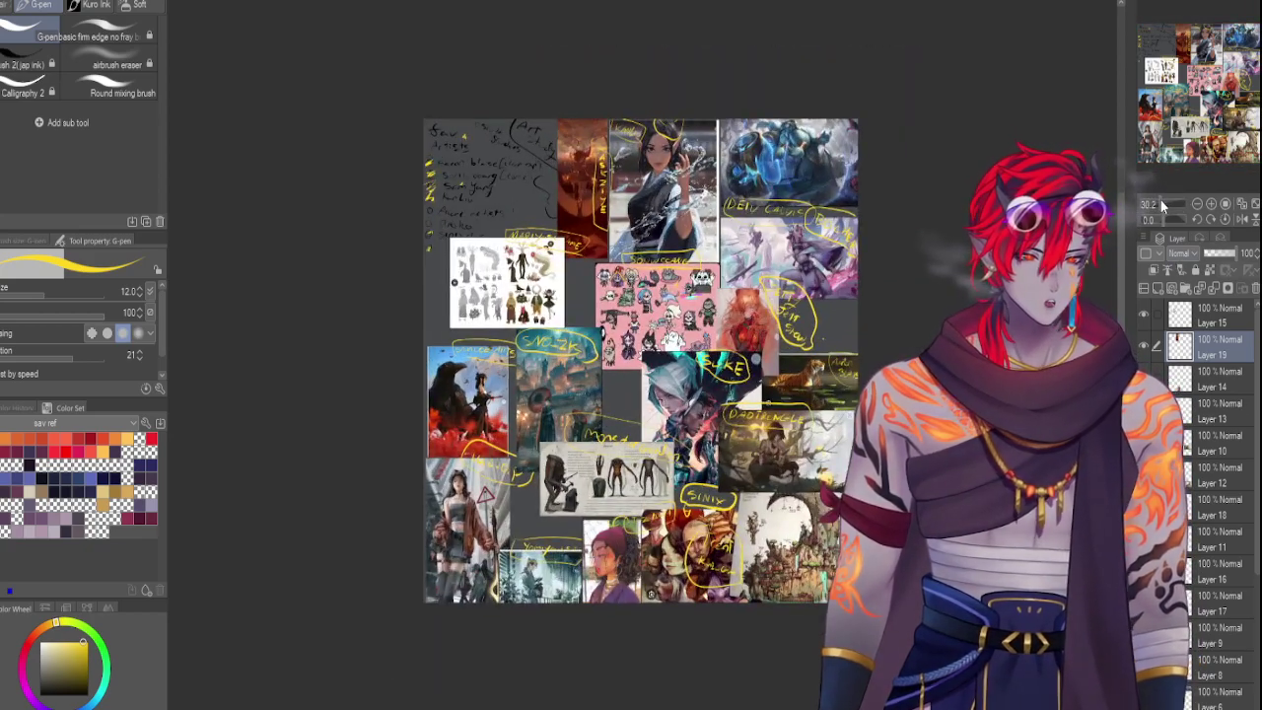
click(1162, 199)
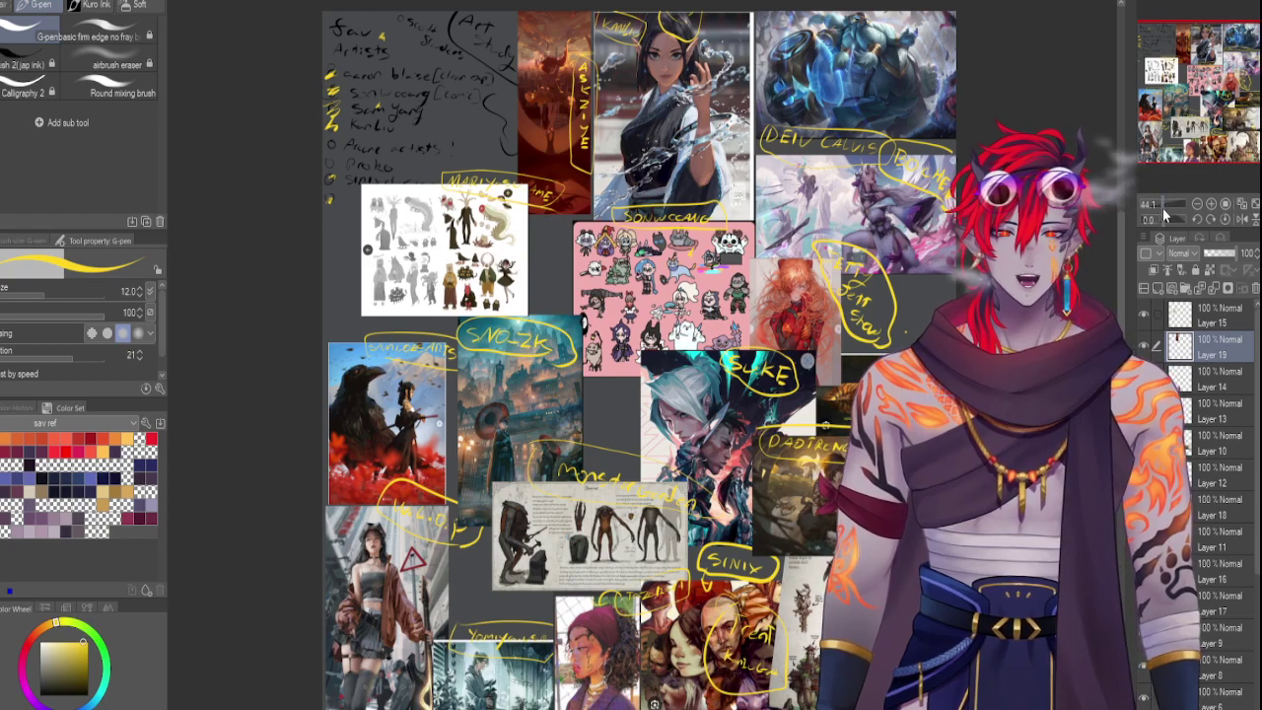
click(1188, 313)
click(1185, 288)
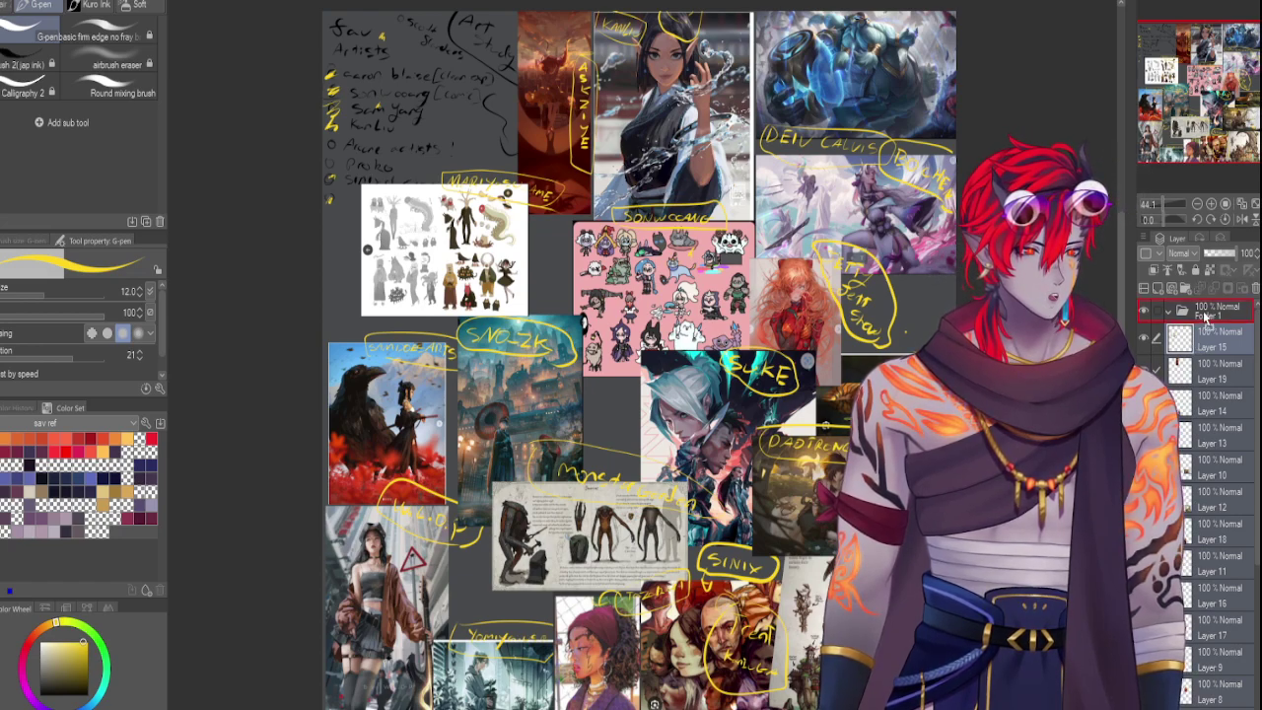
Group Layers 15 through 5 into Folder 1 and lower its opacity to 28
click(1195, 340)
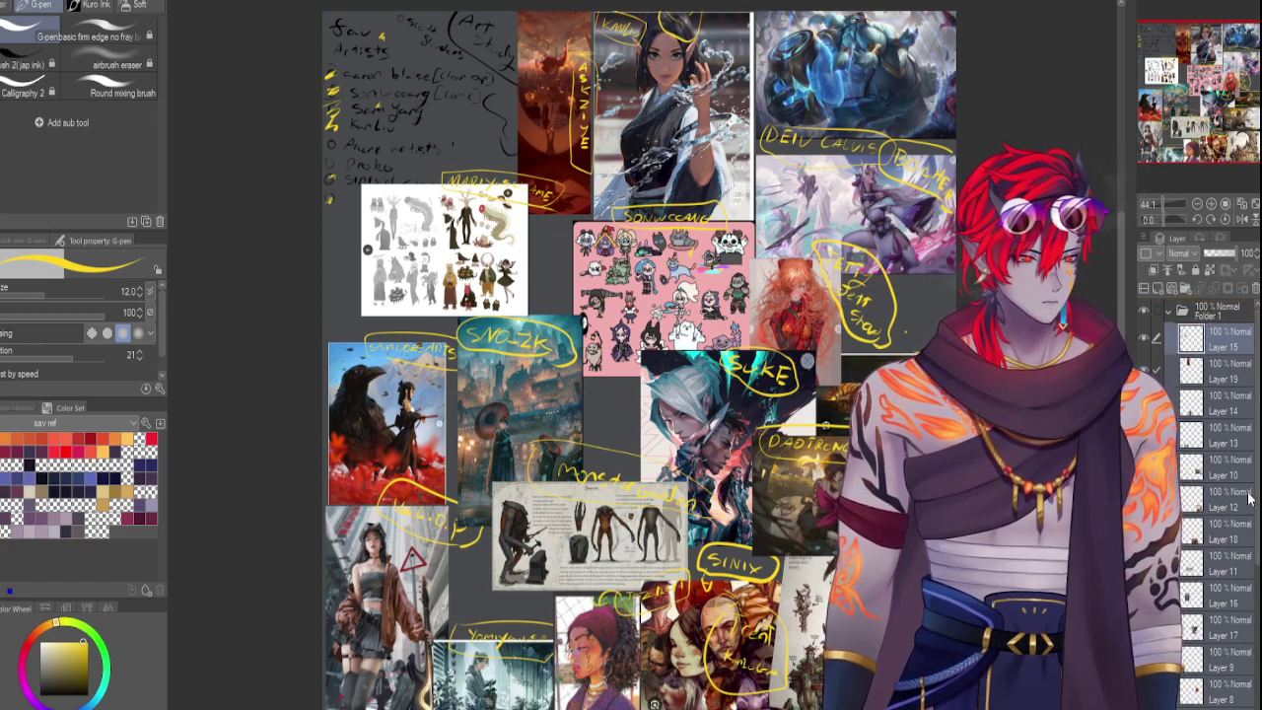
scroll(1218, 631, down, 5)
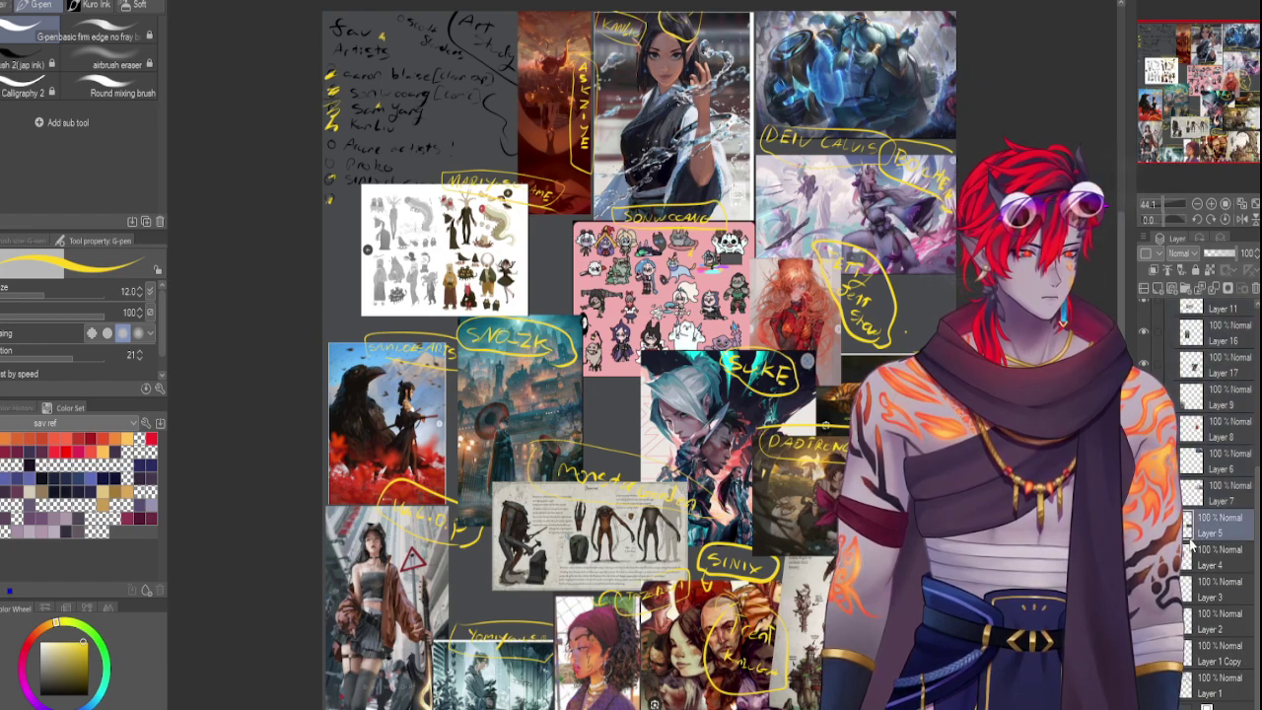
click(1198, 526)
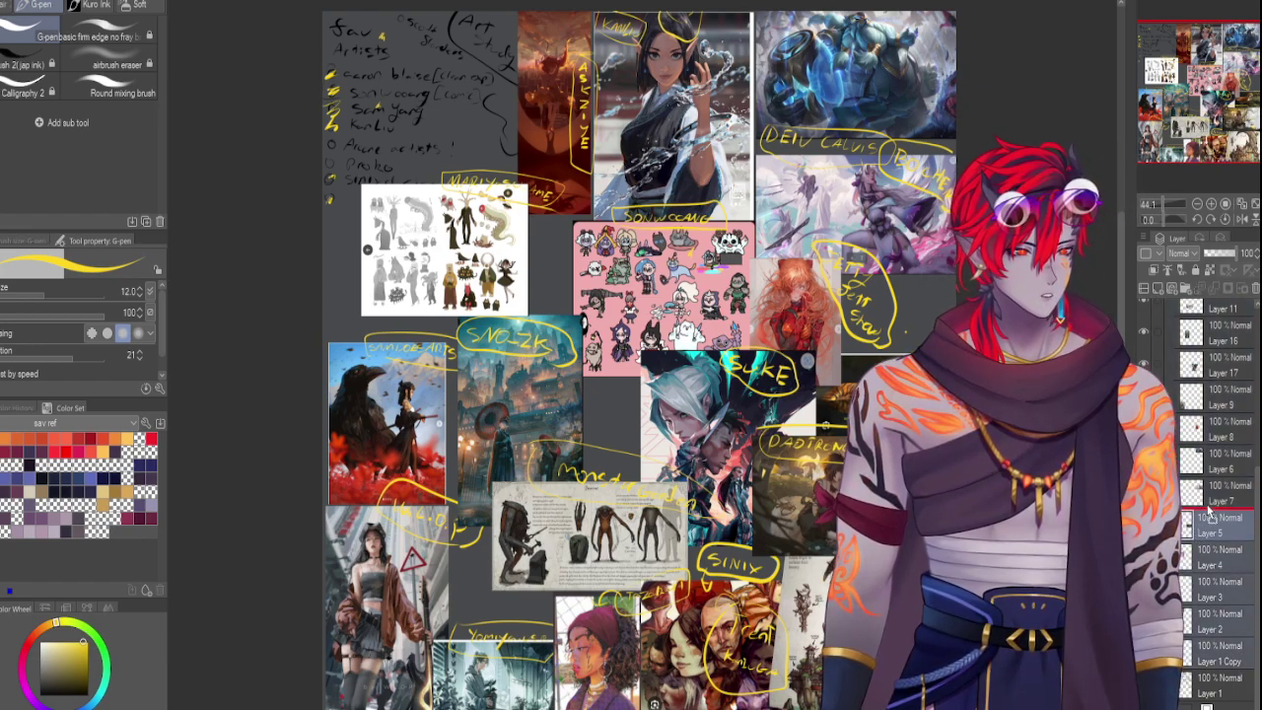
click(1209, 289)
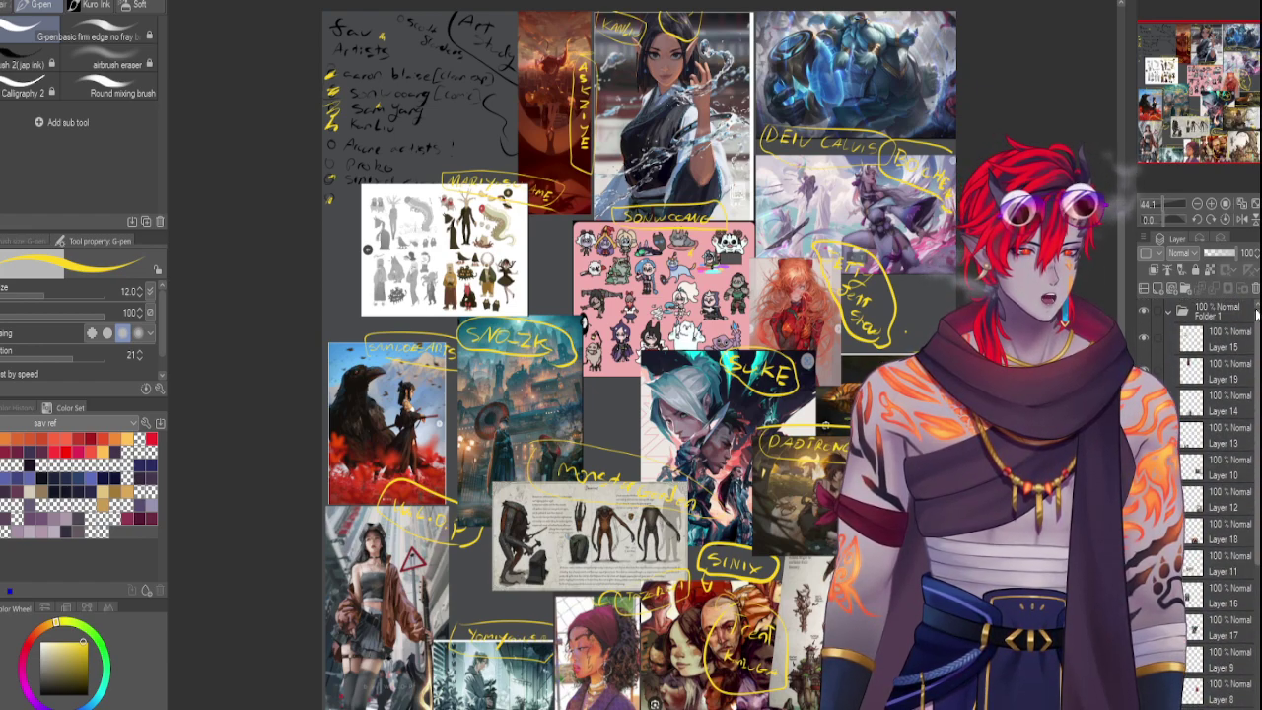
click(1214, 253)
Set Folder 1 to 20% opacity, remove a stray Folder 2, and add blank Layer 20 above
drag(1212, 249, 1209, 248)
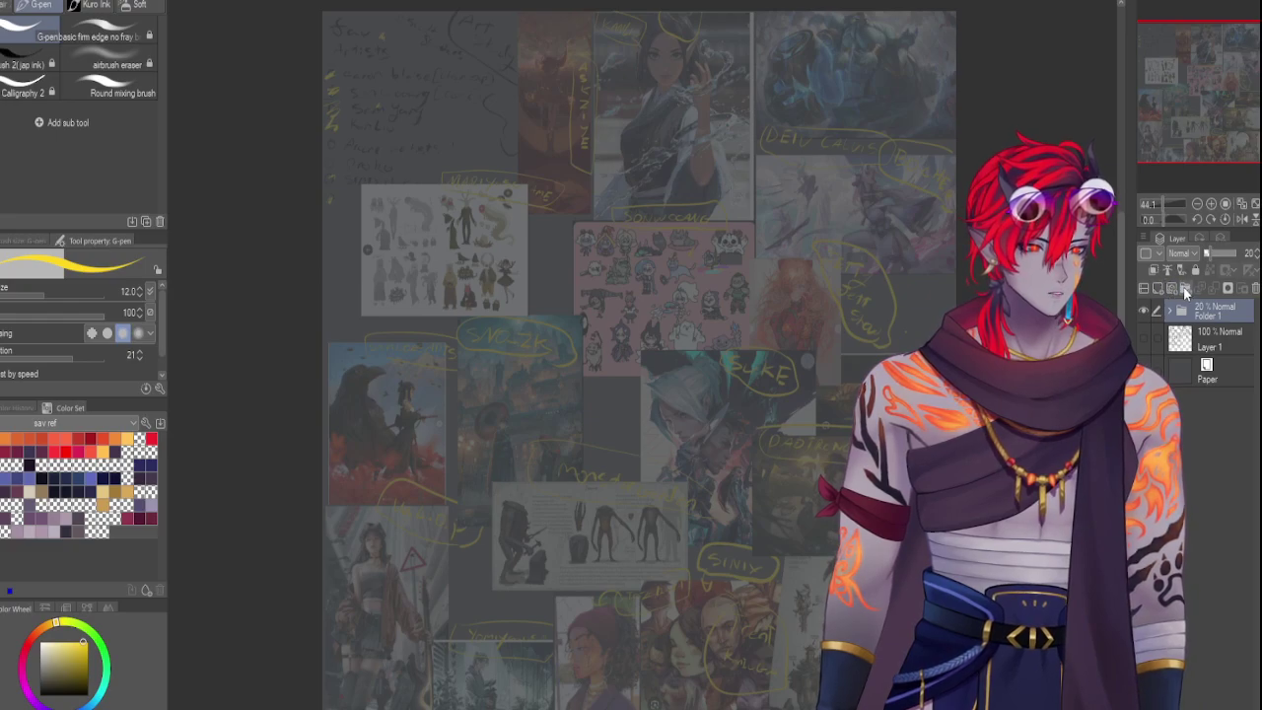
click(1183, 287)
key(ctrl+z)
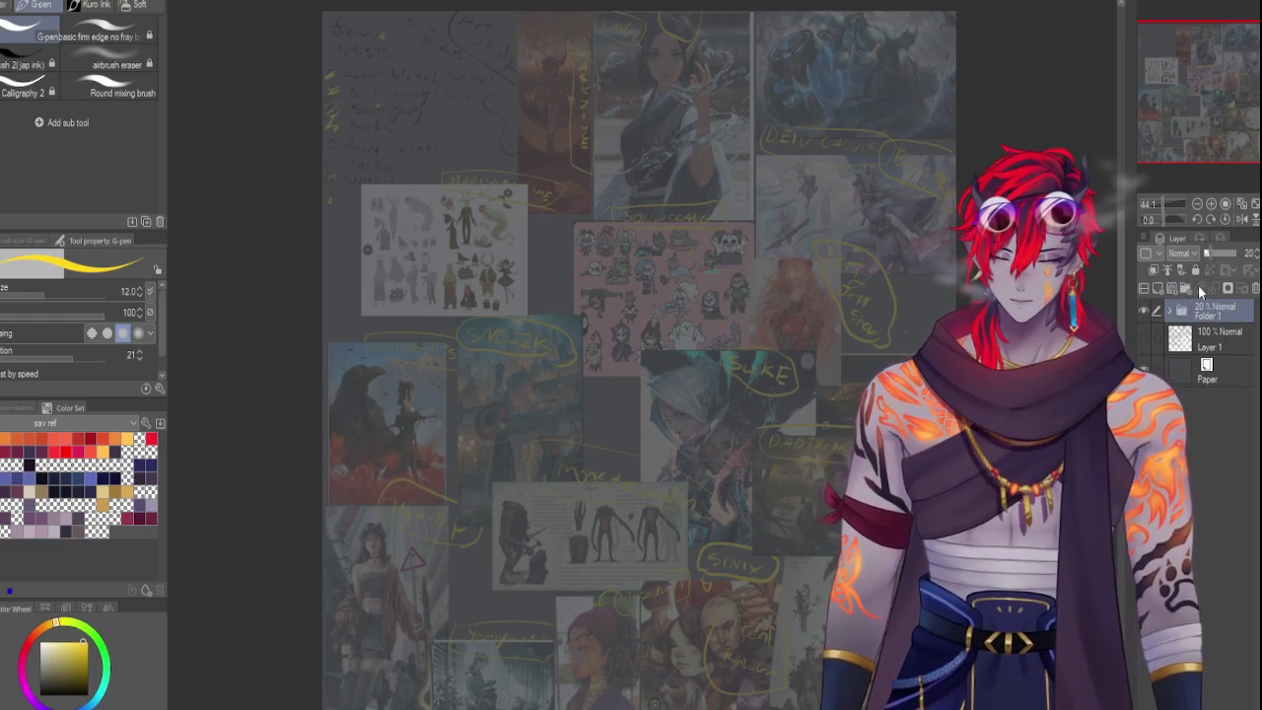
click(1159, 287)
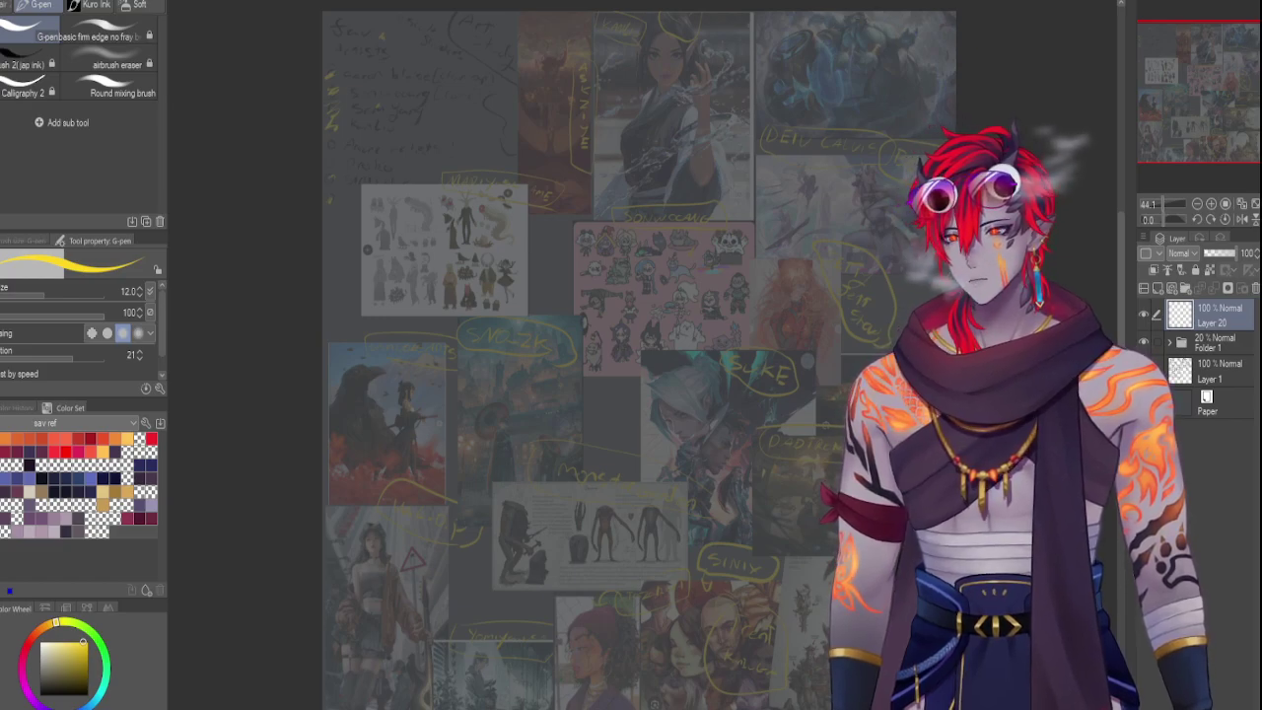
click(1206, 378)
Show the fav Artists list, shrink it into the upper-left, and move Layer 1 above Folder 1
click(1143, 371)
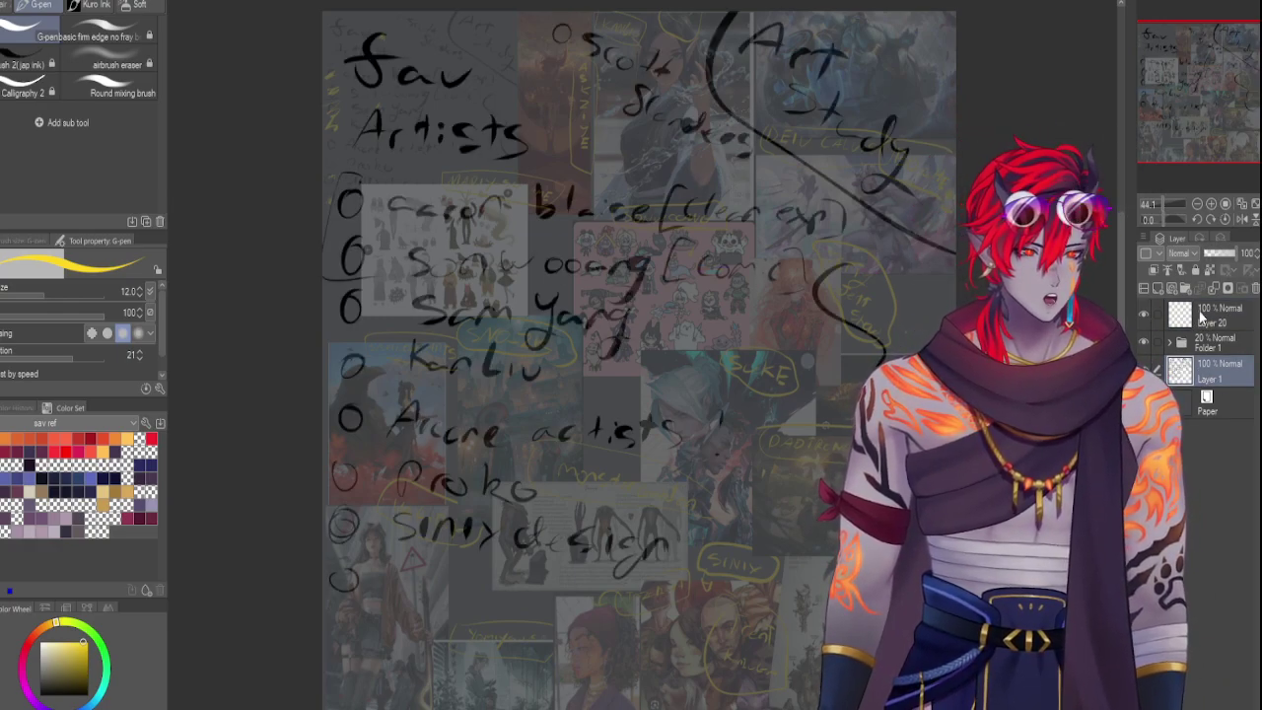
key(ctrl+t)
drag(956, 592, 777, 422)
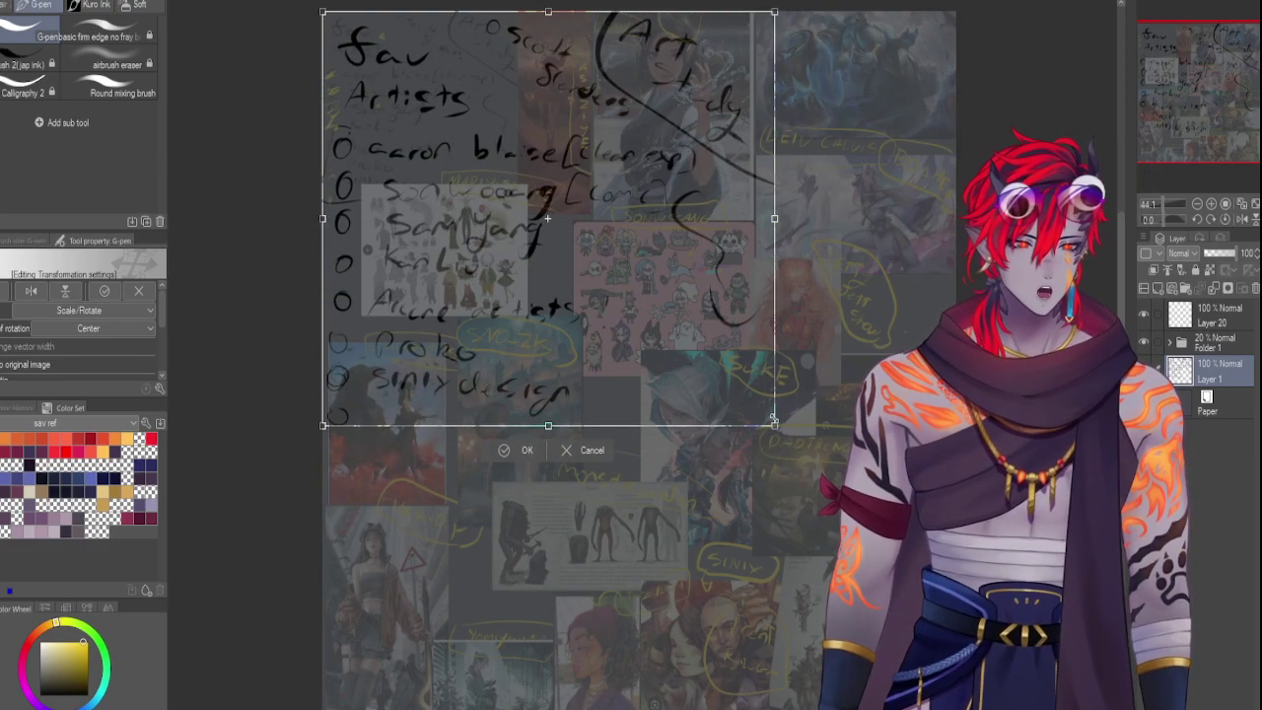
drag(593, 317, 601, 309)
key(Return)
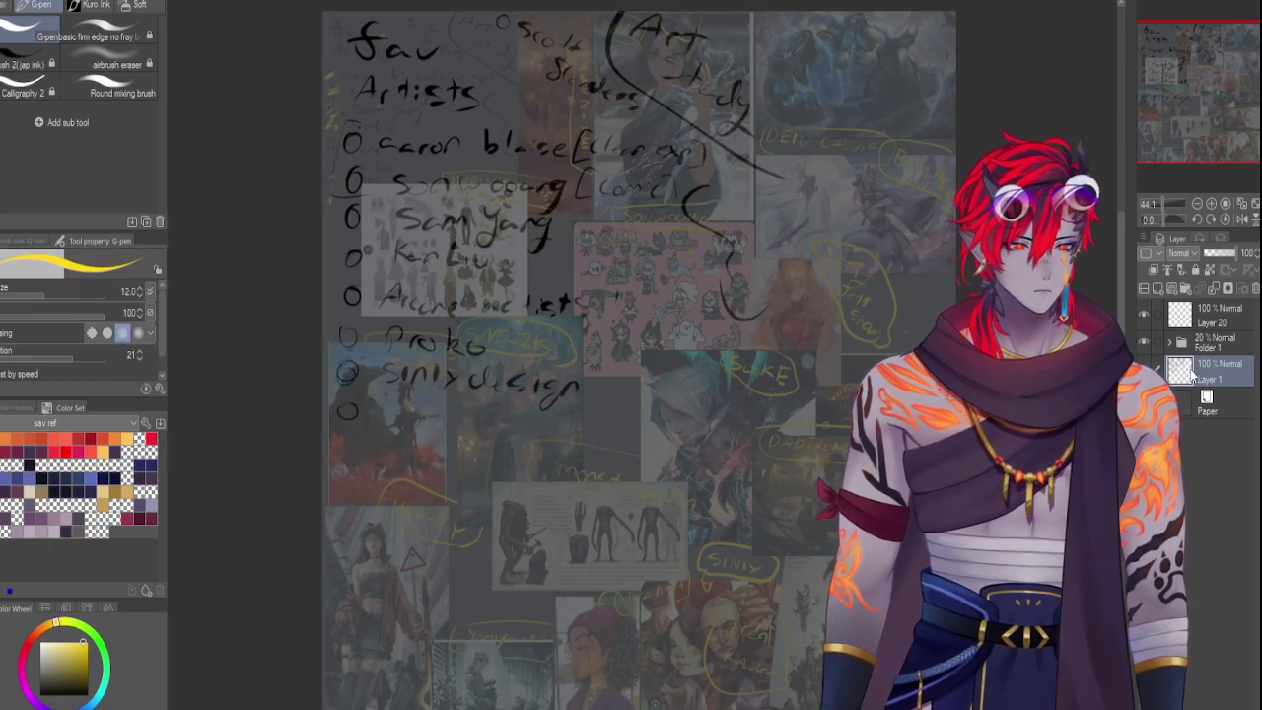
drag(1188, 331, 1188, 332)
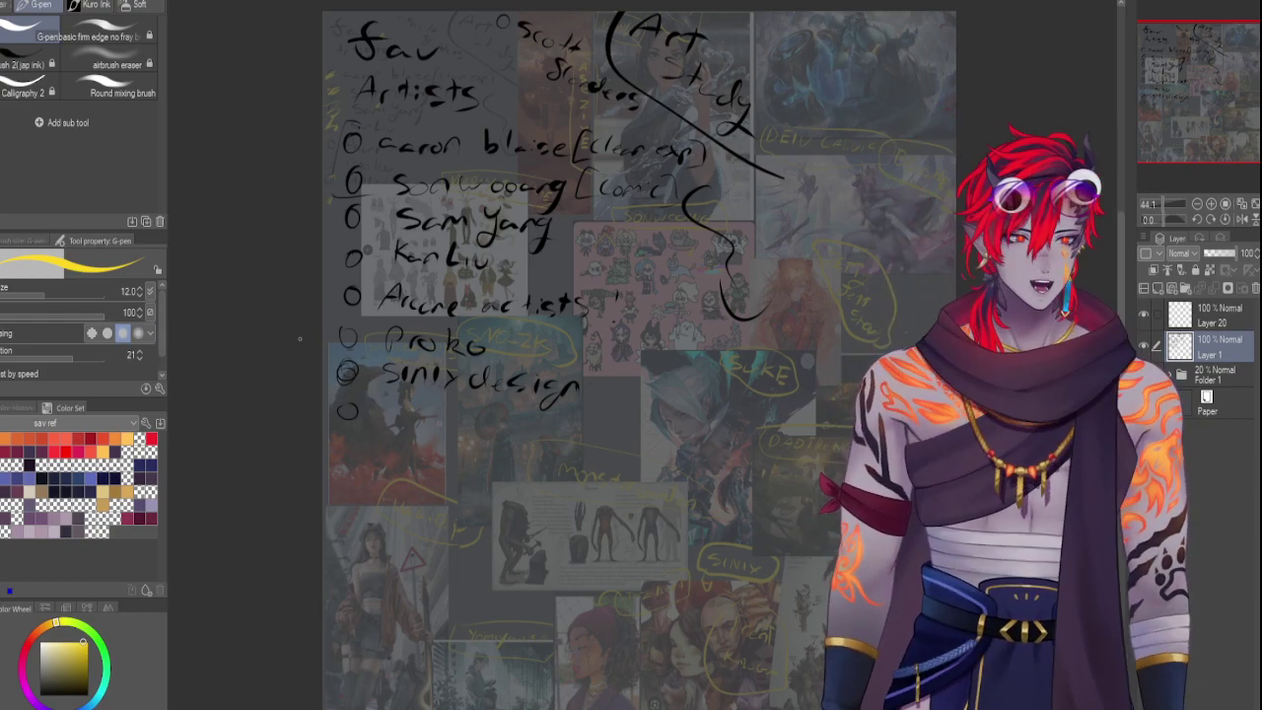
Try and undo a yellow test stroke, then switch to the Sumi-E ink brush at size 200
drag(712, 378, 769, 467)
key(ctrl+z)
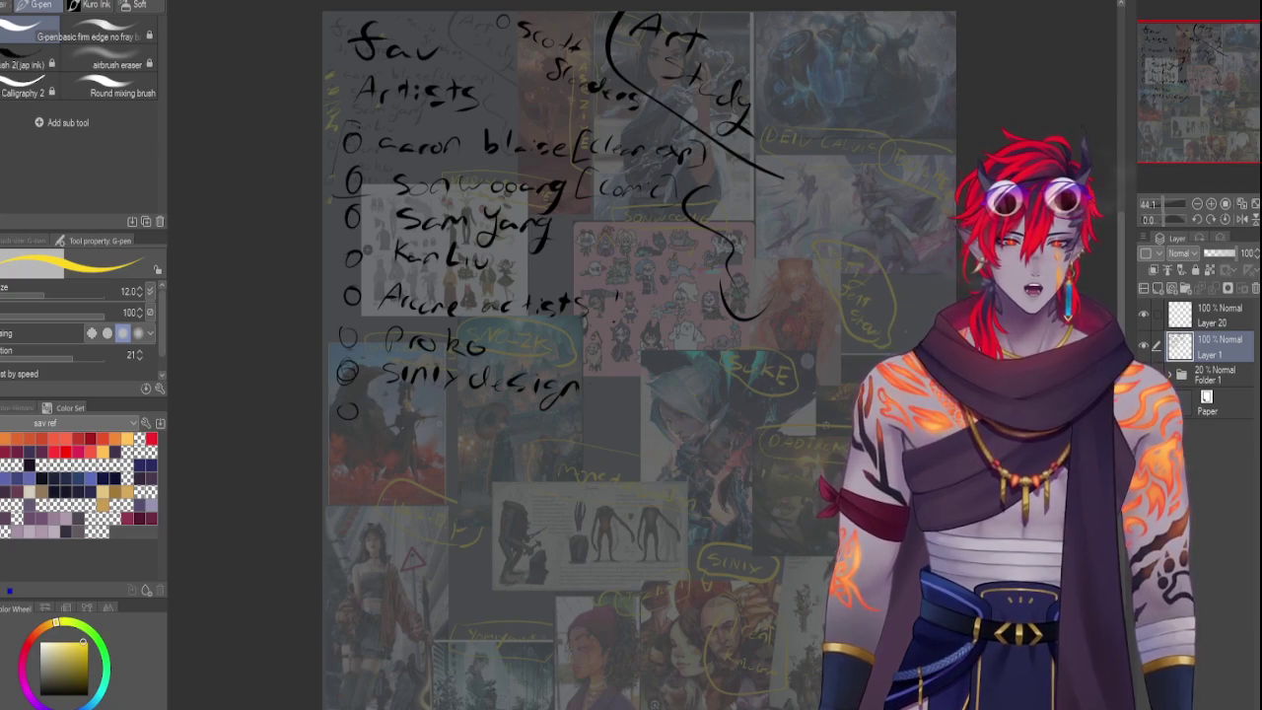
click(24, 64)
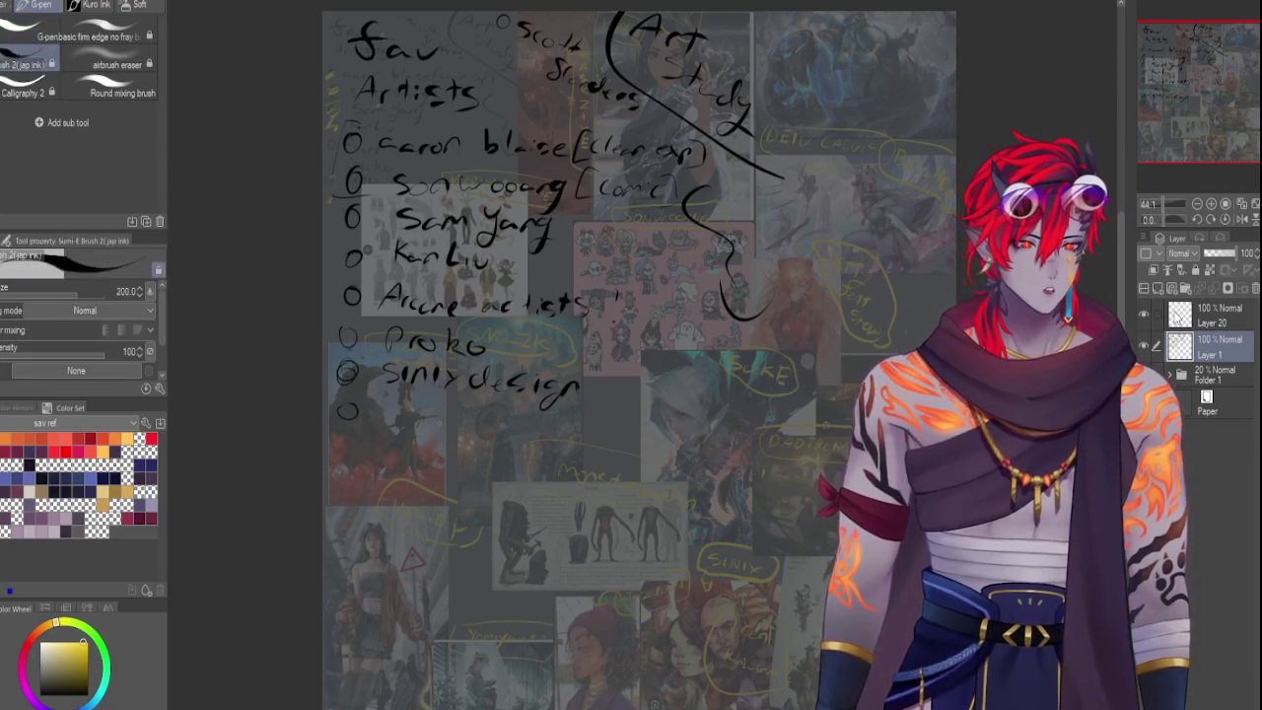
click(1164, 316)
click(1171, 345)
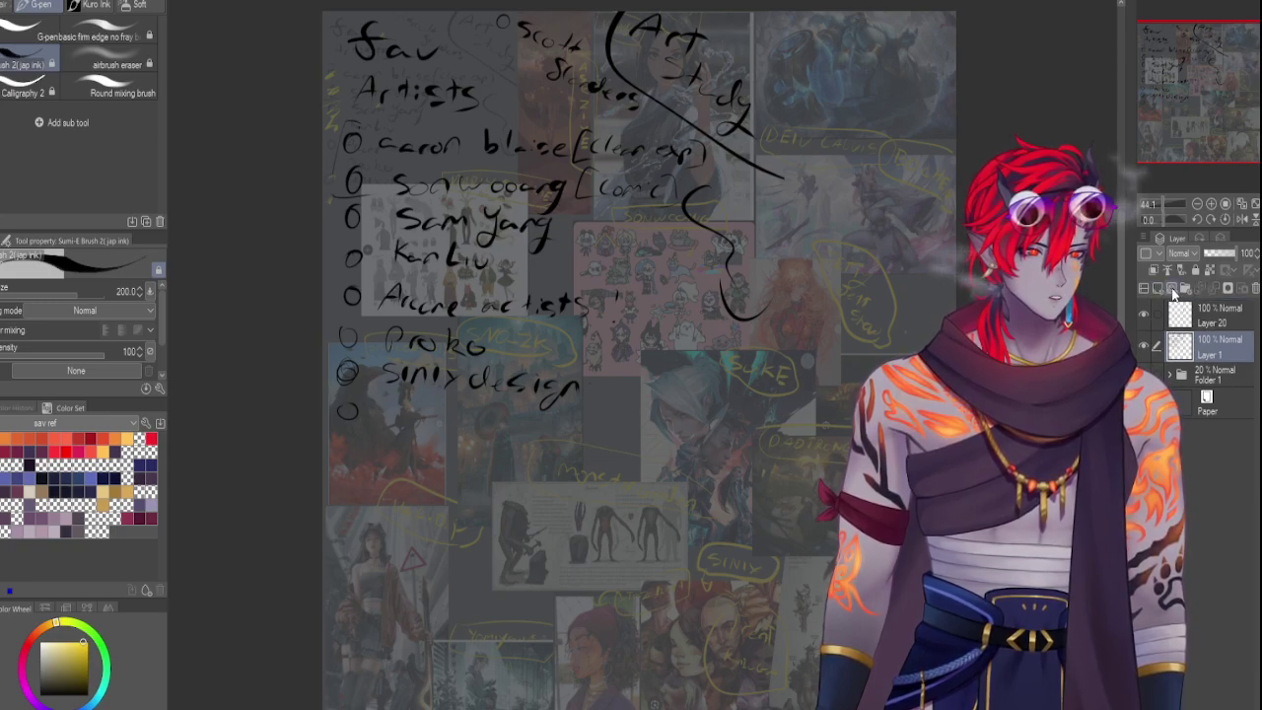
Add Layer 21 inside a new Folder 2, set brush size 60, and hide the fav Artists list
click(1172, 292)
key(bracketleft)
key(bracketleft)
key(bracketleft)
key(bracketleft)
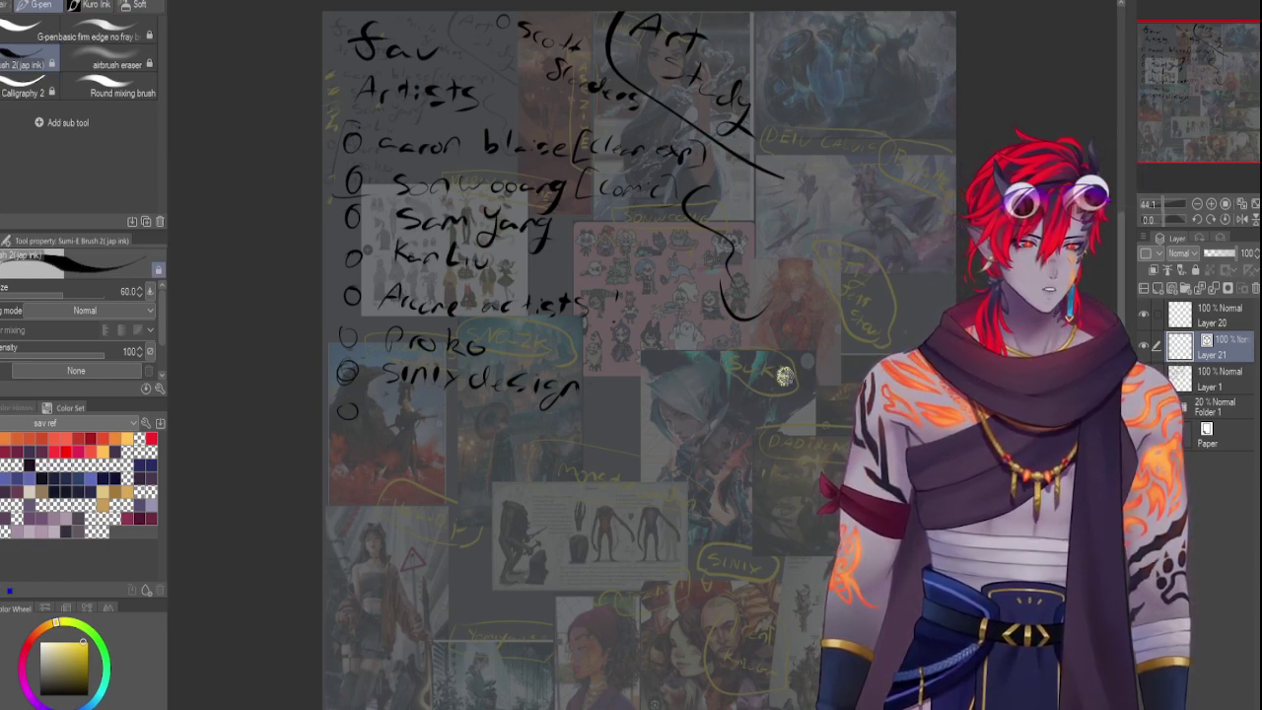
click(1185, 288)
drag(1183, 375, 1191, 343)
click(1212, 373)
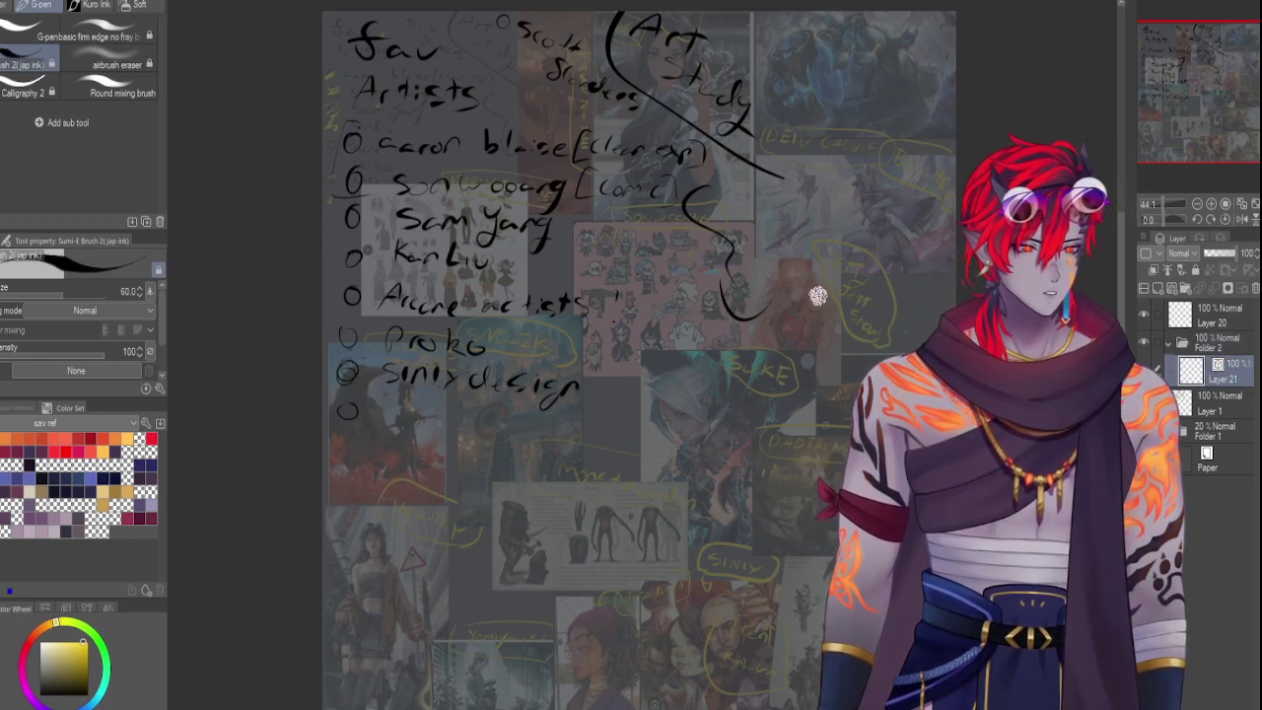
click(1198, 400)
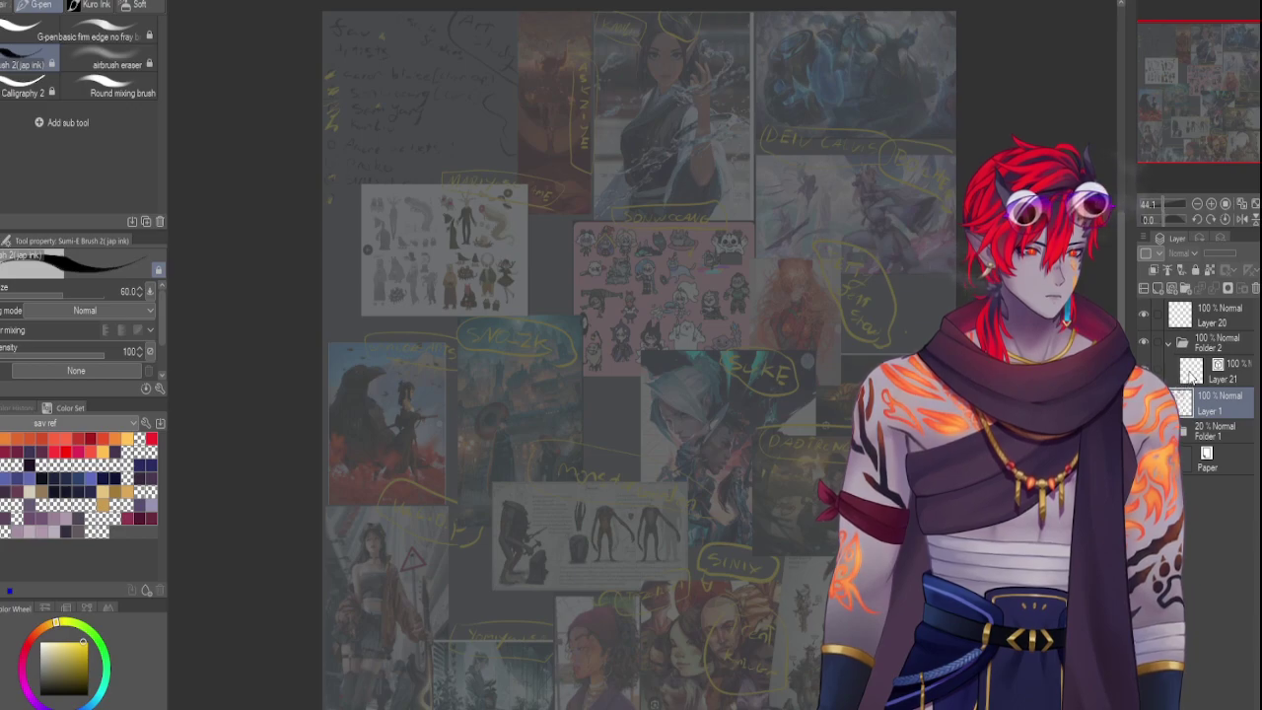
click(1192, 378)
Try brushing 'TH' and a size-170 tapered stroke, undo them all, and return to the G-pen
drag(490, 77, 473, 103)
mouse_move(465, 61)
mouse_down()
mouse_move(525, 72)
mouse_move(513, 103)
mouse_up()
drag(544, 67, 535, 109)
key(ctrl+z)
mouse_move(514, 93)
mouse_down()
mouse_move(559, 94)
mouse_move(569, 111)
mouse_move(554, 97)
mouse_move(549, 107)
mouse_move(587, 98)
mouse_move(562, 141)
mouse_up()
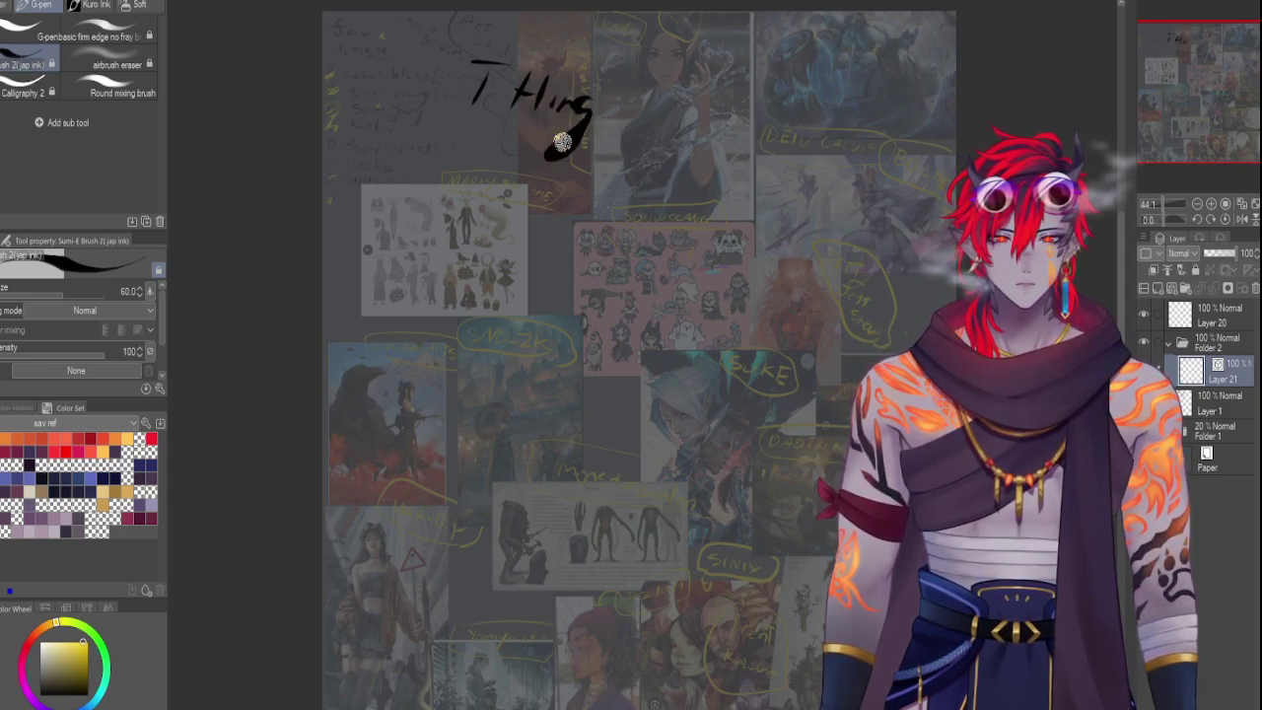
key(ctrl+z)
key(ctrl+z)
key(ctrl+z)
key(ctrl+z)
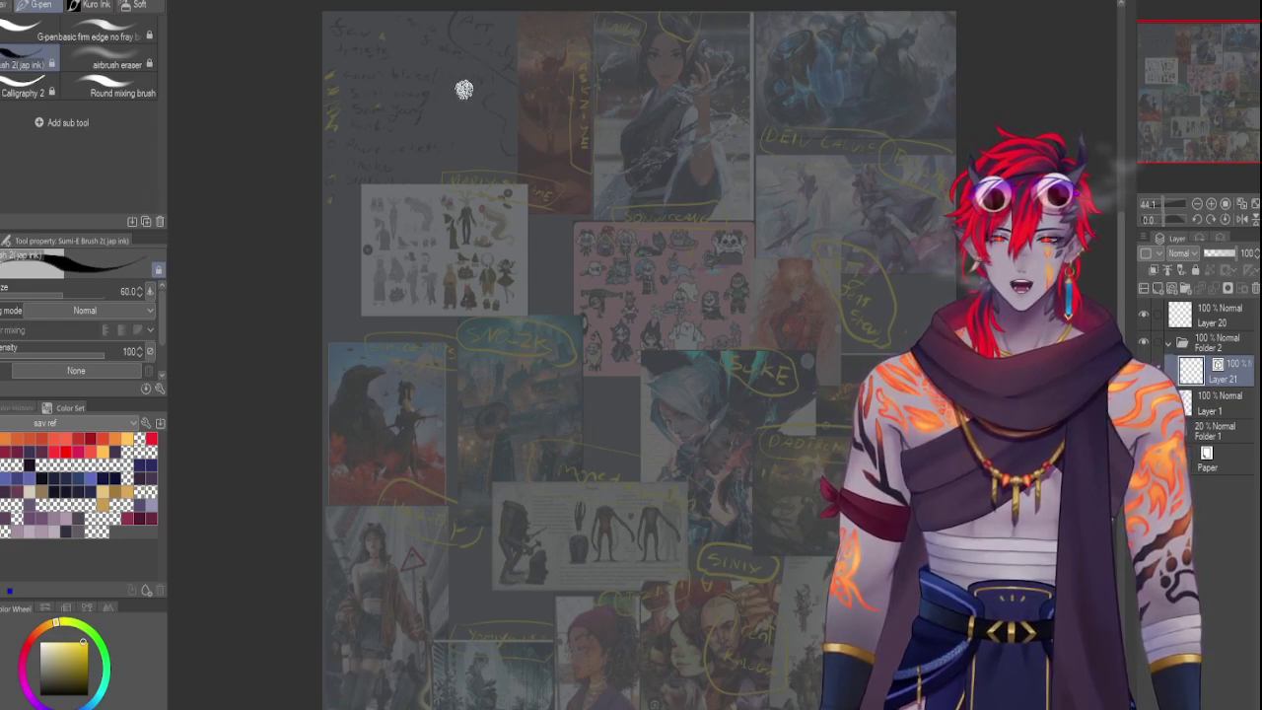
key(bracketright)
key(bracketright)
key(bracketright)
key(bracketright)
key(bracketright)
key(bracketright)
drag(463, 47, 431, 102)
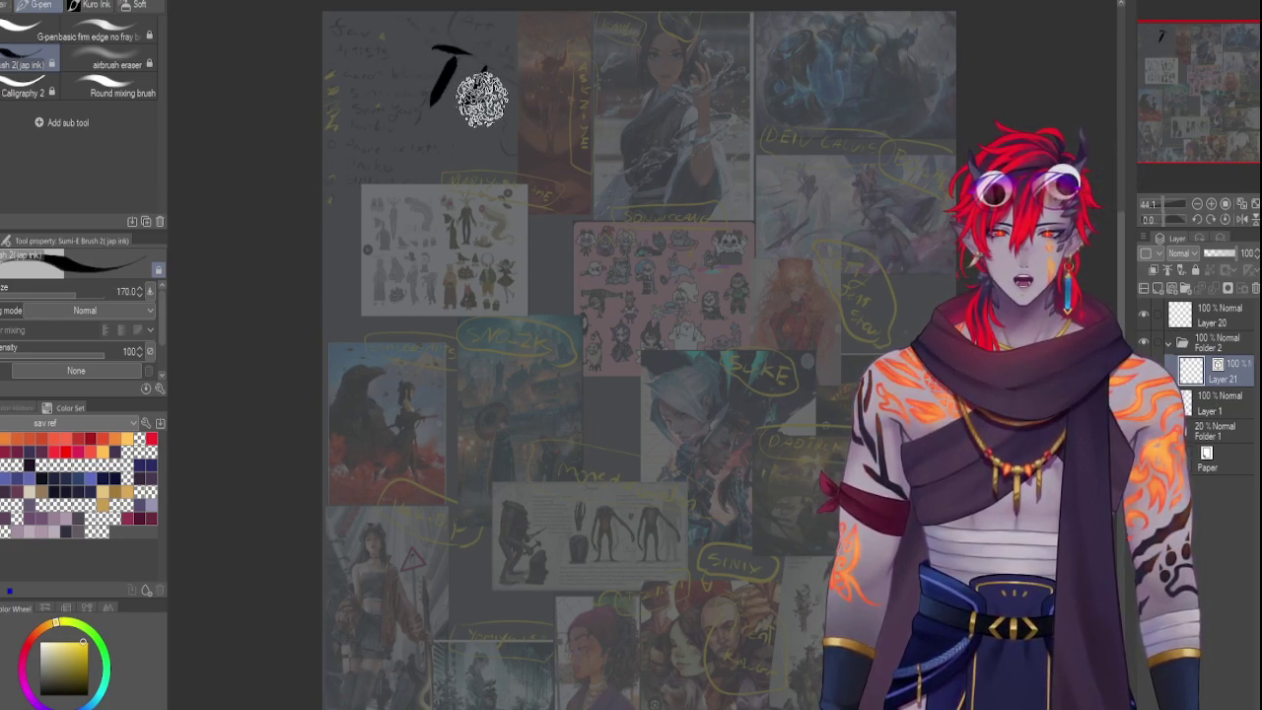
key(ctrl+z)
click(33, 40)
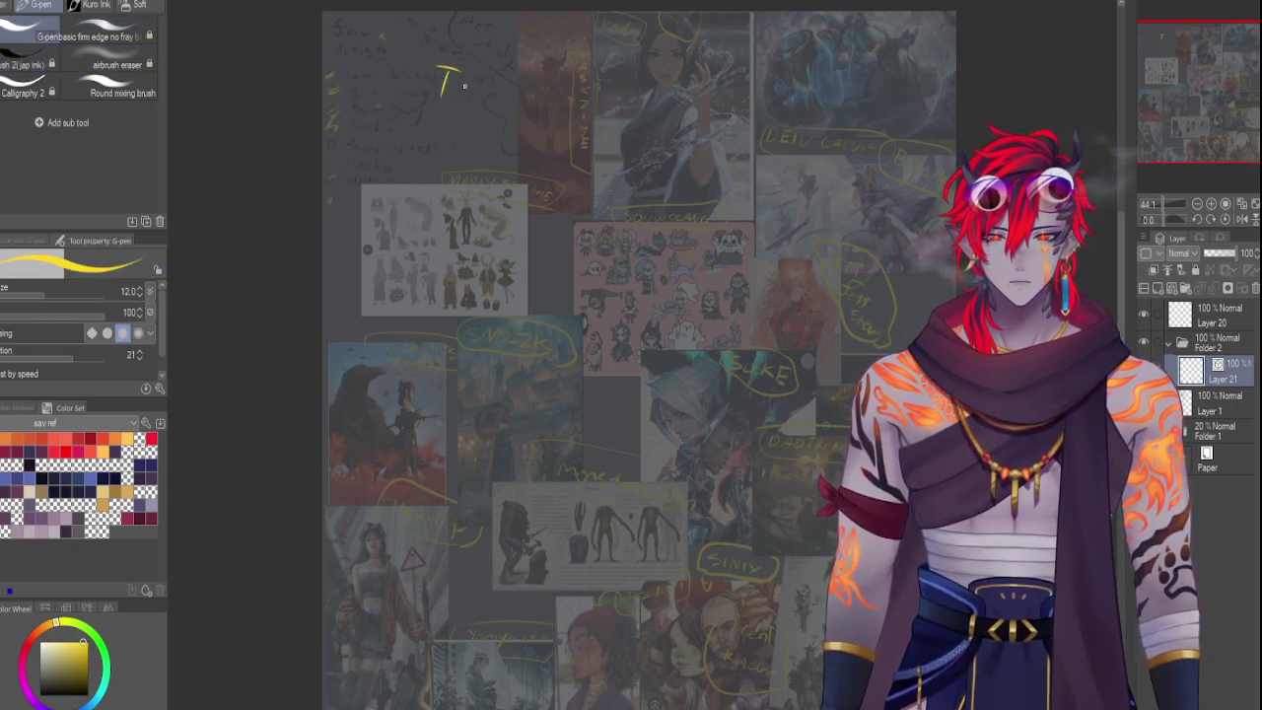
Handwrite 'THINGS TO STUDY' in yellow at the board's top-left, redoing misdrawn strokes
key(ctrl+z)
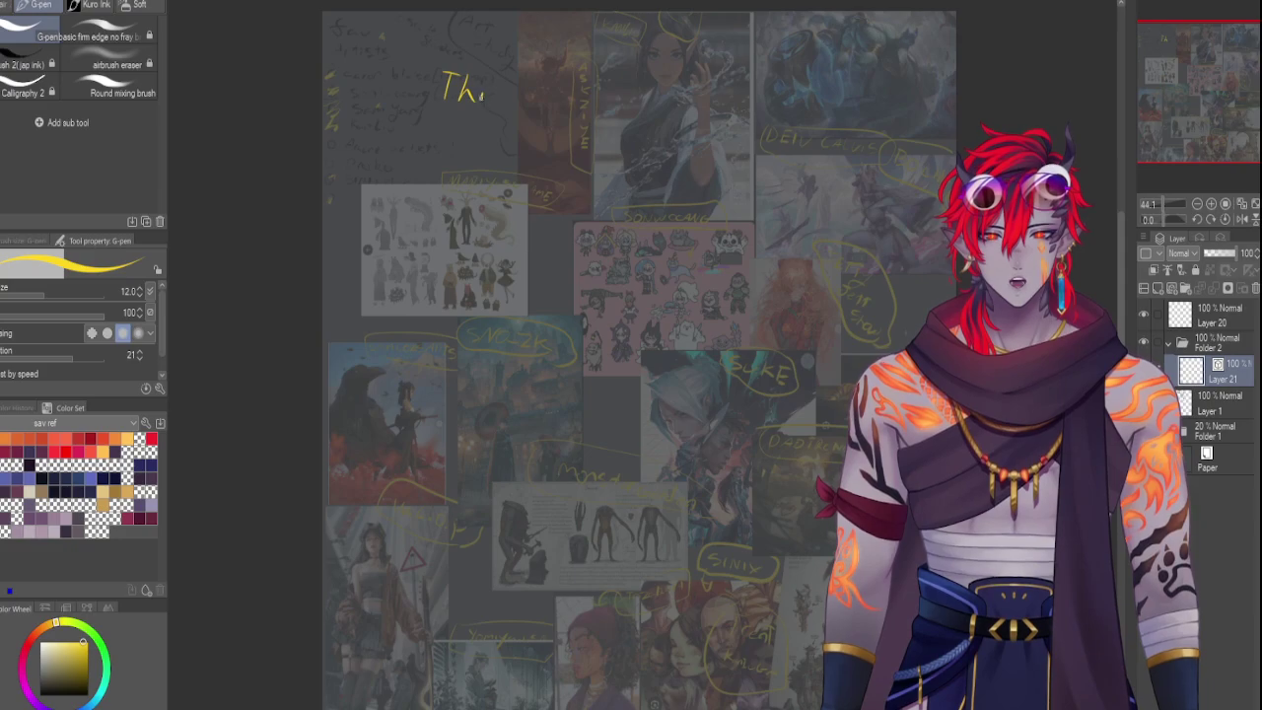
drag(459, 90, 475, 86)
mouse_move(479, 76)
mouse_down()
mouse_move(473, 99)
mouse_move(493, 103)
mouse_up()
mouse_move(503, 85)
mouse_down()
mouse_move(517, 102)
mouse_move(486, 103)
mouse_move(499, 128)
mouse_move(481, 142)
mouse_up()
key(ctrl+z)
key(ctrl+z)
key(ctrl+z)
key(ctrl+z)
mouse_move(527, 90)
mouse_down()
mouse_move(490, 125)
mouse_move(520, 91)
mouse_up()
key(ctrl+z)
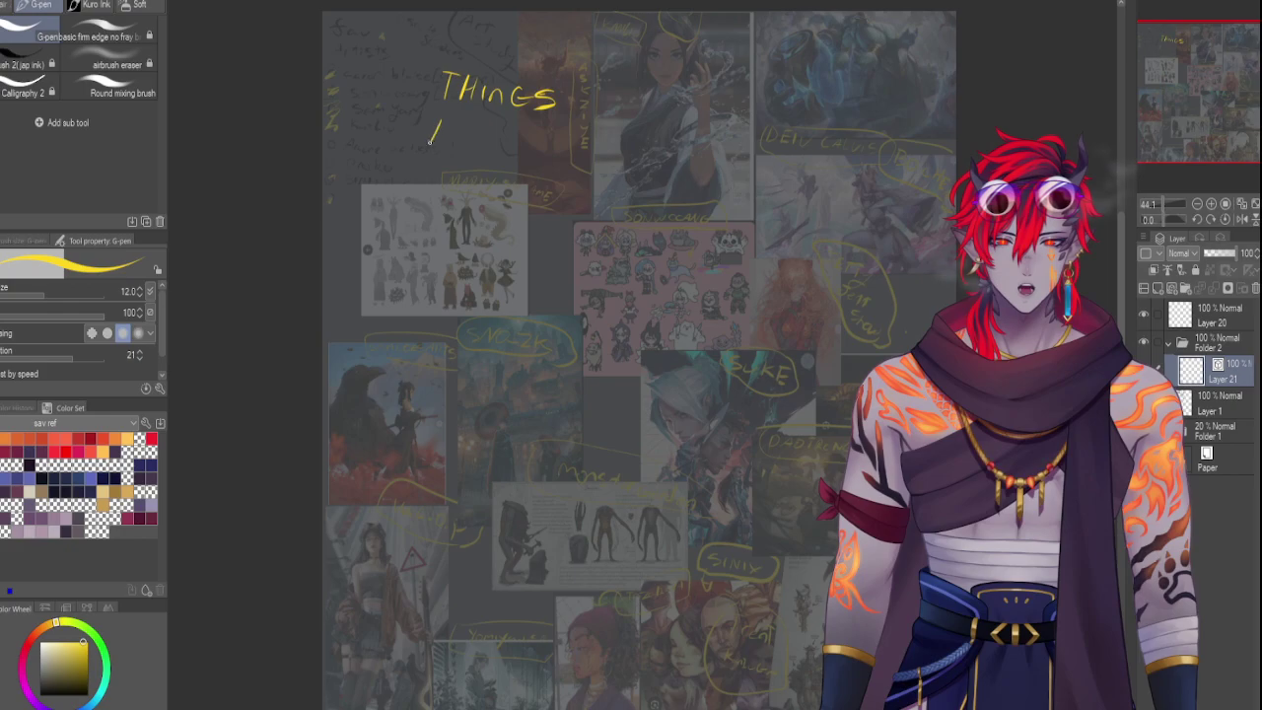
drag(434, 119, 460, 117)
drag(451, 120, 443, 139)
key(ctrl+z)
key(ctrl+z)
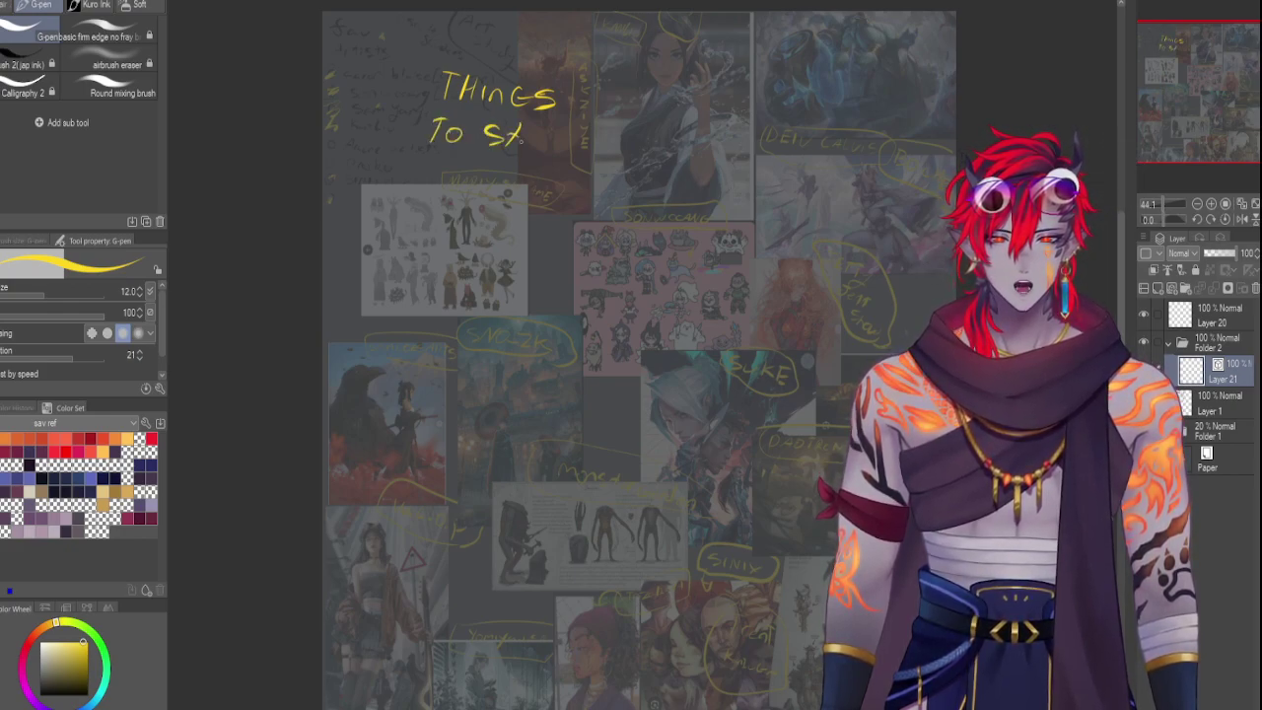
mouse_move(564, 119)
mouse_down()
mouse_move(535, 183)
mouse_move(584, 166)
mouse_up()
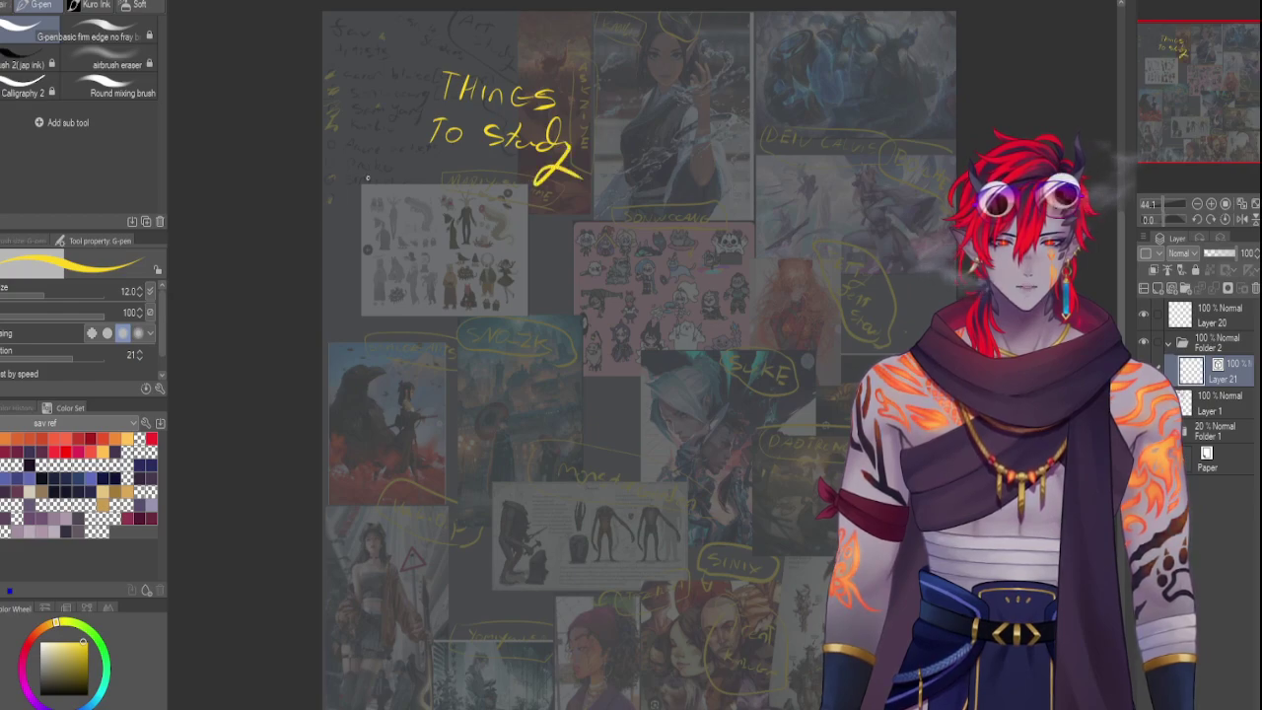
Write the heading 'comp methods' with an arrow in front of it
mouse_move(358, 197)
mouse_down()
mouse_move(467, 226)
mouse_move(449, 234)
mouse_move(467, 234)
mouse_move(478, 258)
mouse_move(547, 246)
mouse_up()
key(ctrl+z)
key(ctrl+z)
drag(554, 240, 586, 257)
mouse_move(598, 228)
mouse_down()
mouse_move(611, 252)
mouse_move(646, 258)
mouse_up()
drag(670, 247, 657, 263)
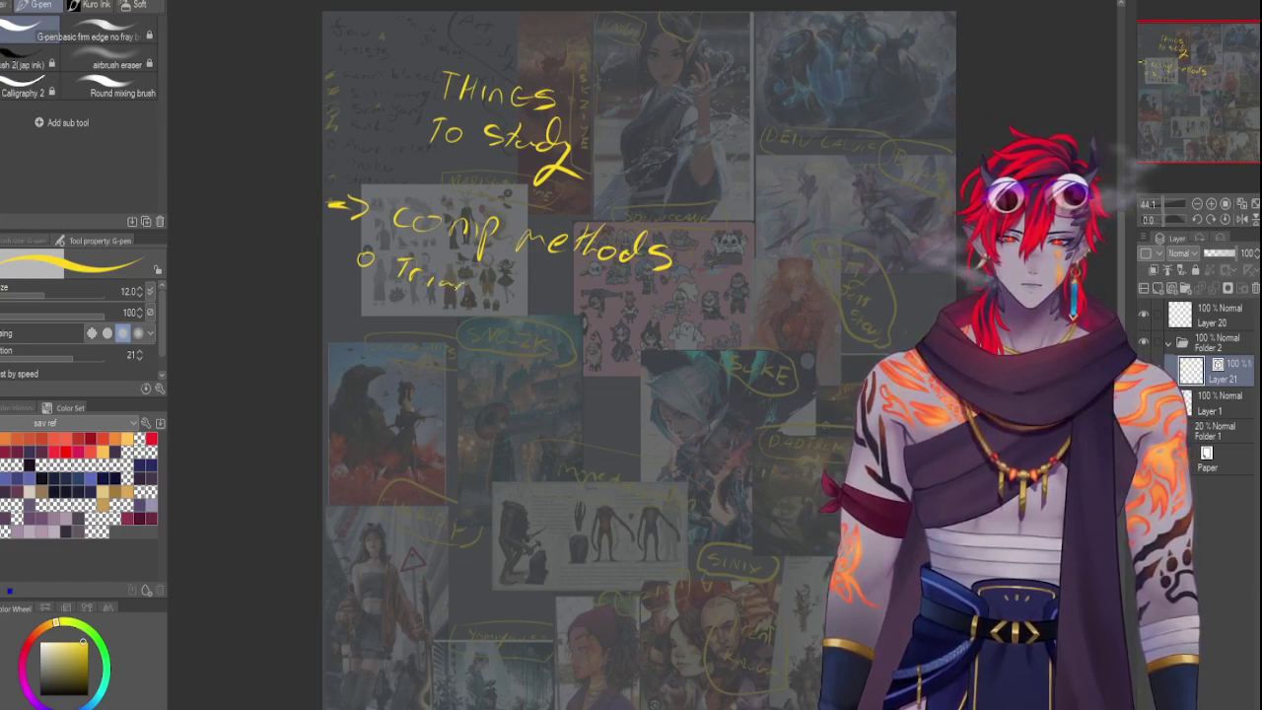
Add the 'Triangle' item and begin a second item with a large S, then switch to red
mouse_move(476, 284)
mouse_down()
mouse_move(455, 321)
mouse_move(518, 295)
mouse_up()
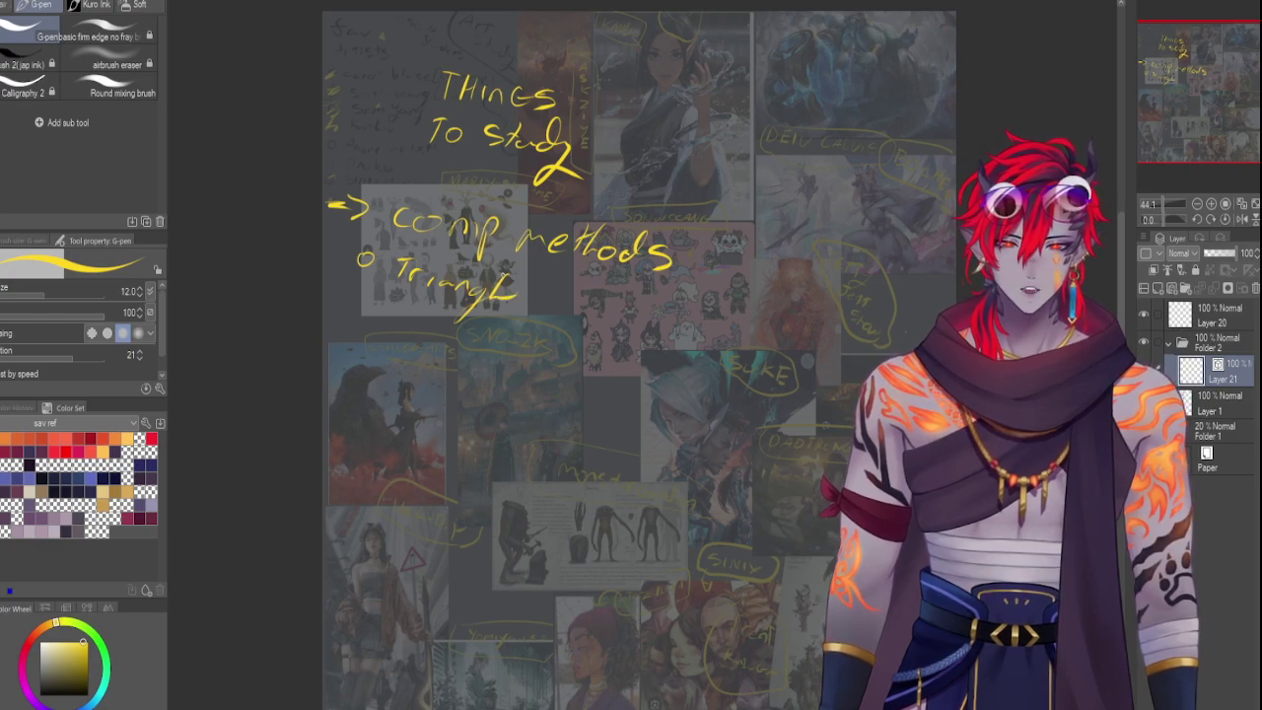
key(ctrl+z)
key(ctrl+z)
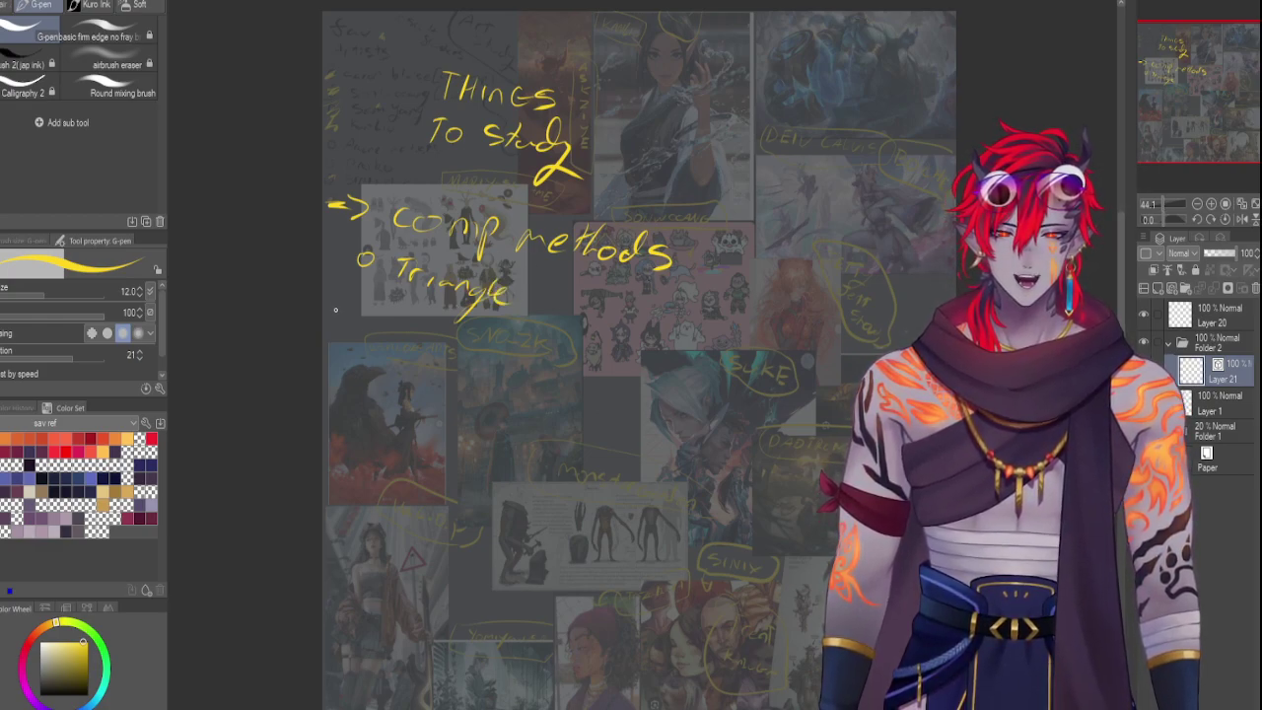
mouse_move(352, 318)
mouse_down()
mouse_move(414, 340)
mouse_move(379, 327)
mouse_up()
key(ctrl+z)
key(ctrl+z)
key(ctrl+z)
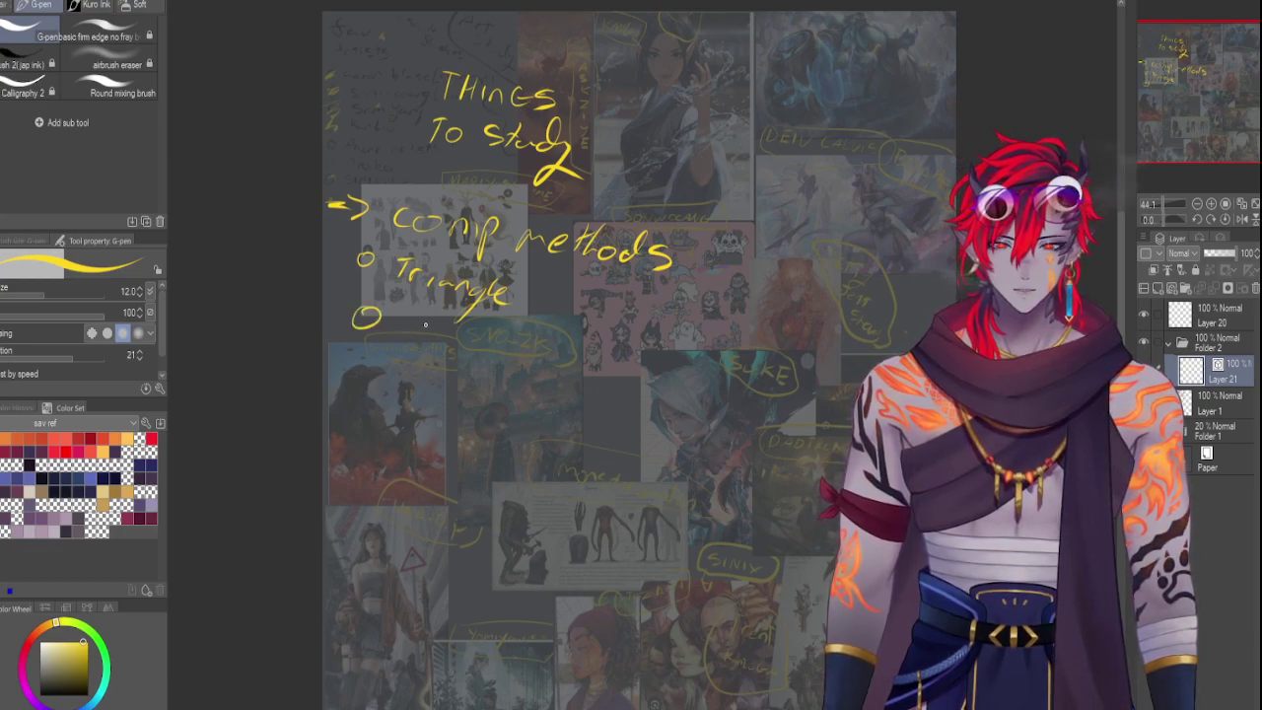
key(ctrl+z)
mouse_move(427, 323)
mouse_down()
mouse_move(410, 348)
mouse_move(441, 327)
mouse_move(428, 327)
mouse_move(477, 347)
mouse_move(542, 367)
mouse_up()
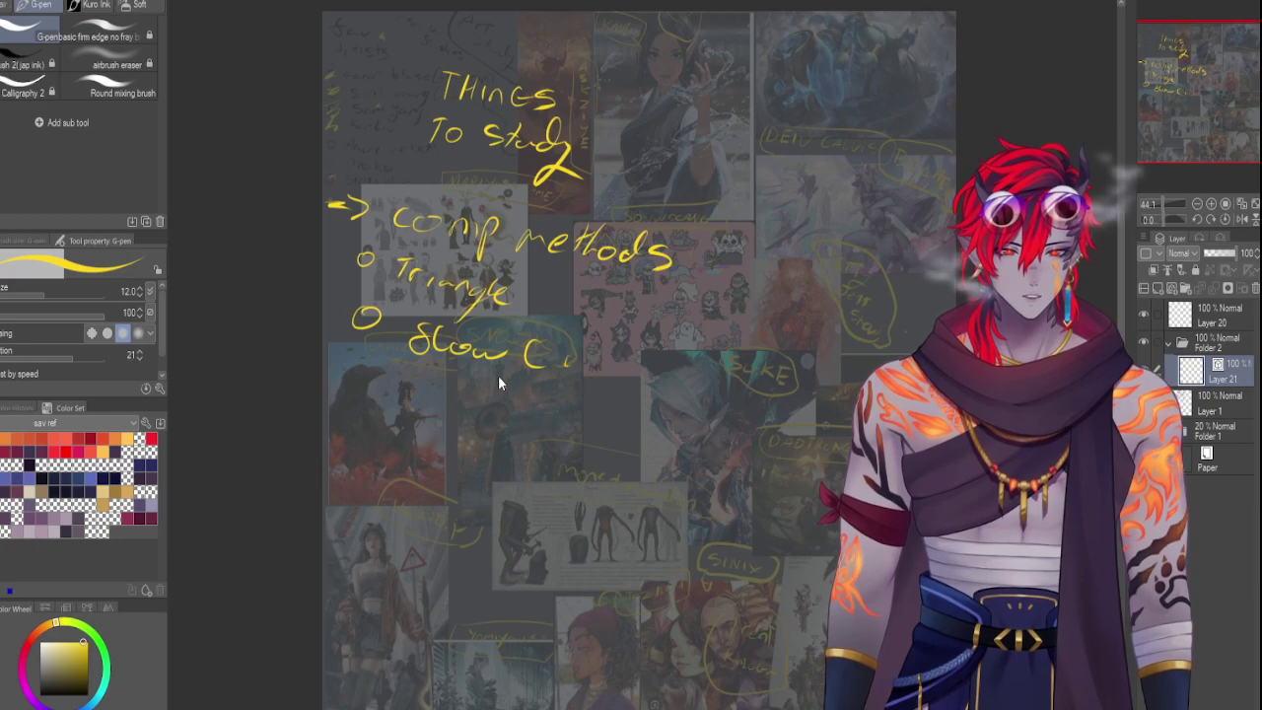
click(65, 452)
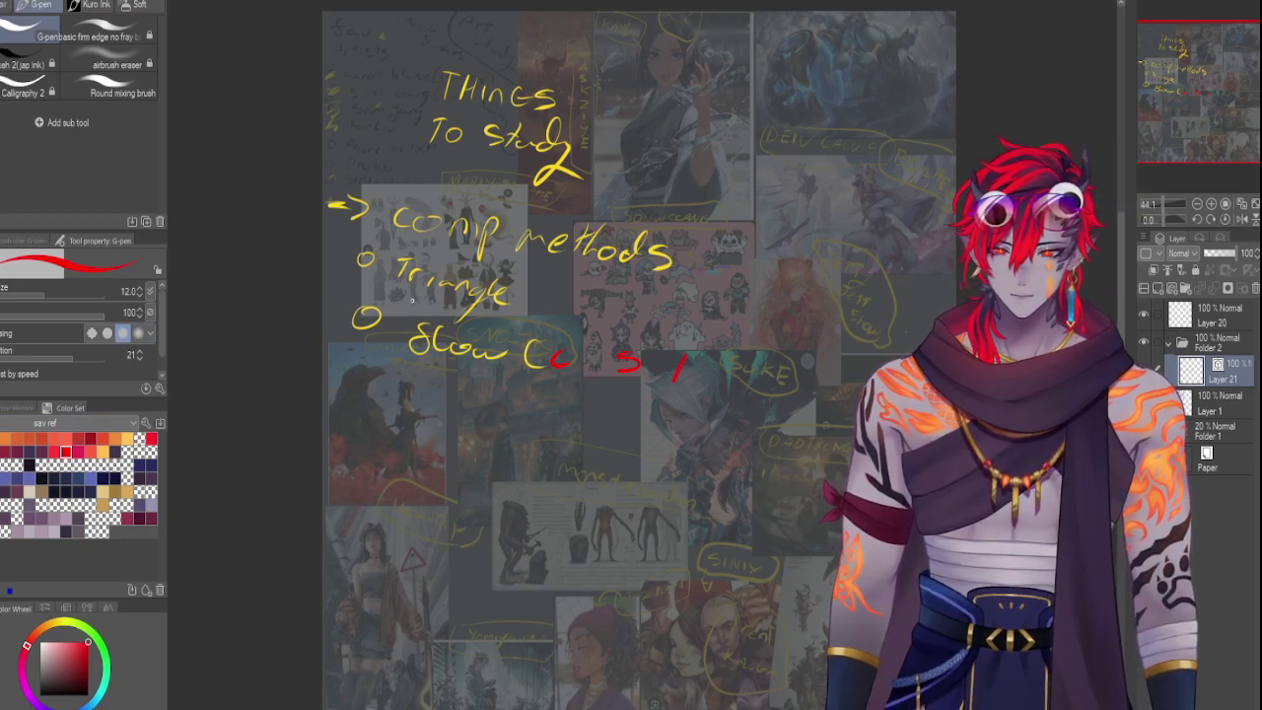
Switch the drawing colour back to yellow from the recently used colours
click(20, 408)
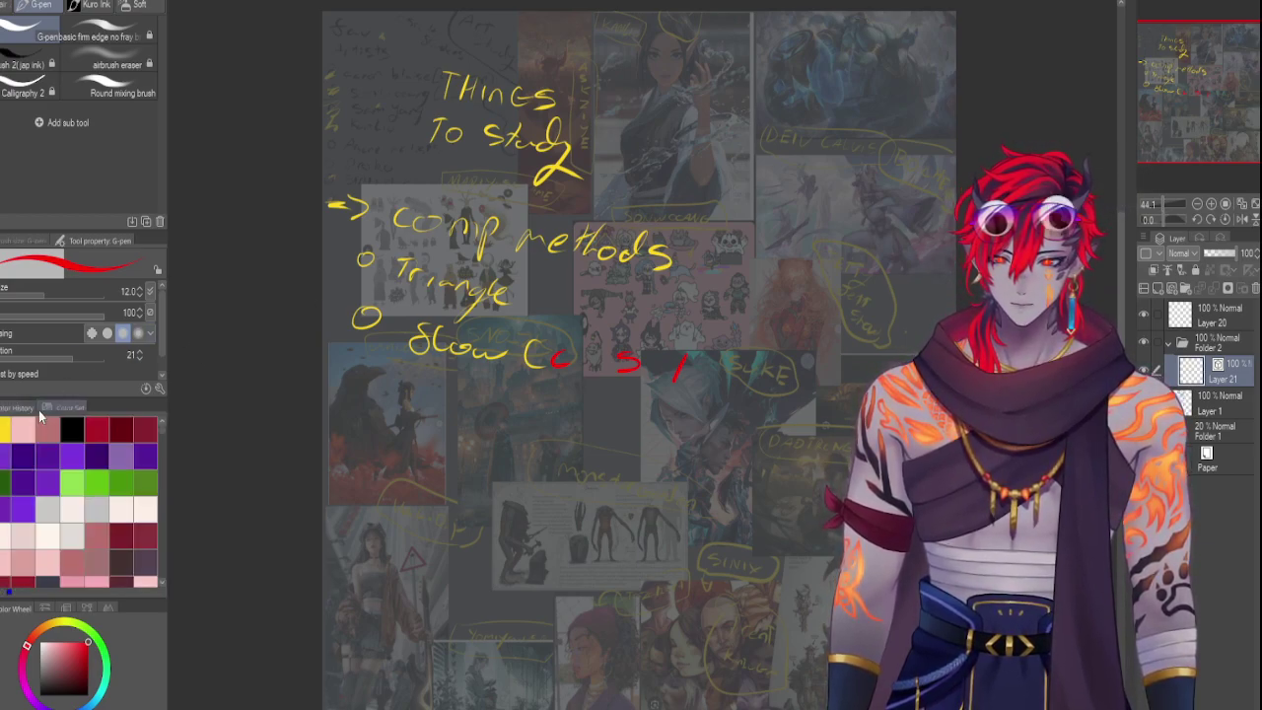
click(5, 423)
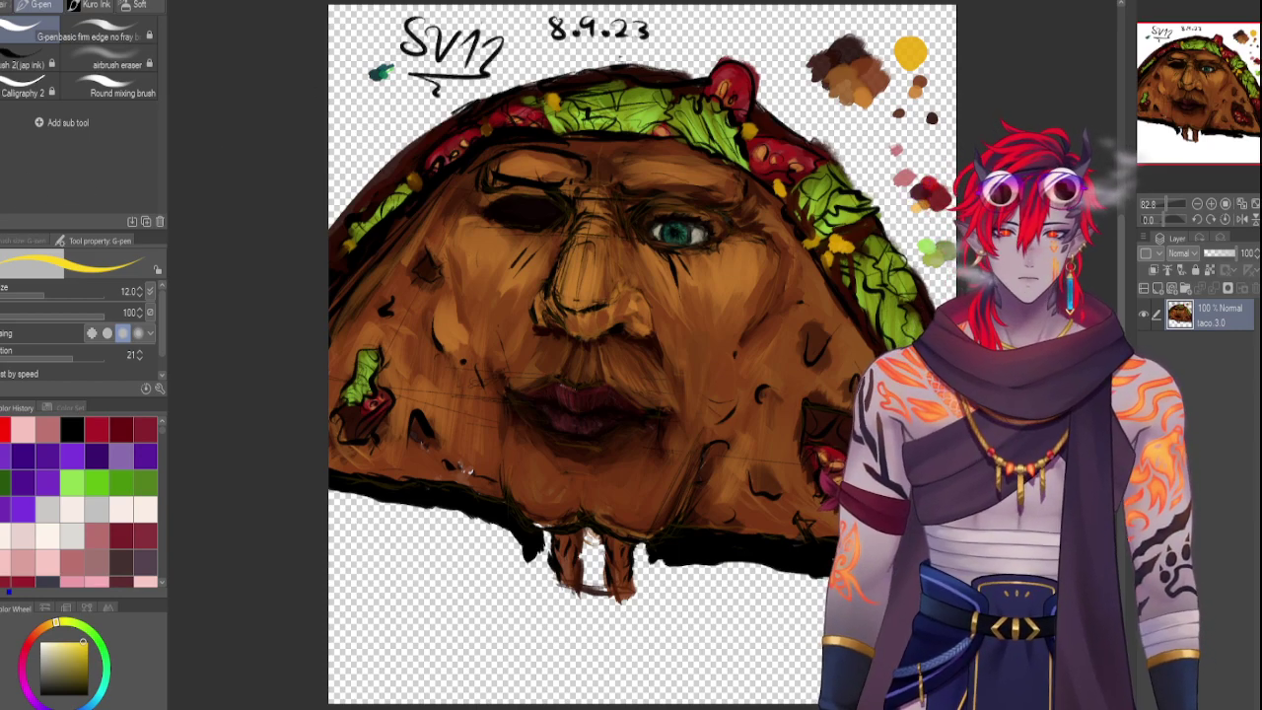
Glance at the dog painting, then return to the taco face and zoom it to fit
click(541, 2)
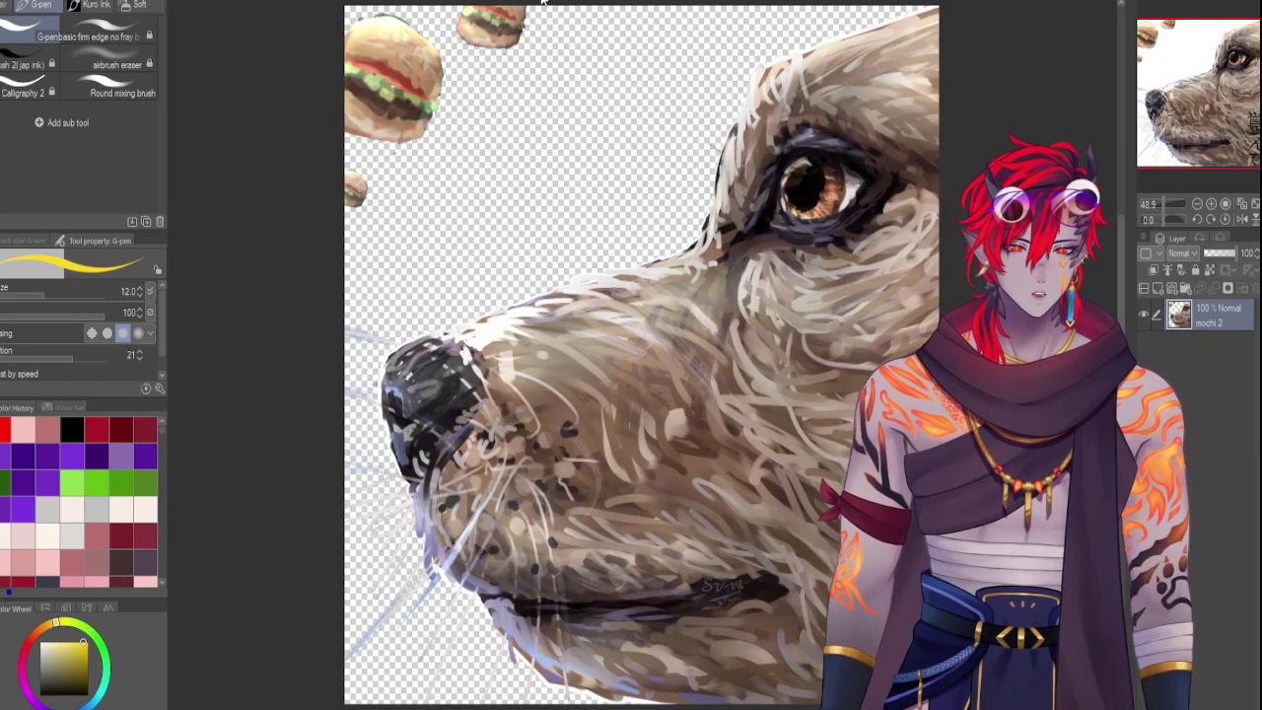
key(ctrl+Tab)
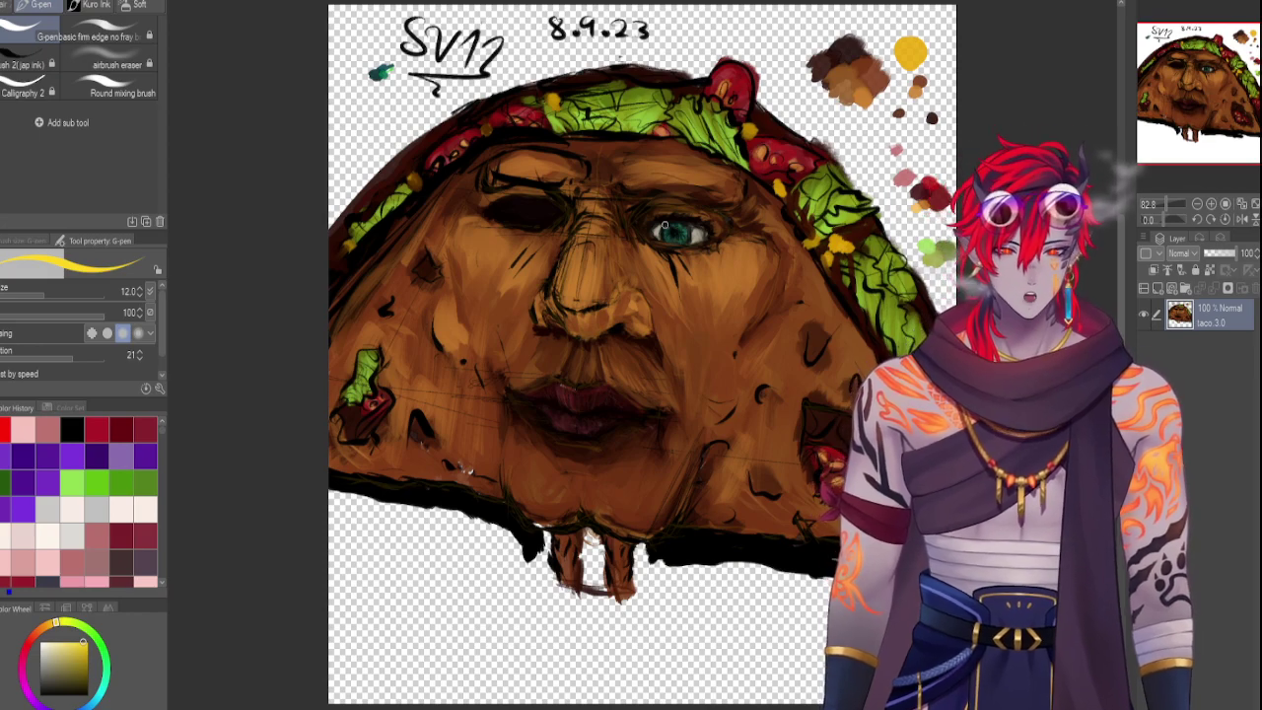
click(1173, 205)
click(1173, 202)
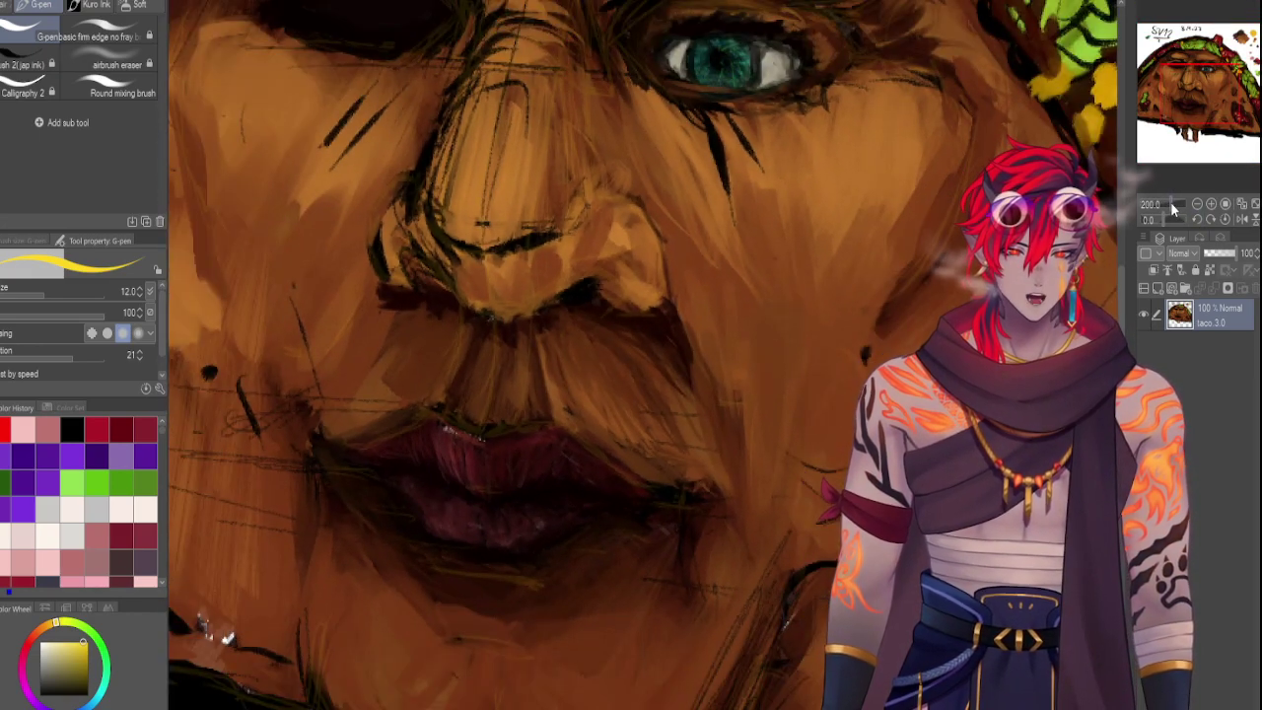
drag(1170, 202, 1167, 199)
key(ctrl+0)
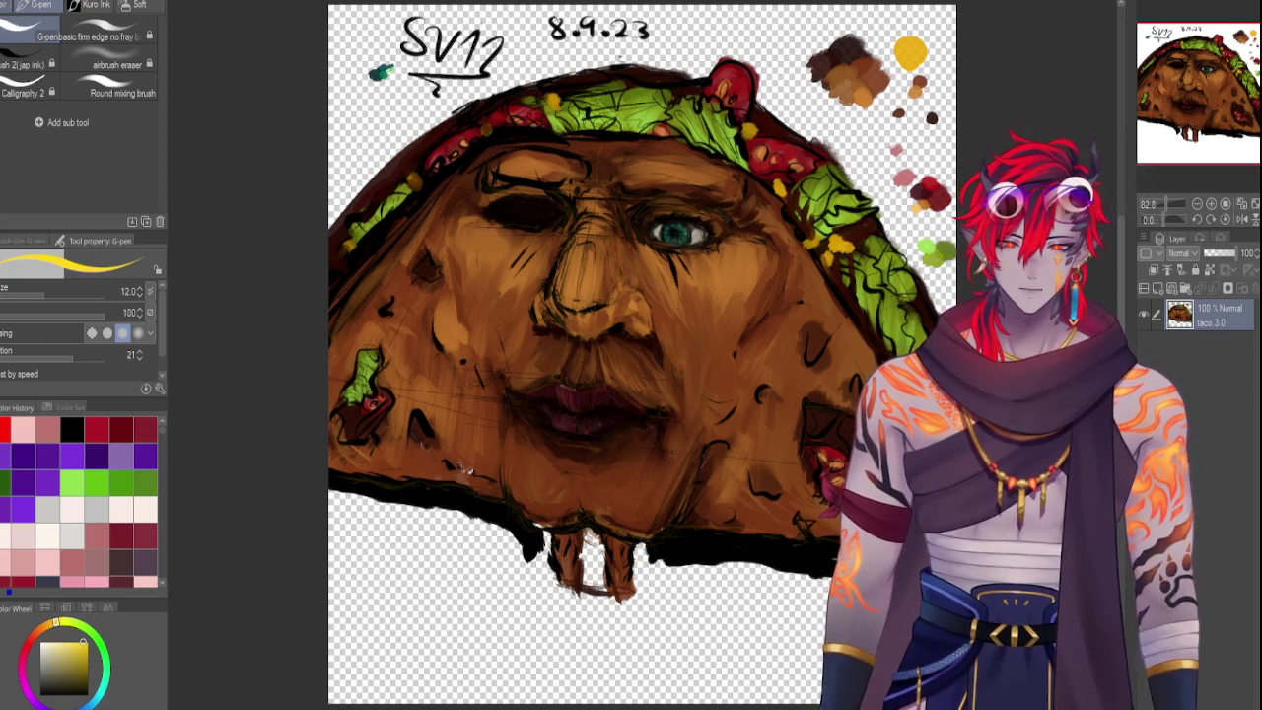
Check another brush set, view the dog and horned-character paintings, and end on the taco painting
click(12, 5)
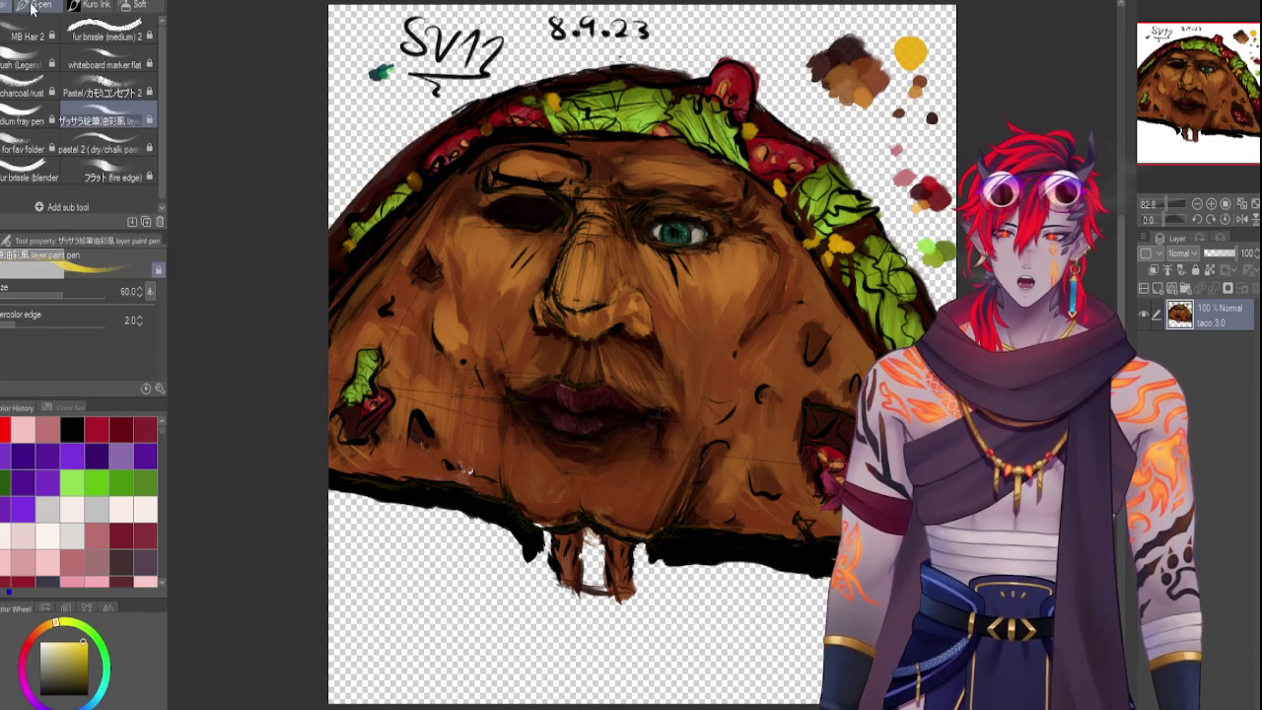
click(33, 6)
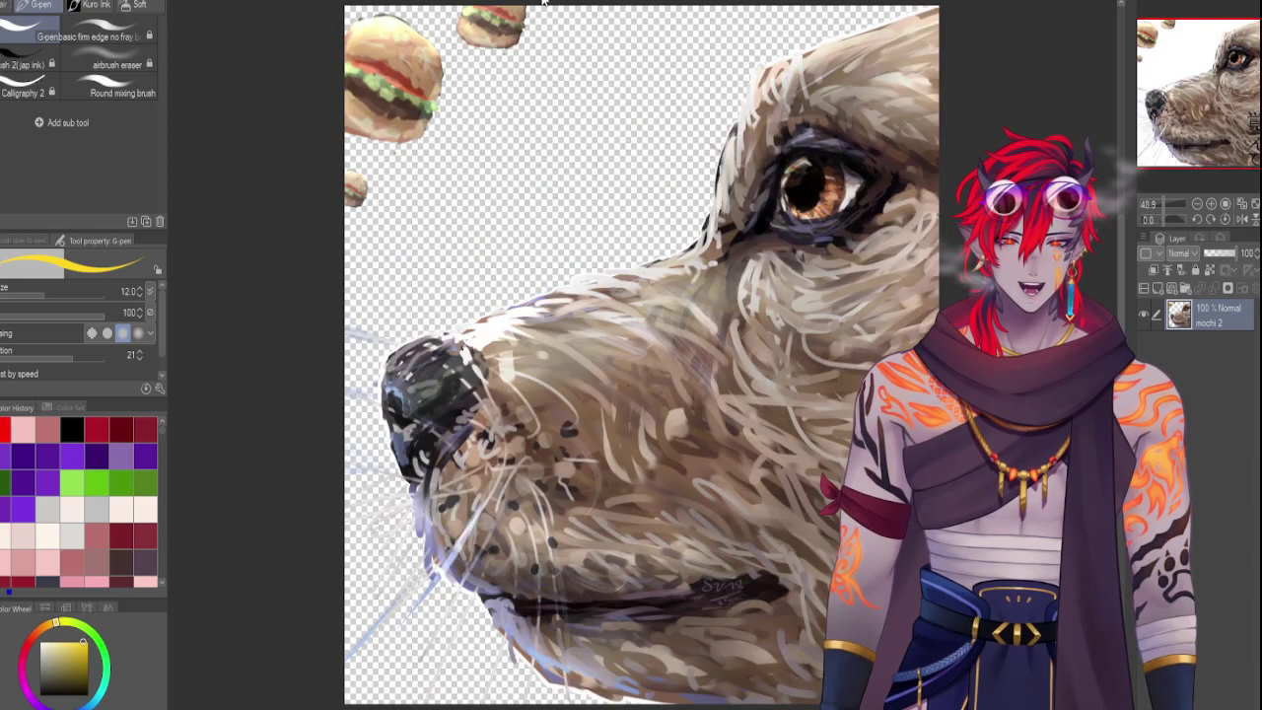
click(542, 3)
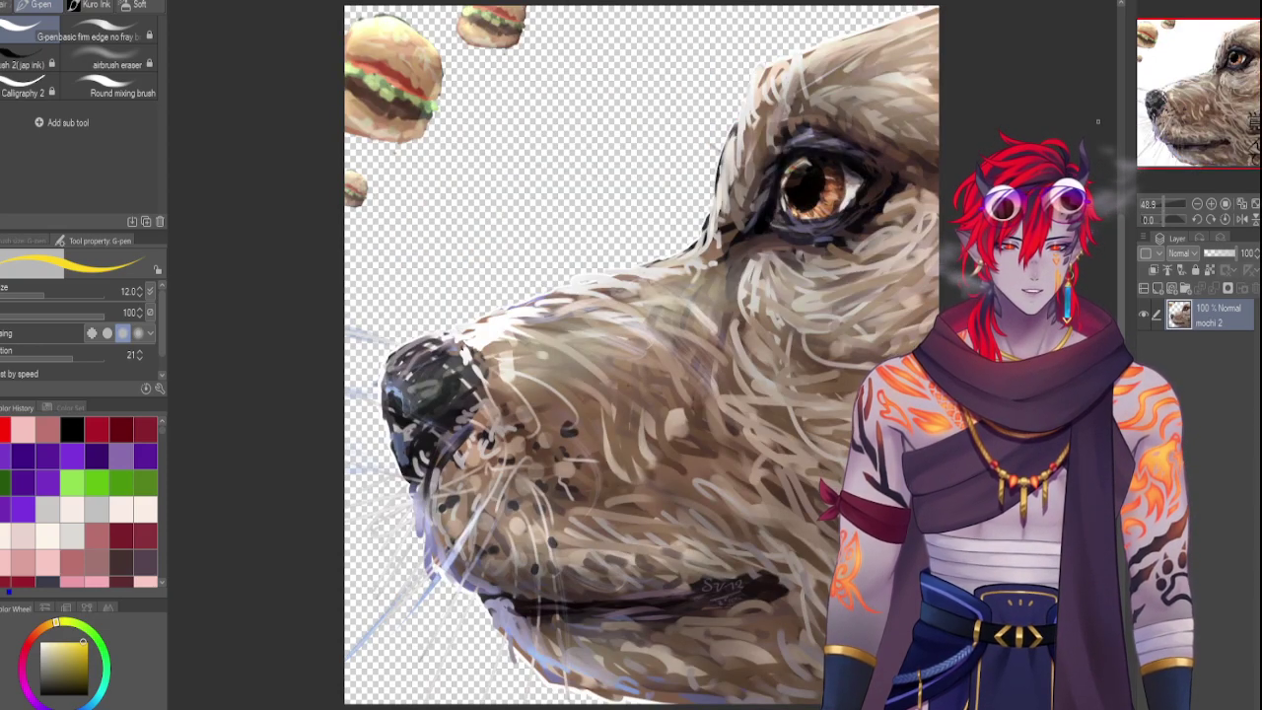
drag(1181, 208, 1161, 198)
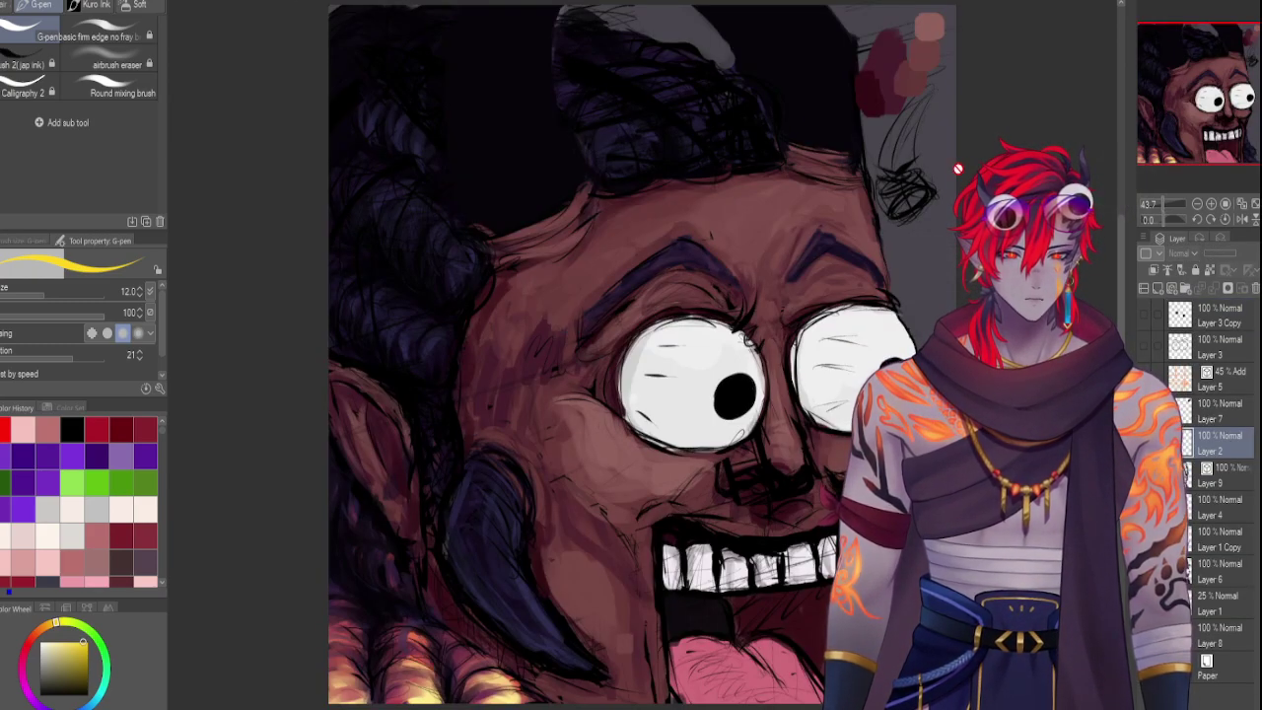
mouse_move(1154, 138)
mouse_down()
mouse_move(1192, 125)
mouse_move(1173, 124)
mouse_up()
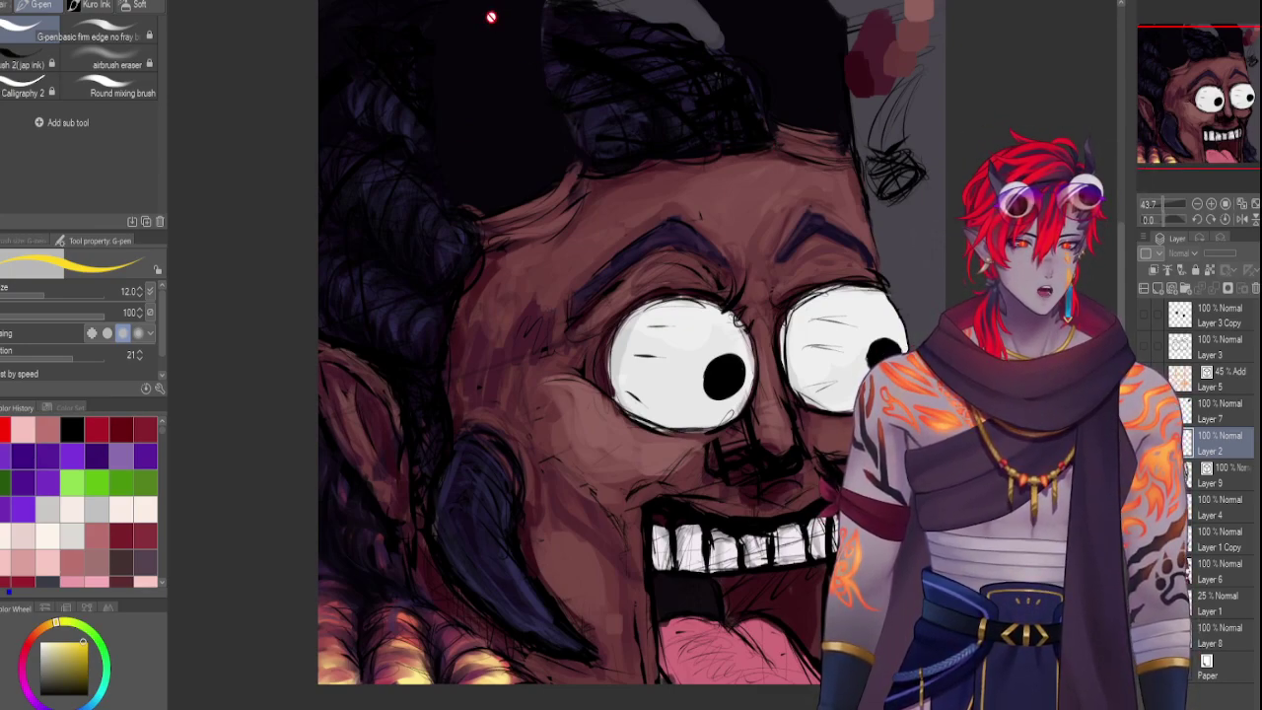
click(622, 3)
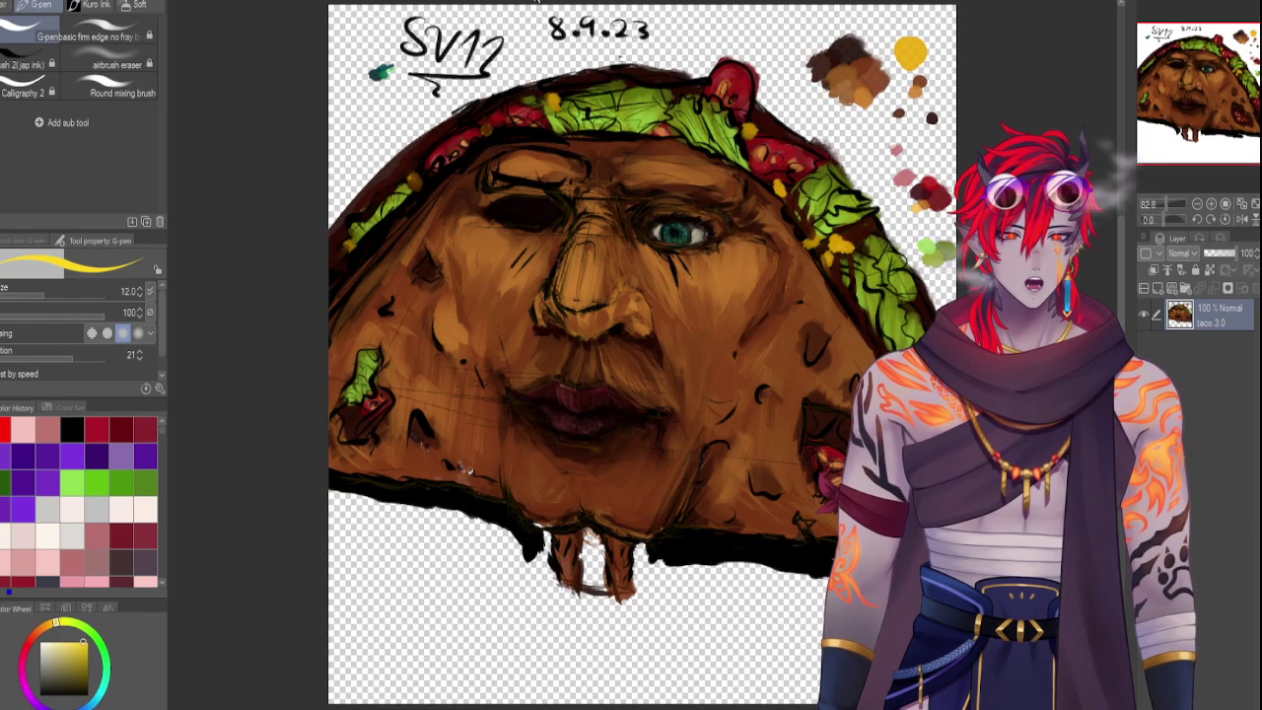
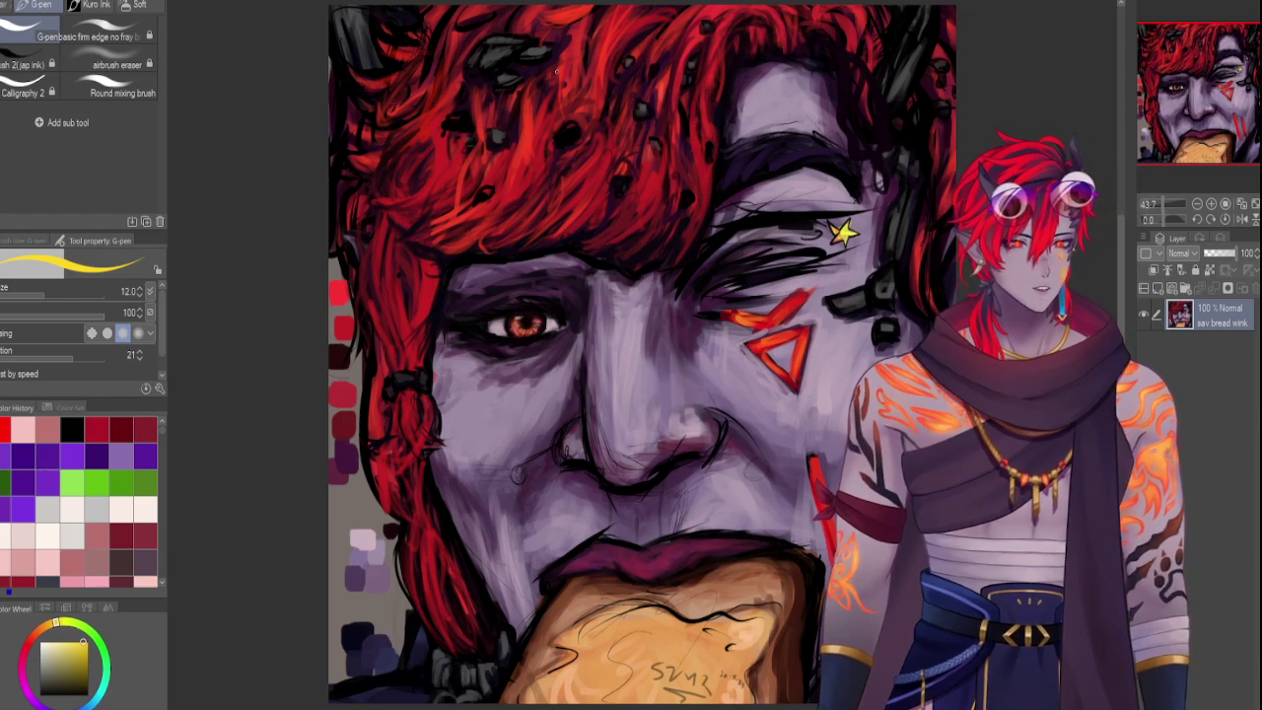
Zoom the bread painting out and back in, then view the taco face, panda, Master Chief and dog paintings
click(1153, 202)
drag(1153, 197, 1158, 195)
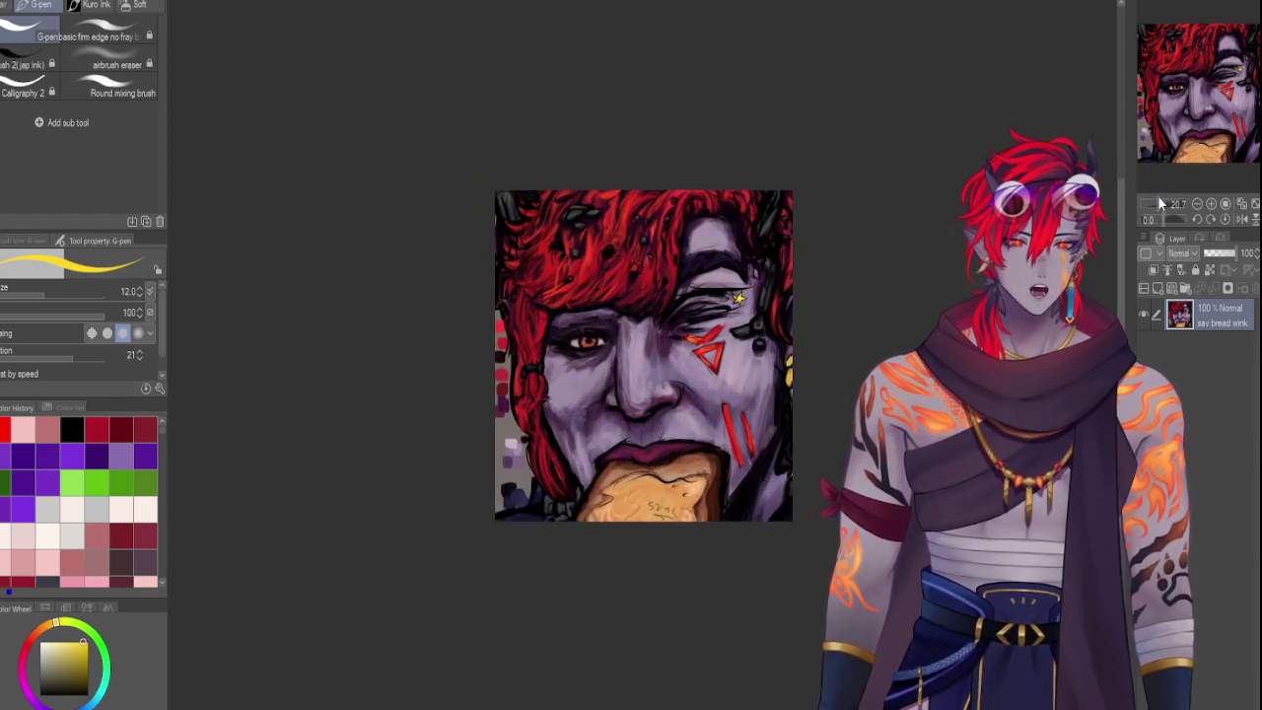
click(621, 2)
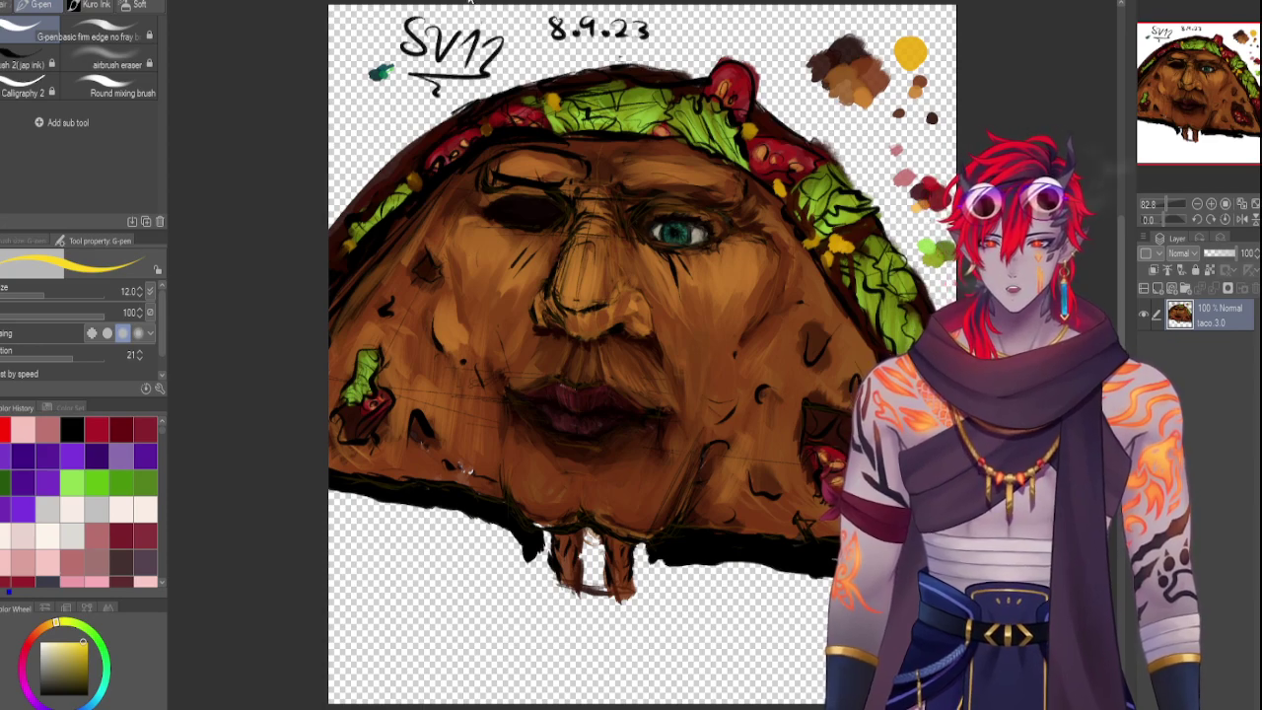
click(402, 1)
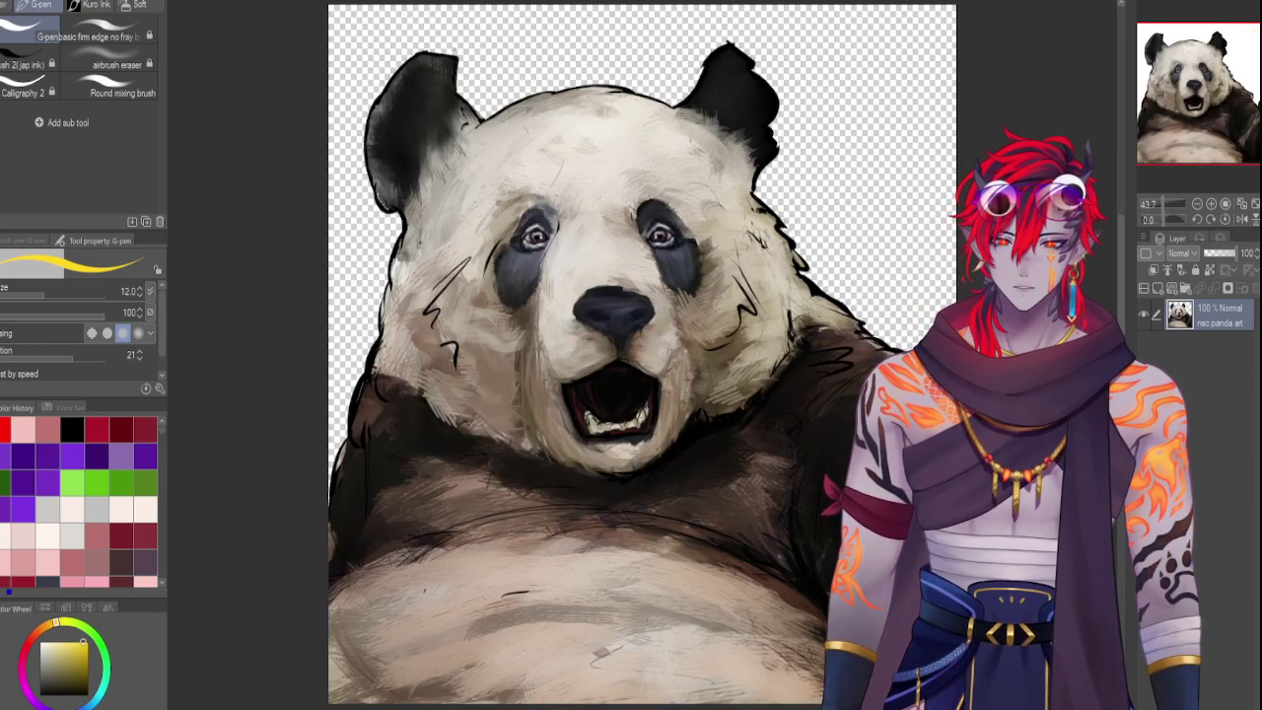
key(ctrl+Tab)
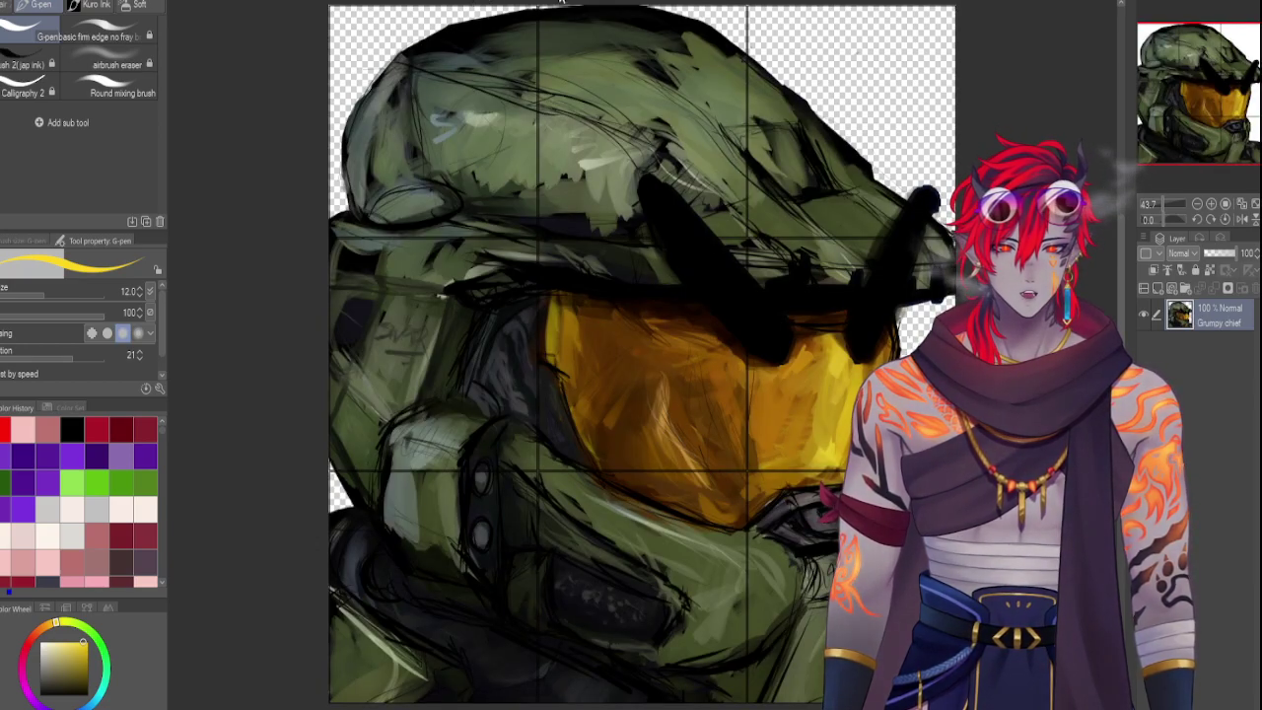
click(605, 4)
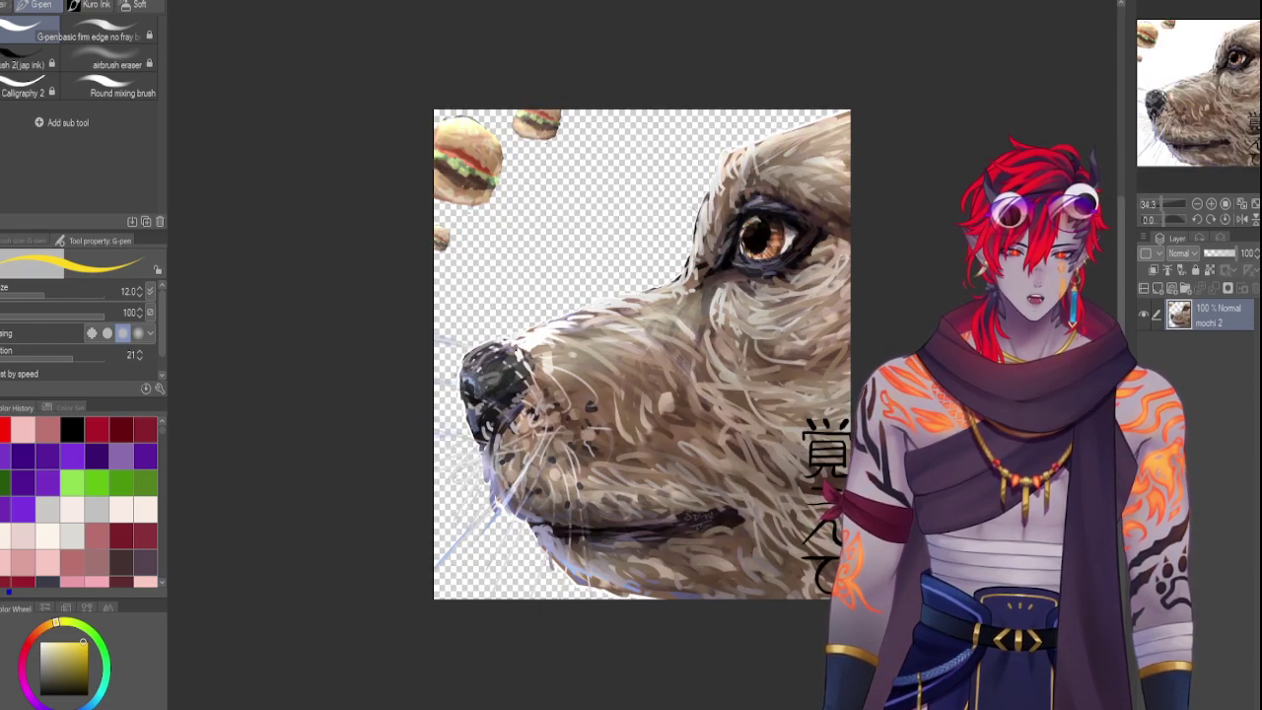
Continue through the LEMON drawing, red-haired face and googly-eyed face, ending on the blue-haired man portrait
click(838, 2)
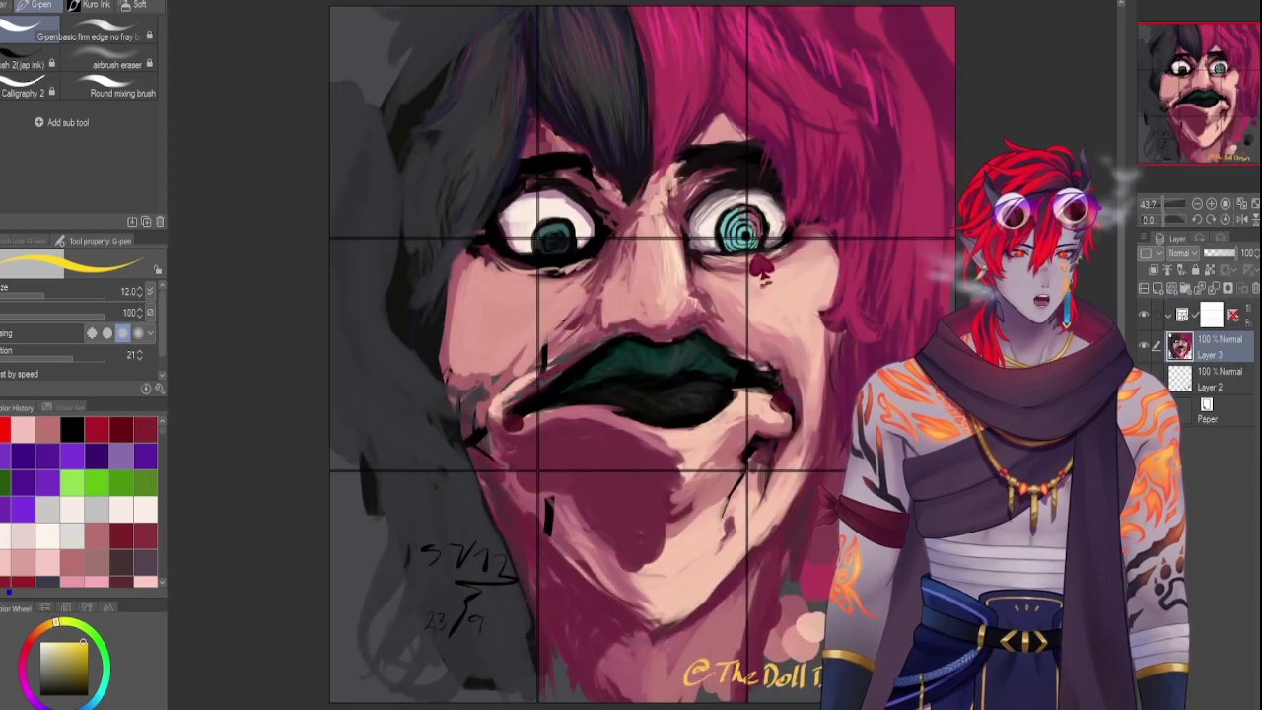
click(702, 4)
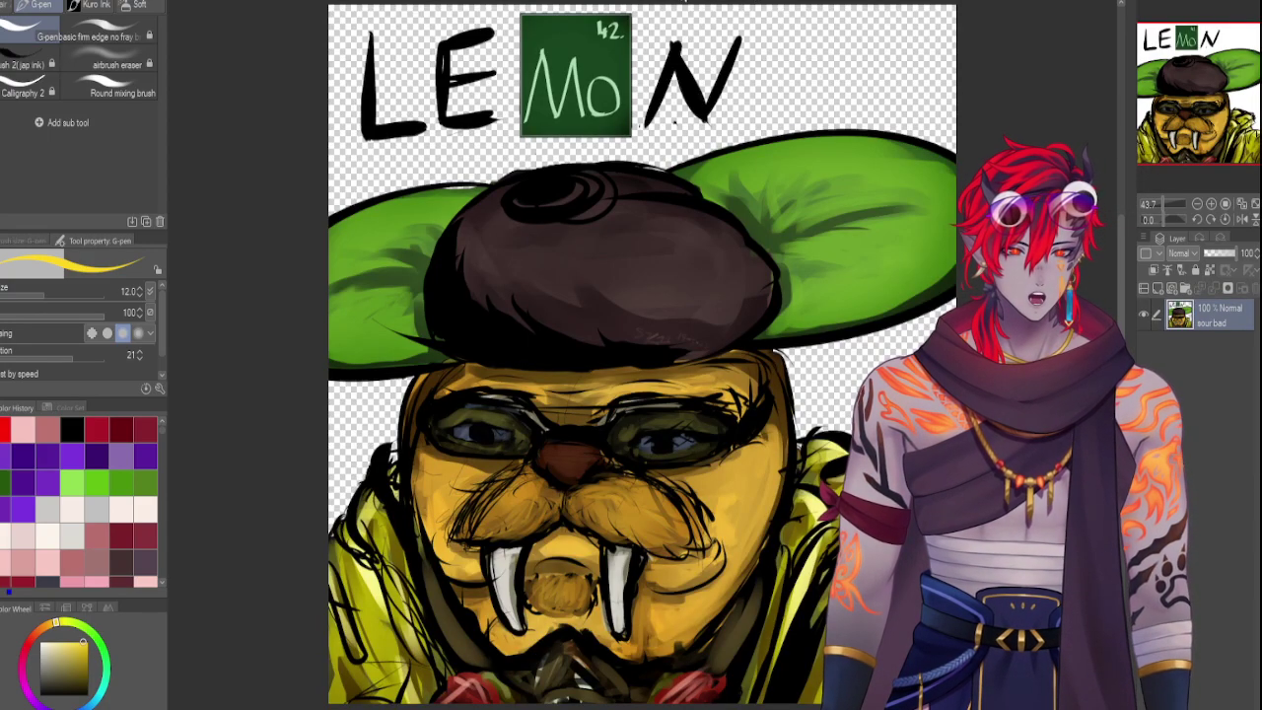
click(688, 3)
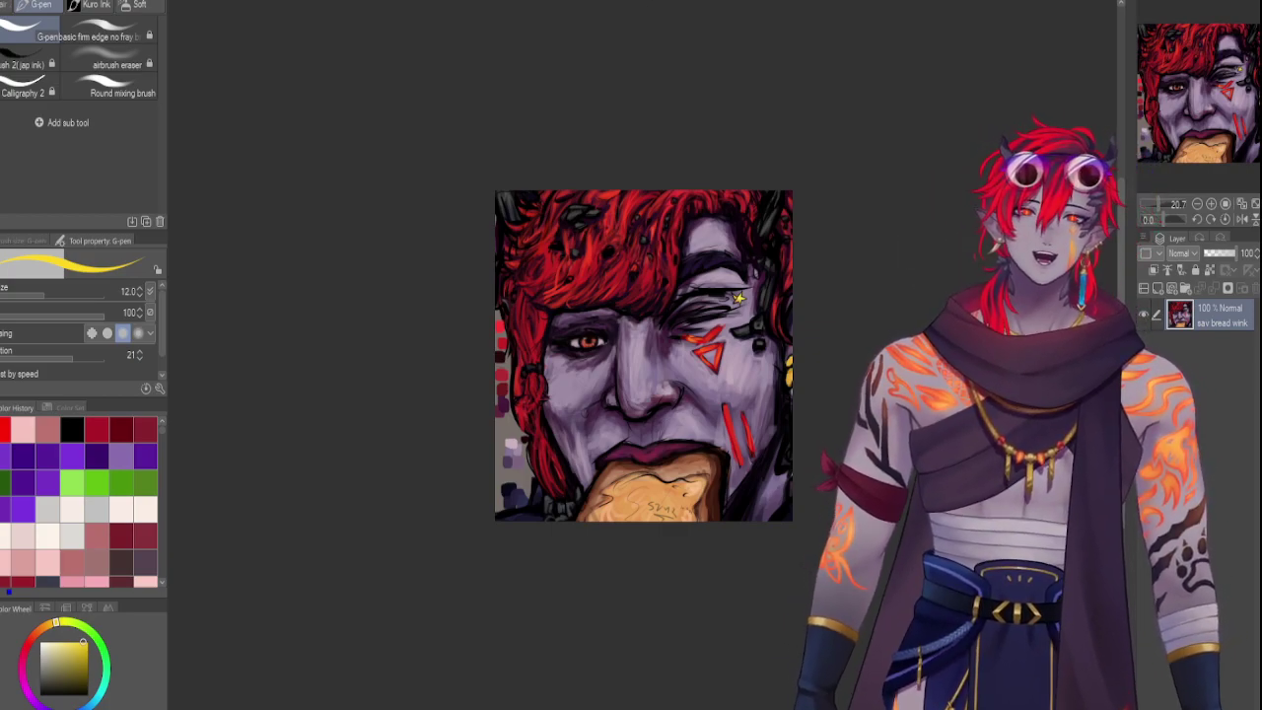
click(397, 3)
click(332, 3)
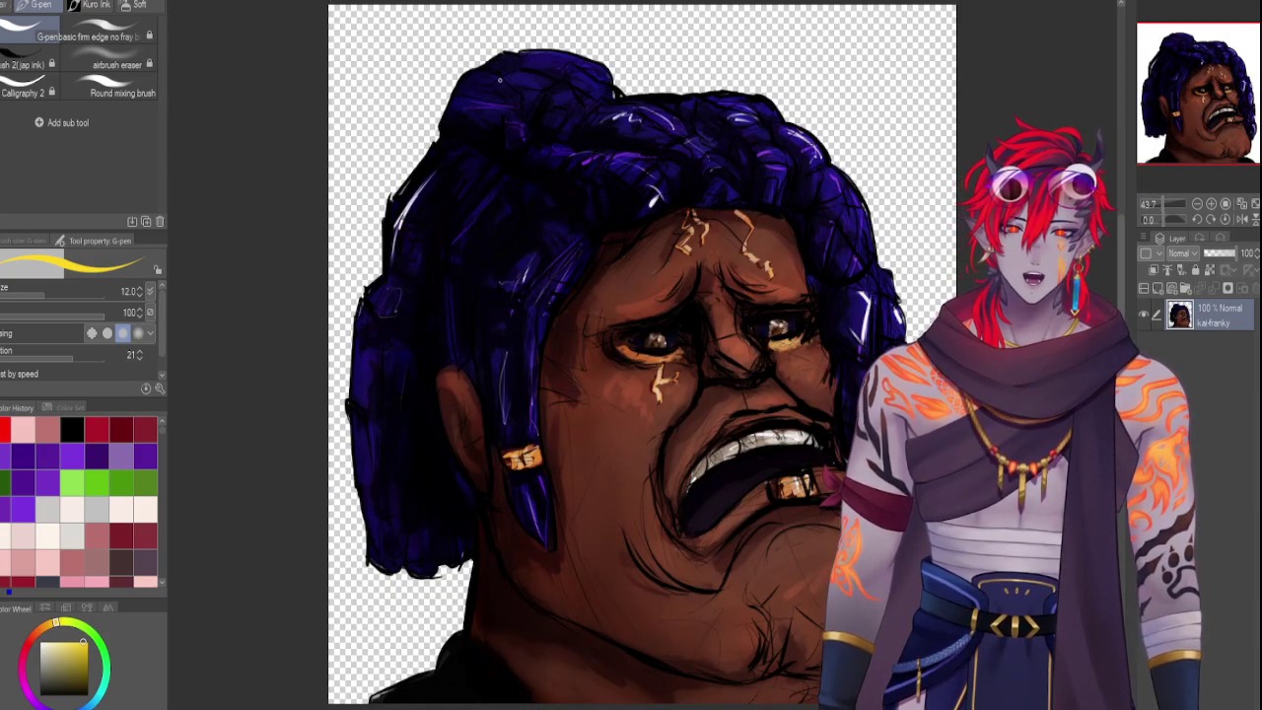
click(259, 3)
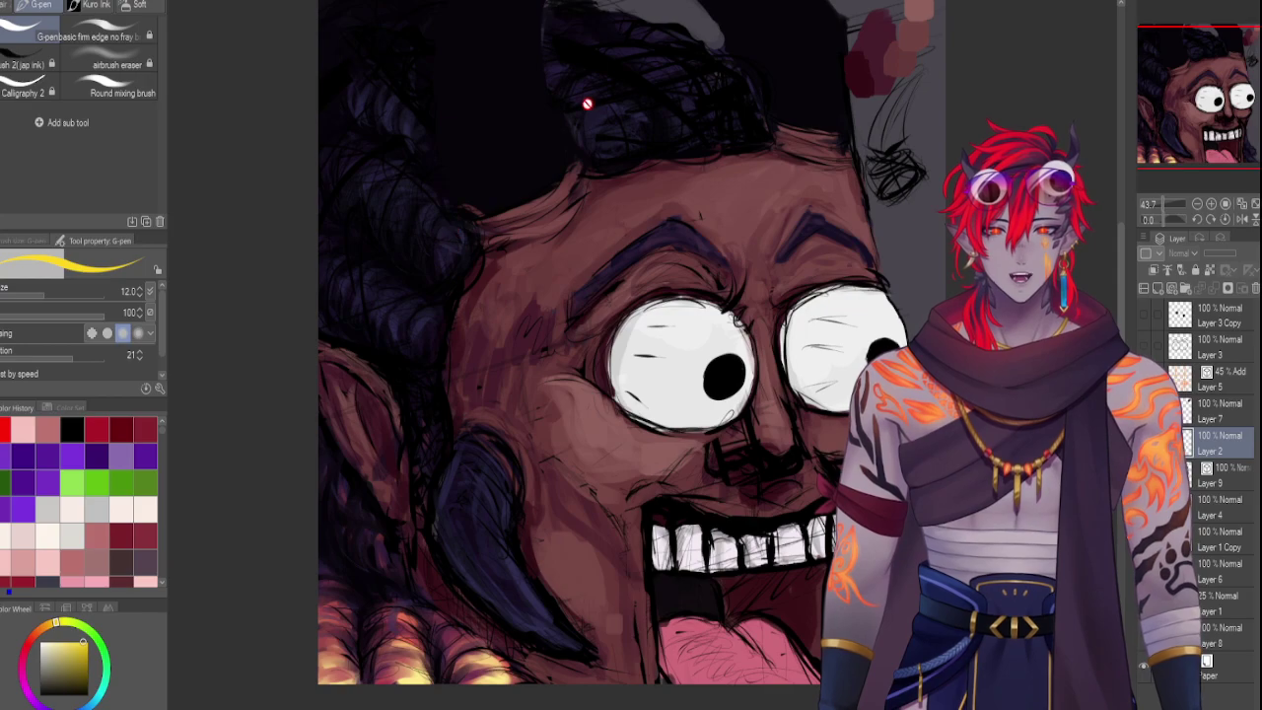
click(331, 4)
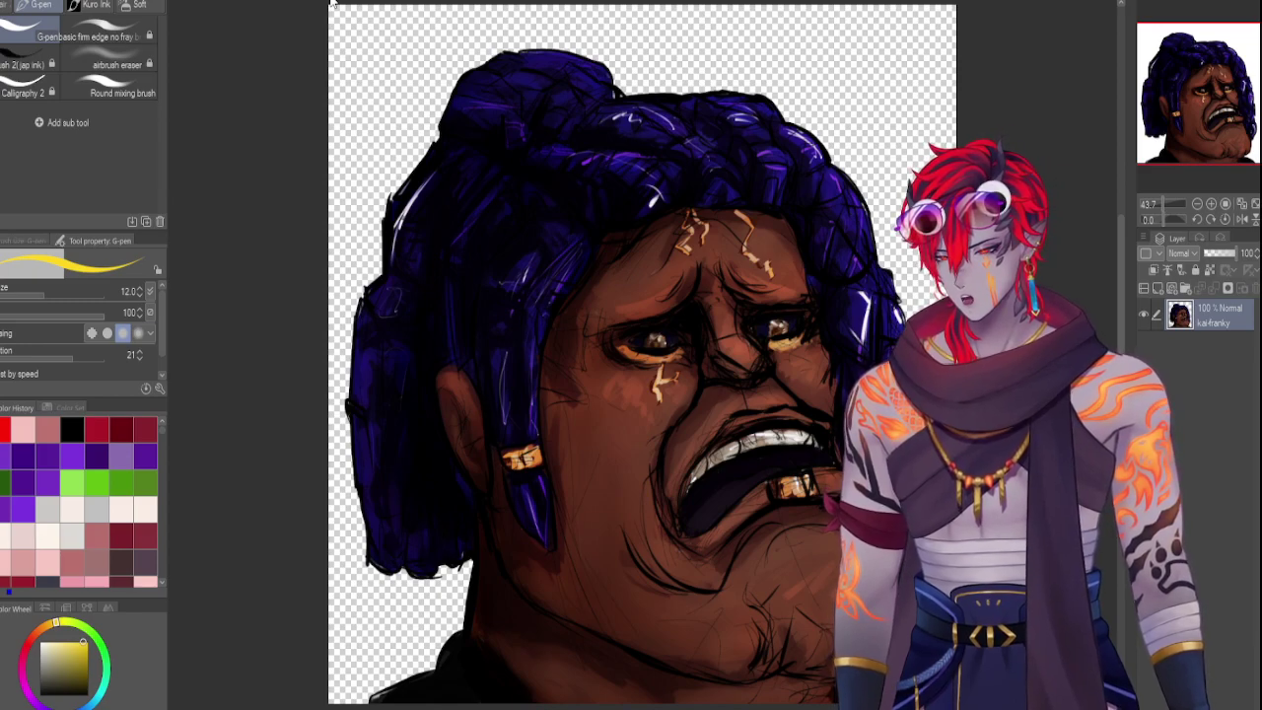
On the study mood board, add a yellow circle bullet reading 'Hair & clothing on mannequins'
key(ctrl+Tab)
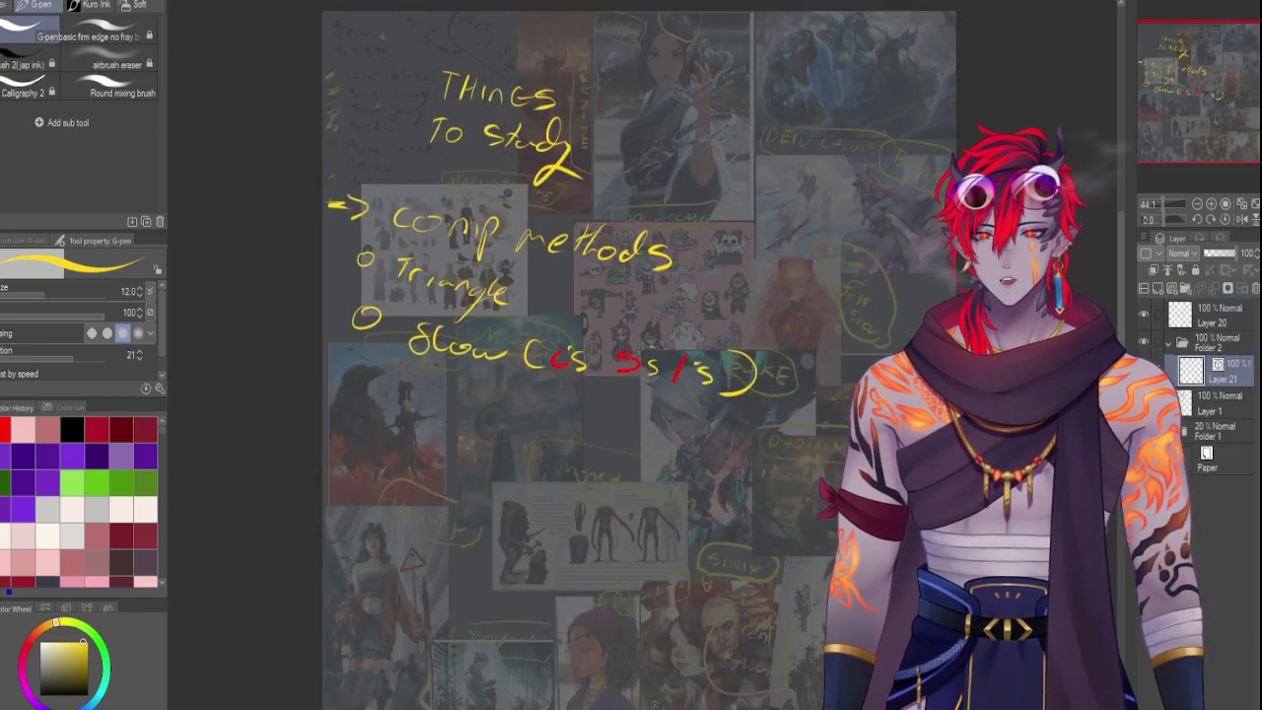
drag(353, 365, 422, 402)
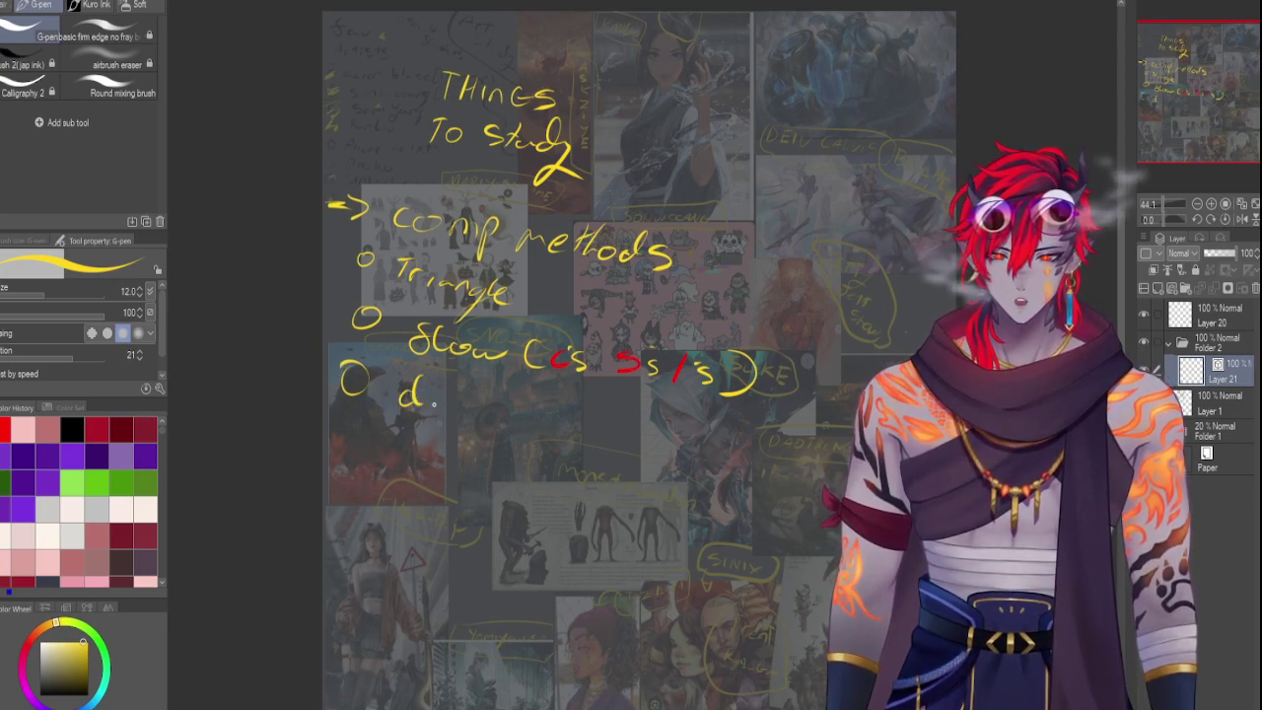
key(ctrl+z)
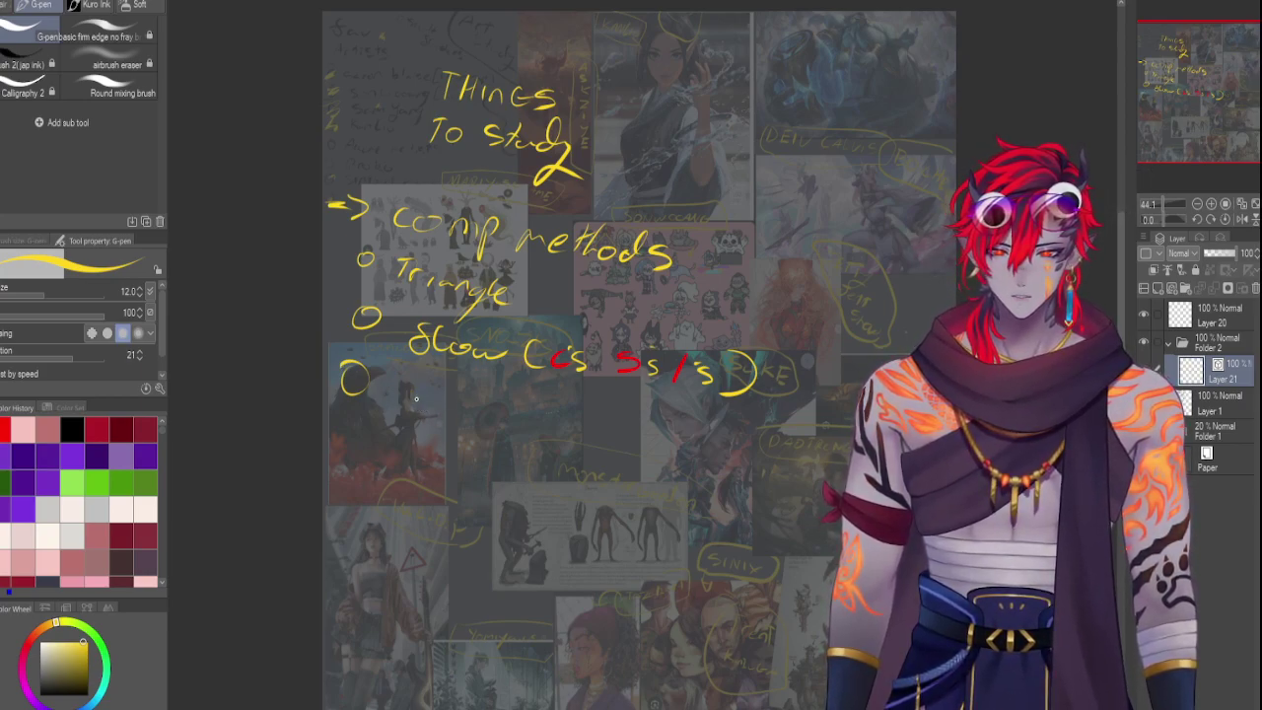
mouse_move(416, 396)
mouse_down()
mouse_move(425, 412)
mouse_move(411, 412)
mouse_move(424, 400)
mouse_move(487, 412)
mouse_move(503, 453)
mouse_move(522, 432)
mouse_move(582, 426)
mouse_move(650, 440)
mouse_move(630, 445)
mouse_move(648, 453)
mouse_move(636, 455)
mouse_move(698, 452)
mouse_up()
key(ctrl+z)
key(ctrl+z)
mouse_move(710, 440)
mouse_down()
mouse_move(755, 457)
mouse_move(732, 491)
mouse_up()
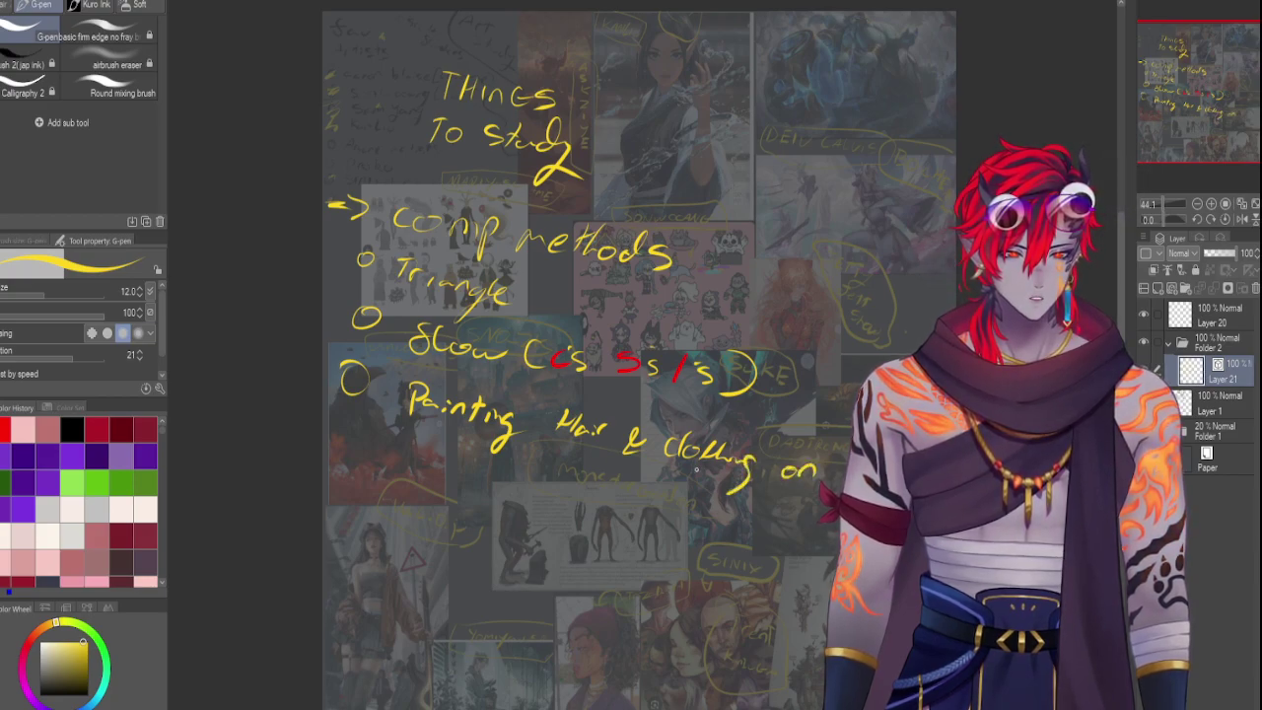
mouse_move(505, 460)
mouse_down()
mouse_move(557, 473)
mouse_move(555, 463)
mouse_move(569, 484)
mouse_move(594, 487)
mouse_move(592, 506)
mouse_move(605, 480)
mouse_move(649, 505)
mouse_up()
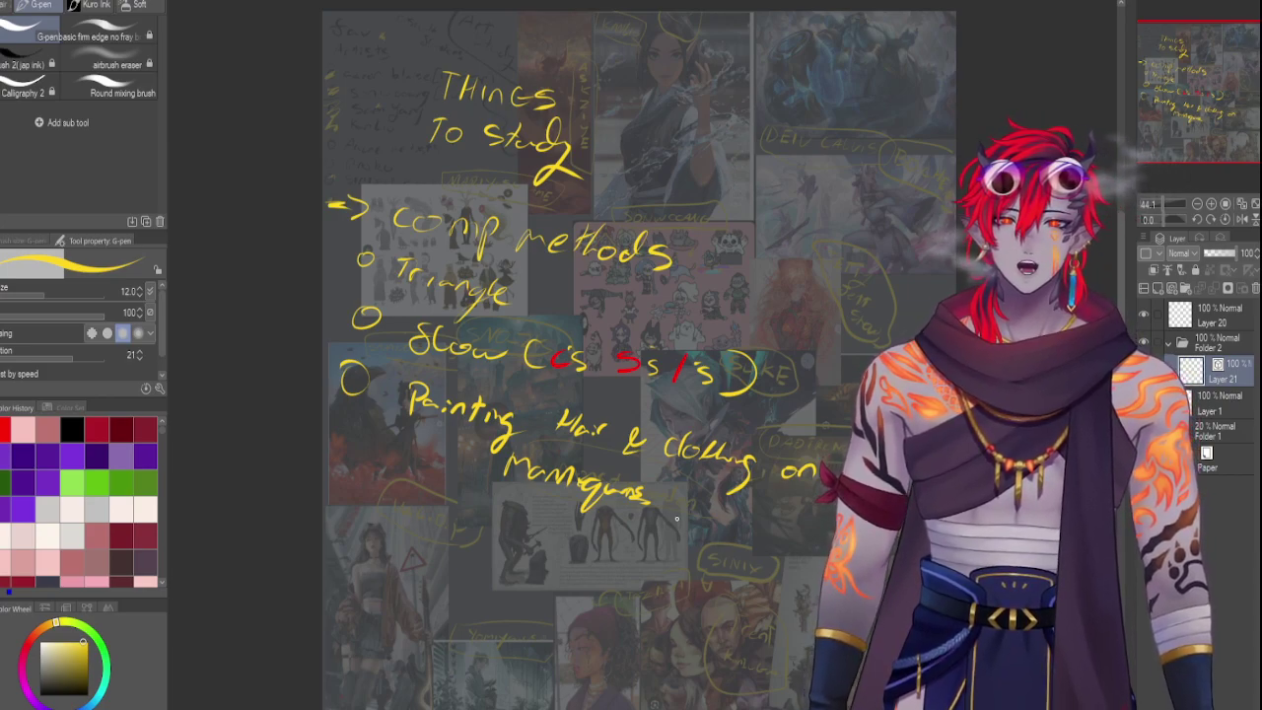
Sketch a yellow circle with looping lines toward a reference image, then undo the loop strokes
drag(804, 168, 767, 296)
key(ctrl+z)
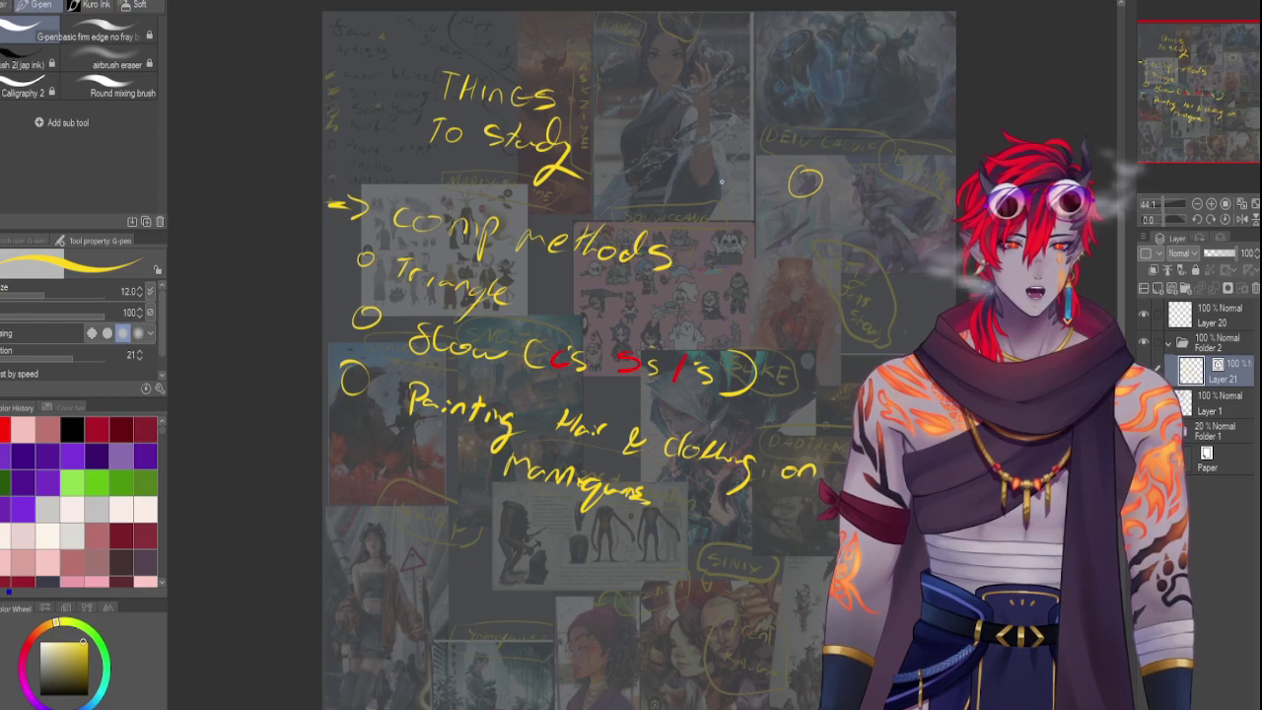
mouse_move(795, 190)
mouse_down()
mouse_move(716, 197)
mouse_move(735, 296)
mouse_move(774, 294)
mouse_up()
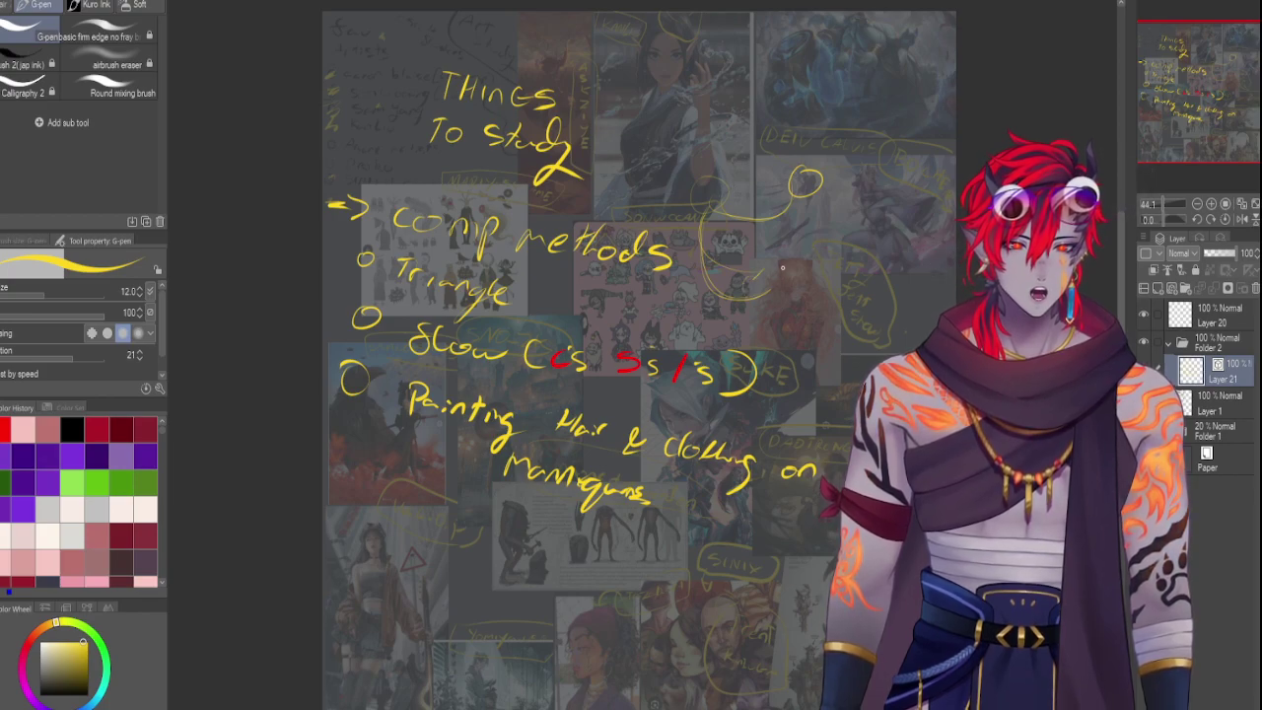
drag(801, 202, 803, 288)
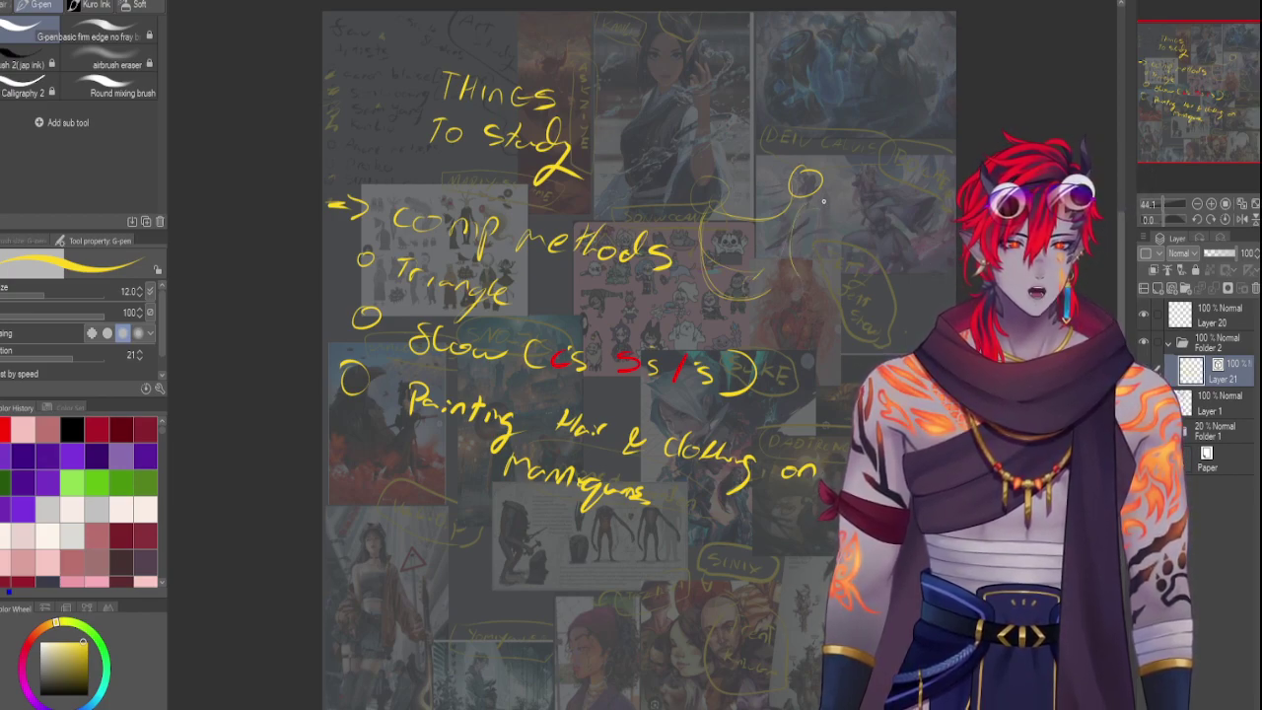
mouse_move(823, 202)
mouse_down()
mouse_move(807, 252)
mouse_move(816, 245)
mouse_move(825, 285)
mouse_move(821, 242)
mouse_move(824, 339)
mouse_up()
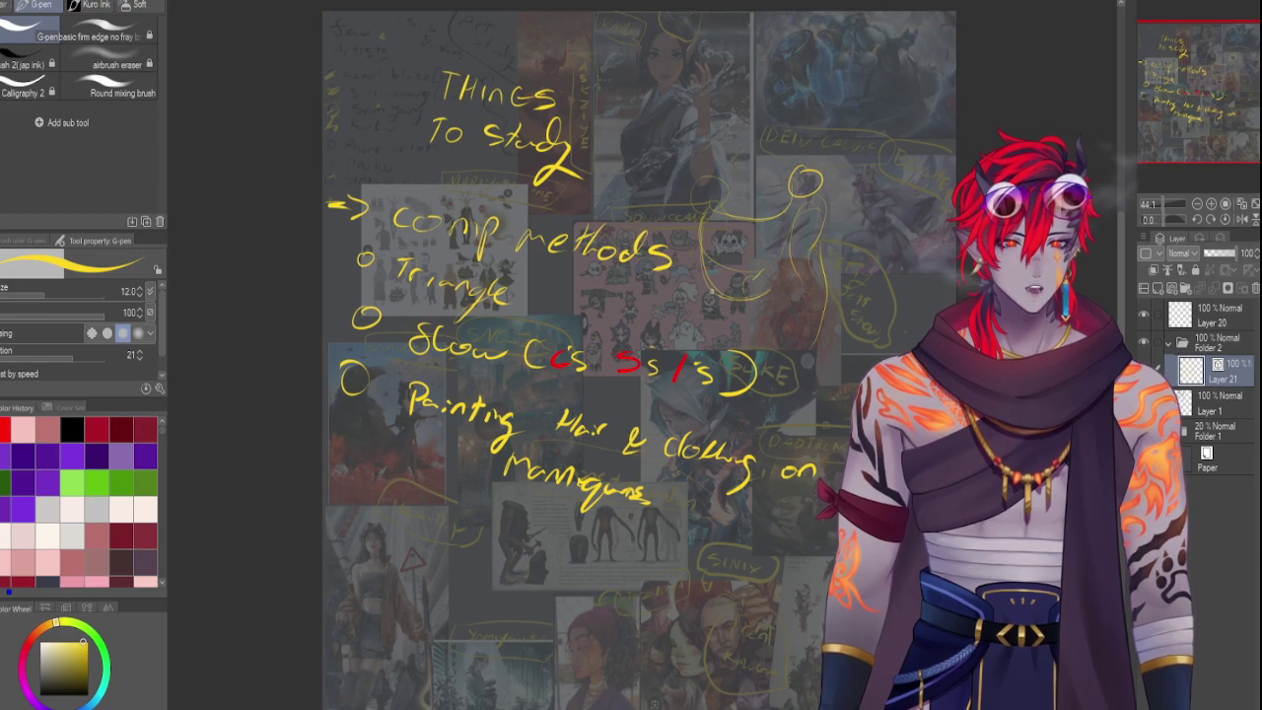
key(ctrl+z)
key(ctrl+z)
key(ctrl+z)
key(ctrl+z)
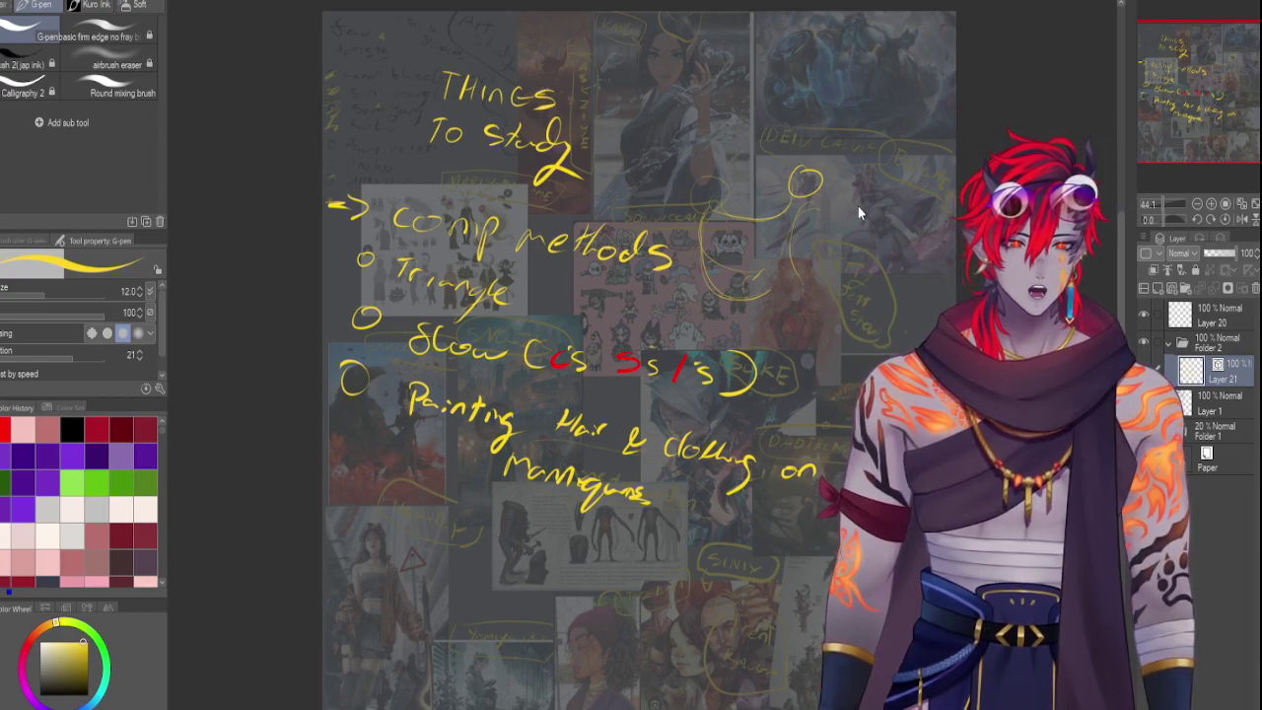
Undo the leftover yellow circle and briefly adjust the zoom on the pumpkin painting
key(ctrl+z)
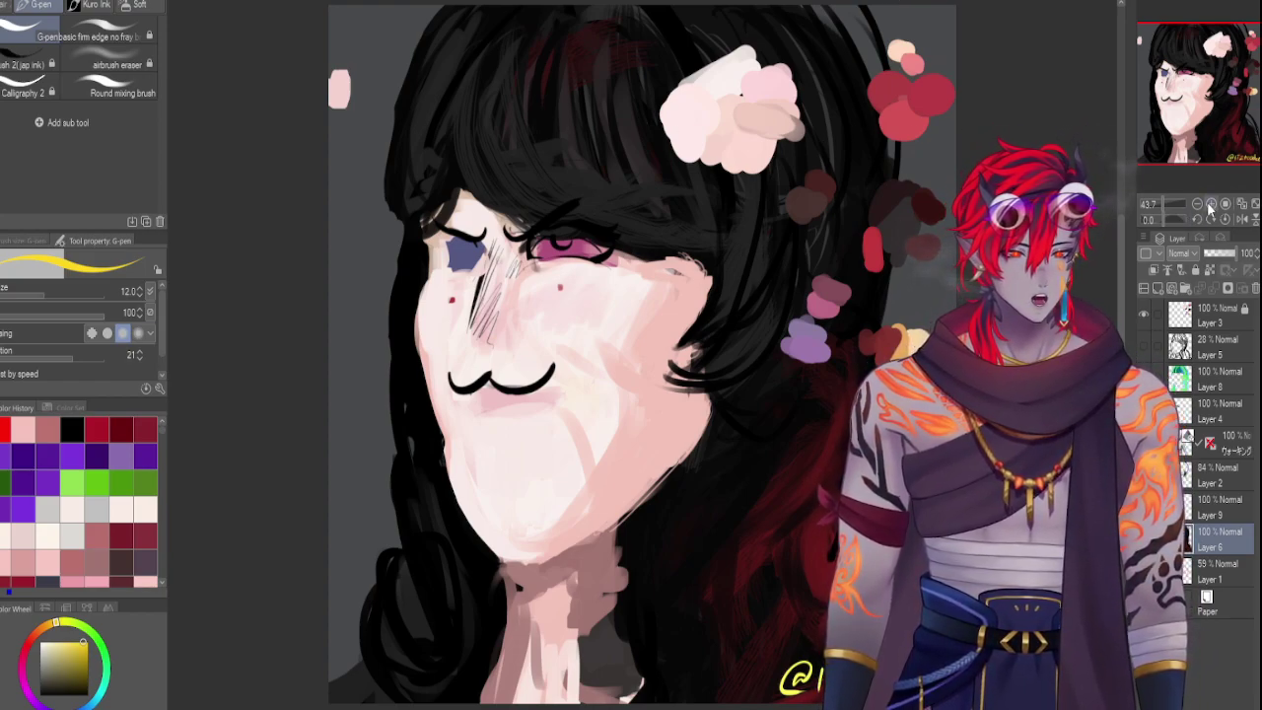
drag(1165, 205, 1164, 205)
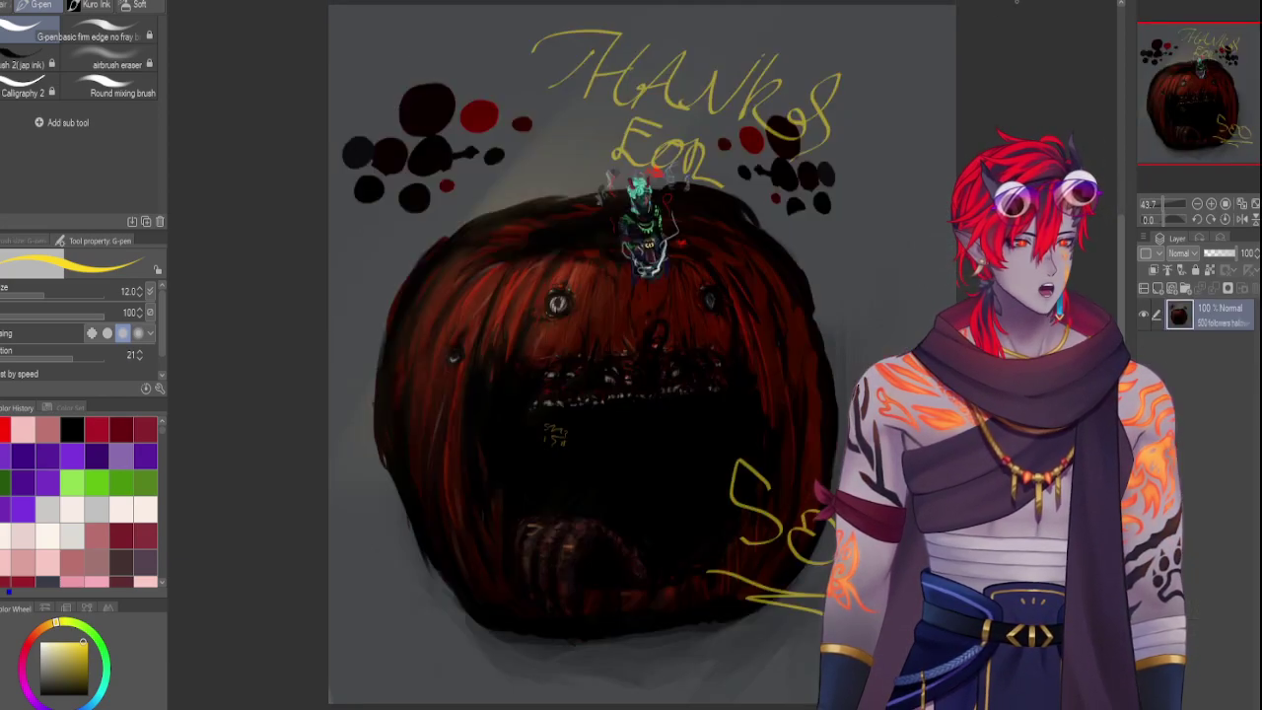
Zoom and pan around the pumpkin painting to inspect its face and dark mouth up close
click(1167, 200)
click(1165, 199)
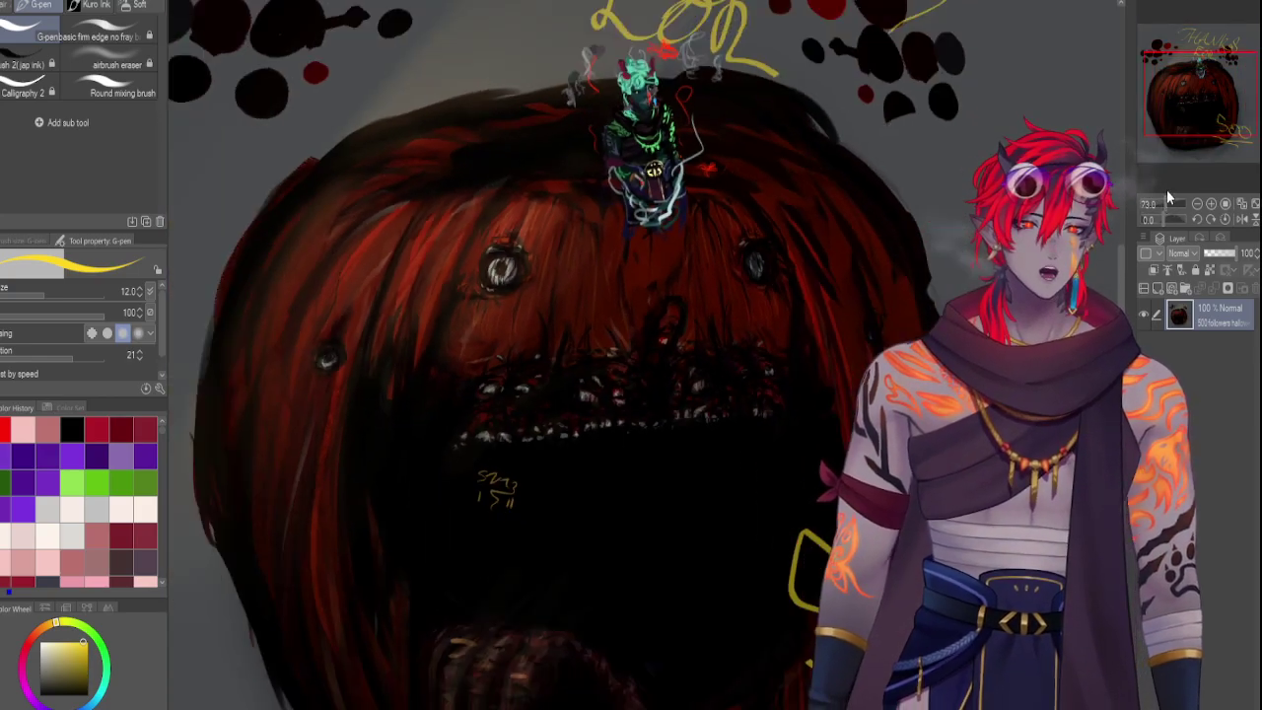
click(1171, 196)
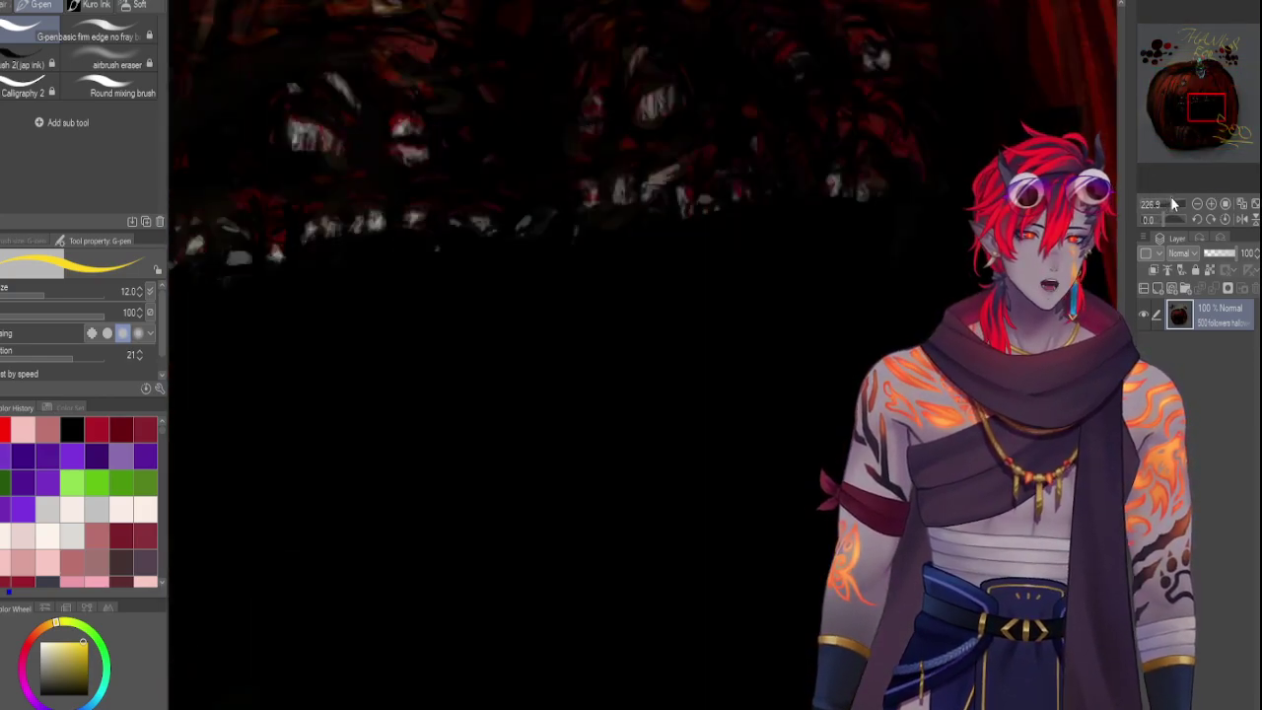
drag(1193, 116, 1181, 73)
click(1167, 200)
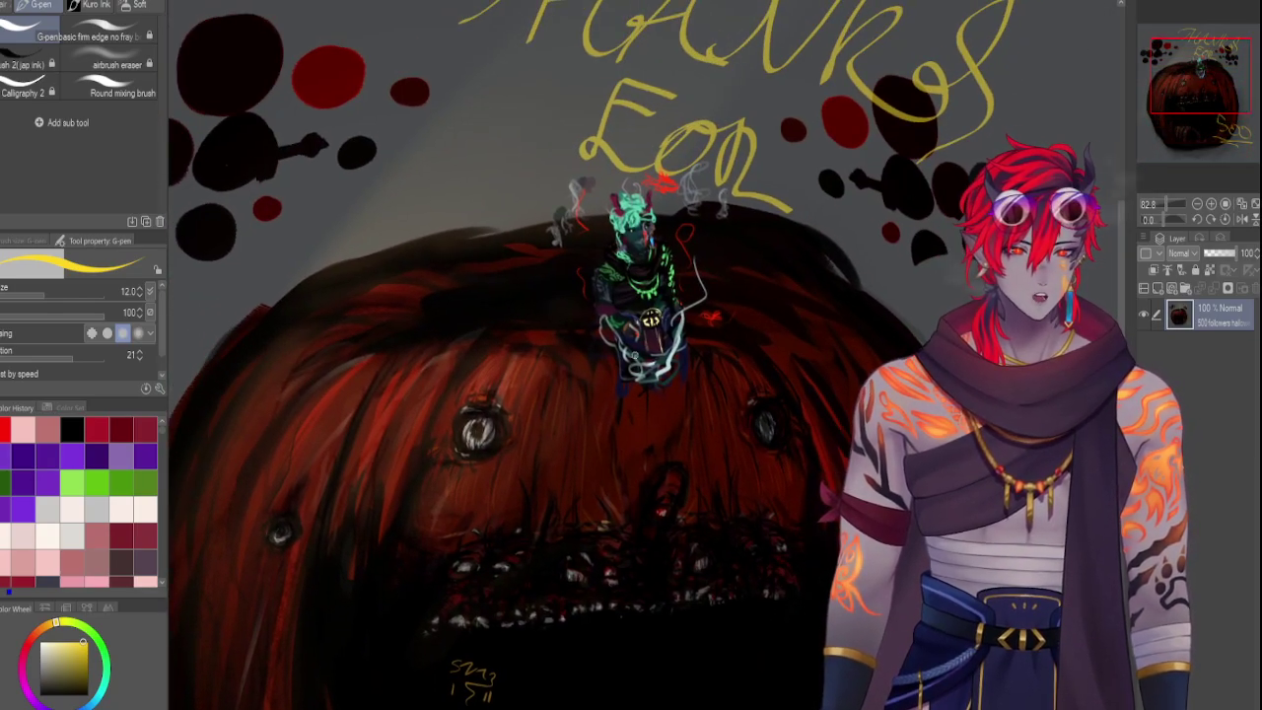
click(1194, 110)
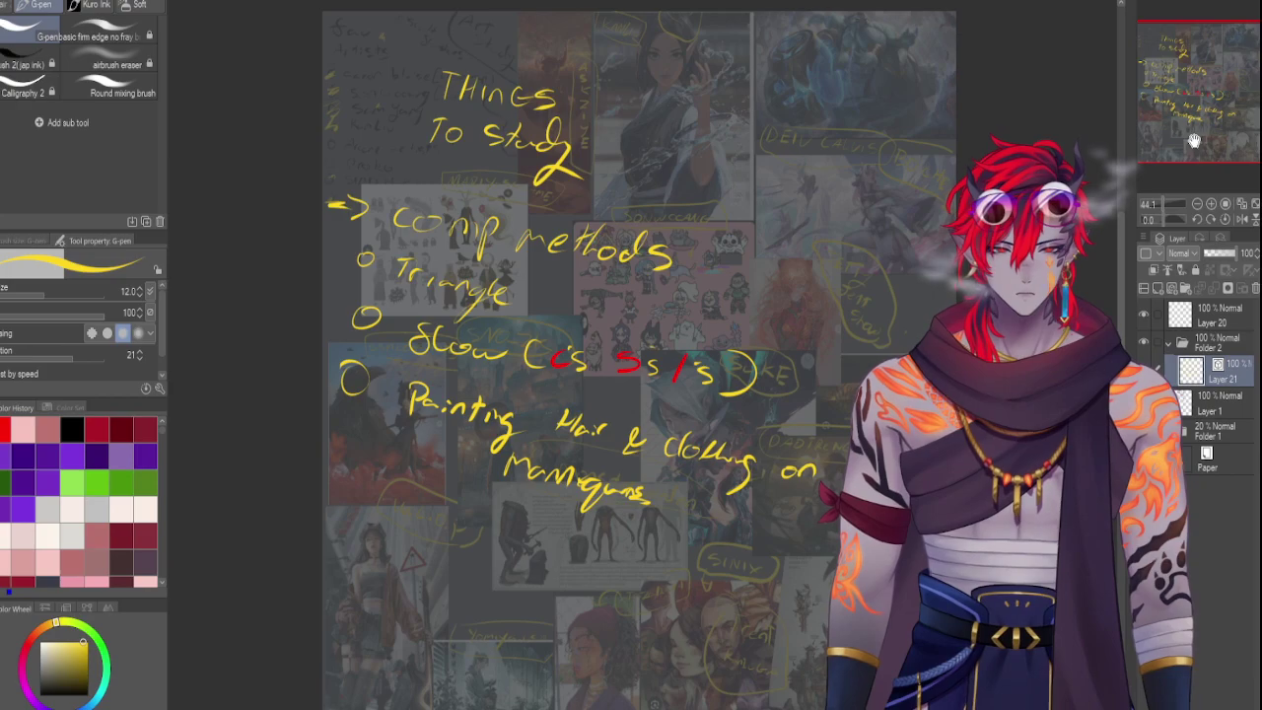
drag(1193, 141, 1205, 125)
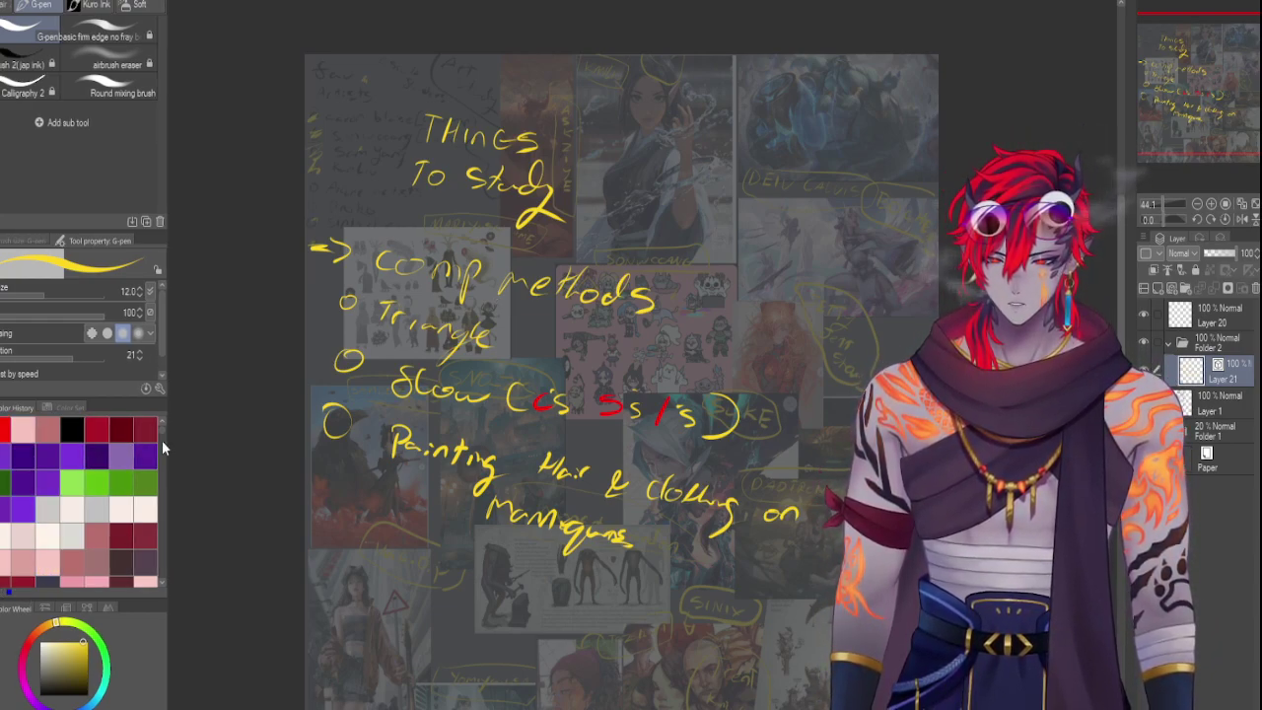
Switch the brush to green and write a 'Good AT' heading numbered 1–4, enclosed by a bracket
click(109, 665)
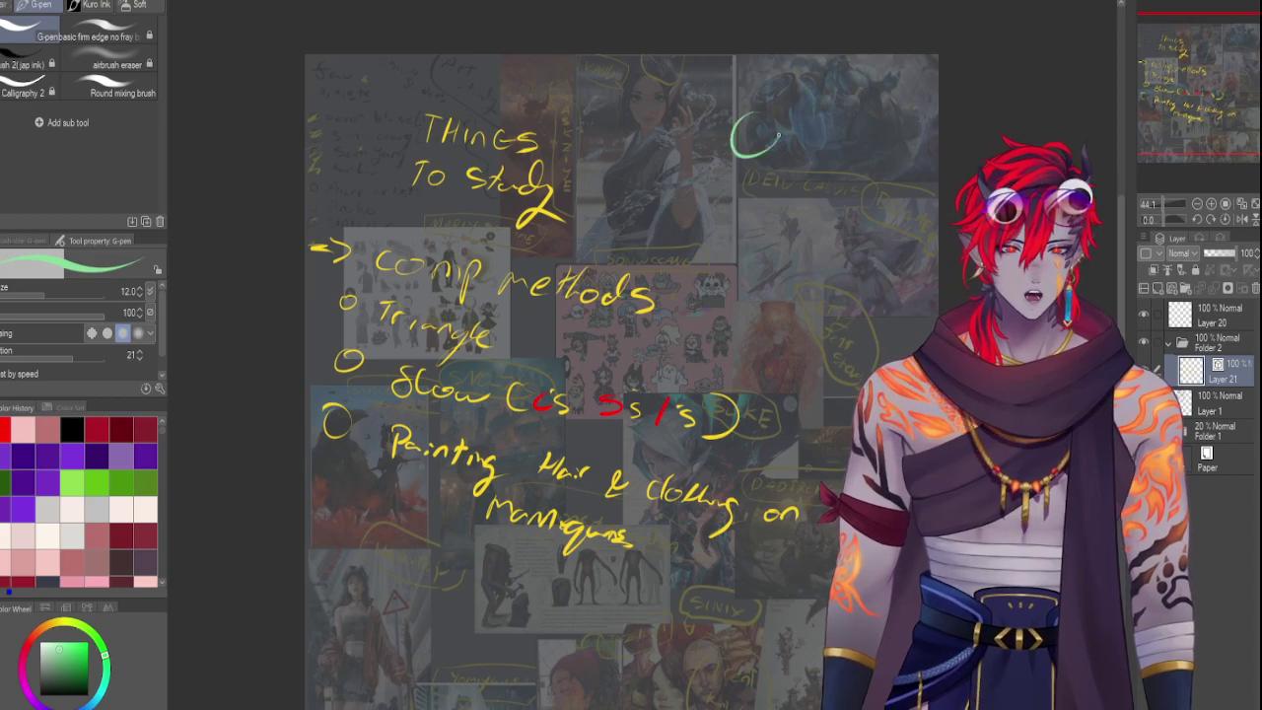
key(ctrl+z)
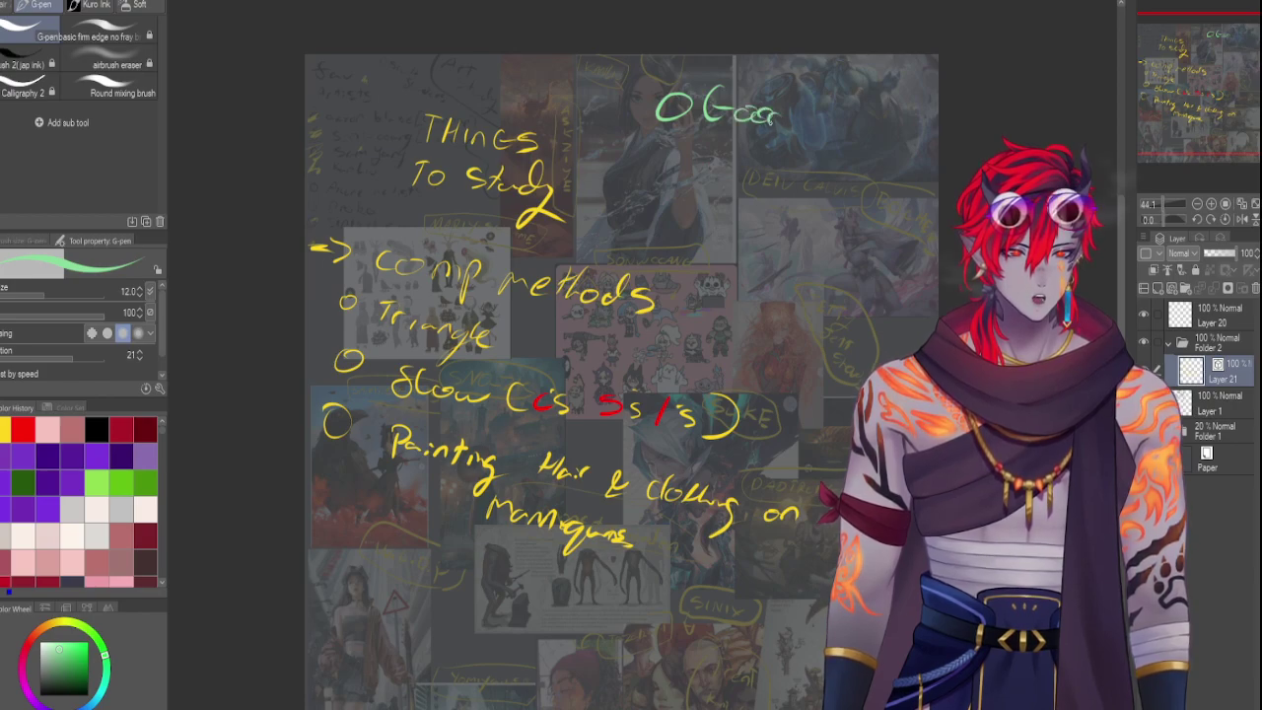
mouse_move(770, 119)
mouse_down()
mouse_move(792, 95)
mouse_move(848, 126)
mouse_up()
drag(844, 106, 869, 105)
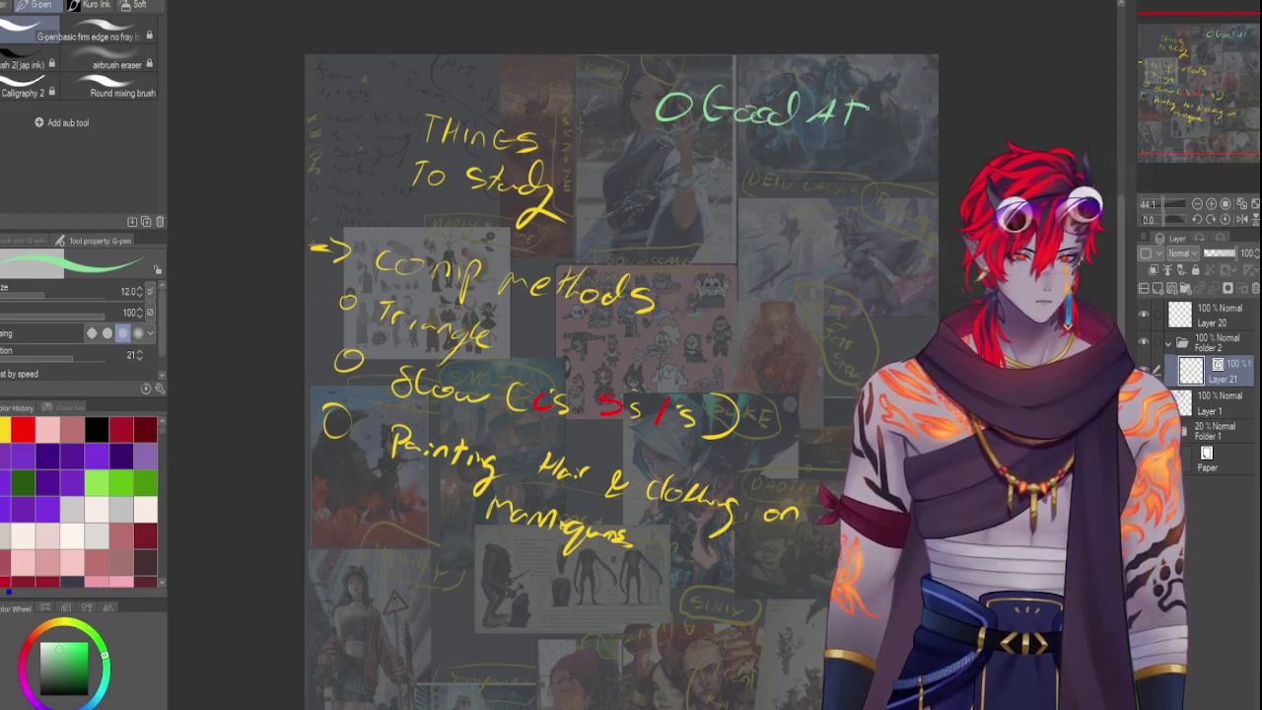
drag(666, 141, 668, 165)
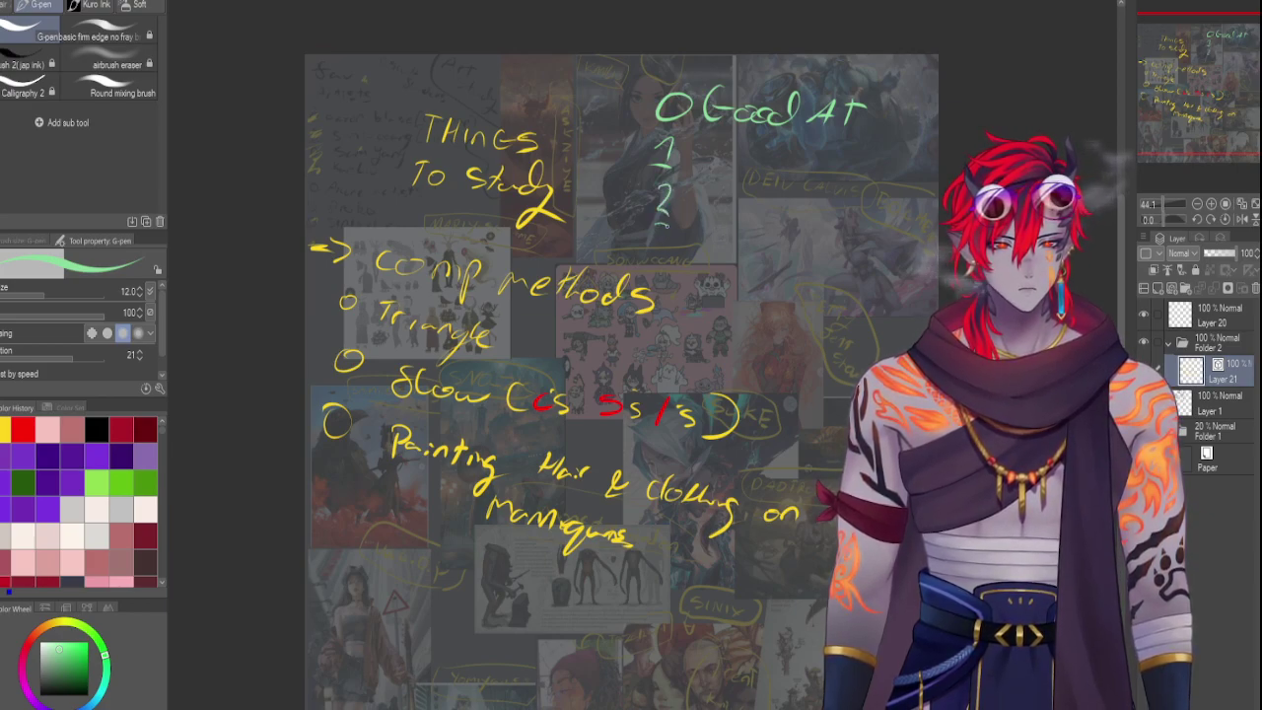
drag(659, 224, 660, 245)
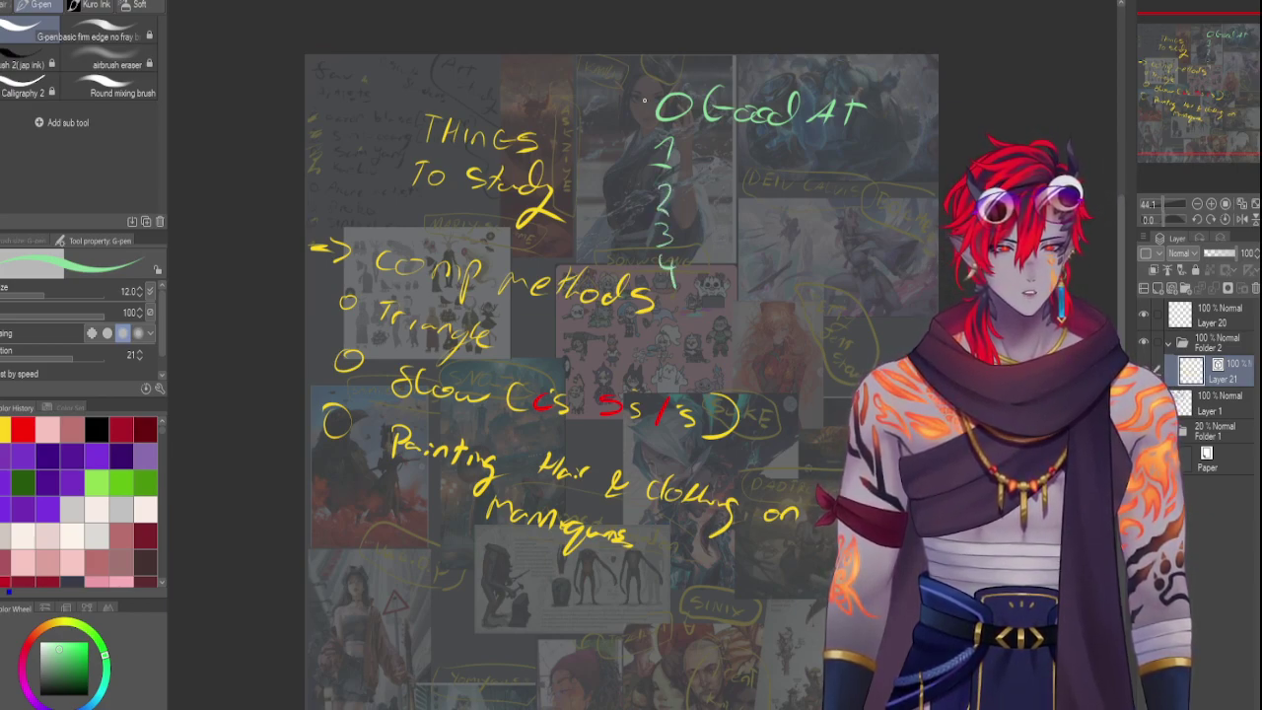
mouse_move(636, 81)
mouse_down()
mouse_move(658, 324)
mouse_move(732, 296)
mouse_move(721, 326)
mouse_up()
key(ctrl+z)
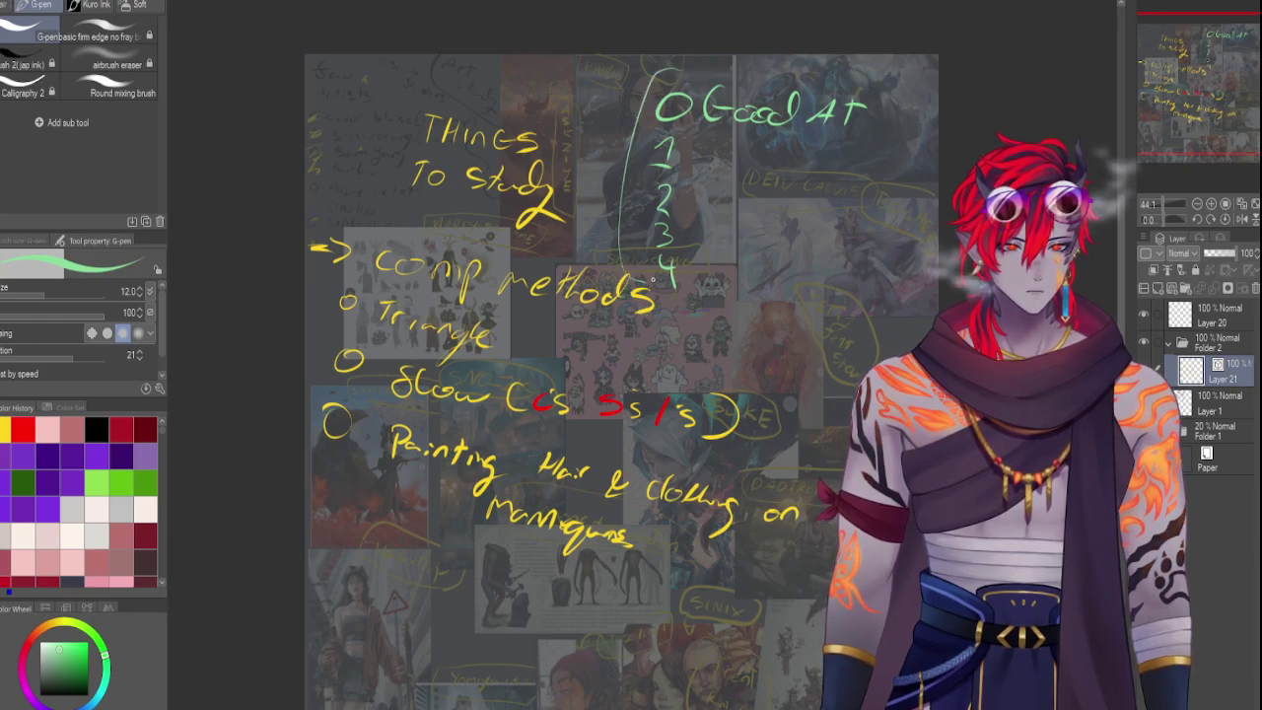
drag(696, 73, 769, 71)
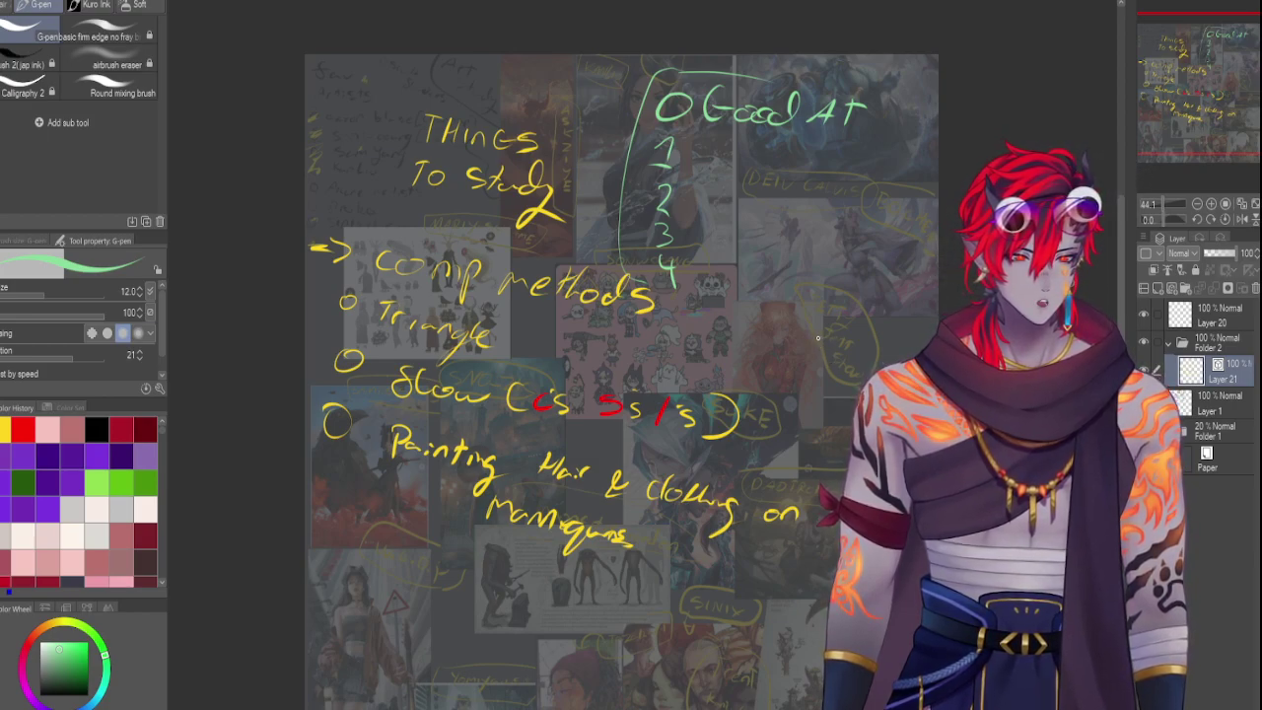
Write a green 'we H / This' note with a bullet at the right edge, and 'Base Colour Choice' beside item 1
drag(841, 339, 845, 358)
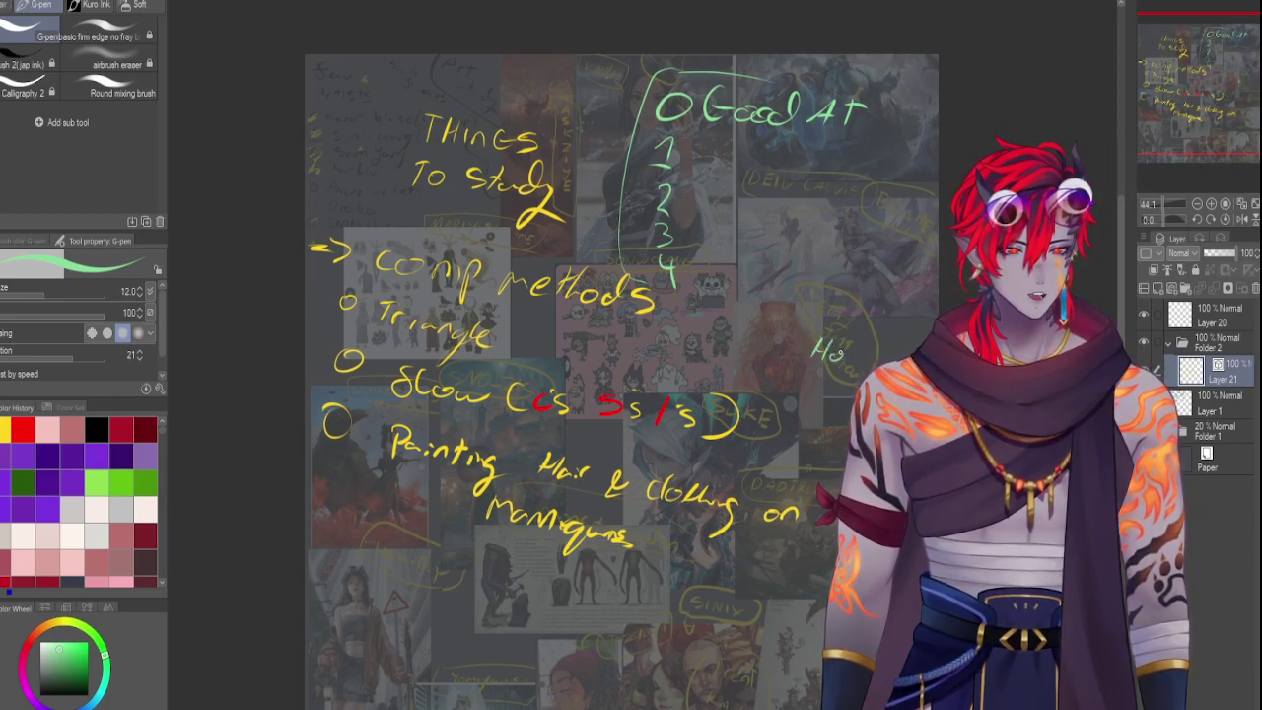
drag(849, 360, 874, 361)
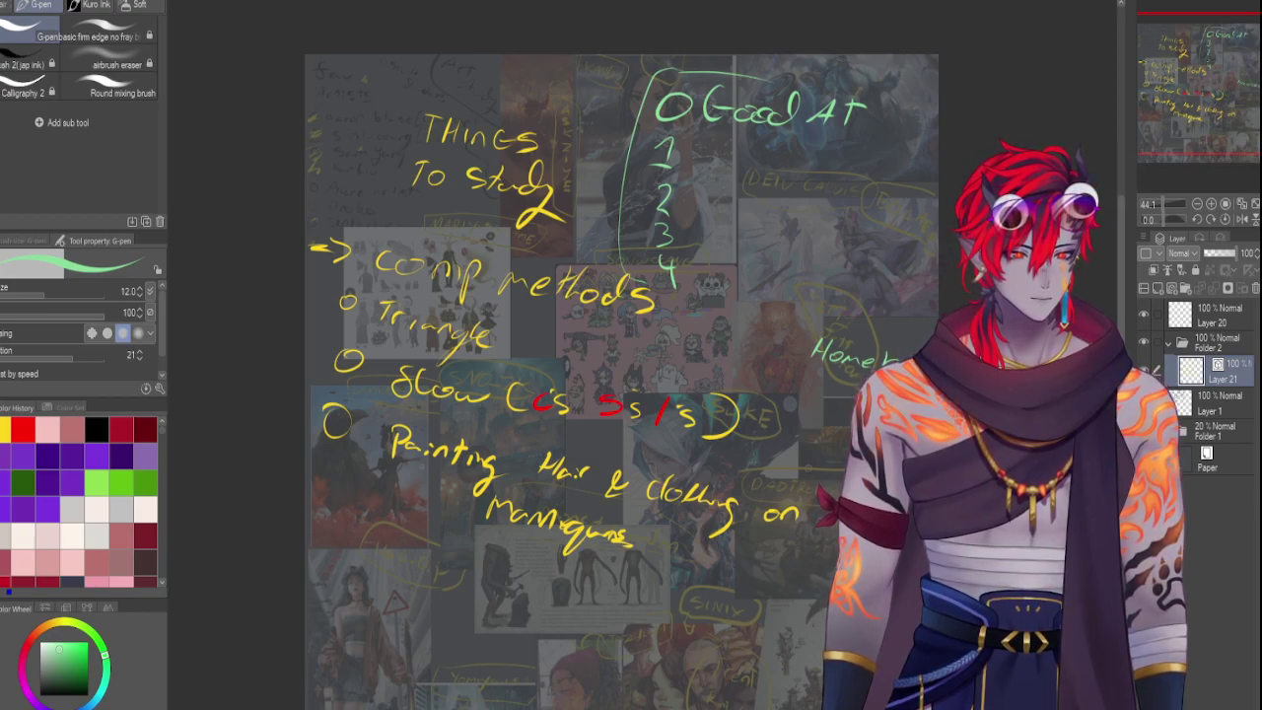
key(ctrl+z)
key(ctrl+z)
key(ctrl+z)
key(ctrl+z)
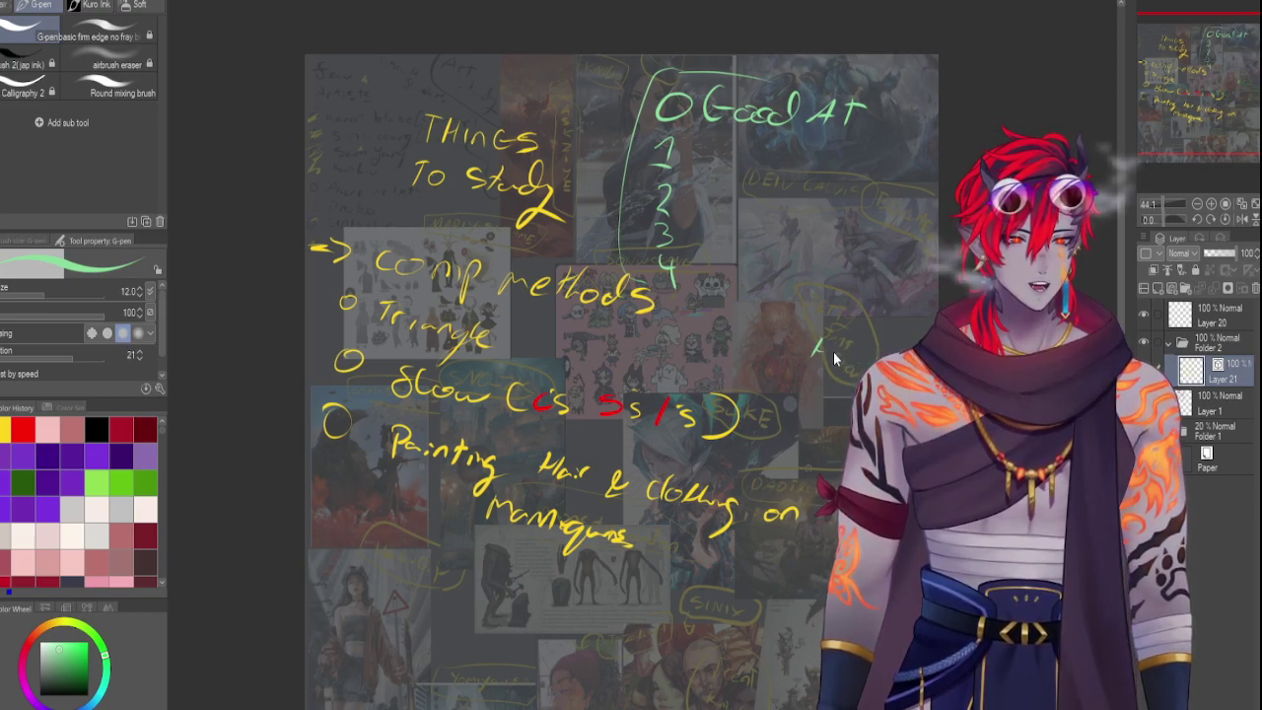
drag(817, 350, 891, 367)
mouse_move(869, 358)
mouse_down()
mouse_move(891, 357)
mouse_move(884, 374)
mouse_up()
mouse_move(873, 375)
mouse_down()
mouse_move(872, 392)
mouse_move(889, 393)
mouse_move(838, 417)
mouse_up()
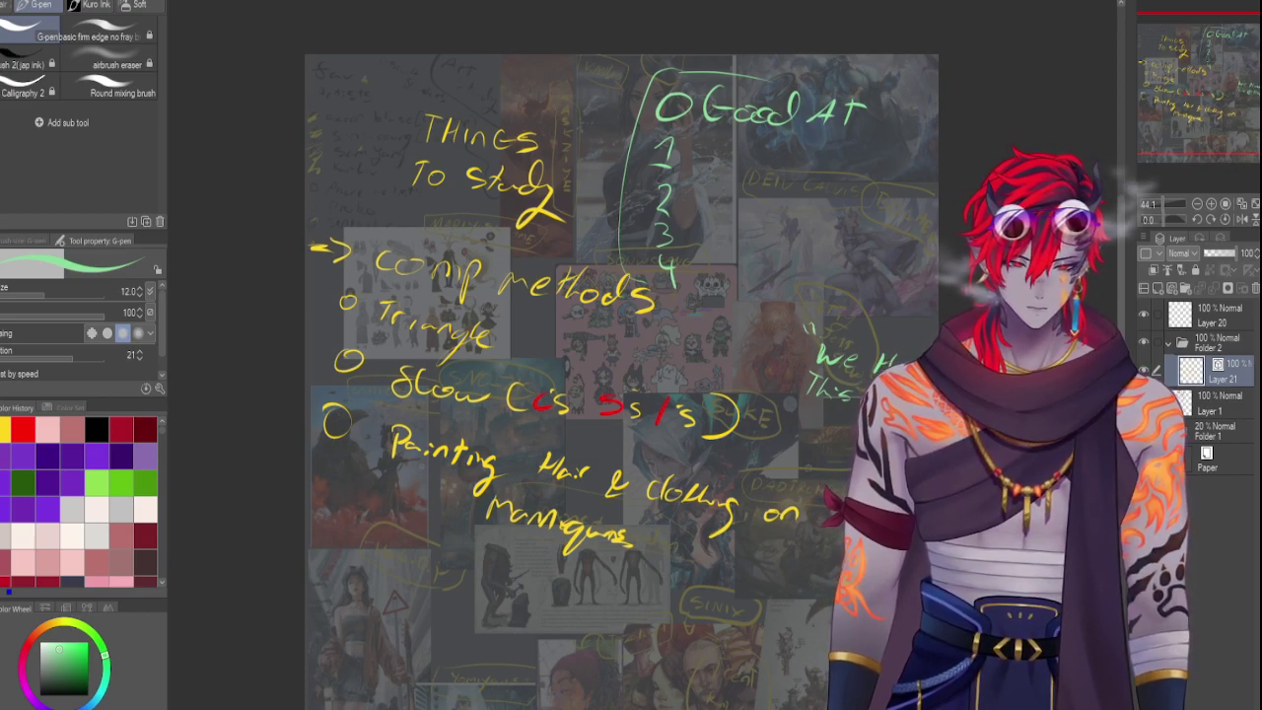
mouse_move(803, 423)
mouse_down()
mouse_move(801, 437)
mouse_move(814, 426)
mouse_up()
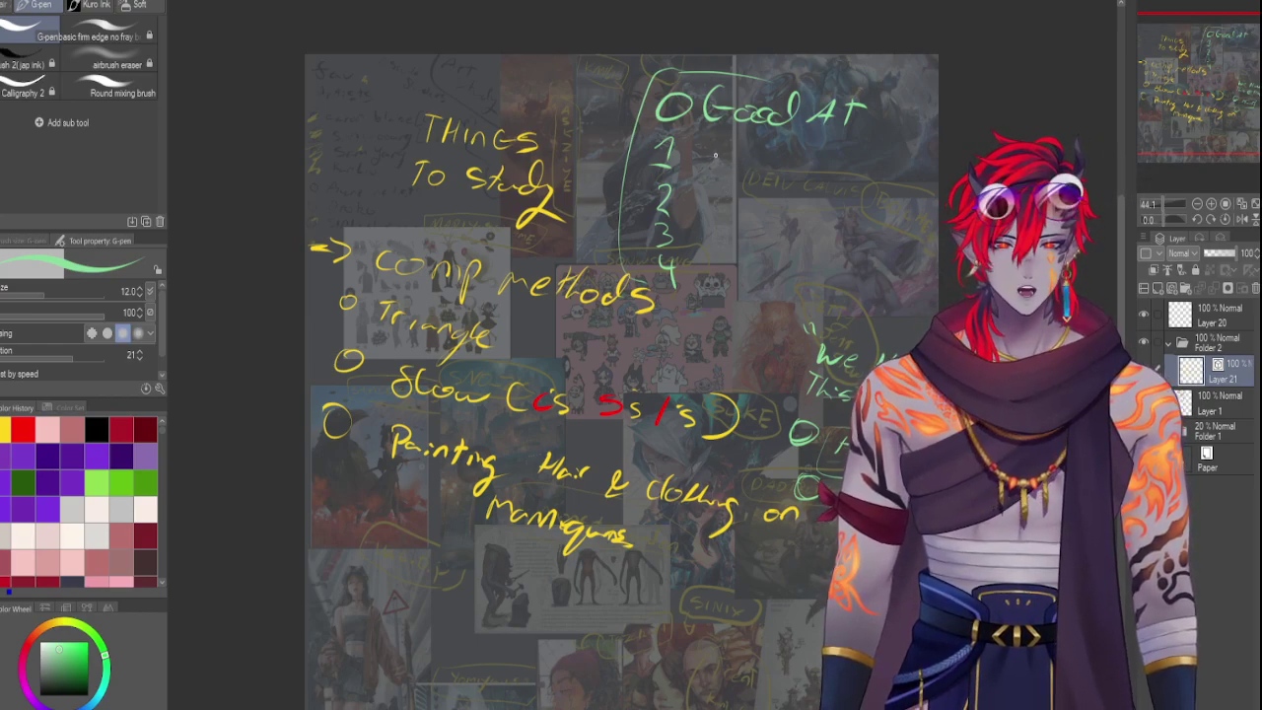
mouse_move(712, 149)
mouse_down()
mouse_move(712, 169)
mouse_move(886, 175)
mouse_up()
drag(893, 168, 915, 181)
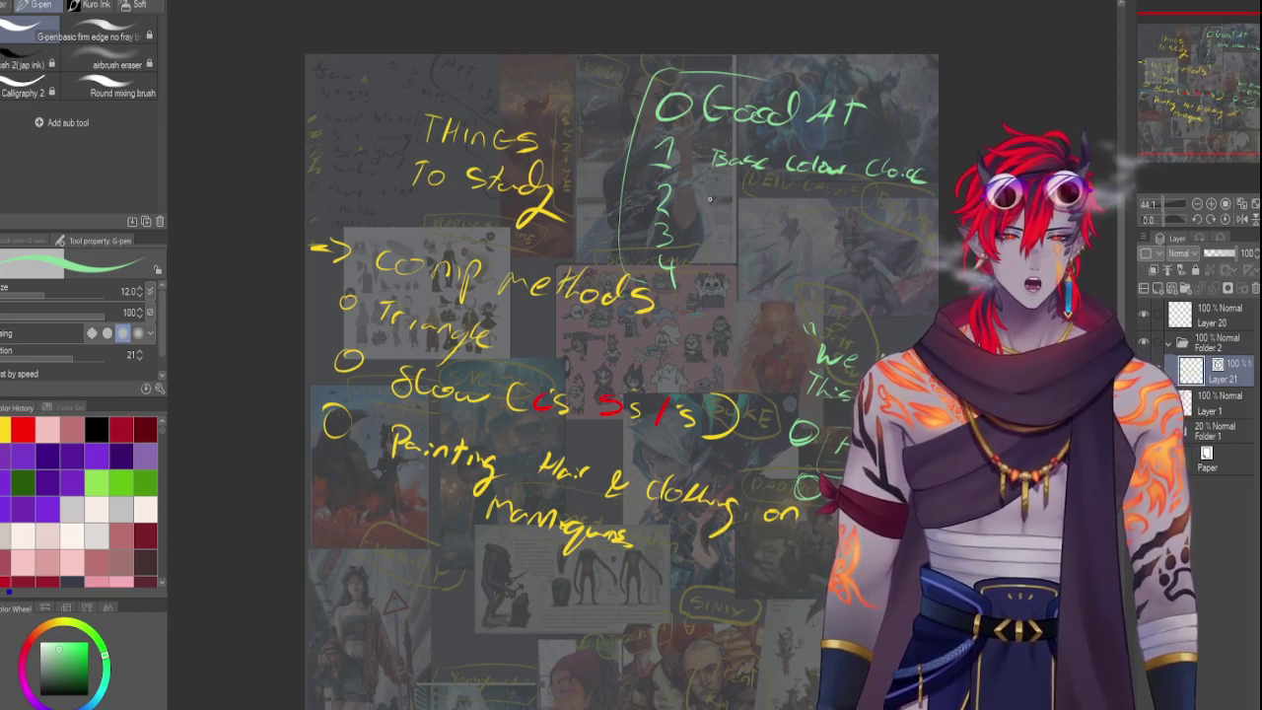
Handwrite 'intensity of expression' beside item 2 of the Good AT list
drag(709, 196, 726, 208)
drag(721, 201, 833, 221)
key(ctrl+z)
key(ctrl+z)
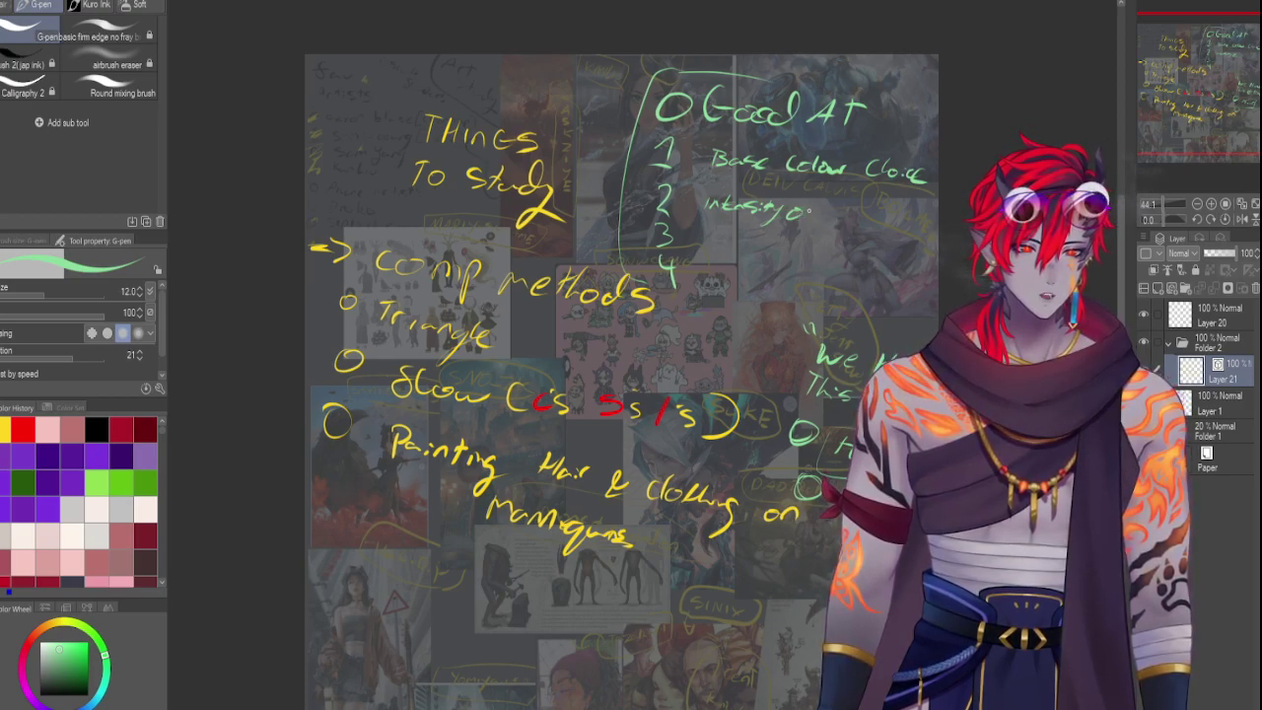
mouse_move(806, 207)
mouse_down()
mouse_move(808, 223)
mouse_move(913, 227)
mouse_up()
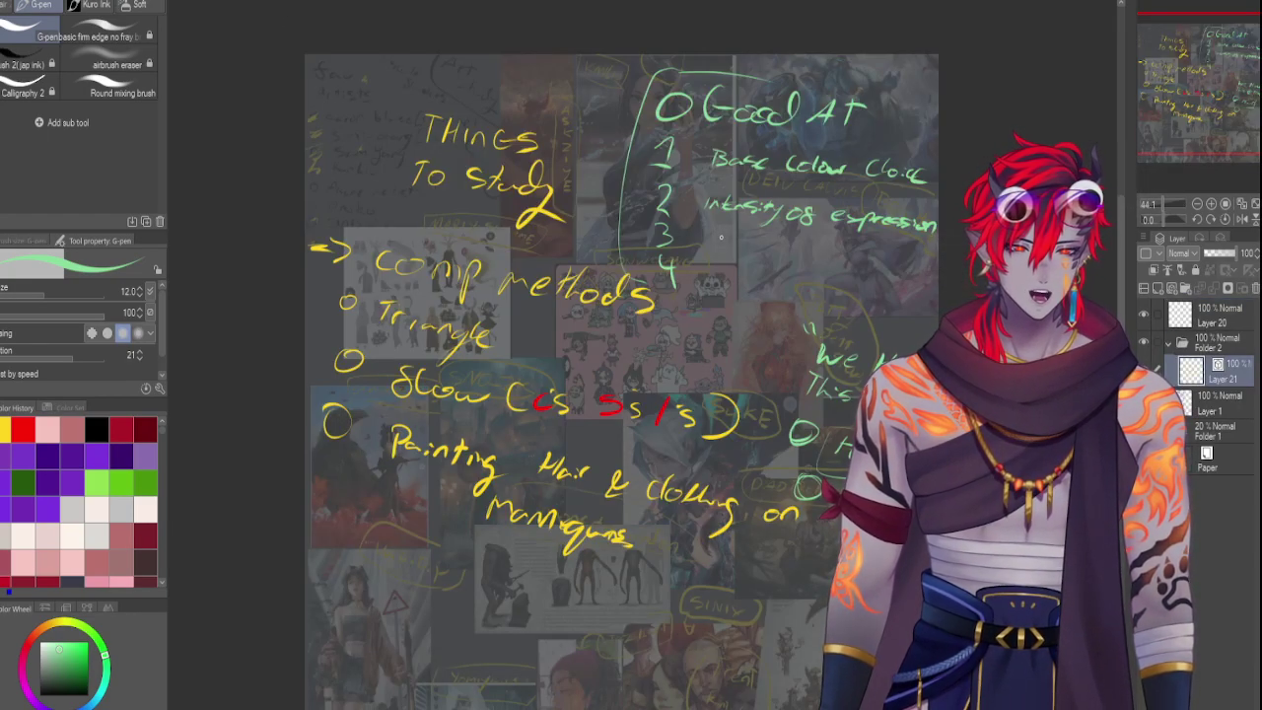
Write 'Personality in dance' beside item 3 and begin 'exaggerations' beside item 4
mouse_move(720, 237)
mouse_down()
mouse_move(719, 254)
mouse_move(749, 242)
mouse_up()
drag(759, 241, 763, 250)
click(770, 248)
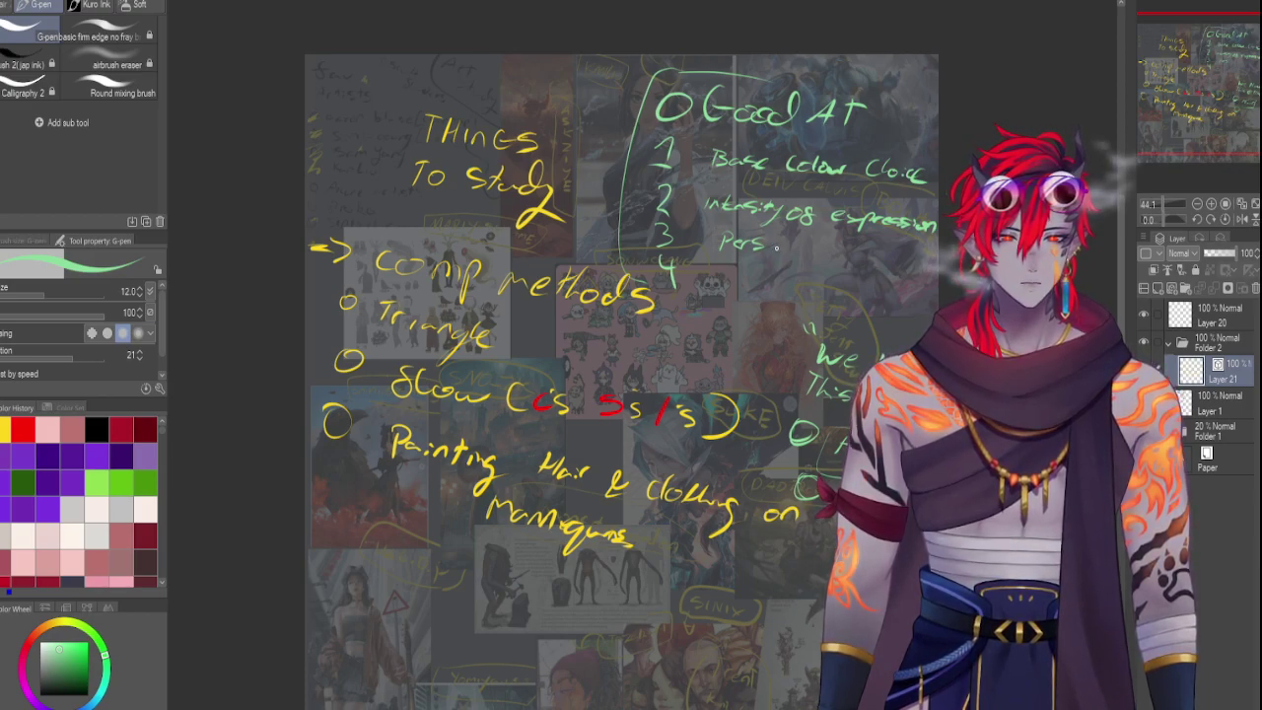
mouse_move(779, 244)
mouse_down()
mouse_move(836, 268)
mouse_move(804, 250)
mouse_move(823, 258)
mouse_up()
key(ctrl+z)
key(ctrl+z)
key(ctrl+z)
key(ctrl+z)
key(ctrl+z)
key(ctrl+z)
mouse_move(824, 240)
mouse_down()
mouse_move(830, 264)
mouse_move(851, 274)
mouse_move(804, 258)
mouse_move(854, 259)
mouse_move(838, 280)
mouse_move(852, 266)
mouse_up()
key(ctrl+z)
key(ctrl+z)
key(ctrl+z)
key(ctrl+z)
key(ctrl+z)
key(ctrl+z)
key(ctrl+z)
key(ctrl+z)
key(ctrl+z)
click(838, 256)
drag(844, 260, 824, 272)
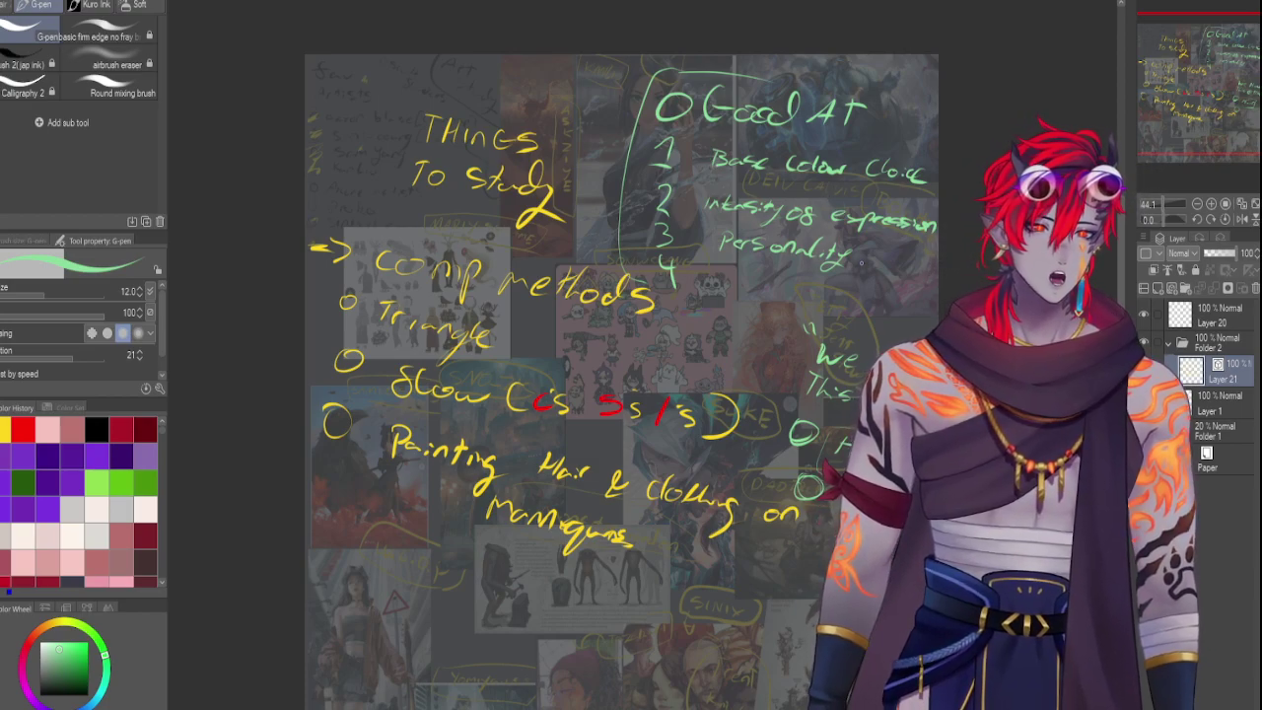
mouse_move(862, 256)
mouse_down()
mouse_move(864, 268)
mouse_move(875, 262)
mouse_up()
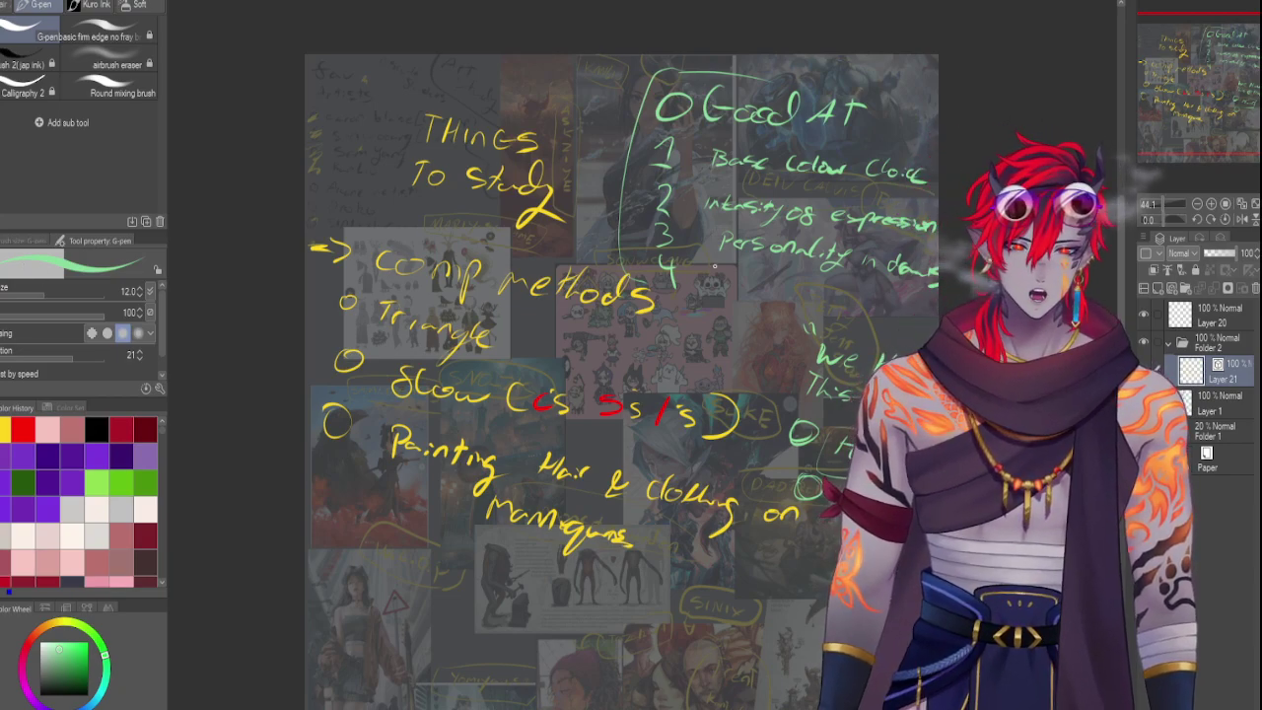
drag(708, 274, 736, 283)
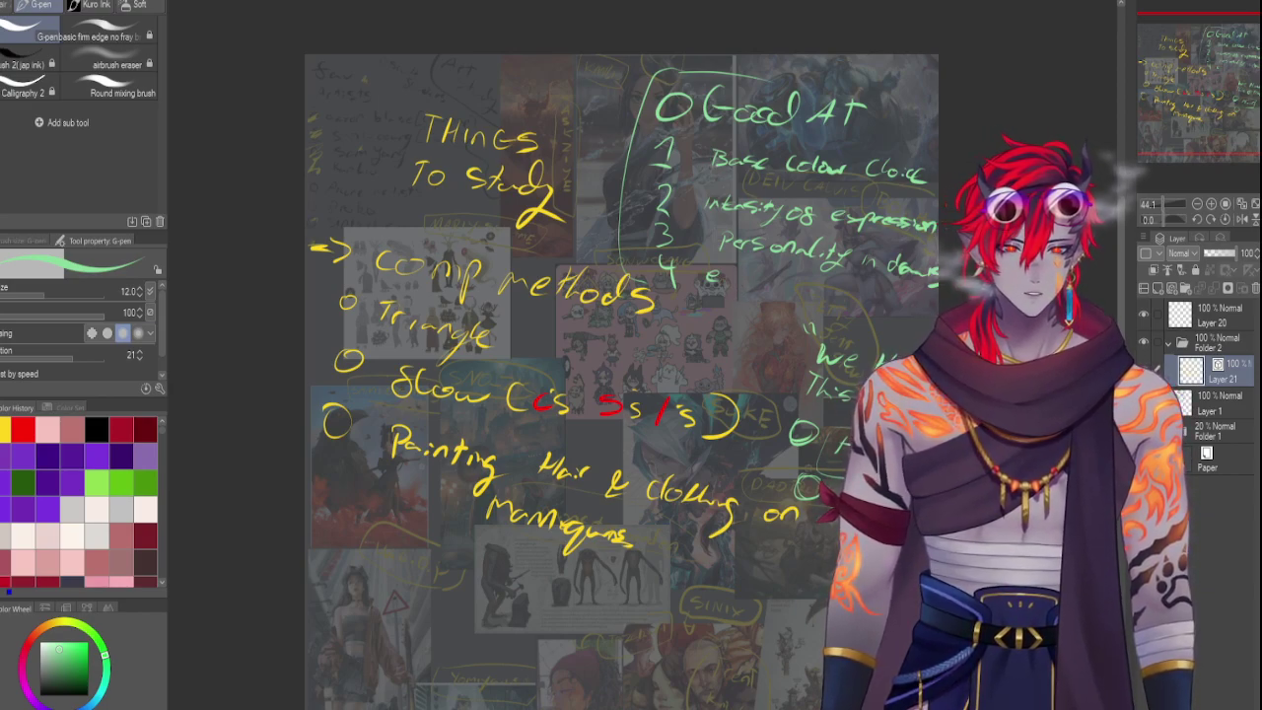
mouse_move(730, 277)
mouse_down()
mouse_move(749, 281)
mouse_move(753, 310)
mouse_move(804, 288)
mouse_move(828, 303)
mouse_up()
Fix the misdrawn x in 'exaggerations', add a green bullet in the right column, and pan across the notes
key(ctrl+z)
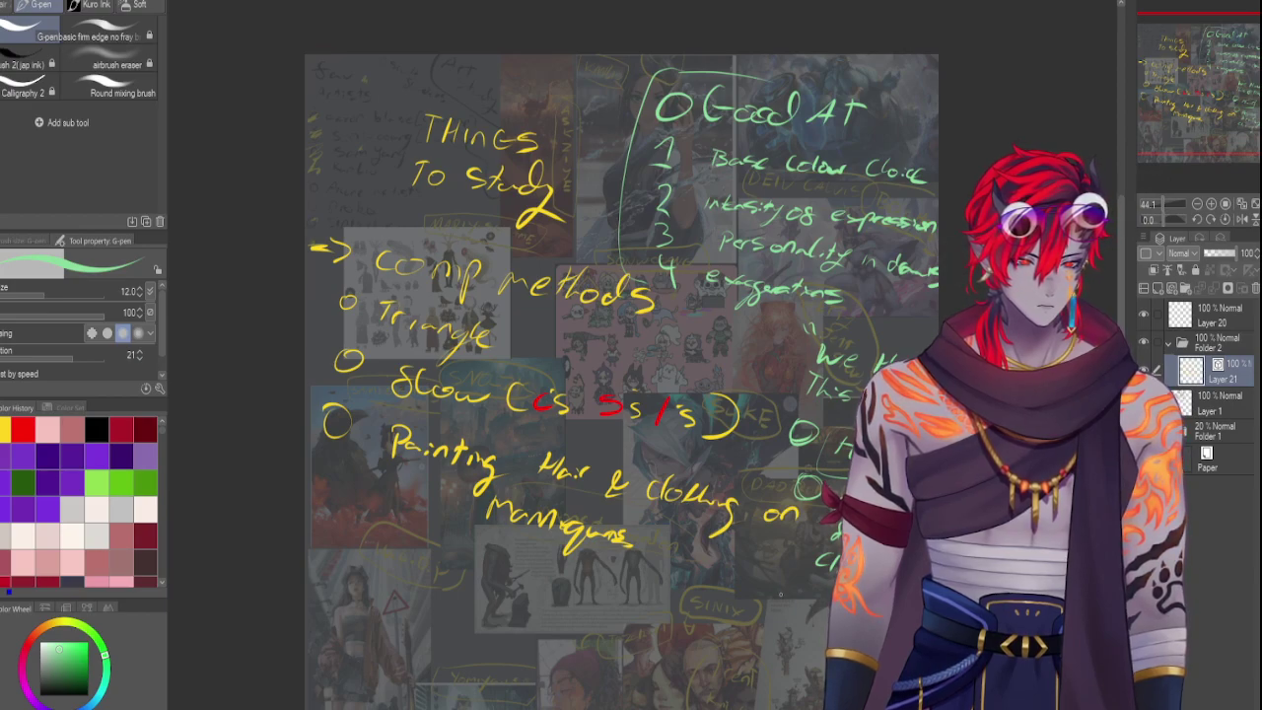
drag(795, 582, 785, 595)
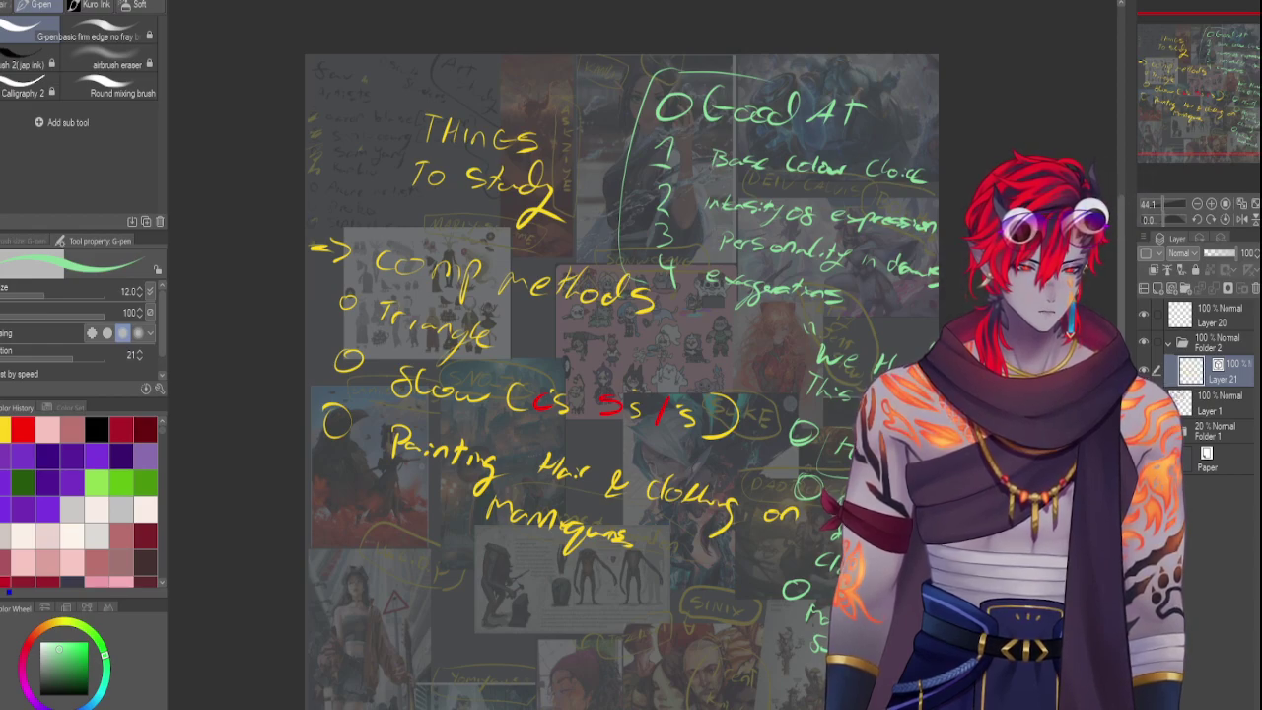
drag(1190, 98, 1202, 104)
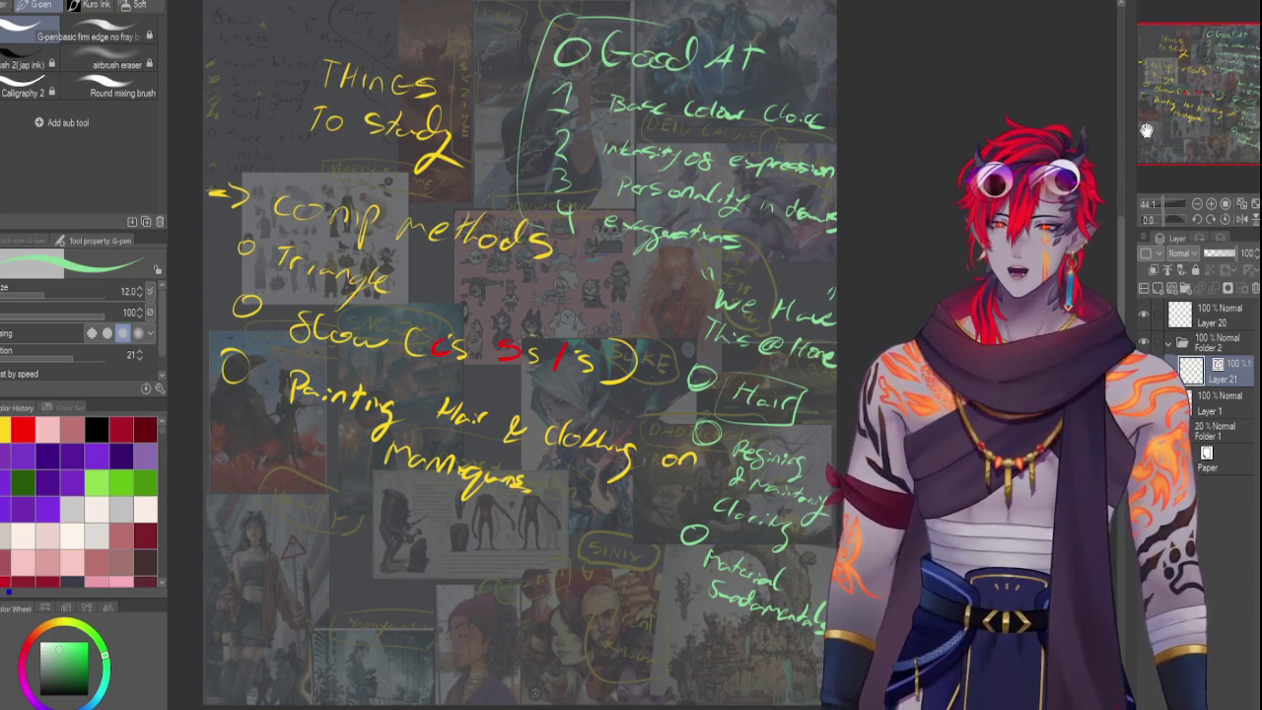
Zoom out to the whole board and lower the collage folder's opacity to 20%
click(1197, 203)
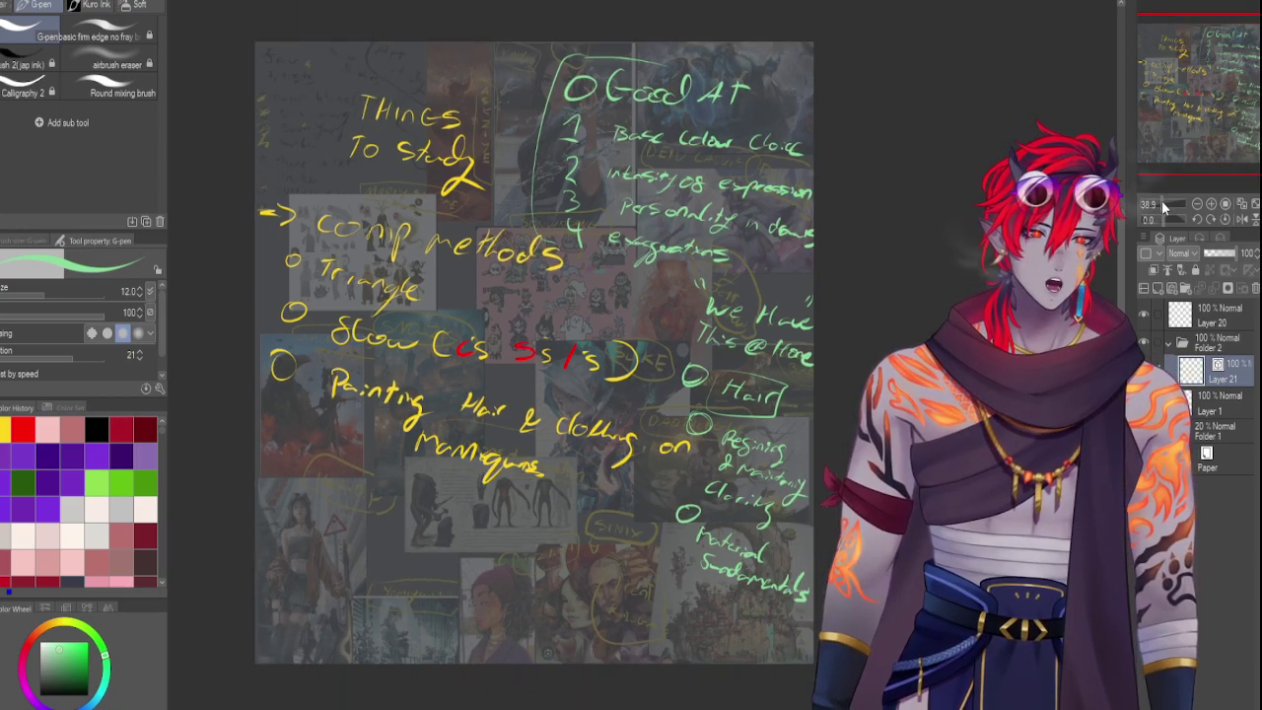
mouse_move(1187, 125)
mouse_down()
mouse_move(1180, 116)
mouse_move(1188, 126)
mouse_up()
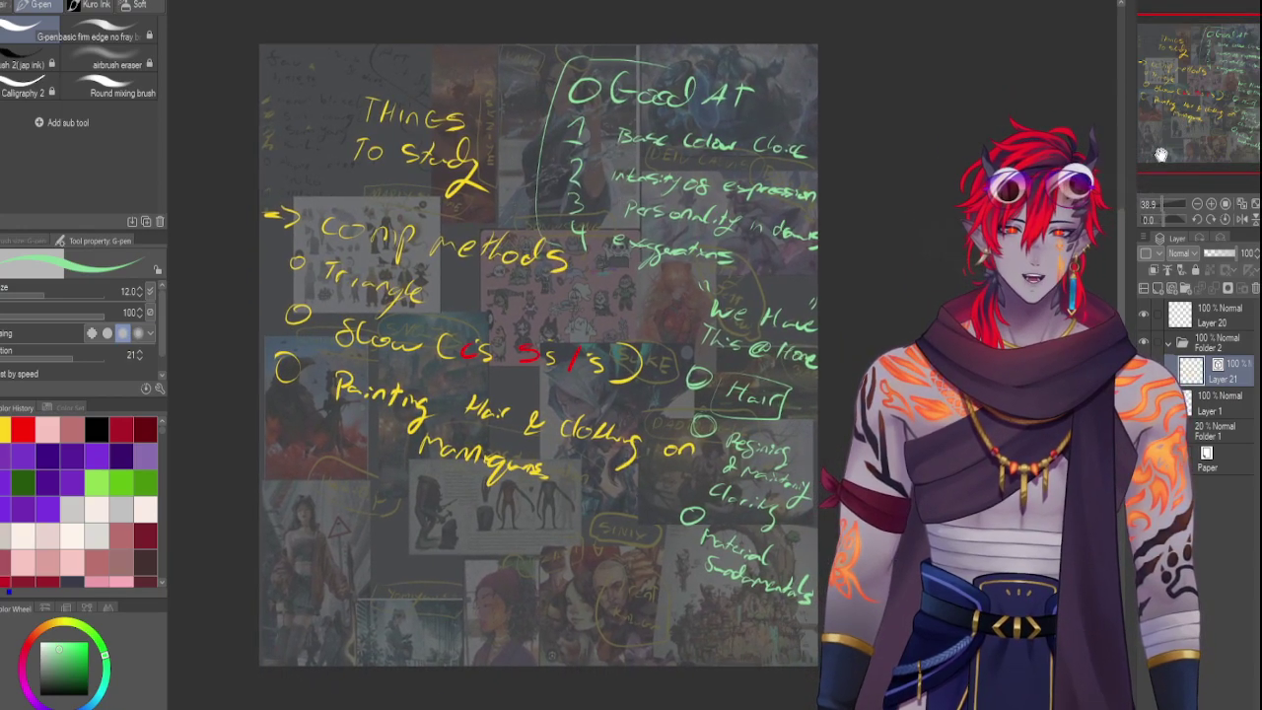
click(1217, 431)
drag(1237, 254, 1208, 254)
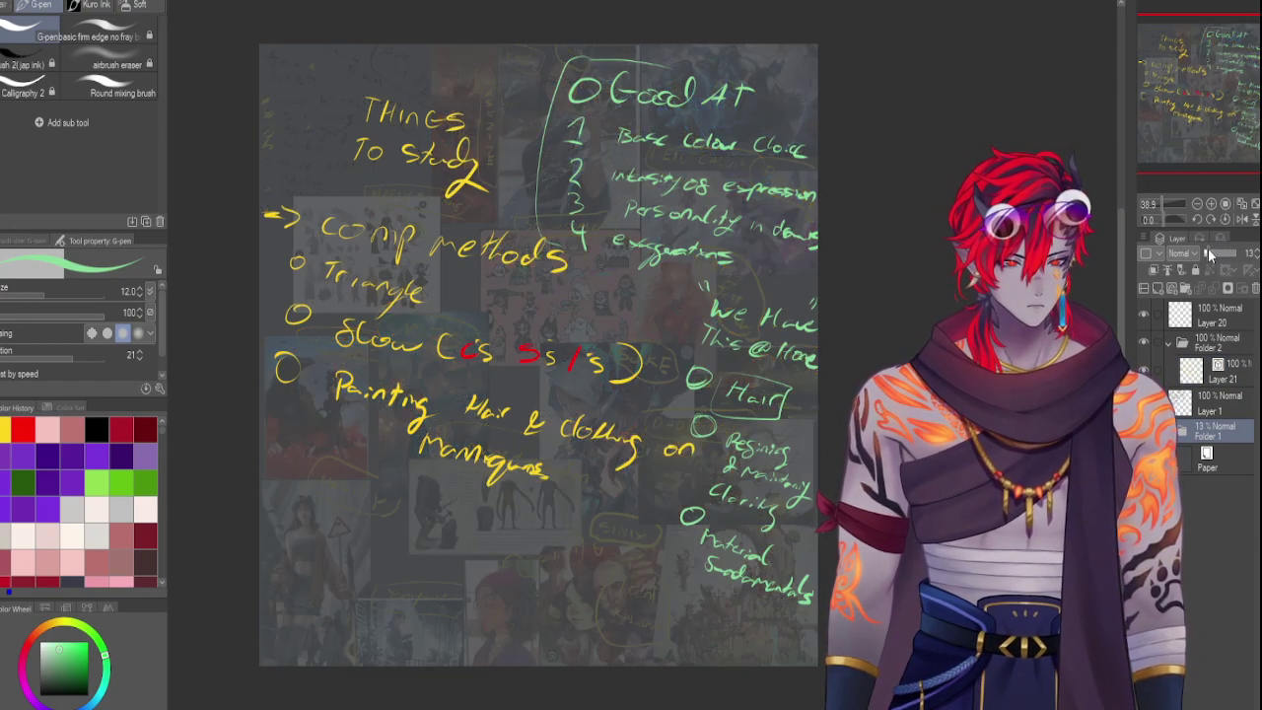
Toggle the notes folder and Fav Artists handwriting layer to compare, leaving the handwriting hidden
click(1204, 342)
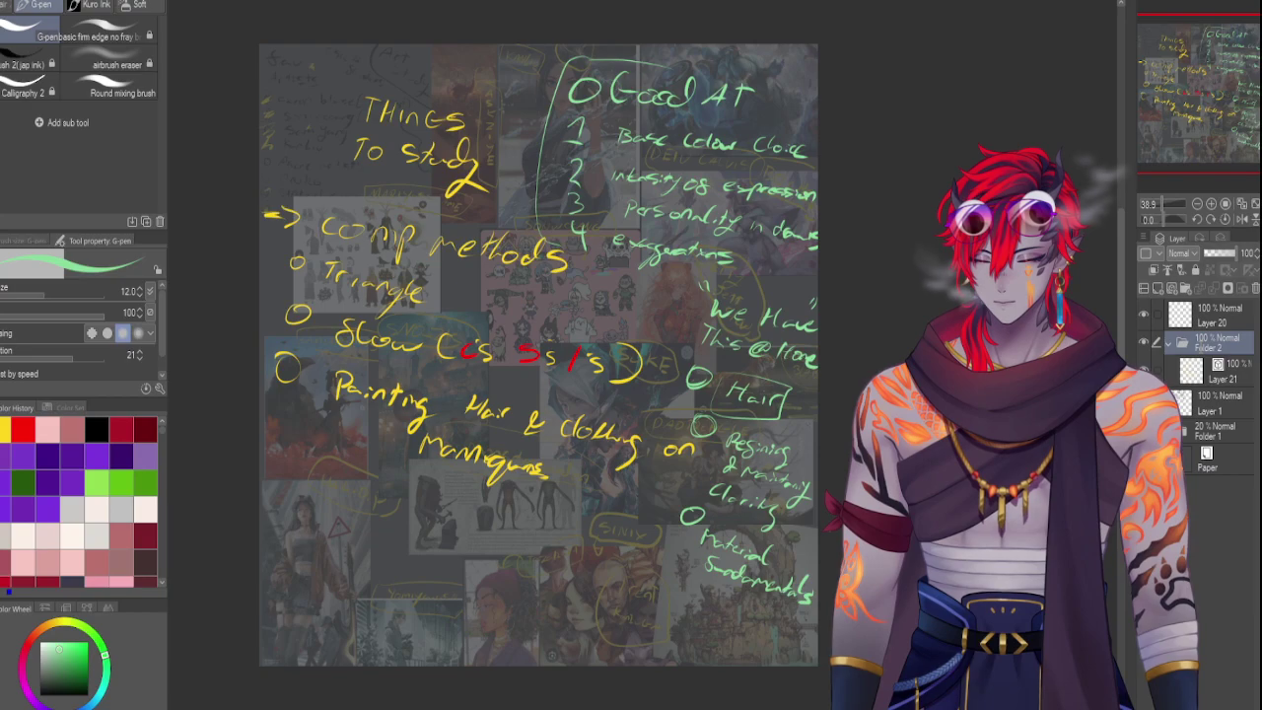
click(1144, 341)
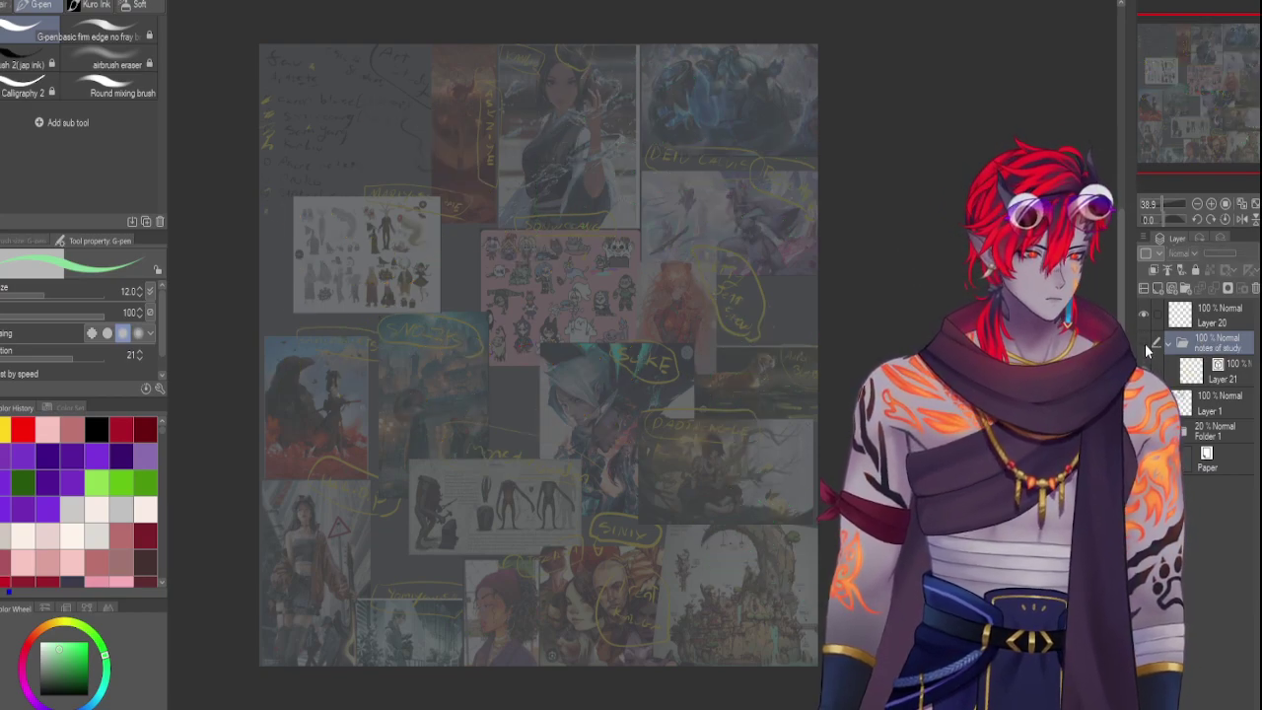
click(1143, 341)
click(1220, 400)
click(1143, 395)
click(1143, 396)
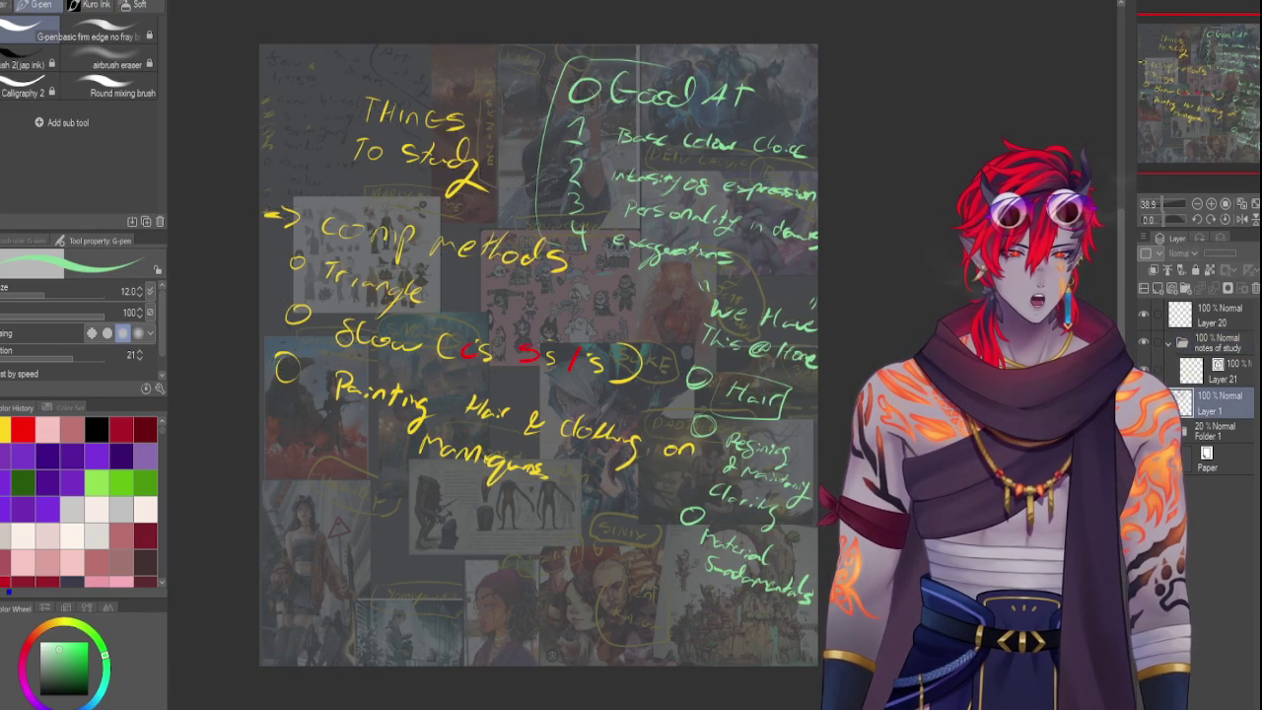
click(1144, 395)
click(1143, 395)
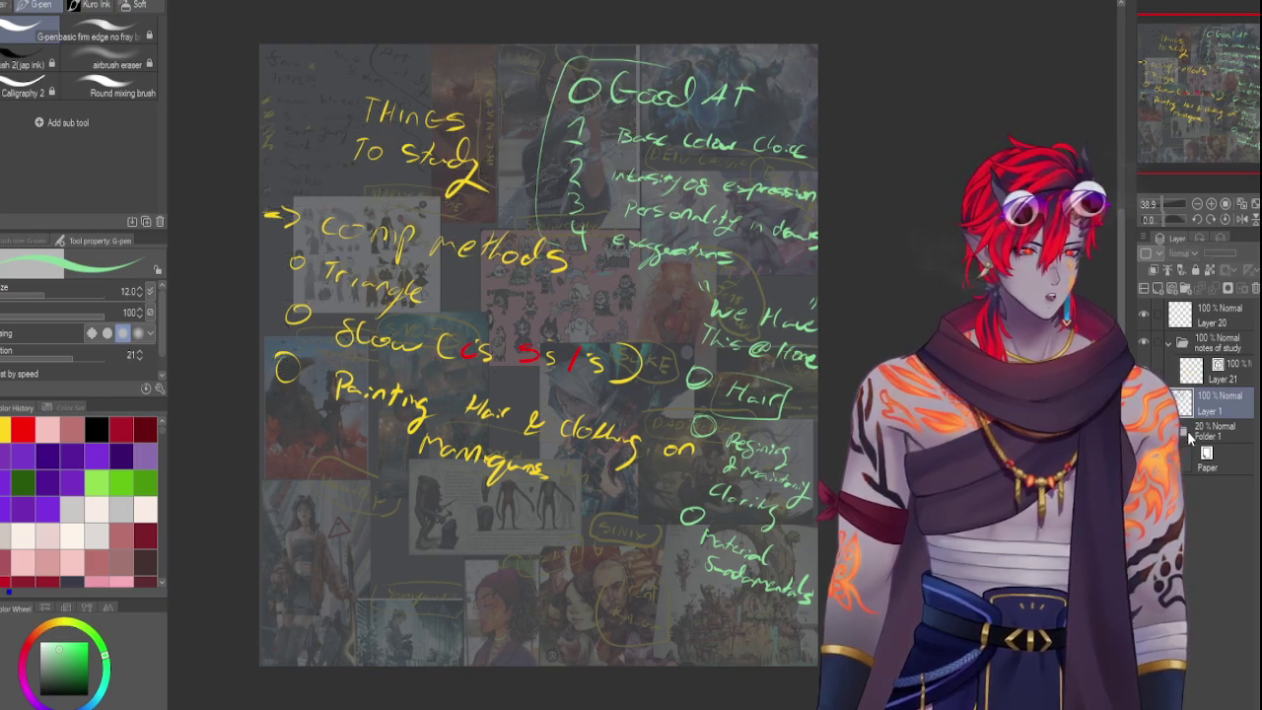
click(1205, 434)
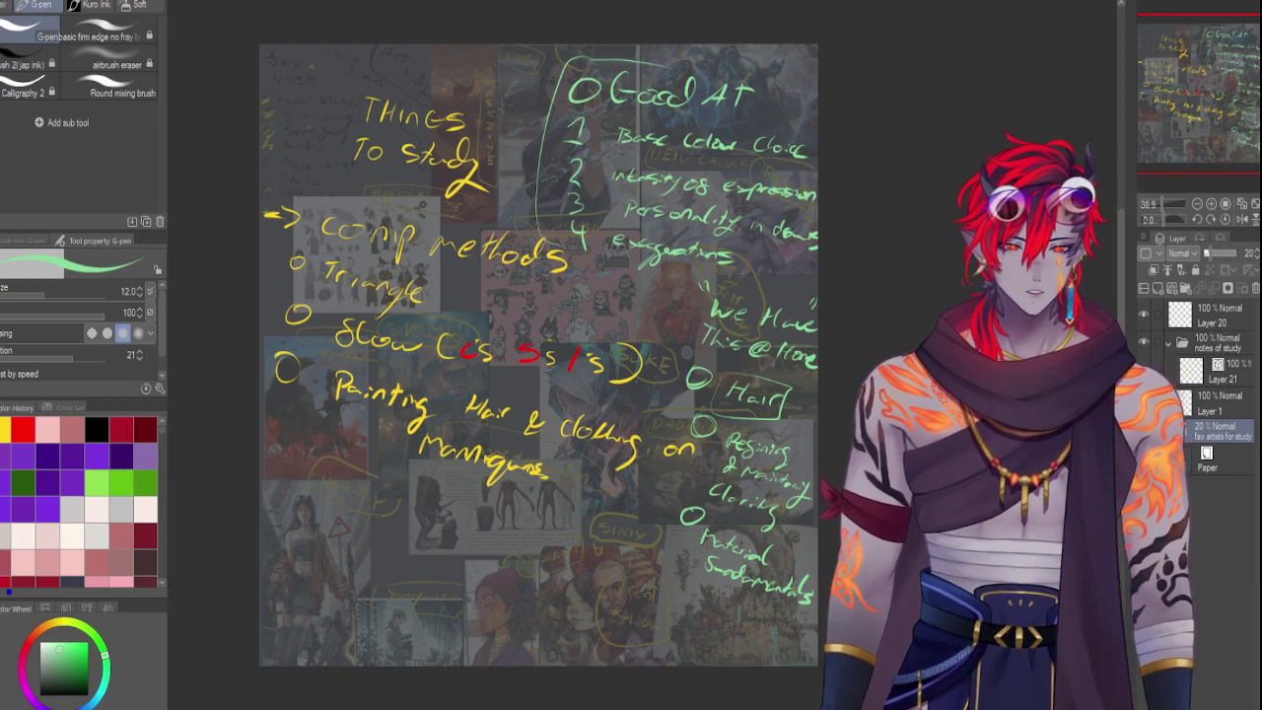
Hide the yellow study notes, raise the artist collage to 100% opacity, pick Sumi-E and add a layer
click(1144, 342)
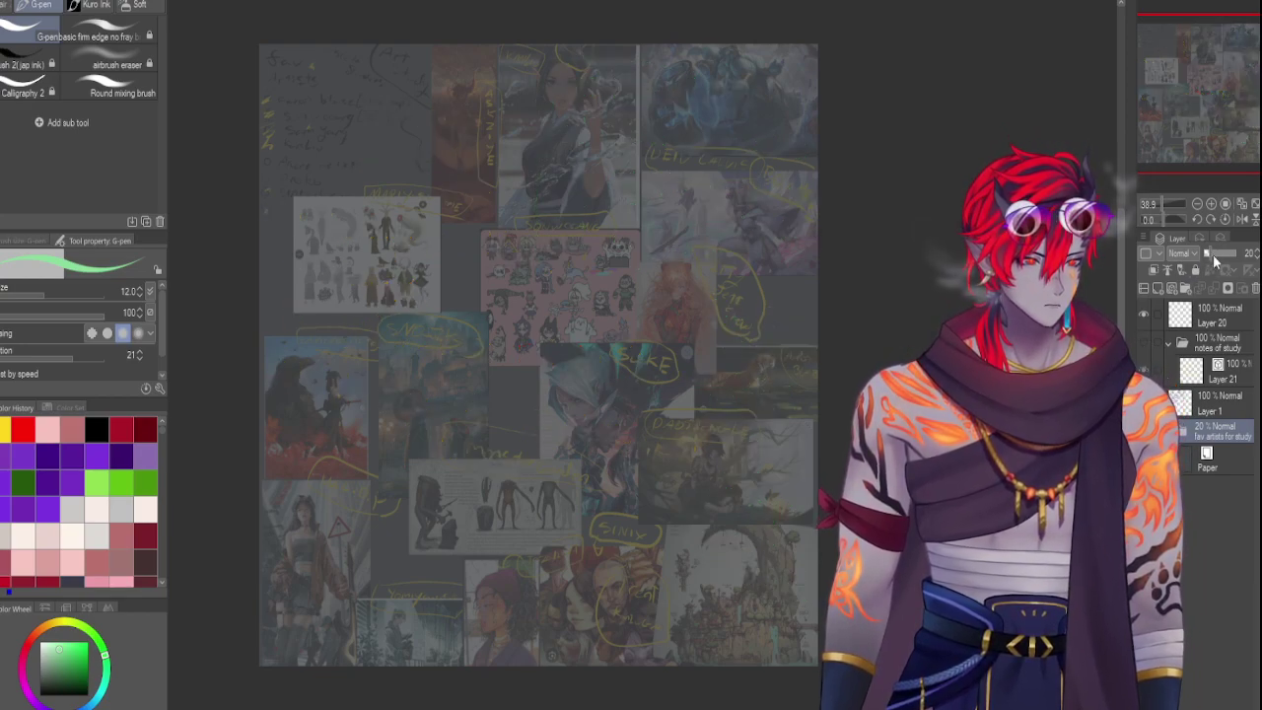
drag(1230, 258, 1241, 260)
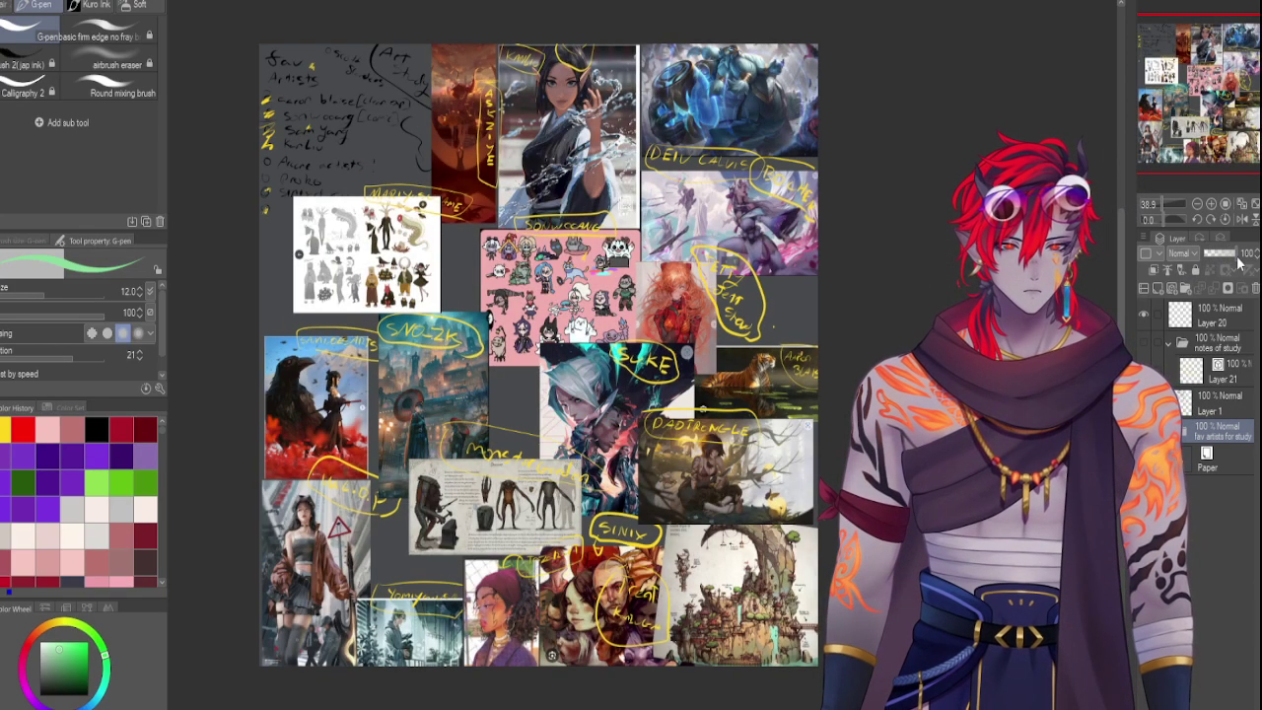
click(25, 64)
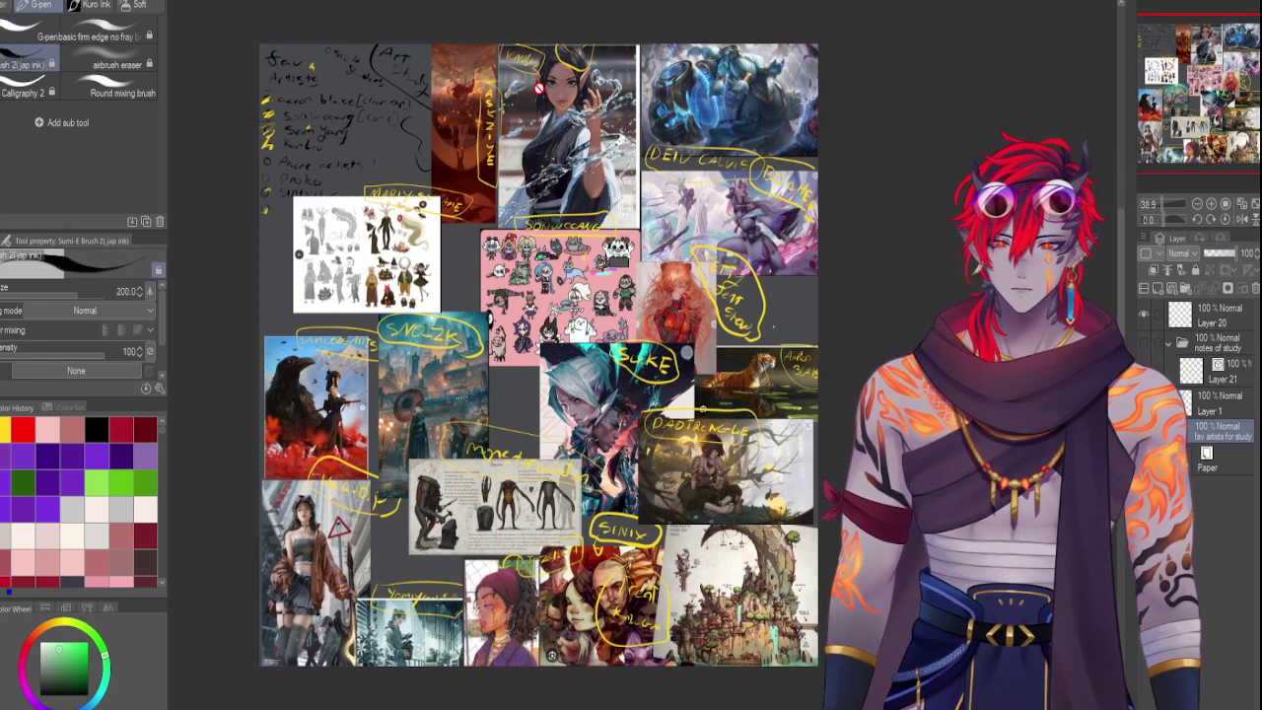
click(1154, 287)
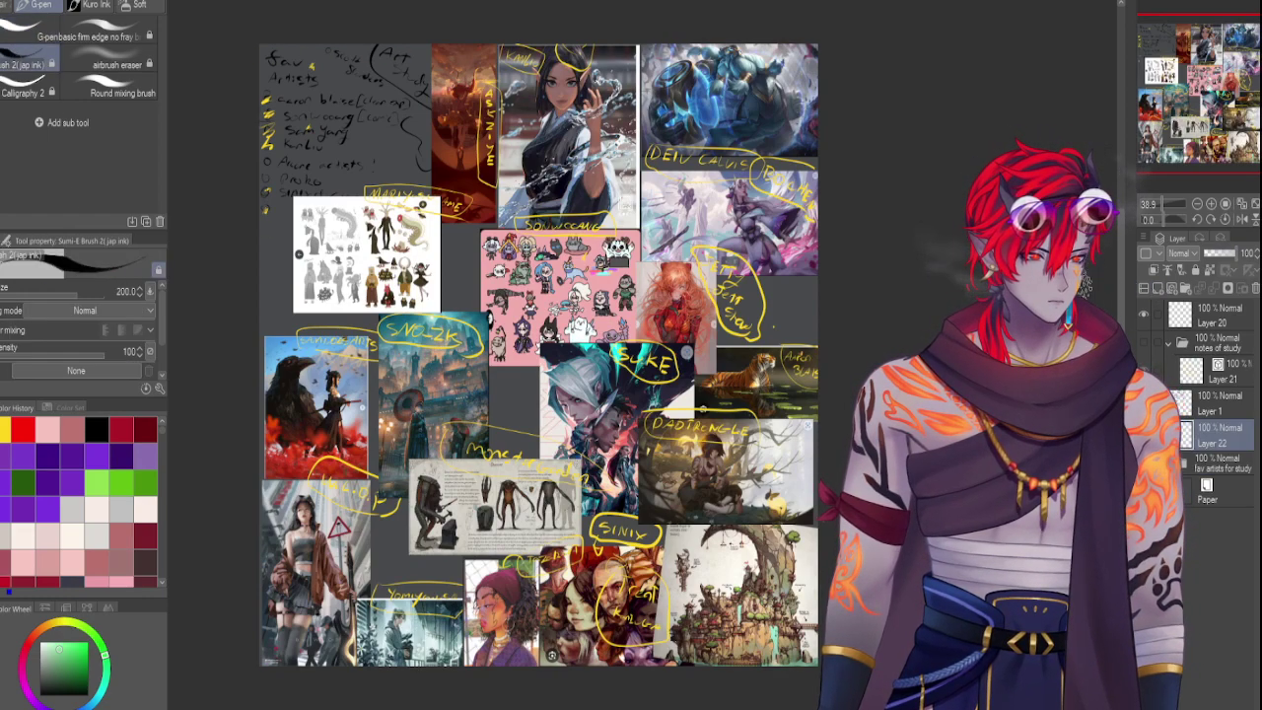
At brush size 70, dab black ink blobs over the faces of the collage figures
key(bracketleft)
key(bracketleft)
key(bracketleft)
key(bracketleft)
key(bracketleft)
key(bracketleft)
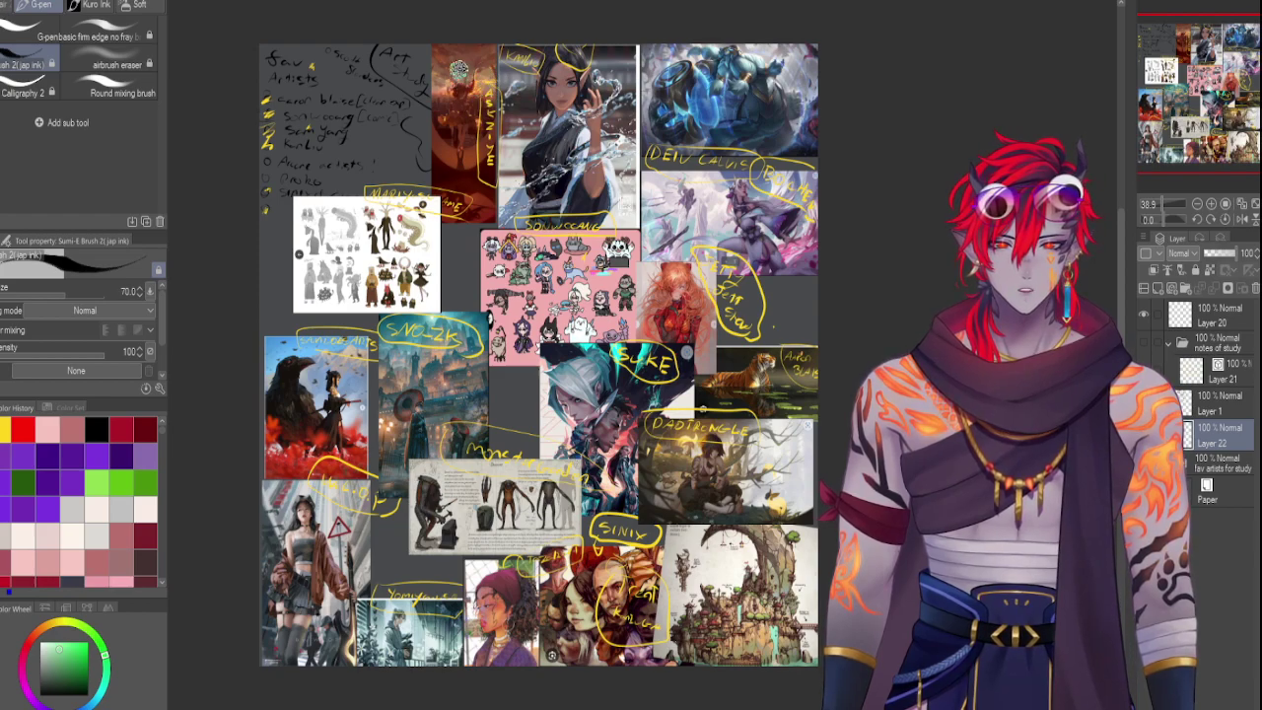
click(467, 77)
click(568, 101)
click(563, 288)
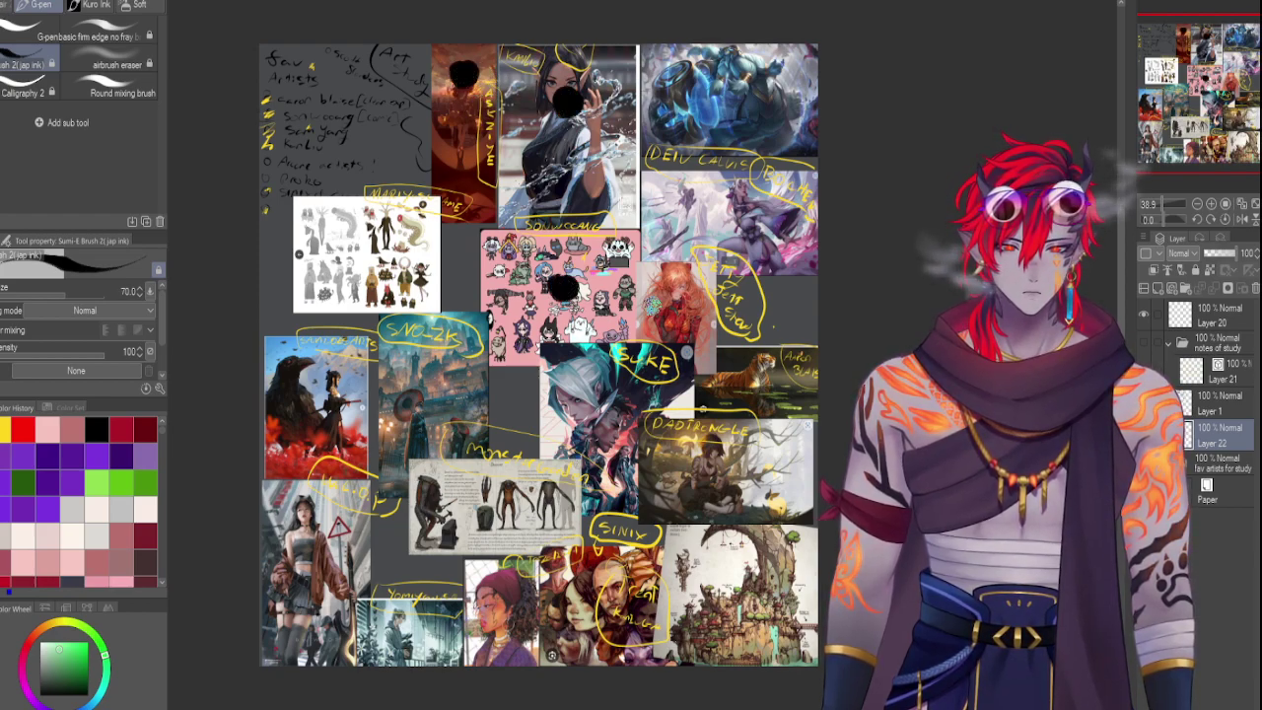
click(654, 306)
drag(690, 223, 676, 225)
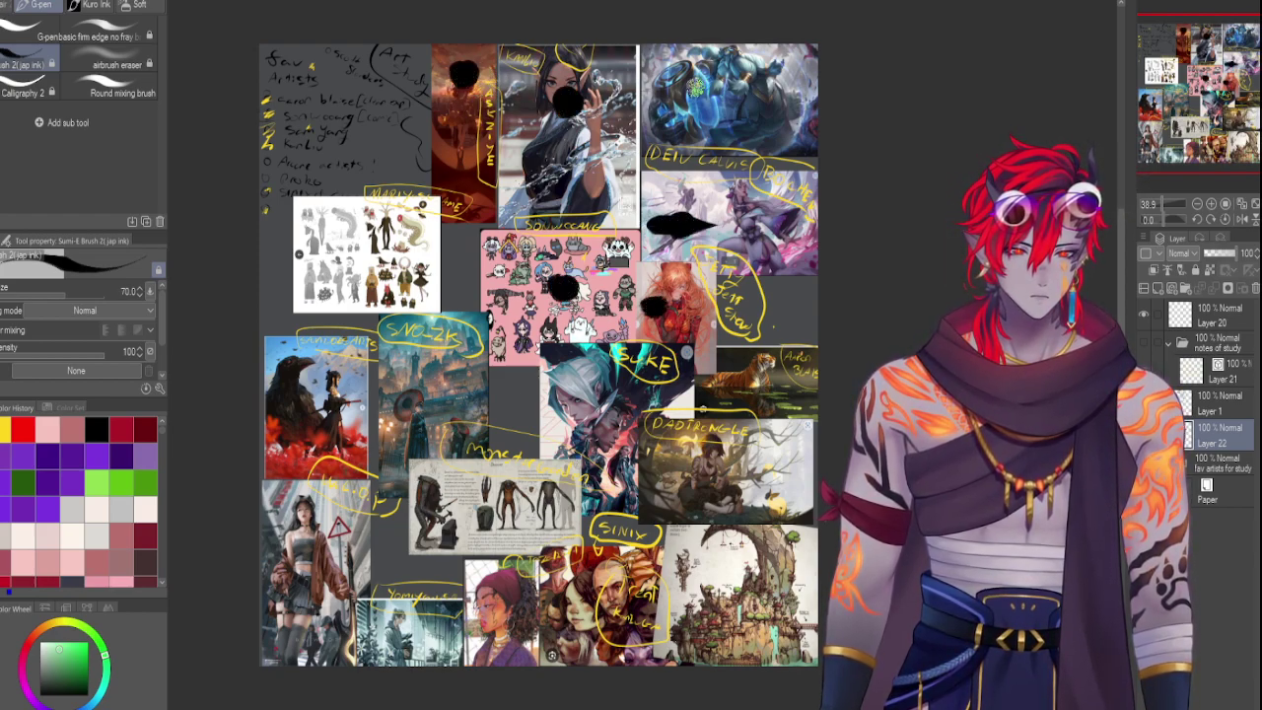
click(700, 87)
click(700, 87)
click(610, 414)
click(746, 387)
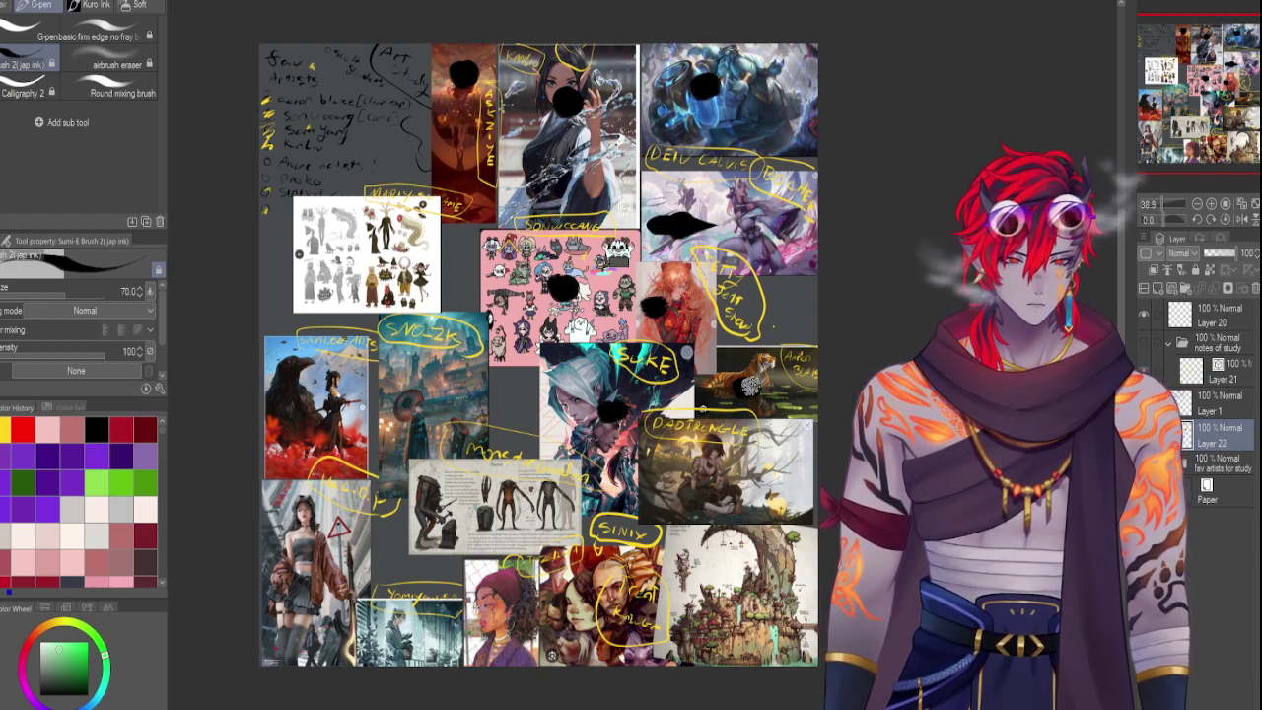
click(746, 477)
mouse_move(742, 591)
mouse_down()
mouse_move(735, 557)
mouse_move(779, 582)
mouse_up()
drag(584, 579, 576, 599)
drag(502, 635, 495, 617)
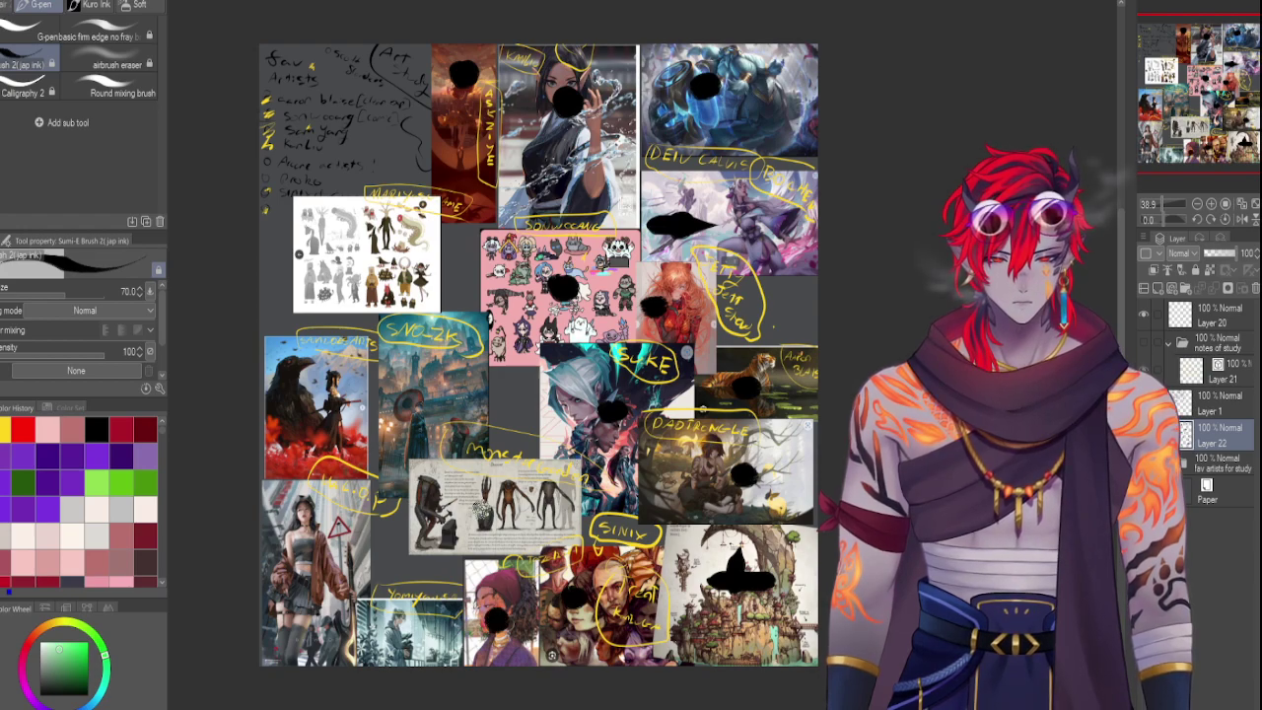
click(482, 508)
click(432, 414)
mouse_move(294, 410)
mouse_down()
mouse_move(301, 397)
mouse_move(298, 408)
mouse_move(335, 429)
mouse_up()
drag(339, 265, 357, 264)
drag(306, 552, 314, 564)
drag(403, 635, 408, 647)
drag(468, 570, 475, 525)
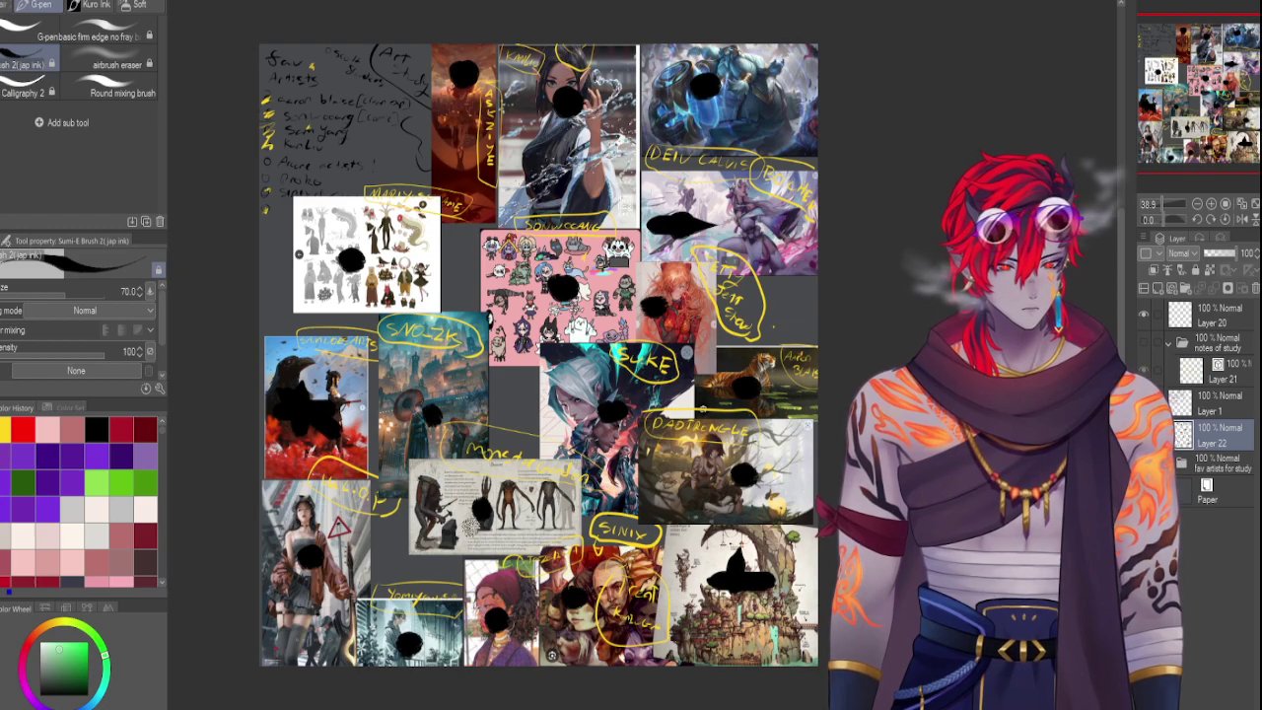
mouse_move(471, 522)
mouse_down()
mouse_move(487, 497)
mouse_move(479, 514)
mouse_up()
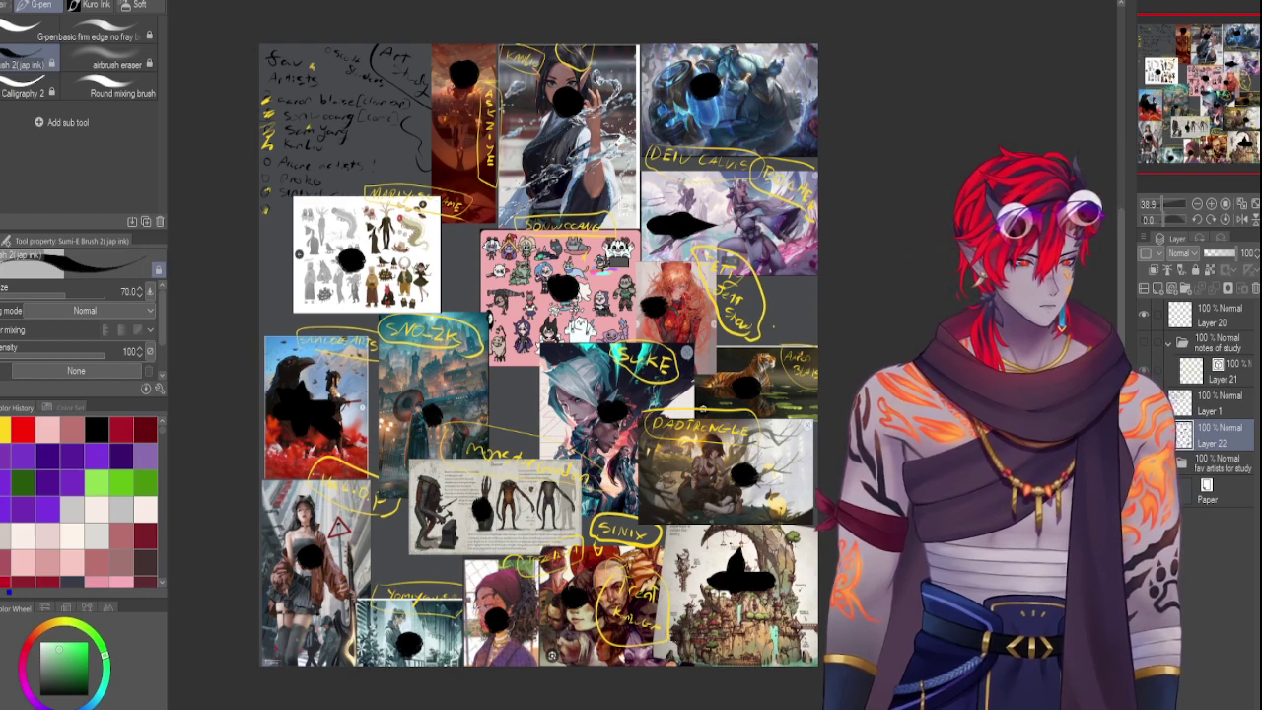
Delete the ink blob layer and add a fresh blank layer above the artist collage
click(1256, 288)
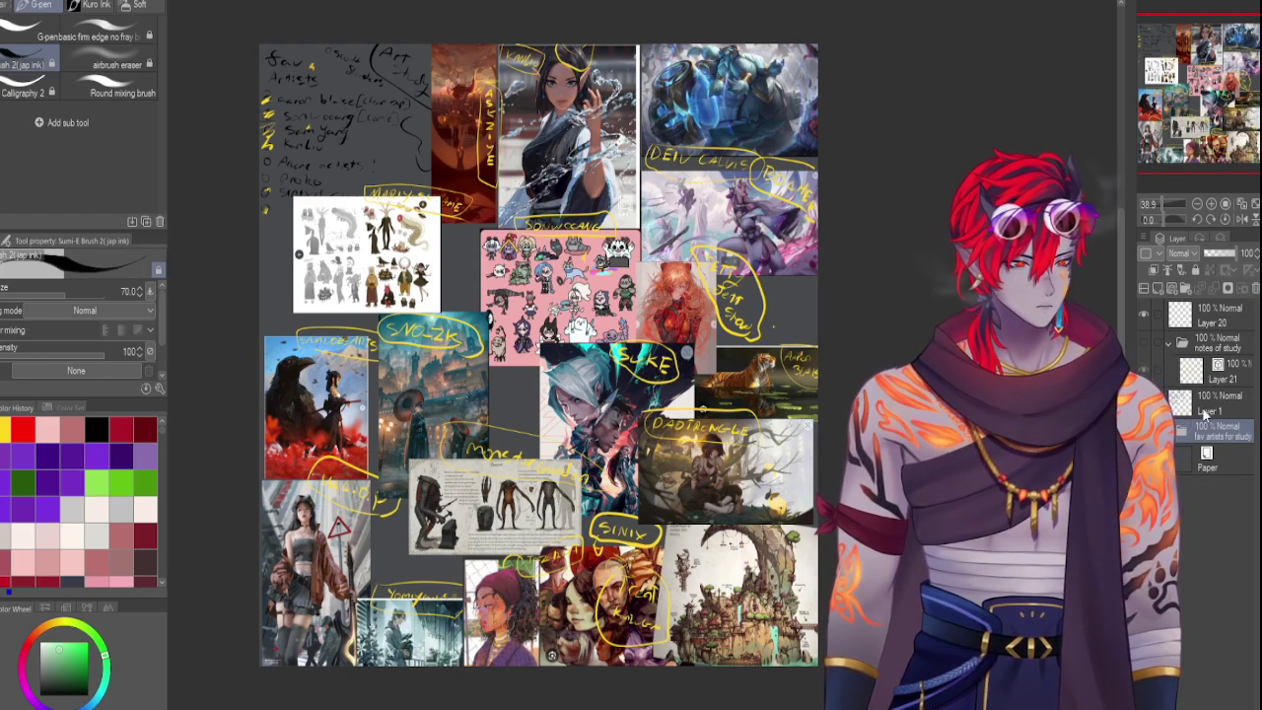
click(1222, 431)
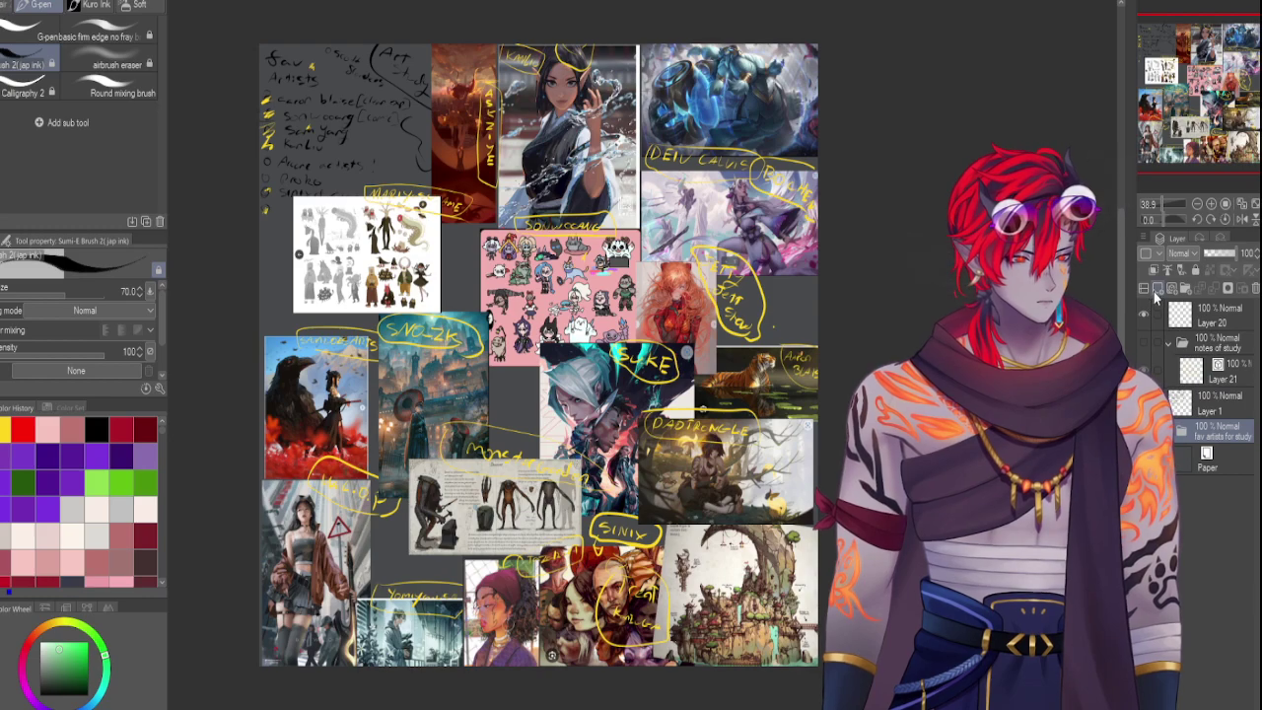
click(1155, 294)
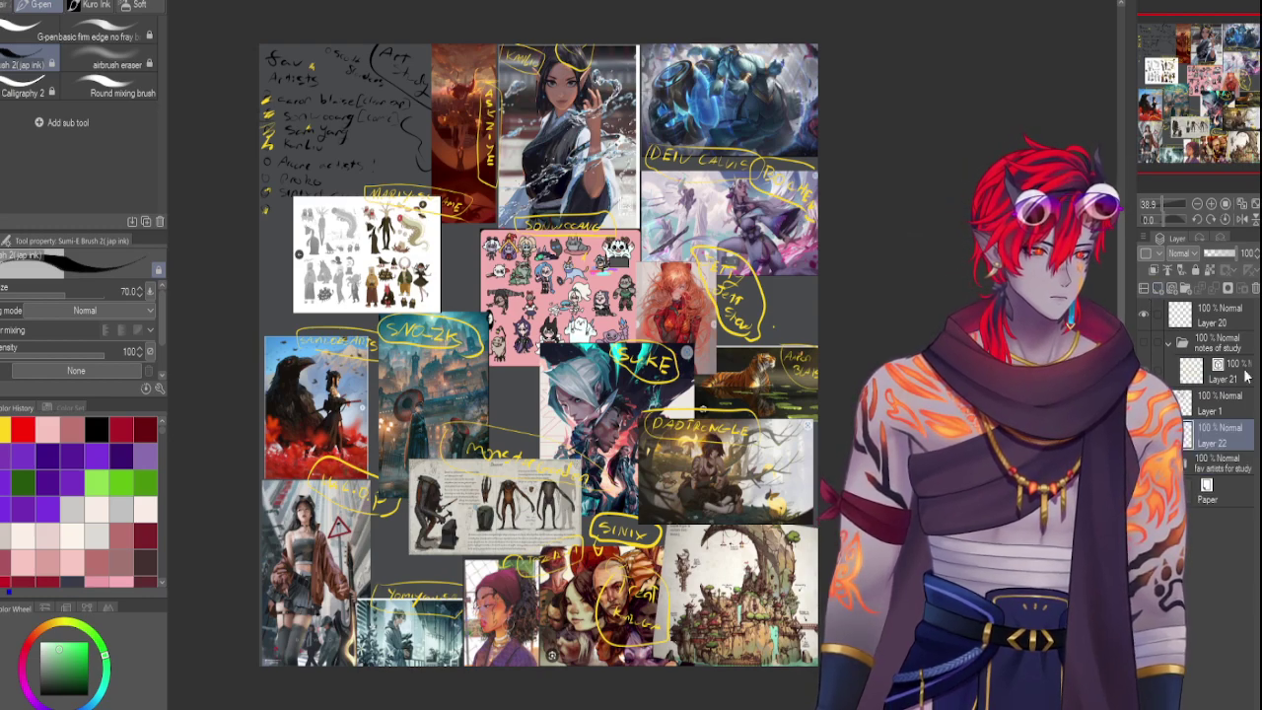
Dim the collage to 20%, shrink the brush to 20, and write '18 Artists to study', undoing a stray stroke
drag(1234, 252, 1210, 253)
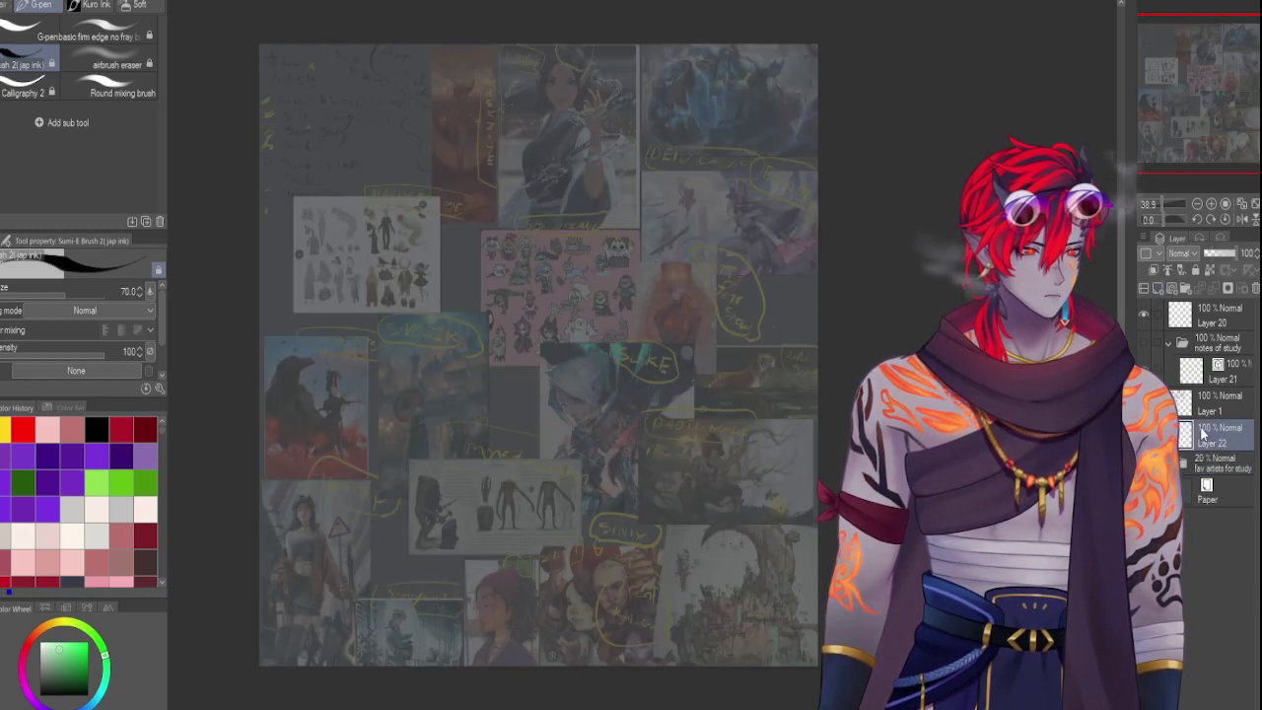
key([)
key([)
key([)
key([)
key([)
mouse_move(450, 122)
mouse_down()
mouse_move(449, 148)
mouse_move(475, 126)
mouse_move(523, 142)
mouse_up()
mouse_move(534, 144)
mouse_down()
mouse_move(564, 142)
mouse_move(511, 144)
mouse_move(601, 157)
mouse_up()
key(ctrl+z)
key(ctrl+z)
key(ctrl+z)
key(ctrl+z)
drag(595, 149, 609, 148)
mouse_move(623, 147)
mouse_down()
mouse_move(613, 159)
mouse_move(681, 153)
mouse_move(761, 176)
mouse_move(776, 149)
mouse_move(769, 205)
mouse_up()
Write 'OC Idea (3 Artists)' with a brace, plus an arrow to 'study &' below
mouse_move(422, 141)
mouse_down()
mouse_move(345, 166)
mouse_move(363, 205)
mouse_move(430, 203)
mouse_move(466, 225)
mouse_move(538, 230)
mouse_up()
mouse_move(563, 223)
mouse_down()
mouse_move(556, 232)
mouse_move(573, 230)
mouse_up()
mouse_move(582, 231)
mouse_down()
mouse_move(646, 250)
mouse_move(675, 235)
mouse_move(689, 244)
mouse_move(673, 256)
mouse_move(699, 252)
mouse_move(686, 241)
mouse_move(734, 264)
mouse_up()
drag(741, 258, 767, 276)
mouse_move(761, 258)
mouse_down()
mouse_move(695, 253)
mouse_move(780, 278)
mouse_up()
mouse_move(692, 274)
mouse_down()
mouse_move(669, 305)
mouse_move(684, 296)
mouse_move(677, 305)
mouse_move(695, 315)
mouse_move(728, 310)
mouse_move(727, 331)
mouse_move(696, 355)
mouse_up()
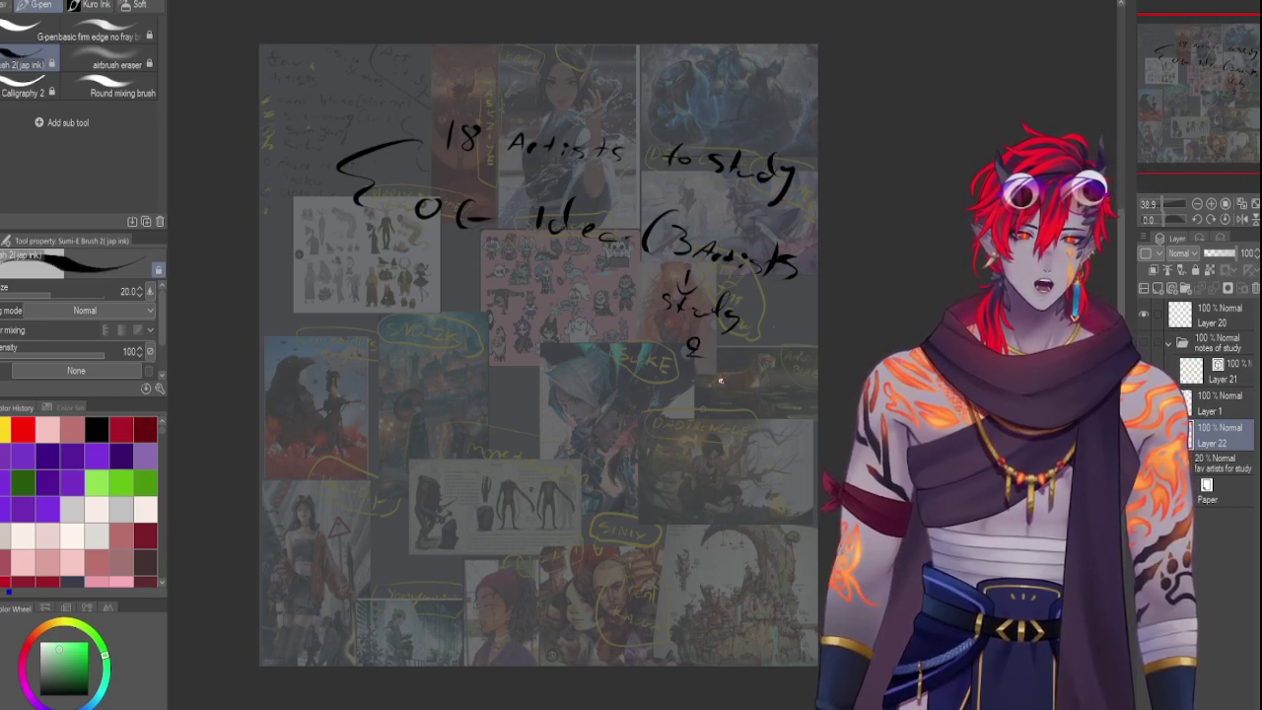
mouse_move(715, 374)
mouse_down()
mouse_move(719, 390)
mouse_move(775, 400)
mouse_move(767, 425)
mouse_up()
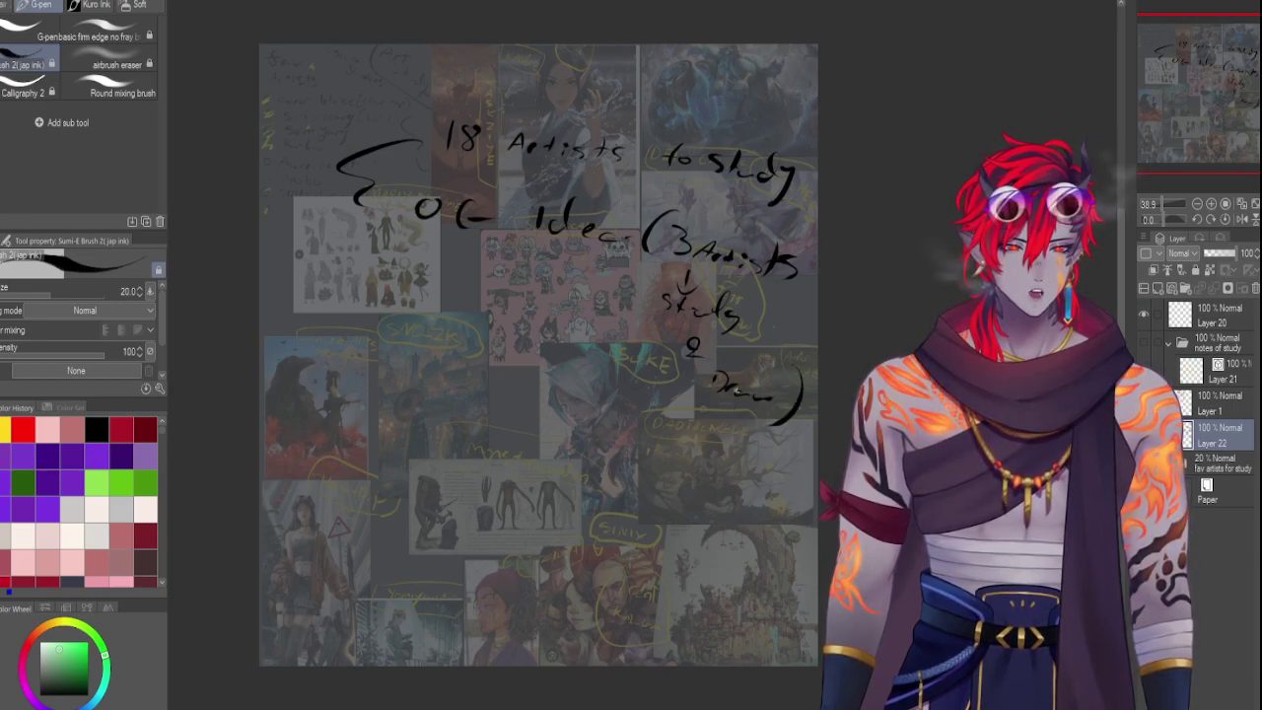
Add a bracket and write an underlined '6 Studies?' below the notes
mouse_move(581, 306)
mouse_down()
mouse_move(543, 309)
mouse_move(483, 371)
mouse_up()
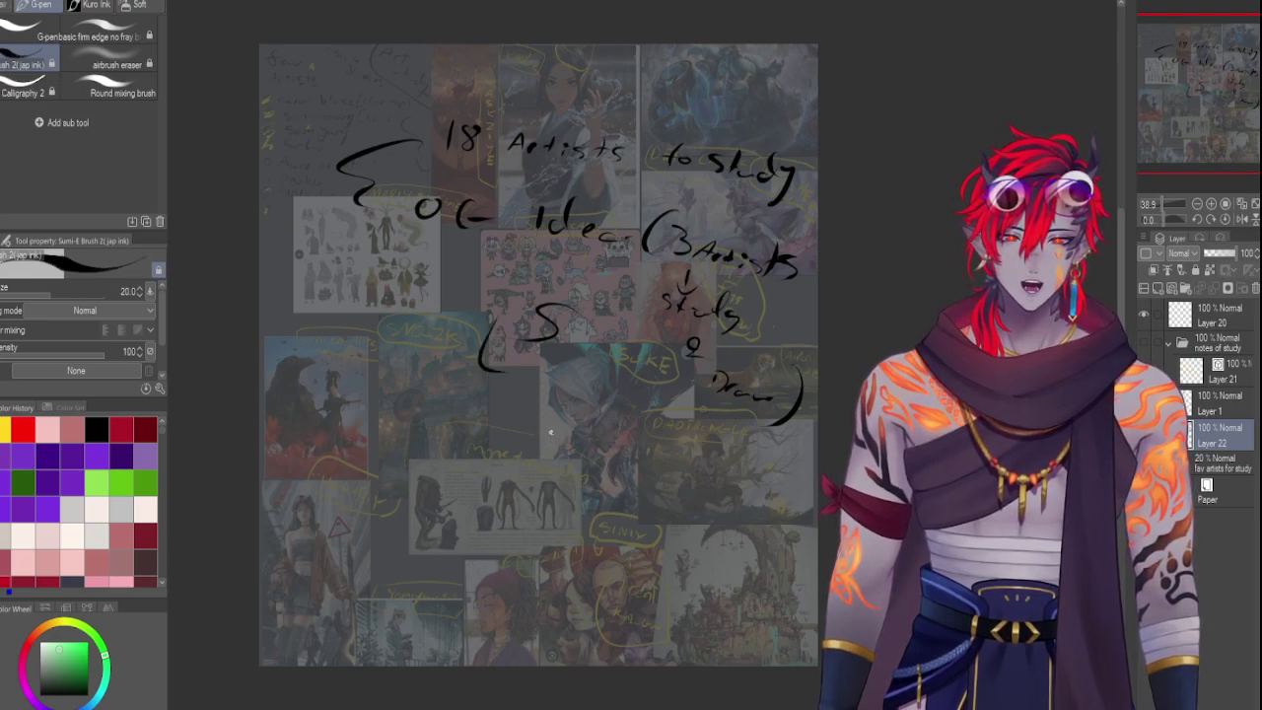
mouse_move(387, 371)
mouse_down()
mouse_move(362, 421)
mouse_move(427, 440)
mouse_up()
mouse_move(479, 416)
mouse_down()
mouse_move(461, 452)
mouse_move(510, 452)
mouse_move(534, 429)
mouse_move(541, 459)
mouse_move(588, 481)
mouse_up()
drag(343, 455, 639, 520)
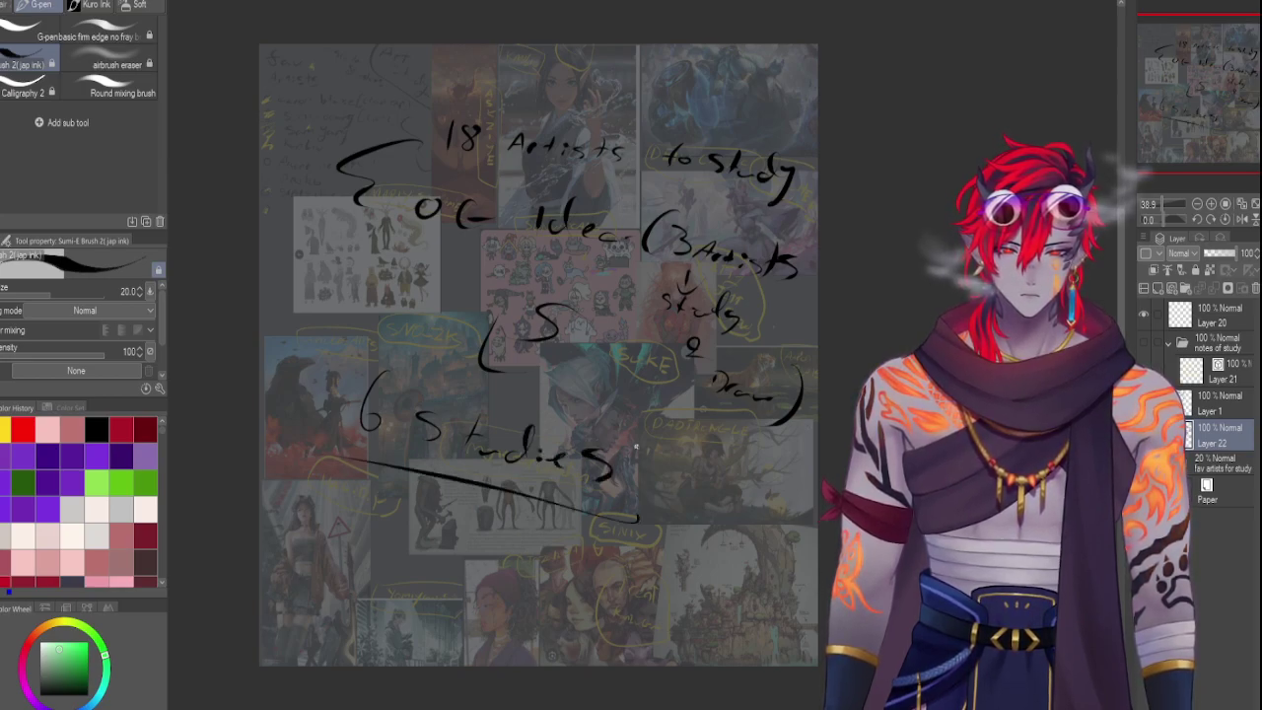
drag(640, 445, 646, 477)
click(646, 498)
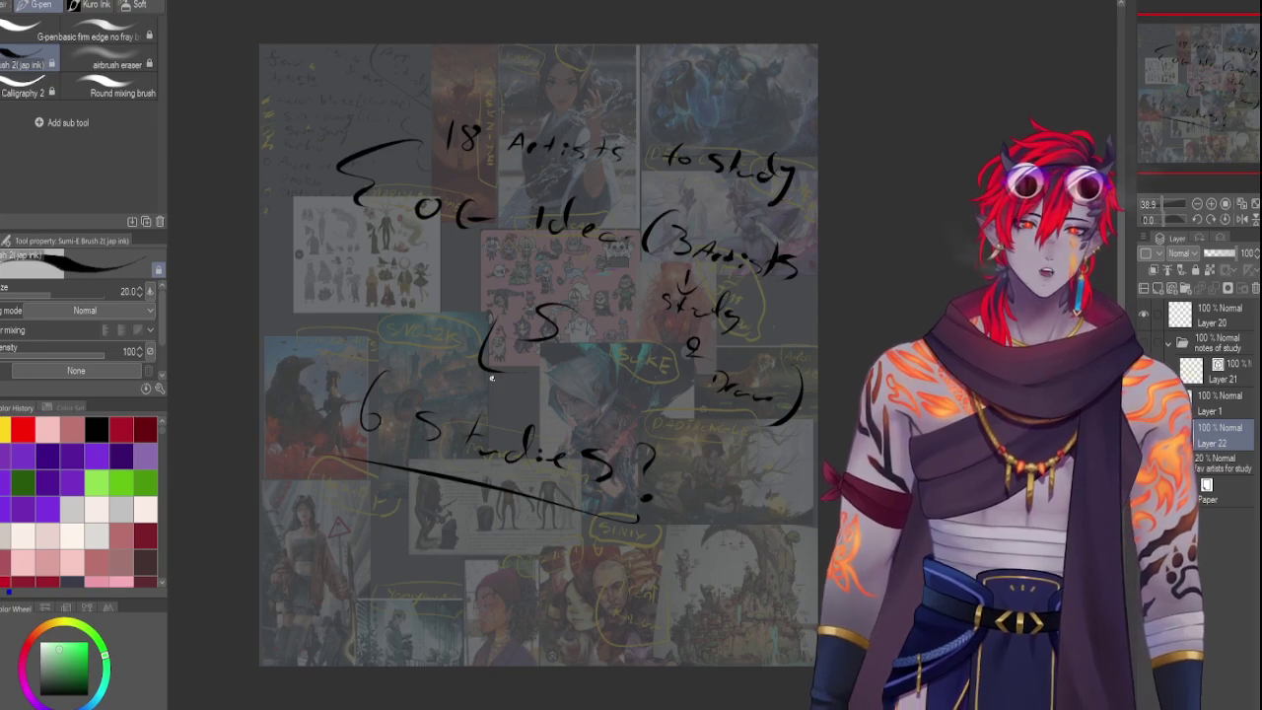
click(120, 508)
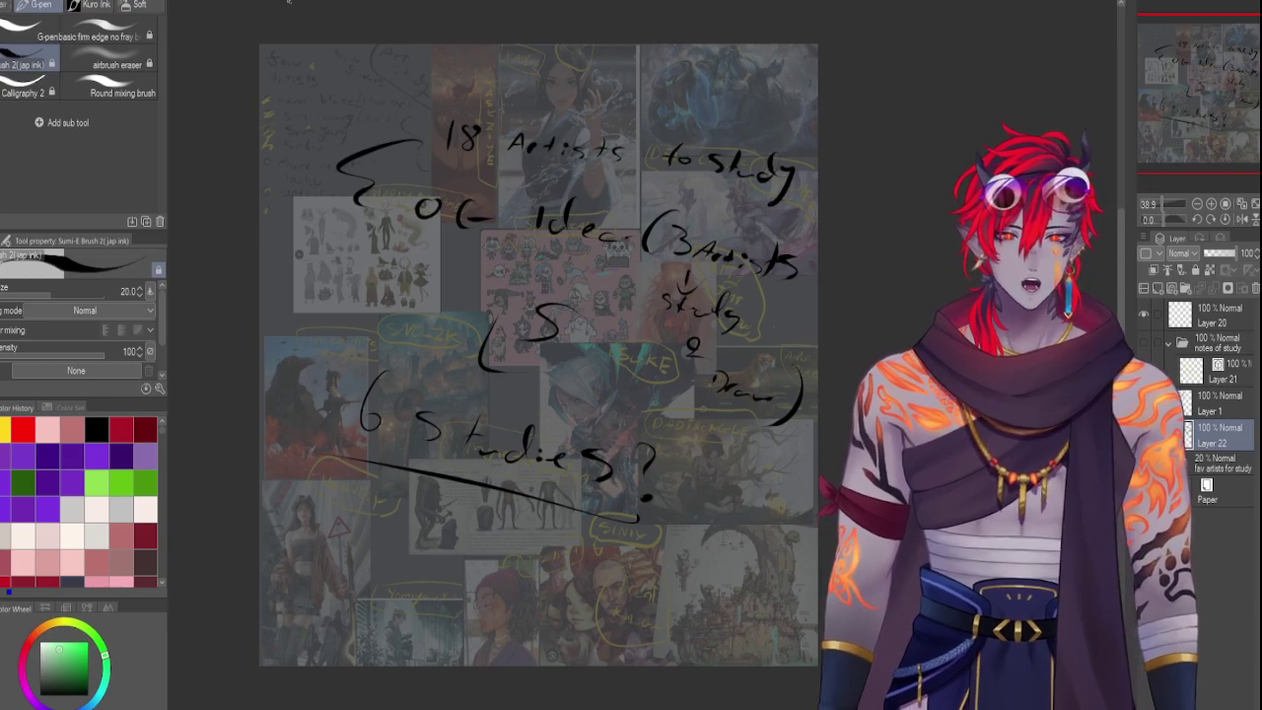
click(320, 2)
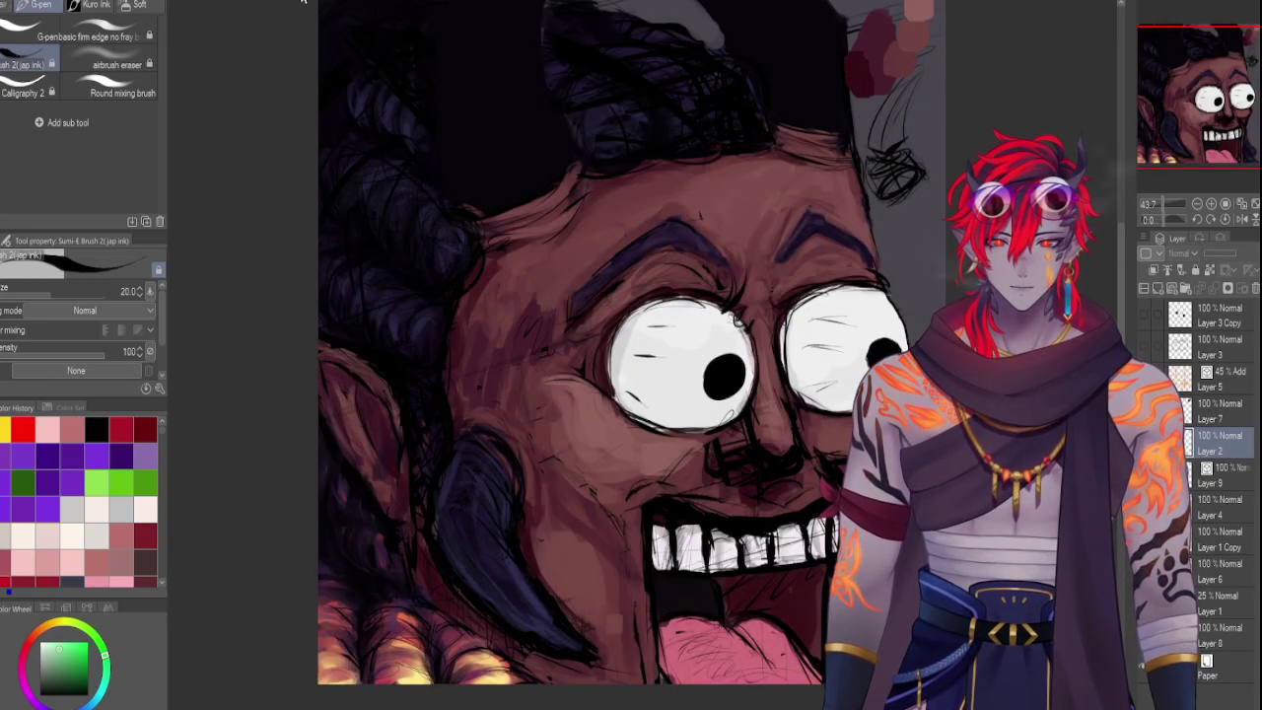
click(303, 1)
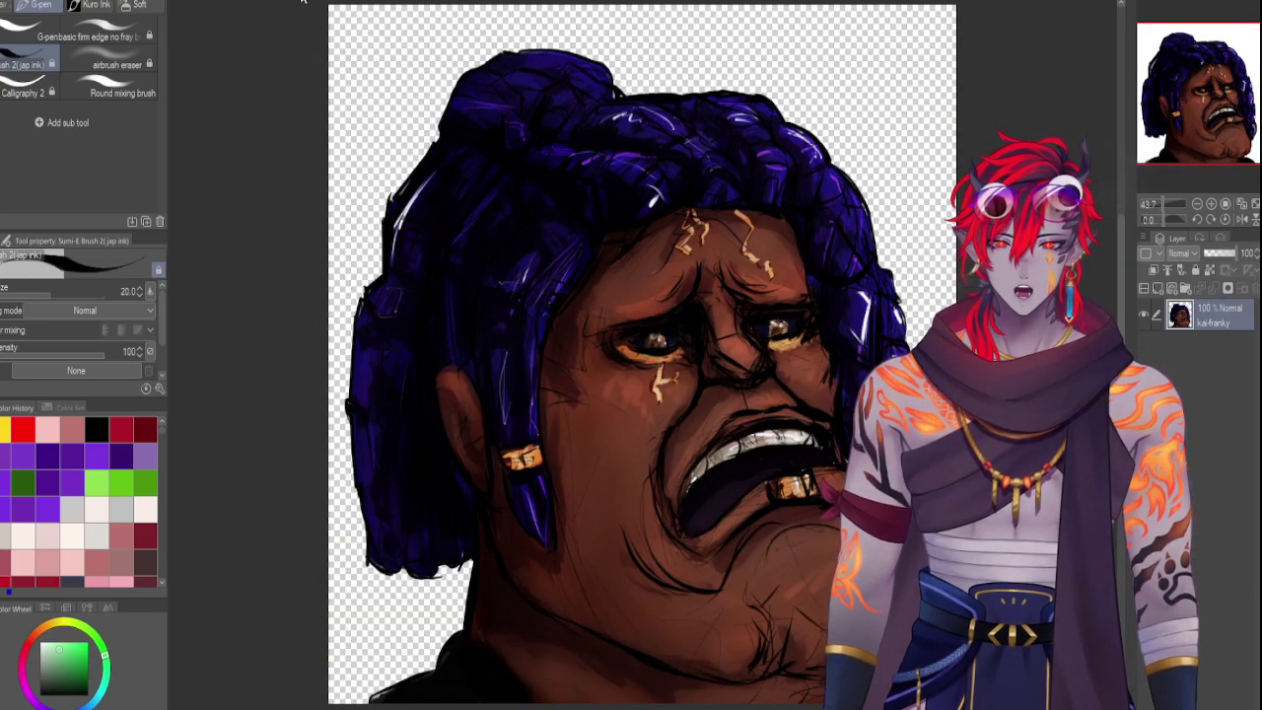
click(302, 2)
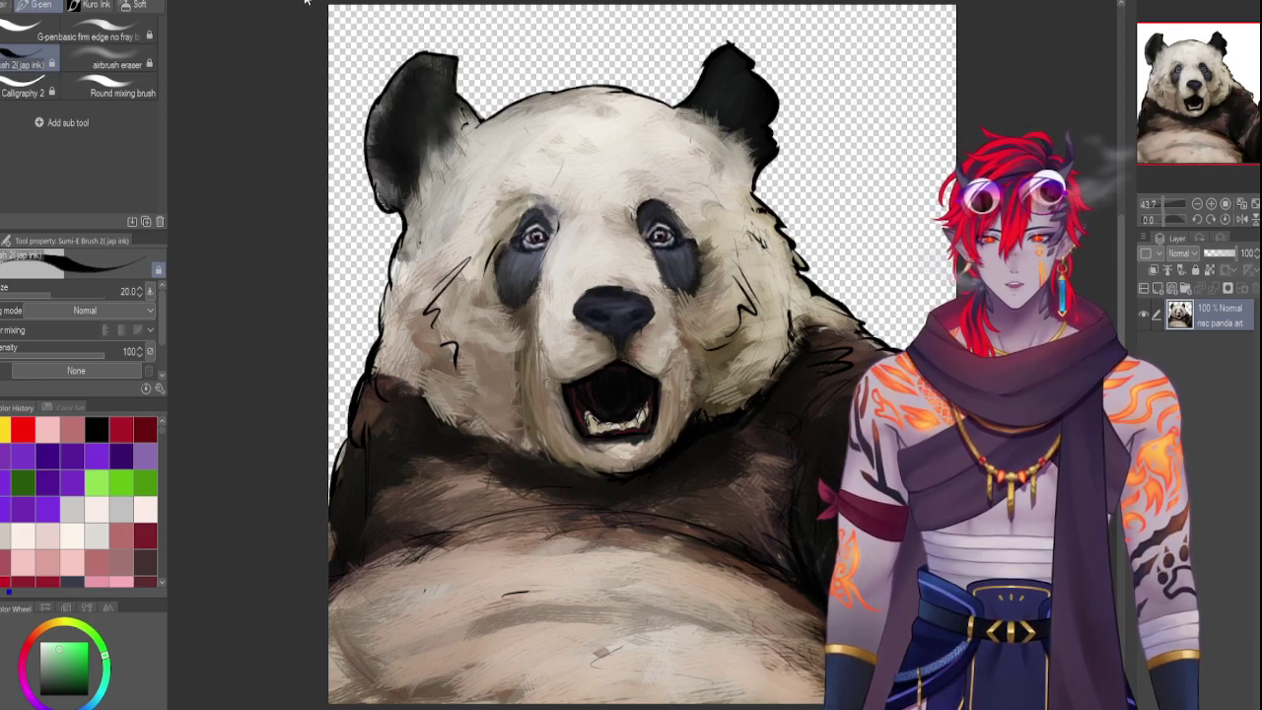
click(451, 2)
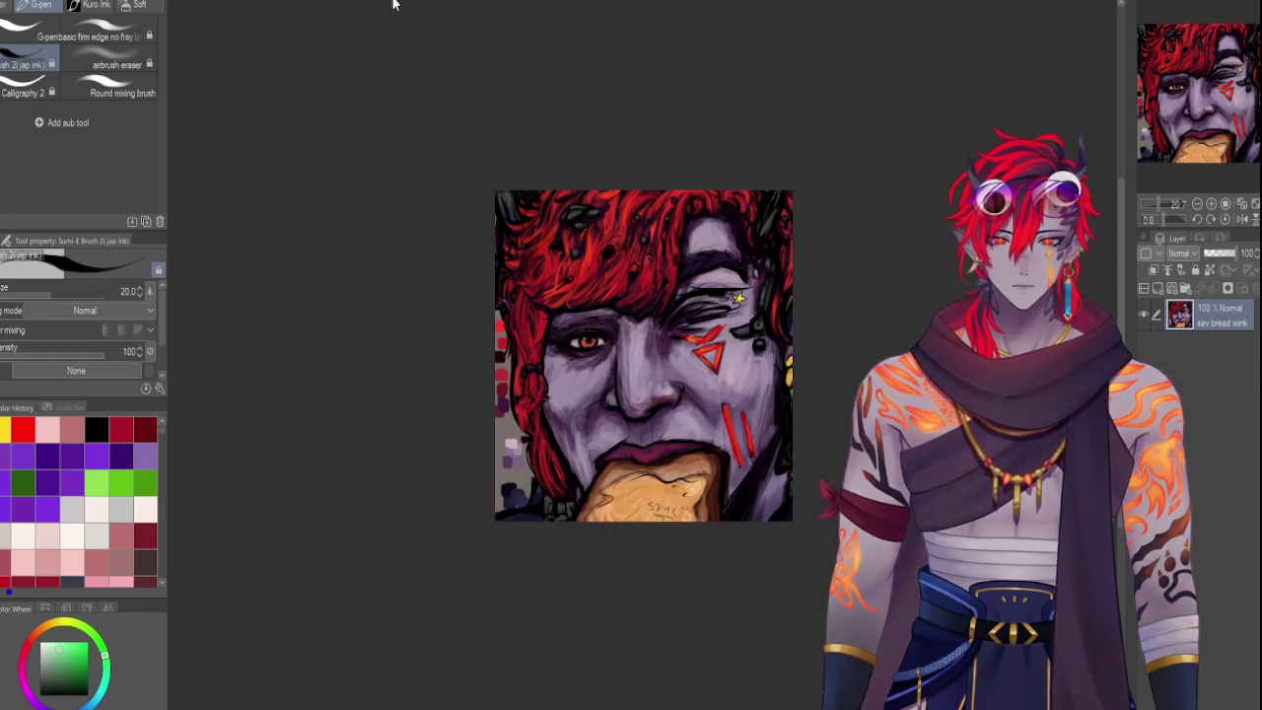
click(320, 2)
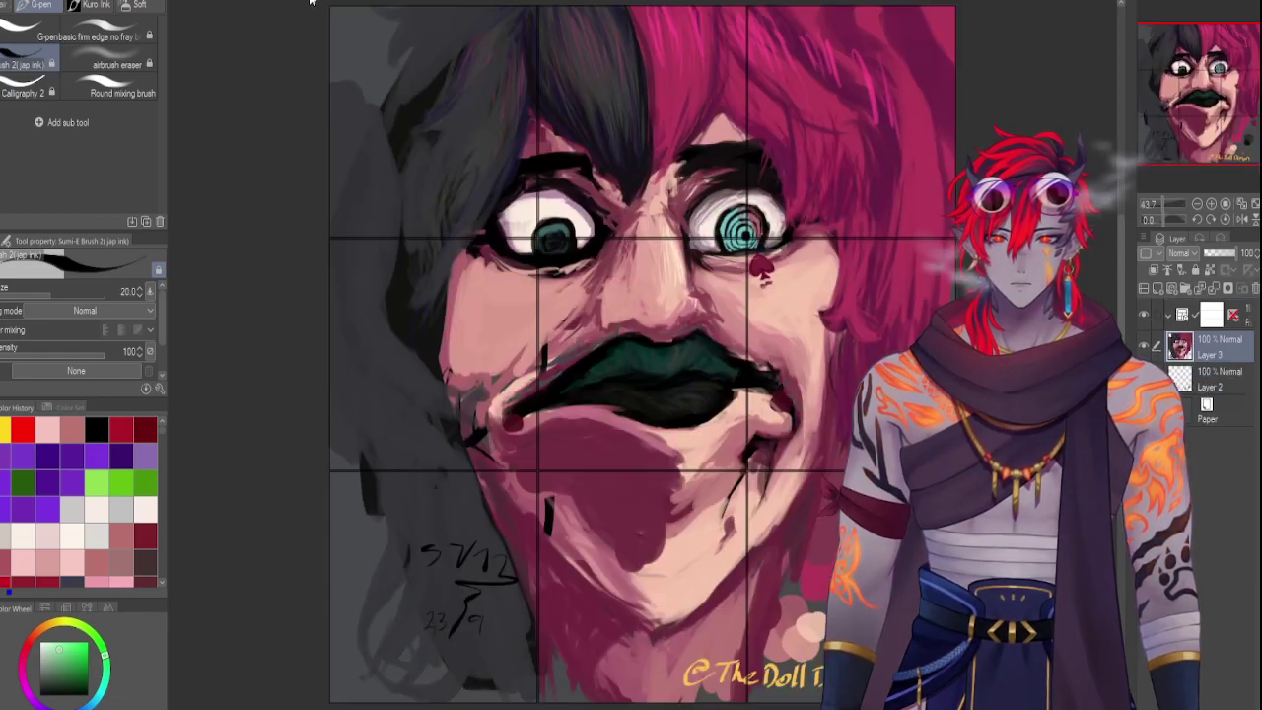
click(326, 5)
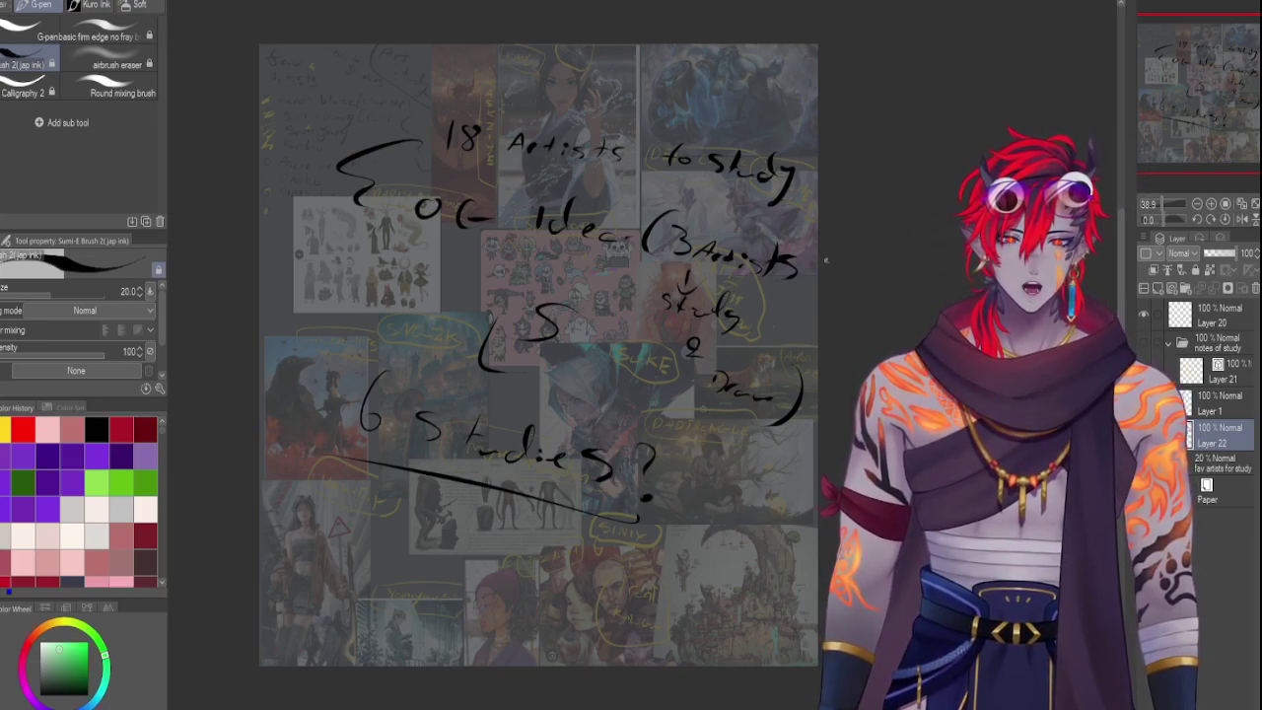
Raise the 'fav artists for study' collage layer to 89% opacity and move to Layer 22 above
click(1221, 462)
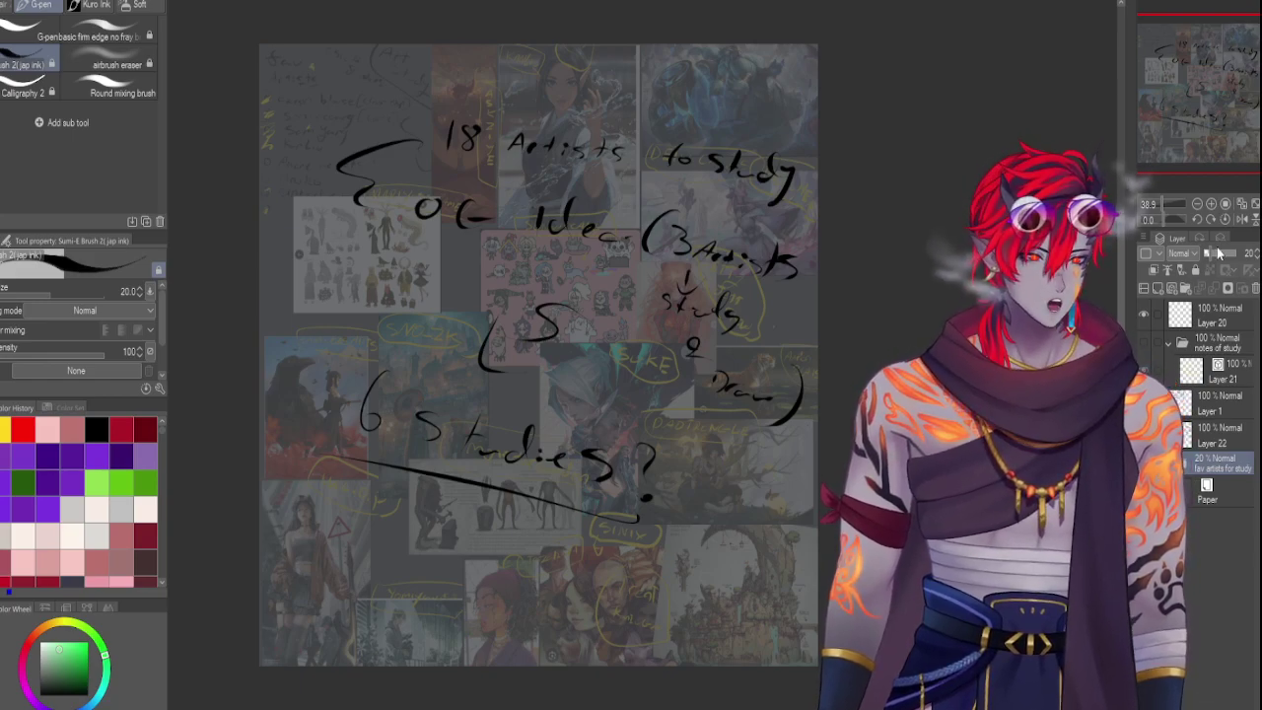
click(1227, 253)
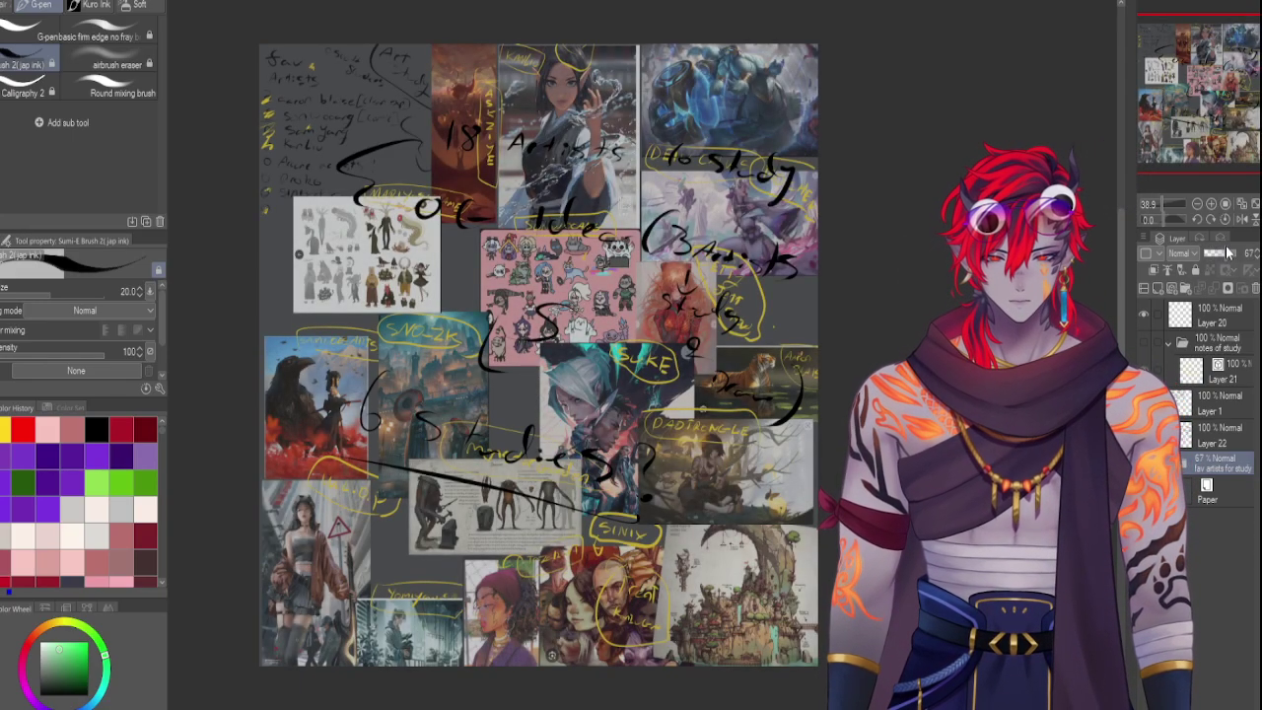
drag(1227, 253, 1218, 254)
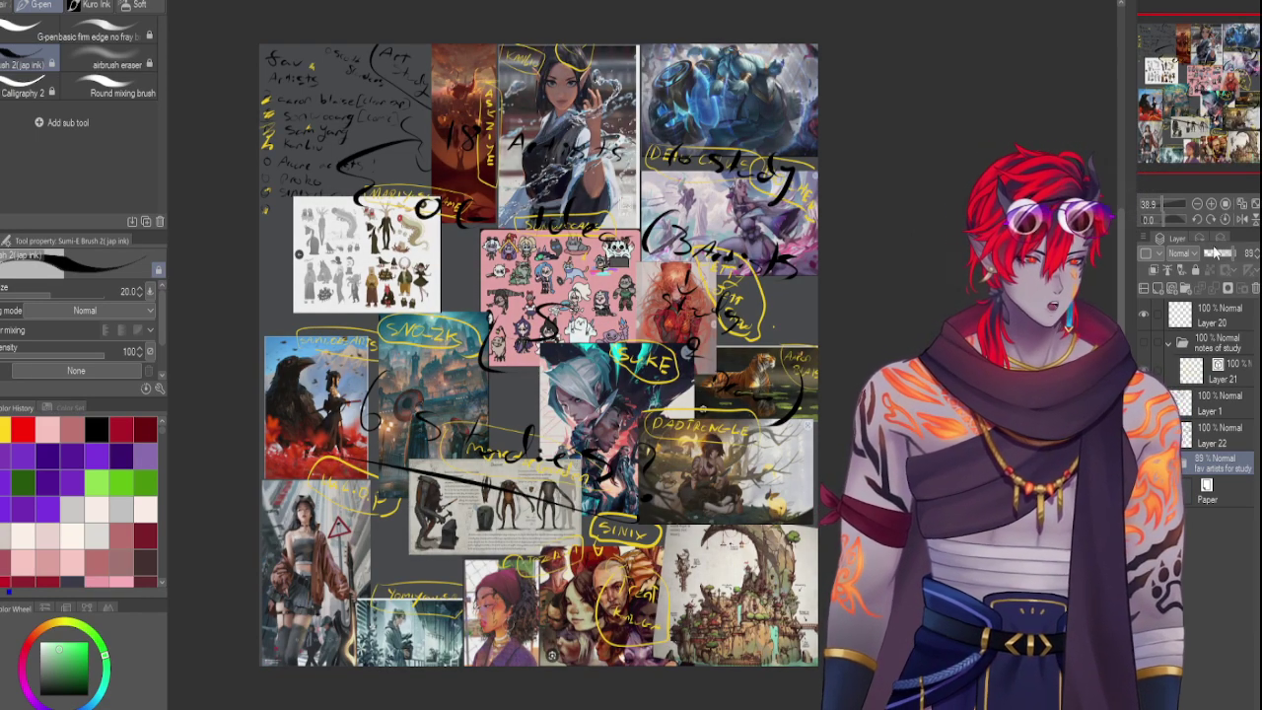
key(alt+bracketright)
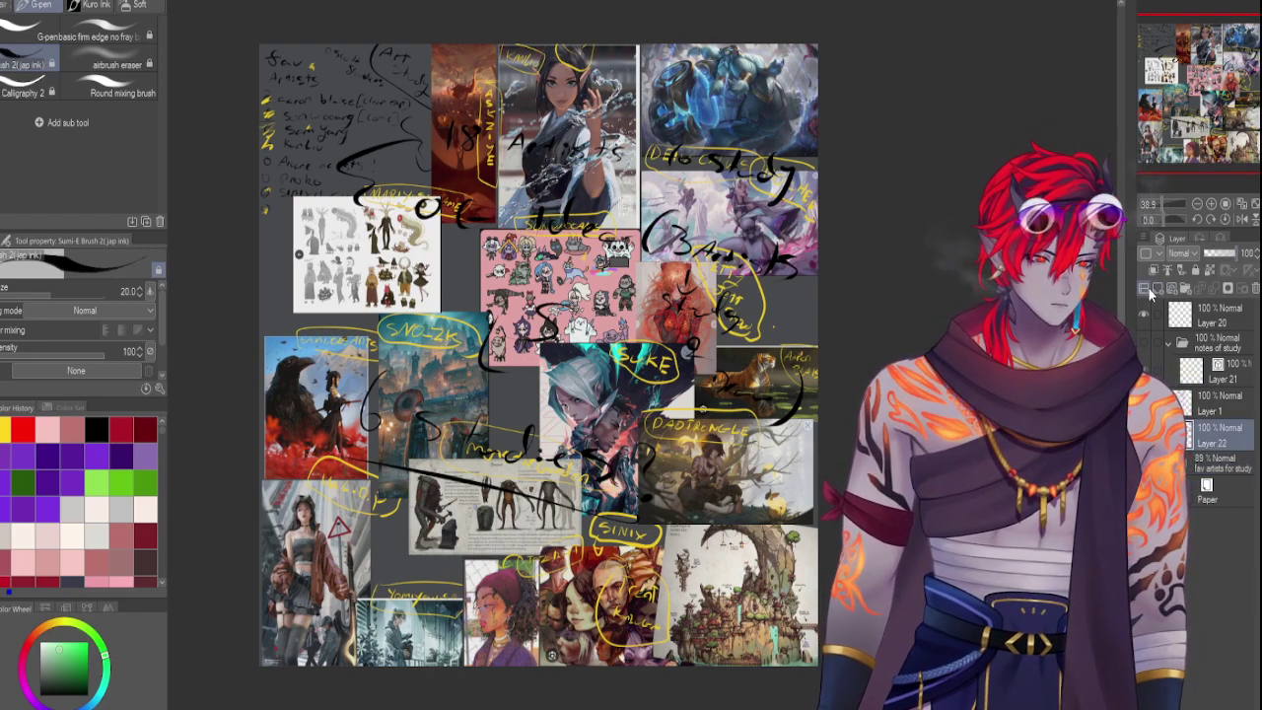
On a new raster layer, circle spots on the top, crow and girl references with a thin pink G-pen
click(1144, 288)
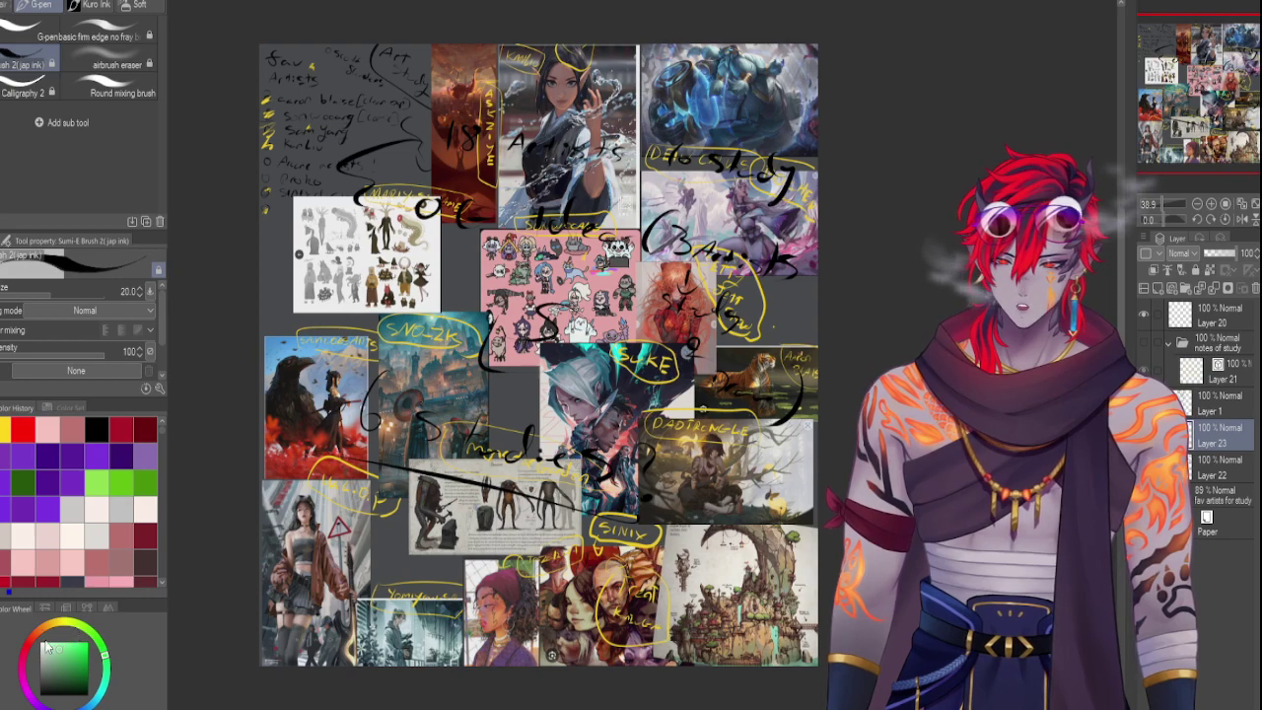
click(24, 683)
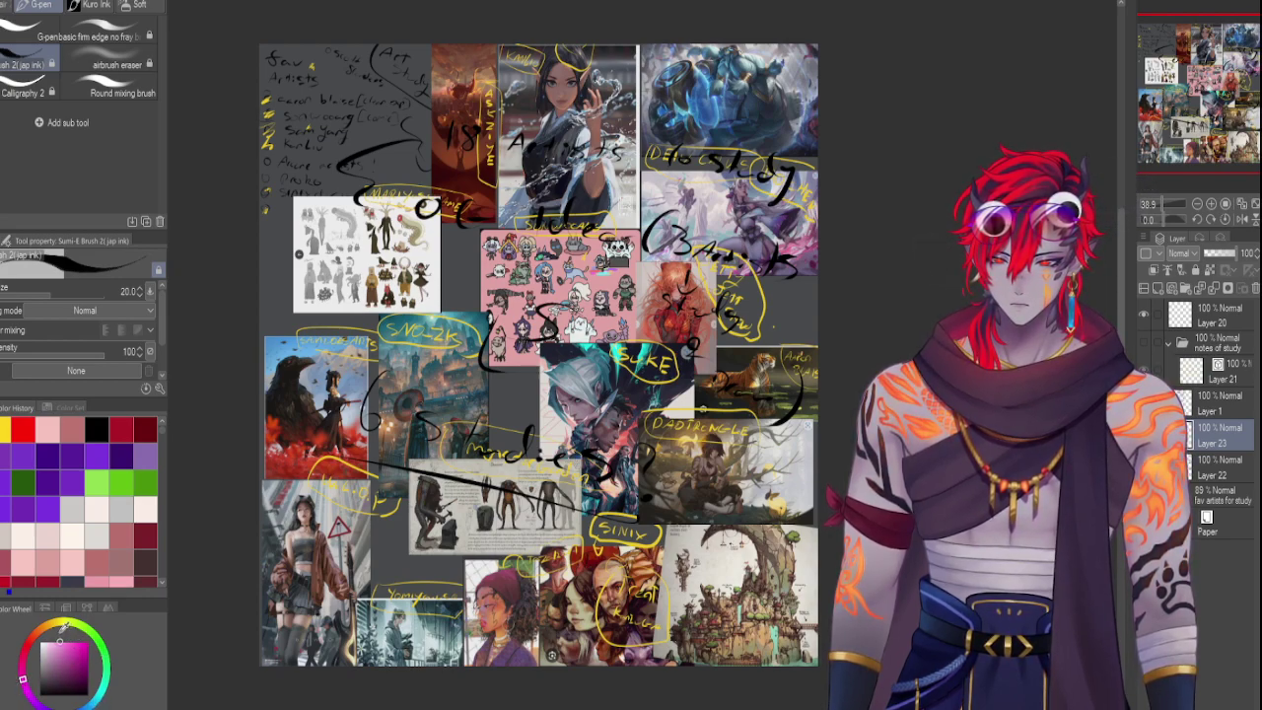
key(bracketleft)
key(bracketleft)
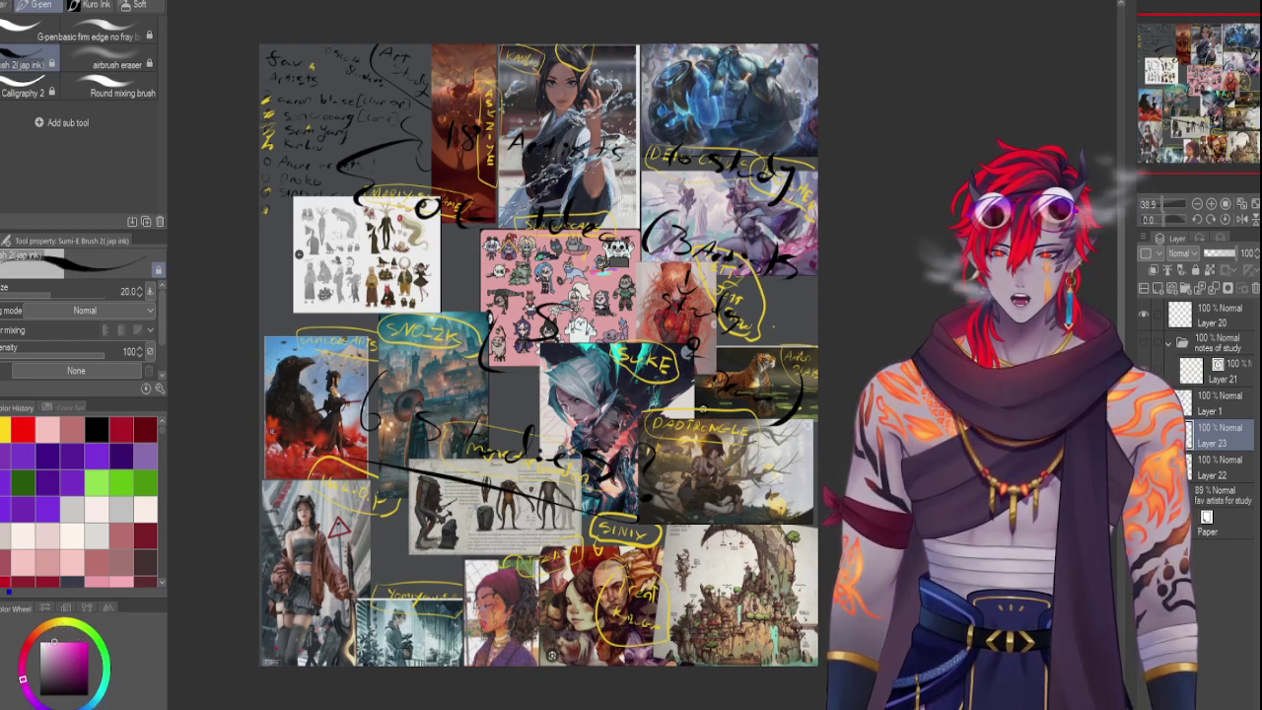
click(30, 36)
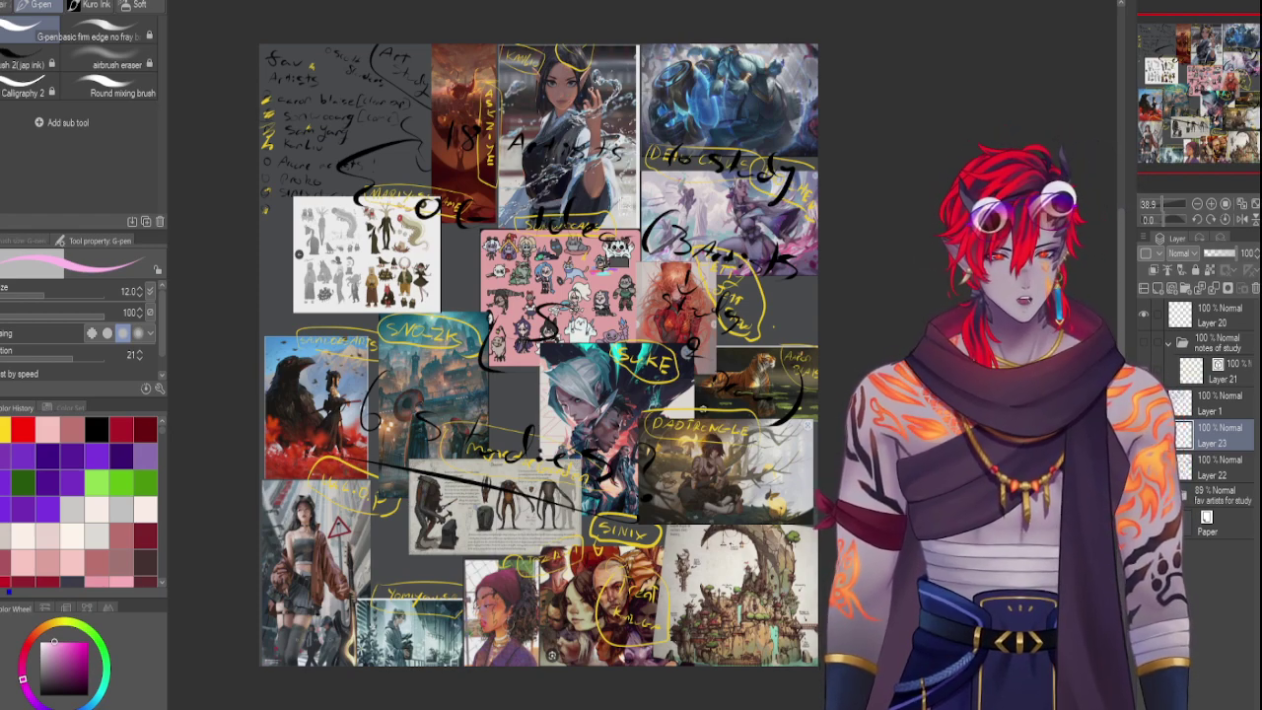
mouse_move(587, 79)
mouse_down()
mouse_move(607, 87)
mouse_move(594, 95)
mouse_up()
mouse_move(332, 365)
mouse_down()
mouse_move(313, 391)
mouse_move(325, 361)
mouse_up()
mouse_move(312, 498)
mouse_down()
mouse_move(286, 516)
mouse_move(314, 493)
mouse_up()
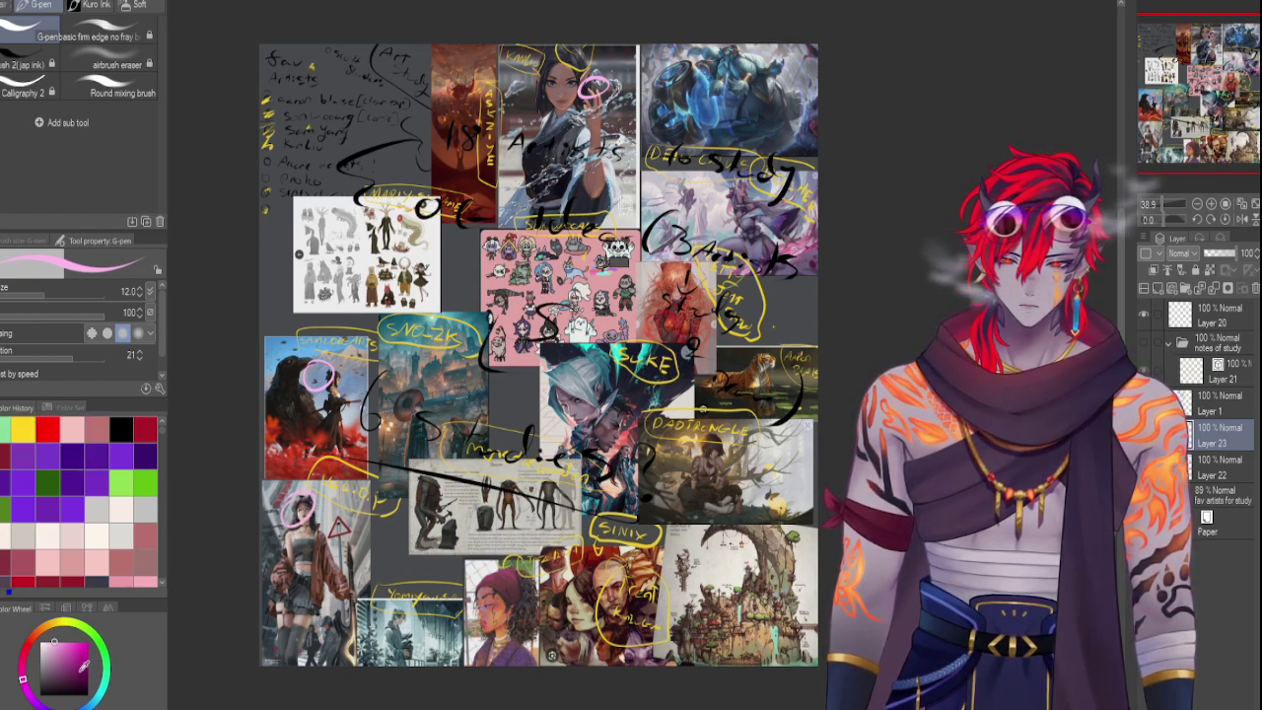
Circle two more references in deep purple, then lower the collage layer to 52% opacity
drag(26, 684, 41, 702)
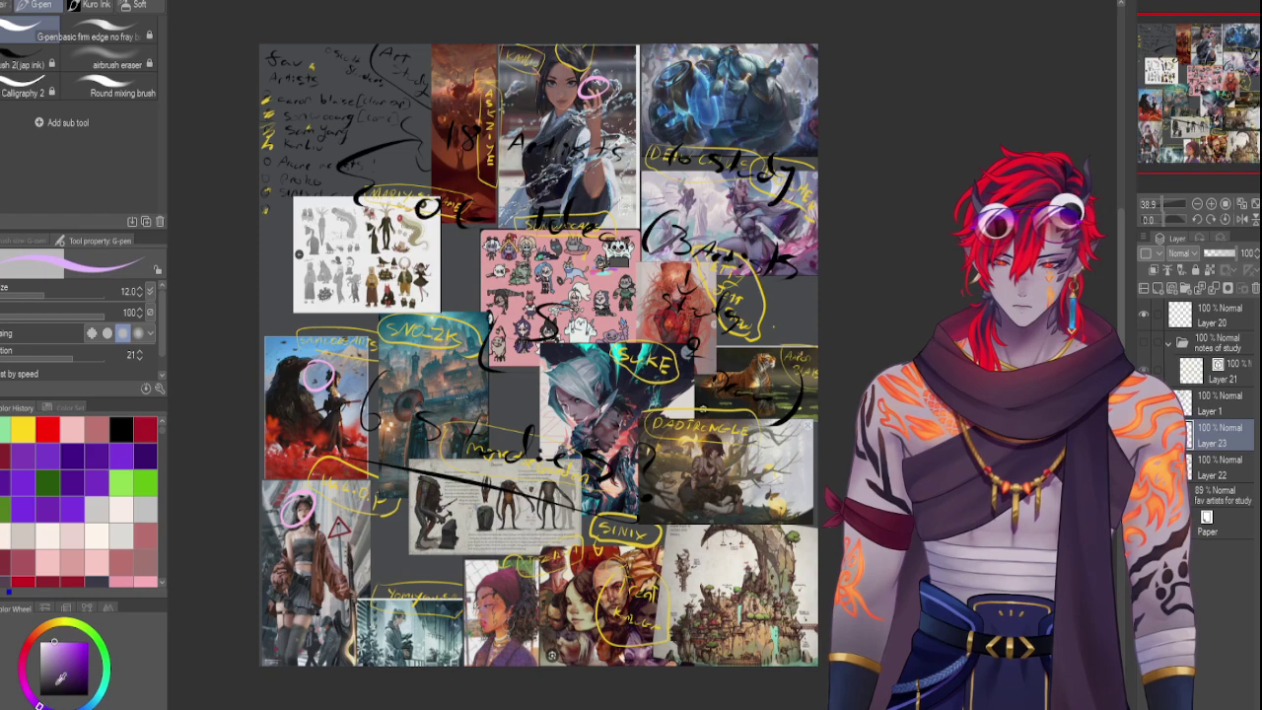
drag(71, 645, 77, 642)
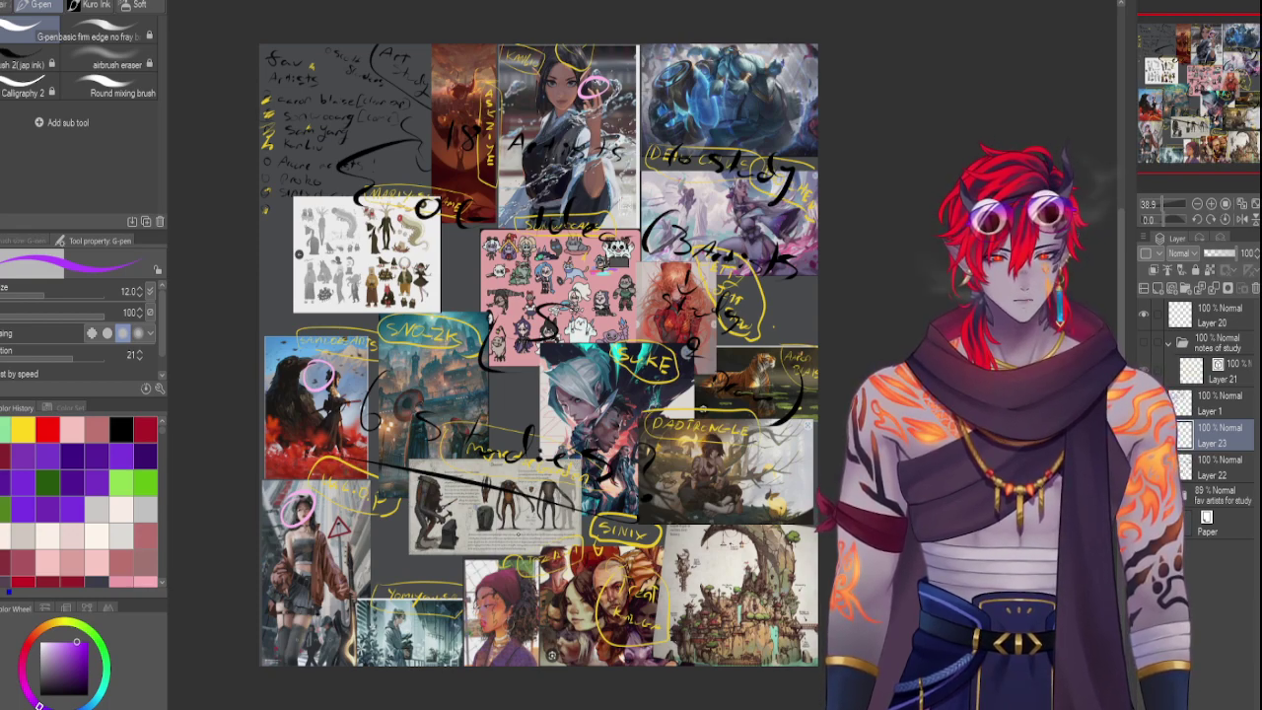
drag(518, 520, 517, 522)
mouse_move(704, 558)
mouse_down()
mouse_move(694, 582)
mouse_move(716, 552)
mouse_up()
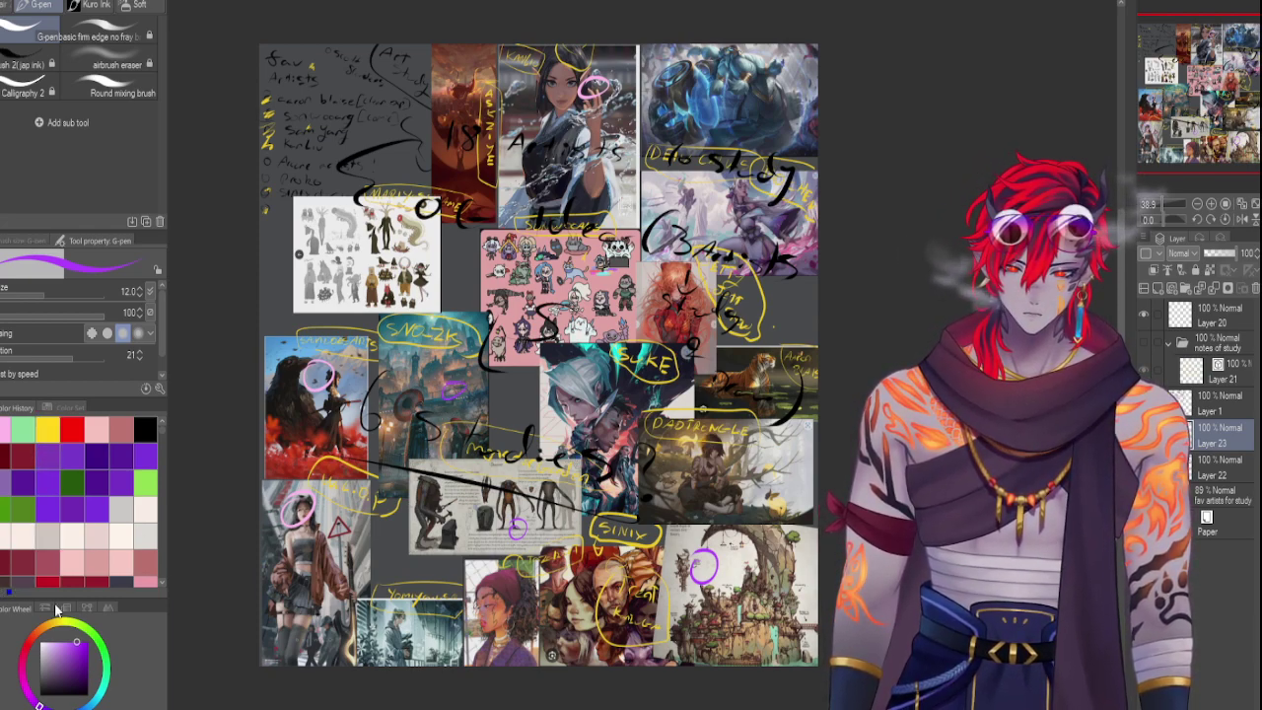
click(71, 706)
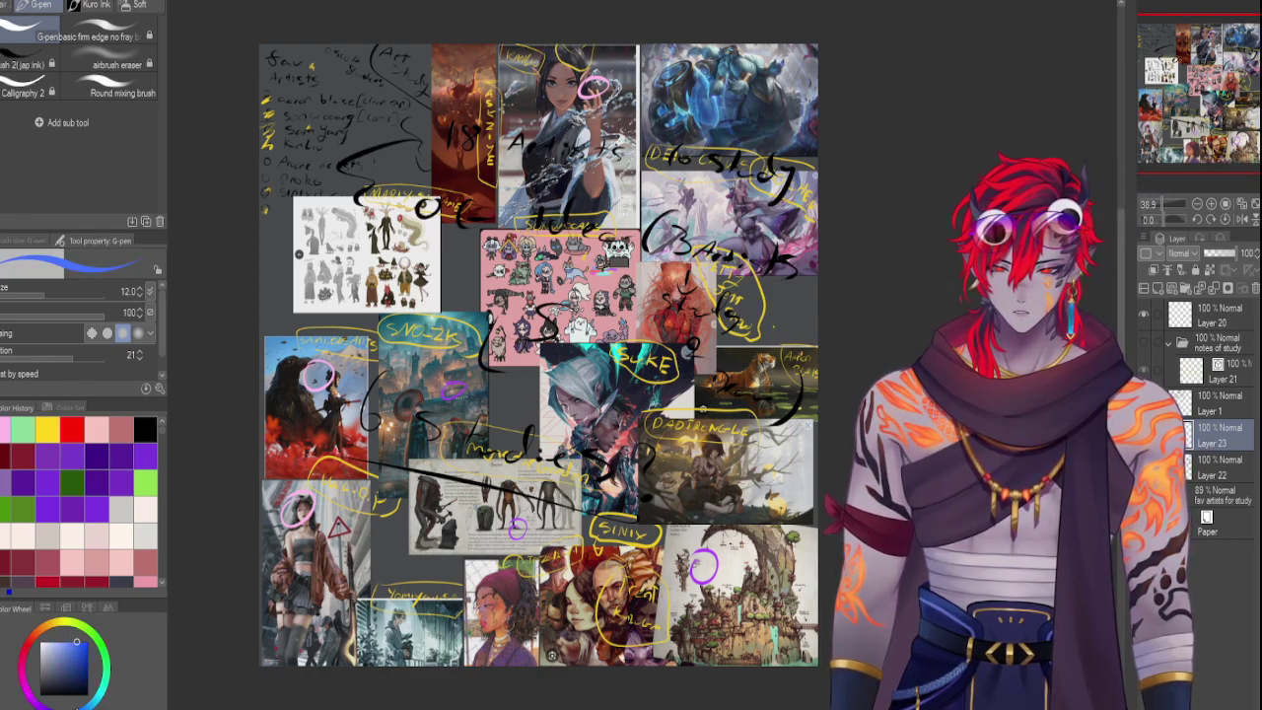
click(1210, 491)
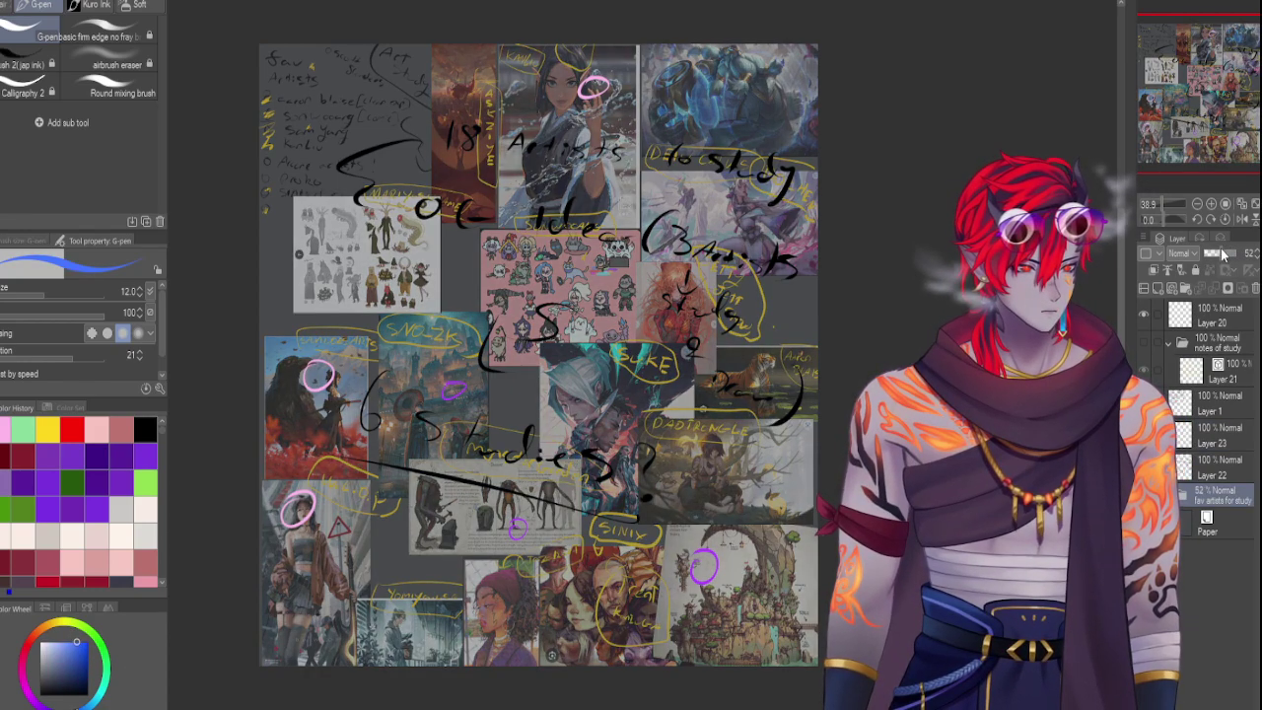
Back on Layer 23, circle top-right references and a centre face in blue, then three spots in teal
click(1210, 440)
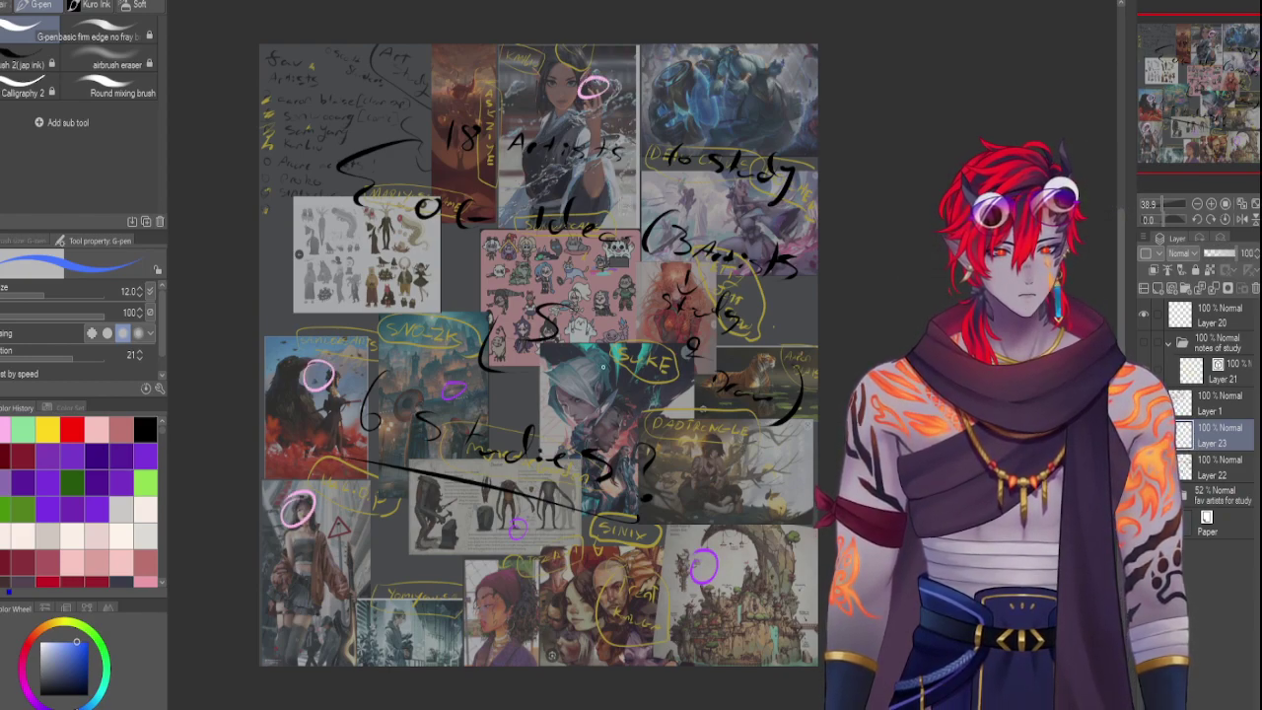
drag(764, 87, 758, 91)
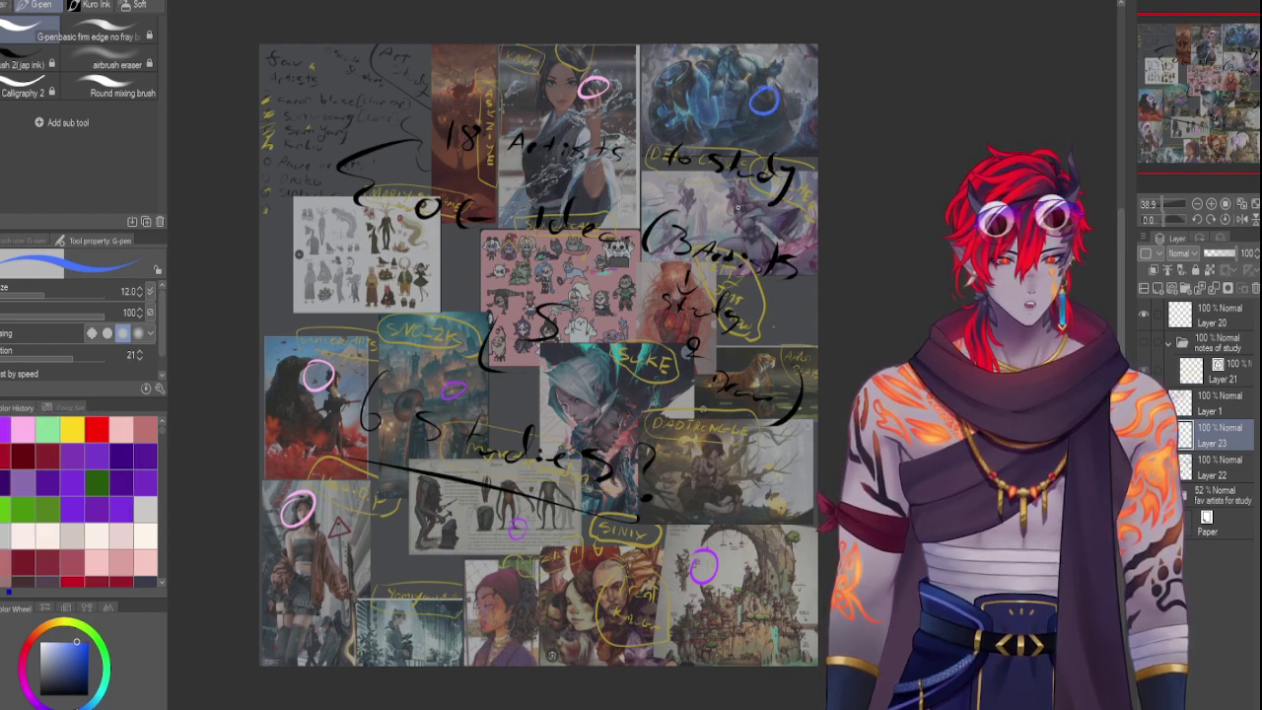
drag(738, 193, 729, 195)
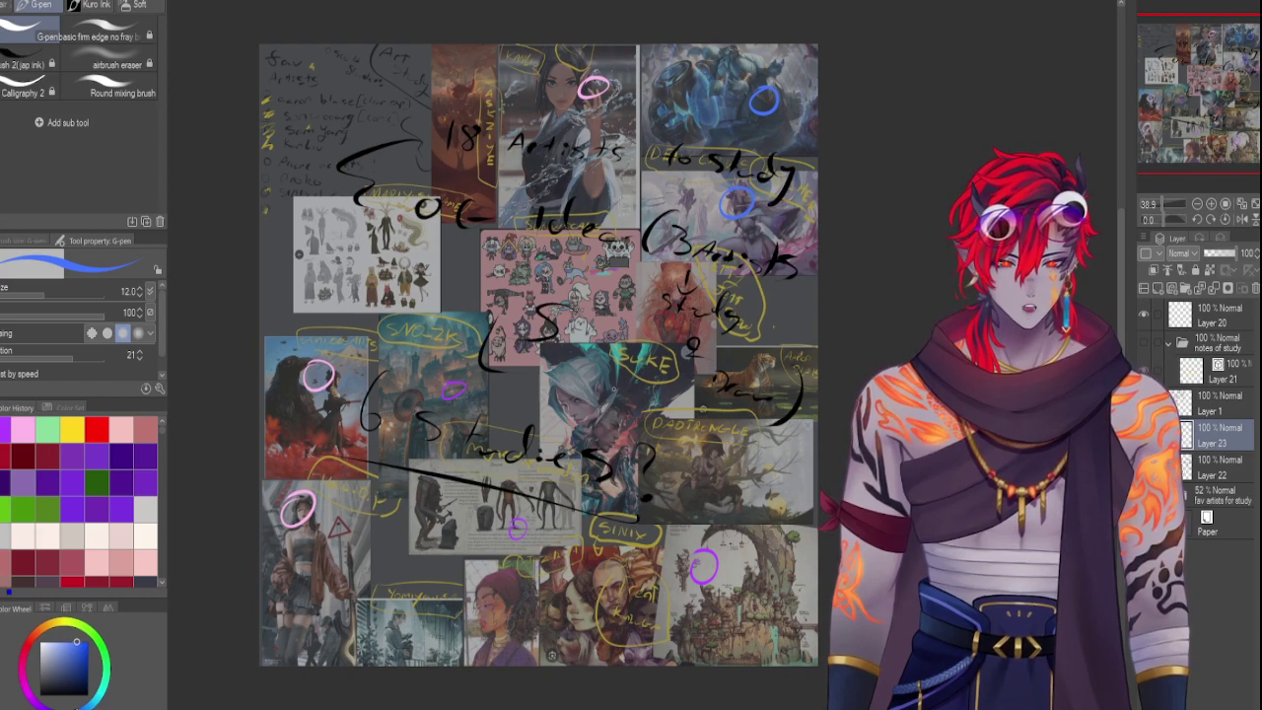
drag(623, 373, 617, 375)
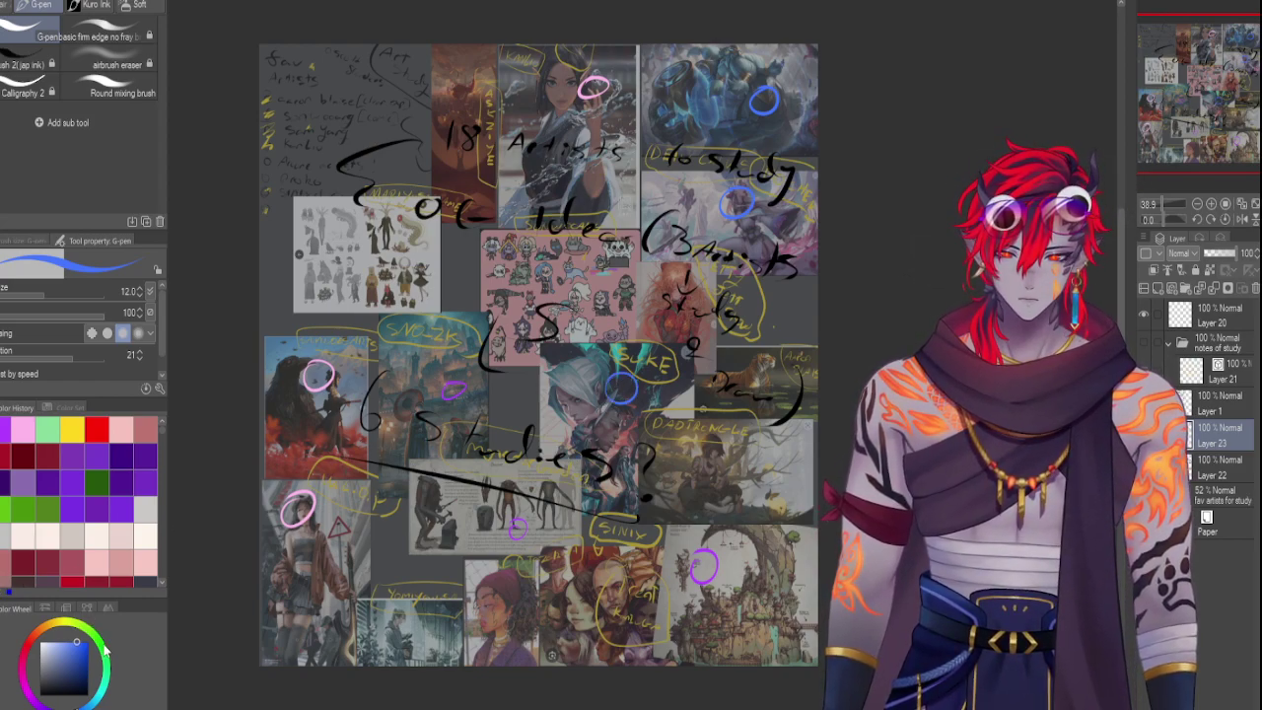
click(108, 688)
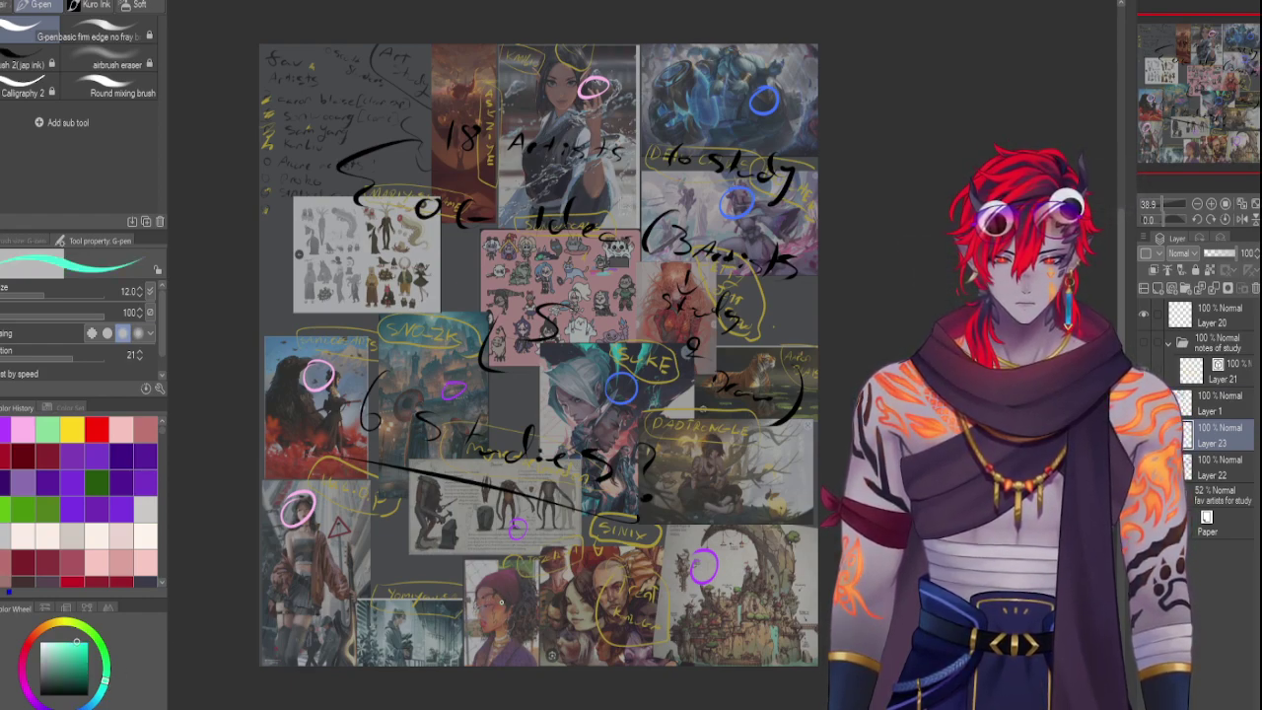
drag(508, 589, 520, 589)
mouse_move(670, 279)
mouse_down()
mouse_move(664, 300)
mouse_move(680, 279)
mouse_up()
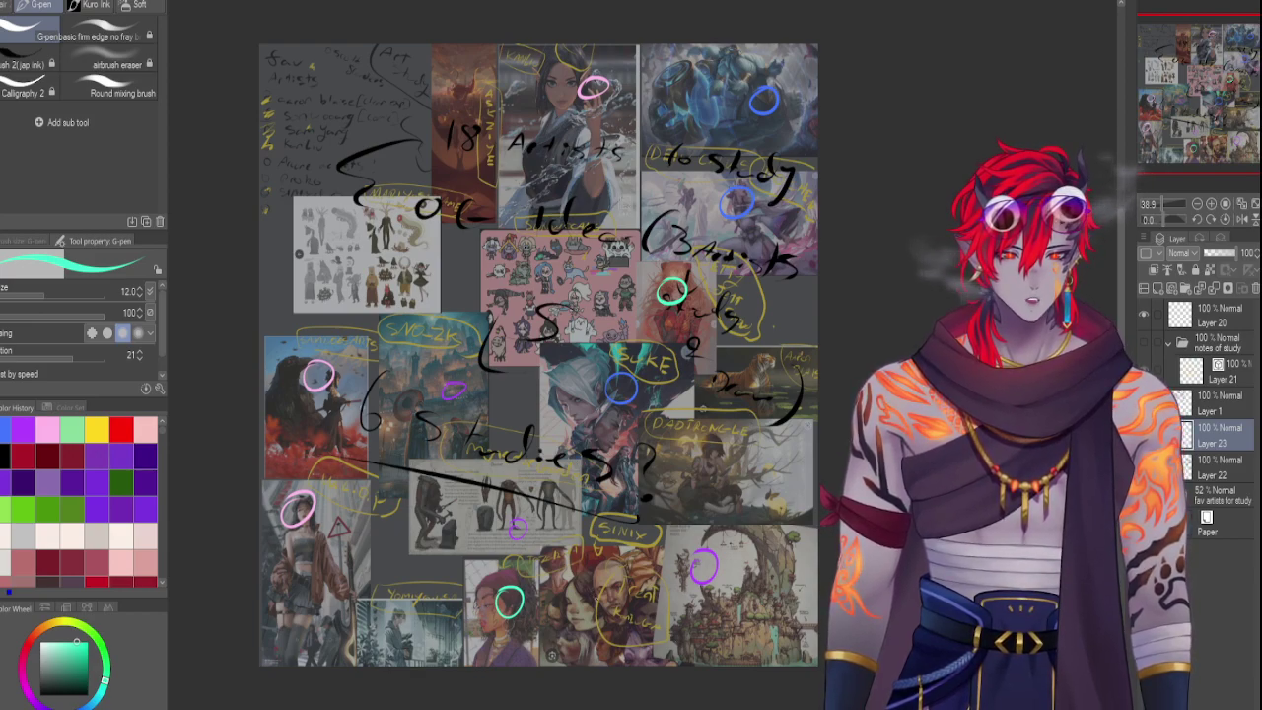
mouse_move(596, 579)
mouse_down()
mouse_move(579, 590)
mouse_move(605, 580)
mouse_up()
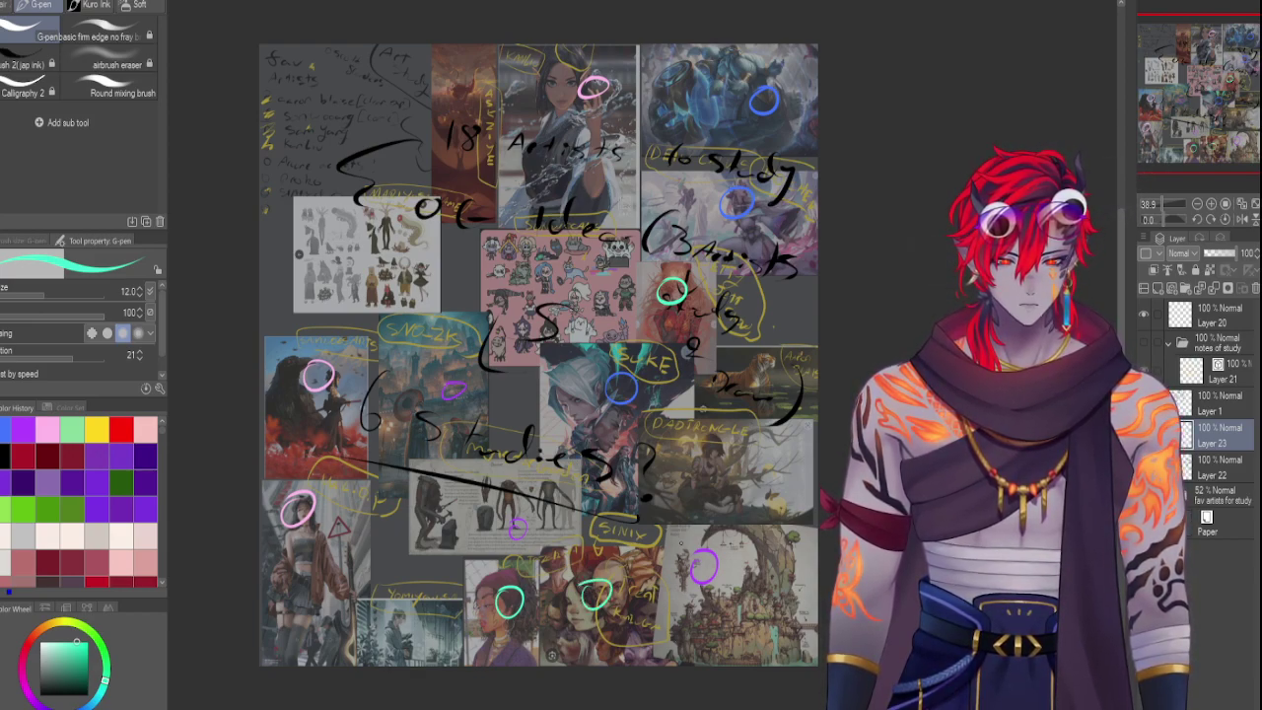
Circle three spots in green, including a character-sheet figure, and three more in yellow
click(106, 651)
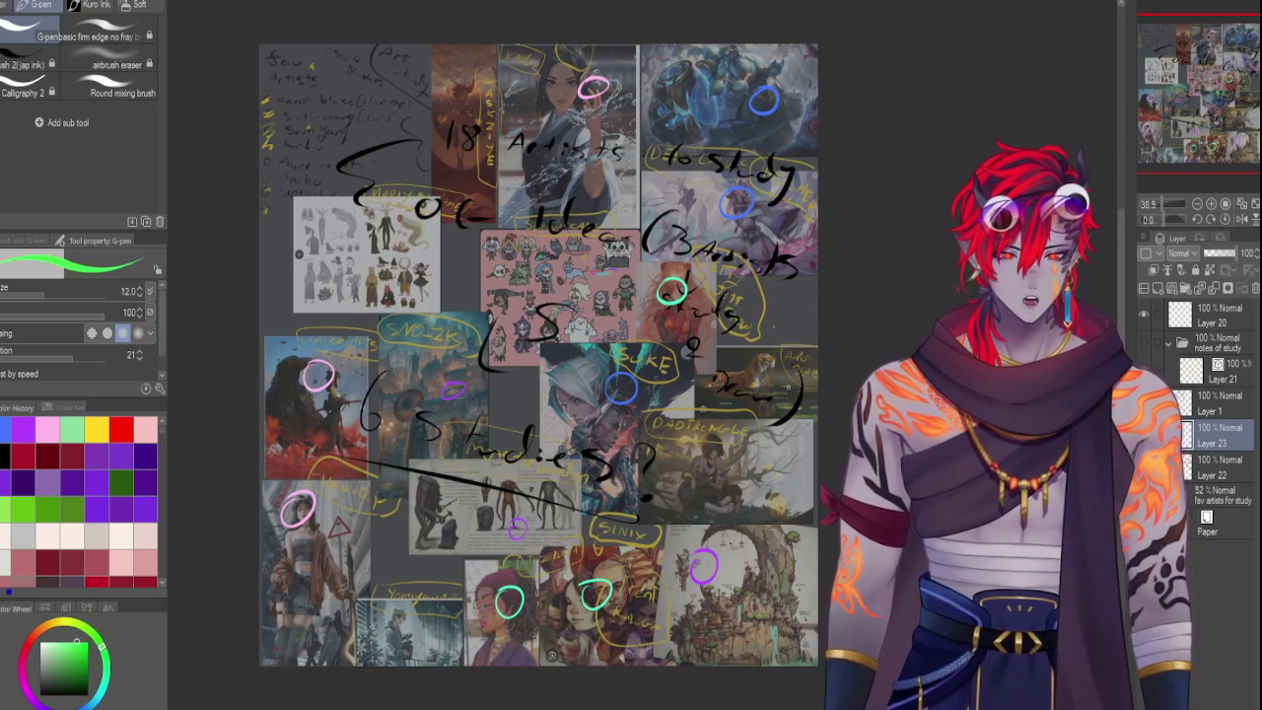
drag(789, 360, 785, 362)
mouse_move(582, 259)
mouse_down()
mouse_move(566, 280)
mouse_move(584, 262)
mouse_up()
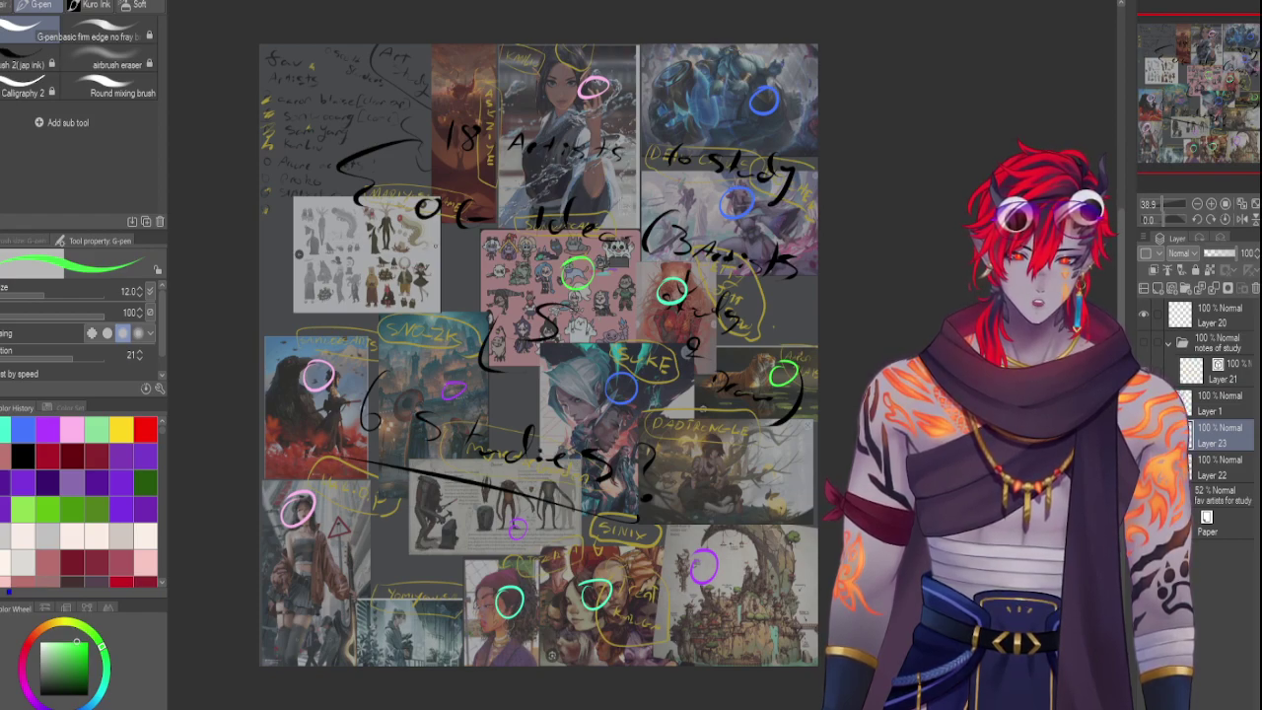
drag(414, 246, 418, 249)
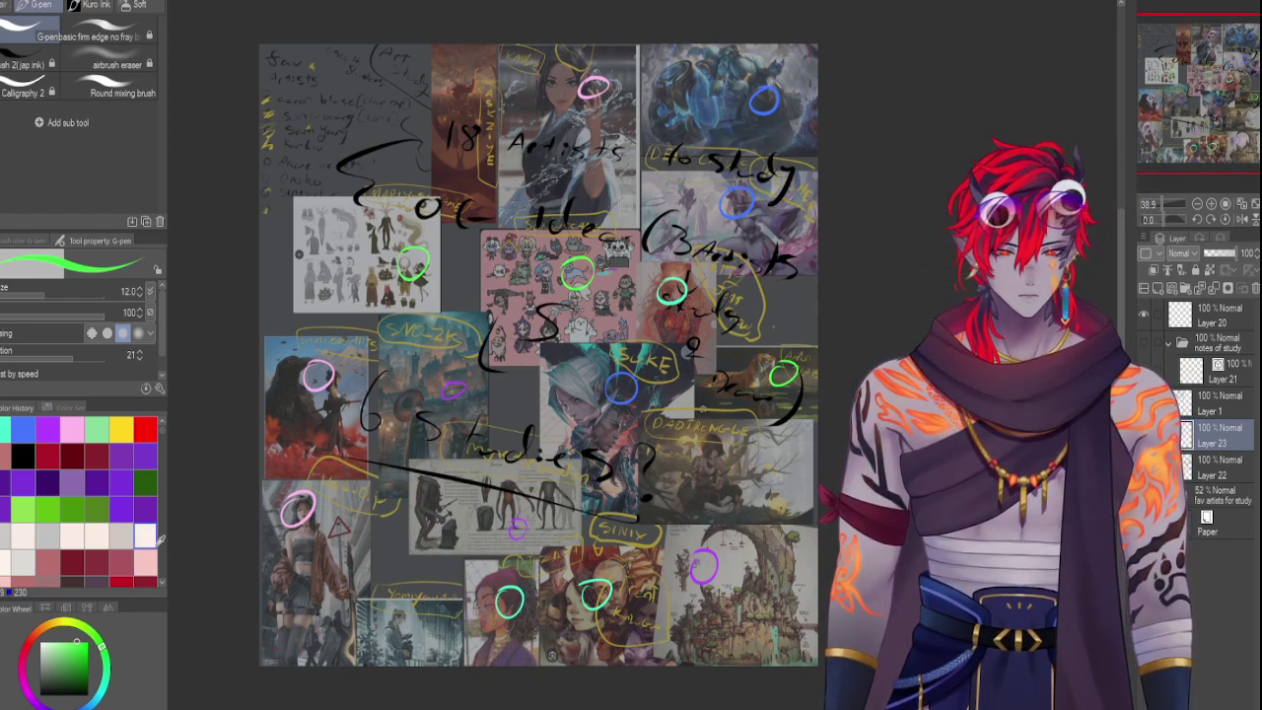
drag(79, 632, 57, 623)
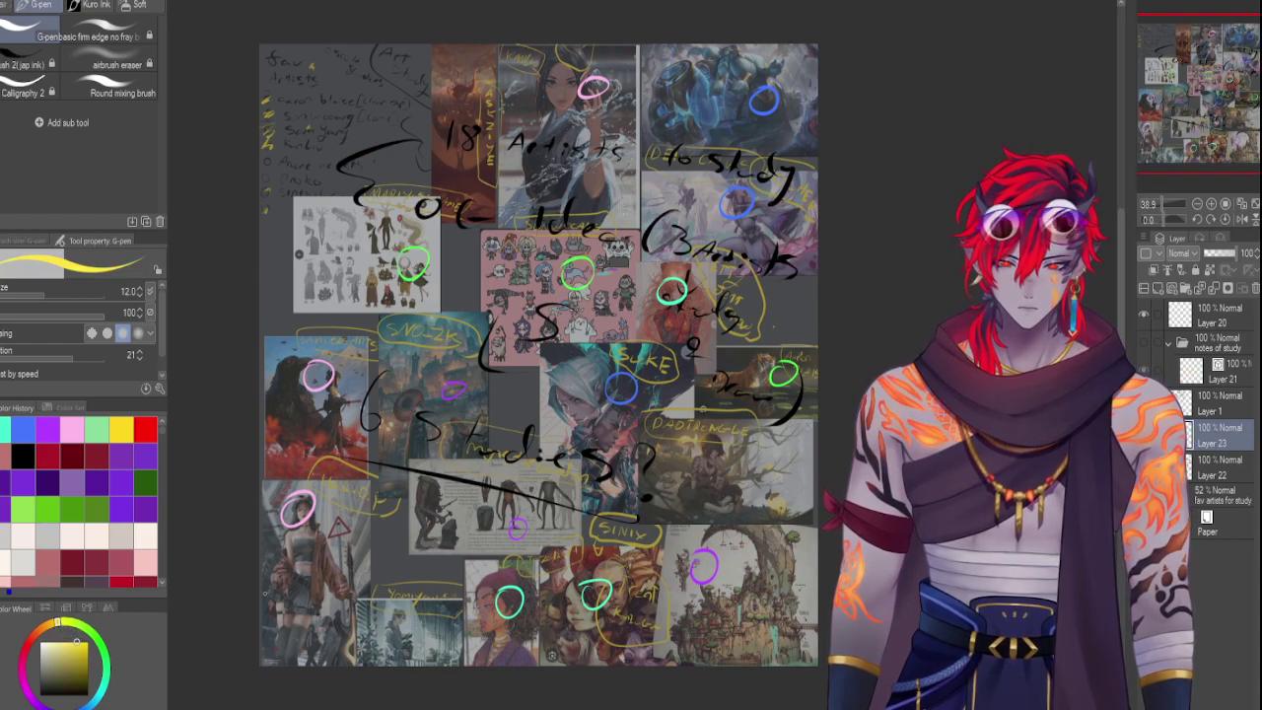
drag(442, 616, 425, 637)
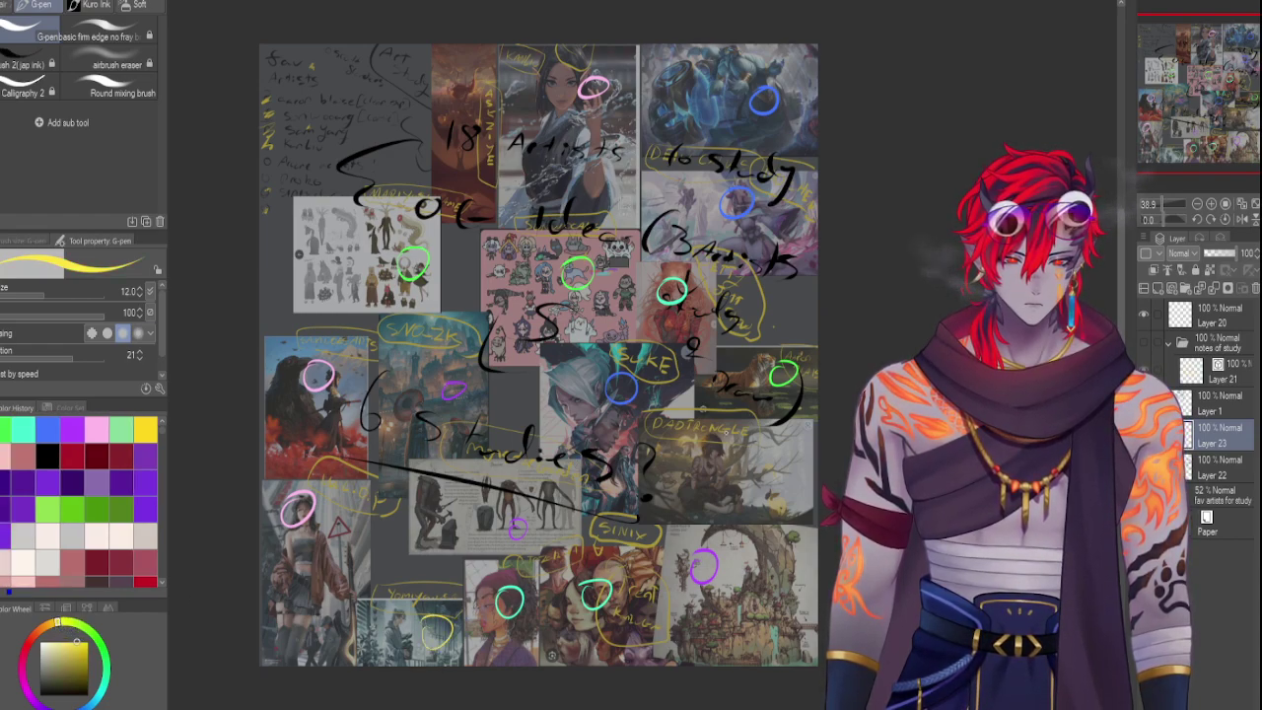
mouse_move(475, 166)
mouse_down()
mouse_move(462, 190)
mouse_move(483, 167)
mouse_up()
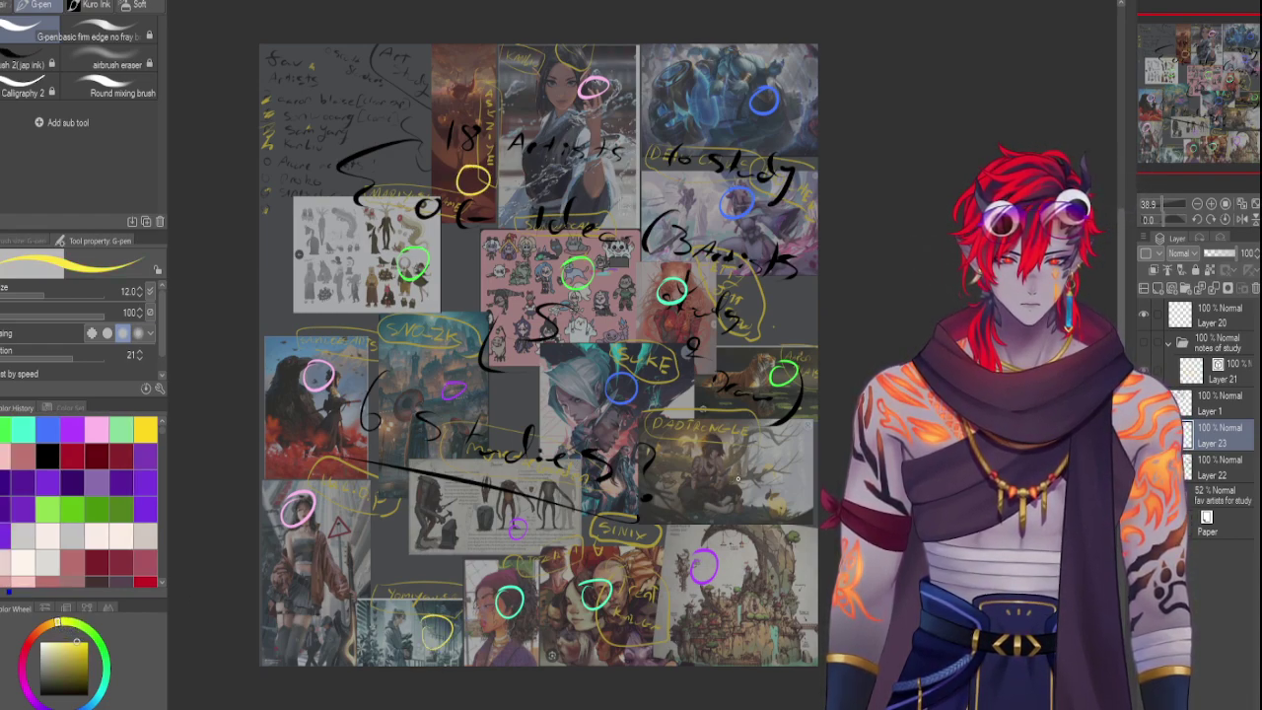
drag(738, 477, 734, 483)
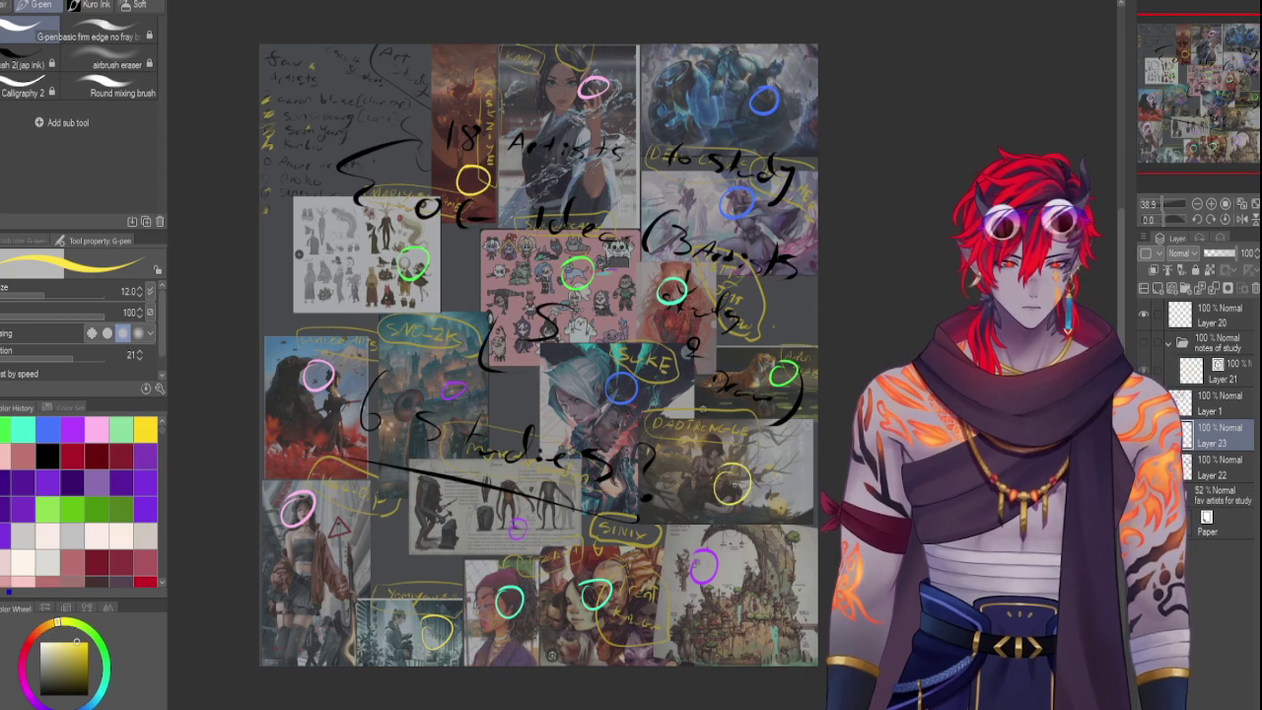
Restore the black handwriting layer to full opacity
click(1244, 473)
click(1220, 254)
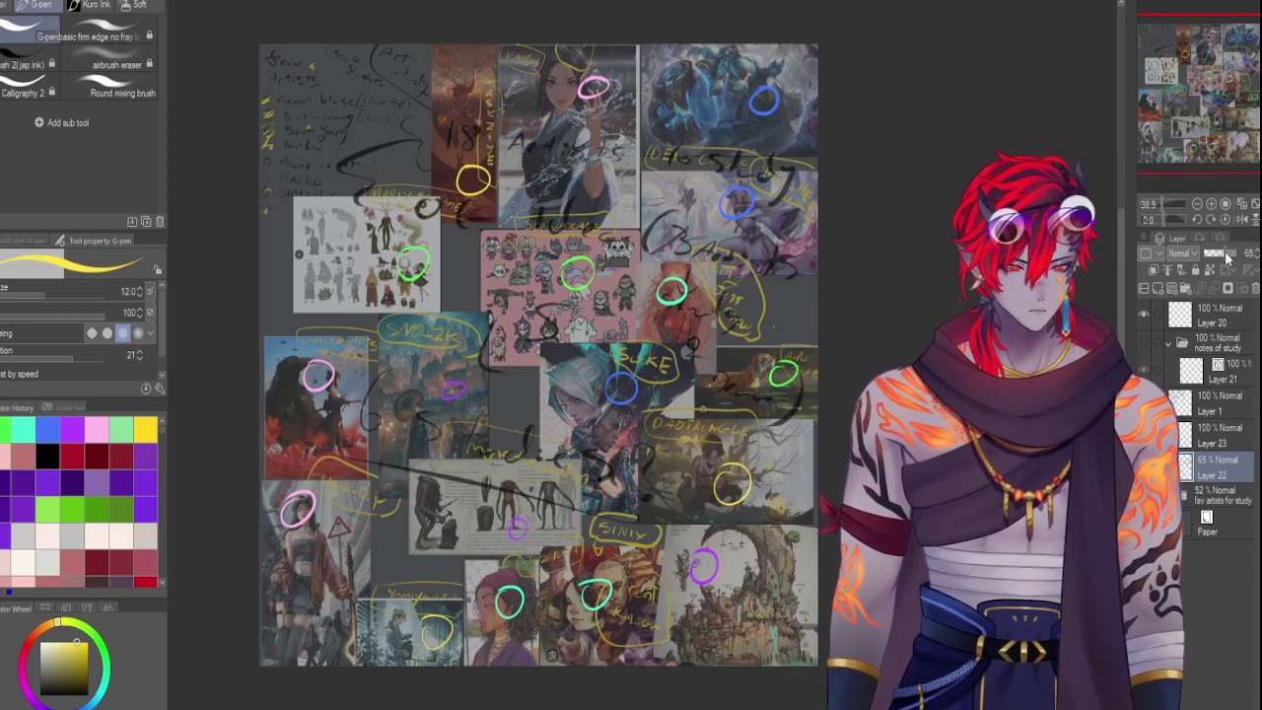
drag(1220, 255, 1244, 255)
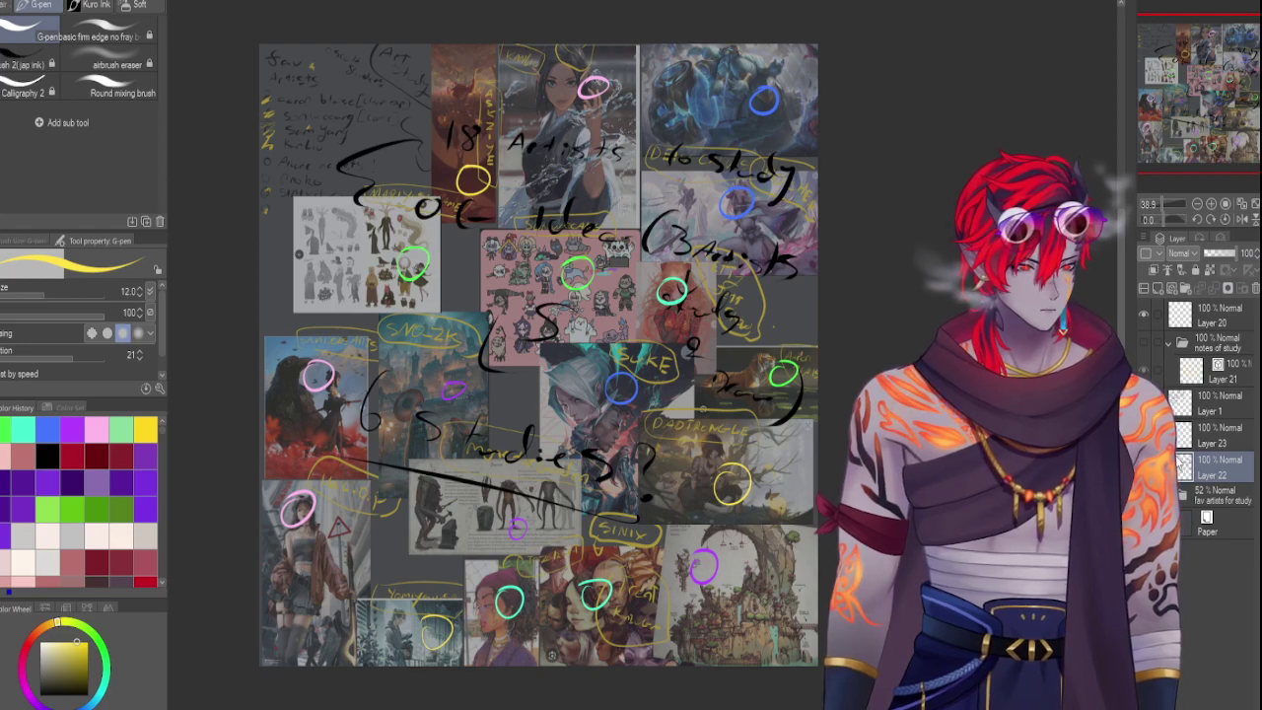
Scale the handwritten note down, move it to the upper middle, enlarge it slightly, and commit
key(ctrl+t)
drag(807, 119, 586, 298)
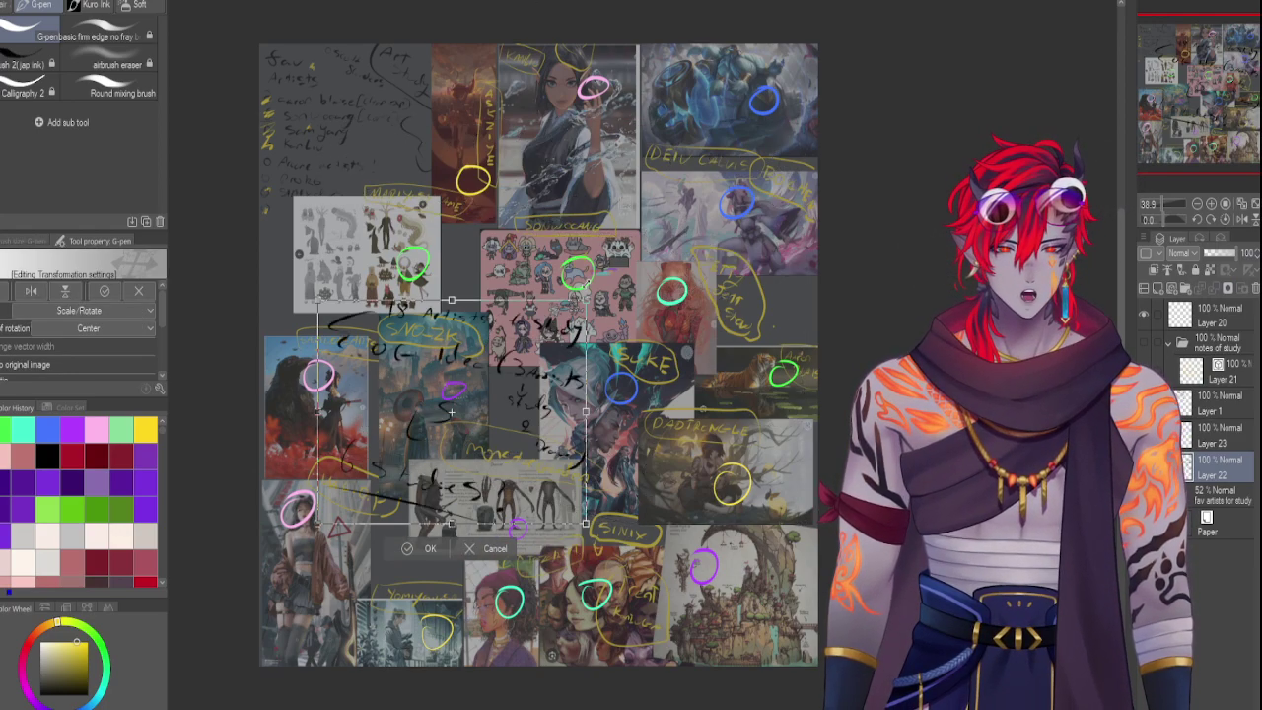
drag(355, 517, 368, 357)
drag(714, 72, 738, 47)
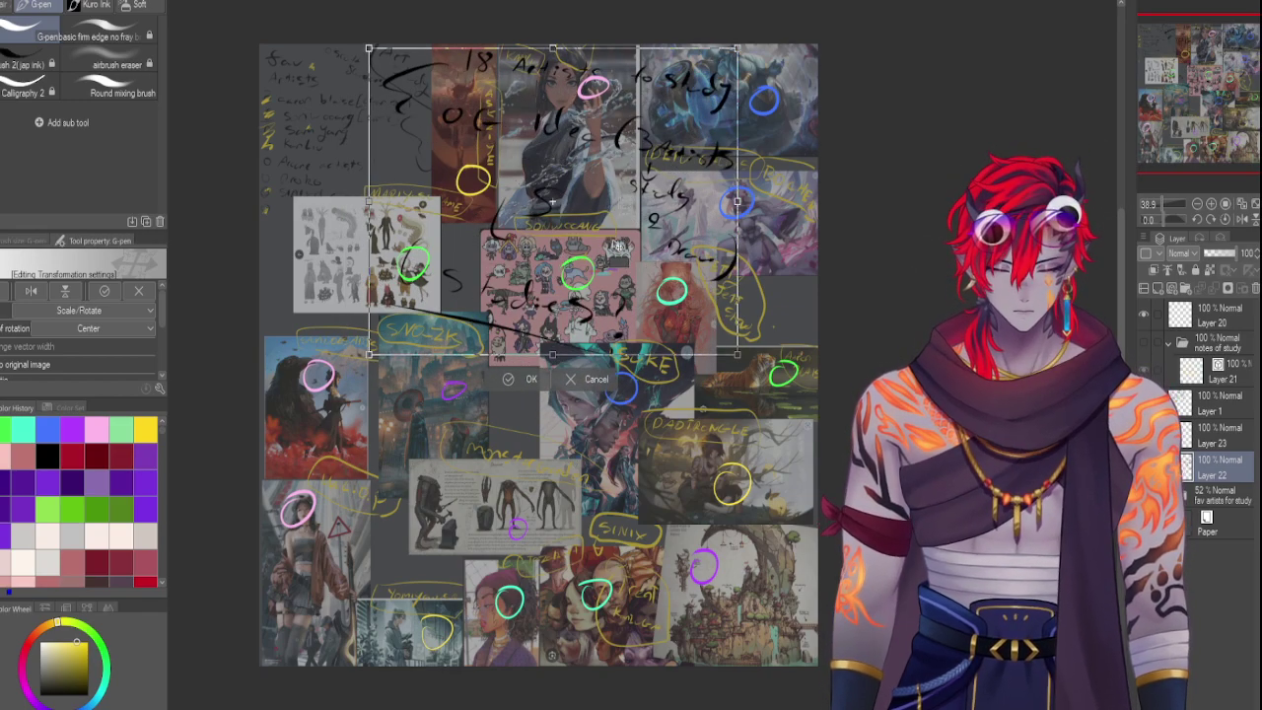
key(Return)
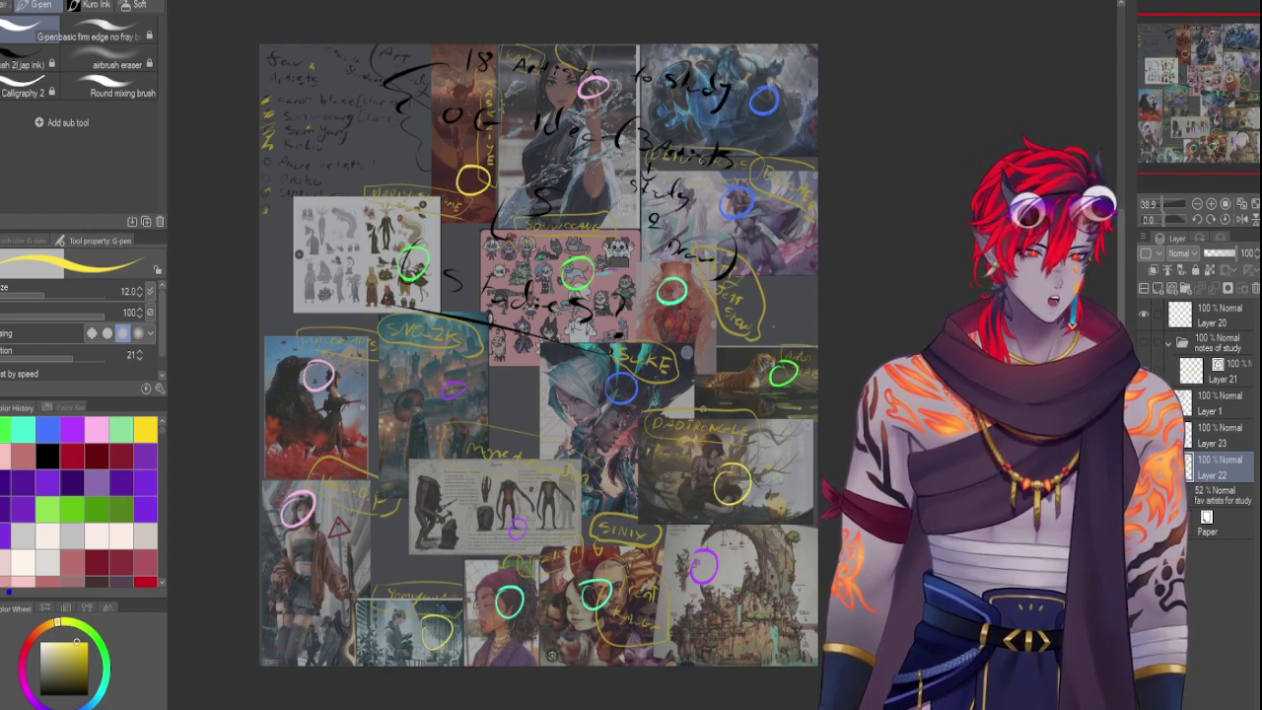
click(1232, 435)
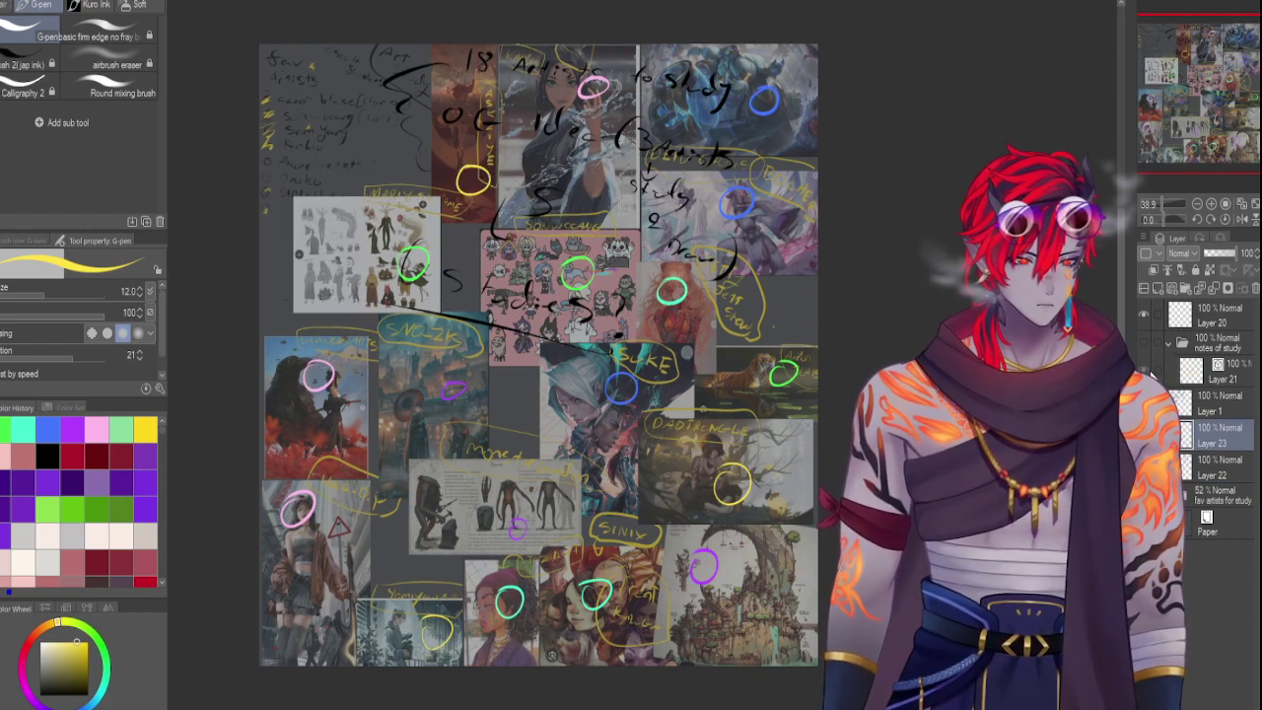
click(1144, 343)
click(1144, 343)
click(1143, 343)
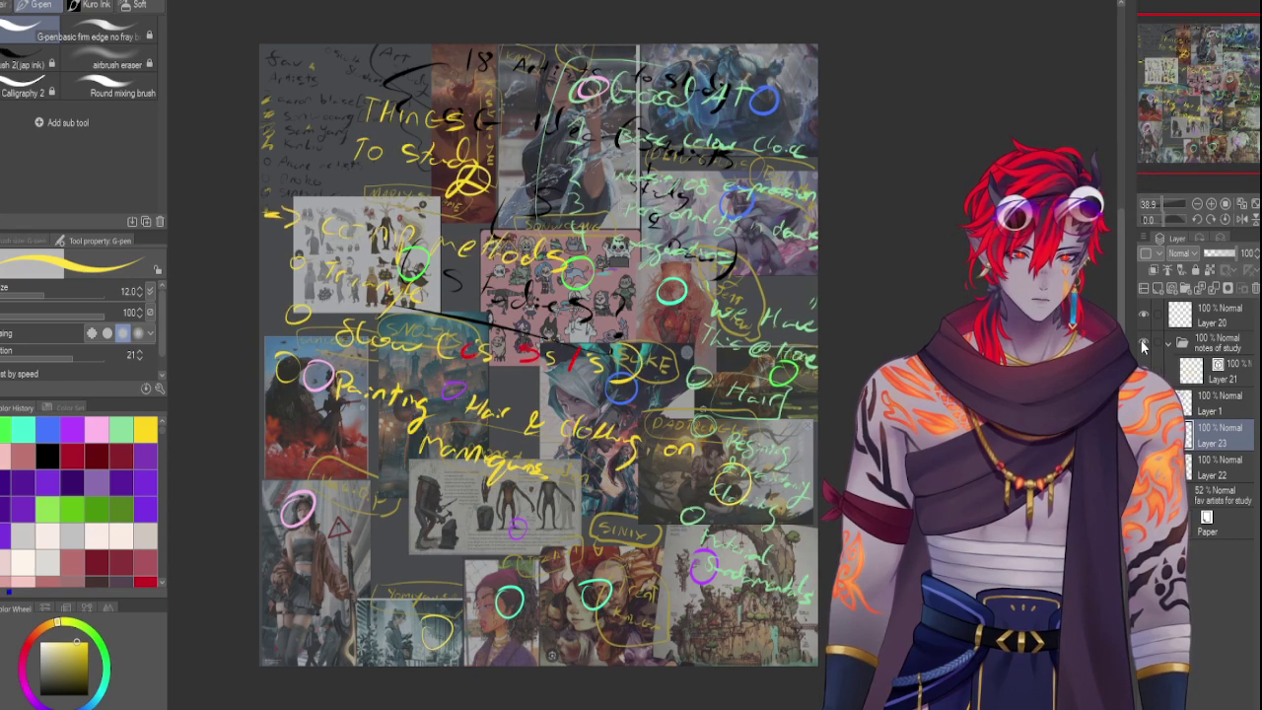
click(1143, 343)
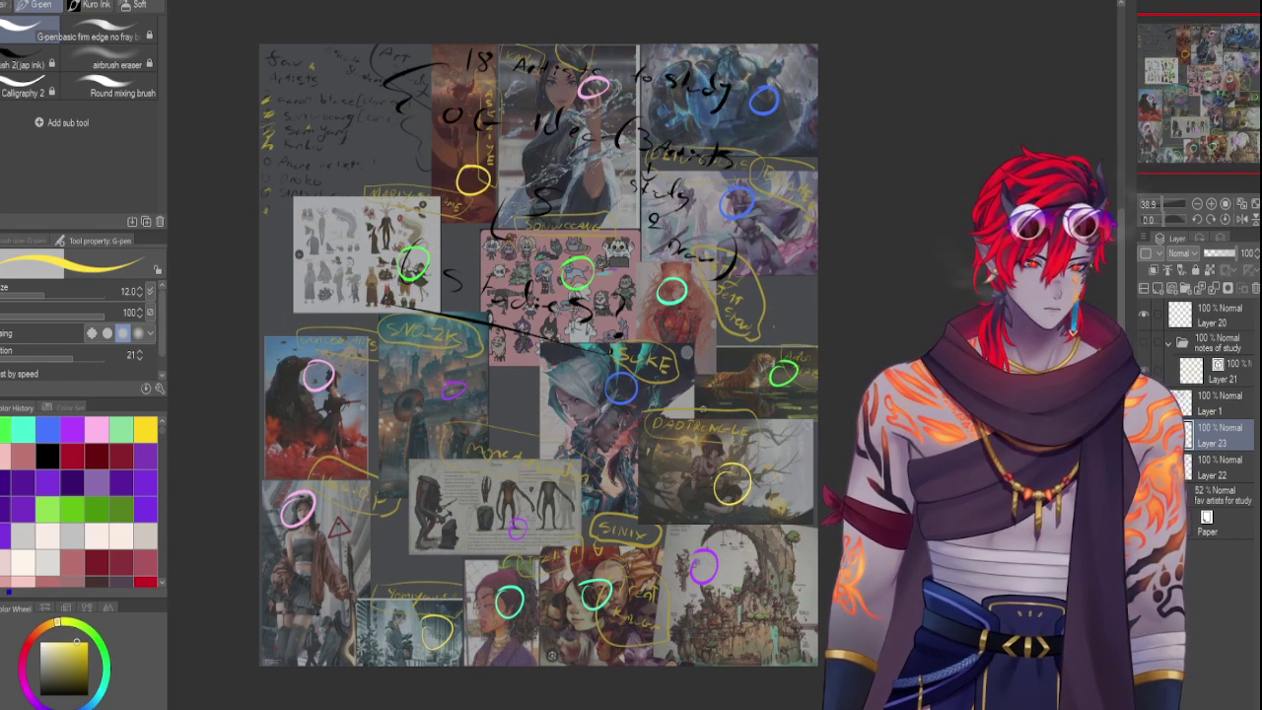
click(1143, 493)
click(1143, 493)
click(1223, 493)
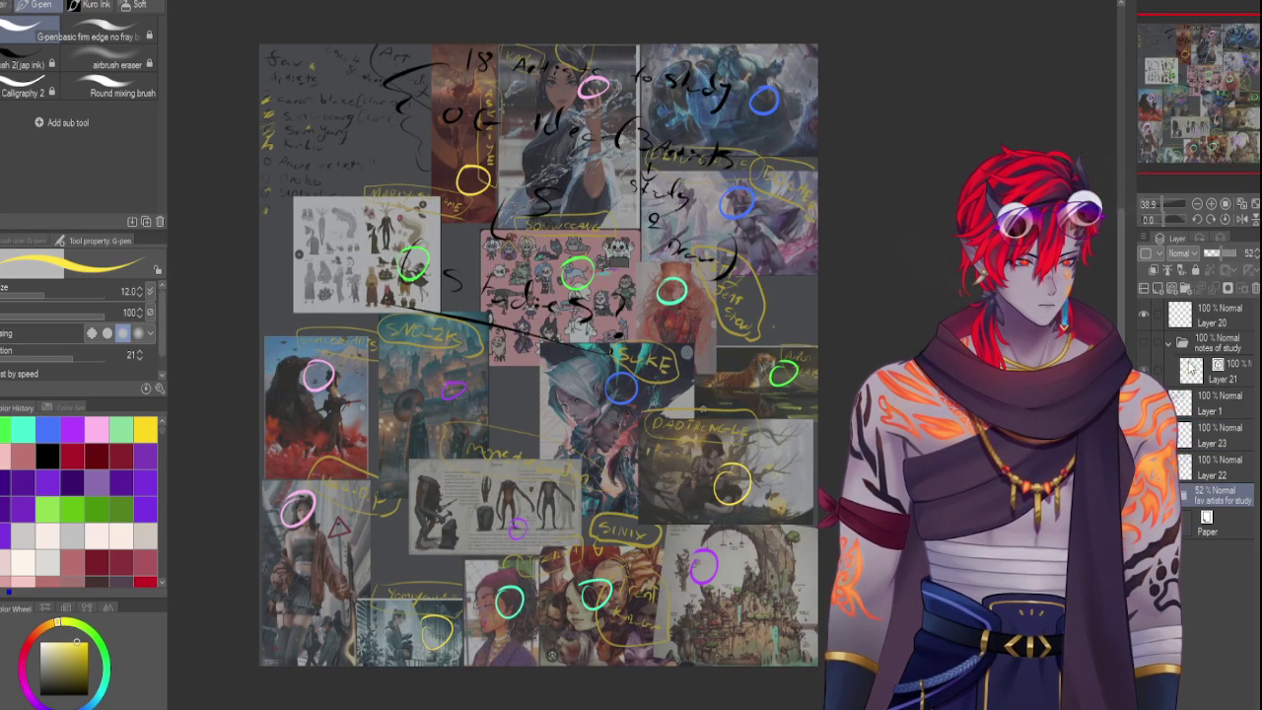
click(1211, 526)
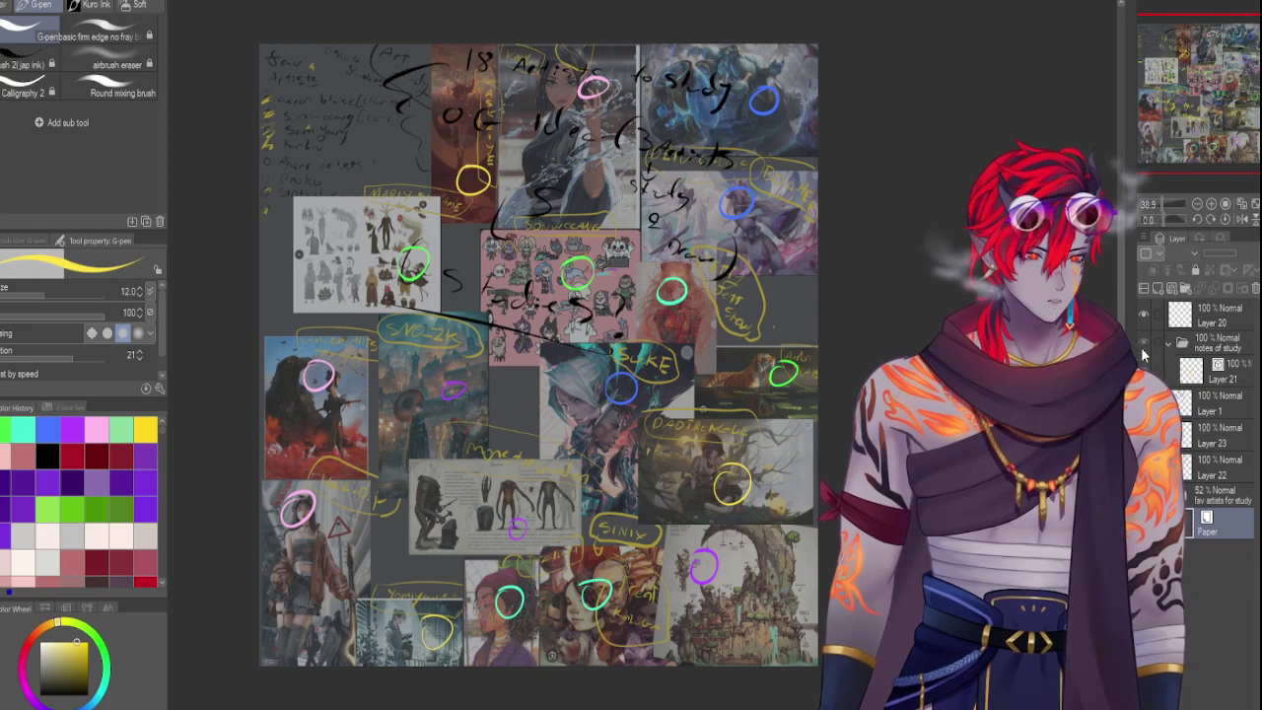
Show the study notes and write a yellow bulleted 'Study Old Masters' below Mannequins
click(1217, 372)
click(145, 429)
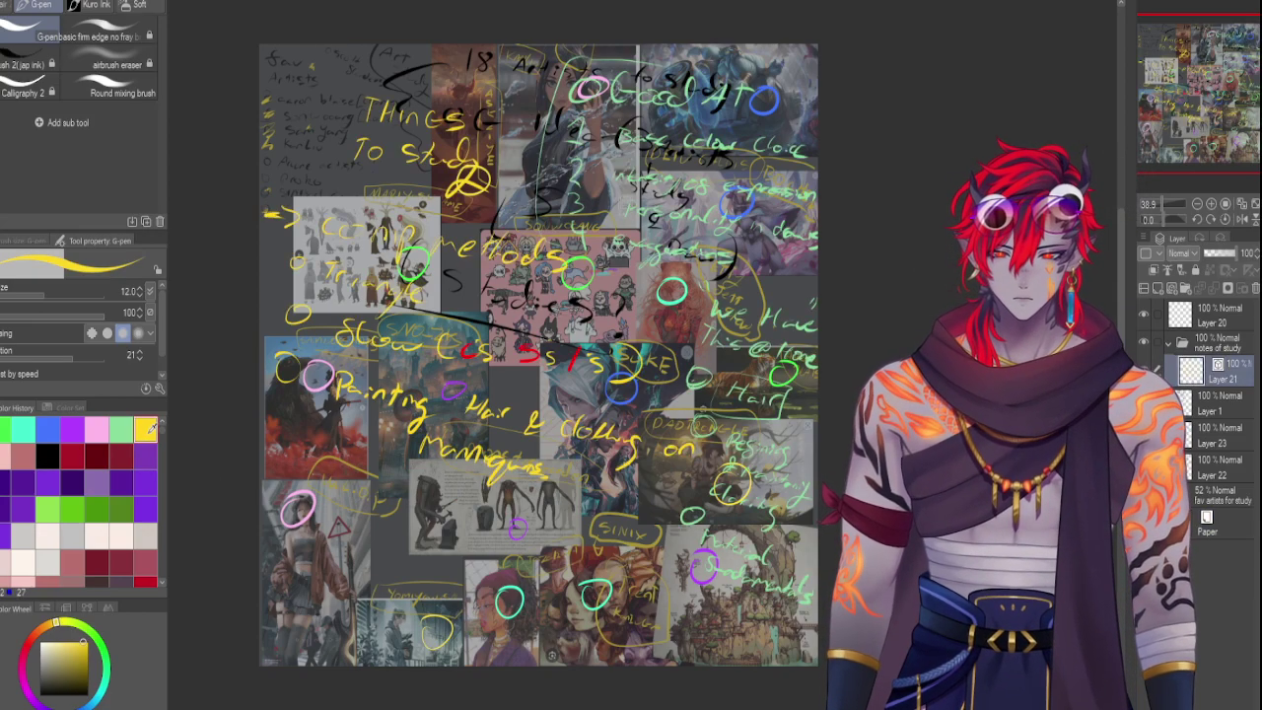
mouse_move(323, 460)
mouse_down()
mouse_move(350, 486)
mouse_move(343, 496)
mouse_move(381, 505)
mouse_up()
mouse_move(373, 486)
mouse_down()
mouse_move(392, 483)
mouse_move(414, 532)
mouse_move(444, 512)
mouse_move(424, 547)
mouse_move(373, 532)
mouse_move(410, 569)
mouse_up()
mouse_move(367, 581)
mouse_down()
mouse_move(417, 590)
mouse_move(434, 609)
mouse_move(496, 633)
mouse_up()
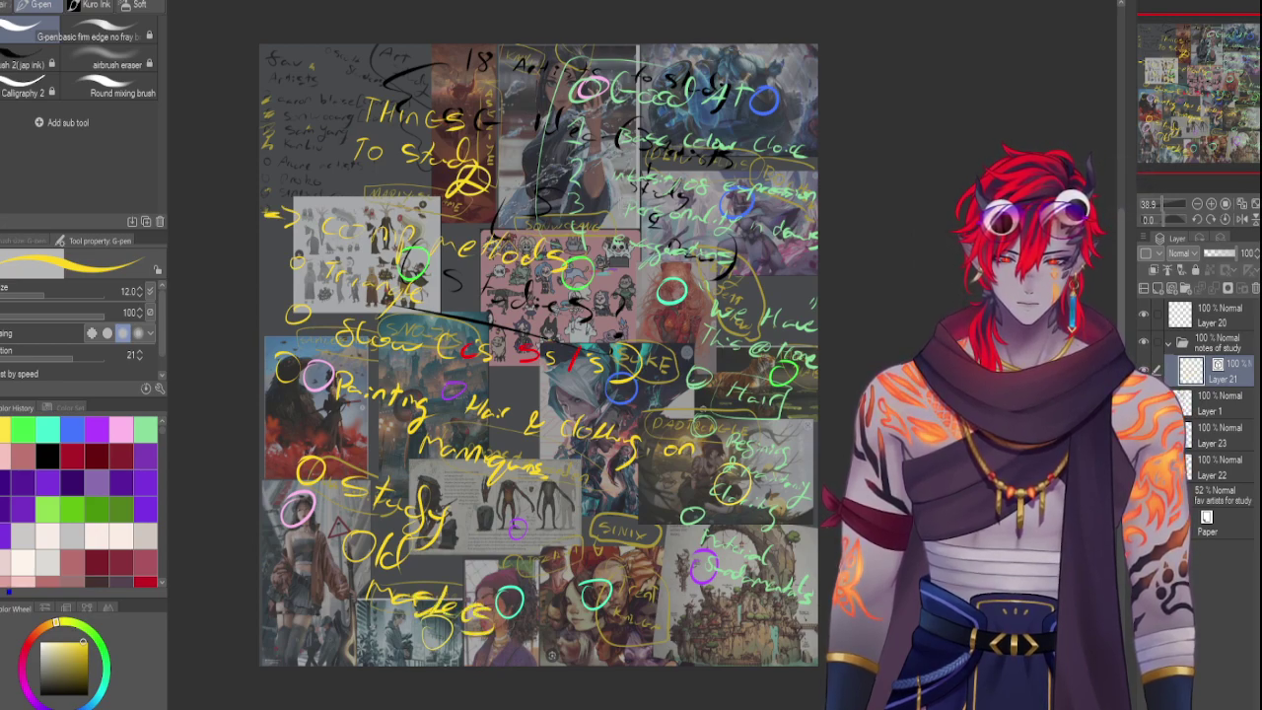
Add a yellow bulleted silhouette note at the bottom, undoing and rewriting the end of the word
click(1144, 343)
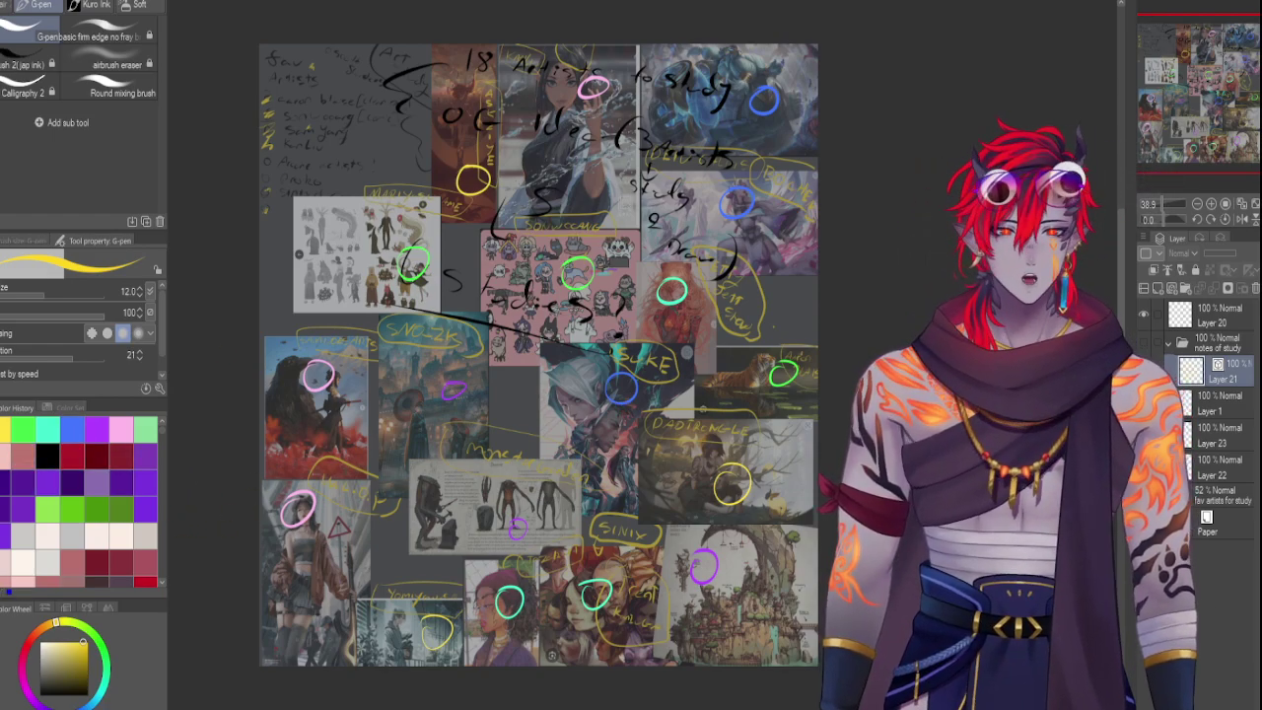
click(1143, 342)
mouse_move(545, 552)
mouse_down()
mouse_move(538, 579)
mouse_move(545, 553)
mouse_move(570, 581)
mouse_up()
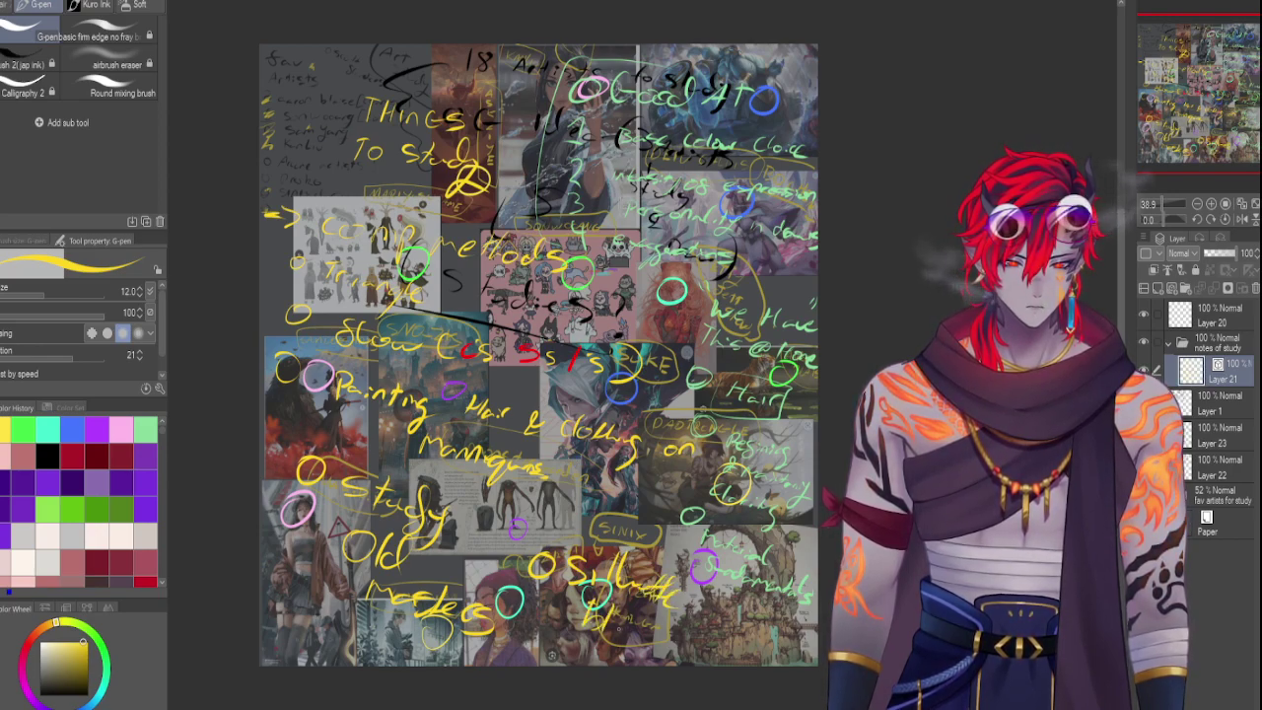
drag(620, 627, 608, 634)
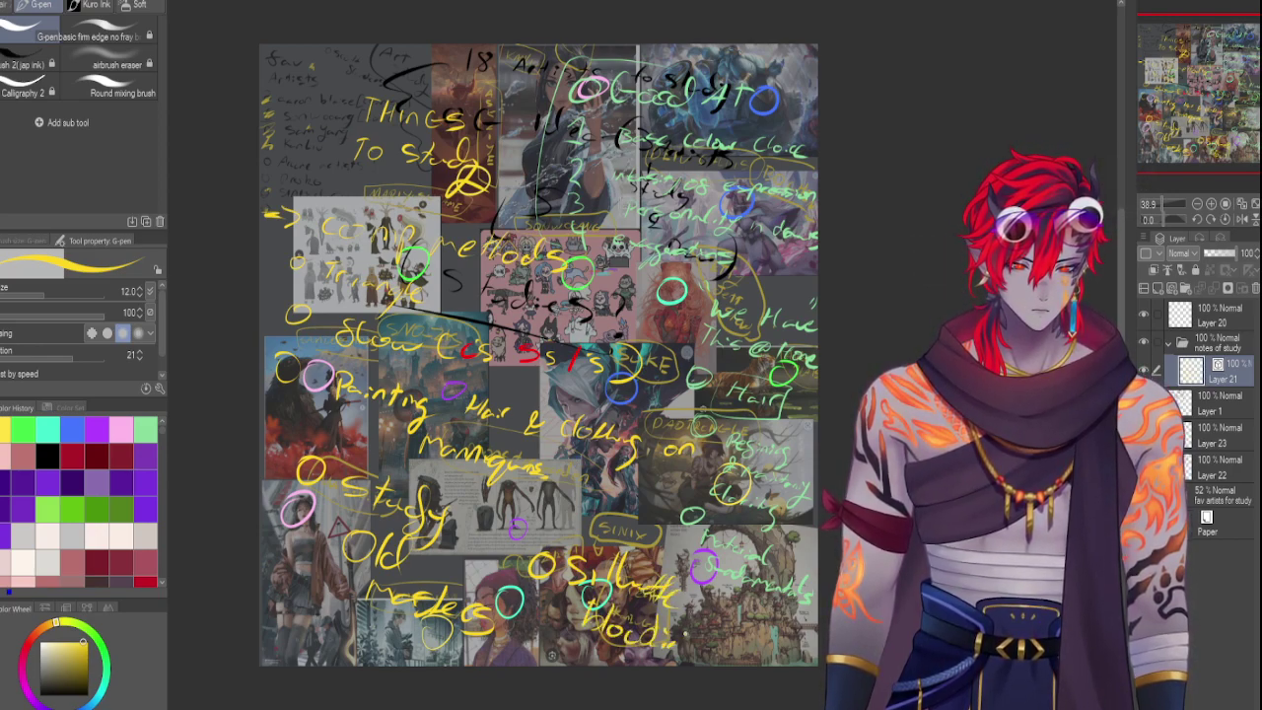
key(ctrl+z)
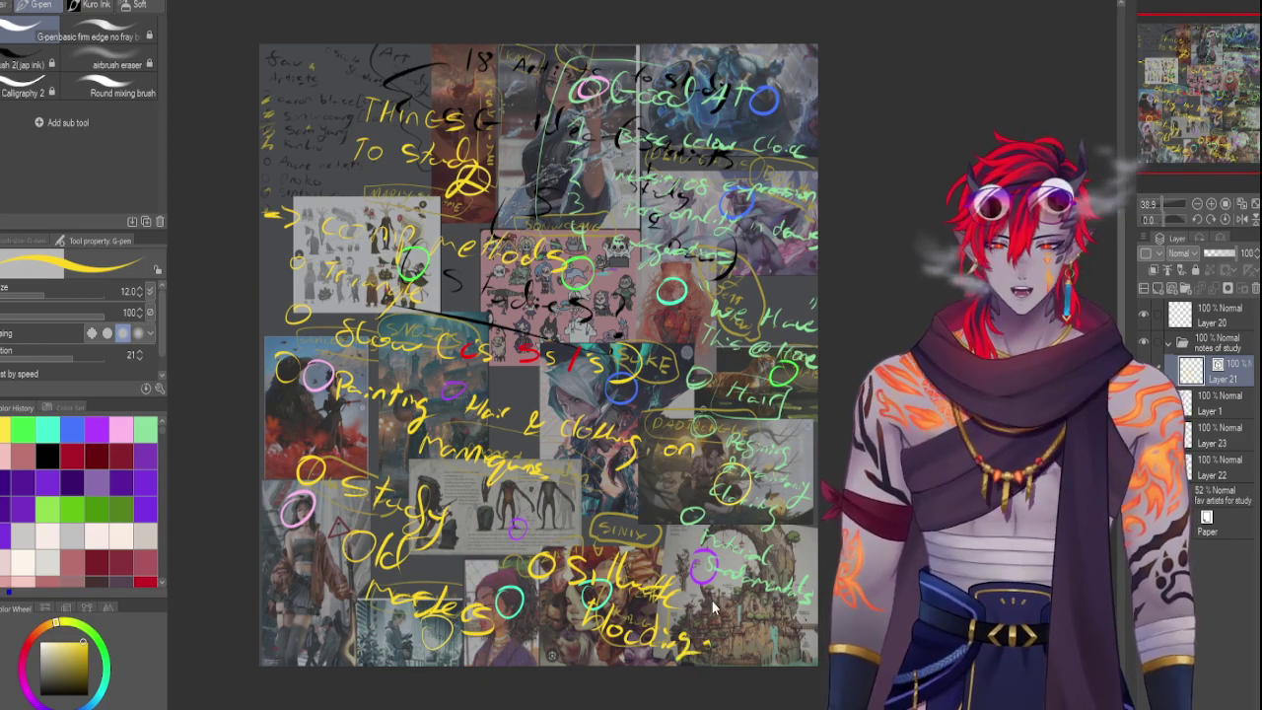
key(ctrl+z)
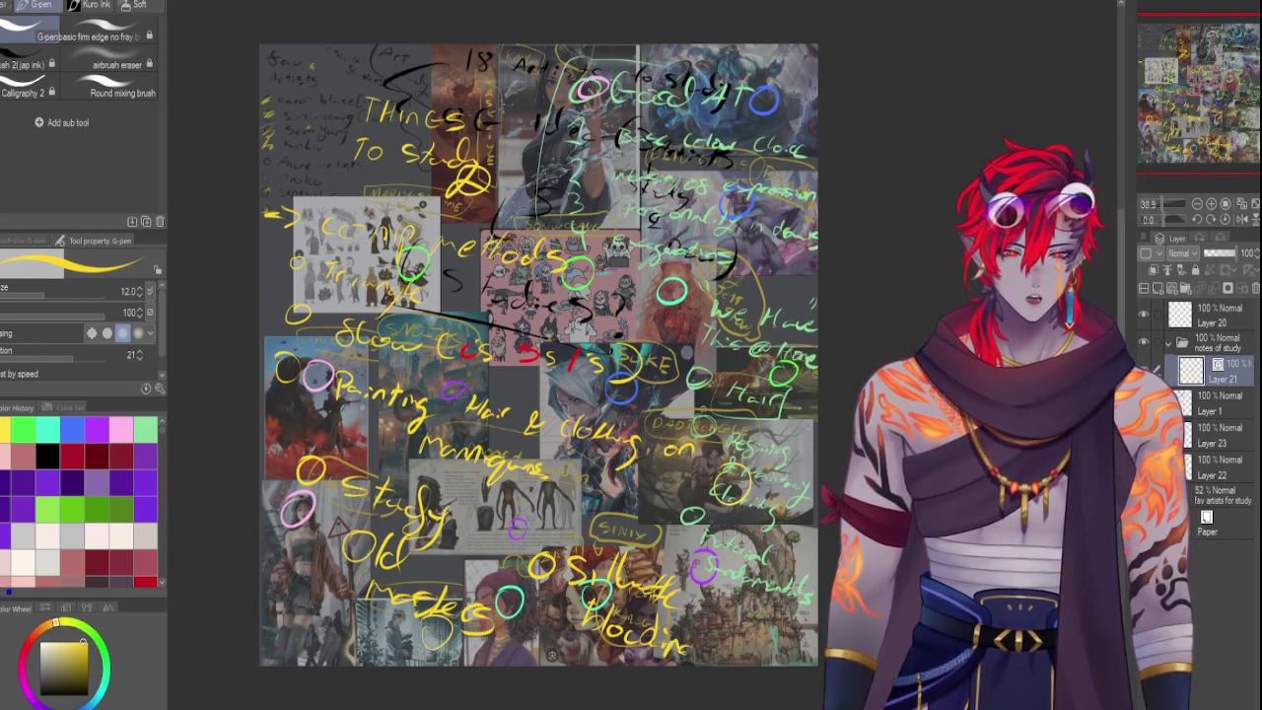
key(ctrl+z)
key(ctrl+z)
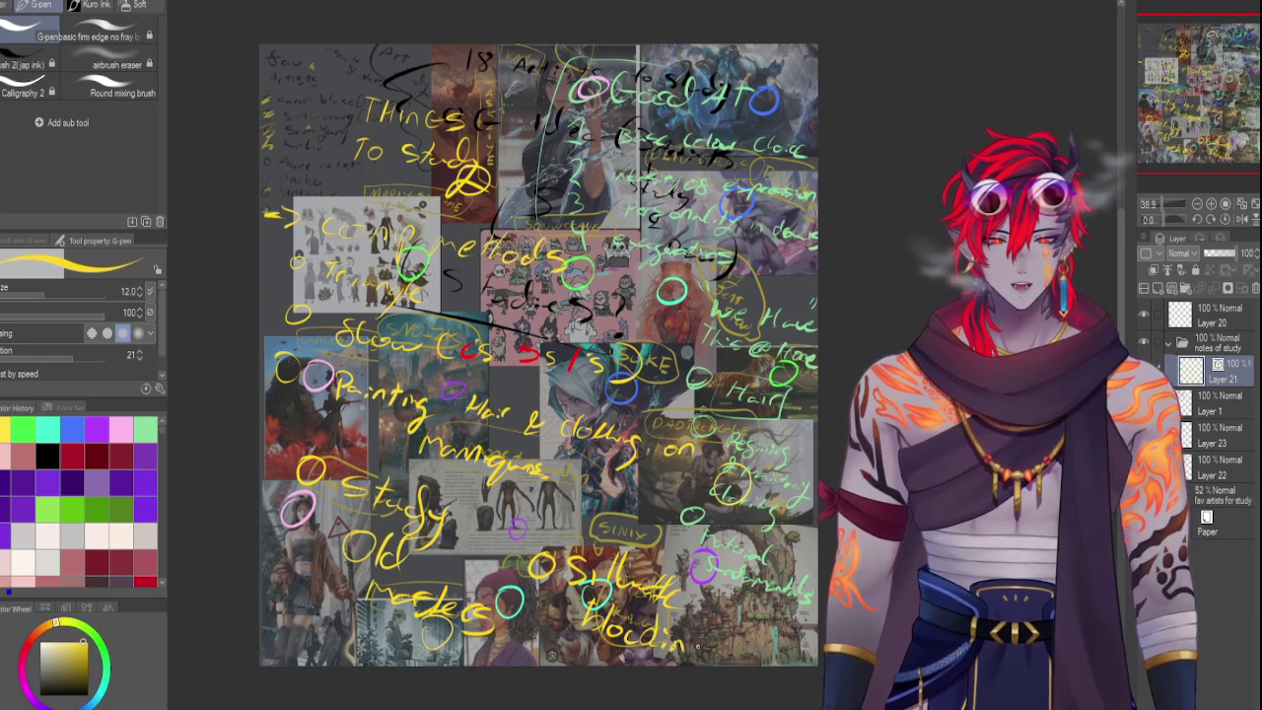
drag(651, 661, 698, 652)
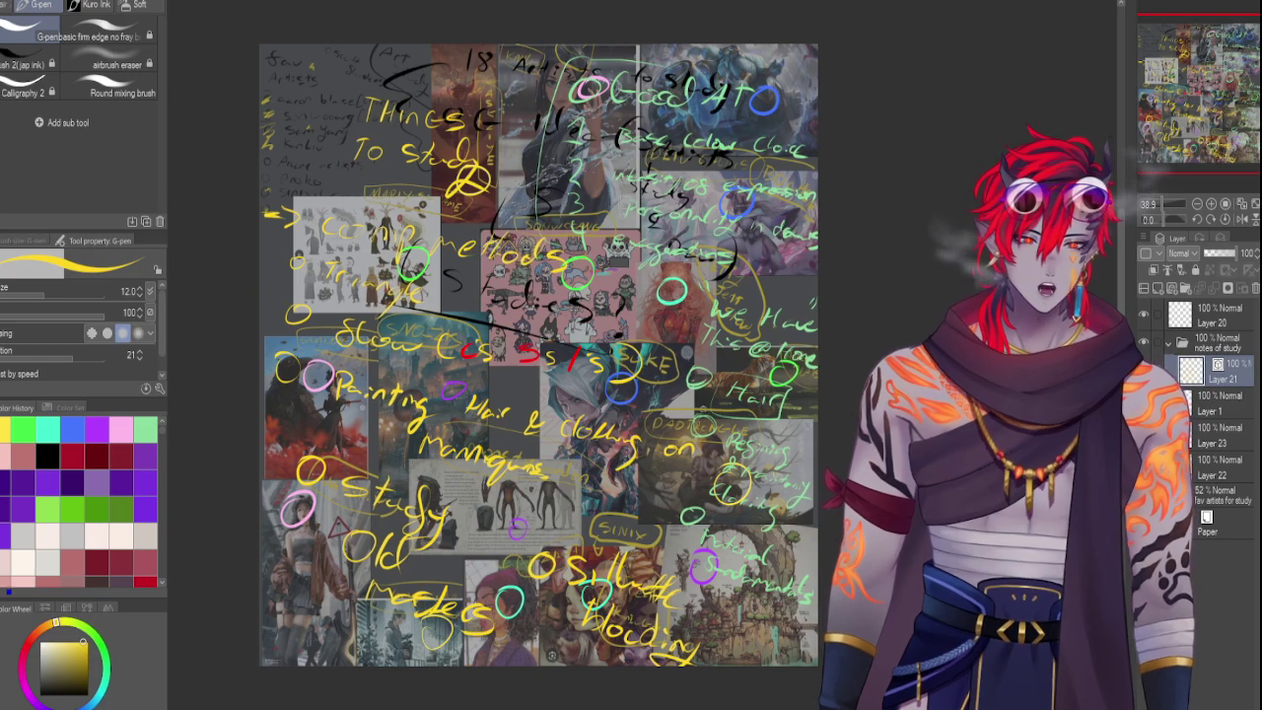
Toggle the notes of study folder to compare, leave it hidden, and select Layer 22
click(1144, 343)
click(1144, 343)
click(1143, 343)
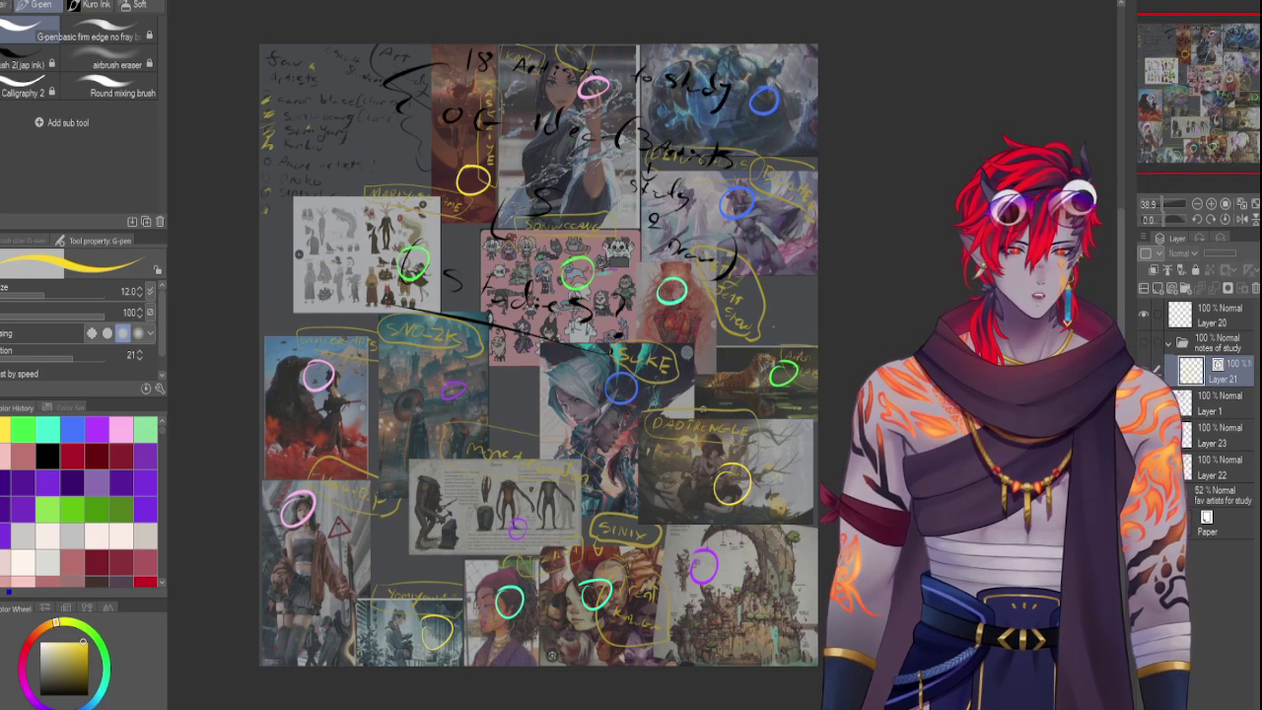
click(1143, 343)
click(1143, 343)
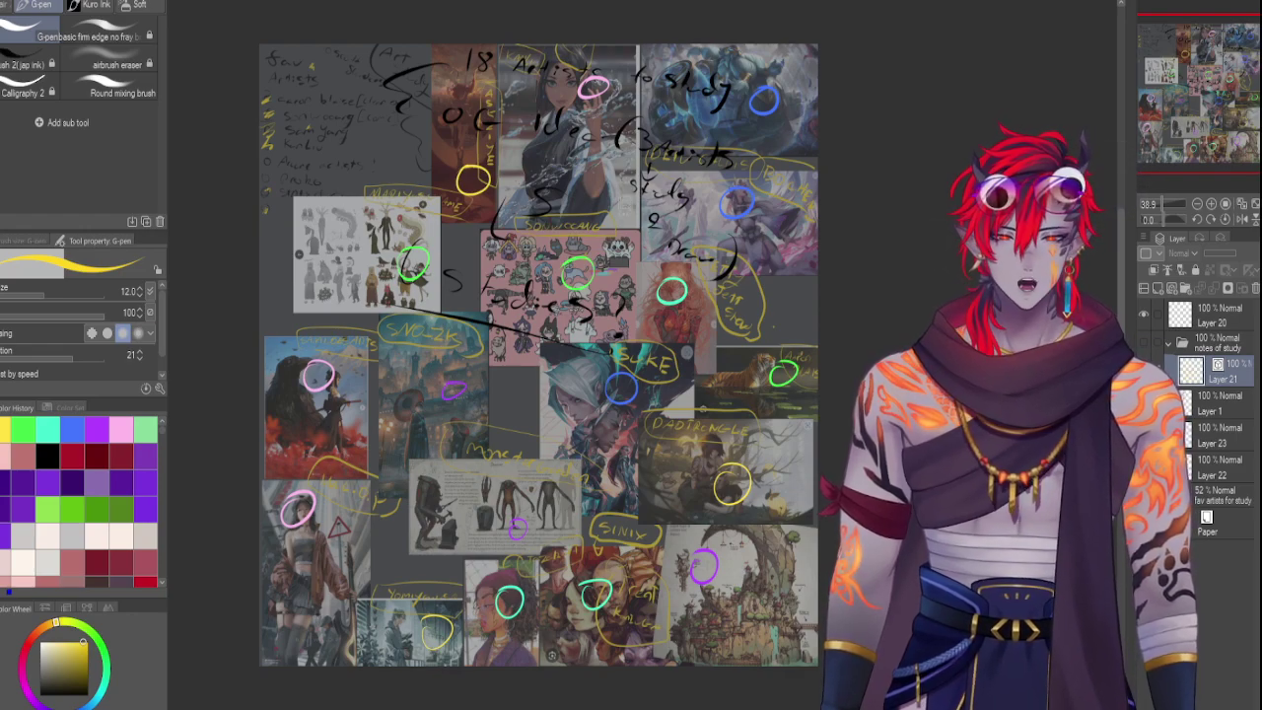
click(1143, 343)
click(1144, 344)
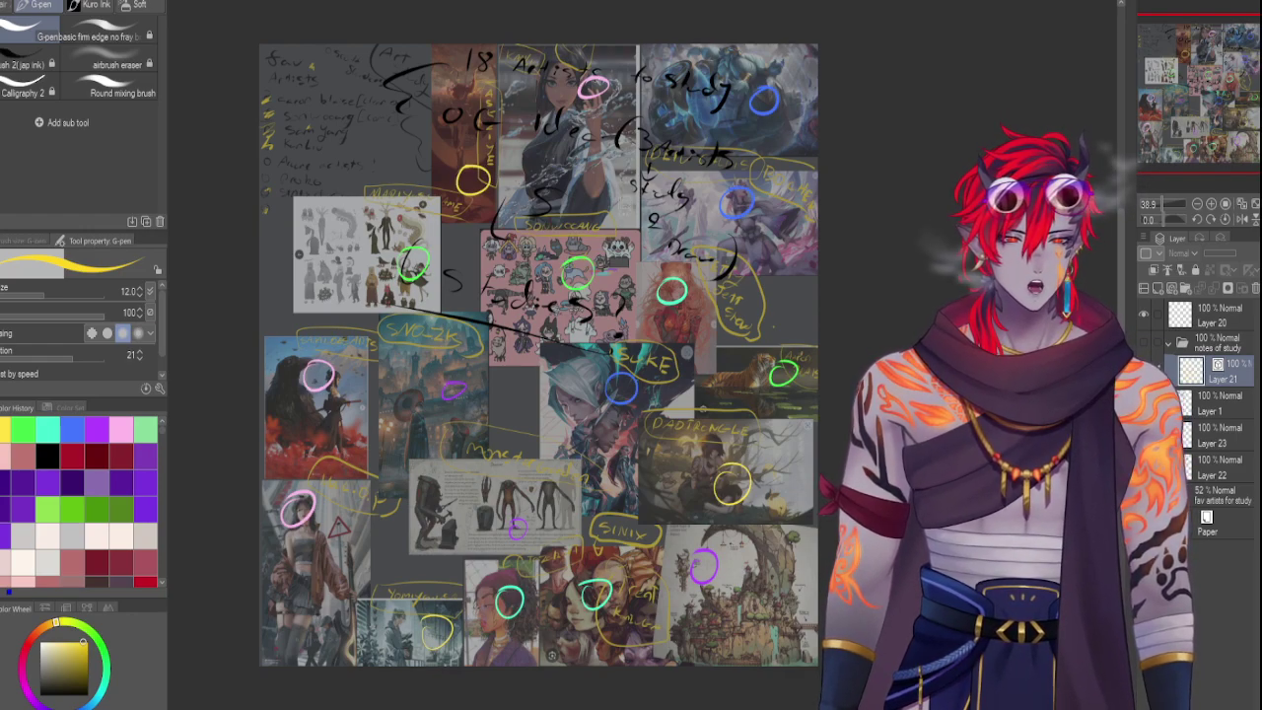
click(1144, 343)
click(1144, 343)
click(1143, 343)
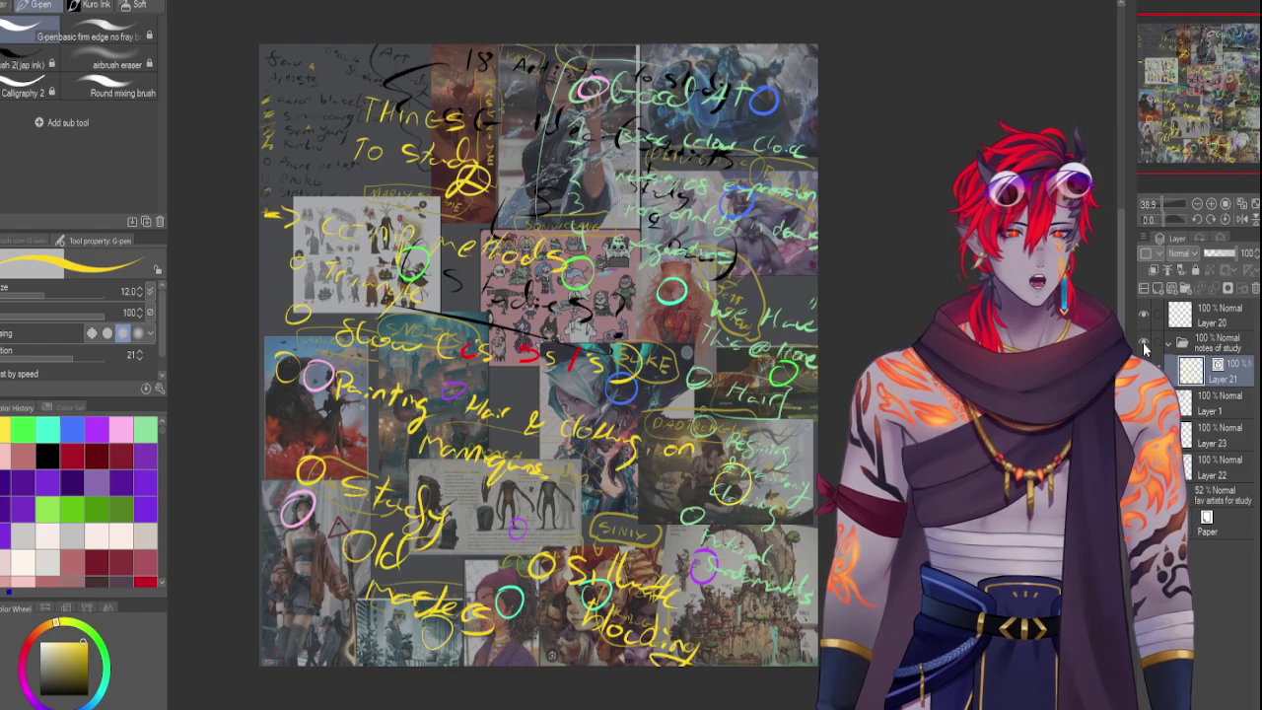
click(1144, 345)
click(1144, 345)
click(1143, 345)
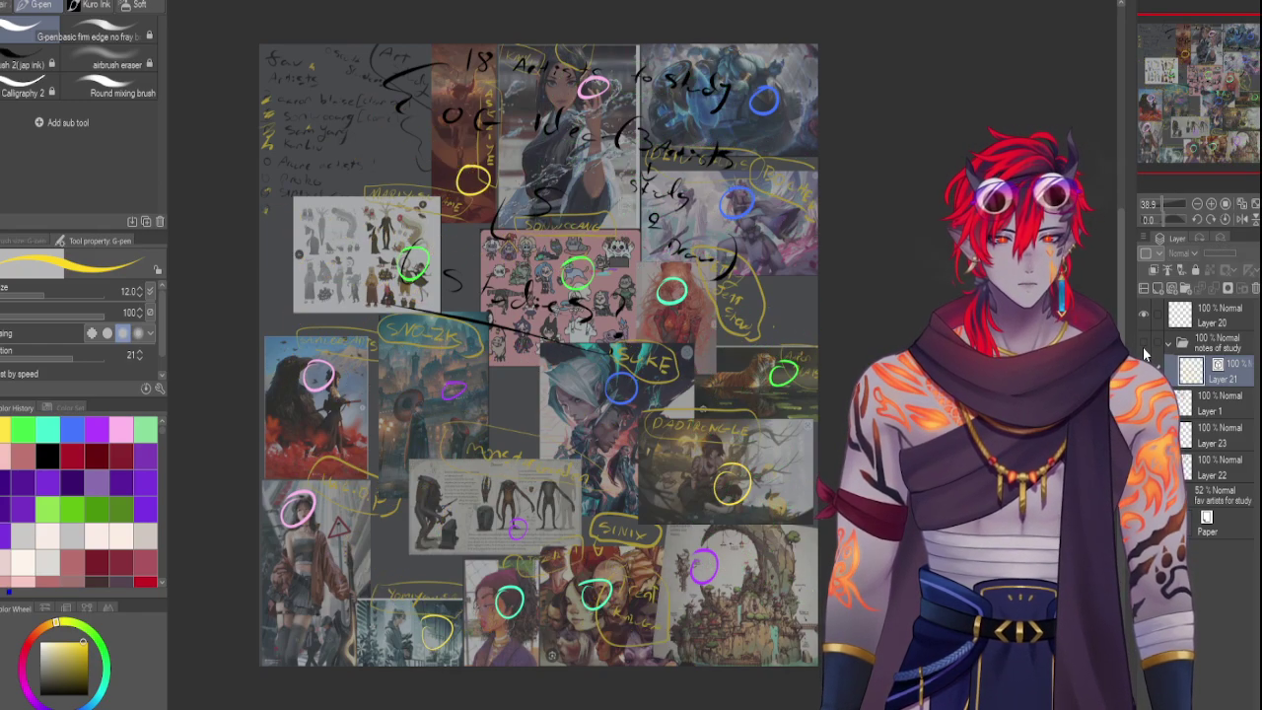
click(1144, 345)
click(1143, 345)
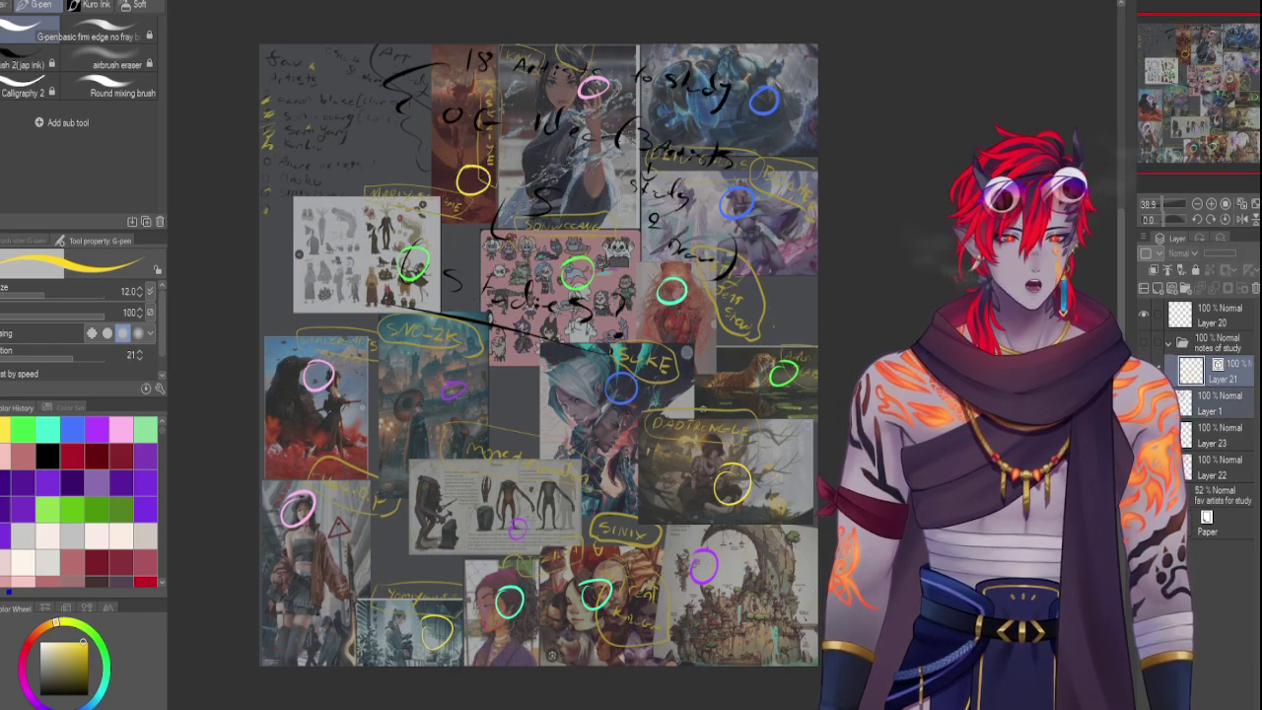
click(1143, 345)
click(1144, 345)
click(1184, 345)
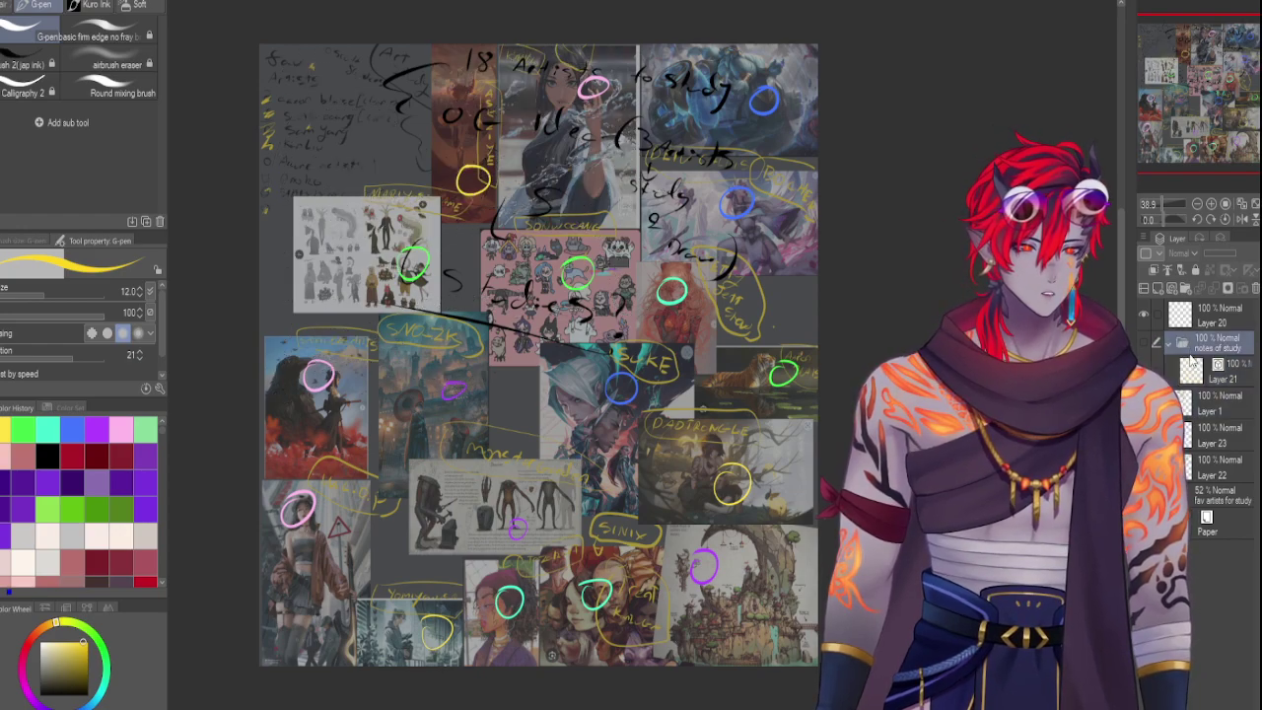
click(1143, 345)
click(1143, 345)
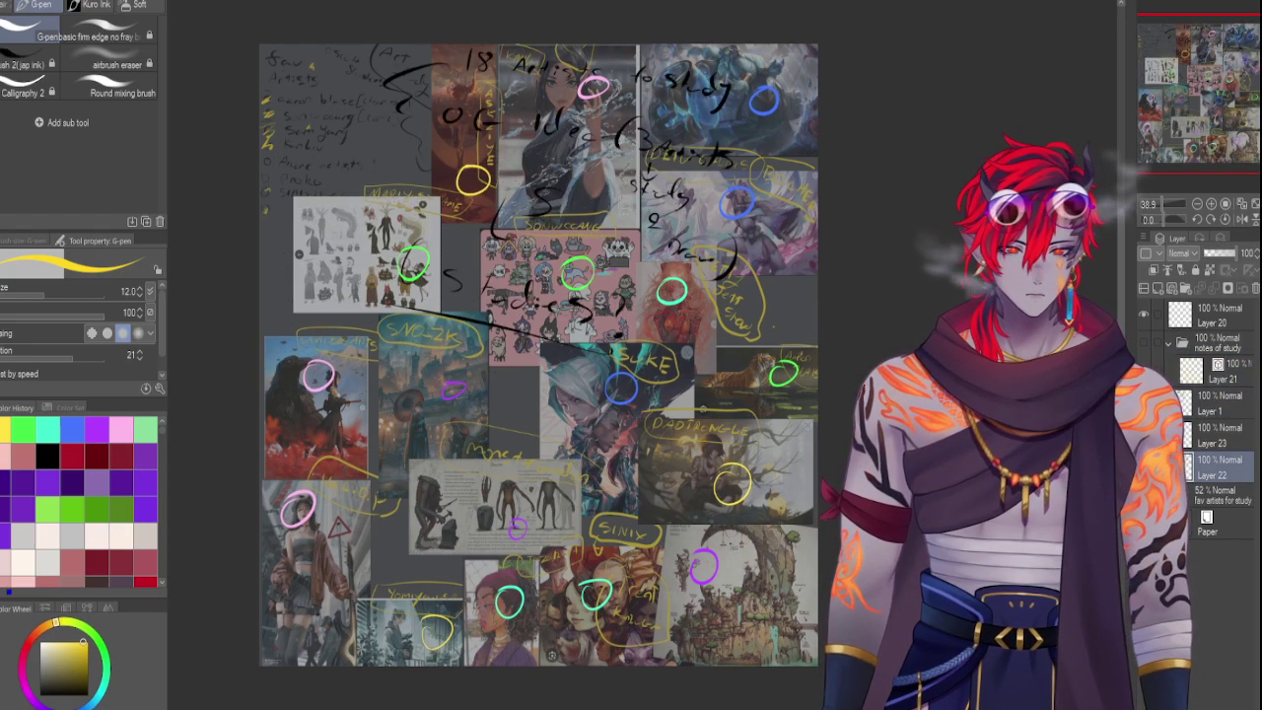
click(1144, 345)
click(1196, 474)
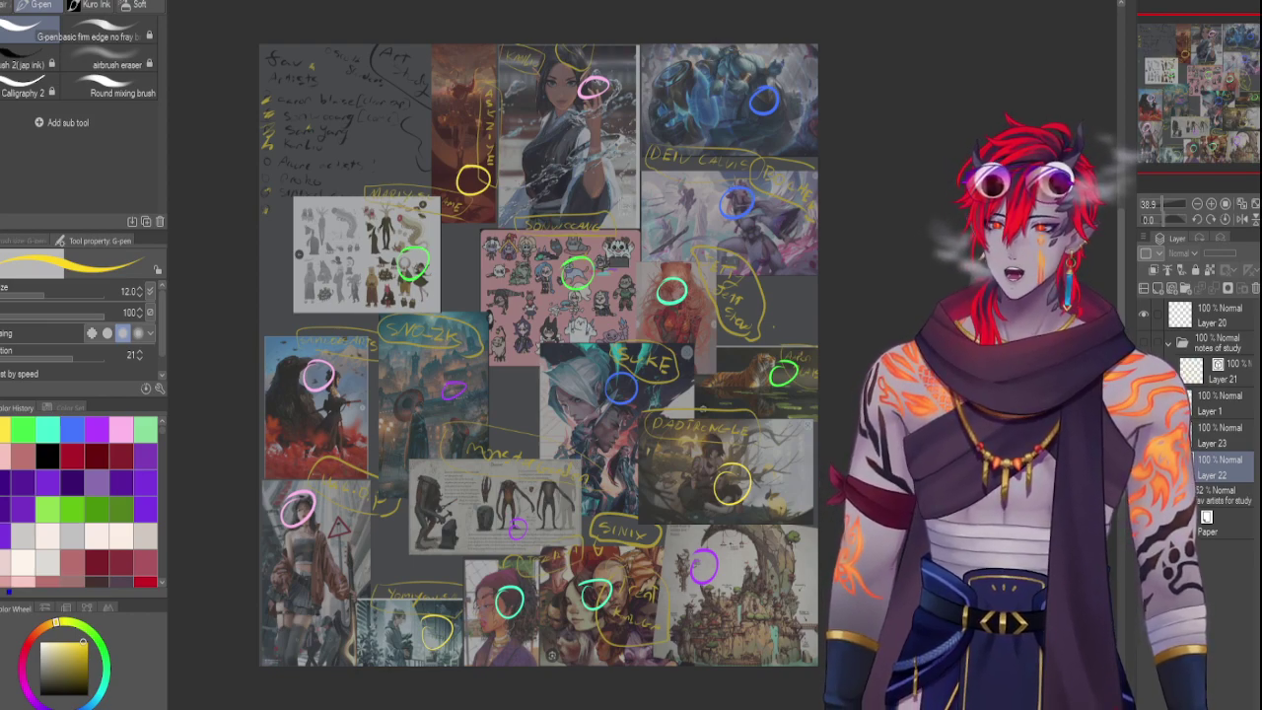
Add a blank layer above Layer 20, hide the circle annotations, and choose the Sumi-E brush 2 (jap ink)
click(1217, 495)
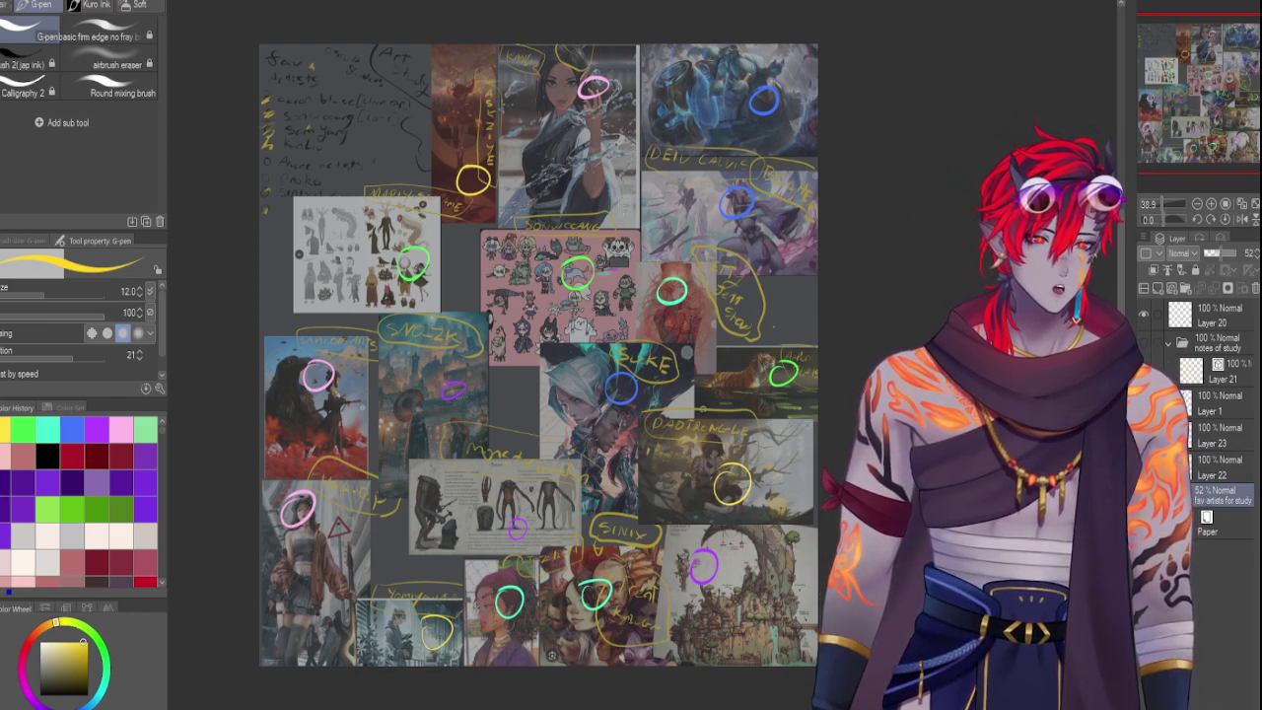
click(1214, 524)
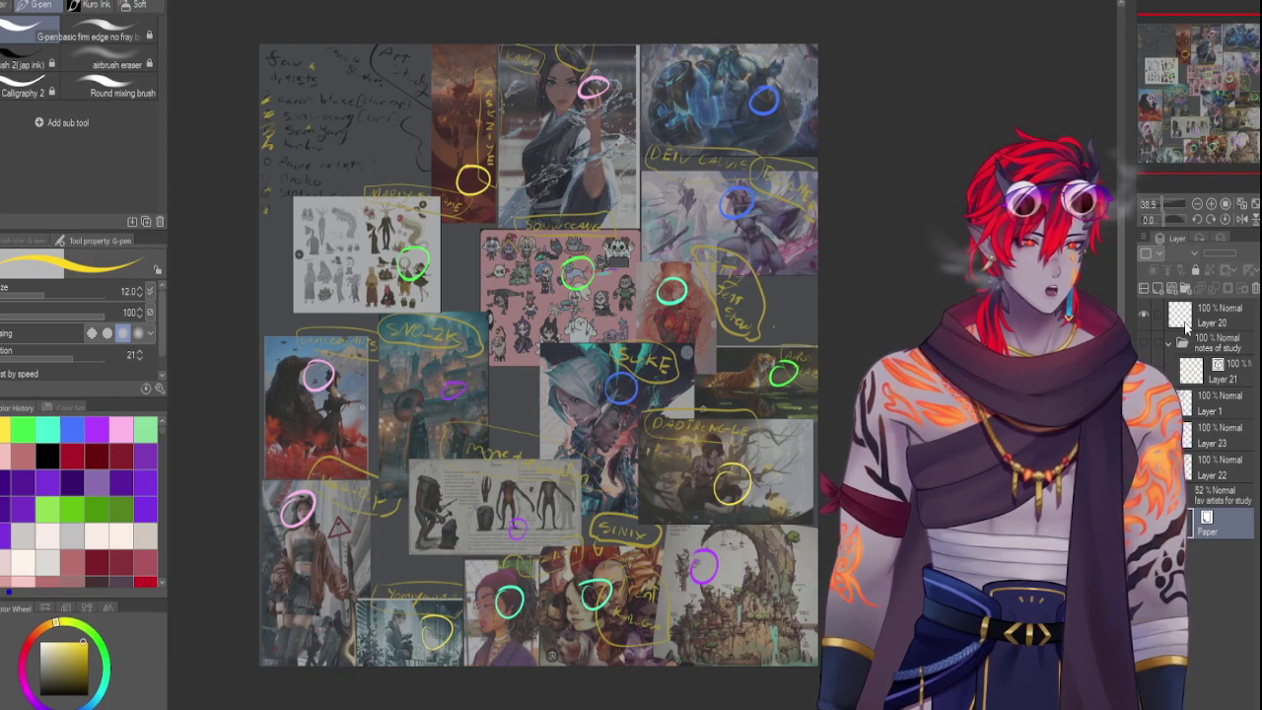
click(1185, 318)
click(1157, 287)
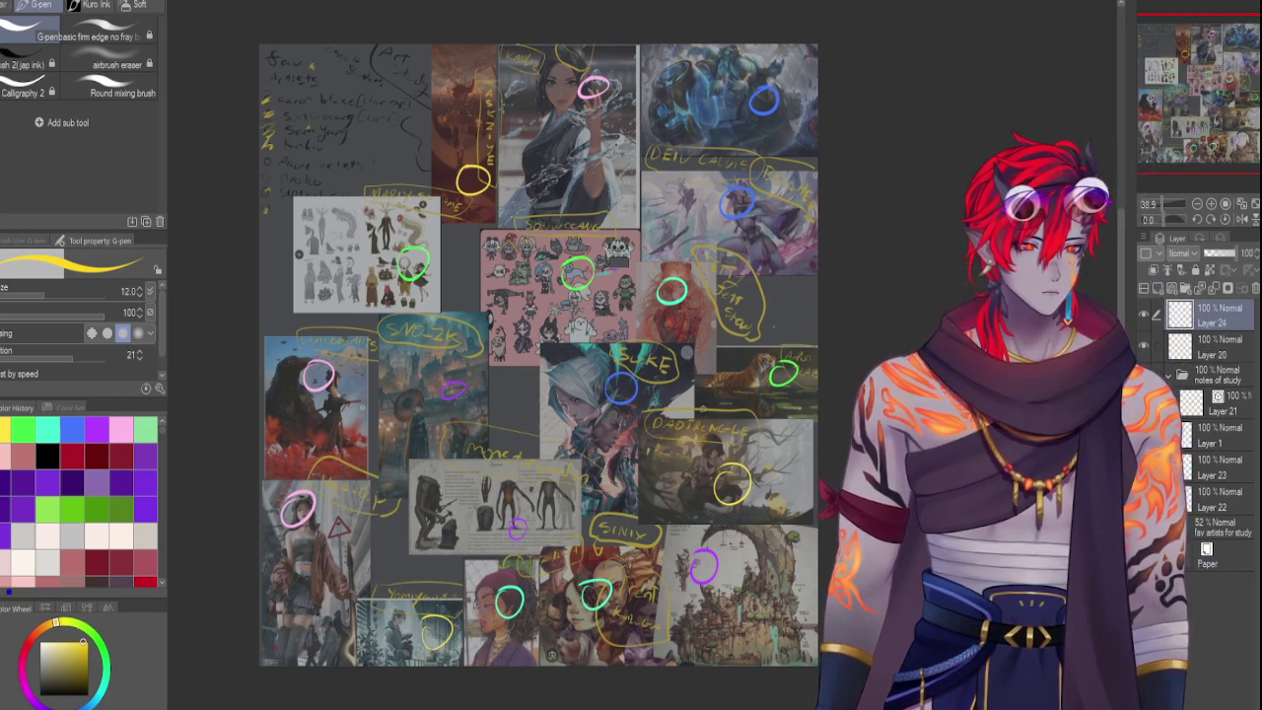
click(1143, 345)
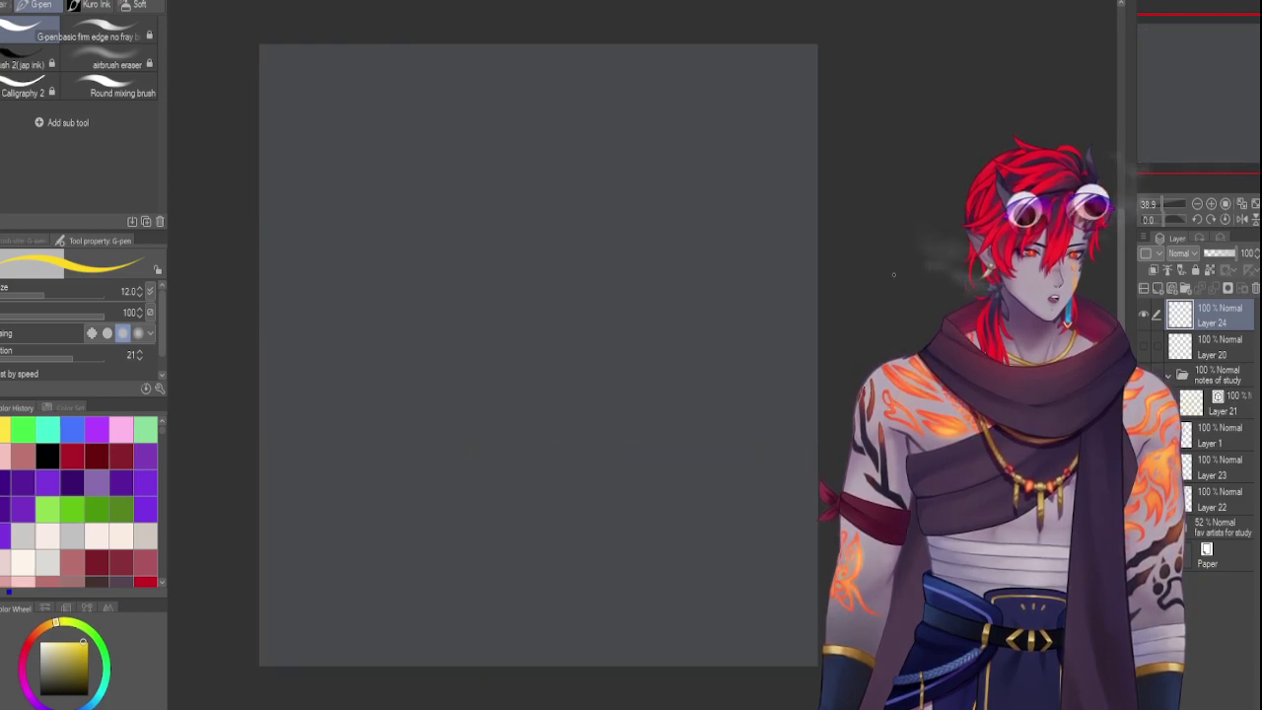
click(29, 64)
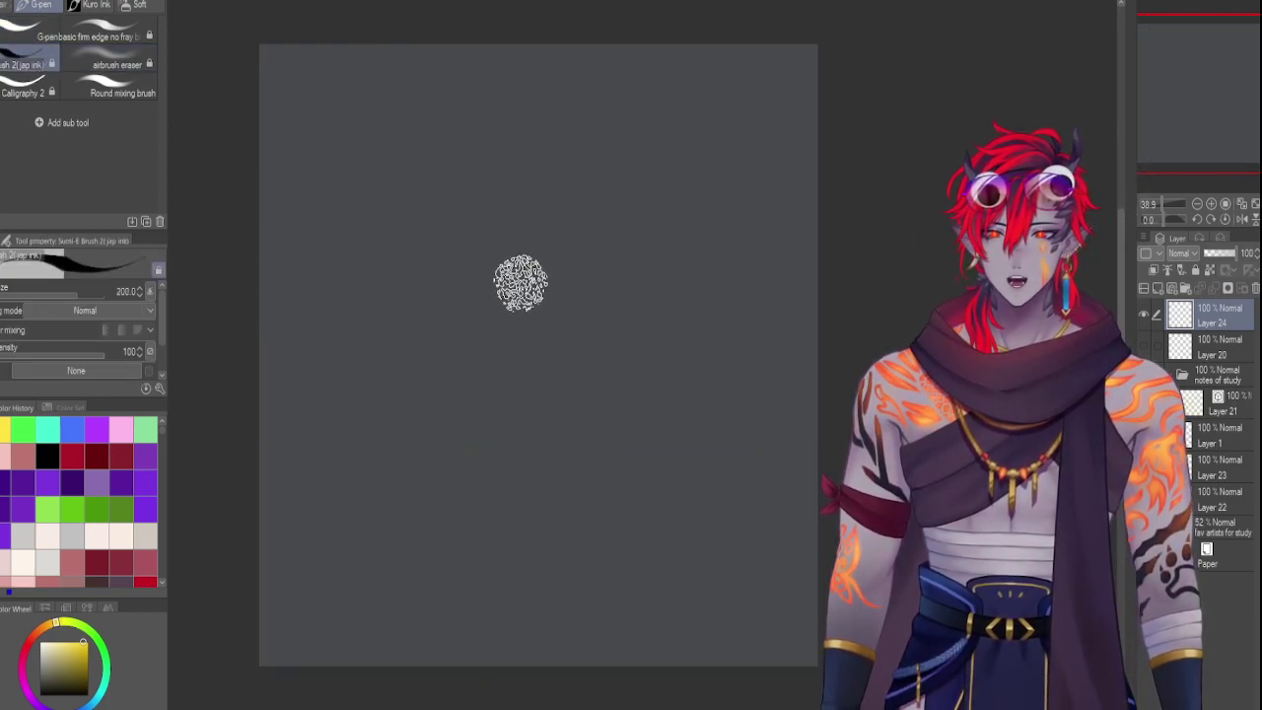
Set the brush size to 60 and sweep in both wing lines and the lower body
mouse_move(612, 290)
ctrl+alt+mouse_down()
mouse_move(463, 316)
mouse_move(462, 367)
ctrl+alt+mouse_up()
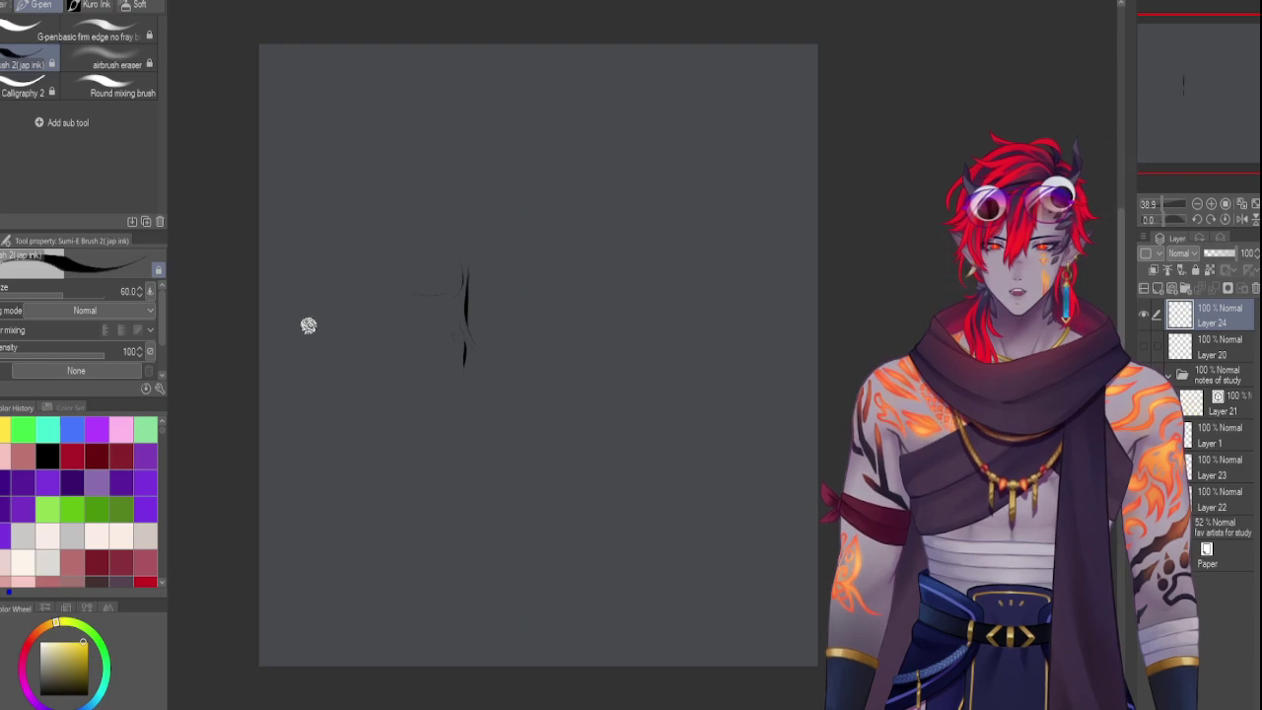
mouse_move(307, 326)
mouse_down()
mouse_move(390, 298)
mouse_move(414, 327)
mouse_move(471, 335)
mouse_up()
mouse_move(394, 307)
mouse_down()
mouse_move(385, 318)
mouse_move(437, 341)
mouse_up()
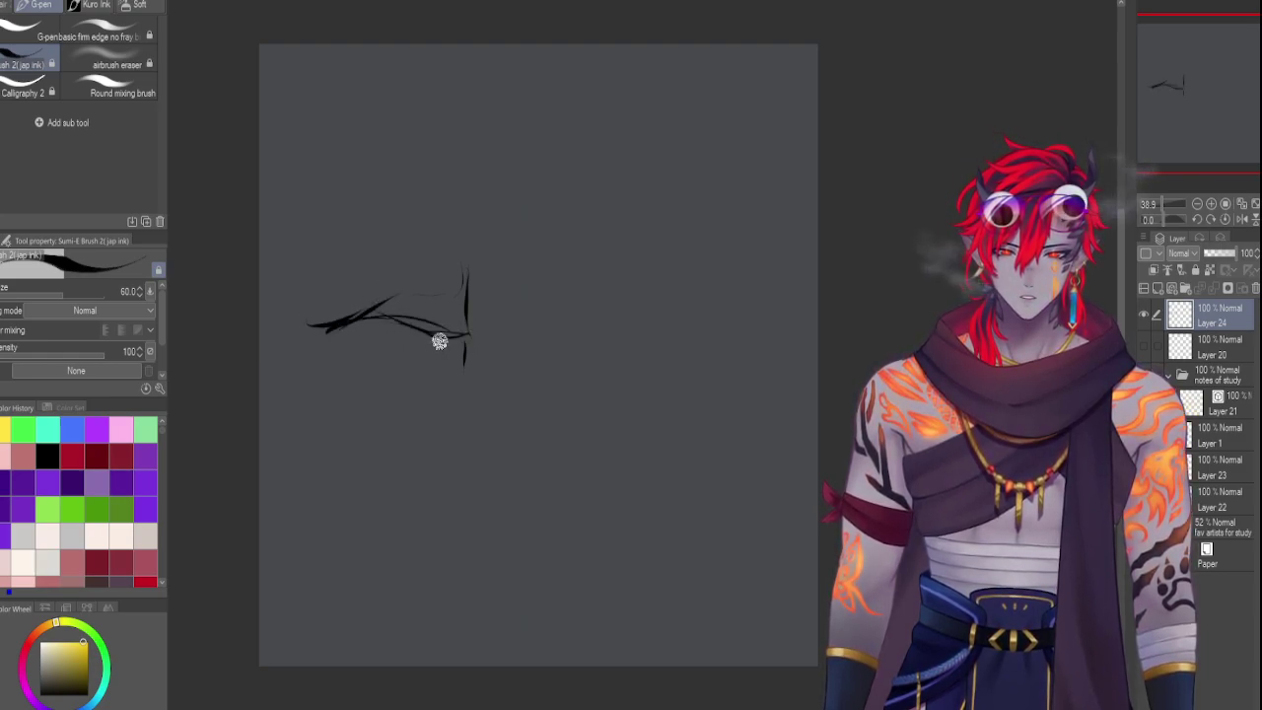
mouse_move(467, 284)
mouse_down()
mouse_move(447, 343)
mouse_move(513, 324)
mouse_move(554, 344)
mouse_move(611, 321)
mouse_move(563, 345)
mouse_move(658, 333)
mouse_move(593, 339)
mouse_move(657, 341)
mouse_up()
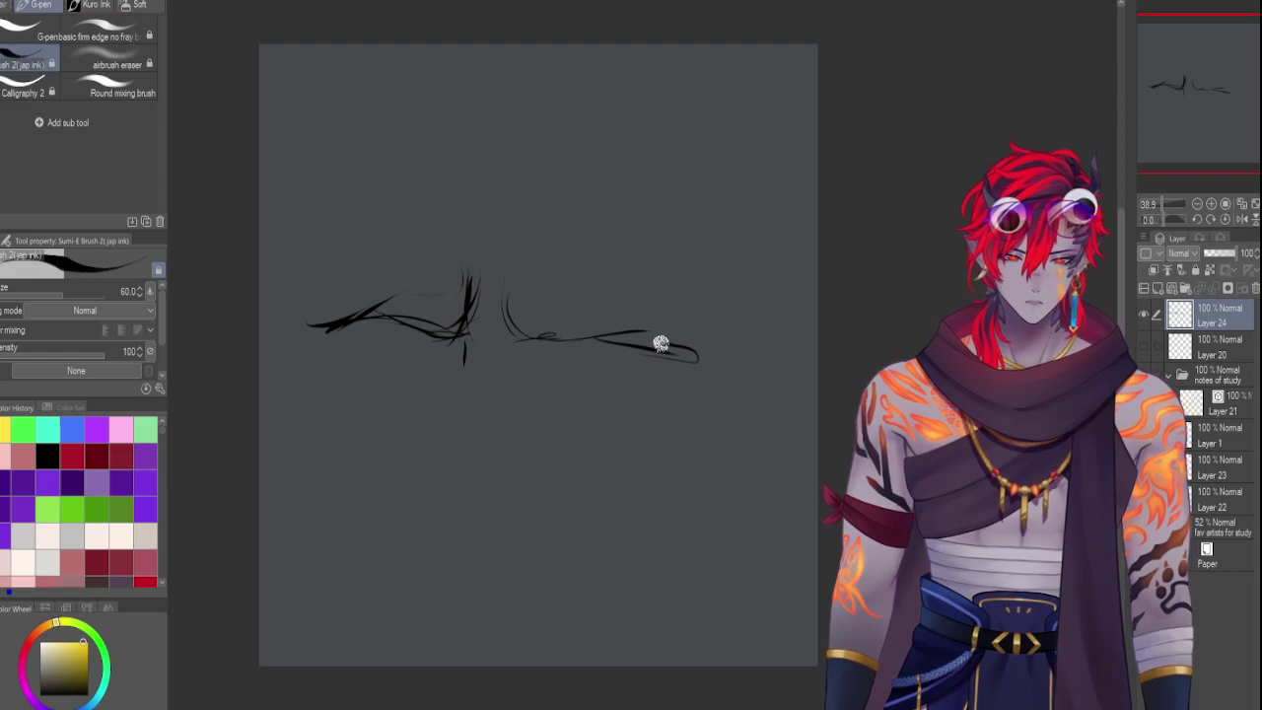
mouse_move(461, 335)
mouse_down()
mouse_move(454, 365)
mouse_move(519, 361)
mouse_move(510, 341)
mouse_move(515, 394)
mouse_up()
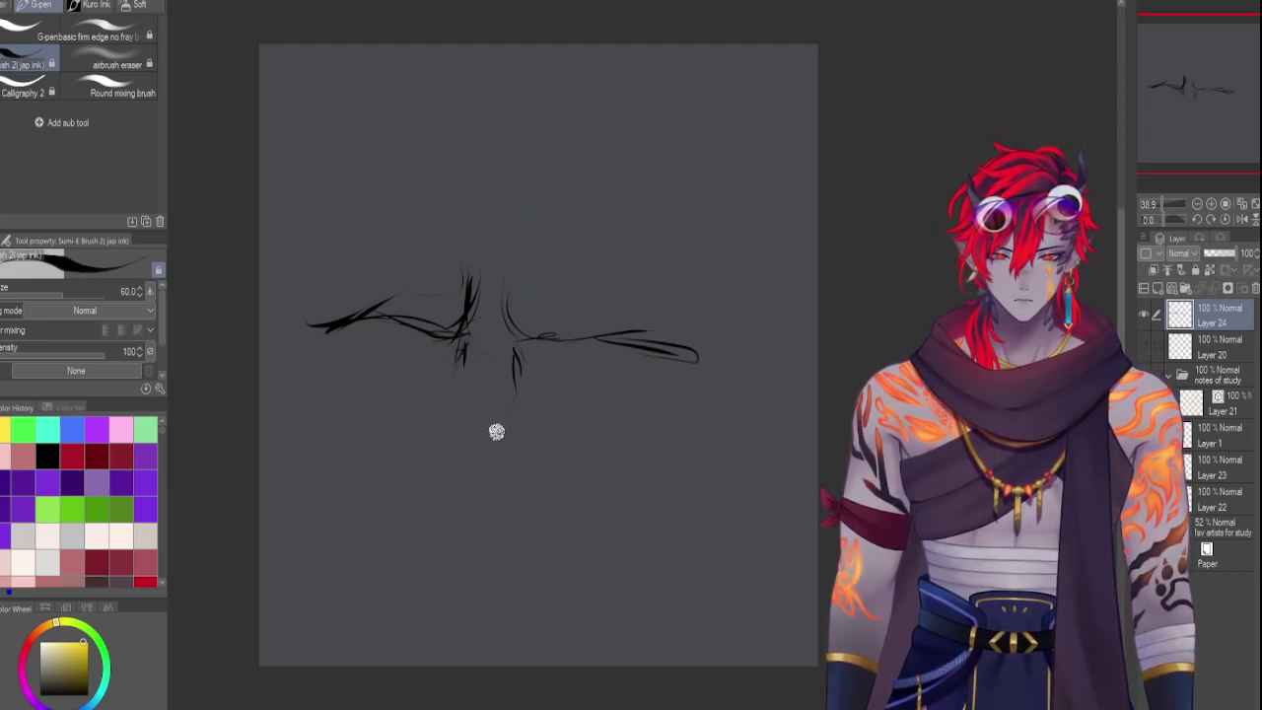
drag(460, 355, 450, 389)
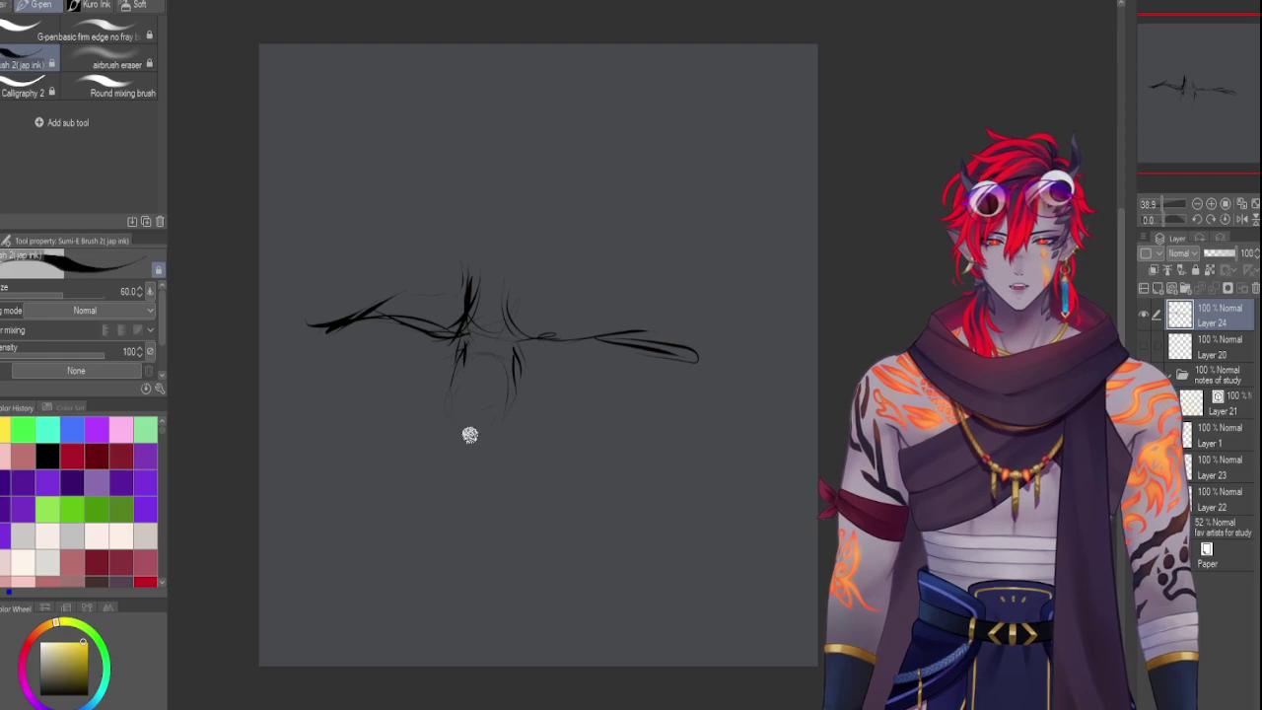
drag(444, 435, 501, 451)
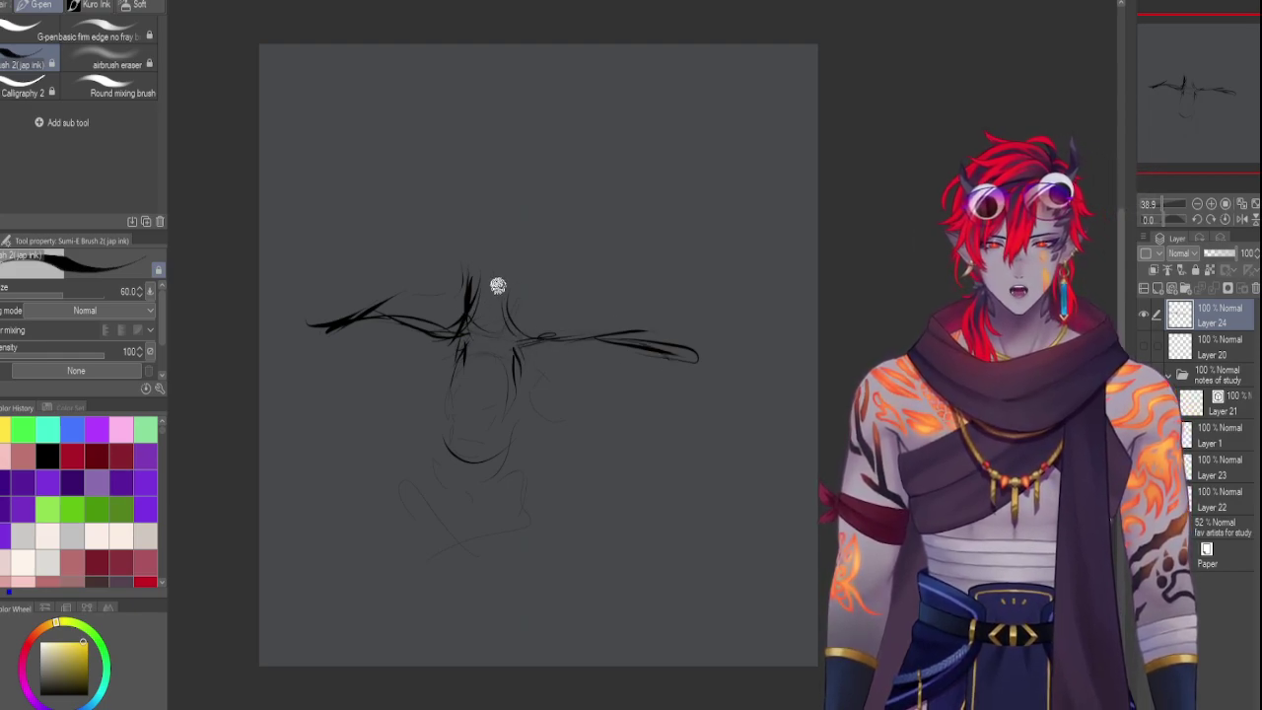
Ink the head's top, right side and jaw, and extend the right wing line
mouse_move(482, 271)
mouse_down()
mouse_move(488, 305)
mouse_move(483, 268)
mouse_move(469, 301)
mouse_move(467, 269)
mouse_move(493, 261)
mouse_move(514, 306)
mouse_up()
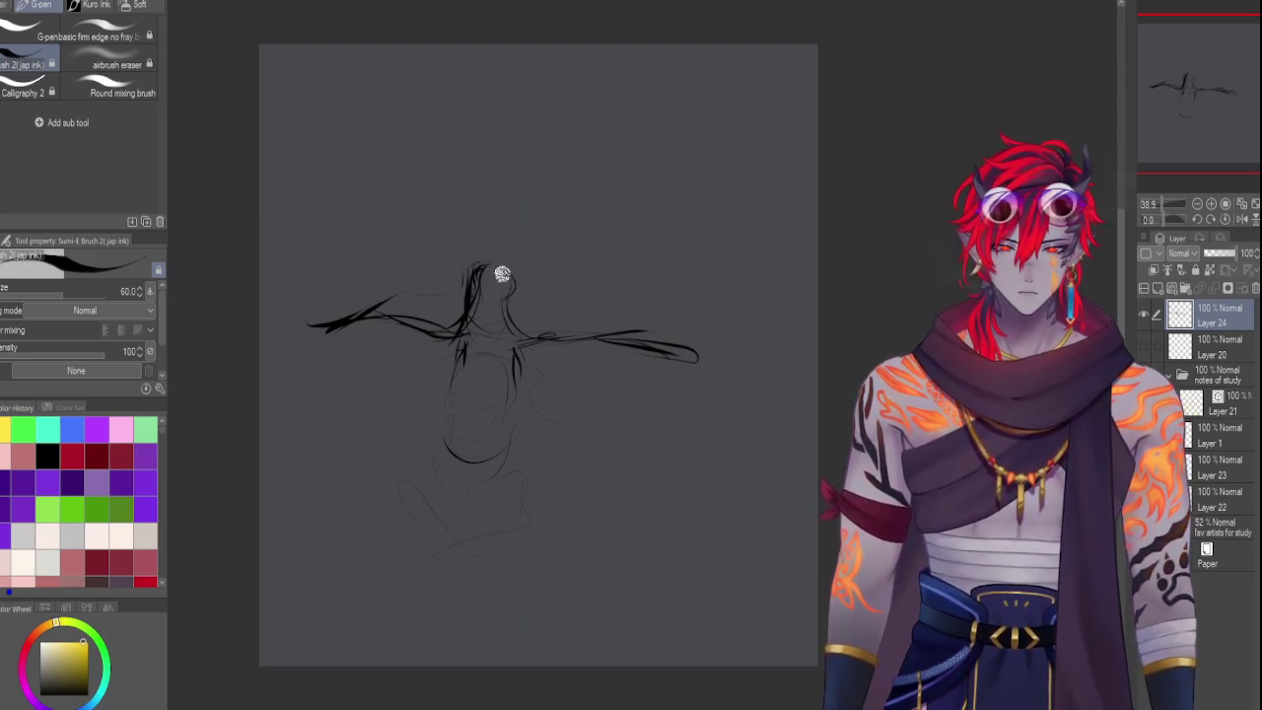
drag(513, 276, 504, 307)
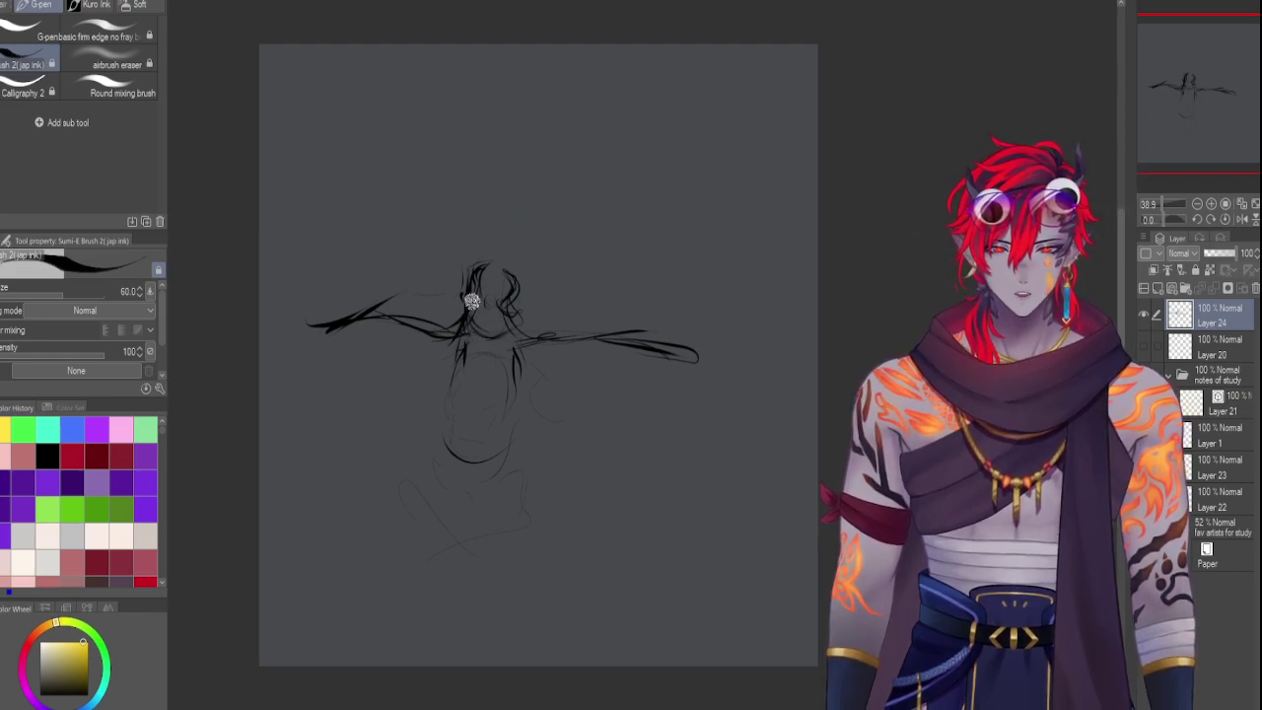
mouse_move(503, 306)
mouse_down()
mouse_move(513, 336)
mouse_move(466, 323)
mouse_move(500, 350)
mouse_up()
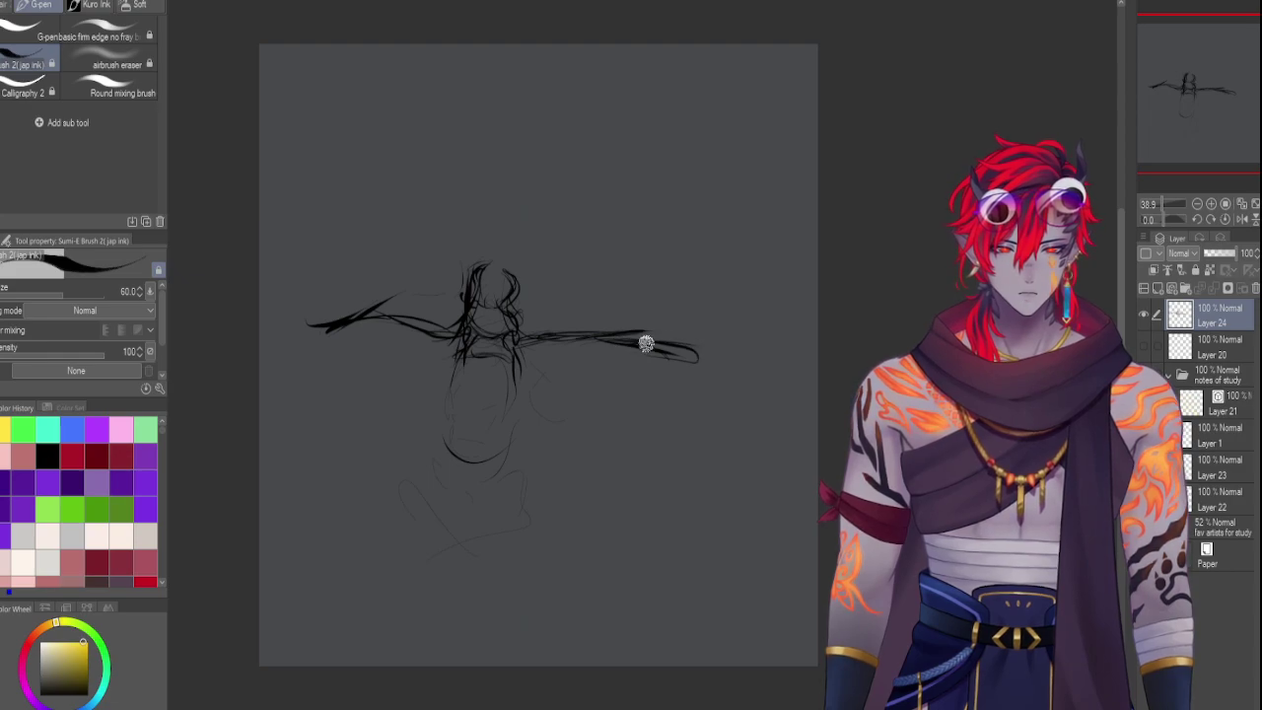
drag(644, 344, 712, 353)
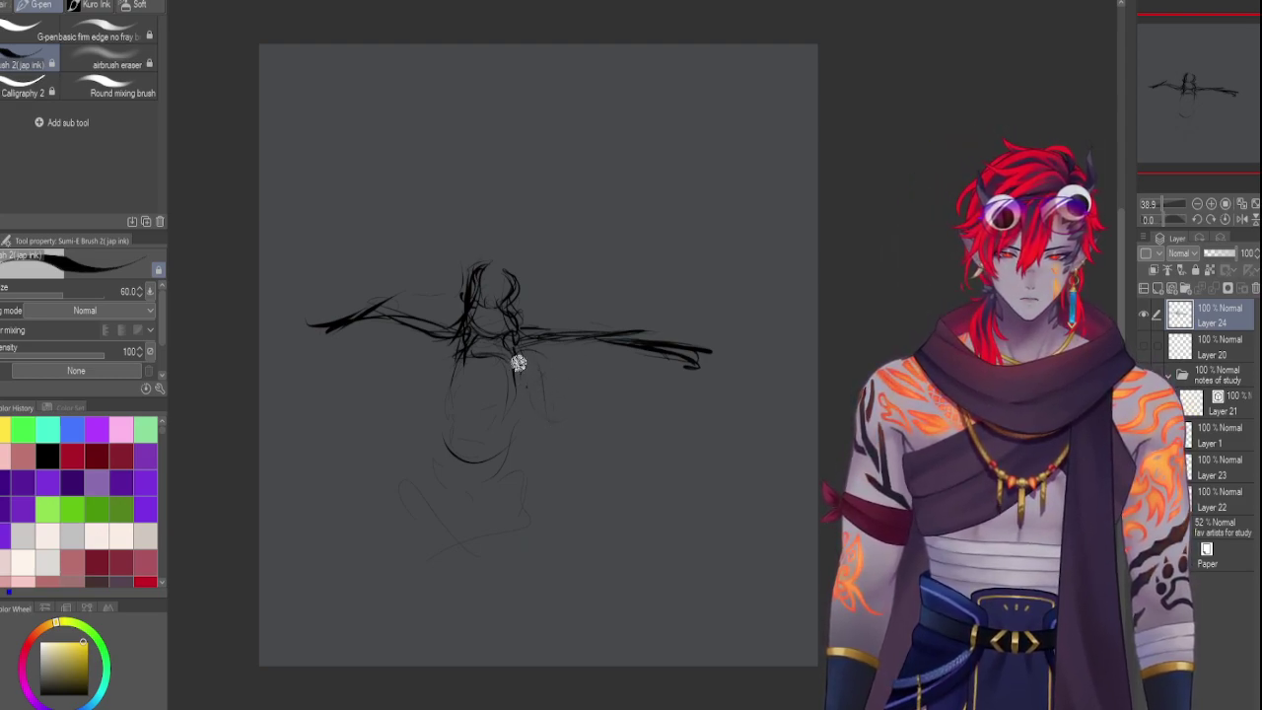
Build up the torso and arm with light and dark strokes below the right wing
drag(516, 371, 549, 408)
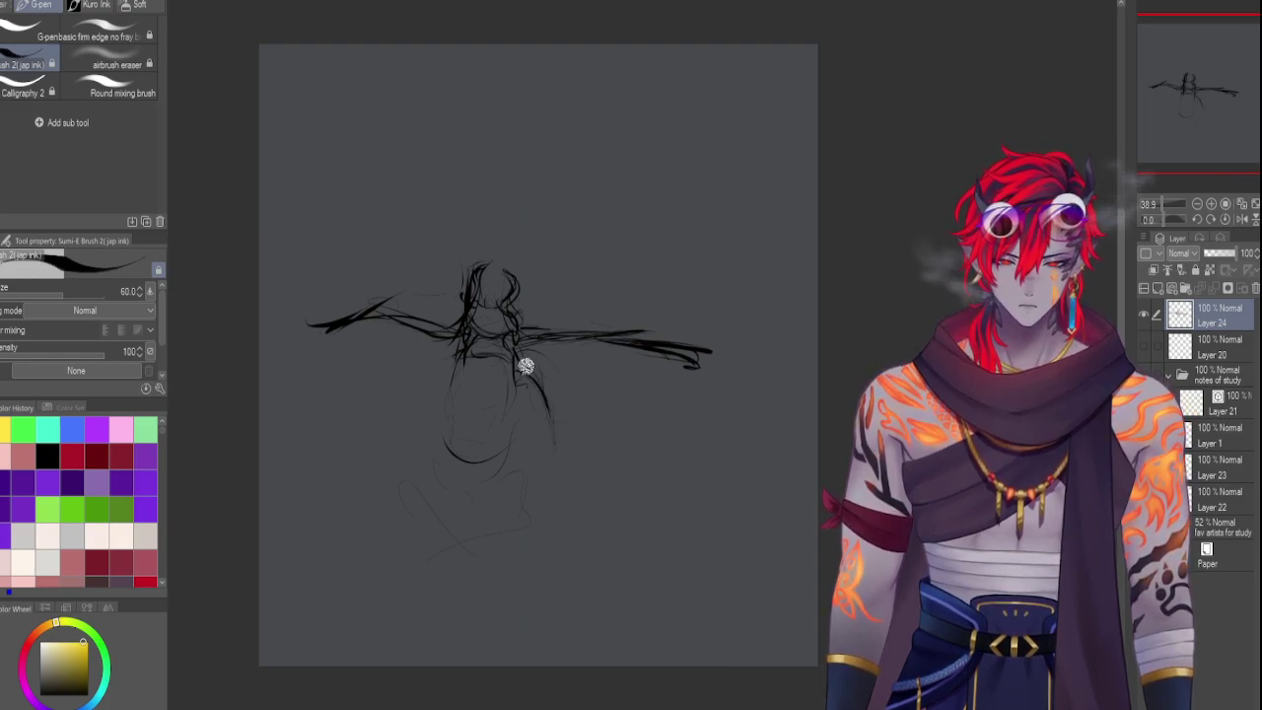
drag(521, 366, 553, 400)
drag(555, 414, 561, 454)
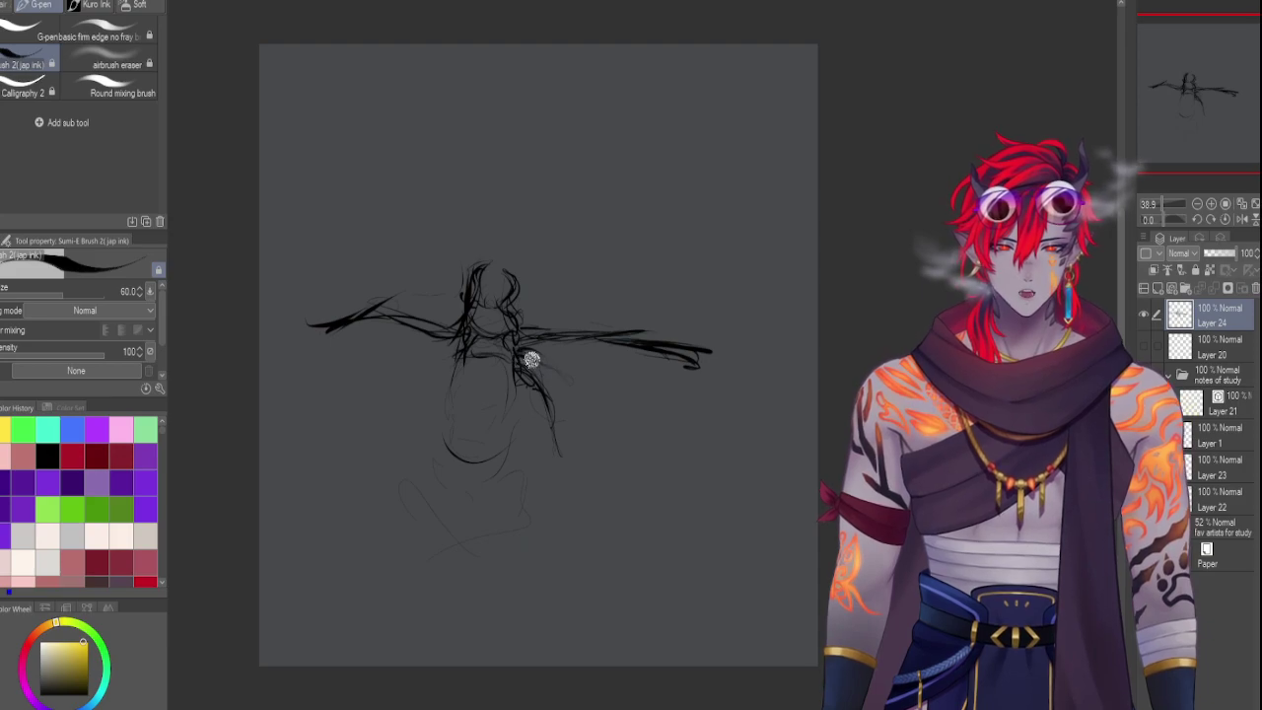
drag(532, 354, 571, 395)
mouse_move(436, 347)
mouse_down()
mouse_move(461, 386)
mouse_move(503, 381)
mouse_move(480, 344)
mouse_move(506, 453)
mouse_move(497, 356)
mouse_move(473, 442)
mouse_up()
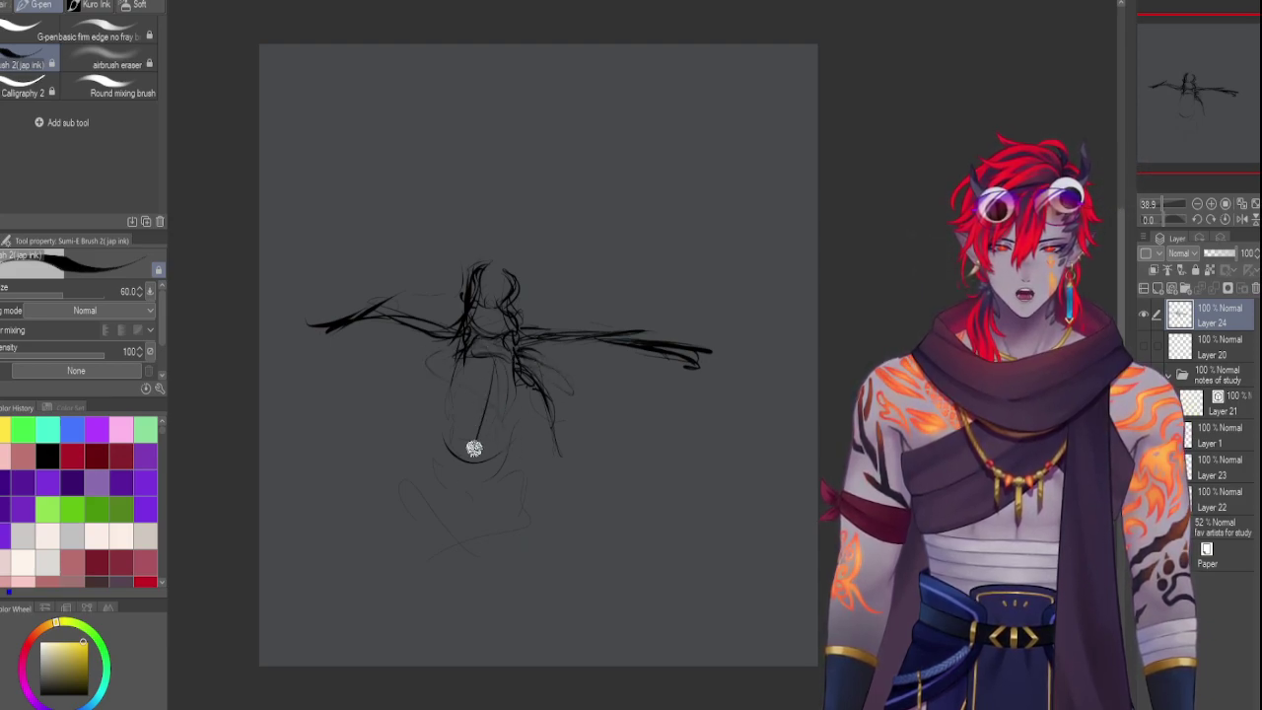
mouse_move(483, 369)
mouse_down()
mouse_move(475, 444)
mouse_move(493, 456)
mouse_up()
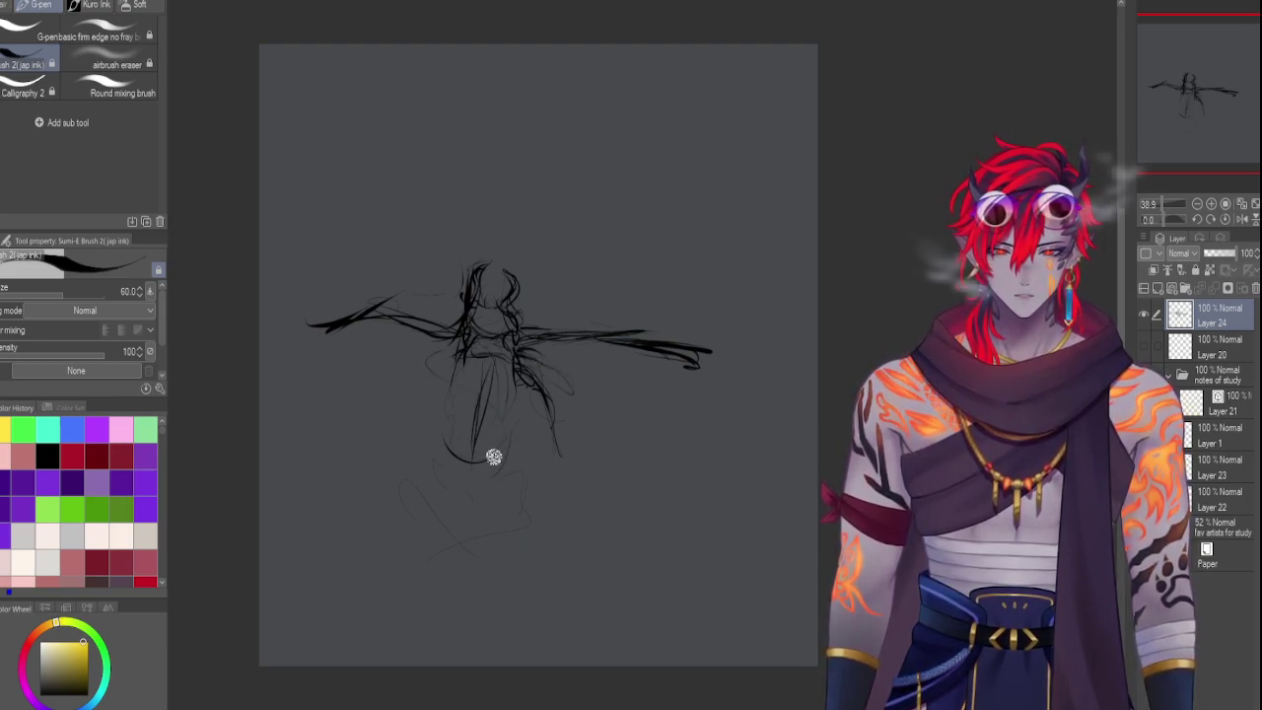
drag(501, 361, 473, 457)
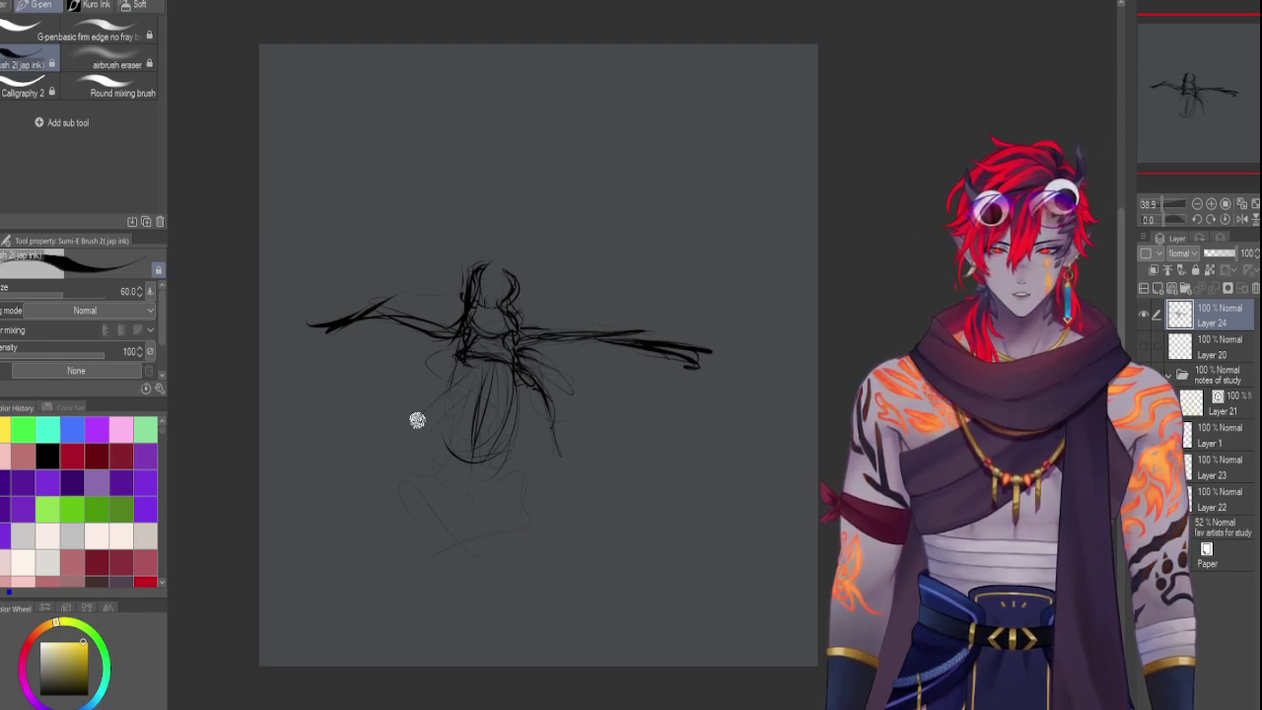
Sweep arcing ink strokes over the skirt and under both wings, and trace the right wing's top edge
mouse_move(452, 394)
mouse_down()
mouse_move(359, 450)
mouse_move(364, 411)
mouse_move(349, 411)
mouse_move(364, 348)
mouse_move(341, 430)
mouse_move(443, 332)
mouse_up()
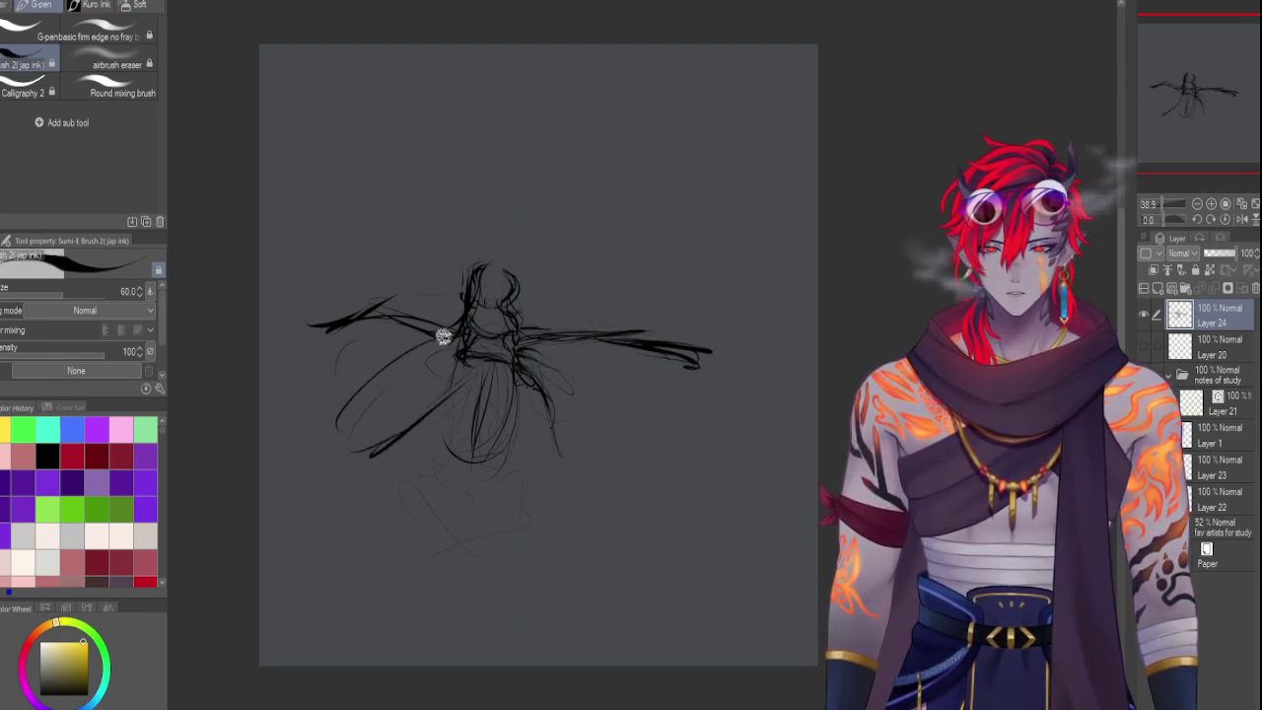
mouse_move(372, 392)
mouse_down()
mouse_move(477, 359)
mouse_move(388, 372)
mouse_up()
drag(325, 416, 445, 350)
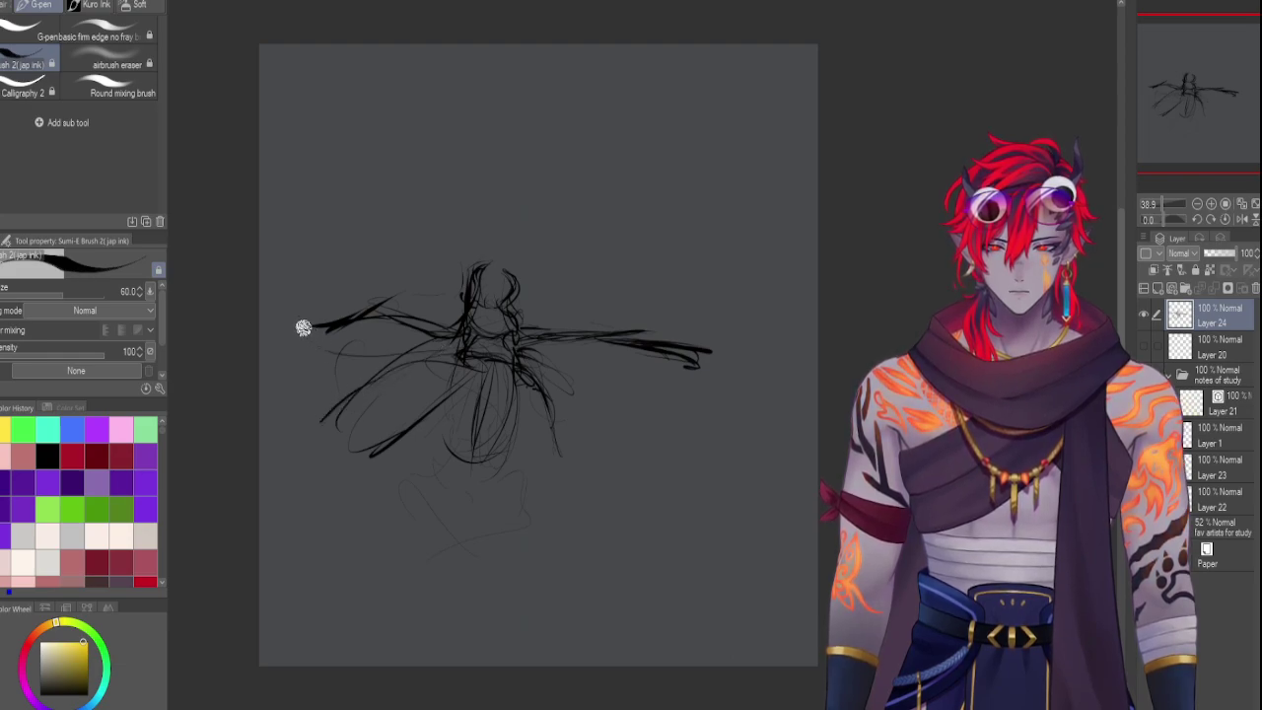
drag(301, 327, 397, 364)
drag(322, 343, 478, 335)
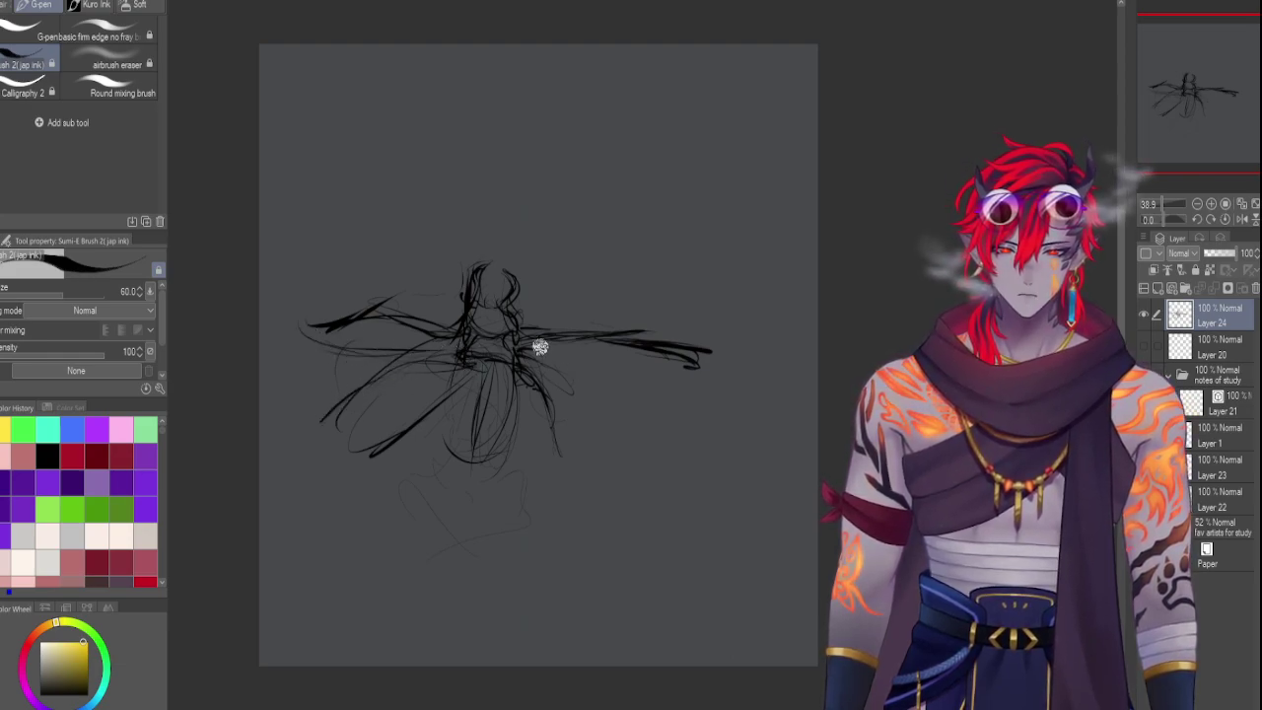
mouse_move(538, 363)
mouse_down()
mouse_move(673, 377)
mouse_move(527, 345)
mouse_up()
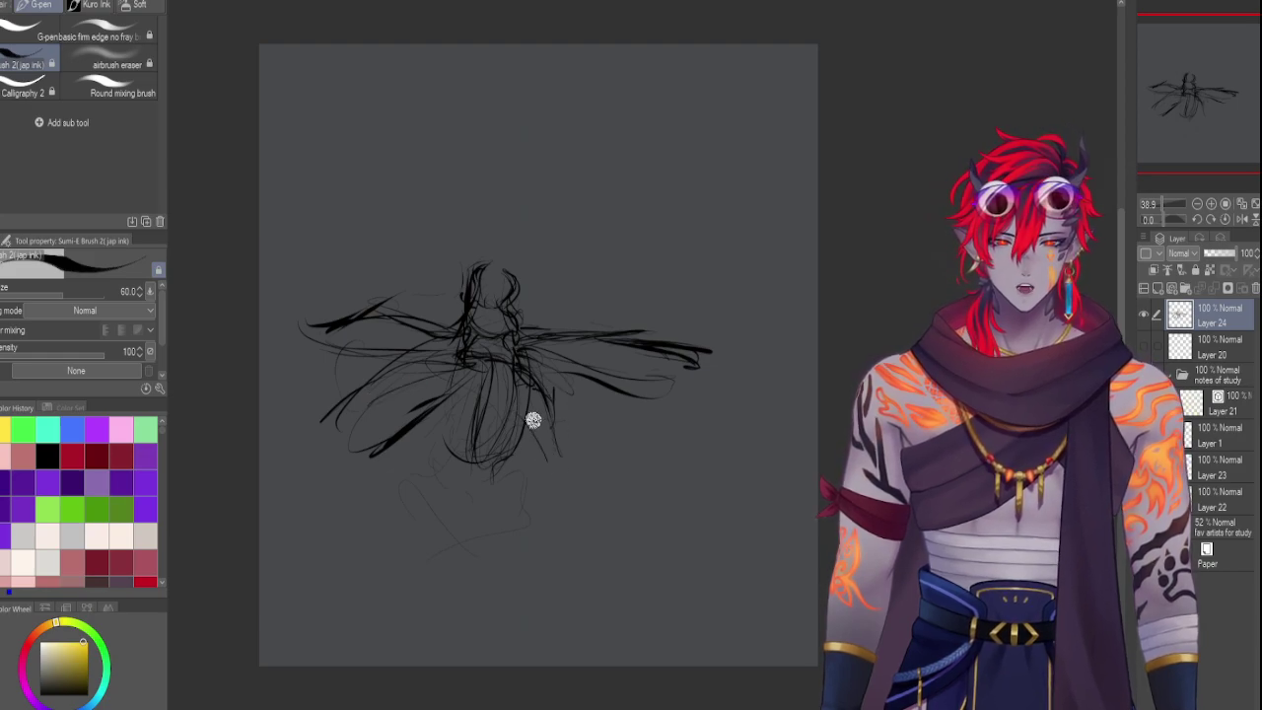
drag(521, 391, 558, 461)
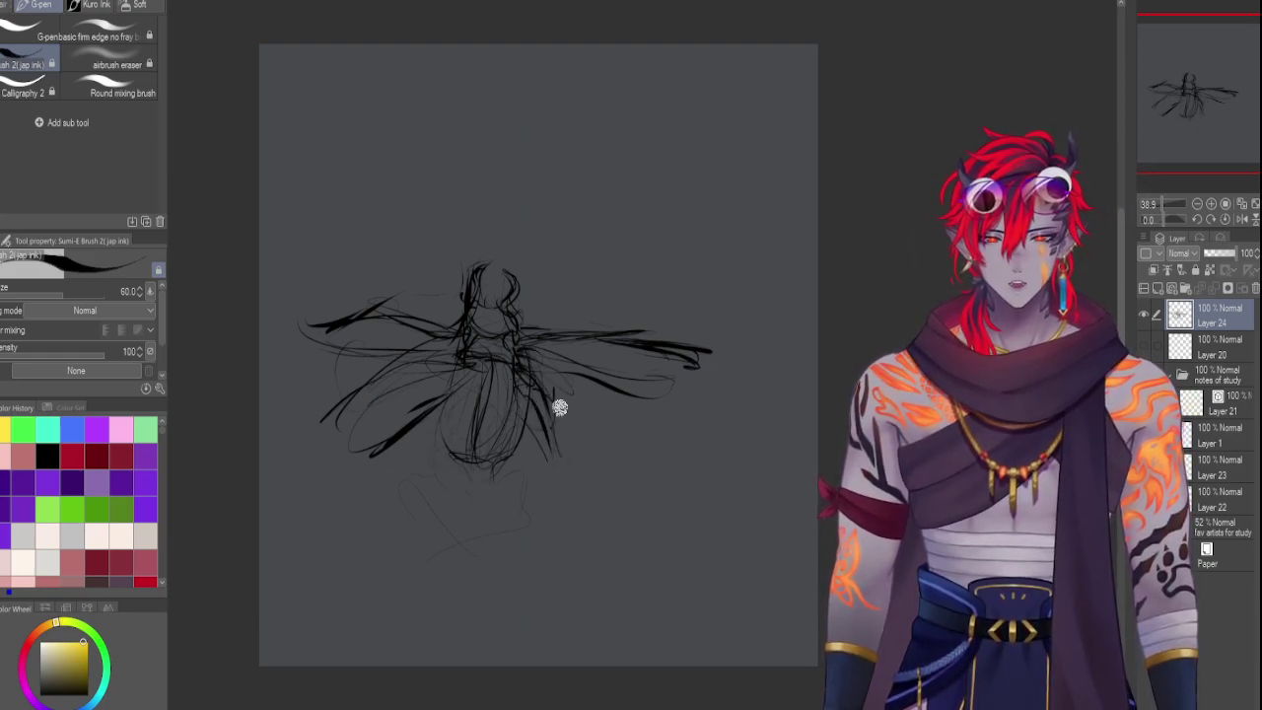
drag(659, 324, 717, 358)
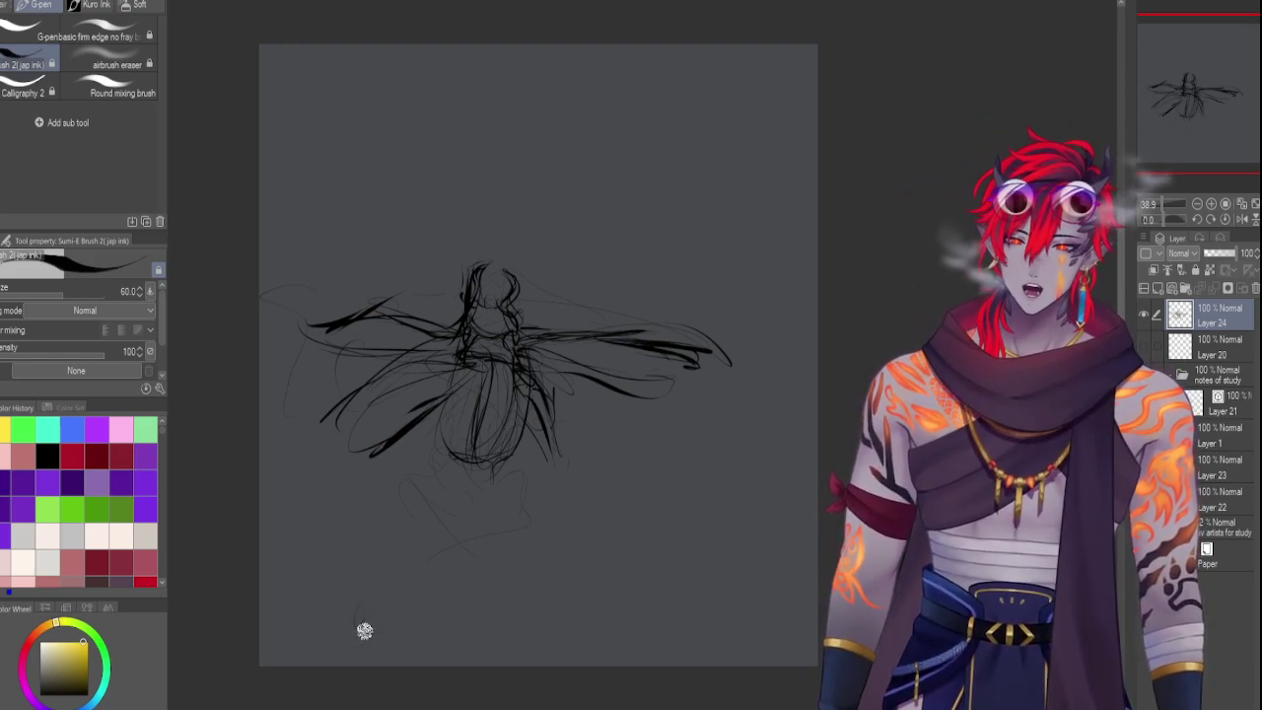
Draw two loose Sumi-E ink strokes forming a small horizontal thumbnail along the canvas bottom
mouse_move(375, 609)
mouse_down()
mouse_move(435, 615)
mouse_move(376, 623)
mouse_move(478, 624)
mouse_move(502, 638)
mouse_move(392, 641)
mouse_move(520, 653)
mouse_move(535, 643)
mouse_move(518, 618)
mouse_move(515, 658)
mouse_move(366, 643)
mouse_move(529, 654)
mouse_up()
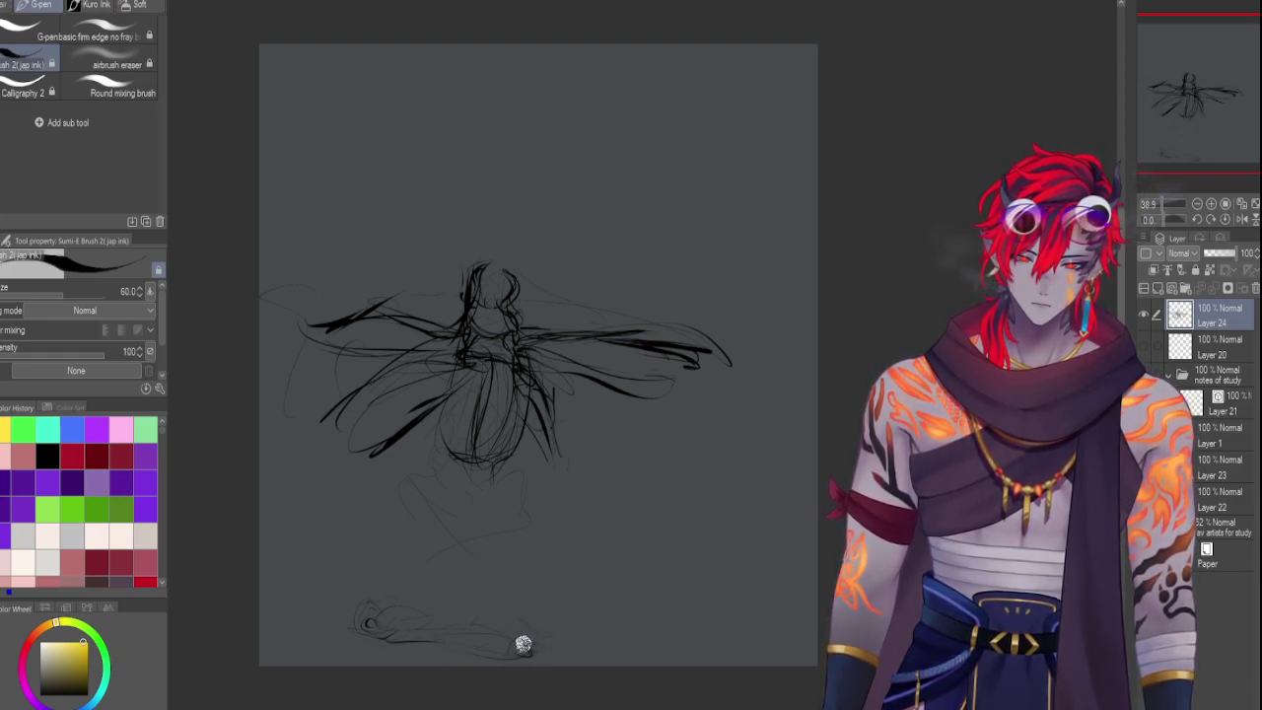
mouse_move(530, 637)
mouse_down()
mouse_move(463, 628)
mouse_move(480, 620)
mouse_move(496, 625)
mouse_move(477, 642)
mouse_move(470, 616)
mouse_move(443, 610)
mouse_move(482, 643)
mouse_move(433, 616)
mouse_move(397, 618)
mouse_move(443, 634)
mouse_move(431, 642)
mouse_move(409, 633)
mouse_move(437, 638)
mouse_move(441, 624)
mouse_move(418, 614)
mouse_move(447, 614)
mouse_move(450, 643)
mouse_move(504, 646)
mouse_move(437, 623)
mouse_move(522, 625)
mouse_move(500, 652)
mouse_move(368, 620)
mouse_move(360, 636)
mouse_move(527, 661)
mouse_move(519, 636)
mouse_move(536, 651)
mouse_move(518, 644)
mouse_move(524, 657)
mouse_move(513, 642)
mouse_move(518, 654)
mouse_move(543, 646)
mouse_move(527, 649)
mouse_move(532, 634)
mouse_move(541, 643)
mouse_move(472, 647)
mouse_move(408, 624)
mouse_move(513, 618)
mouse_move(458, 607)
mouse_move(493, 617)
mouse_up()
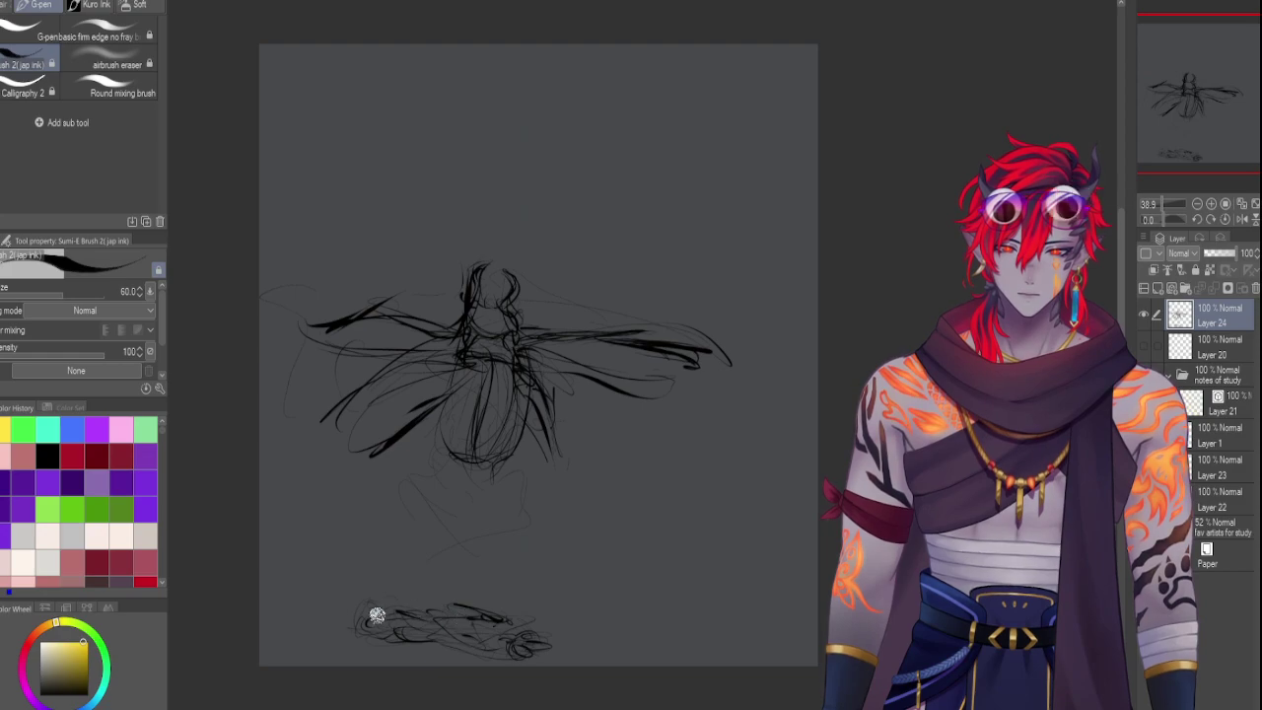
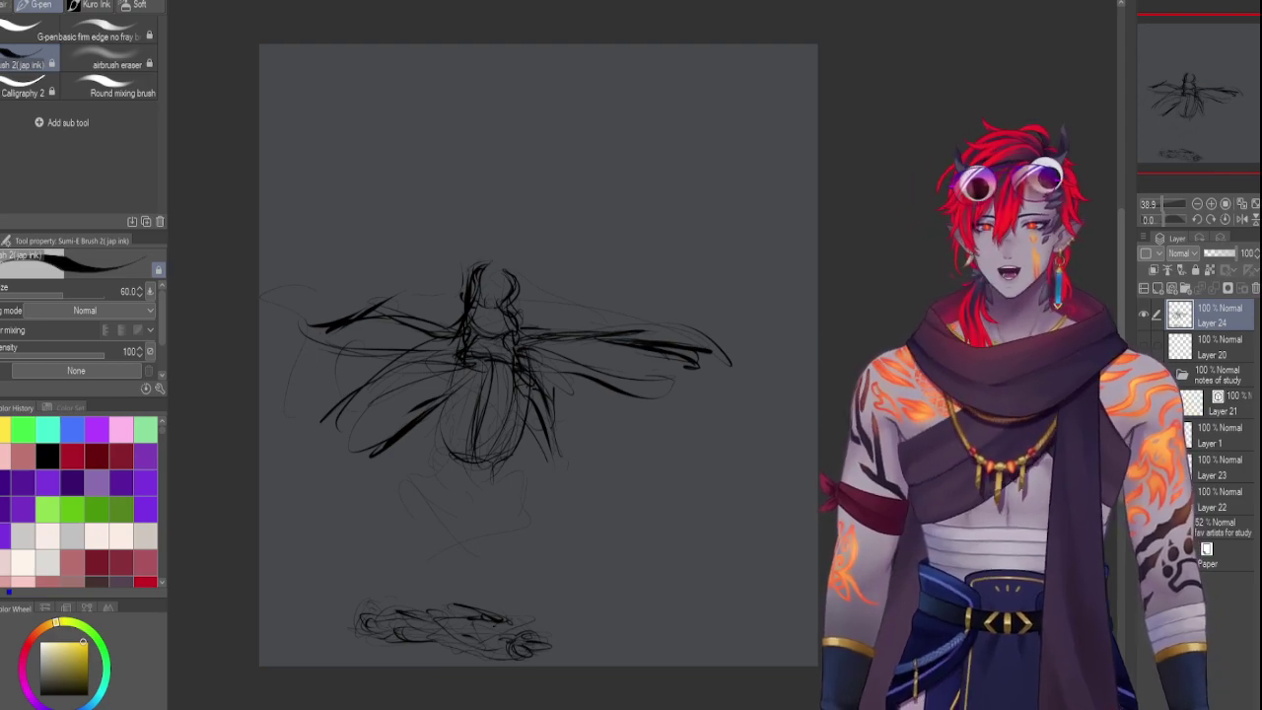
Hide Layer 24's rough figure sketch, show the 'fav artists for study' collage, and select its layer
click(1144, 314)
click(1143, 314)
click(1144, 314)
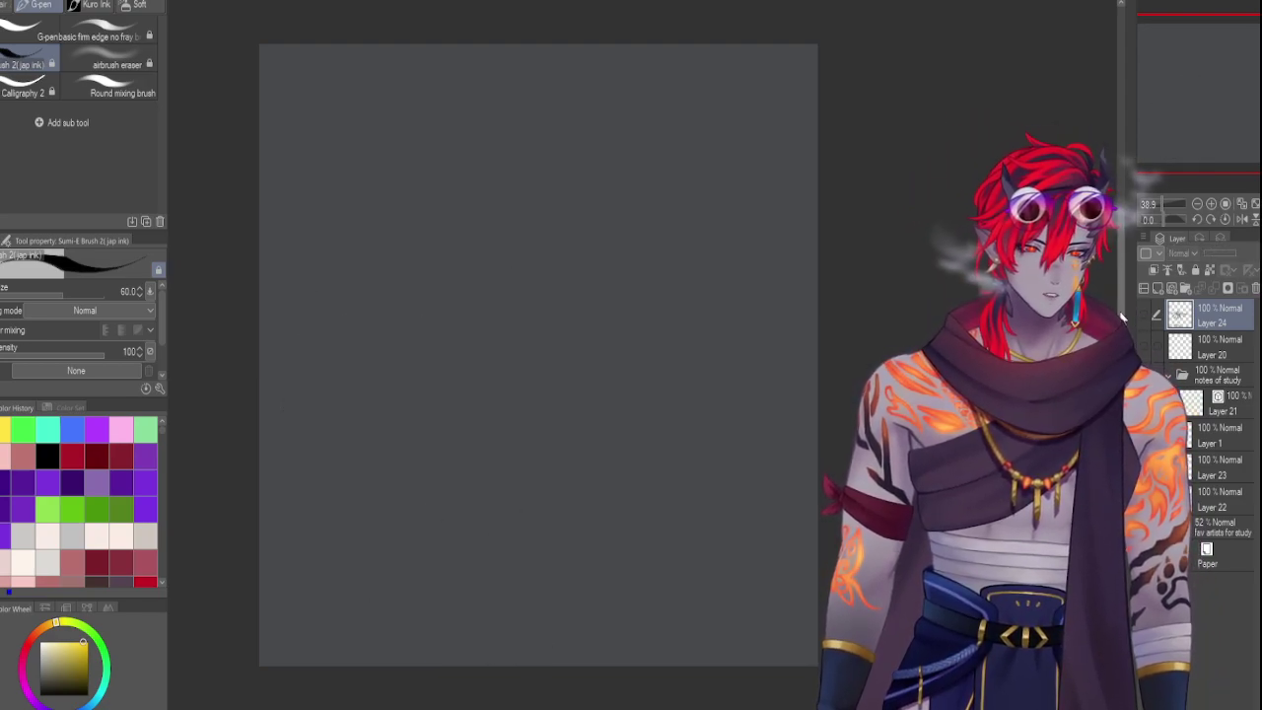
click(1143, 313)
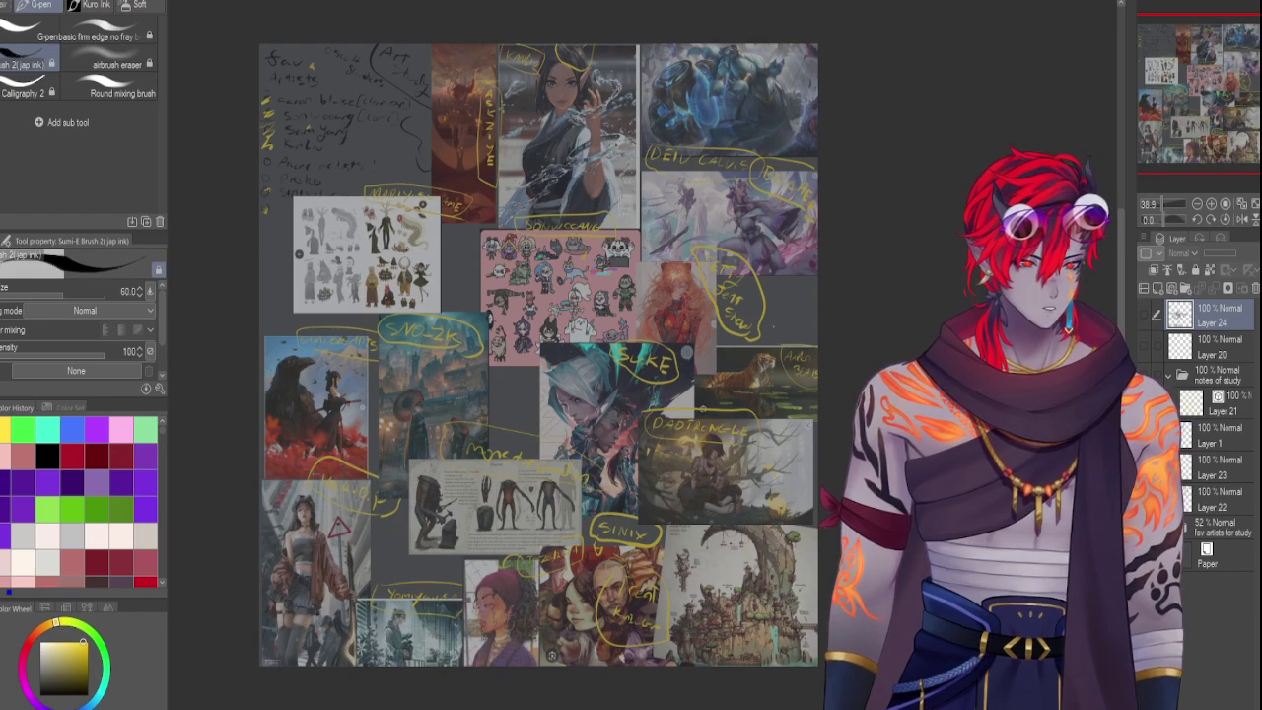
click(1143, 314)
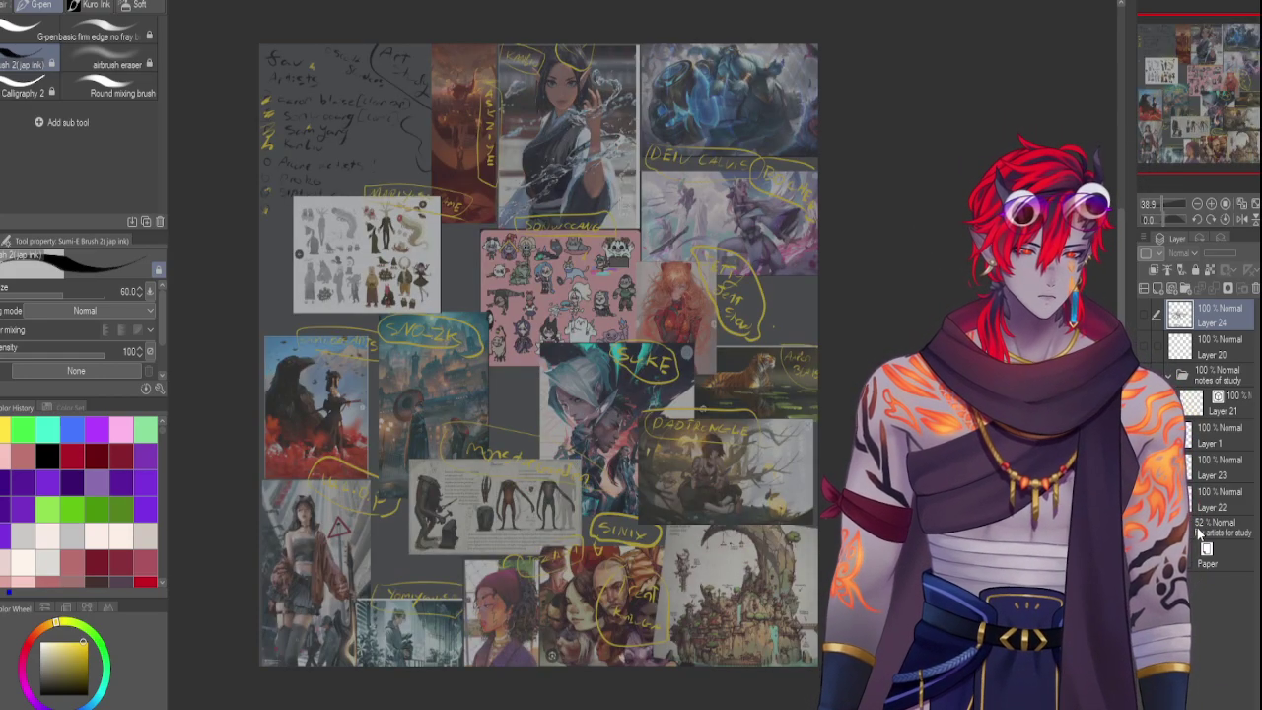
click(1199, 531)
Raise the 'fav artists for study' layer opacity from 52% to 74%
drag(1228, 258, 1238, 259)
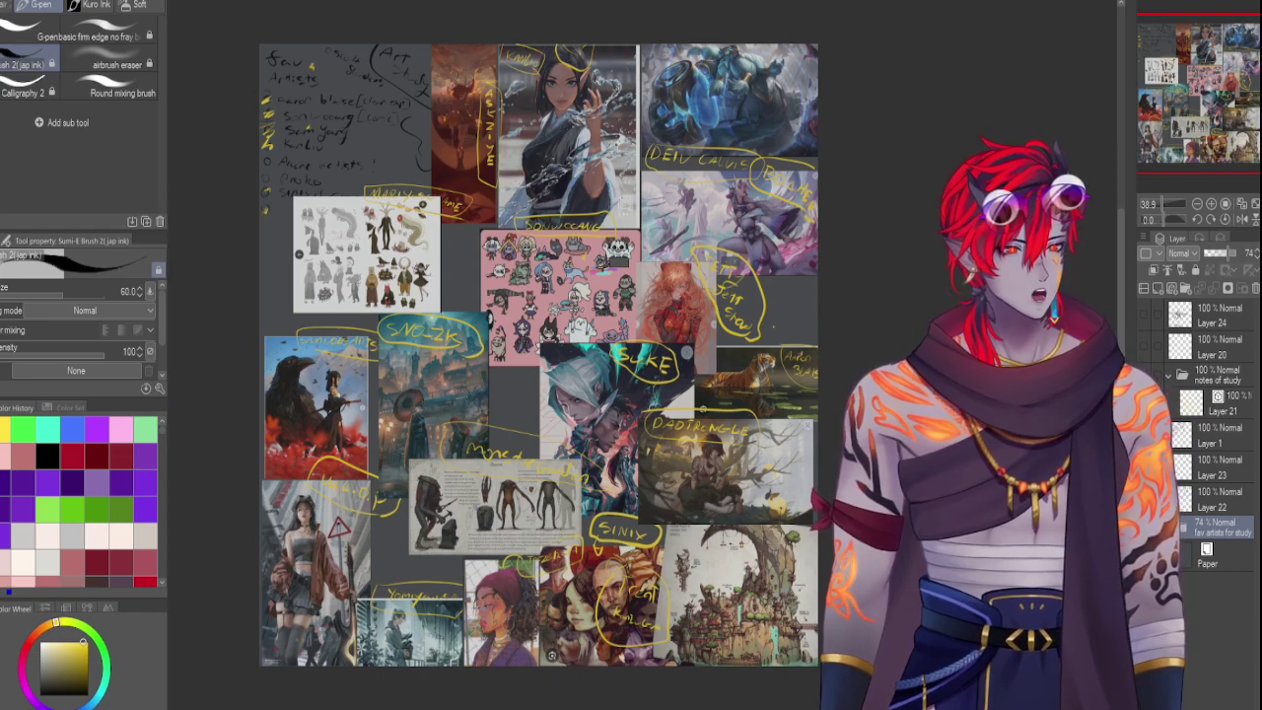
Swap the black study notes for the coloured circle markings, set collage opacity to 54%, and expand its folder
key(ctrl+z)
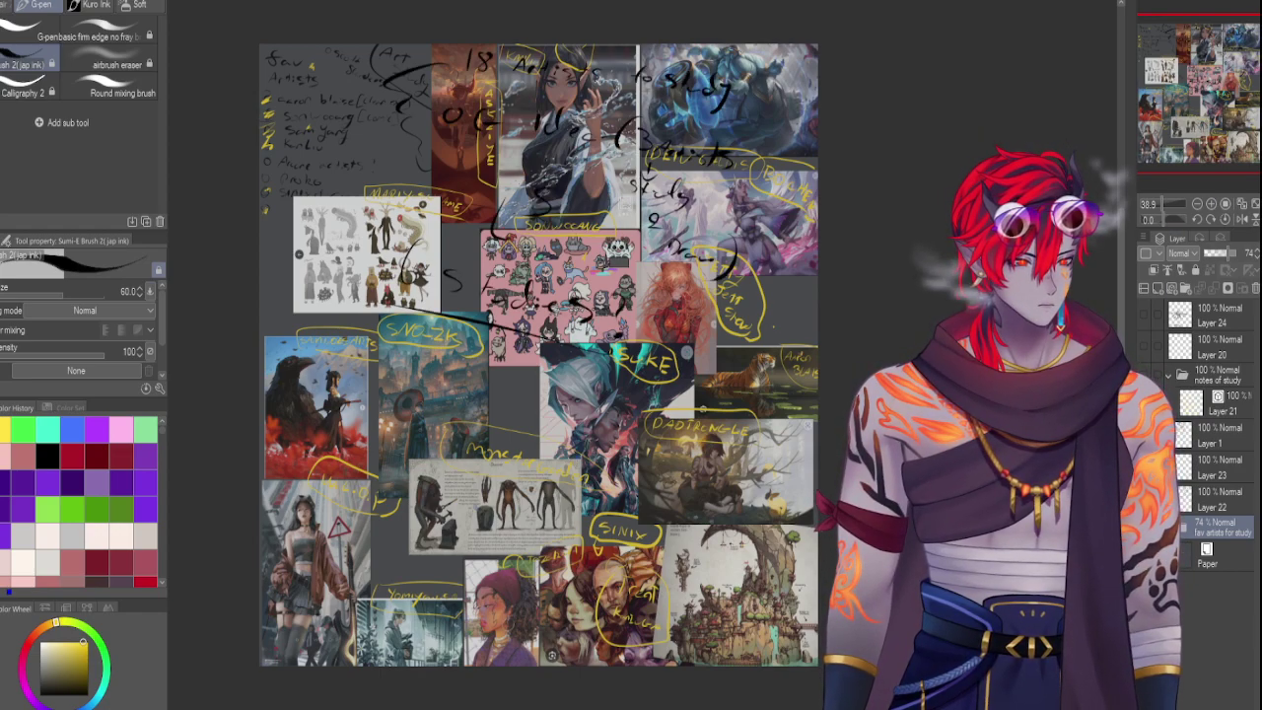
key(ctrl+y)
key(ctrl+y)
key(ctrl+y)
key(ctrl+y)
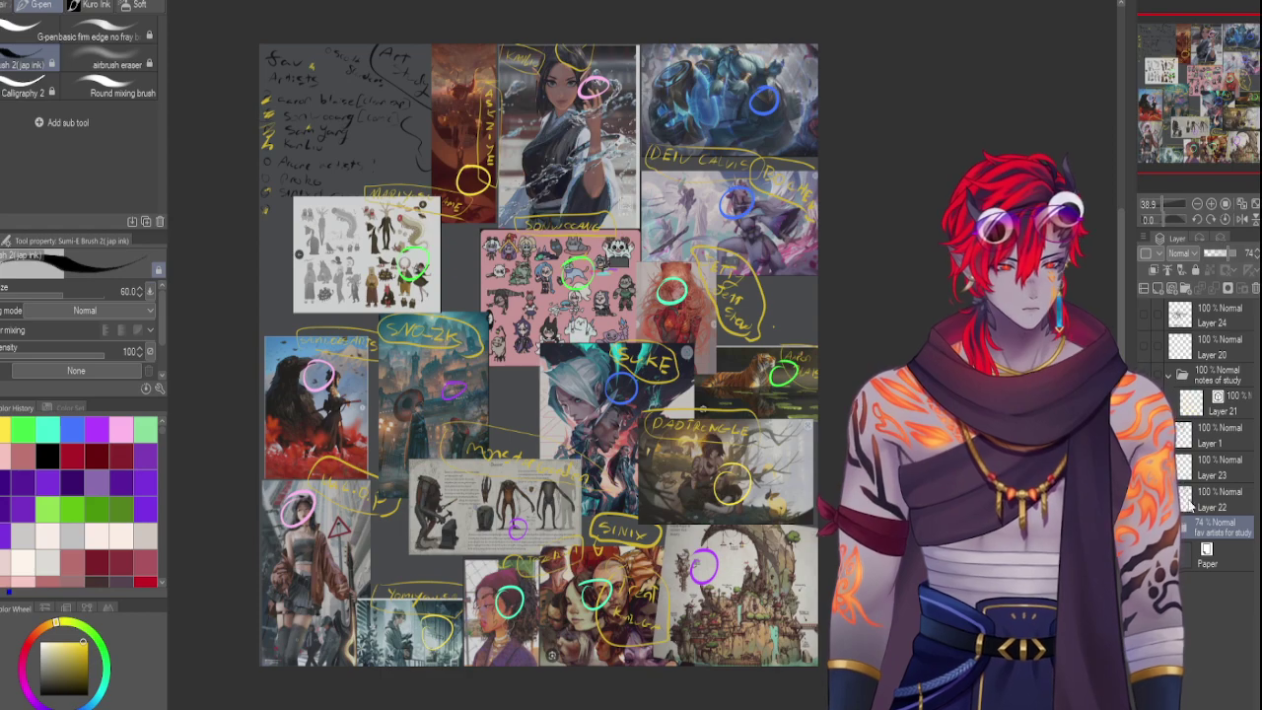
click(1217, 254)
click(1216, 254)
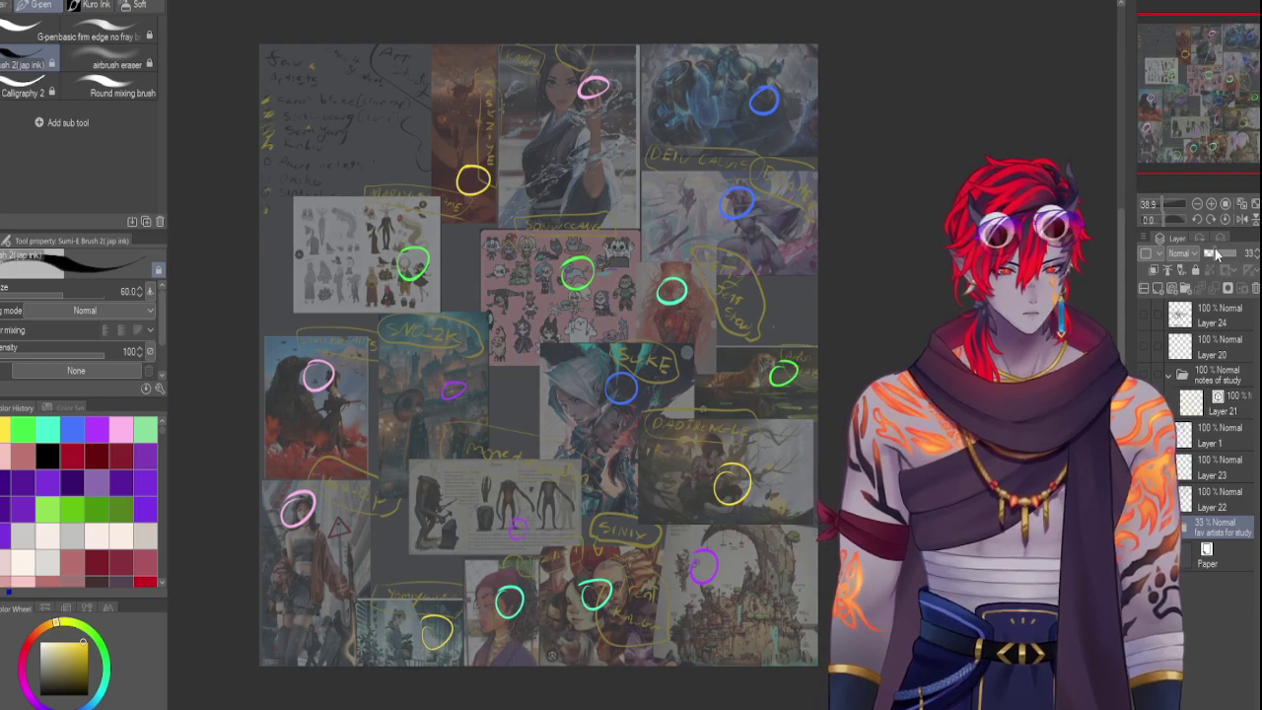
click(1221, 254)
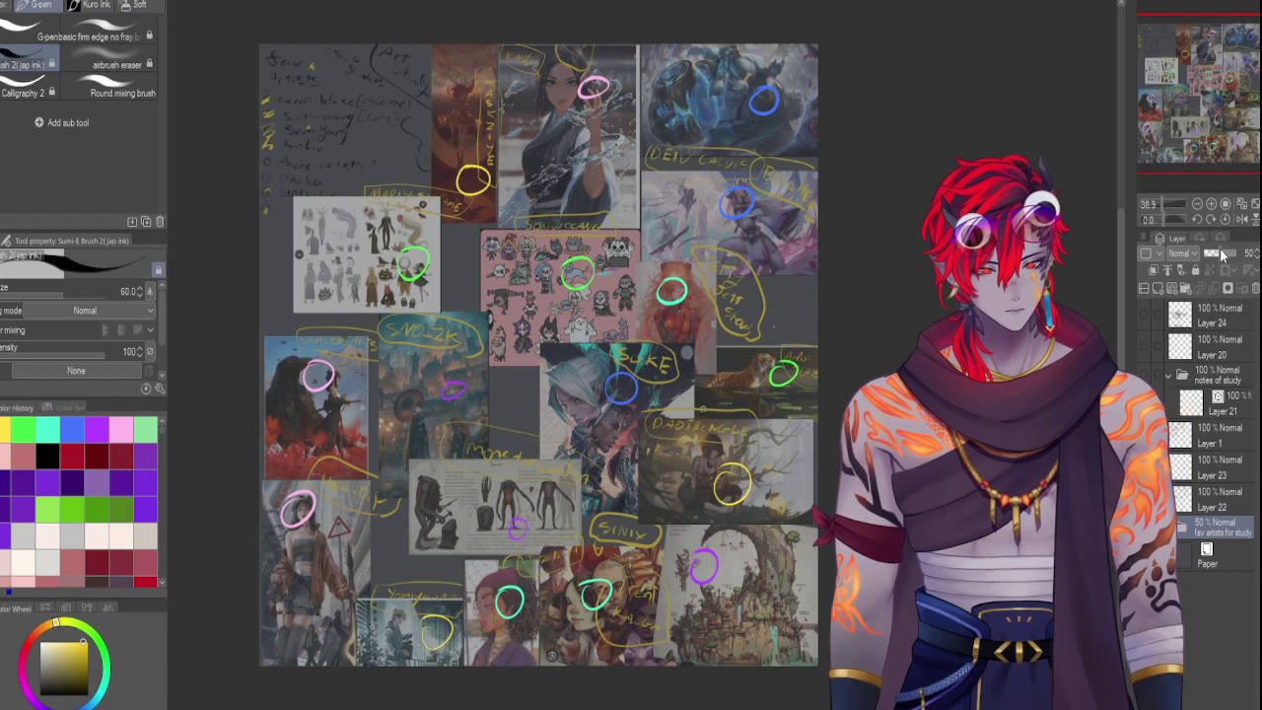
click(1221, 255)
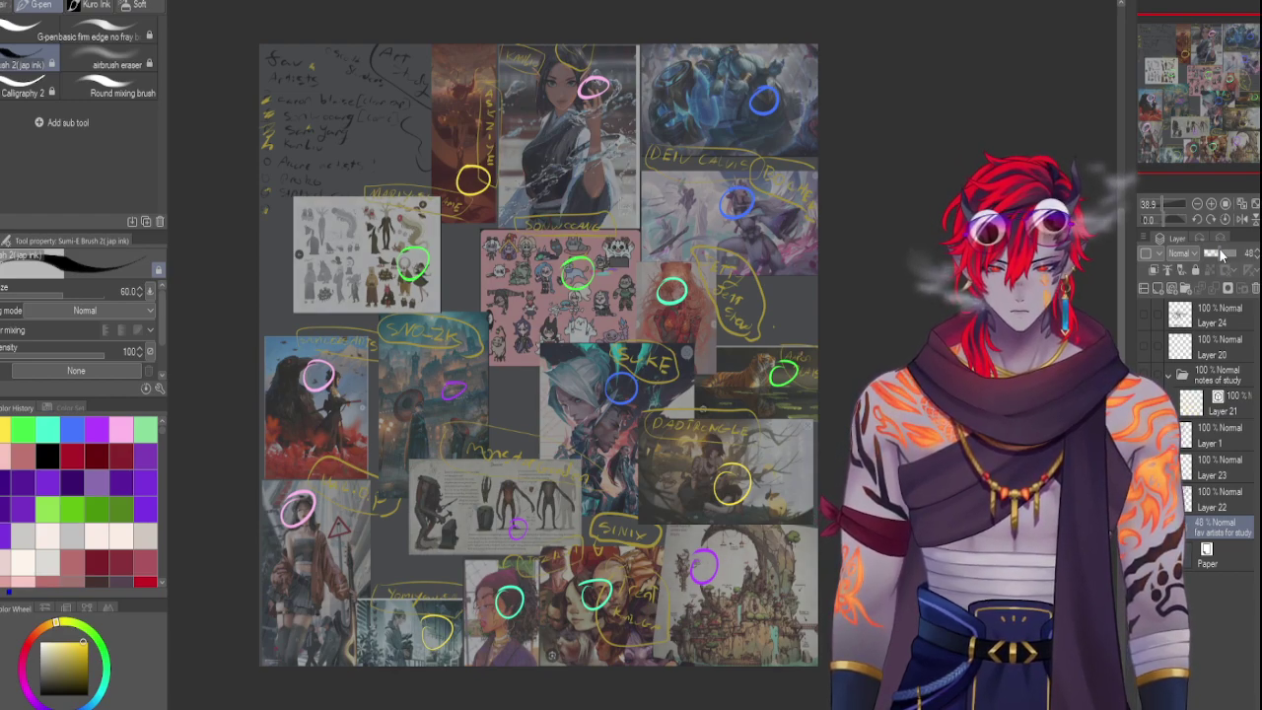
click(1221, 254)
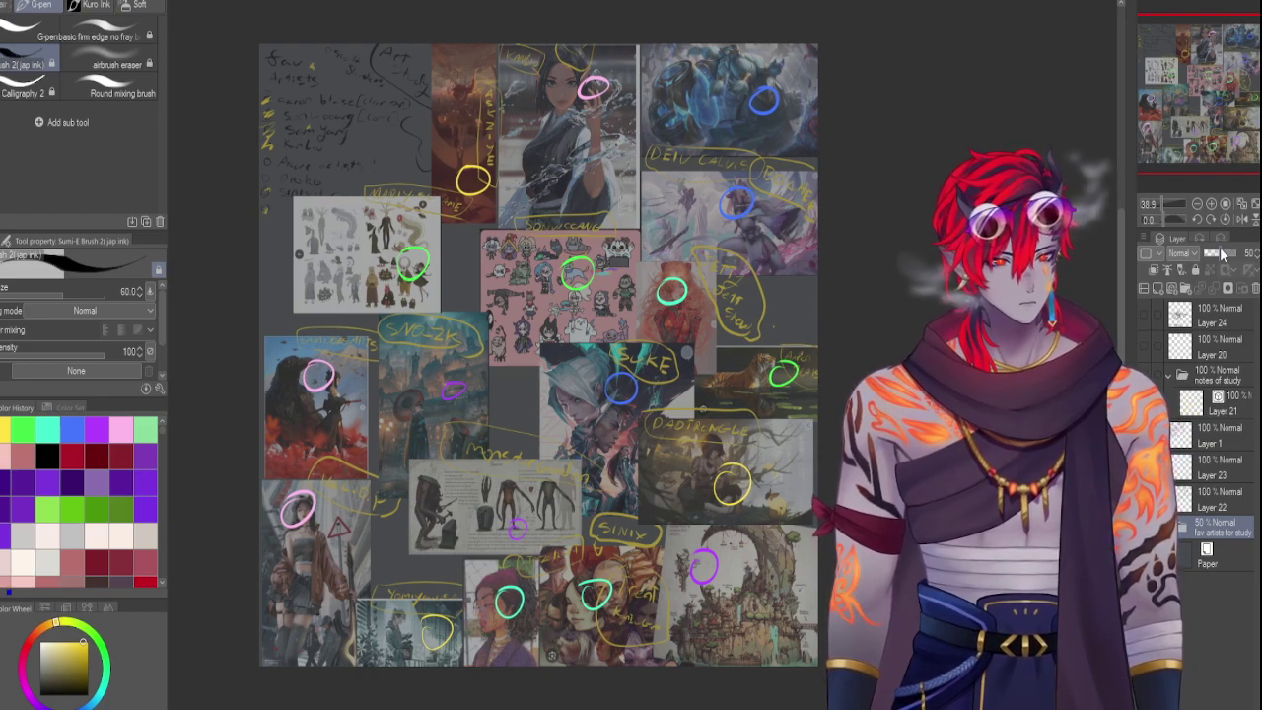
click(1221, 254)
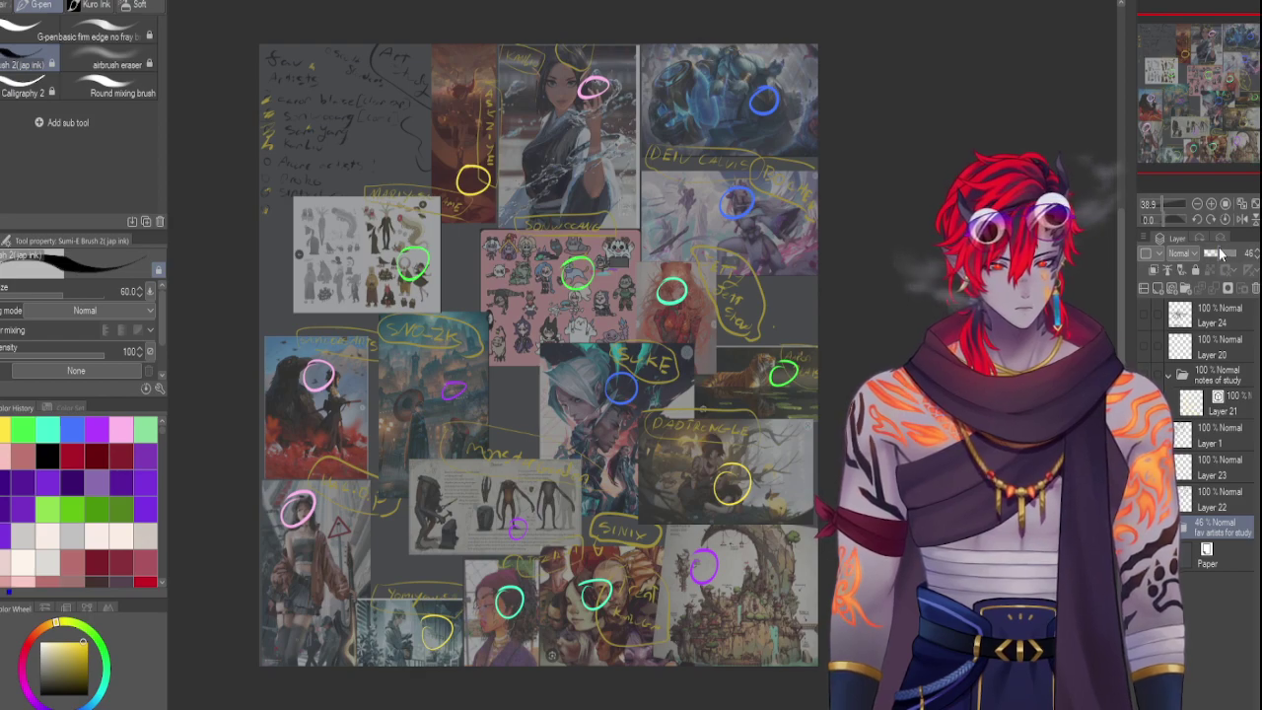
click(1218, 252)
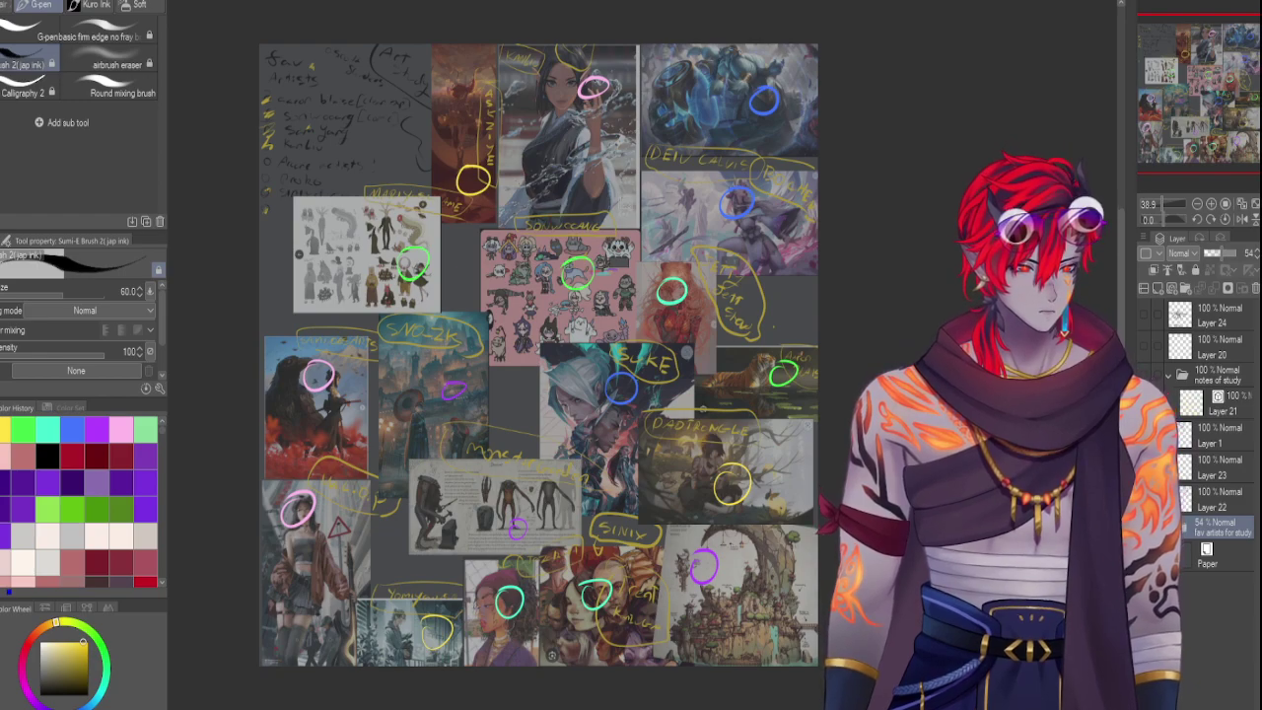
click(1184, 527)
Give the Layer 19 and Layer 13 image layers yellow colour labels
scroll(1202, 493, down, 3)
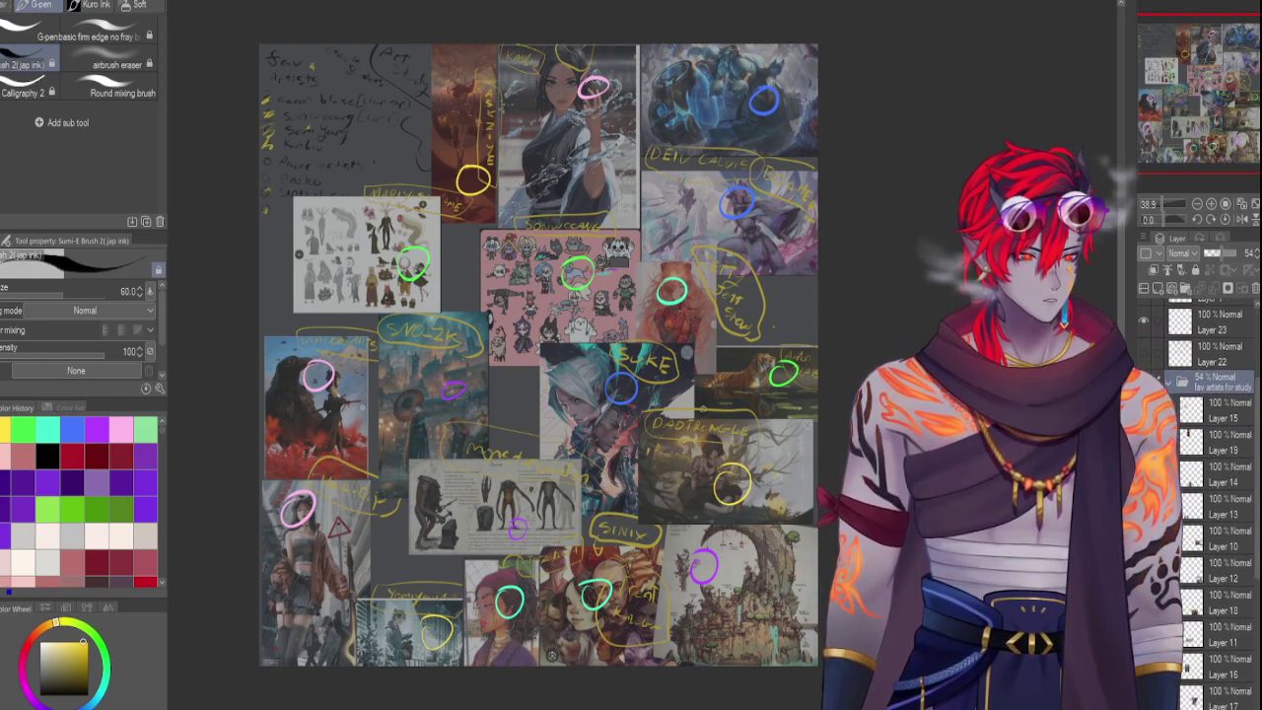
click(1213, 409)
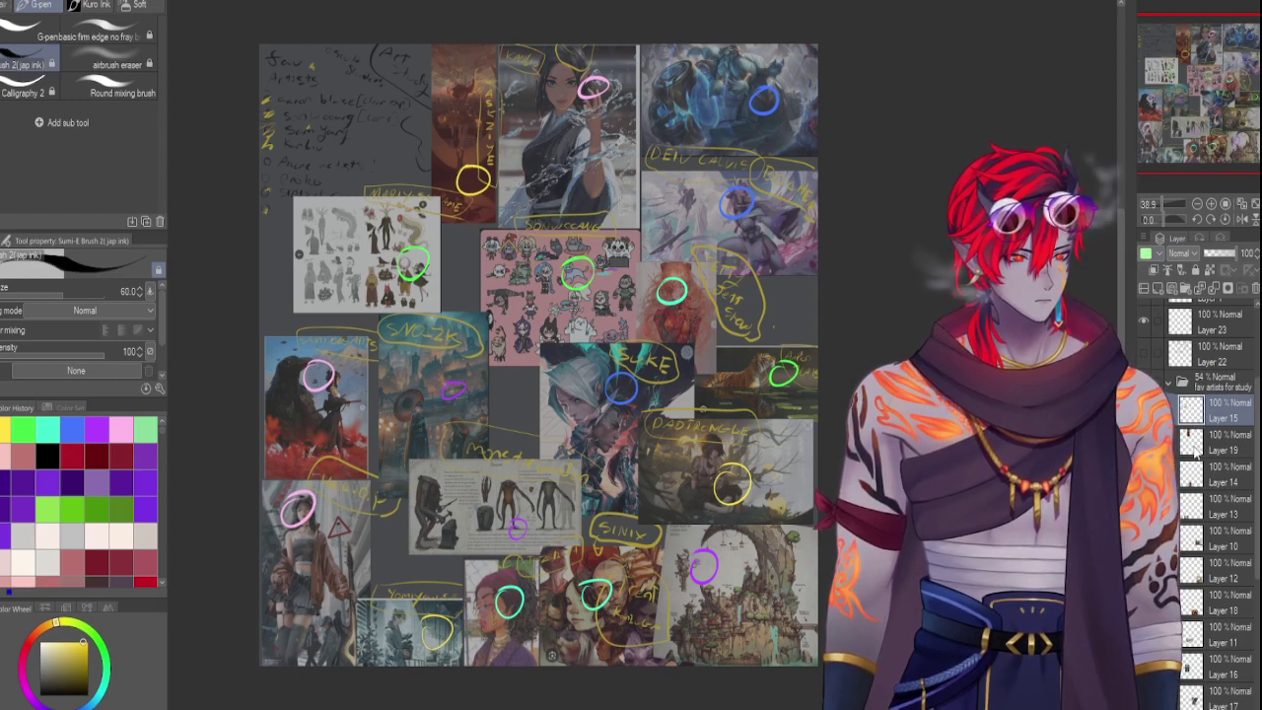
key(alt+[)
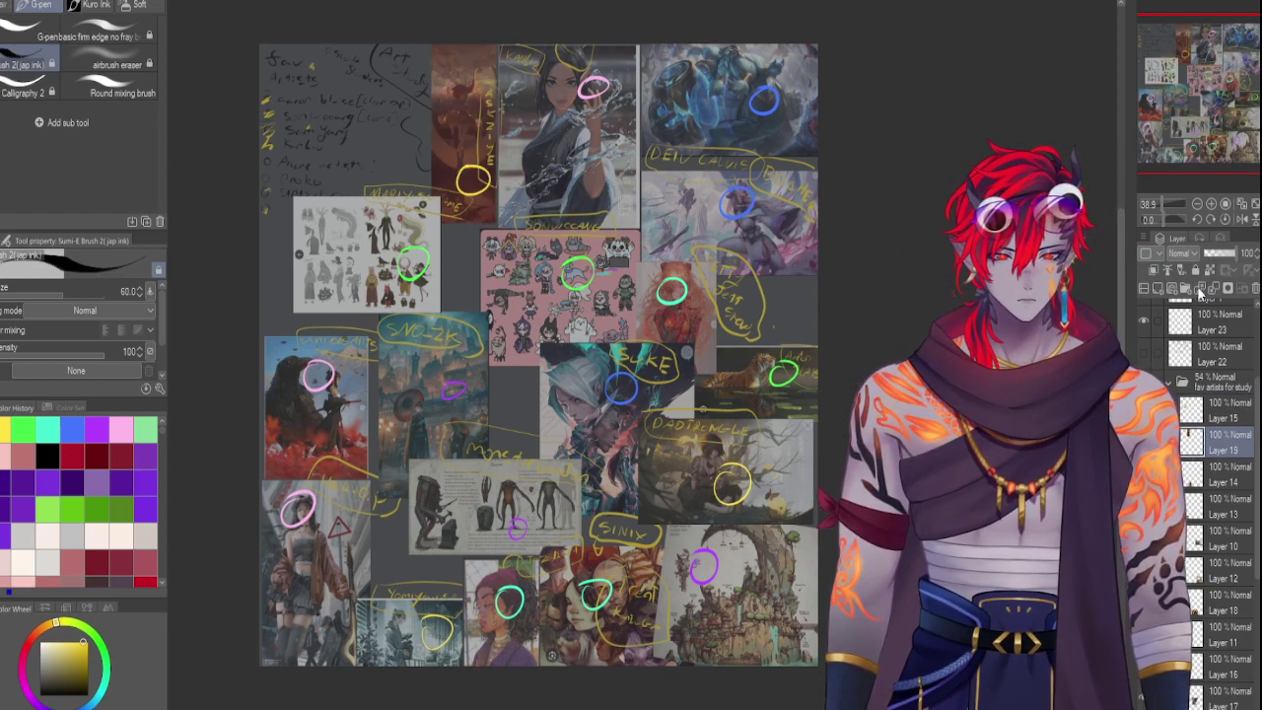
click(1145, 254)
key(alt+[)
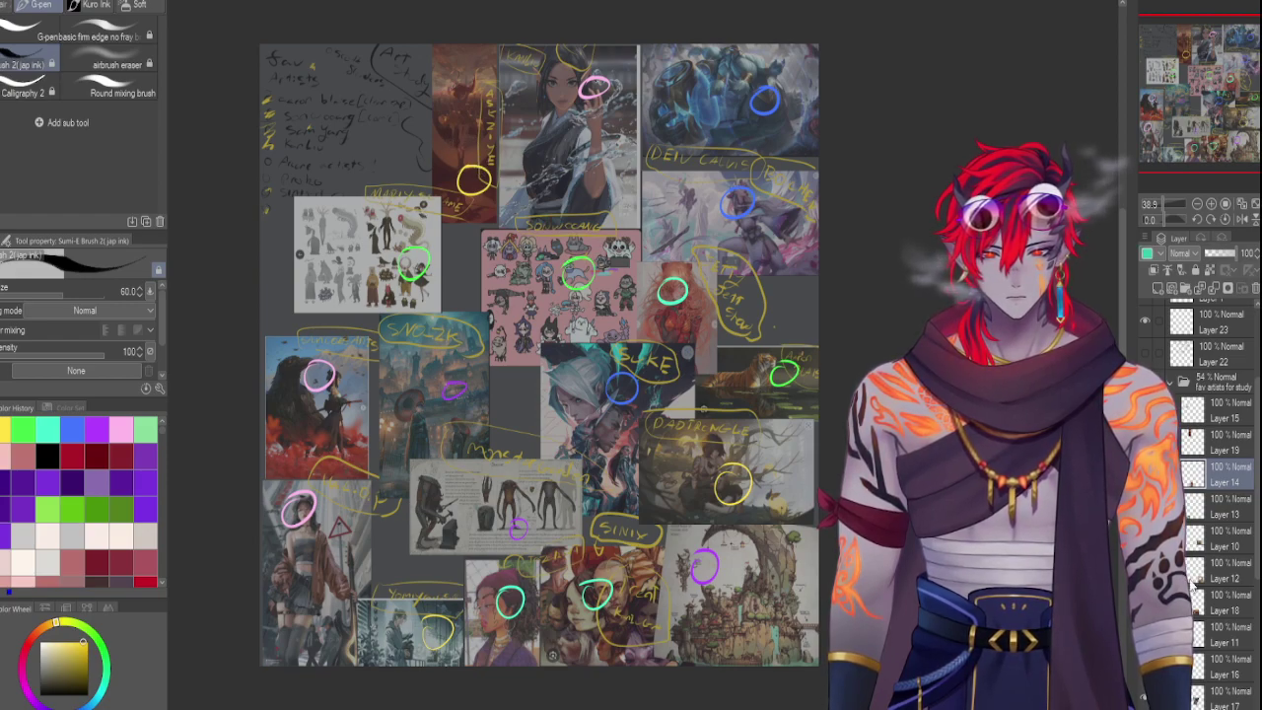
key(alt+[)
key(ctrl+z)
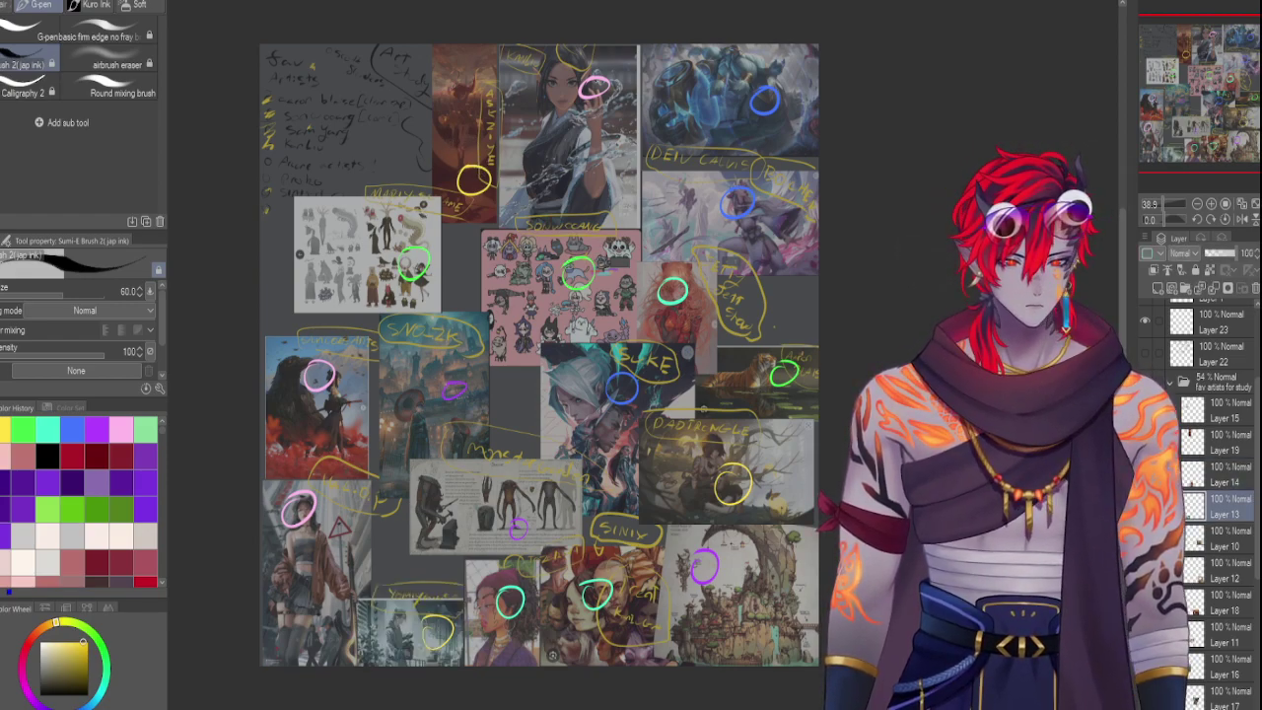
click(1149, 256)
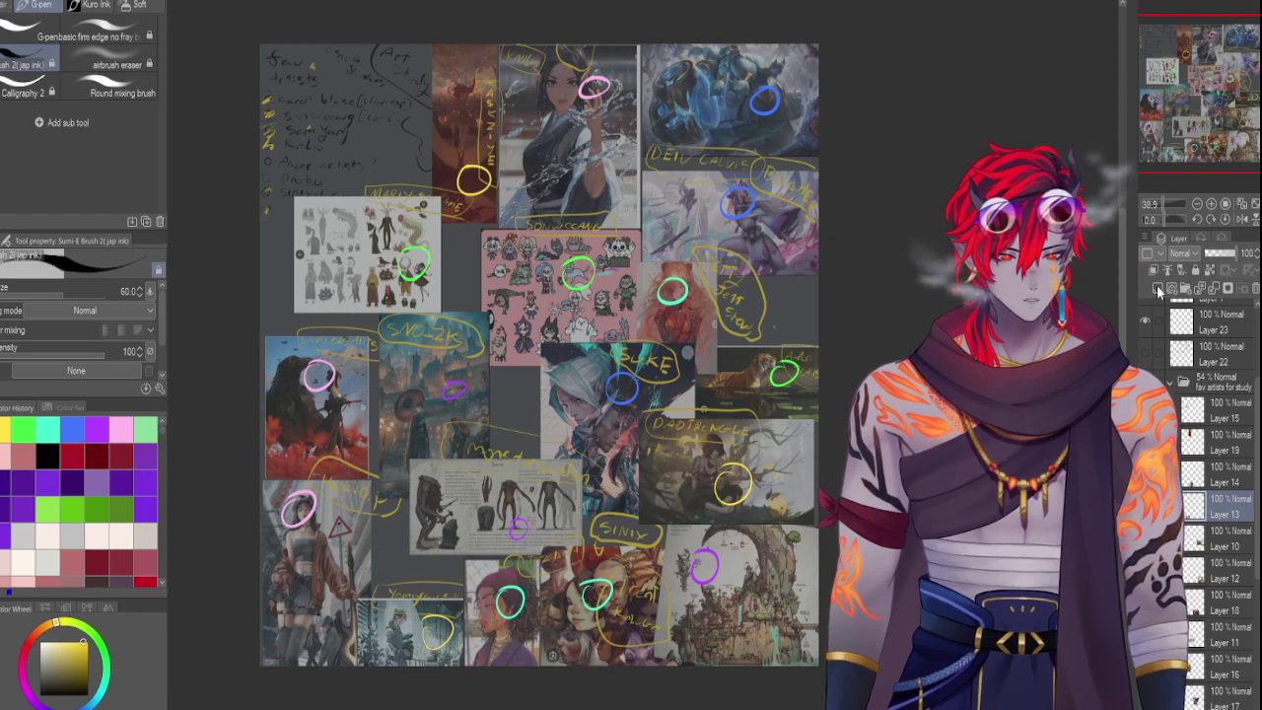
Go through Layers 10, 12, 18 and 11 and add colour labels to those image layers
key(alt+[)
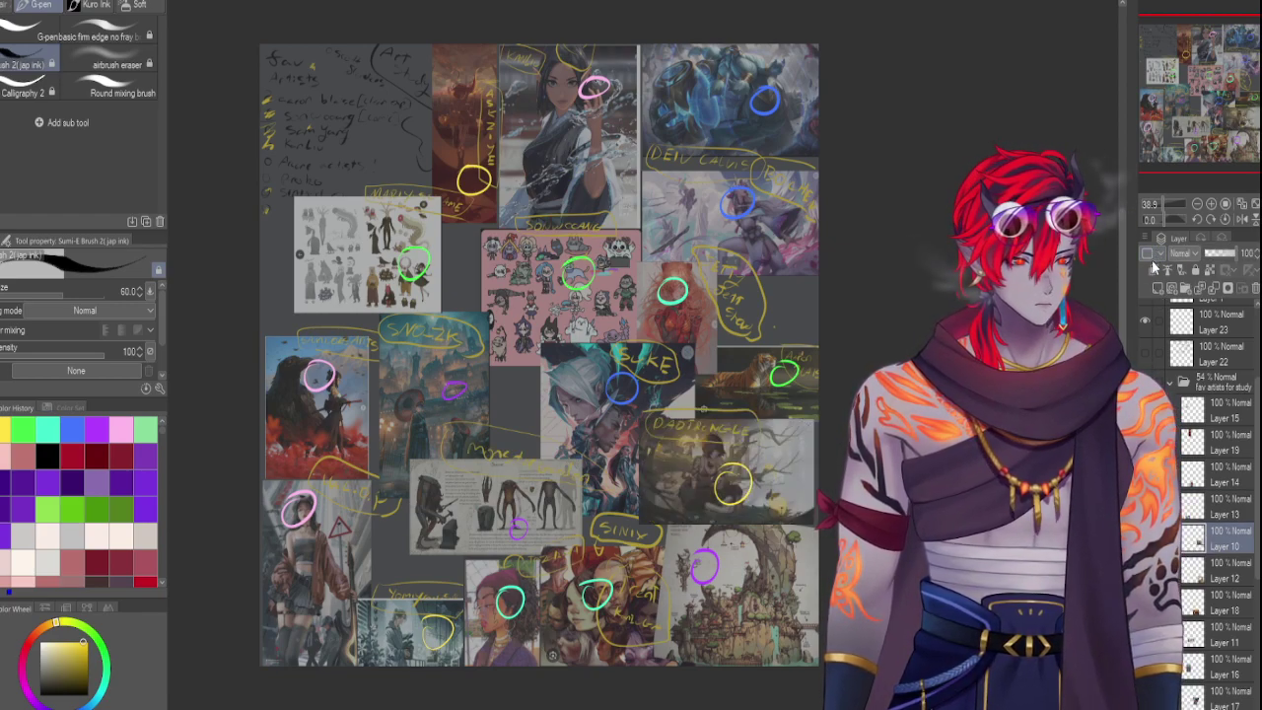
click(1213, 570)
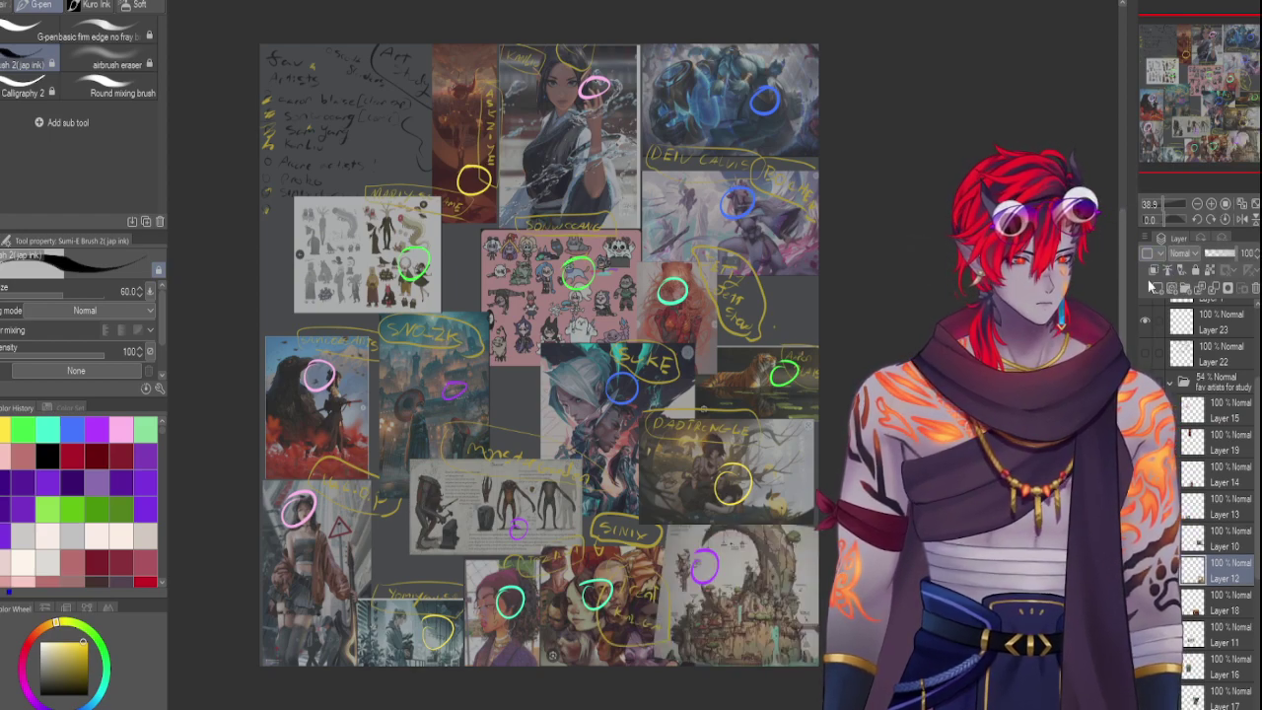
click(1212, 602)
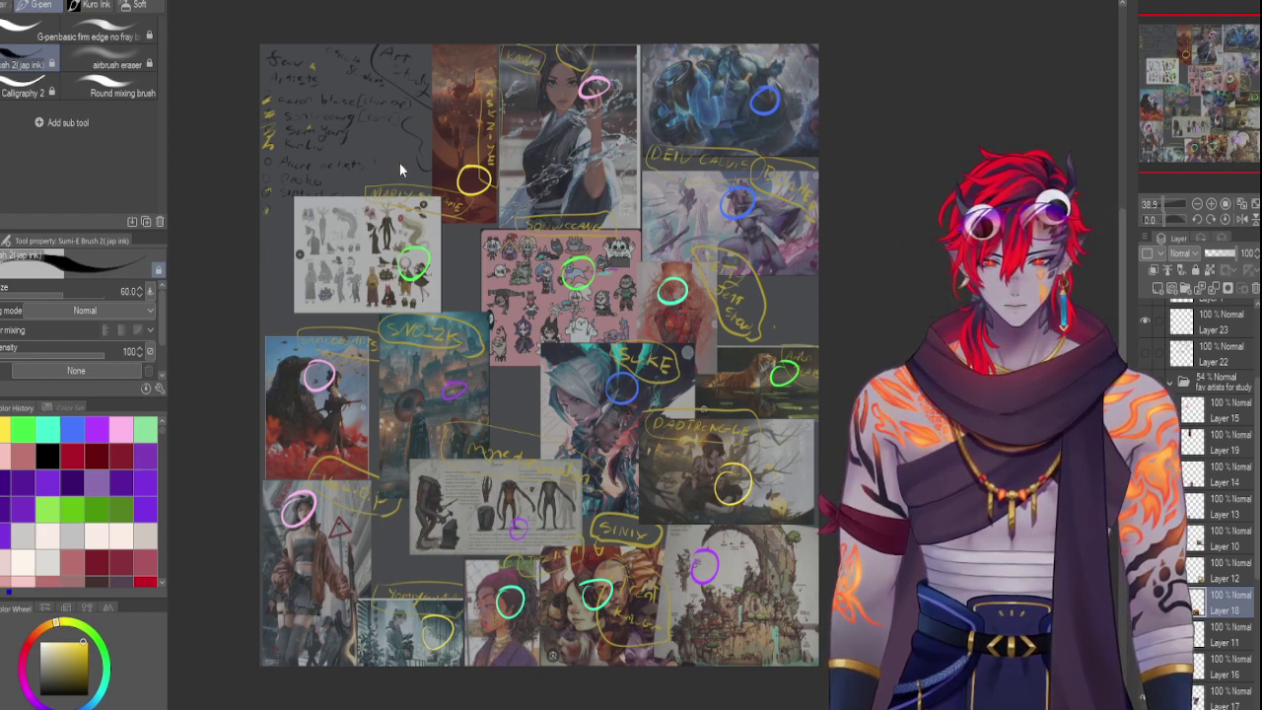
click(1205, 637)
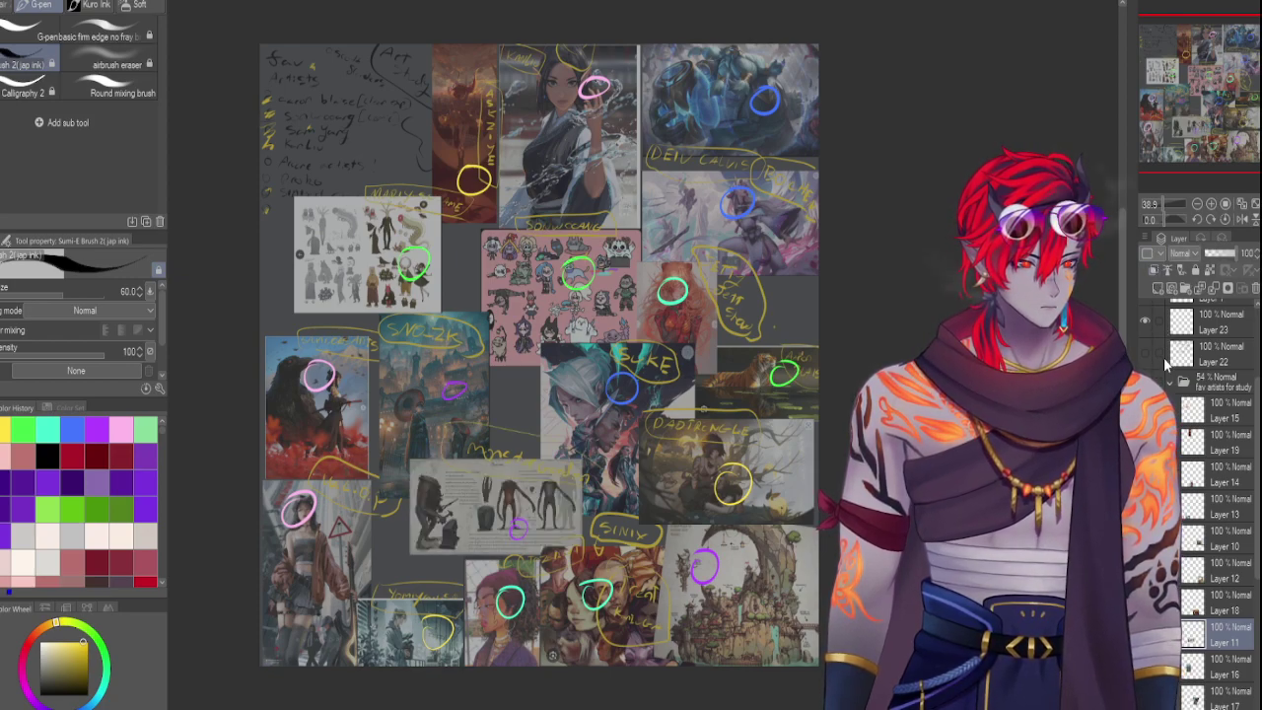
click(1152, 254)
scroll(1219, 492, down, 1)
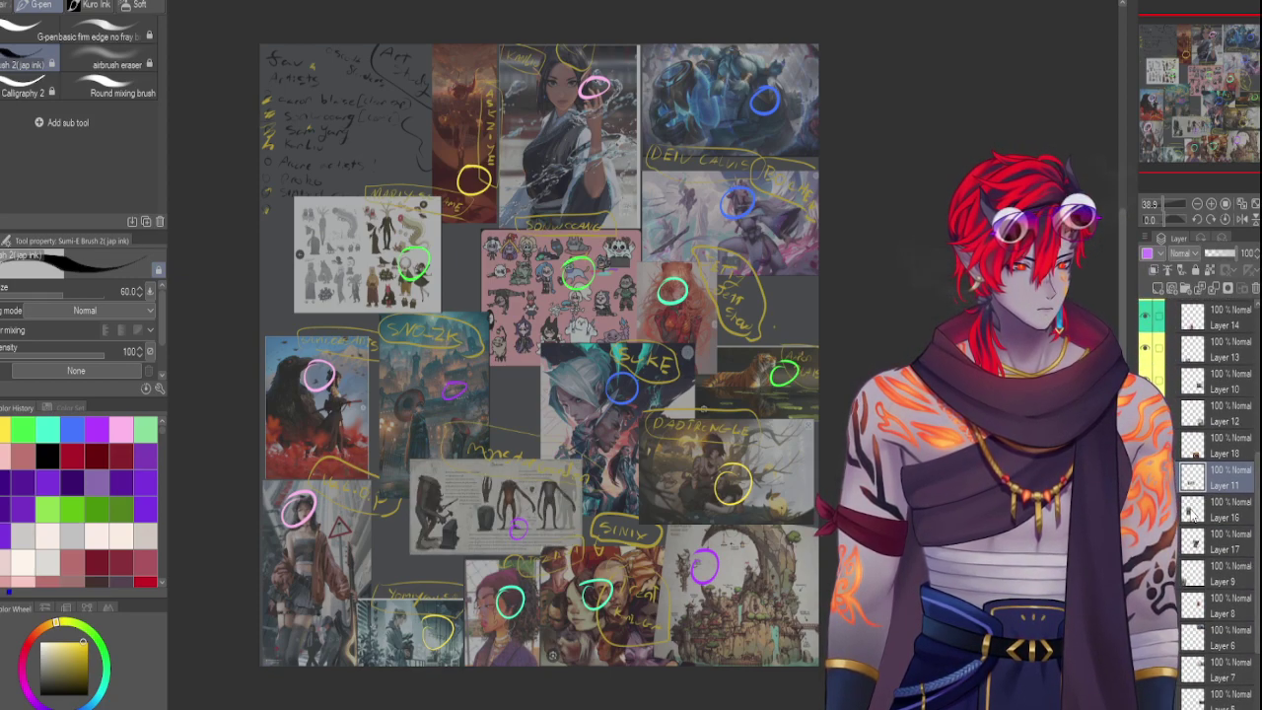
click(1222, 510)
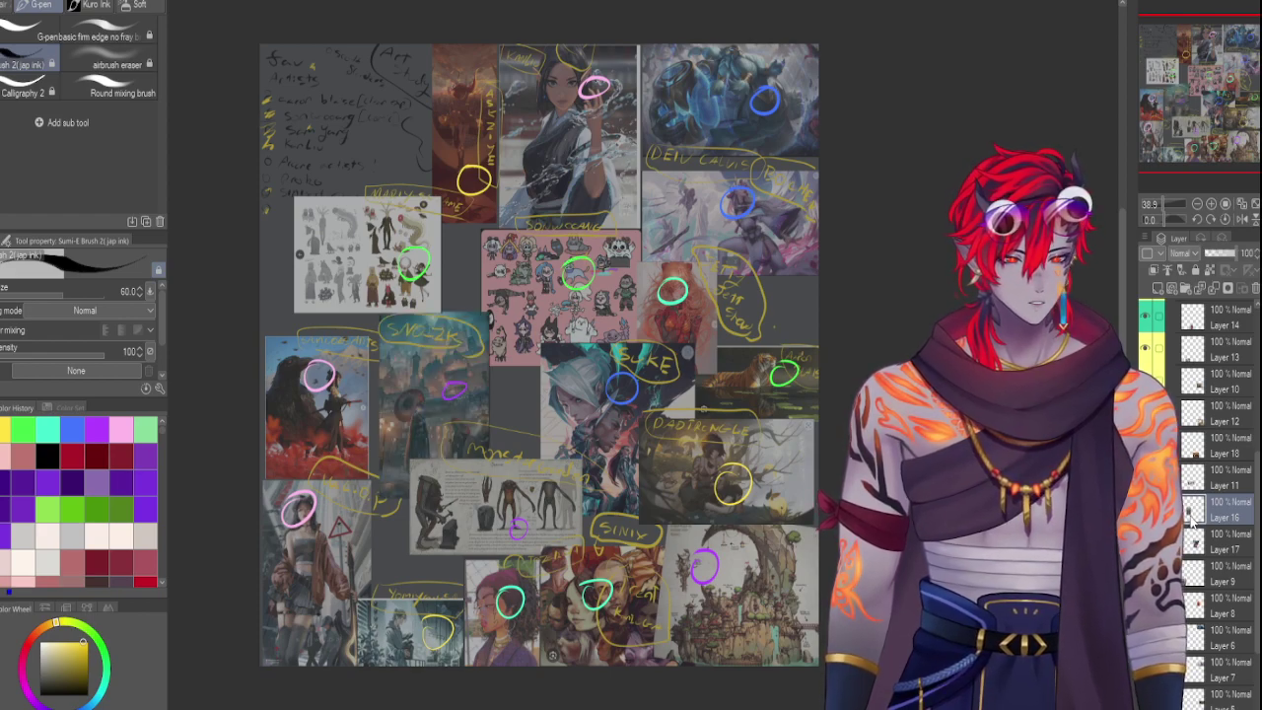
click(1147, 255)
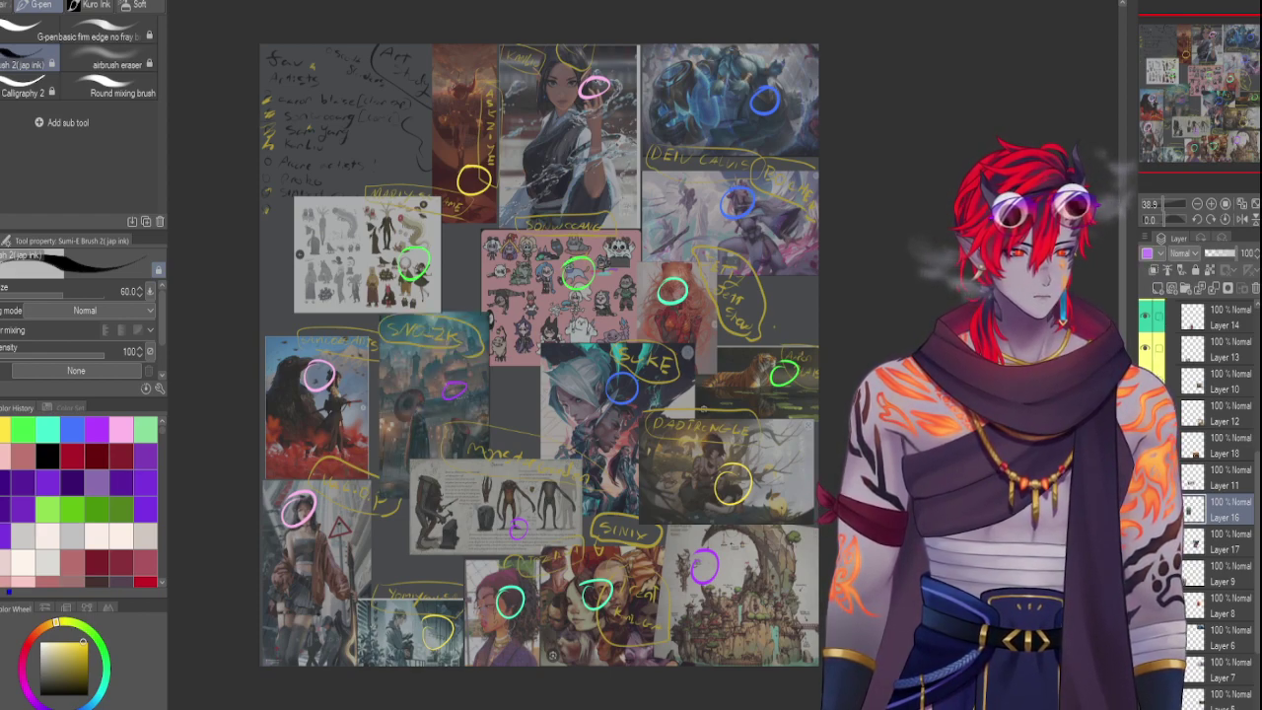
click(1209, 545)
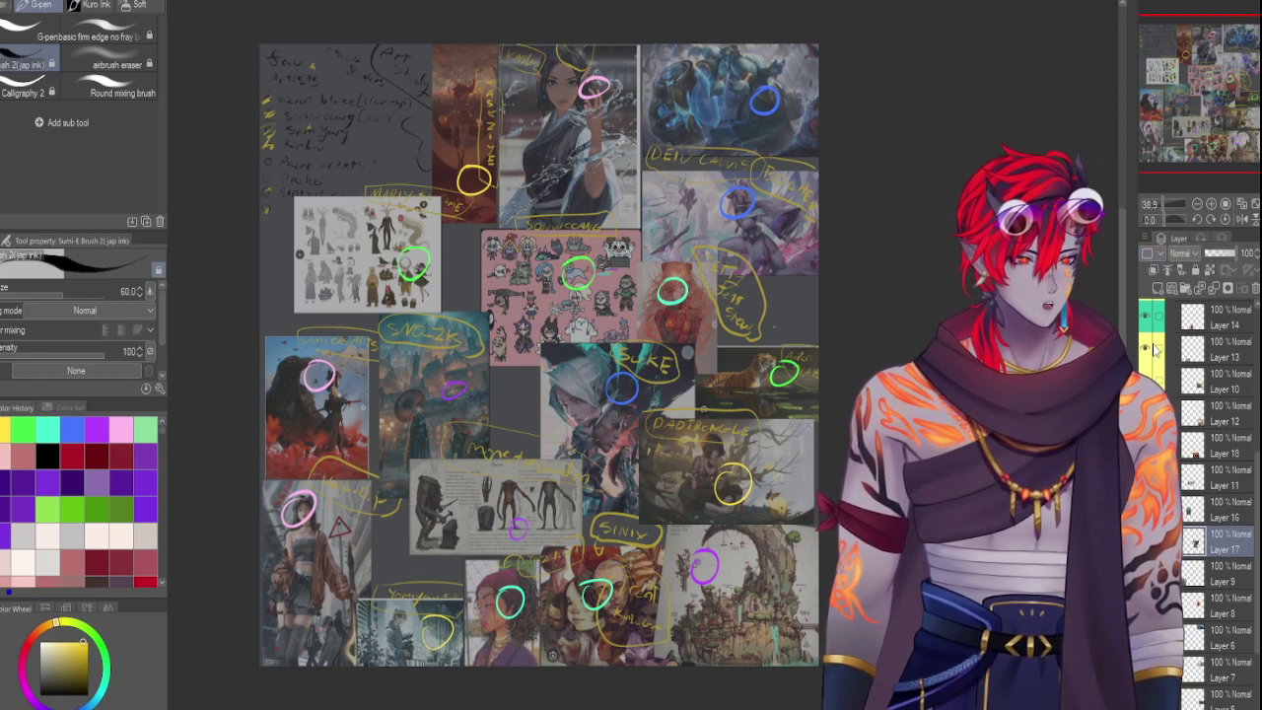
click(1209, 574)
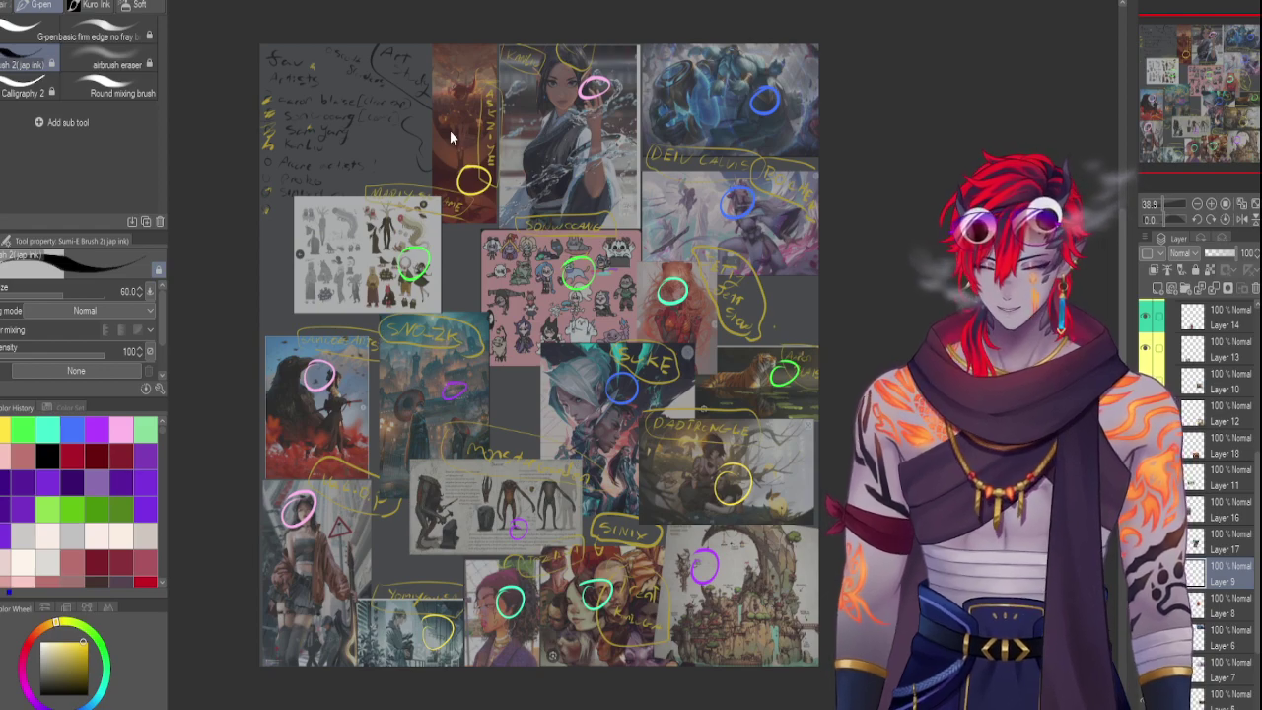
click(1196, 606)
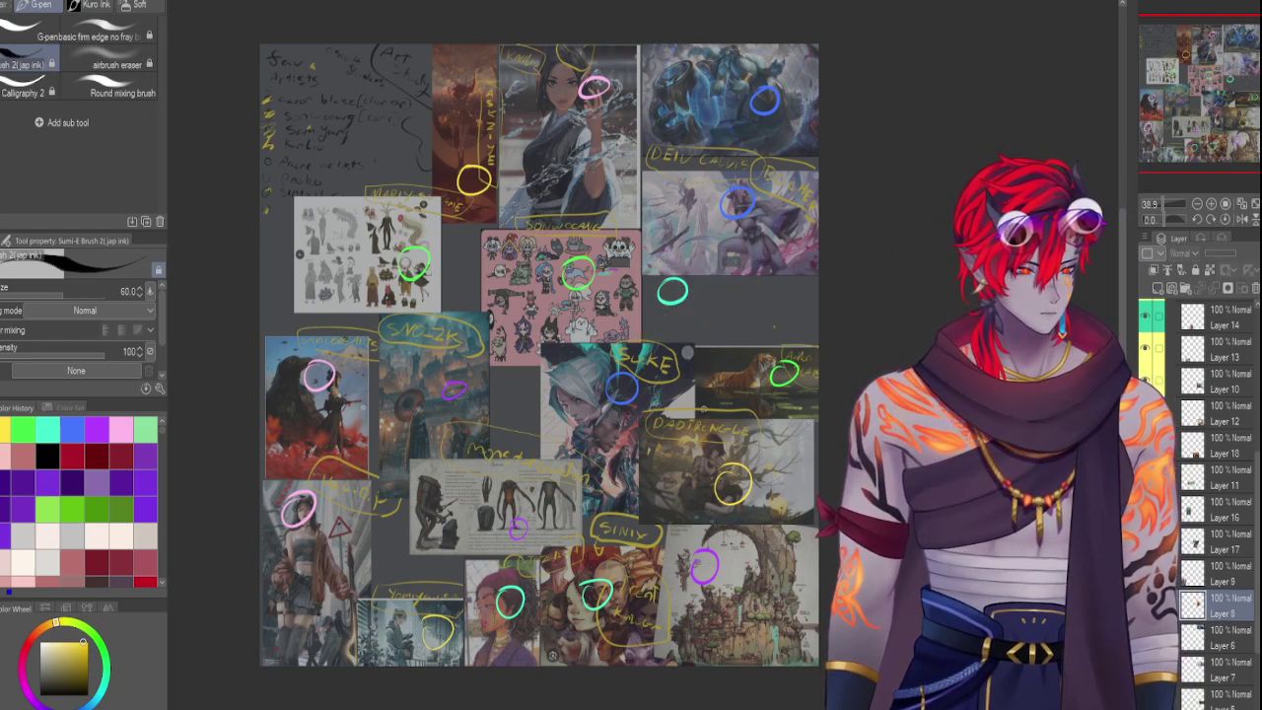
click(1191, 638)
click(1145, 637)
click(1145, 636)
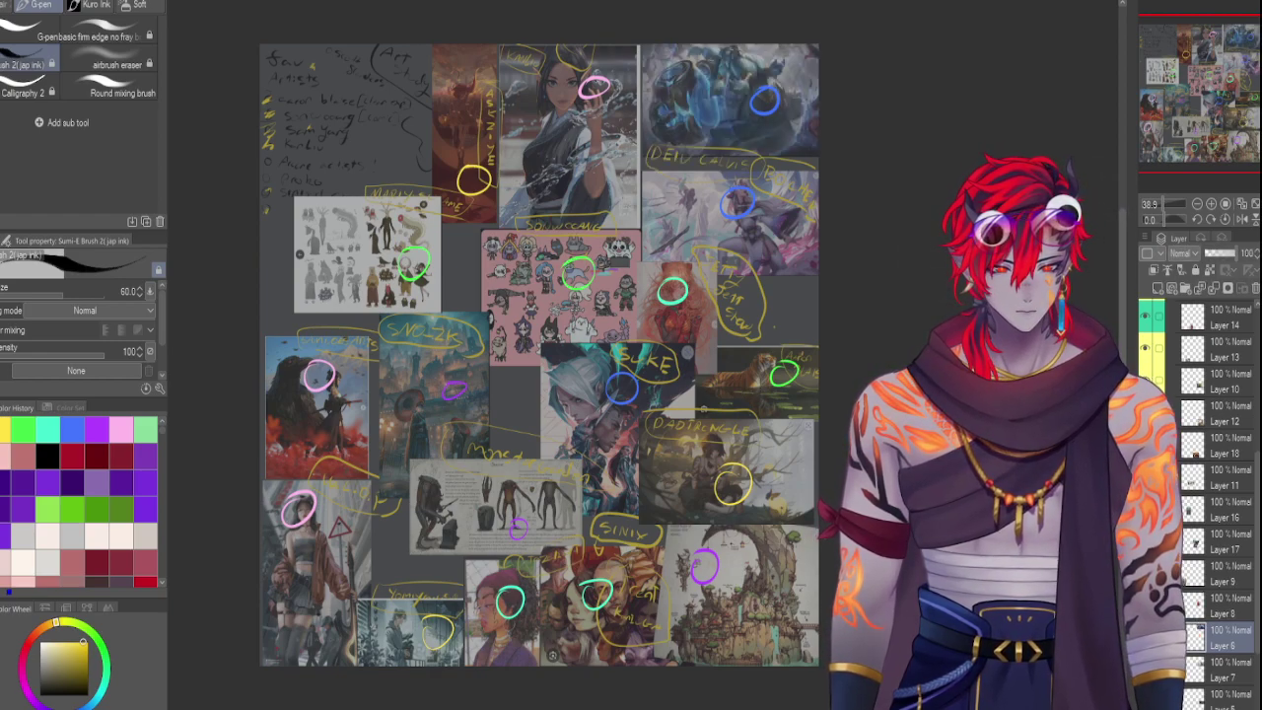
click(1193, 671)
click(1145, 670)
click(1145, 671)
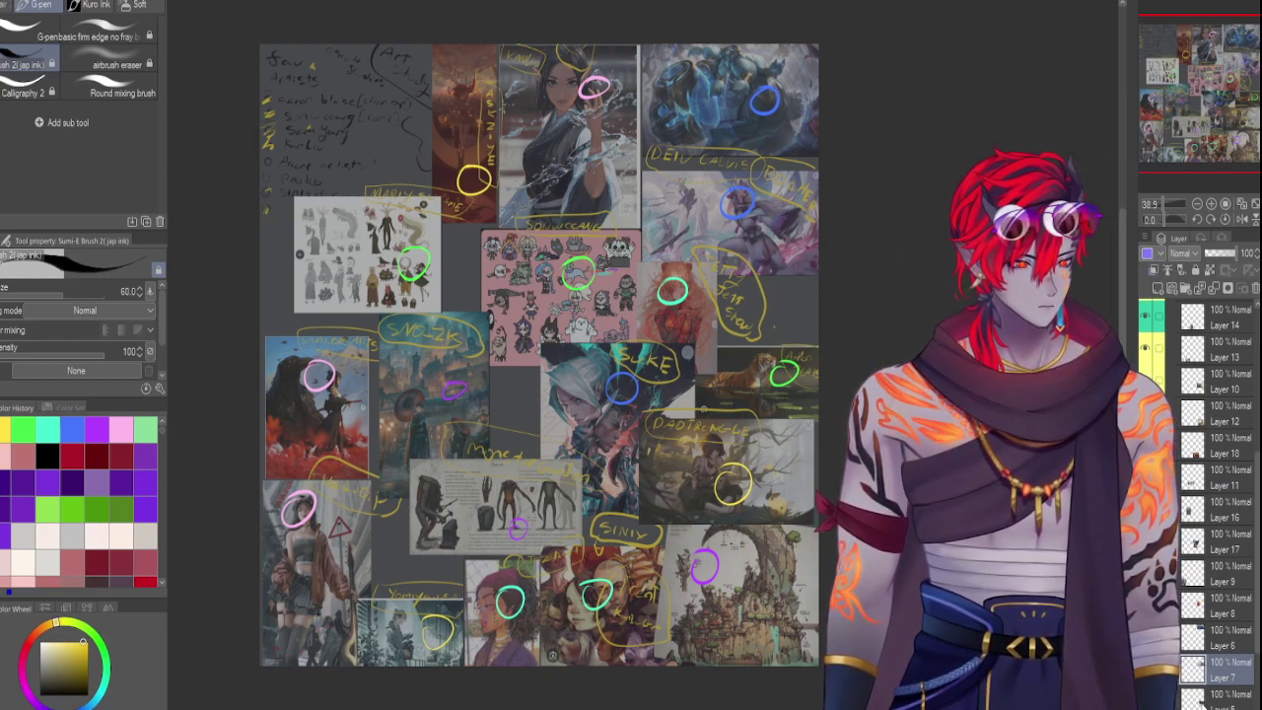
click(1207, 695)
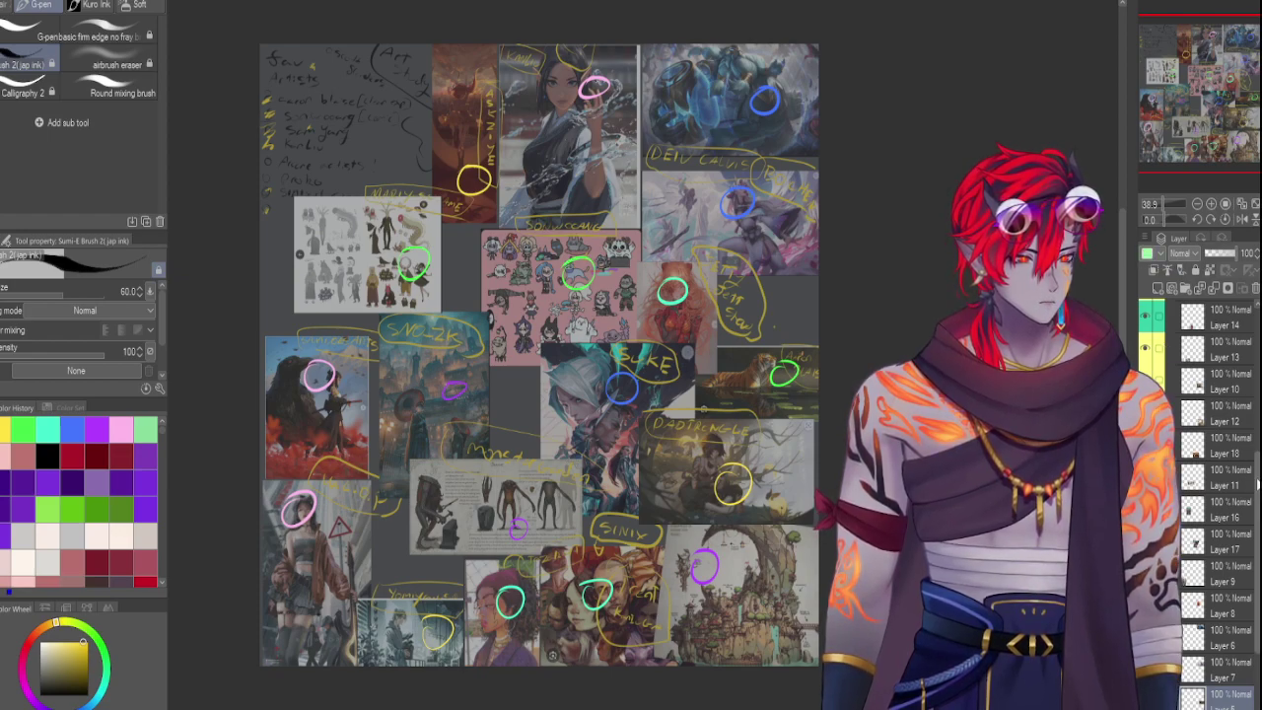
scroll(1213, 444, down, 3)
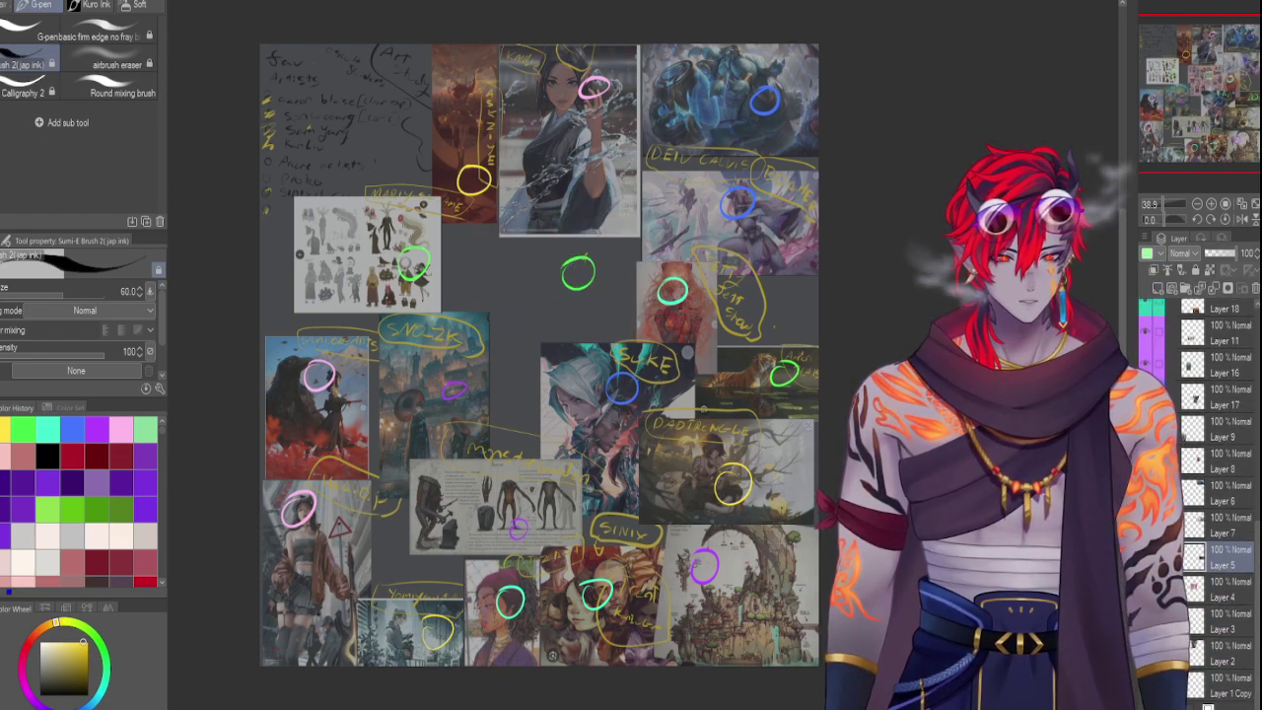
click(1207, 597)
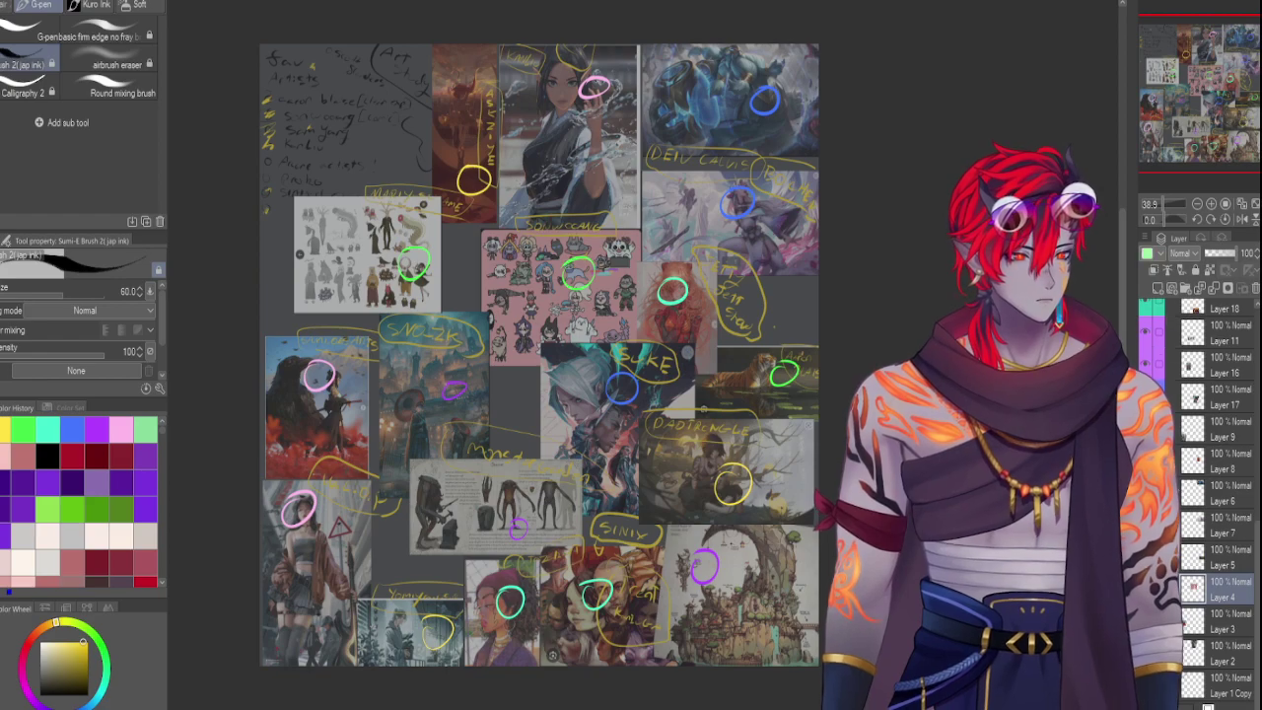
click(1208, 628)
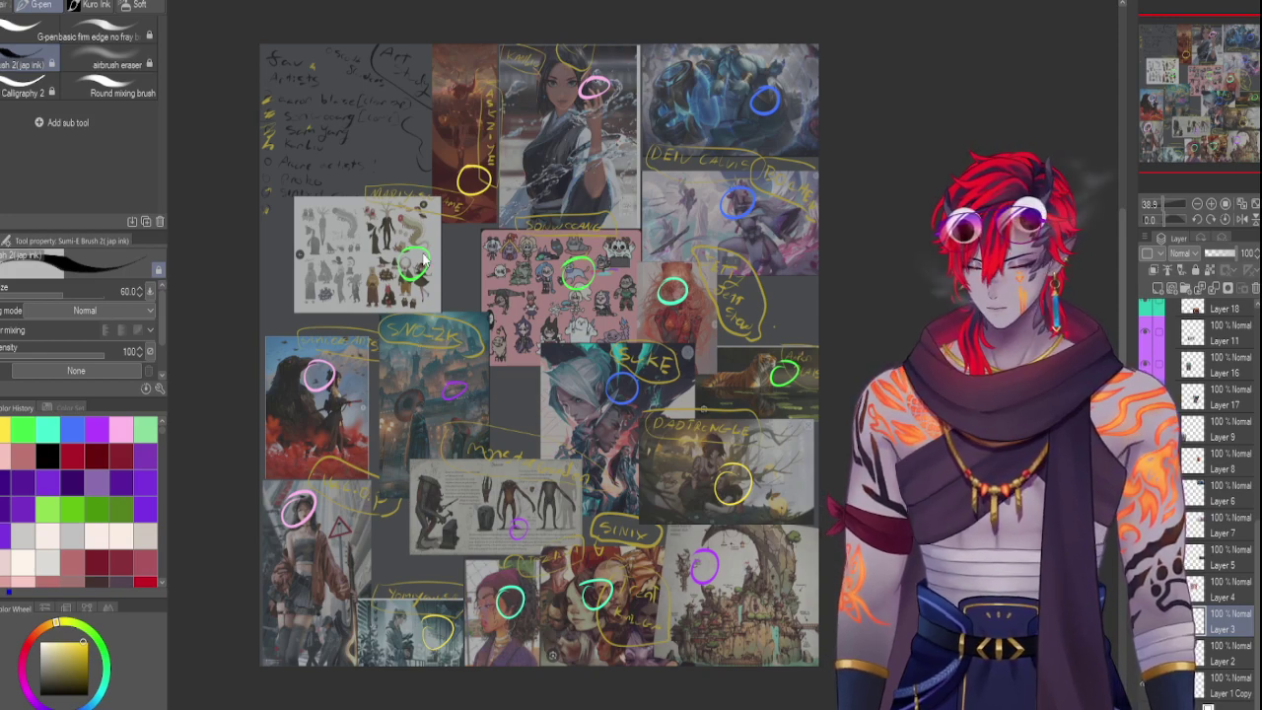
click(1198, 656)
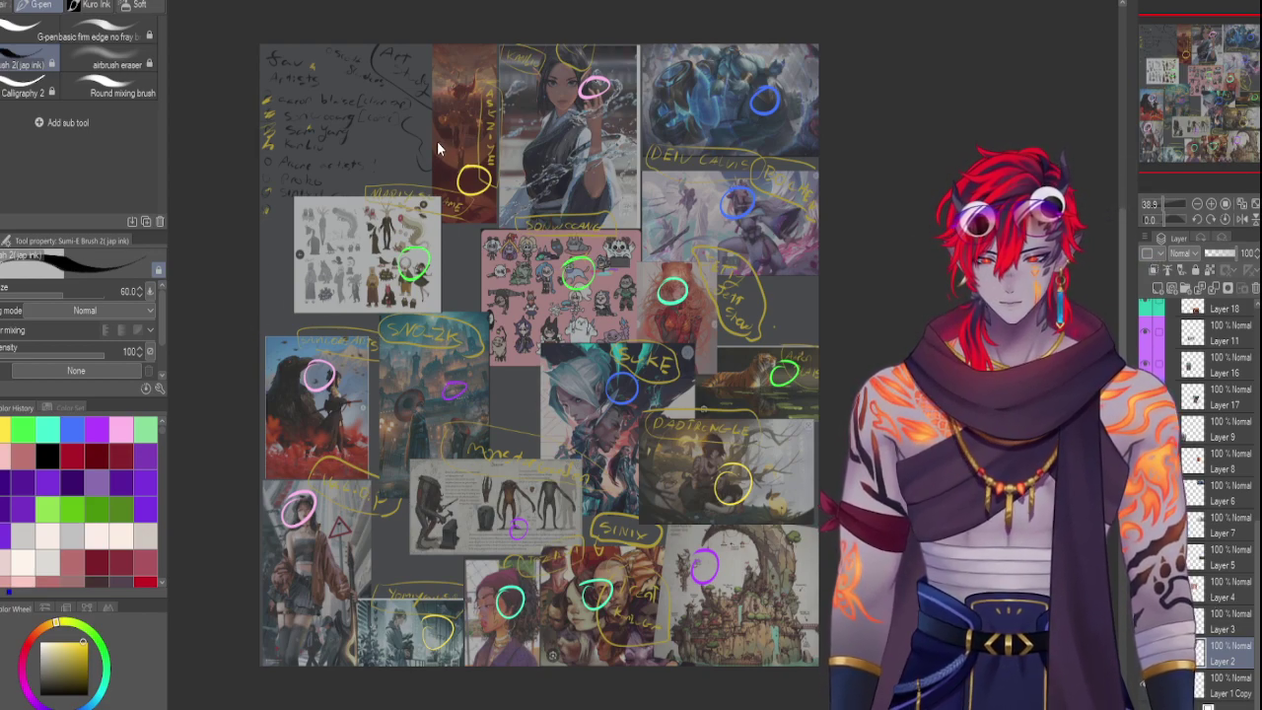
click(1223, 685)
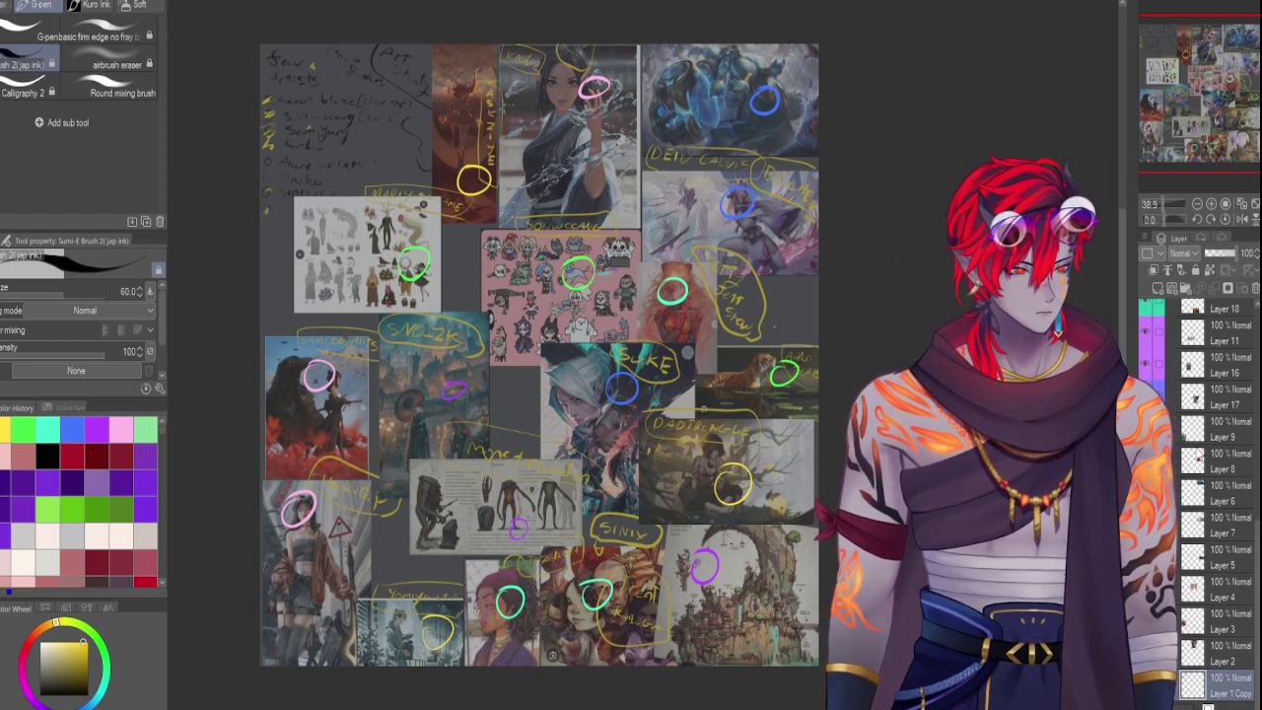
click(1222, 429)
click(1222, 461)
key(Delete)
key(ctrl+z)
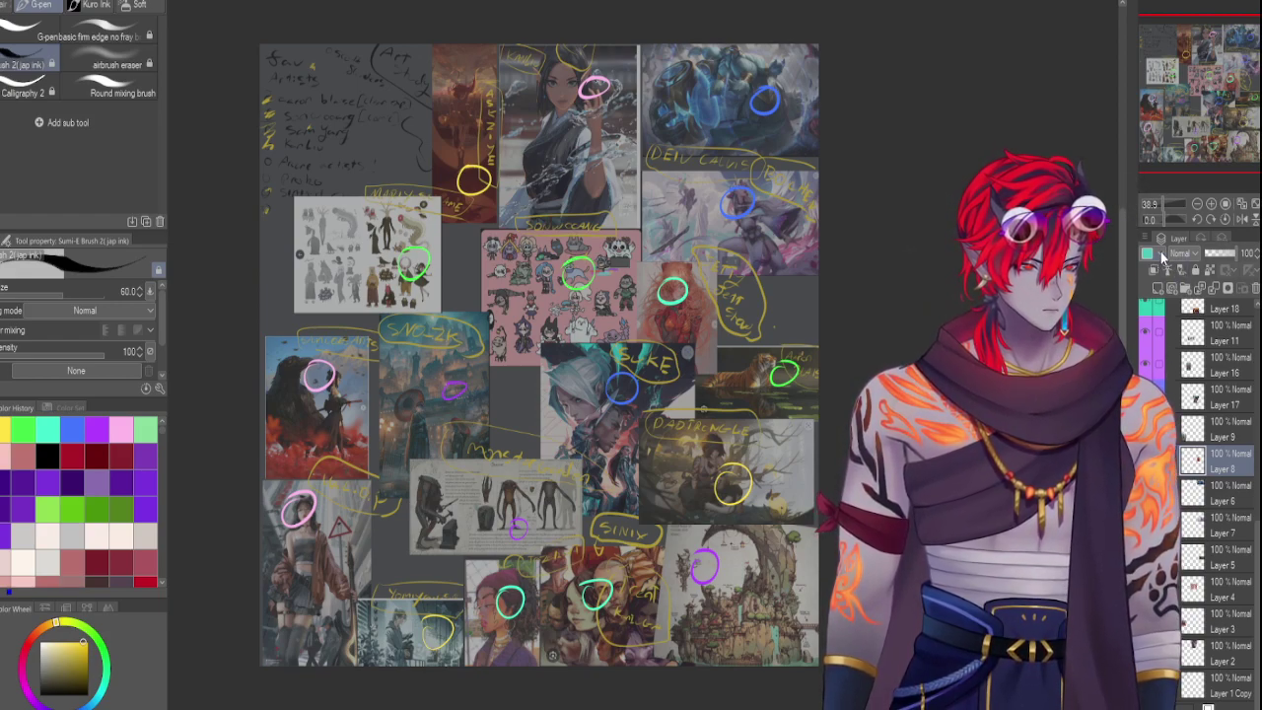
scroll(1222, 446, up, 1)
scroll(1257, 446, up, 5)
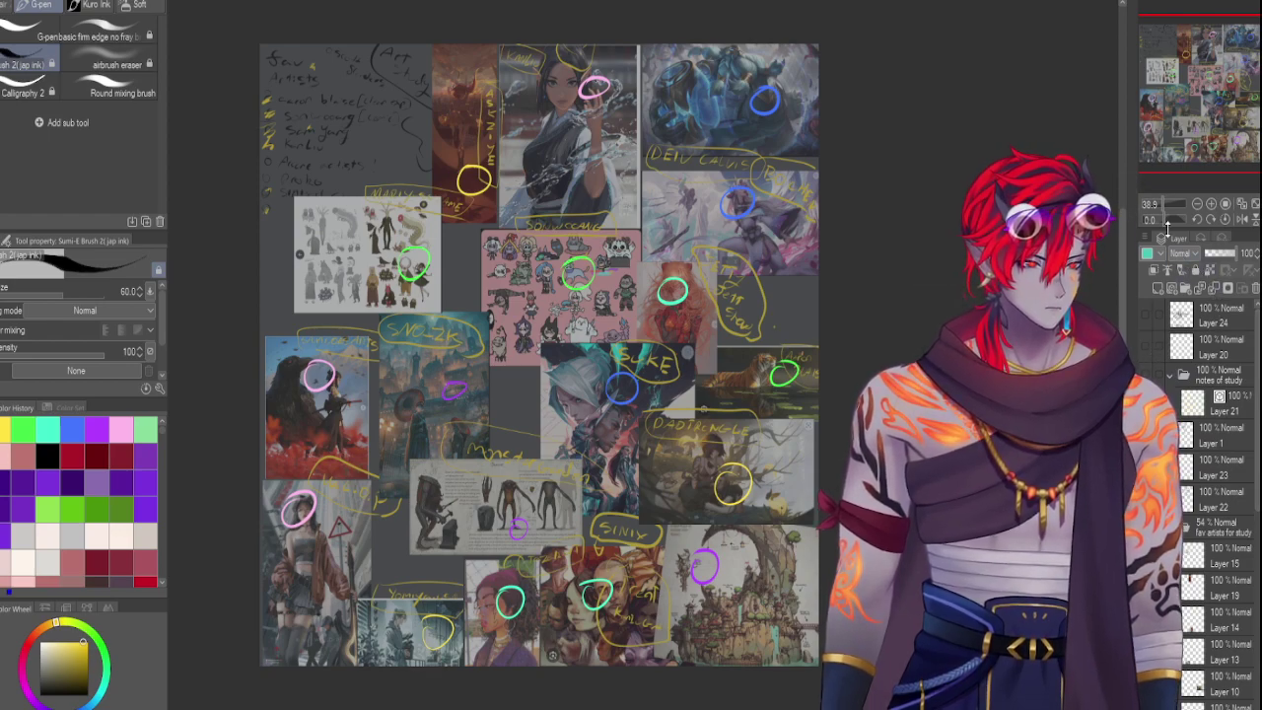
click(1200, 241)
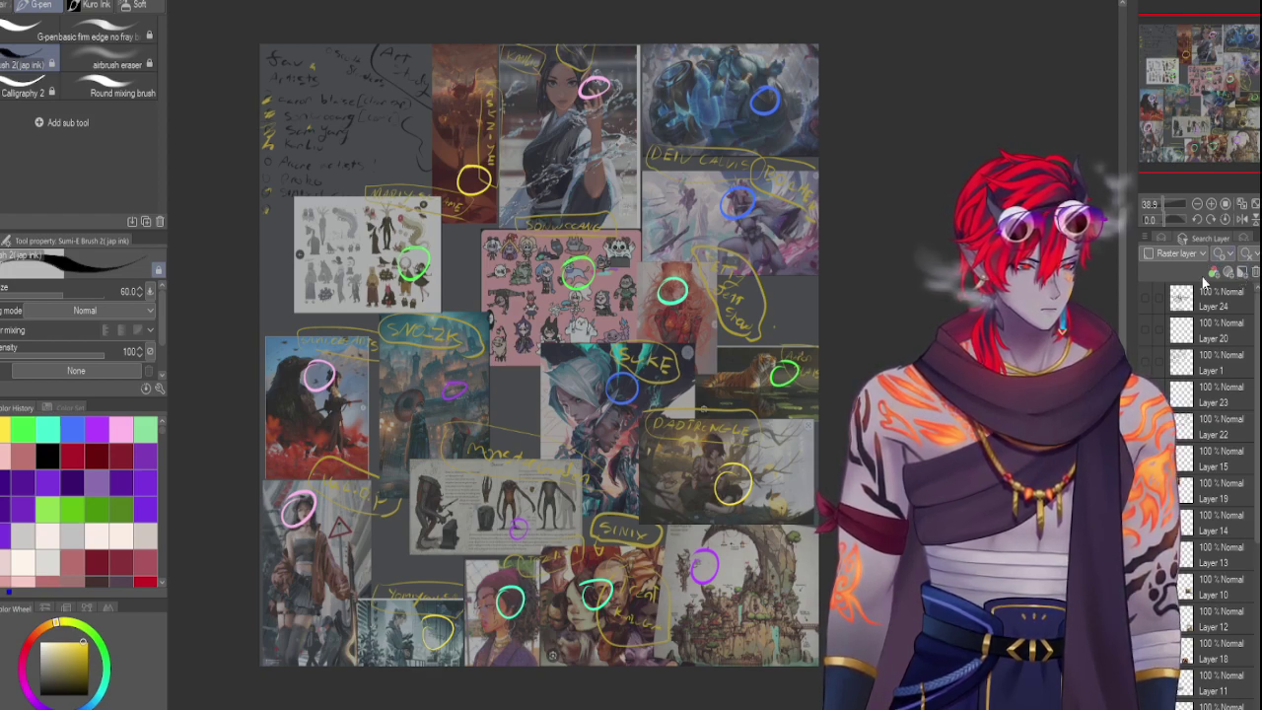
click(1209, 276)
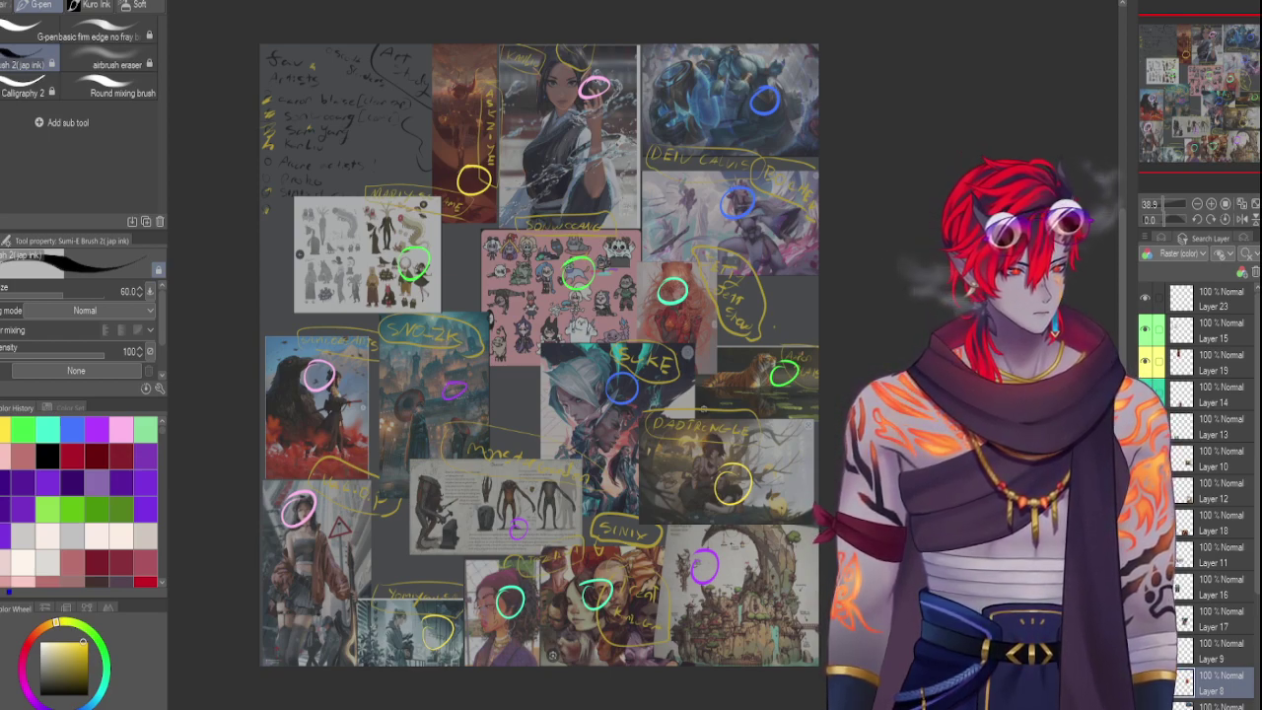
click(1190, 272)
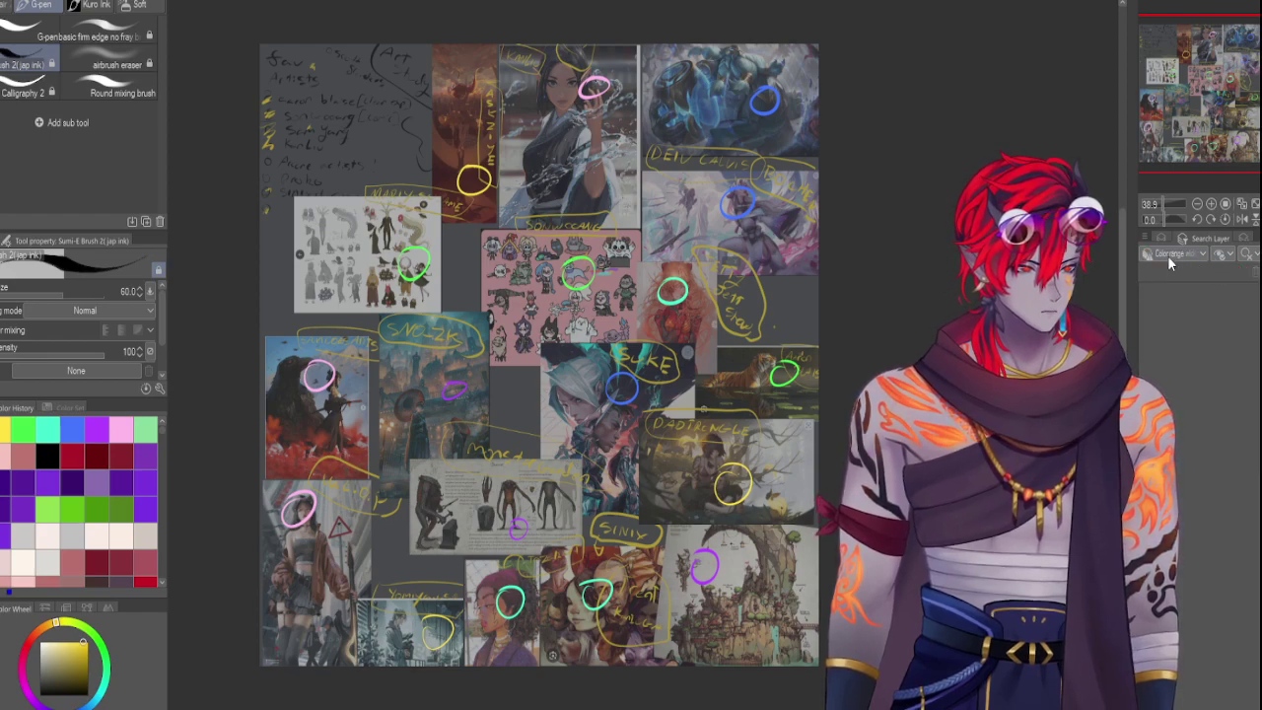
click(1189, 282)
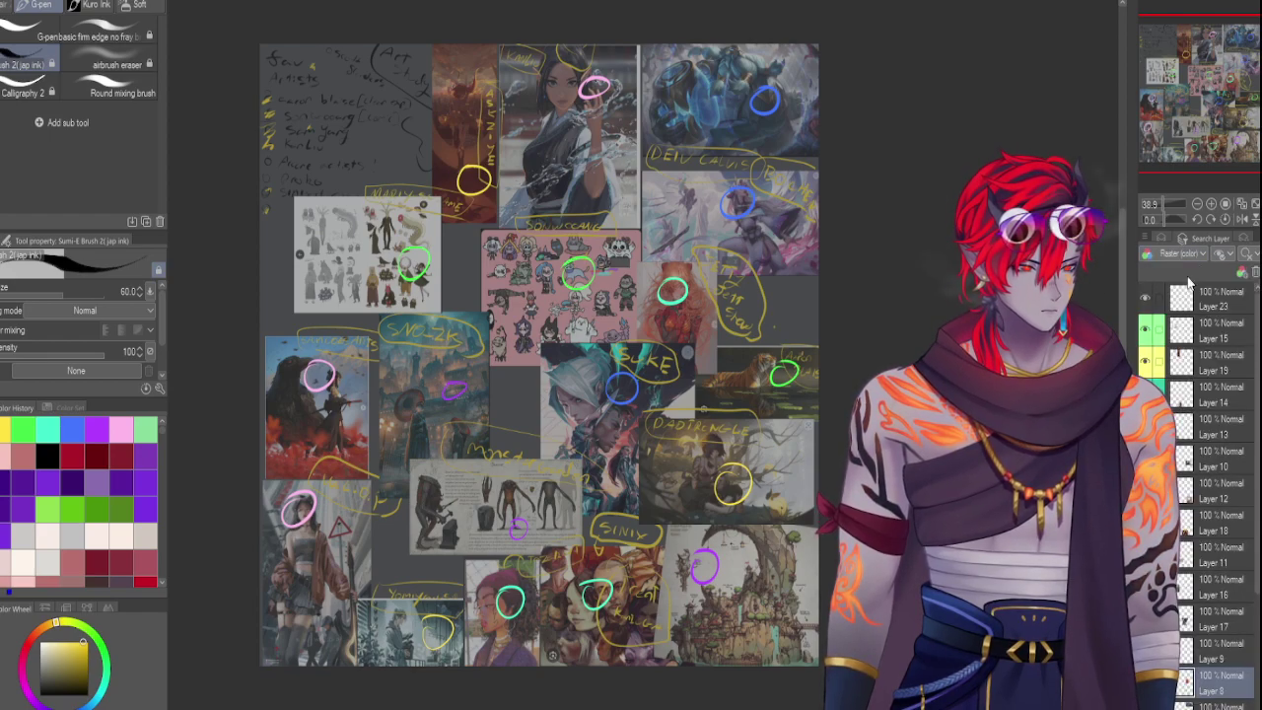
click(1246, 272)
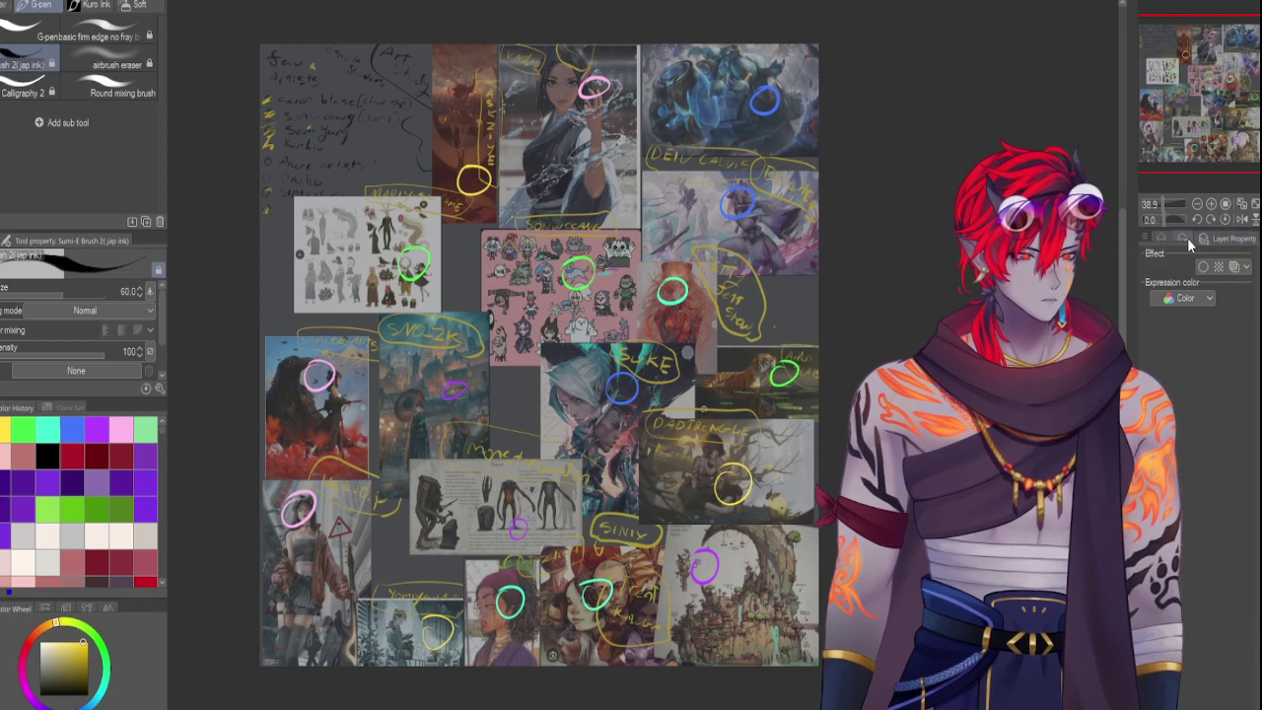
click(1157, 237)
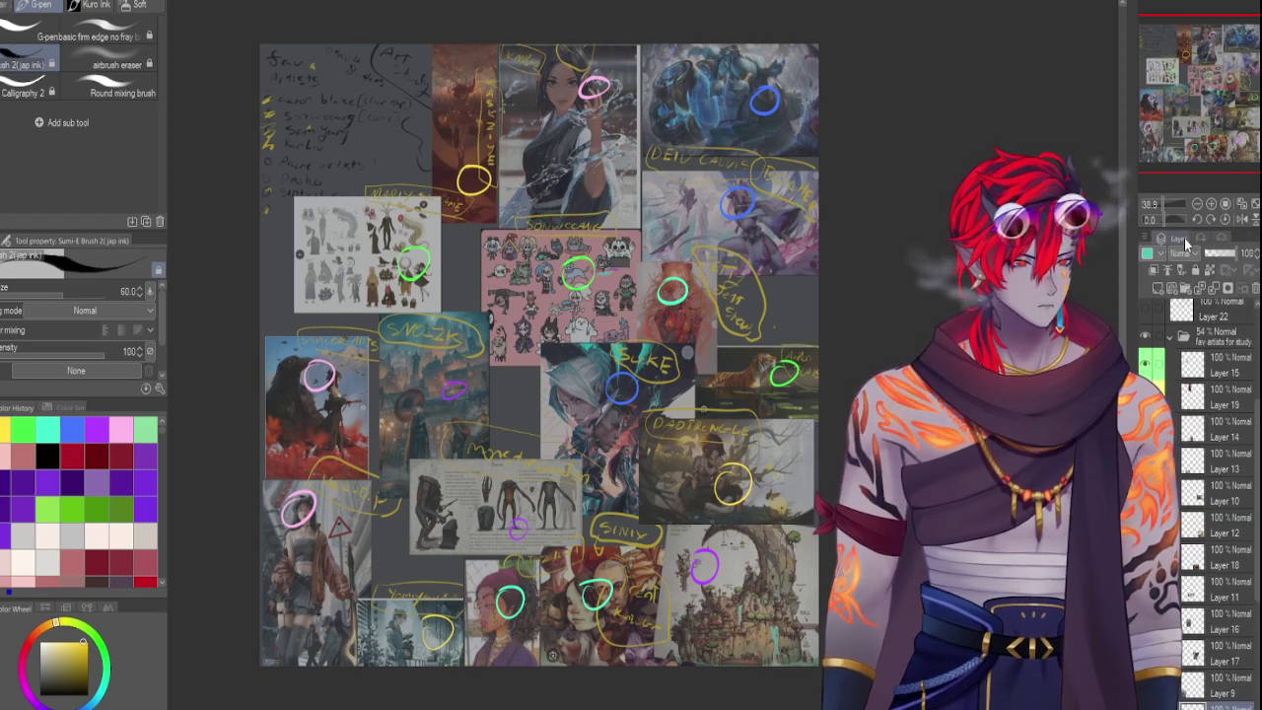
click(1200, 237)
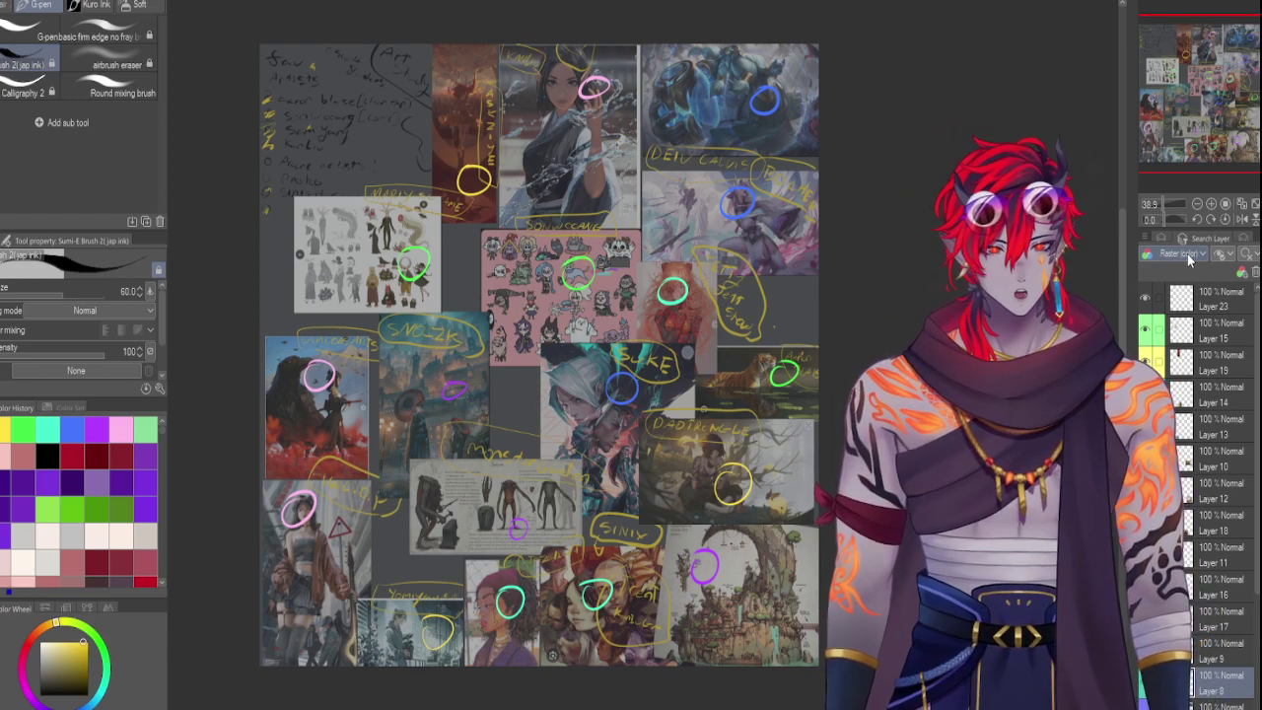
scroll(1198, 473, down, 4)
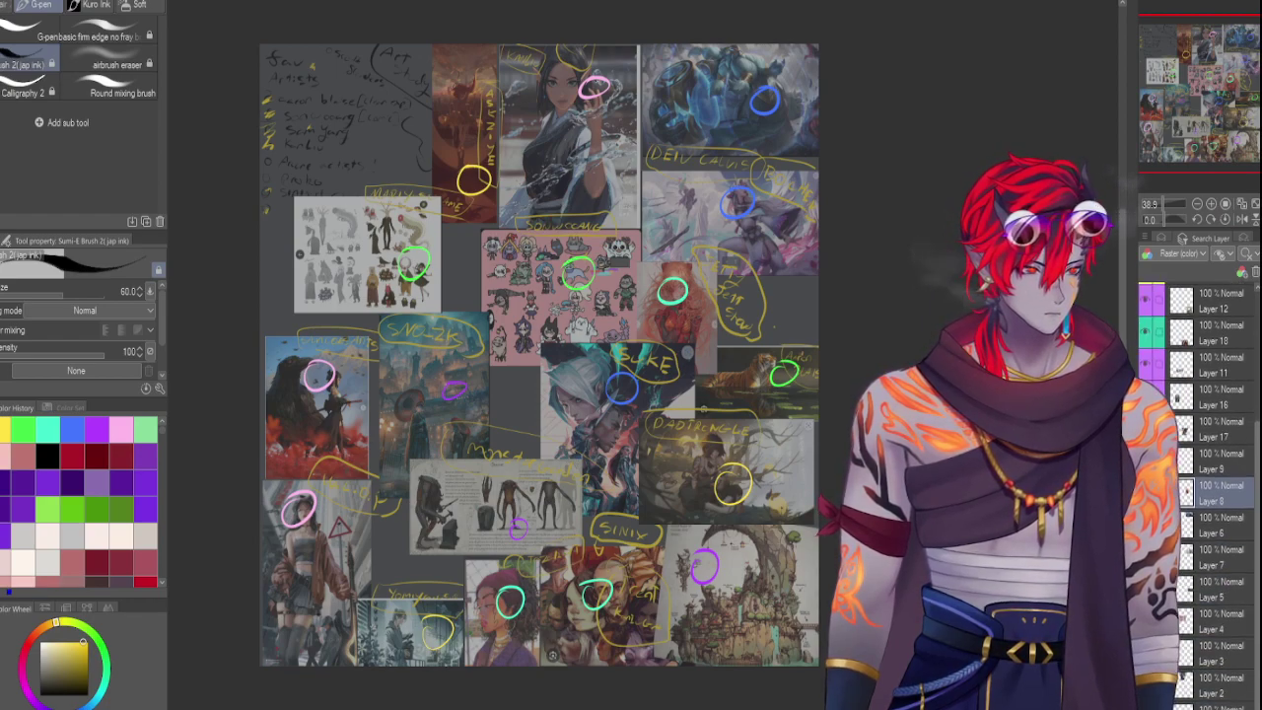
scroll(1198, 444, up, 4)
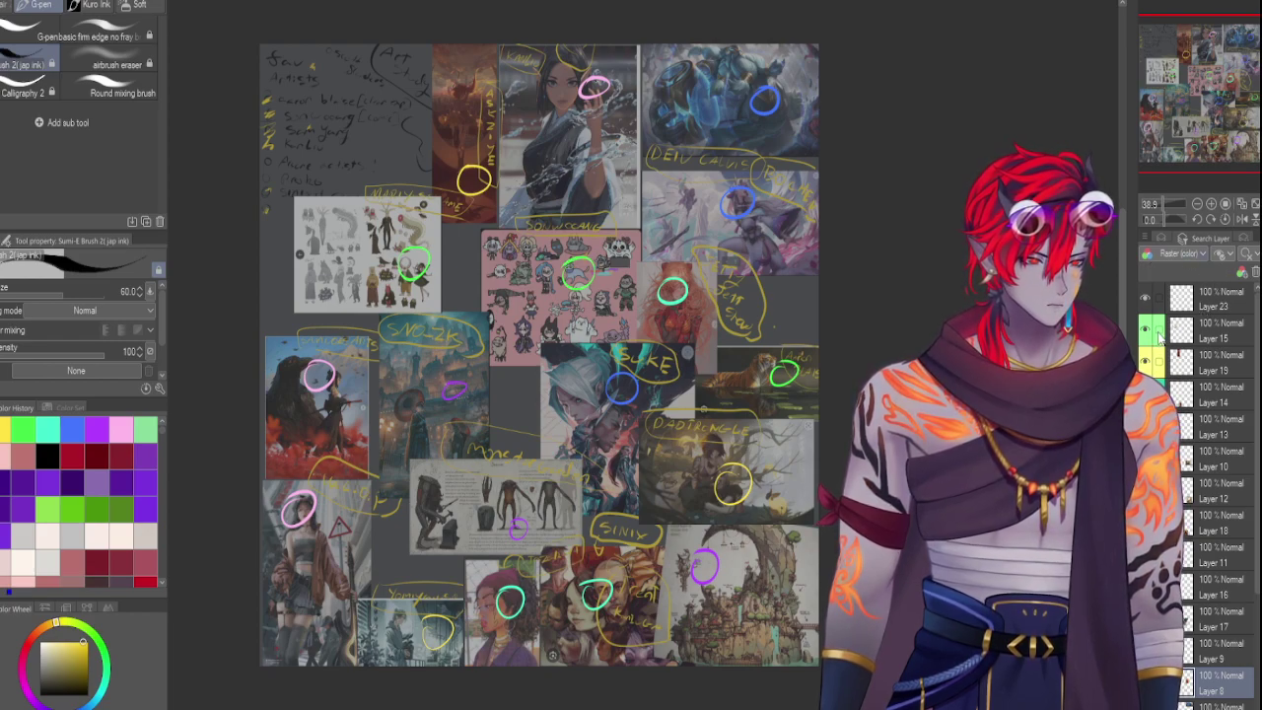
click(1195, 333)
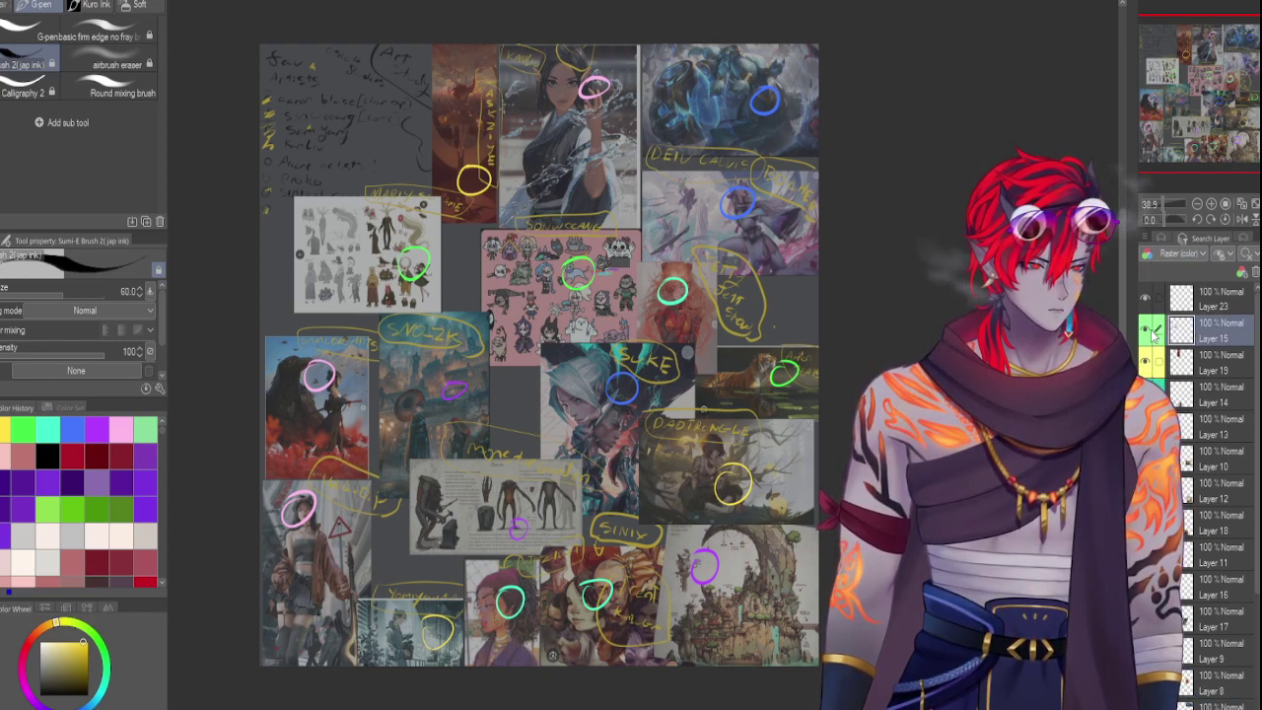
click(1222, 370)
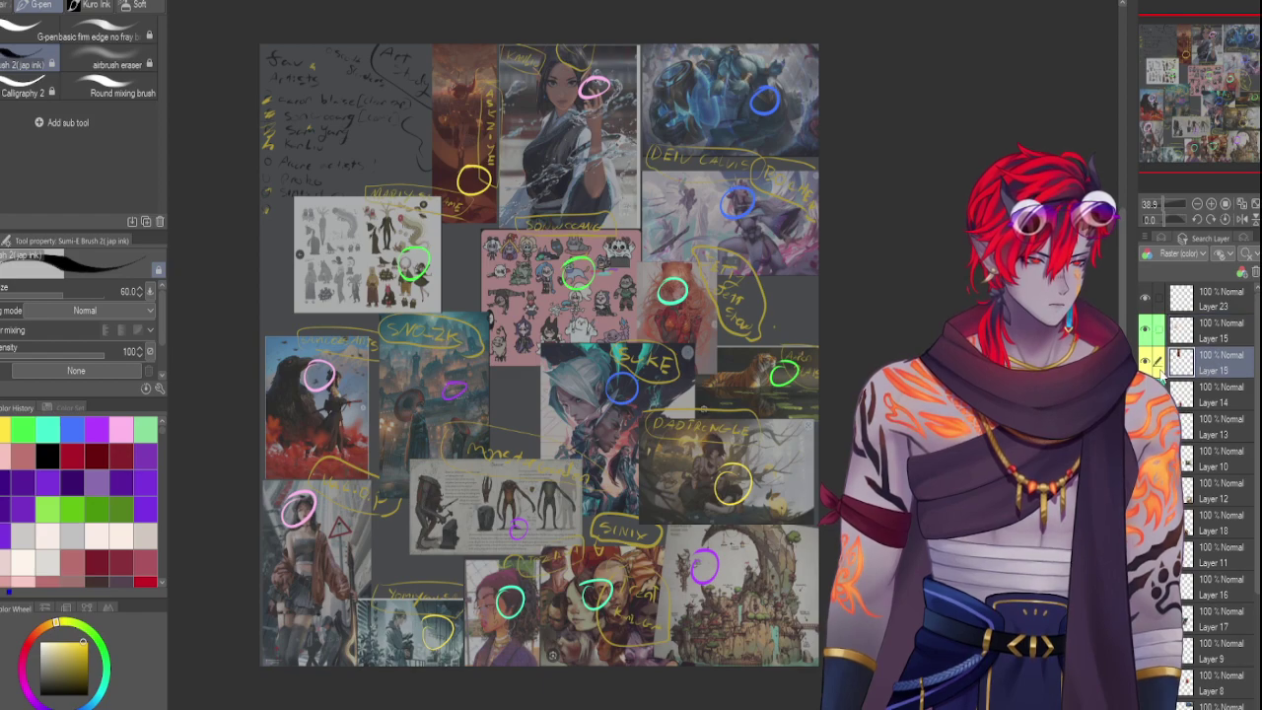
key(Delete)
key(Delete)
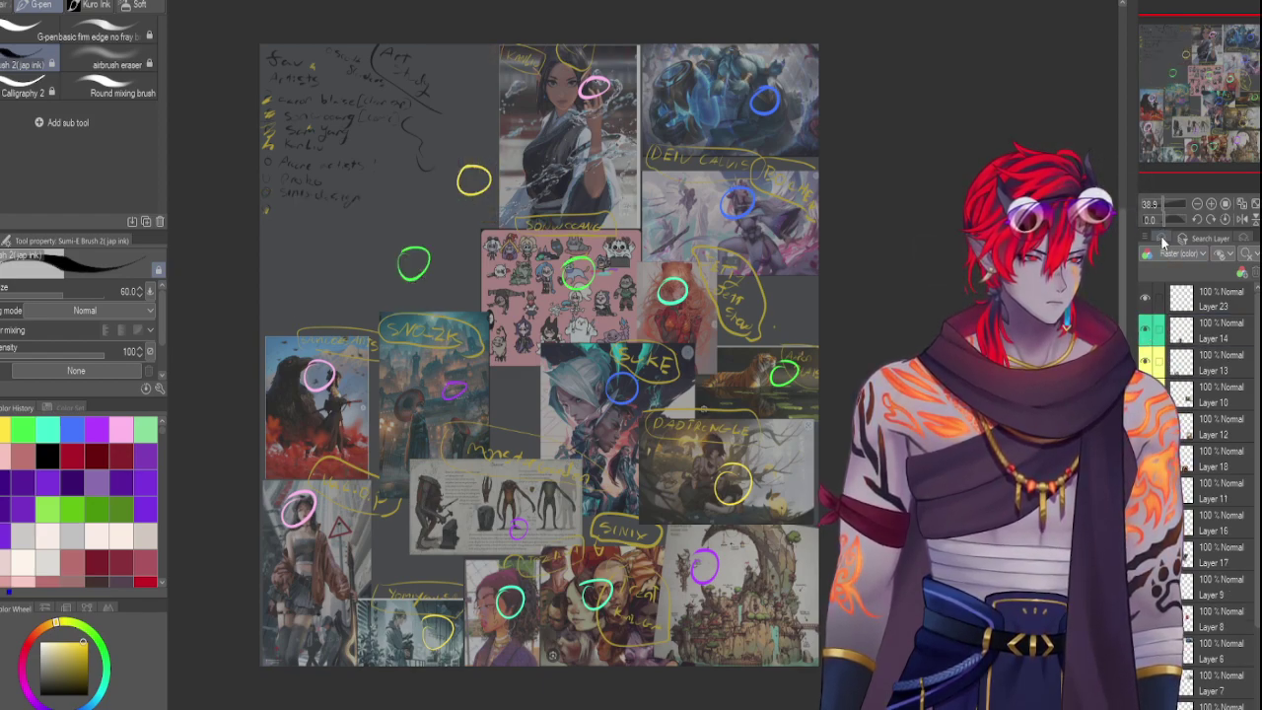
click(1162, 240)
key(ctrl+z)
key(ctrl+z)
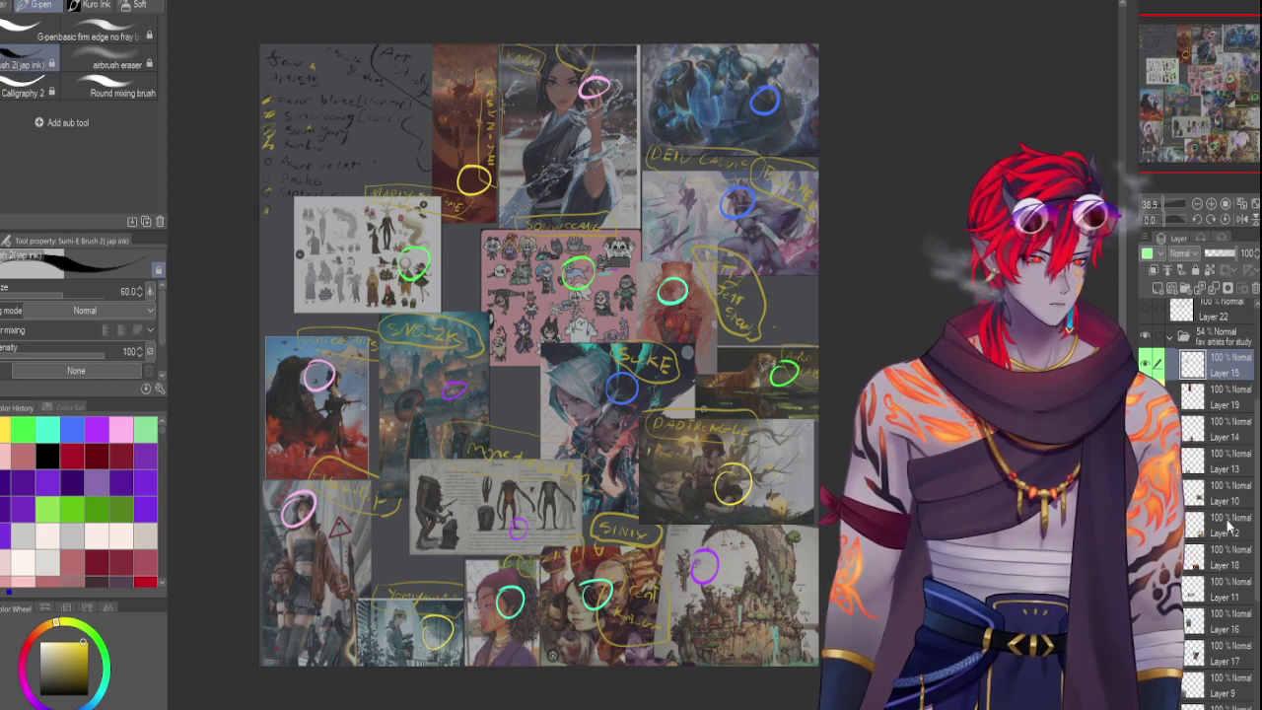
scroll(1256, 503, down, 3)
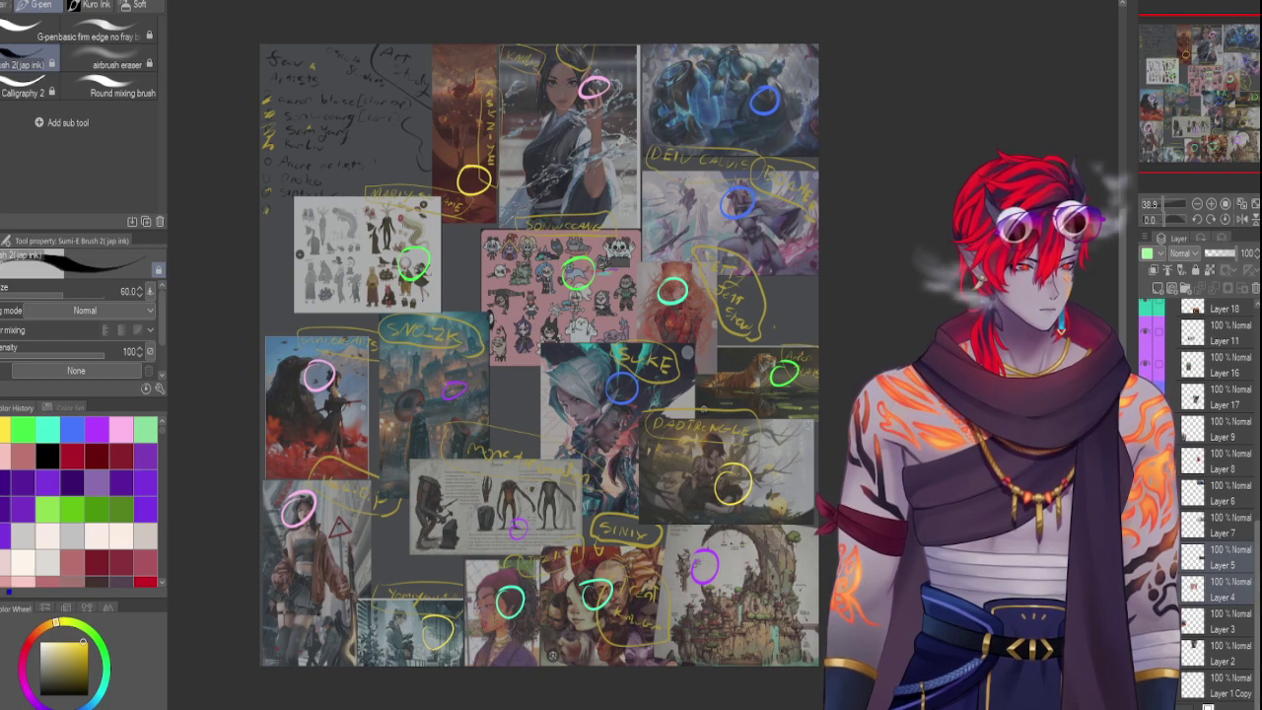
scroll(1220, 395, up, 10)
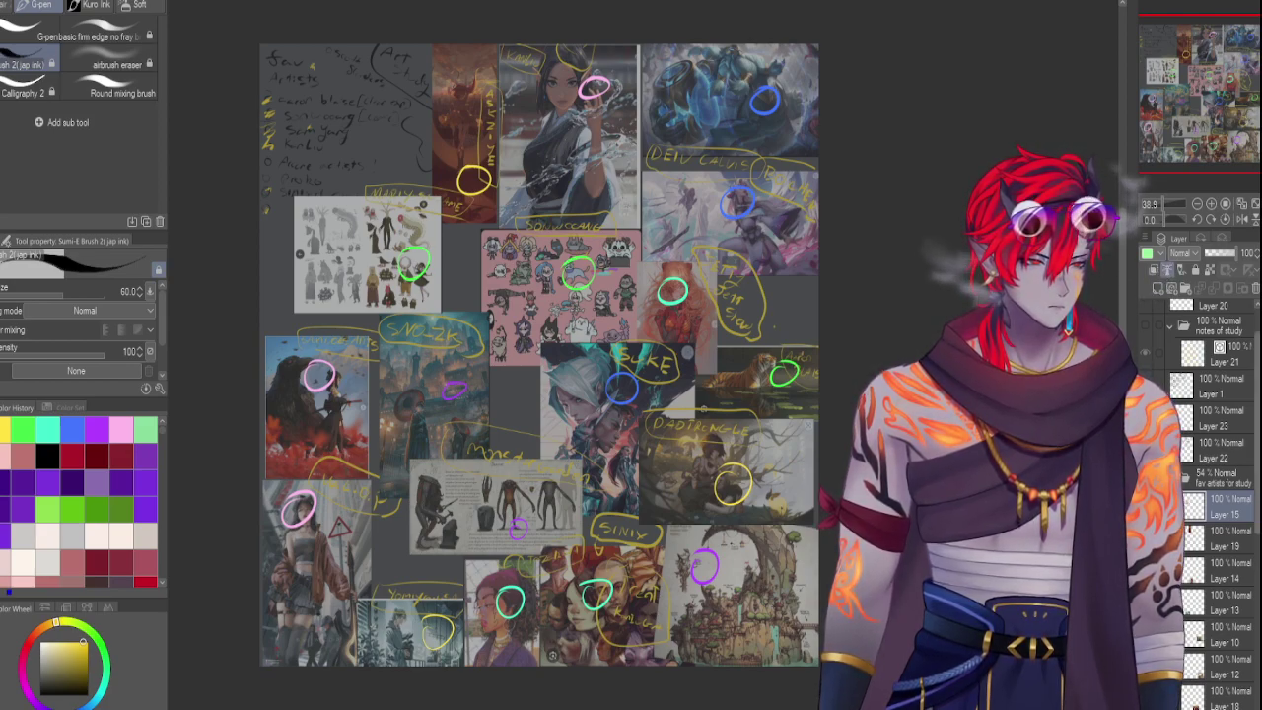
click(1166, 279)
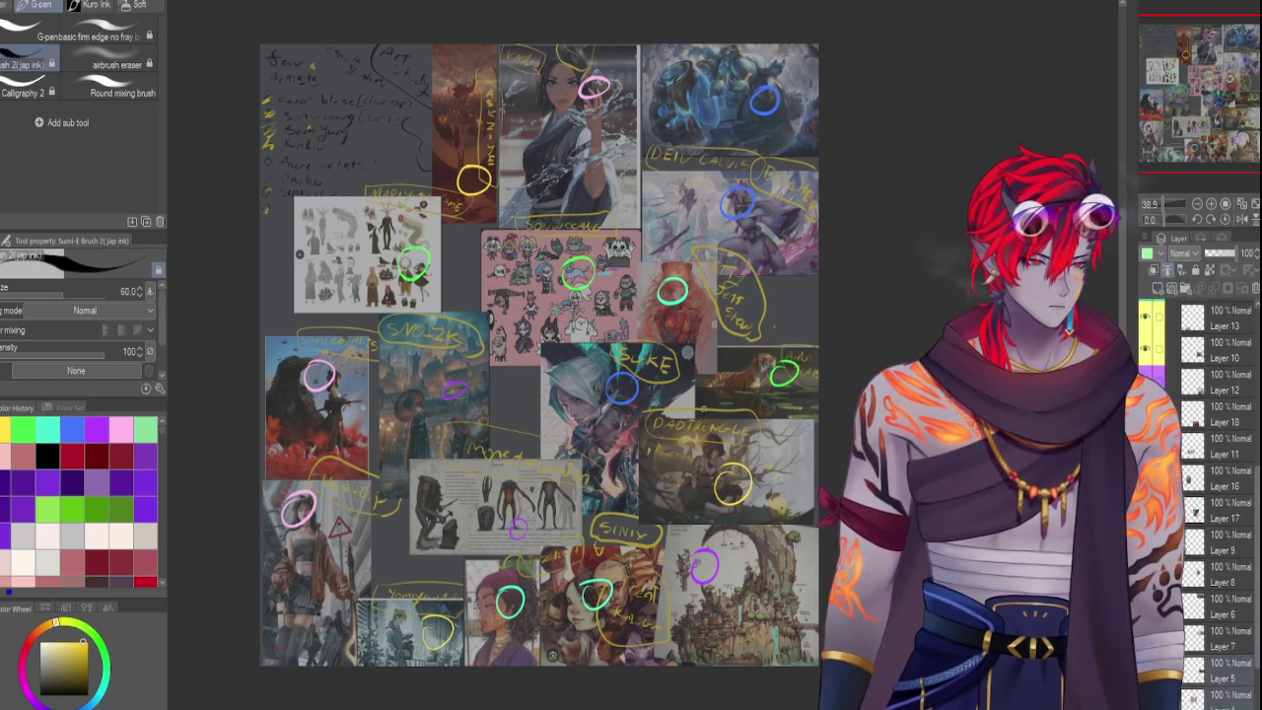
click(1205, 239)
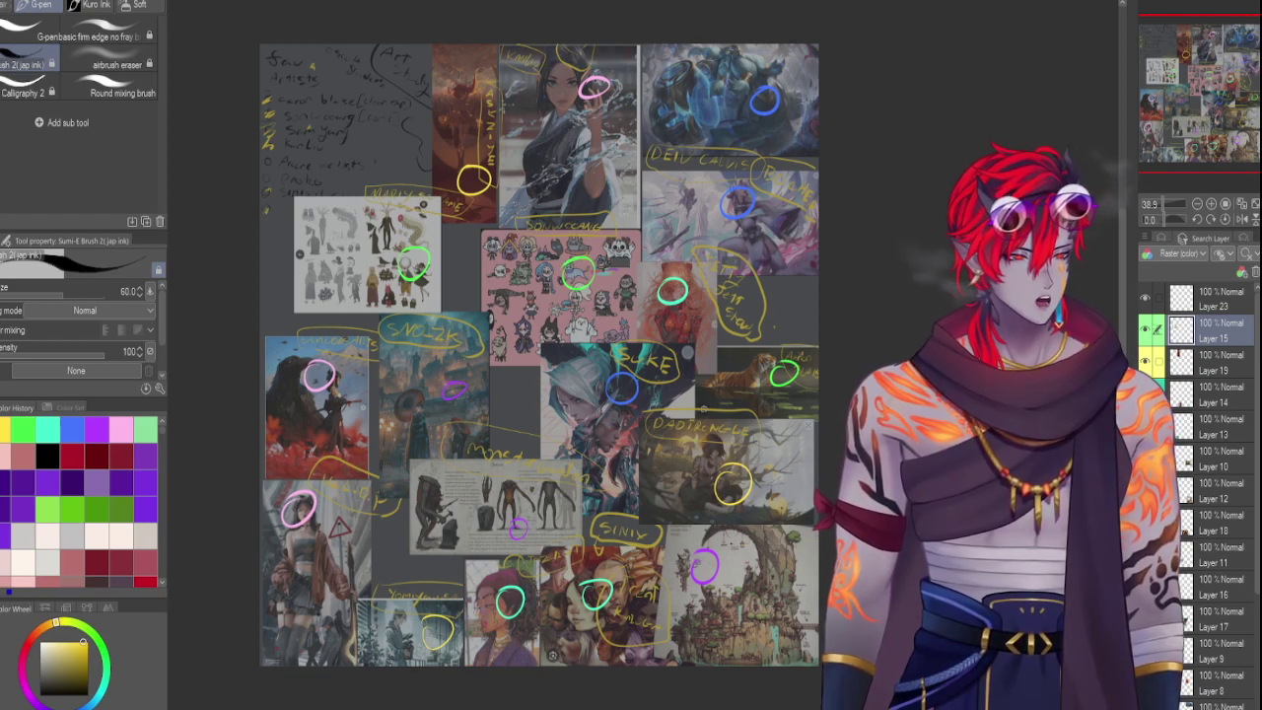
click(1223, 254)
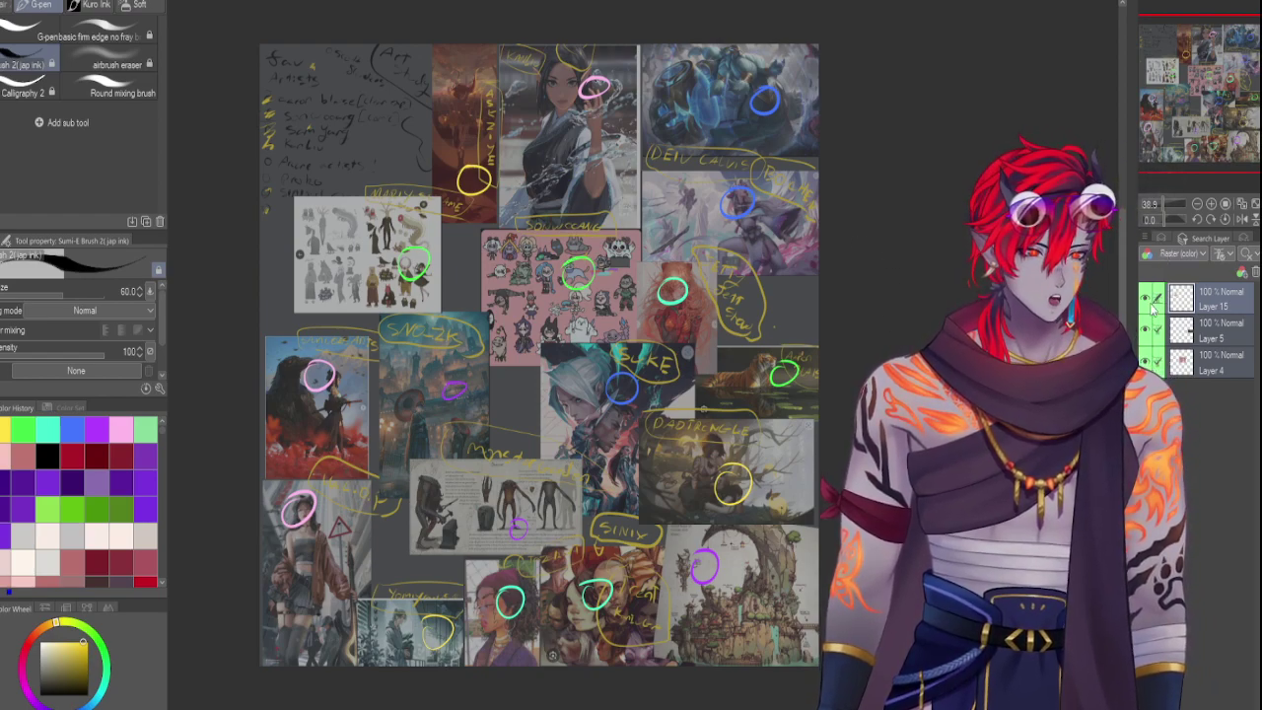
click(1159, 240)
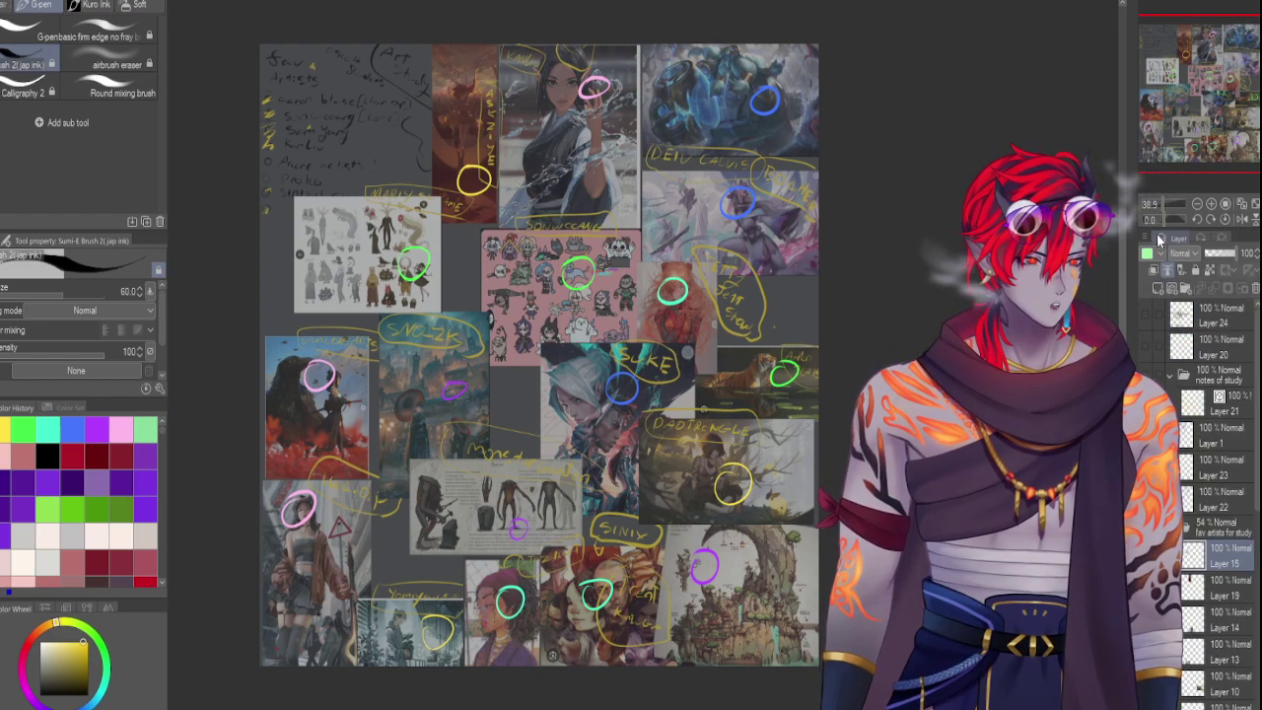
drag(1255, 505, 1255, 599)
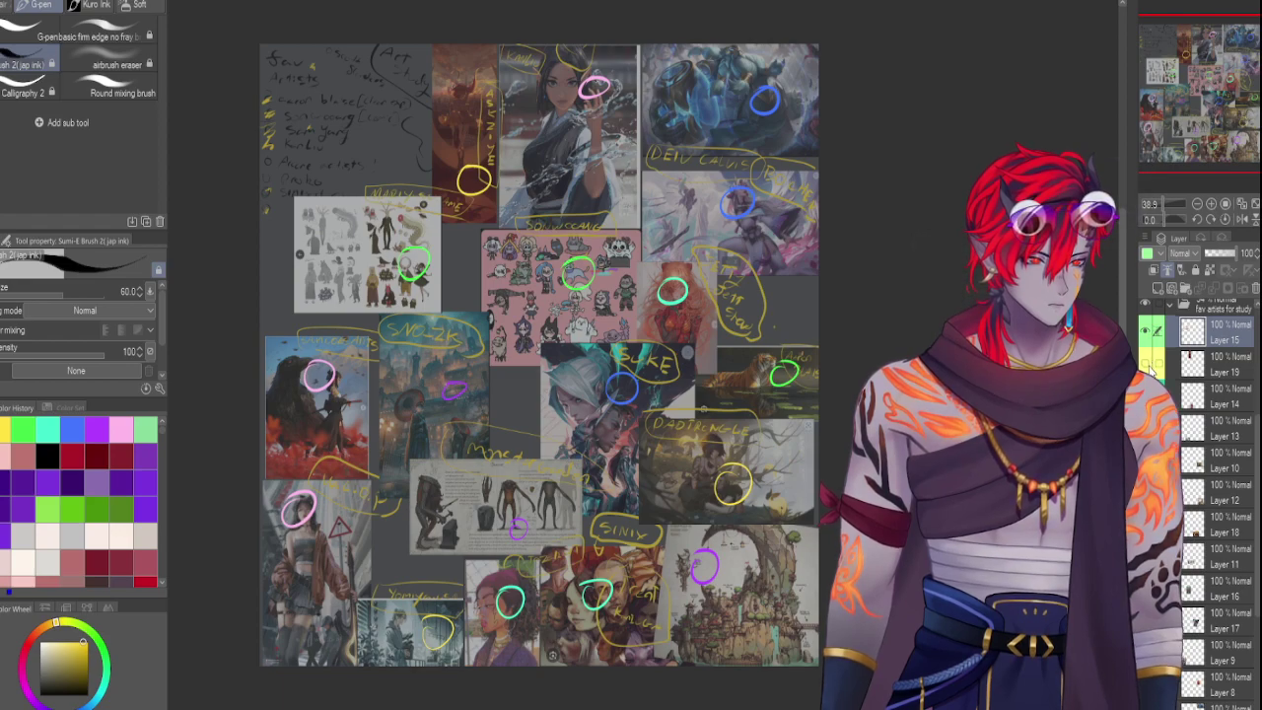
Hide the pink fighting, woman-with-sword and red warrior images, keeping the notes, upper-right images and orange central artwork
click(1146, 367)
click(1147, 367)
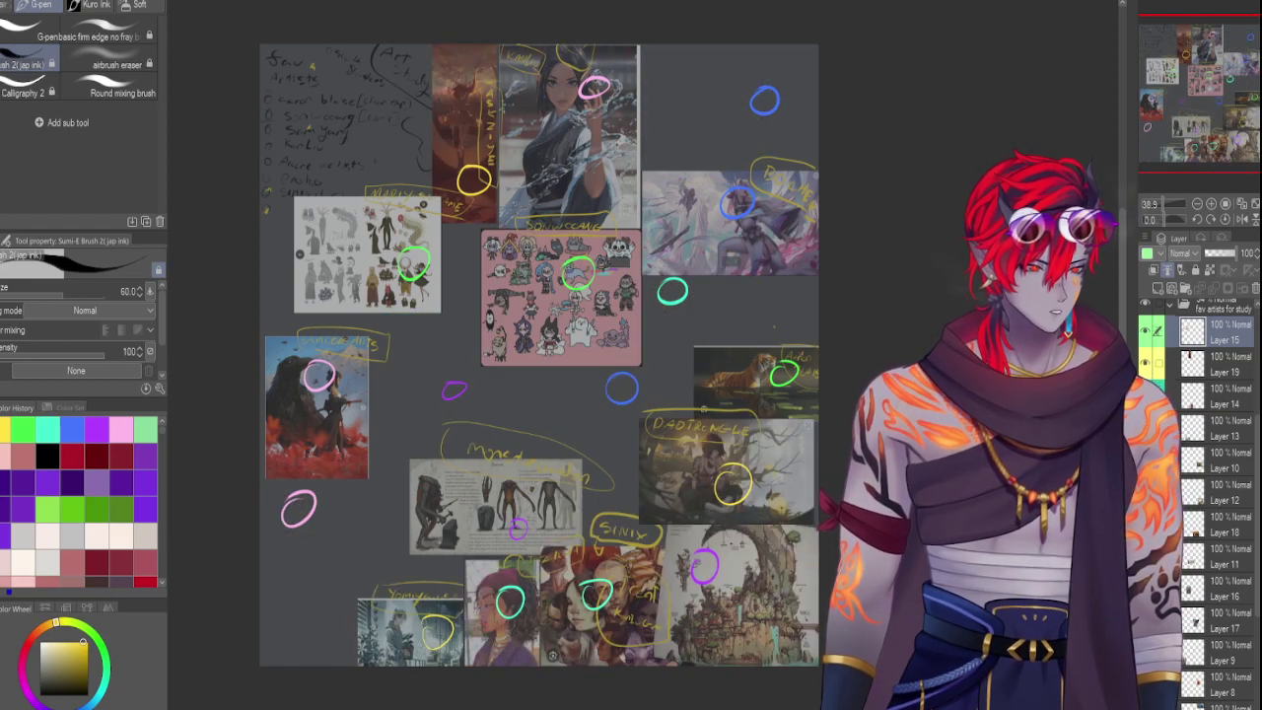
key(Delete)
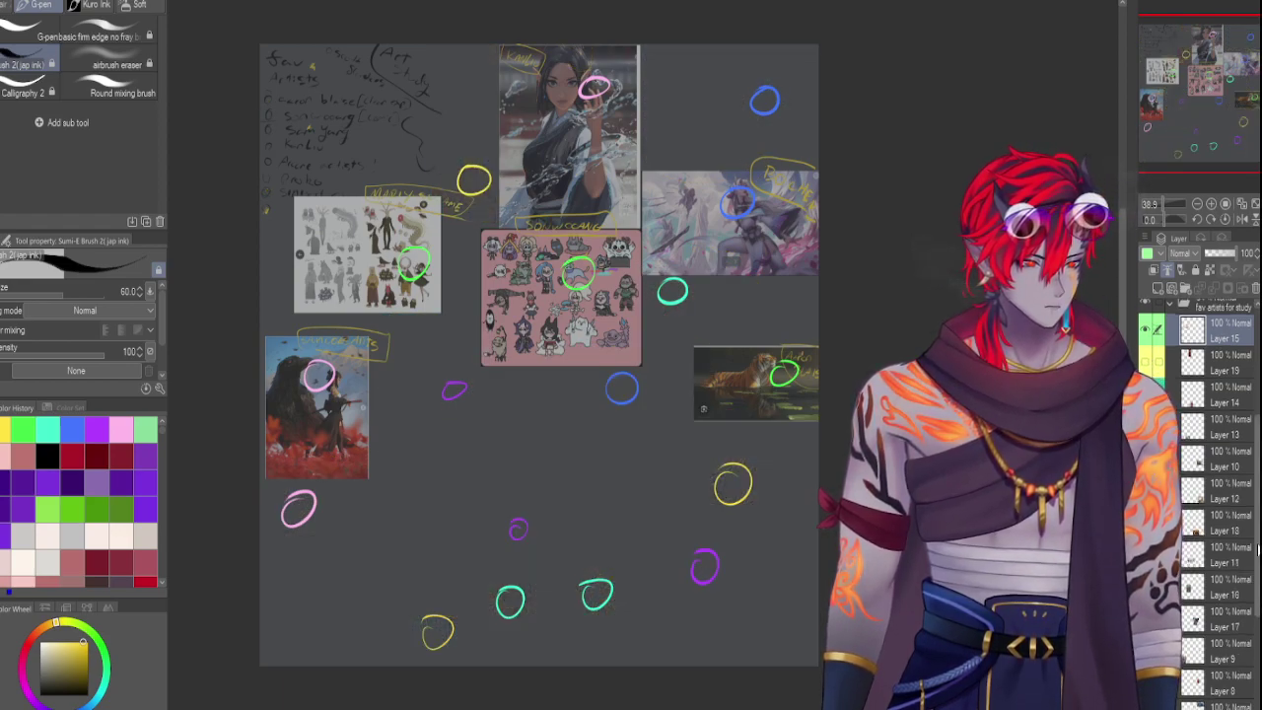
scroll(1213, 591, down, 3)
key(Delete)
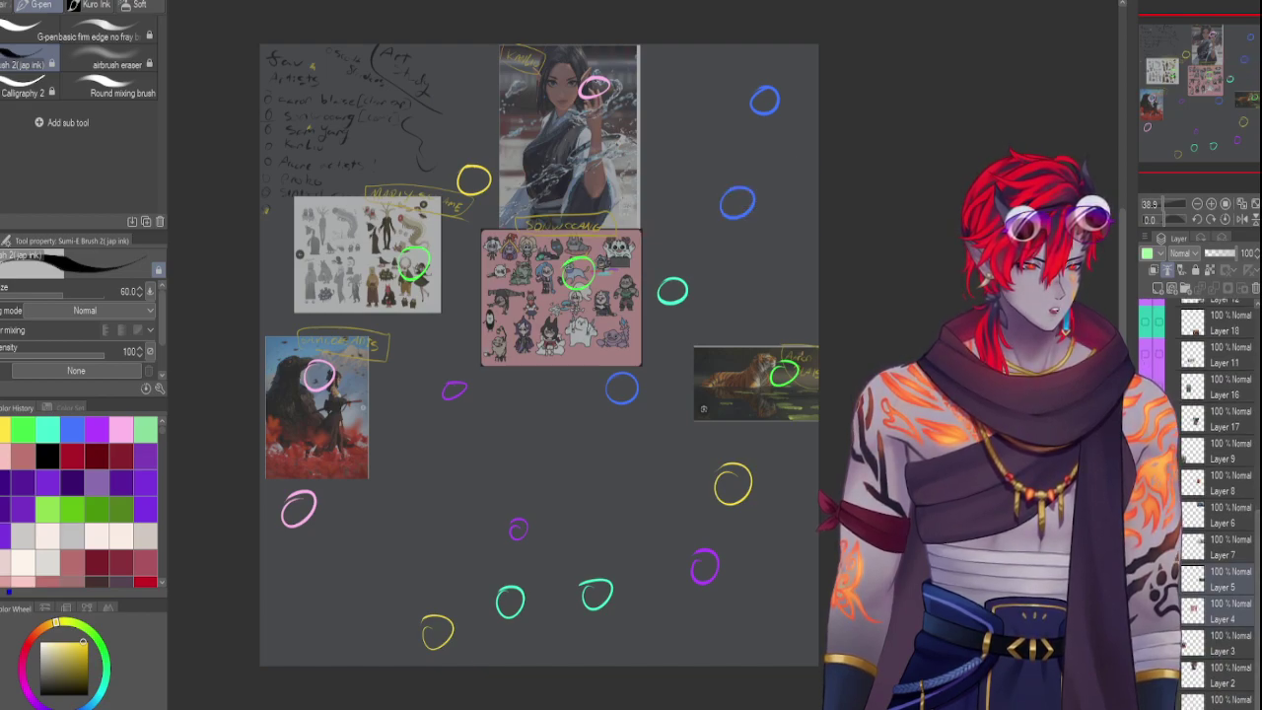
key(Delete)
key(Delete)
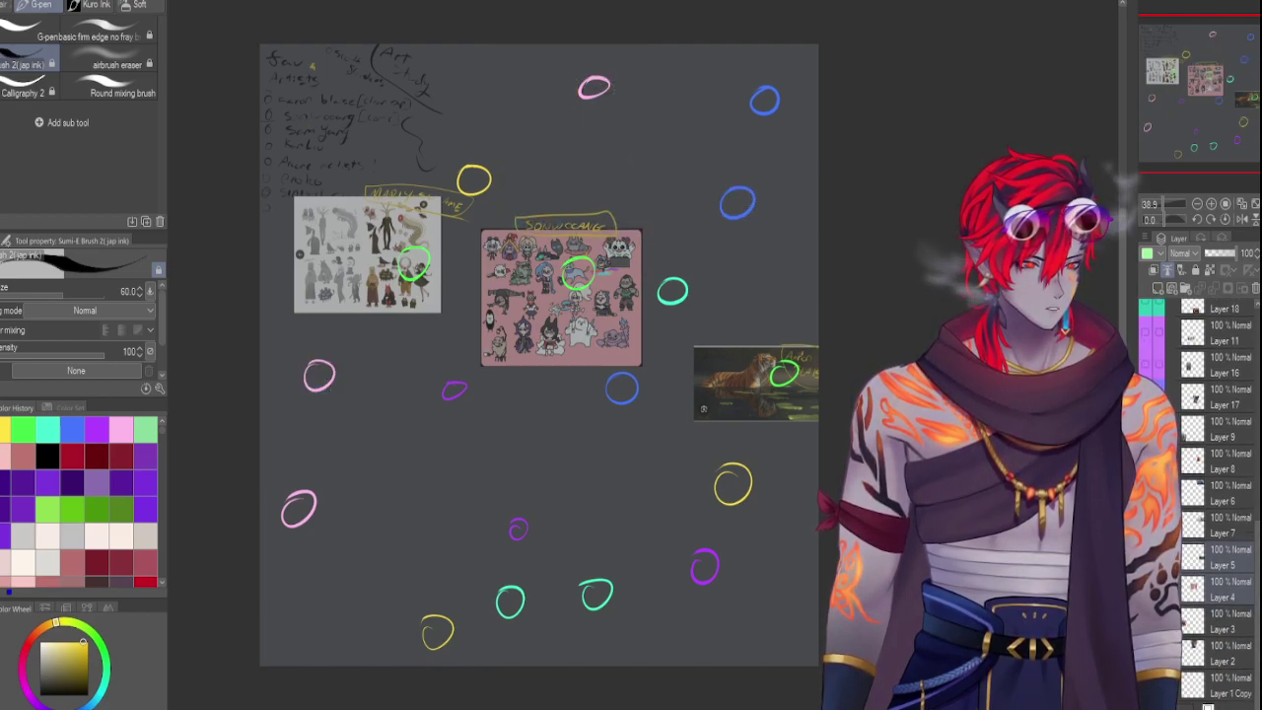
scroll(1217, 503, up, 10)
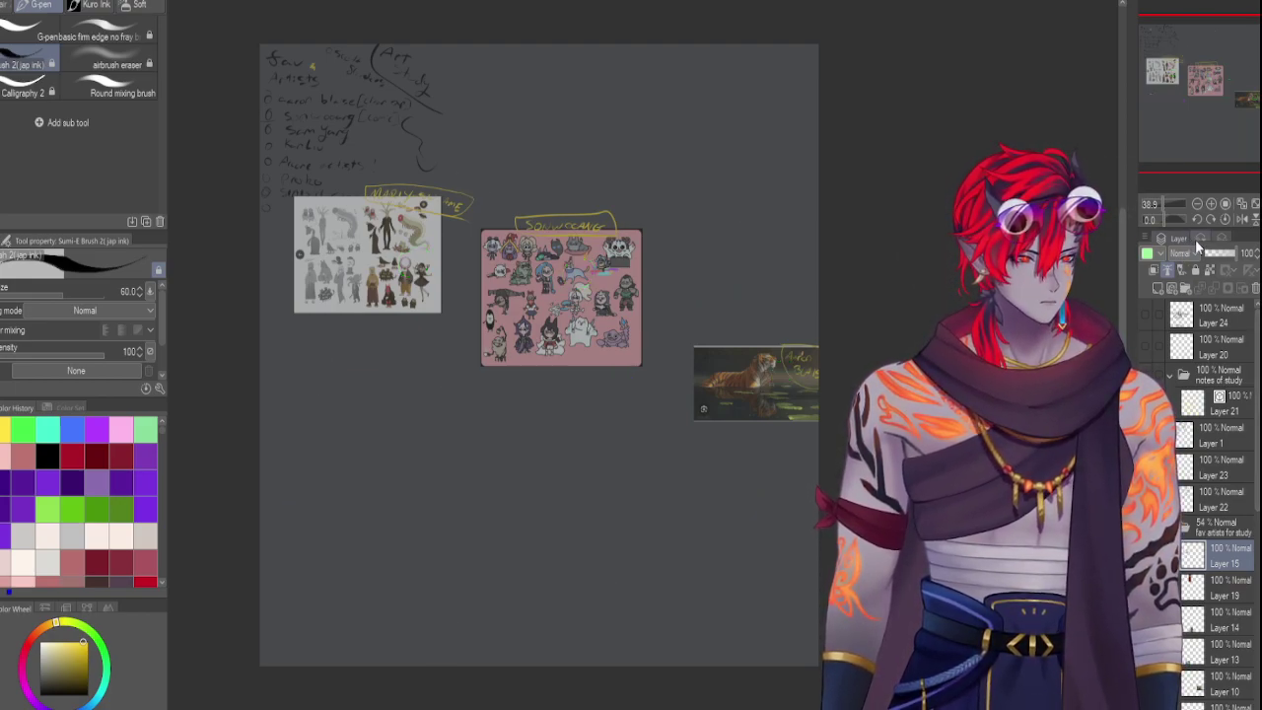
scroll(1247, 512, down, 3)
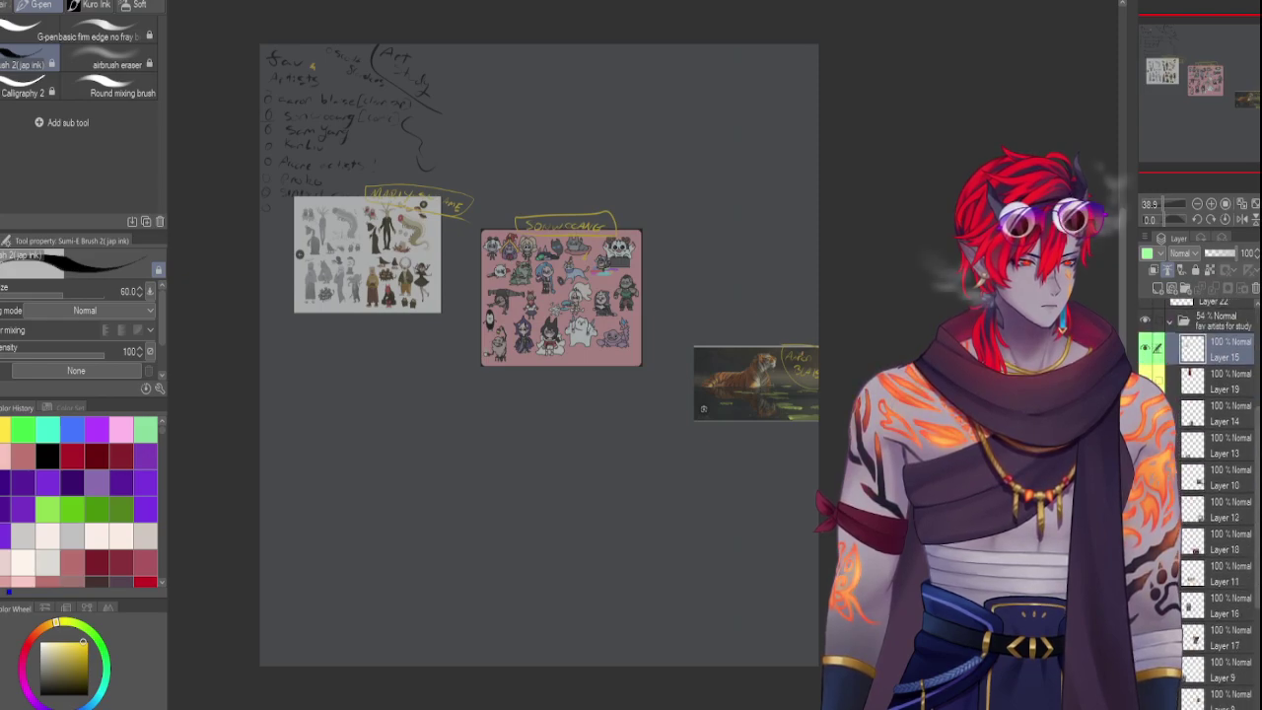
click(1147, 378)
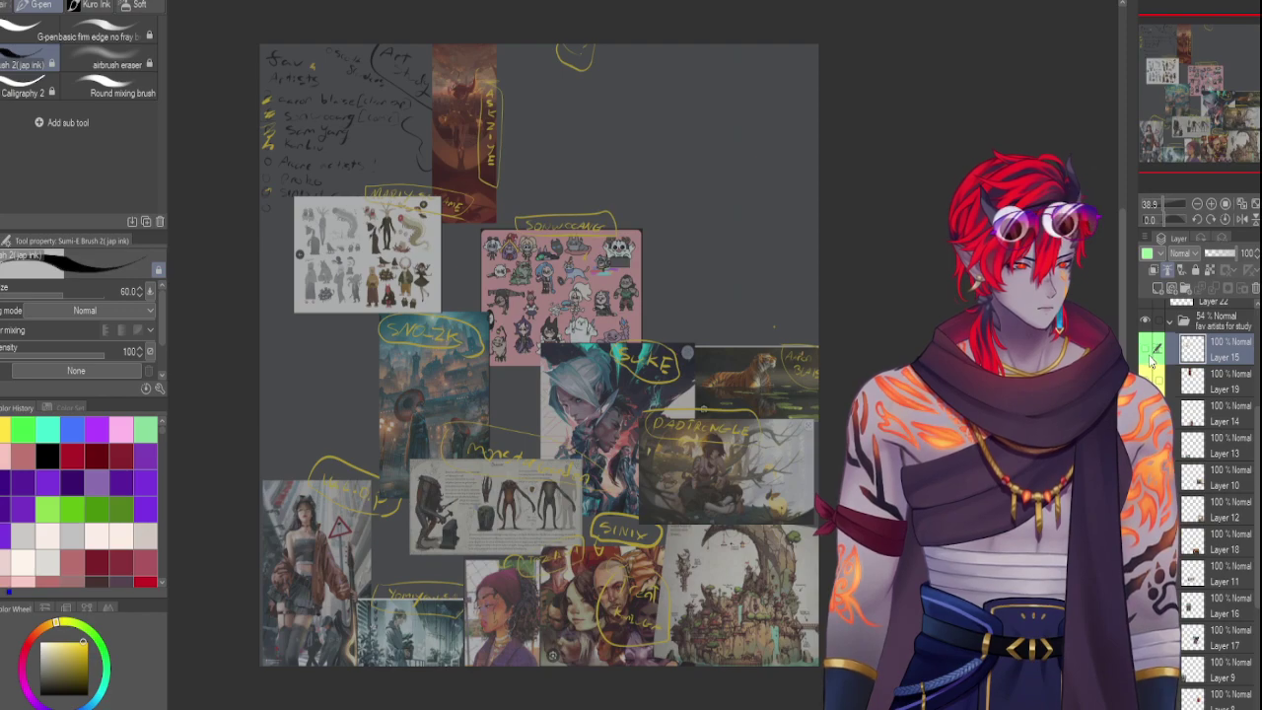
scroll(1212, 503, down, 3)
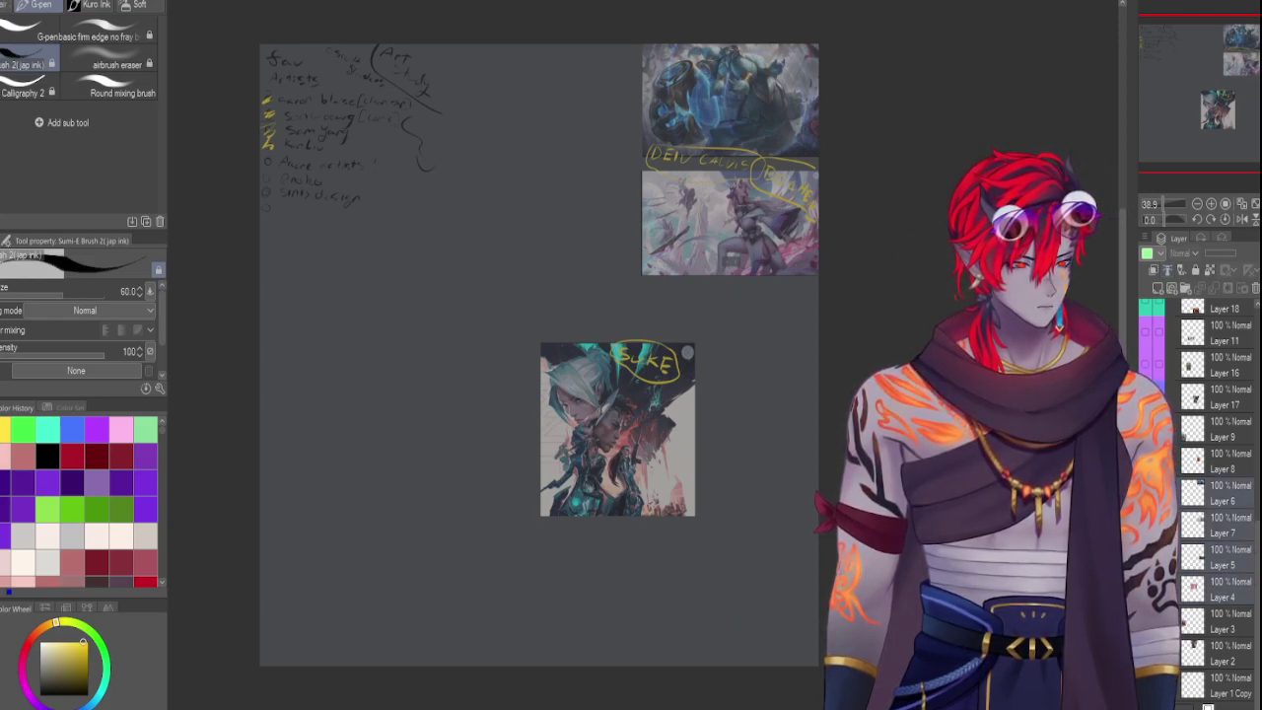
Select the 'fav artists for study' folder and raise its opacity from 54% to 100%
scroll(1203, 444, up, 5)
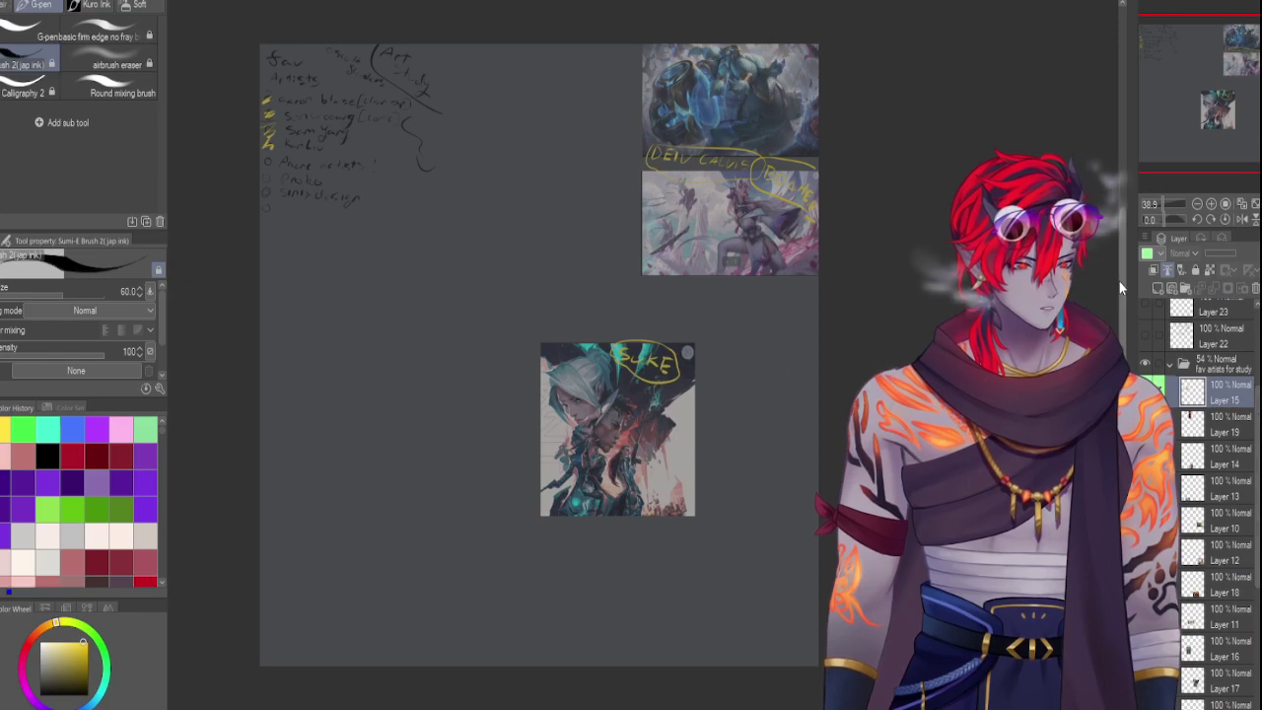
scroll(1202, 473, down, 5)
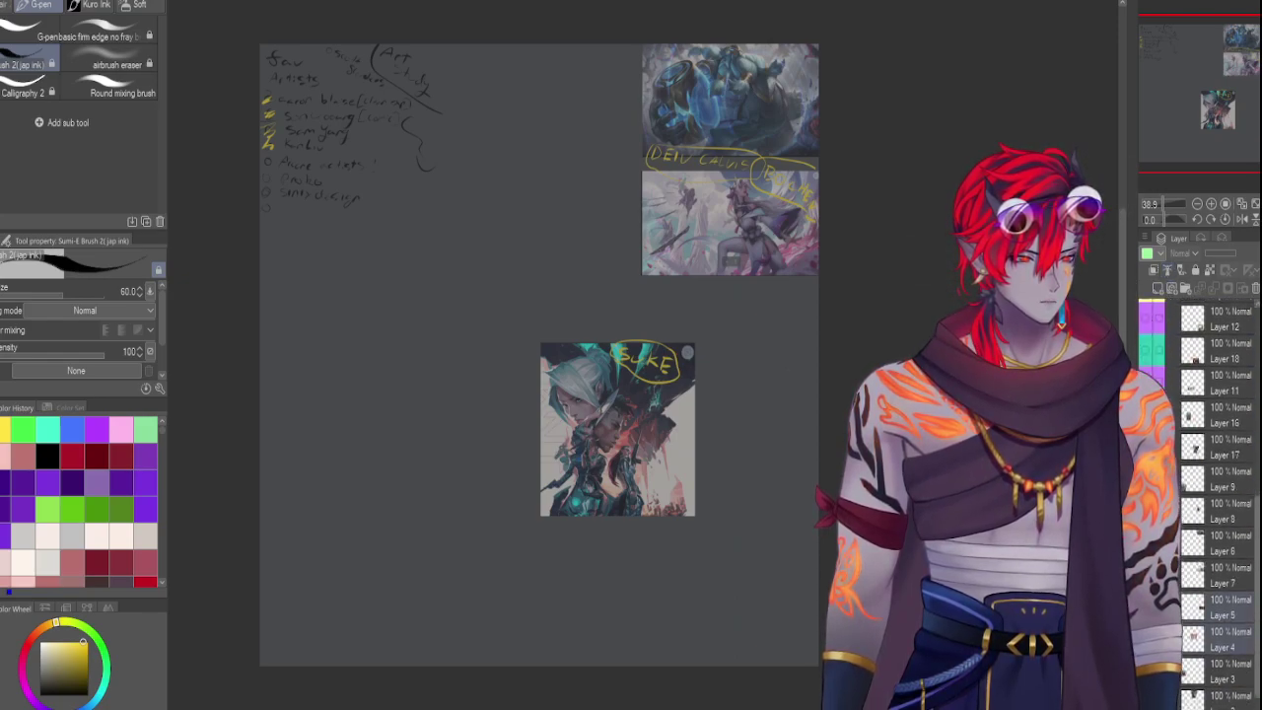
scroll(1202, 493, down, 2)
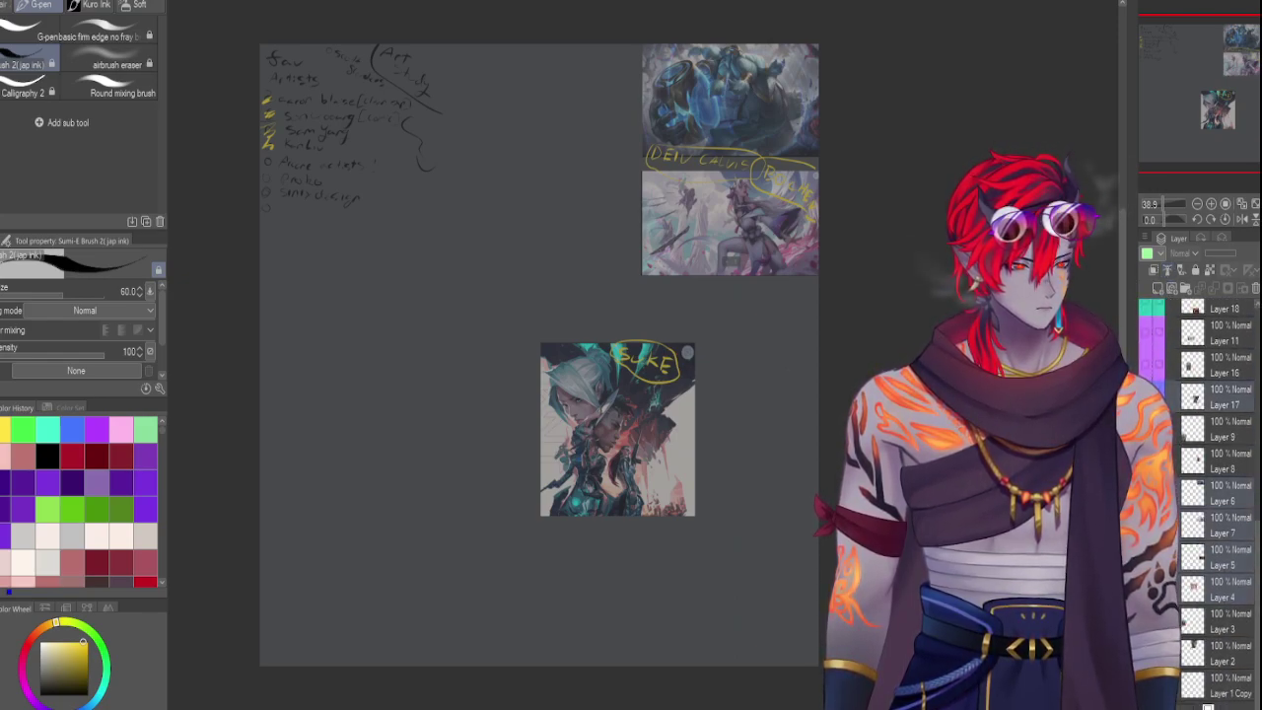
scroll(1203, 473, up, 3)
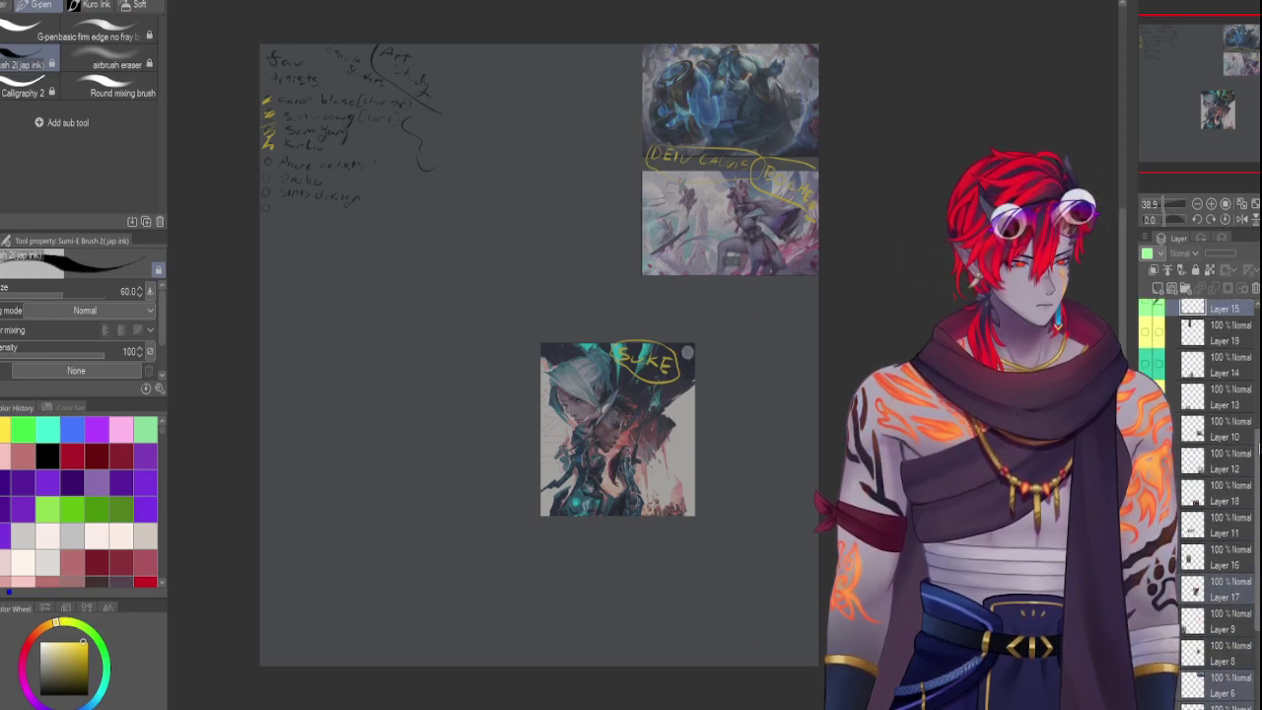
scroll(1237, 502, up, 2)
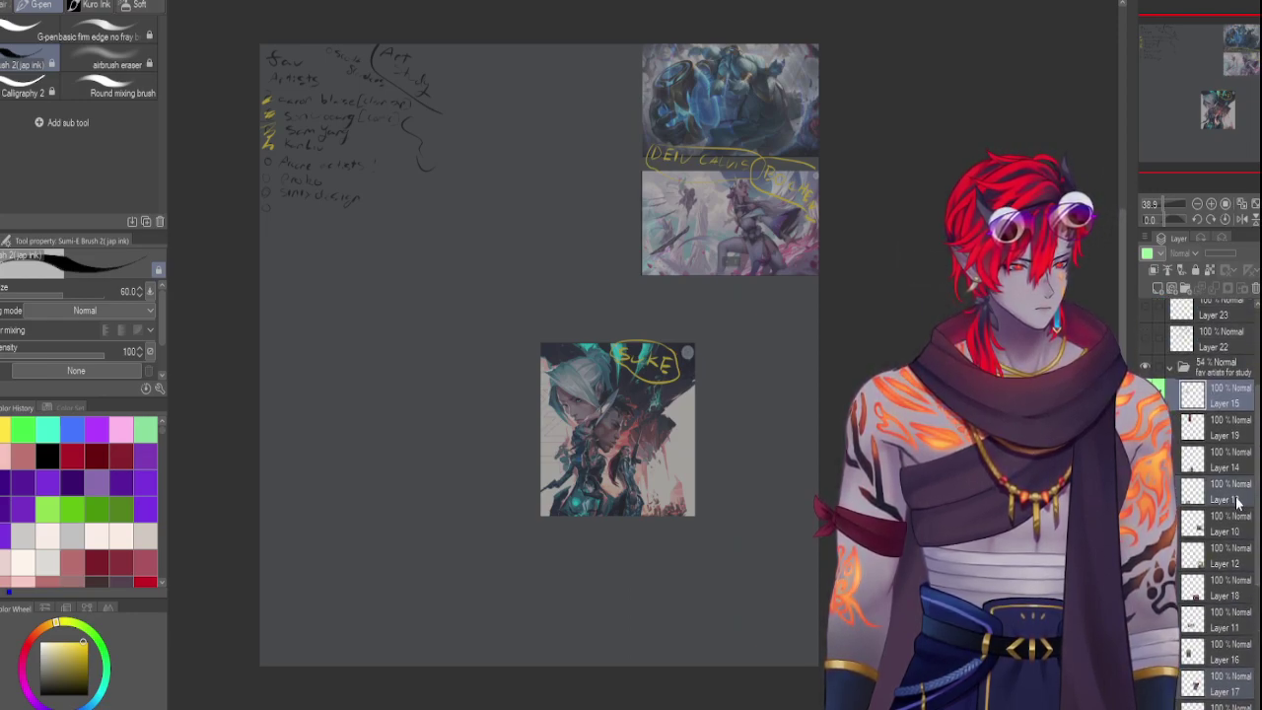
scroll(1217, 532, down, 3)
click(1198, 515)
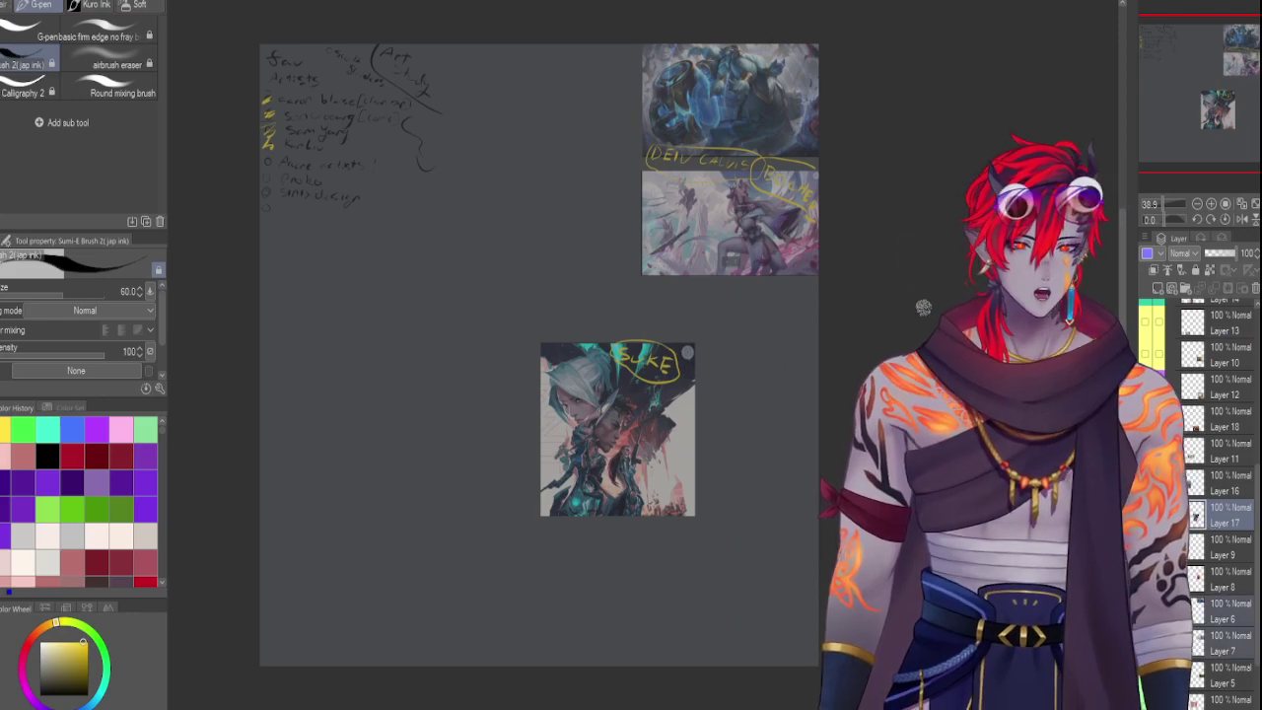
scroll(1232, 444, up, 5)
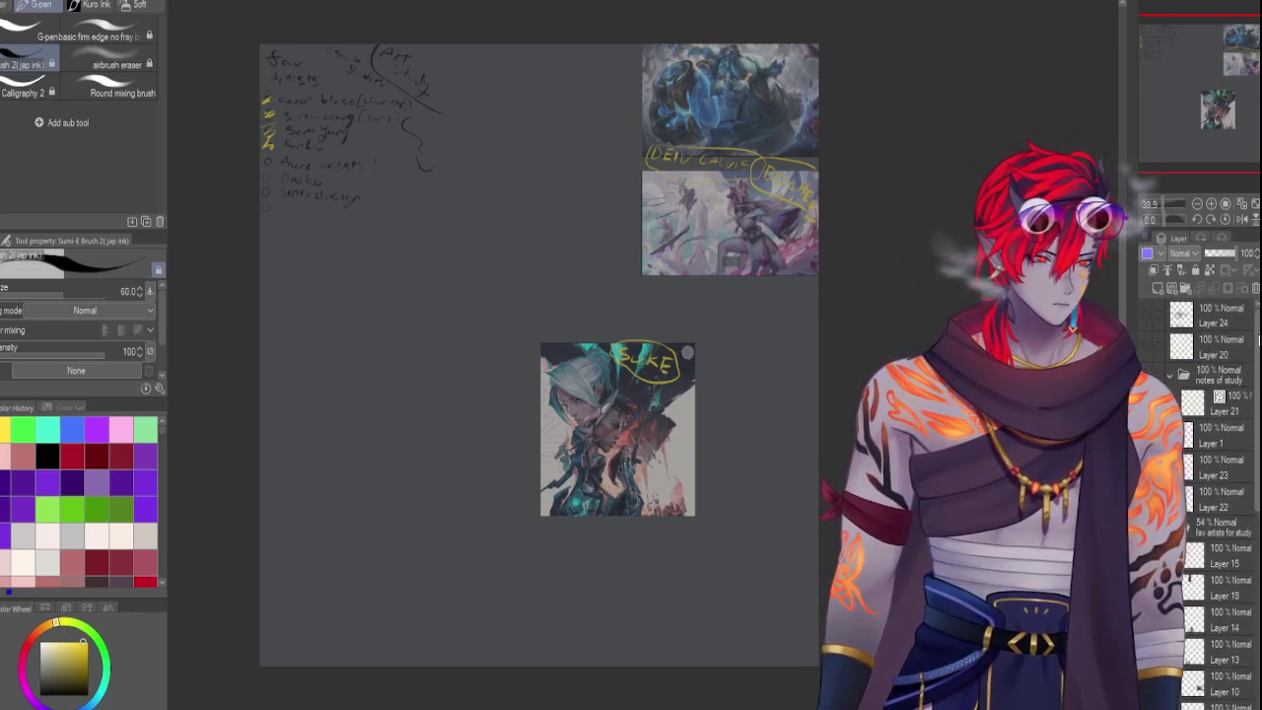
click(1223, 528)
drag(1221, 253, 1238, 254)
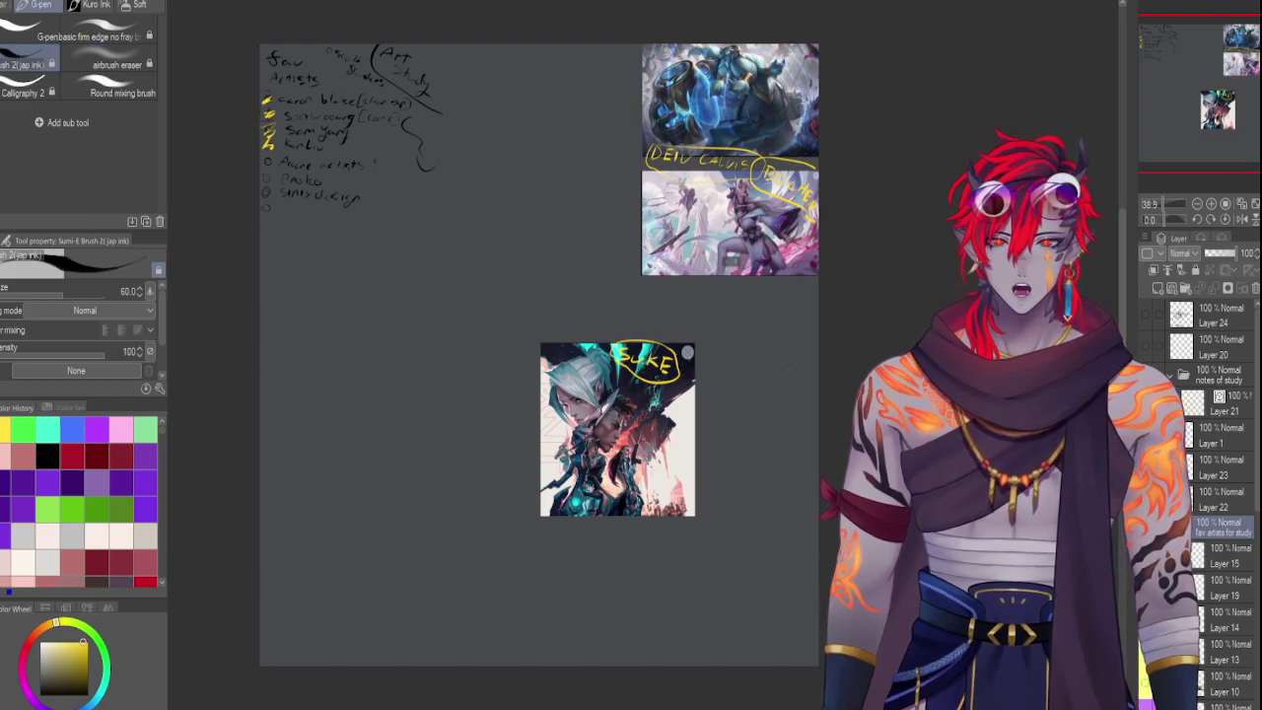
scroll(1212, 503, down, 3)
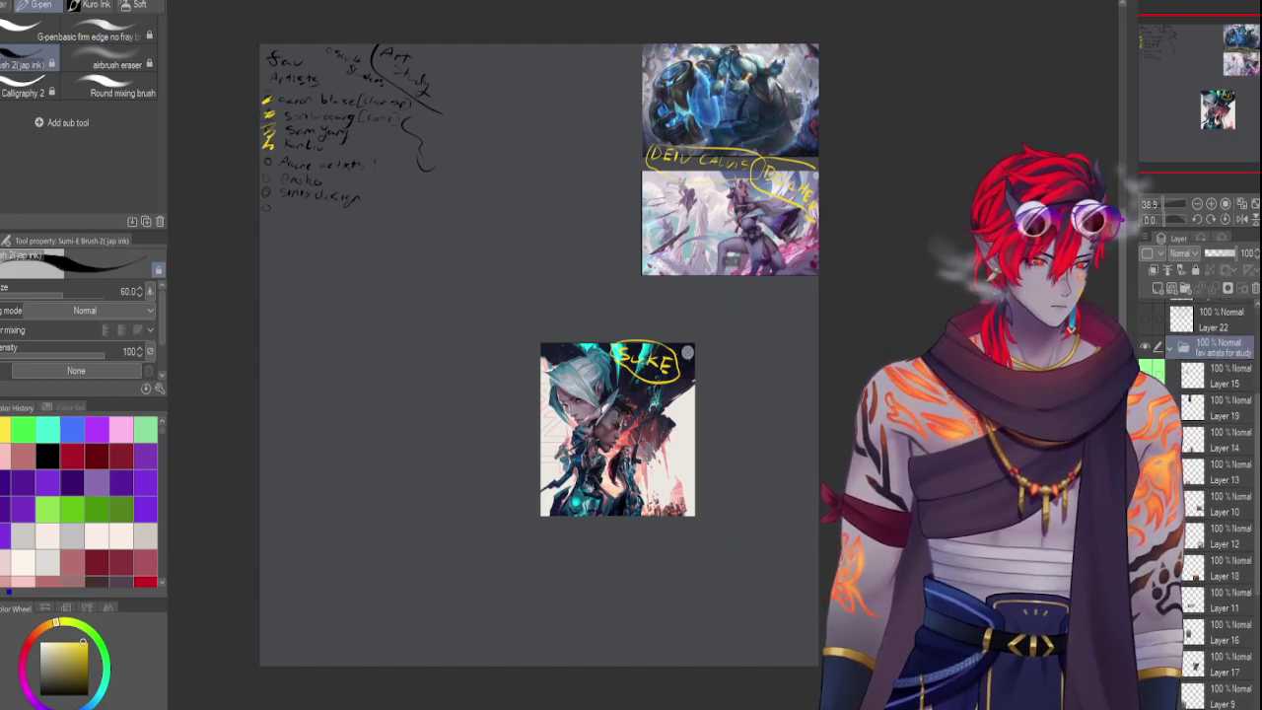
click(1145, 347)
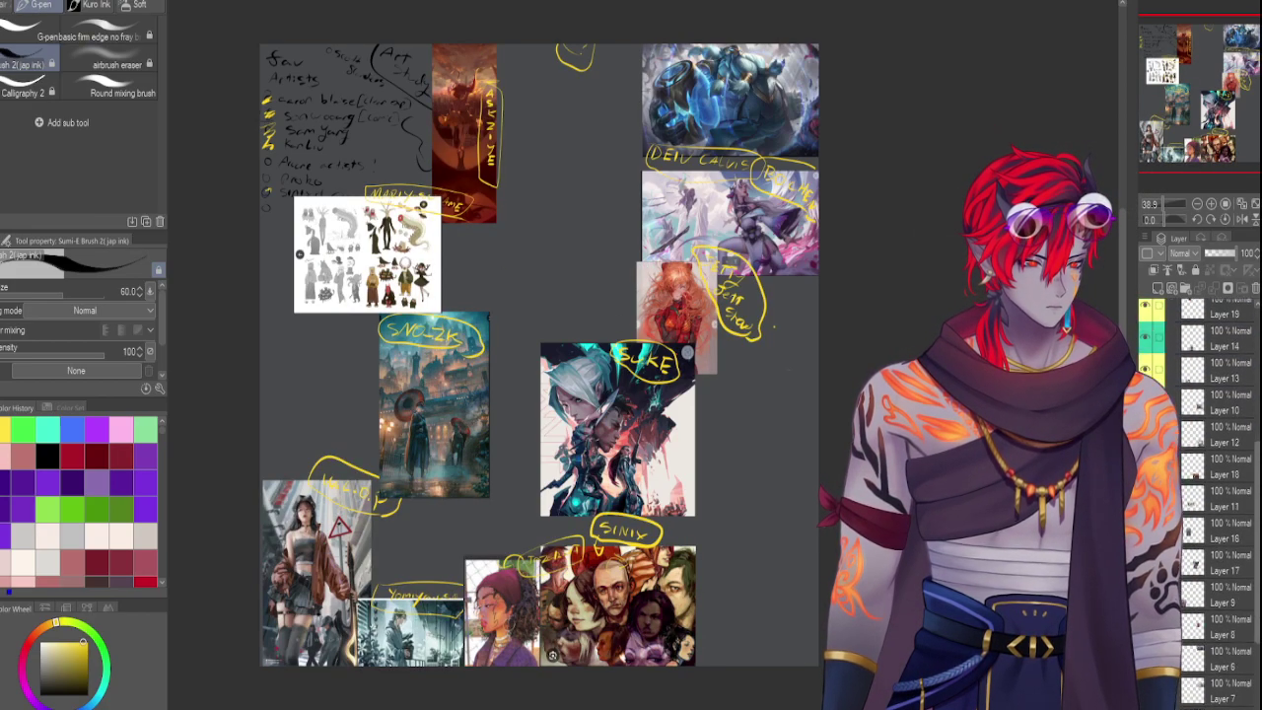
scroll(1213, 502, down, 3)
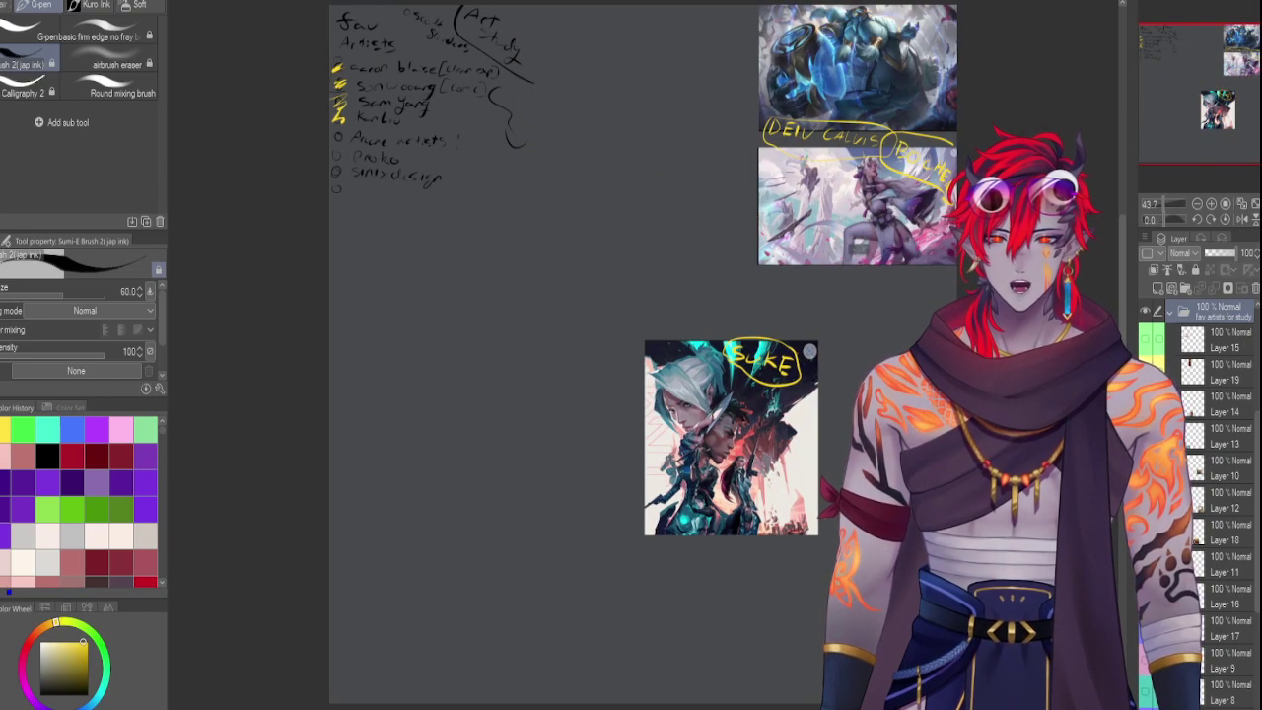
click(1222, 340)
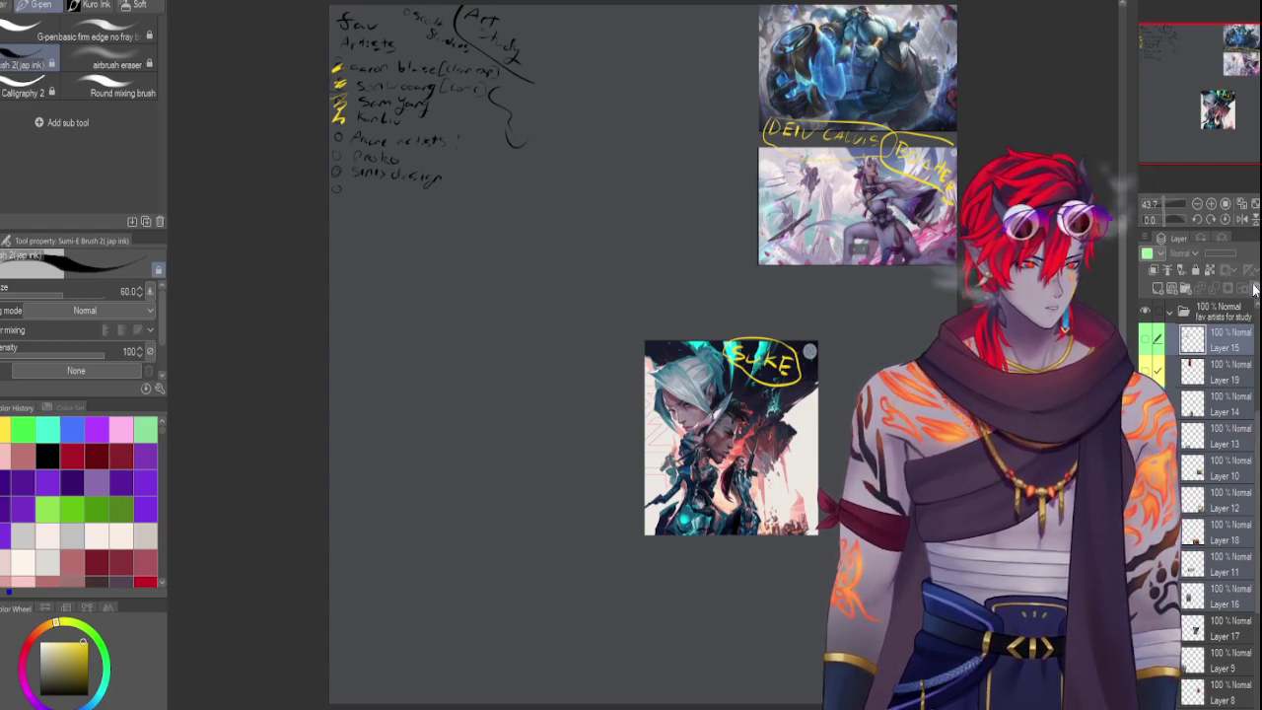
scroll(1247, 314, down, 5)
click(1222, 429)
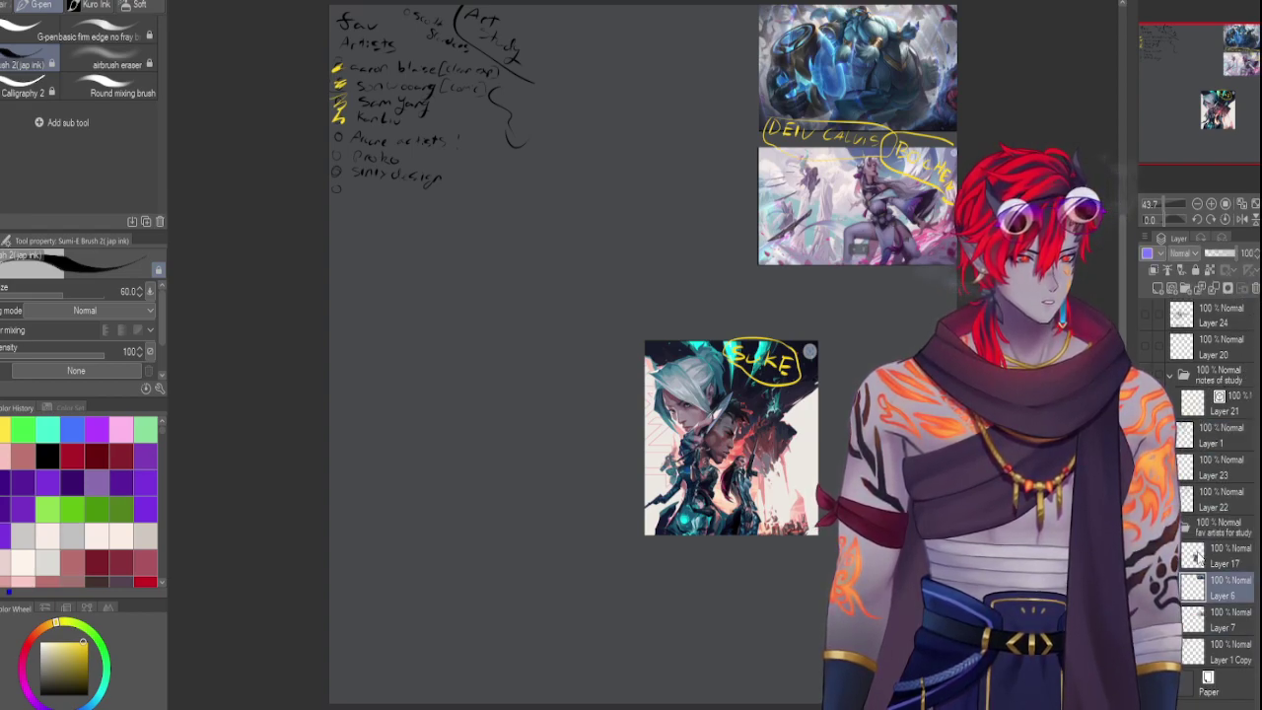
click(1223, 619)
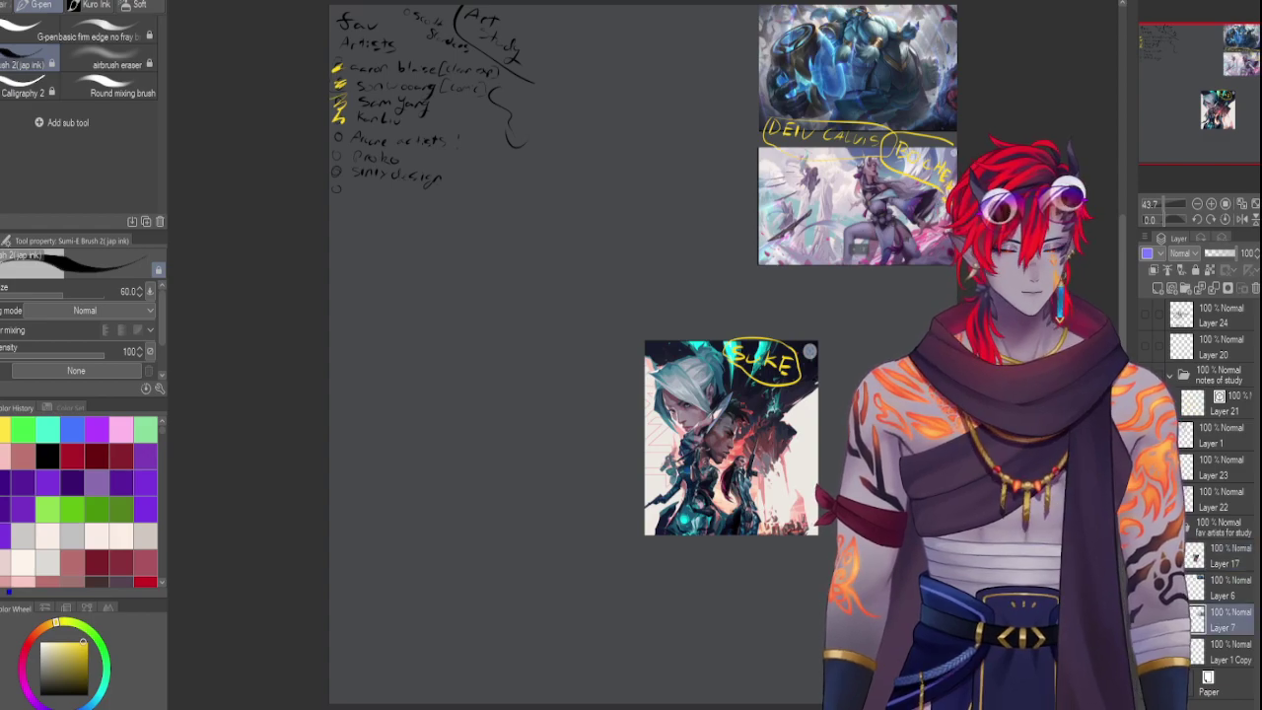
Move the Layer 17 central artwork down and left and enlarge it
click(1222, 555)
key(ctrl+t)
drag(721, 444, 406, 611)
drag(602, 283, 540, 283)
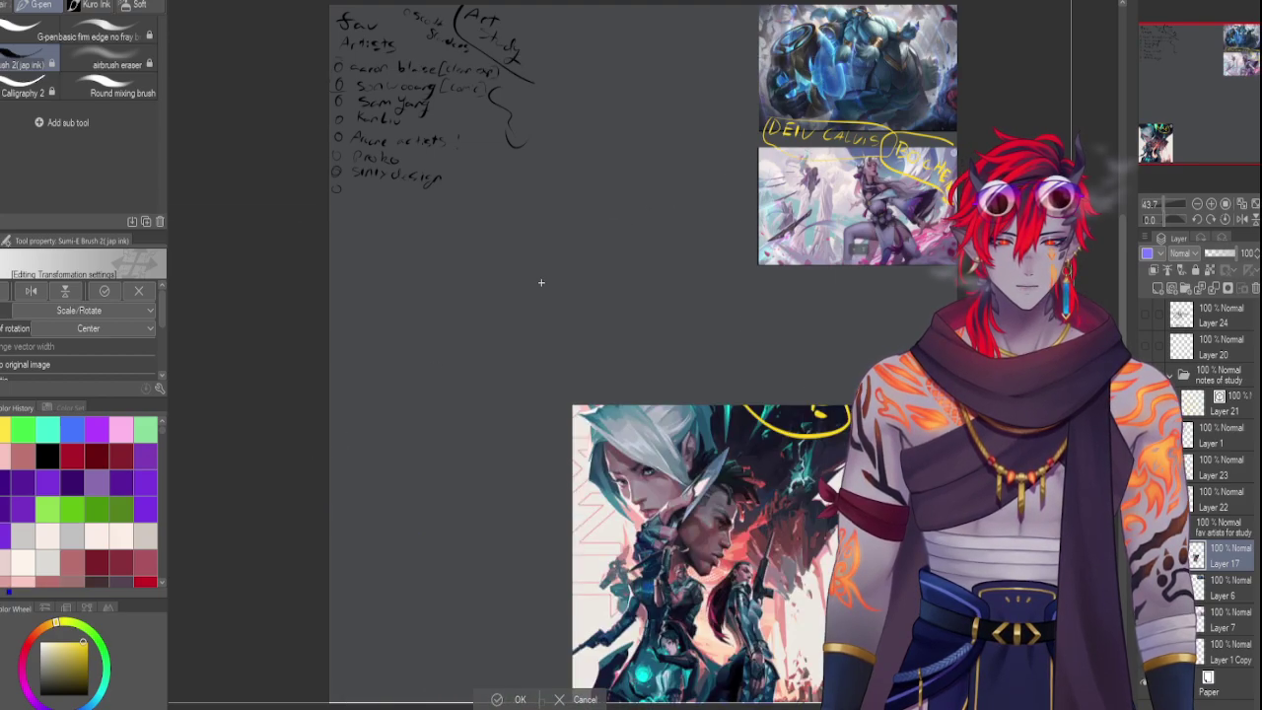
click(1155, 203)
drag(1156, 202, 1170, 203)
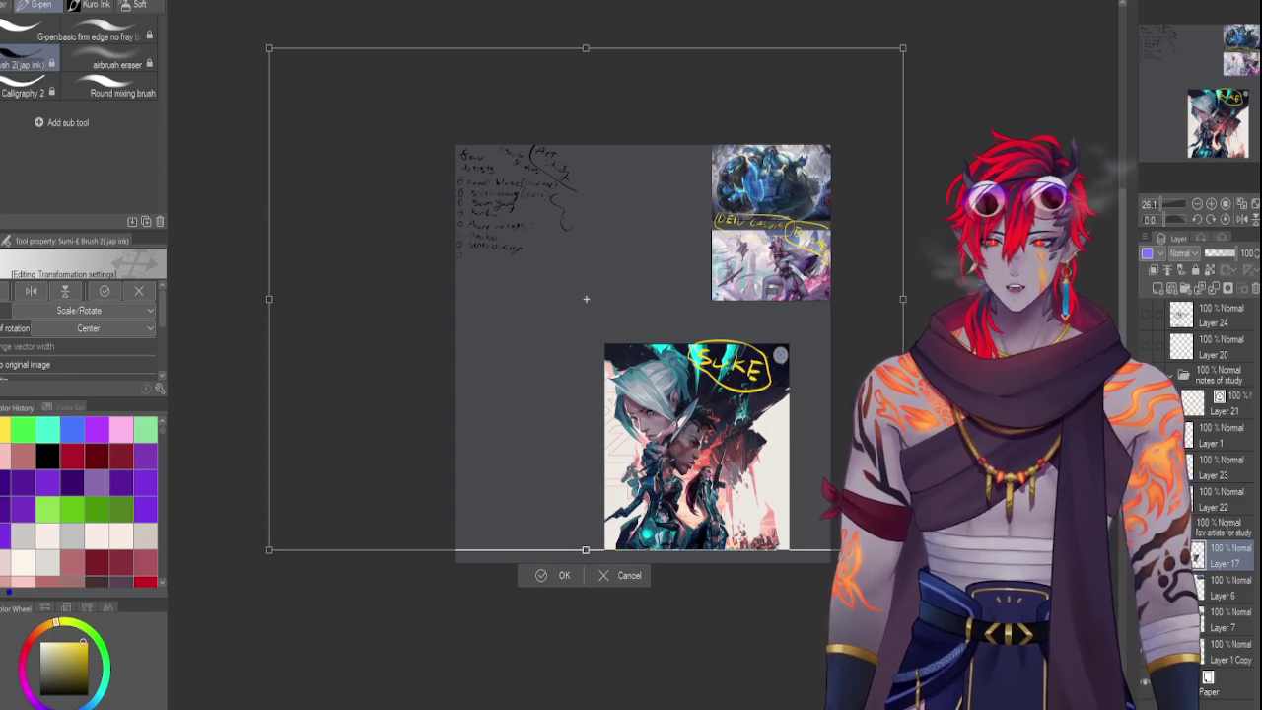
key(Return)
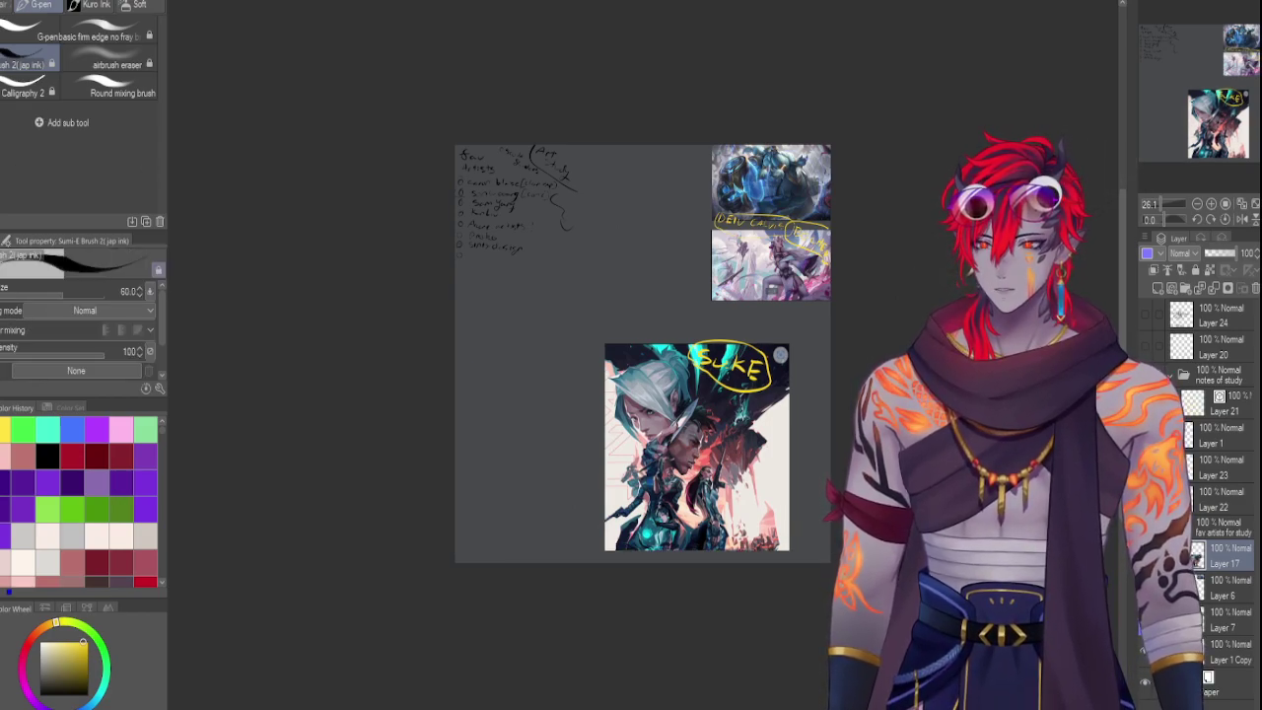
Auto-select just the central artwork and shift it to the canvas's left edge, slightly enlarged
key(w)
click(536, 405)
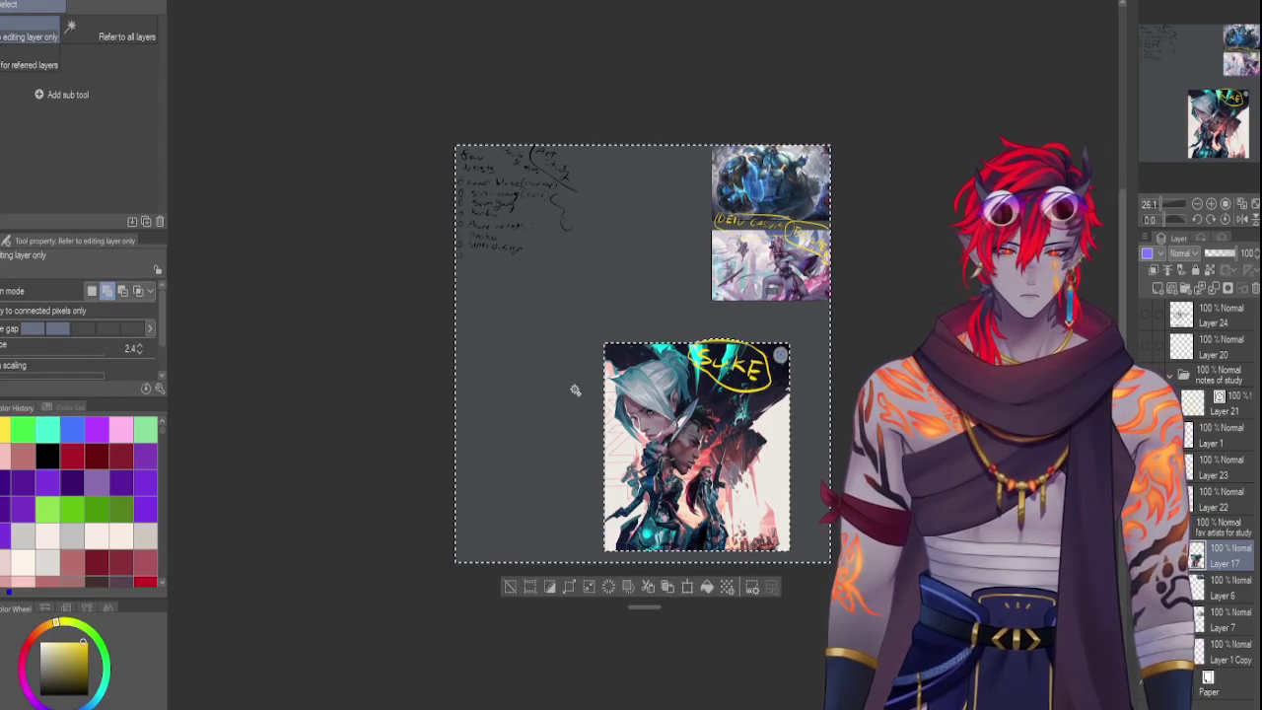
click(703, 414)
key(ctrl+t)
drag(704, 414, 543, 430)
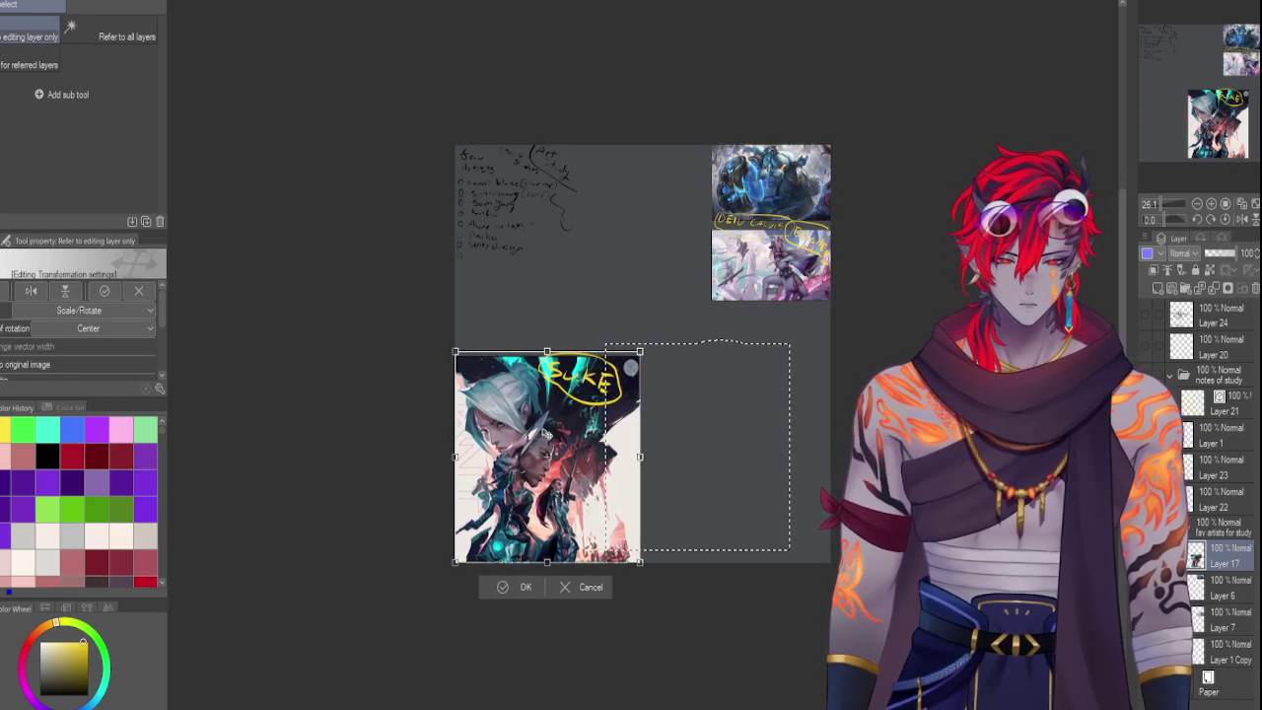
drag(640, 349, 646, 344)
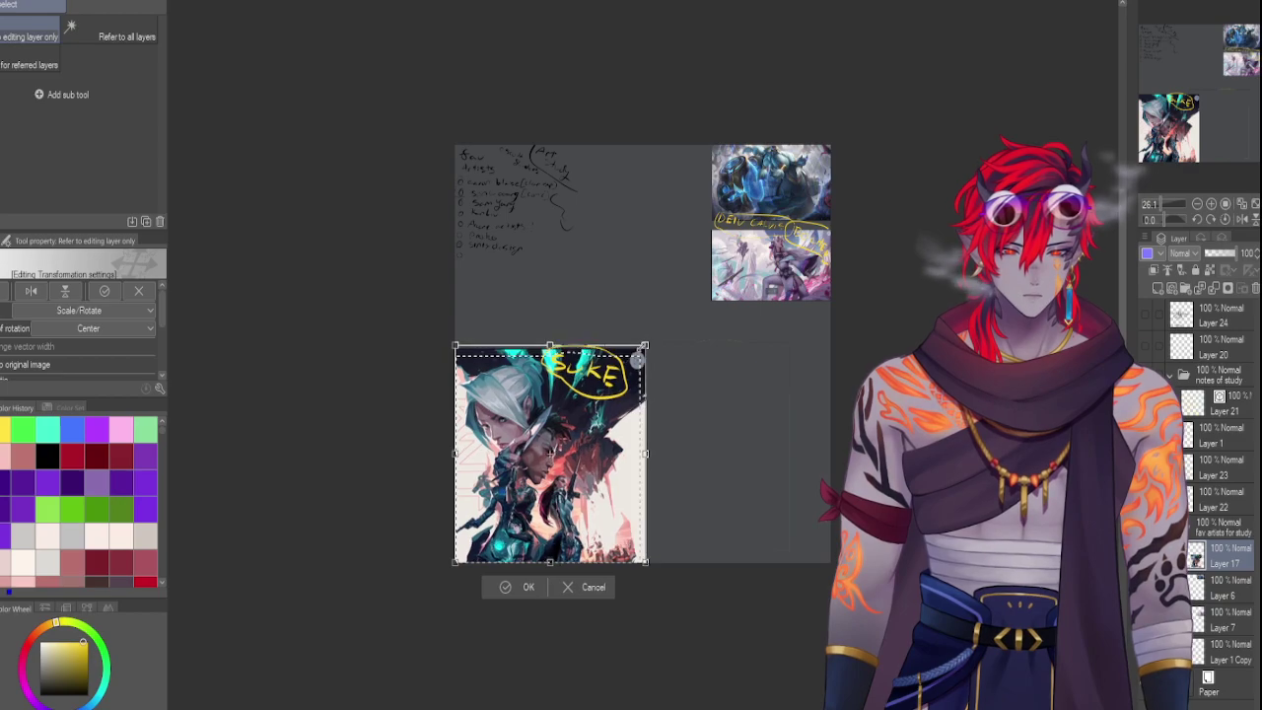
key(Return)
key(ctrl+d)
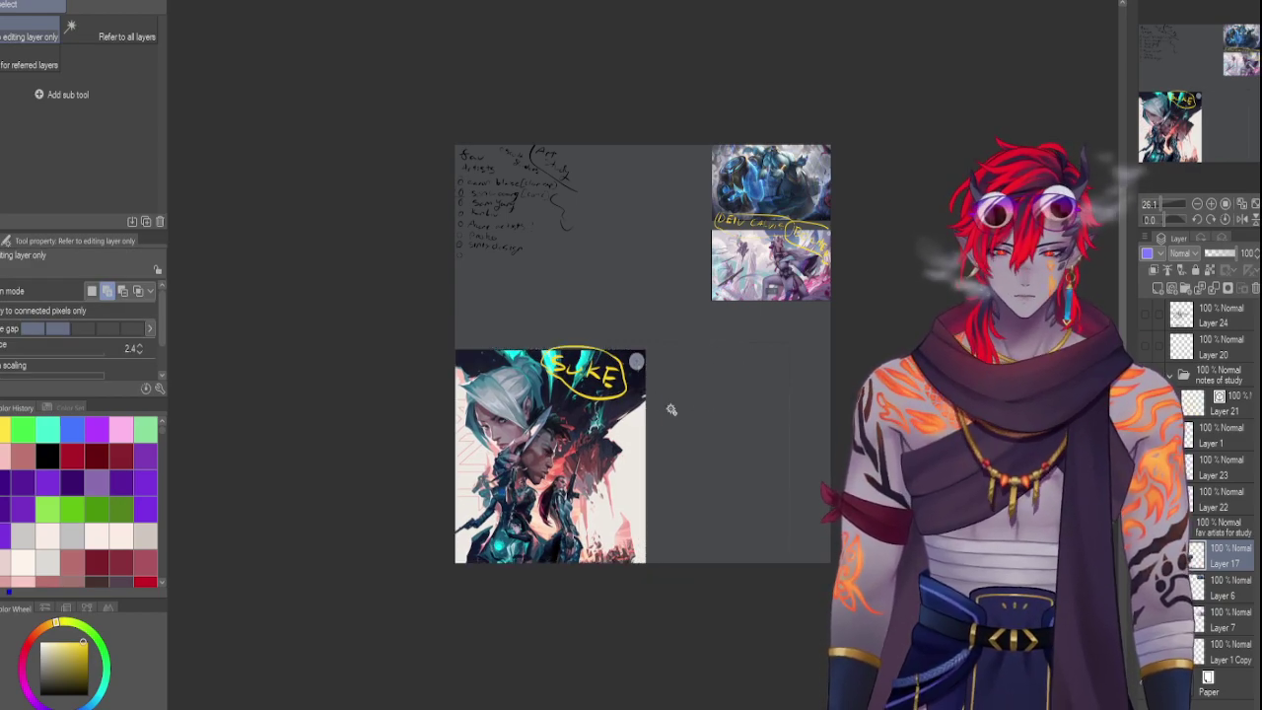
key(ctrl+a)
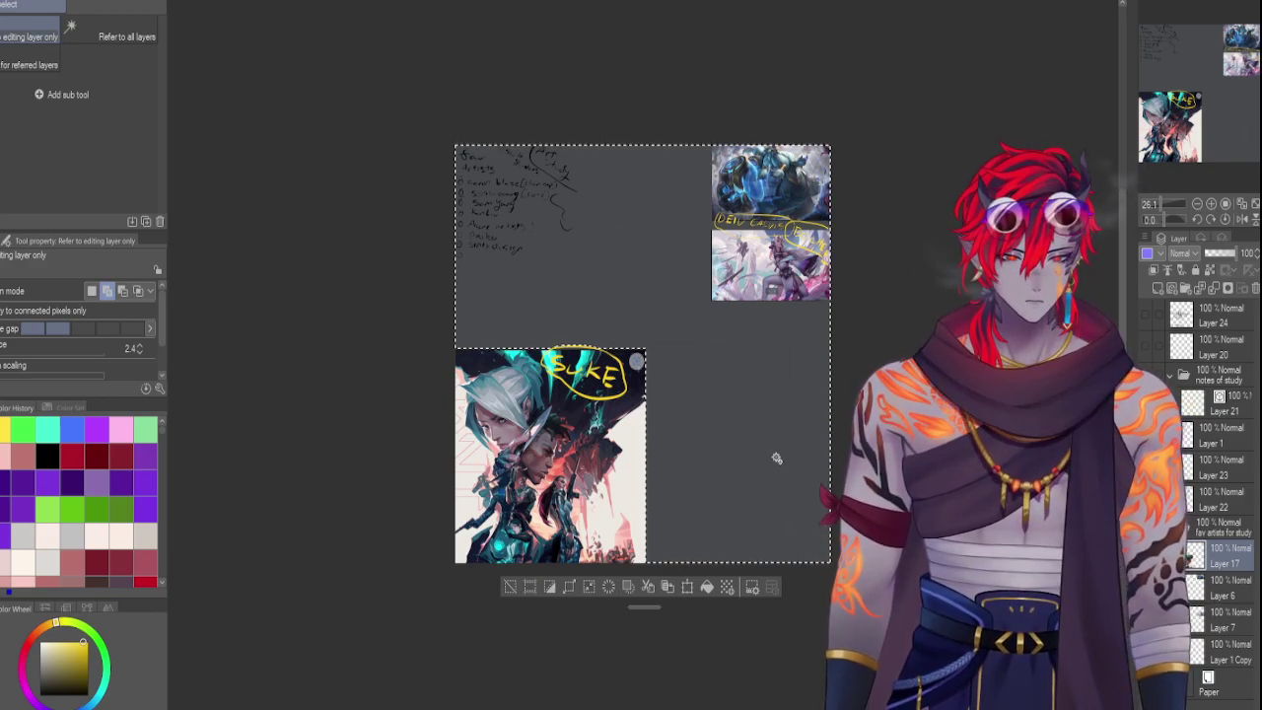
key(ctrl+d)
Enlarge the blue reference image and move it to the canvas's top-left
click(1222, 587)
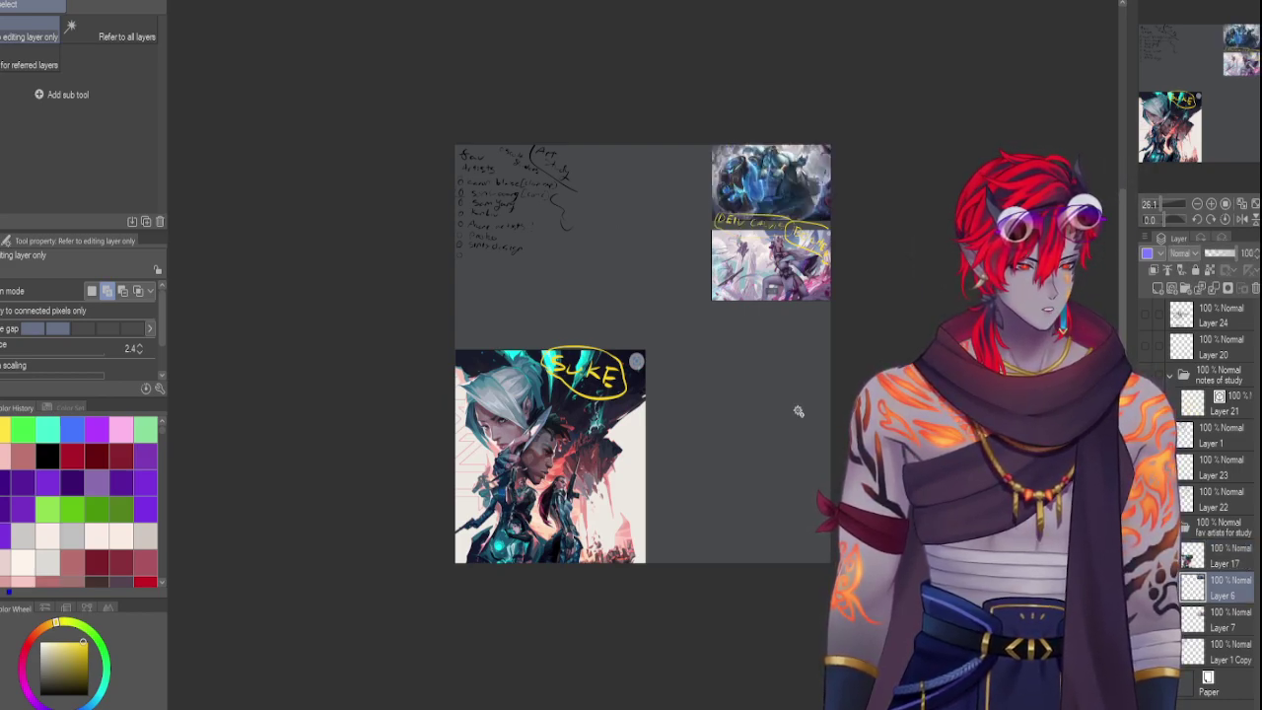
key(ctrl+t)
drag(779, 166, 715, 381)
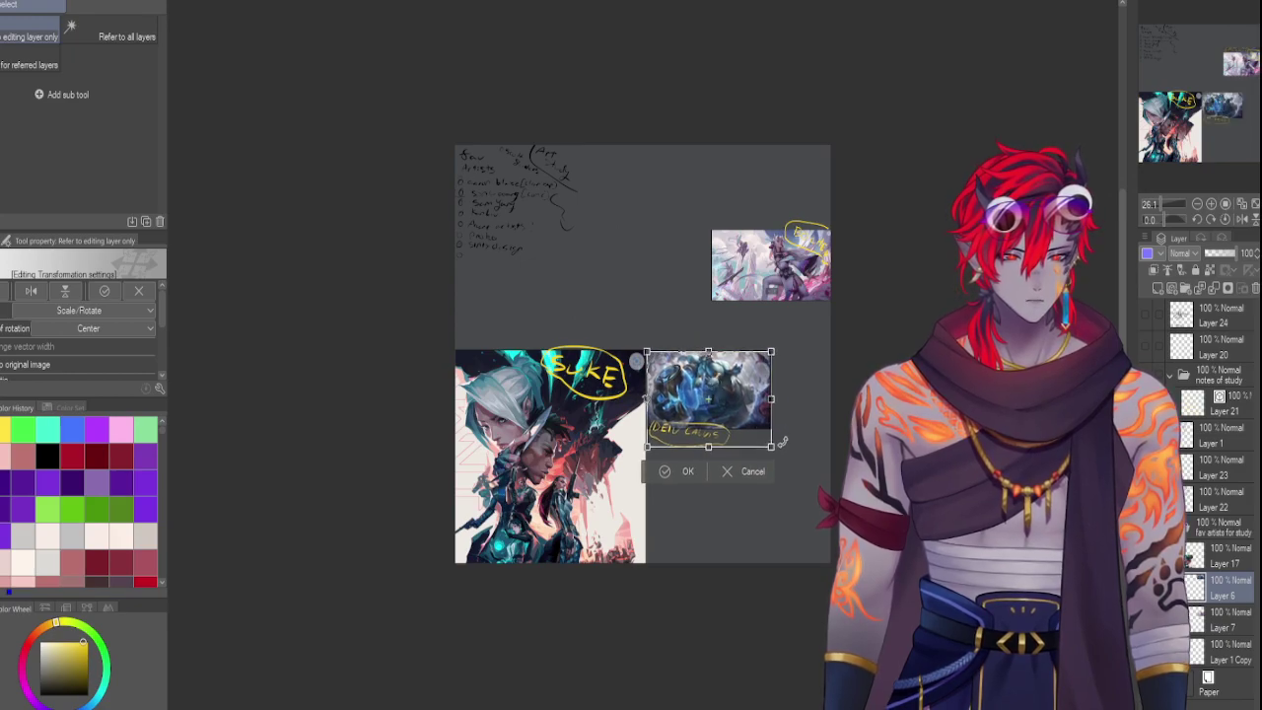
drag(782, 443, 827, 489)
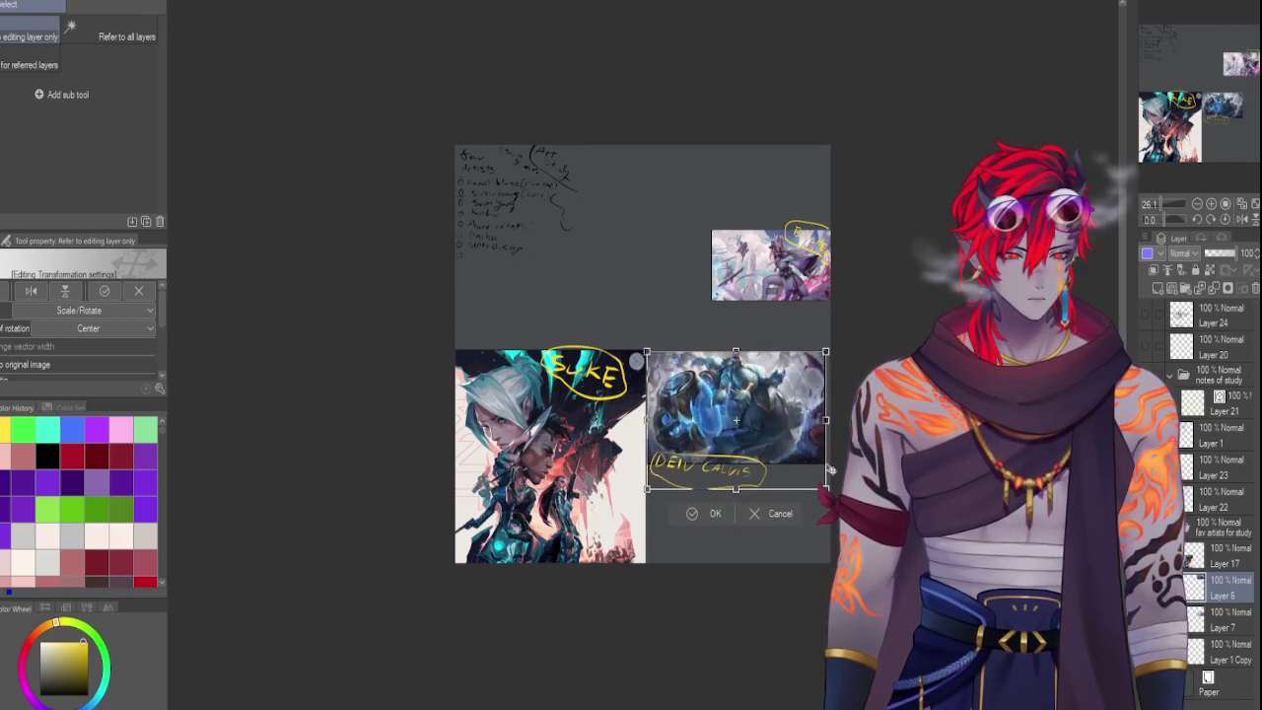
drag(647, 351, 636, 342)
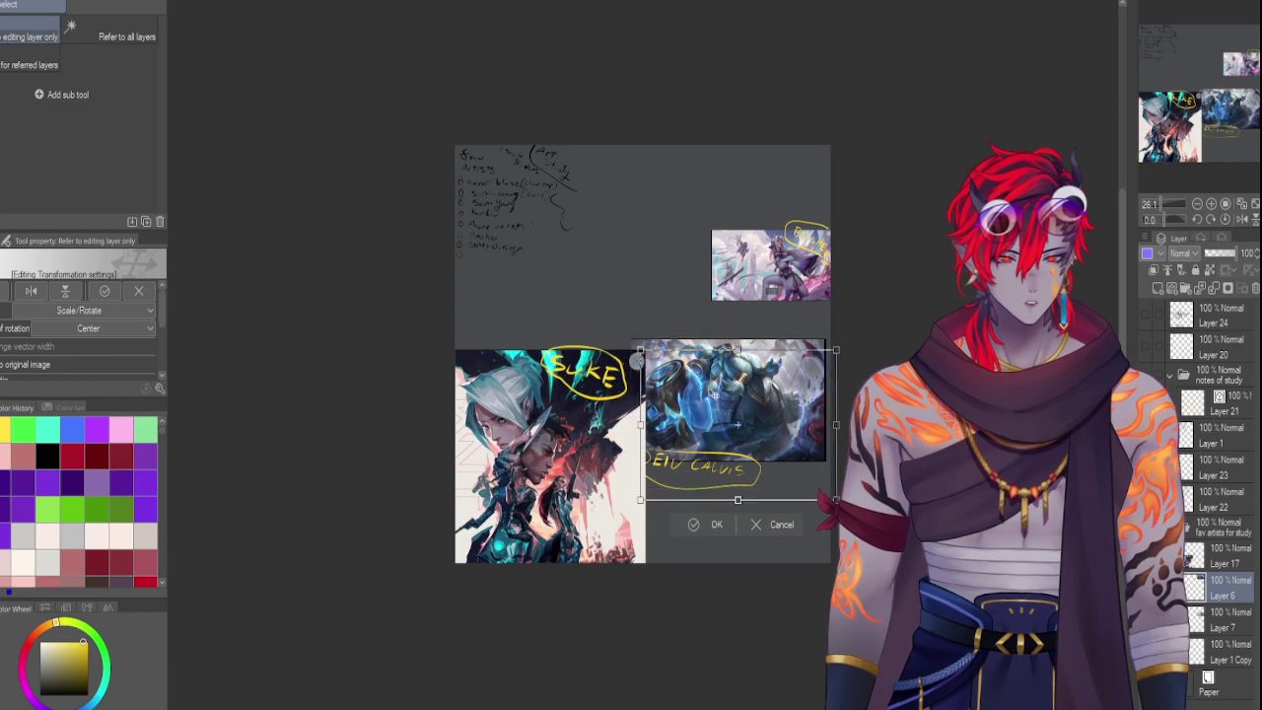
drag(714, 387, 520, 181)
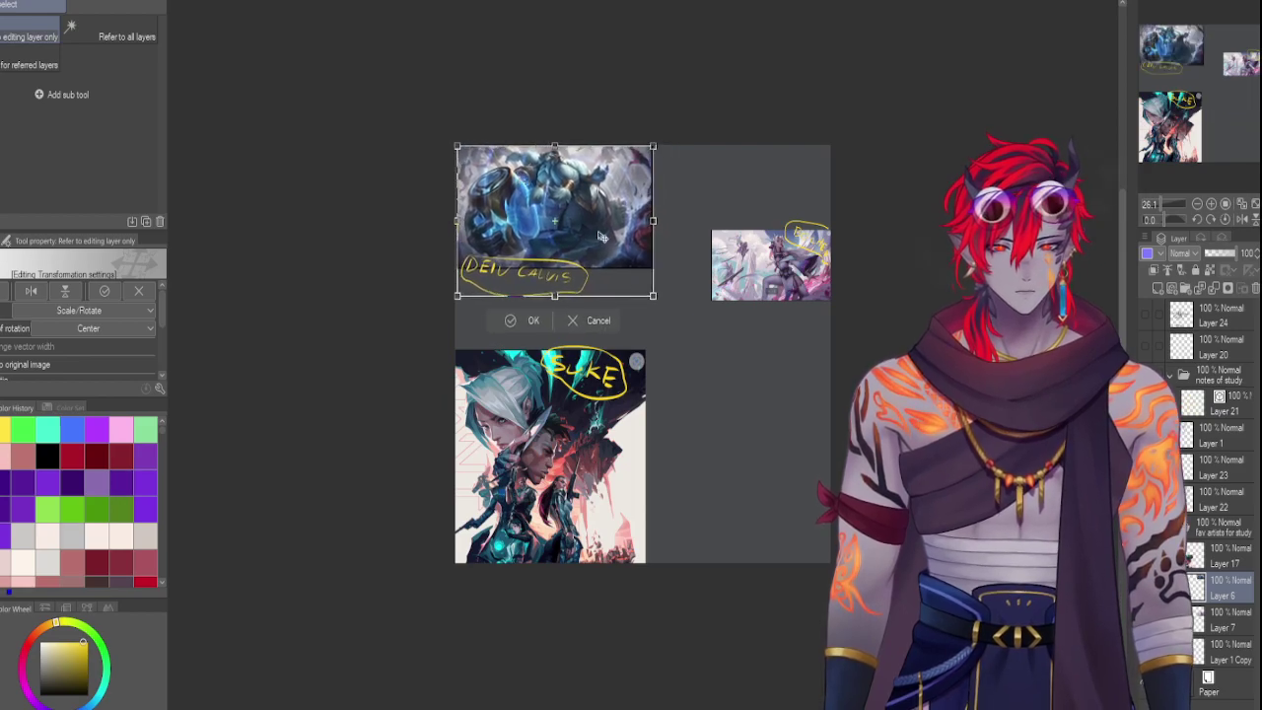
drag(651, 294, 695, 338)
key(Return)
Move the pink reference to the bottom-right corner, enlarge it, and stack its layer above Layer 17
click(1217, 628)
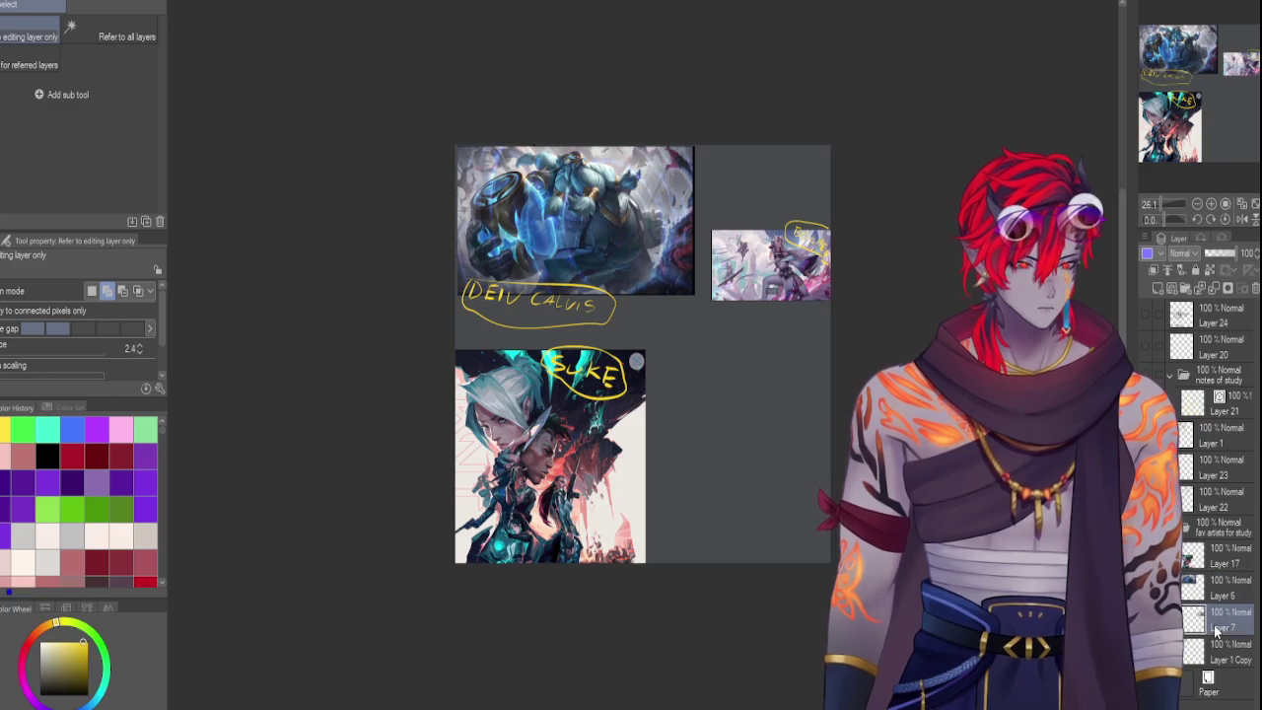
key(ctrl+t)
drag(773, 291, 753, 530)
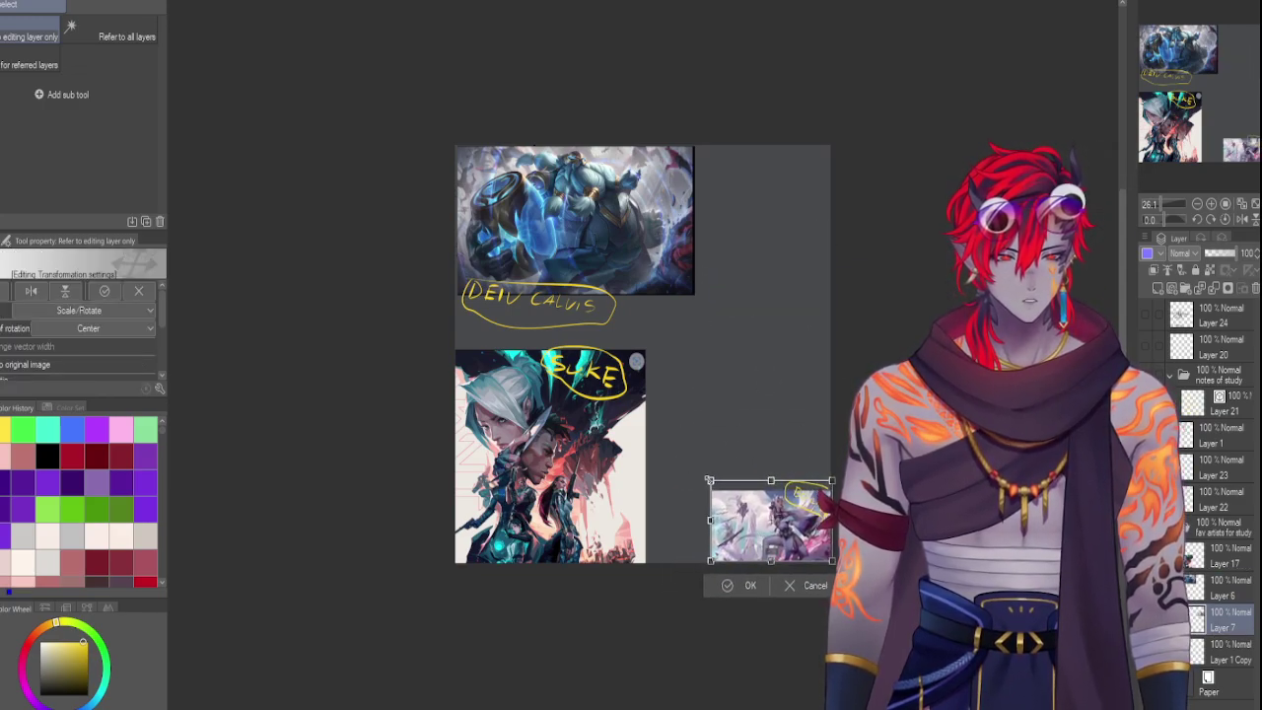
drag(709, 481, 596, 390)
key(Return)
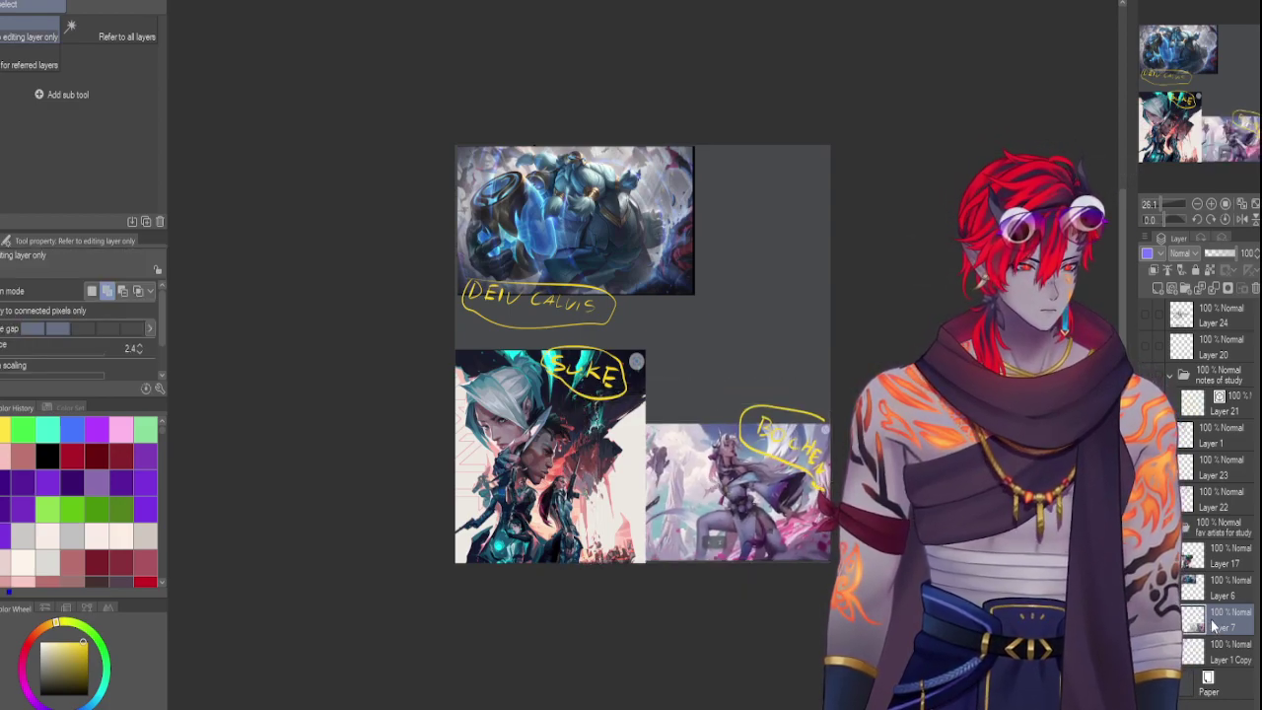
drag(1219, 552, 1220, 554)
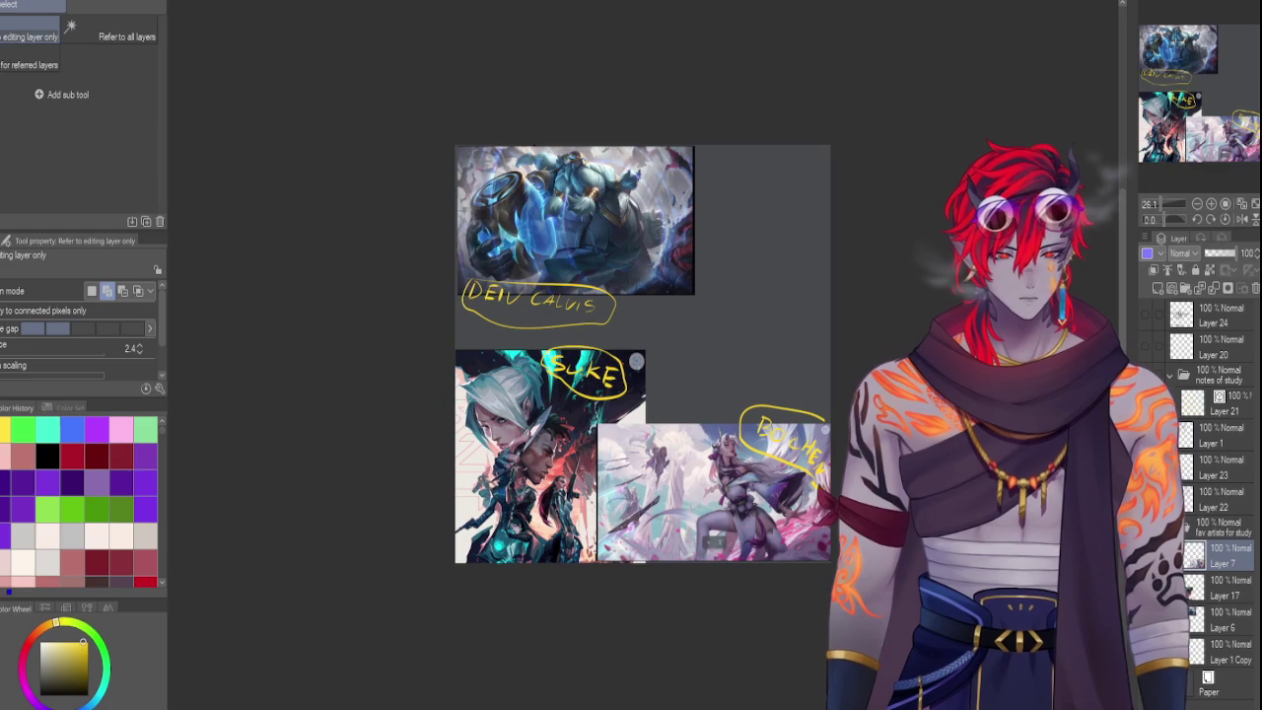
click(740, 498)
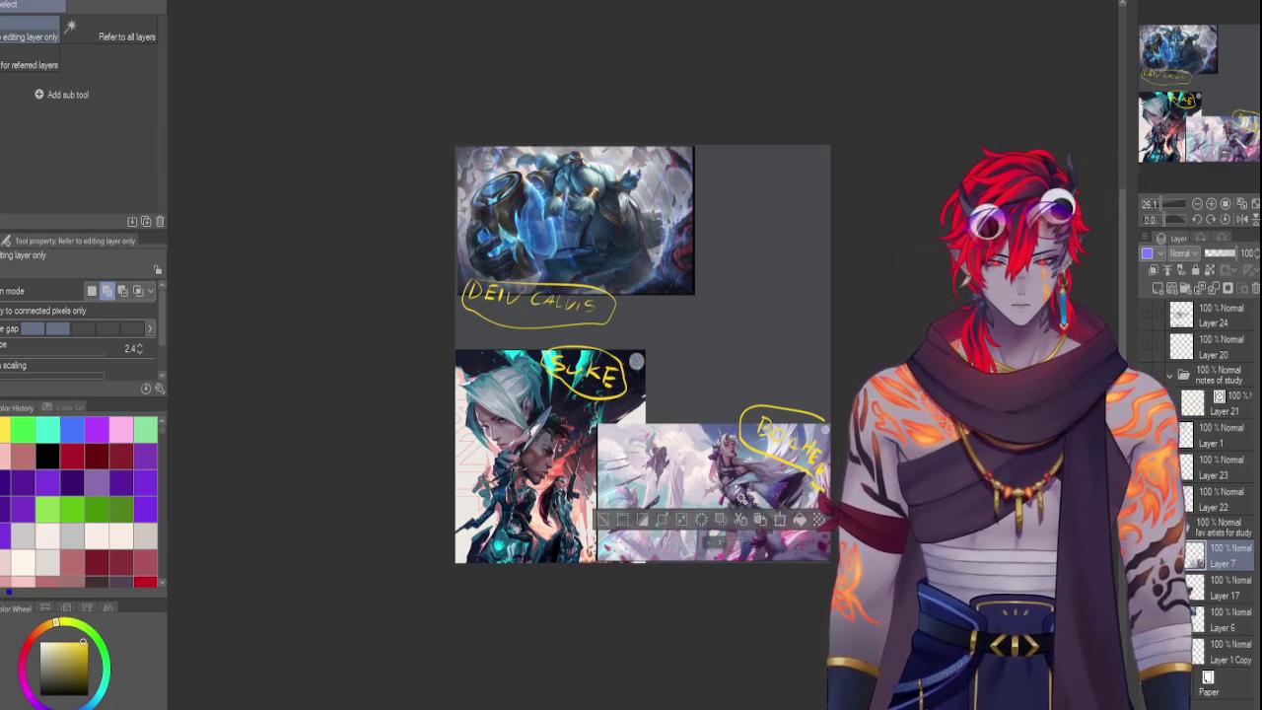
key(ctrl+t)
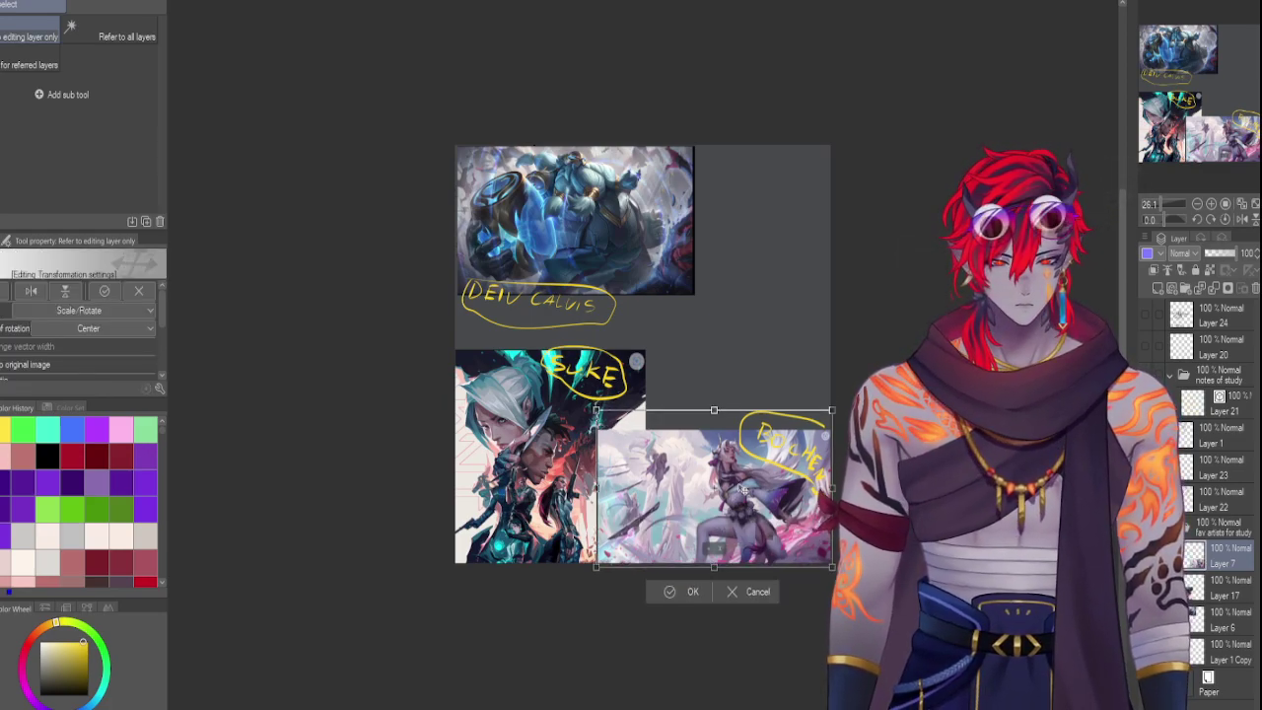
drag(595, 409, 593, 406)
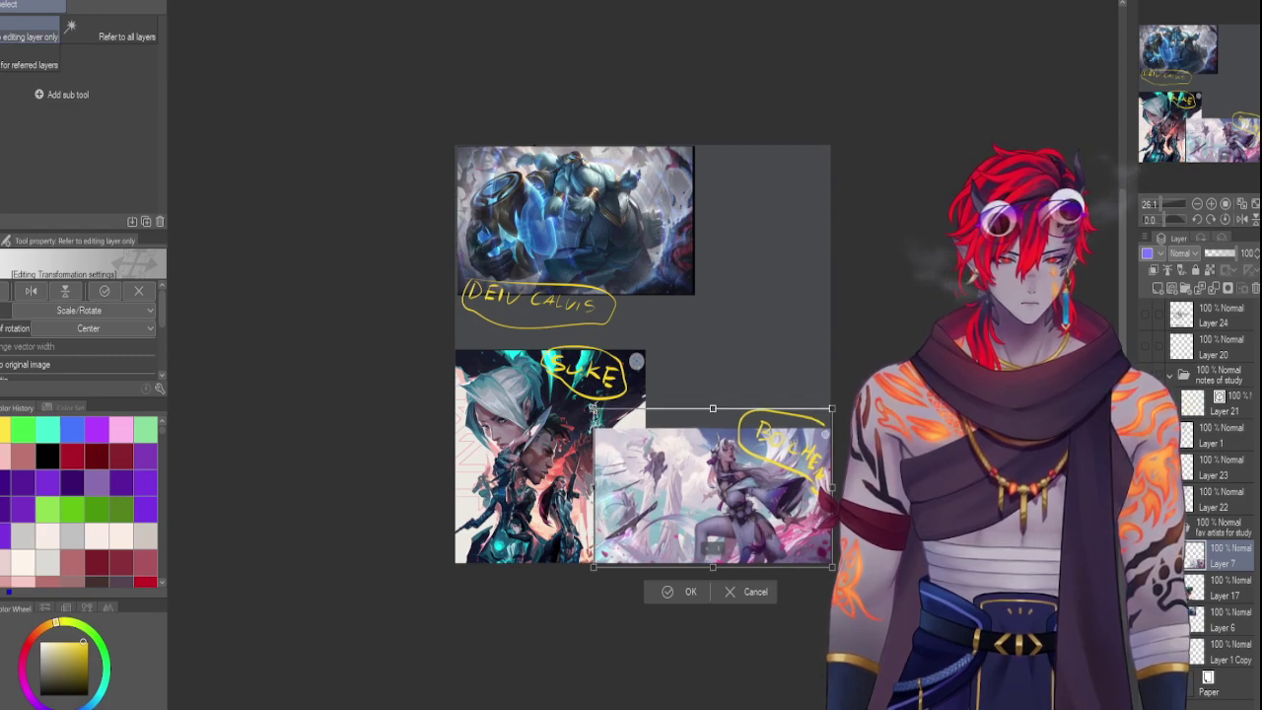
key(Return)
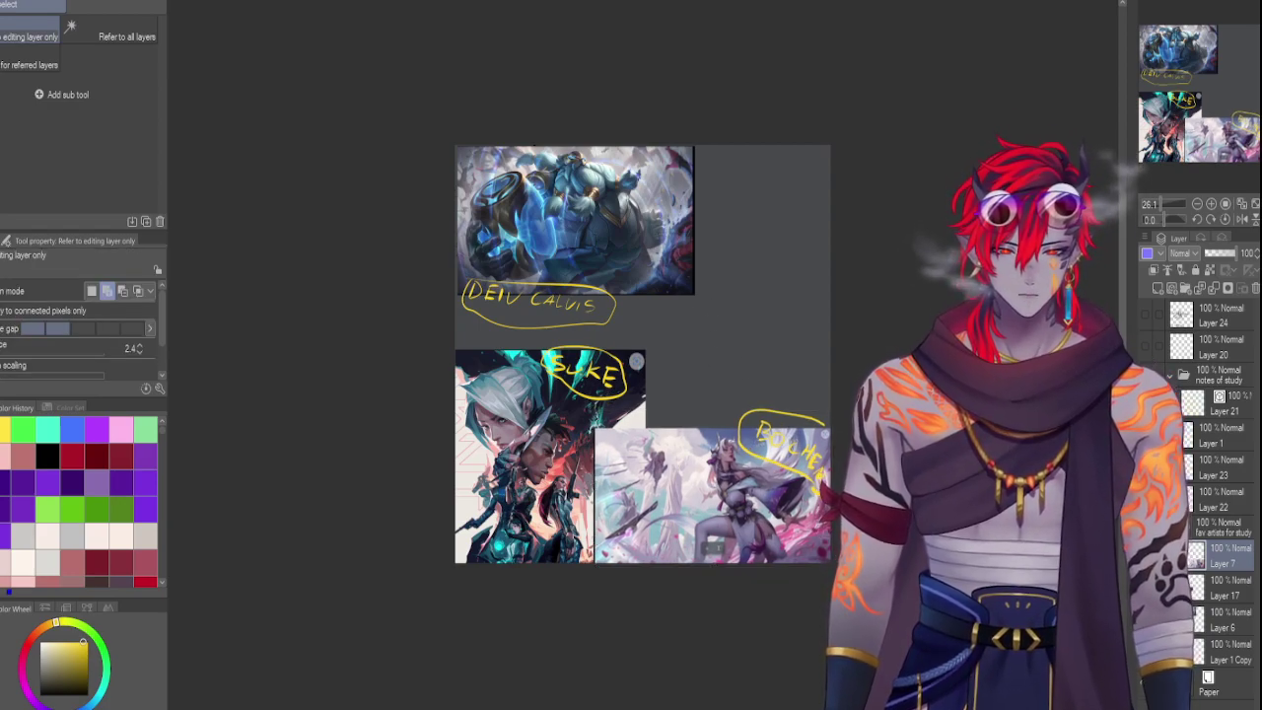
click(1195, 529)
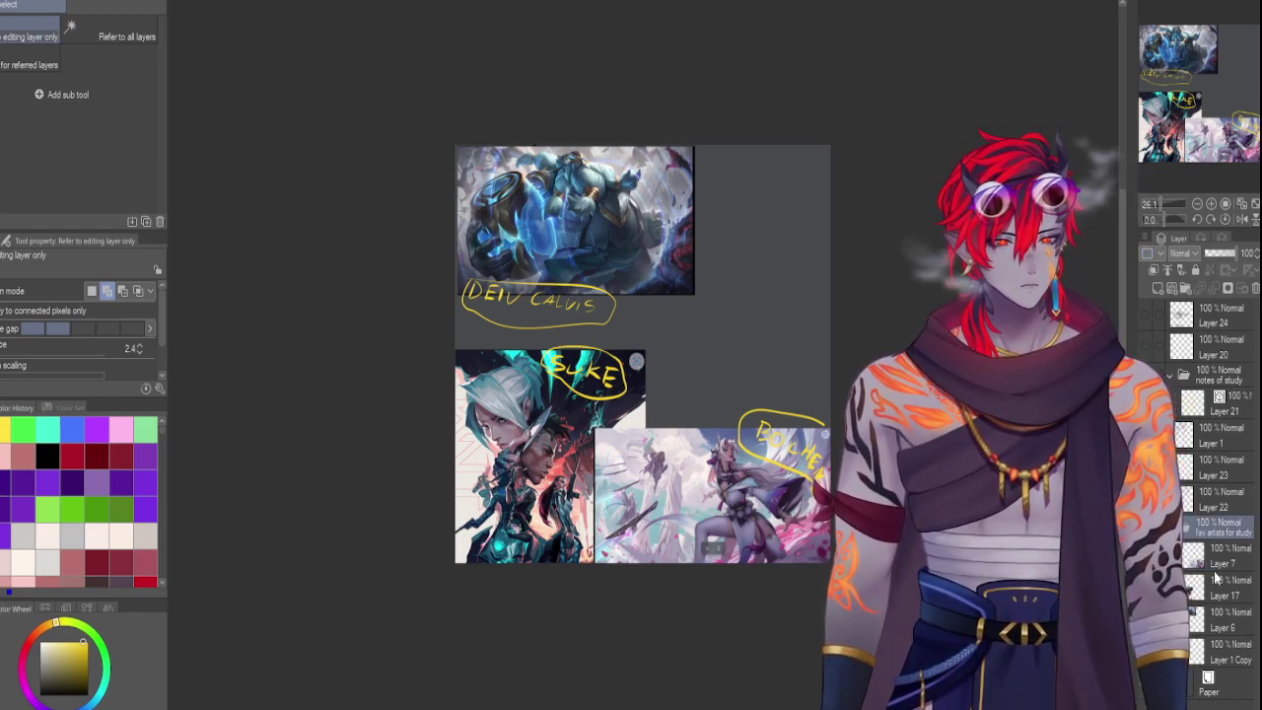
Delete Layers 1, 23 and 22 from the notes folder
click(1187, 592)
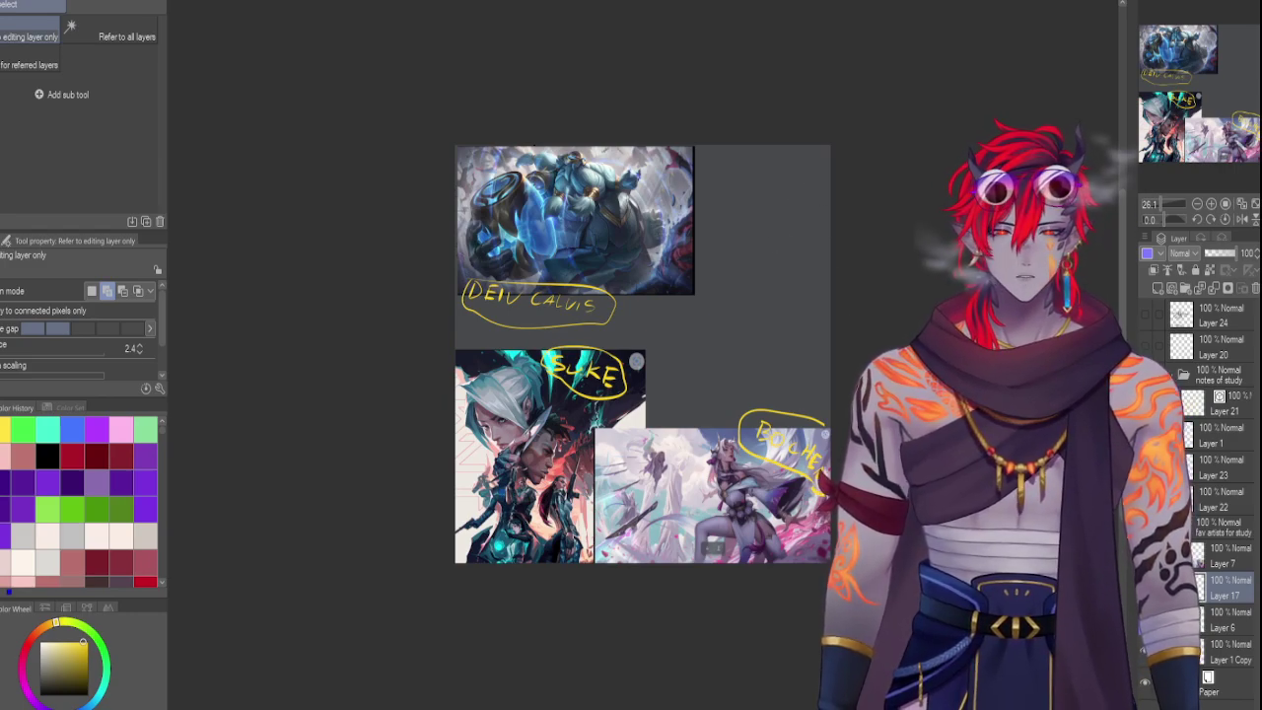
click(1204, 550)
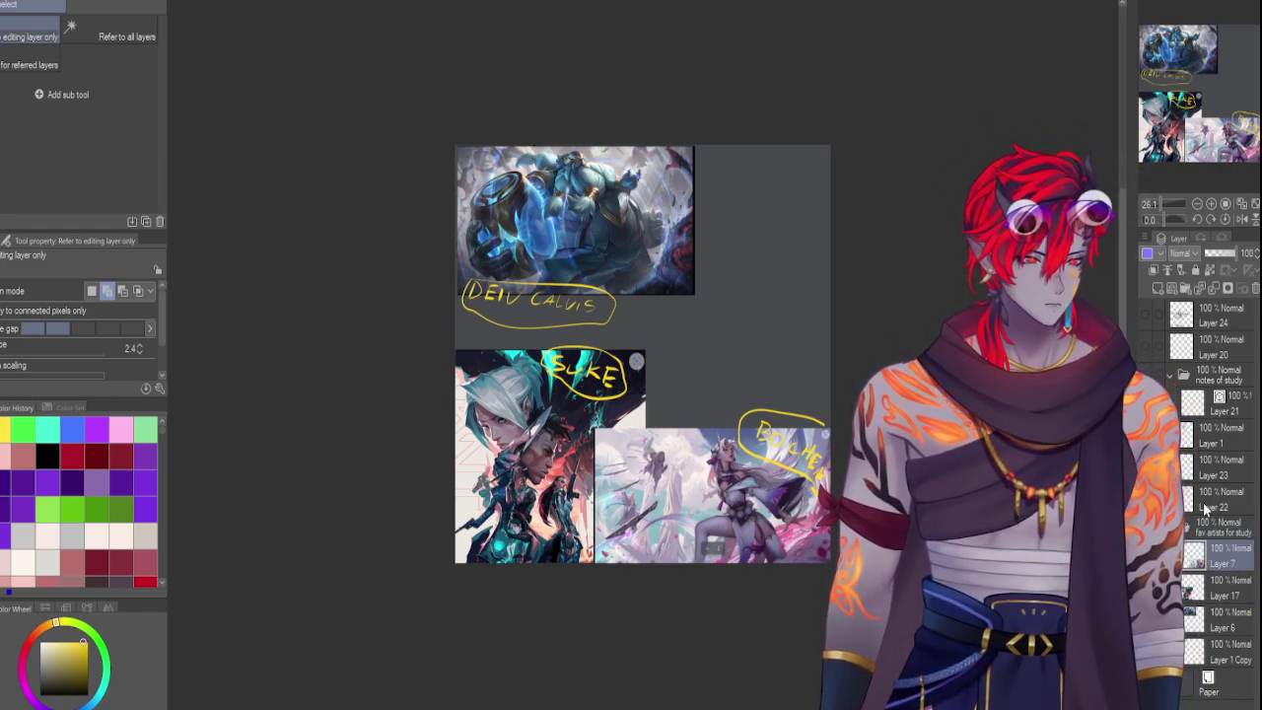
click(1195, 427)
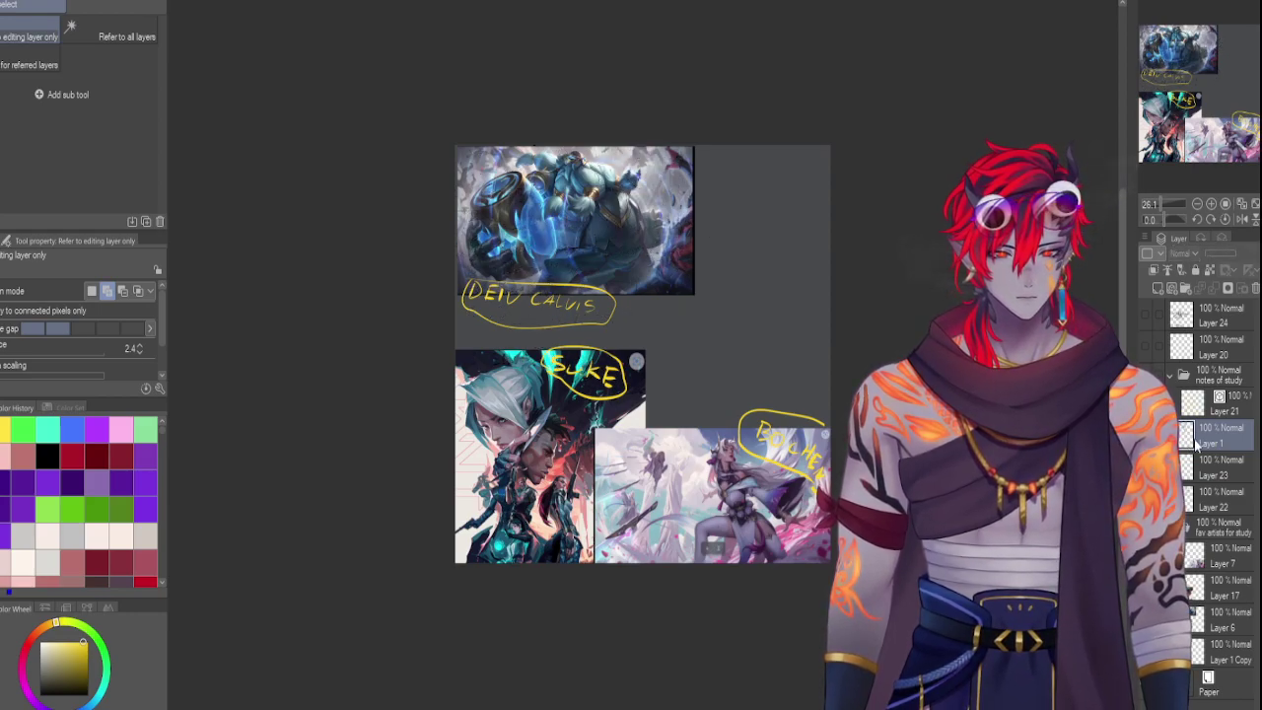
click(1254, 288)
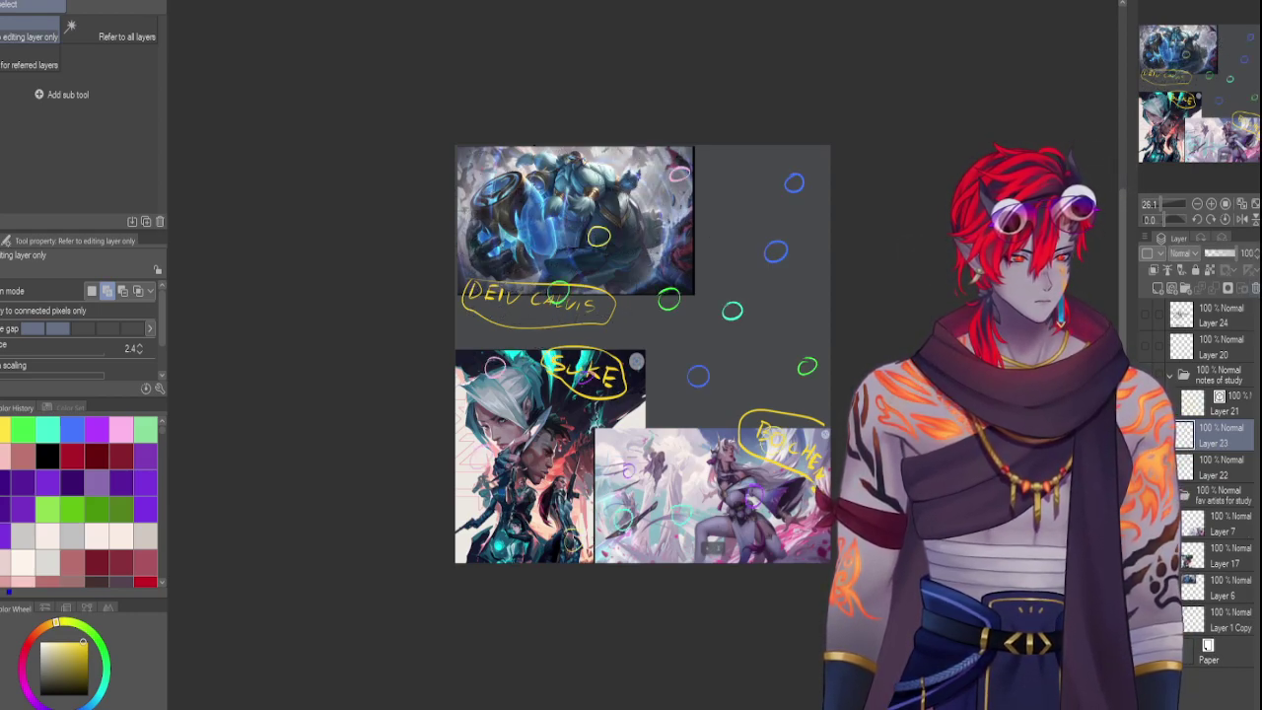
click(1255, 288)
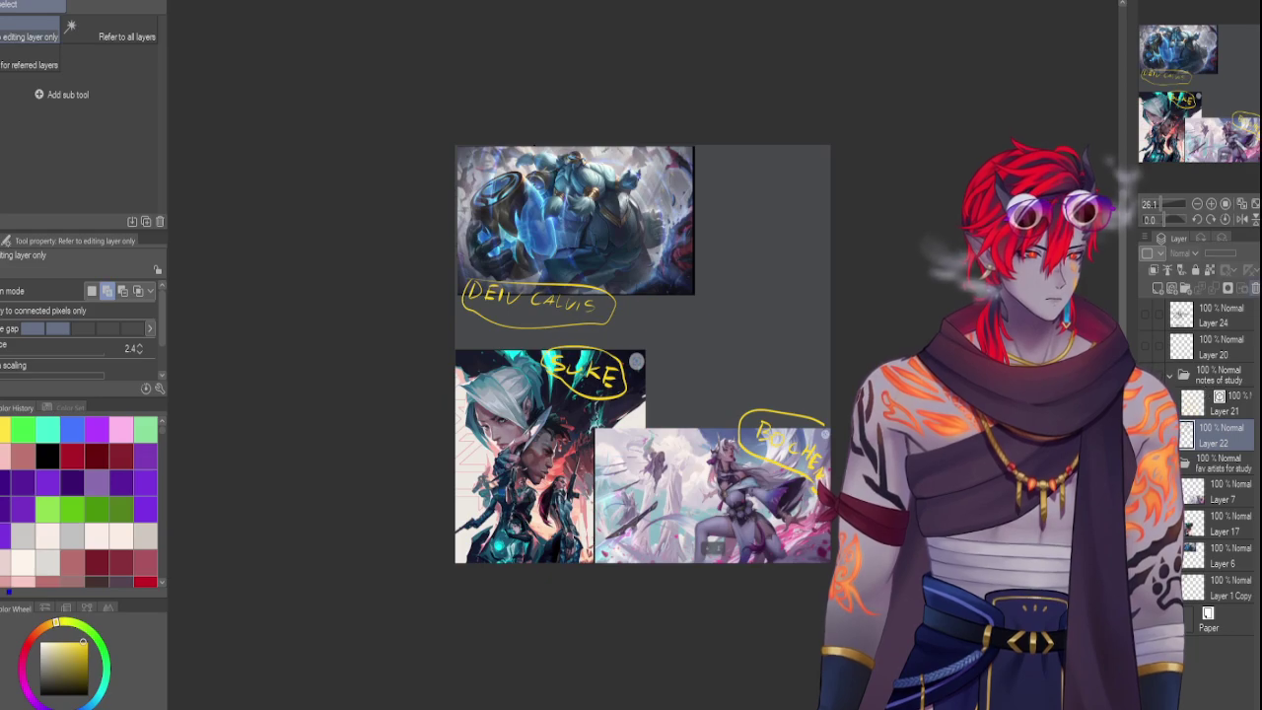
click(1254, 288)
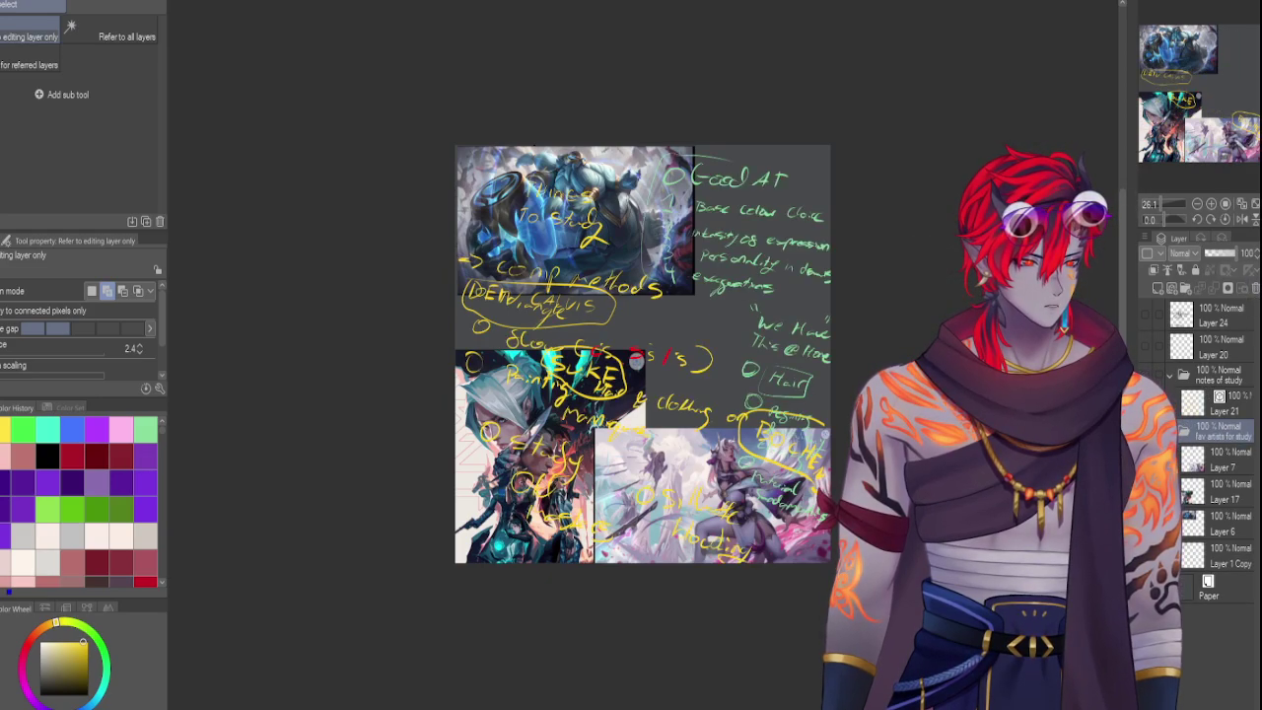
Delete Layer 24 and collapse the 'fav artists for study' folder
click(1202, 373)
click(1194, 349)
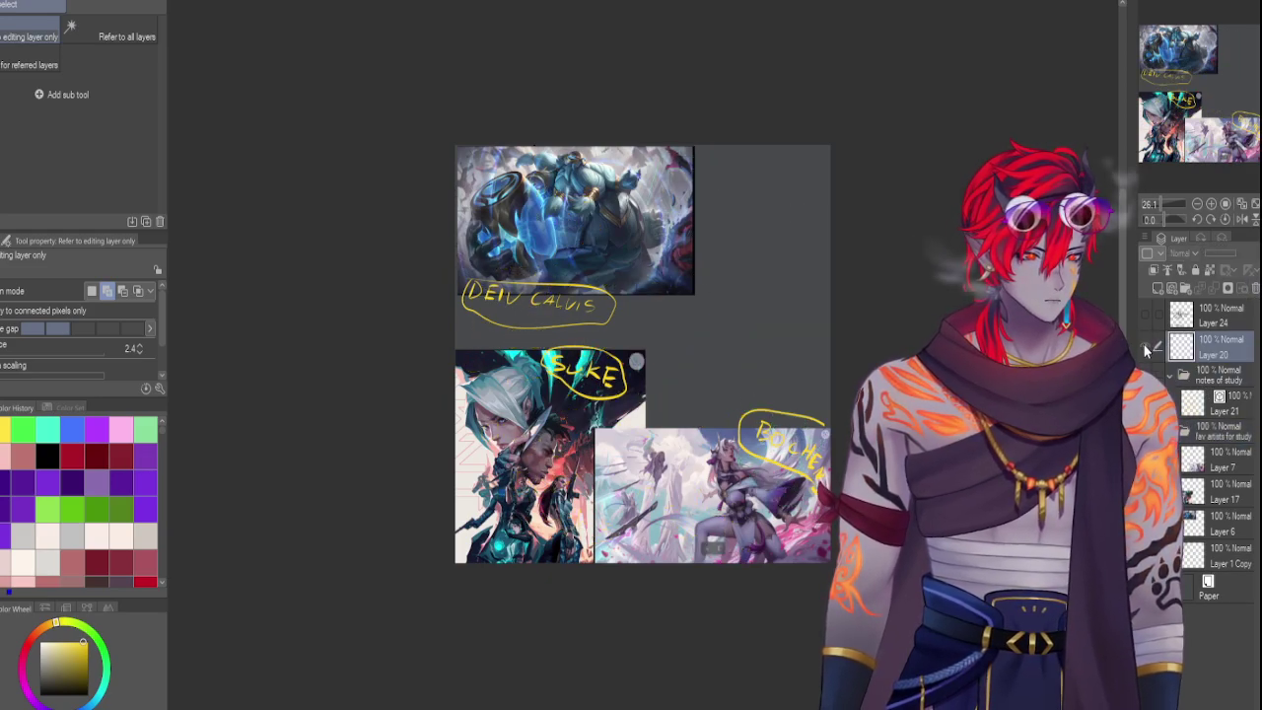
click(1222, 315)
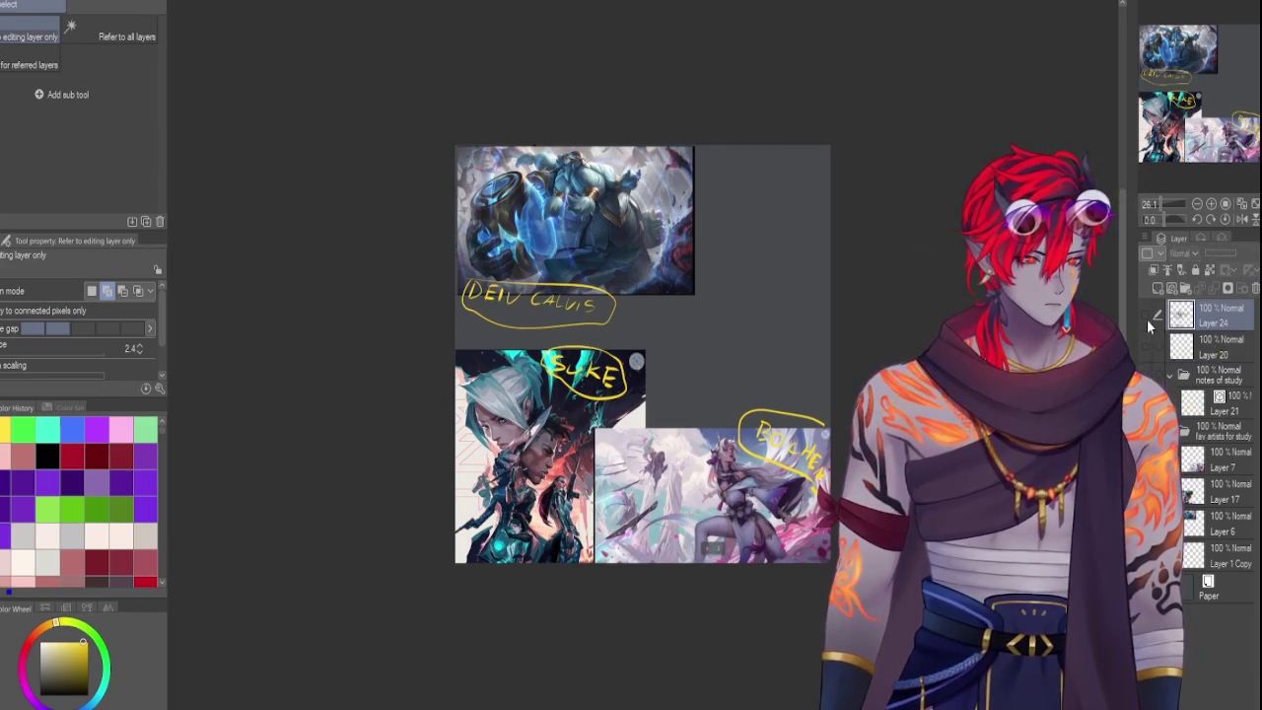
key(Delete)
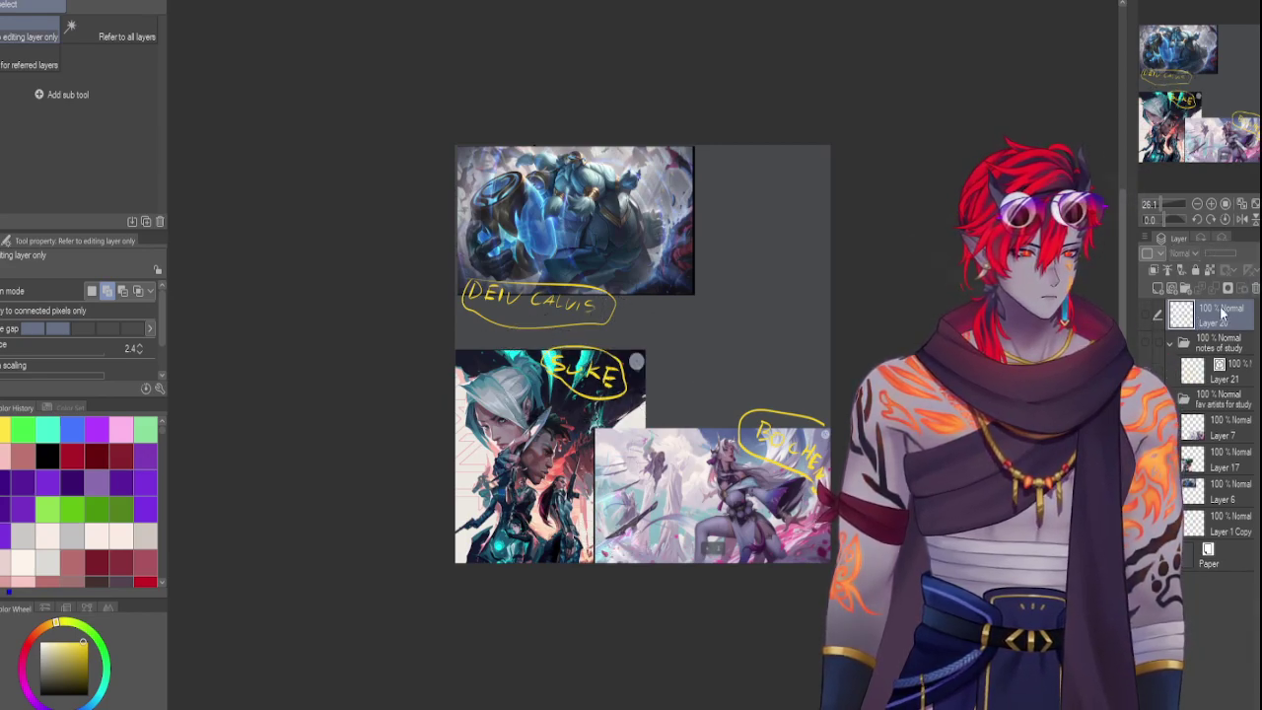
click(1223, 398)
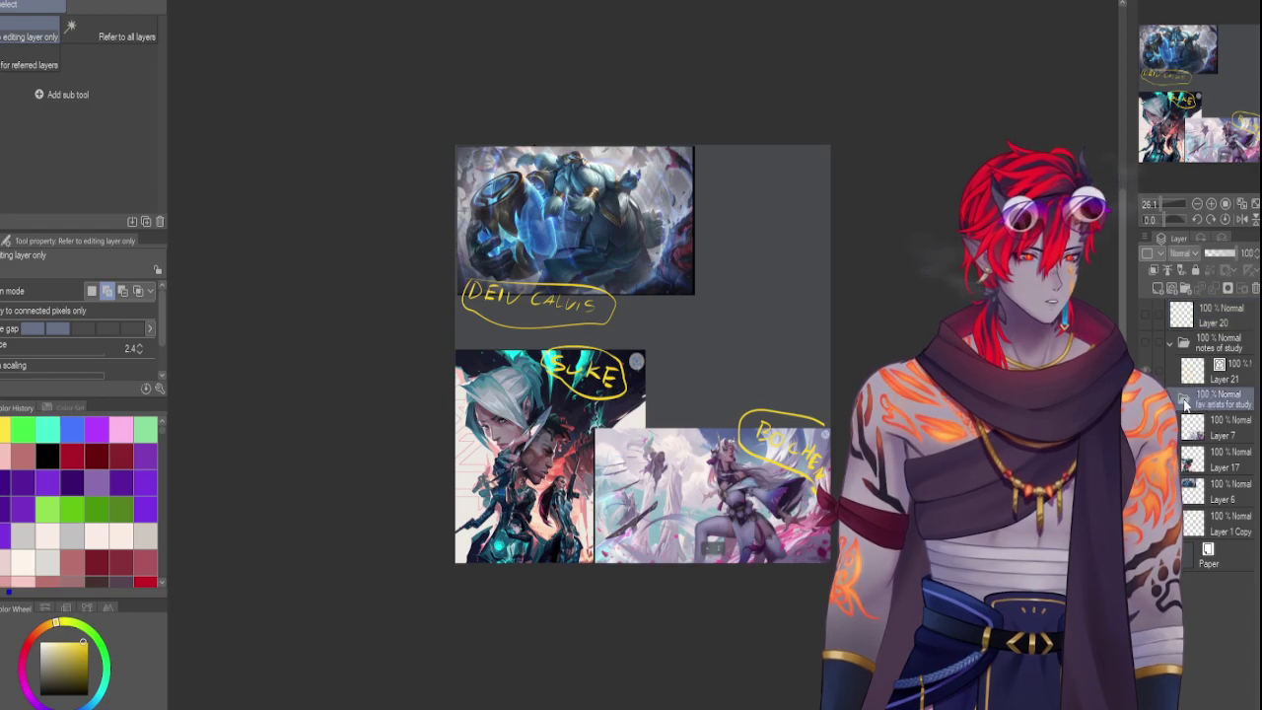
click(1183, 398)
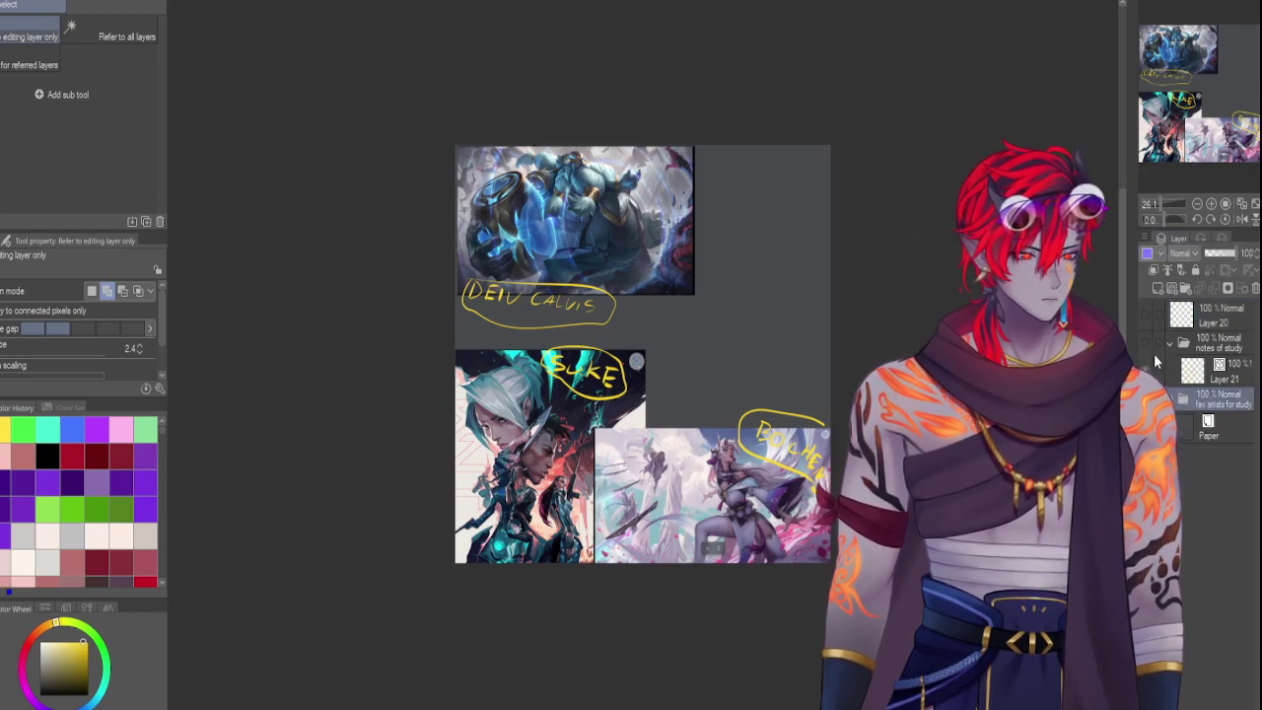
click(1215, 315)
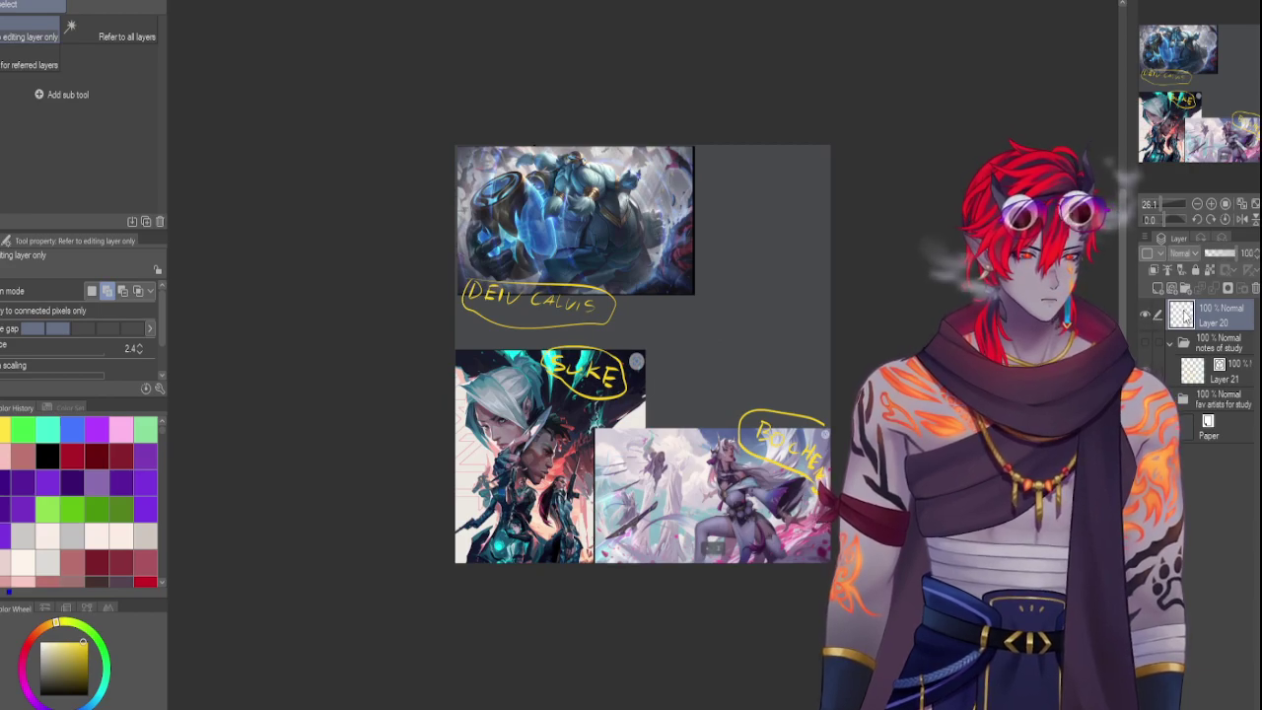
Zoom to 50% on the top artworks and switch to the Sumi-E ink brush at size 15
key(ctrl+a)
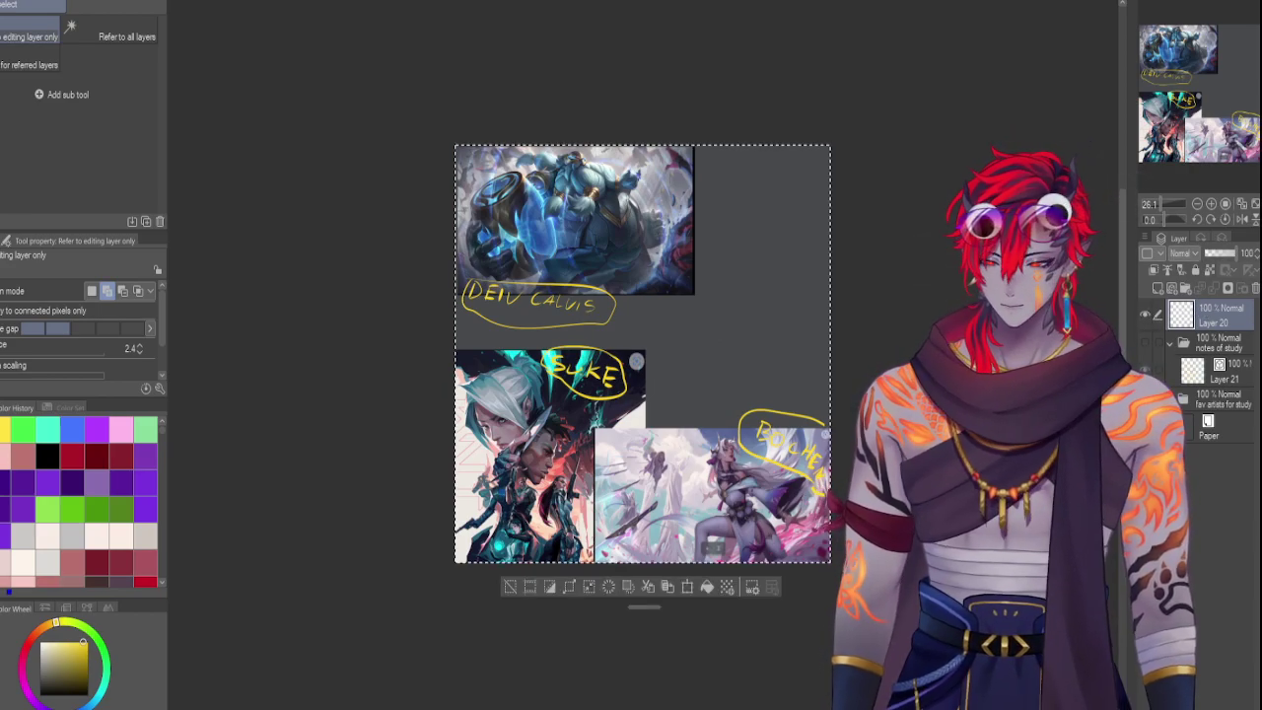
key(ctrl+d)
drag(1160, 202, 1167, 198)
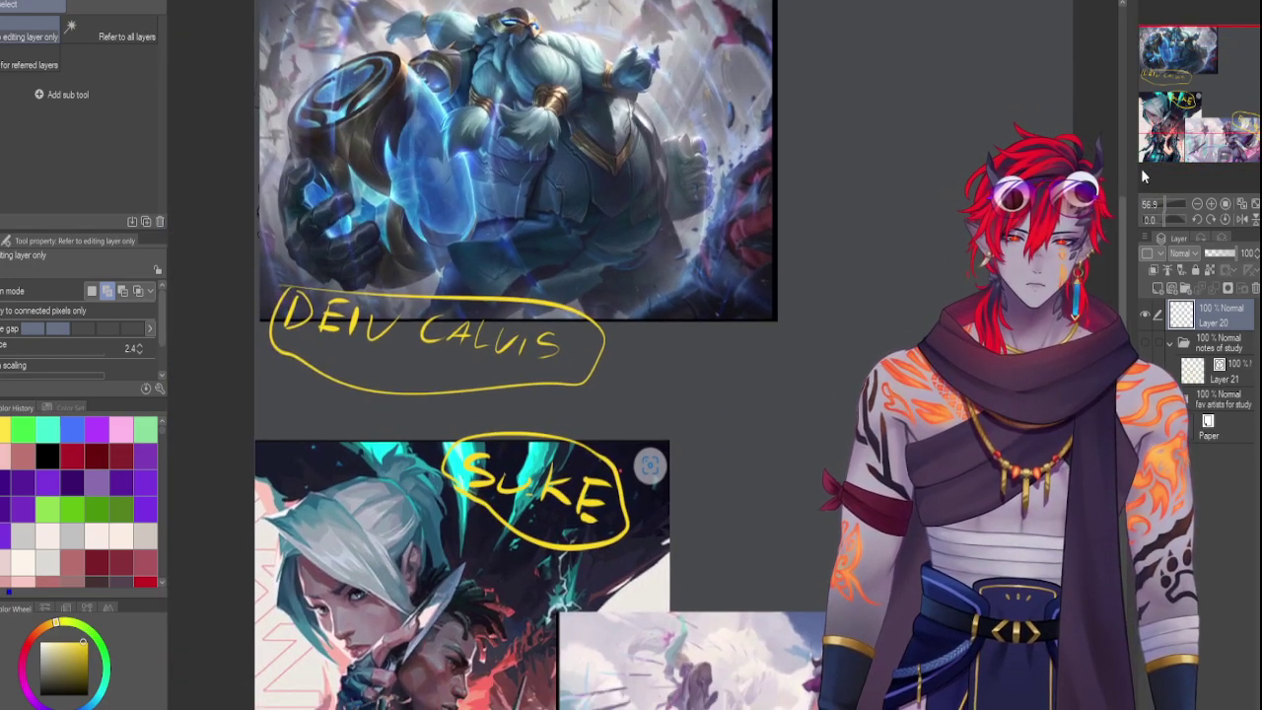
drag(1175, 118, 1191, 73)
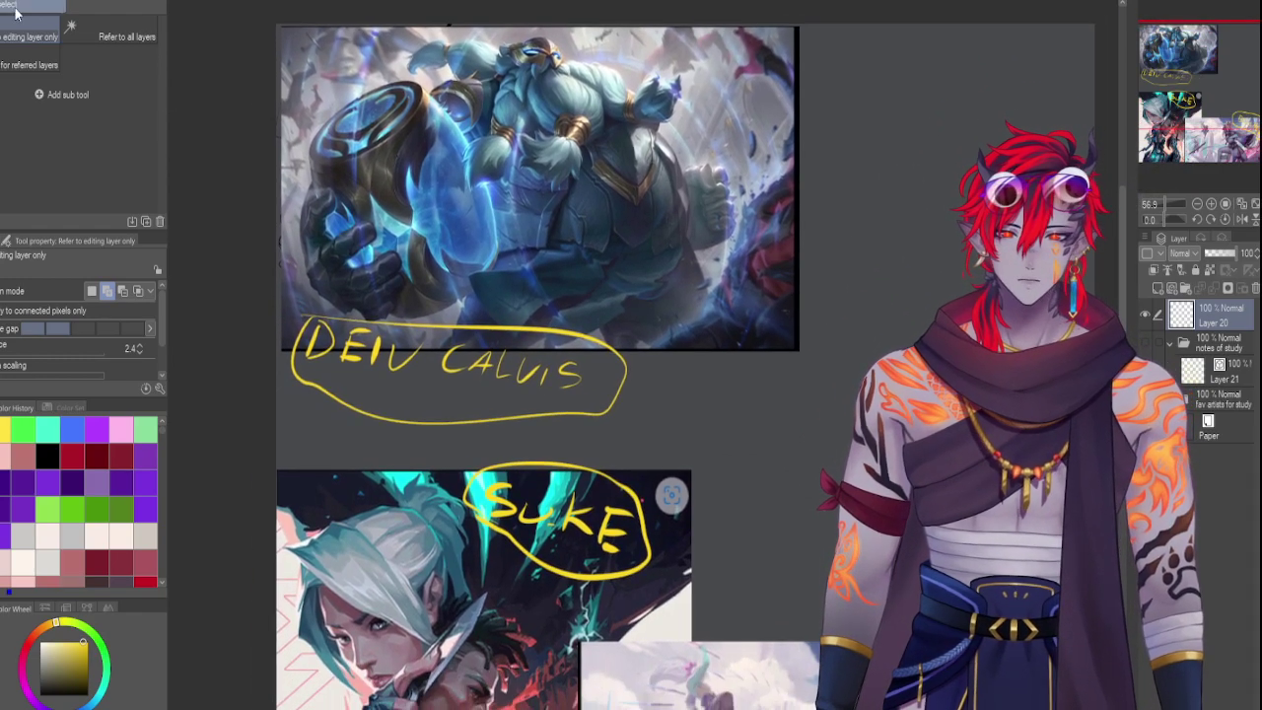
key(b)
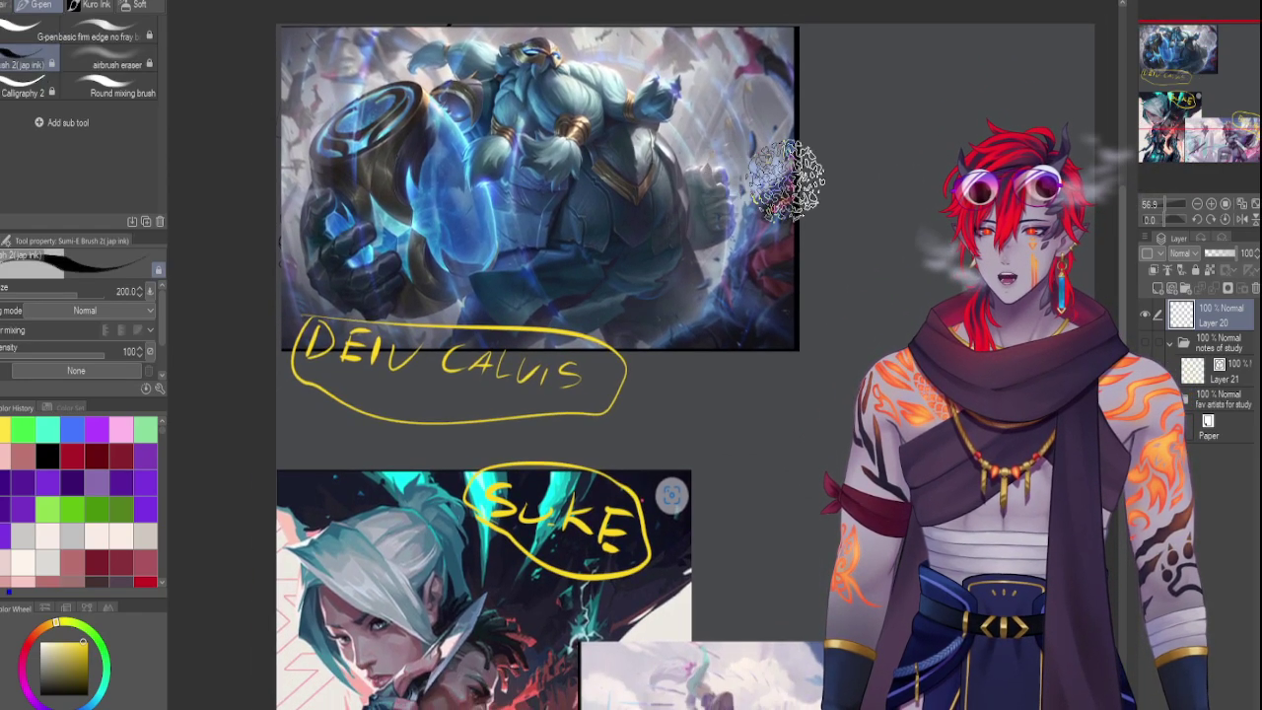
key(bracketleft)
key(bracketleft)
key(bracketleft)
key(bracketleft)
key(bracketleft)
key(bracketleft)
key(bracketleft)
key(bracketleft)
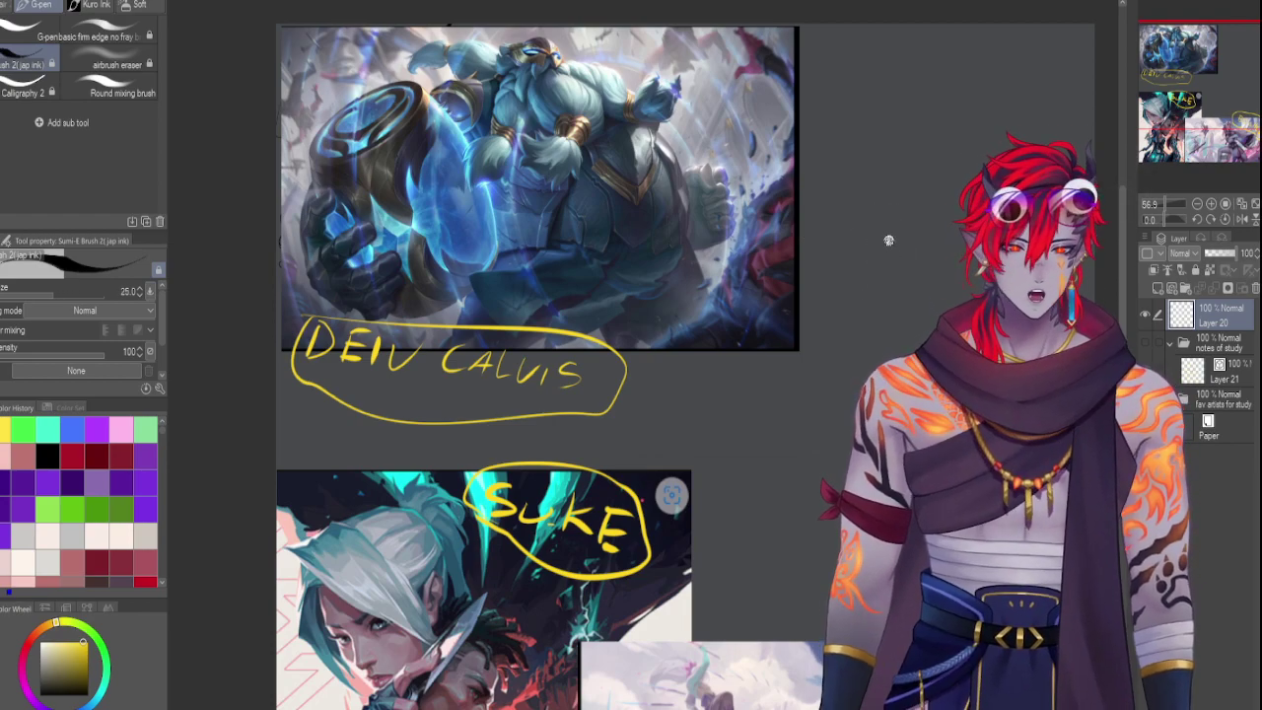
key(bracketleft)
key(bracketleft)
key(bracketleft)
key(bracketleft)
key(bracketleft)
key(bracketleft)
drag(892, 233, 893, 313)
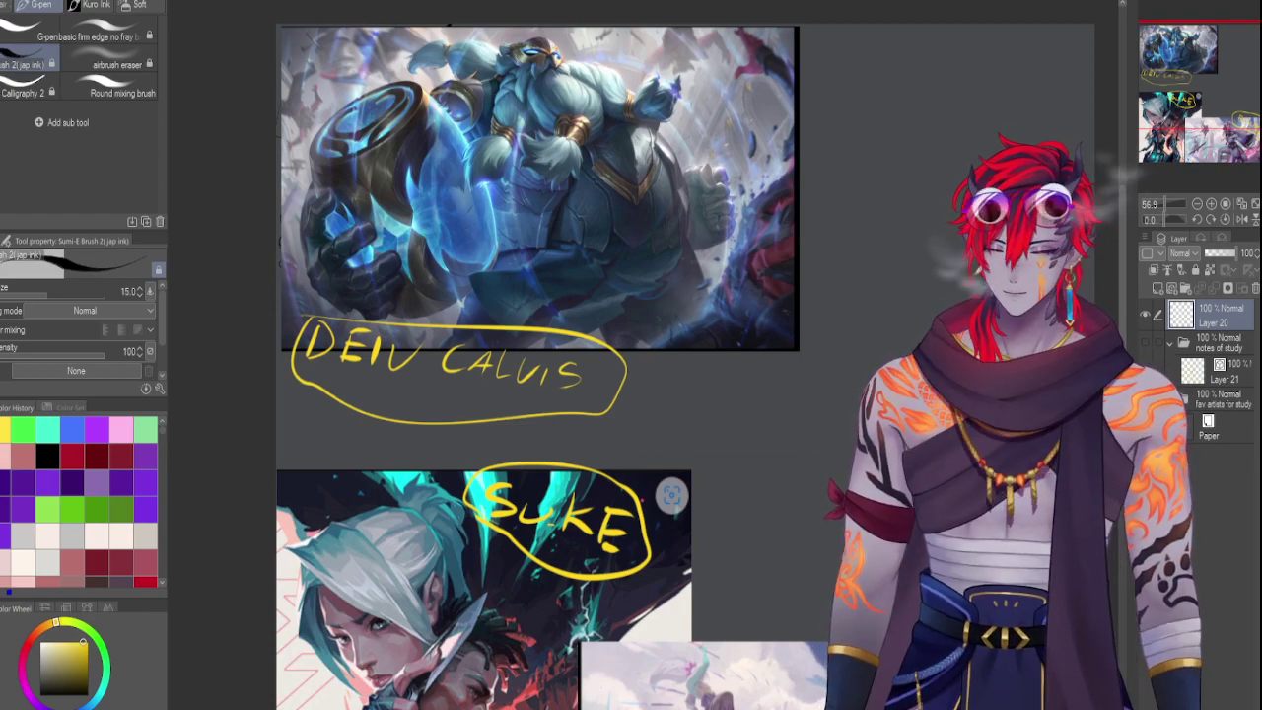
drag(1162, 199, 1164, 201)
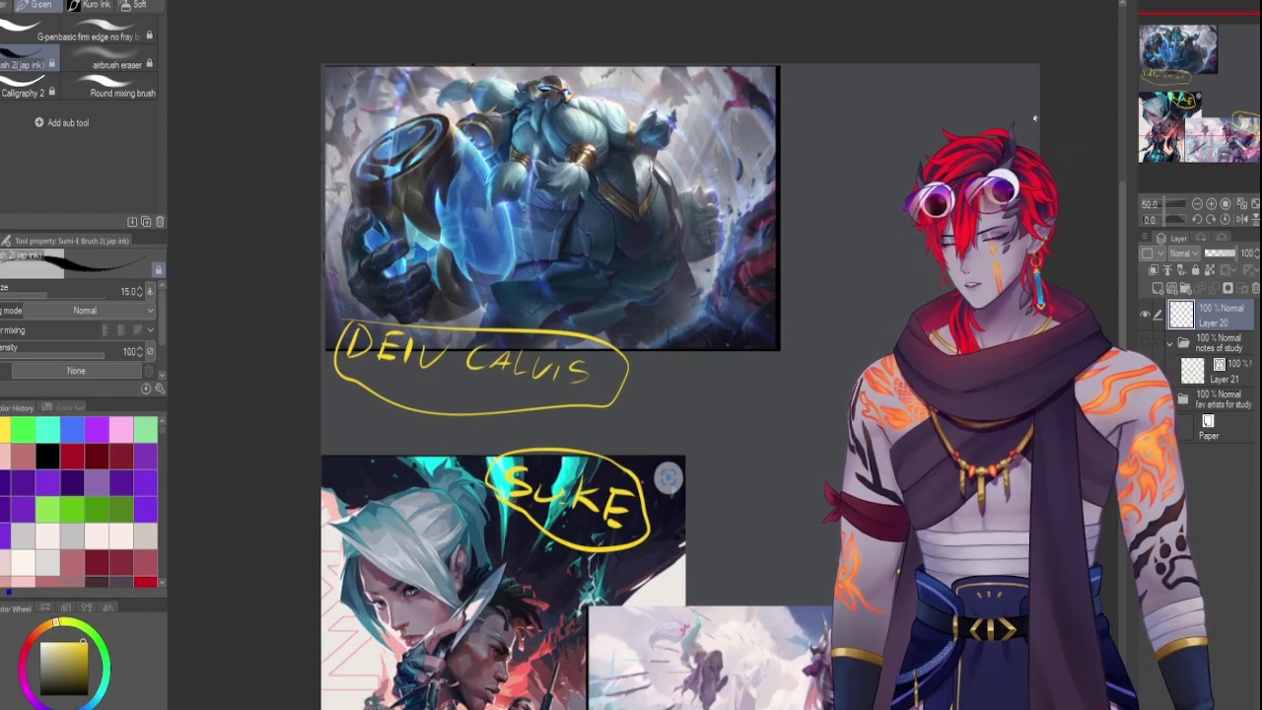
On Layer 7, erase a thin strip from the lower-right artwork's left edge
drag(690, 394, 608, 237)
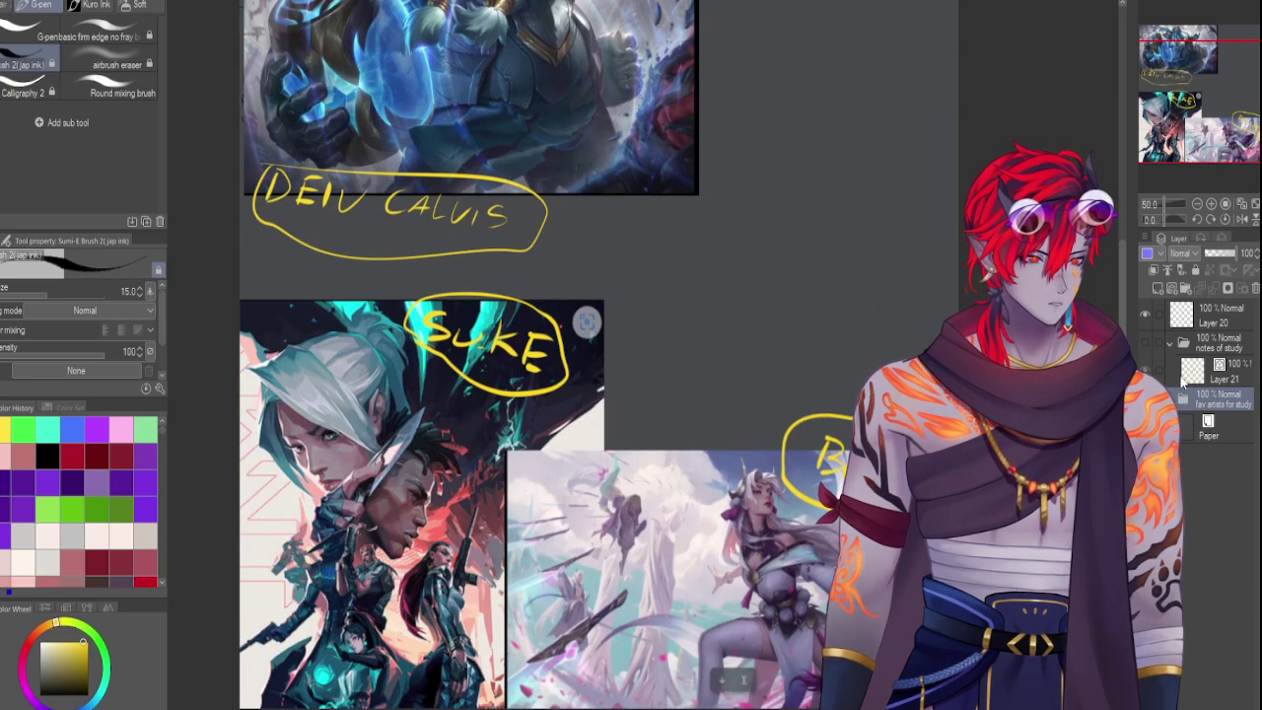
click(1188, 325)
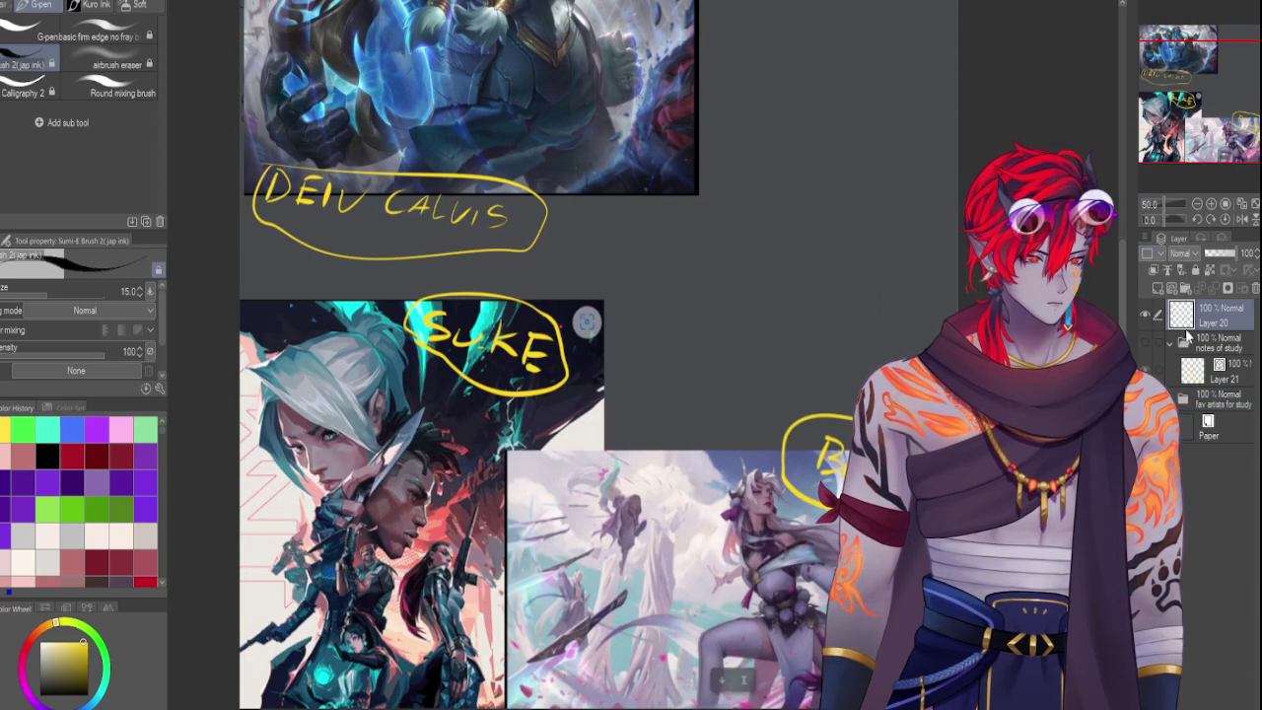
click(1186, 403)
click(1218, 426)
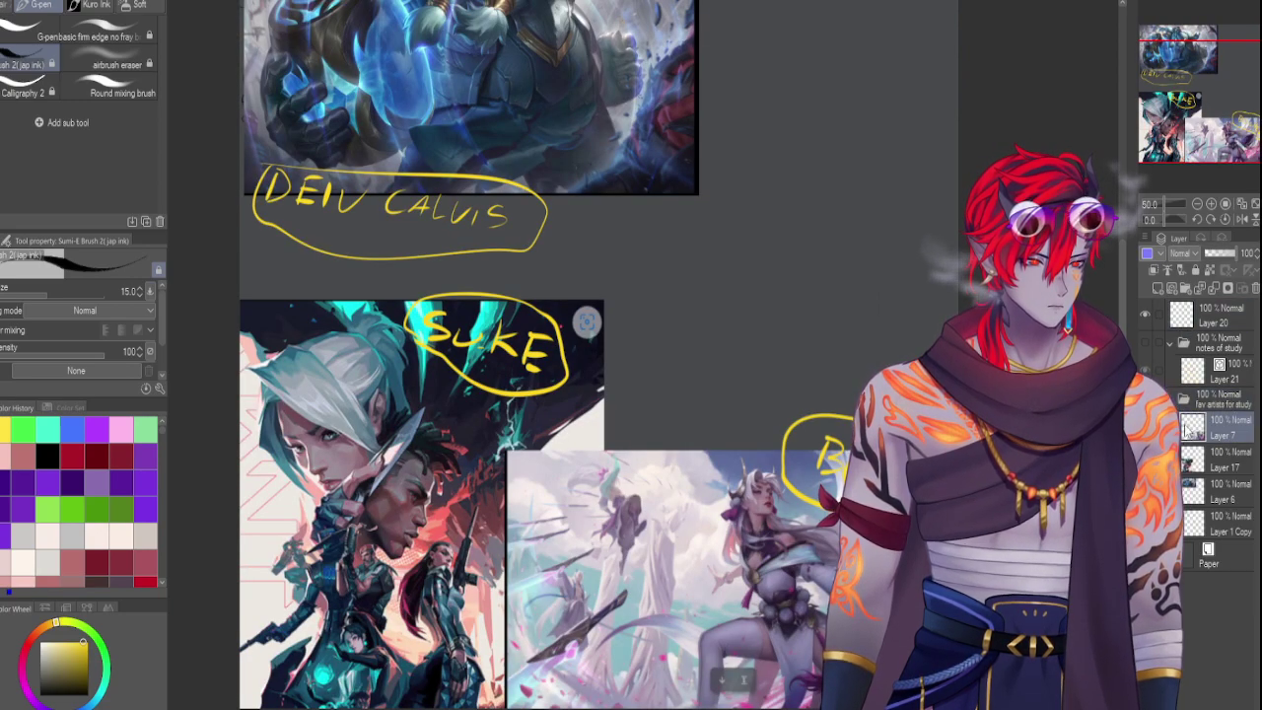
drag(1178, 69, 1183, 88)
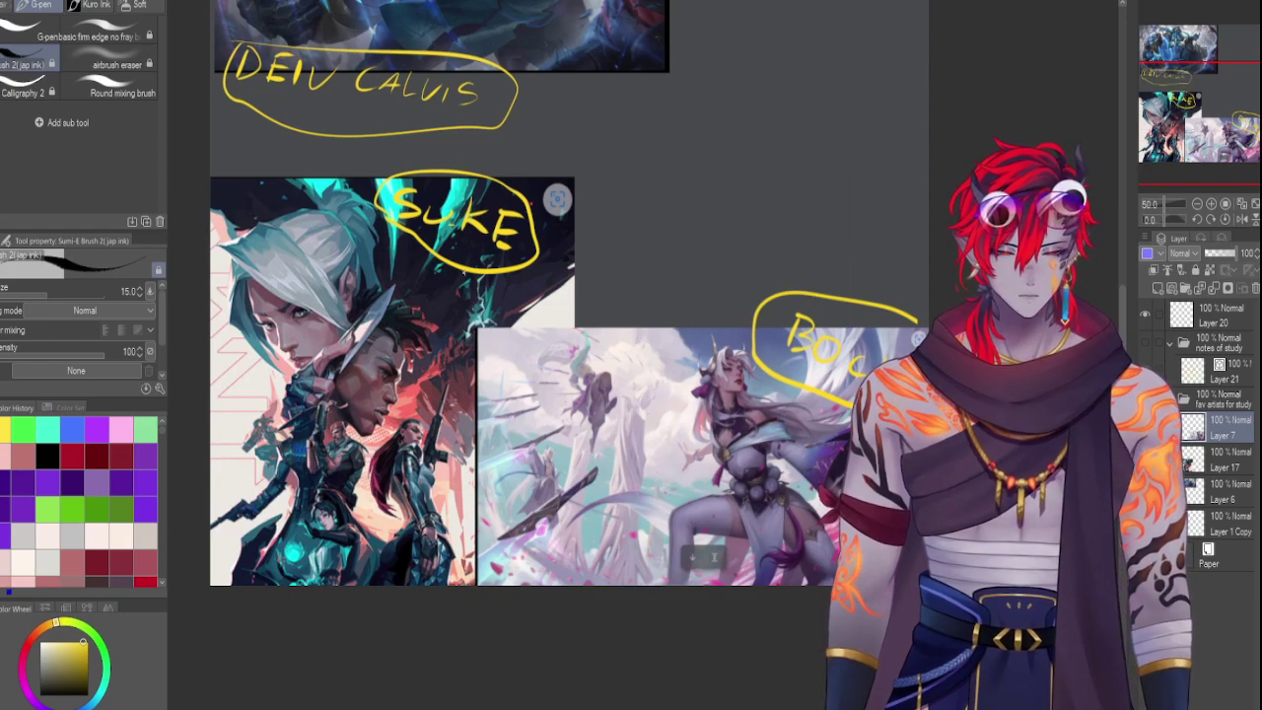
key(m)
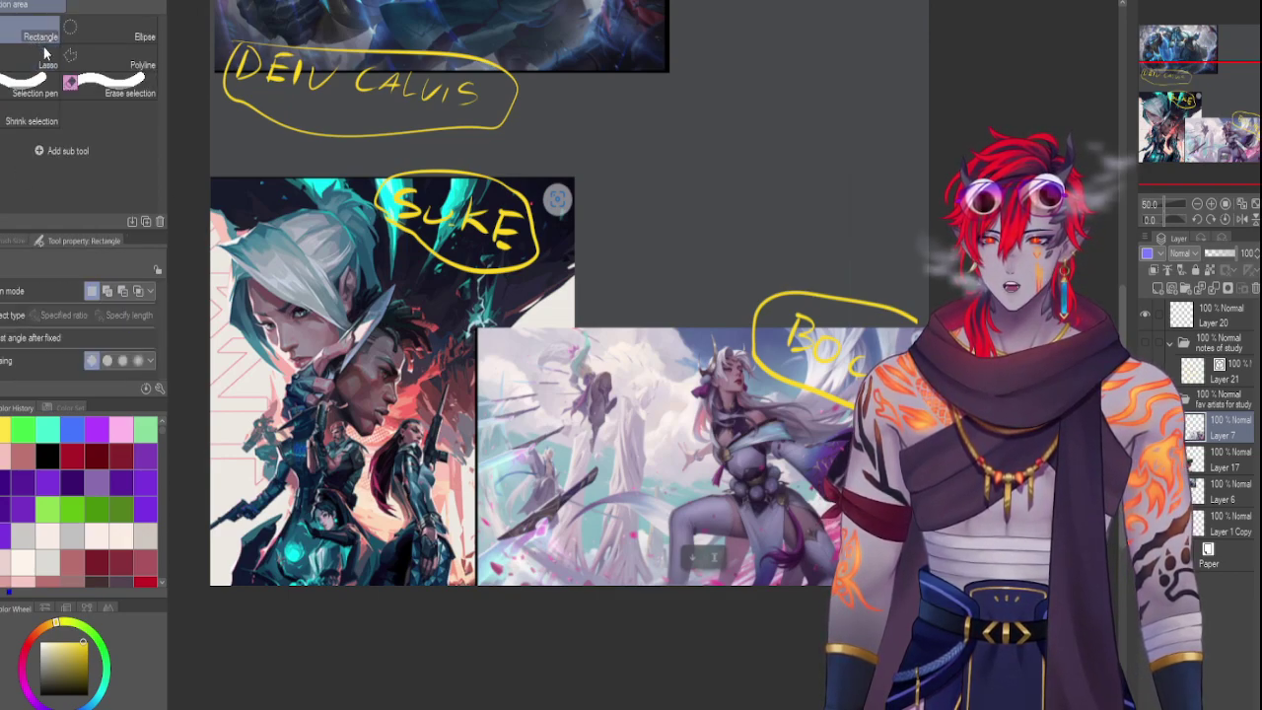
drag(462, 304, 507, 625)
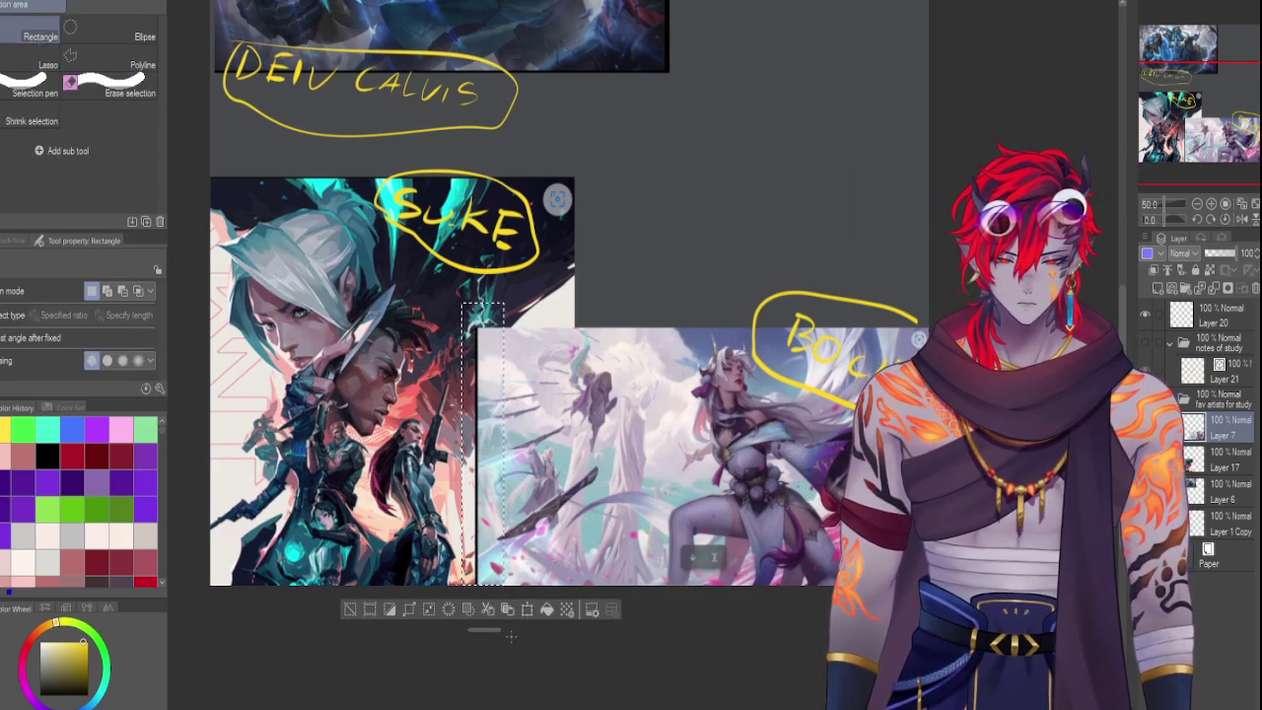
click(520, 609)
key(ctrl+d)
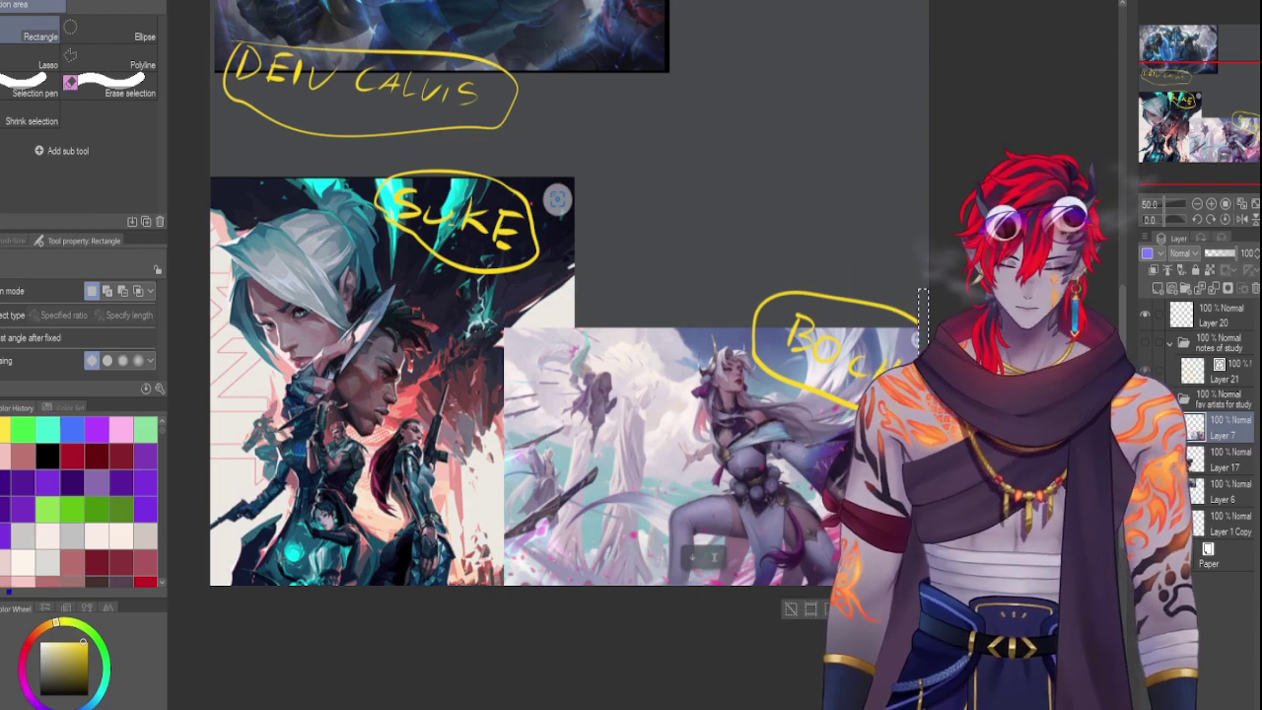
Enlarge the lower-right artwork up and to the left
key(ctrl+t)
drag(667, 323, 678, 326)
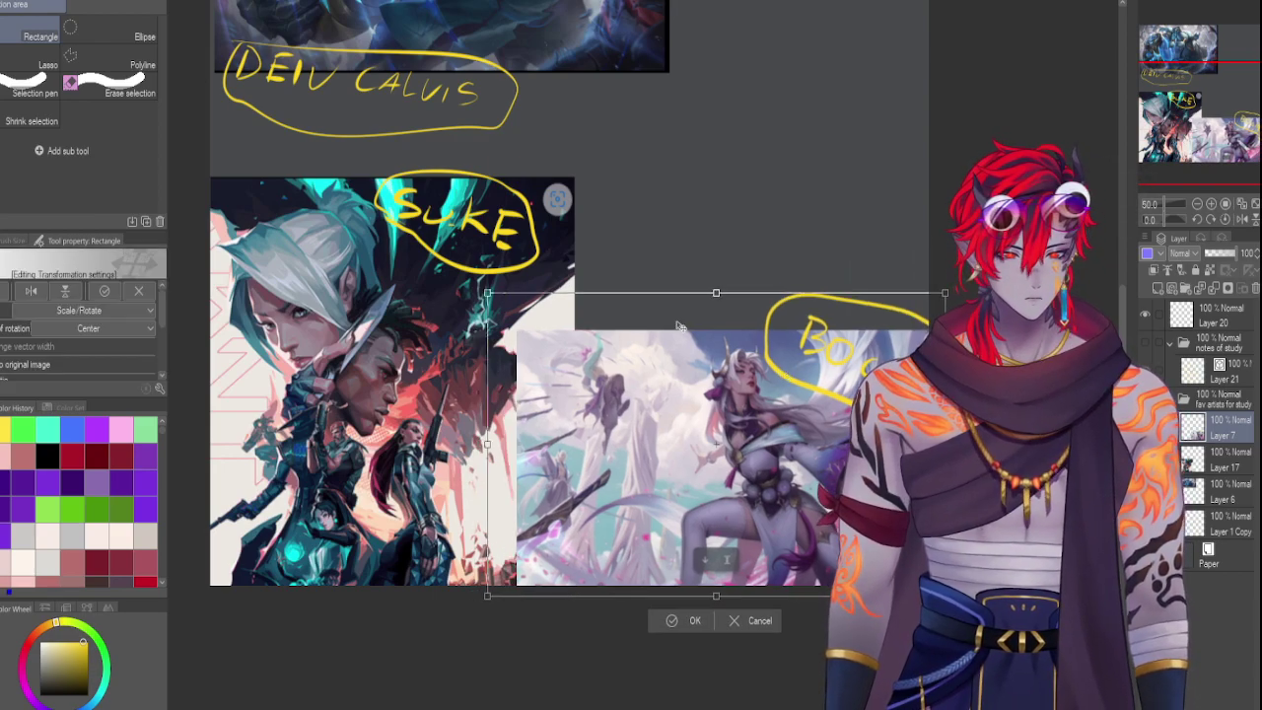
drag(487, 293, 396, 230)
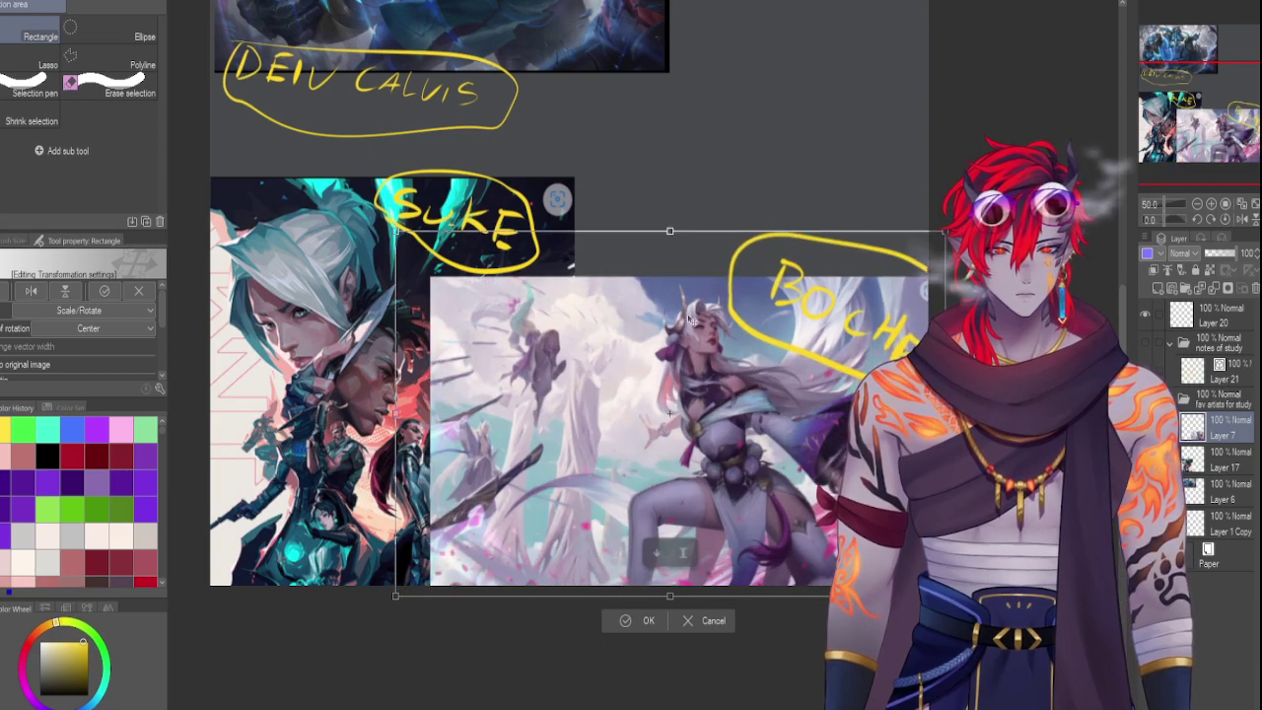
key(Return)
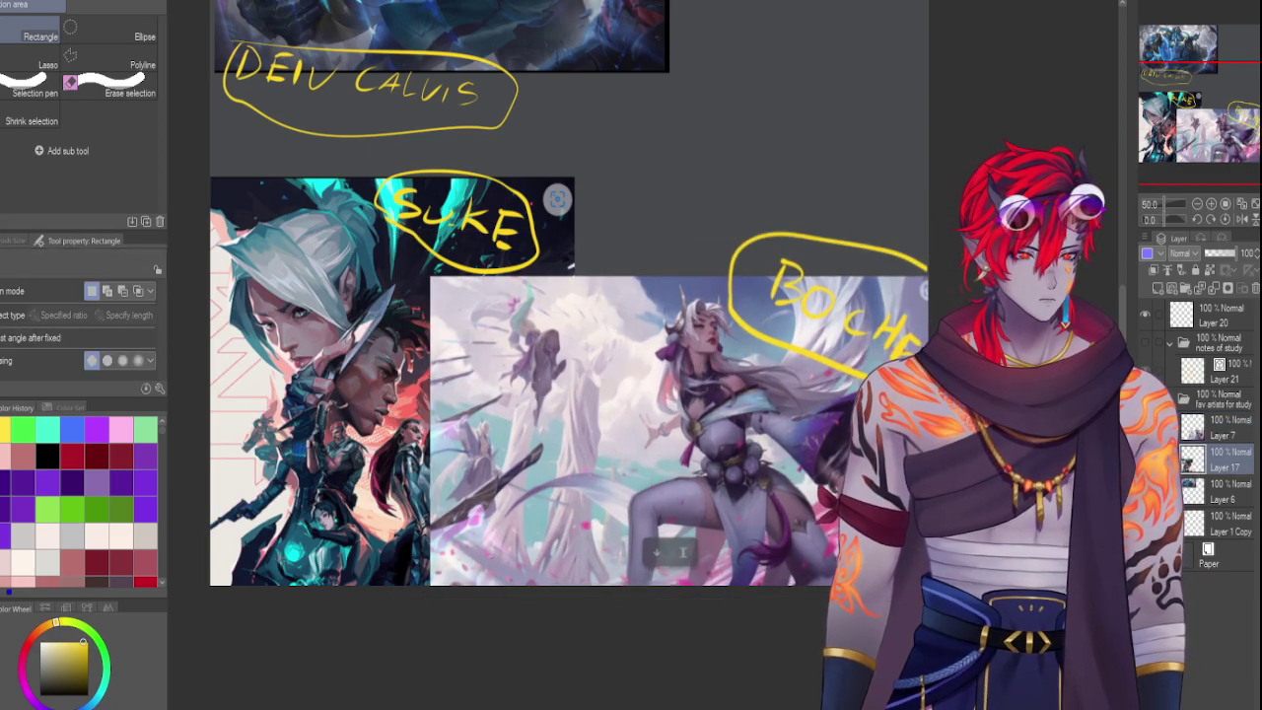
Shift the Suke artwork slightly to the left
key(ctrl+t)
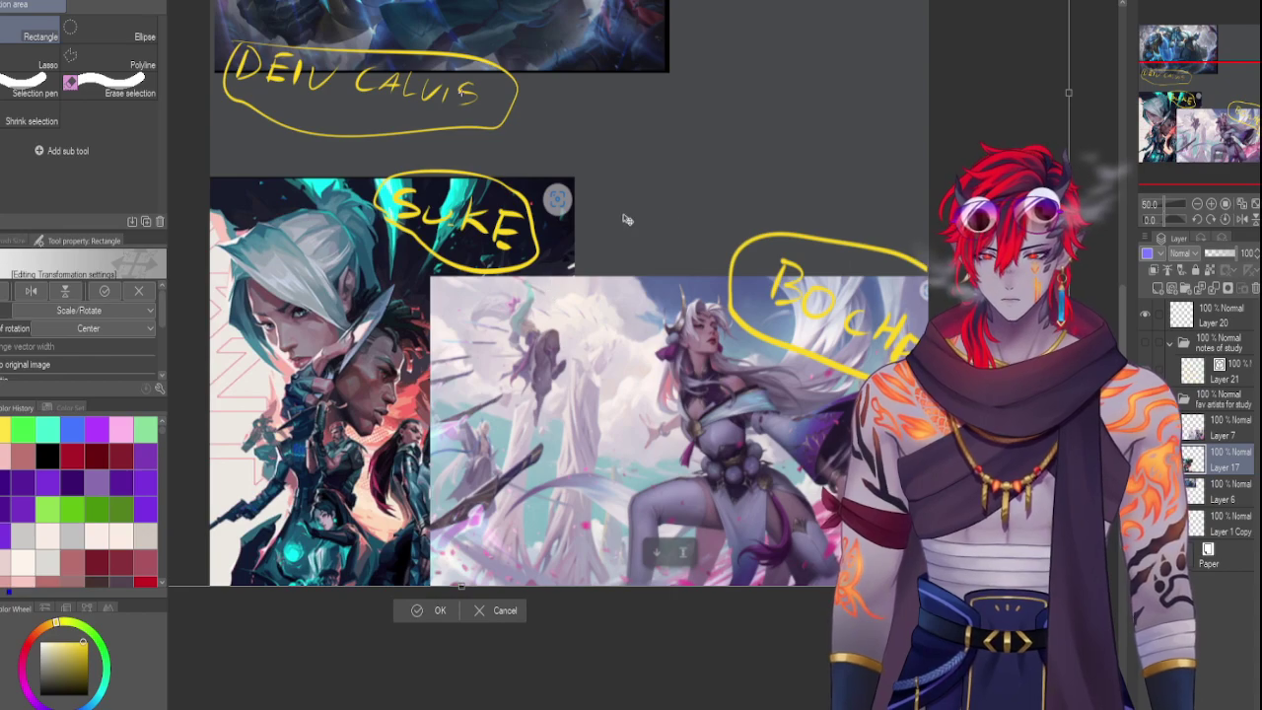
drag(683, 249, 676, 249)
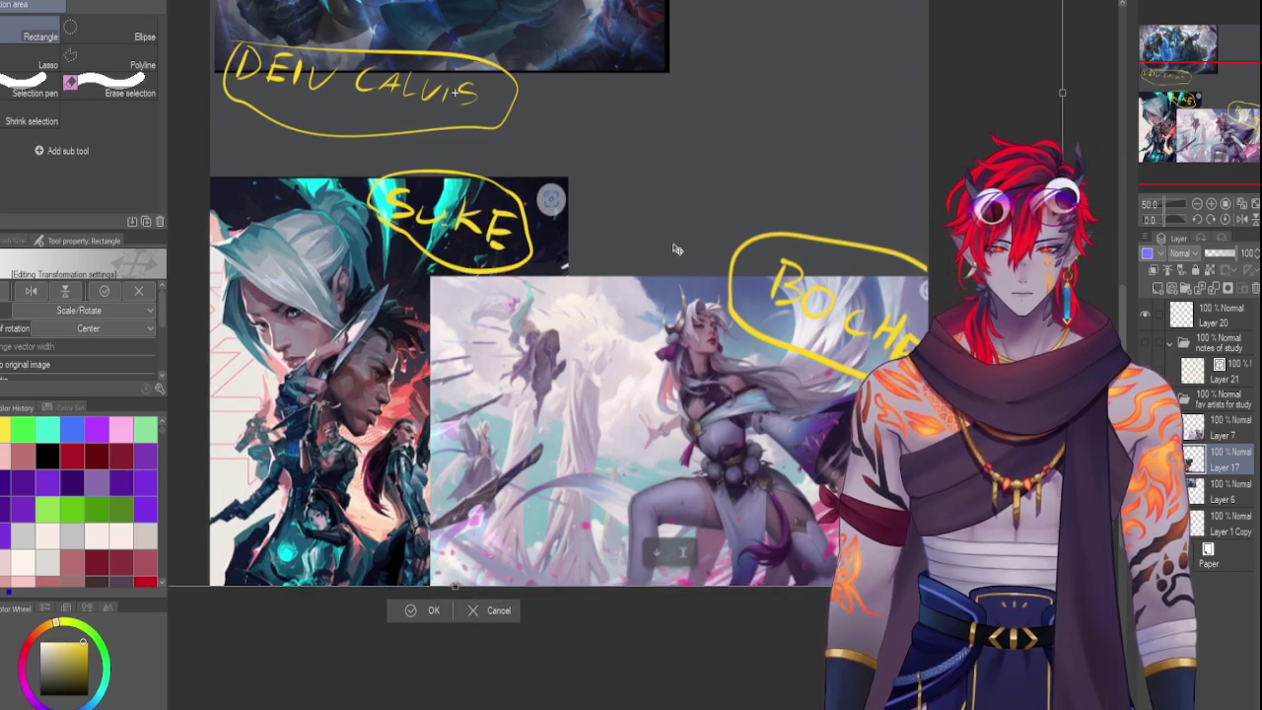
drag(1191, 188, 1190, 149)
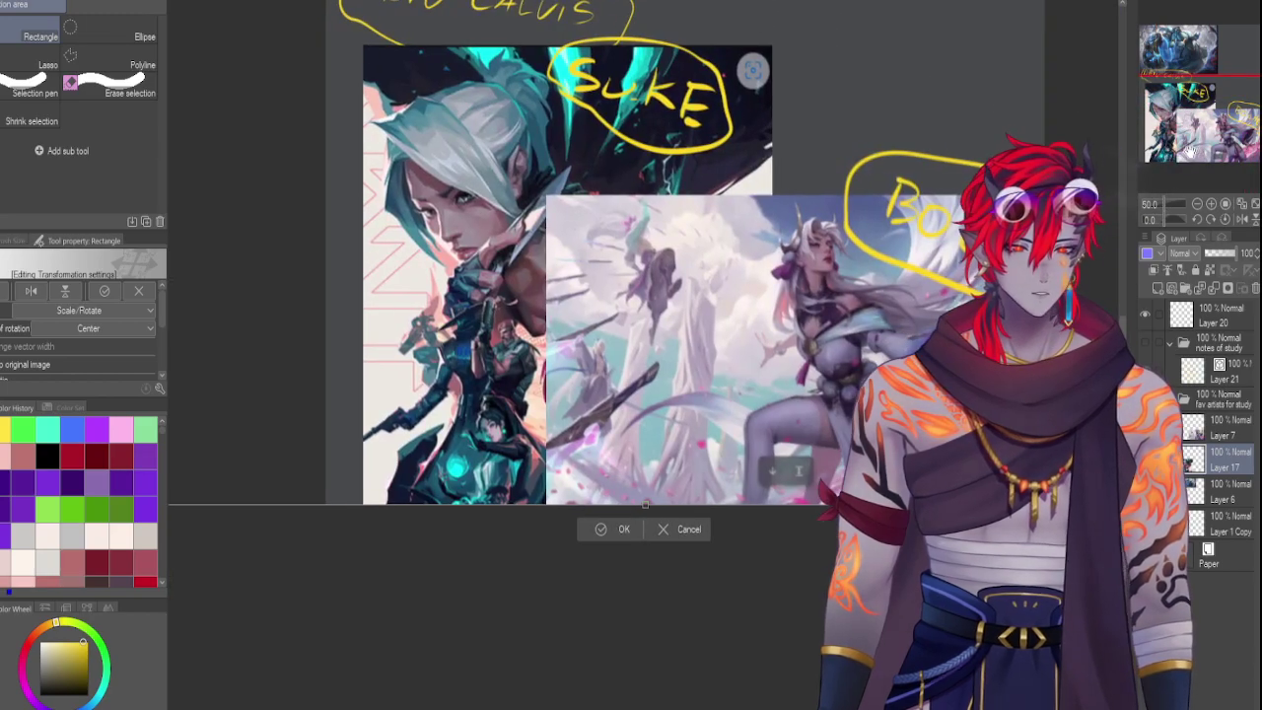
drag(709, 253, 764, 226)
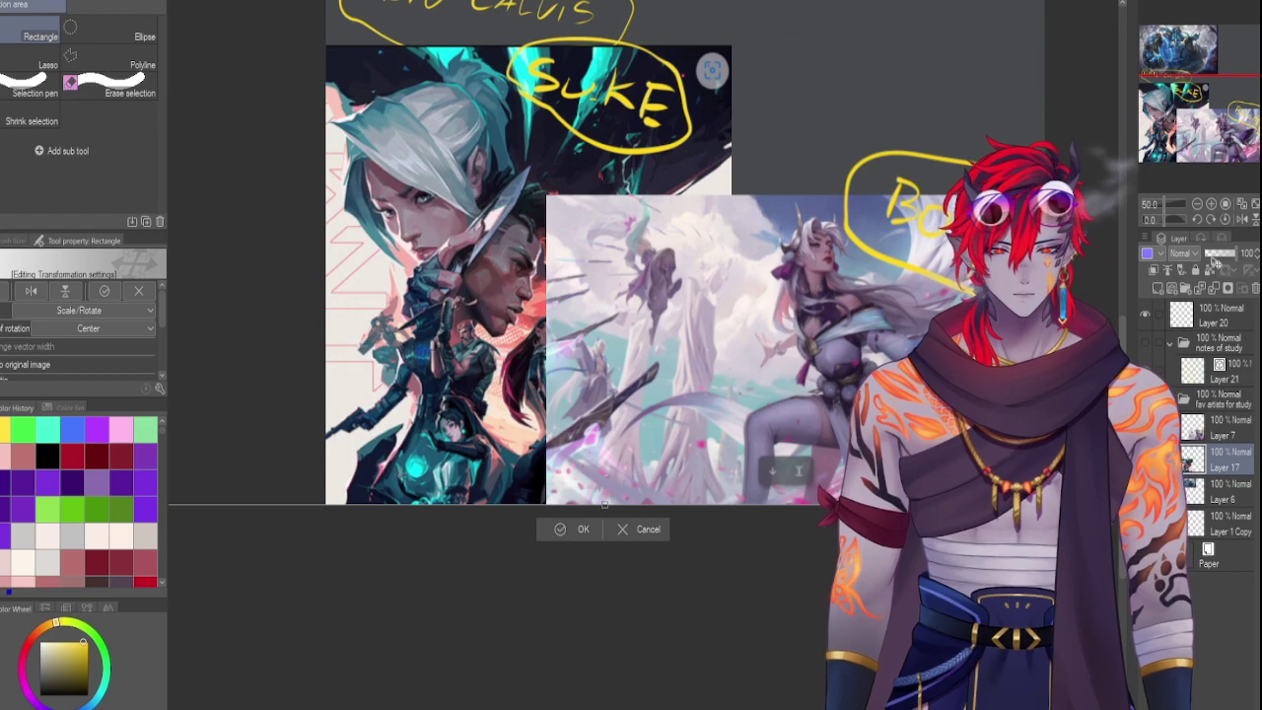
key(Return)
drag(1223, 126, 1092, 126)
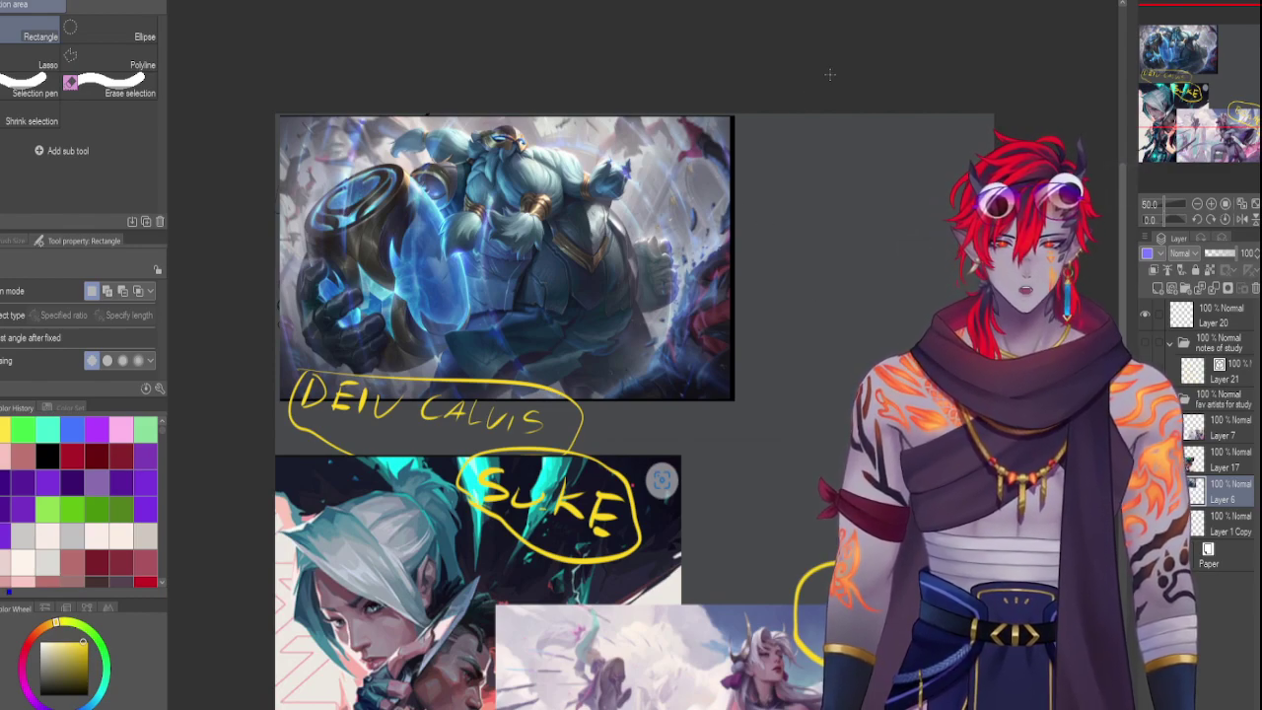
Select a box around the DEIV CALVIS label and fill it with black
drag(833, 71, 726, 434)
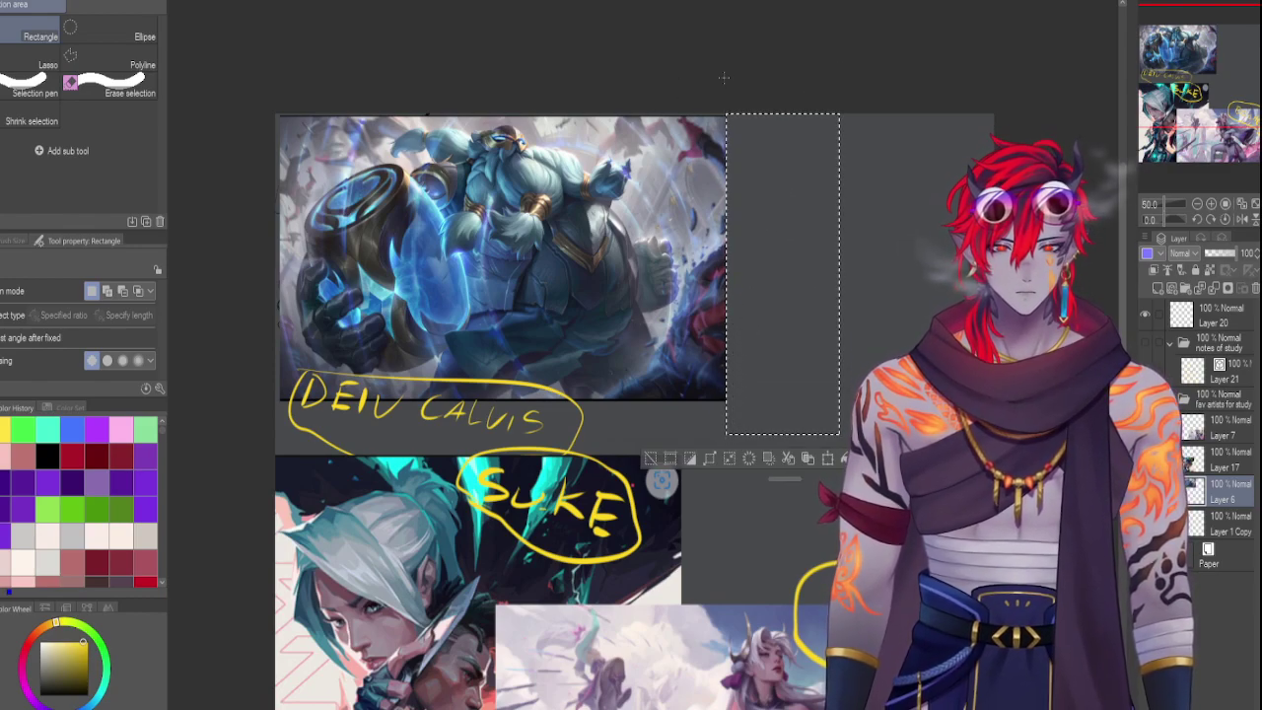
drag(747, 65, 278, 424)
drag(278, 114, 270, 398)
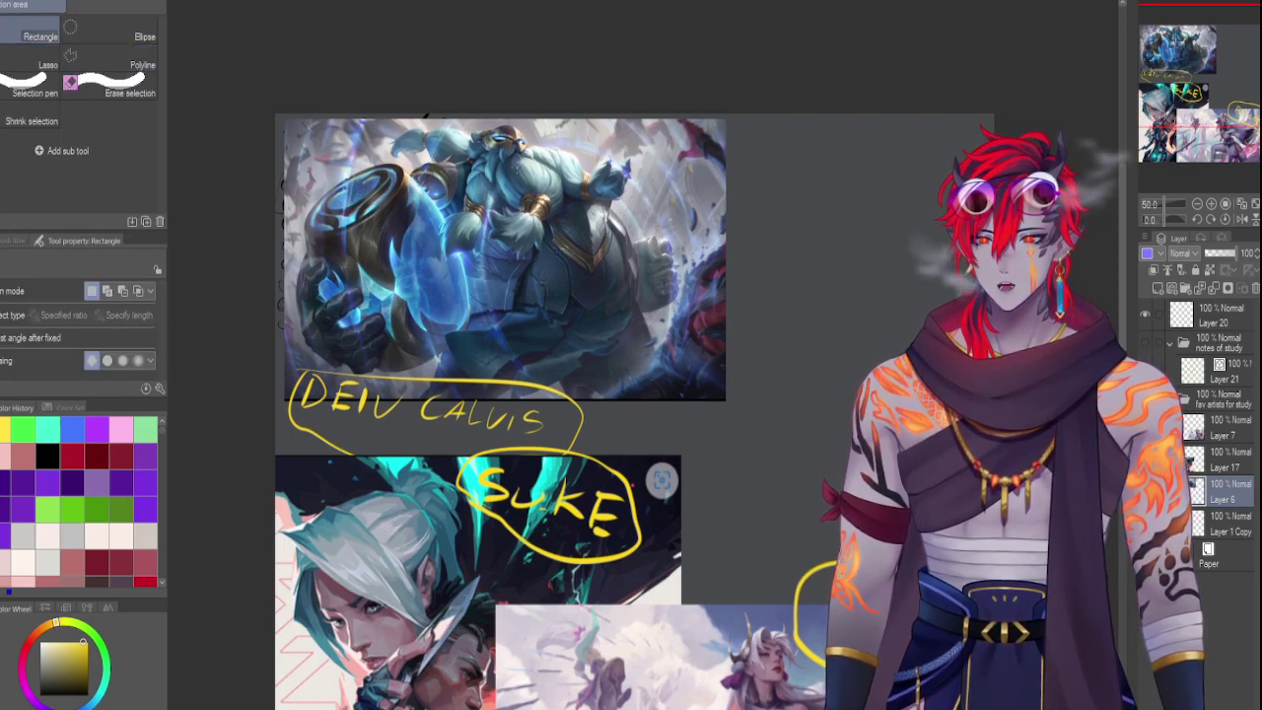
drag(365, 417, 574, 424)
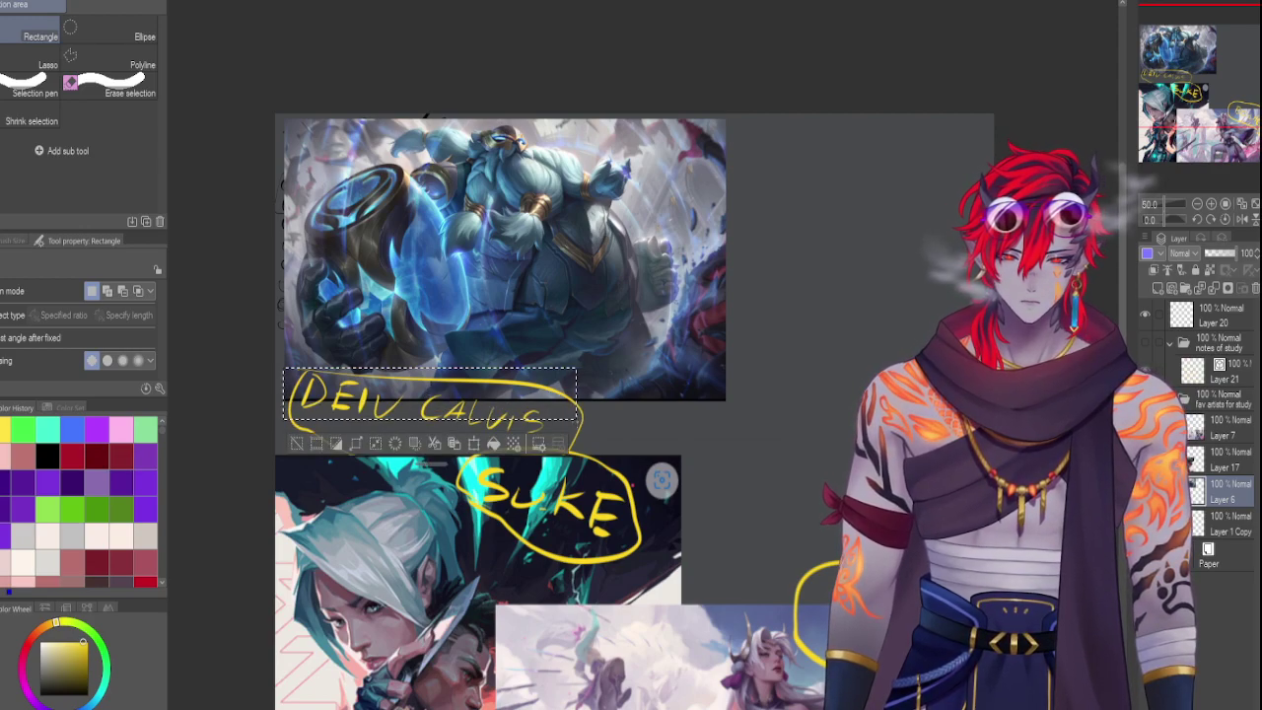
click(493, 443)
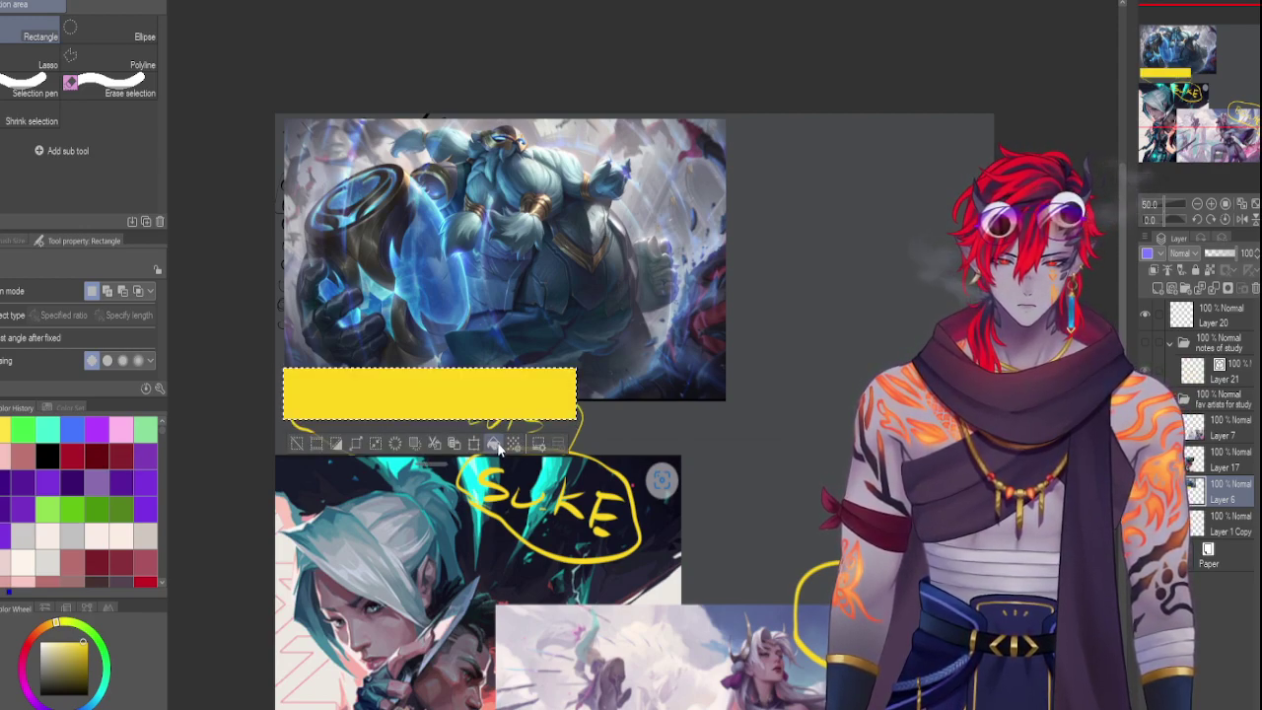
click(45, 455)
click(517, 443)
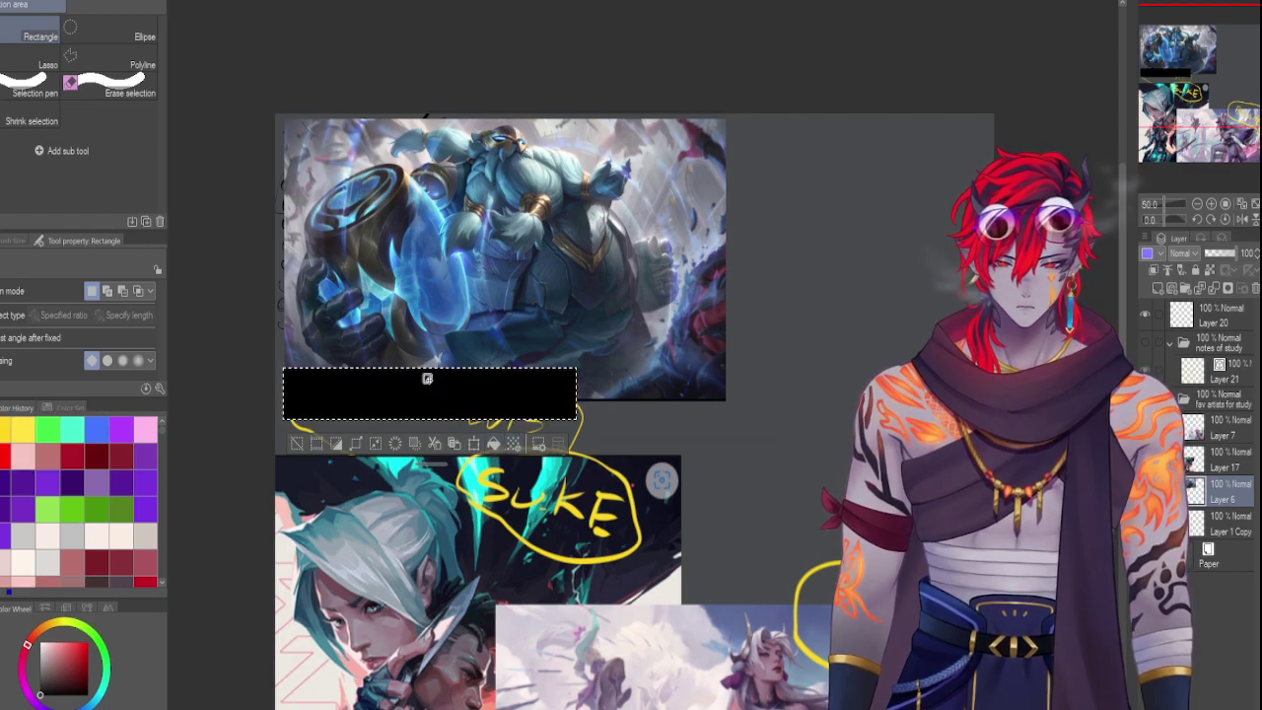
Deselect and switch to a larger G-pen for lettering DEIV CALVIS in white
click(1, 39)
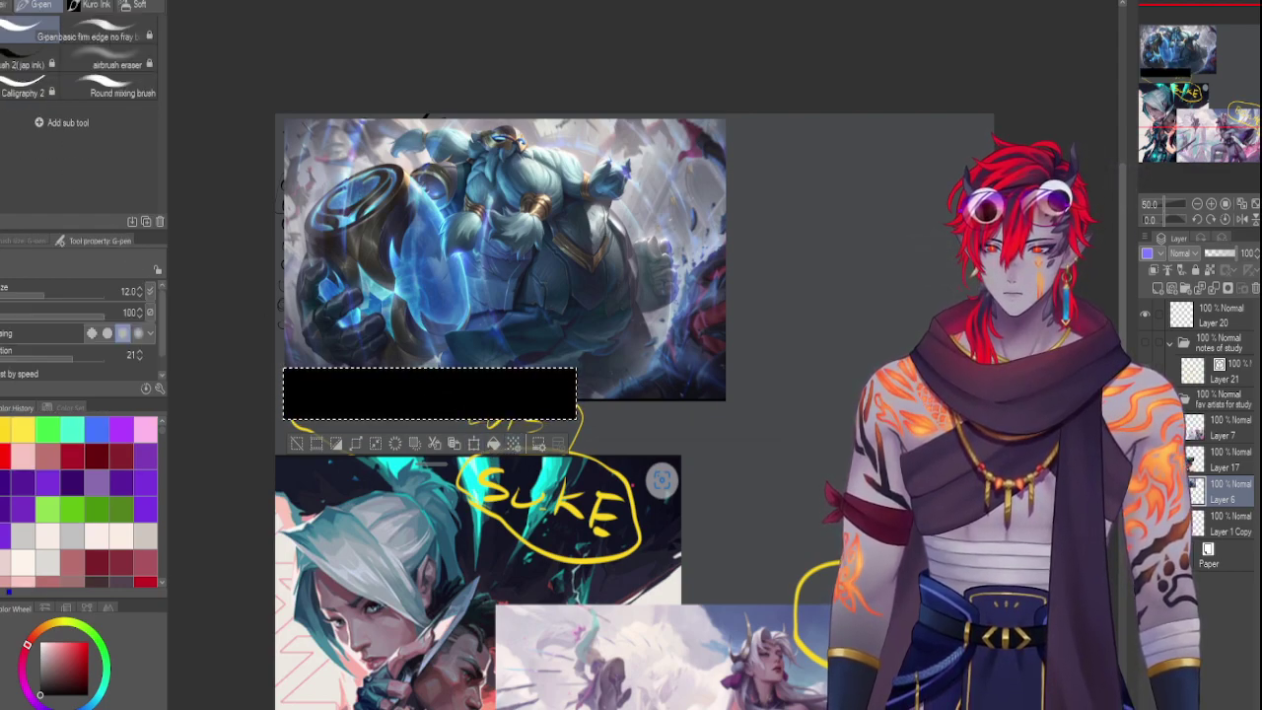
key(ctrl+d)
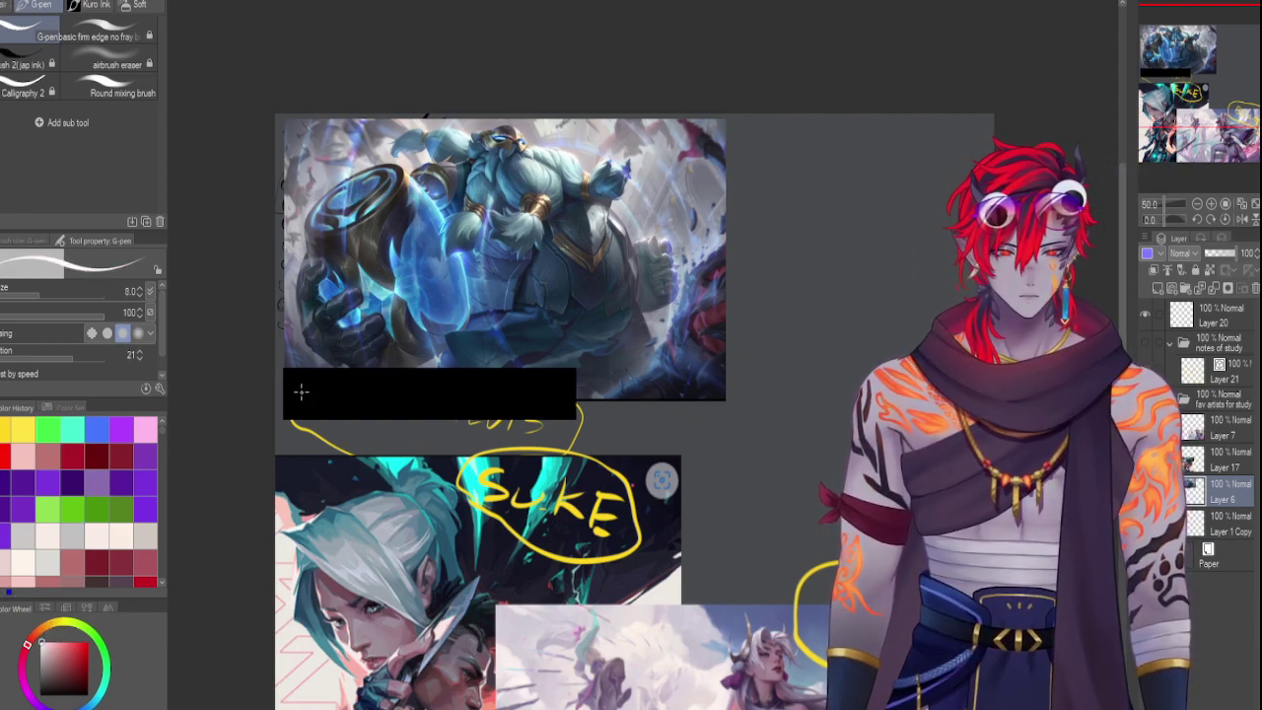
drag(301, 391, 300, 382)
key(bracketright)
key(bracketright)
key(bracketright)
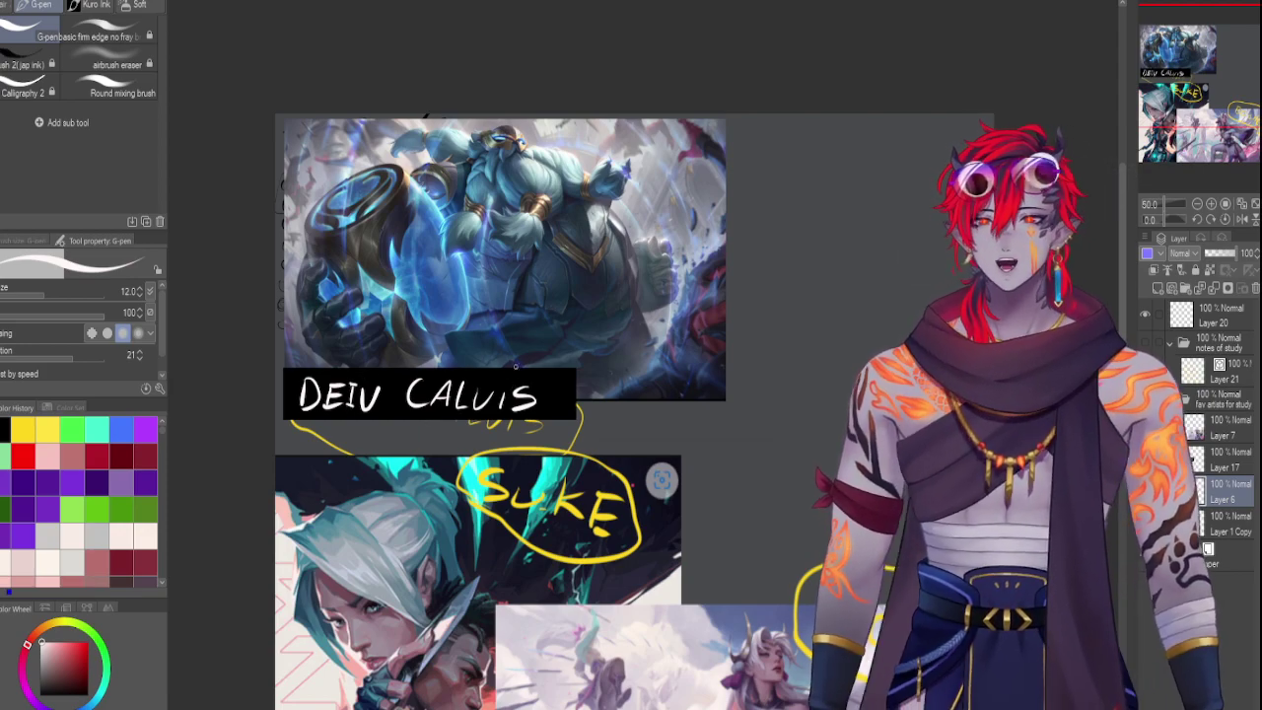
On Layer 17, fill a rectangle over the yellow SUKE scribble with solid black
drag(1207, 91, 1210, 114)
click(1211, 469)
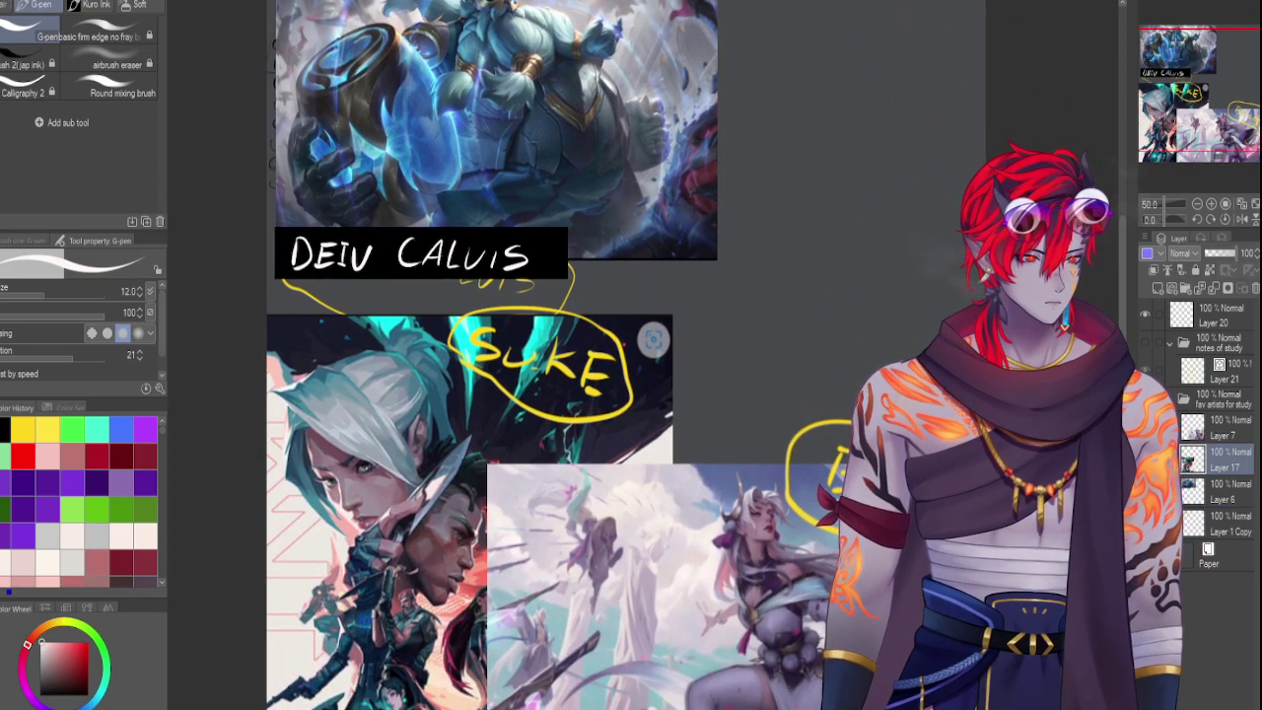
key(m)
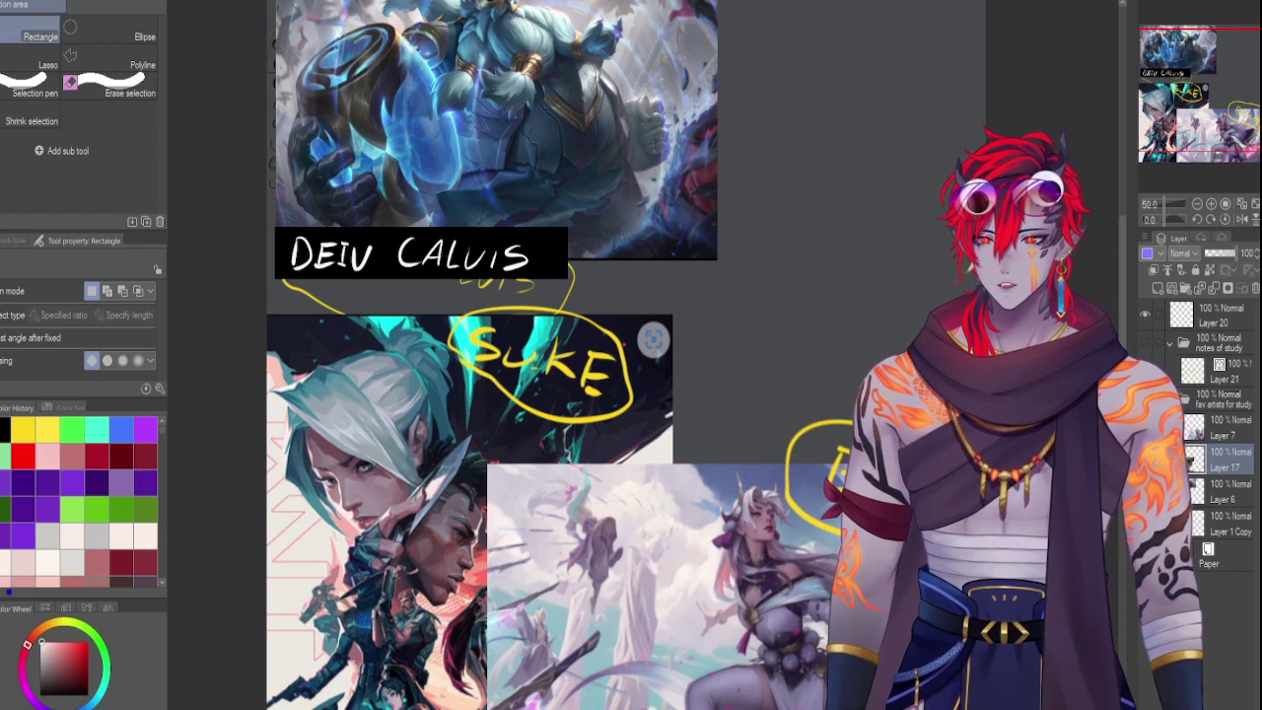
drag(450, 306, 672, 365)
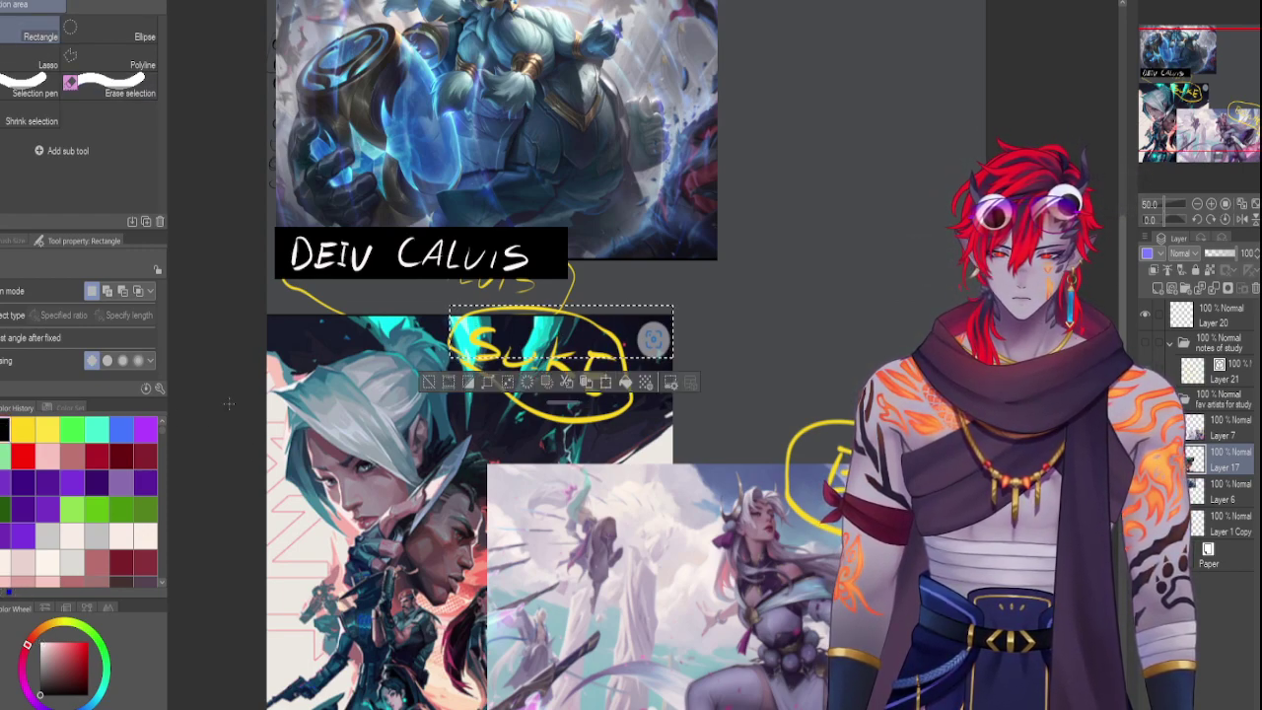
click(625, 381)
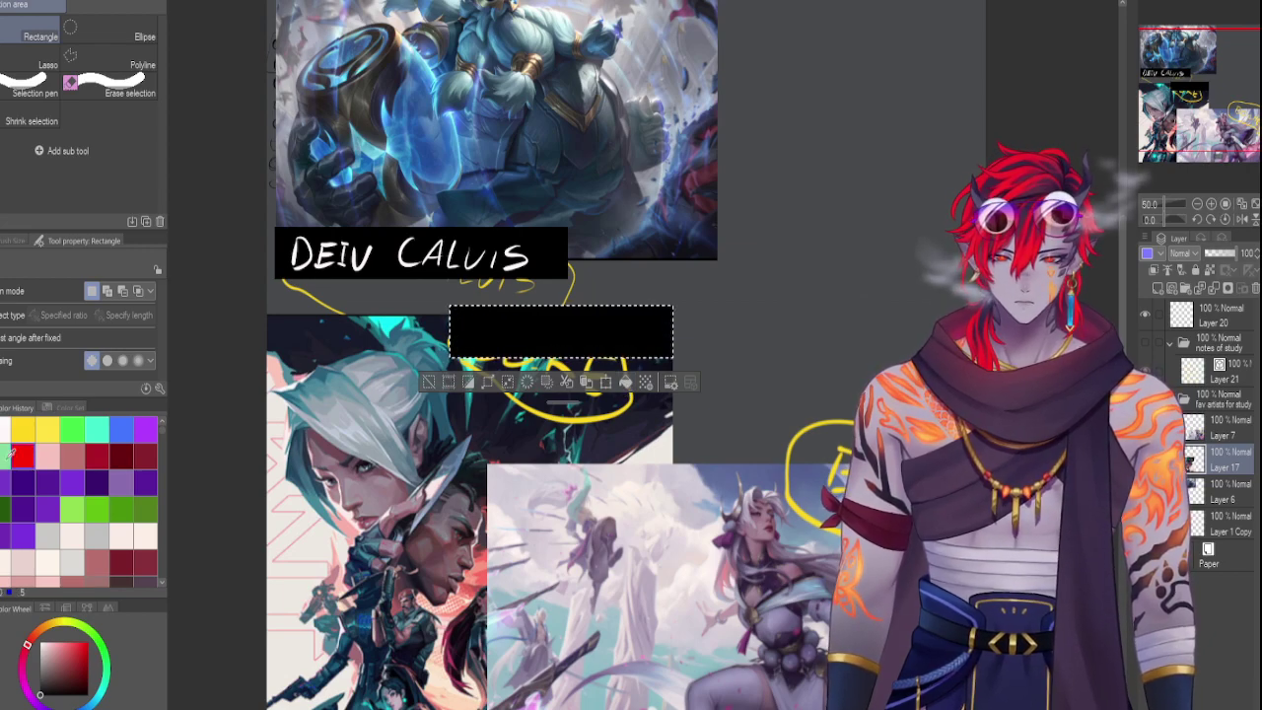
Hand-letter 'SU KE' in white on the black box, redoing a misdrawn stroke
key(p)
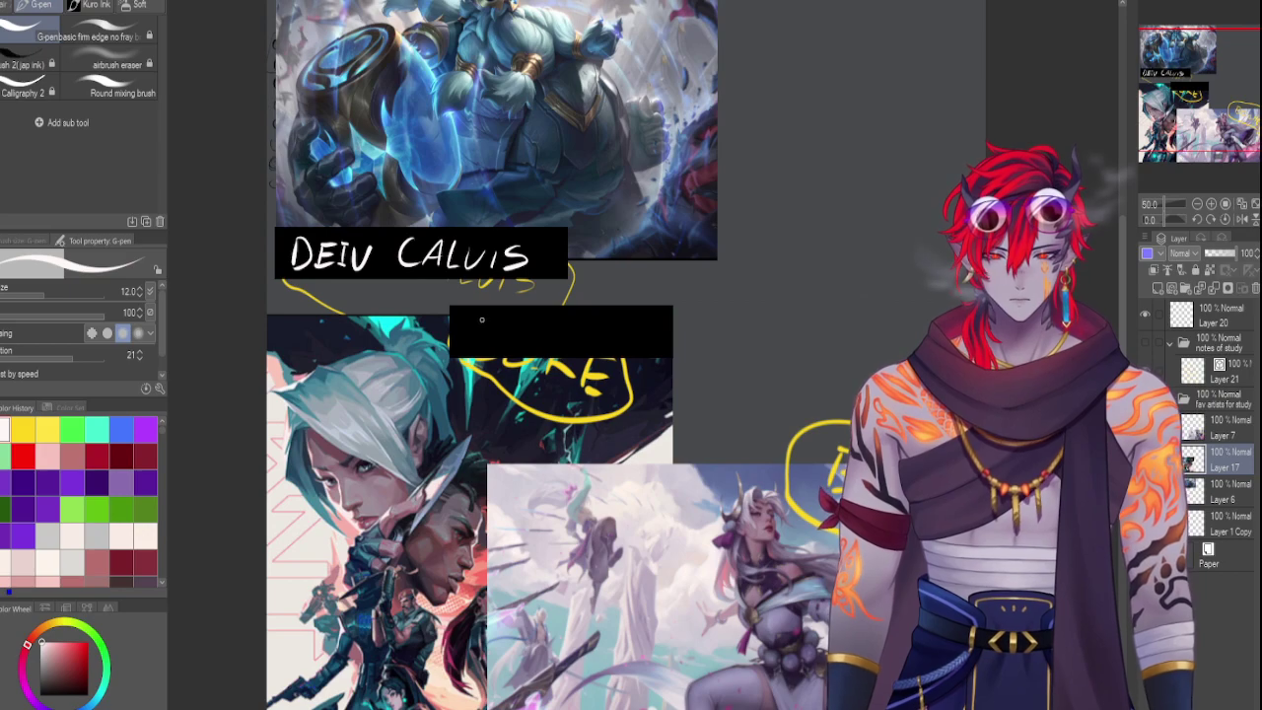
mouse_move(483, 318)
mouse_down()
mouse_move(473, 337)
mouse_move(492, 335)
mouse_move(470, 341)
mouse_move(523, 324)
mouse_move(551, 346)
mouse_move(596, 345)
mouse_move(612, 321)
mouse_up()
key(ctrl+z)
key(ctrl+z)
click(613, 339)
drag(596, 332, 613, 343)
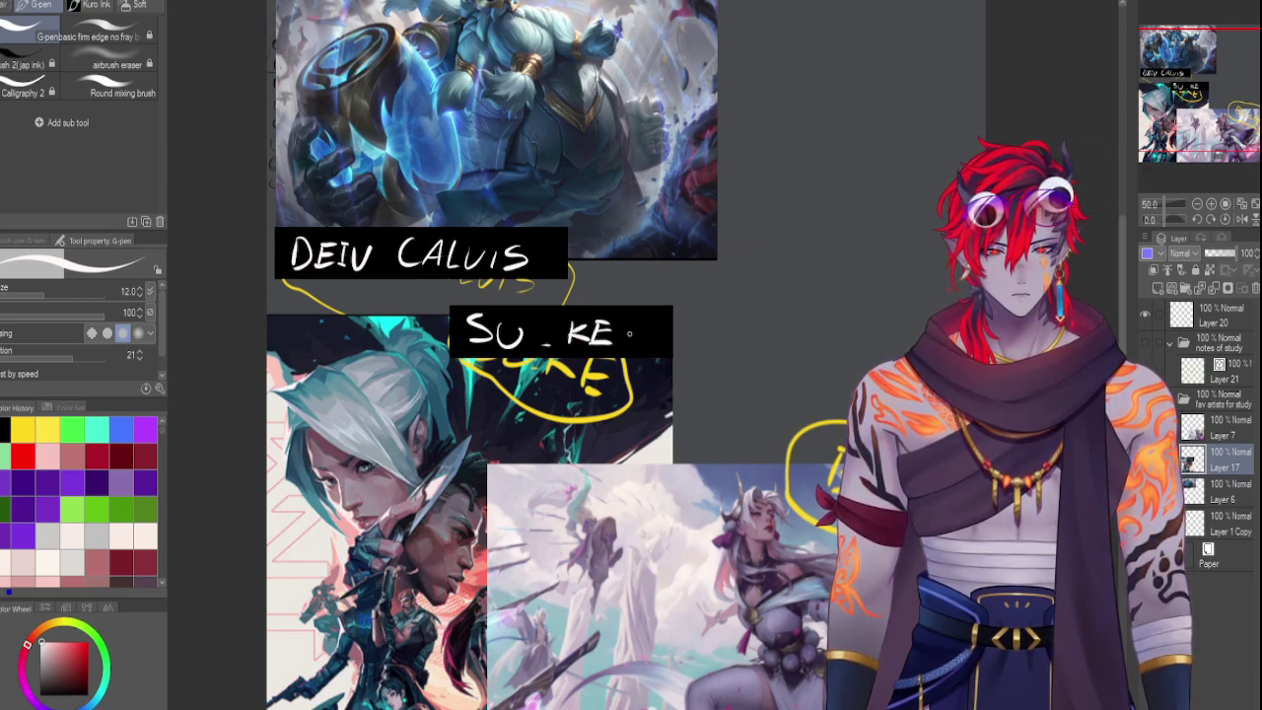
click(1212, 434)
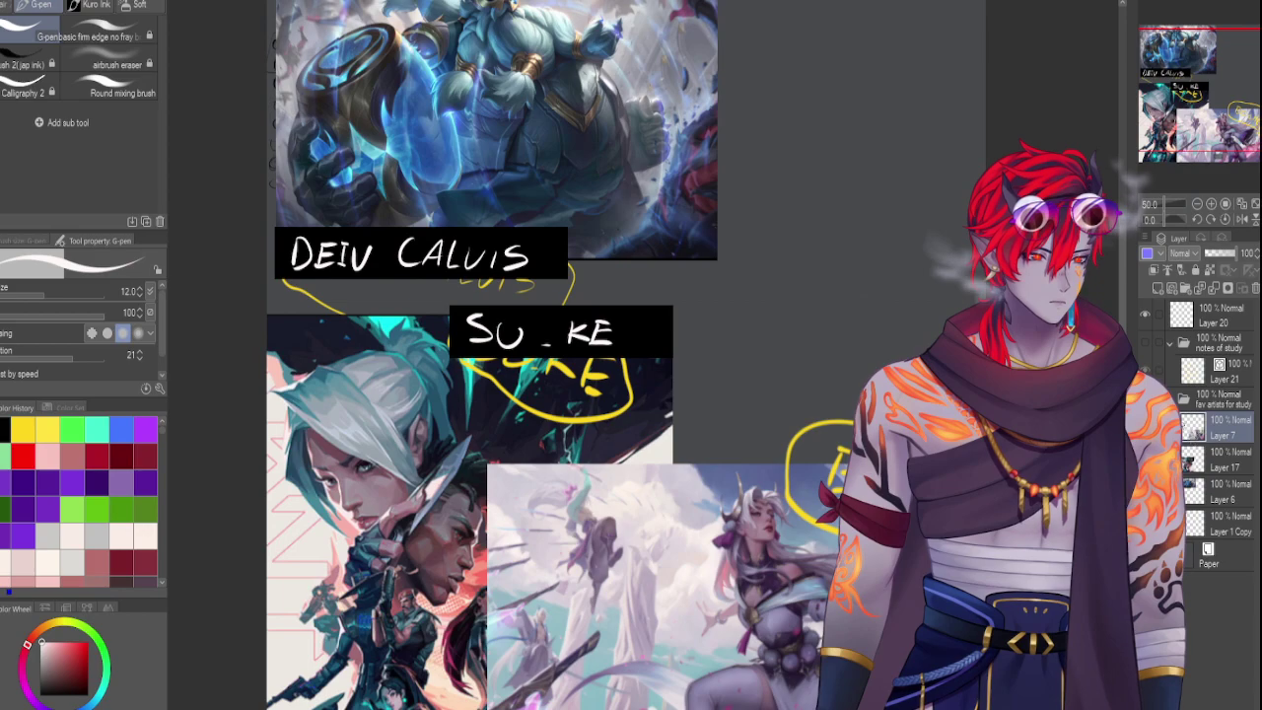
On Layer 7, black-fill a box over the right scribble and hand-letter 'BO CHEN' in white
key(m)
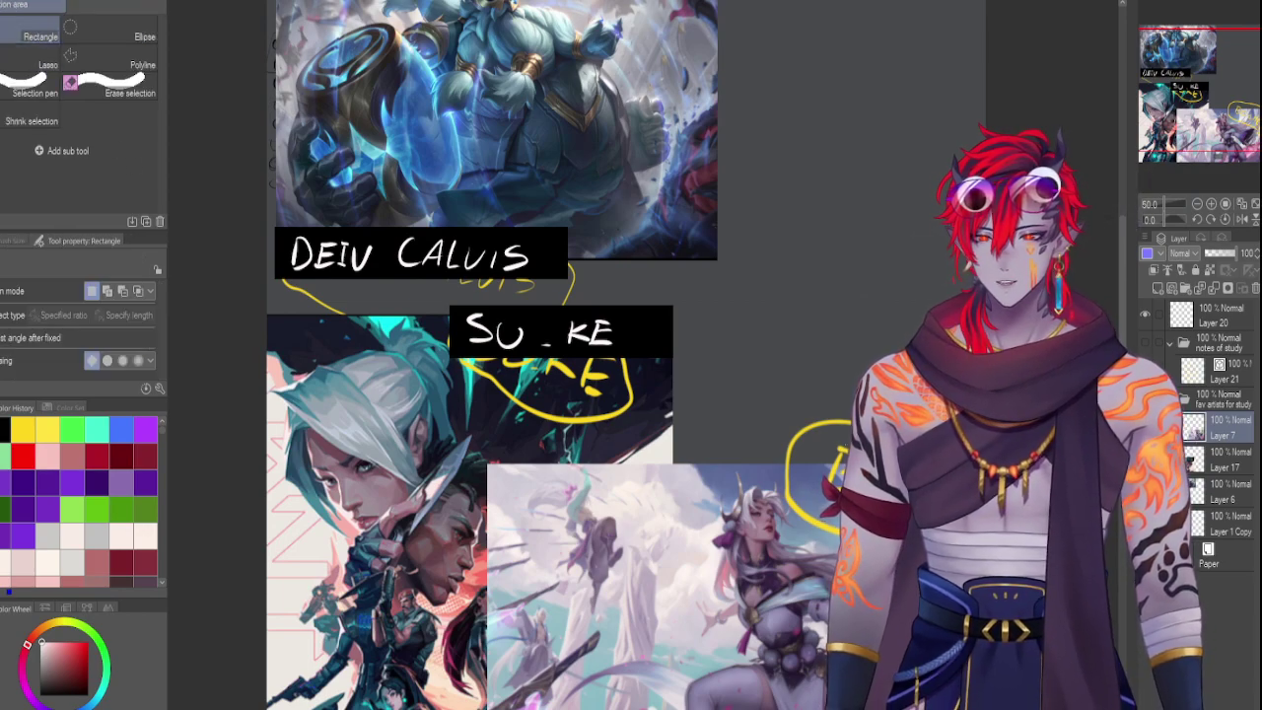
drag(773, 429, 848, 489)
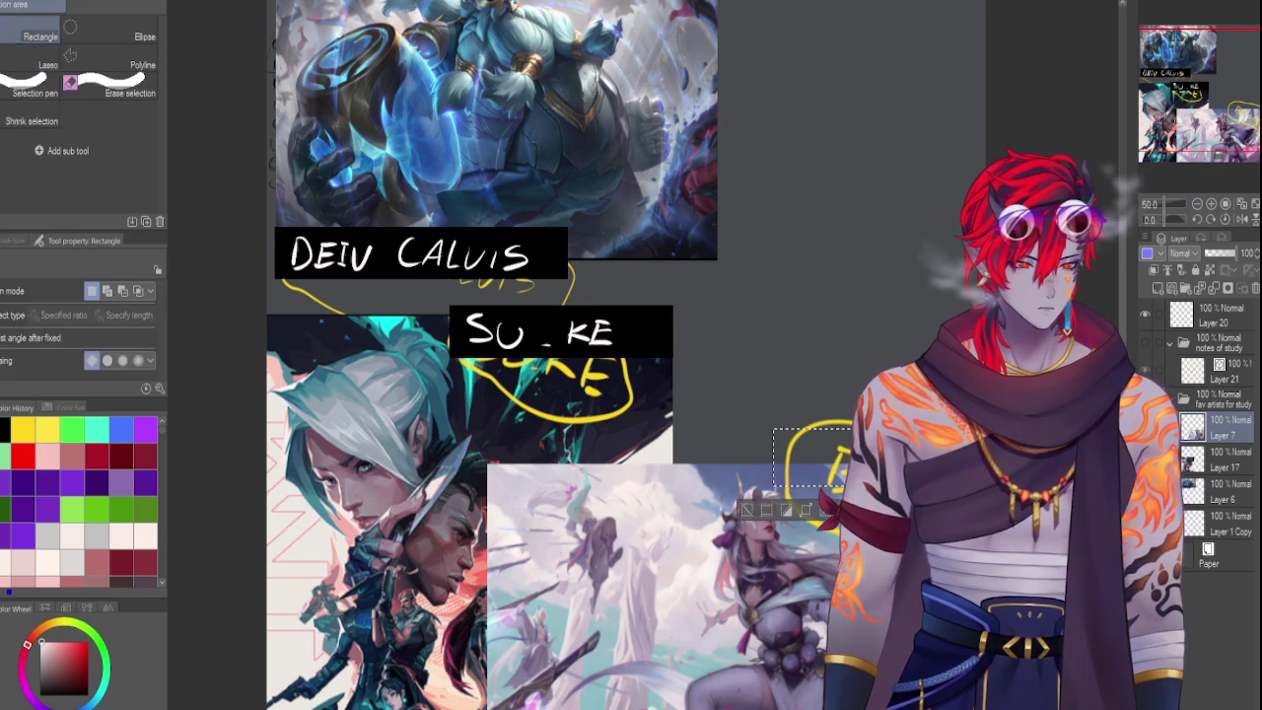
key(alt+BackSpace)
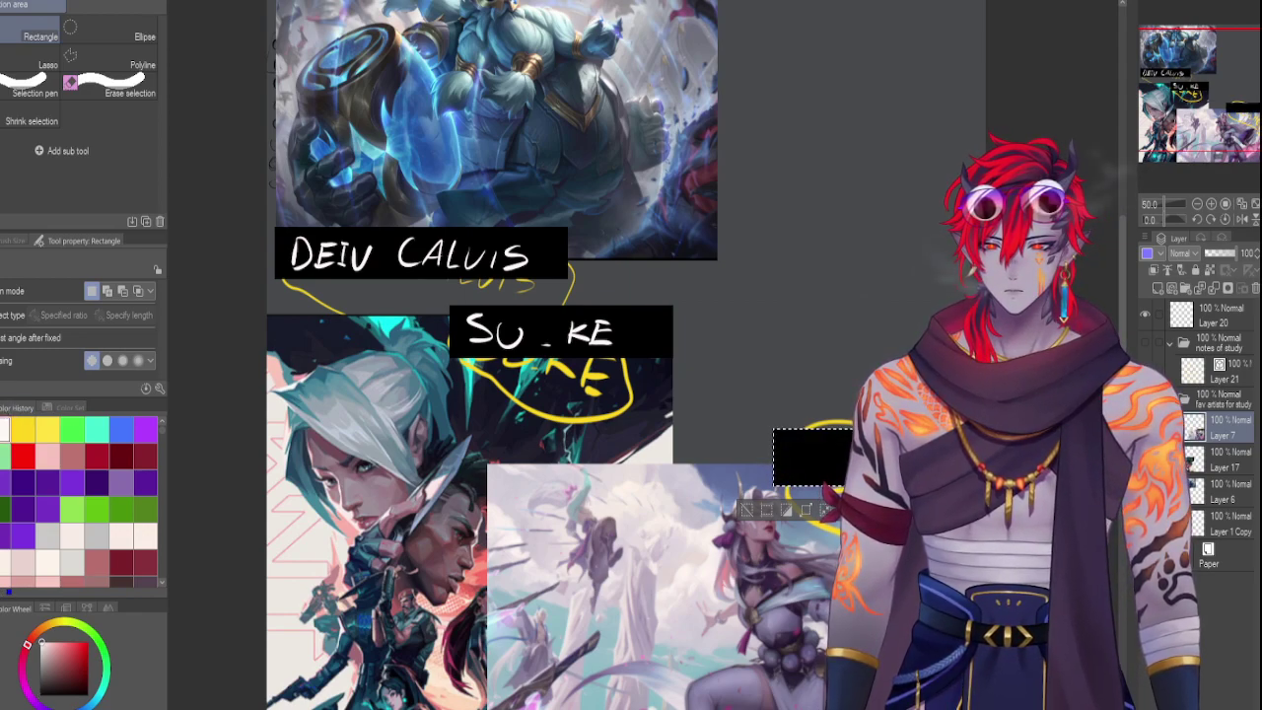
key(p)
key(ctrl+d)
drag(796, 440, 789, 466)
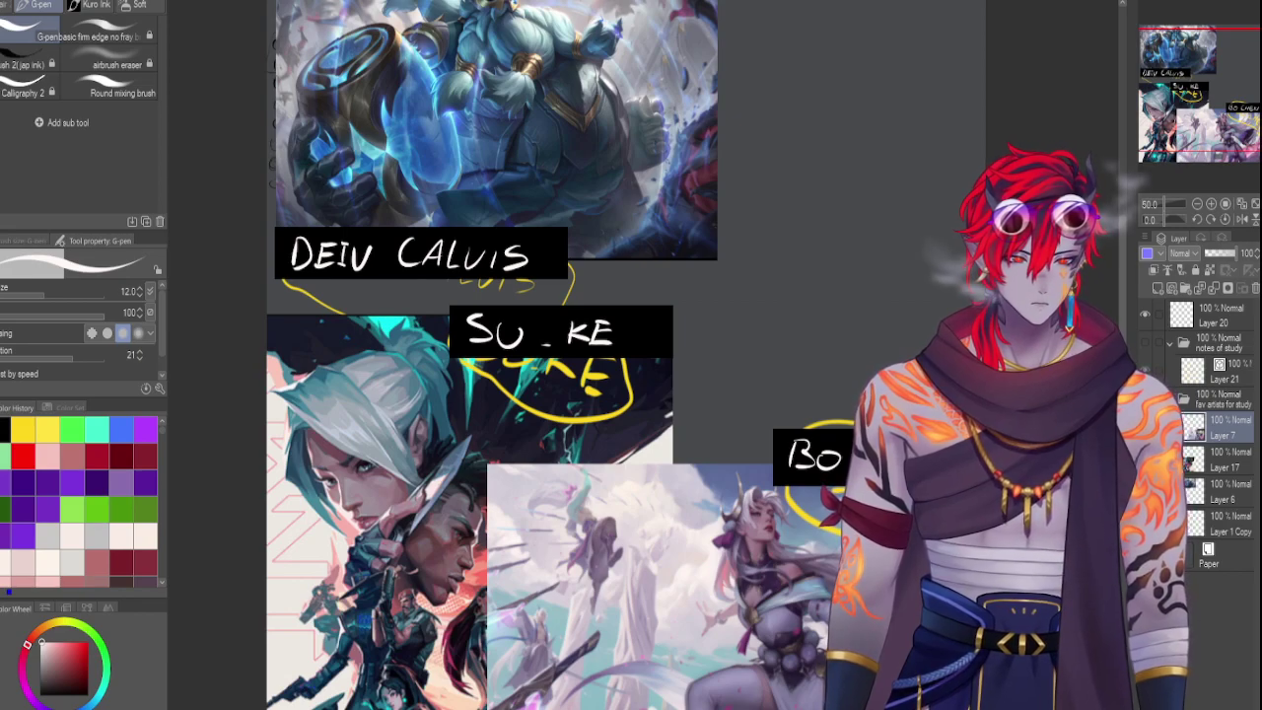
scroll(634, 350, down, 3)
scroll(634, 350, up, 1)
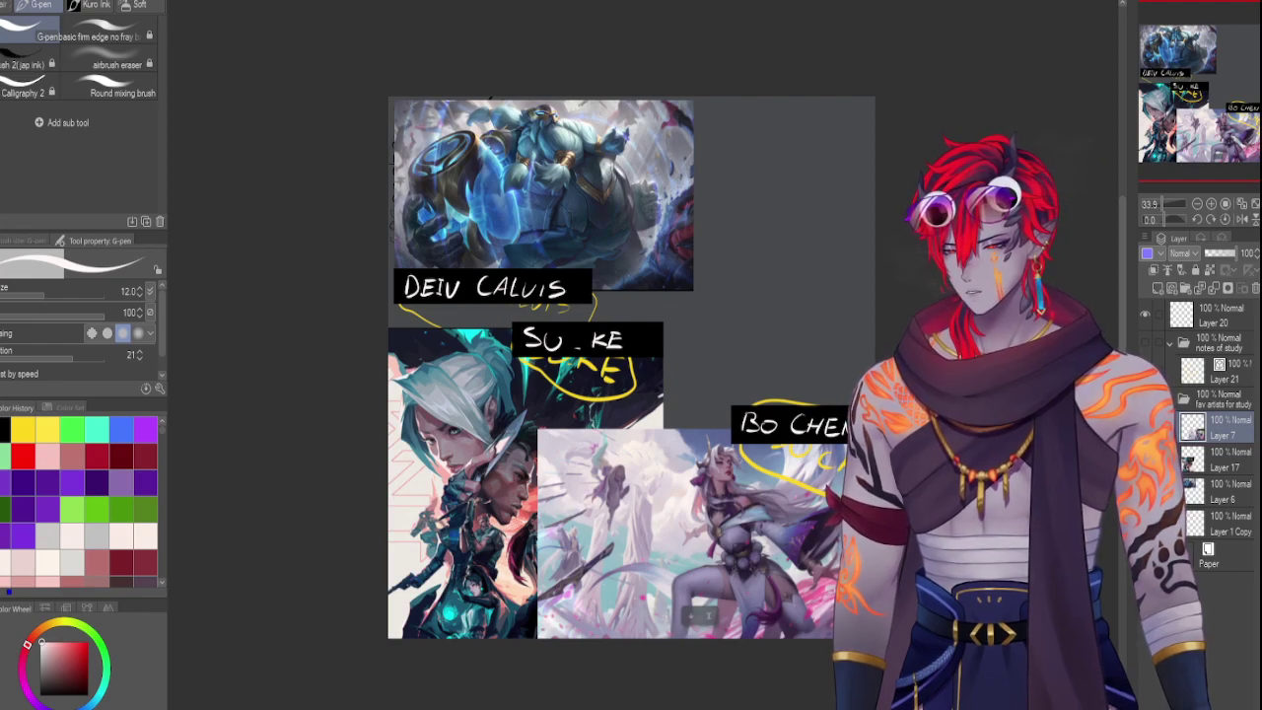
Paste the teal-haired artwork, enlarge it over the bottom-left, and move its layer below Layer 17
click(1204, 470)
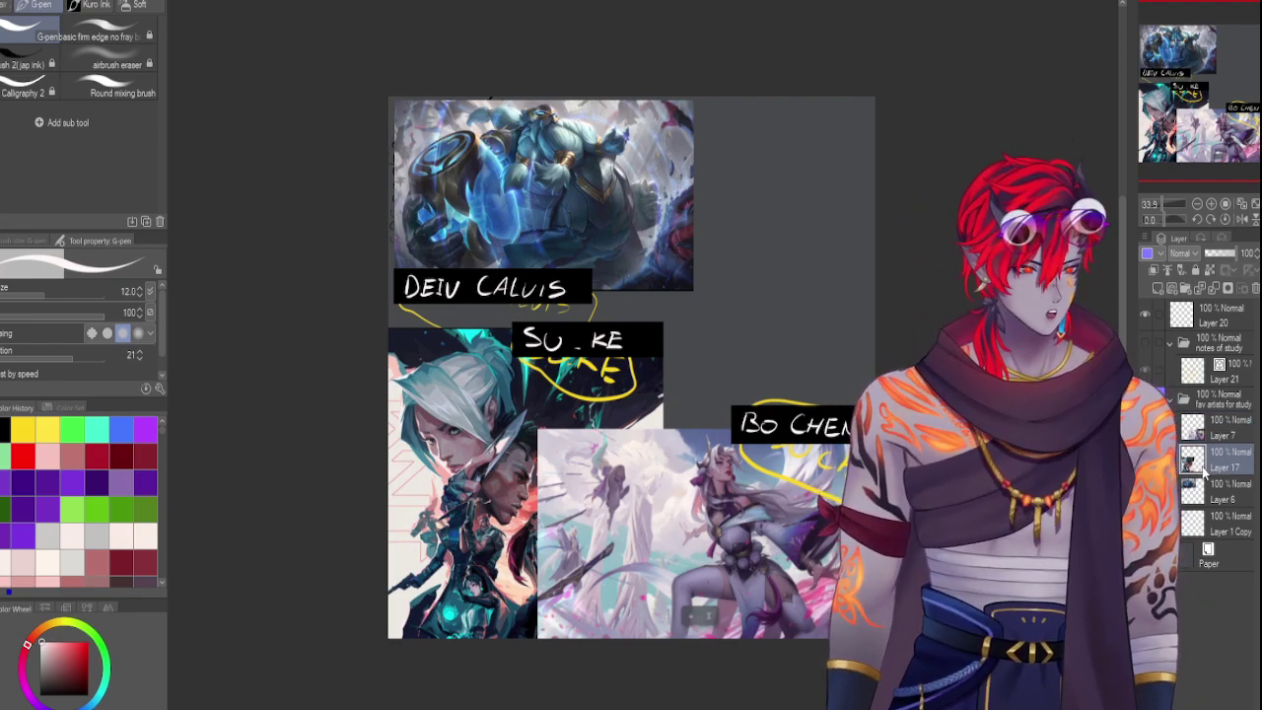
key(ctrl+v)
key(ctrl+t)
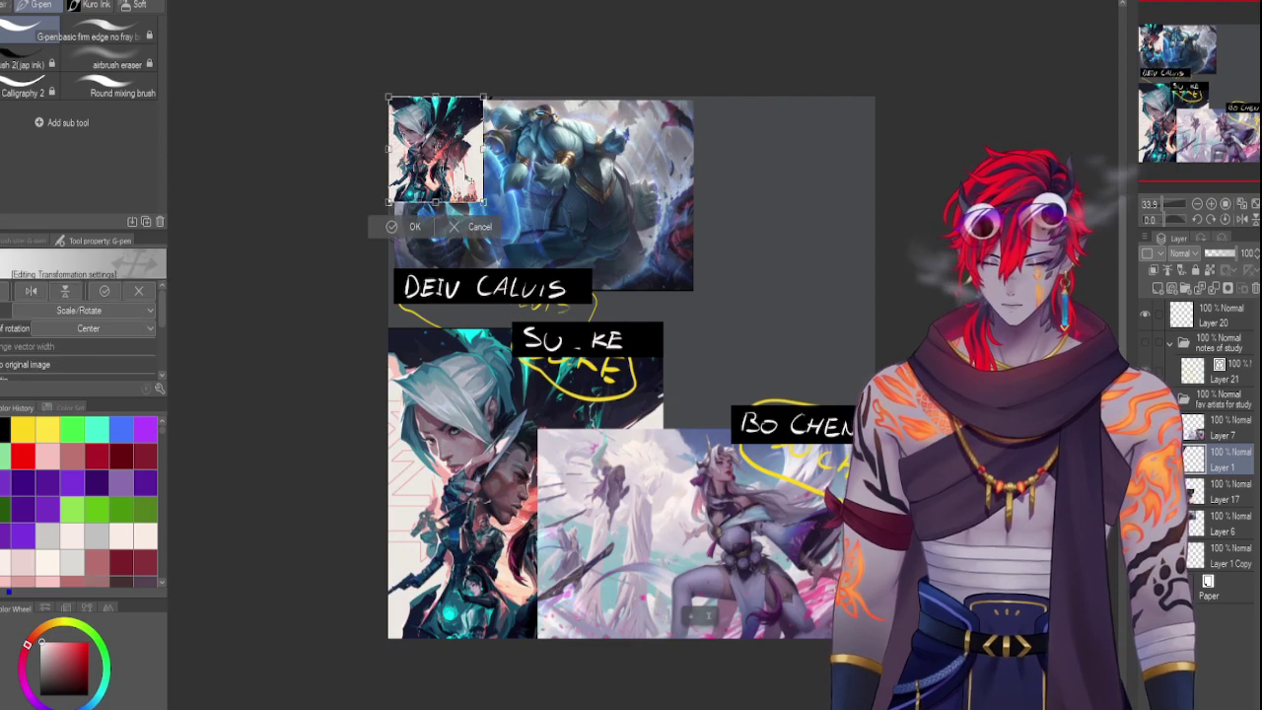
drag(444, 566, 440, 585)
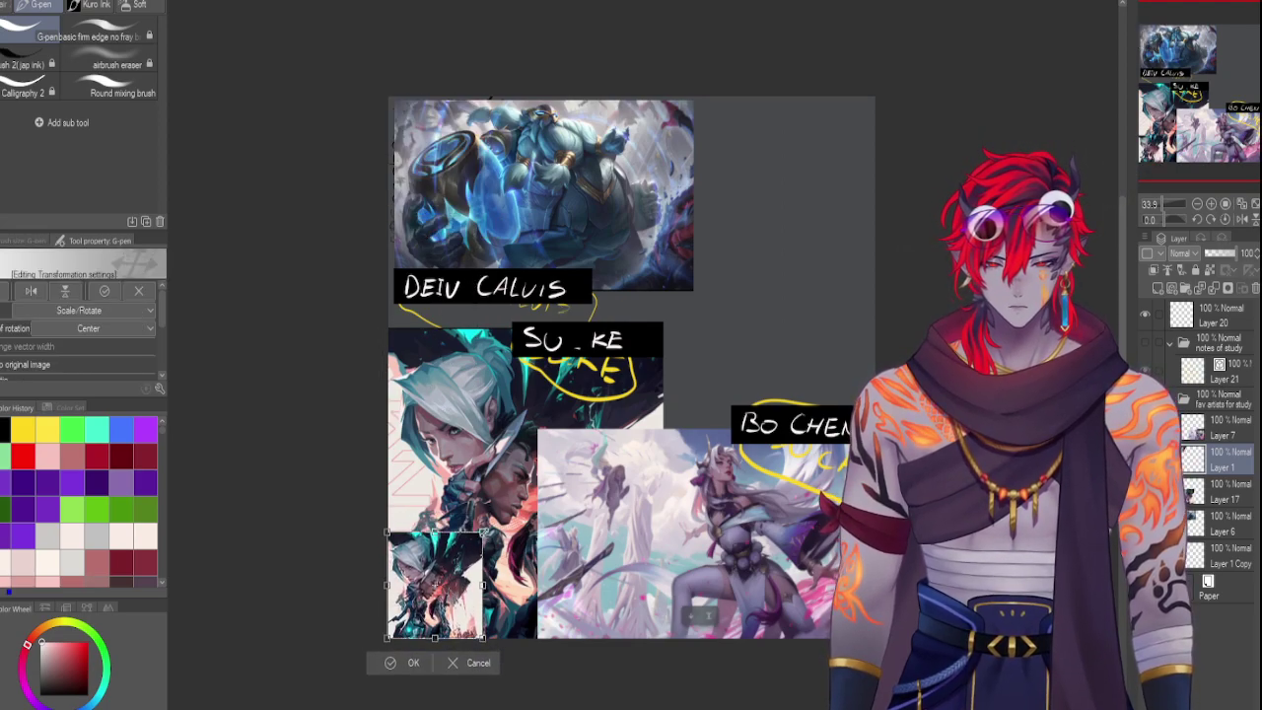
drag(485, 533, 727, 332)
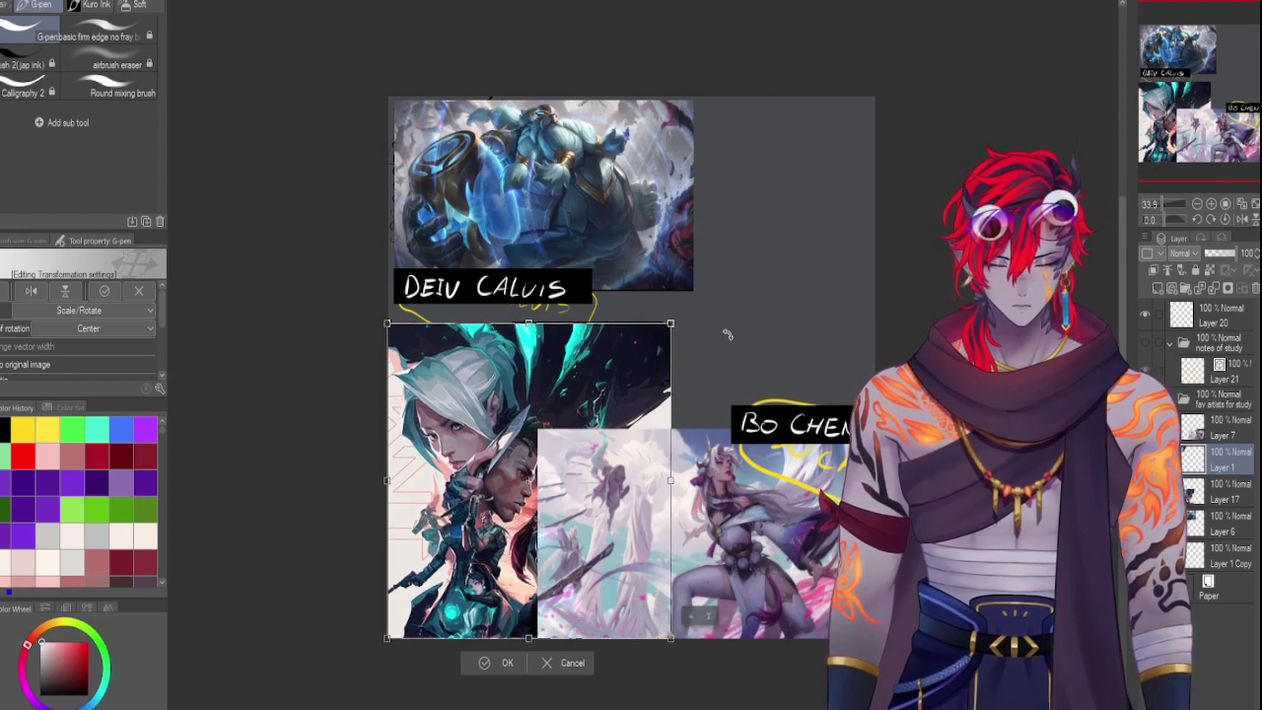
key(Return)
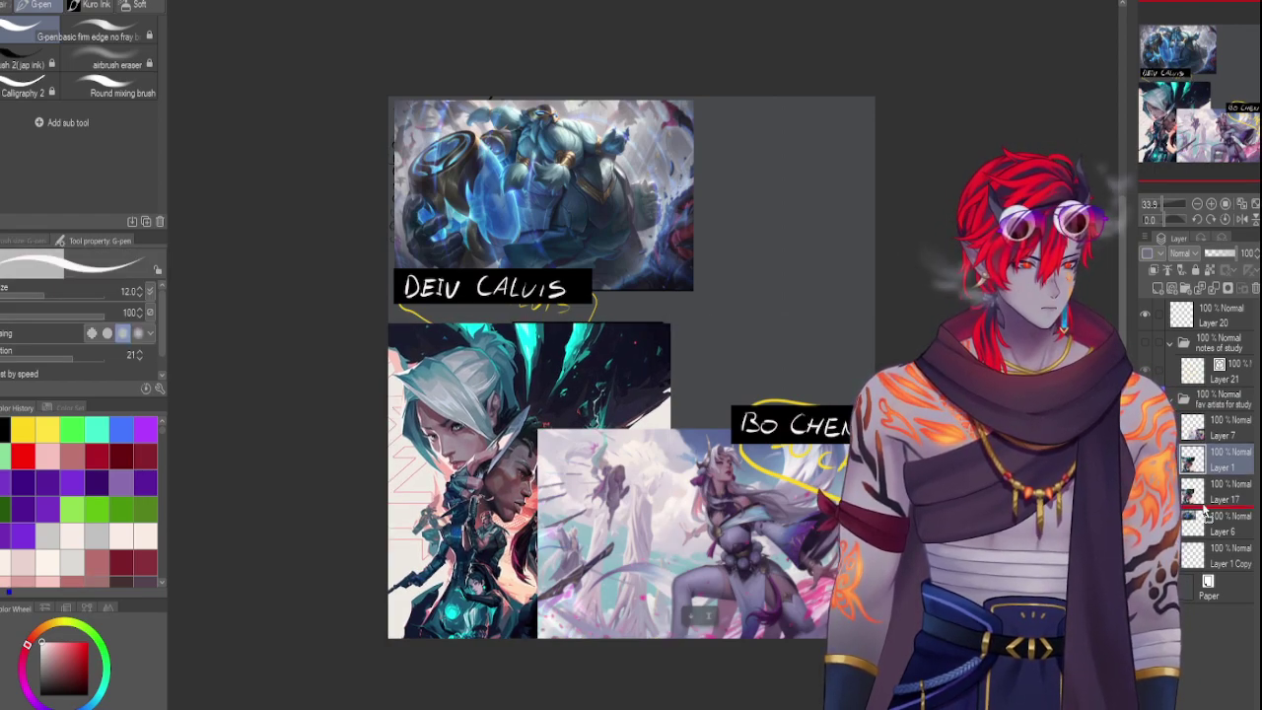
drag(1204, 510, 1204, 510)
Auto-select the name label box and surrounding fill on Layer 17, deselecting each time
key(w)
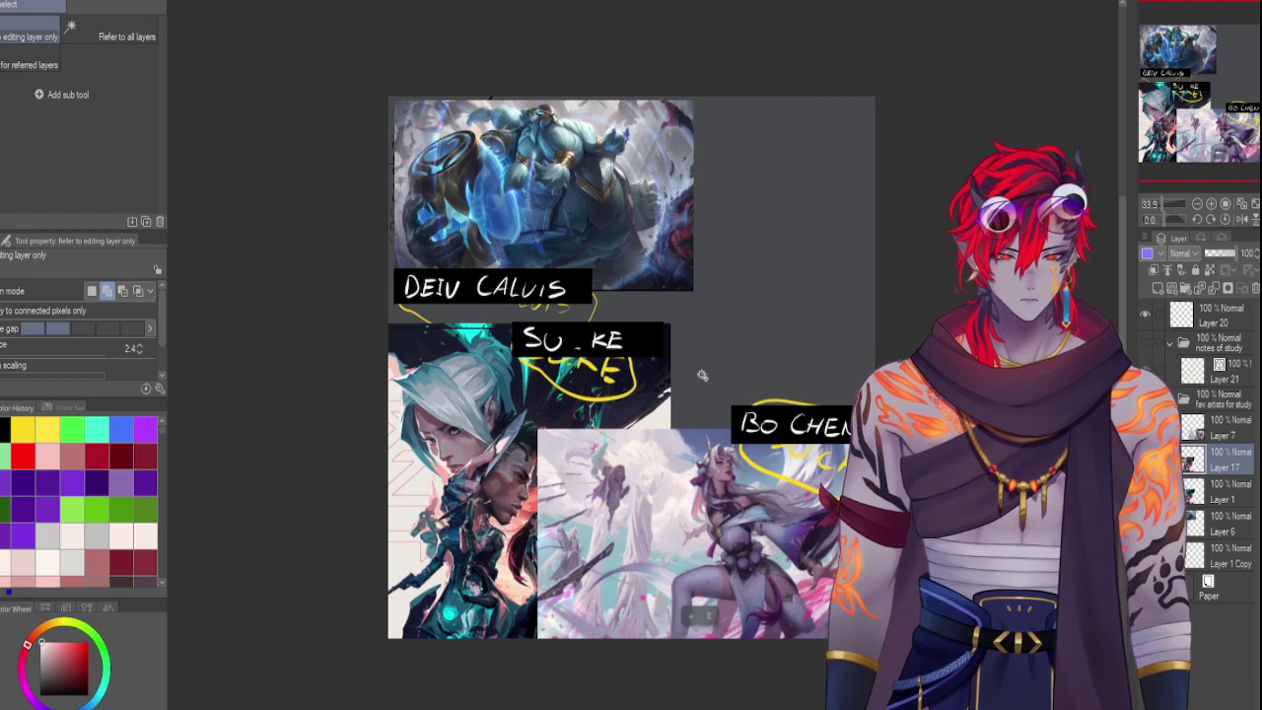
click(704, 363)
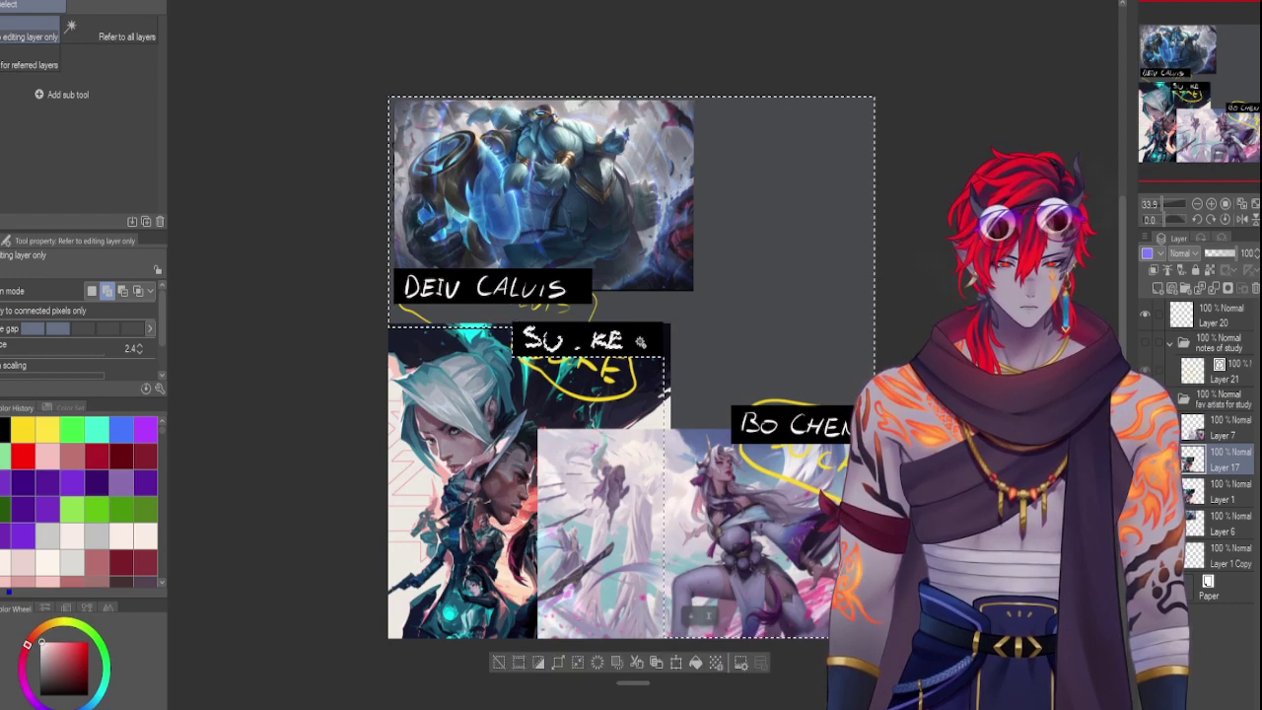
click(646, 344)
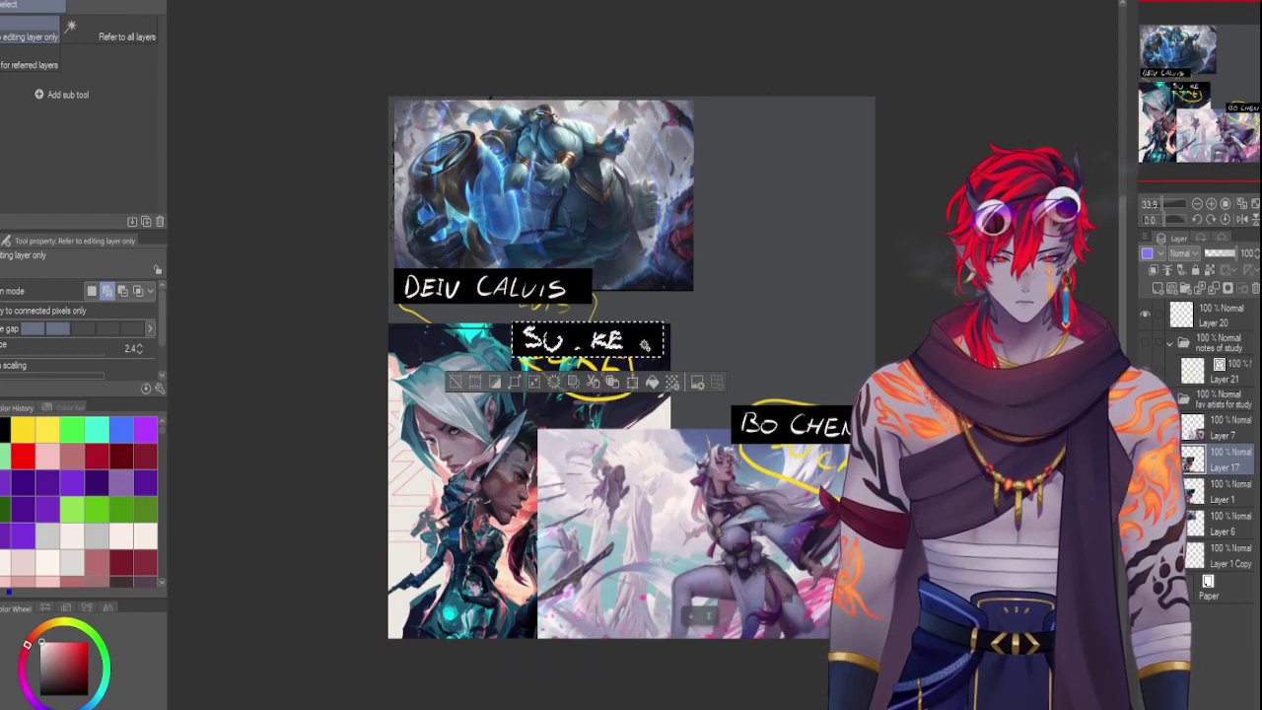
key(ctrl+d)
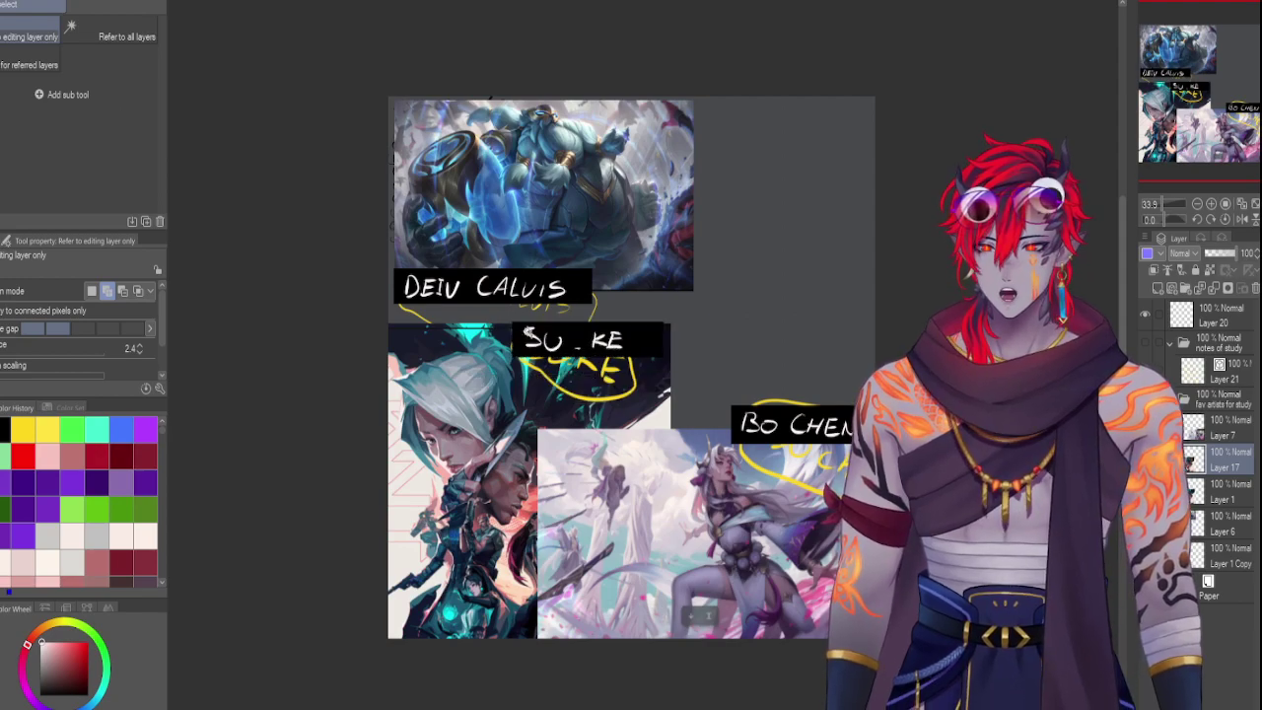
click(729, 327)
key(ctrl+d)
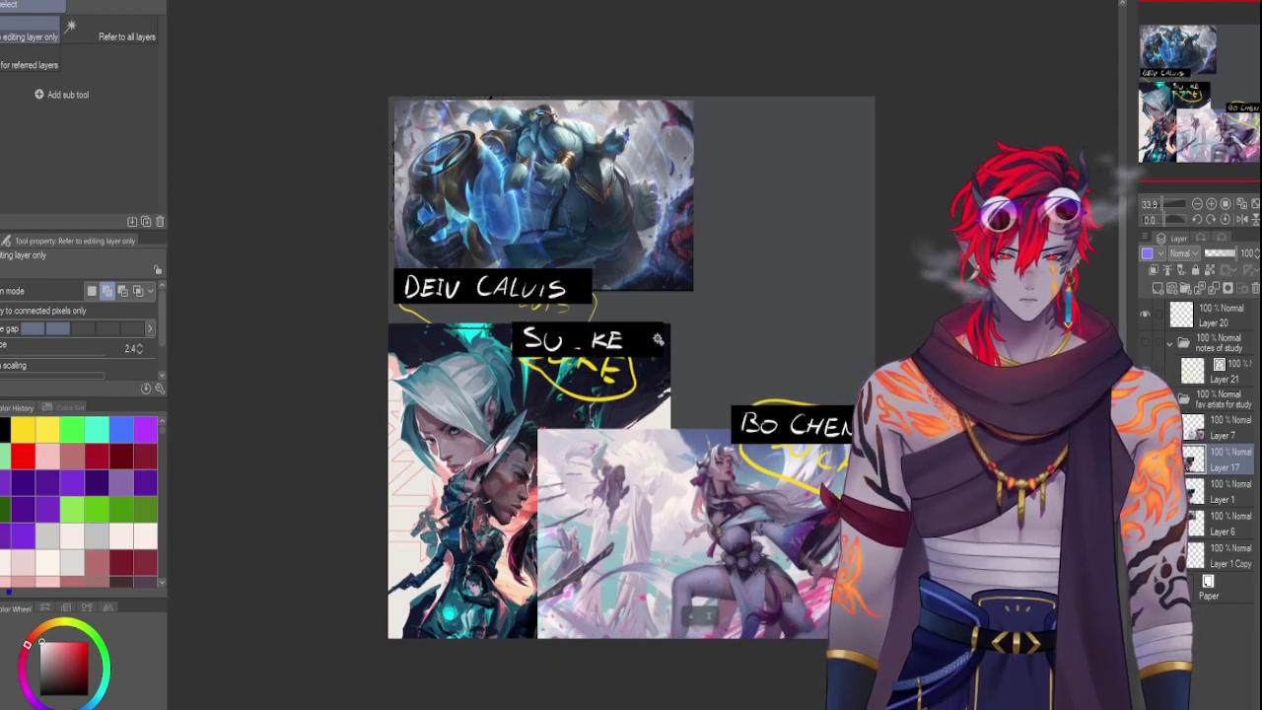
click(653, 340)
key(ctrl+d)
click(638, 339)
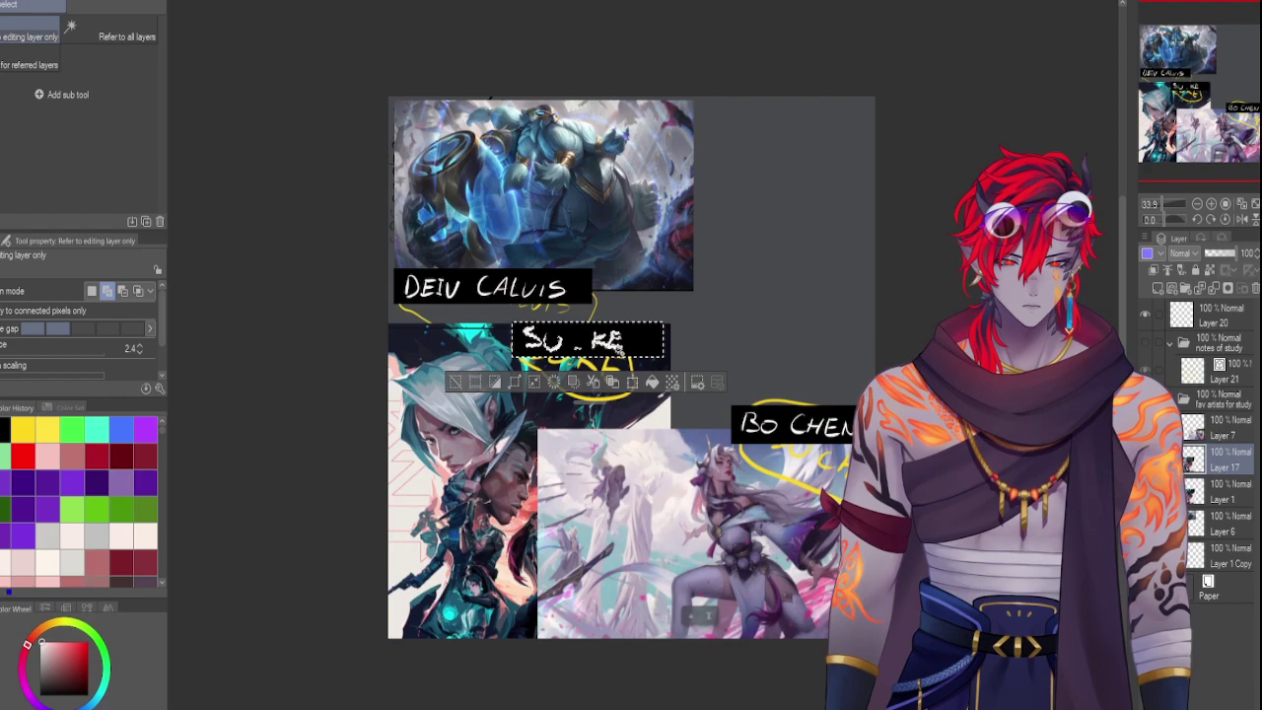
key(ctrl+d)
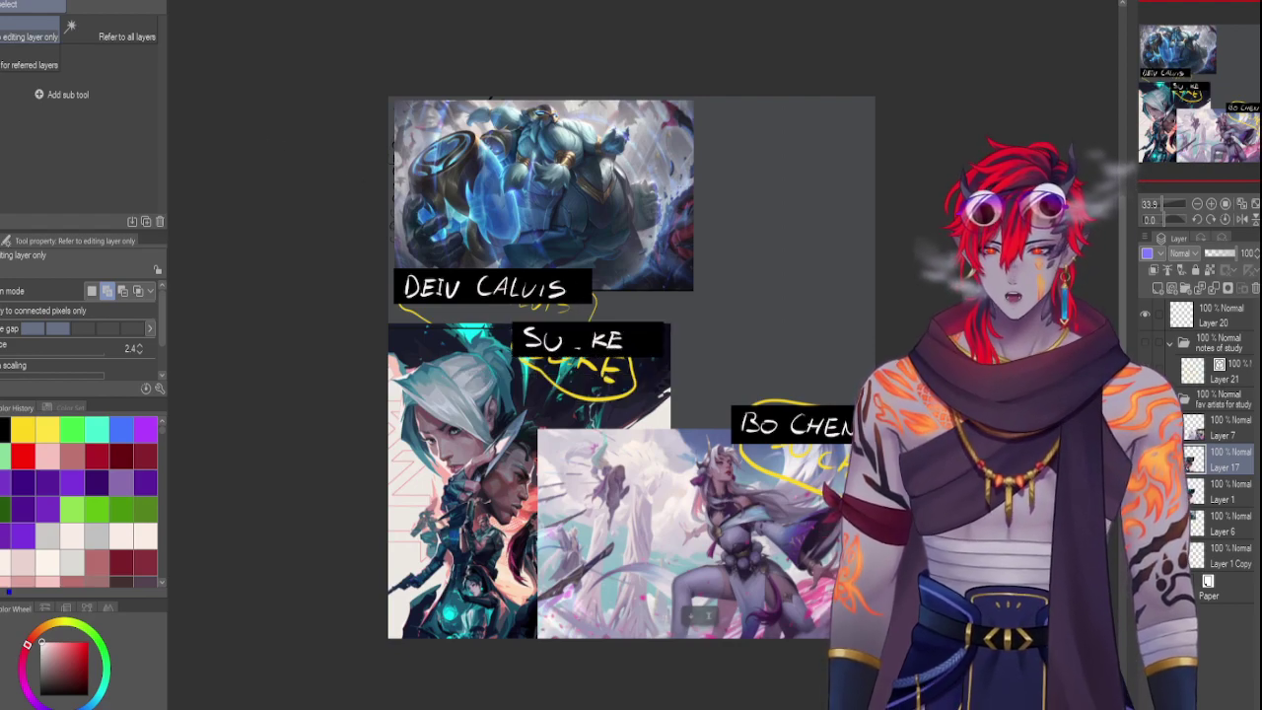
Erase the yellow scribble below the SU KE label with rectangle selections
key(m)
scroll(513, 690, down, 1)
drag(371, 307, 514, 678)
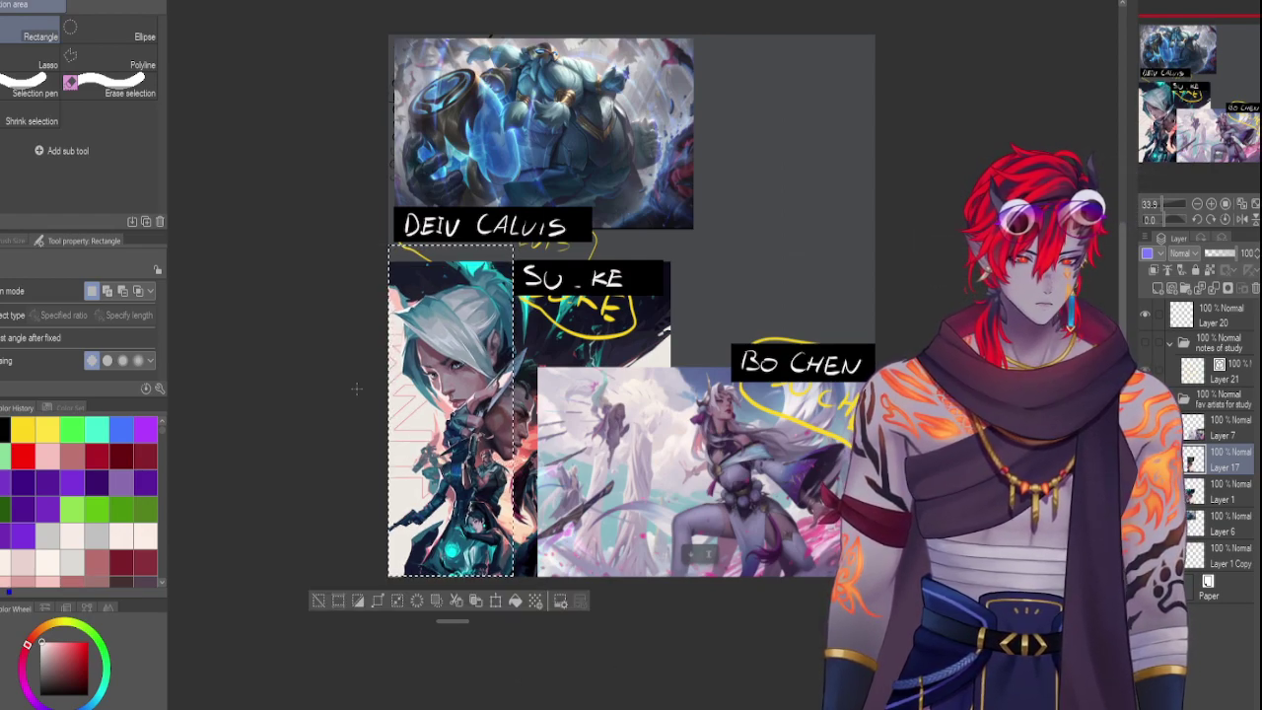
click(371, 323)
drag(509, 286, 680, 378)
key(Delete)
key(ctrl+d)
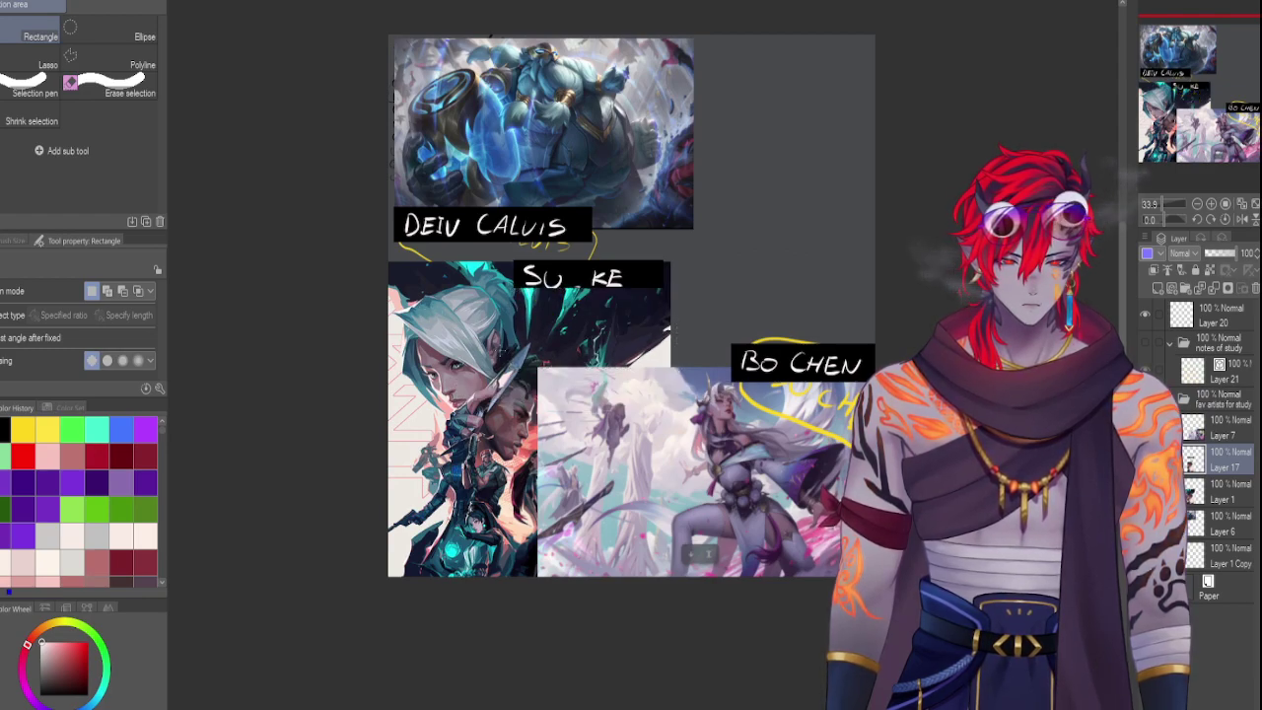
key(ctrl+z)
key(ctrl+z)
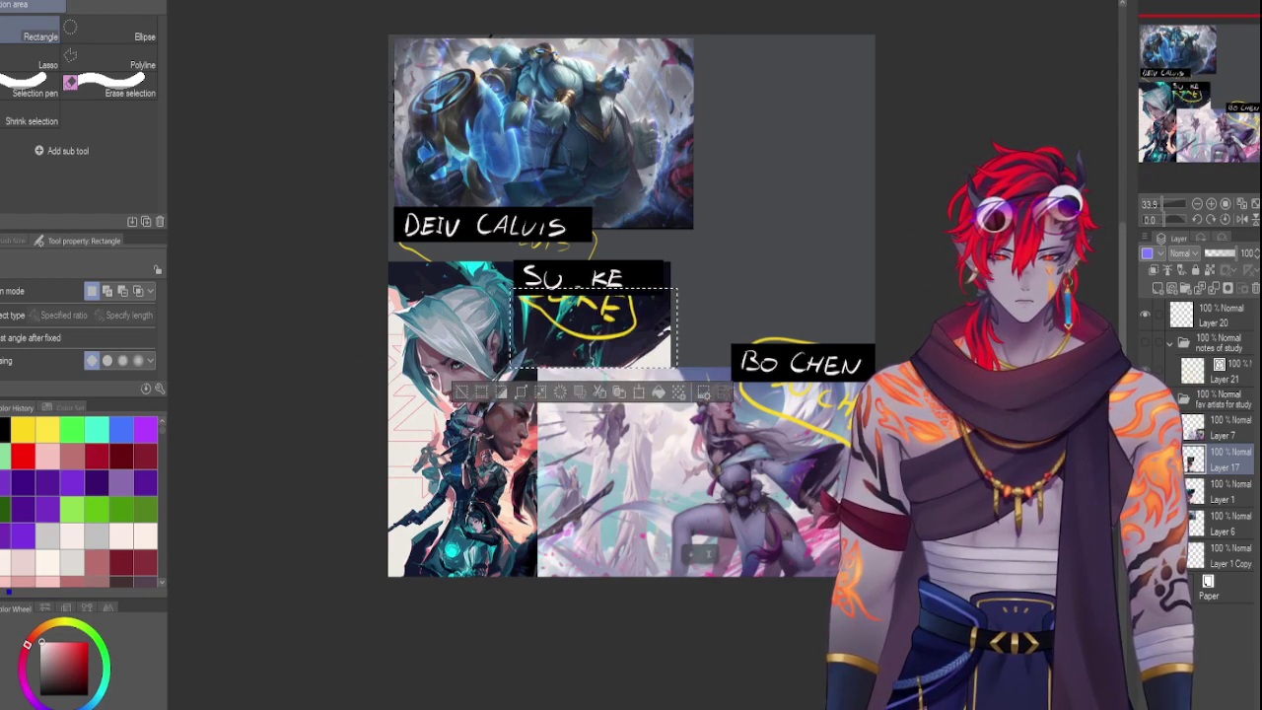
key(ctrl+d)
mouse_move(511, 292)
mouse_down()
mouse_move(671, 586)
mouse_move(675, 655)
mouse_move(668, 631)
mouse_up()
key(Delete)
key(ctrl+d)
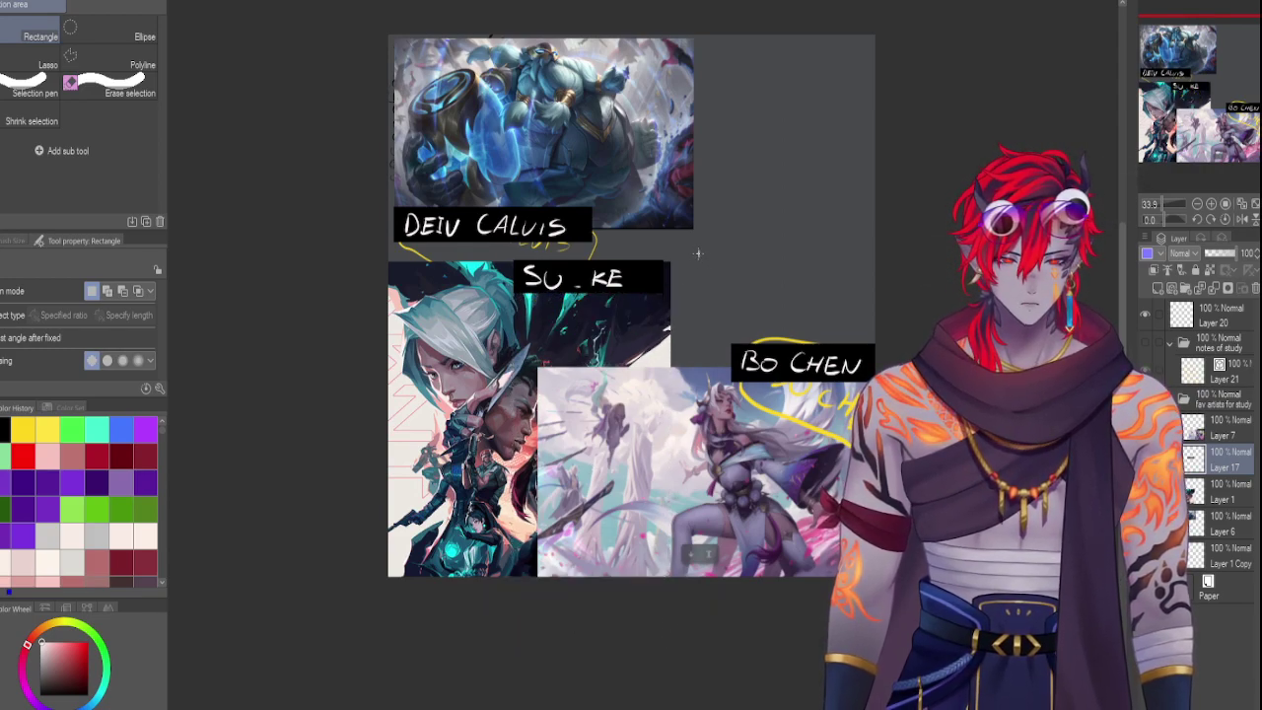
key(Delete)
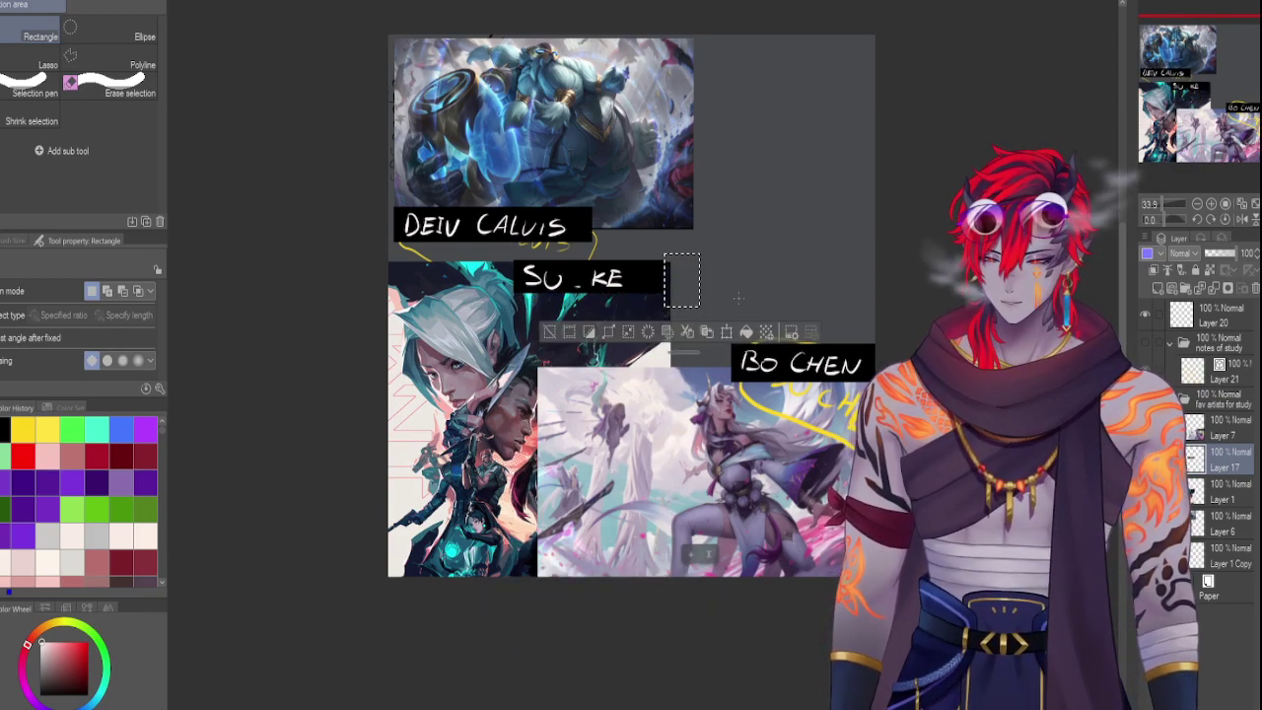
key(ctrl+d)
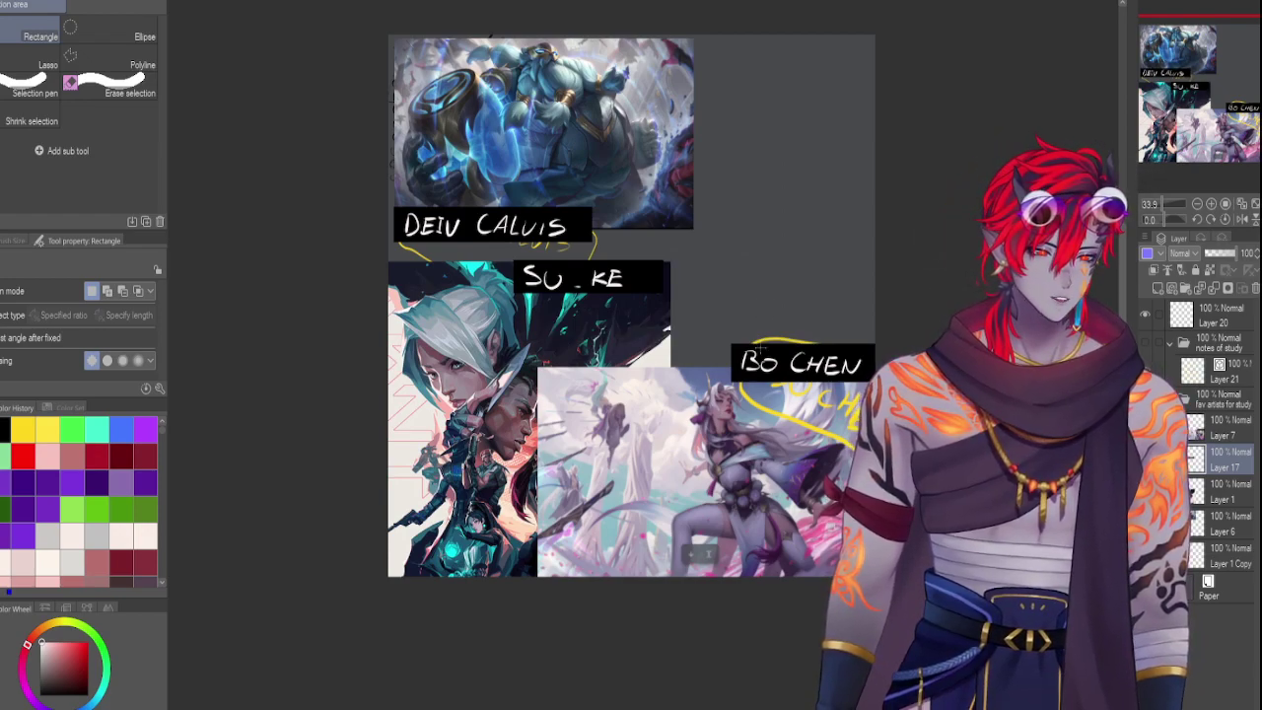
On Layer 1, erase the SU_KE image's top-left corner, then undo it
click(1218, 490)
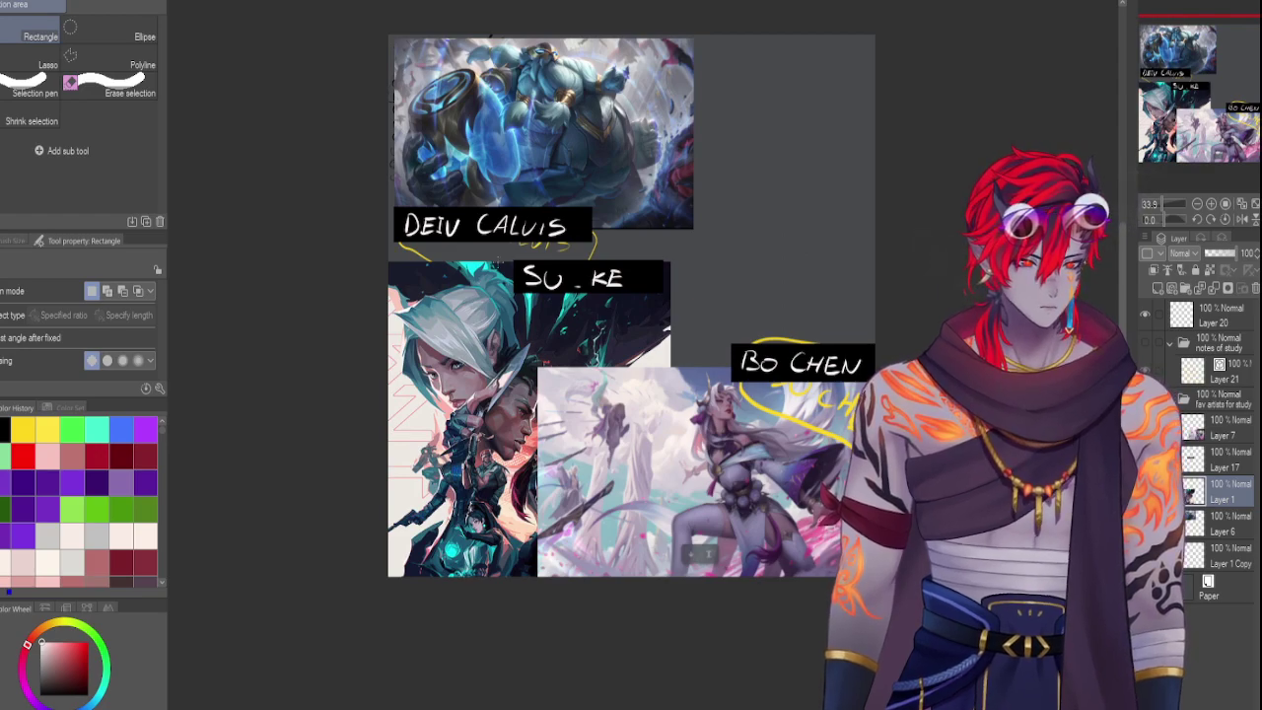
drag(512, 261, 387, 309)
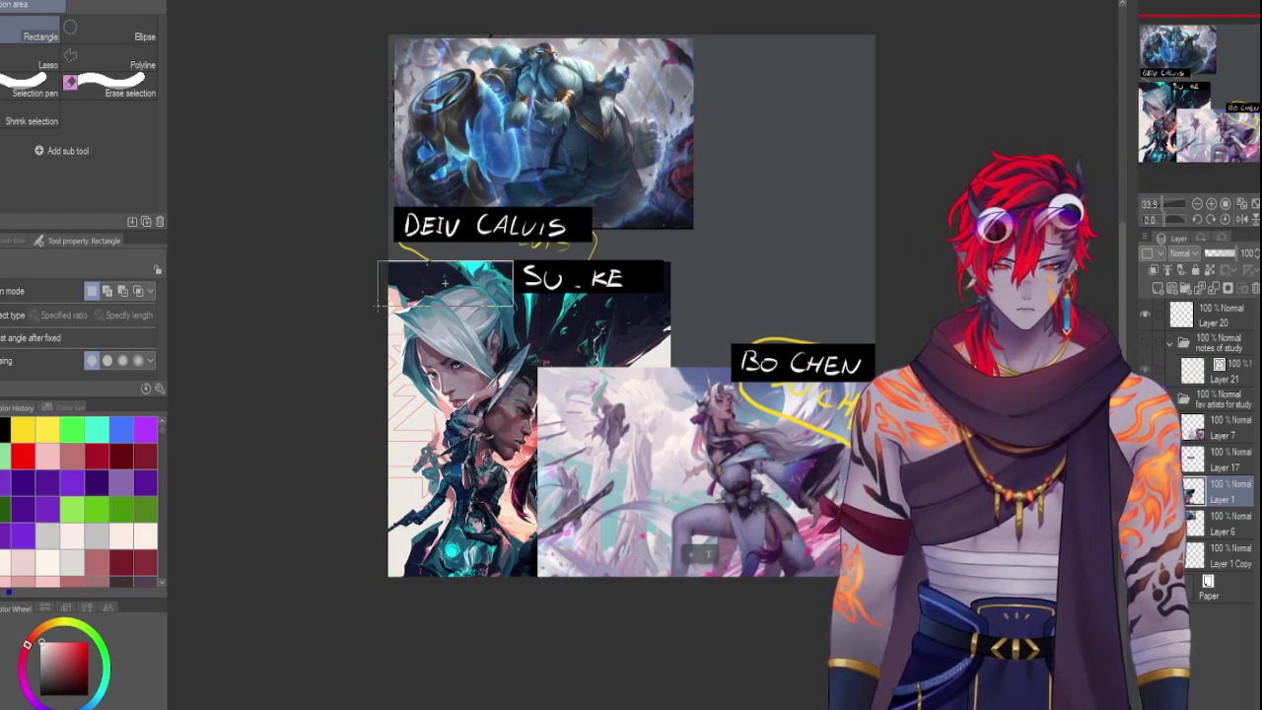
key(Delete)
key(ctrl+d)
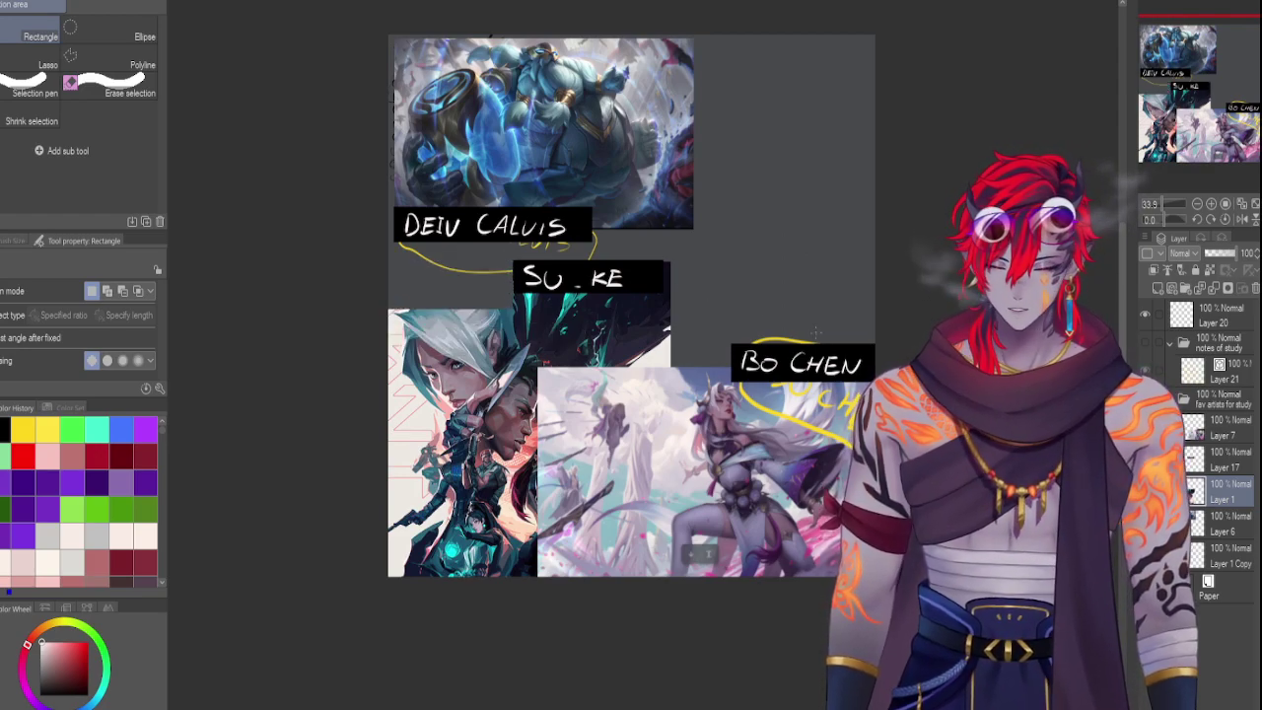
key(ctrl+z)
key(ctrl+z)
key(ctrl+z)
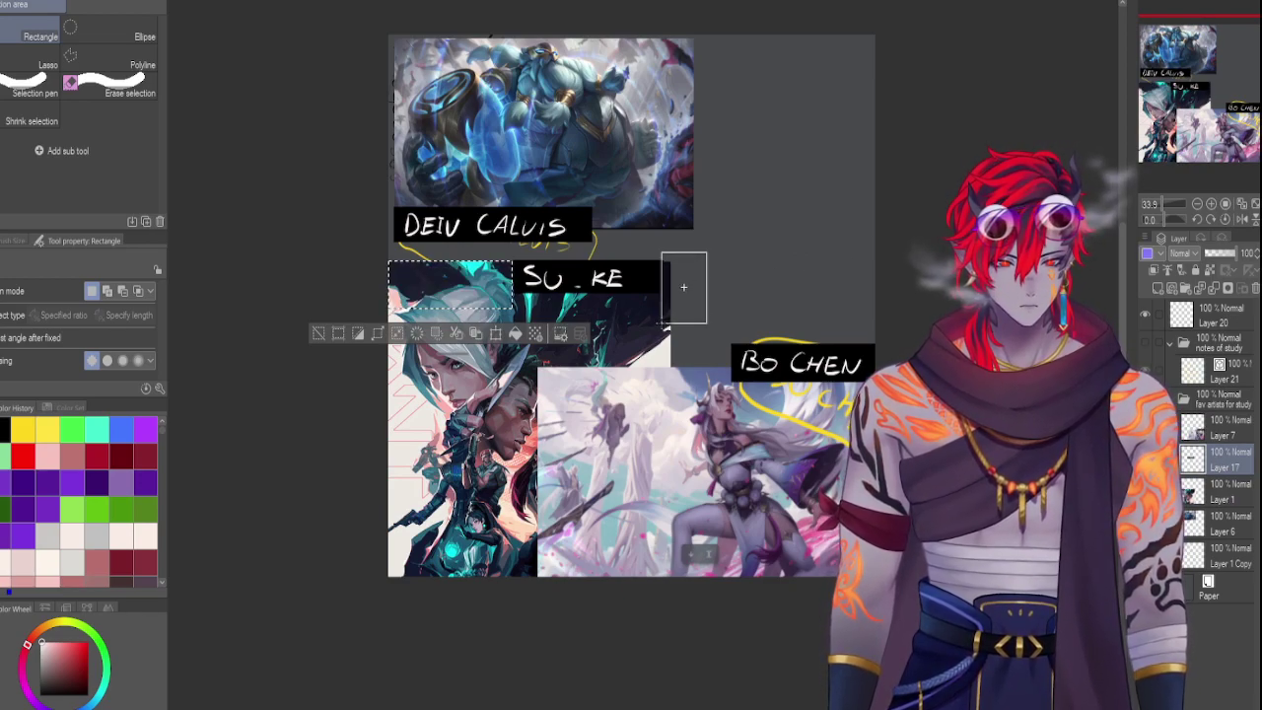
Try rectangle selections around the SU_KE label, then delete Layer 17
drag(683, 287, 684, 287)
drag(579, 311, 582, 314)
click(749, 297)
drag(668, 291, 515, 330)
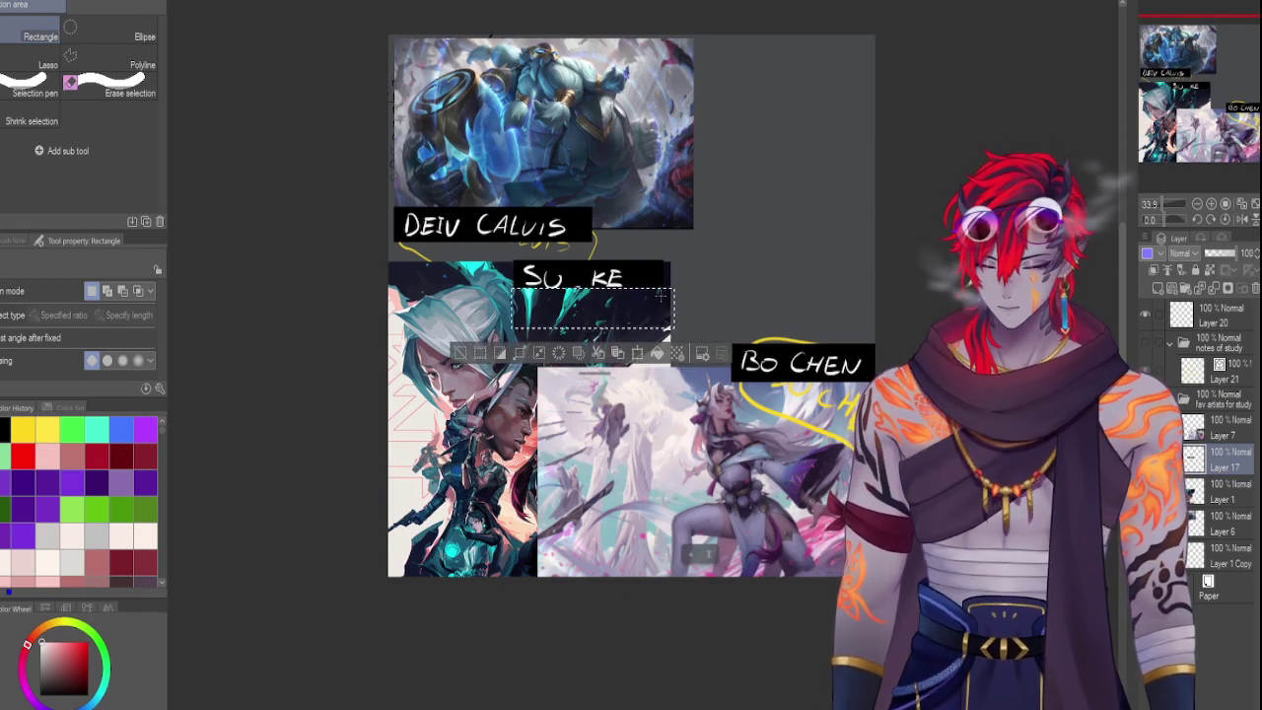
click(514, 329)
drag(587, 291, 493, 289)
click(628, 312)
click(370, 303)
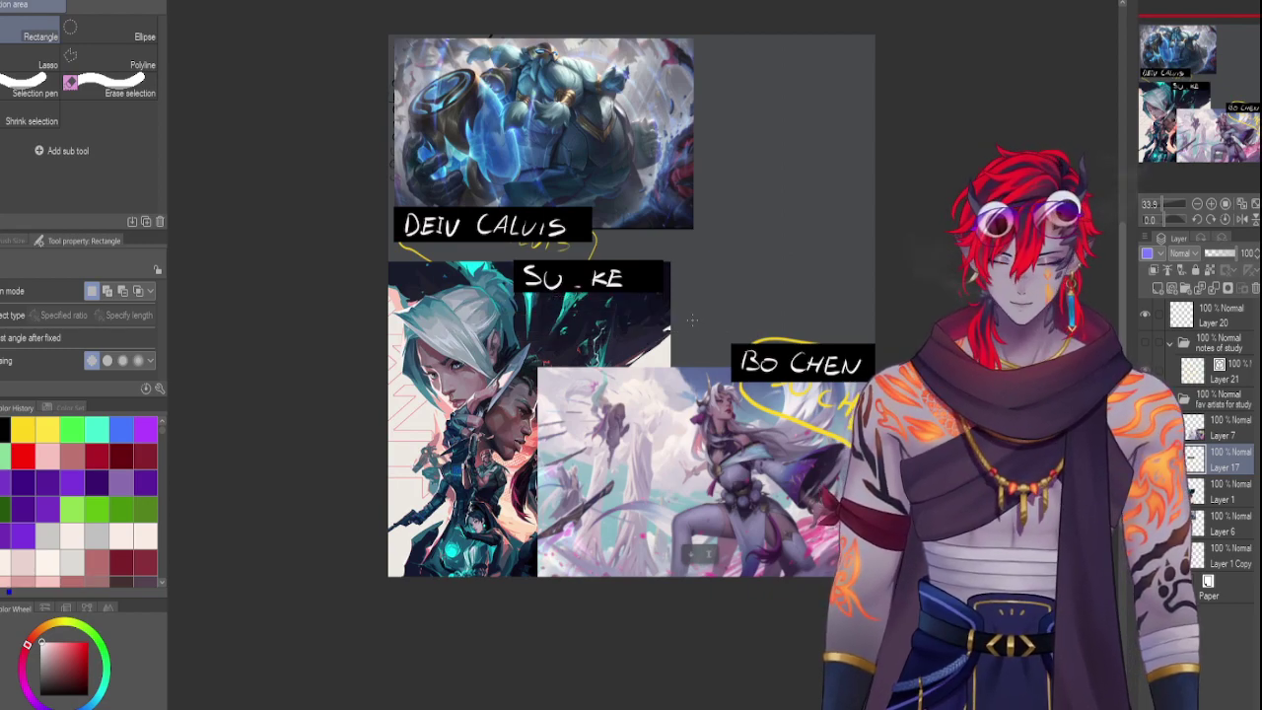
drag(370, 304, 929, 635)
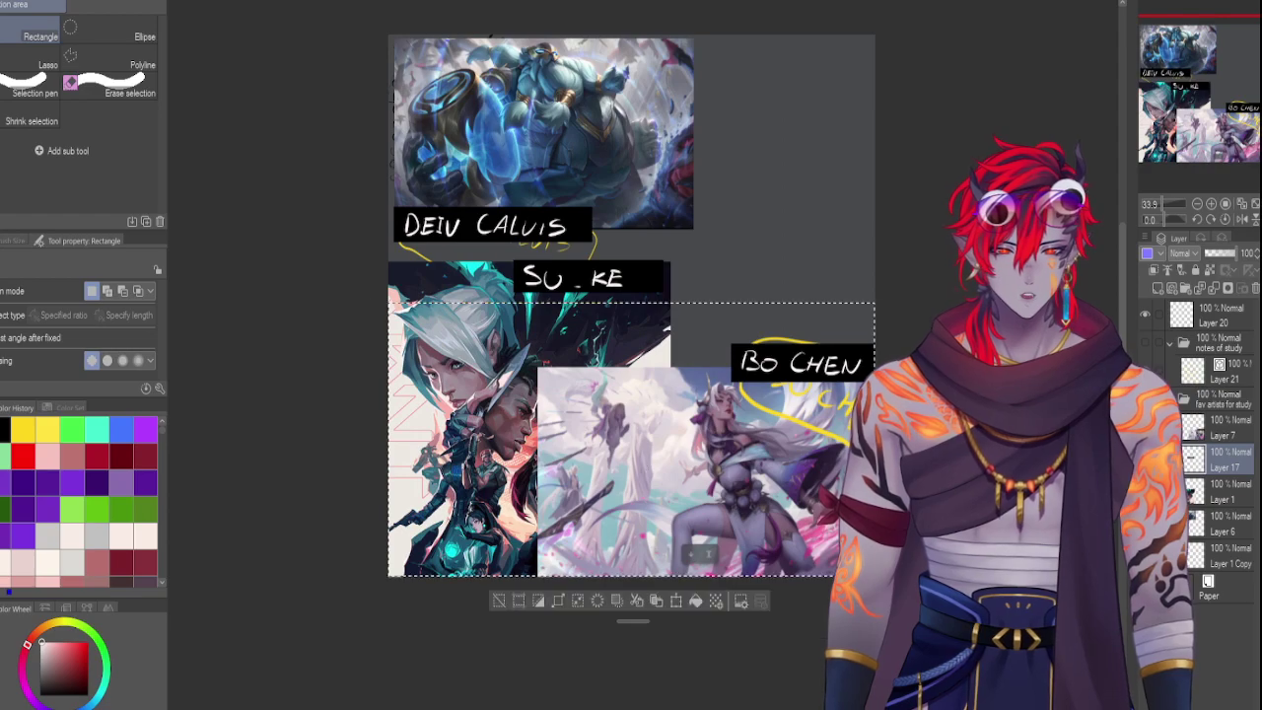
key(ctrl+d)
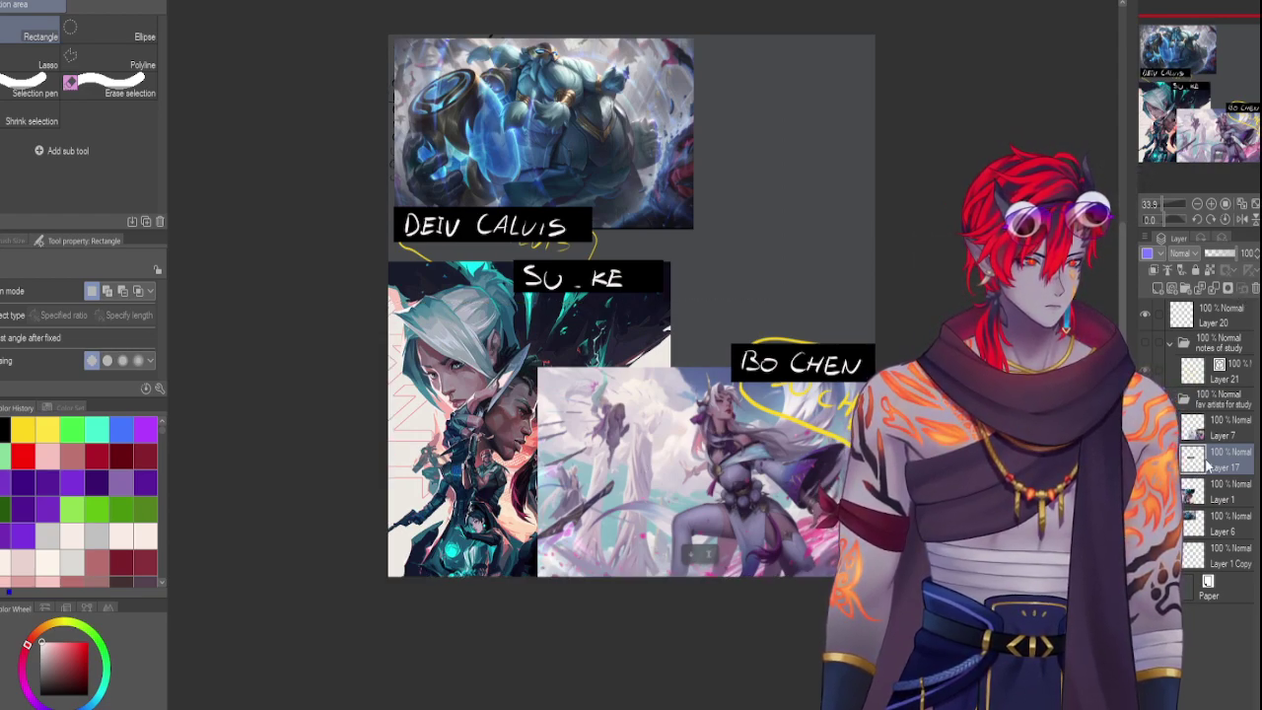
click(1219, 288)
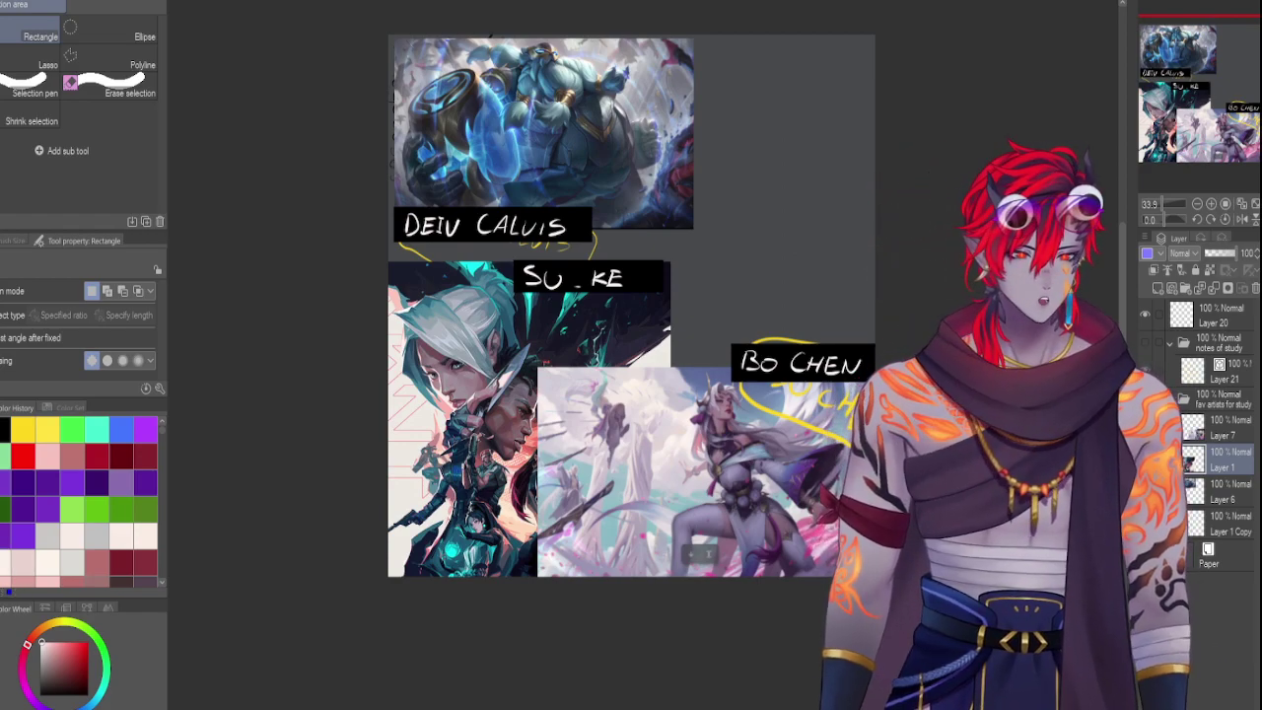
click(1222, 427)
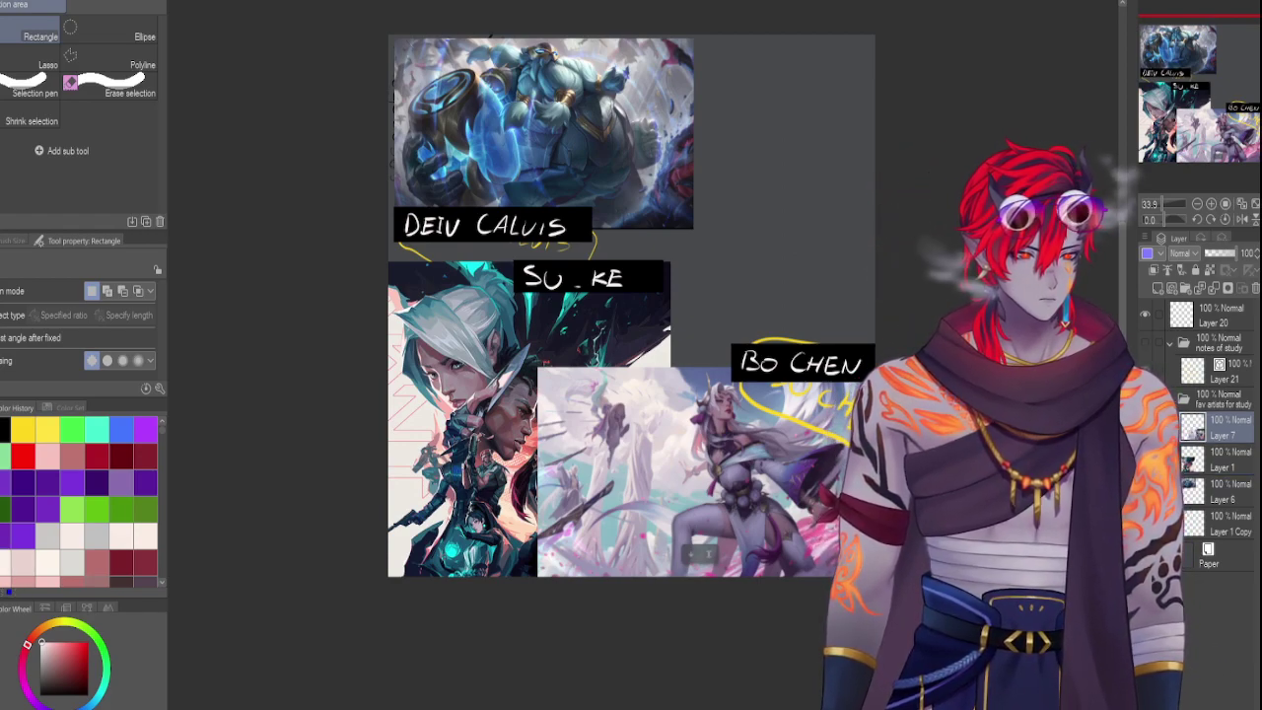
key(ctrl+v)
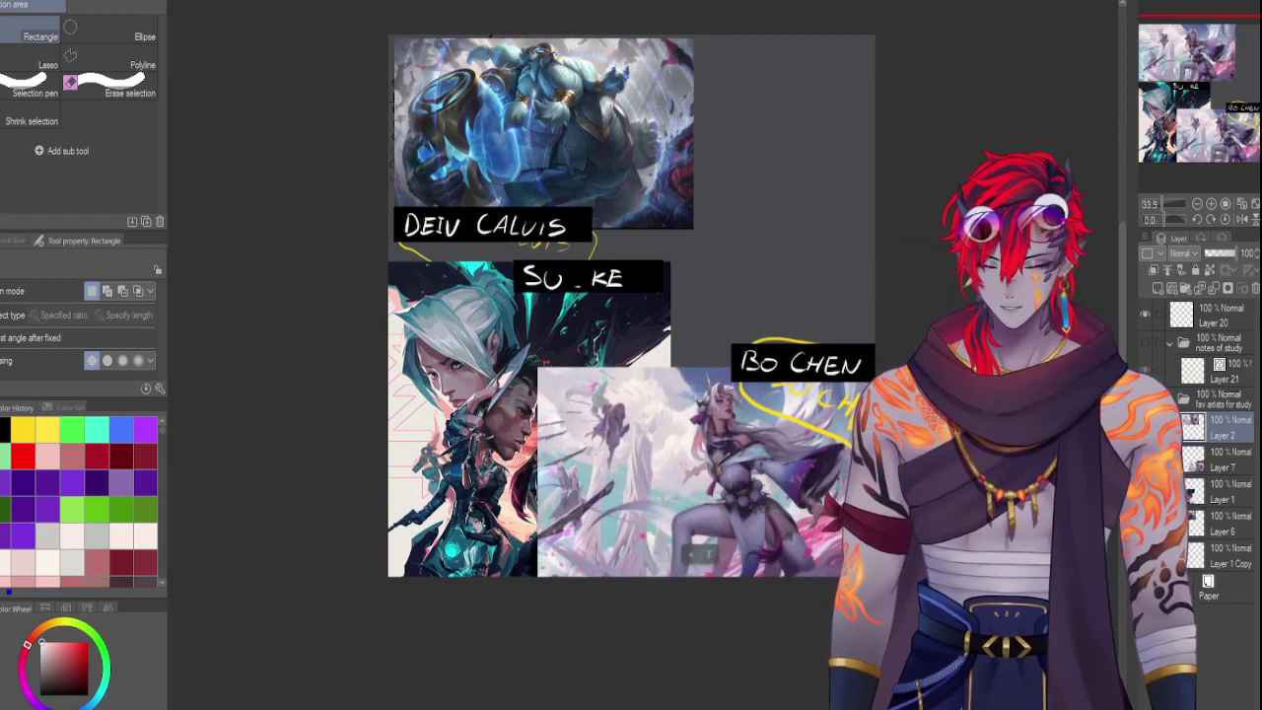
key(ctrl+t)
drag(652, 132, 760, 450)
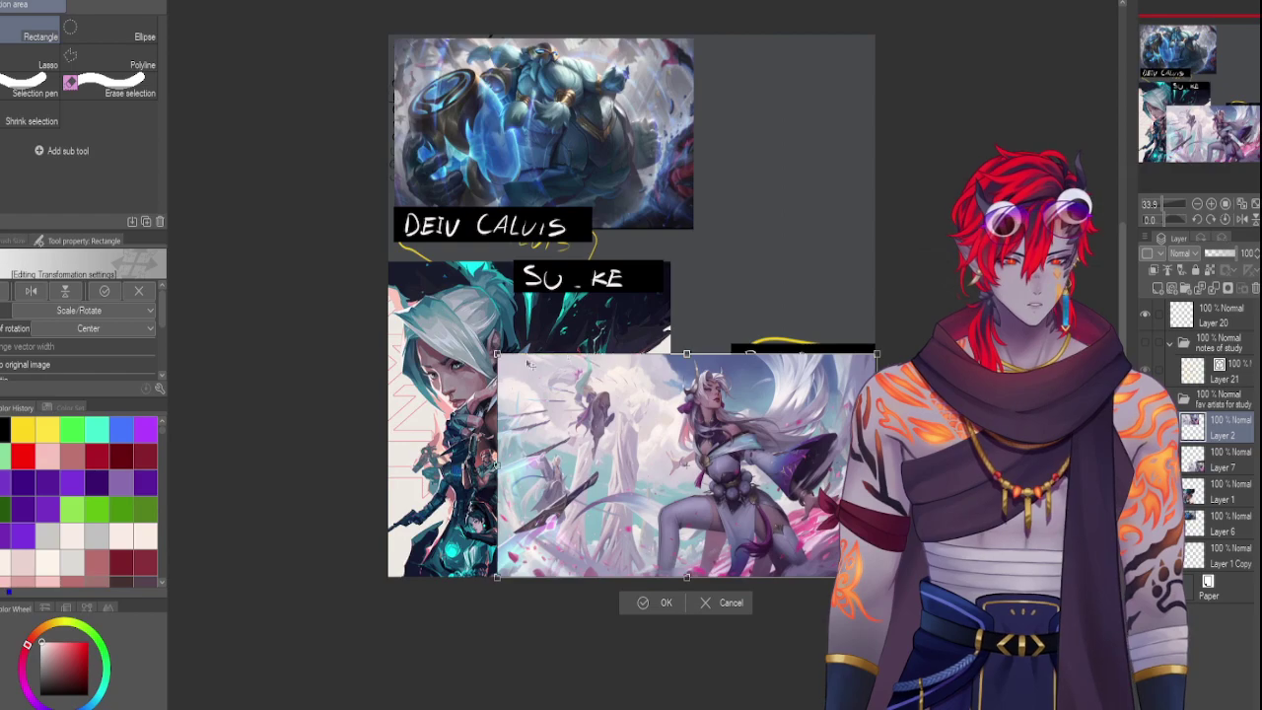
drag(497, 352, 533, 375)
drag(627, 426, 629, 415)
drag(540, 570, 528, 586)
drag(606, 523, 623, 500)
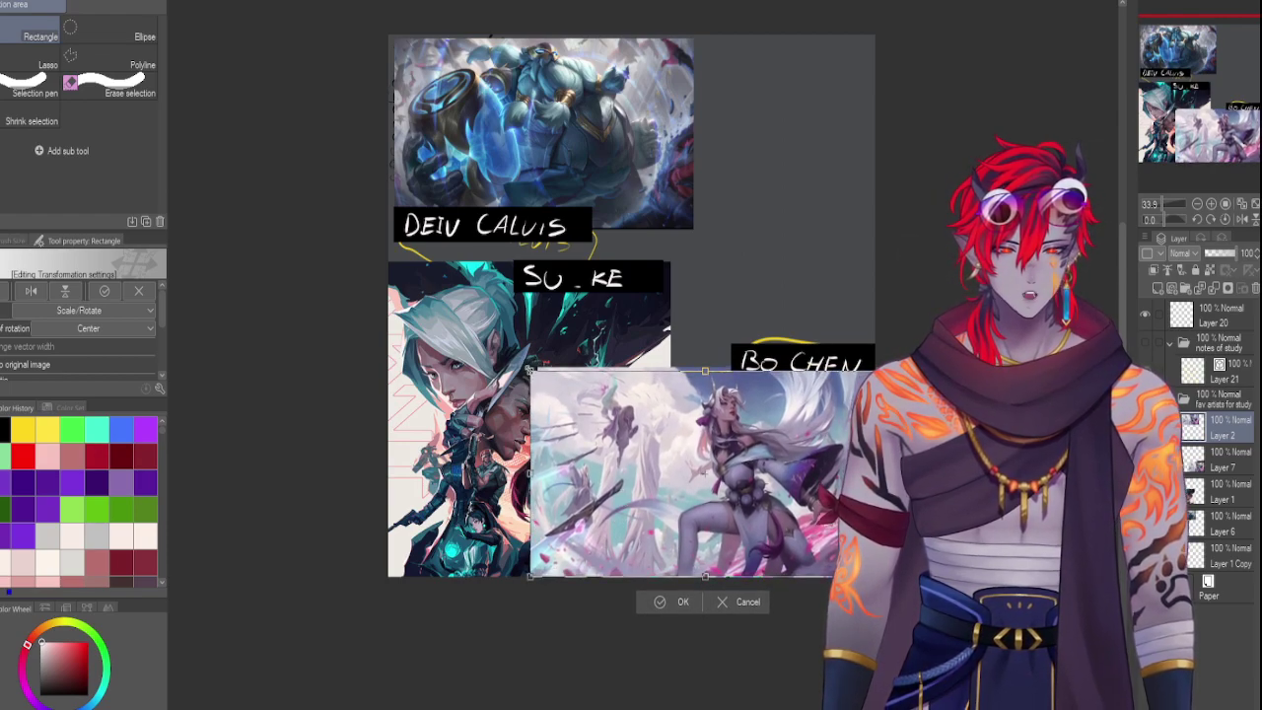
drag(529, 369, 537, 376)
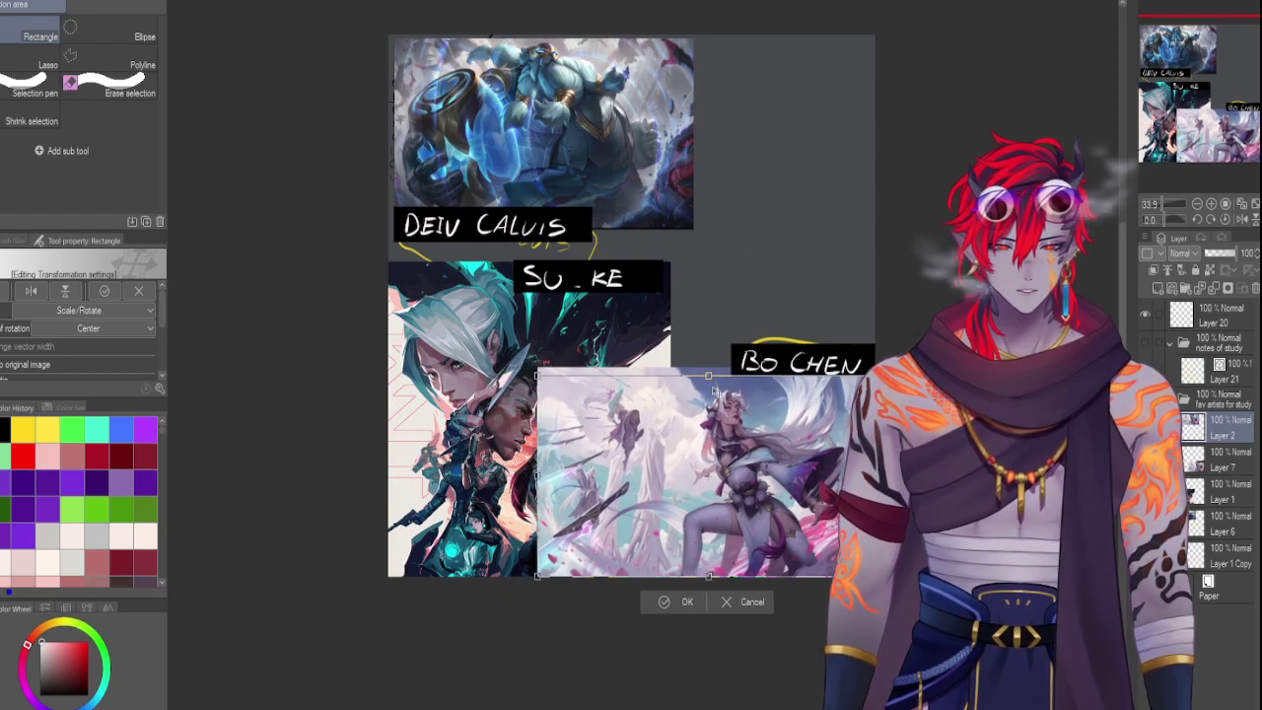
key(Return)
On Layer 7, erase the strips and yellow stroke above the Bo Chen image
click(1201, 462)
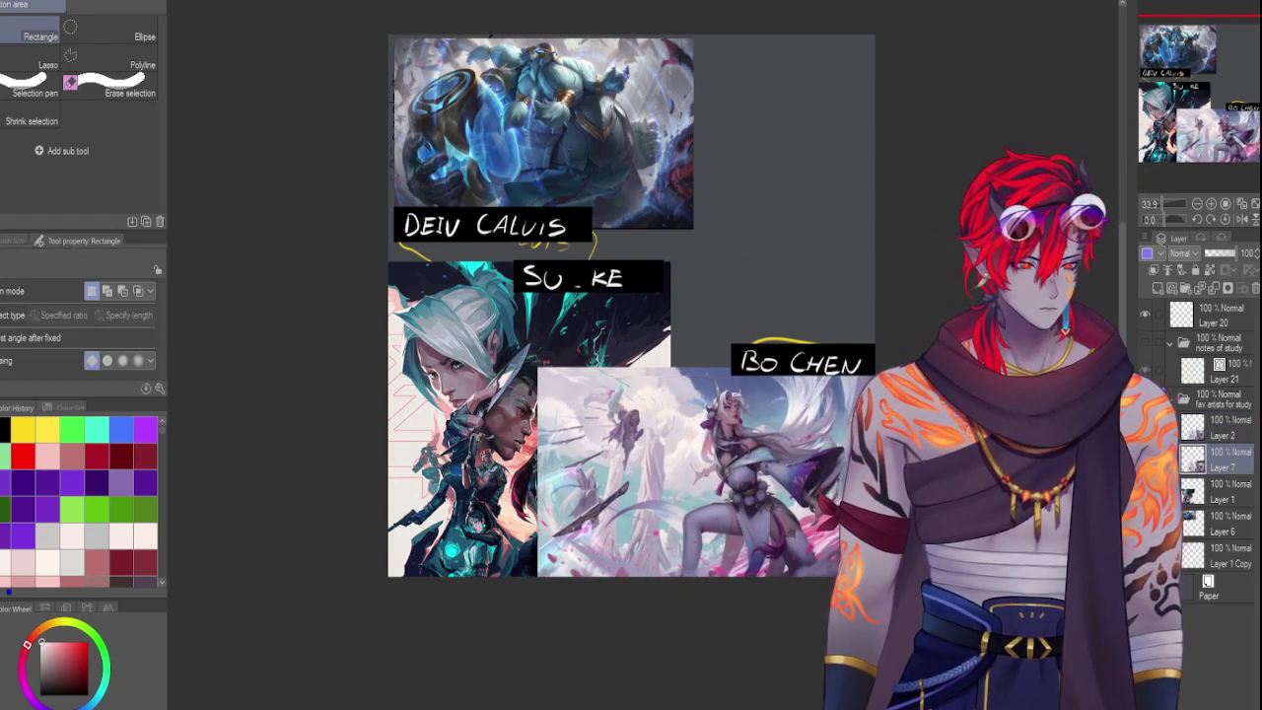
drag(537, 367, 732, 374)
key(Delete)
key(ctrl+d)
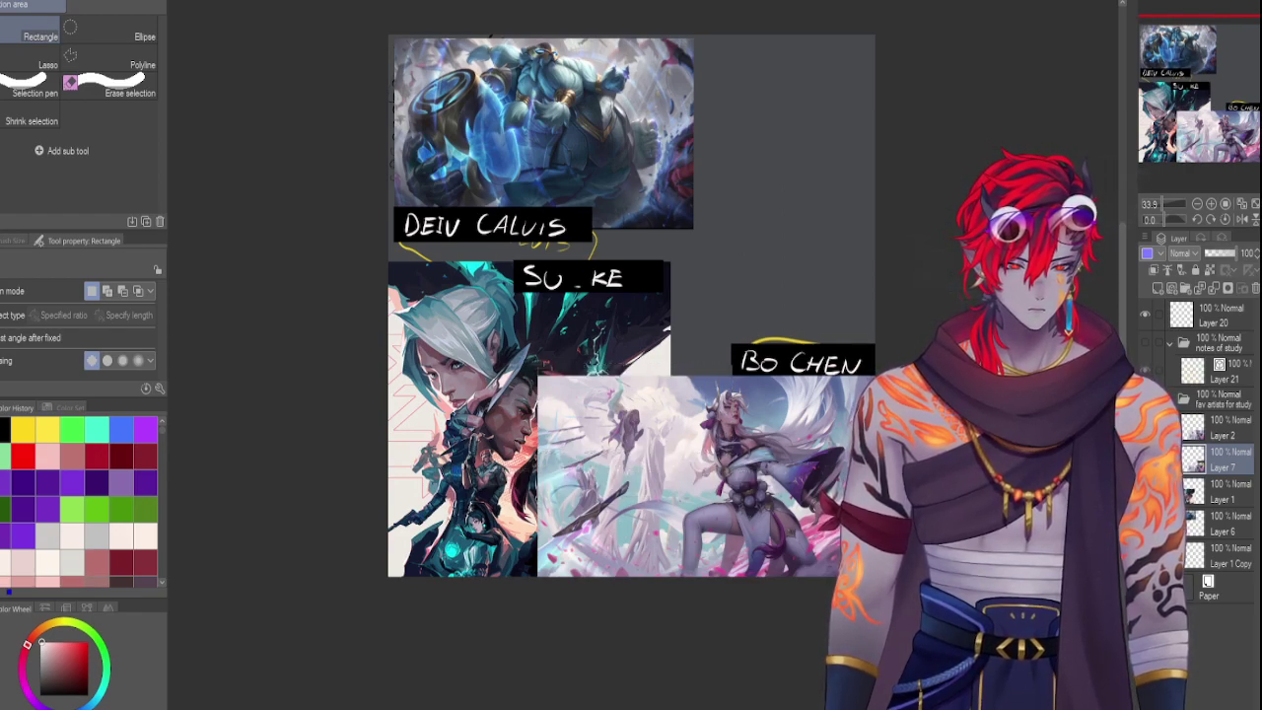
drag(738, 392, 517, 375)
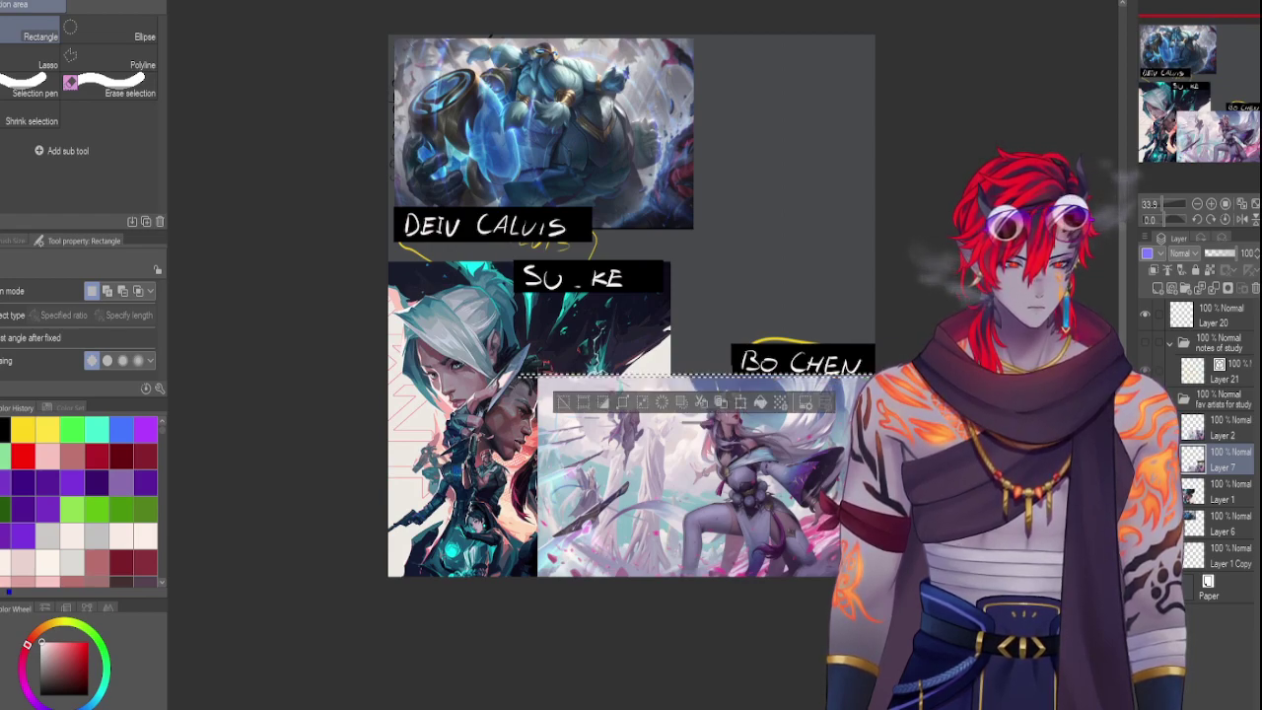
key(Delete)
key(ctrl+d)
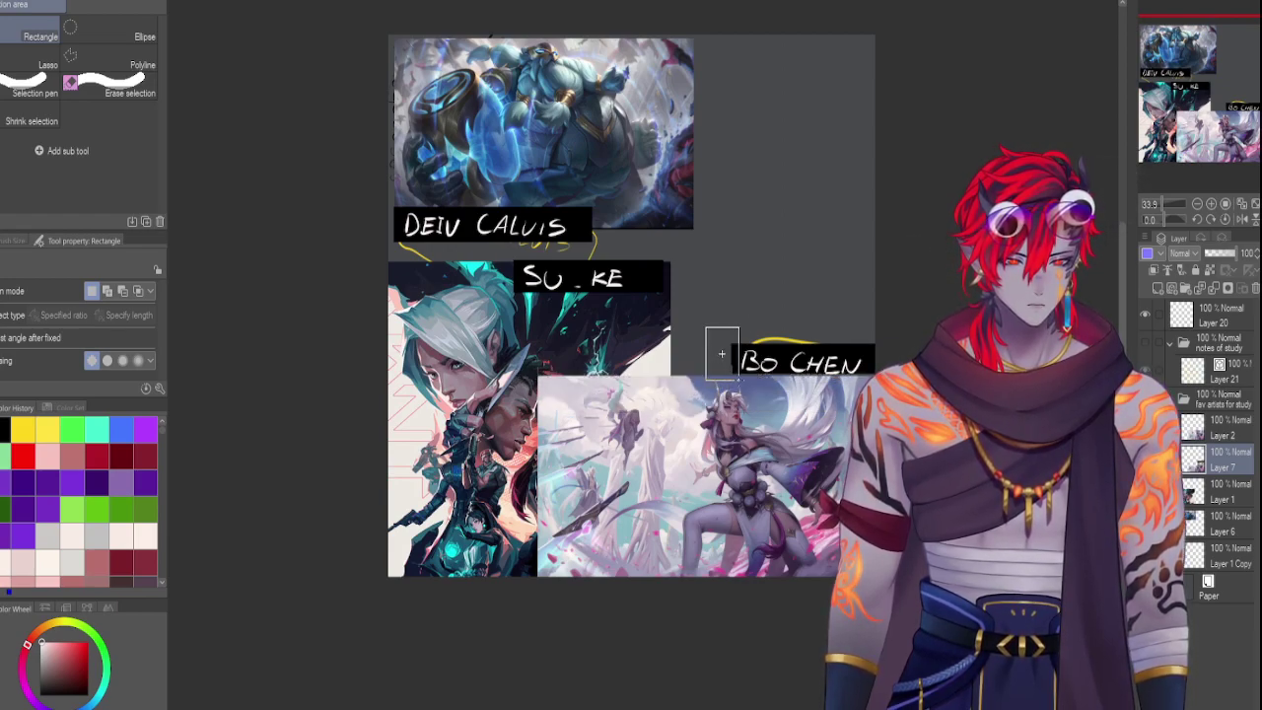
drag(720, 352, 720, 352)
key(Delete)
key(ctrl+d)
drag(733, 309, 813, 325)
key(Delete)
key(ctrl+d)
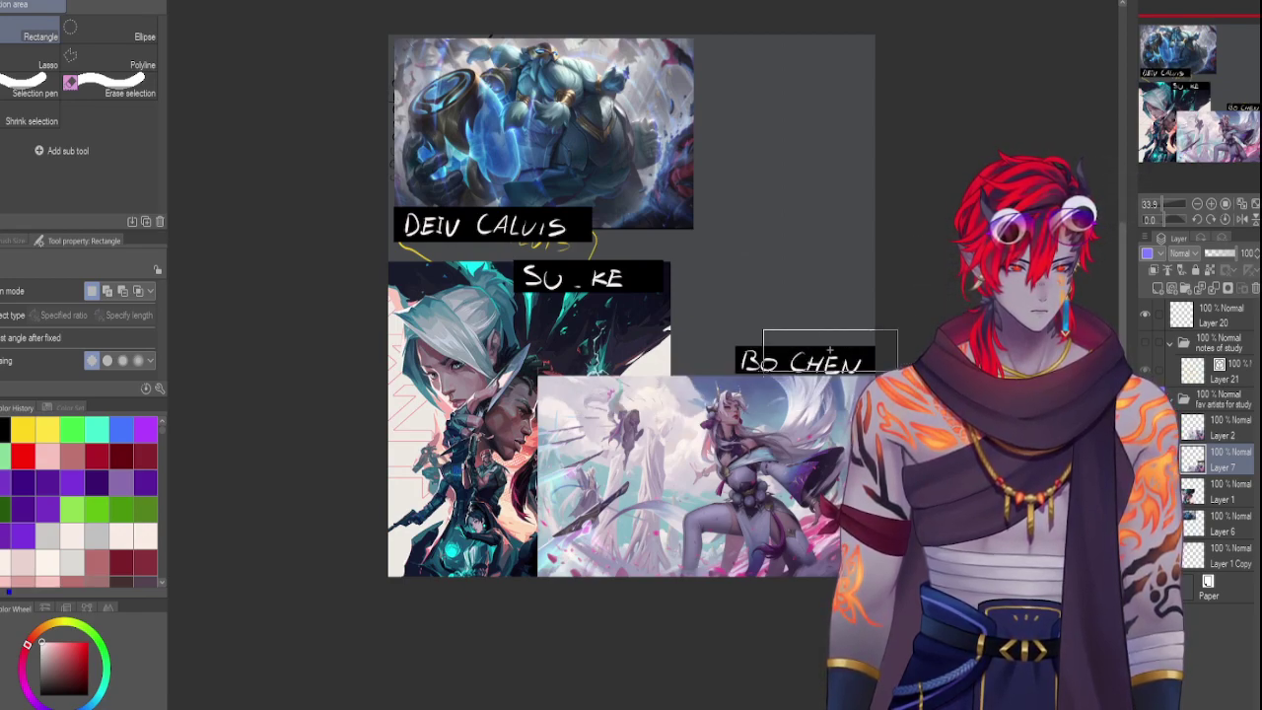
drag(717, 333, 843, 288)
key(ctrl+t)
key(Return)
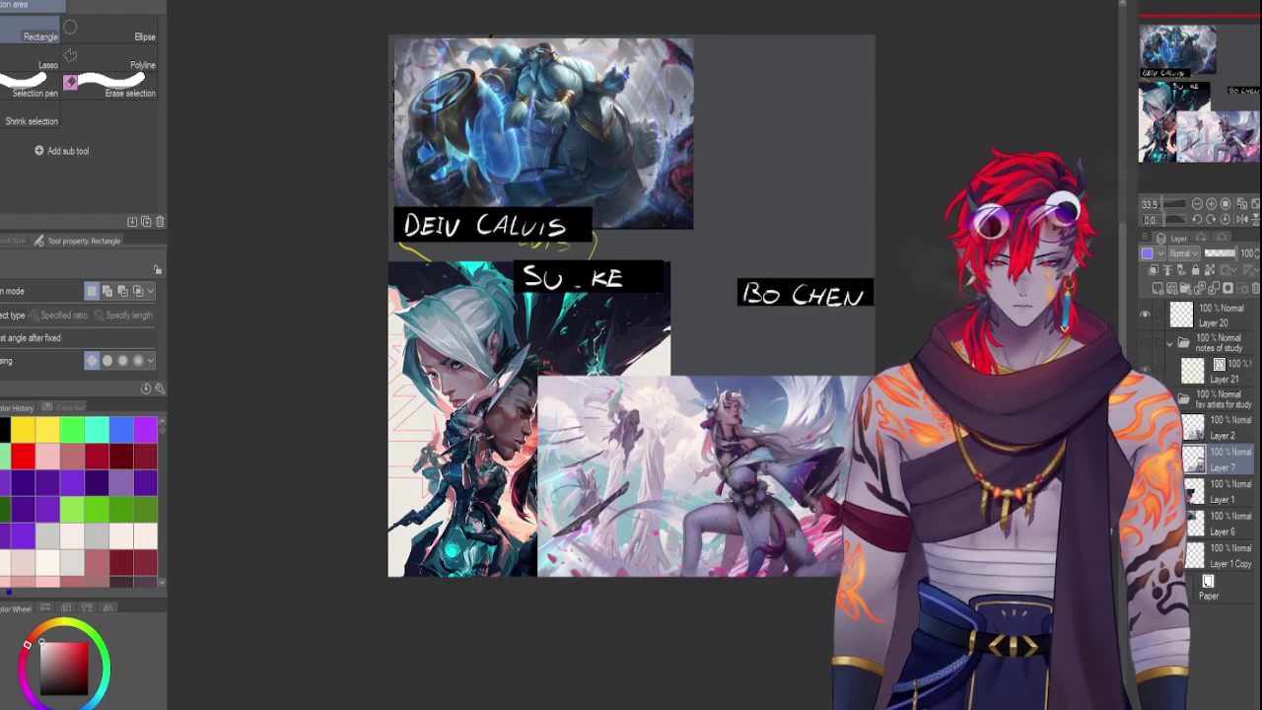
drag(872, 315, 308, 603)
key(ctrl+d)
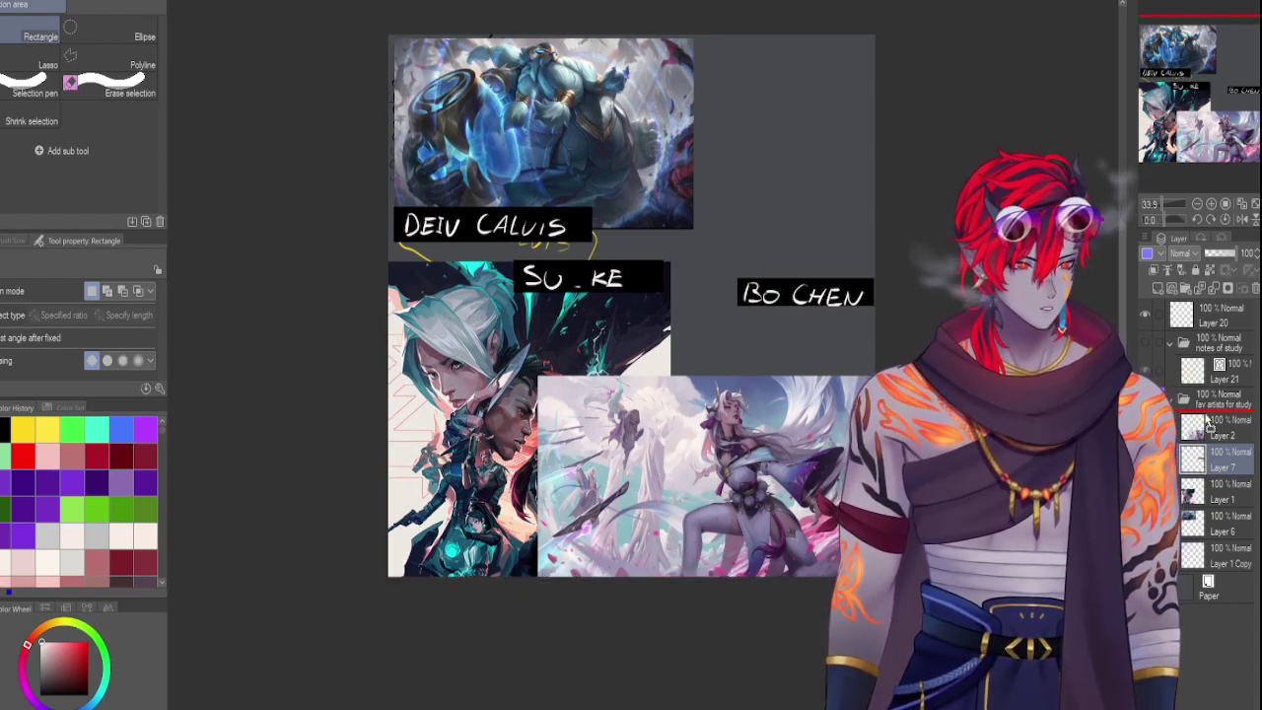
drag(1208, 419, 1209, 424)
key(ctrl+t)
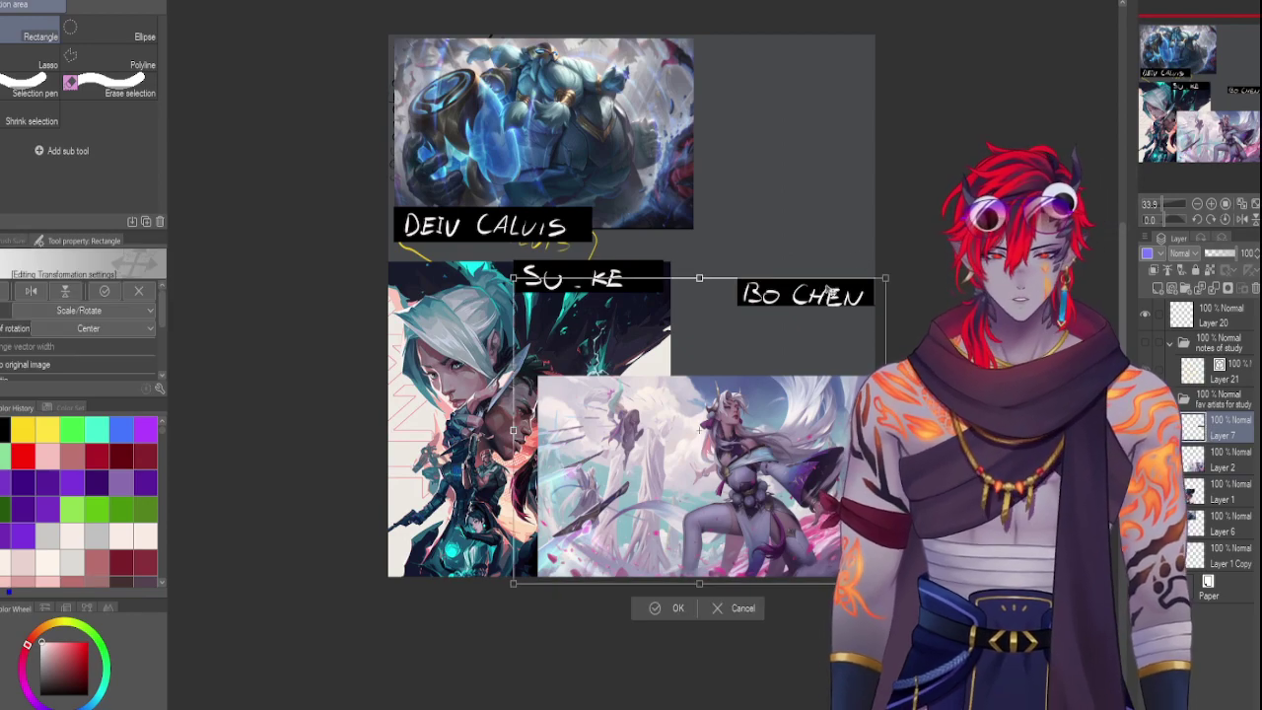
key(Return)
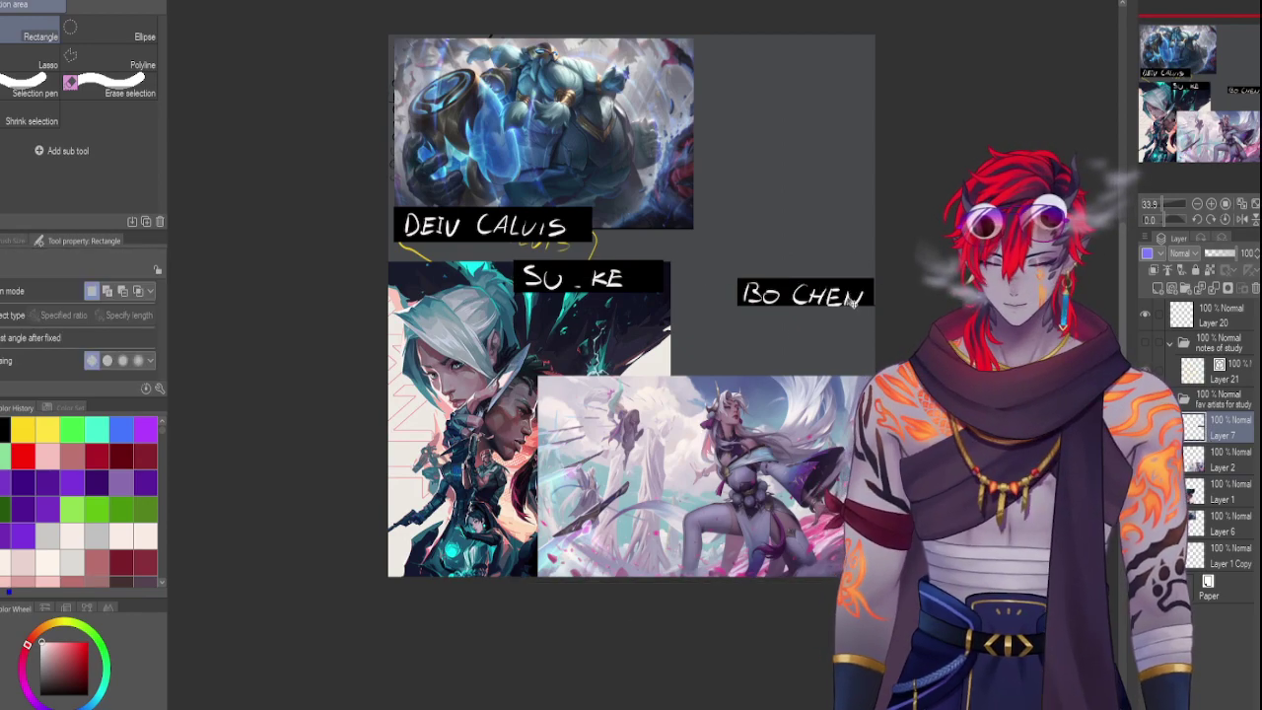
key(ctrl+t)
drag(853, 300, 845, 382)
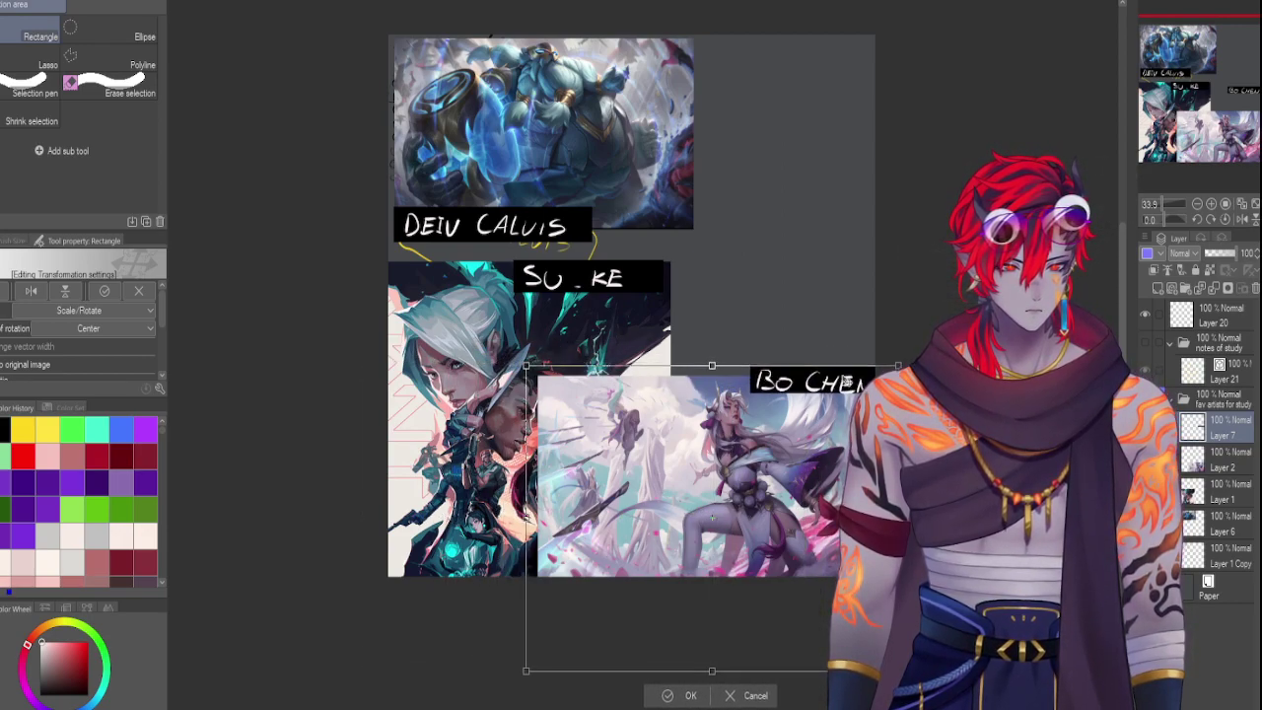
key(Return)
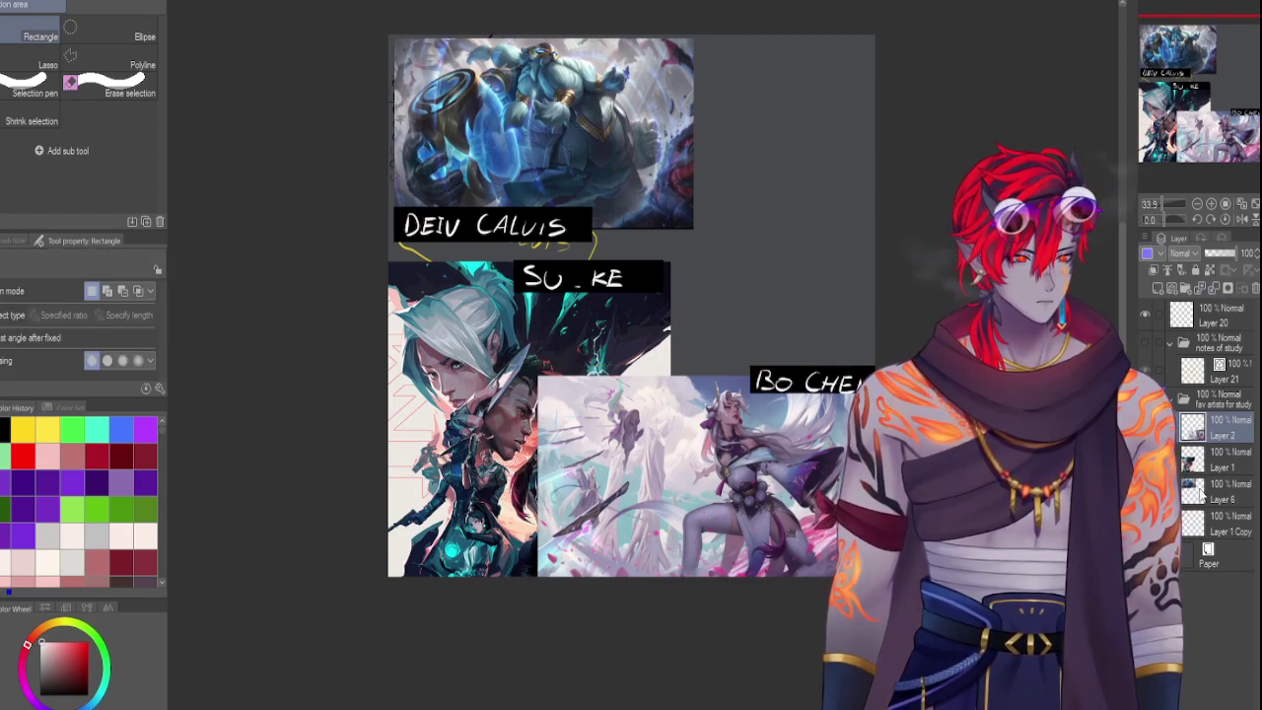
Delete the Layer 1 Copy layer
click(1201, 496)
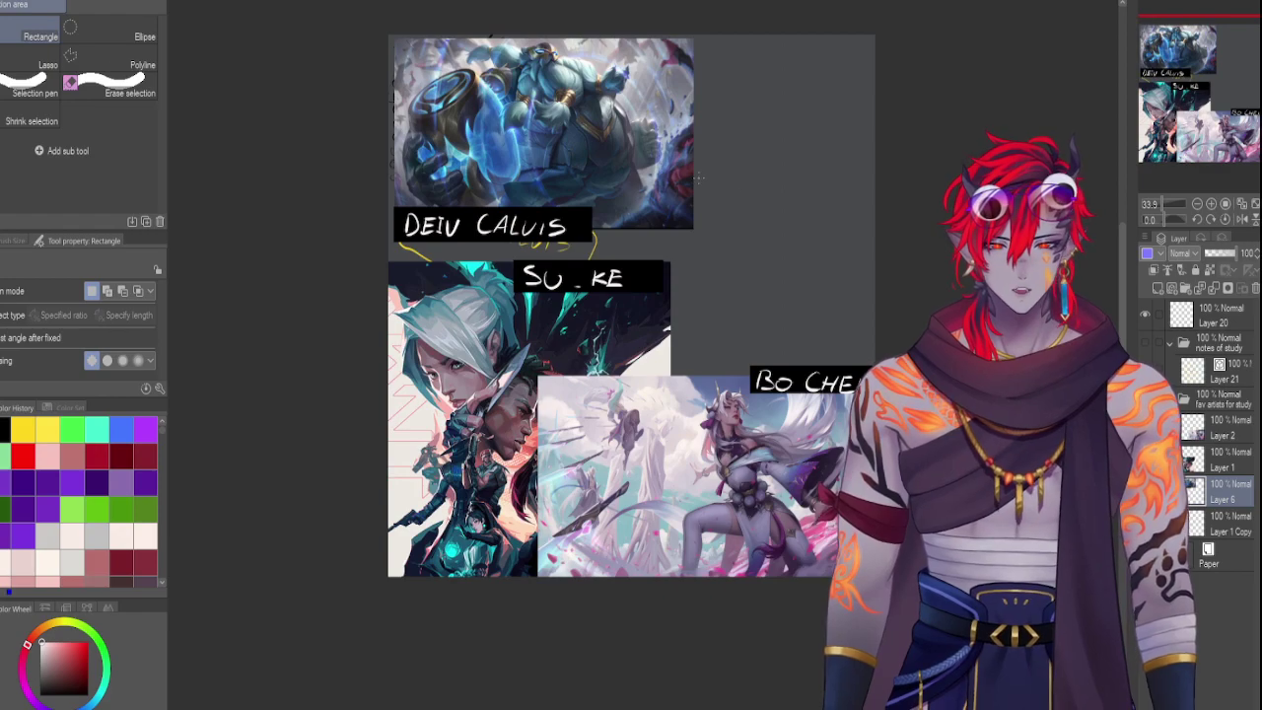
click(1192, 524)
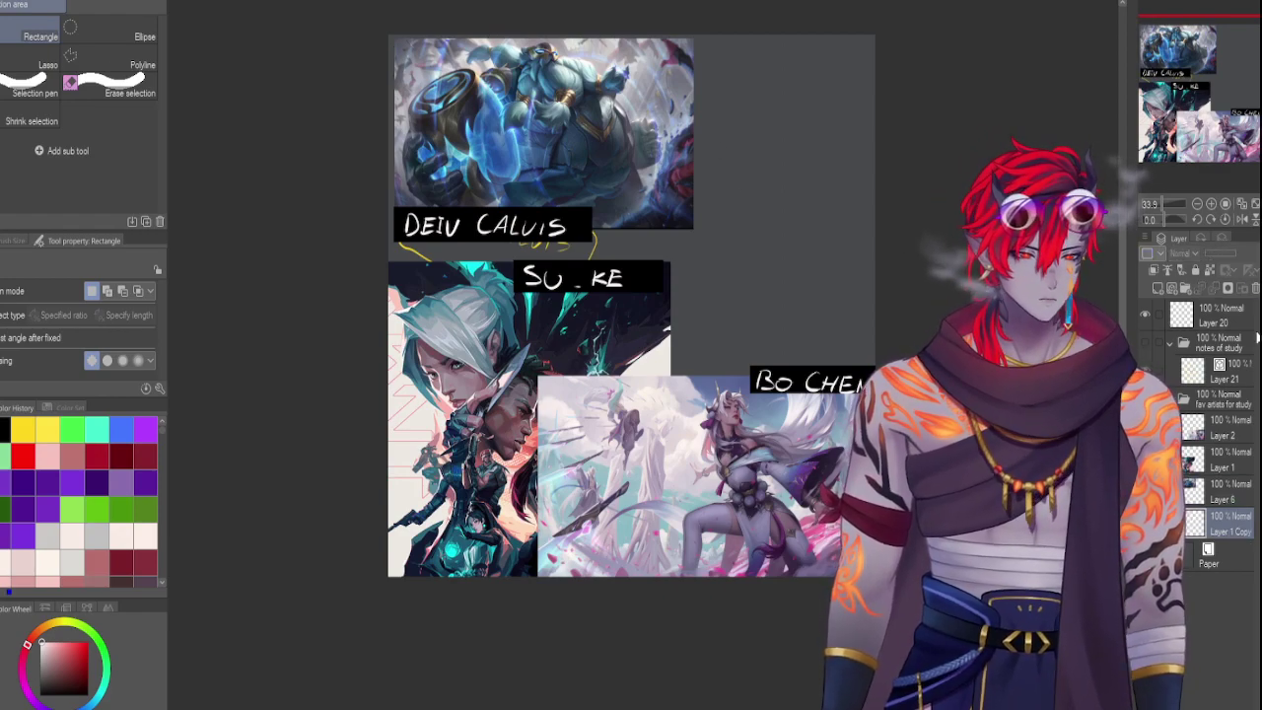
click(1251, 273)
Enlarge the DEIV CALVIS image and shift it to the right
key(ctrl+r)
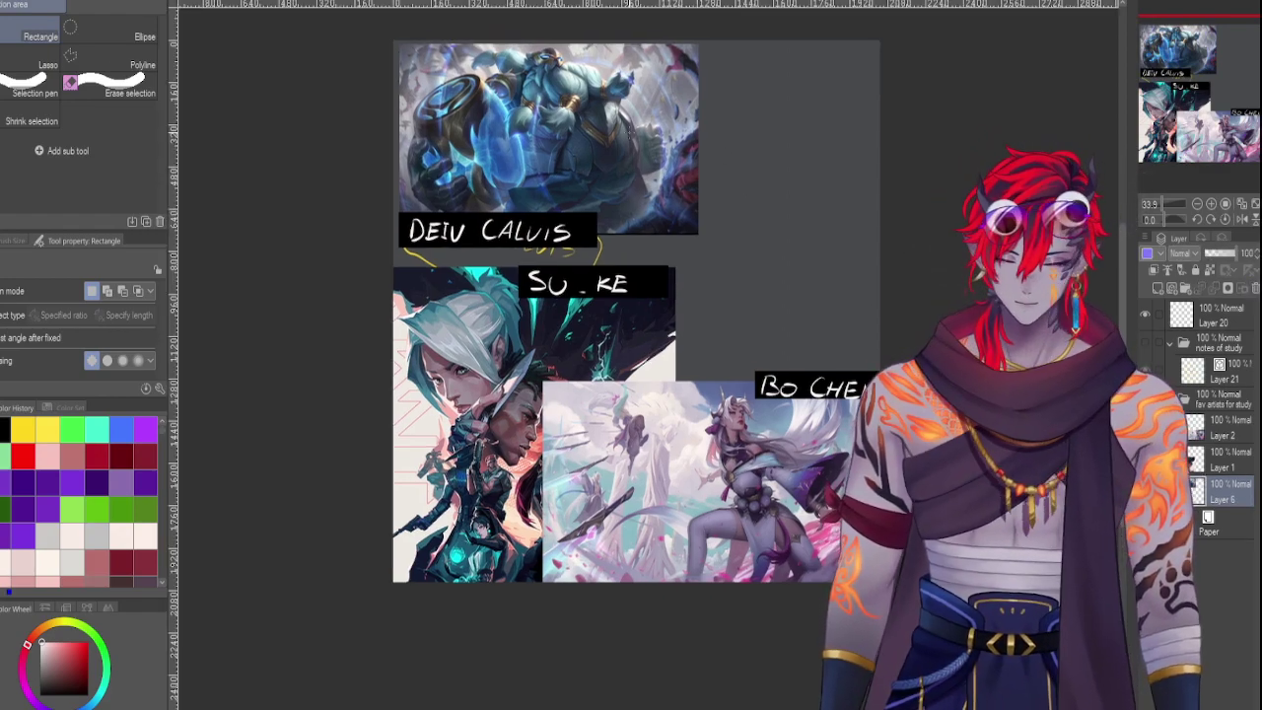
key(ctrl+r)
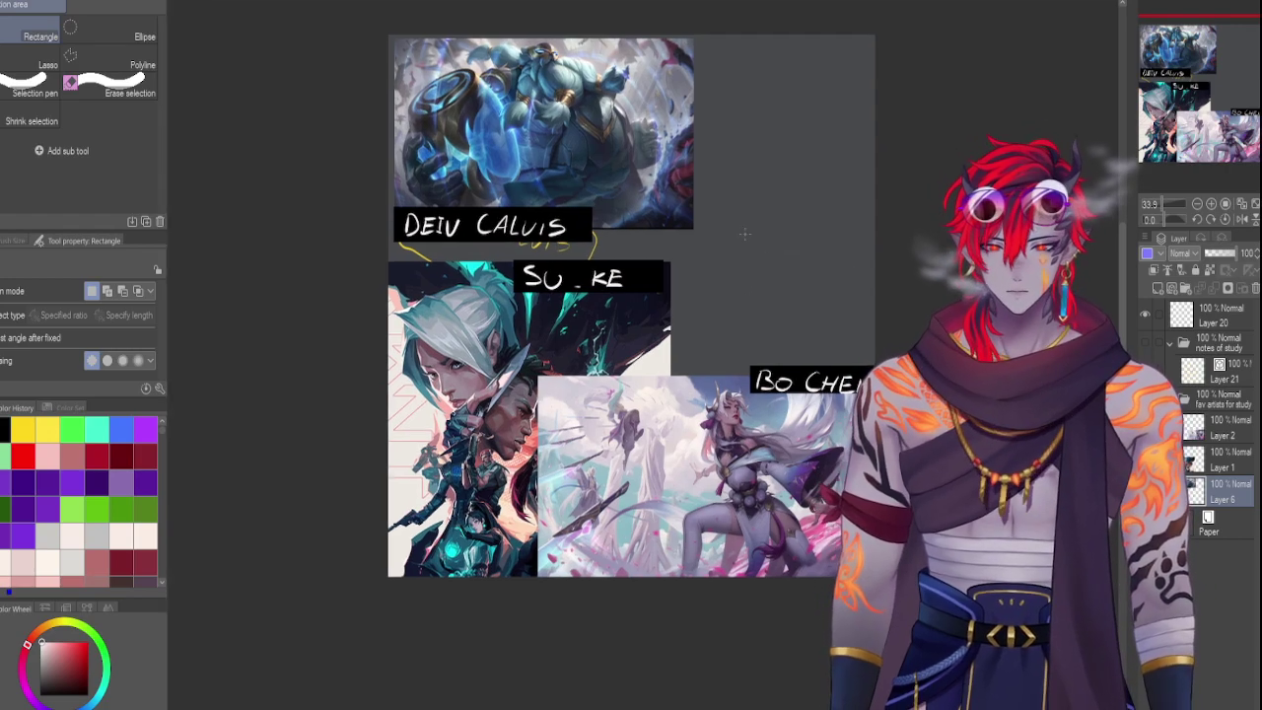
key(ctrl+t)
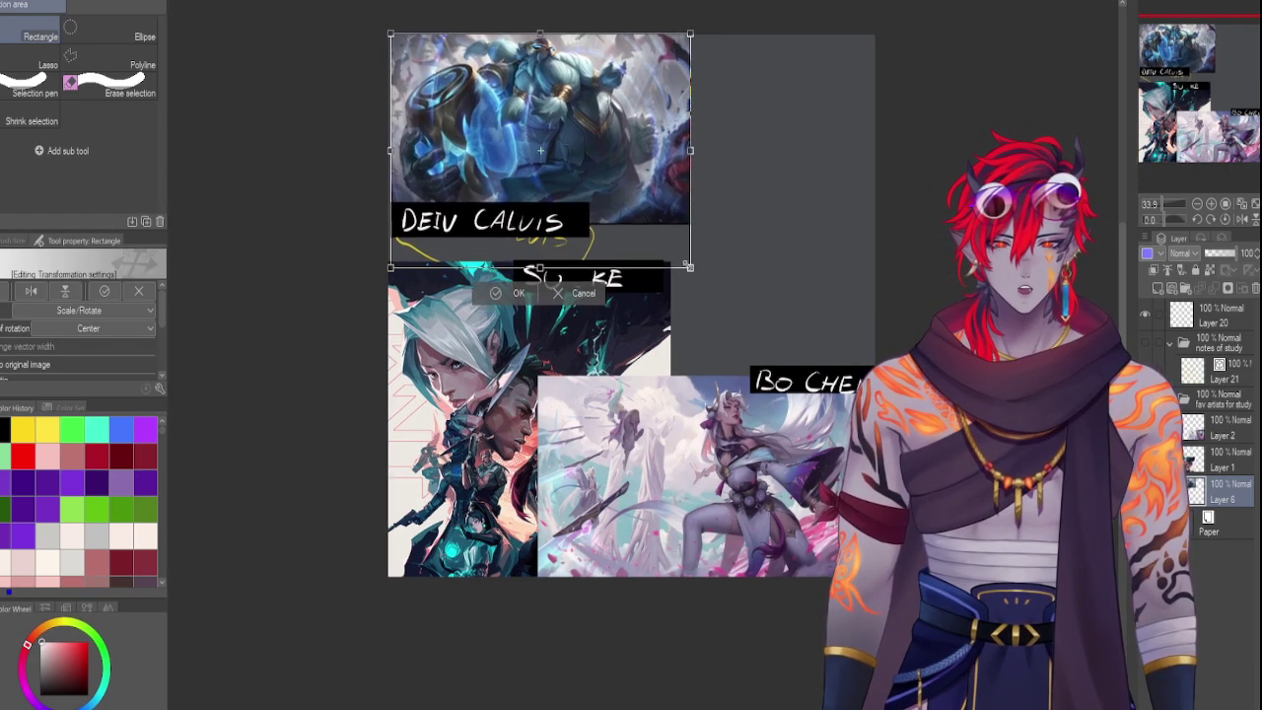
drag(689, 266, 705, 279)
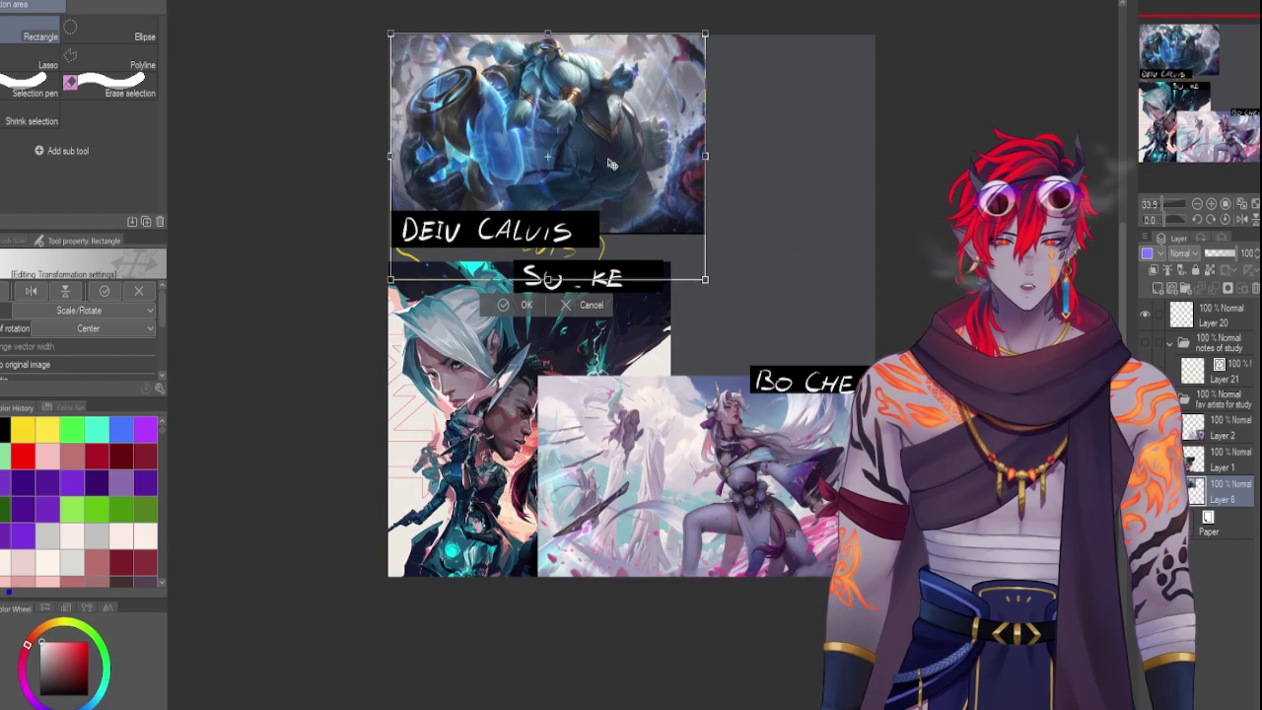
drag(610, 164, 775, 165)
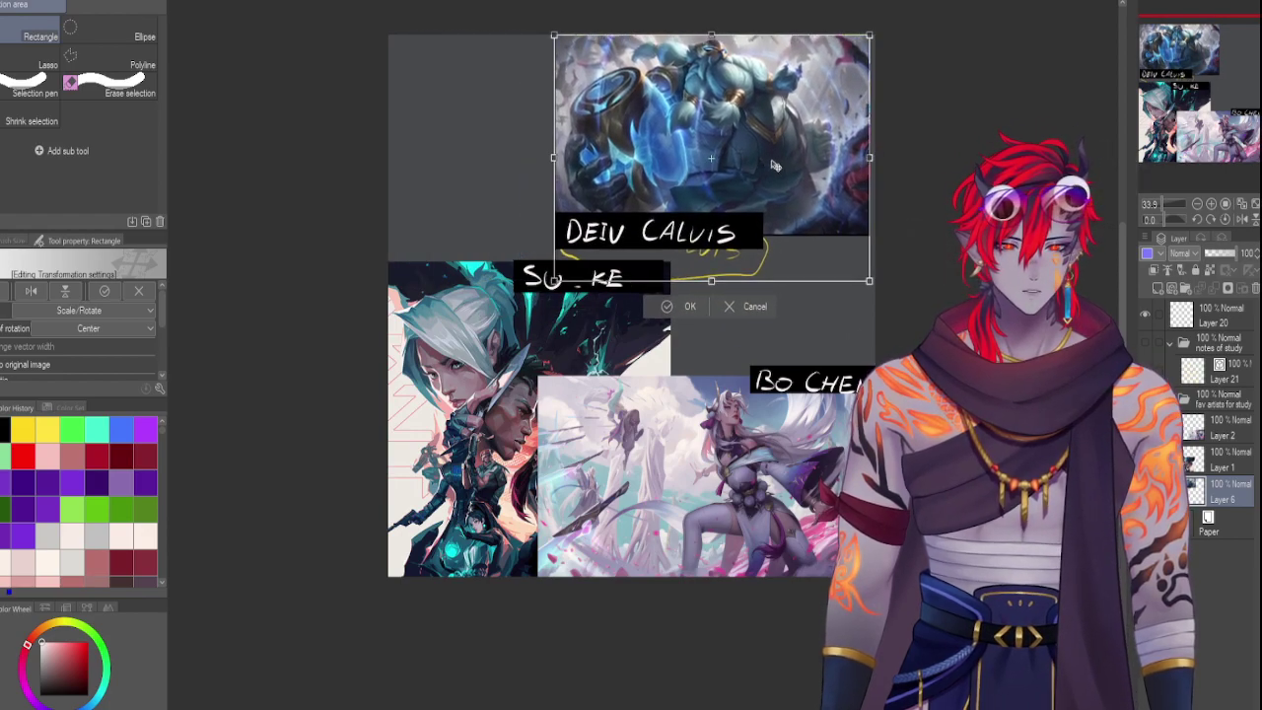
key(Return)
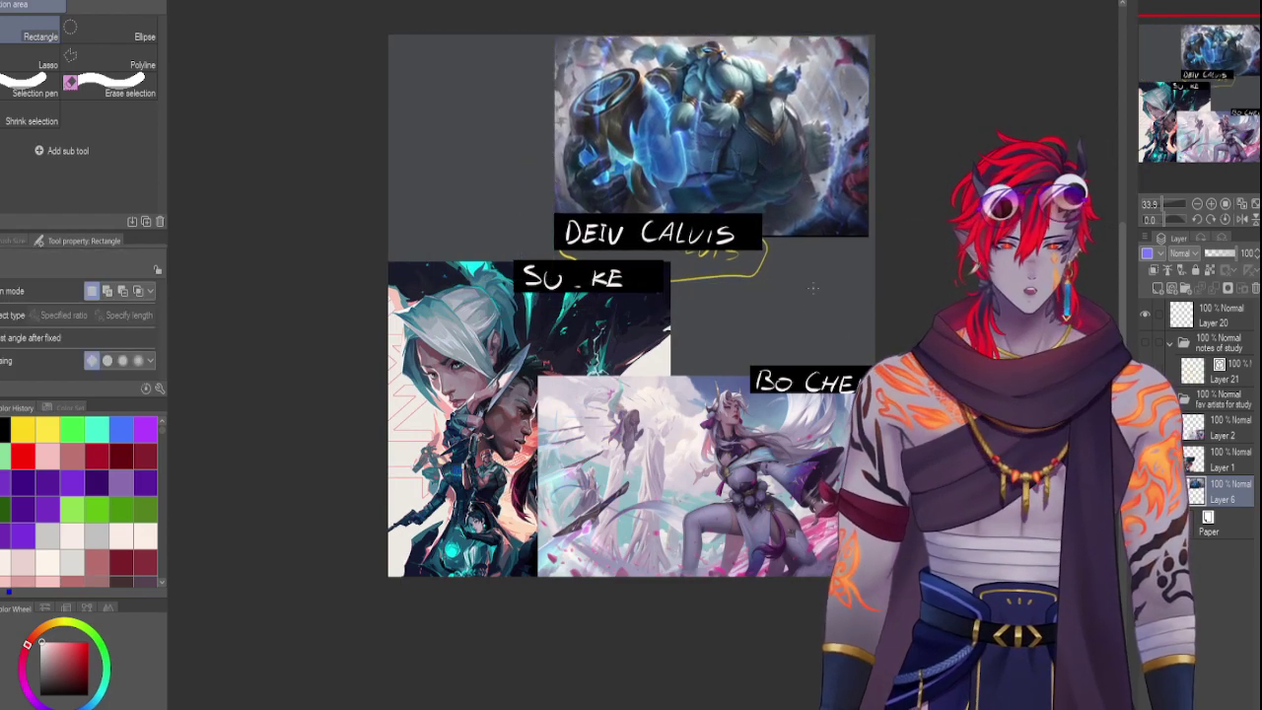
Erase the yellow scribble and faint strokes under the DEIV CALVIS label
drag(797, 332, 672, 257)
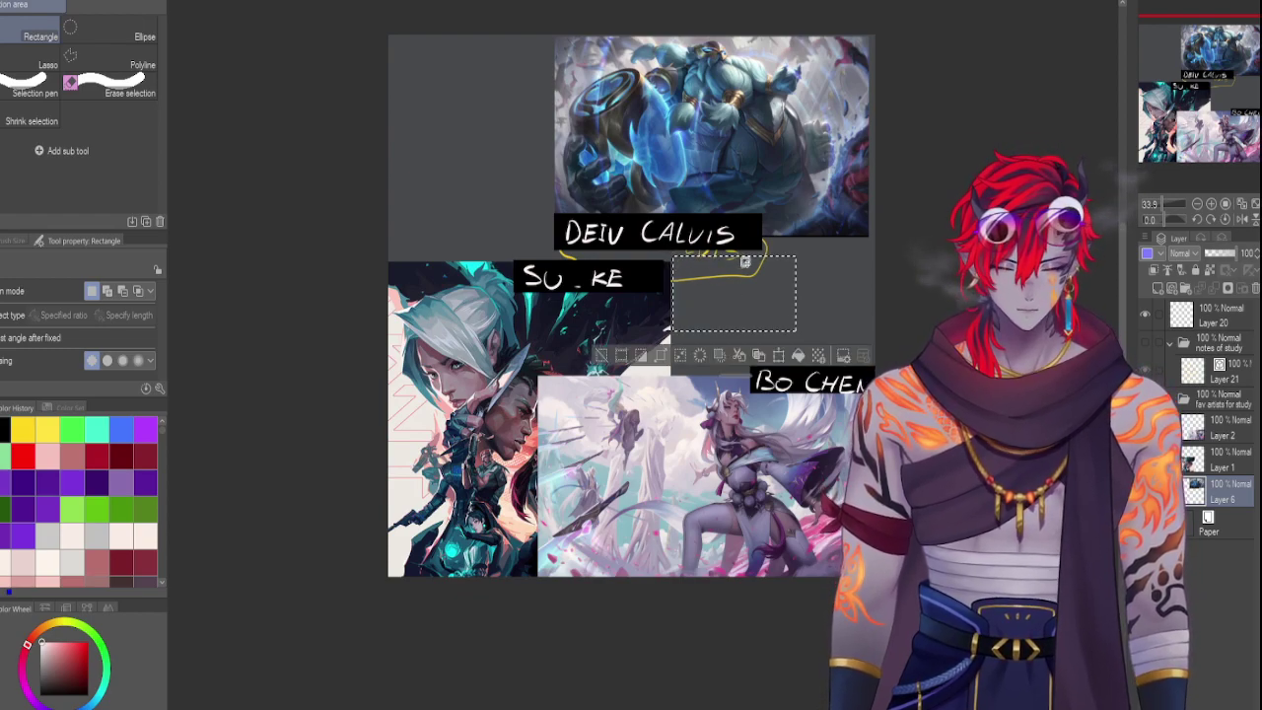
key(Delete)
key(ctrl+d)
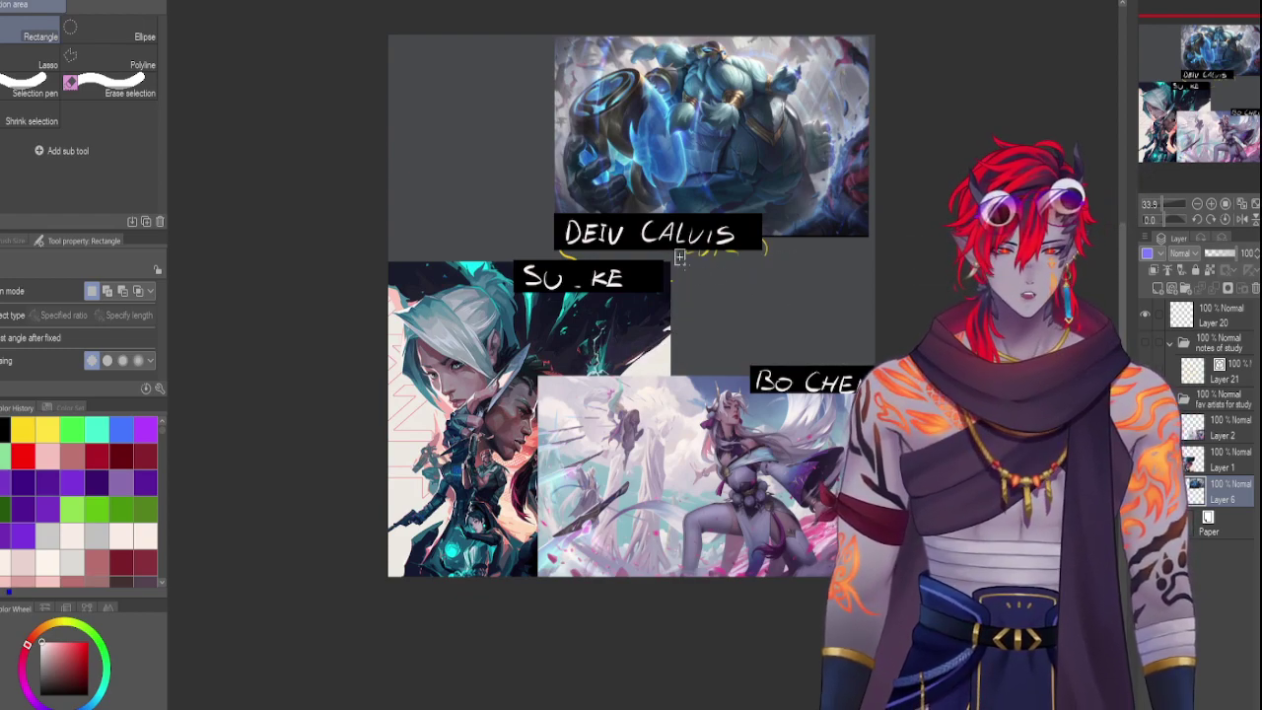
drag(675, 249, 800, 305)
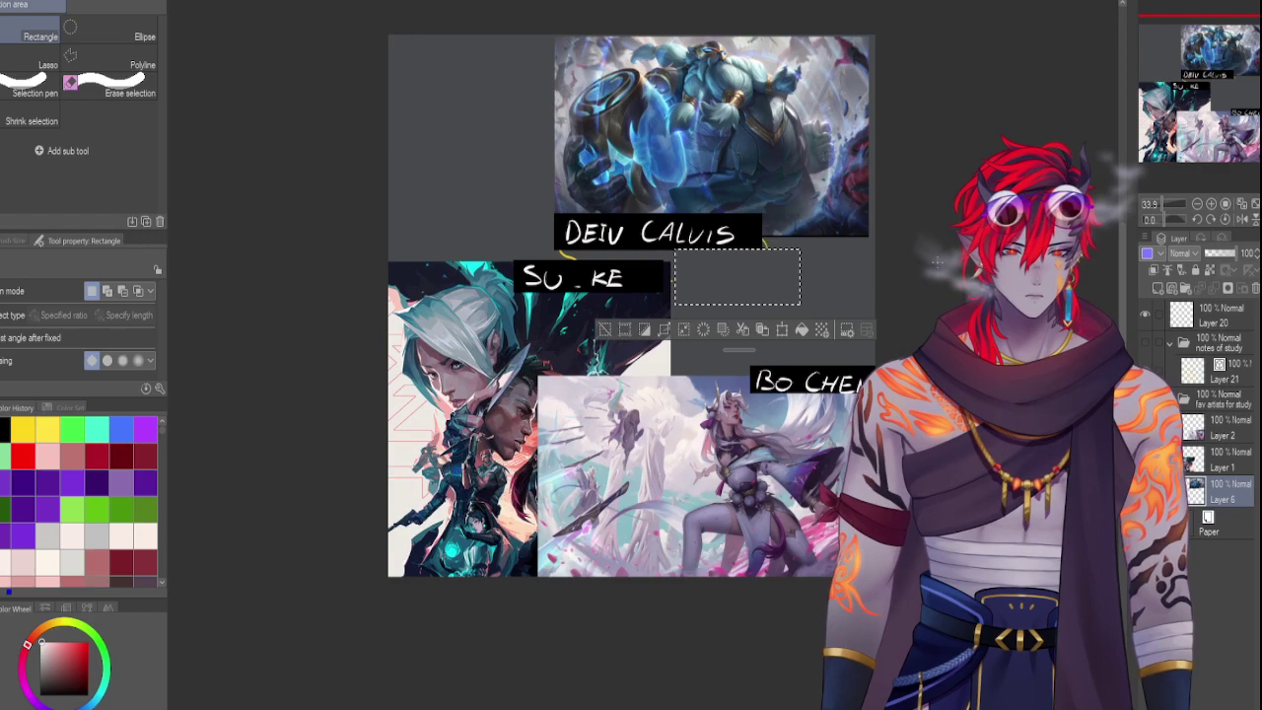
key(ctrl+d)
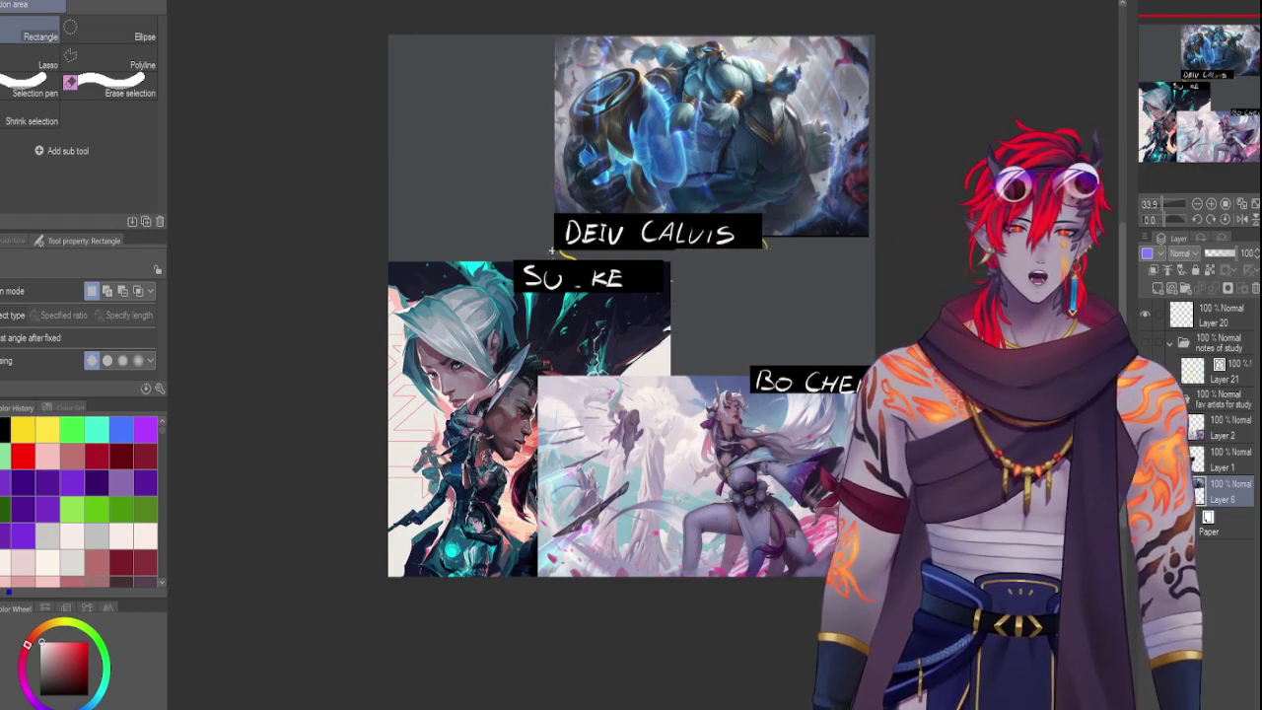
drag(550, 248, 767, 240)
key(Delete)
key(ctrl+d)
key(Delete)
key(ctrl+d)
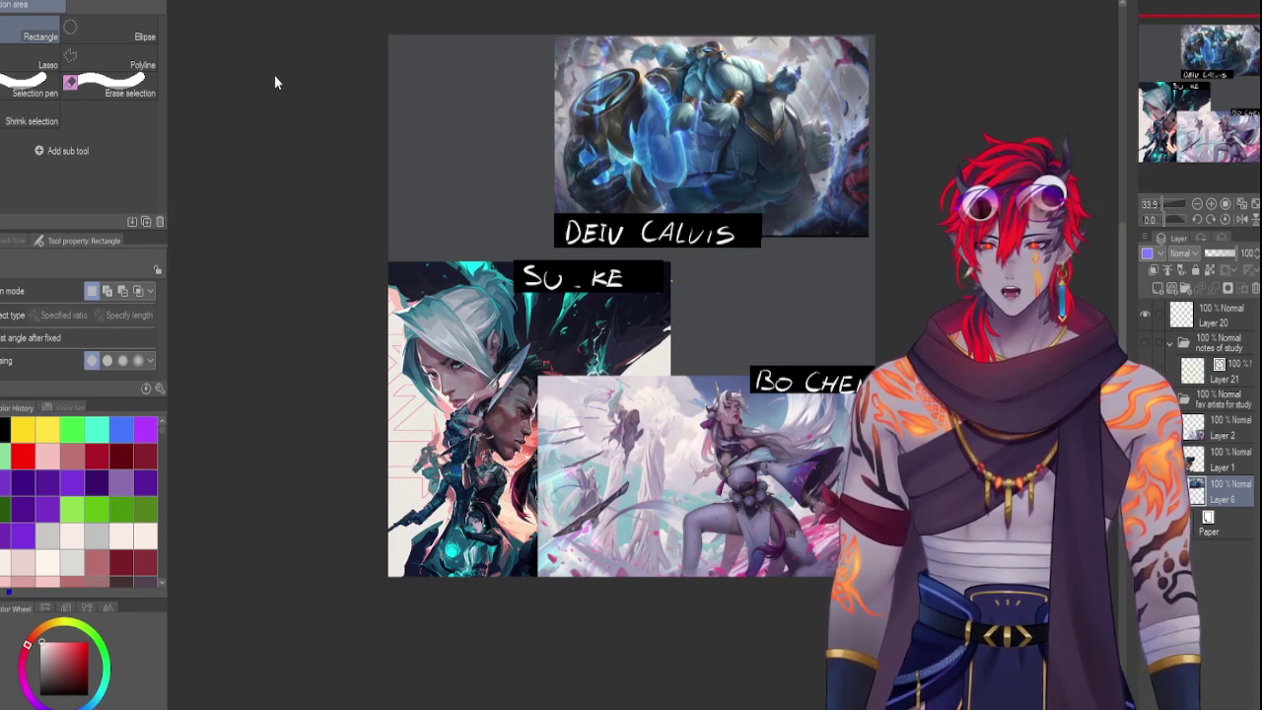
Place the blank canvas beside the reference collage and fit the whole canvas in view
key(ctrl+Tab)
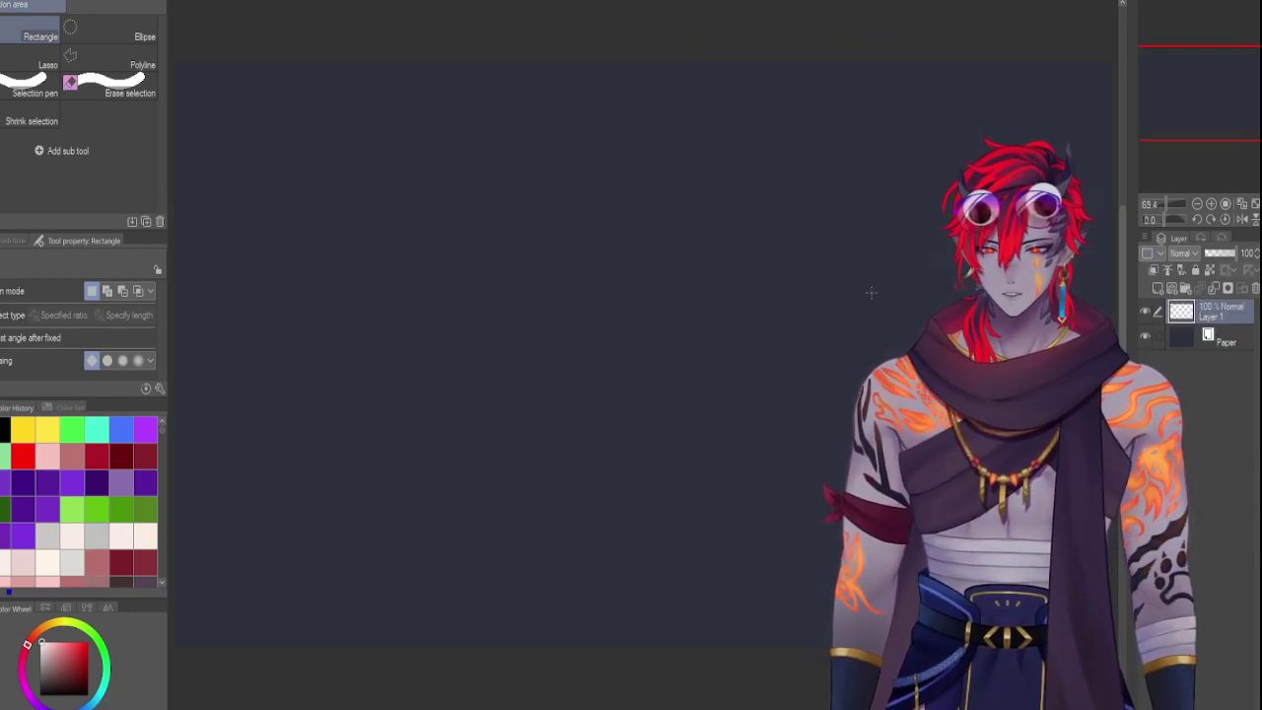
drag(1159, 207, 1169, 202)
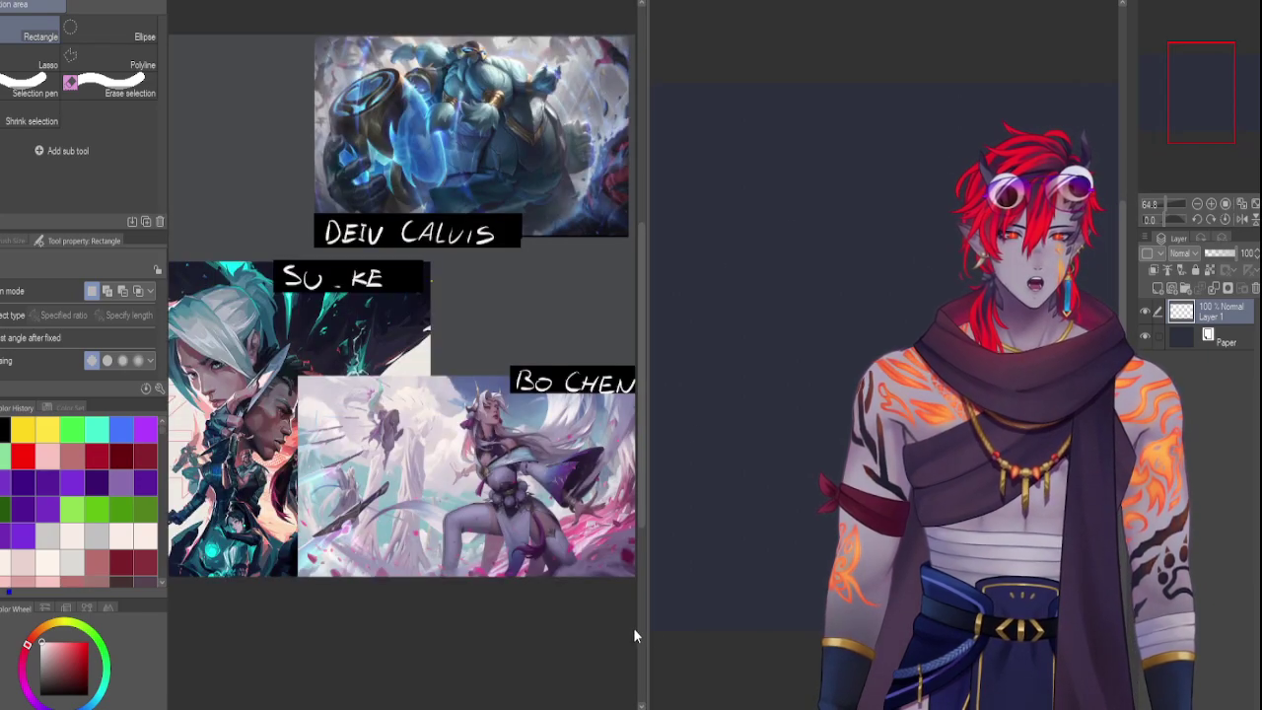
drag(639, 687, 608, 687)
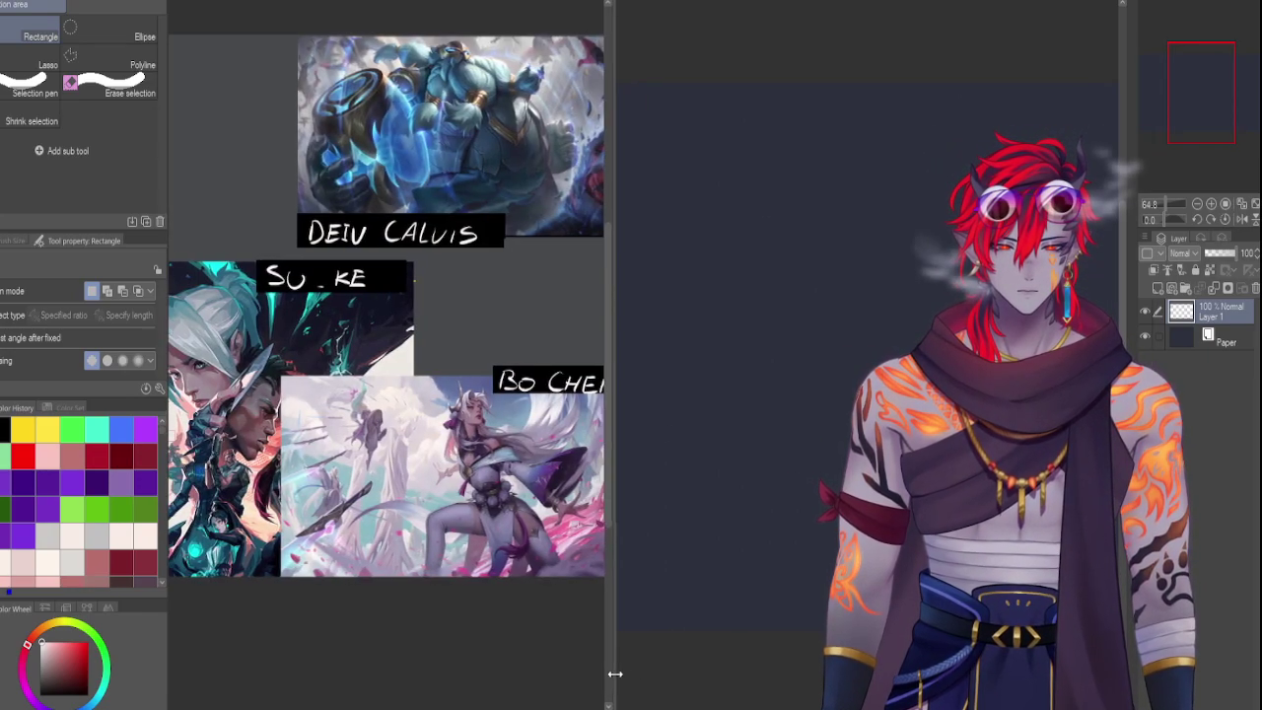
key(ctrl+0)
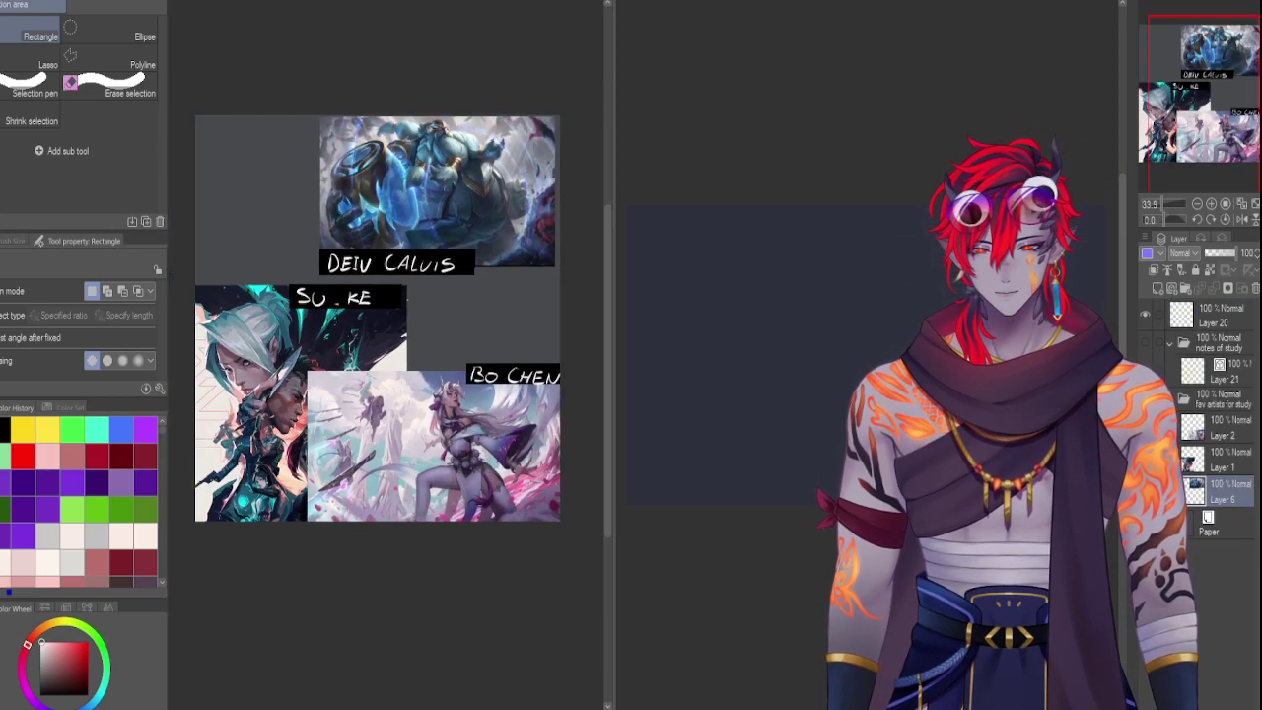
scroll(389, 307, up, 6)
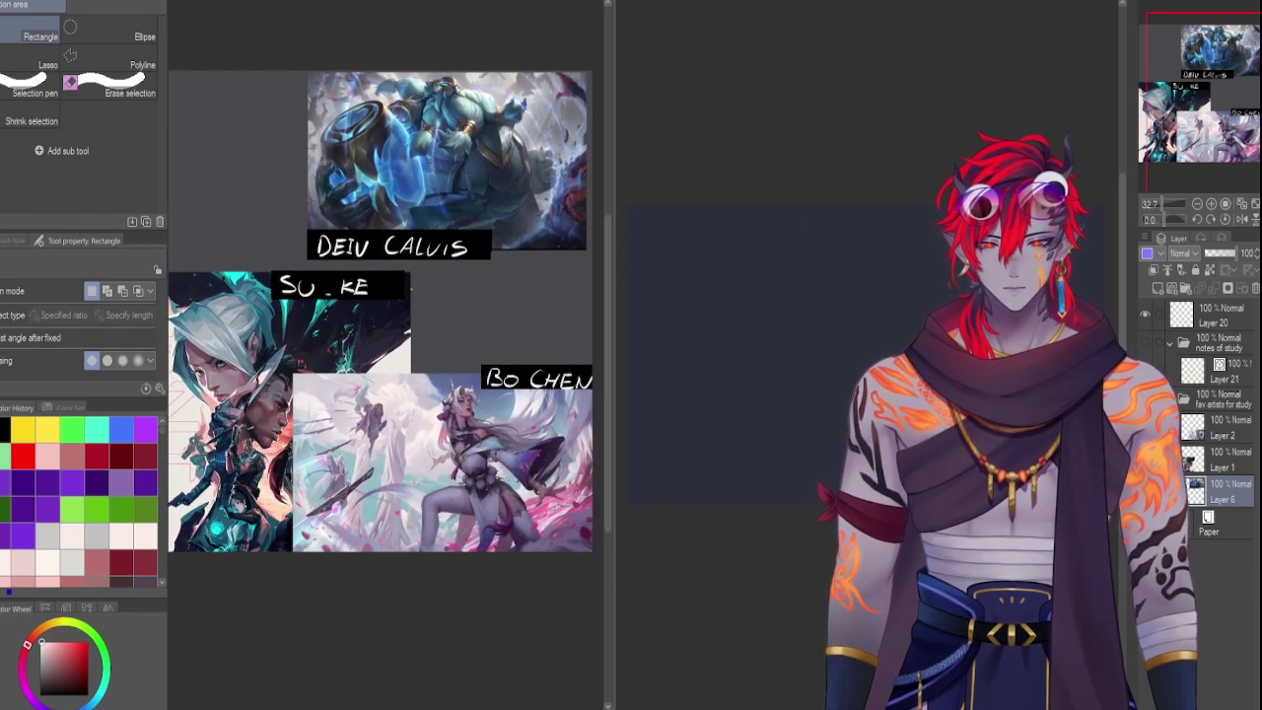
scroll(389, 353, up, 5)
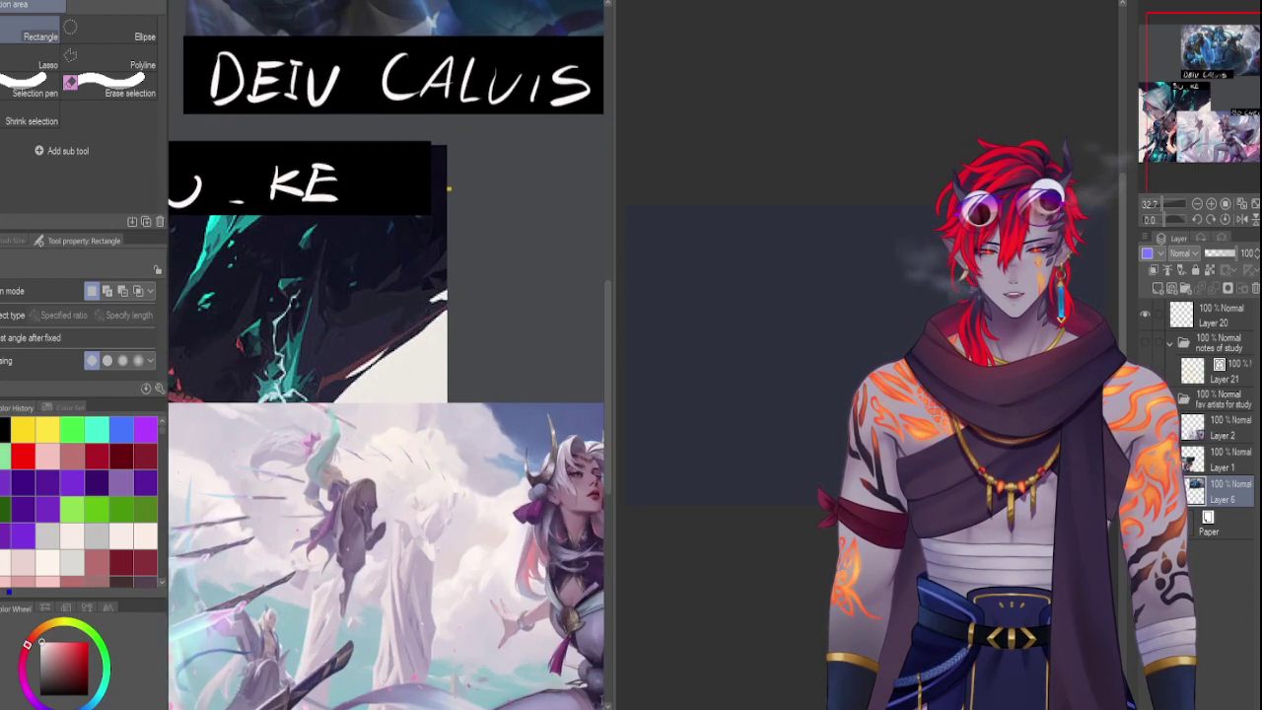
scroll(389, 356, down, 5)
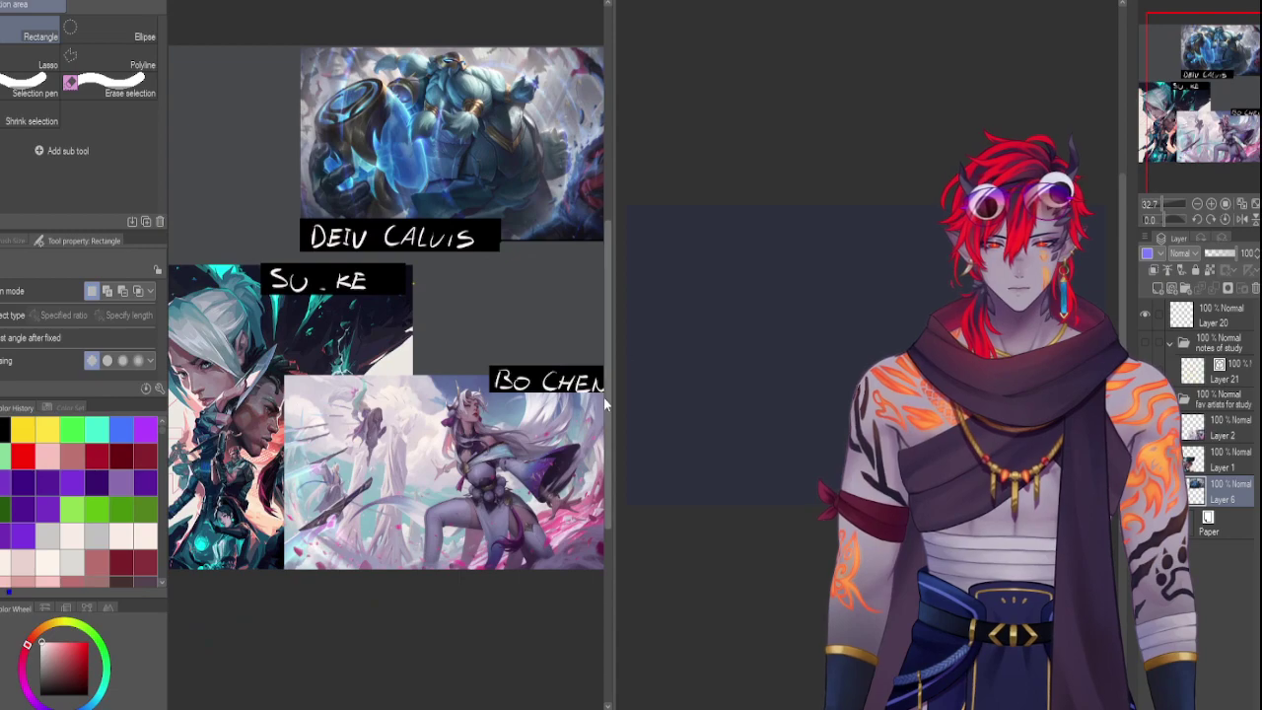
scroll(386, 308, left, 2)
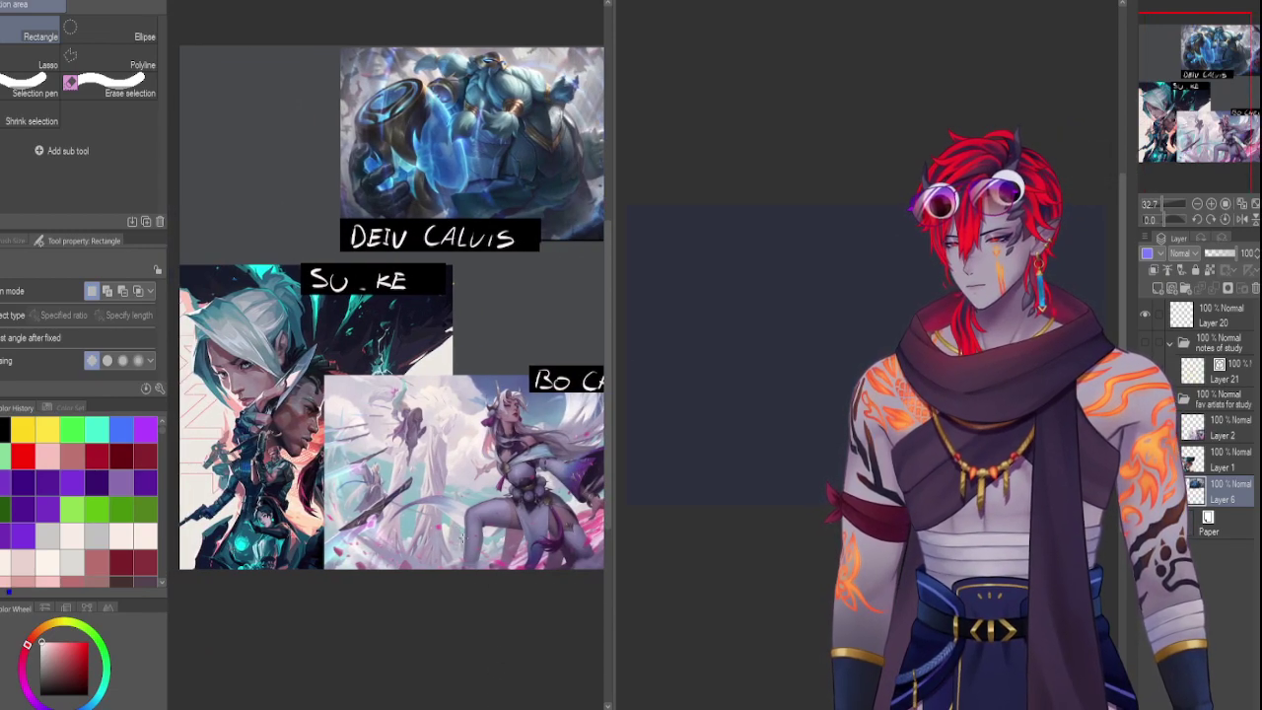
drag(1180, 96, 1186, 93)
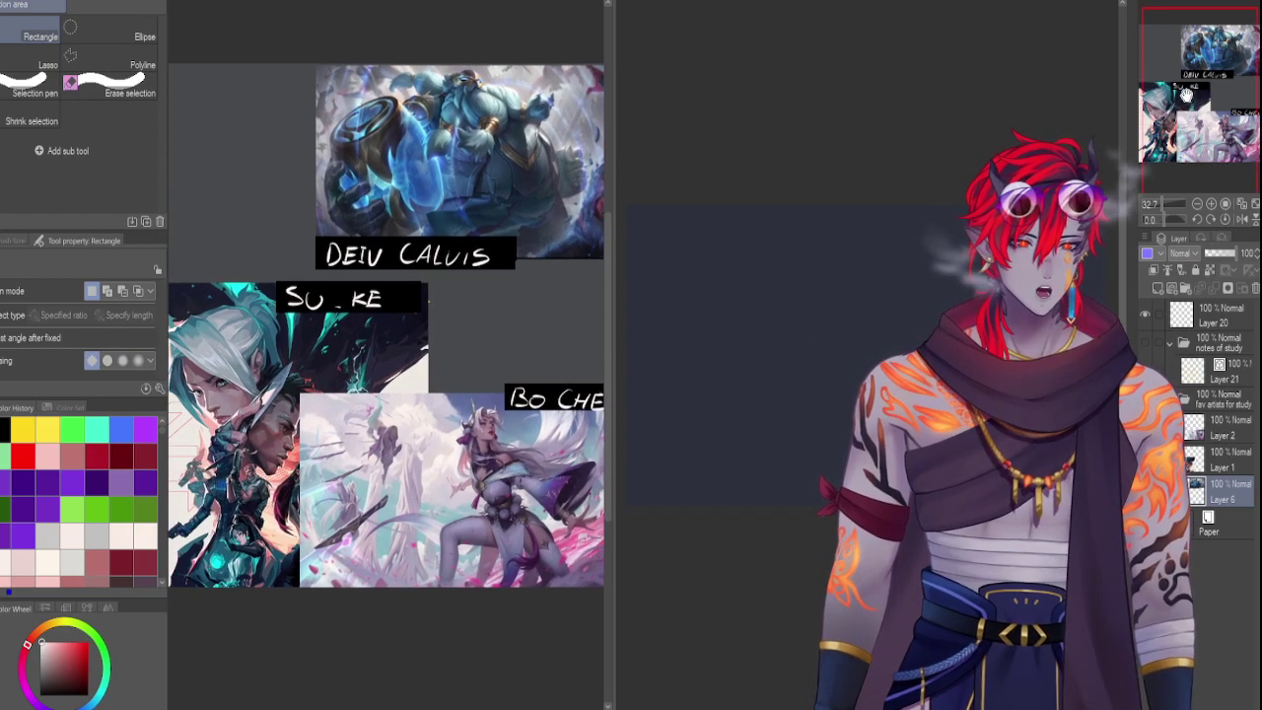
Select the collage's Layer 1 and start a free transform on it
click(828, 146)
click(1192, 340)
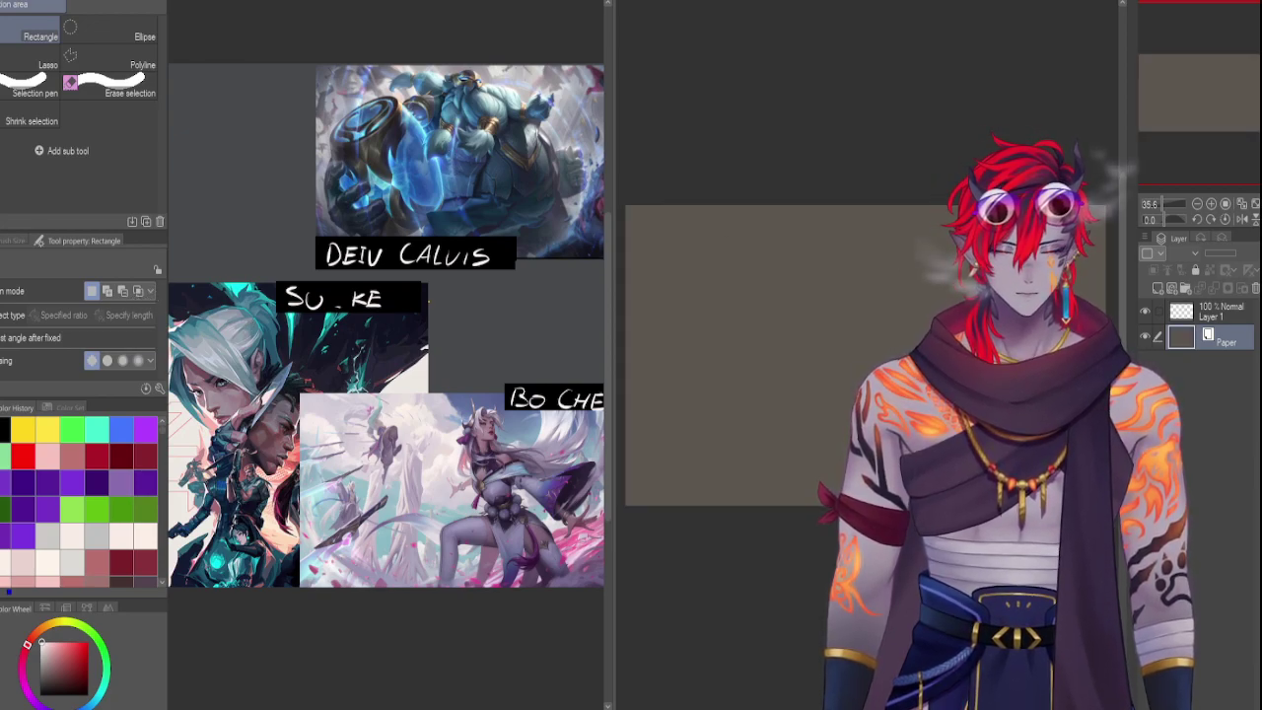
click(422, 34)
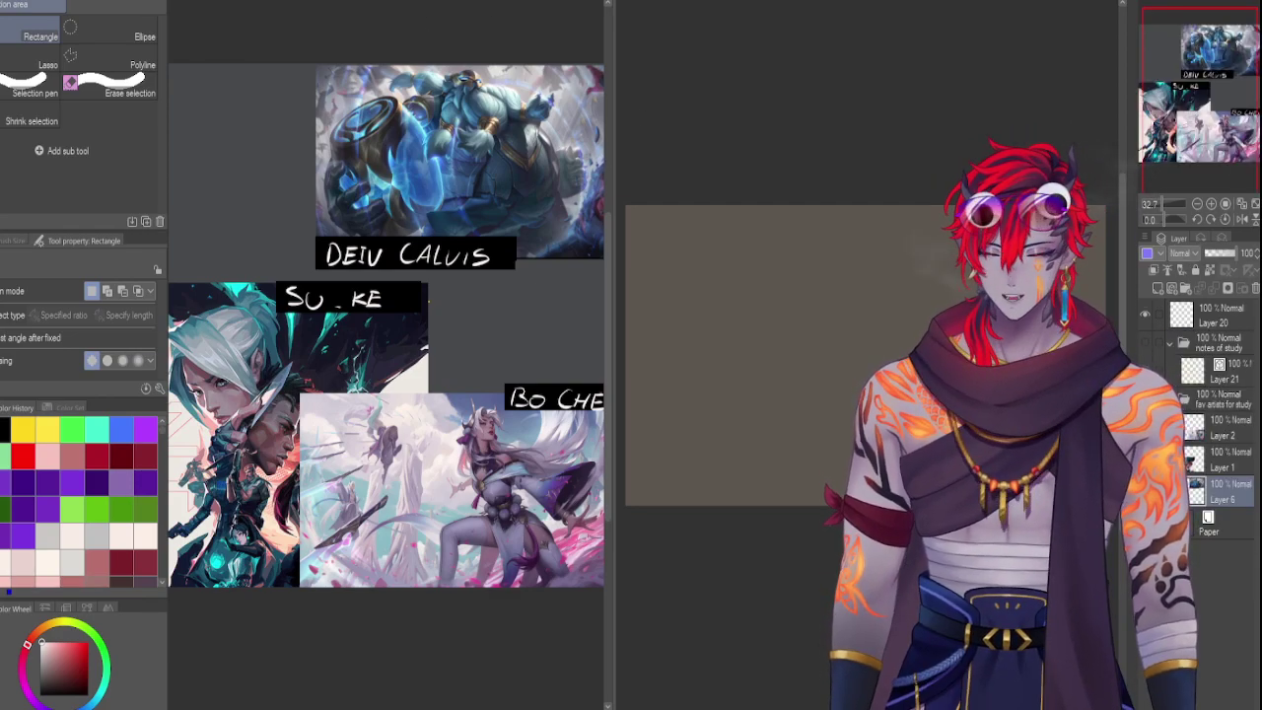
click(1209, 469)
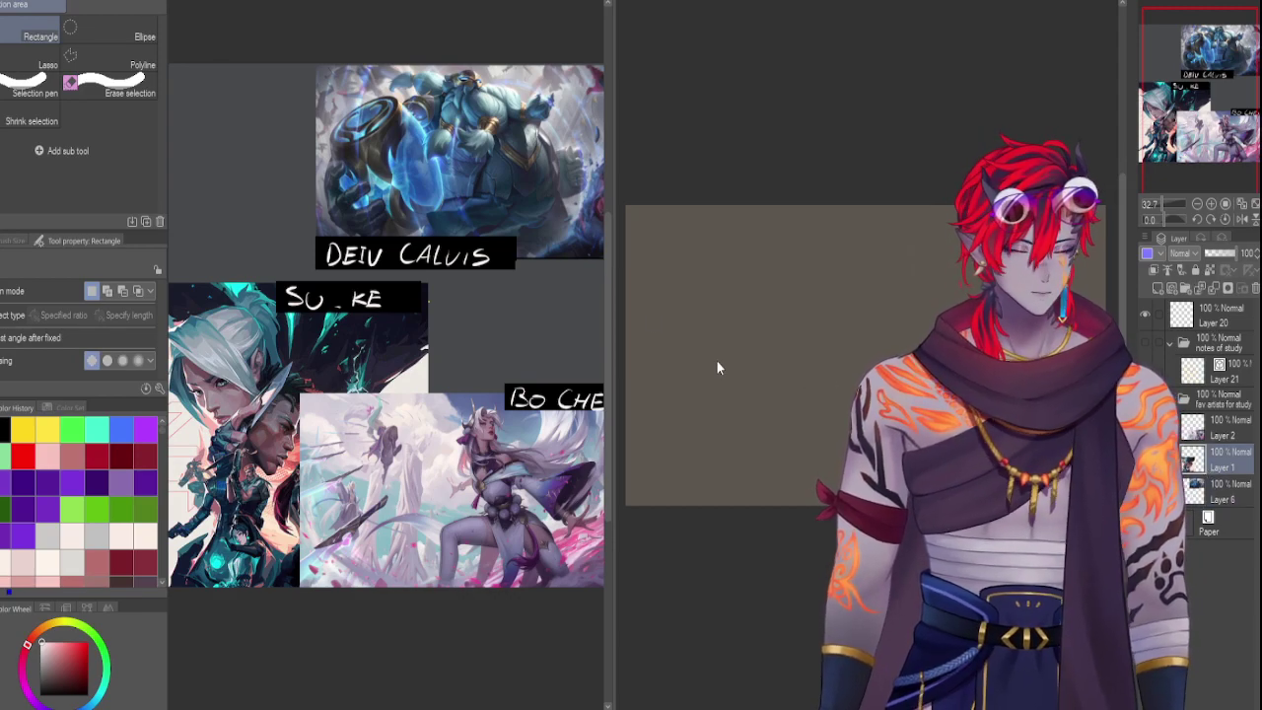
key(ctrl+t)
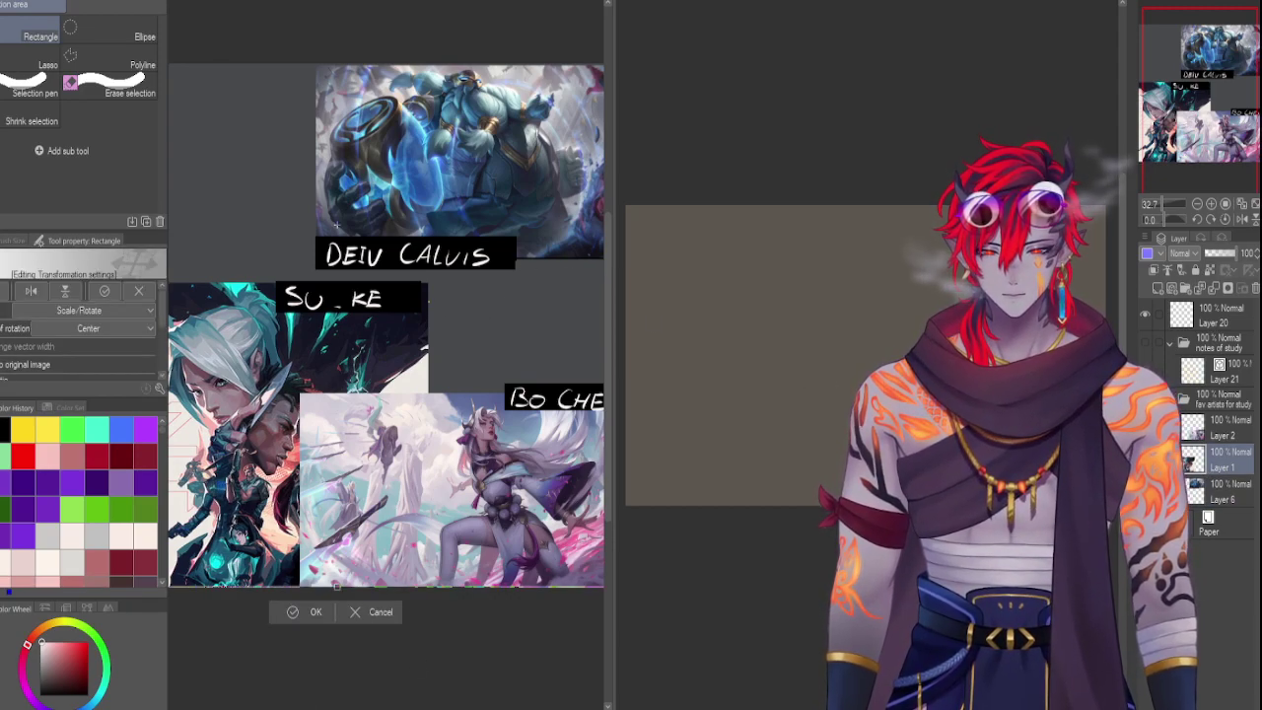
scroll(336, 226, down, 5)
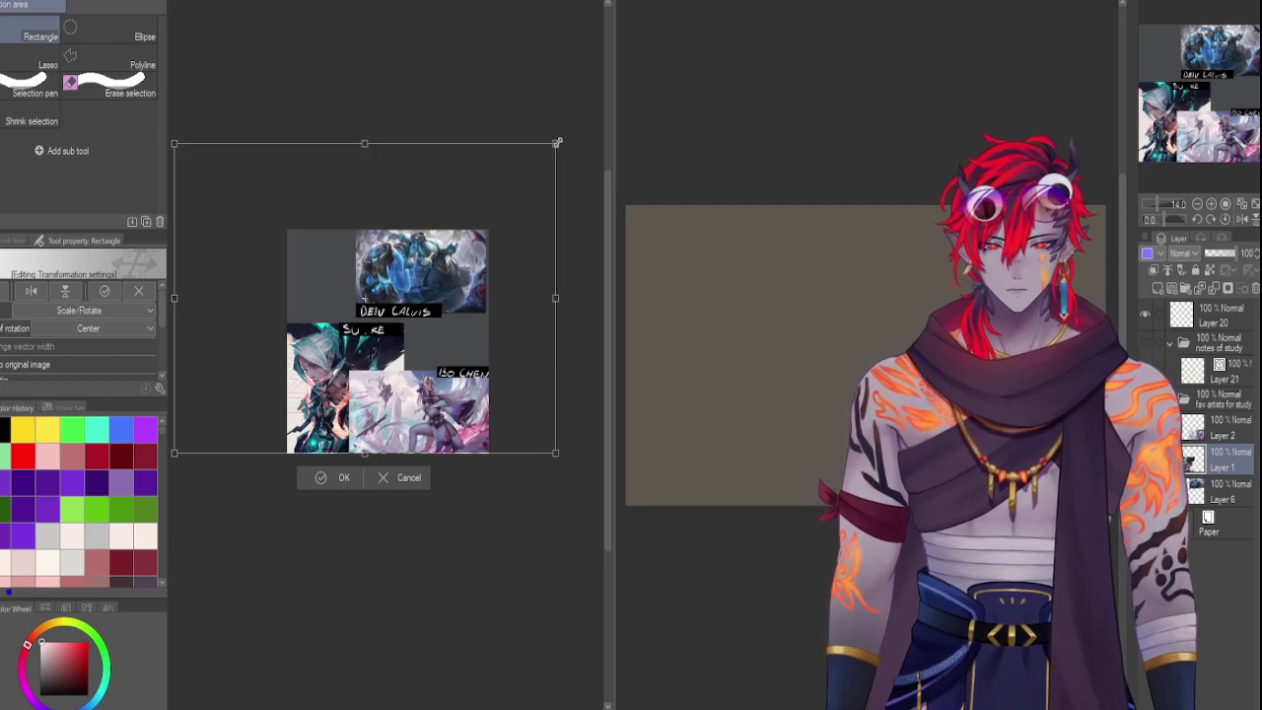
drag(557, 143, 434, 173)
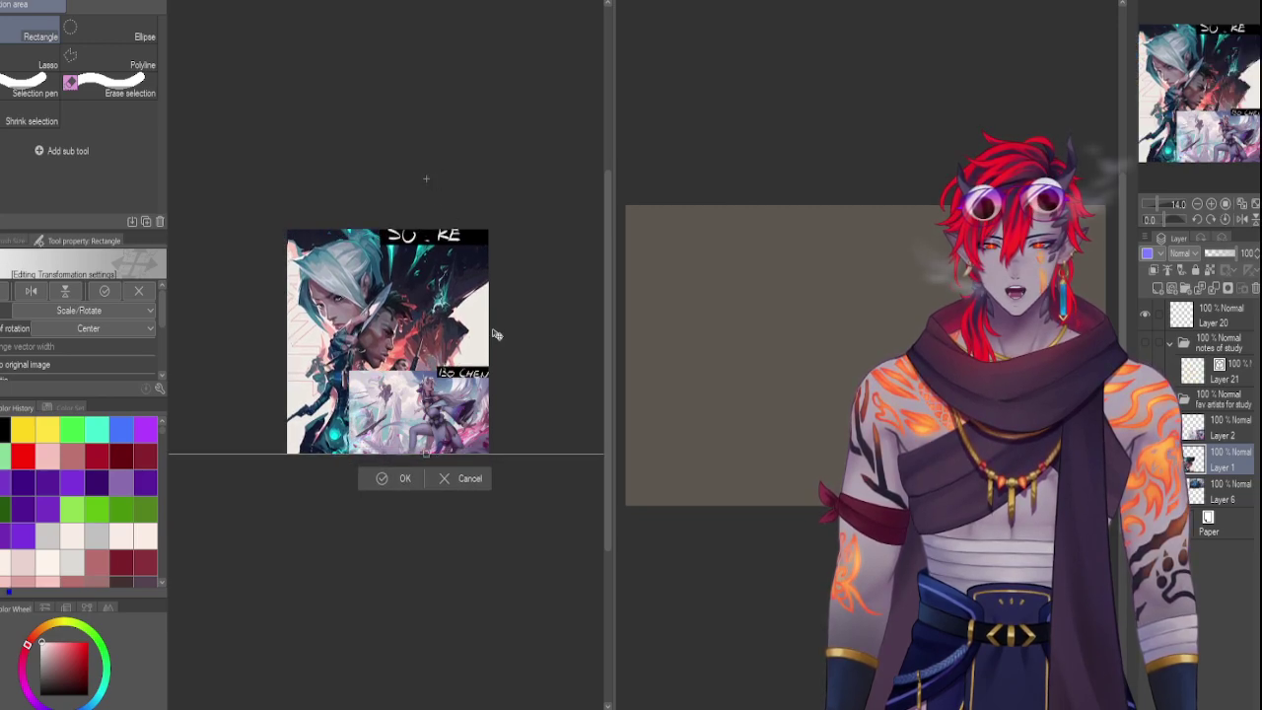
scroll(389, 355, down, 3)
scroll(390, 356, up, 1)
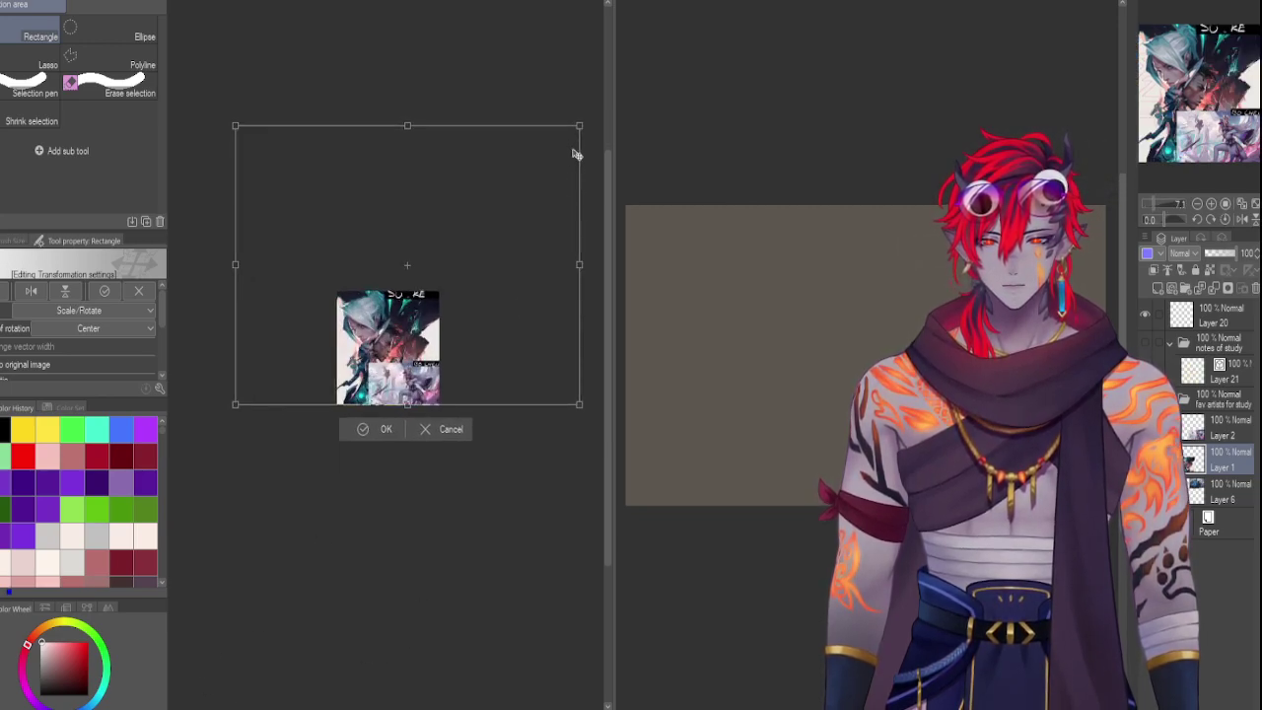
drag(580, 126, 555, 141)
drag(437, 253, 442, 252)
scroll(129, 345, down, 3)
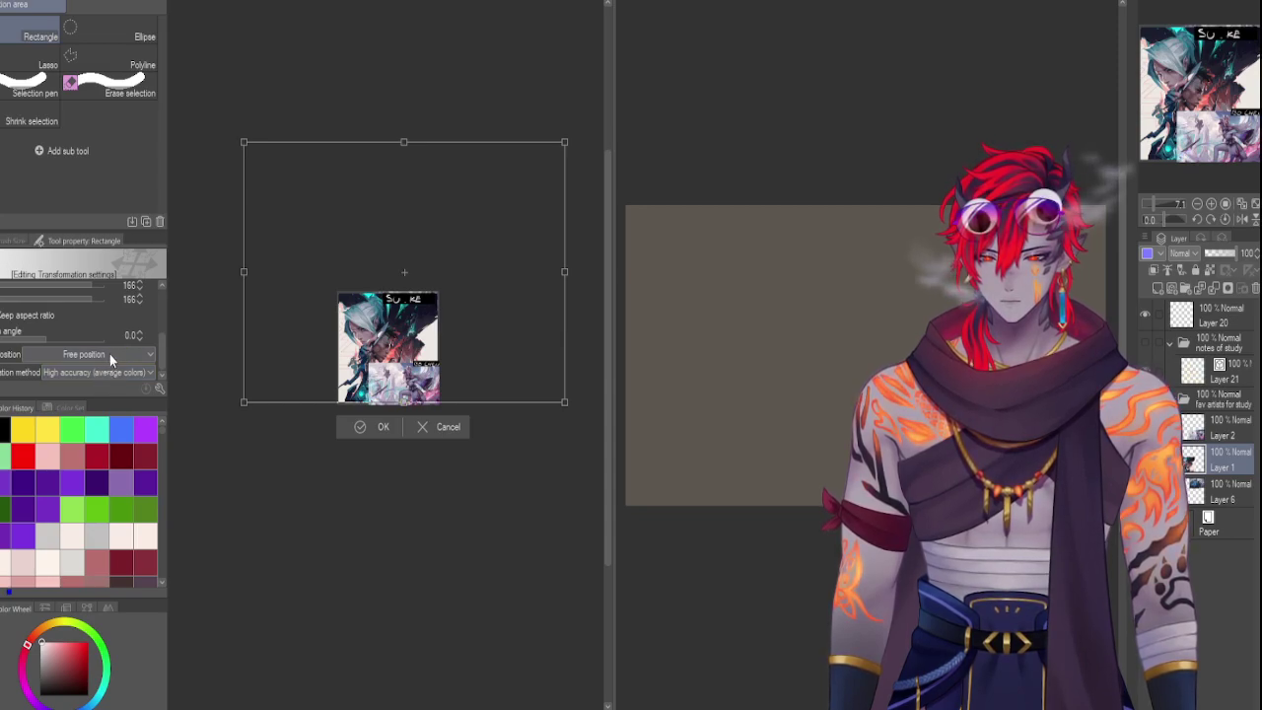
click(111, 355)
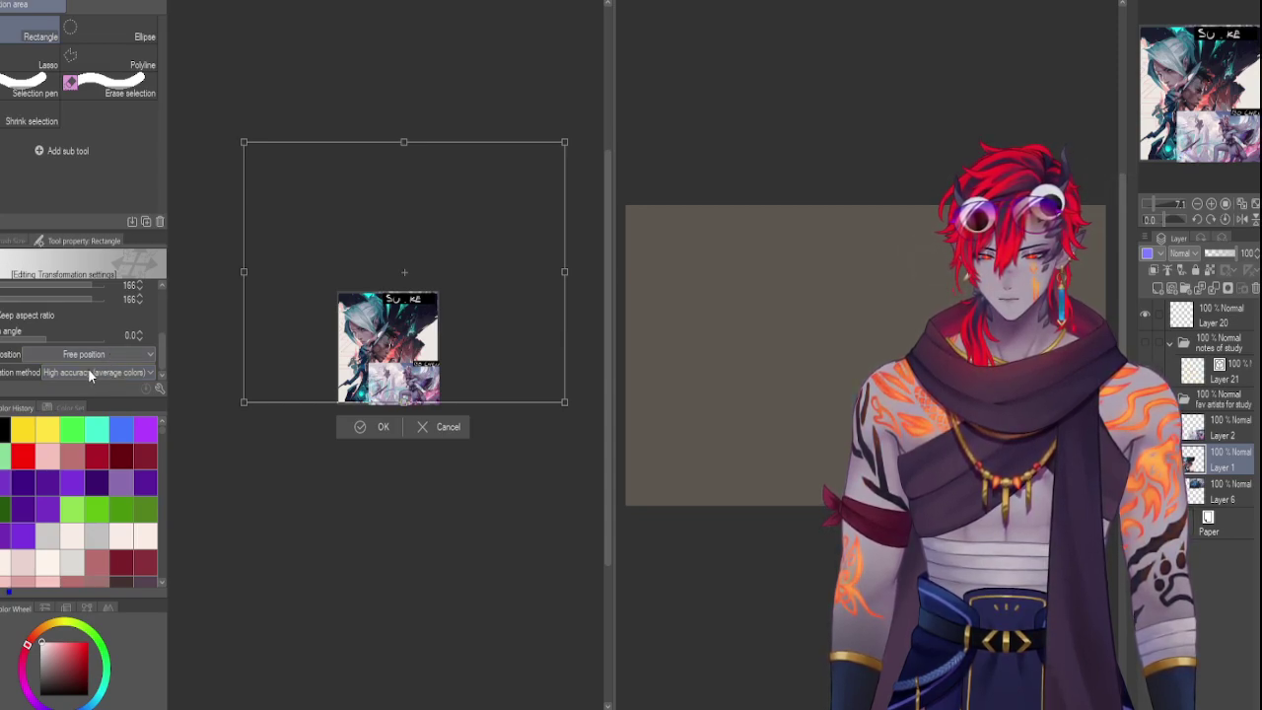
click(88, 368)
drag(414, 365, 420, 345)
key(Return)
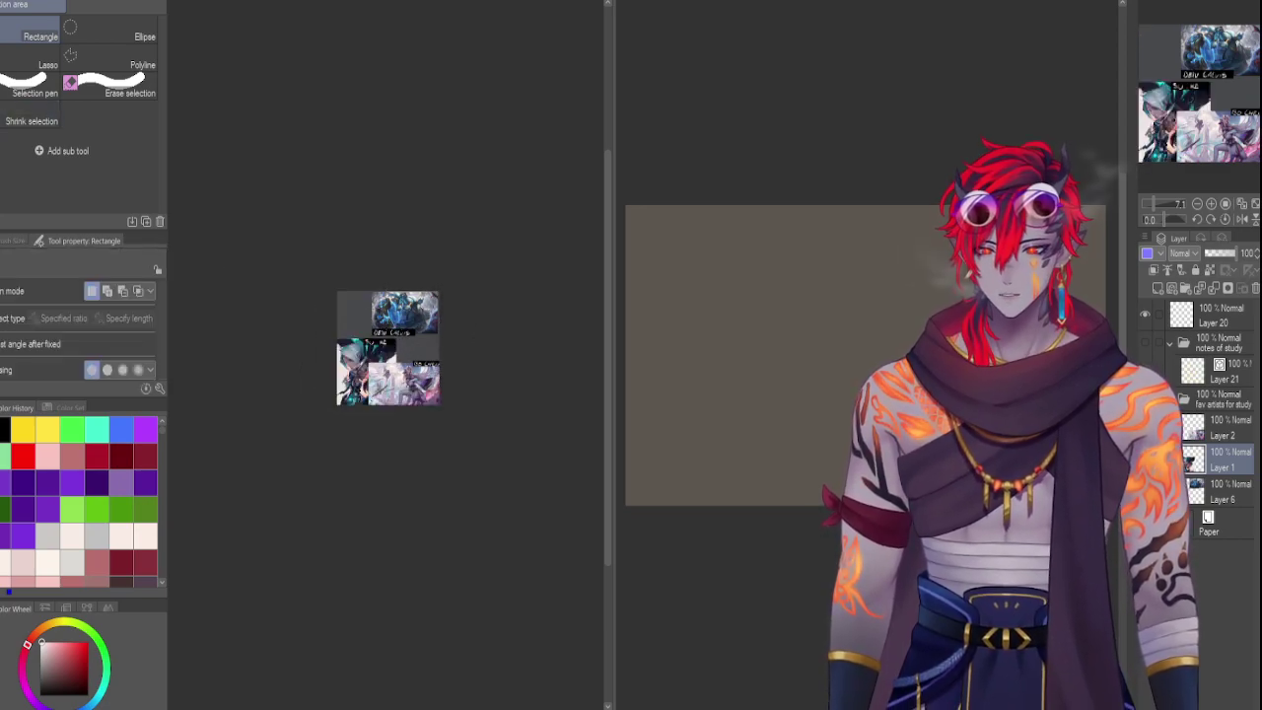
drag(335, 340, 409, 420)
click(335, 331)
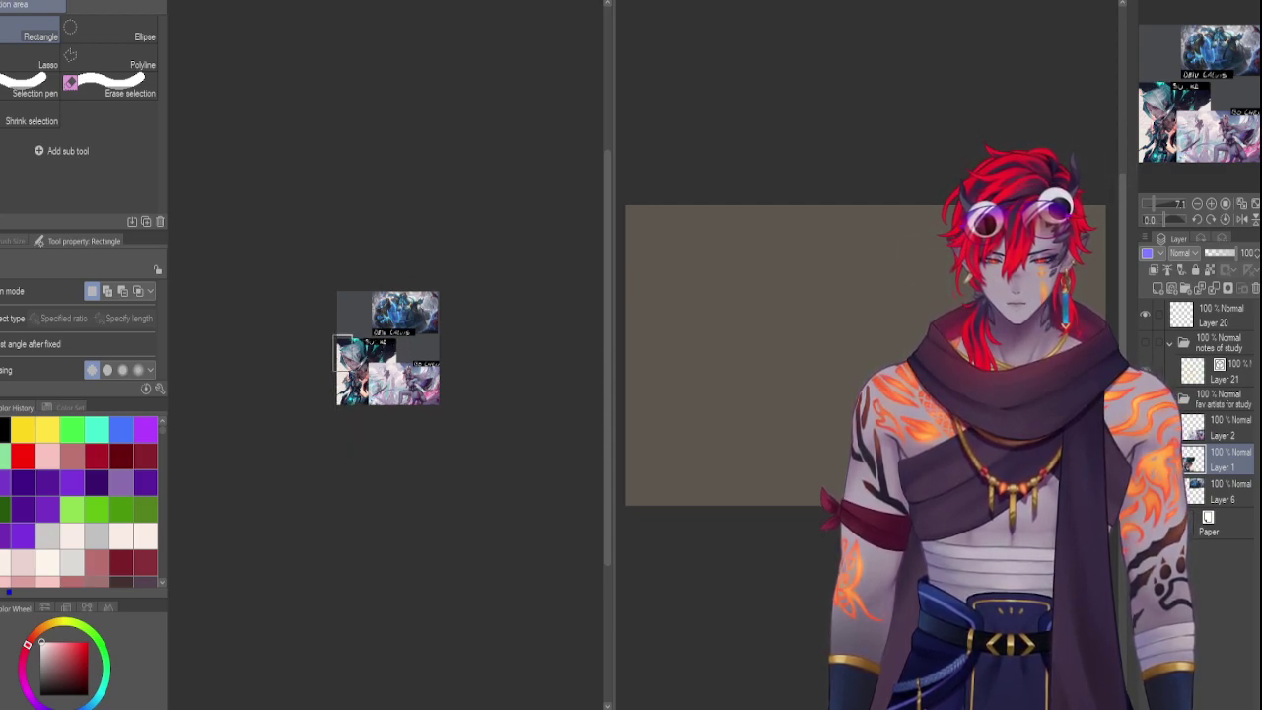
drag(336, 341, 338, 334)
key(ctrl+a)
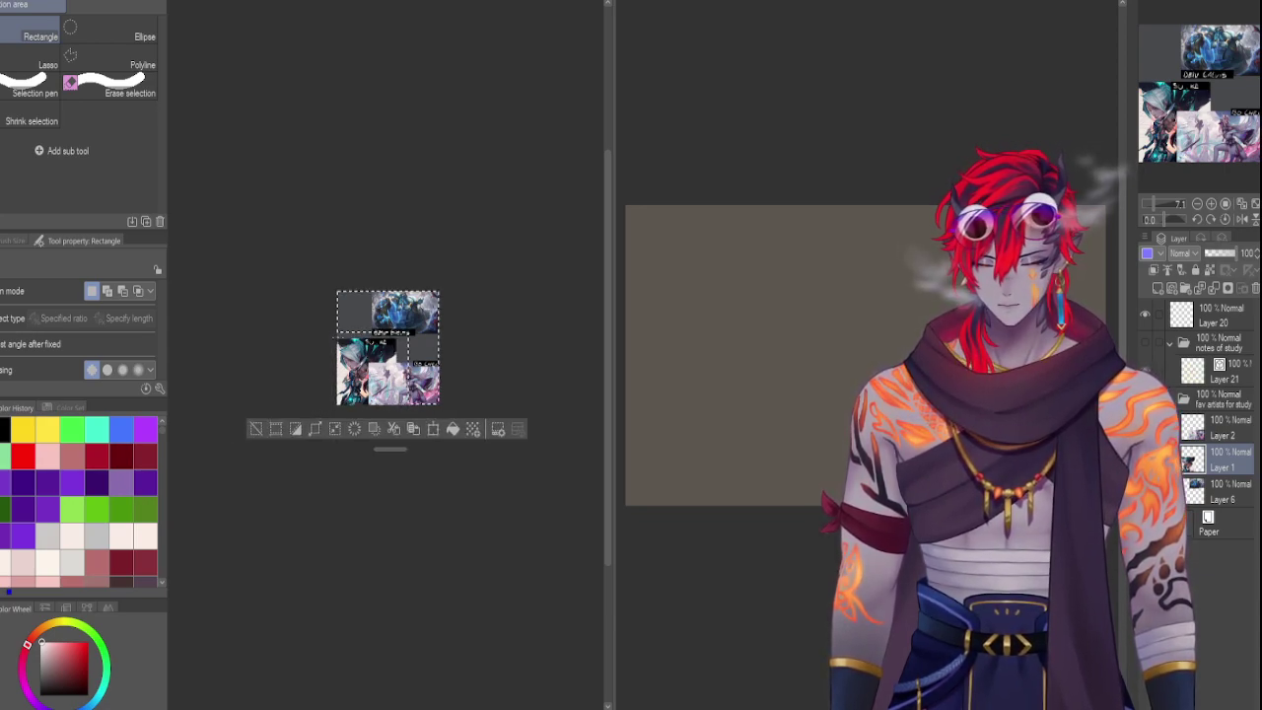
key(ctrl+t)
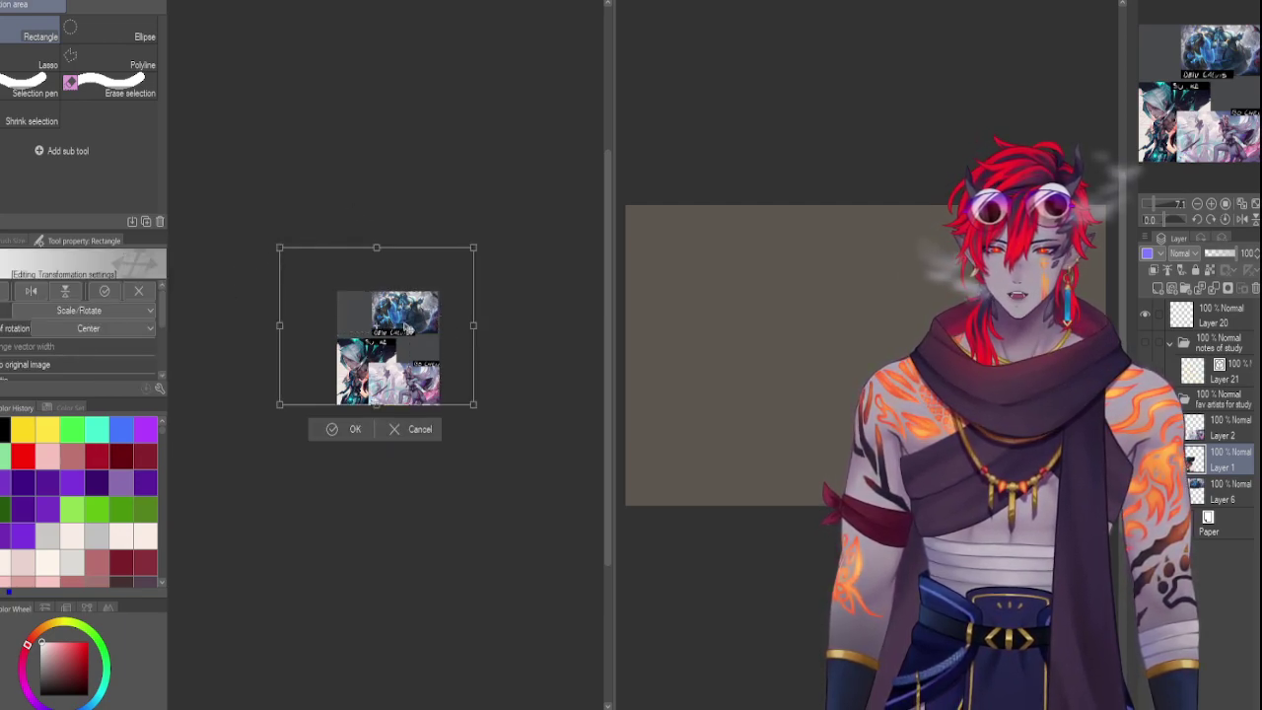
key(Return)
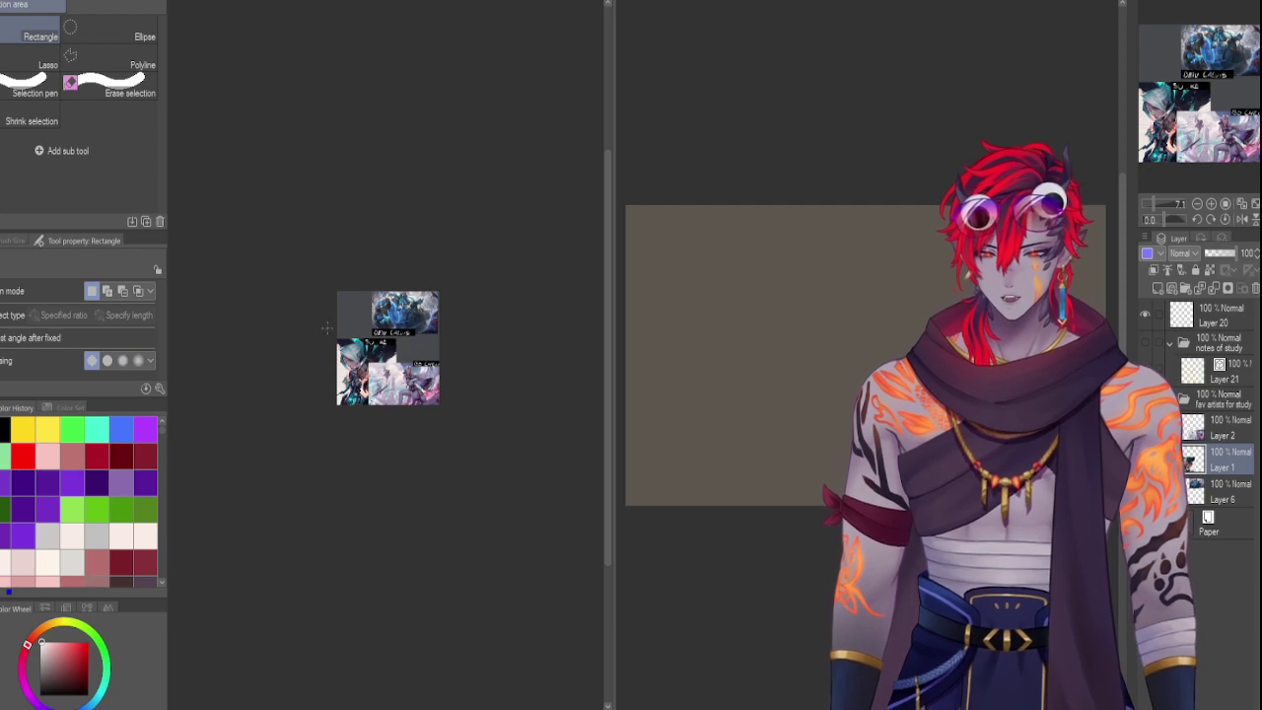
Copy the lower-left Su_ke artwork onto its own layer and delete the original Layer 1
drag(334, 337, 399, 405)
key(ctrl+c)
key(ctrl+v)
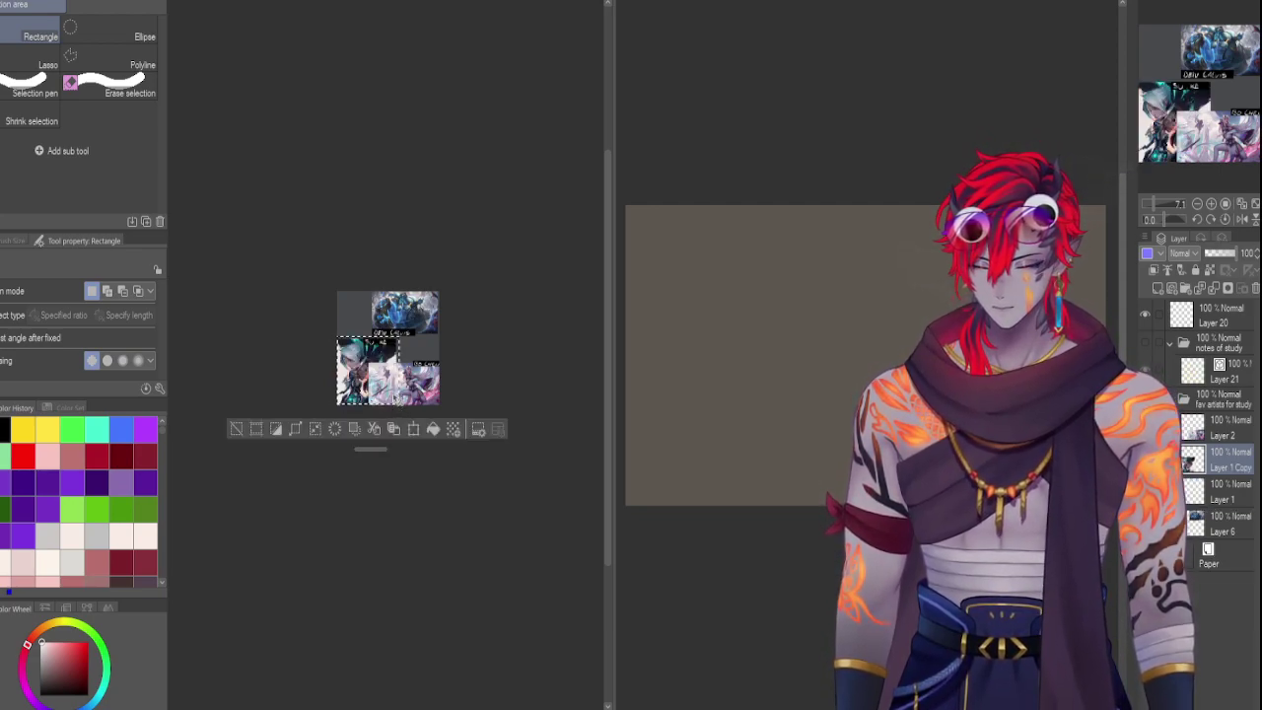
key(ctrl+d)
click(1222, 491)
click(1255, 288)
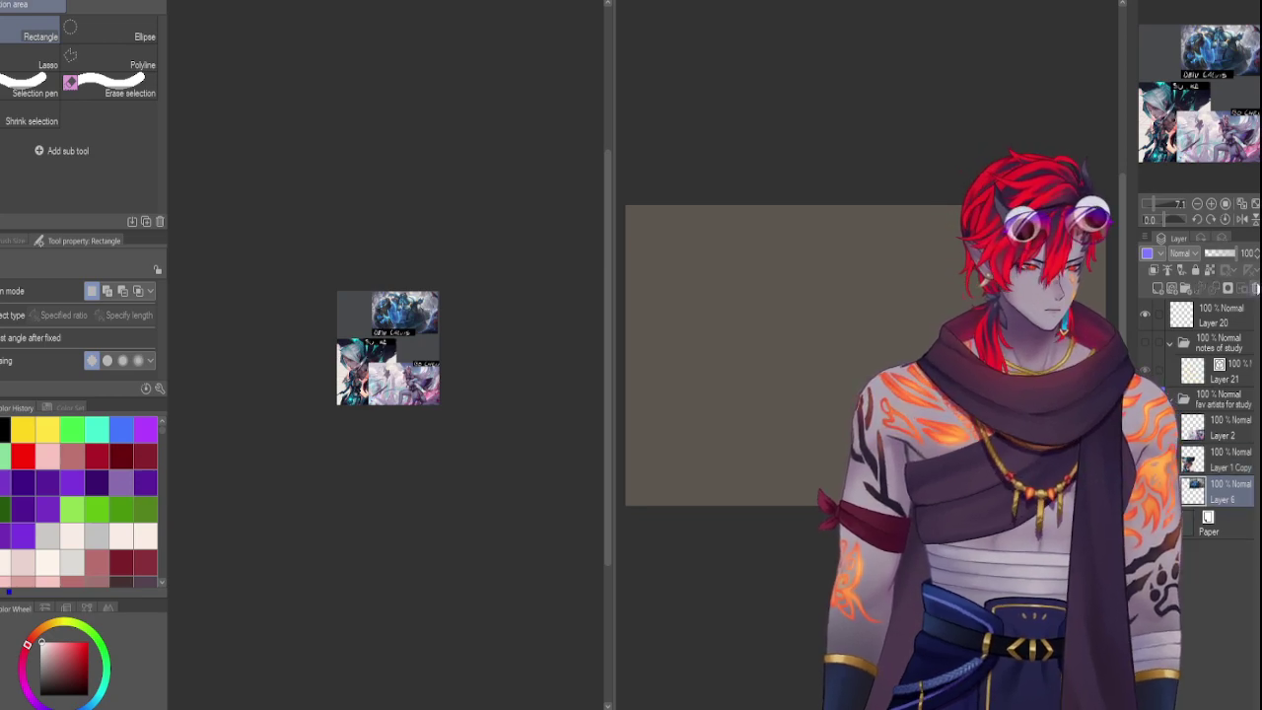
click(1222, 458)
Scale Layer 1 Copy to fit the canvas (169%) and nudge it slightly up and left
key(ctrl+t)
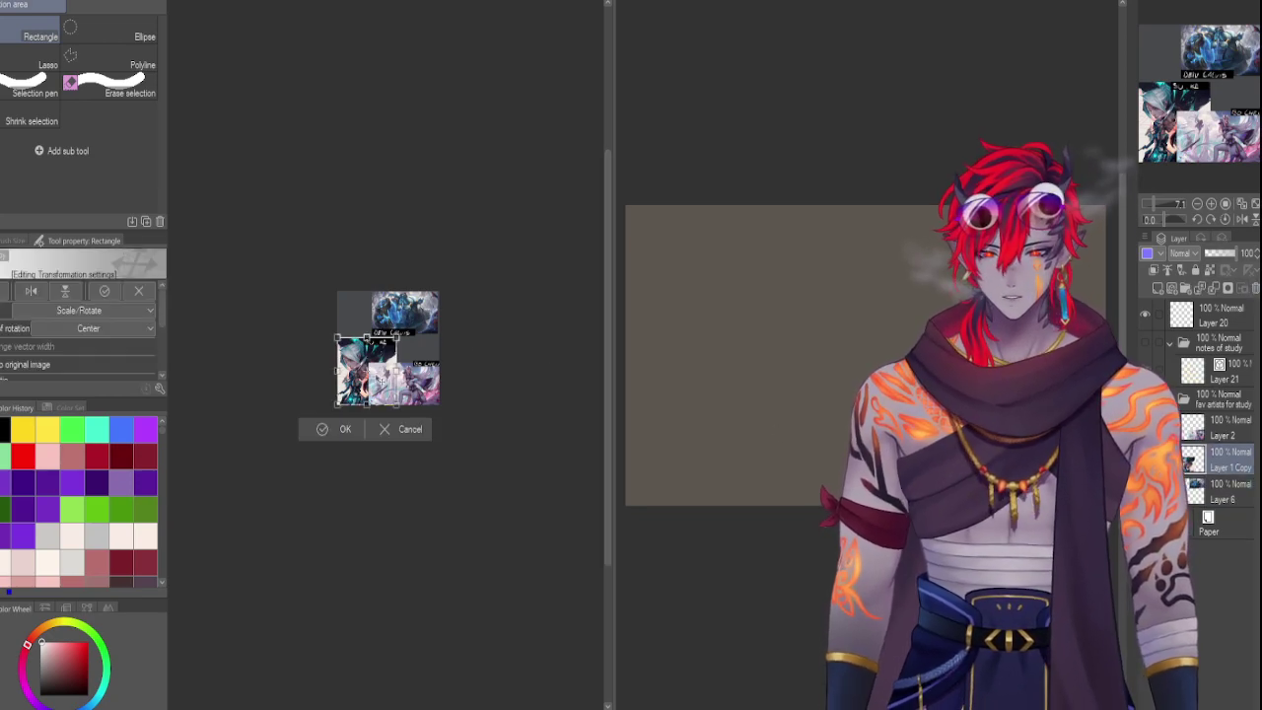
scroll(158, 371, down, 3)
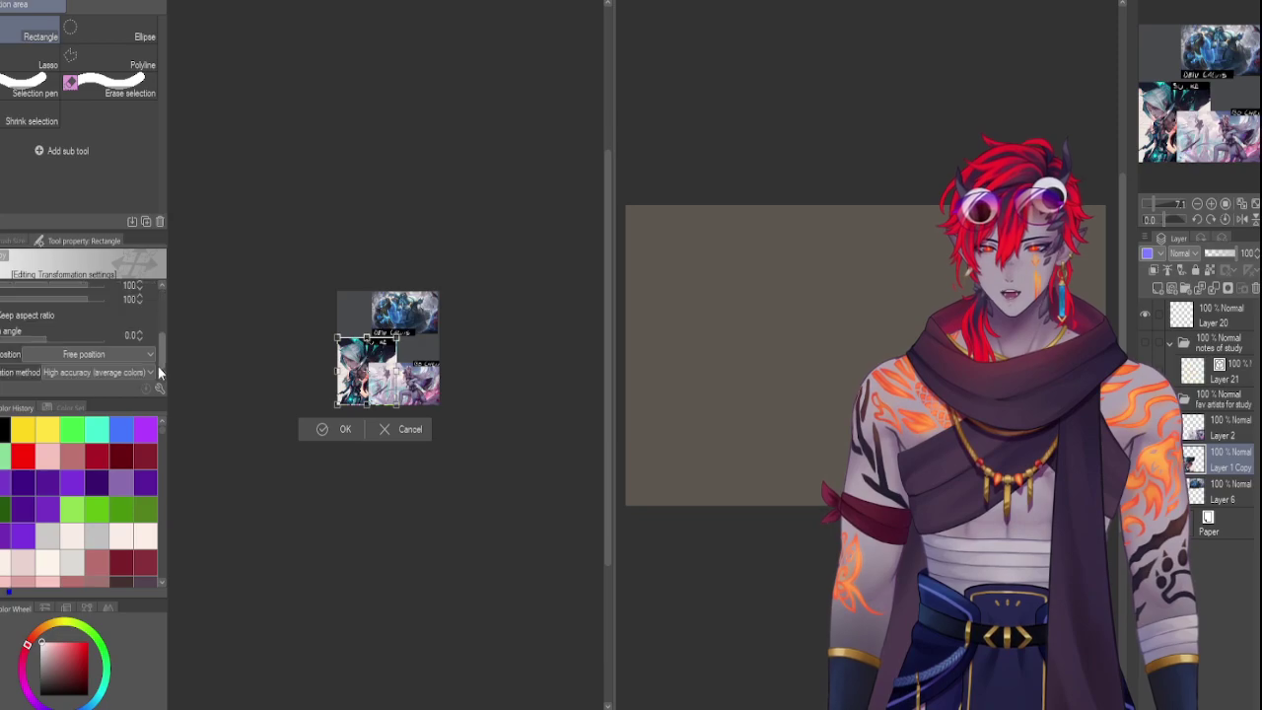
click(88, 354)
click(83, 380)
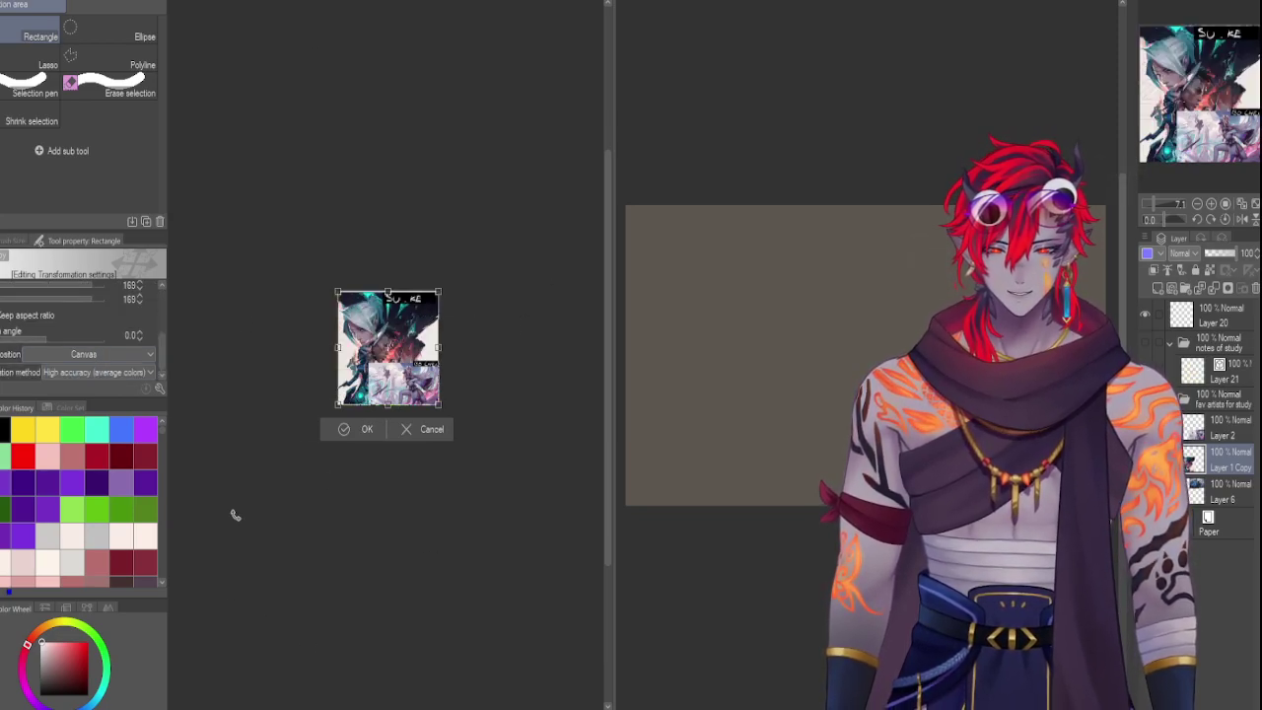
scroll(391, 340, up, 5)
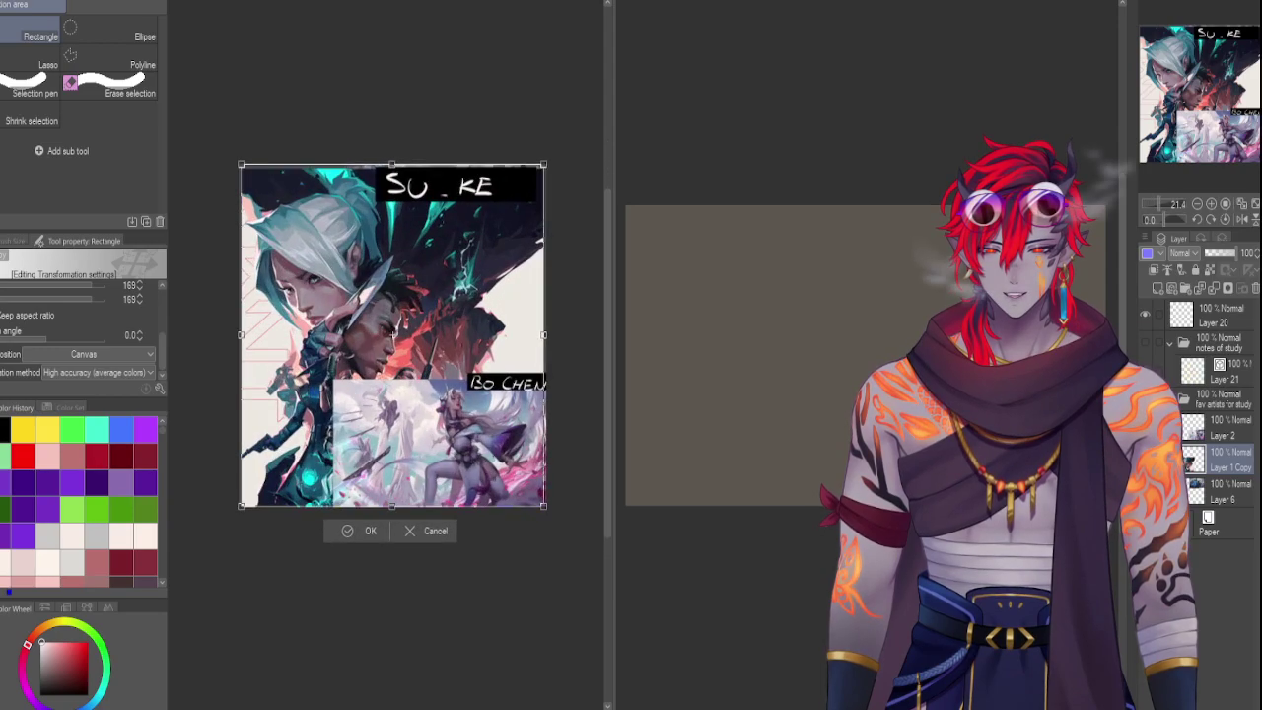
scroll(439, 558, up, 2)
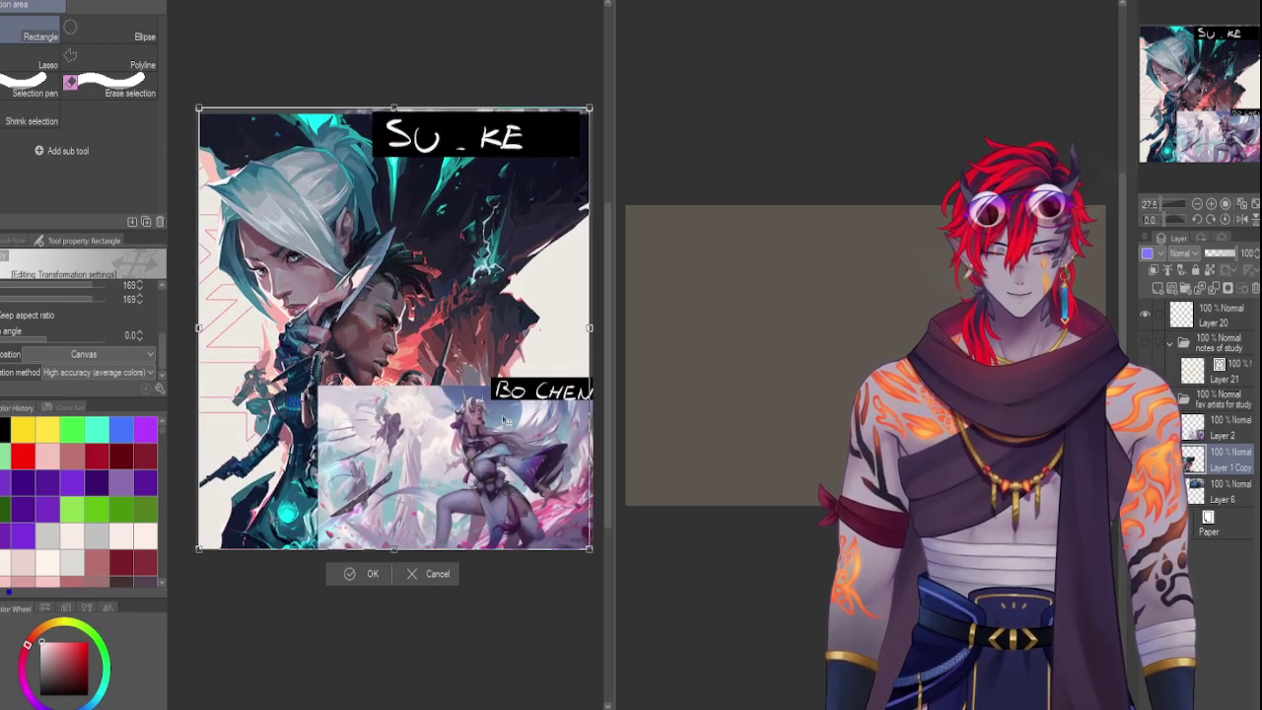
drag(504, 421, 505, 412)
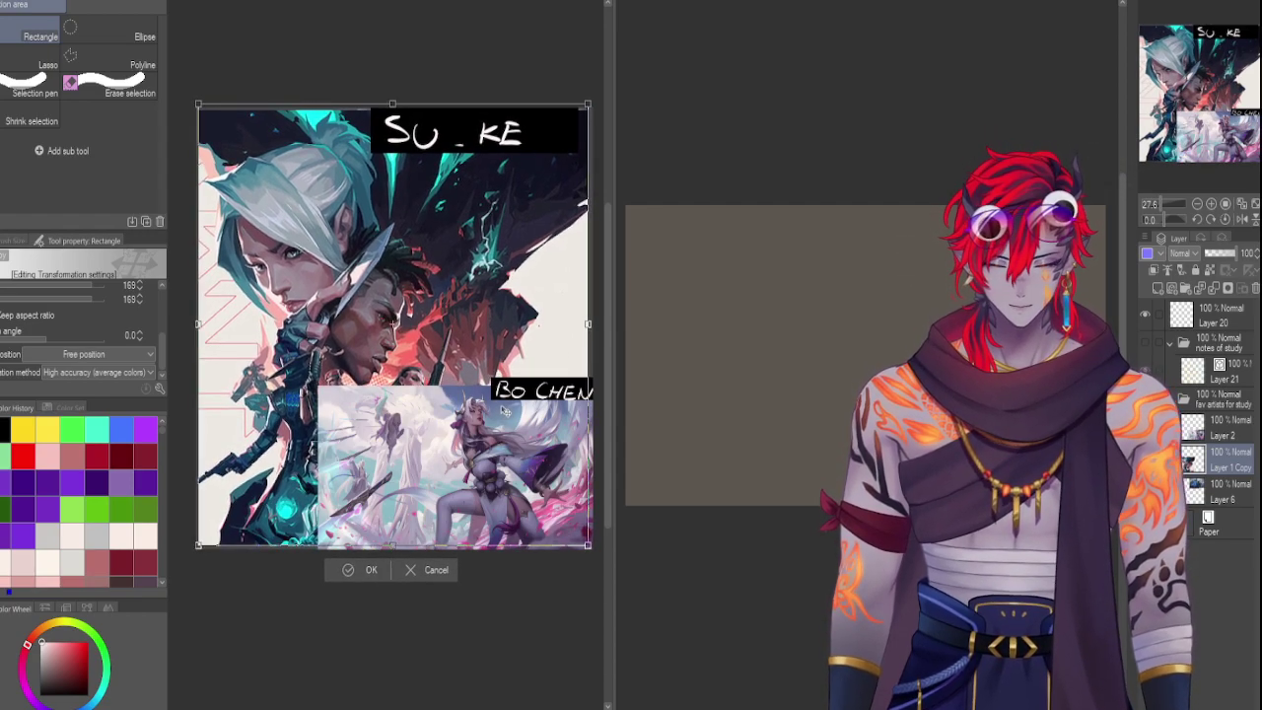
key(Return)
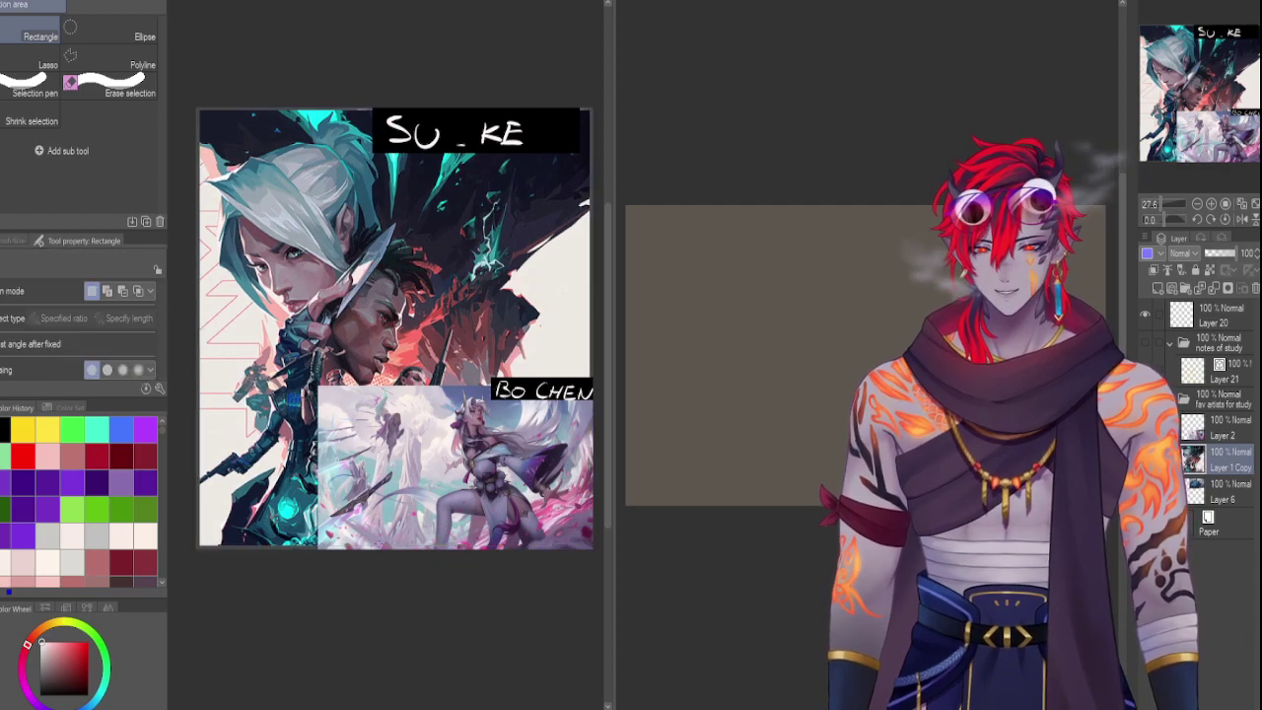
key(ctrl+t)
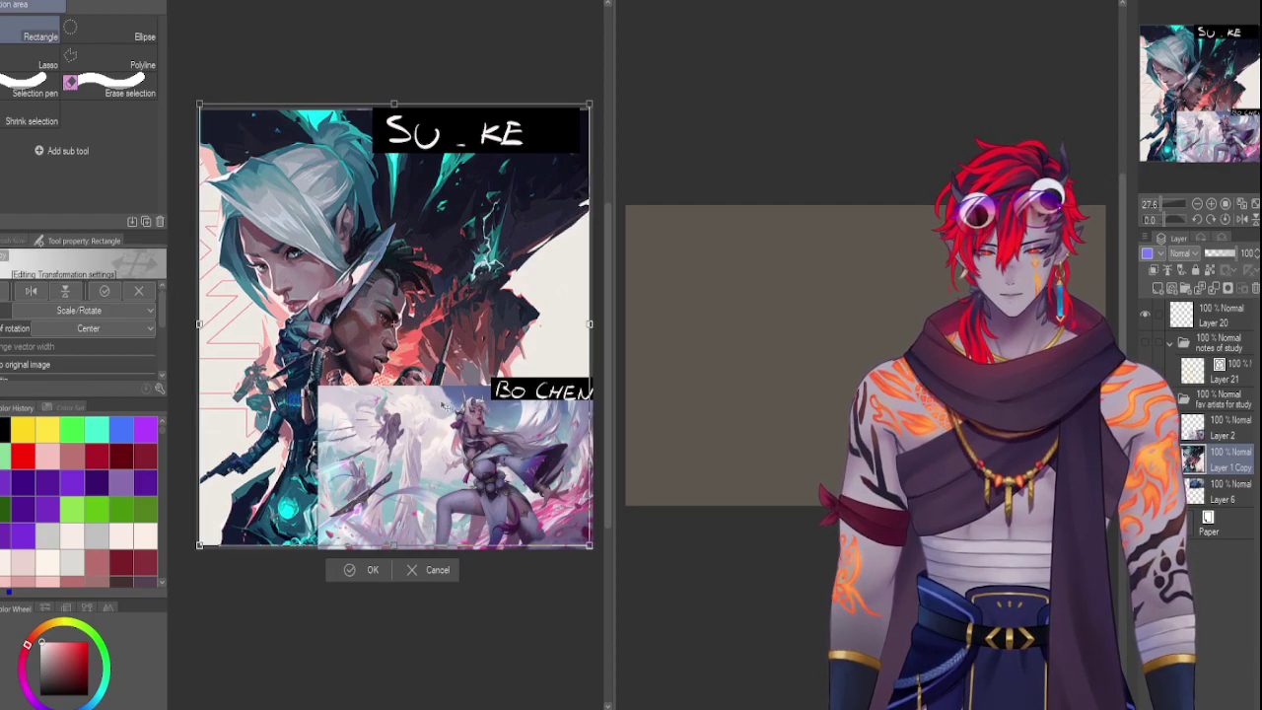
drag(442, 406, 440, 404)
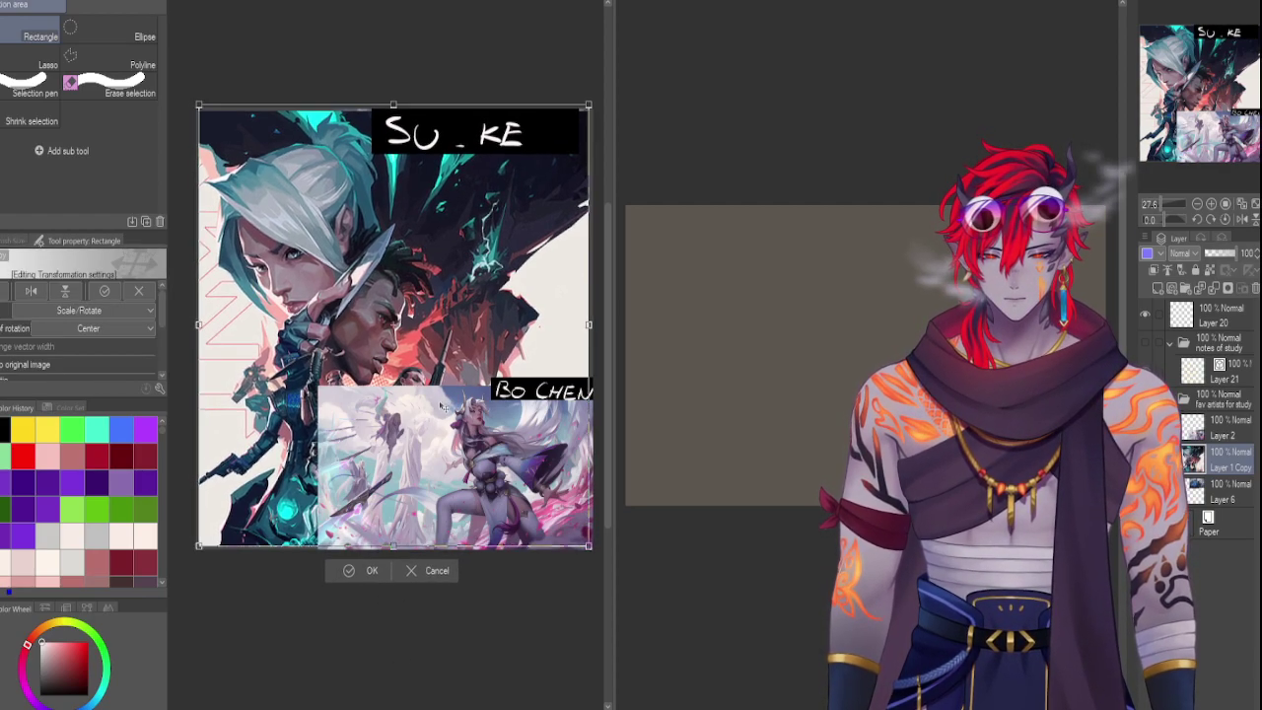
key(Return)
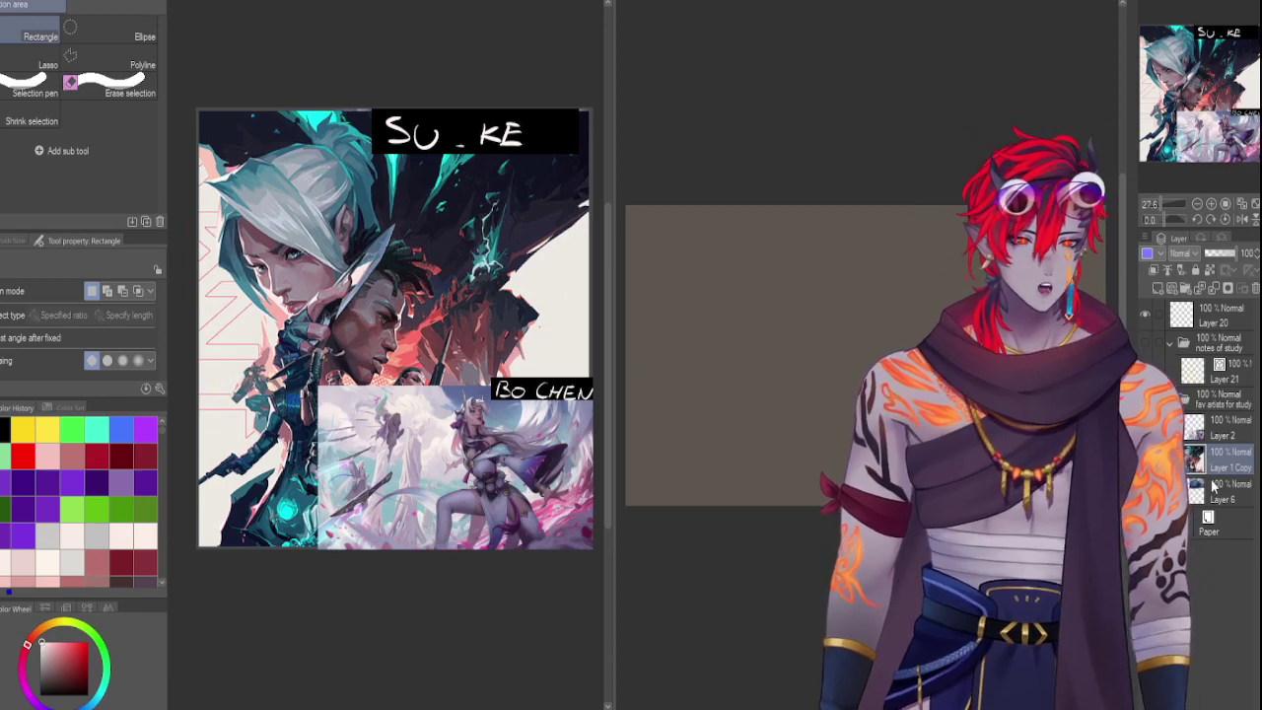
Move Layer 6 above Layer 1 Copy and enlarge the Deiv Calvis image across the top
drag(1210, 490, 1210, 451)
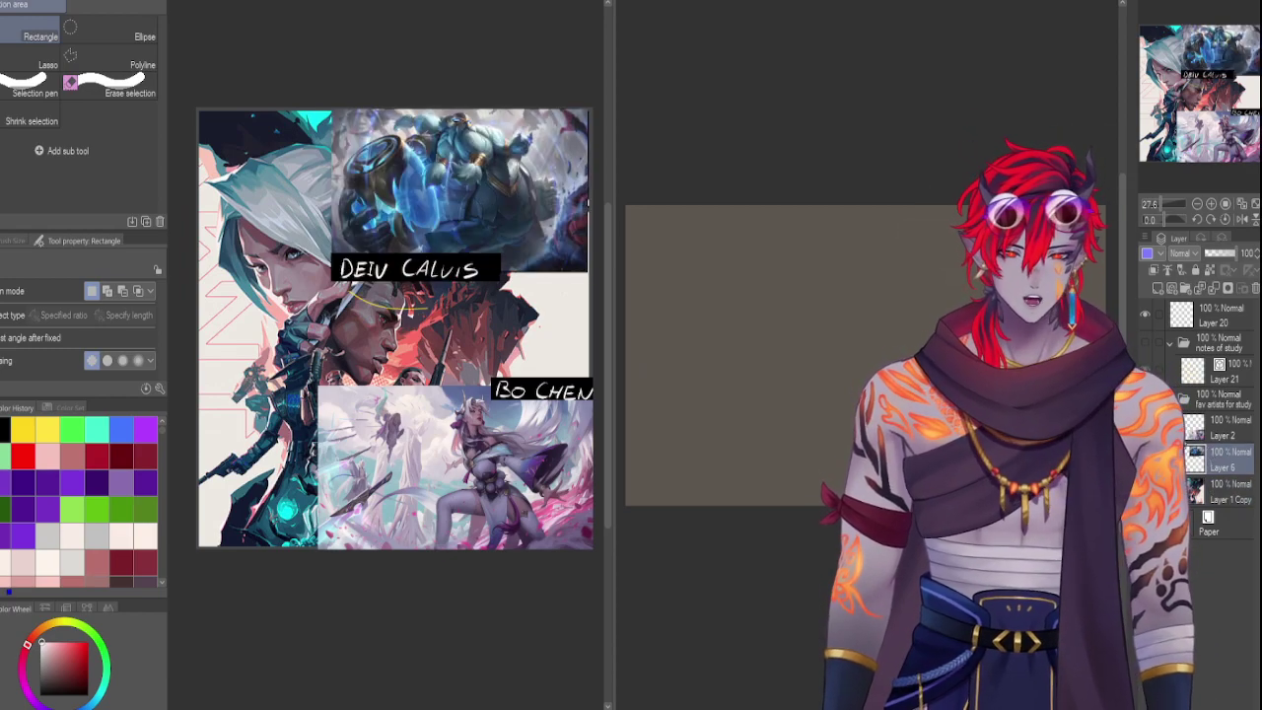
key(ctrl+t)
drag(473, 189, 339, 189)
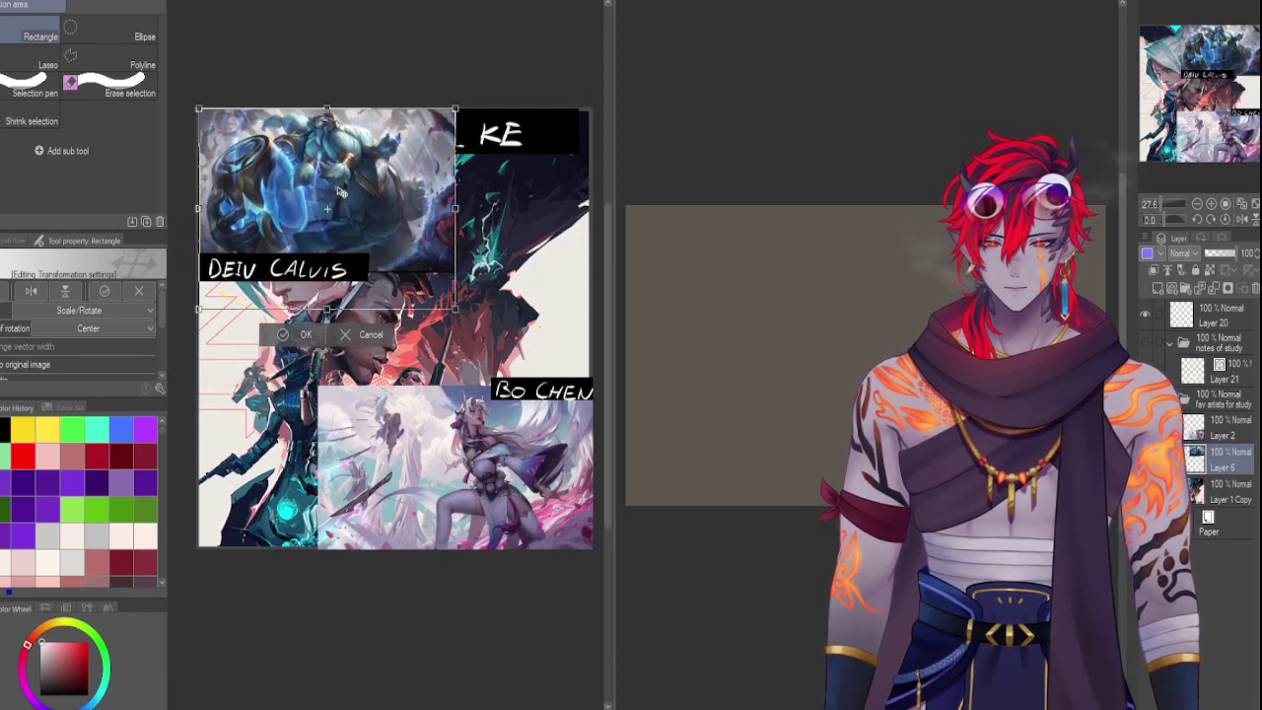
drag(451, 308, 590, 415)
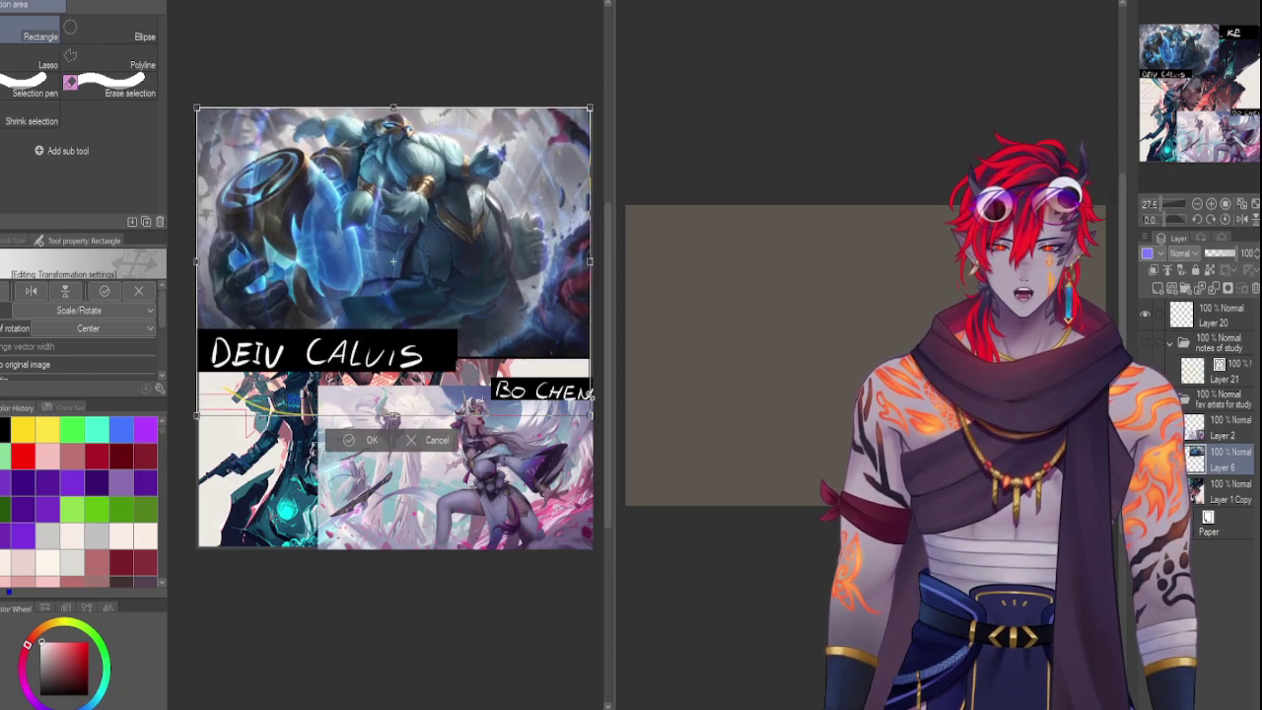
key(Return)
click(1222, 427)
key(ctrl+t)
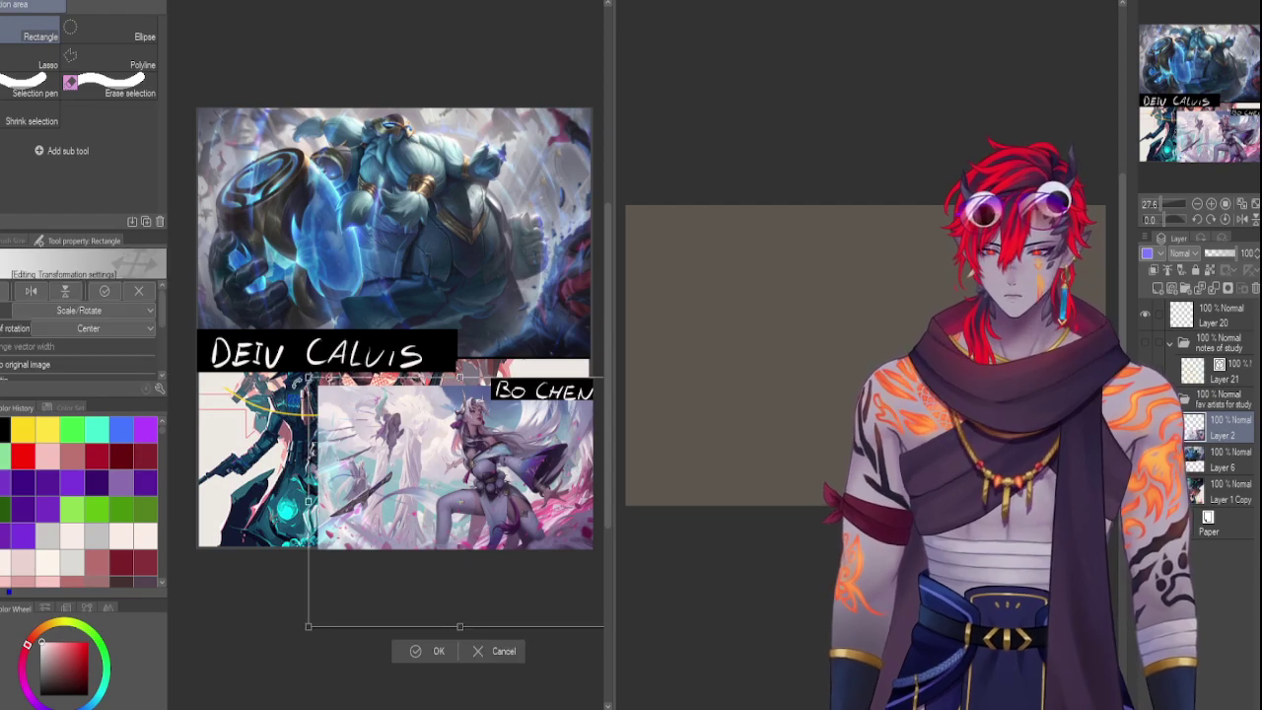
drag(317, 375, 140, 298)
drag(459, 451, 525, 479)
drag(209, 283, 241, 295)
scroll(424, 395, right, 2)
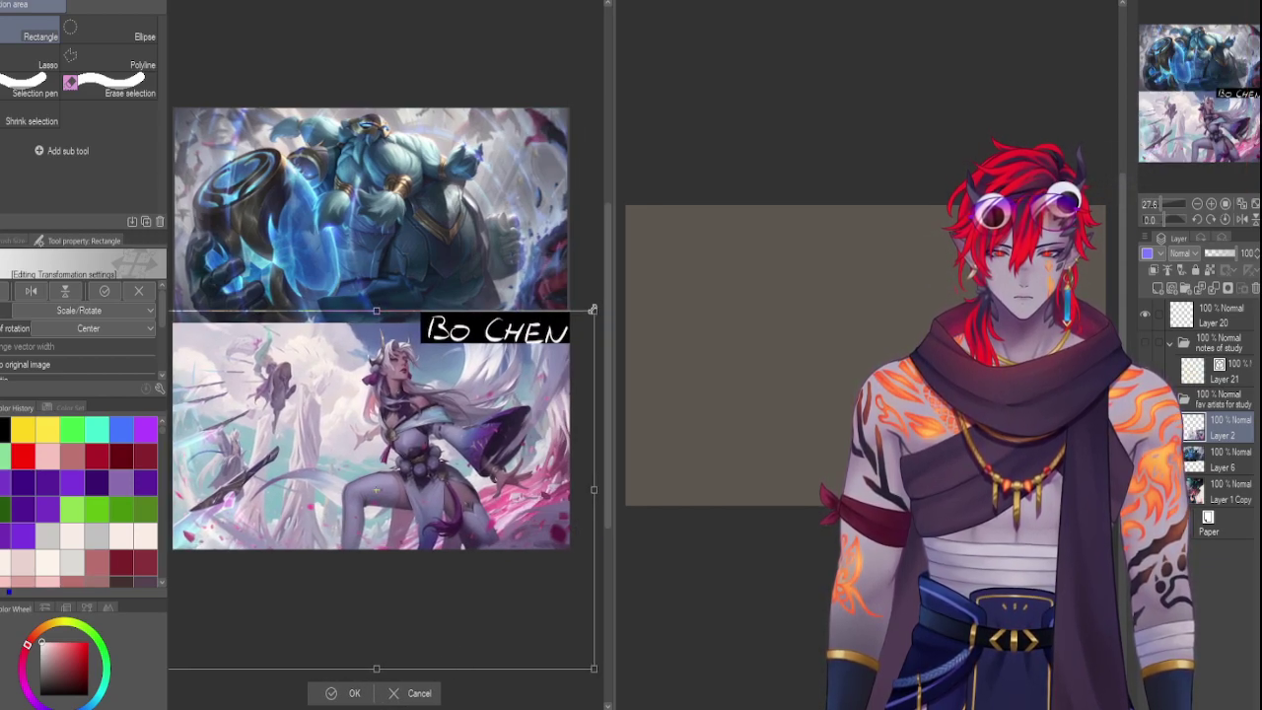
drag(592, 310, 587, 317)
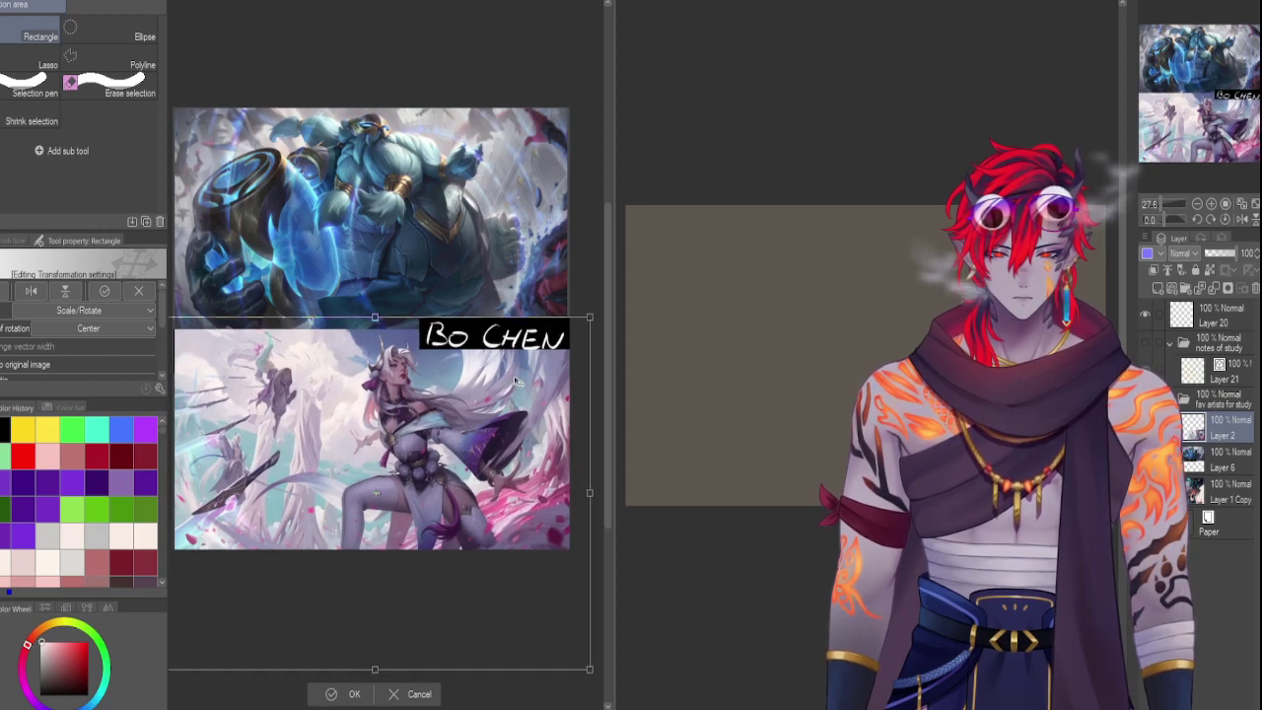
drag(513, 381, 515, 380)
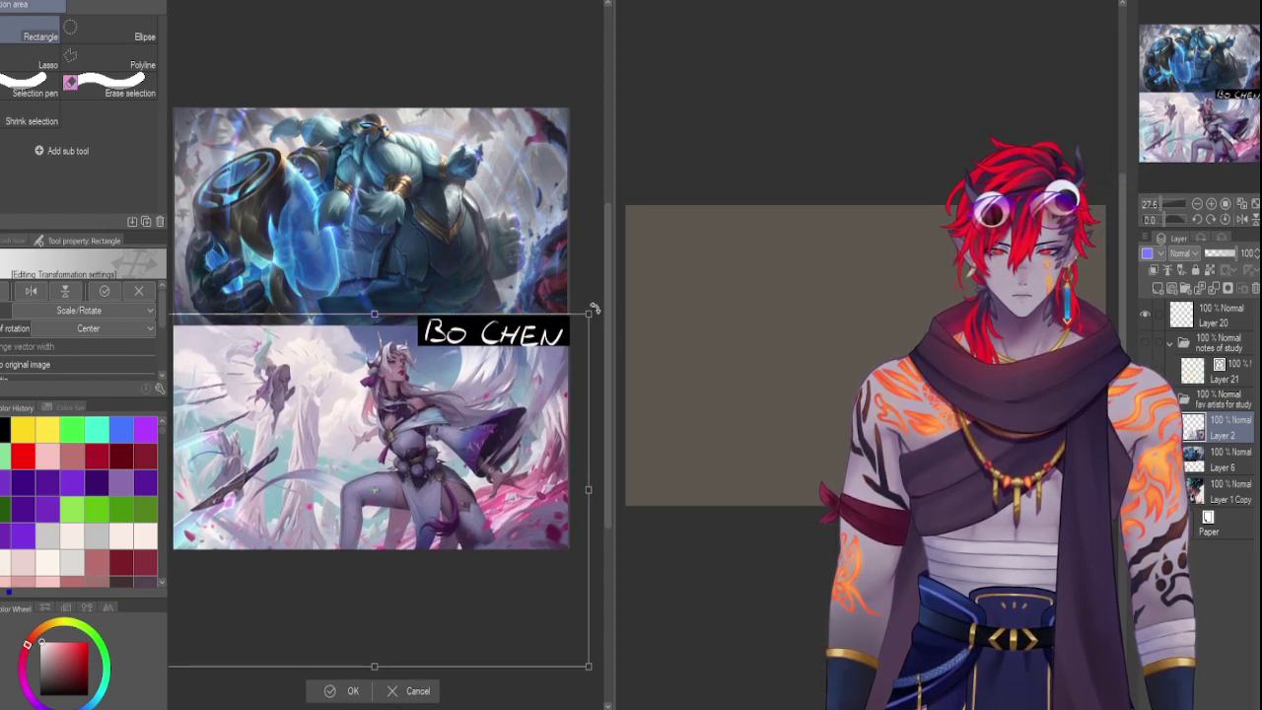
drag(589, 313, 592, 310)
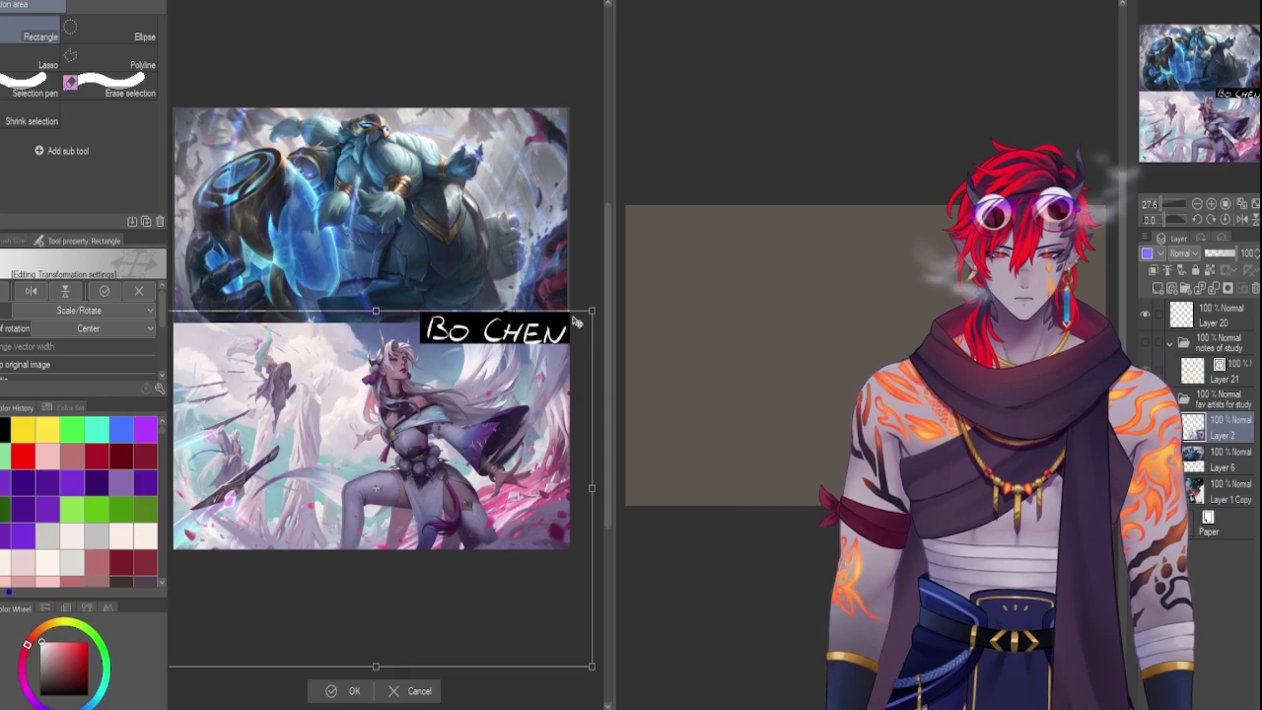
key(Return)
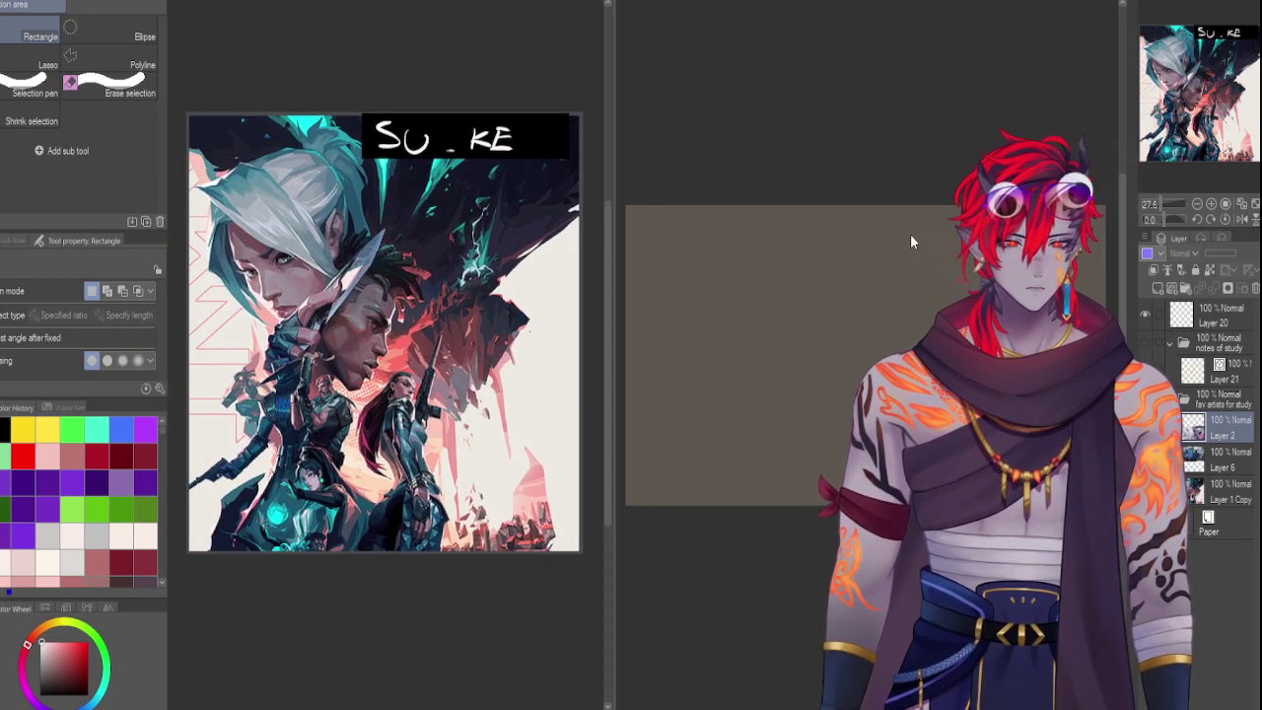
On Layer 20, set up a red G-pen at size 17
click(1188, 316)
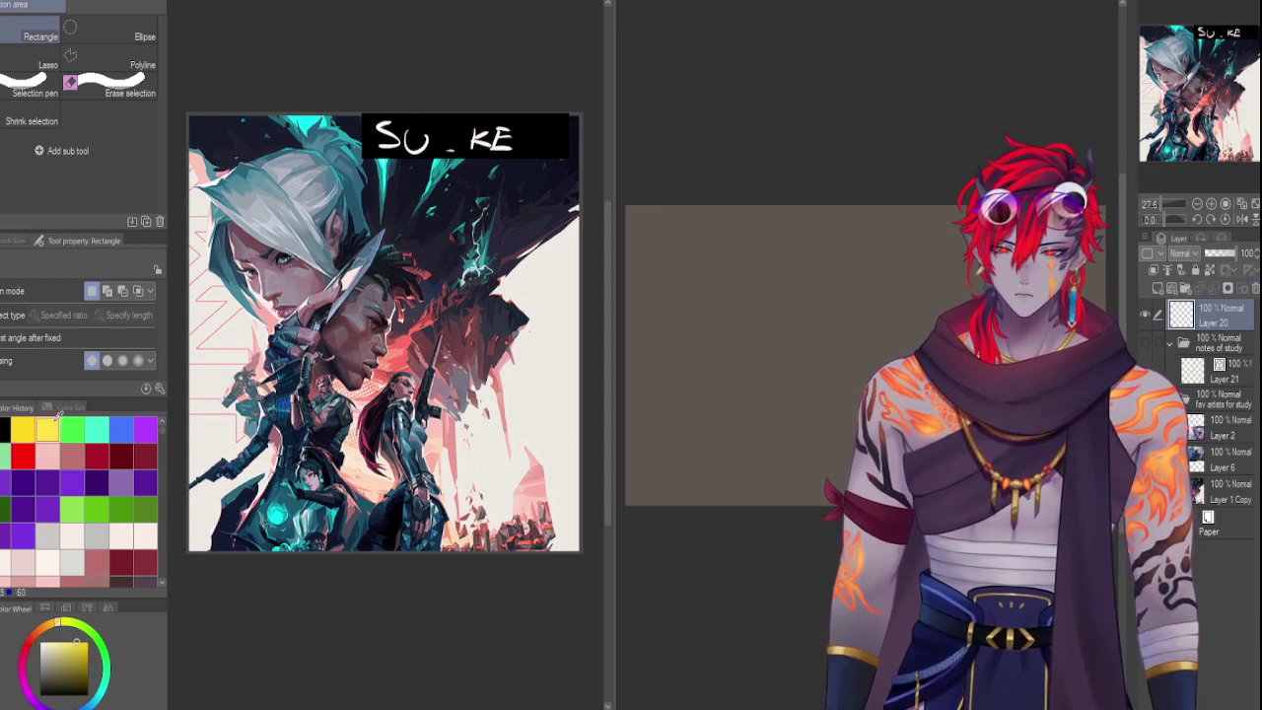
click(24, 454)
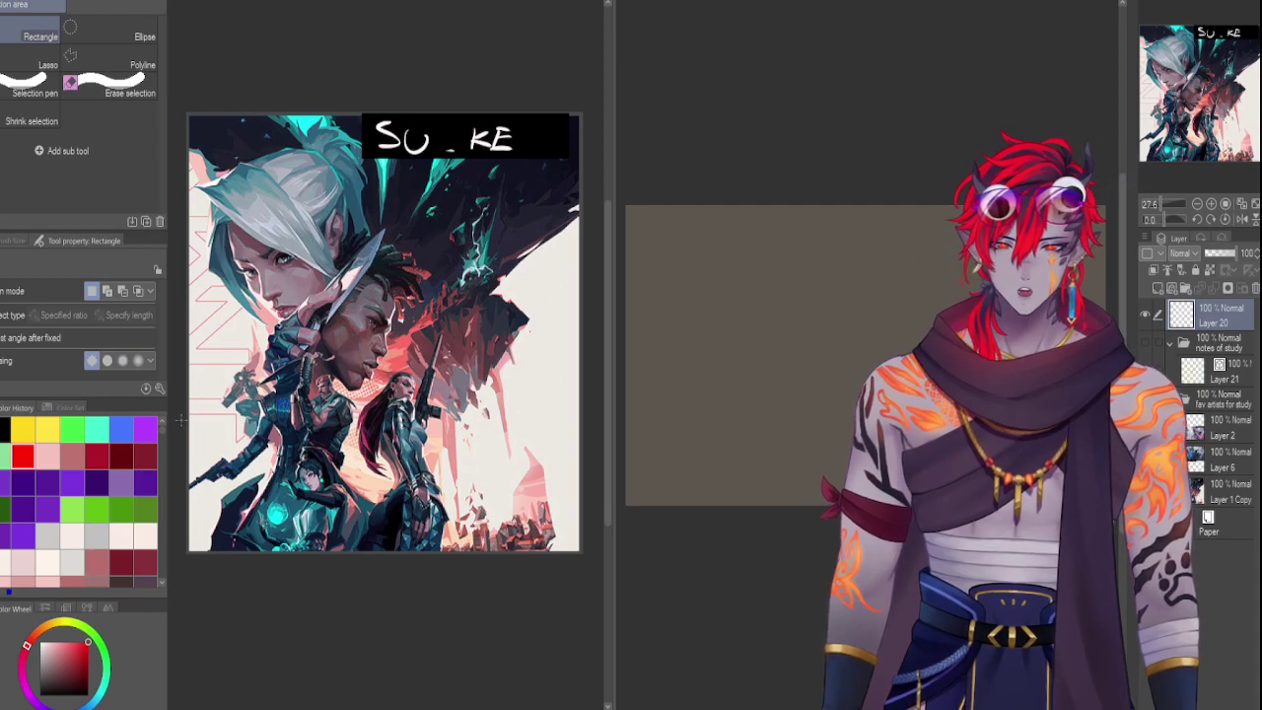
key(p)
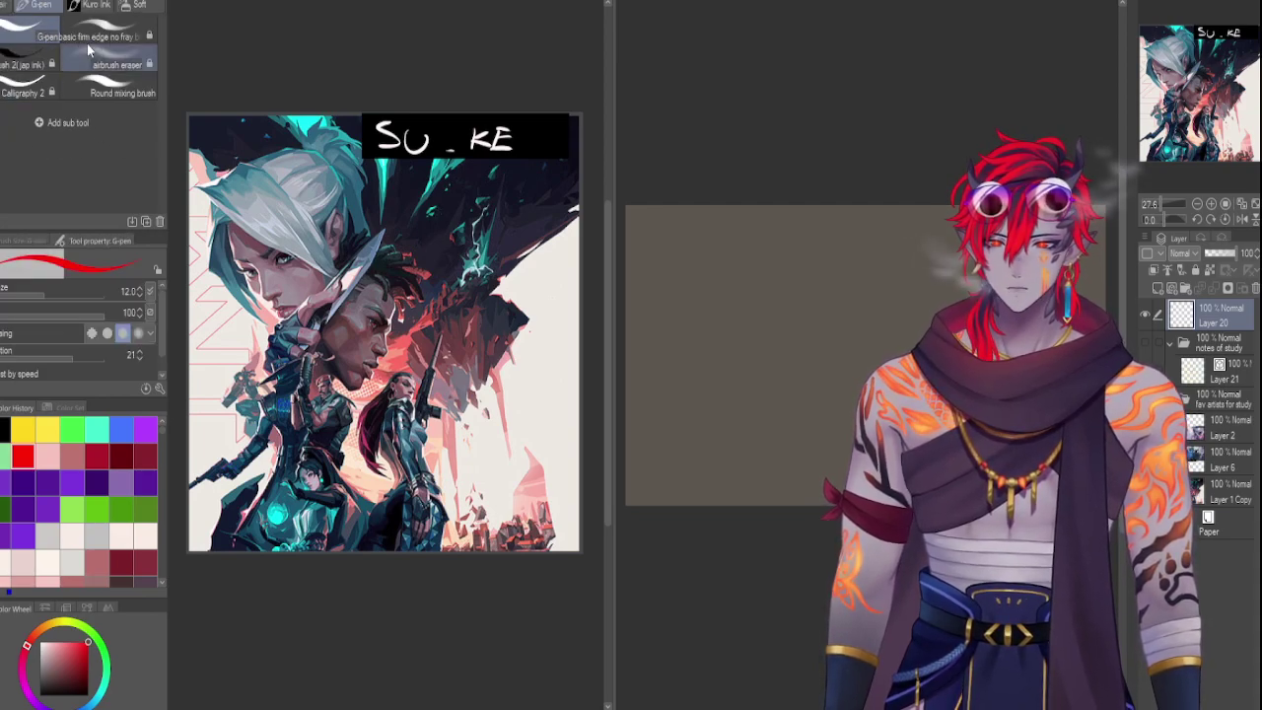
key(bracketleft)
key(bracketleft)
Hand-letter 'ART STUDY' down the right side of the Su_ke artwork
mouse_move(426, 225)
mouse_down()
mouse_move(456, 222)
mouse_move(512, 260)
mouse_move(540, 215)
mouse_up()
mouse_move(419, 281)
mouse_down()
mouse_move(455, 291)
mouse_move(491, 272)
mouse_up()
mouse_move(476, 276)
mouse_down()
mouse_move(471, 314)
mouse_move(513, 303)
mouse_move(514, 330)
mouse_move(537, 317)
mouse_move(552, 340)
mouse_up()
drag(570, 316, 528, 369)
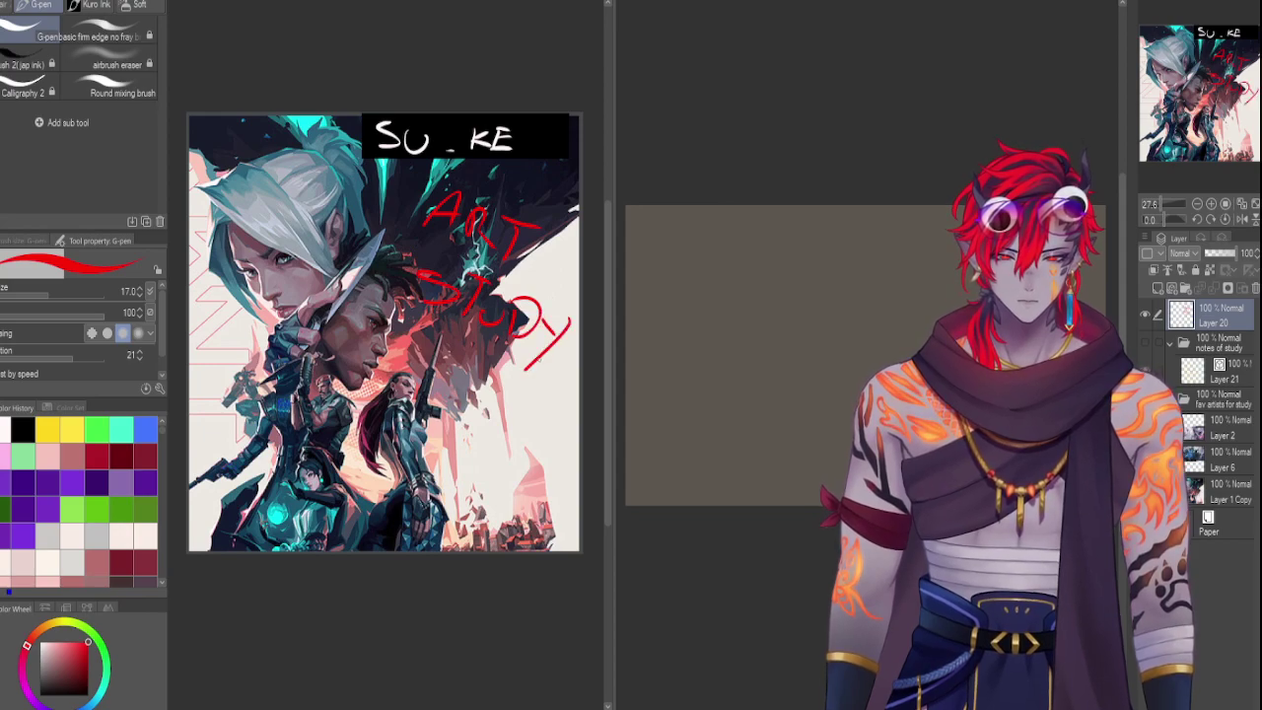
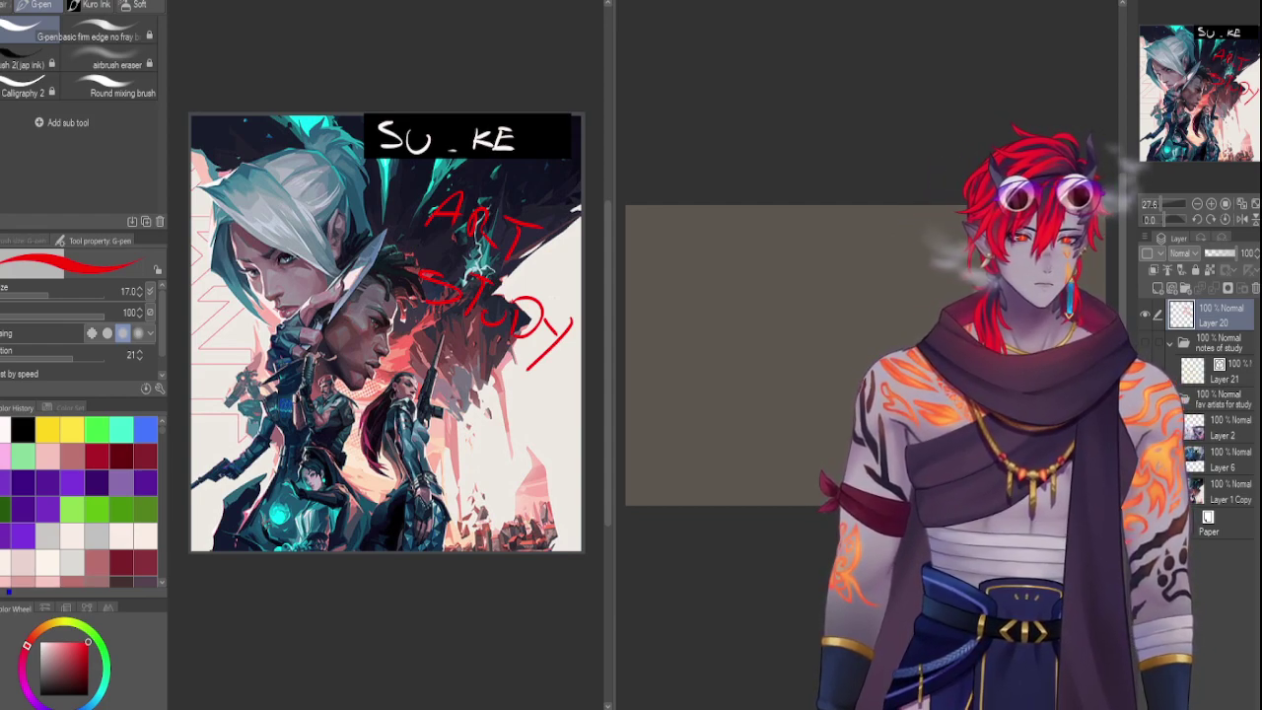
Pan the reference image slightly left and show the sav ref colour set swatches
scroll(399, 325, down, 1)
drag(409, 321, 366, 331)
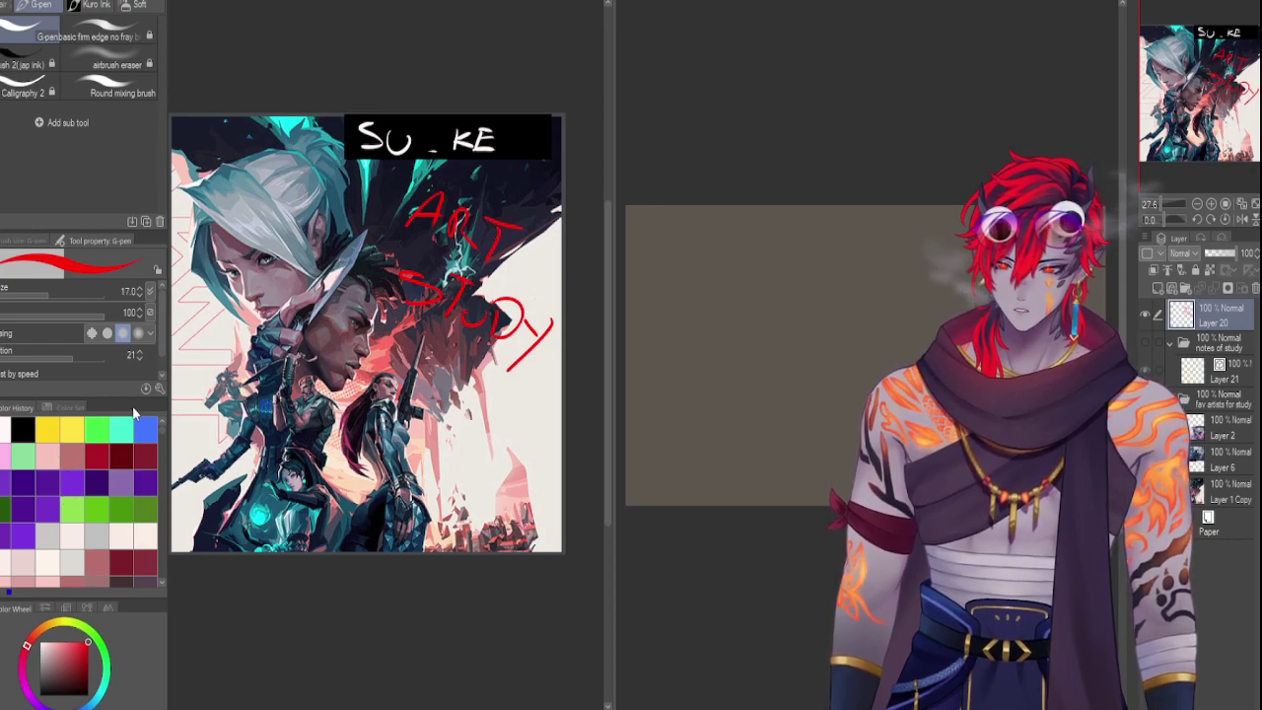
click(67, 407)
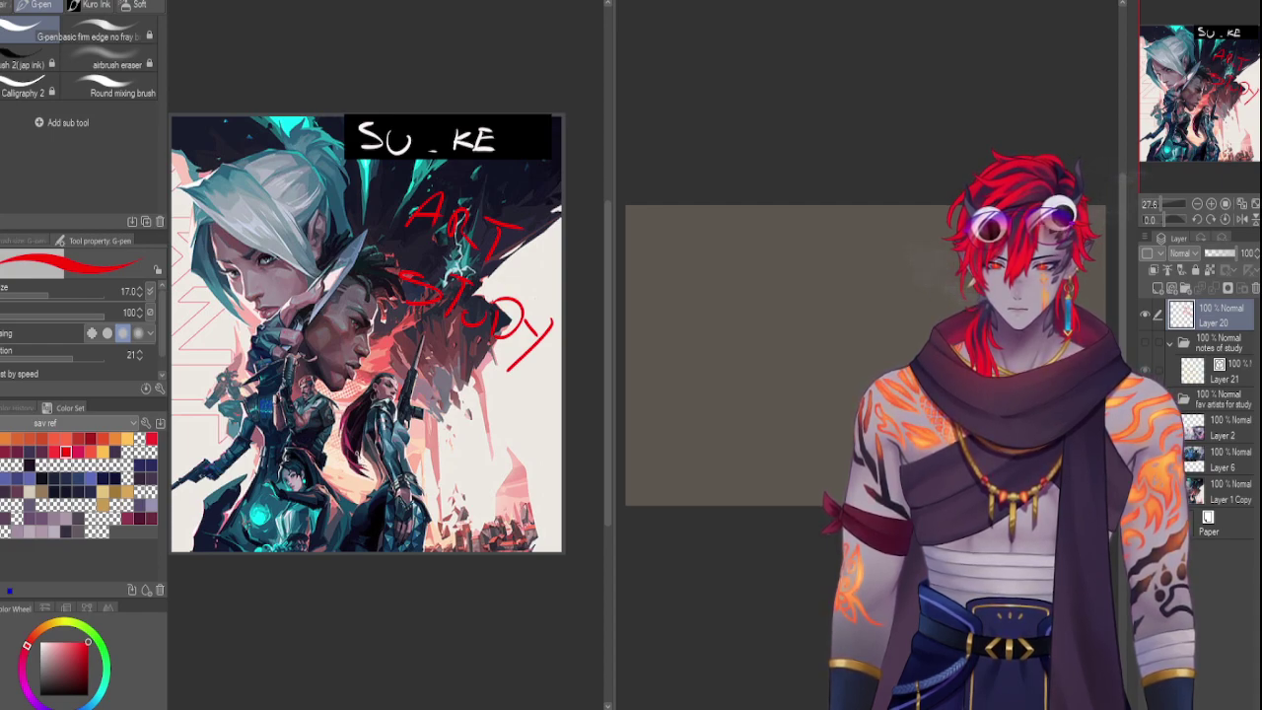
Undo a trial red diagonal stroke and select the Layer 1 Copy layer
drag(420, 163, 350, 279)
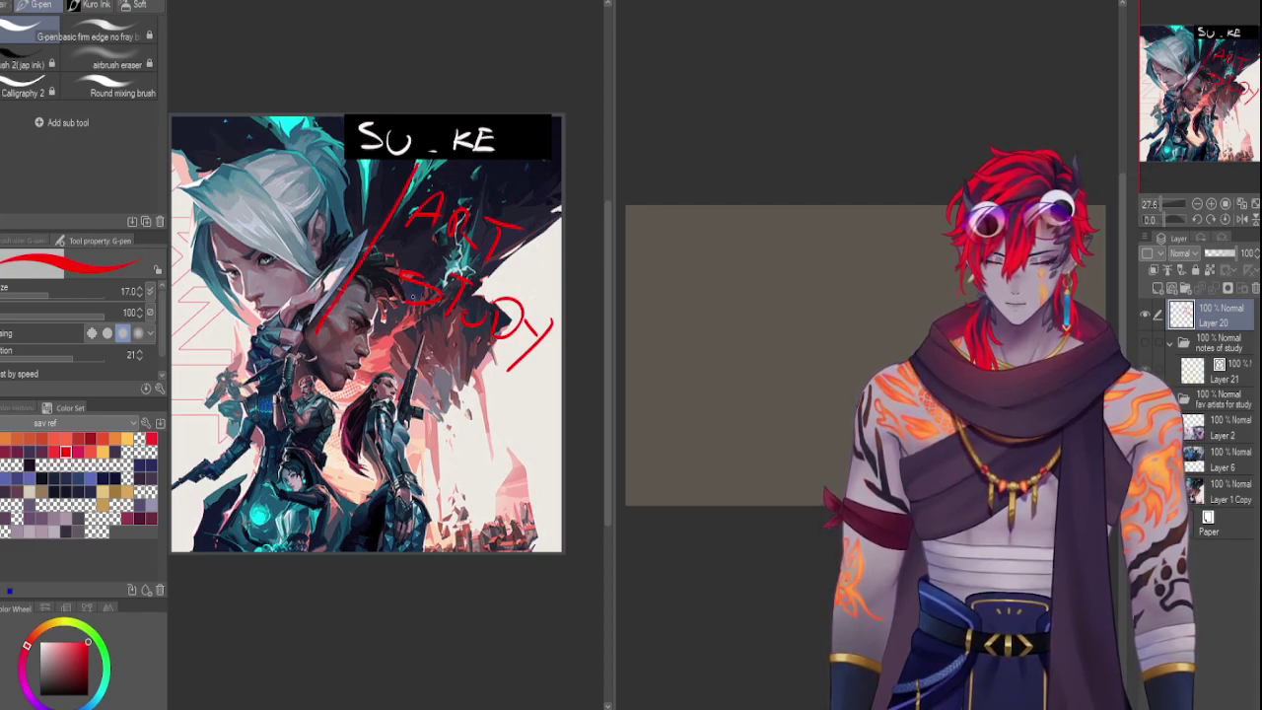
key(ctrl+z)
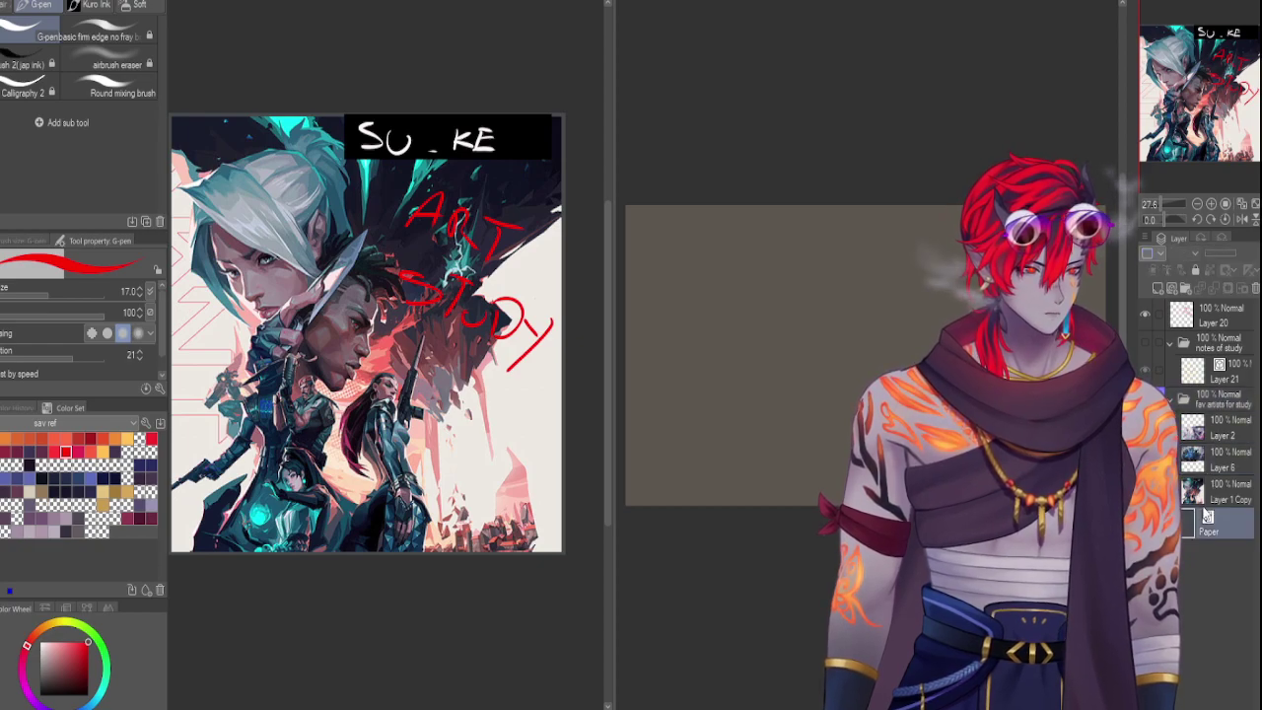
click(1197, 494)
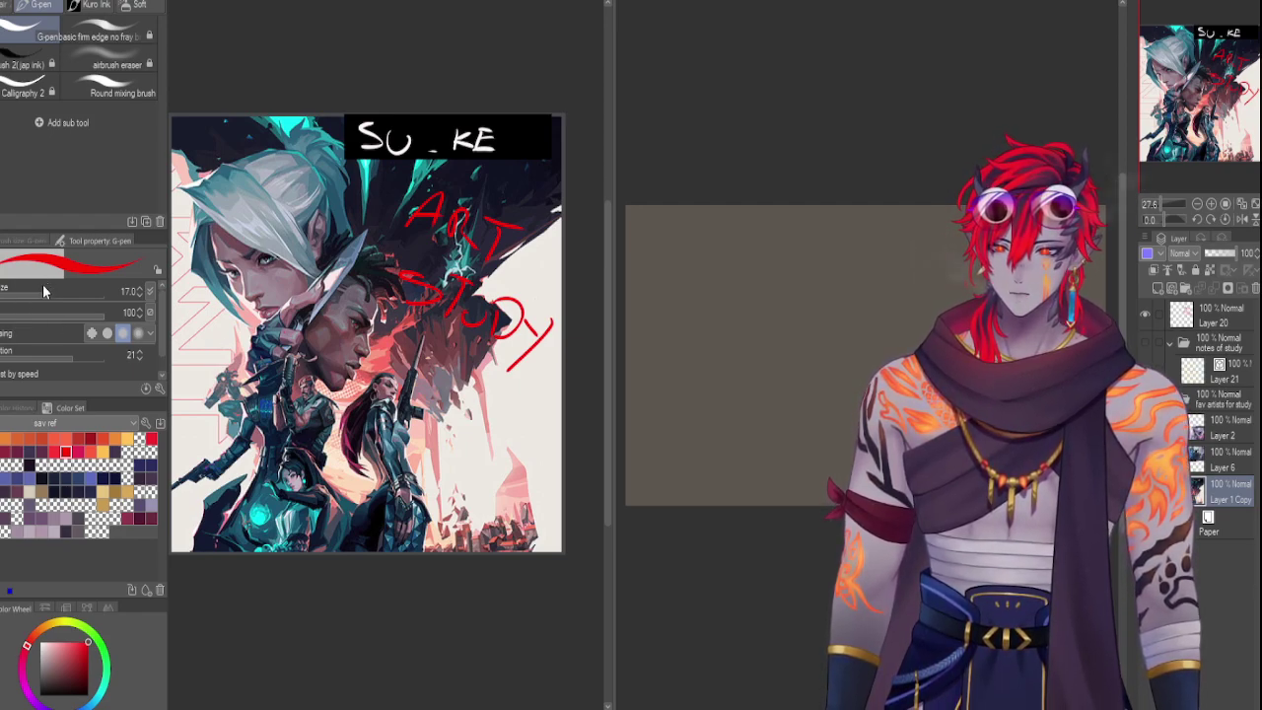
Darken the reference to greyscale, then enlarge it slightly, nudge it down and commit the transform
key(ctrl+shift+u)
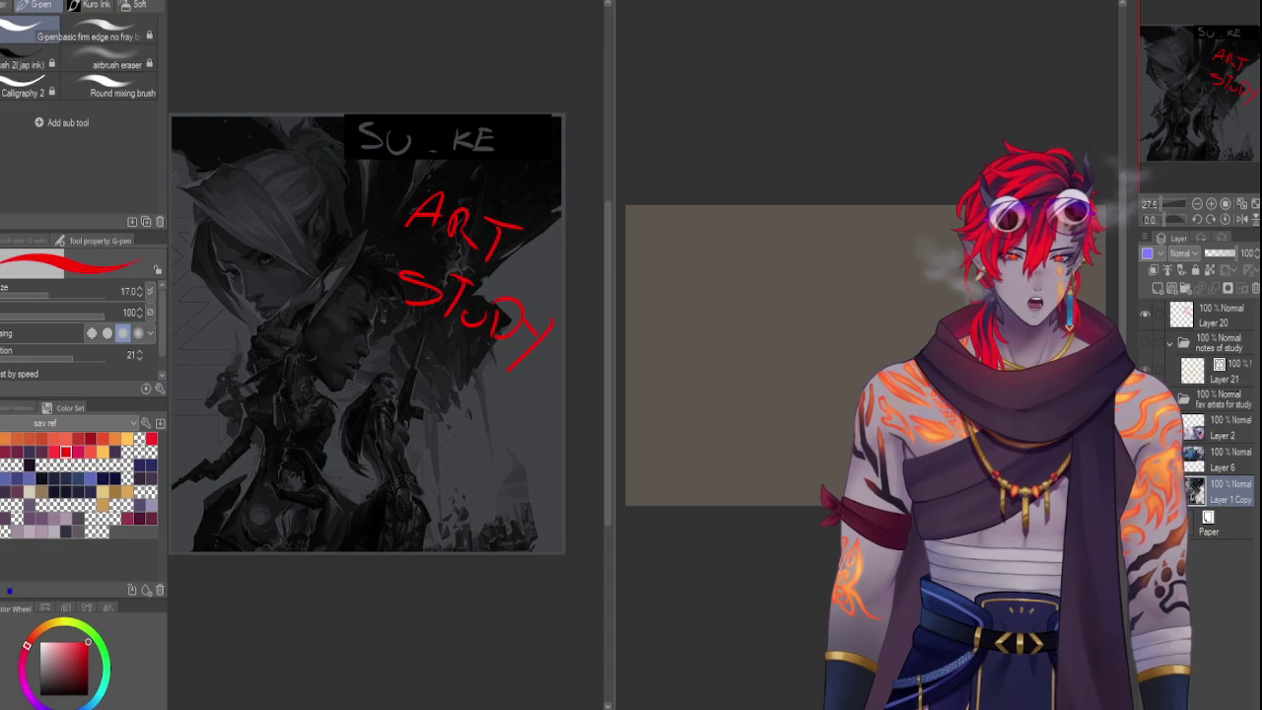
key(ctrl+t)
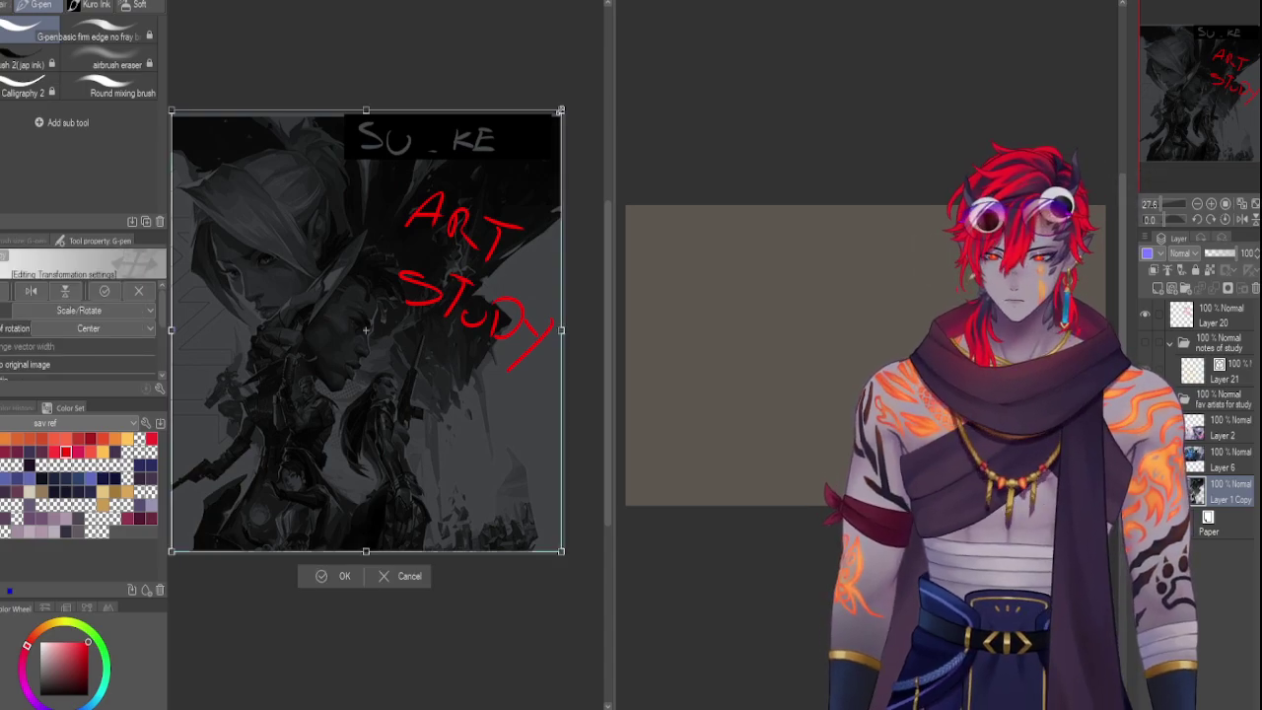
drag(563, 110, 565, 104)
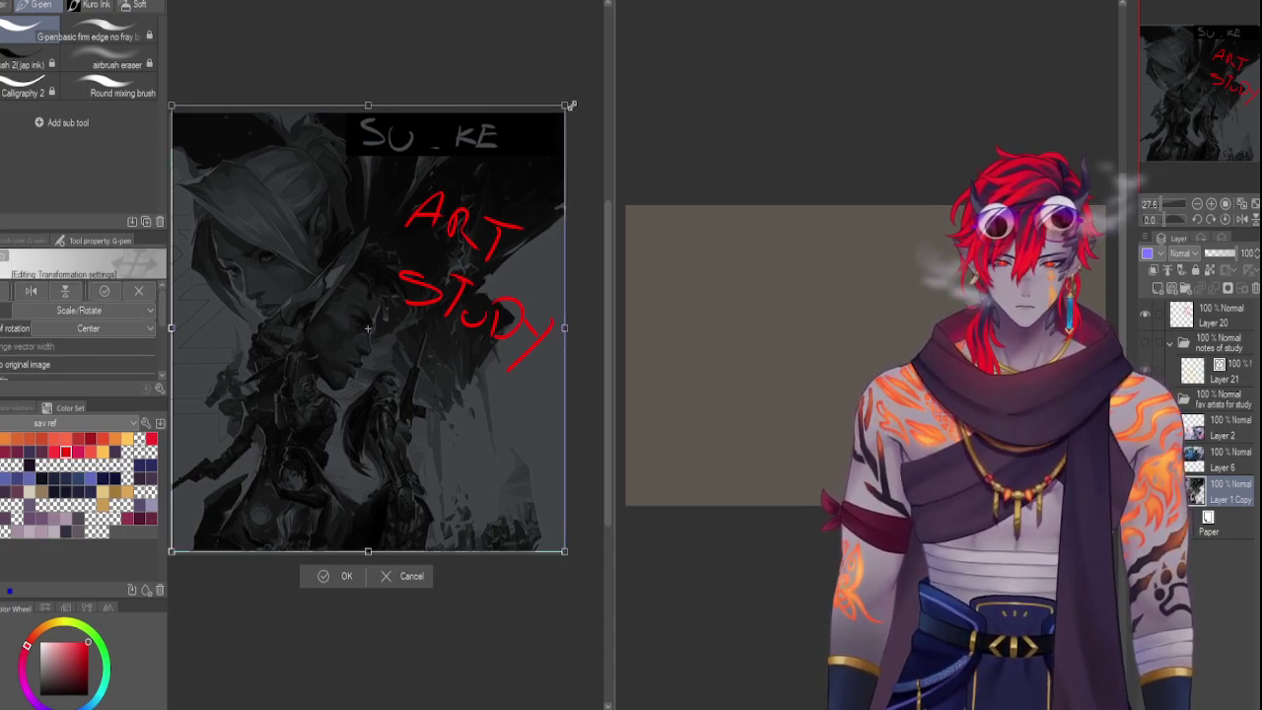
drag(473, 180, 473, 185)
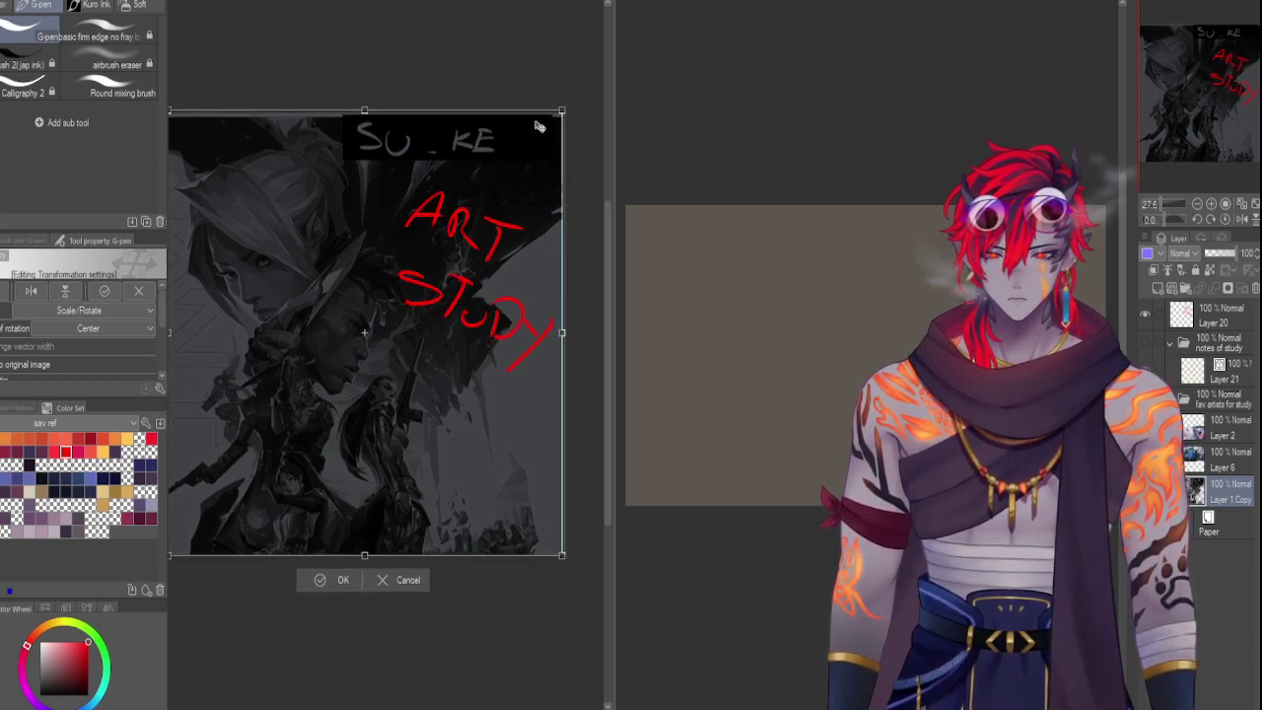
drag(566, 108, 573, 100)
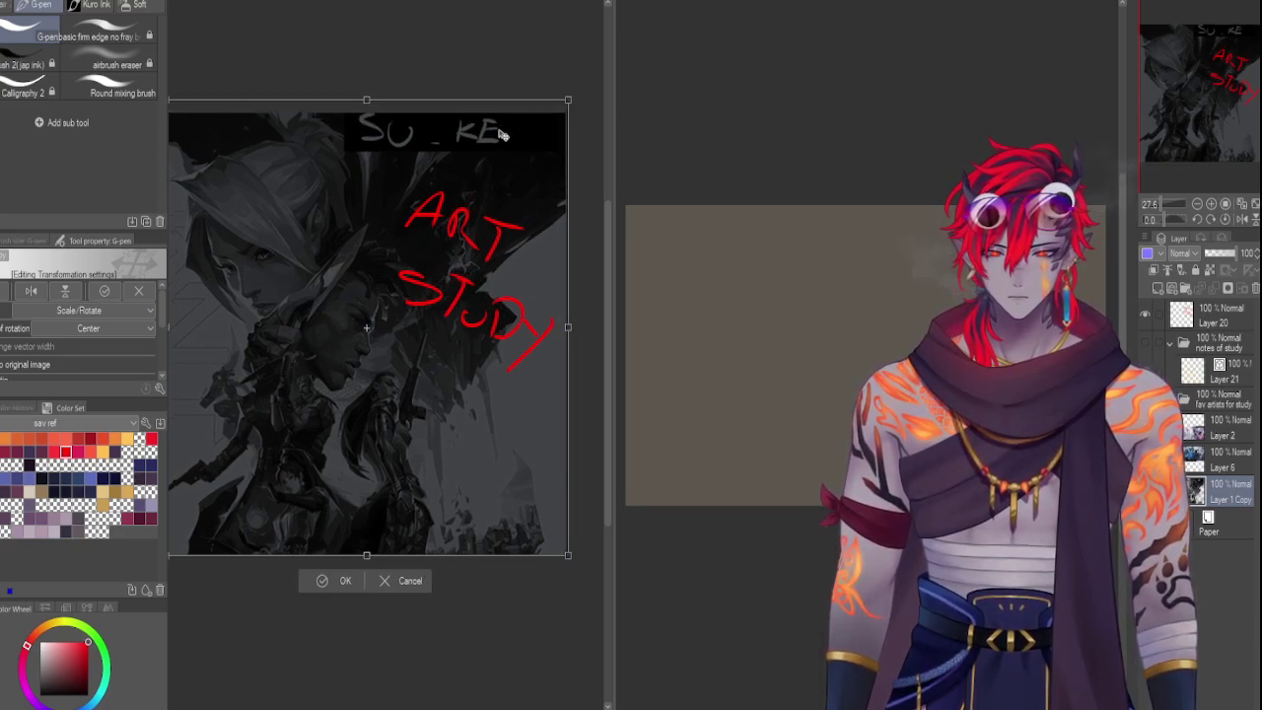
key(Return)
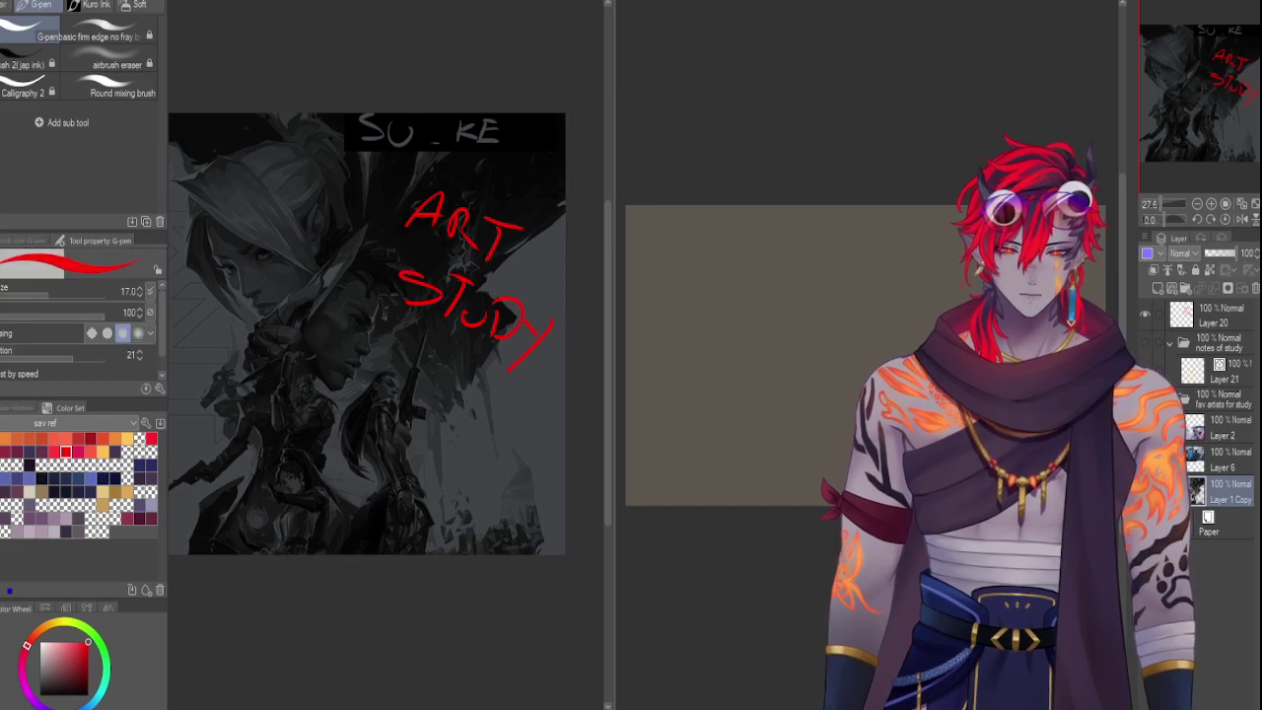
drag(293, 433, 316, 433)
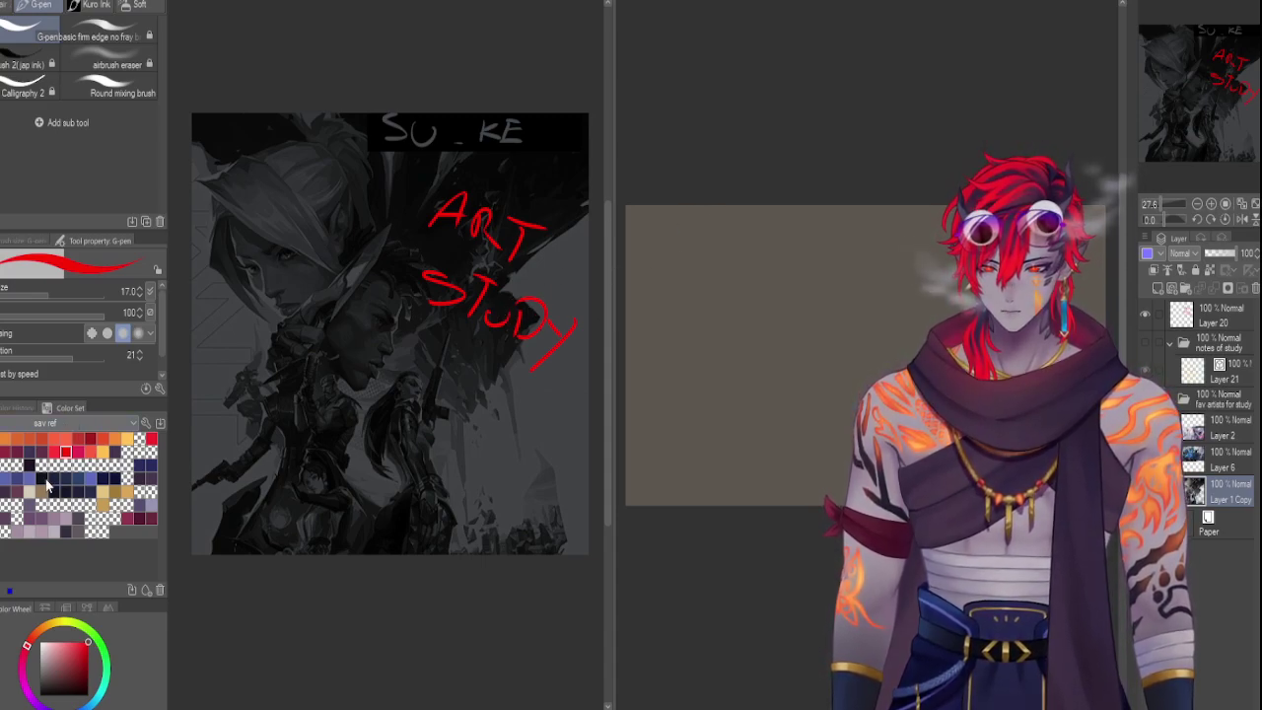
Cycle through the colour sets (Grayish, DullTone, Standard) to reach the empty 'gray tone' set
scroll(59, 427, down, 1)
scroll(61, 425, down, 2)
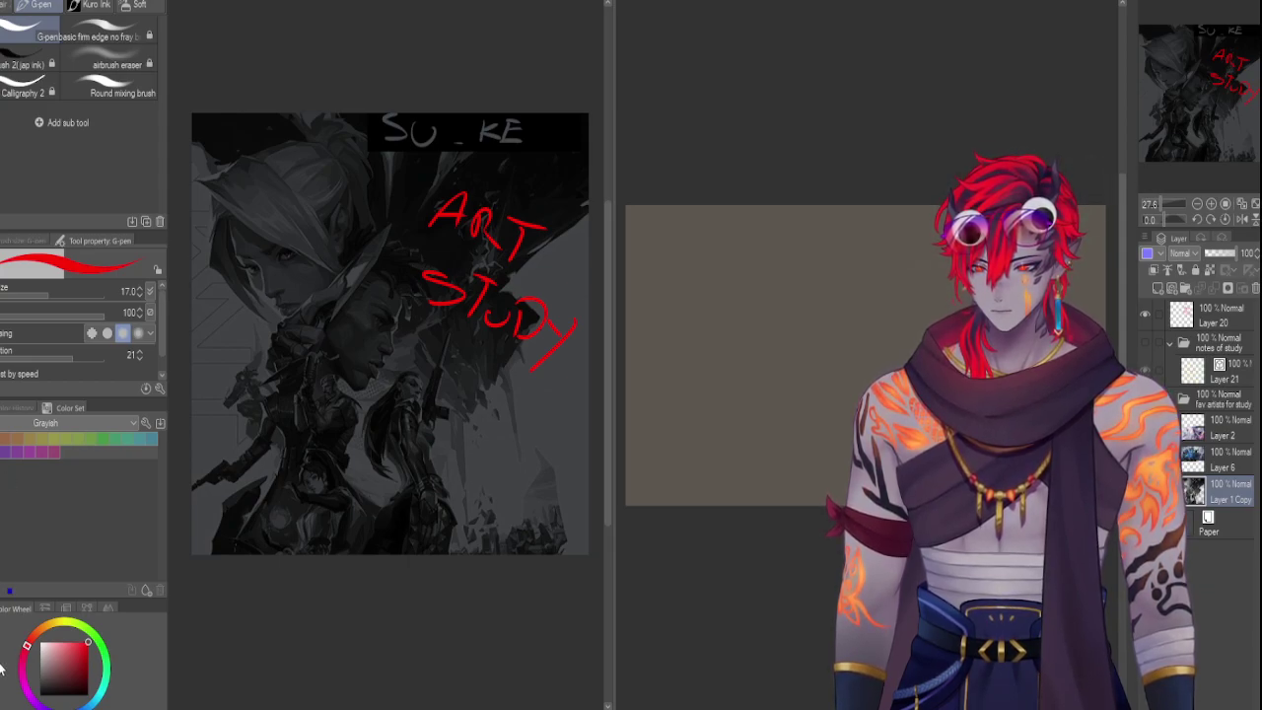
scroll(63, 422, up, 1)
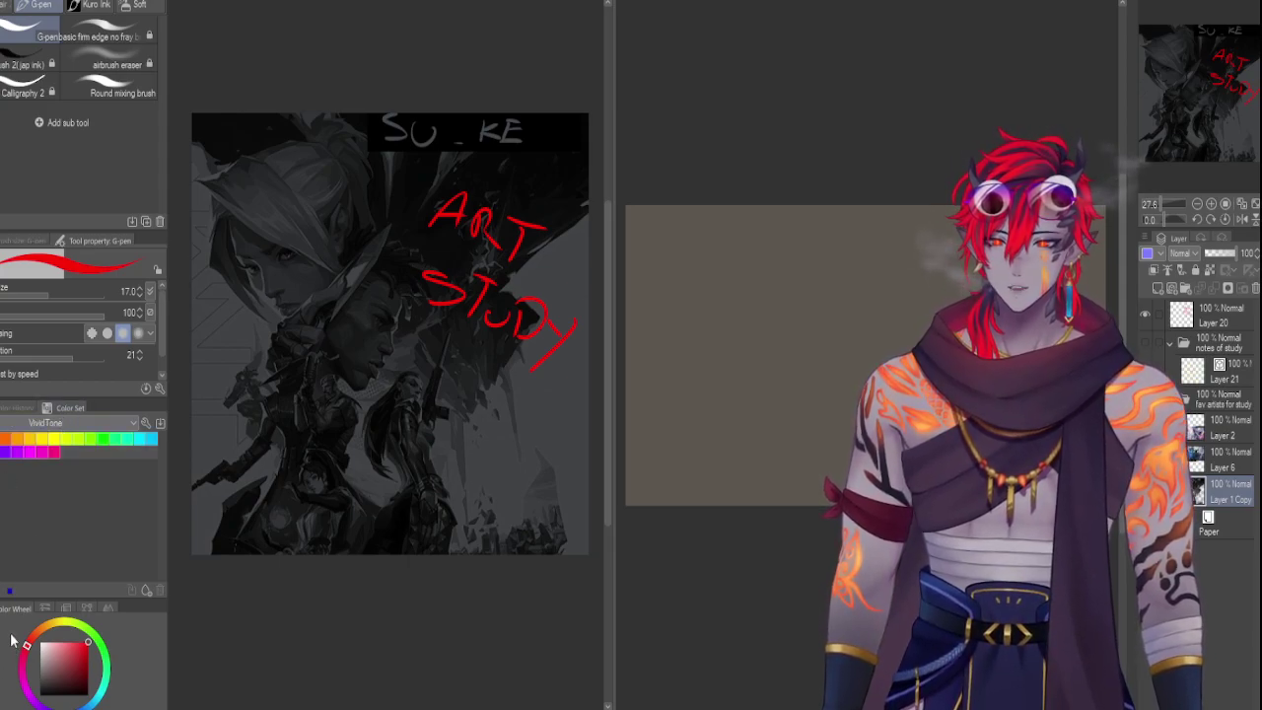
scroll(65, 428, up, 1)
scroll(59, 428, up, 1)
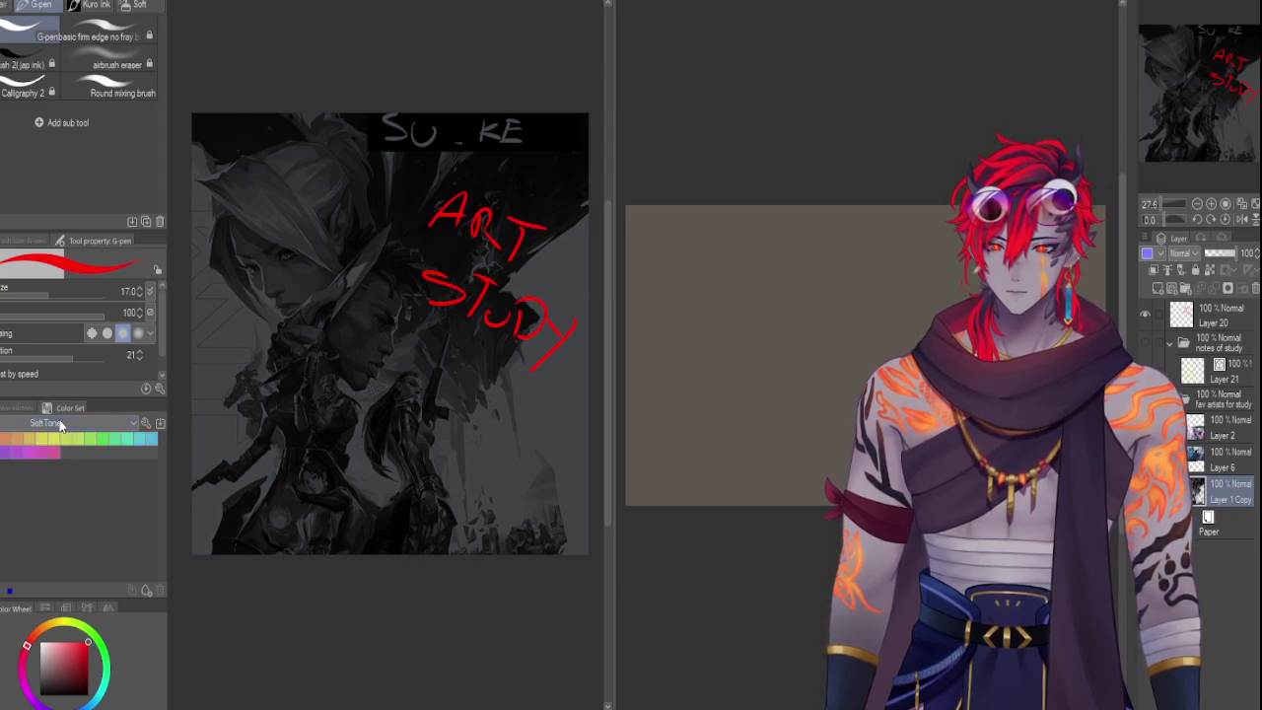
scroll(54, 424, up, 1)
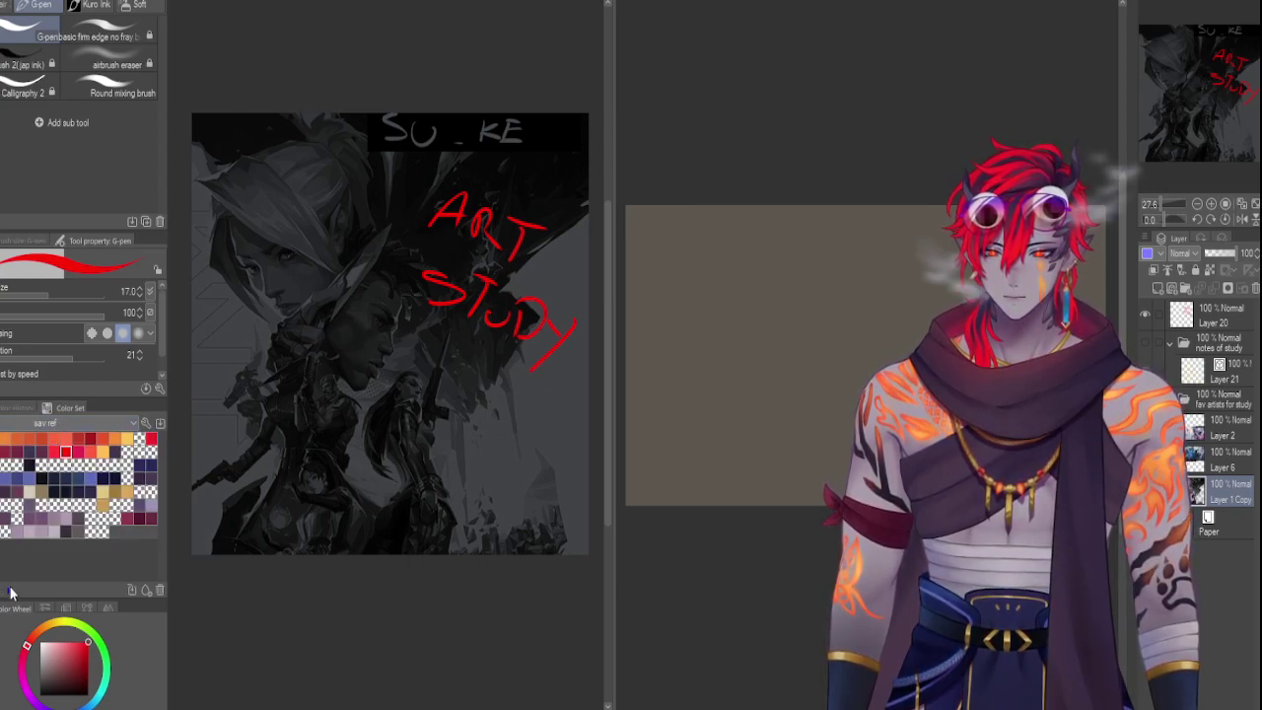
scroll(54, 424, up, 1)
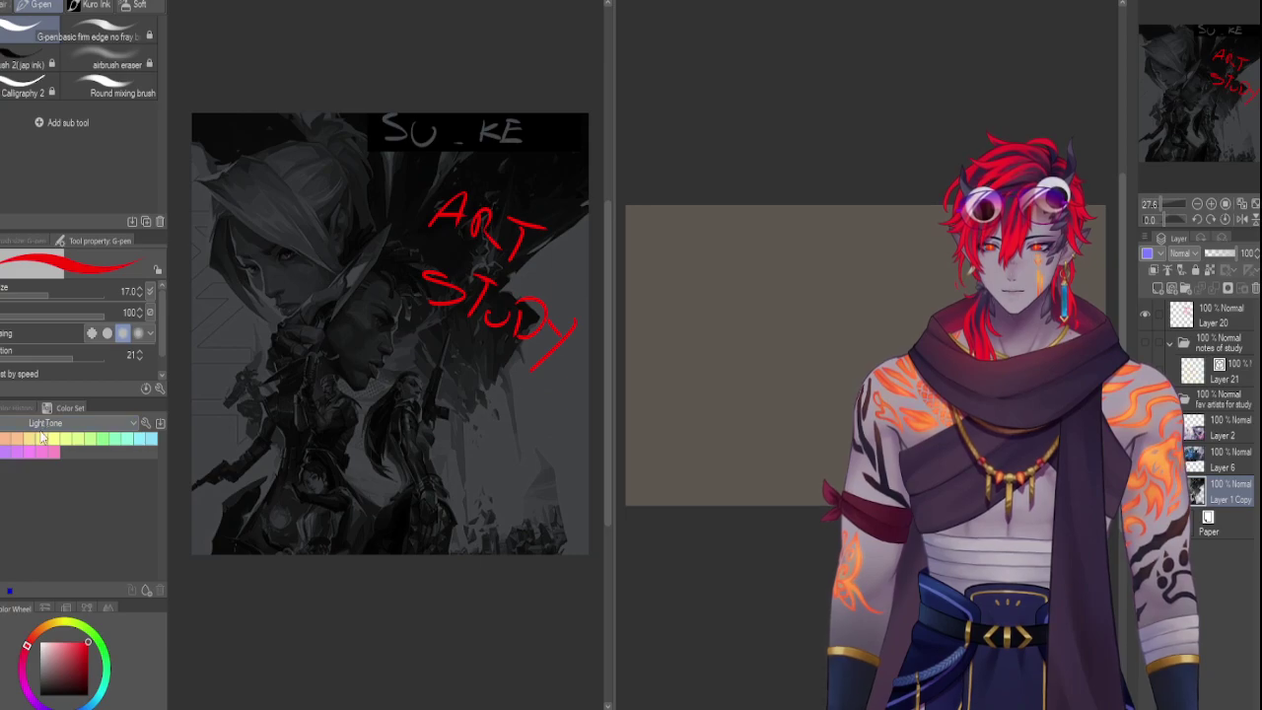
scroll(40, 426, up, 1)
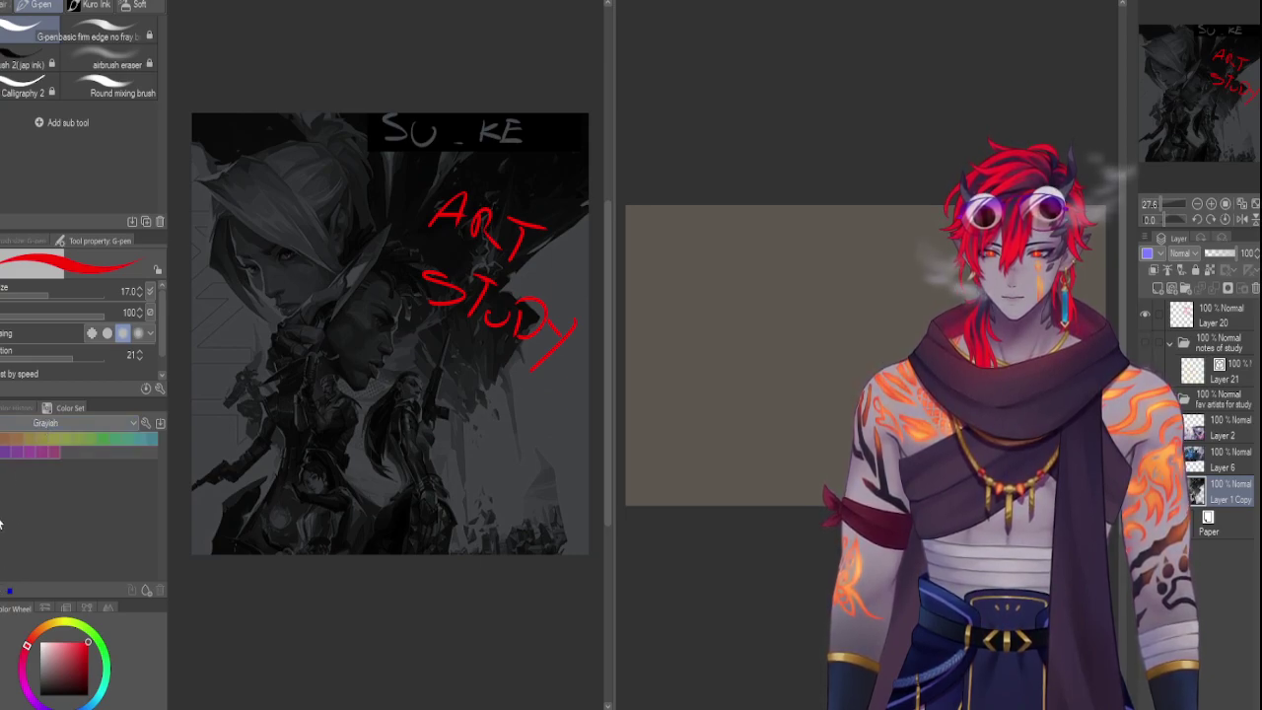
scroll(38, 434, up, 1)
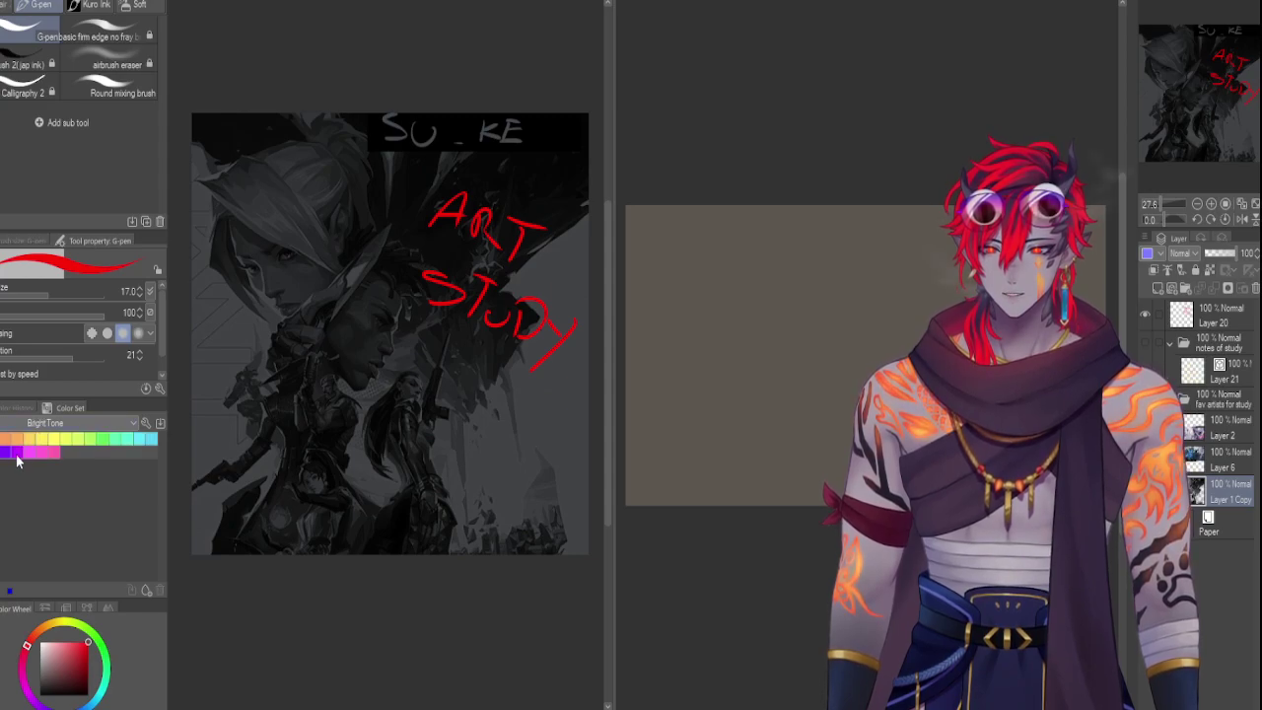
scroll(13, 449, up, 1)
scroll(11, 448, up, 1)
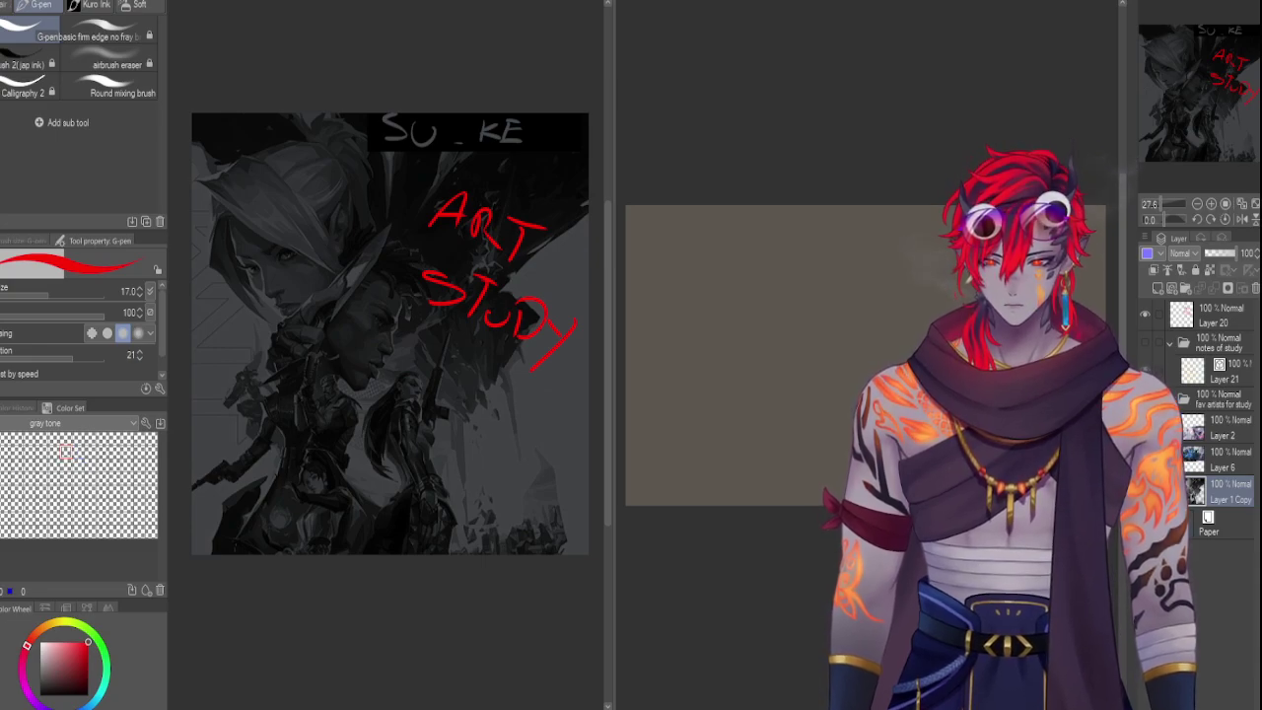
Switch to black, sample greys from the study image and save two as gray tone swatches
key(c)
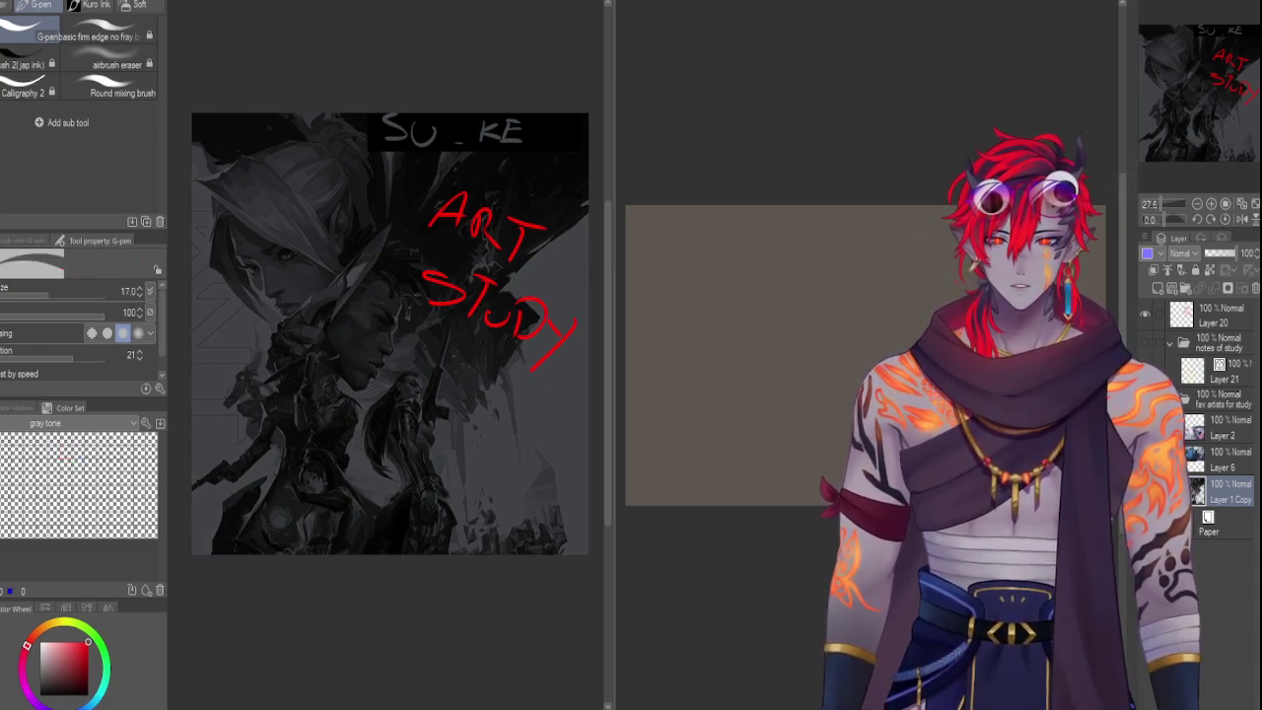
alt+click(539, 178)
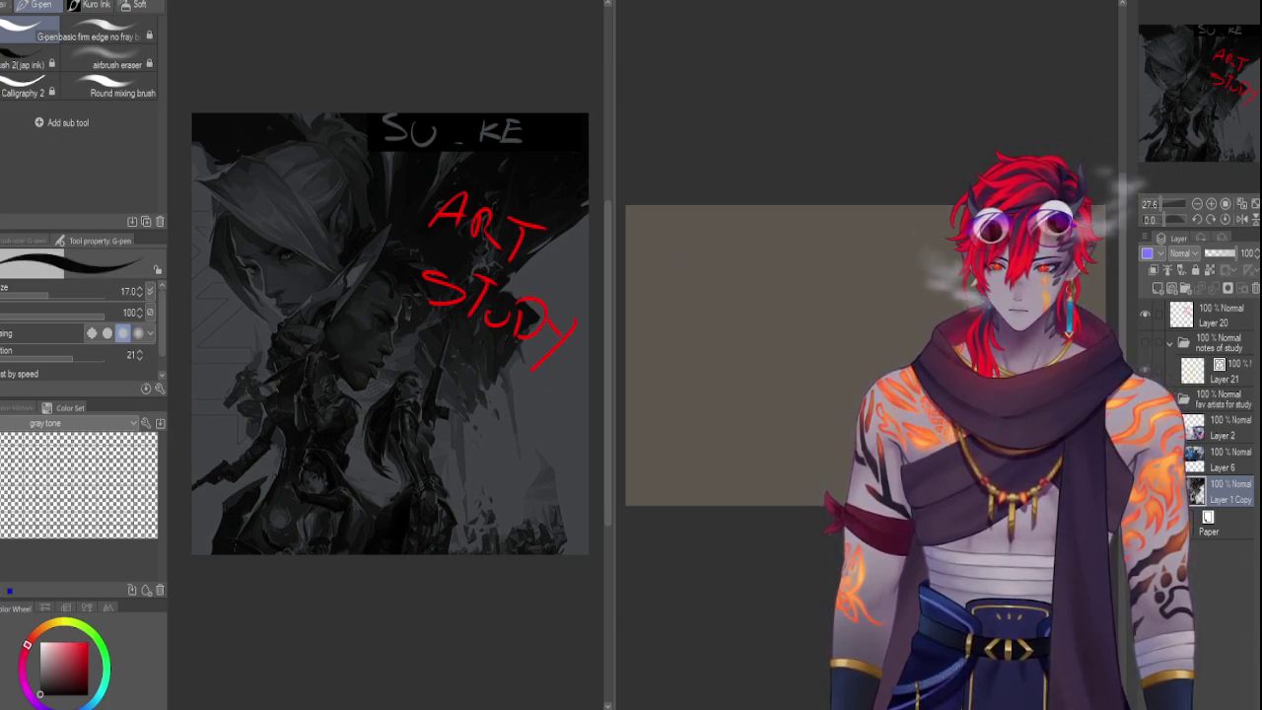
key(c)
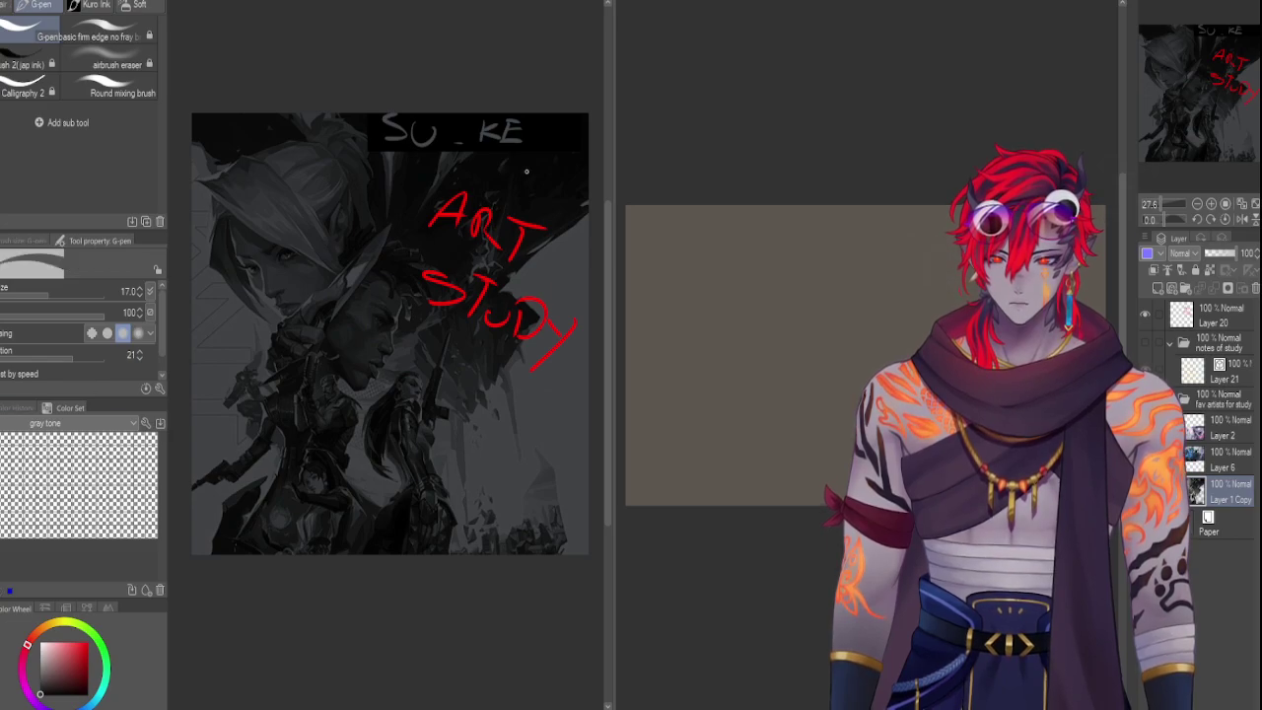
alt+click(558, 258)
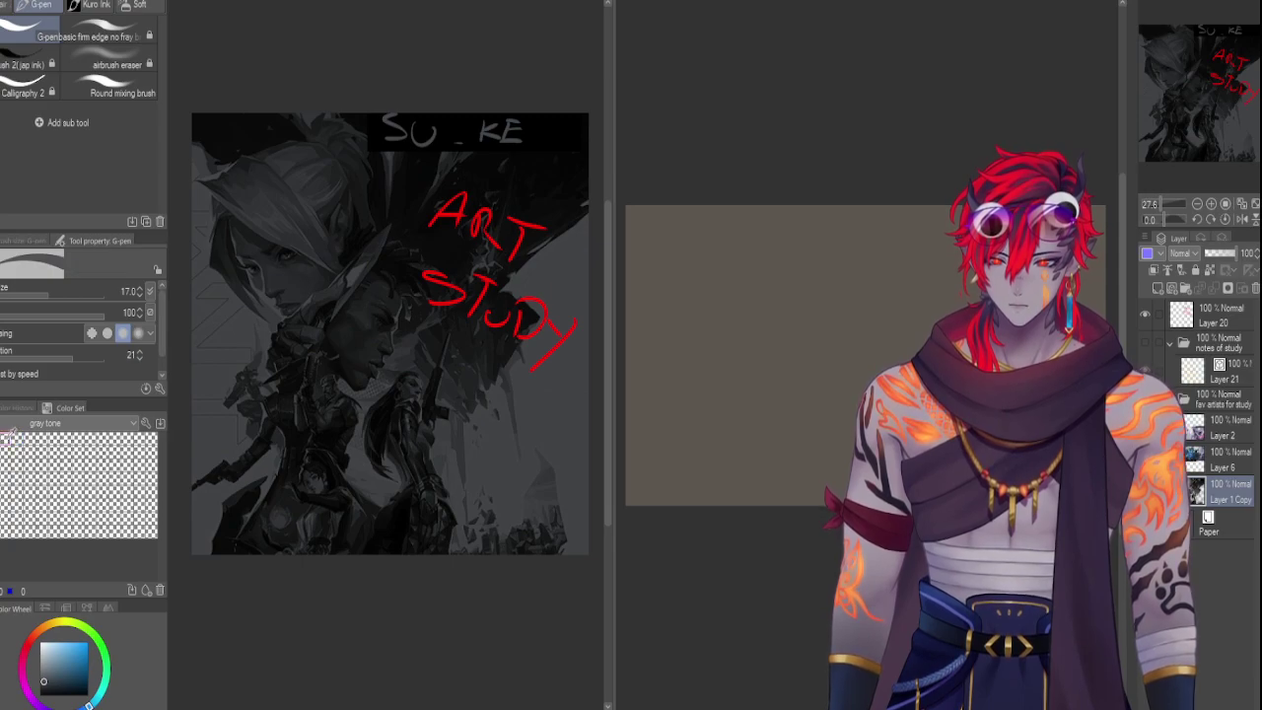
mouse_move(361, 267)
mouse_down()
mouse_move(345, 269)
mouse_move(367, 254)
mouse_move(337, 274)
mouse_up()
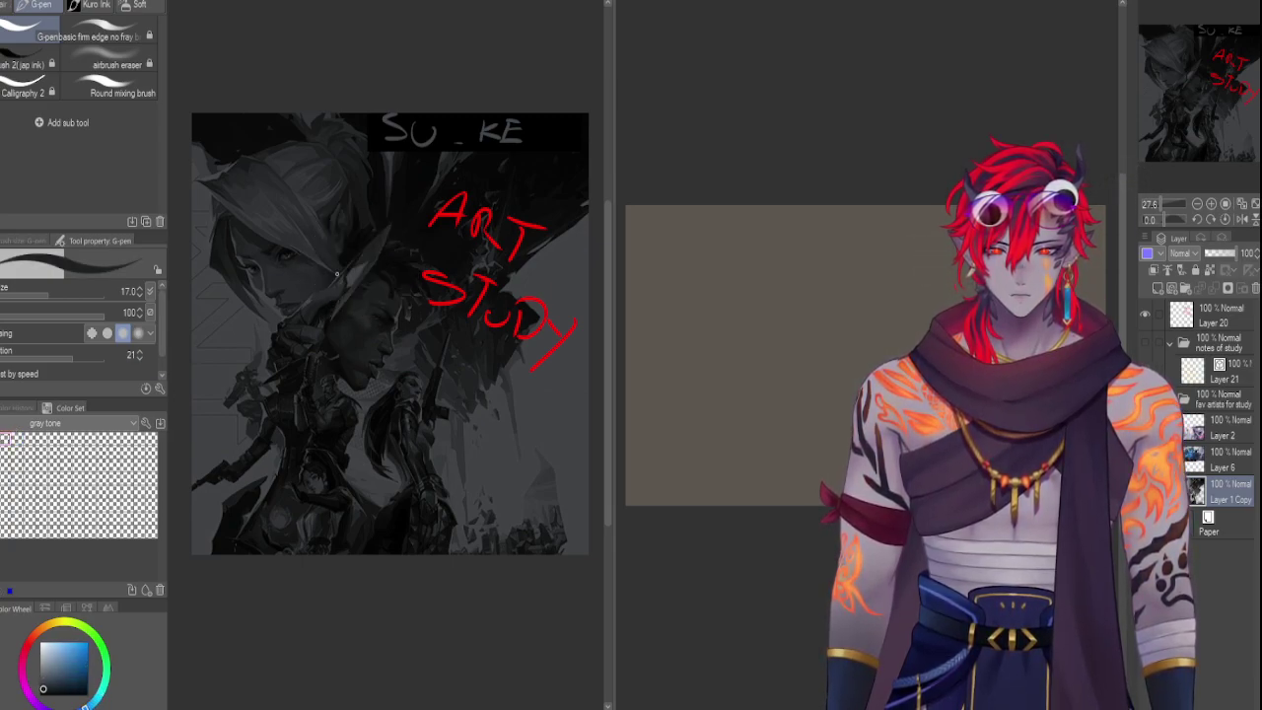
click(8, 438)
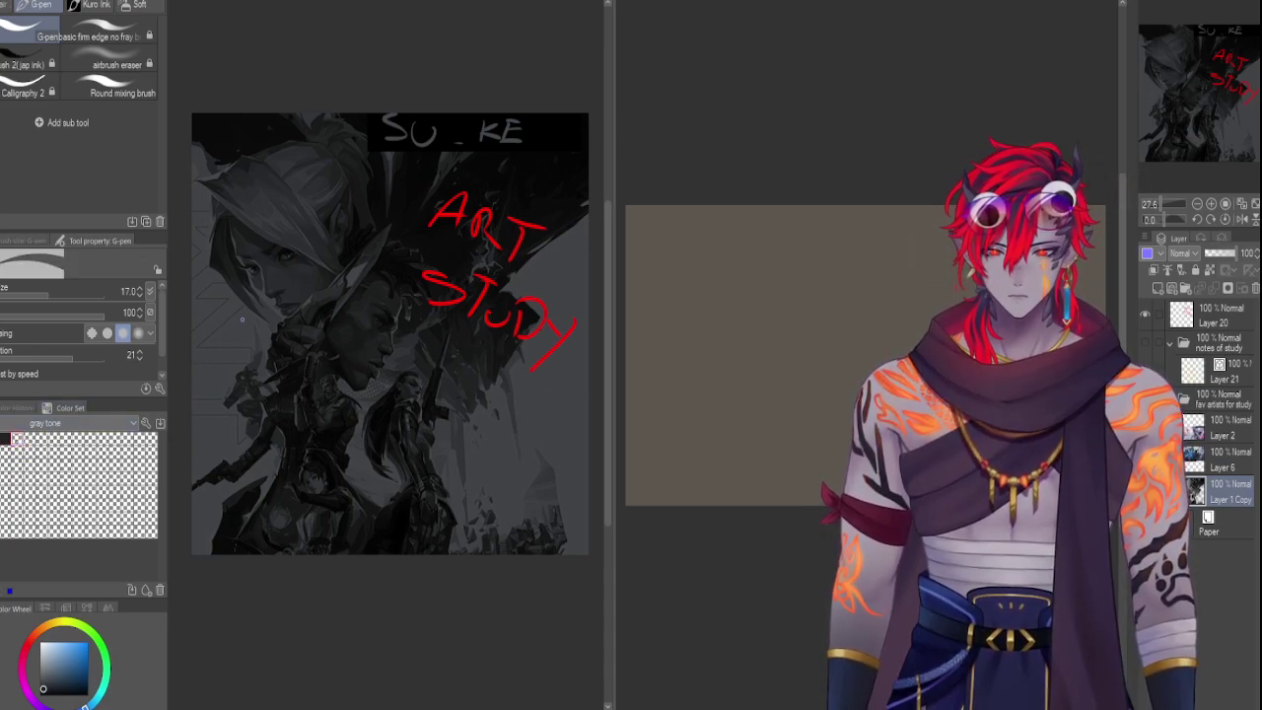
click(16, 439)
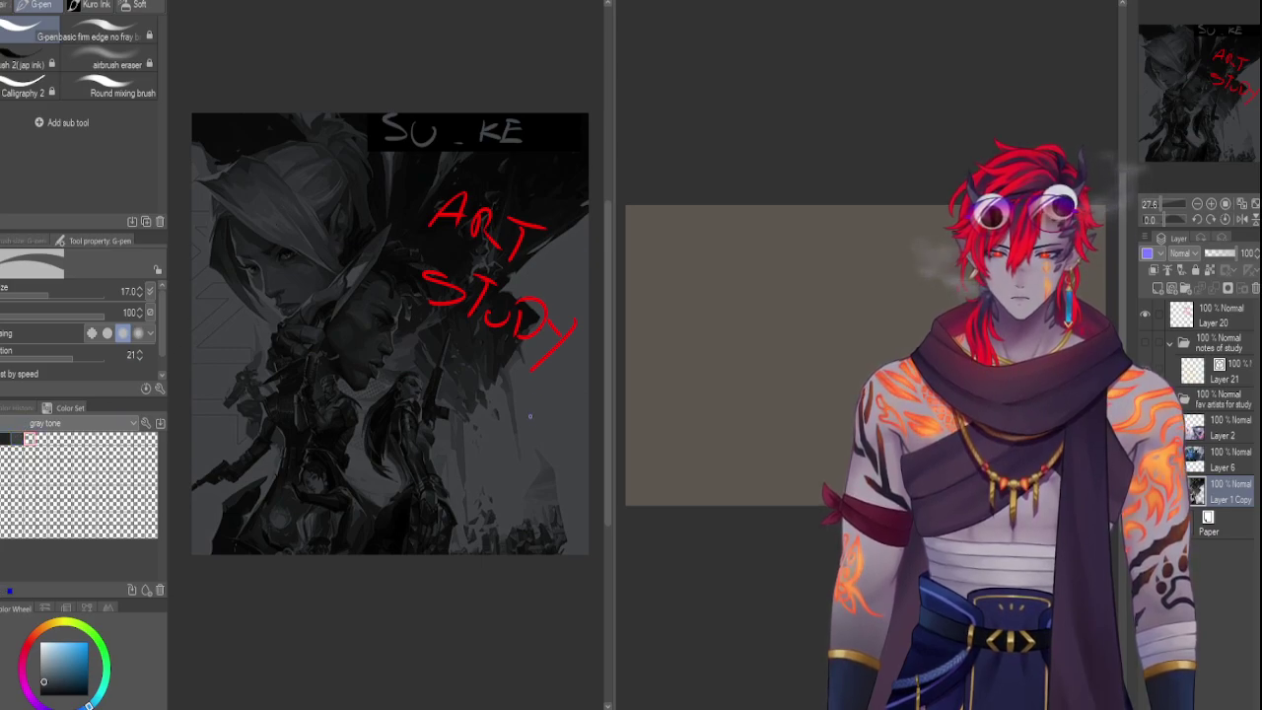
Sample dark tones and the red lettering, then enlarge the colour wheel and brush settings panels
drag(543, 465, 470, 379)
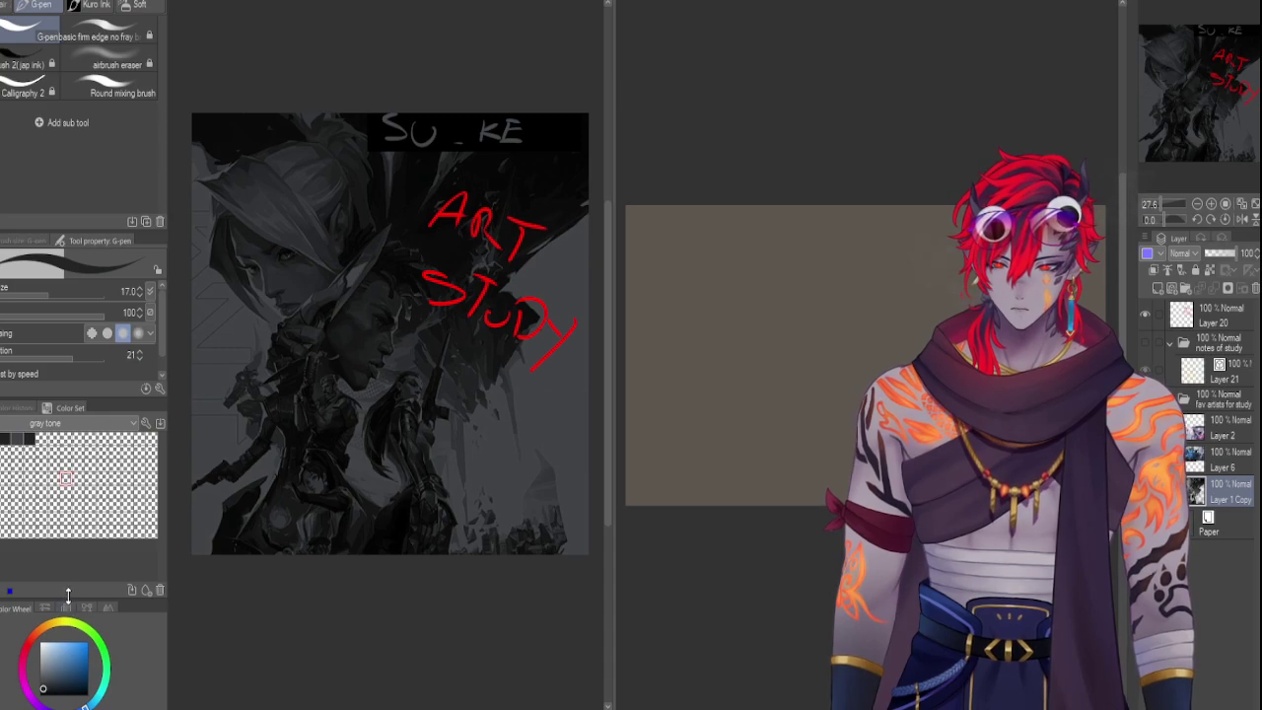
drag(63, 597, 63, 486)
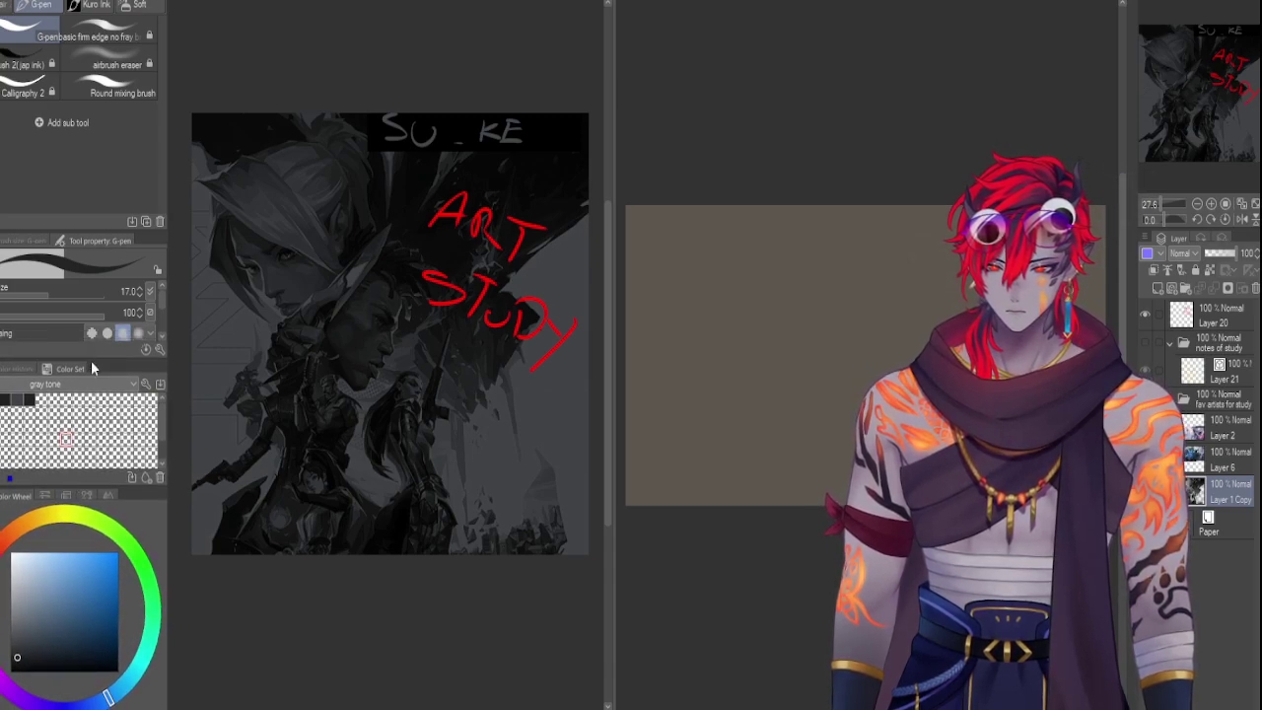
drag(91, 360, 91, 419)
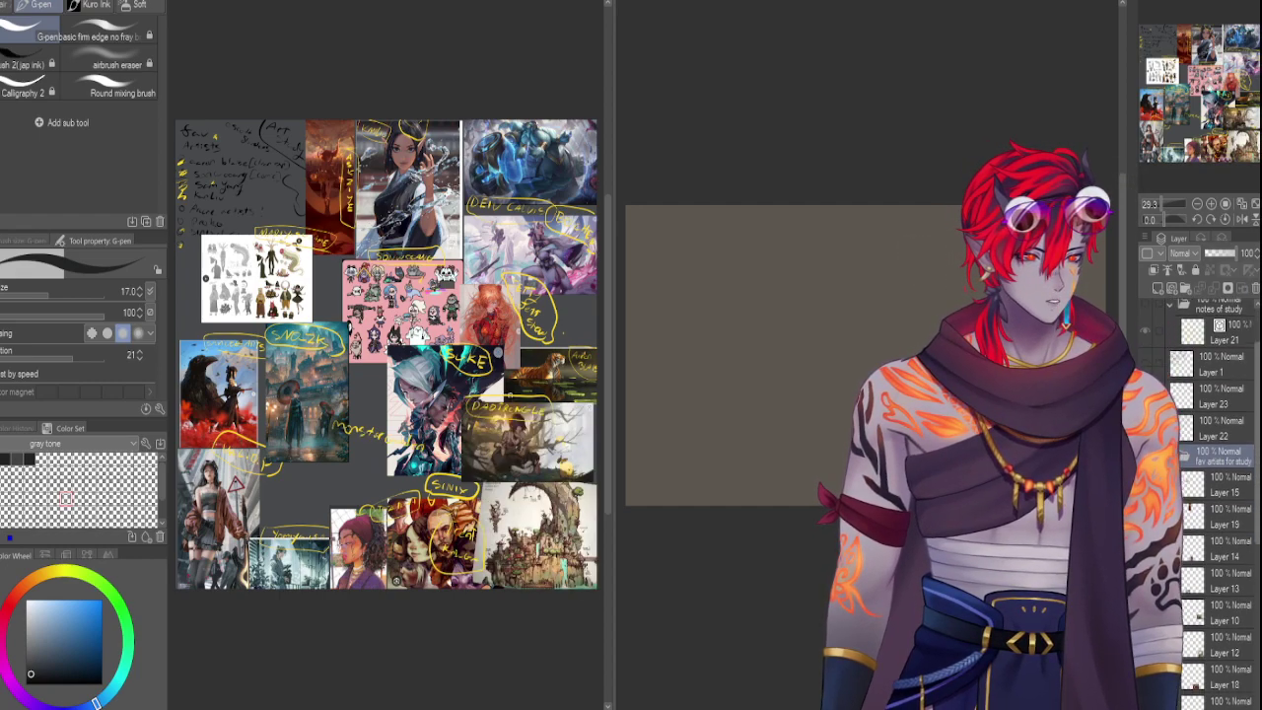
Scroll the Layer palette to the coloured circle annotation layer over the favourite-artists collage
scroll(1255, 342, down, 5)
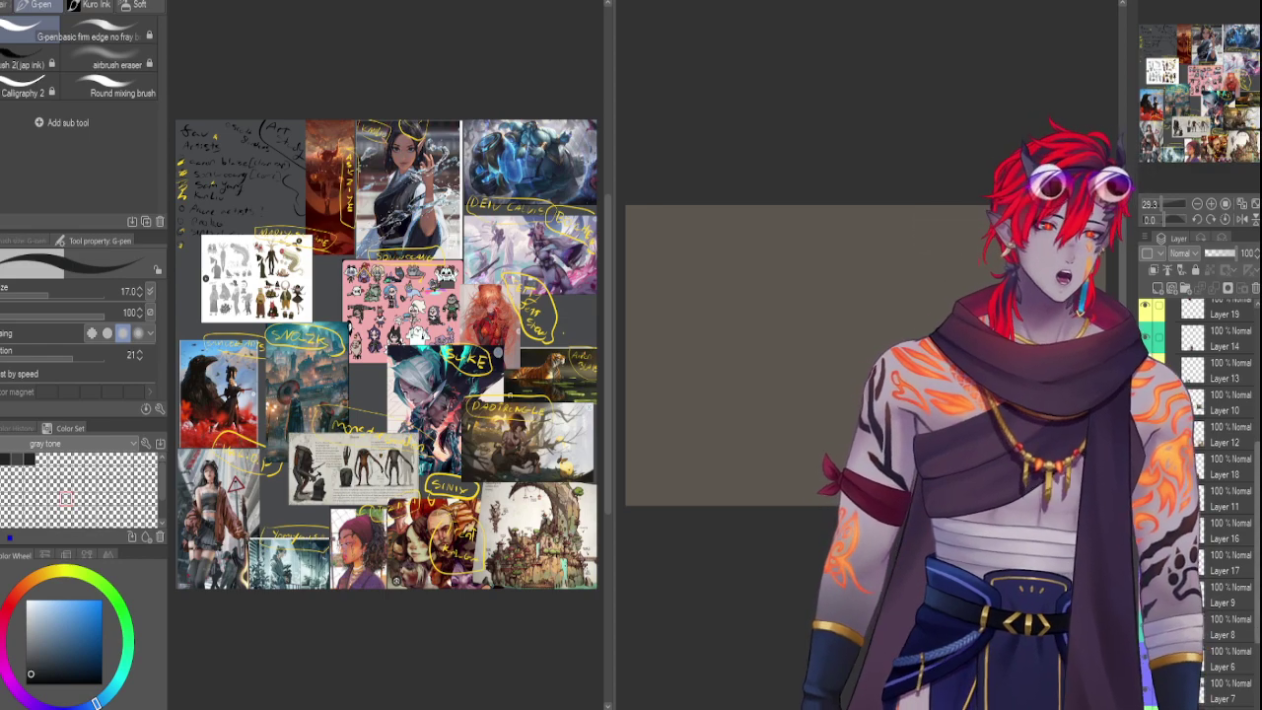
scroll(1203, 493, down, 3)
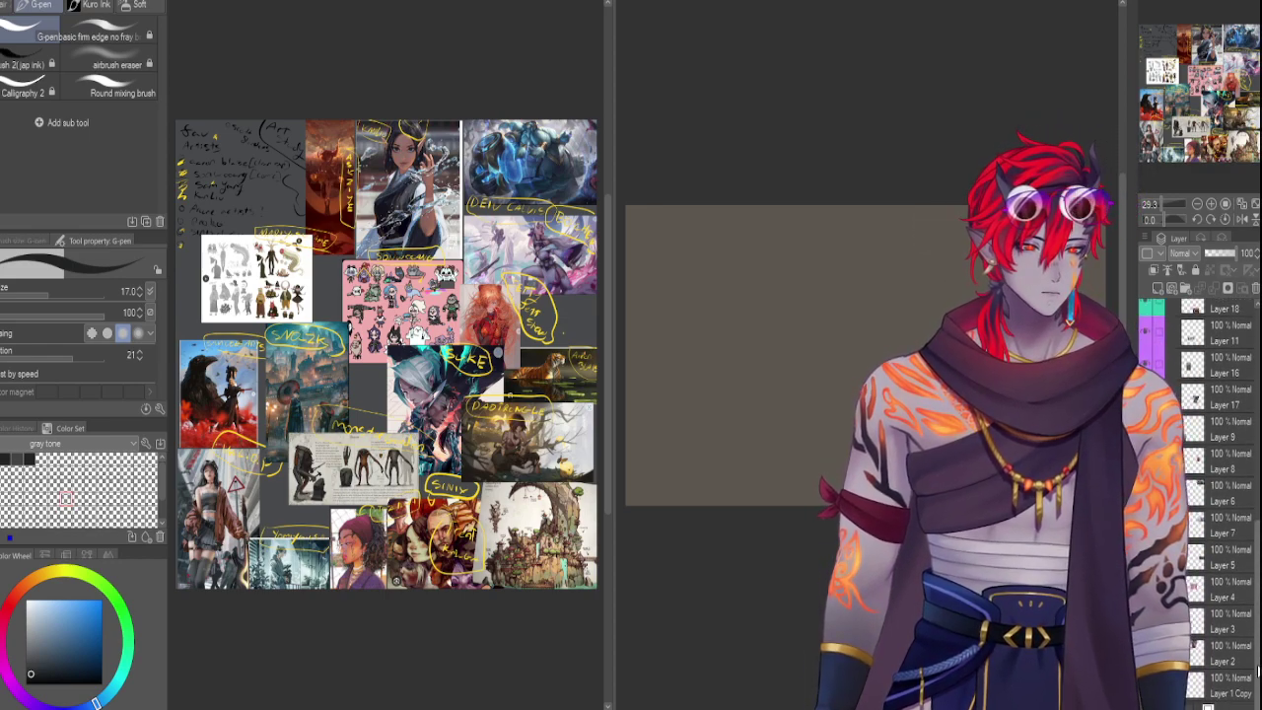
scroll(1203, 493, up, 2)
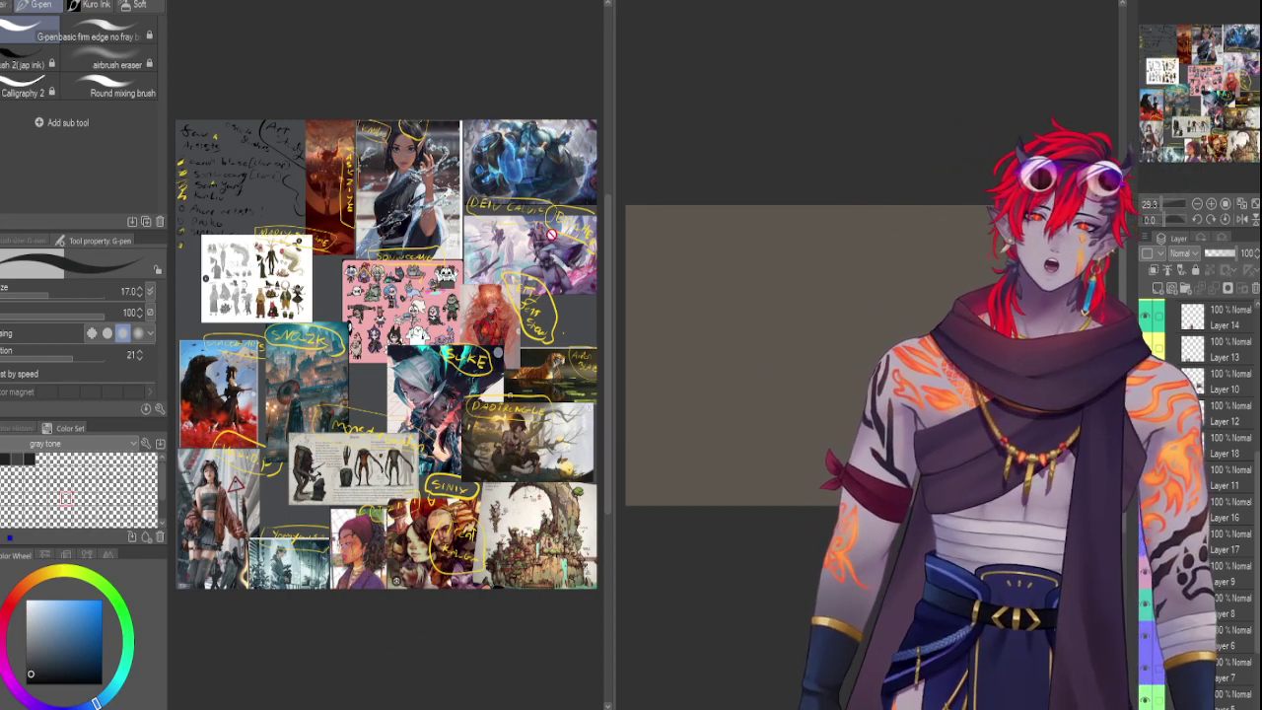
scroll(1250, 483, up, 2)
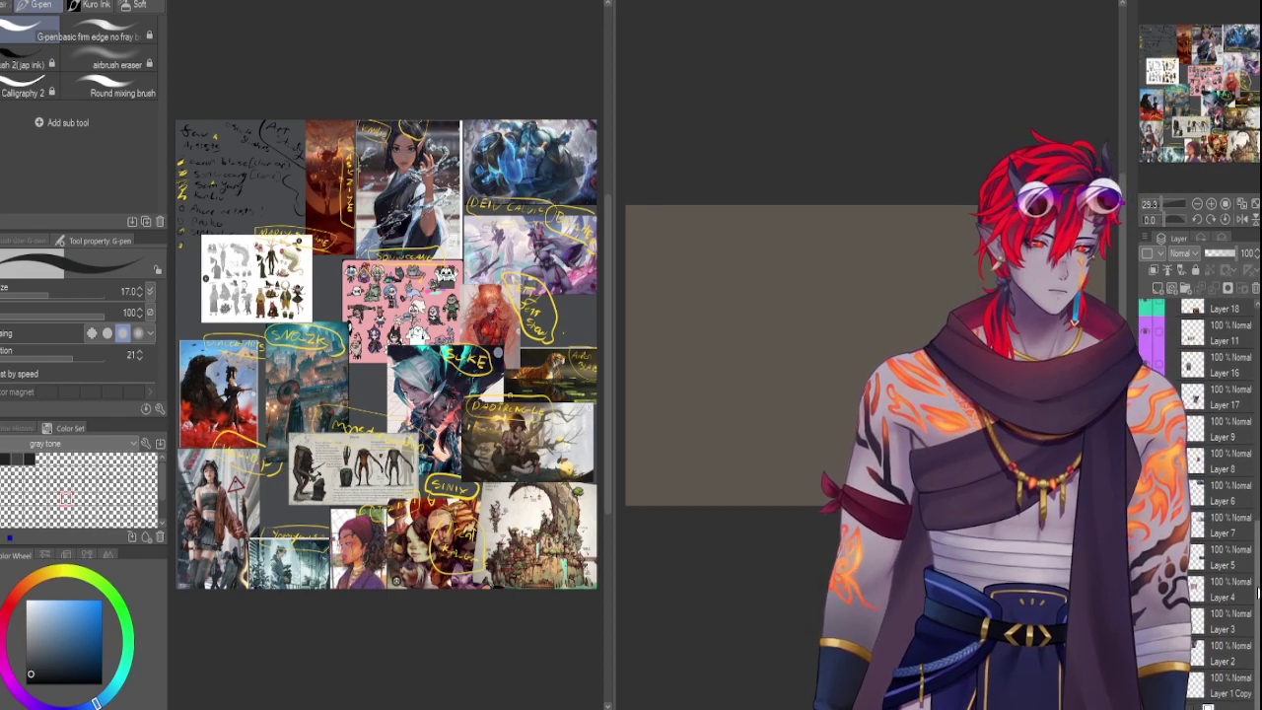
scroll(1247, 463, up, 5)
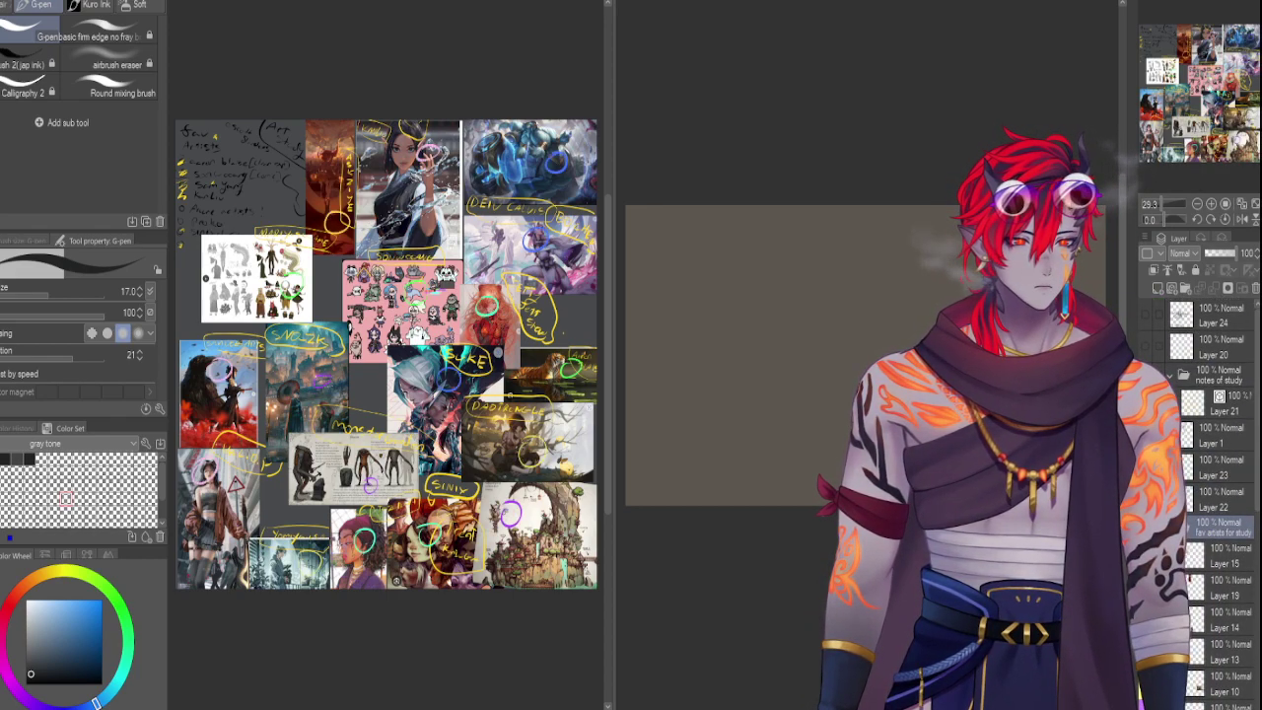
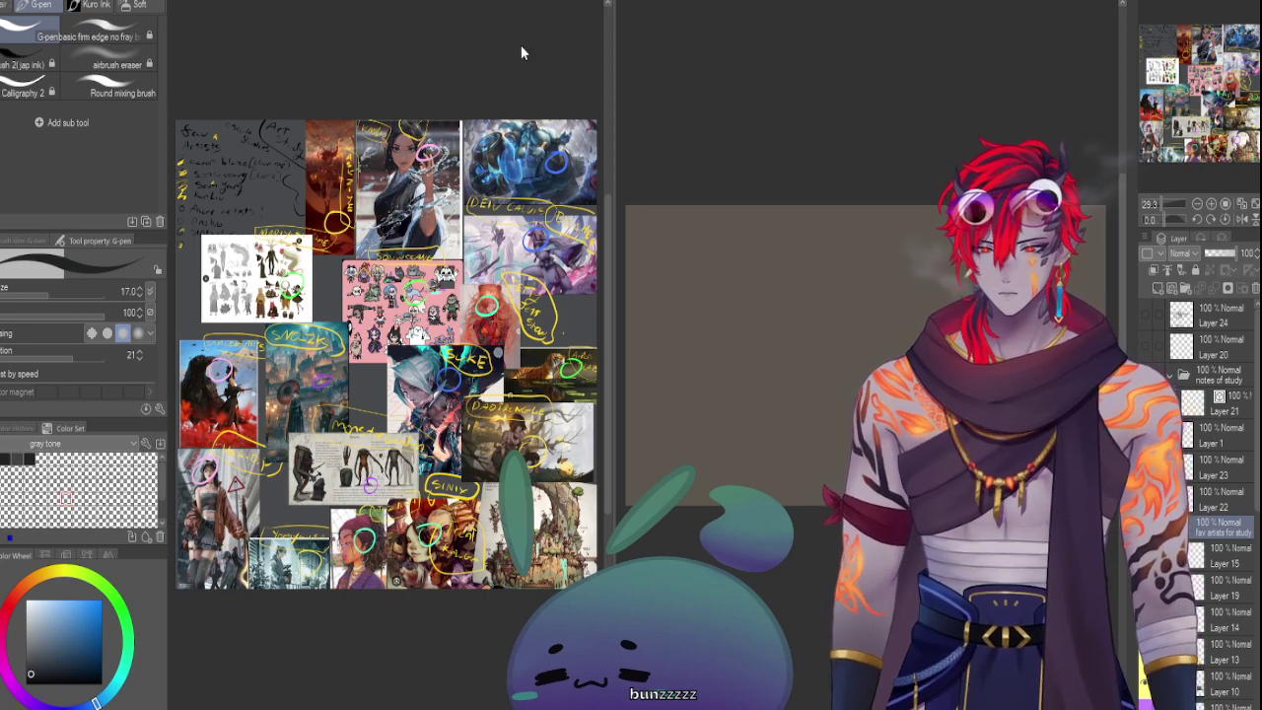
Bring up the greyscale art-study document, then make the blank grey canvas active
click(340, 12)
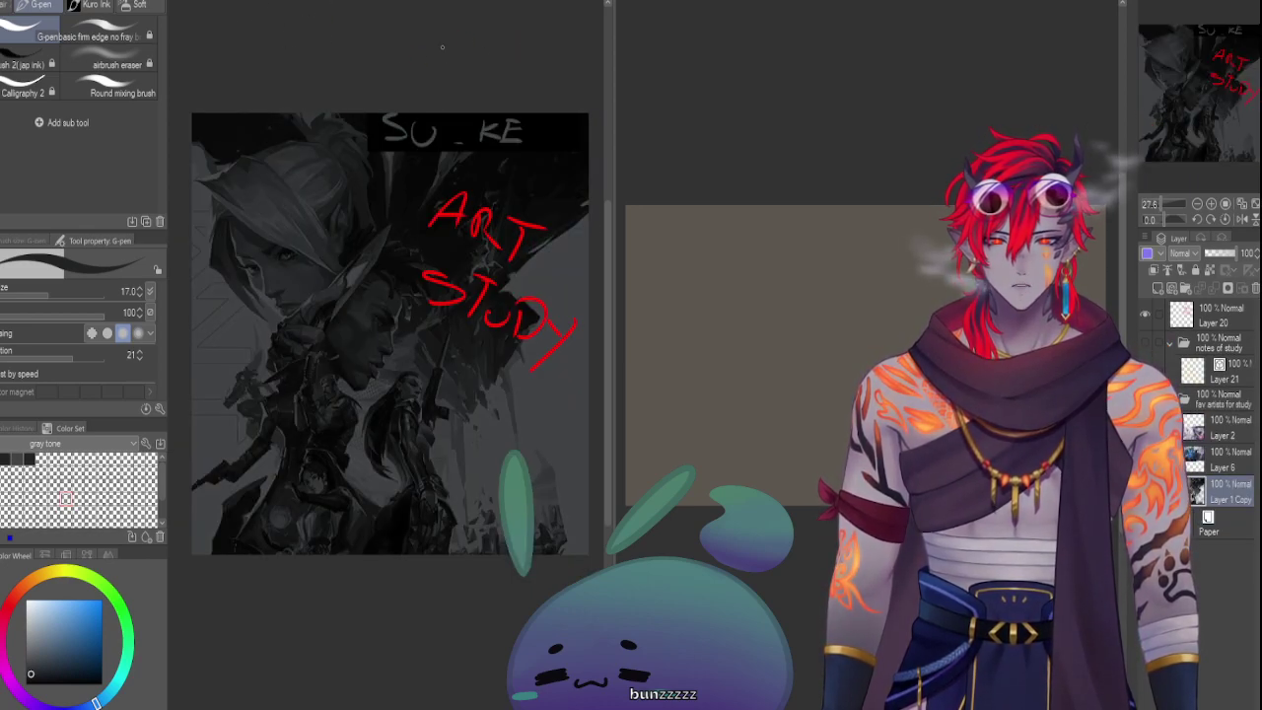
click(752, 88)
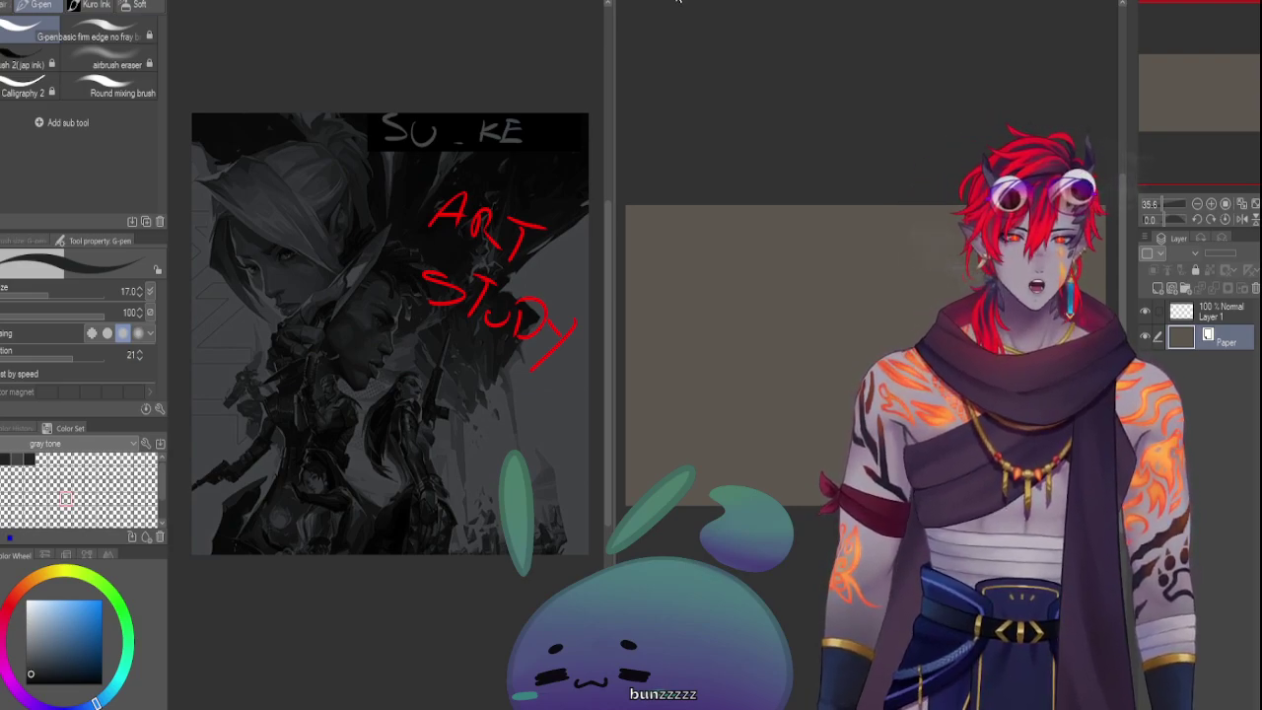
Show only the art-study document with Ctrl+Tab
key(ctrl+Tab)
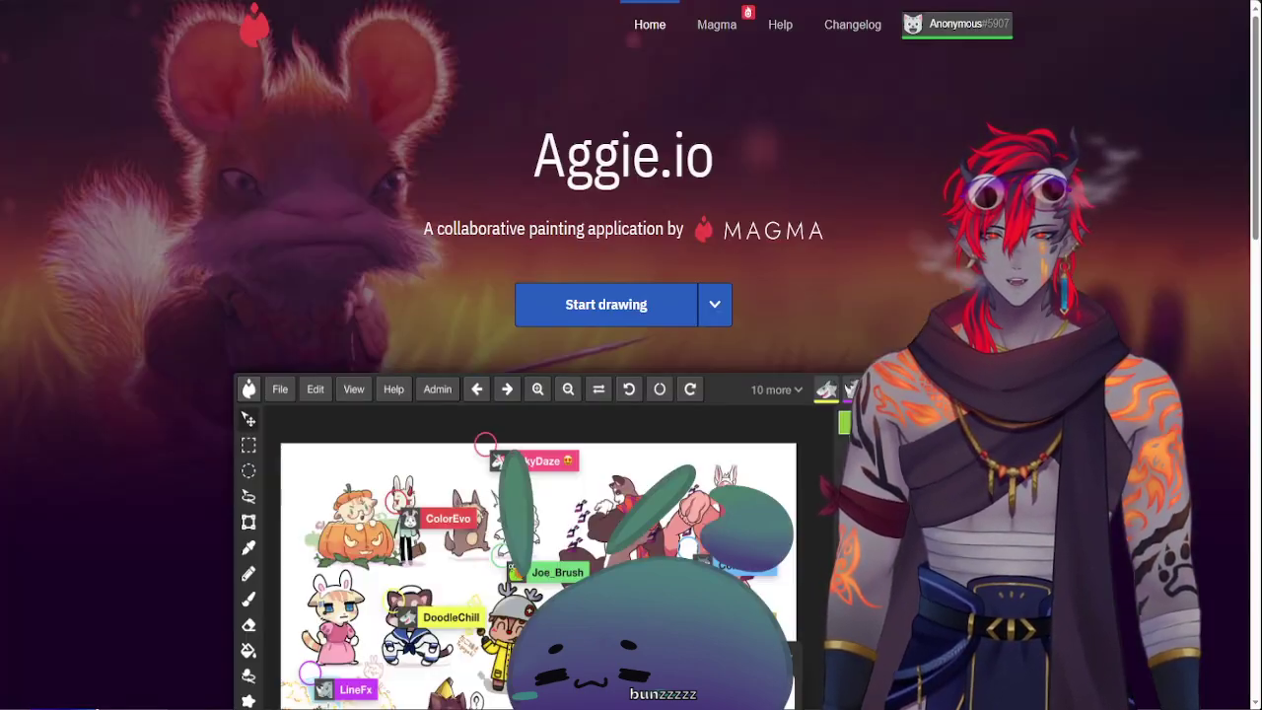
Glance at Aggie.io's canvas size choices, then go to the pasted Magma drawing link
click(715, 305)
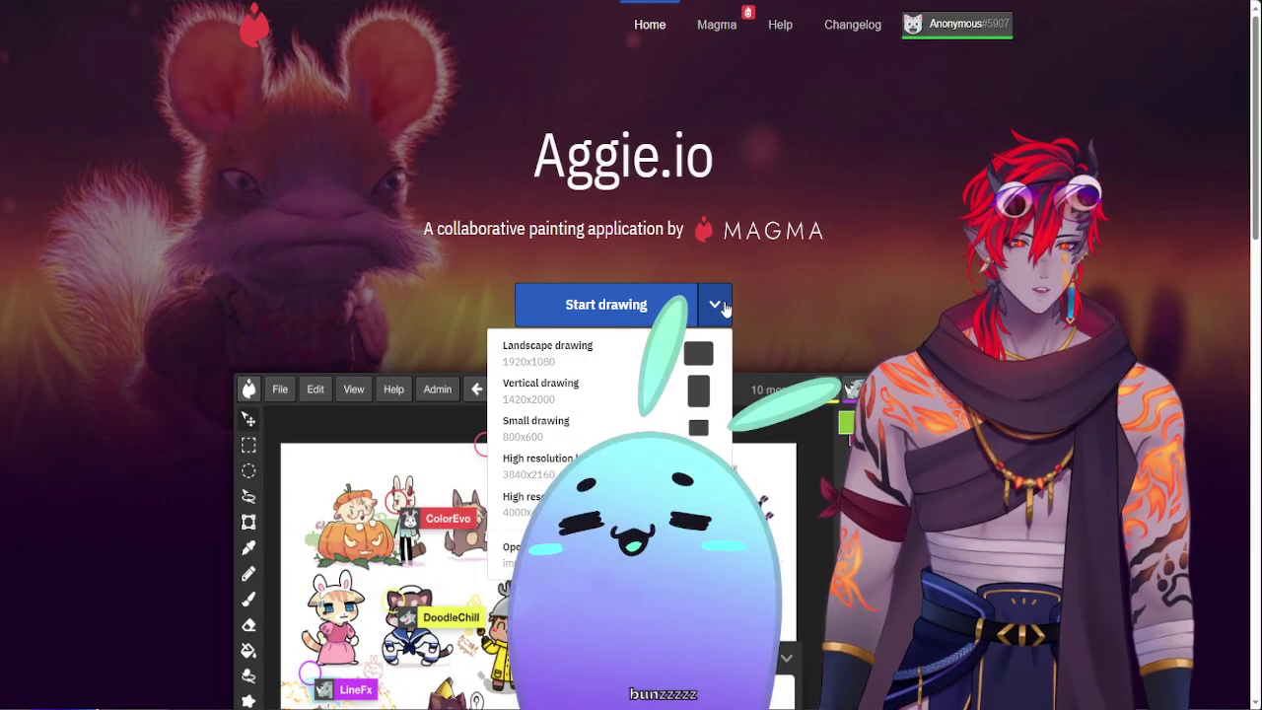
click(821, 233)
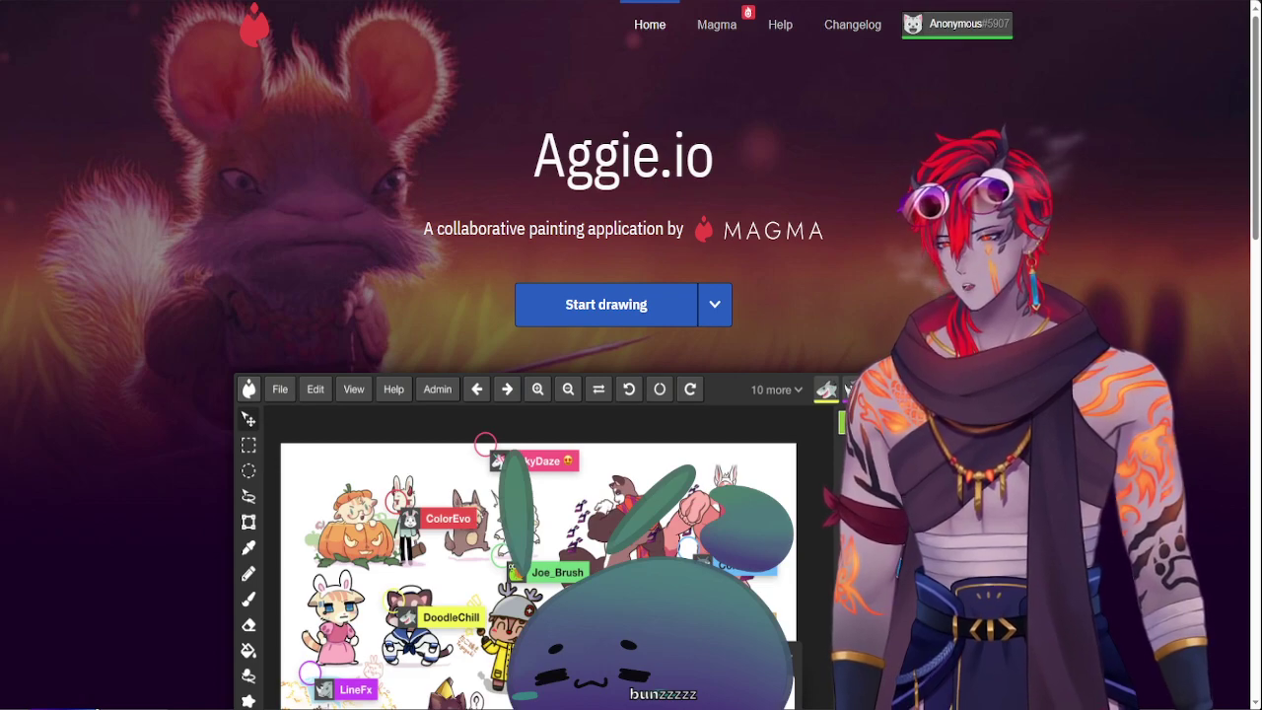
key(ctrl+l)
key(Return)
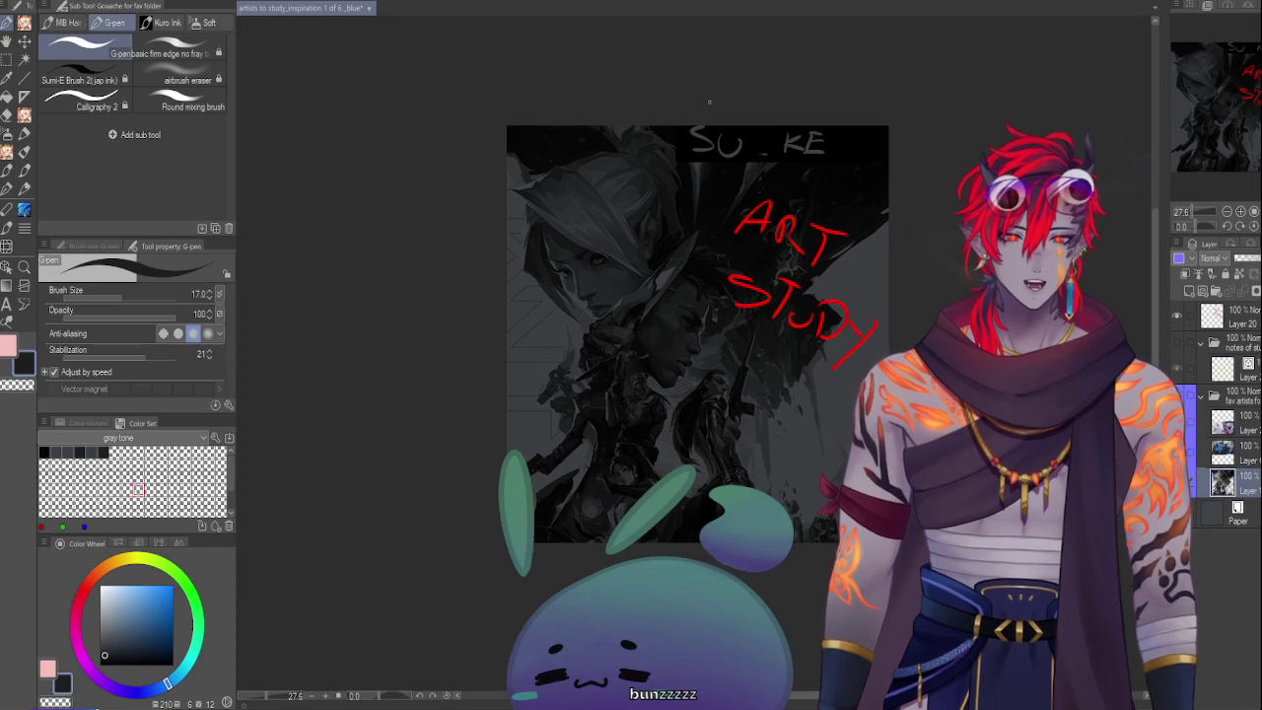
Restore, move and maximize the Clip Studio window, ending at a smaller floating size
key(super+Down)
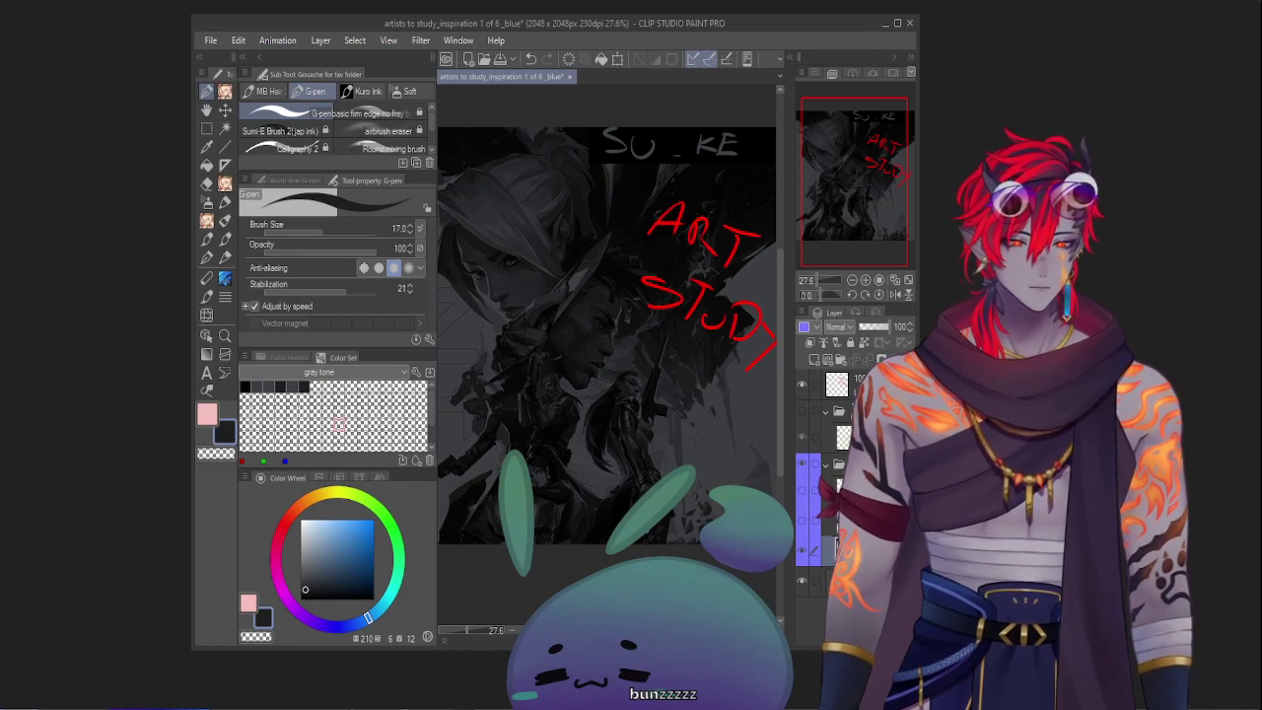
click(1141, 698)
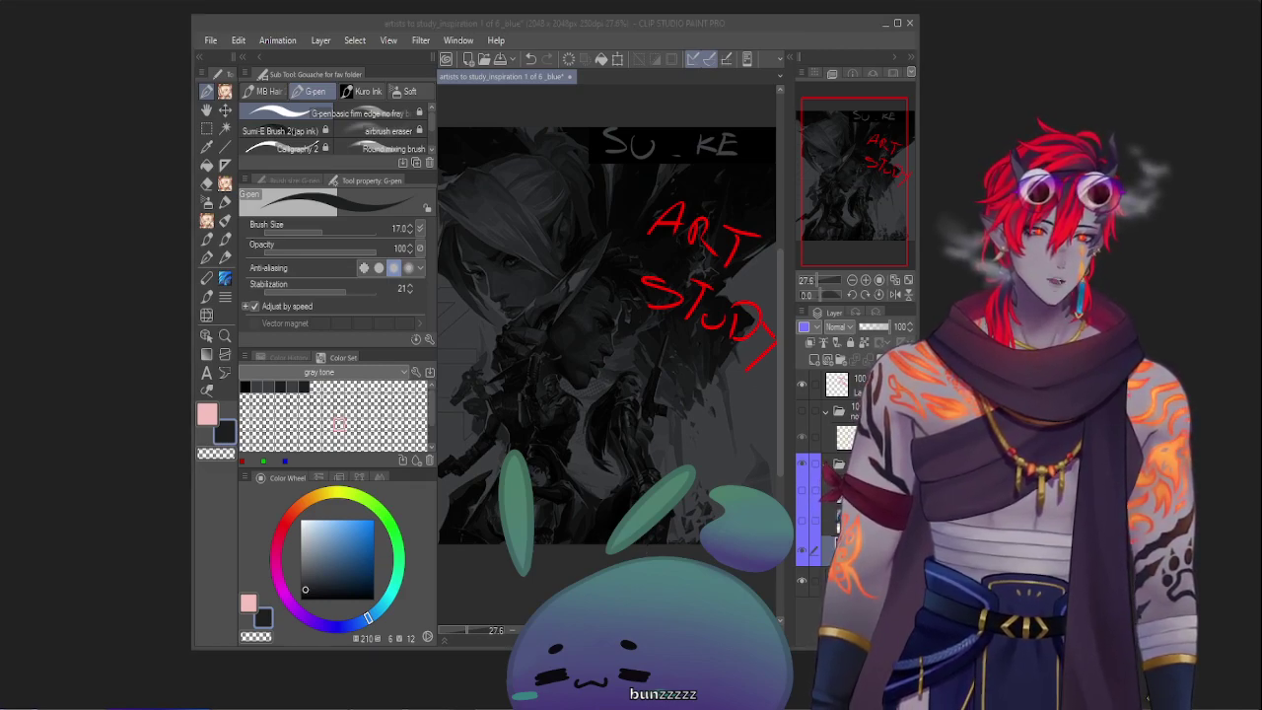
drag(870, 20, 886, 1)
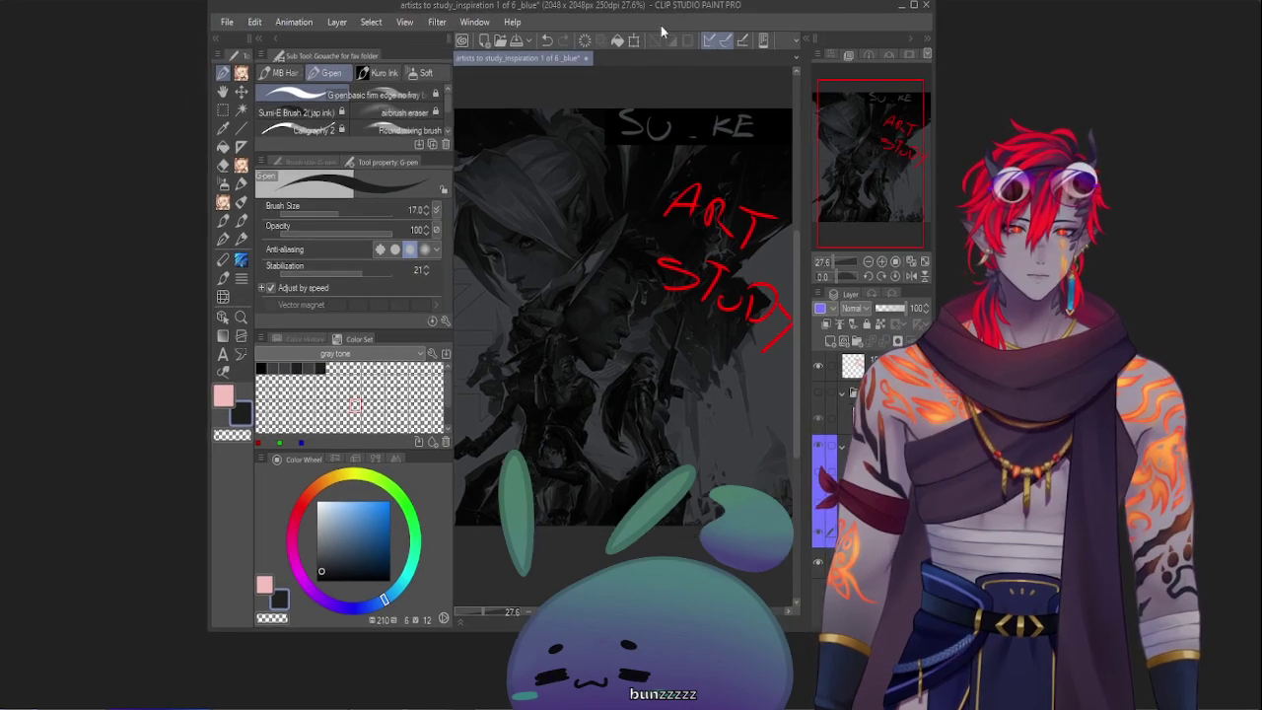
click(913, 5)
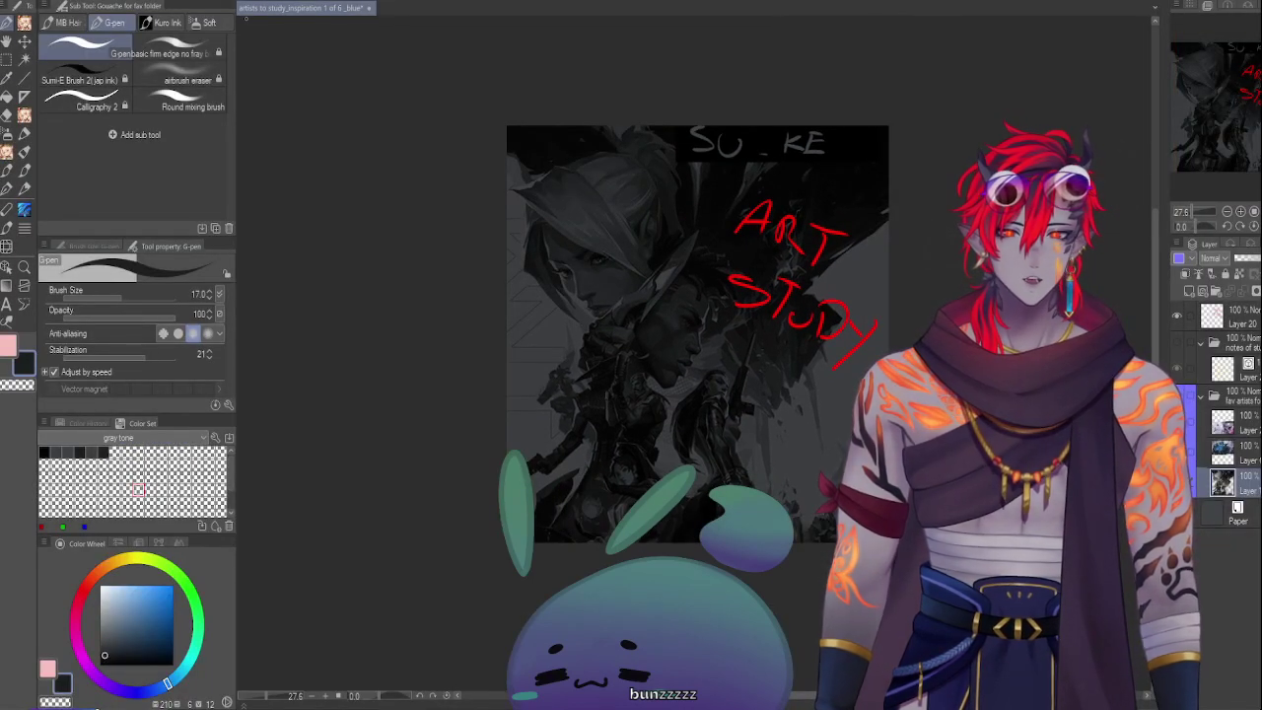
drag(867, 5, 728, 150)
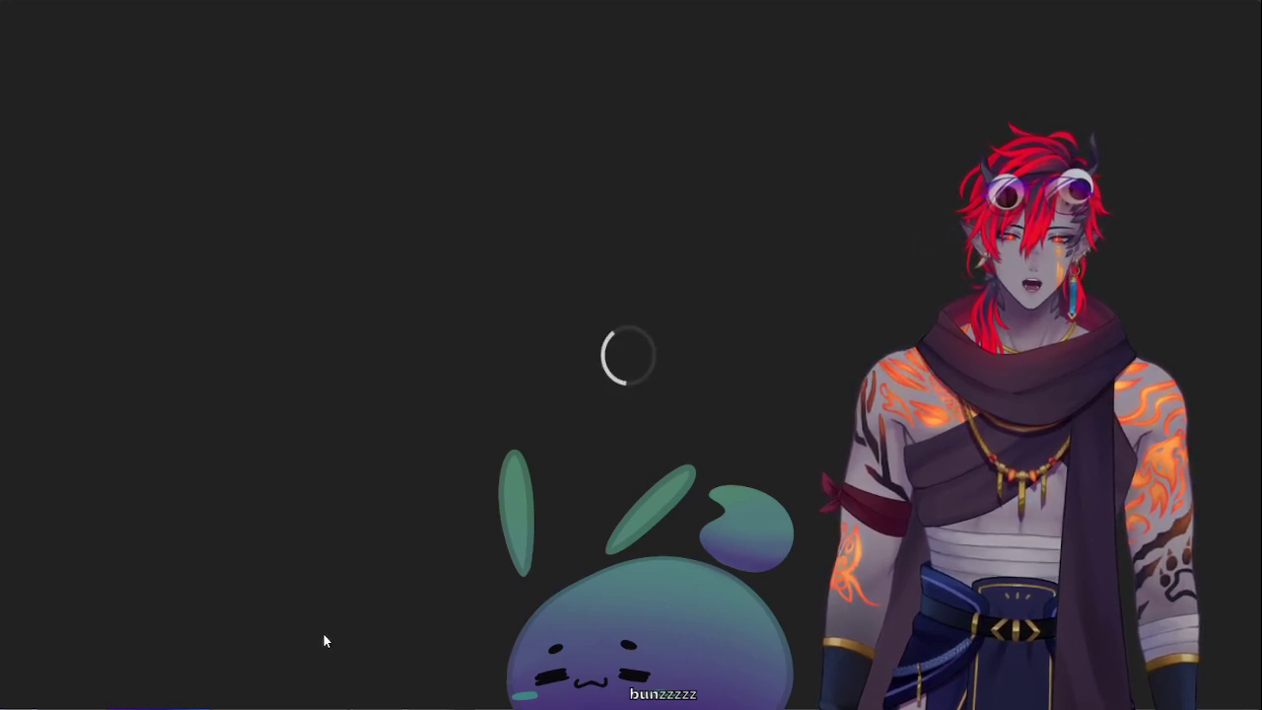
Open Windows search, then move the floating Clip Studio window up and left
key(super)
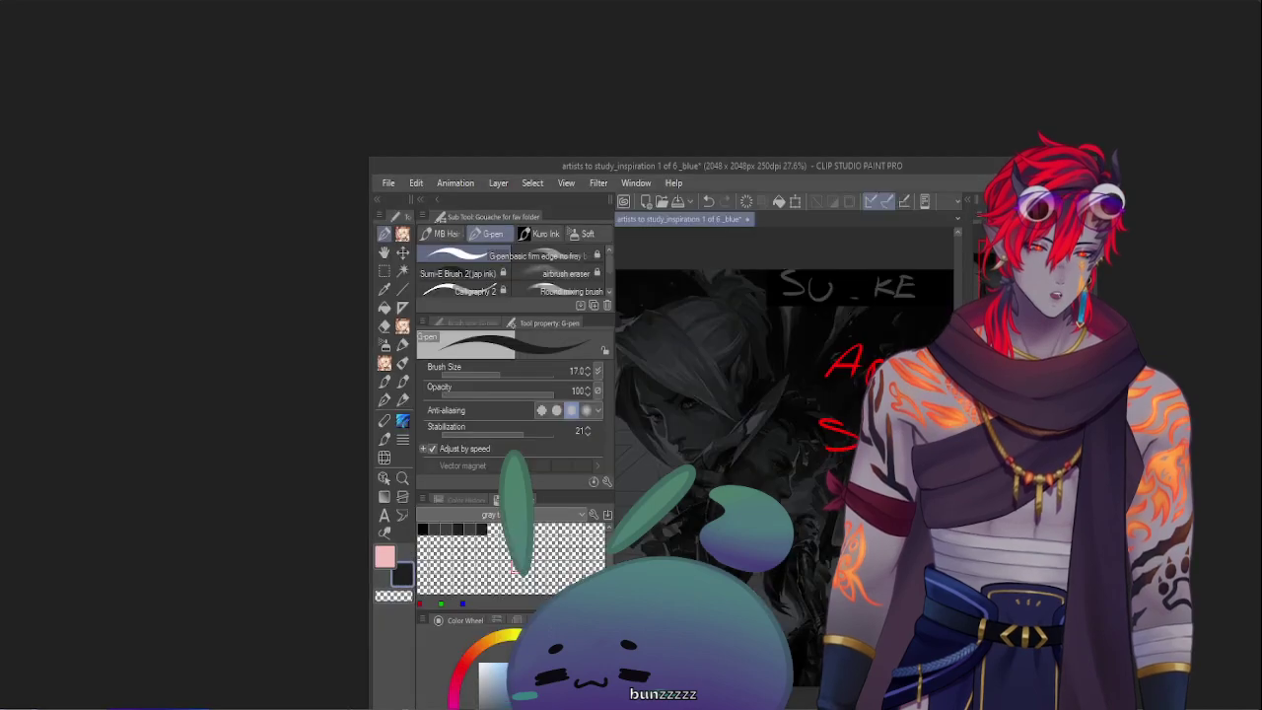
drag(851, 168, 799, 27)
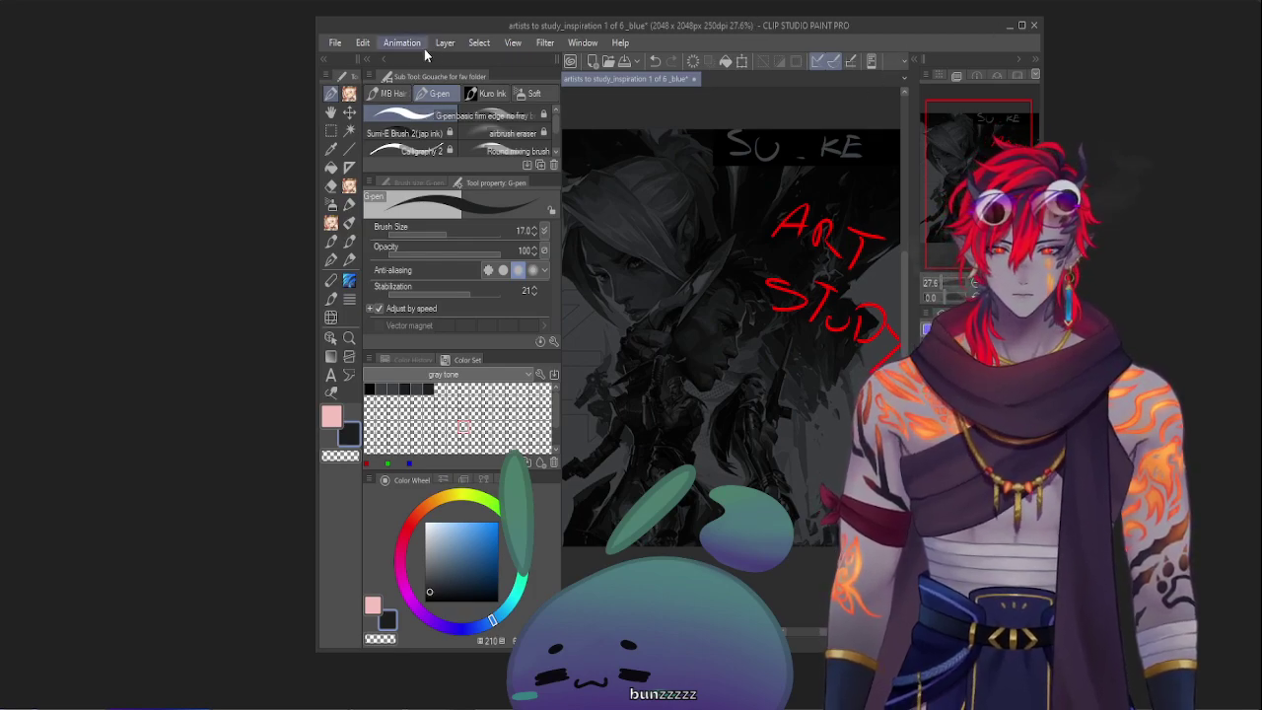
Browse the Edit menu and close it without choosing a command
click(368, 42)
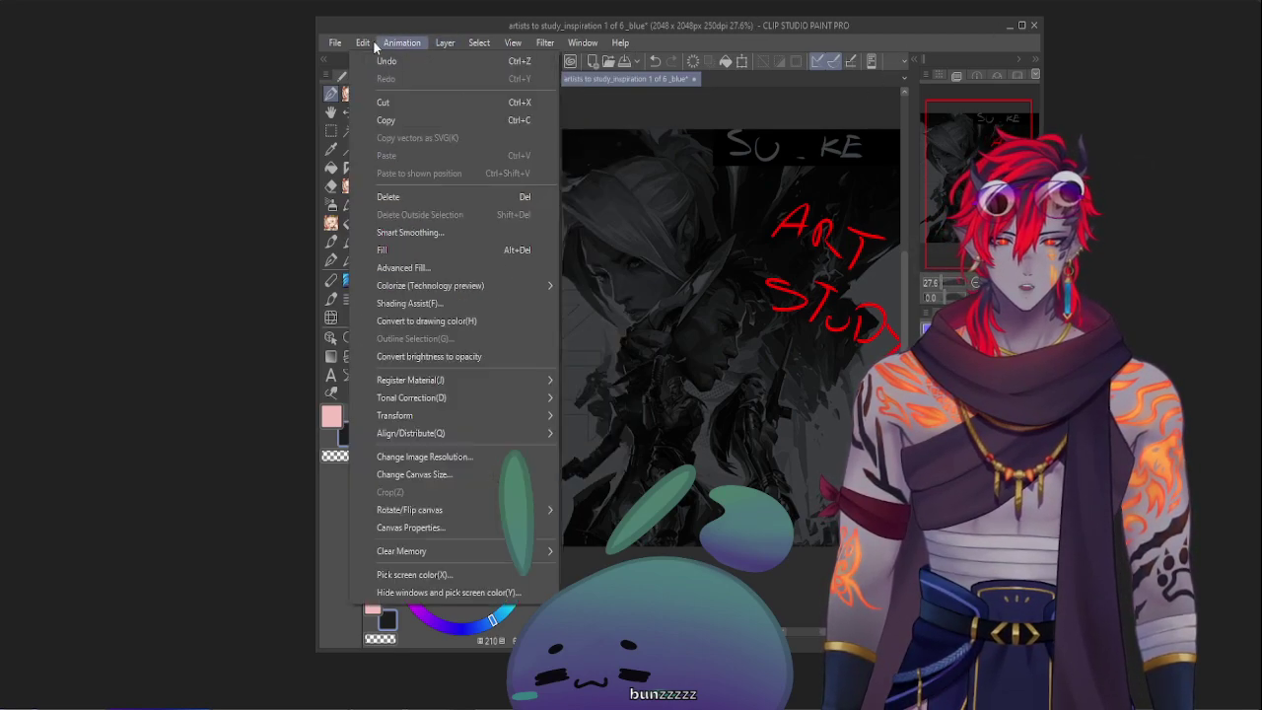
mouse_move(396, 45)
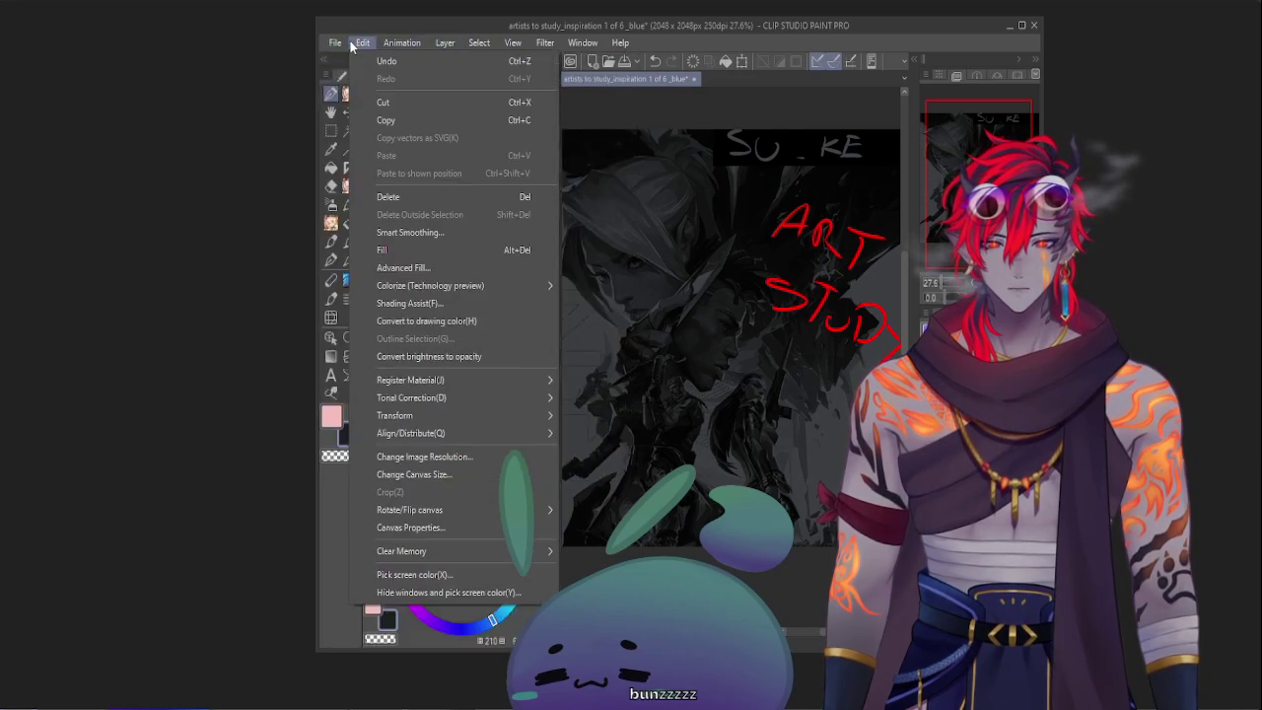
click(875, 27)
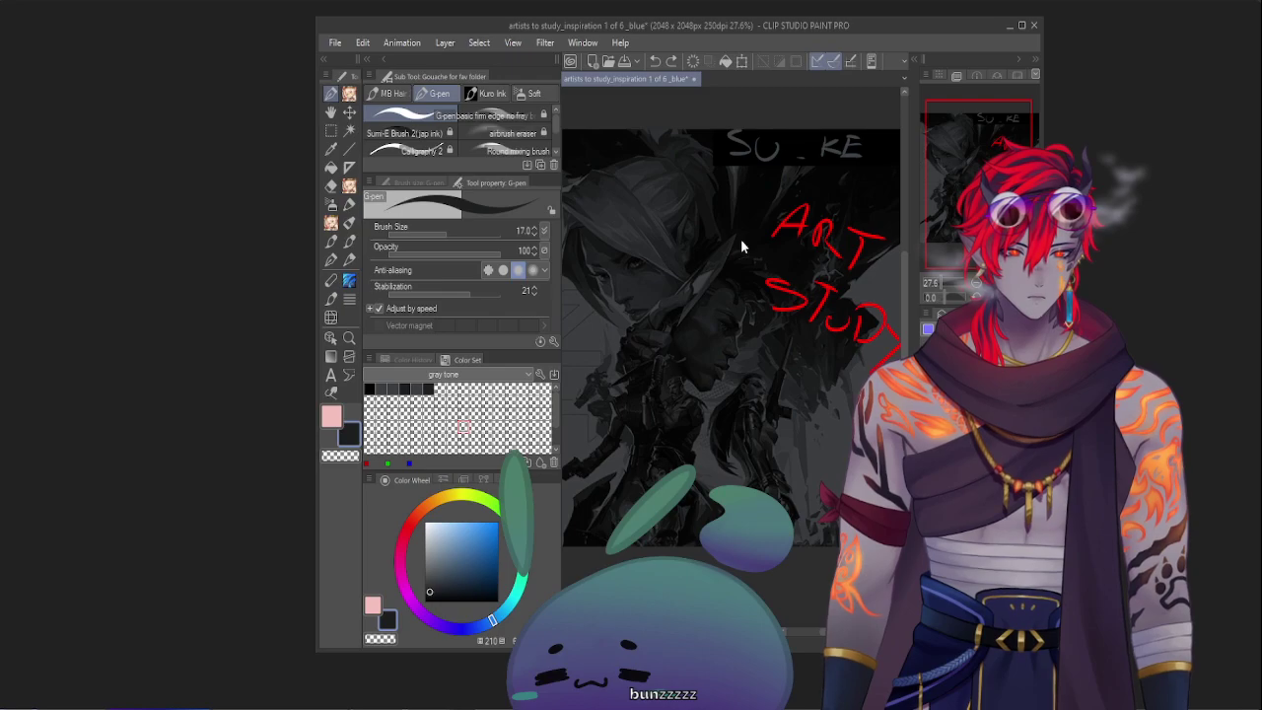
Undo back to full colour, save the art-study document, and close Clip Studio Paint
key(ctrl+z)
key(ctrl+z)
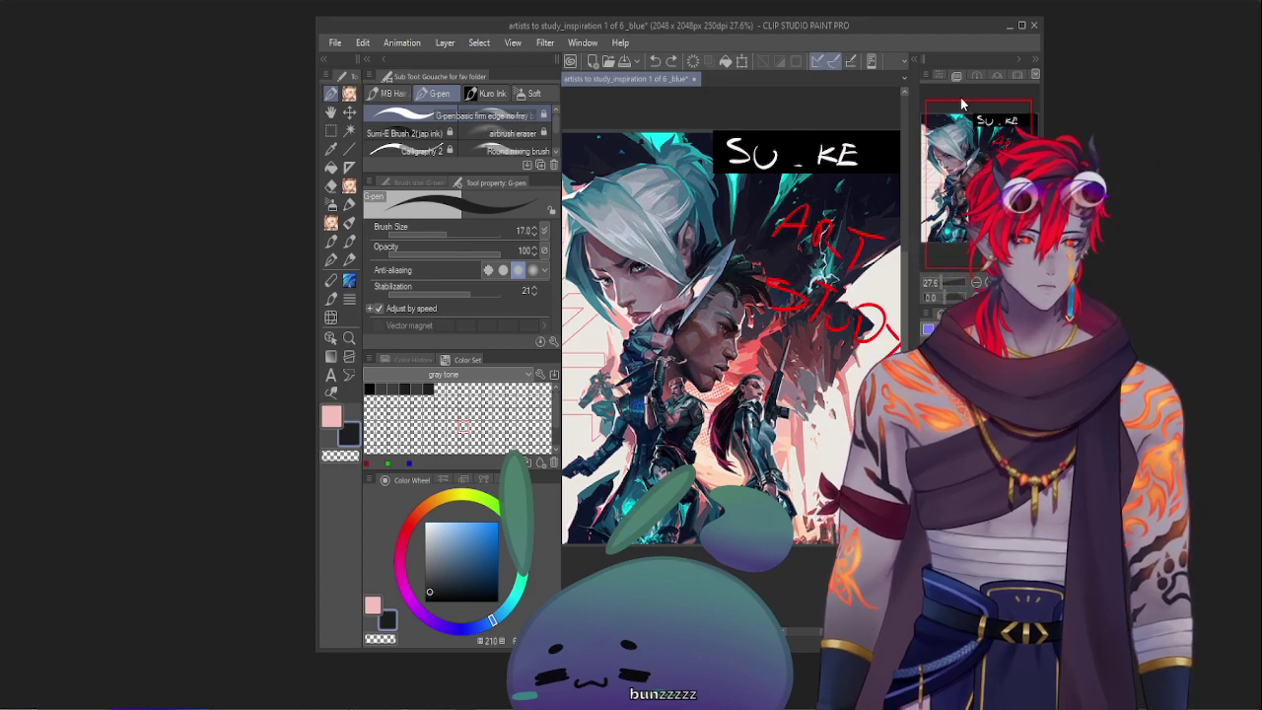
key(ctrl+s)
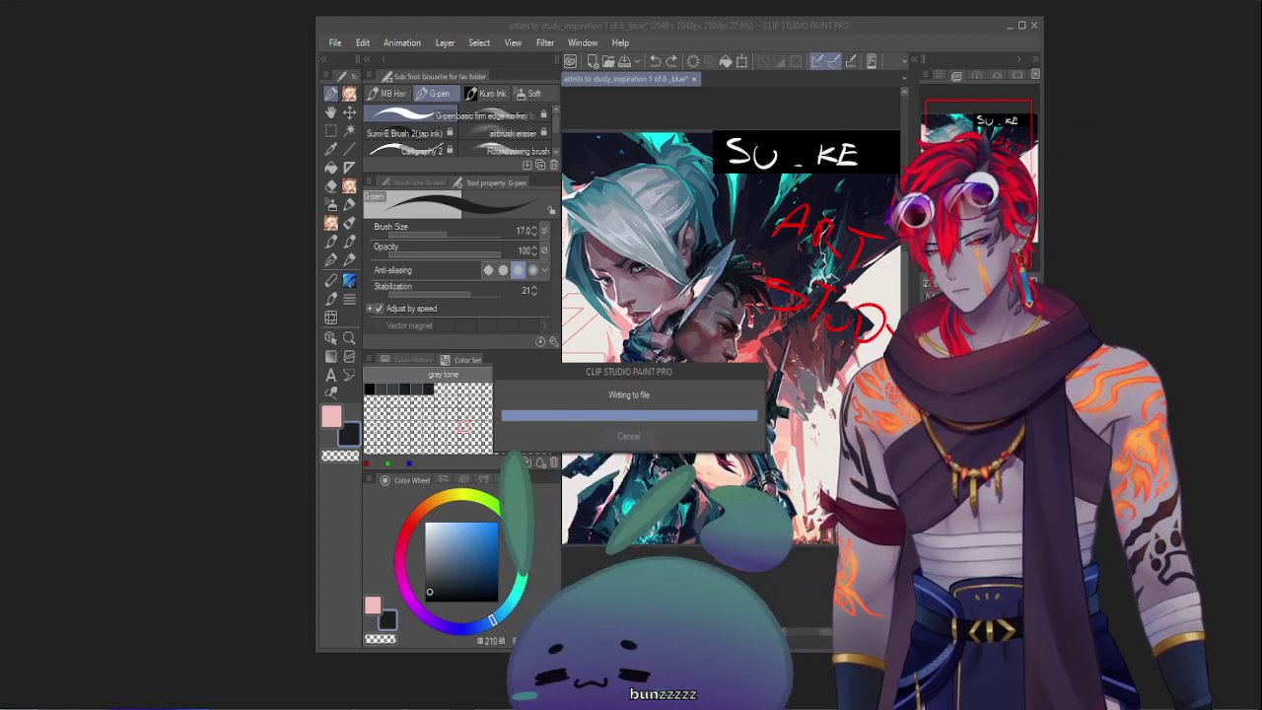
click(1033, 25)
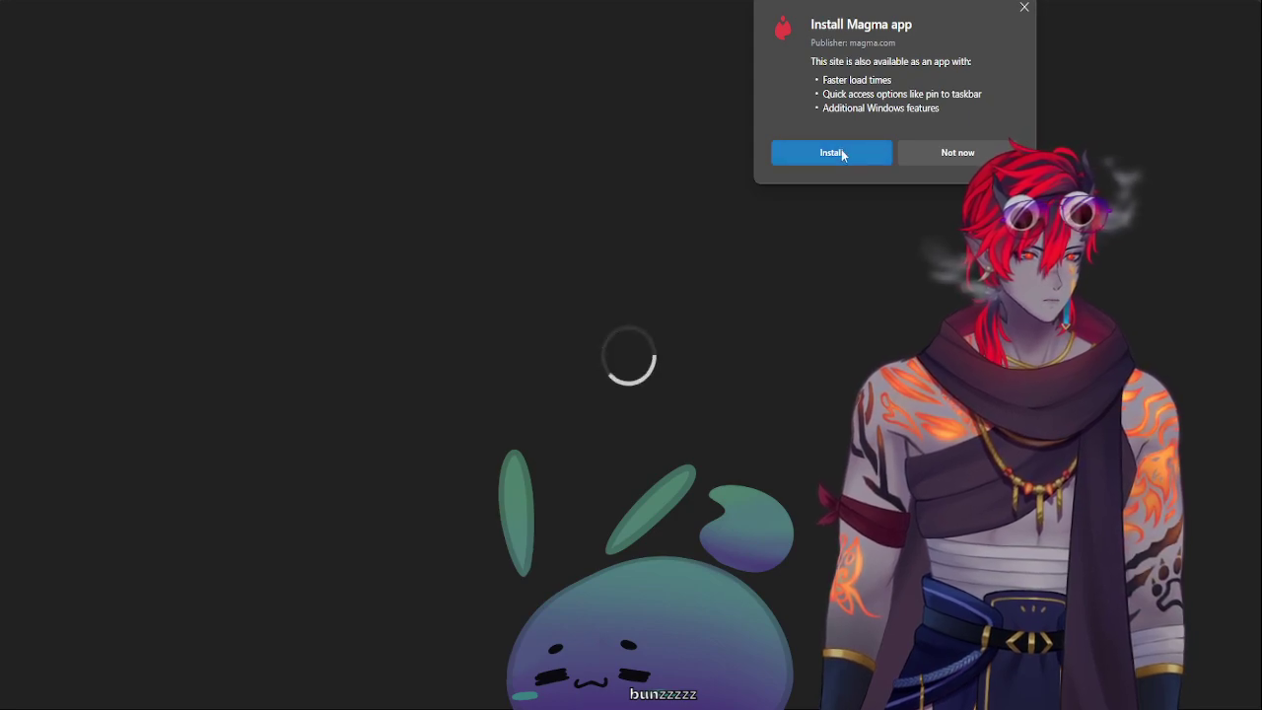
Install Magma as an app and allow the site's blocked cookies so it loads
click(841, 151)
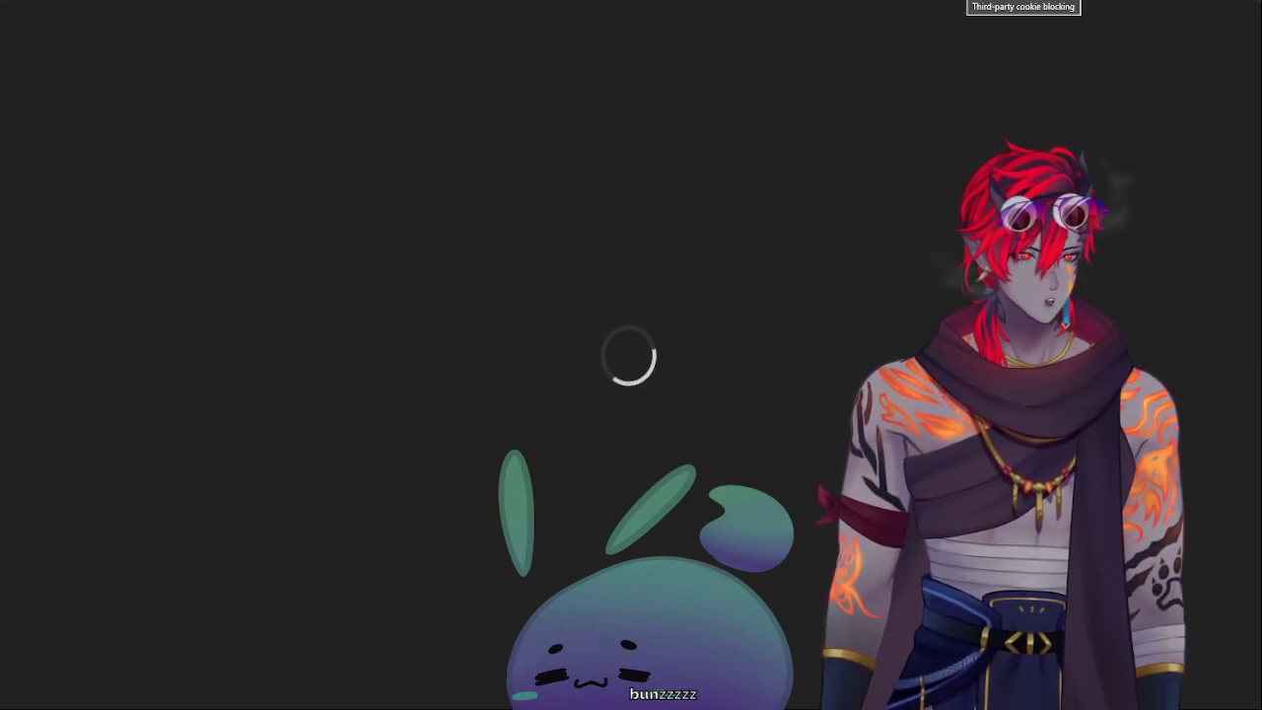
click(961, 5)
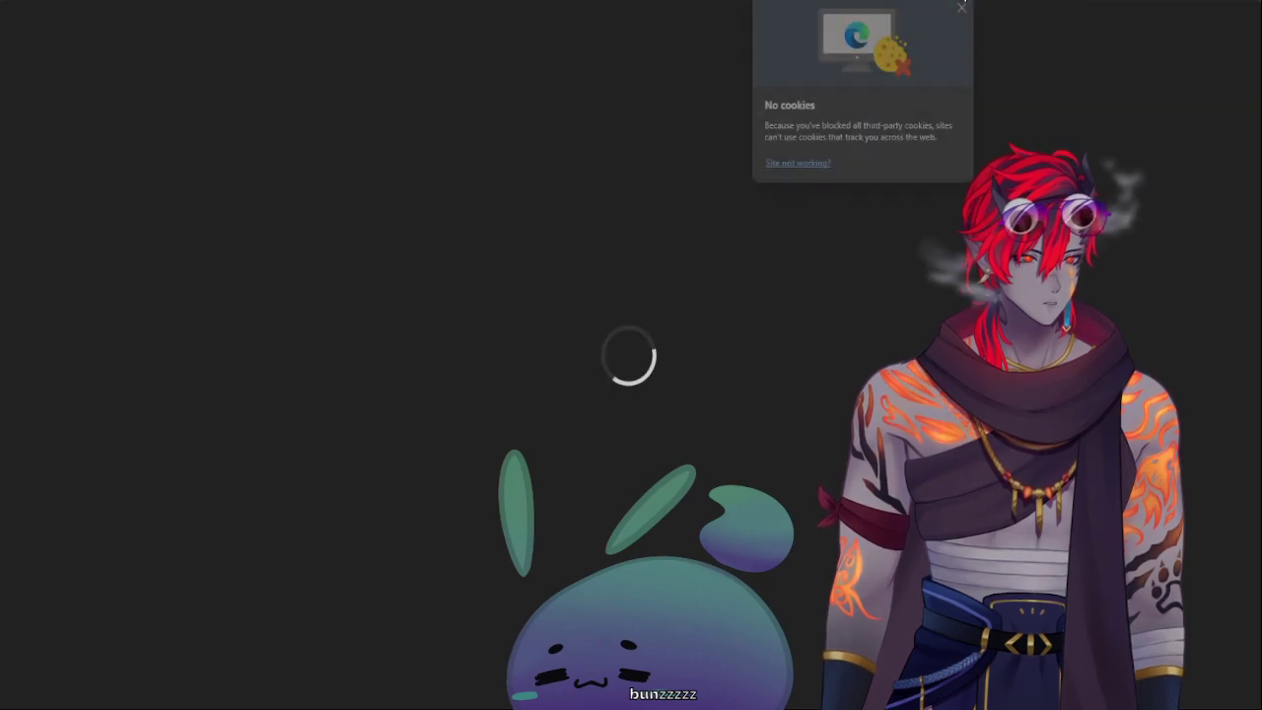
click(808, 164)
click(907, 159)
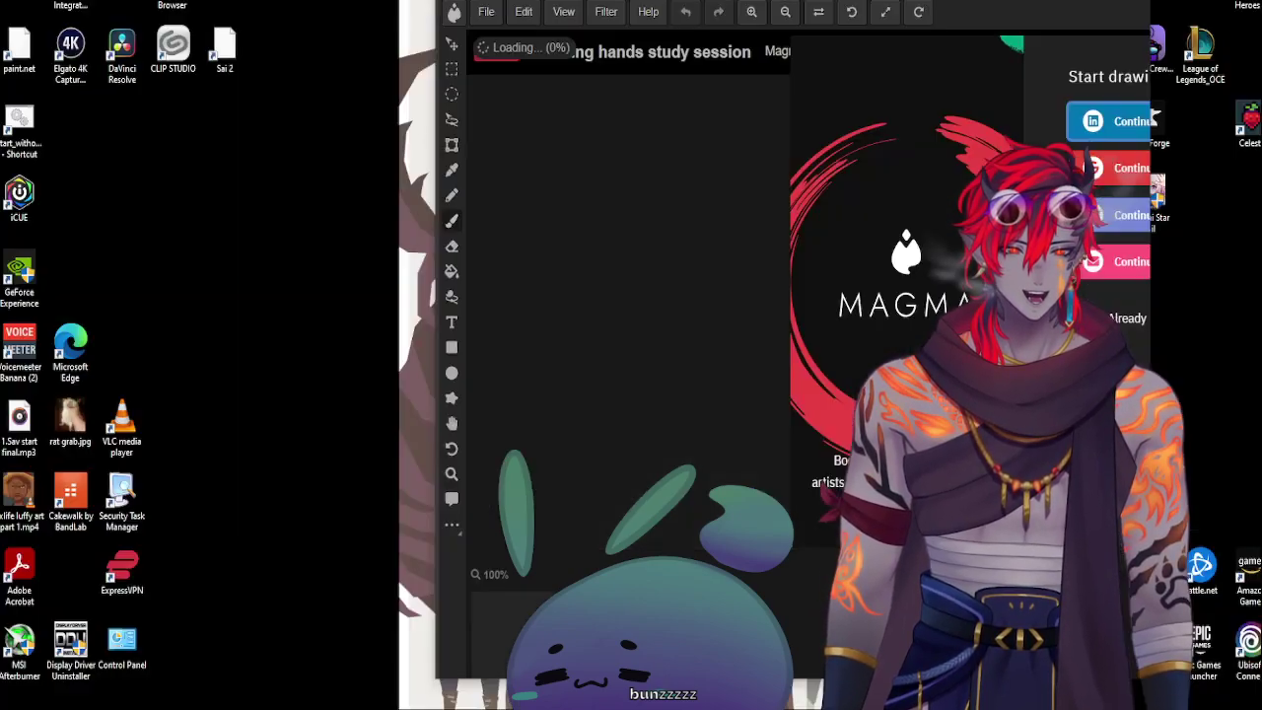
Maximize the browser window, then snap it to the left half of the screen
key(super+Up)
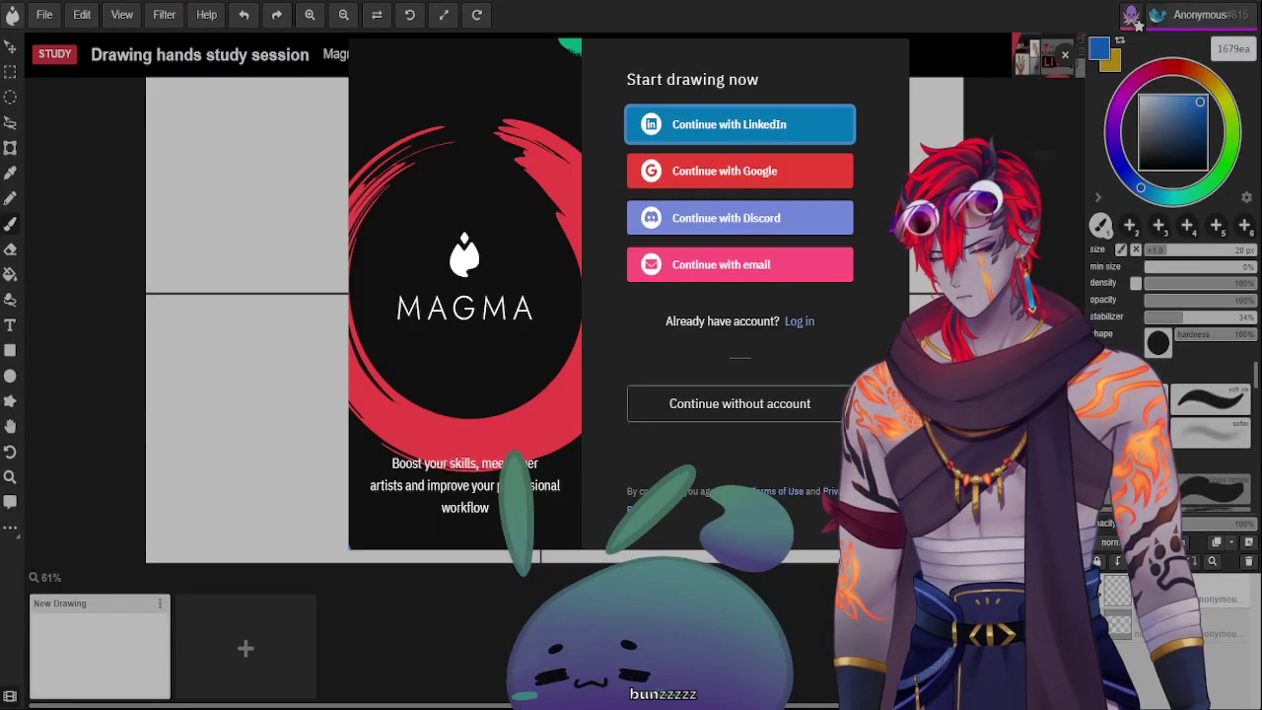
key(super+Left)
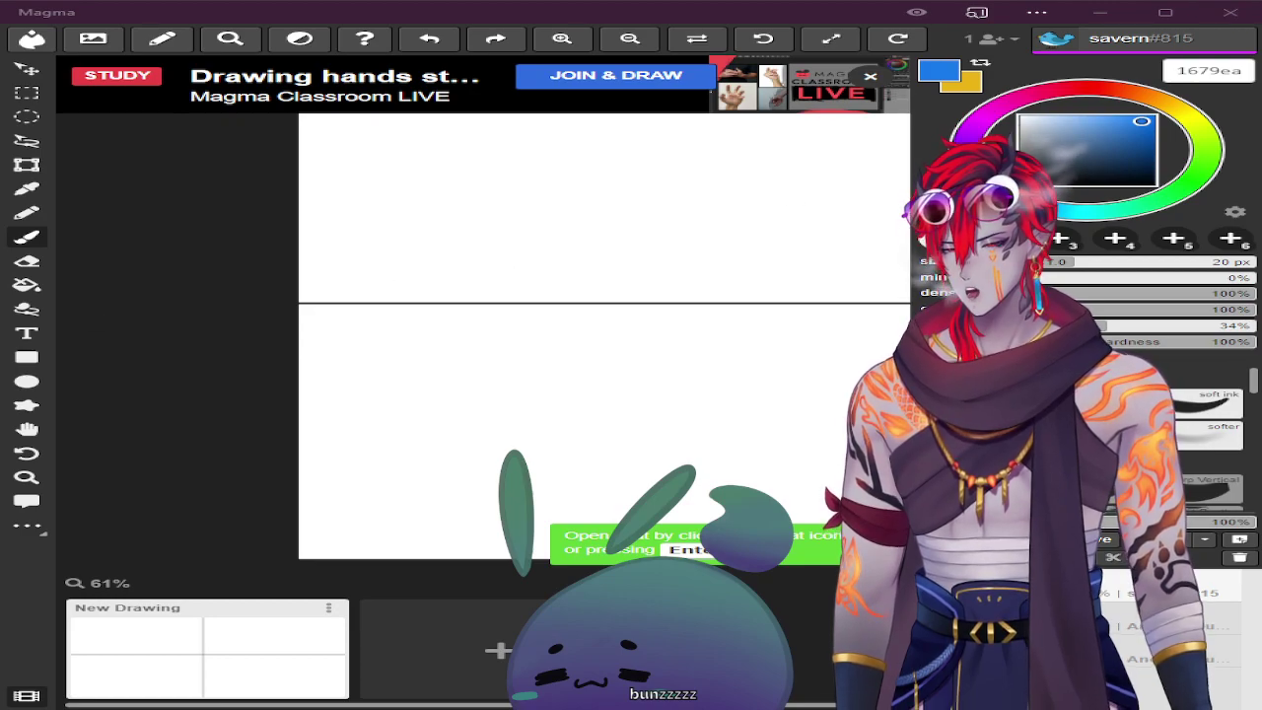
Maximize Magma, draw and undo a test stroke, then dismiss the live-classroom banner
click(1165, 12)
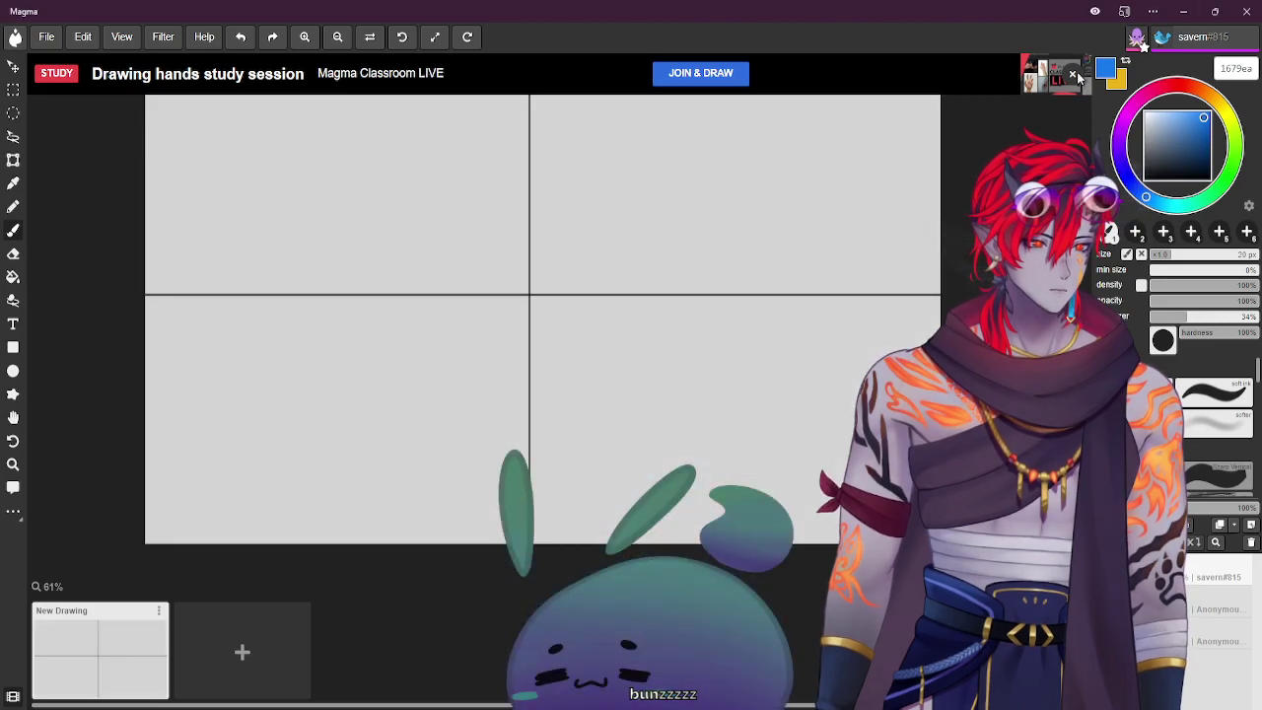
mouse_move(497, 253)
mouse_down()
mouse_move(554, 320)
mouse_move(622, 379)
mouse_up()
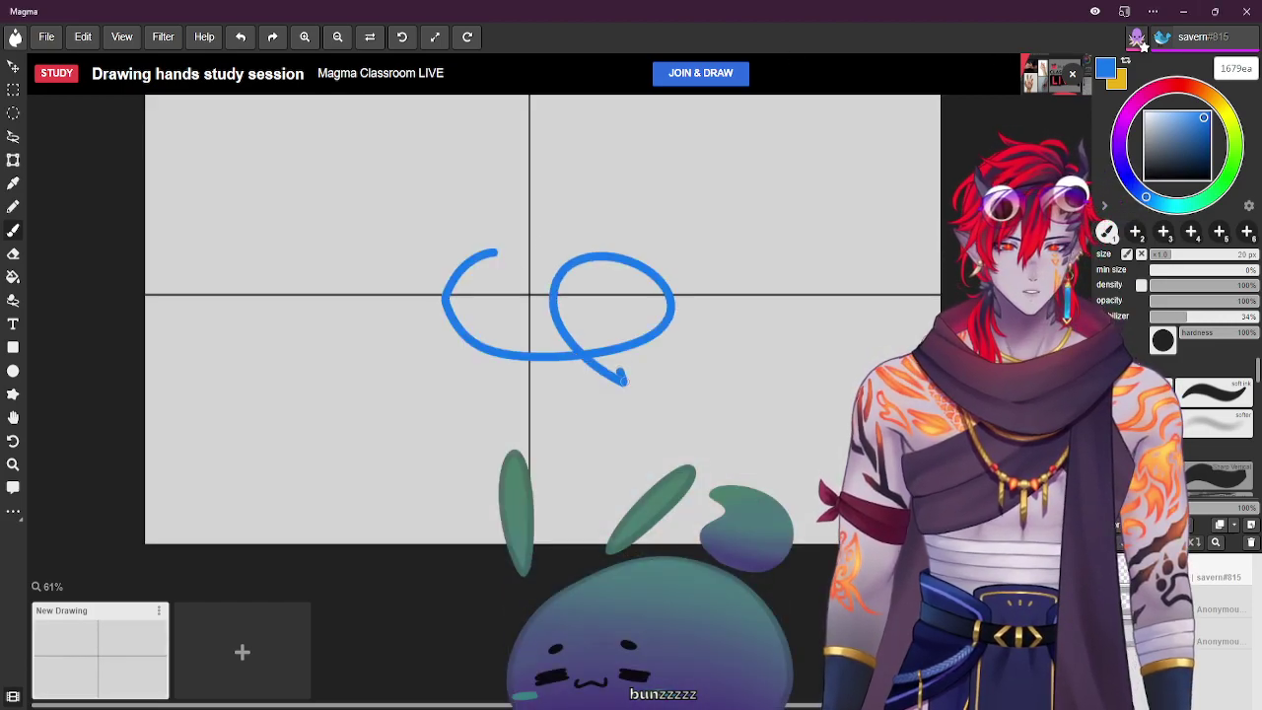
key(ctrl+z)
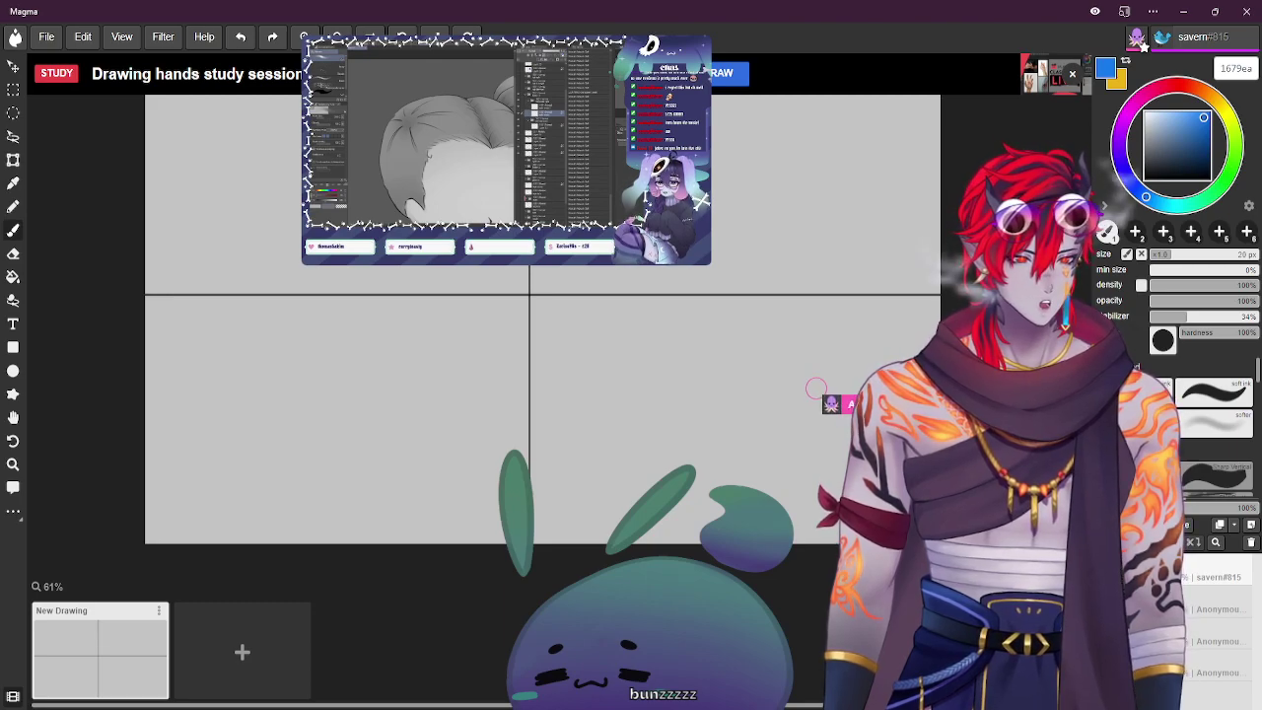
click(1075, 74)
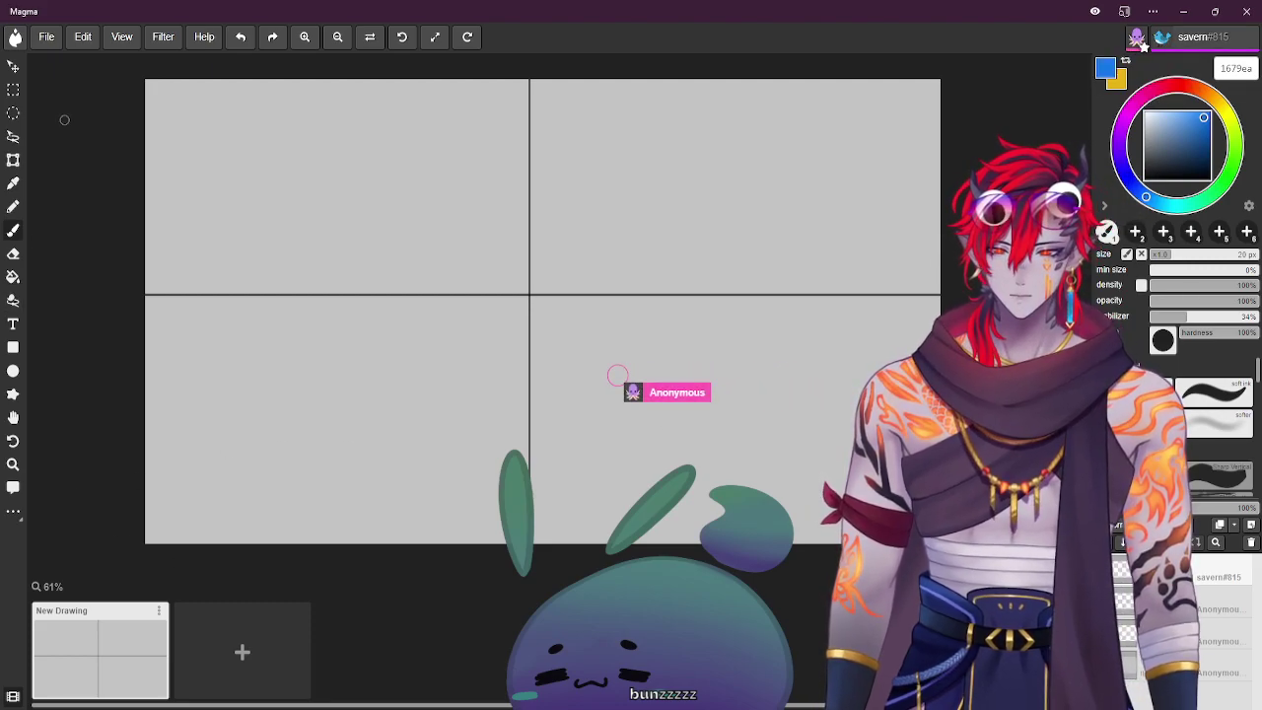
click(47, 40)
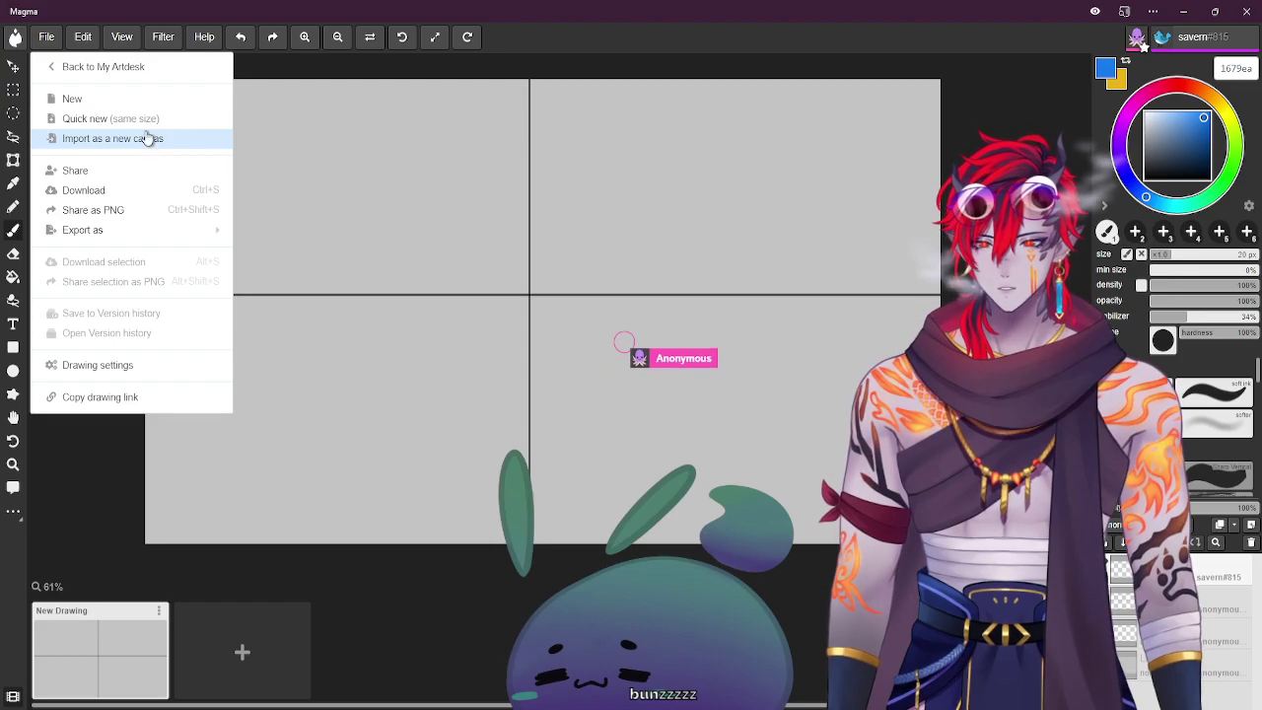
mouse_move(132, 241)
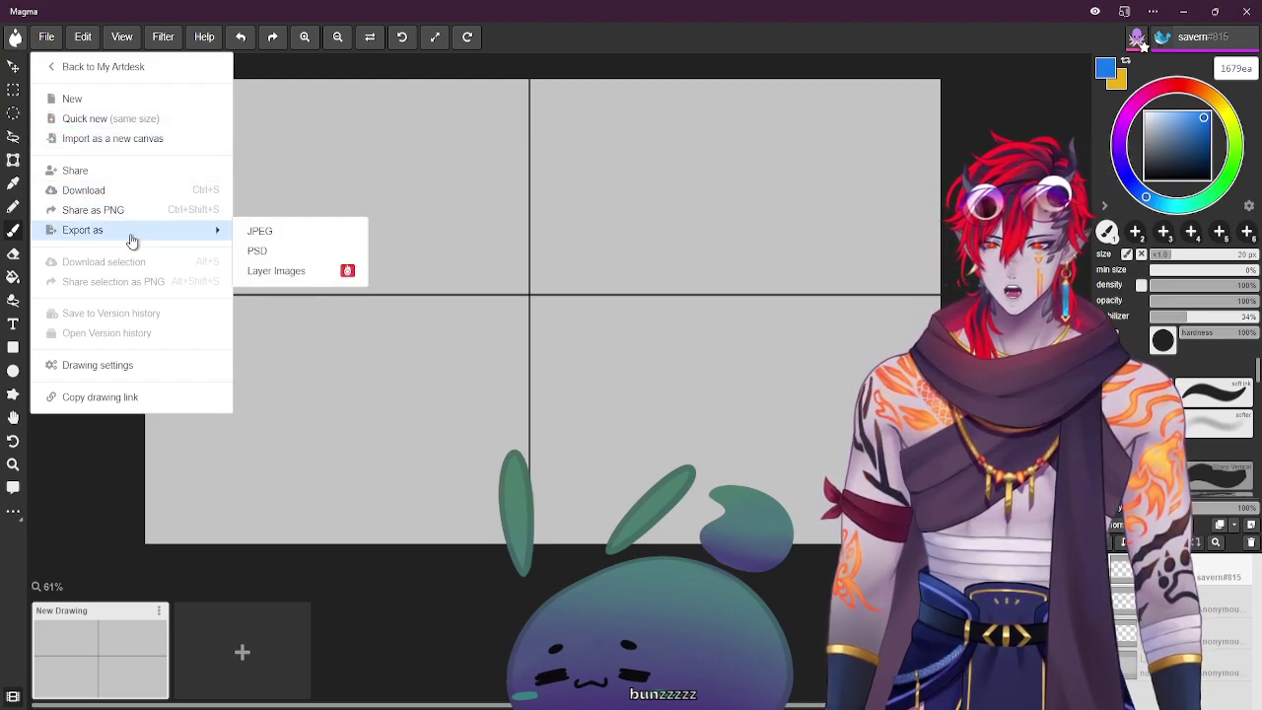
click(141, 364)
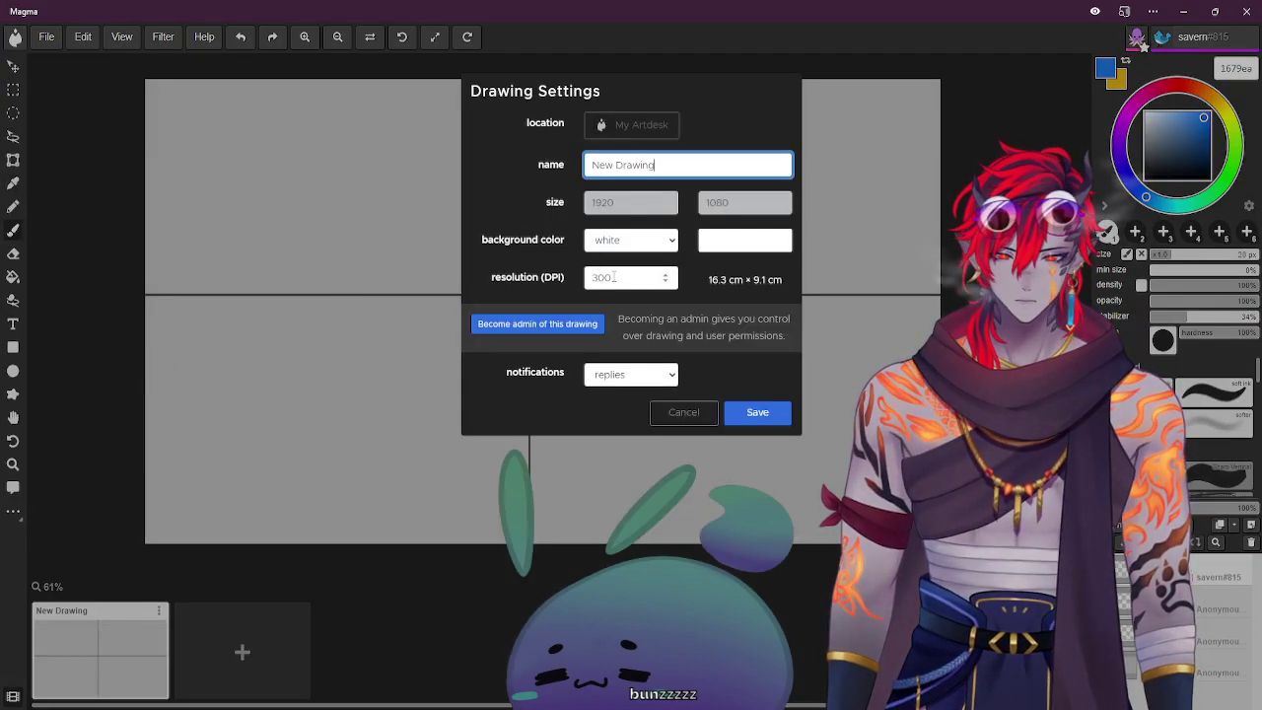
click(680, 412)
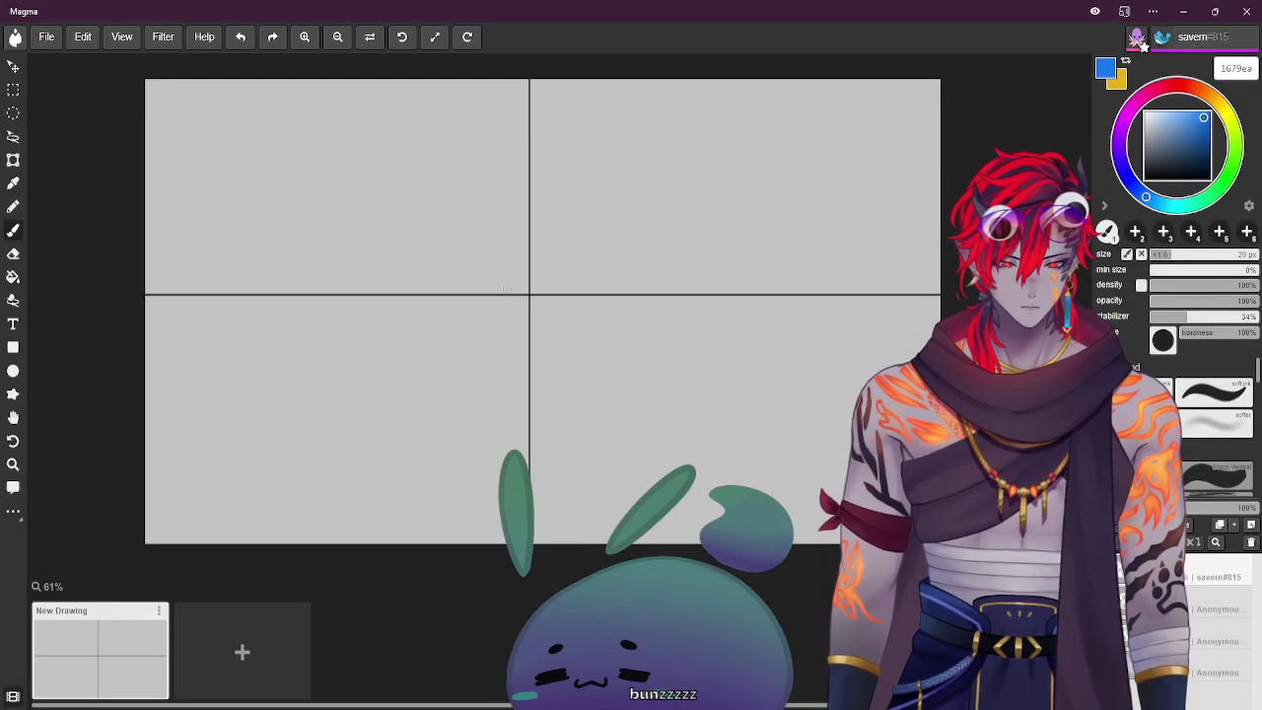
Read Magma's Getting started guide on Edge stylus pressure support, then close it
click(194, 39)
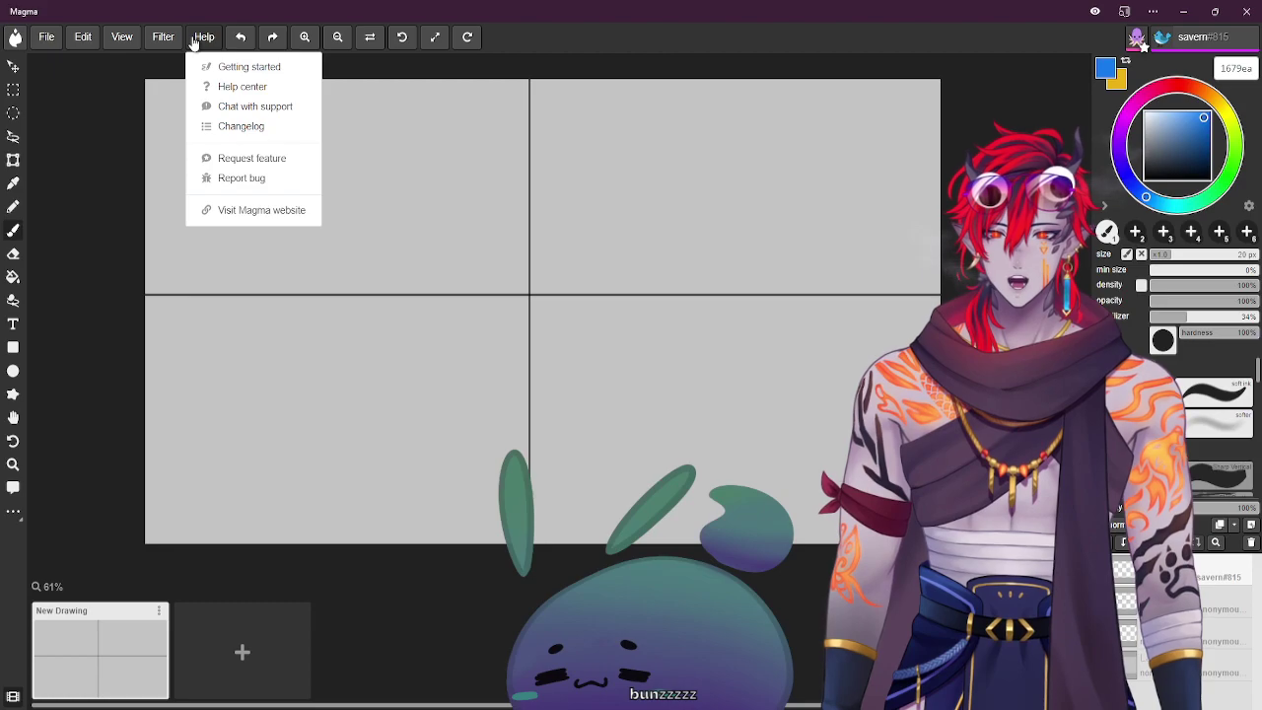
click(268, 71)
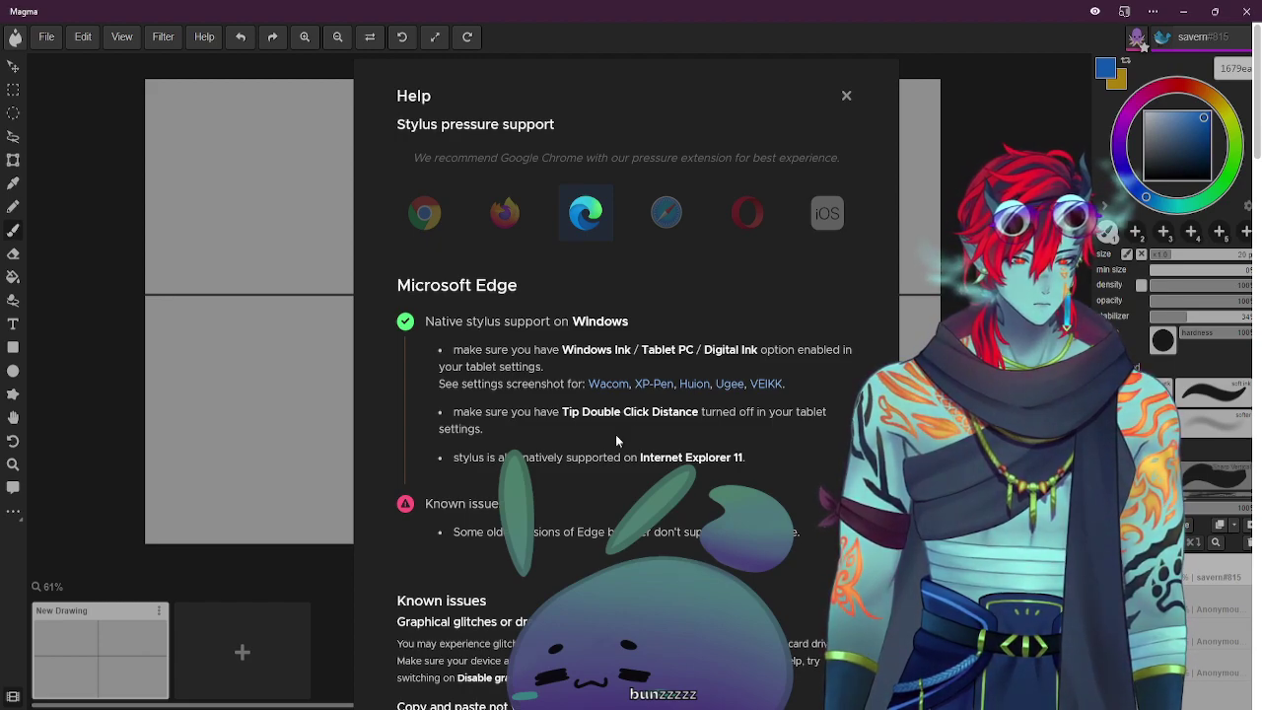
mouse_move(1257, 170)
mouse_down()
mouse_move(1258, 663)
mouse_move(1187, 90)
mouse_up()
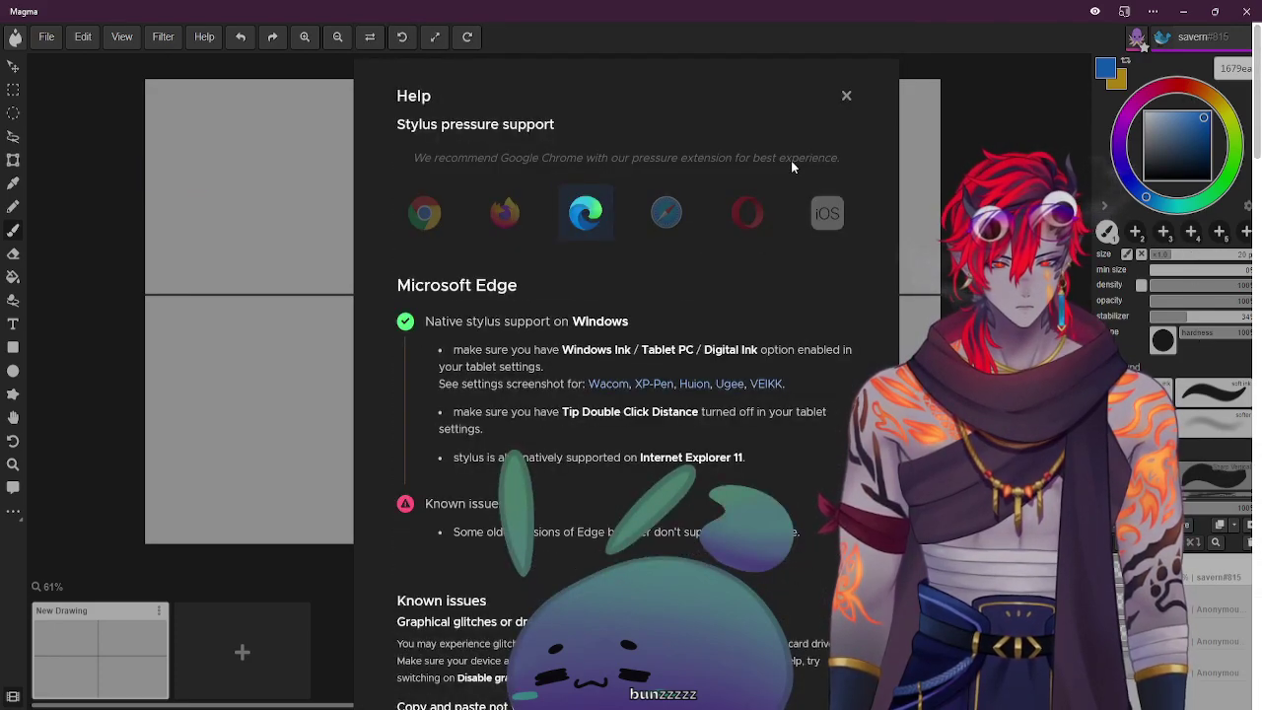
click(847, 97)
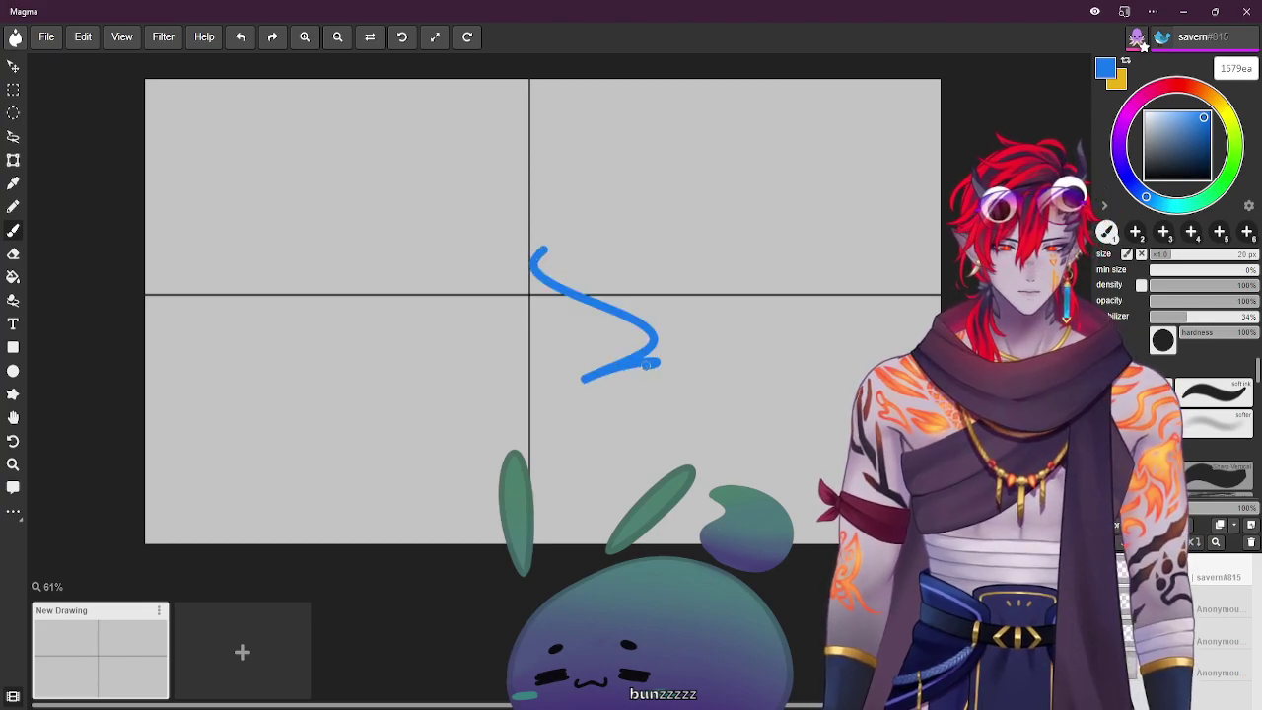
Set the brush to black with a hard preset at 11 px, then draw and undo a test stroke
drag(1172, 139, 1185, 185)
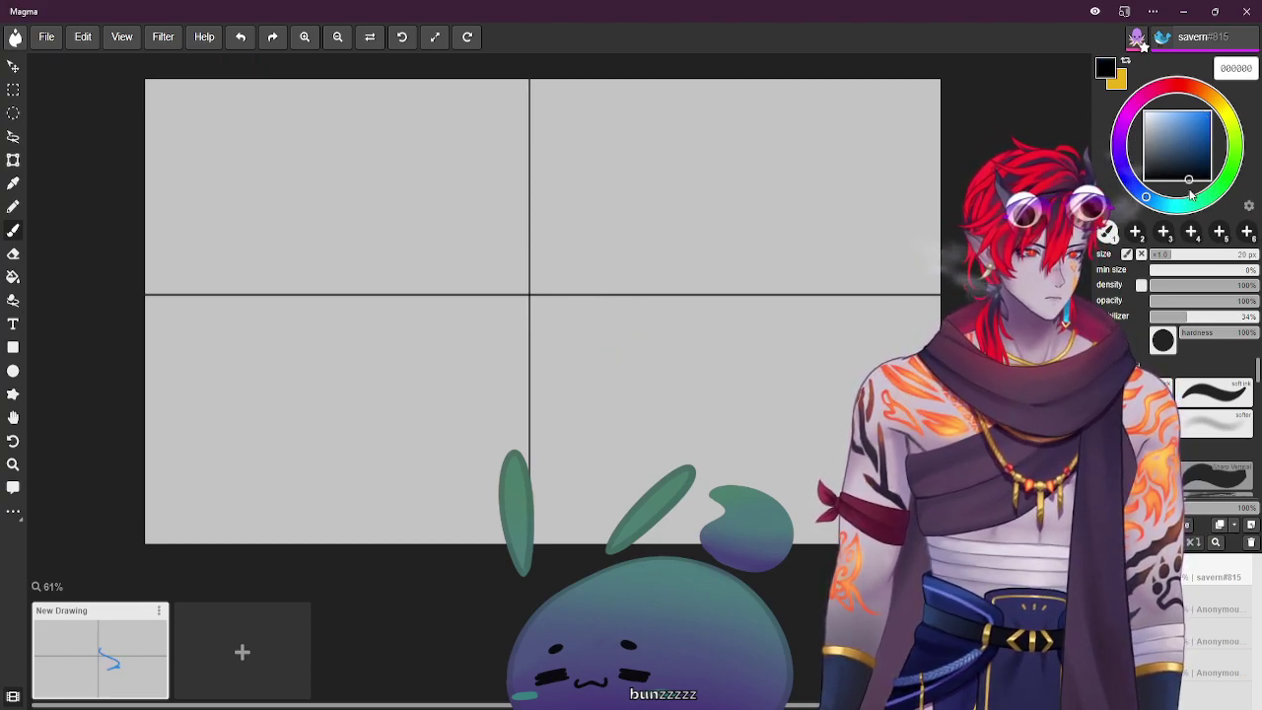
click(1210, 392)
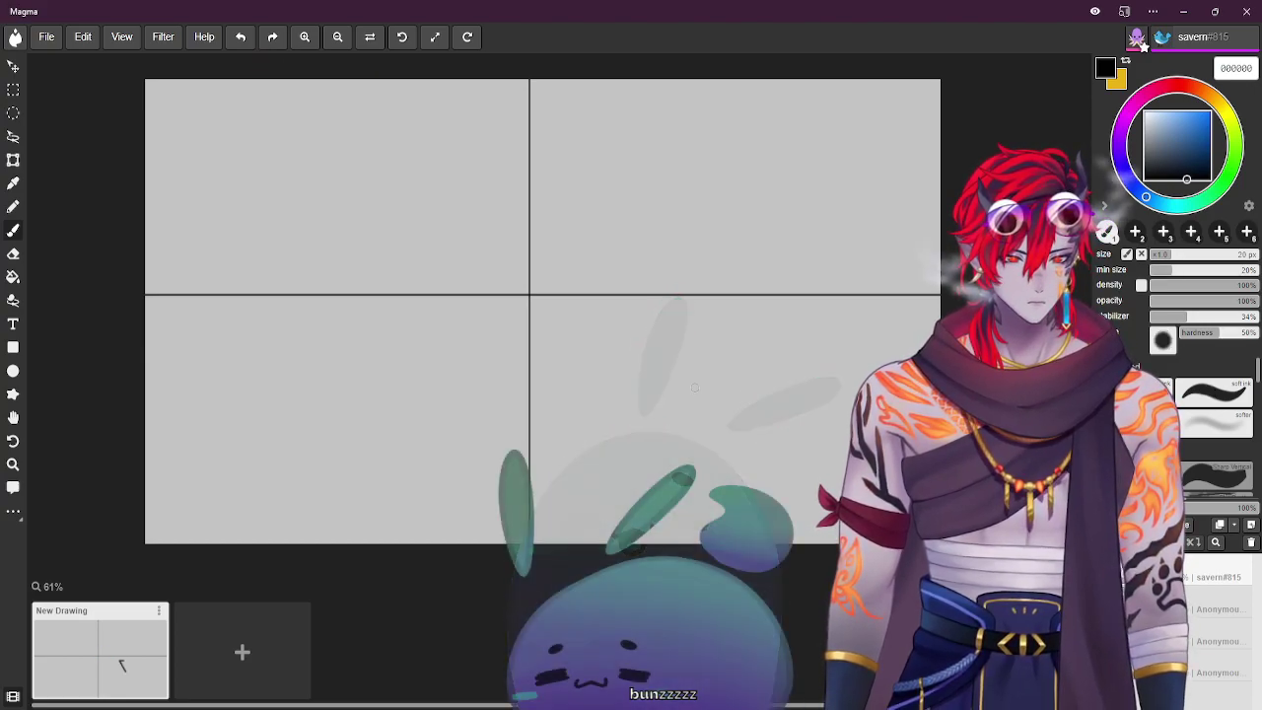
click(1173, 392)
click(1165, 254)
drag(755, 363, 787, 392)
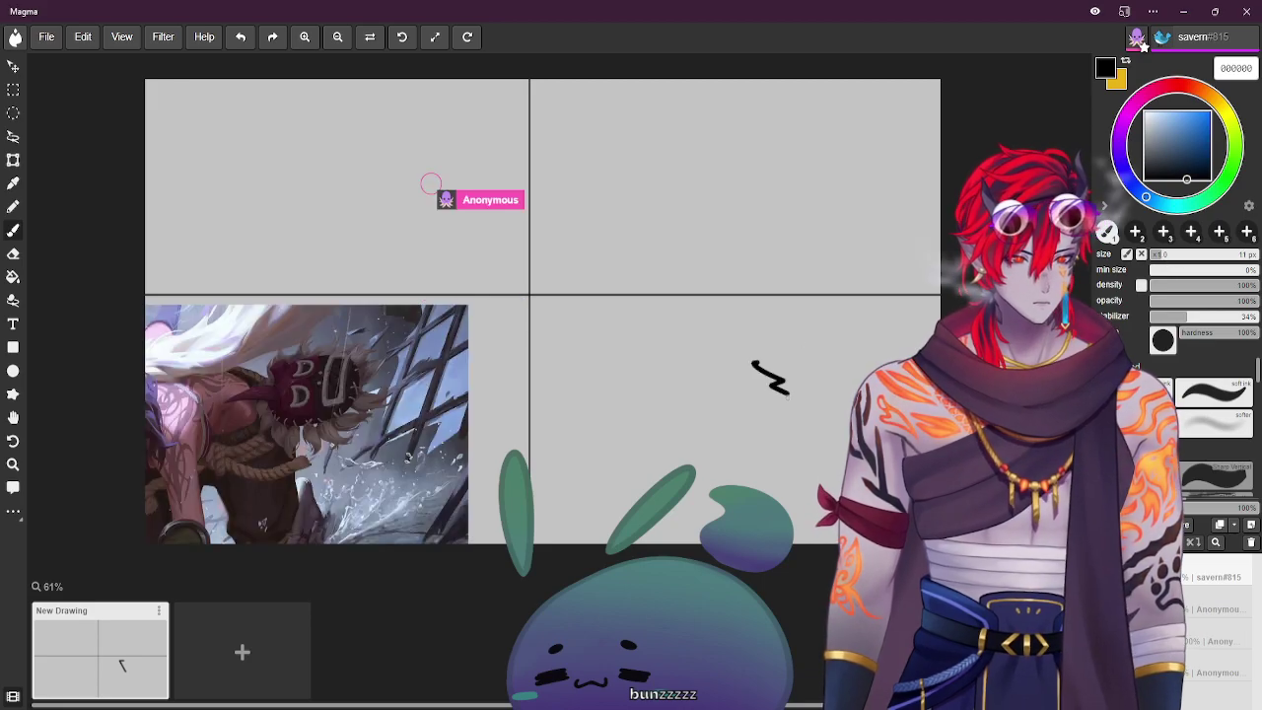
key(ctrl+z)
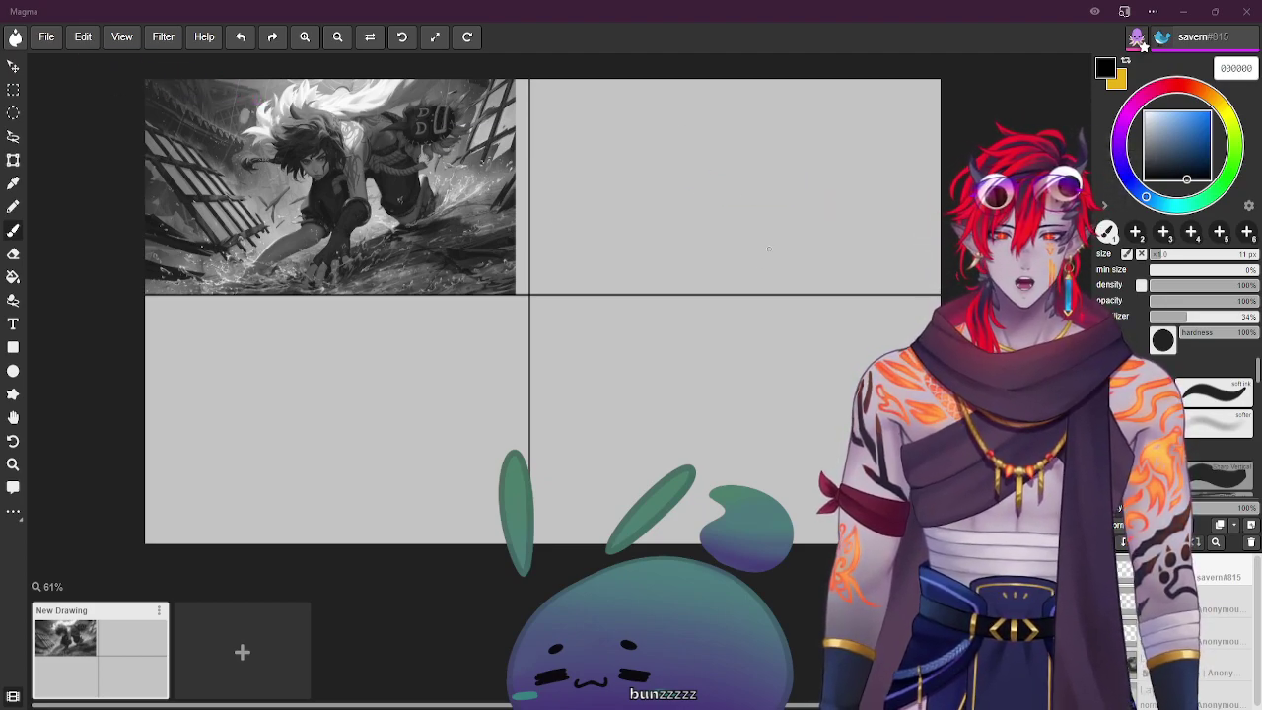
Draw a test stroke in the bottom-right panel and undo it
drag(738, 371, 761, 413)
key(ctrl+z)
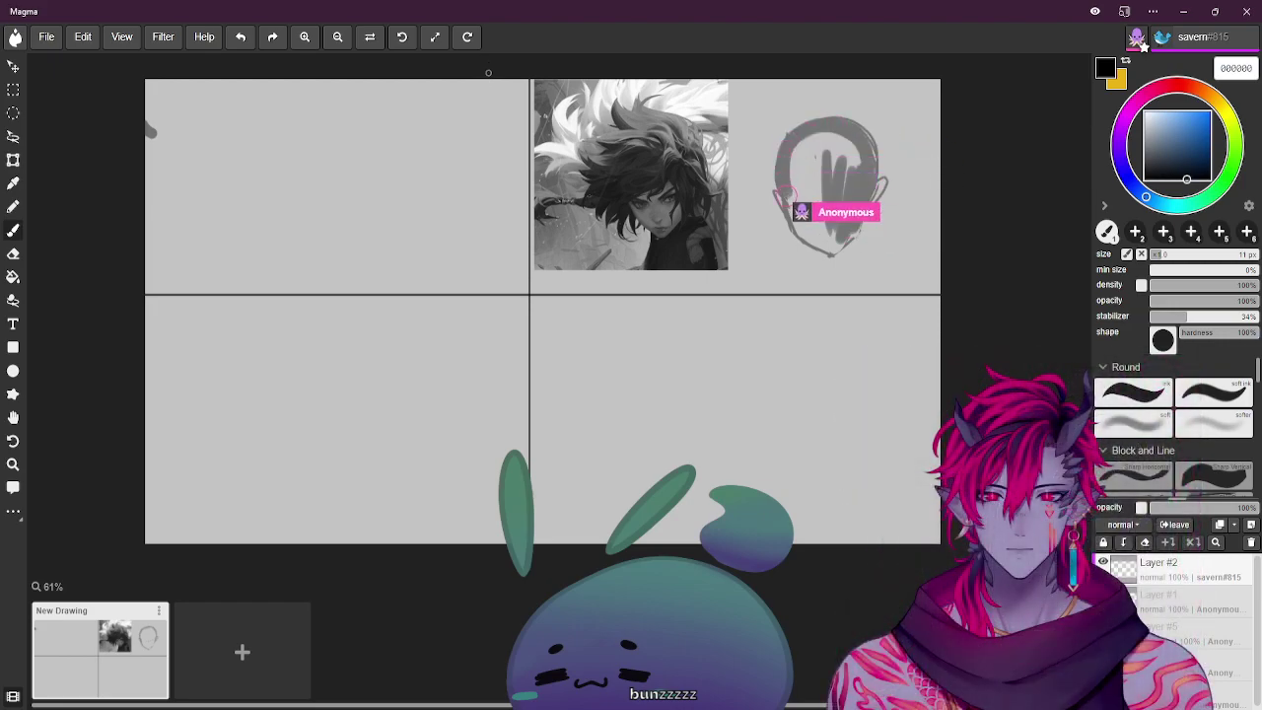
Scribble several zigzag and curved test strokes in the left panel and undo them
mouse_move(454, 202)
mouse_down()
mouse_move(469, 232)
mouse_move(398, 240)
mouse_move(432, 248)
mouse_move(426, 294)
mouse_up()
key(ctrl+z)
key(ctrl+z)
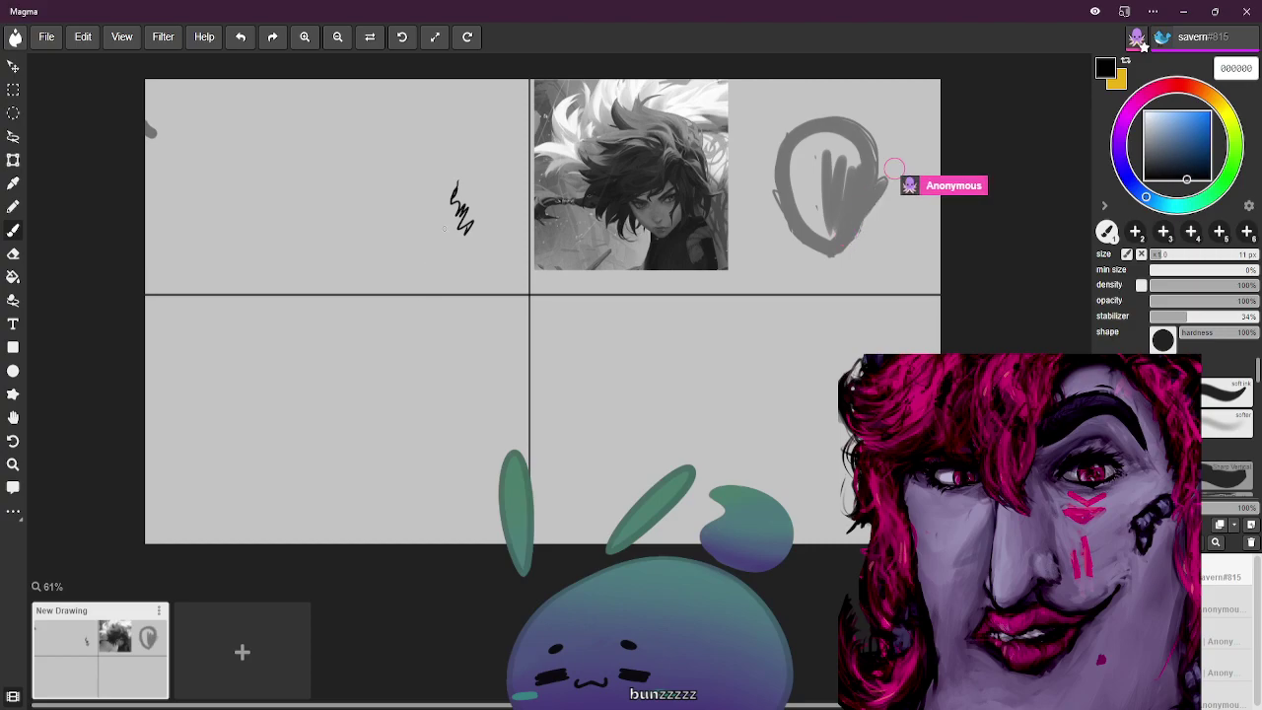
key(ctrl+z)
drag(449, 193, 408, 254)
key(ctrl+z)
mouse_move(463, 203)
mouse_down()
mouse_move(409, 251)
mouse_move(430, 298)
mouse_move(498, 292)
mouse_up()
mouse_move(422, 284)
mouse_down()
mouse_move(408, 295)
mouse_move(444, 379)
mouse_up()
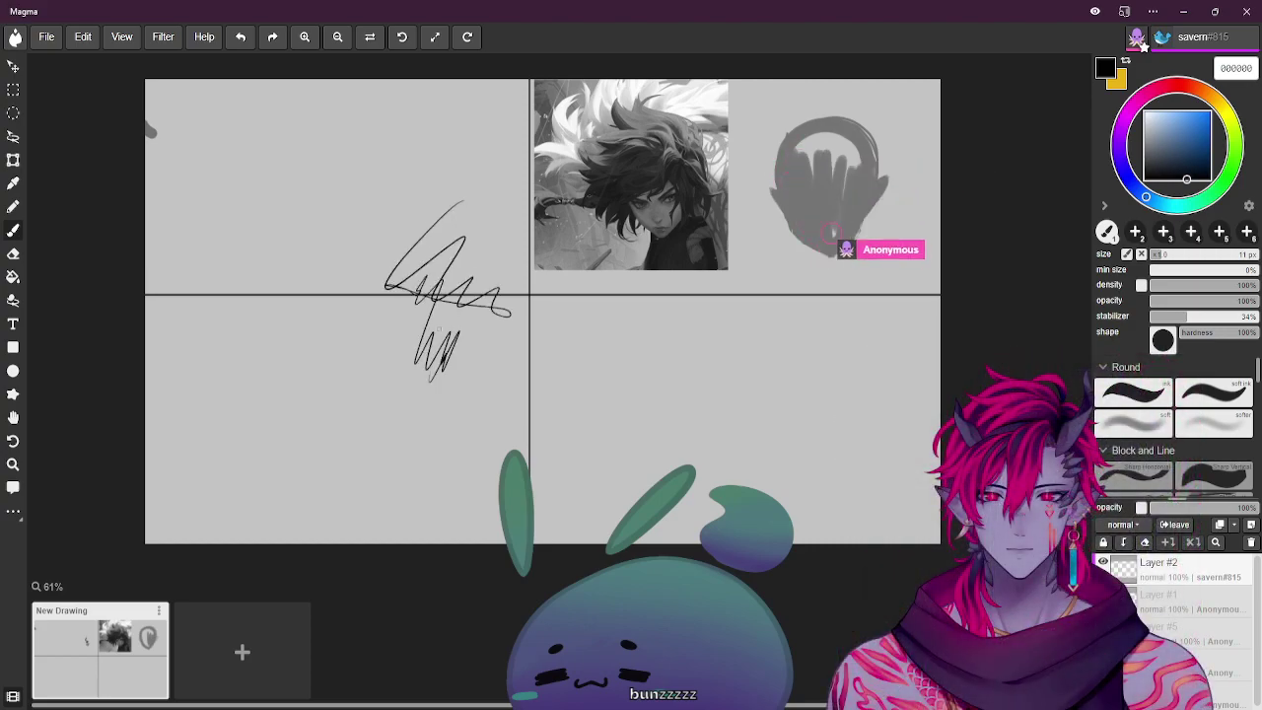
key(ctrl+z)
key(ctrl+z)
key(ctrl+z)
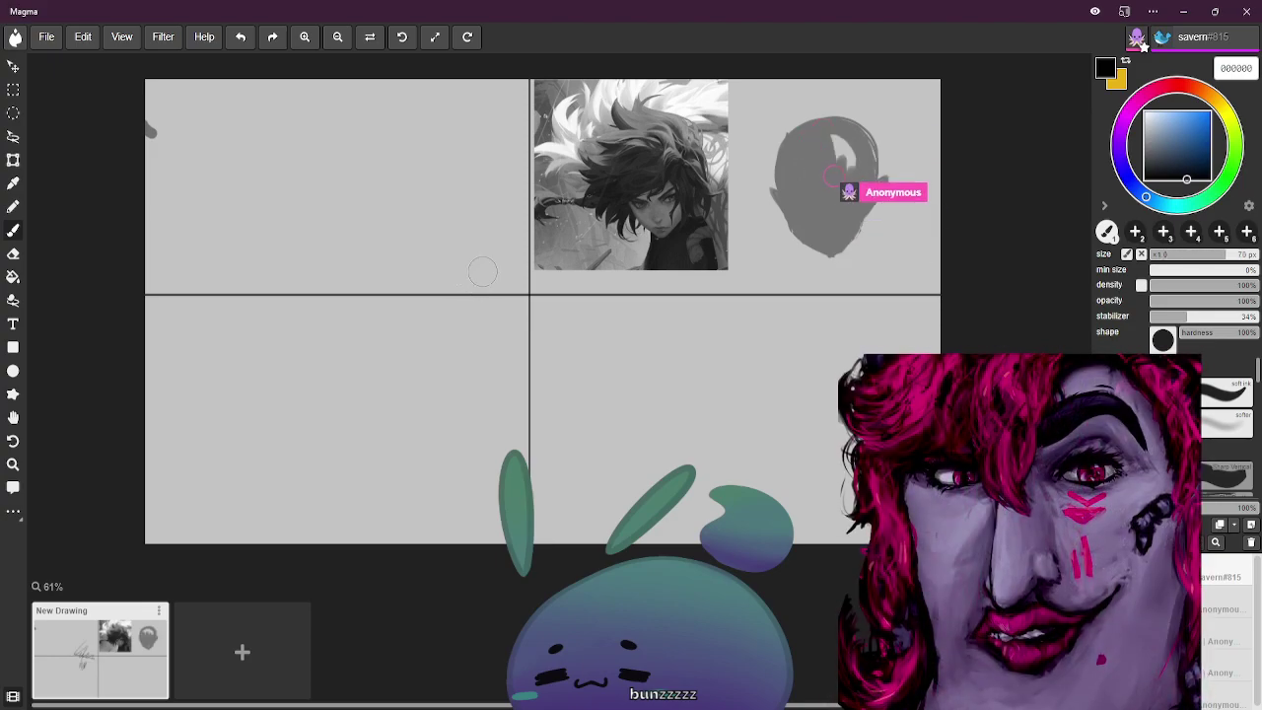
Undo a final test stroke and paste the copied character poster onto the canvas
drag(472, 275, 490, 387)
key(ctrl+z)
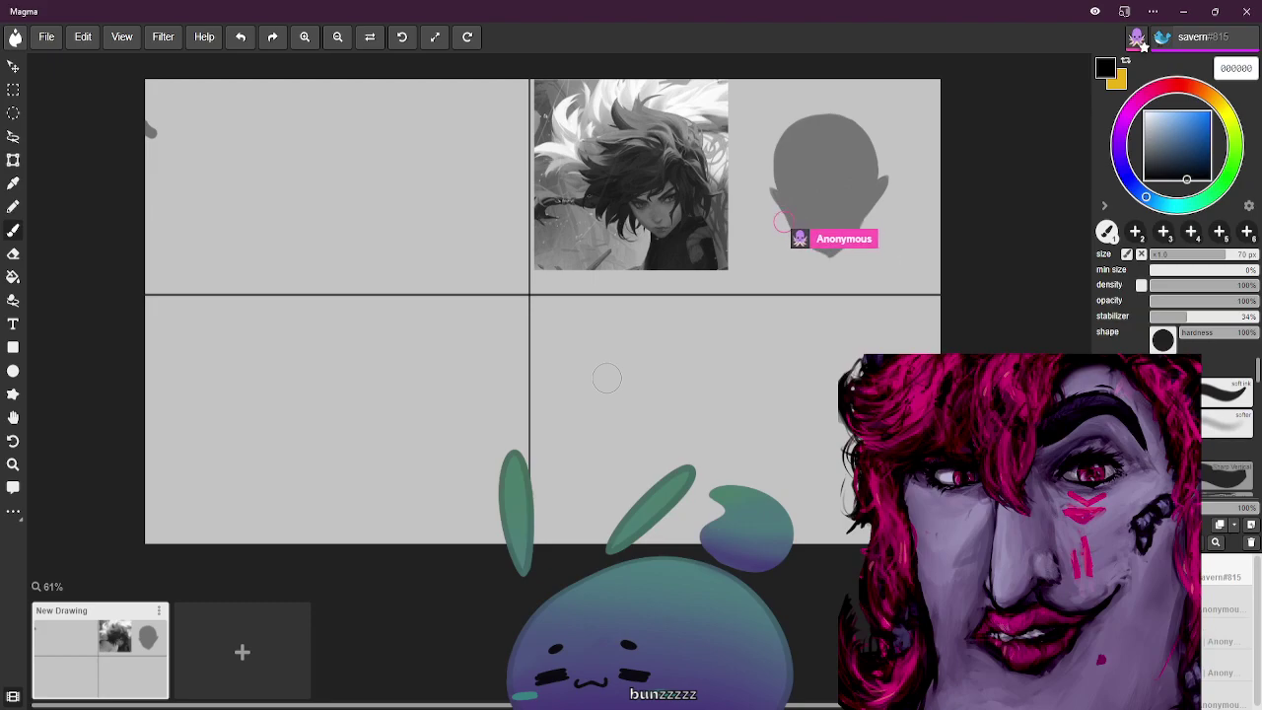
key(ctrl+v)
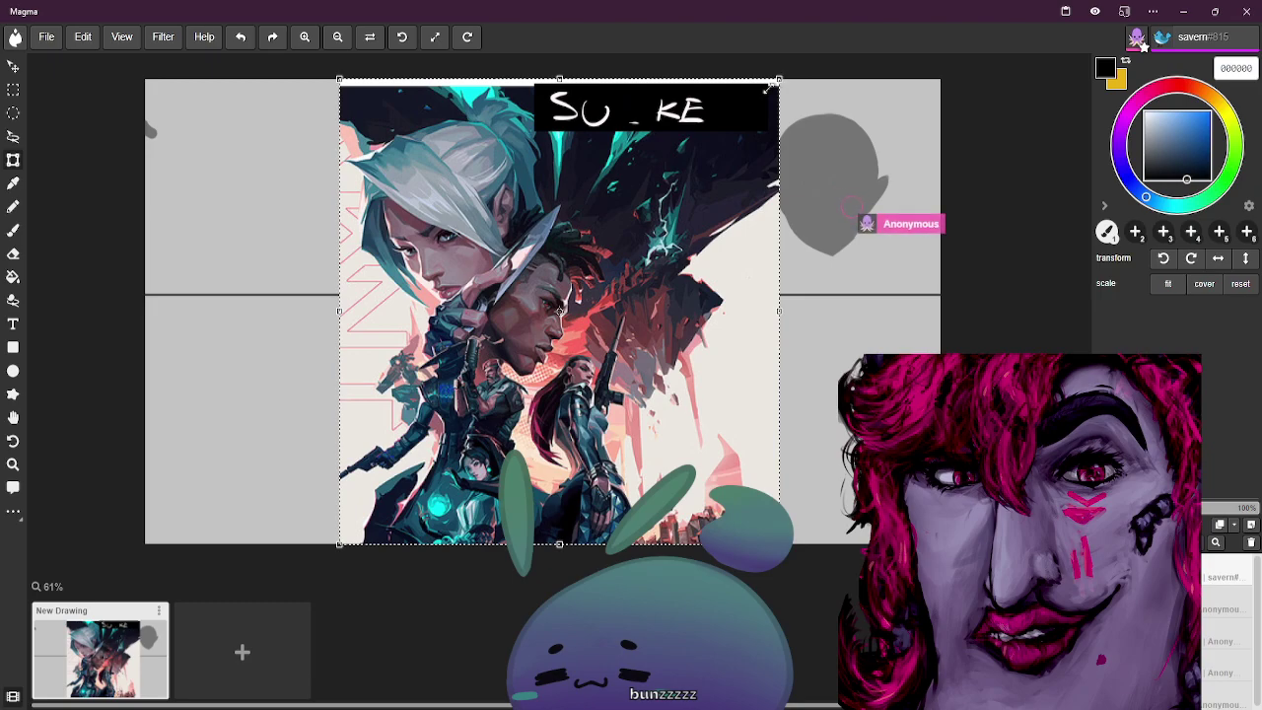
Shrink and move the pasted poster so it fills the lower-left panel
drag(779, 81, 537, 332)
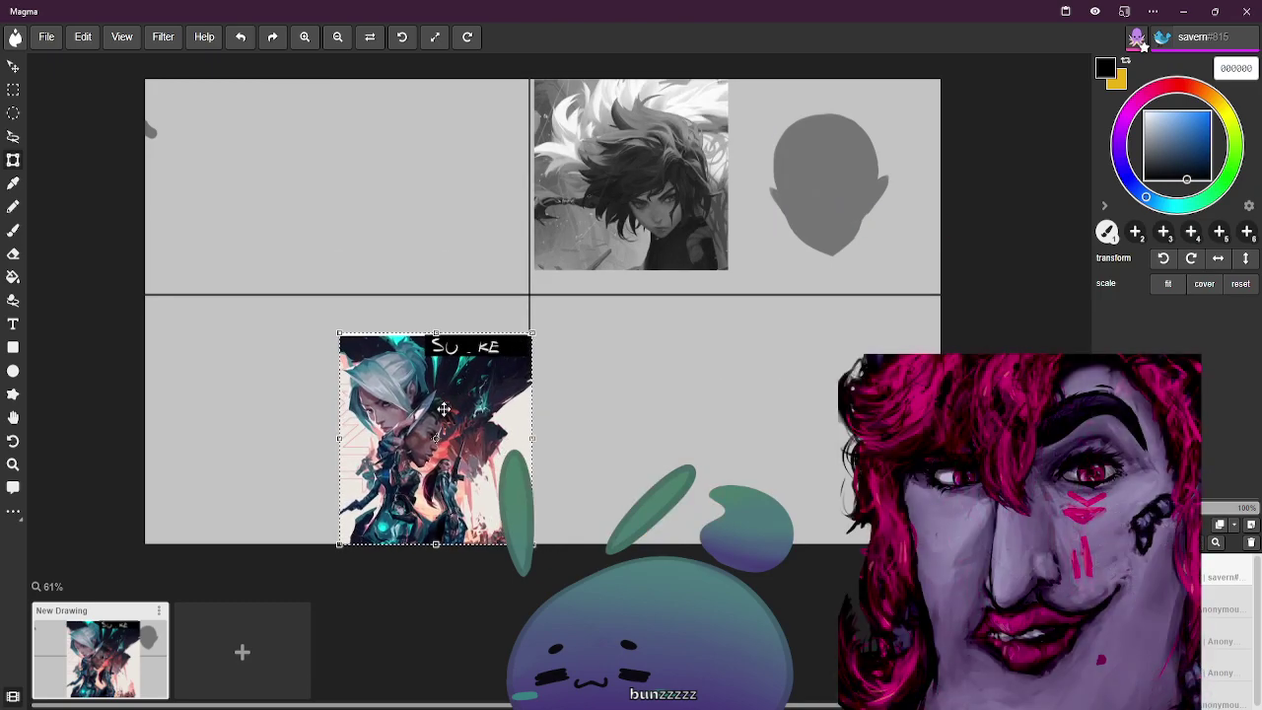
drag(443, 409, 242, 419)
drag(360, 286, 348, 296)
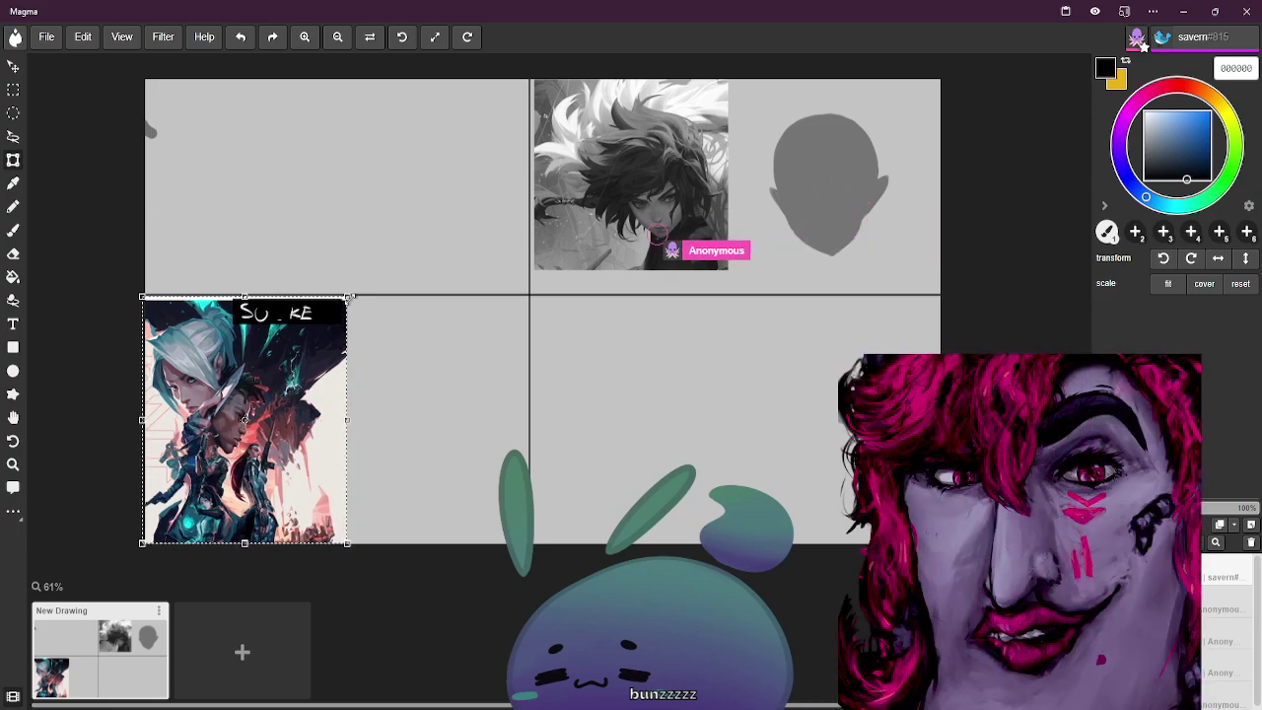
Try a brightness/contrast adjustment on the poster, then discard it
click(162, 36)
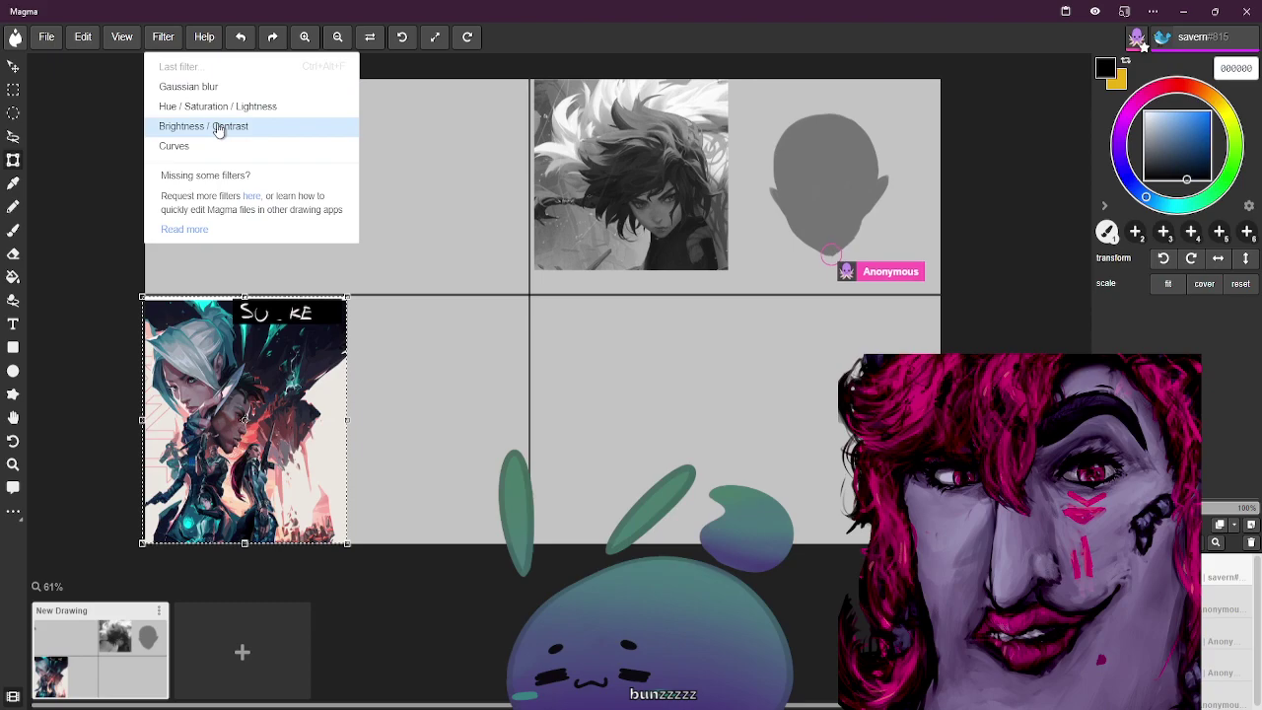
click(219, 128)
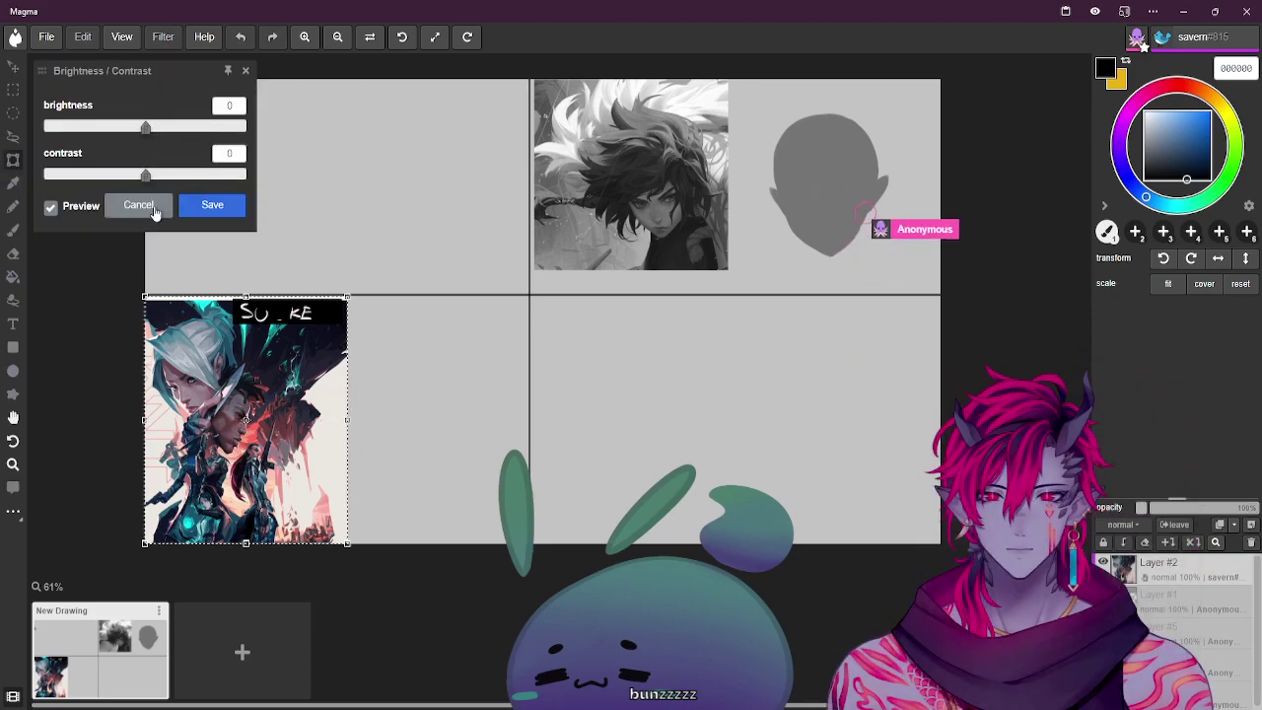
drag(147, 175, 150, 174)
click(141, 209)
Desaturate the poster to greyscale with Hue/Saturation/Lightness at saturation -100 and apply it
click(160, 39)
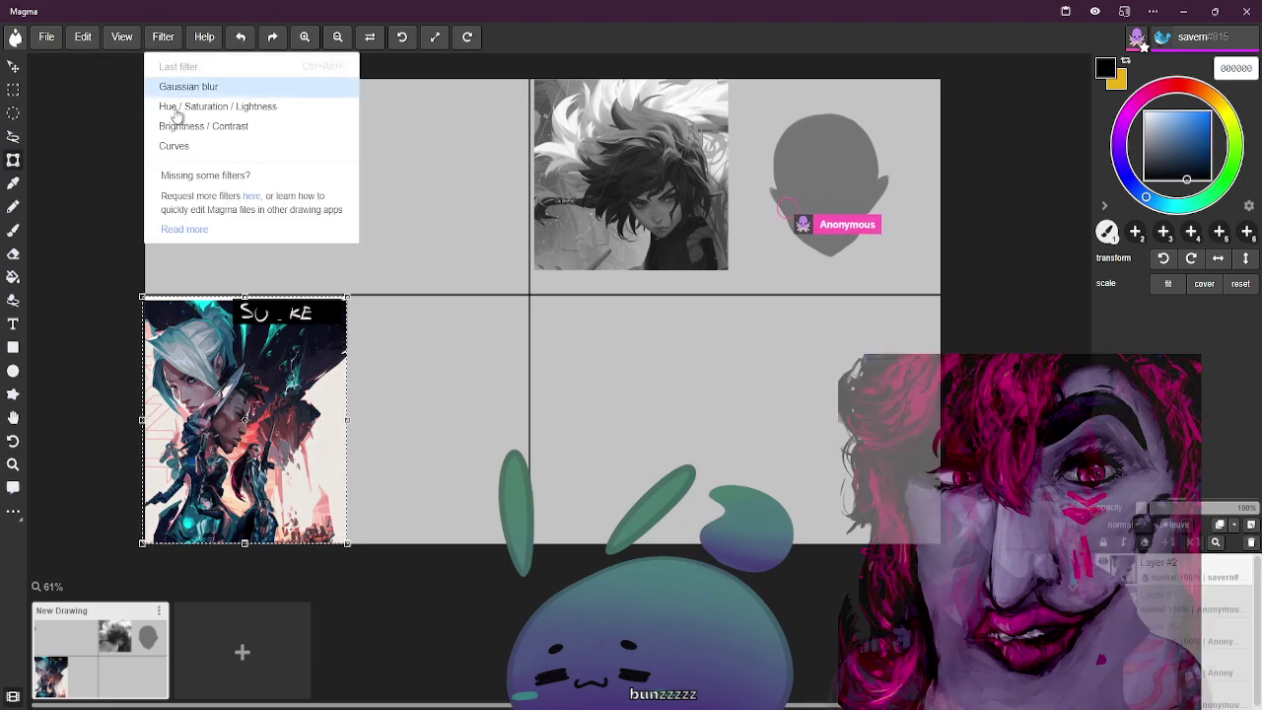
click(198, 109)
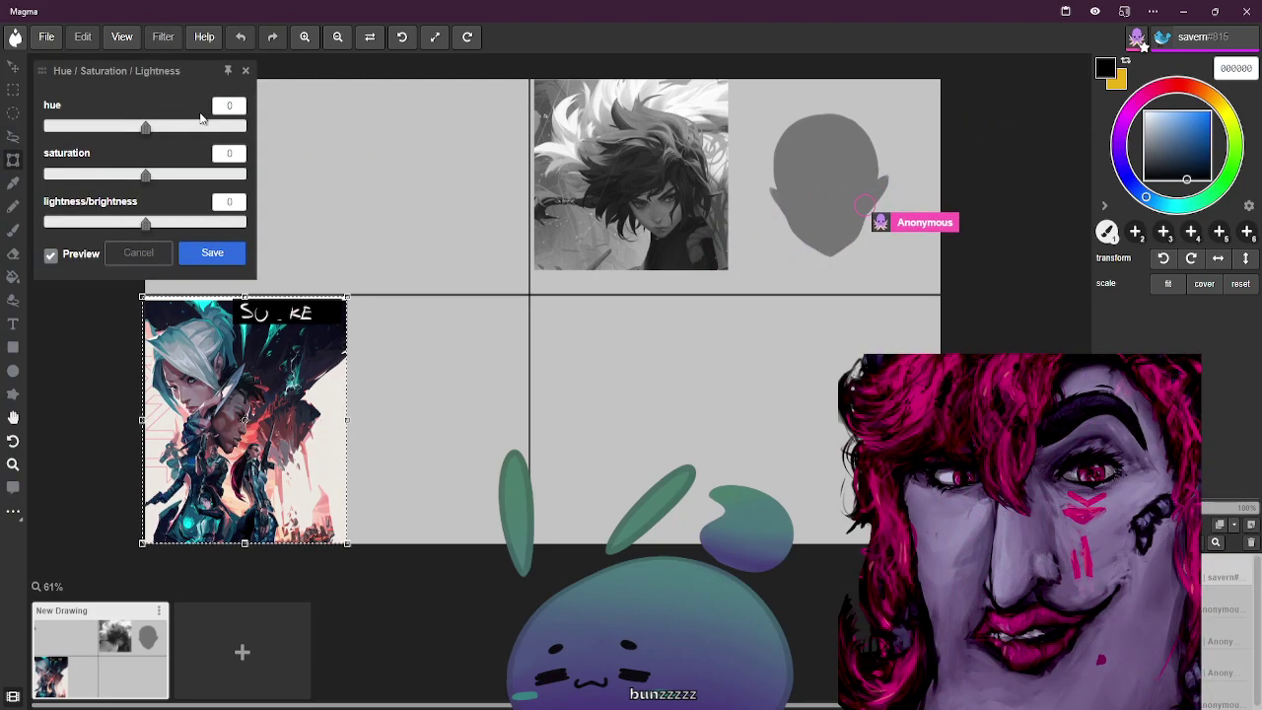
drag(146, 128, 151, 128)
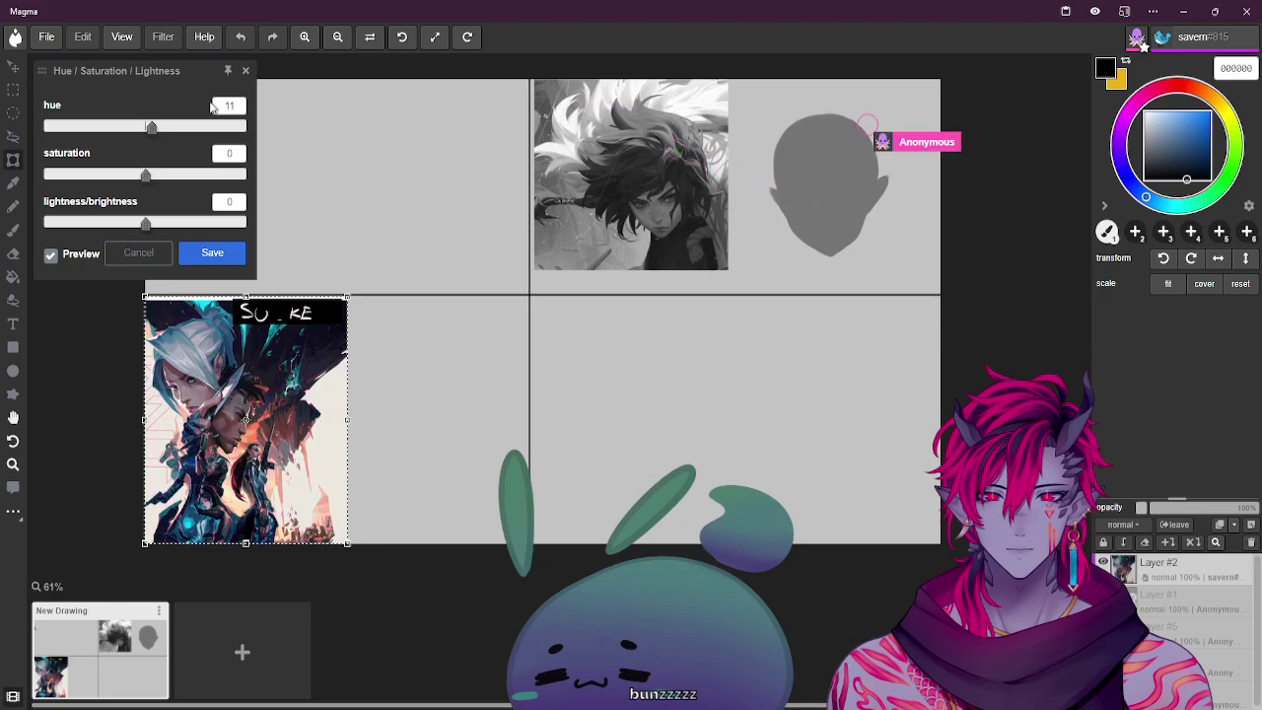
text(0)
drag(145, 175, 56, 176)
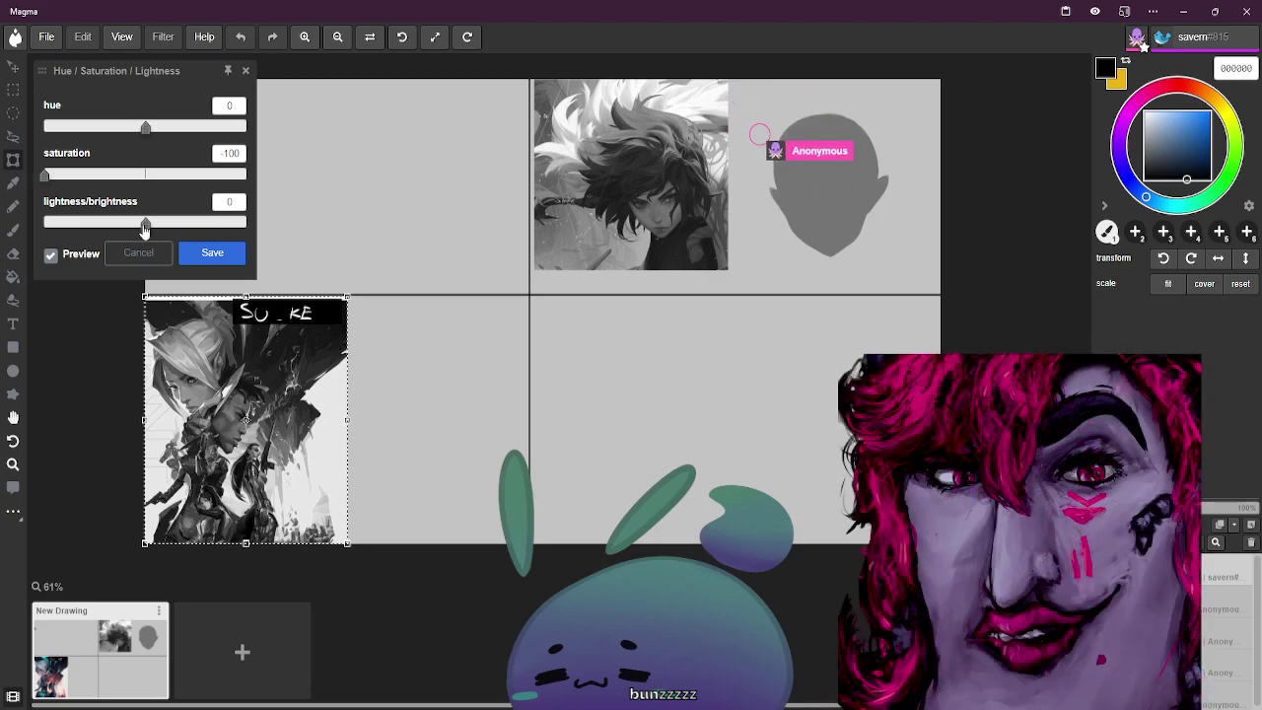
drag(146, 227, 144, 227)
click(214, 203)
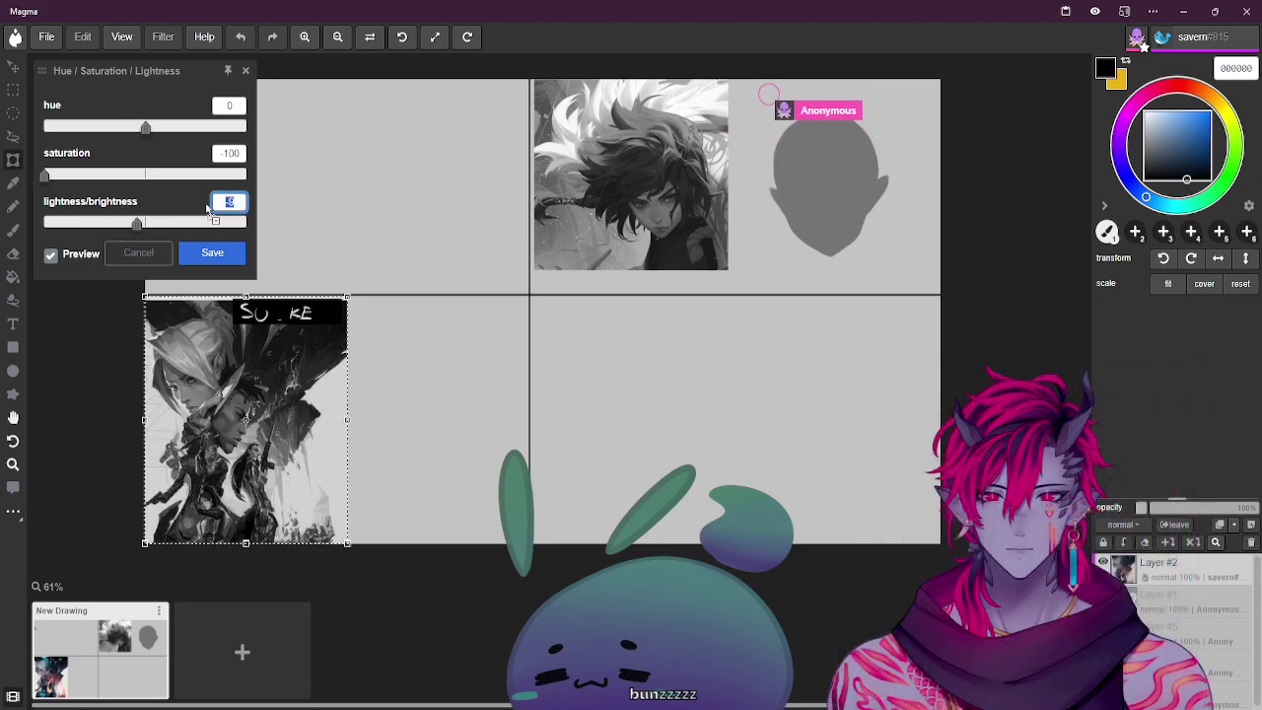
click(215, 254)
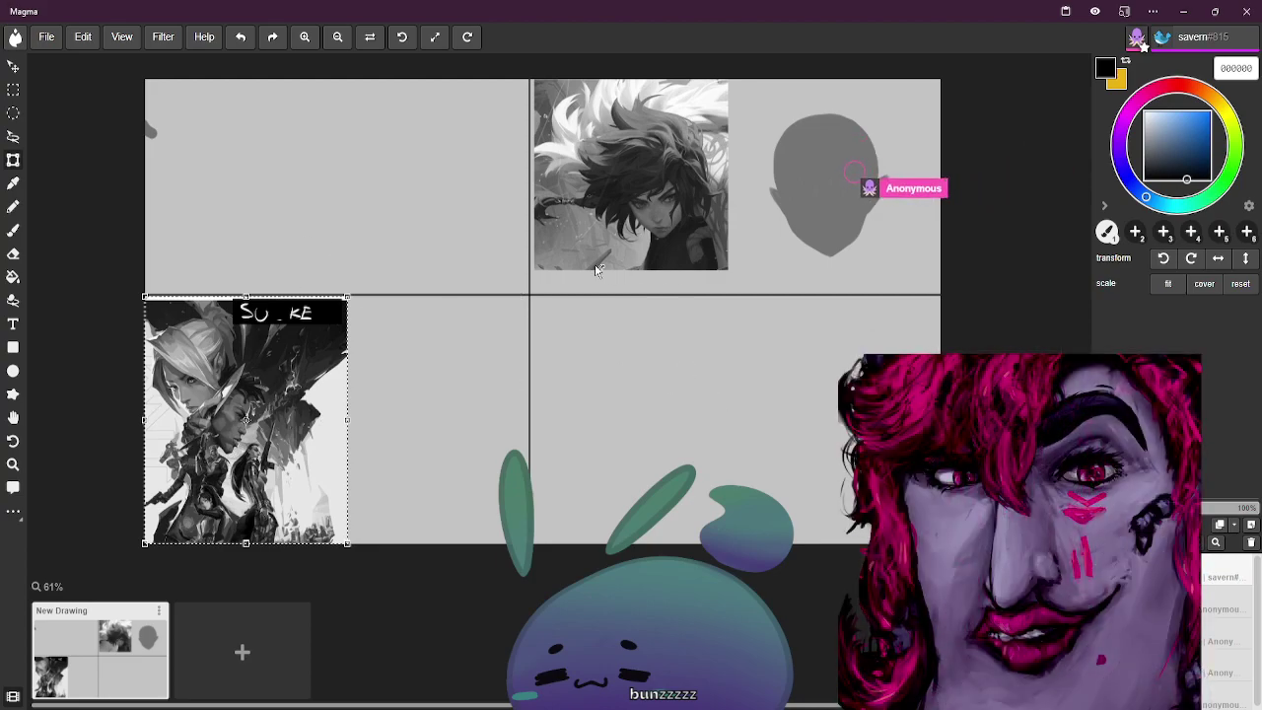
Select the brush, make it smaller, and test it with a scribble that is undone
click(17, 231)
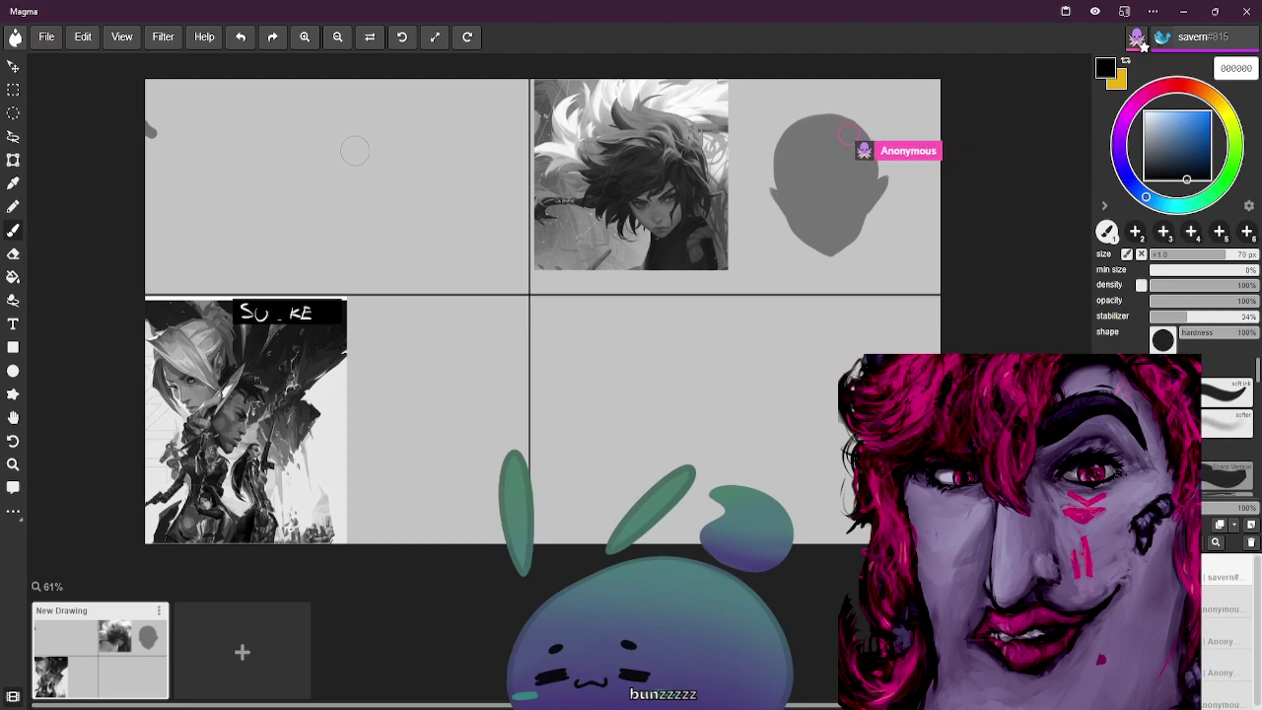
key(bracketleft)
key(bracketleft)
key(bracketleft)
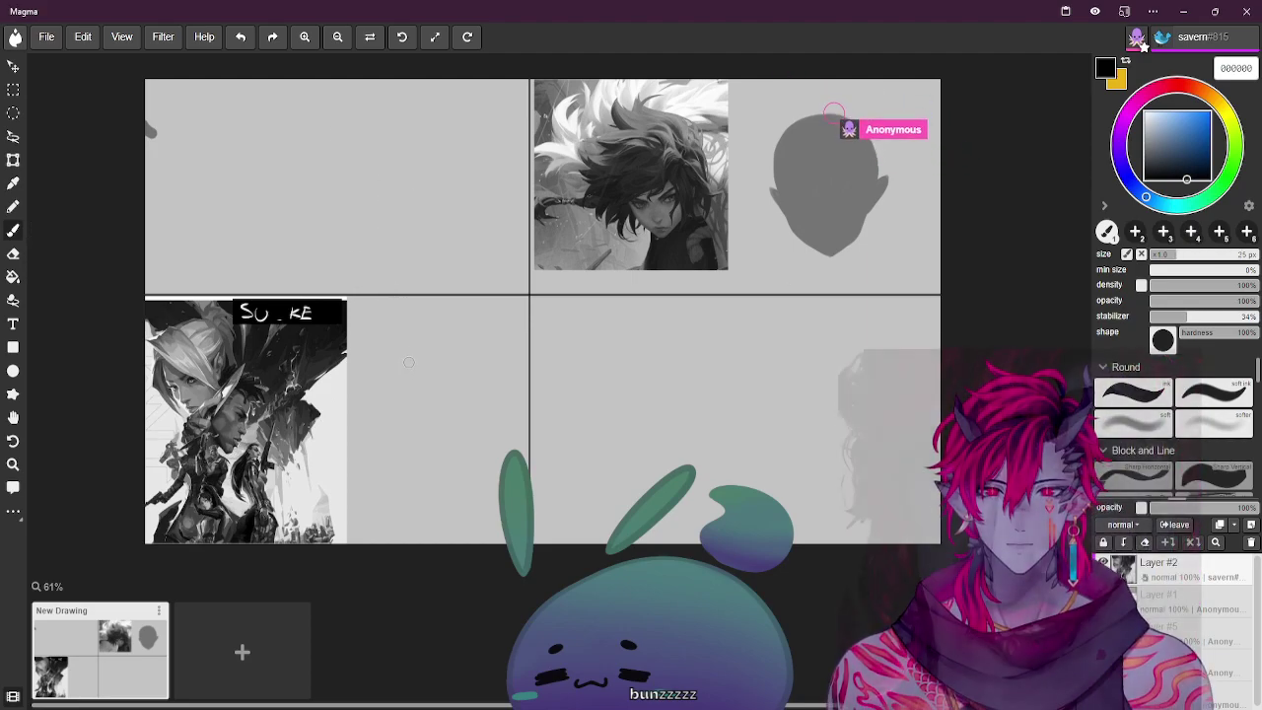
drag(390, 371, 438, 387)
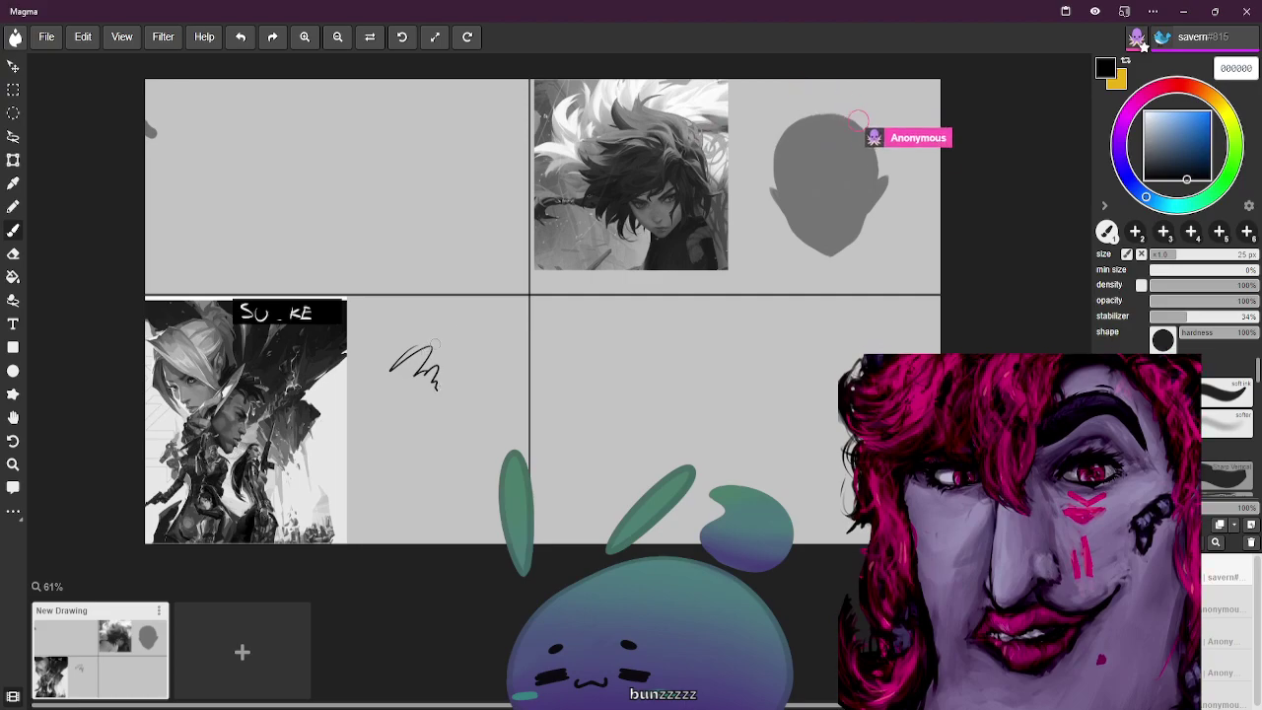
key(ctrl+z)
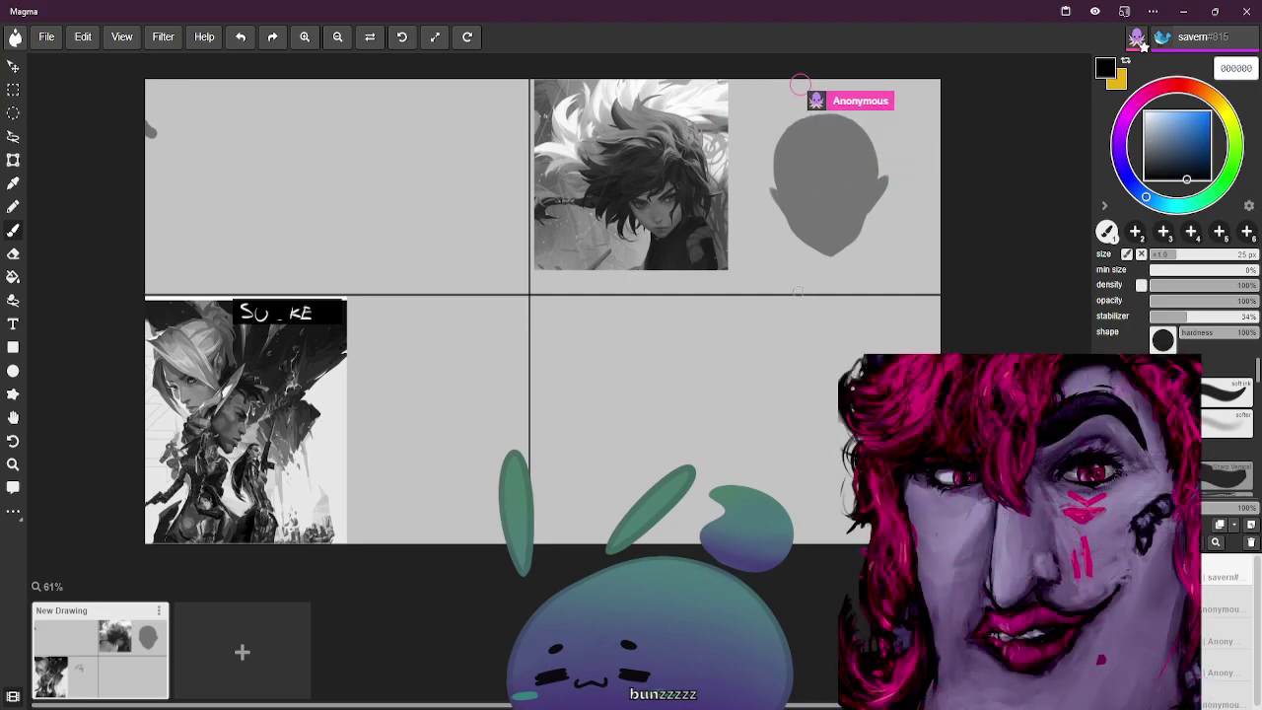
Zoom in and pan the view to show the artwork larger
key(ctrl+equal)
key(ctrl+equal)
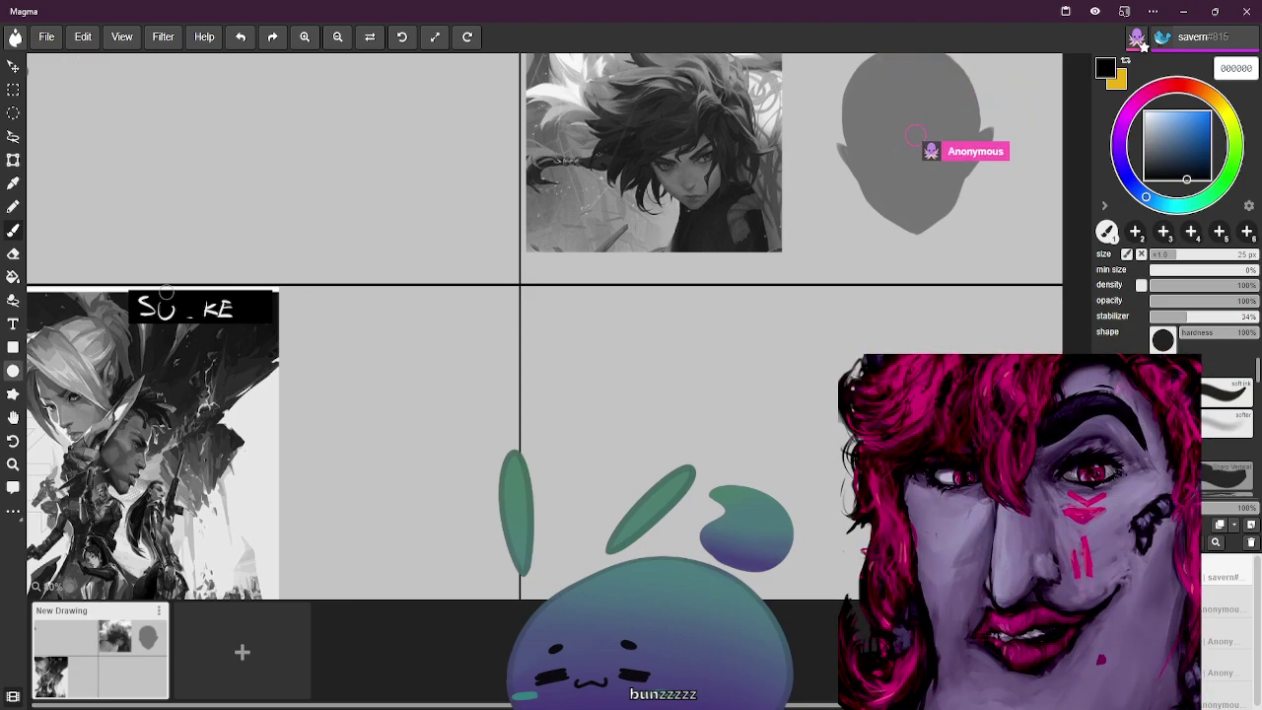
click(12, 418)
drag(459, 217, 477, 176)
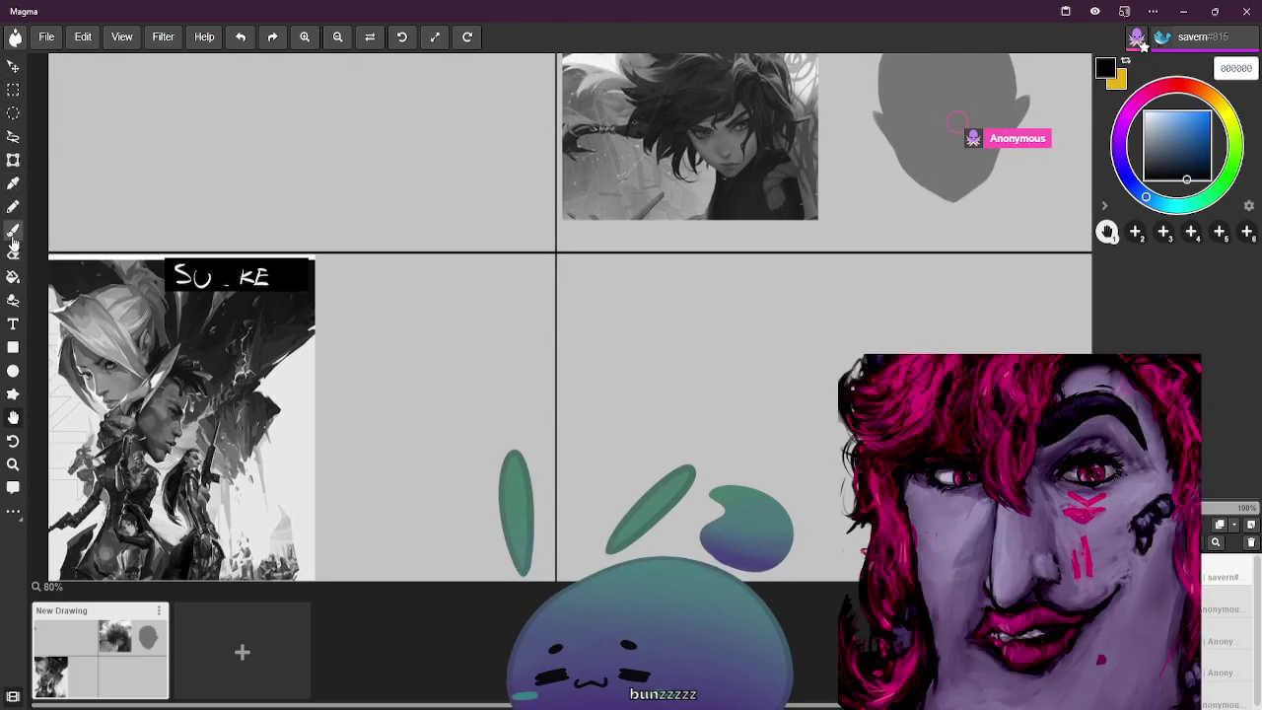
Return to the brush, thin it to 12 px, and set the colour to bright cyan
click(13, 233)
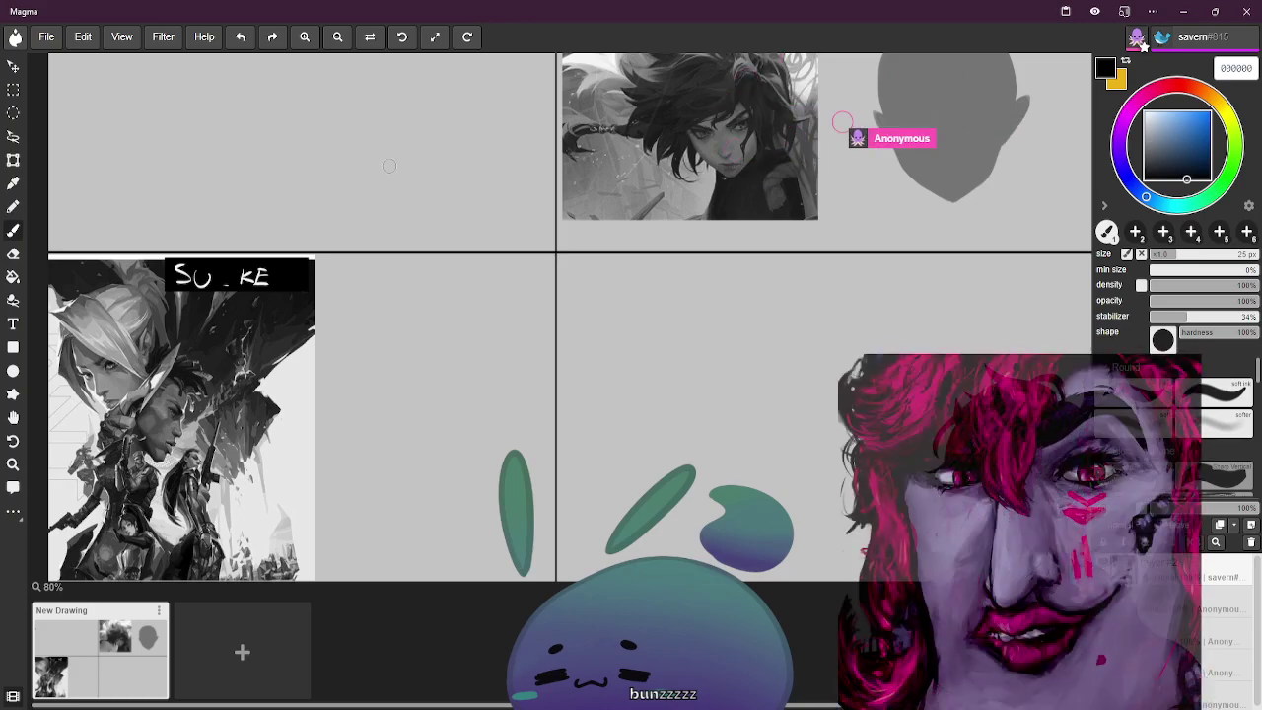
drag(361, 286, 414, 347)
key(ctrl+z)
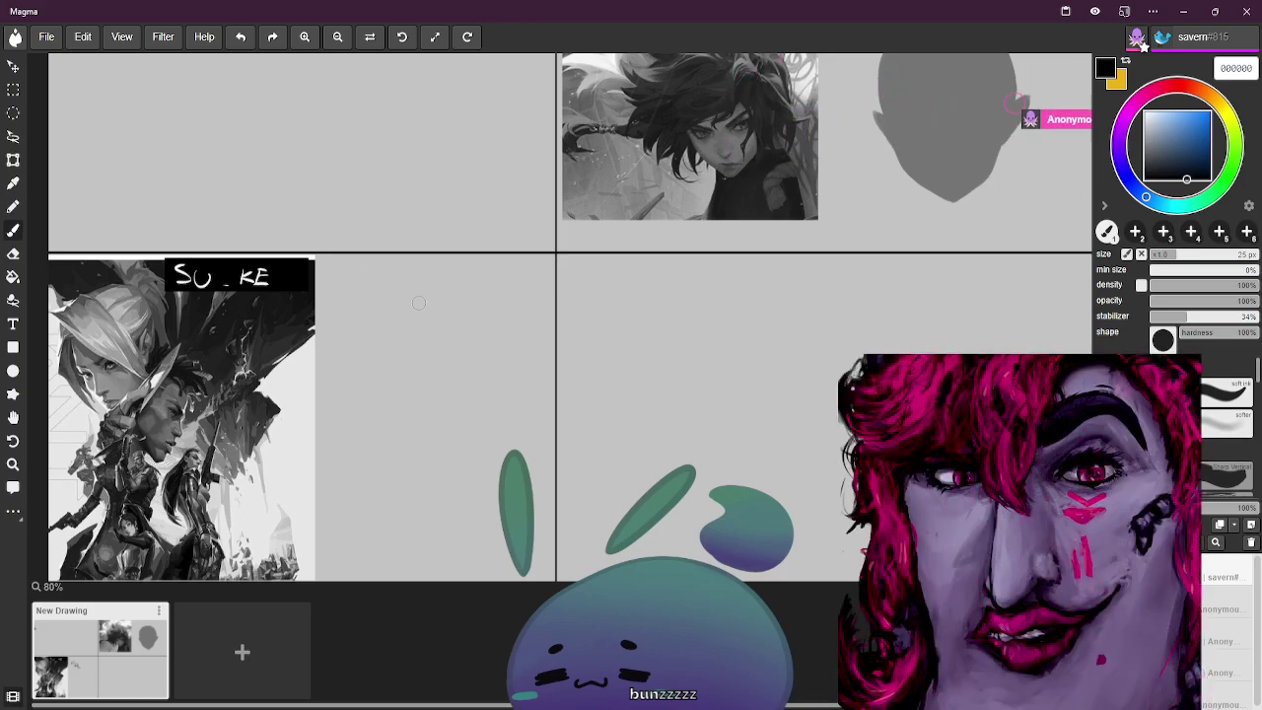
key(bracketleft)
key(bracketleft)
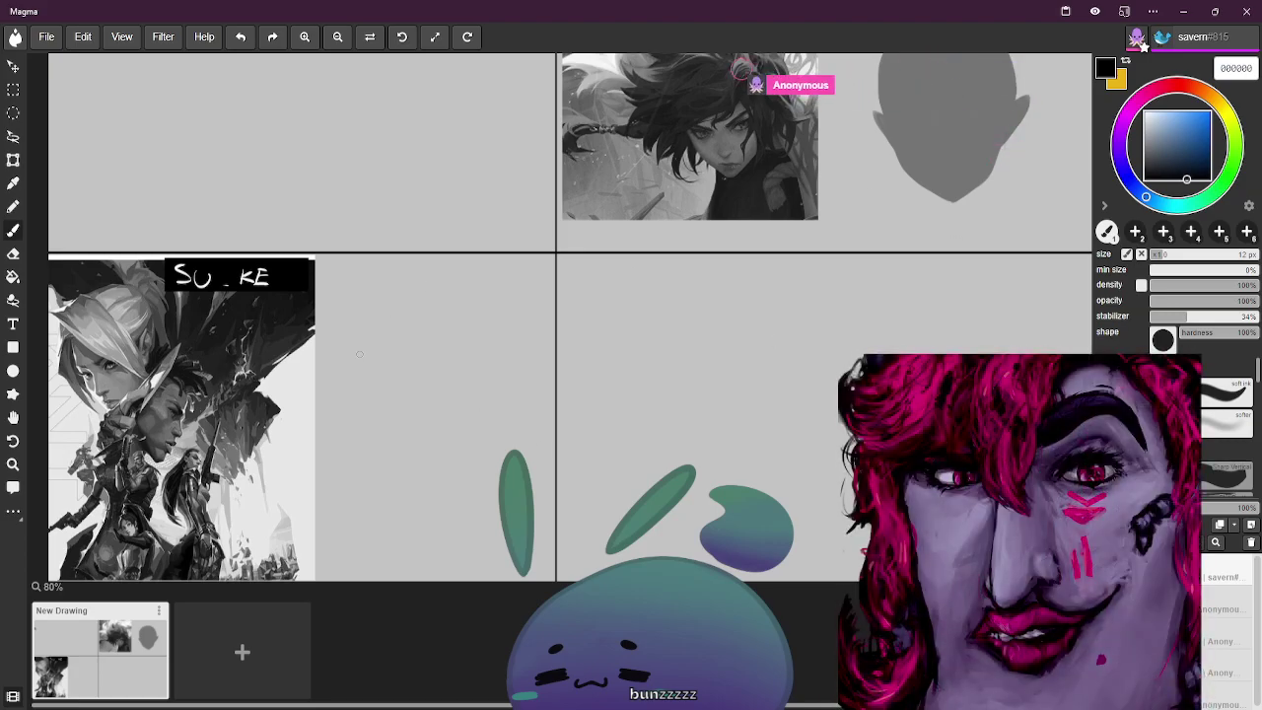
click(1173, 204)
click(1198, 115)
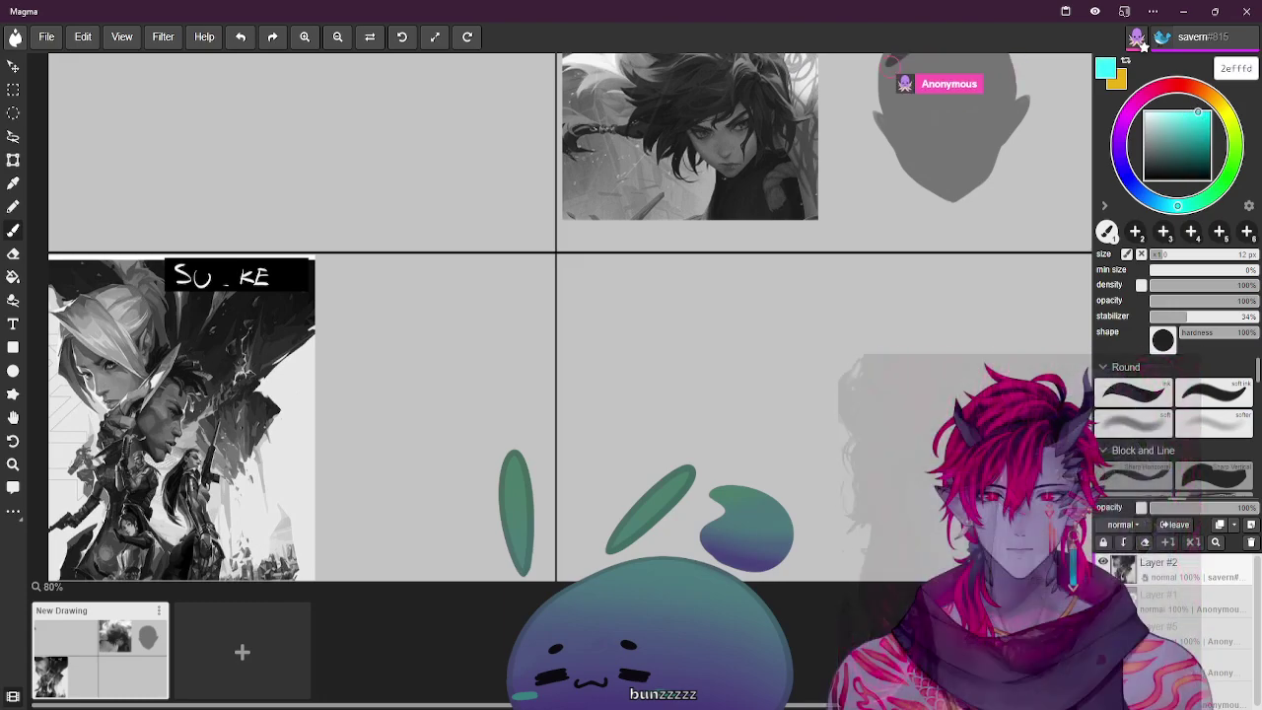
Sketch a thin guide line, paint a thick black diagonal stroke over it, then lower hardness and set stabilizer to 32%
key(bracketleft)
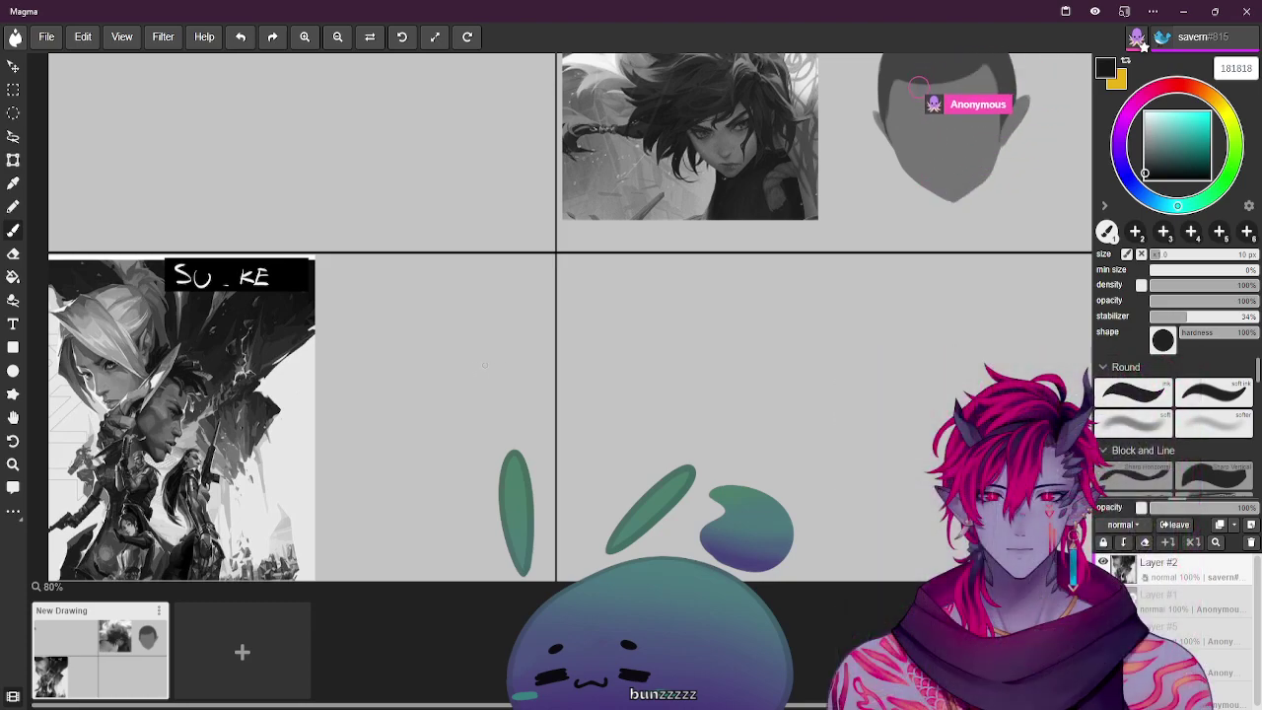
drag(487, 362, 529, 327)
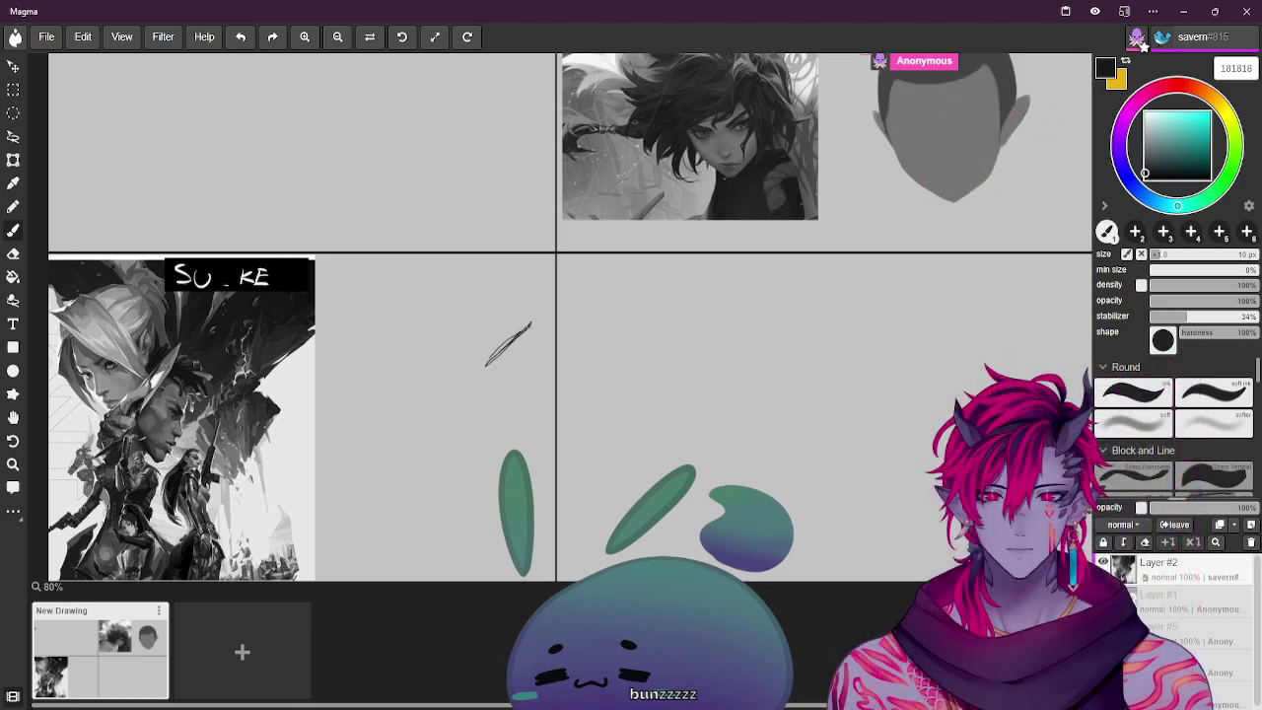
key(bracketright)
key(bracketright)
key(bracketright)
key(bracketright)
key(bracketright)
key(bracketright)
mouse_move(485, 361)
mouse_down()
mouse_move(532, 308)
mouse_move(487, 352)
mouse_move(530, 313)
mouse_move(505, 346)
mouse_up()
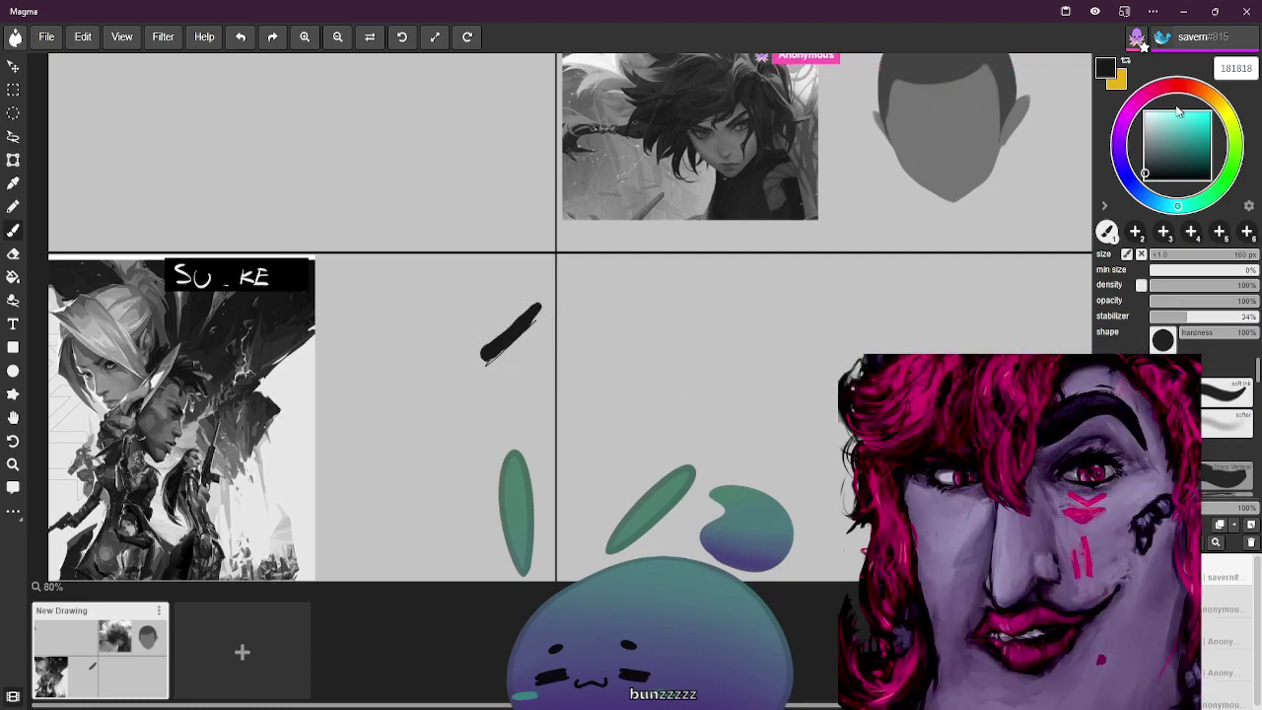
drag(1253, 335, 1249, 336)
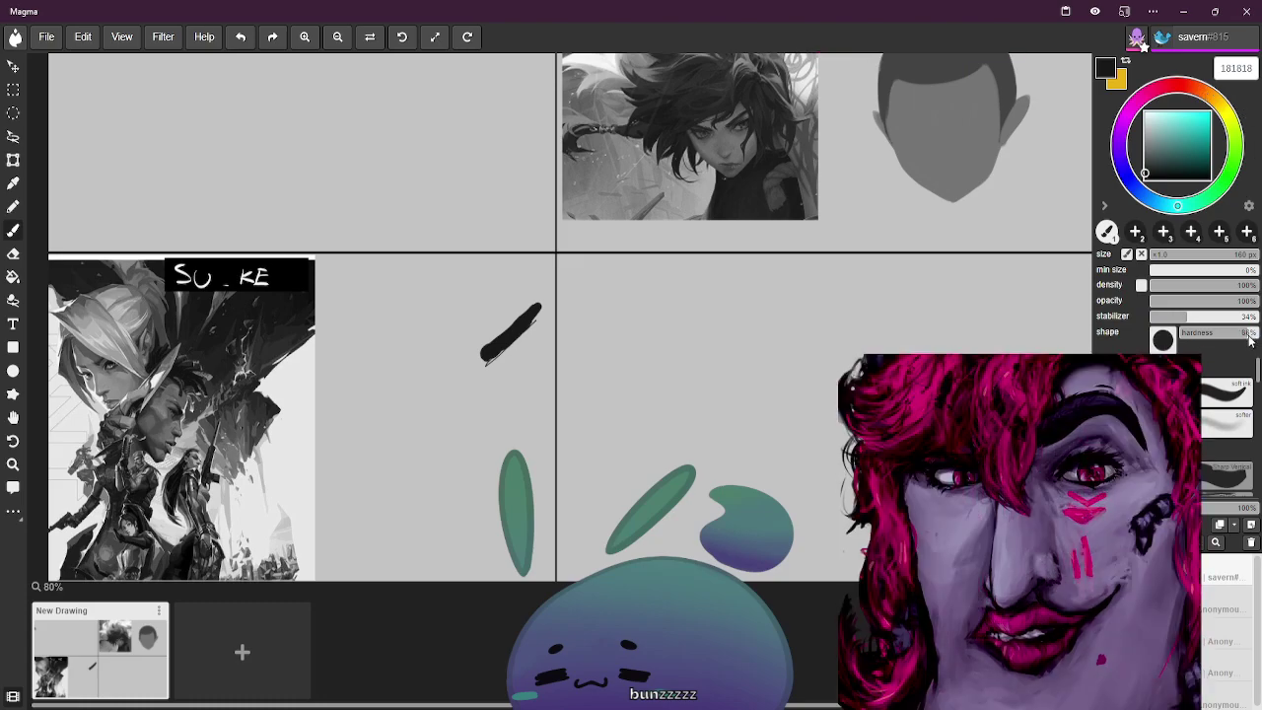
click(1185, 319)
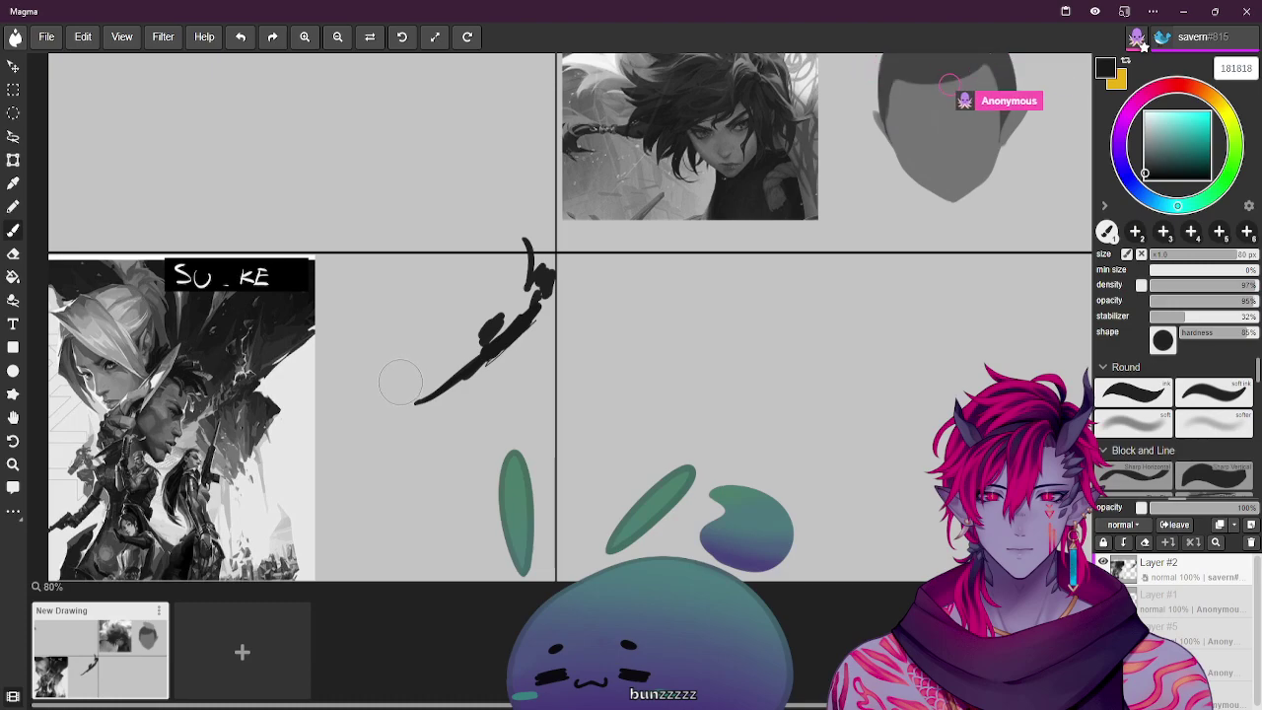
Extend the stroke's lower end and, with a smaller brush, paint the shape's left and top edges
drag(426, 372, 432, 404)
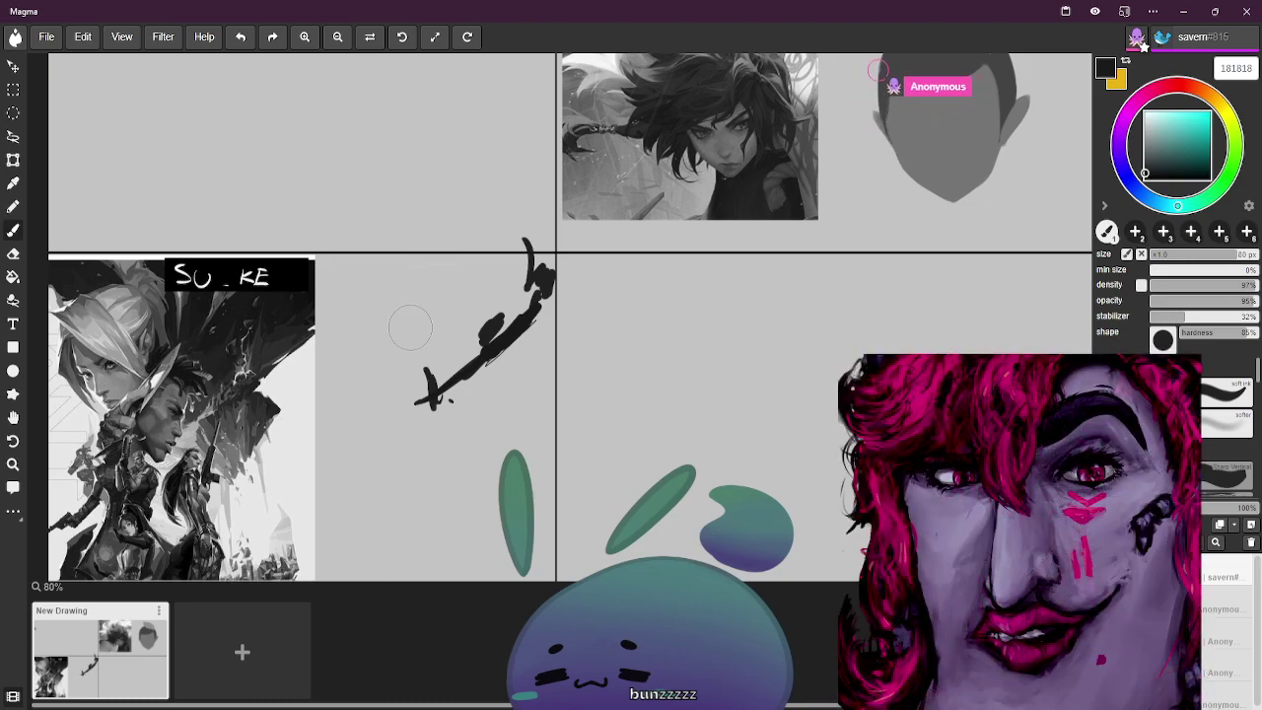
key(bracketleft)
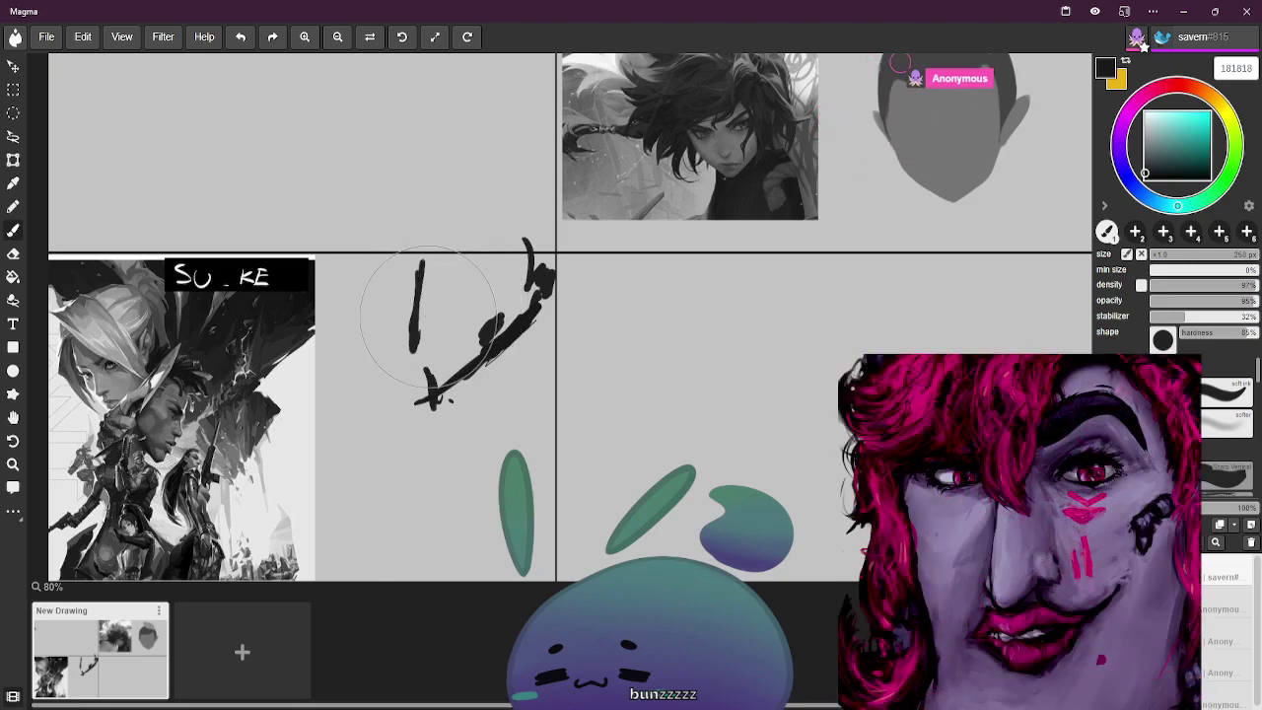
mouse_move(419, 340)
mouse_down()
mouse_move(420, 271)
mouse_move(477, 262)
mouse_move(417, 266)
mouse_move(500, 273)
mouse_up()
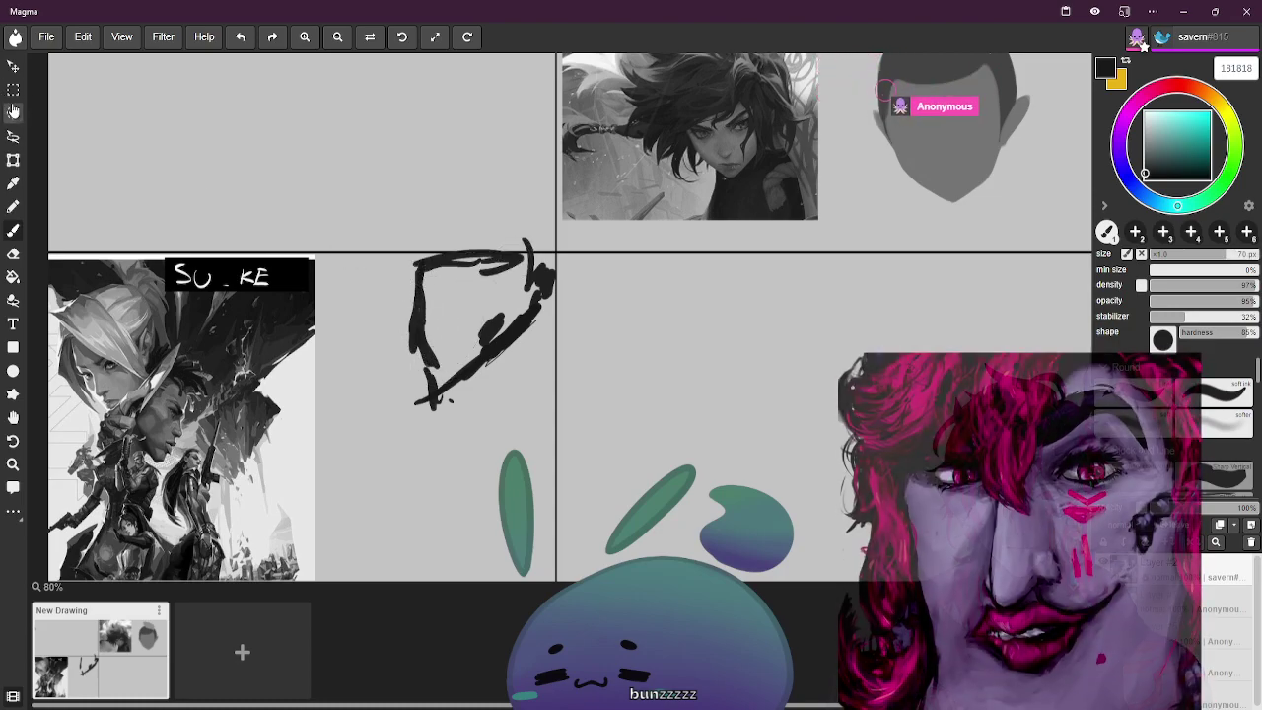
Lasso-select the inside of the triangular outline and pick light grey c4c4c4
click(13, 136)
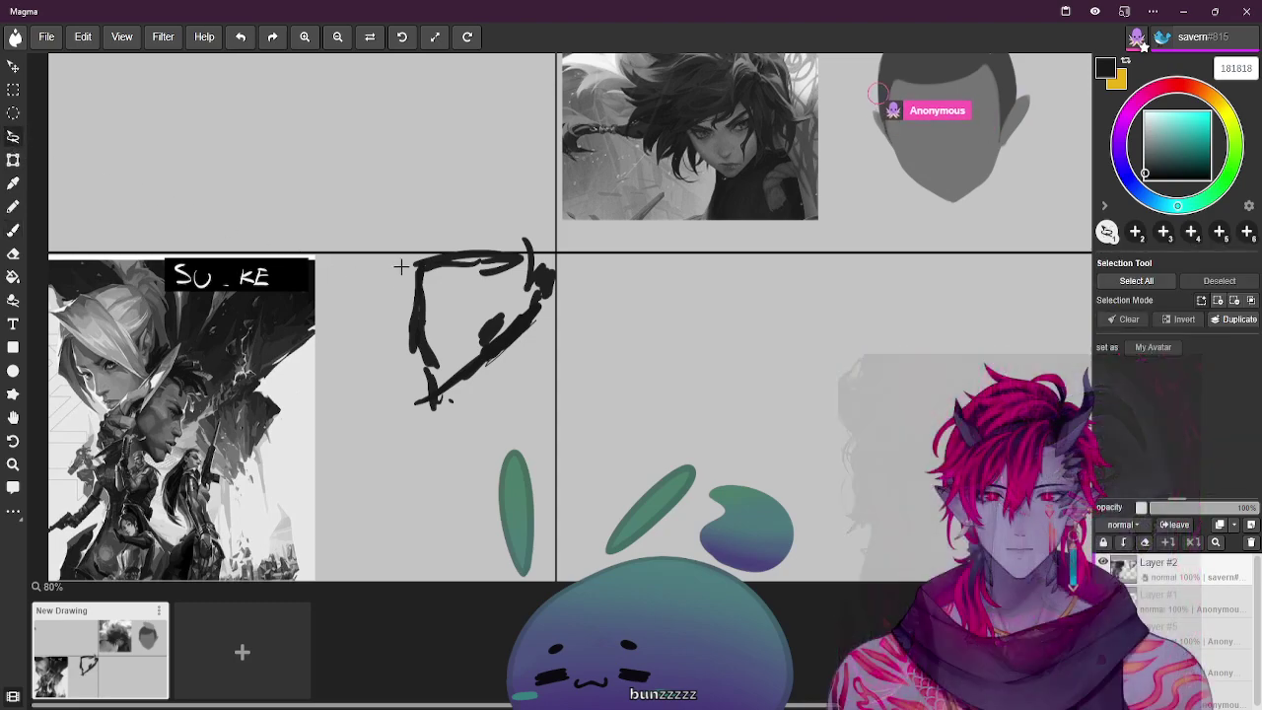
drag(452, 378, 533, 313)
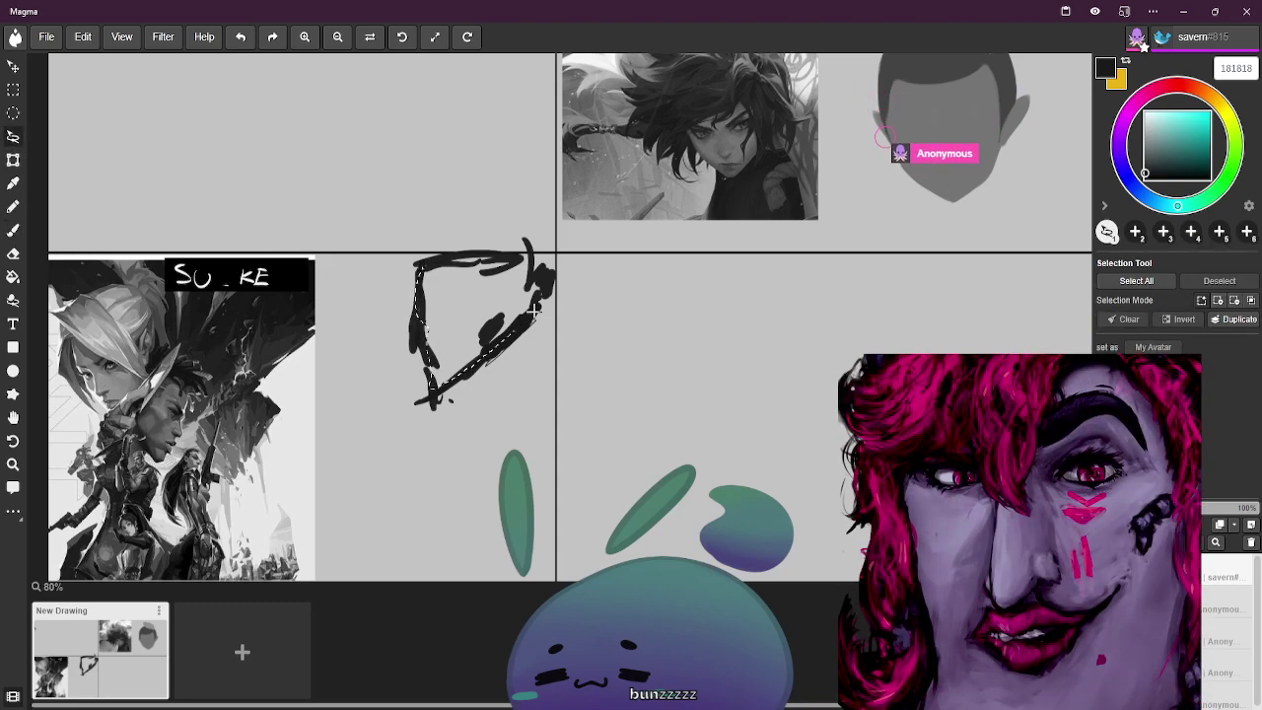
mouse_move(541, 264)
mouse_down()
mouse_move(513, 245)
mouse_move(445, 282)
mouse_up()
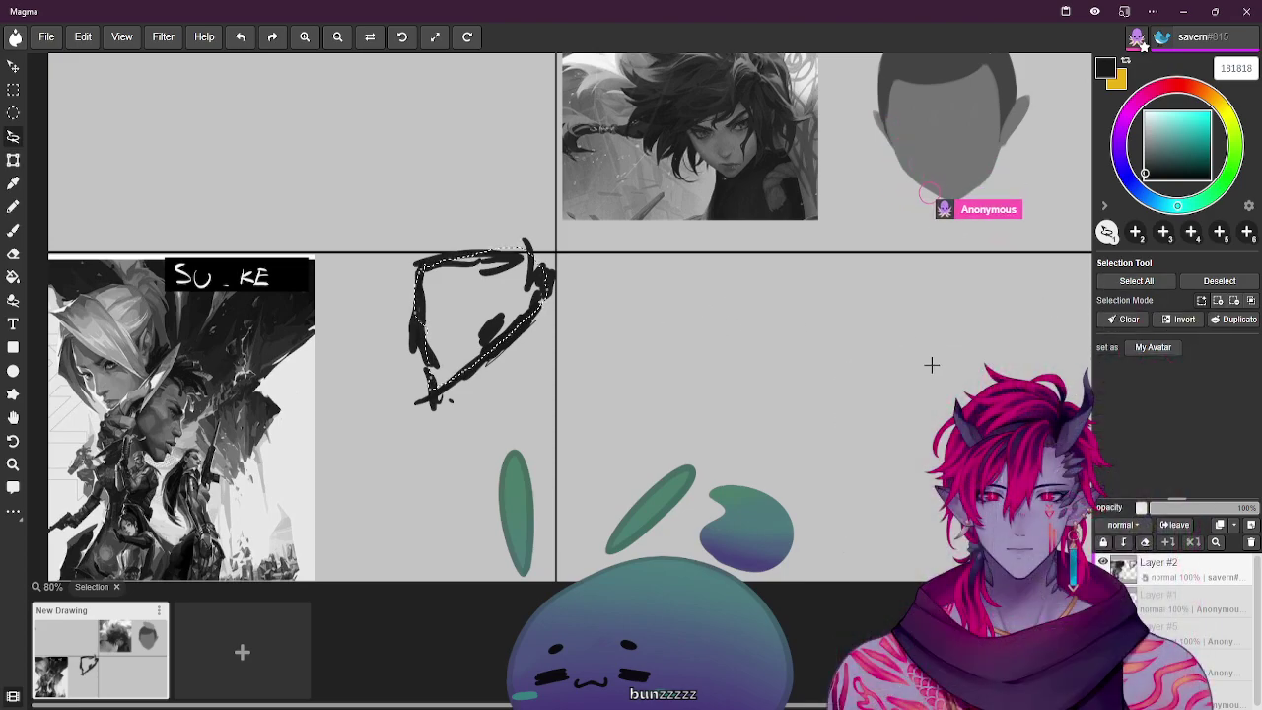
alt+click(419, 281)
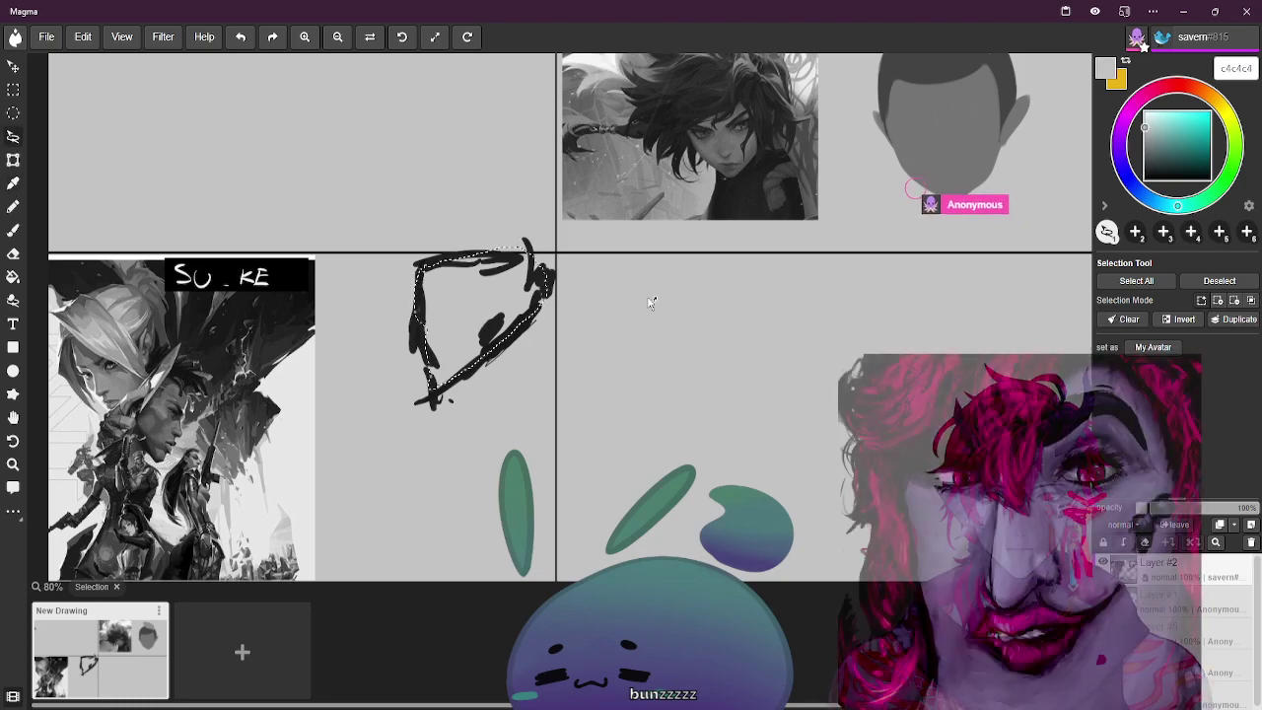
Bucket-fill the selected triangle with near-black 151515 and deselect
alt+click(480, 340)
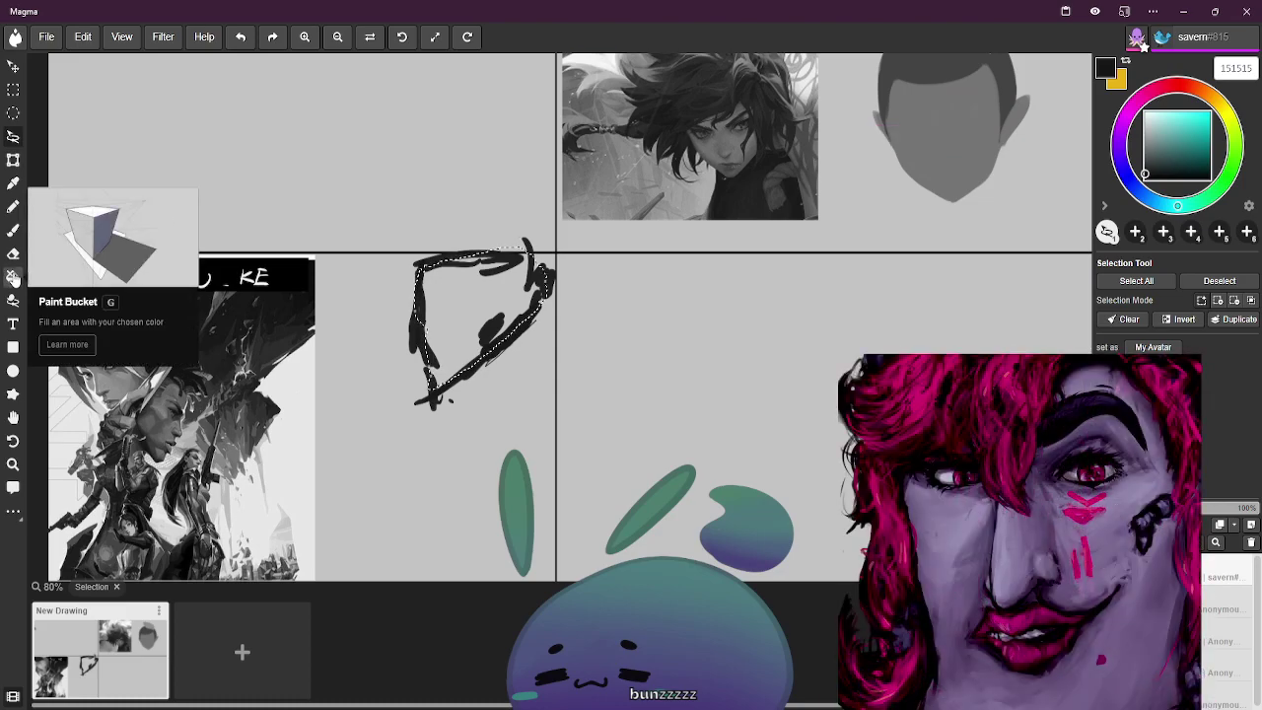
click(13, 277)
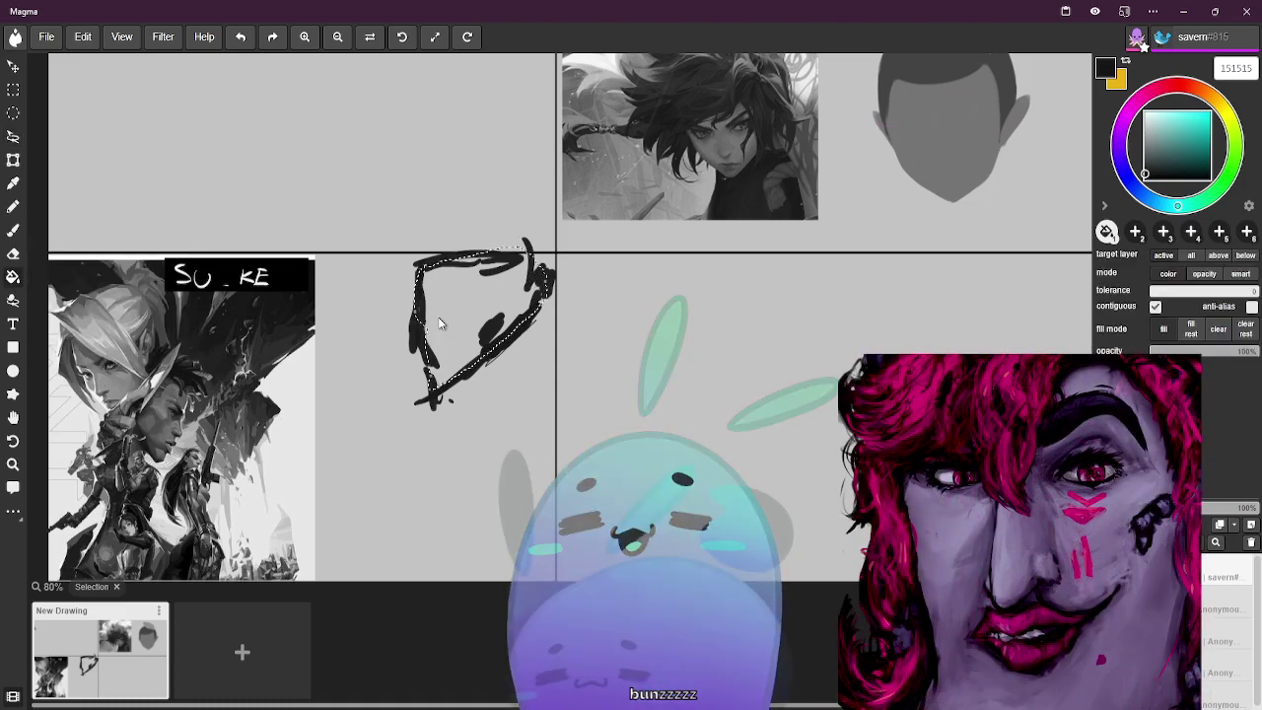
click(484, 301)
key(ctrl+d)
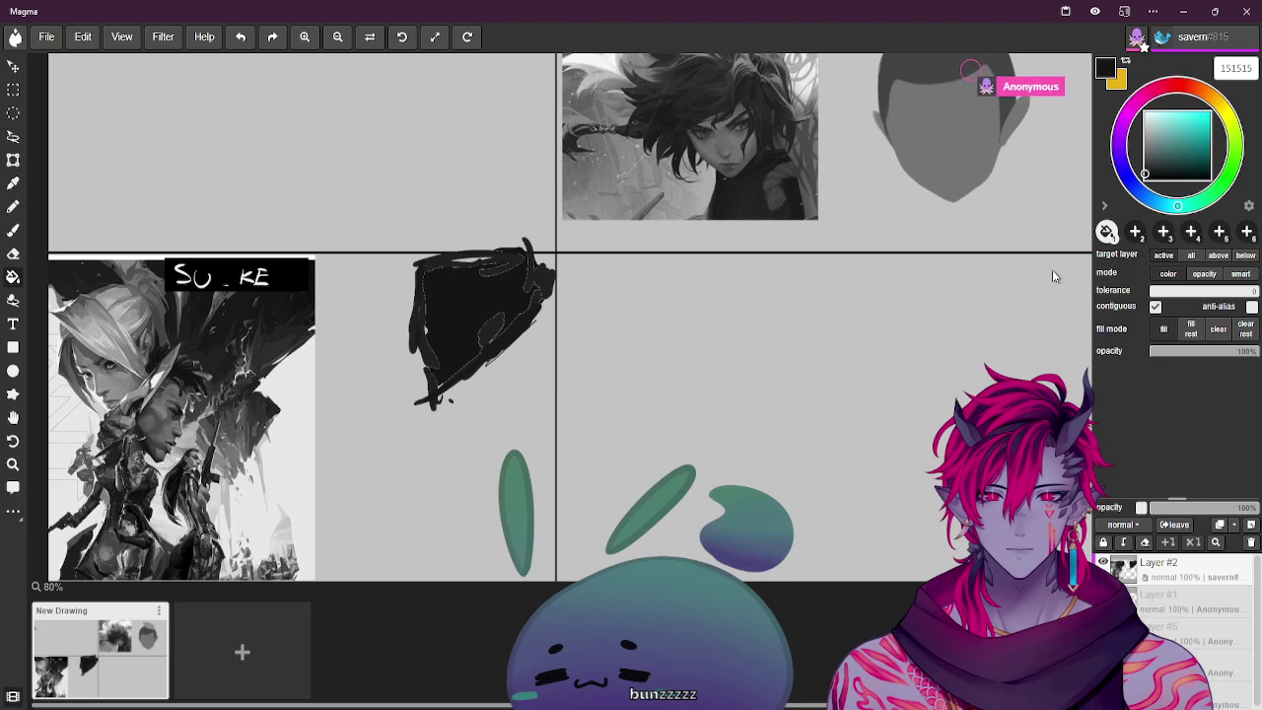
key(l)
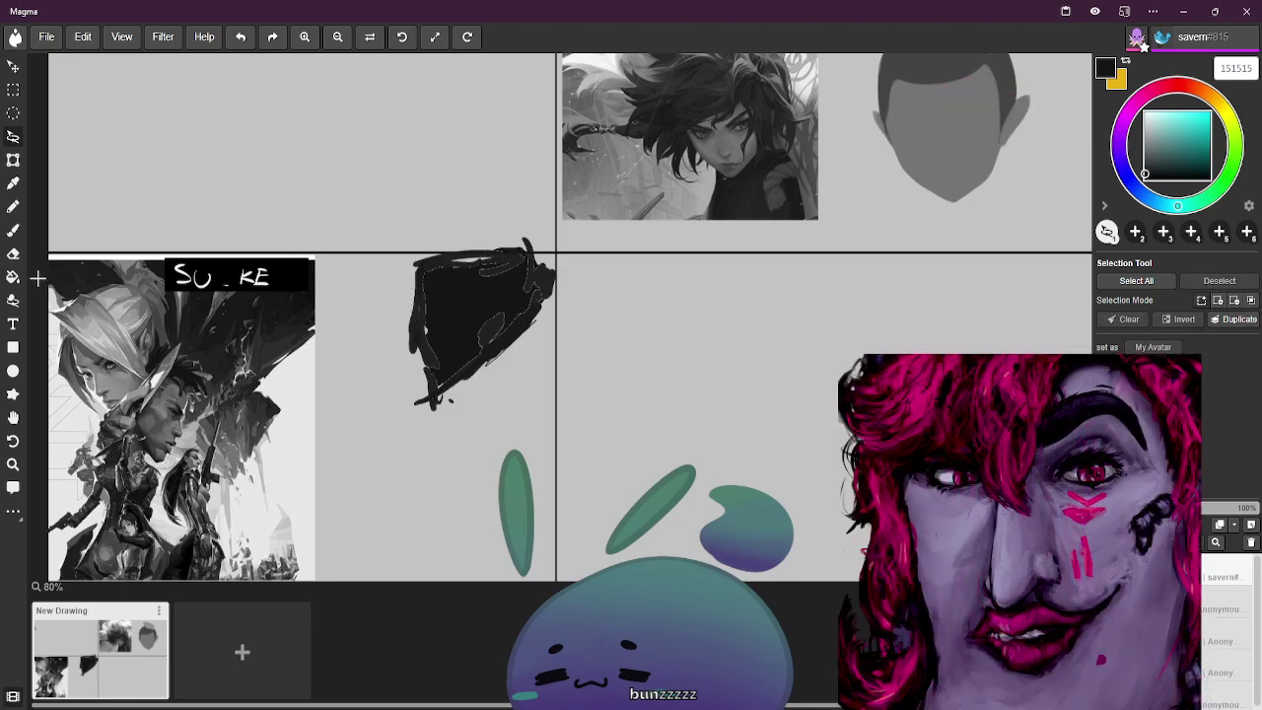
Lasso-select most of the lower-middle panel, discarding an accidental first selection
mouse_move(45, 257)
mouse_down()
mouse_move(265, 231)
mouse_move(305, 252)
mouse_up()
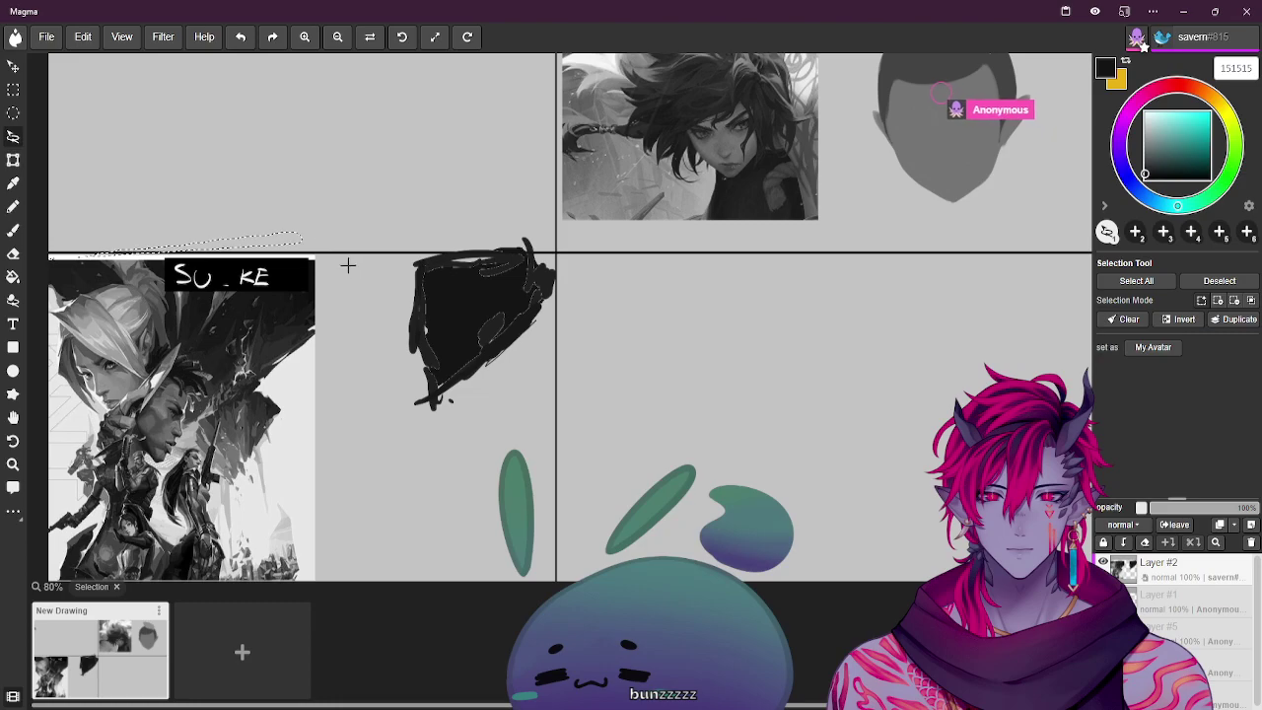
click(335, 268)
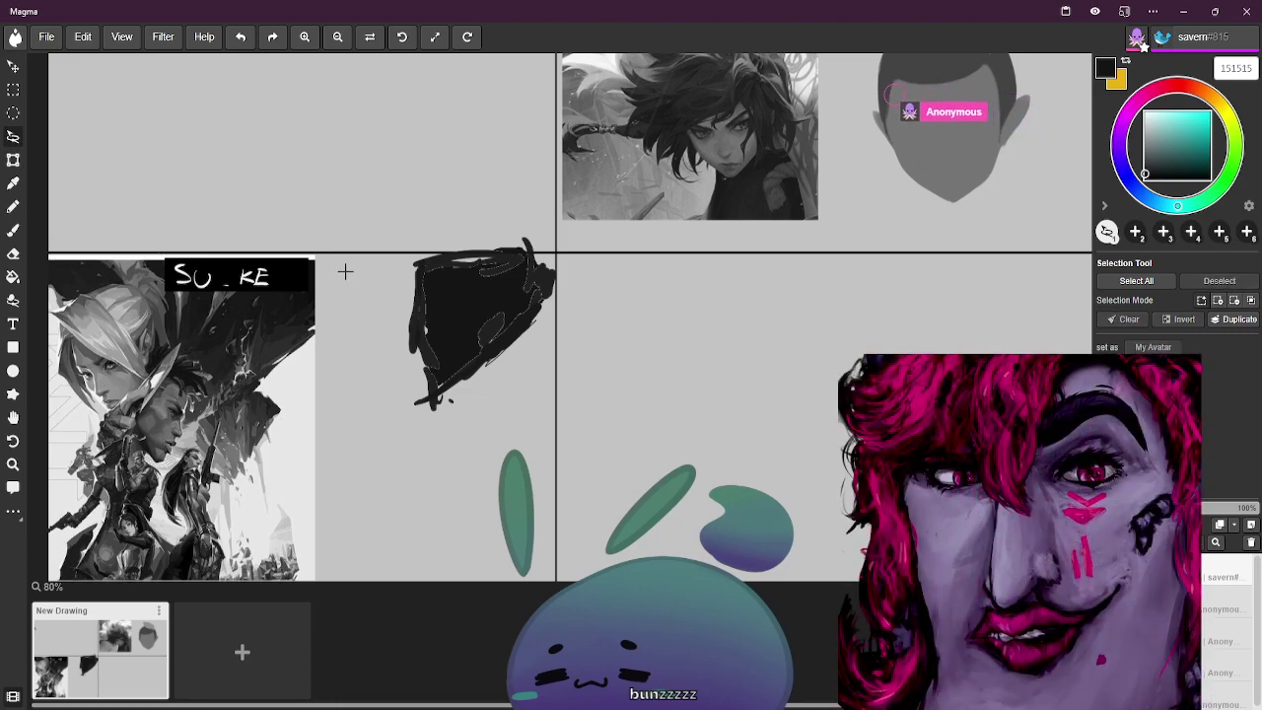
mouse_move(414, 245)
mouse_down()
mouse_move(535, 245)
mouse_move(556, 314)
mouse_up()
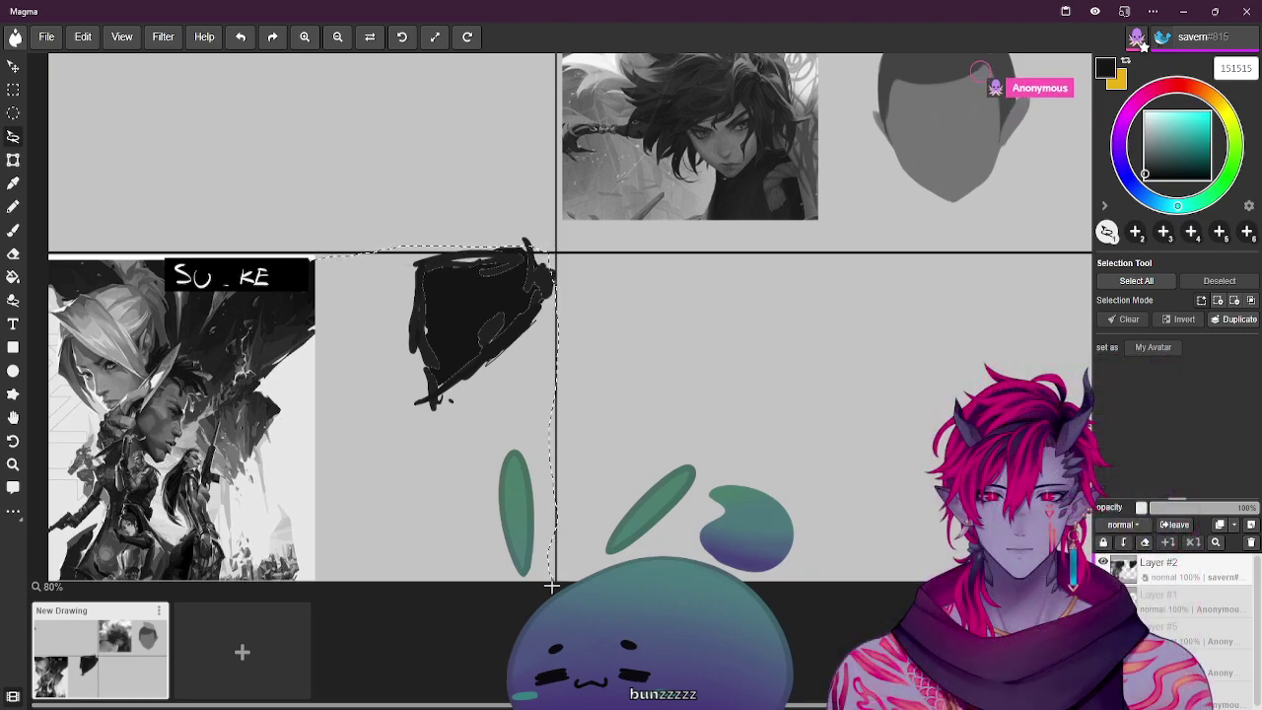
mouse_move(418, 589)
mouse_down()
mouse_move(353, 573)
mouse_move(318, 585)
mouse_move(308, 262)
mouse_up()
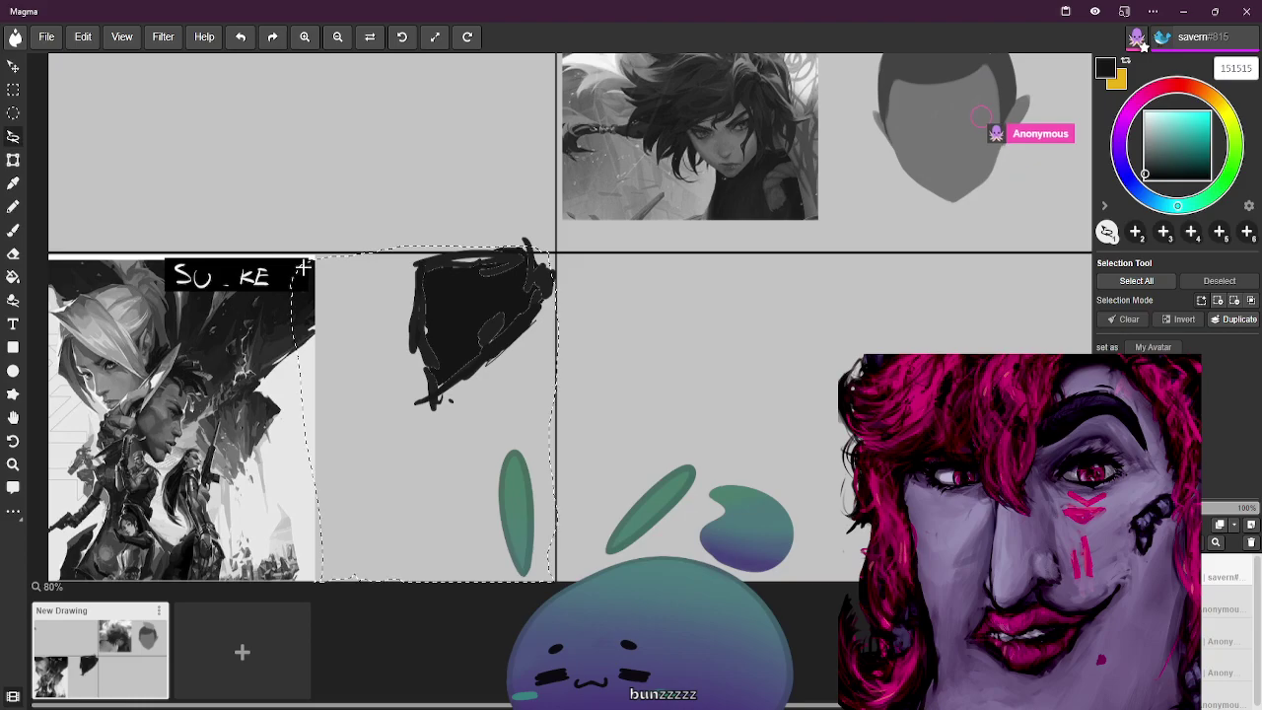
Bucket-fill the selected panel area black and clear the selection
key(g)
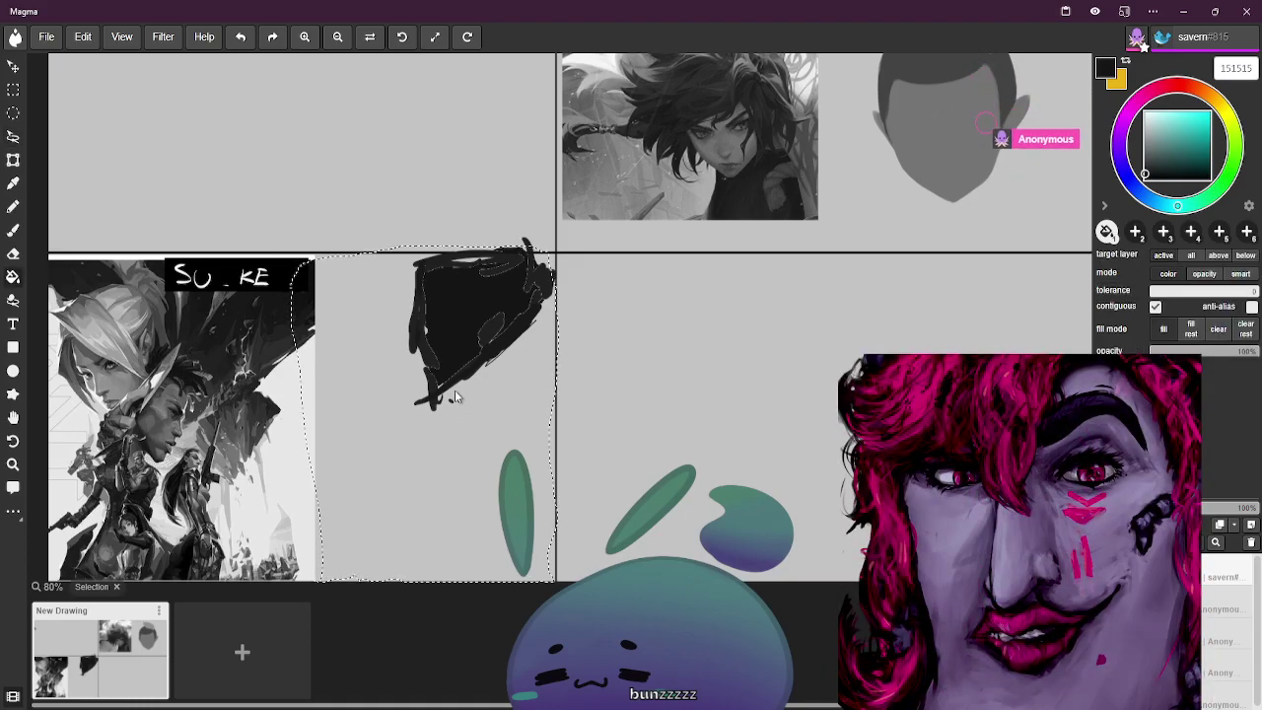
click(429, 450)
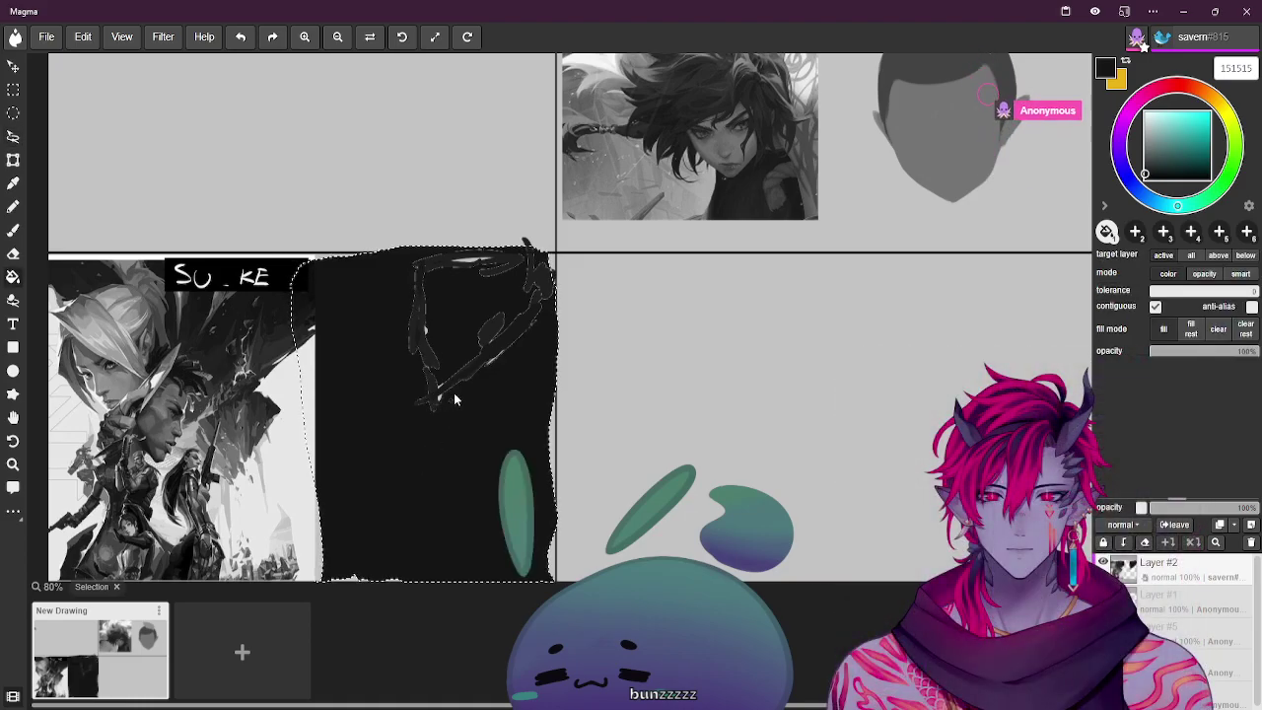
key(ctrl+d)
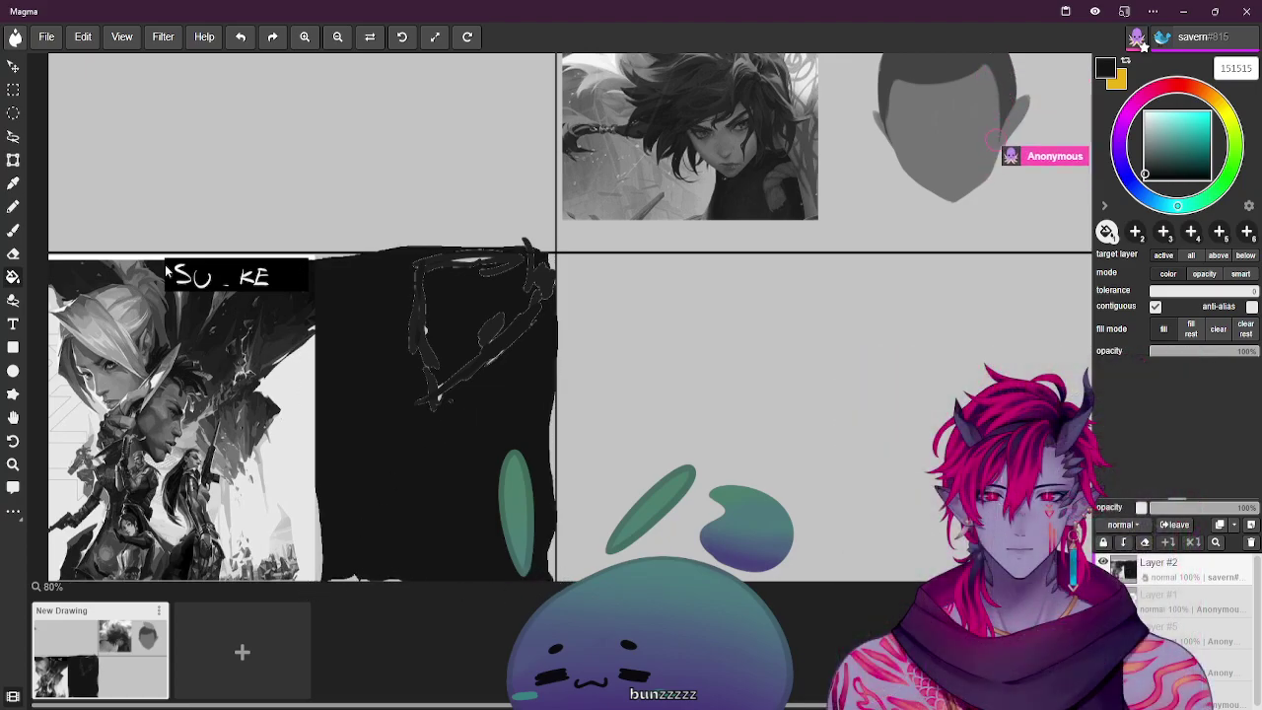
click(13, 137)
click(12, 89)
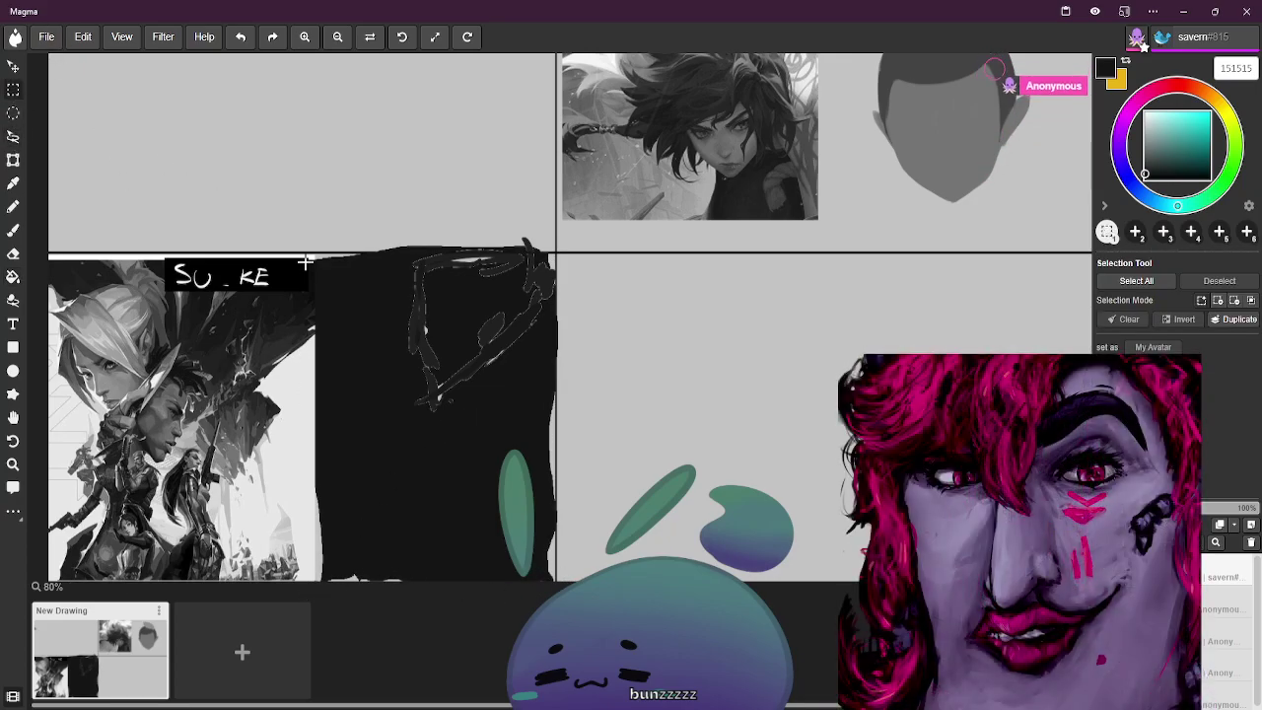
Clear the lower-middle panel's rectangle and refill it solid black, removing the ragged sketch
drag(308, 242, 559, 579)
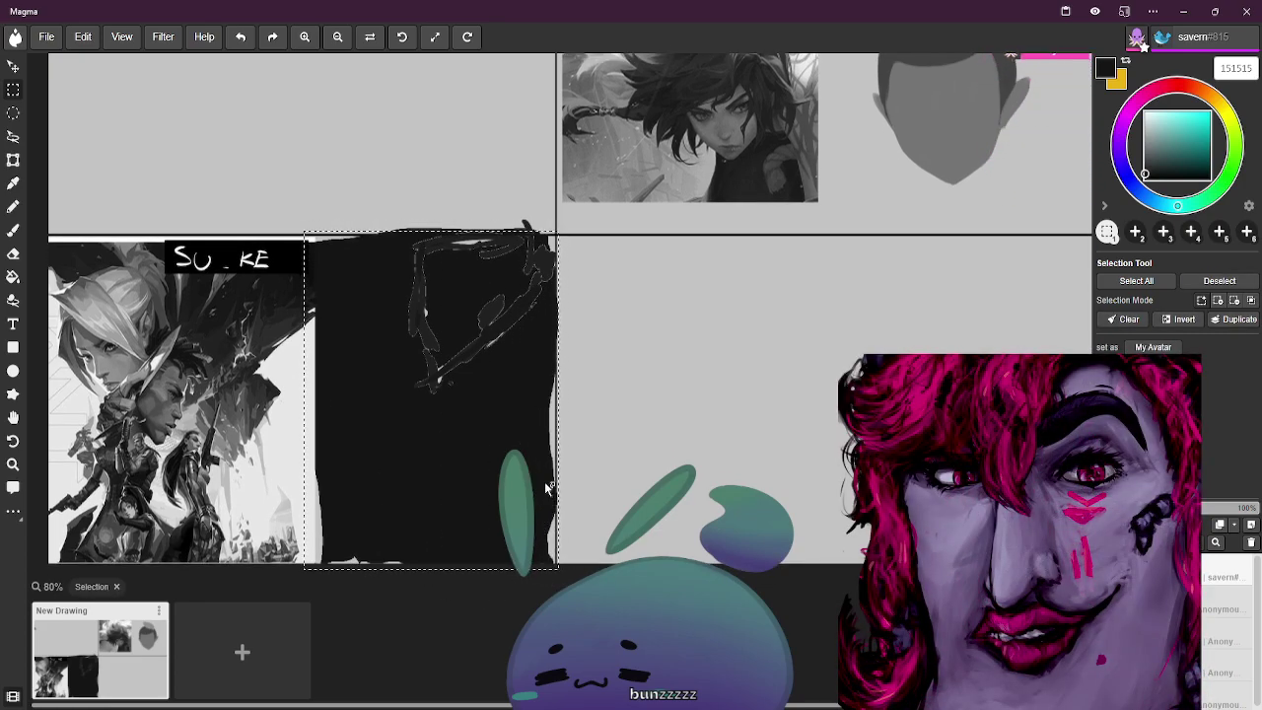
key(g)
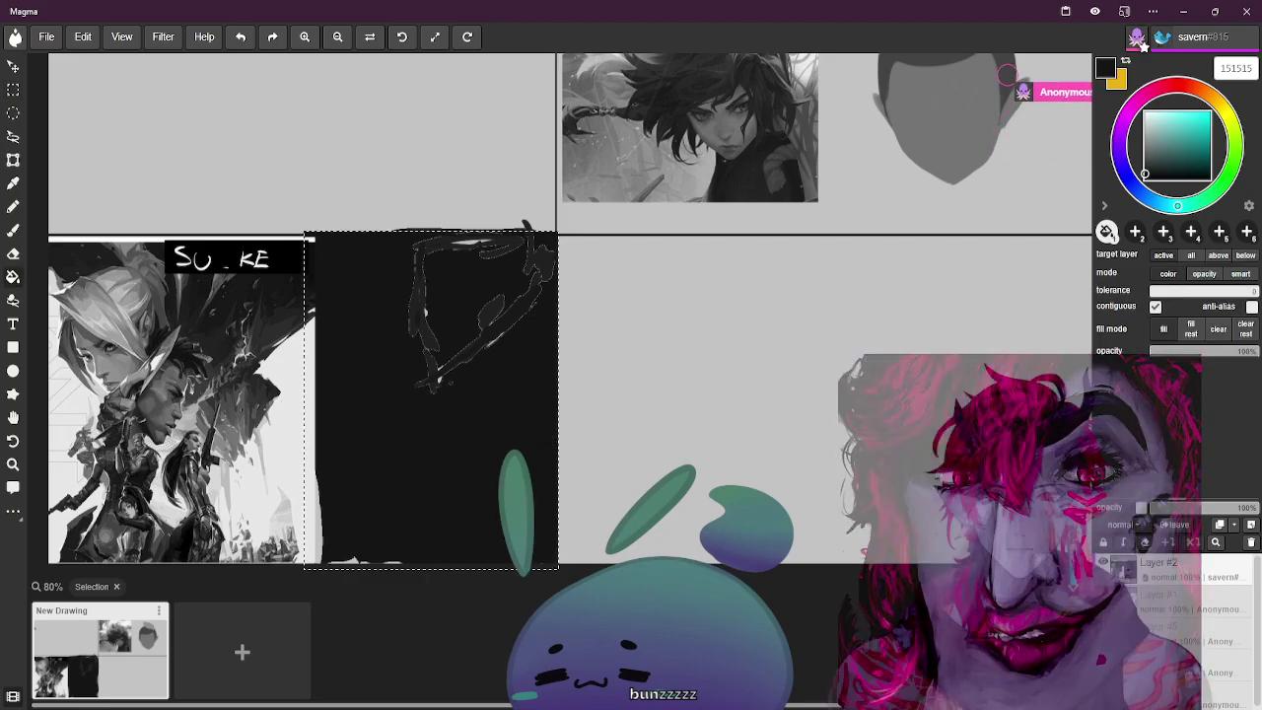
key(Delete)
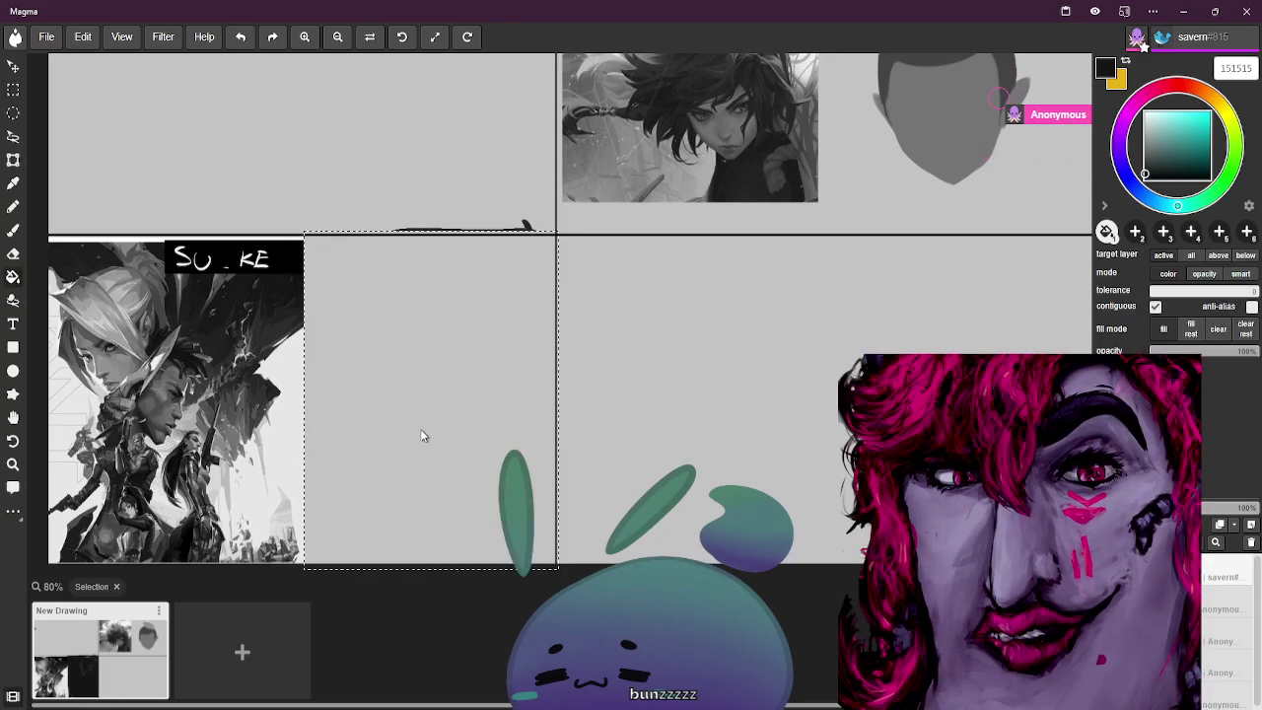
click(370, 528)
key(ctrl+d)
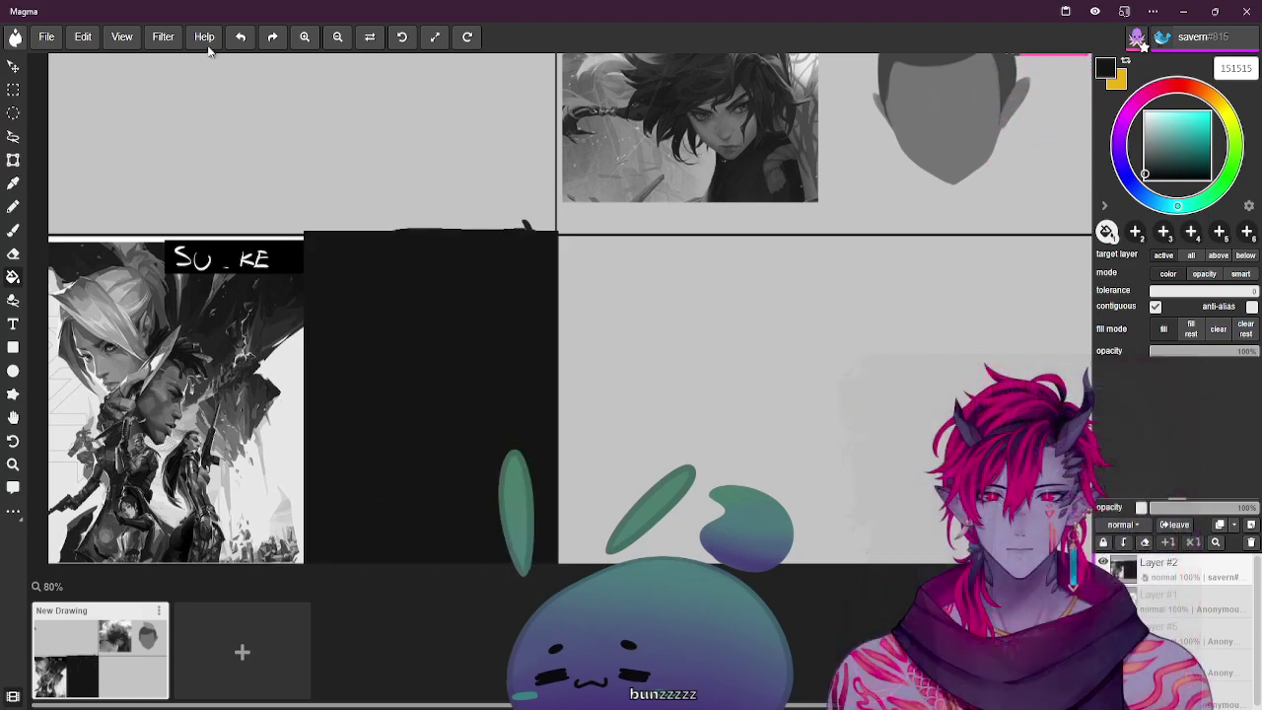
click(14, 90)
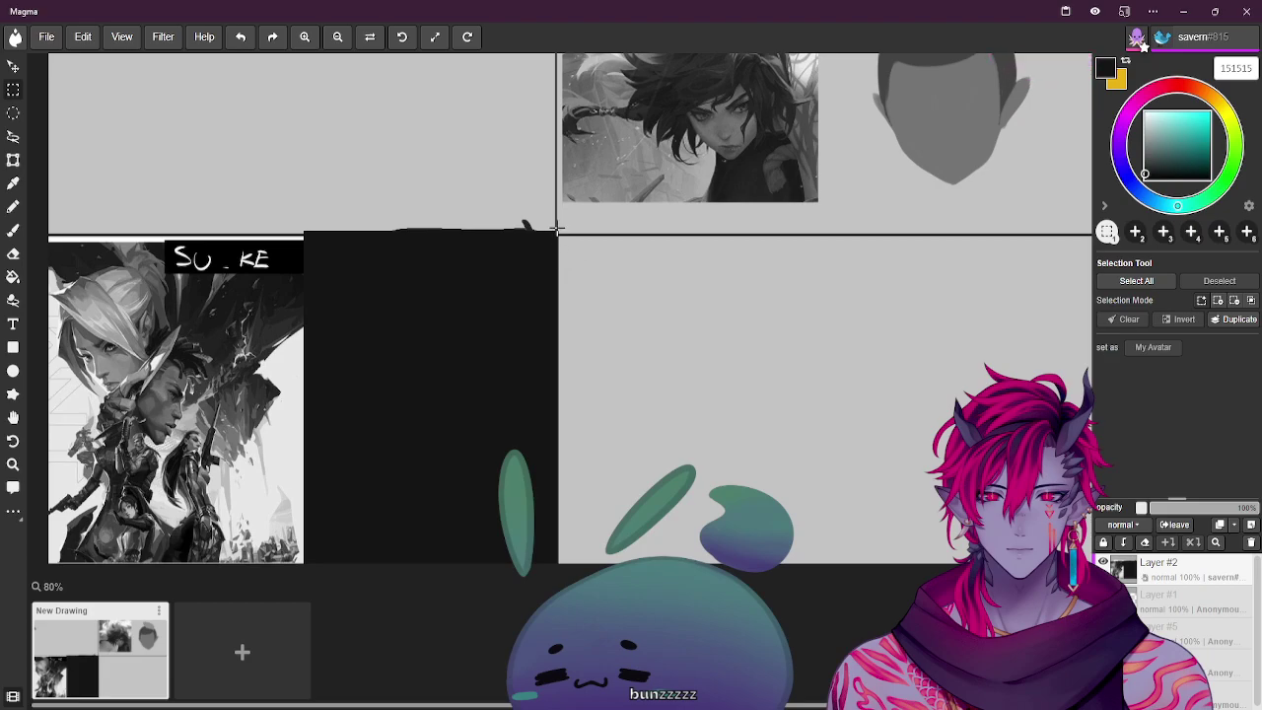
Move the left artwork panel slightly lower
drag(557, 230, 535, 267)
drag(335, 532, 309, 564)
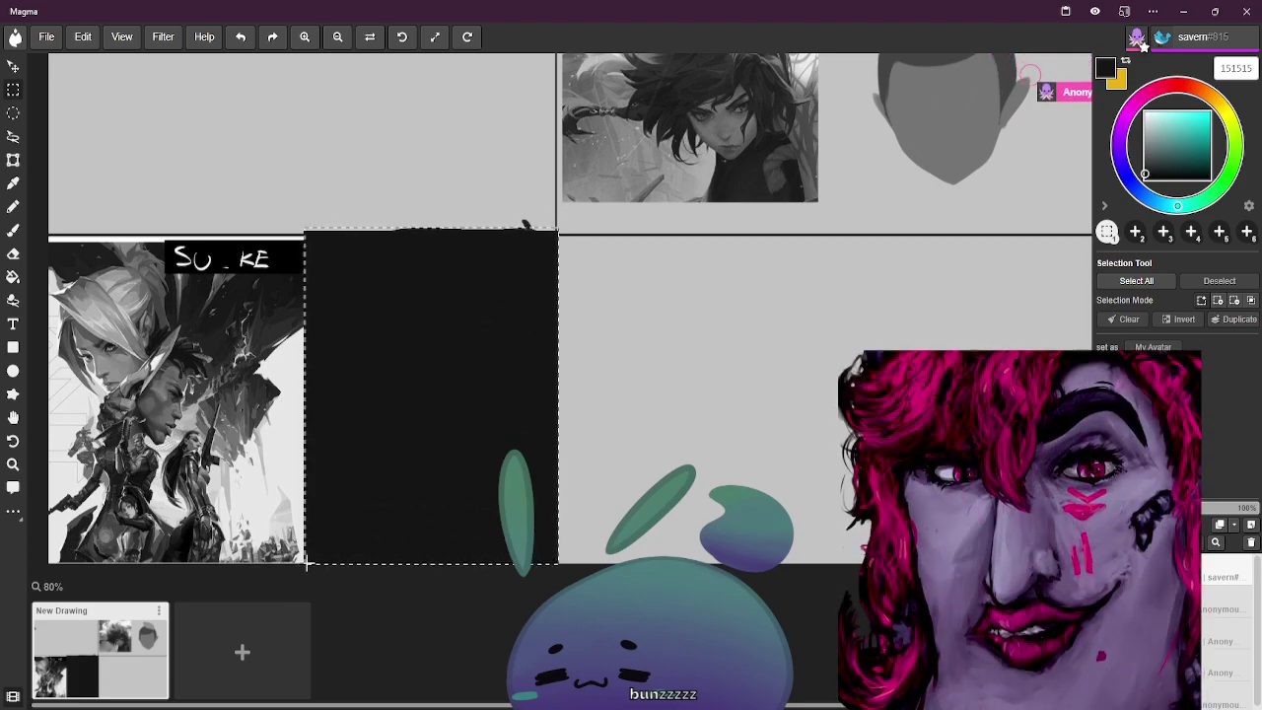
drag(474, 316, 217, 319)
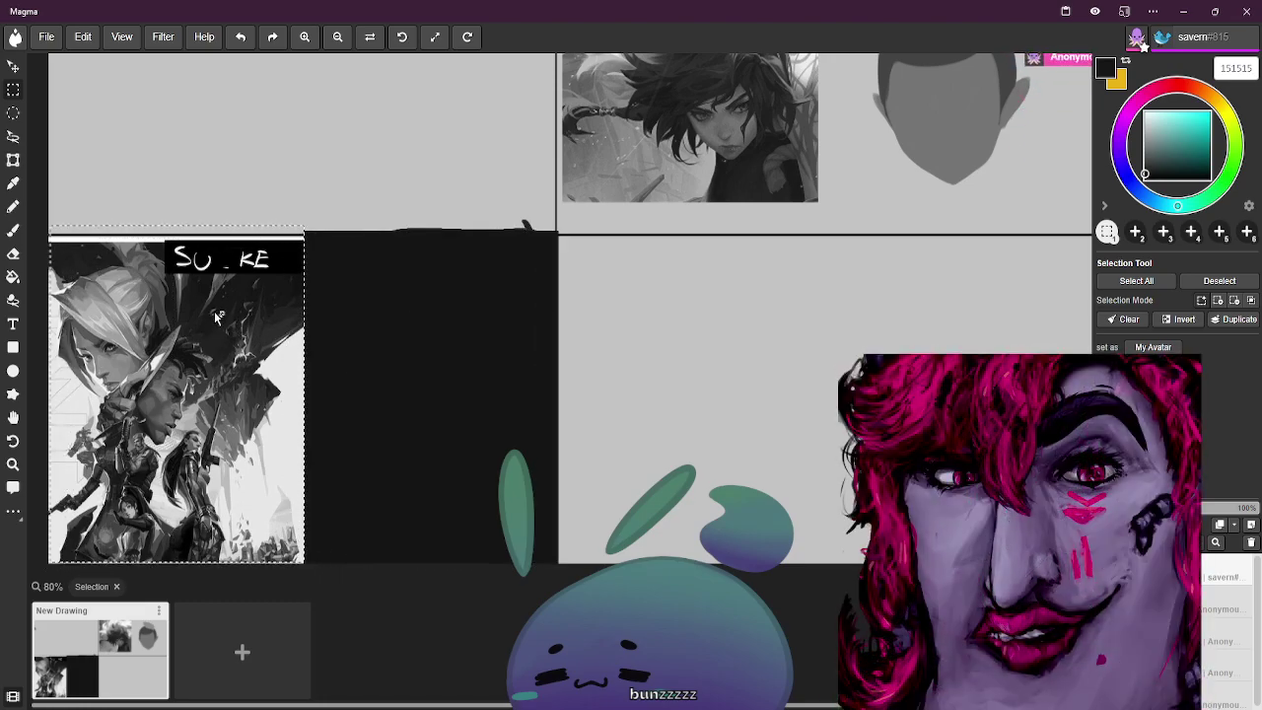
drag(214, 314, 474, 329)
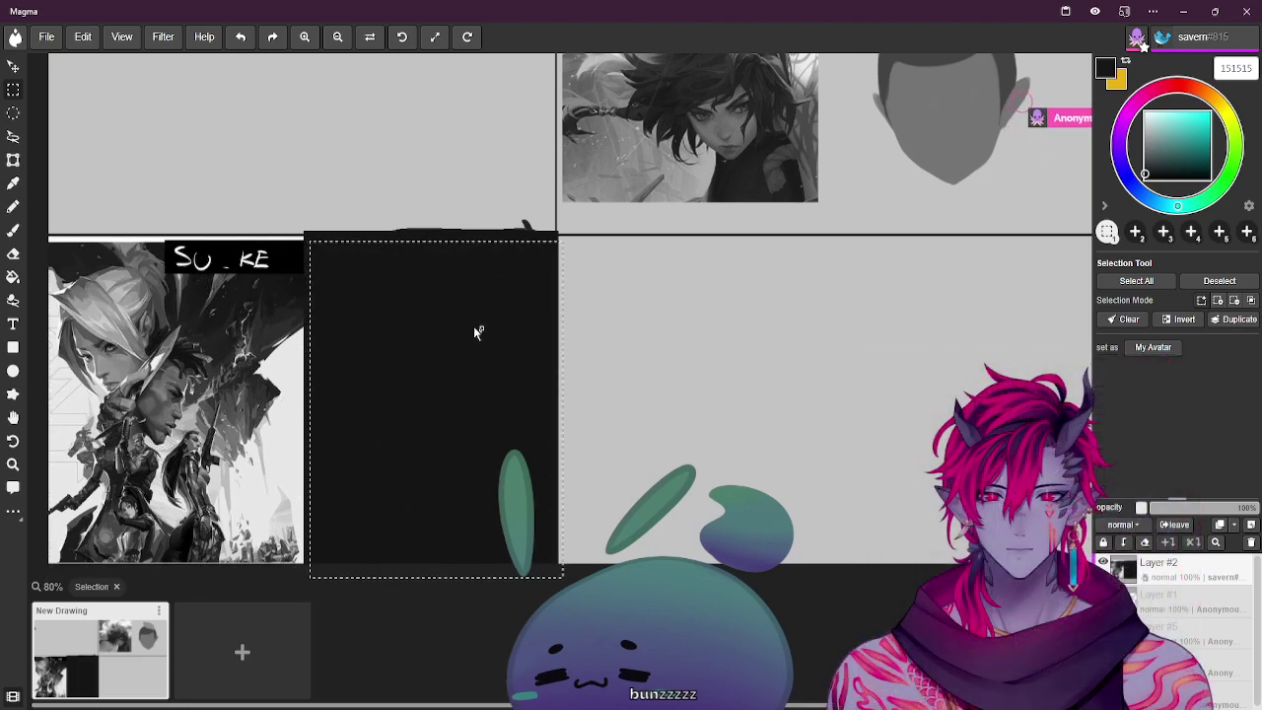
Erase the stray dark marks in the strip along the black panel's top edge
drag(267, 176, 467, 239)
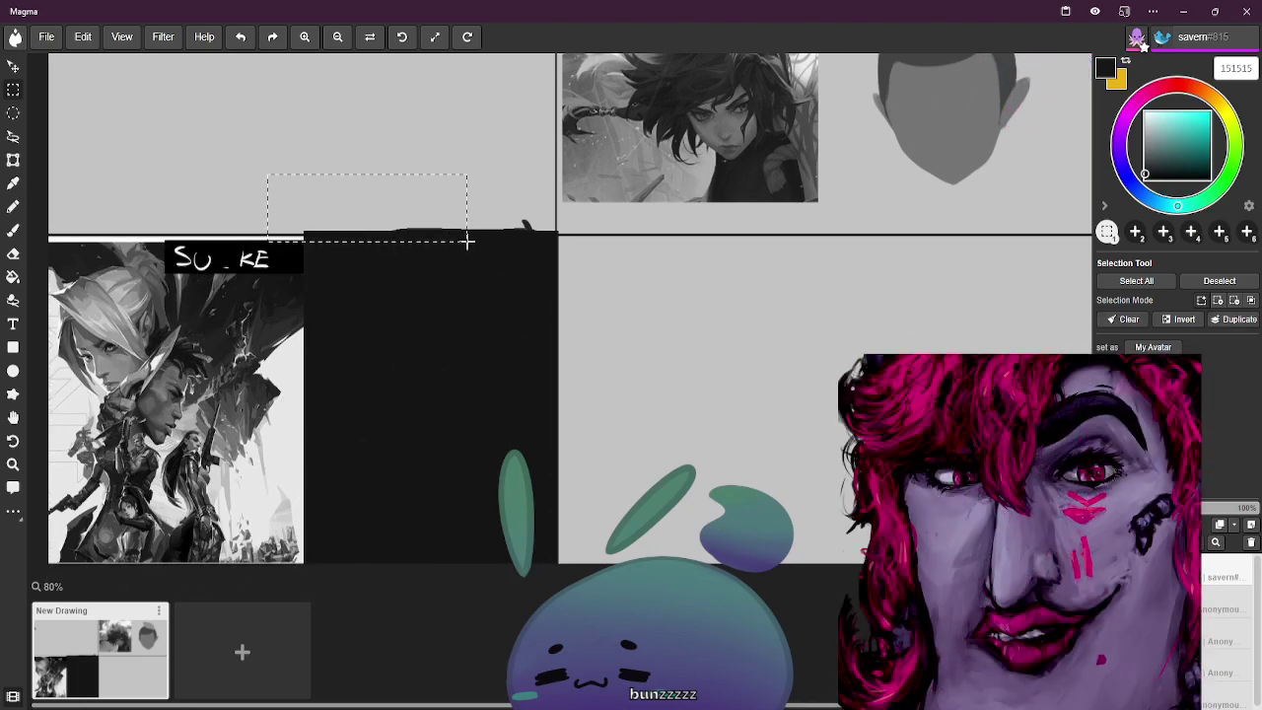
drag(546, 243, 558, 240)
key(Delete)
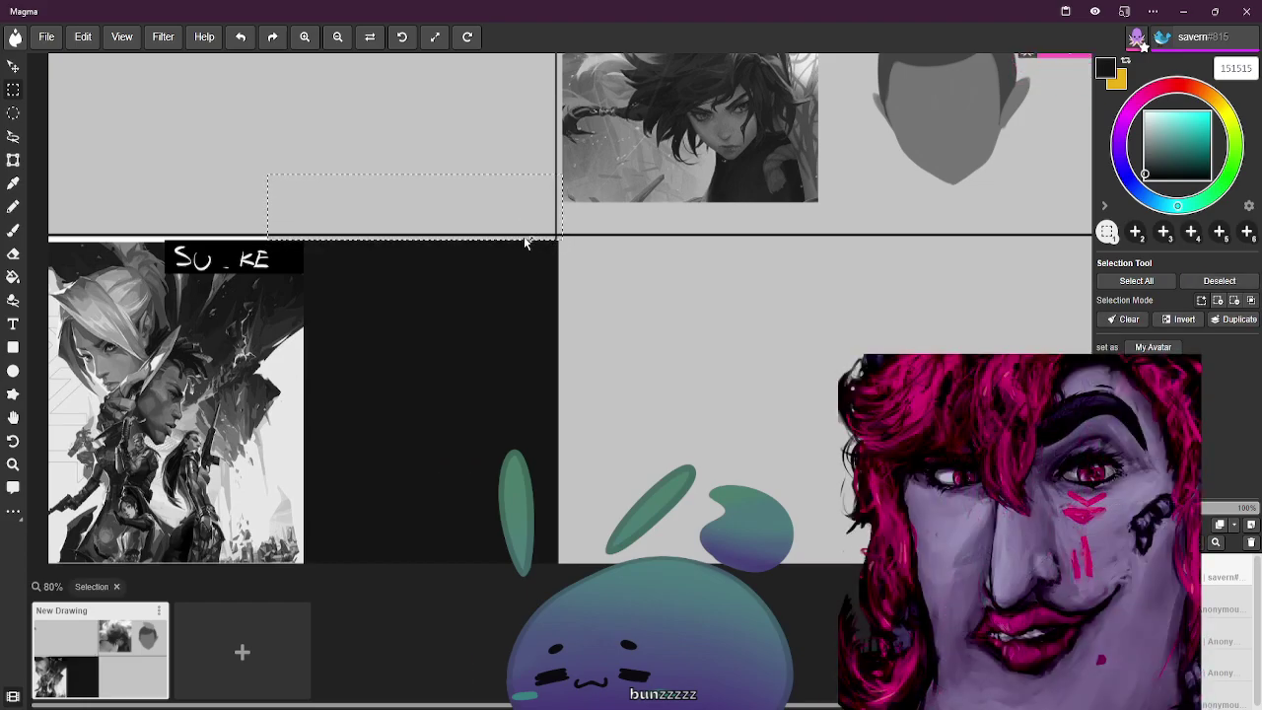
key(ctrl+d)
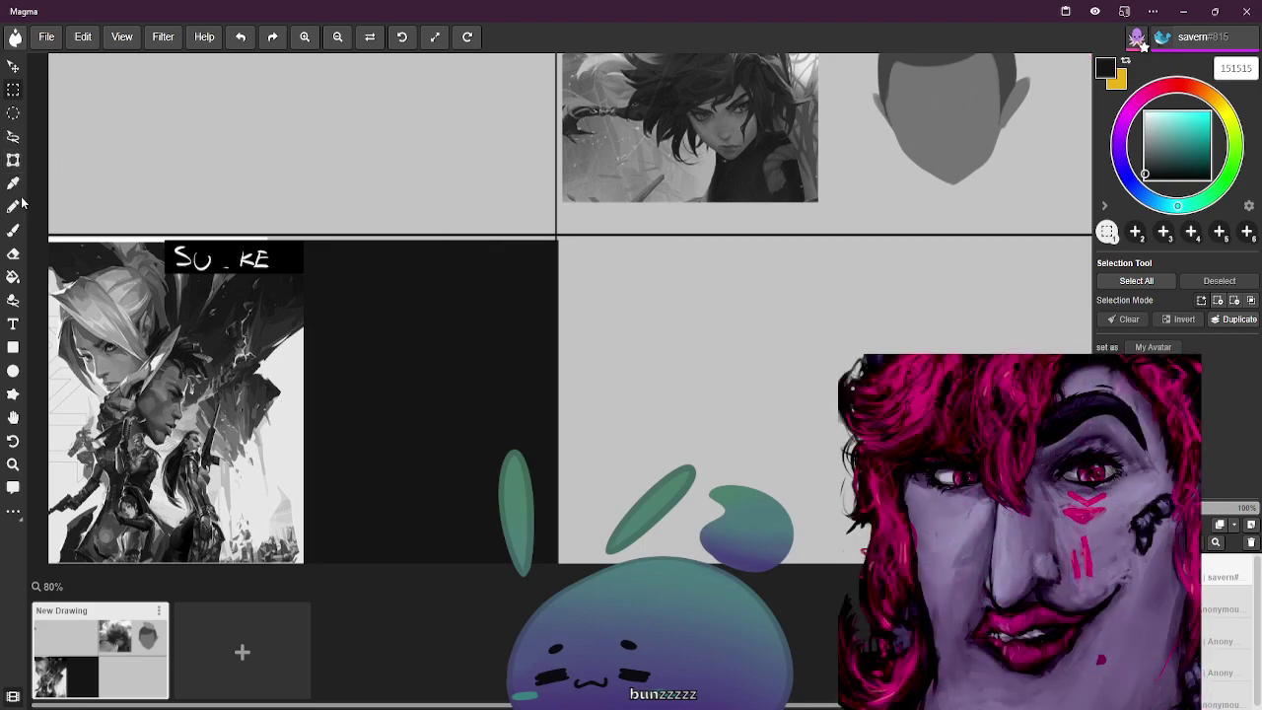
Set the brush to light grey e7e7e7 sampled from the artwork, at 25 px
click(13, 229)
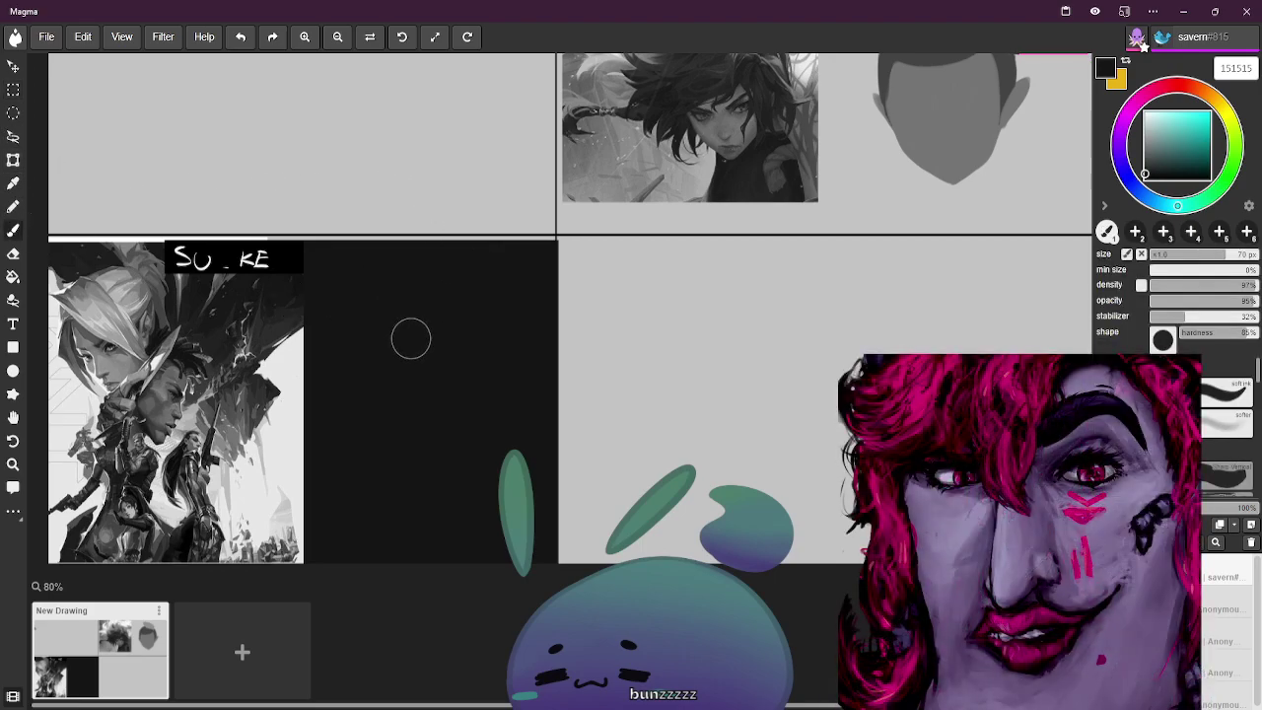
alt+click(286, 388)
key(bracketleft)
key(bracketleft)
key(bracketleft)
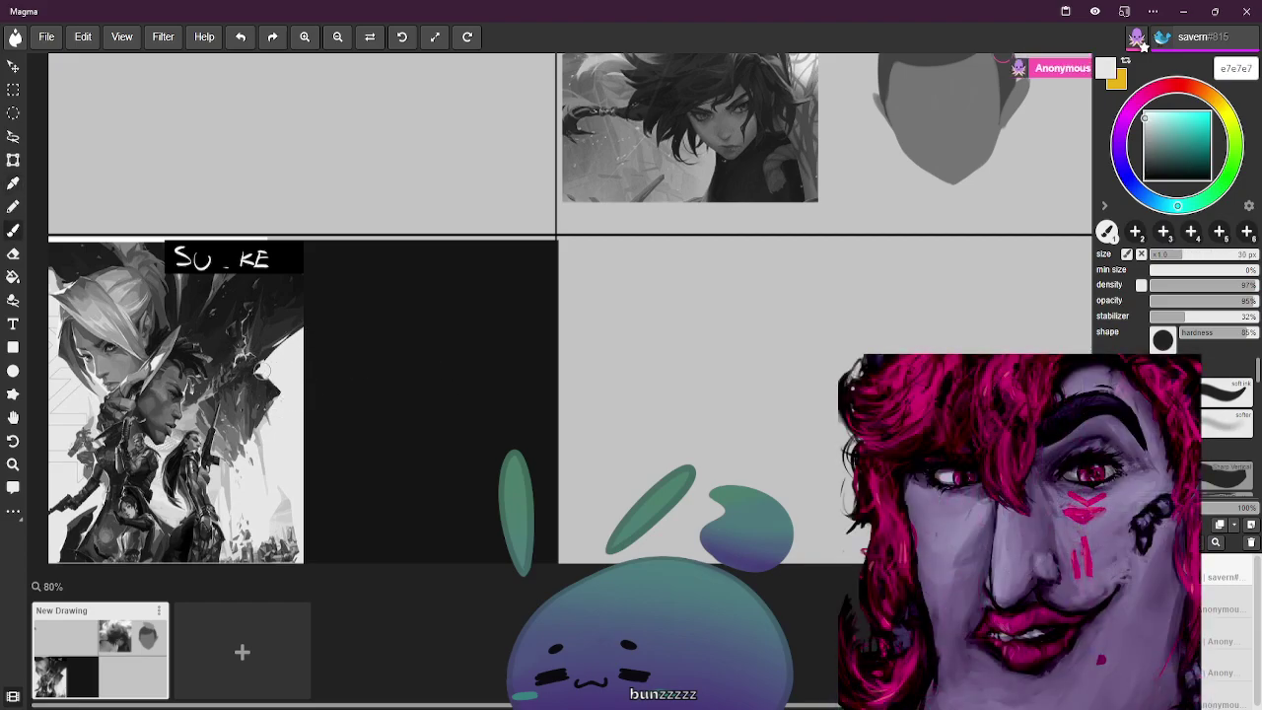
key(bracketleft)
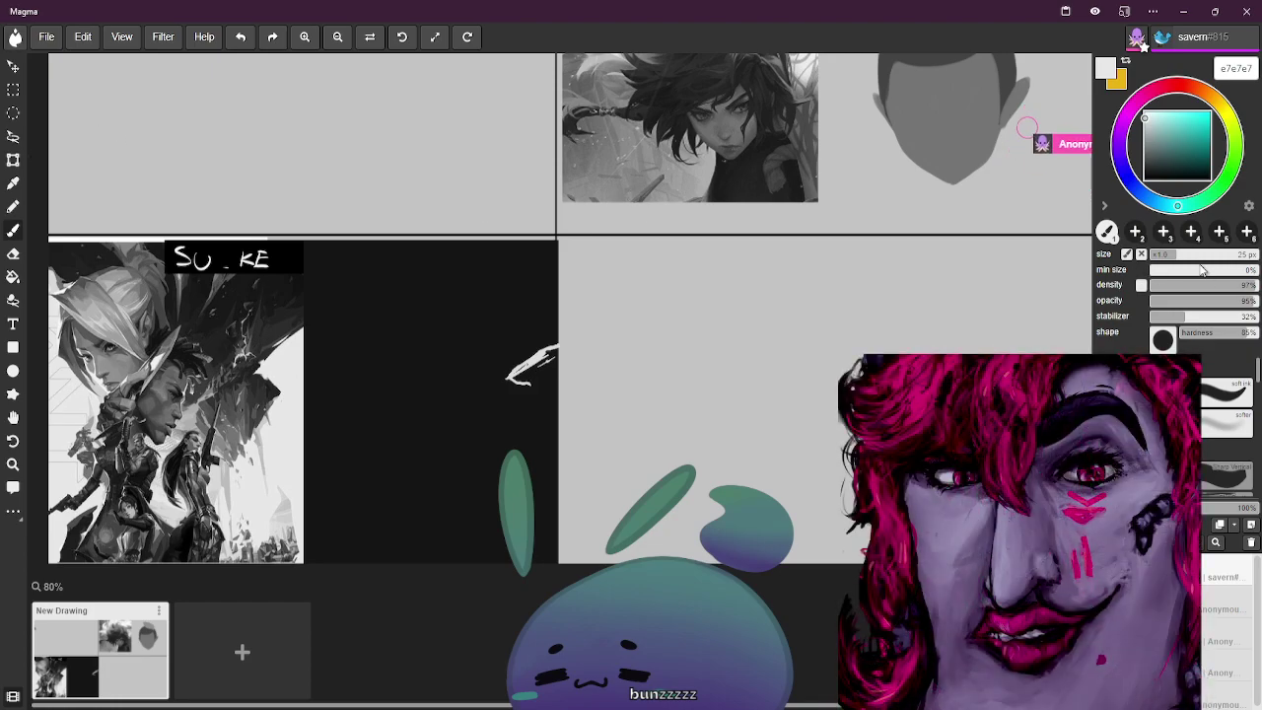
Draw a short light grey stroke near the black panel's right edge, dismissing the Blaze Brushes promotion
drag(1257, 372, 1258, 392)
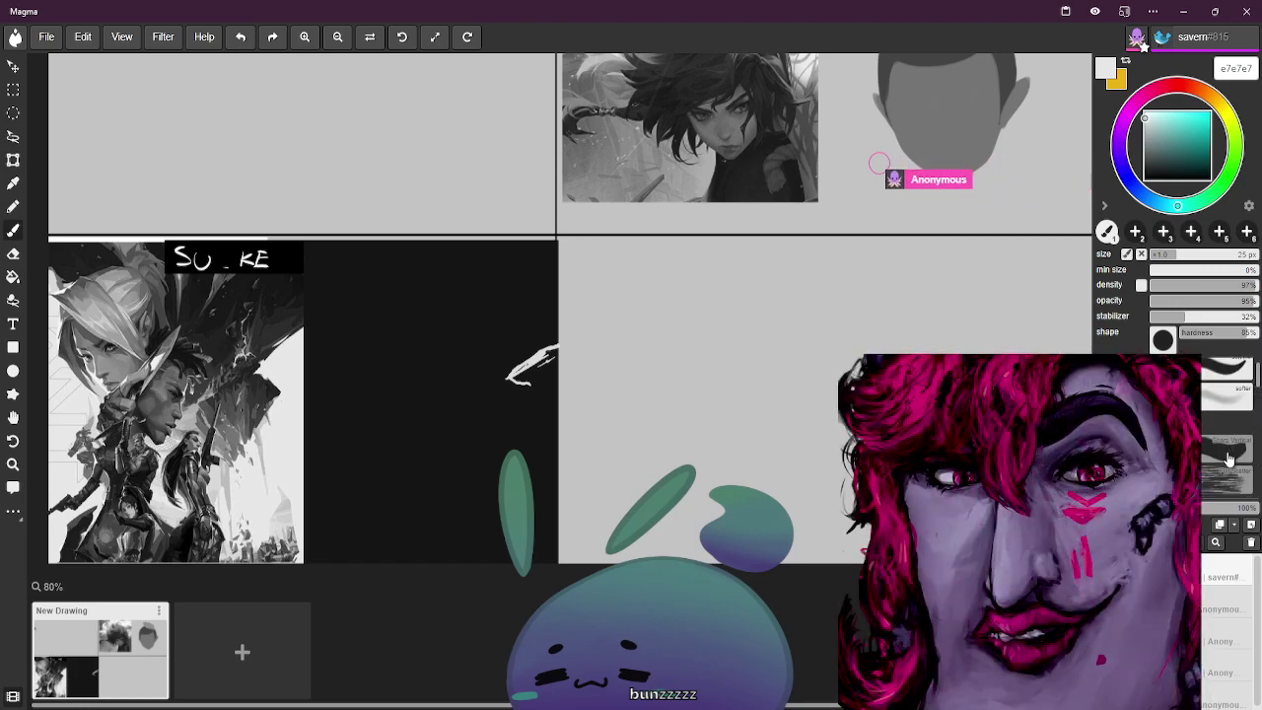
click(1230, 451)
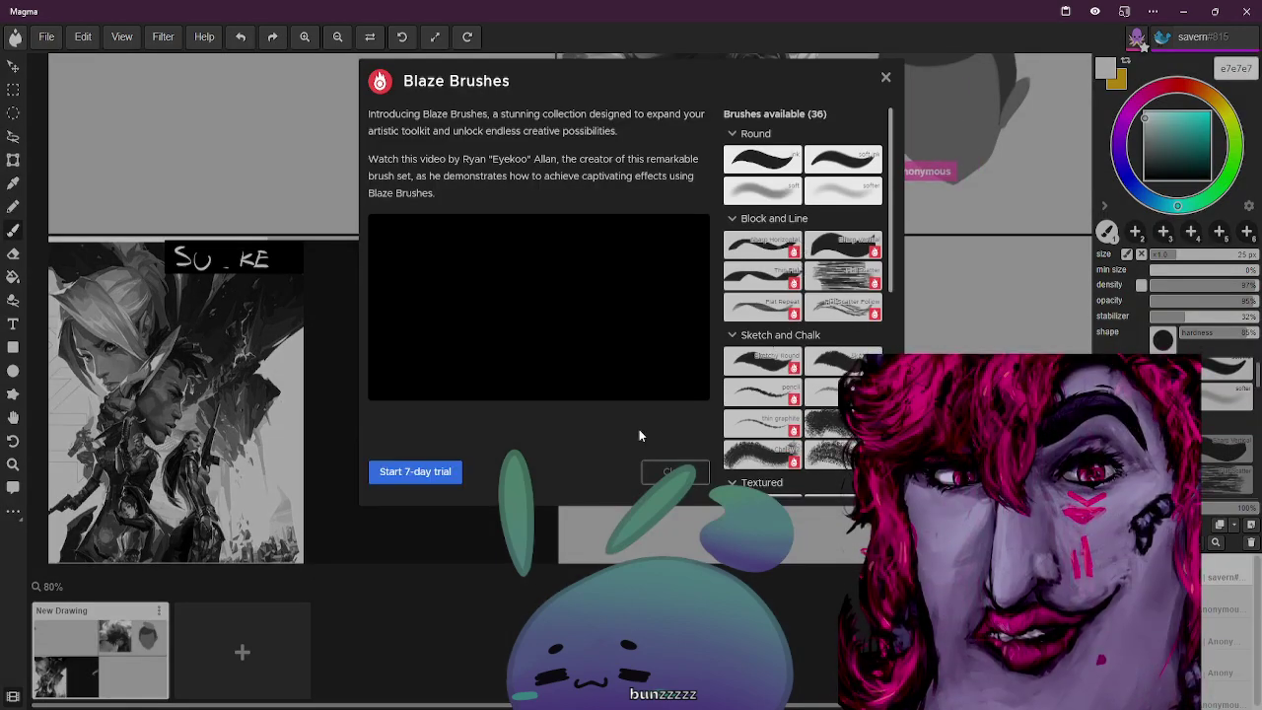
click(653, 473)
drag(1257, 389, 1257, 366)
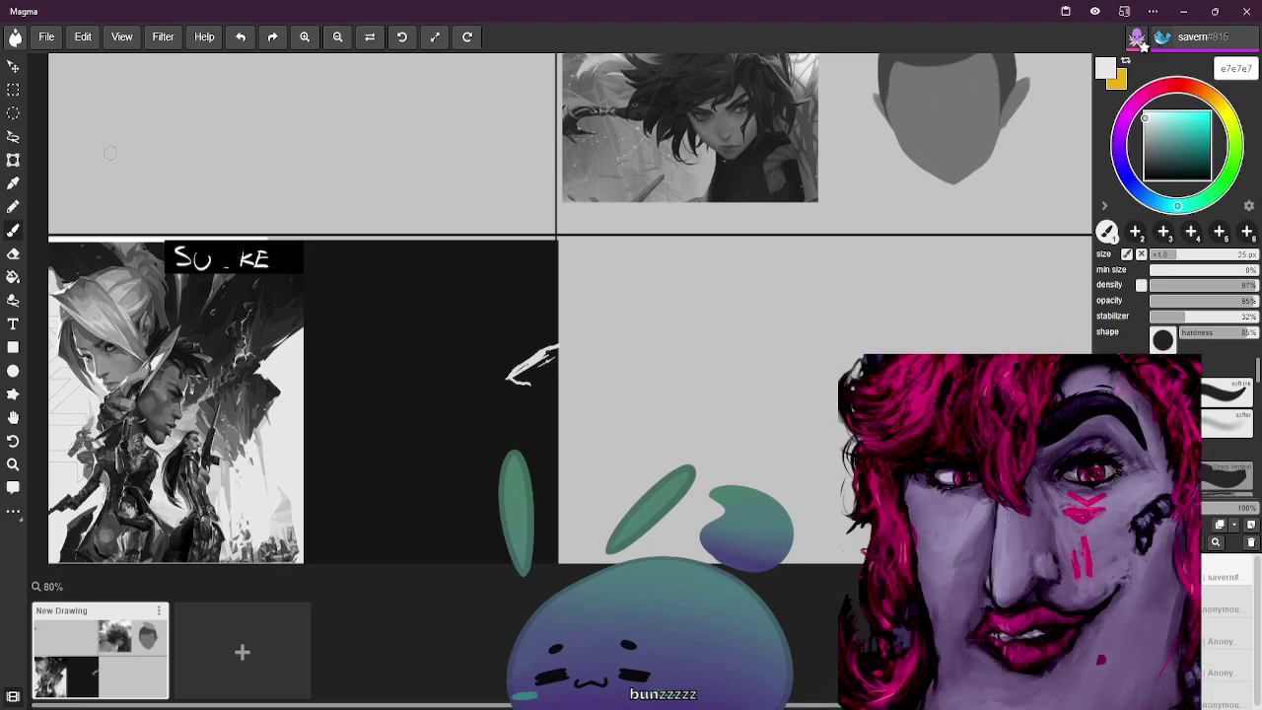
Lasso the area below the white shape and fill it white
click(14, 137)
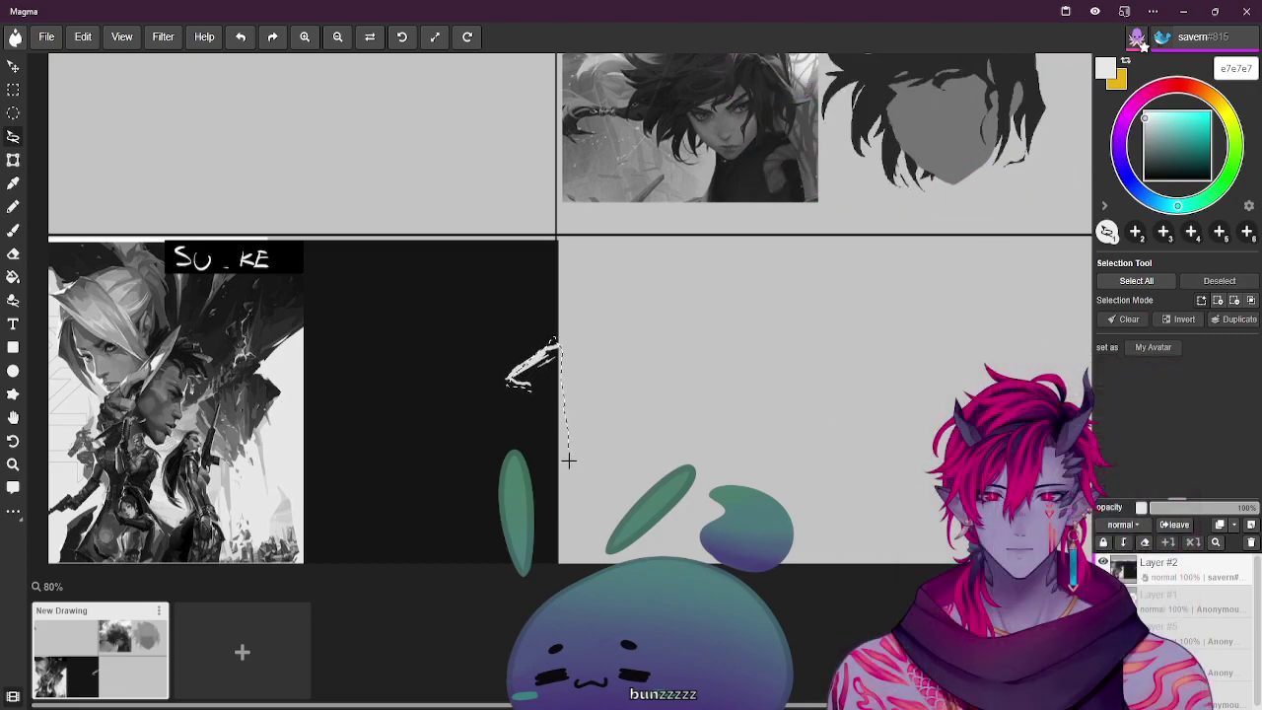
click(538, 375)
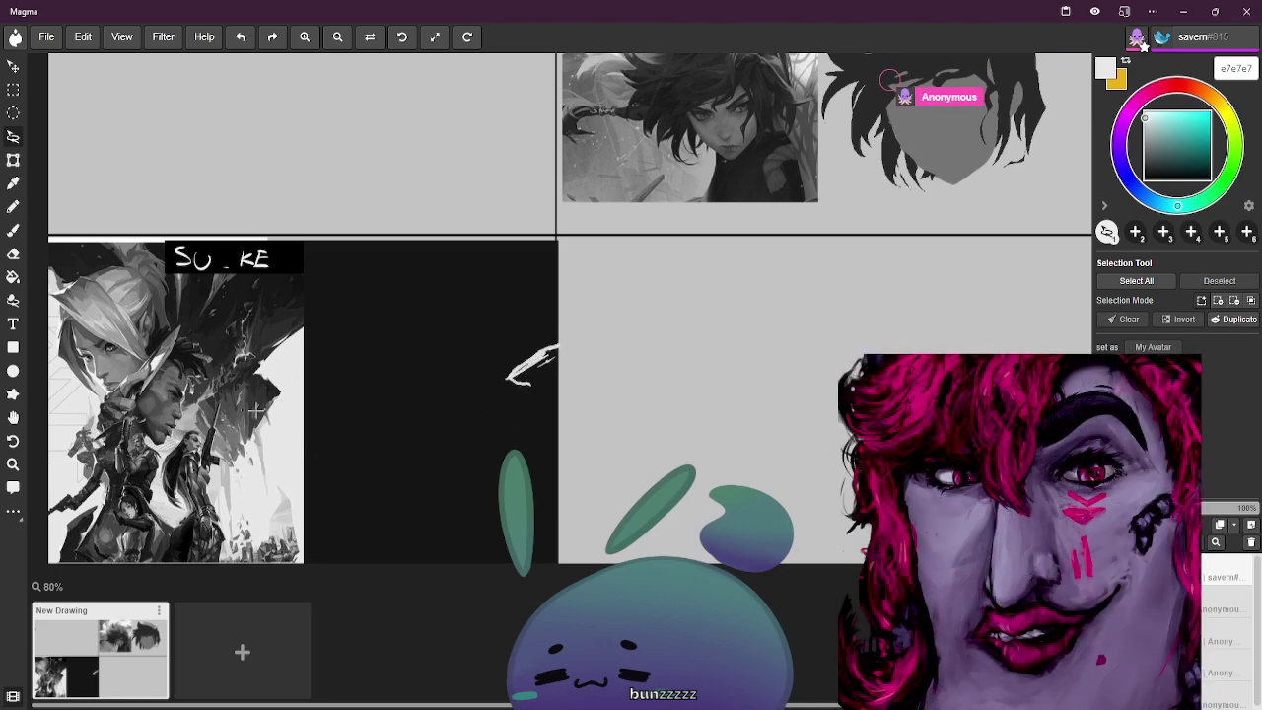
drag(488, 463, 531, 392)
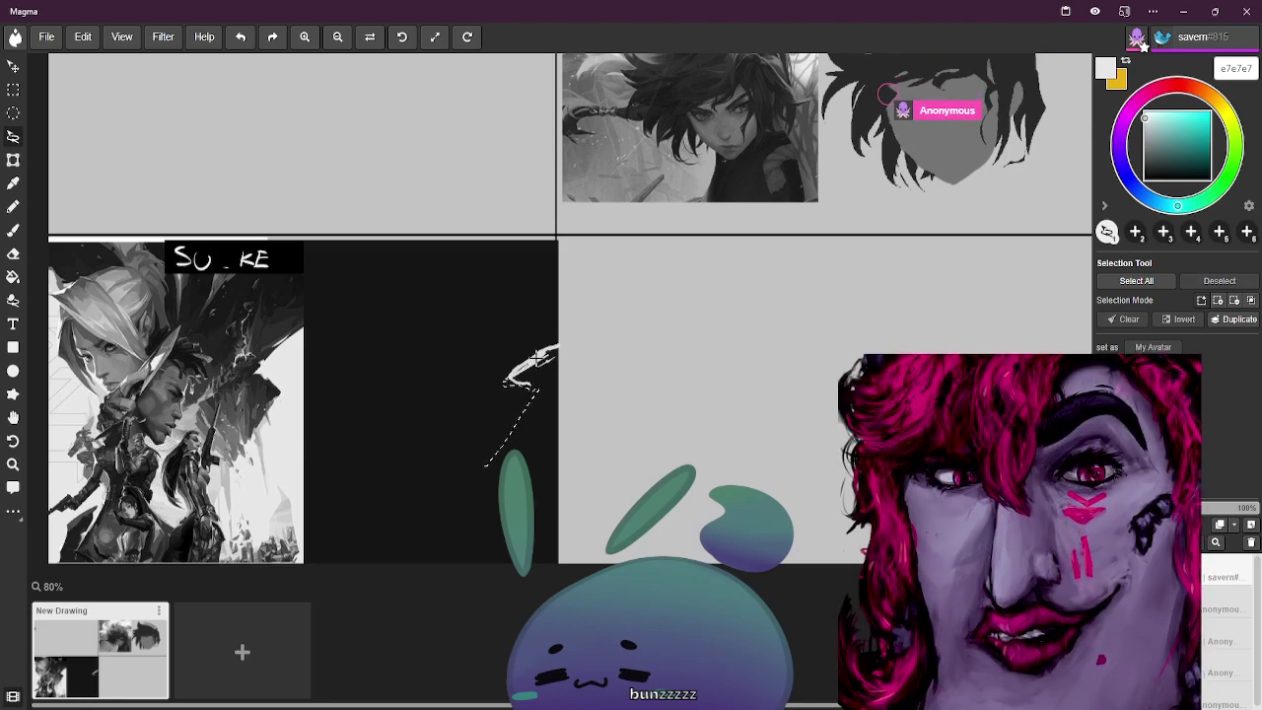
mouse_move(564, 453)
mouse_down()
mouse_move(540, 476)
mouse_move(493, 467)
mouse_up()
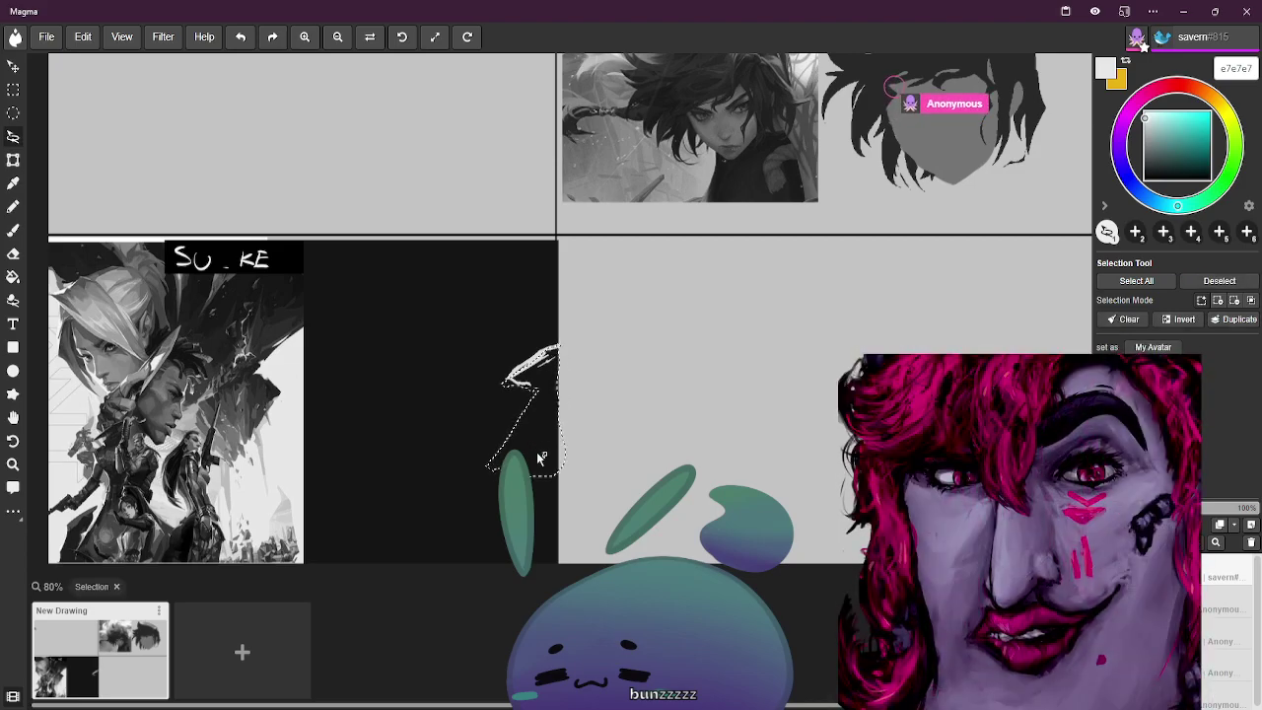
key(g)
click(537, 451)
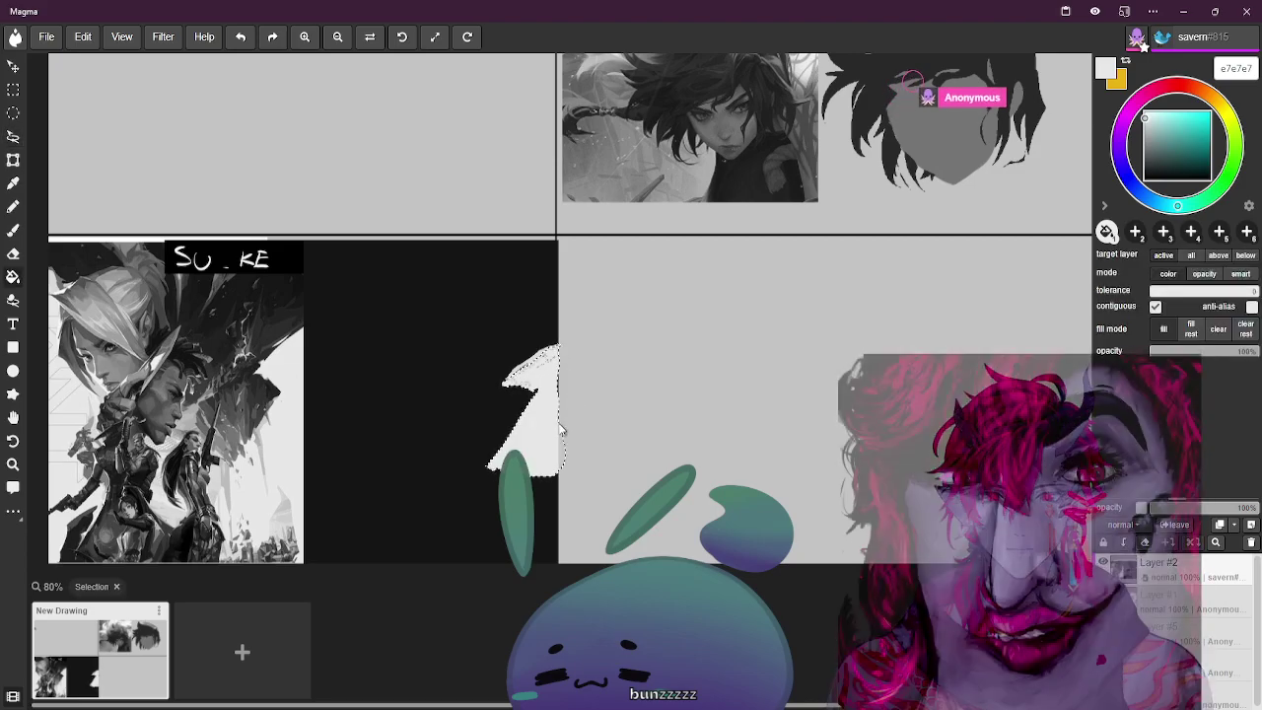
key(ctrl+d)
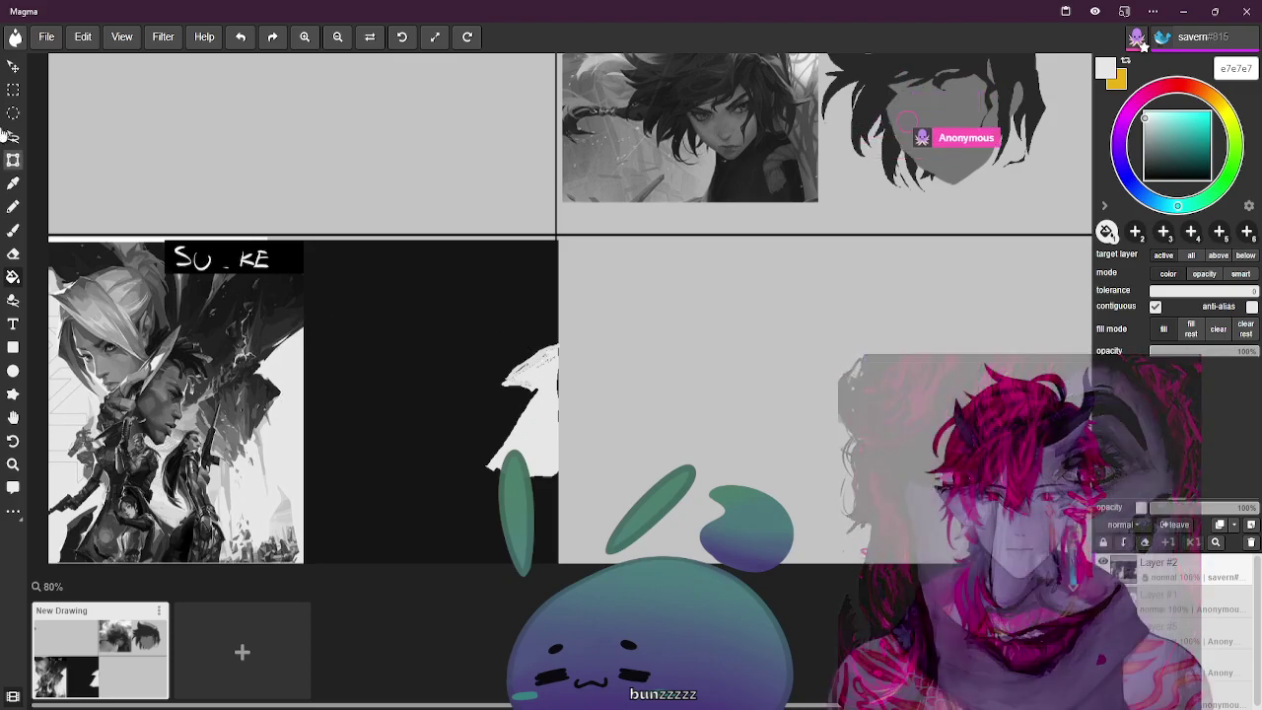
Switch to the hard pen and make a small white test mark on the black panel
click(14, 230)
click(12, 206)
drag(427, 337, 427, 354)
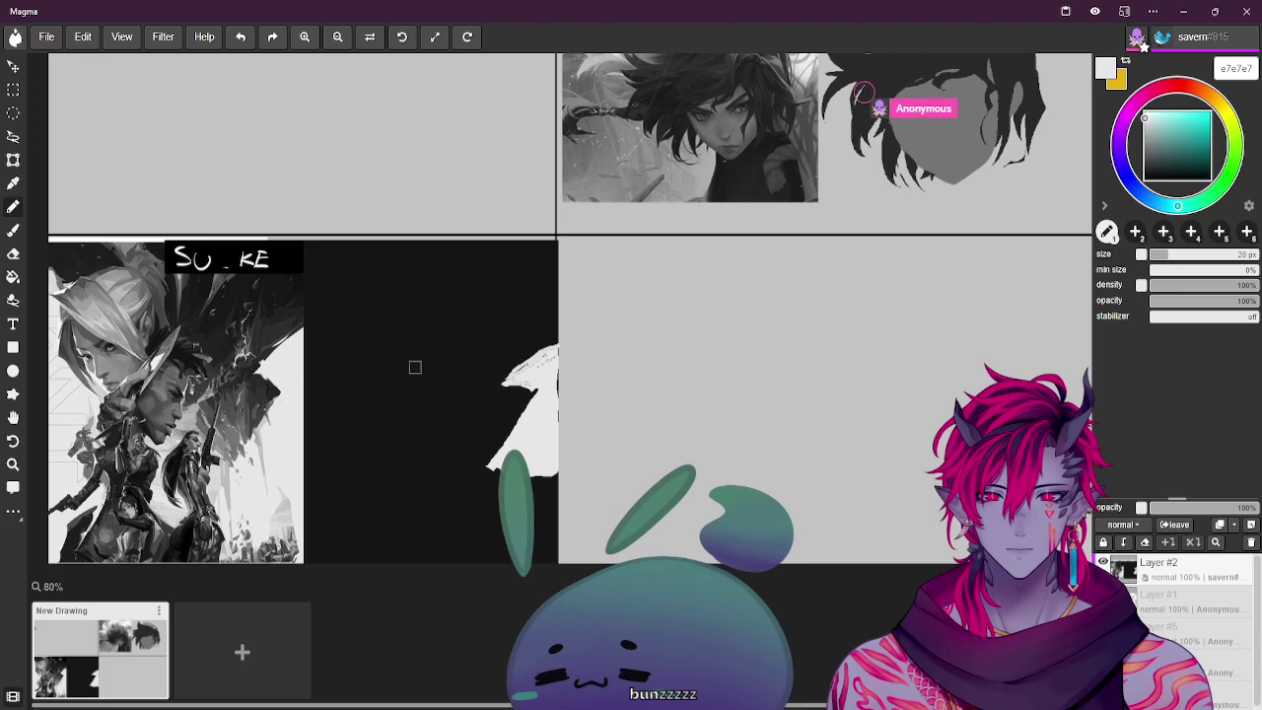
Undo the thin test stroke and return to the soft round brush, enlarged to 50 px
mouse_move(416, 357)
mouse_down()
mouse_move(421, 343)
mouse_move(420, 367)
mouse_up()
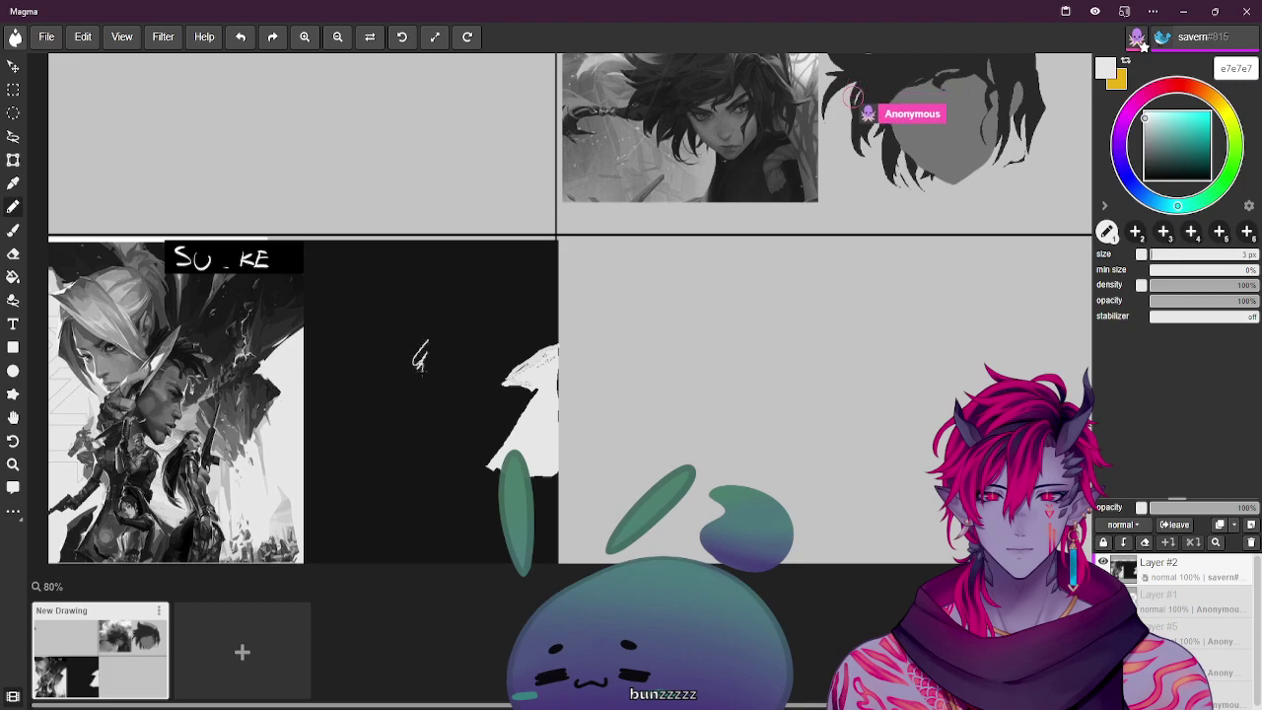
key(ctrl+z)
key(b)
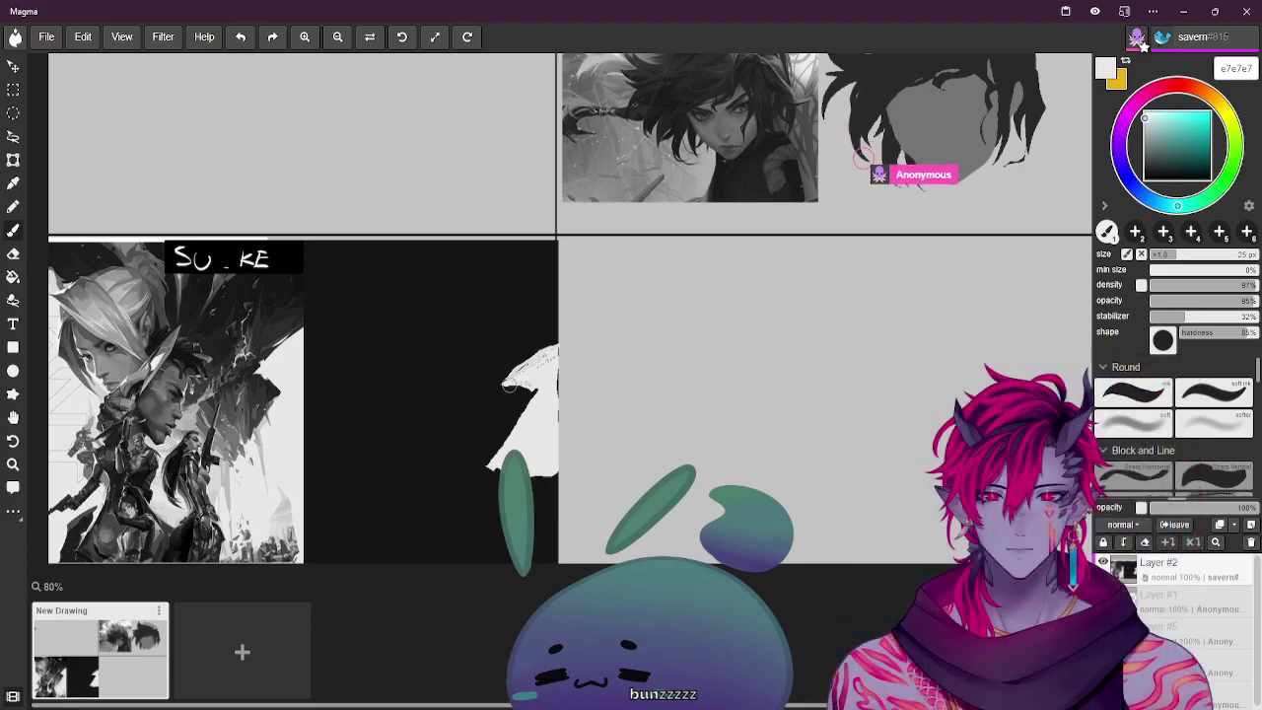
key(])
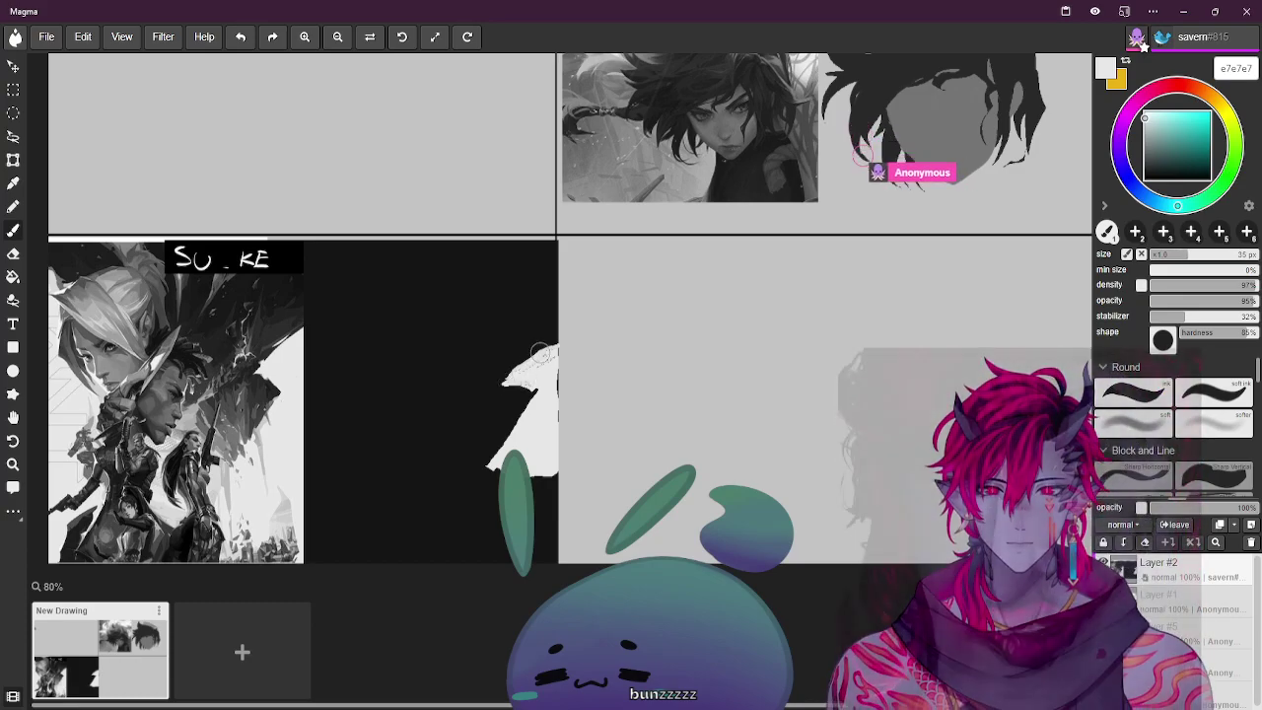
key(])
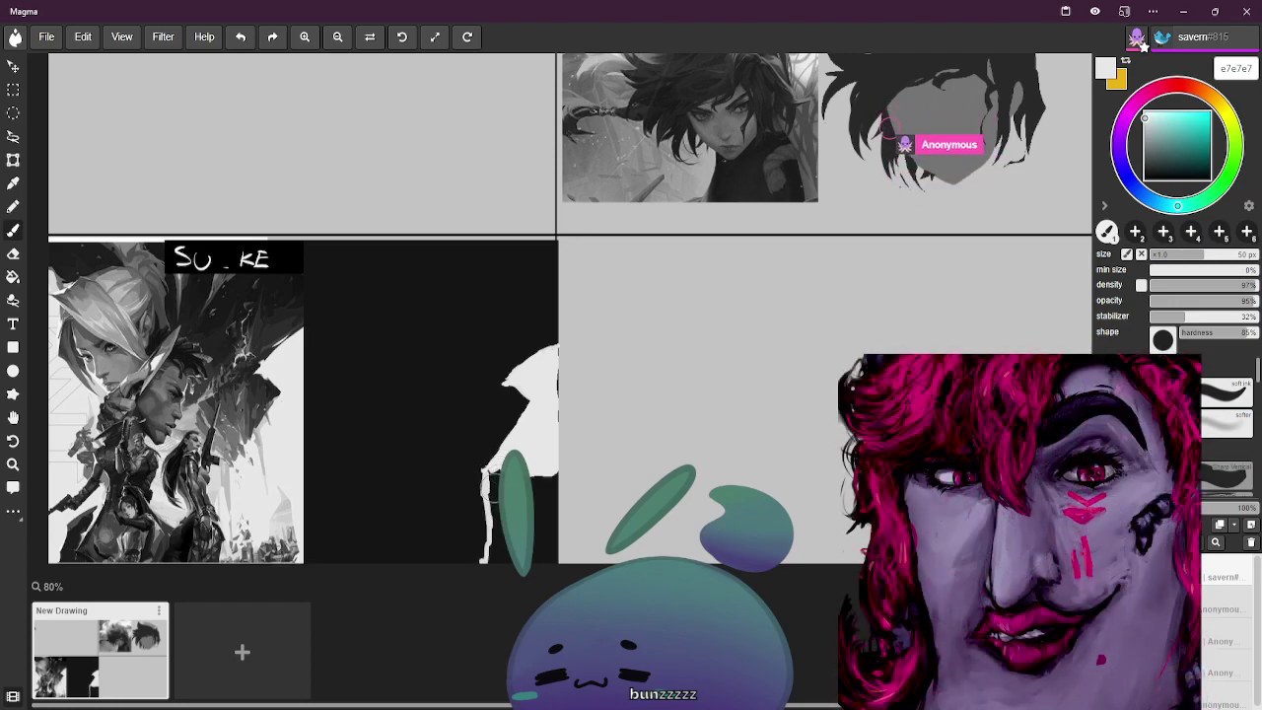
Paint the figure's legs white to the bottom edge at 14–30 px, then sample dark grey 2e2e2e
key(bracketright)
key(bracketright)
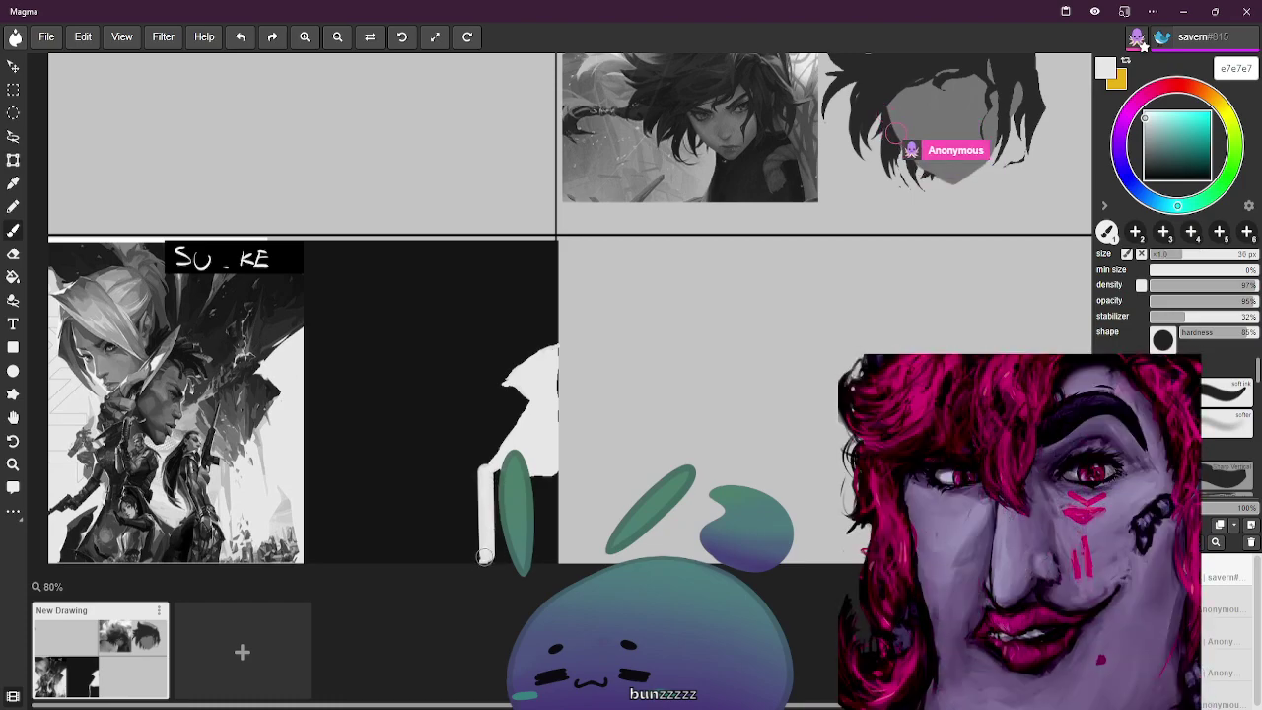
key(bracketleft)
key(bracketleft)
key(bracketright)
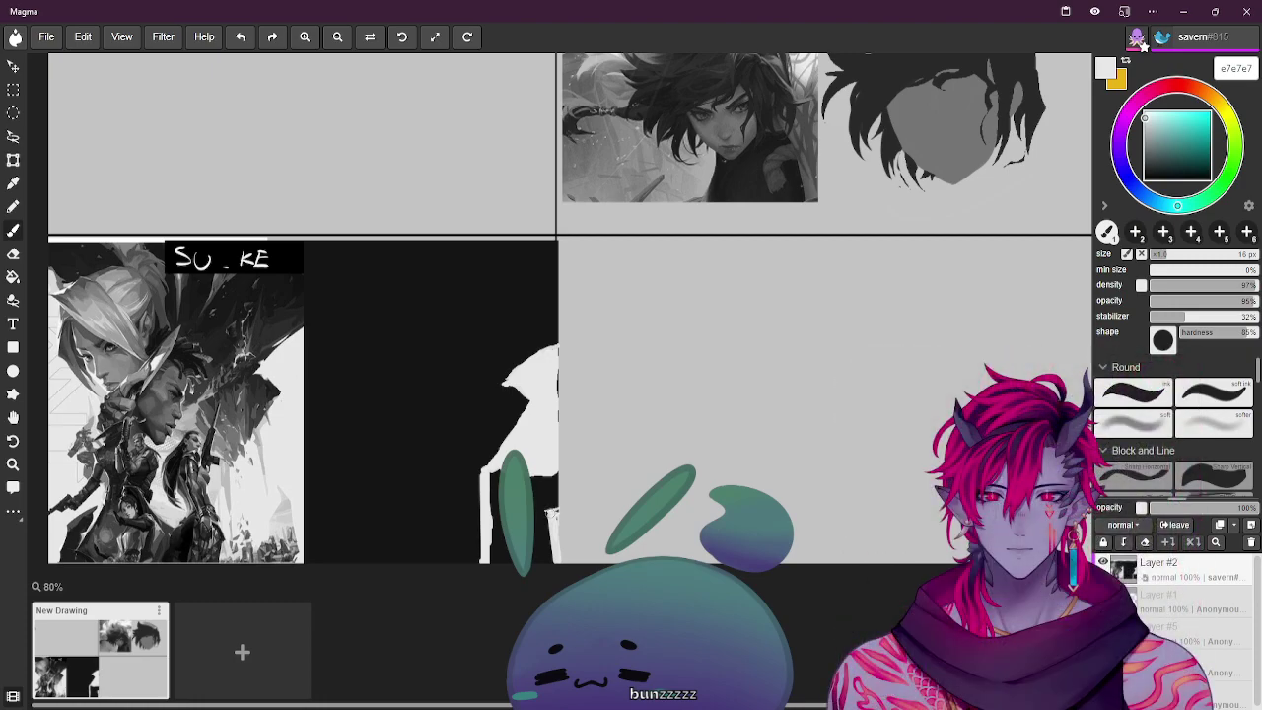
key(bracketright)
key(bracketright)
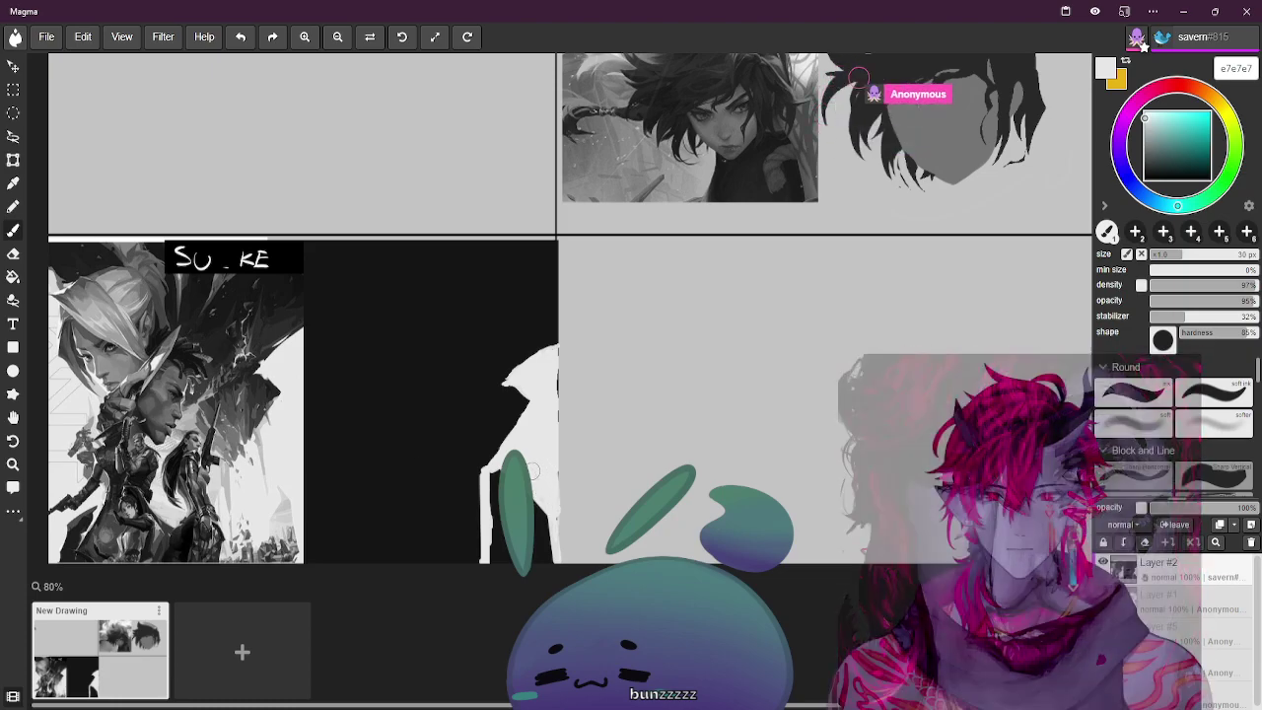
key(bracketleft)
key(bracketleft)
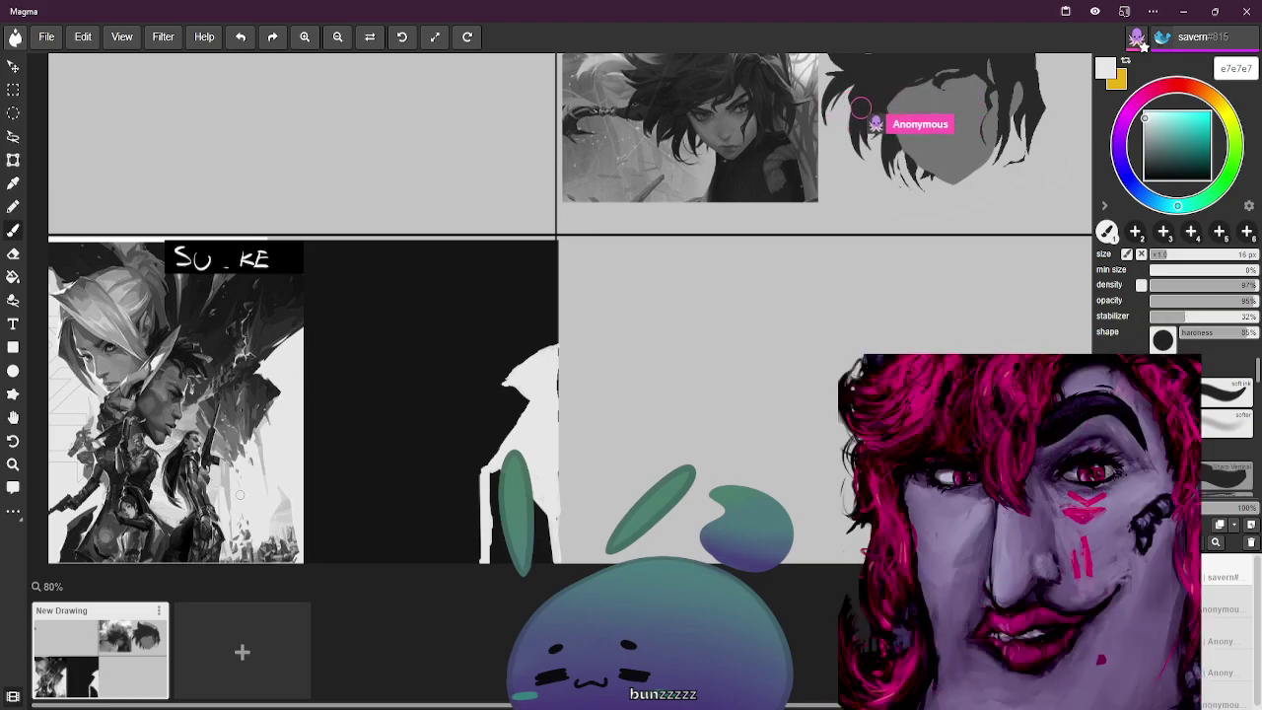
key(bracketleft)
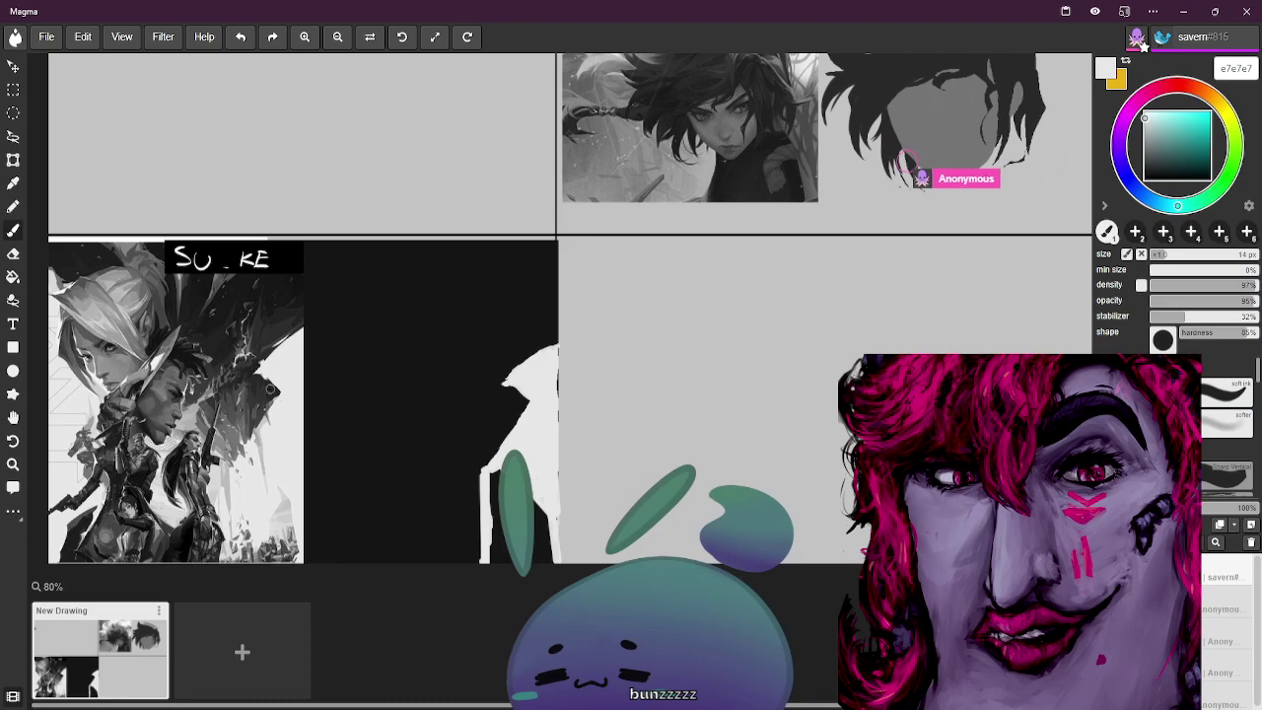
alt+click(305, 309)
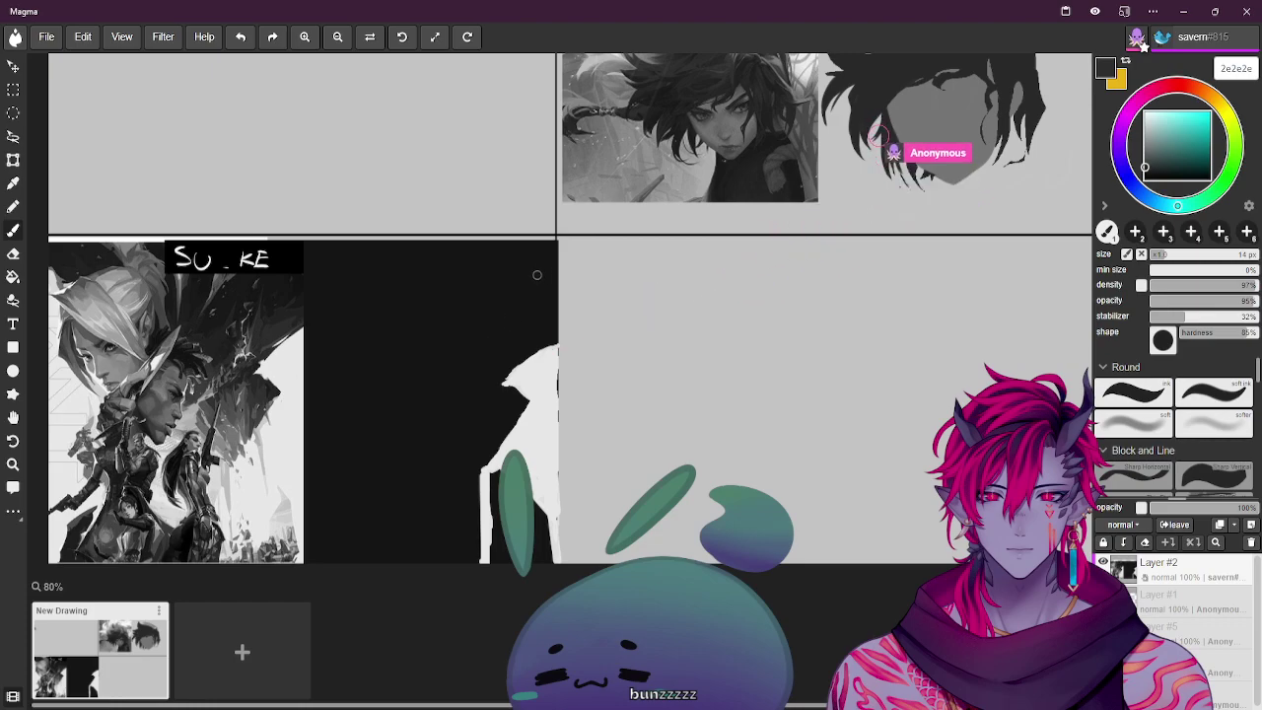
Sketch faint dark-grey lines over the figure's head, resampling dark grey 232323
drag(505, 308, 492, 355)
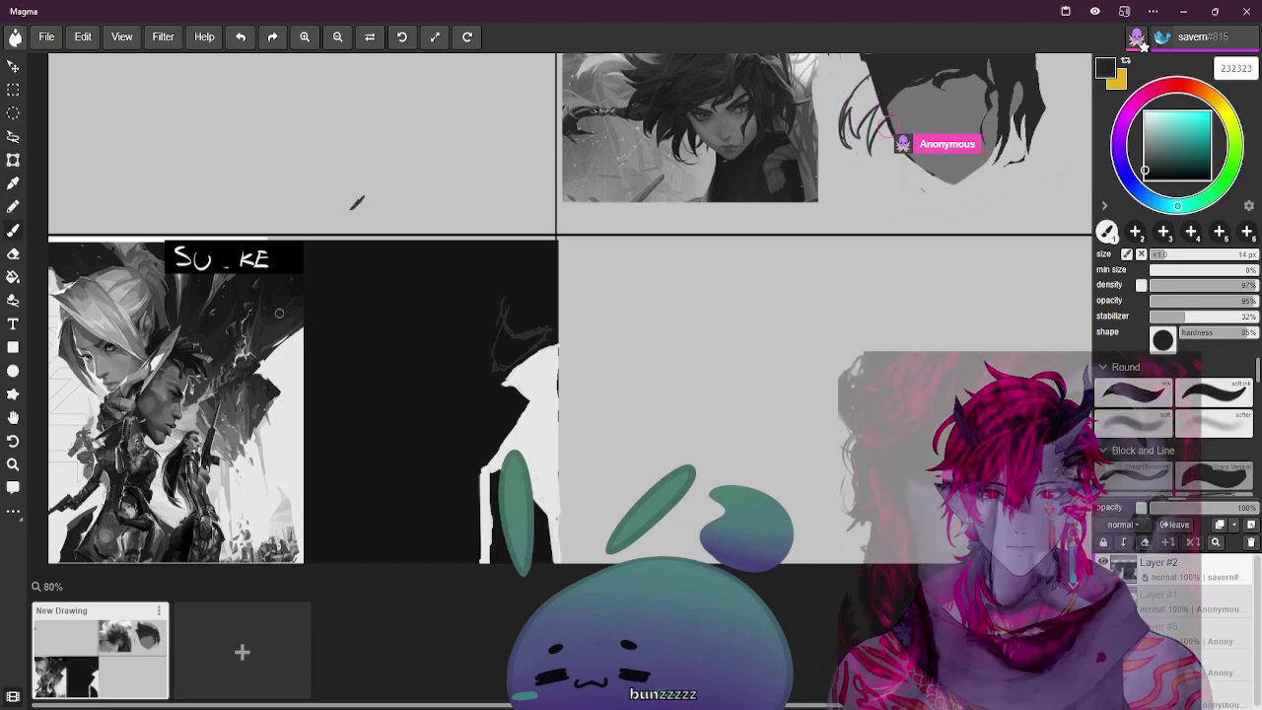
alt+click(435, 299)
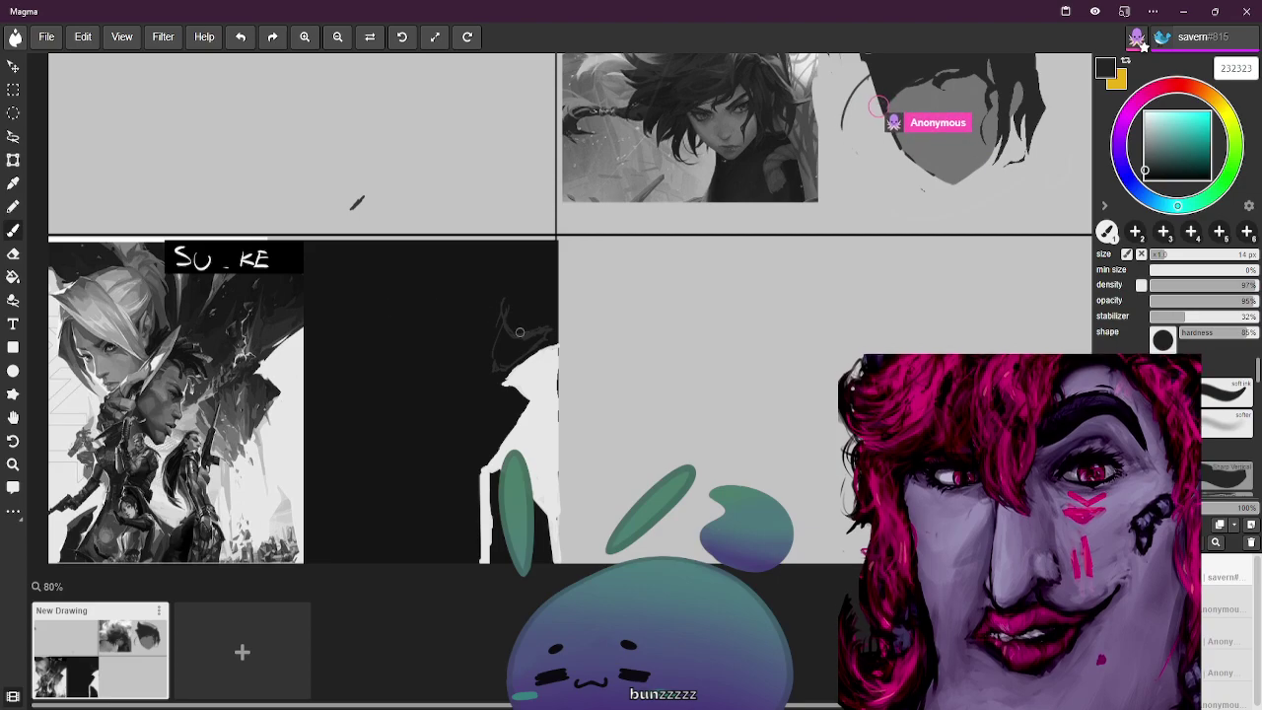
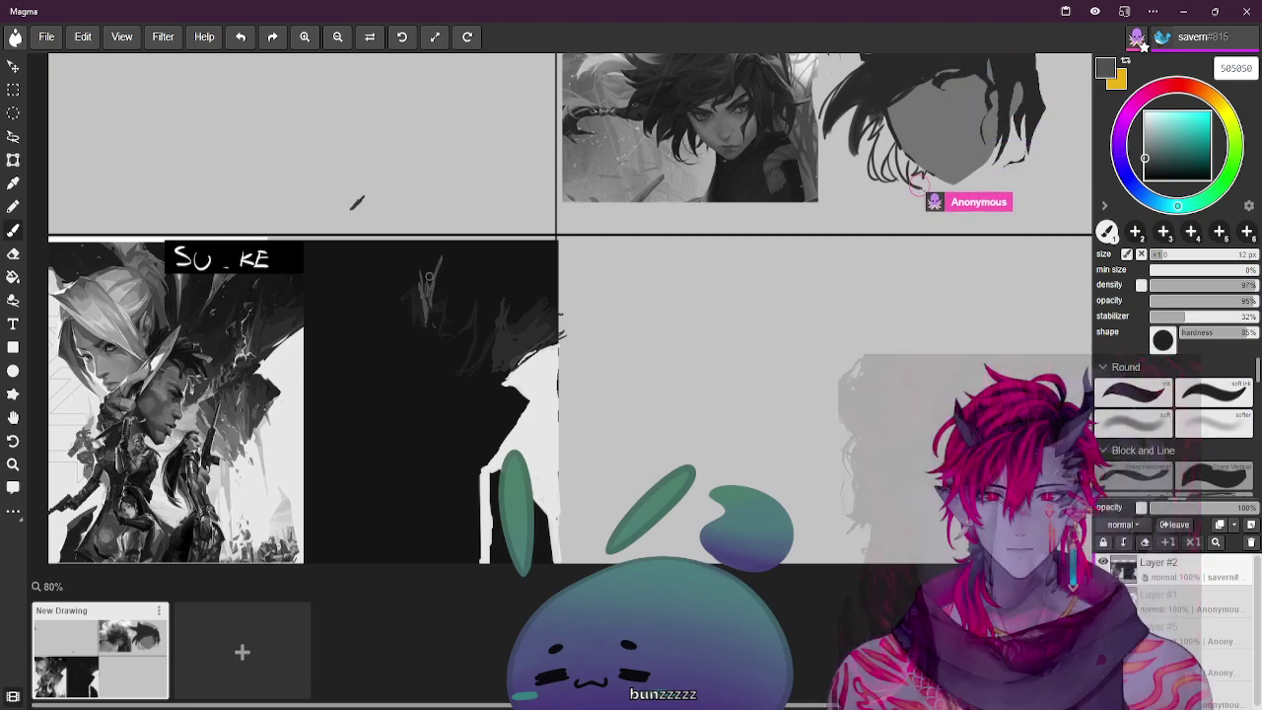
Sample the dark hair colour from the character artwork to paint the dark panel's top
alt+click(195, 287)
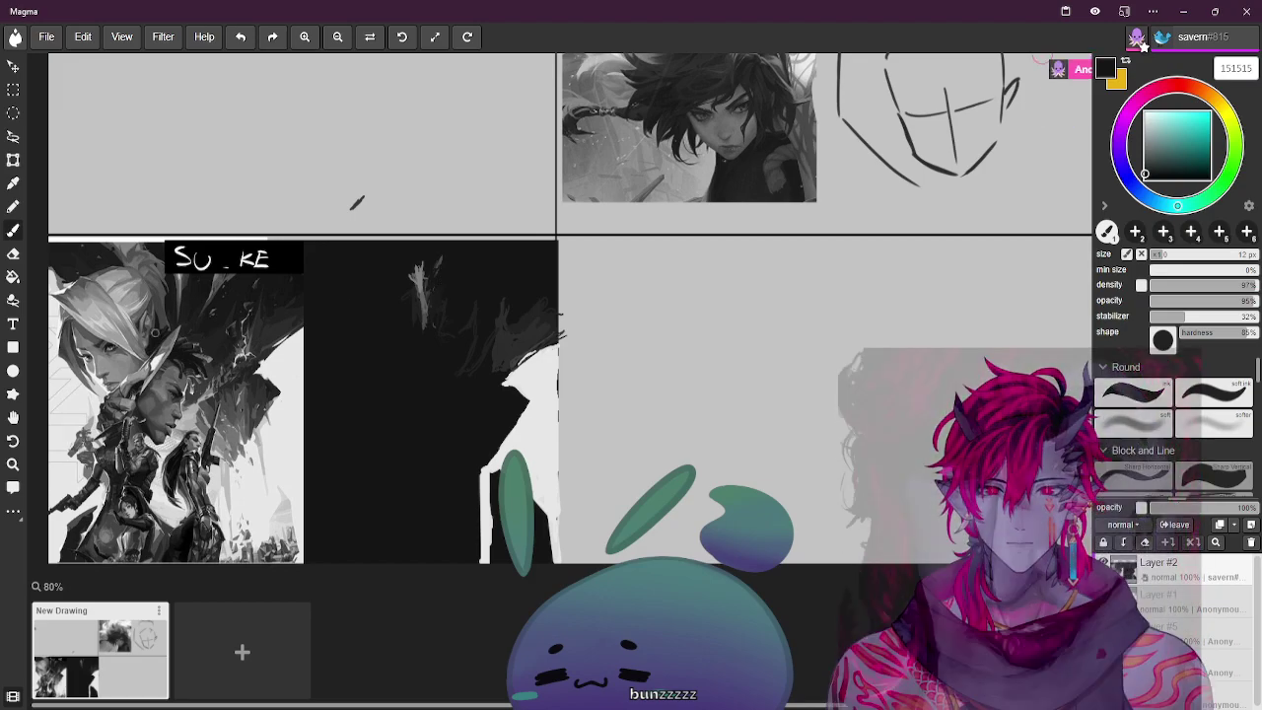
Set the brush to 12 px and eyedrop several greys from the left artwork, ending on 797979
key(bracketright)
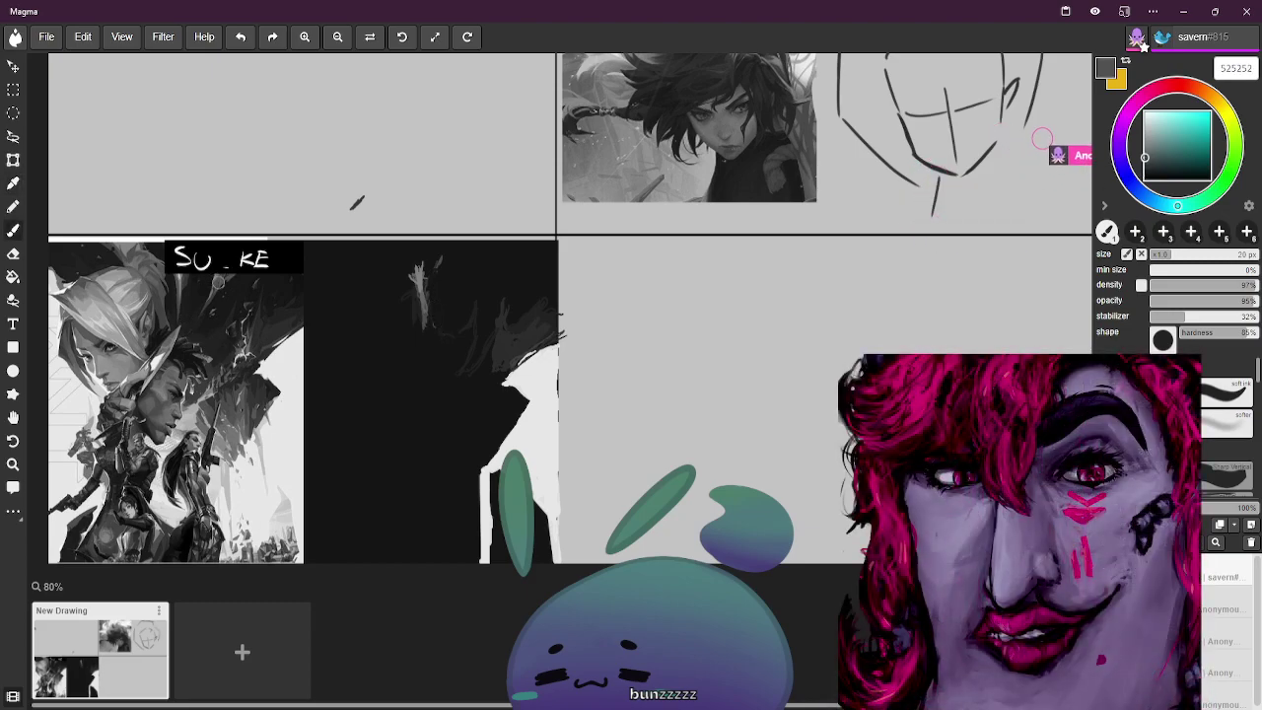
key([)
key([)
key([)
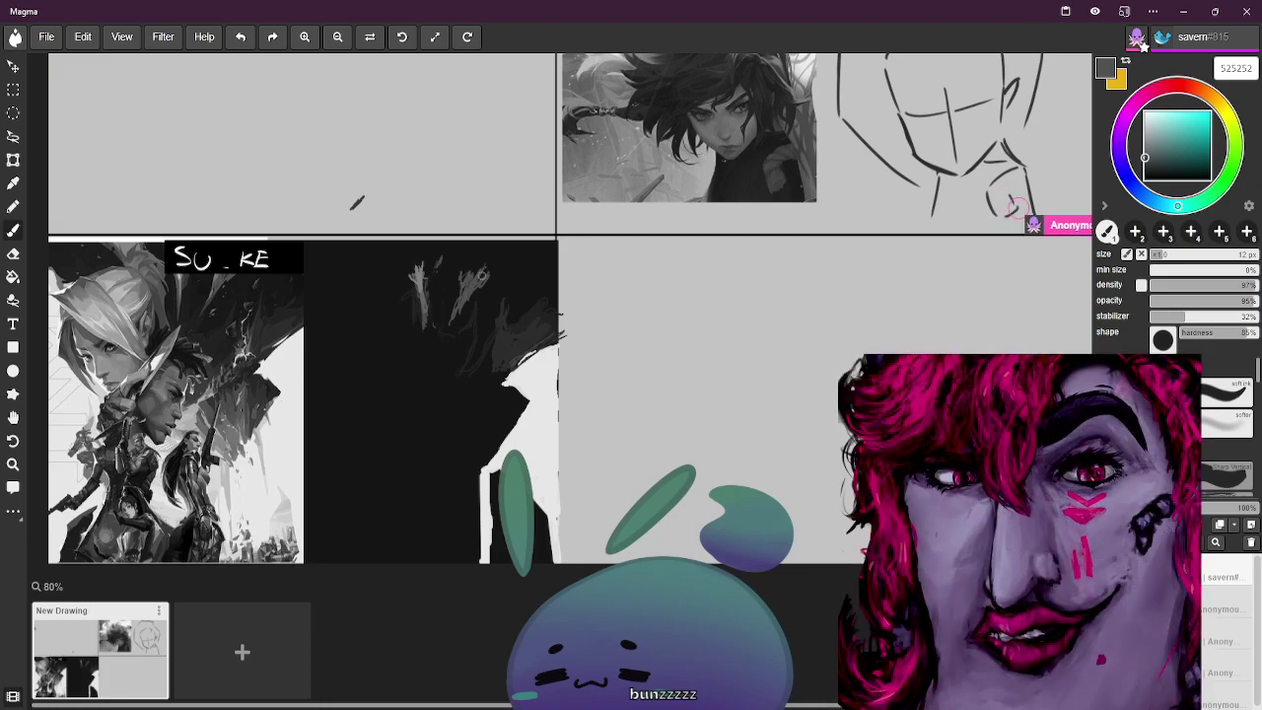
alt+click(196, 318)
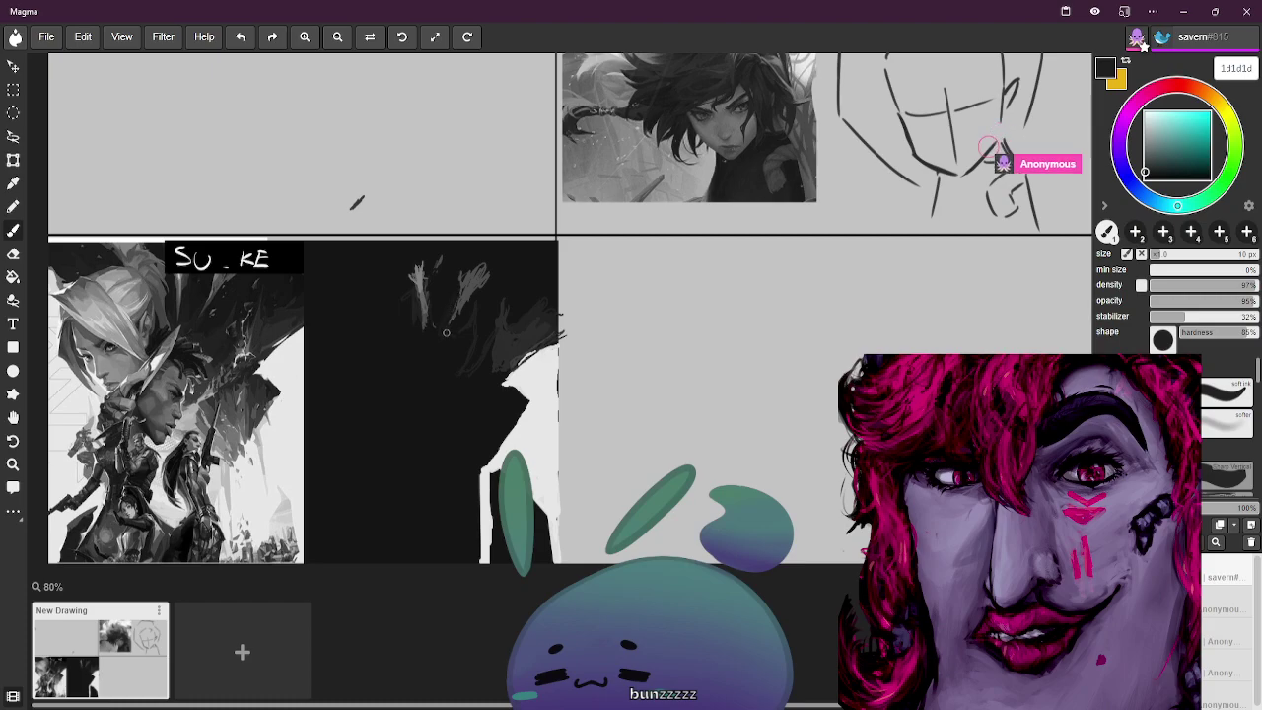
alt+click(197, 291)
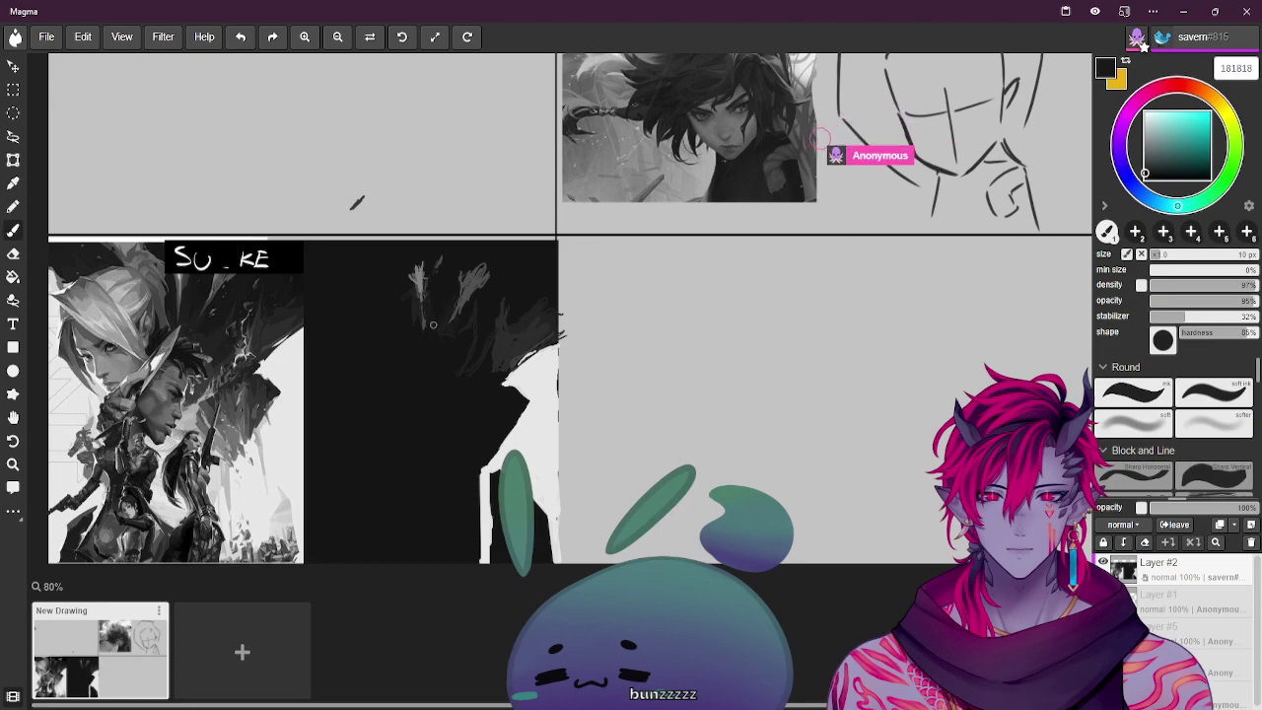
alt+click(182, 282)
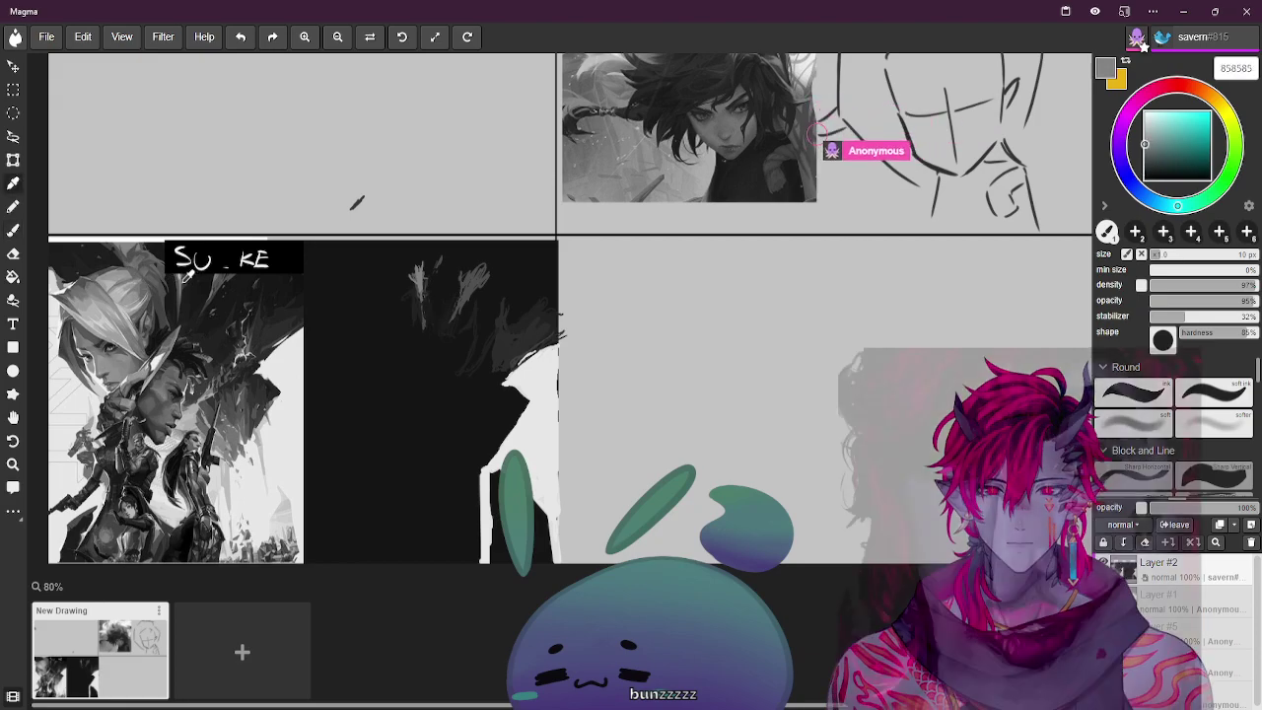
alt+click(181, 282)
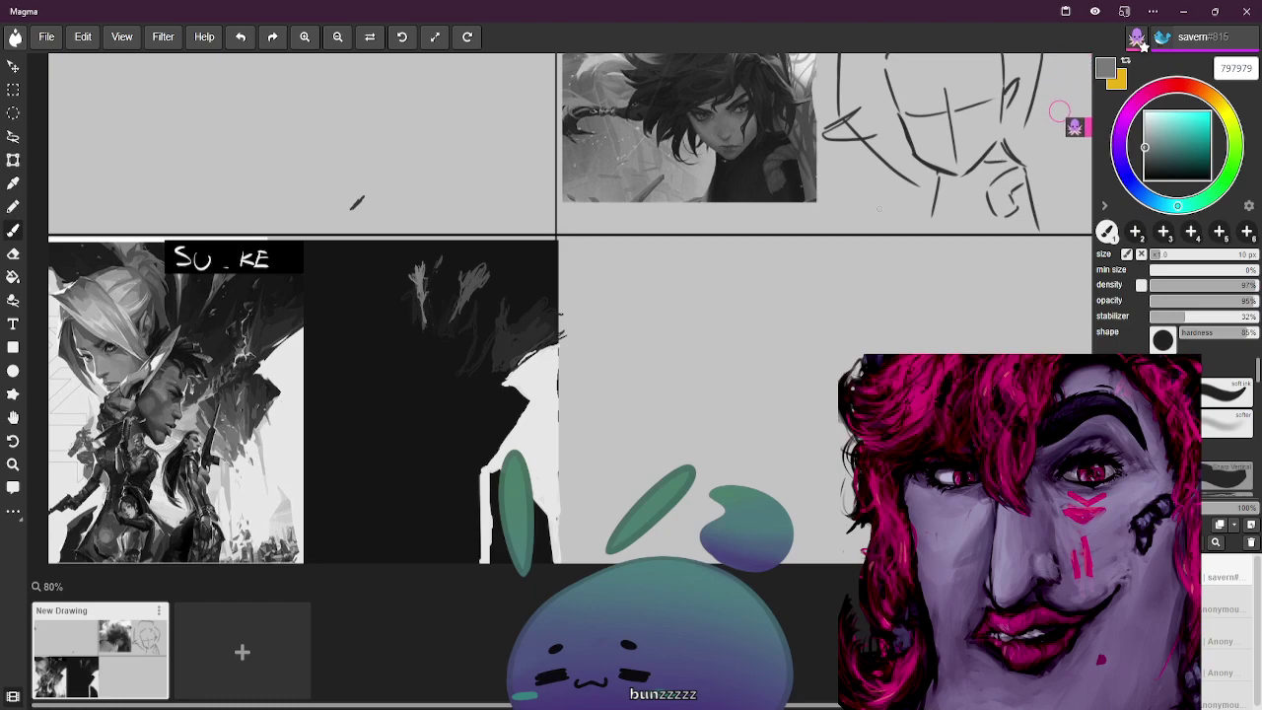
key(ctrl+equal)
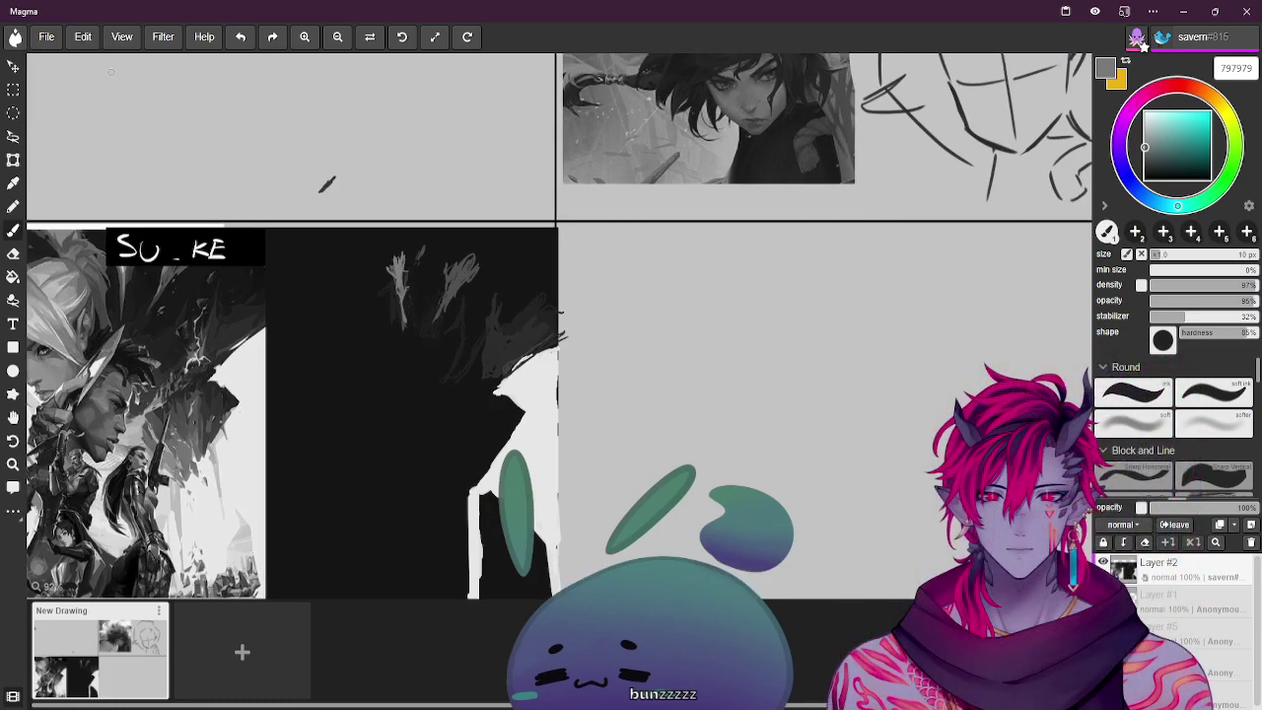
Fit the canvas in view, choose near-white e7e7e7, and settle the brush at 40 px
click(435, 37)
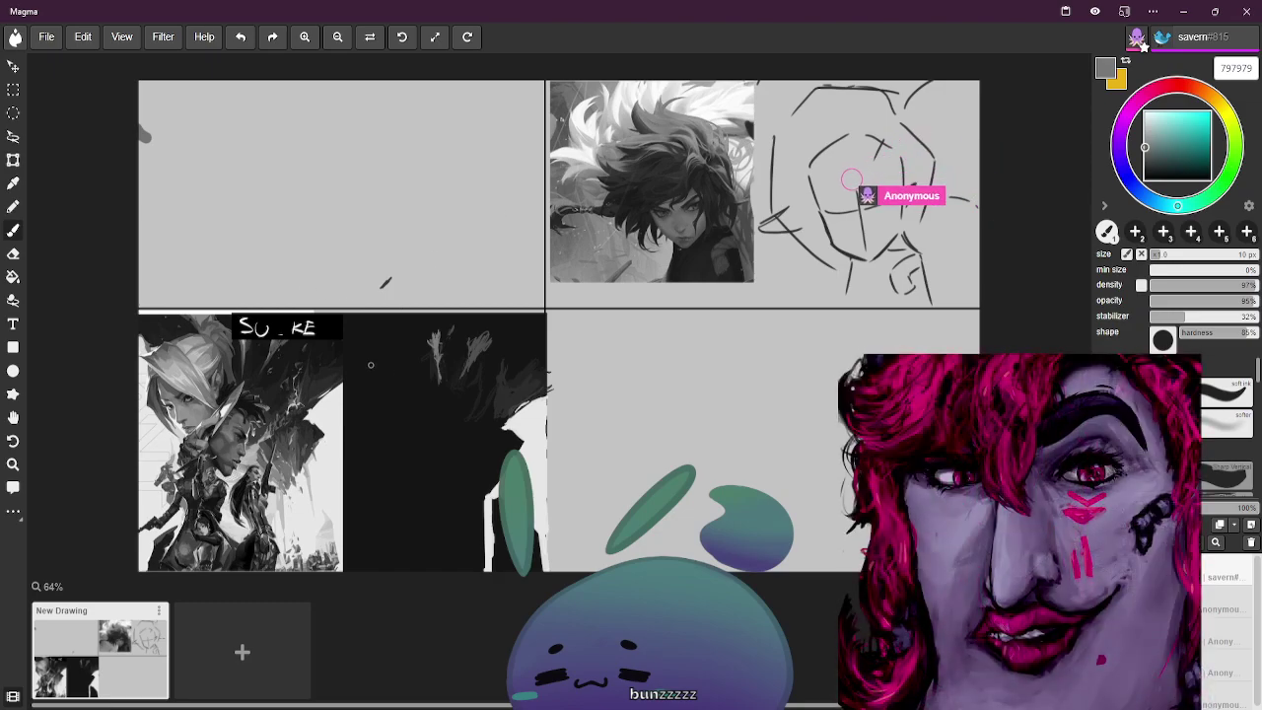
alt+click(300, 510)
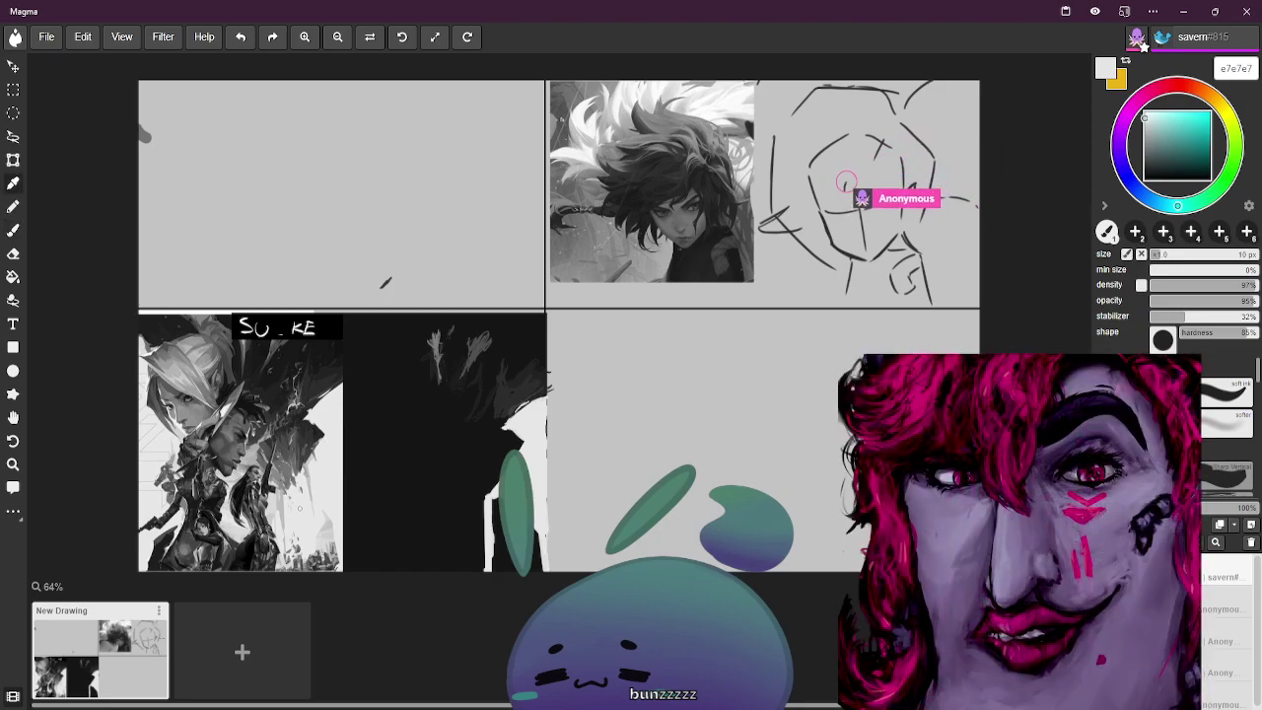
key(bracketright)
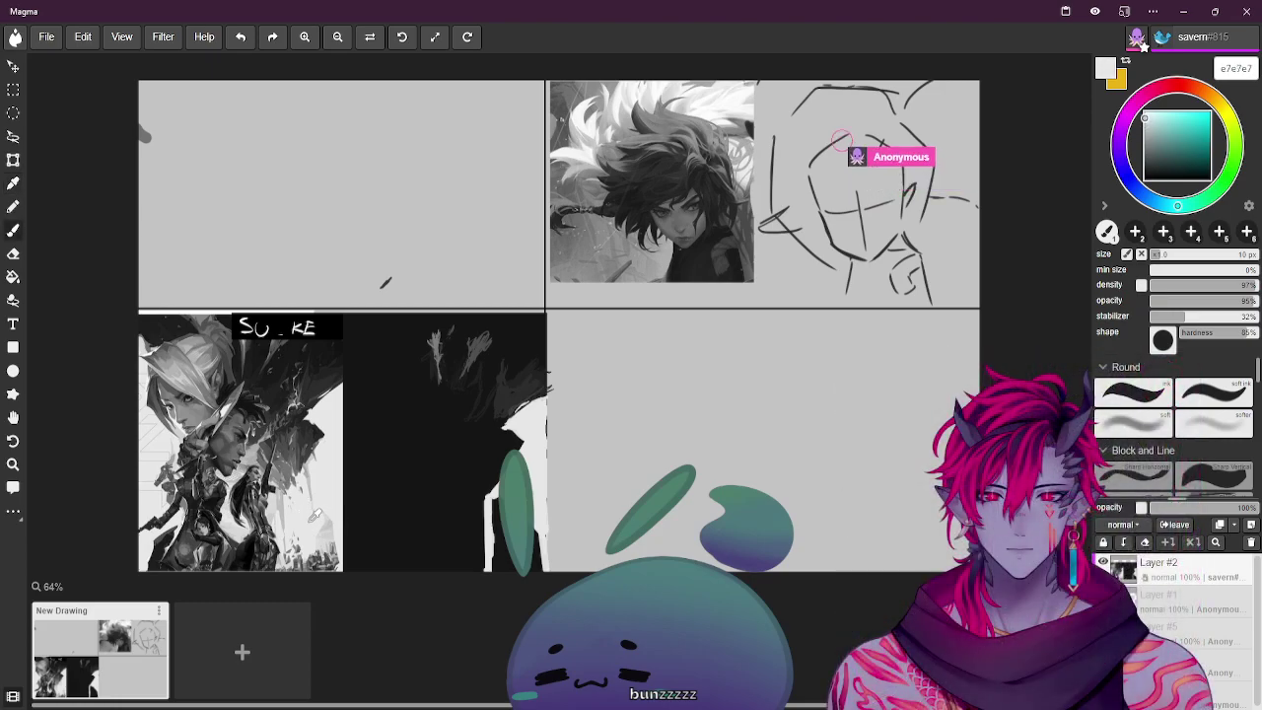
key(bracketright)
key(bracketright)
key(bracketright)
key(bracketright)
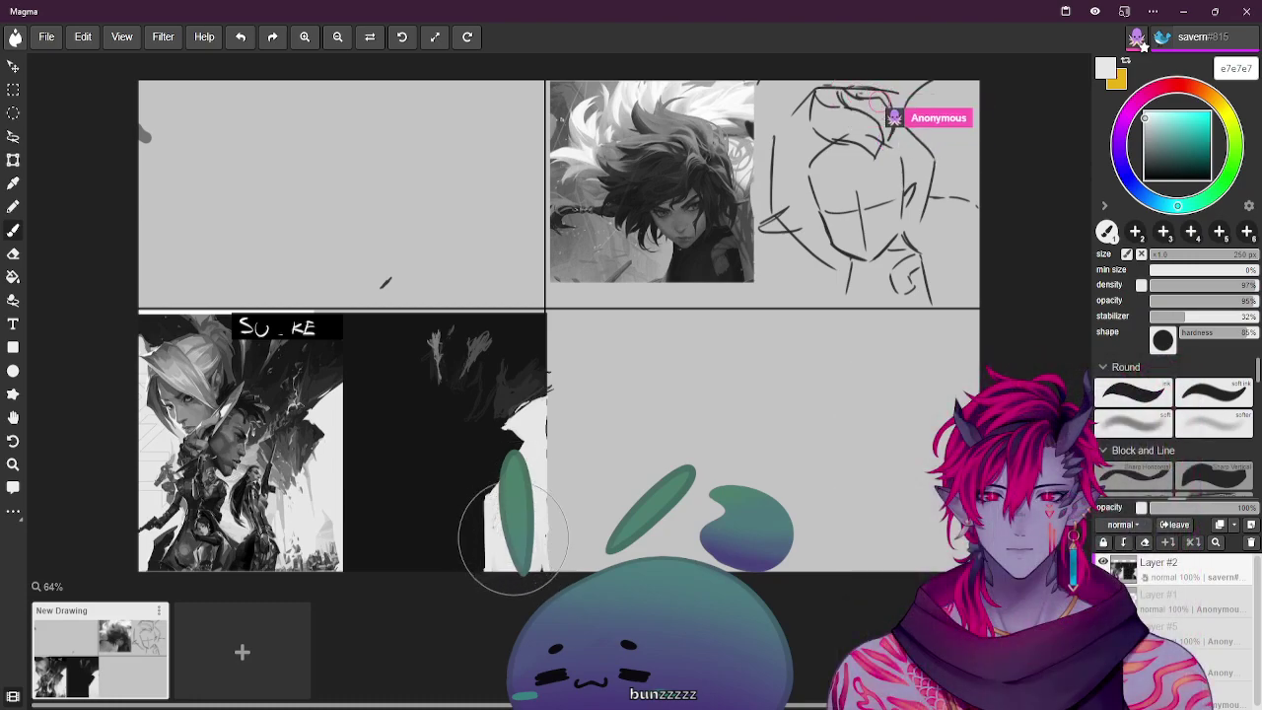
key([)
key([)
key([)
key([)
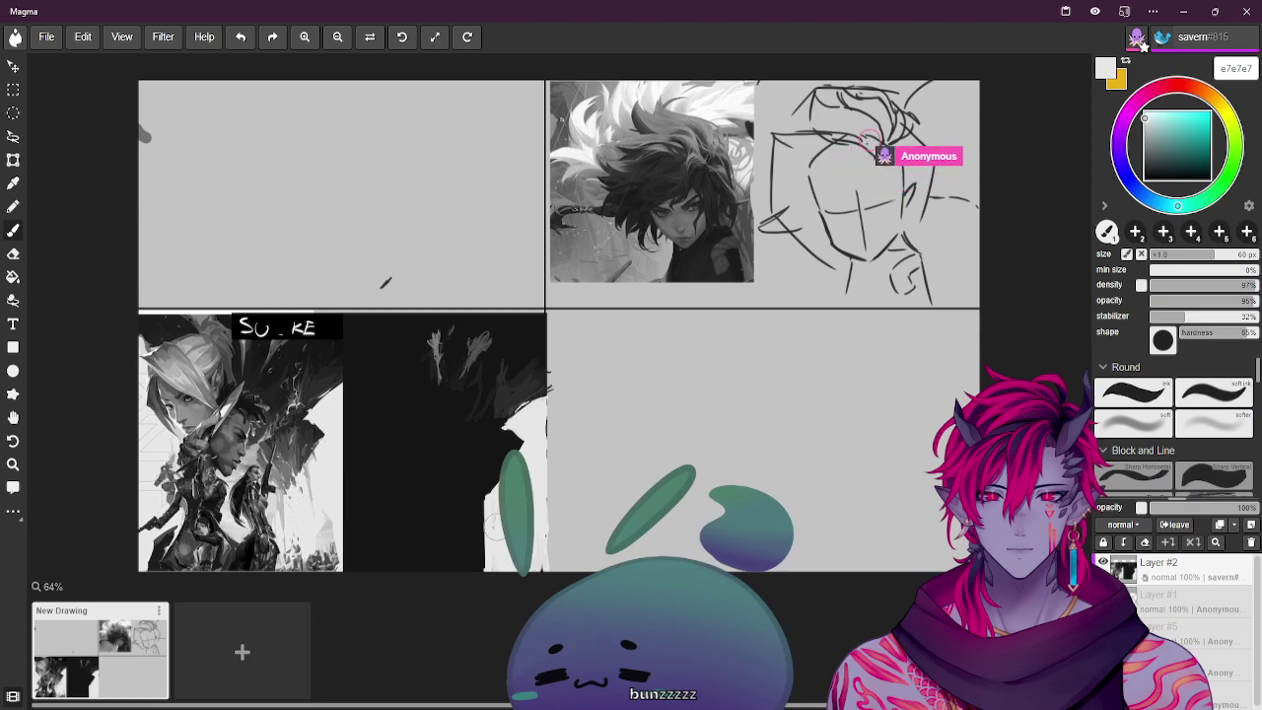
key(bracketleft)
key(bracketleft)
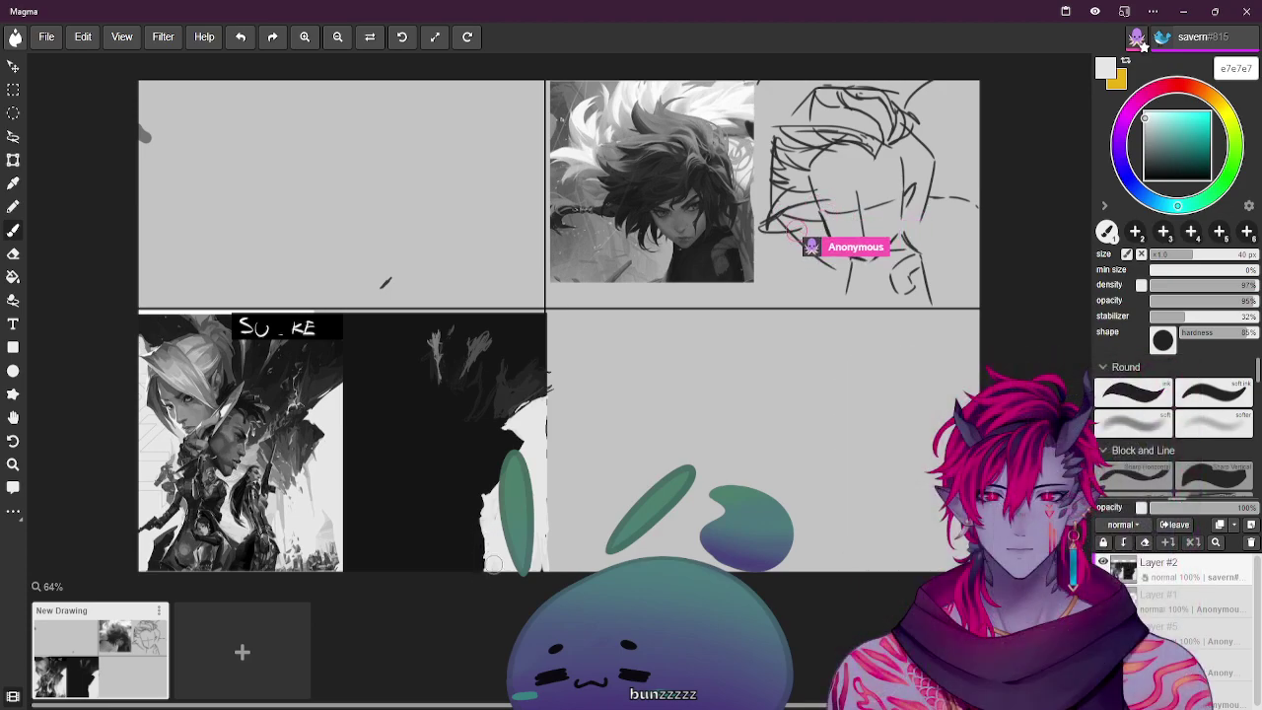
Sample dark grey 404040, enlarge the brush to 30 px, then sample several light greys
alt+click(795, 259)
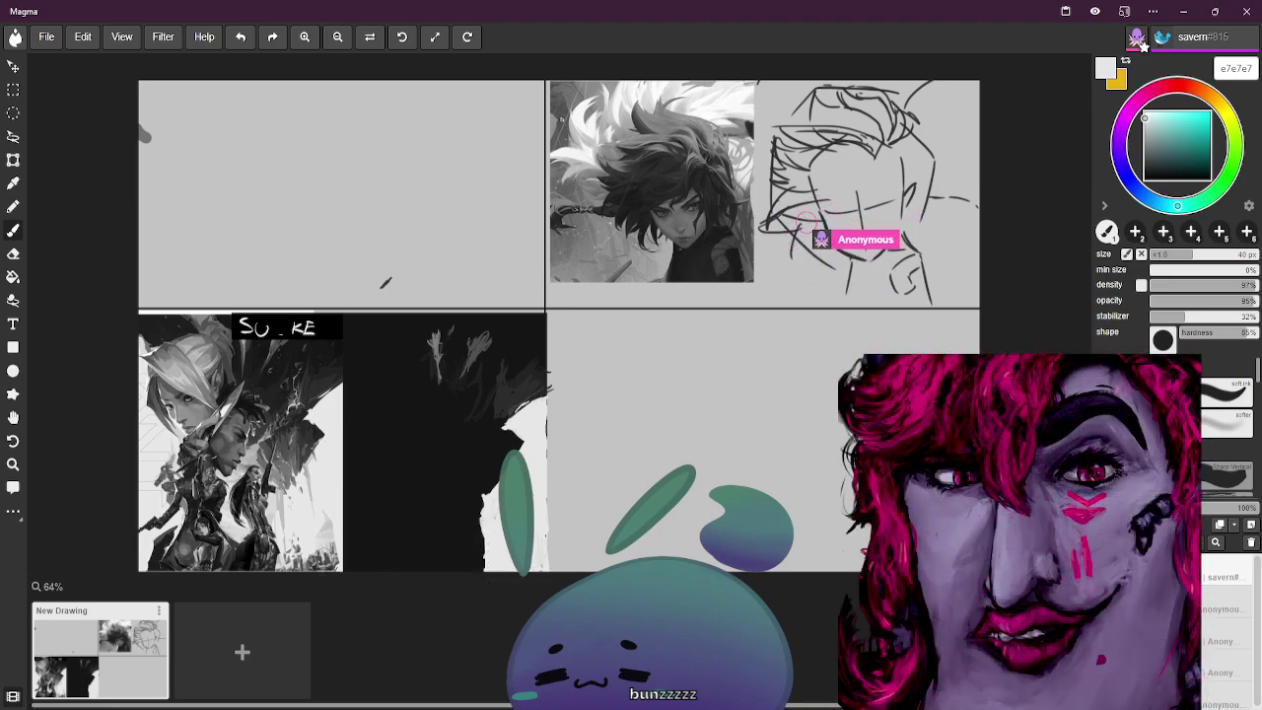
alt+click(814, 234)
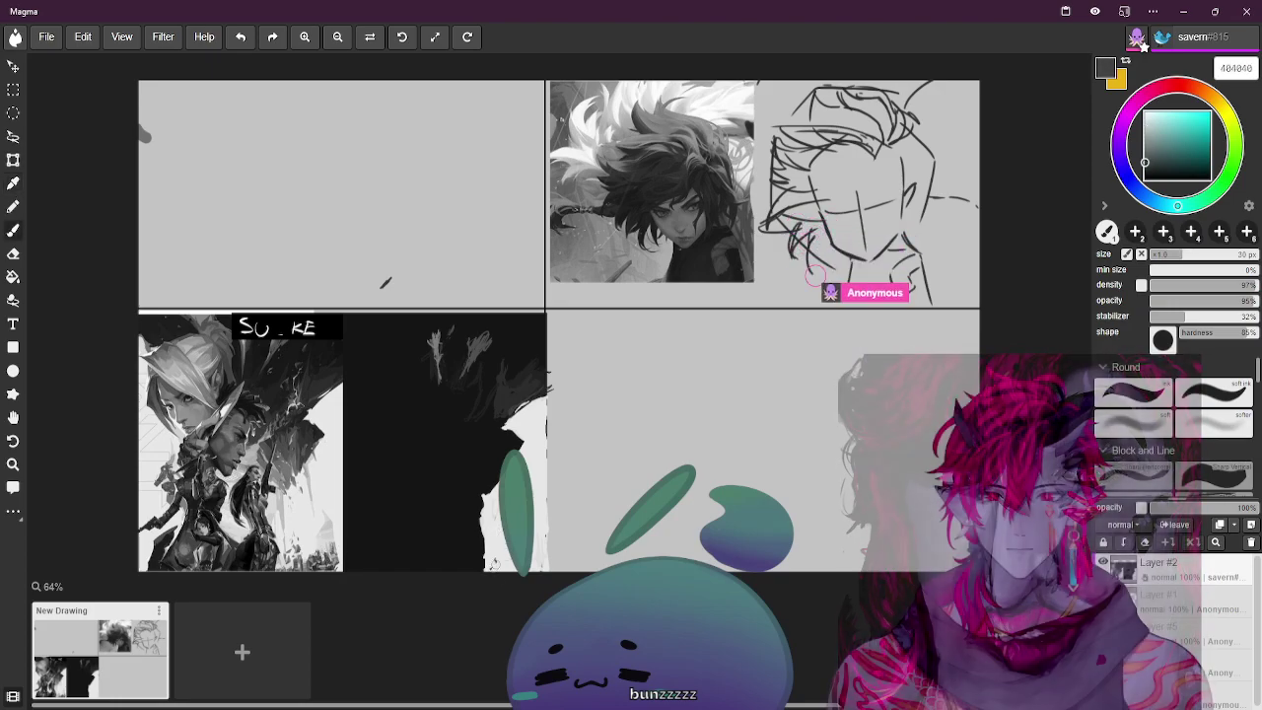
key(])
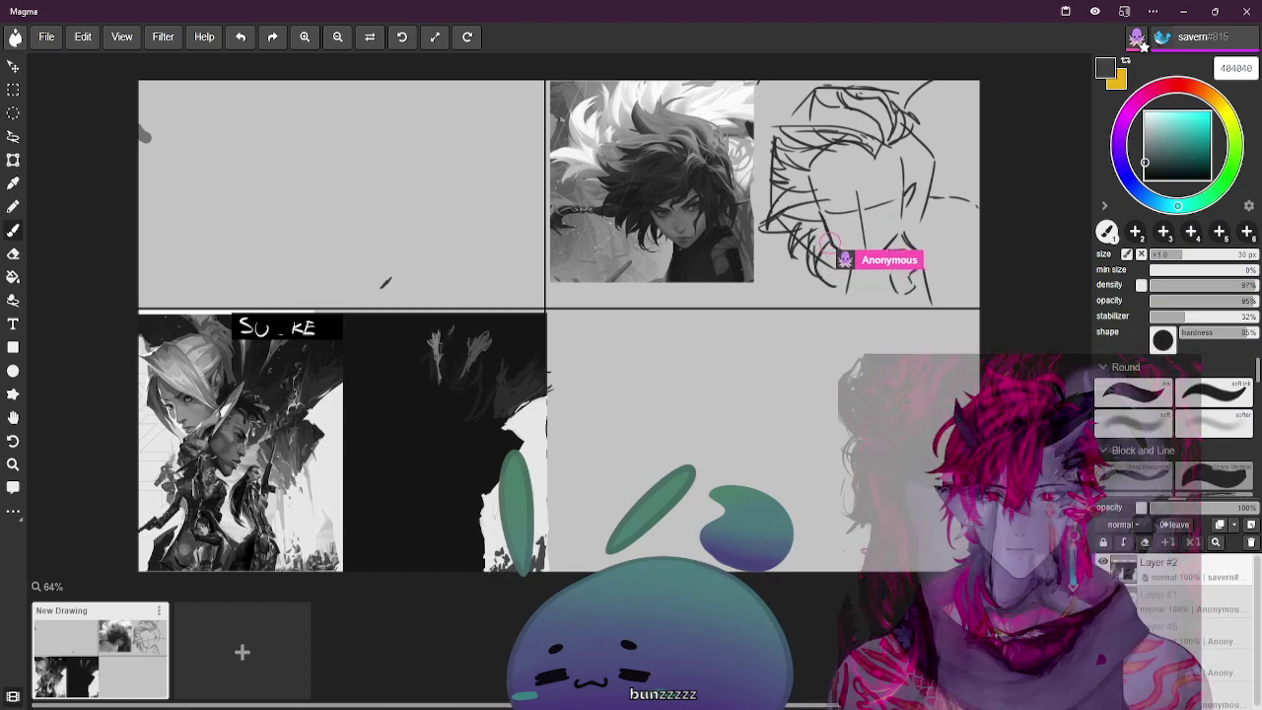
alt+click(333, 527)
alt+click(367, 520)
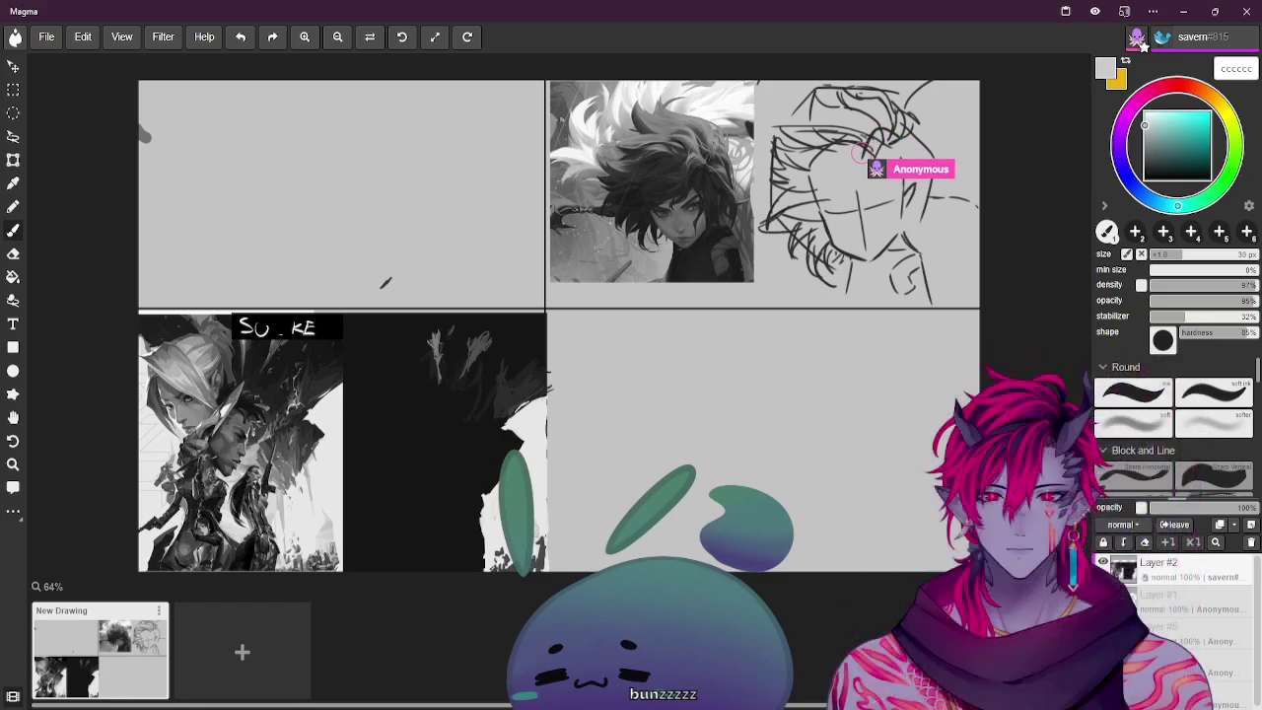
alt+click(323, 529)
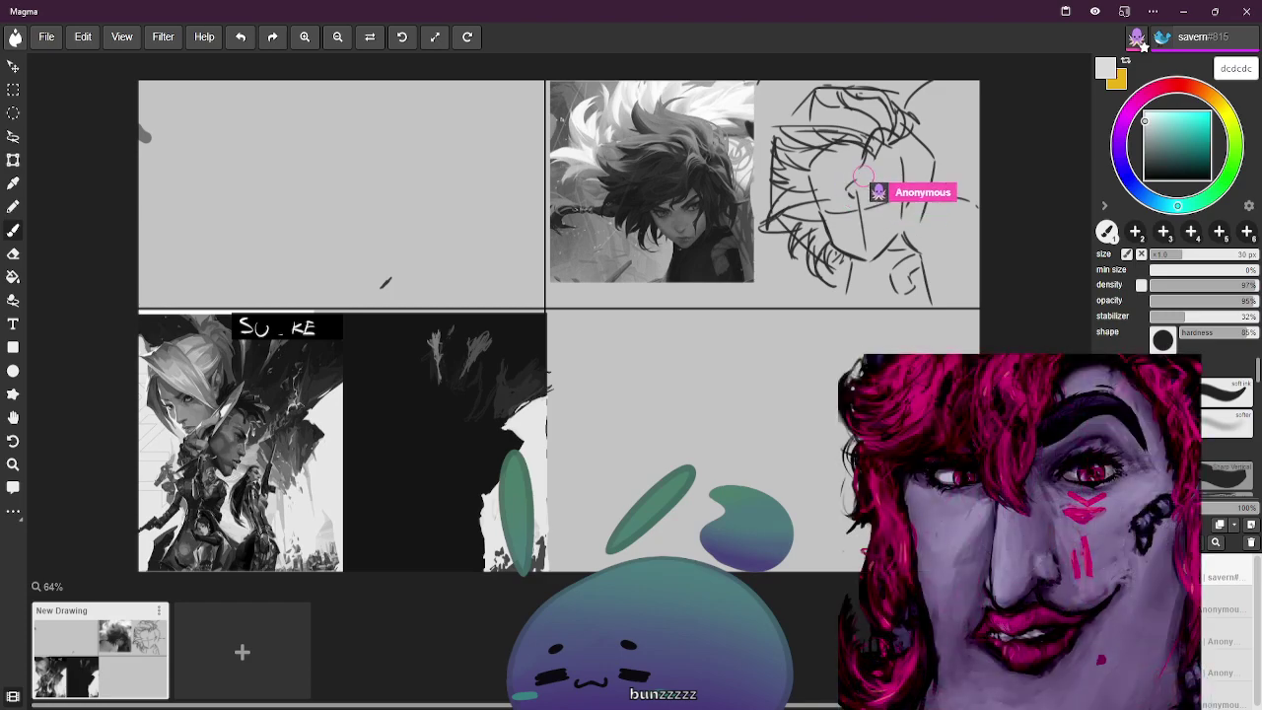
Try greys 404040 and 2a2a2a, shrink the brush to 12 px, then reset to black brush
alt+click(331, 569)
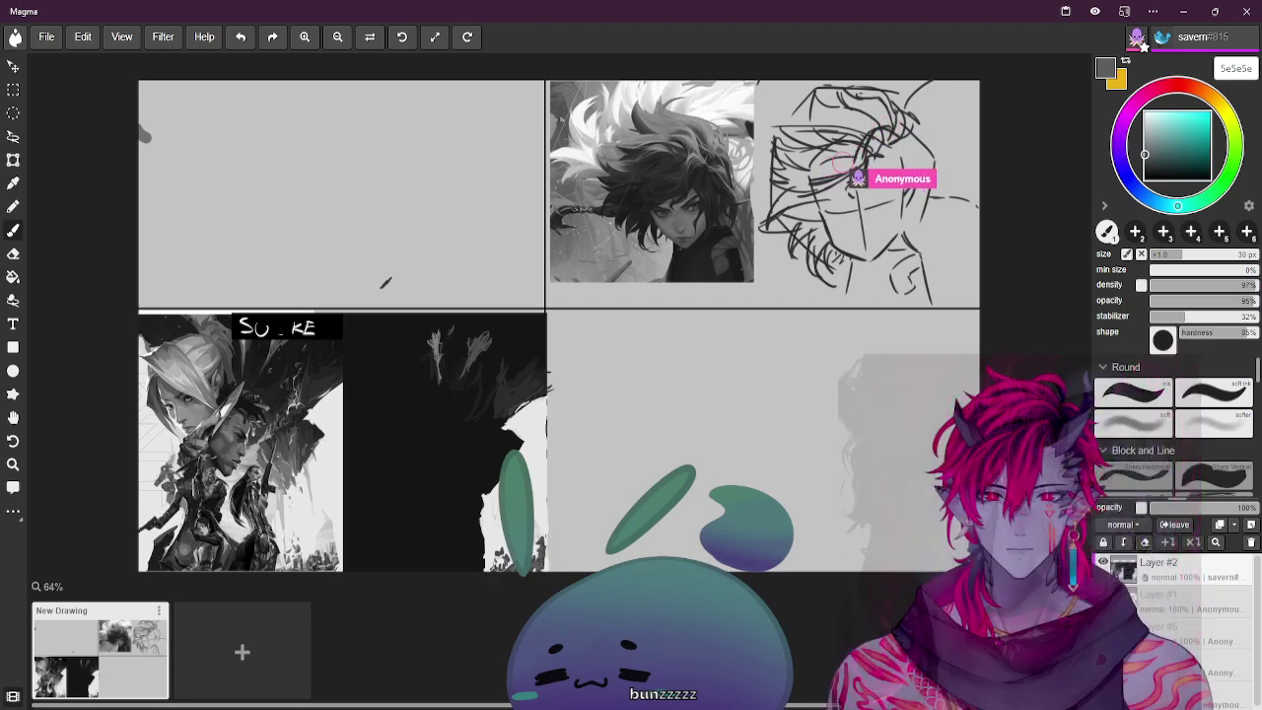
alt+click(304, 570)
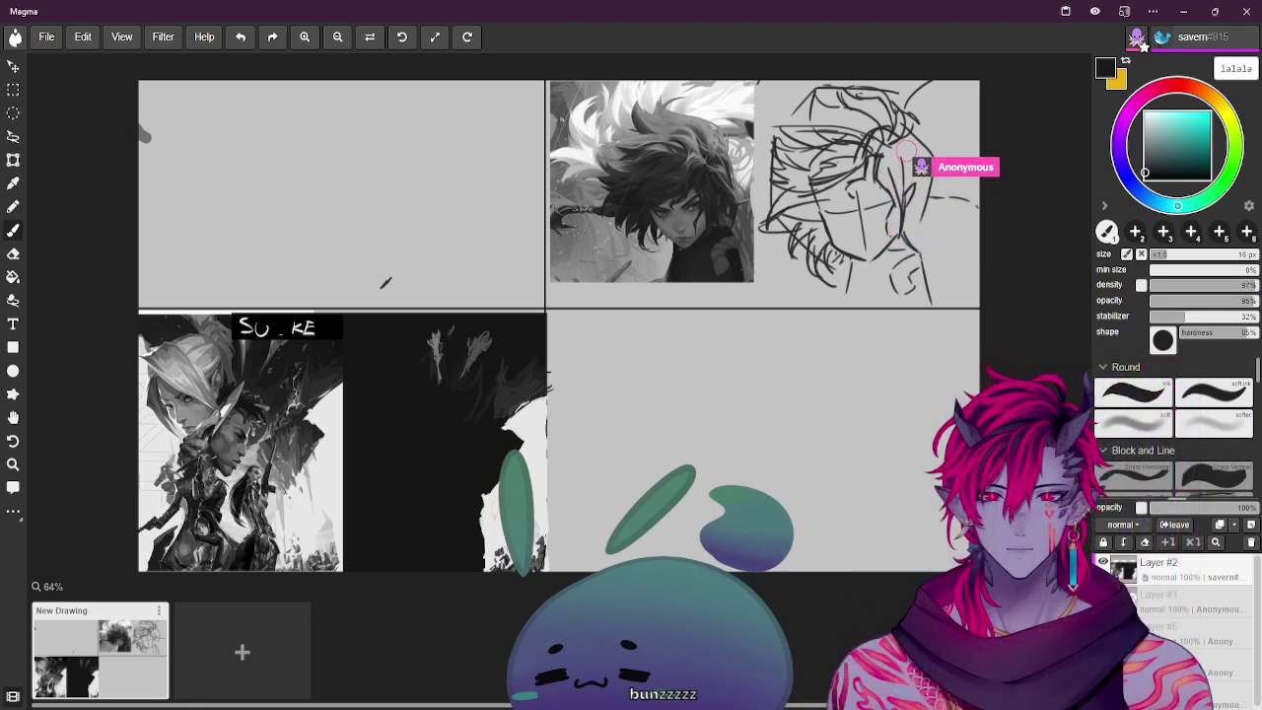
alt+click(347, 534)
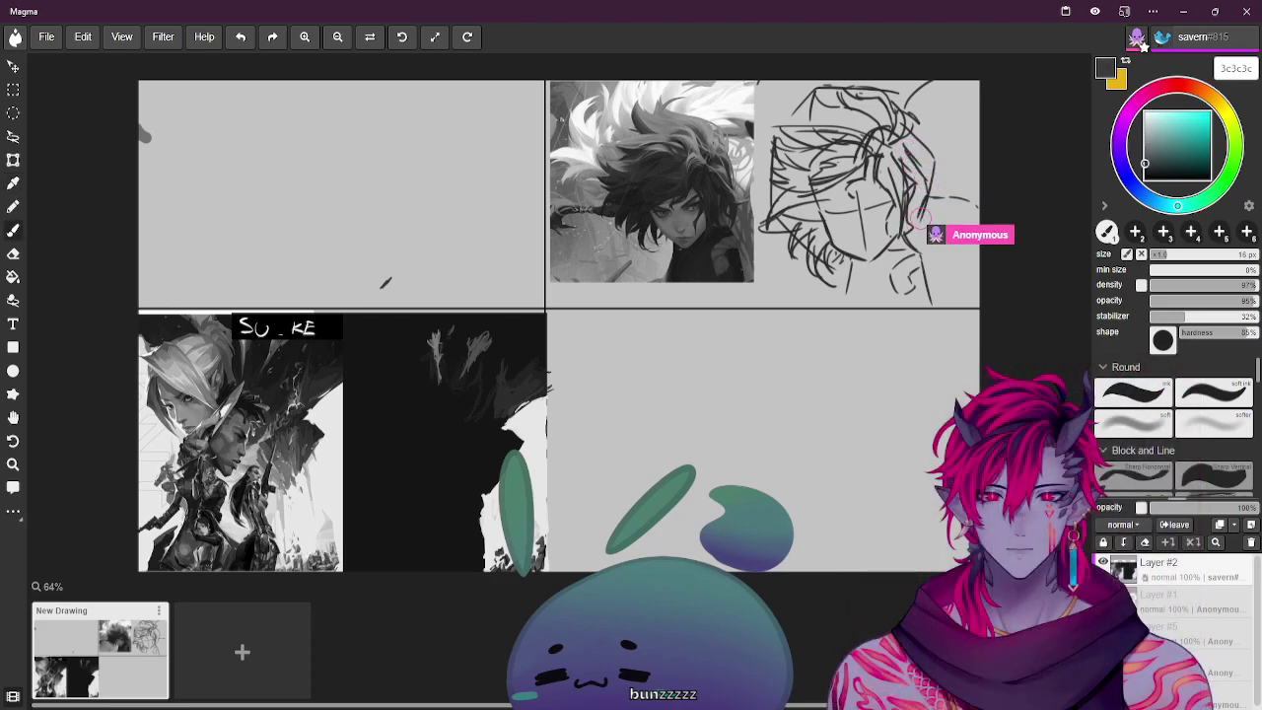
key(bracketleft)
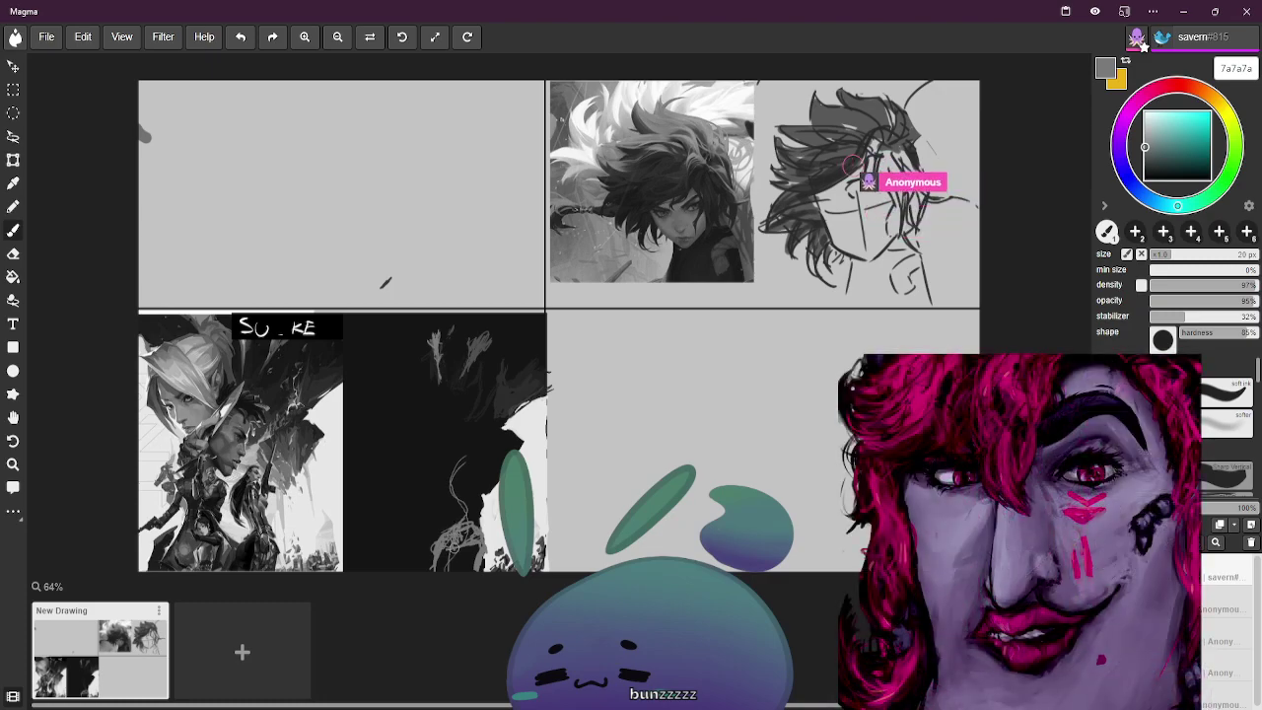
key(d)
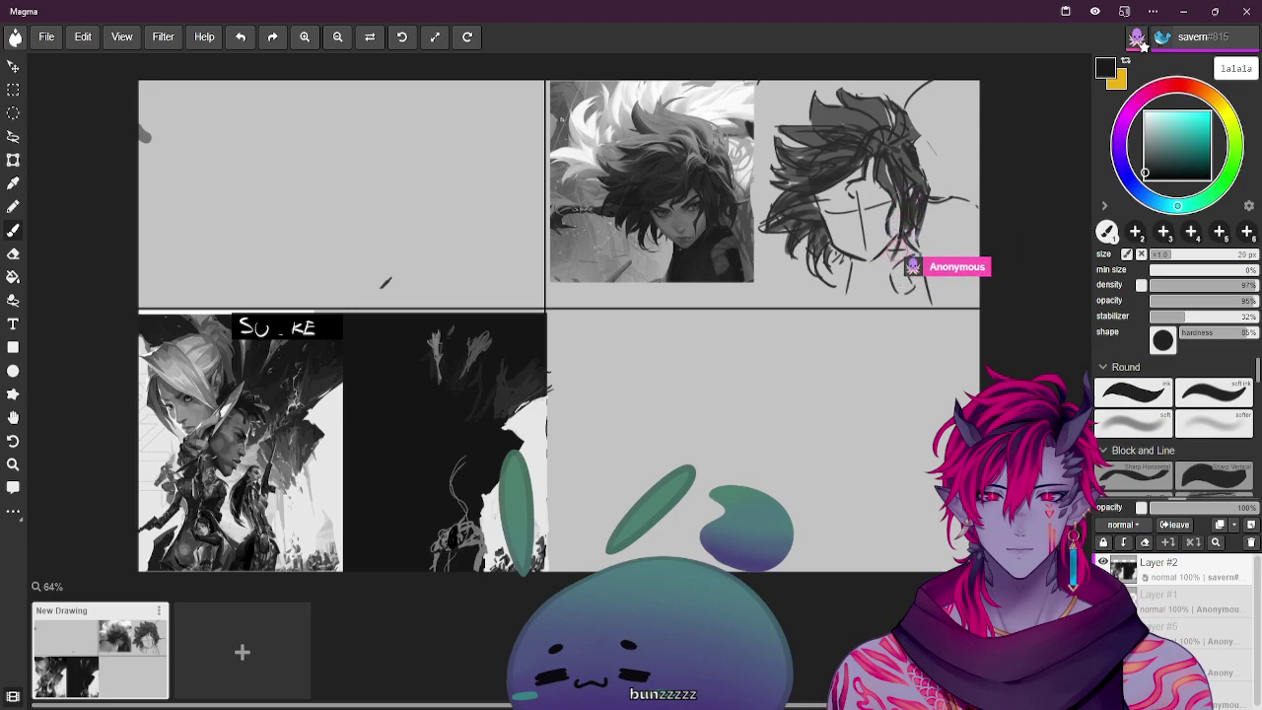
key(b)
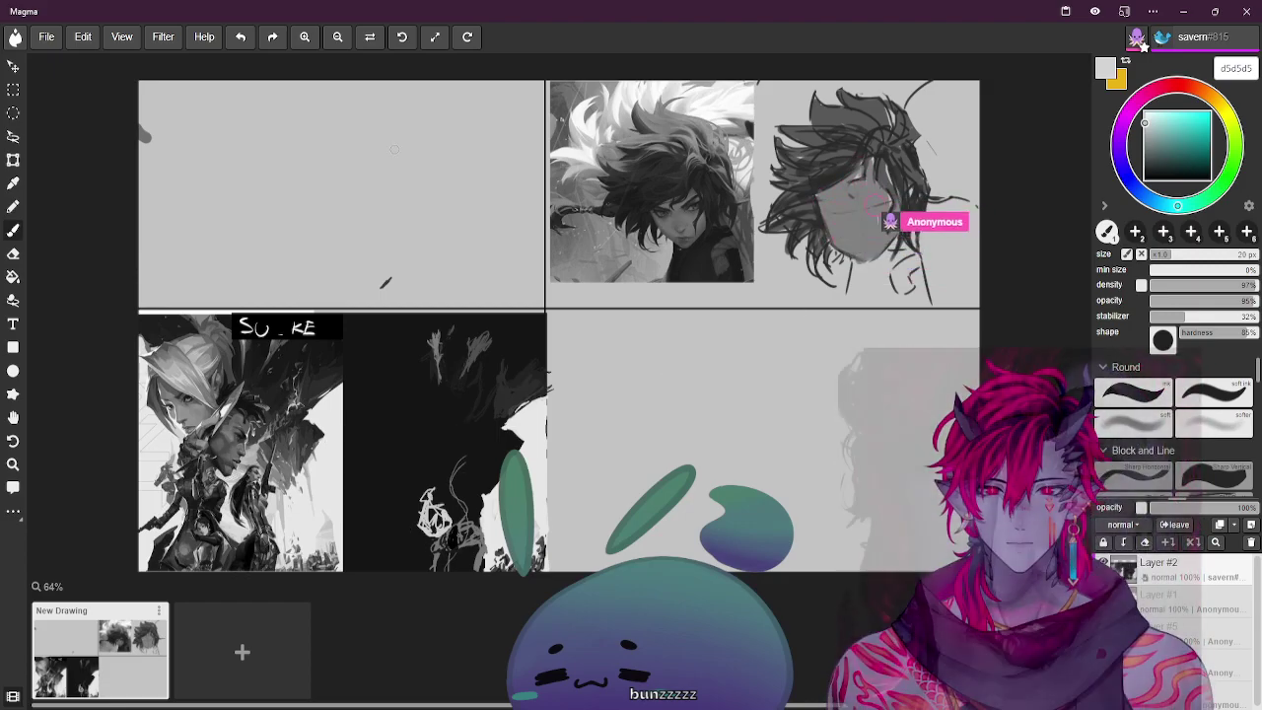
Zoom in and pan to centre the lower reference and dark panels
key(ctrl+plus)
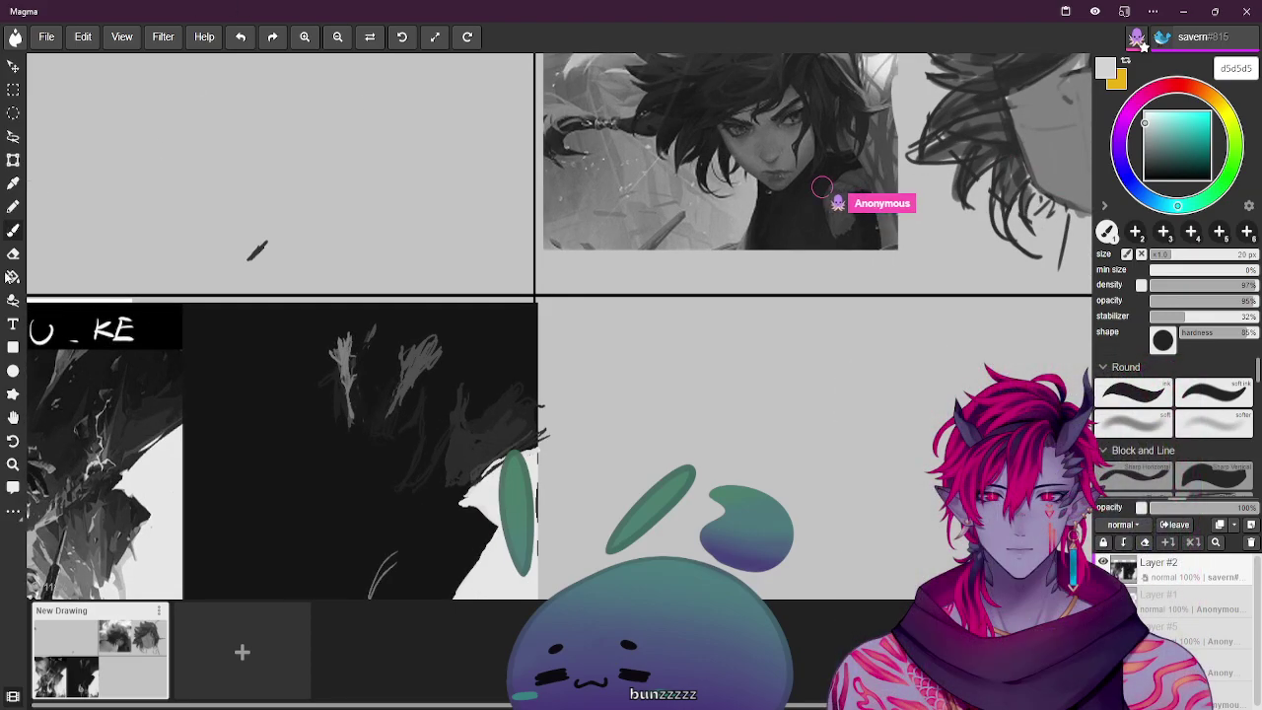
click(13, 416)
mouse_move(293, 220)
mouse_down()
mouse_move(479, 118)
mouse_move(622, 70)
mouse_move(635, 36)
mouse_up()
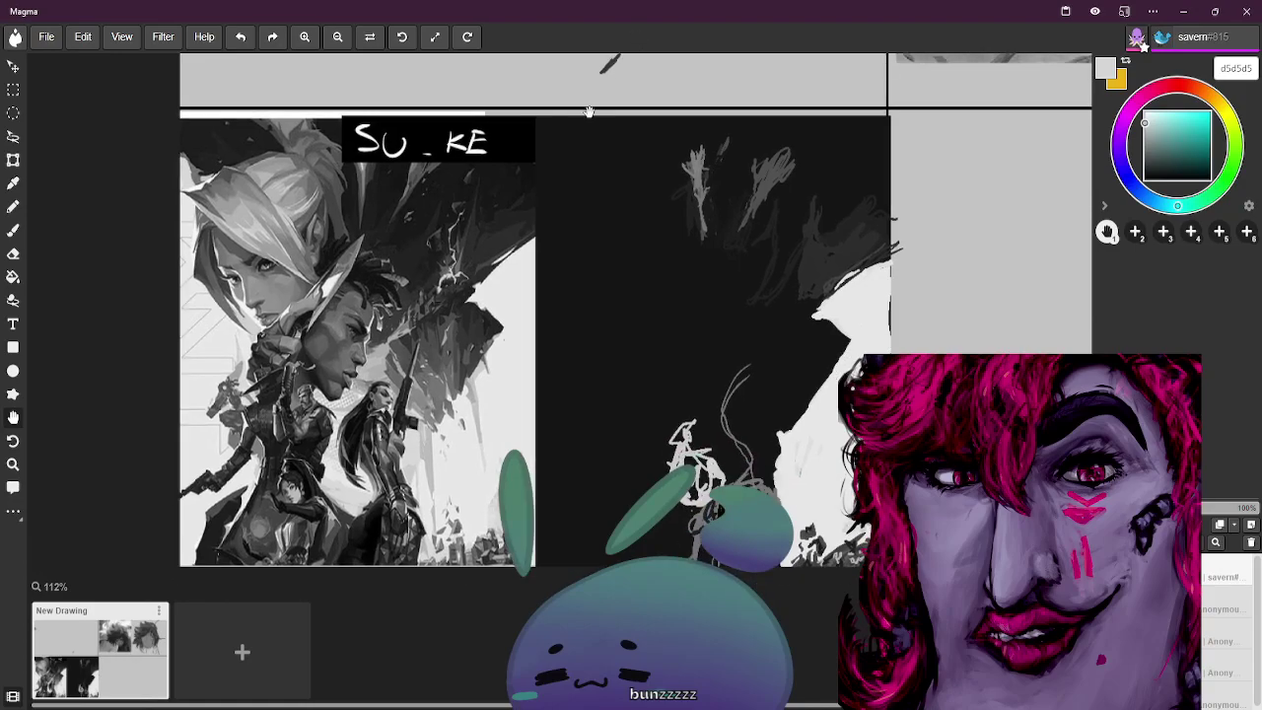
key(ctrl+plus)
drag(519, 338, 535, 247)
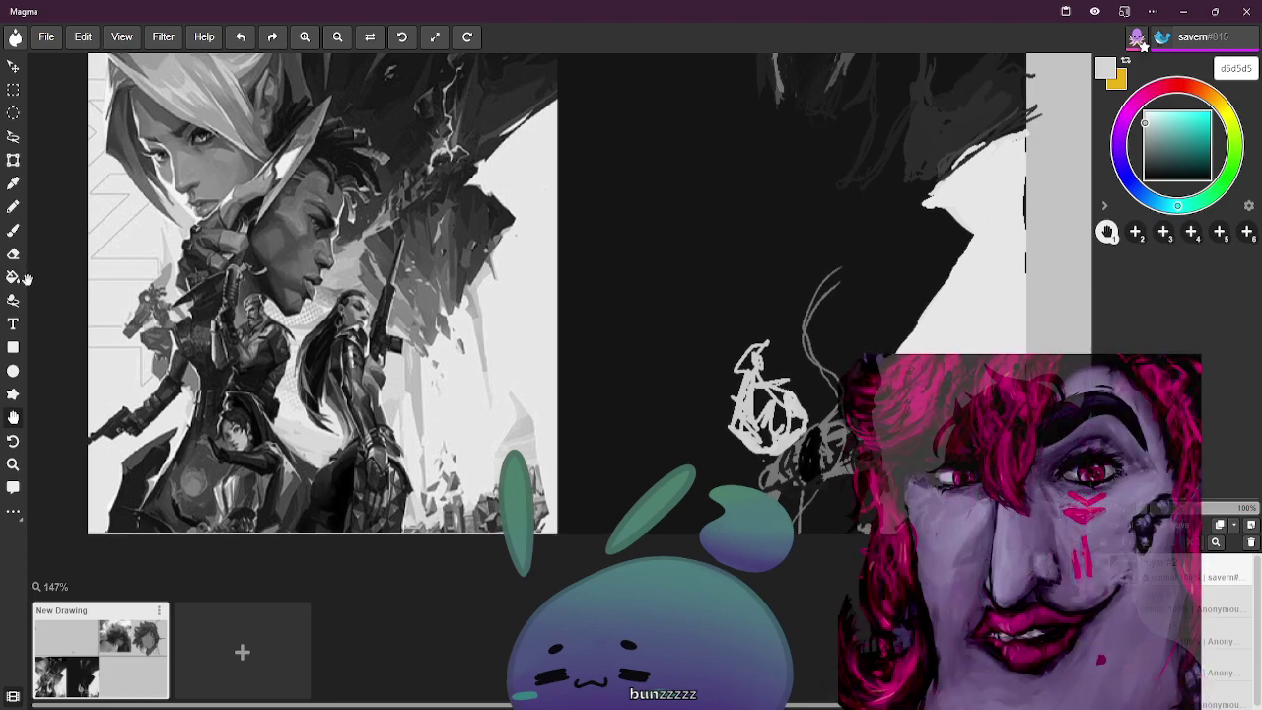
Reselect the brush, size it down to 8 px, and choose cyan 05fffc
click(14, 229)
key(bracketleft)
key(bracketleft)
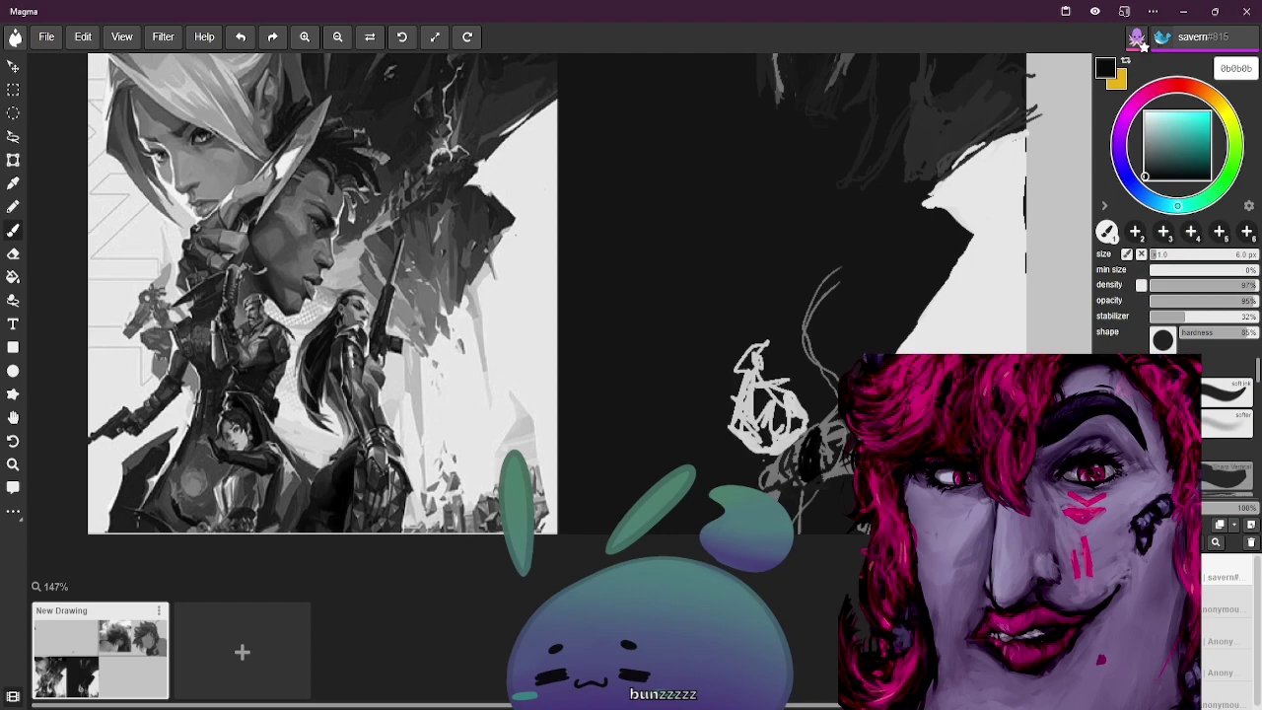
key(bracketright)
key(bracketright)
key(bracketright)
key(bracketright)
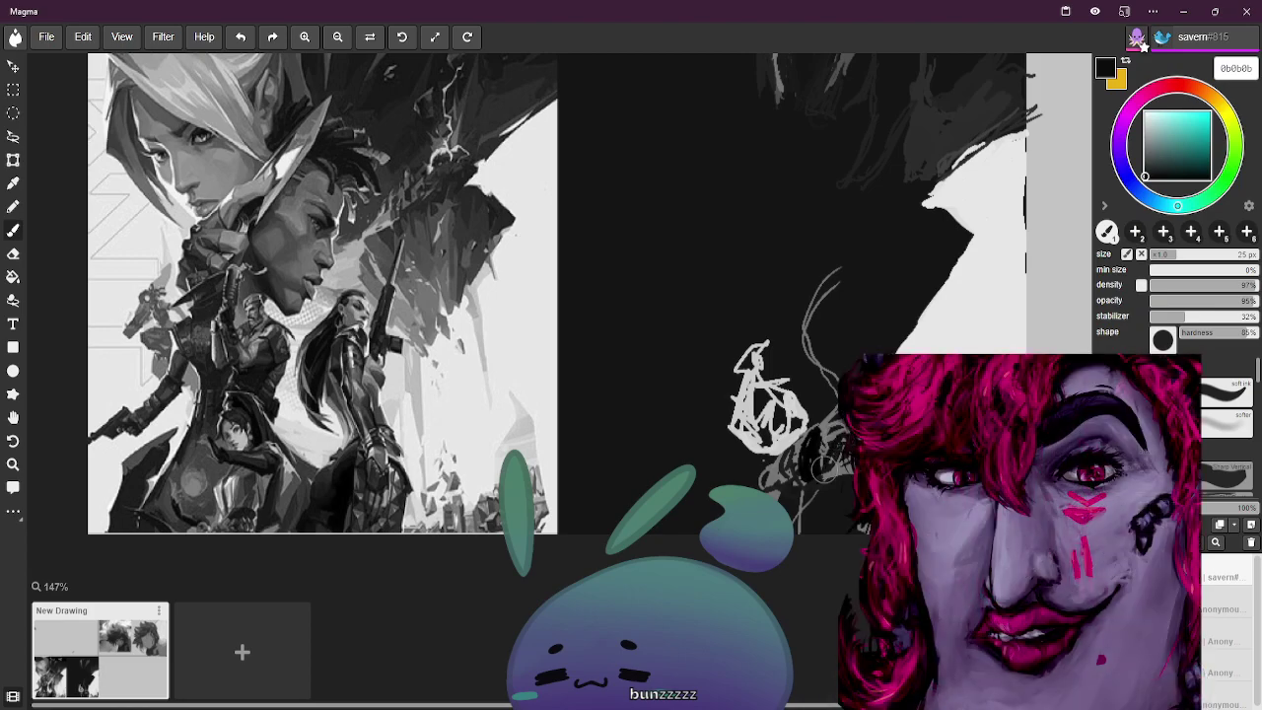
key(bracketleft)
key(bracketleft)
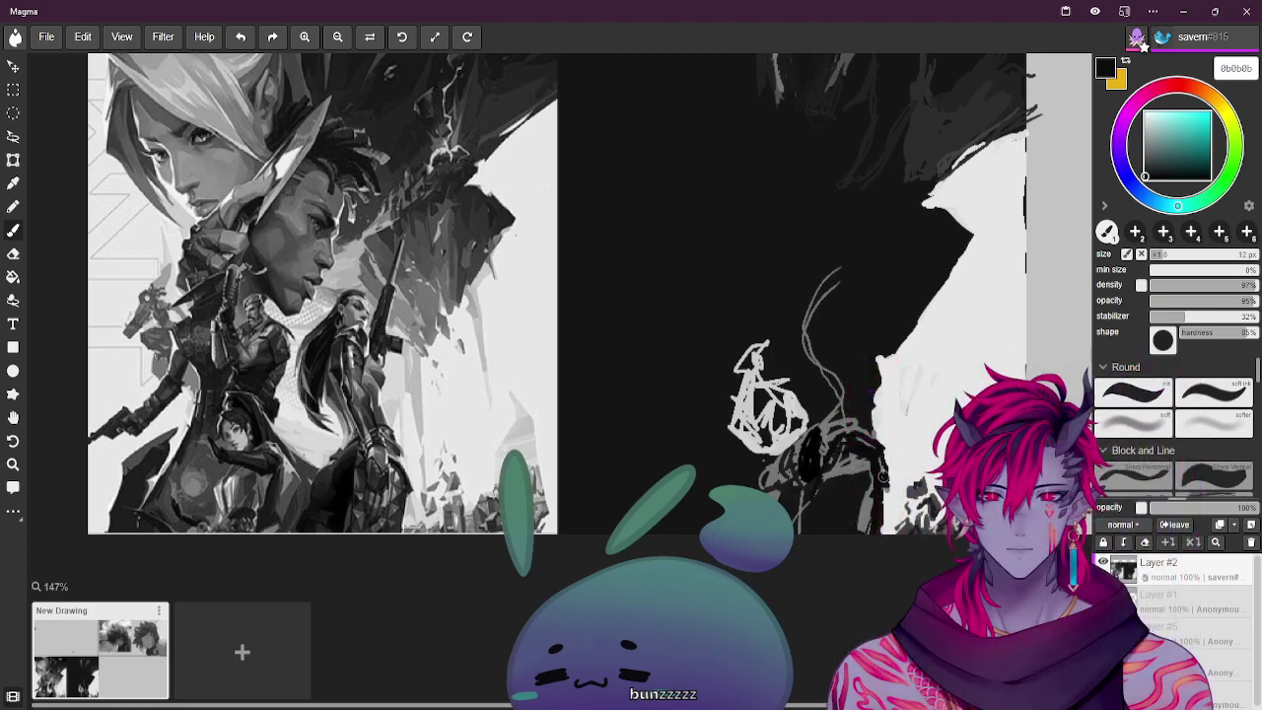
key(bracketleft)
key(bracketleft)
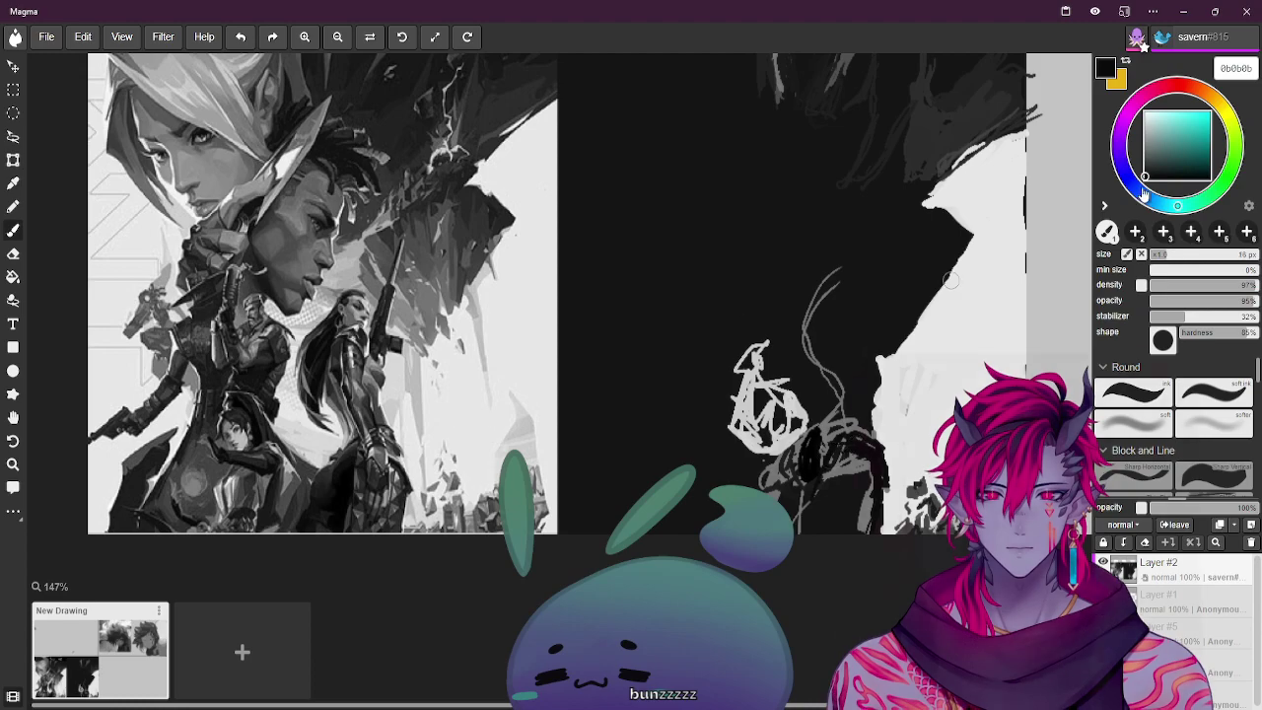
click(1209, 115)
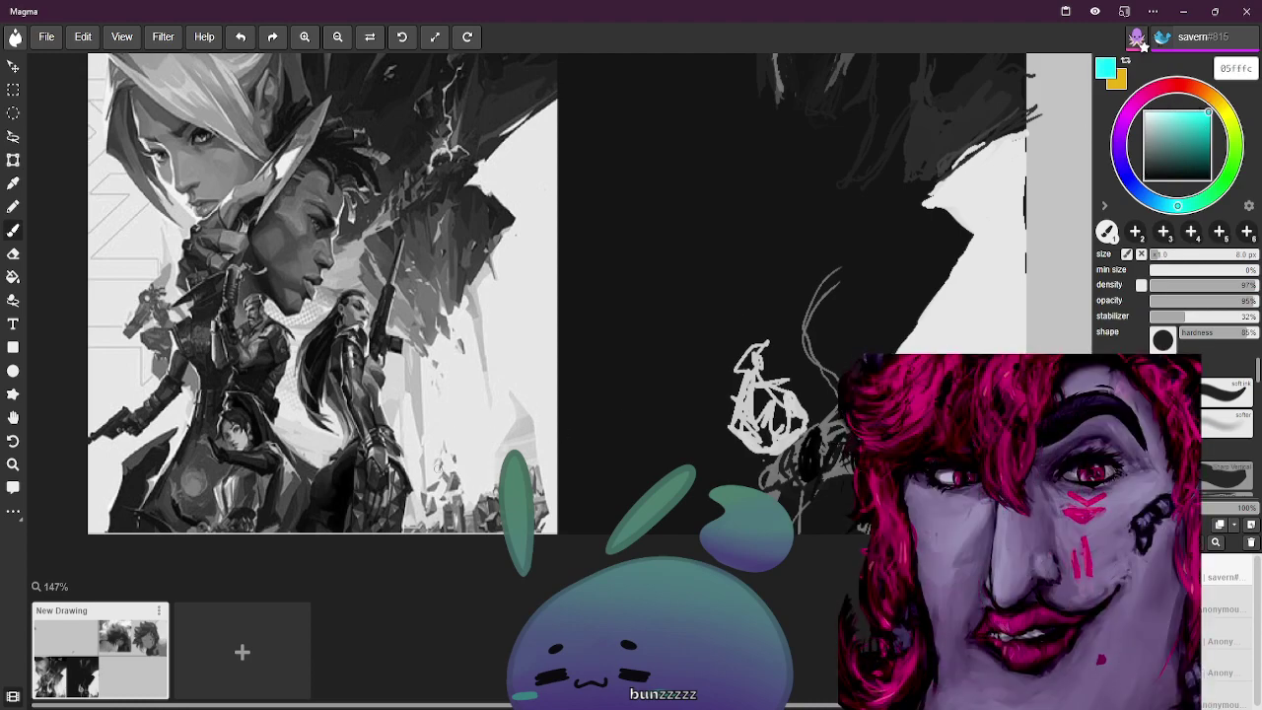
Trace 6 px cyan outlines along the figure's hips and both legs, then pick light grey cbcbcb
key(bracketleft)
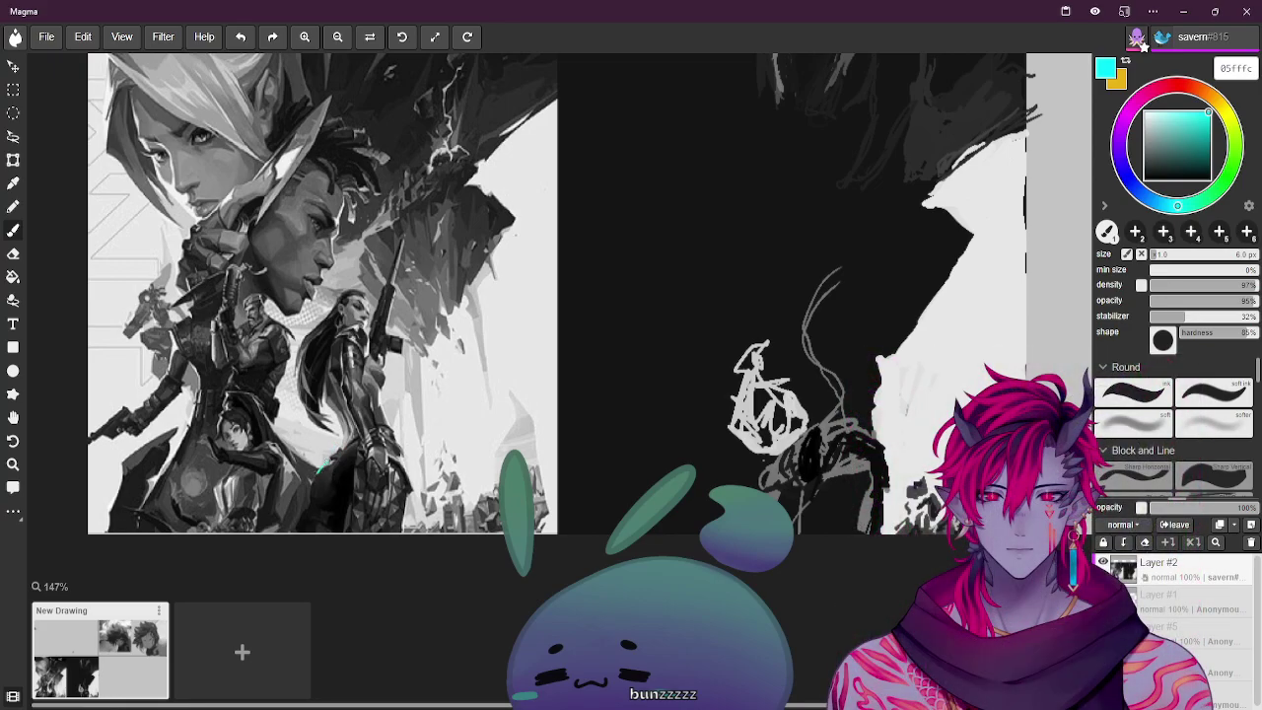
drag(335, 457, 314, 504)
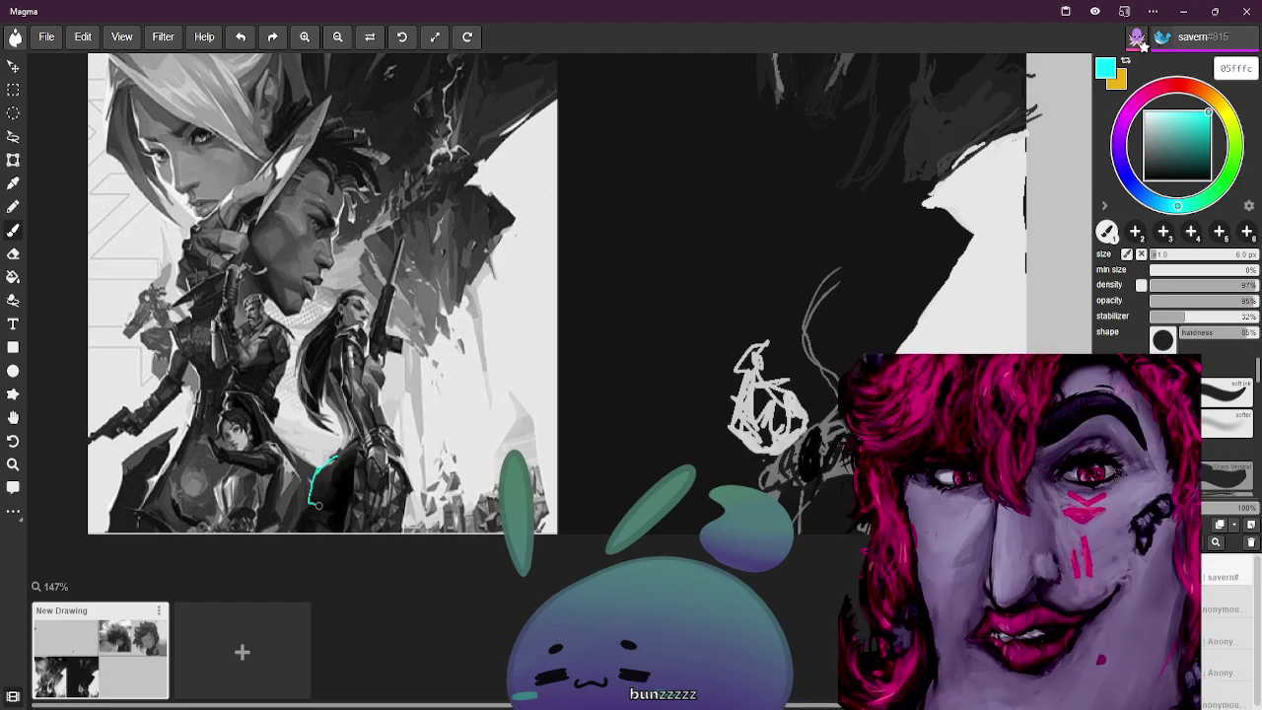
drag(333, 443, 348, 499)
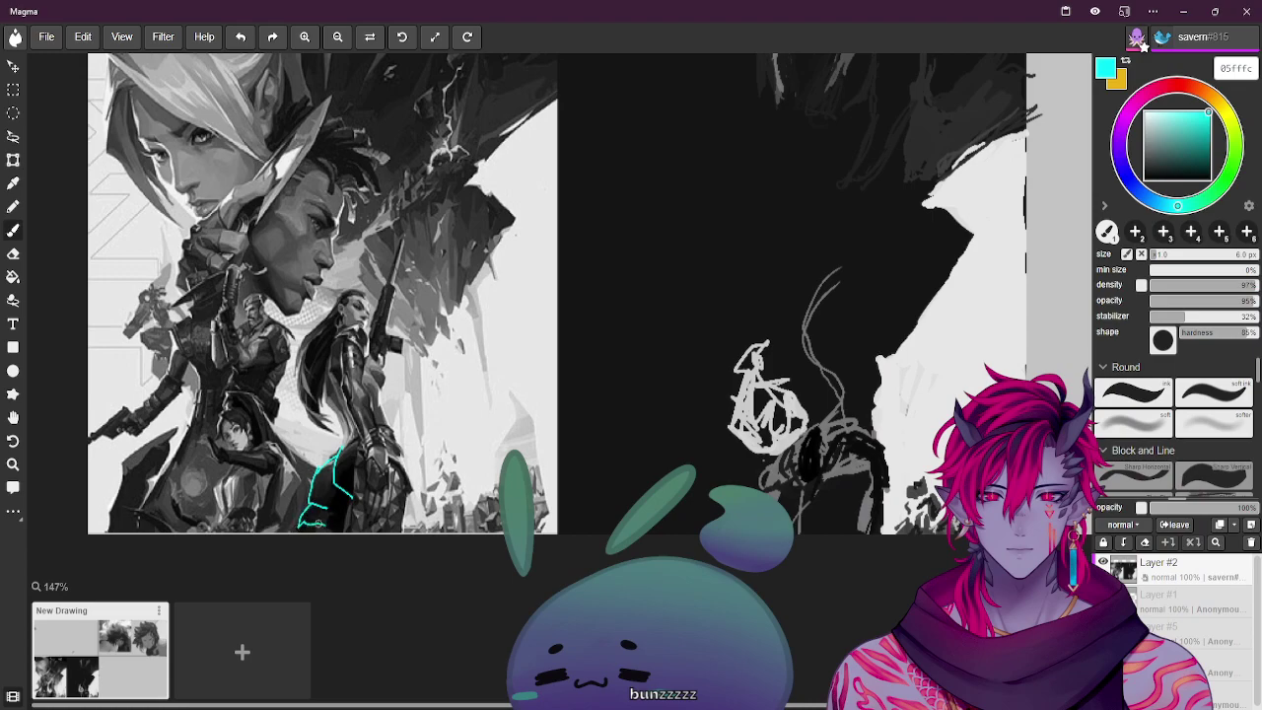
key(ctrl+z)
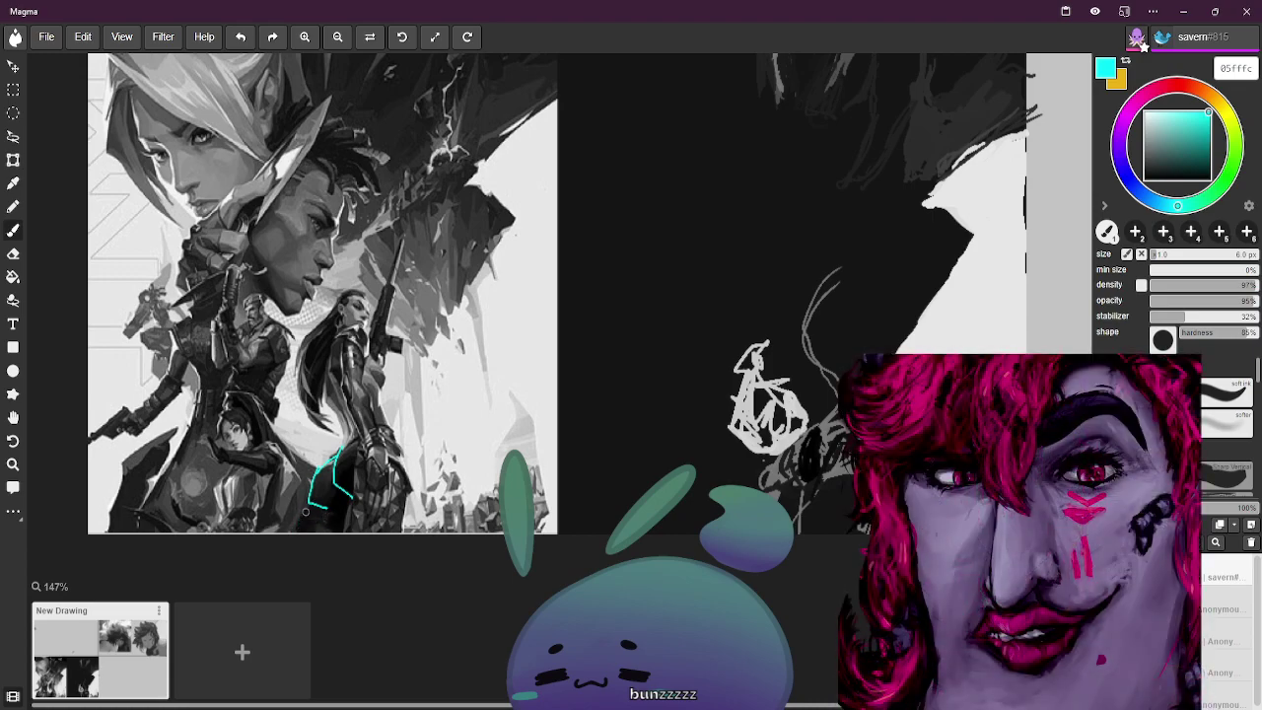
drag(309, 506, 301, 533)
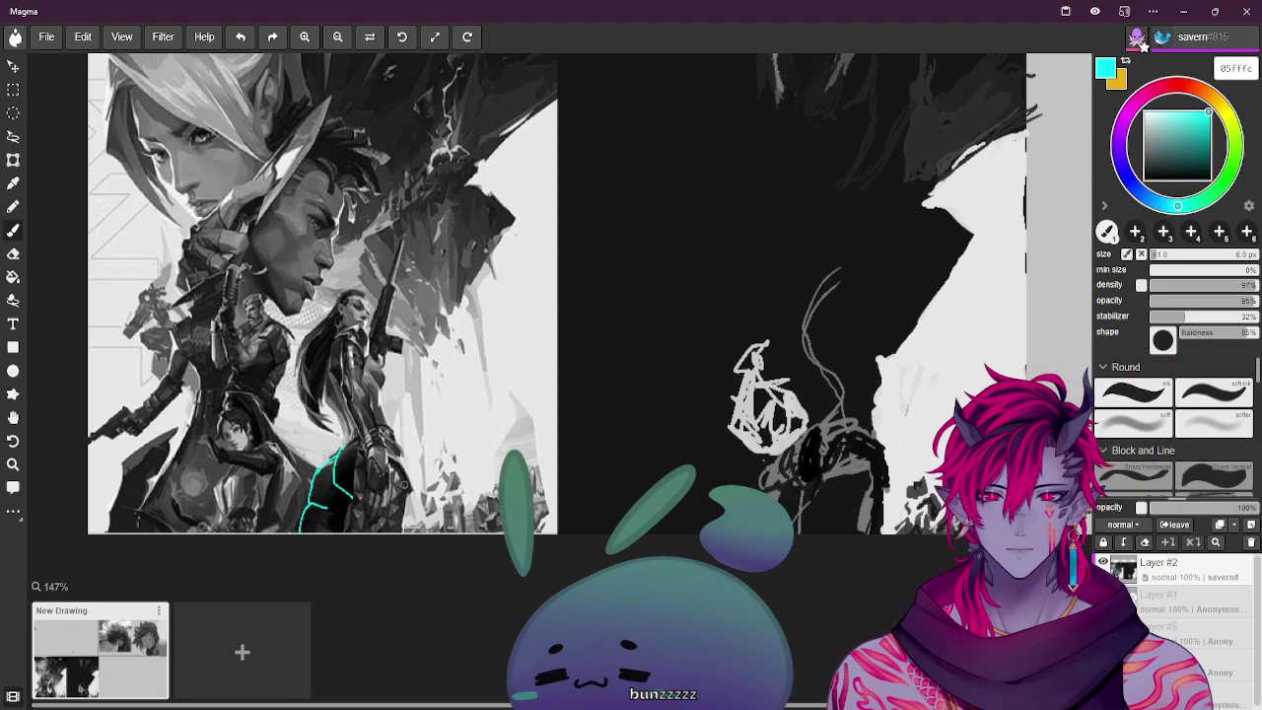
drag(361, 445, 353, 480)
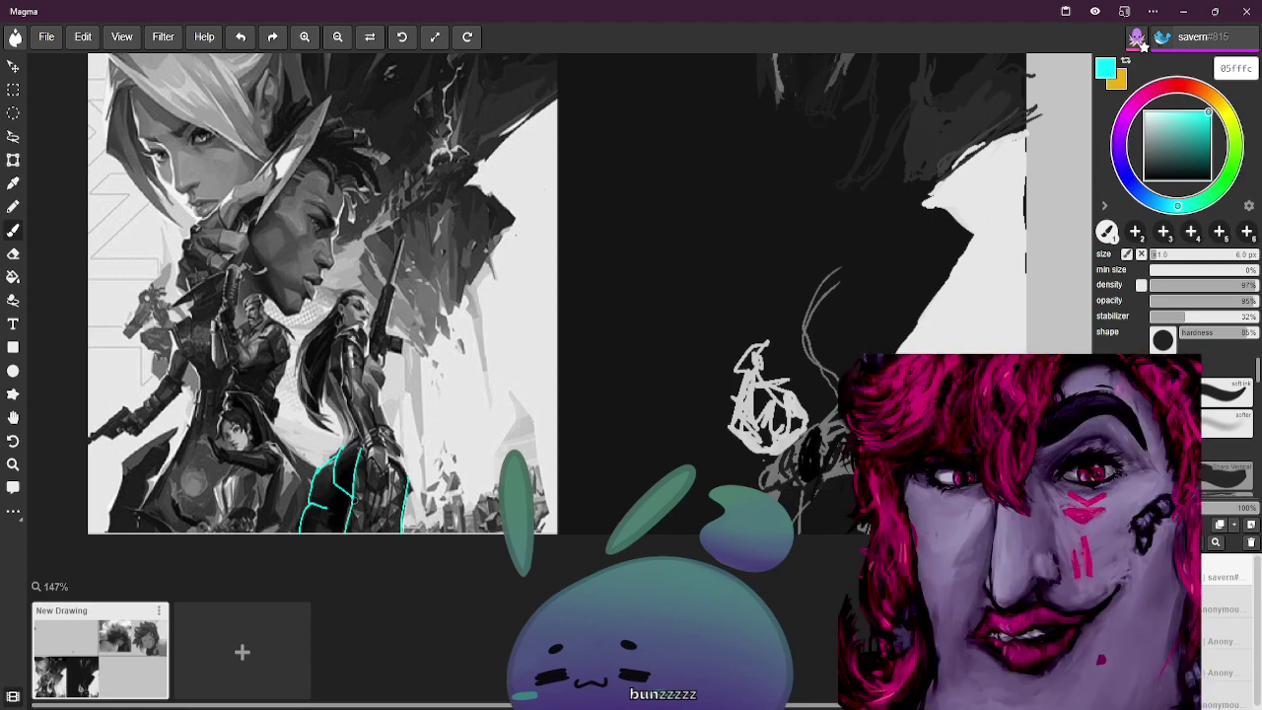
drag(391, 458, 406, 482)
alt+click(318, 386)
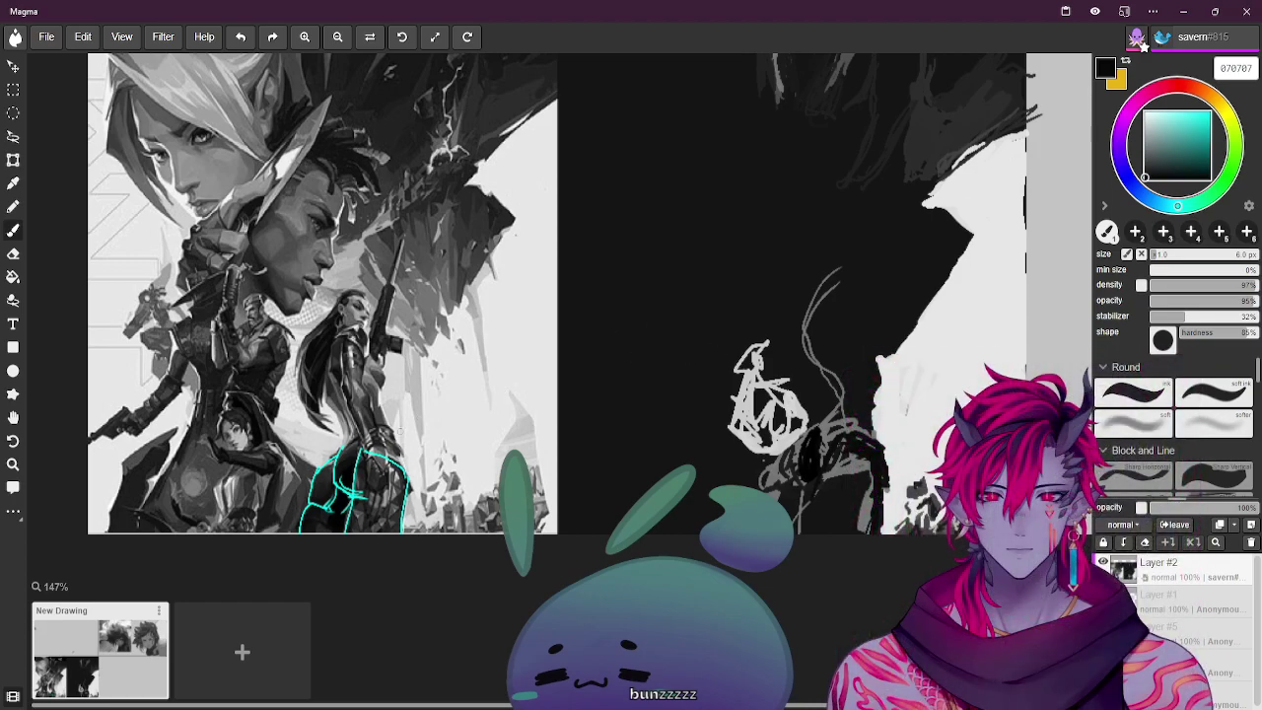
alt+click(442, 426)
Paint a small 9 px light grey mark by the scribble, then sample darker tones at 10 px
key(bracketright)
key(bracketright)
key(bracketright)
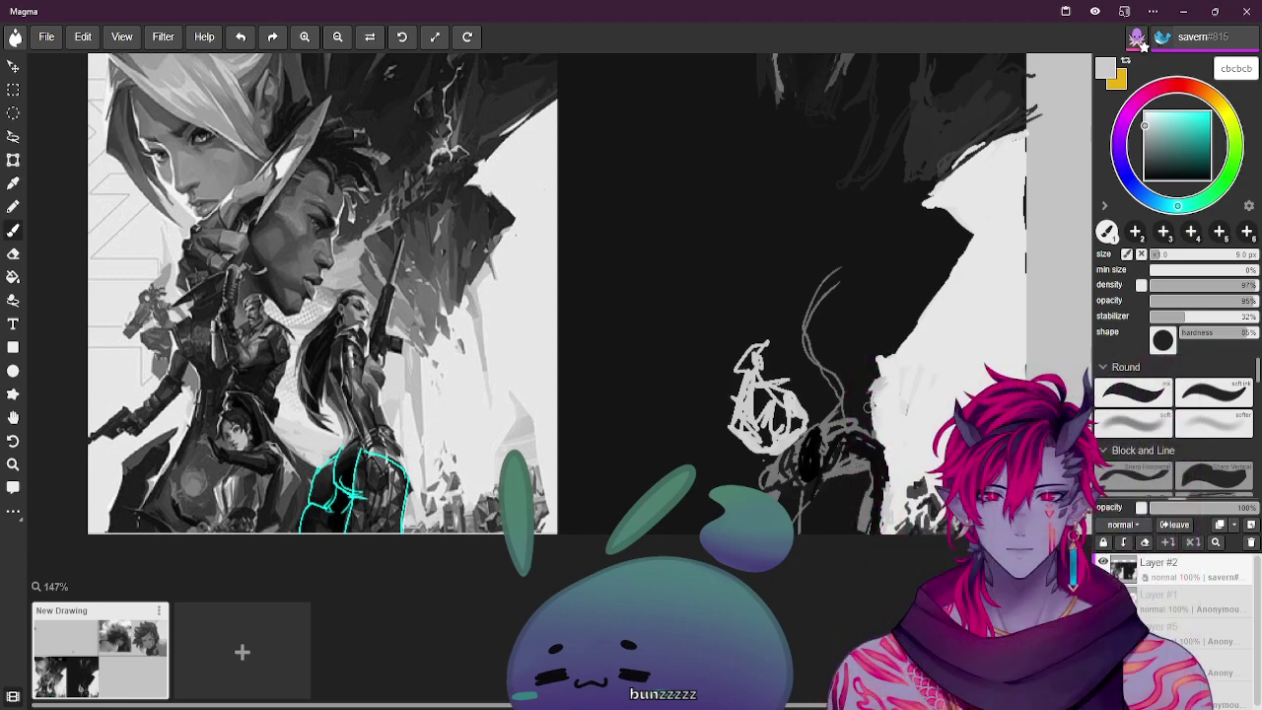
mouse_move(859, 395)
mouse_down()
mouse_move(871, 434)
mouse_move(865, 414)
mouse_move(887, 405)
mouse_up()
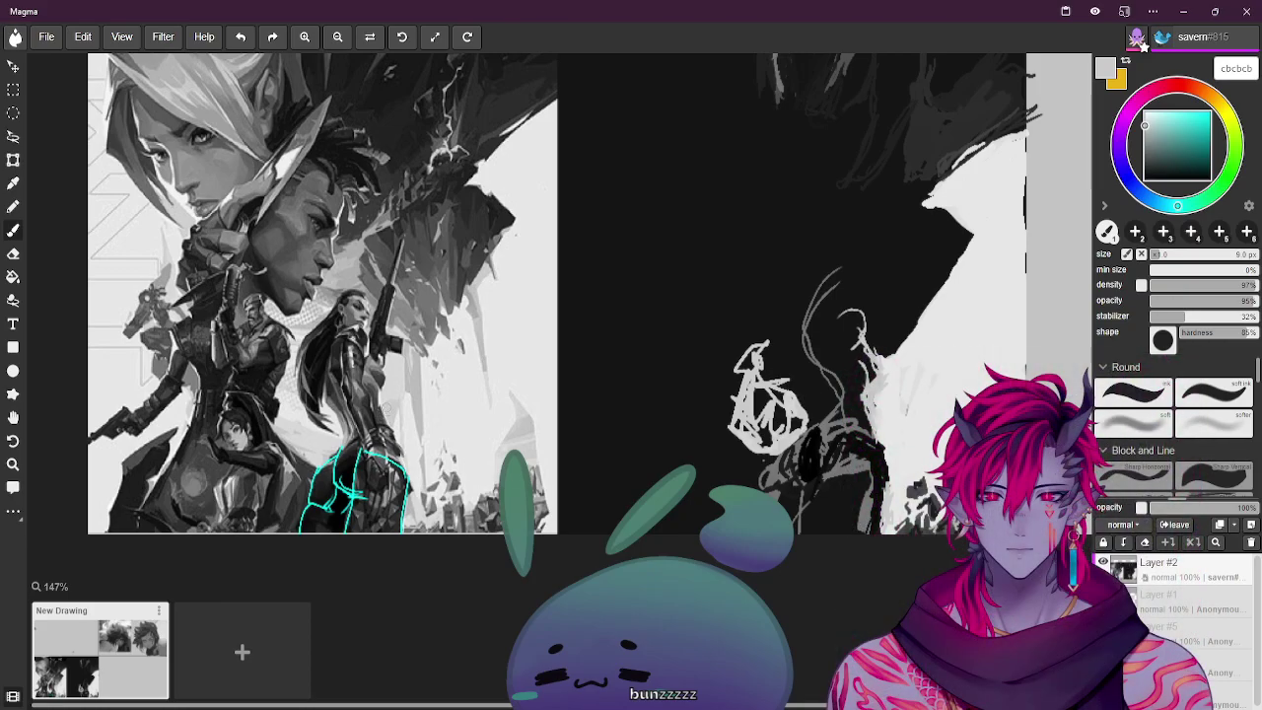
alt+click(379, 375)
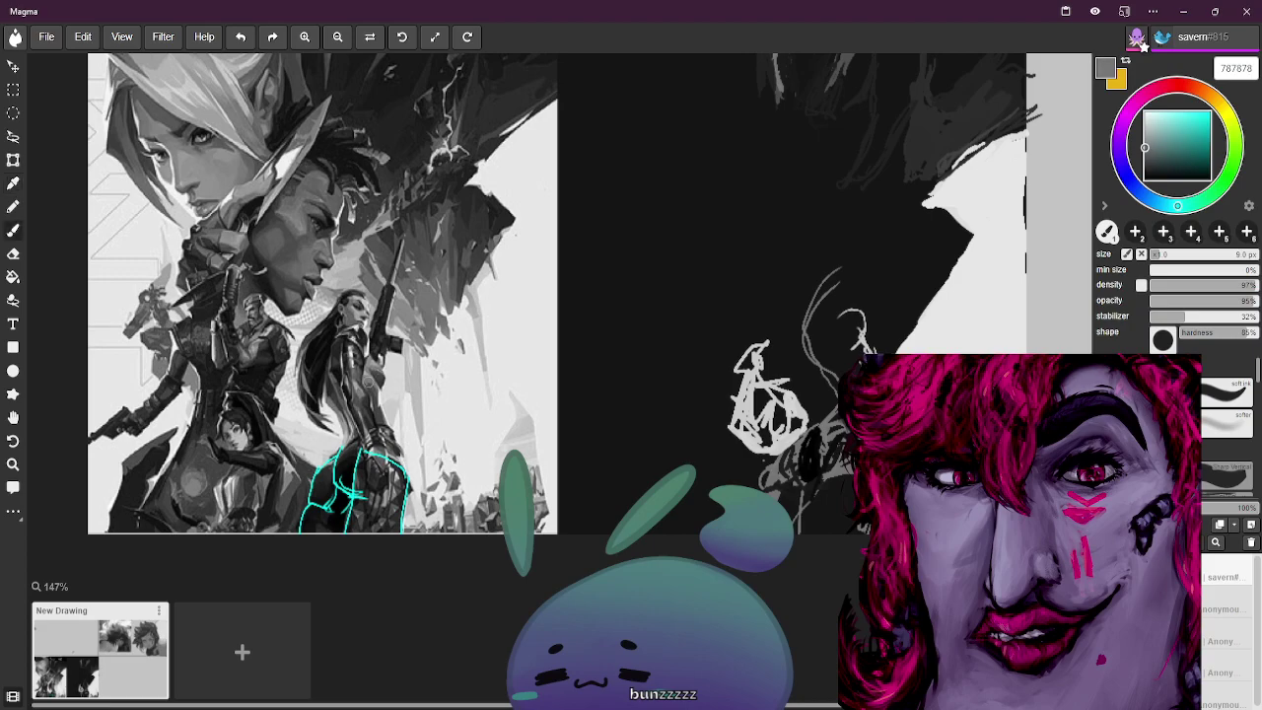
alt+click(382, 406)
alt+click(376, 415)
key(bracketright)
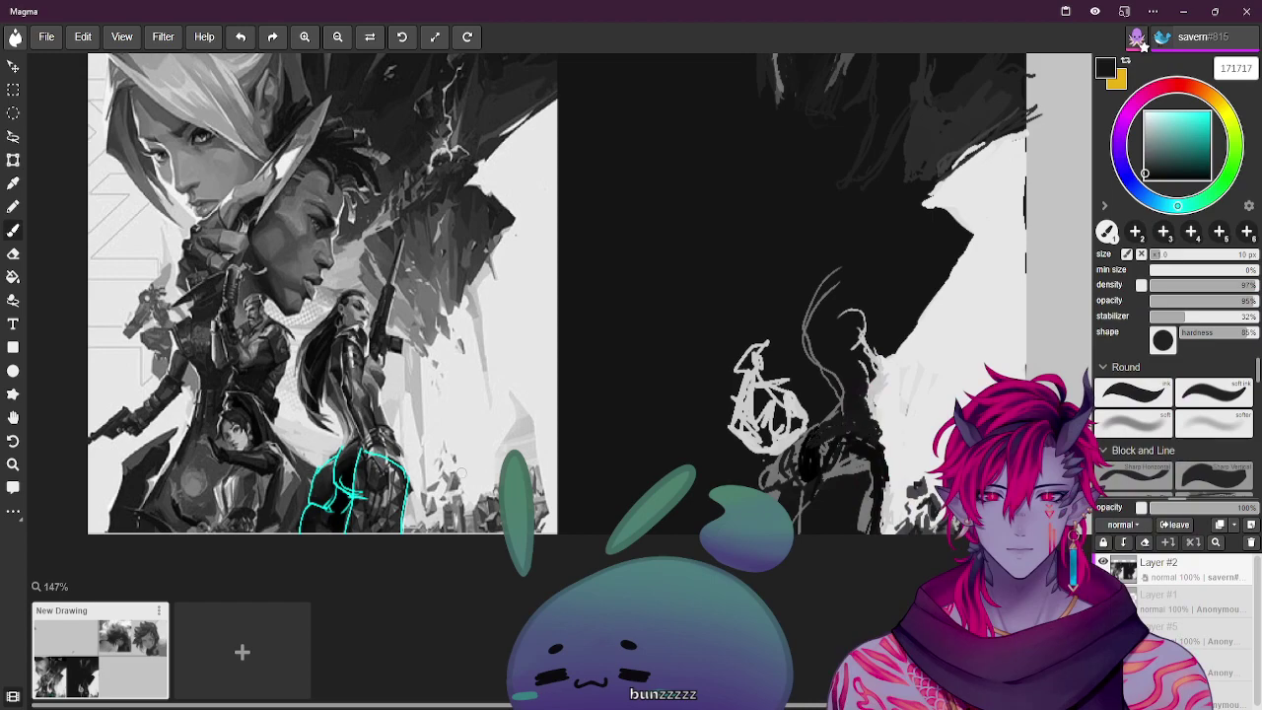
Sample dark tones from the reference and canvas, ending on pure black 000000
alt+click(358, 442)
alt+click(887, 434)
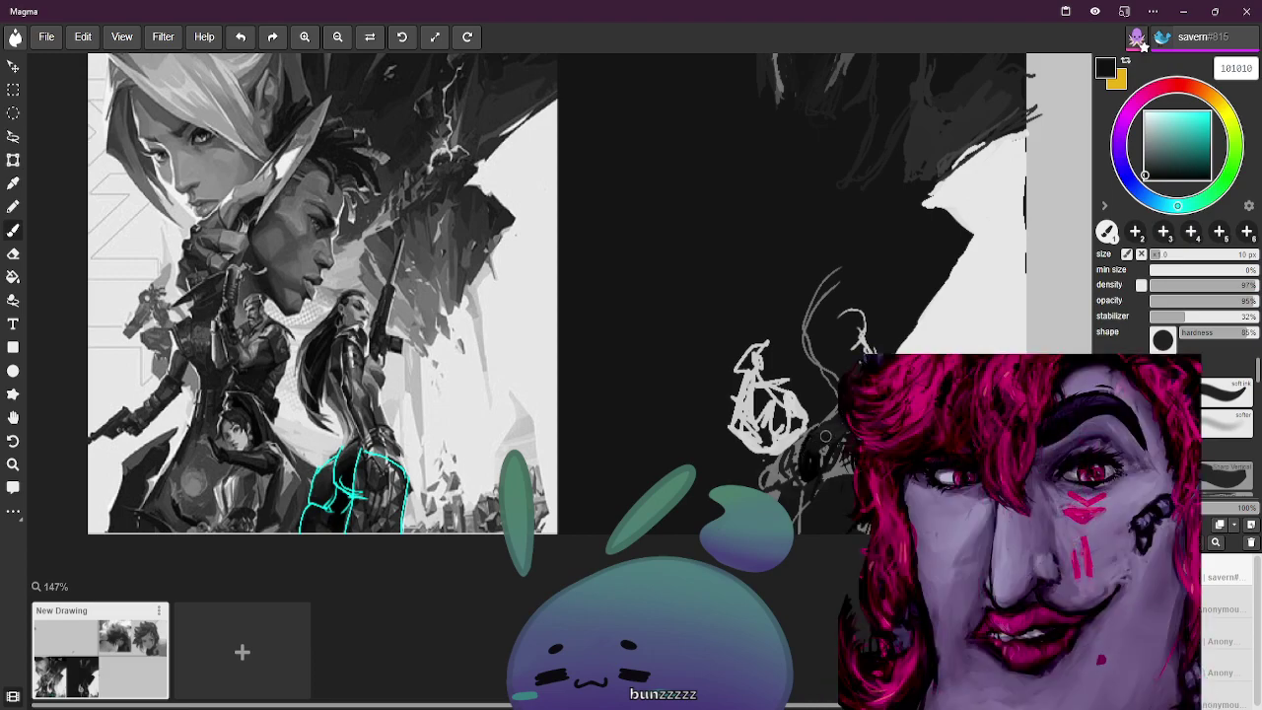
alt+click(345, 473)
Sample dark grey 2c2c2c and darker tones, enlarge the brush, ending on near-black 020202
alt+click(630, 451)
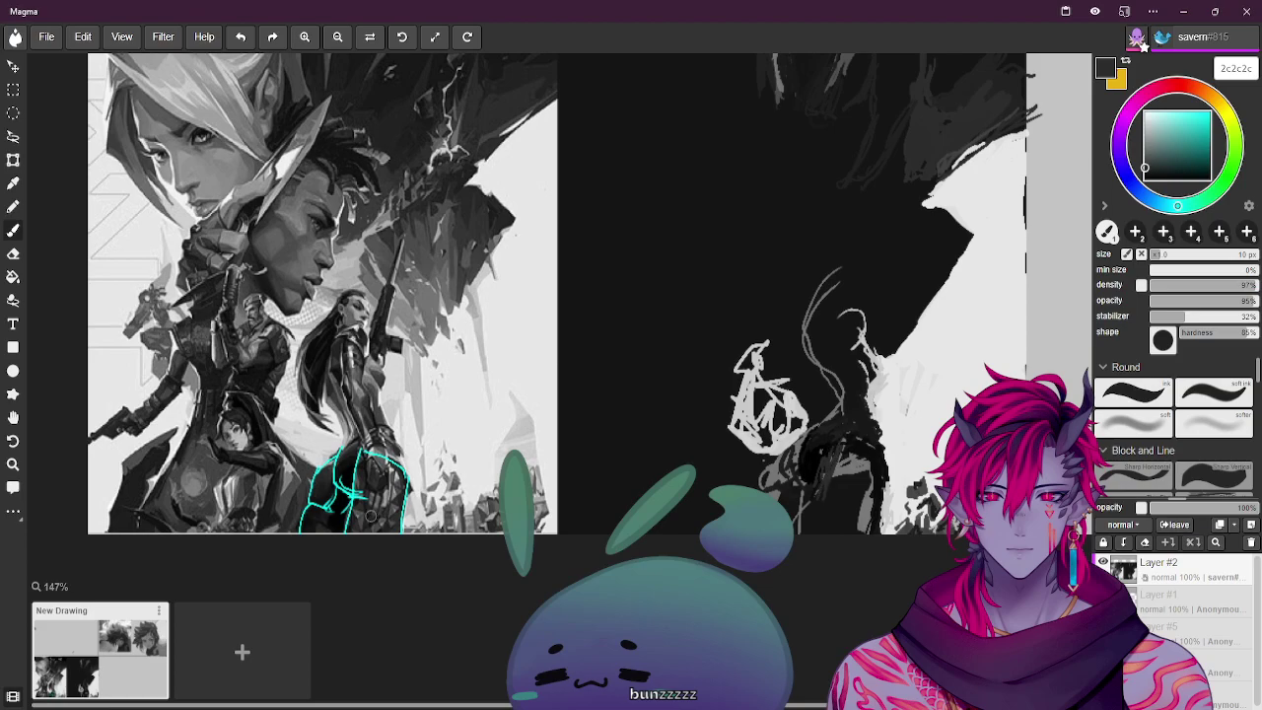
alt+click(836, 458)
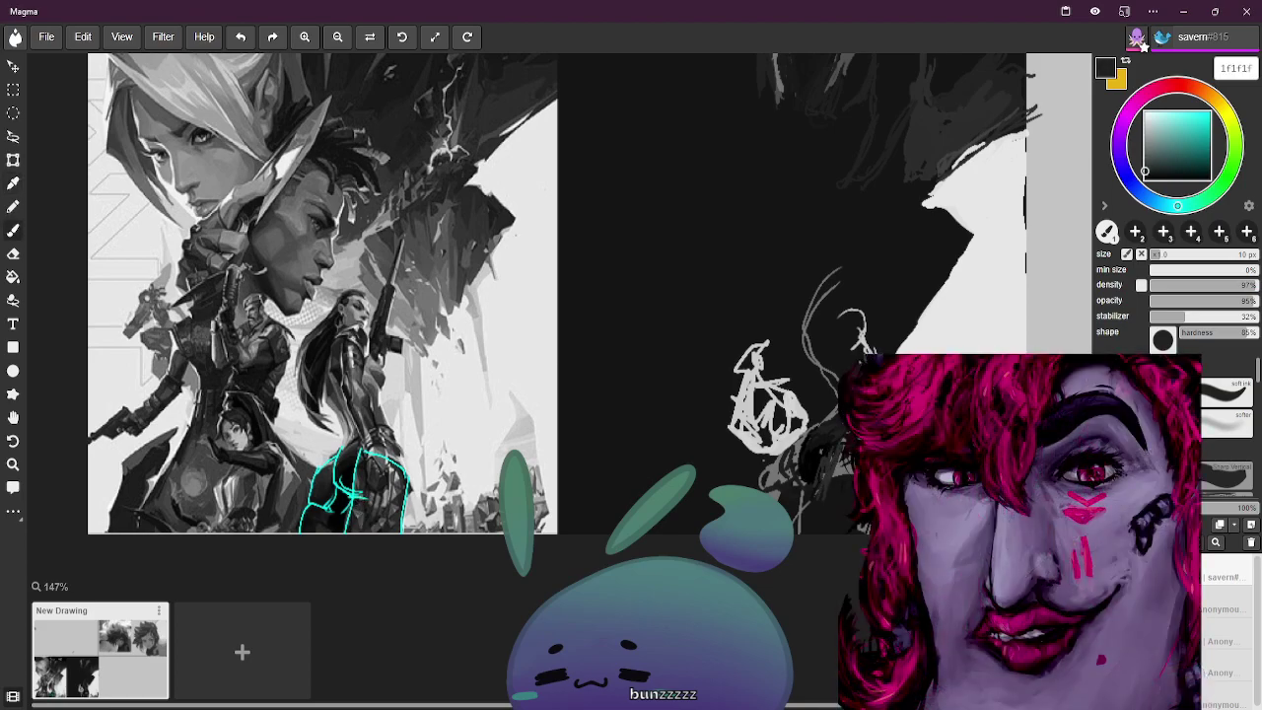
key(bracketright)
key(bracketright)
key(bracketright)
key(bracketright)
key(bracketright)
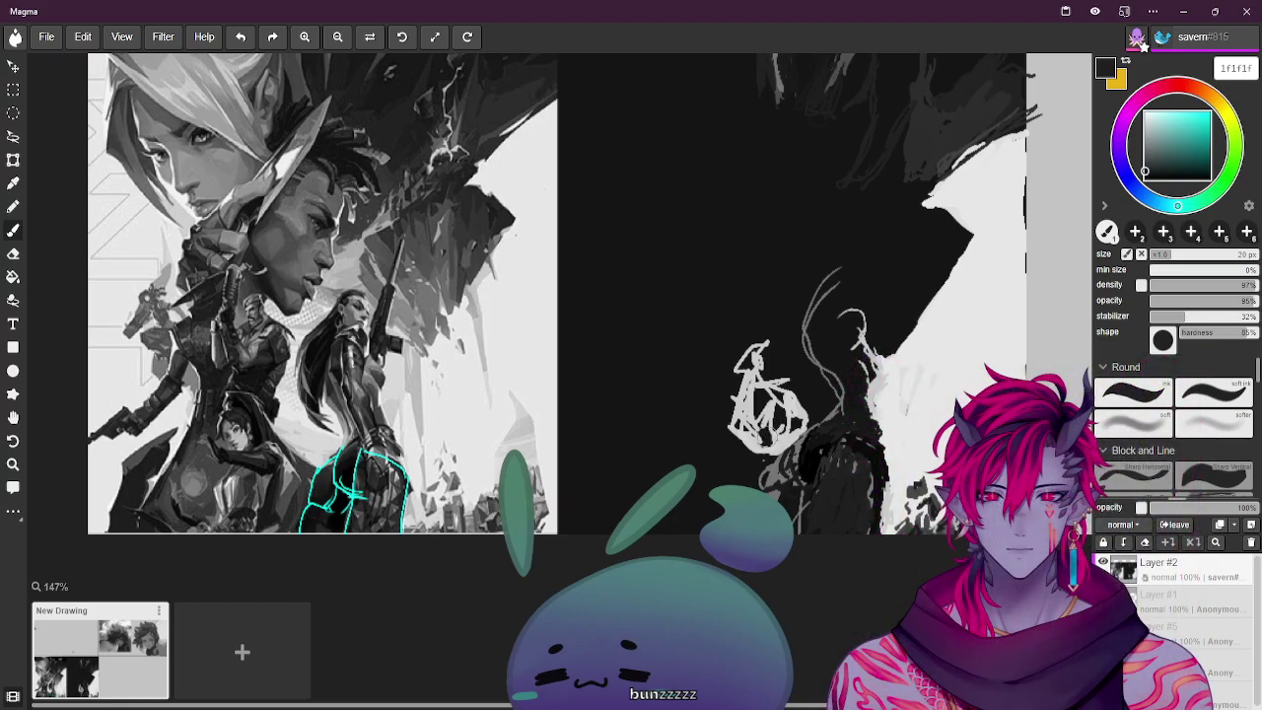
alt+click(677, 463)
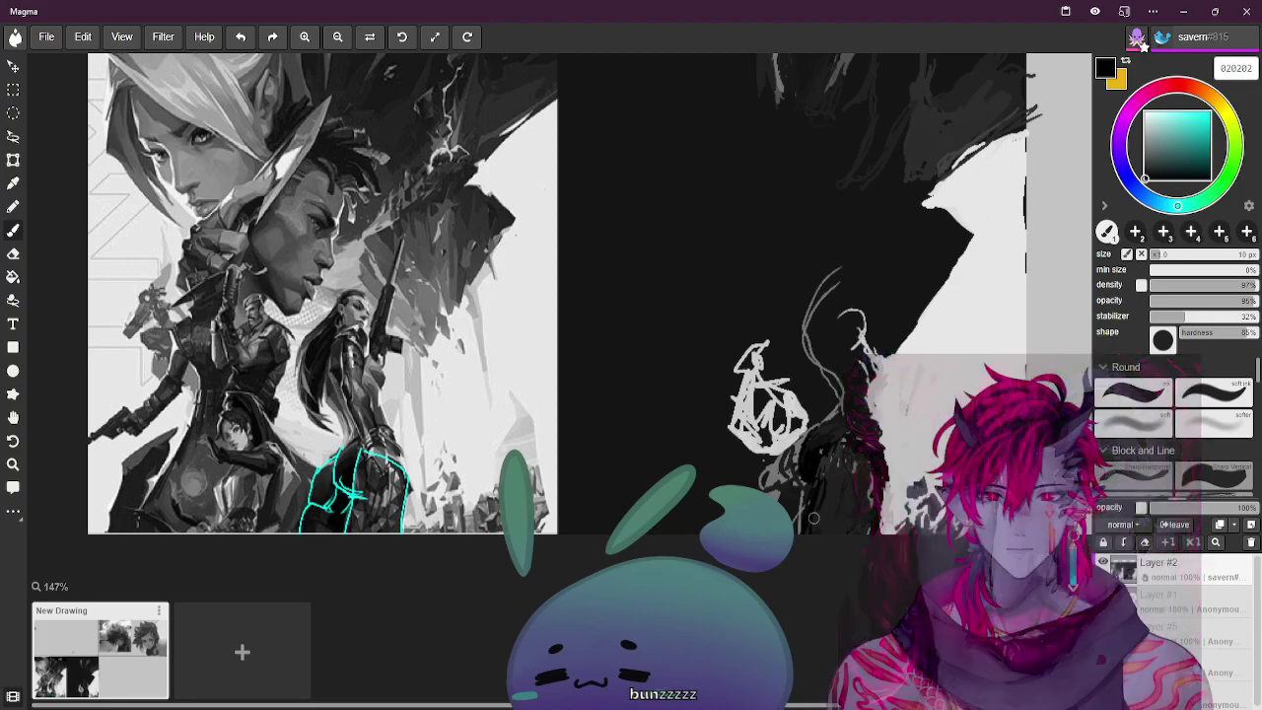
Enlarge the brush and sample pure black plus several dark greys from the reference art
key(bracketright)
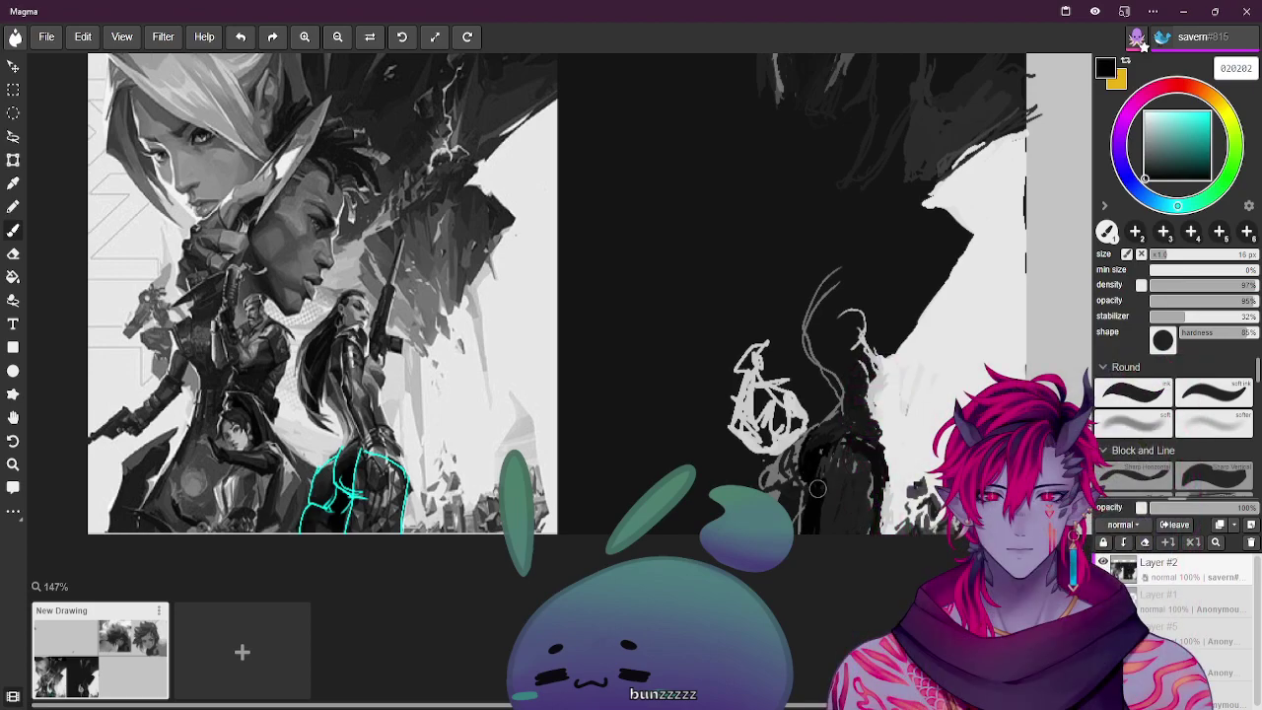
alt+click(808, 464)
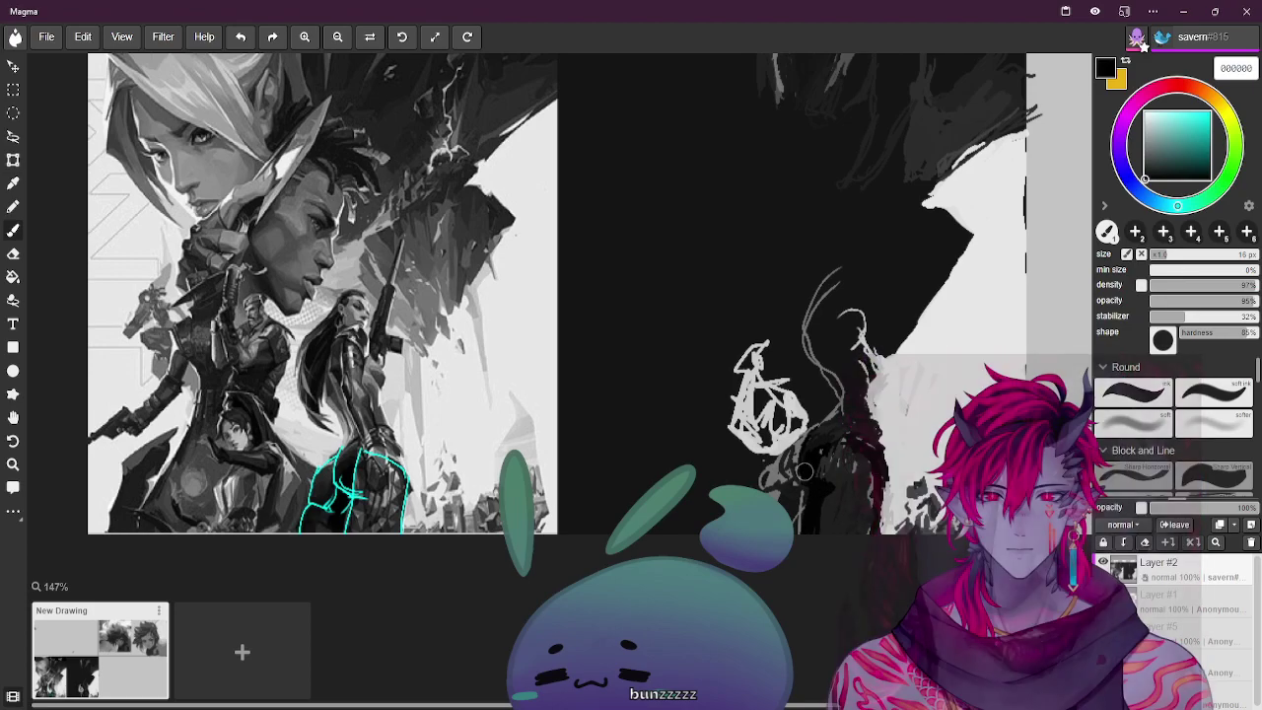
alt+click(339, 481)
alt+click(336, 482)
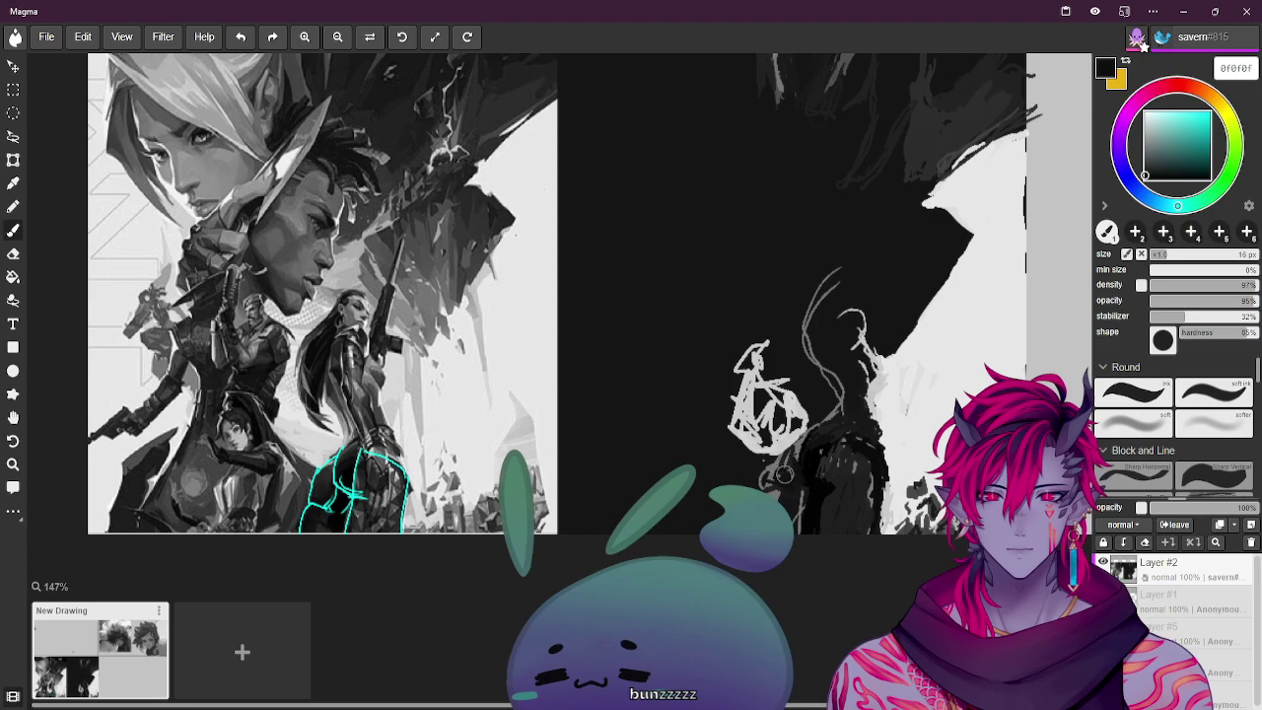
alt+click(336, 480)
alt+click(336, 480)
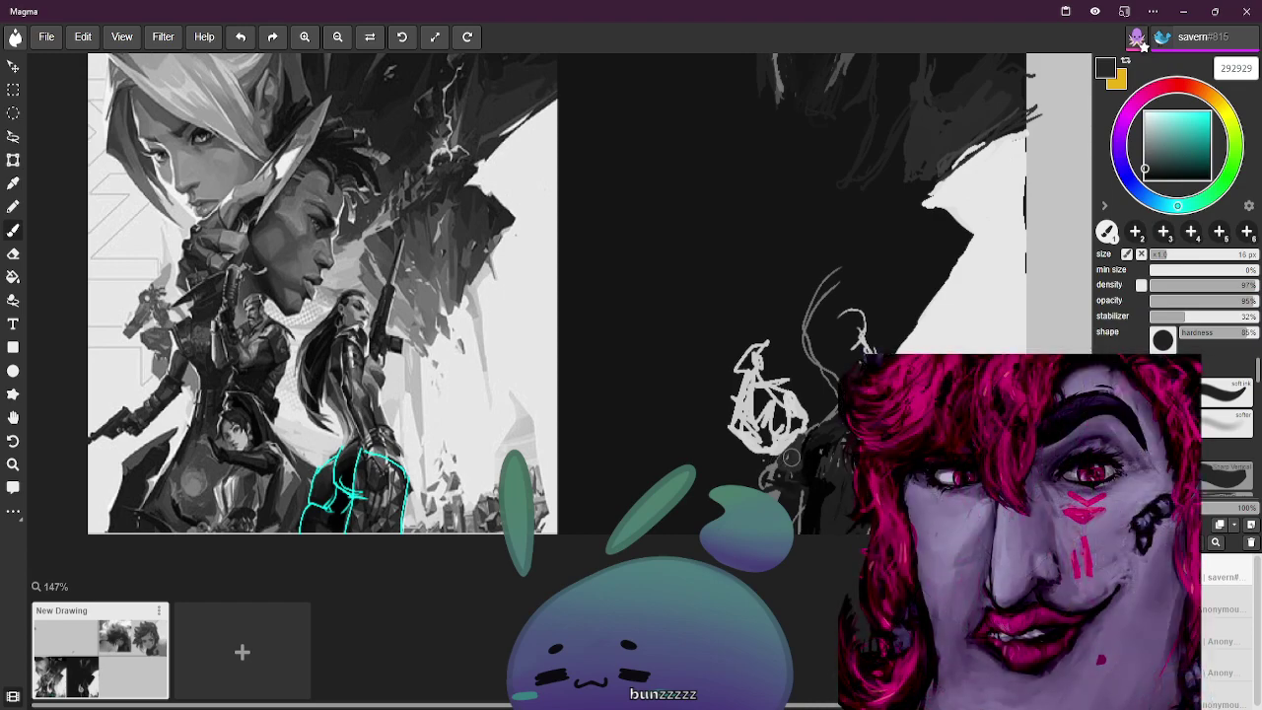
Sample deeper near-blacks and fine-tune the brush size, ending on dark grey 131313
alt+click(353, 461)
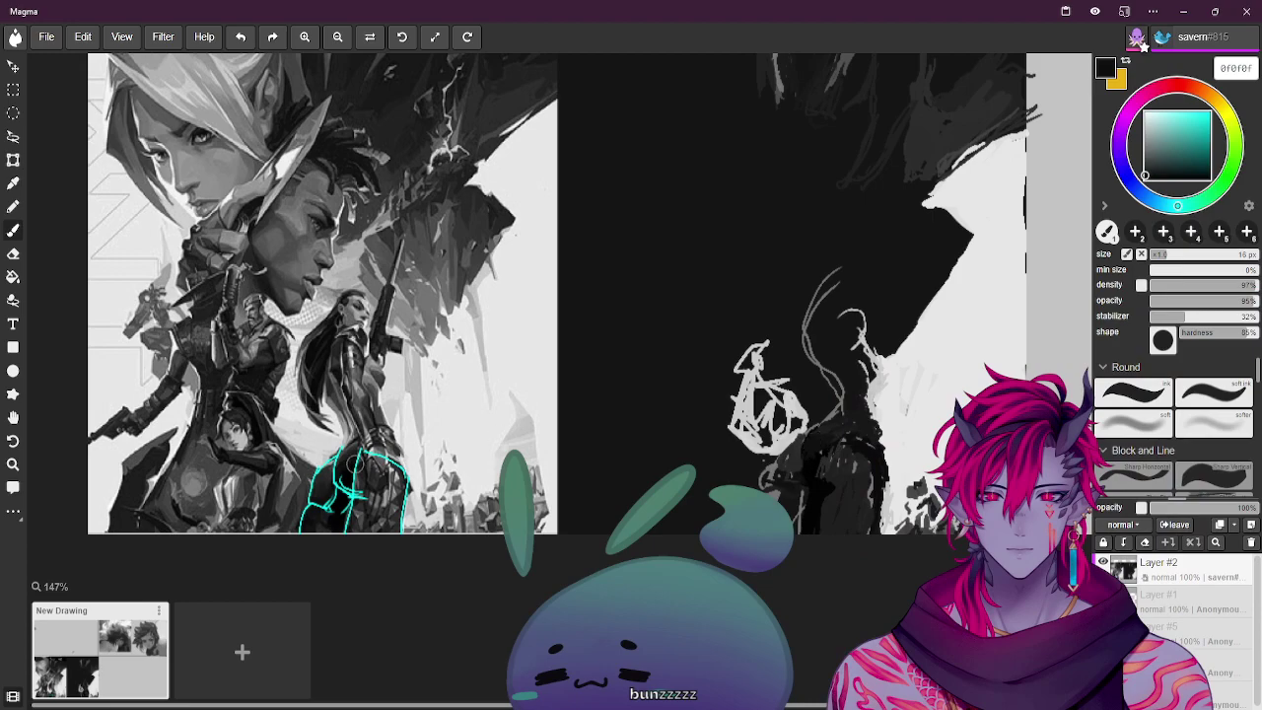
alt+click(350, 454)
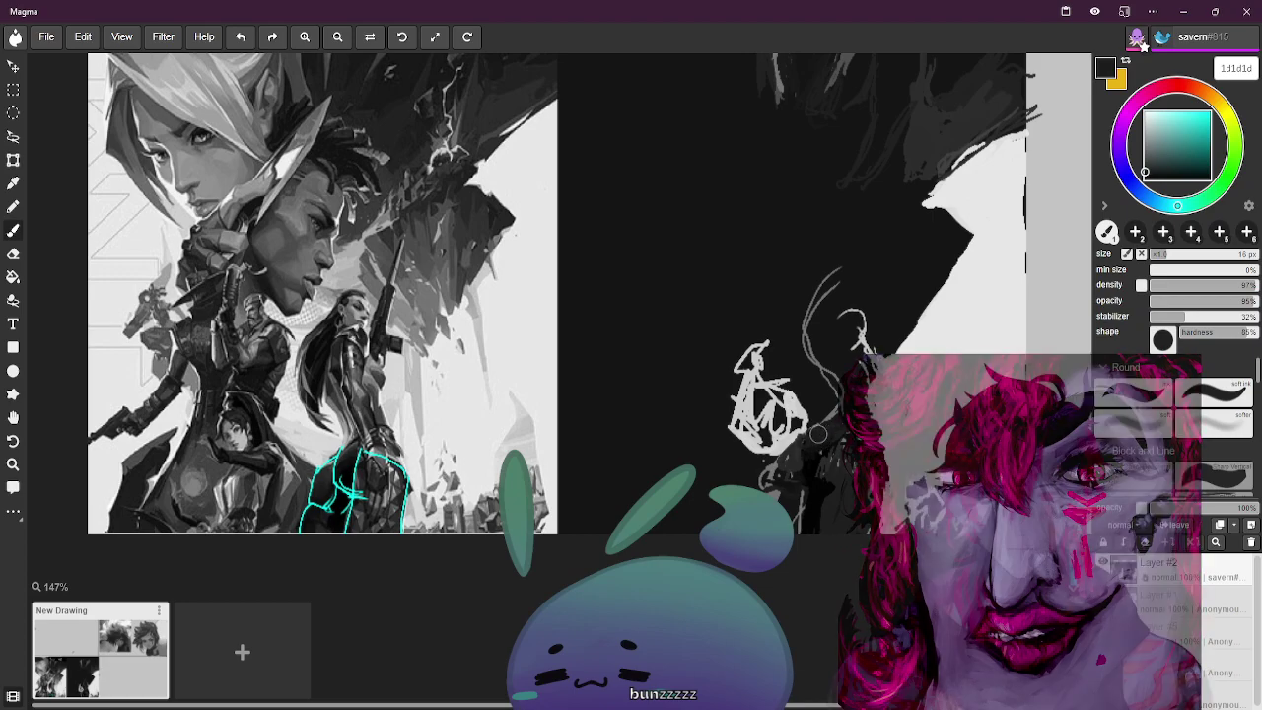
alt+click(355, 463)
key(bracketleft)
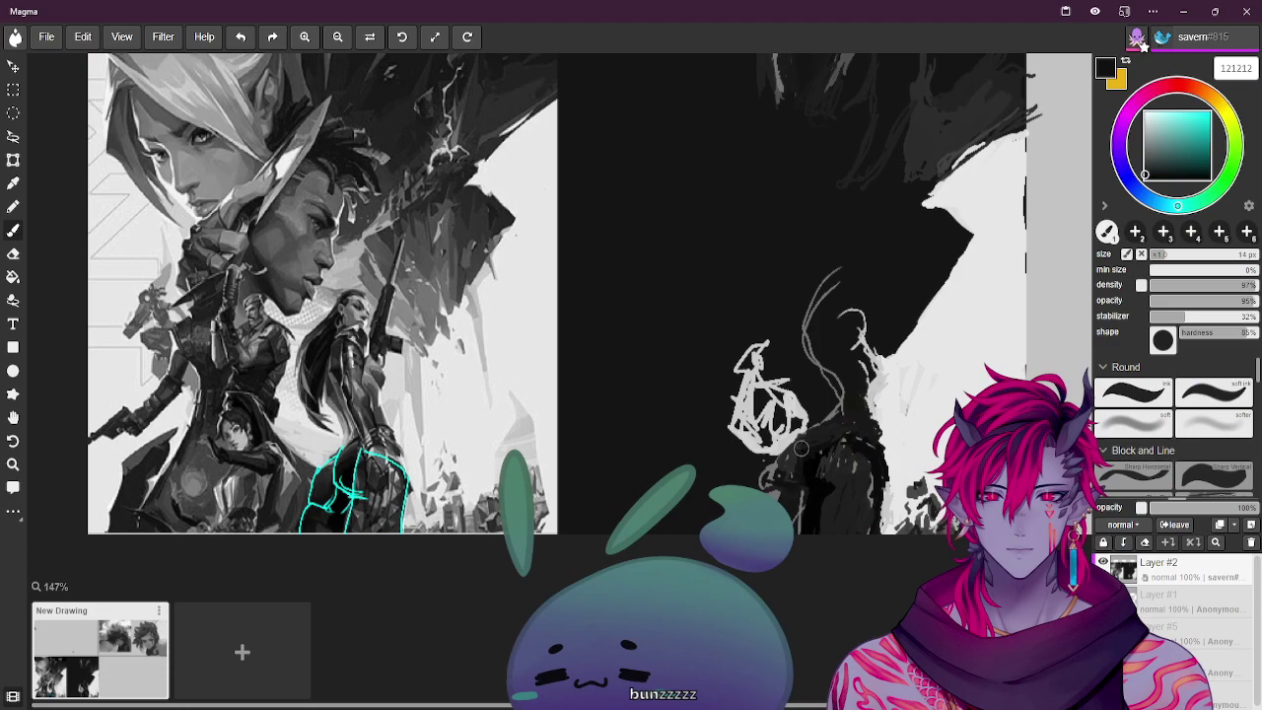
key(bracketleft)
key(bracketleft)
key(bracketright)
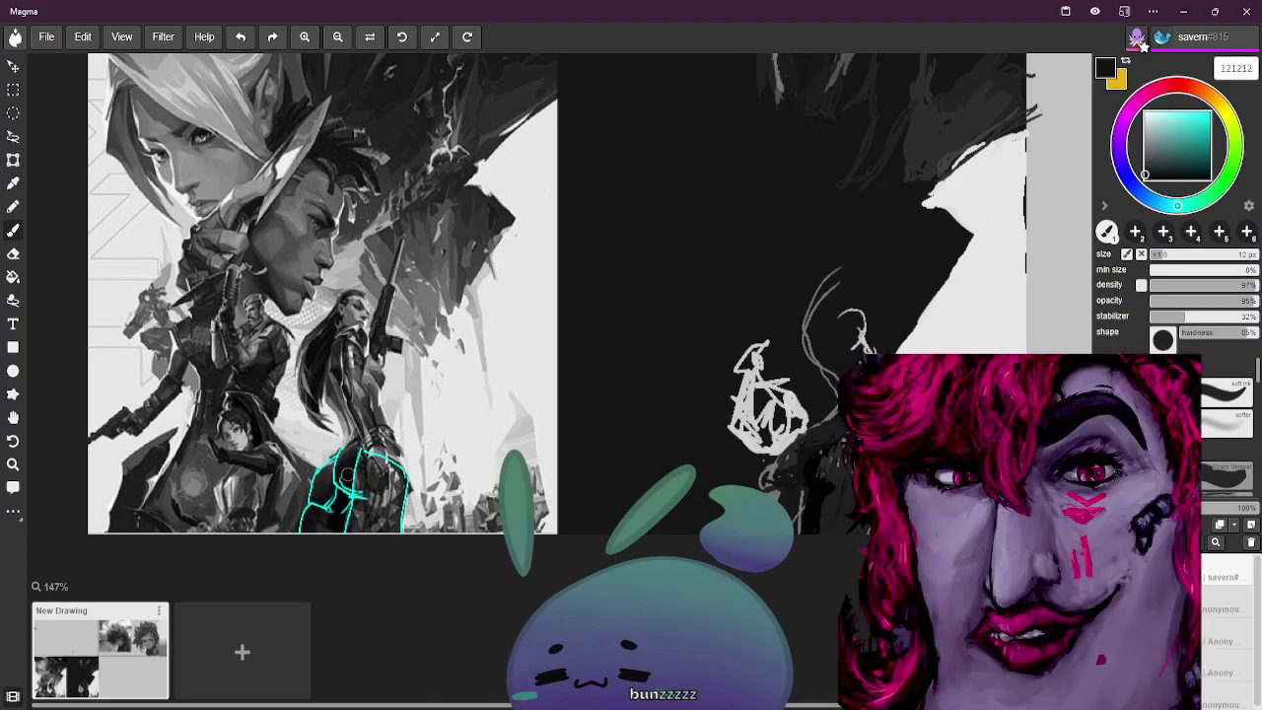
alt+click(350, 472)
key(bracketleft)
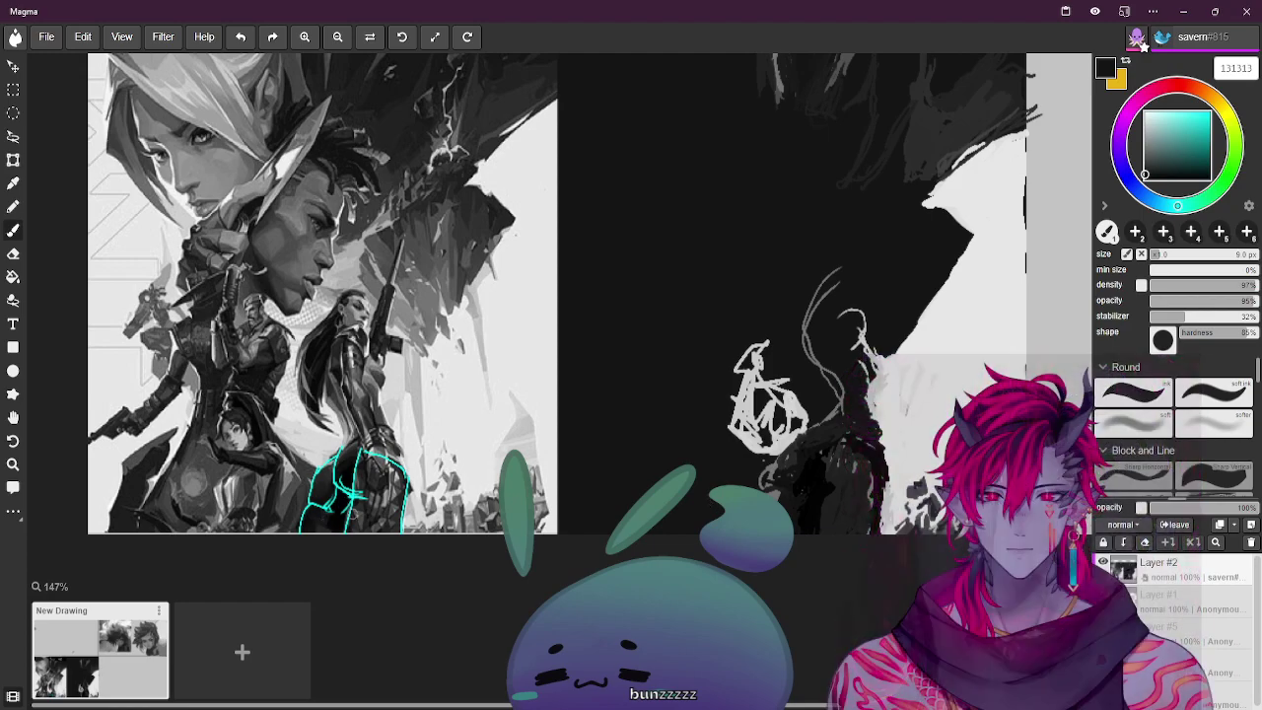
Sample a near-black, then a light grey, from the canvas while refining the figure's edges
alt+click(334, 493)
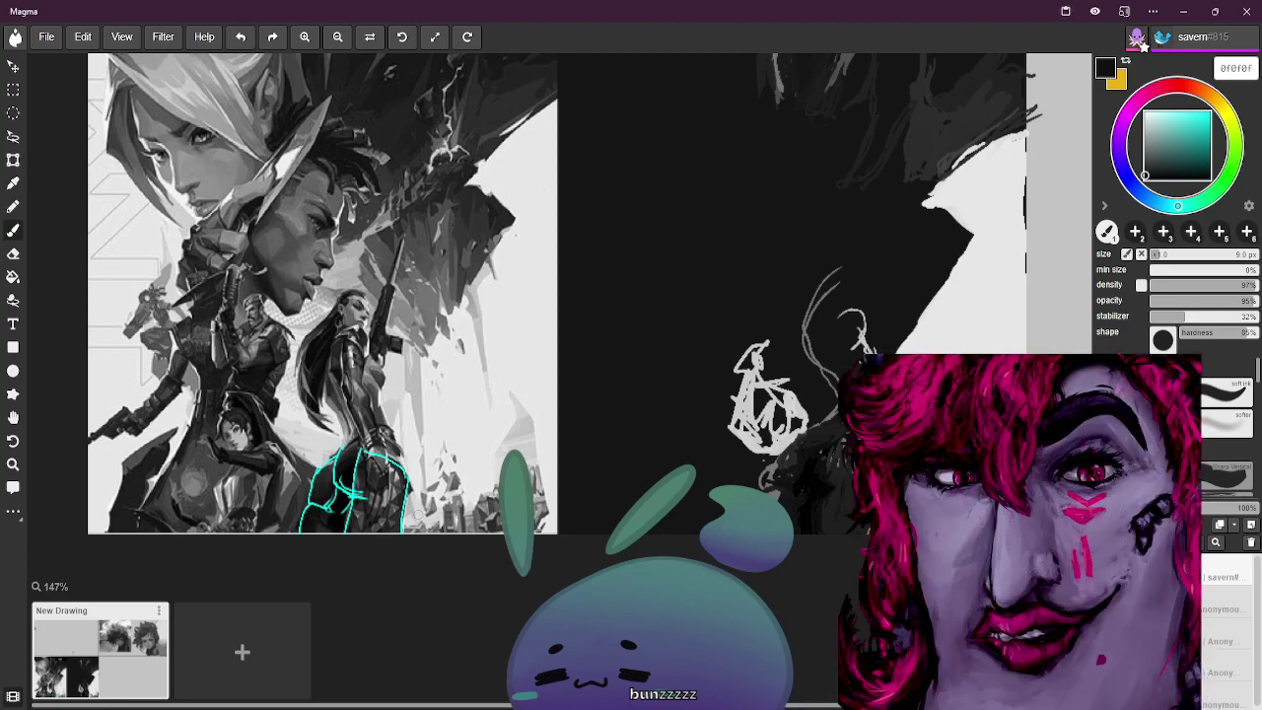
alt+click(794, 452)
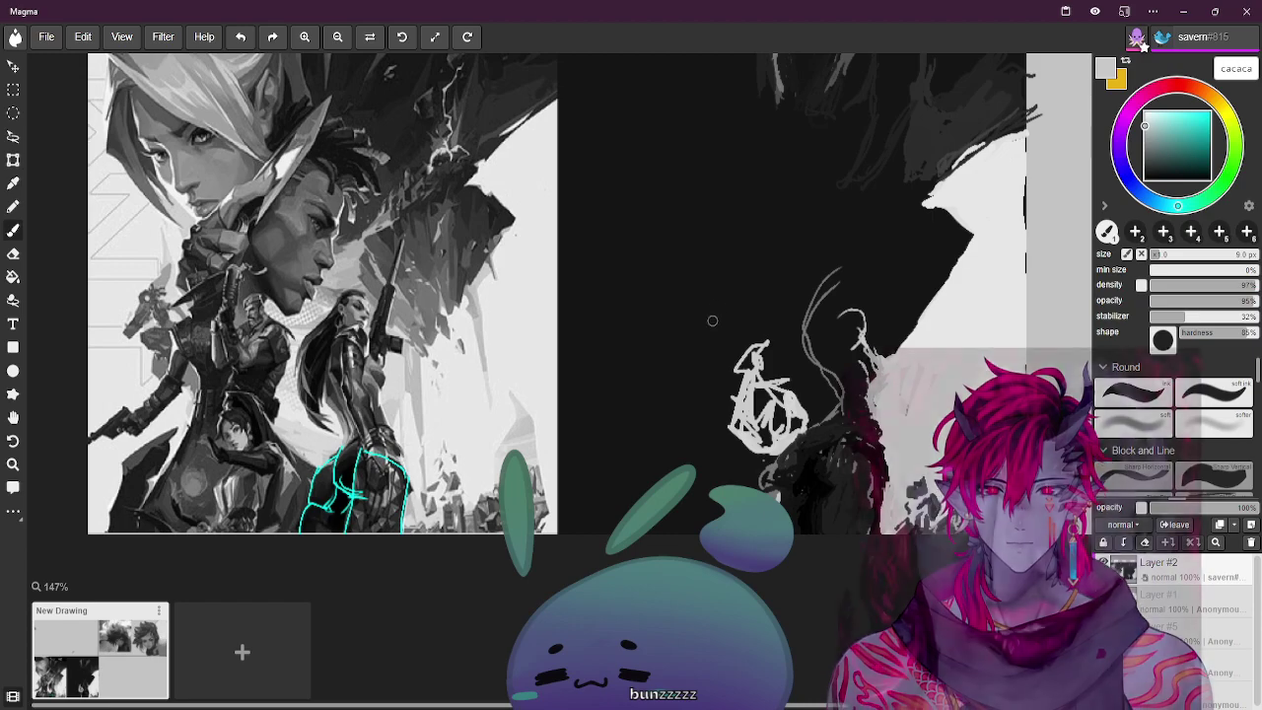
Sample black, dark grey and near-black tones from the canvas for painting the figure's lower body
alt+click(808, 515)
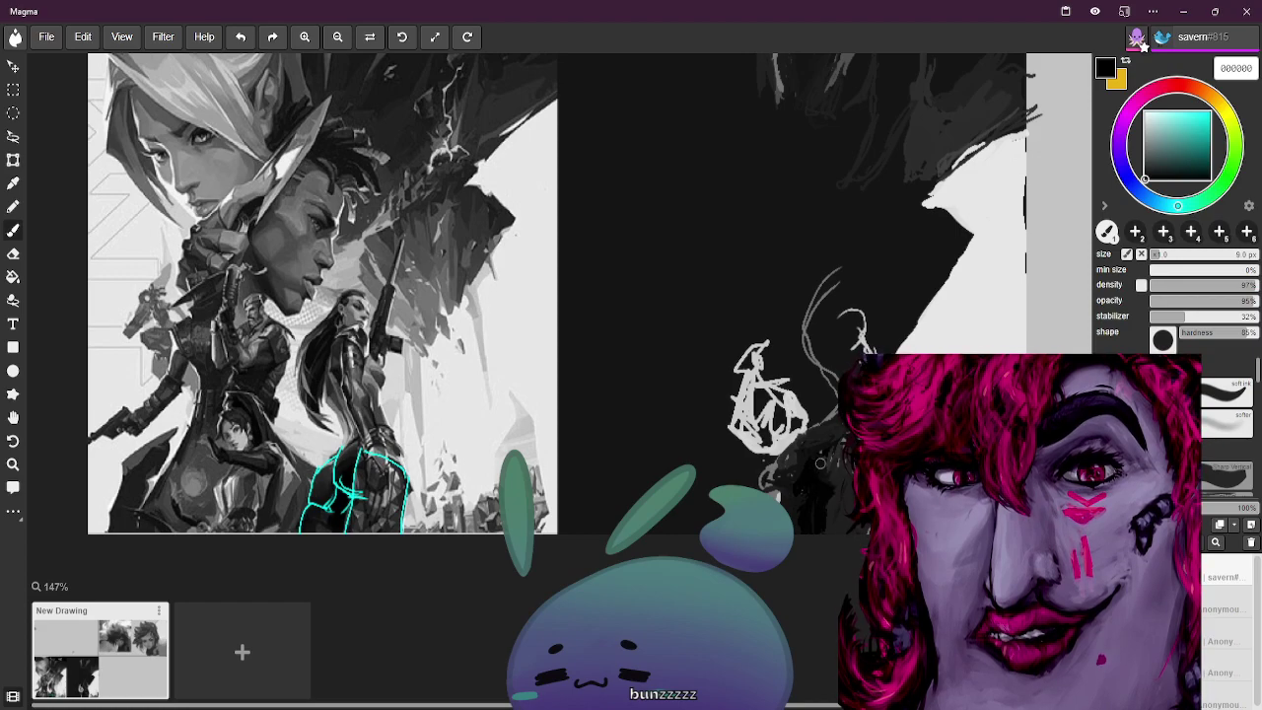
alt+click(789, 503)
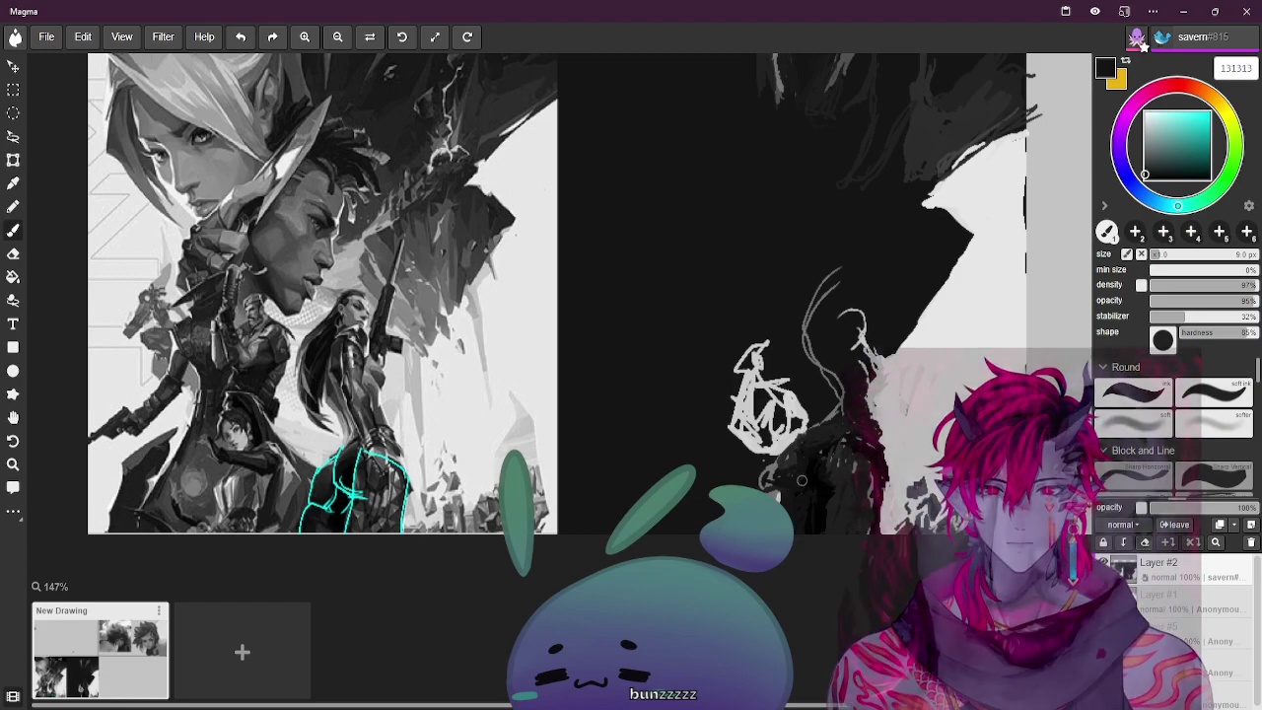
alt+click(345, 471)
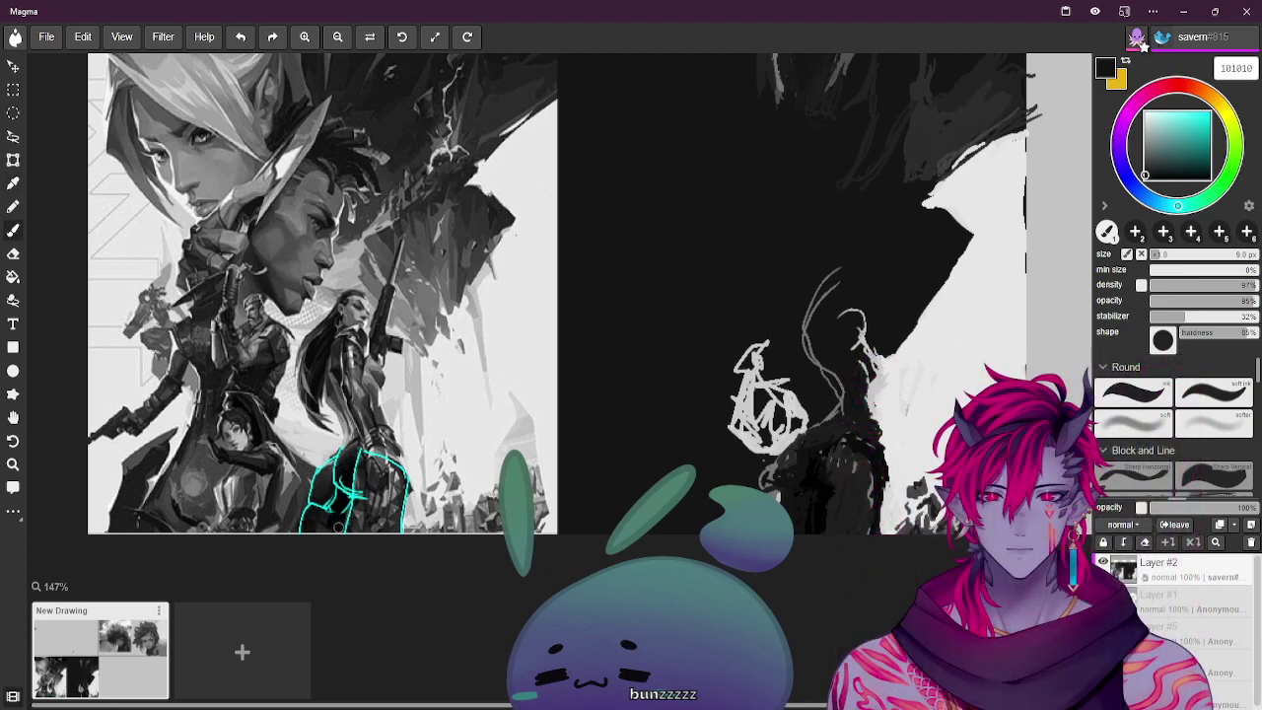
alt+click(323, 522)
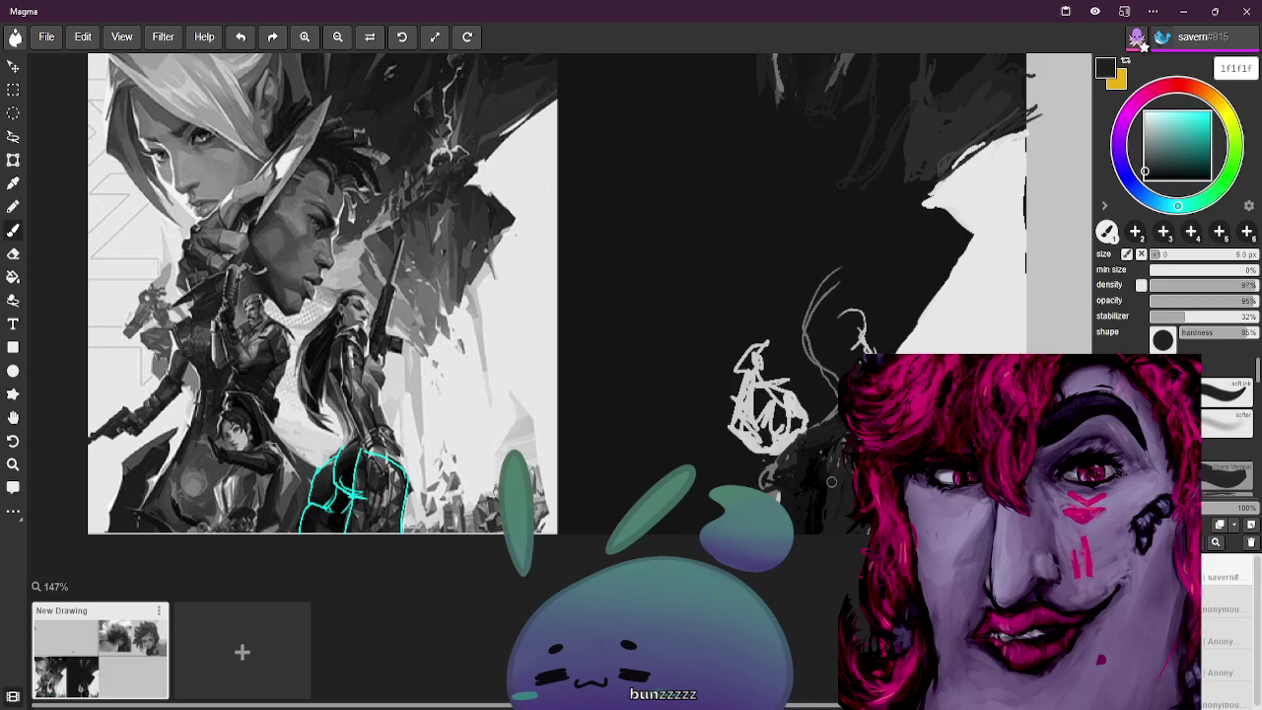
alt+click(336, 503)
alt+click(327, 490)
alt+click(327, 495)
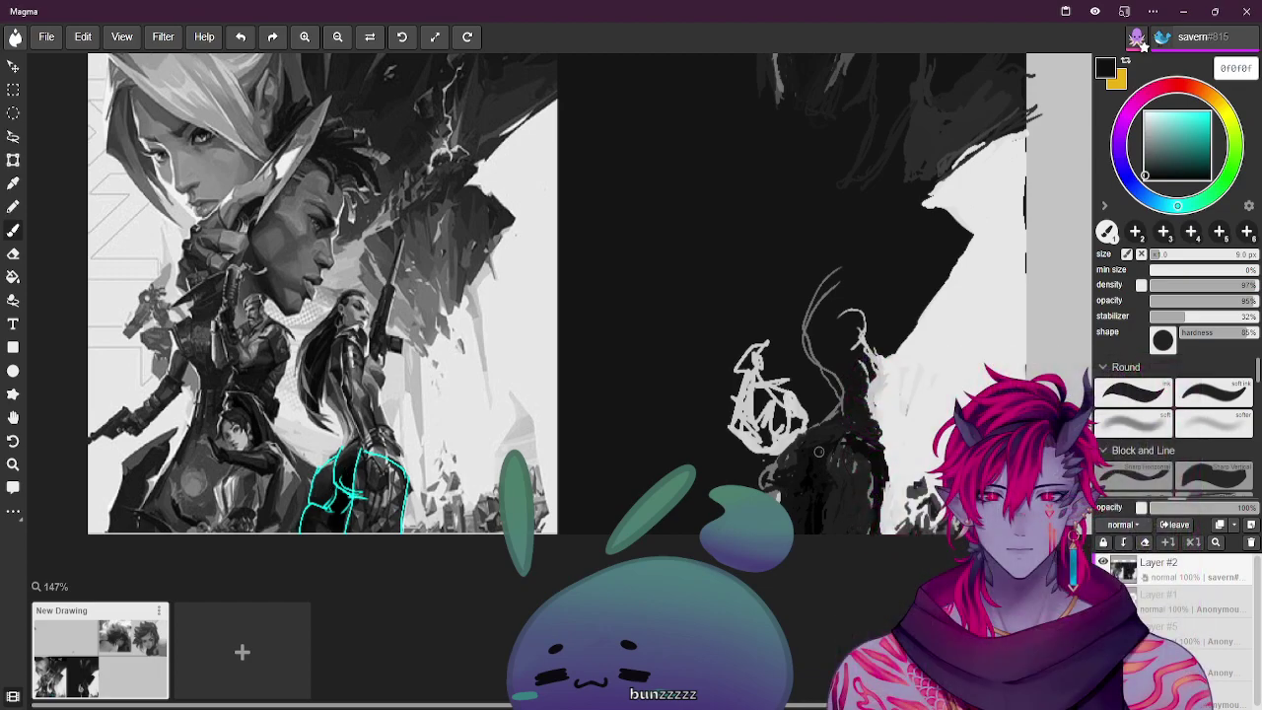
Sample black, mid grey and dark grey from the canvas and enlarge the brush slightly
alt+click(352, 470)
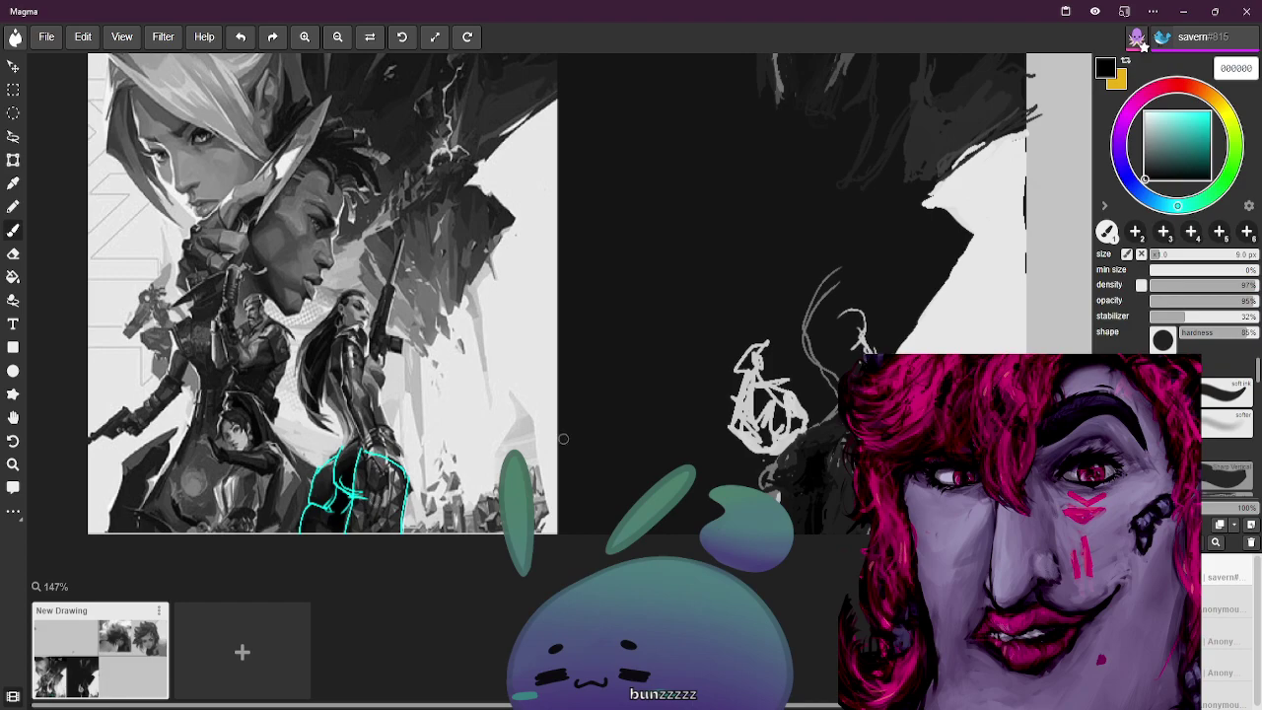
alt+click(784, 493)
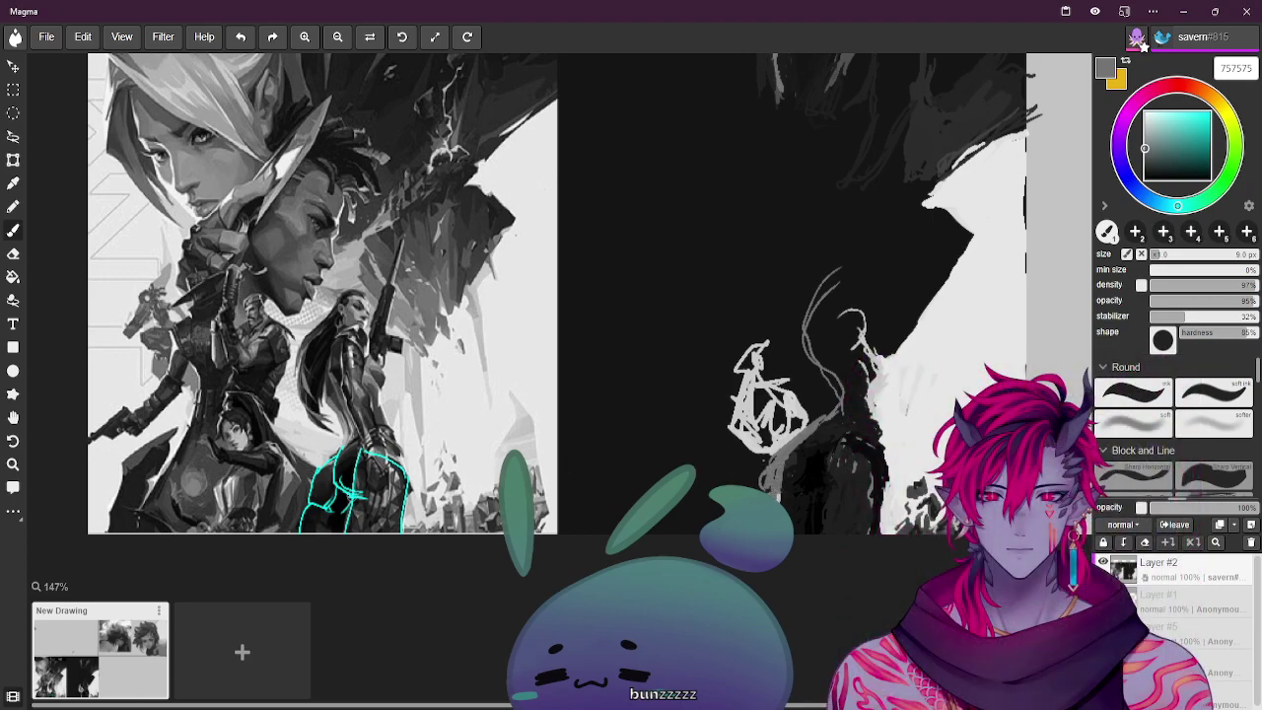
alt+click(334, 493)
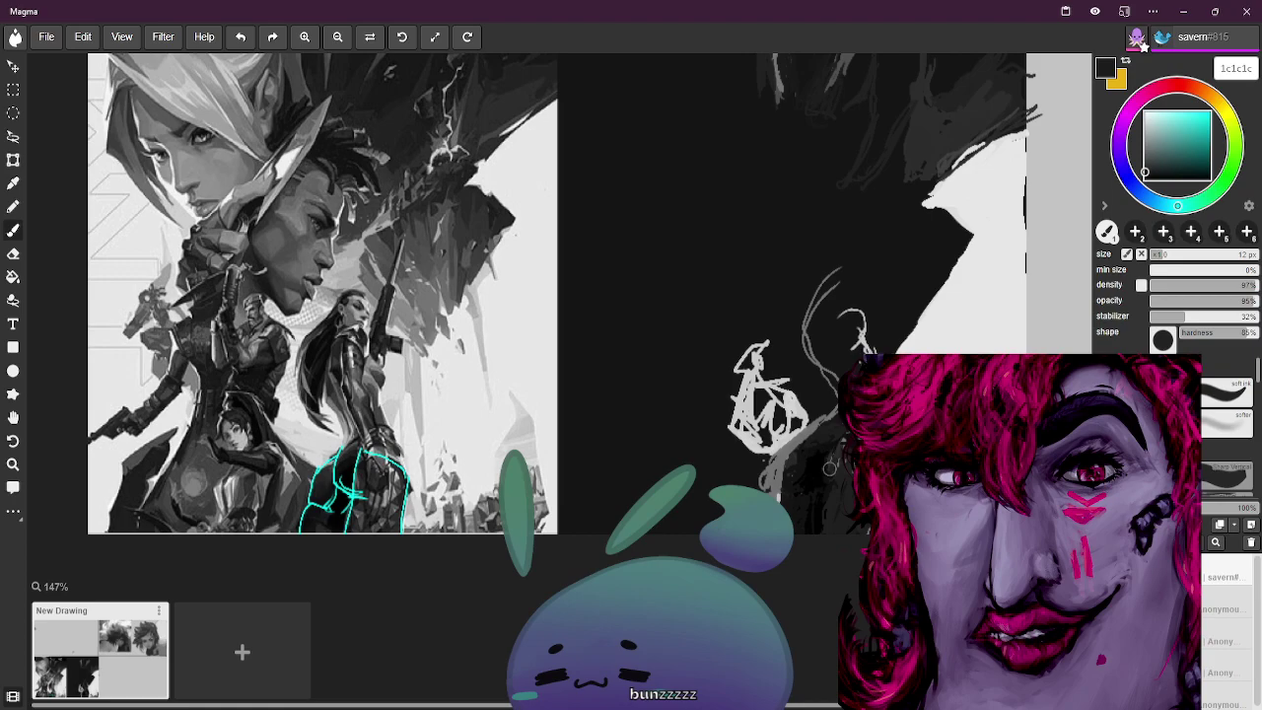
key(bracketright)
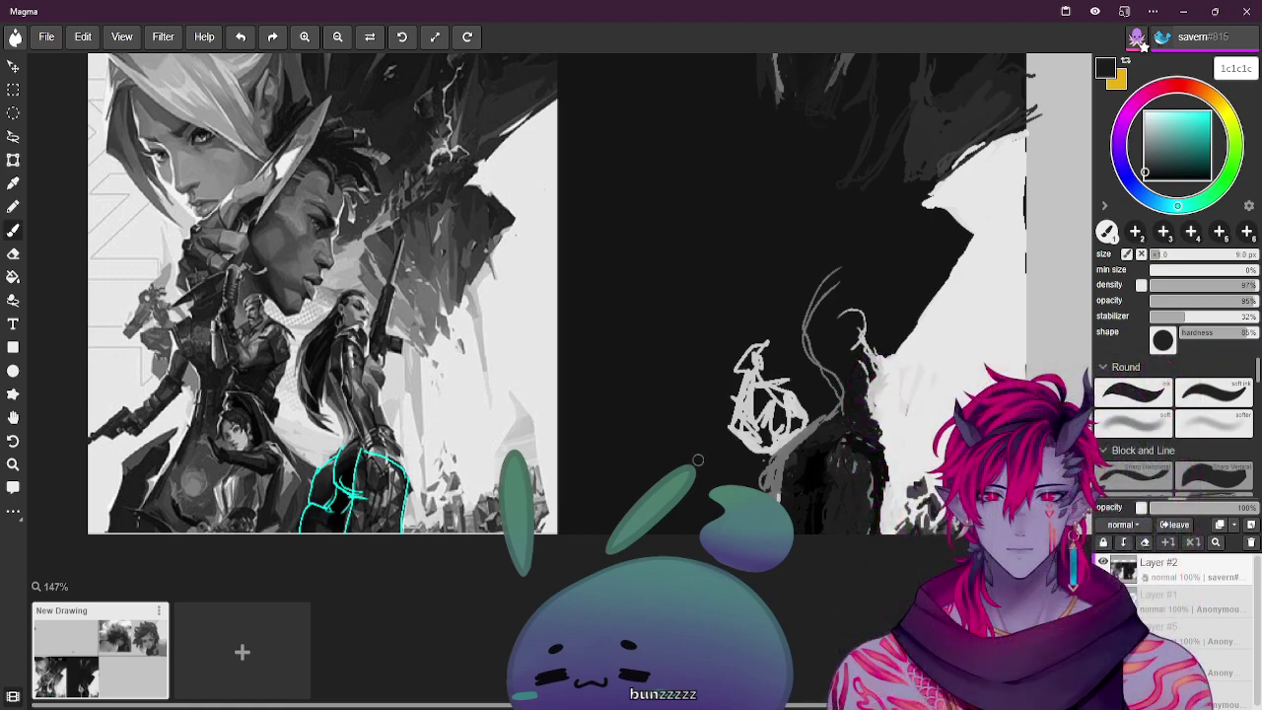
alt+click(345, 475)
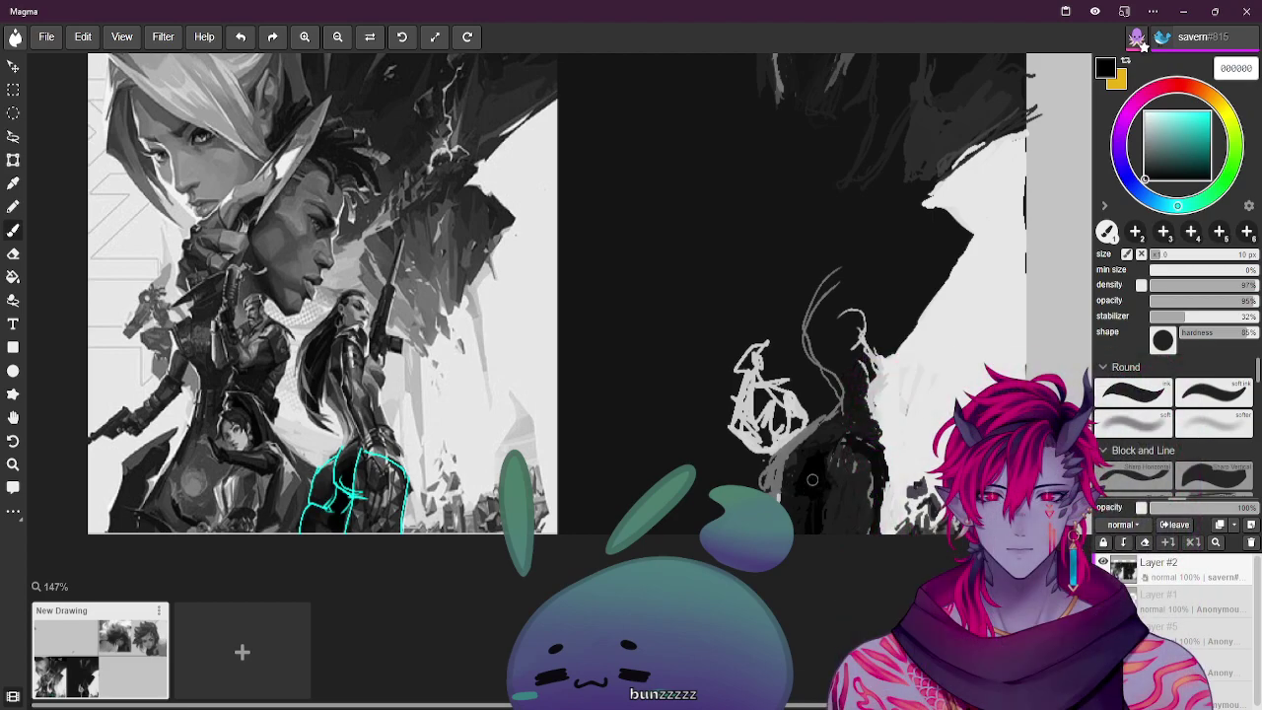
Paint a thin mid-grey stroke down the dark figure, then pick near-black and shrink the brush to 9 px
alt+click(332, 490)
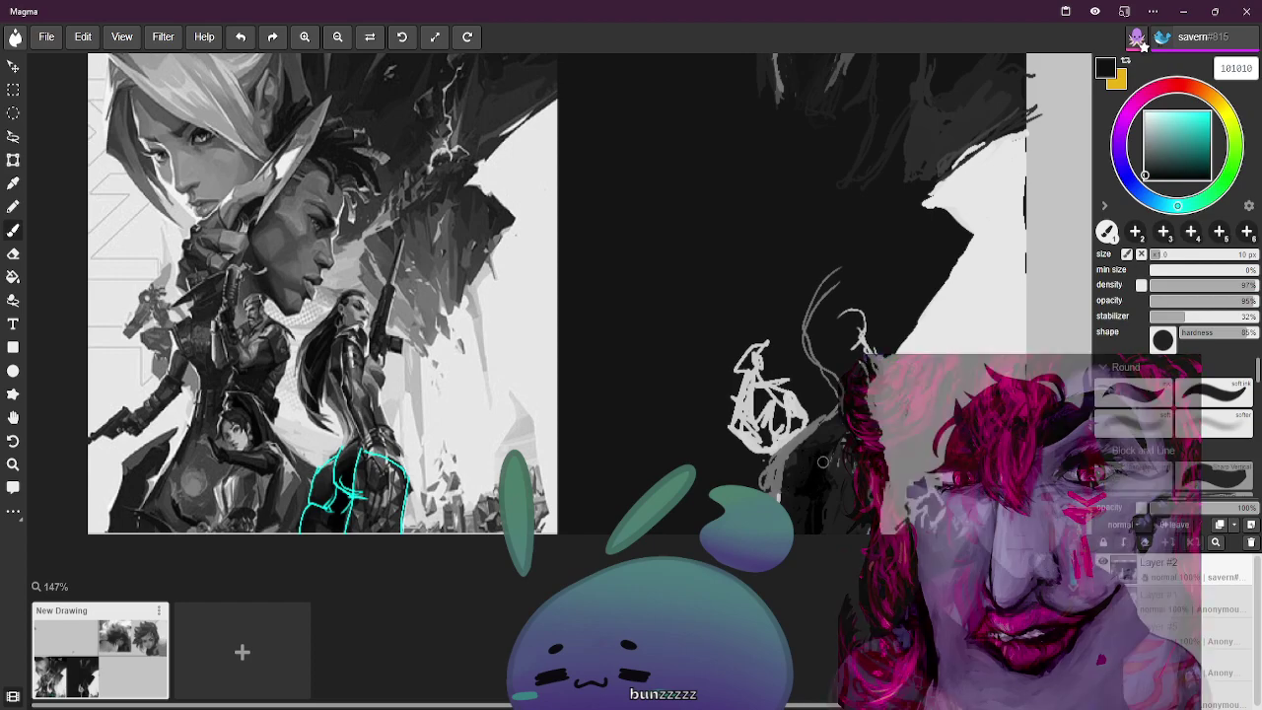
alt+click(818, 464)
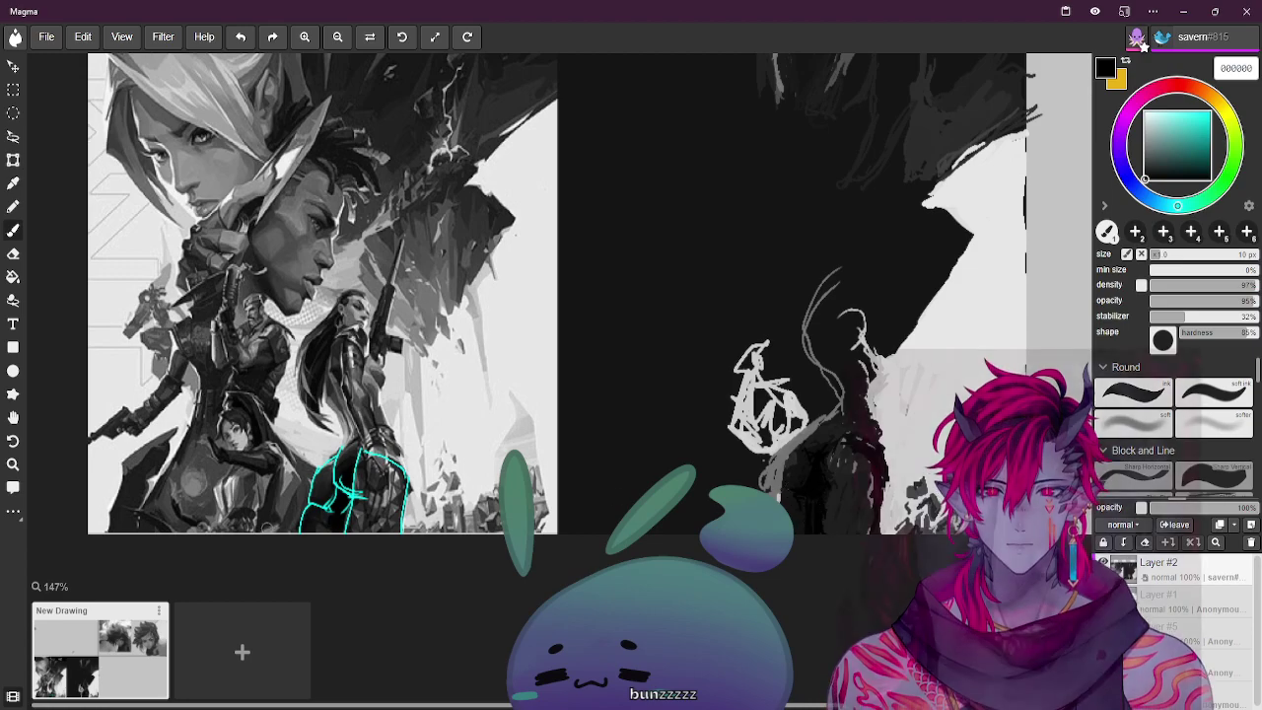
alt+click(367, 477)
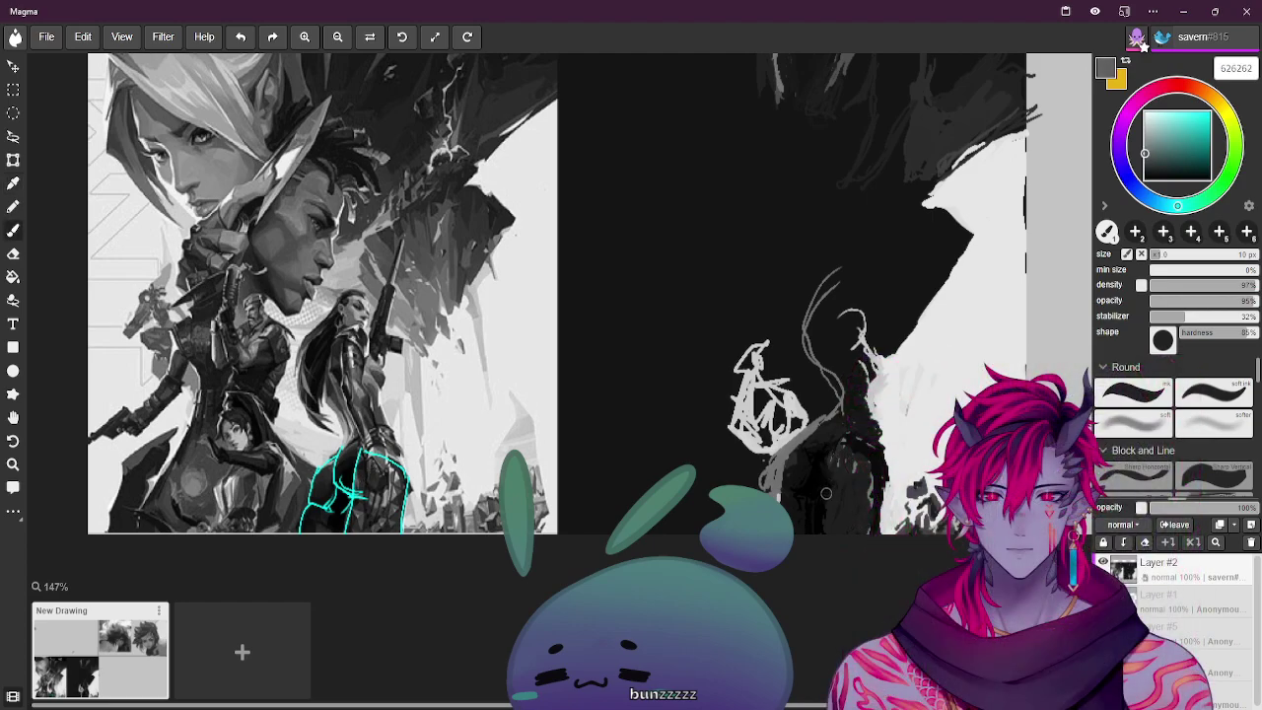
mouse_move(822, 457)
mouse_down()
mouse_move(832, 503)
mouse_move(839, 484)
mouse_move(832, 530)
mouse_move(846, 472)
mouse_up()
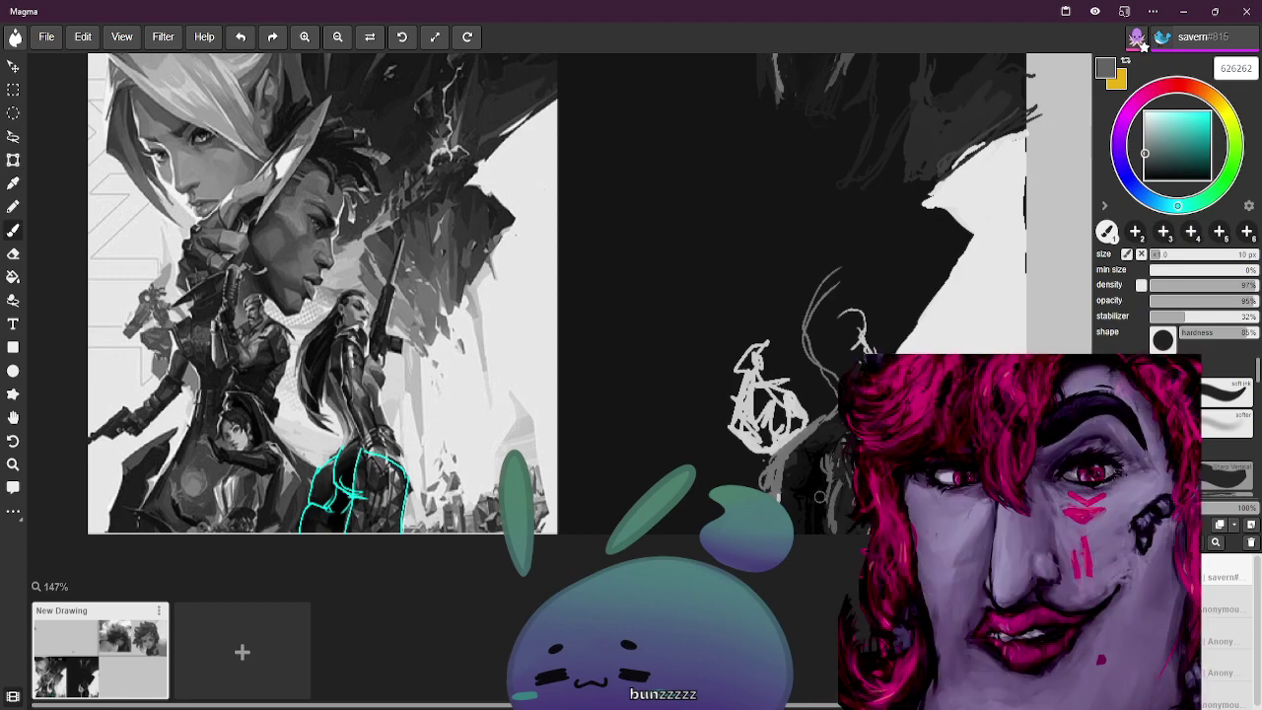
alt+click(347, 459)
key(bracketleft)
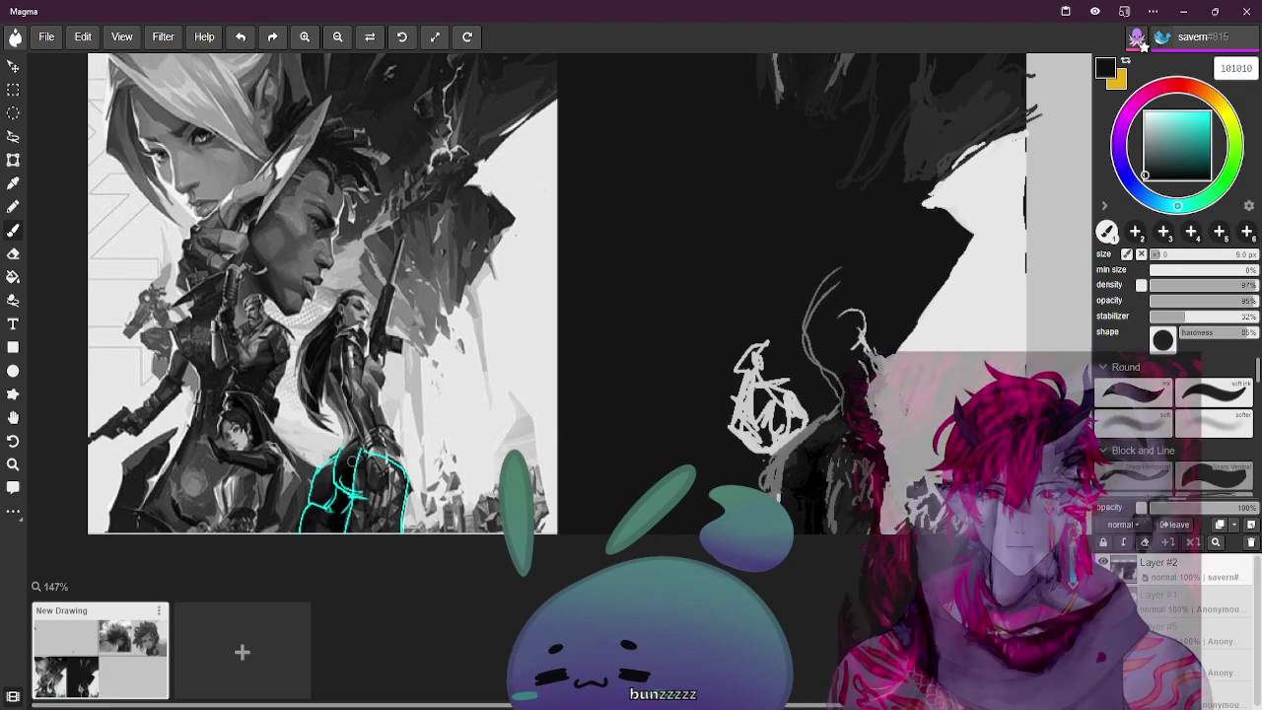
Eyedrop a series of near-black and dark grey tones from the reference and dark canvas for the figure's base
alt+click(844, 435)
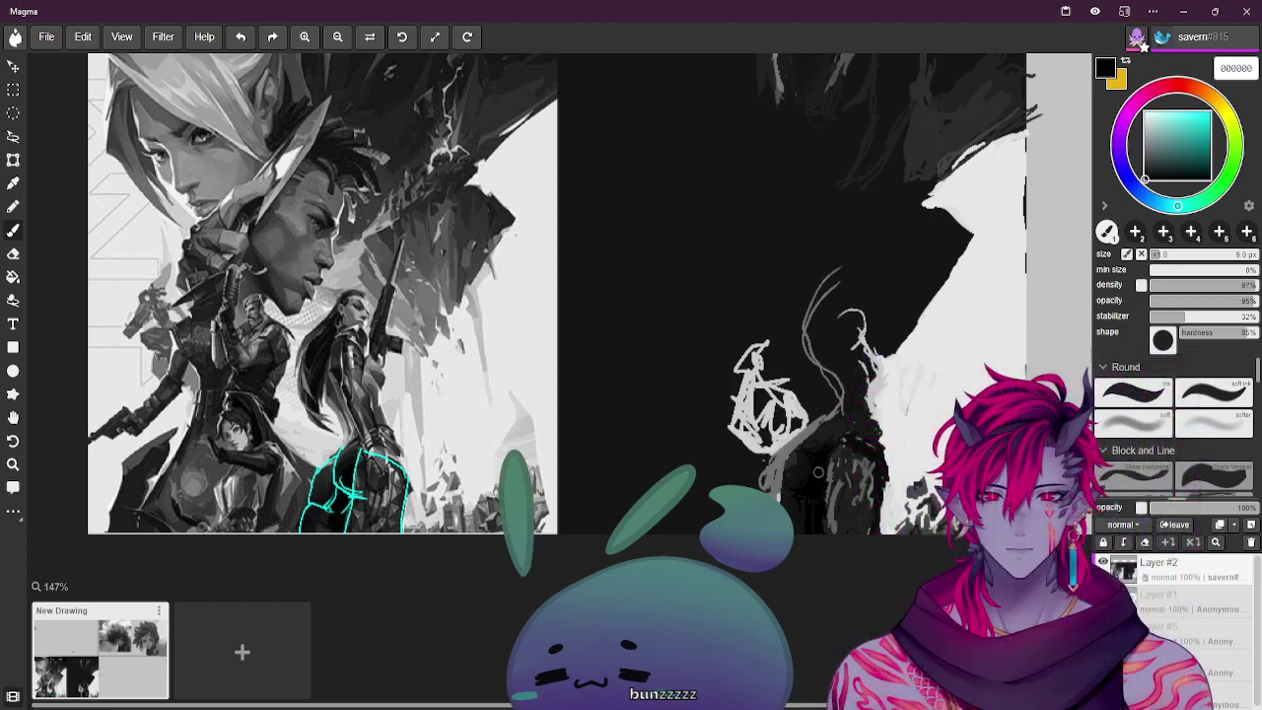
alt+click(345, 461)
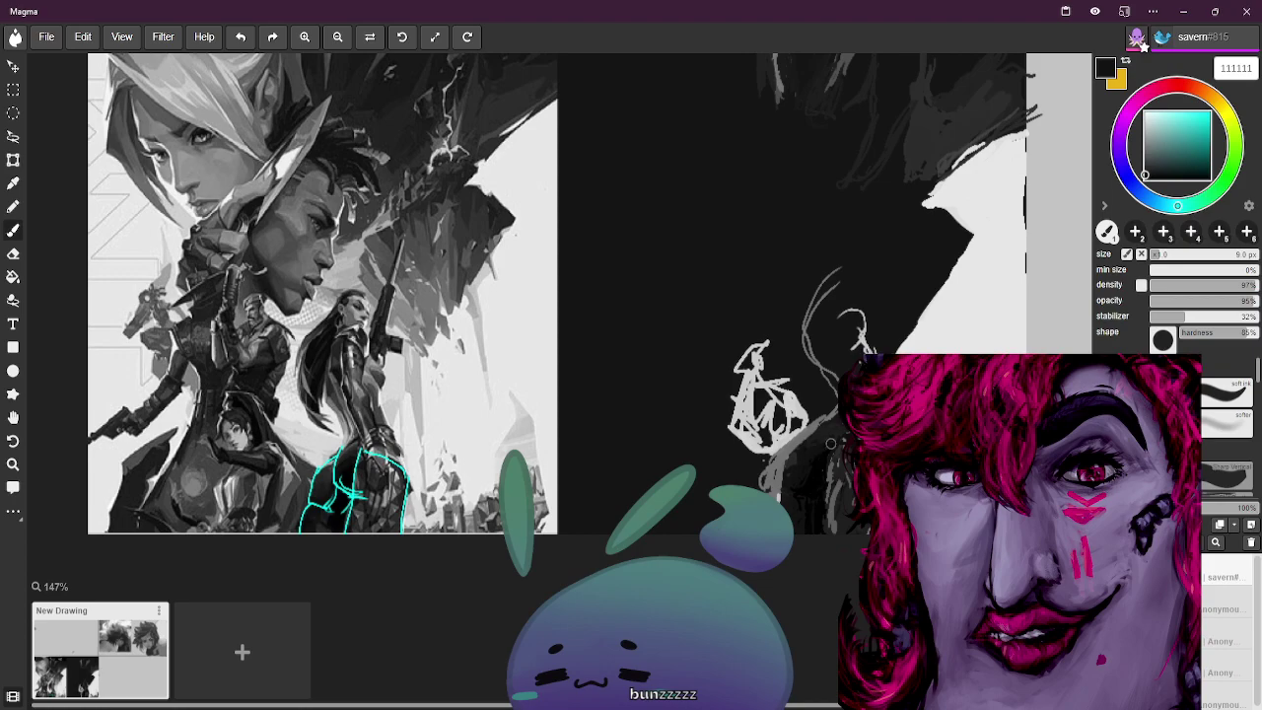
alt+click(353, 449)
alt+click(347, 455)
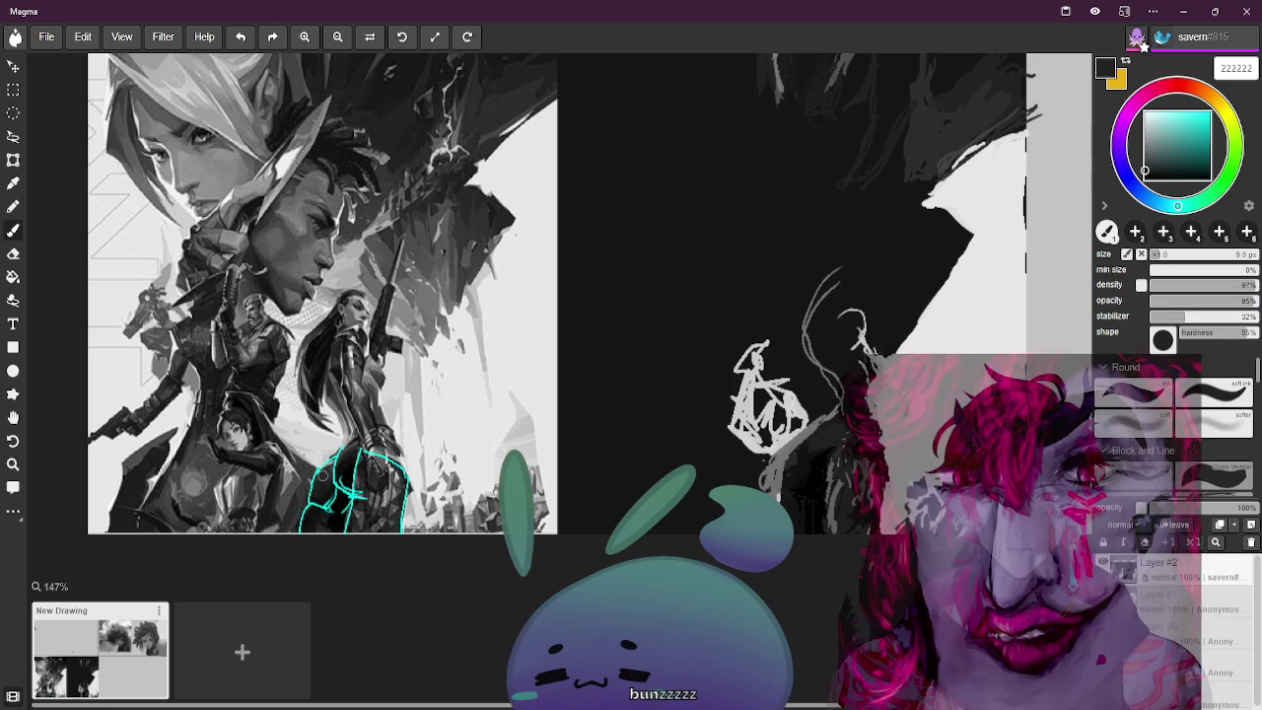
alt+click(719, 449)
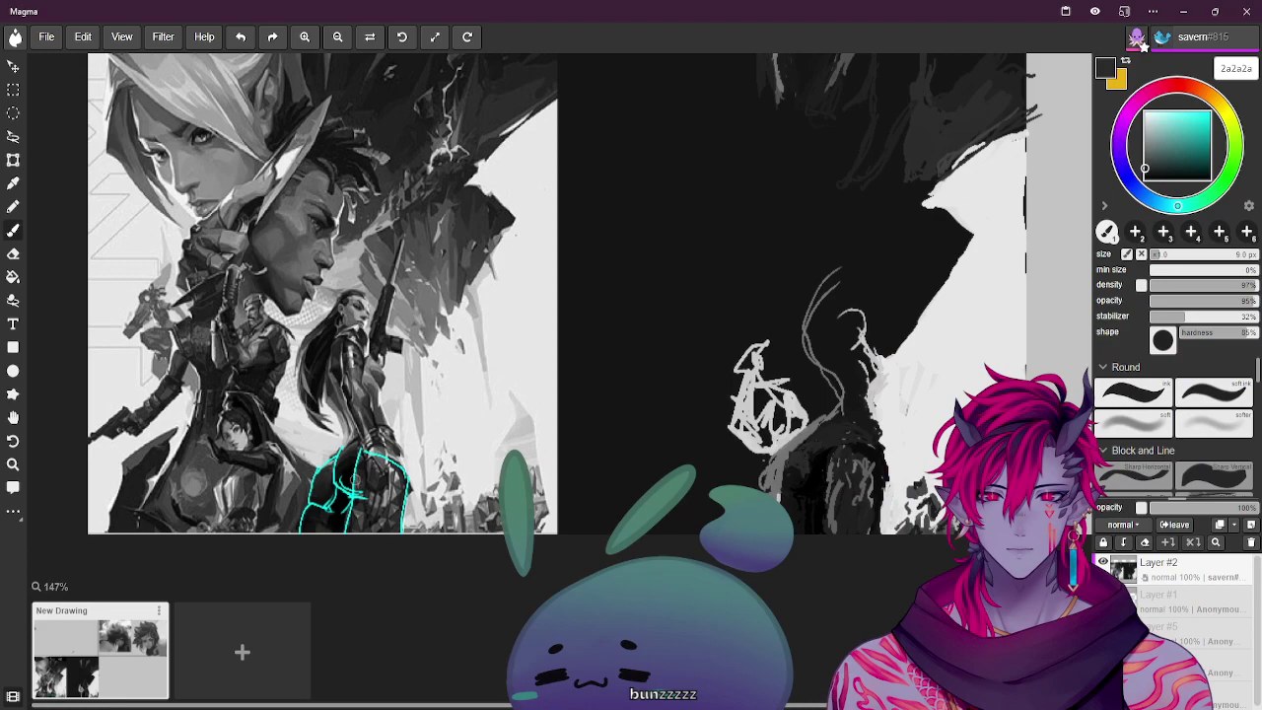
alt+click(345, 466)
alt+click(350, 461)
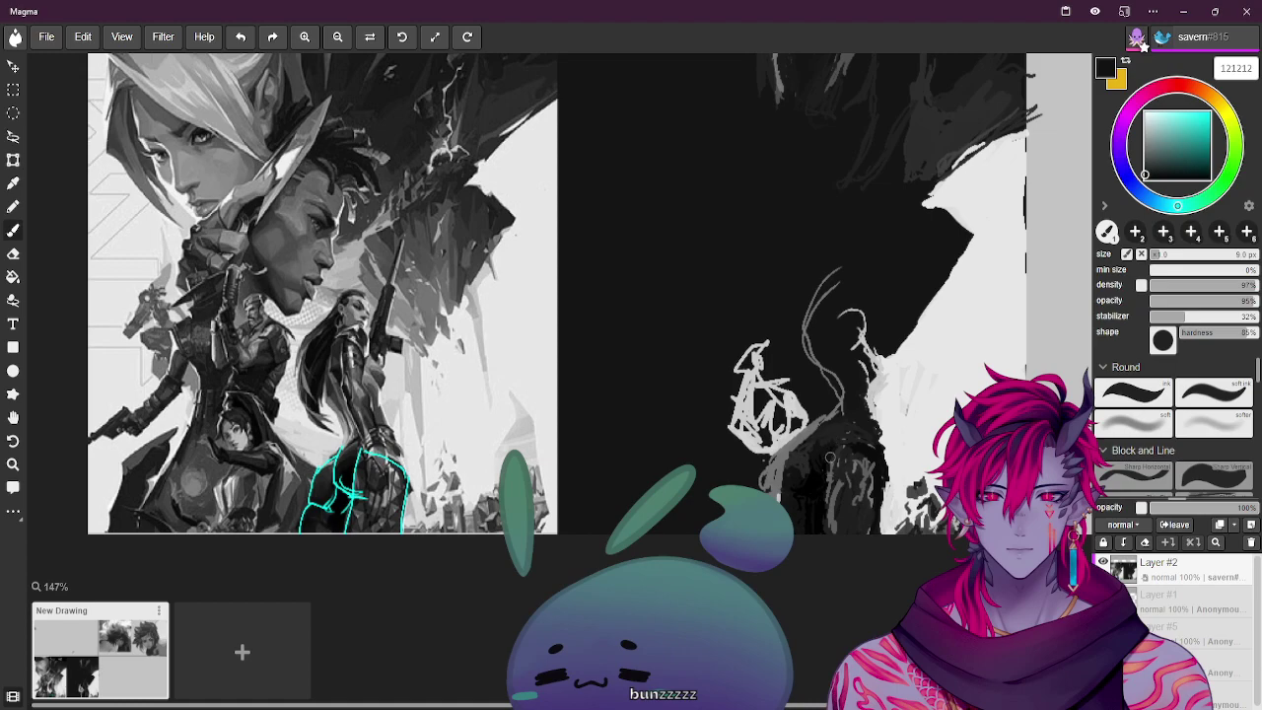
alt+click(350, 475)
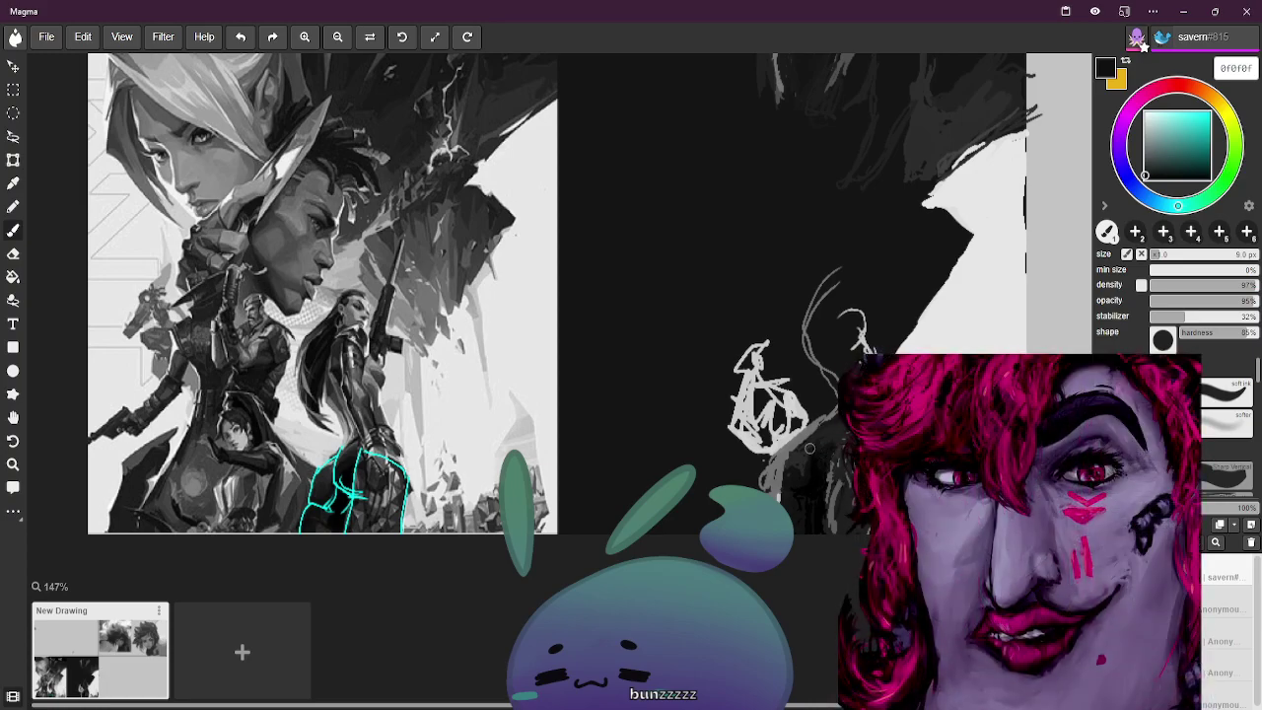
alt+click(333, 463)
alt+click(333, 463)
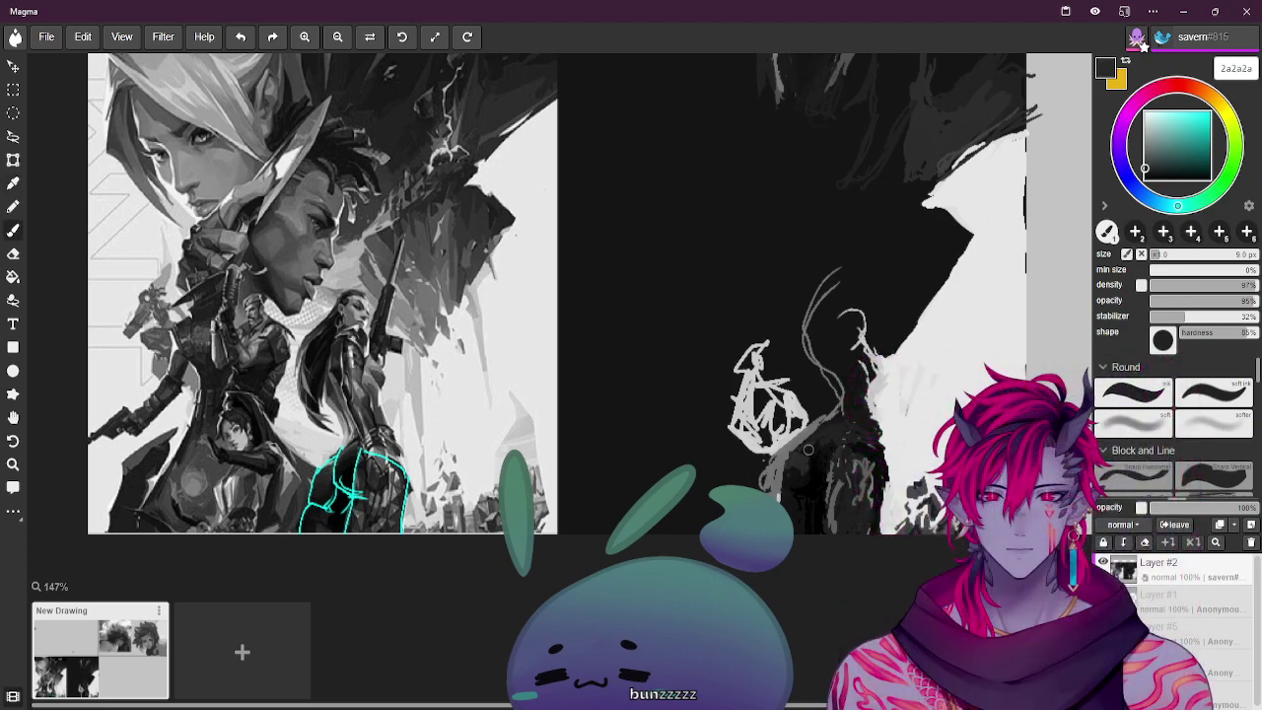
alt+click(858, 443)
Darken the figure's base with a stroke, resample pure black, and enlarge the brush to 12 px
drag(830, 492, 836, 528)
alt+click(359, 494)
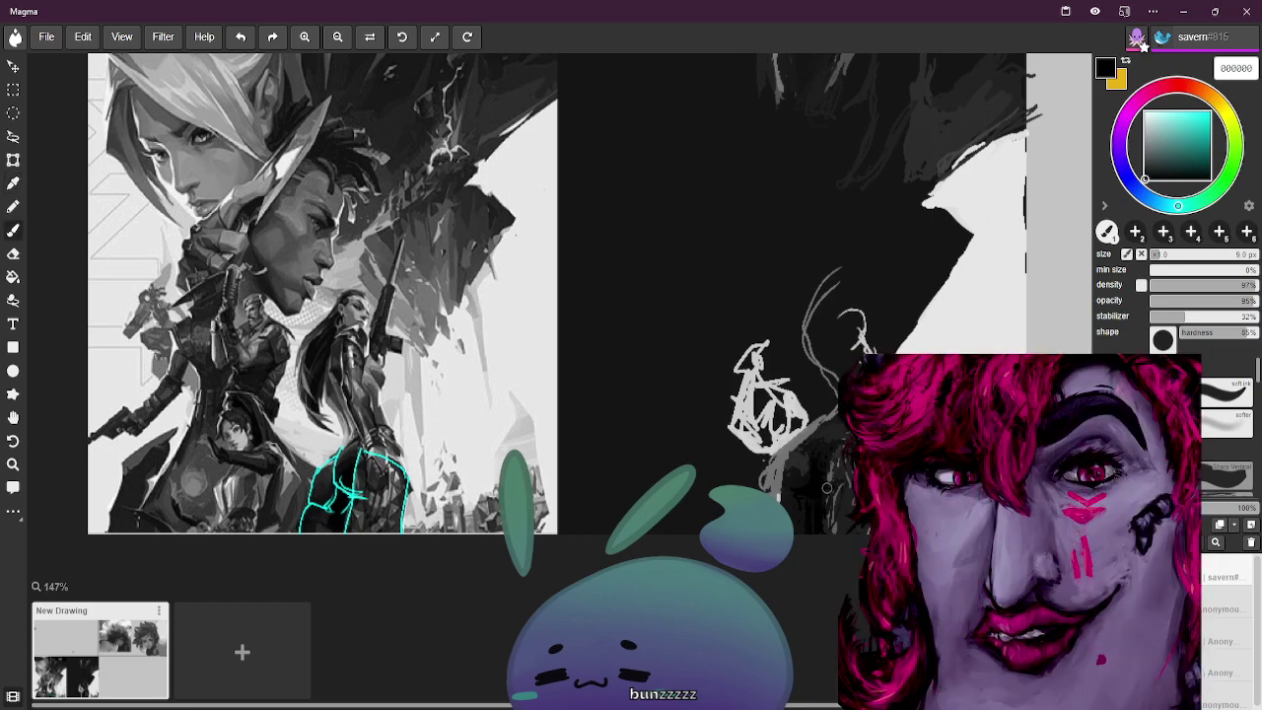
alt+click(330, 512)
alt+click(799, 491)
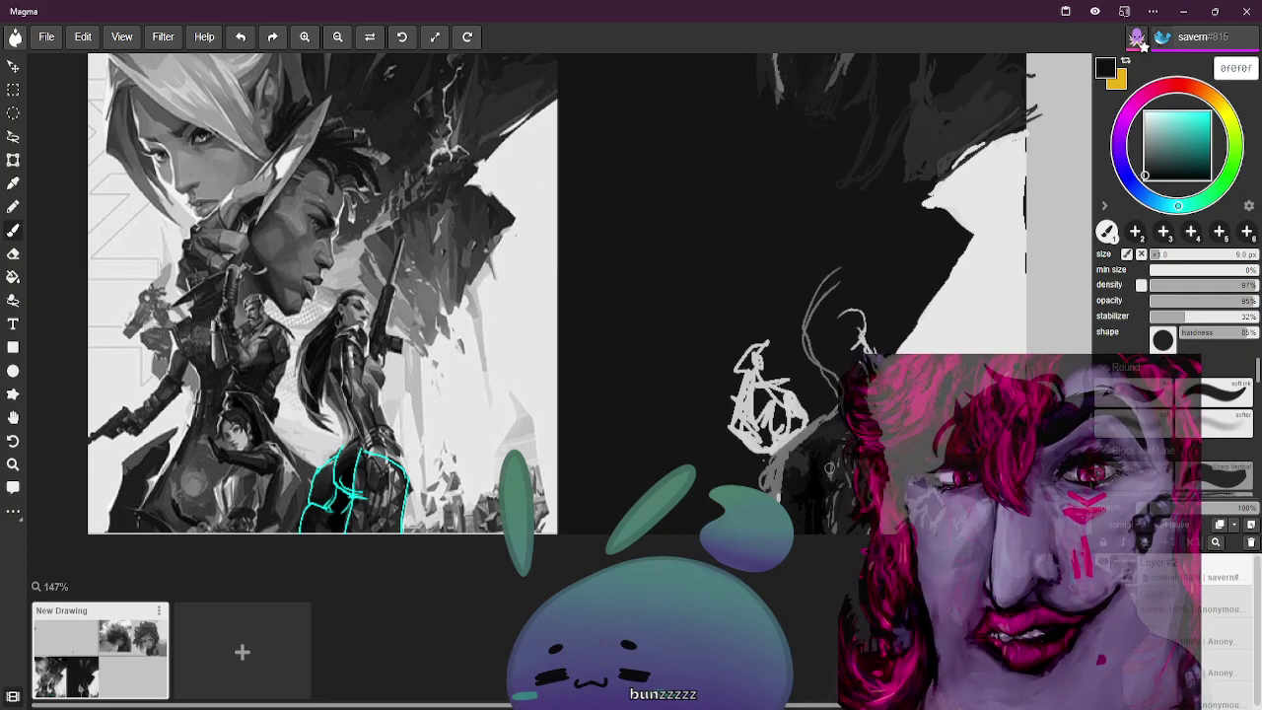
alt+click(816, 486)
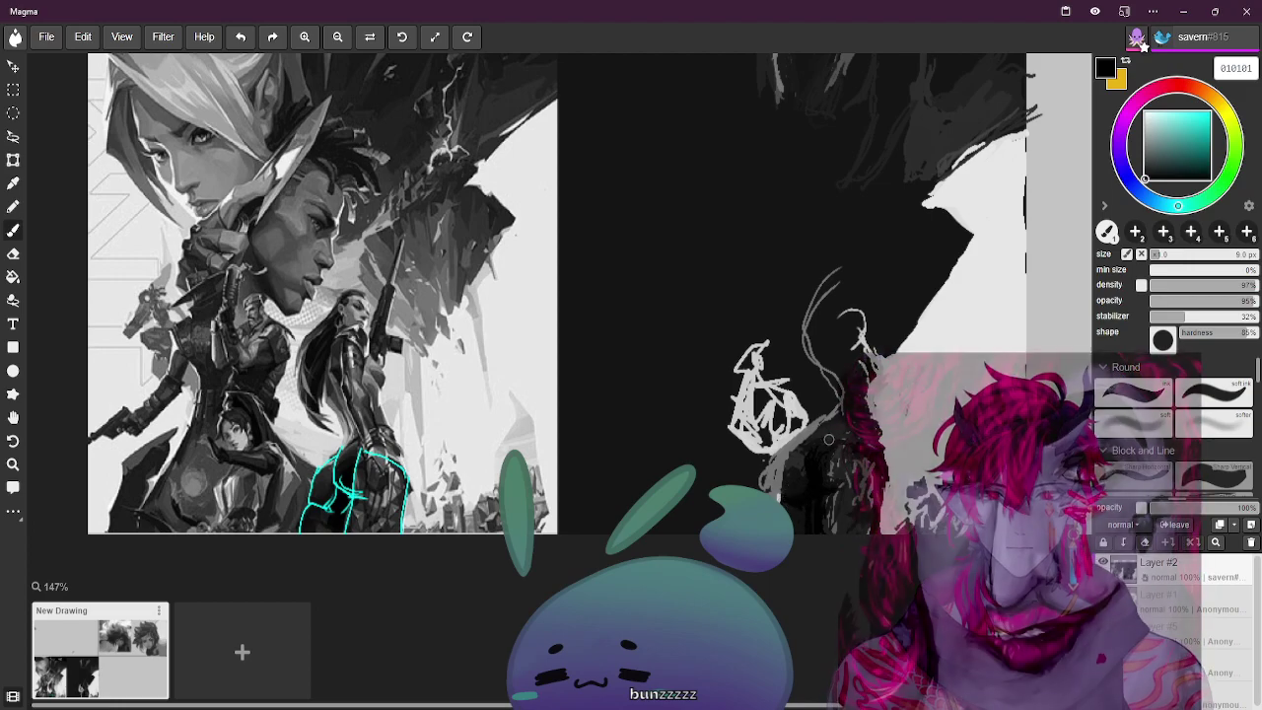
alt+click(821, 480)
key(])
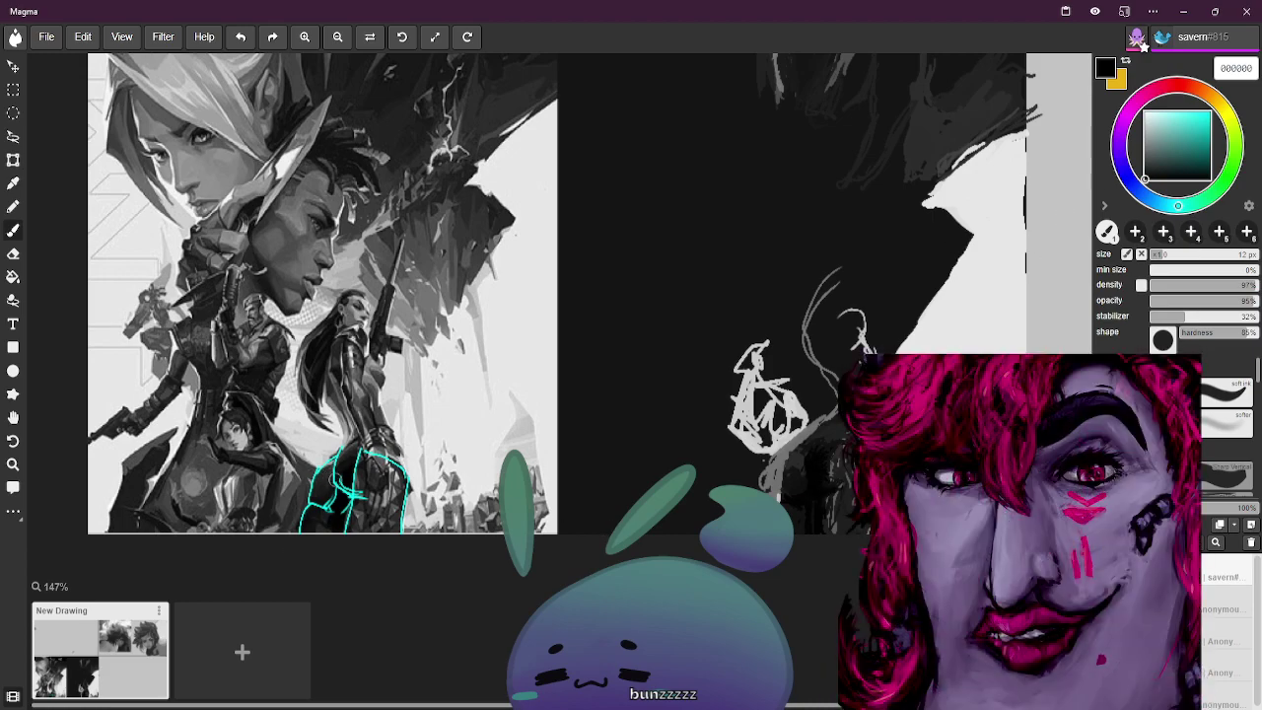
Sample near-blacks from the reference and paint dark strokes over the figure's grey sketch lines
alt+click(361, 464)
alt+click(356, 463)
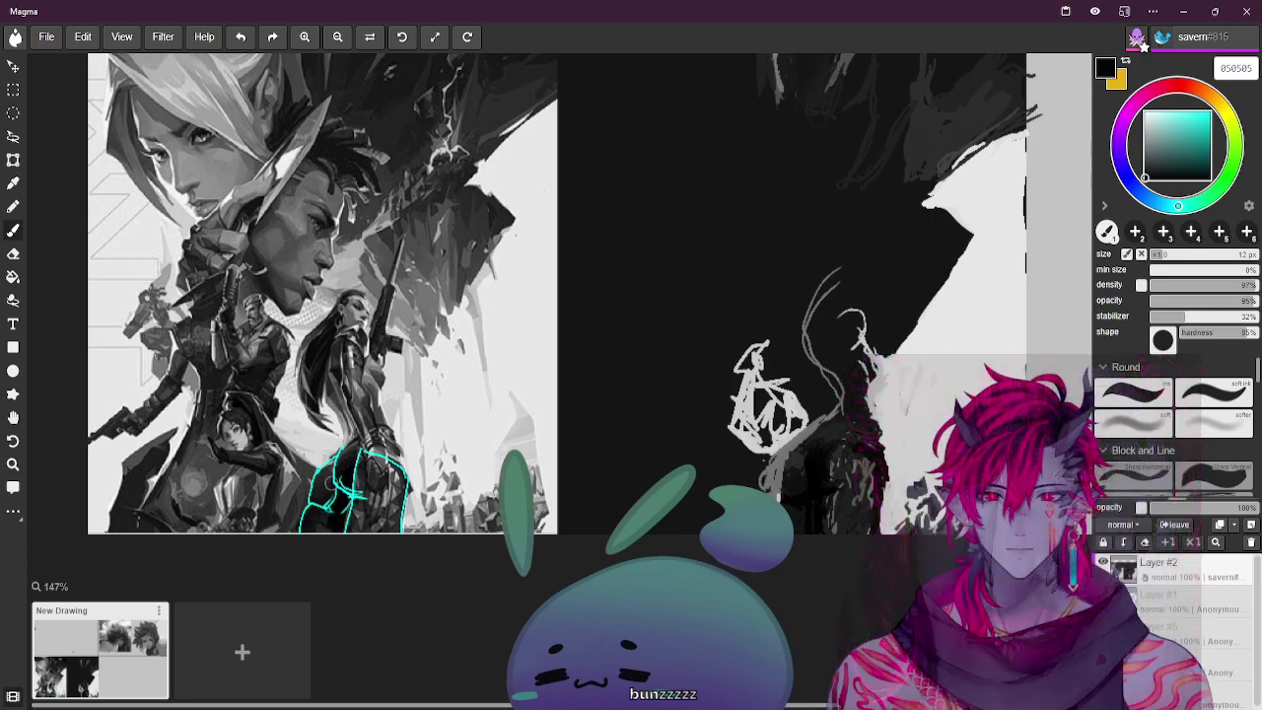
alt+click(348, 465)
alt+click(349, 464)
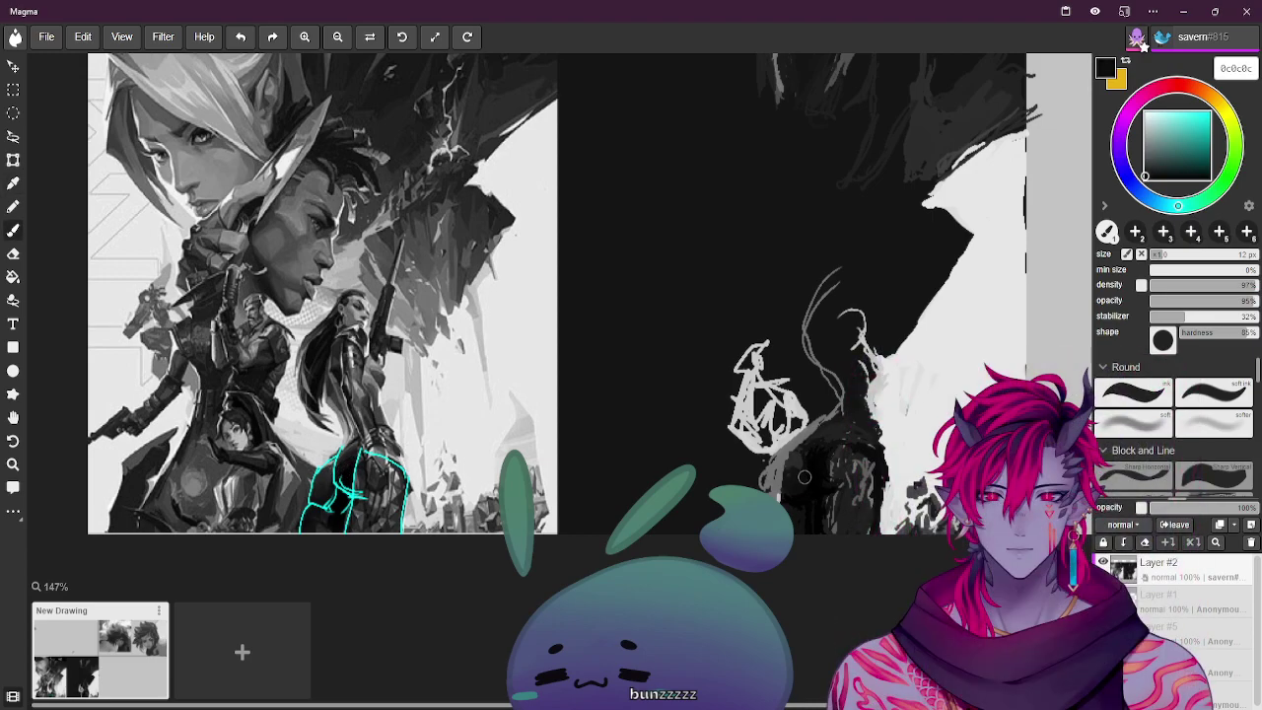
drag(807, 453, 806, 471)
Sample more dark and mid greys from the canvas, settling on pure black 000000
alt+click(363, 516)
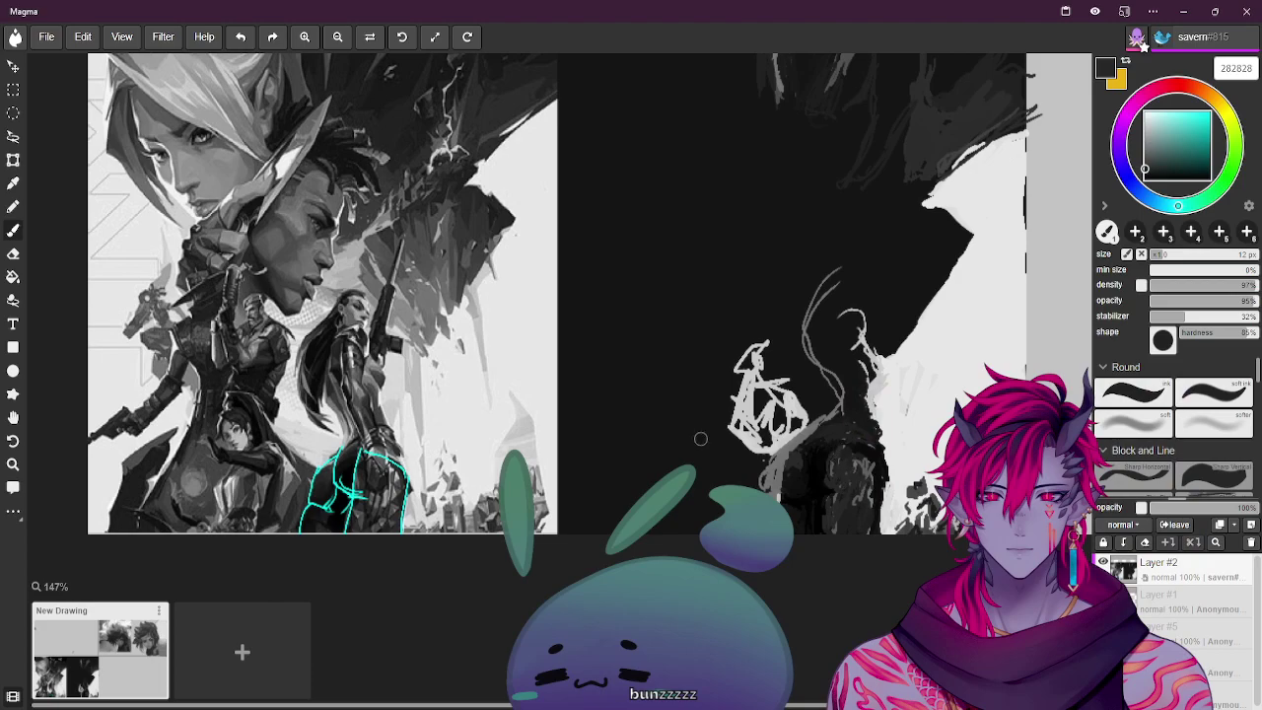
alt+click(365, 457)
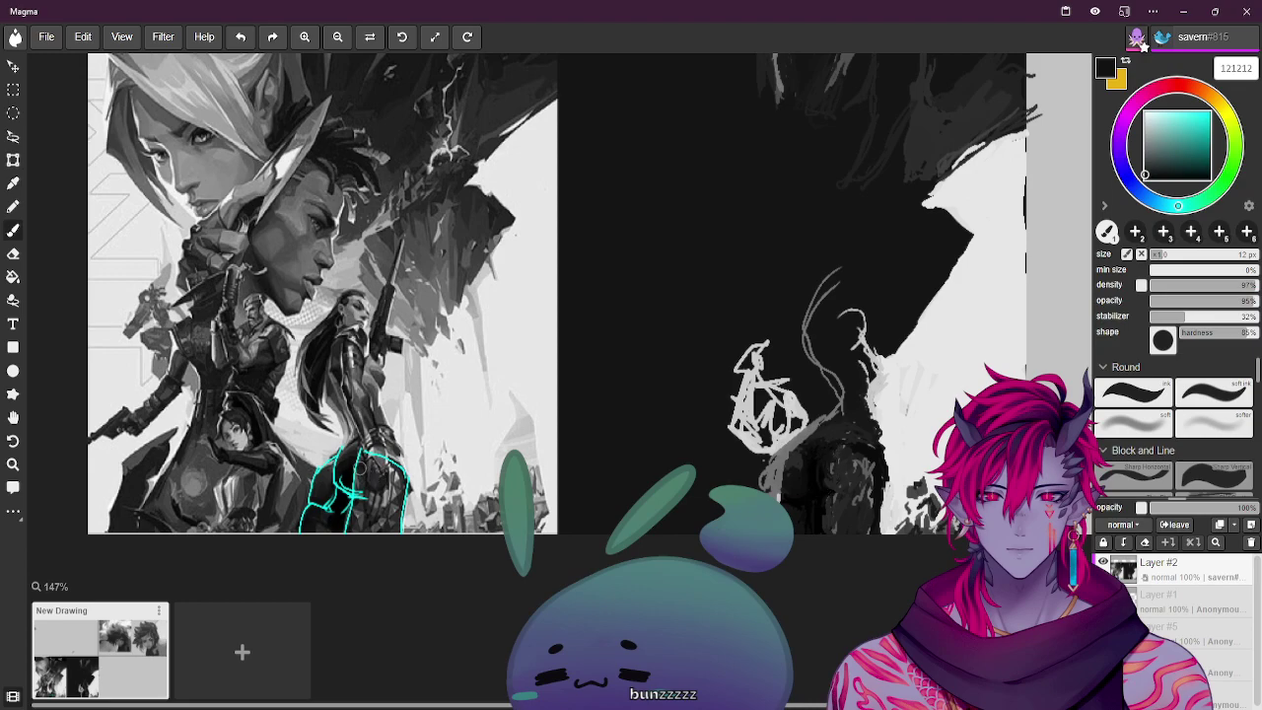
alt+click(357, 465)
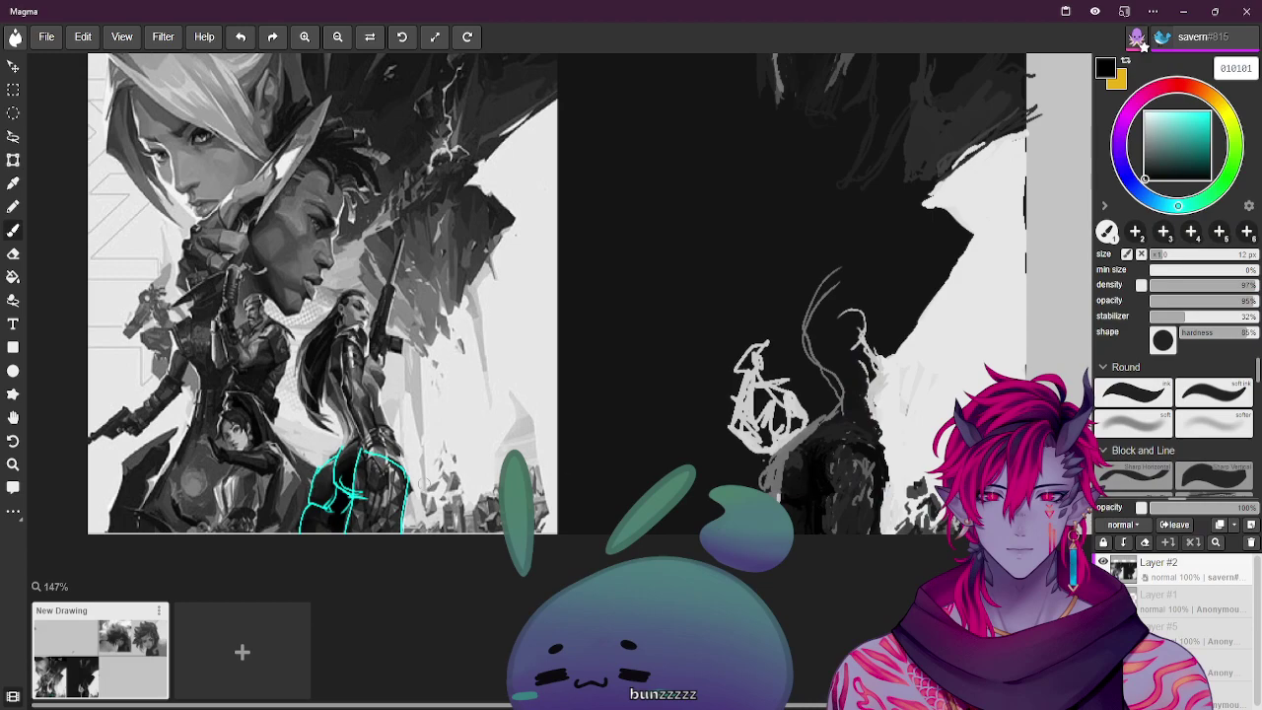
alt+click(409, 490)
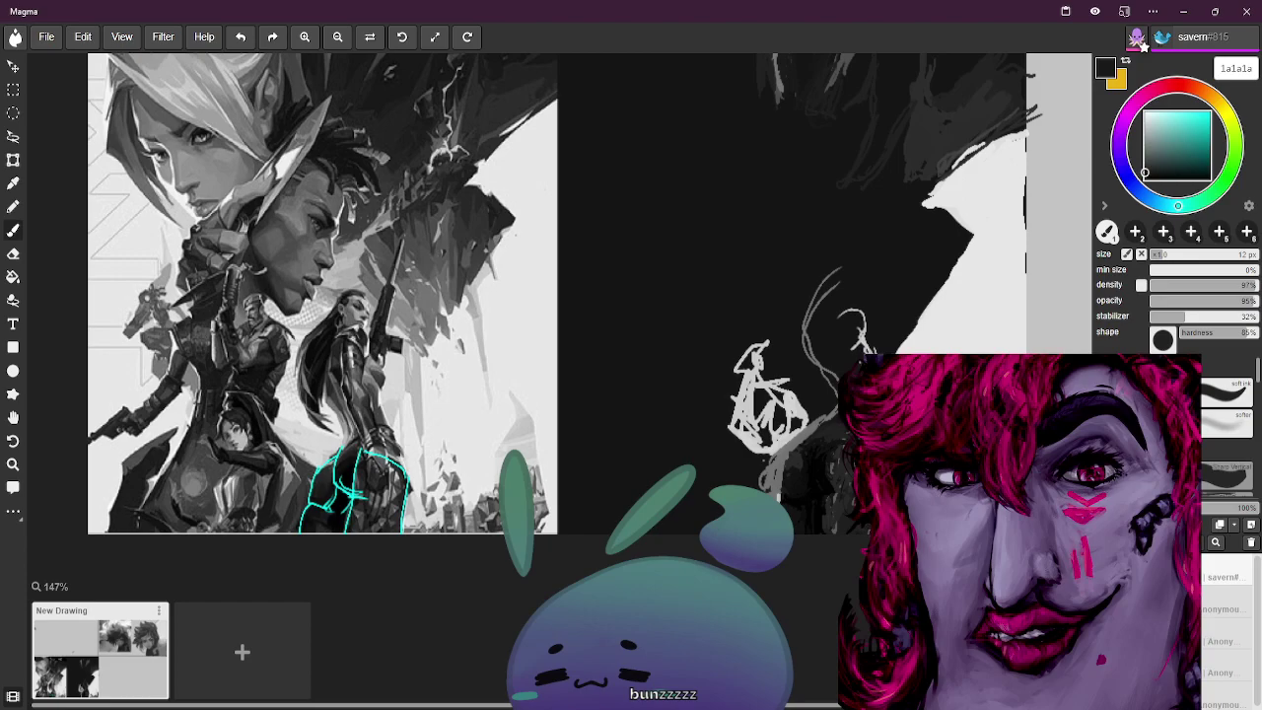
alt+click(404, 480)
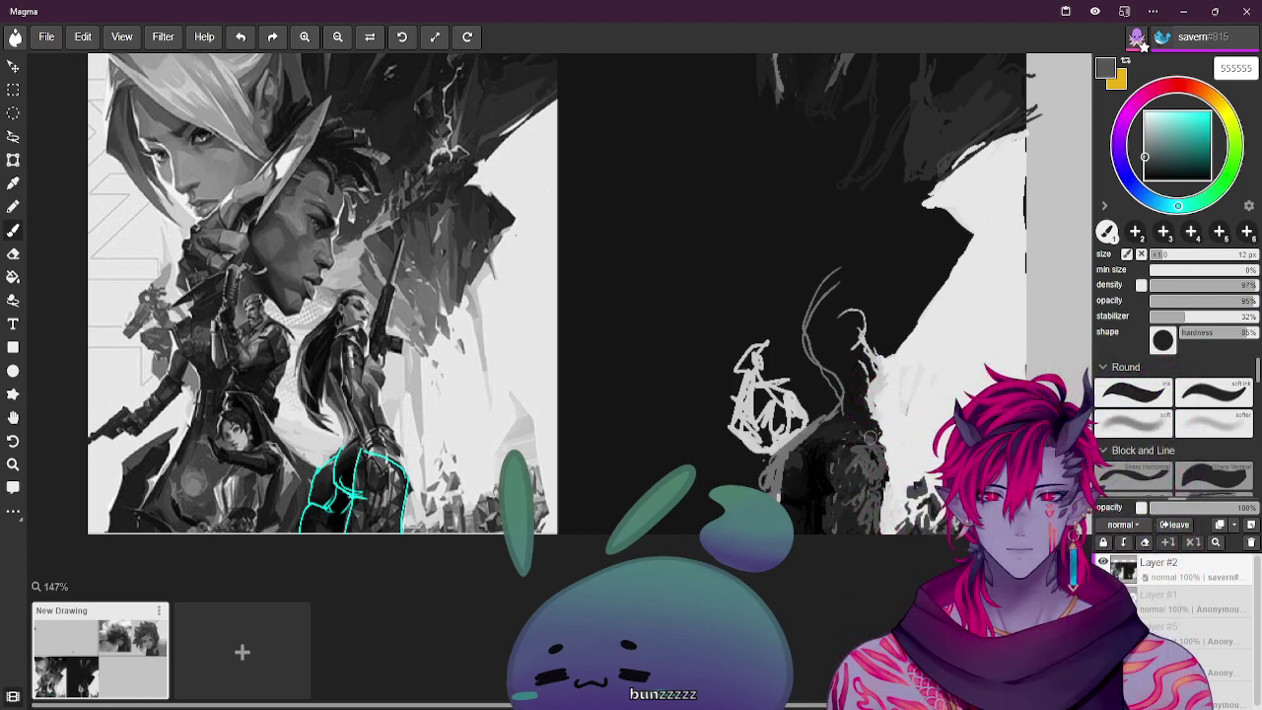
alt+click(414, 481)
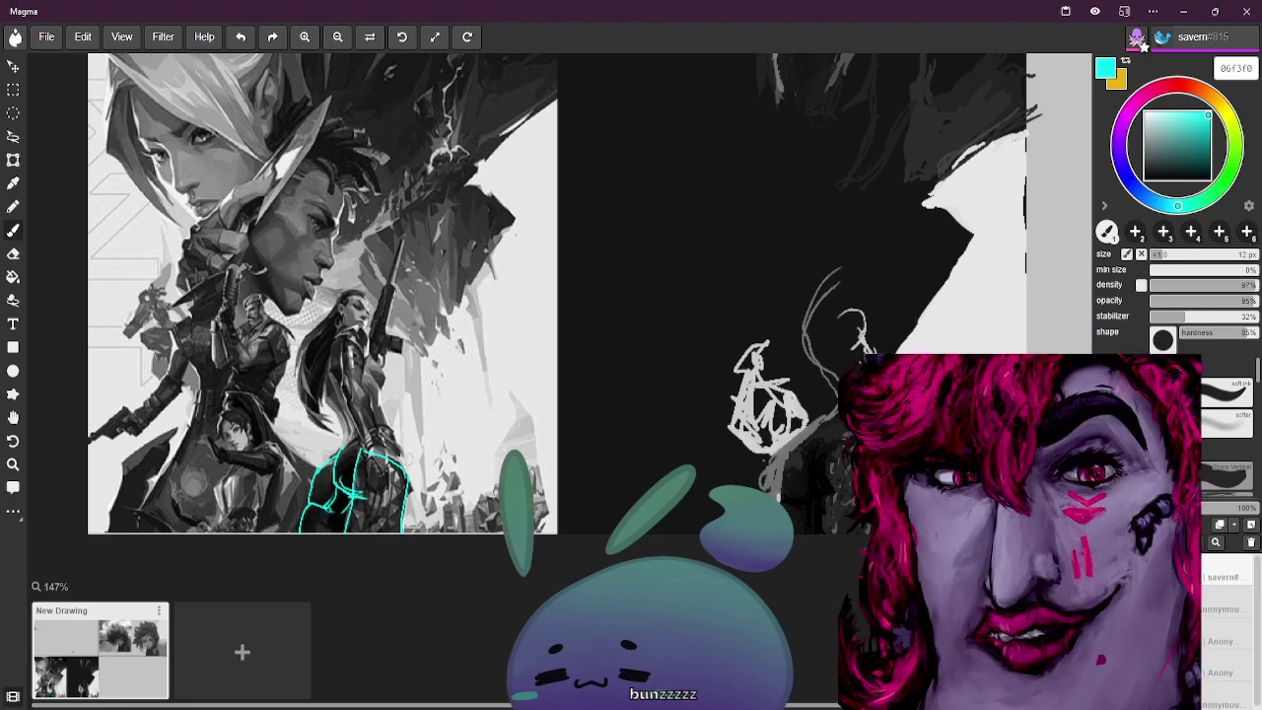
alt+click(411, 483)
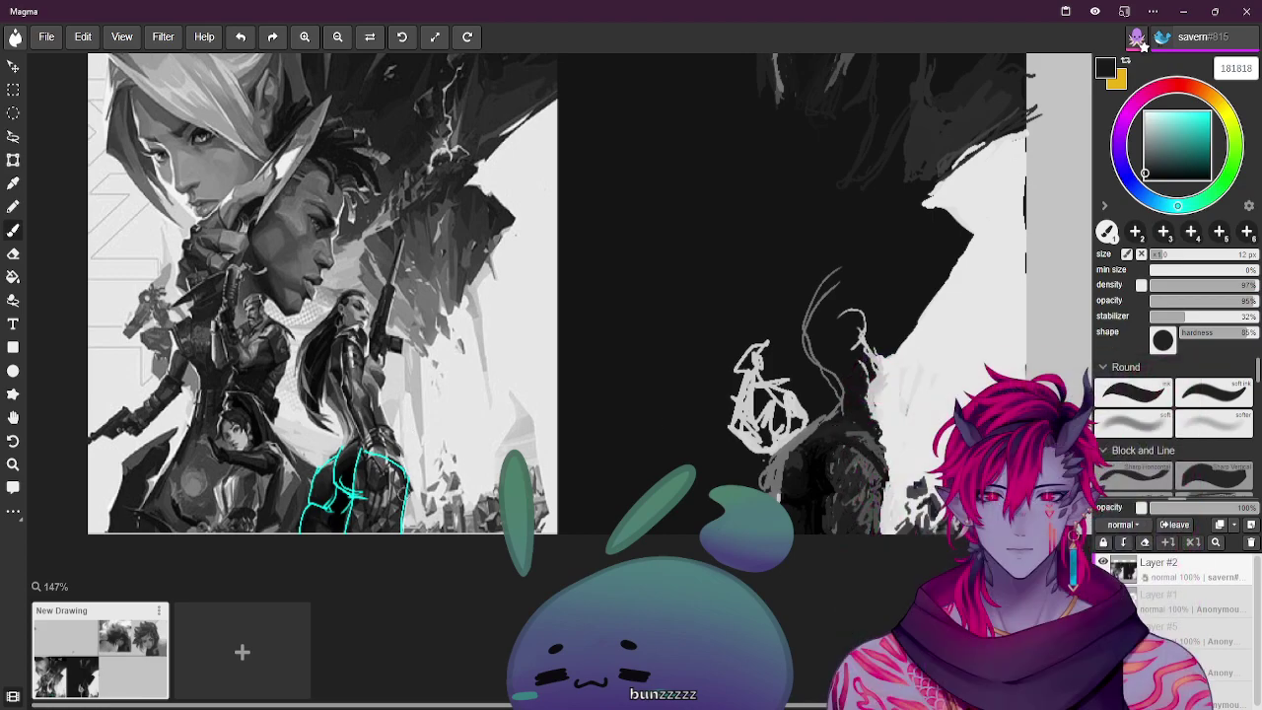
alt+click(352, 474)
Shrink the brush to 3.5 px, then enlarge it and sample darker greys from the painting
key(bracketleft)
key(bracketleft)
key(bracketleft)
key(bracketleft)
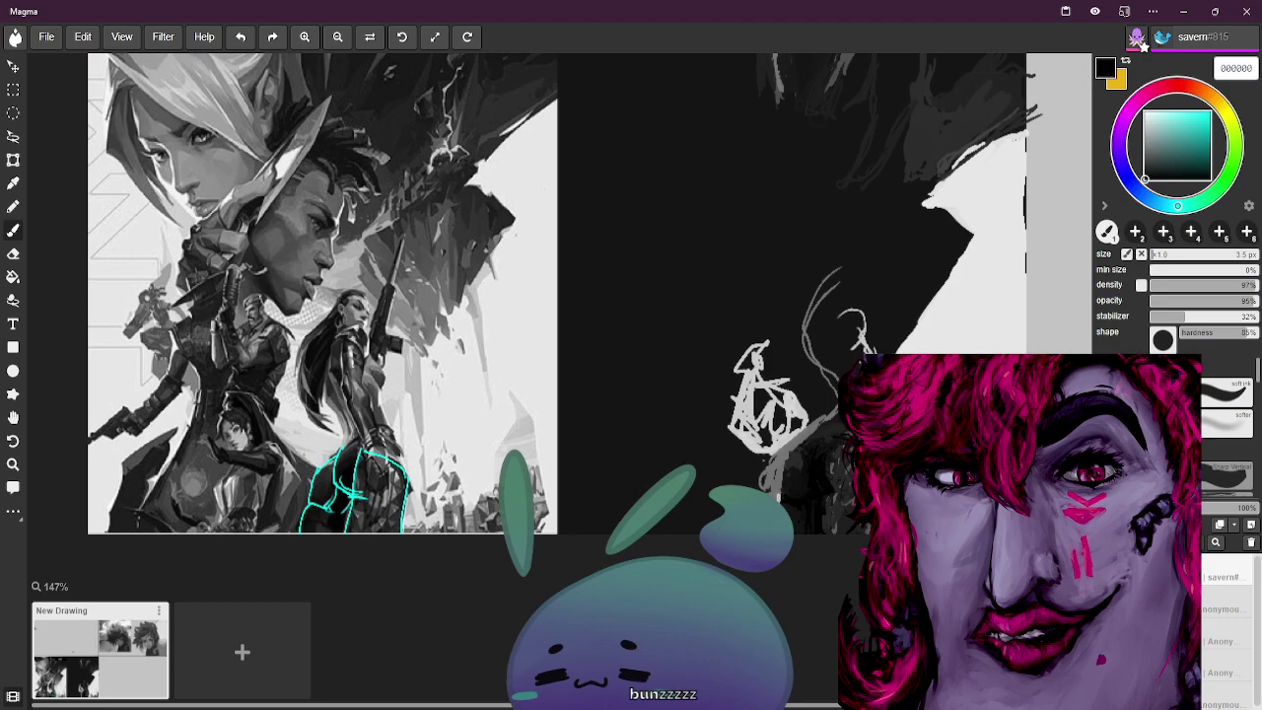
key(bracketright)
key(bracketright)
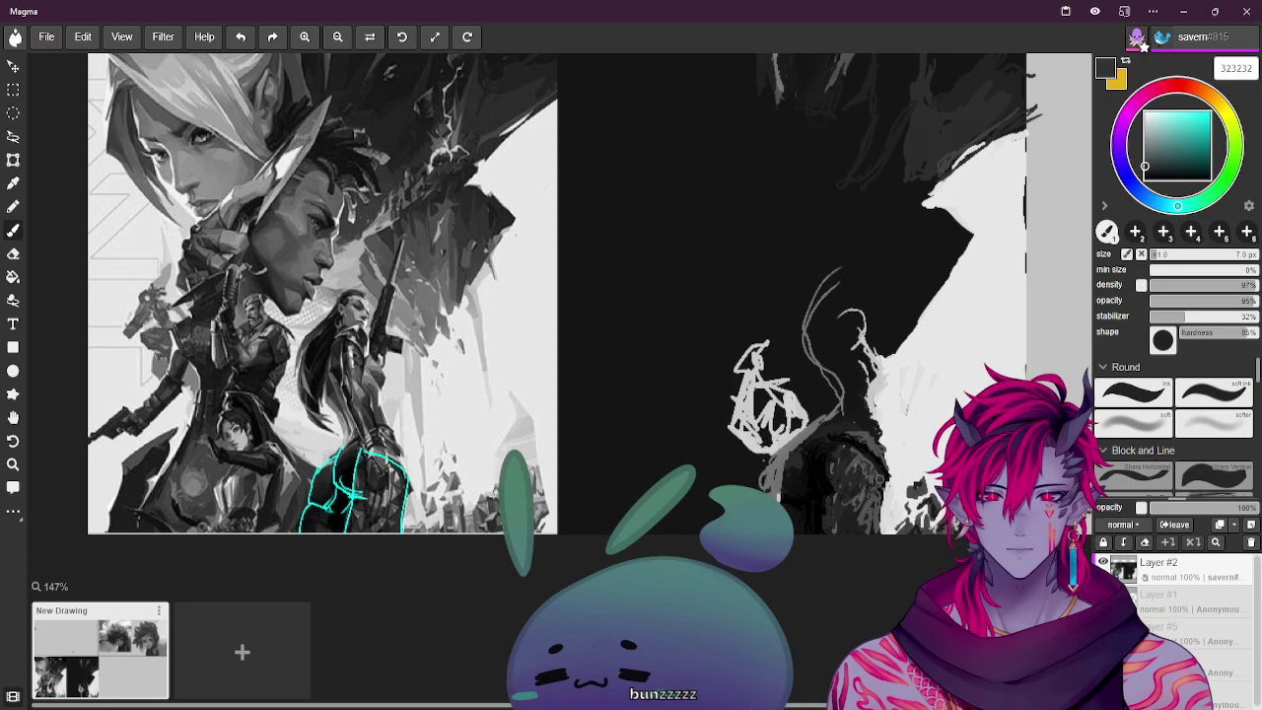
key(alt)
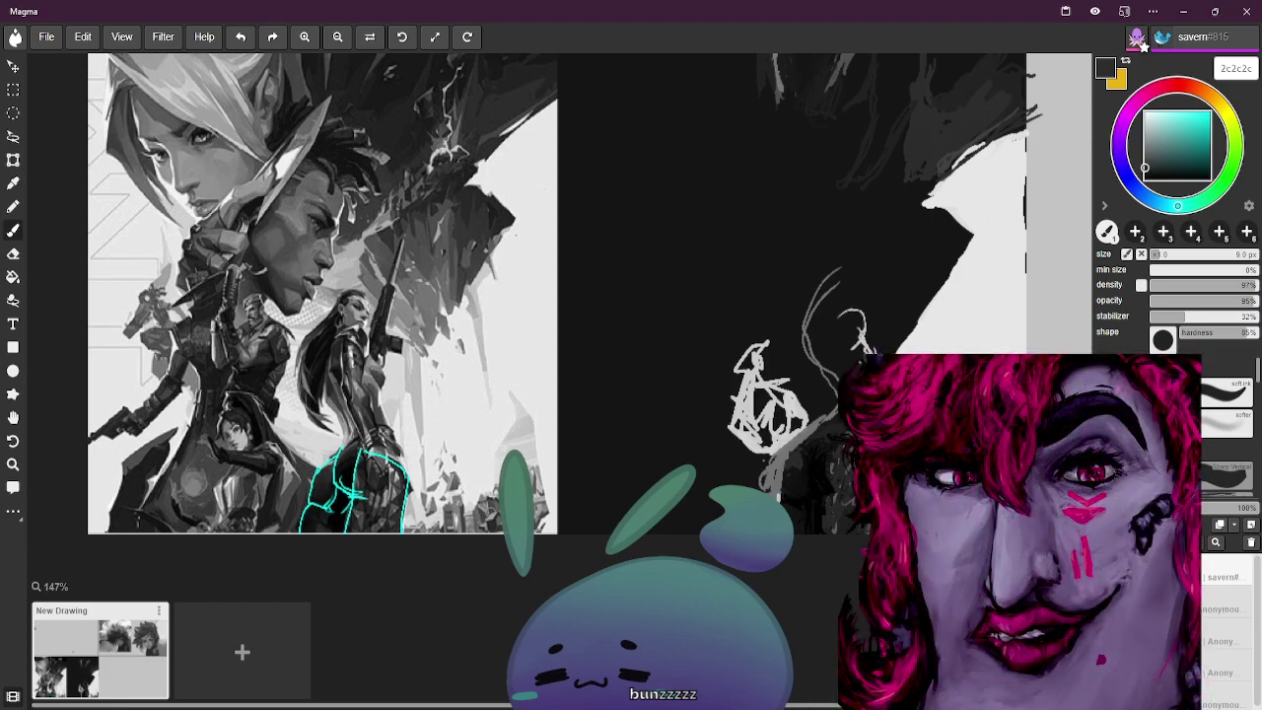
key(alt)
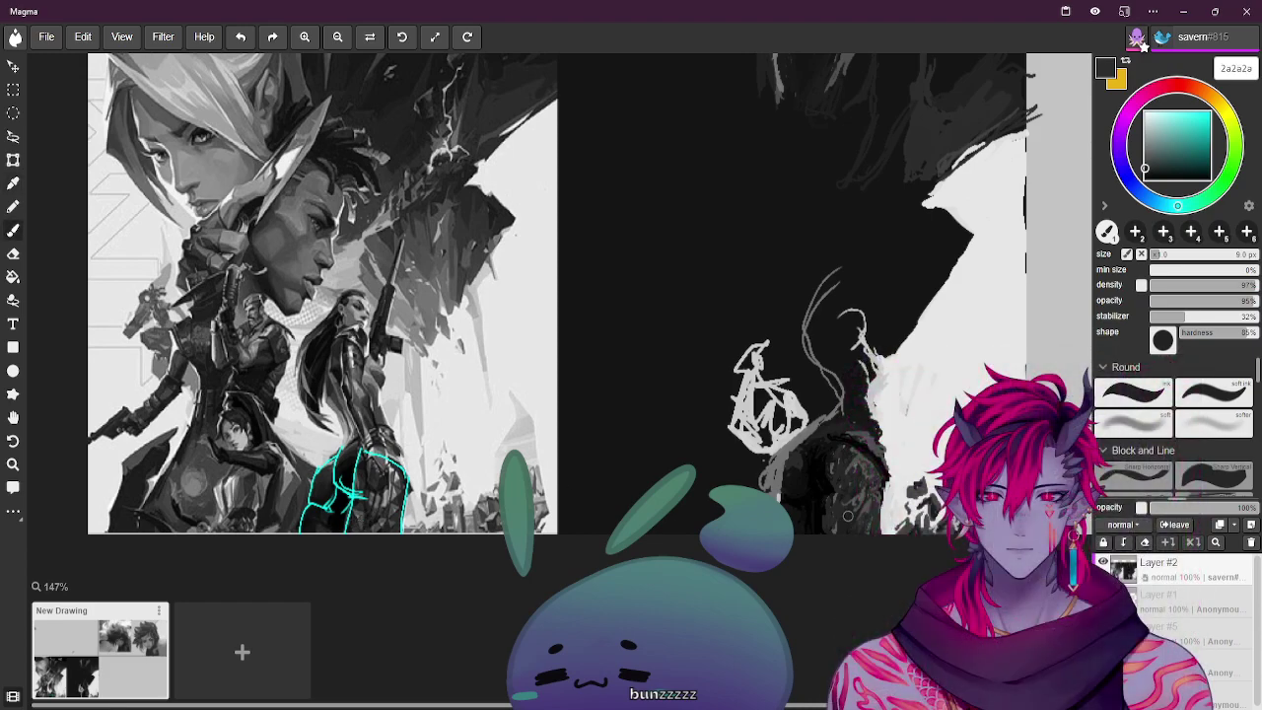
Sample near-black and dark tones from the figure, ending on dark grey 2b2b2b at 9 px
alt+click(677, 451)
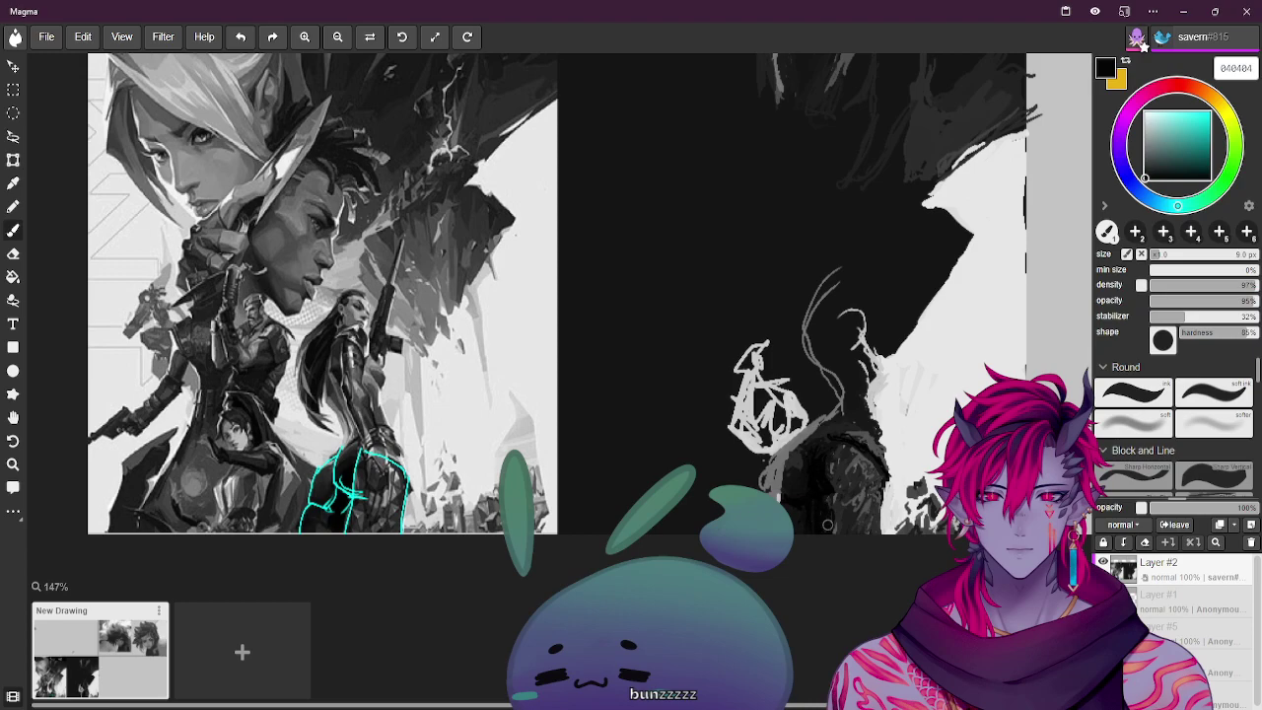
alt+click(364, 506)
alt+click(359, 510)
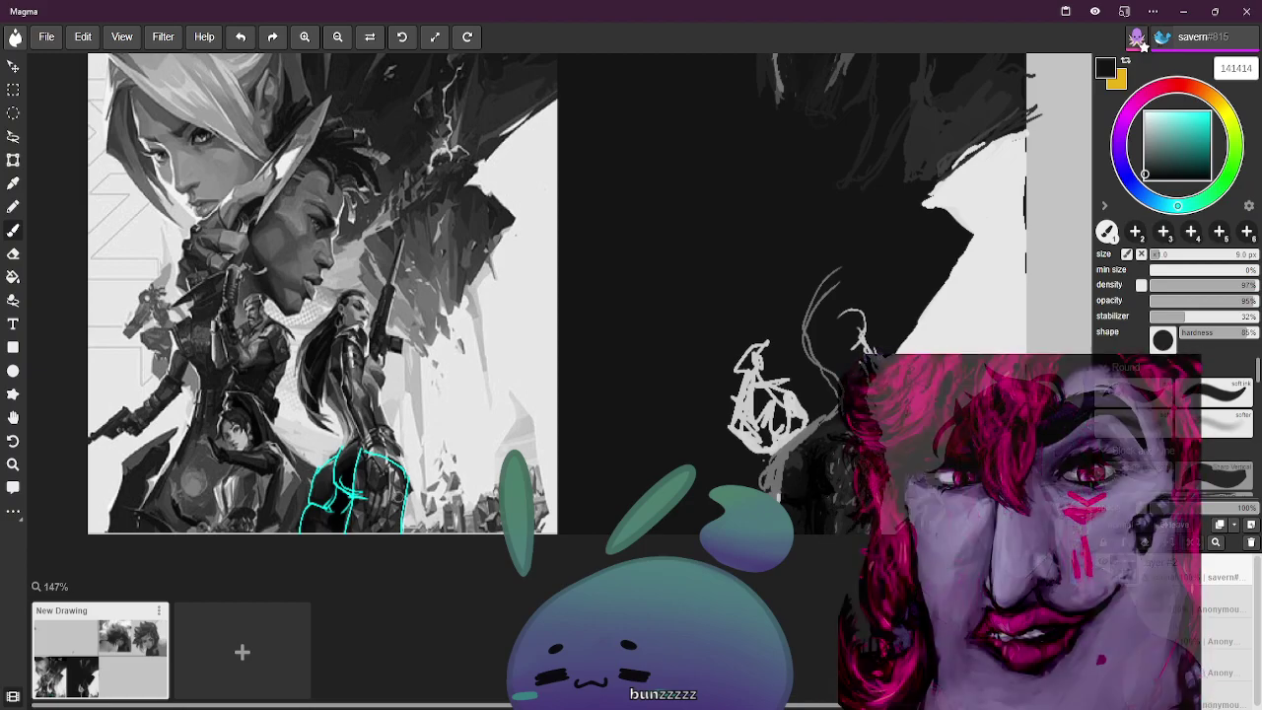
alt+click(377, 495)
alt+click(365, 495)
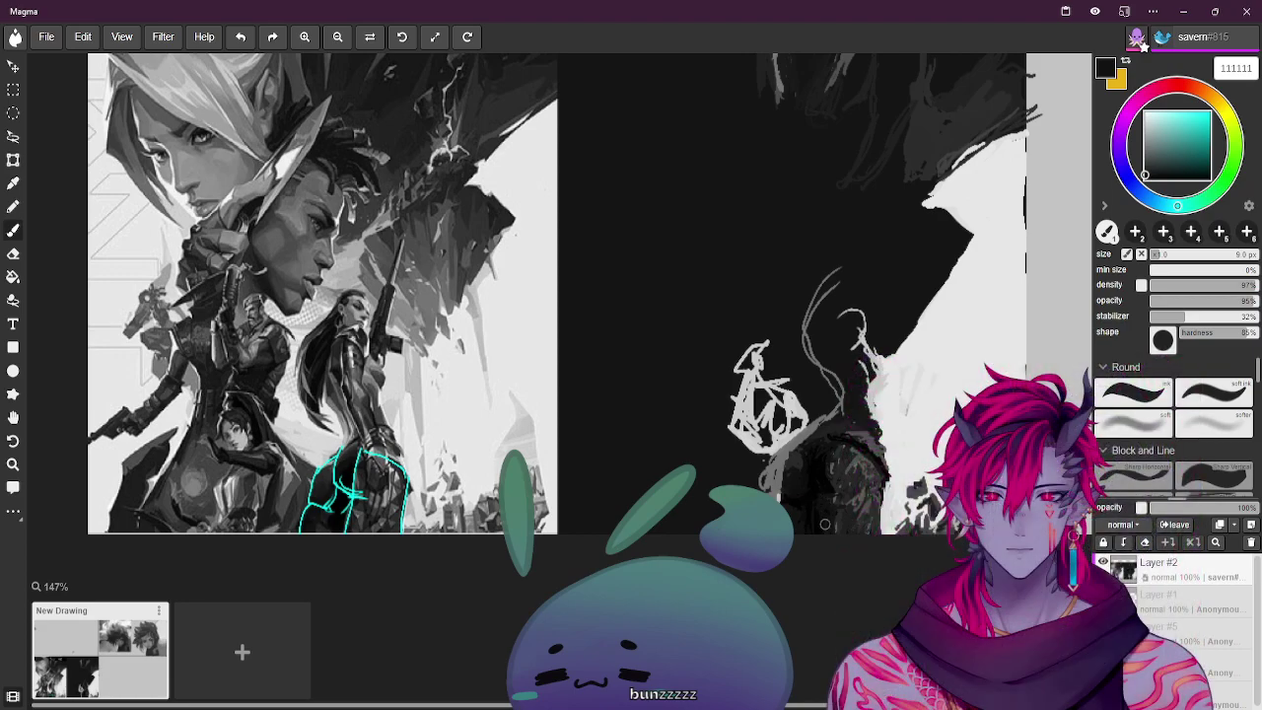
alt+click(347, 499)
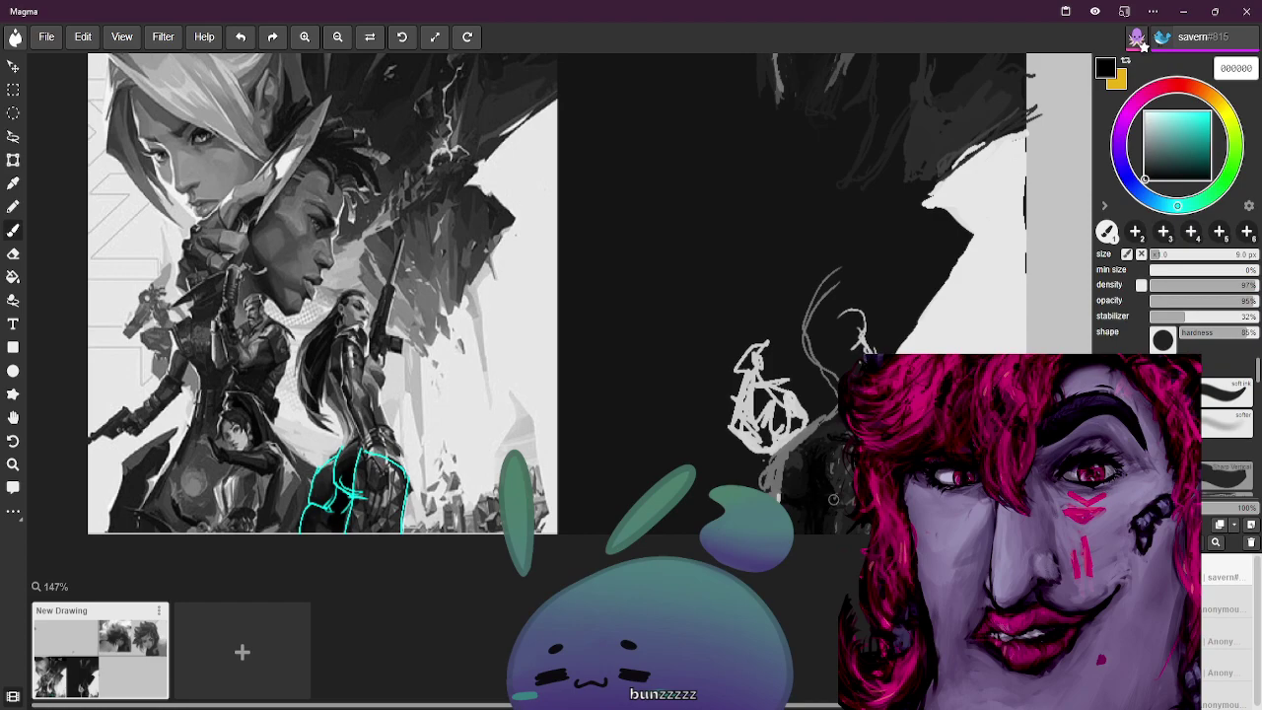
alt+click(369, 483)
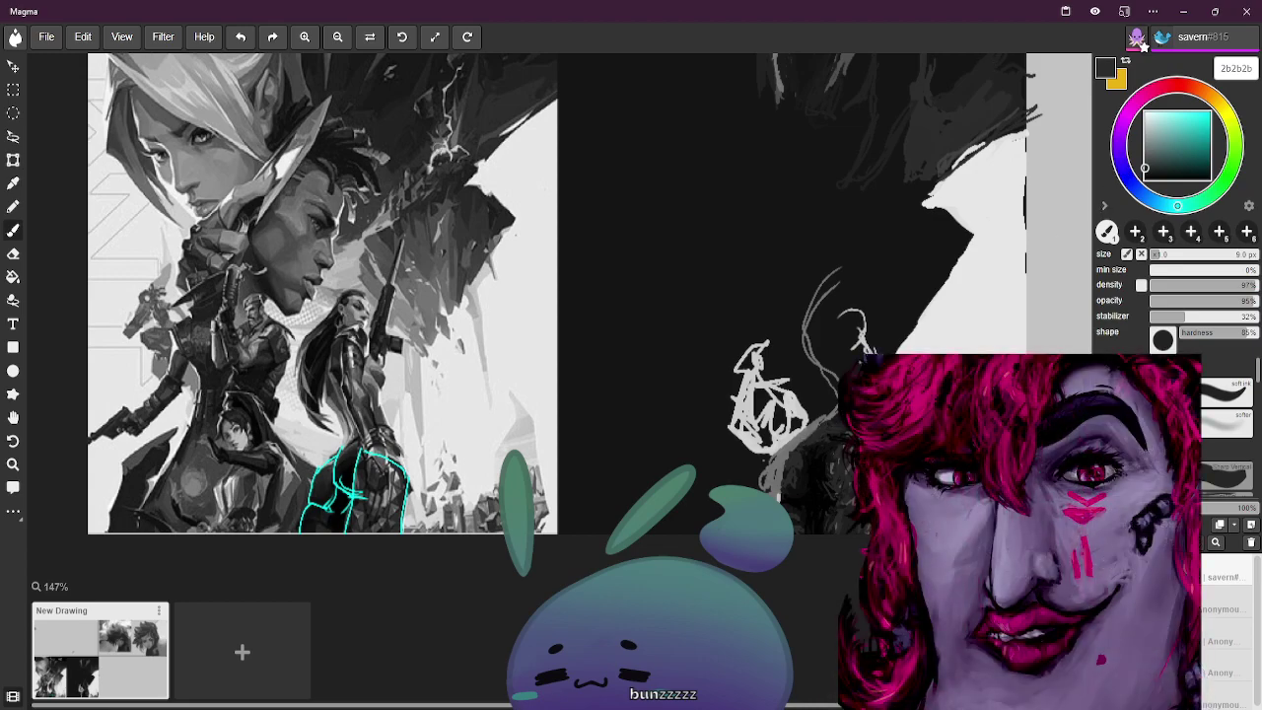
Set the colour to pure black and pan across the hair-study panels, then back to the agents panel
key(h)
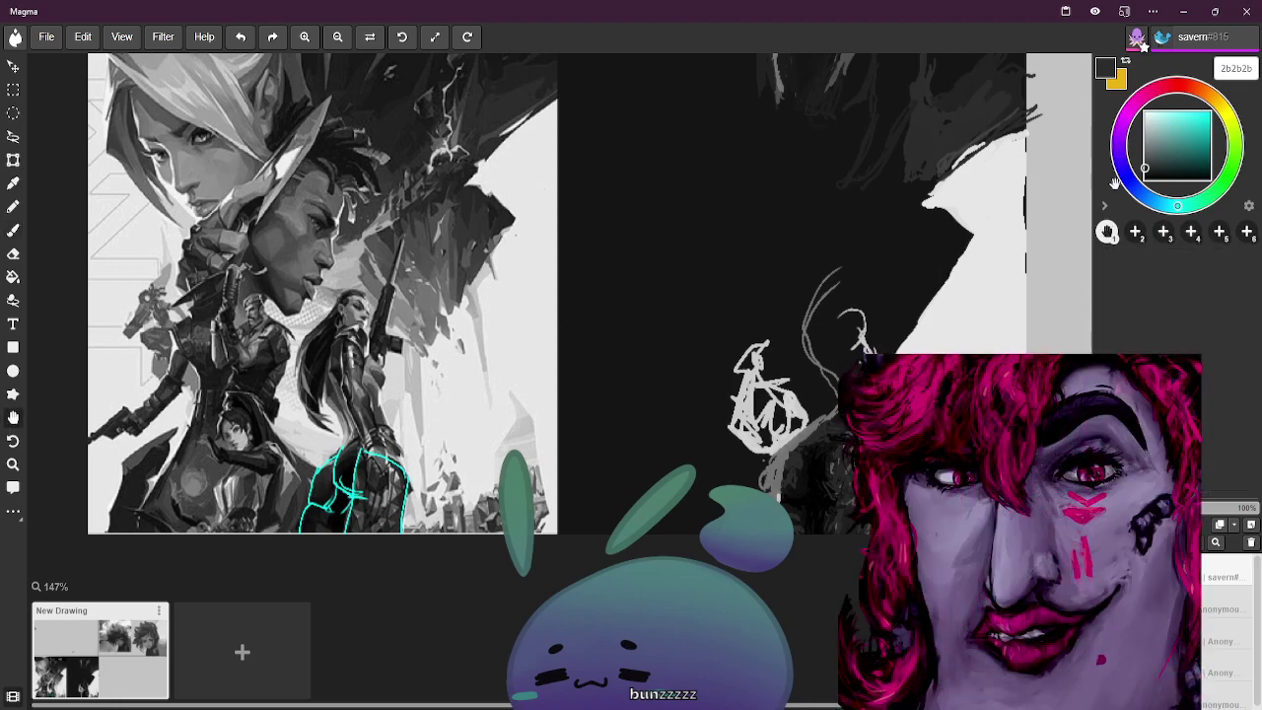
alt+click(740, 218)
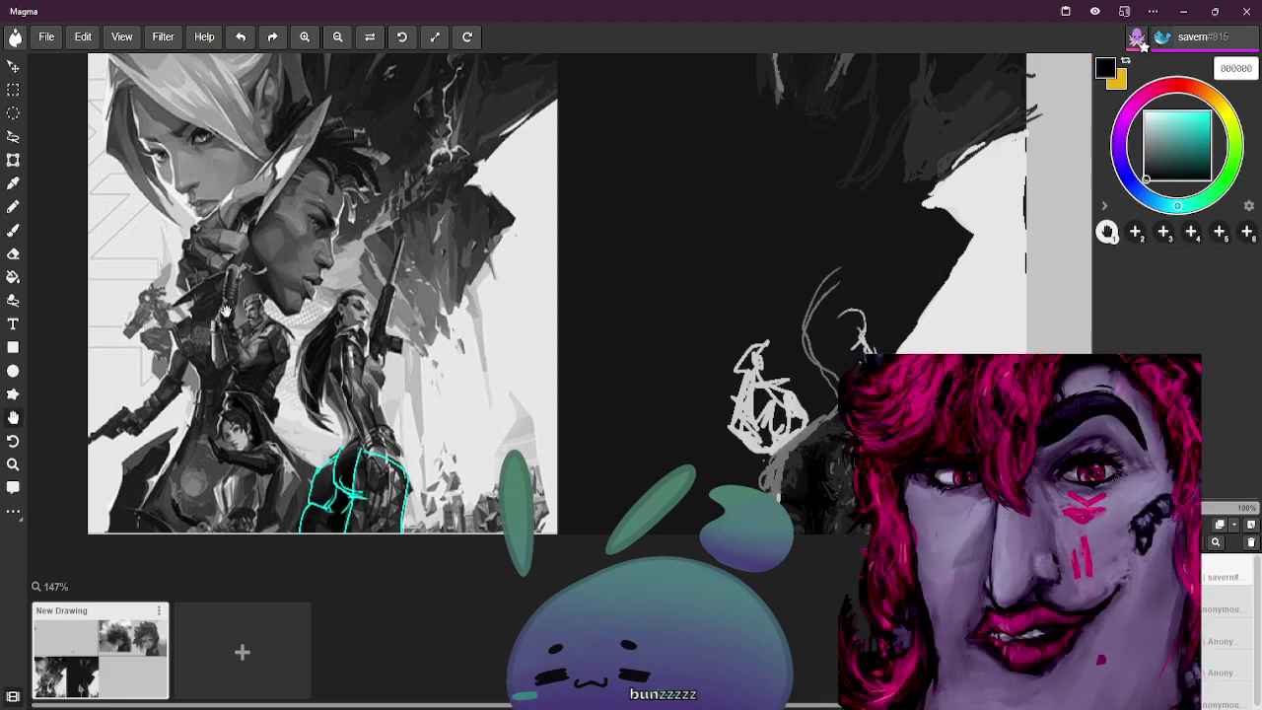
drag(378, 238, 537, 304)
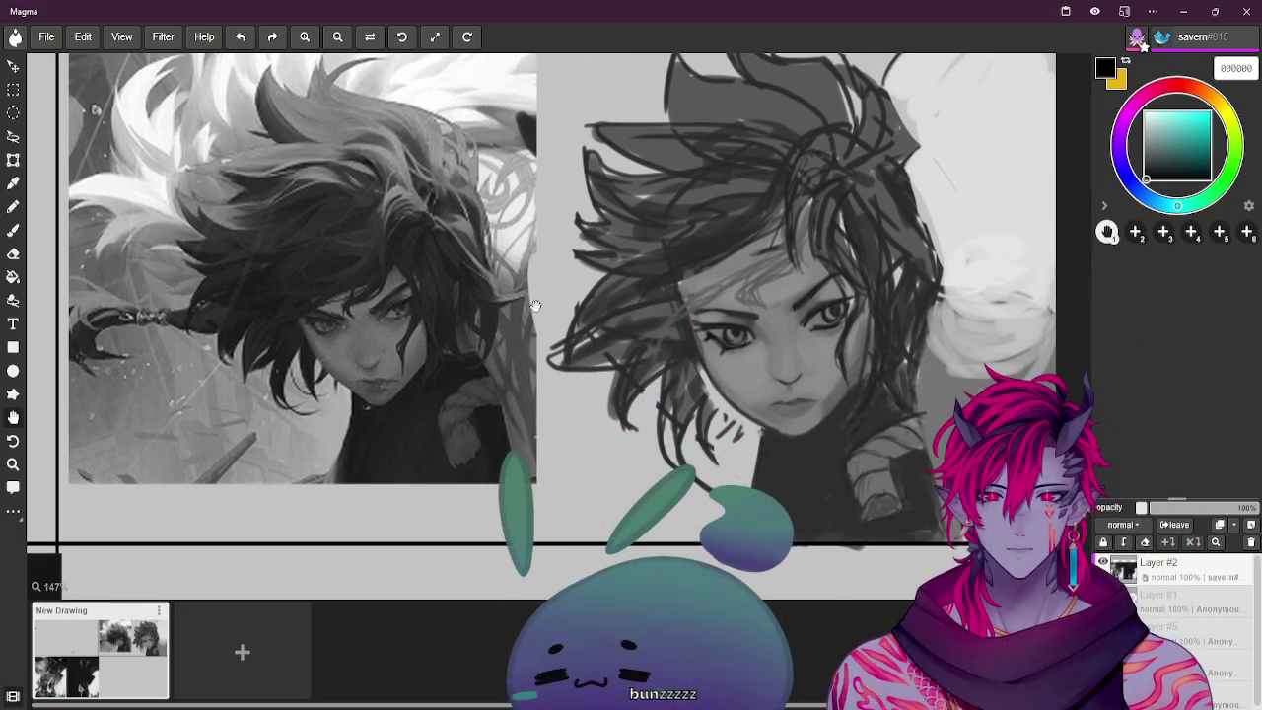
drag(535, 306, 572, 311)
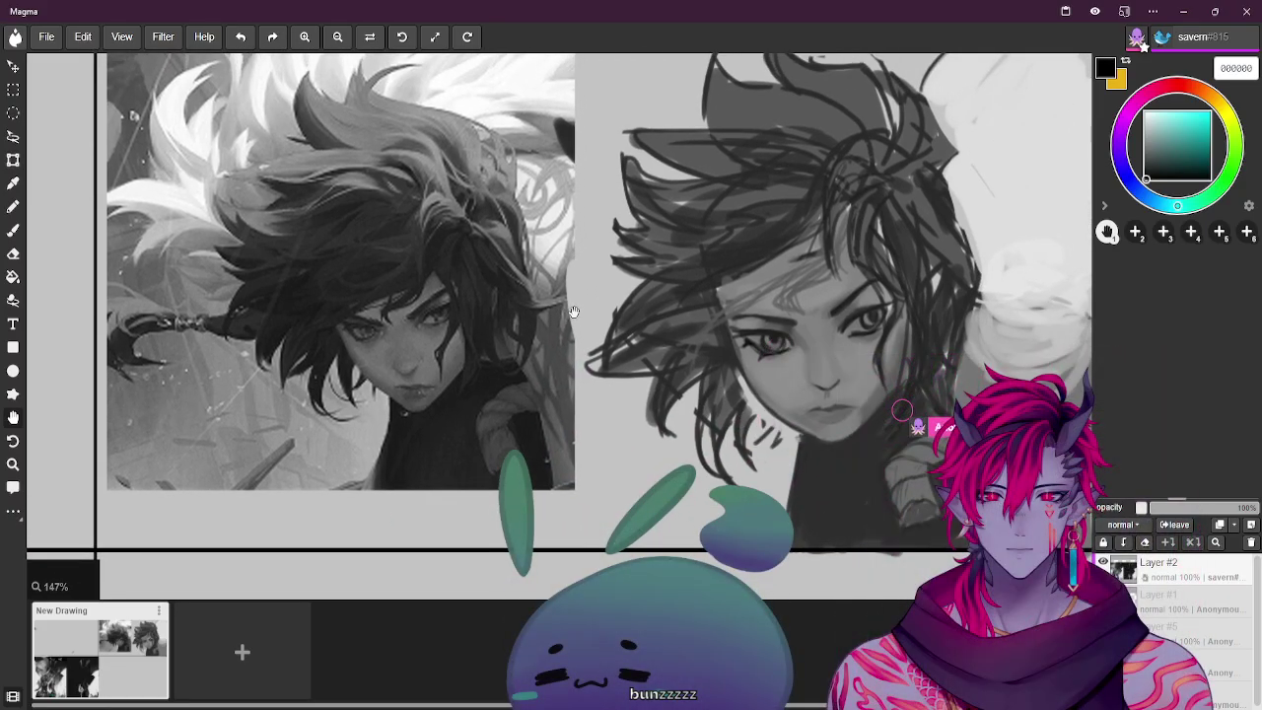
mouse_move(573, 312)
mouse_down()
mouse_move(806, 207)
mouse_move(693, 318)
mouse_move(524, 349)
mouse_move(790, 151)
mouse_move(802, 122)
mouse_move(742, 261)
mouse_move(812, 112)
mouse_up()
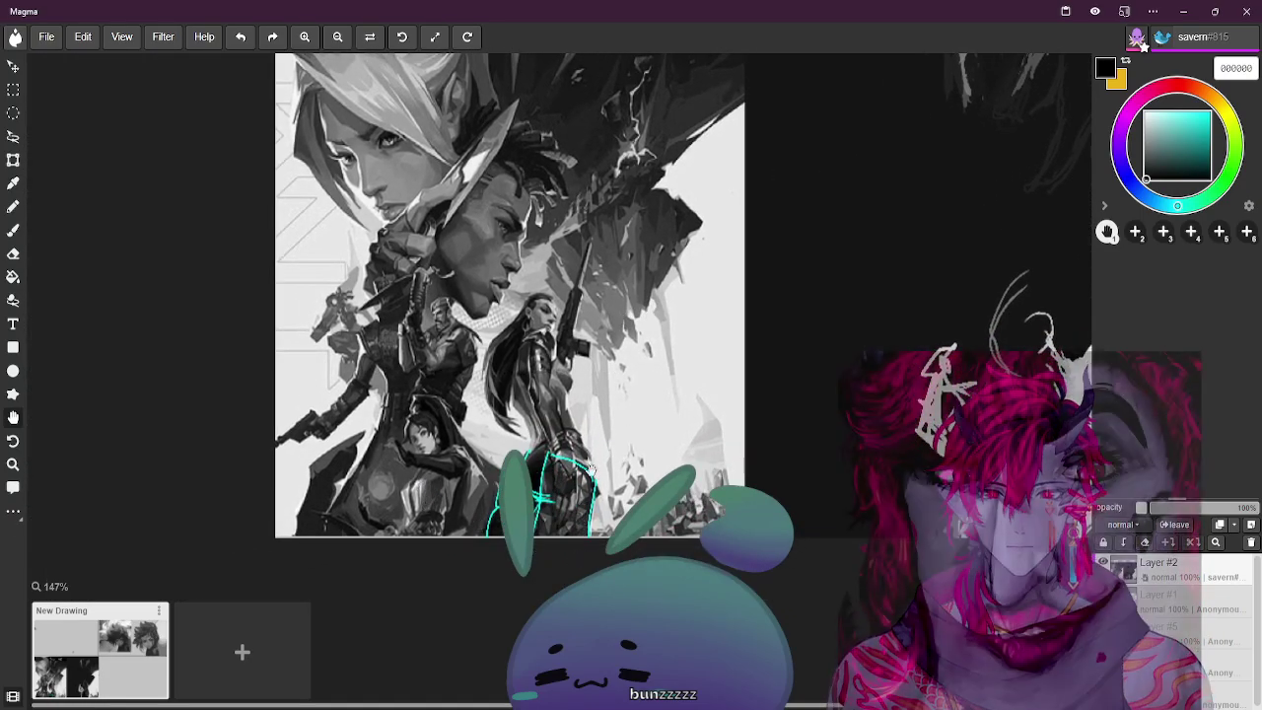
Sample dark tones and paint more of the figure, ending on dark grey 3c3c3c at 9 px
alt+click(529, 470)
alt+click(569, 439)
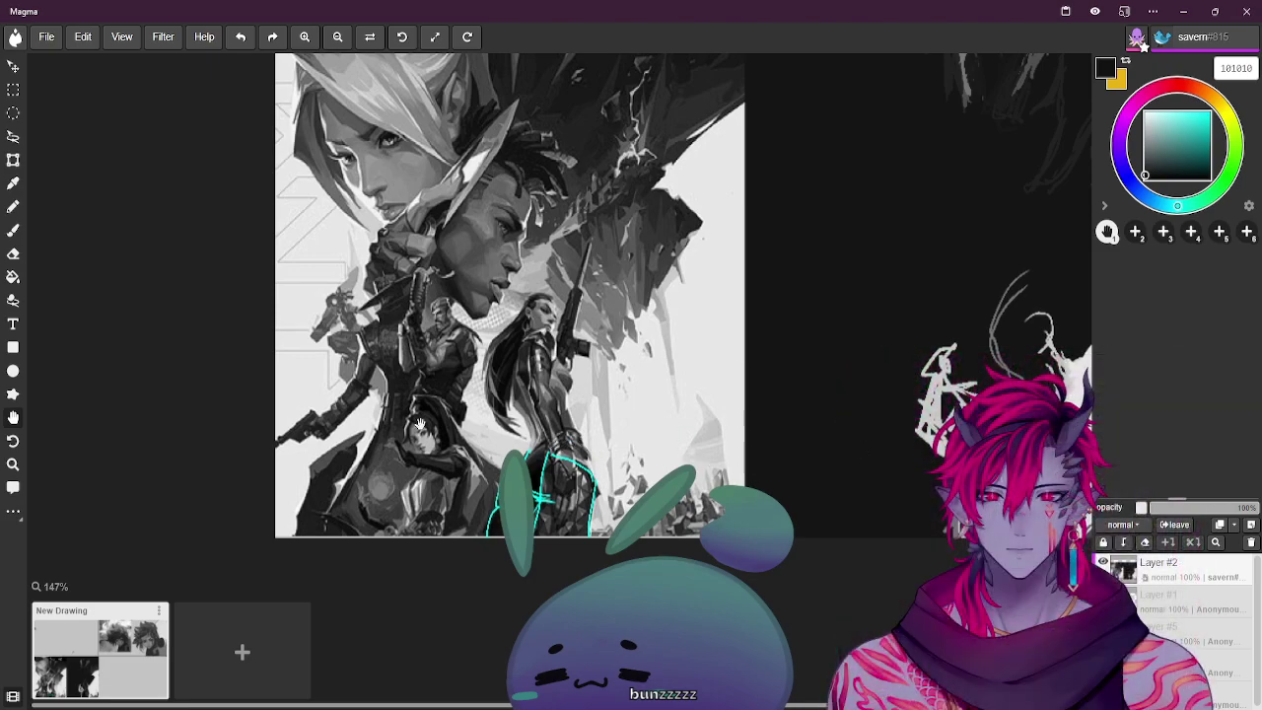
click(14, 233)
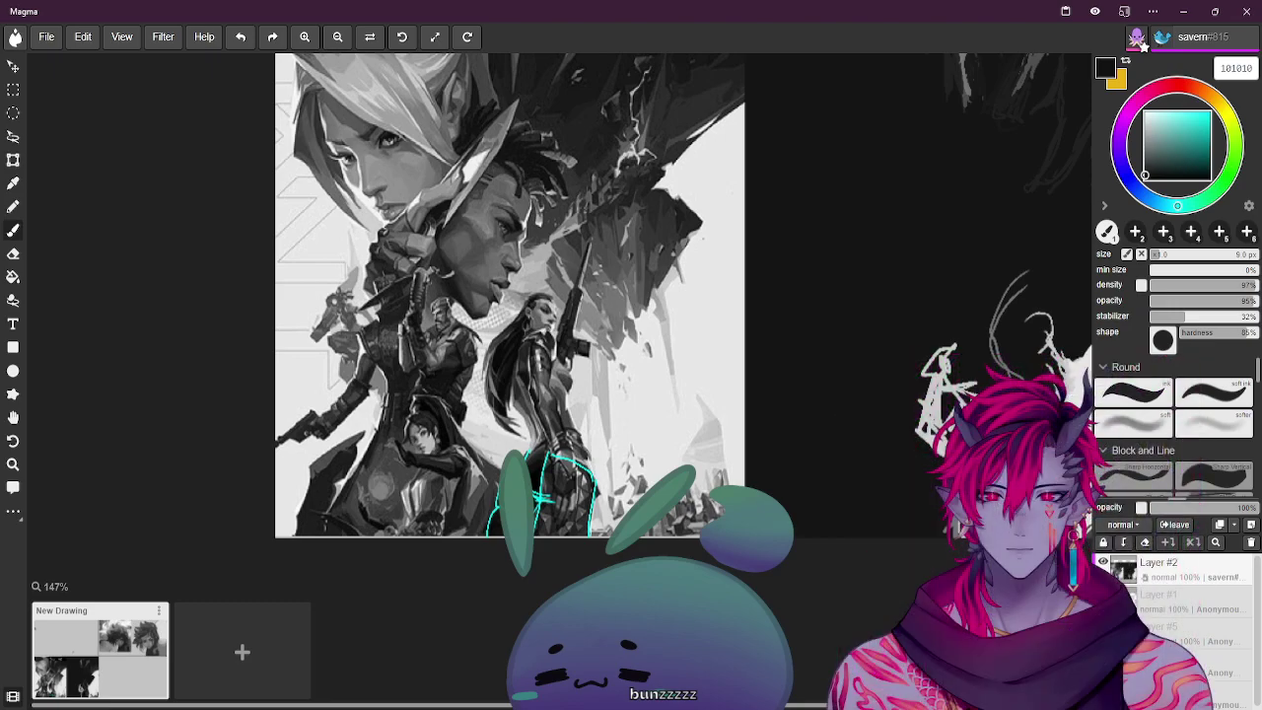
alt+click(535, 473)
key(i)
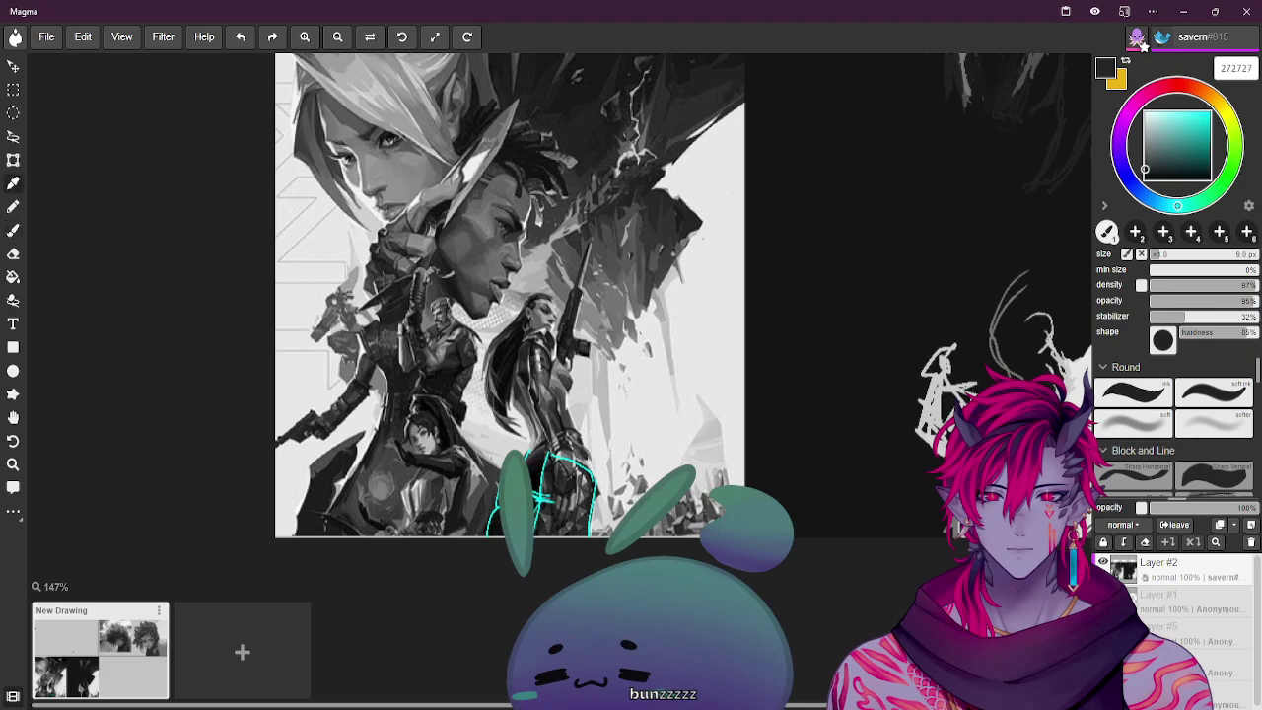
key(b)
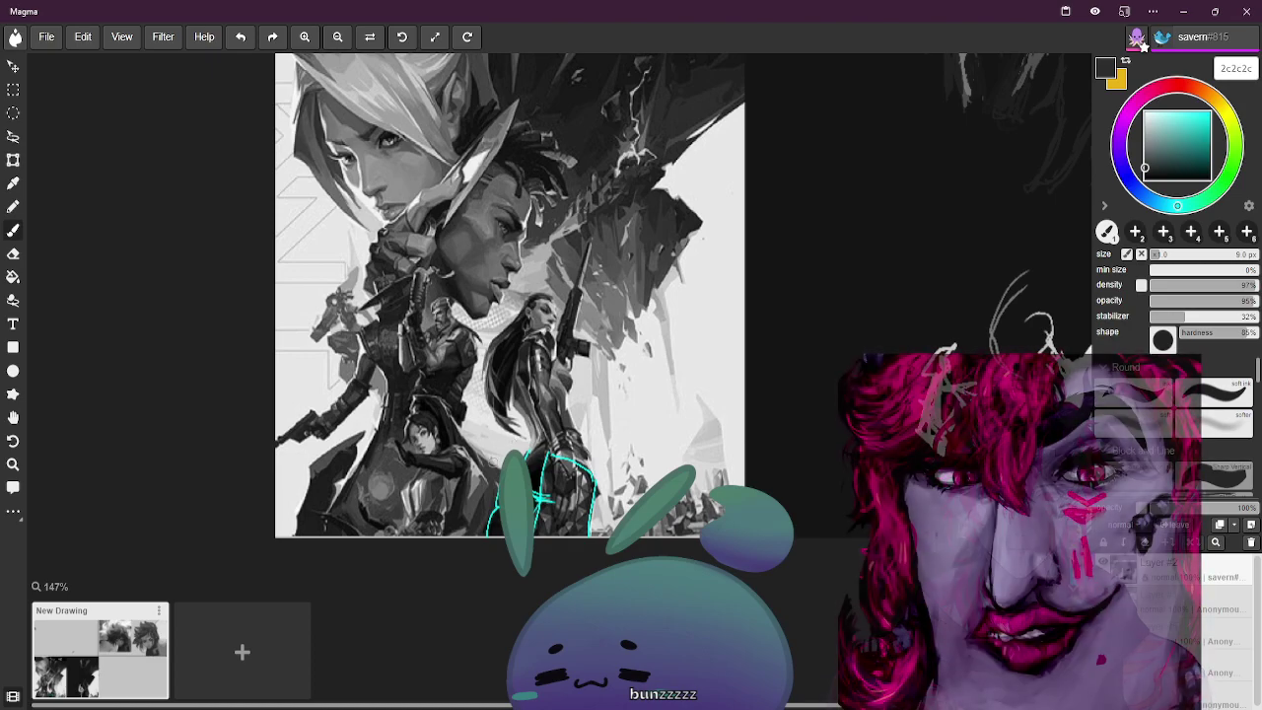
alt+click(726, 425)
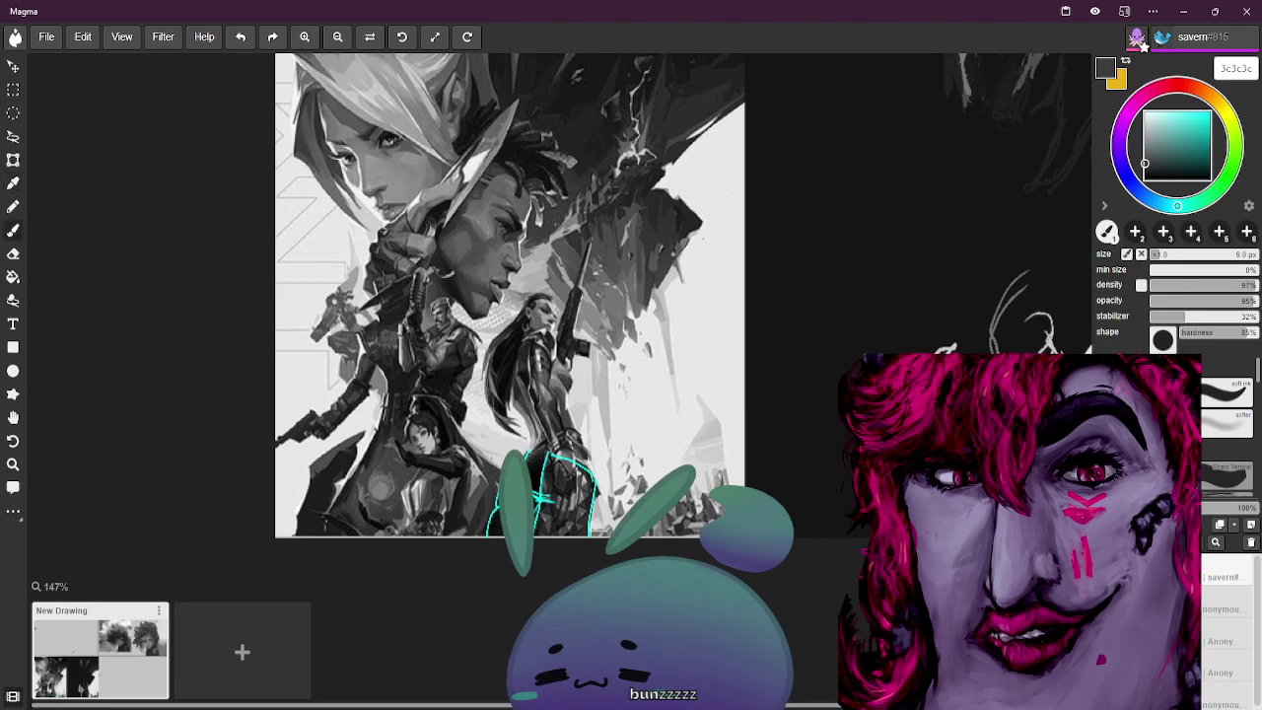
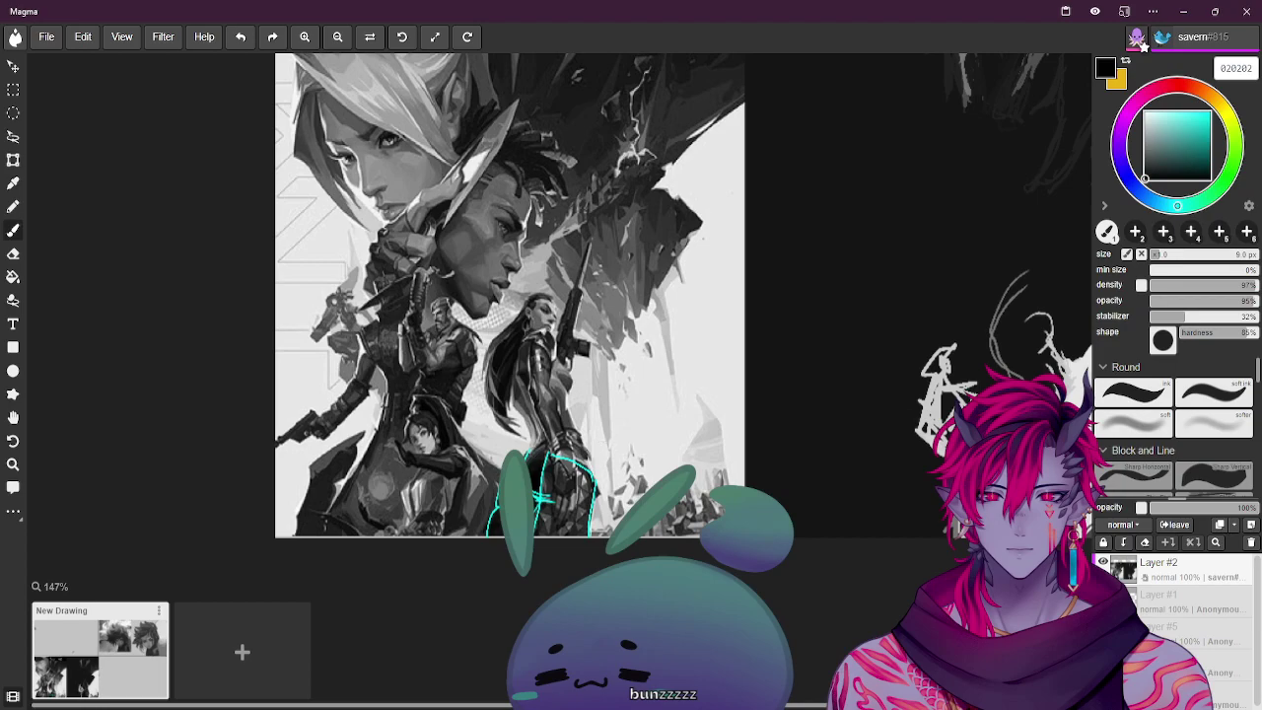
Eyedrop a series of dark greys from the painting's hair tones, ending on near-black 080808
key(alt)
alt+click(692, 434)
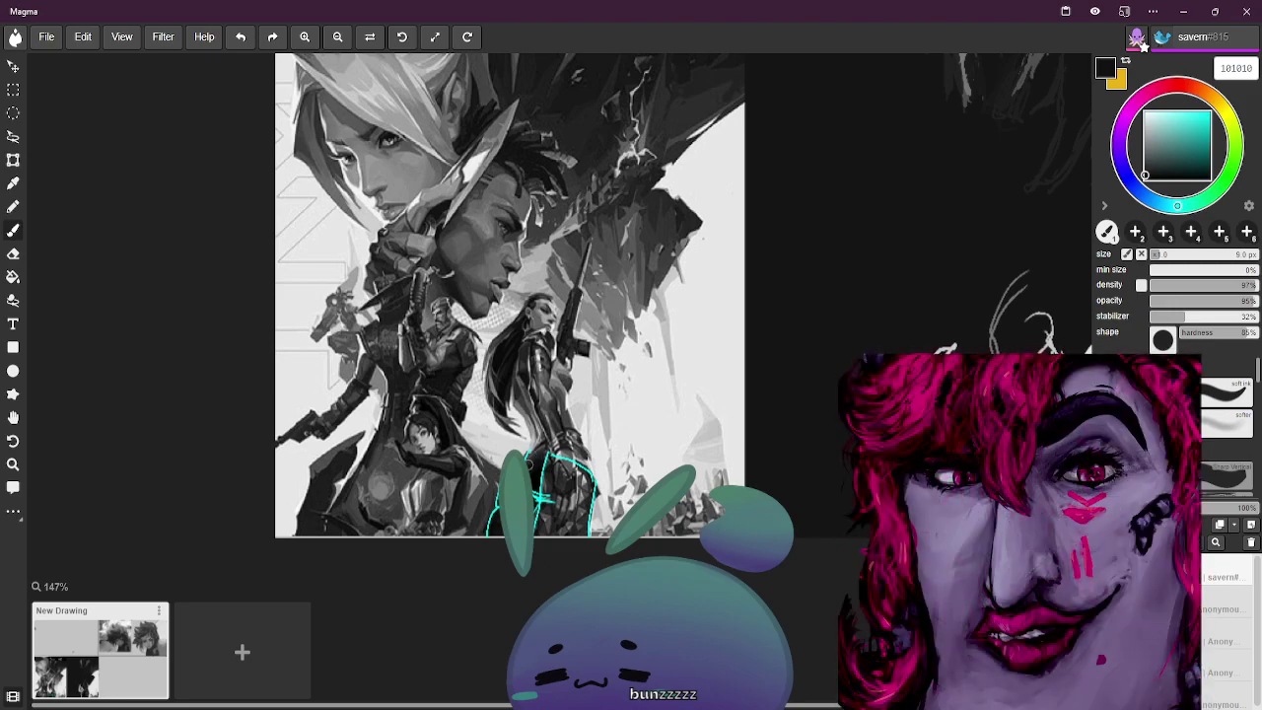
alt+click(540, 463)
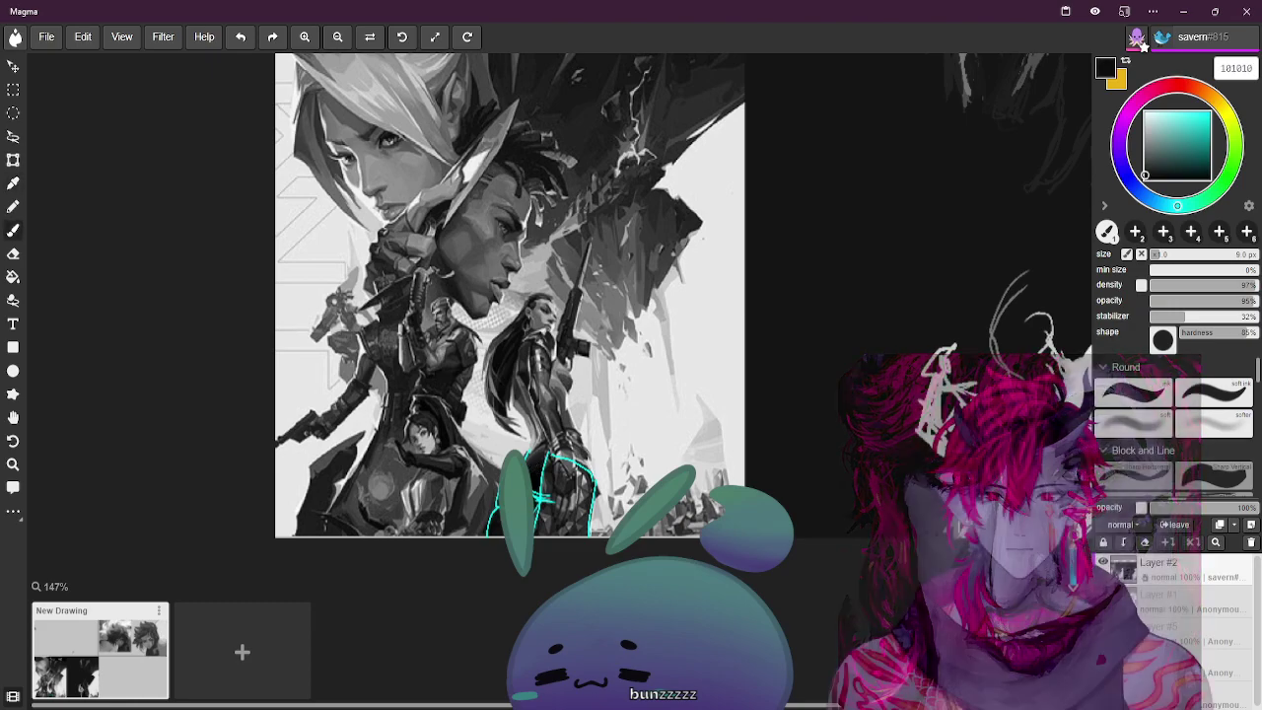
alt+click(540, 452)
alt+click(540, 454)
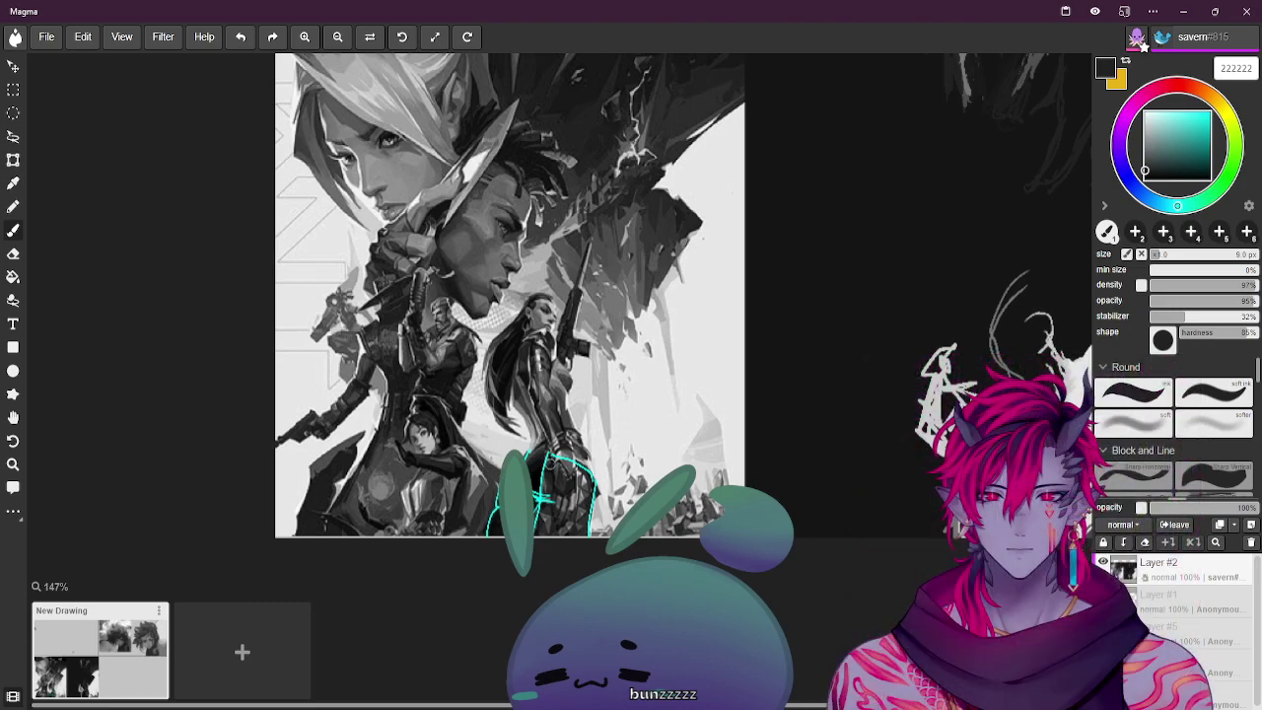
alt+click(534, 455)
alt+click(541, 453)
alt+click(536, 455)
alt+click(542, 444)
alt+click(537, 448)
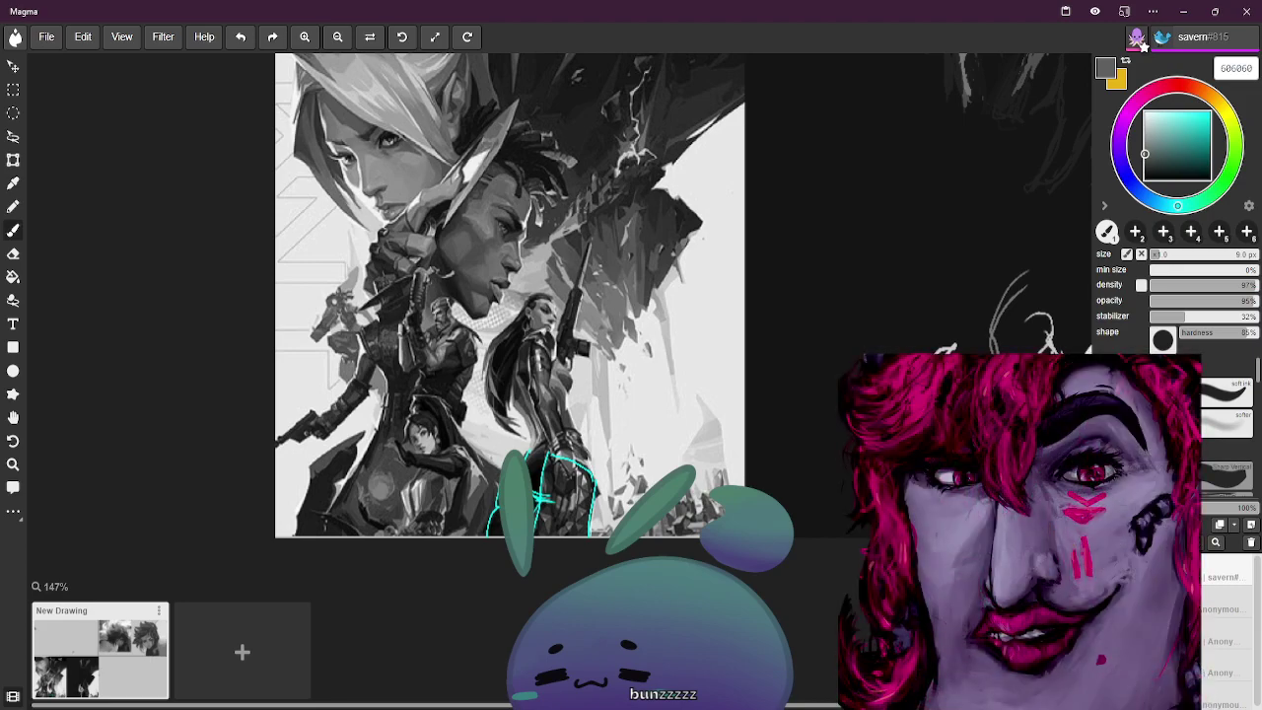
alt+click(546, 436)
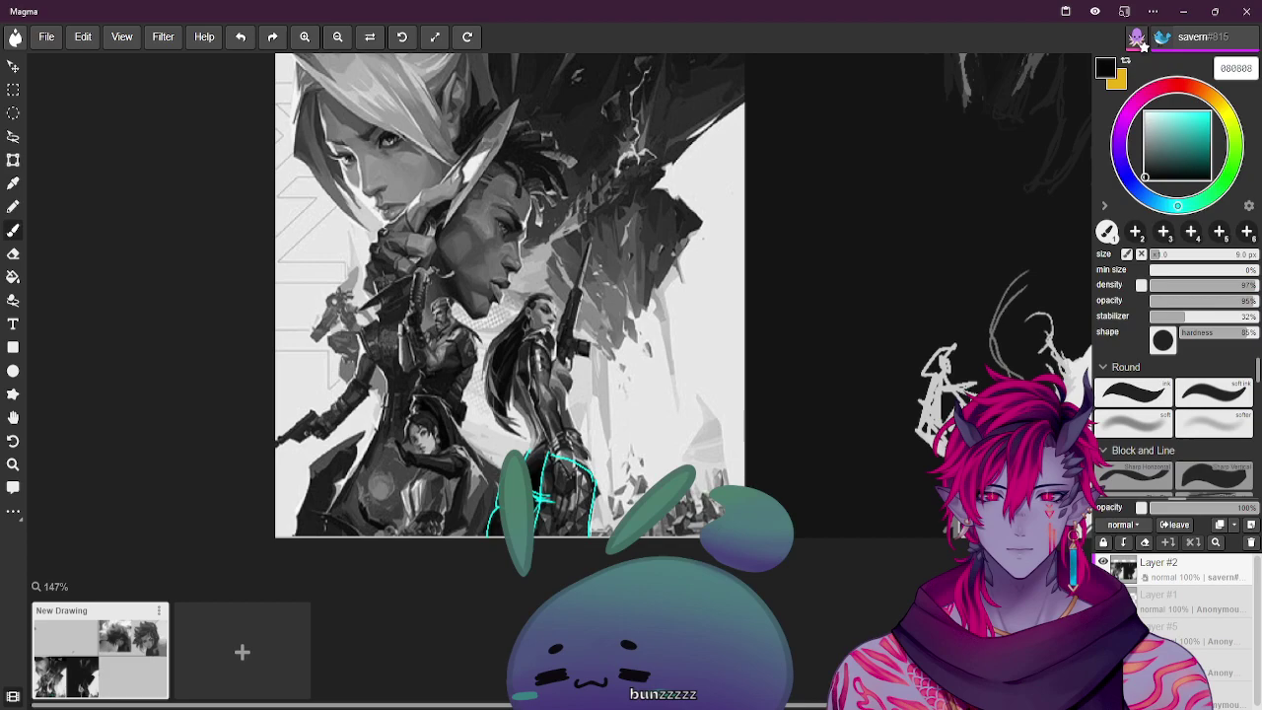
Sample several medium greys from the painting and try a near-black in the colour square
alt+click(595, 451)
alt+click(590, 449)
alt+click(589, 447)
alt+click(578, 425)
alt+click(578, 422)
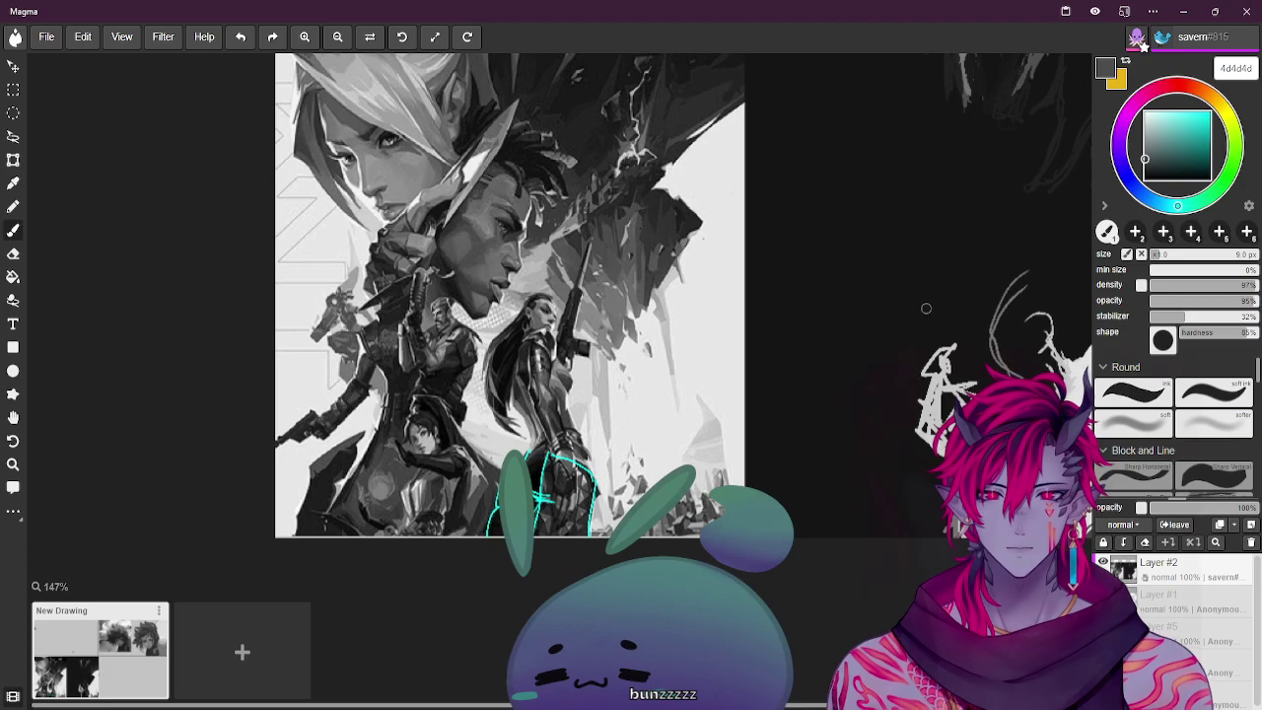
click(1174, 155)
click(1155, 172)
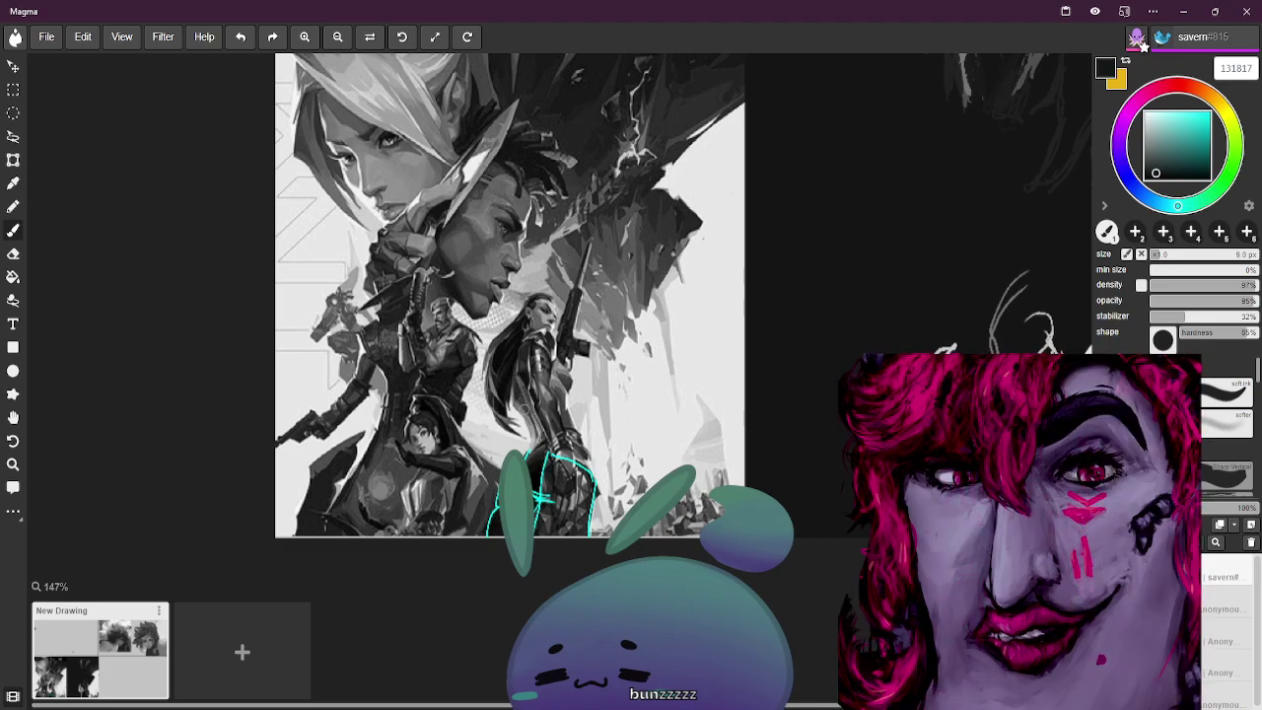
Eyedrop greys from the canvas with the I tool and settle on light grey e1e1e1
key(i)
click(533, 406)
click(532, 404)
key(b)
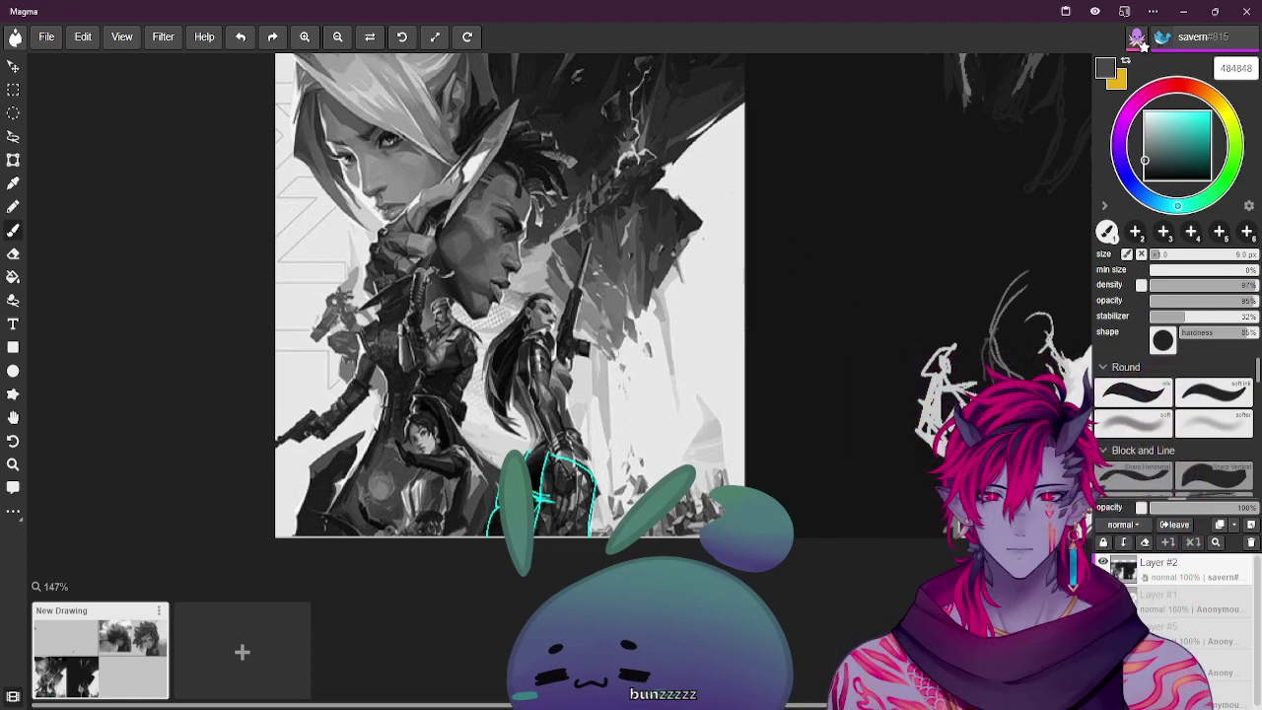
alt+click(523, 425)
alt+click(831, 408)
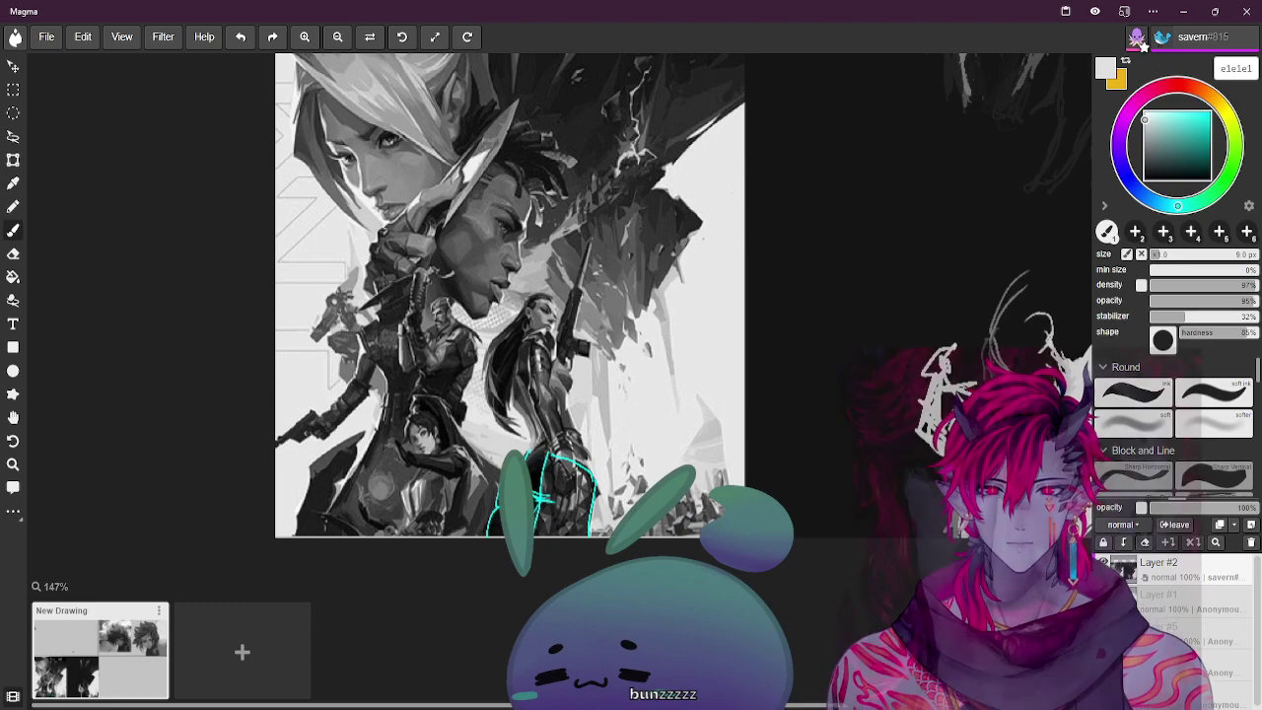
Block in a pale shape on the figure's head with light strokes, enlarging the brush to 15 then 35 px
drag(968, 316, 962, 406)
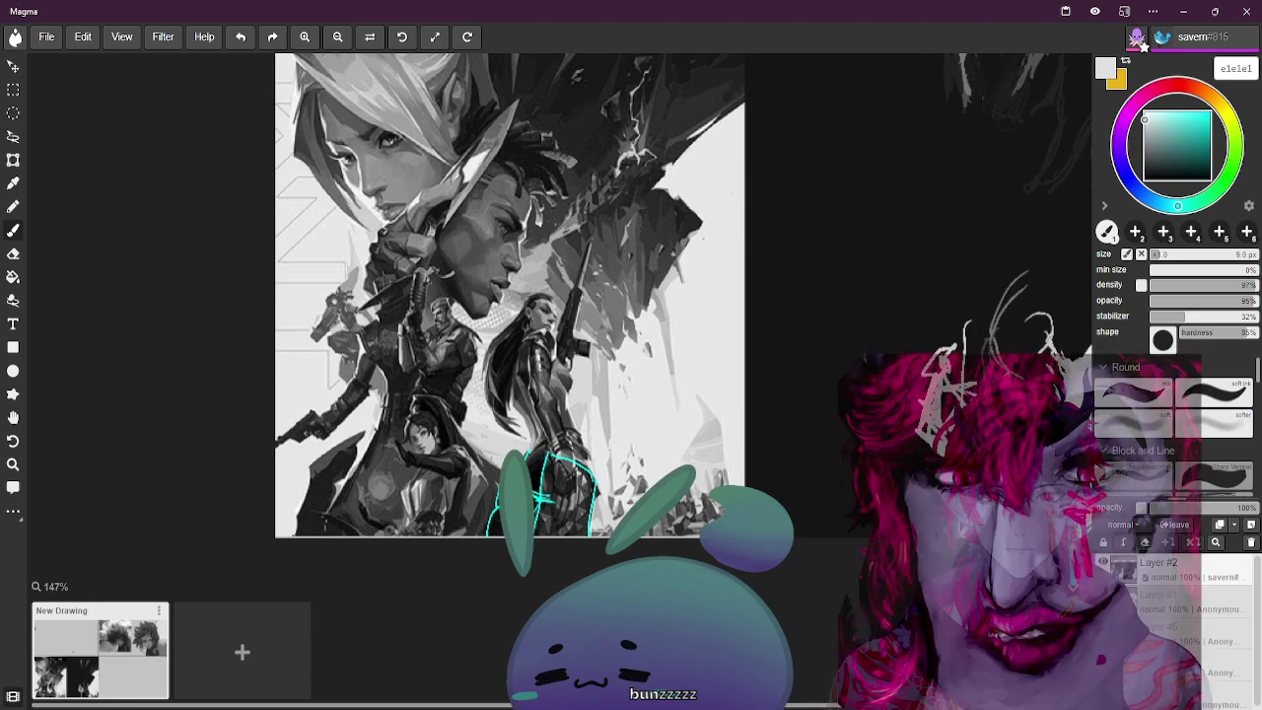
key(bracketright)
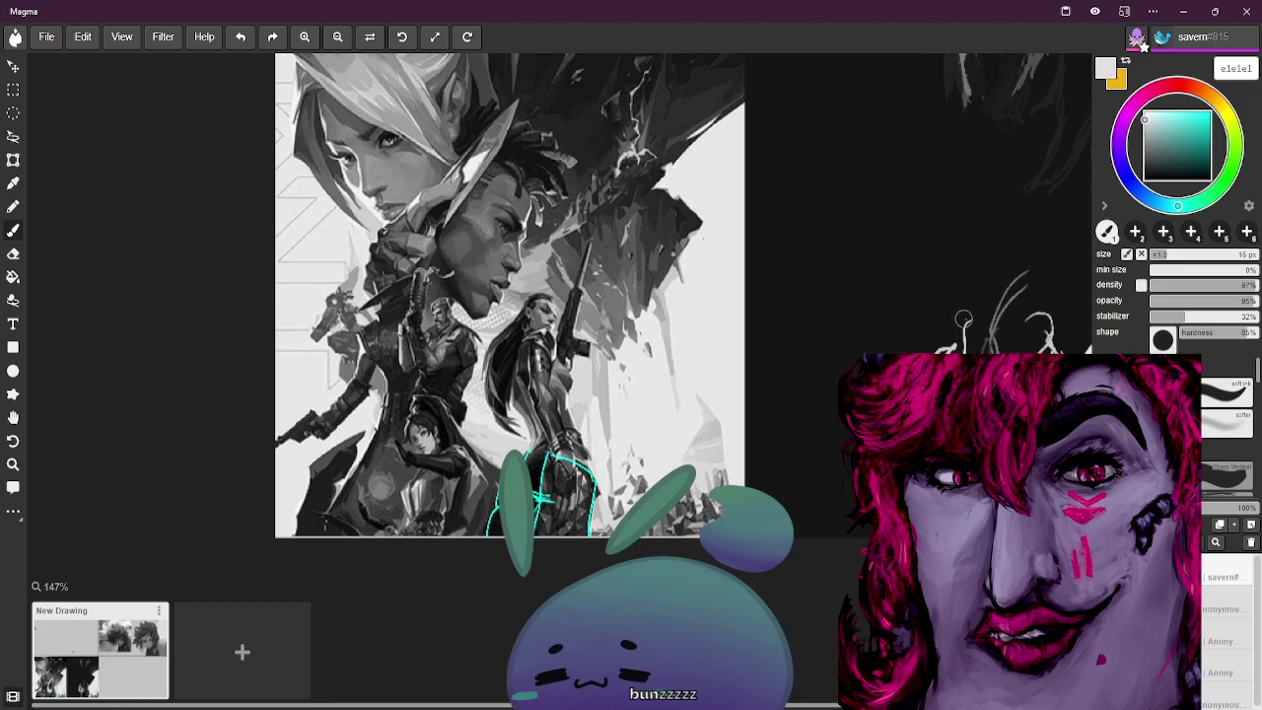
drag(964, 341, 964, 305)
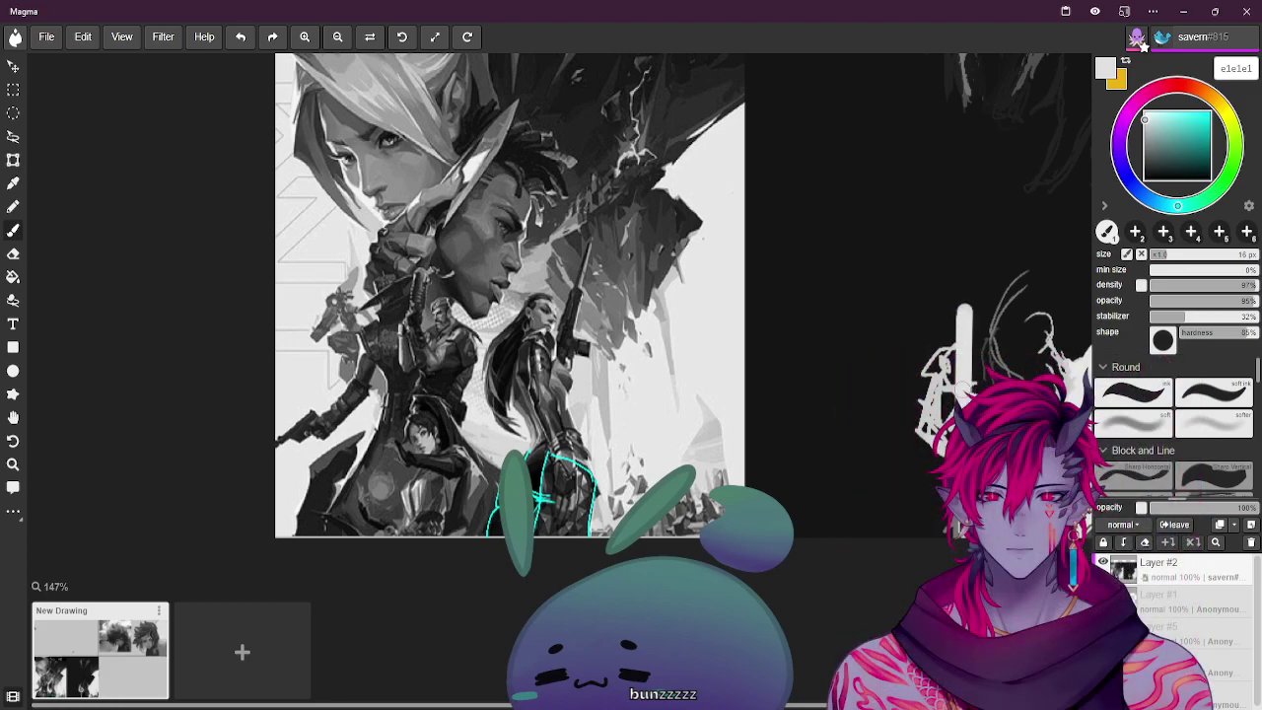
key(bracketright)
key(bracketright)
key(bracketright)
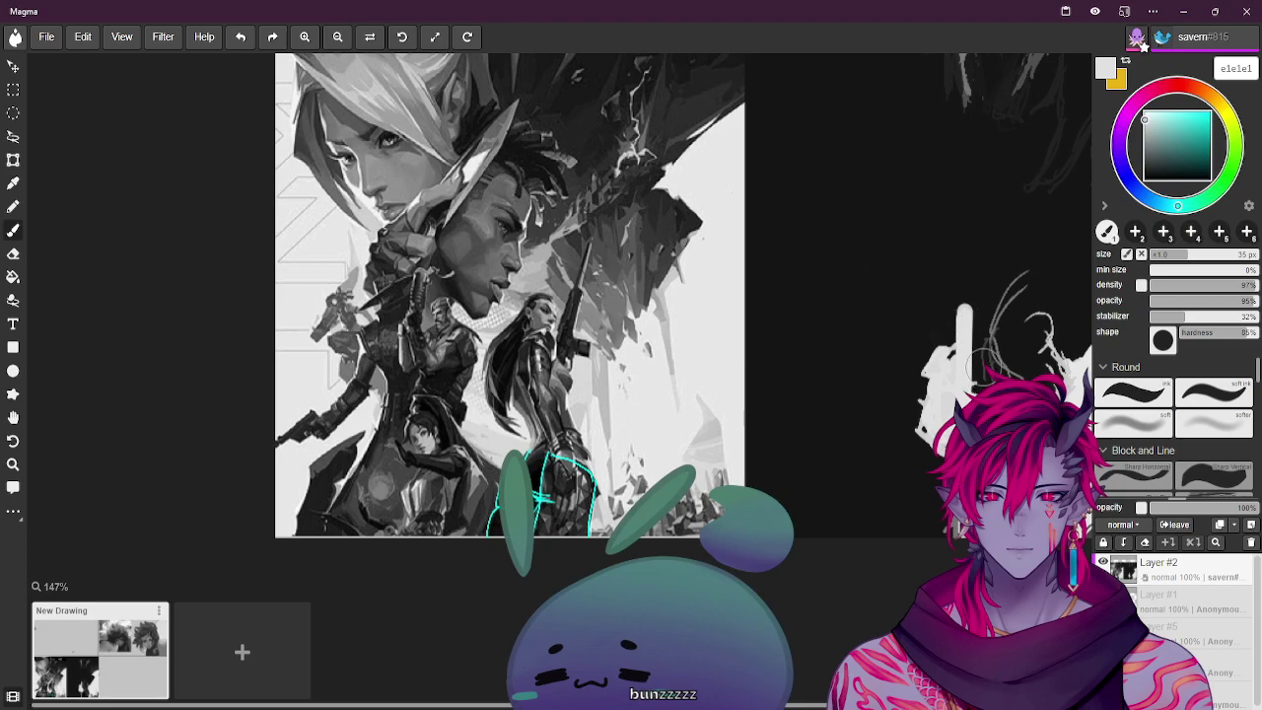
Sample near-black from the dark strokes and shrink the brush to 6 px
key(bracketleft)
key(bracketleft)
key(bracketleft)
key(bracketleft)
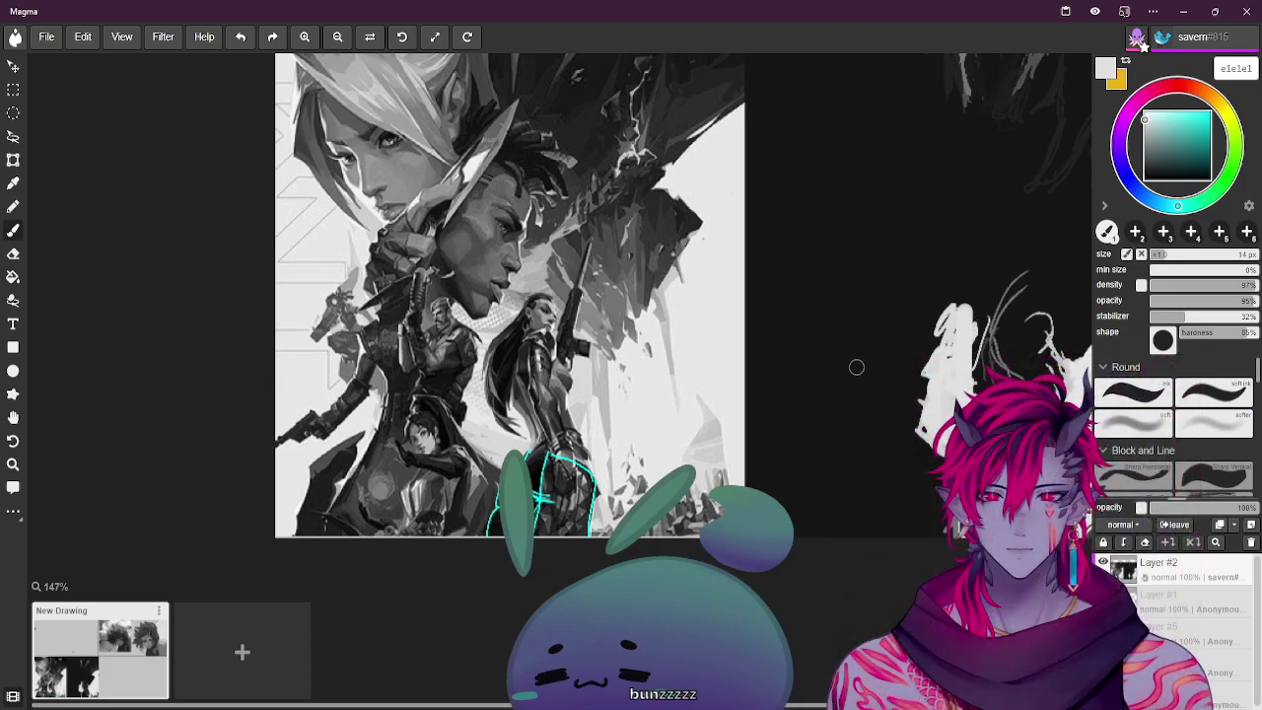
alt+click(517, 374)
key(bracketleft)
key(bracketleft)
Paint fine near-black hair strands and light-grey patches with a 9 px brush, then sample near-black 0b0b0b
key(bracketright)
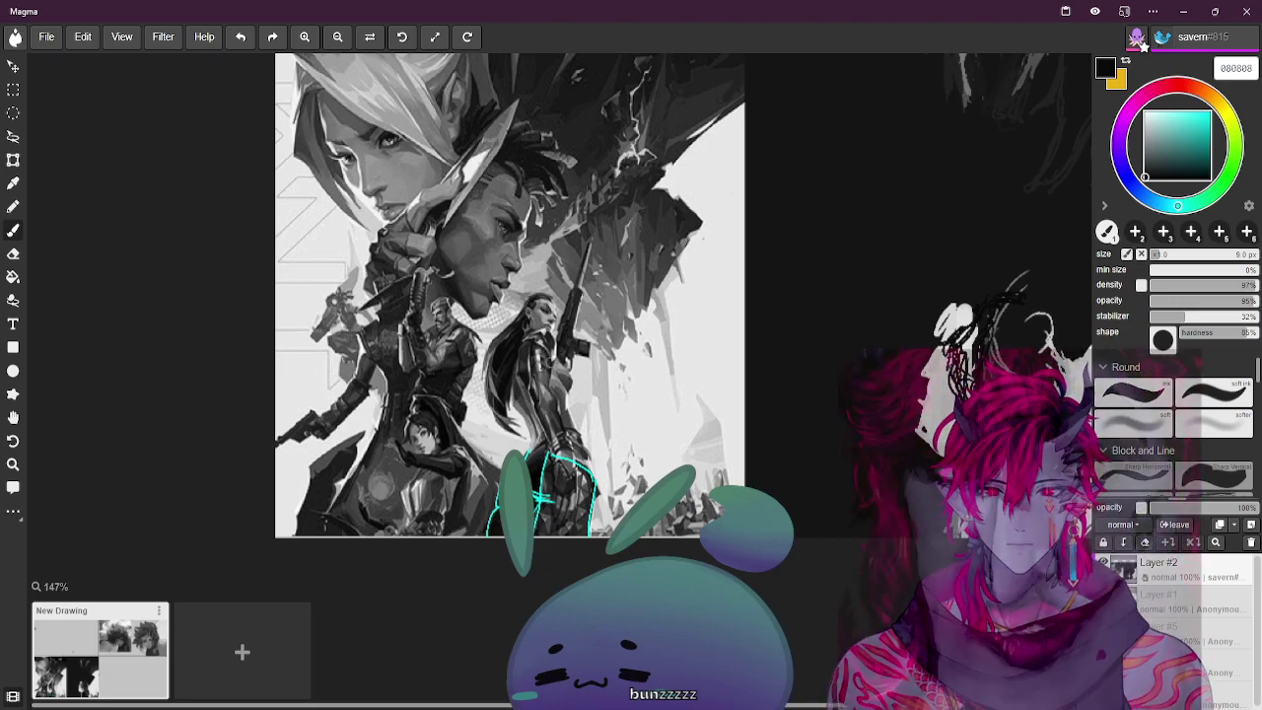
key(b)
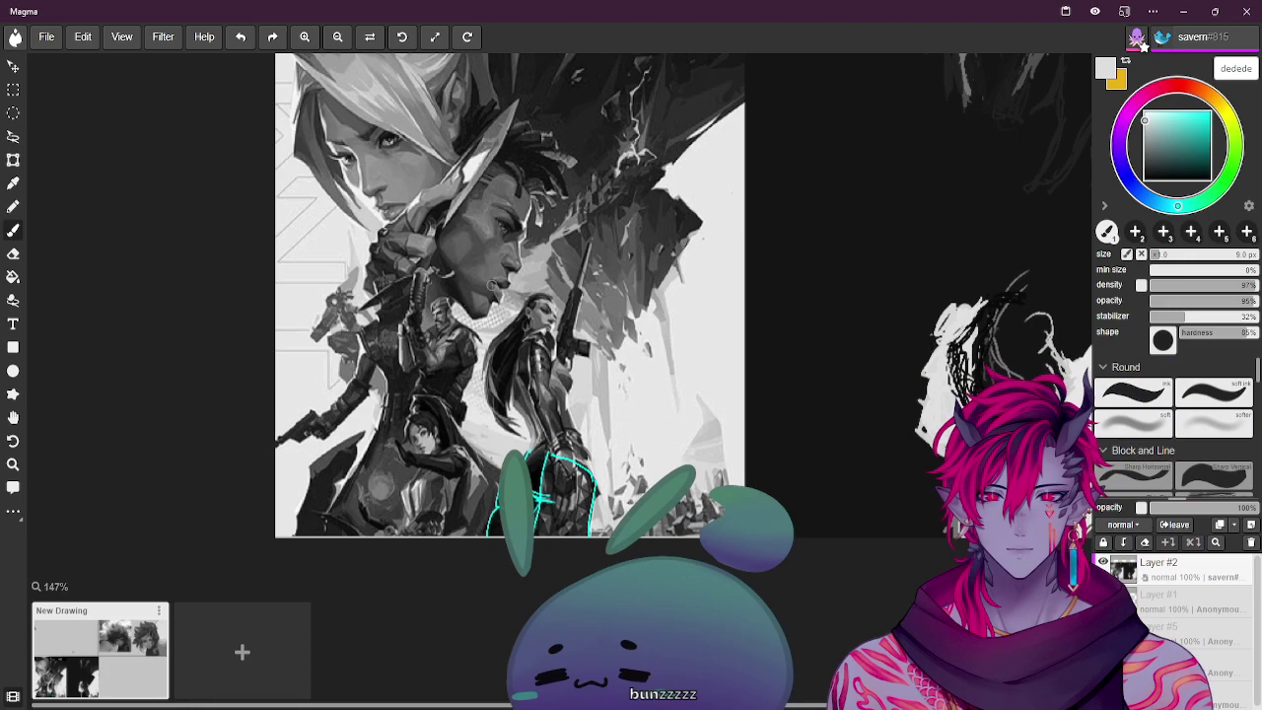
alt+click(942, 382)
Lasso a selection around the hair lock on the right and nudge it slightly right
click(11, 136)
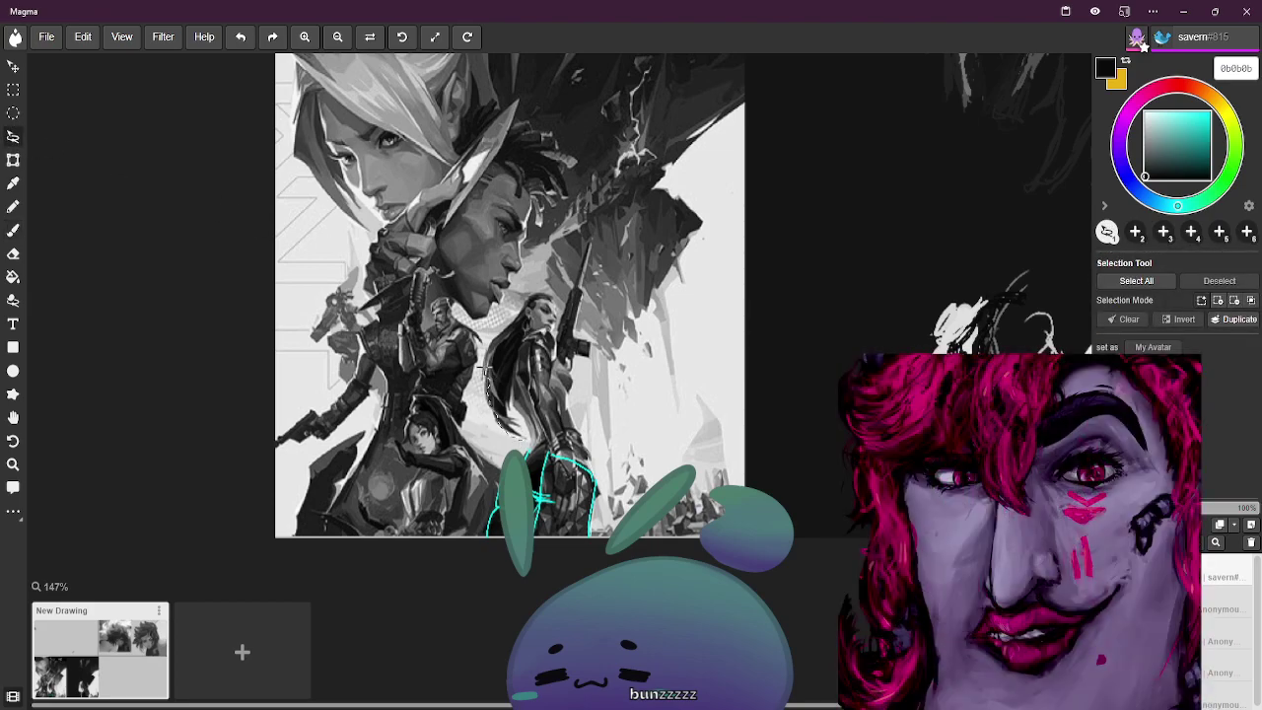
mouse_move(499, 338)
mouse_down()
mouse_move(552, 295)
mouse_move(523, 329)
mouse_up()
mouse_move(511, 419)
mouse_down()
mouse_move(529, 382)
mouse_move(520, 340)
mouse_move(545, 302)
mouse_move(540, 373)
mouse_move(777, 373)
mouse_move(994, 343)
mouse_up()
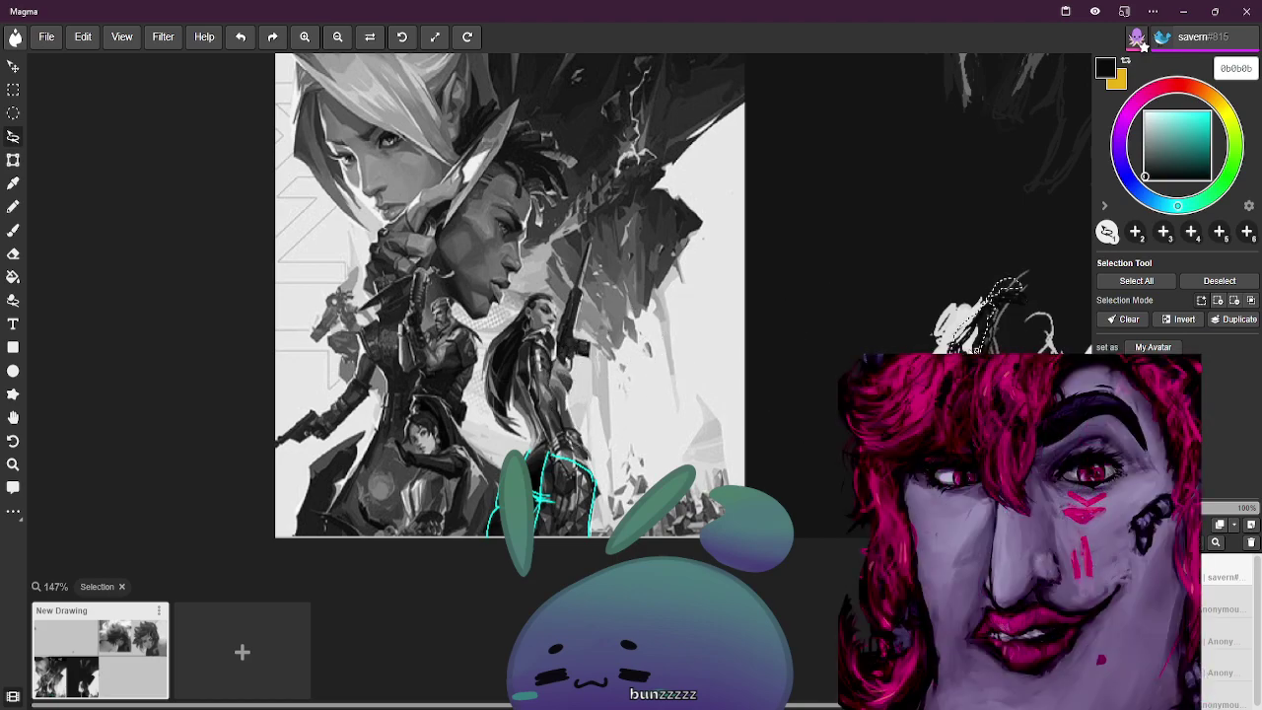
key(ctrl+z)
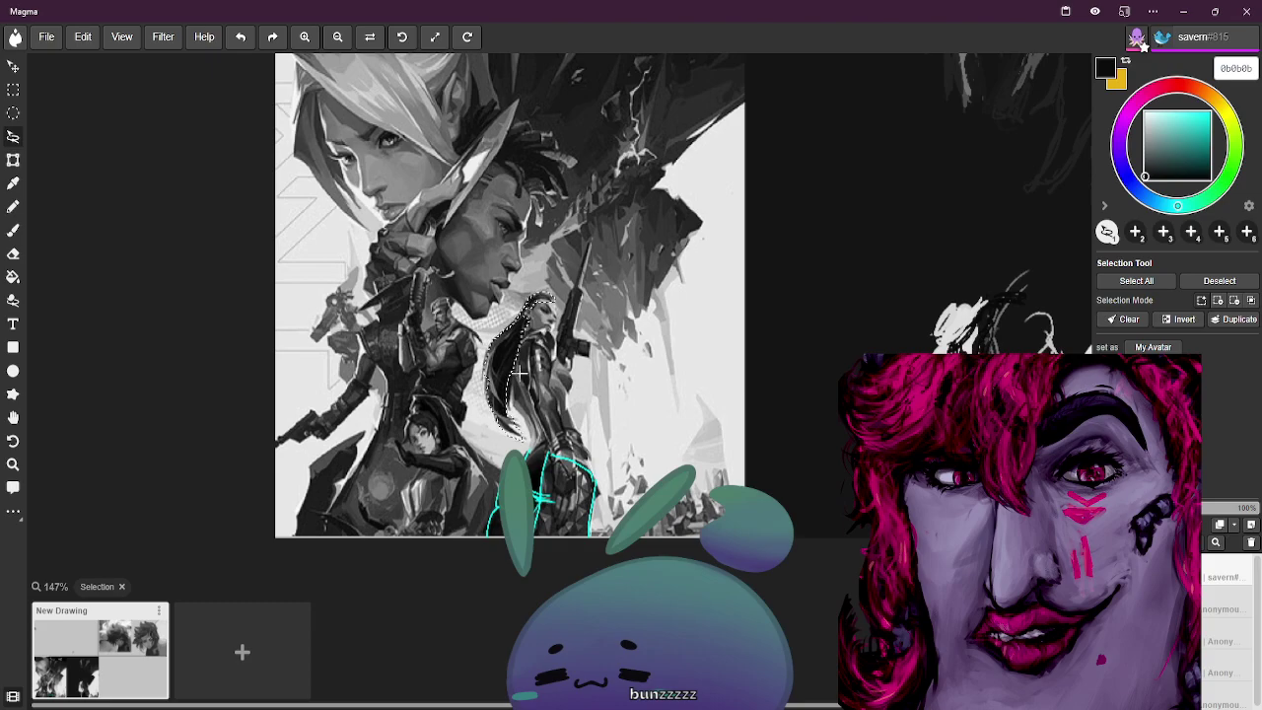
key(ctrl+z)
key(ctrl+z)
key(ctrl+z)
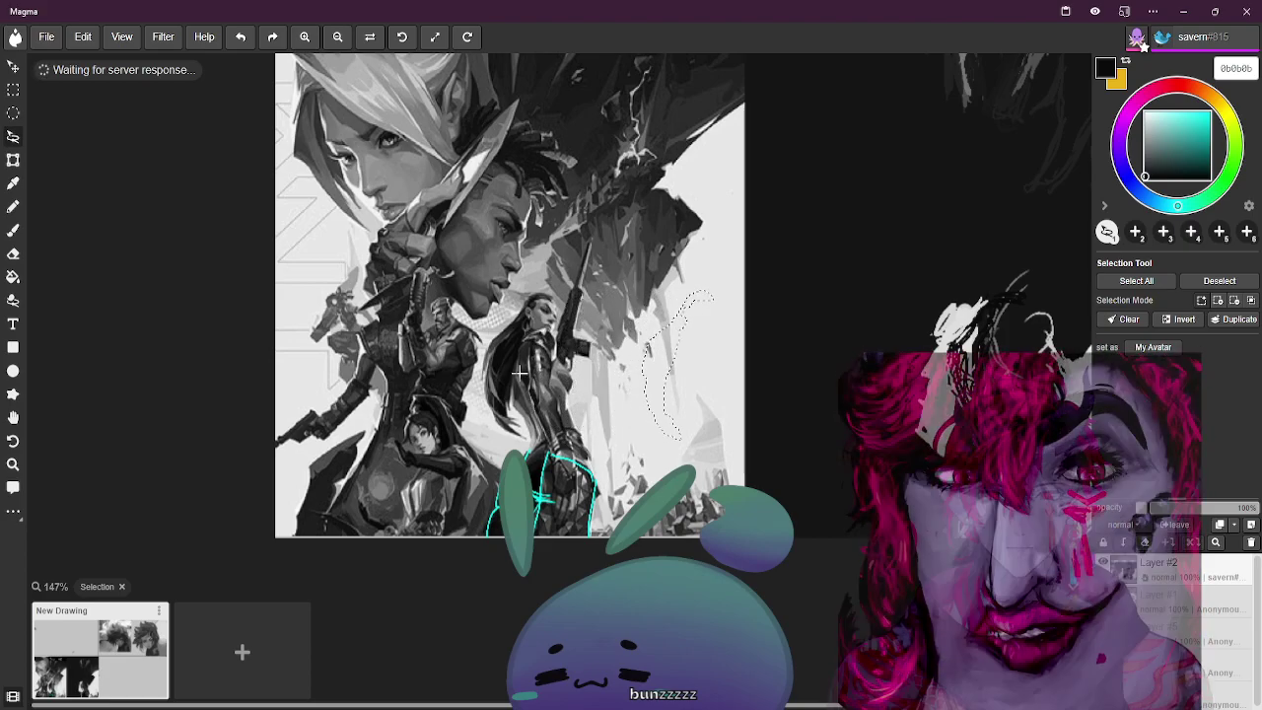
key(ctrl+z)
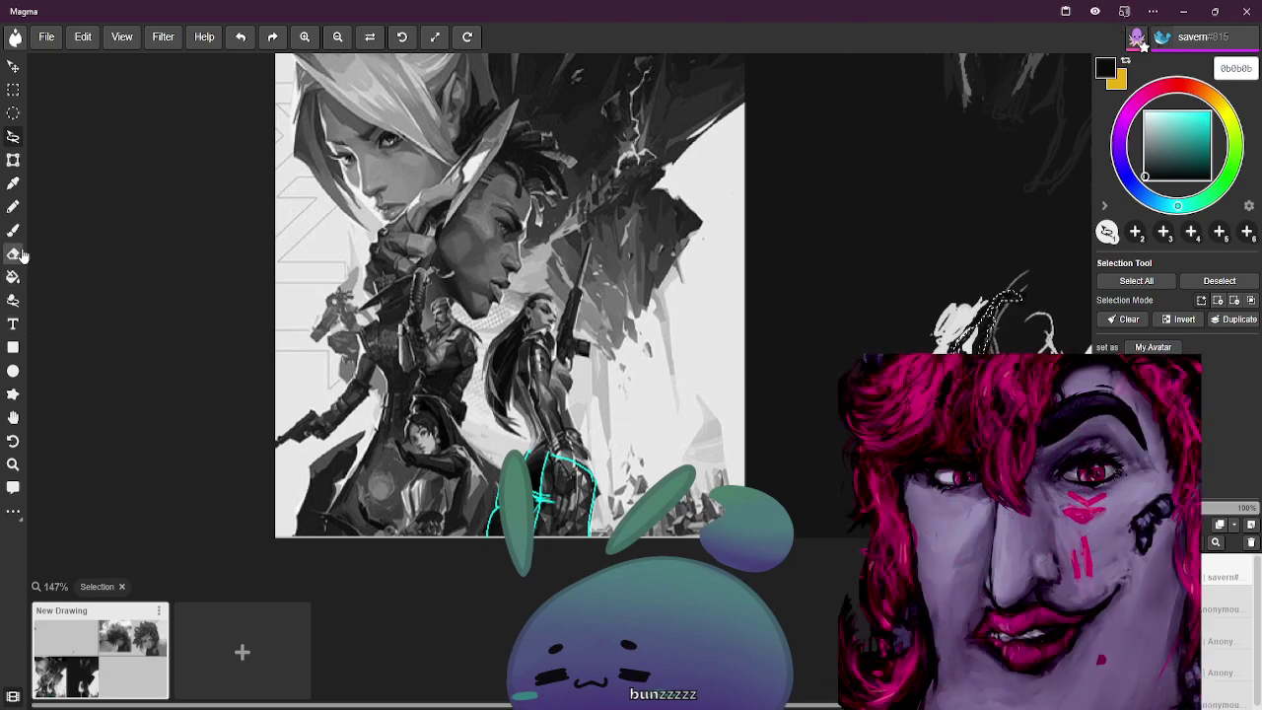
Pan the dark sketch into the centre, clear the old selection, and lasso around a hair strand
click(12, 417)
drag(565, 340, 187, 359)
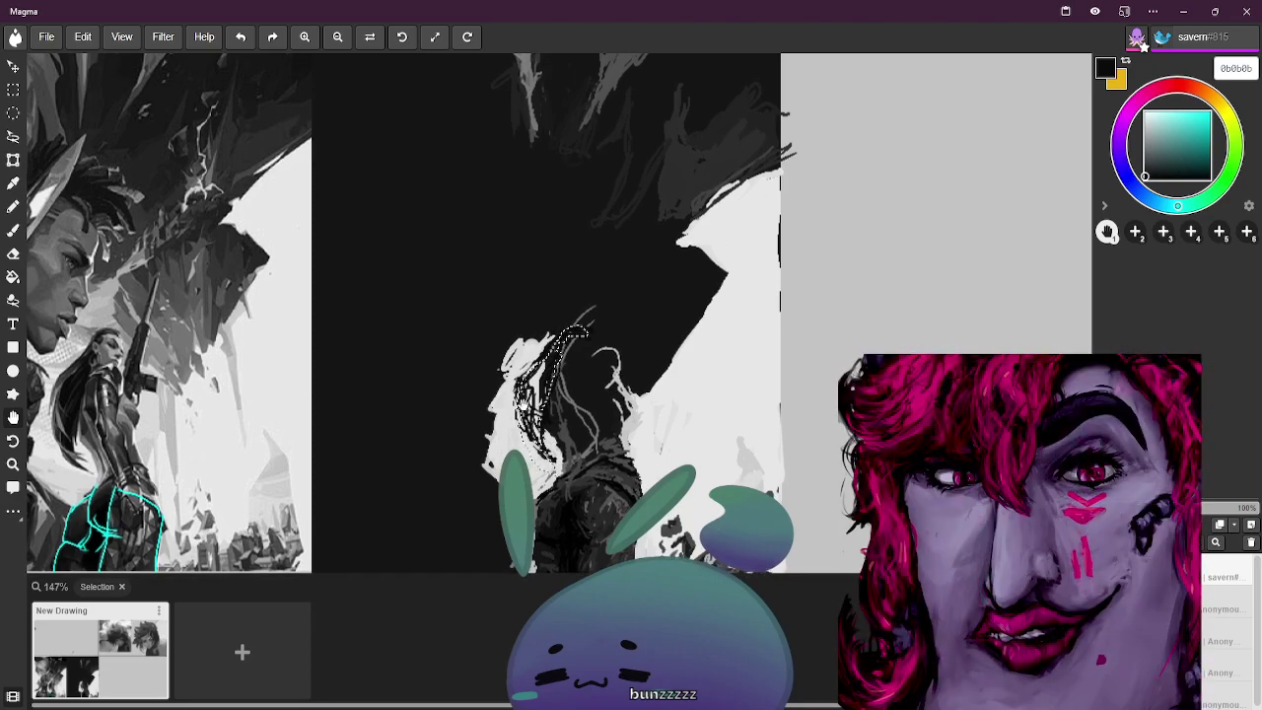
key(l)
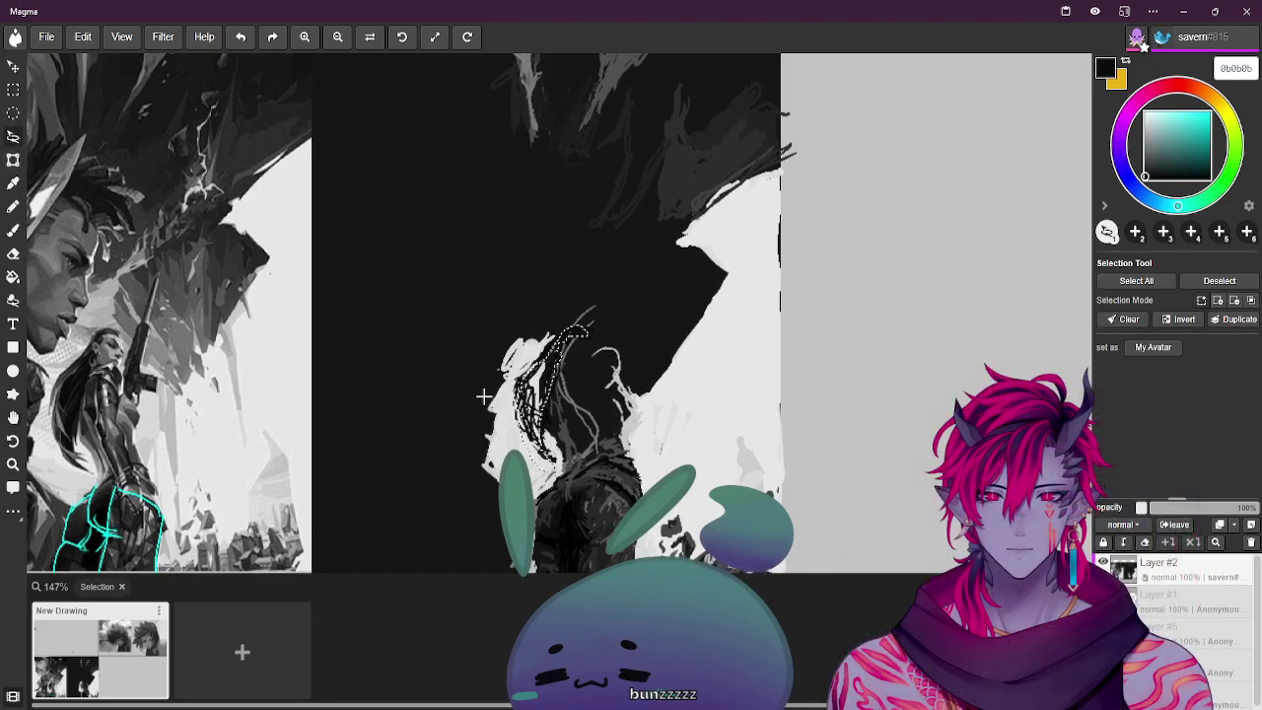
key(ctrl+d)
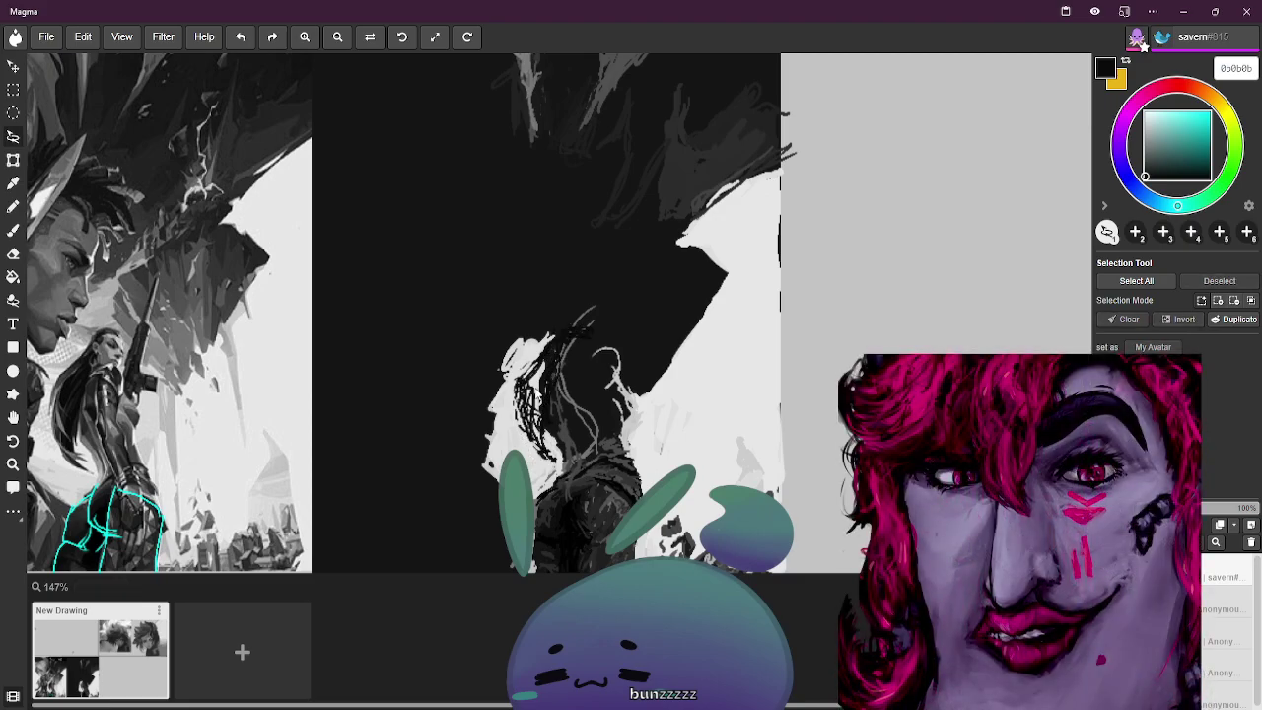
drag(548, 384, 545, 404)
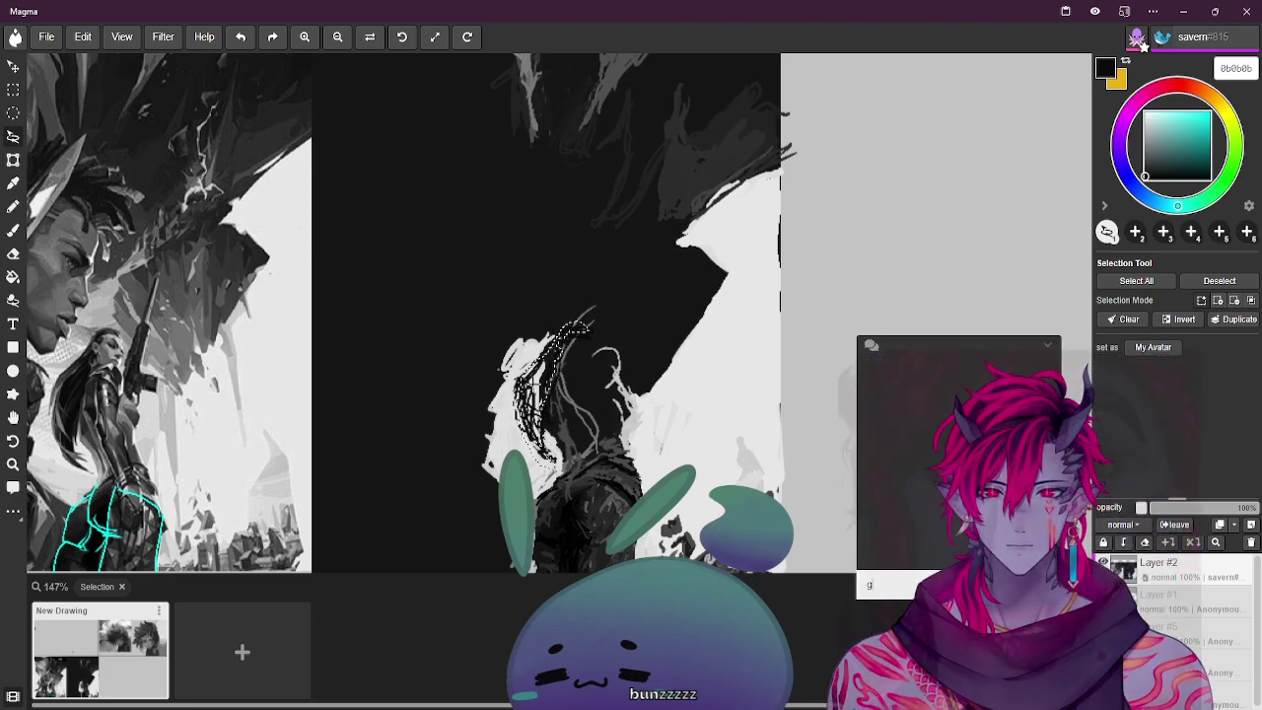
Fill the light grey hair patch with near-black using the Paint Bucket, then sample light grey e5e5e5
key(ctrl+d)
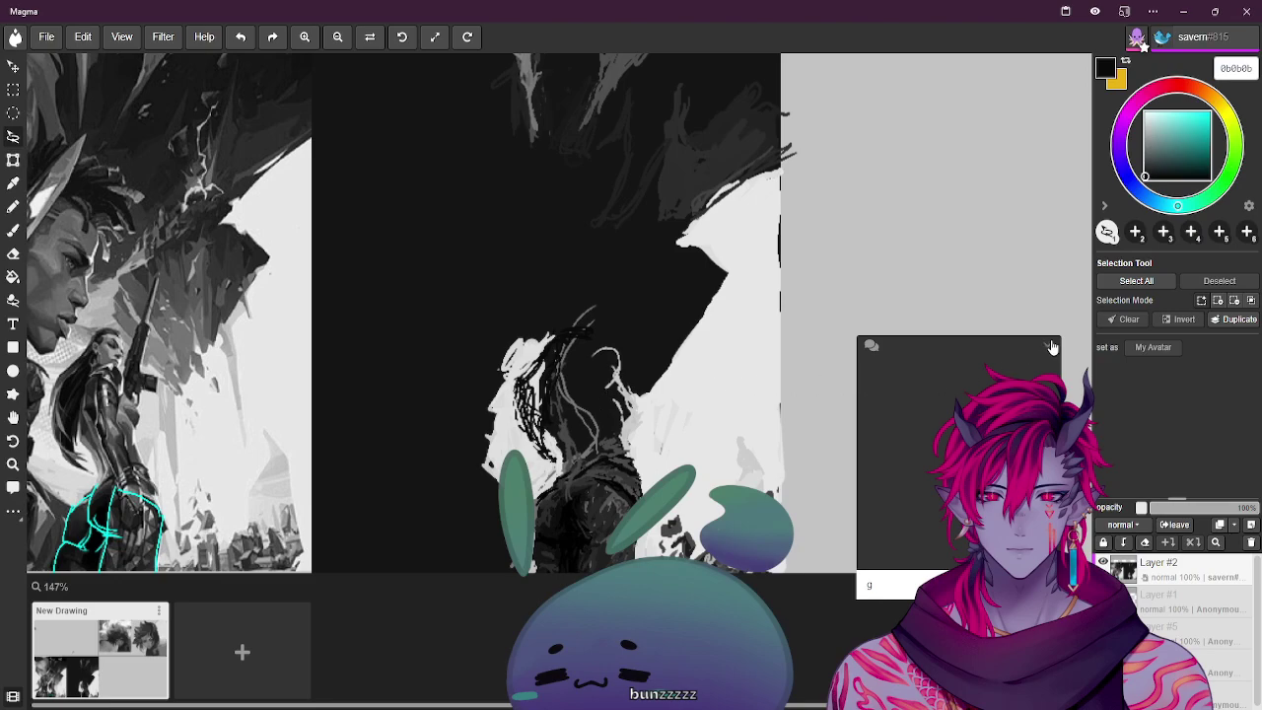
key(ctrl+z)
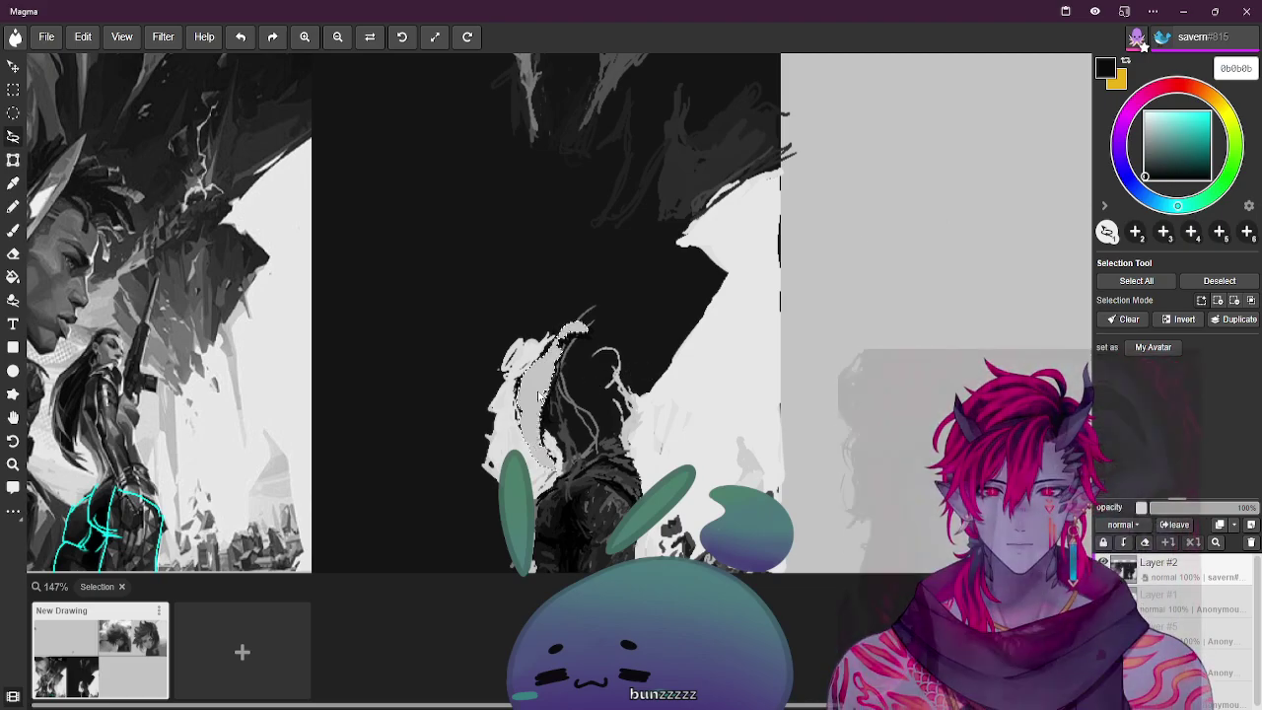
key(ctrl+d)
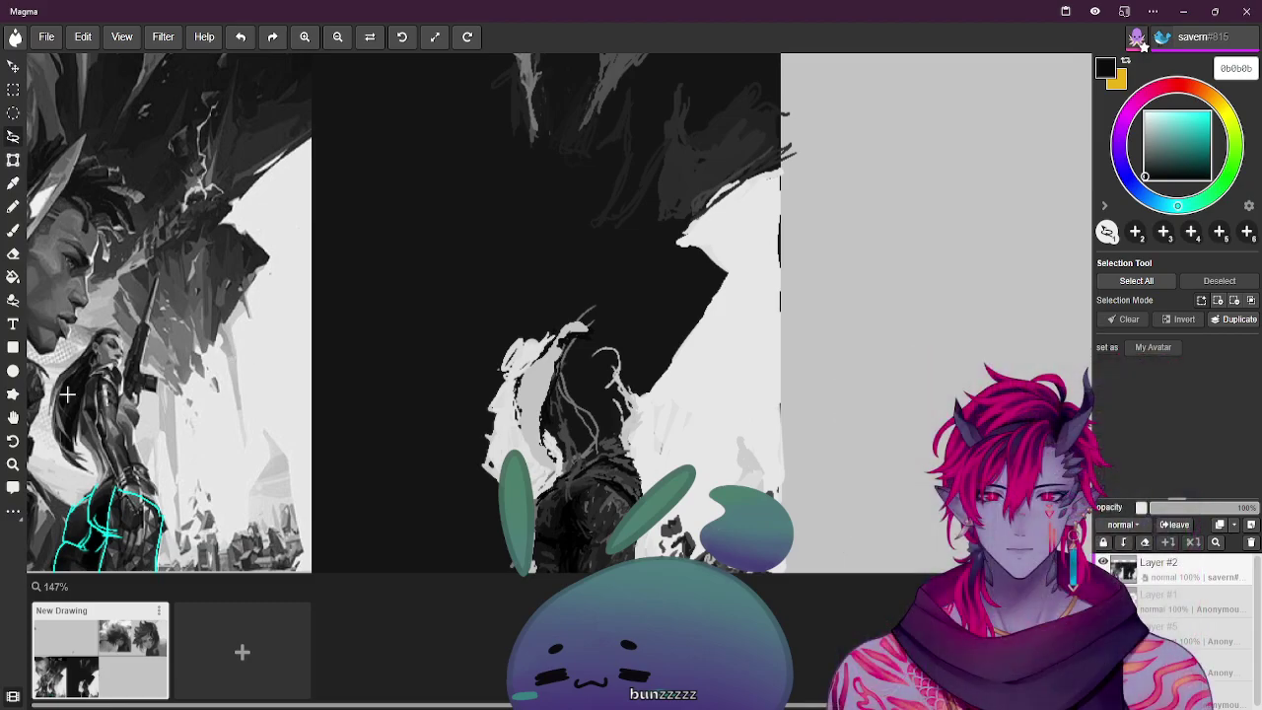
key(ctrl+z)
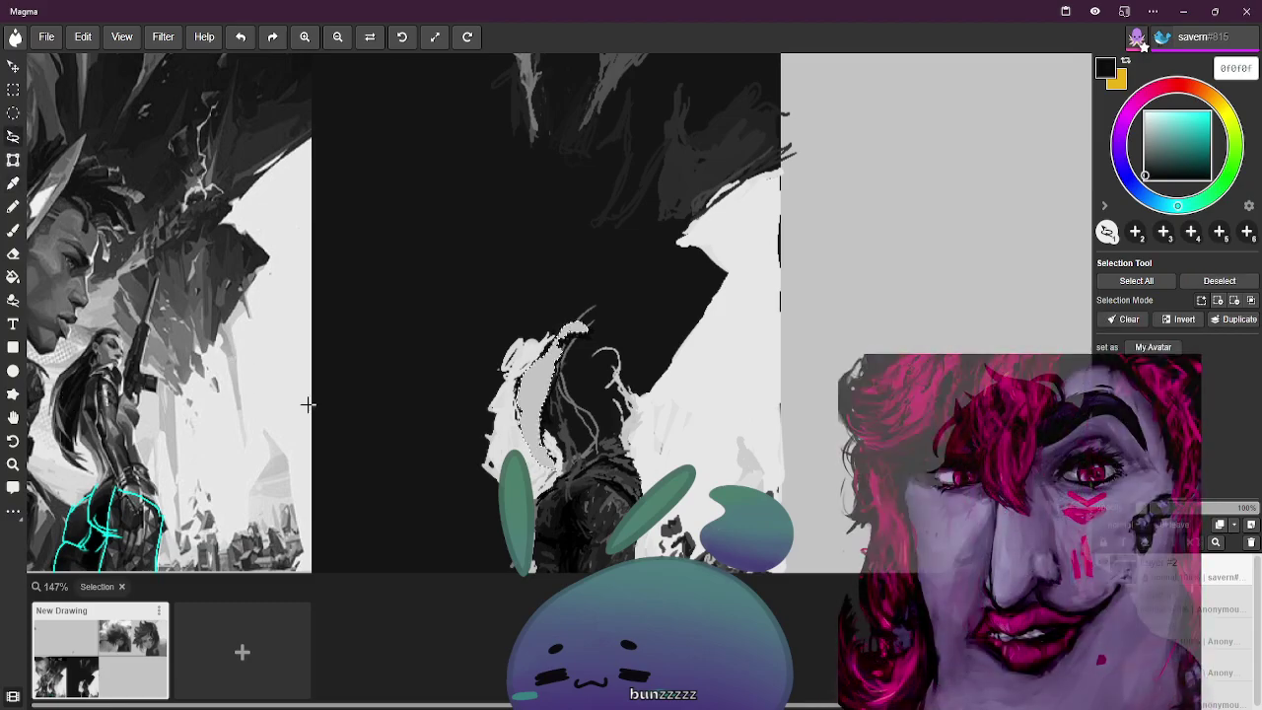
key(ctrl+d)
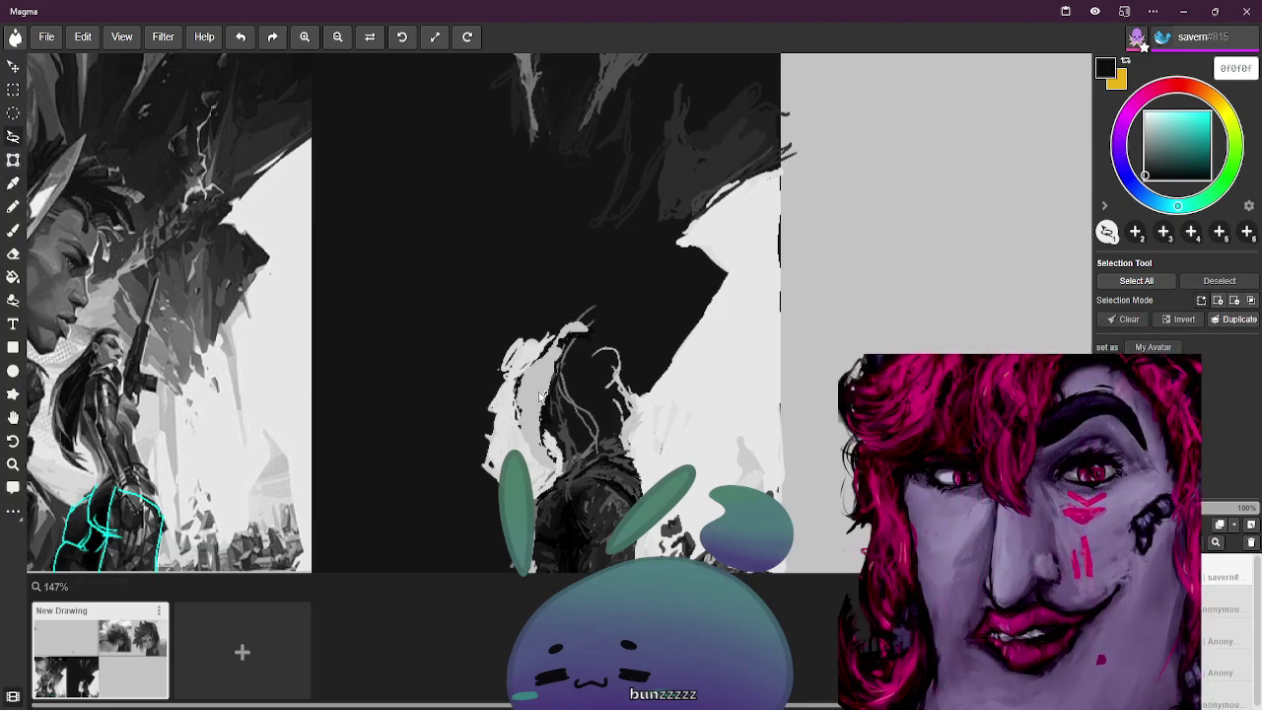
key(g)
click(538, 396)
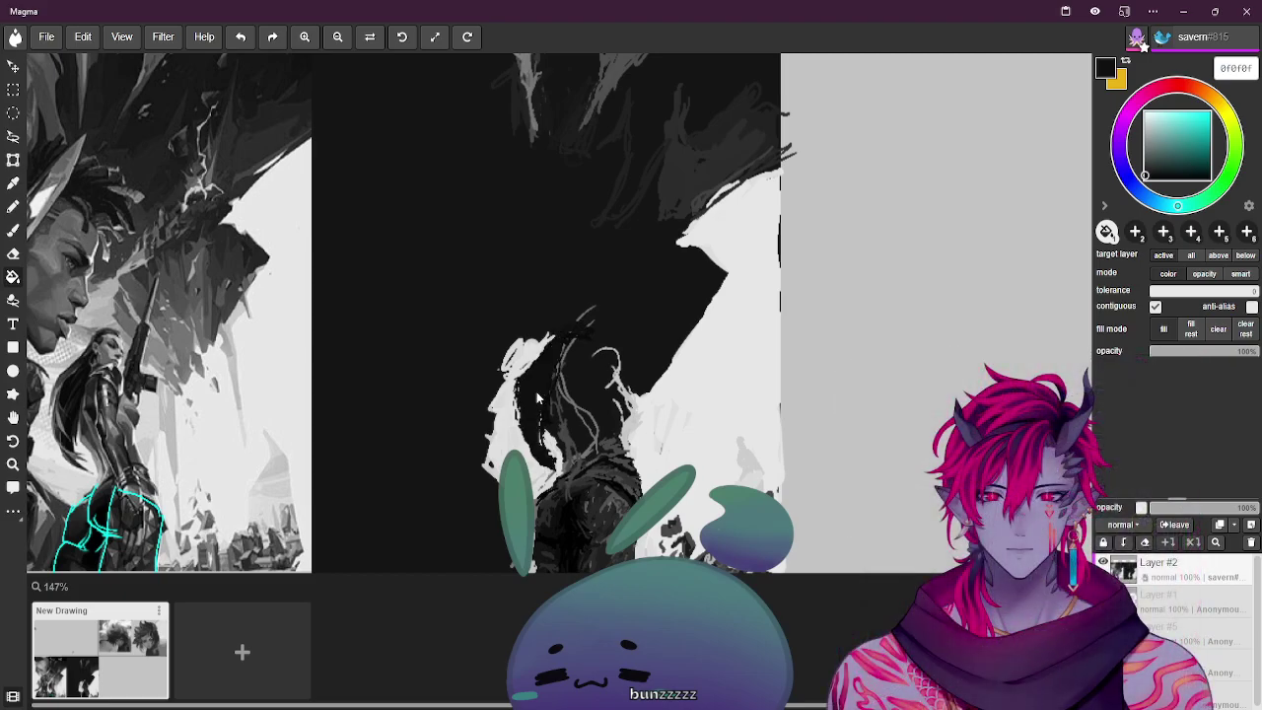
key(ctrl+z)
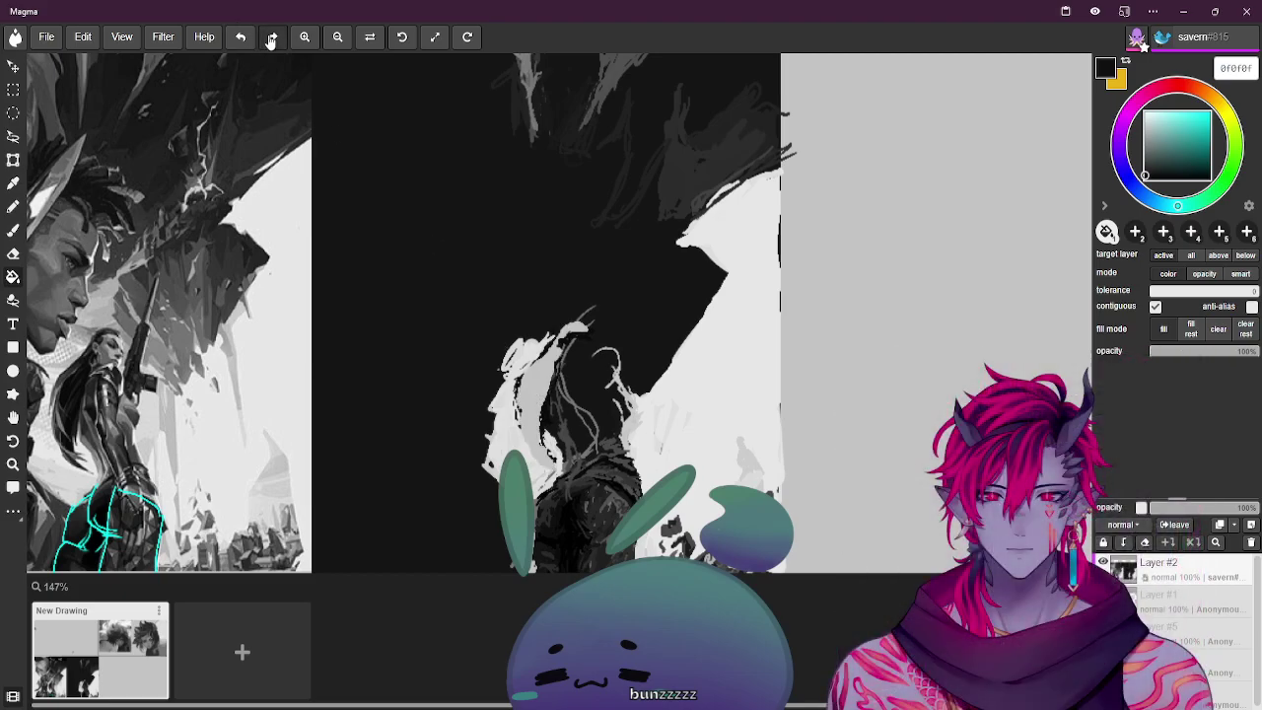
click(272, 37)
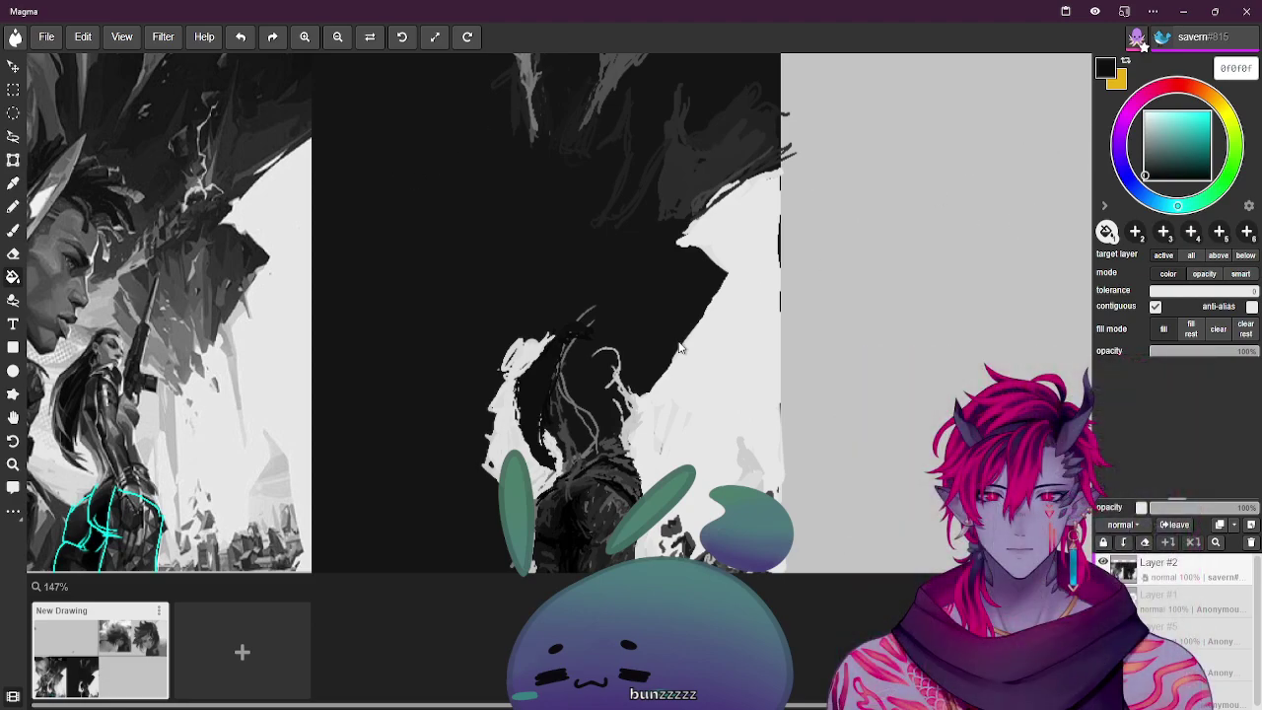
alt+click(95, 448)
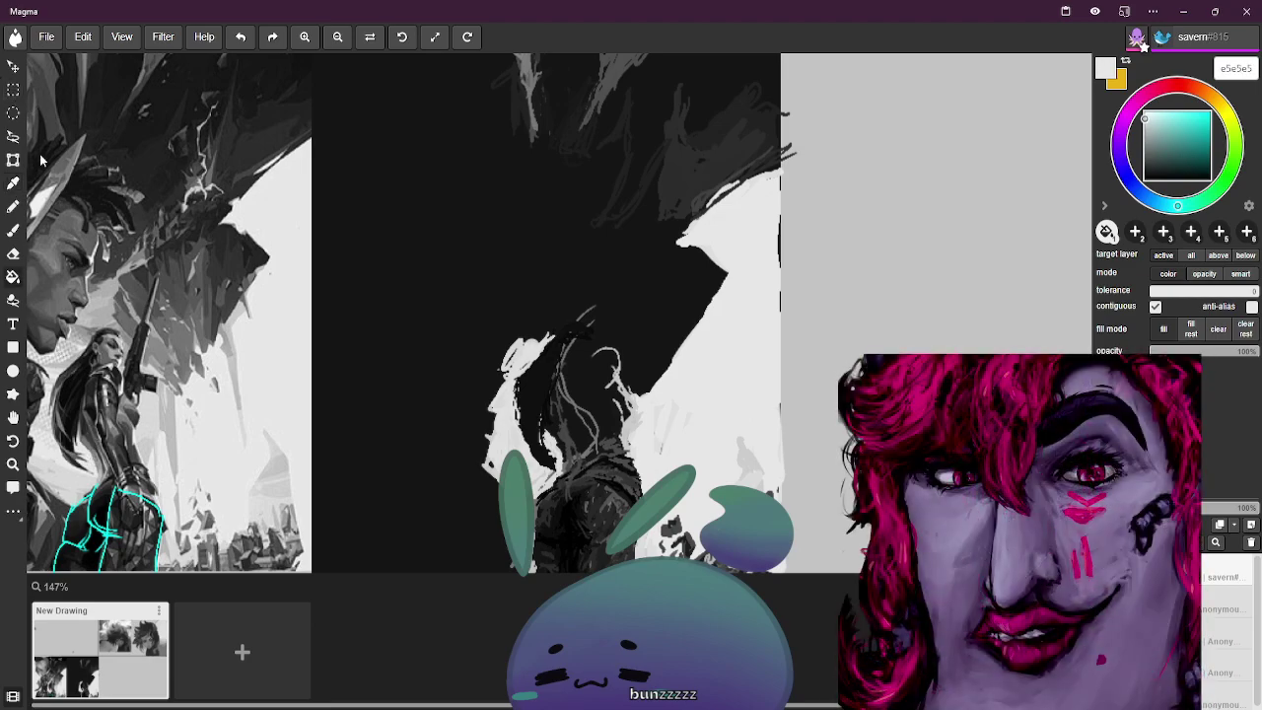
Paint a dark stroke along the hair's white edge, sample greys ending on mid-grey 828282, and zoom in
click(13, 230)
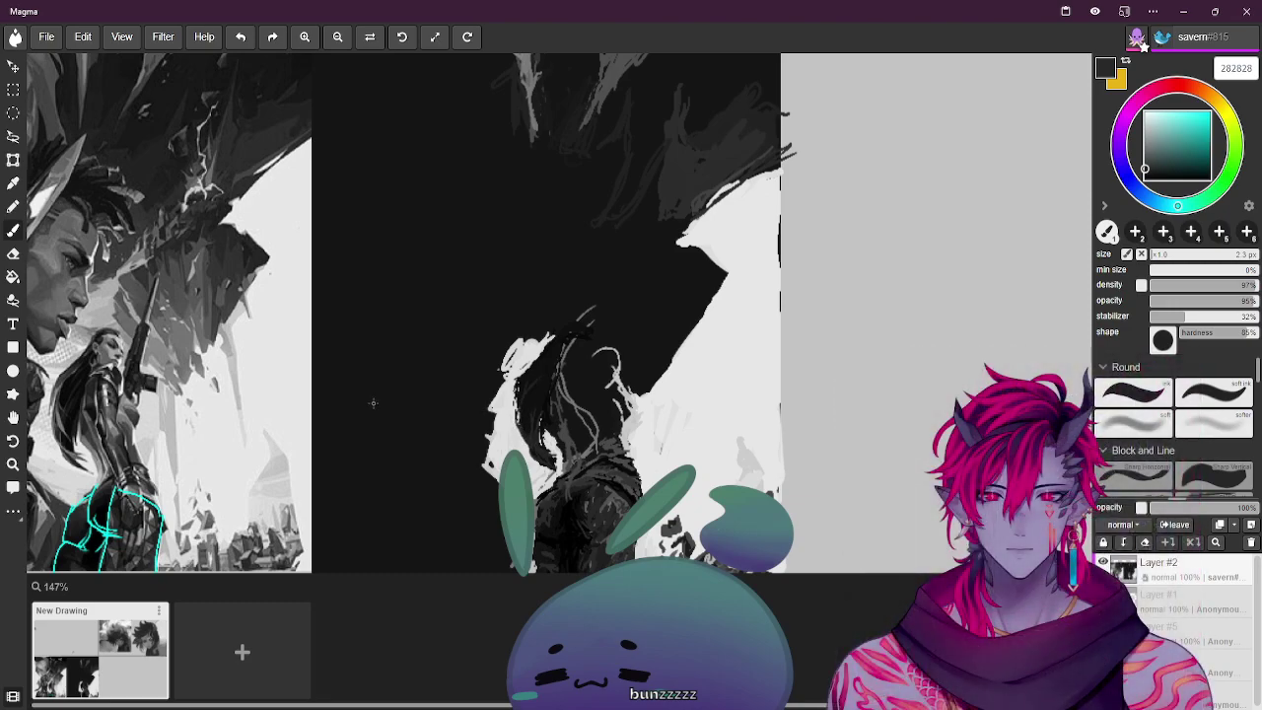
drag(519, 410, 531, 377)
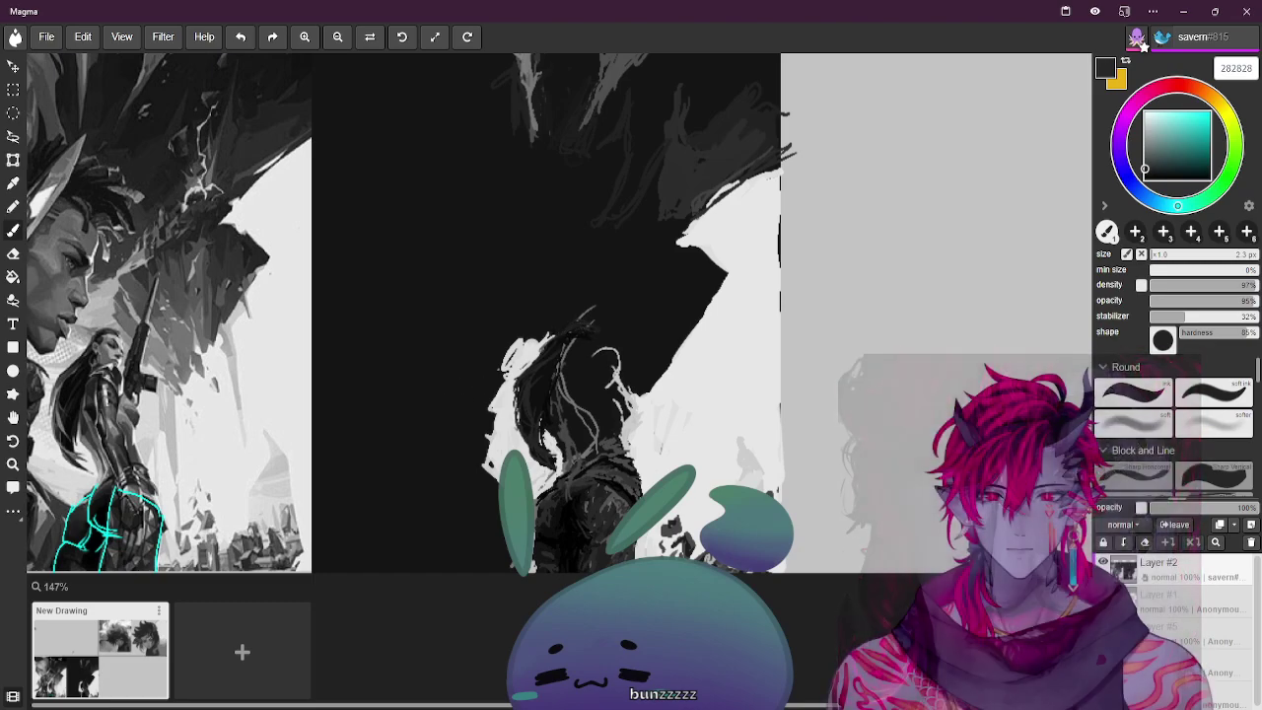
alt+click(541, 373)
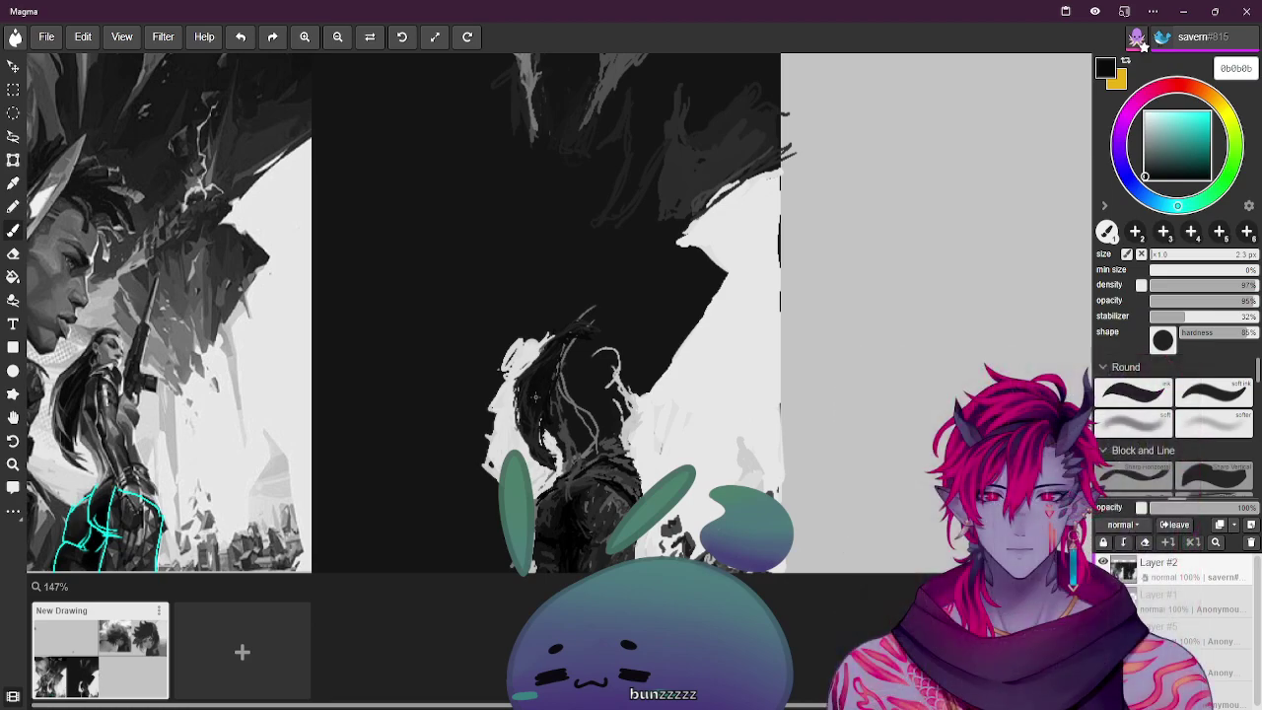
alt+click(66, 395)
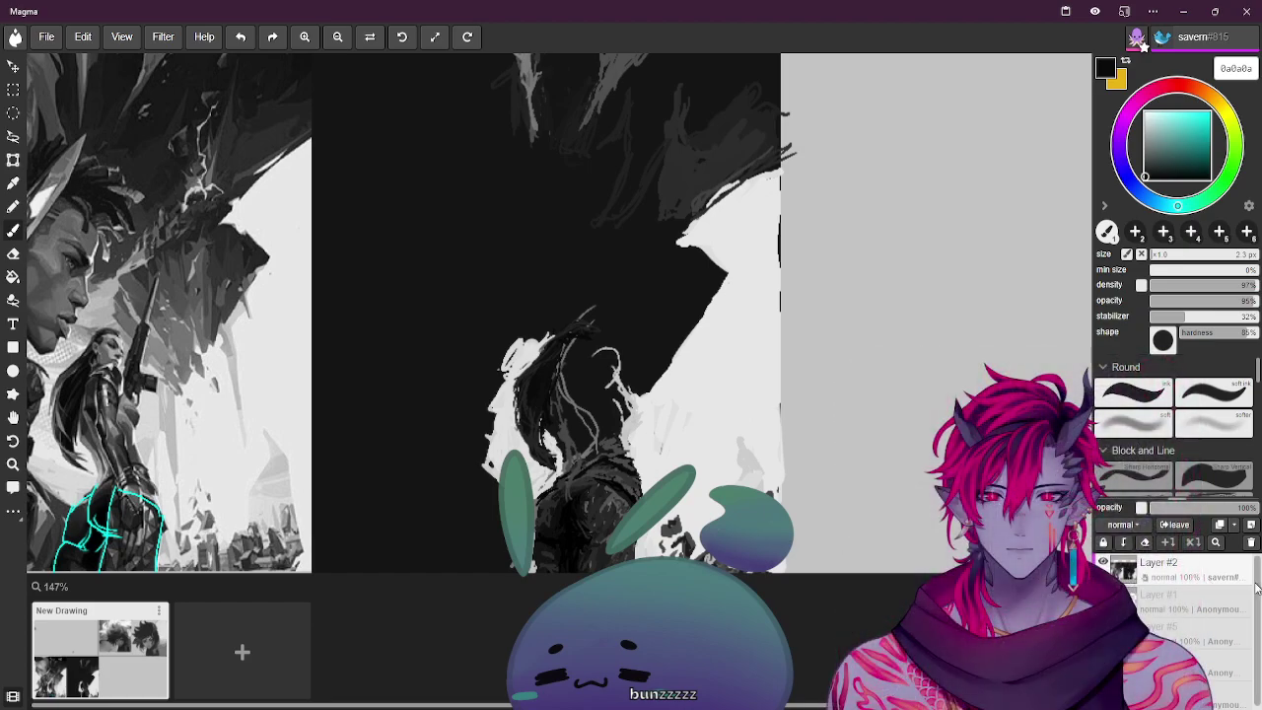
mouse_move(1209, 136)
mouse_down()
mouse_move(1198, 130)
mouse_move(1152, 181)
mouse_move(1159, 161)
mouse_up()
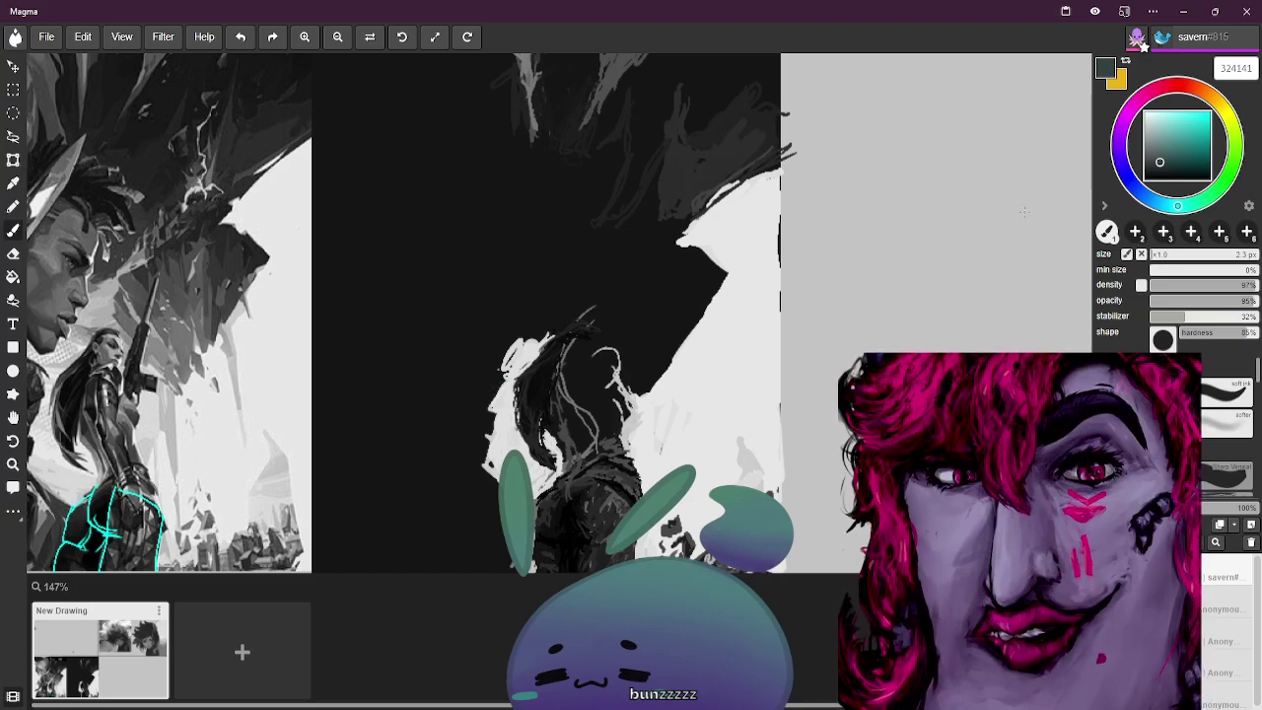
alt+click(66, 421)
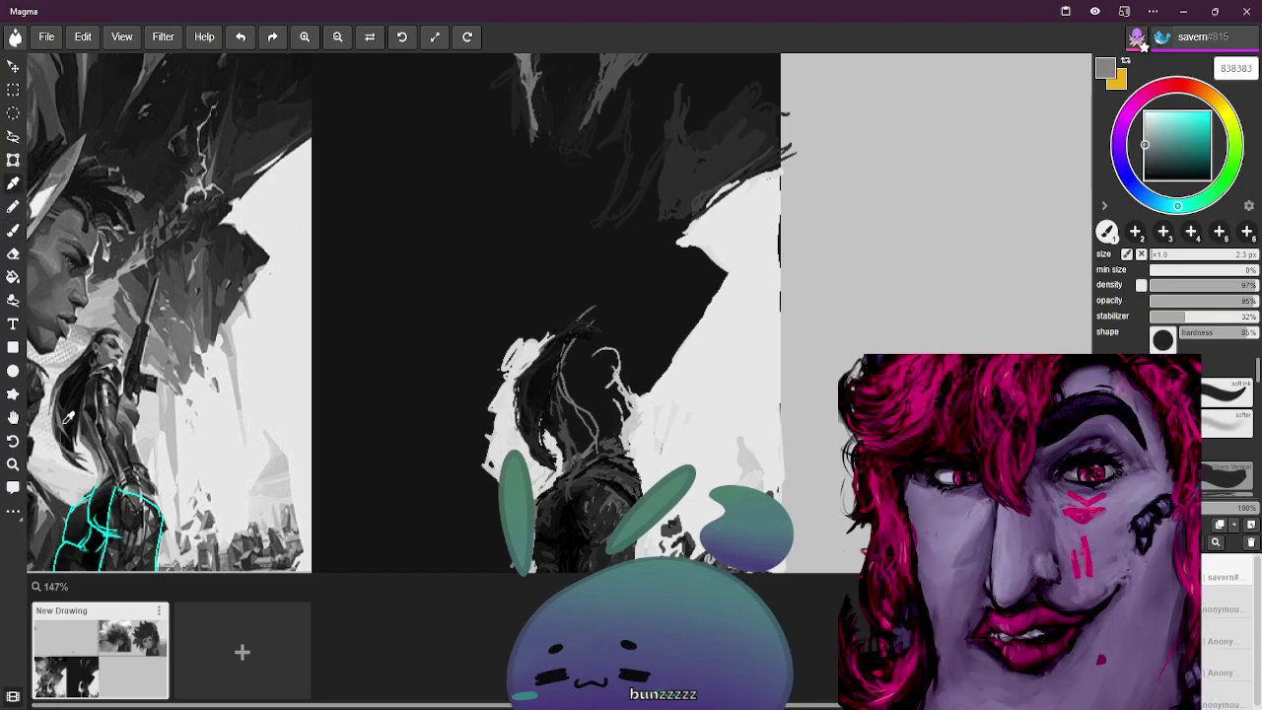
key(ctrl+equal)
key(ctrl+equal)
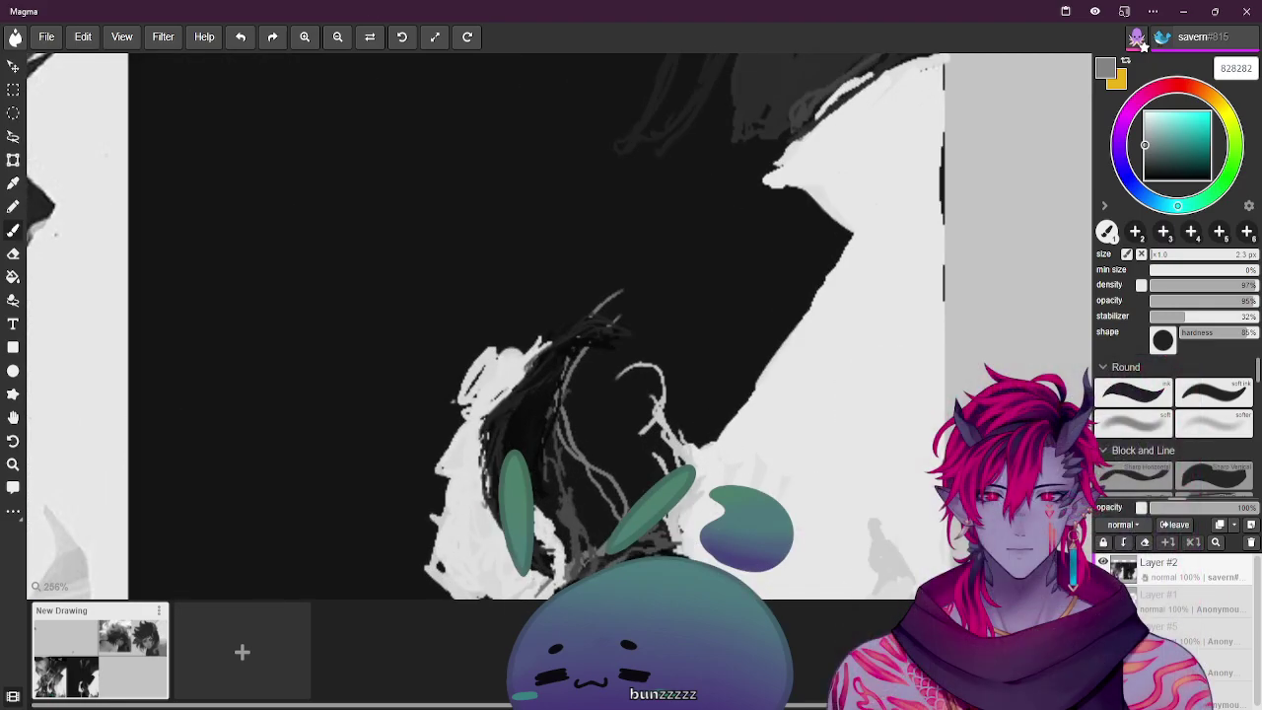
Pan the reference beside the hair and sample near-black for the strands
click(13, 417)
mouse_move(408, 314)
mouse_down()
mouse_move(610, 200)
mouse_move(732, 232)
mouse_up()
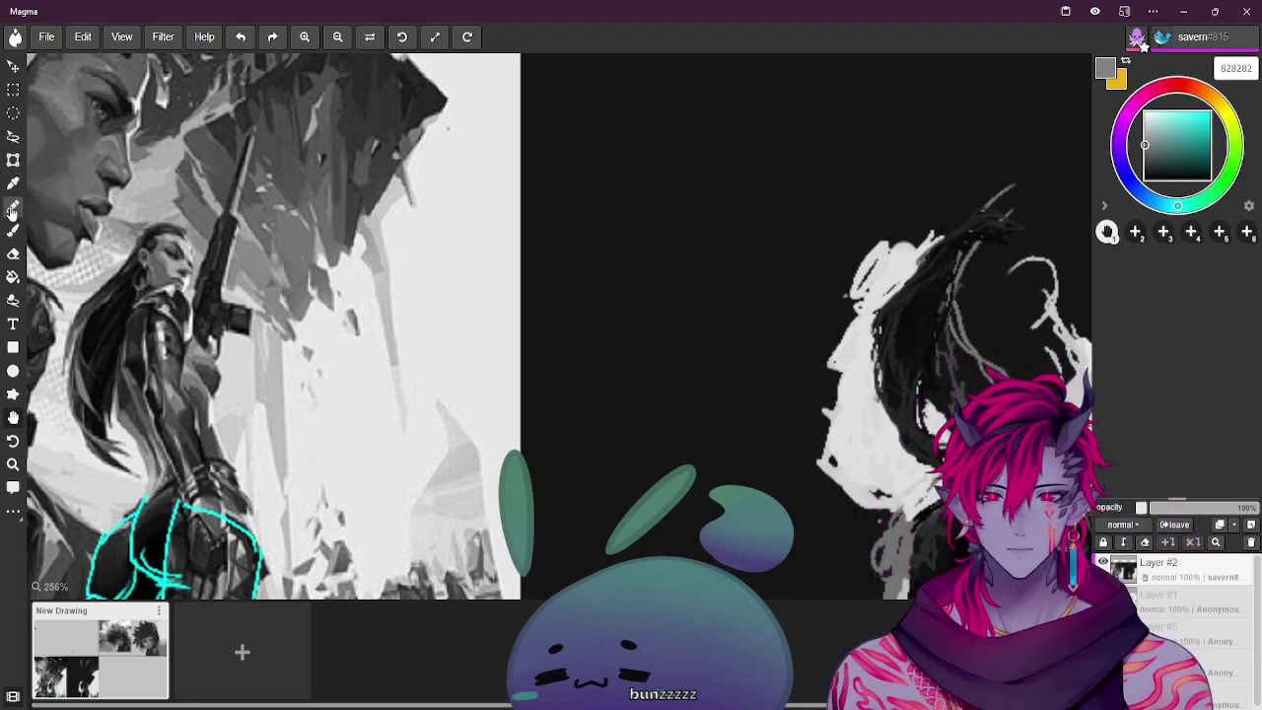
click(13, 229)
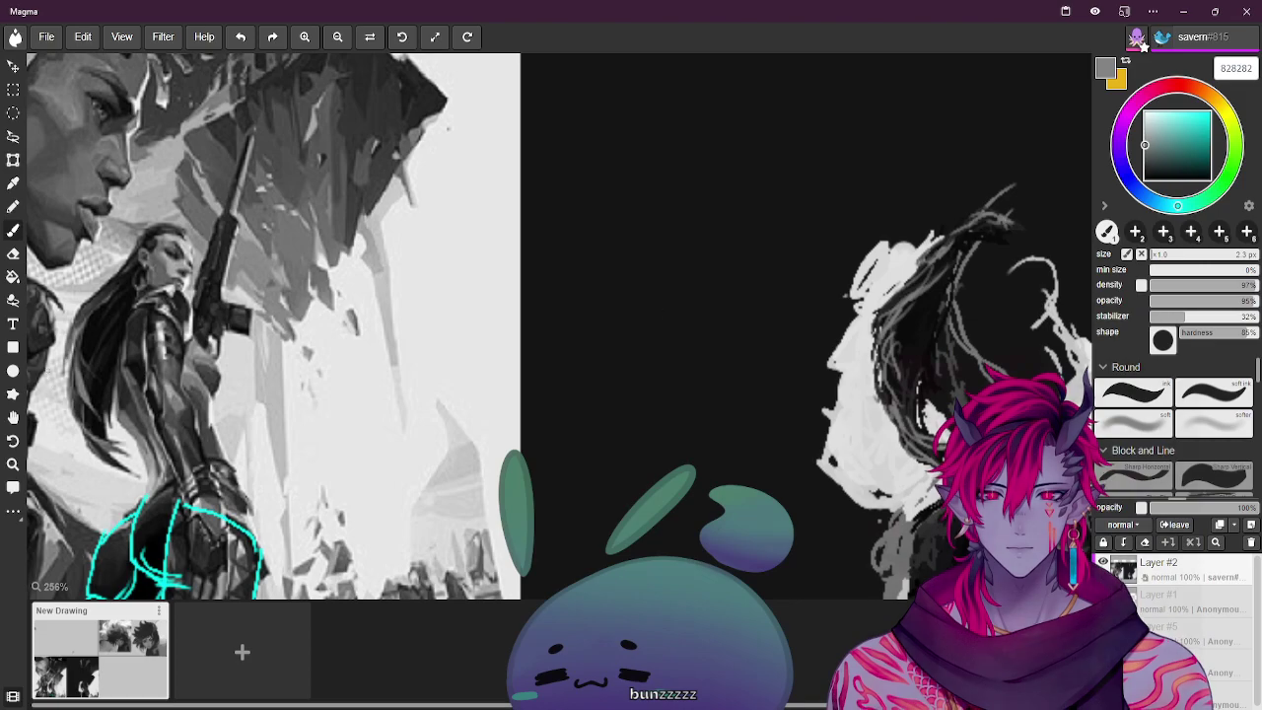
alt+click(485, 342)
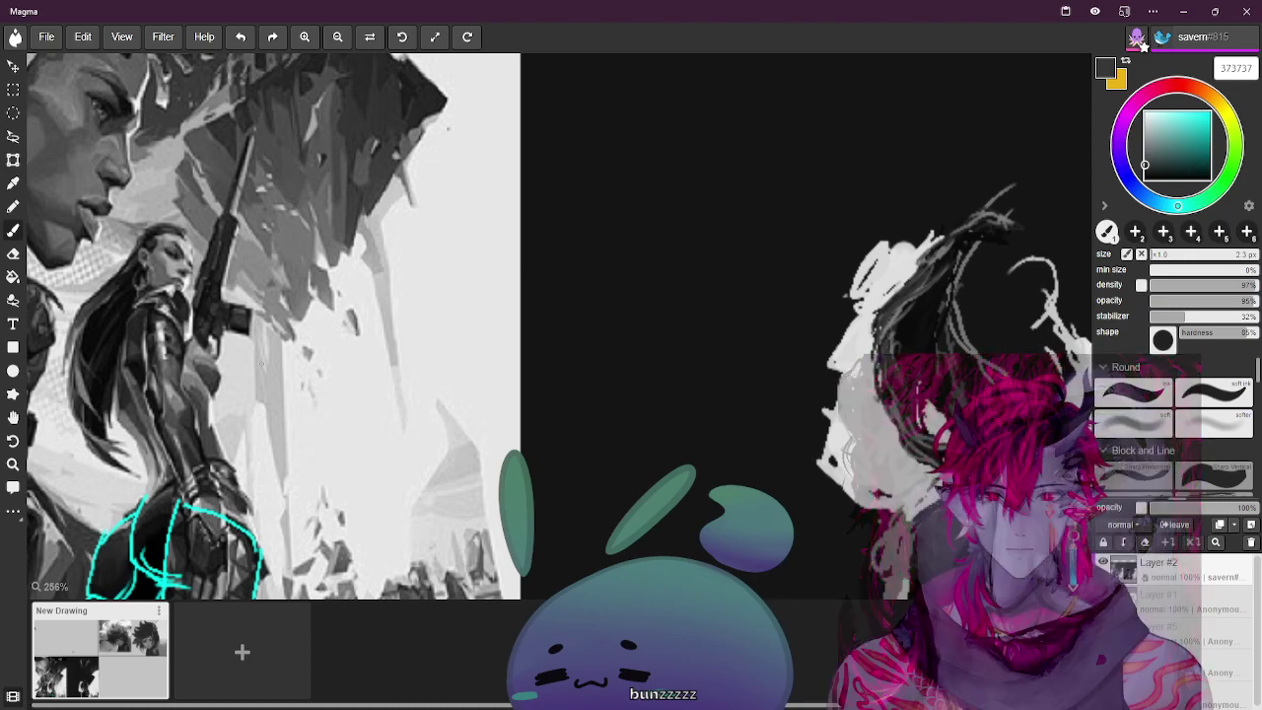
alt+click(89, 380)
alt+click(89, 379)
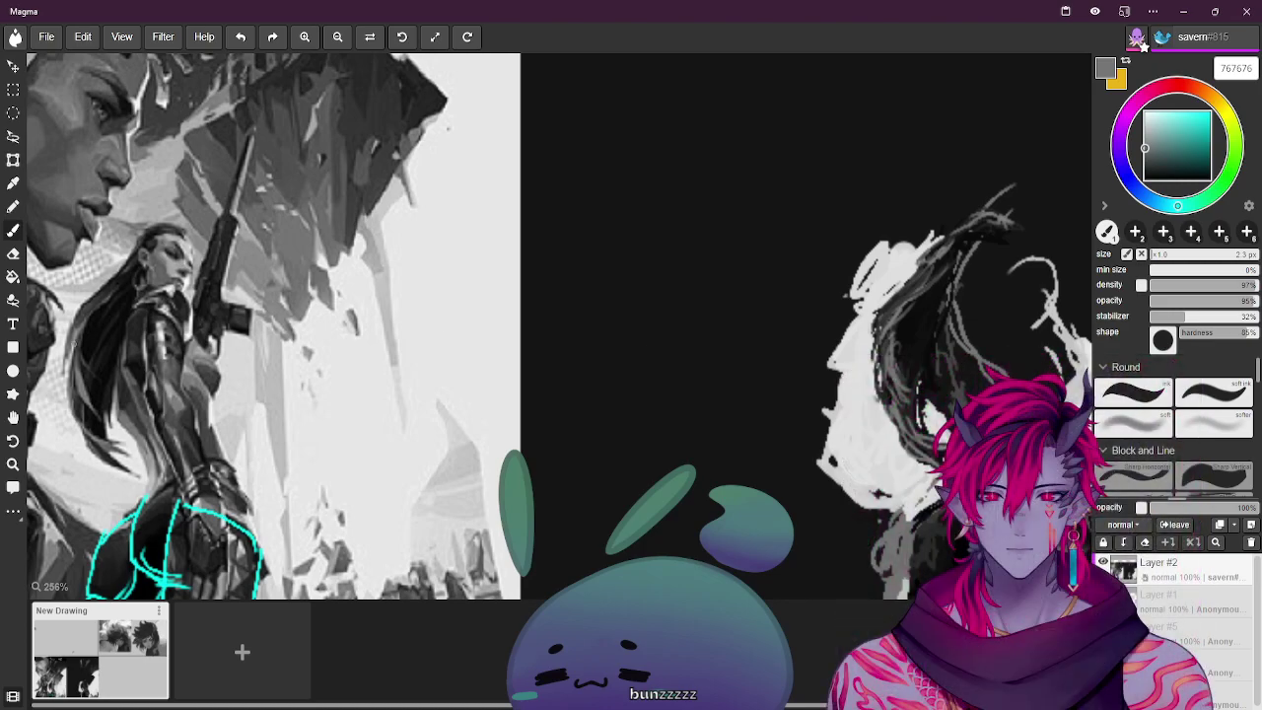
alt+click(83, 358)
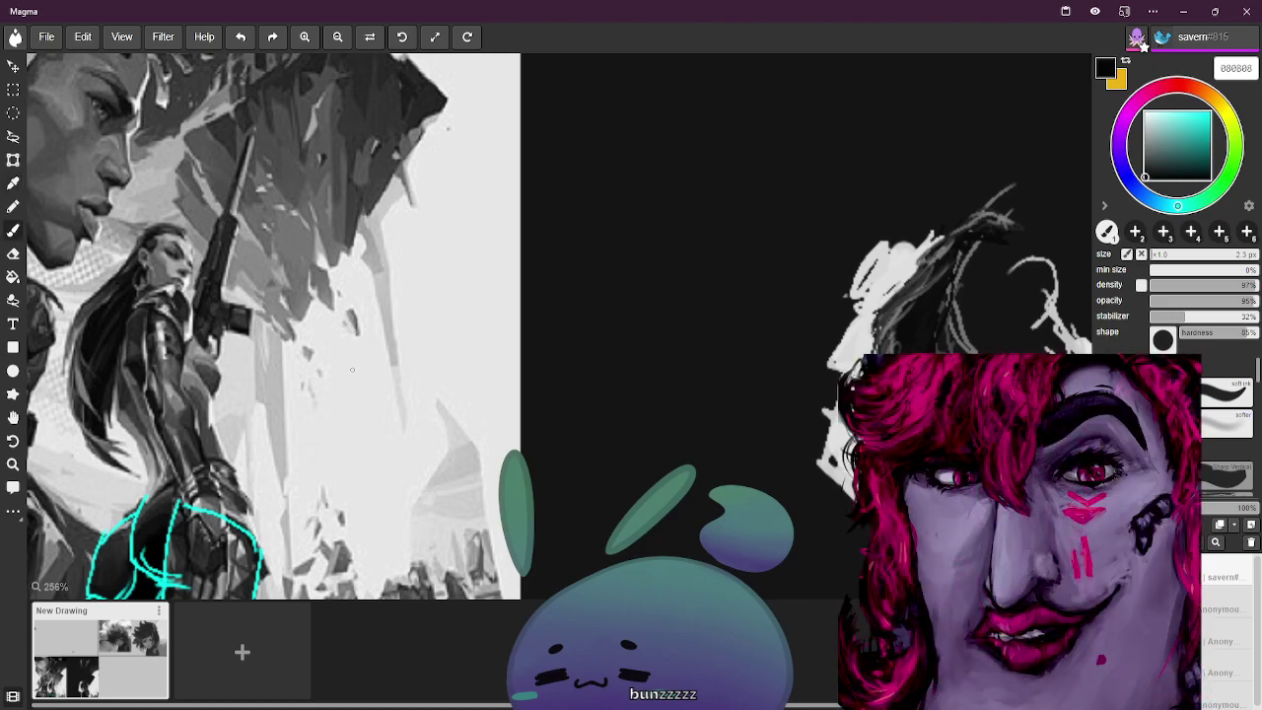
Paint dark strands along the hair, then sample mid-grey 848484
drag(904, 382, 895, 337)
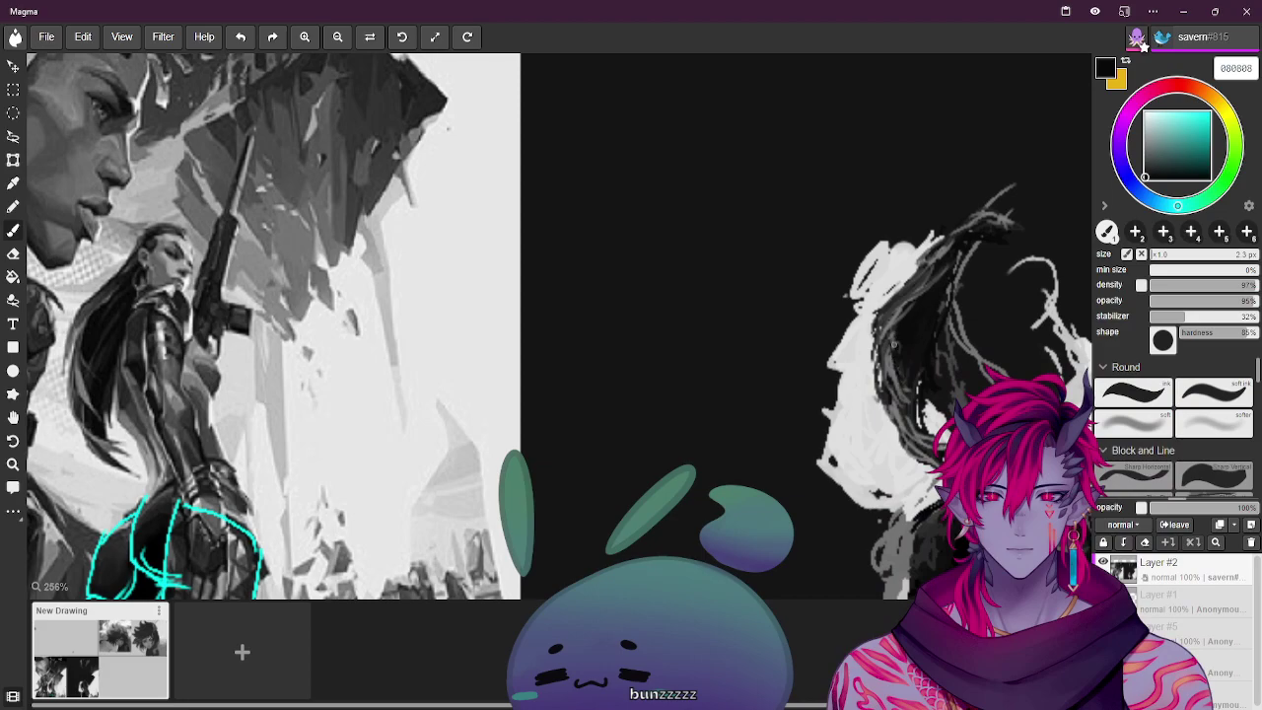
mouse_move(894, 380)
mouse_down()
mouse_move(899, 398)
mouse_move(895, 368)
mouse_up()
alt+click(492, 374)
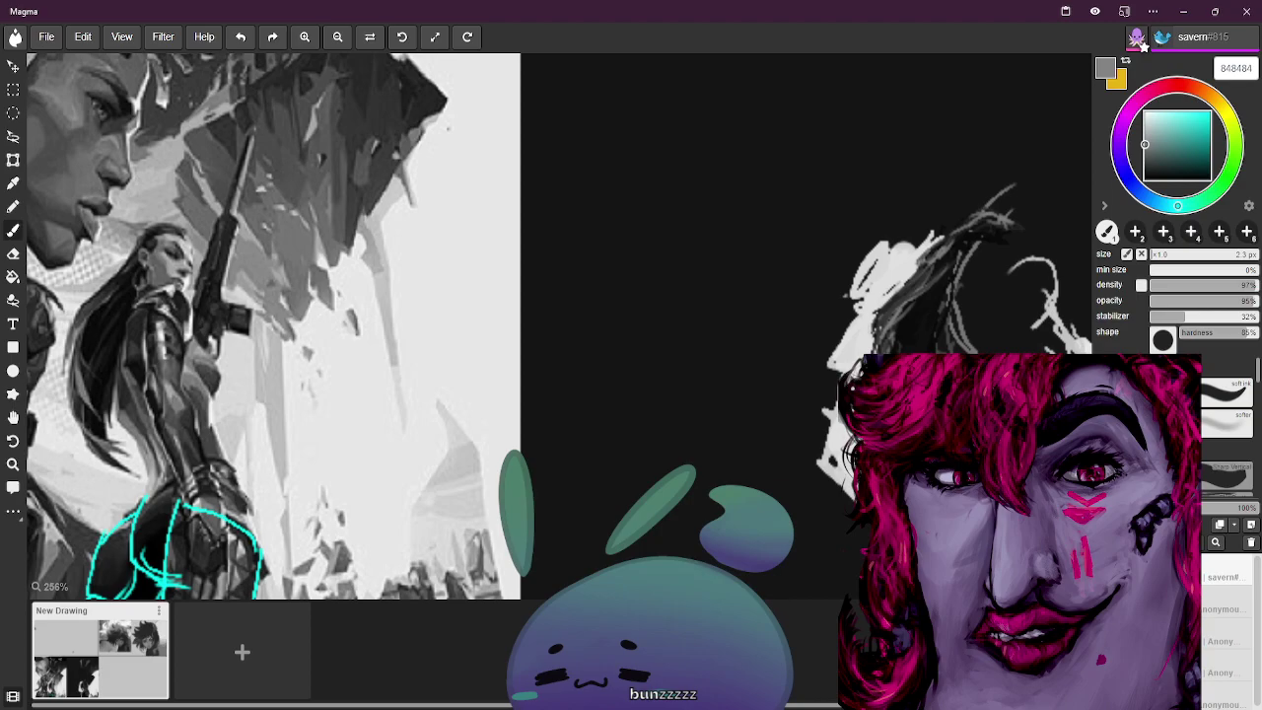
Raise the brush stabilizer to 39% and paint a light highlight strand and a short dark strand
click(1190, 319)
drag(634, 376, 649, 444)
key(ctrl+z)
alt+click(103, 419)
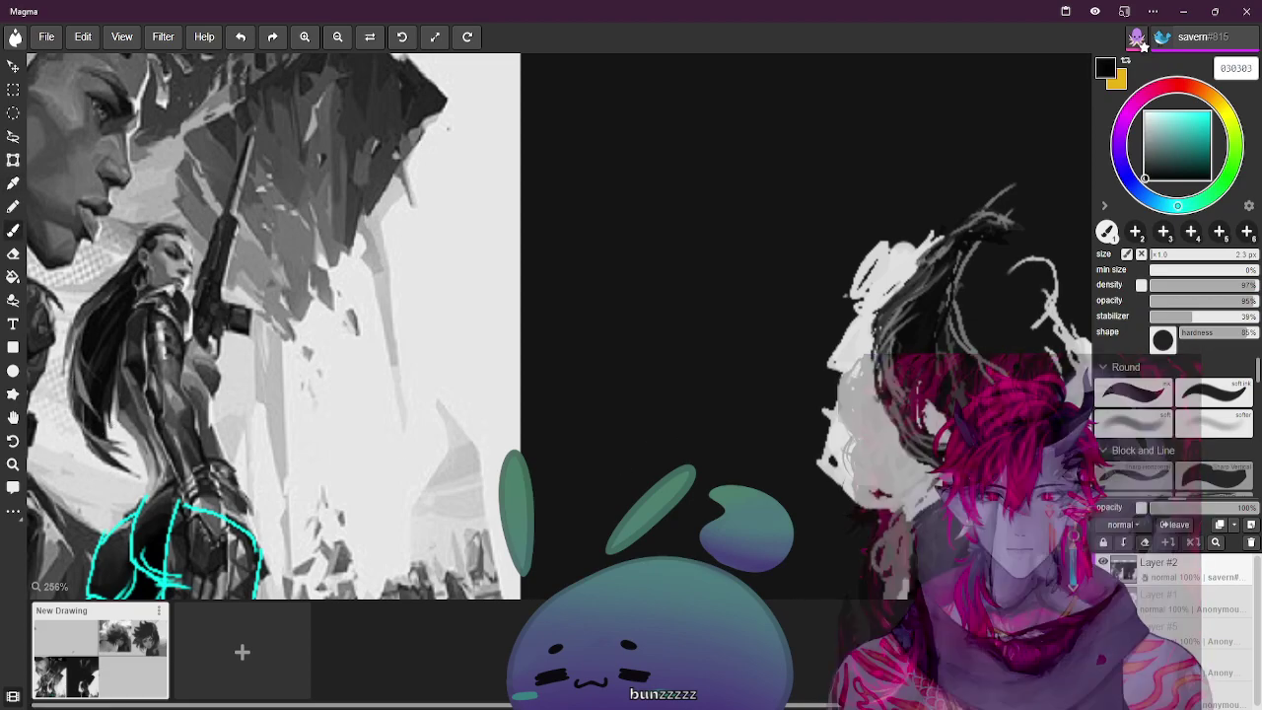
alt+click(386, 449)
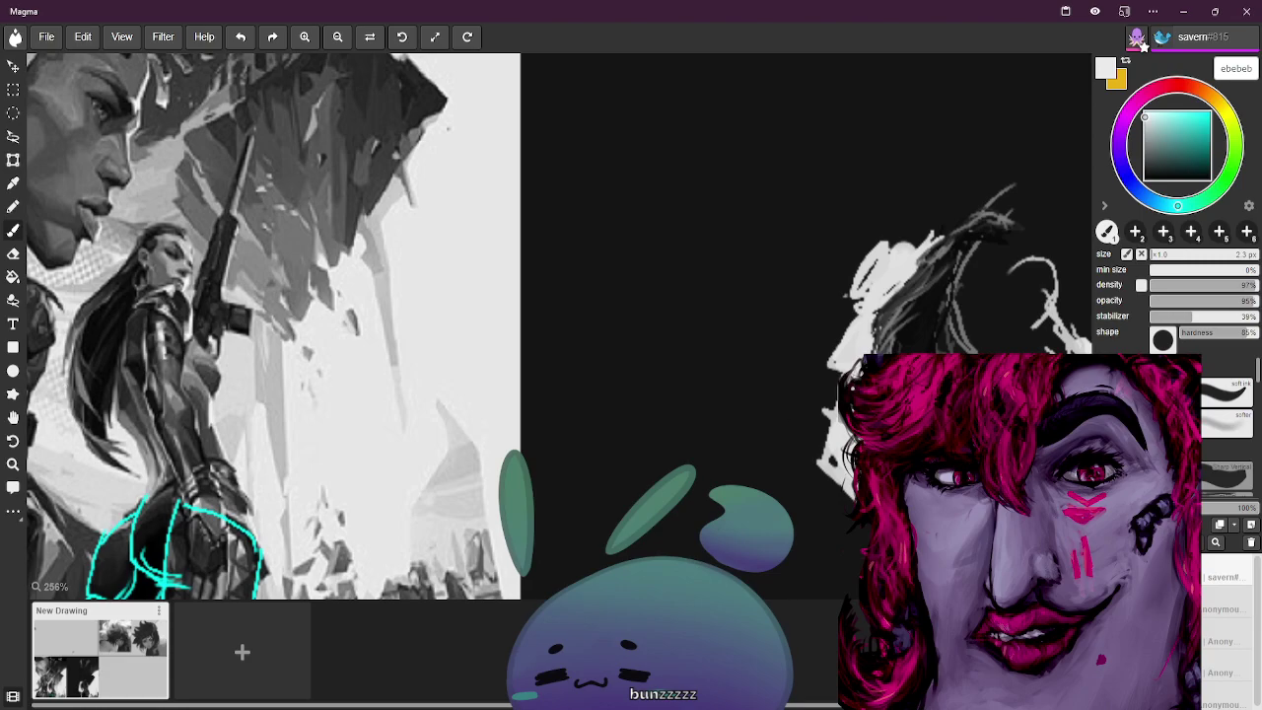
drag(875, 398, 876, 332)
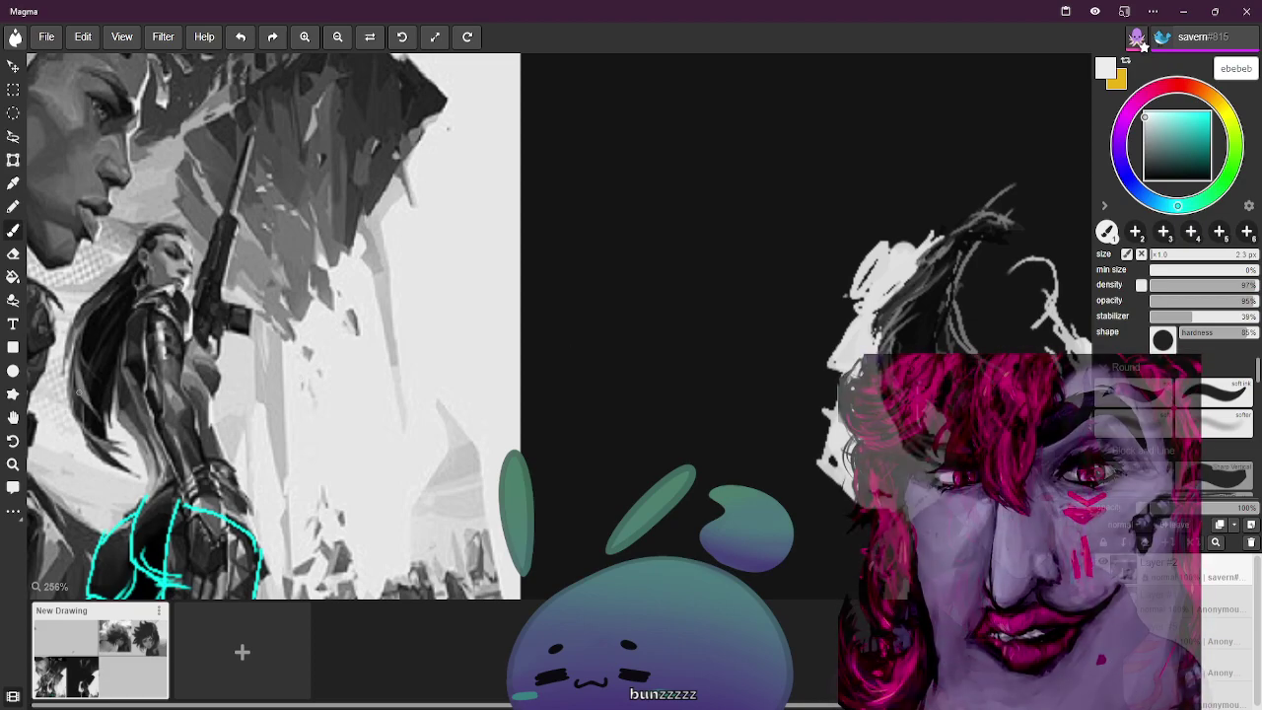
alt+click(818, 377)
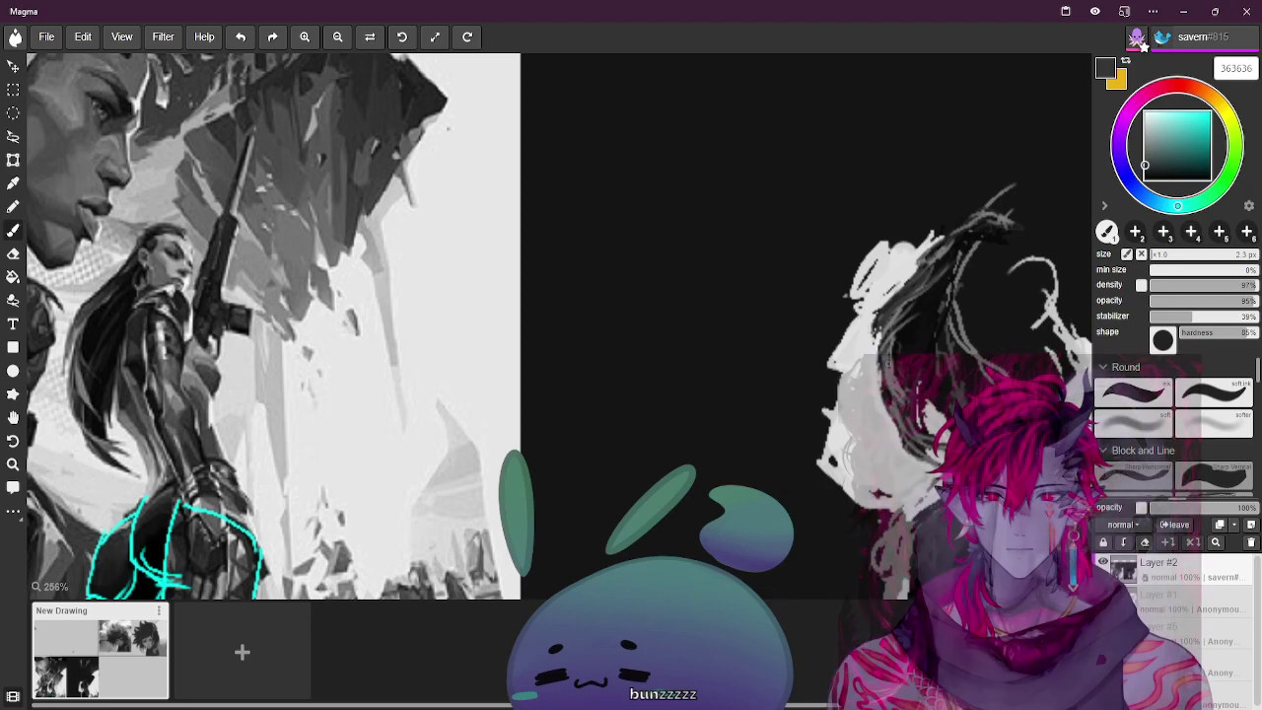
mouse_move(880, 365)
mouse_down()
mouse_move(893, 422)
mouse_move(915, 434)
mouse_move(899, 418)
mouse_up()
Sample dark greys from the reference and paint dark grey 202020 strands through the upper and lower hair
alt+click(84, 399)
alt+click(84, 399)
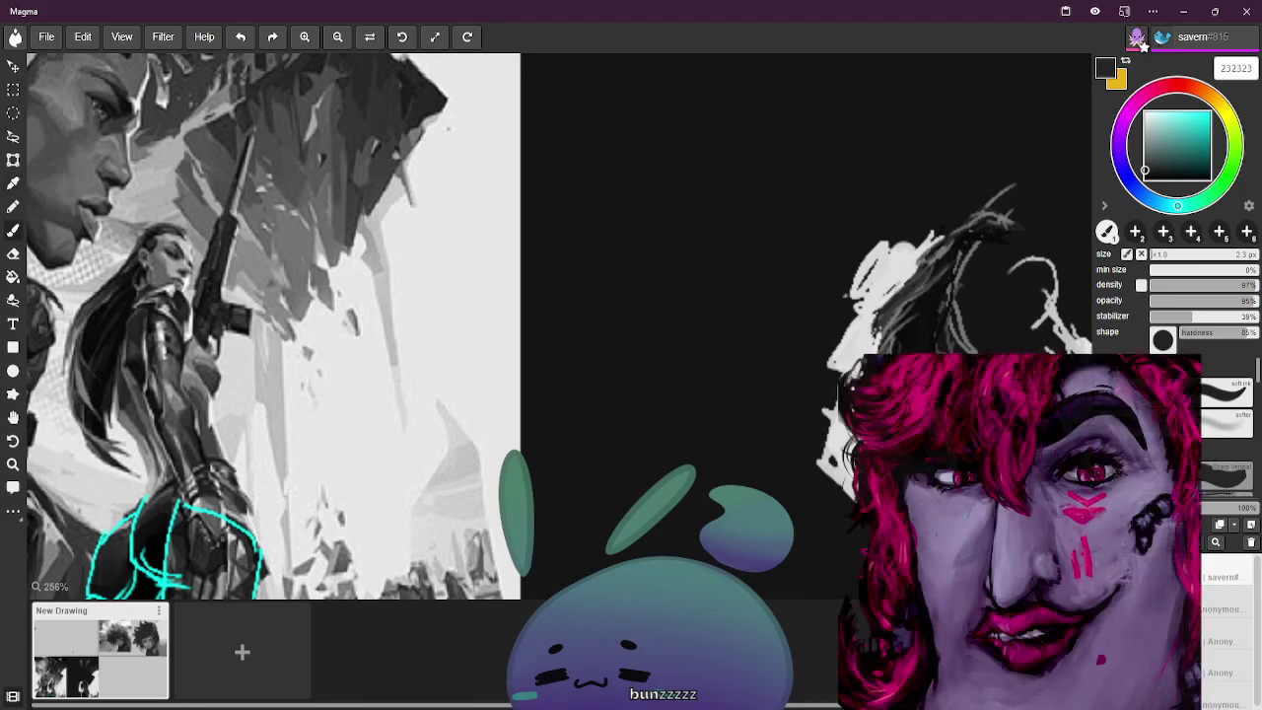
alt+click(104, 396)
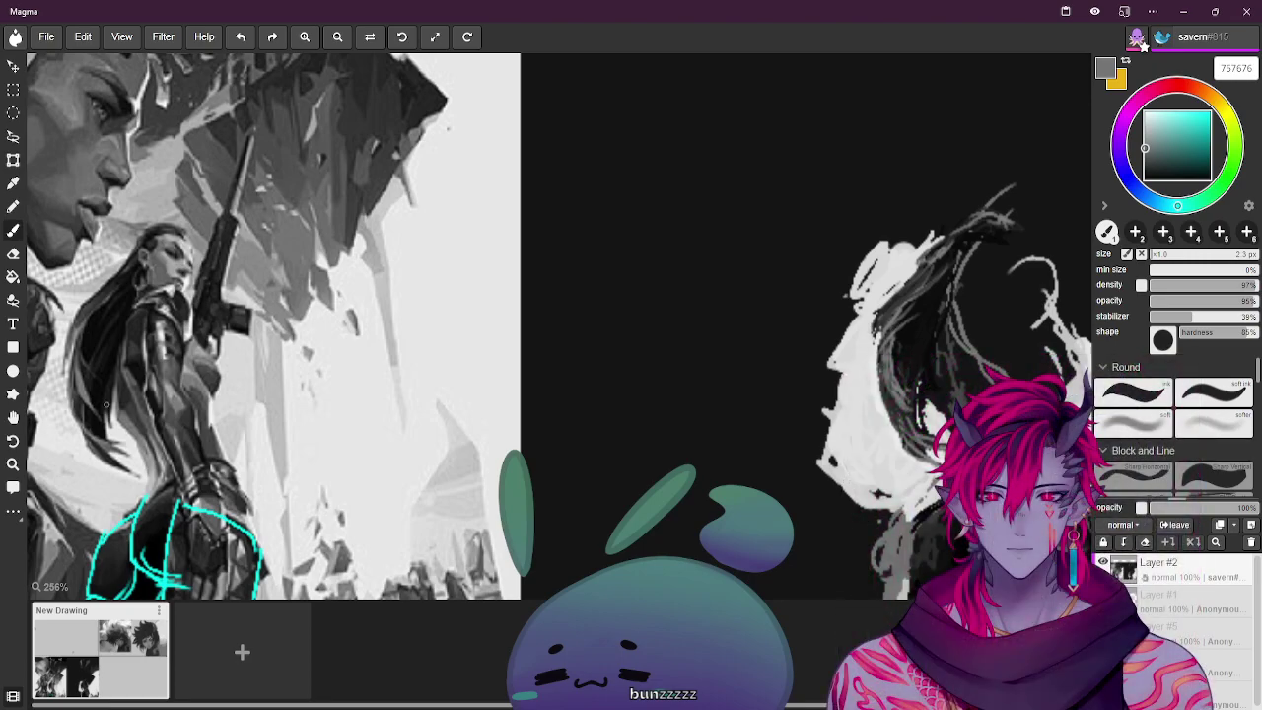
alt+click(115, 436)
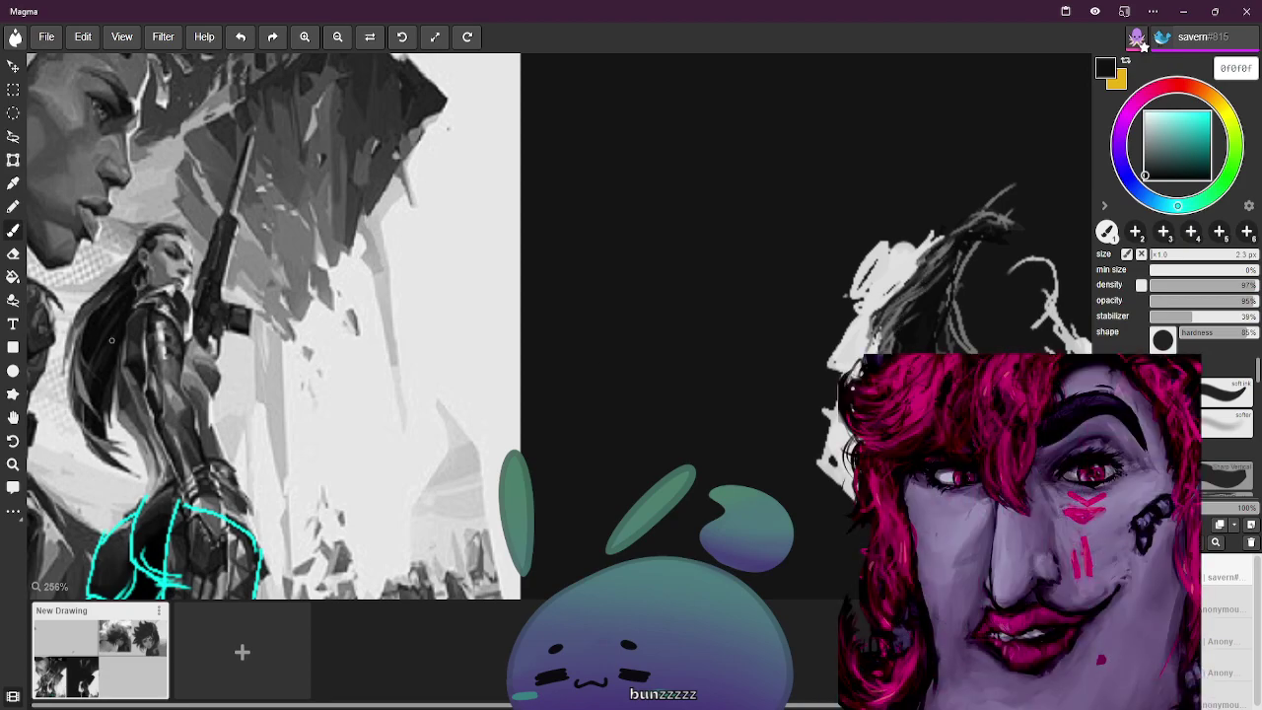
alt+click(781, 309)
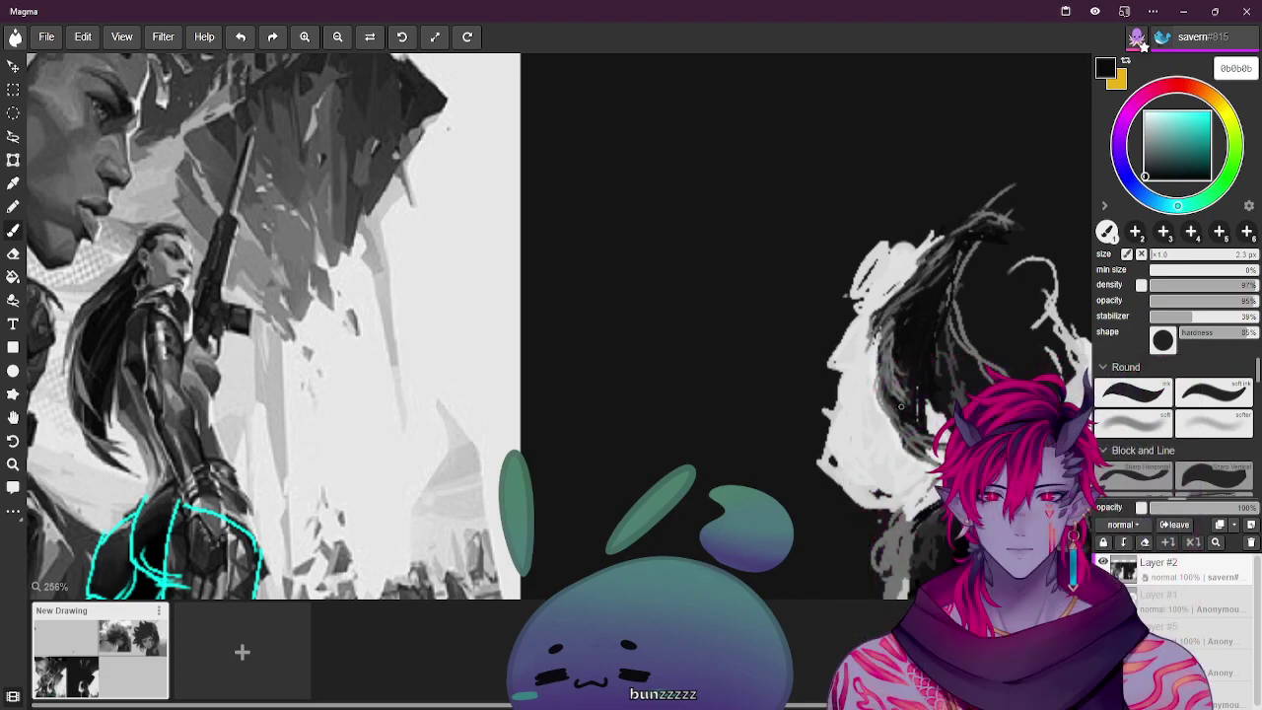
alt+click(849, 353)
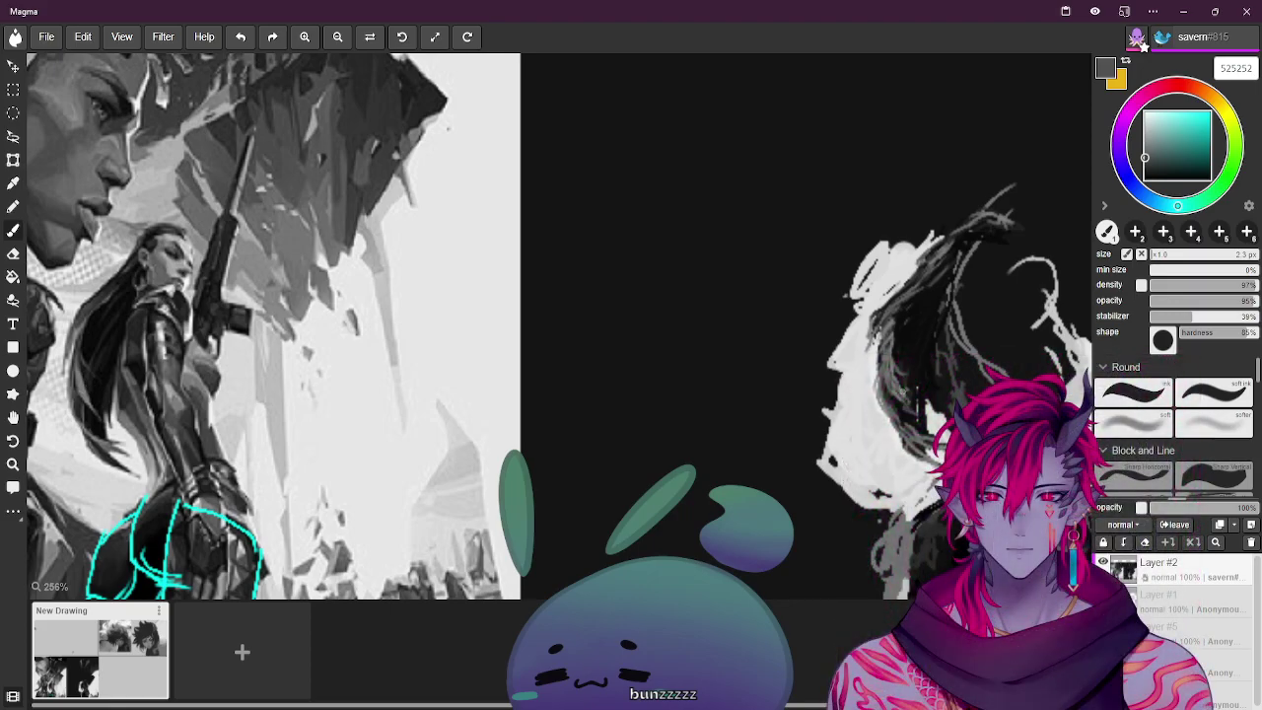
alt+click(122, 334)
alt+click(122, 333)
alt+click(94, 370)
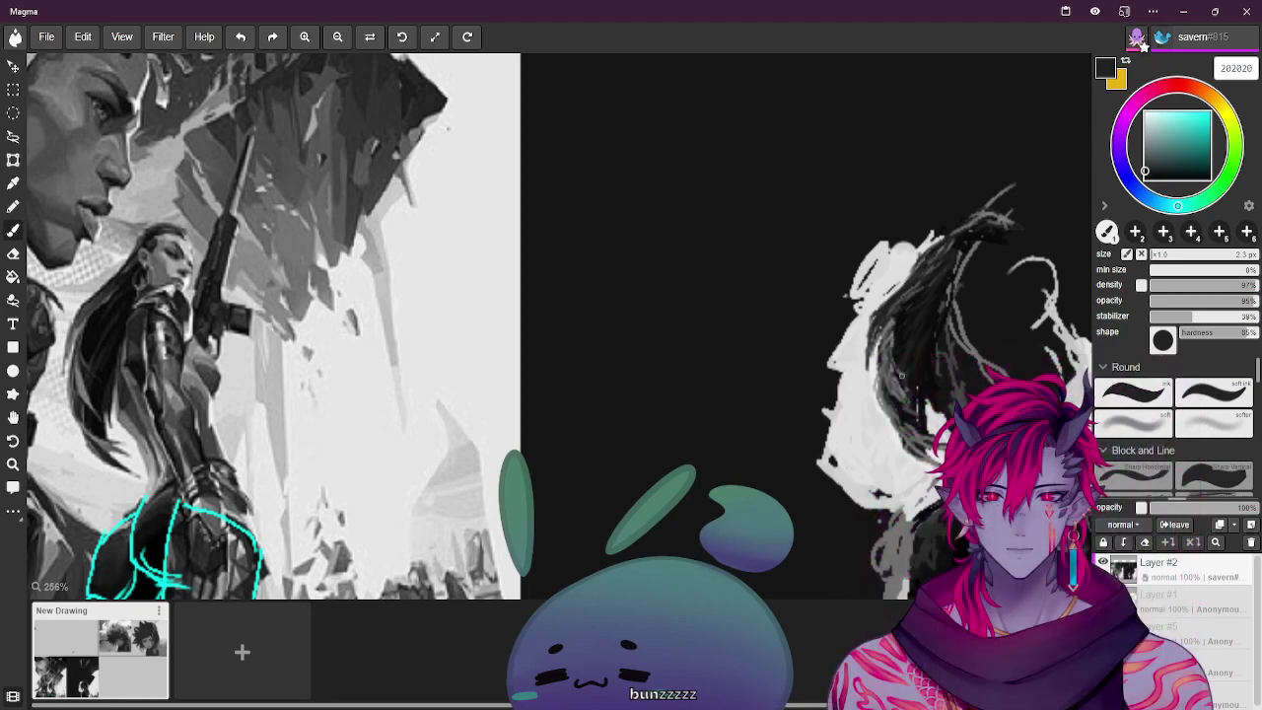
drag(890, 330, 899, 316)
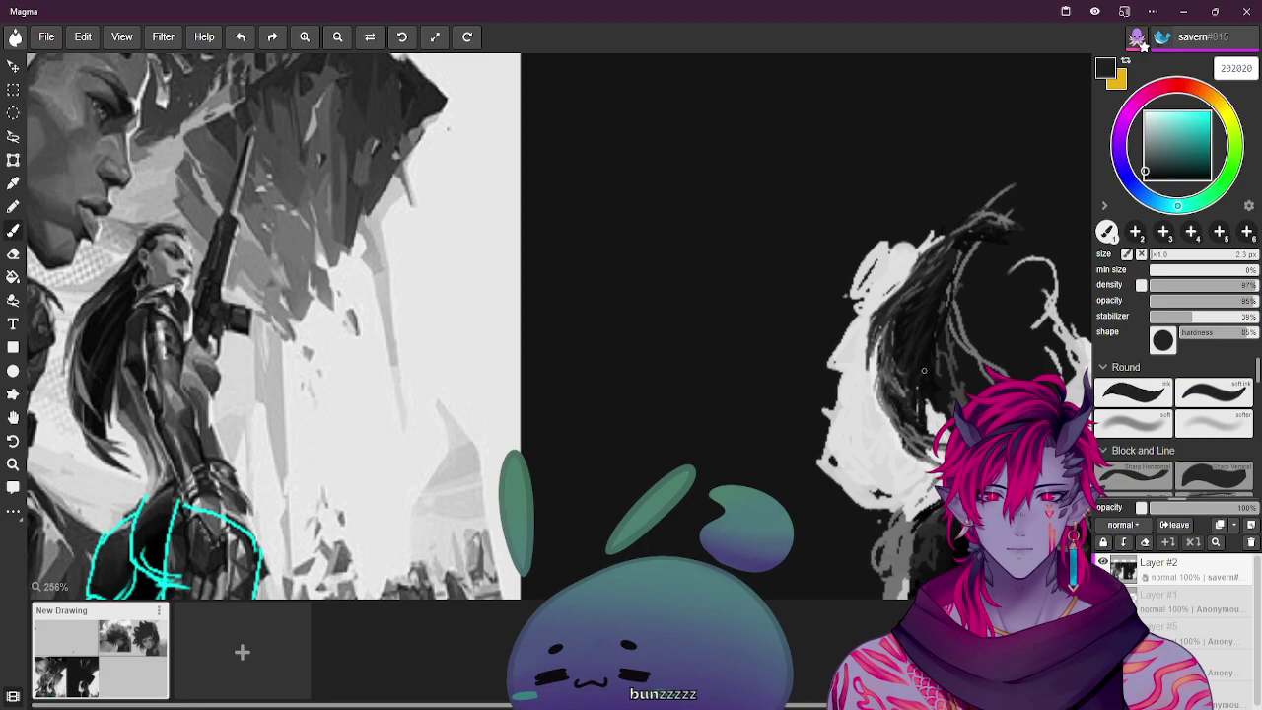
drag(923, 381, 925, 361)
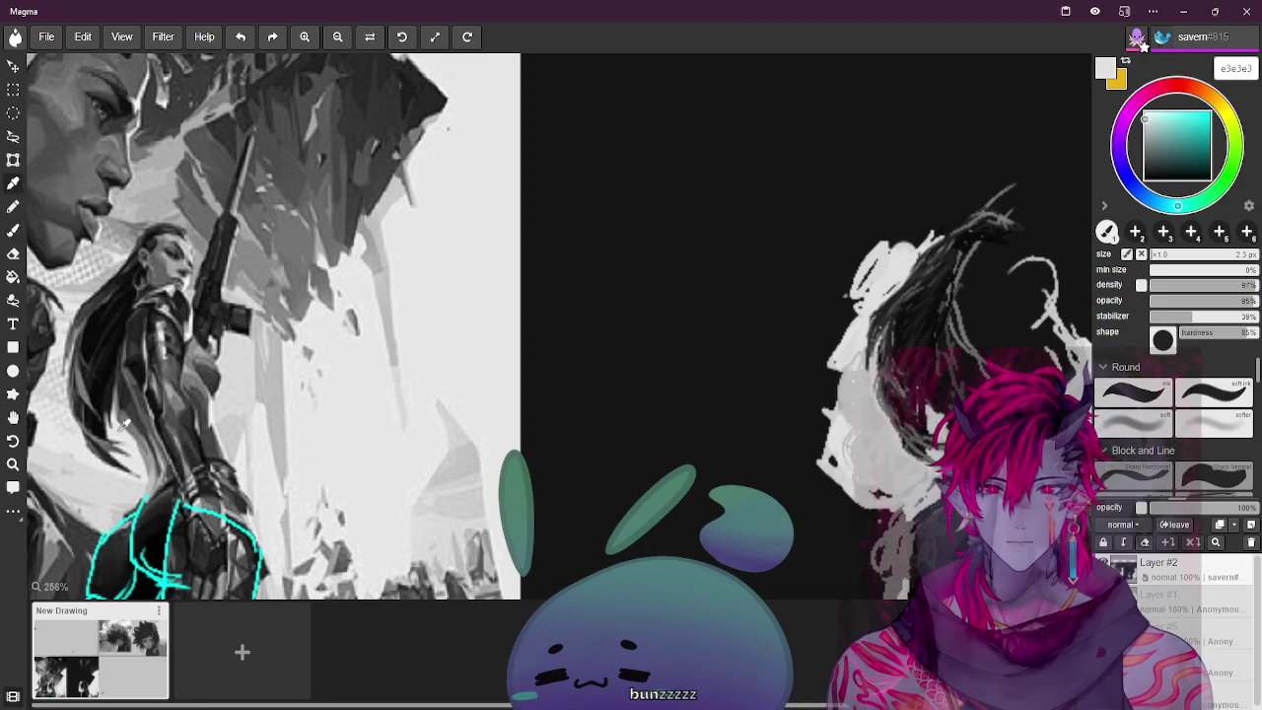
Paint dark marks and mid-grey strands over the hair, plus a thin grey line along the head top
alt+click(455, 399)
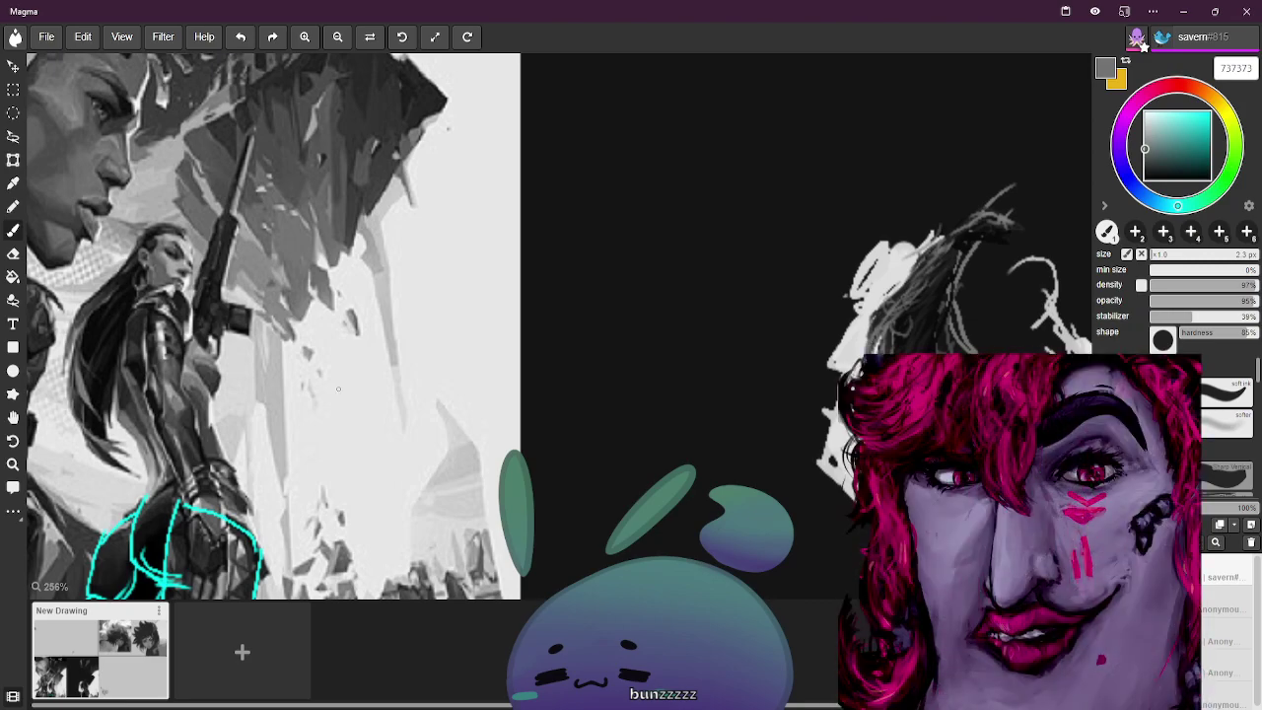
alt+click(88, 428)
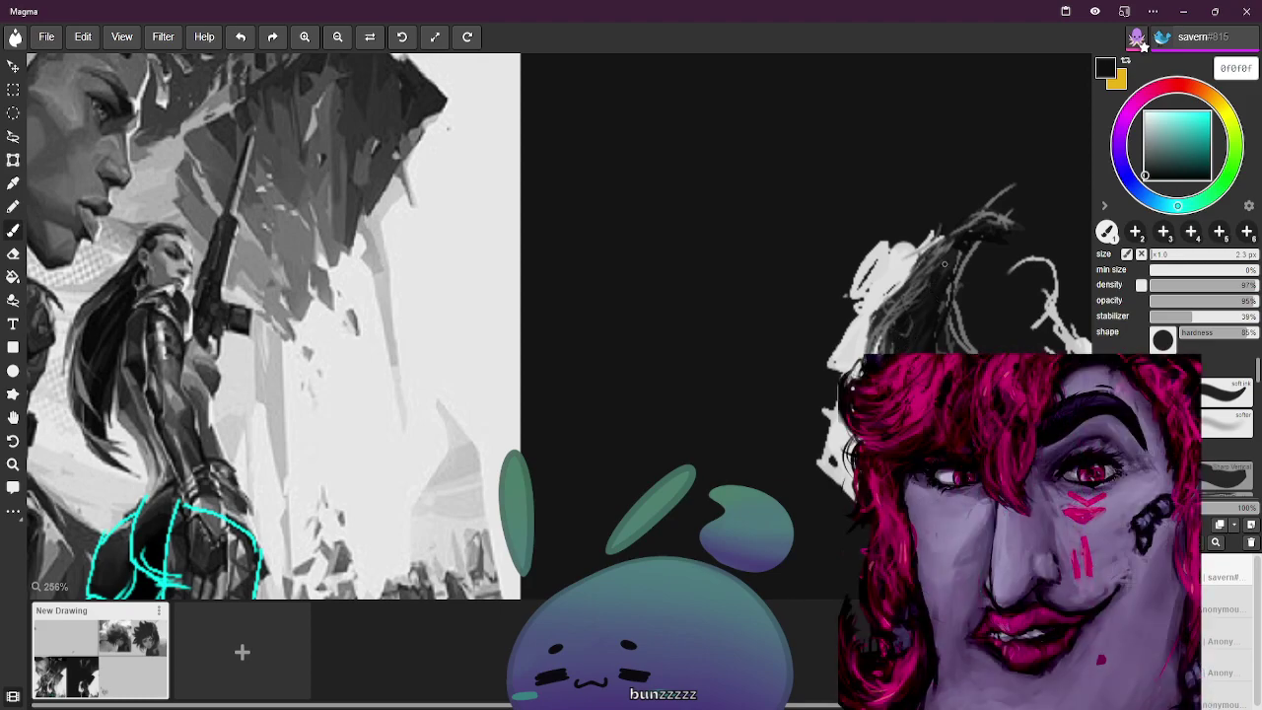
mouse_move(909, 304)
mouse_down()
mouse_move(877, 337)
mouse_move(916, 290)
mouse_move(877, 323)
mouse_move(902, 299)
mouse_up()
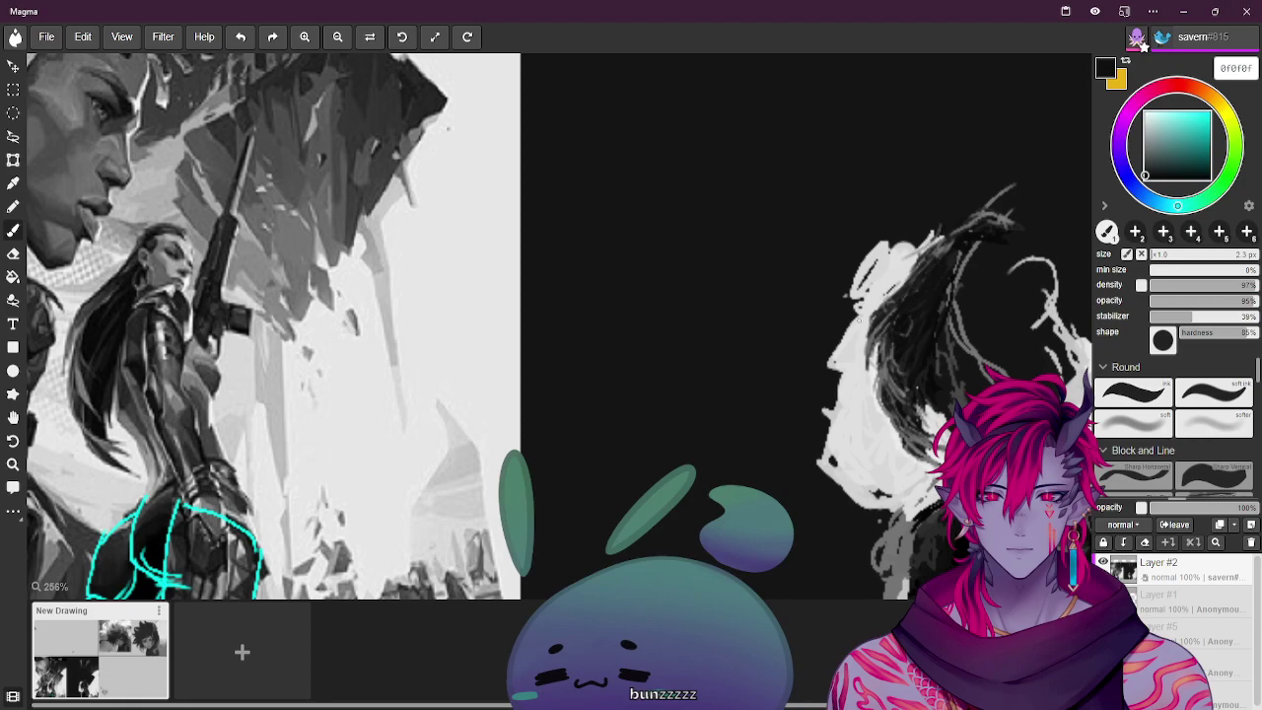
alt+click(93, 301)
mouse_move(889, 346)
mouse_down()
mouse_move(916, 294)
mouse_move(882, 327)
mouse_move(938, 274)
mouse_move(877, 318)
mouse_up()
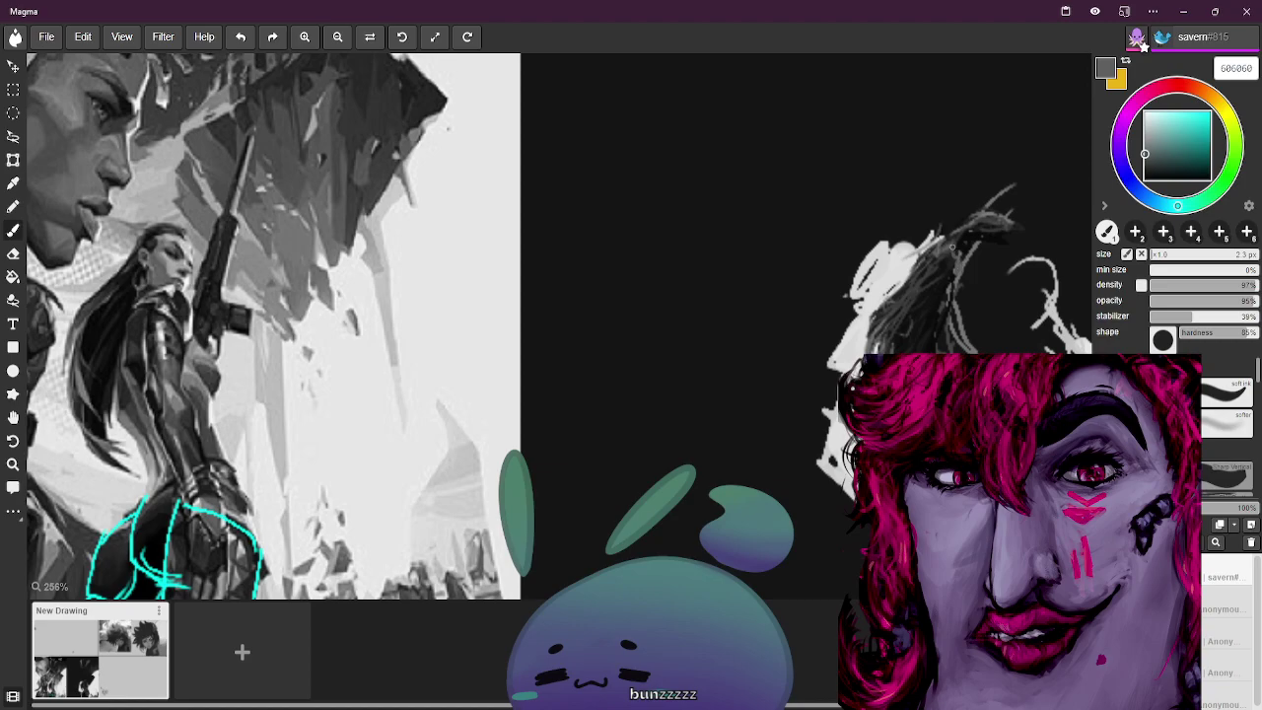
drag(960, 233, 1012, 229)
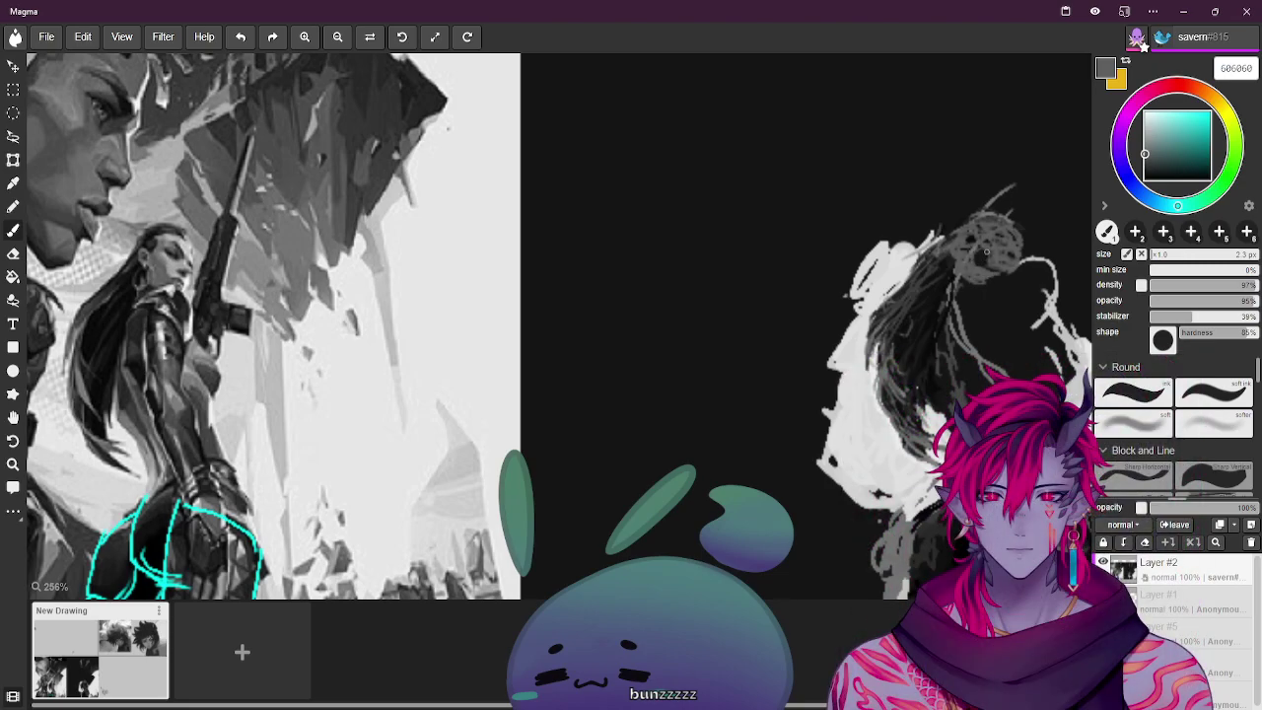
Enlarge the brush and sample mid and light greys from the reference
key(bracketright)
key(bracketright)
key(bracketright)
key(bracketright)
alt+click(141, 289)
alt+click(178, 233)
alt+click(177, 232)
key(bracketright)
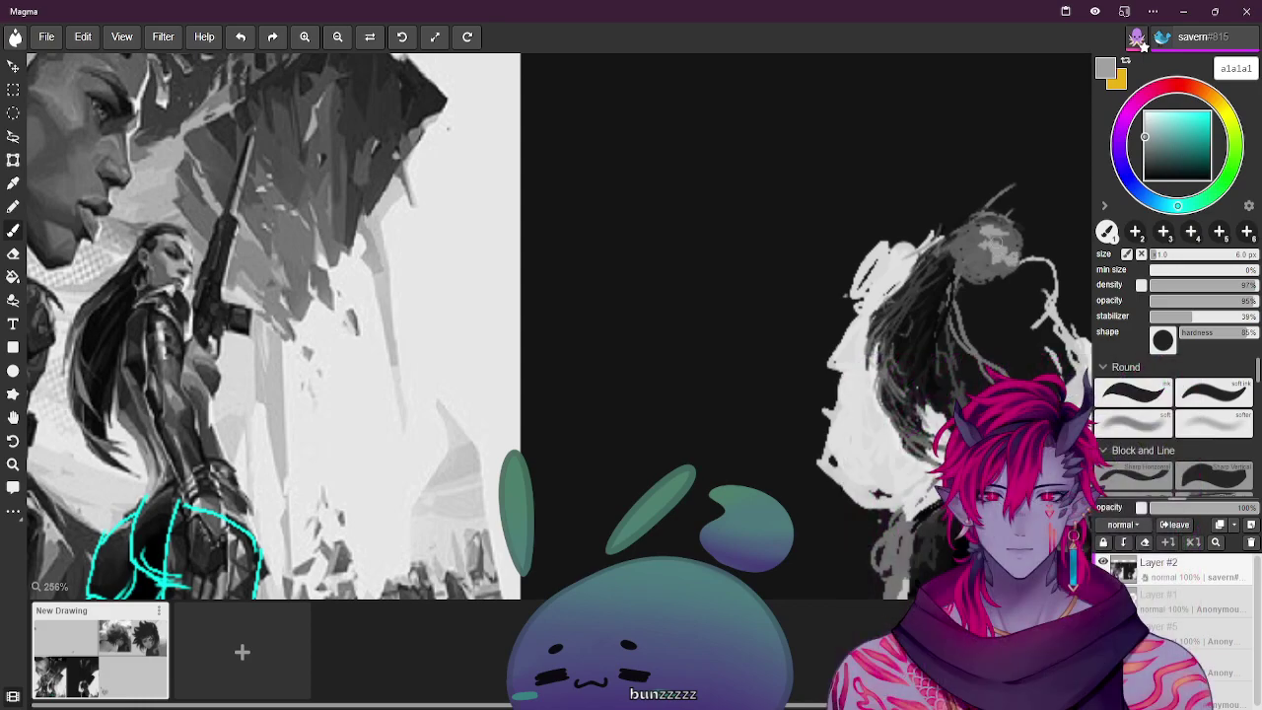
Sample darker and mid greys from the painting to block in the head shape
key(i)
click(193, 264)
click(193, 264)
key(b)
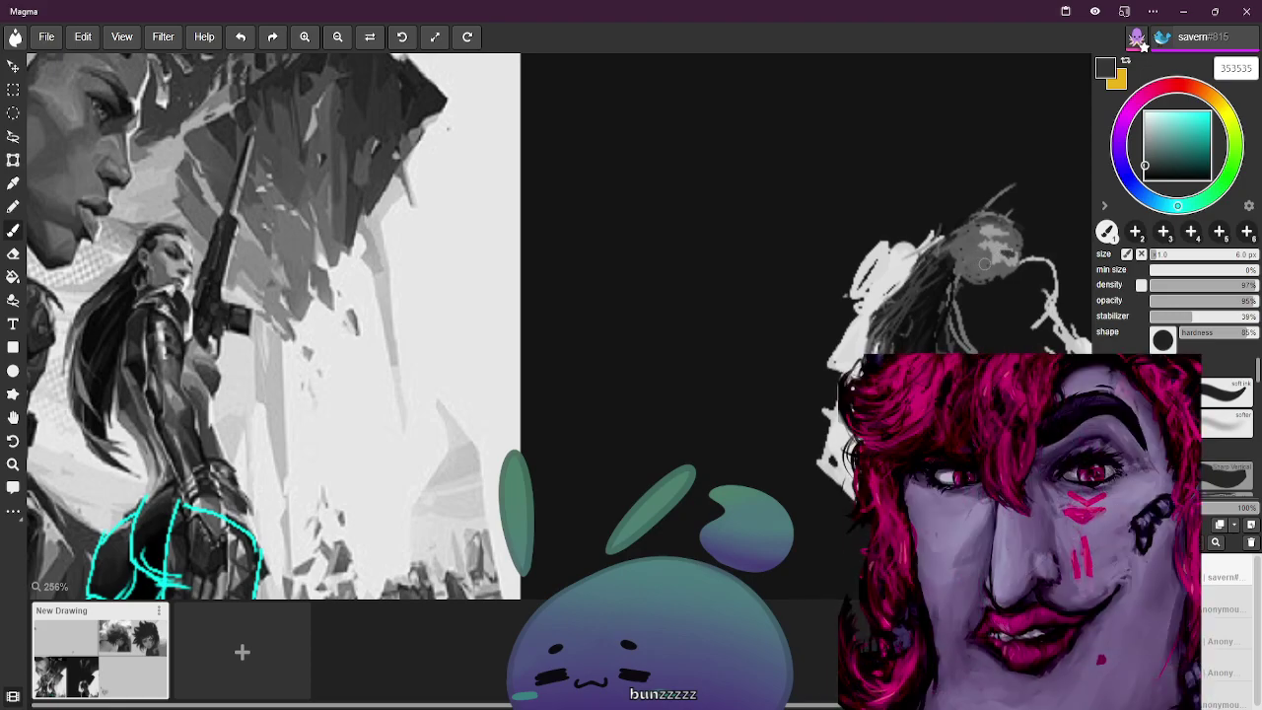
click(173, 267)
click(173, 258)
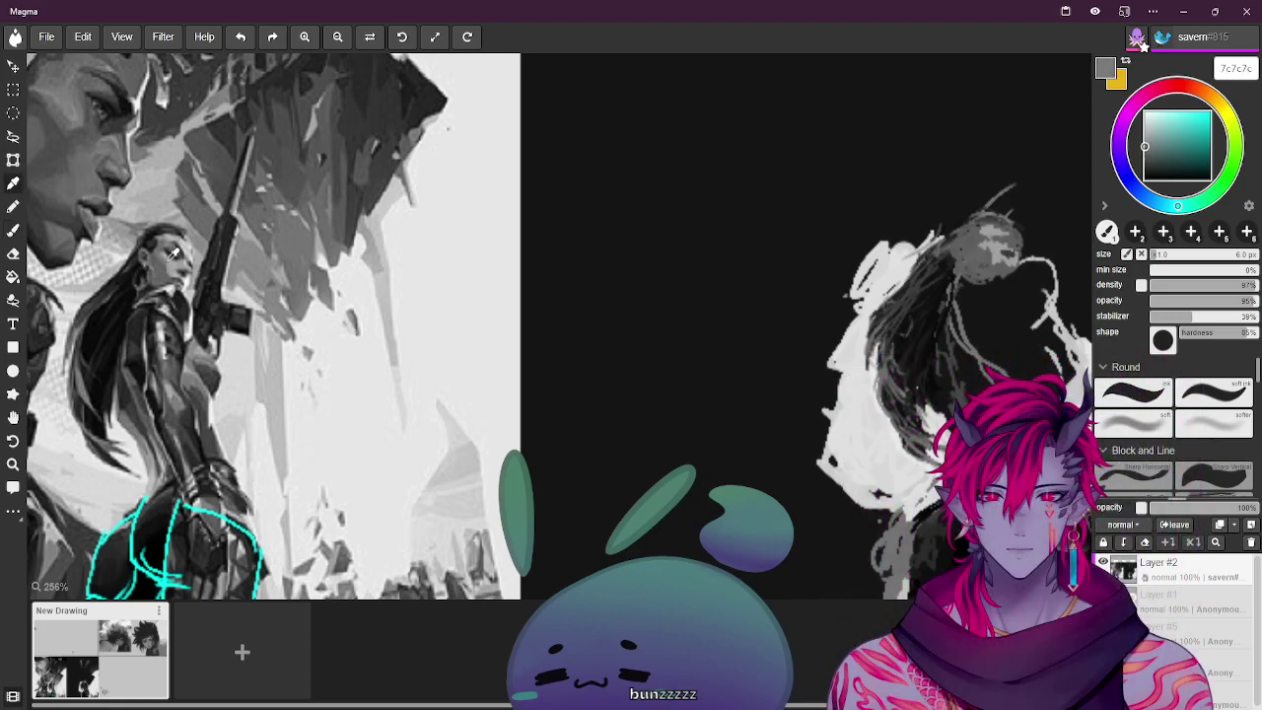
key(b)
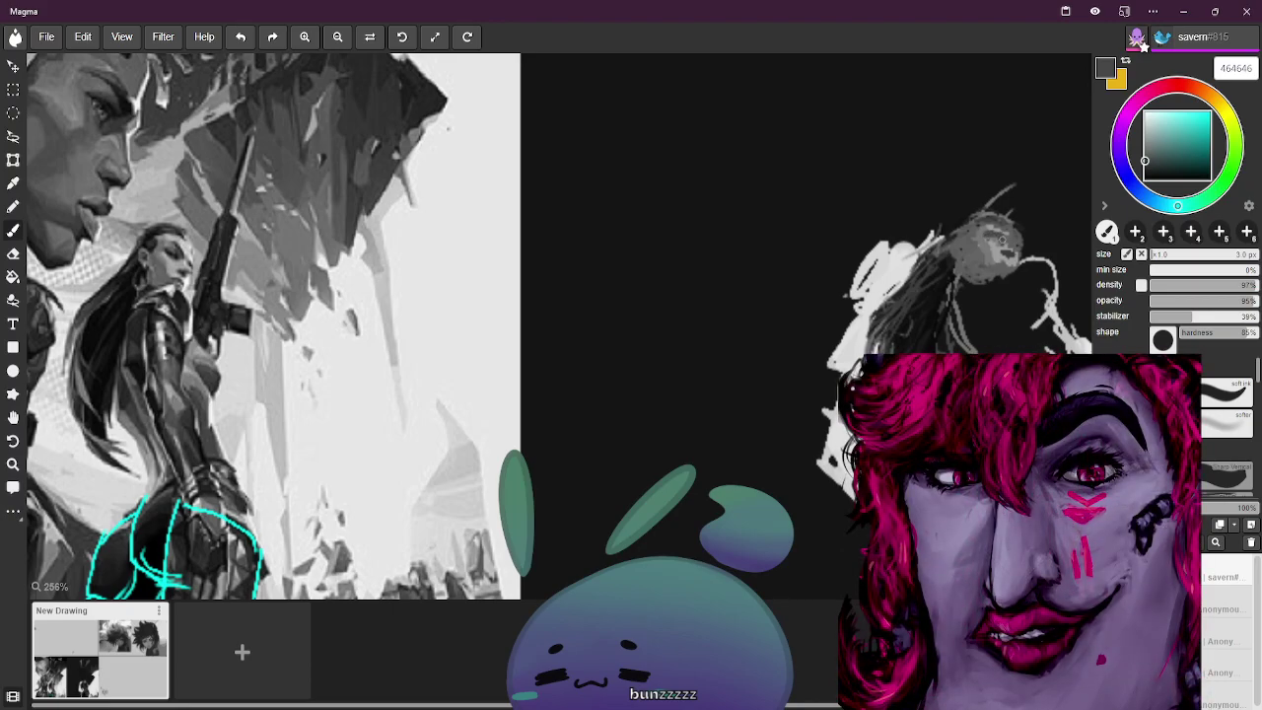
alt+click(1022, 267)
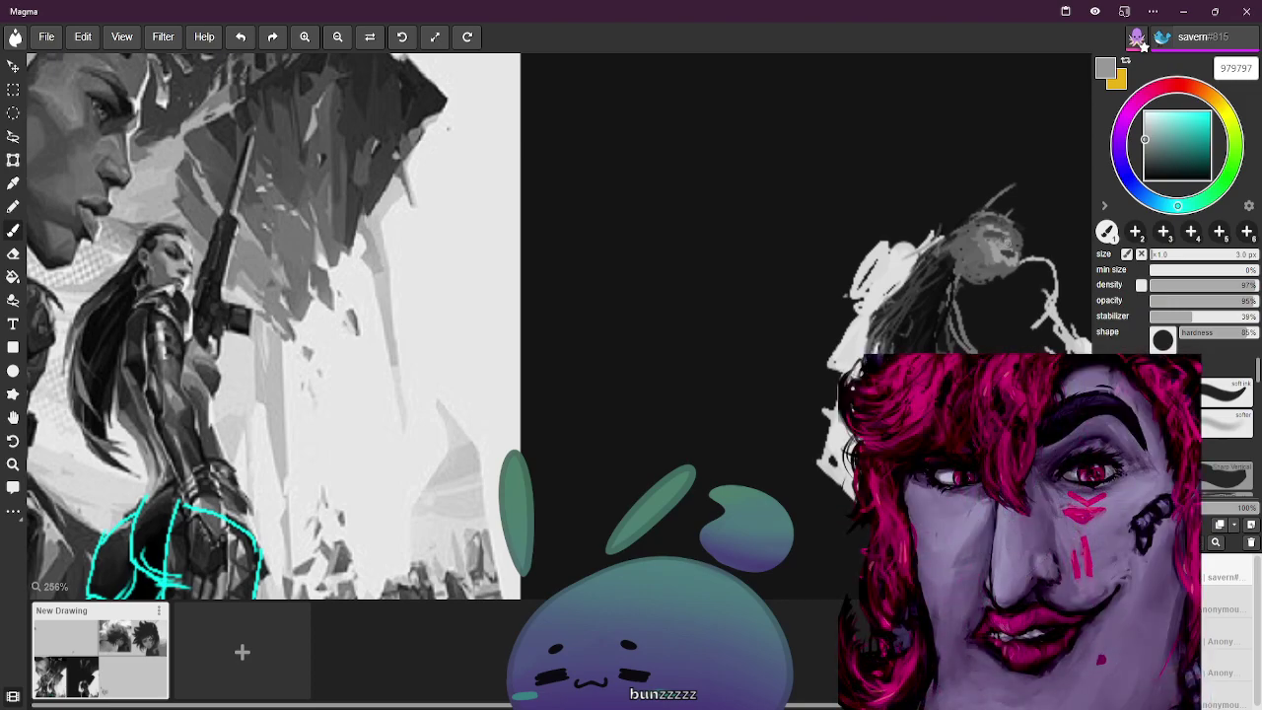
alt+click(276, 248)
alt+click(197, 259)
alt+click(174, 239)
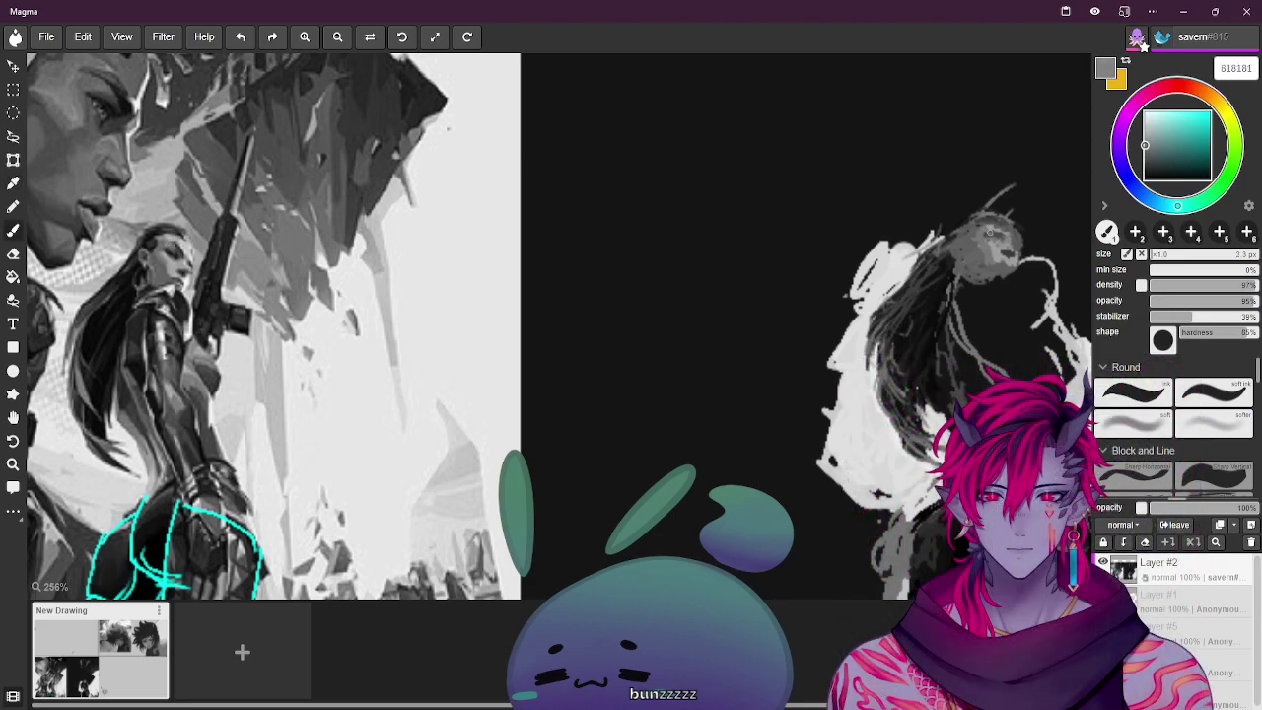
alt+click(997, 231)
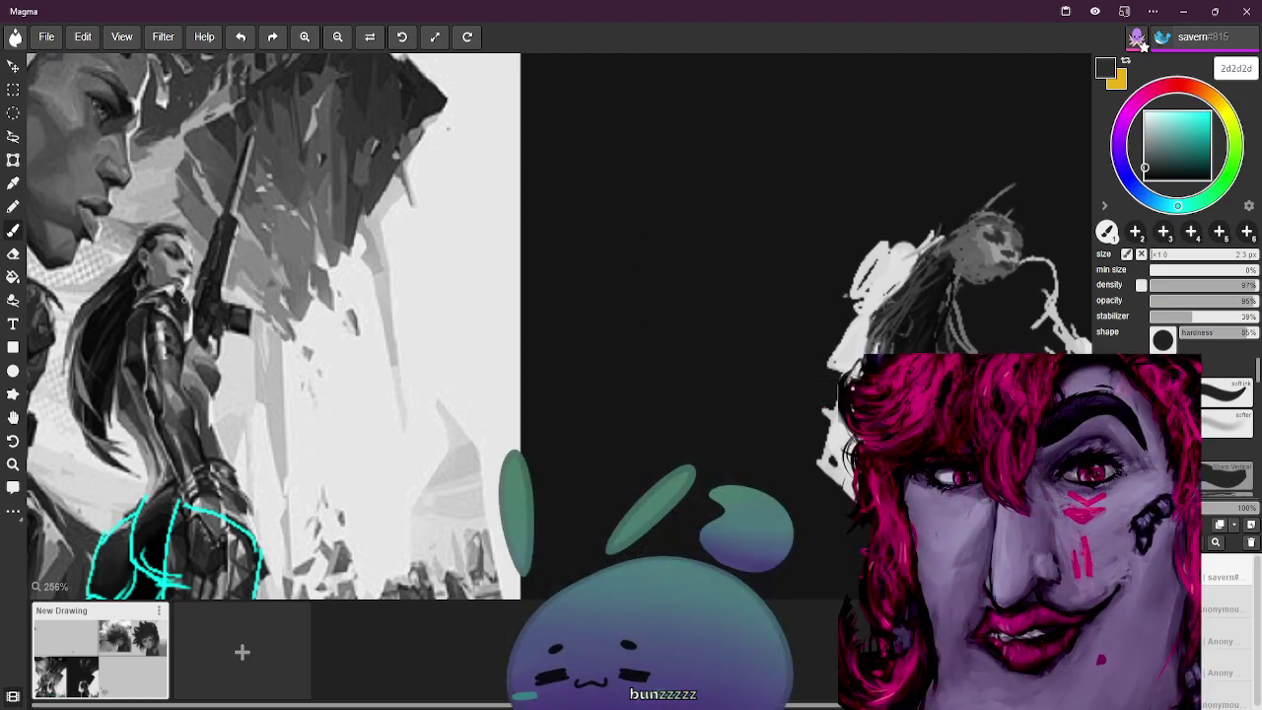
Paint light-grey strands curving through the dark hair, plus a few small dark strands
alt+click(148, 288)
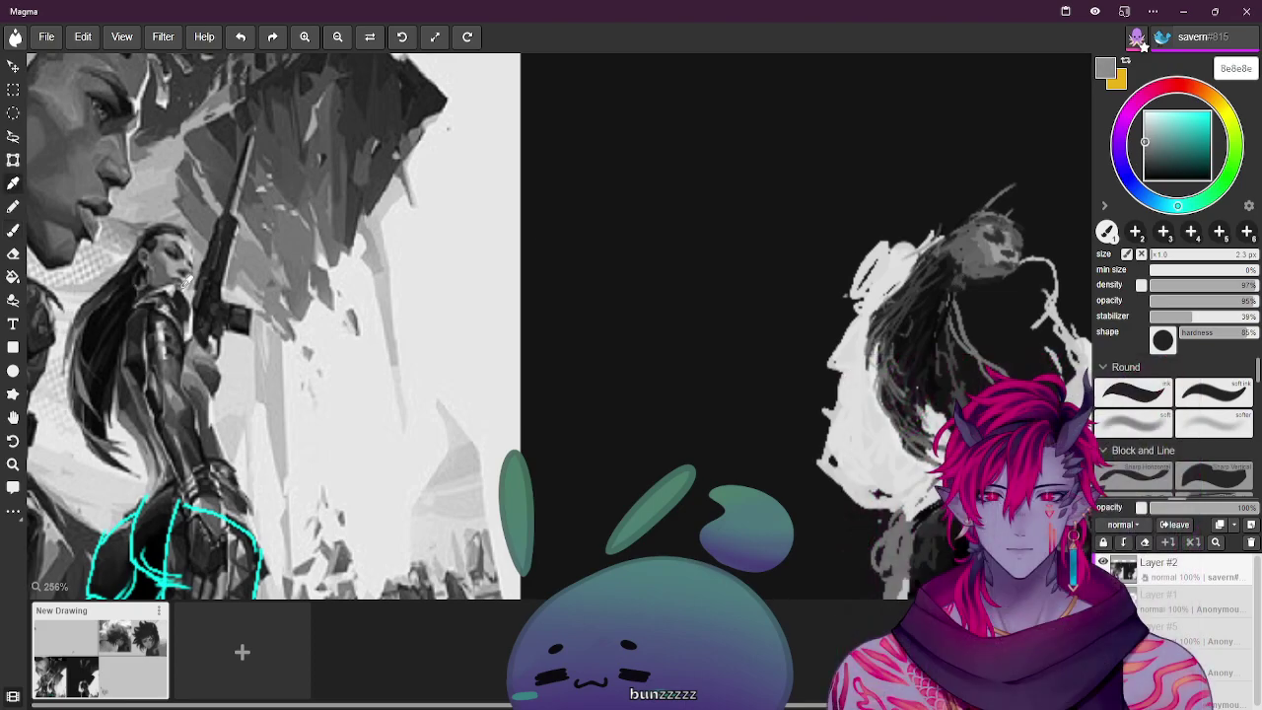
drag(966, 285, 978, 278)
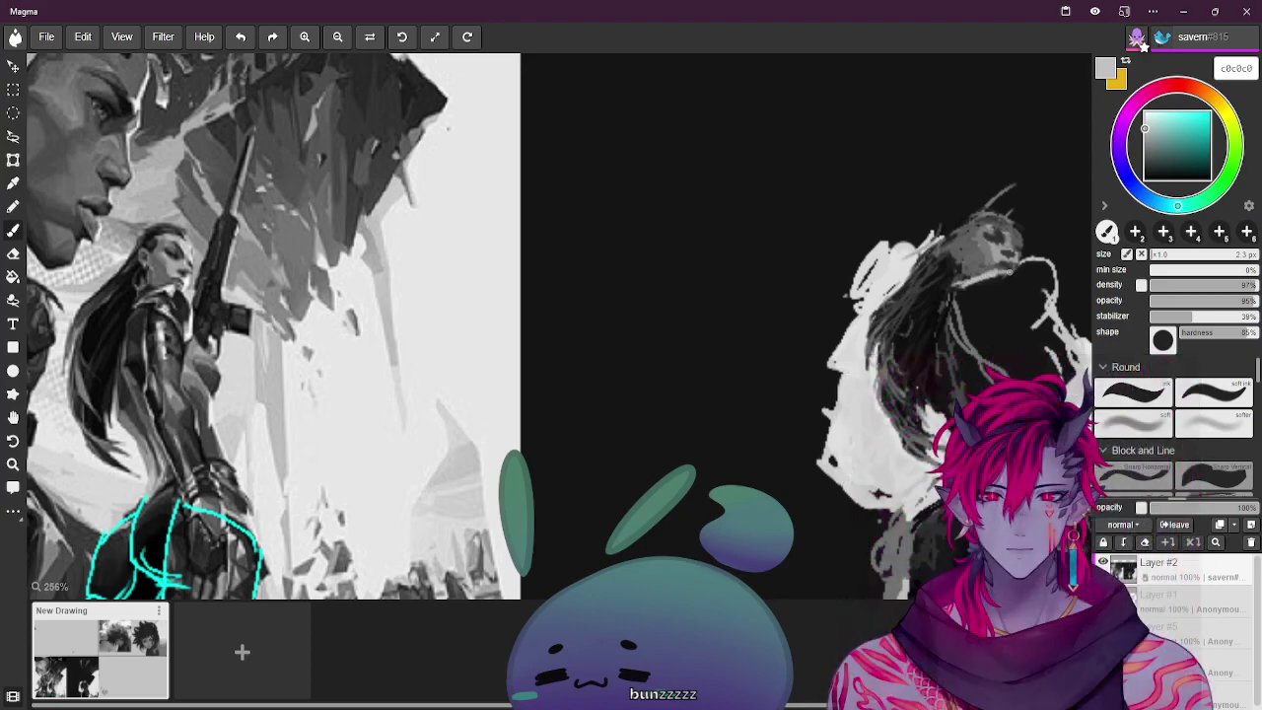
mouse_move(1019, 262)
mouse_down()
mouse_move(1041, 321)
mouse_move(968, 284)
mouse_up()
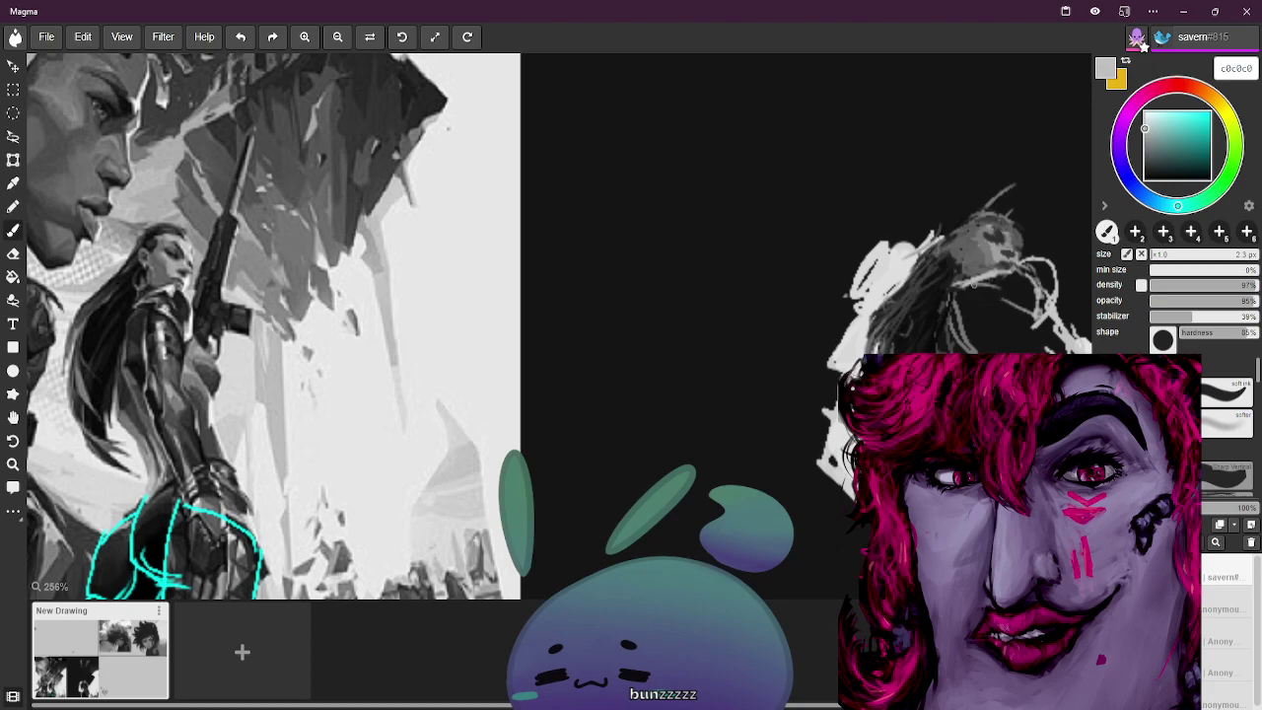
mouse_move(1019, 322)
mouse_down()
mouse_move(1019, 303)
mouse_move(974, 284)
mouse_move(1041, 319)
mouse_up()
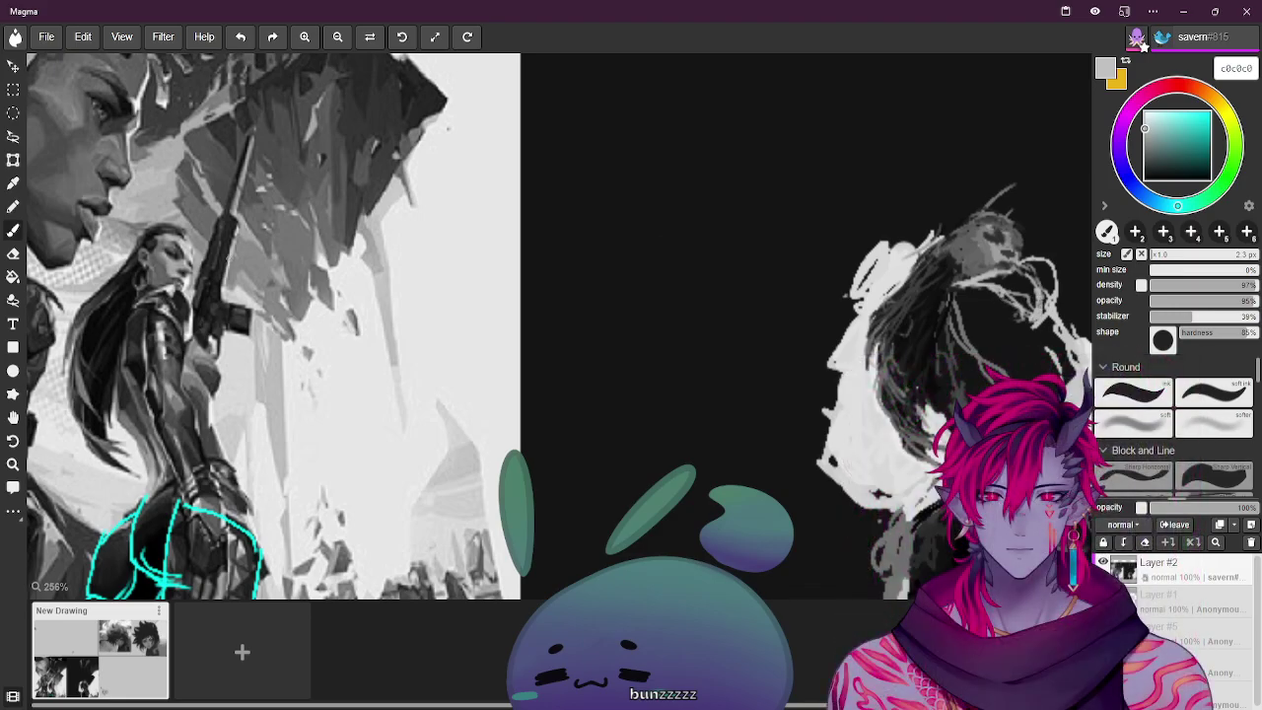
alt+click(181, 299)
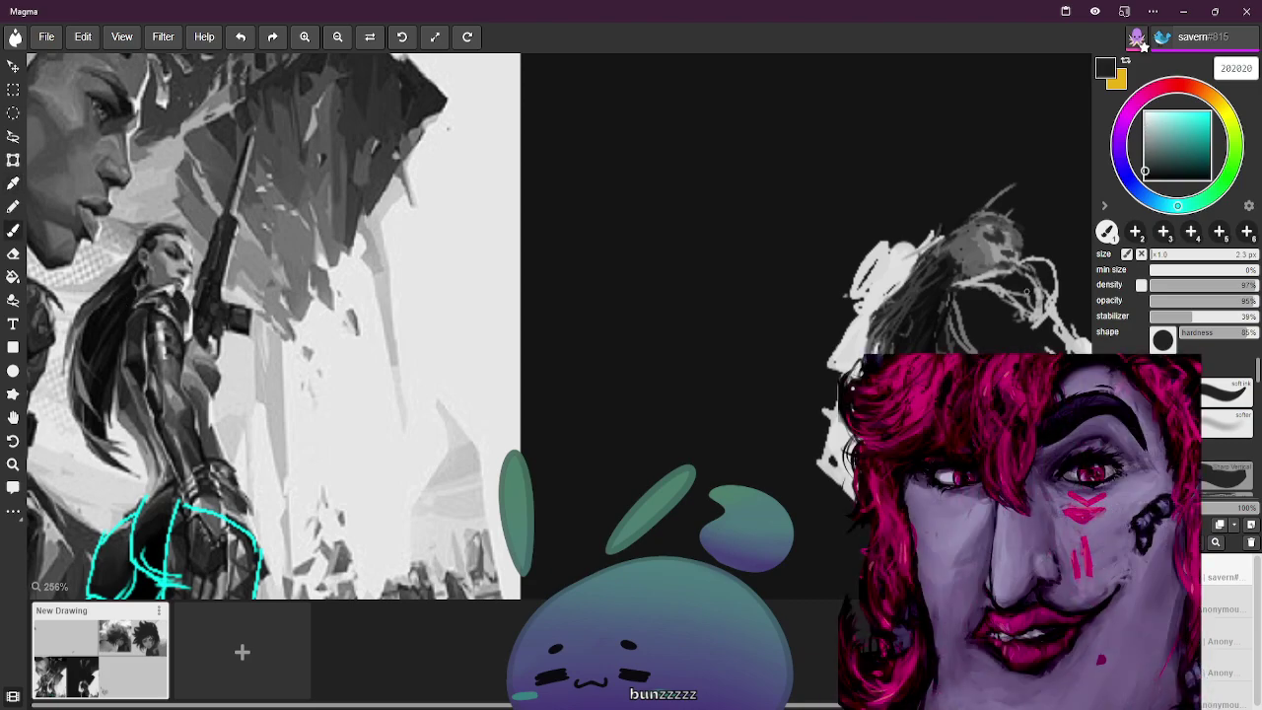
mouse_move(1037, 298)
mouse_down()
mouse_move(1040, 325)
mouse_move(1031, 302)
mouse_up()
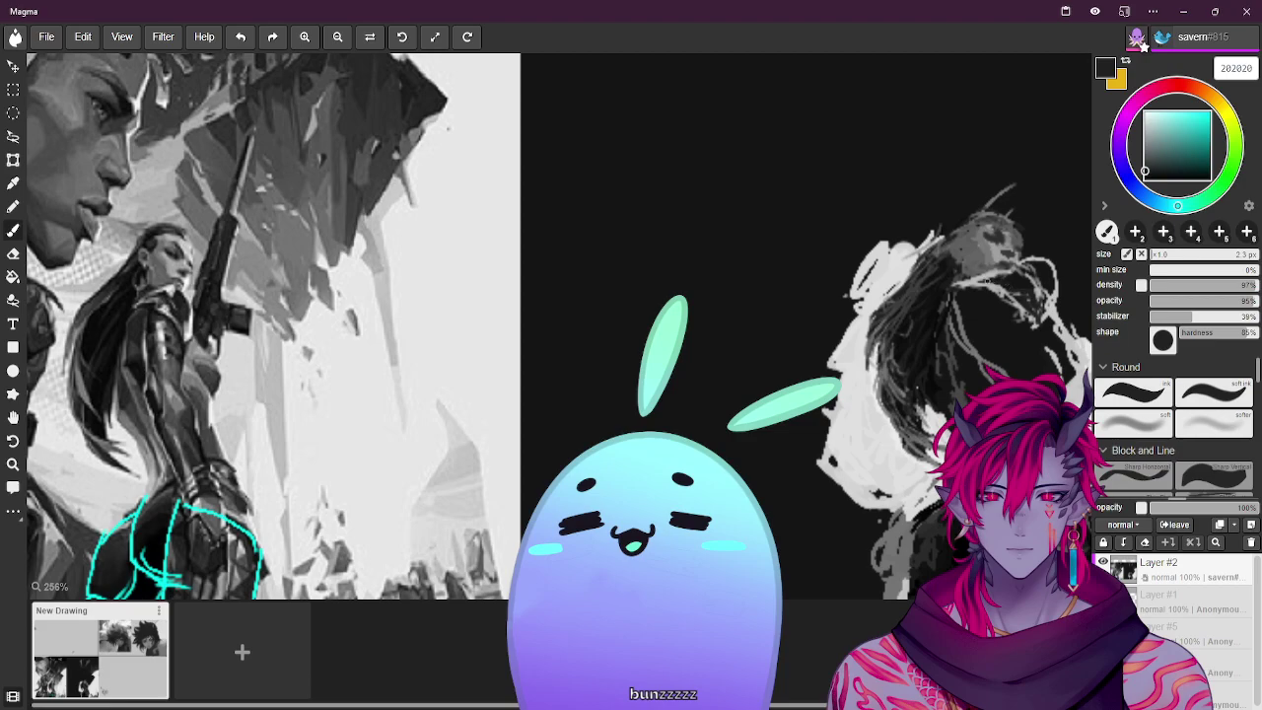
Layer light-grey and near-white highlight strands through the hair
alt+click(184, 288)
alt+click(531, 244)
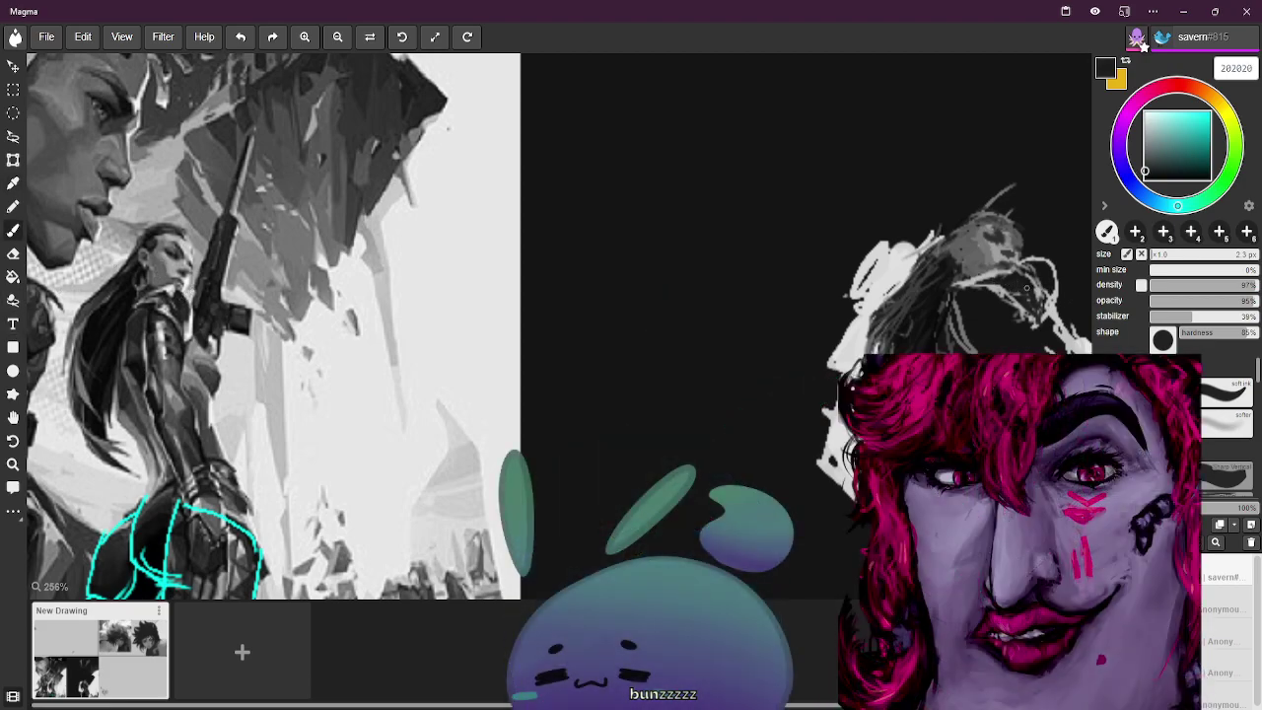
alt+click(197, 336)
mouse_move(1034, 302)
mouse_down()
mouse_move(1041, 331)
mouse_move(1024, 314)
mouse_move(1037, 321)
mouse_move(1029, 286)
mouse_up()
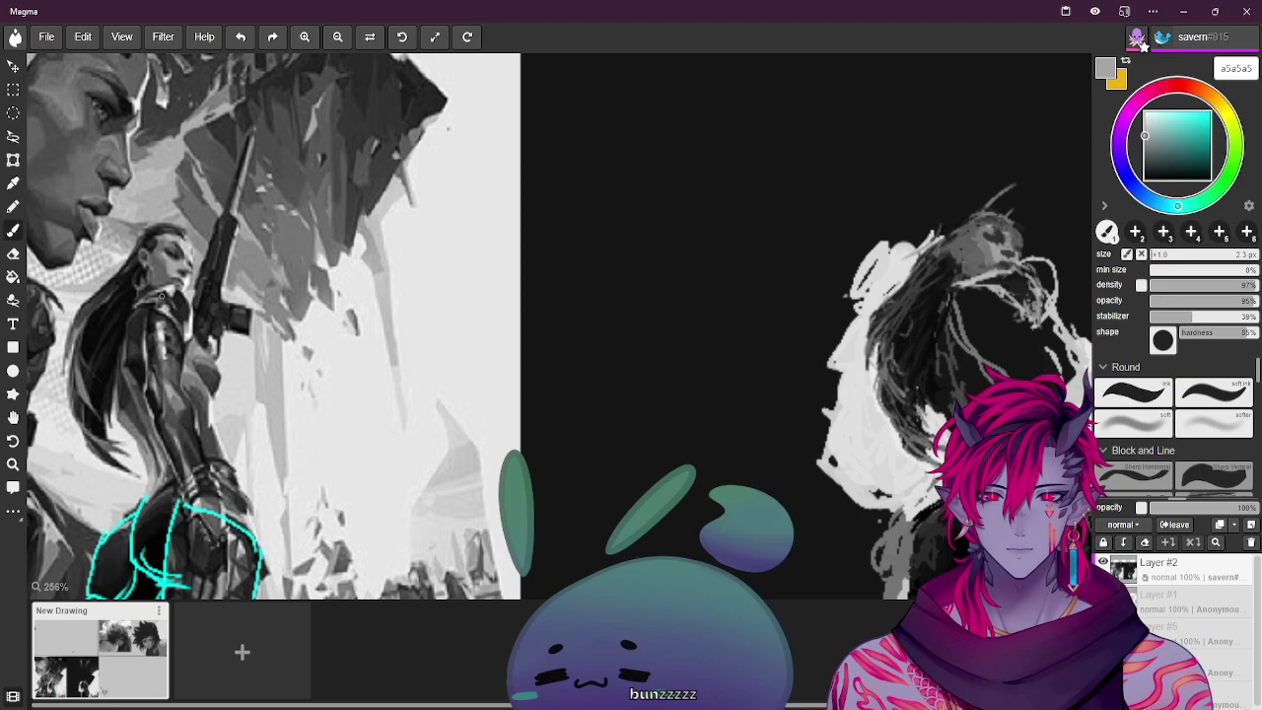
alt+click(175, 281)
drag(1012, 276, 1031, 314)
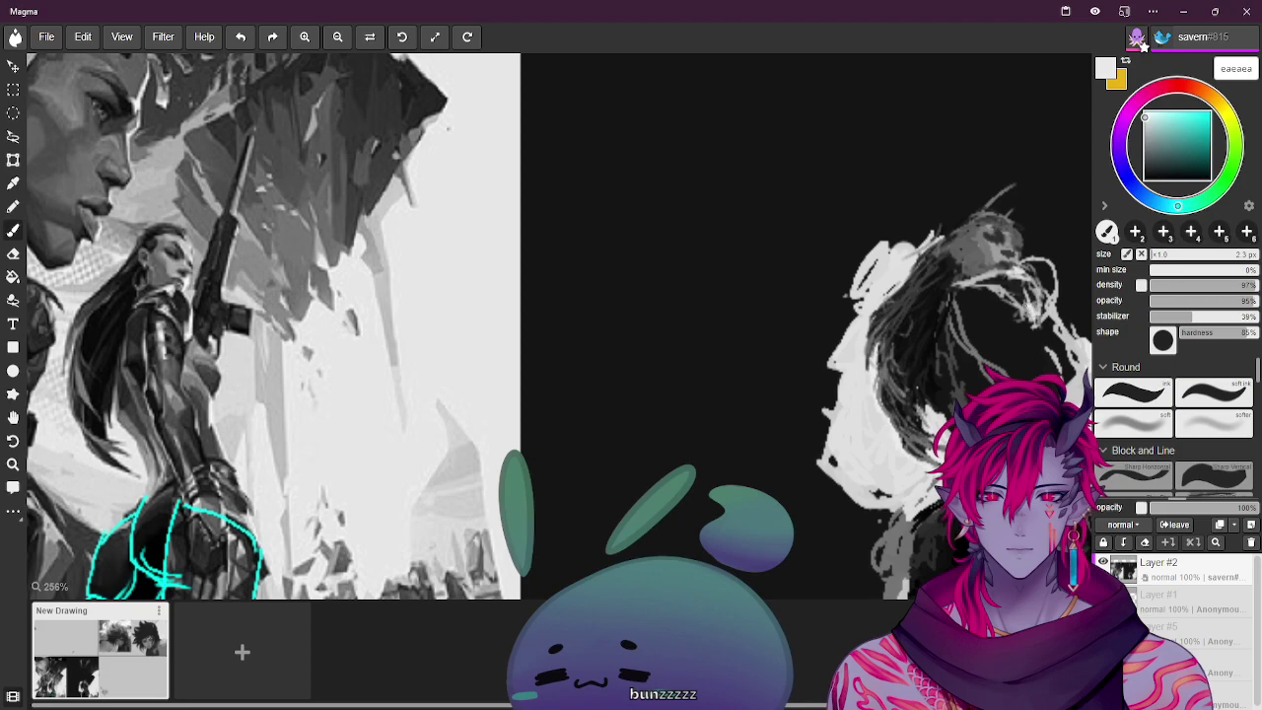
alt+click(1016, 315)
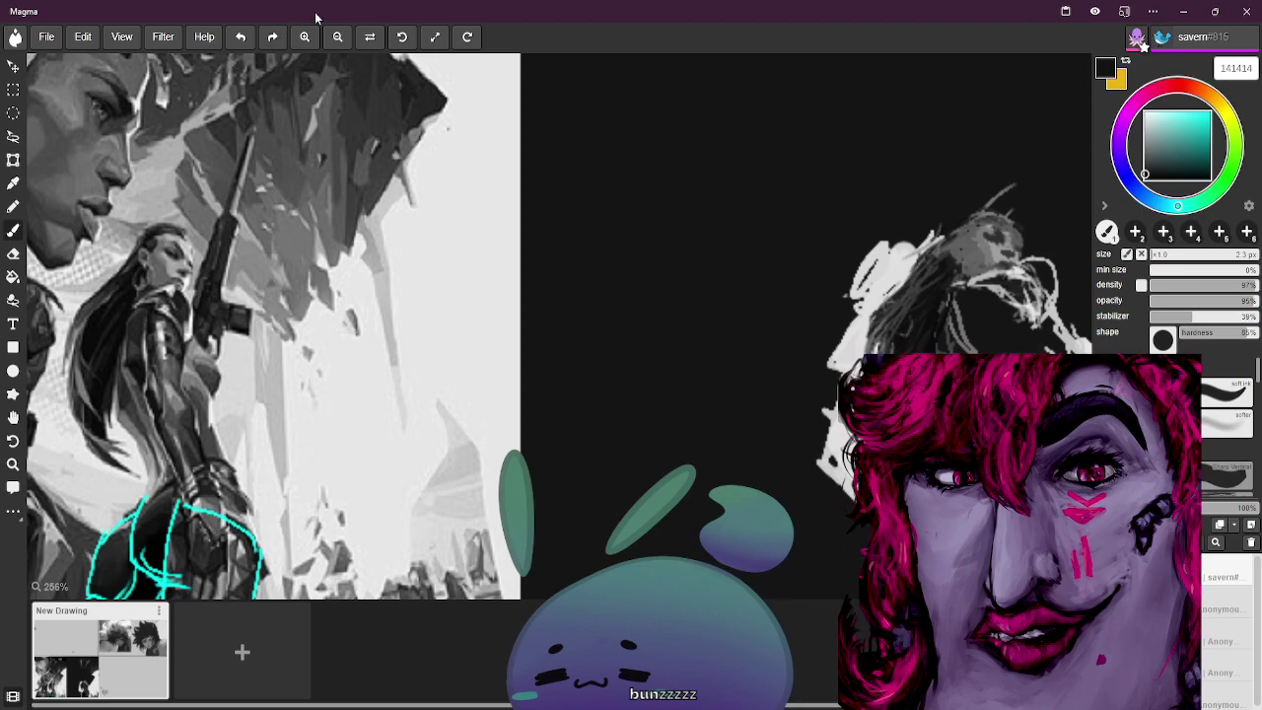
Pan the canvas left, then back, so the reference poster is visible beside the sketch
click(12, 418)
drag(809, 206, 2, 234)
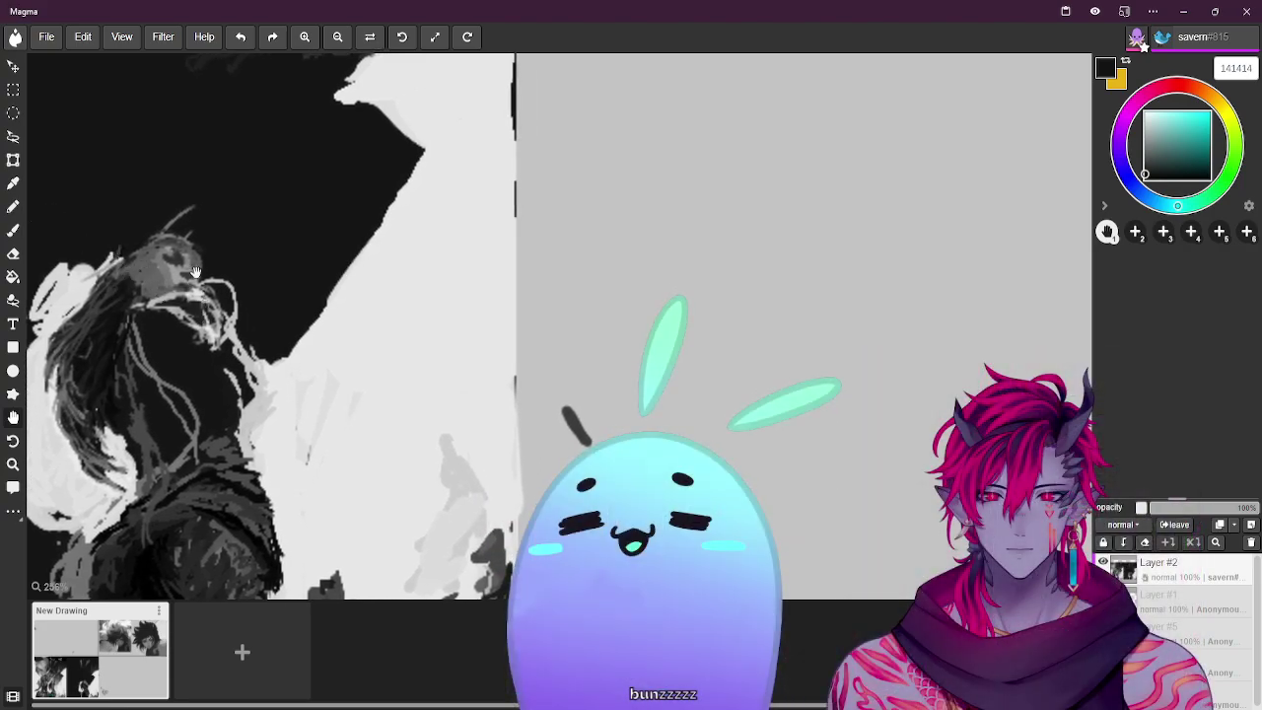
click(13, 229)
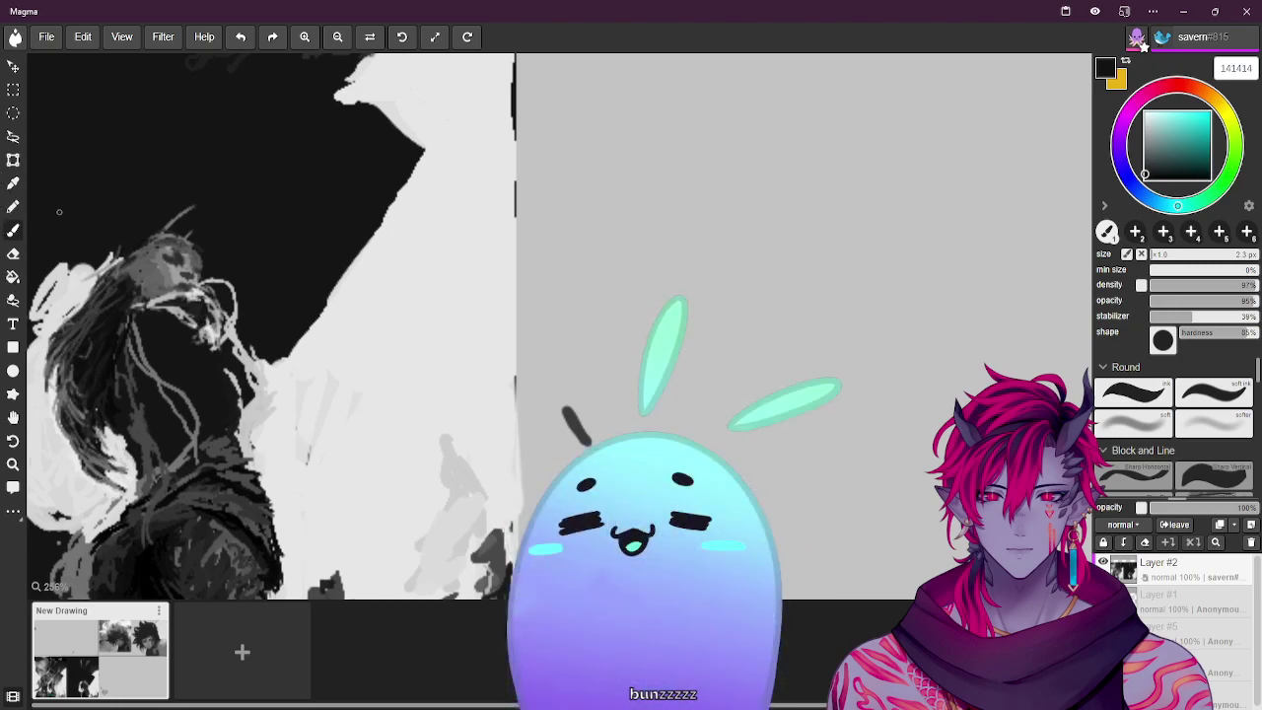
click(14, 417)
drag(414, 128, 878, 108)
drag(384, 187, 844, 147)
drag(499, 206, 414, 217)
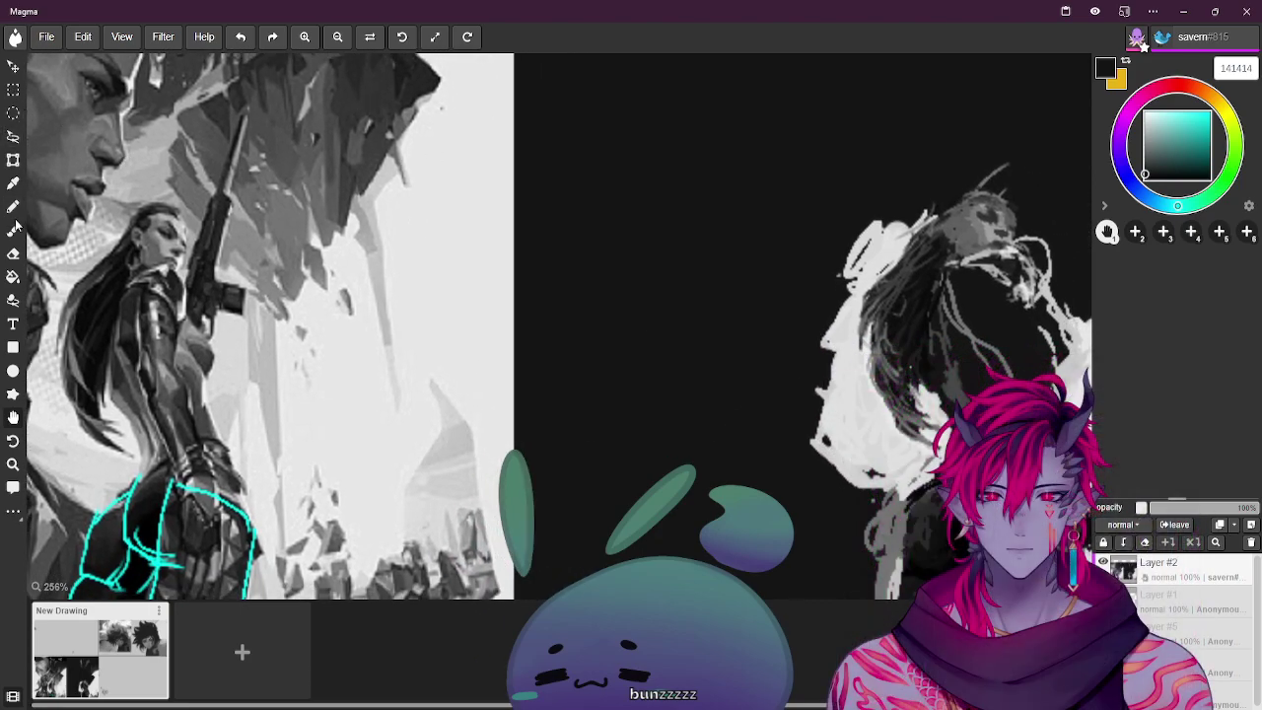
Eyedrop several greys from the canvas and reference, ending on dark grey 2a2a2a
click(13, 229)
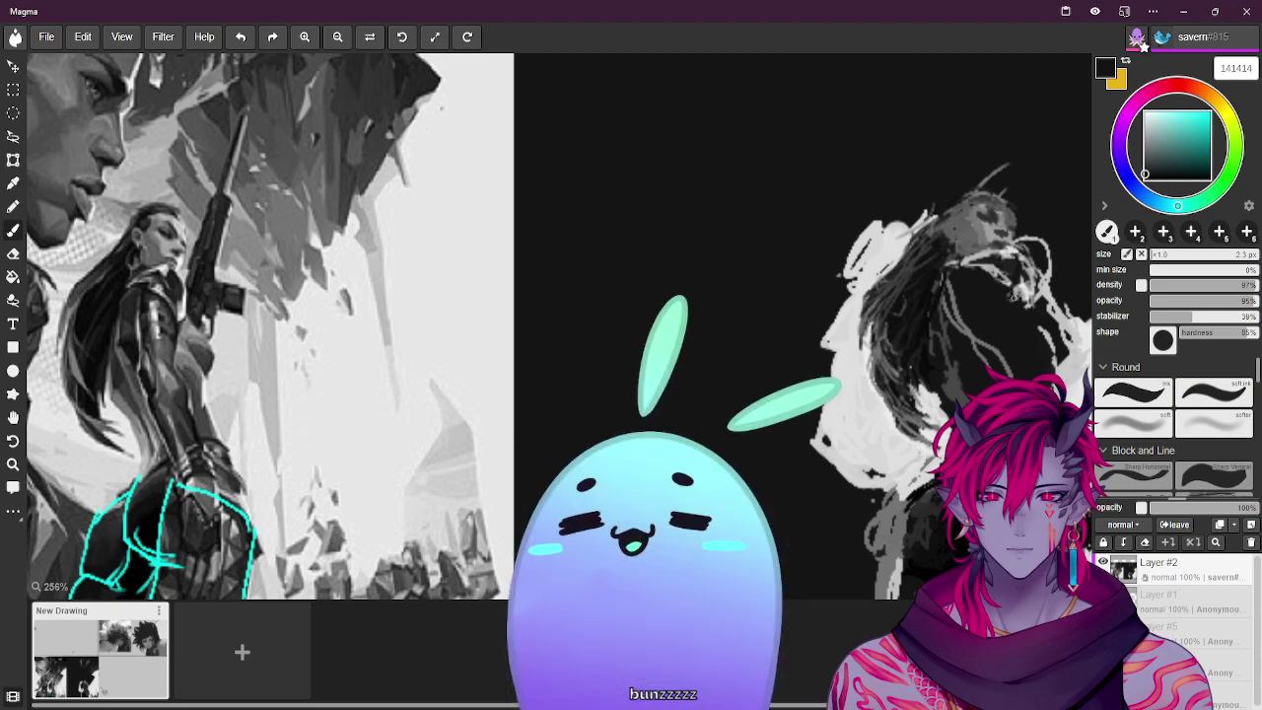
alt+click(1008, 286)
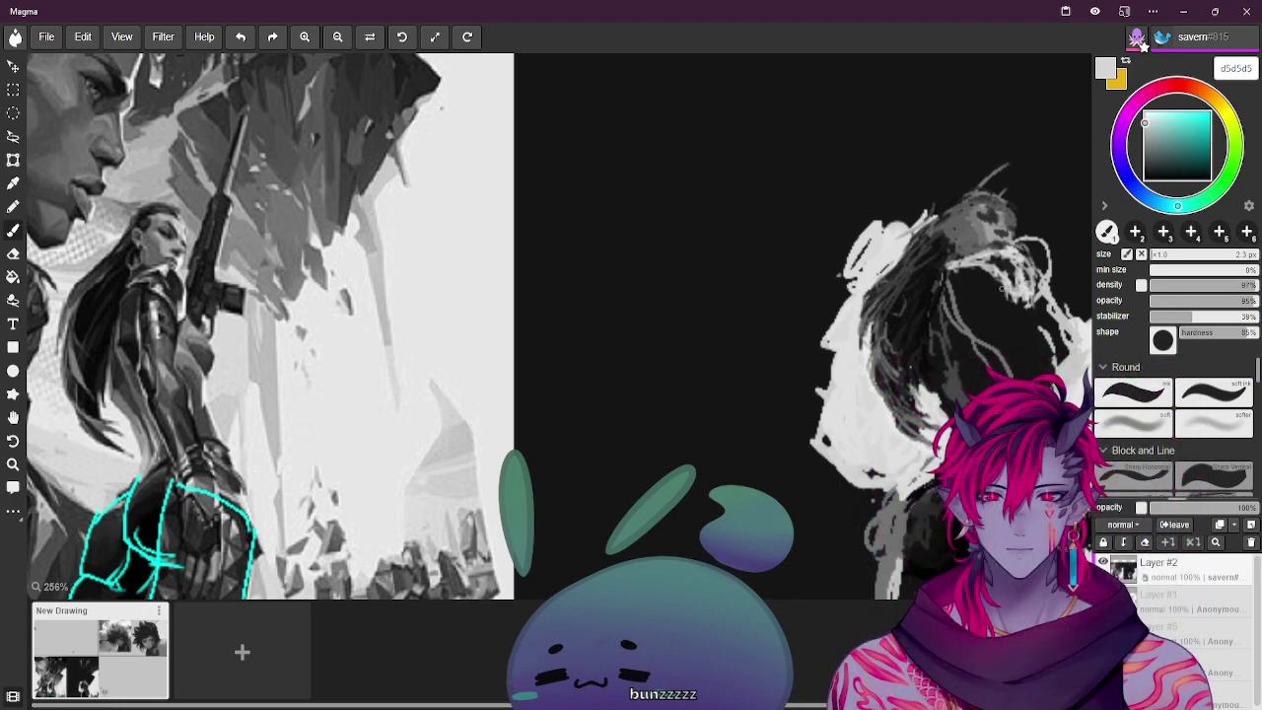
key(alt)
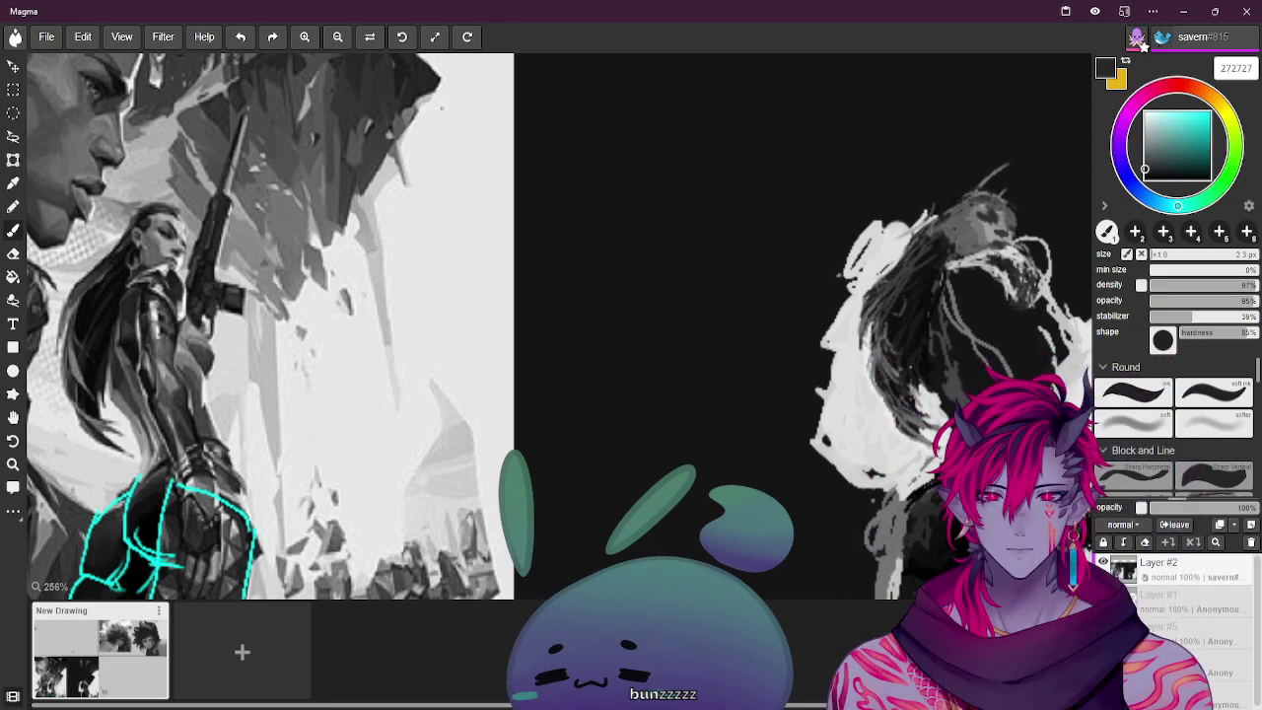
alt+click(702, 269)
alt+click(150, 280)
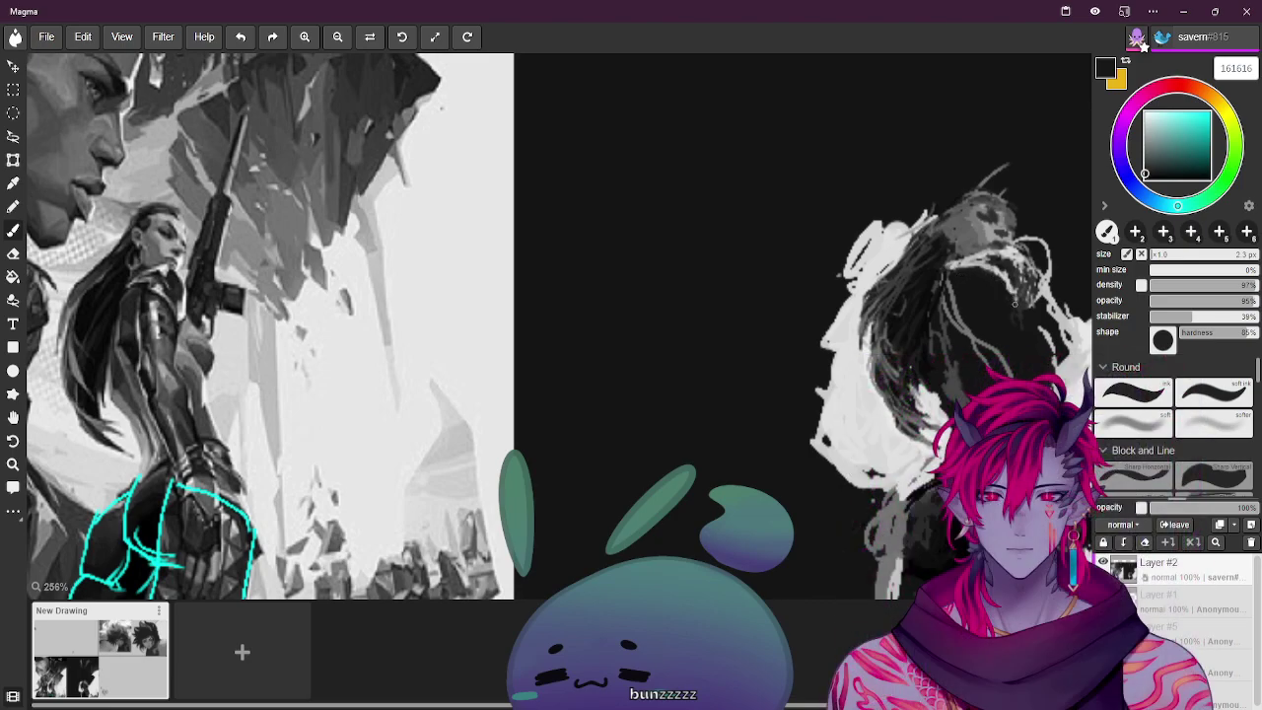
alt+click(967, 267)
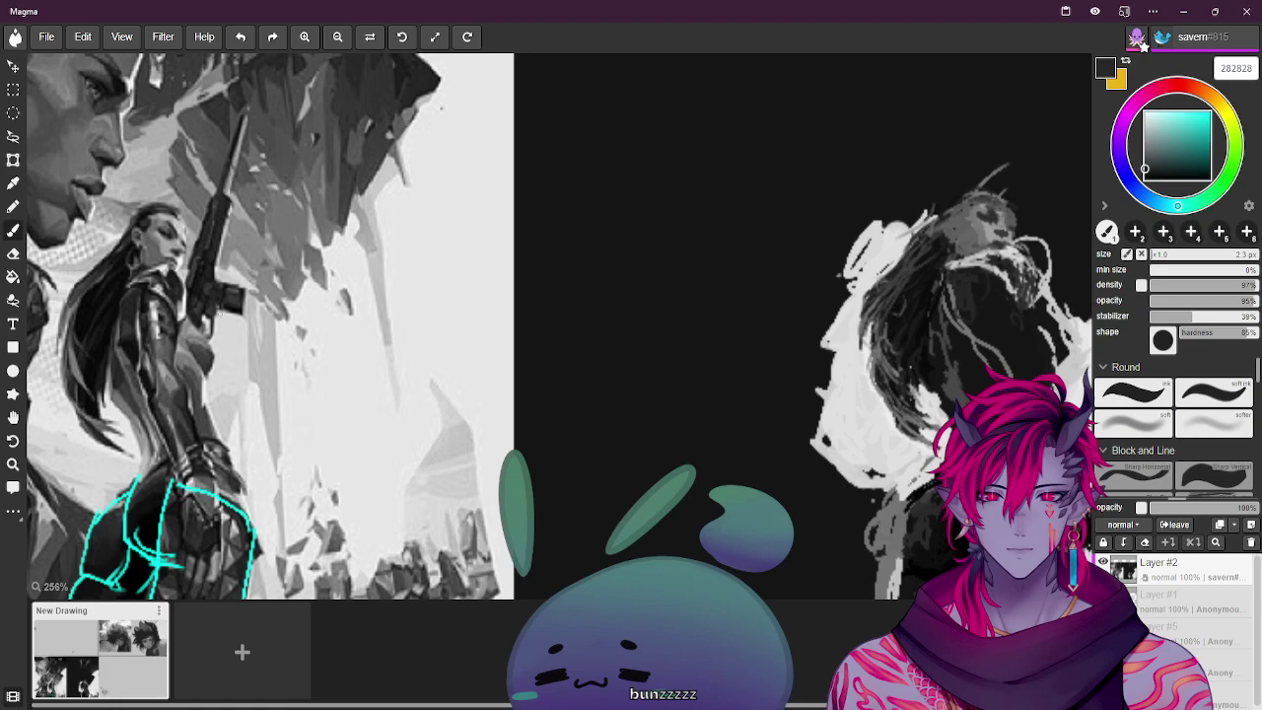
alt+click(508, 264)
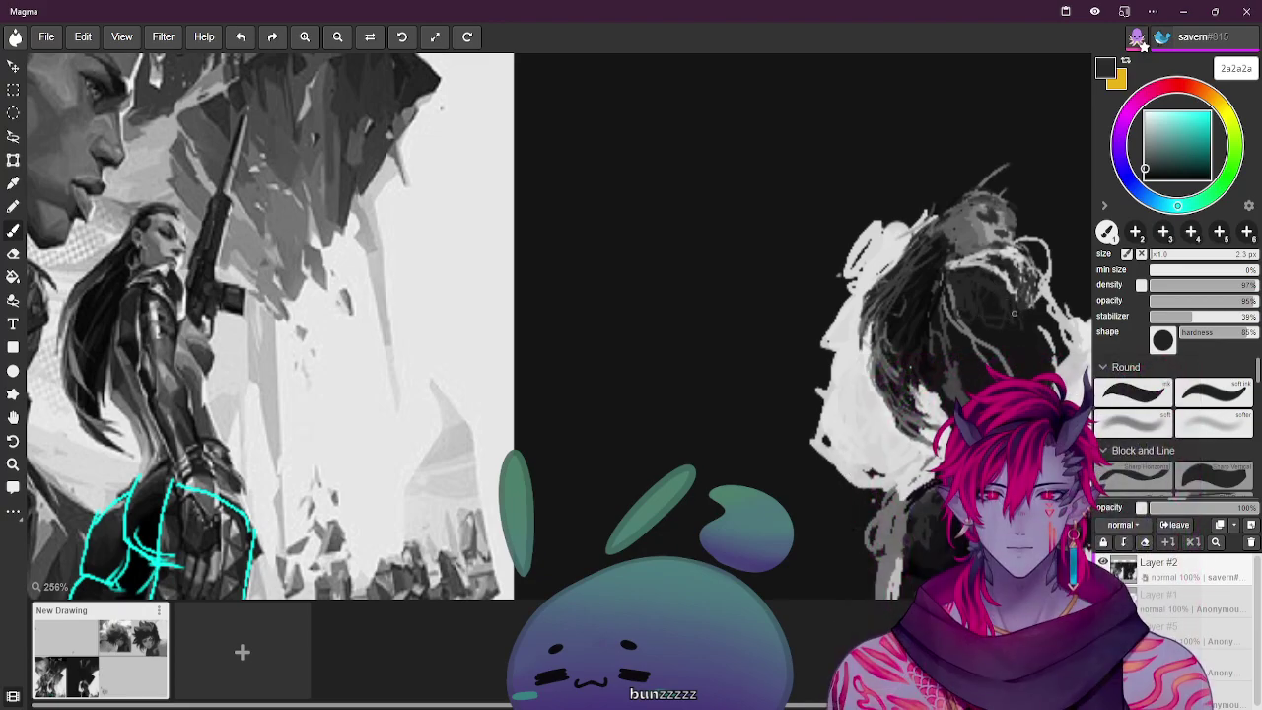
Set the brush to 5 px, stroke light-grey c4c4c4 strands into the hair, and load near-black 222222
key(bracketright)
key(bracketright)
key(bracketright)
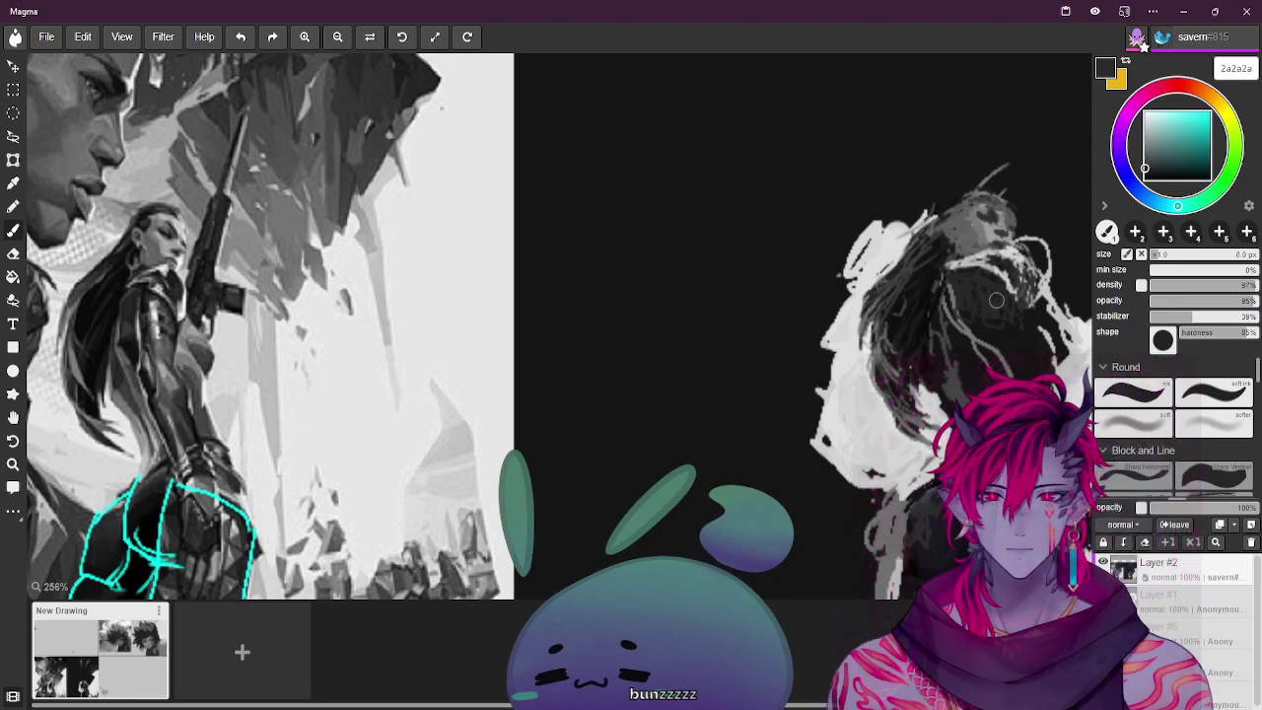
key(bracketleft)
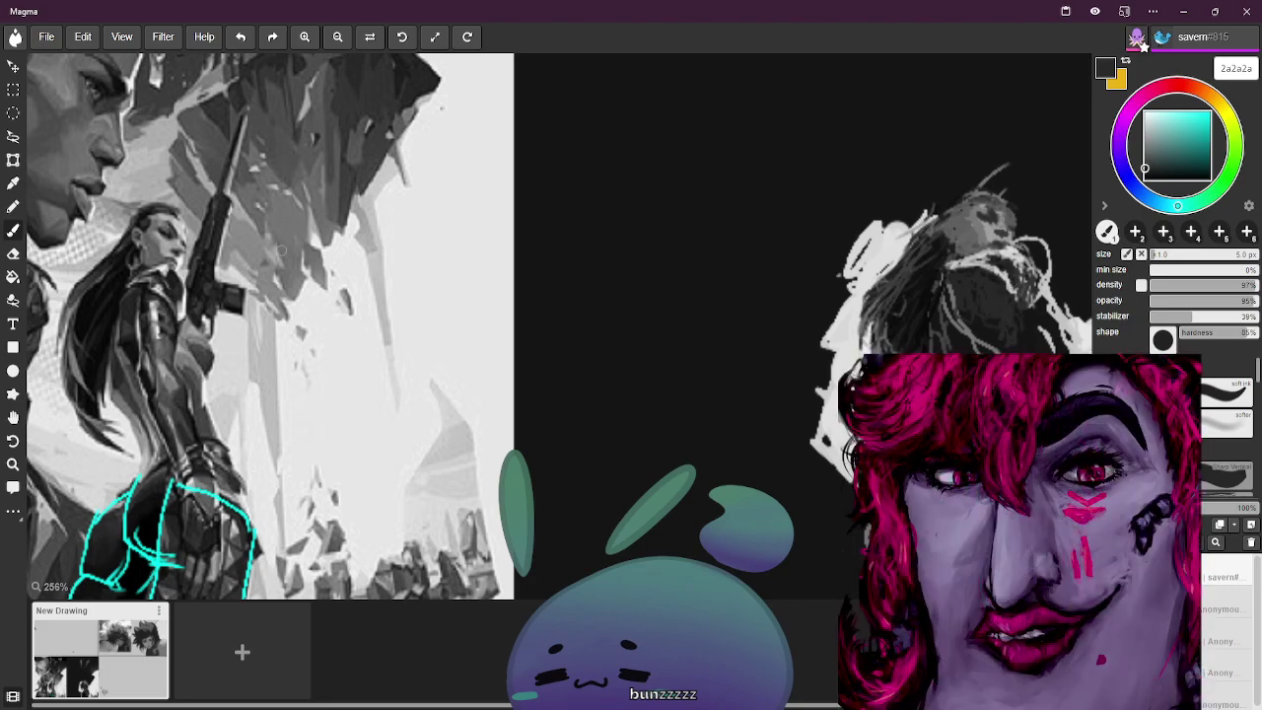
alt+click(181, 264)
drag(1029, 253, 1035, 298)
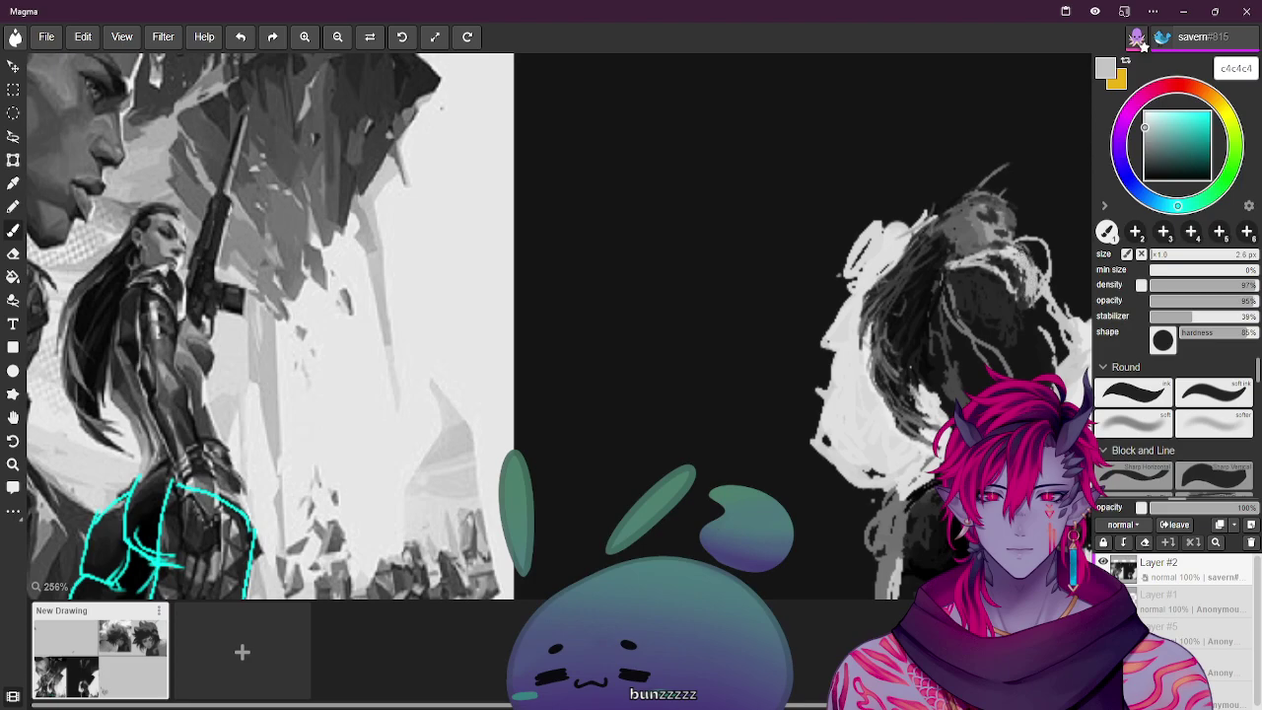
alt+click(170, 278)
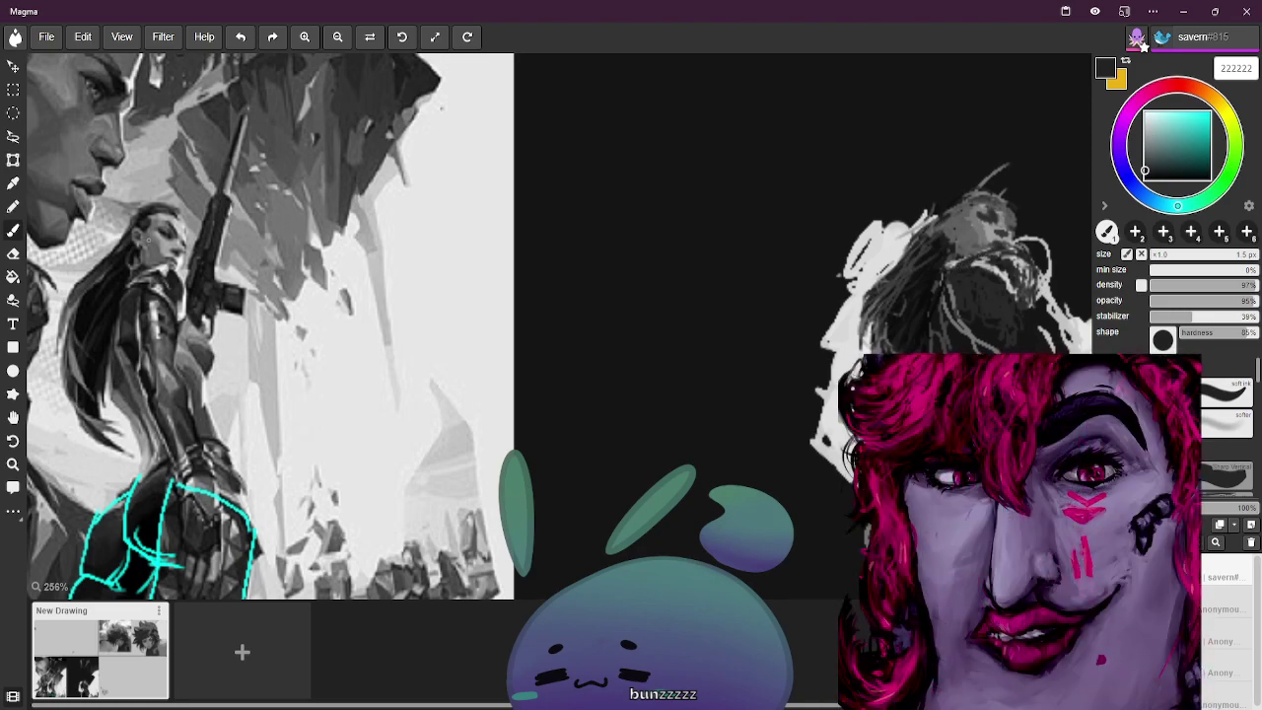
Paint small near-black 191919 strands over the hair, then sample greys ending on light grey cdcdcd
alt+click(505, 264)
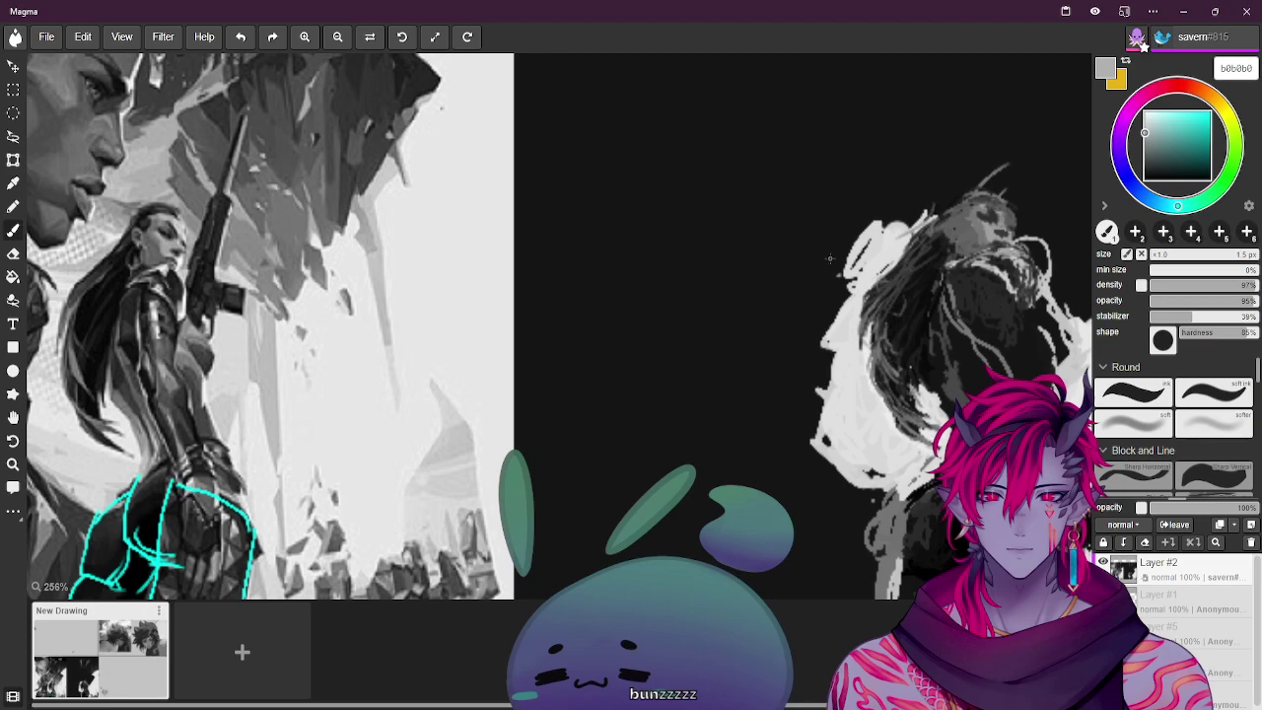
alt+click(690, 296)
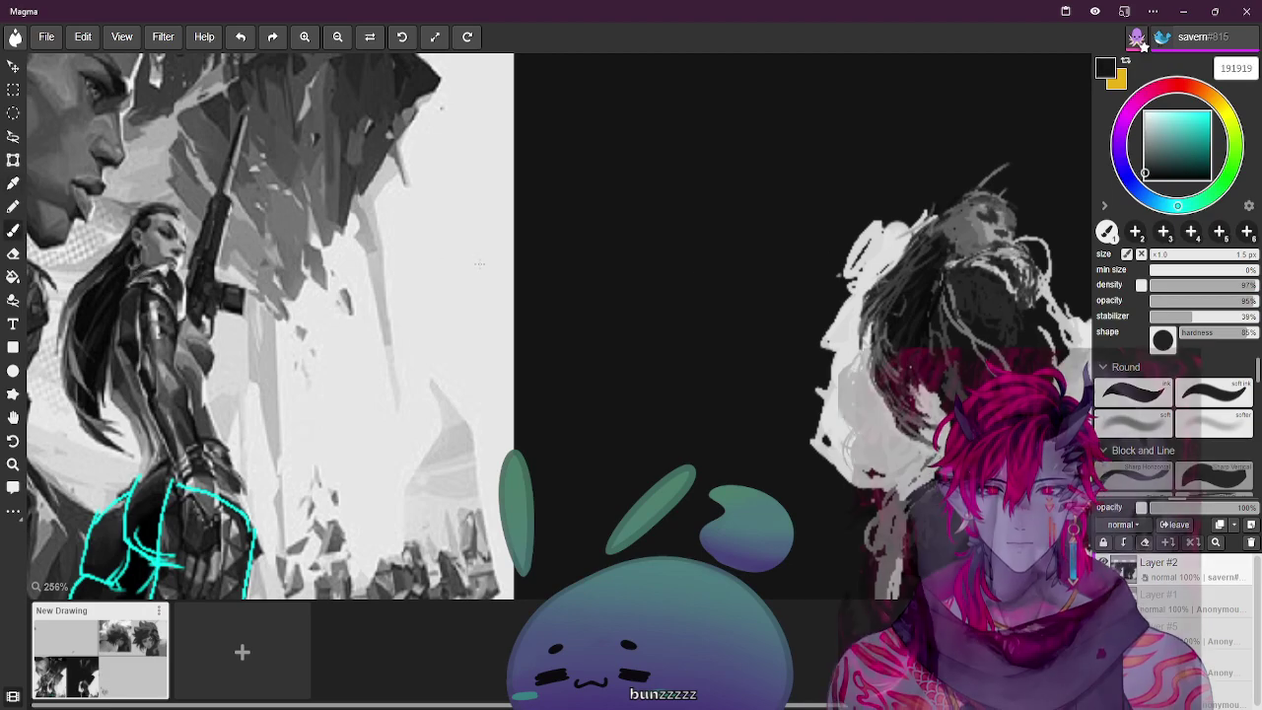
mouse_move(968, 258)
mouse_down()
mouse_move(945, 265)
mouse_move(960, 262)
mouse_up()
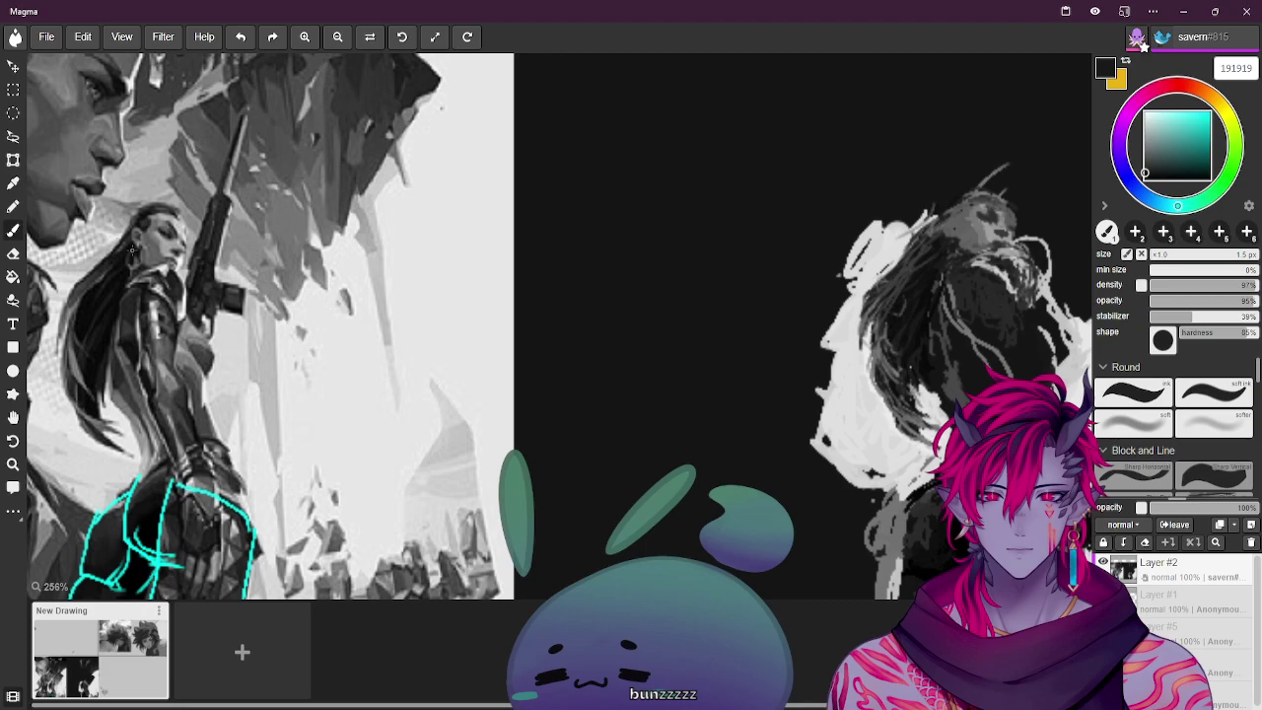
alt+click(716, 207)
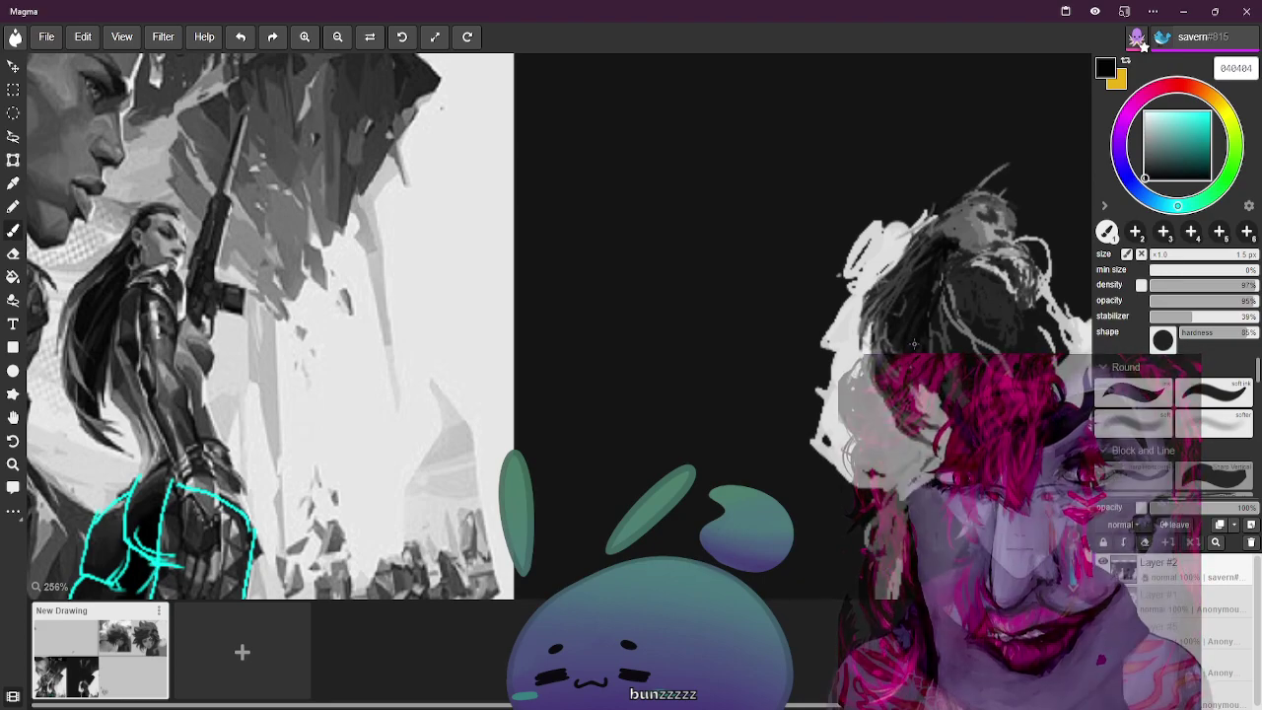
alt+click(102, 286)
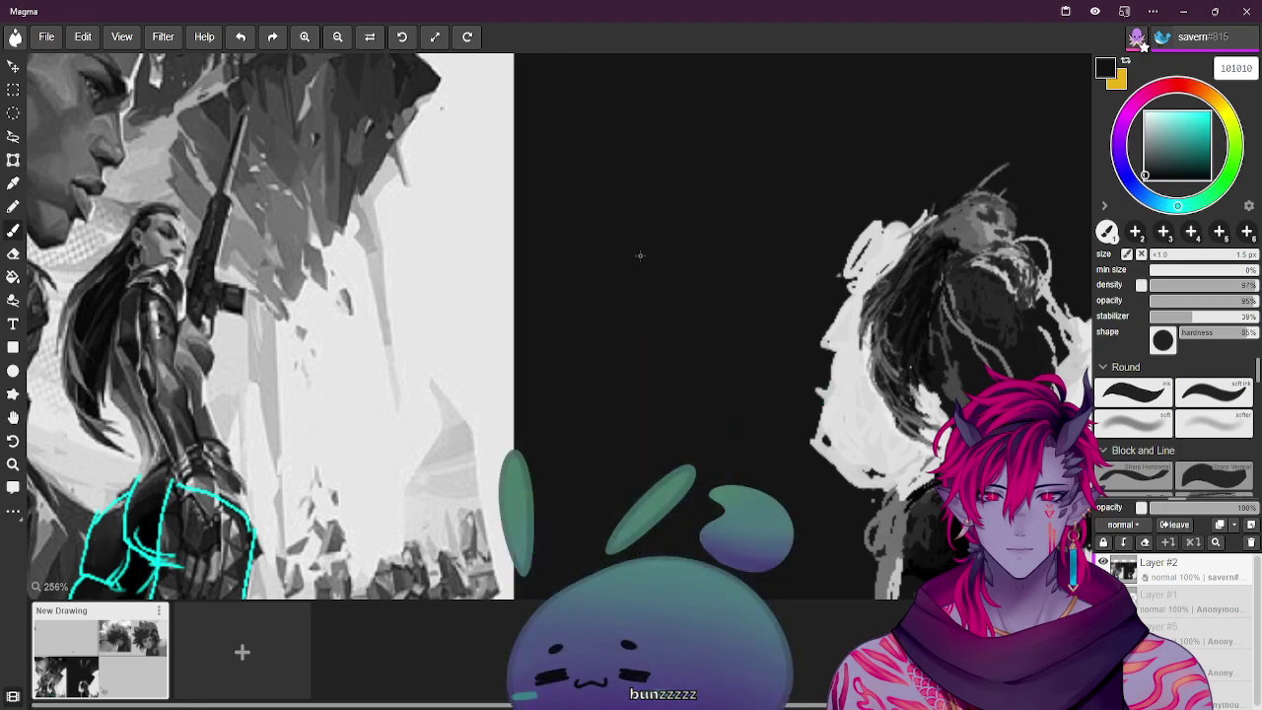
alt+click(87, 283)
alt+click(87, 283)
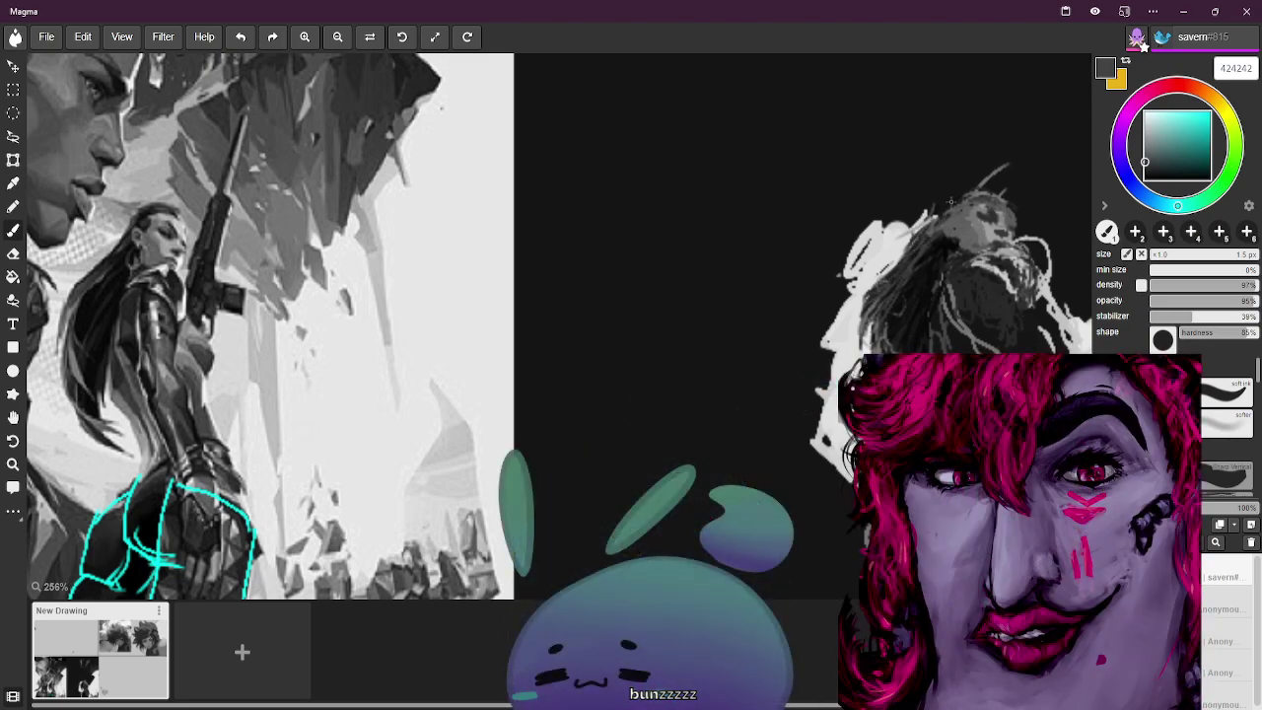
alt+click(424, 217)
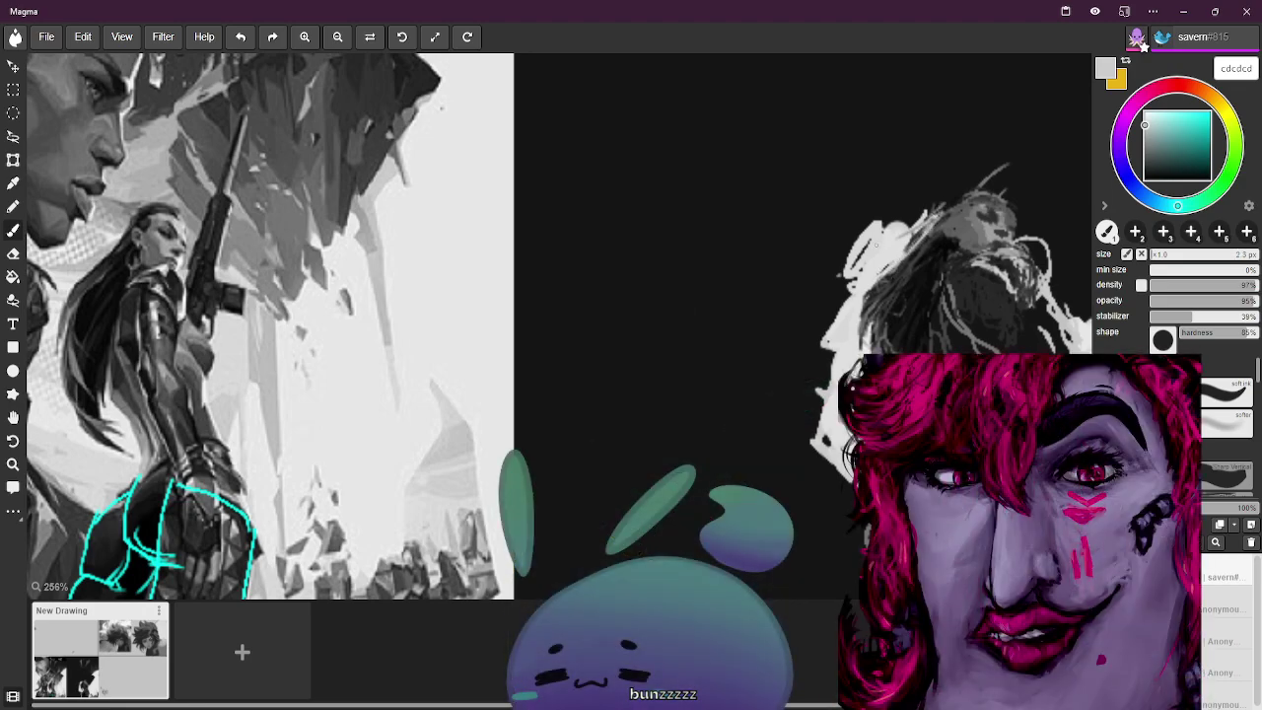
Add a light strand to the hair, then sample near-black, dark grey and mid grey 9e9e9e
drag(903, 258, 931, 222)
alt+click(123, 260)
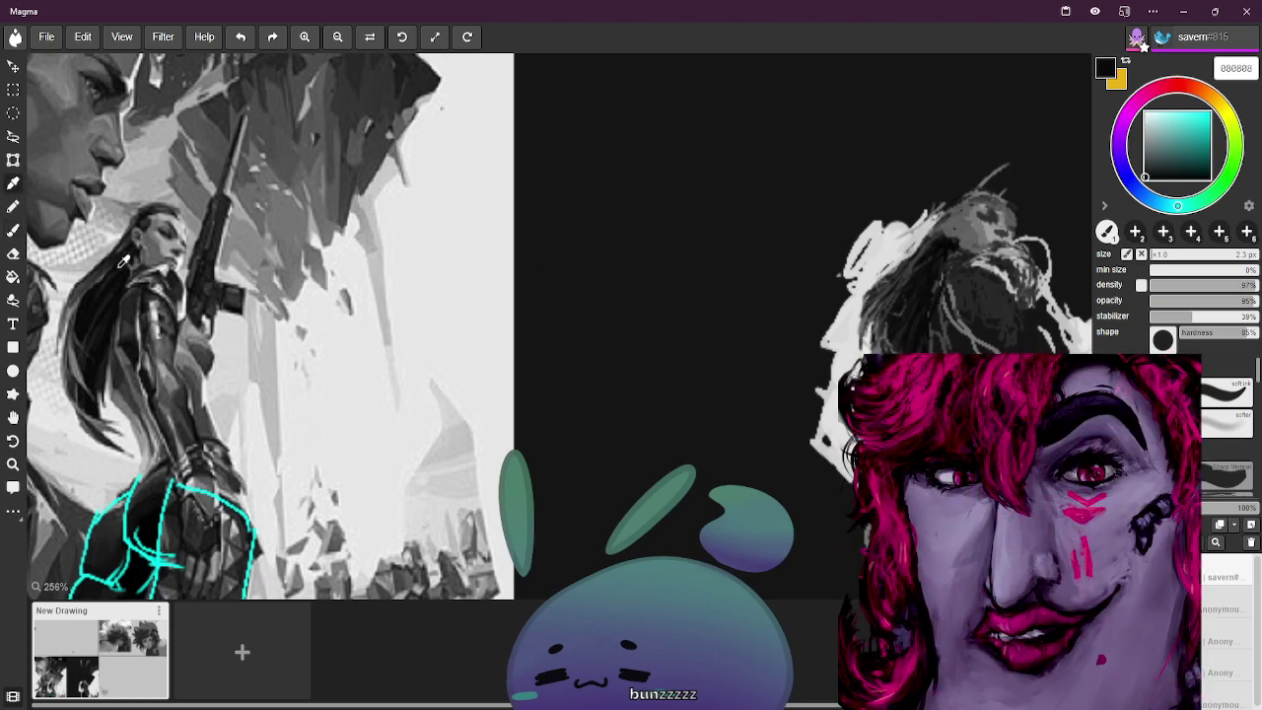
key(b)
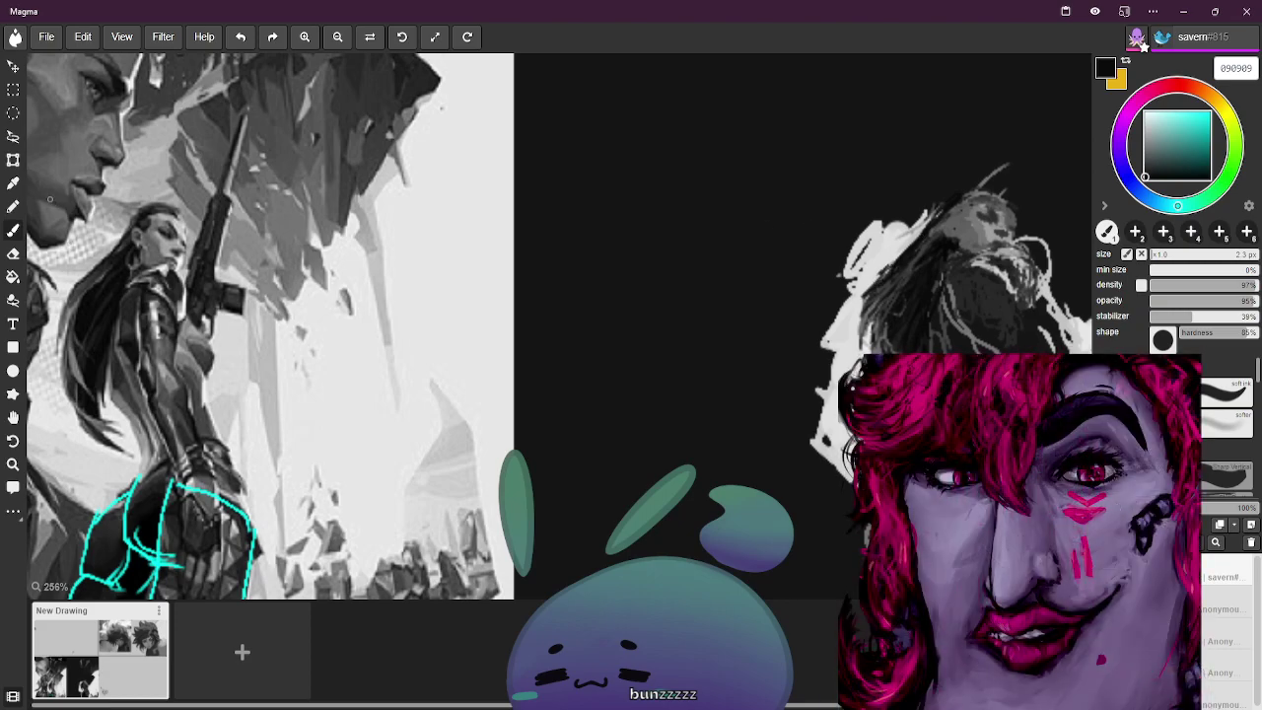
alt+click(155, 212)
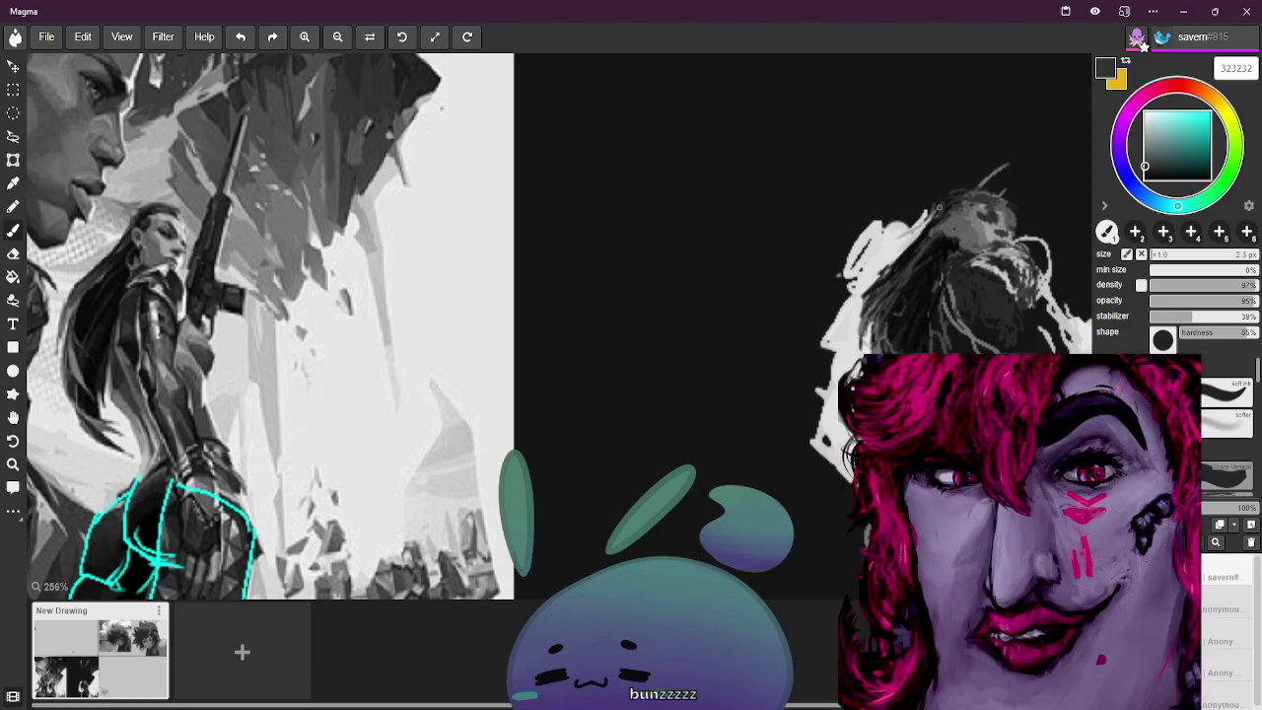
alt+click(129, 225)
alt+click(129, 224)
alt+click(130, 225)
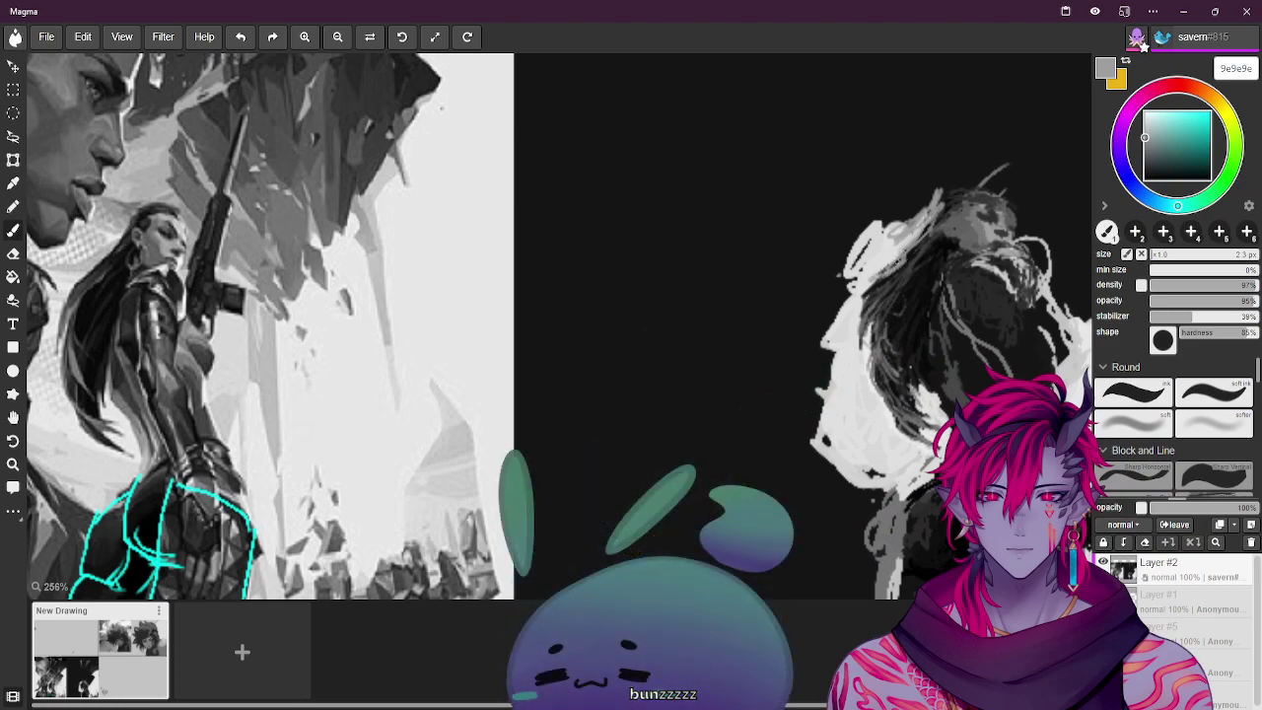
Paint near-black and mid-grey 828282 strands down the hair
alt+click(116, 255)
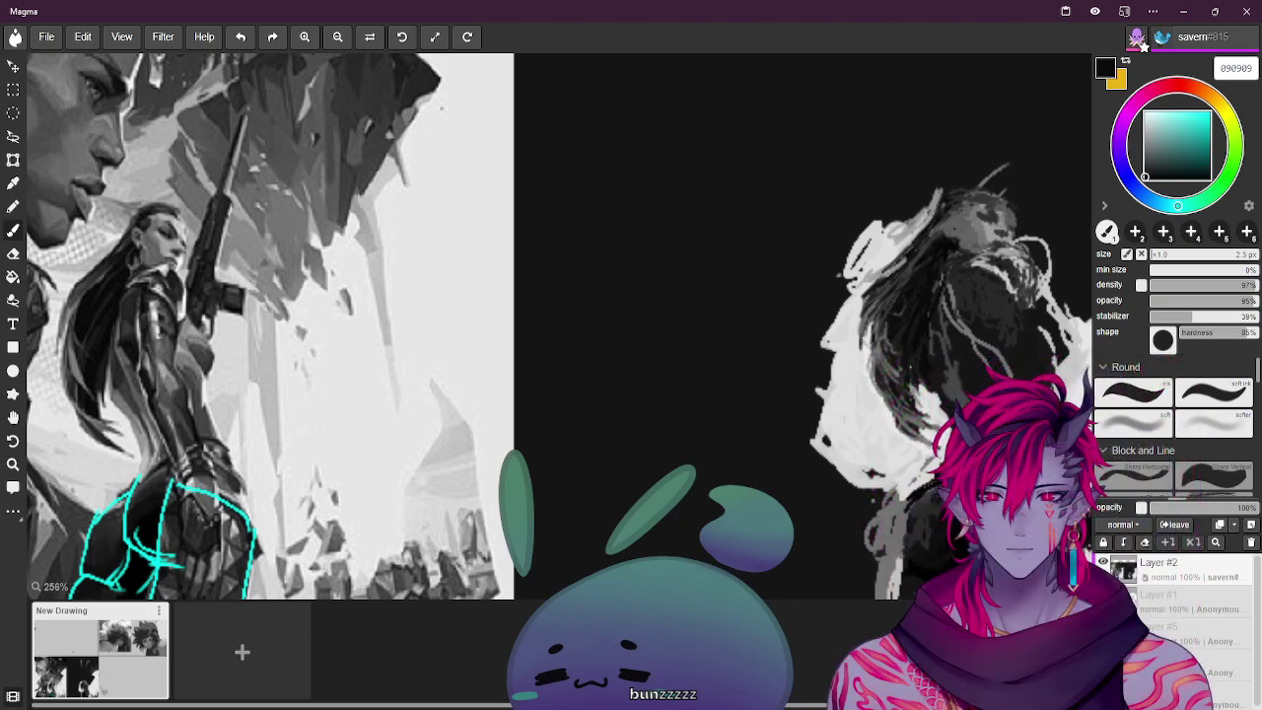
drag(902, 254, 863, 343)
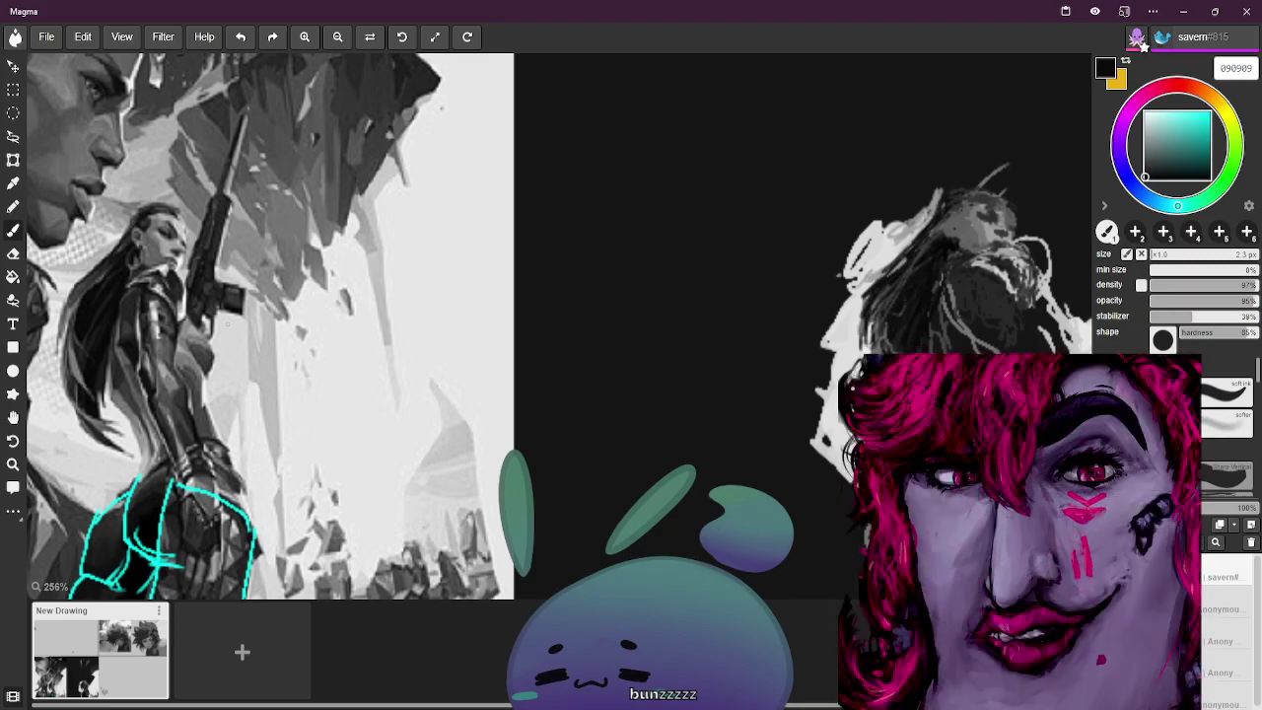
alt+click(824, 275)
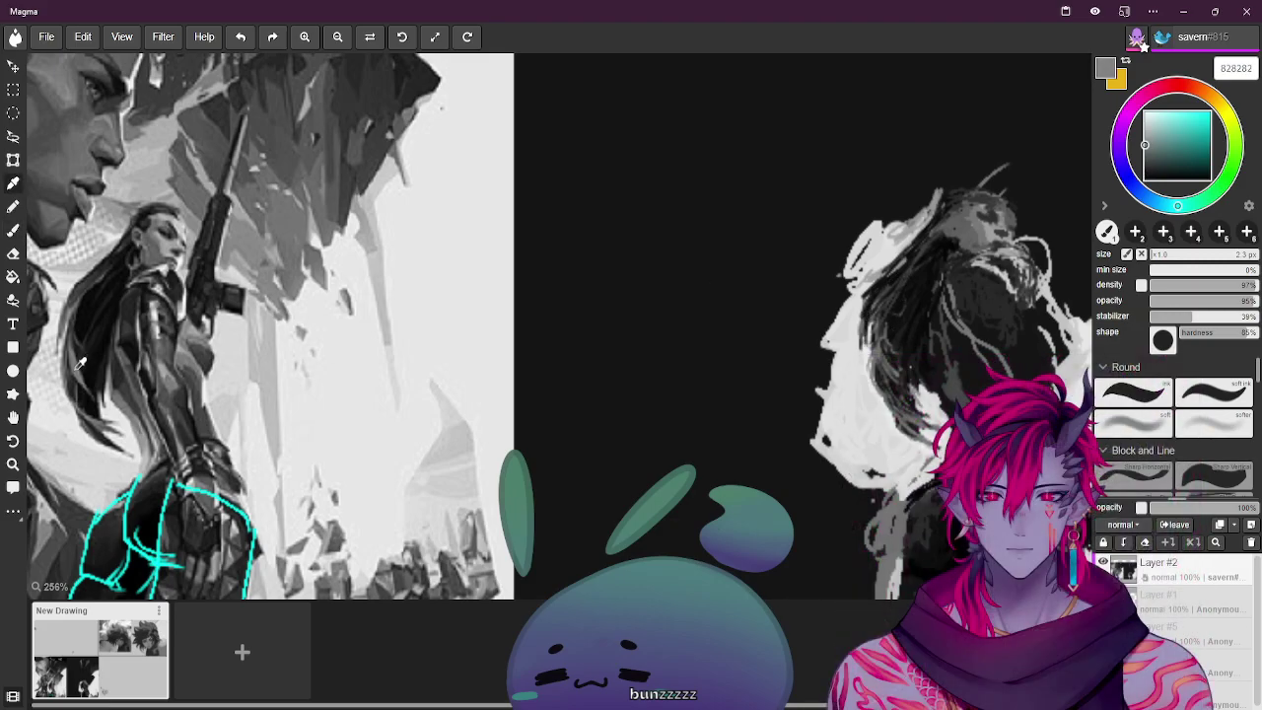
drag(876, 285, 864, 337)
drag(911, 256, 880, 290)
Eyedrop a series of dark, mid and light greys from the reference and sketch, ending on a mid grey
alt+click(676, 245)
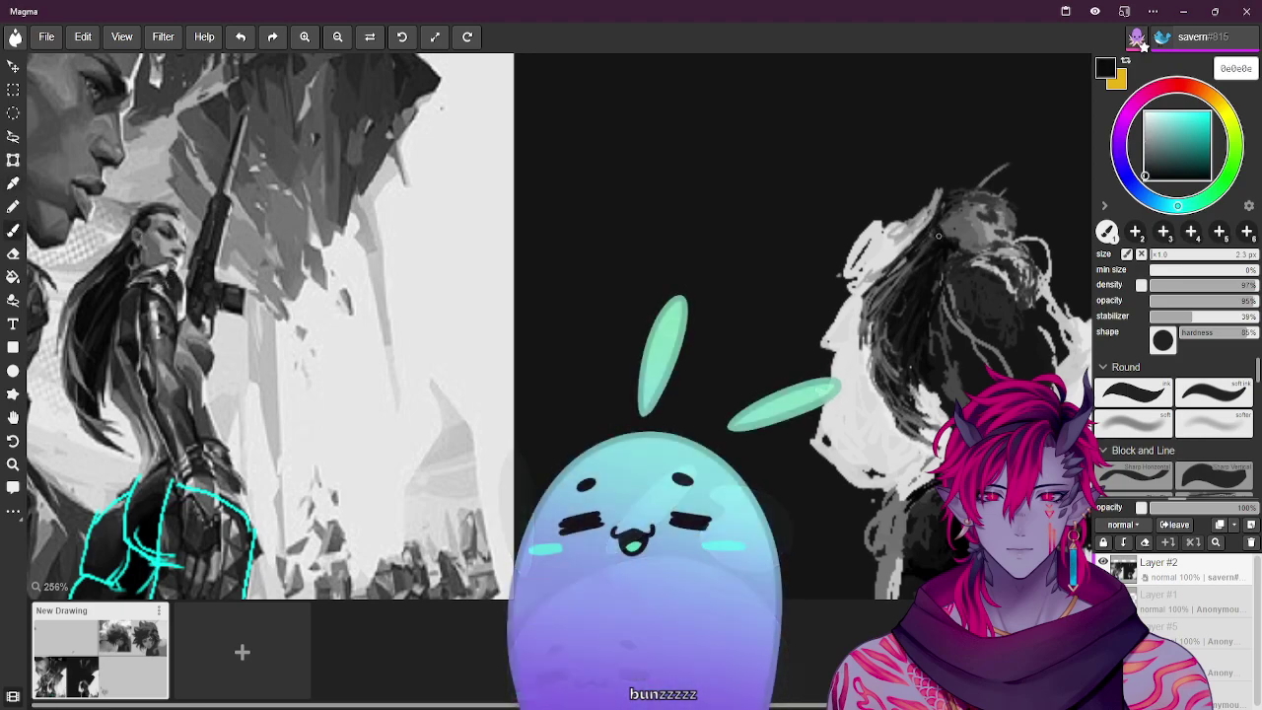
alt+click(953, 243)
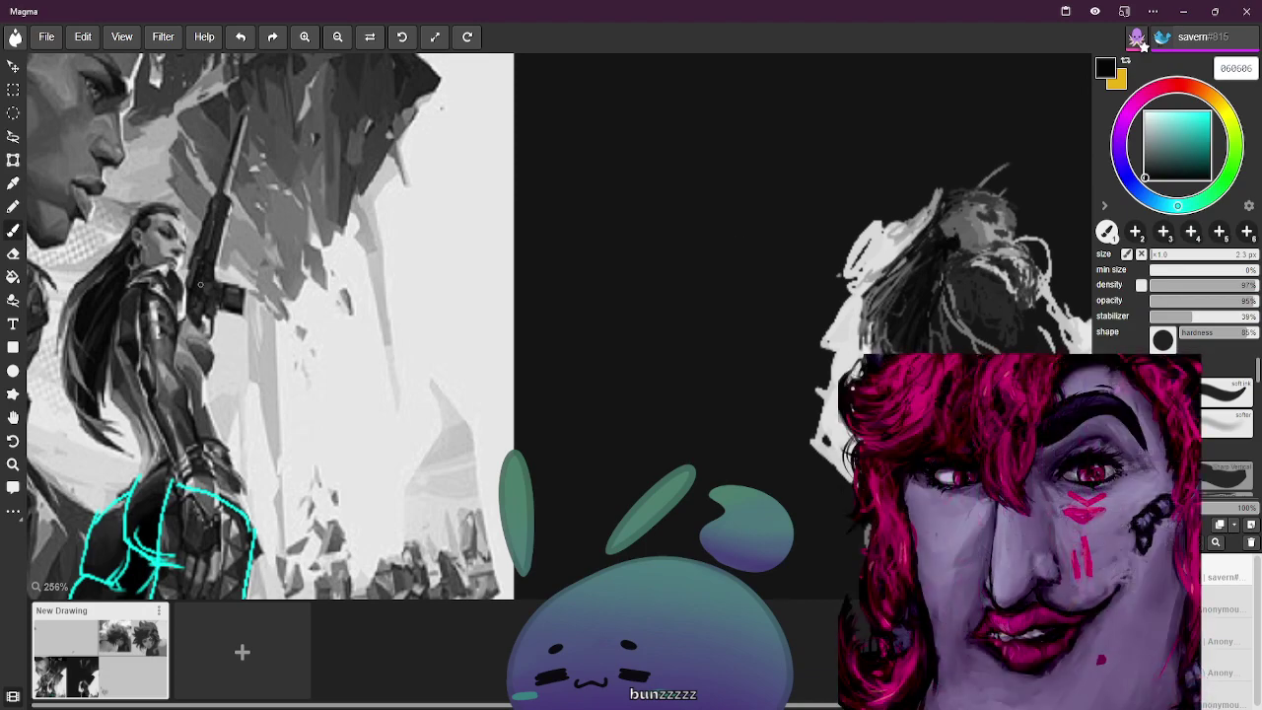
alt+click(148, 227)
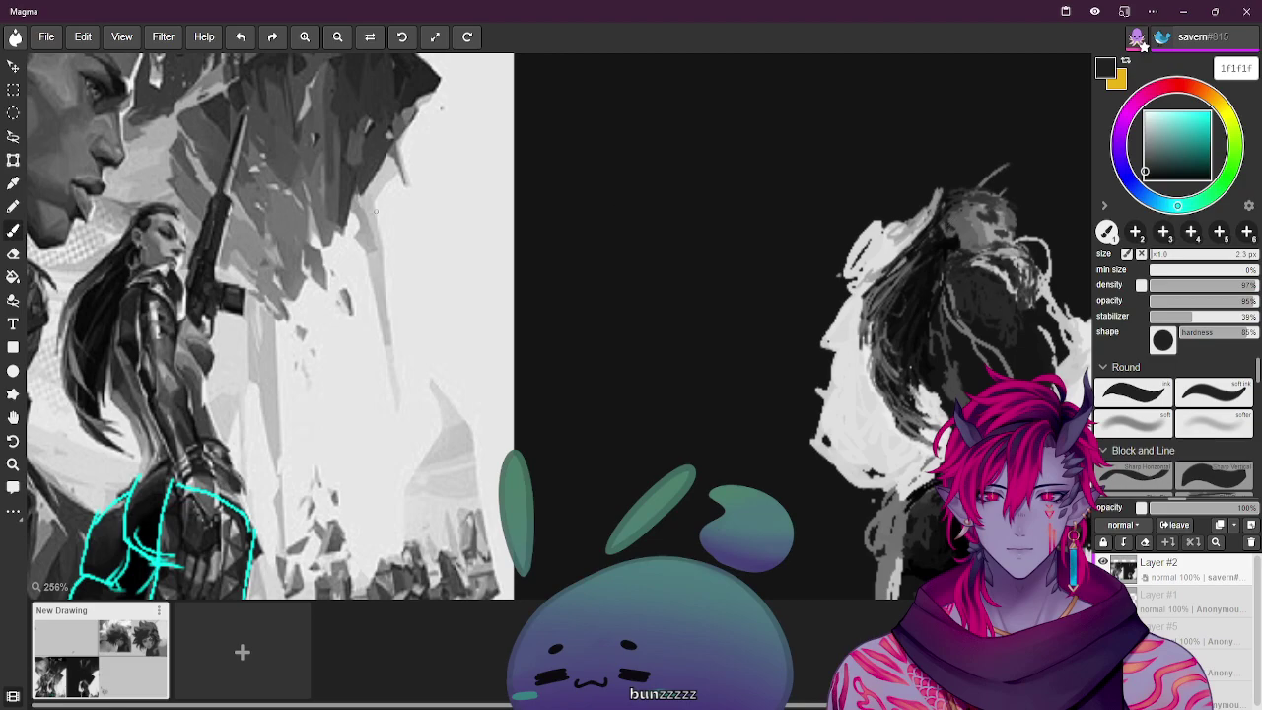
alt+click(140, 239)
alt+click(145, 233)
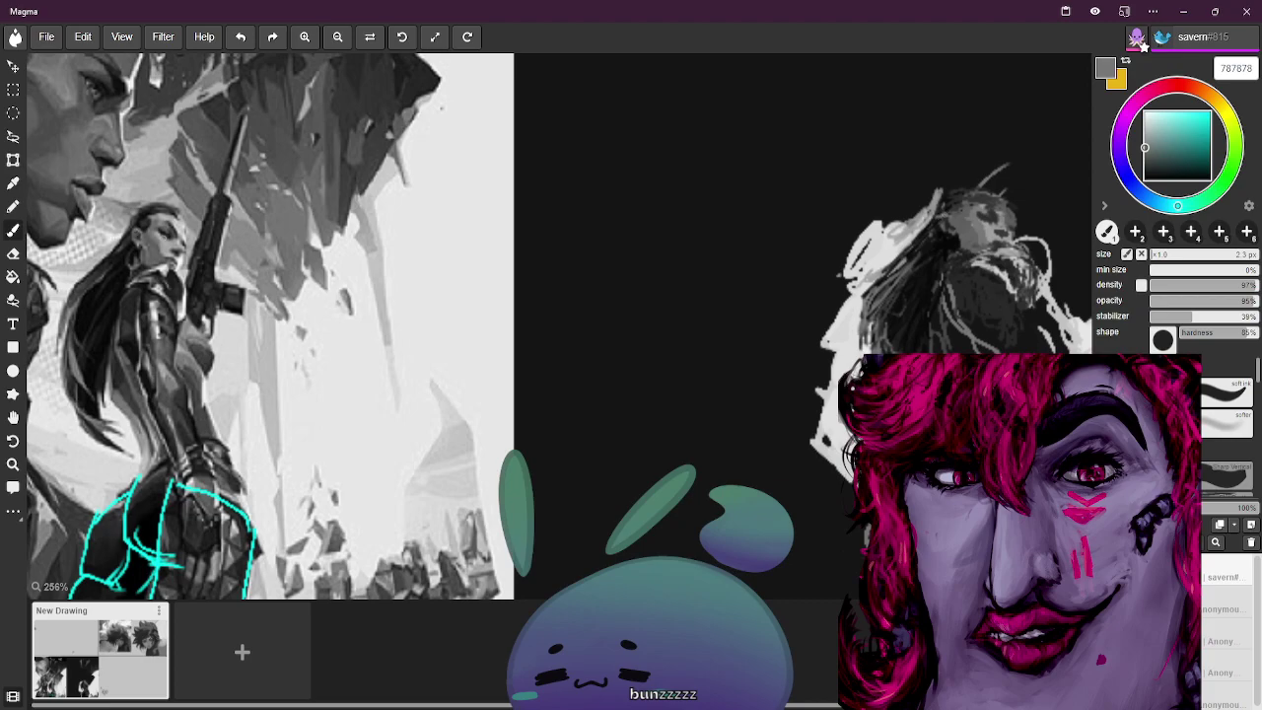
alt+click(954, 220)
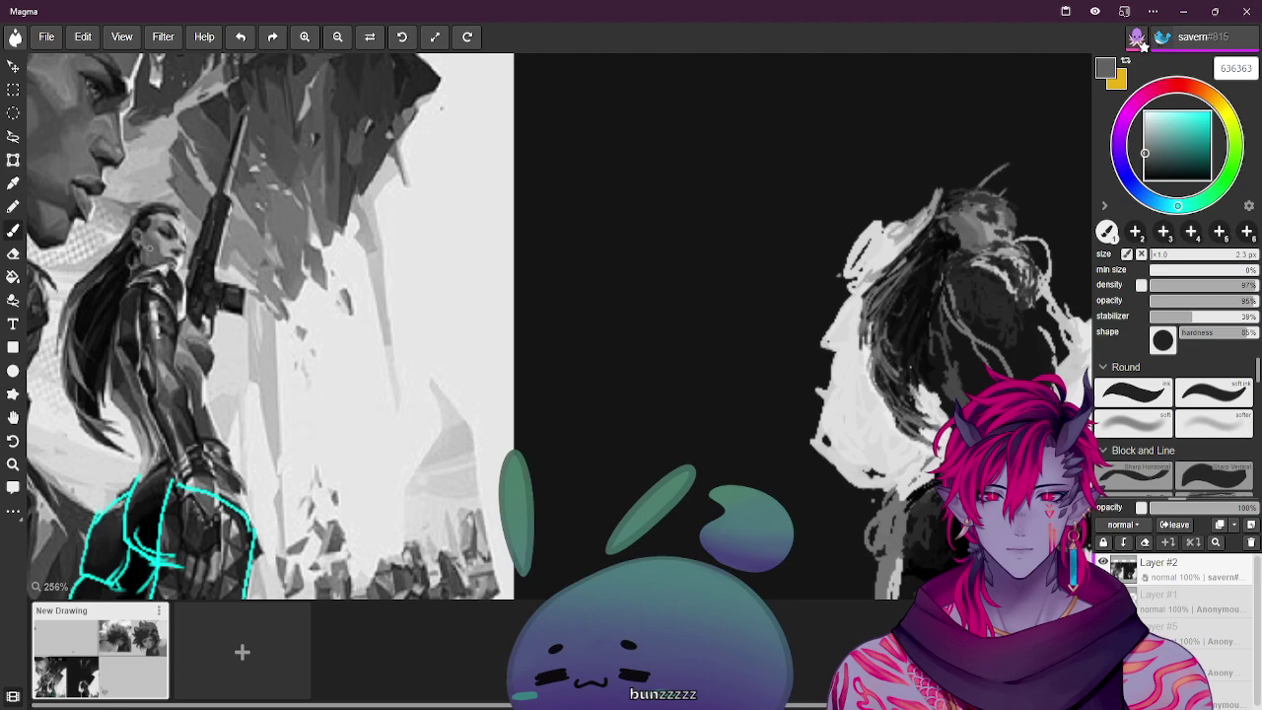
alt+click(766, 244)
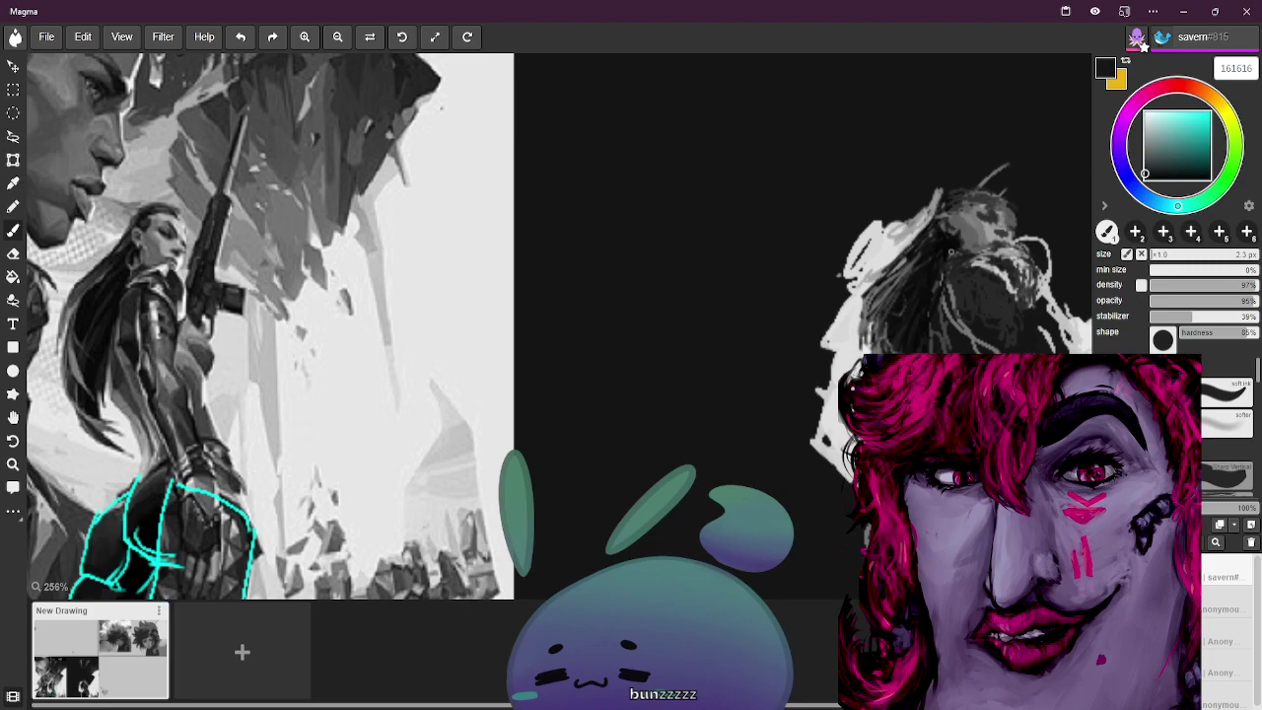
alt+click(148, 245)
alt+click(164, 249)
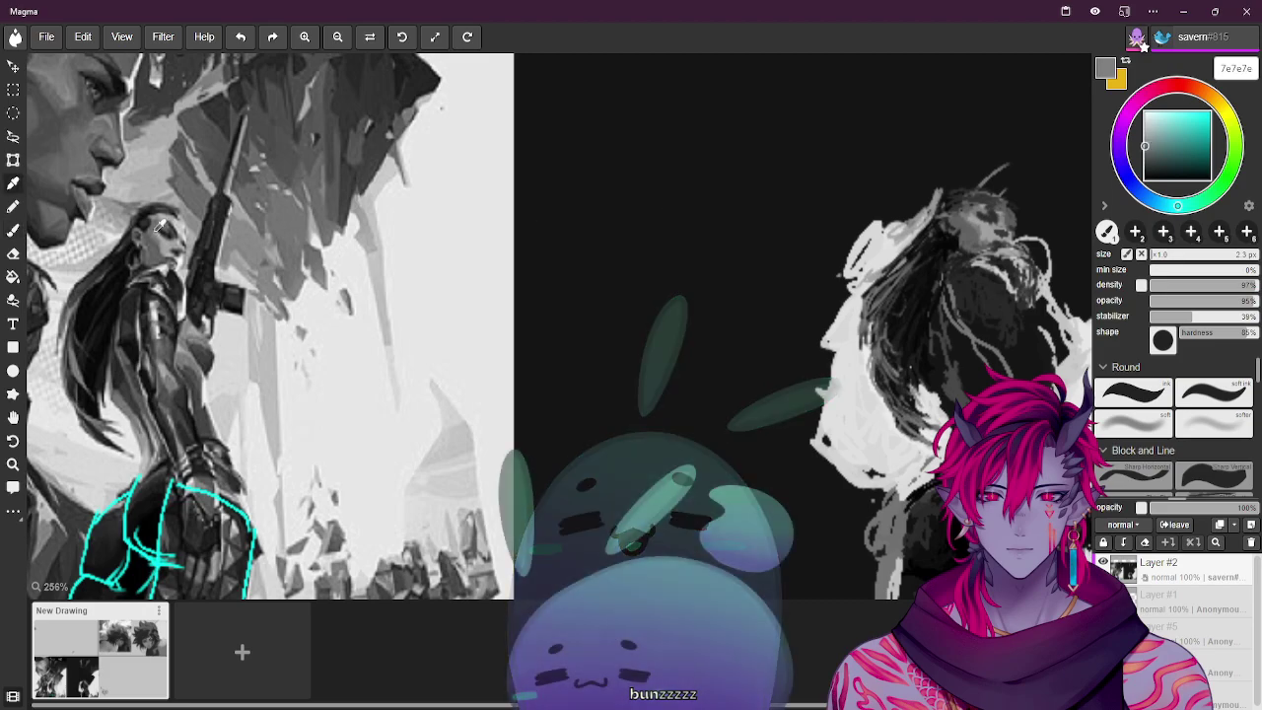
alt+click(651, 206)
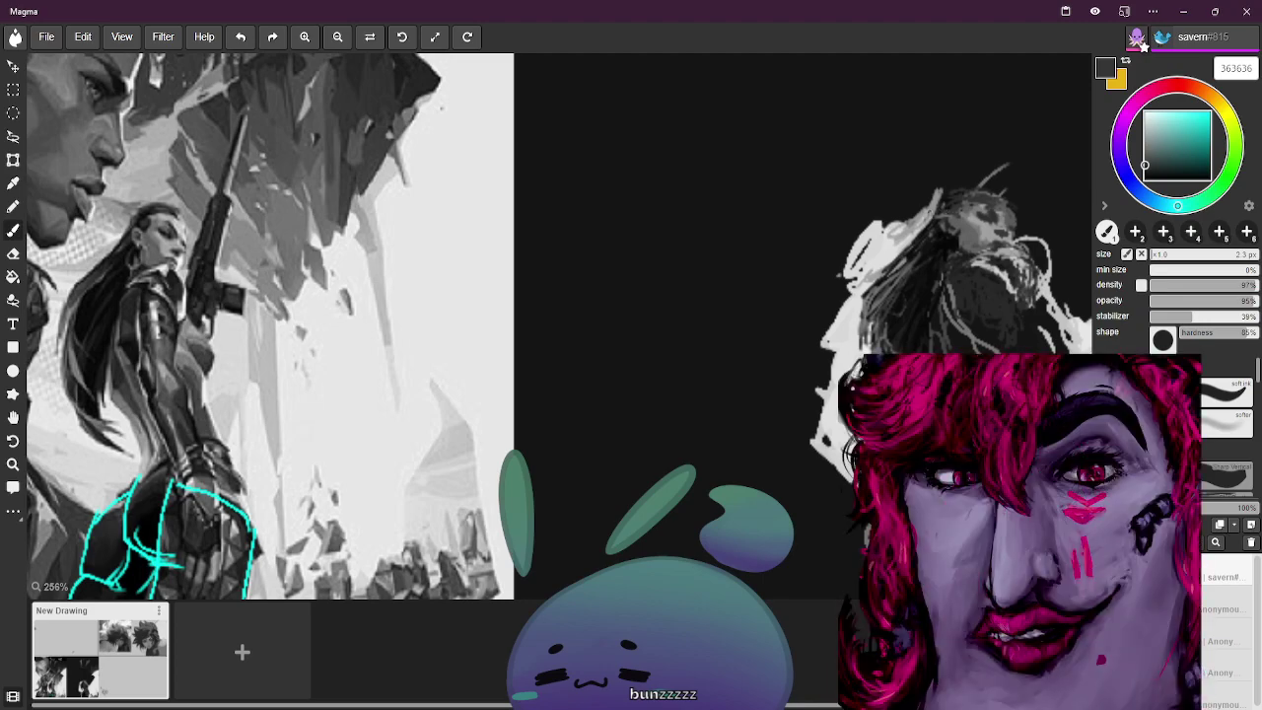
alt+click(137, 223)
alt+click(140, 238)
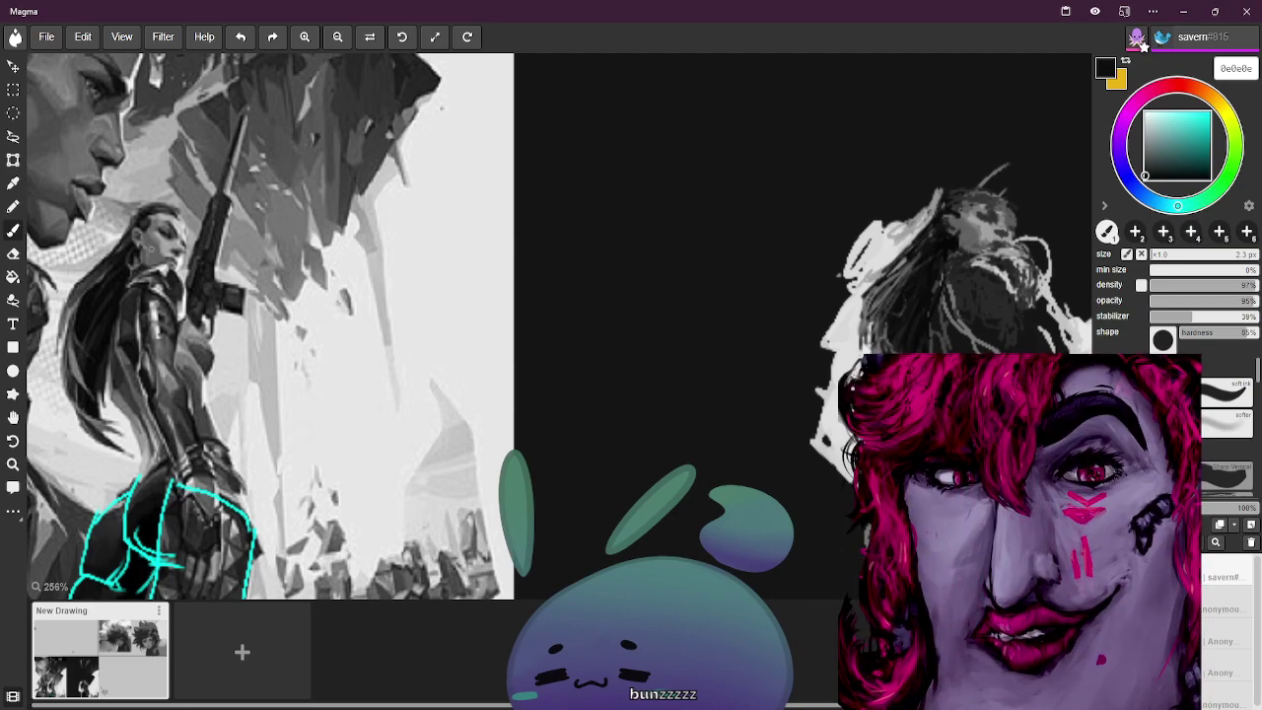
alt+click(157, 234)
Paint mid-grey and small dark shading strokes over the sketched face
drag(938, 222, 966, 230)
alt+click(138, 239)
alt+click(926, 239)
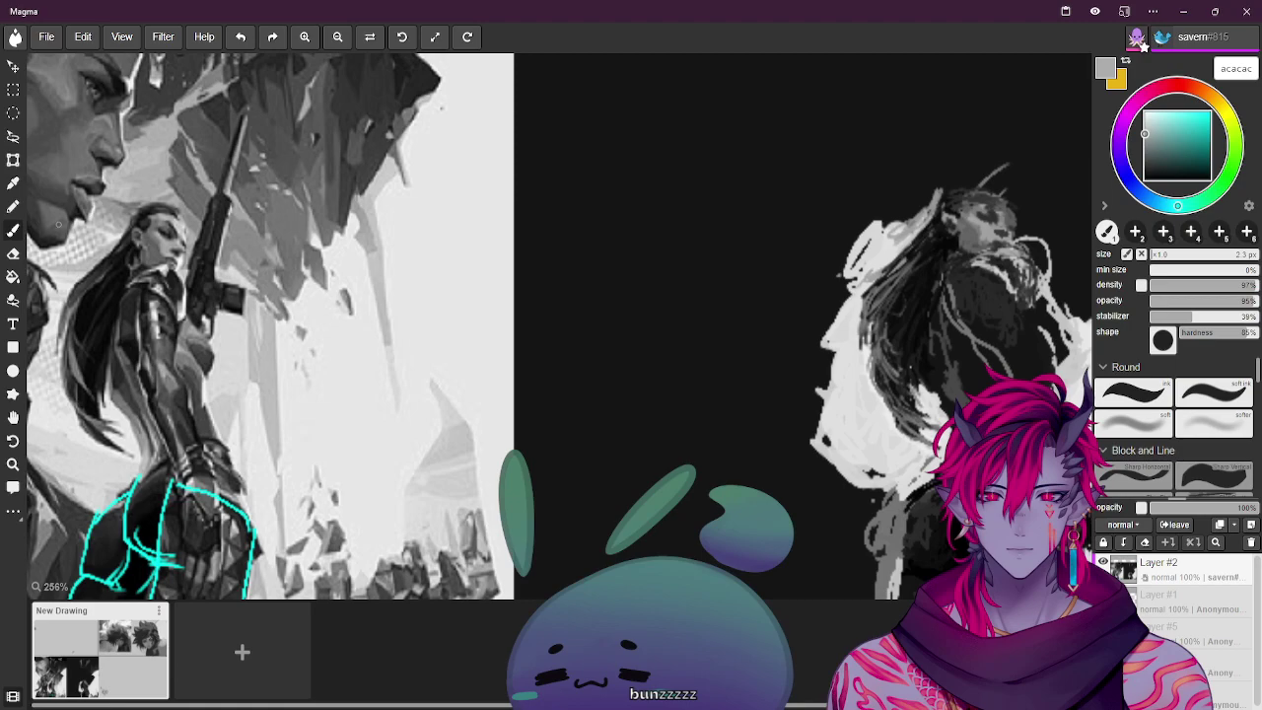
alt+click(138, 227)
drag(943, 227, 962, 215)
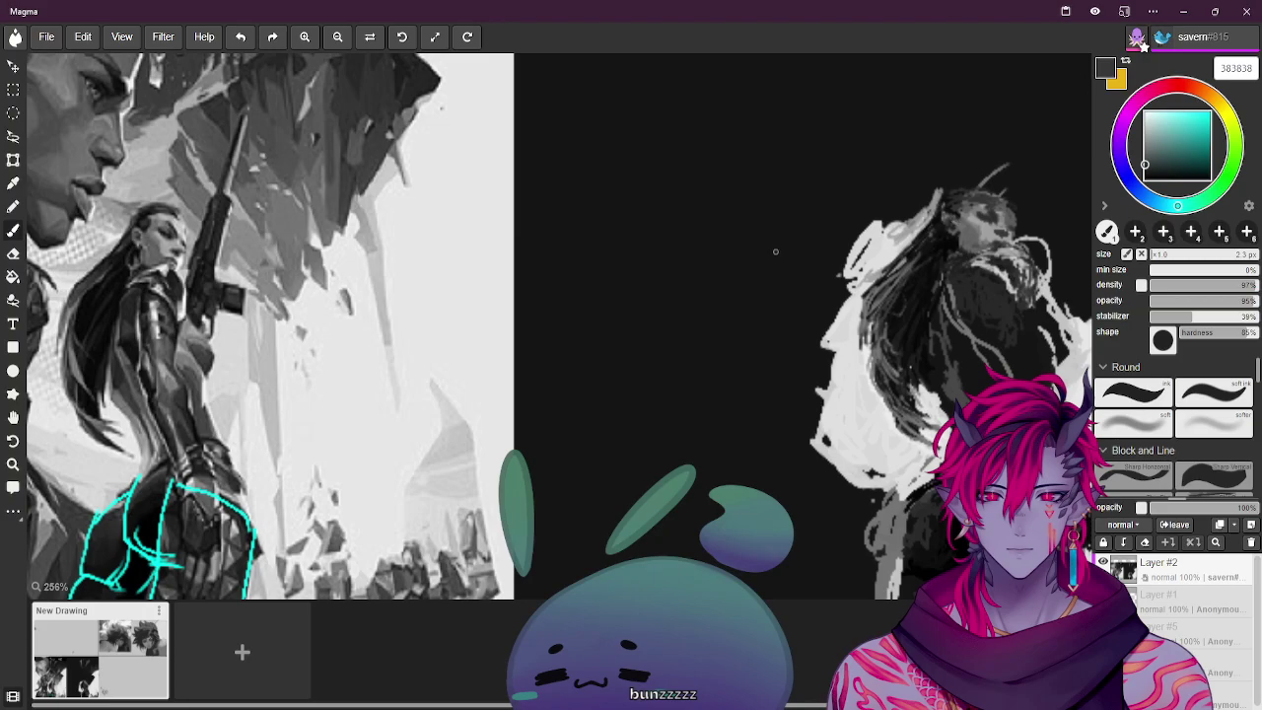
alt+click(135, 253)
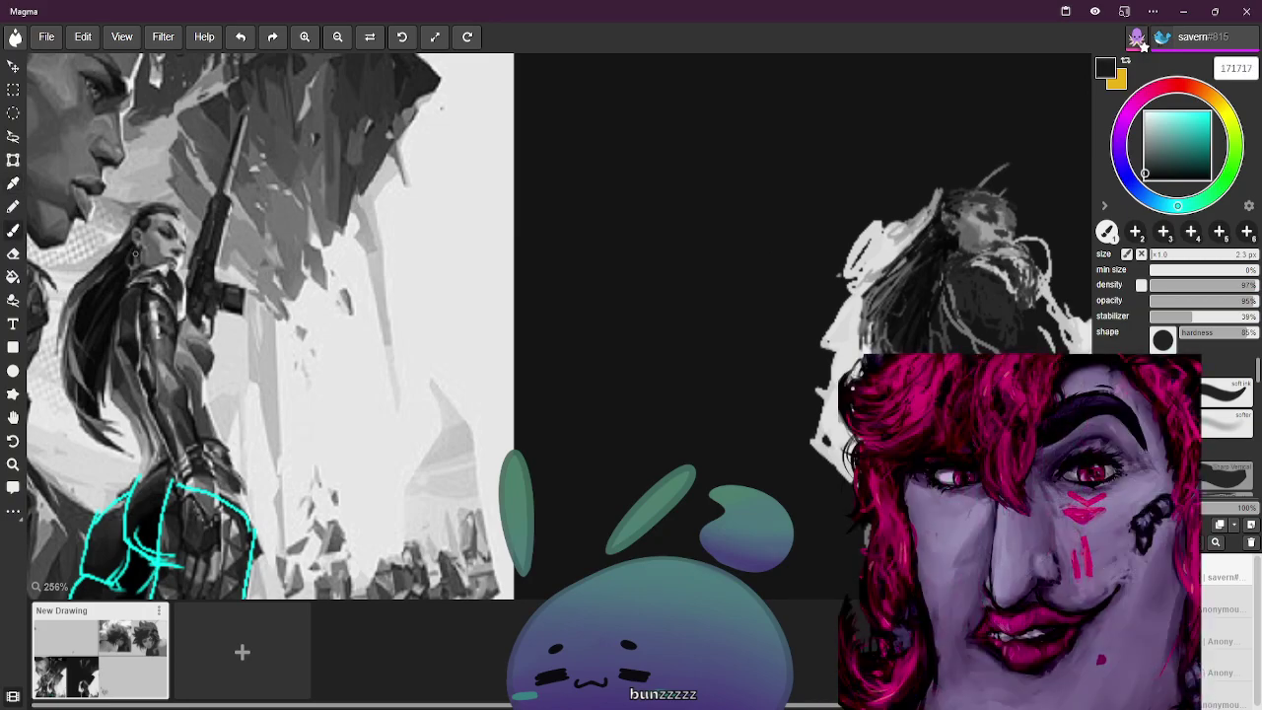
alt+click(141, 254)
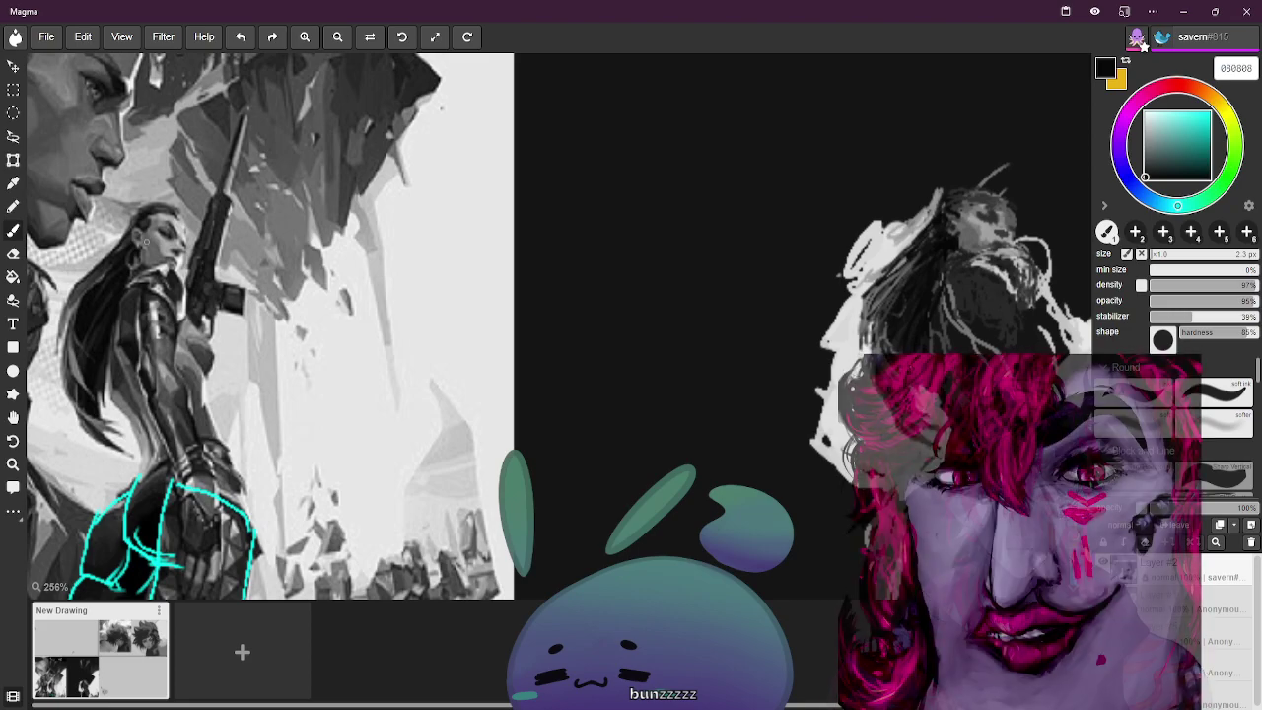
Add light-grey highlights on the head and dark grey 343434 marks across the face
alt+click(145, 227)
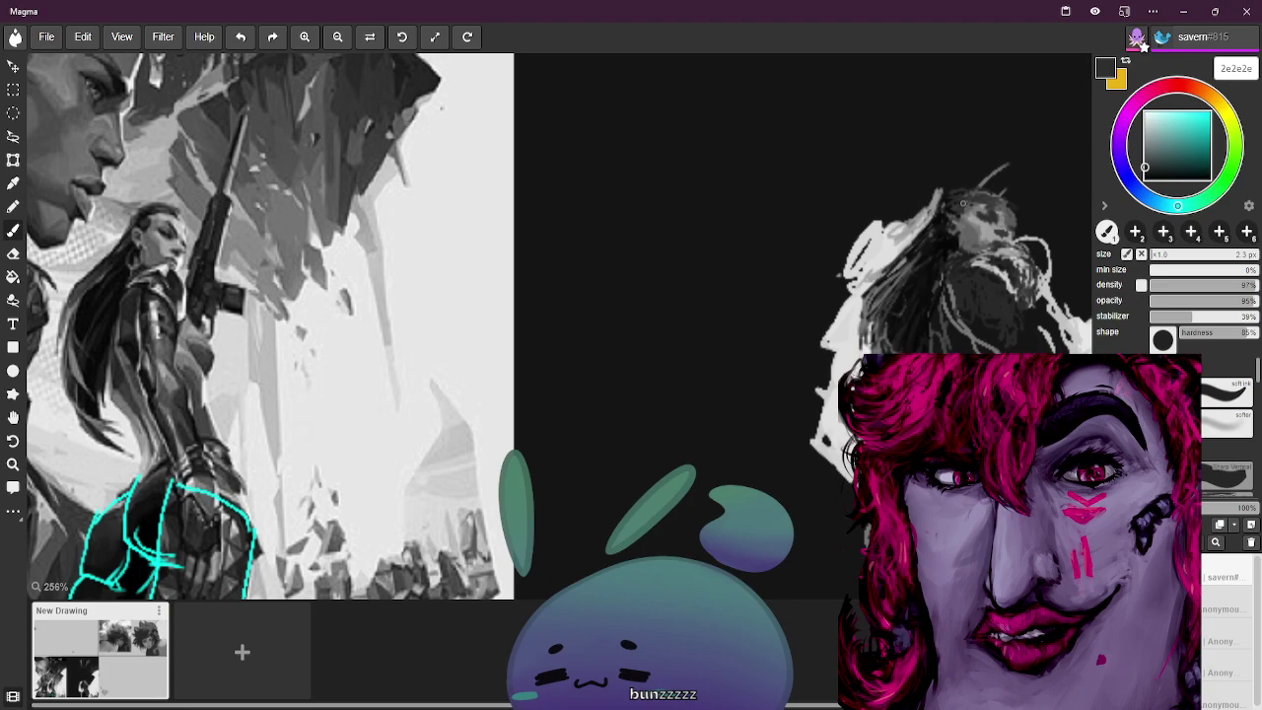
alt+click(153, 208)
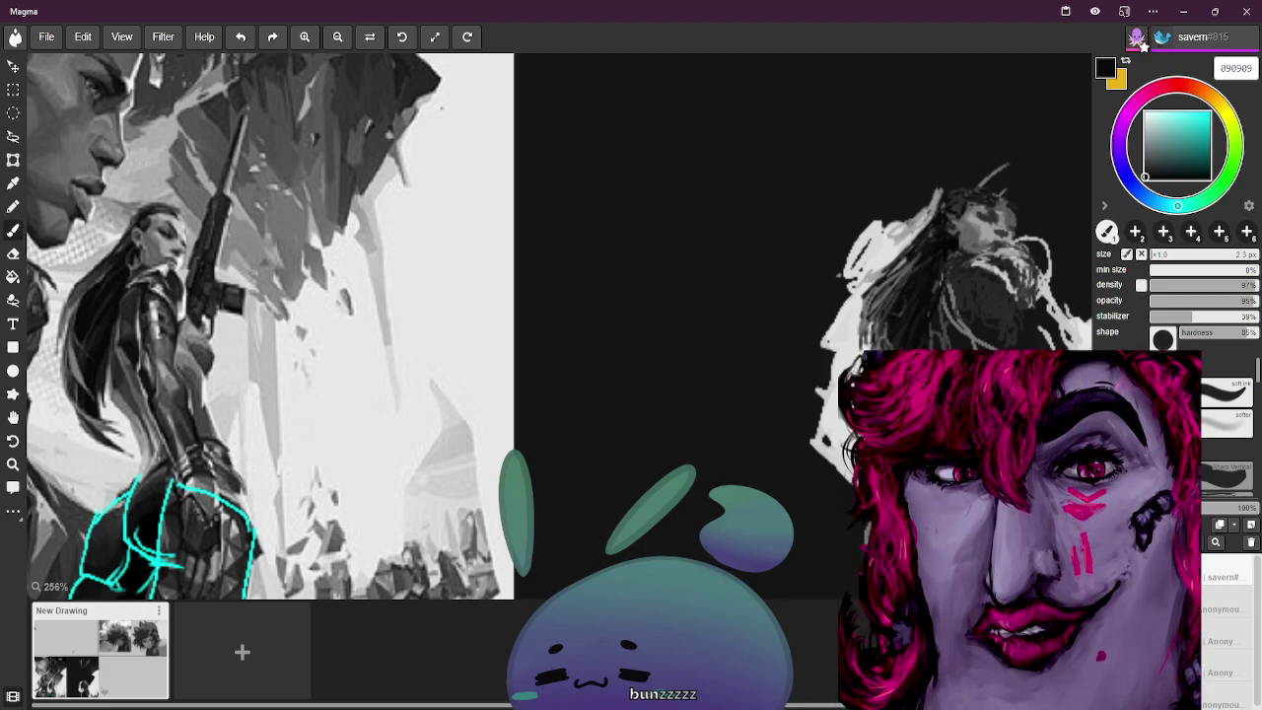
alt+click(150, 207)
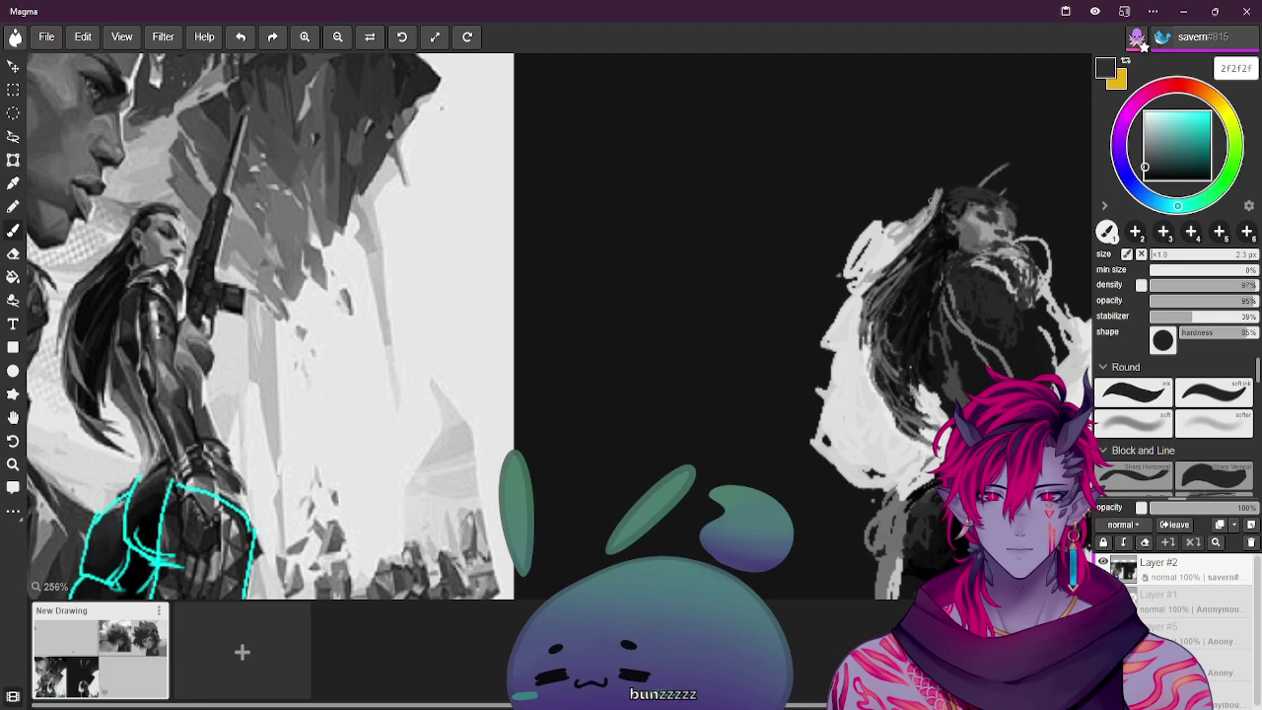
alt+click(994, 205)
drag(971, 198, 996, 199)
alt+click(170, 231)
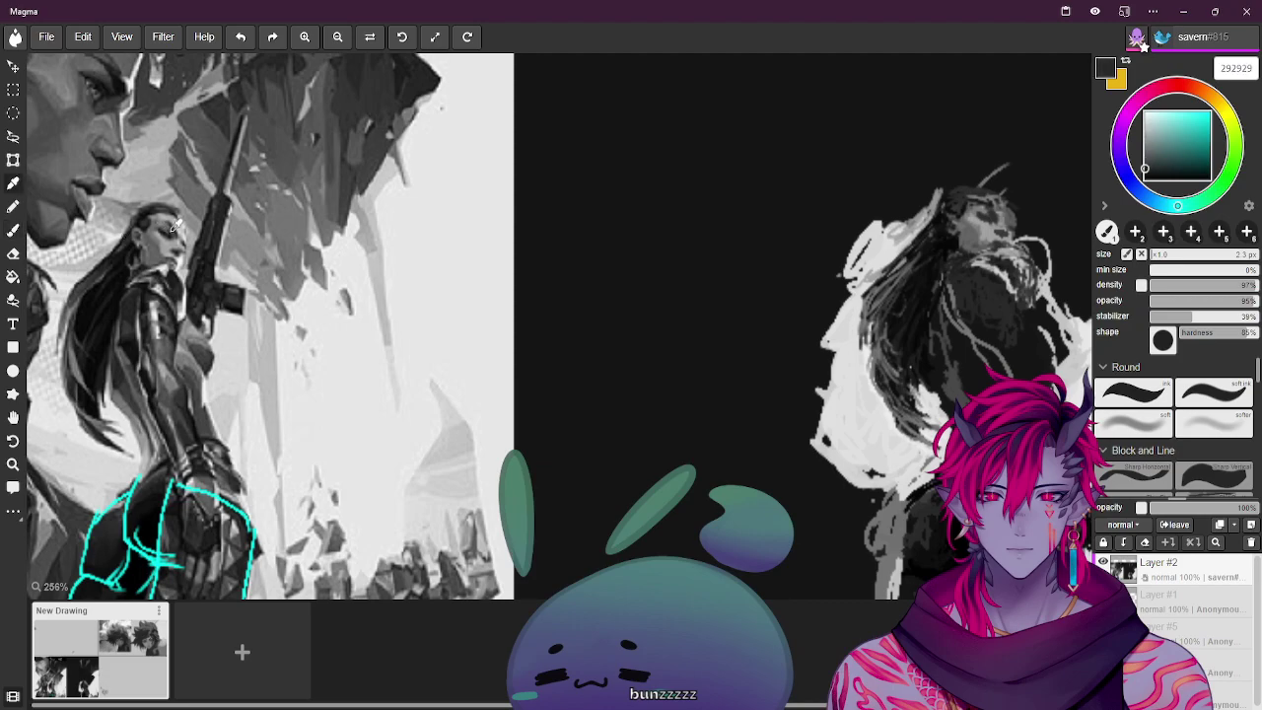
drag(991, 215, 984, 209)
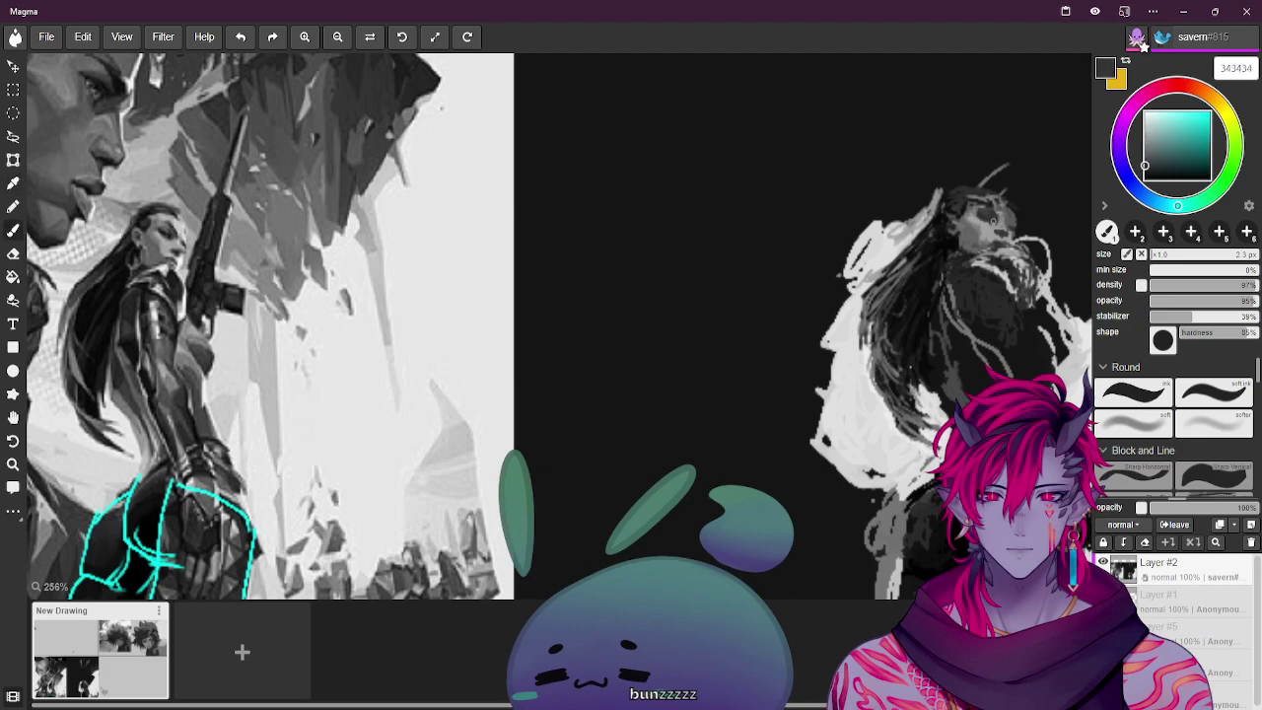
Eyedrop new greys from the reference hair, settling on mid grey 797979
alt+click(165, 230)
alt+click(126, 349)
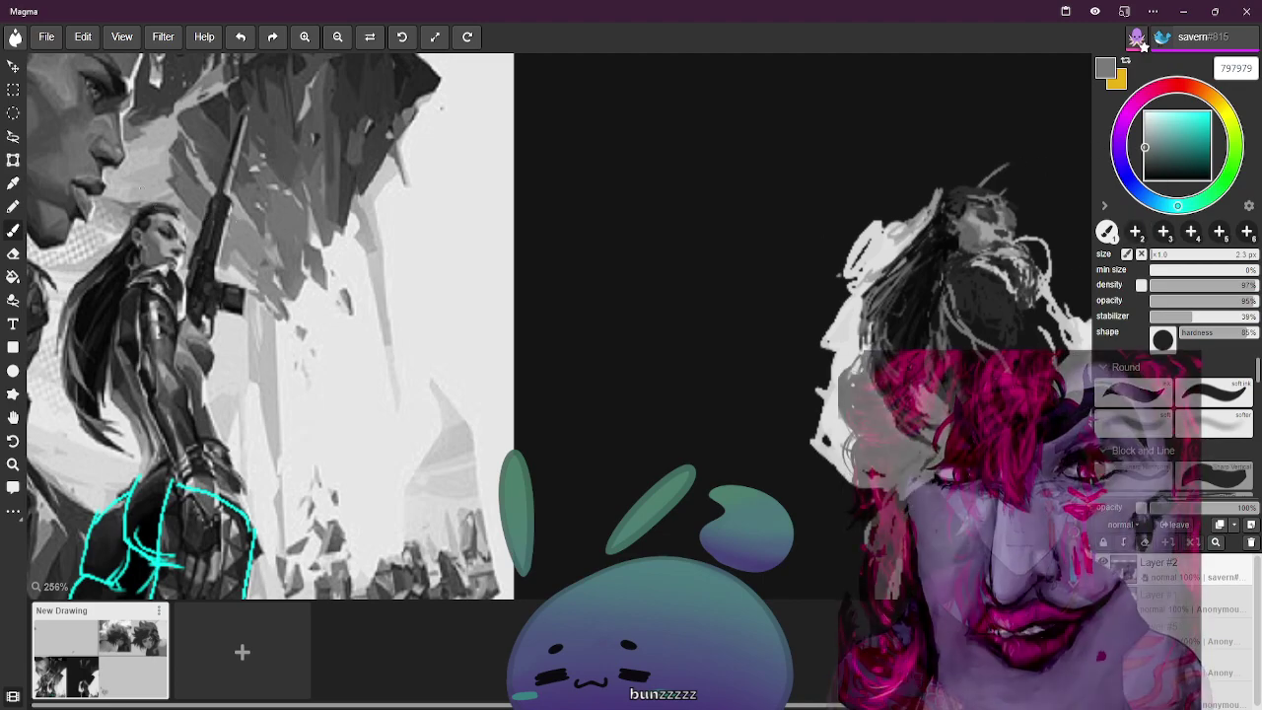
Sample several greys, ending on light grey b5b5b5, and add a light stroke on the face
alt+click(168, 229)
alt+click(168, 230)
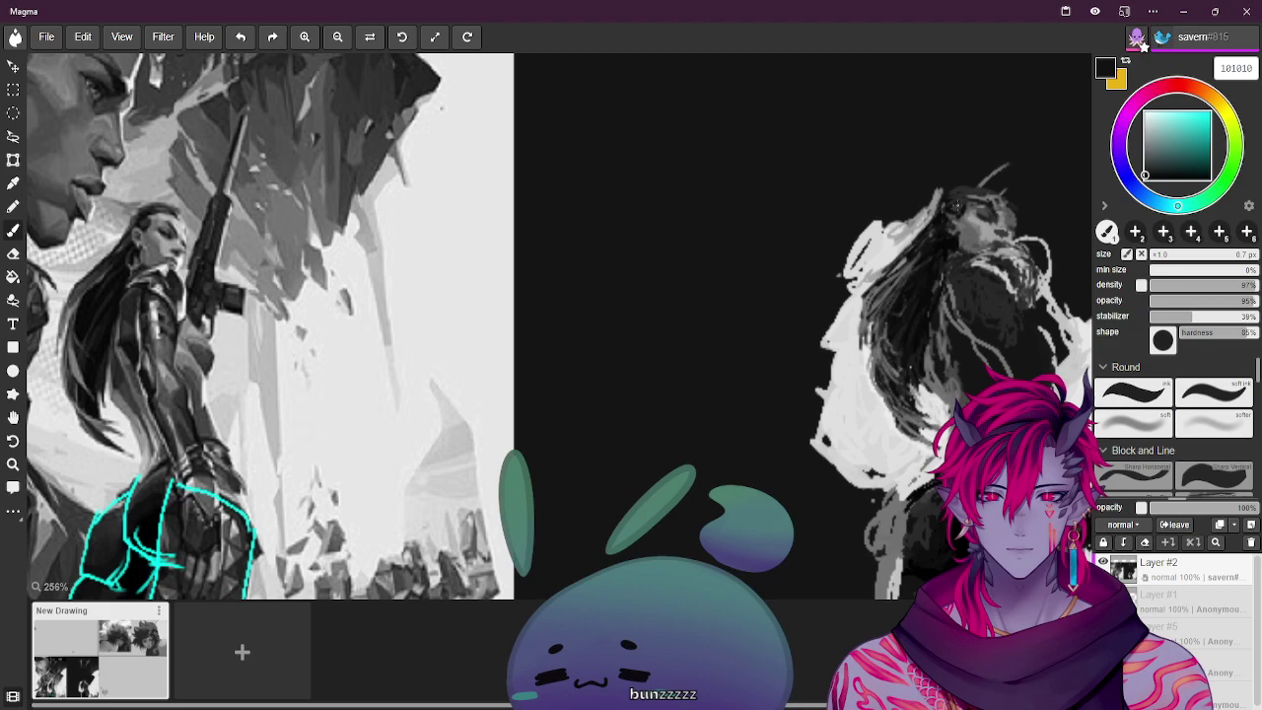
alt+click(806, 211)
alt+click(165, 211)
alt+click(964, 167)
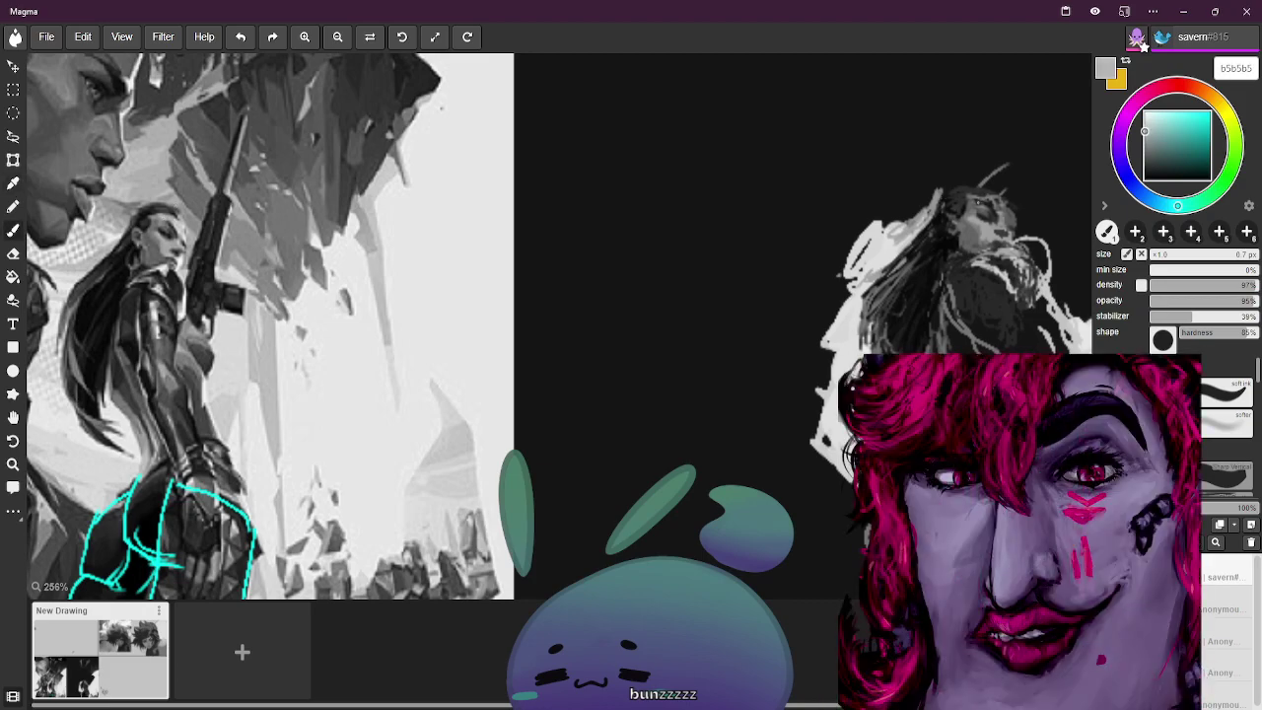
drag(983, 200, 997, 206)
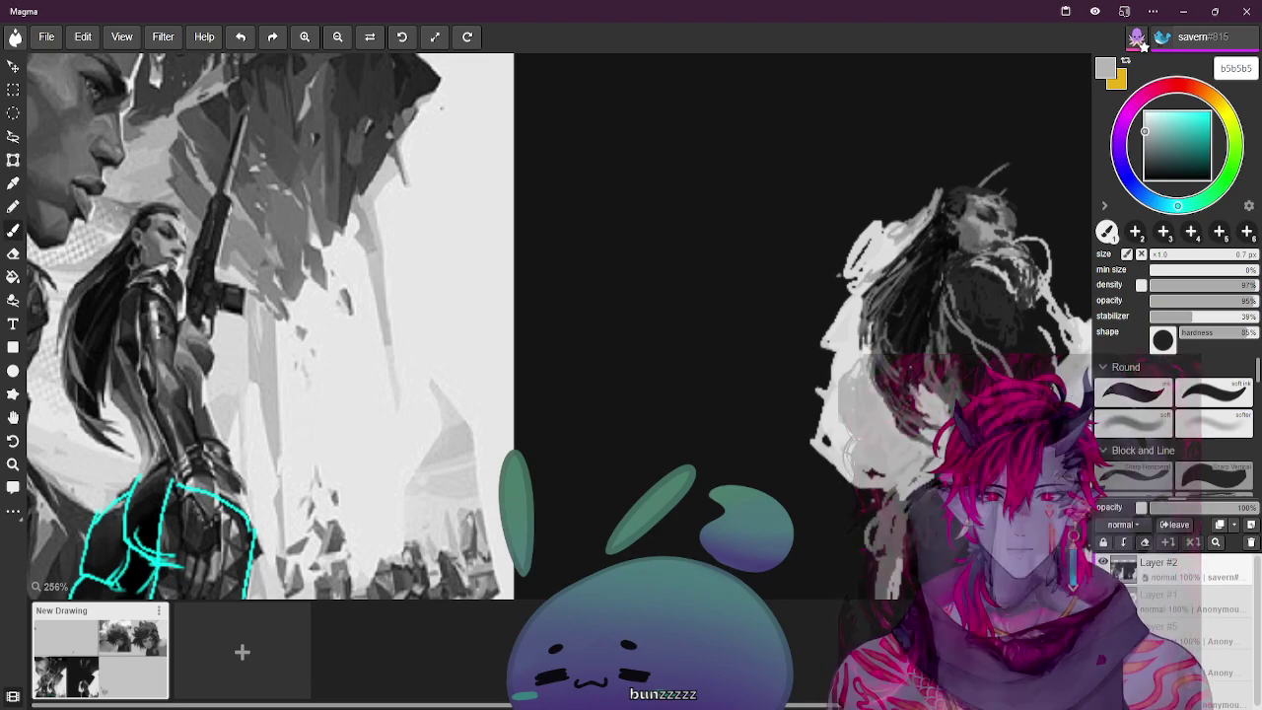
Eyedrop a series of dark, pale and medium greys from the reference, ending on mid grey 949494
key(alt)
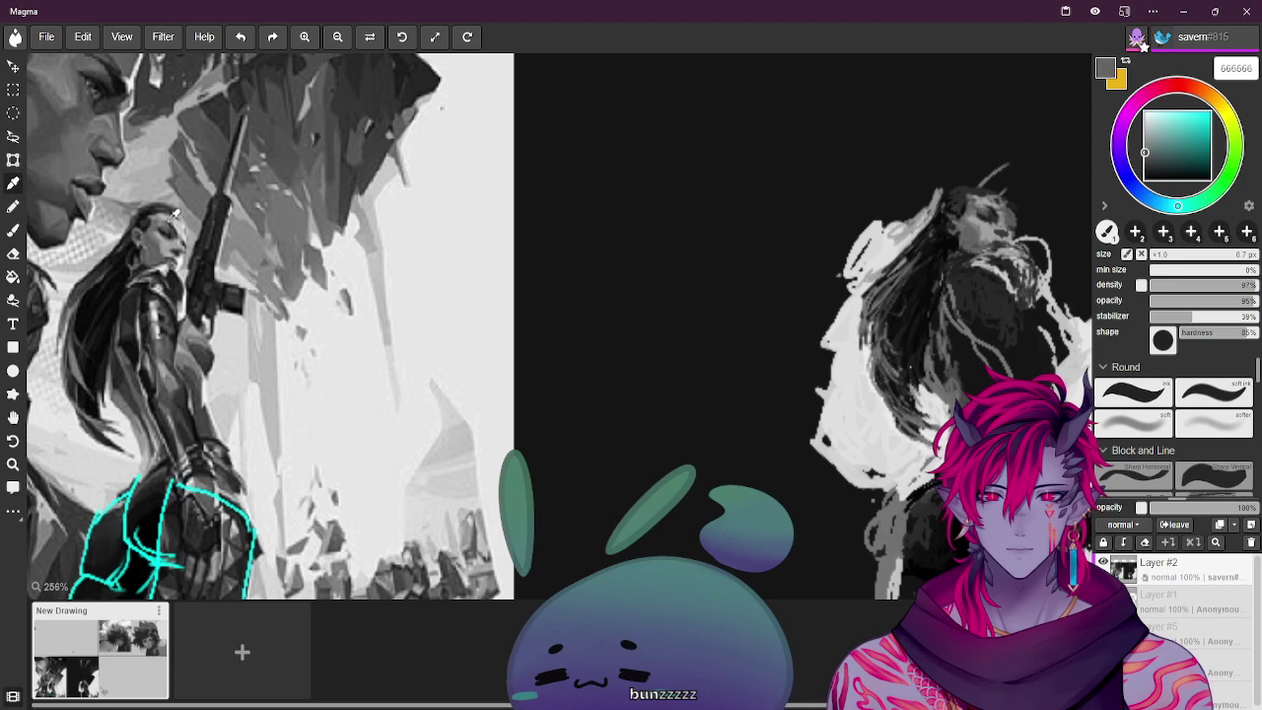
alt+click(899, 205)
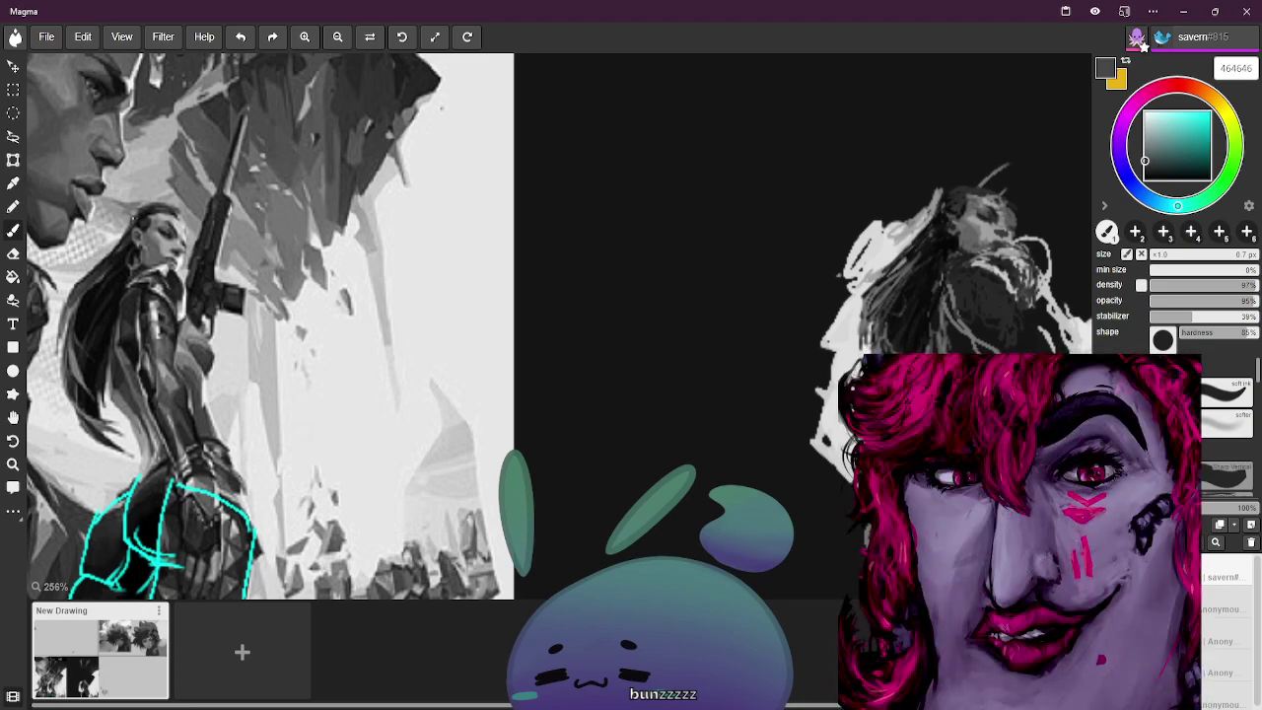
alt+click(880, 208)
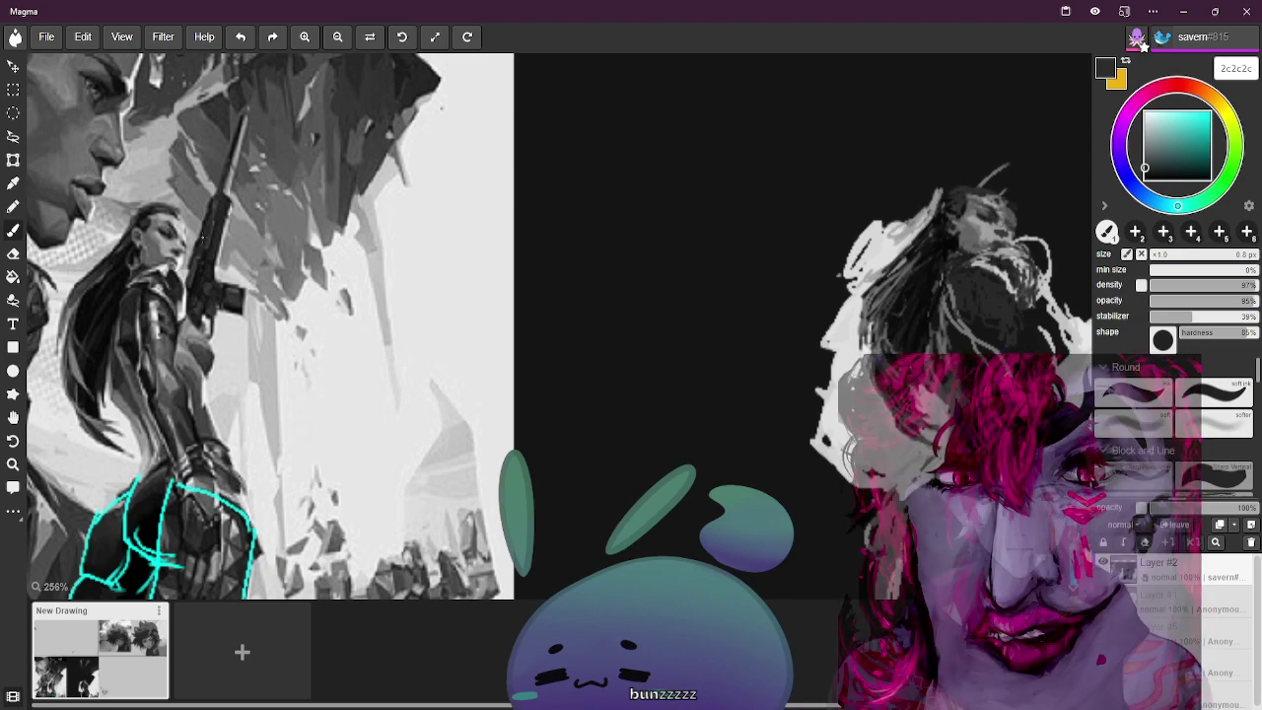
alt+click(887, 325)
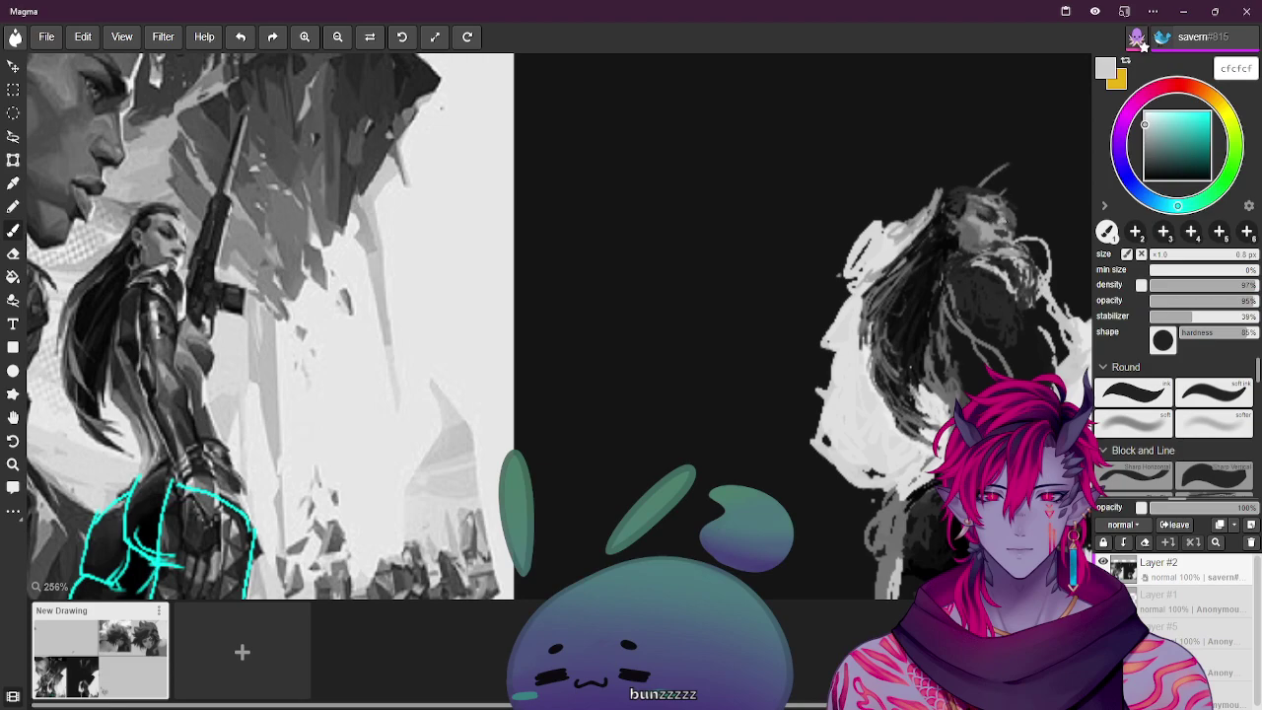
alt+click(187, 233)
alt+click(180, 229)
alt+click(703, 233)
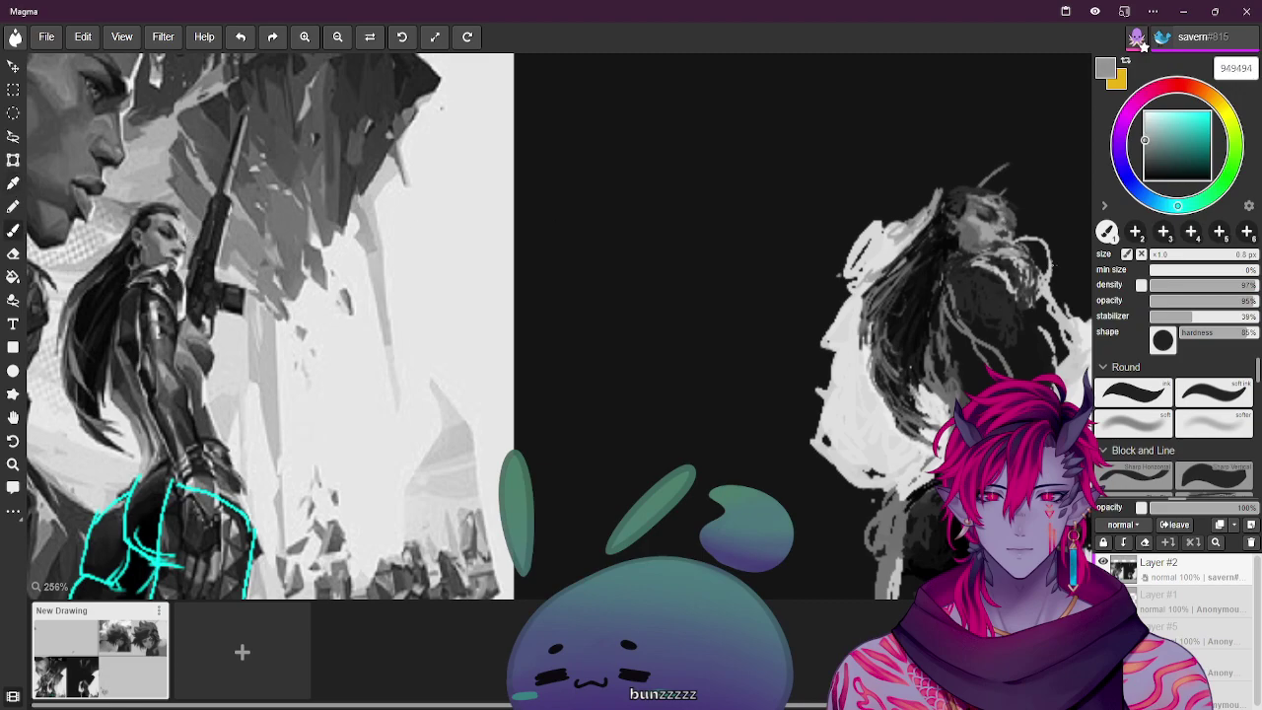
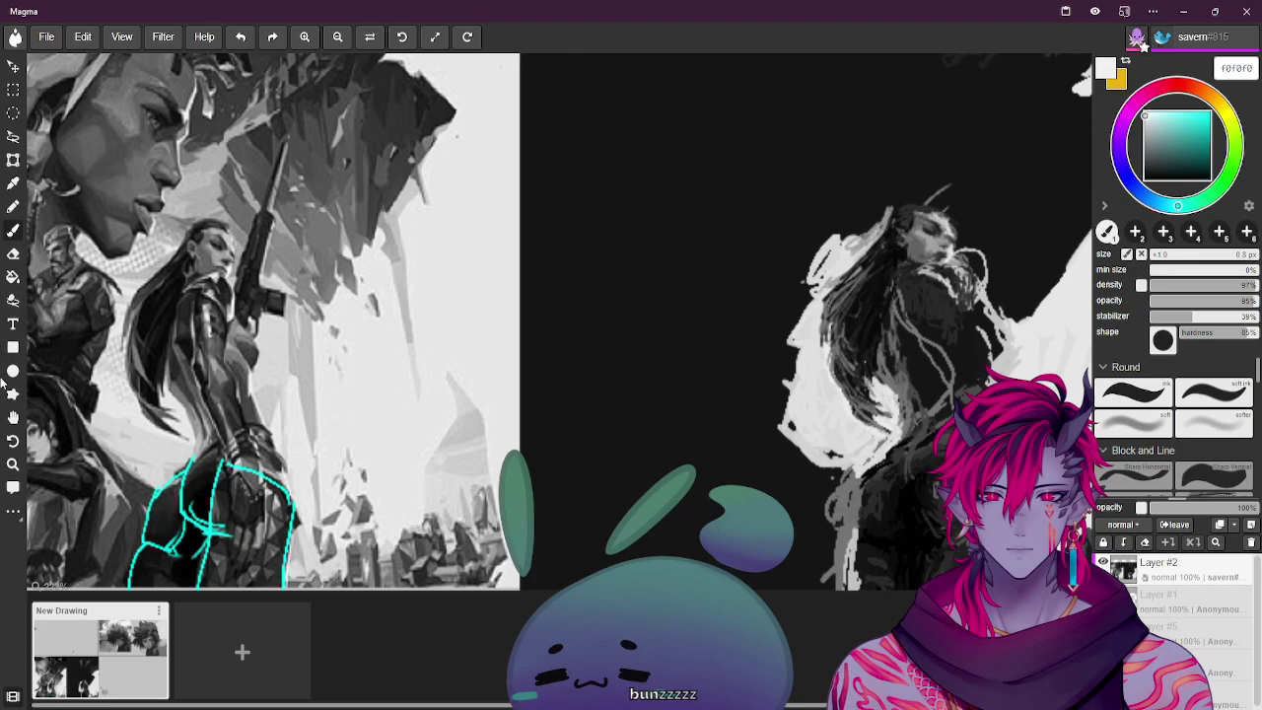
Pan across the board to check the second reference figure, then return the painting beside the reference
click(13, 417)
drag(563, 211, 95, 206)
scroll(95, 206, up, 2)
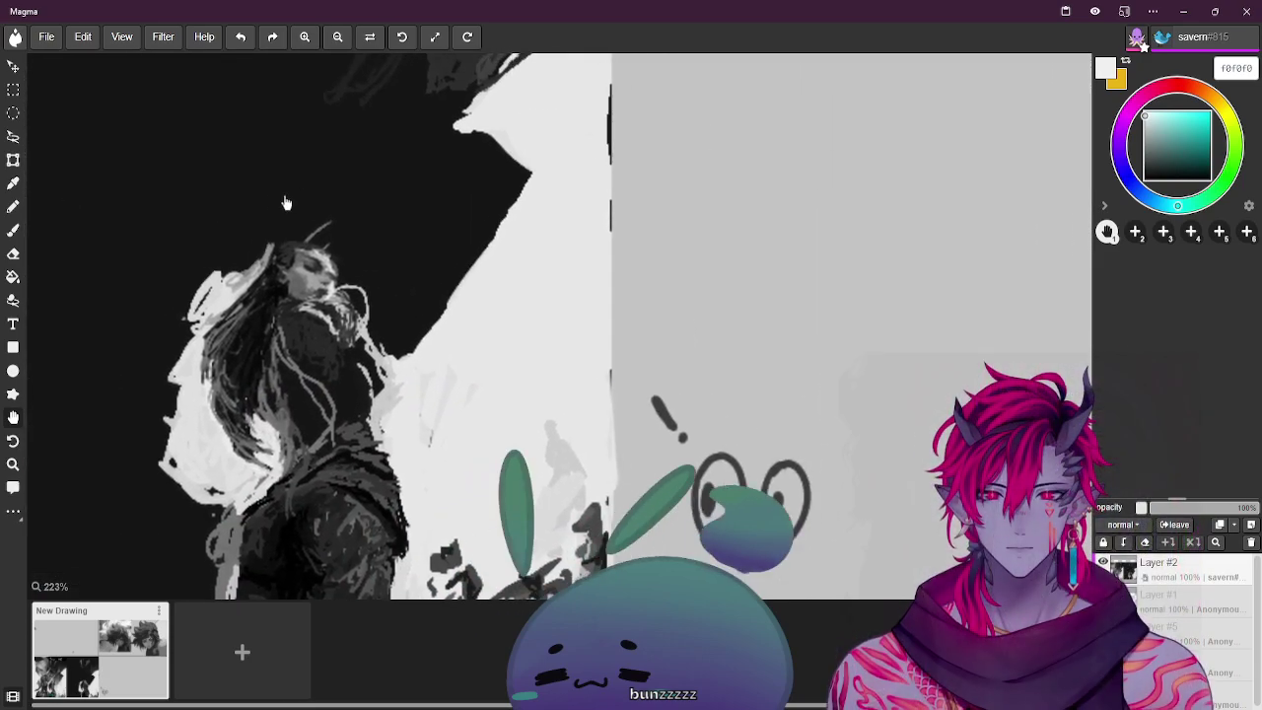
drag(285, 201, 586, 183)
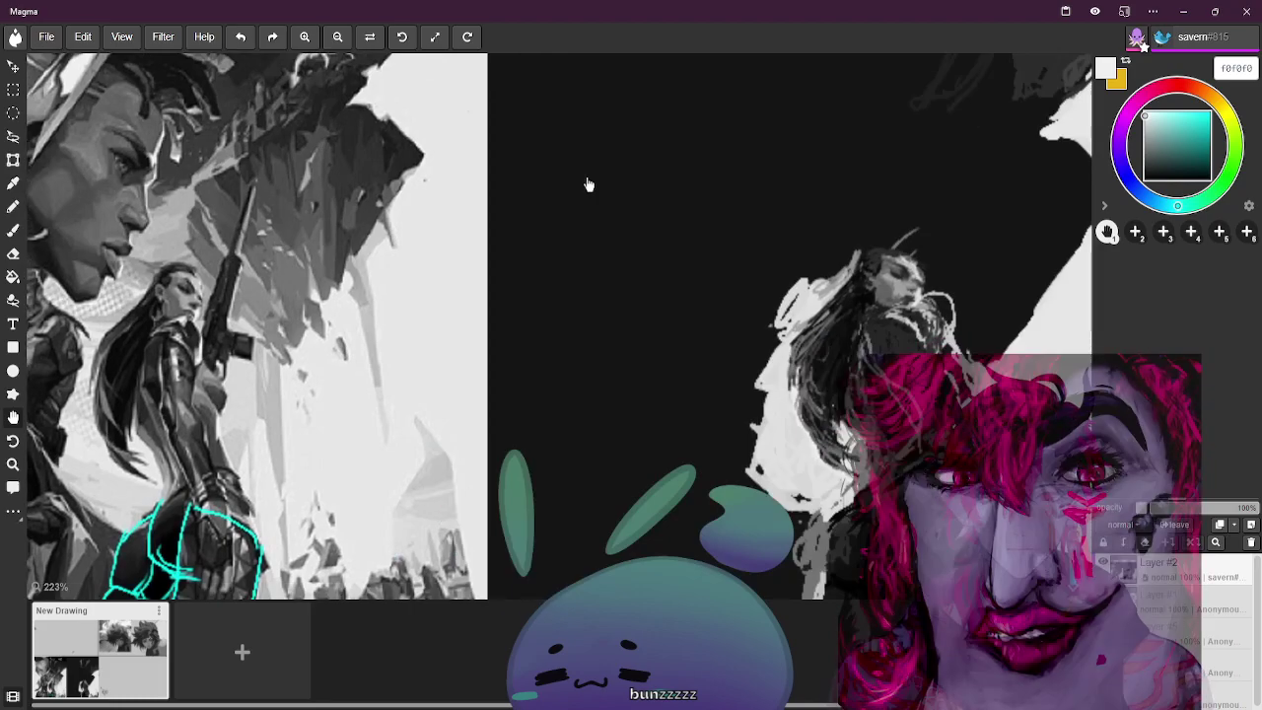
drag(850, 177, 444, 197)
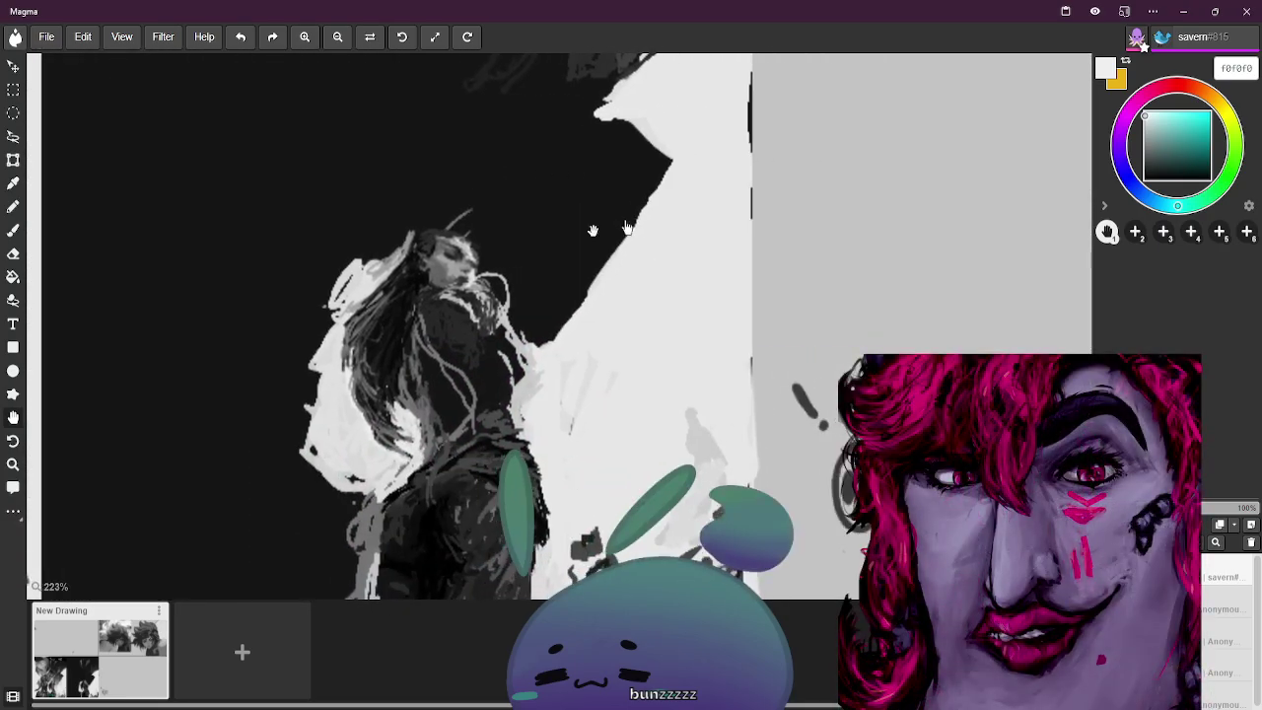
drag(627, 228, 346, 266)
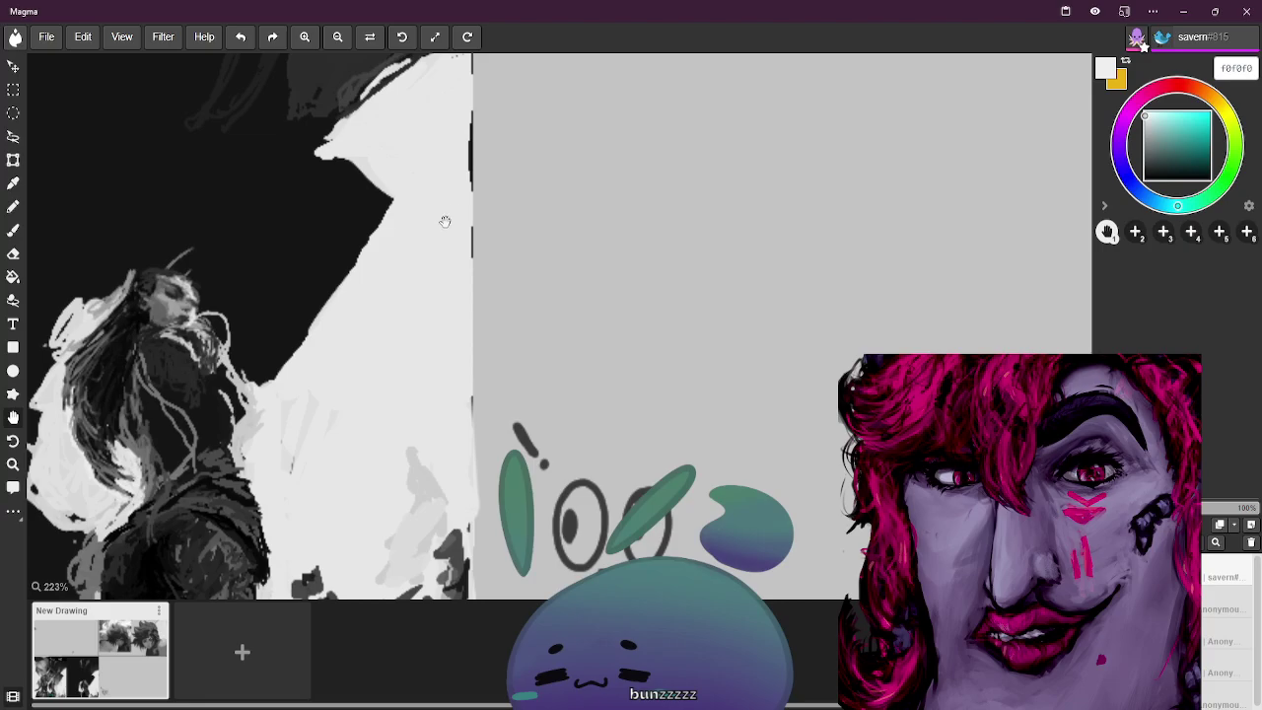
drag(426, 230, 676, 169)
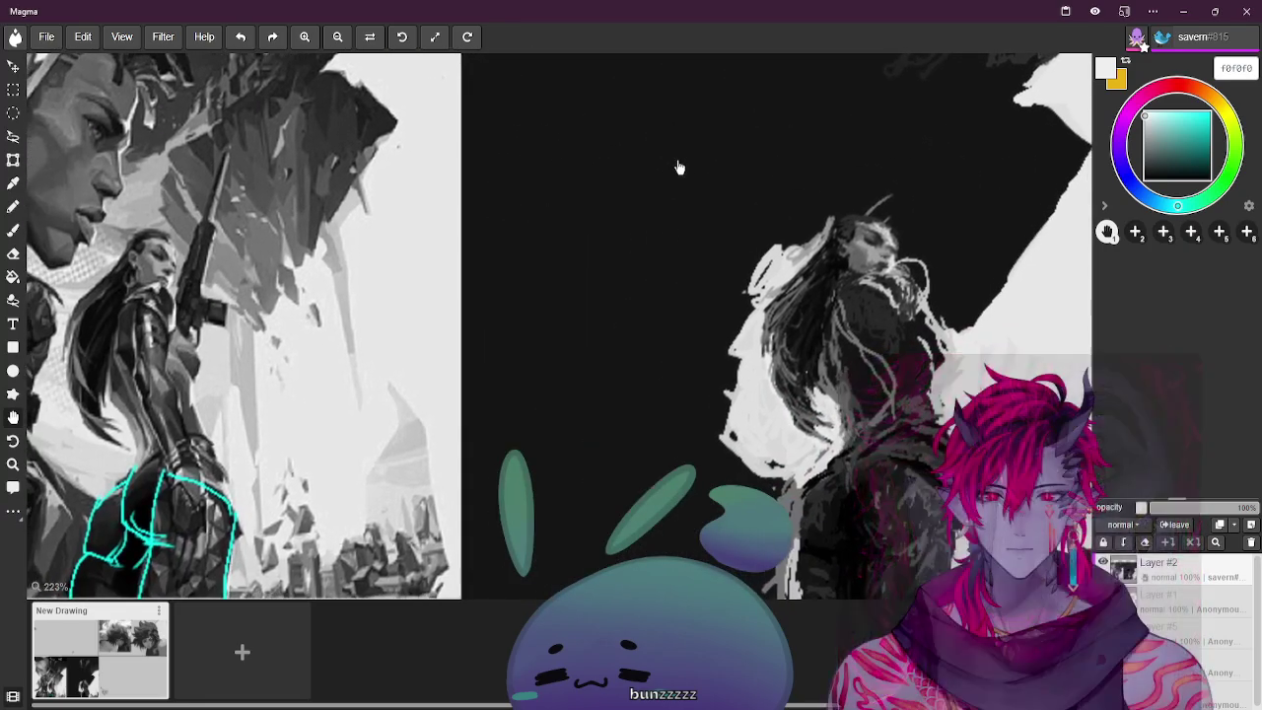
Sample a range of mid, light and near-black greys with the brush active, ending on a light reference grey
alt+click(176, 258)
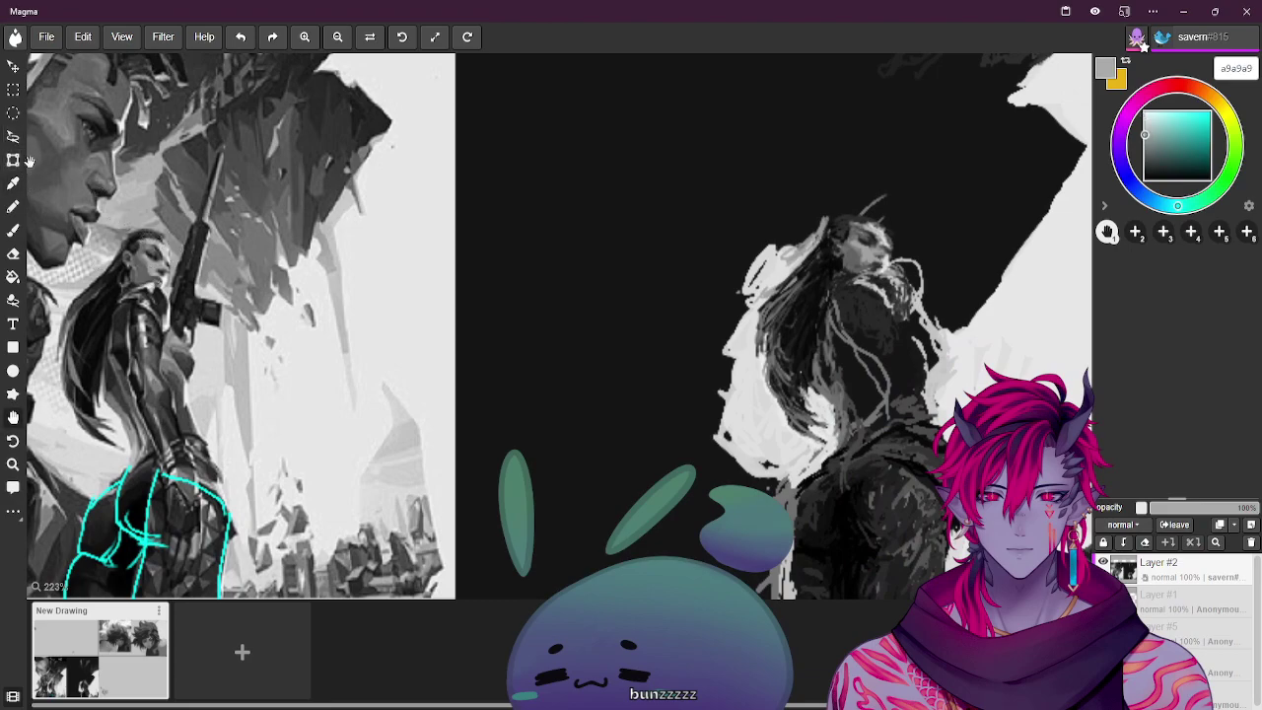
click(14, 229)
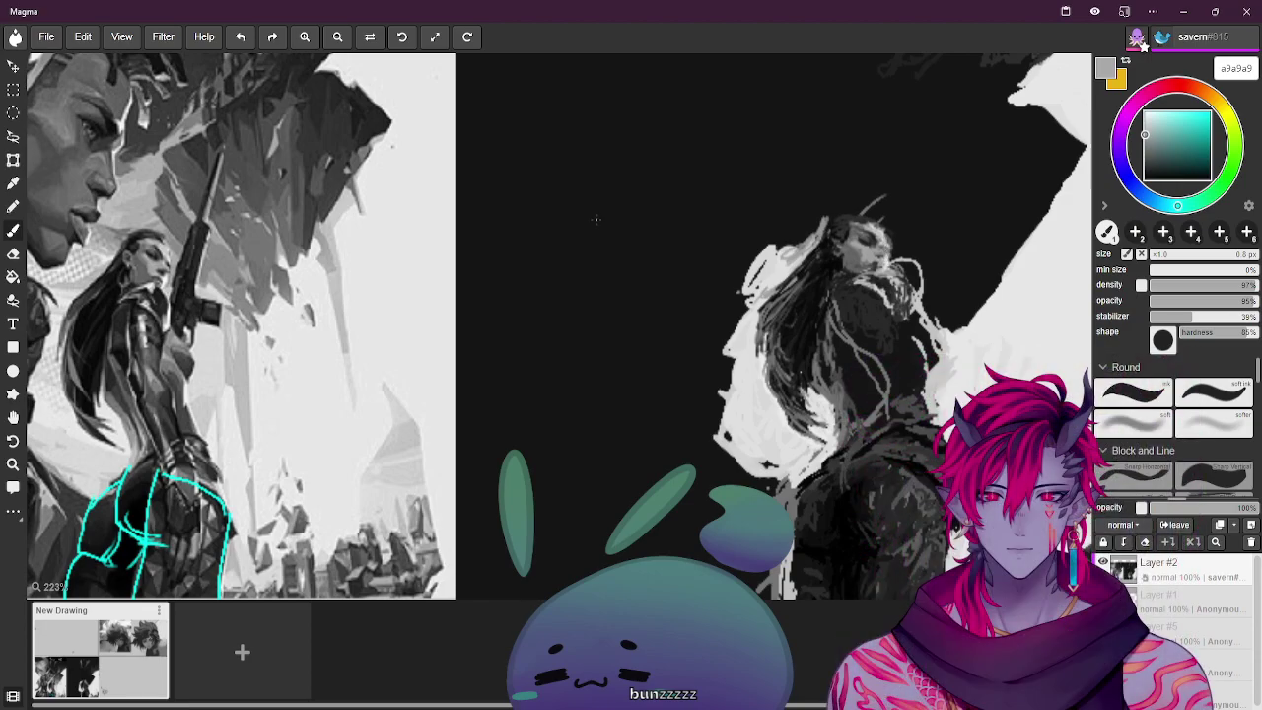
alt+click(177, 286)
alt+click(426, 266)
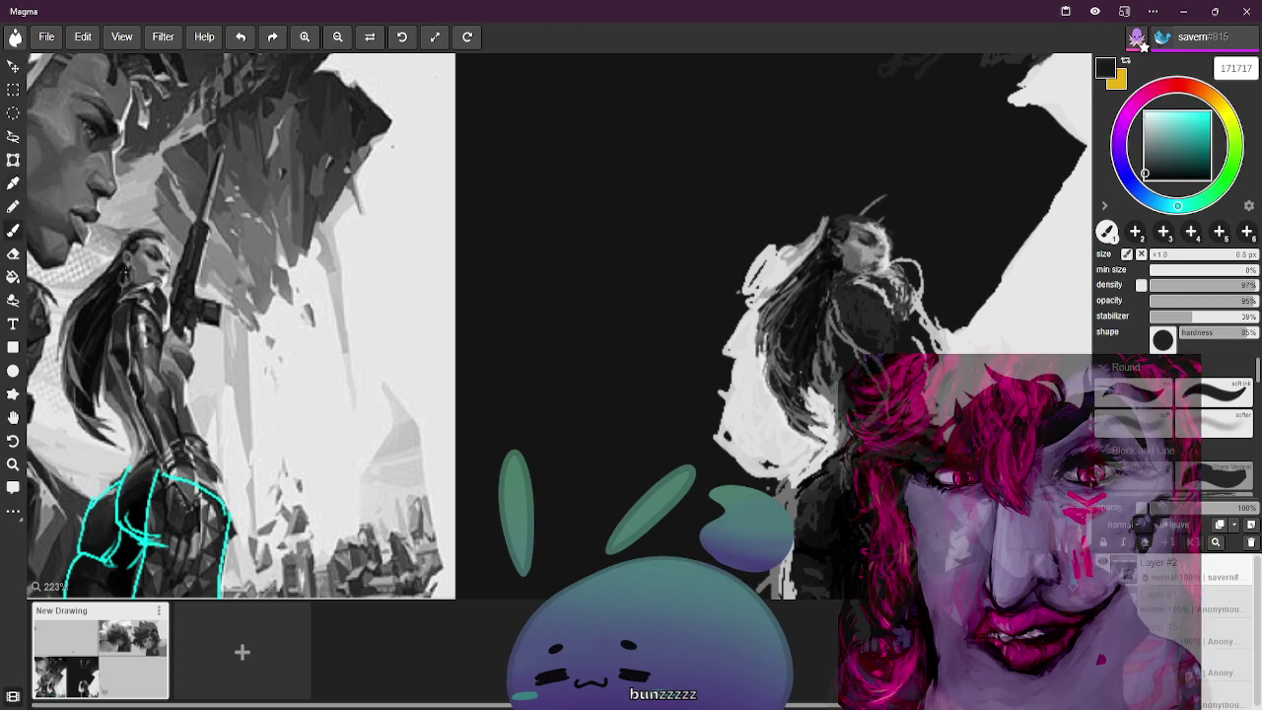
alt+click(126, 271)
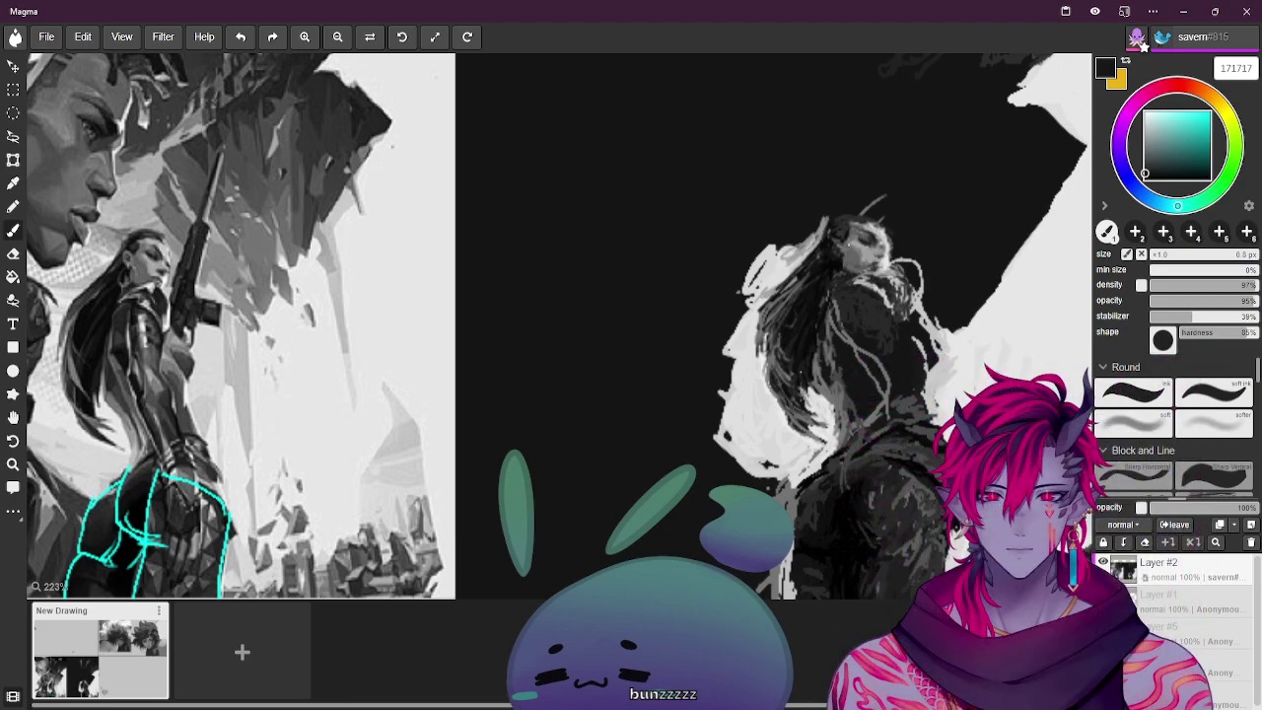
alt+click(836, 237)
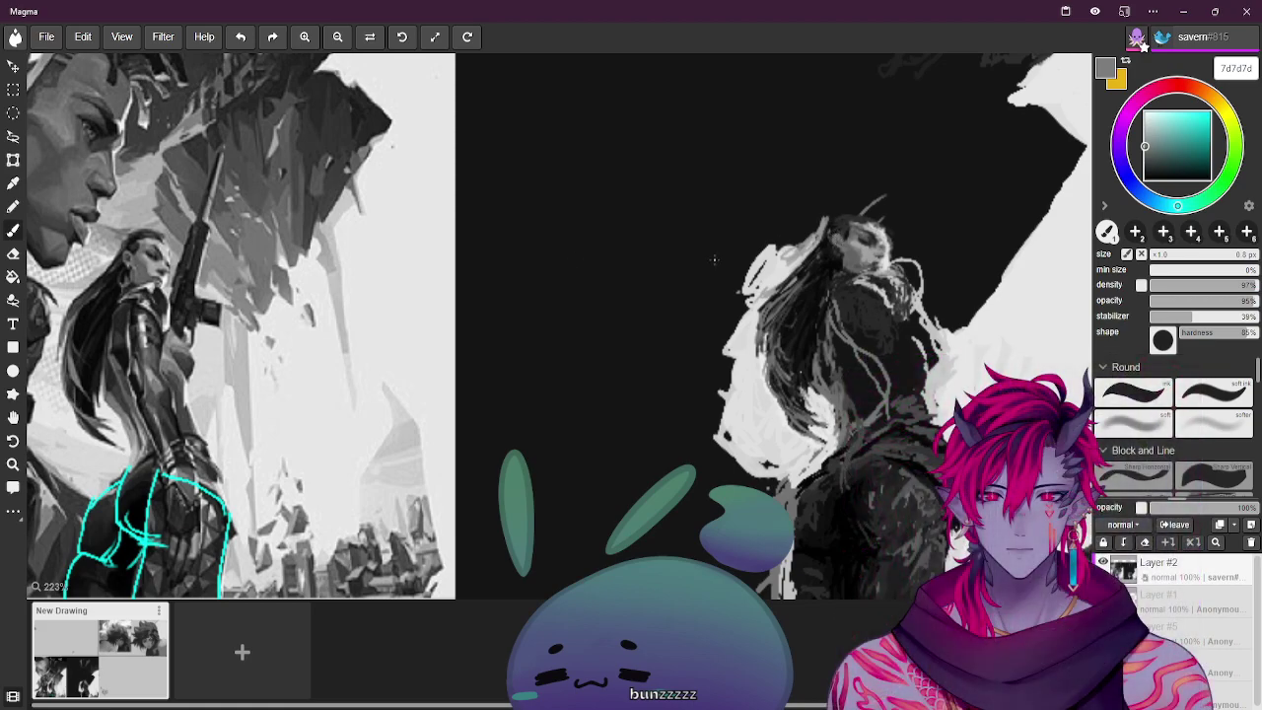
alt+click(607, 254)
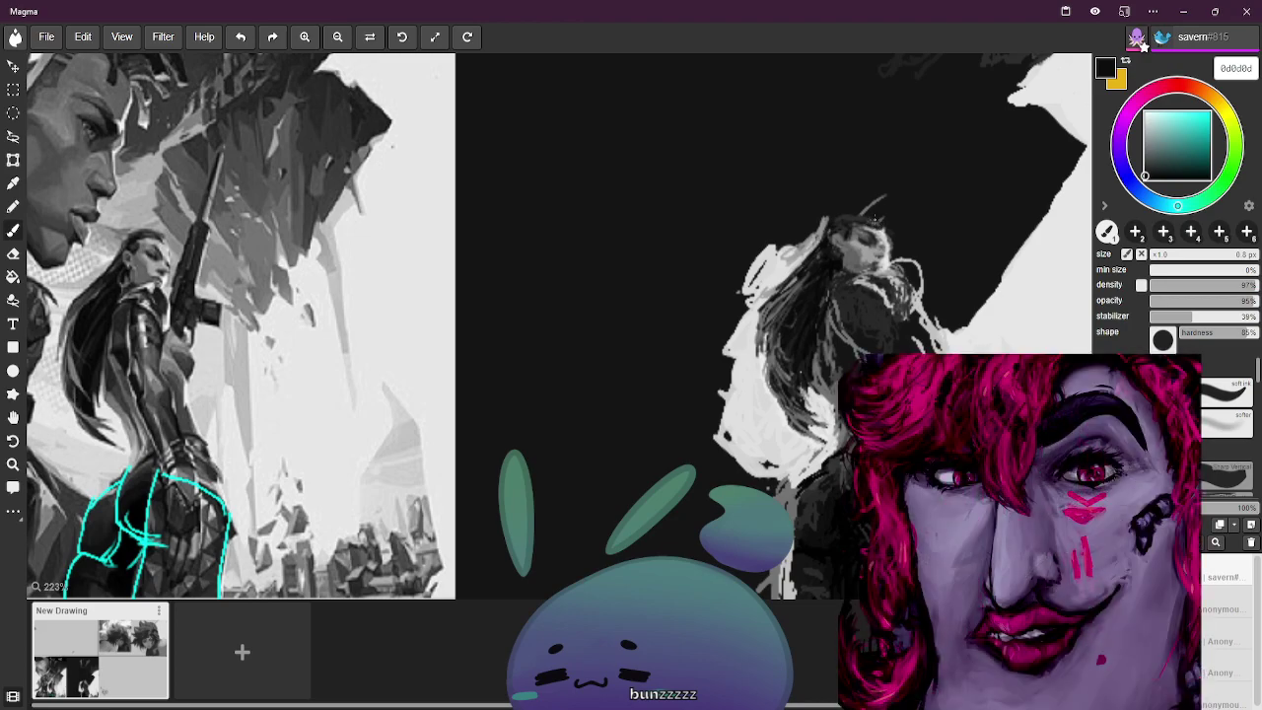
alt+click(363, 204)
Paint light grey along the top of the head, sample mid and darker greys, and enlarge the brush slightly
drag(824, 211, 903, 206)
alt+click(169, 251)
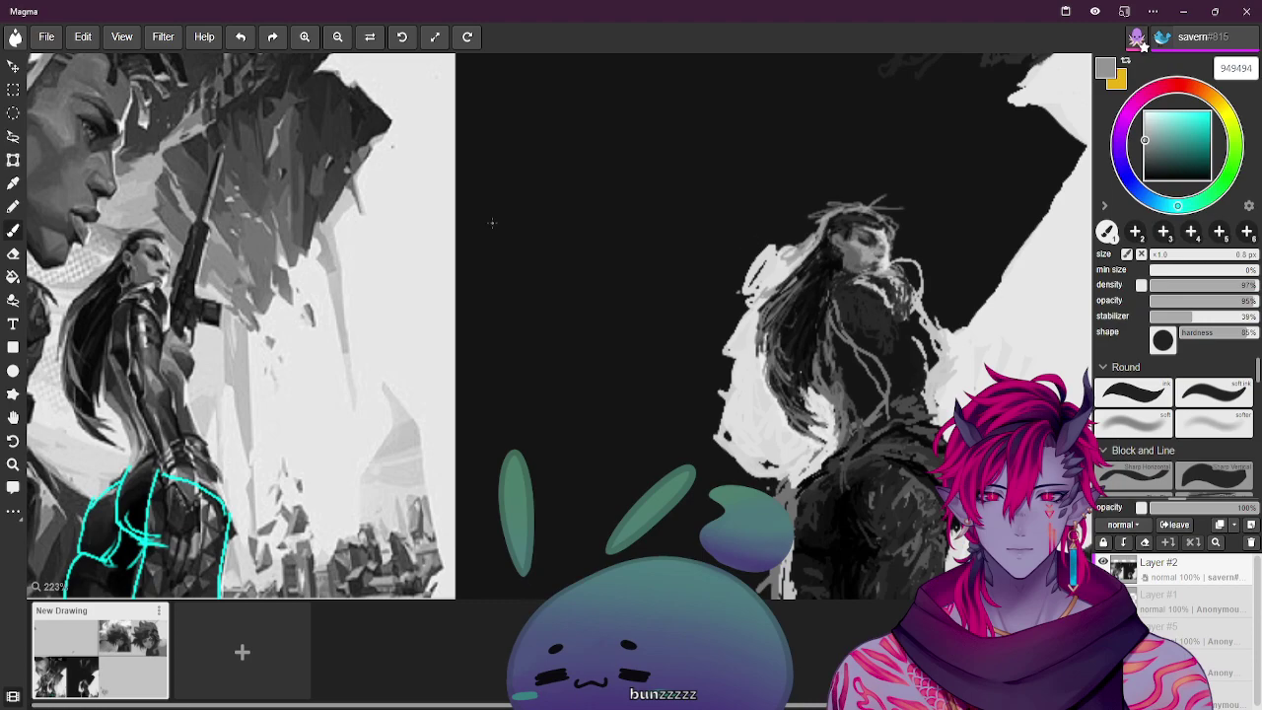
alt+click(848, 325)
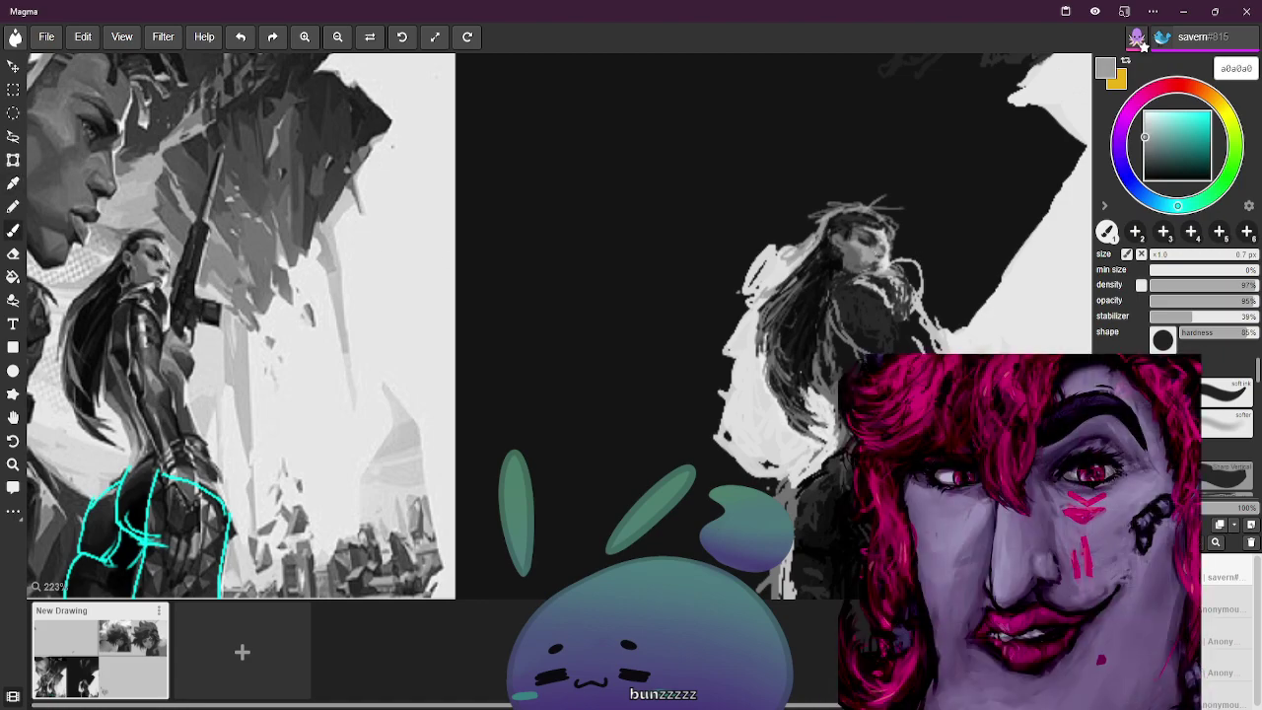
key(bracketright)
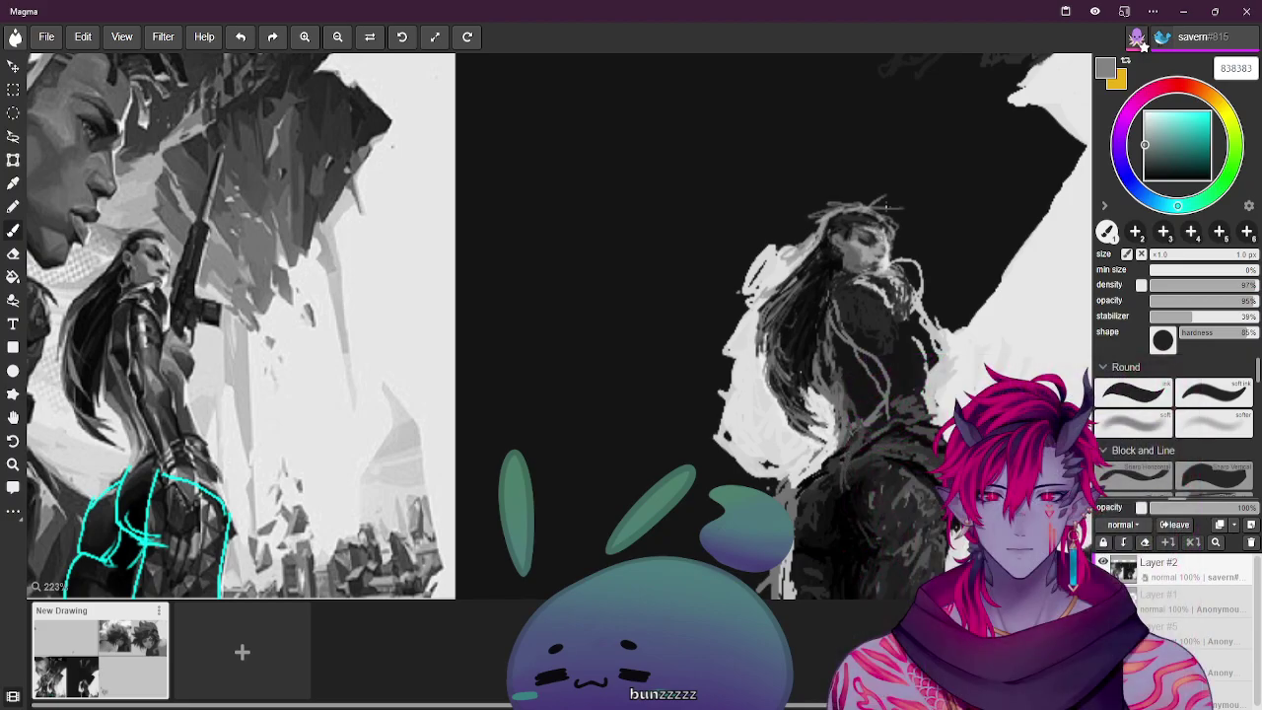
Sample lighter and darker greys from the canvas, settling on near-black for the hair
alt+click(158, 261)
alt+click(158, 262)
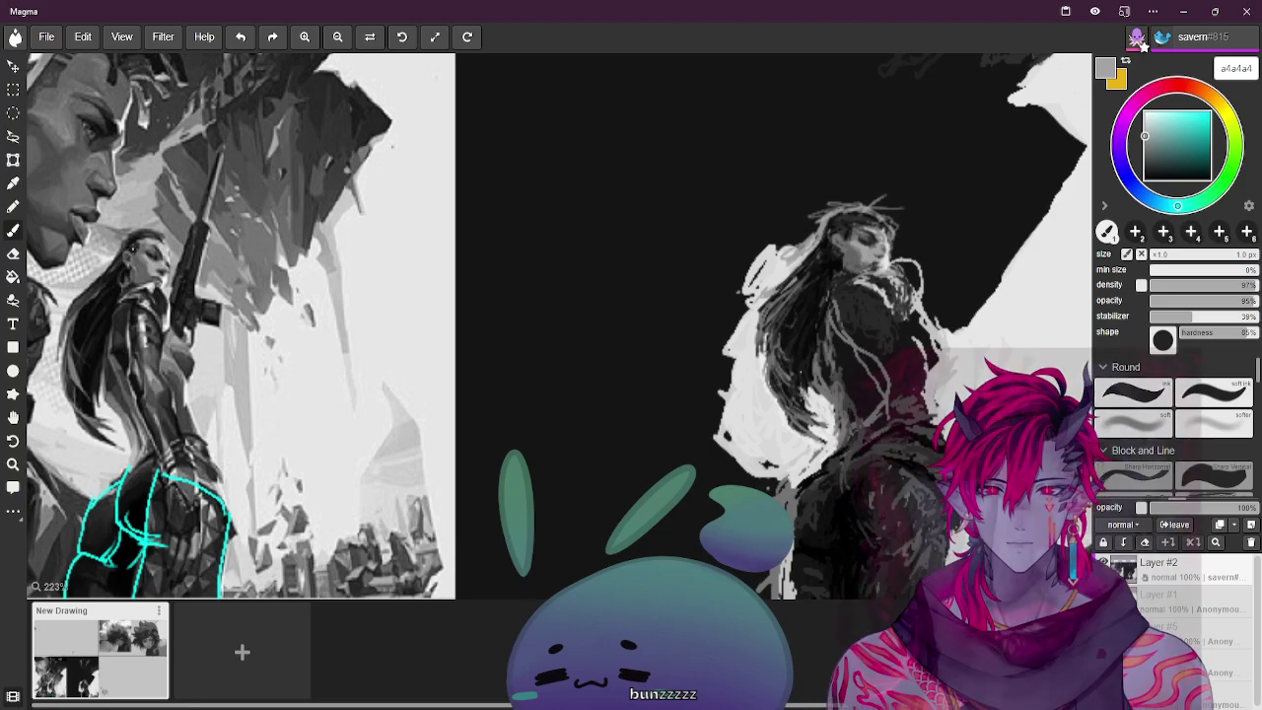
alt+click(145, 264)
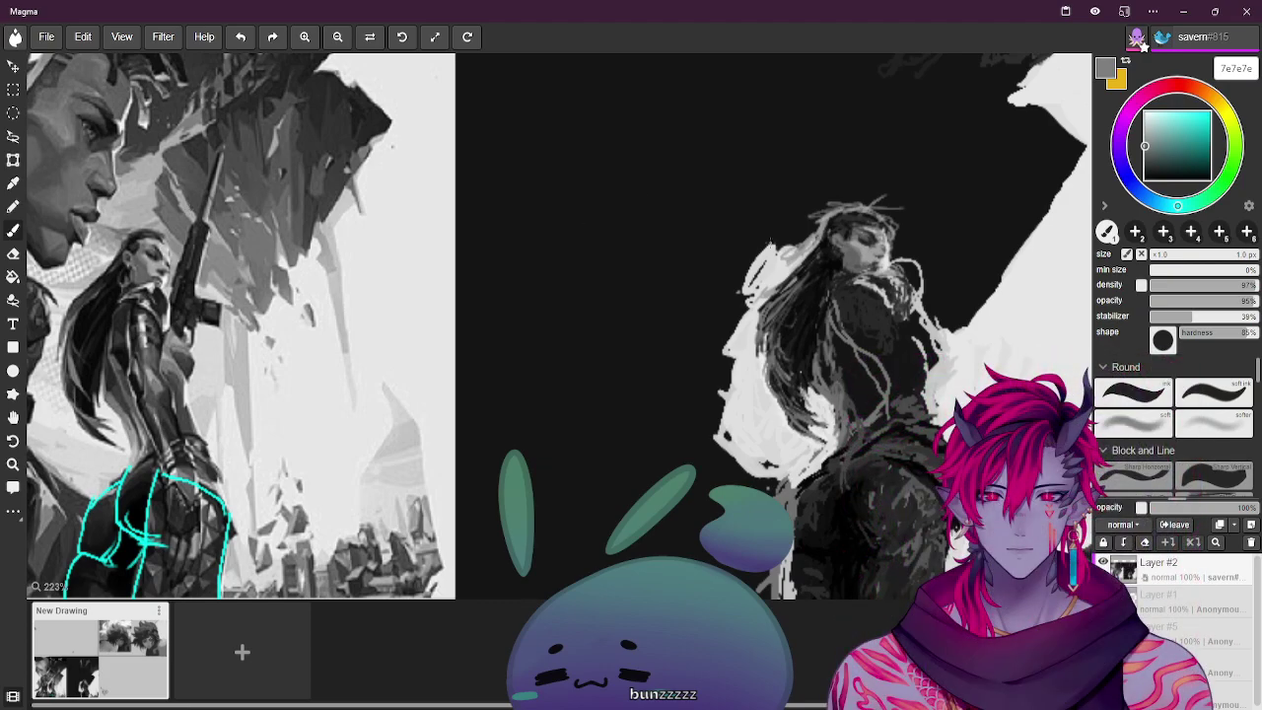
alt+click(840, 263)
Brush small near-black marks into the hair, then sample dark, black and mid greys from the reference and sketch
drag(846, 260, 833, 228)
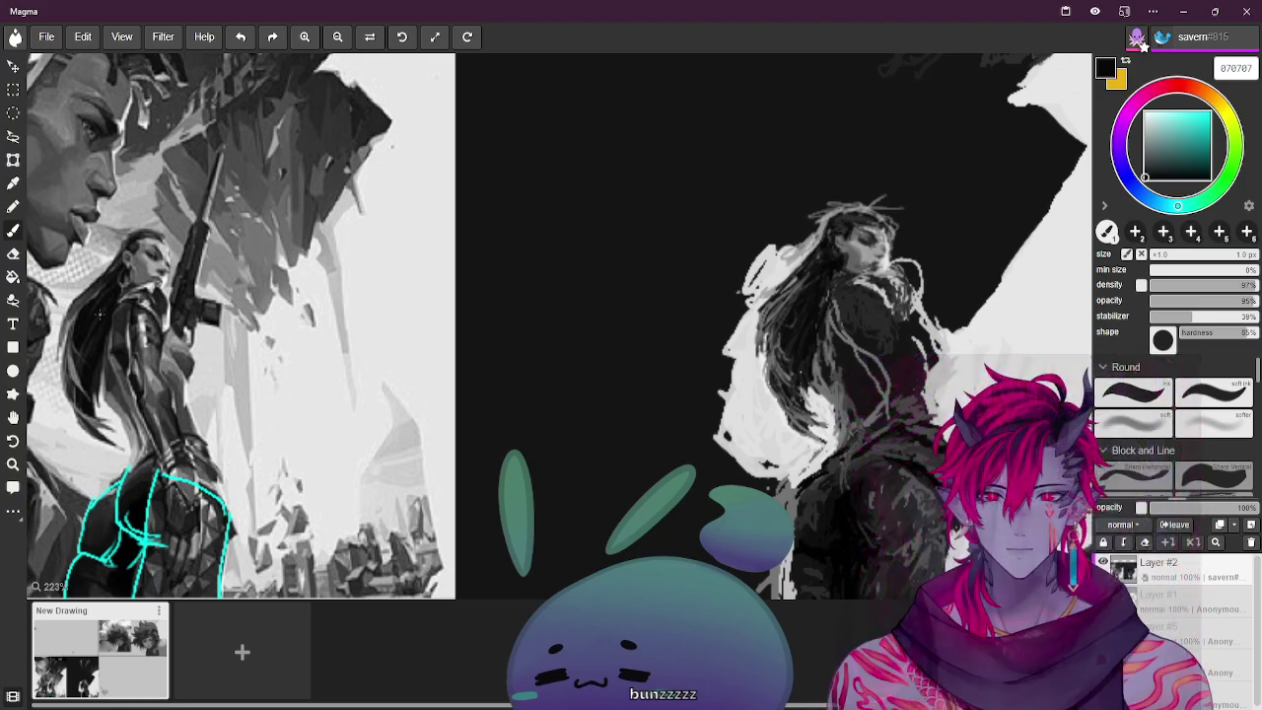
alt+click(140, 269)
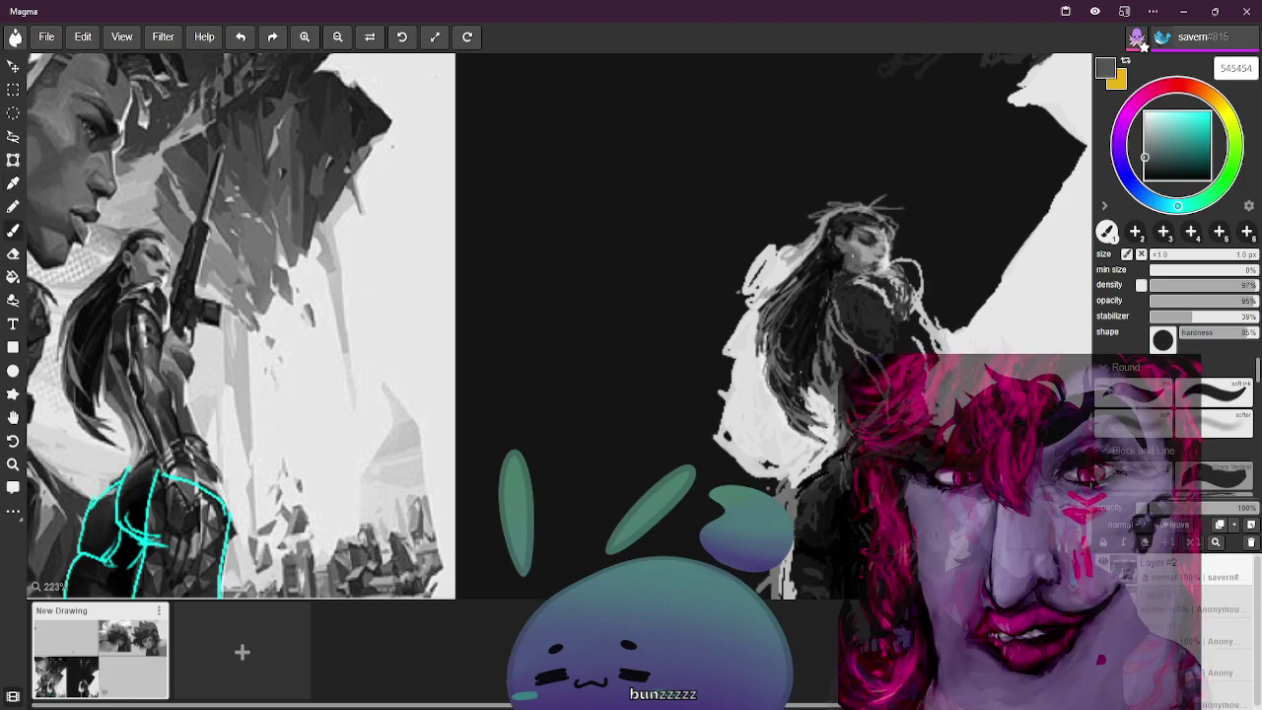
alt+click(857, 241)
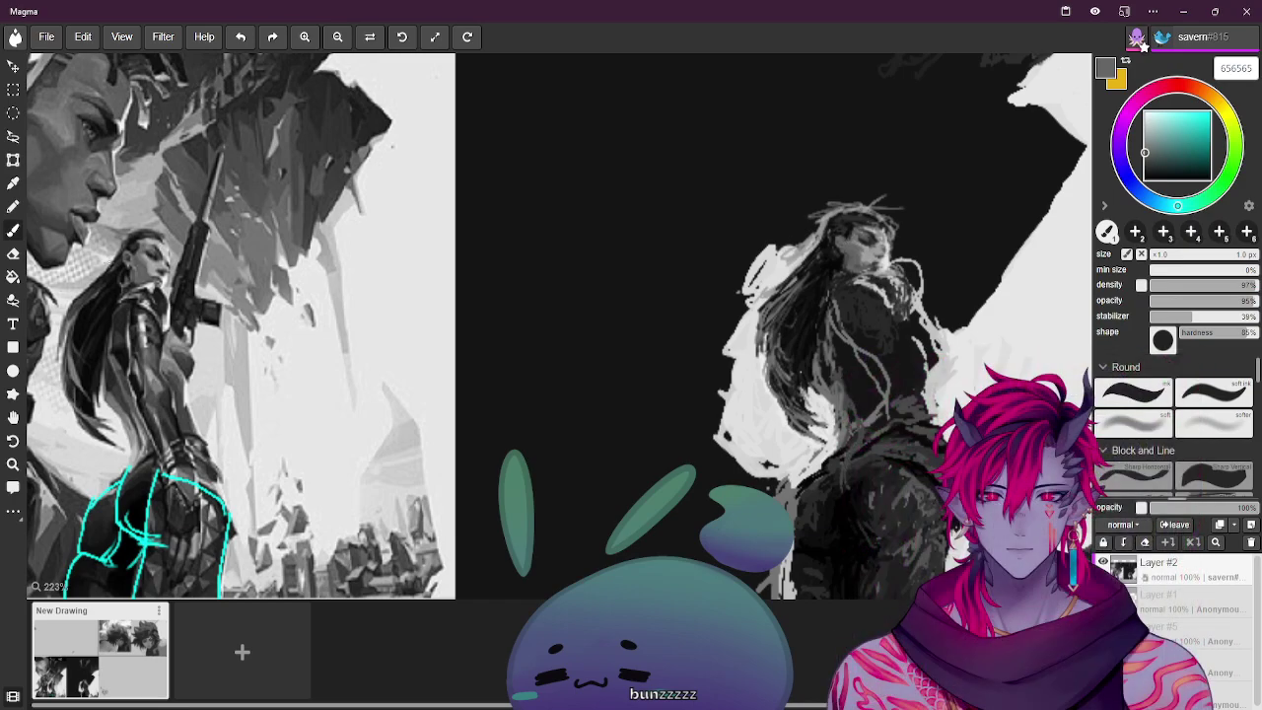
alt+click(910, 205)
alt+click(885, 204)
alt+click(125, 276)
alt+click(840, 254)
Sample several greys from the sketch and reference, then paint a few grey strokes on the face
alt+click(848, 244)
alt+click(128, 266)
alt+click(848, 268)
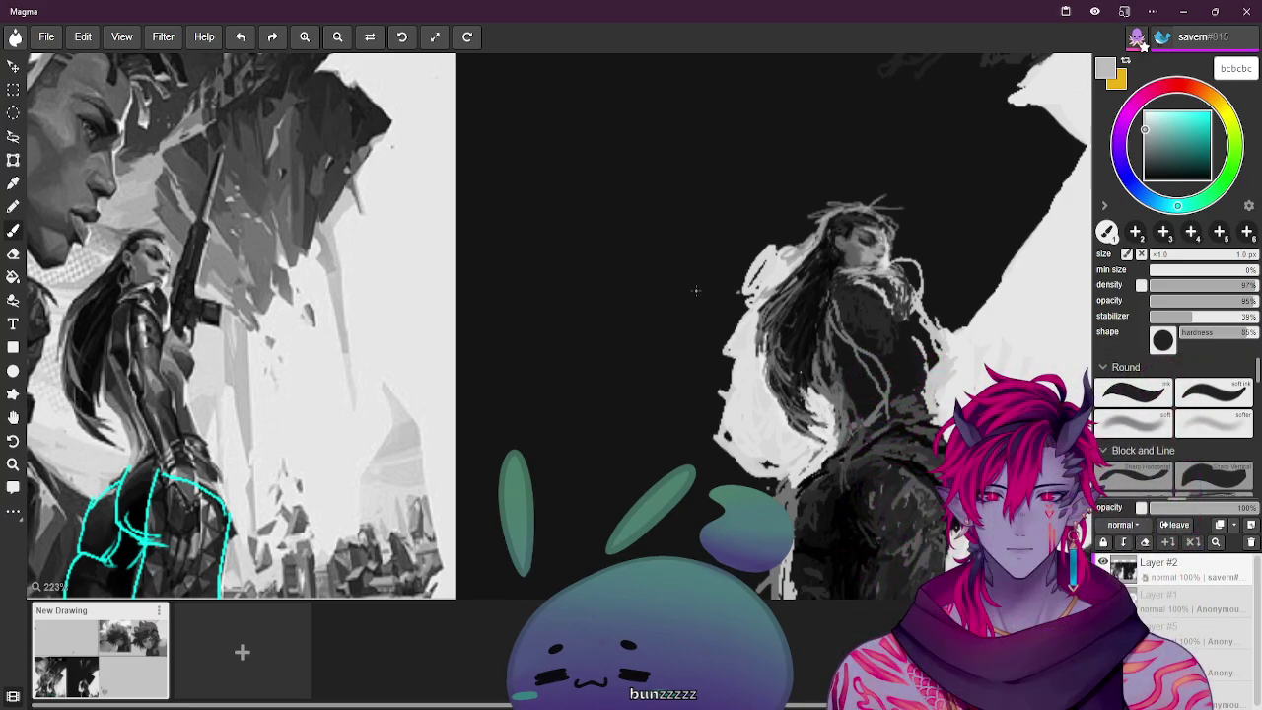
alt+click(837, 276)
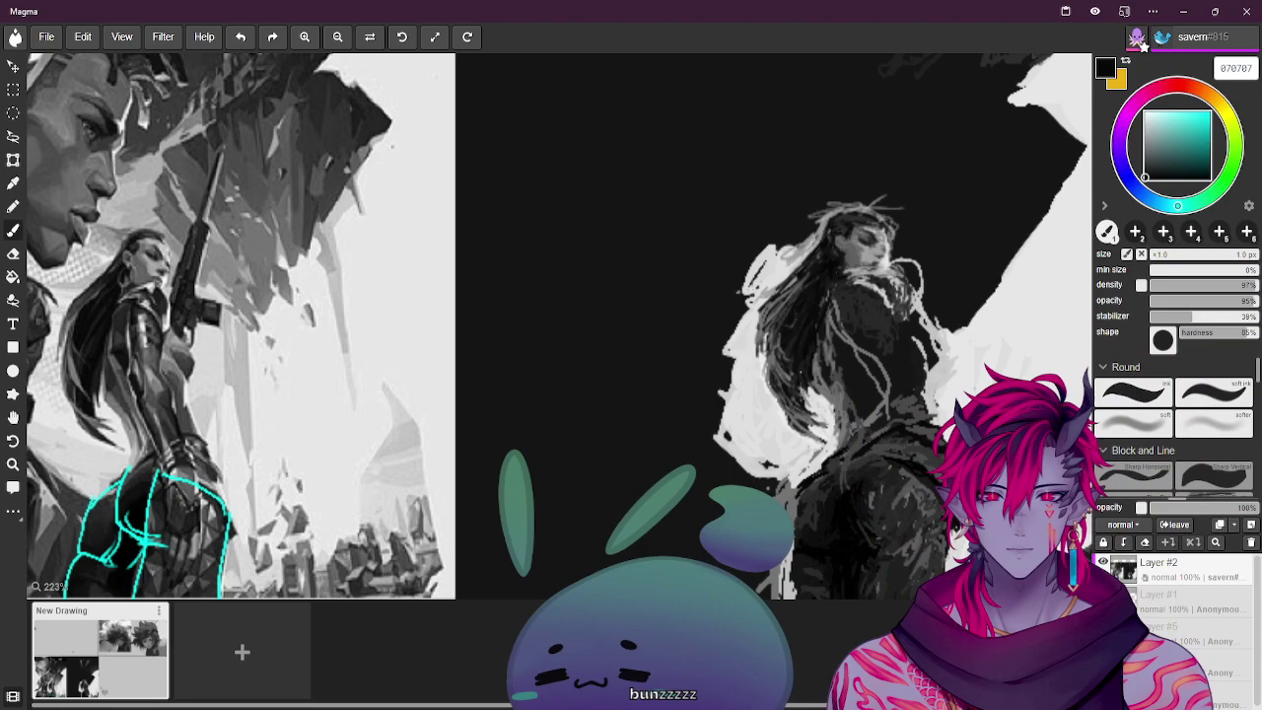
alt+click(165, 262)
drag(857, 231, 872, 225)
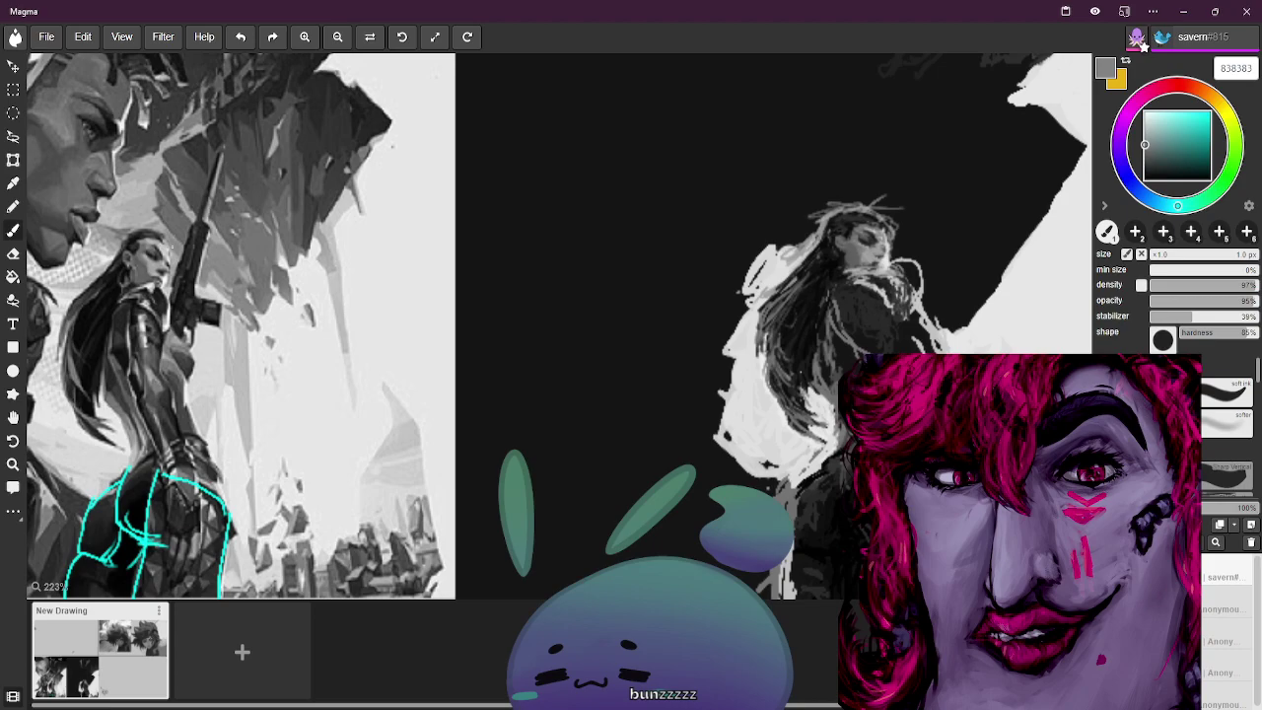
Sample a run of dark, light and near-black greys from the canvas and reference painting
alt+click(148, 240)
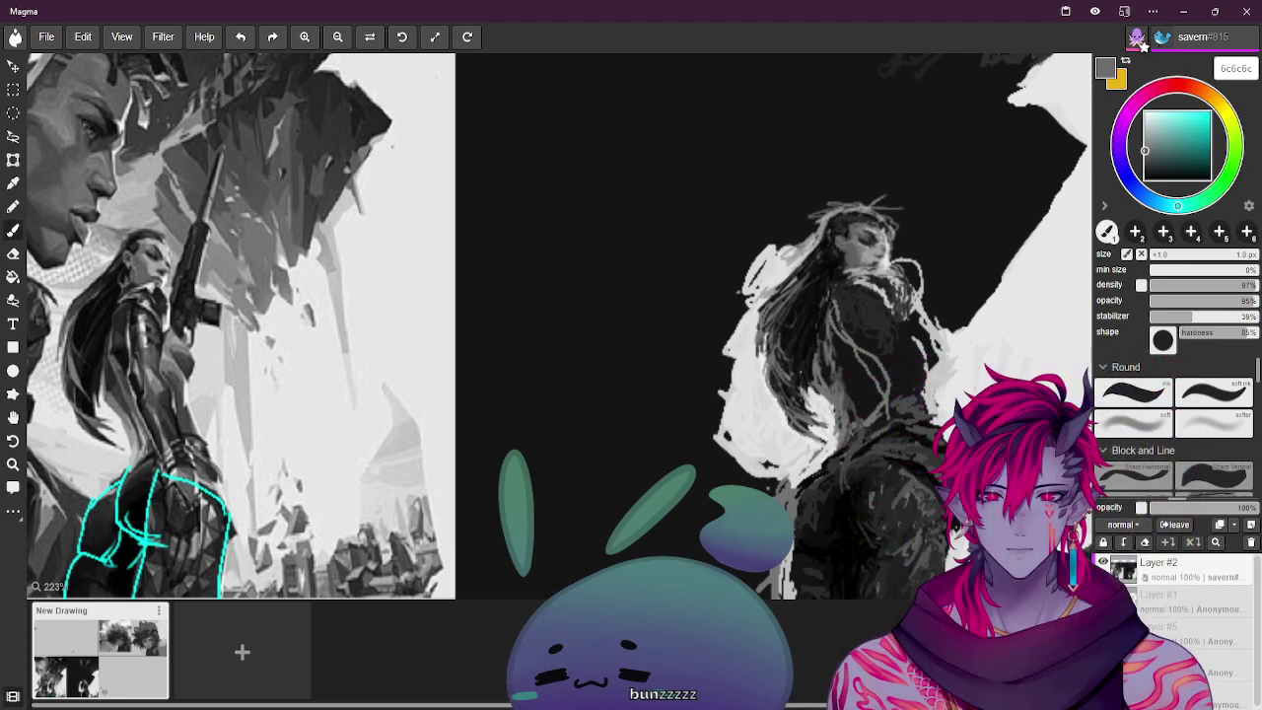
alt+click(151, 243)
alt+click(150, 246)
alt+click(150, 246)
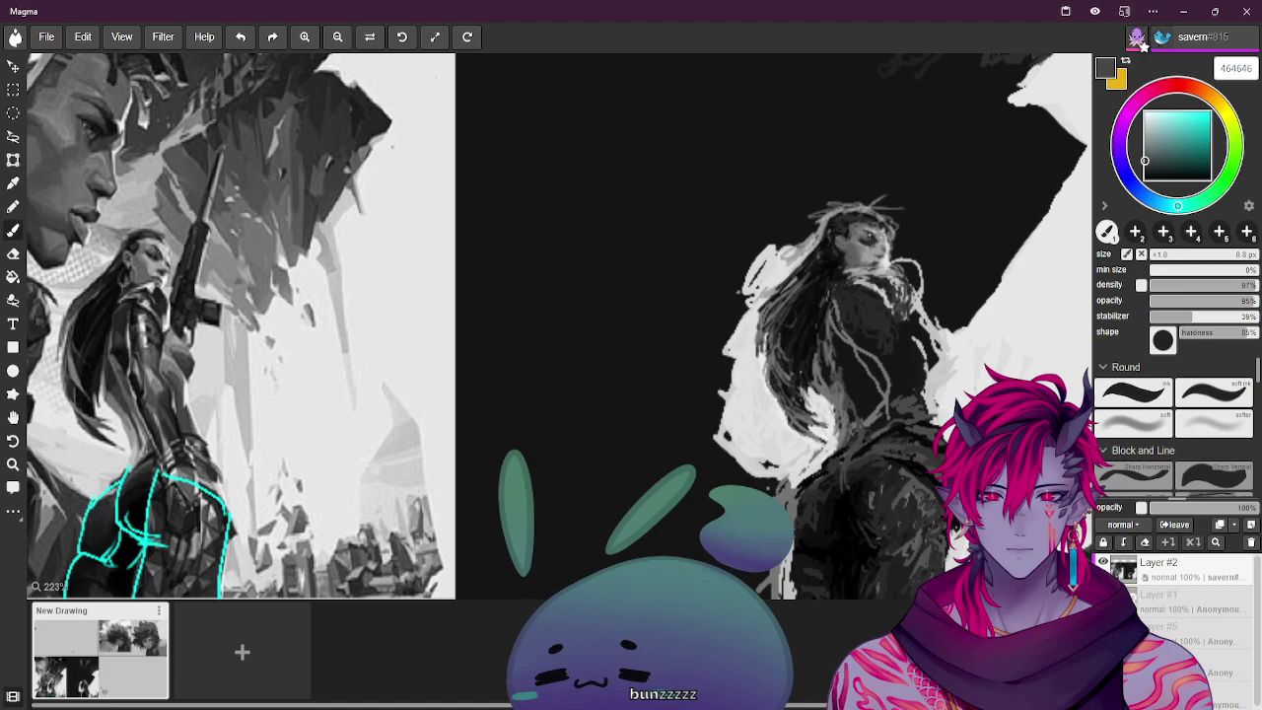
alt+click(1035, 98)
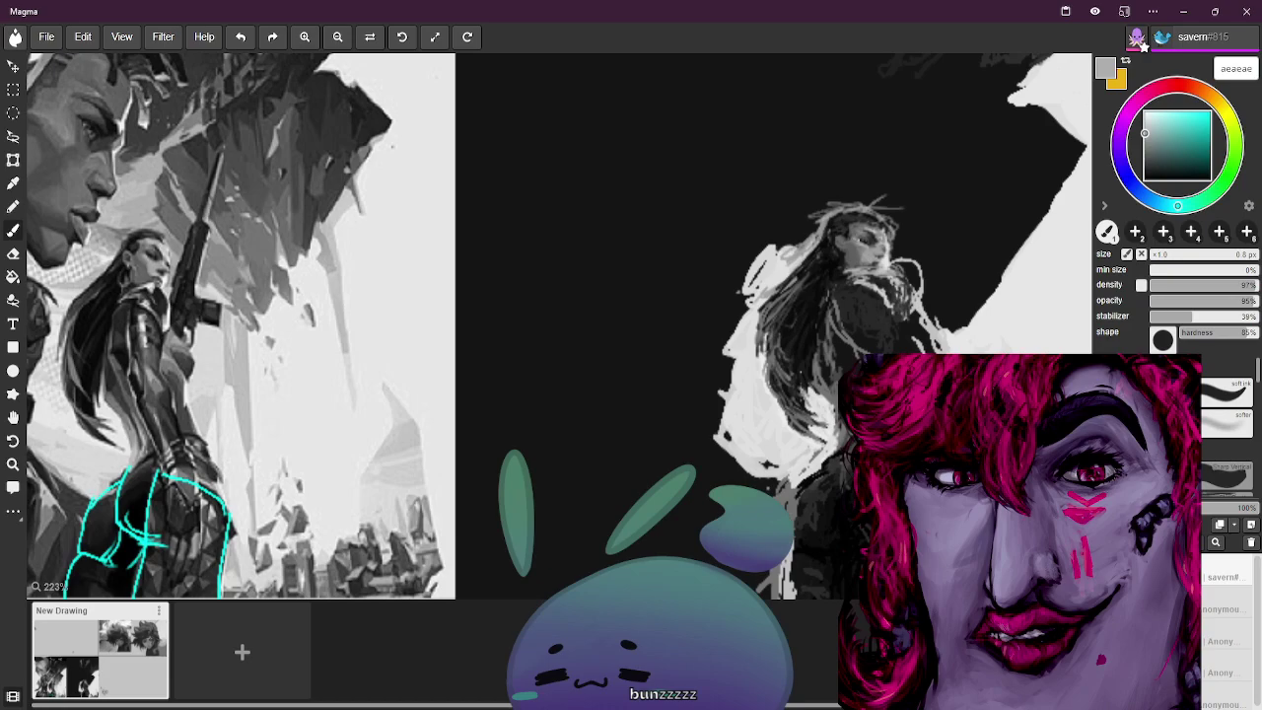
alt+click(1141, 44)
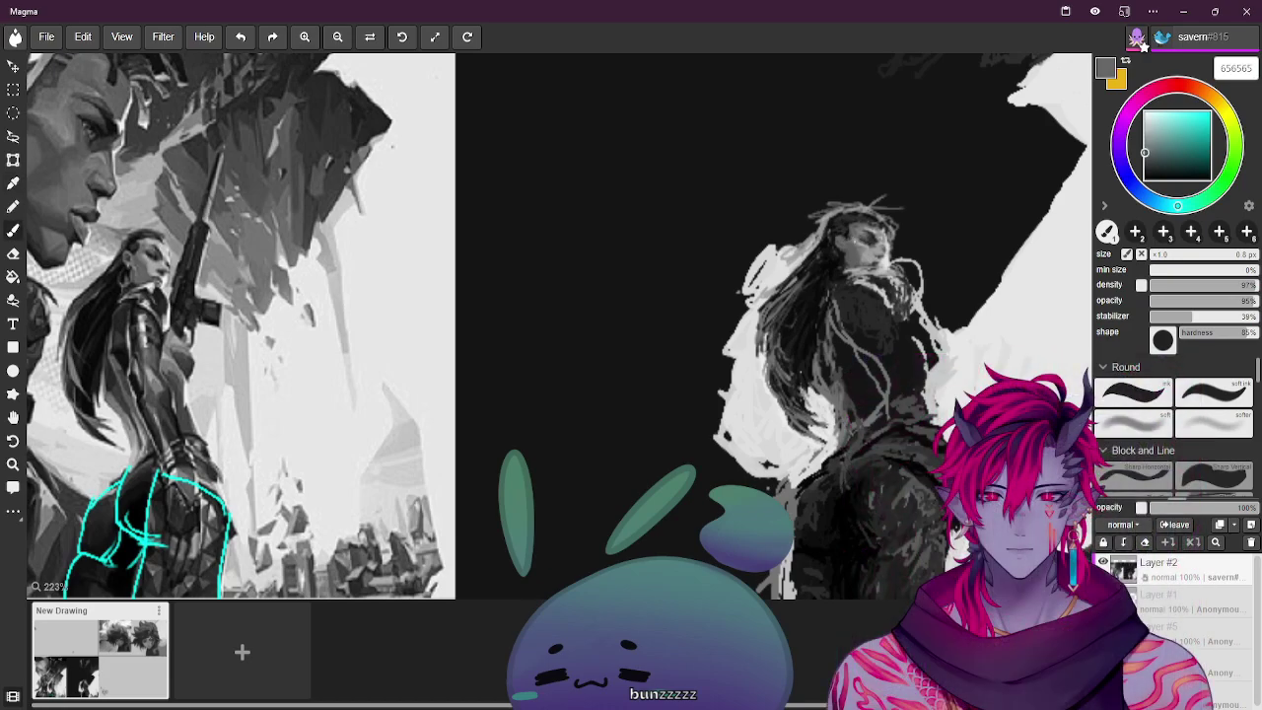
alt+click(1140, 44)
alt+click(1143, 44)
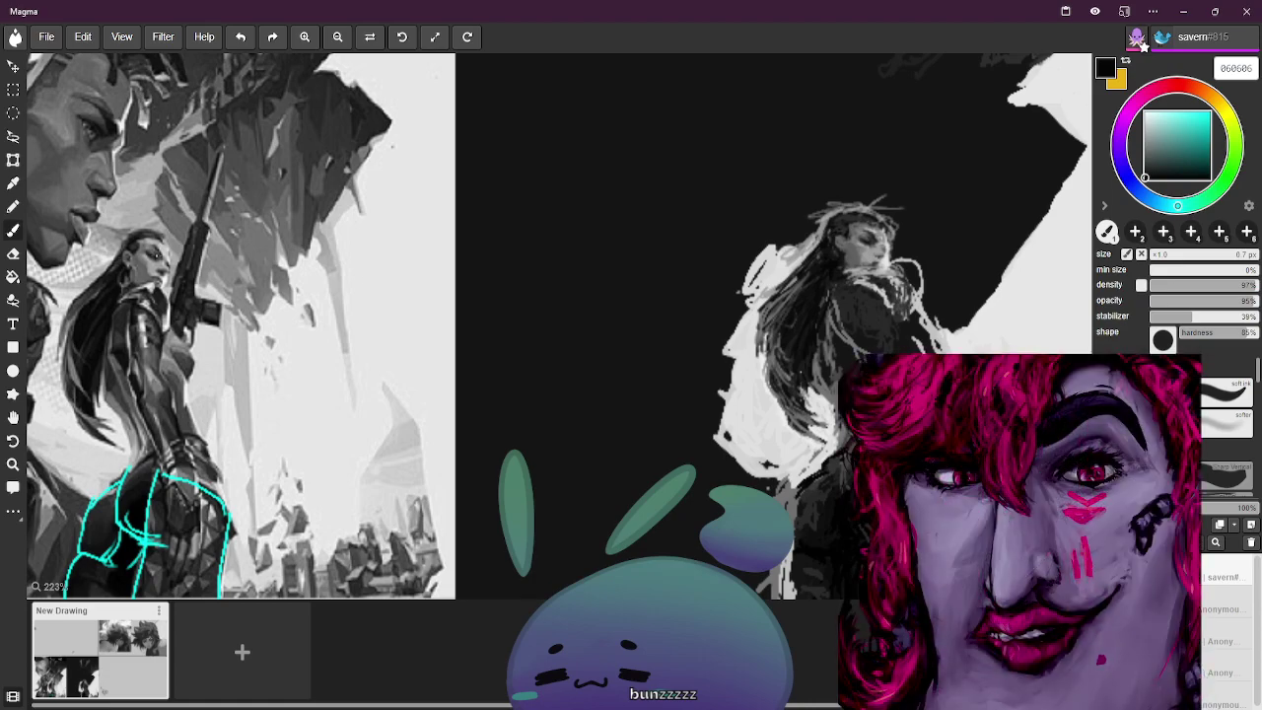
alt+click(885, 238)
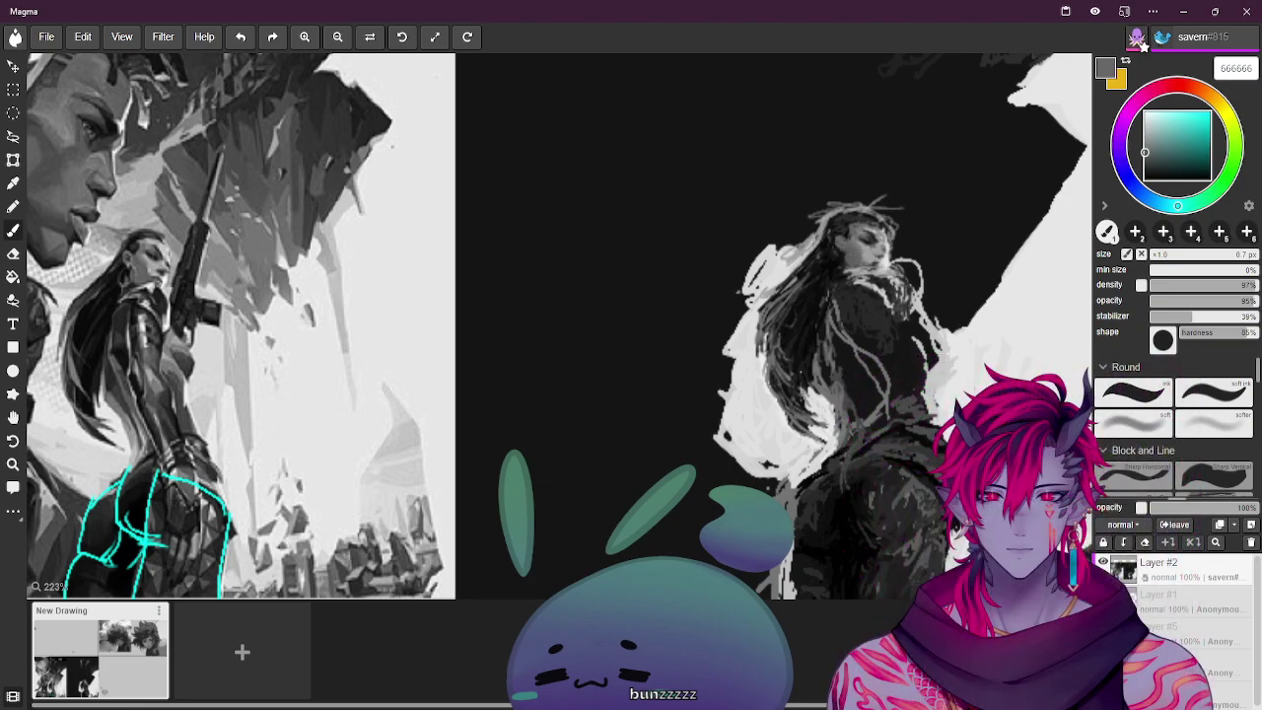
Sample more reference greys, ending on light grey afafaf, and enlarge the brush slightly
alt+click(155, 258)
alt+click(115, 263)
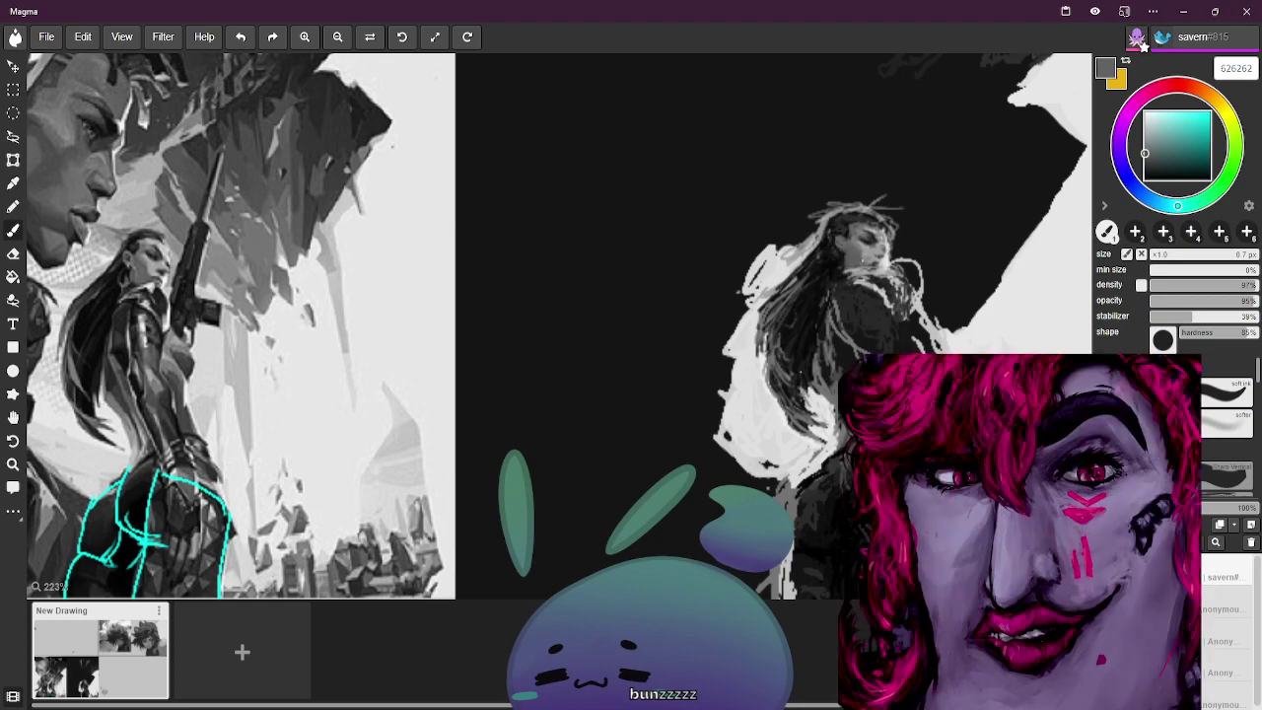
alt+click(296, 296)
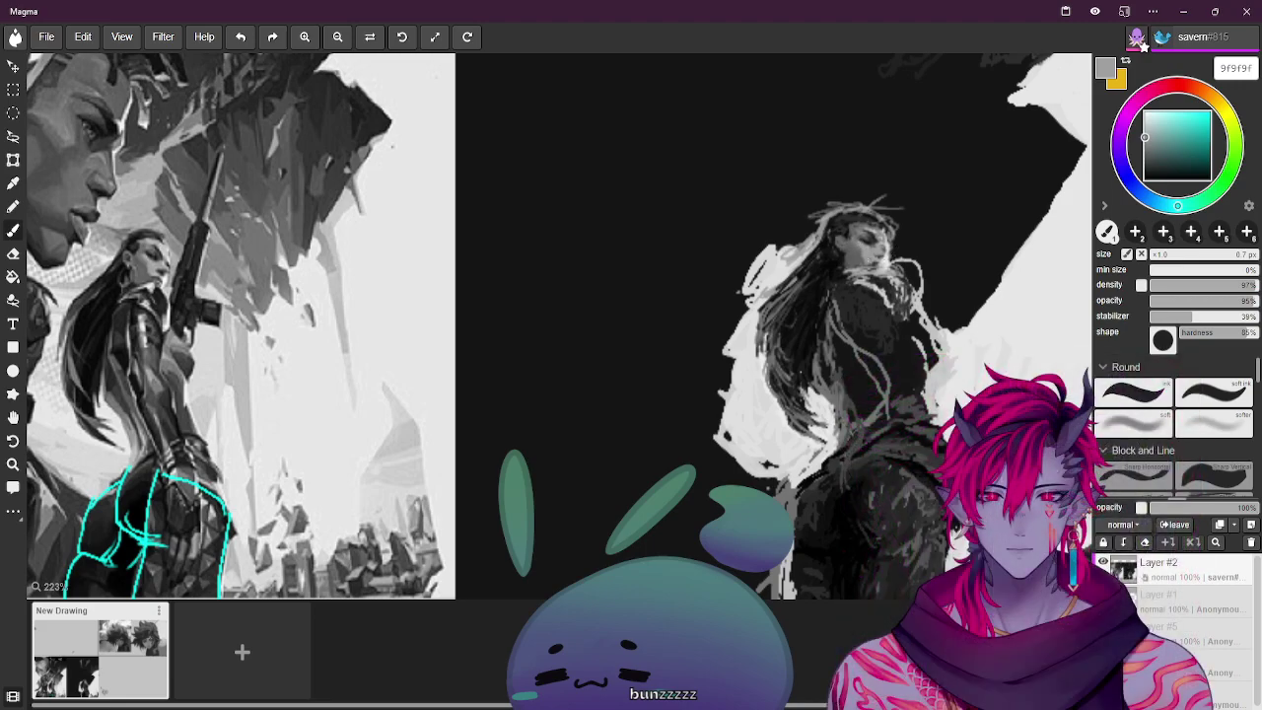
alt+click(838, 443)
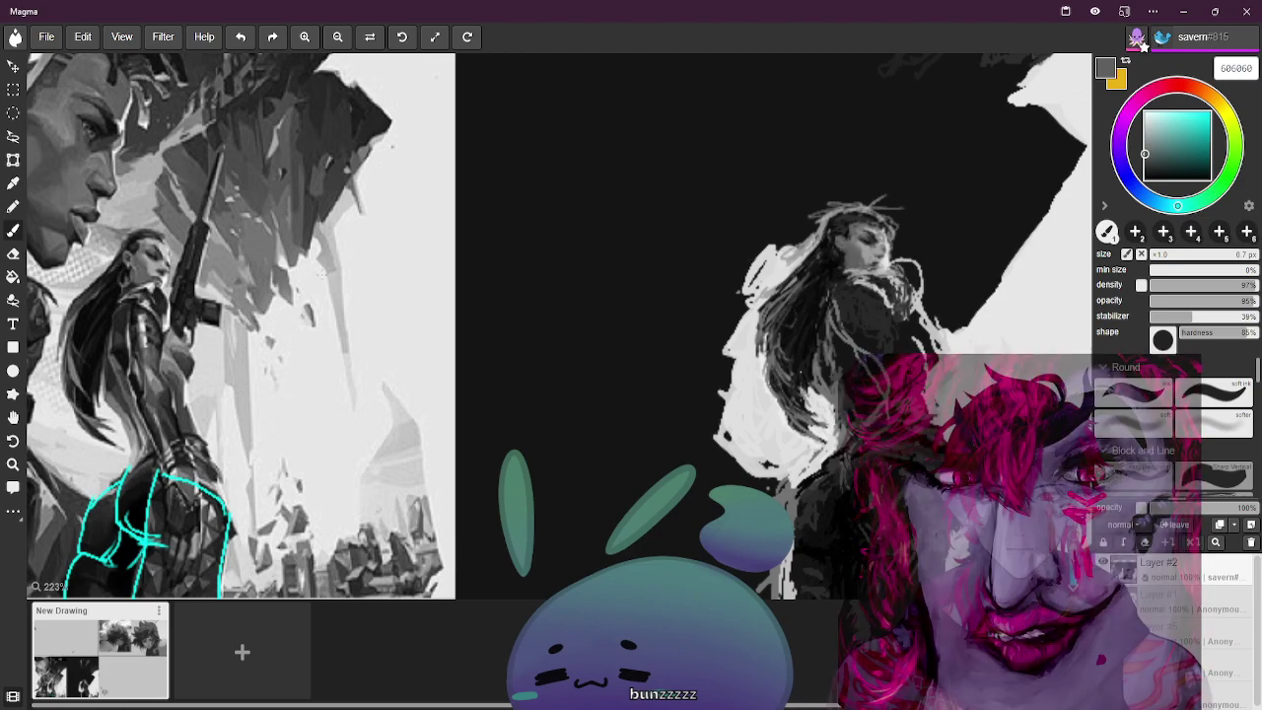
alt+click(152, 264)
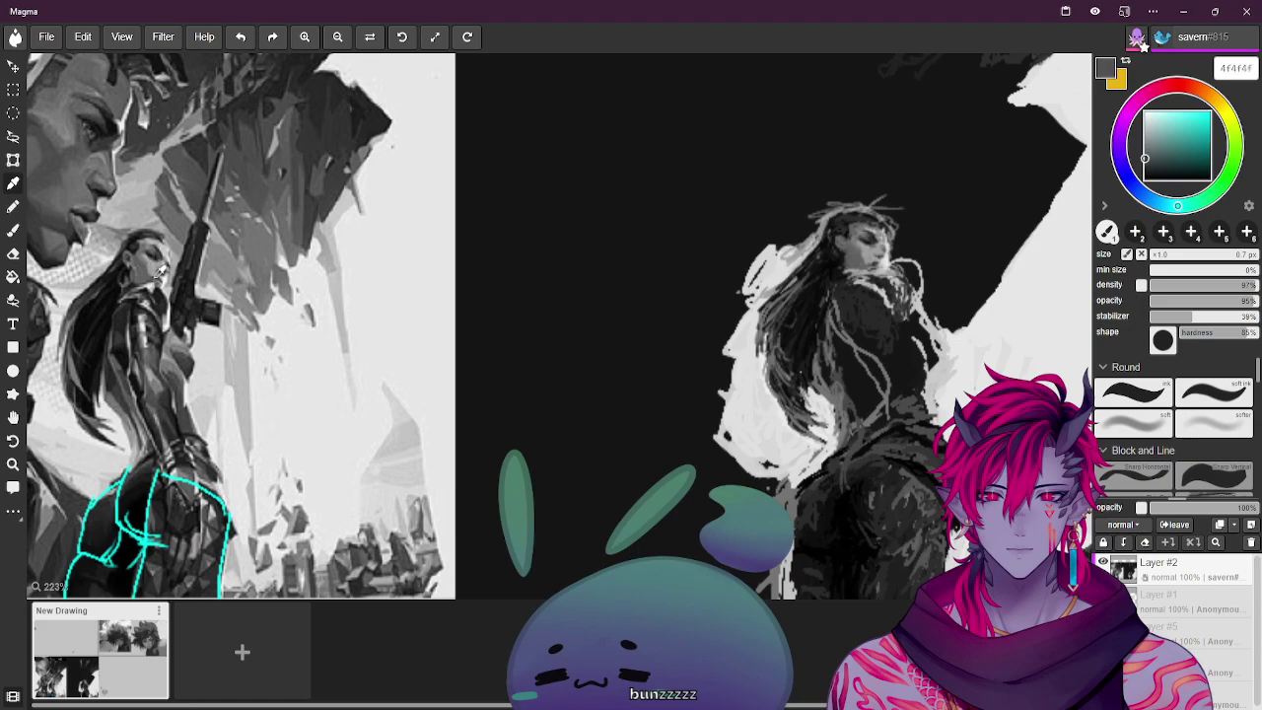
alt+click(154, 268)
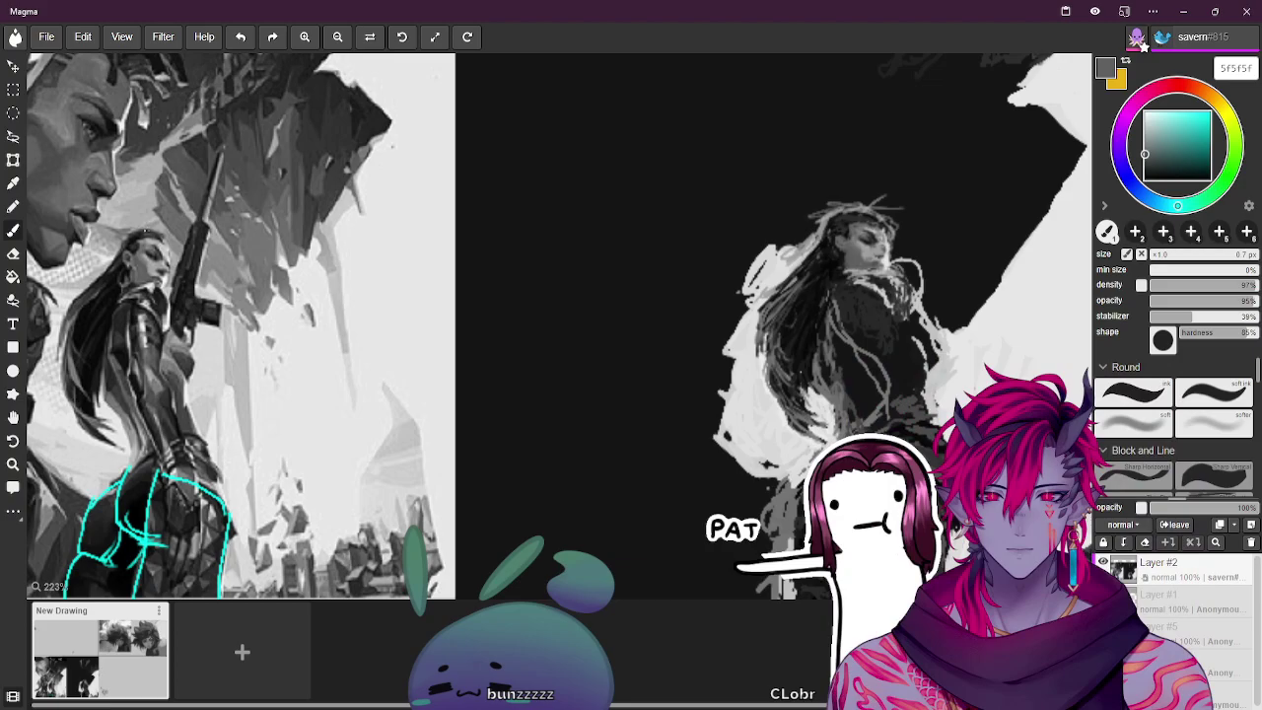
alt+click(784, 195)
key(bracketright)
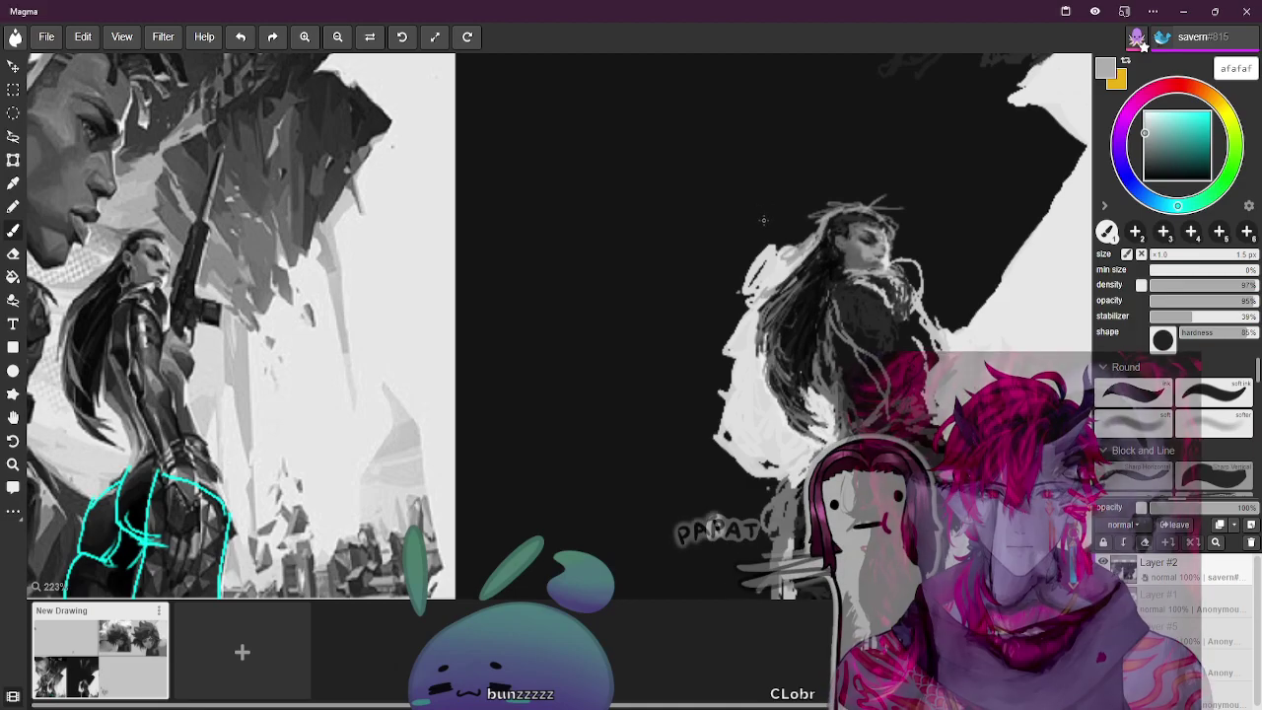
Enlarge the brush to 20 px and paint light and grey strokes along and above the head
key(bracketright)
key(bracketright)
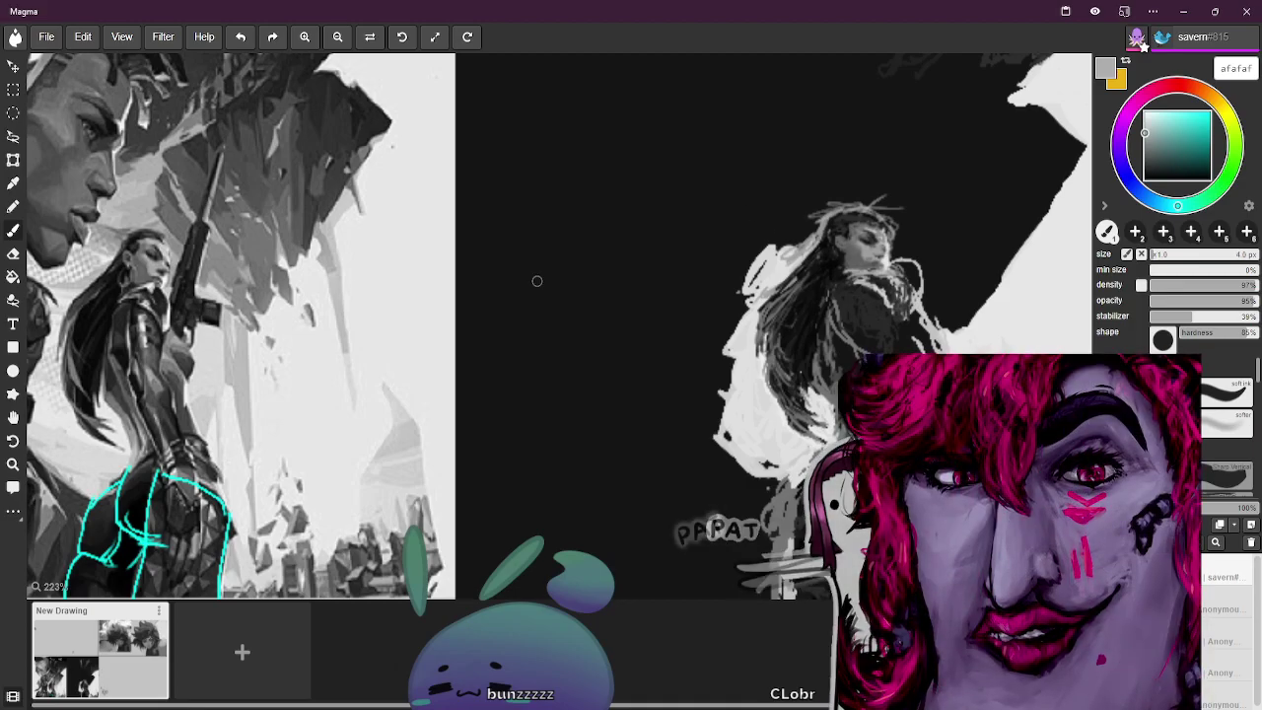
key(bracketright)
key(bracketright)
key(bracketright)
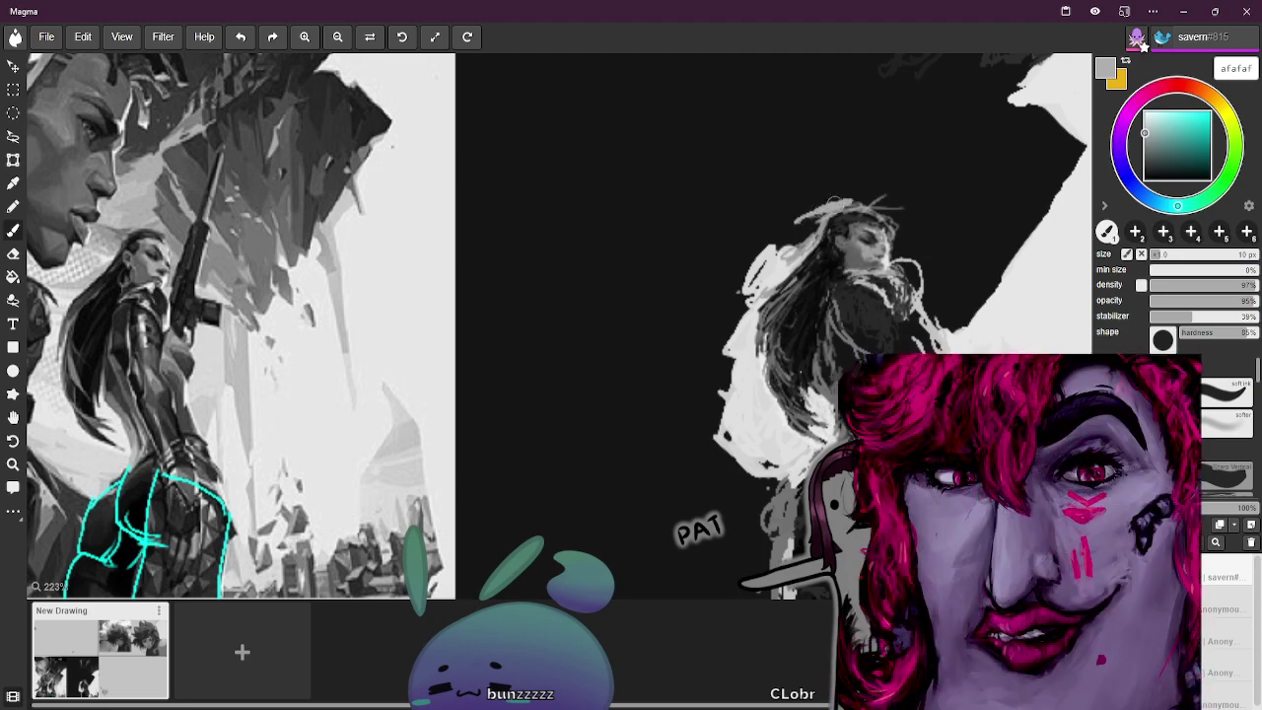
mouse_move(805, 214)
mouse_down()
mouse_move(850, 201)
mouse_move(803, 207)
mouse_move(828, 205)
mouse_up()
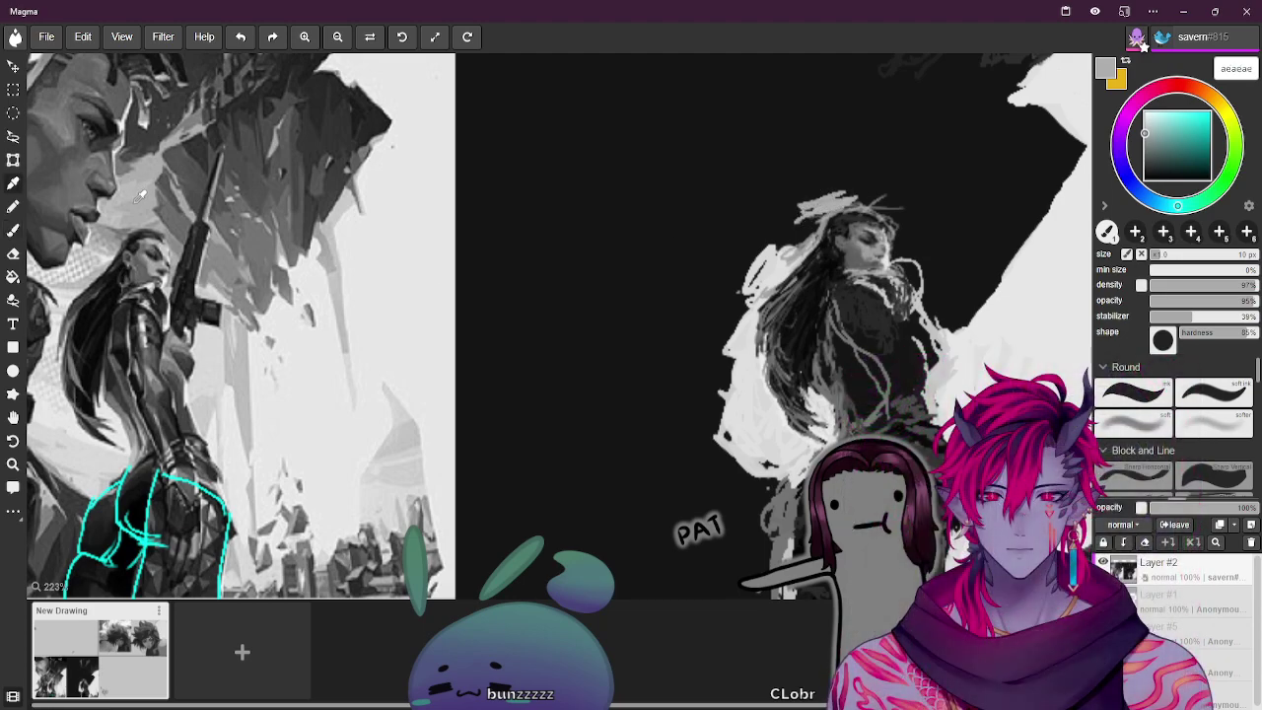
key(bracketright)
mouse_move(803, 197)
mouse_down()
mouse_move(847, 185)
mouse_move(785, 215)
mouse_move(833, 185)
mouse_up()
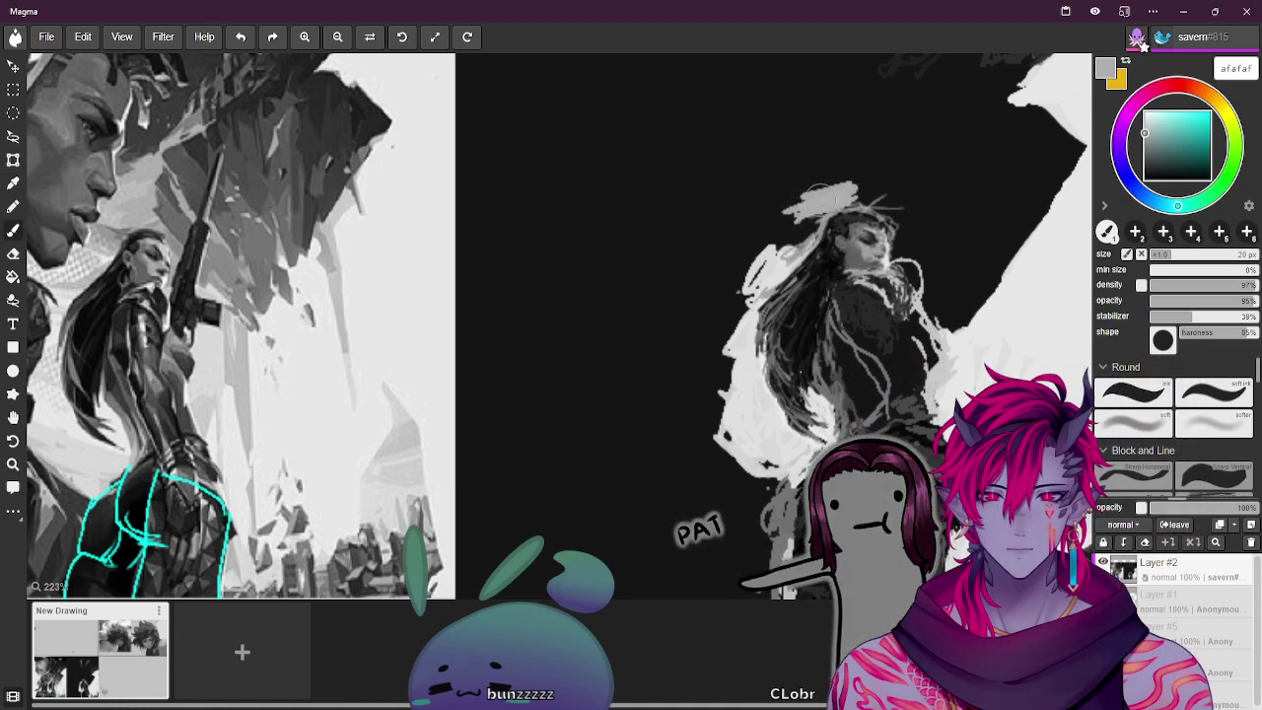
alt+click(167, 207)
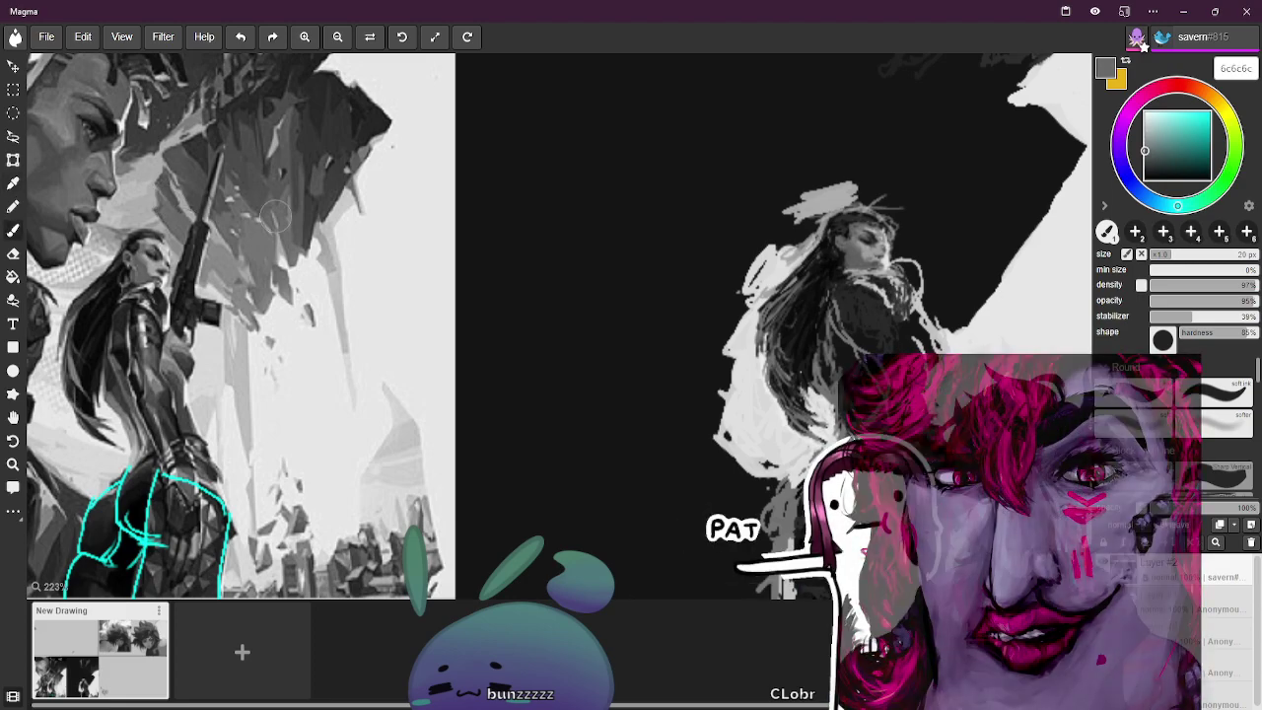
mouse_move(867, 193)
mouse_down()
mouse_move(875, 203)
mouse_move(872, 172)
mouse_move(870, 225)
mouse_move(892, 213)
mouse_move(878, 205)
mouse_up()
Shrink the brush to 9 px, sample a deeper grey, and paint hair strands right of the shoulder at 20 px
key(bracketleft)
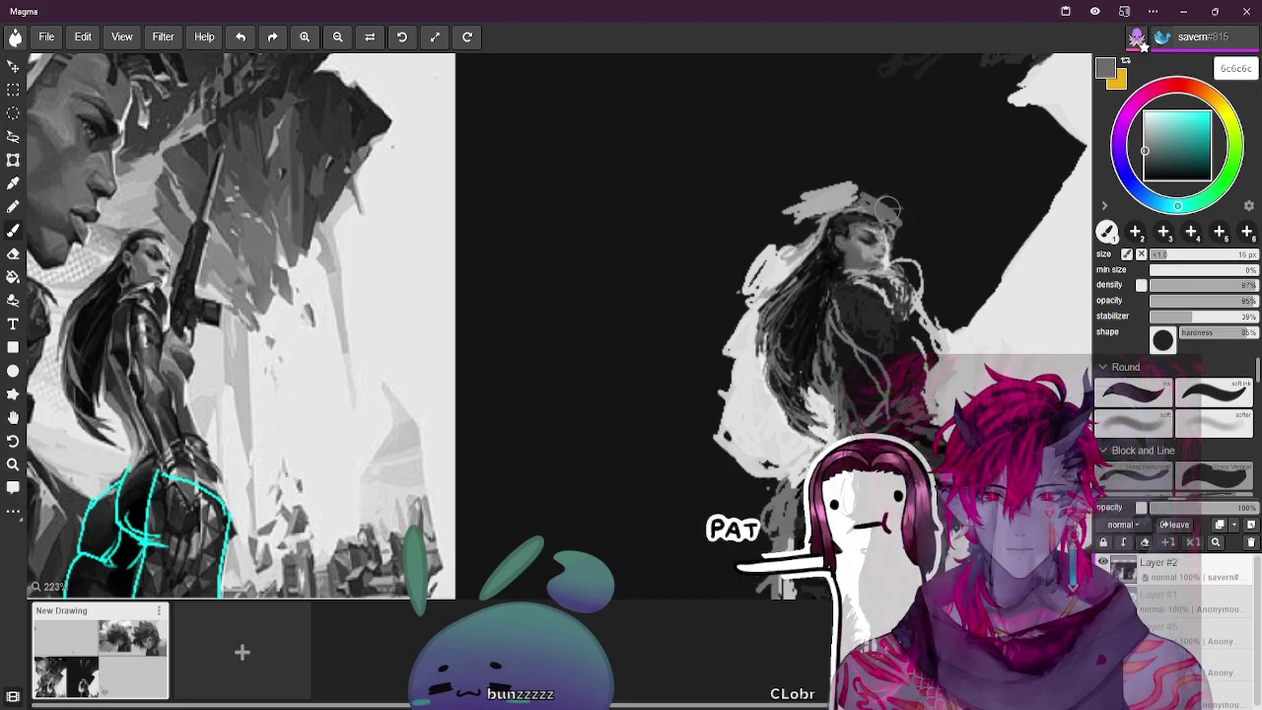
alt+click(170, 207)
key(bracketleft)
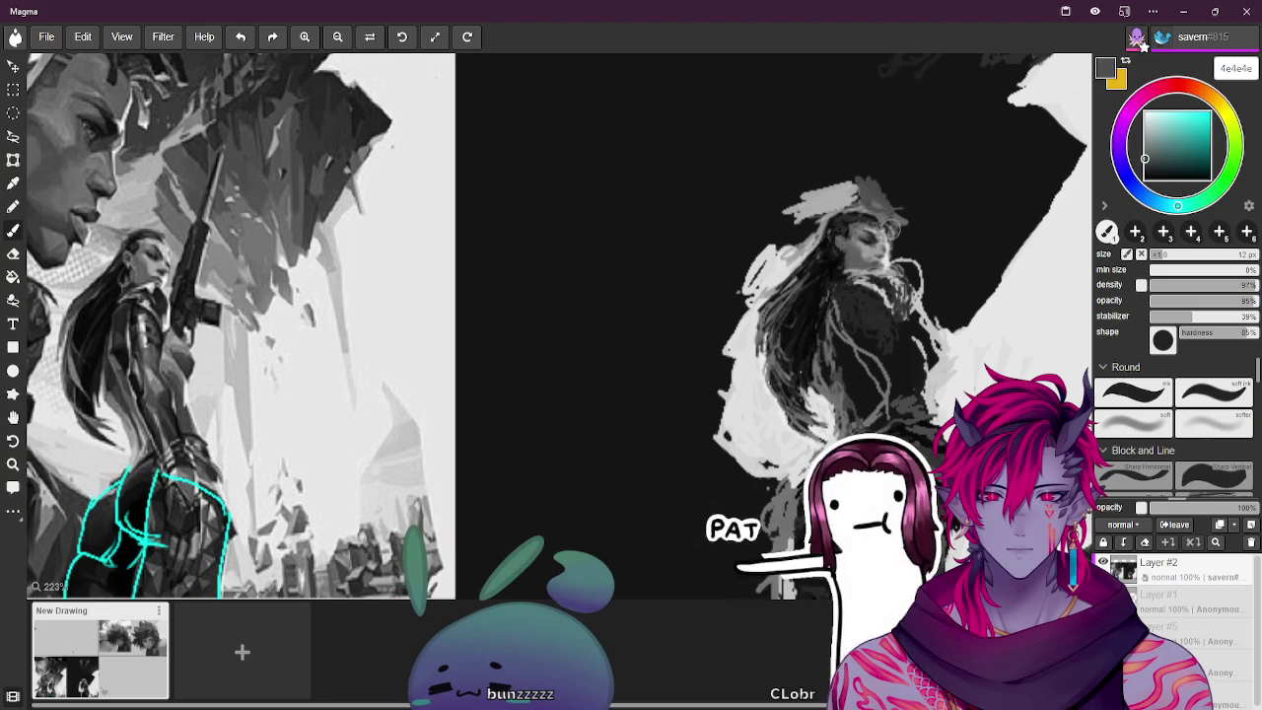
key(bracketleft)
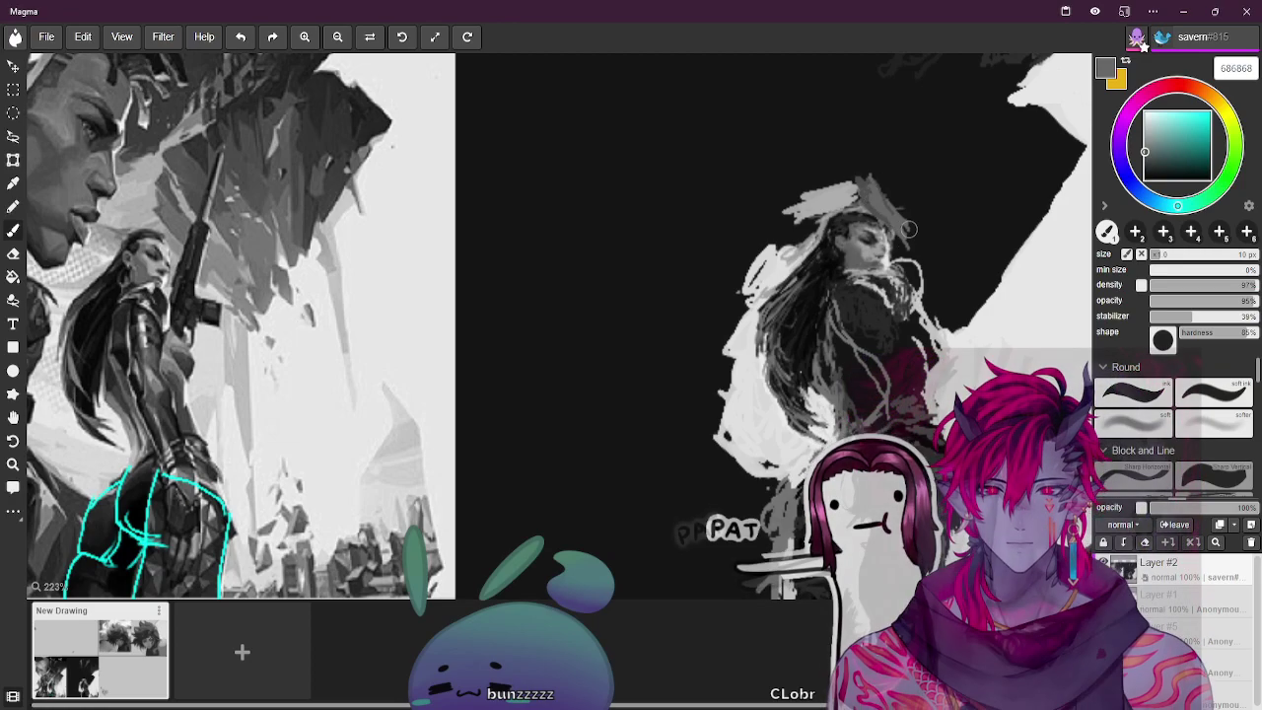
drag(938, 263, 961, 319)
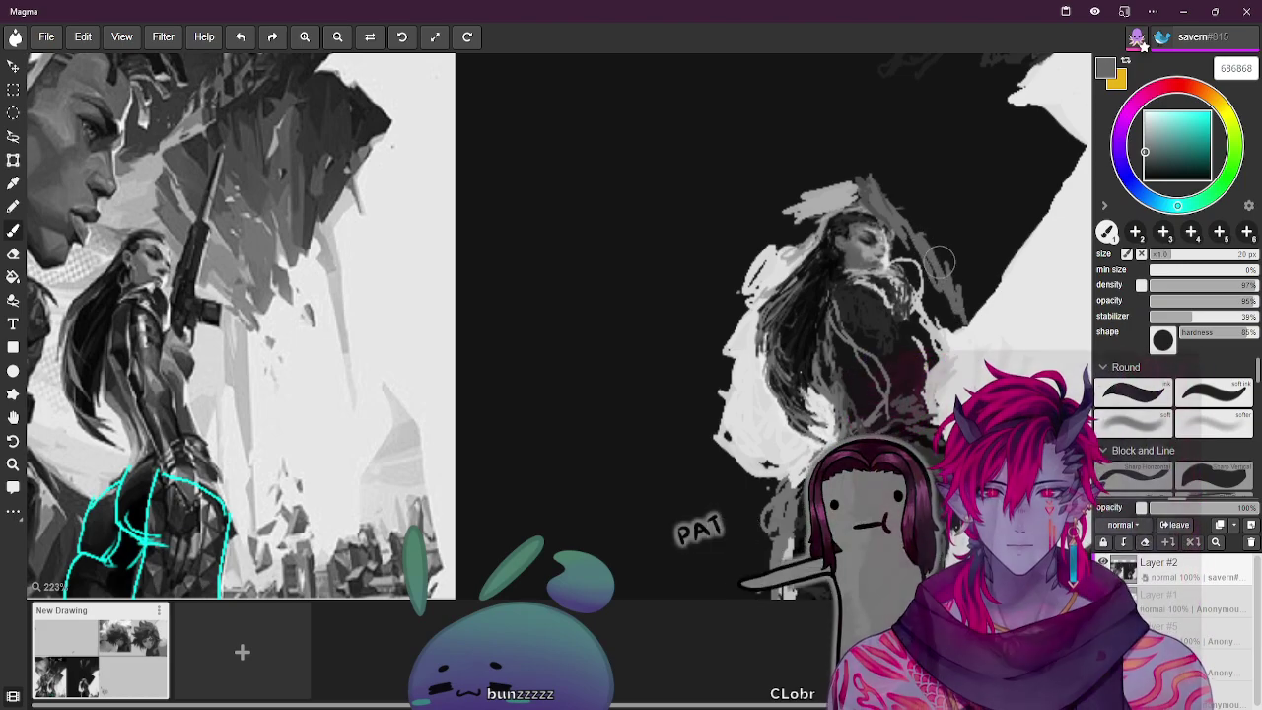
key(bracketright)
mouse_move(965, 271)
mouse_down()
mouse_move(937, 237)
mouse_move(946, 285)
mouse_move(964, 239)
mouse_move(957, 282)
mouse_move(955, 197)
mouse_move(976, 275)
mouse_move(958, 233)
mouse_move(954, 292)
mouse_move(986, 254)
mouse_move(995, 212)
mouse_move(962, 209)
mouse_up()
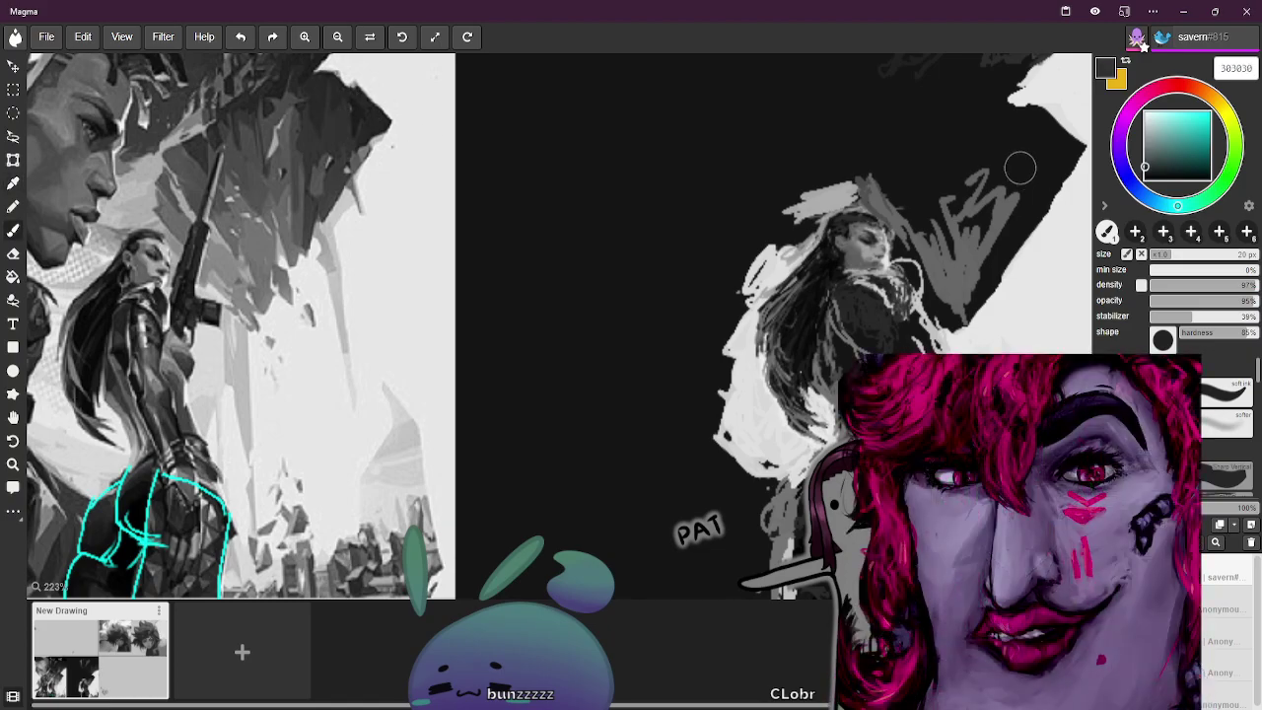
Block in broad grey hair shapes toward the upper right with a 30 px brush
mouse_move(979, 139)
mouse_down()
mouse_move(992, 205)
mouse_move(1007, 128)
mouse_move(996, 206)
mouse_up()
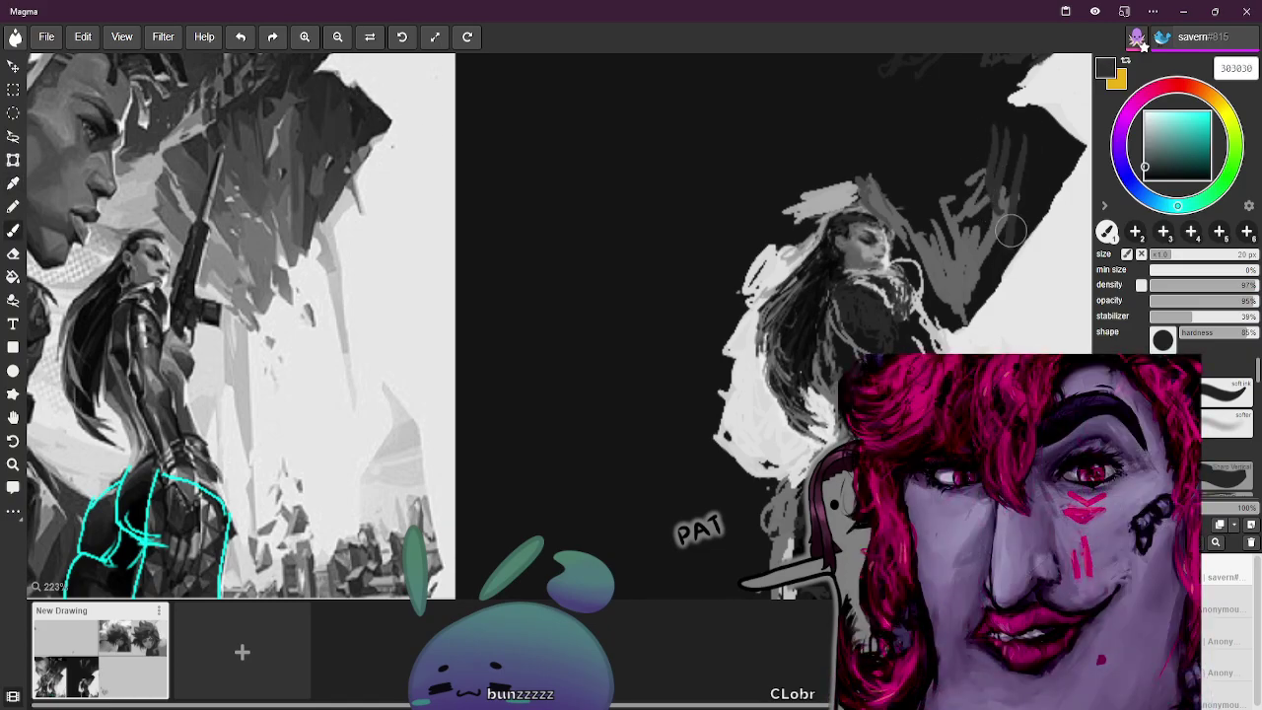
key(])
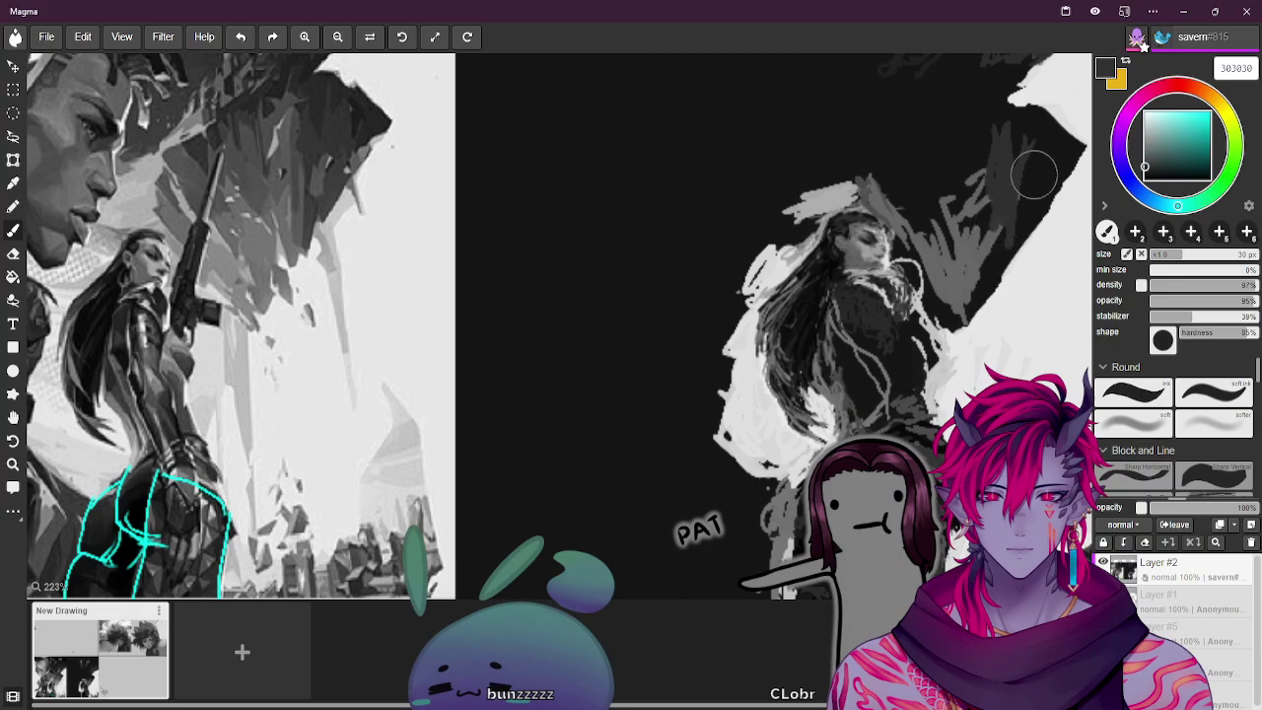
drag(1062, 157, 971, 310)
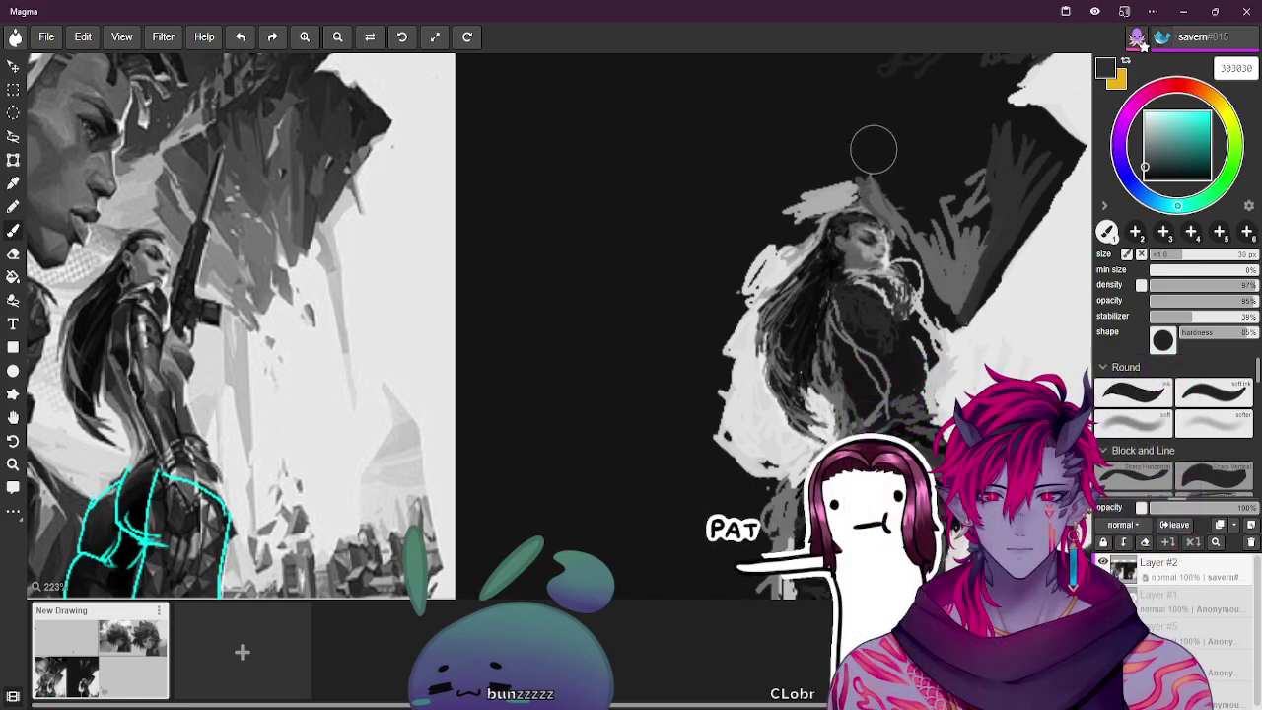
drag(966, 127, 944, 187)
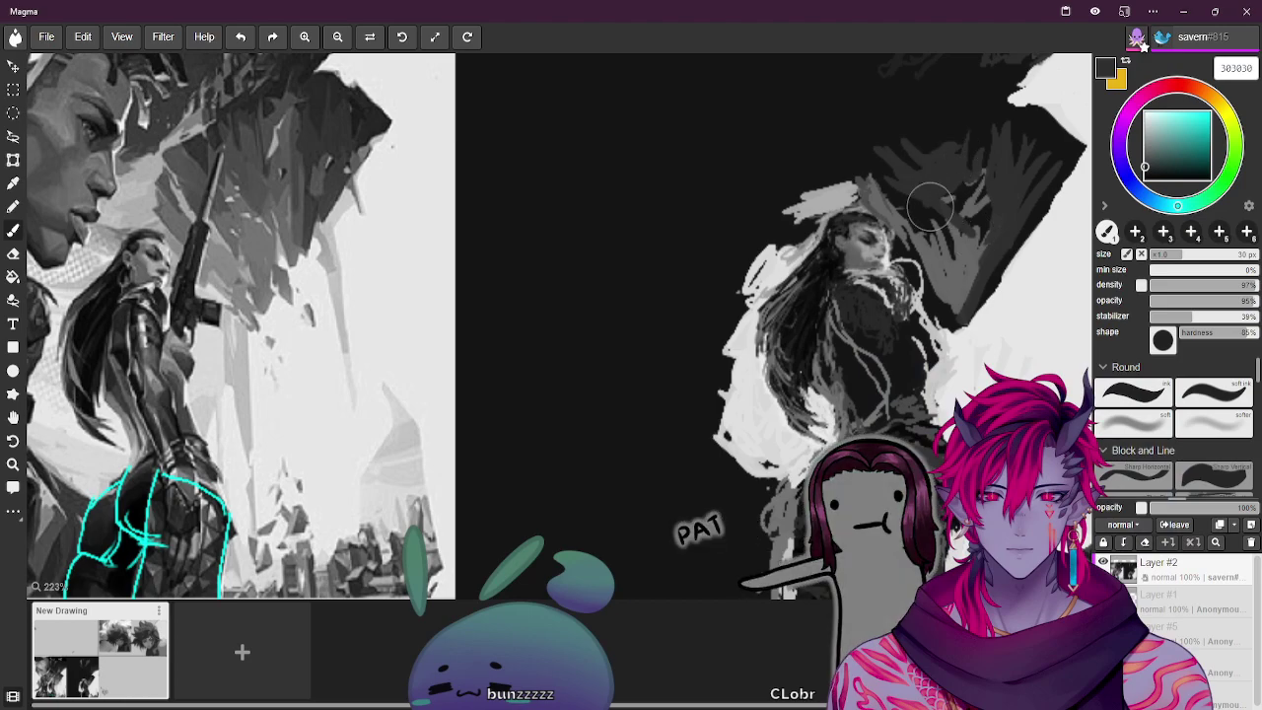
Sample reference greys, fit the whole board in view, pick light grey acacac, and shrink the brush
alt+click(302, 141)
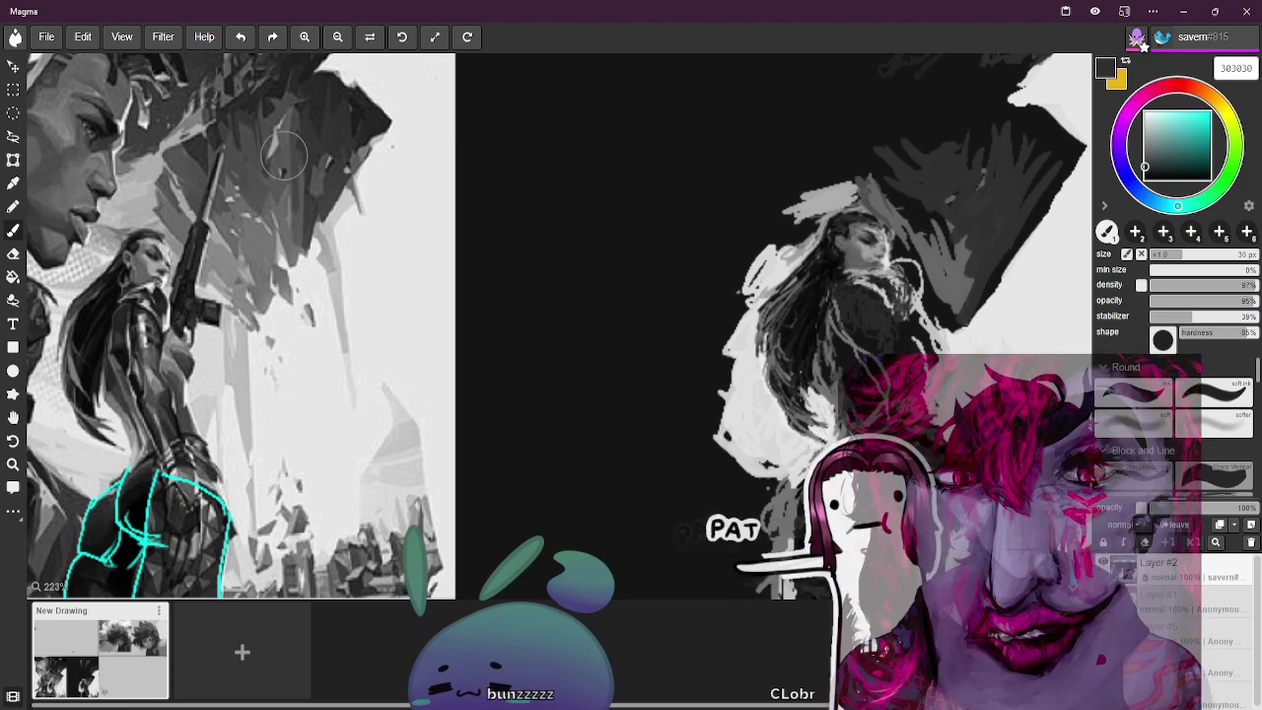
alt+click(192, 172)
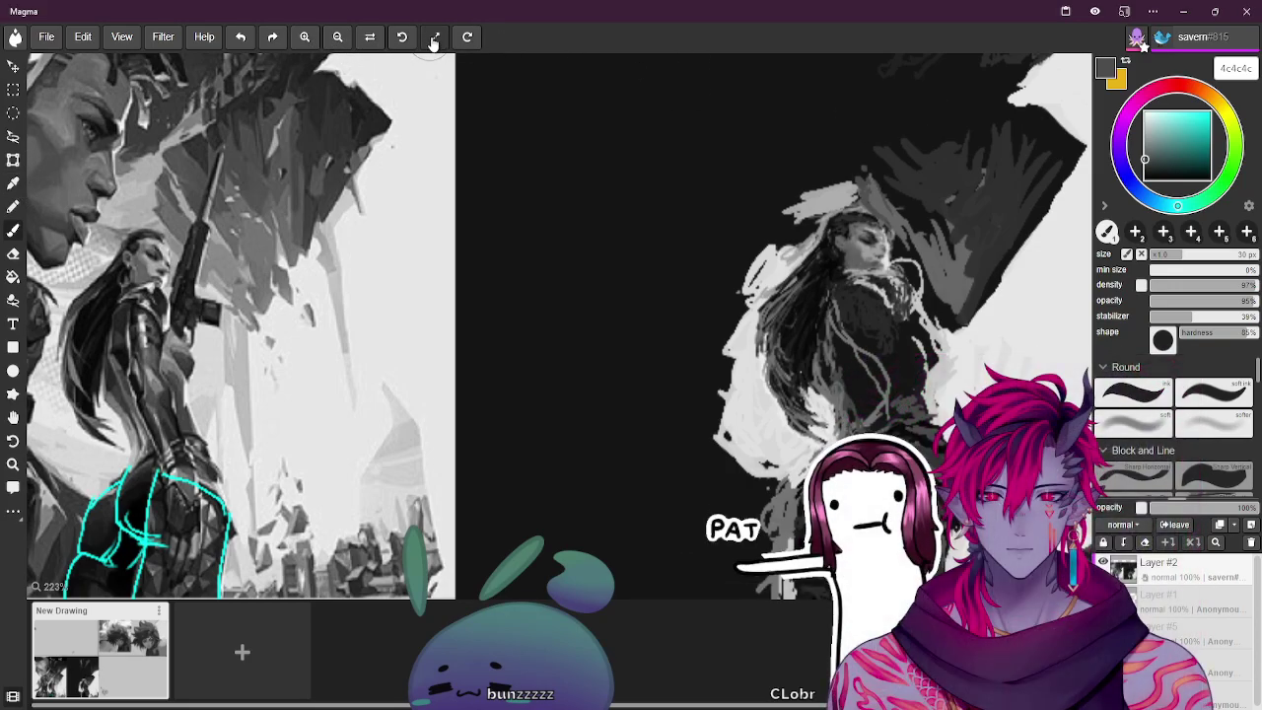
click(435, 36)
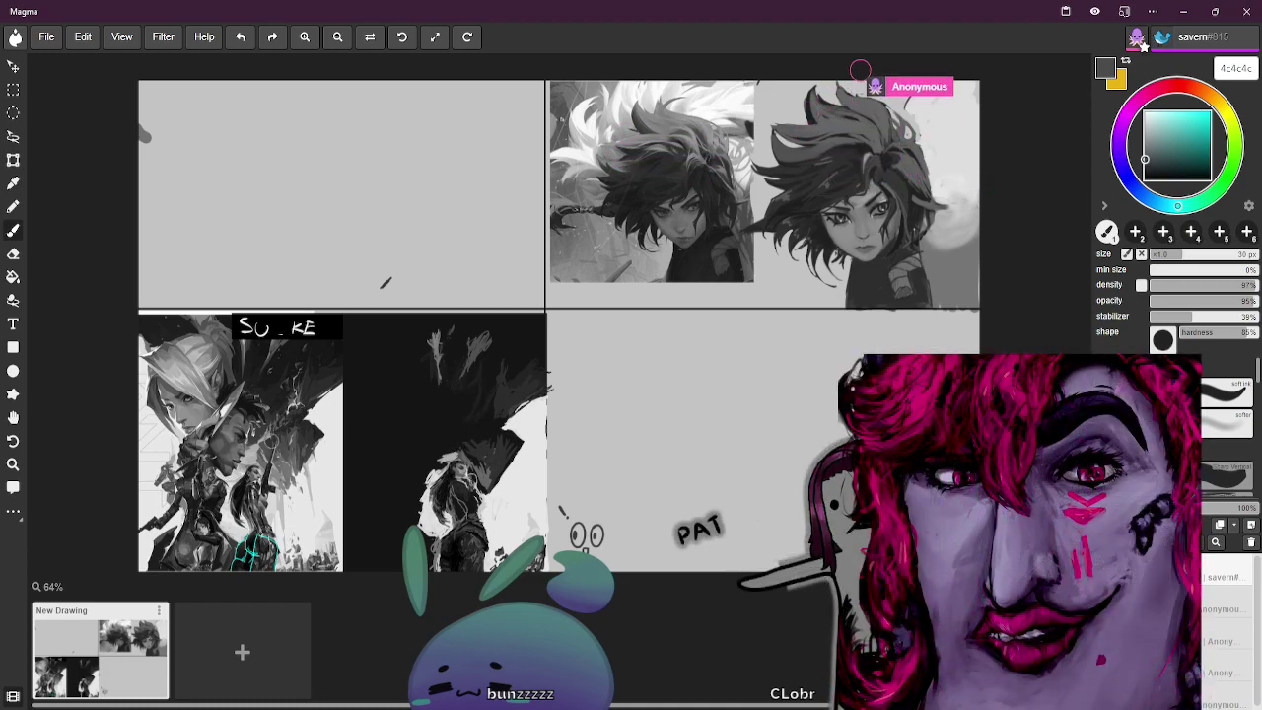
alt+click(274, 440)
key(bracketleft)
key(bracketleft)
key(bracketleft)
key(bracketleft)
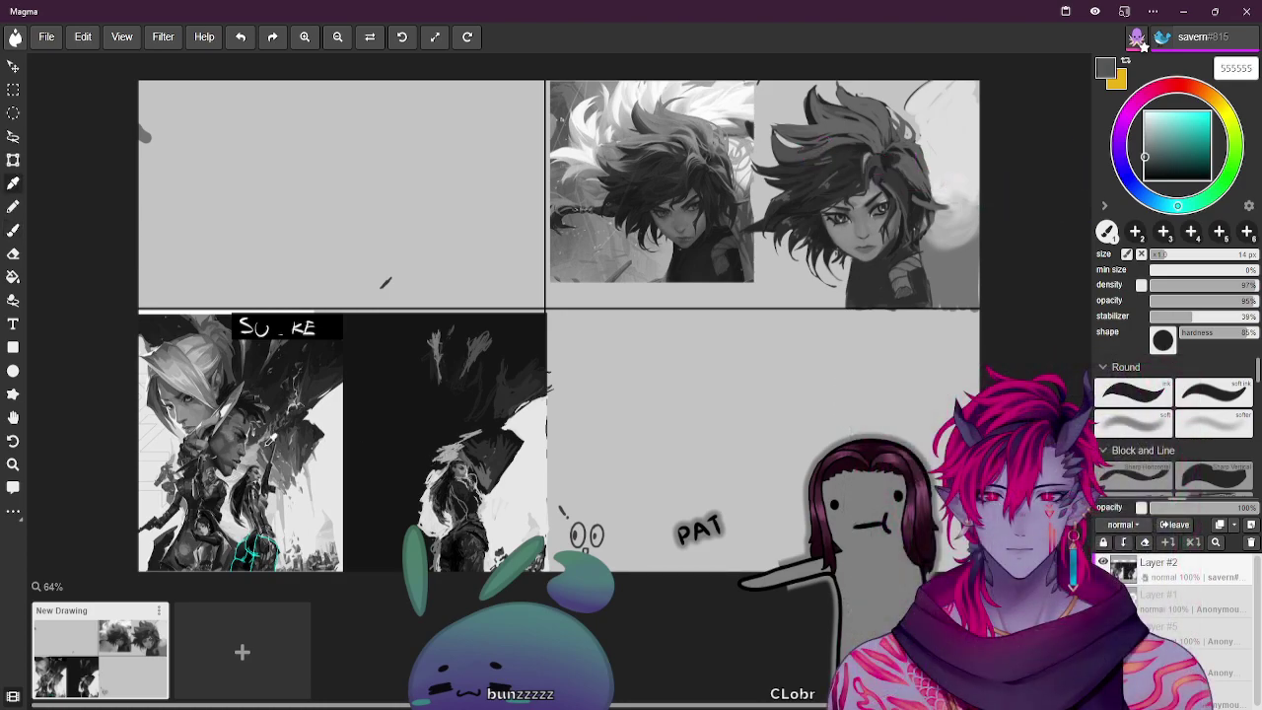
Sample dark hair greys and a near-white tone, switching back to the brush, and enlarge it to 20 px
alt+click(824, 157)
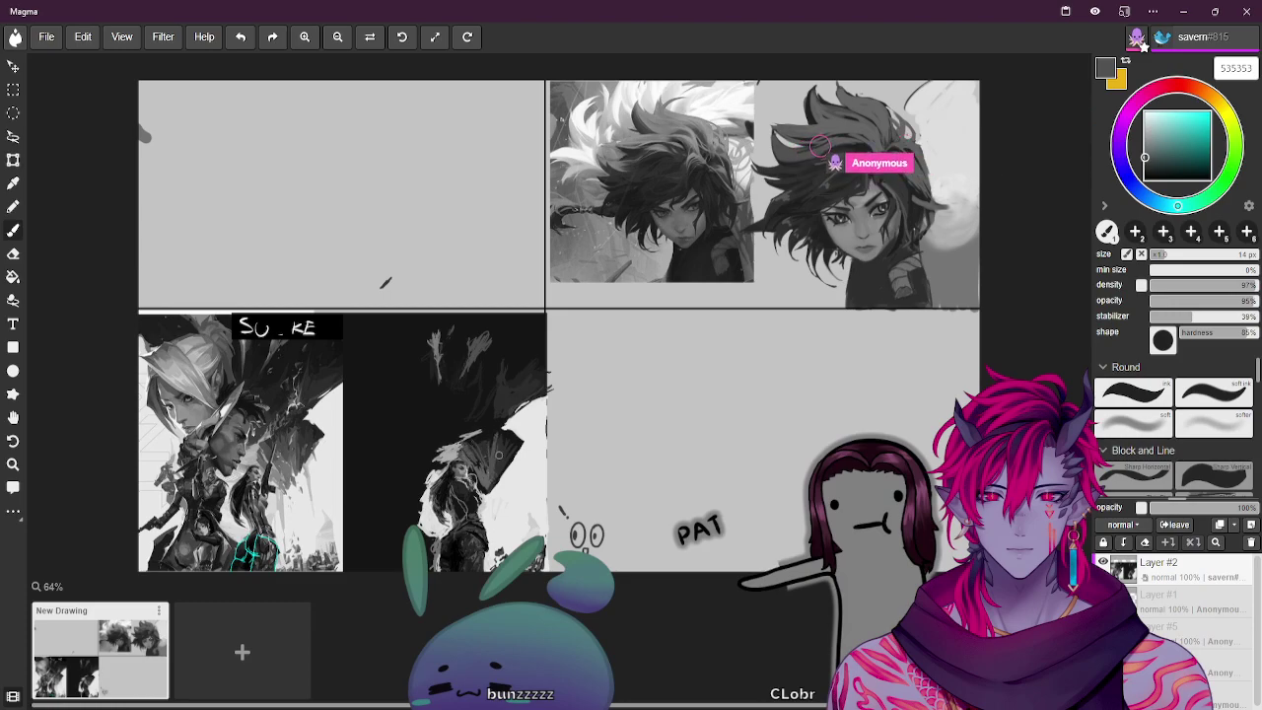
alt+click(316, 434)
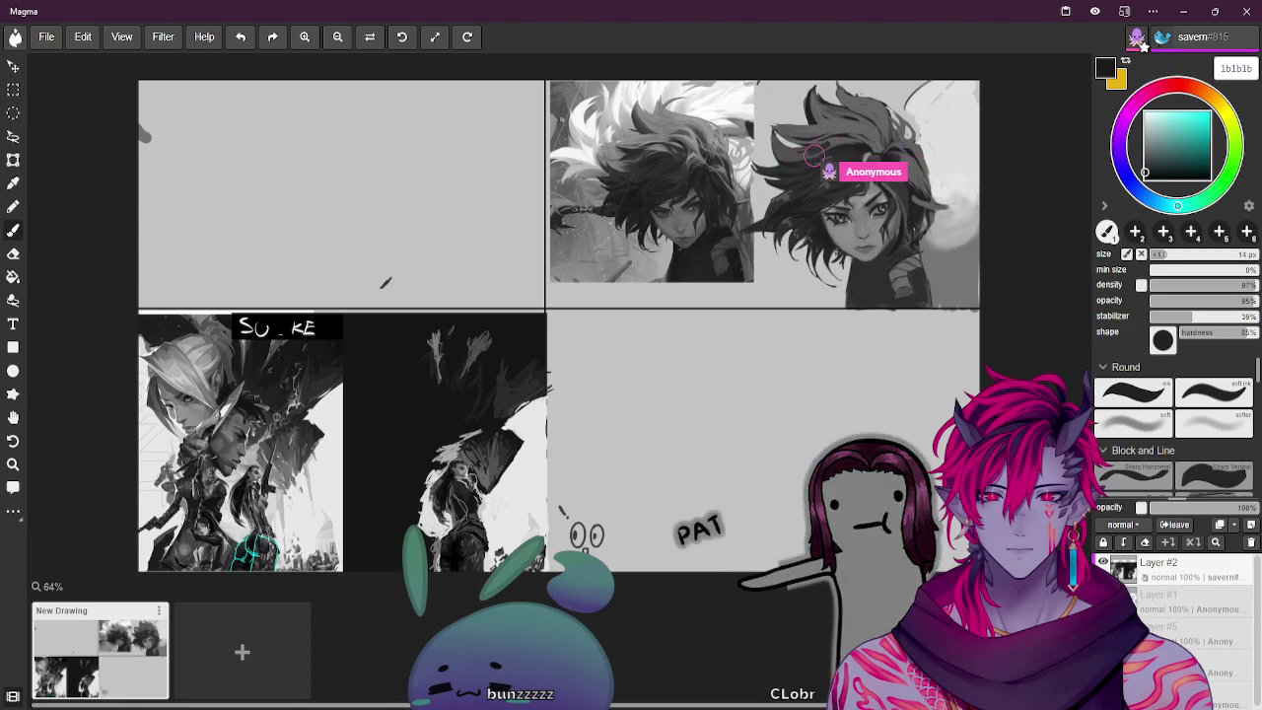
alt+click(442, 422)
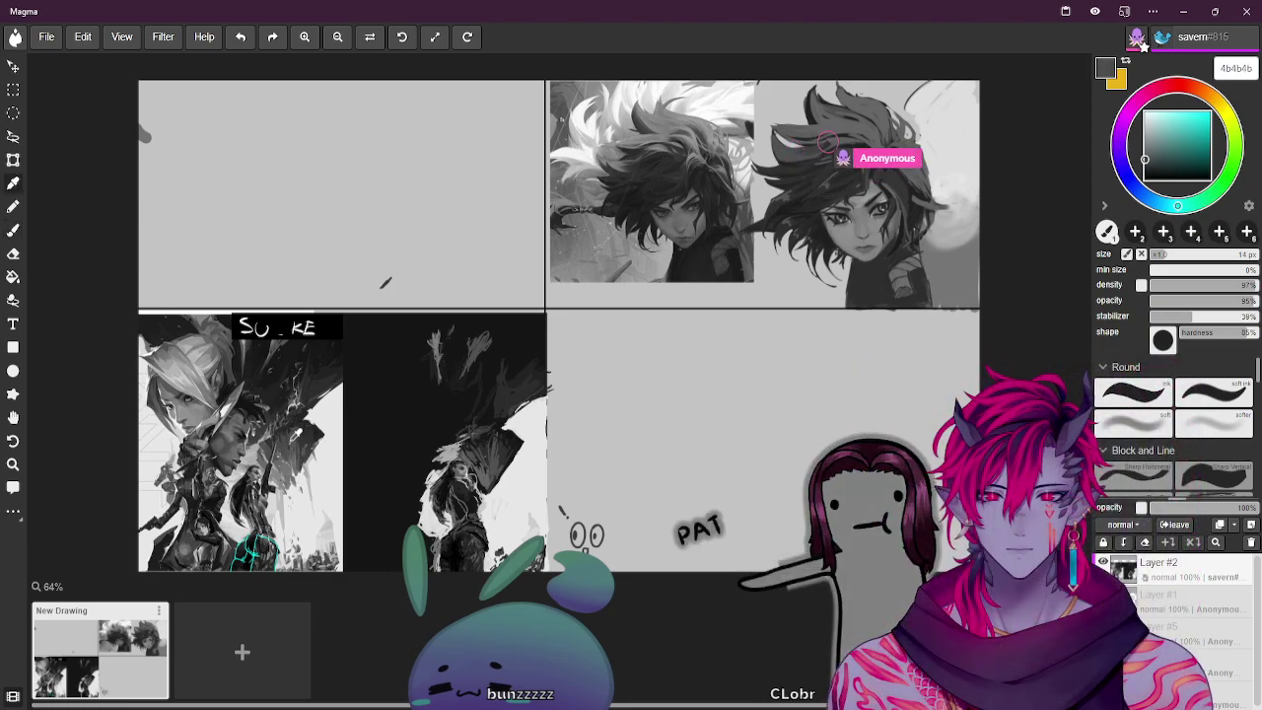
key(b)
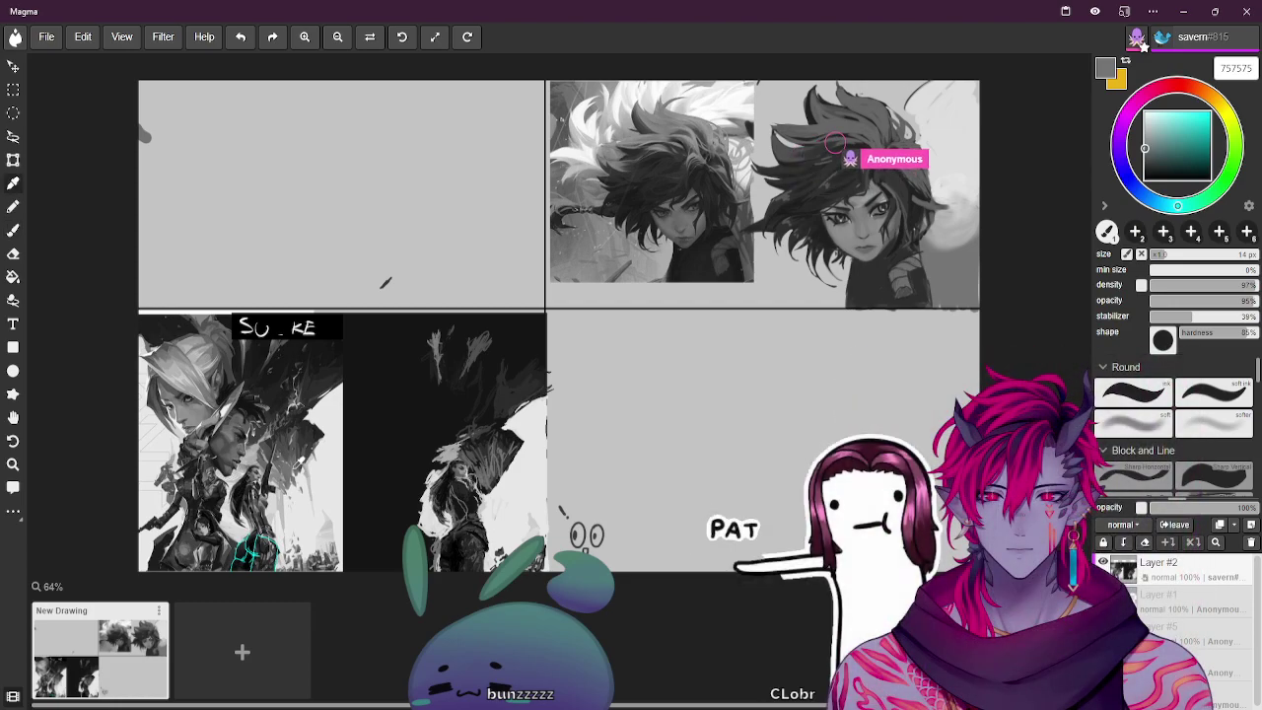
key(b)
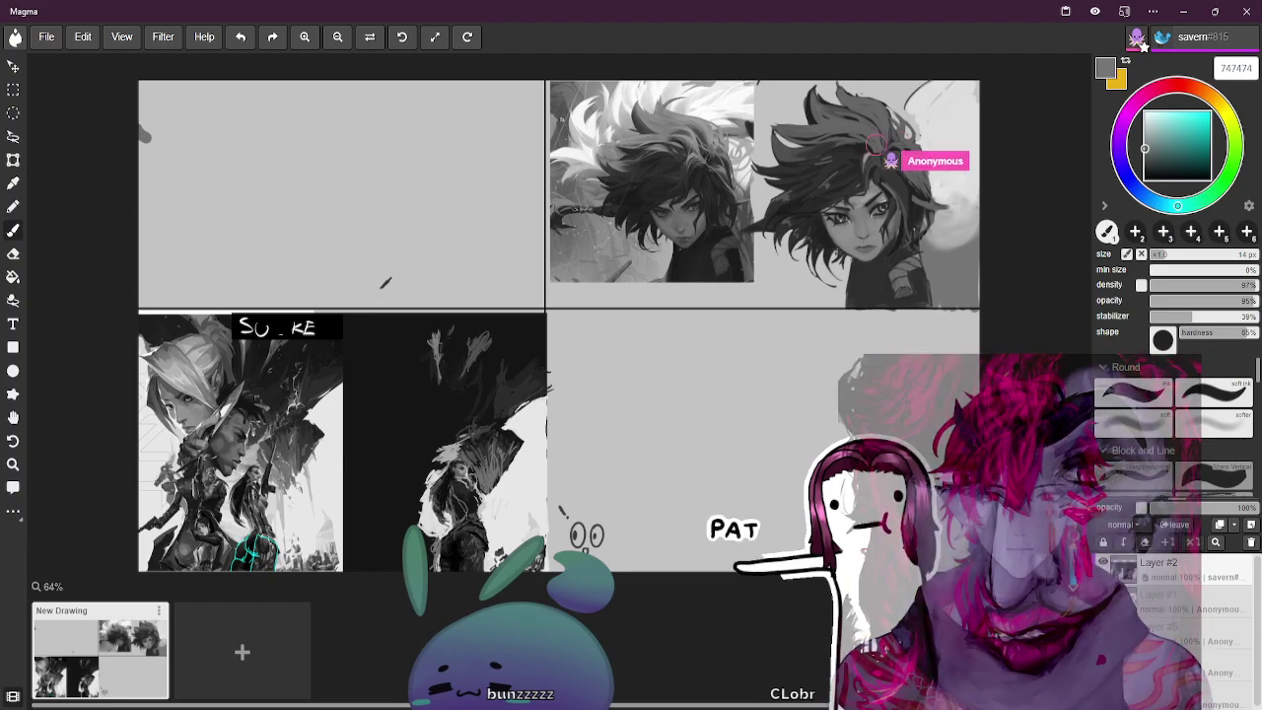
alt+click(534, 474)
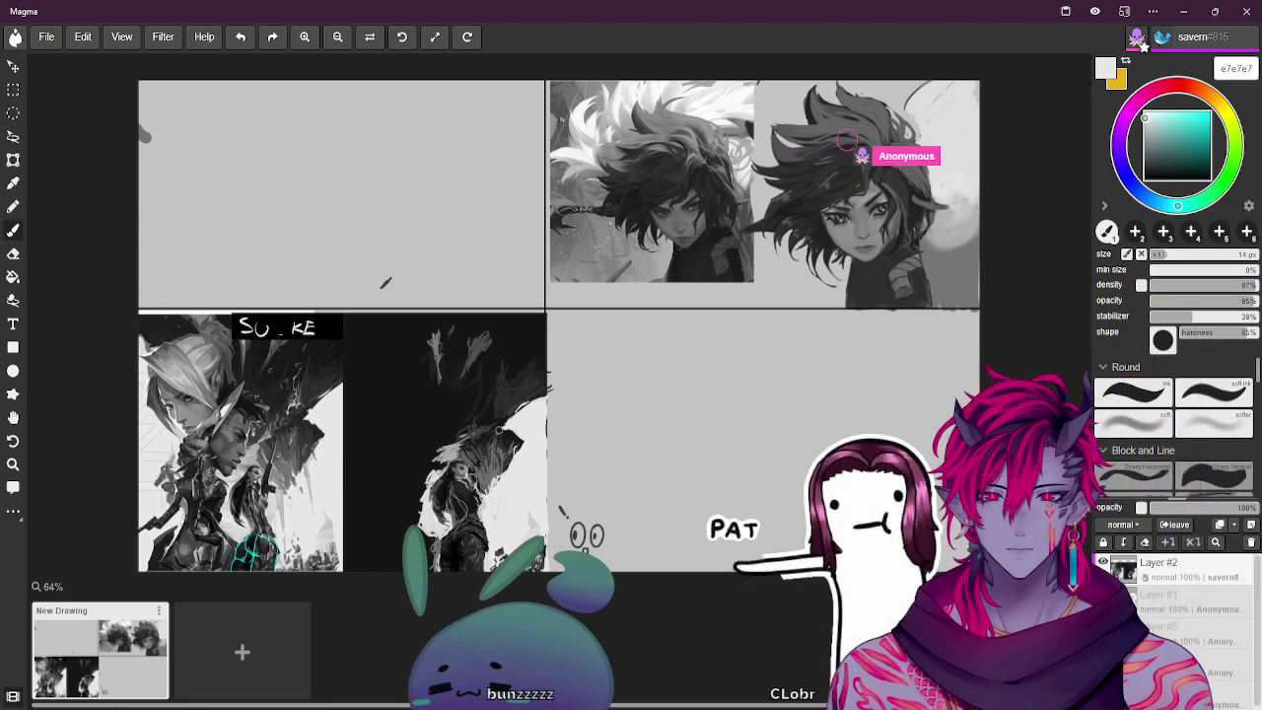
key(b)
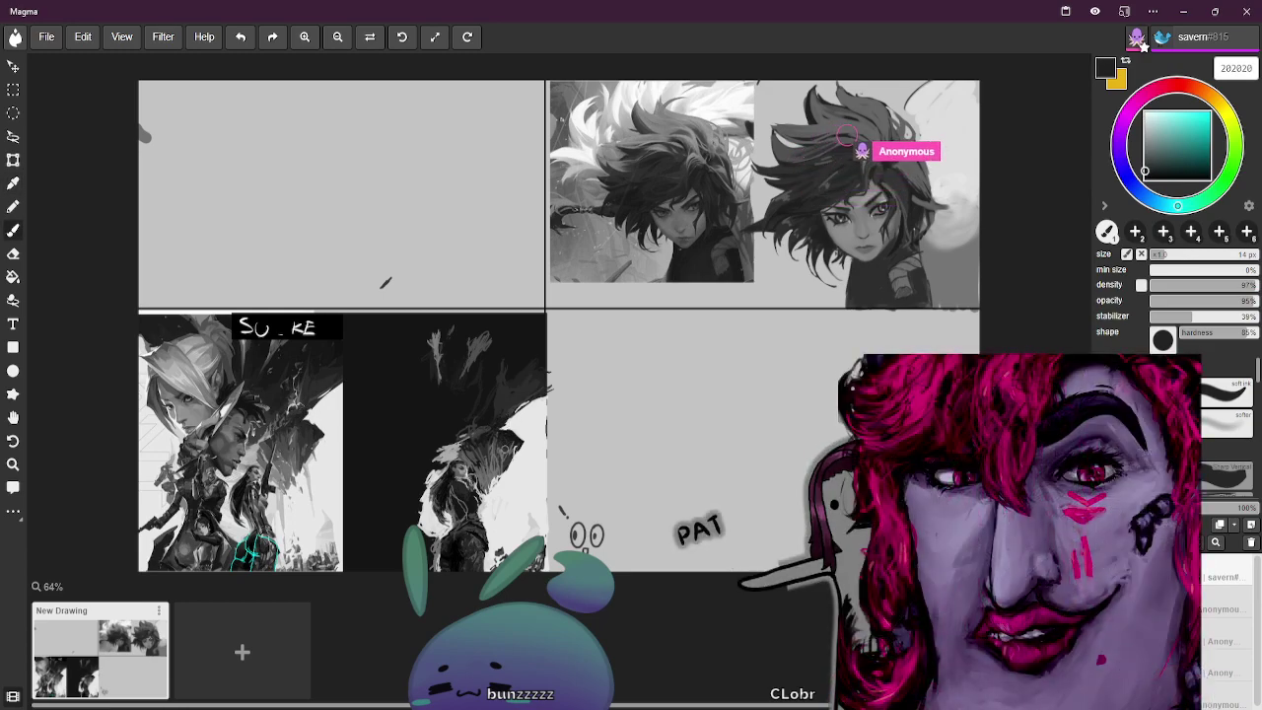
key(alt)
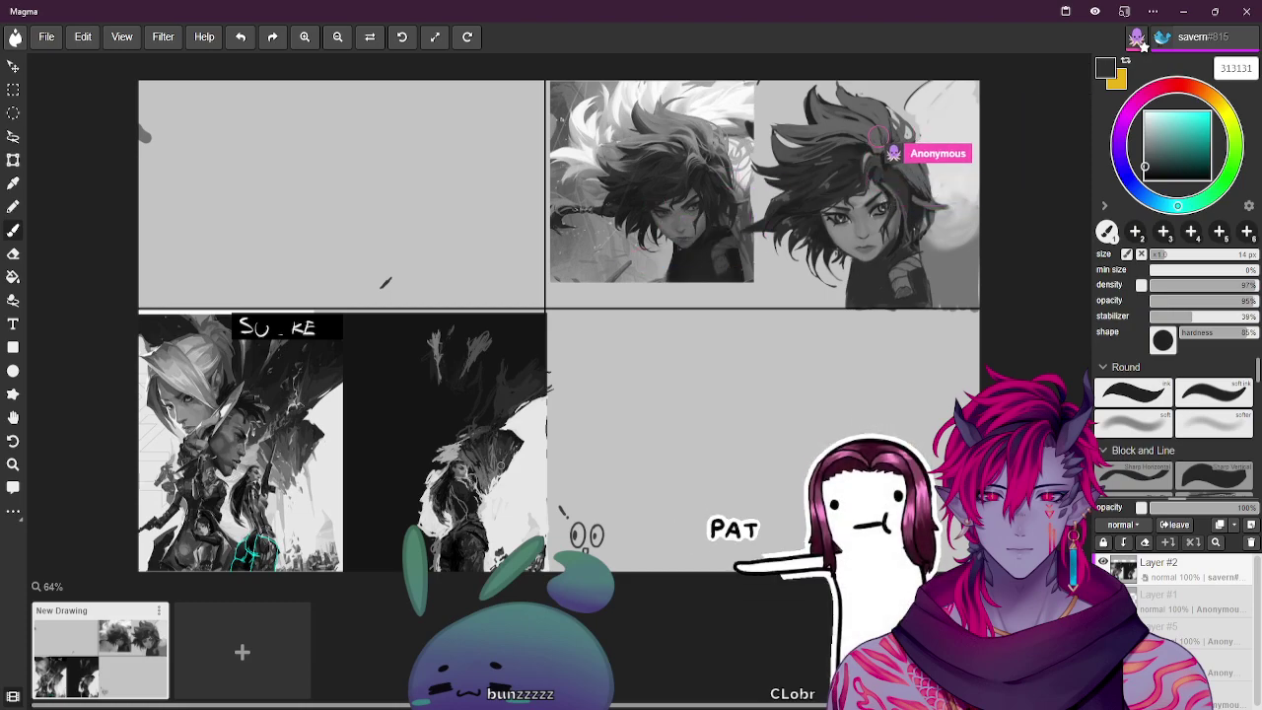
key(bracketright)
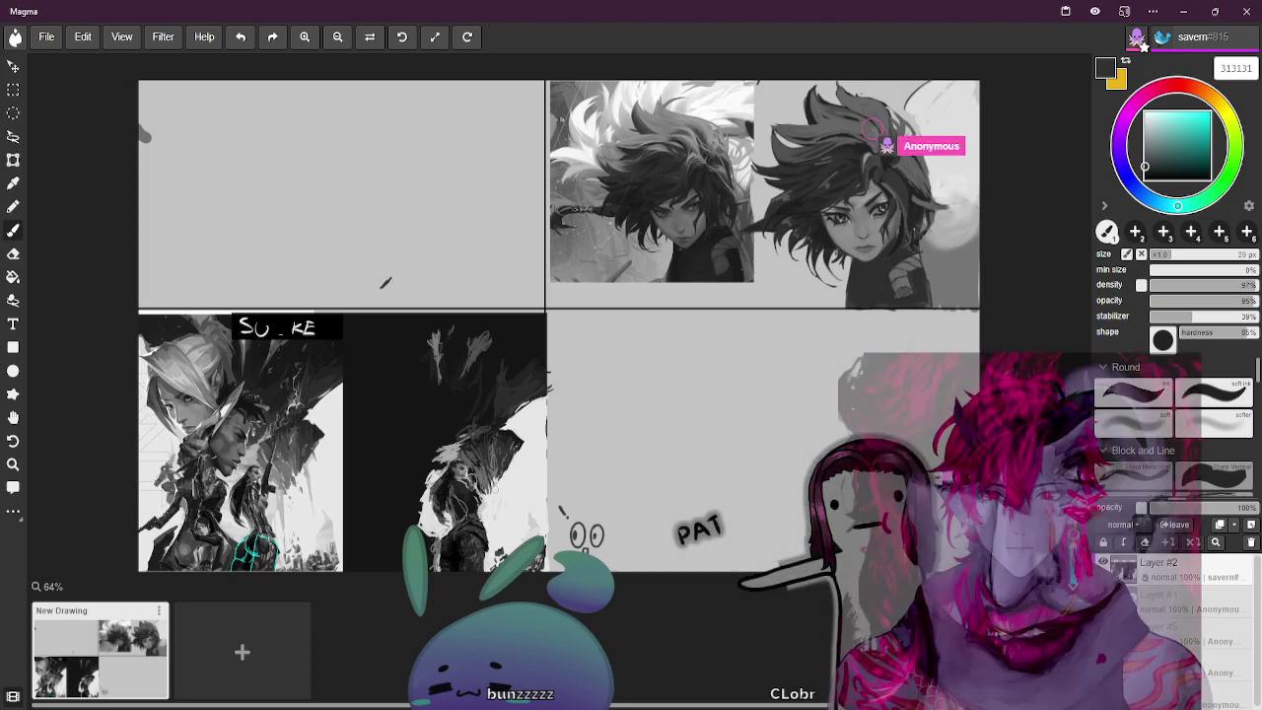
Sample light, dark and mid greys from the painting, settling on a mid-dark hair tone 262626
key(alt)
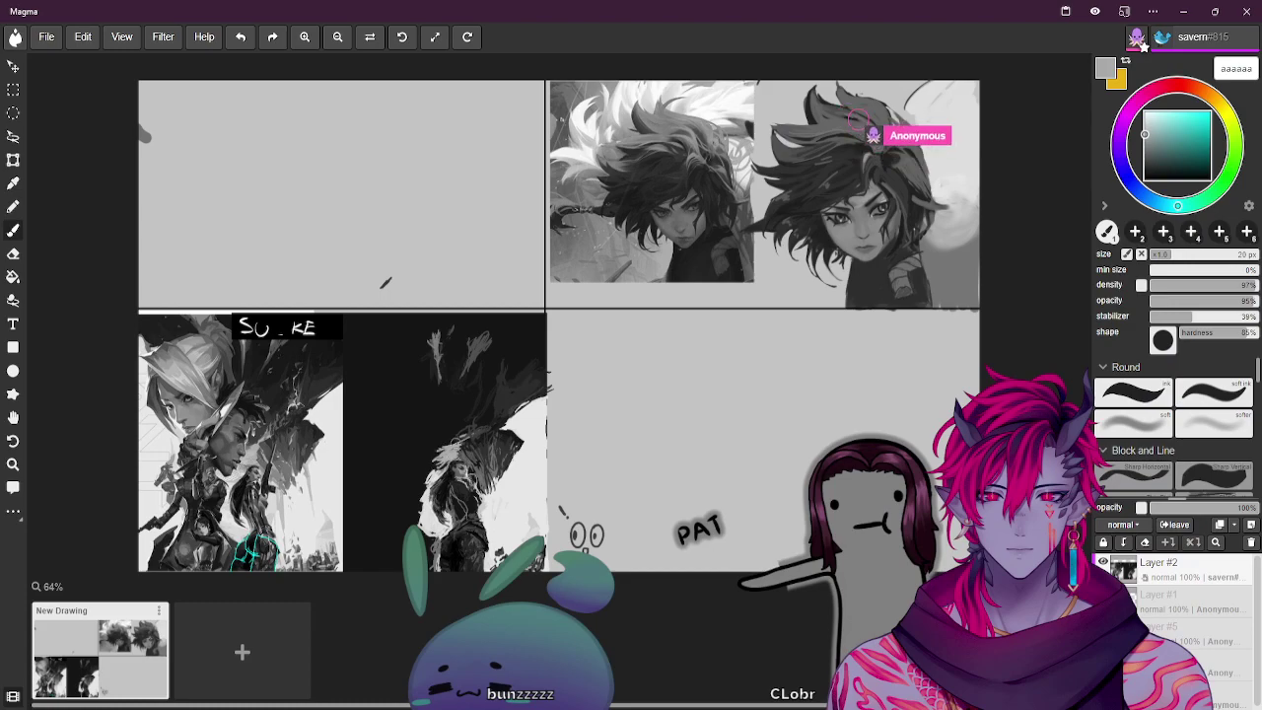
key(alt)
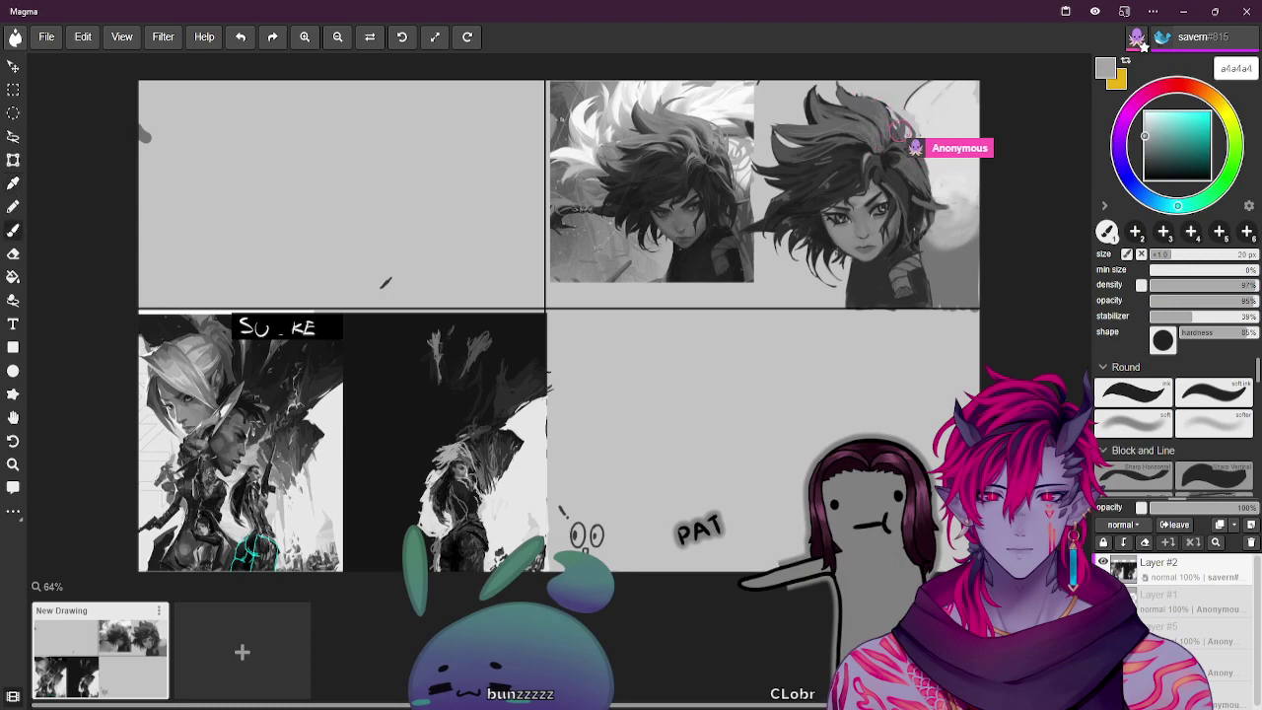
key(alt)
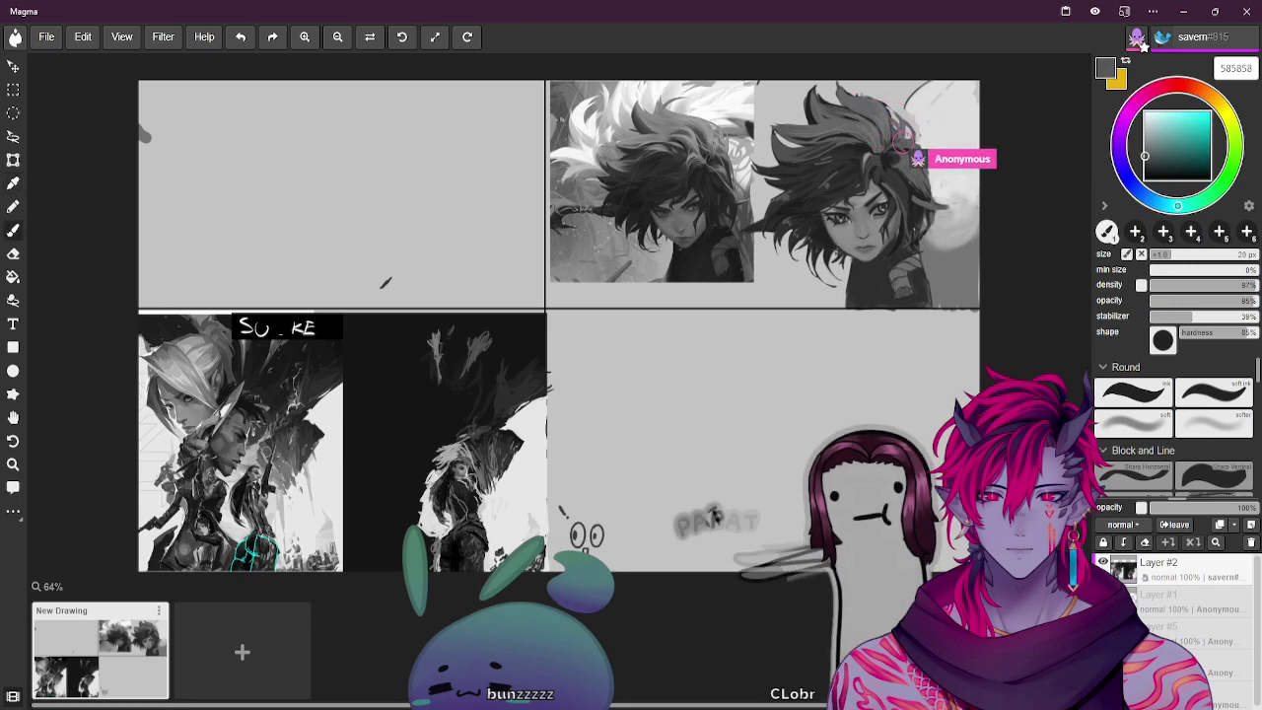
key(alt)
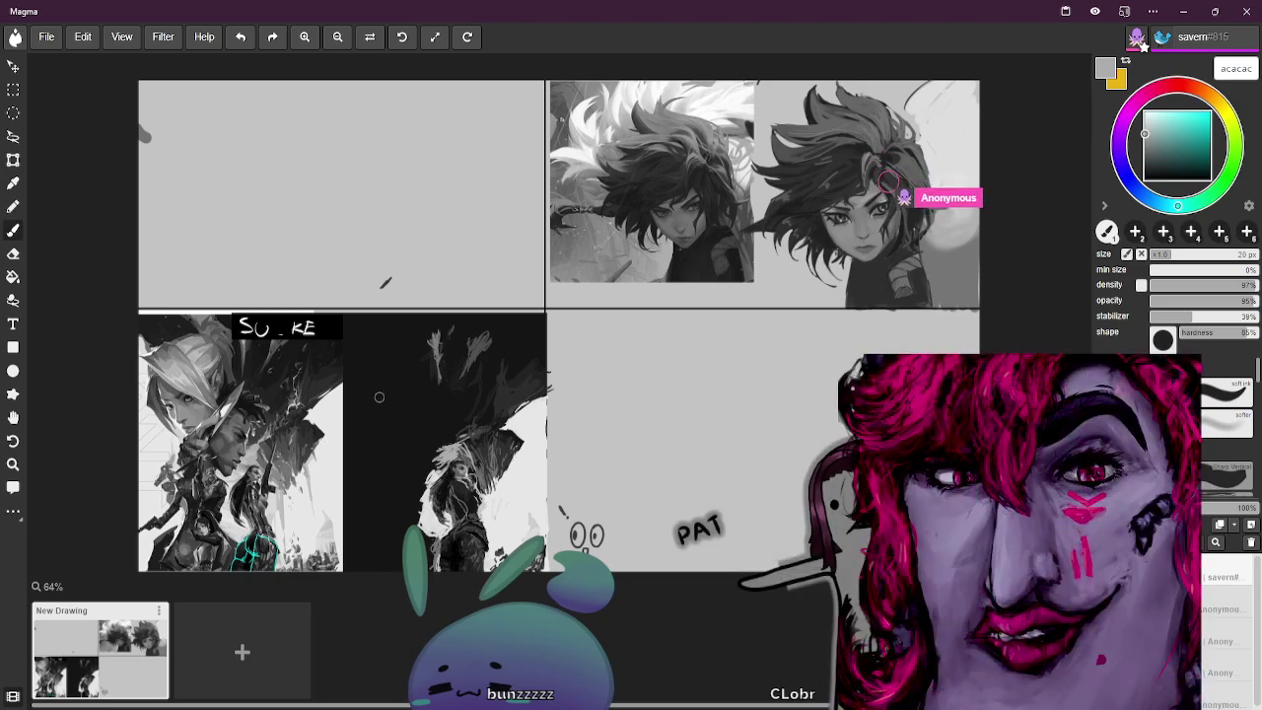
alt+click(907, 192)
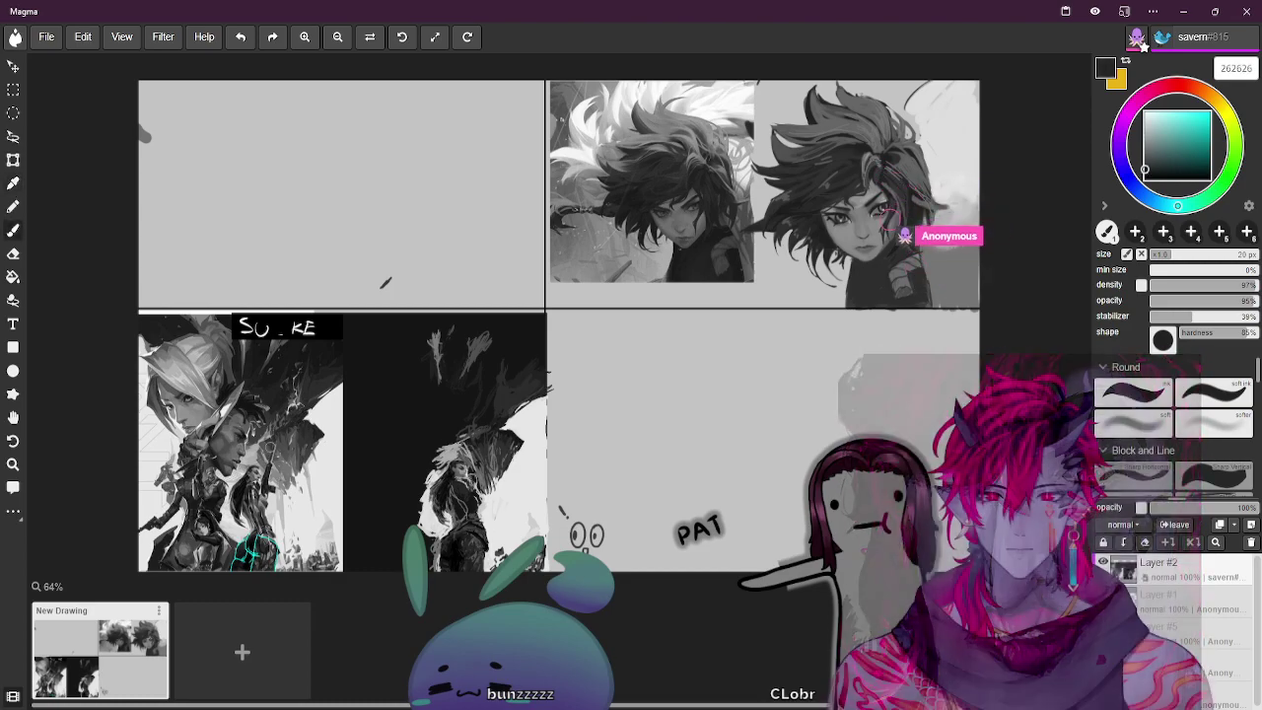
alt+click(907, 193)
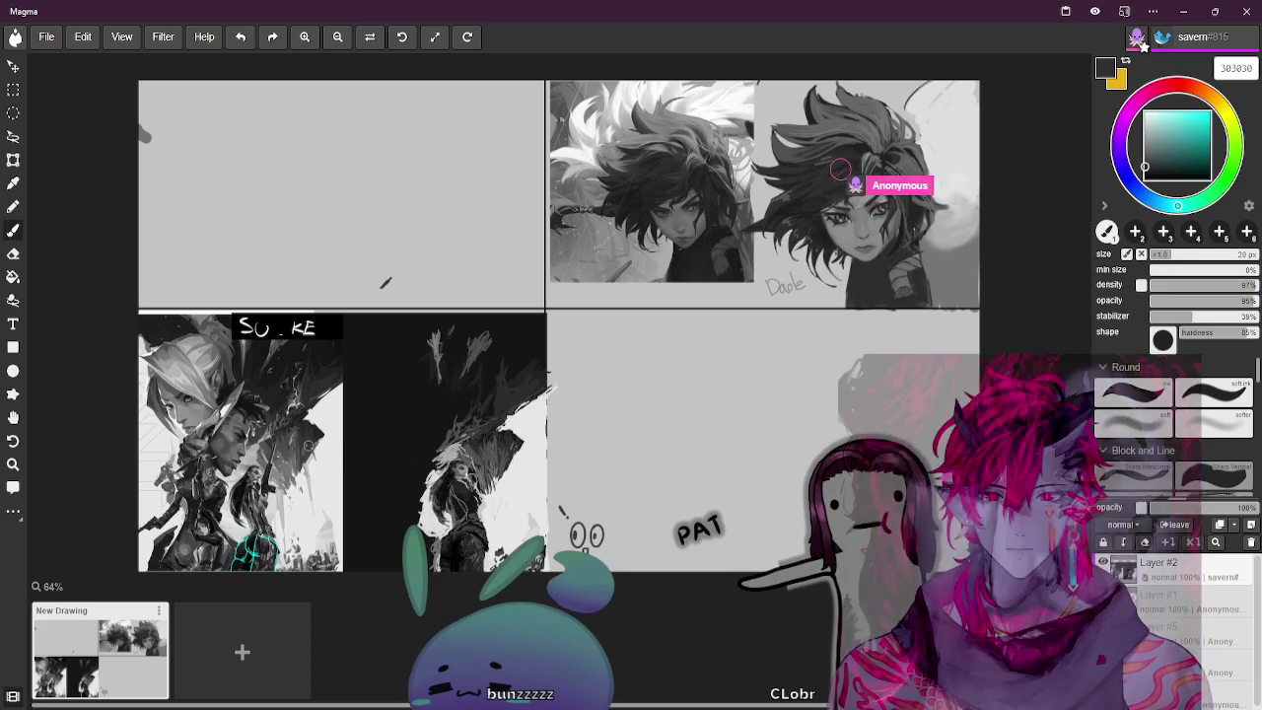
Try medium and near-white greys, settling on light grey d9d9d9 for highlights
alt+click(310, 438)
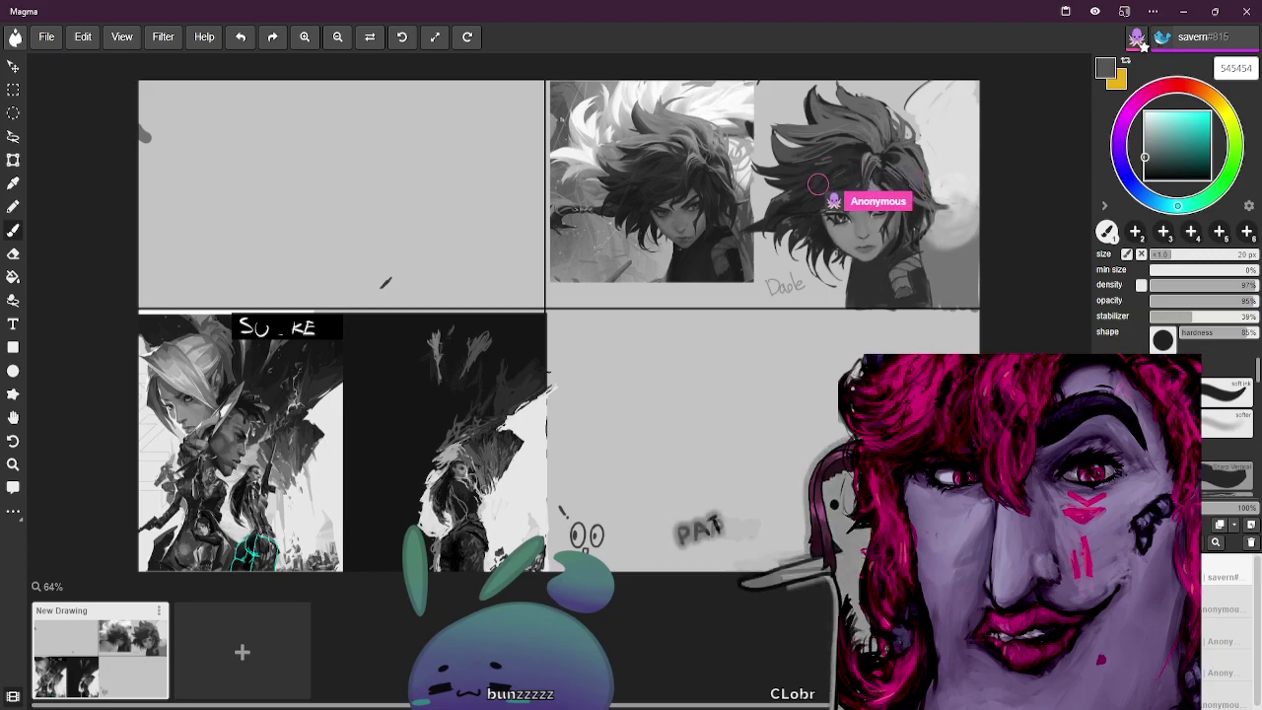
alt+click(303, 467)
alt+click(529, 465)
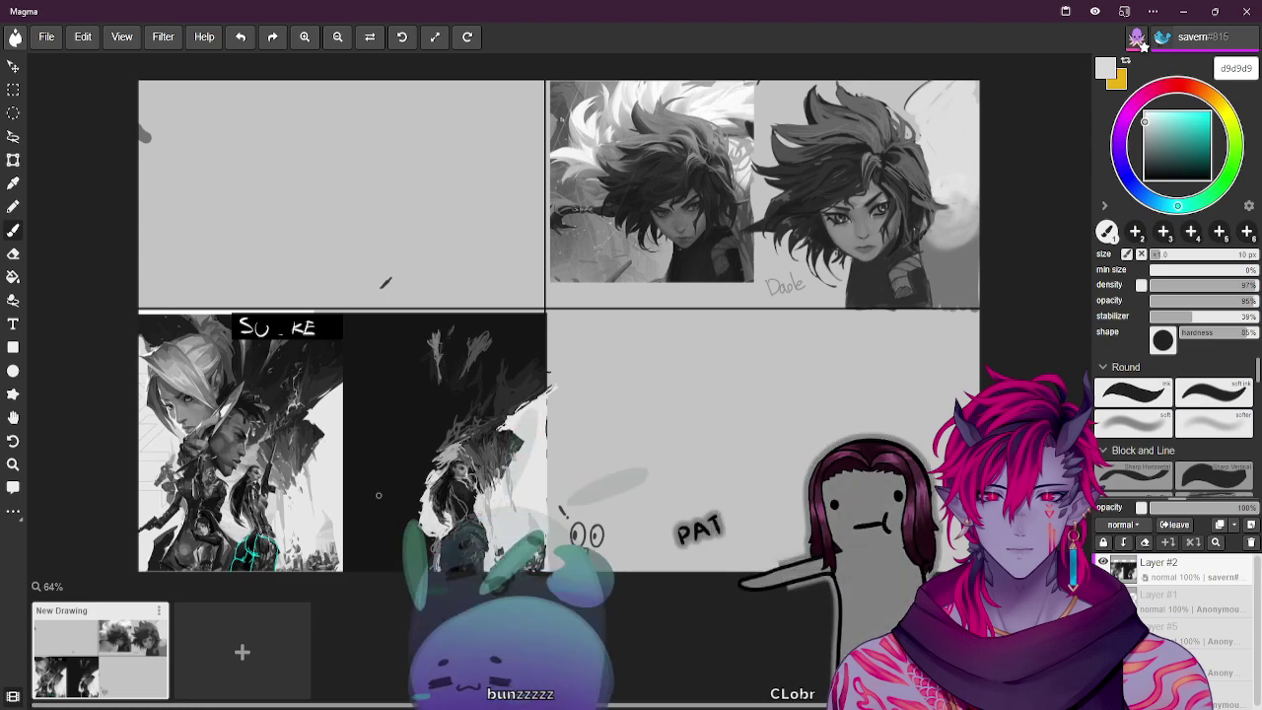
Return to the brush and shrink it to 7 px for fine face detail
key(b)
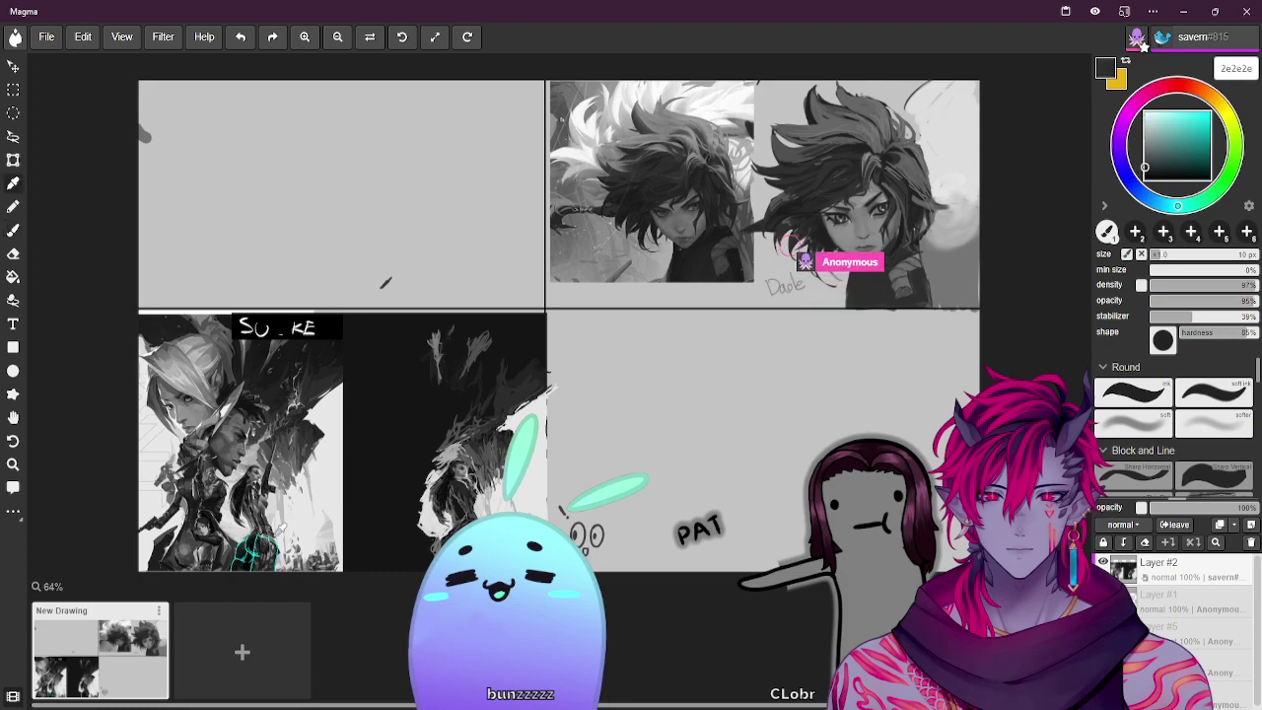
key(bracketleft)
key(bracketleft)
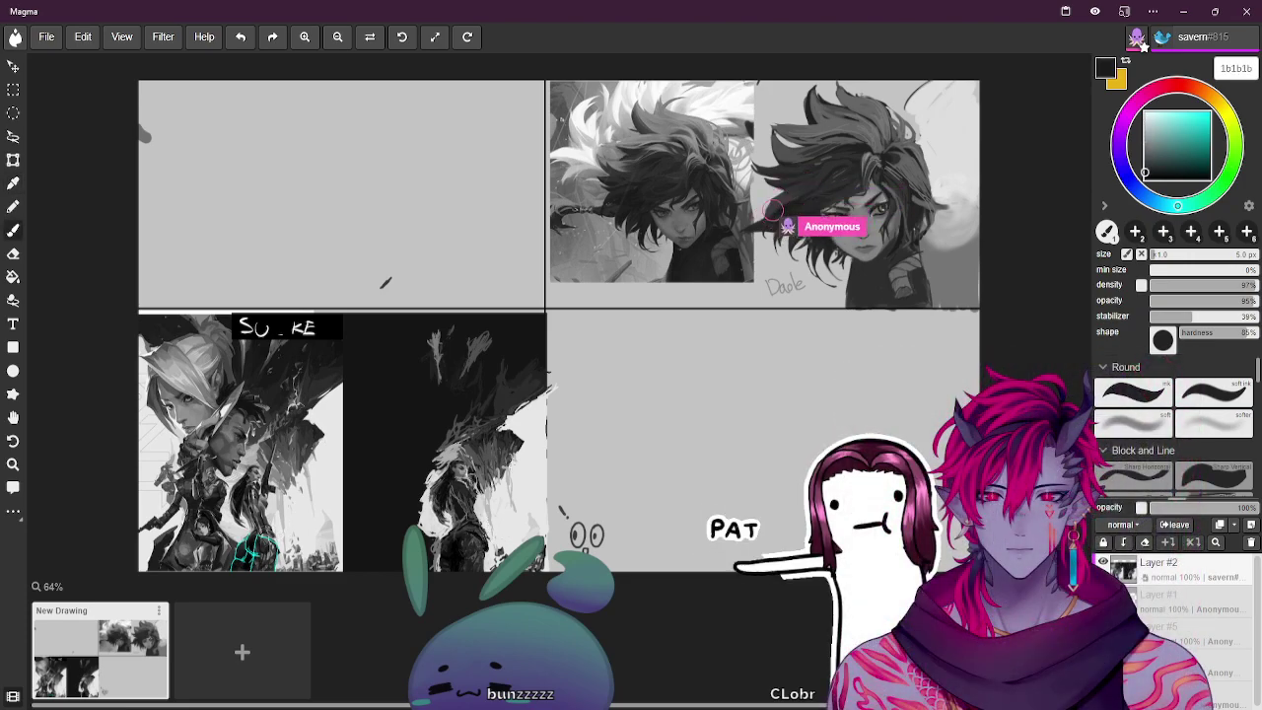
Paint sampled dark tones into the hair with a brush enlarged to 12 px
key(i)
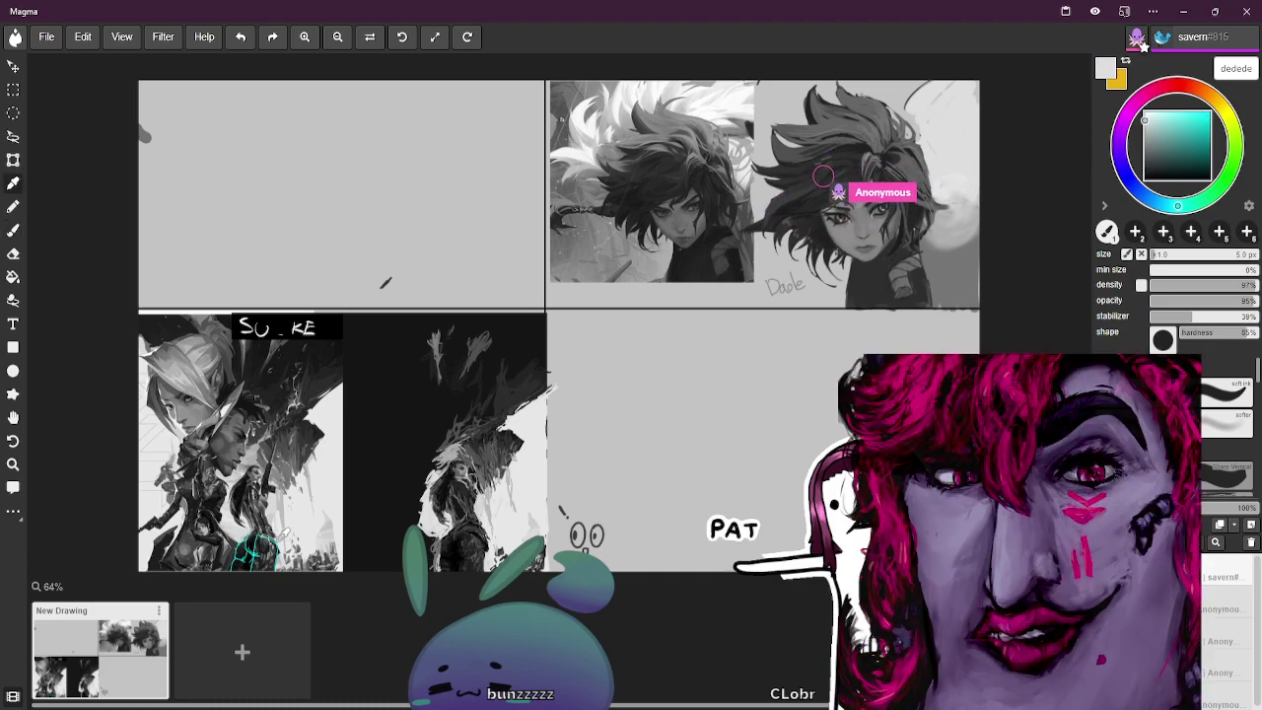
key(b)
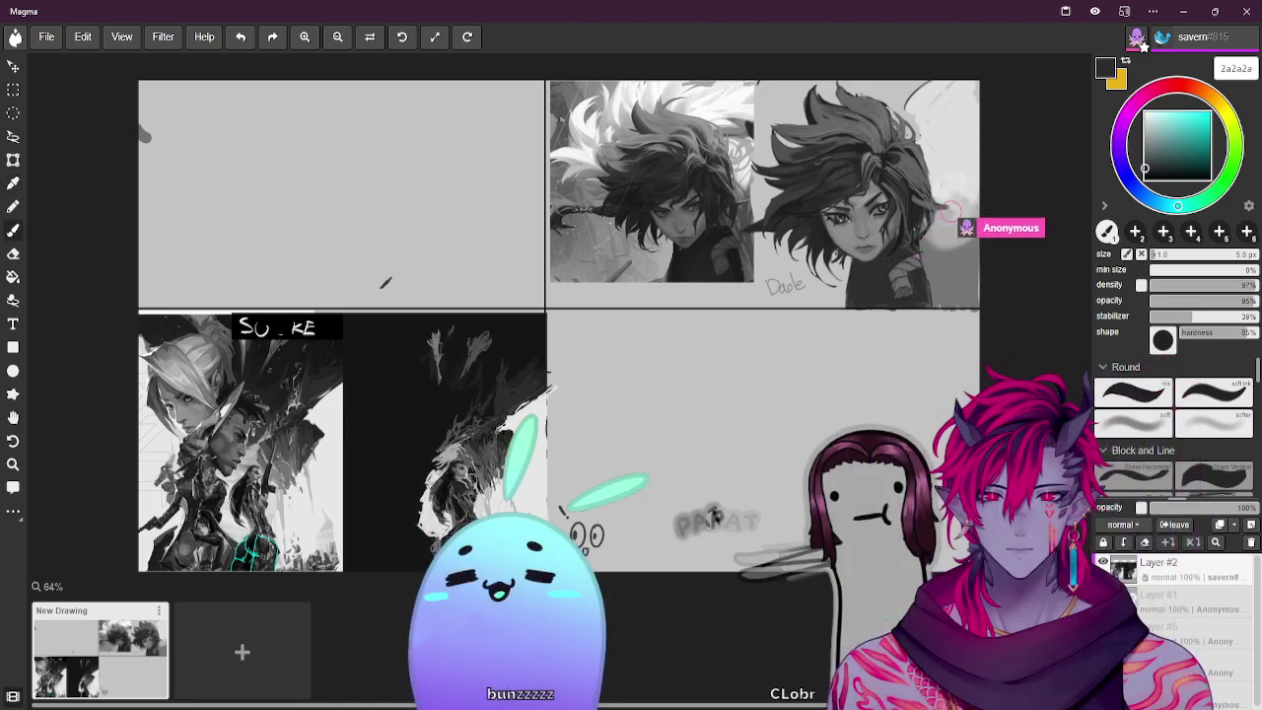
key(bracketright)
key(bracketright)
key(bracketright)
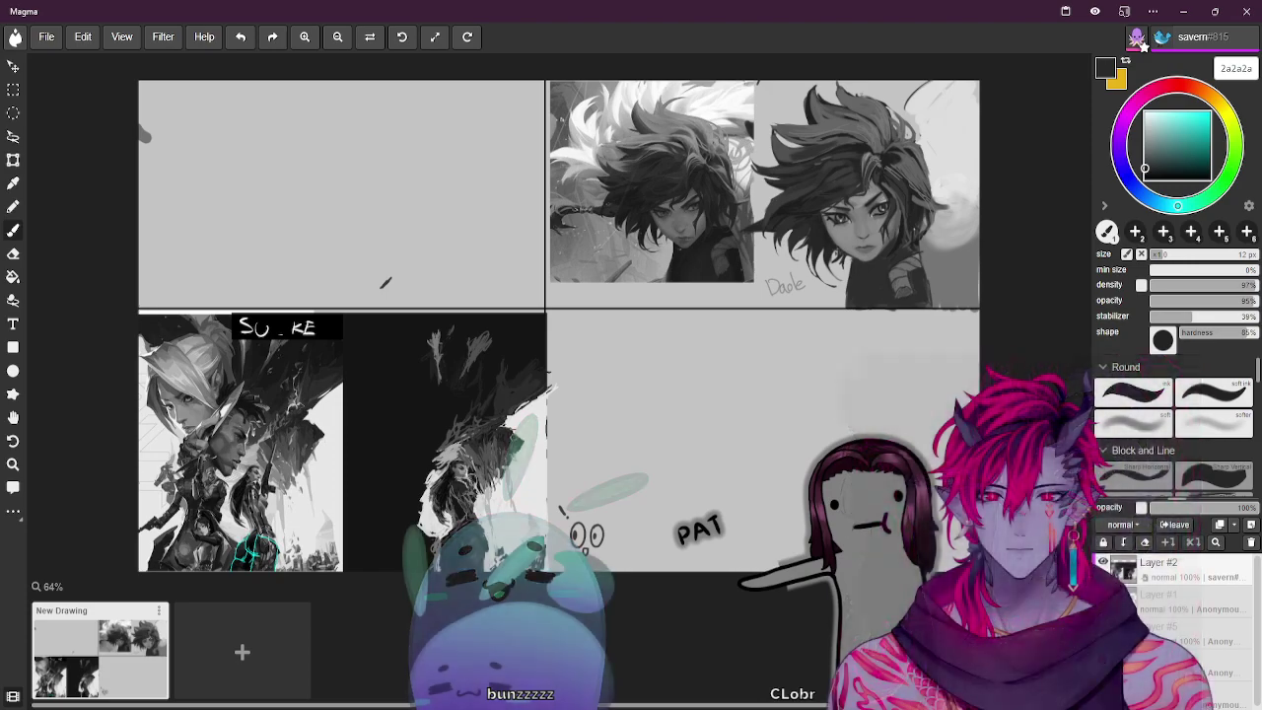
key(b)
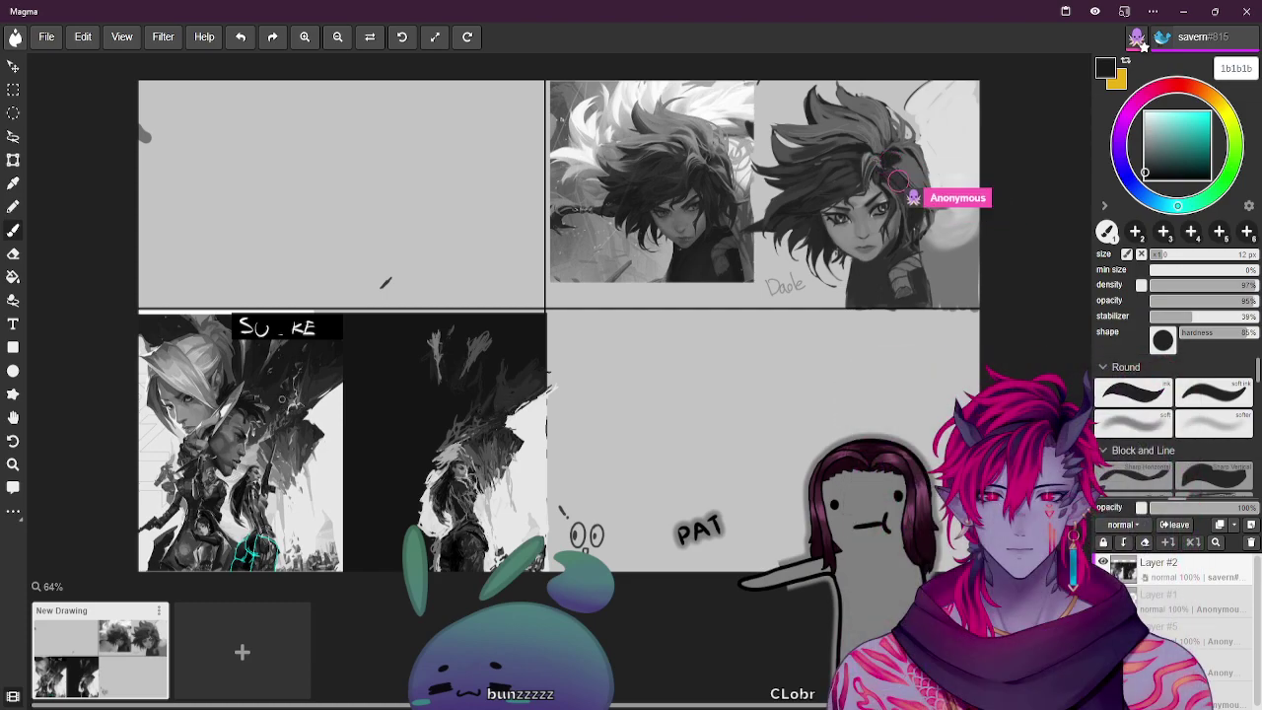
key(b)
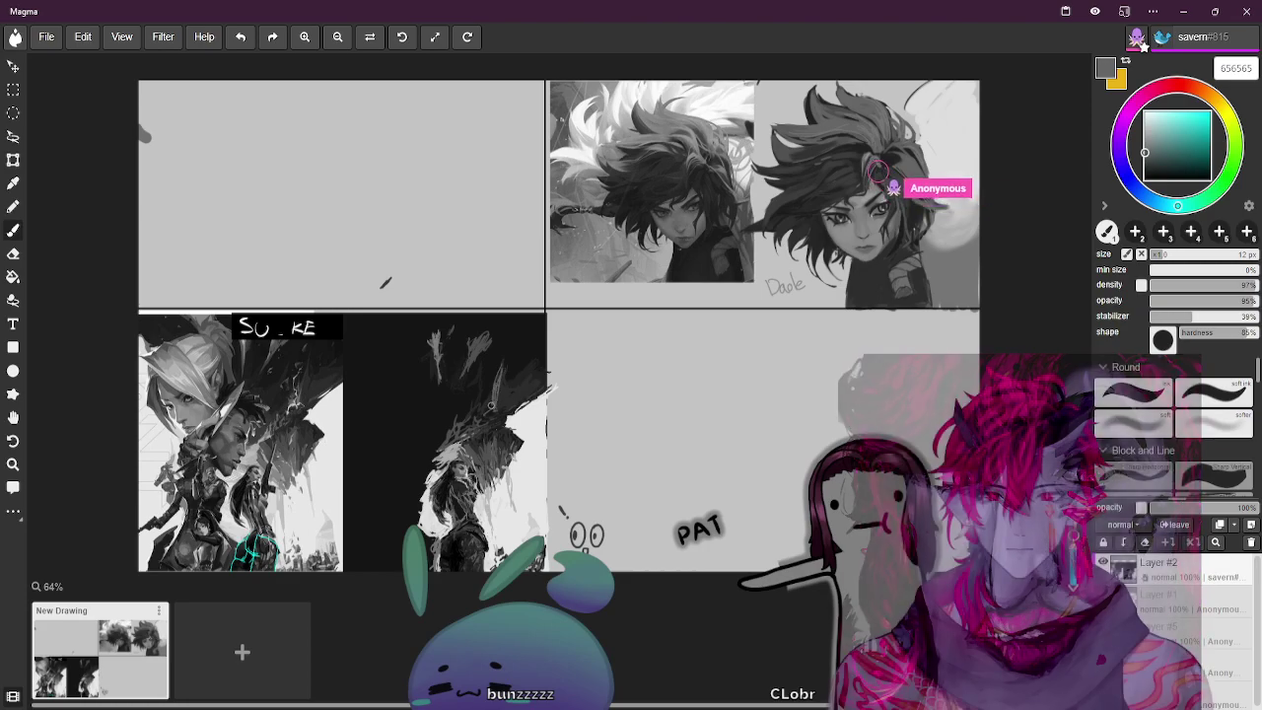
key(bracketright)
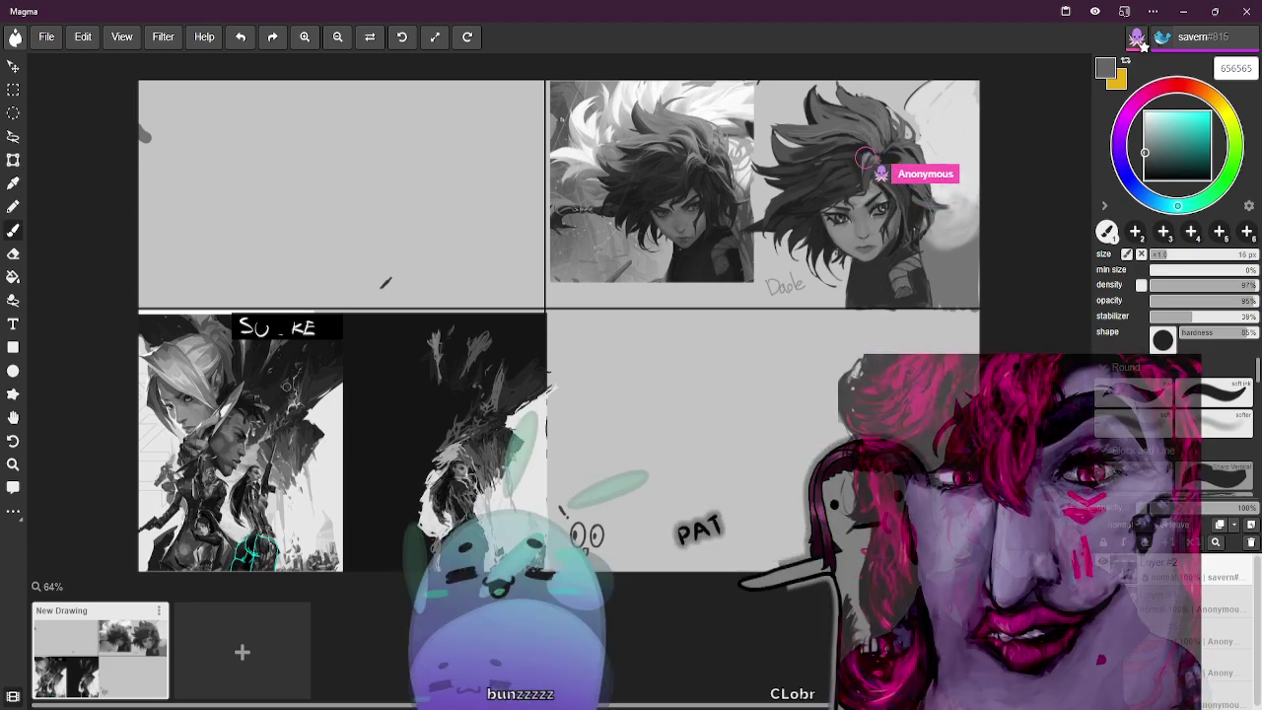
Shade the forehead and line the eyes and brows in near-black 171717
alt+click(518, 385)
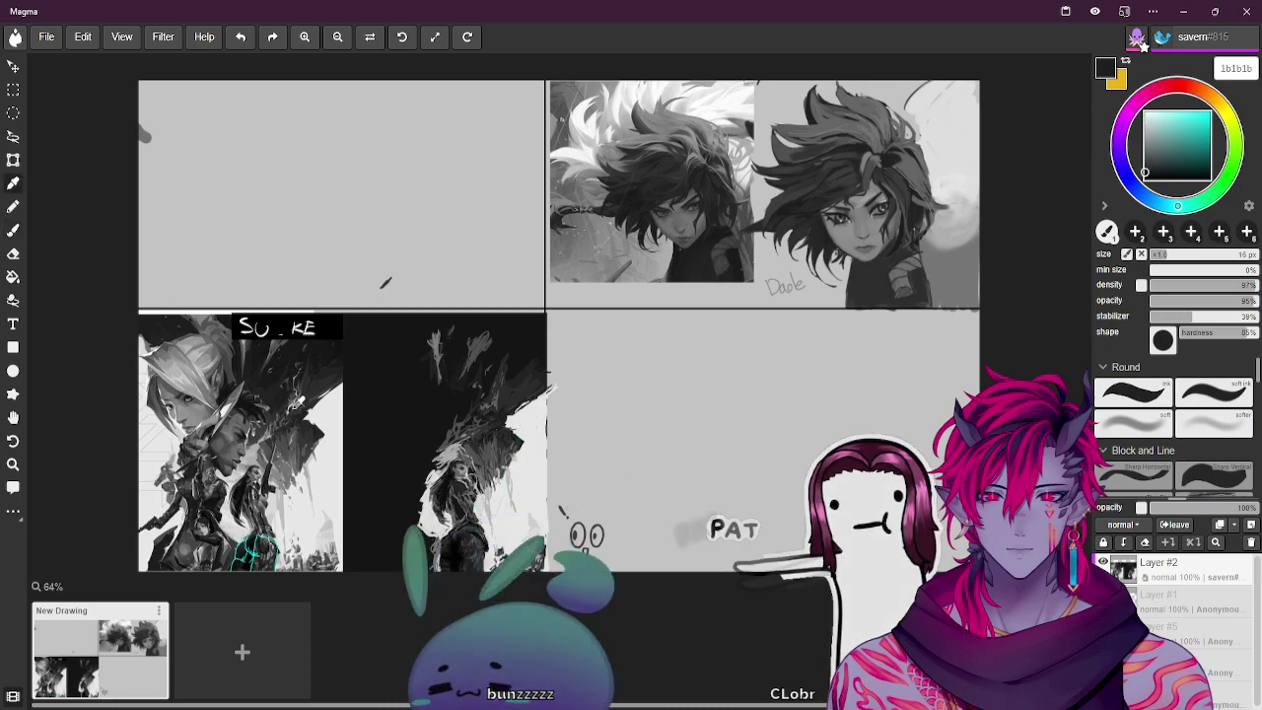
key(alt)
key(bracketleft)
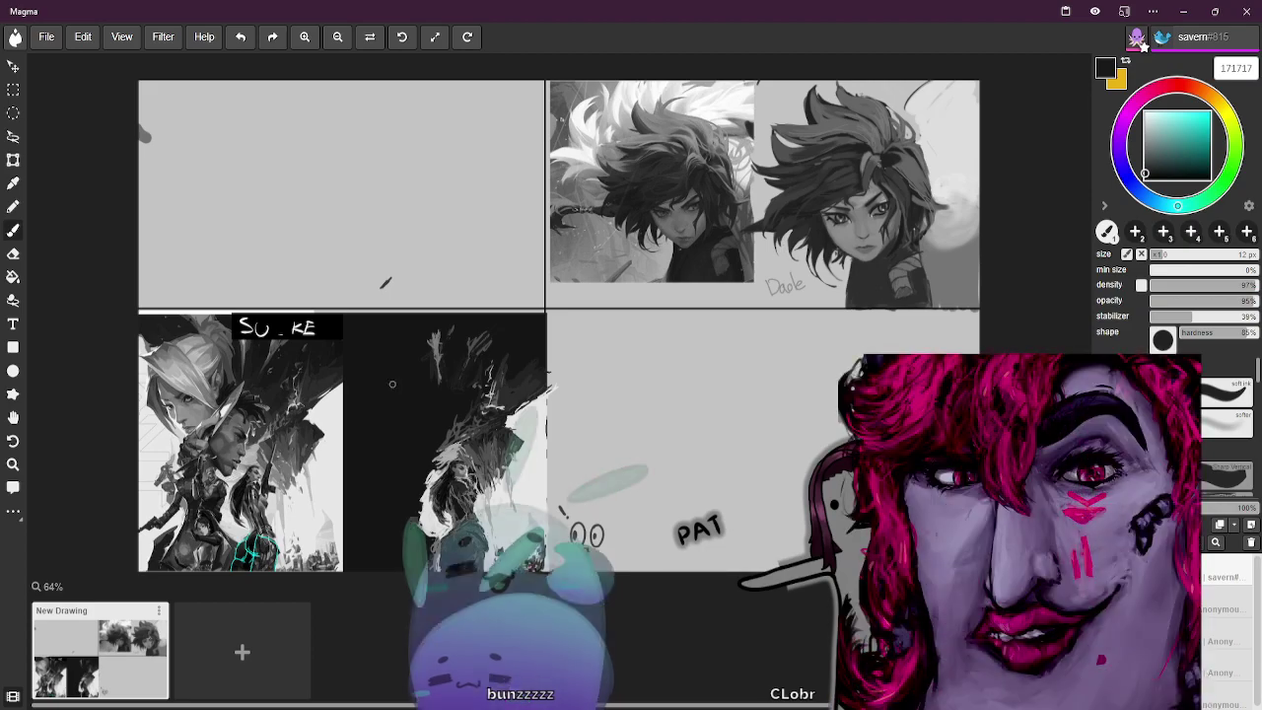
Paint light grey highlight strands through the hair with a 5 px brush, separating the locks
alt+click(264, 333)
alt+click(472, 362)
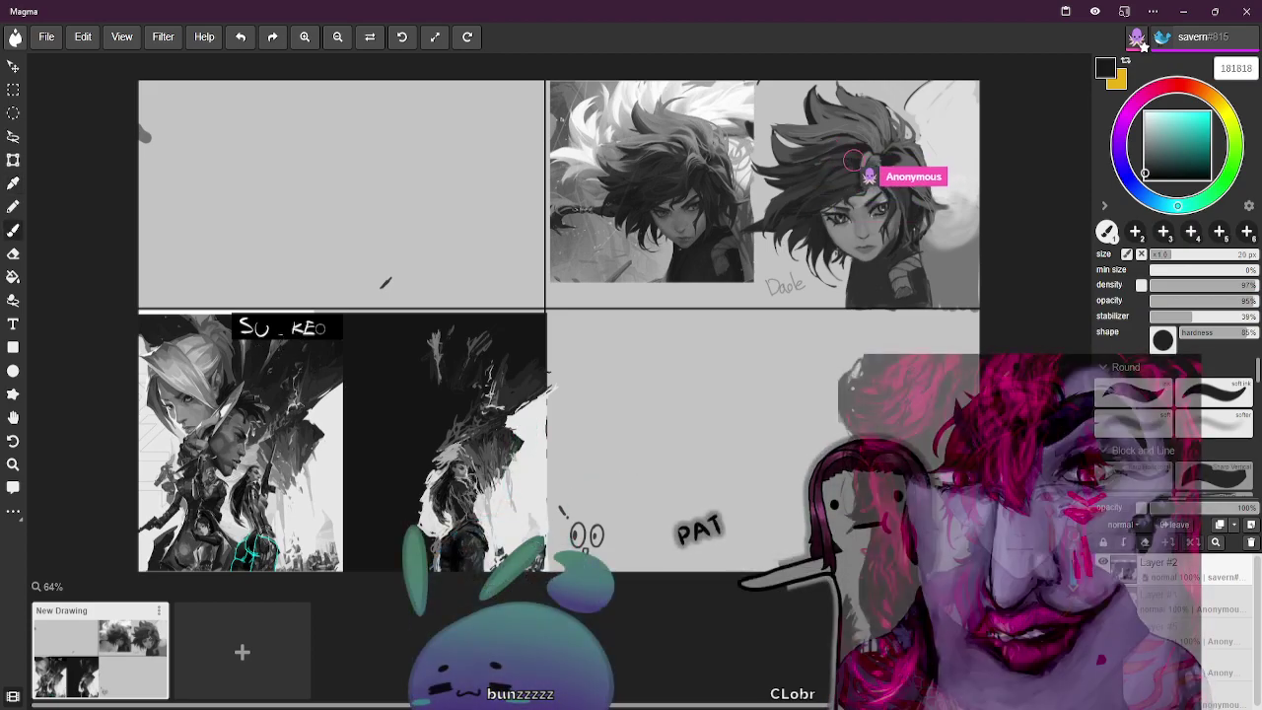
alt+click(473, 342)
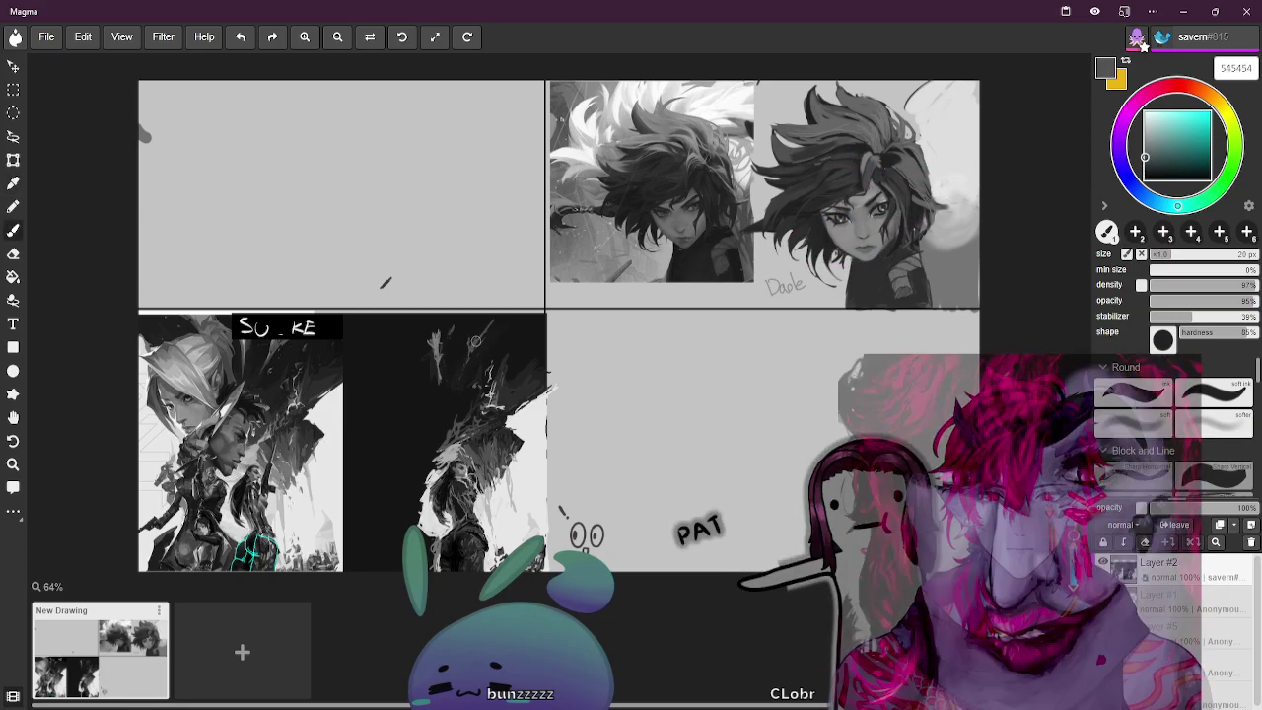
alt+click(483, 328)
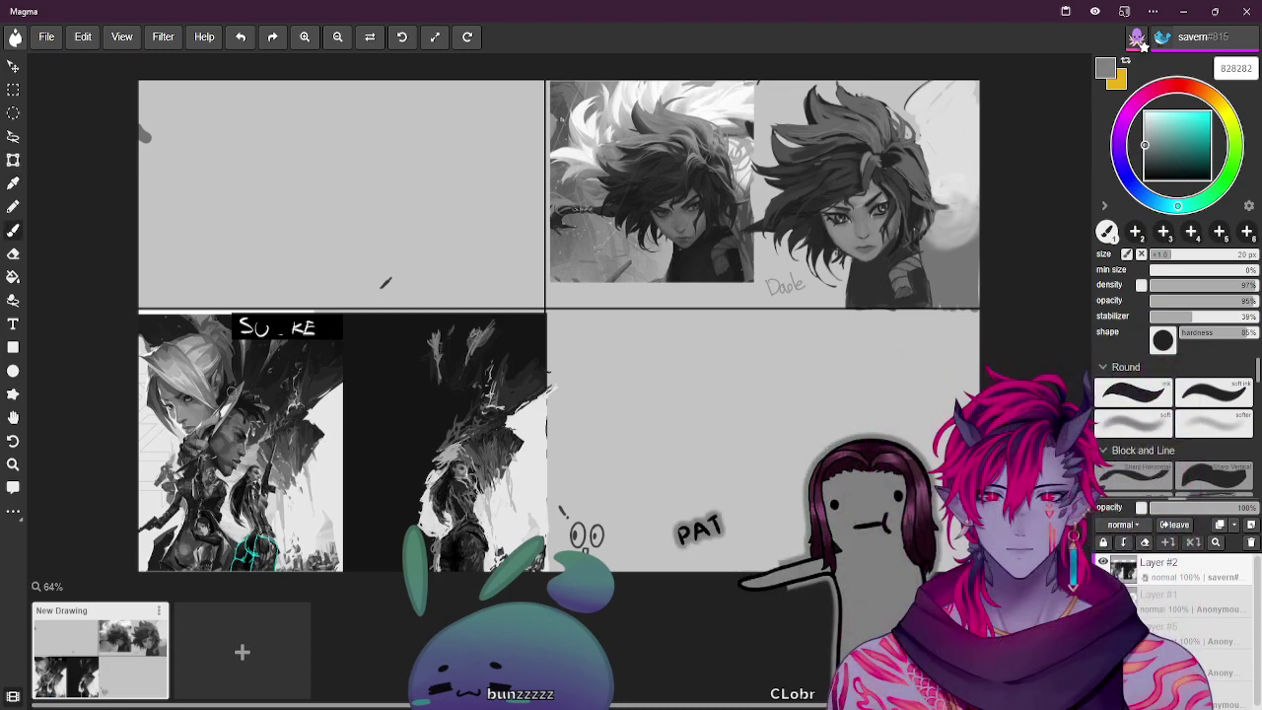
alt+click(848, 150)
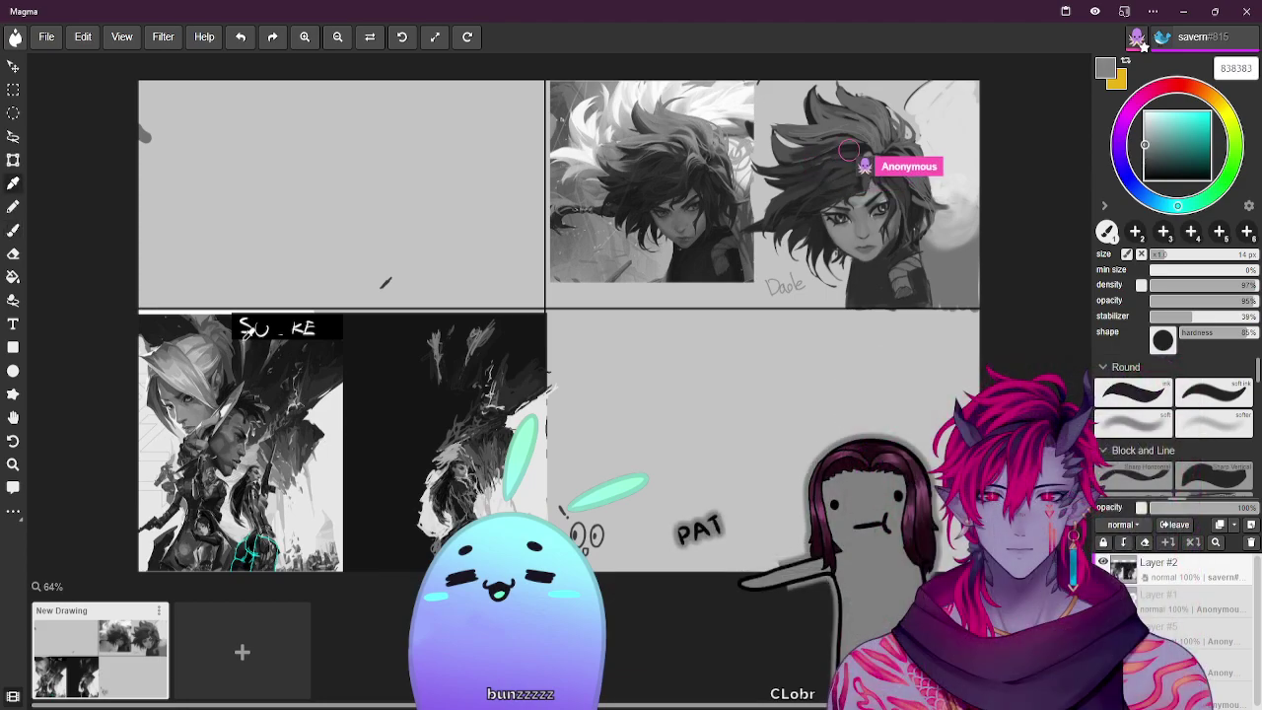
key(bracketleft)
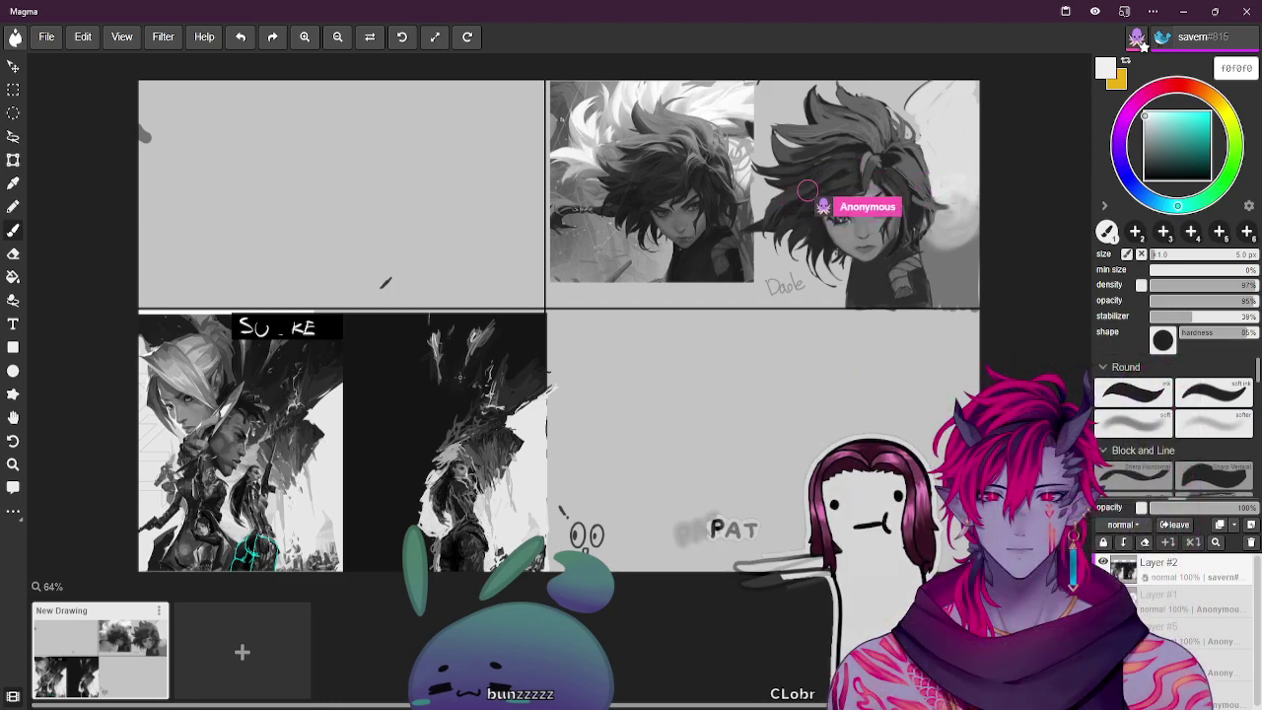
Paint near-white grass-like strokes and a curve to the right of the face with a larger brush
key(bracketright)
key(bracketright)
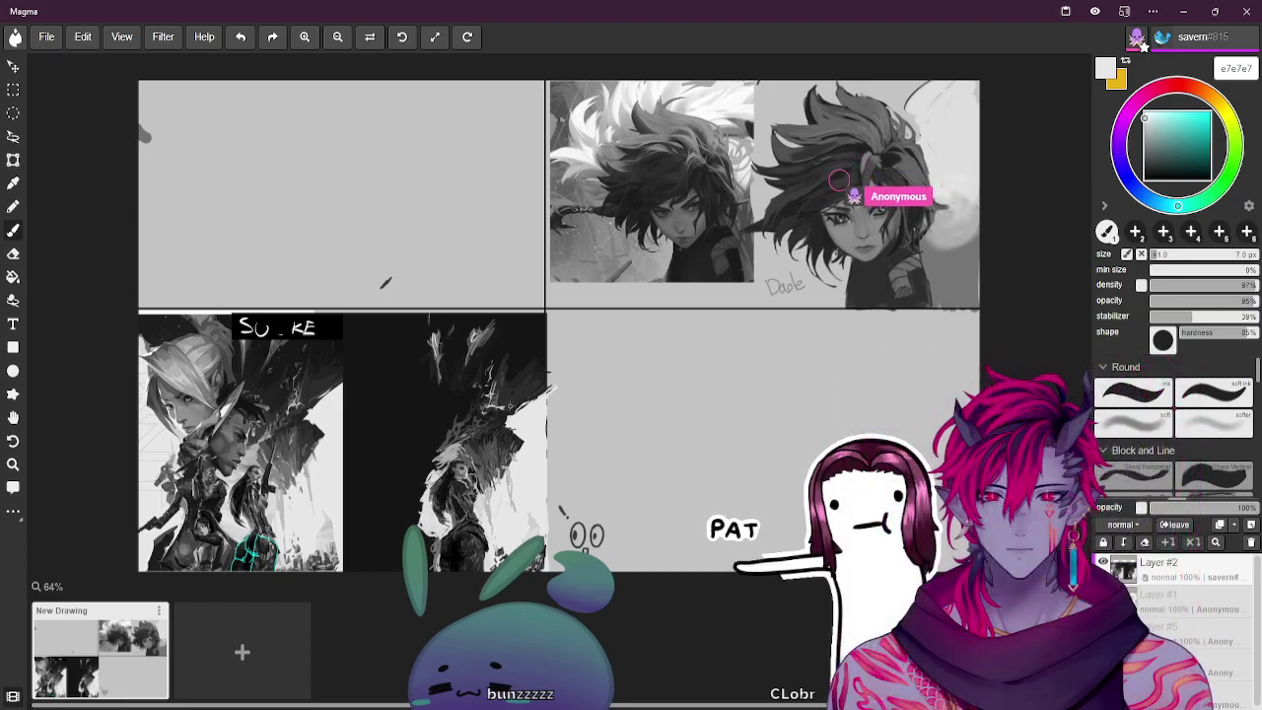
key(bracketright)
key(bracketright)
key(bracketright)
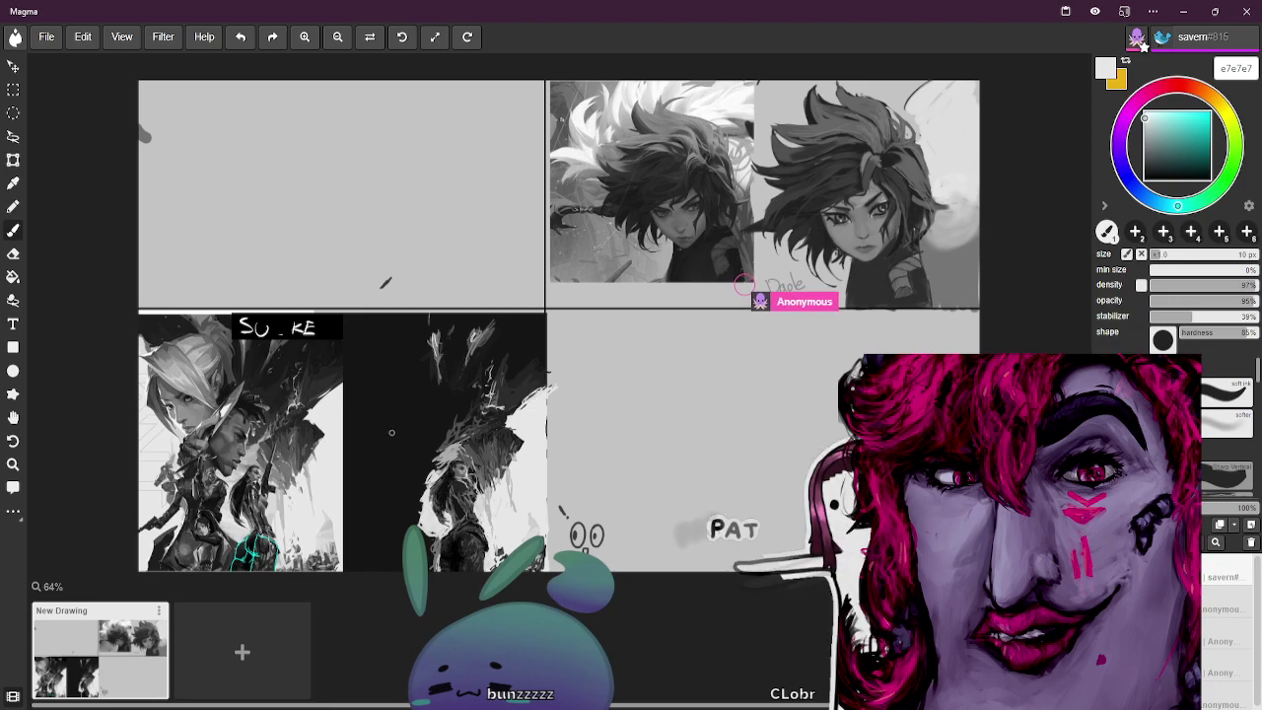
key(i)
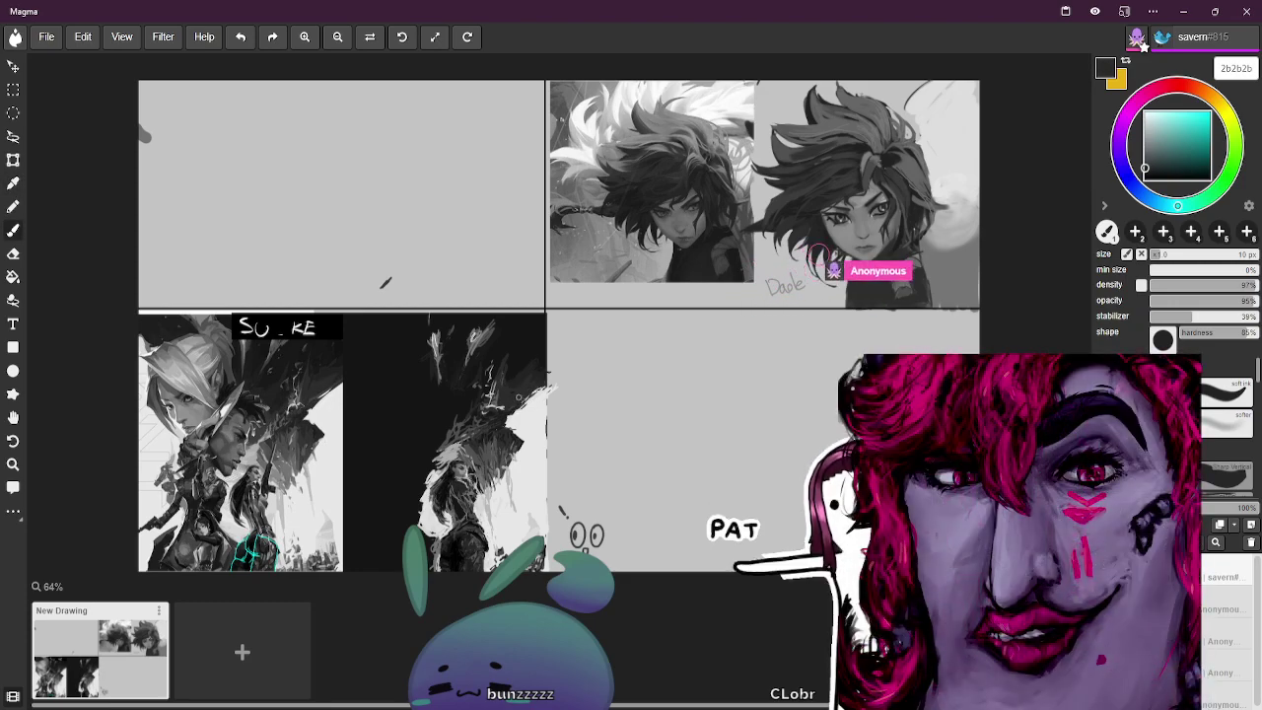
click(315, 396)
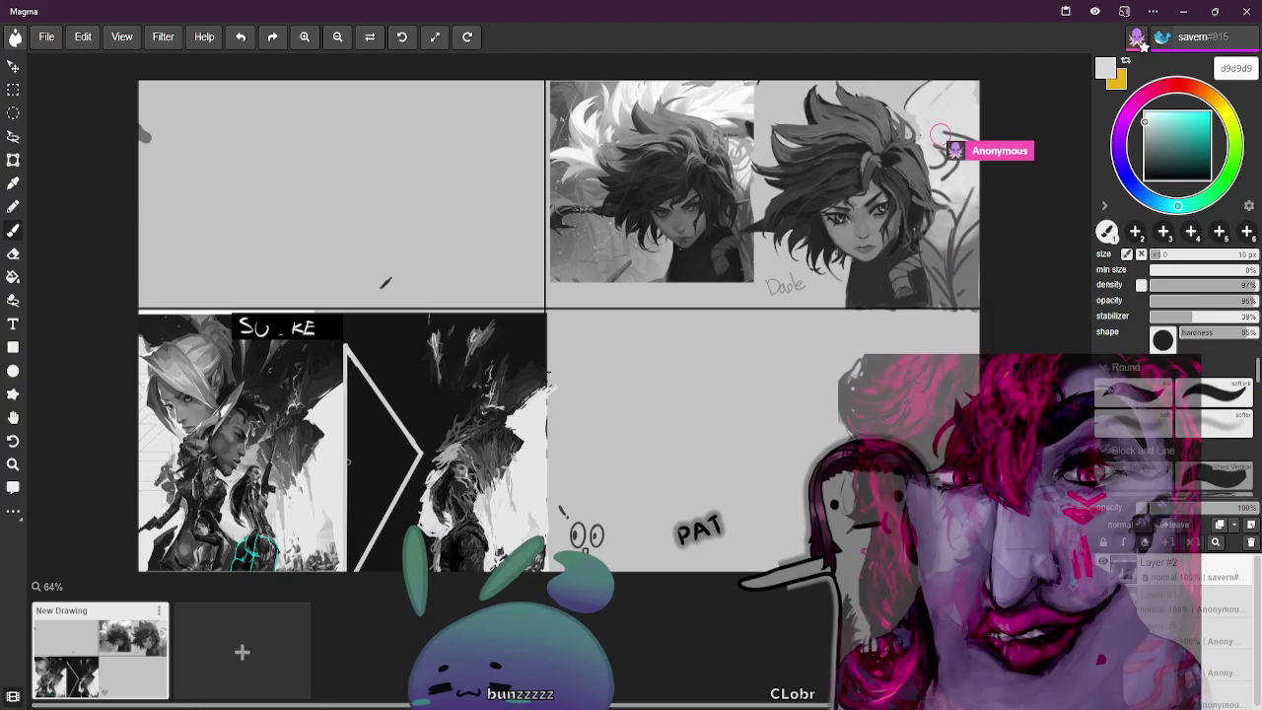
Brighten the background above the hair with broad light strokes, then refine the hair in dark grey 3d3d3d
key(bracketleft)
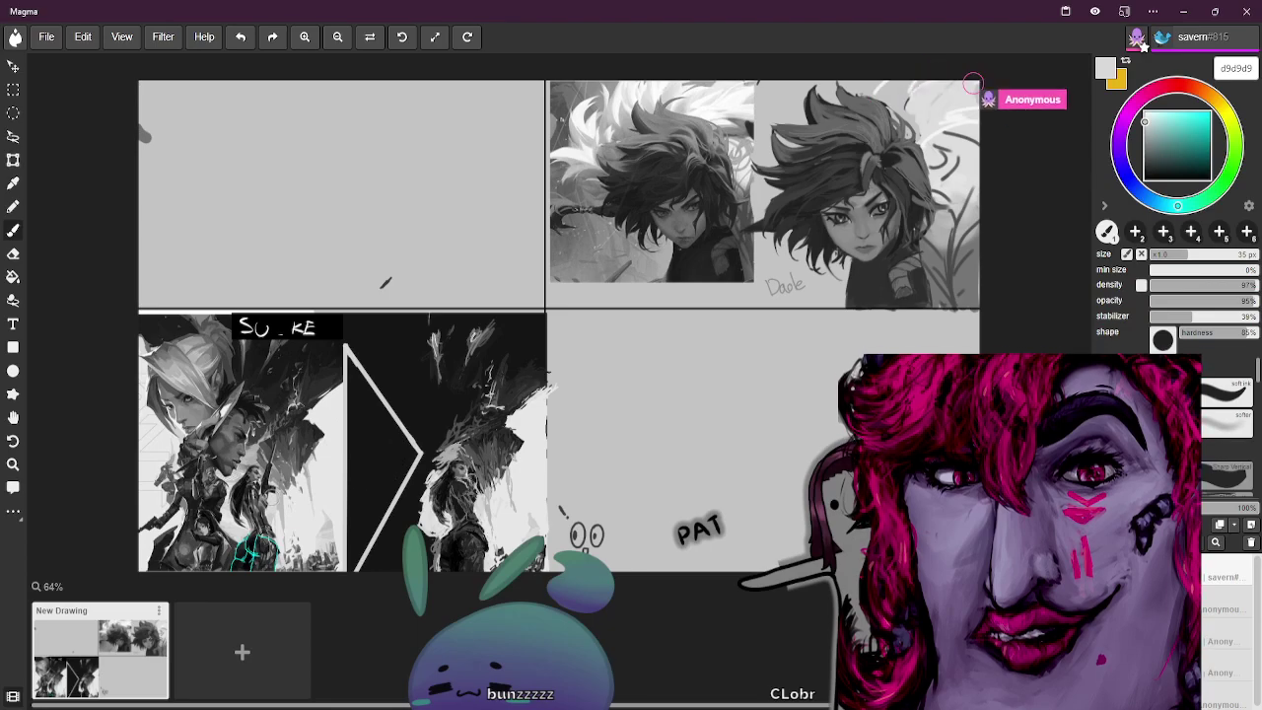
key(bracketleft)
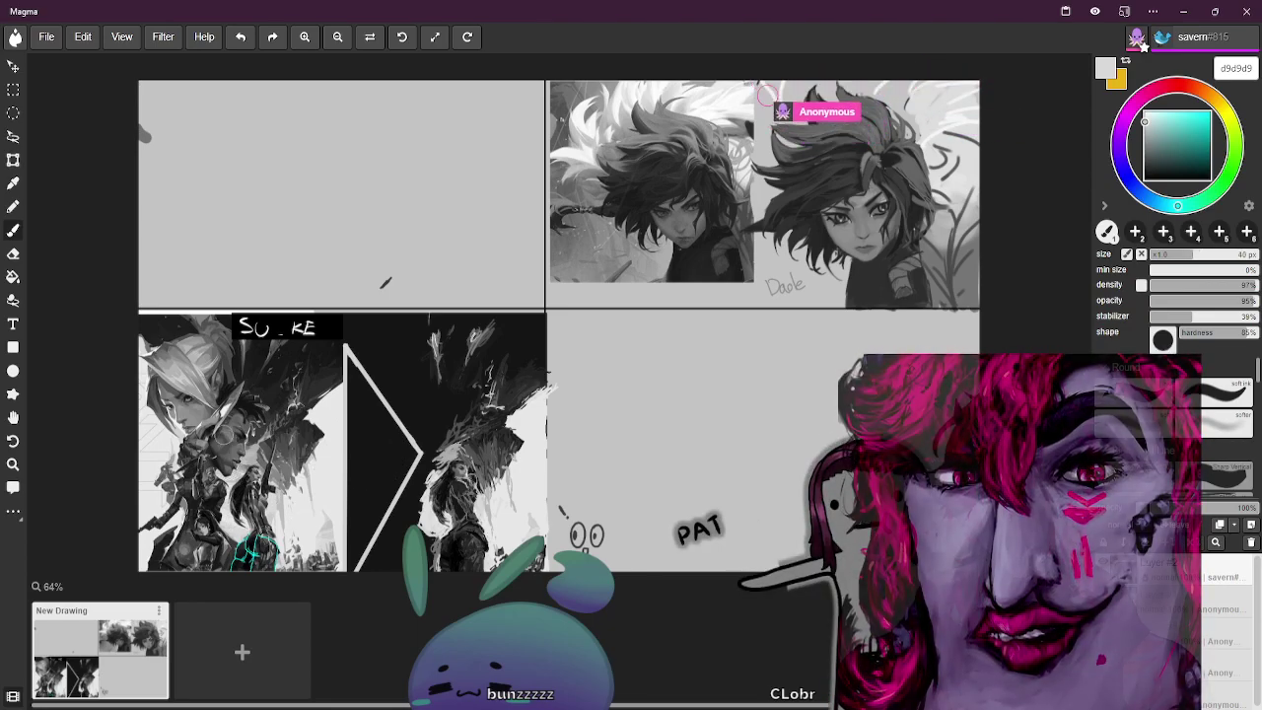
key(bracketright)
key(b)
key(bracketleft)
key(bracketleft)
key(bracketleft)
key(bracketleft)
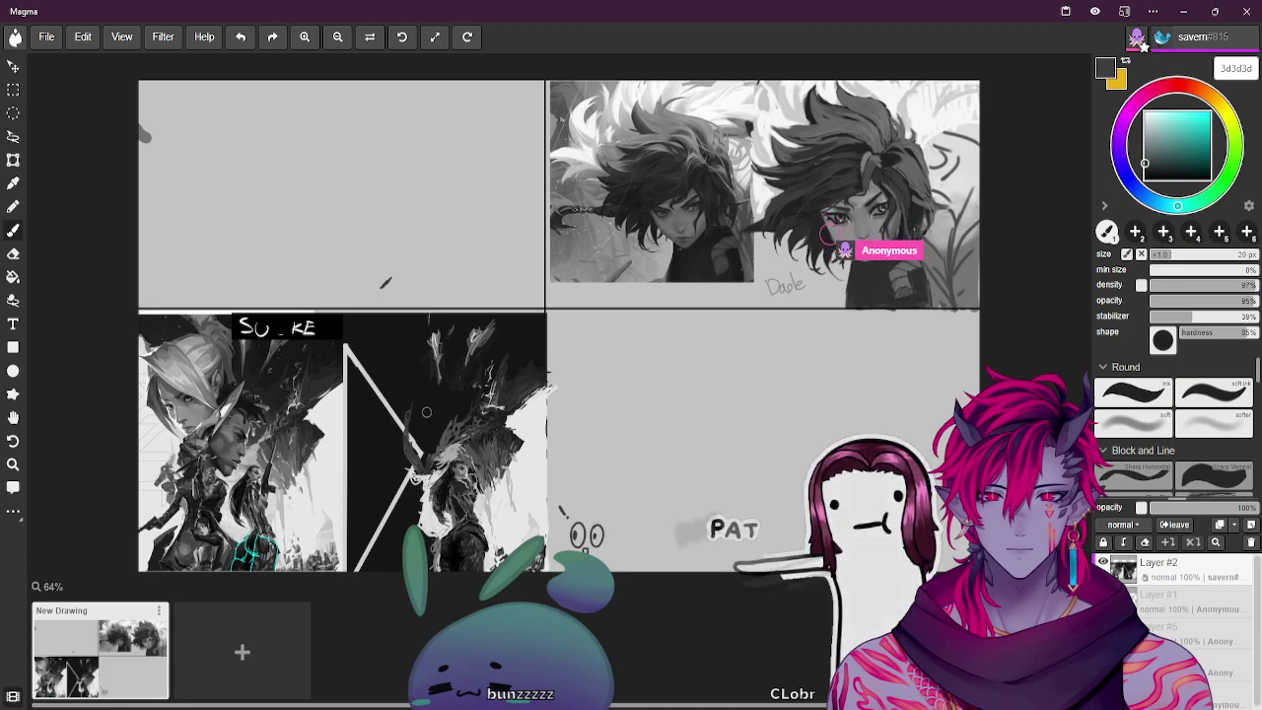
Refine the face shading with sampled greys, ending on mid grey 454545 with a 14 px brush
alt+click(413, 425)
alt+click(435, 410)
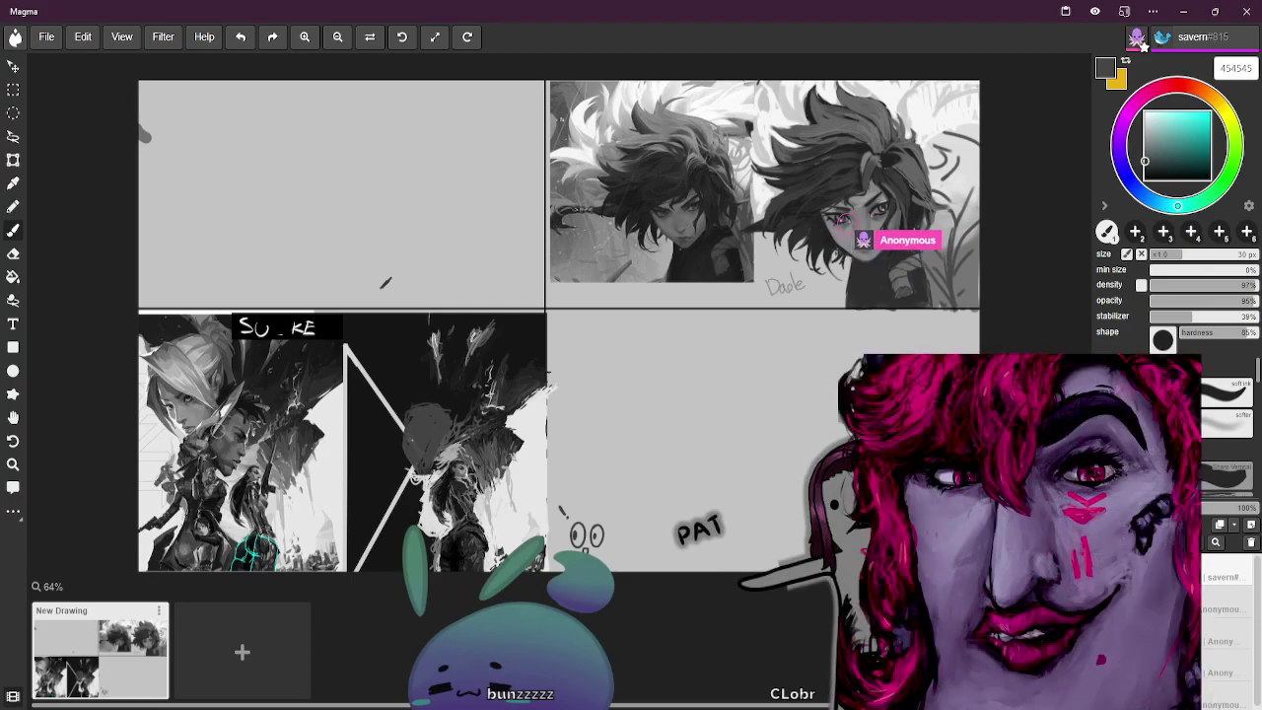
key(i)
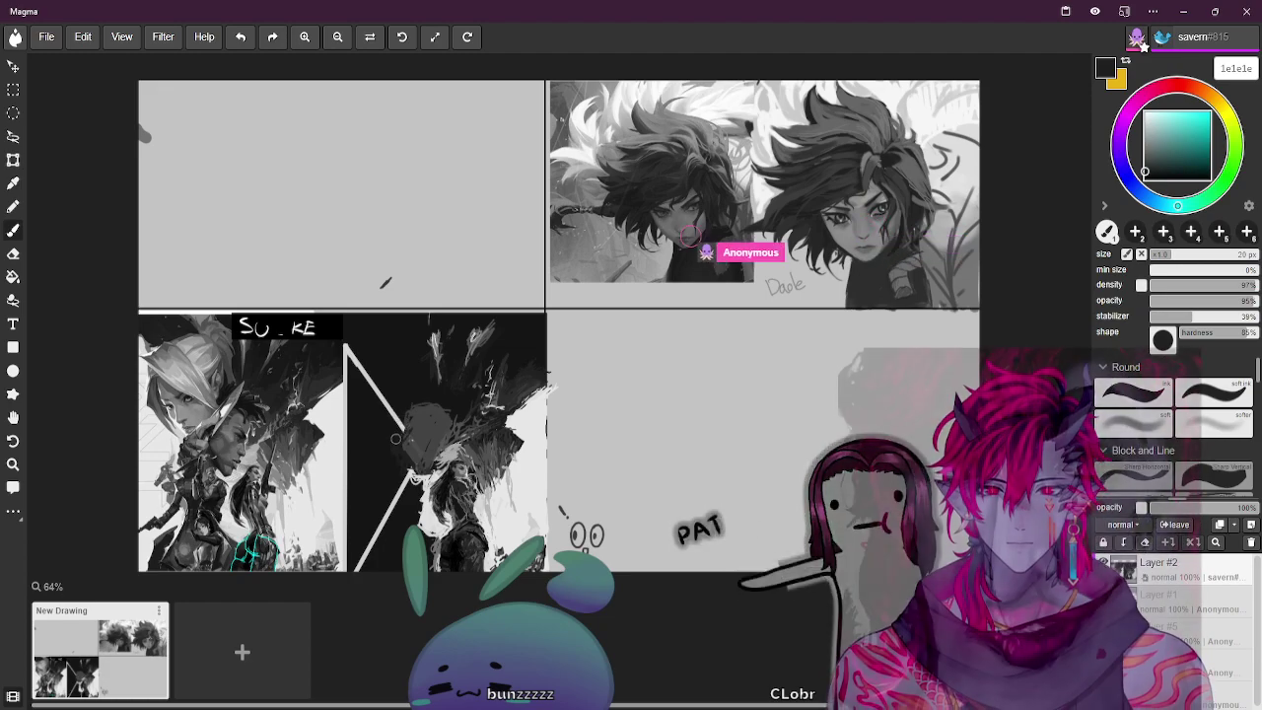
key(i)
click(421, 412)
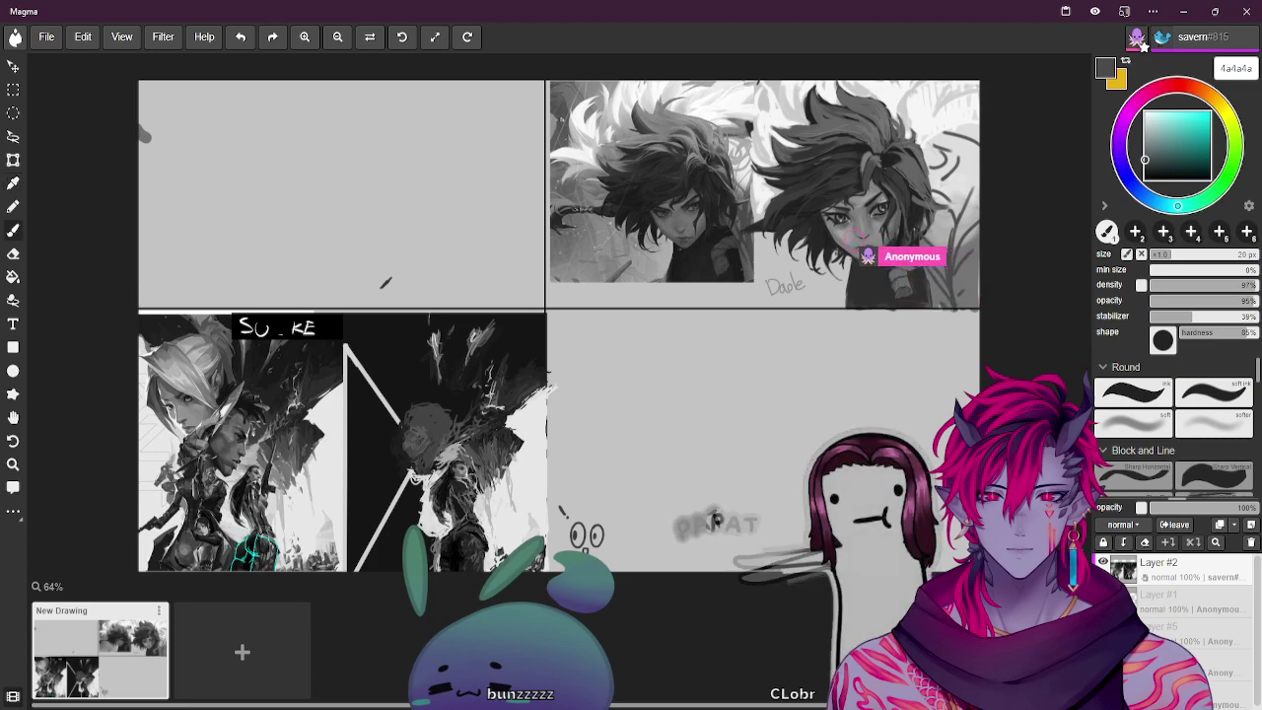
key(b)
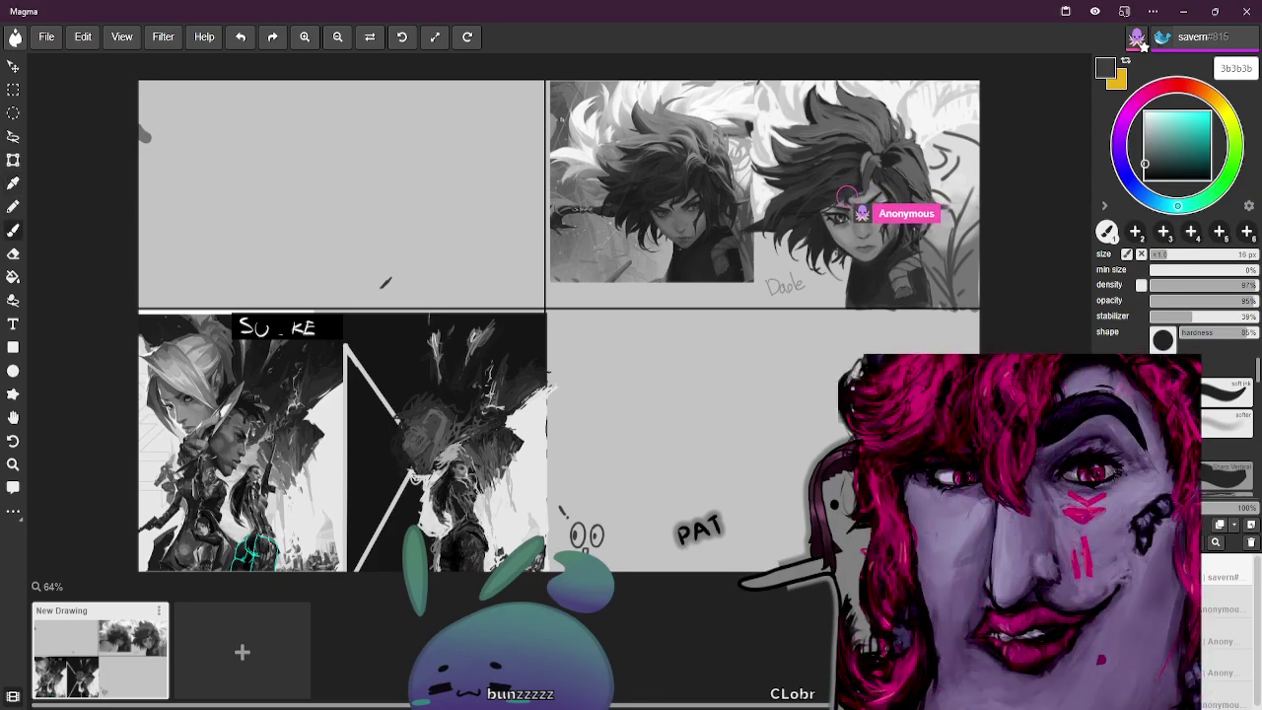
key(bracketleft)
key(bracketleft)
key(bracketleft)
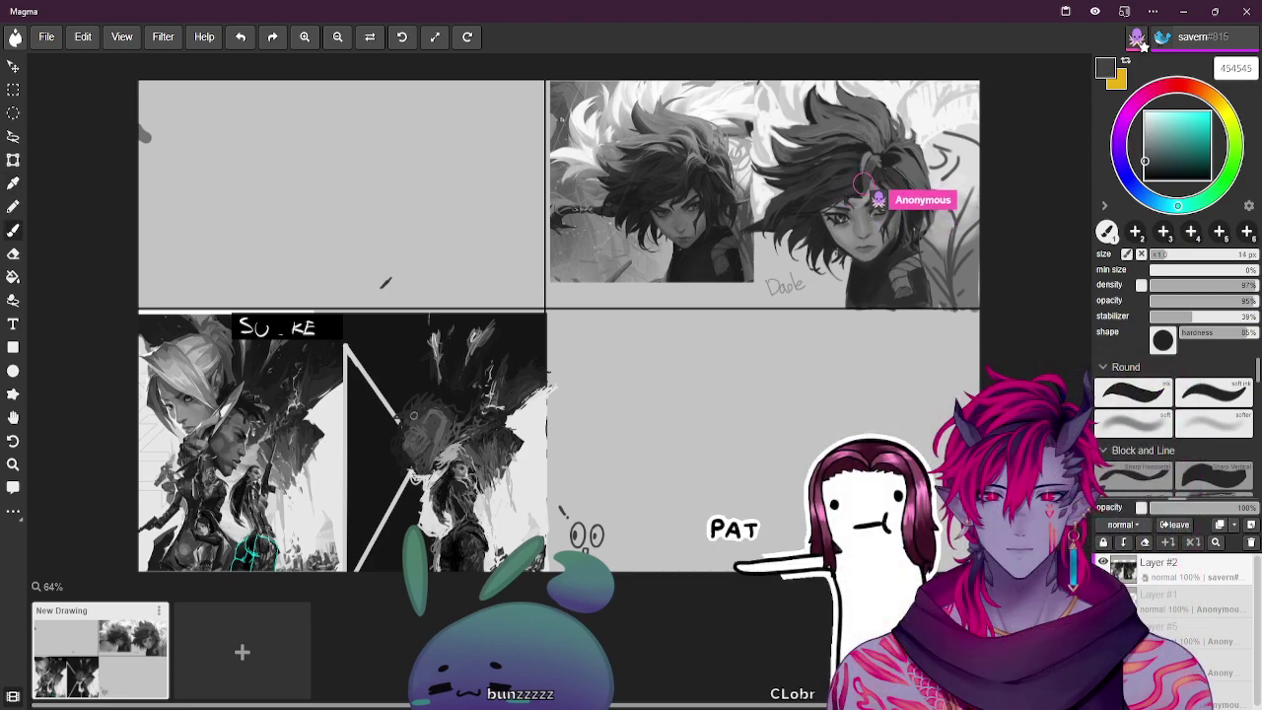
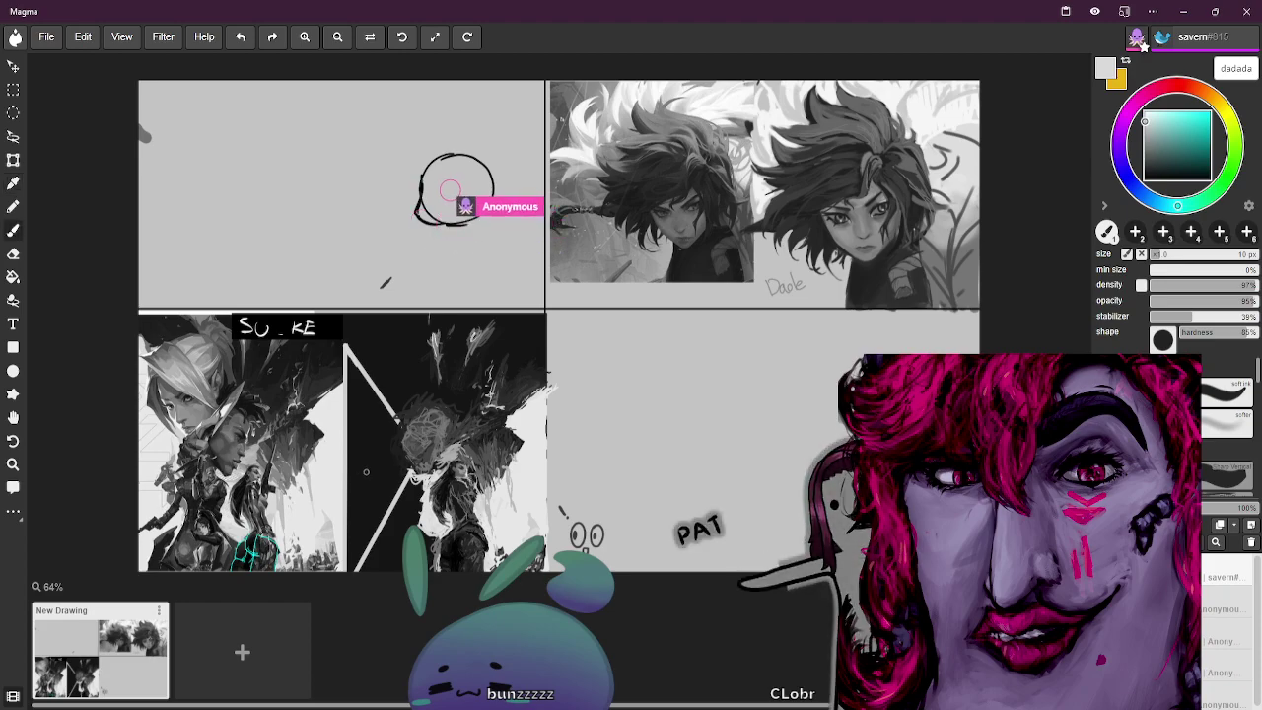
Thin the brush to 7 px and draw two horns and spiky hair on the round head sketch
key(bracketleft)
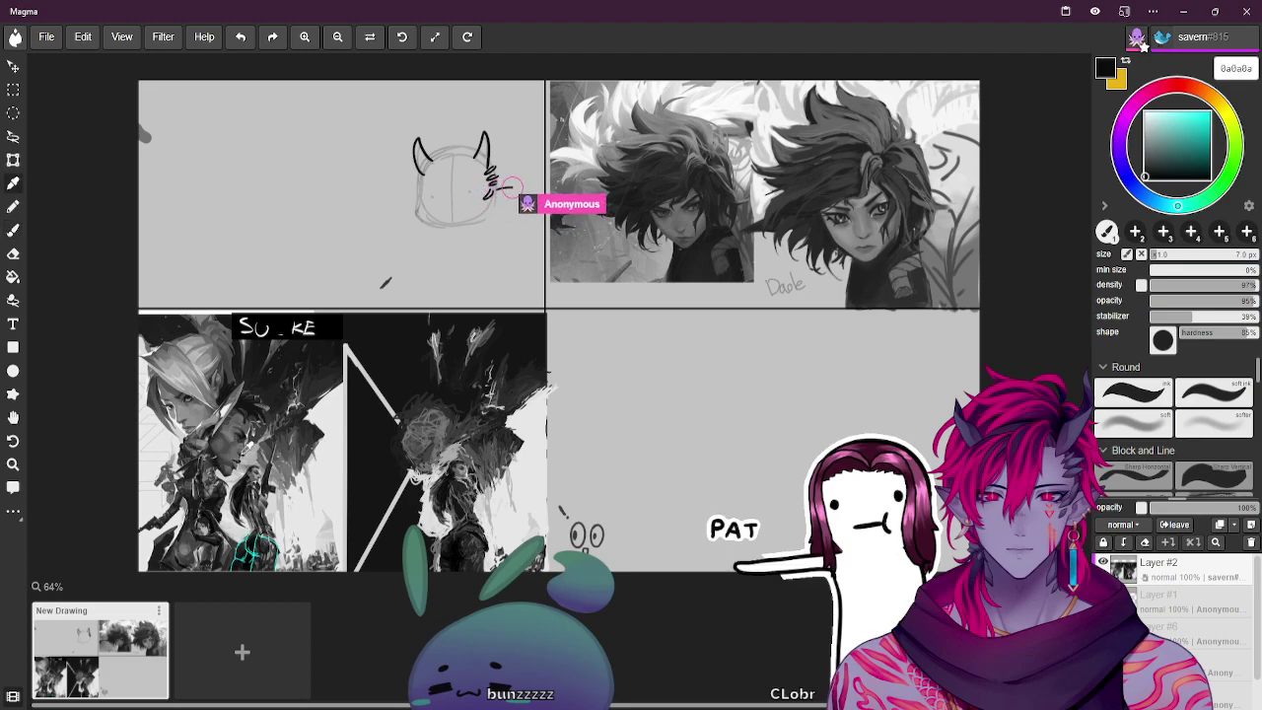
With a 4 px brush, add messy hair, pointed ears and a small body around the horned head
key(b)
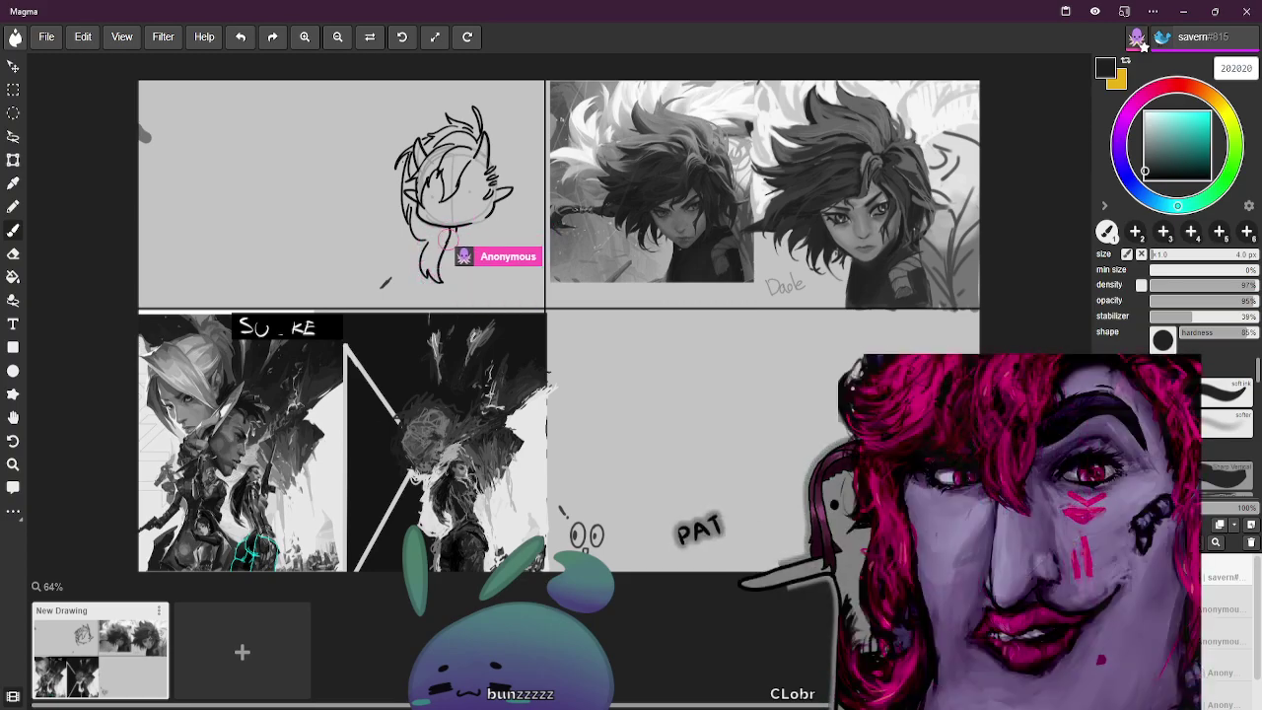
Sample a grey from the sketch and add more hair strokes to the chibi's right side
key(alt)
key(alt)
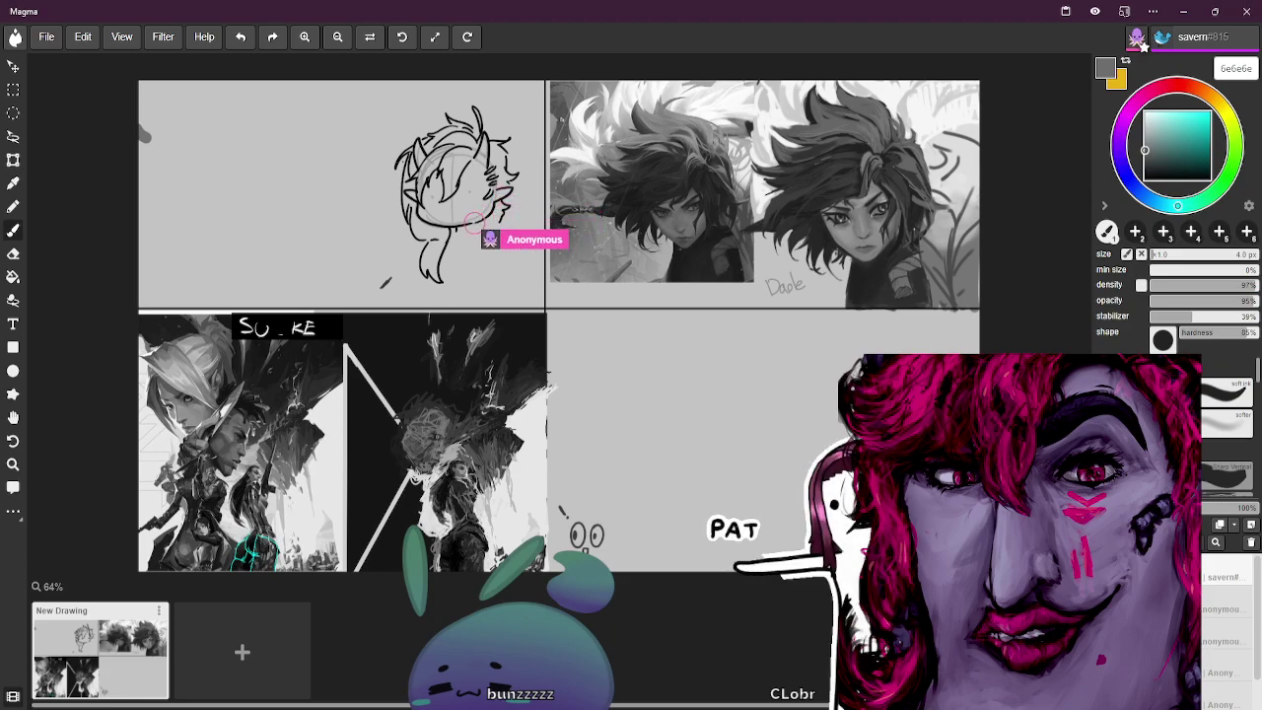
alt+click(245, 438)
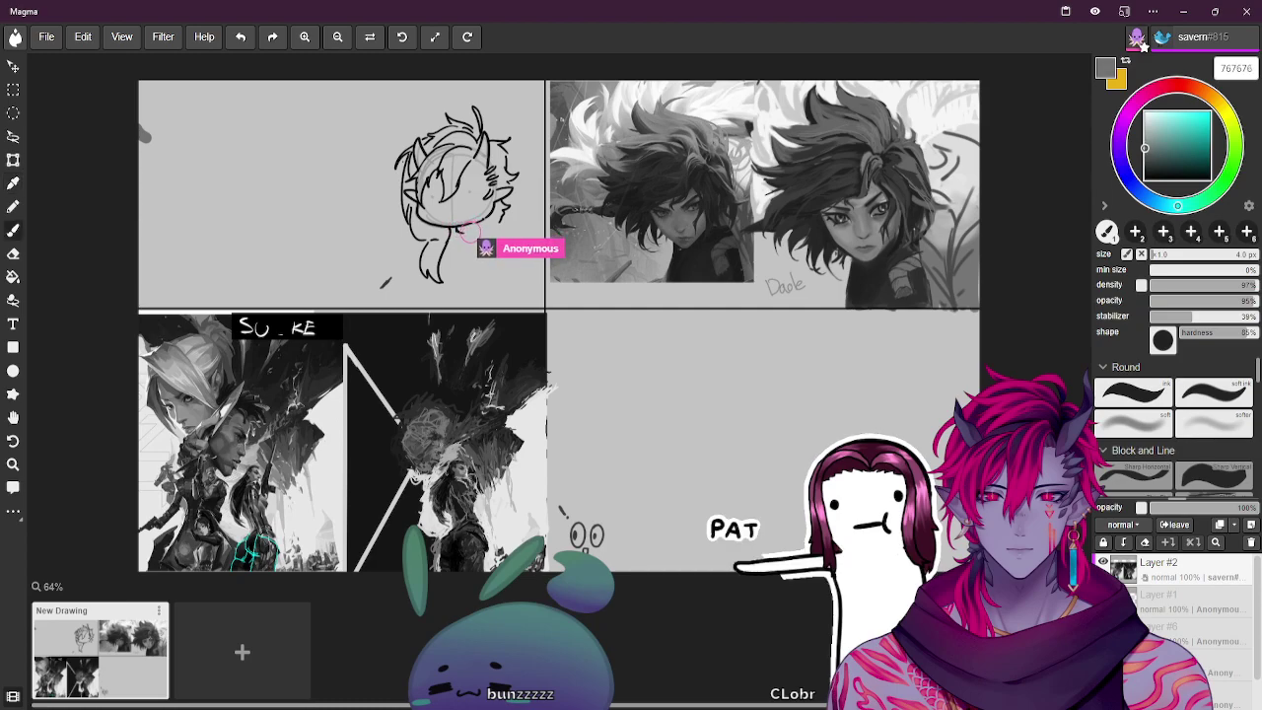
Pick a darker grey and sketch a new chibi head with round glasses, a grin and a scarf
alt+click(245, 437)
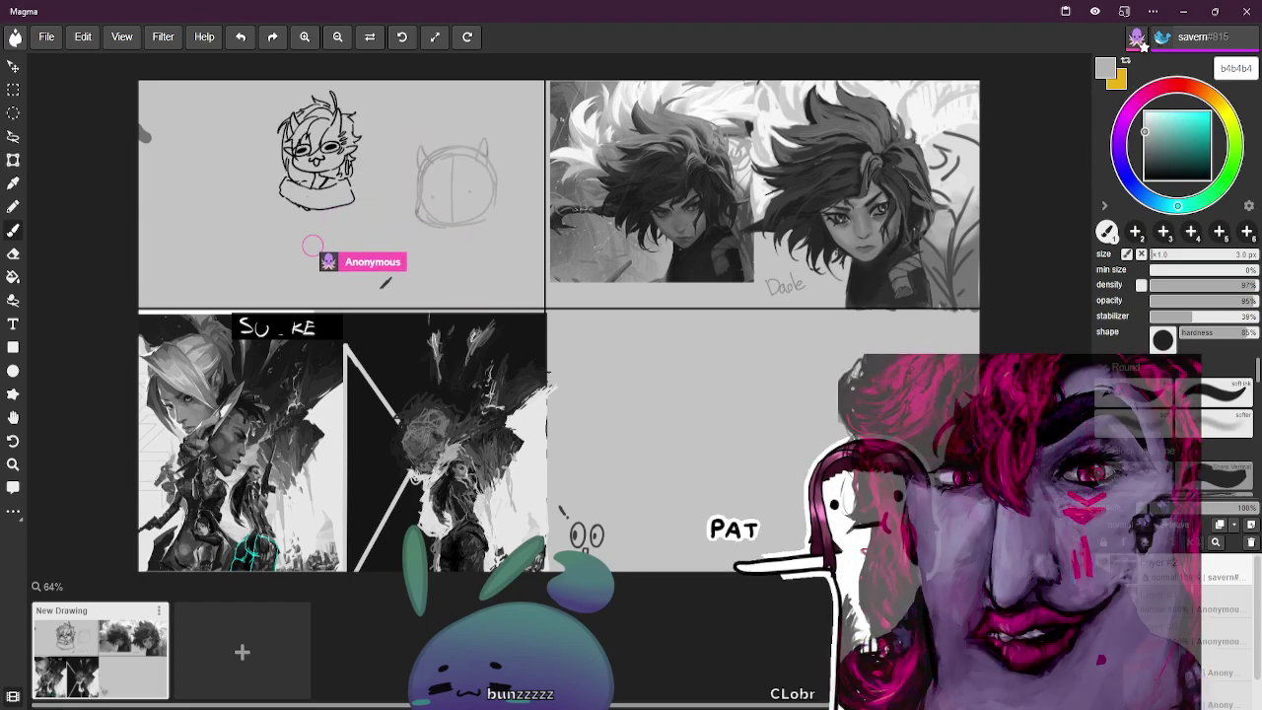
Using sampled dark greys, draw the glasses chibi's outstretched arms and wide squatting legs
key(i)
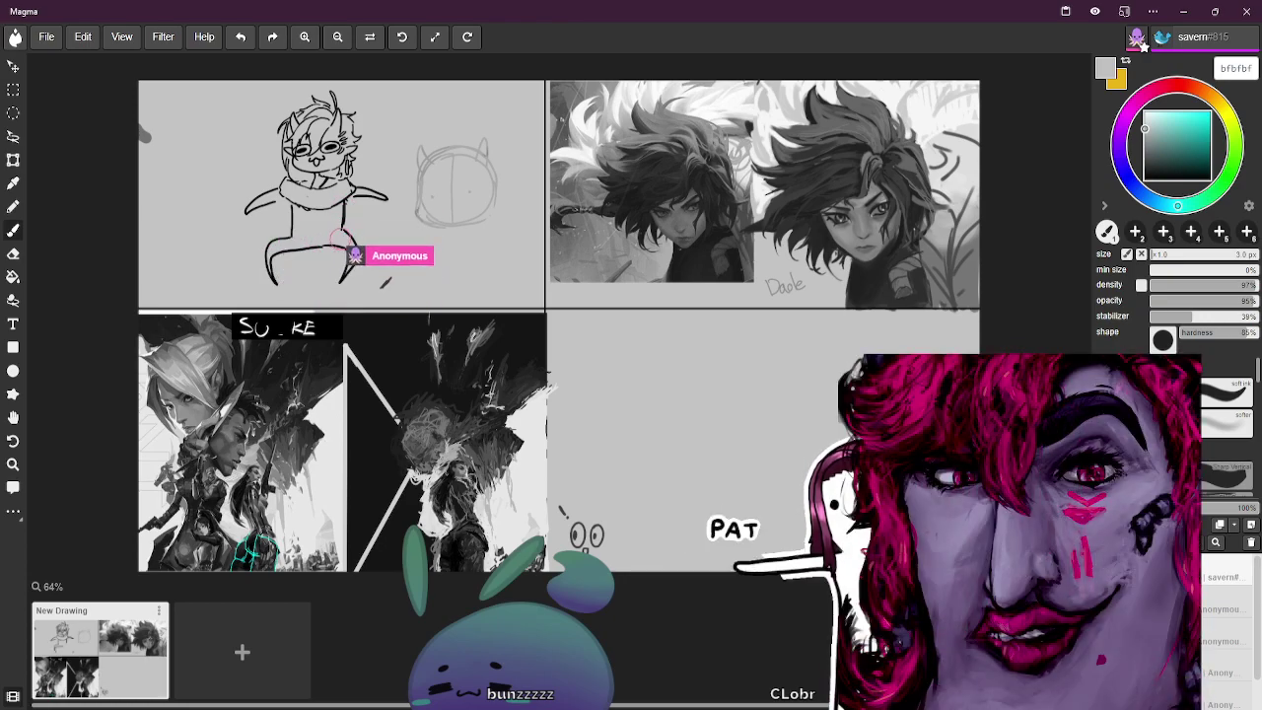
key(b)
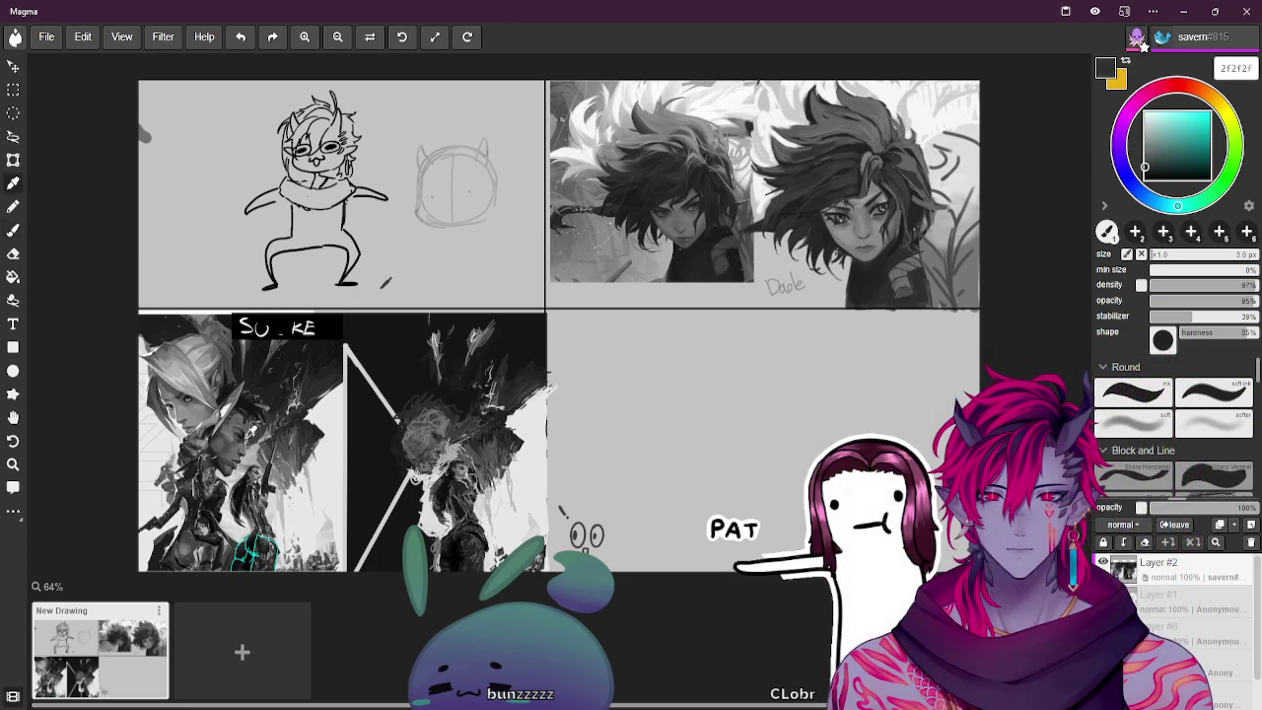
key(b)
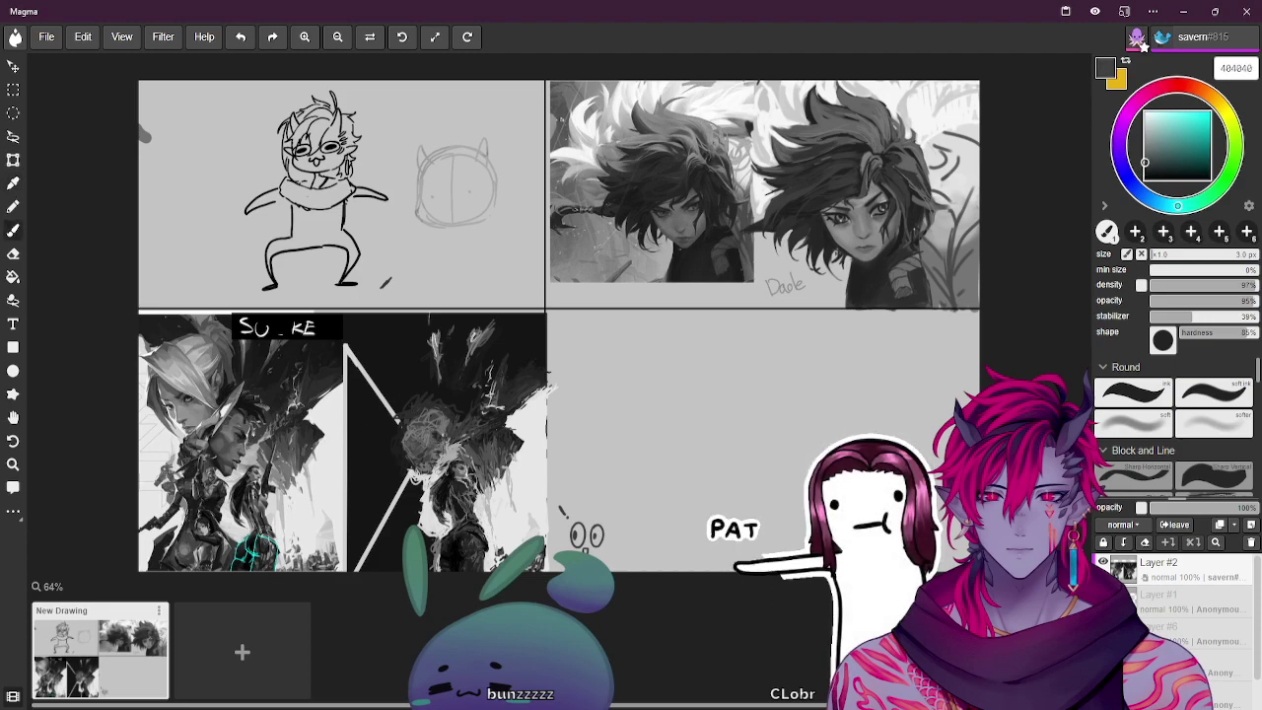
click(345, 119)
Brush in the glasses chibi, 'owo' lettering above it, and a faint cat-eared head outline
key(b)
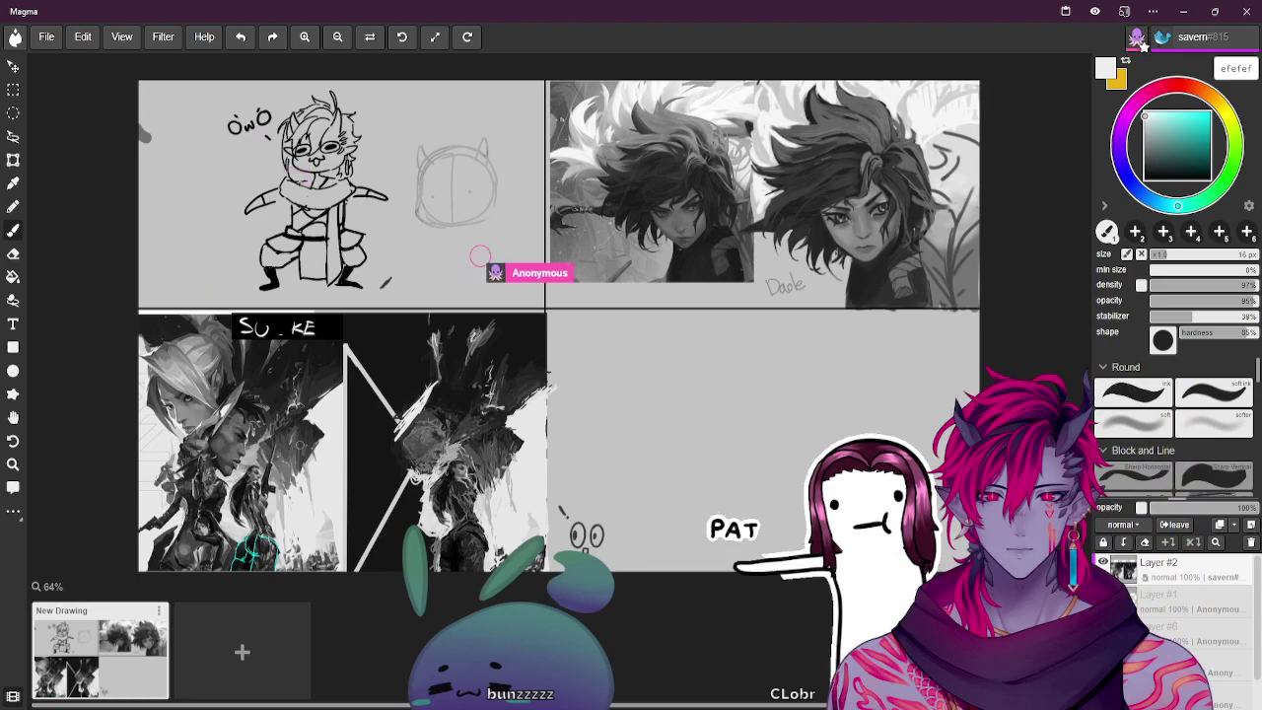
Paint pink blush on both of the chibi's cheeks and over the 'owo' text, then sample dark grey
alt+click(406, 399)
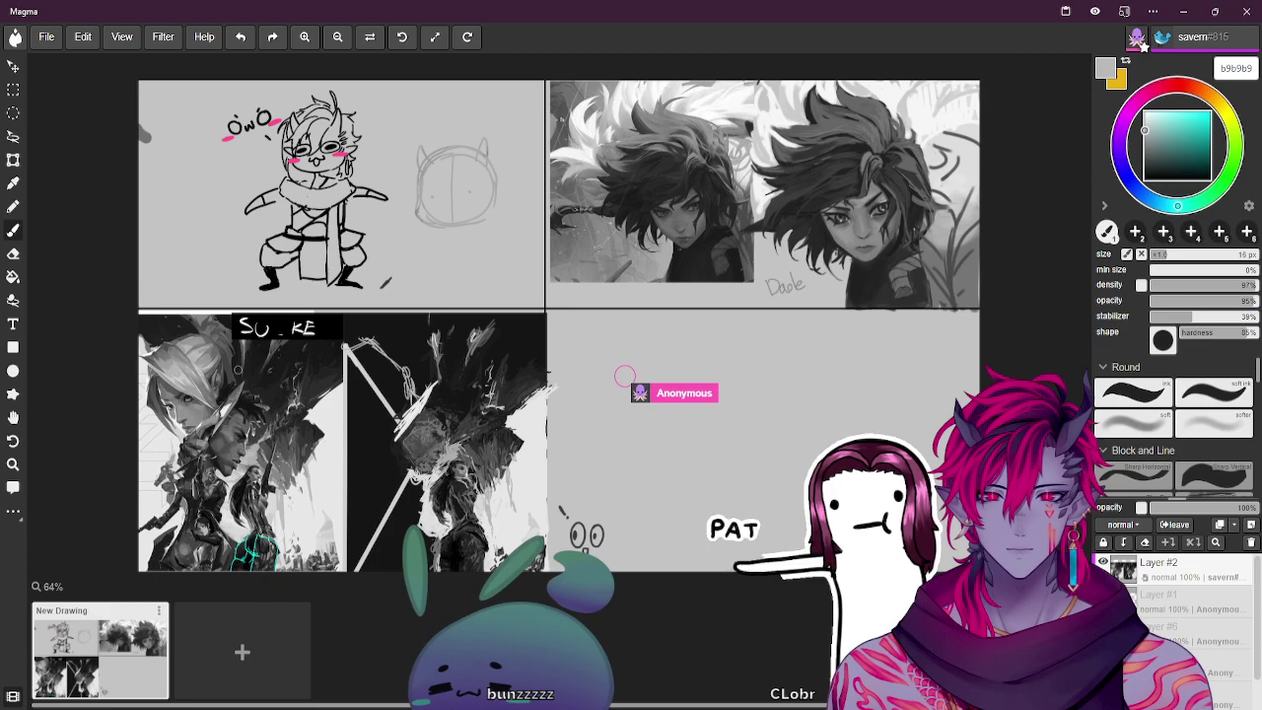
alt+click(229, 357)
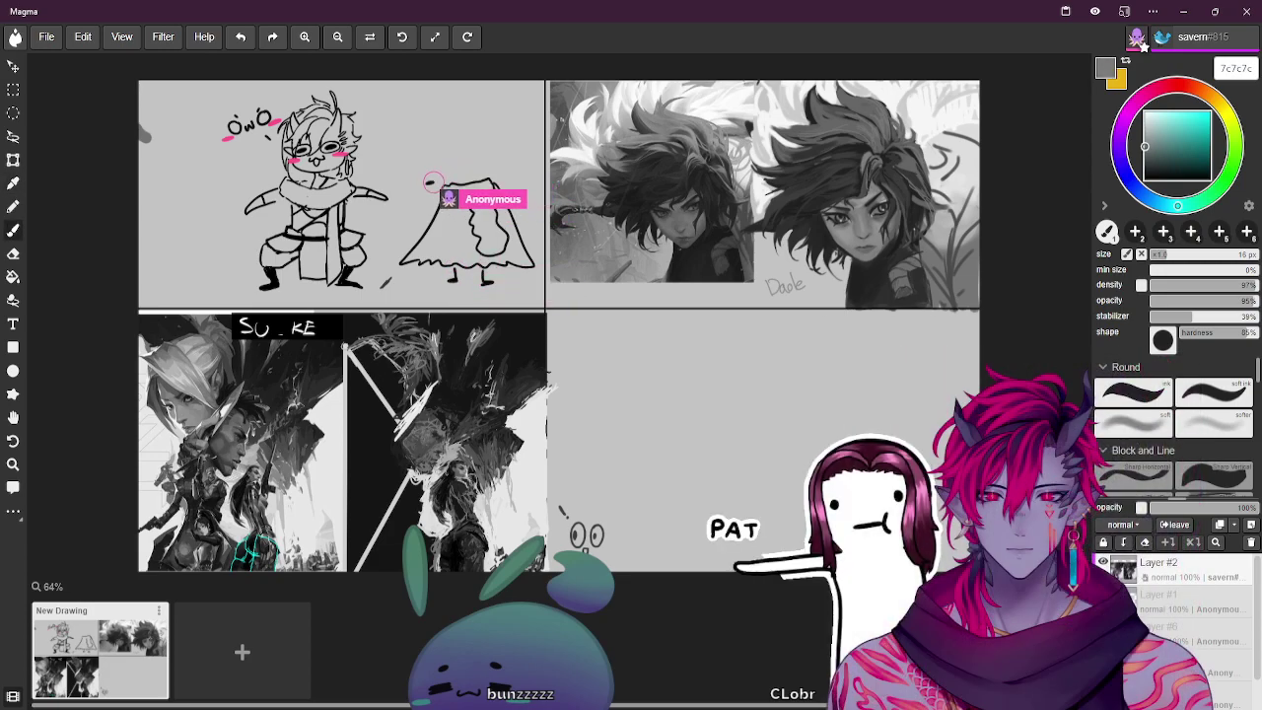
Enlarge the brush and draw a second chibi in a long flared cloak with spiky hair
key(bracketright)
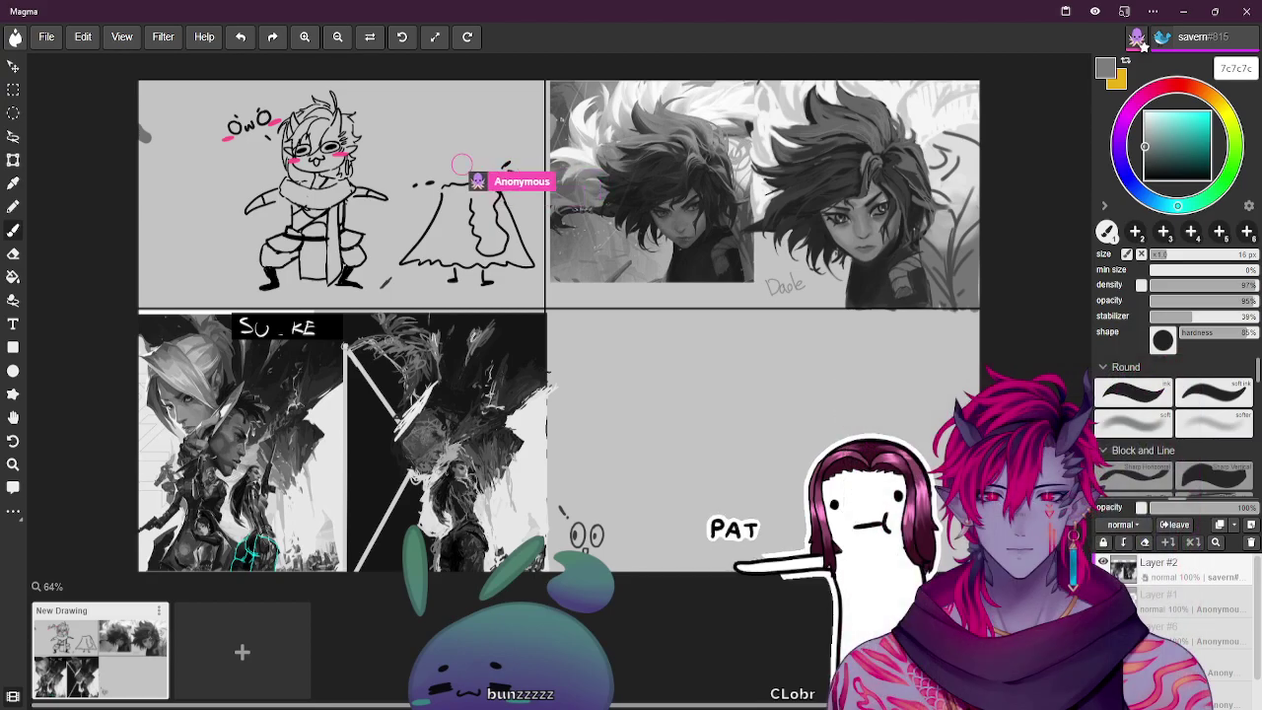
key(bracketright)
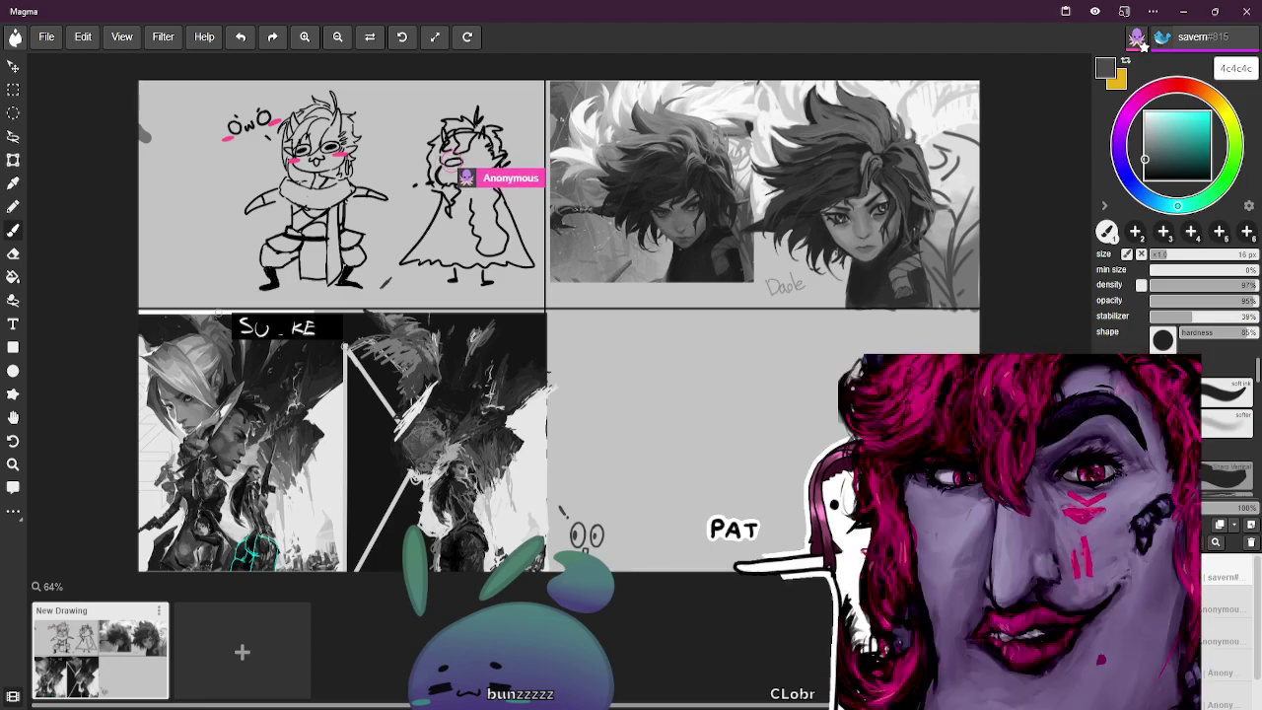
Paint the cloaked chibi's face, pink blush marks and red streaks down its front
key(b)
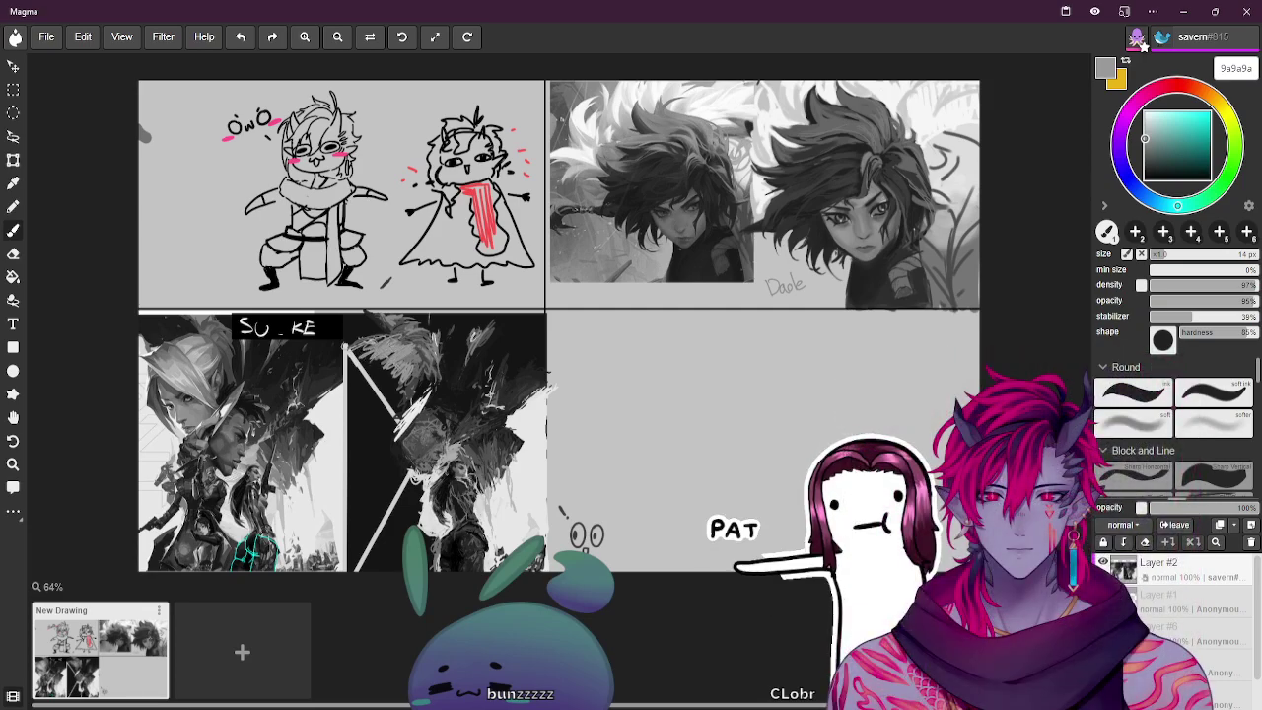
key(alt)
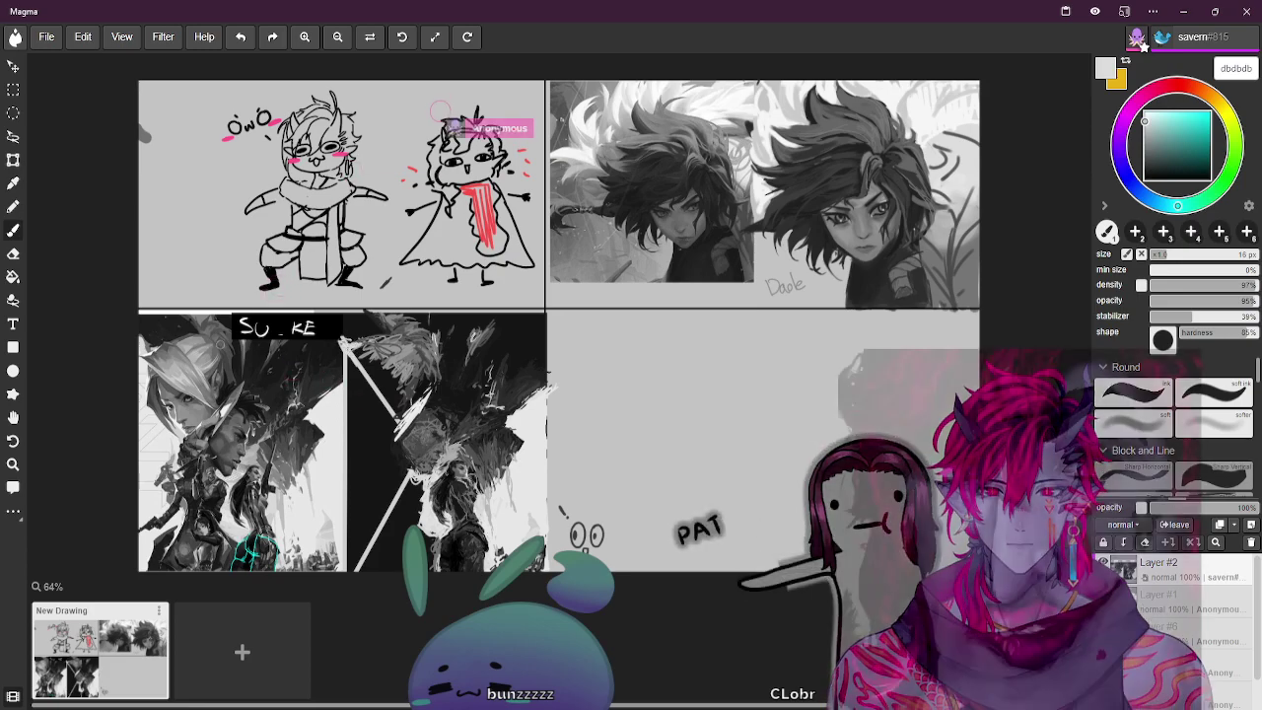
With sampled greys, sketch a rough circle outline at the lower left beside the owo chibi
key(])
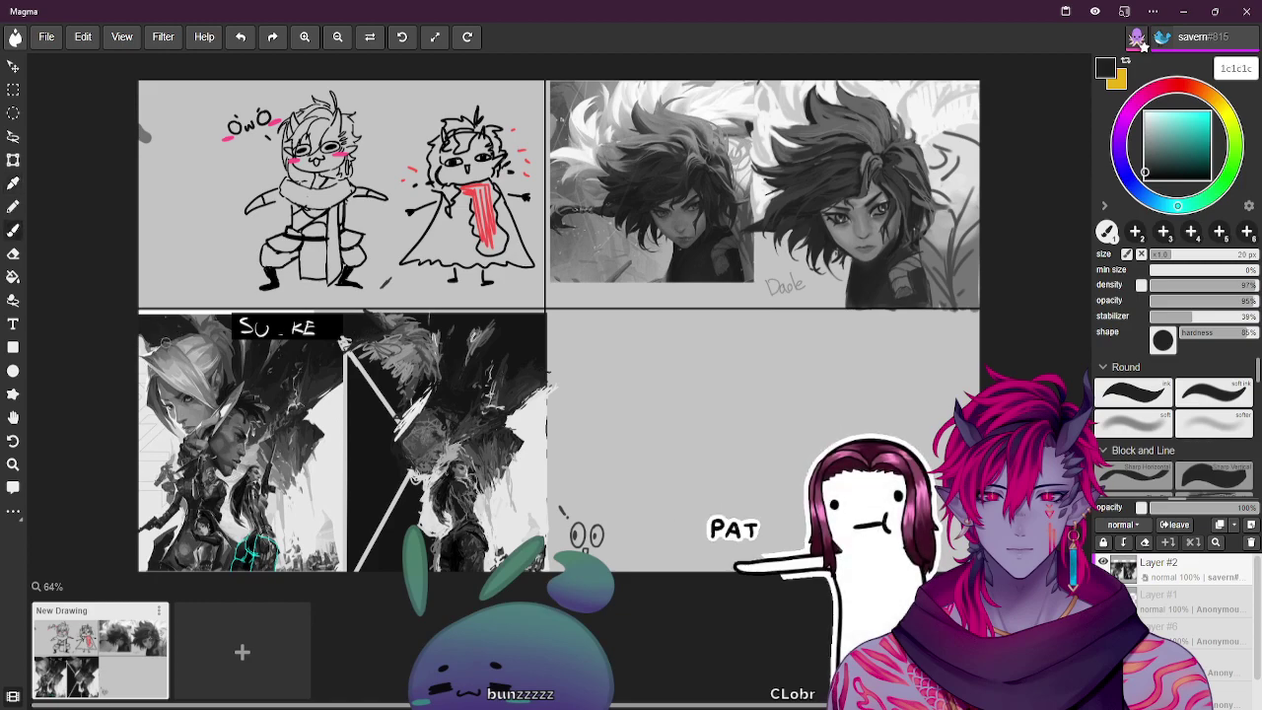
key(b)
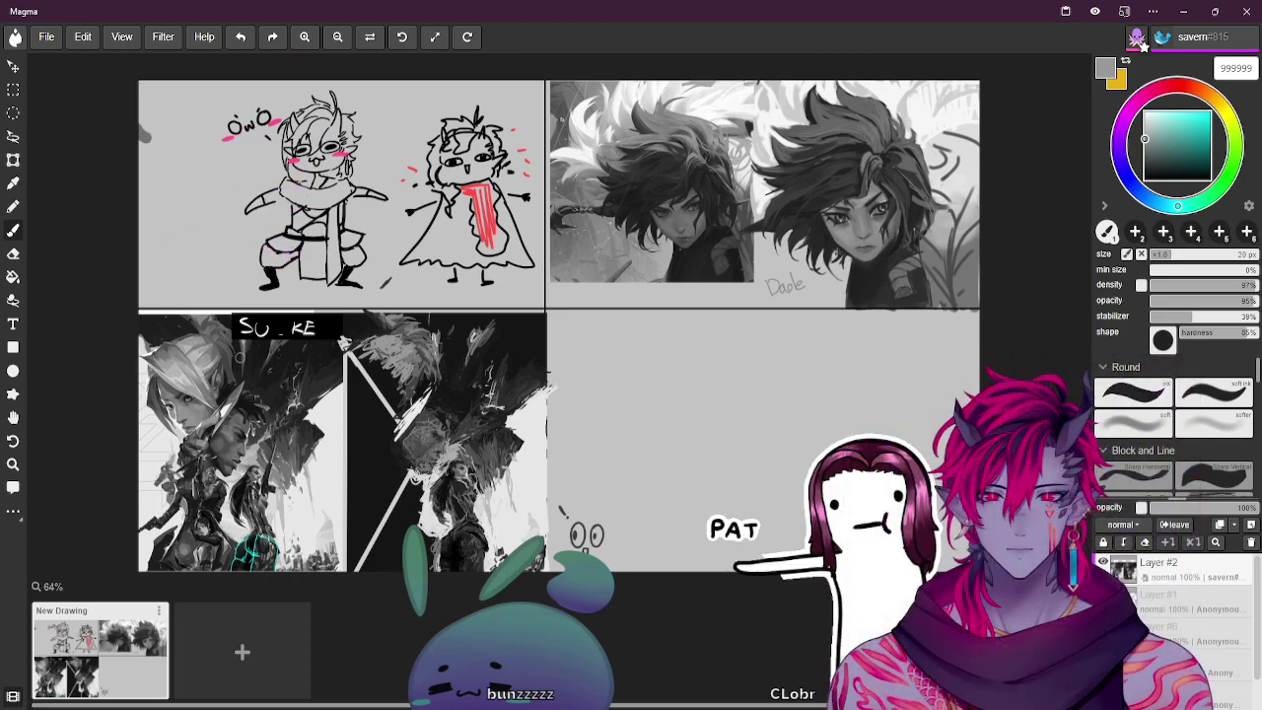
key(b)
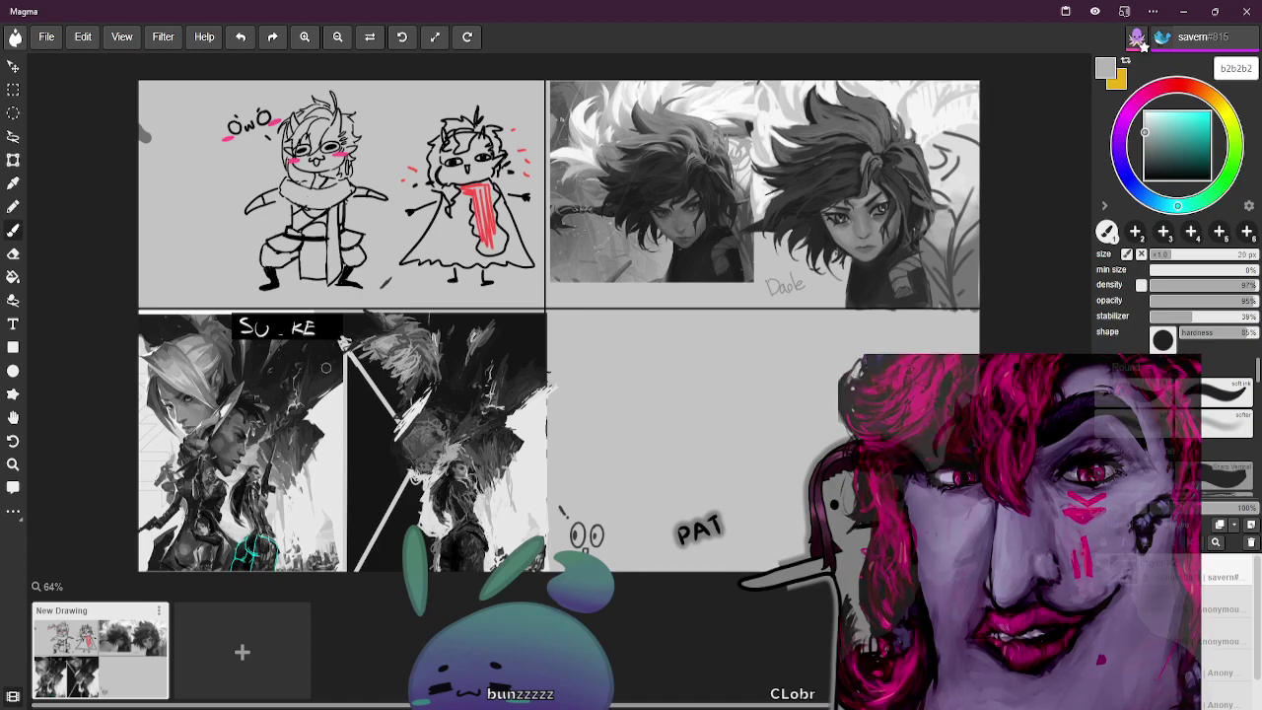
key(i)
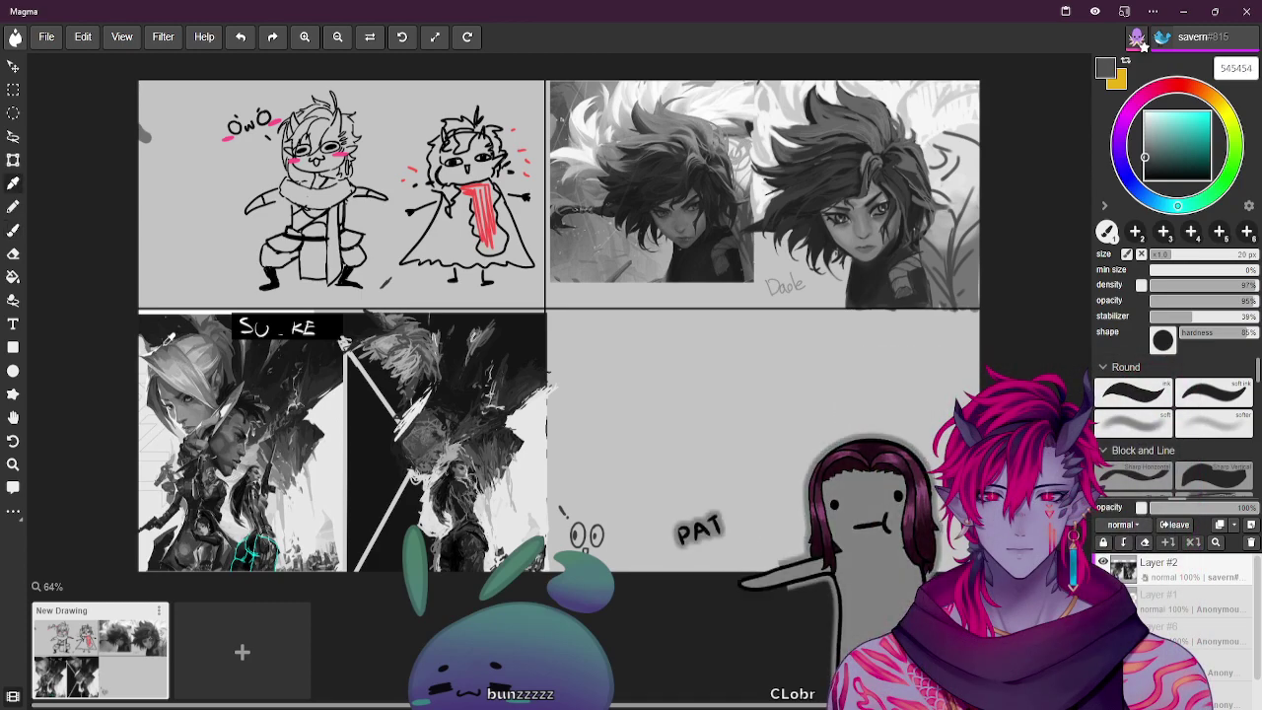
key(b)
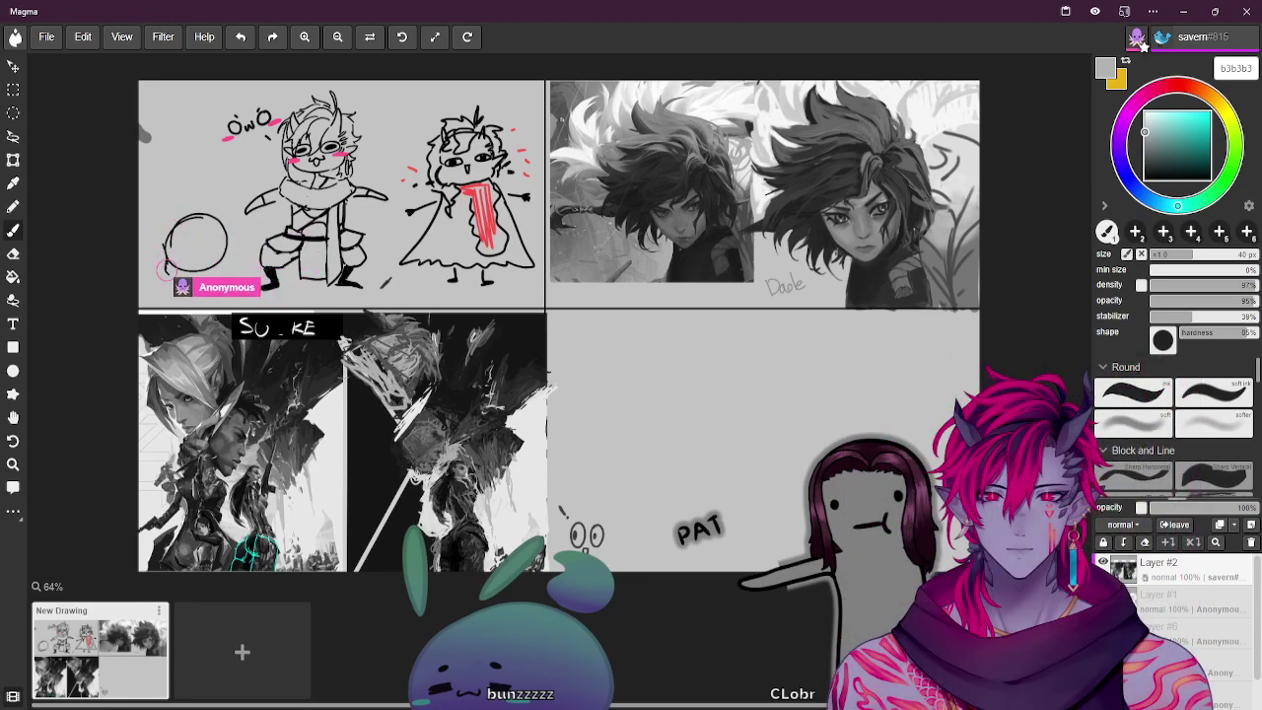
Sample a darker grey with the eyedropper and sketch a pointed jaw beneath the circle
key(i)
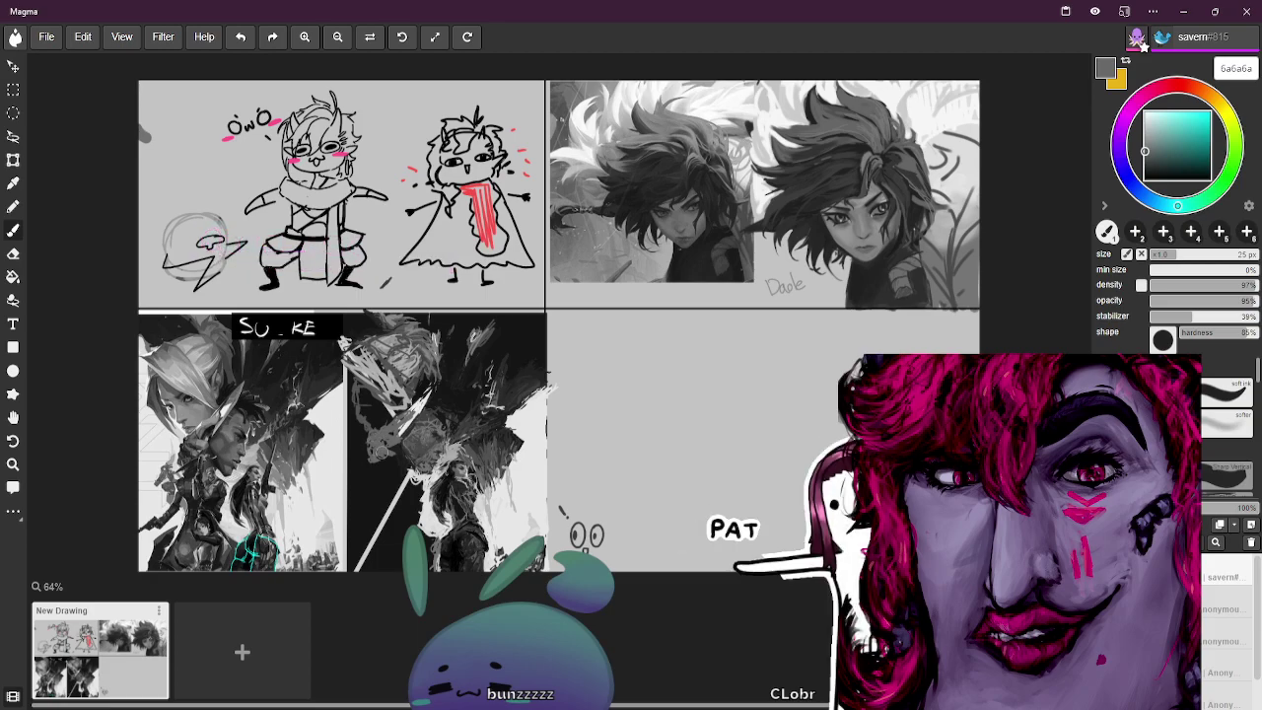
Draw eyes and facial lines on the pointed-jaw head with a 16 px brush in a sampled colour
key(b)
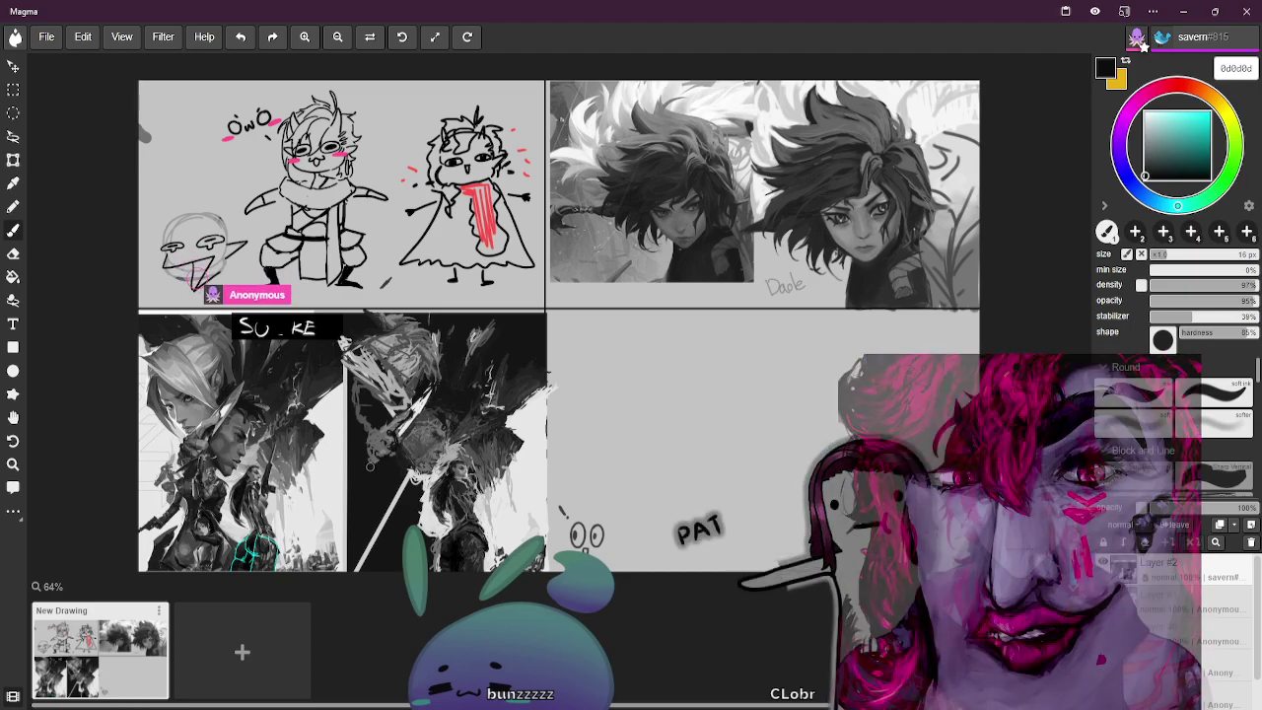
key(alt)
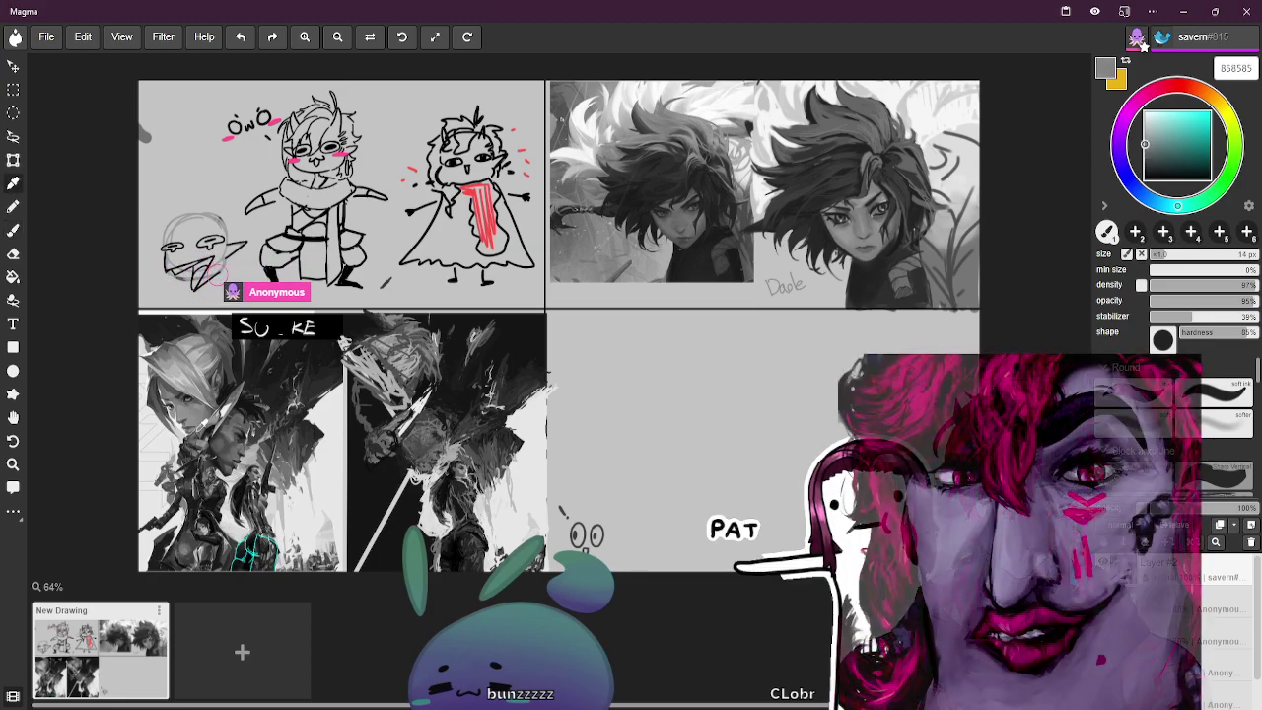
Ink spiky hair, a wide grin and a 'wheeeee' caption on the pointed-jaw head in sampled grey
key(i)
key(b)
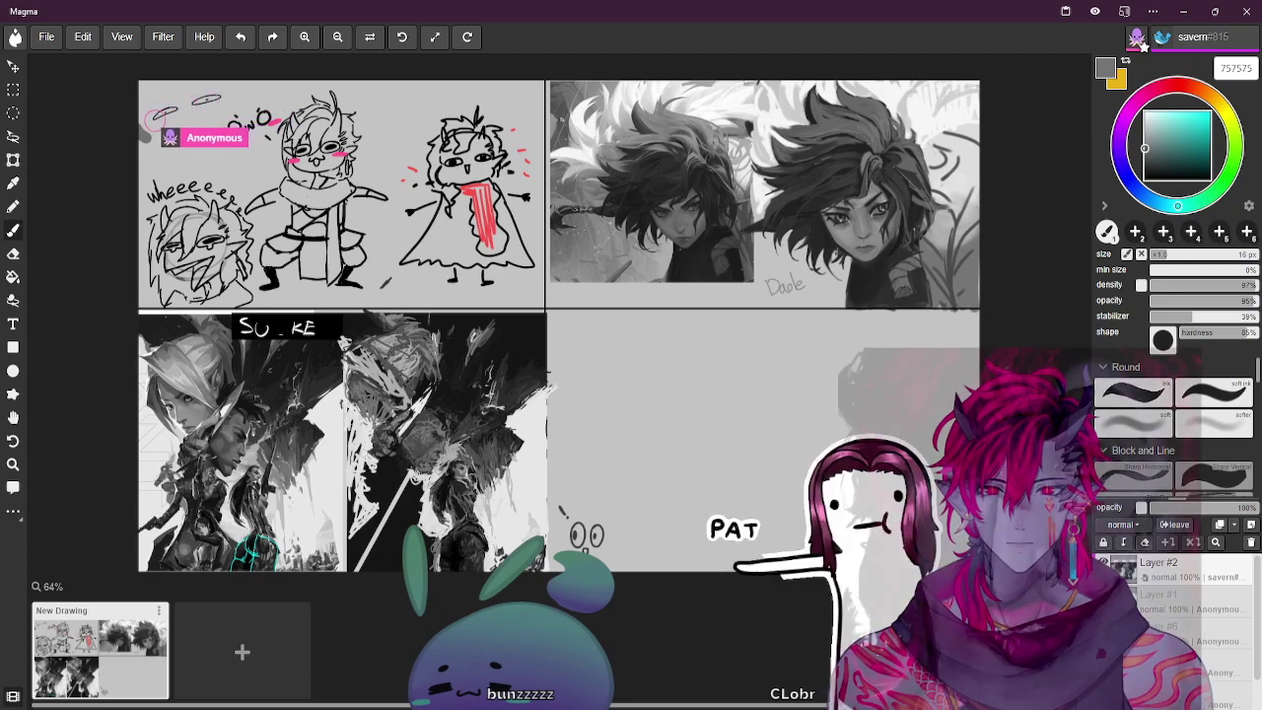
Sketch a small chibi face in the panel's top-left corner with a finer near-black brush
key(bracketright)
key(bracketright)
key(bracketright)
key(bracketright)
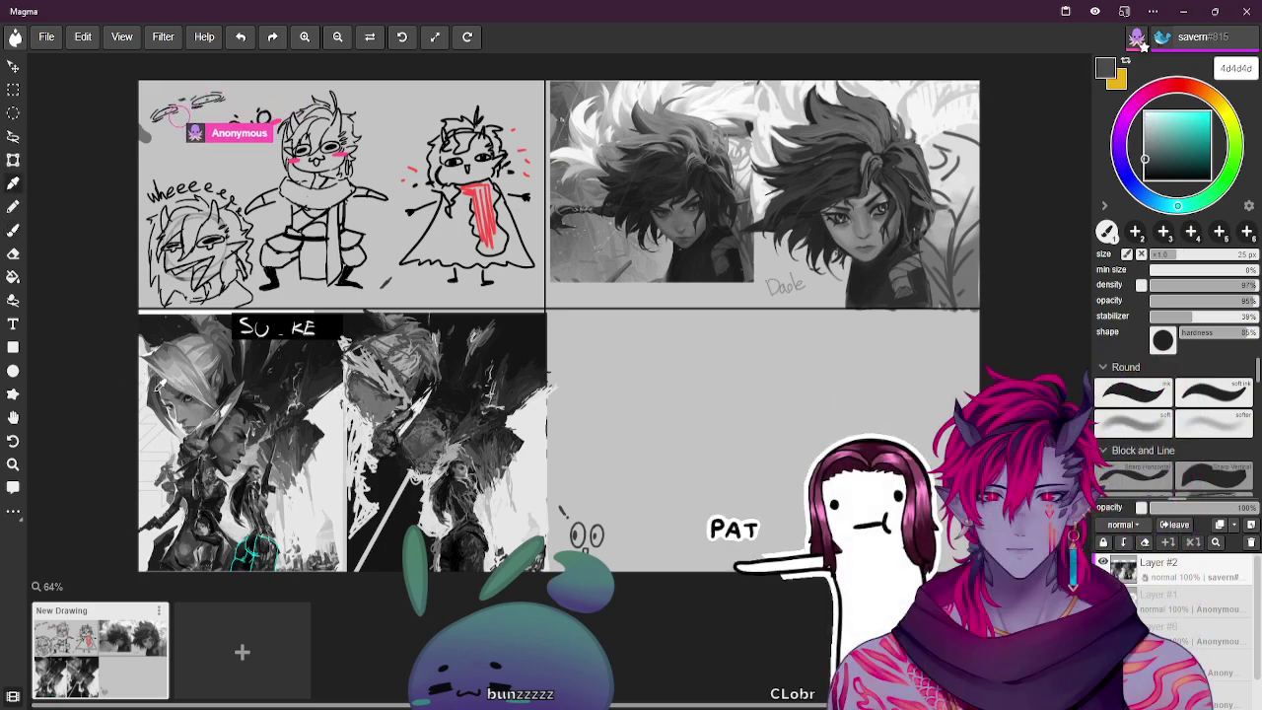
key(bracketleft)
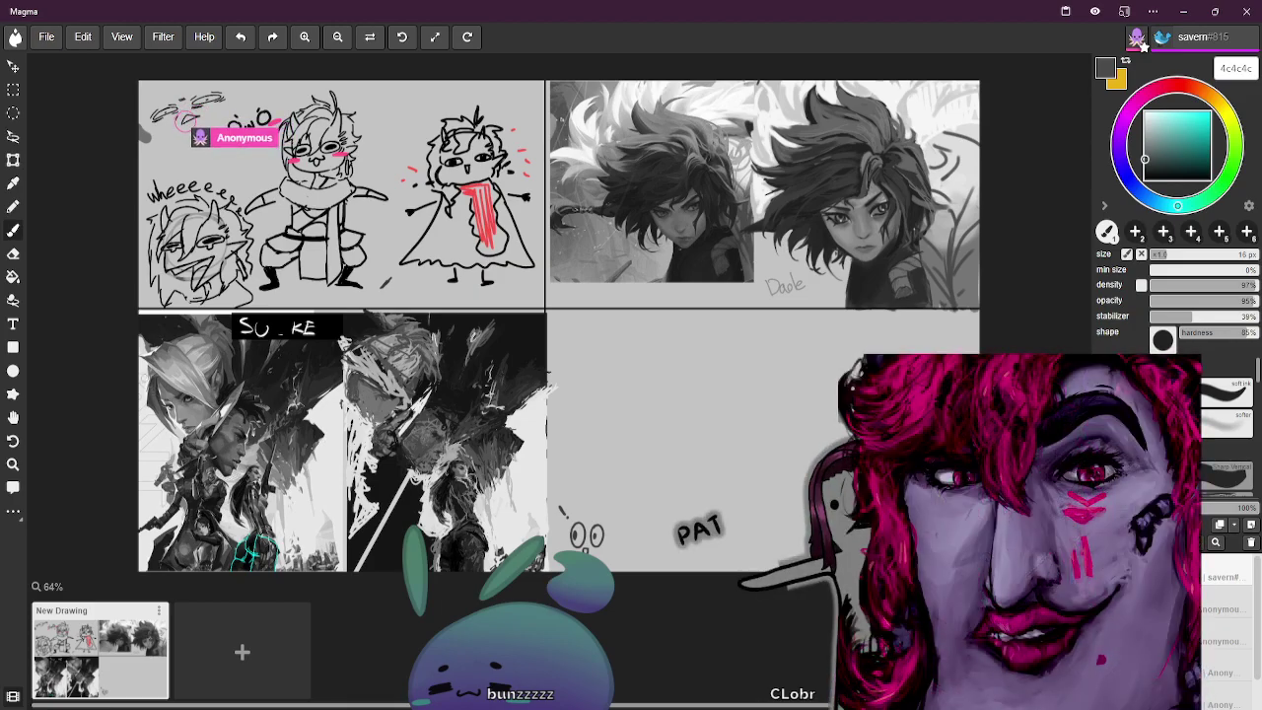
key(b)
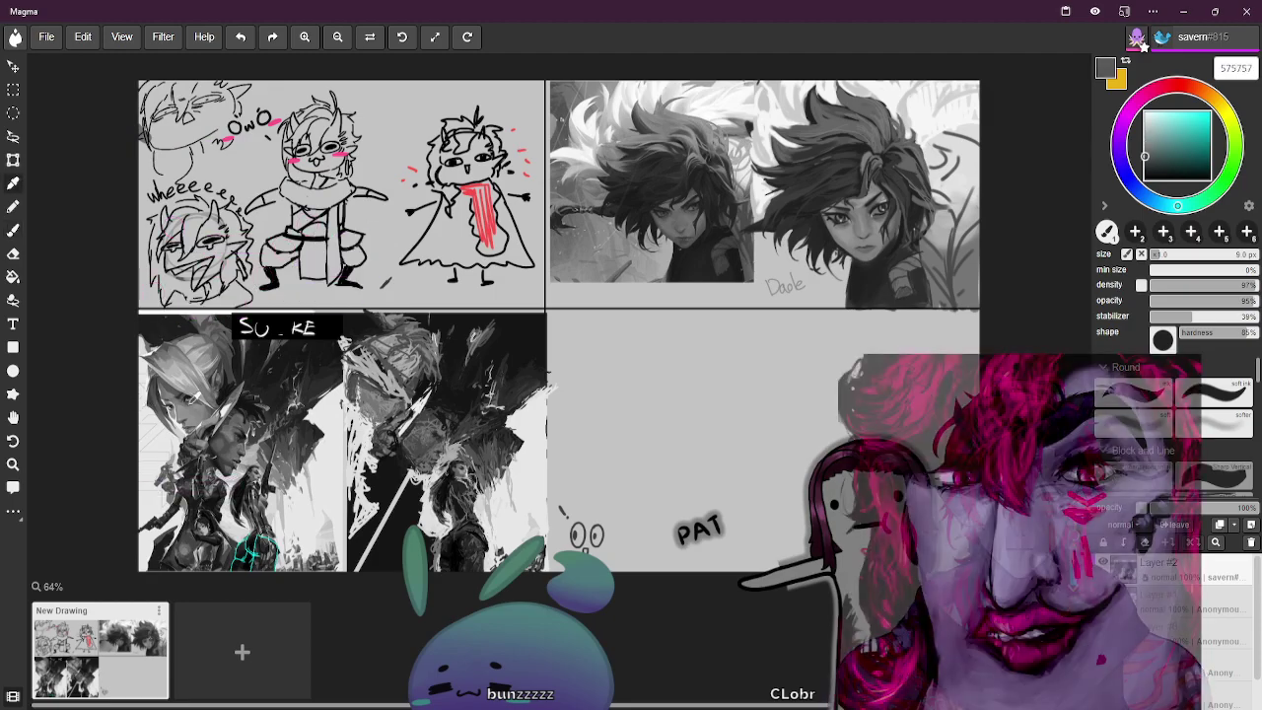
key(b)
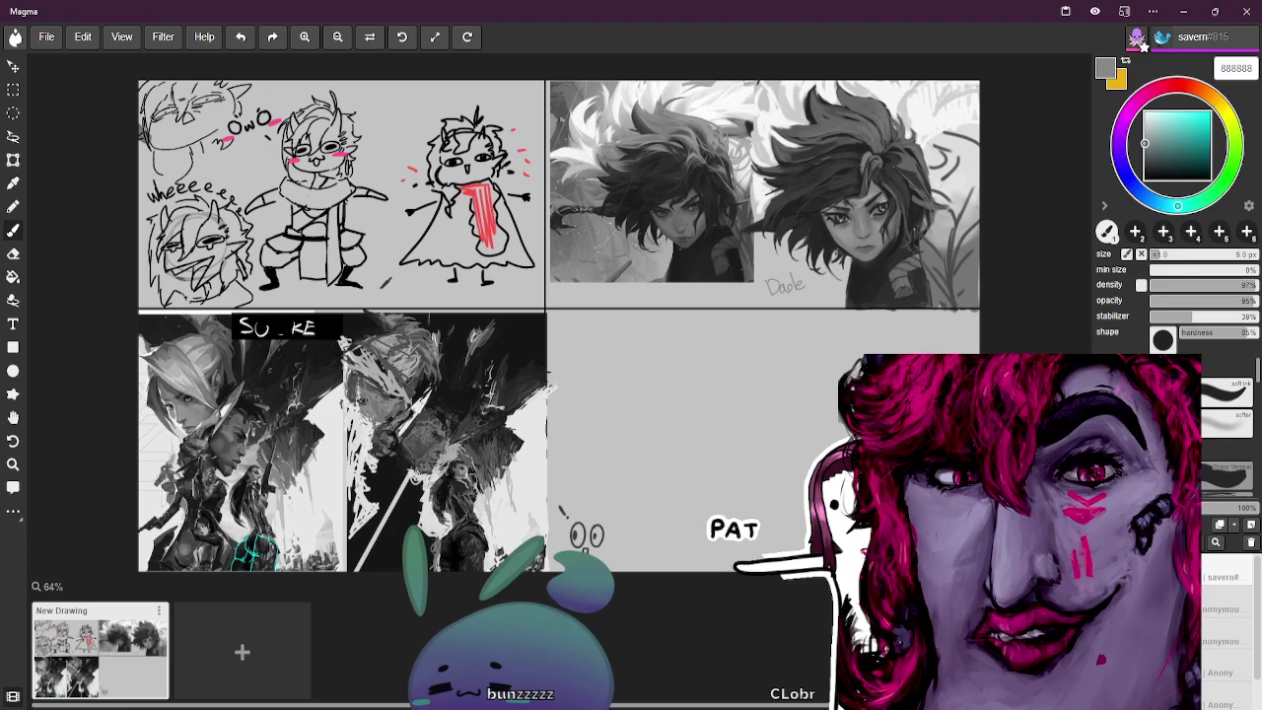
Sample mid and darker greys from the canvas, then set a smaller brush in dark grey 1f1f1f
key(])
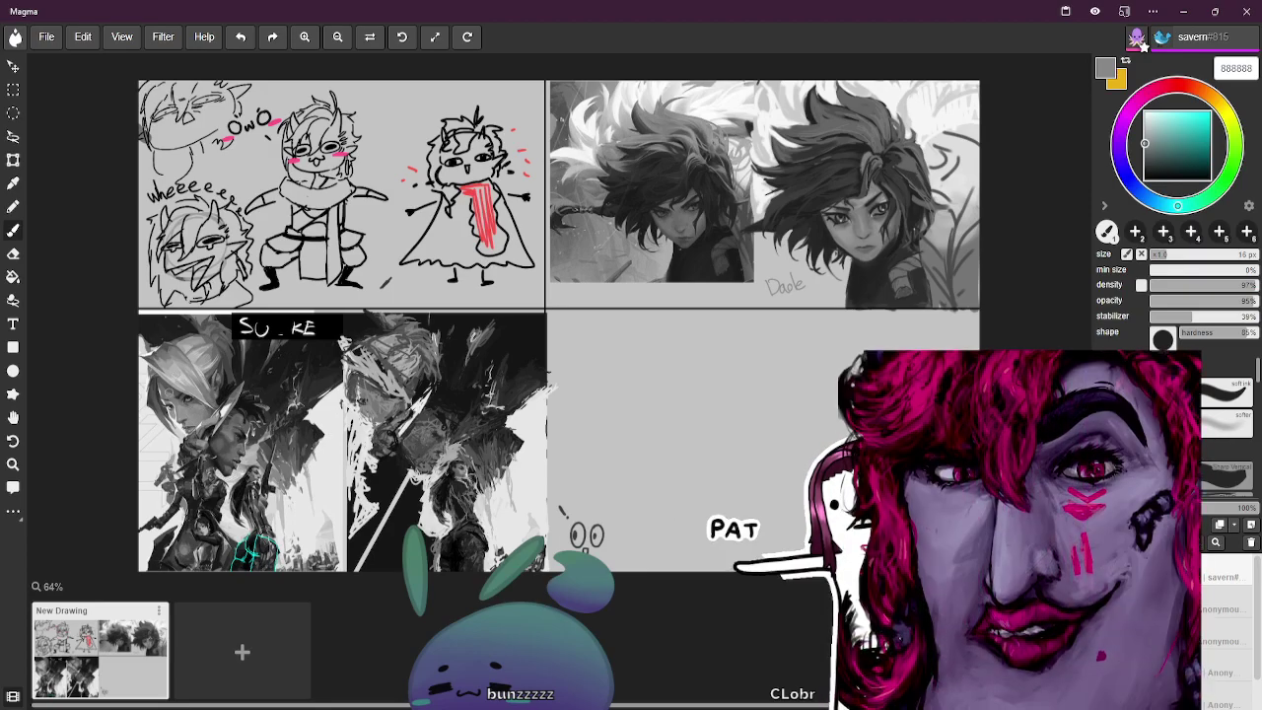
alt+click(205, 403)
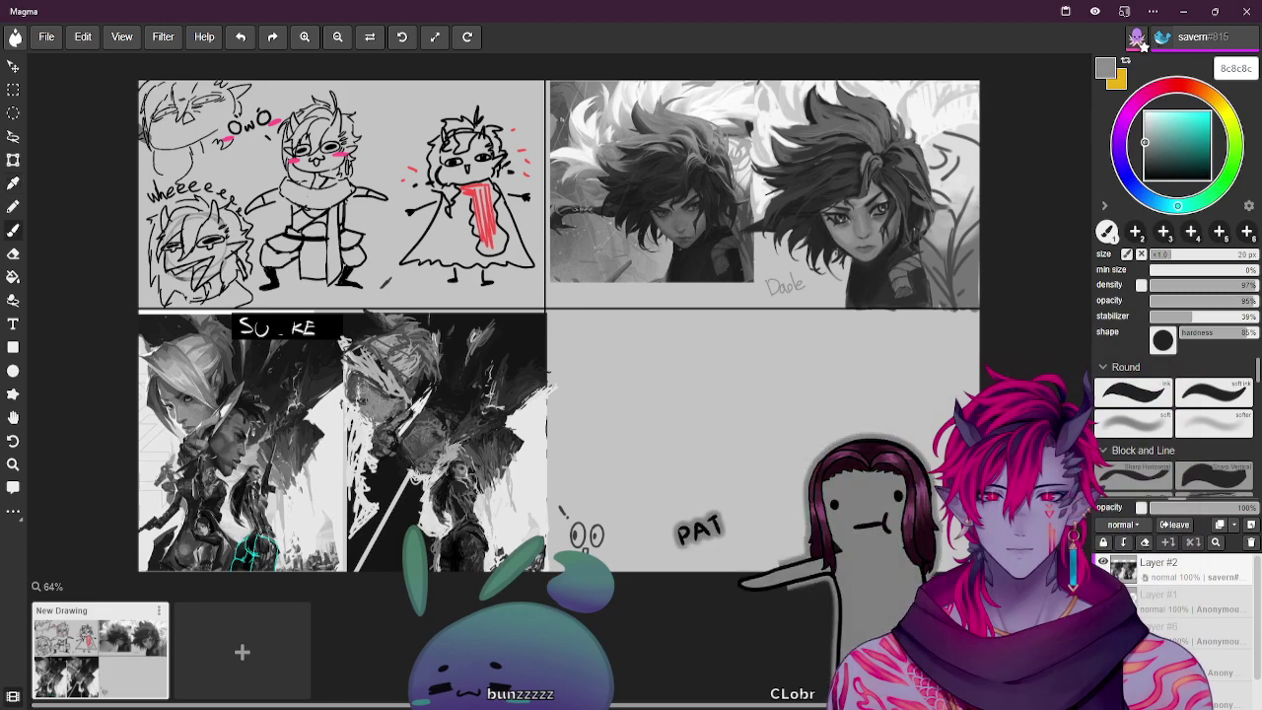
alt+click(160, 352)
key(bracketright)
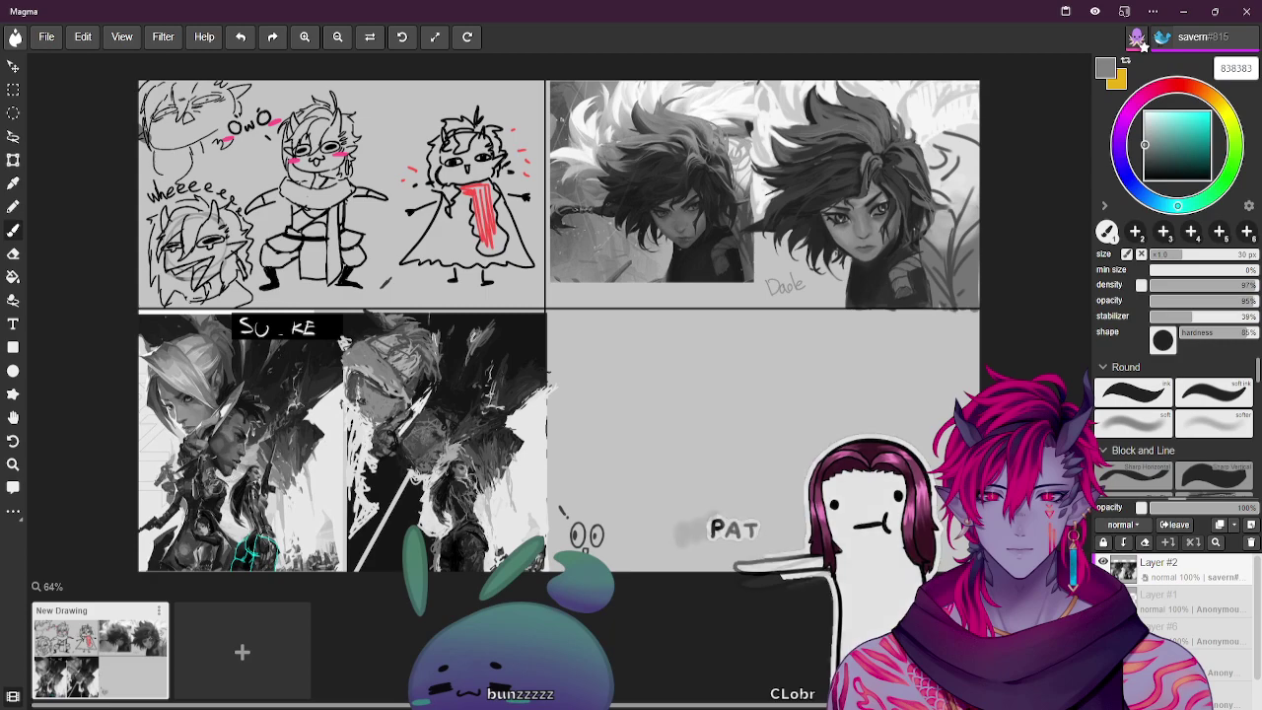
key(bracketleft)
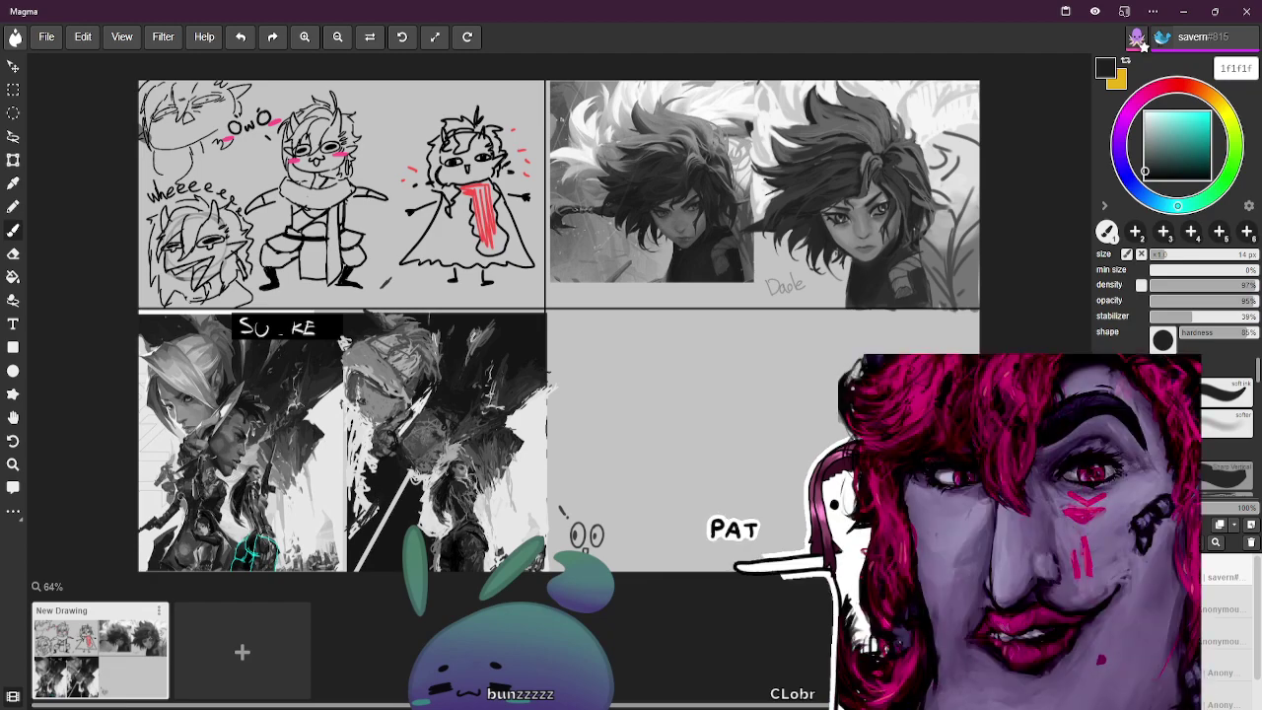
Set the brush to light grey e7e7e7 at a much larger size
alt+click(207, 496)
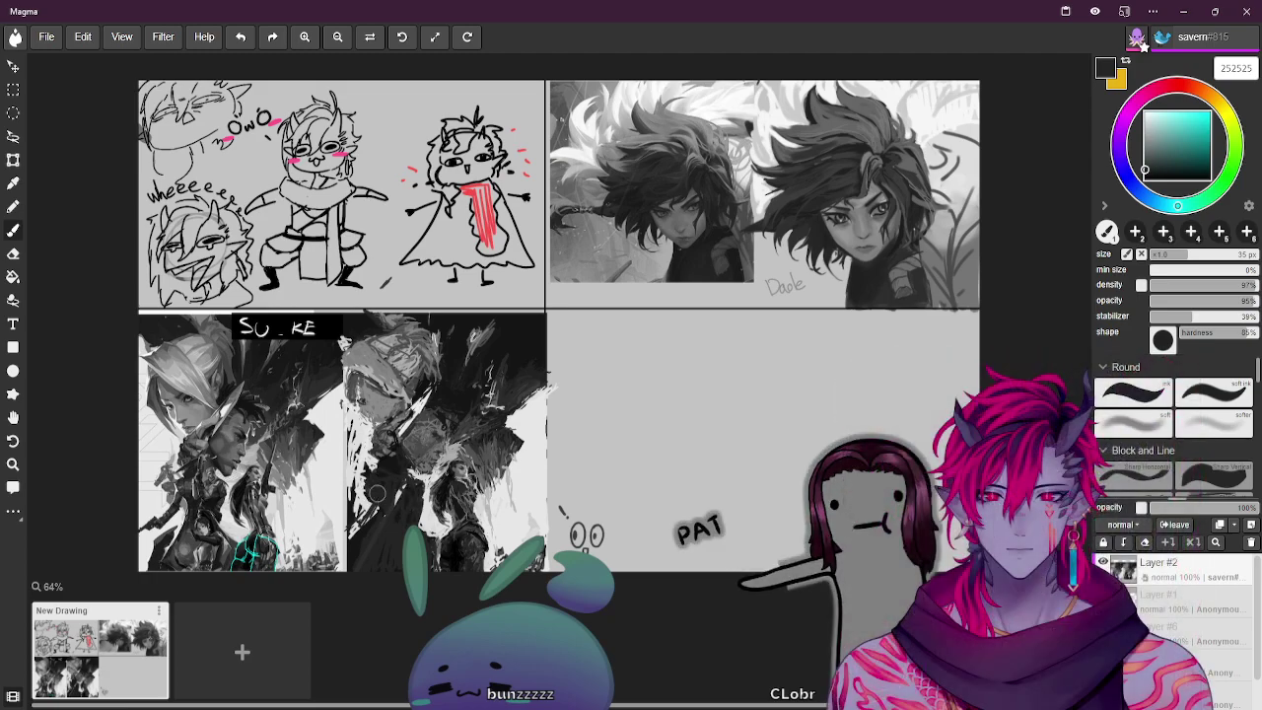
key(bracketleft)
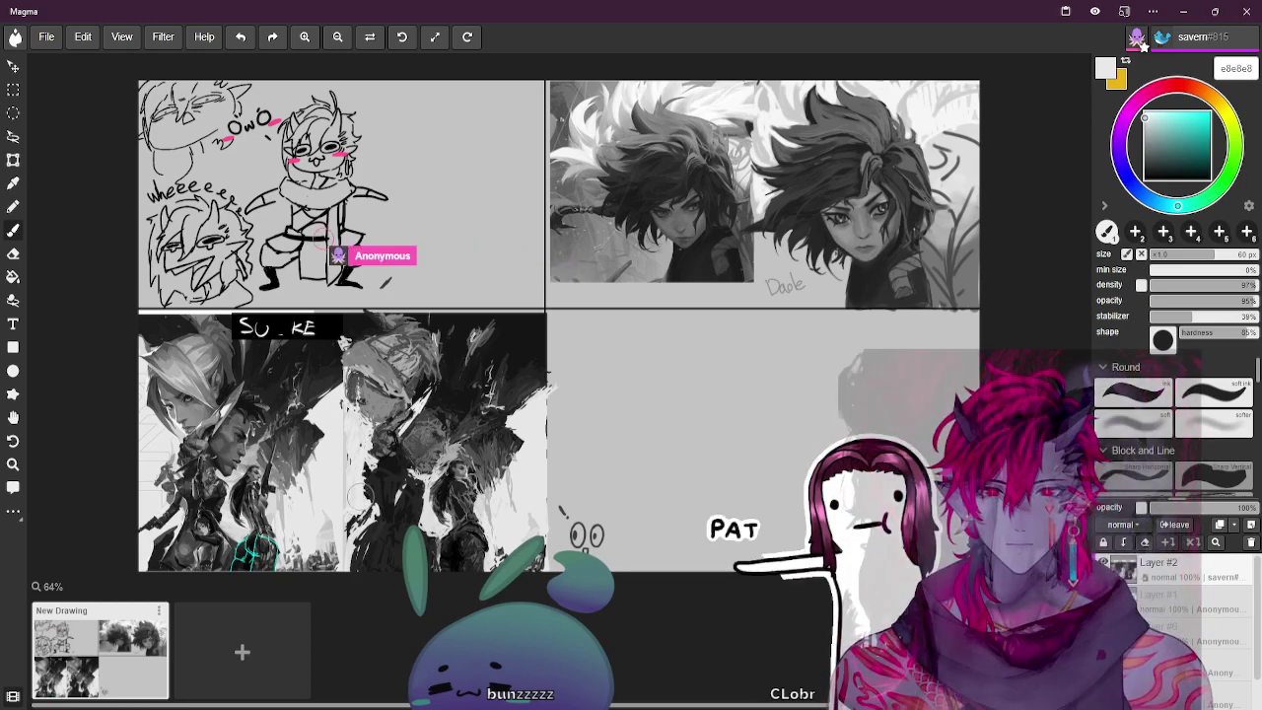
With a shrunken brush in mid and lighter greys, sketch a round chibi head right of the owo chibi
key(bracketleft)
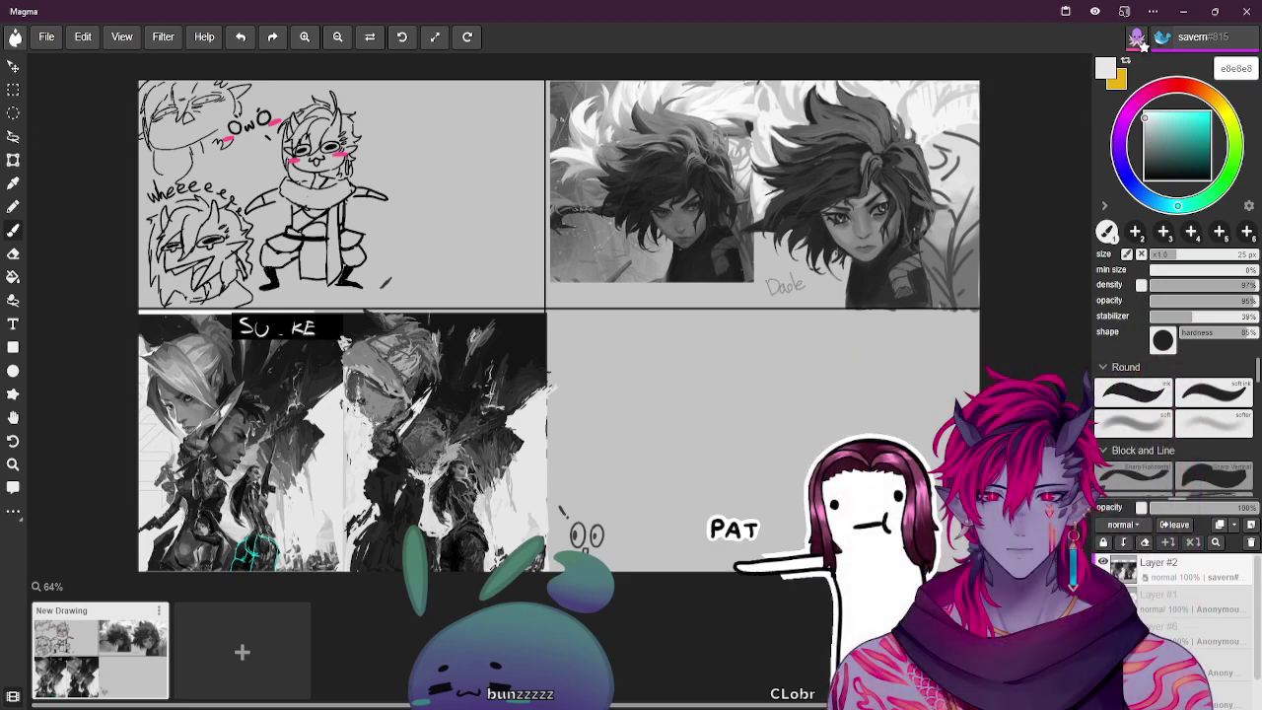
alt+click(159, 417)
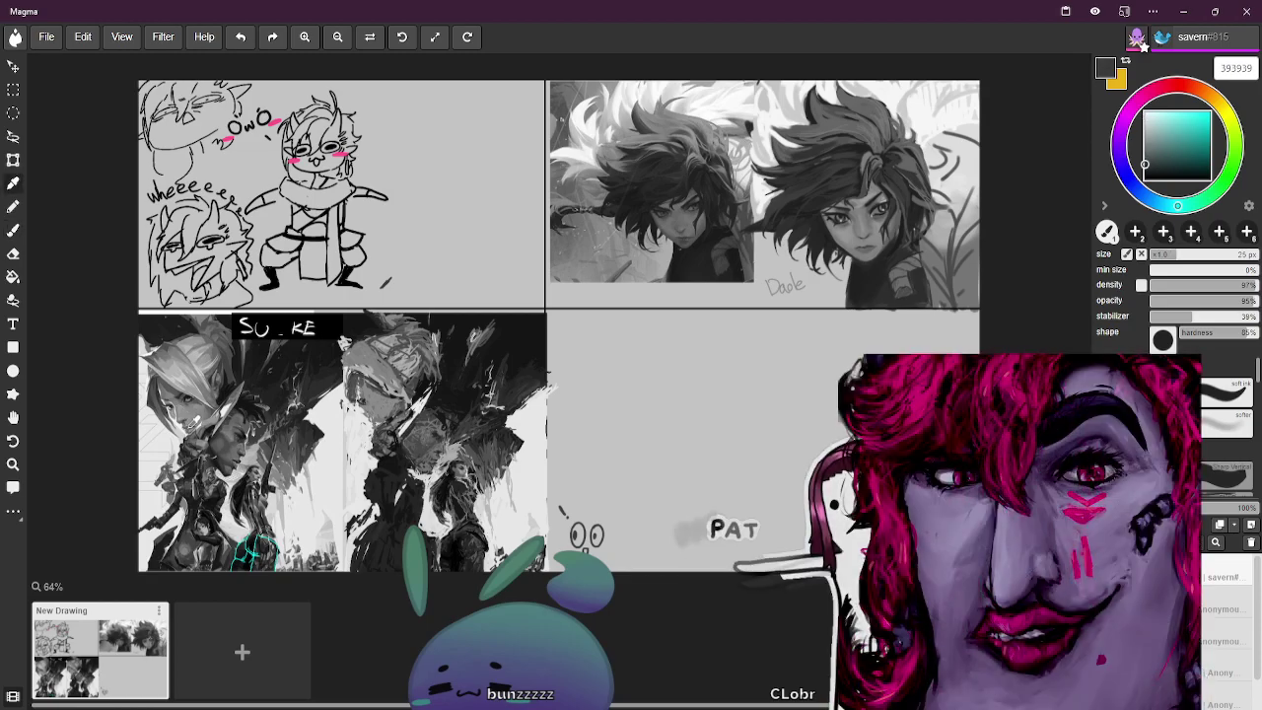
key(bracketleft)
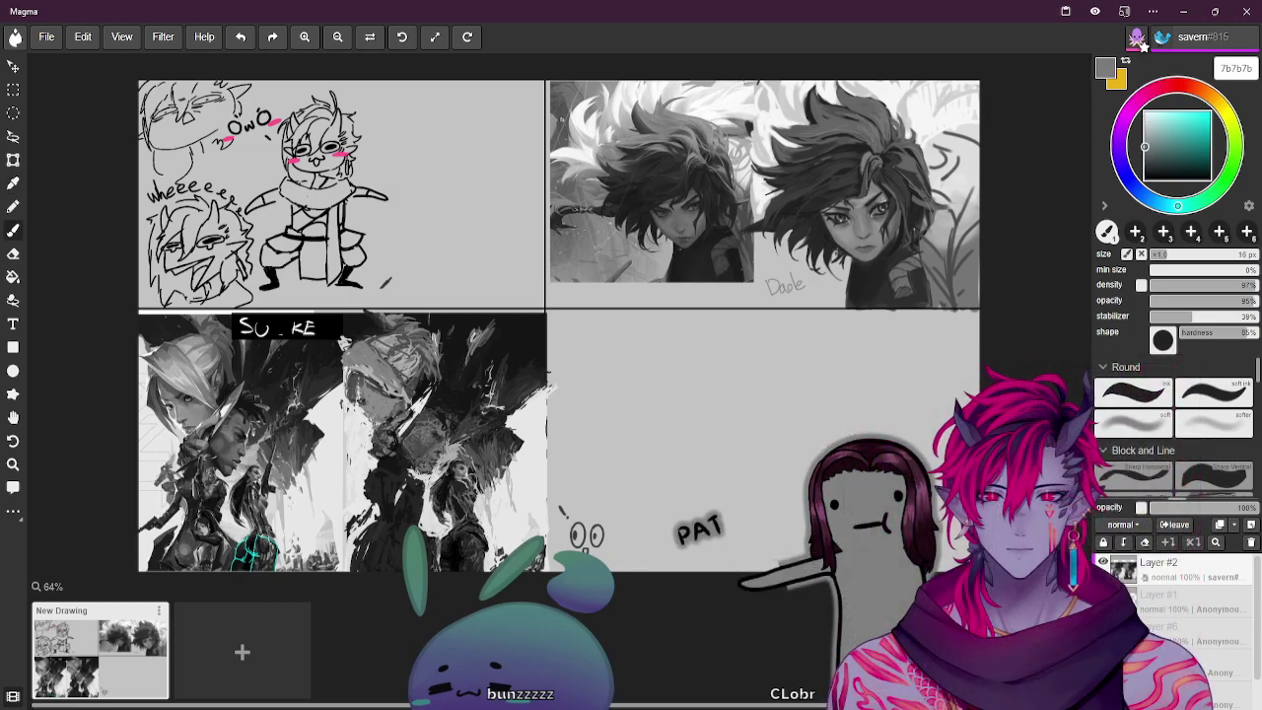
key(bracketleft)
alt+click(493, 203)
key(bracketleft)
key(bracketleft)
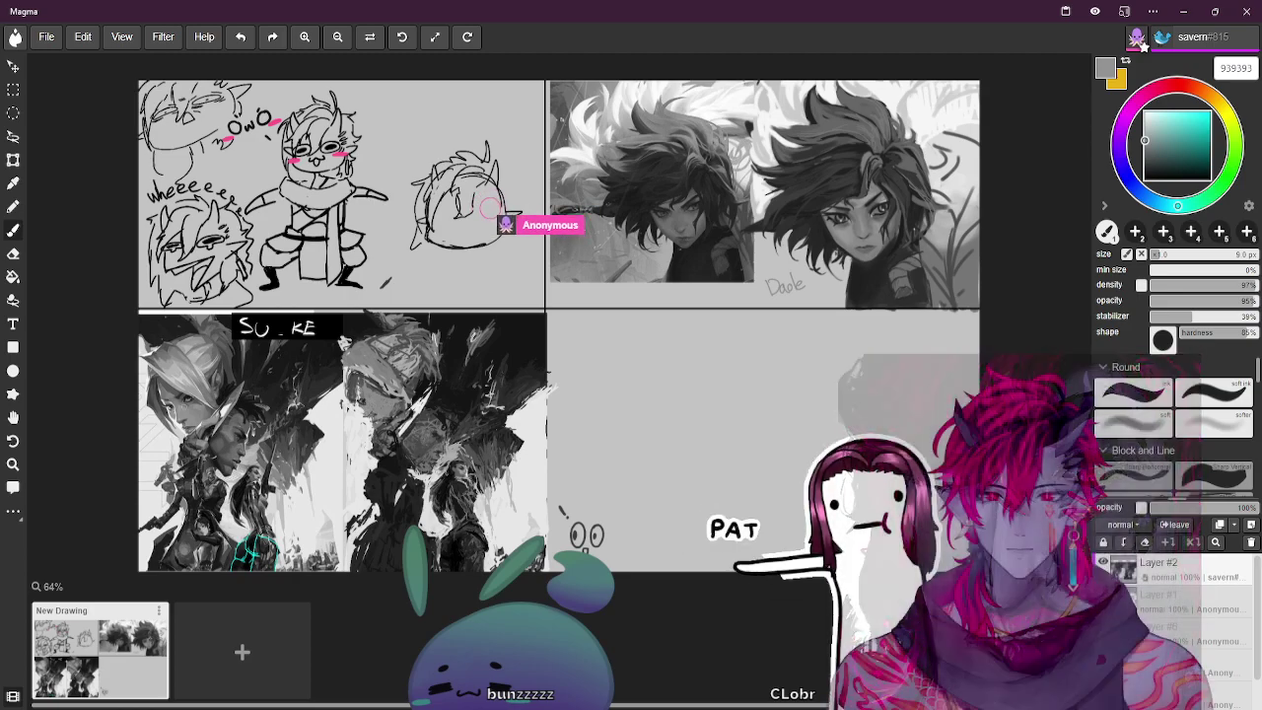
Add spiky hair strokes and a pink blush to the new round chibi head using sampled greys
key(i)
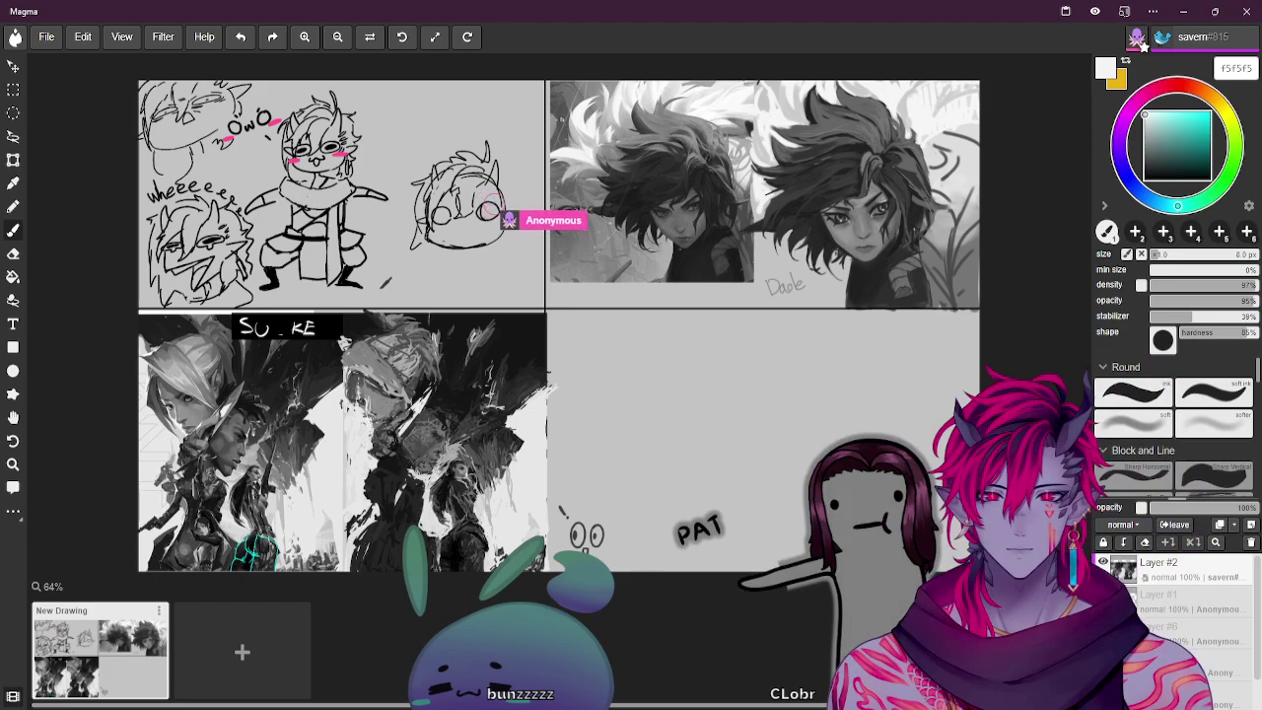
key(i)
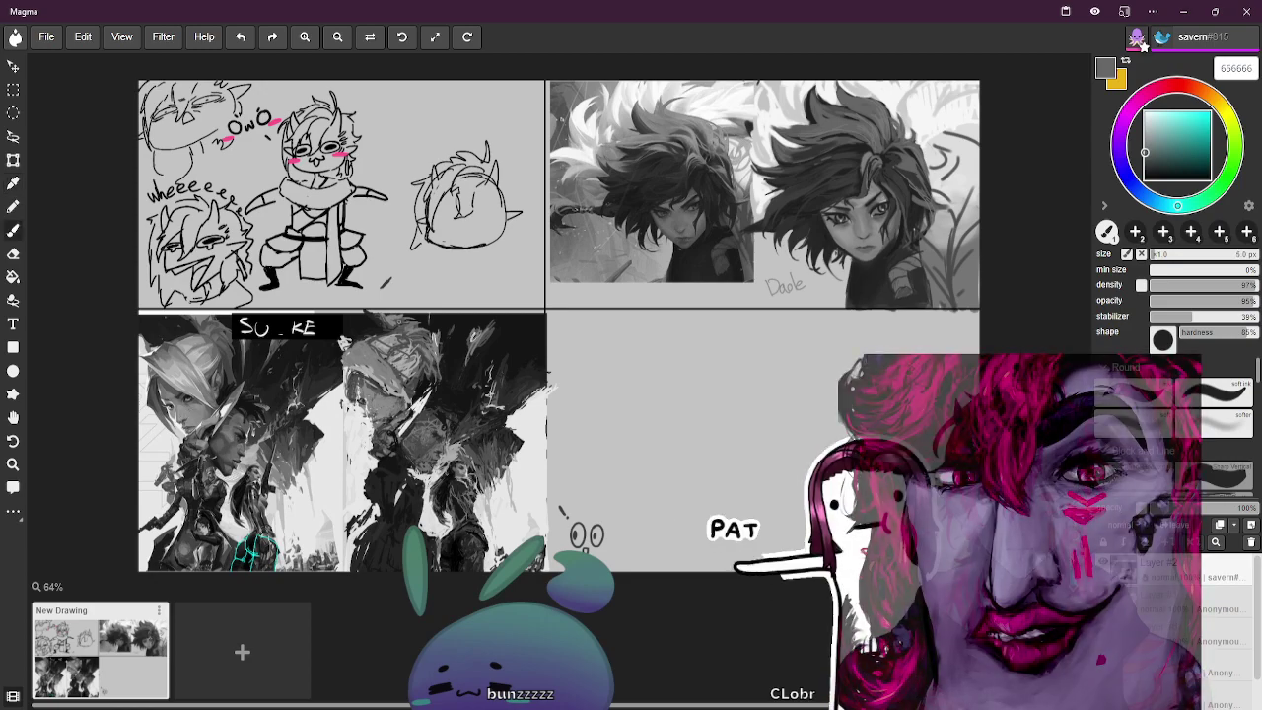
key(i)
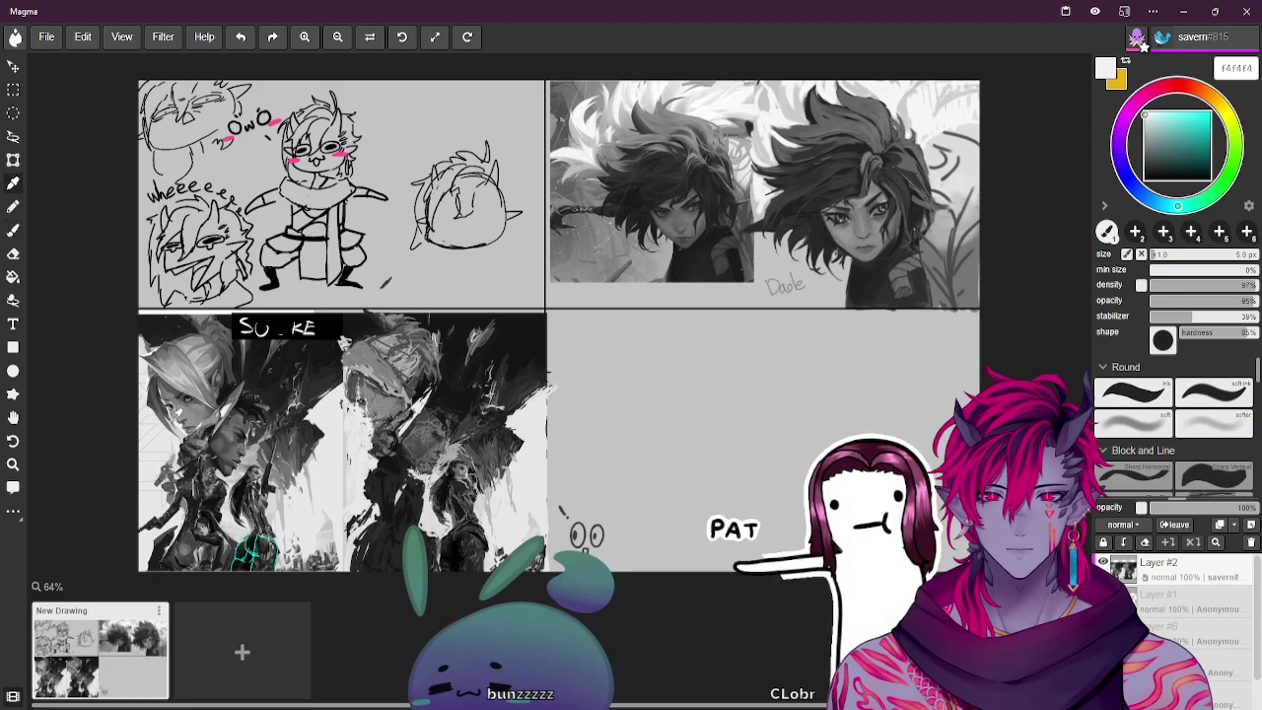
click(189, 417)
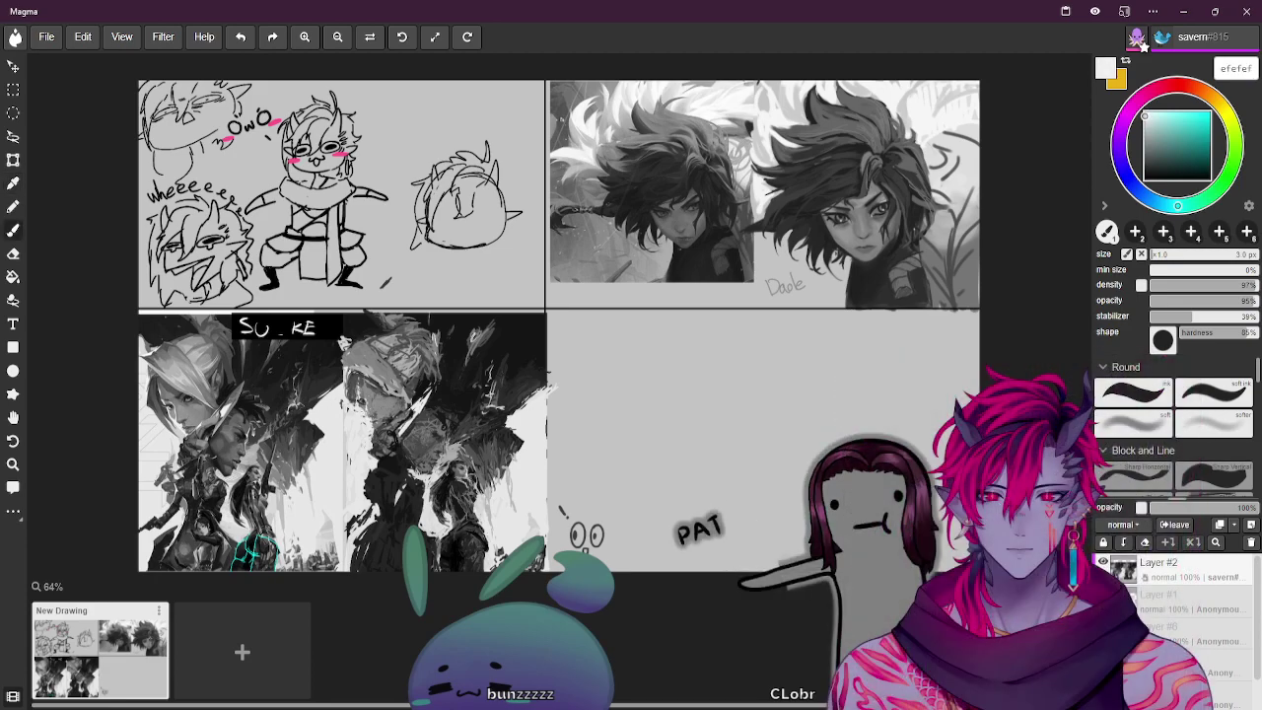
key(b)
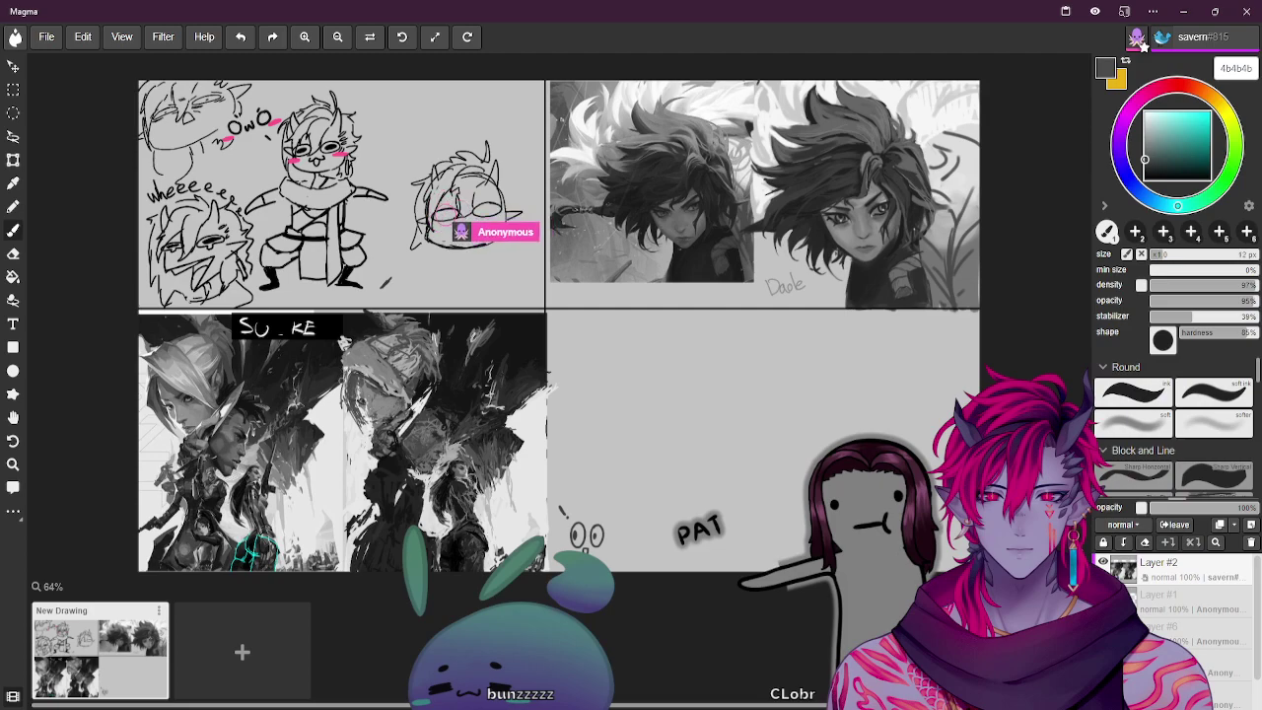
Draw dark eyes on the chibi face and a wide flat blob outline below it with a fine brush
key(bracketright)
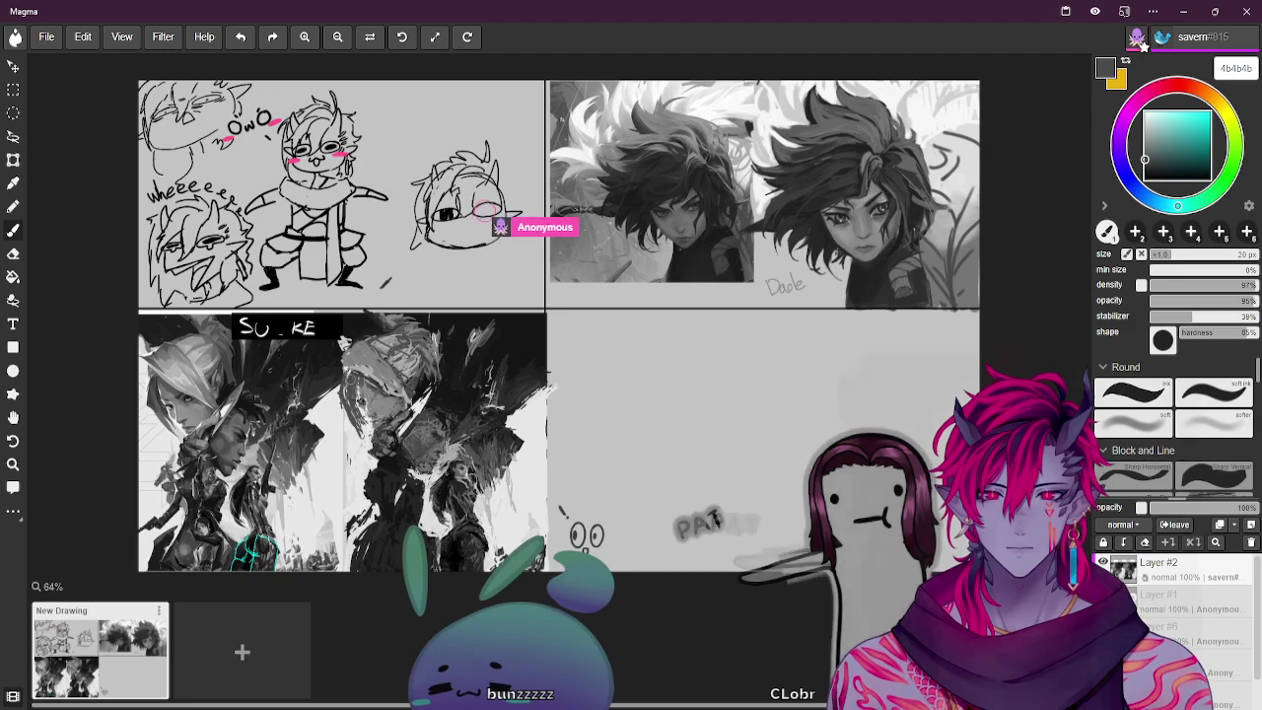
key(bracketleft)
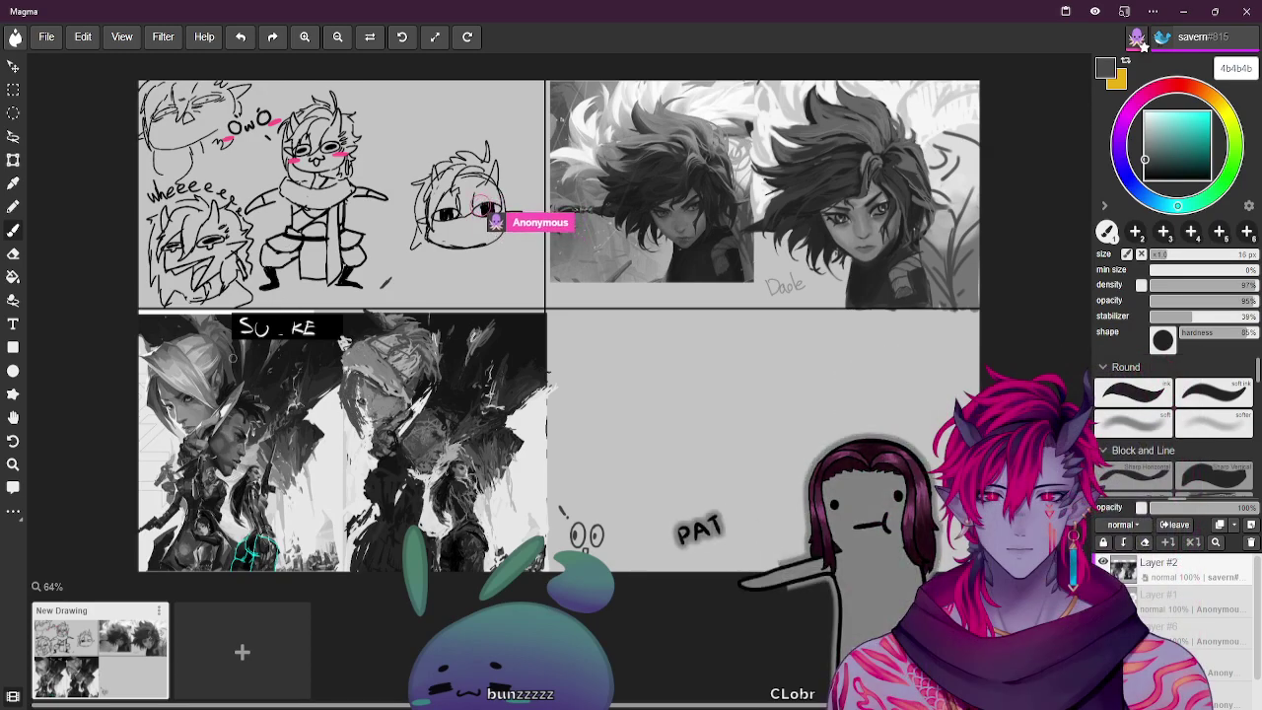
key(bracketleft)
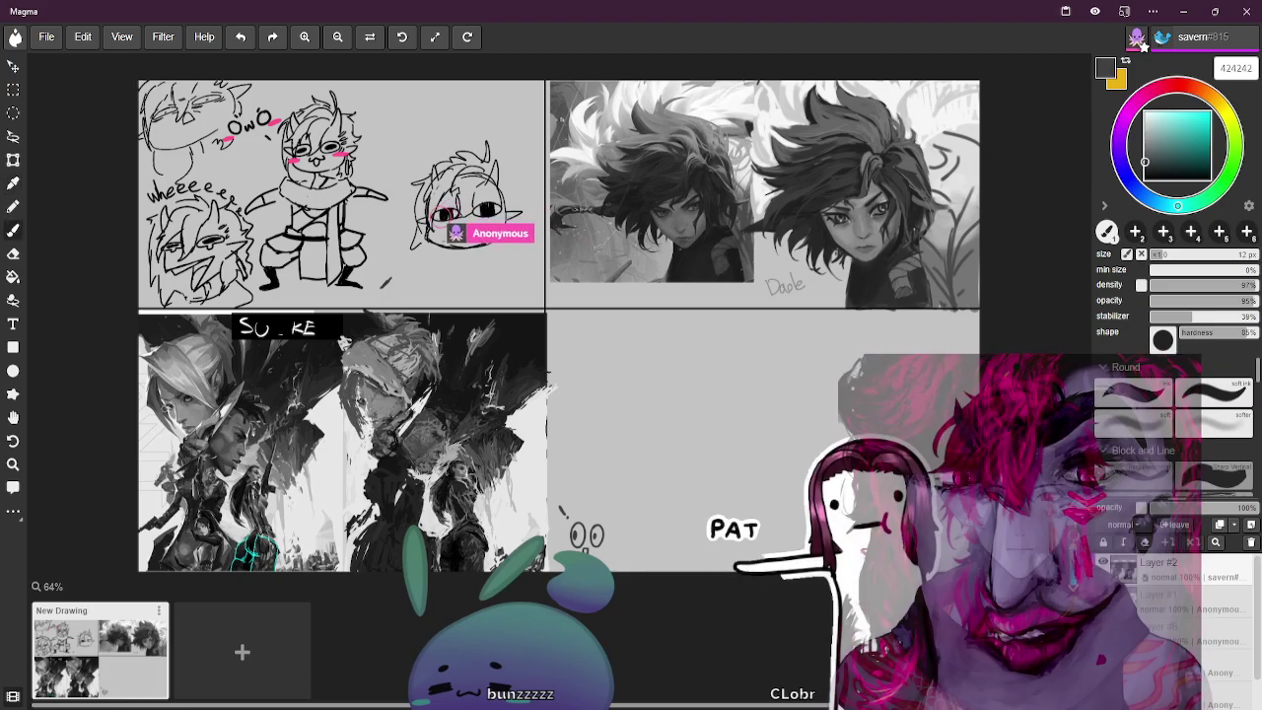
key(bracketleft)
key(bracketleft)
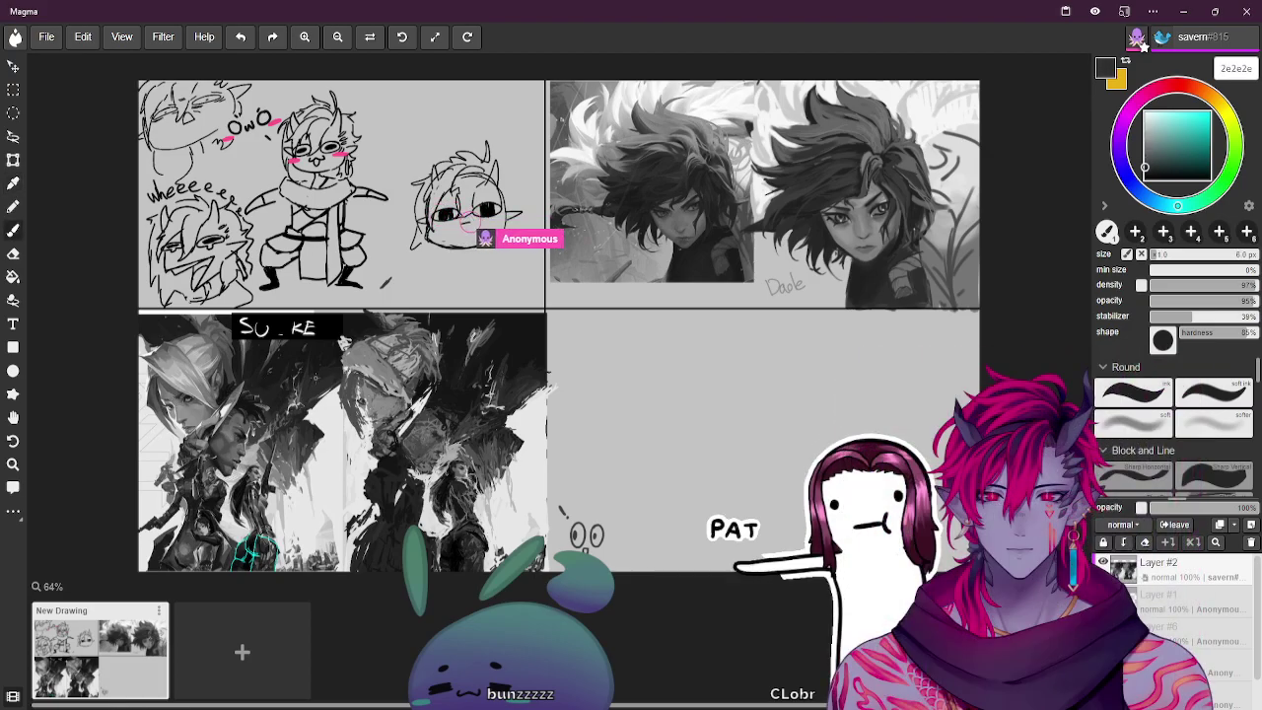
key(i)
key(b)
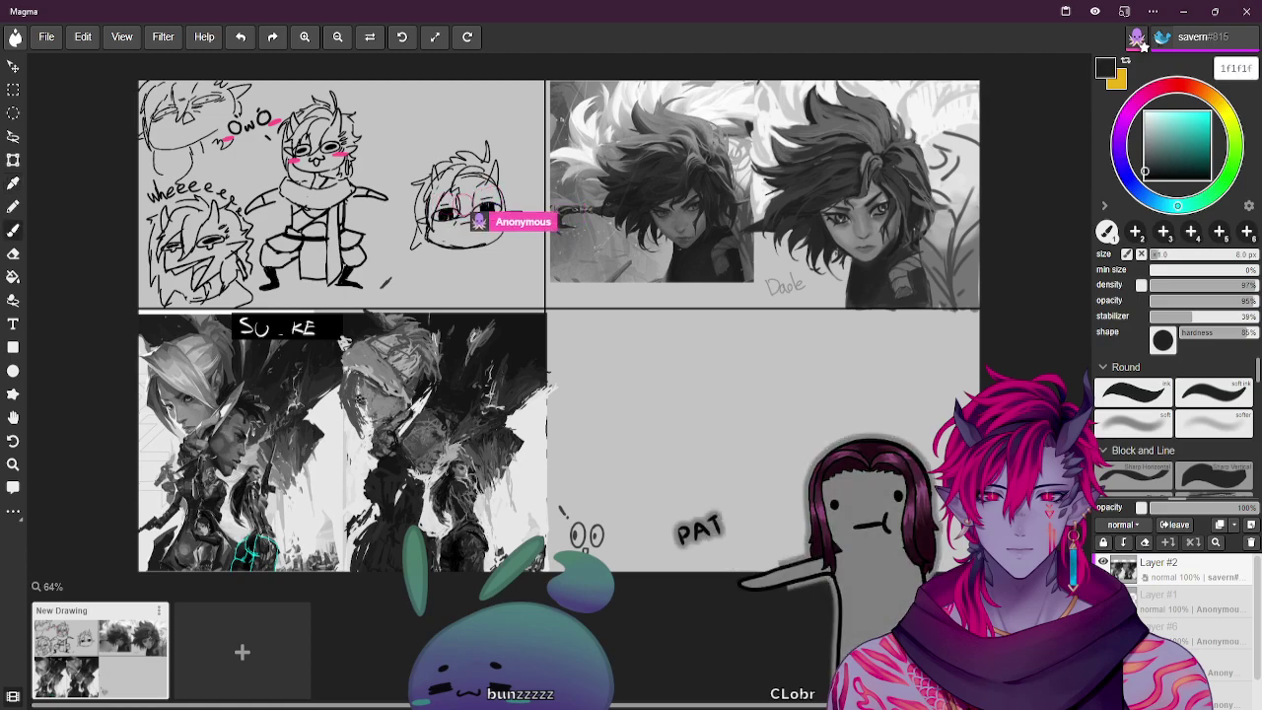
key(i)
key(b)
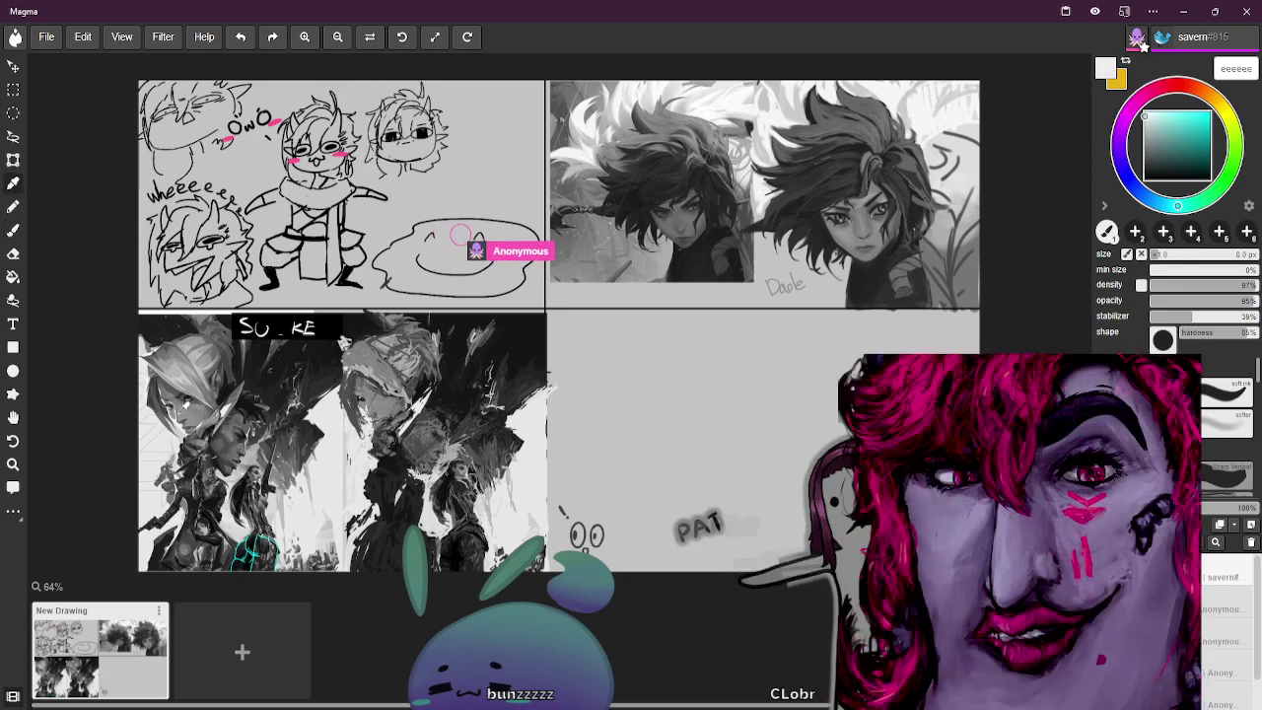
Draw a sleepy near-black face with a pink blush inside the blob outline
key(b)
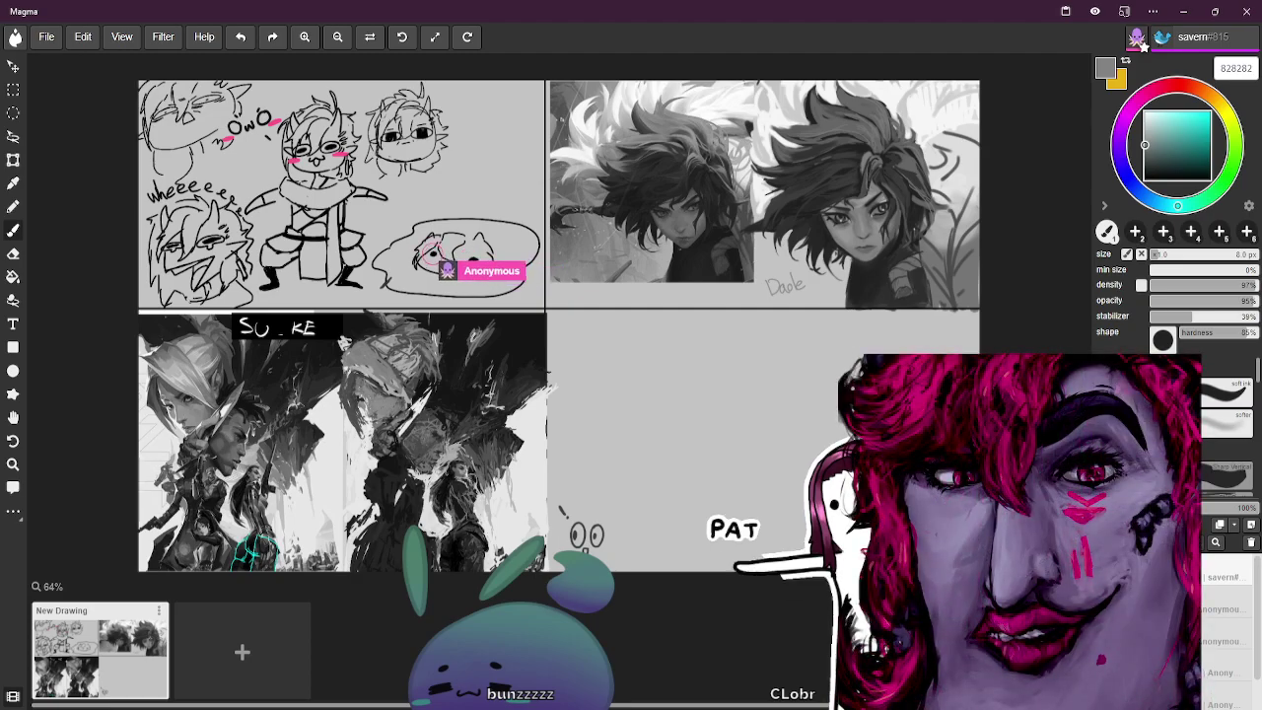
alt+click(179, 400)
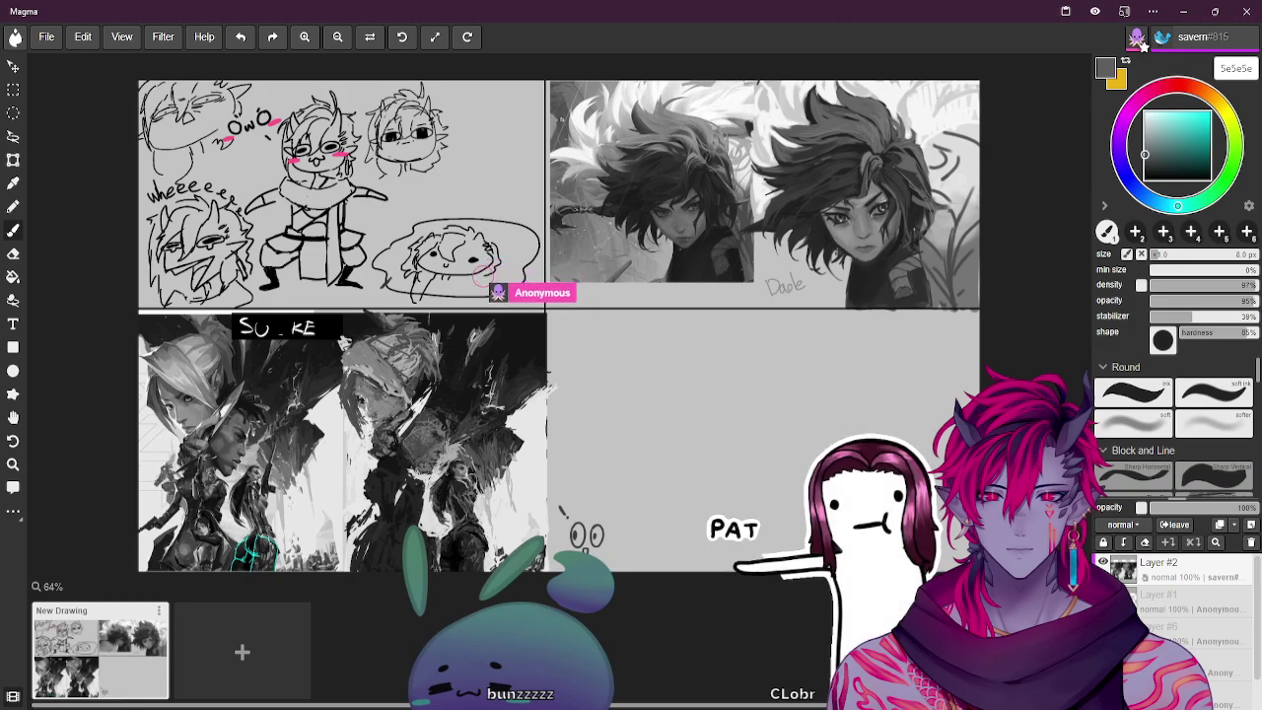
Eyedropper dark and lighter greys from the artwork to letter 'mEGG...' above the egg blob
key(i)
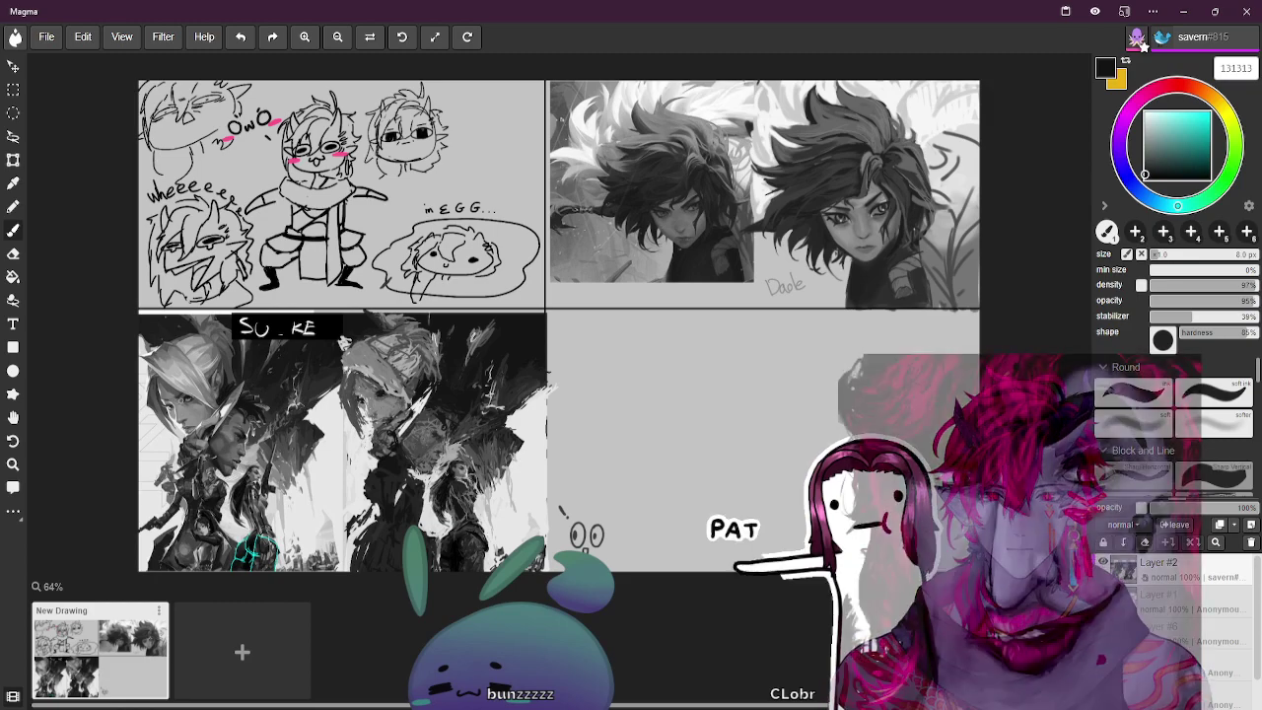
alt+click(186, 394)
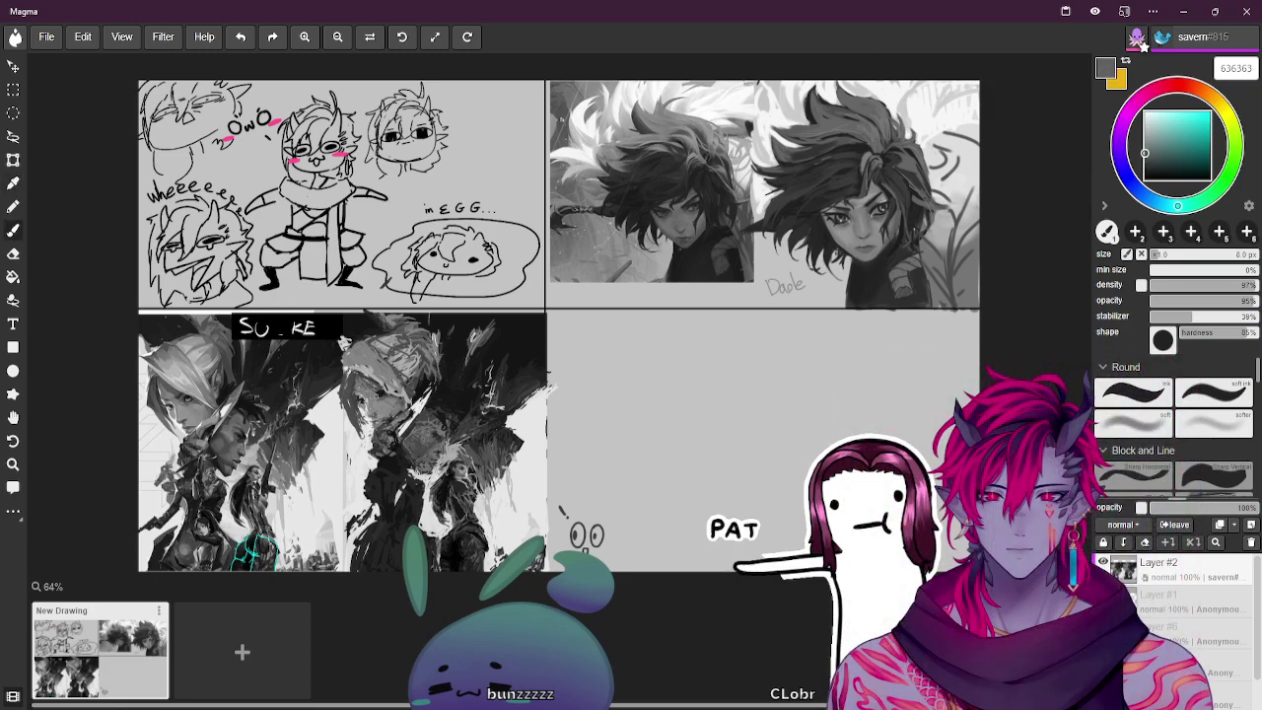
alt+click(377, 392)
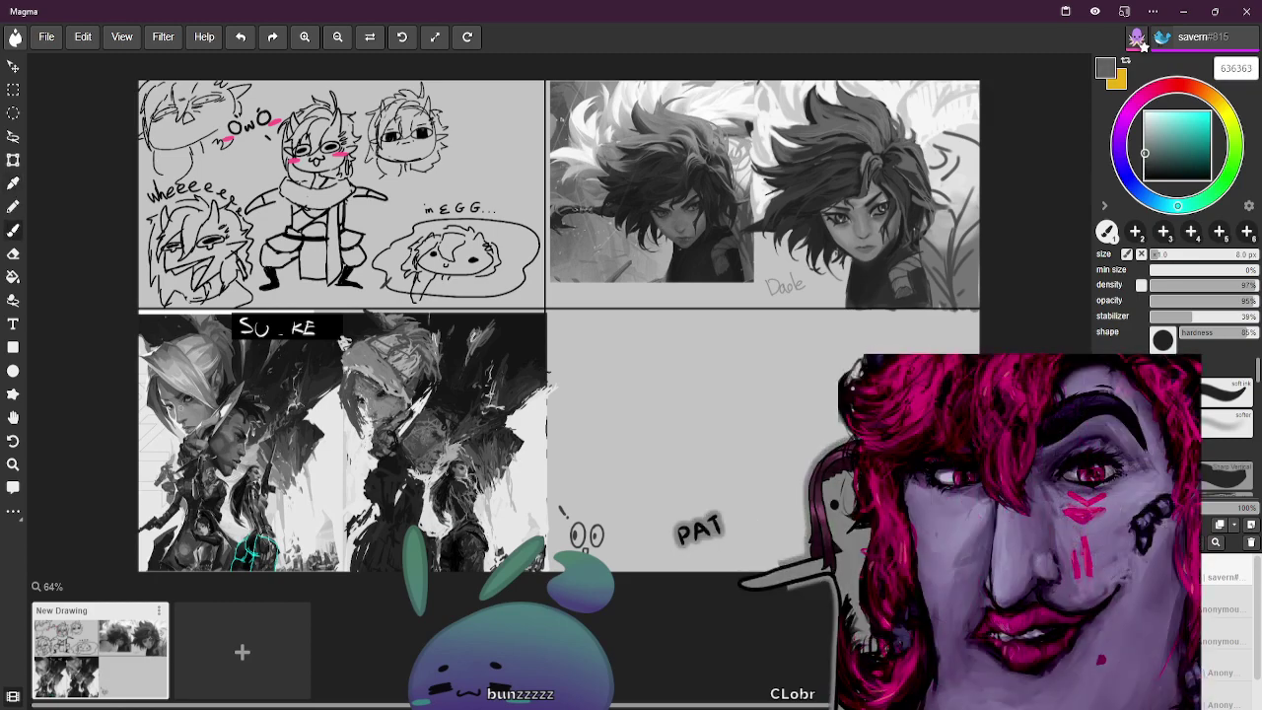
Sample several canvas greys and shrink the brush, ending on light grey c6c6c6 at 12 px
alt+click(205, 401)
alt+click(353, 395)
alt+click(215, 471)
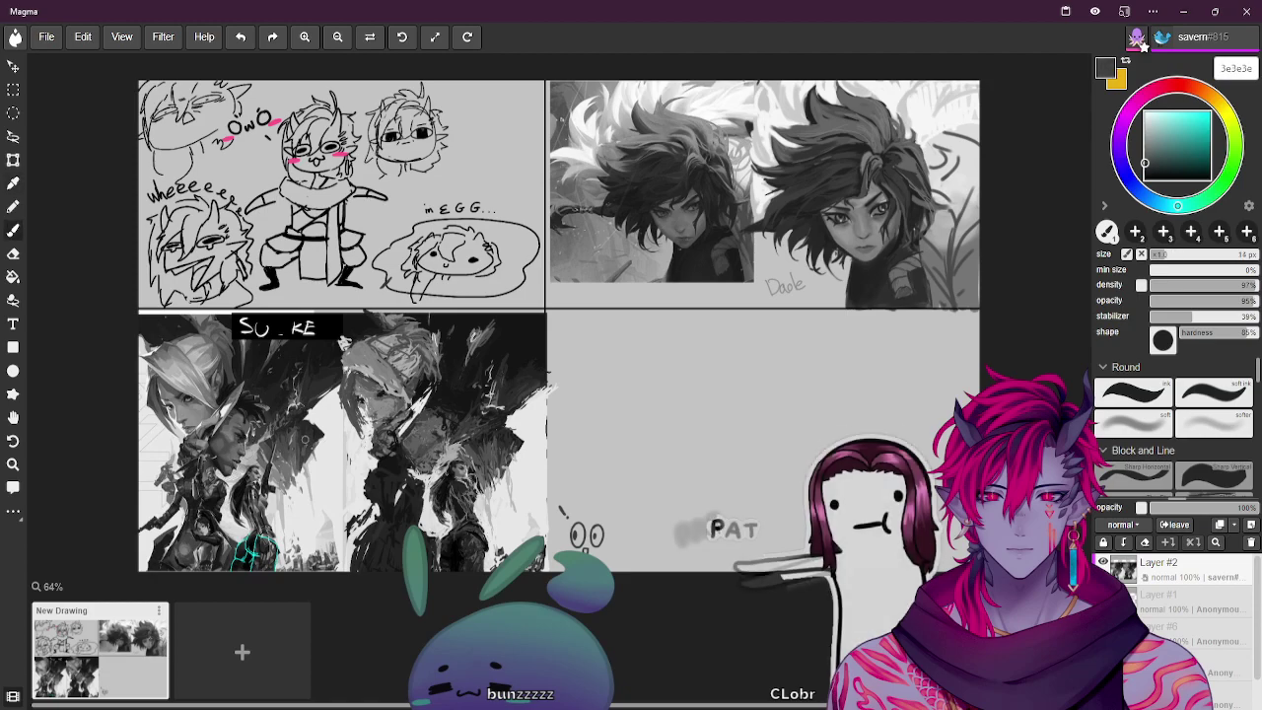
key(bracketleft)
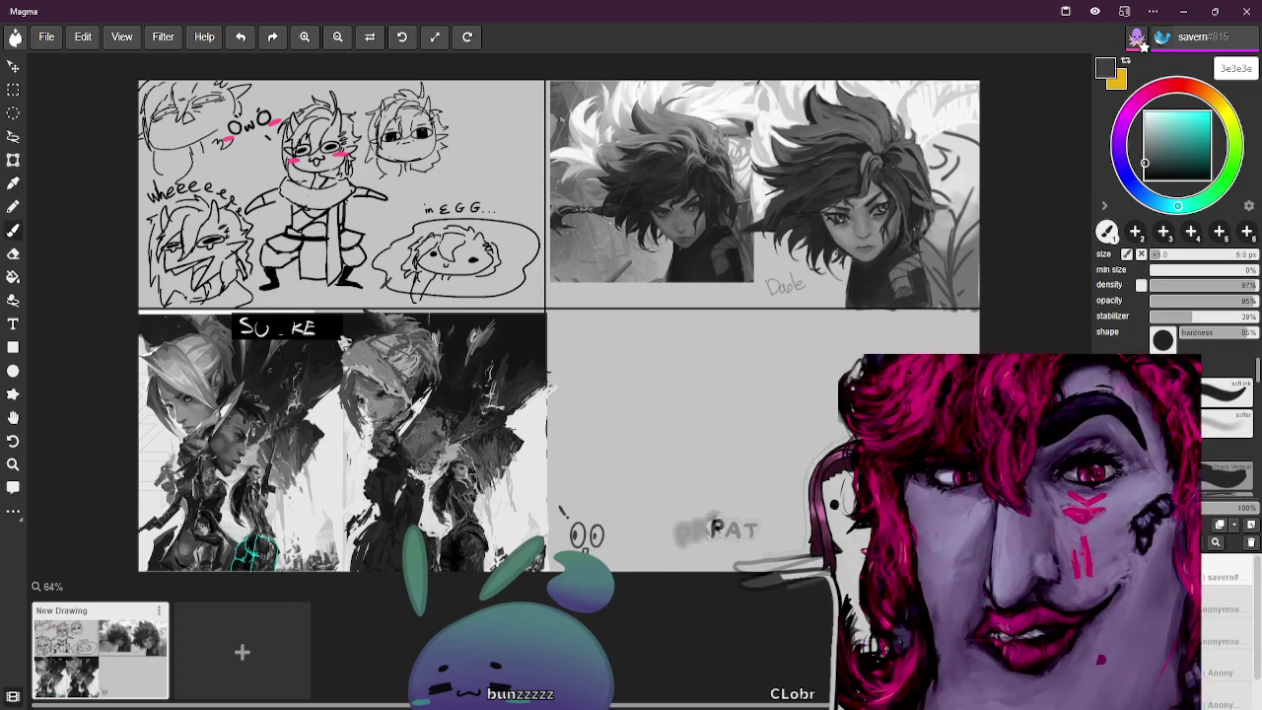
alt+click(221, 467)
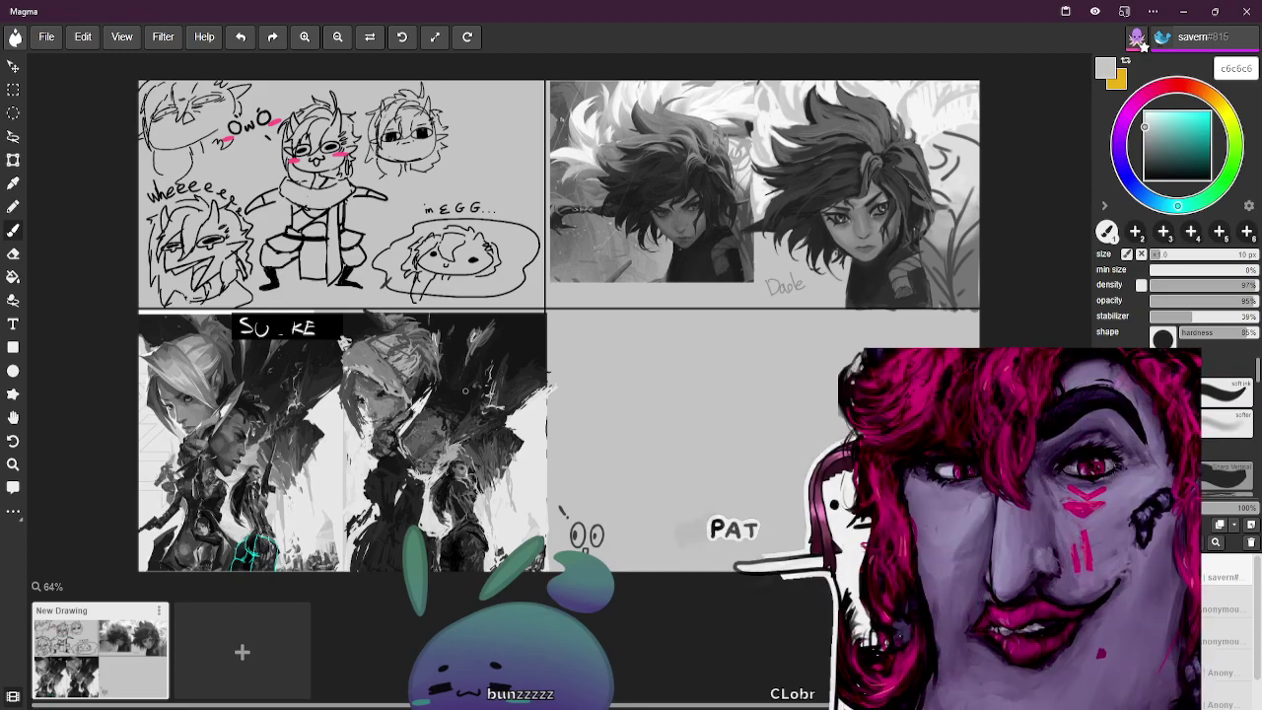
alt+click(153, 553)
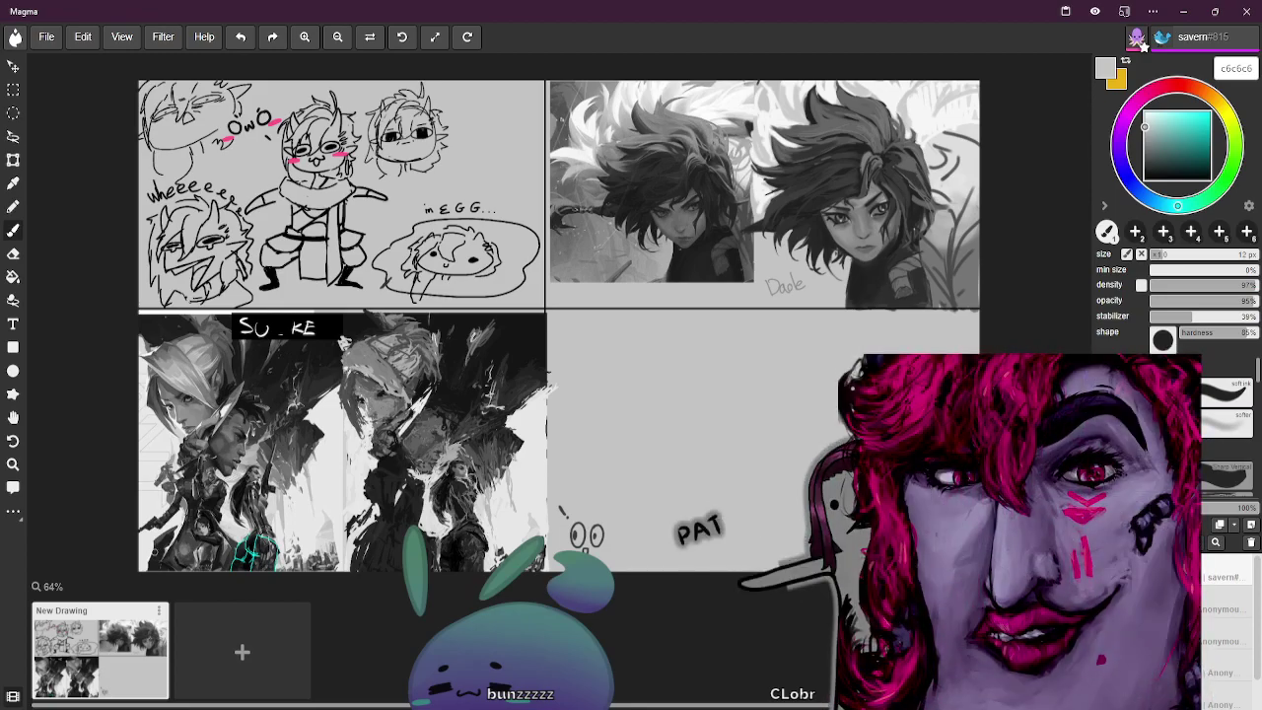
Switch to a dark grey (444444) 50 px brush for the new top-right chibi head
alt+click(382, 555)
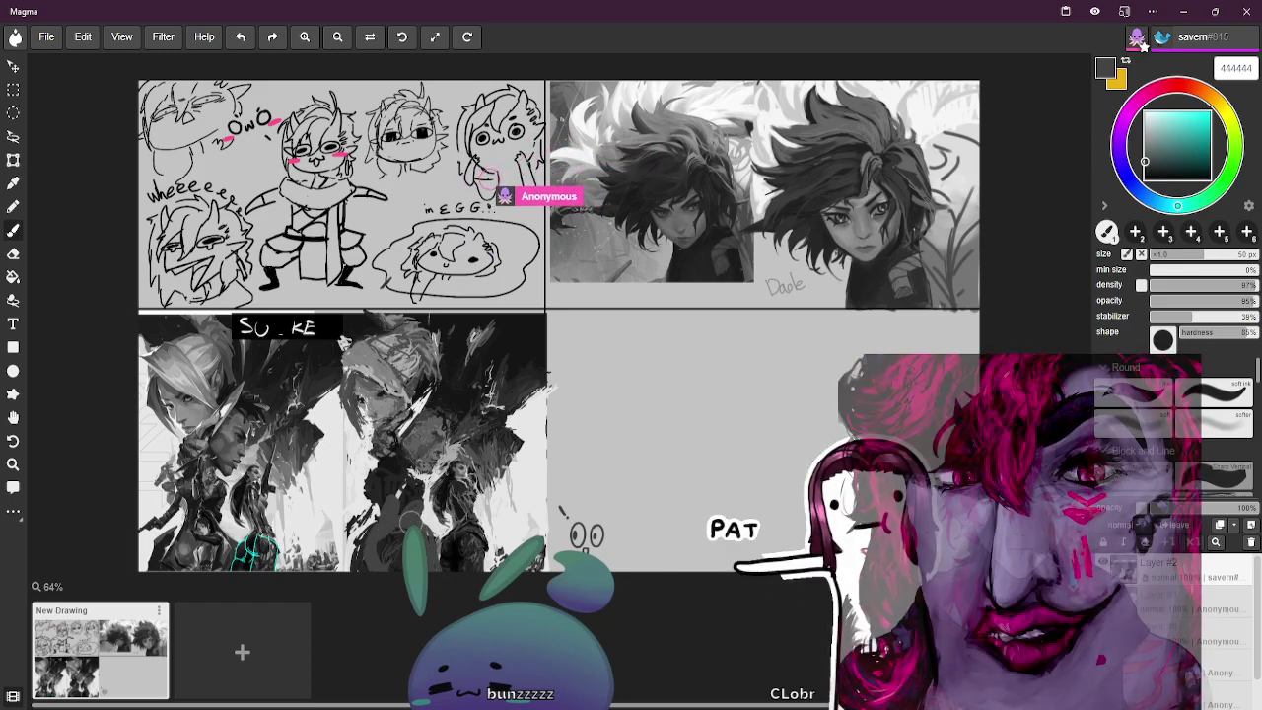
Resize the brush and sample greys and pink for the chibi's body, crying mouth and blush, ending on 7c7c7c
key(bracketright)
key(bracketright)
key(bracketright)
key(bracketright)
key(bracketleft)
key(bracketleft)
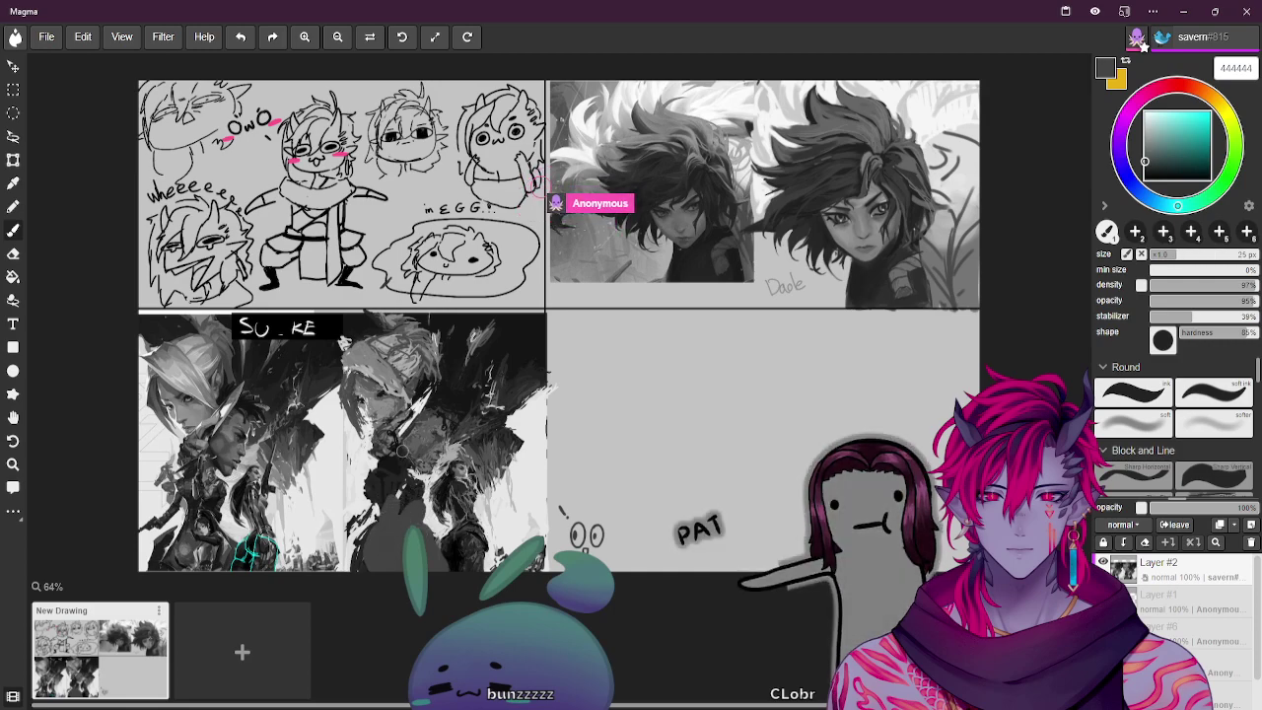
key(i)
key(b)
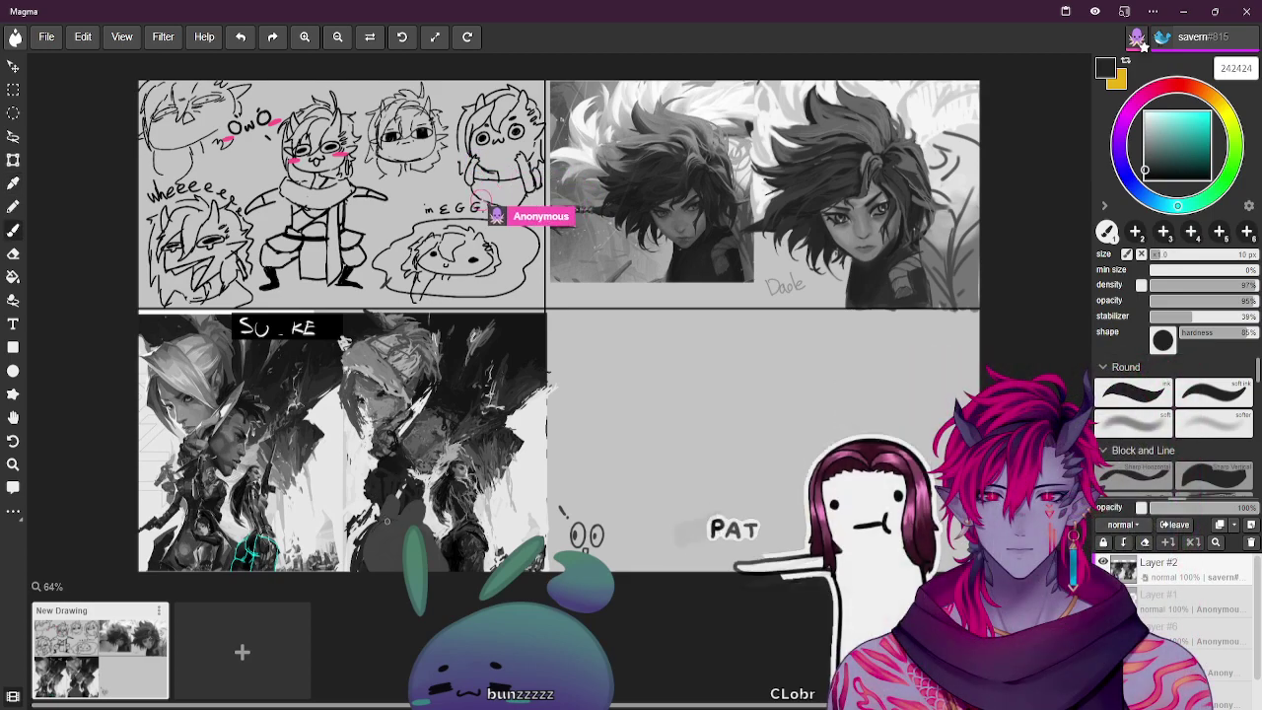
key(])
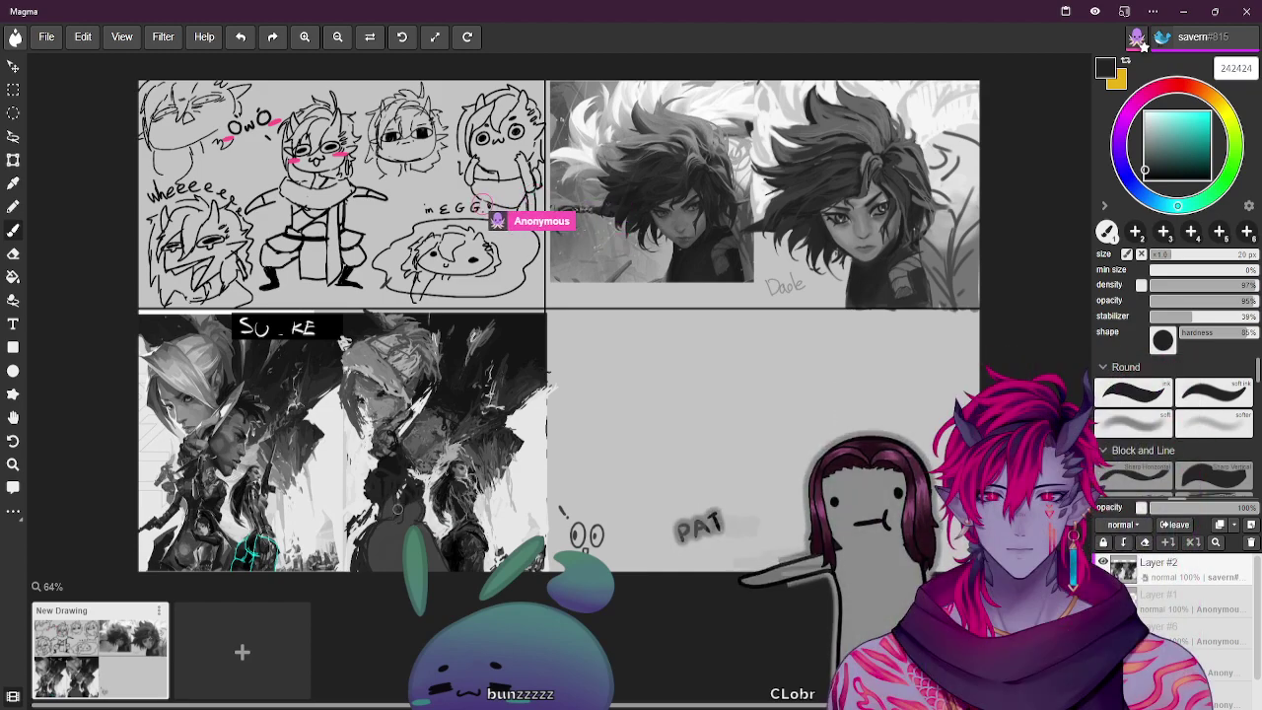
key(bracketright)
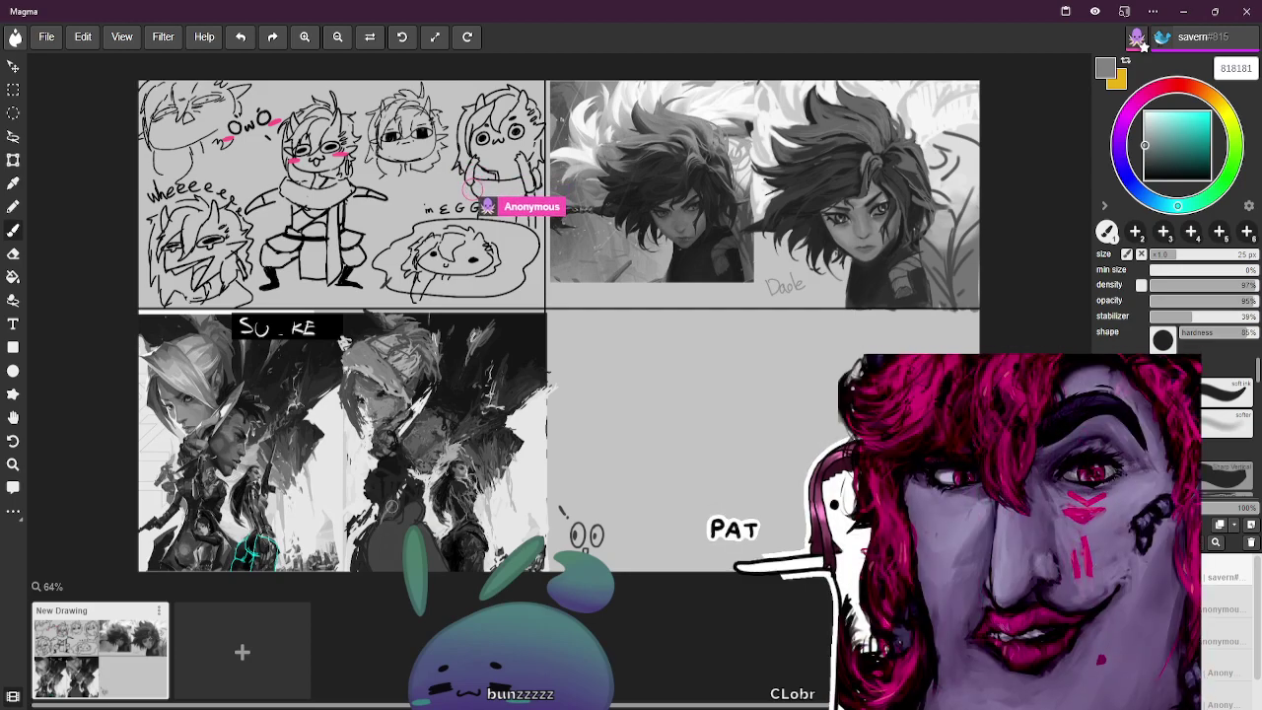
key(bracketright)
key(bracketright)
key(bracketright)
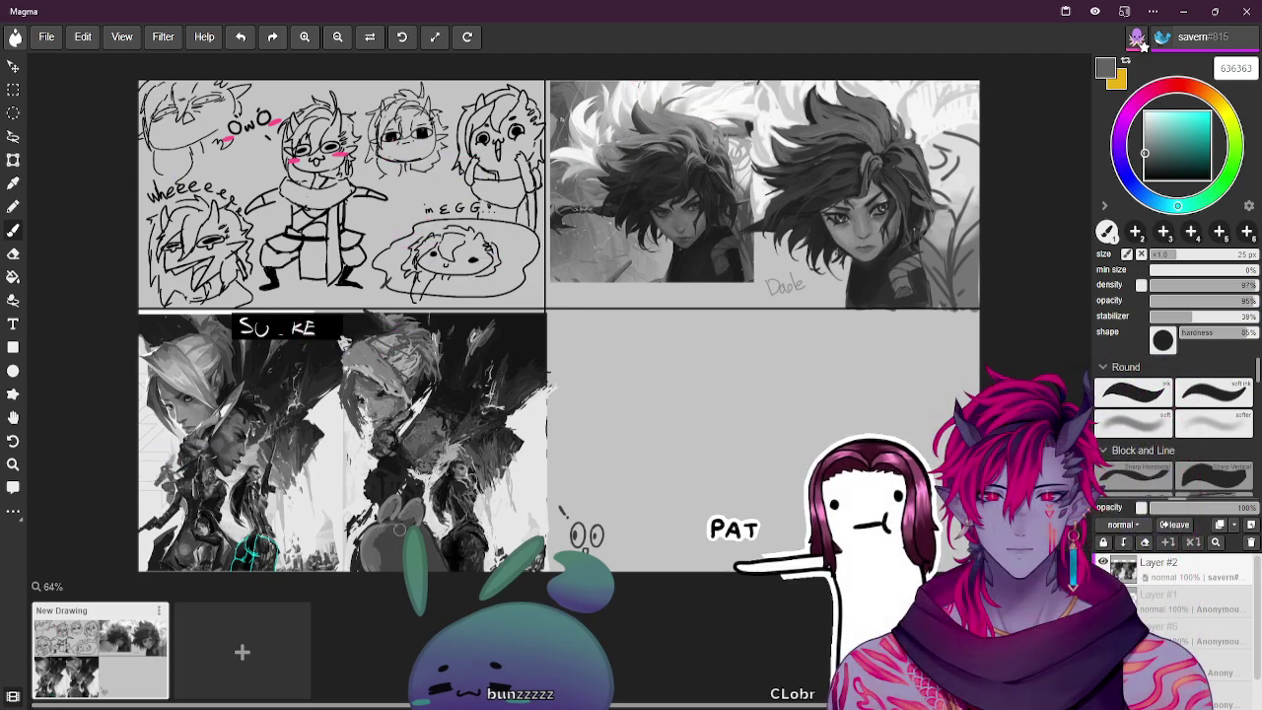
key(])
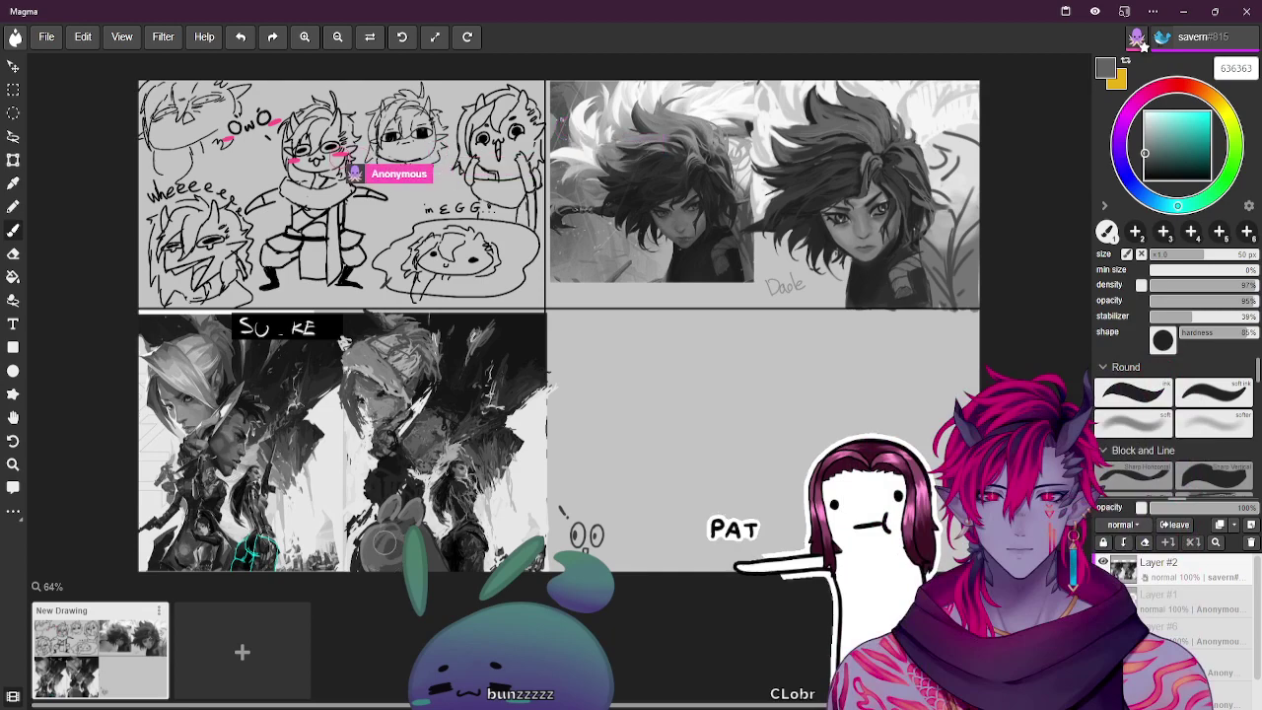
key(])
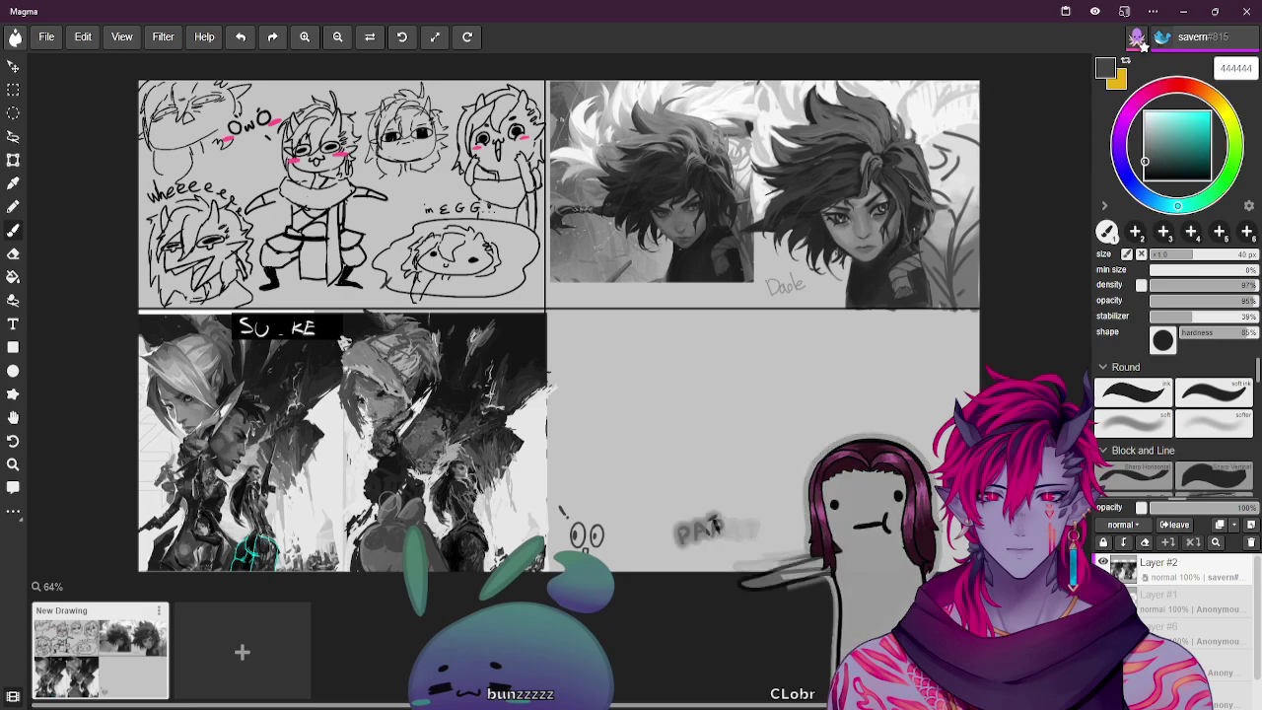
key(bracketleft)
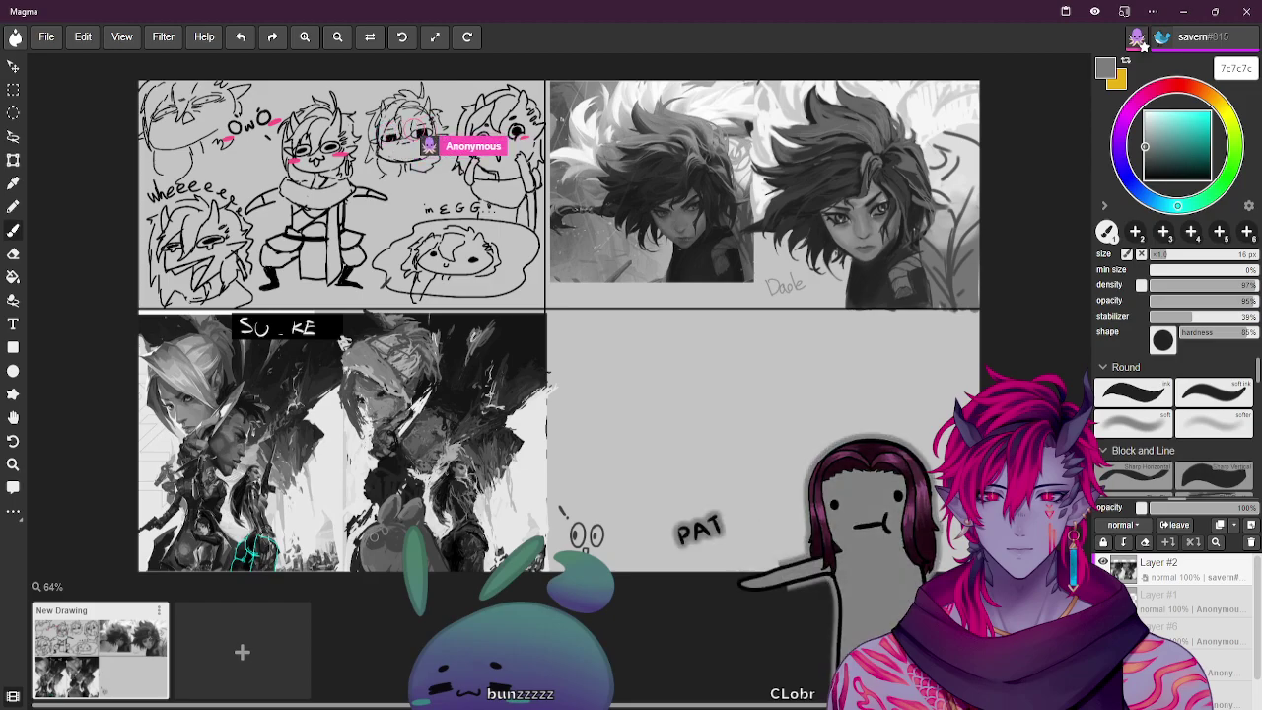
Zoom to 112%, pan to the lower-left painted panel, and set the brush to 12 px
key(ctrl+plus)
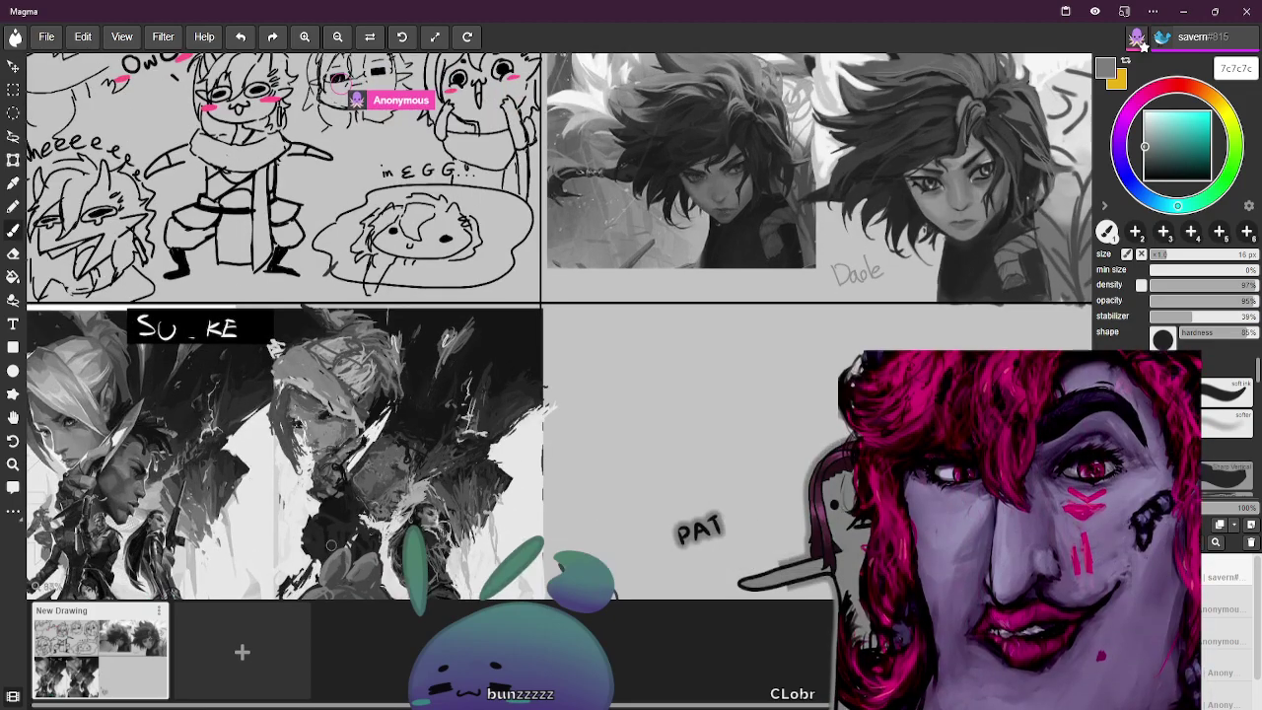
key(ctrl+plus)
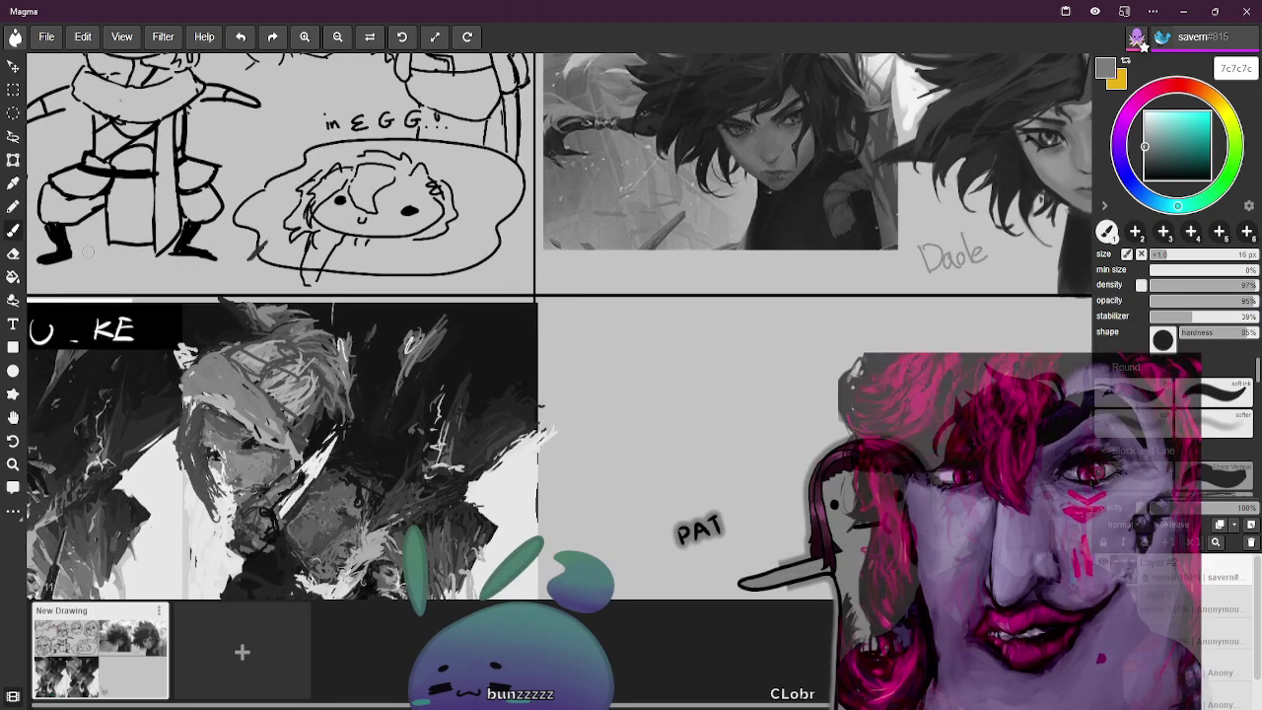
click(13, 417)
mouse_move(404, 402)
mouse_down()
mouse_move(789, 136)
mouse_move(779, 146)
mouse_up()
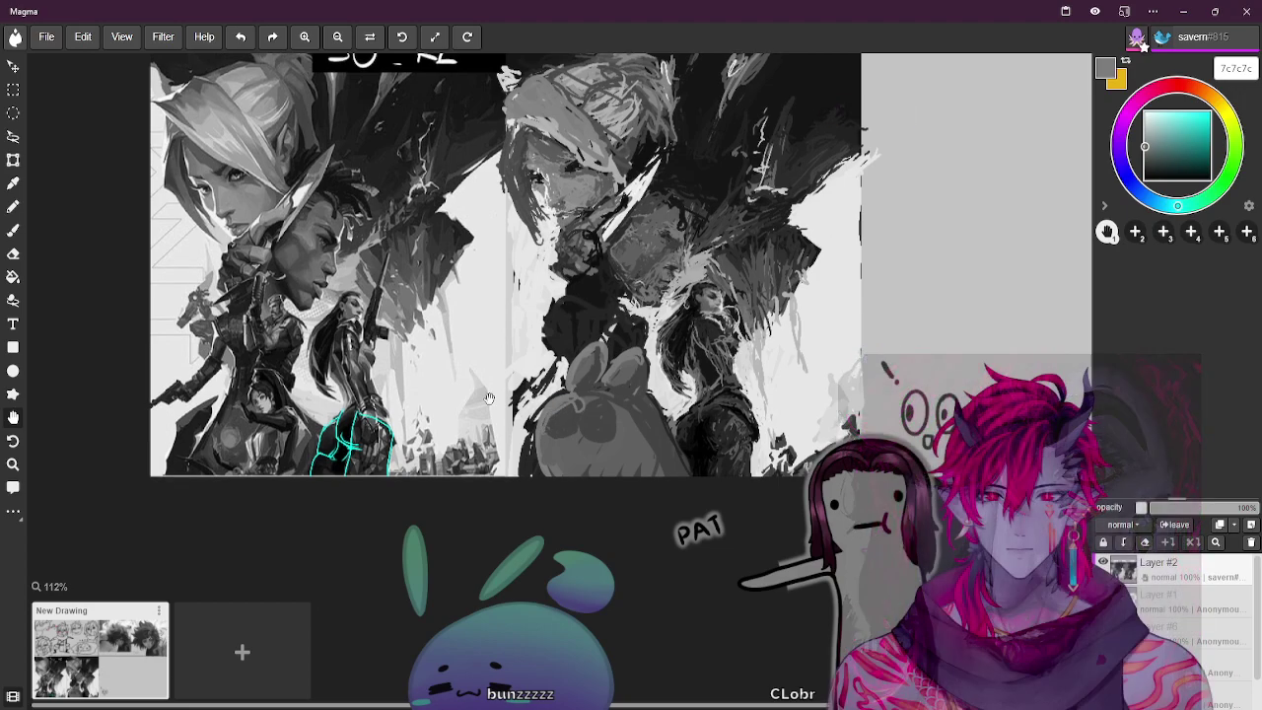
click(13, 229)
key(bracketleft)
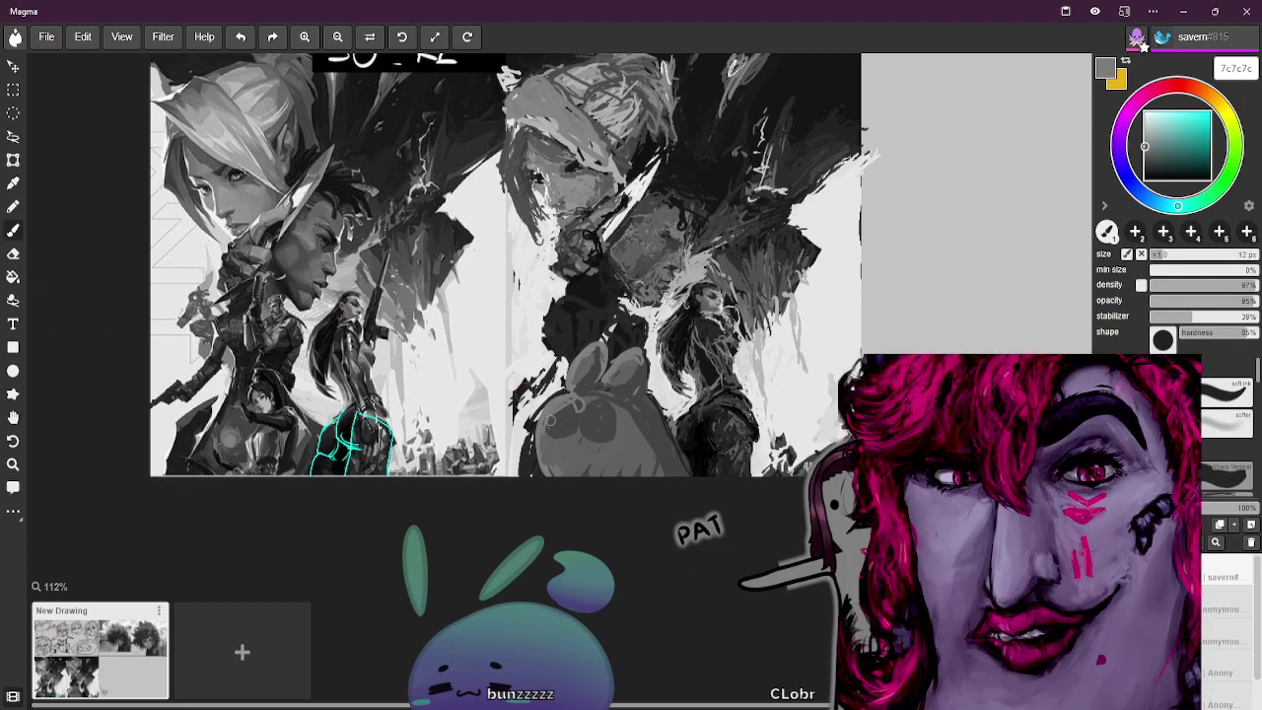
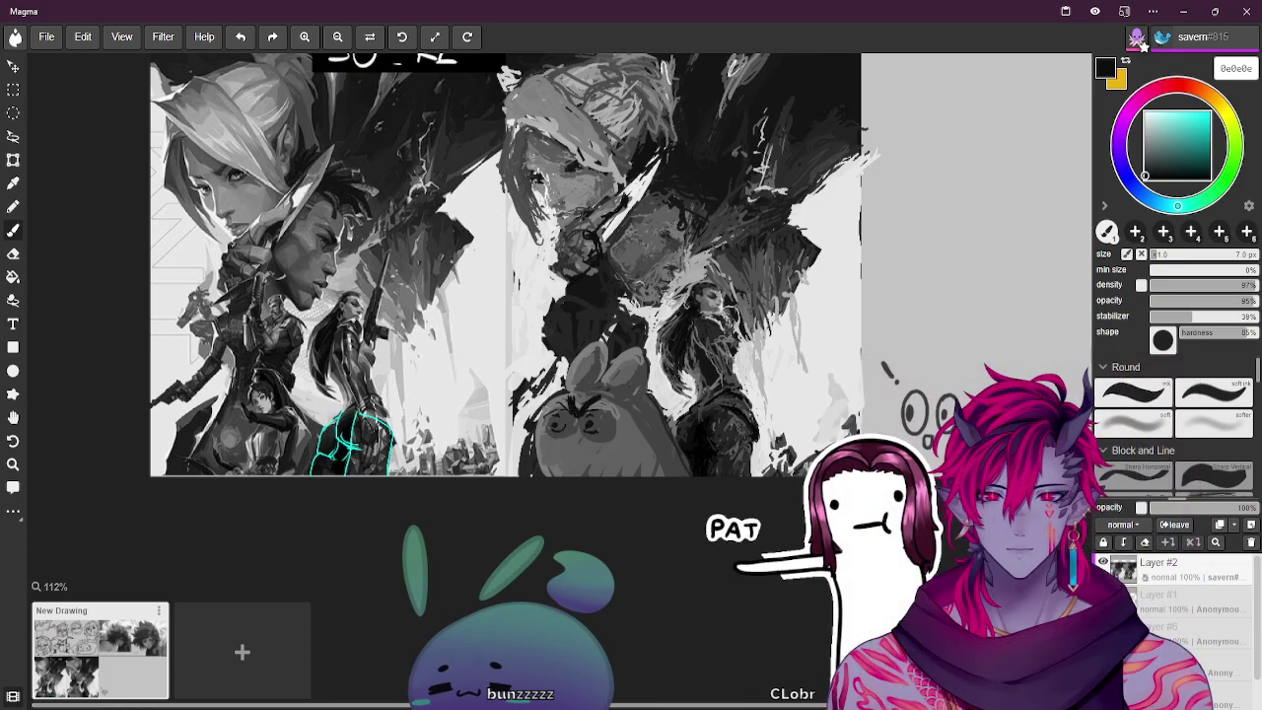
Eyedrop greys from the painting until the brush holds mid grey 515151, and shrink it to 6 px
alt+click(562, 403)
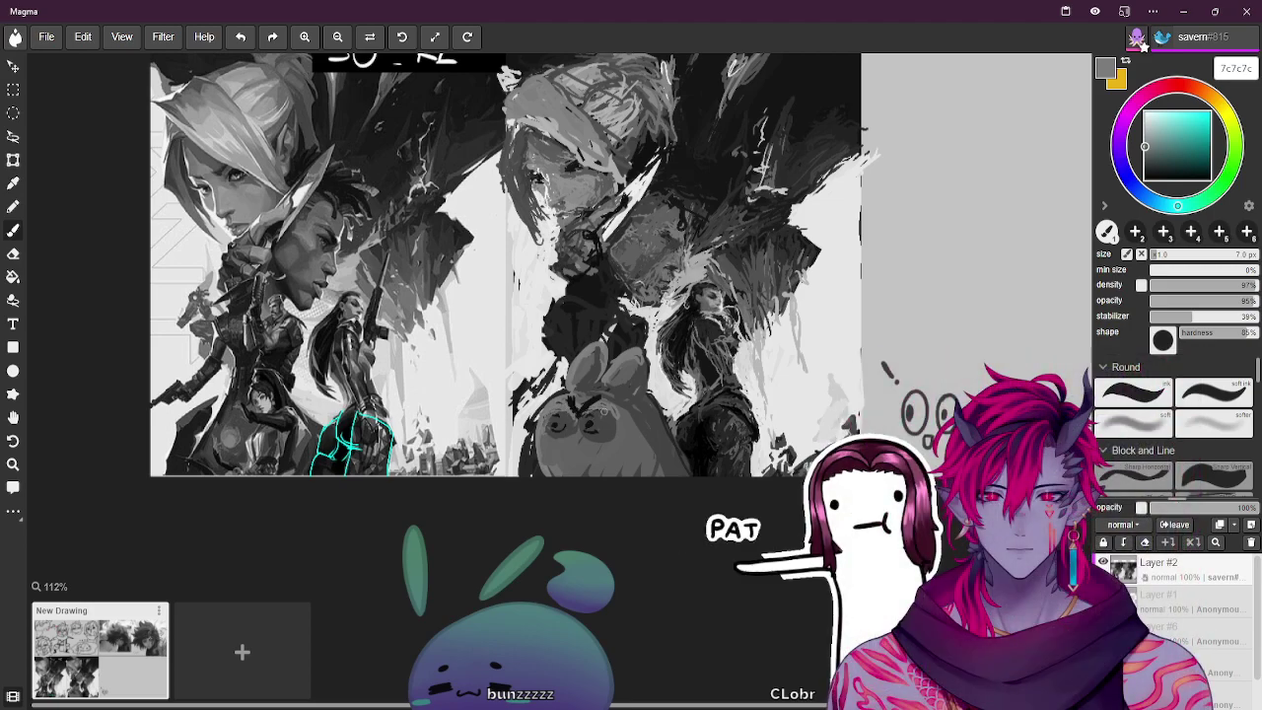
alt+click(621, 431)
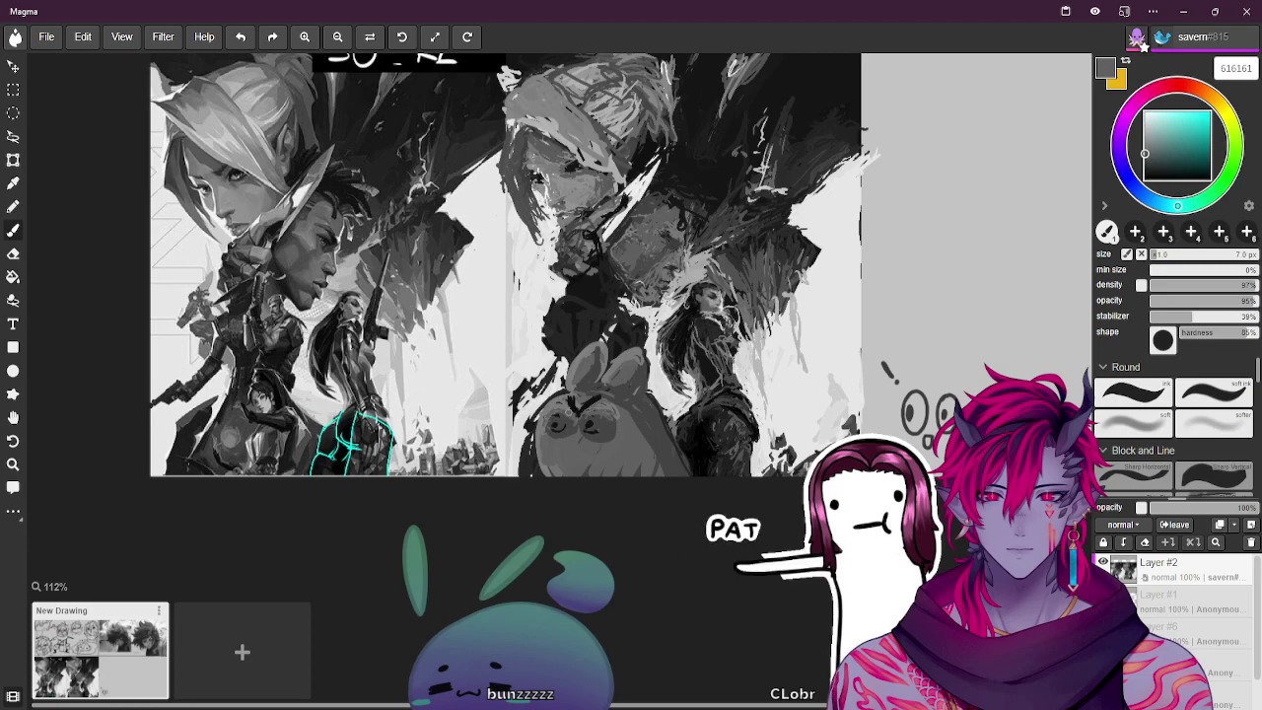
alt+click(568, 410)
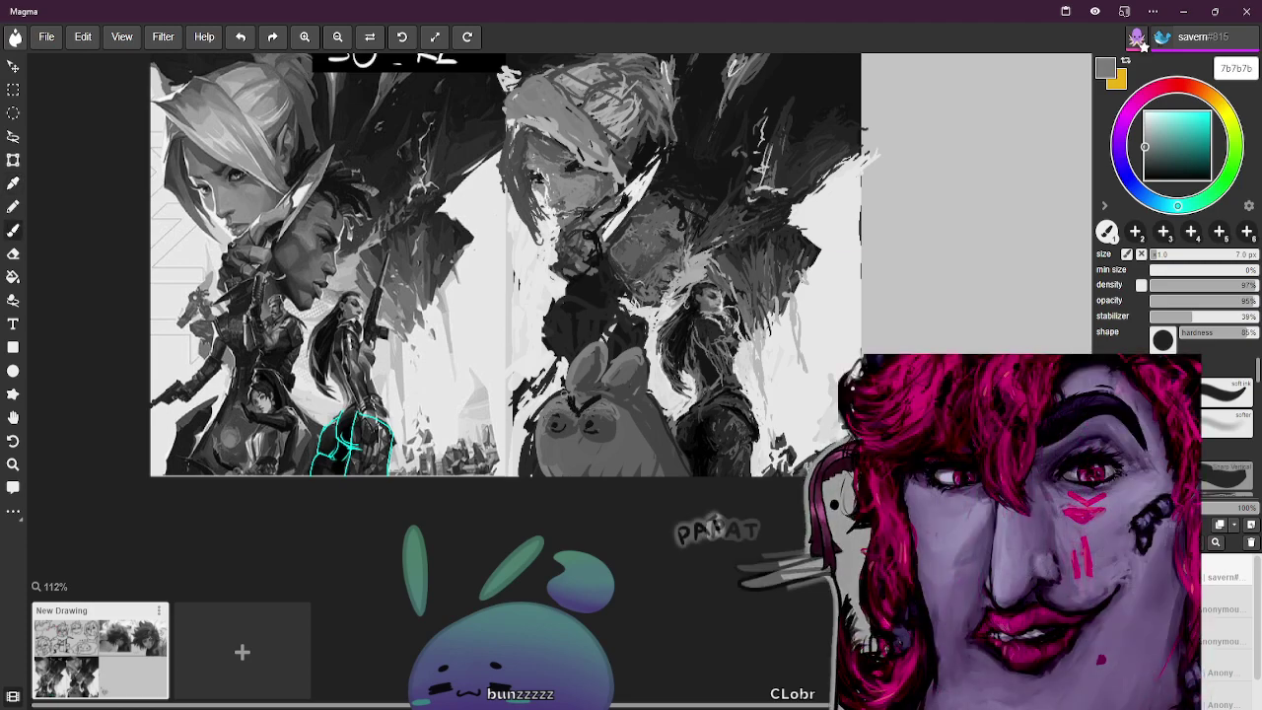
alt+click(565, 409)
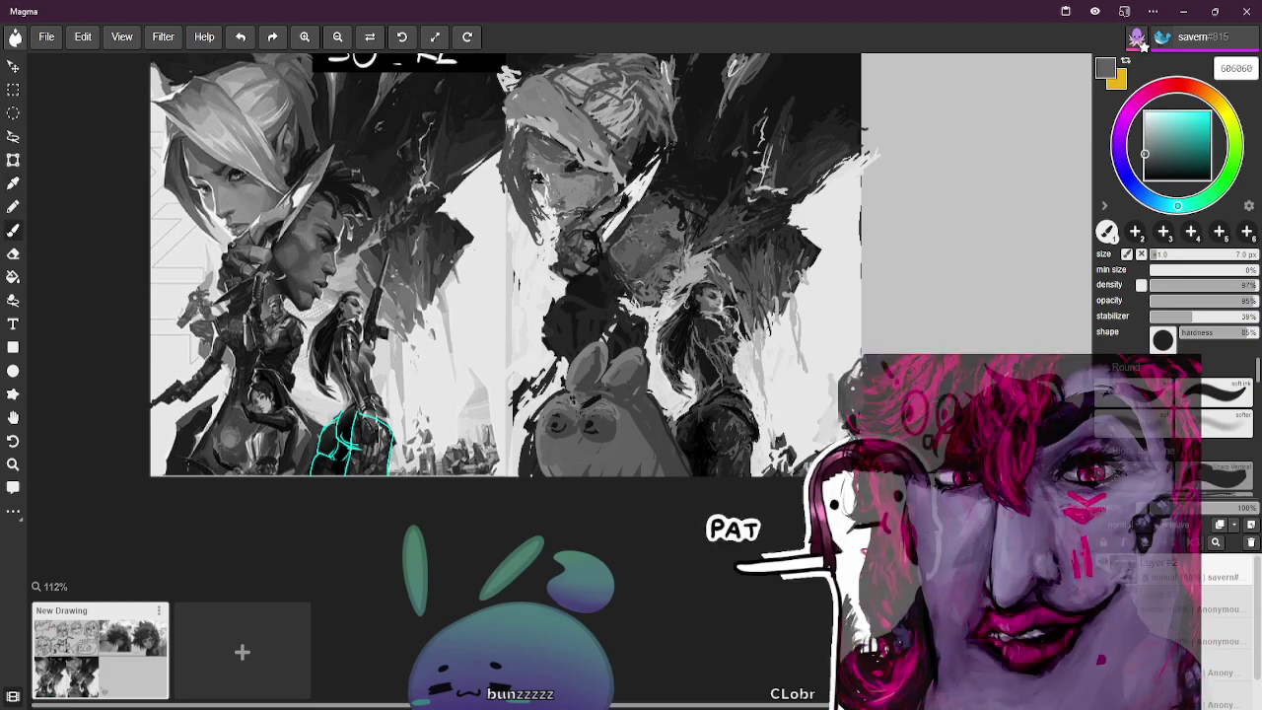
alt+click(581, 406)
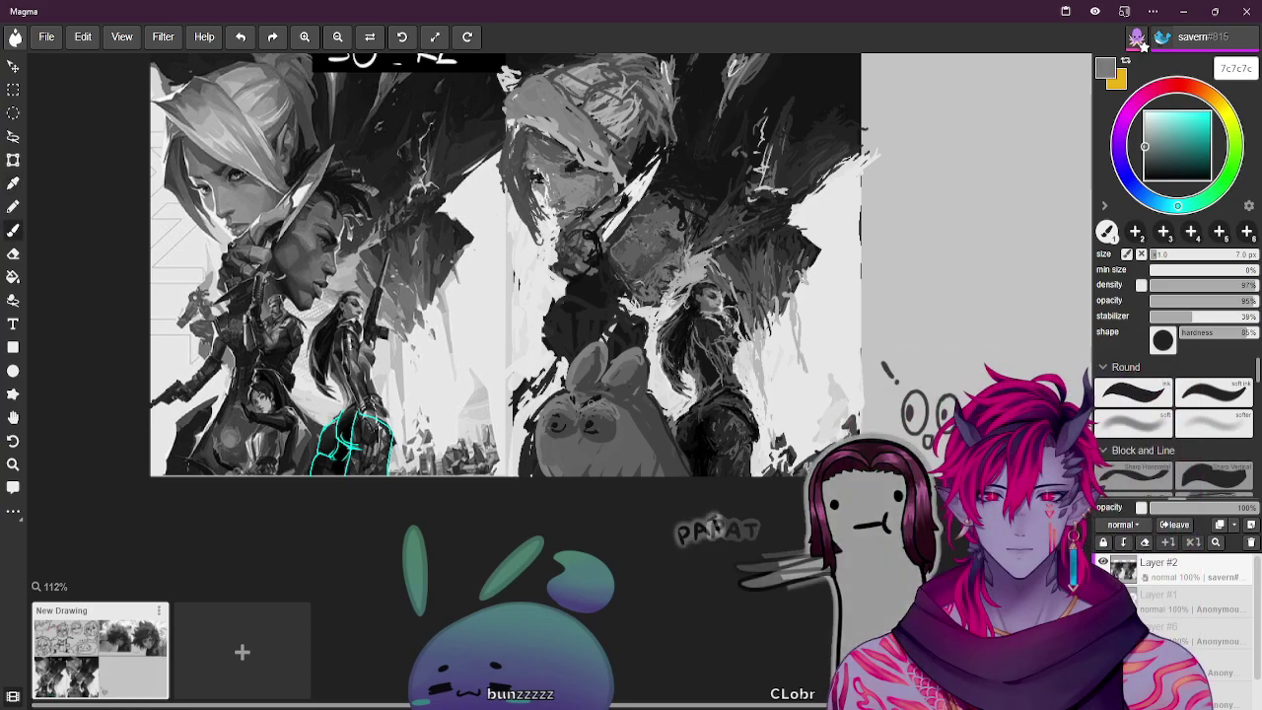
alt+click(582, 406)
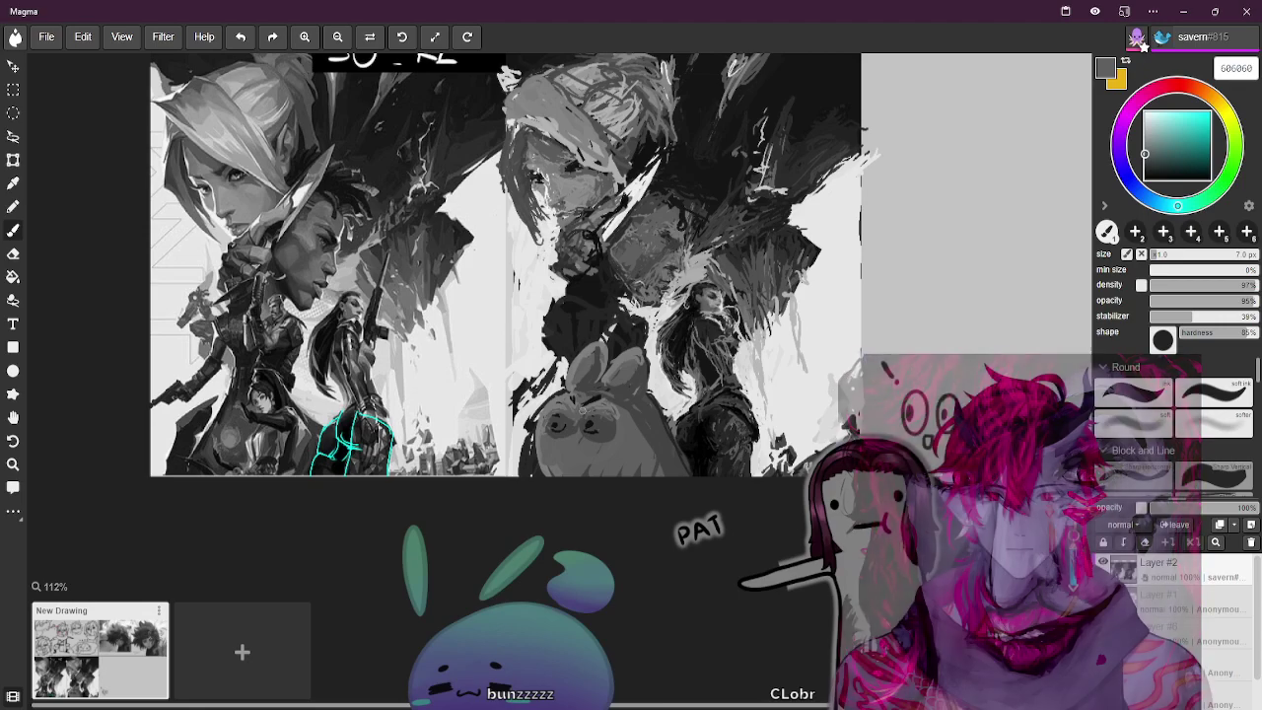
alt+click(719, 285)
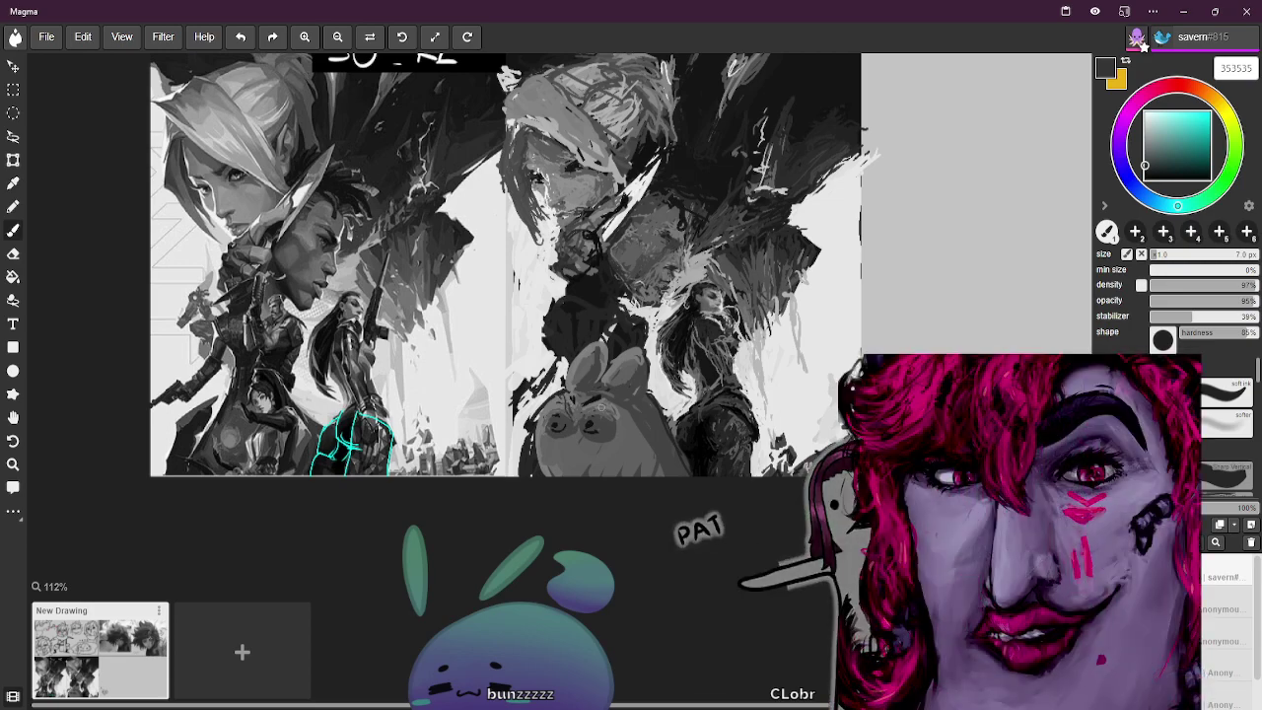
alt+click(719, 286)
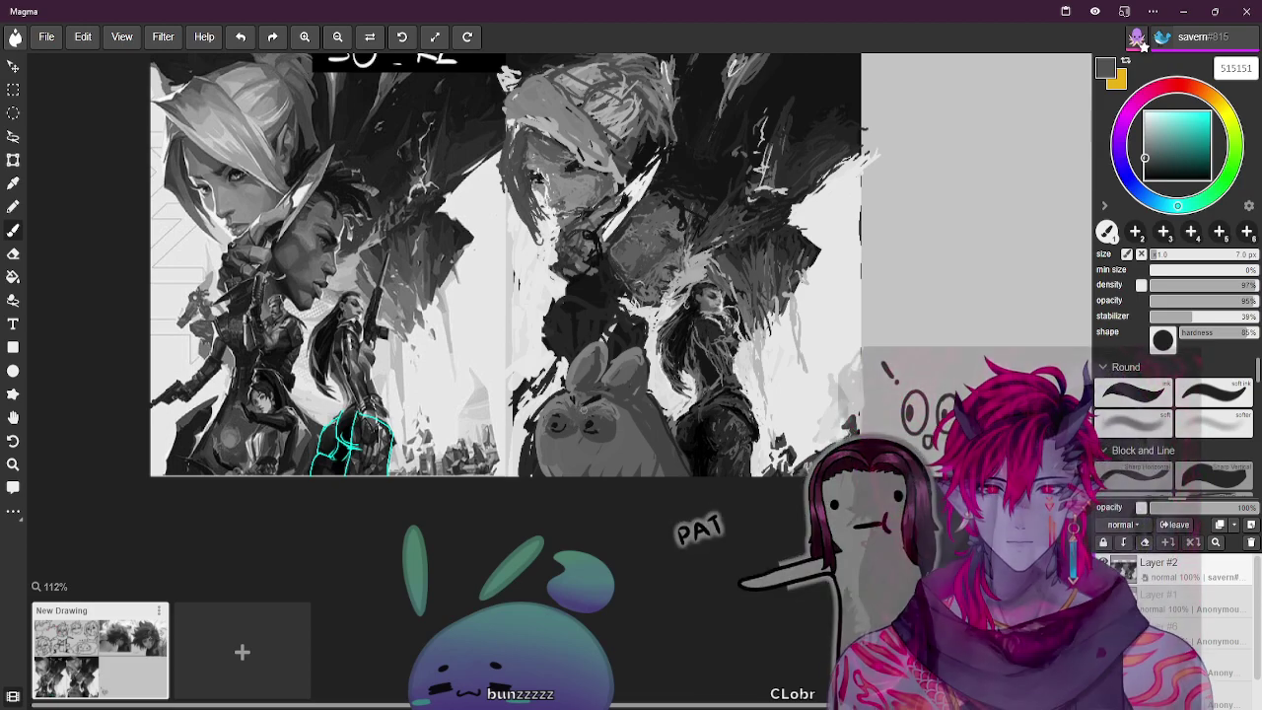
key(bracketleft)
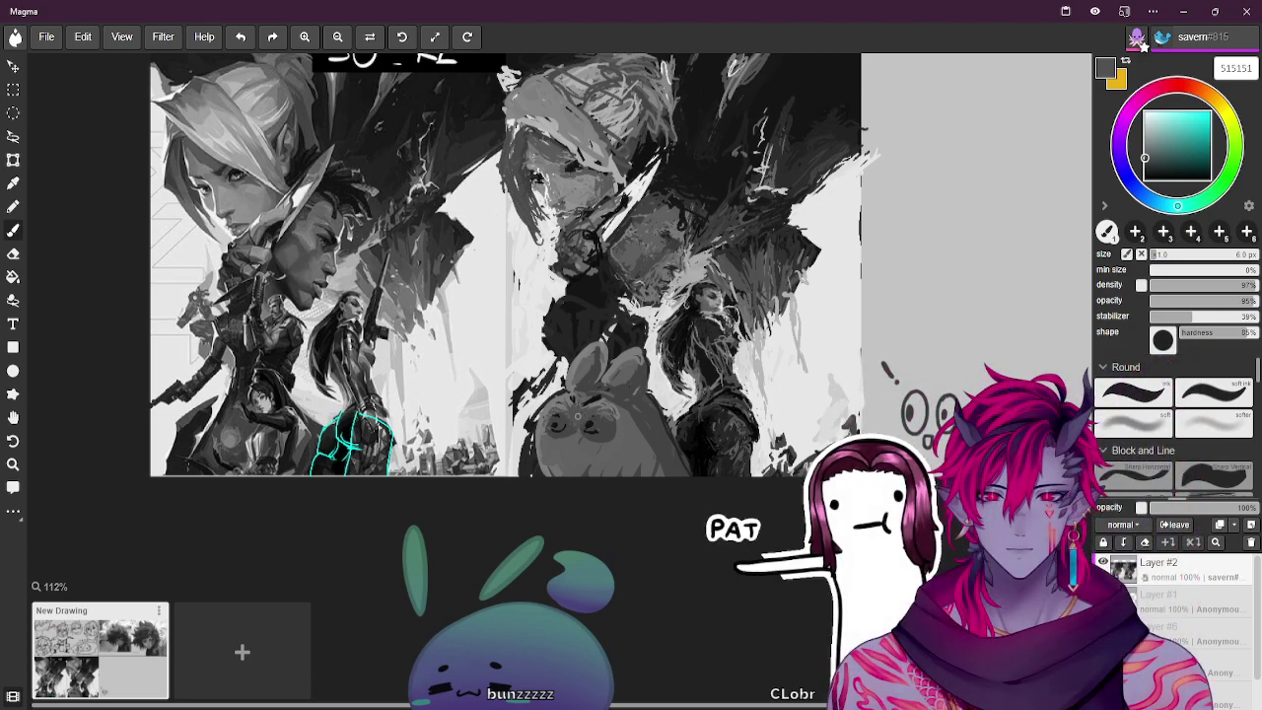
Sample greys from the painting, ending on near-black 141414, and shrink the brush to 3 px
alt+click(560, 406)
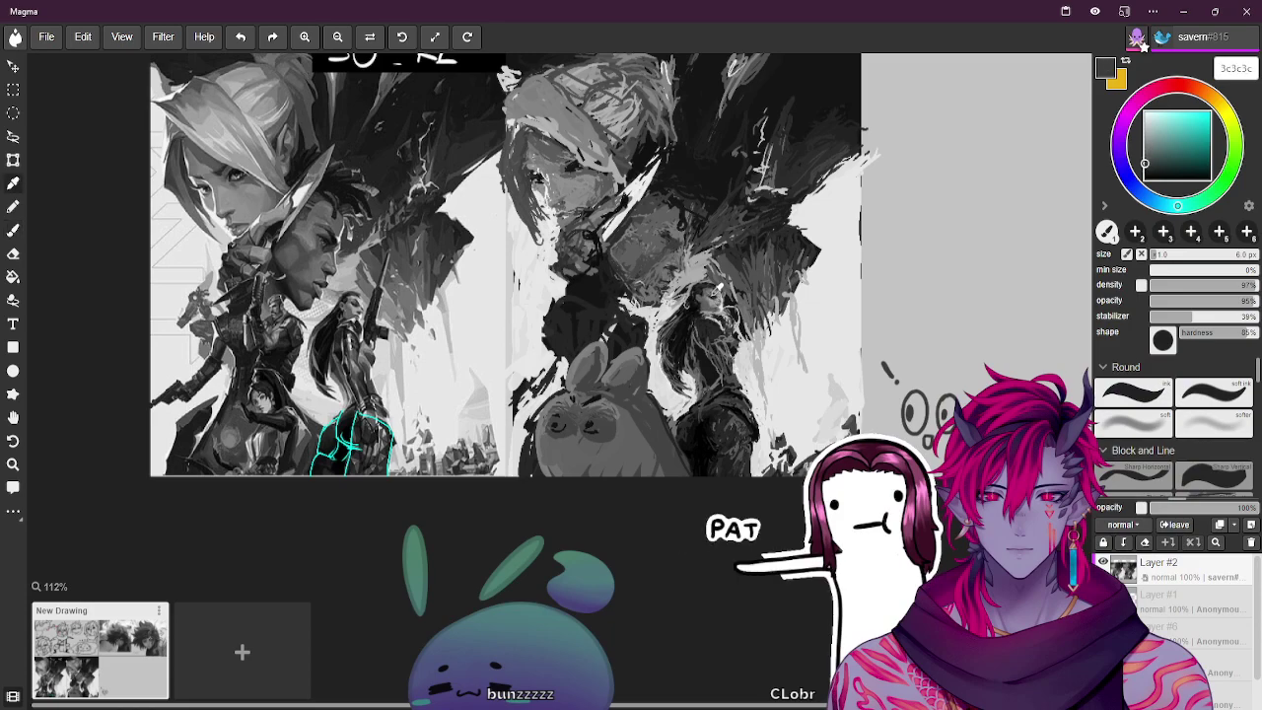
alt+click(717, 291)
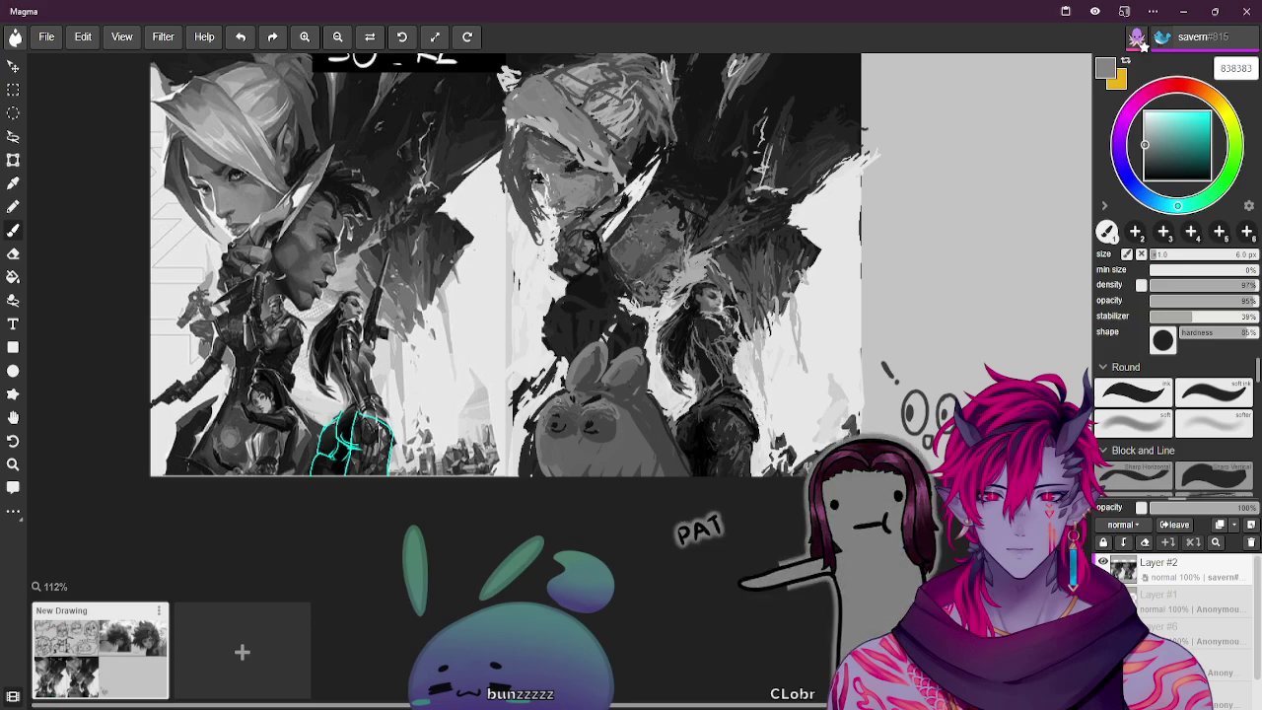
alt+click(575, 394)
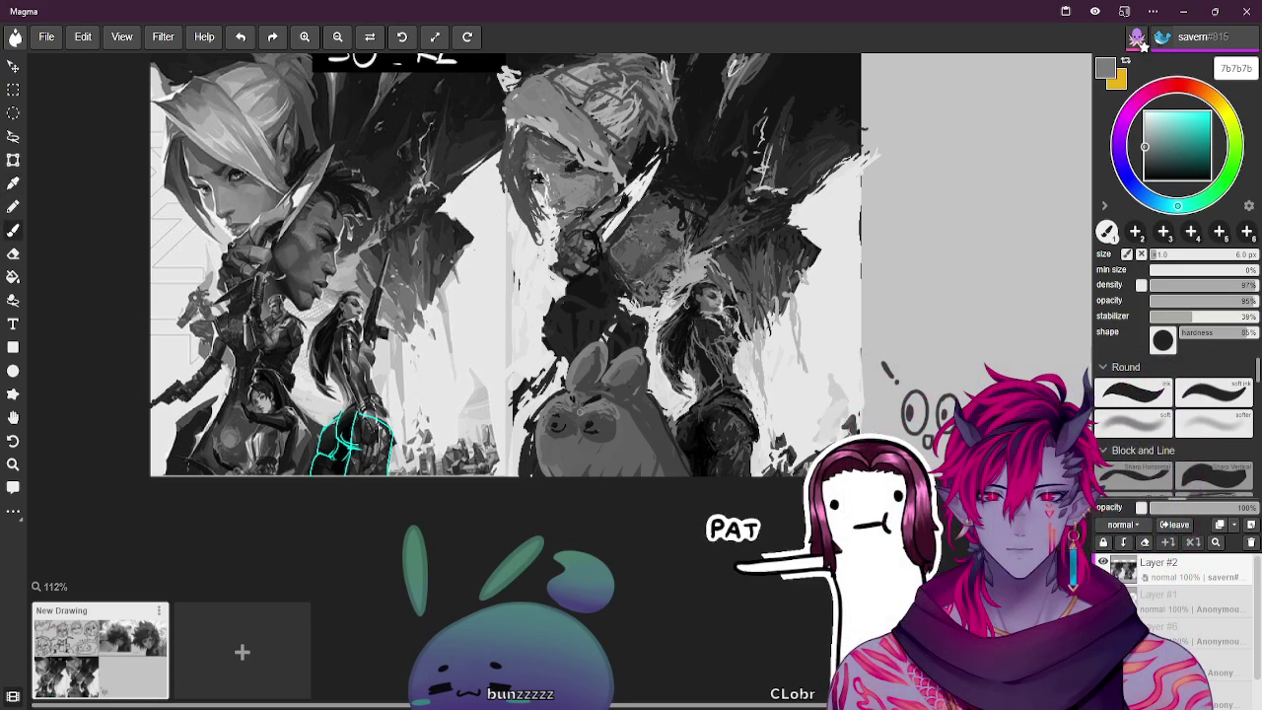
alt+click(587, 409)
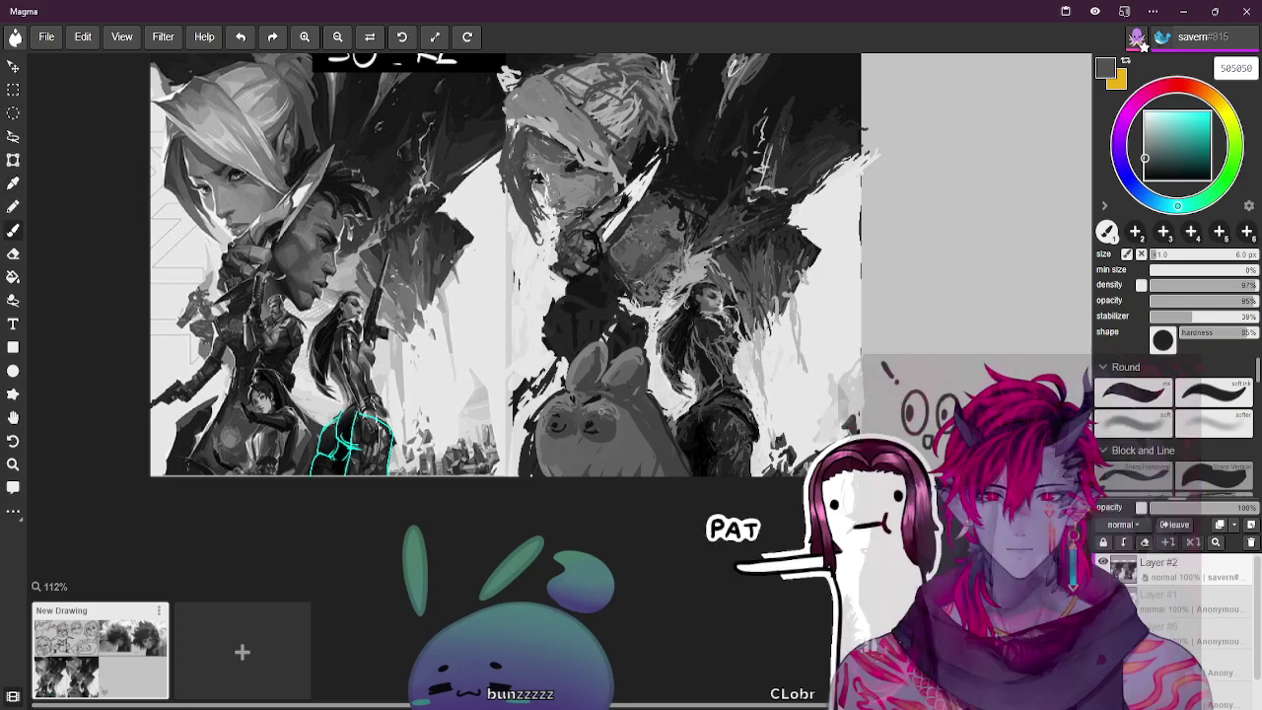
alt+click(593, 398)
alt+click(723, 286)
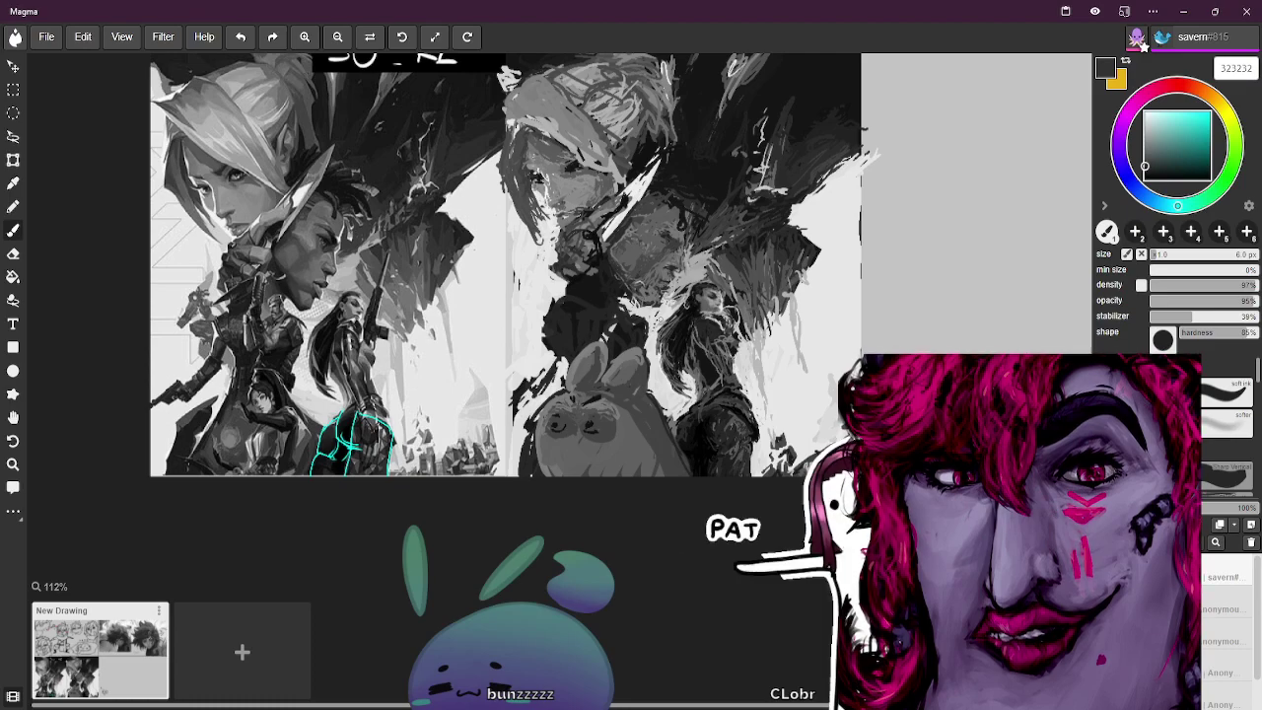
key(bracketleft)
key(bracketleft)
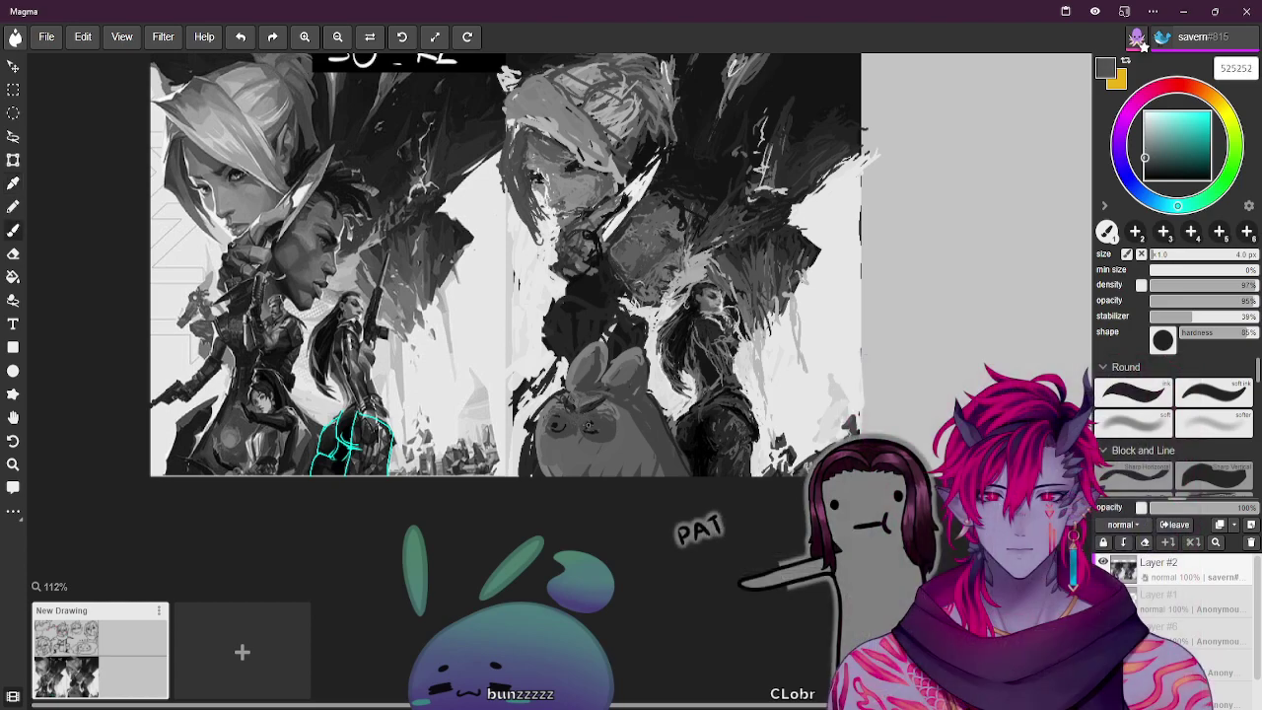
alt+click(806, 298)
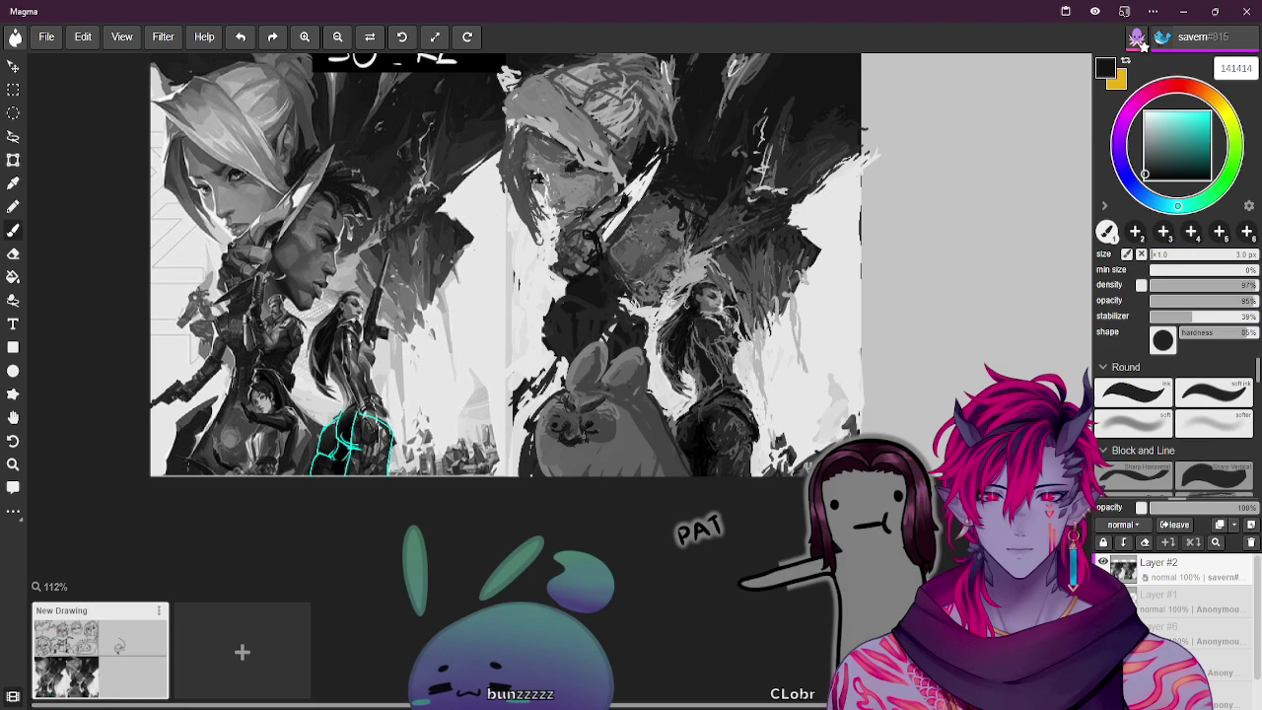
Sample mid and dark greys near the bunny and fine-tune the brush size with the bracket keys
alt+click(643, 423)
alt+click(613, 408)
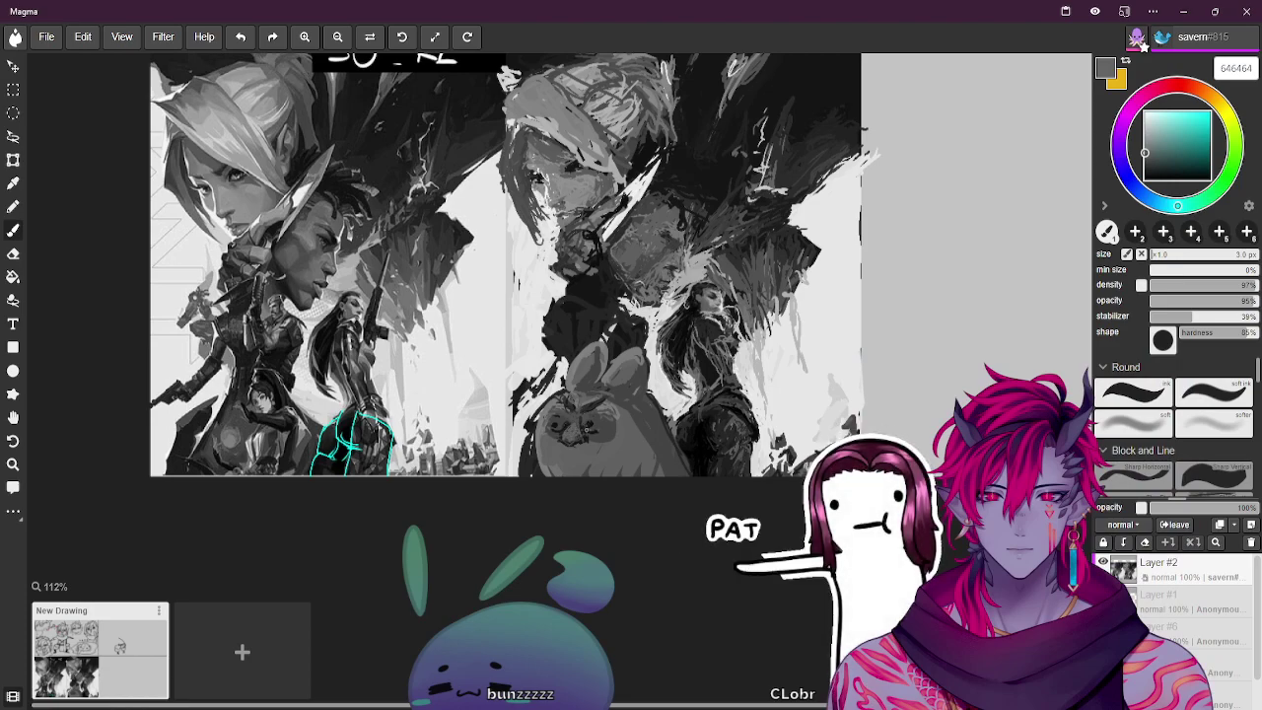
key(bracketleft)
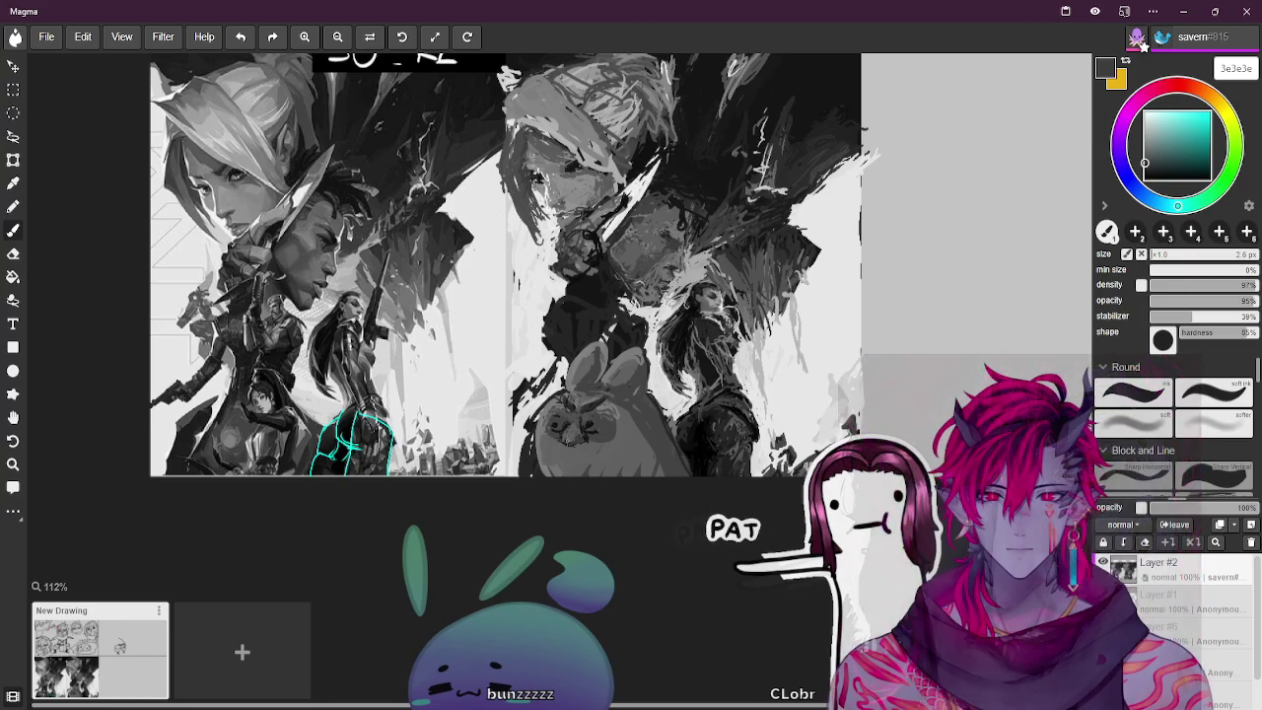
key(alt)
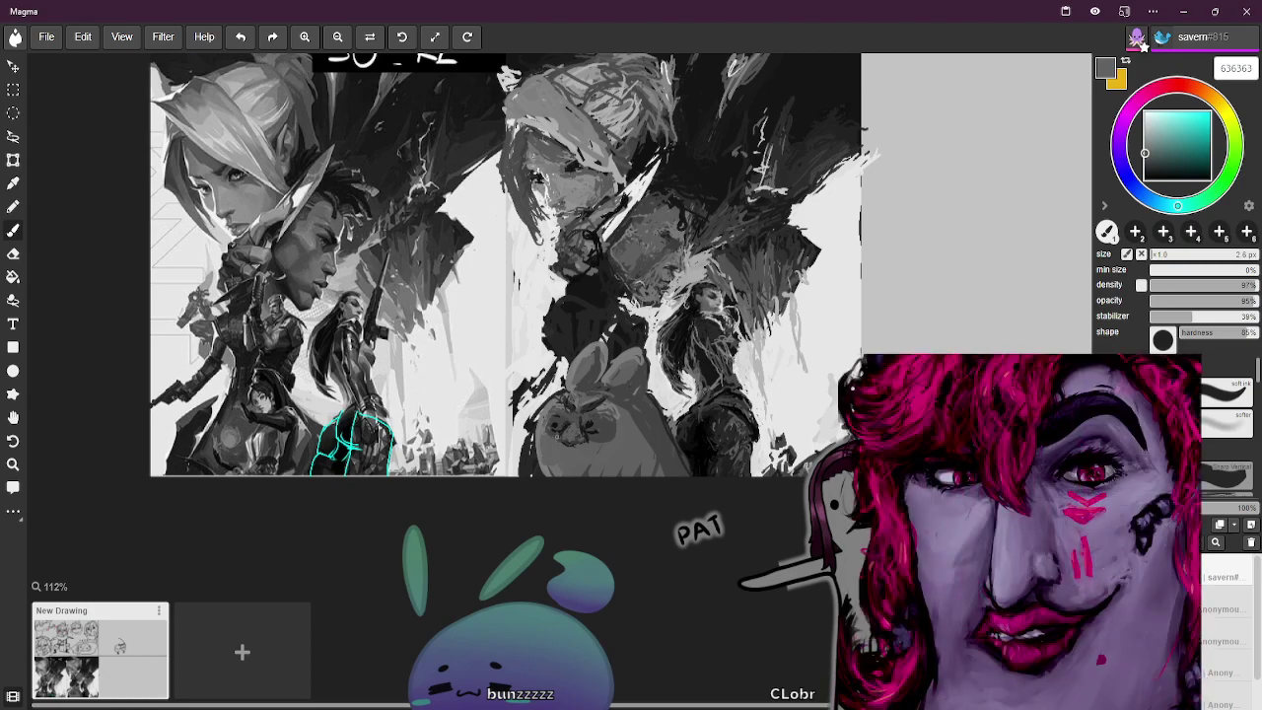
key(alt)
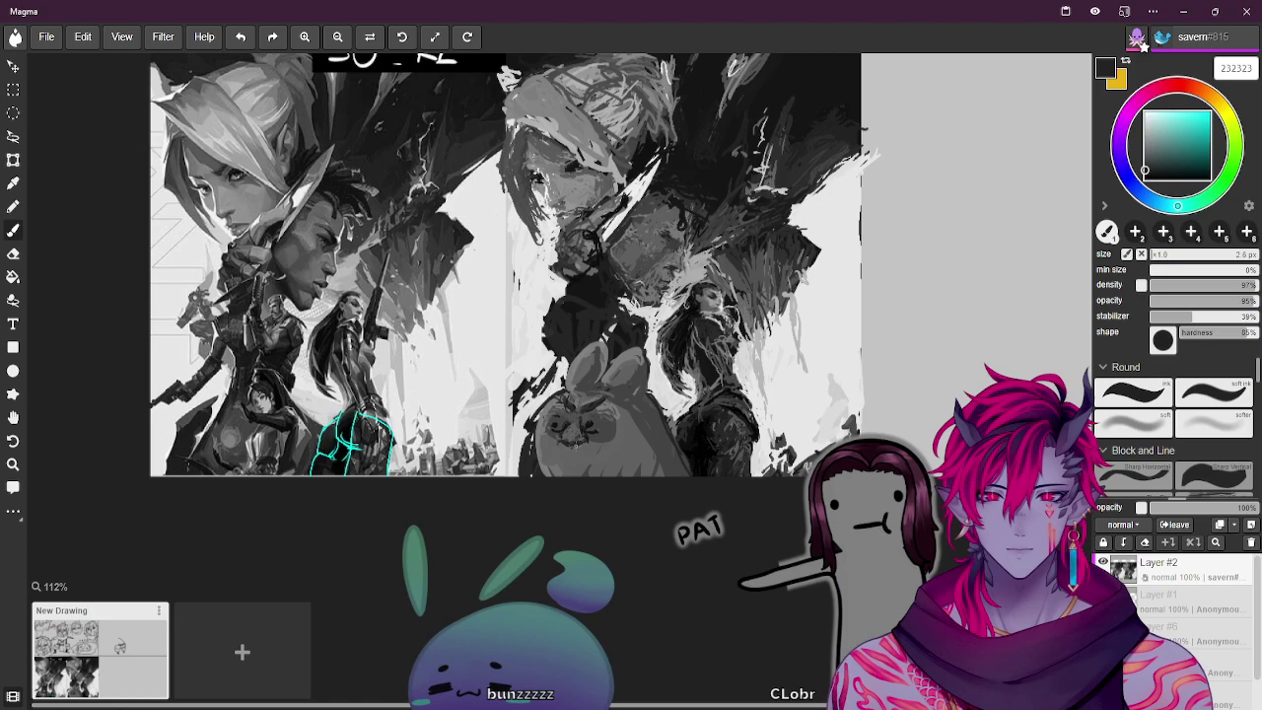
alt+click(581, 427)
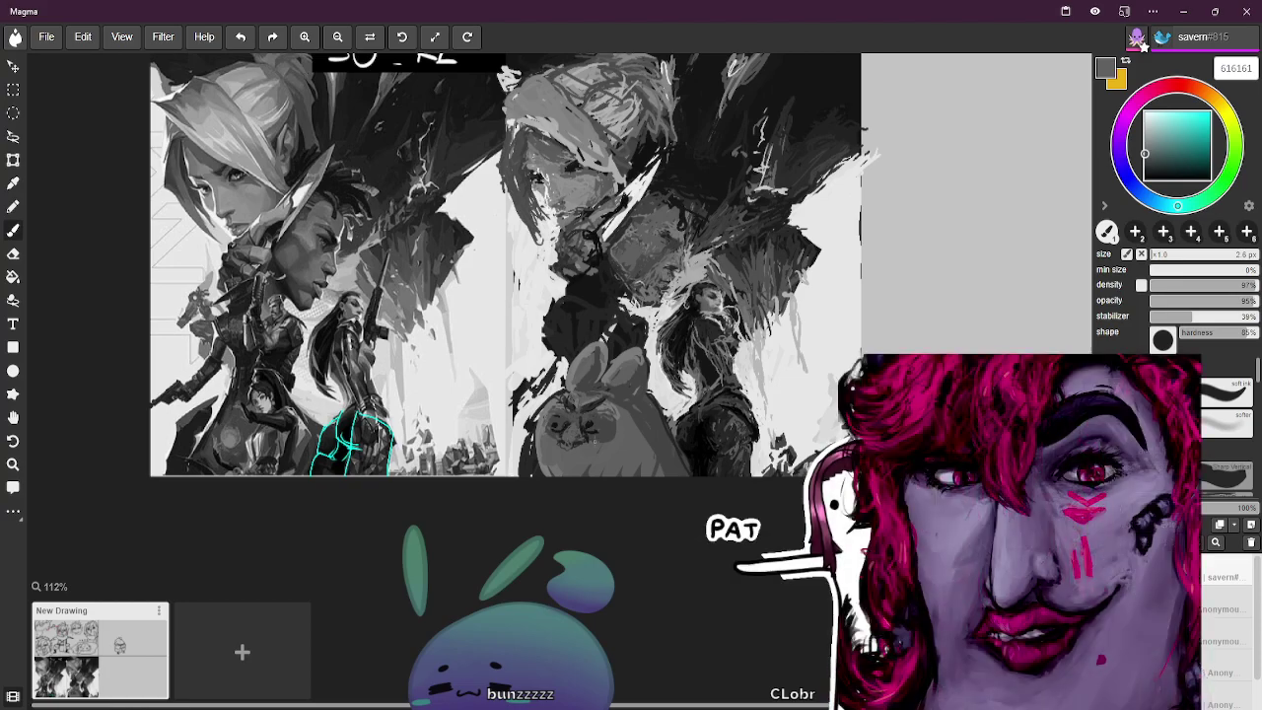
alt+click(613, 401)
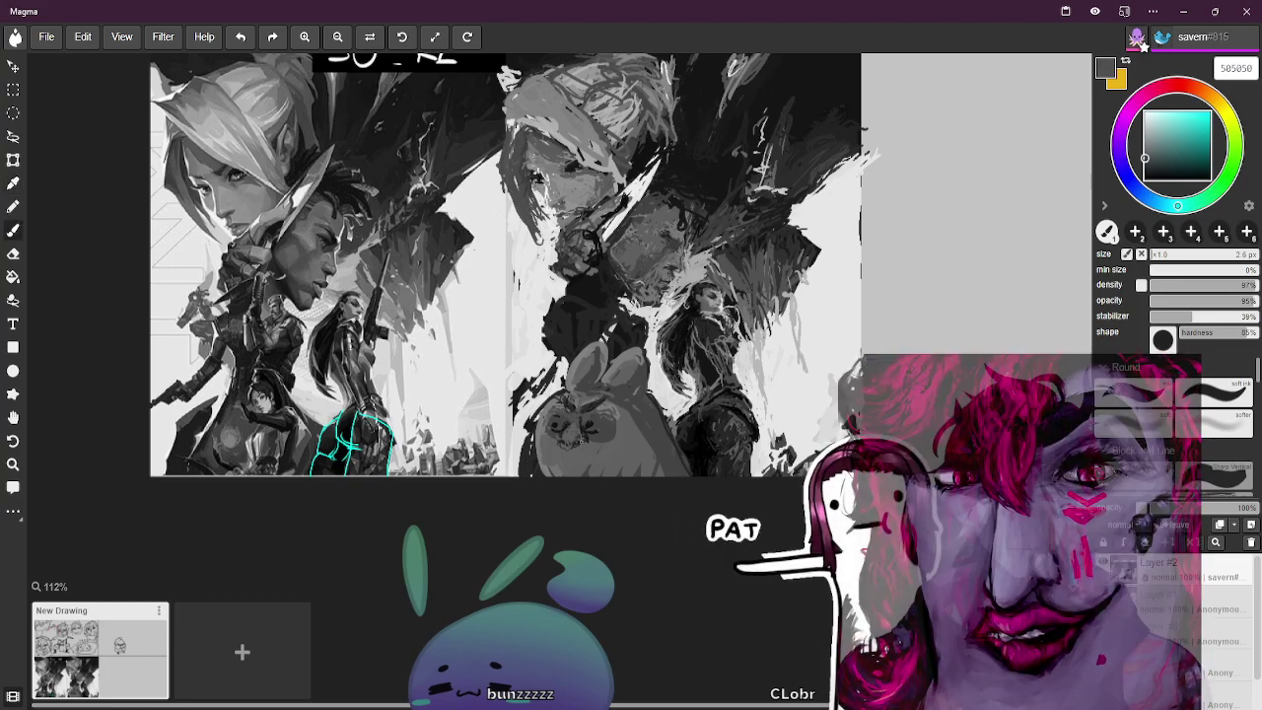
key(bracketright)
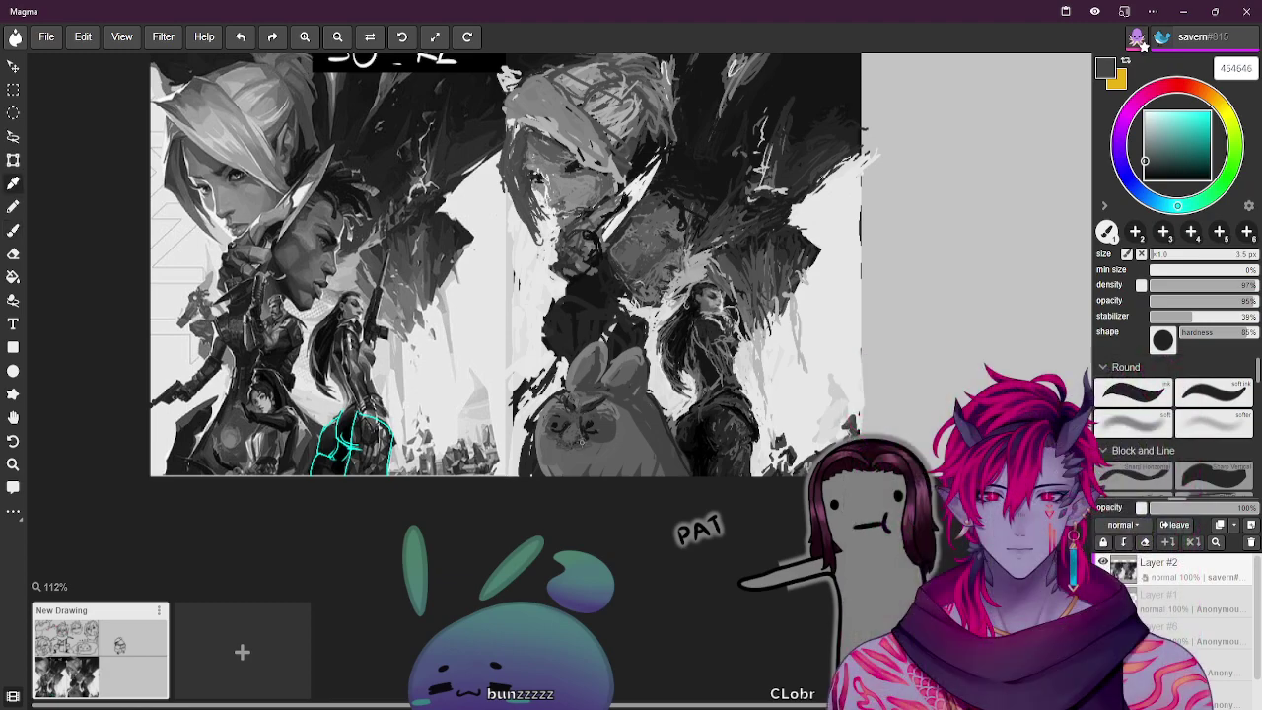
alt+click(579, 439)
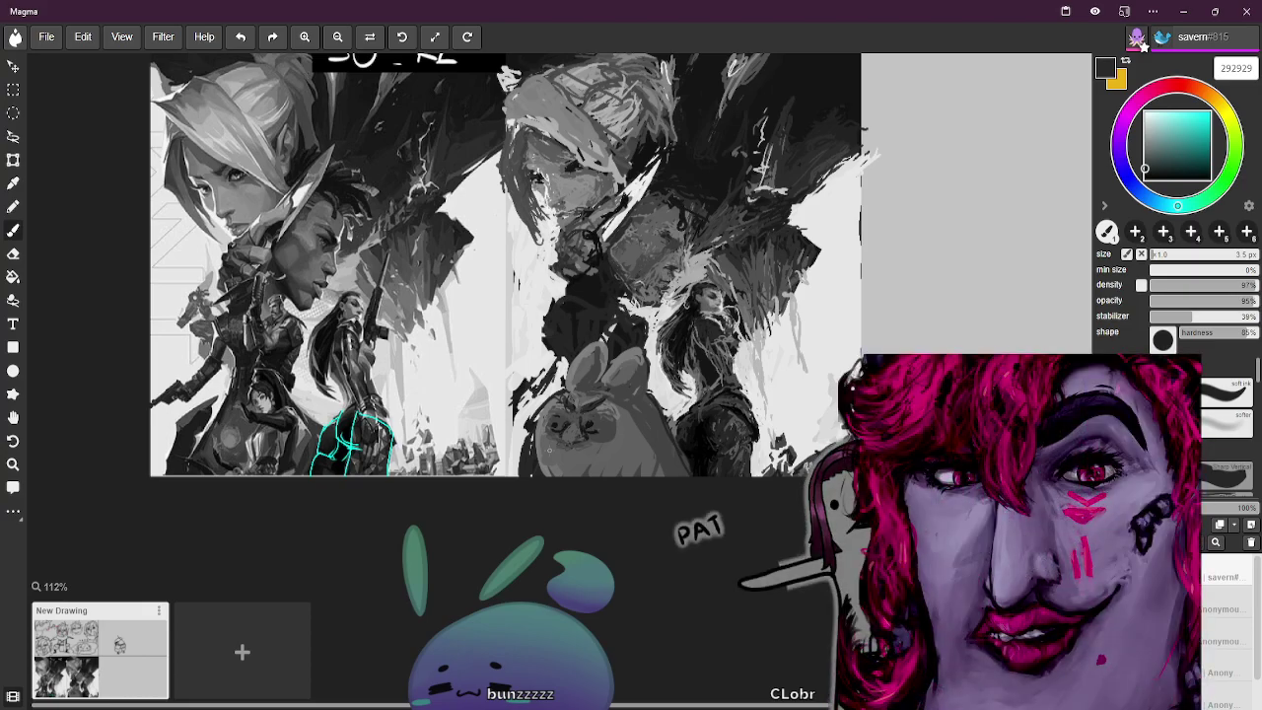
Zoom in and shade around the bunny with sampled greys, ending on dark grey 3d3d3d
key(ctrl+equal)
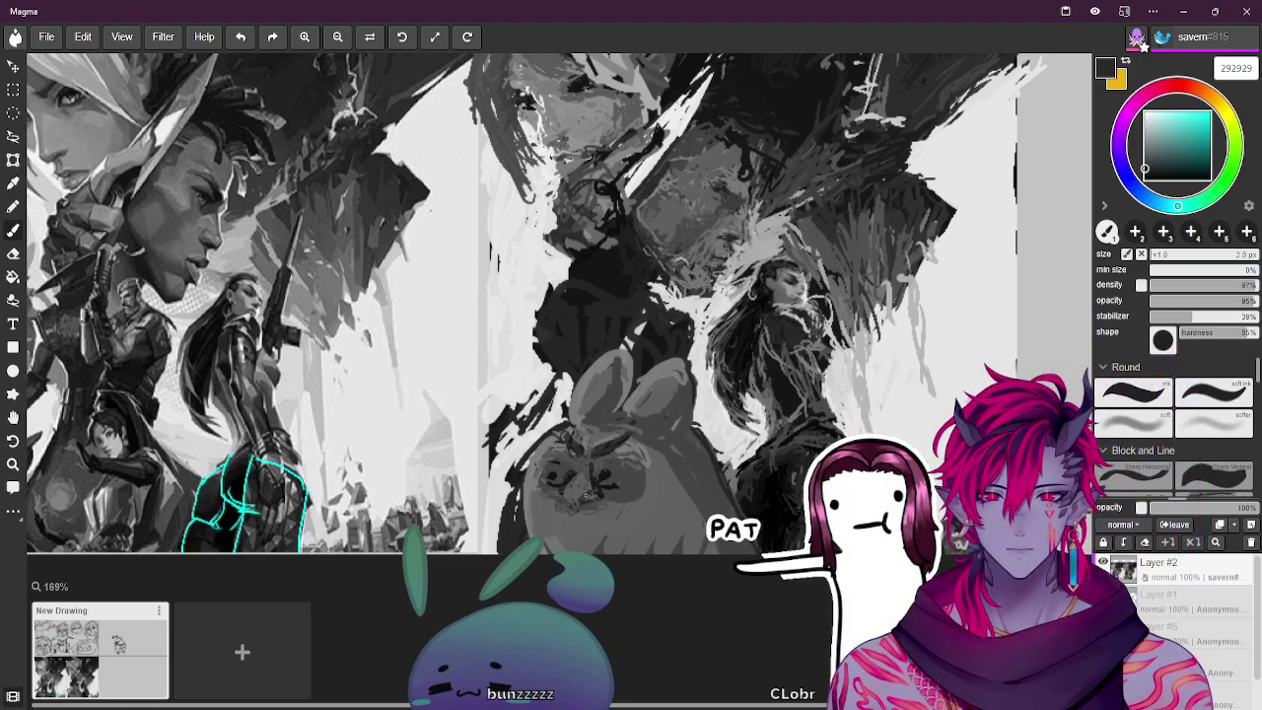
alt+click(591, 483)
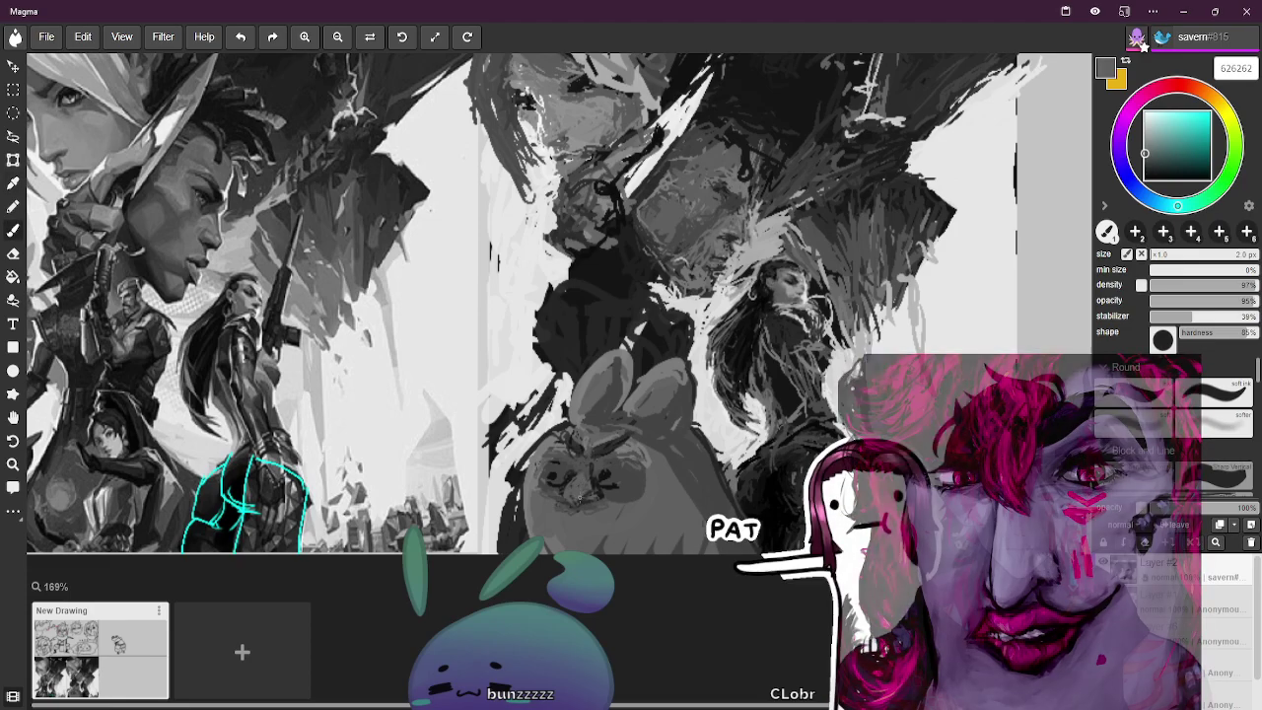
alt+click(587, 481)
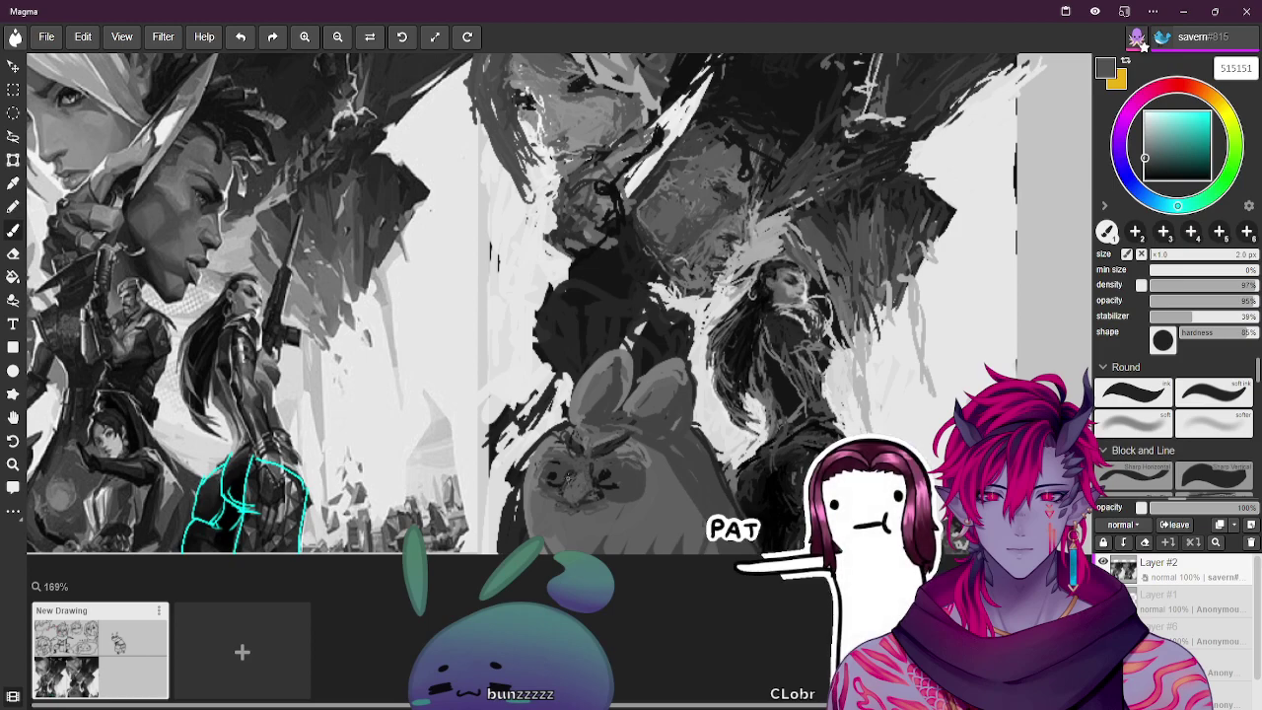
alt+click(570, 479)
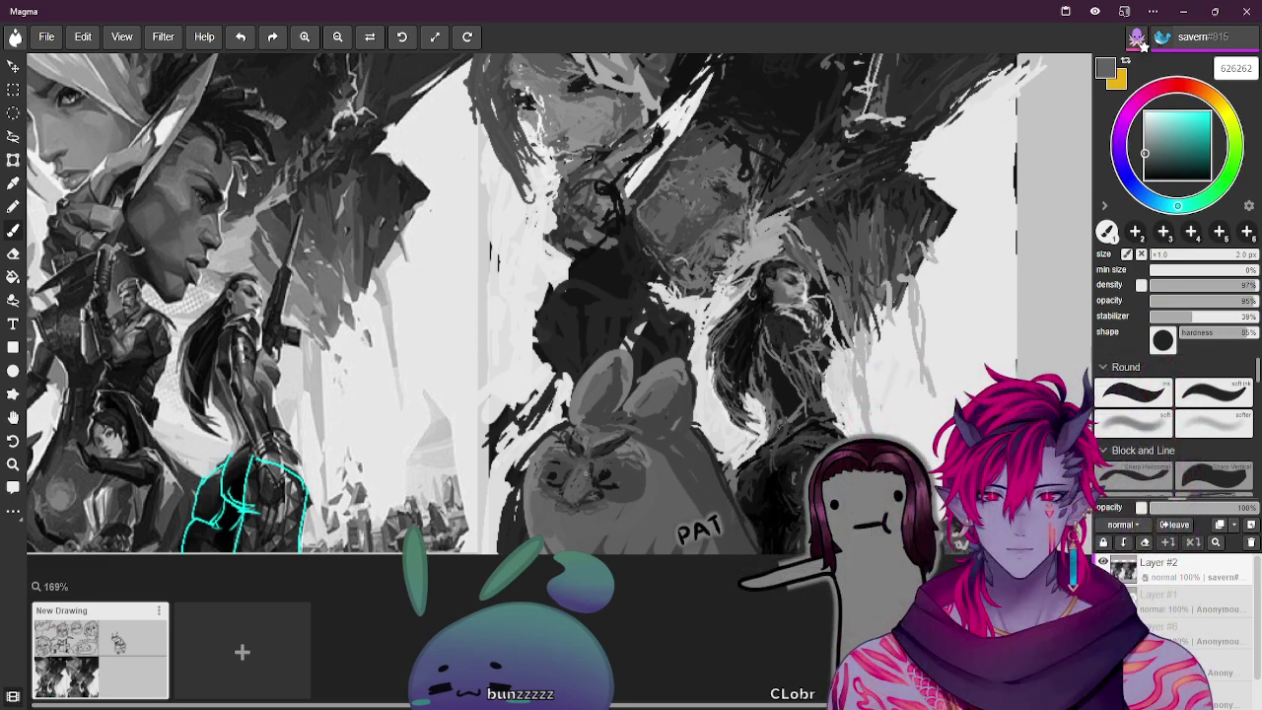
alt+click(598, 462)
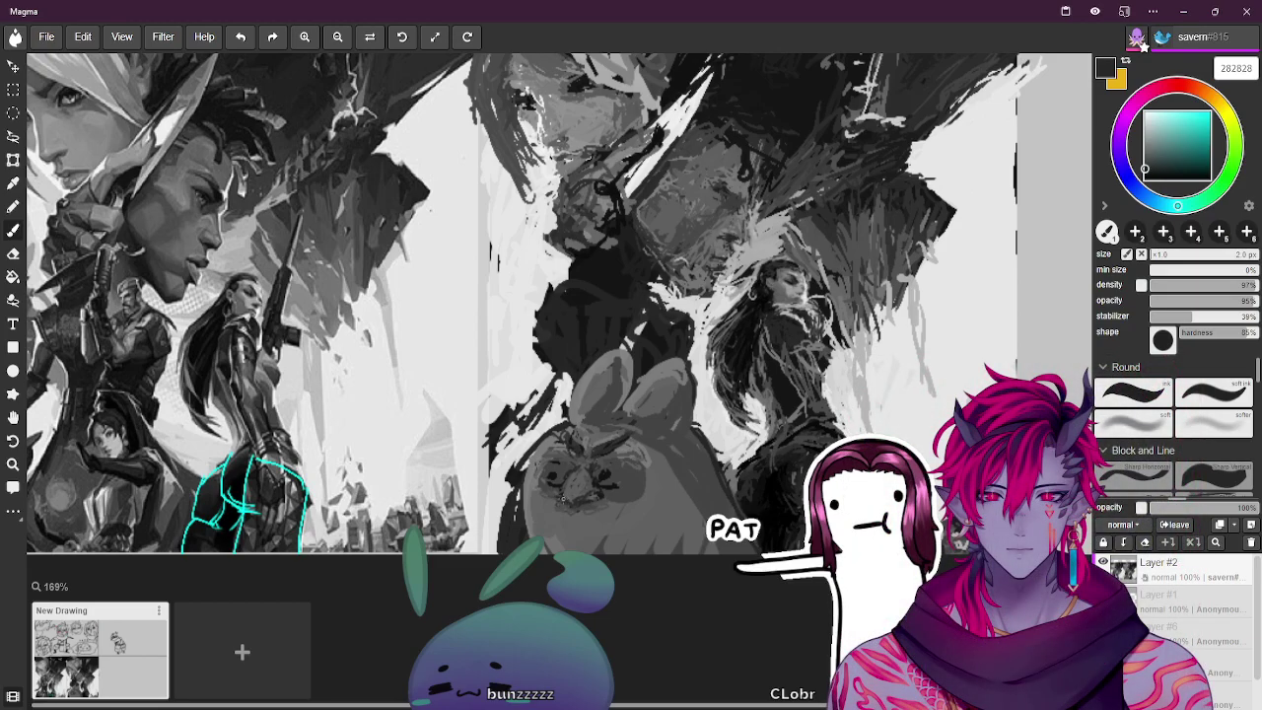
alt+click(599, 493)
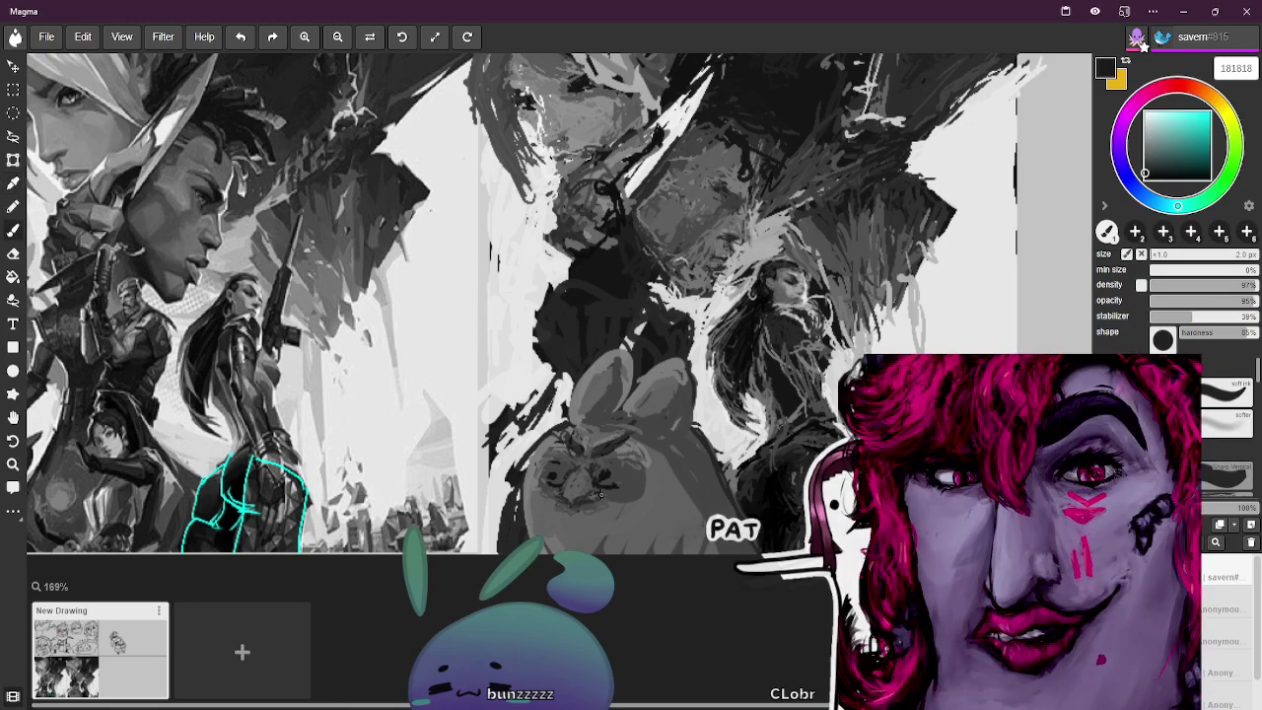
alt+click(582, 487)
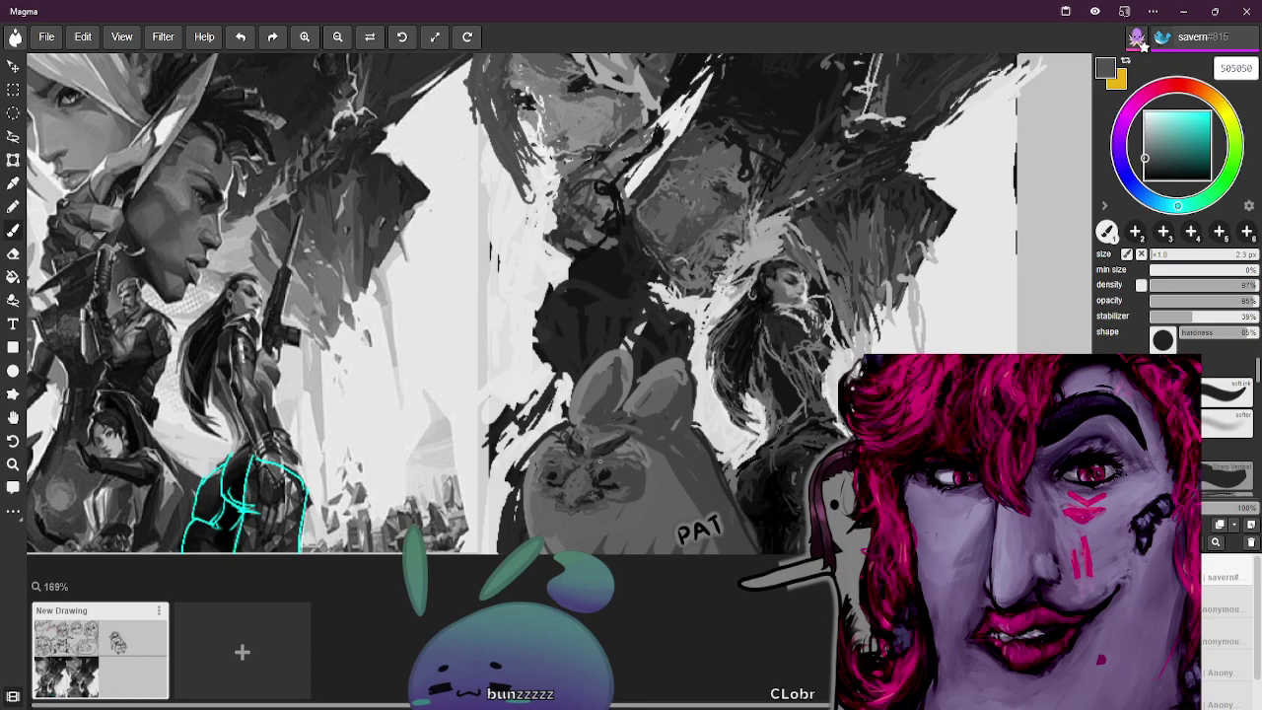
alt+click(595, 460)
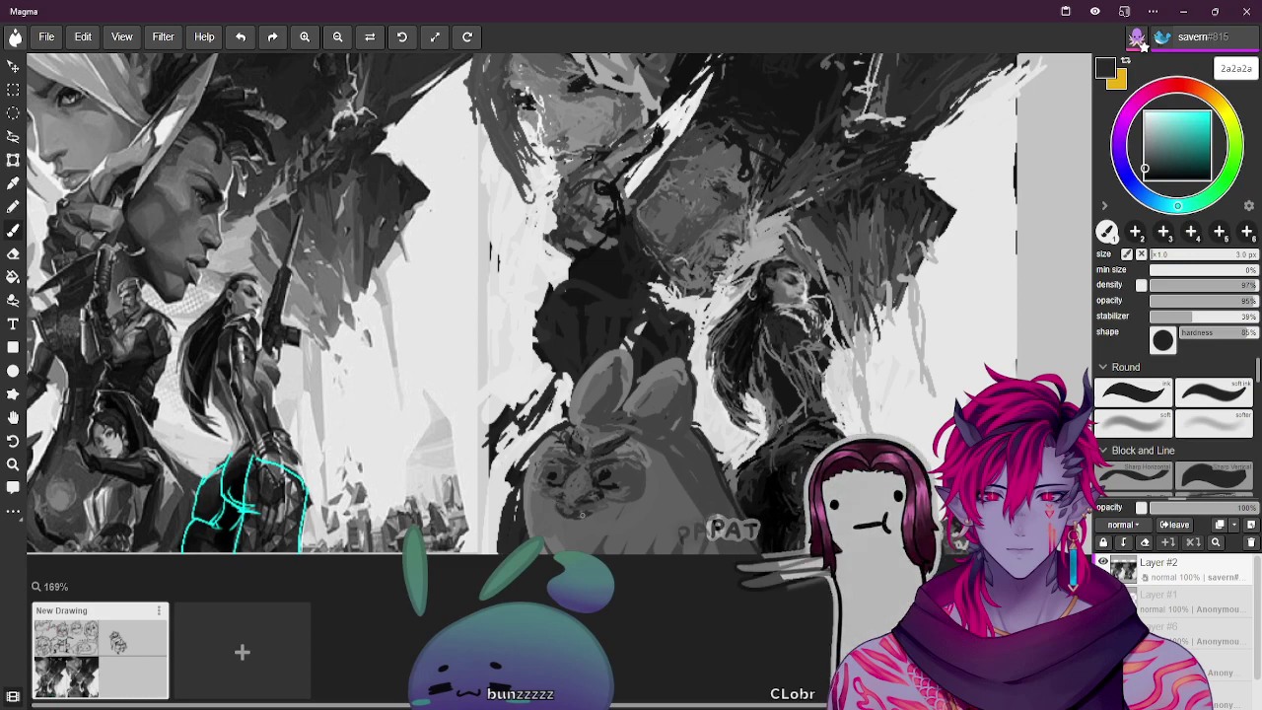
alt+click(599, 501)
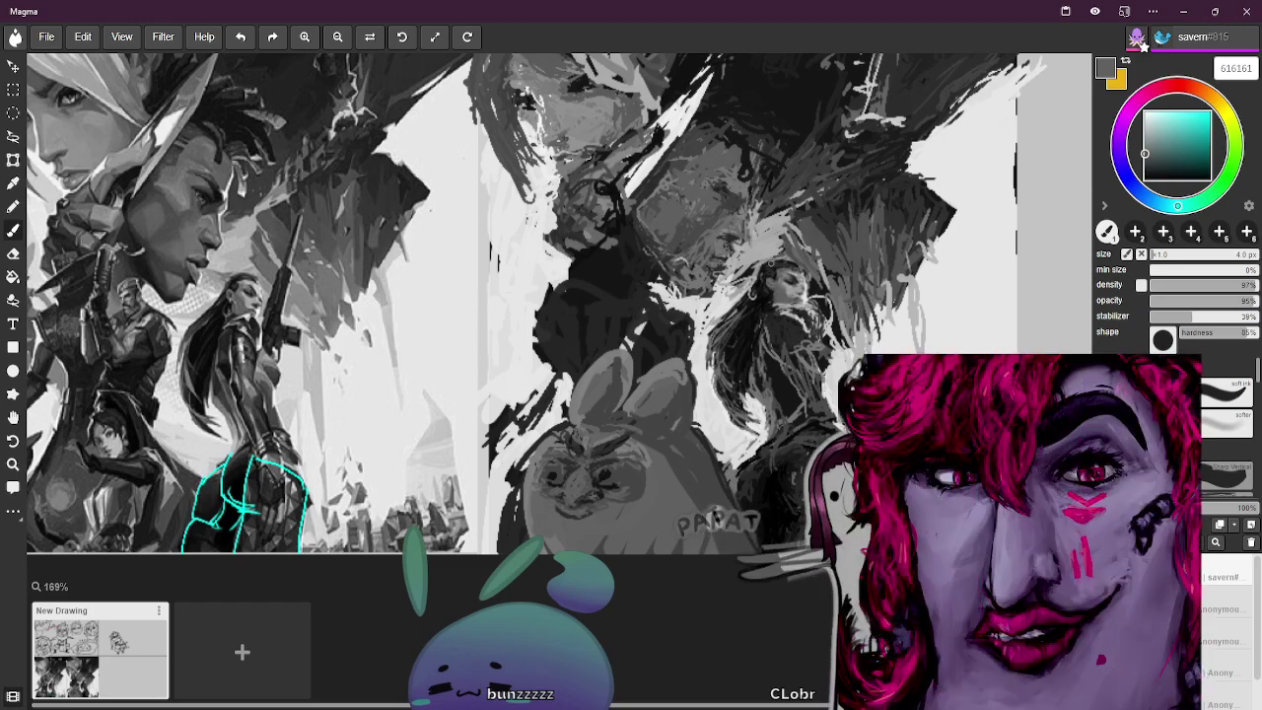
alt+click(731, 343)
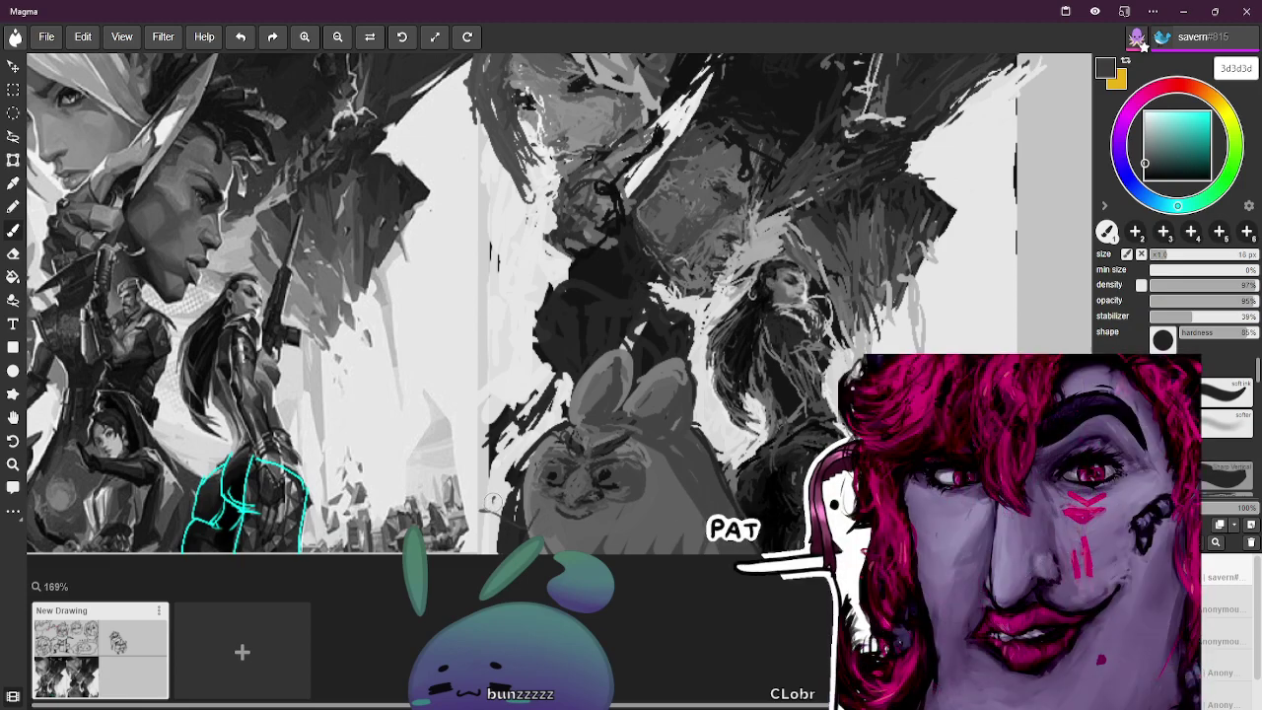
Paint a dark stroke left of the bunny, then shrink the brush to 7 px and sample gray 686868
key(])
drag(489, 486, 528, 511)
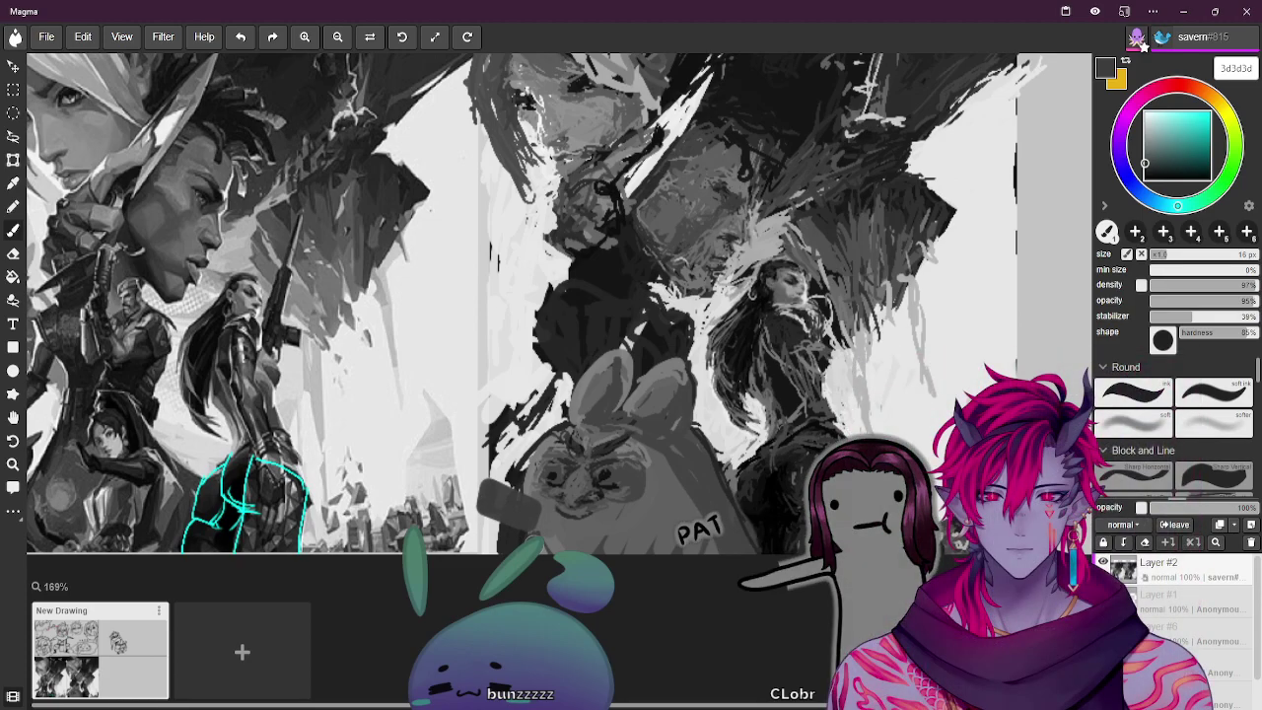
key([)
alt+click(584, 314)
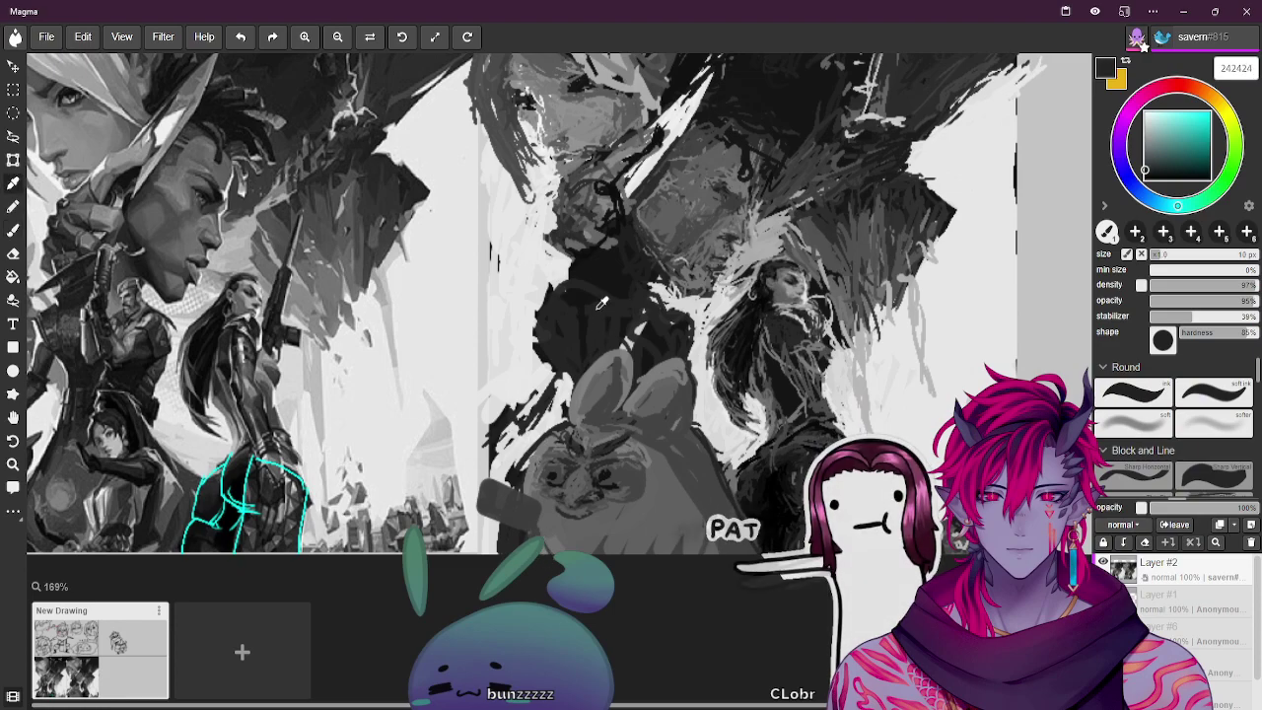
key([)
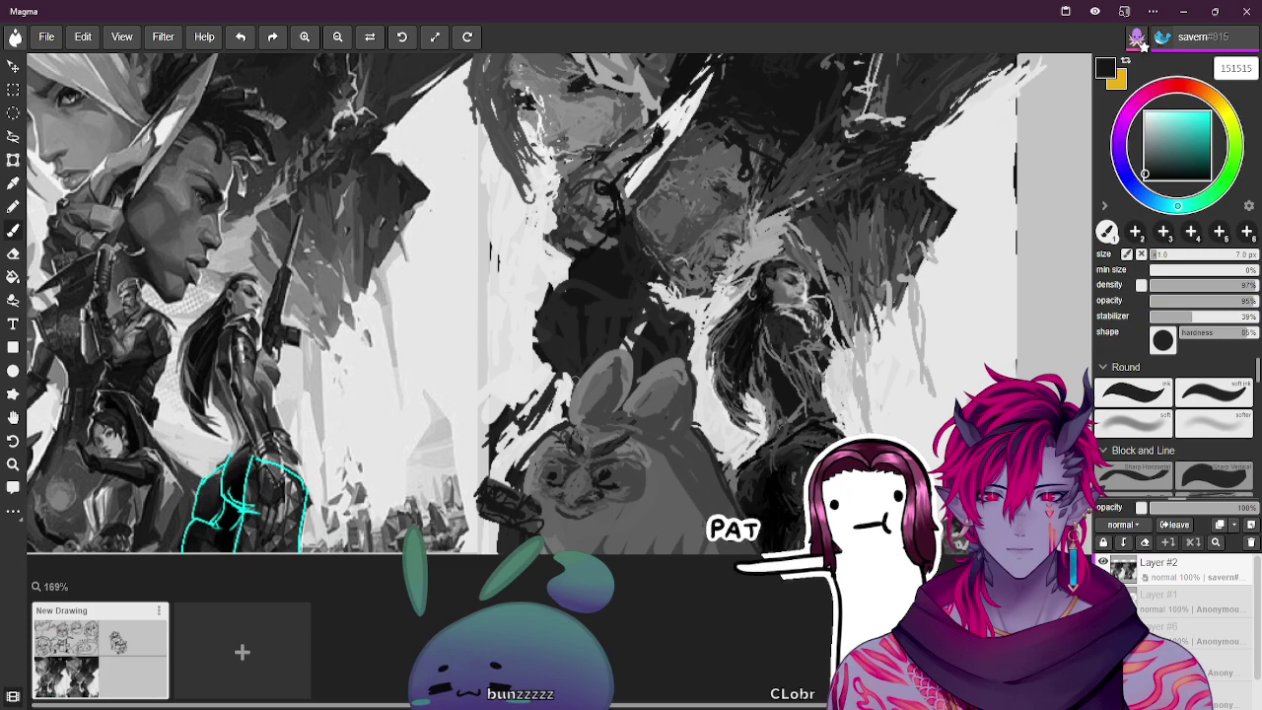
alt+click(732, 323)
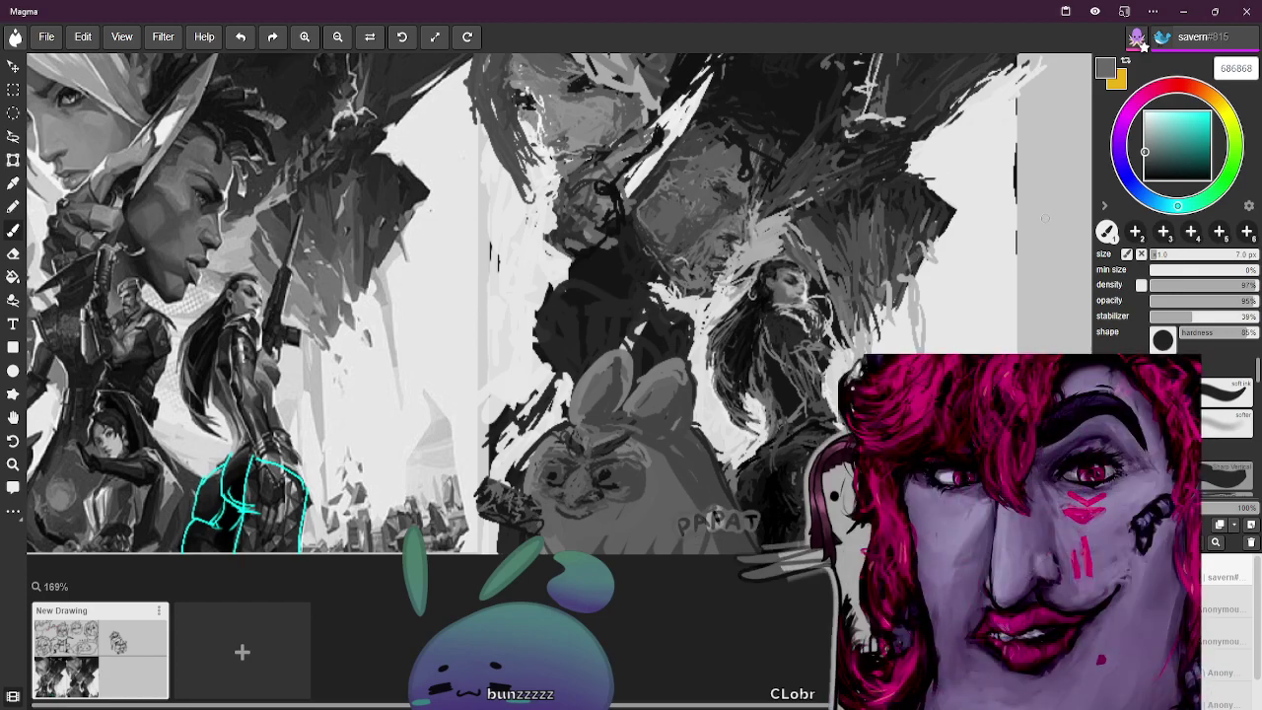
Zoom out to about 56% and pan with the Hand tool until all four panels are centred
scroll(965, 247, down, 3)
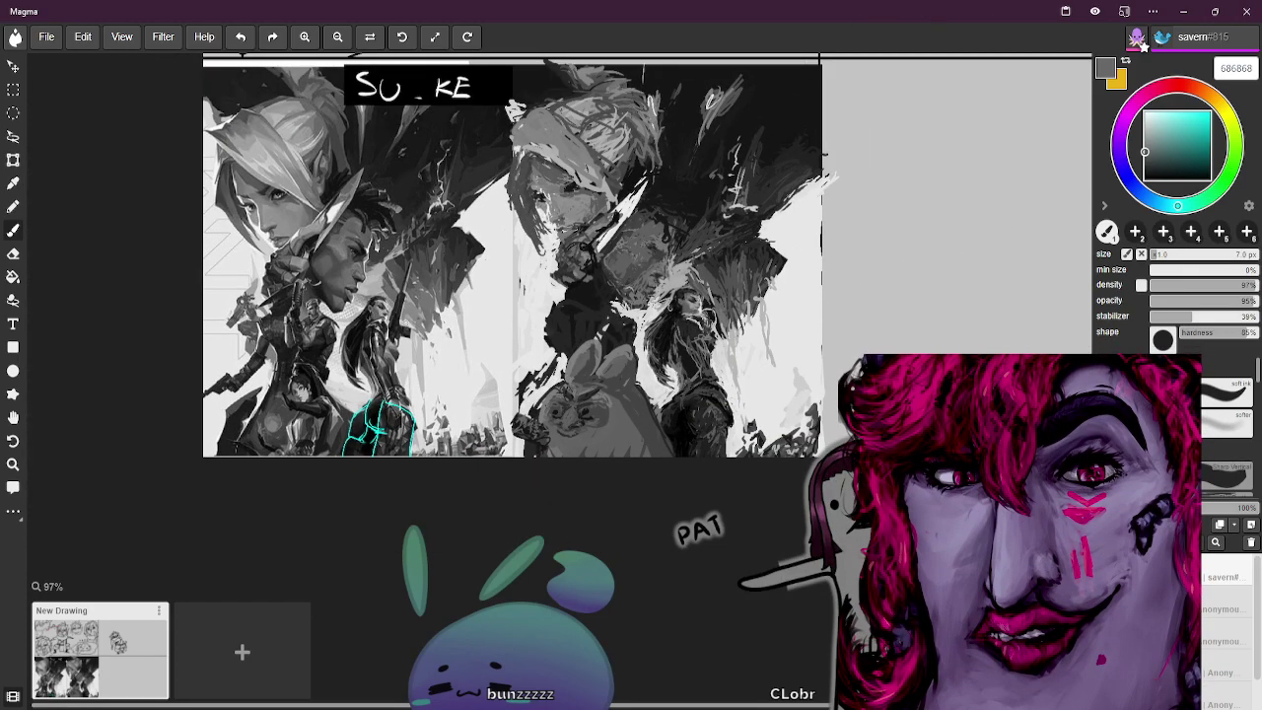
click(13, 417)
drag(470, 484, 483, 583)
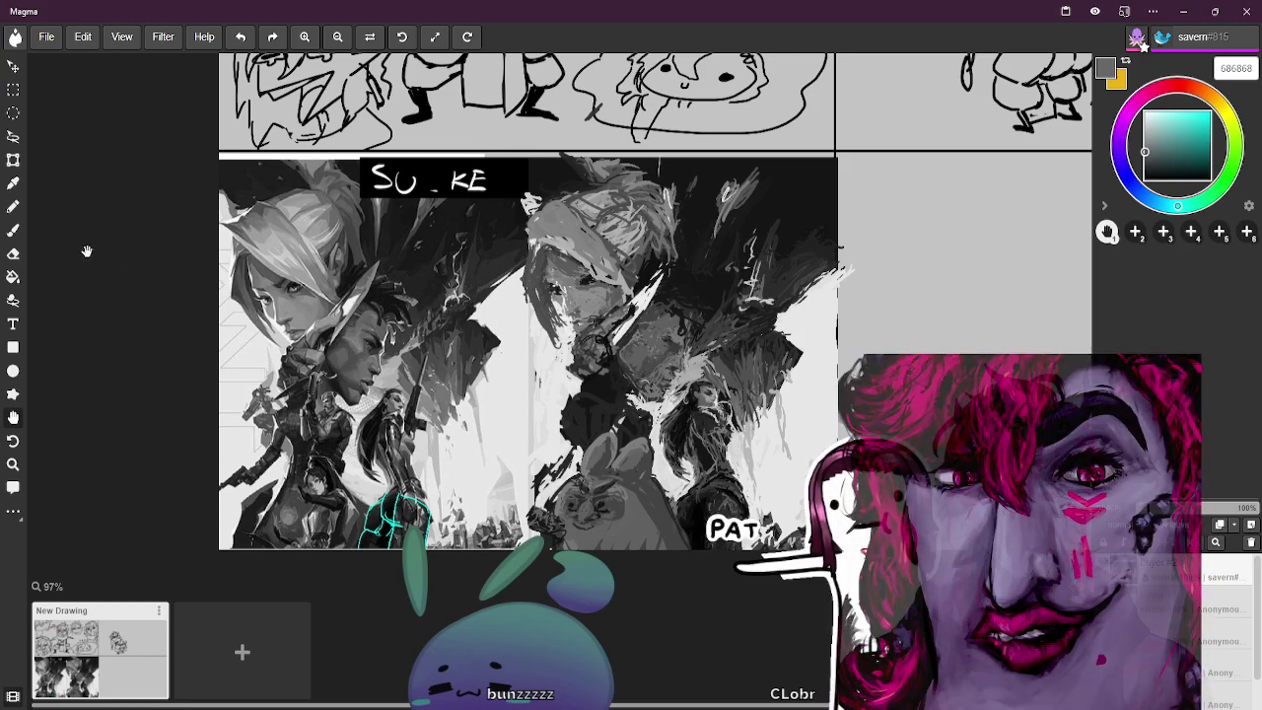
key(ctrl+minus)
key(ctrl+minus)
key(ctrl+minus)
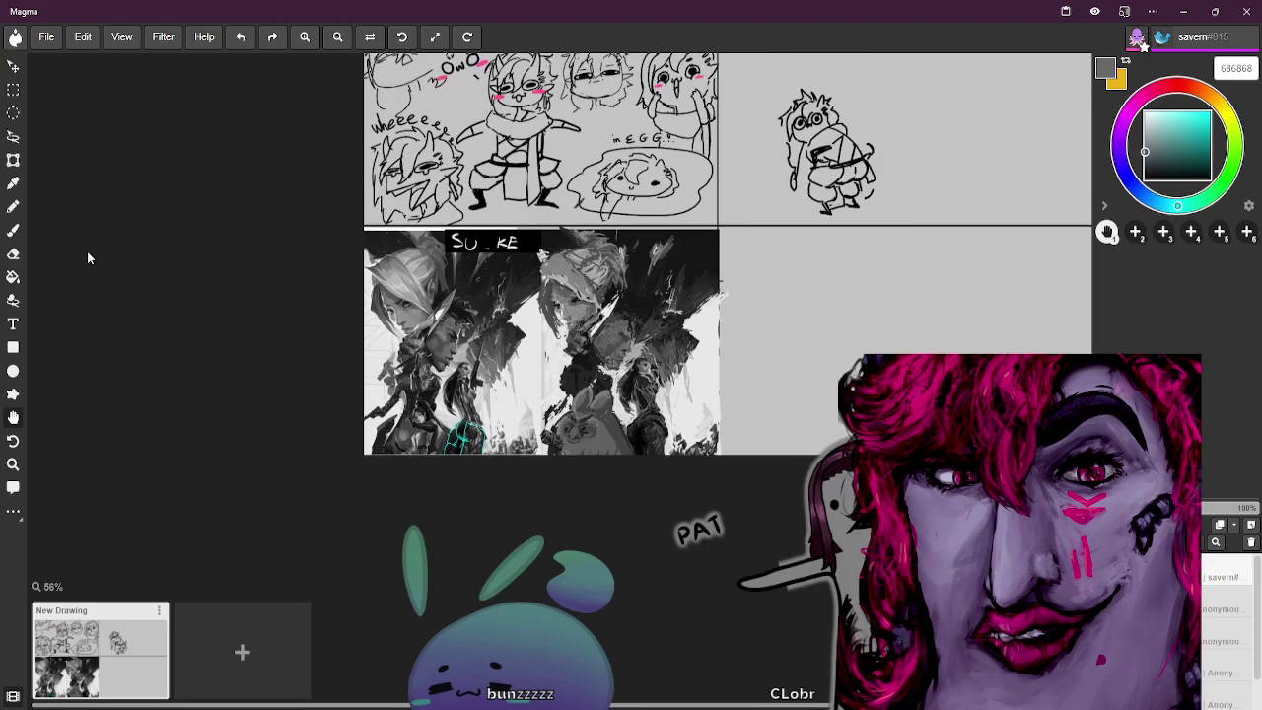
drag(315, 253, 189, 344)
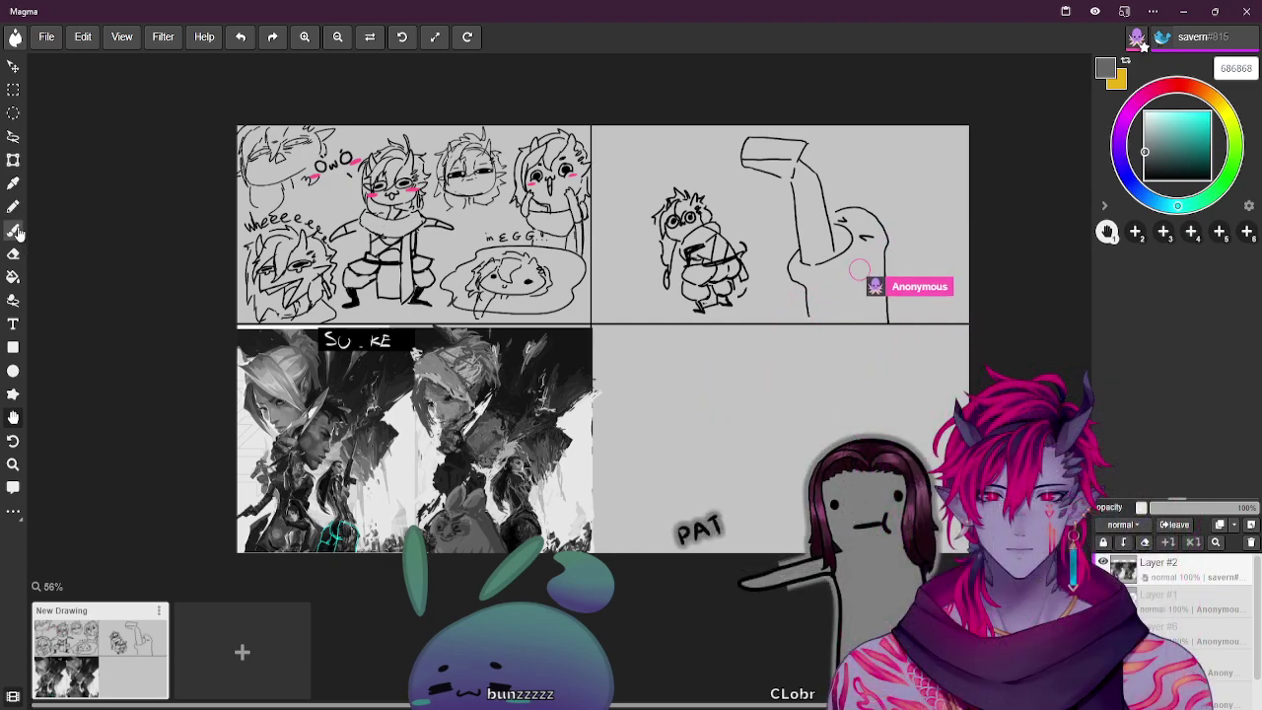
Start gray gestures in the empty lower-right panel at 16 px, resize to 70 px, and undo a bad stroke
key(b)
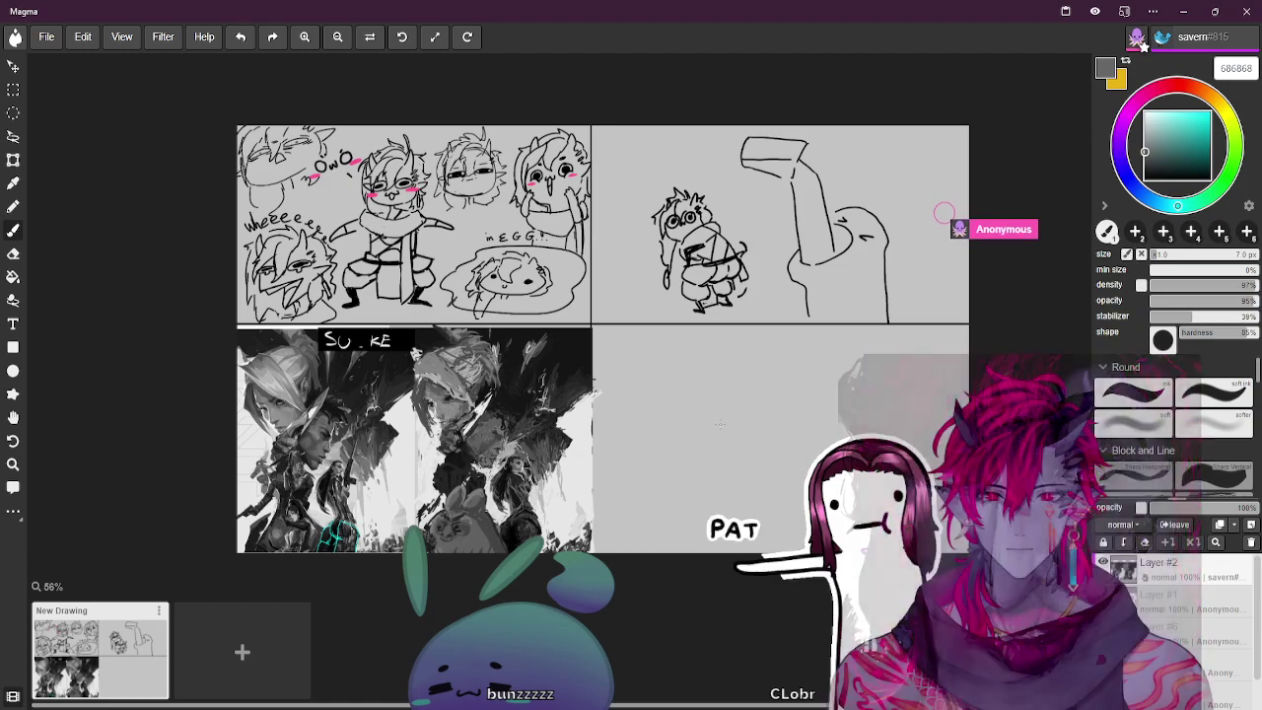
key(bracketright)
key(bracketright)
drag(667, 410, 702, 428)
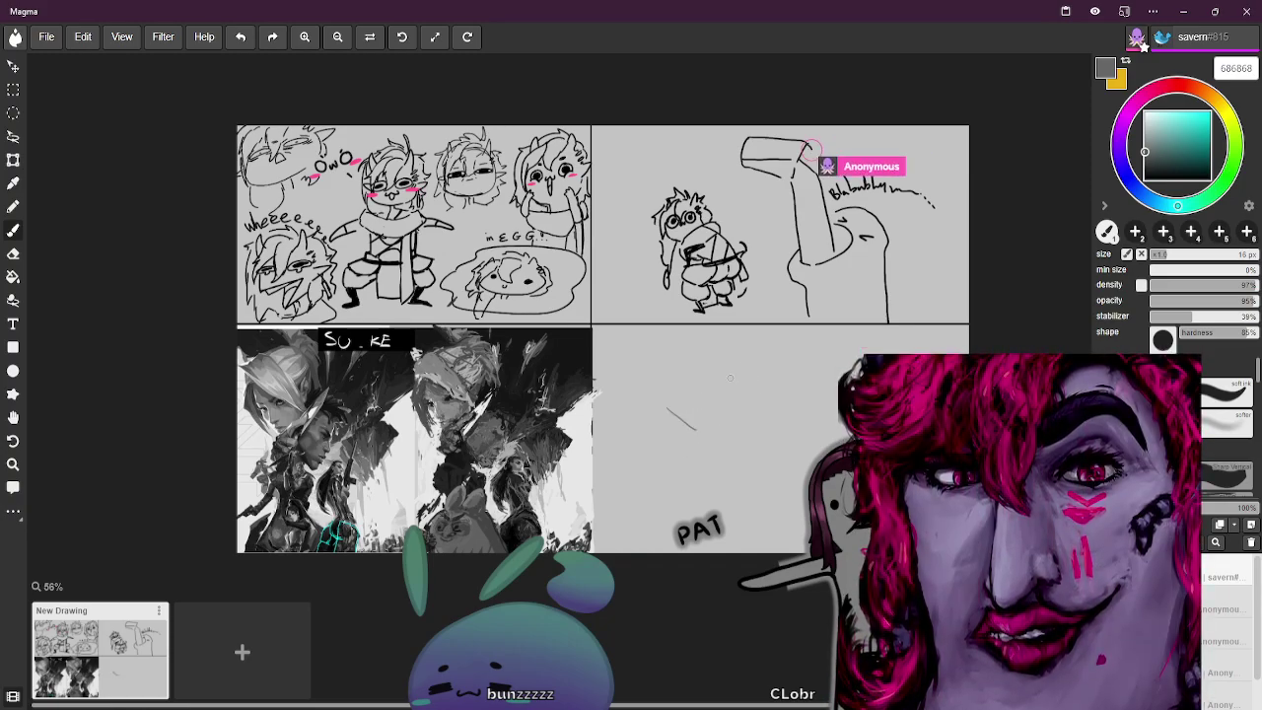
key(bracketright)
key(bracketright)
key(bracketright)
key(bracketright)
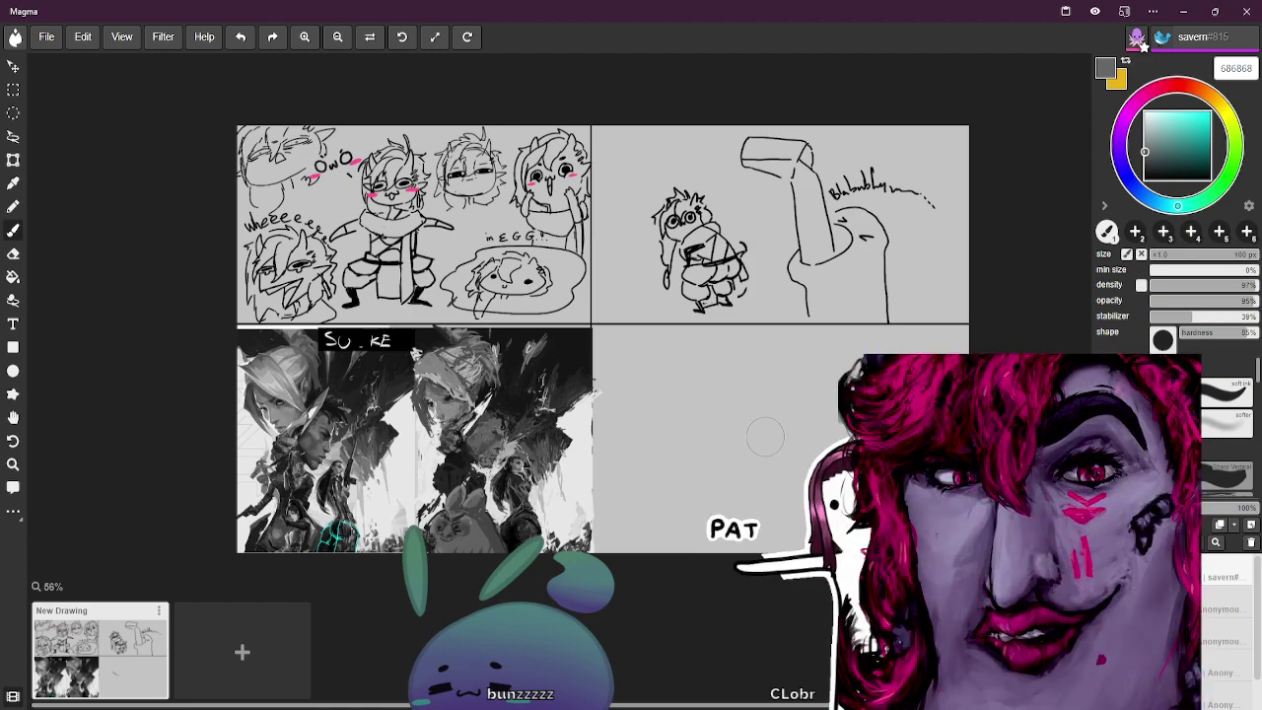
key(bracketleft)
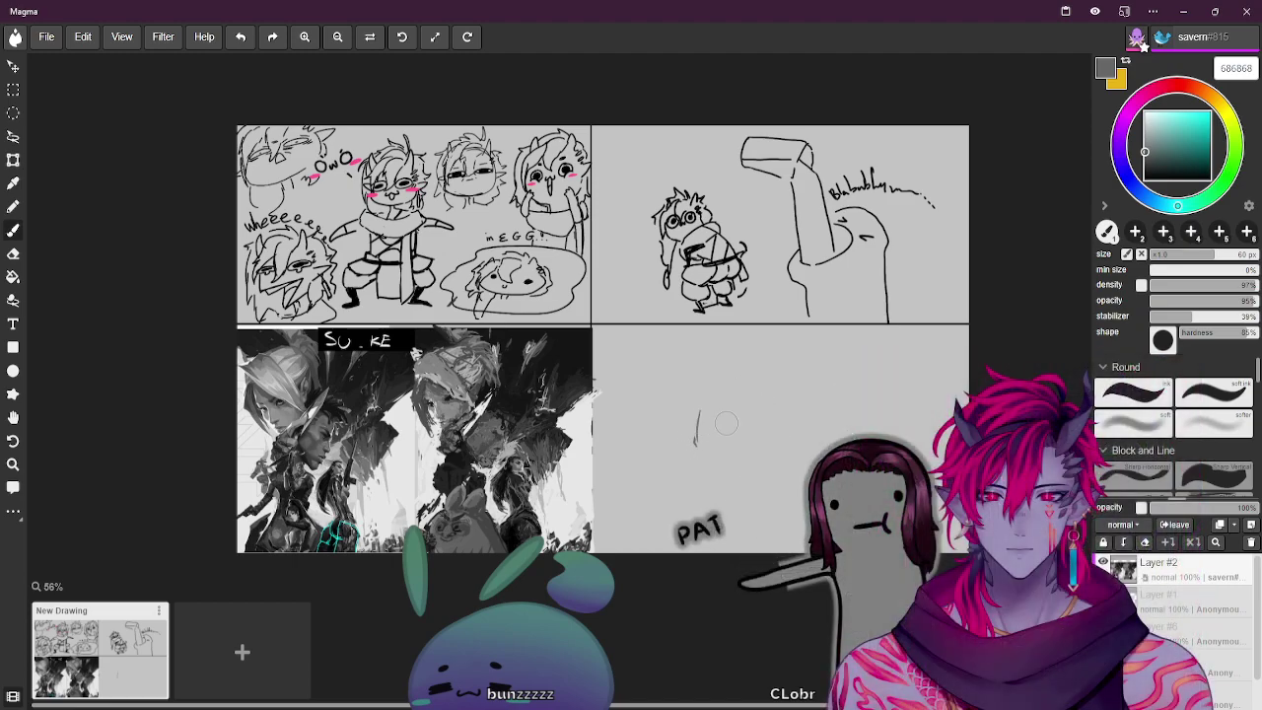
key(ctrl+z)
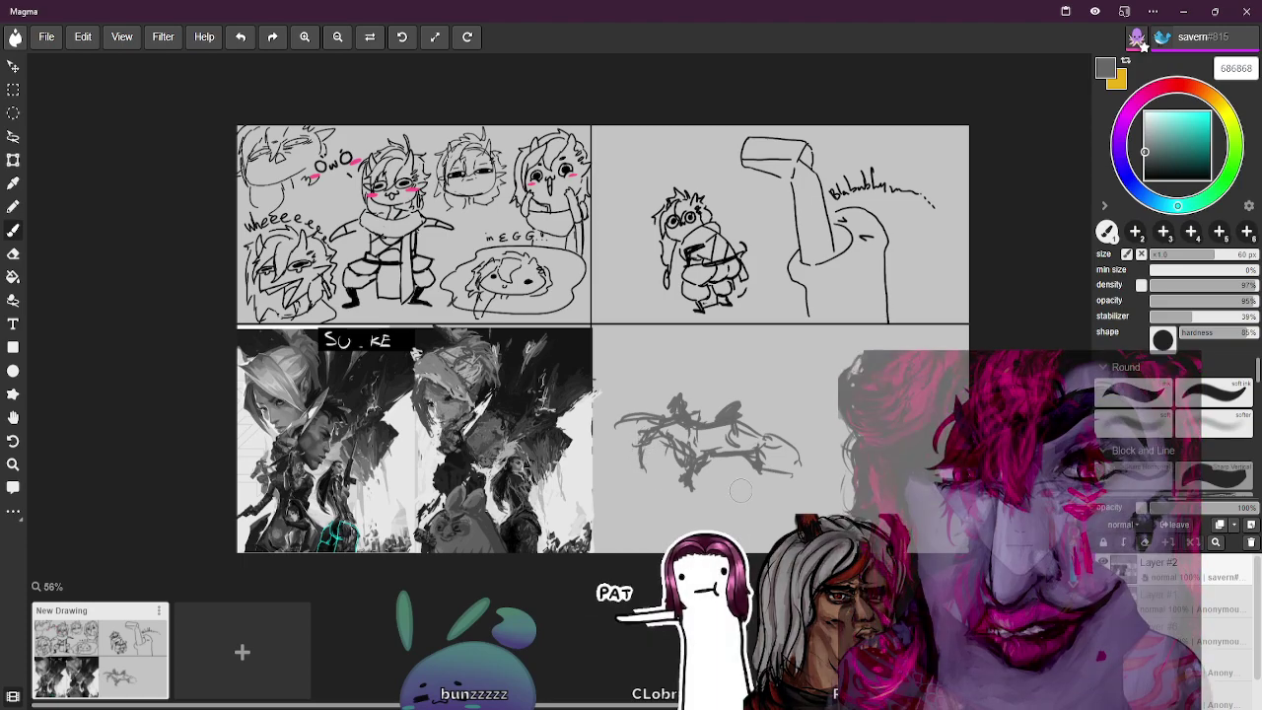
Add dark gestural strokes in the middle, right and top-left of the lower-right sketch to shape a head
mouse_move(752, 487)
mouse_down()
mouse_move(750, 477)
mouse_move(755, 489)
mouse_up()
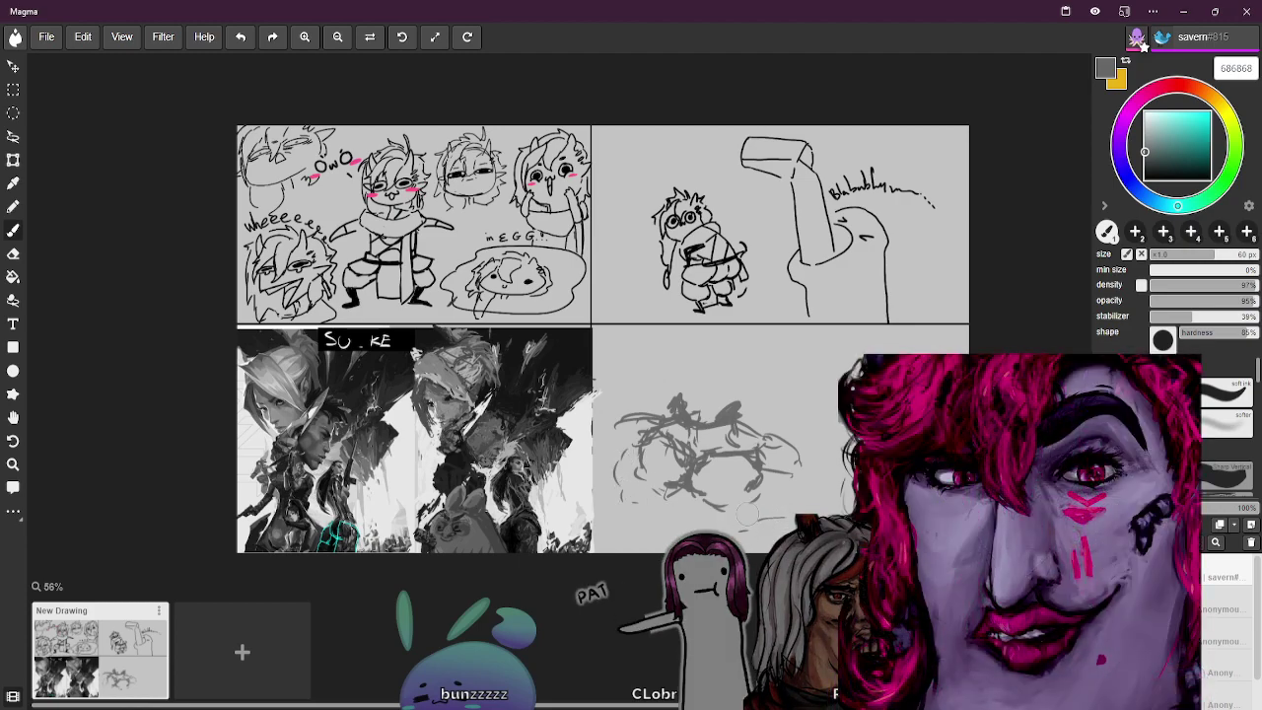
drag(822, 451, 828, 470)
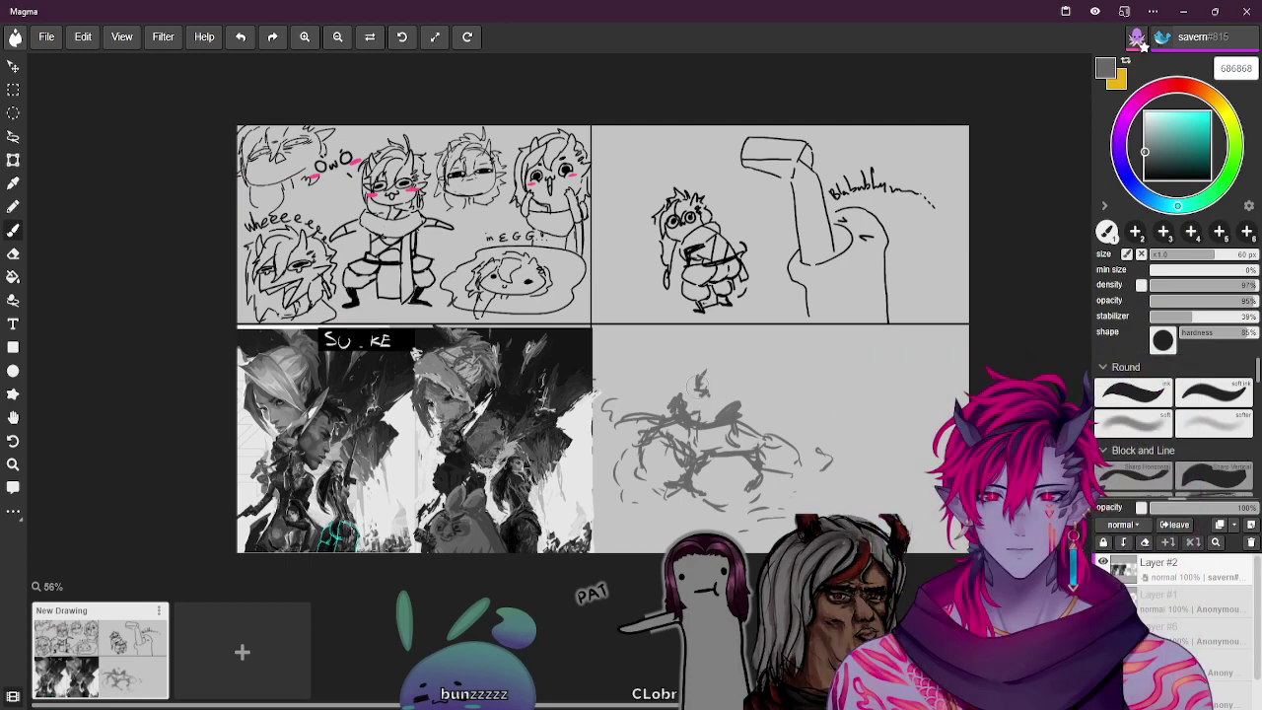
drag(690, 357, 671, 420)
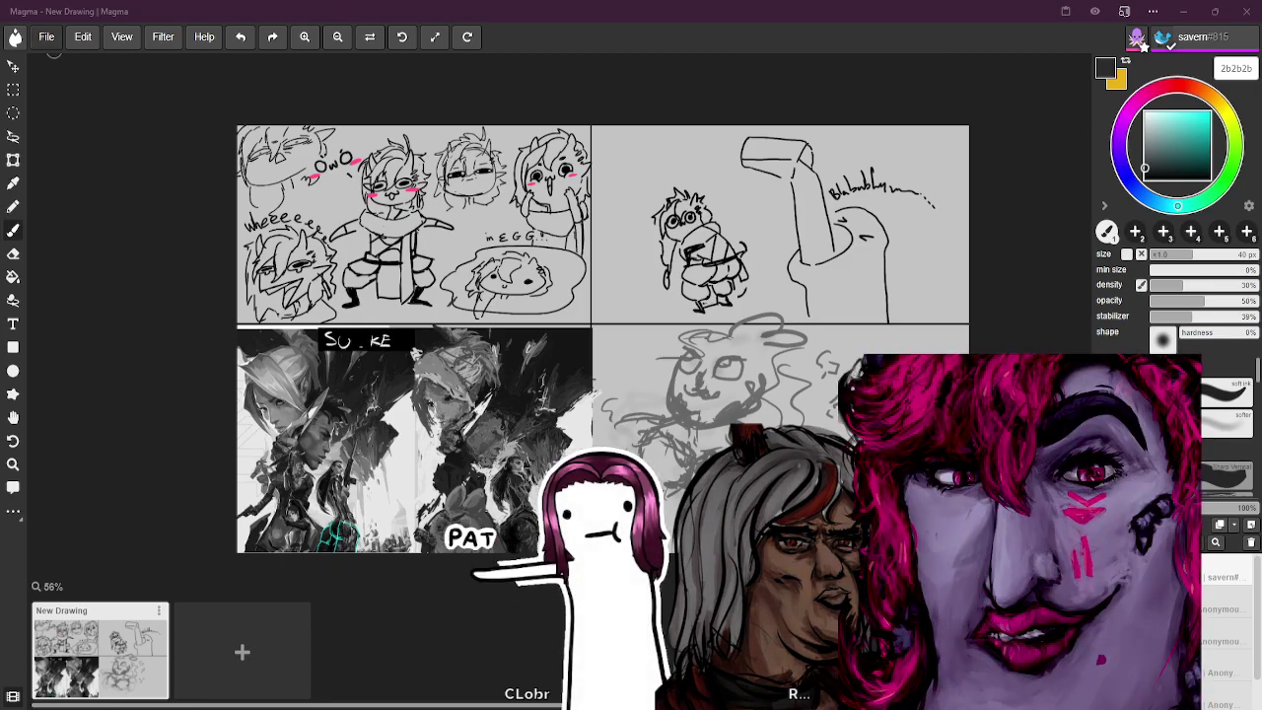
click(46, 36)
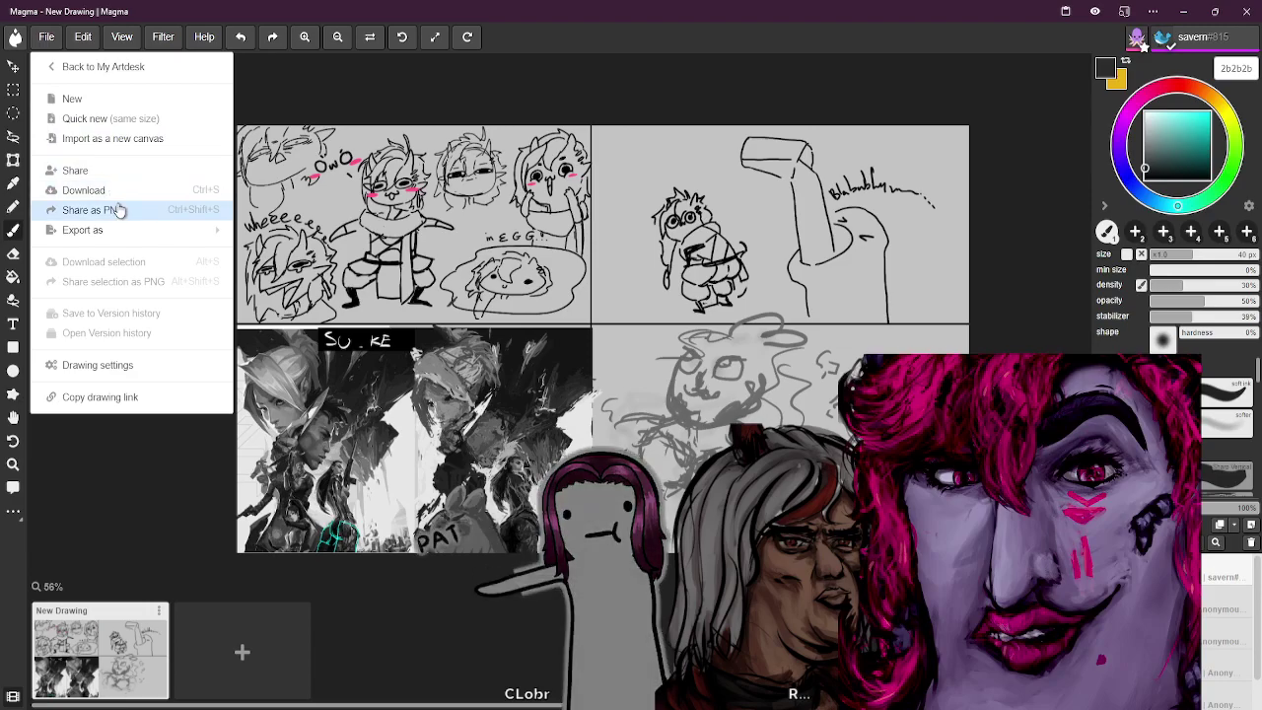
mouse_move(212, 228)
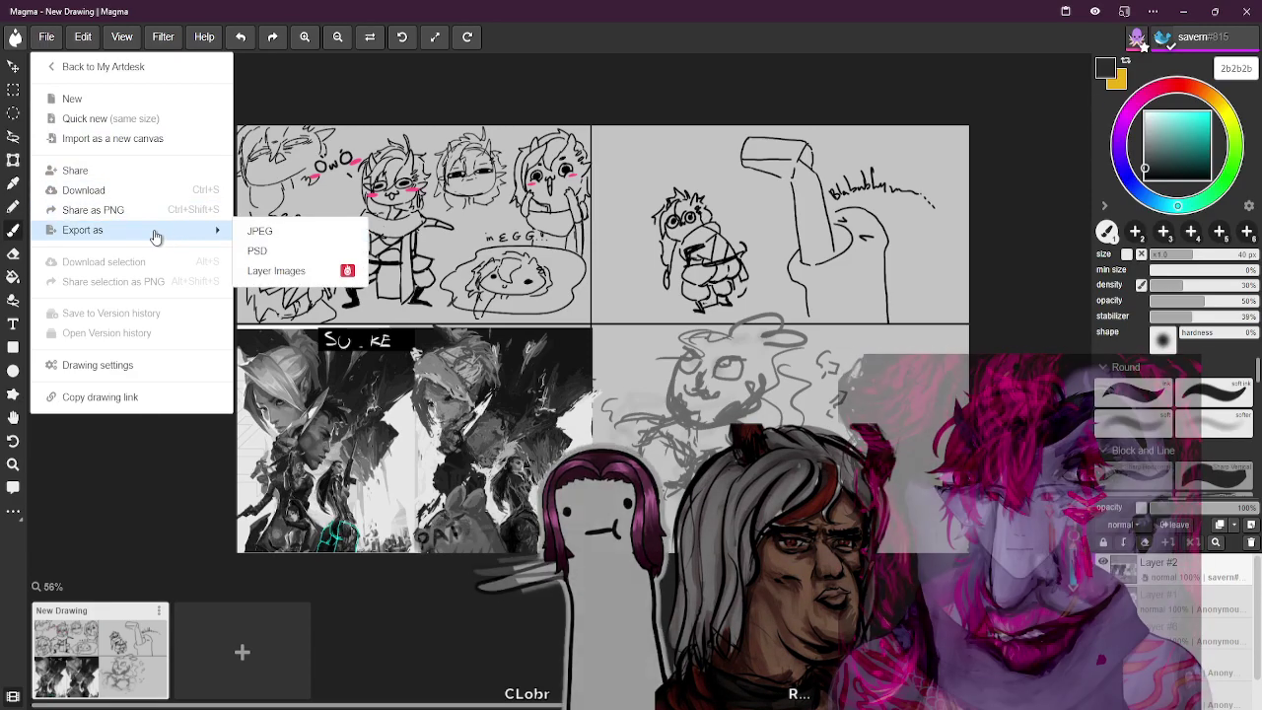
click(163, 211)
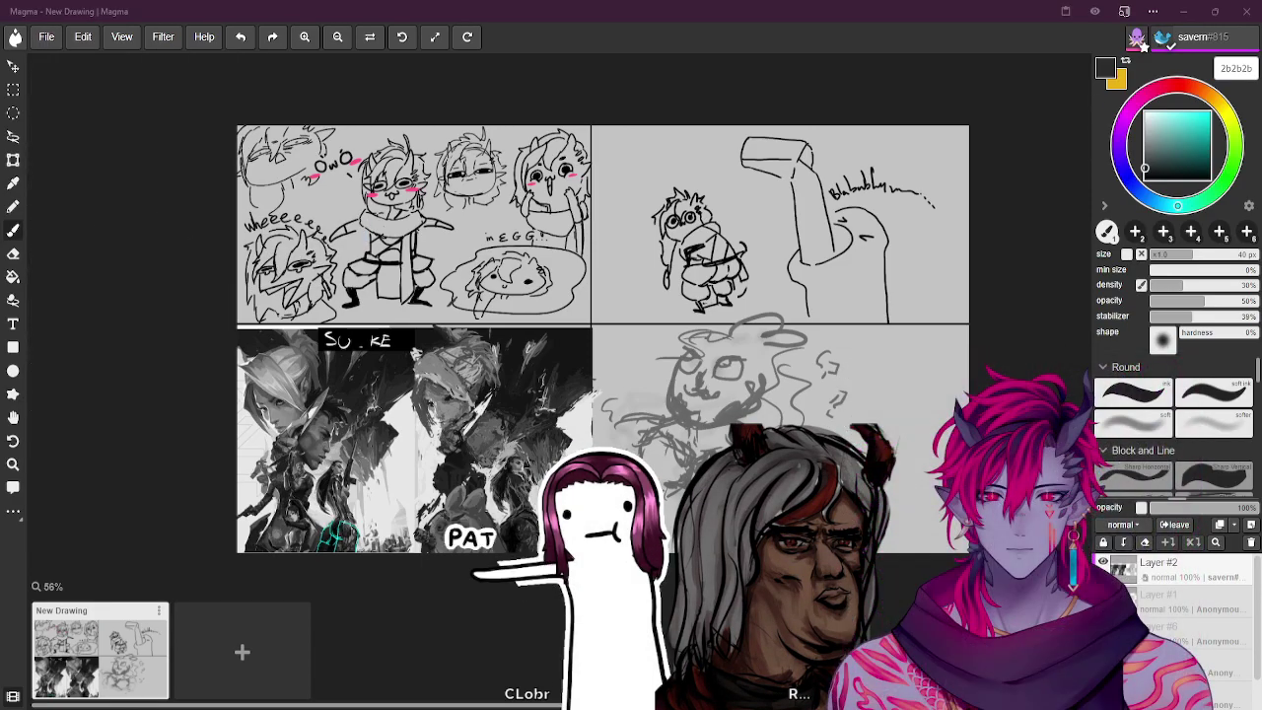